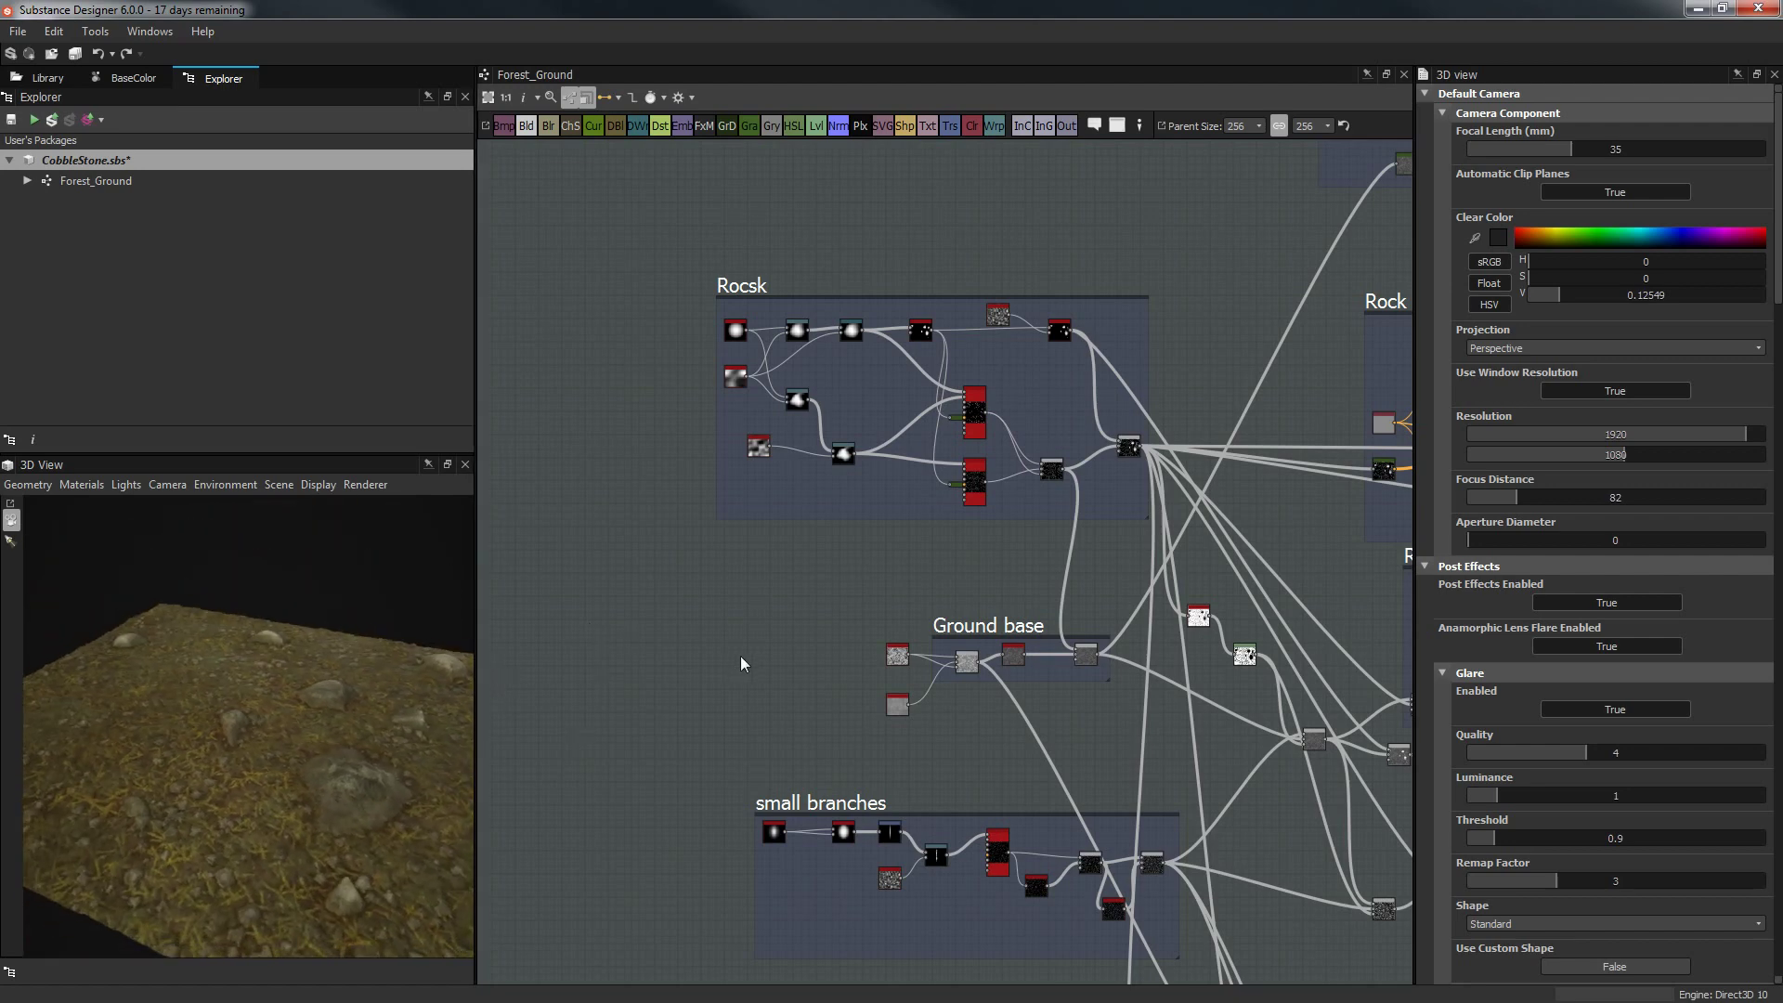
Examine the framed node groups of the Forest_Ground graph and inspect the ground material from several angles in 3D.
scroll(740, 656, down, 3)
middle_drag(926, 691, 731, 643)
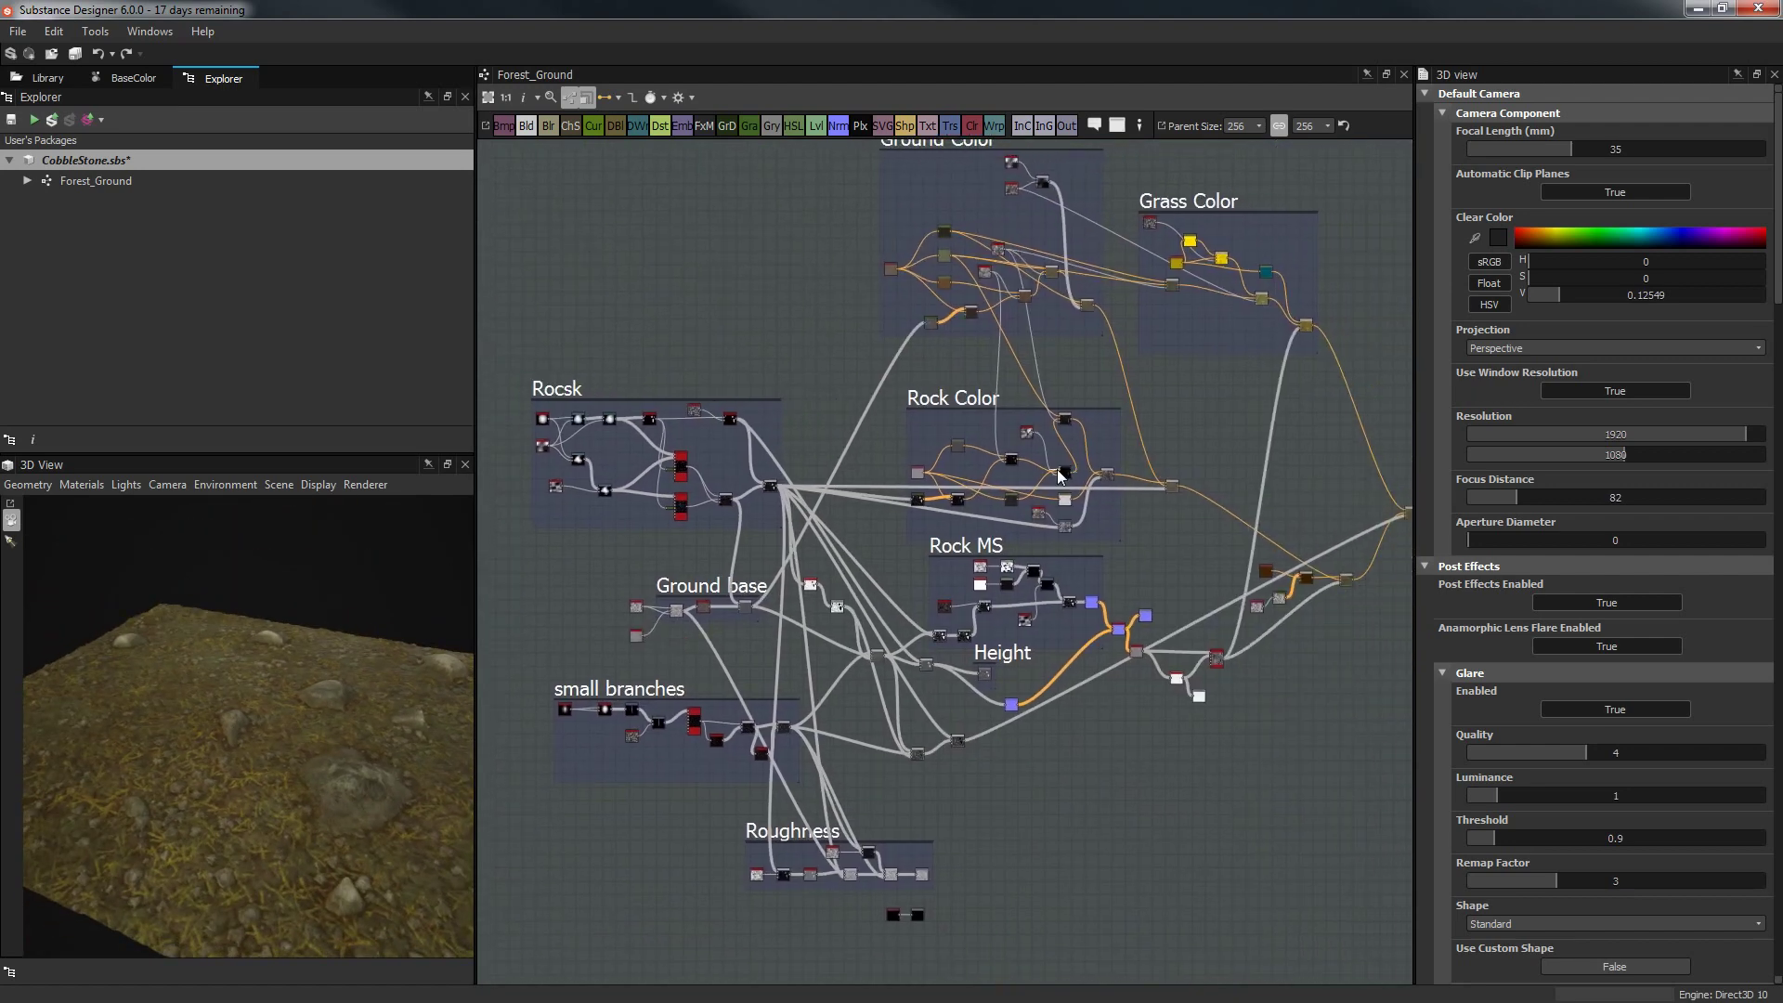
middle_drag(877, 392, 925, 390)
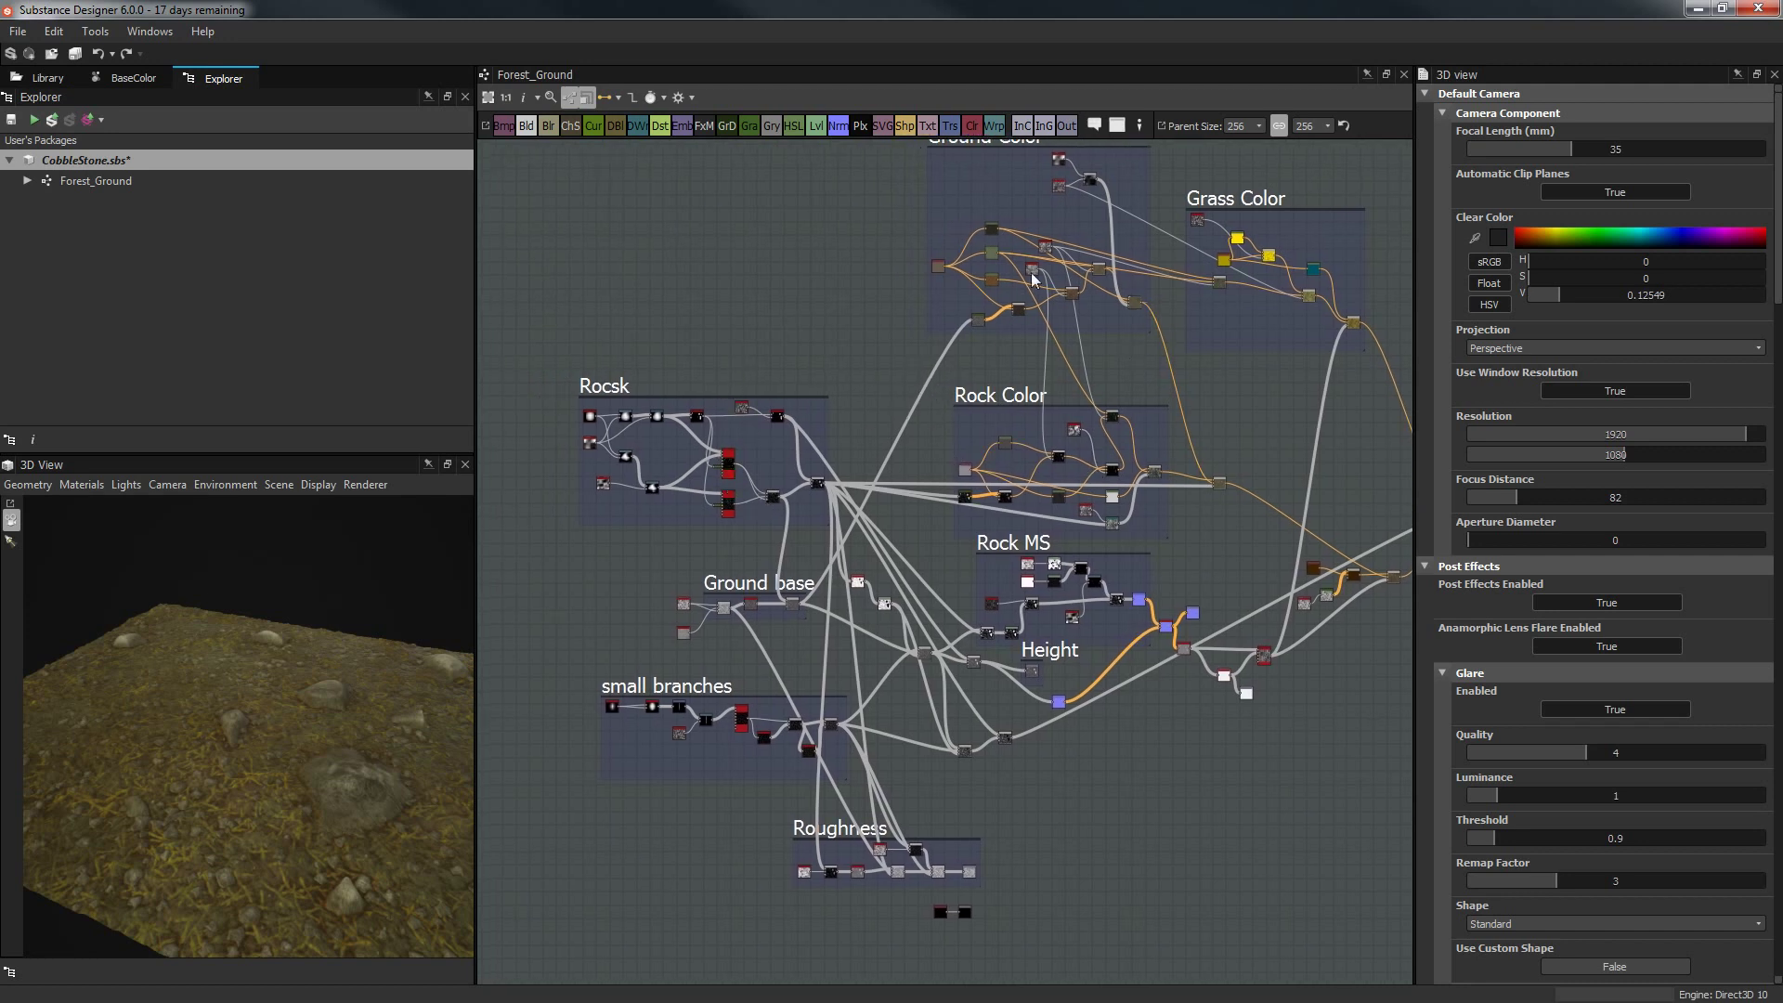
drag(292, 793, 437, 792)
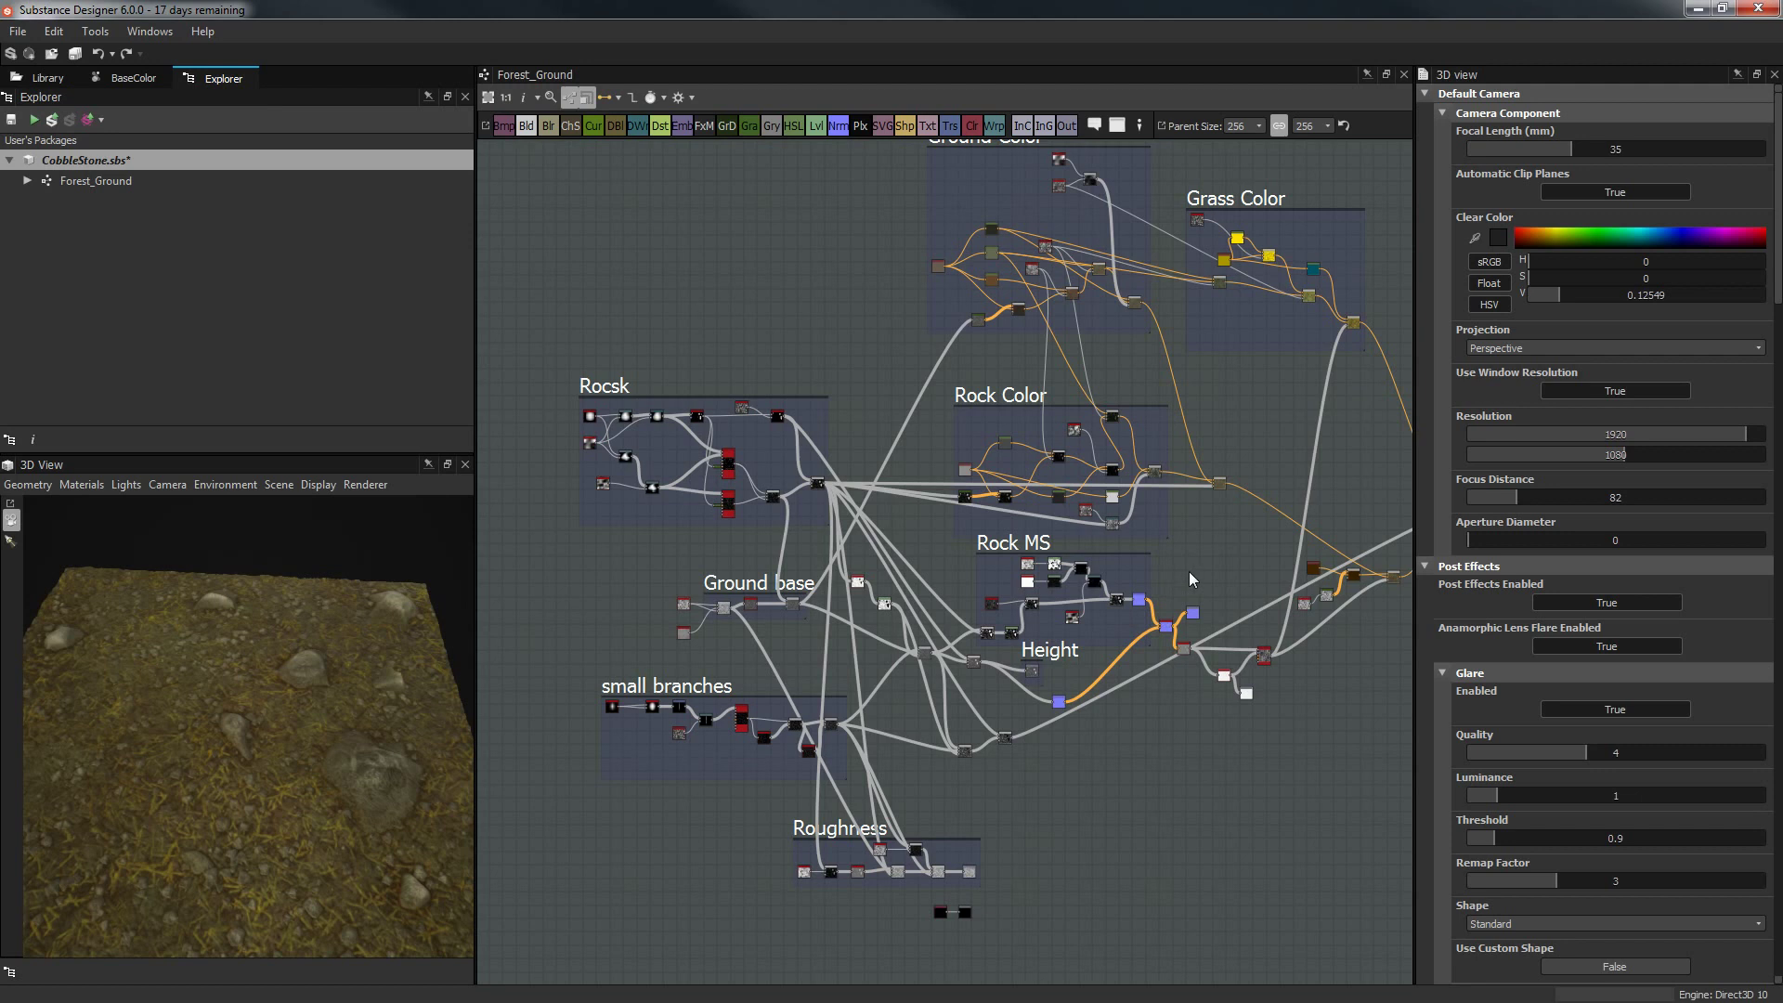
middle_drag(1204, 571, 1098, 629)
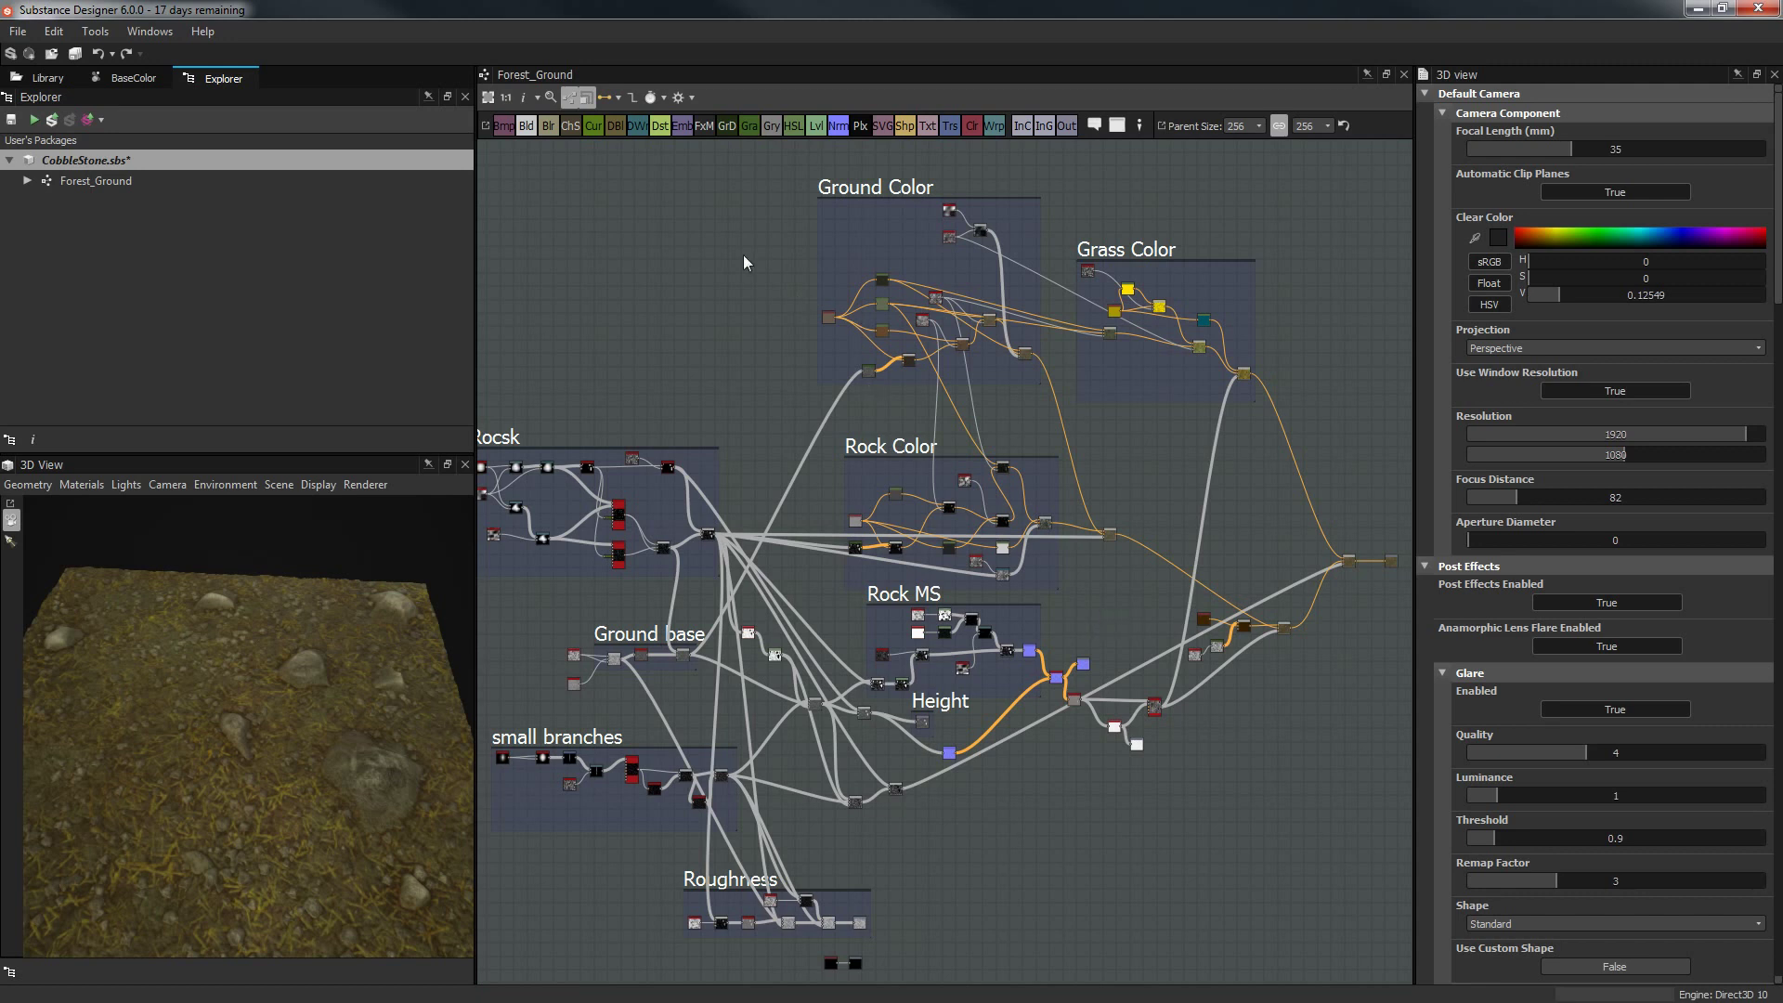
click(878, 288)
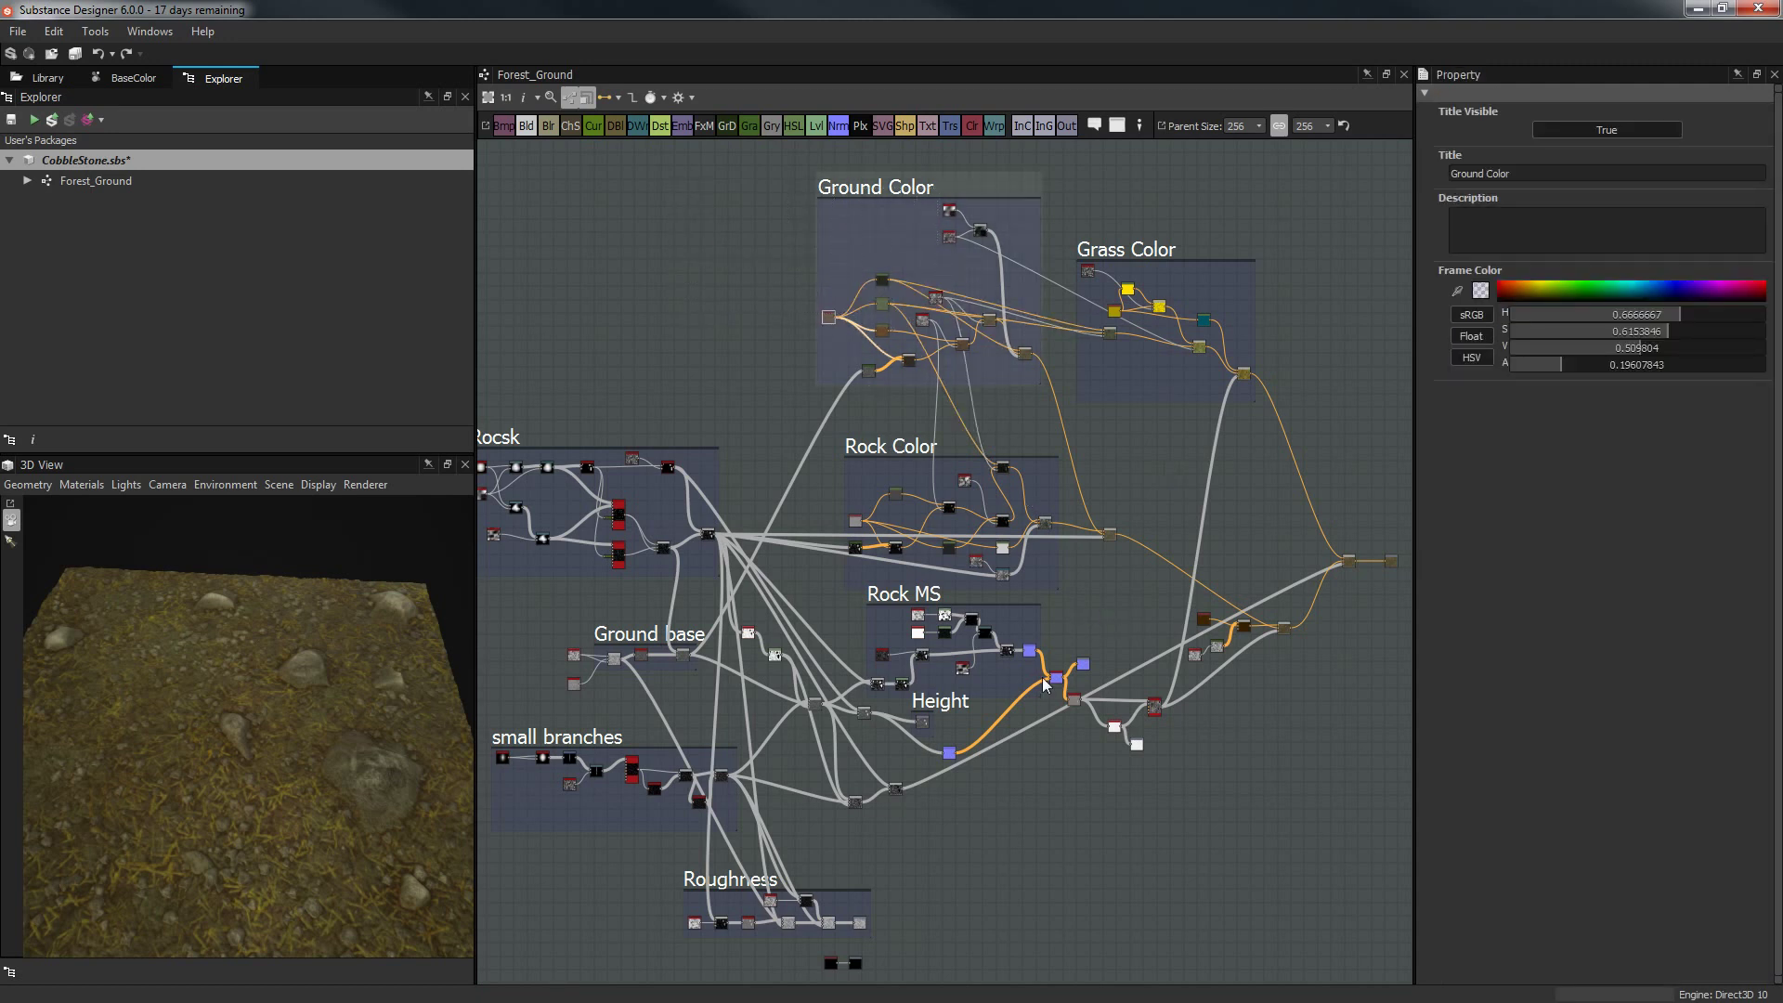
middle_drag(1124, 795, 1111, 739)
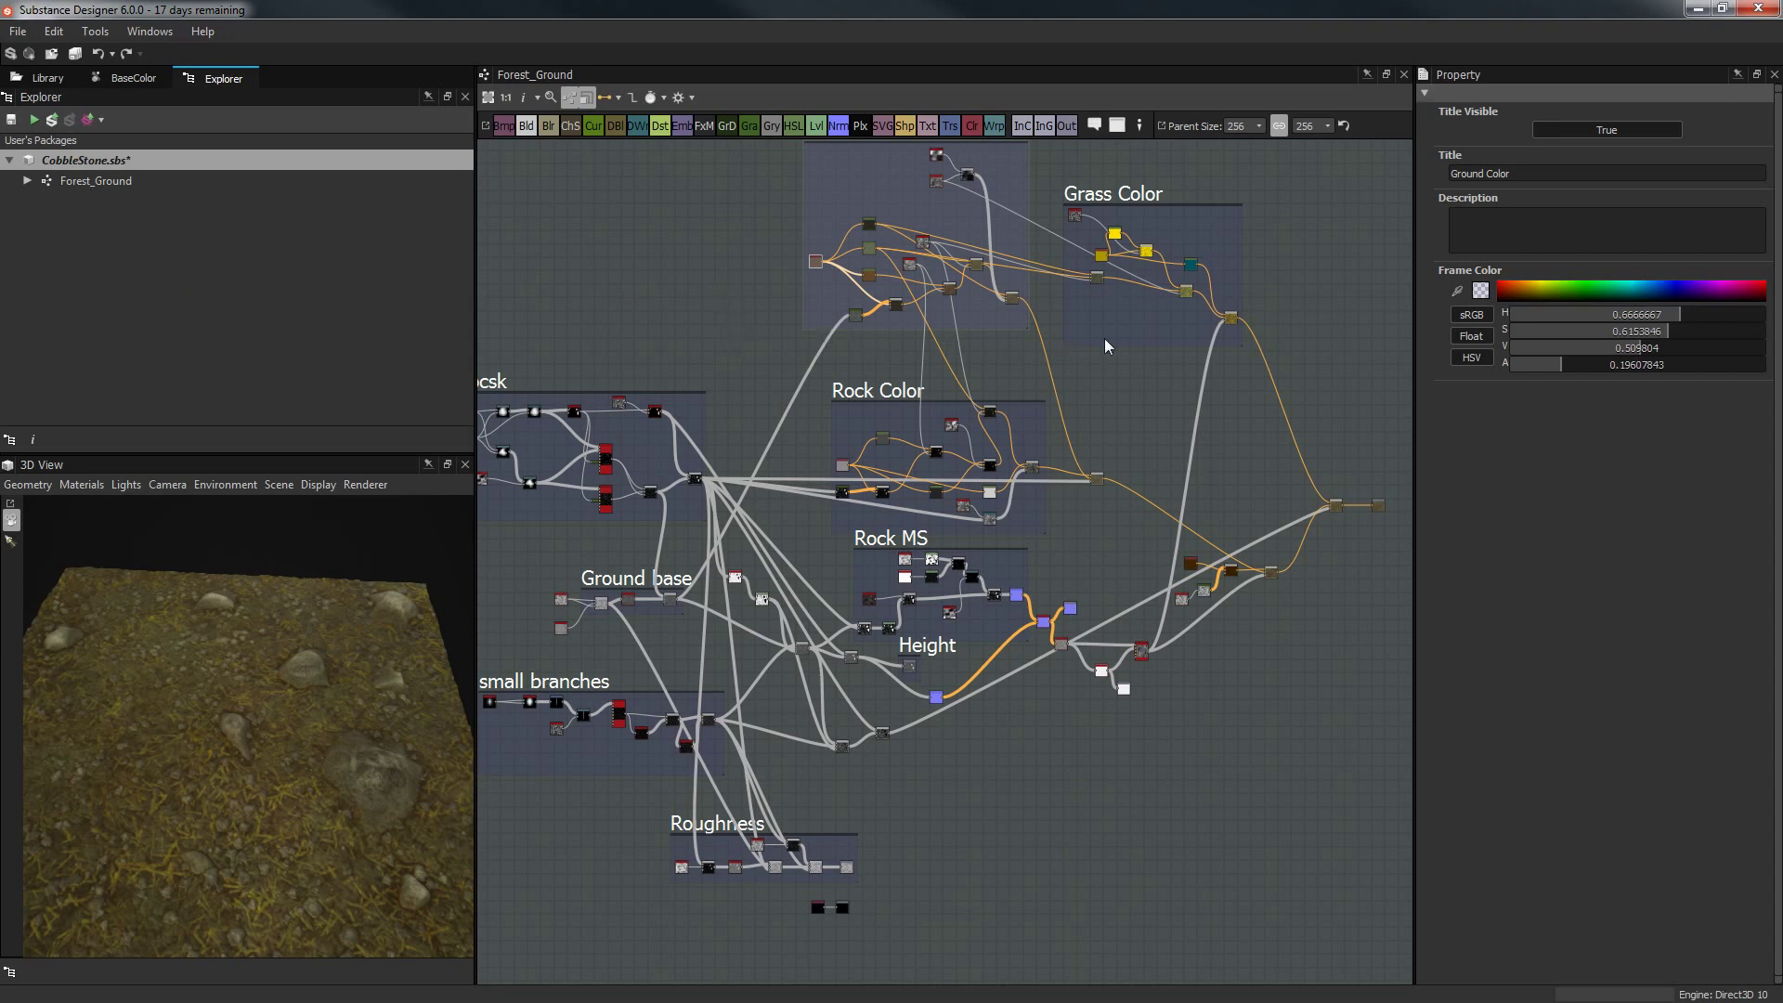
middle_drag(1105, 340, 1112, 418)
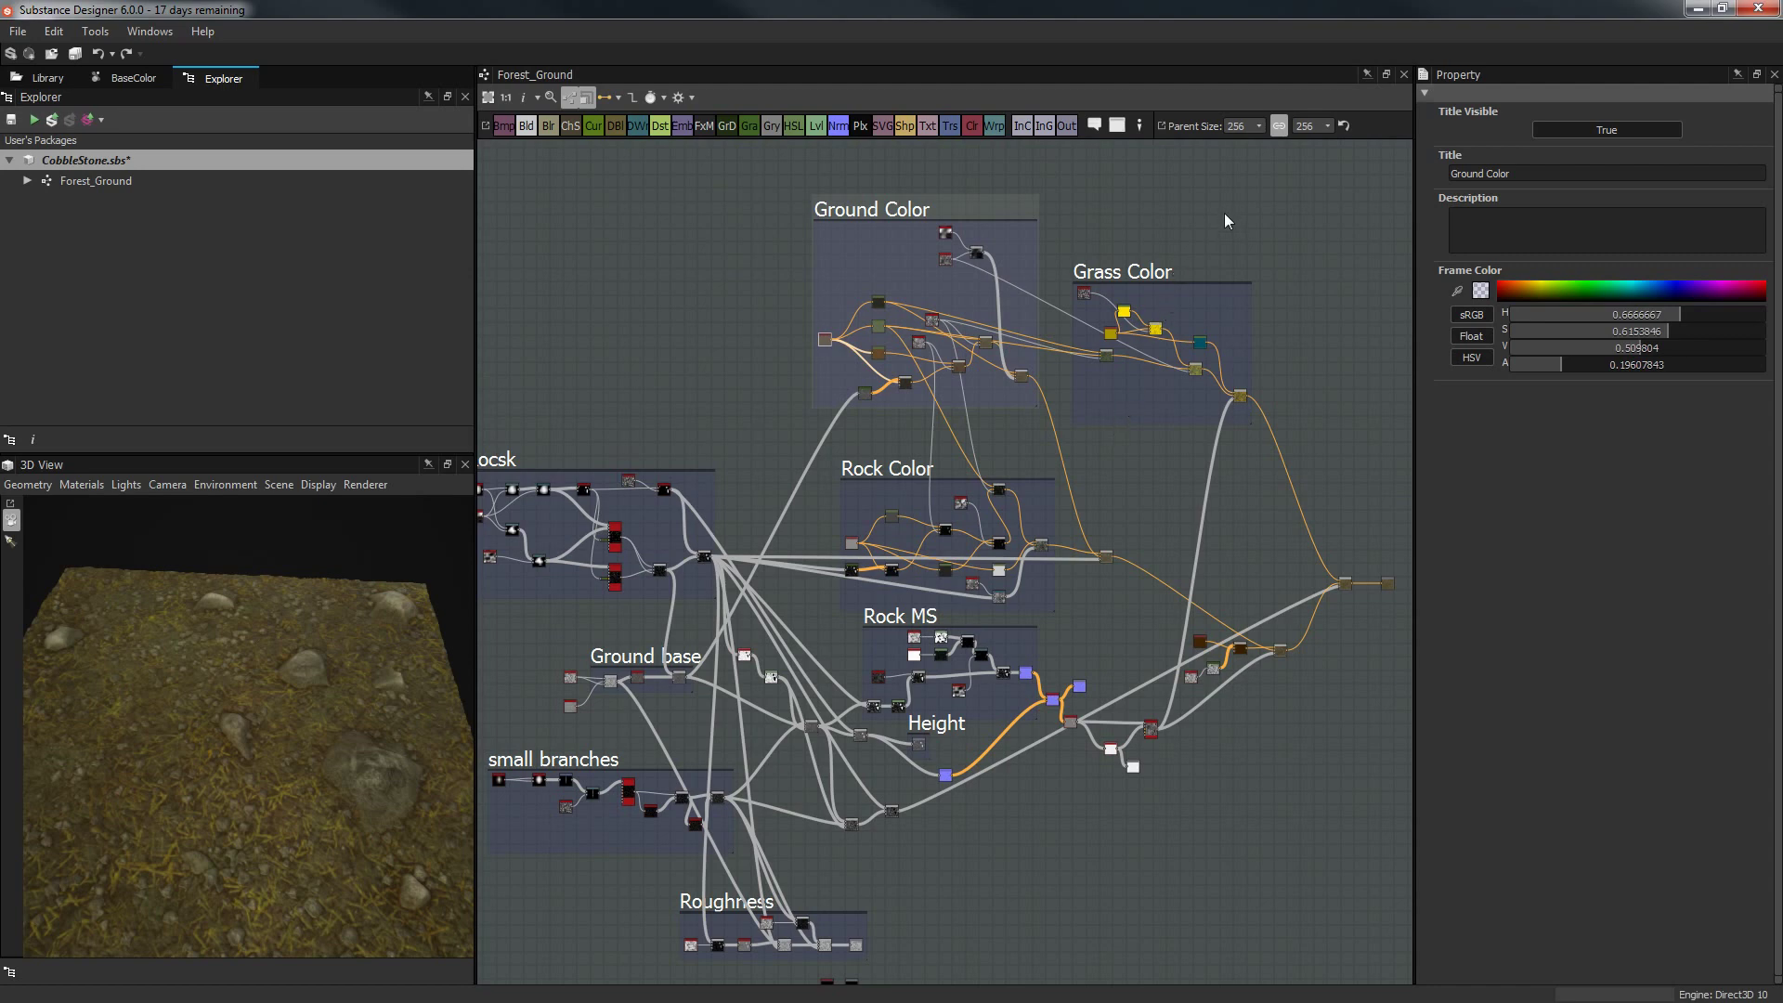
drag(286, 708, 268, 834)
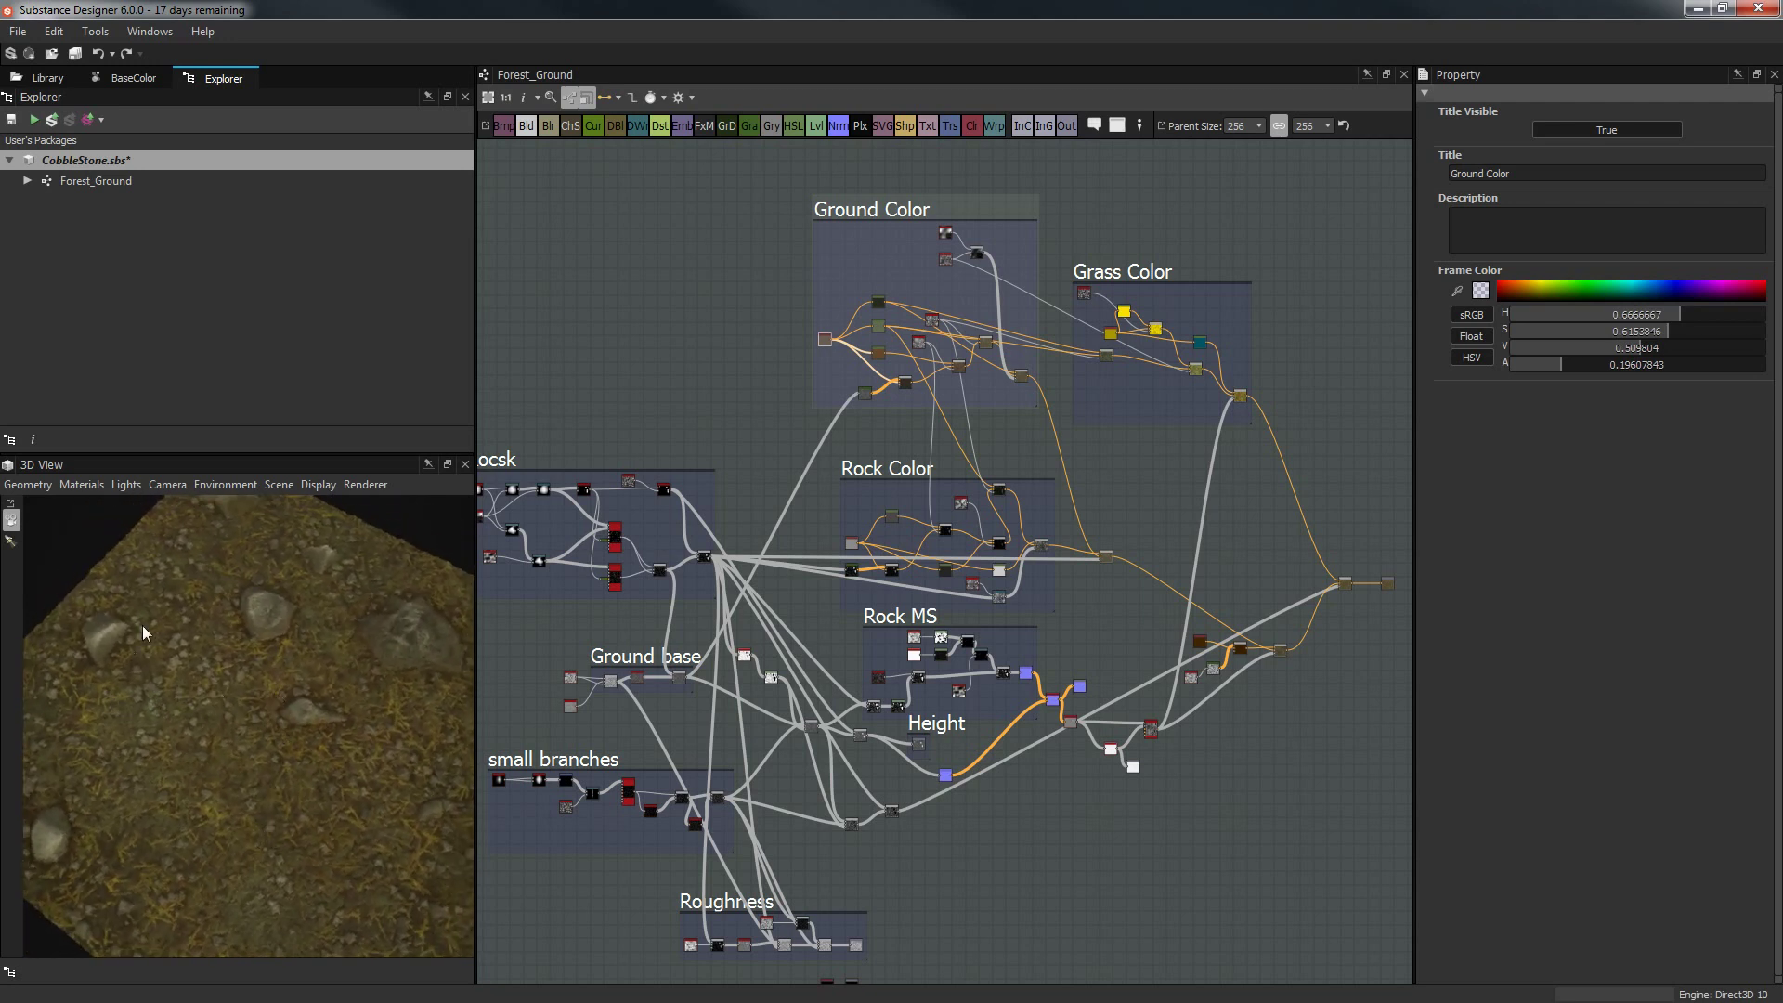
drag(320, 649, 301, 725)
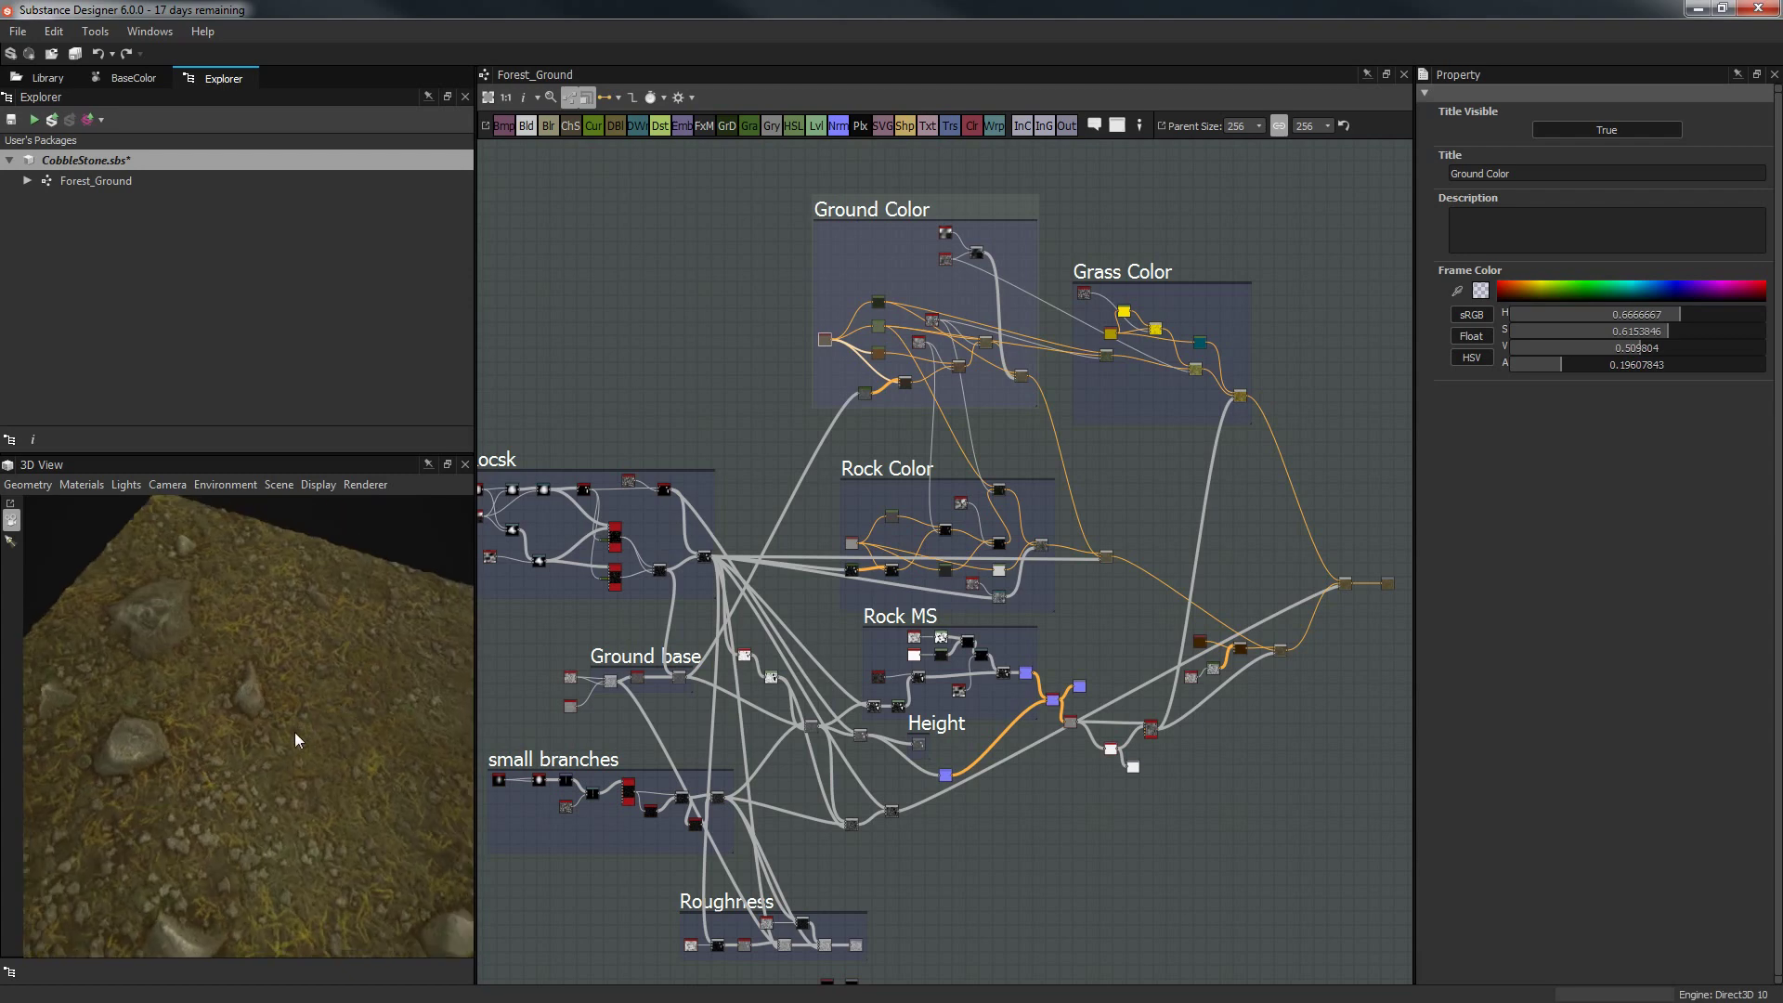
drag(353, 833, 161, 636)
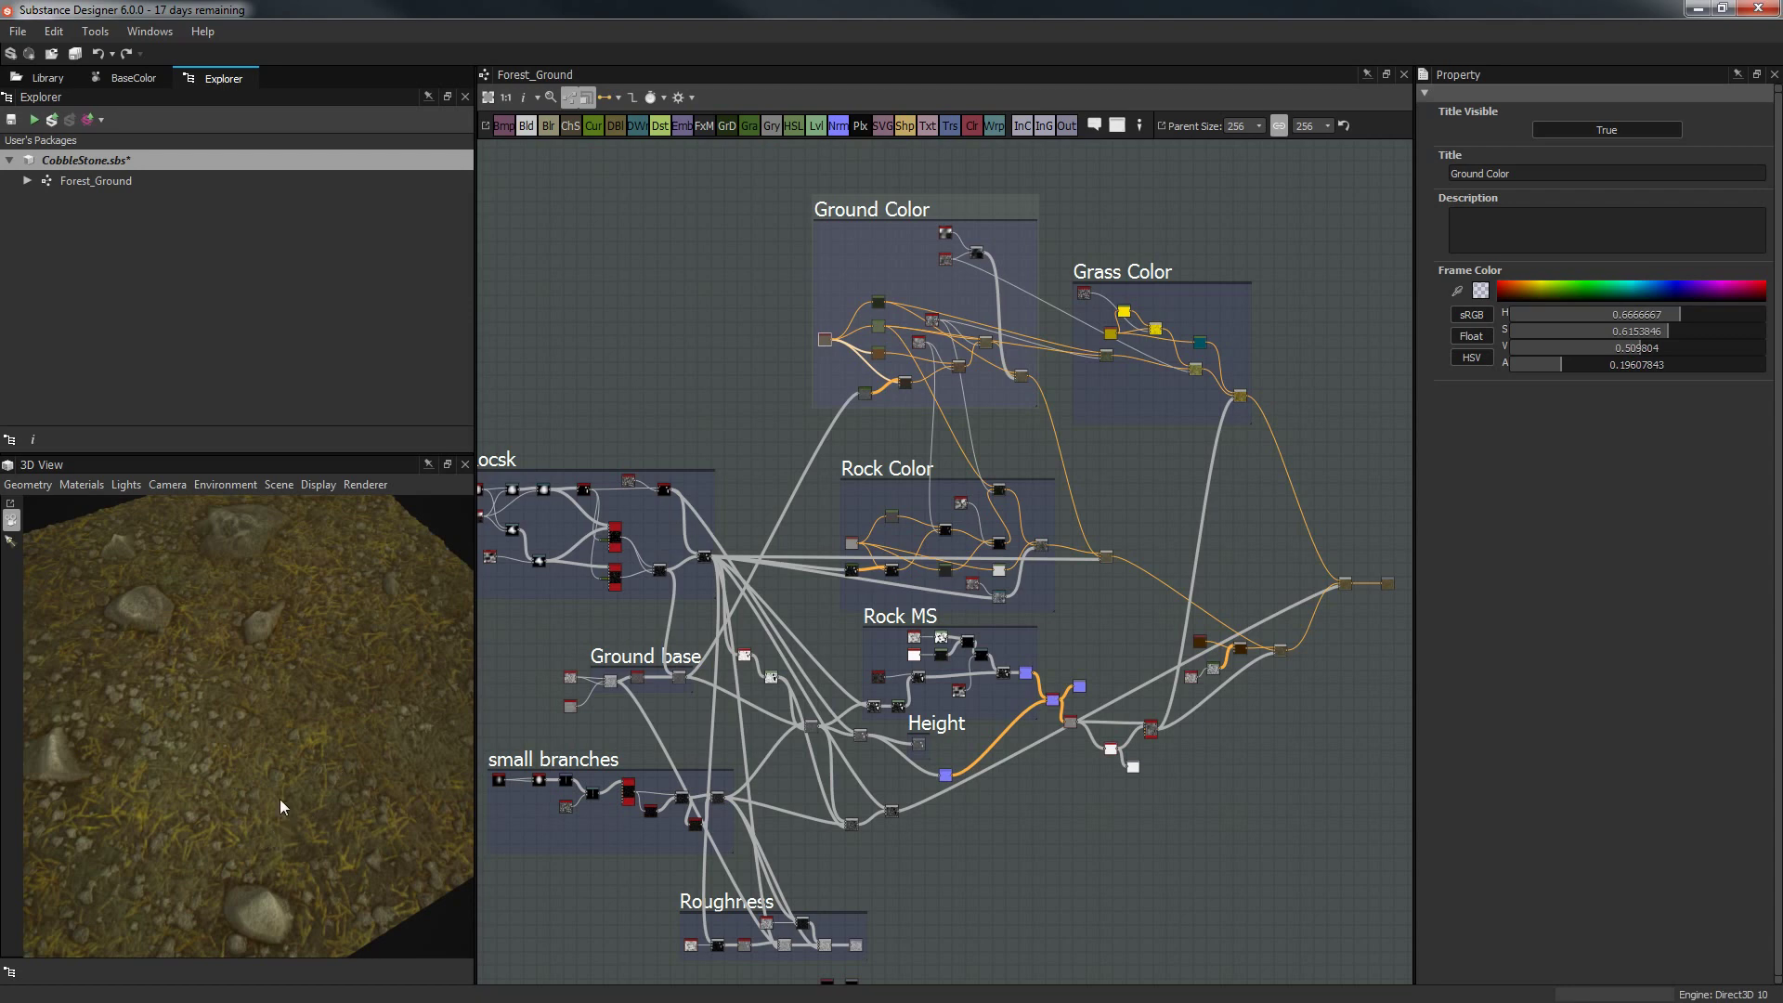
Examine the Grass Color node chain and inspect the yellow grass on the 3D surface up close.
middle_drag(710, 657, 578, 769)
scroll(1027, 613, up, 2)
scroll(1055, 410, up, 1)
middle_drag(1038, 419, 1172, 419)
scroll(1055, 470, down, 1)
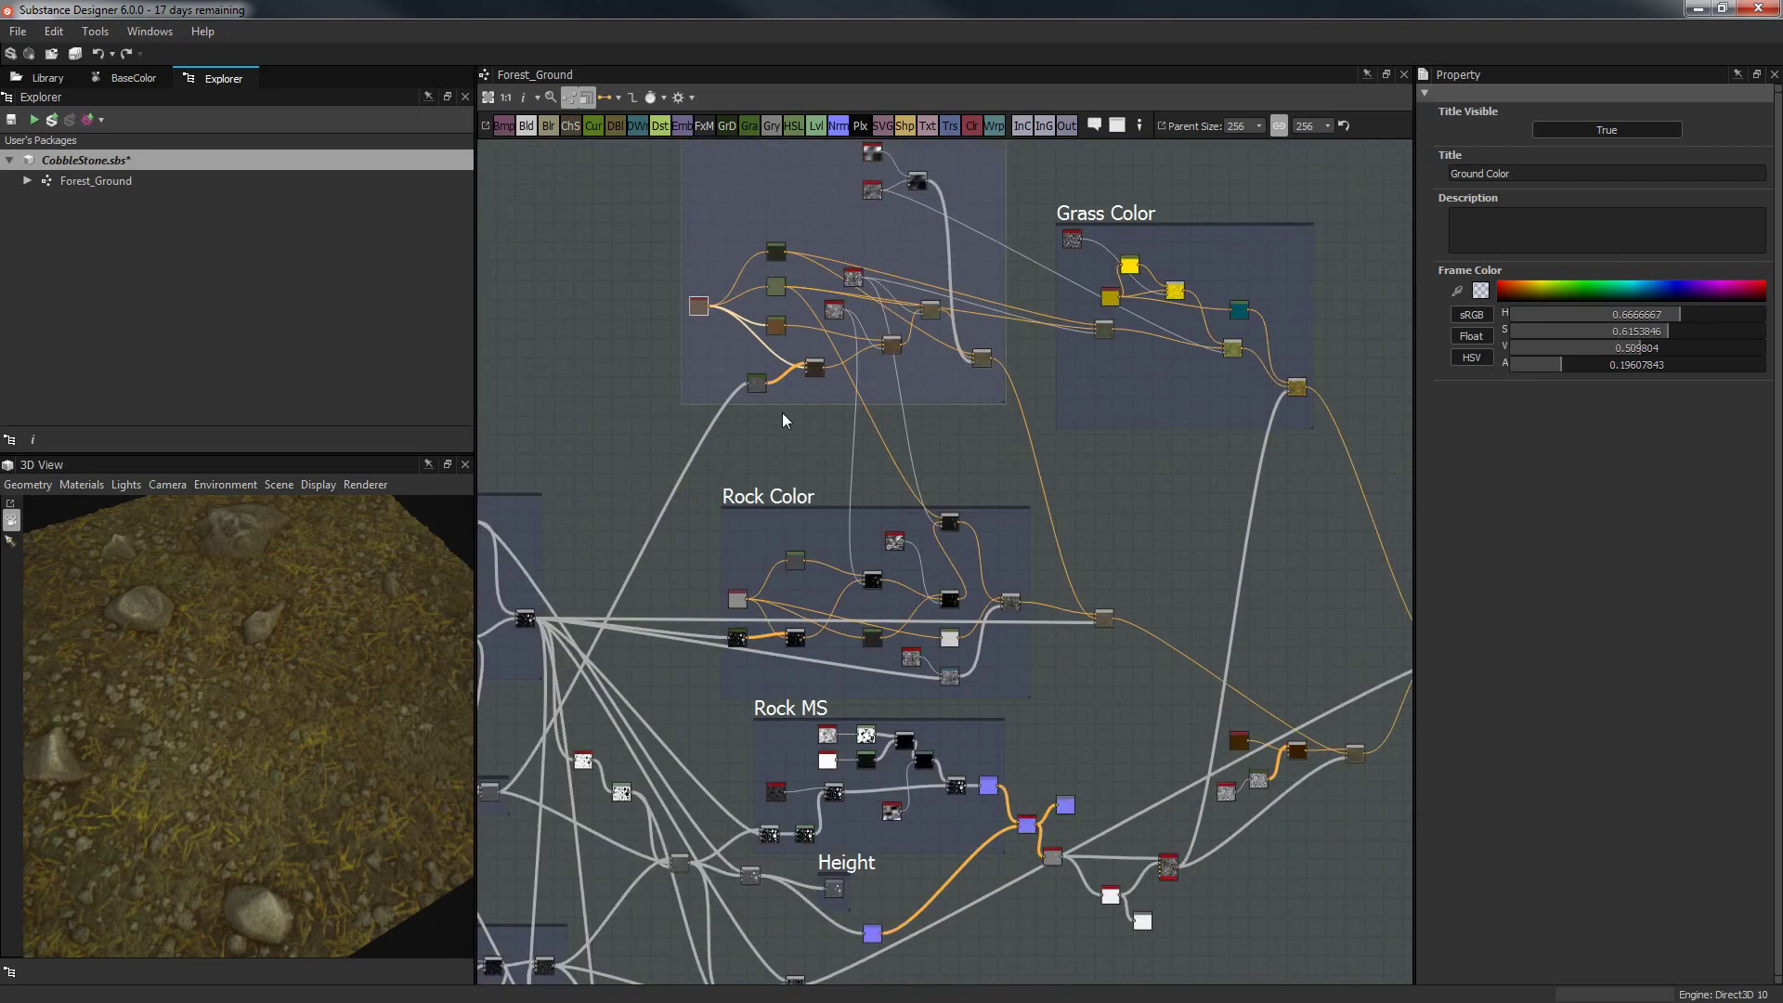
middle_drag(894, 427, 820, 517)
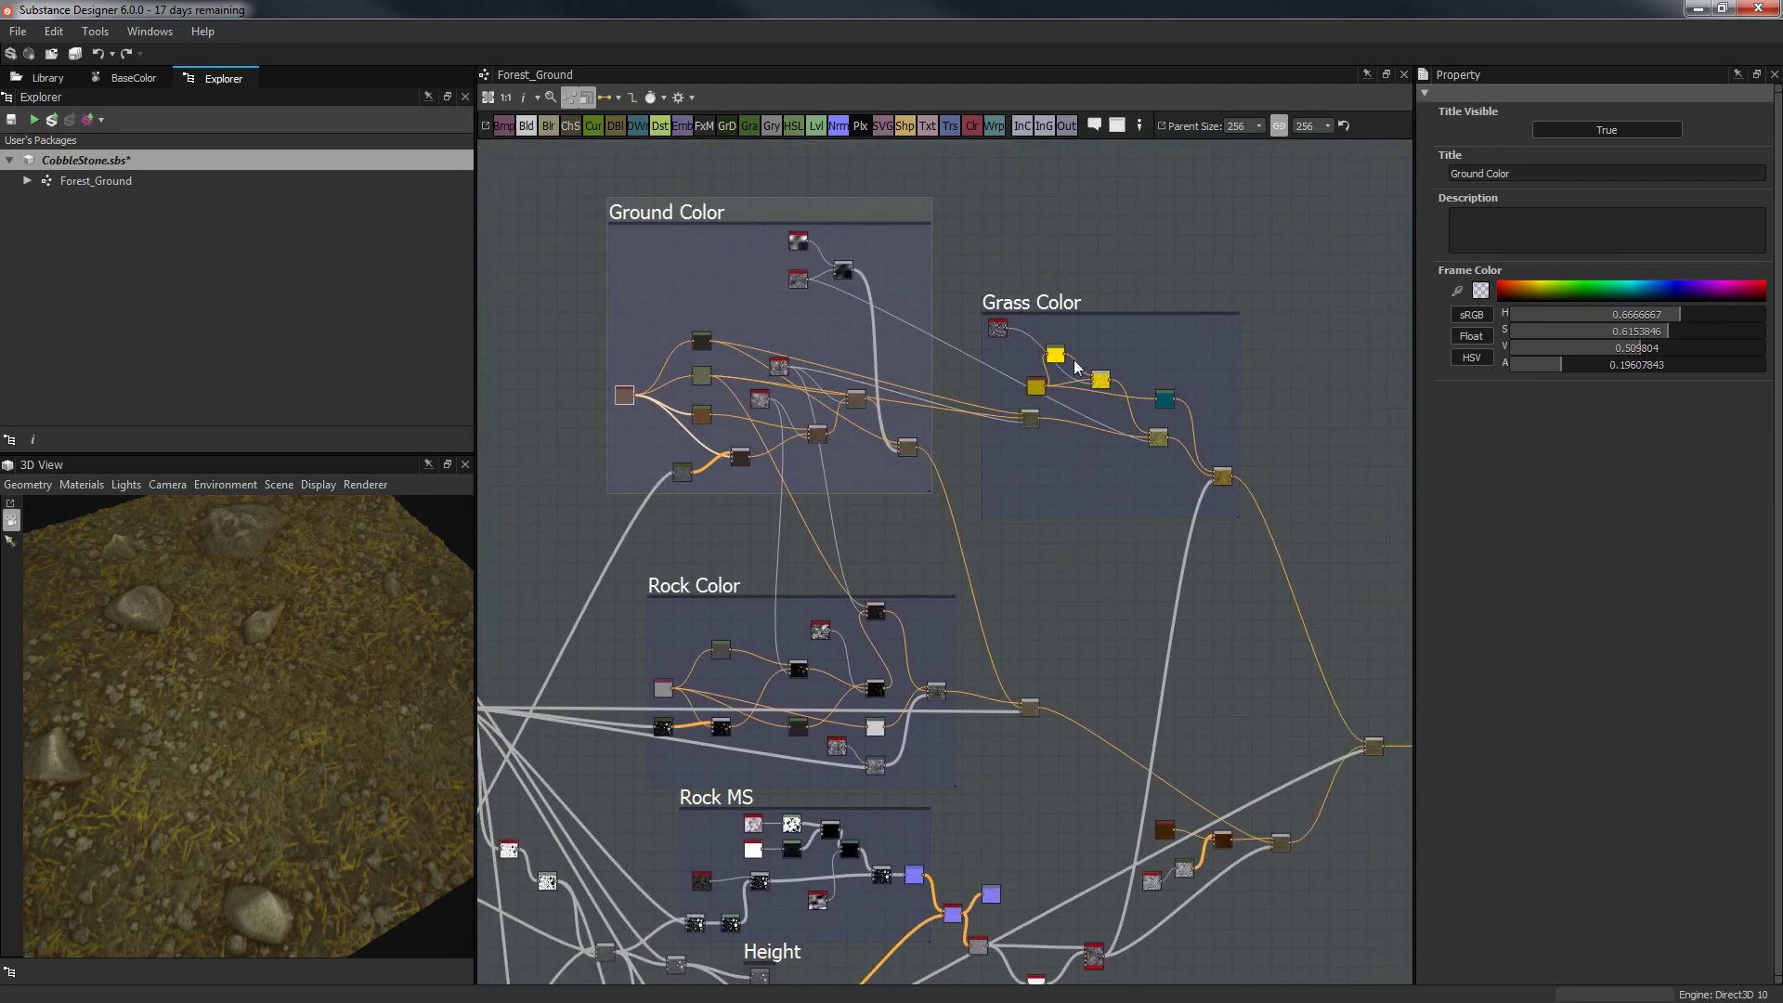
middle_drag(1068, 517, 1055, 538)
scroll(1068, 502, up, 1)
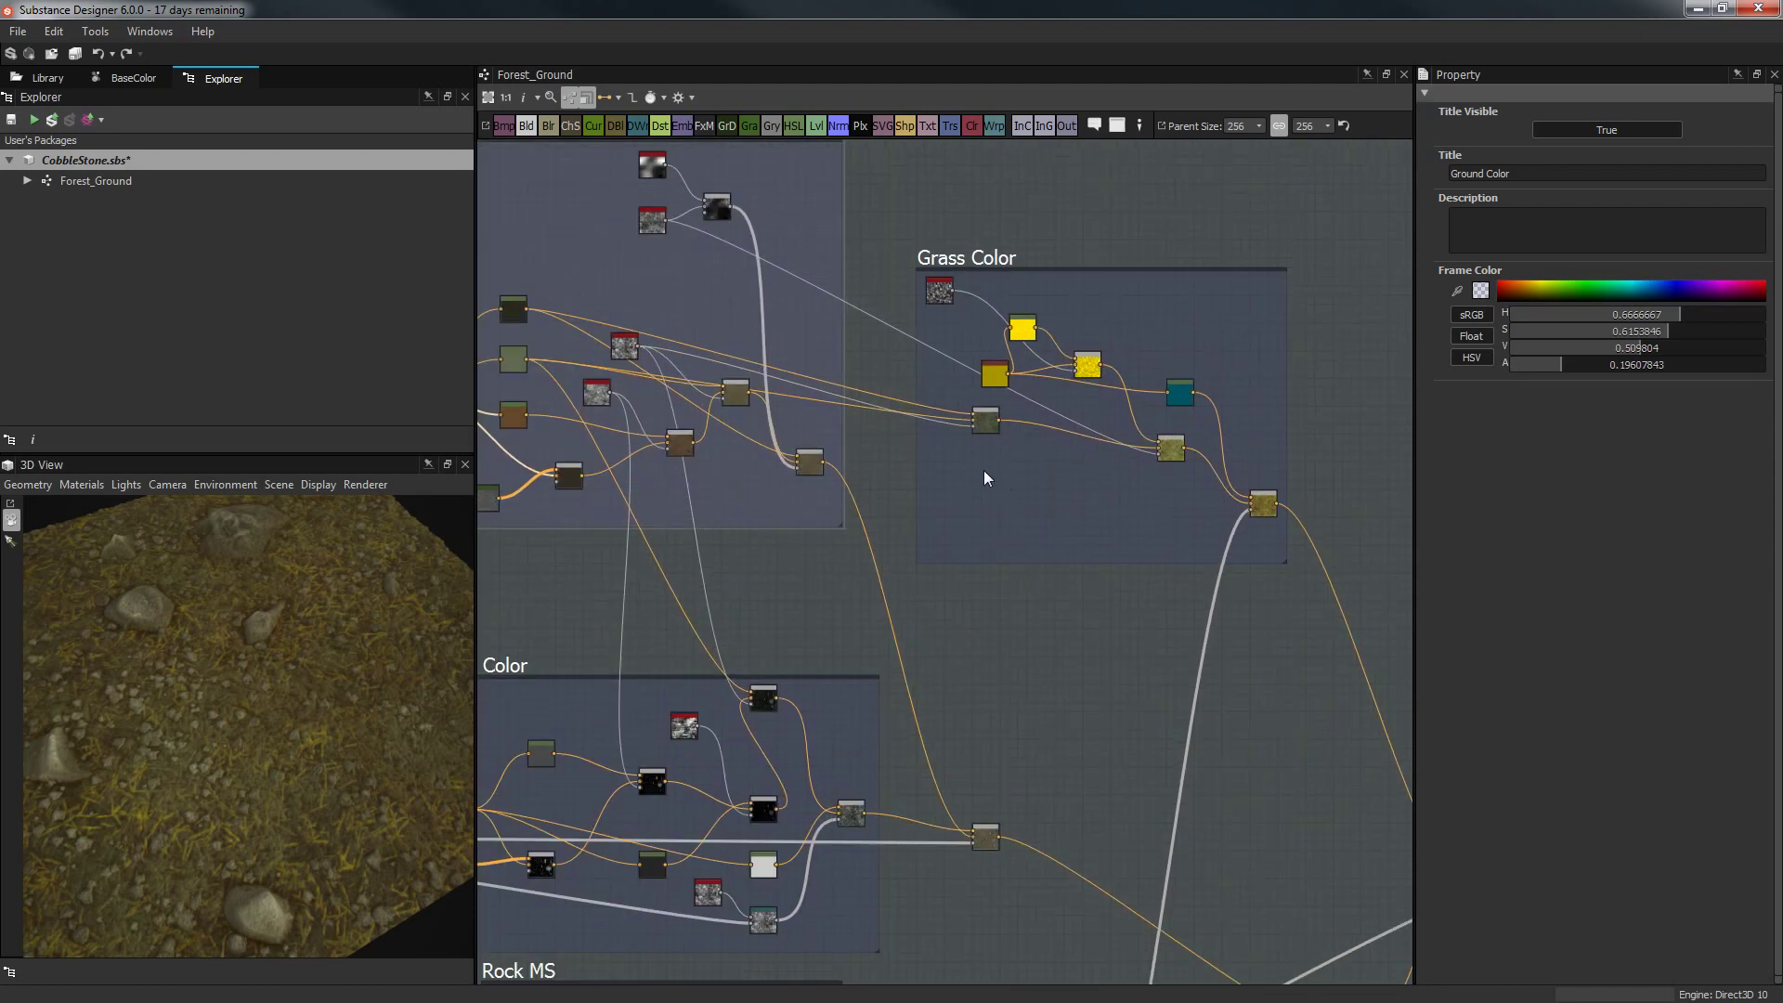
scroll(984, 477, up, 2)
middle_drag(1006, 437, 848, 561)
scroll(873, 534, down, 1)
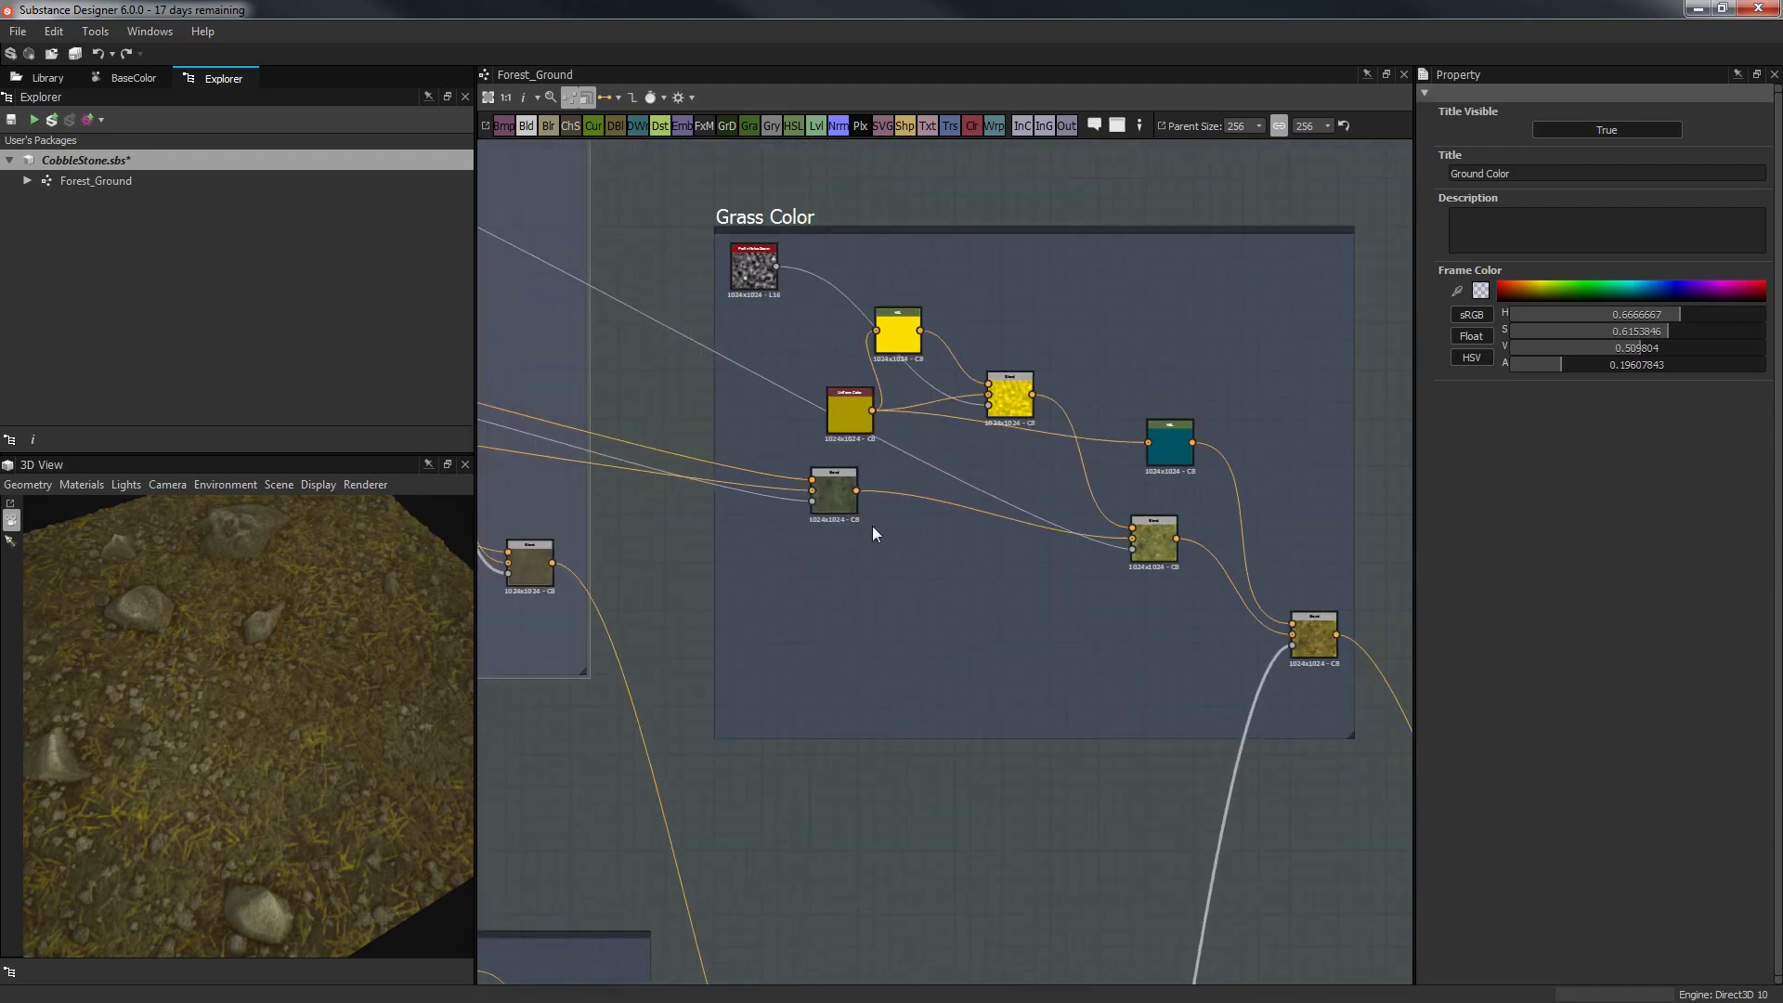
scroll(873, 526, down, 2)
scroll(1040, 517, up, 2)
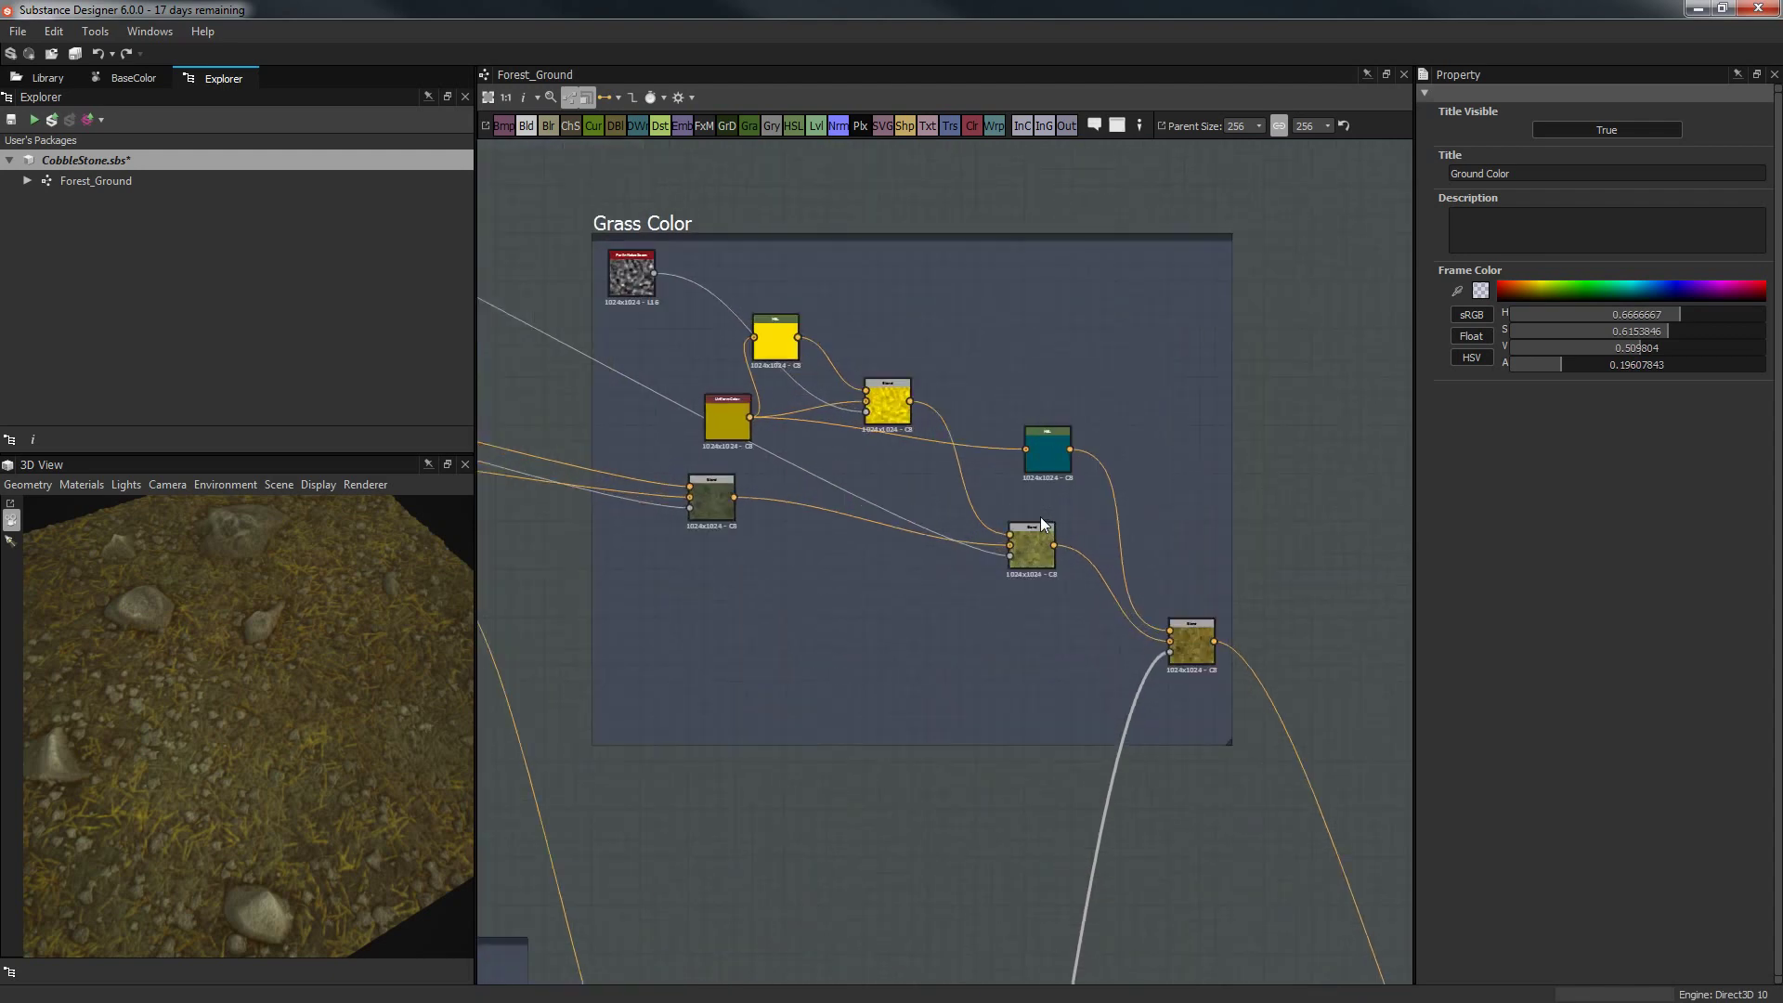
scroll(692, 321, down, 2)
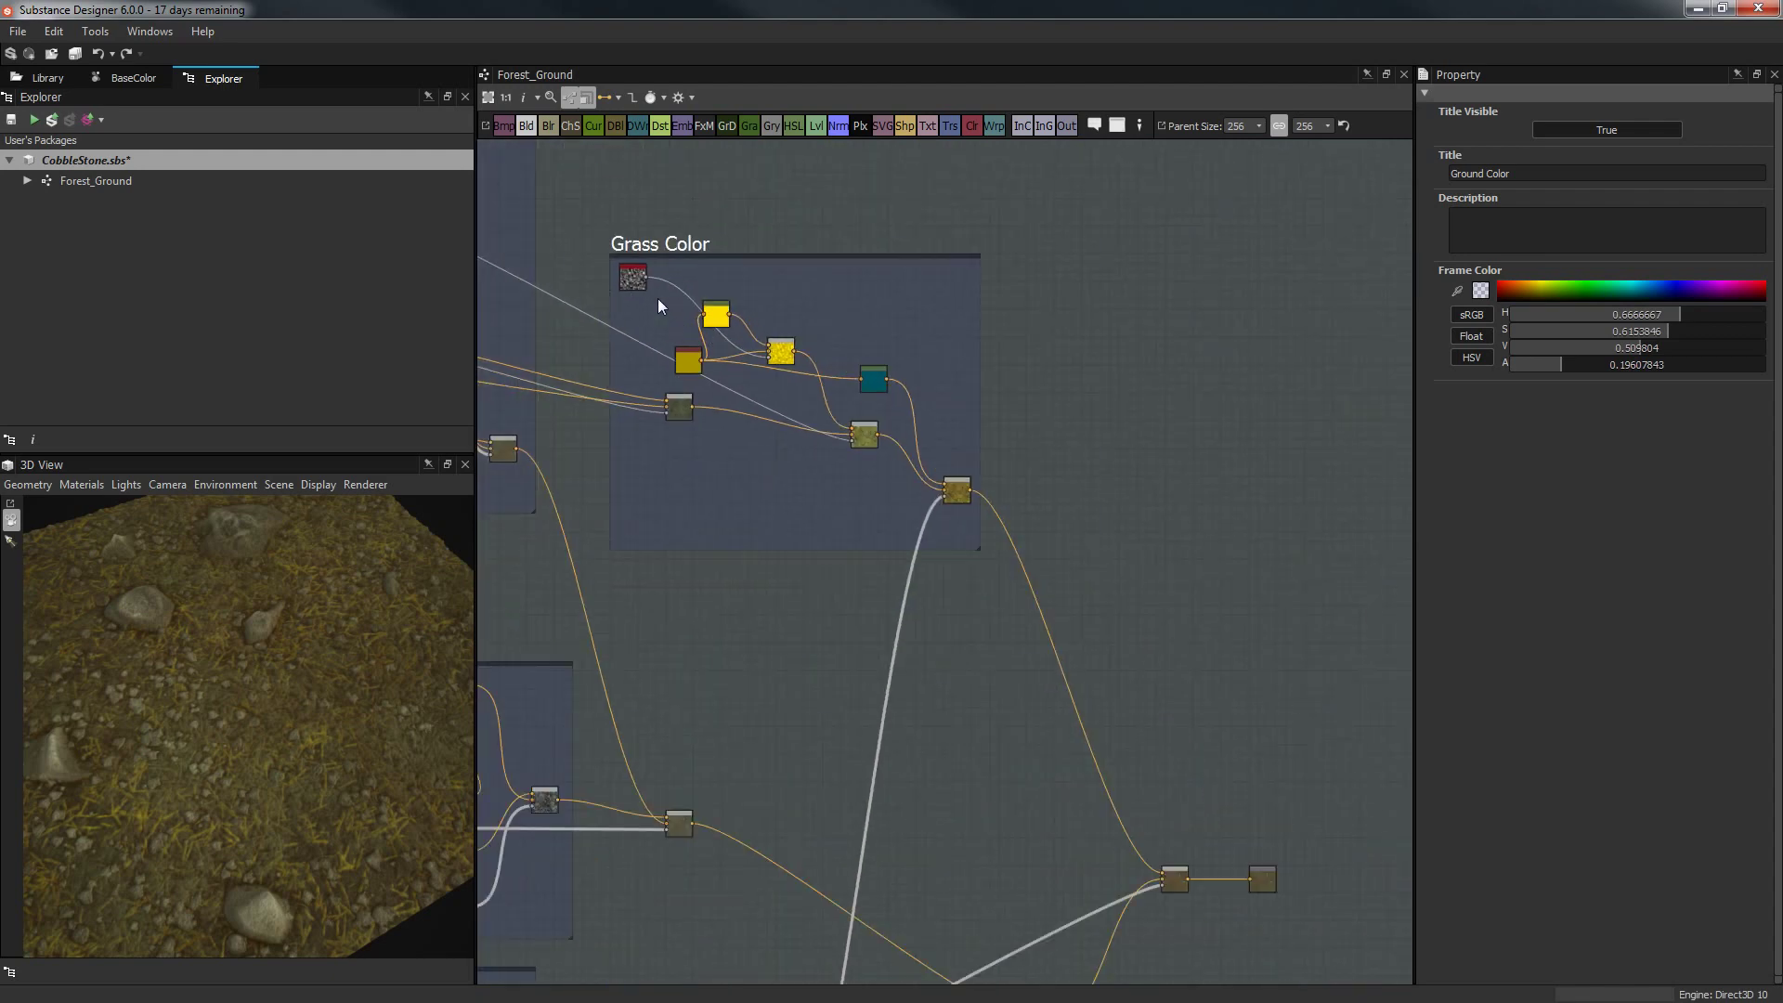
drag(657, 299, 972, 388)
scroll(953, 399, up, 2)
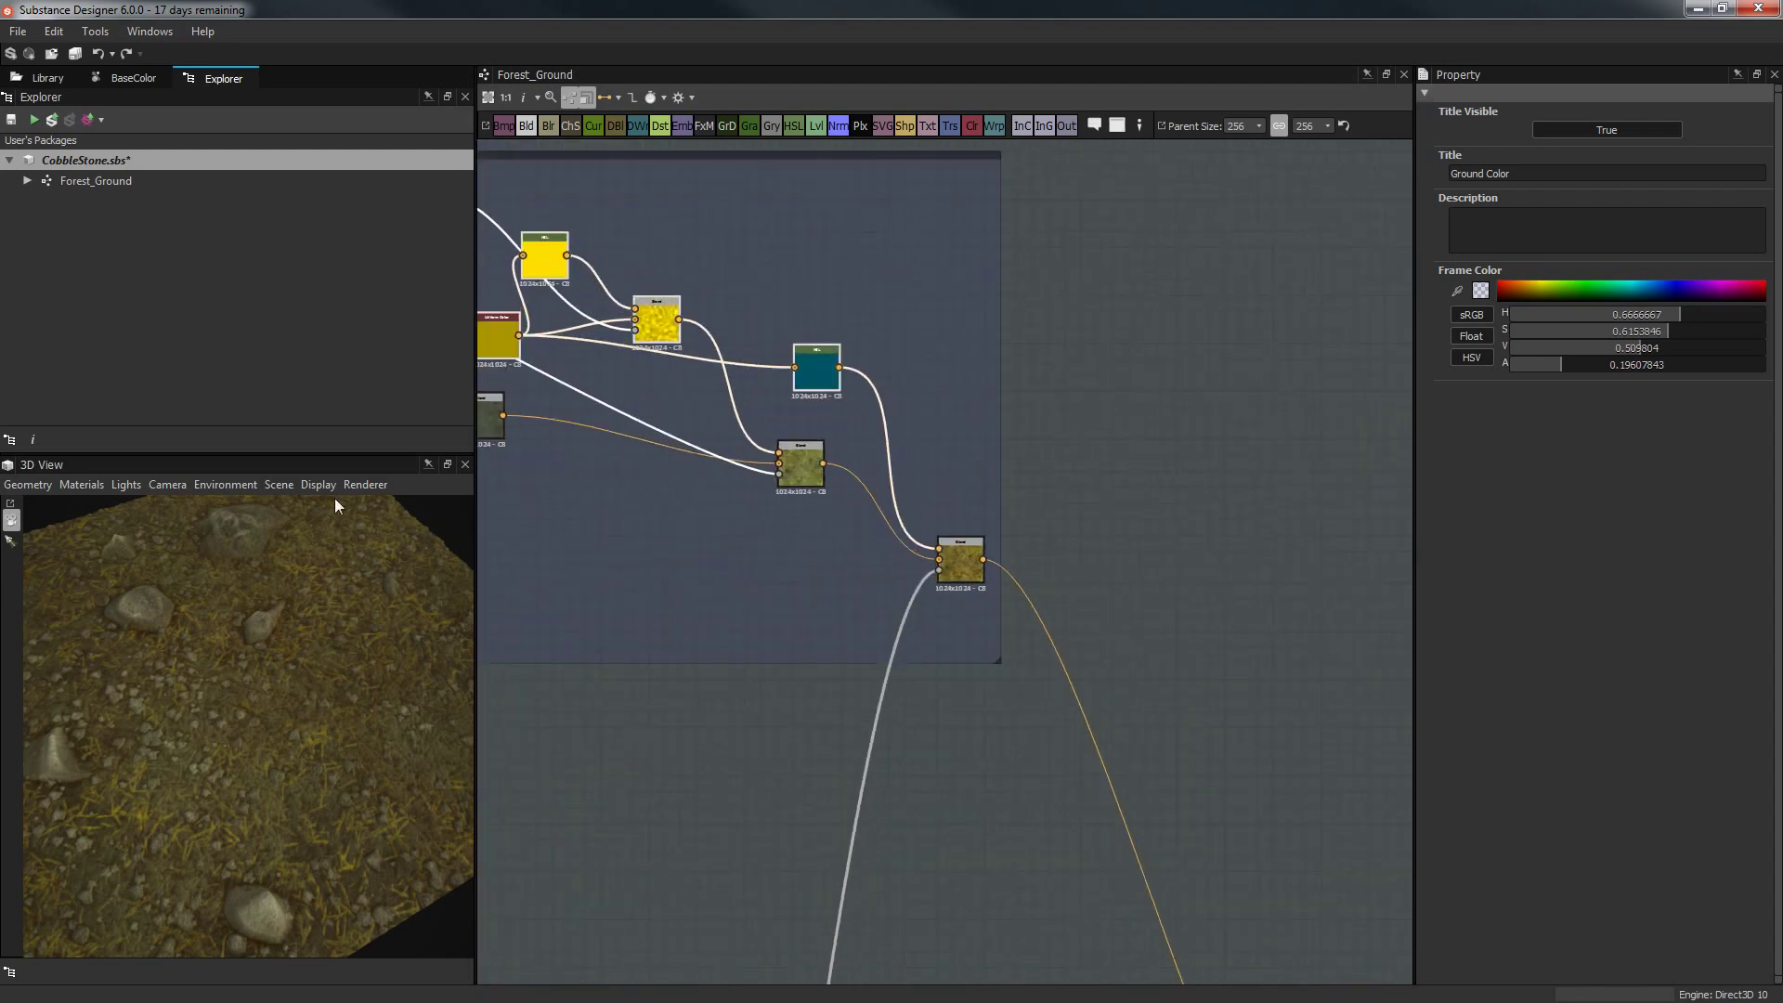
scroll(197, 777, up, 3)
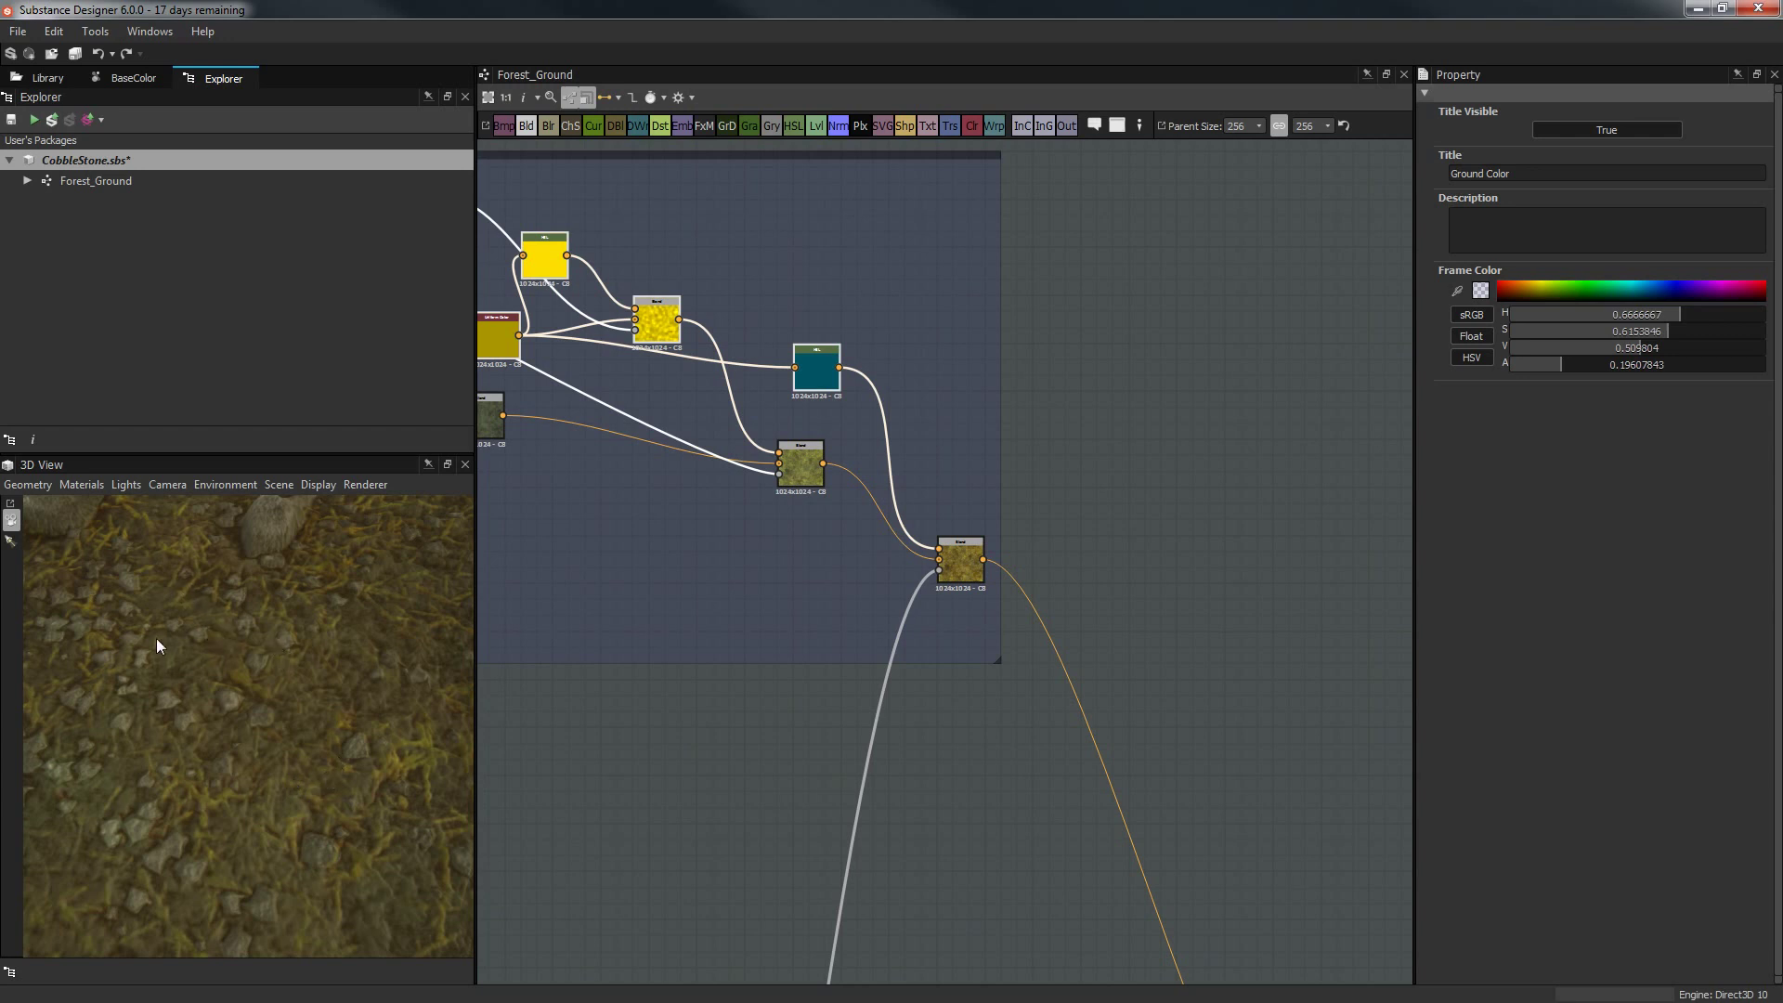
Set the opacity of the last two Blend nodes in the Grass Color frame to 0.
click(805, 578)
middle_drag(805, 578, 873, 632)
double_click(876, 537)
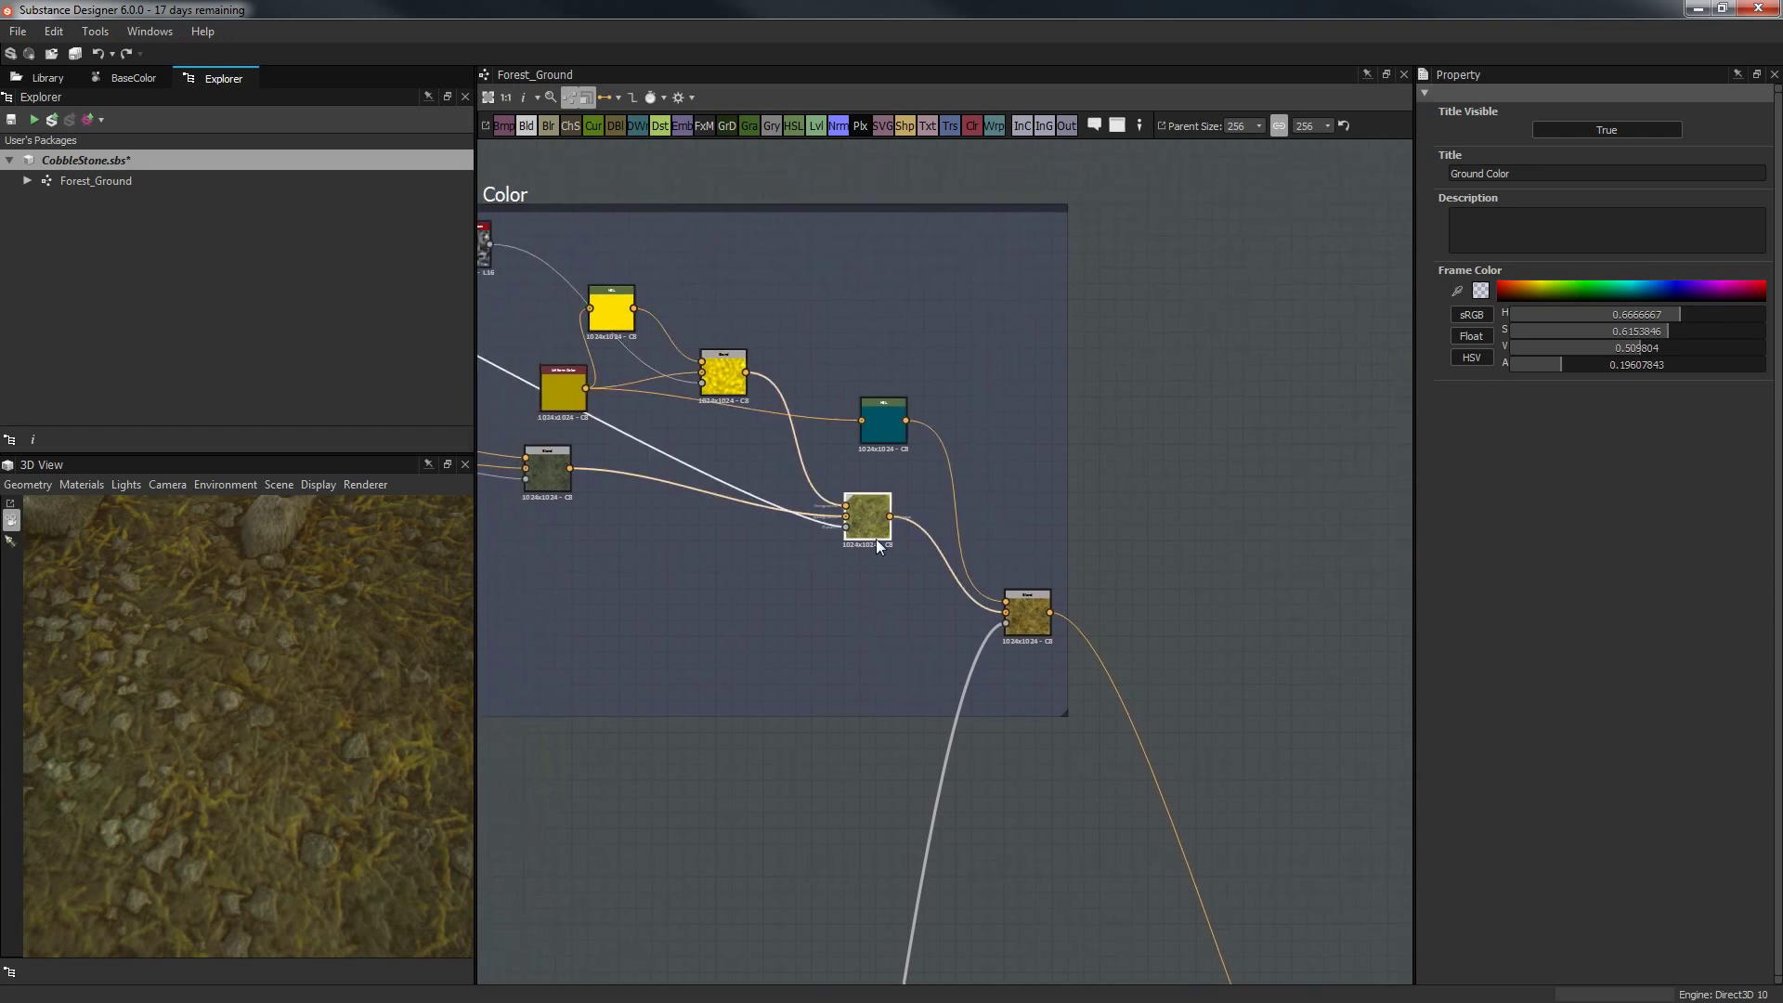
drag(1607, 431, 971, 454)
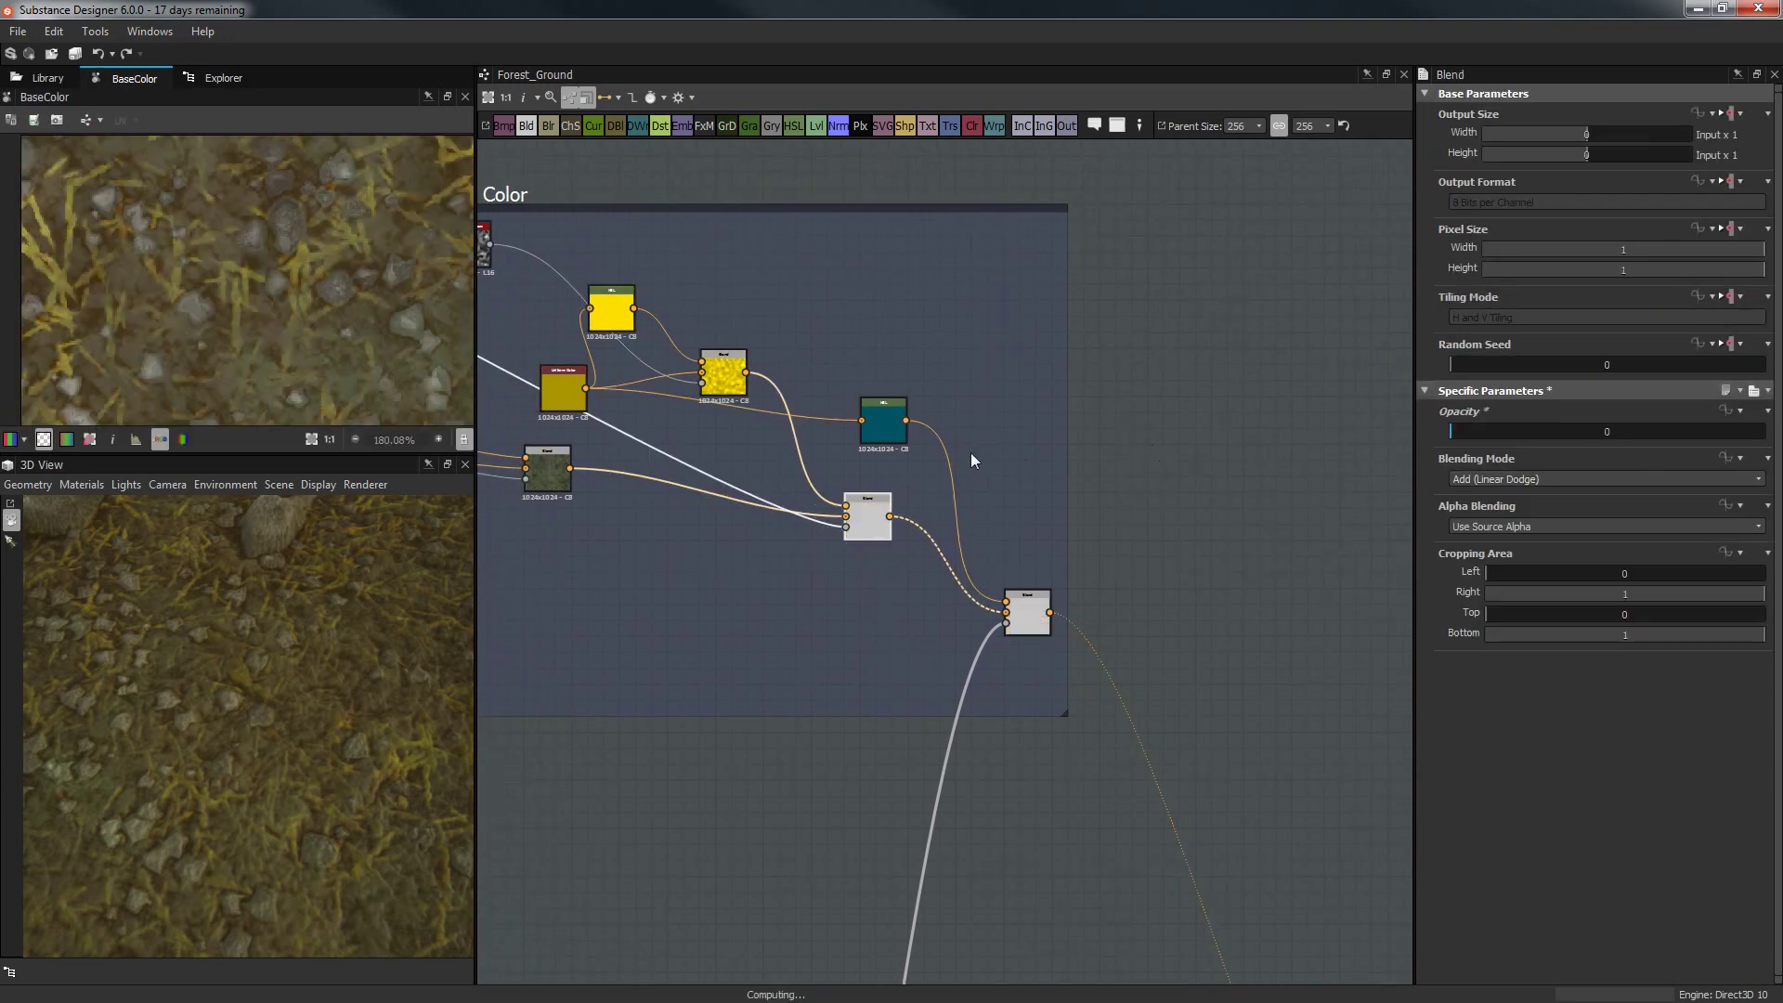
click(1017, 631)
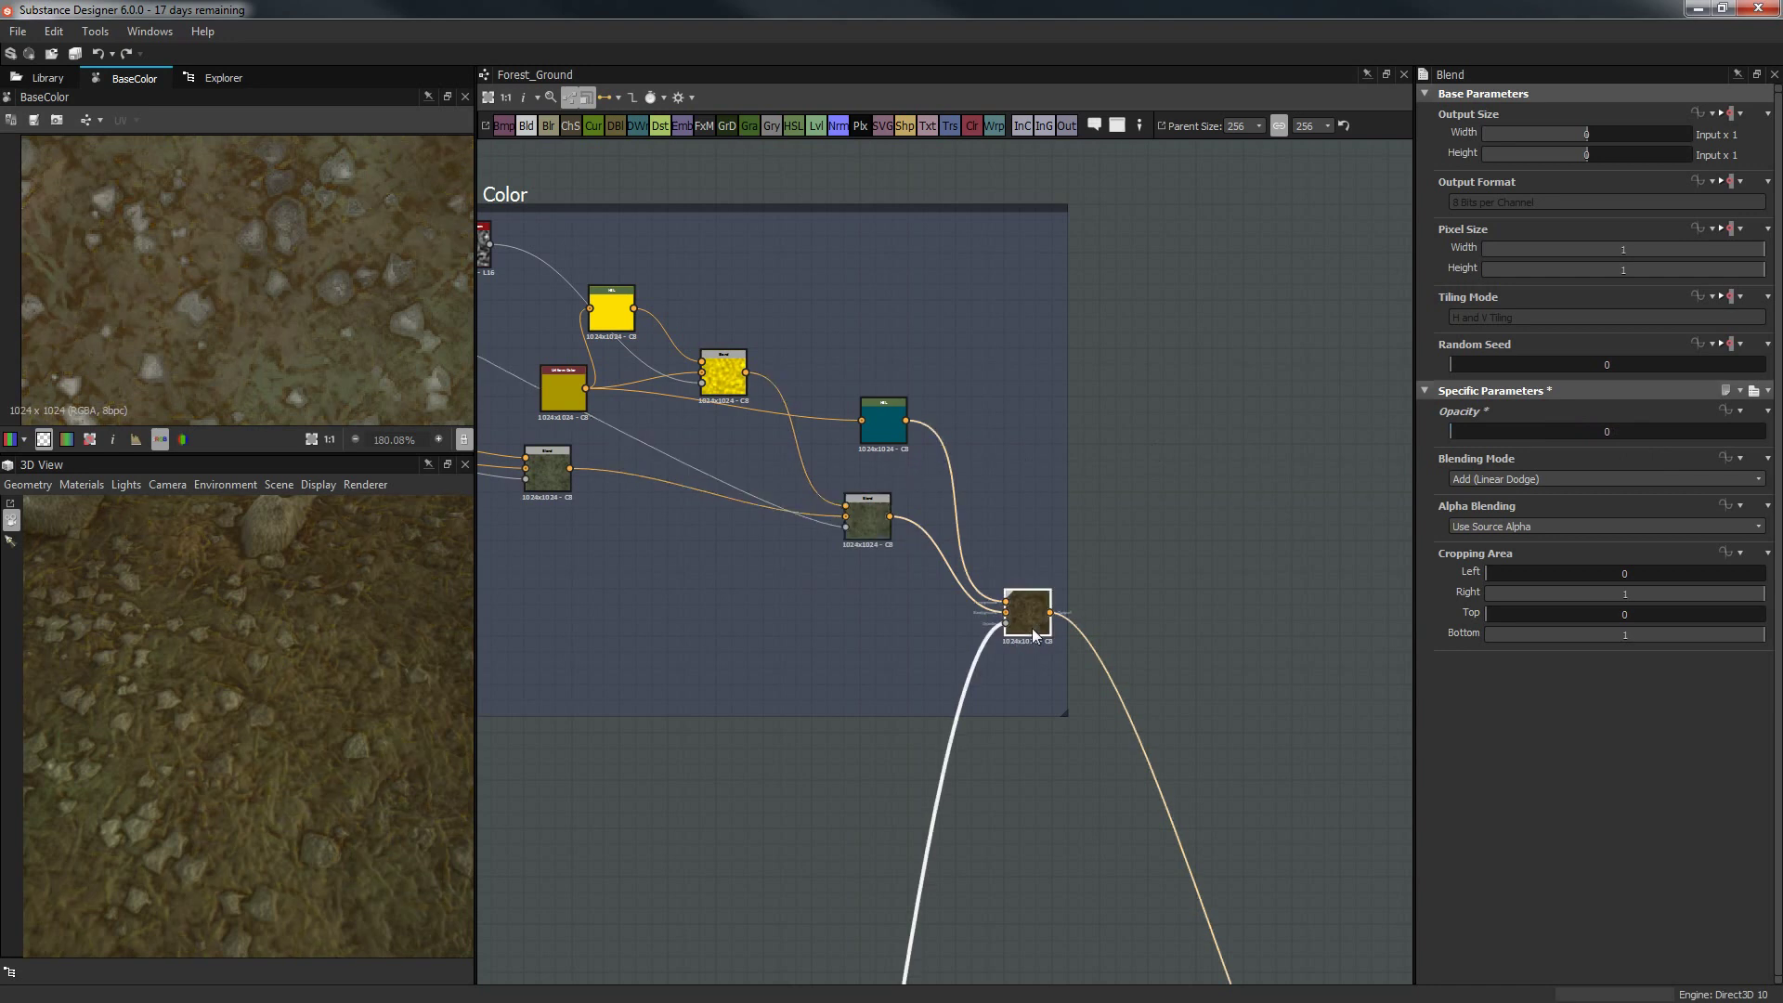
drag(1619, 433, 1120, 432)
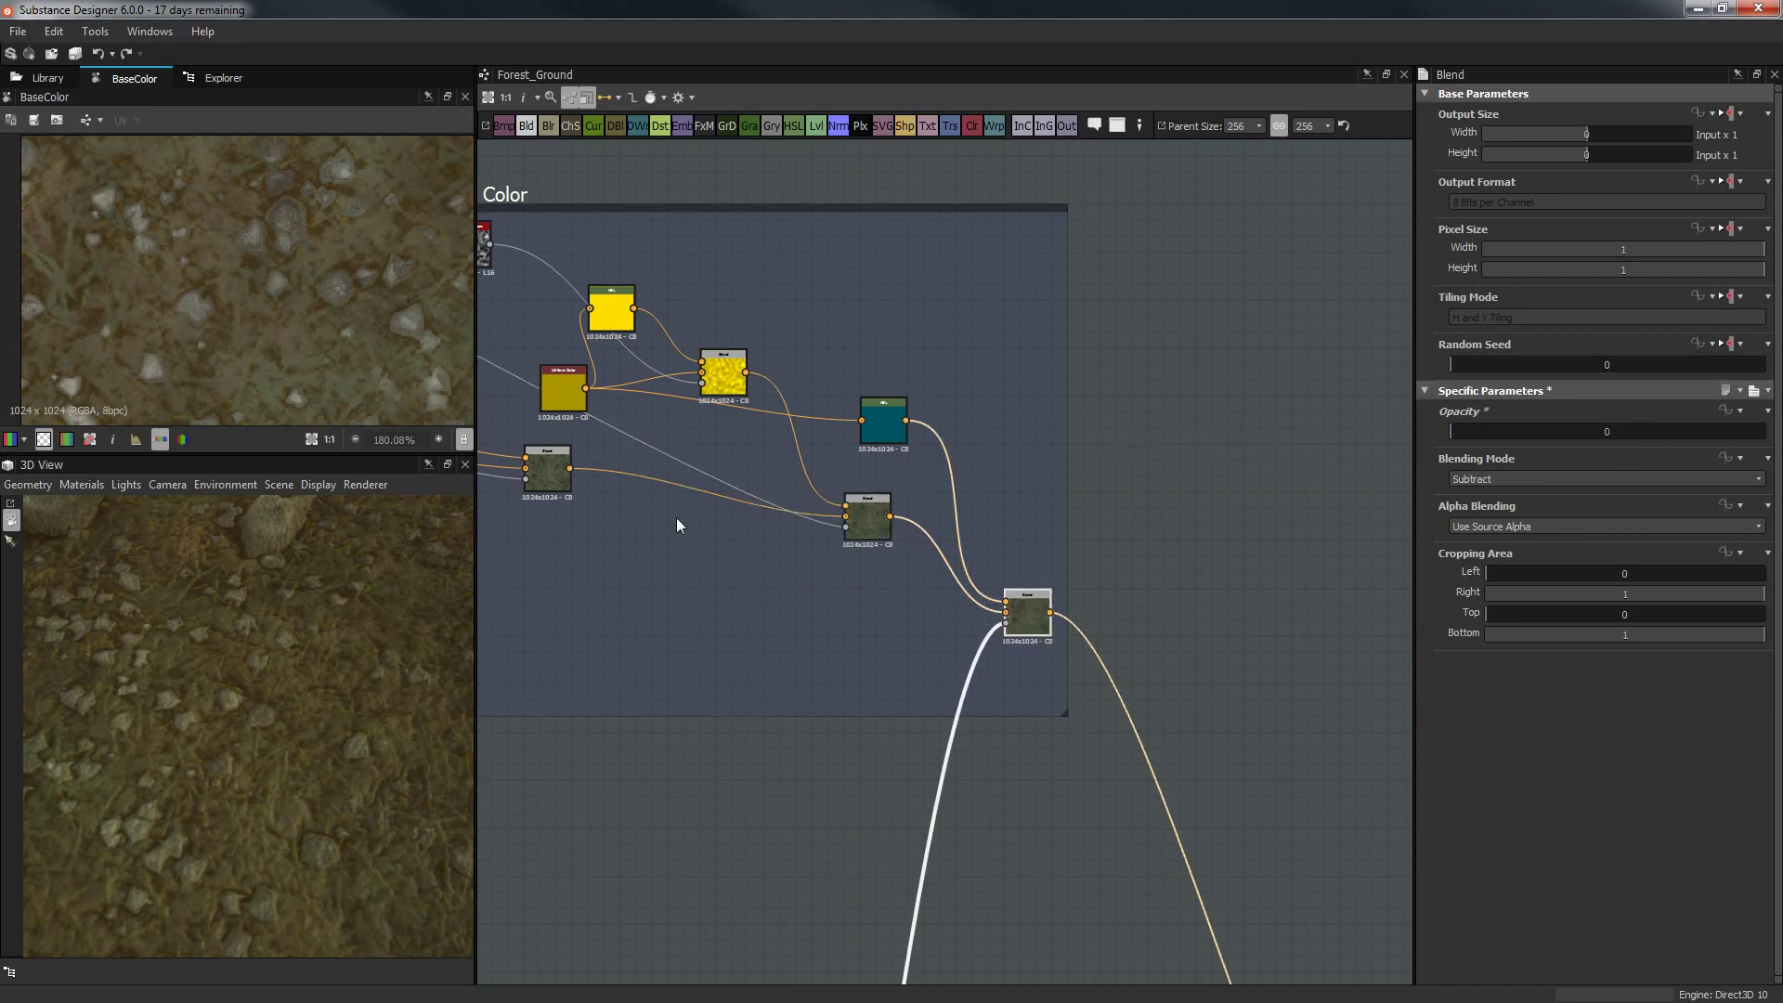
Preview the Blend node that combines the Ground base and small branches outputs, and set its opacity to 0.
scroll(805, 505, down, 5)
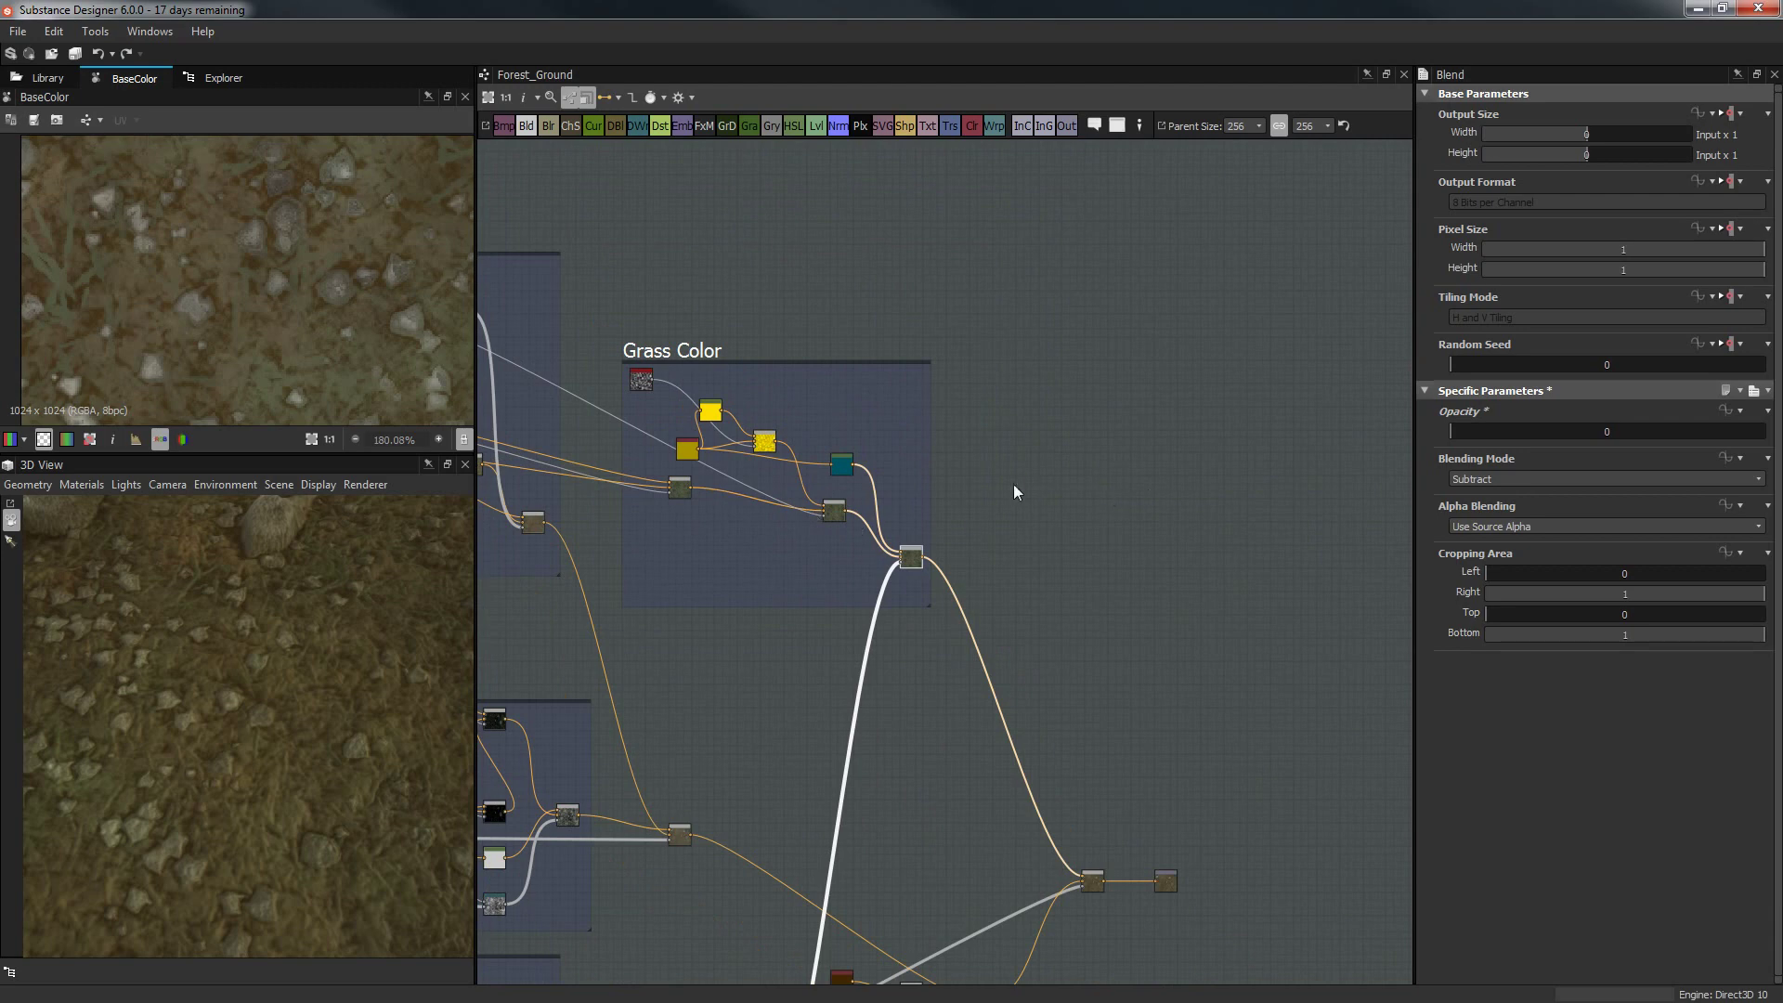
scroll(858, 488, up, 2)
middle_drag(858, 487, 1092, 291)
scroll(1092, 291, down, 1)
middle_drag(1042, 701, 1295, 354)
middle_drag(797, 520, 981, 498)
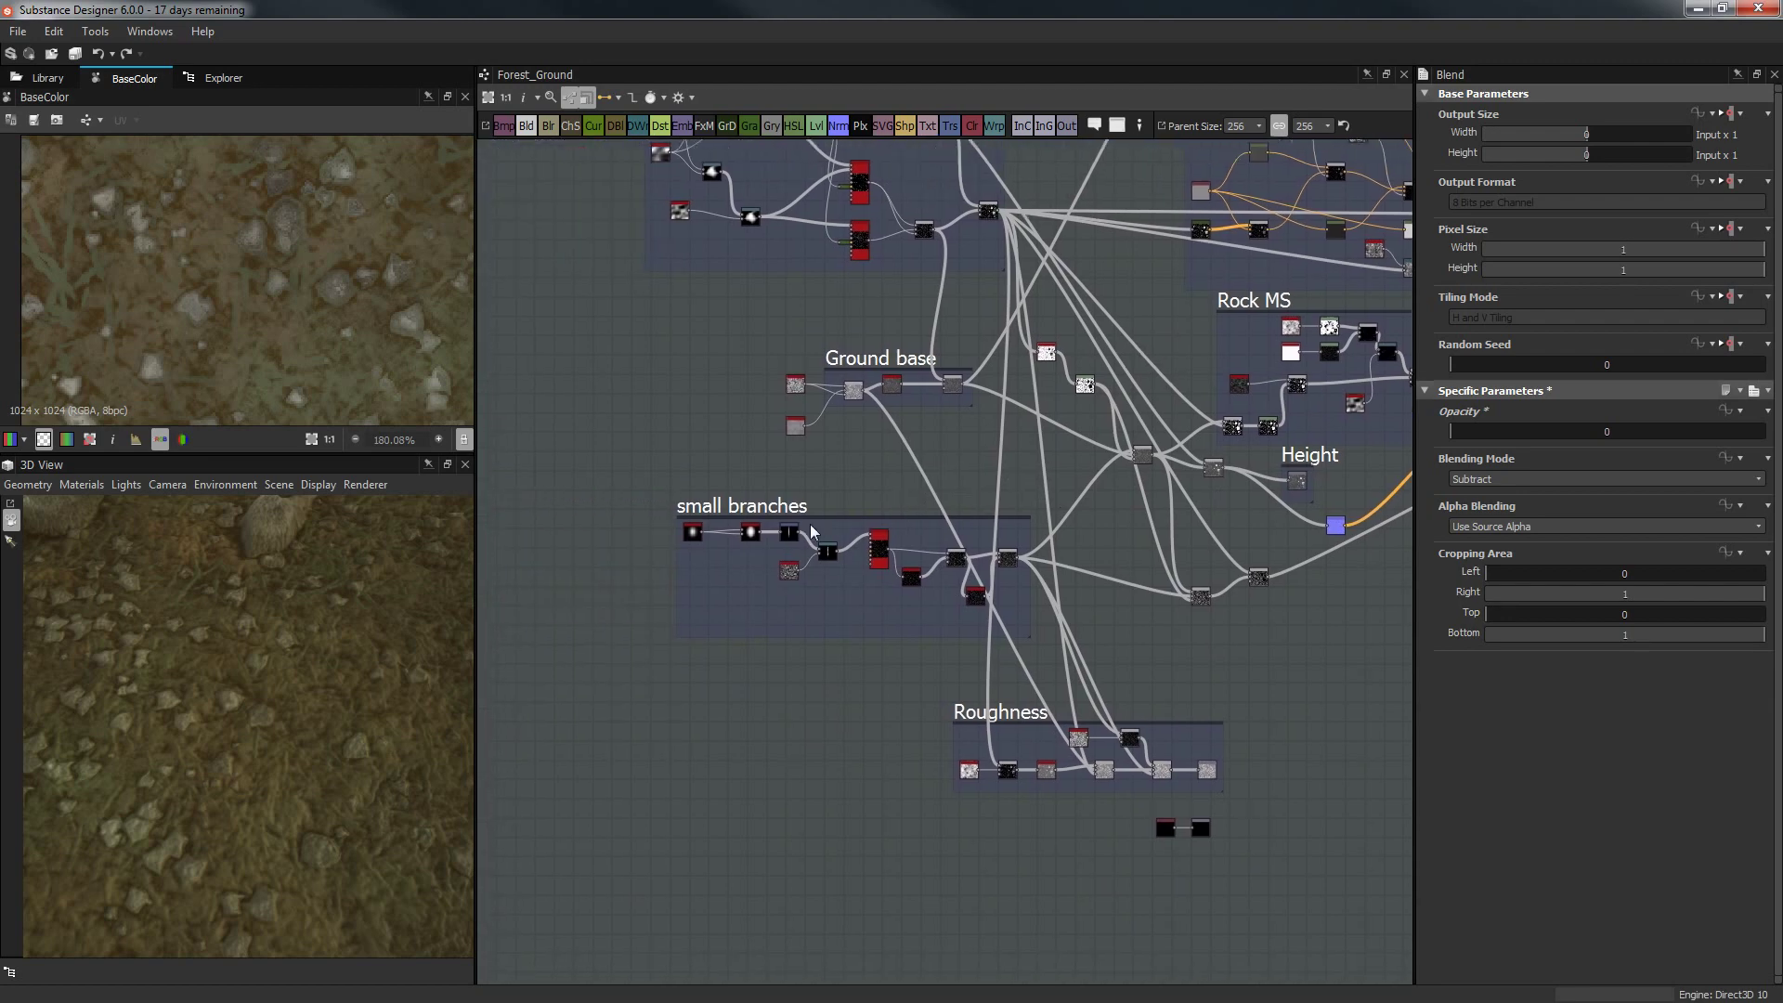
scroll(773, 535, up, 3)
middle_drag(1118, 557, 566, 547)
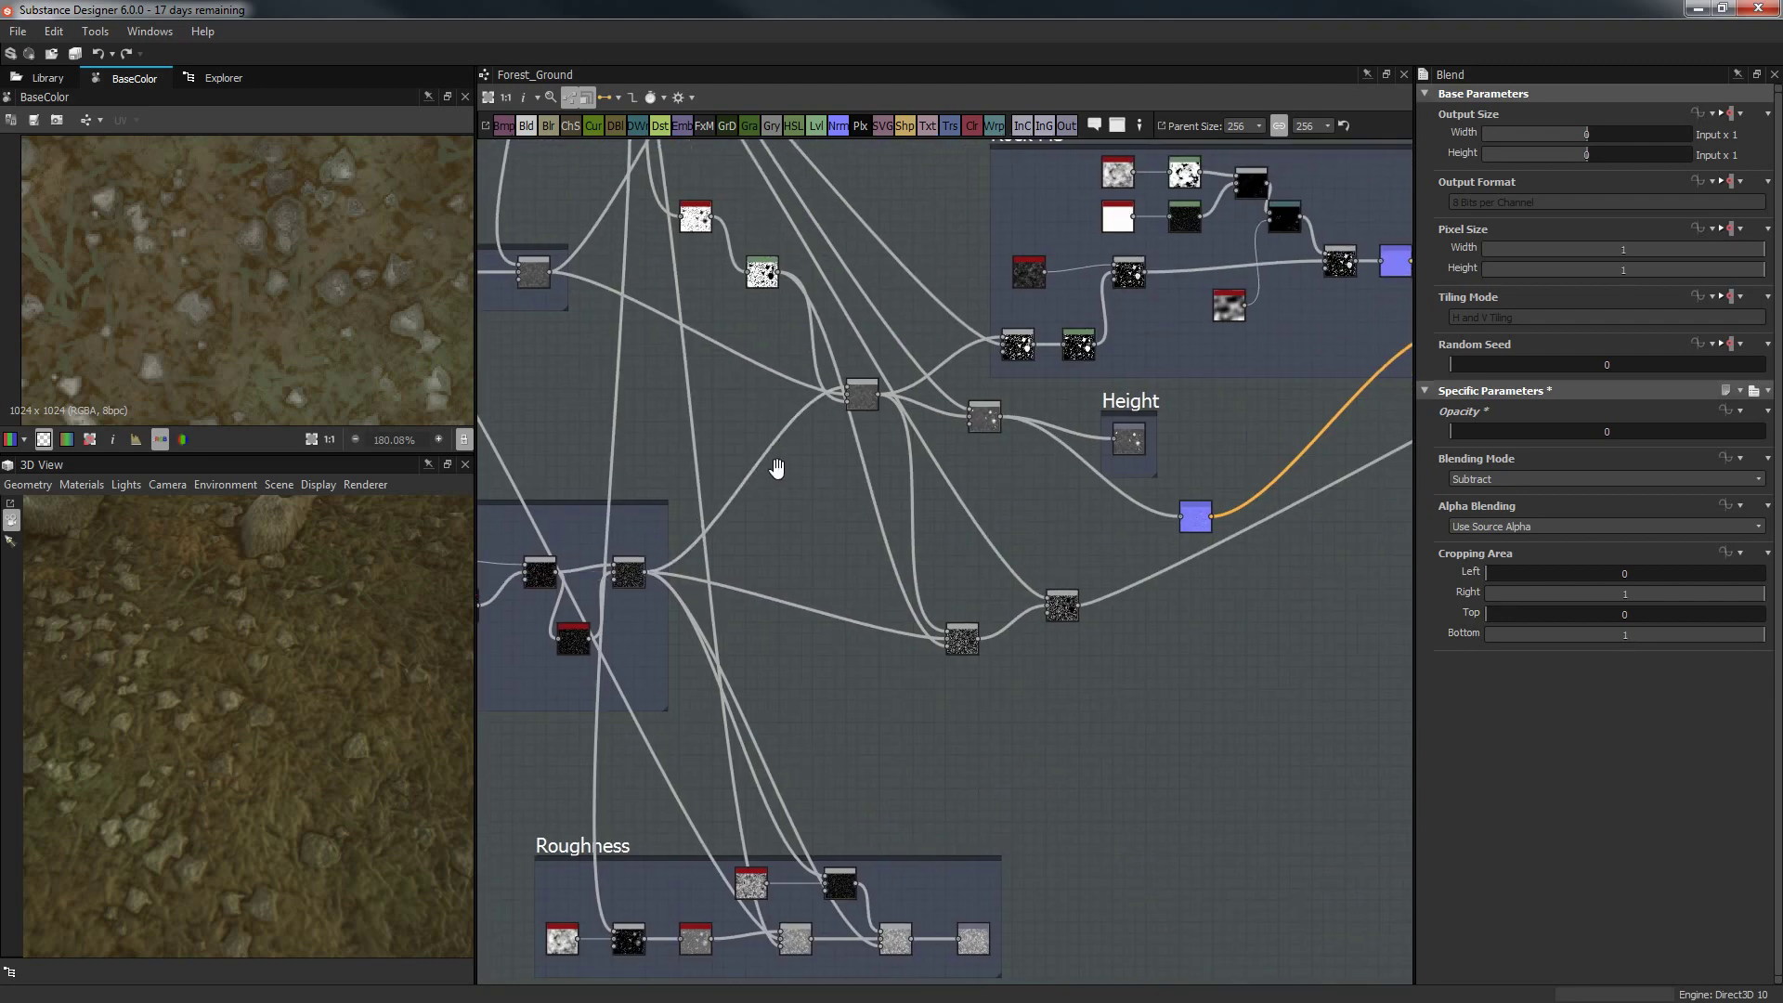
middle_drag(777, 468, 744, 581)
double_click(830, 508)
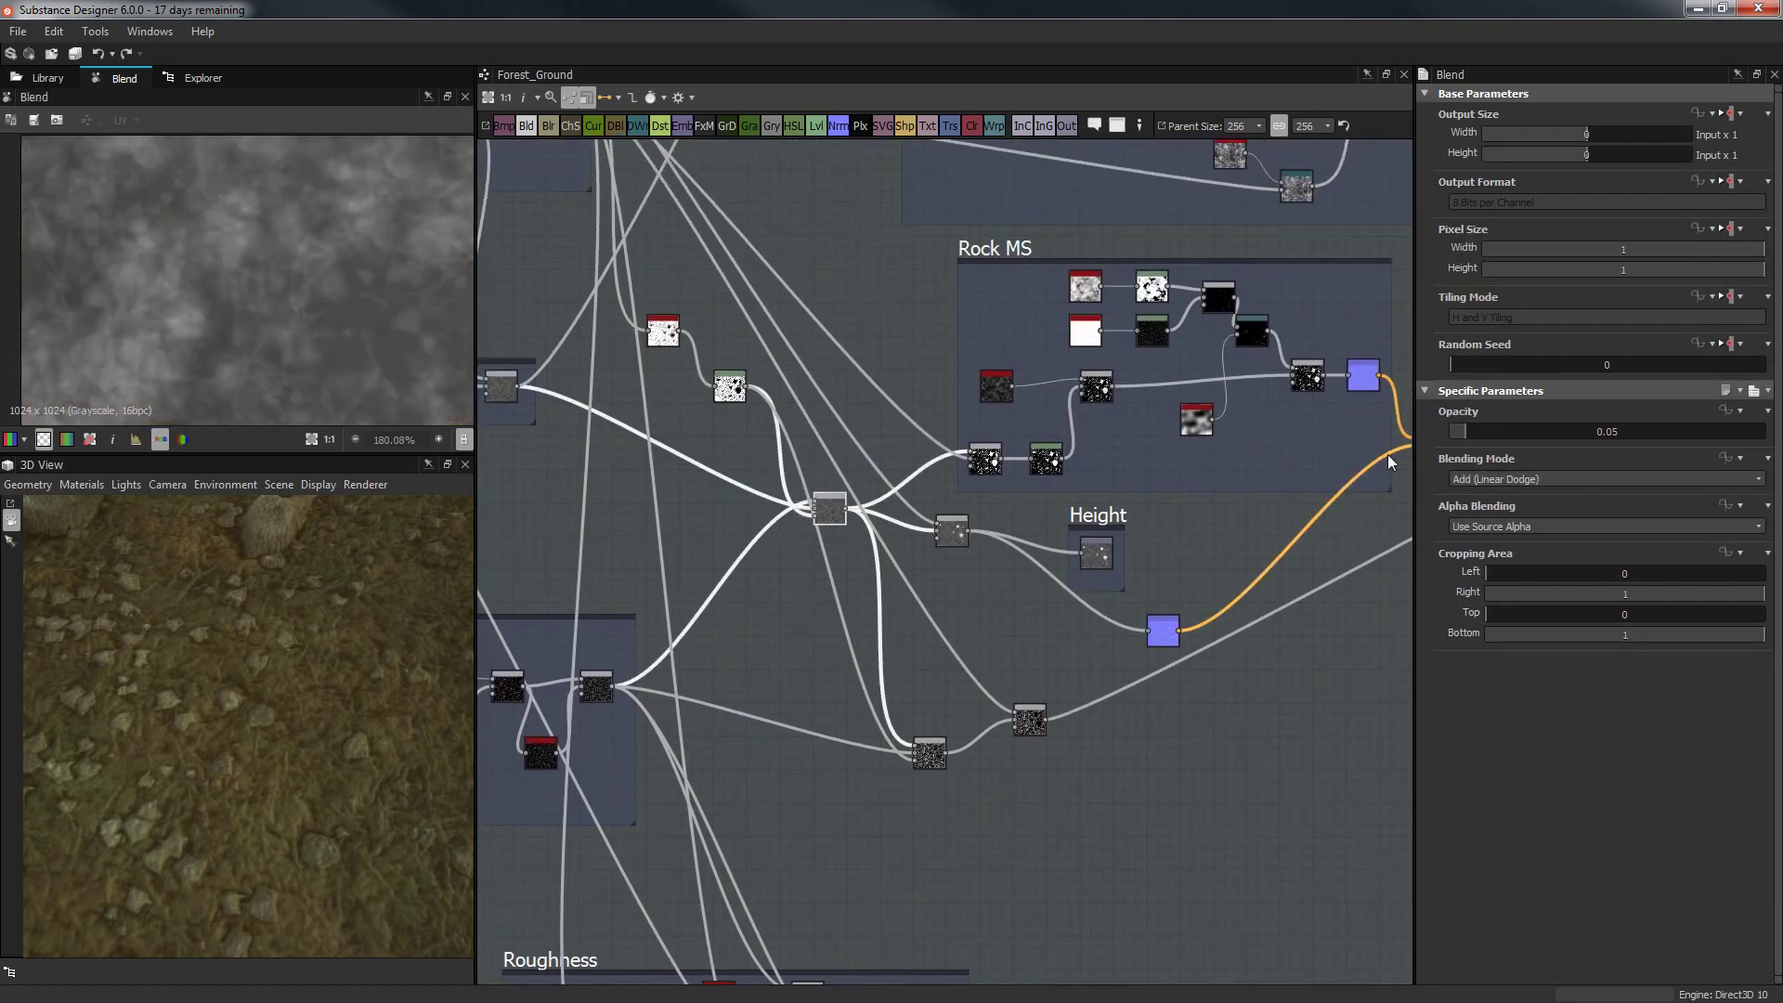
drag(1461, 437, 1384, 415)
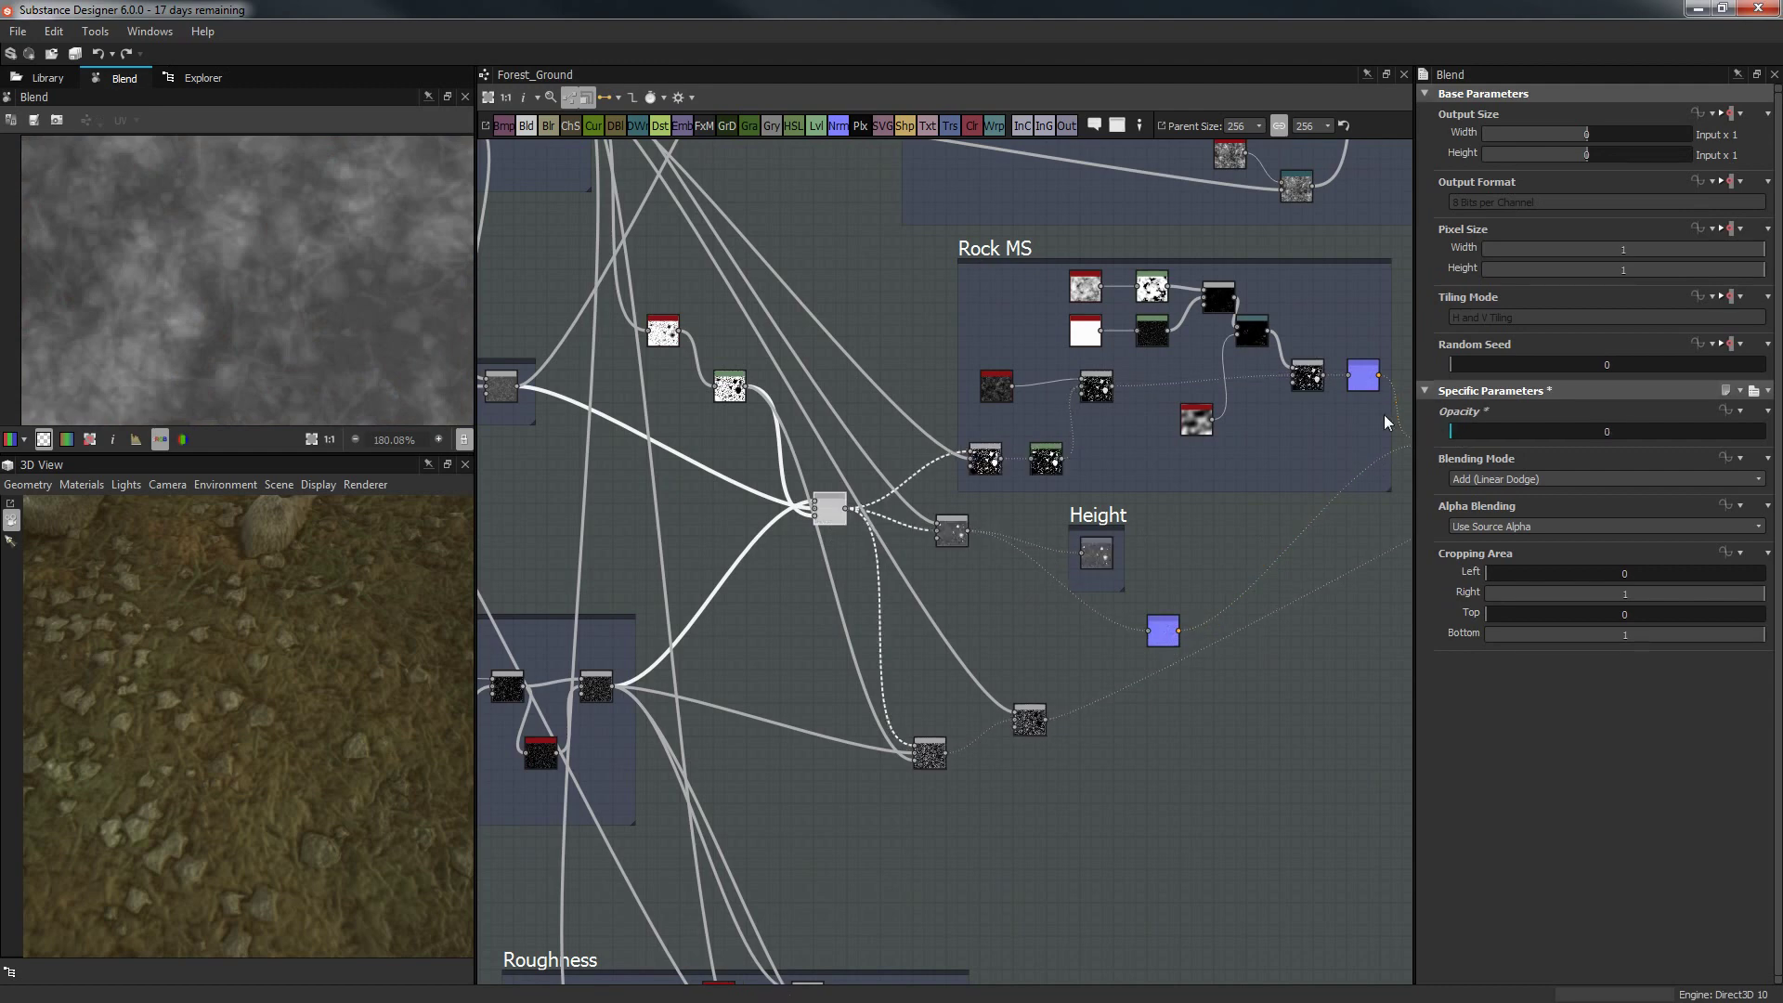
Check the parameters and connections of the Divide and Add (Linear Dodge) Blend nodes fed by the small branches.
click(930, 753)
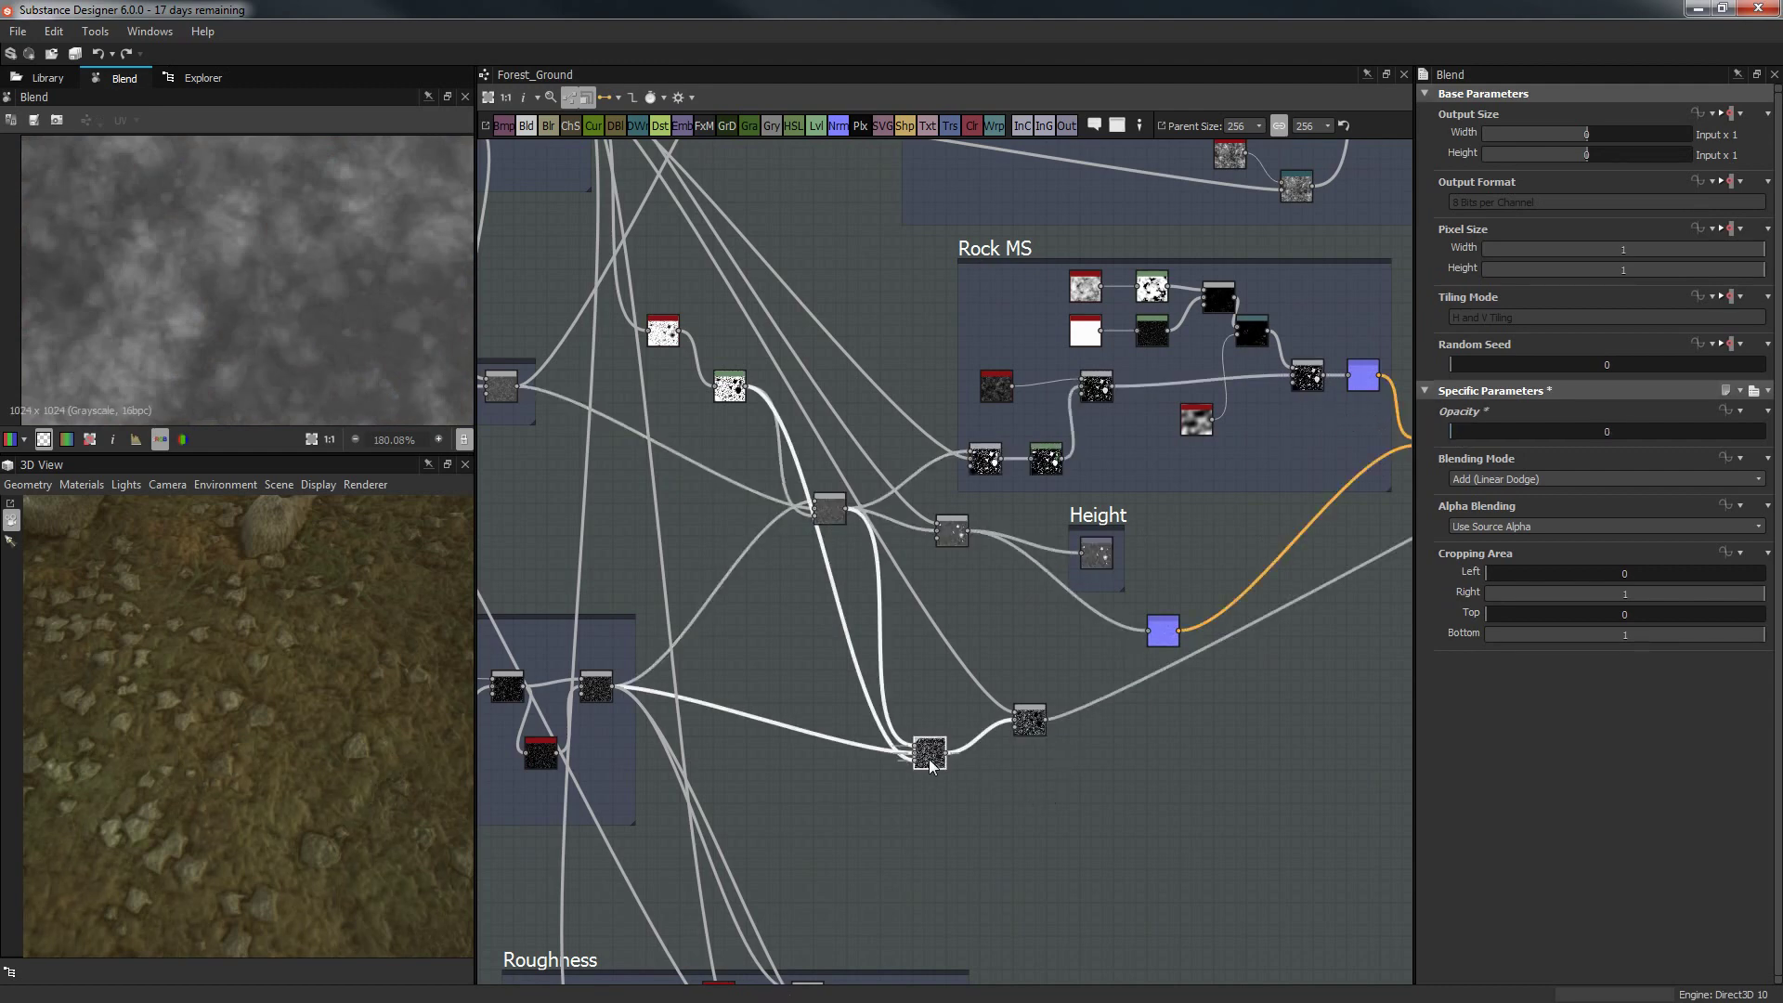
scroll(805, 690, up, 3)
middle_drag(806, 686, 1022, 642)
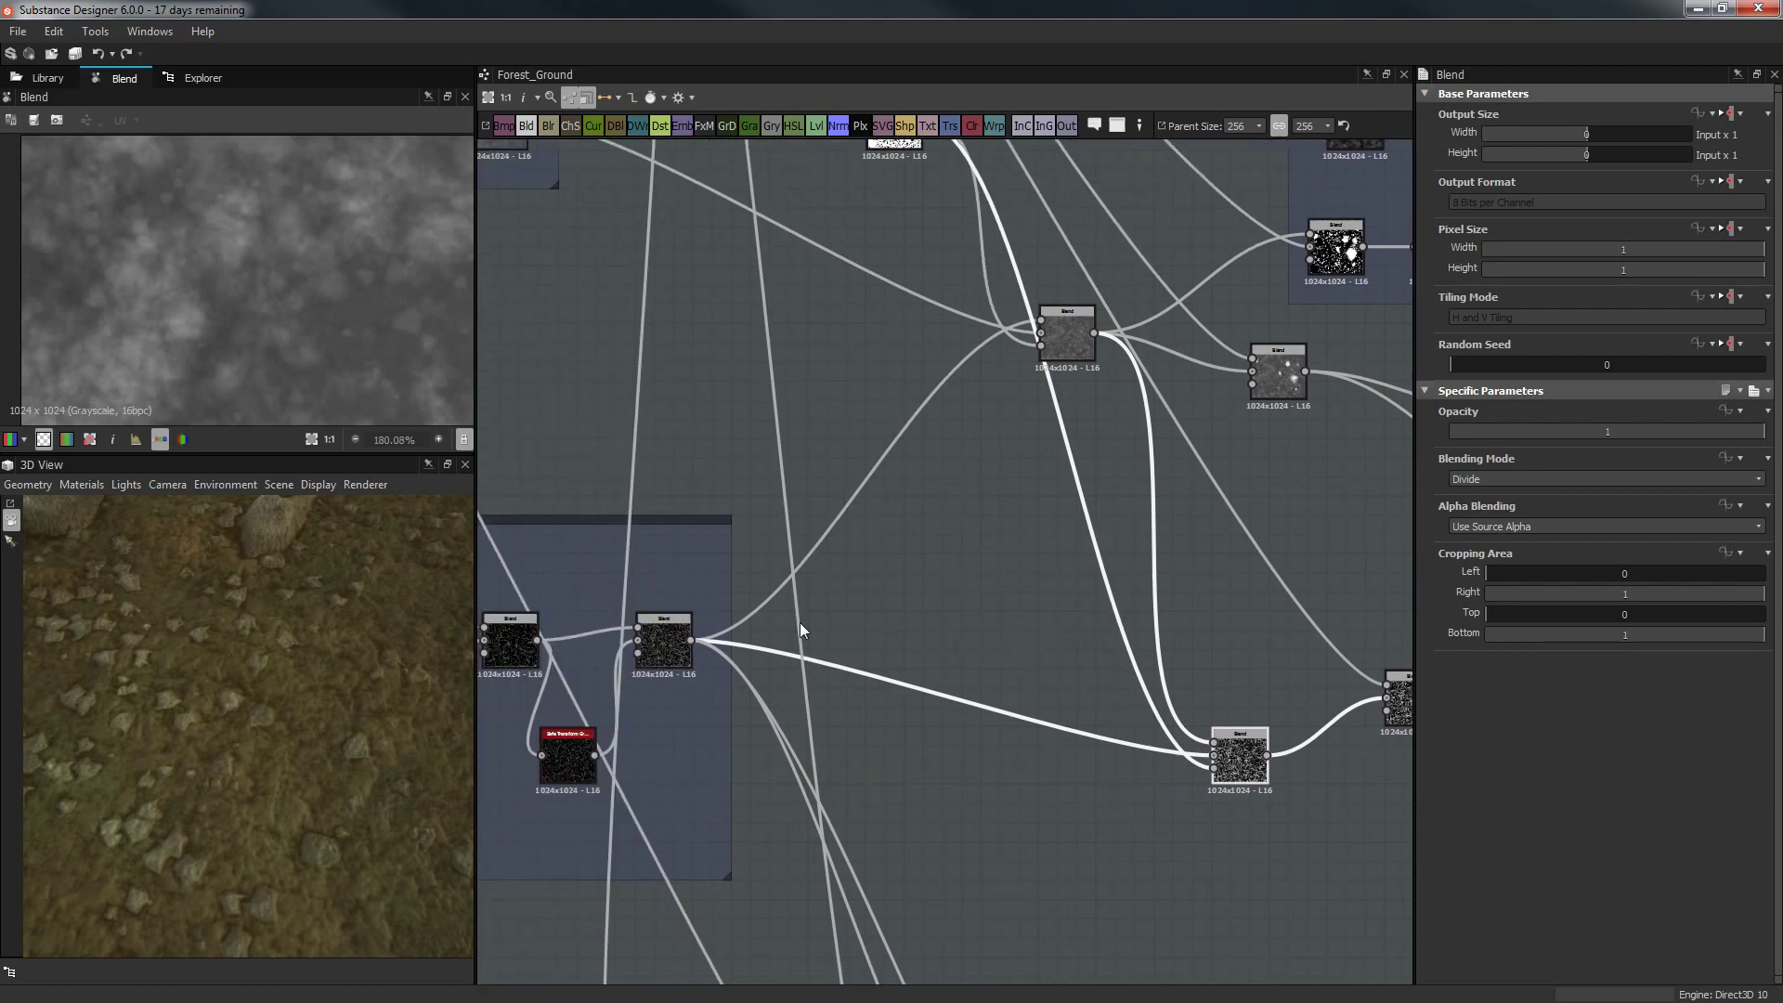
middle_drag(939, 418, 940, 485)
click(1063, 383)
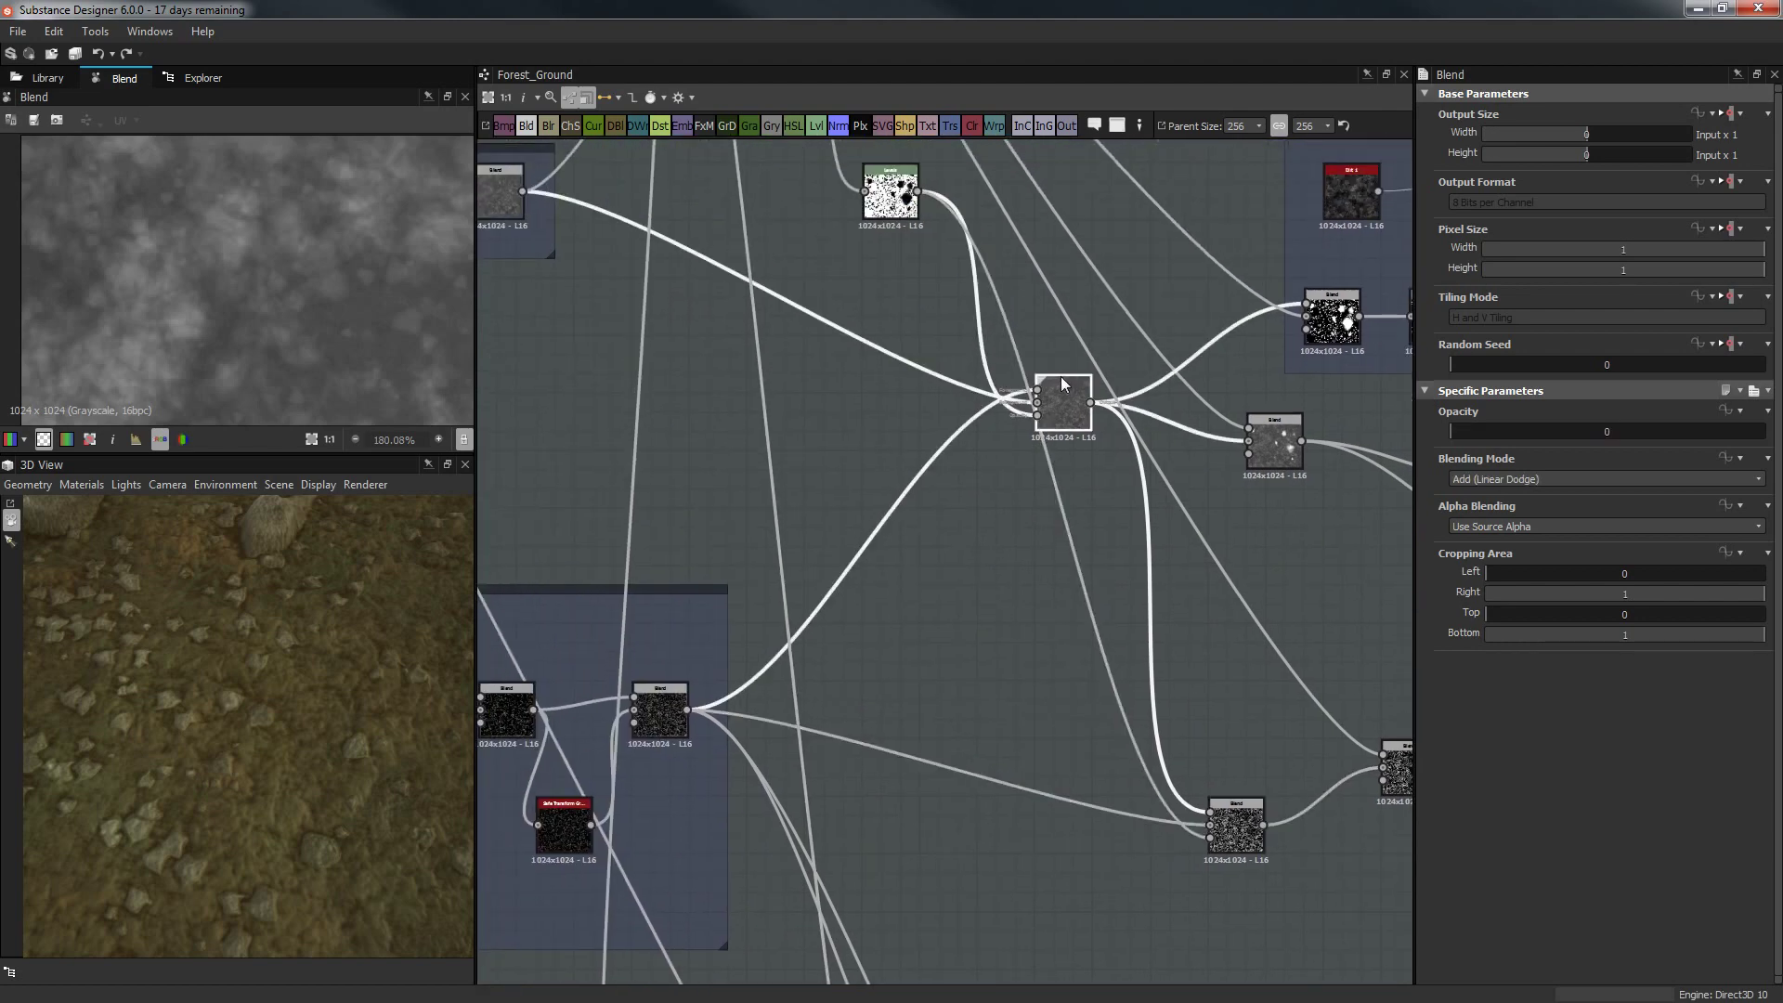
Delete the small branches frame together with all the nodes inside it.
scroll(1064, 383, down, 5)
middle_drag(722, 585, 1002, 492)
drag(634, 423, 437, 425)
middle_drag(999, 637, 1182, 561)
drag(537, 300, 1057, 671)
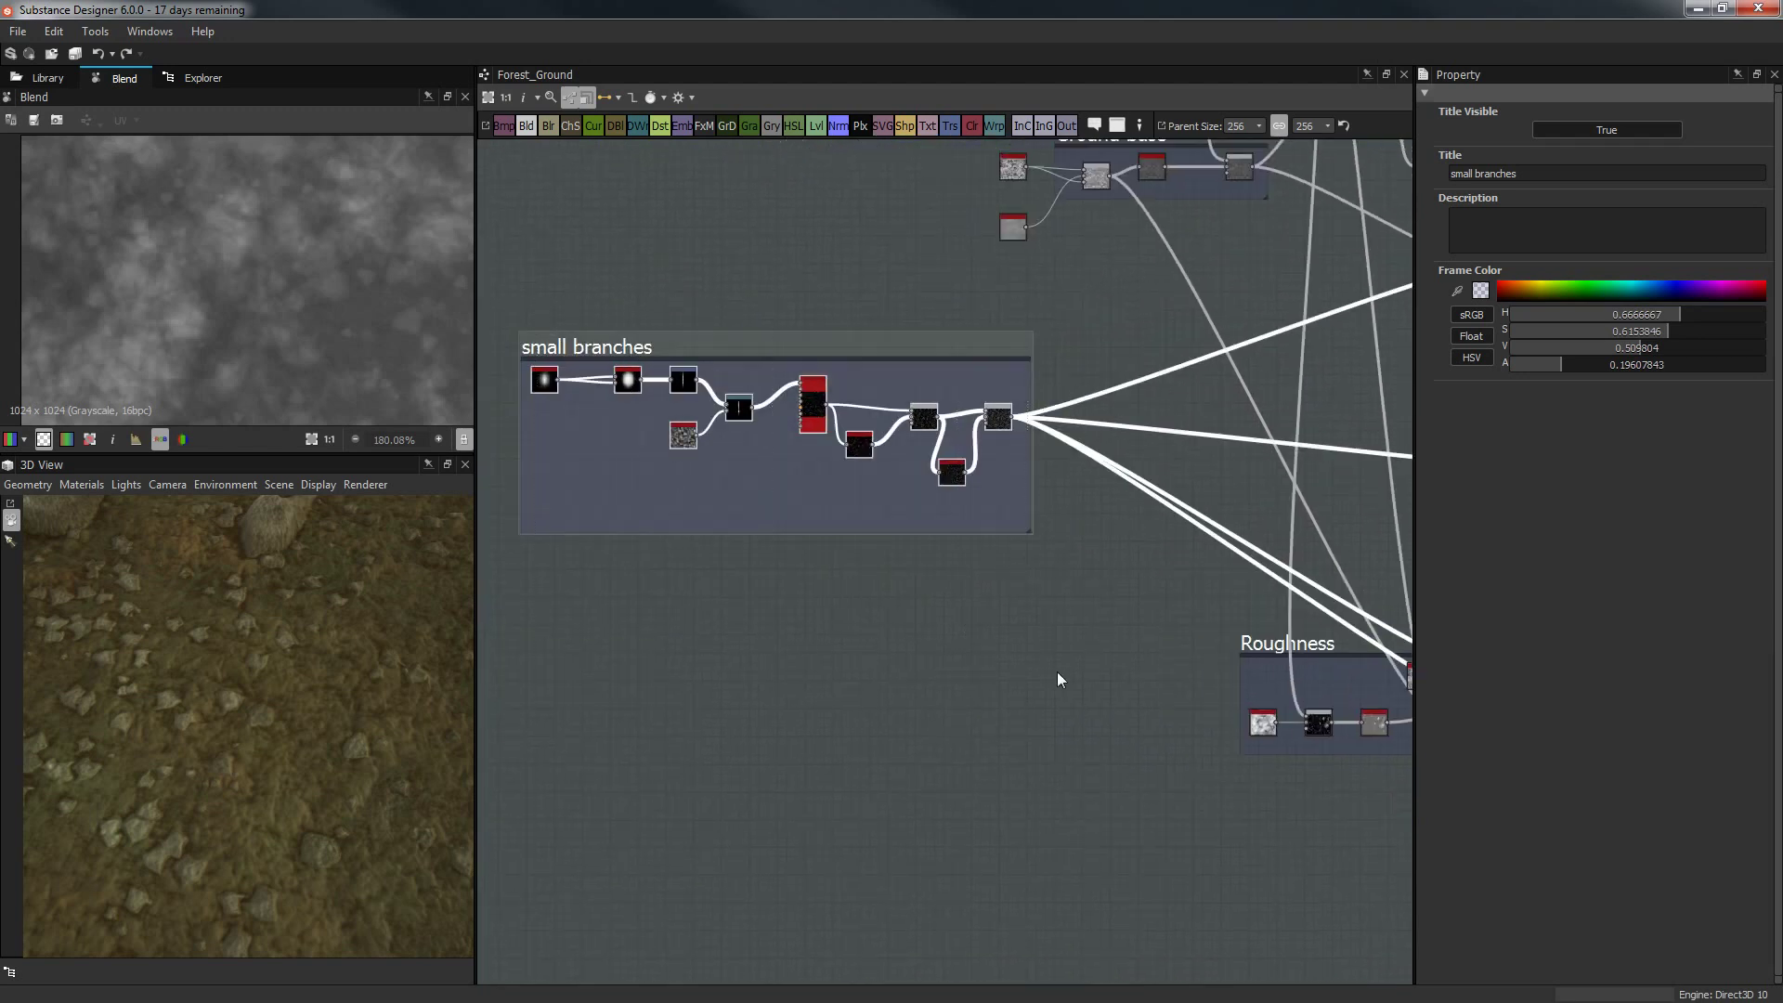
key(Delete)
Delete the last Blend node before the roughness output in the Roughness frame.
middle_drag(1325, 647, 855, 613)
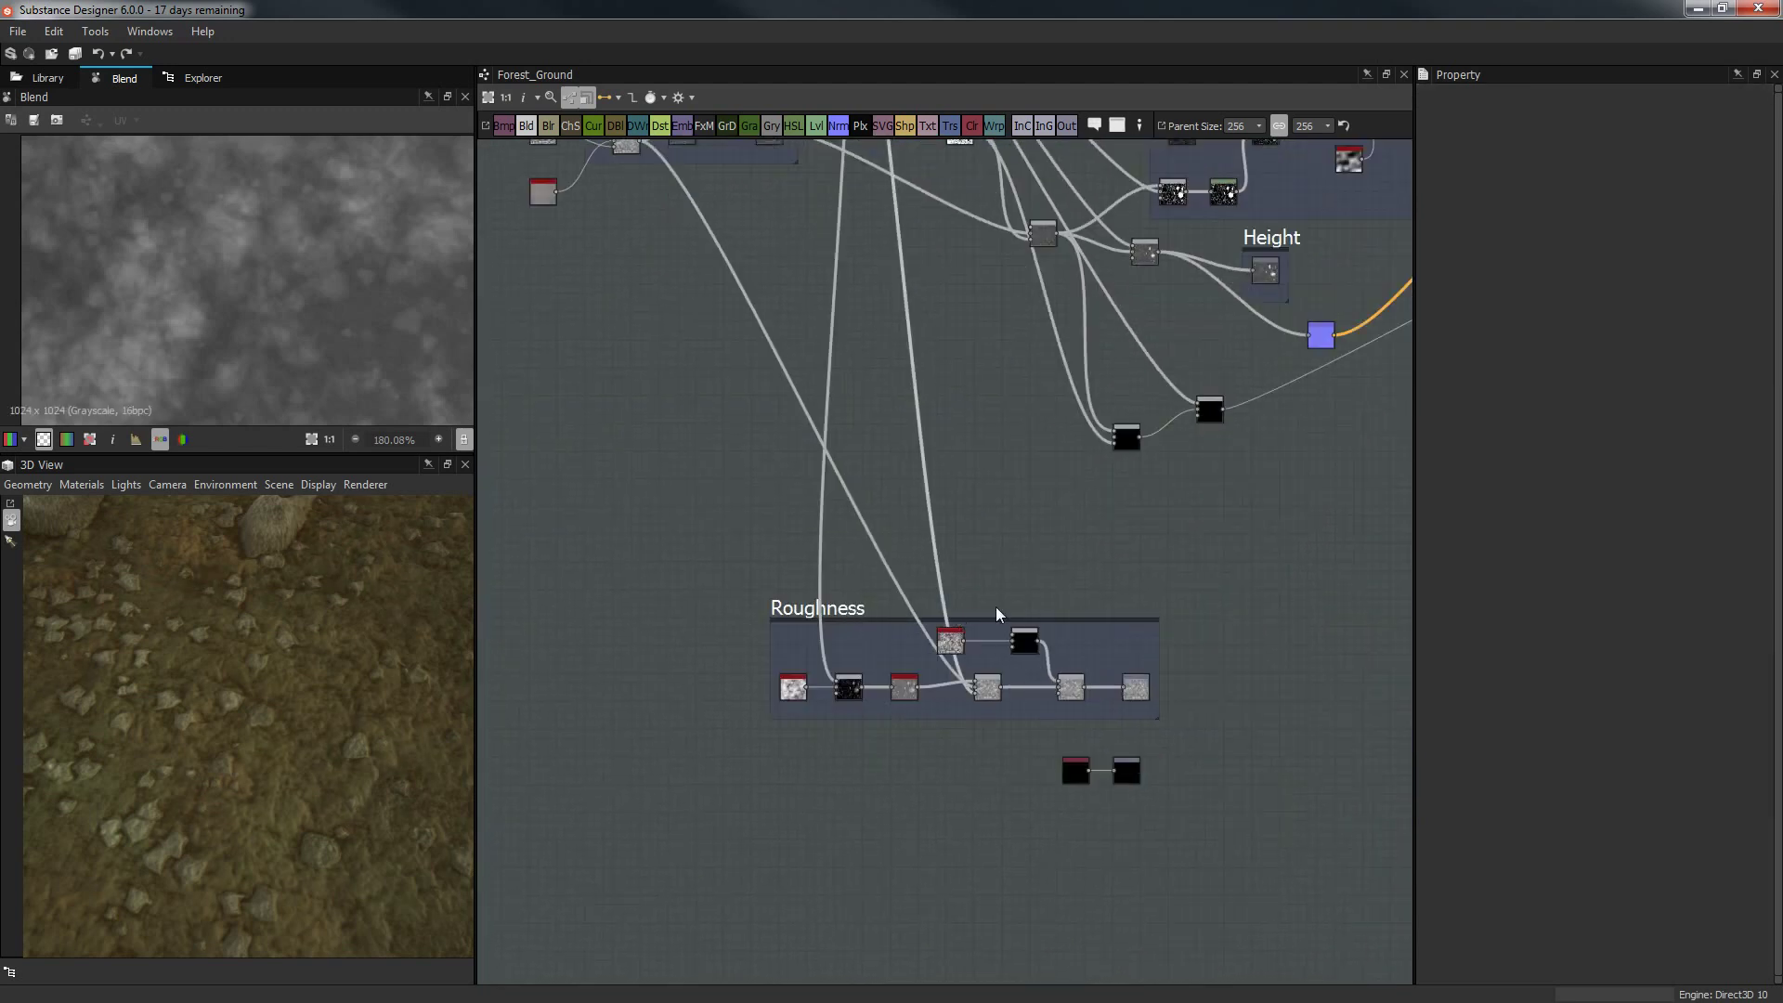
scroll(998, 608, up, 3)
click(1058, 673)
scroll(1107, 498, up, 3)
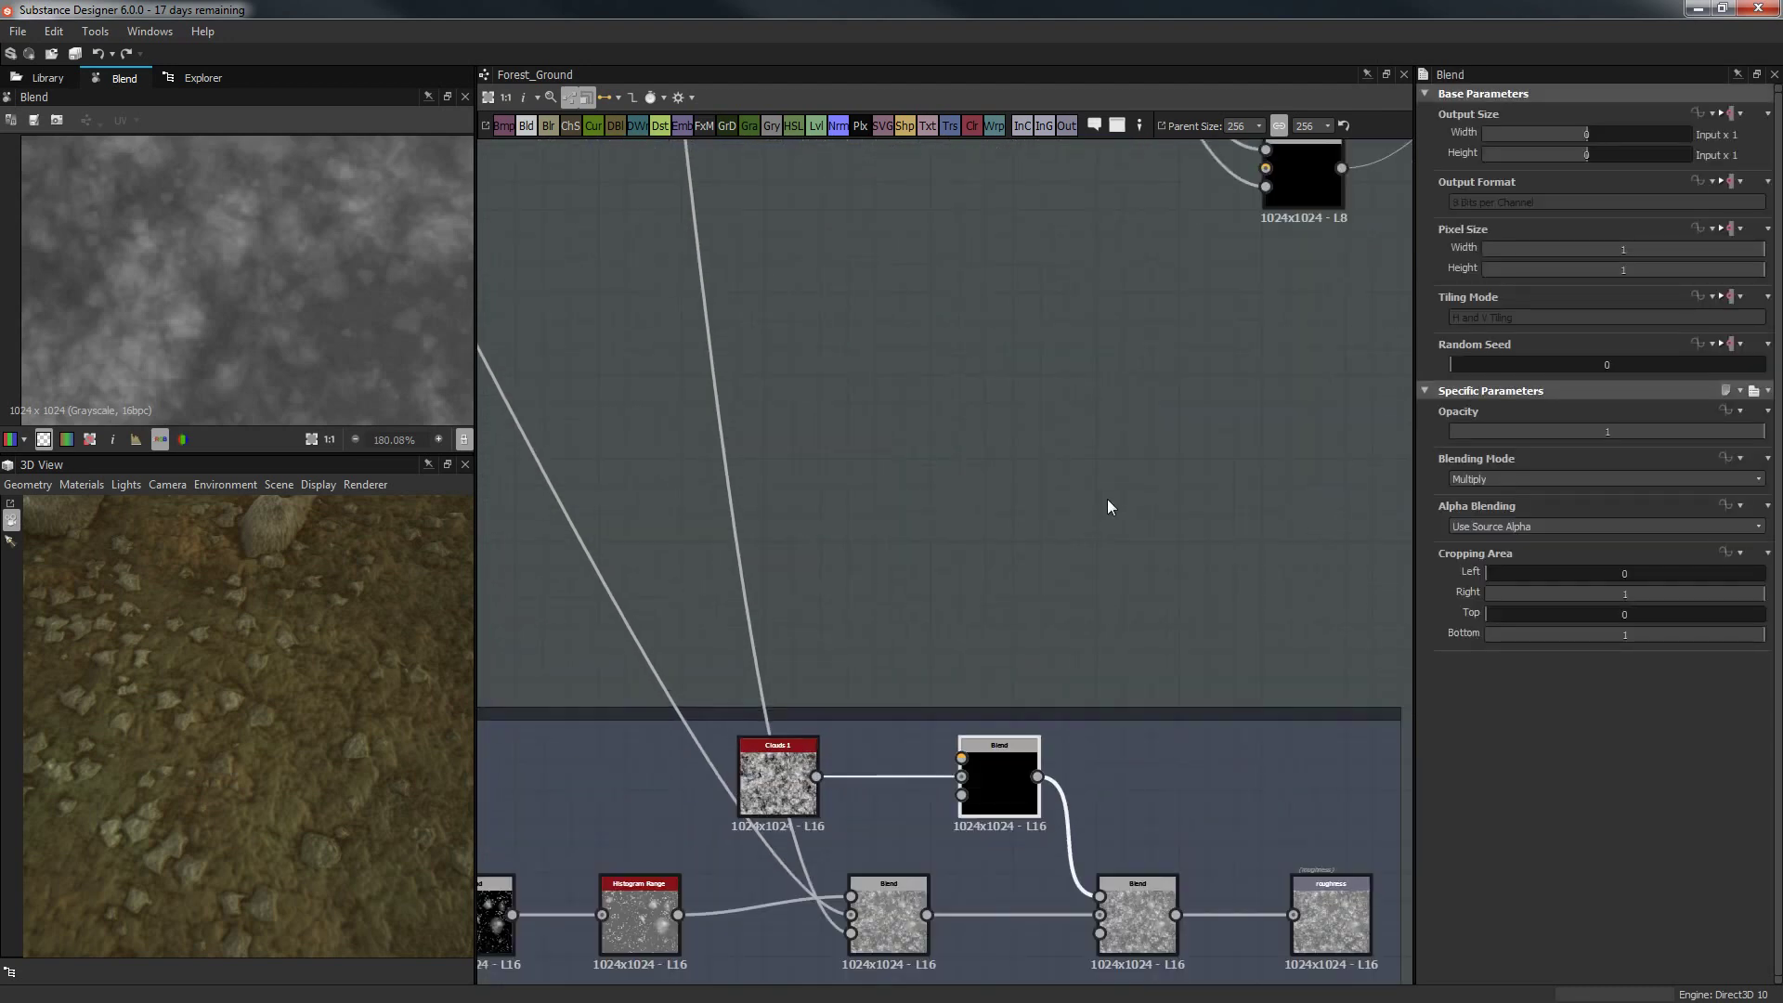
click(1135, 896)
key(Delete)
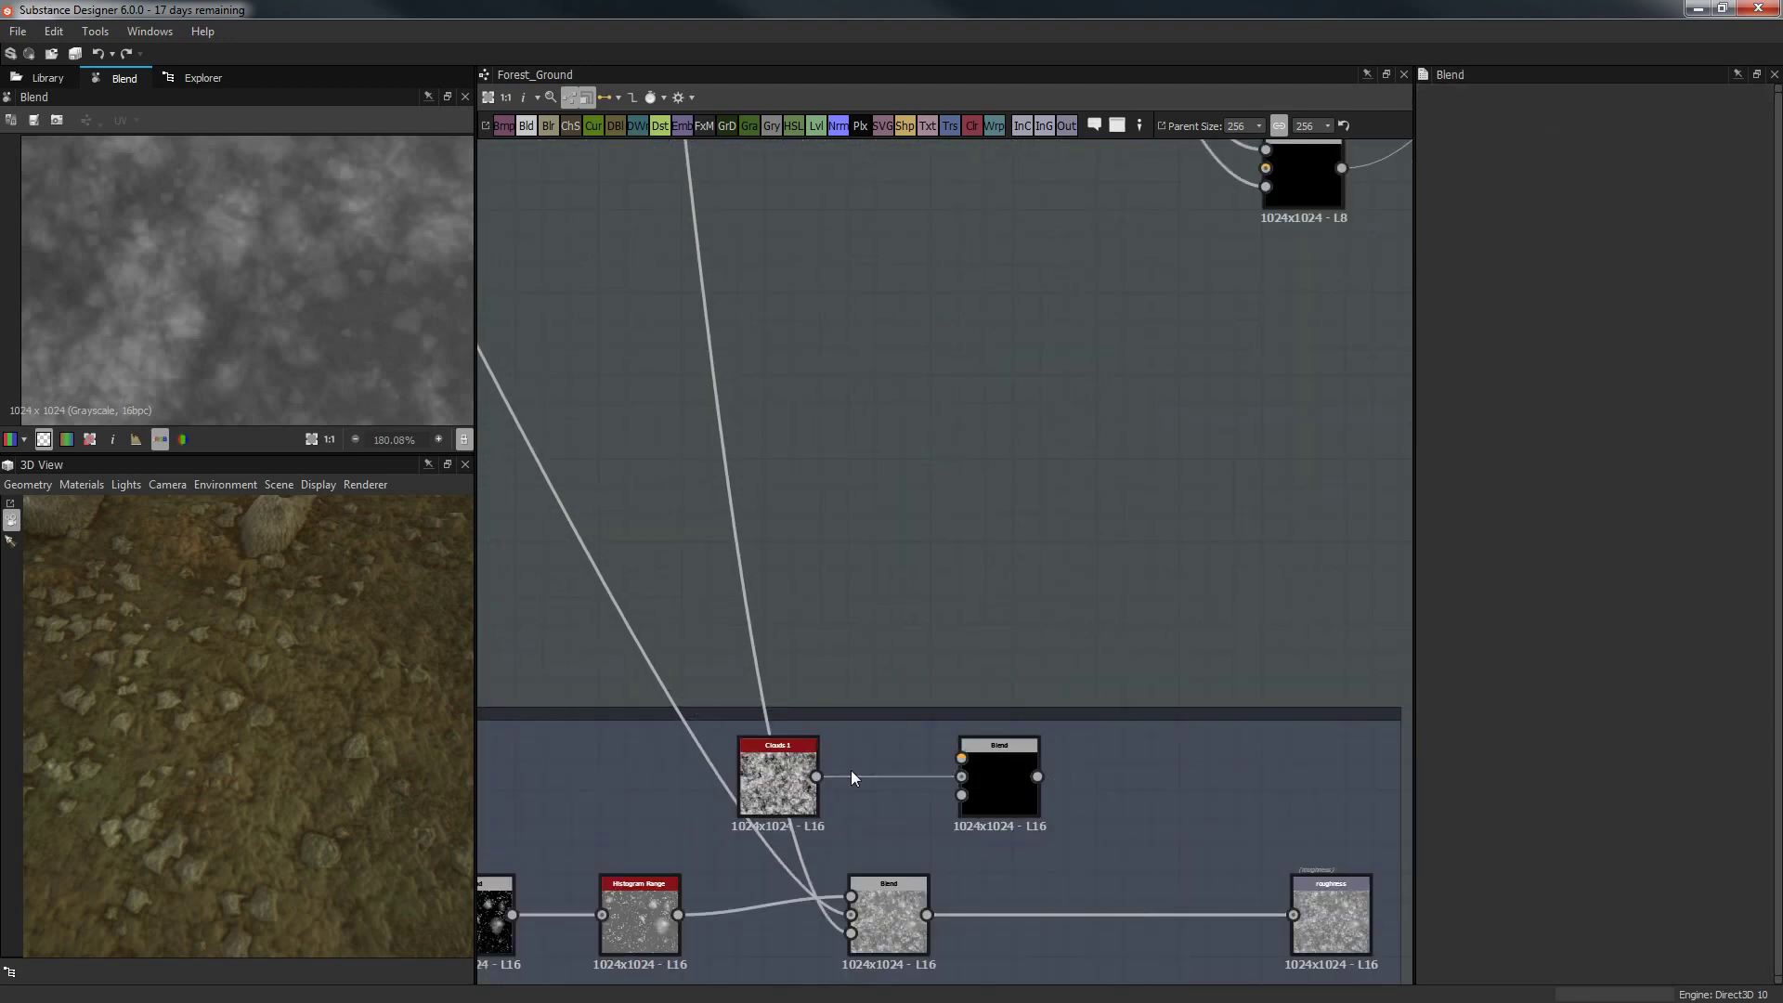
Move the unused Clouds and Blend nodes out of the Roughness frame and delete them.
drag(790, 771, 1066, 551)
click(1014, 834)
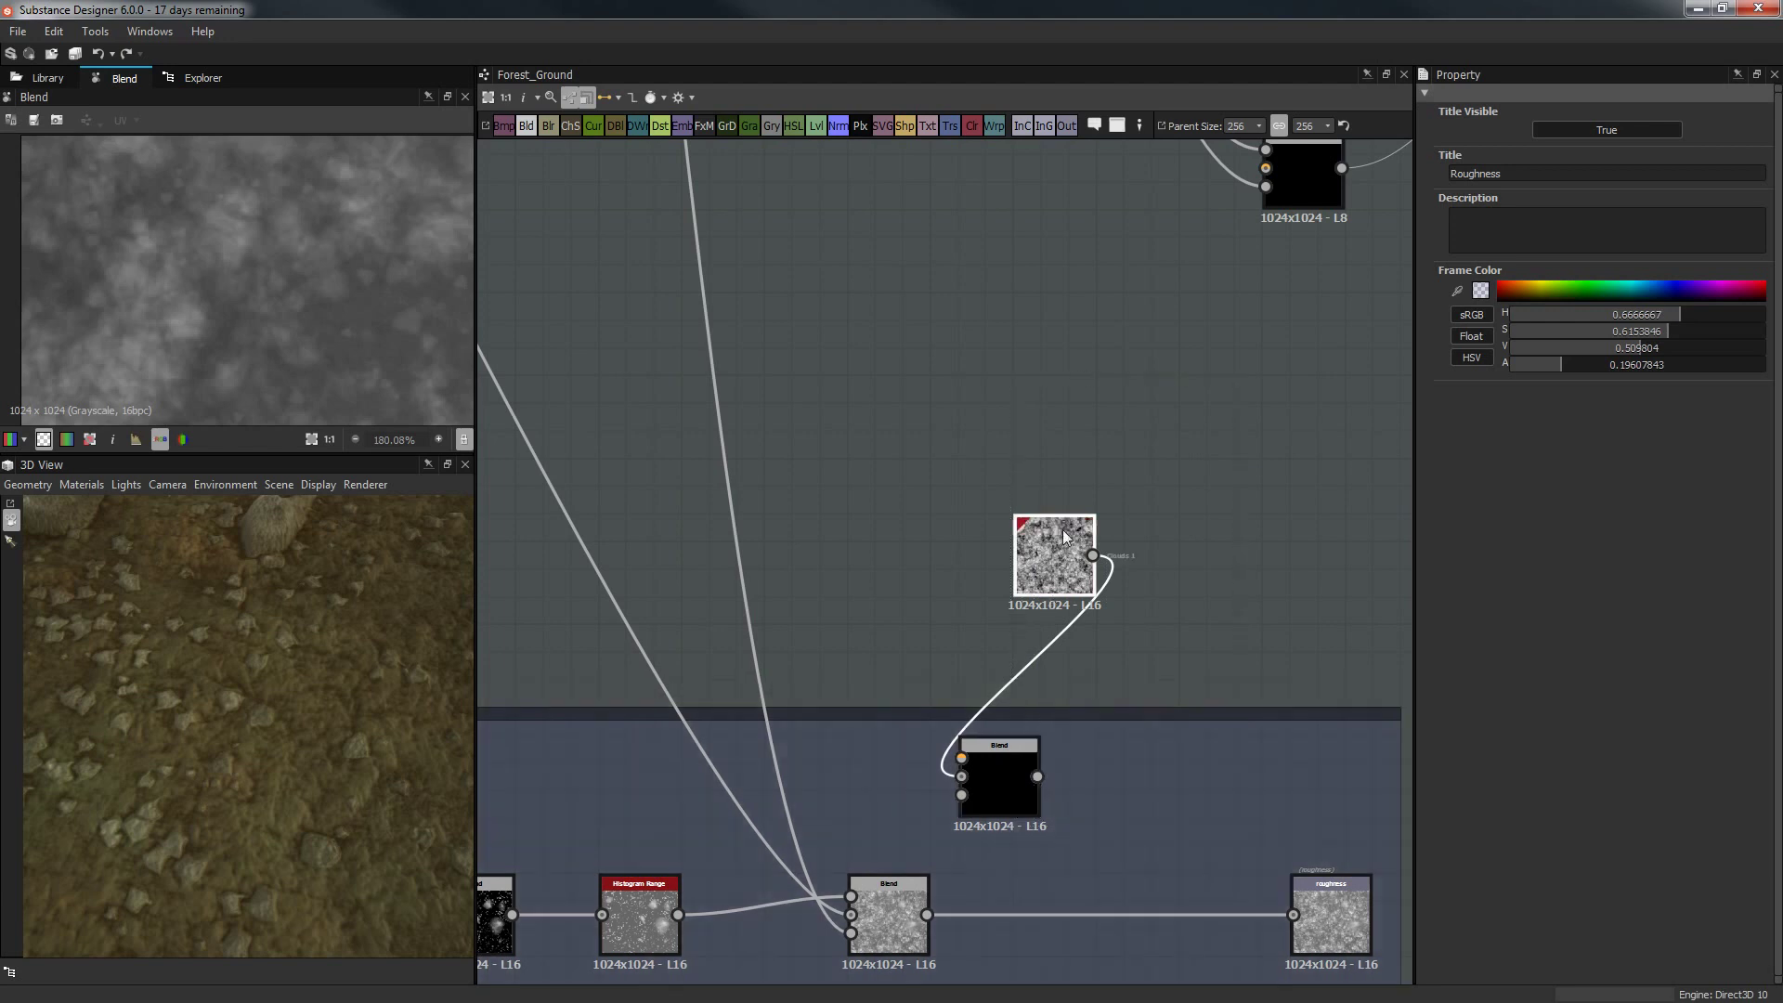
drag(1026, 811, 1247, 563)
drag(987, 476, 1300, 568)
scroll(1199, 516, down, 3)
scroll(934, 700, up, 3)
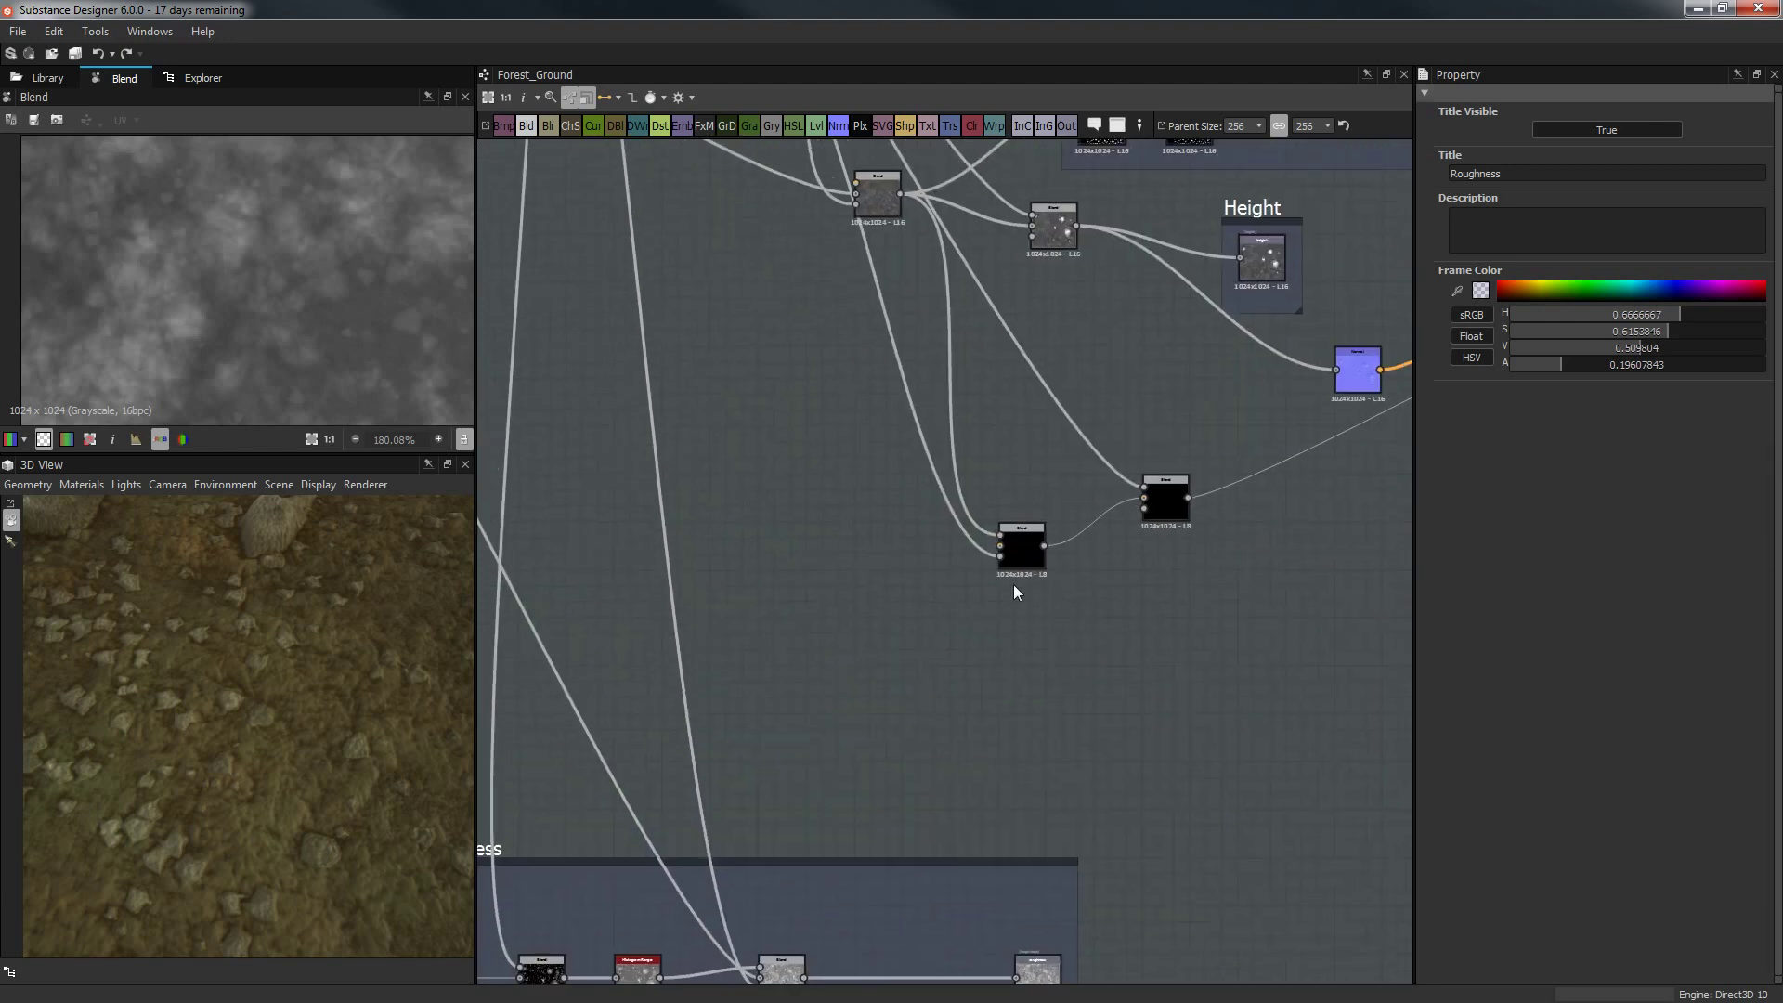
Delete the zero-opacity Add (Linear Dodge) Blend node between the Ground base output and the Height and Rock MS branches.
middle_drag(1014, 592, 1015, 792)
scroll(852, 638, up, 2)
click(789, 538)
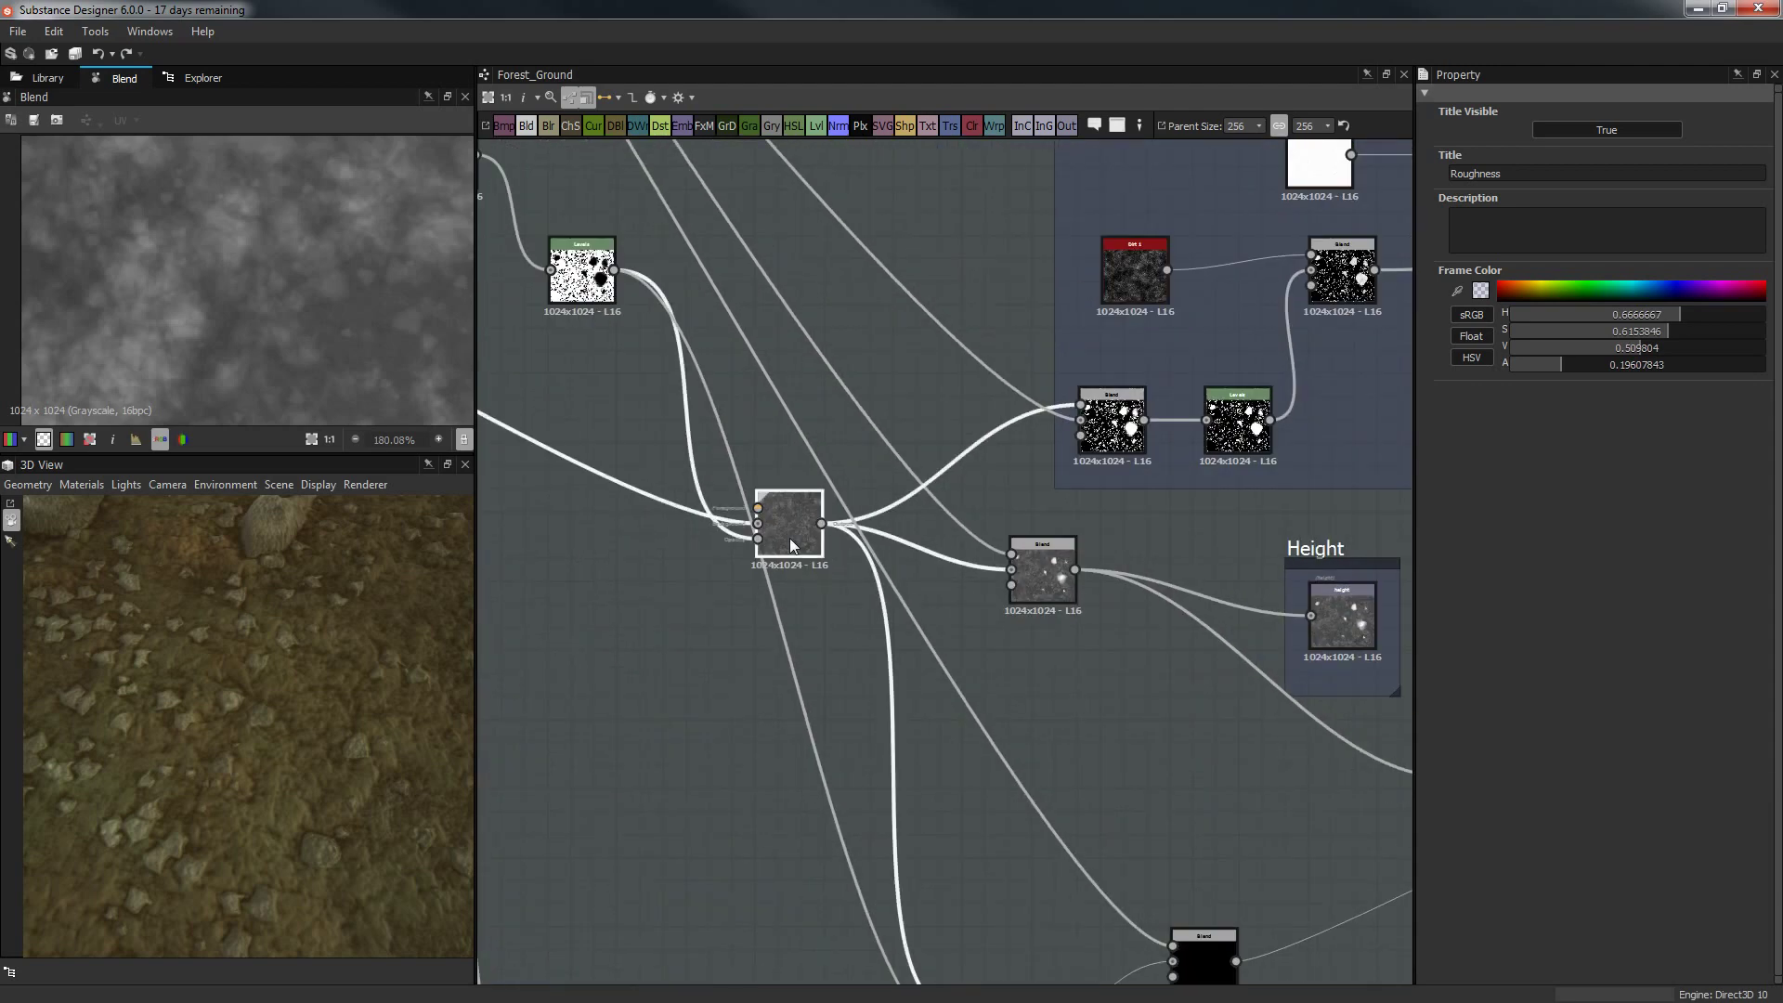
middle_drag(789, 538, 827, 654)
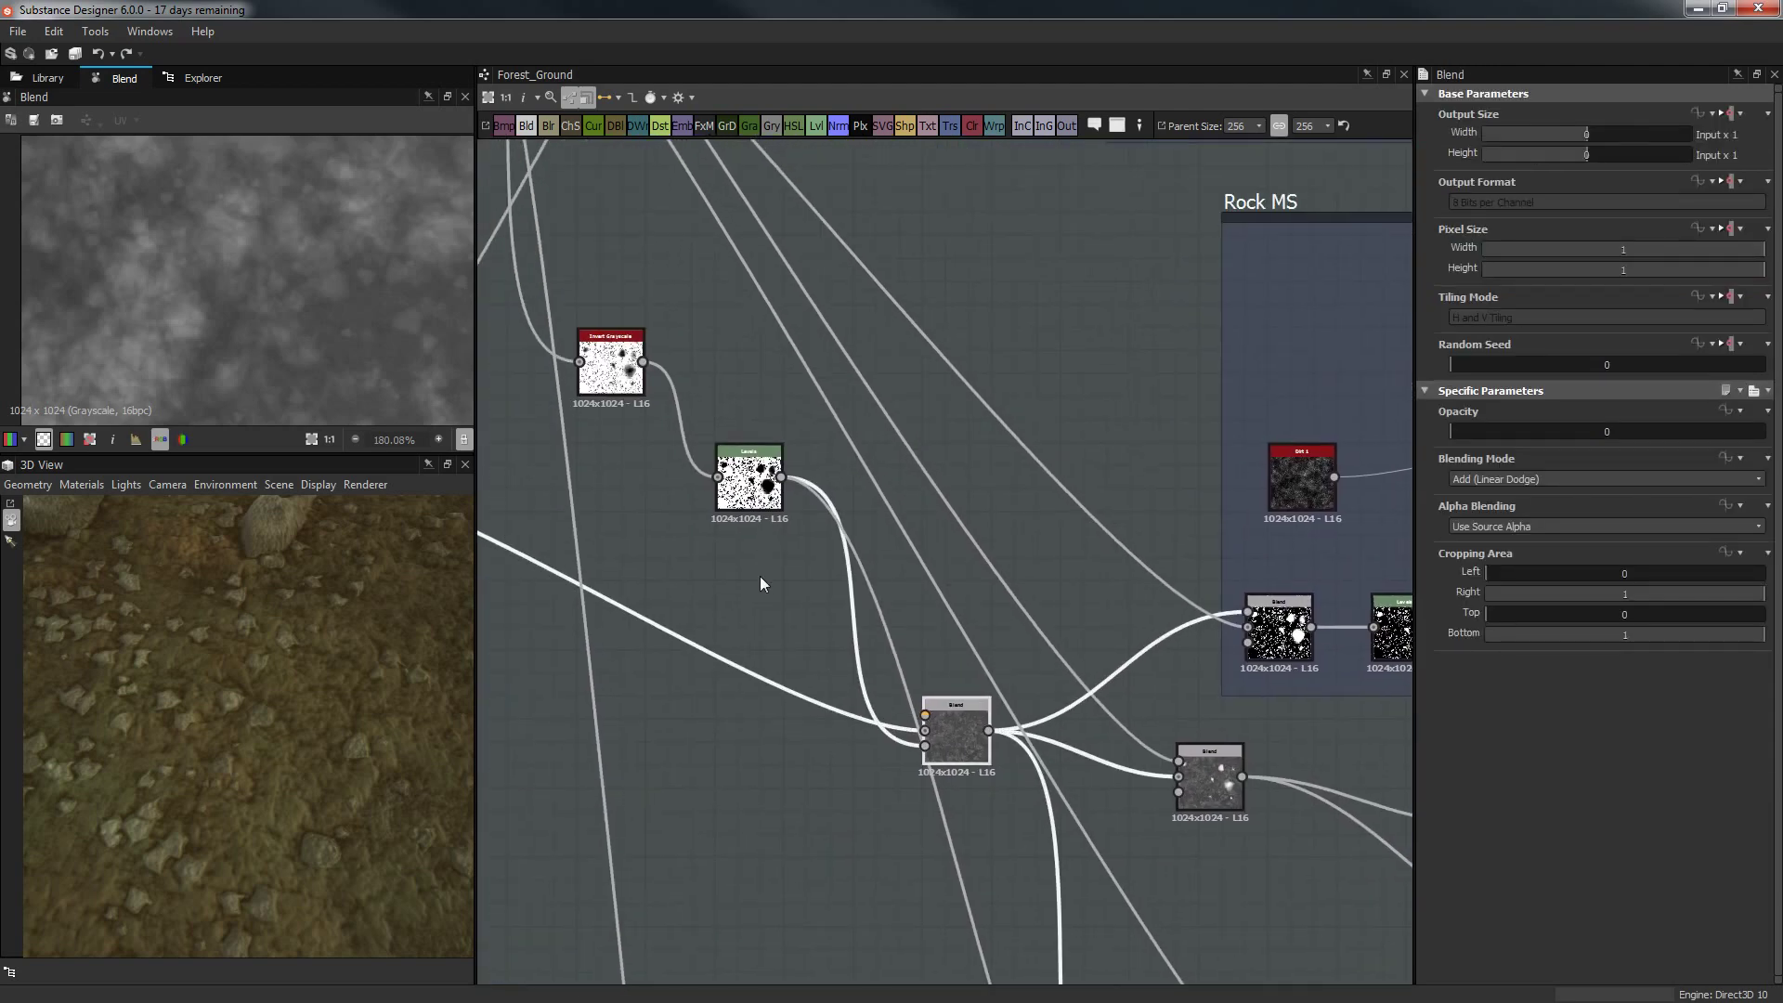
scroll(760, 587, down, 1)
middle_drag(761, 599, 797, 606)
key(Delete)
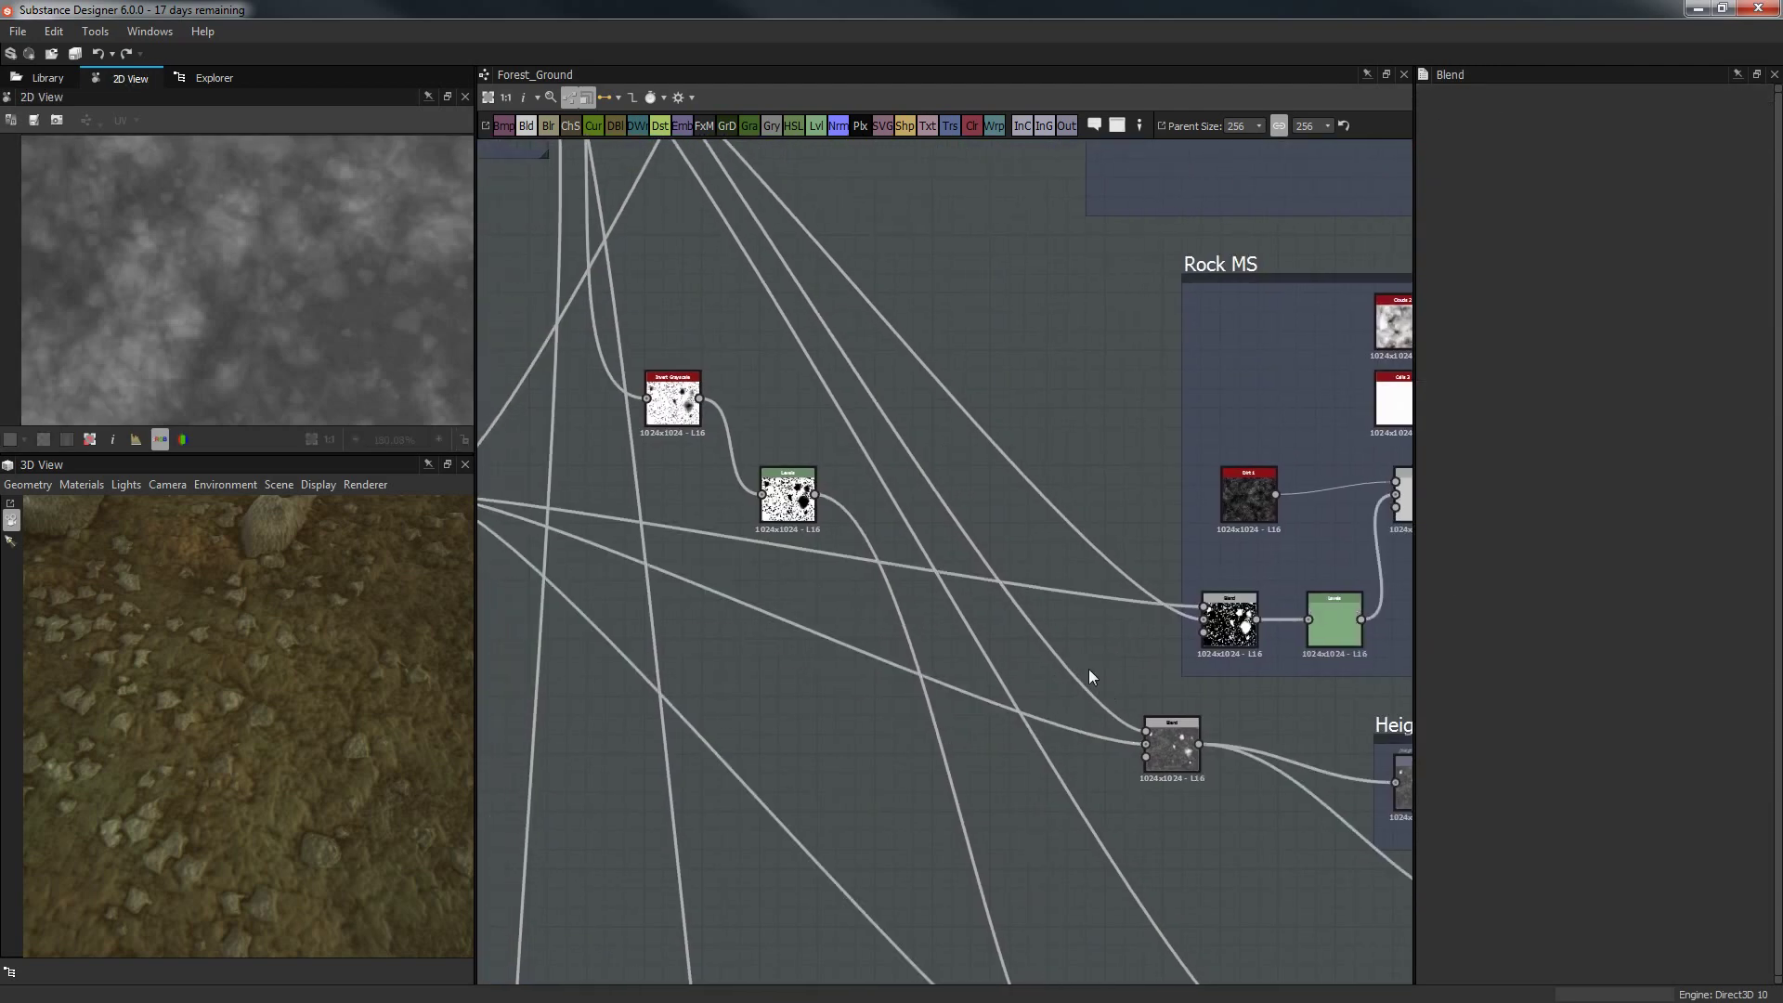
Preview the lower black Blend node and delete the Levels node that feeds it.
middle_drag(661, 360, 927, 498)
click(934, 525)
scroll(942, 365, down, 1)
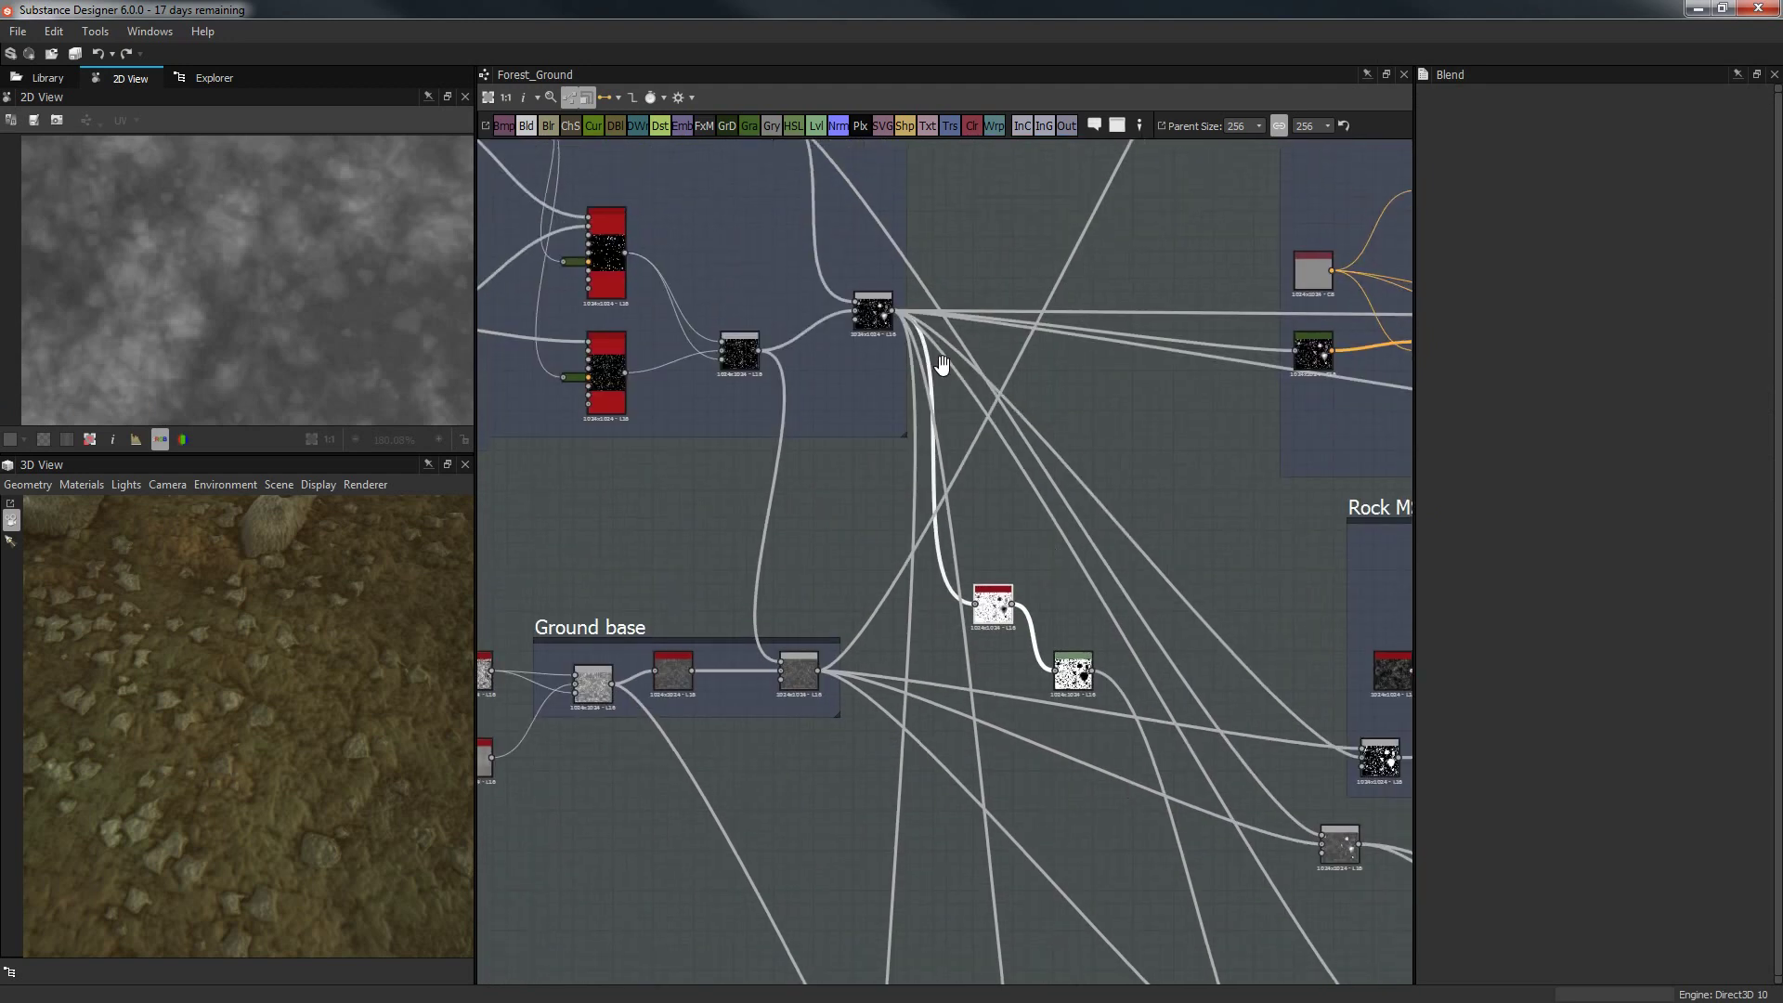
middle_drag(940, 365, 805, 113)
middle_drag(855, 213, 887, 446)
double_click(984, 542)
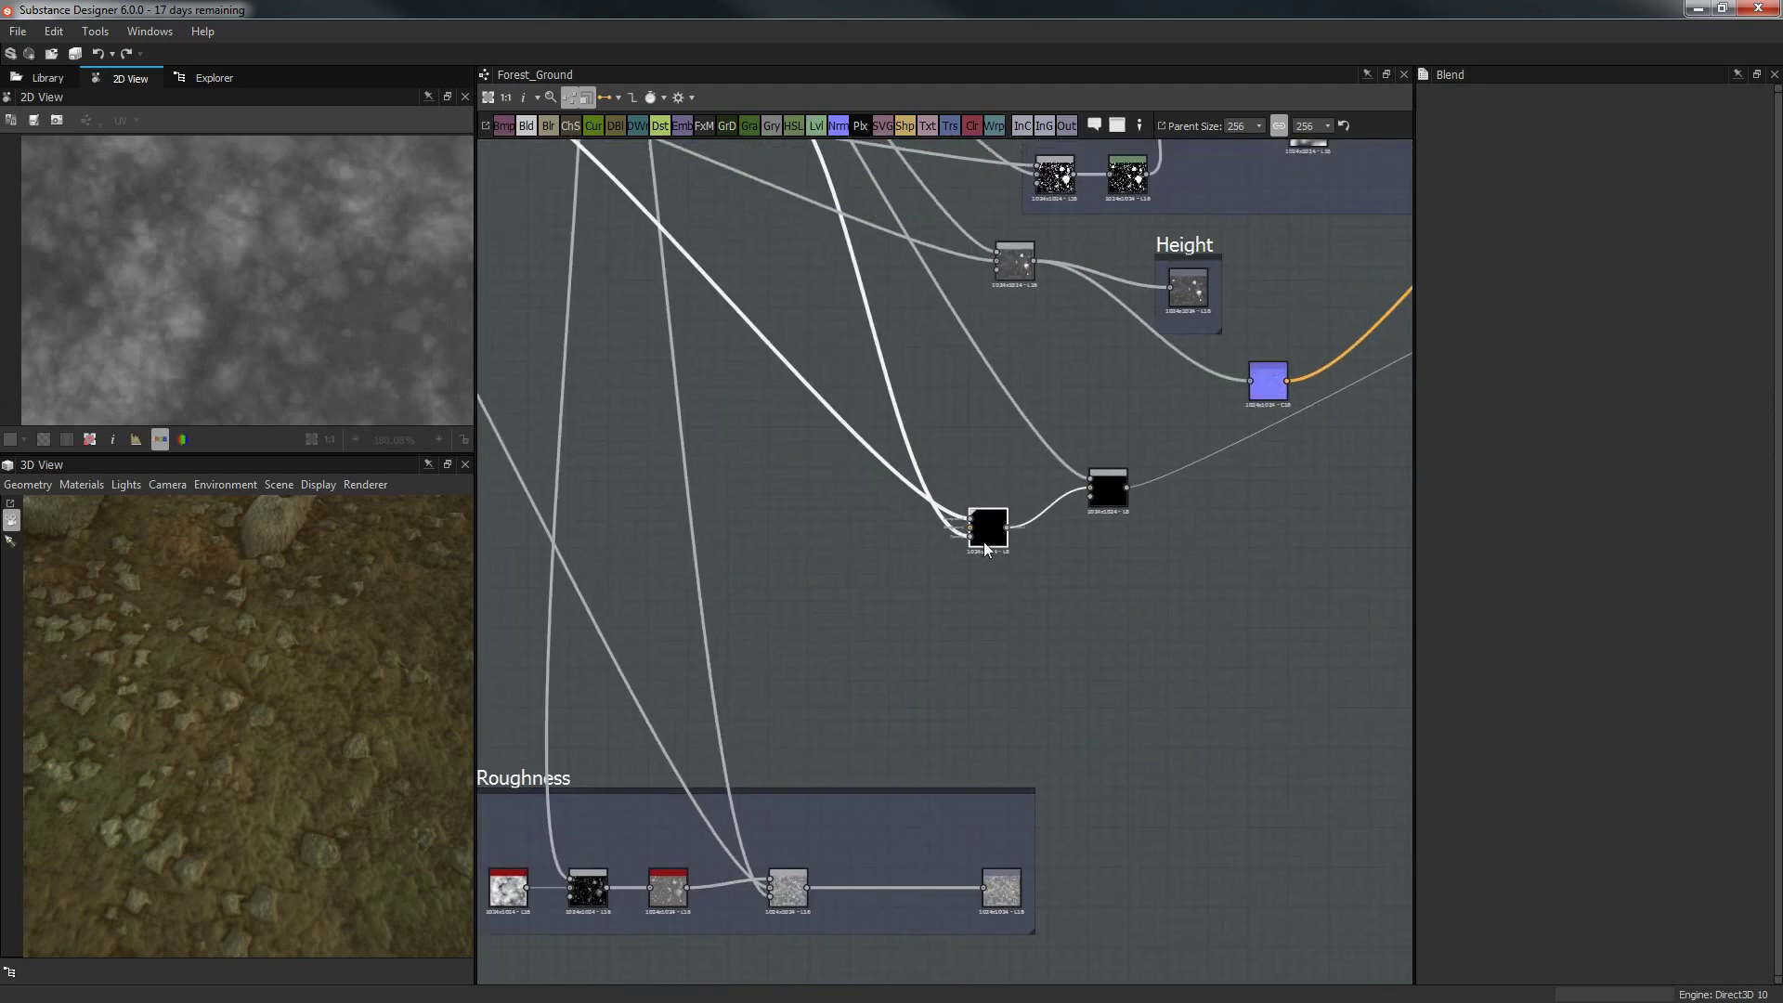
middle_drag(984, 543, 1078, 729)
click(849, 390)
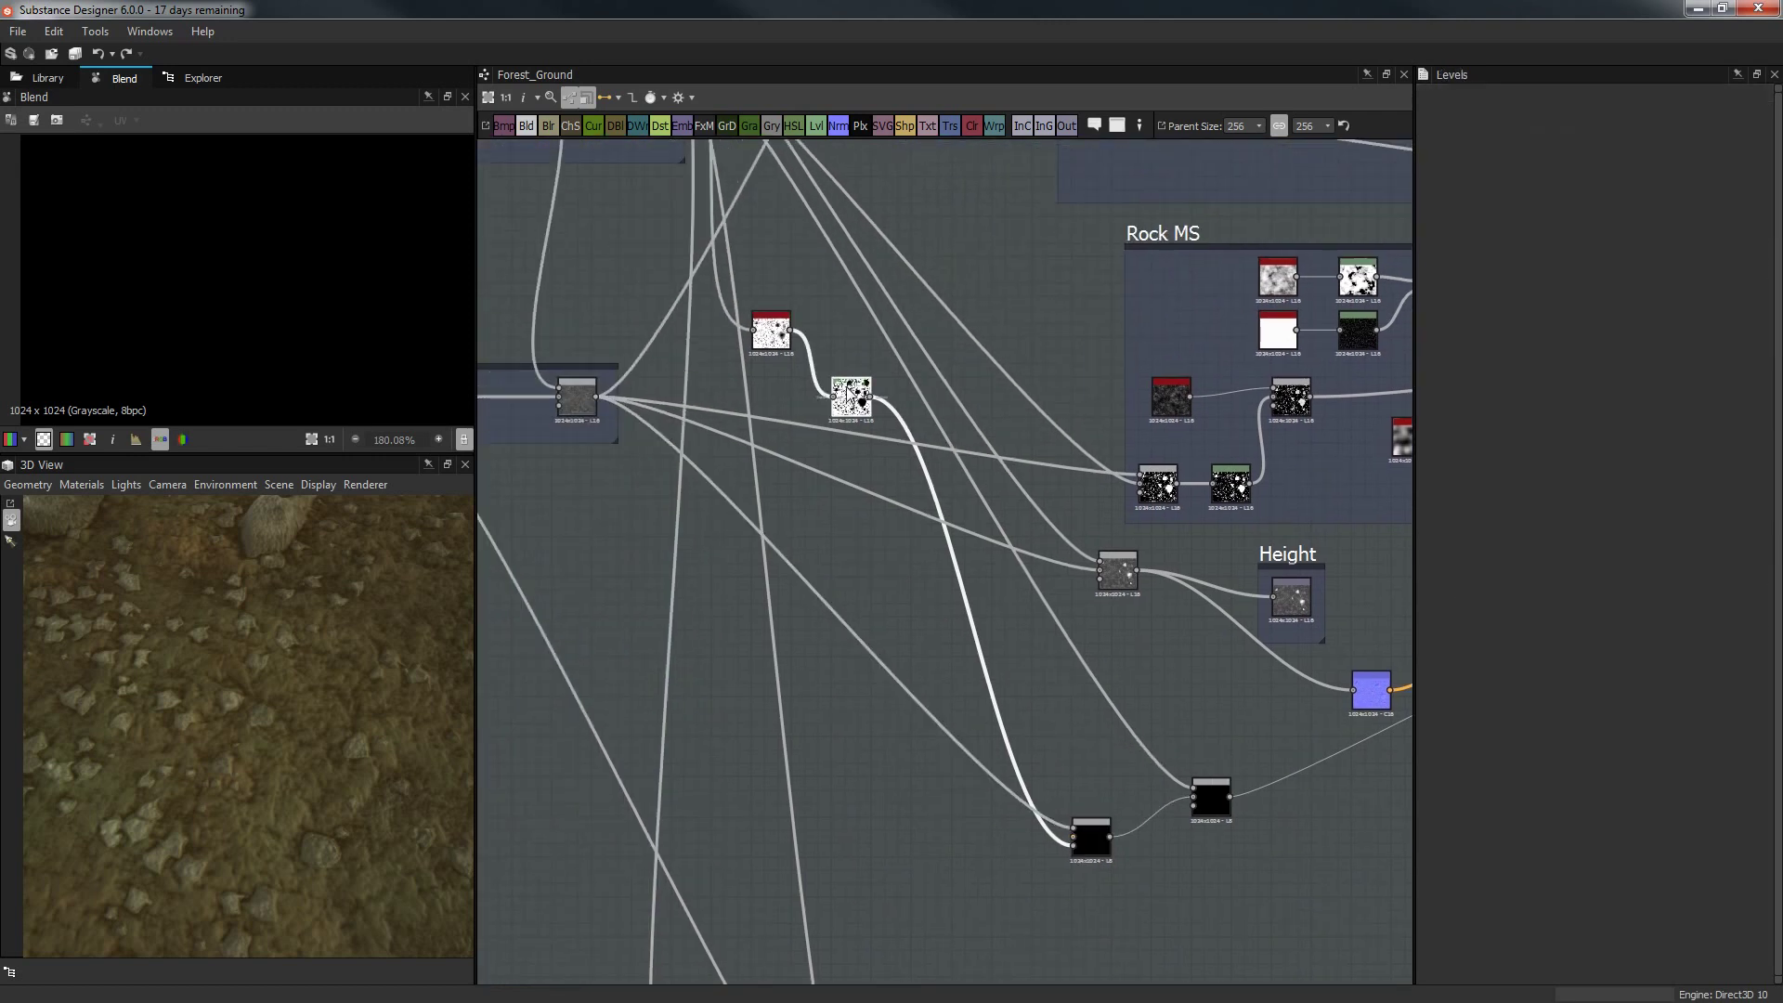
key(Delete)
Delete the lower black Blend node and connect the Ground base output directly to the Blend node that followed it.
click(1100, 849)
key(Delete)
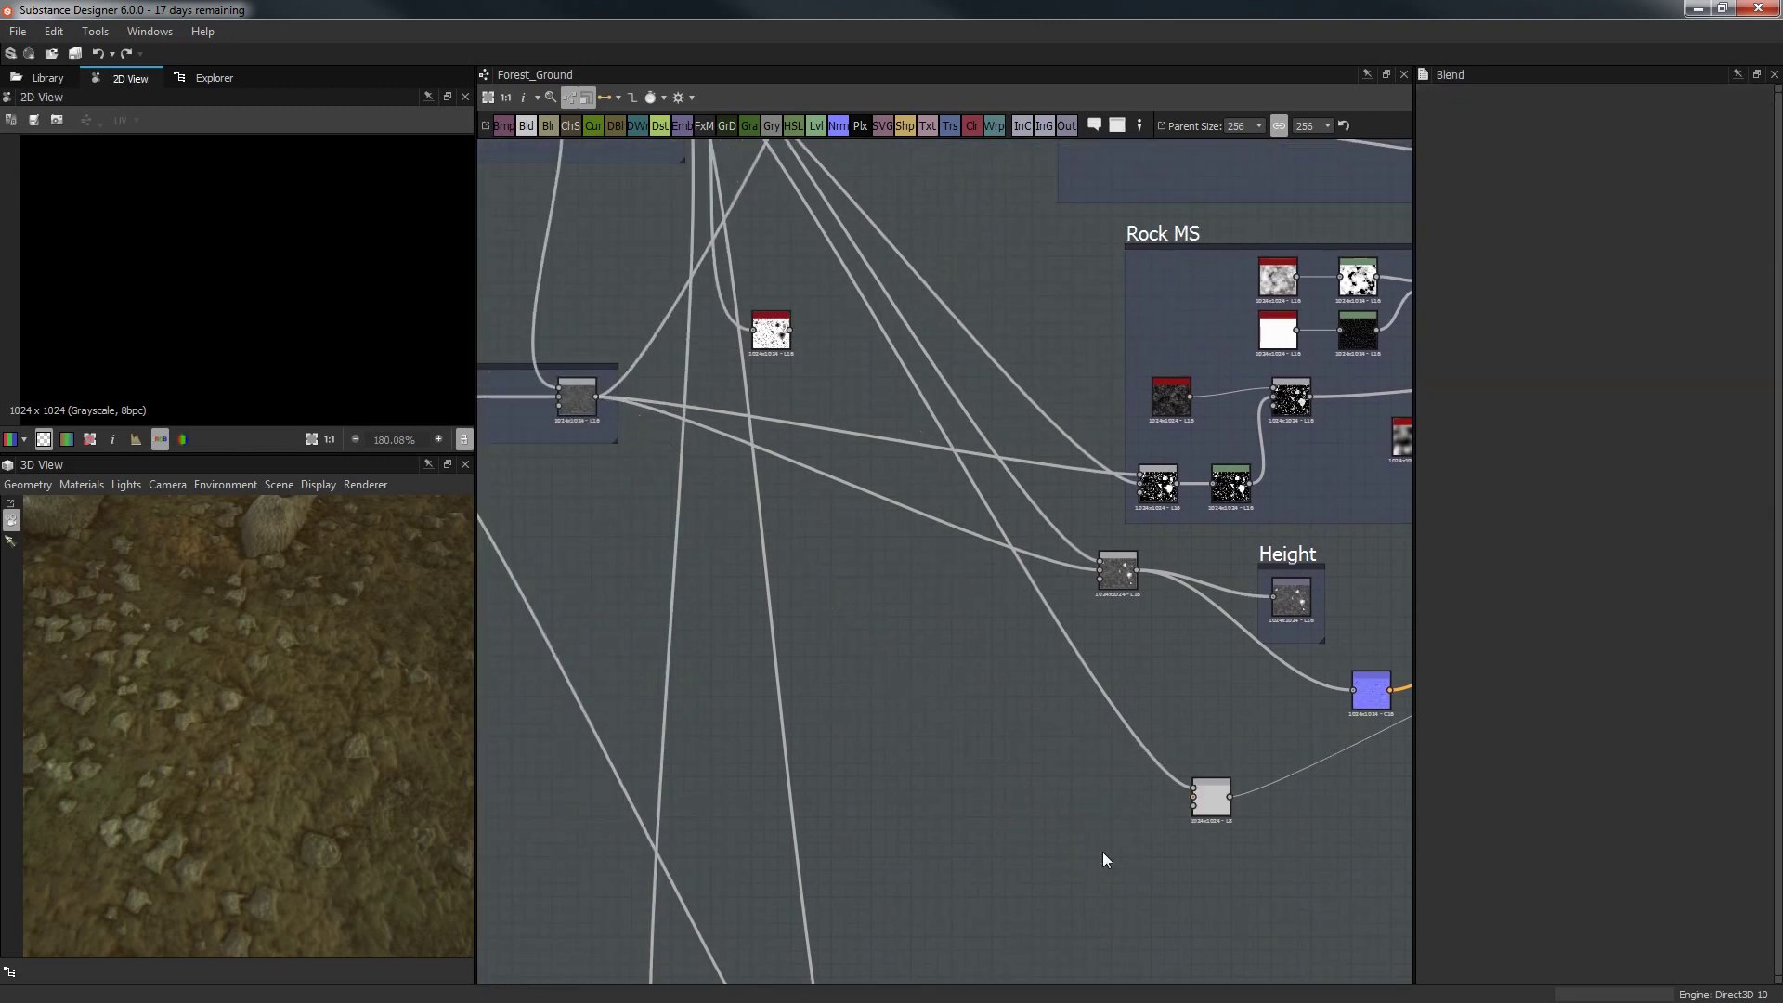
drag(598, 398, 1198, 802)
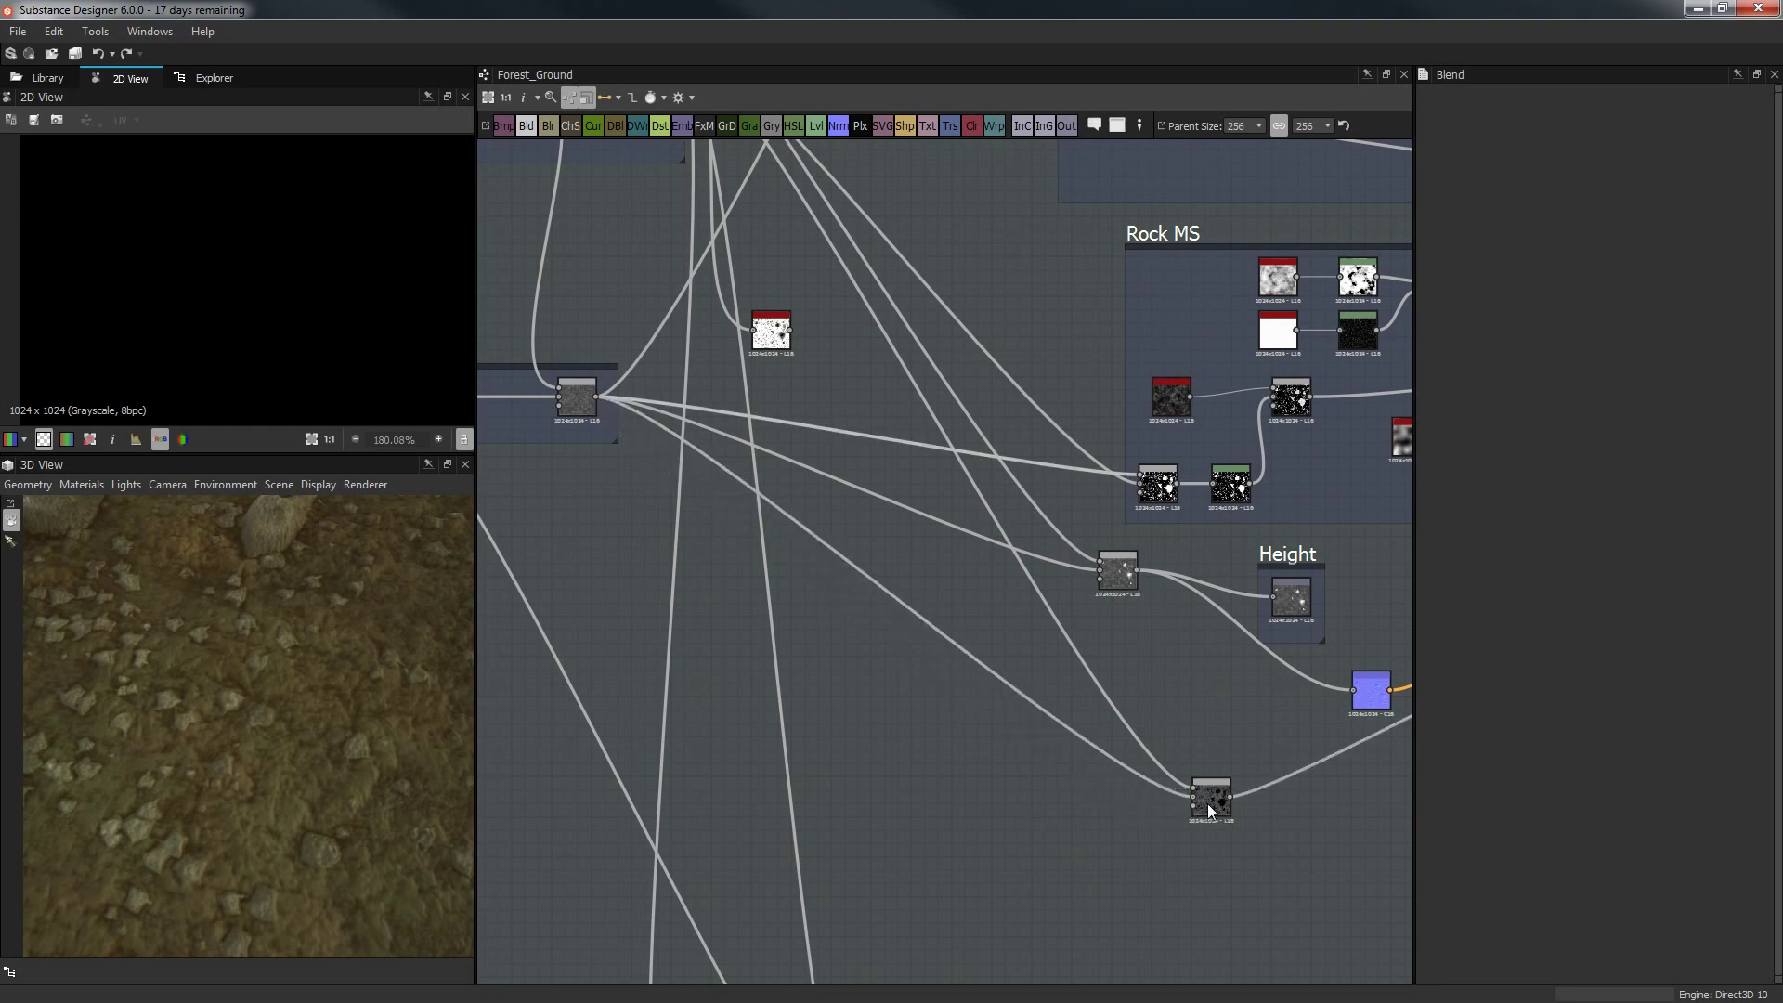
Examine the connections downstream of the rewired Blend node and back around the Ground base frame.
scroll(1208, 805, down, 2)
middle_drag(1239, 850, 743, 803)
middle_drag(1408, 548, 1054, 585)
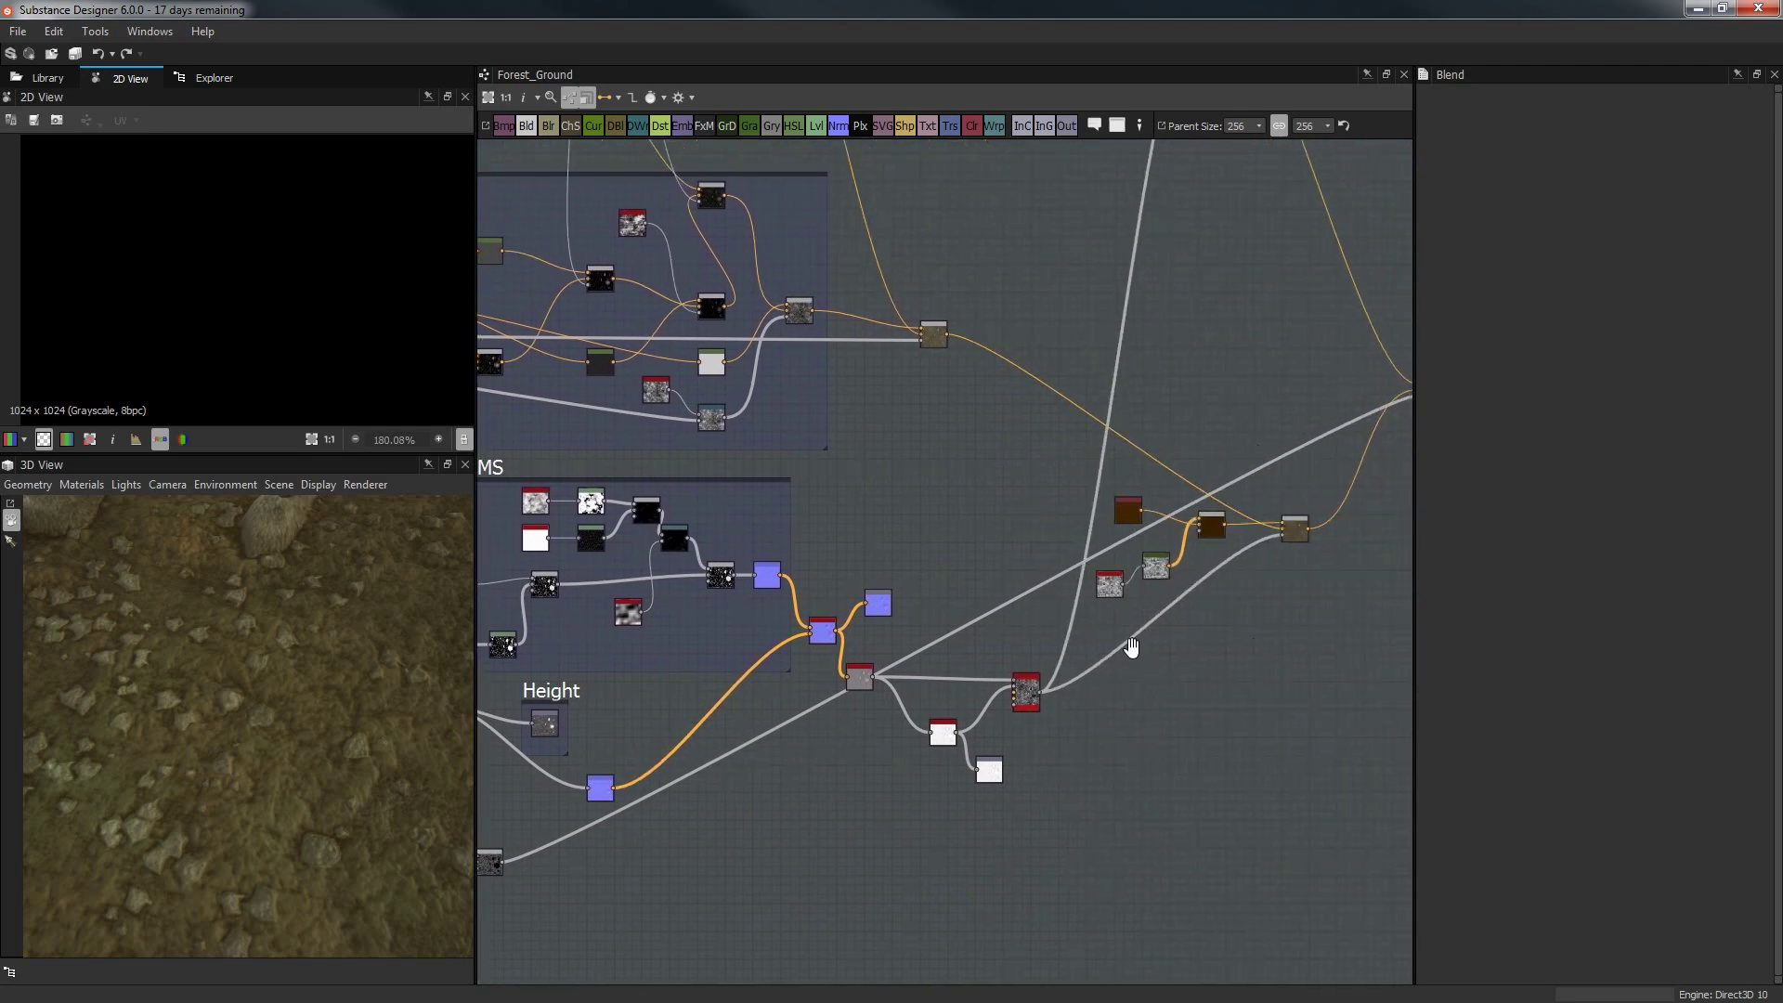
middle_drag(1130, 645, 1317, 585)
scroll(1317, 585, down, 2)
middle_drag(818, 650, 1126, 651)
scroll(1060, 628, up, 2)
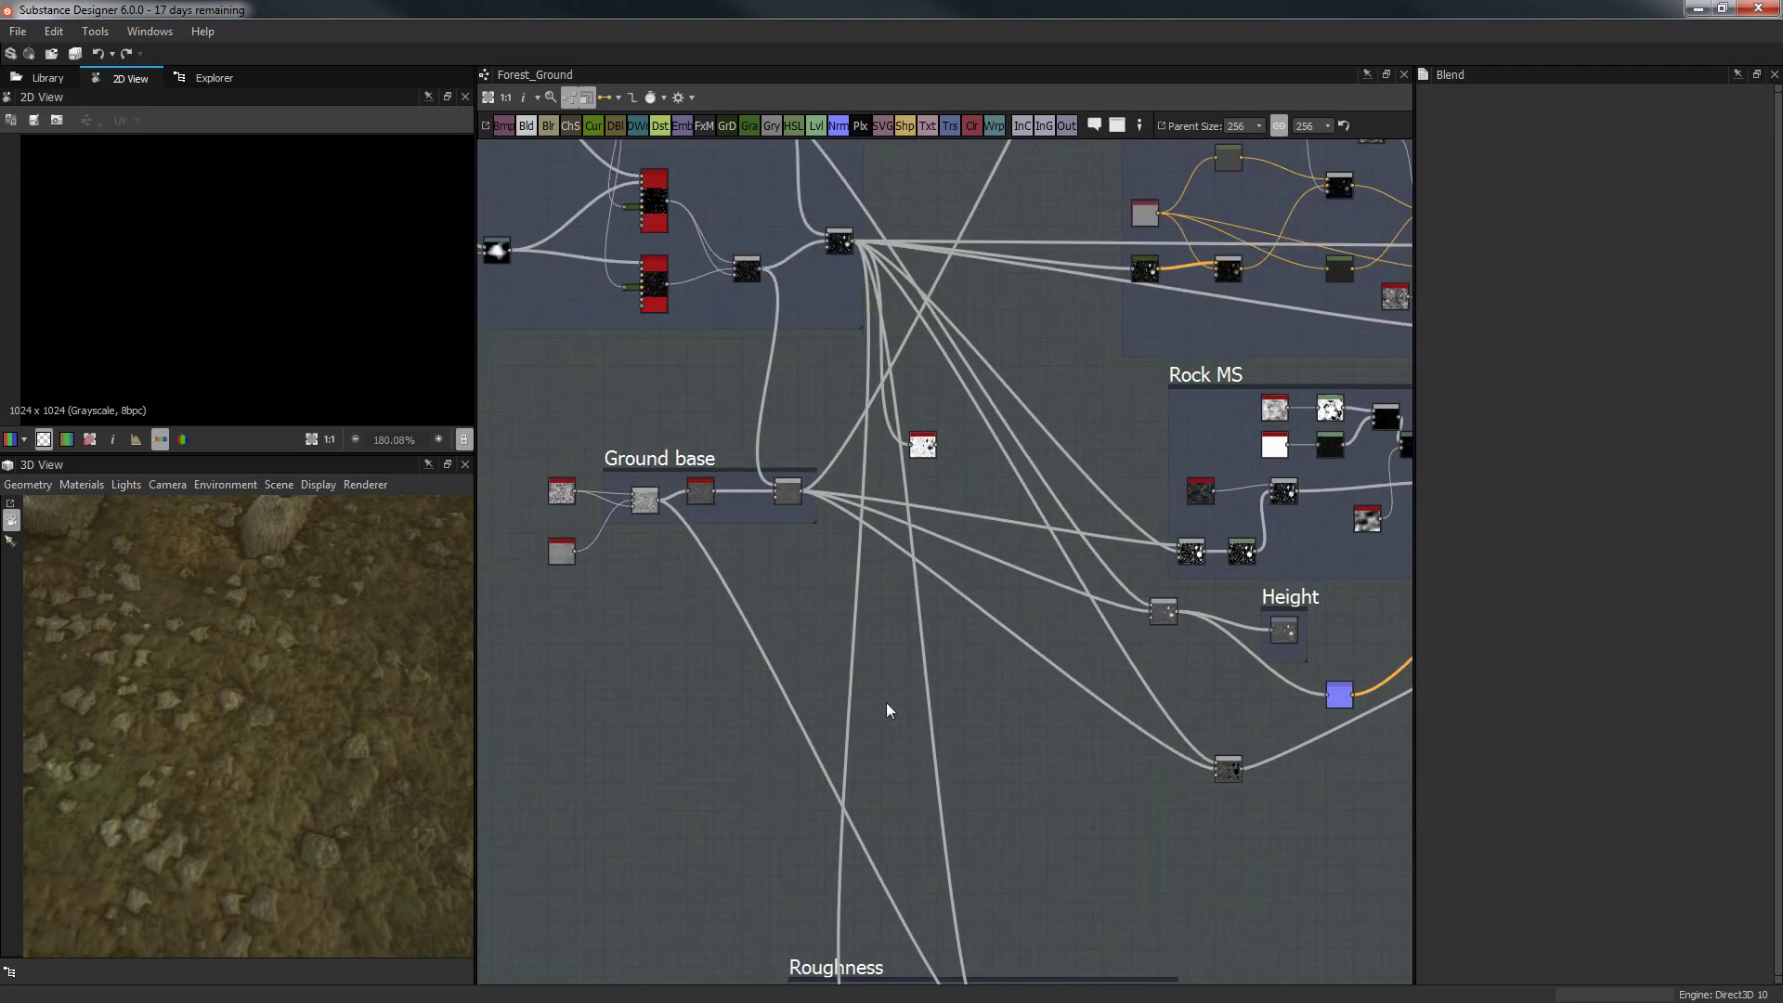
scroll(929, 724, down, 1)
middle_drag(768, 749, 754, 619)
middle_drag(1017, 375, 1013, 539)
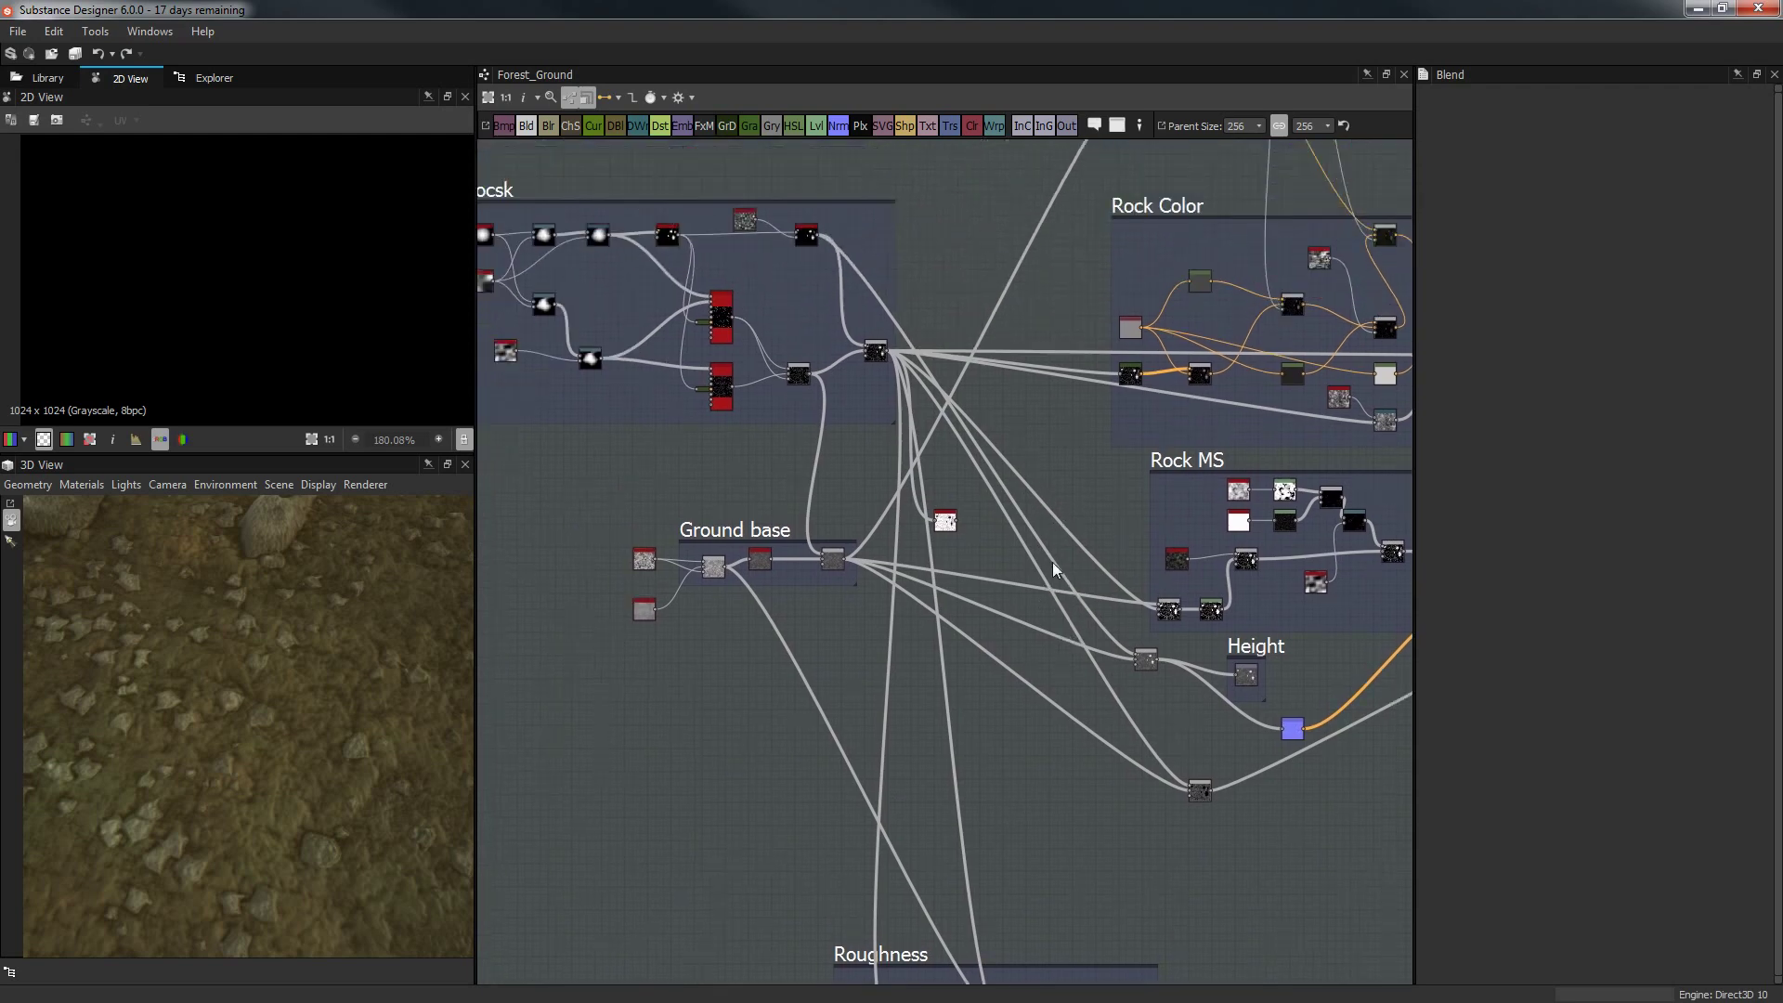
Preview the leftover Invert Grayscale node beside the Ground base frame and delete it.
scroll(944, 537, up, 3)
double_click(874, 599)
key(Delete)
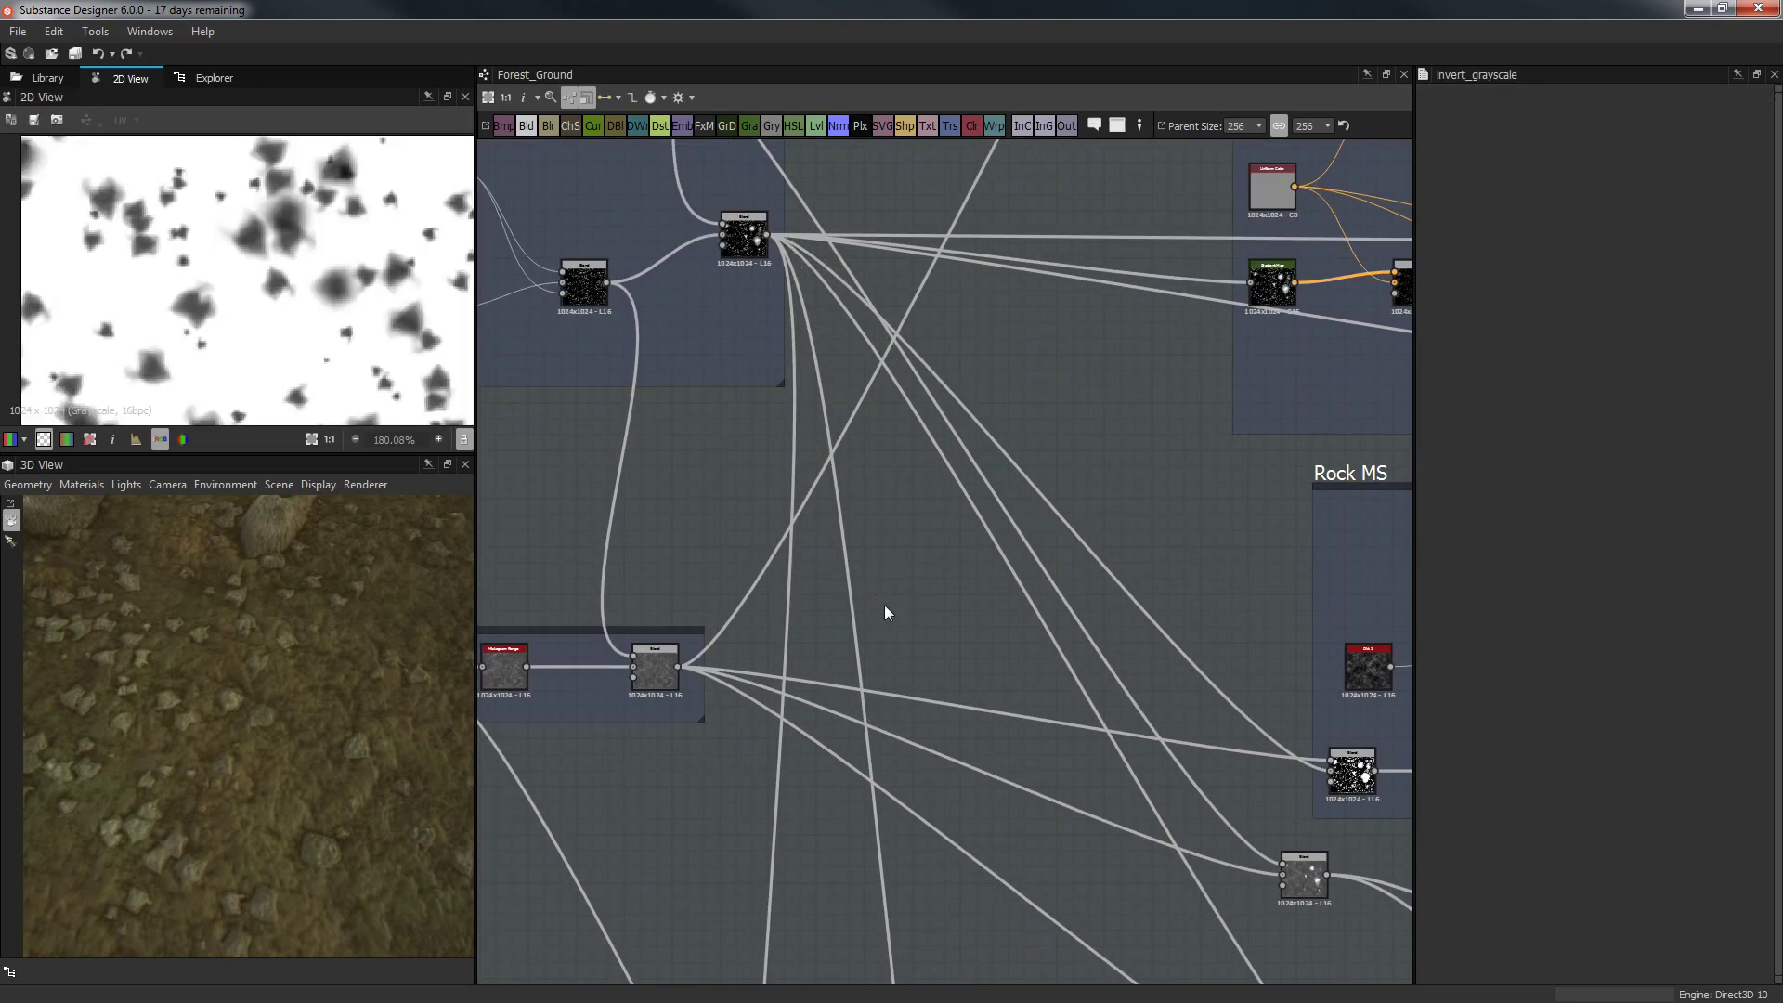
Check the remaining links into the Roughness frame and the node layout of the Rocsk frame.
scroll(884, 604, down, 4)
middle_drag(927, 753, 927, 595)
scroll(927, 595, up, 2)
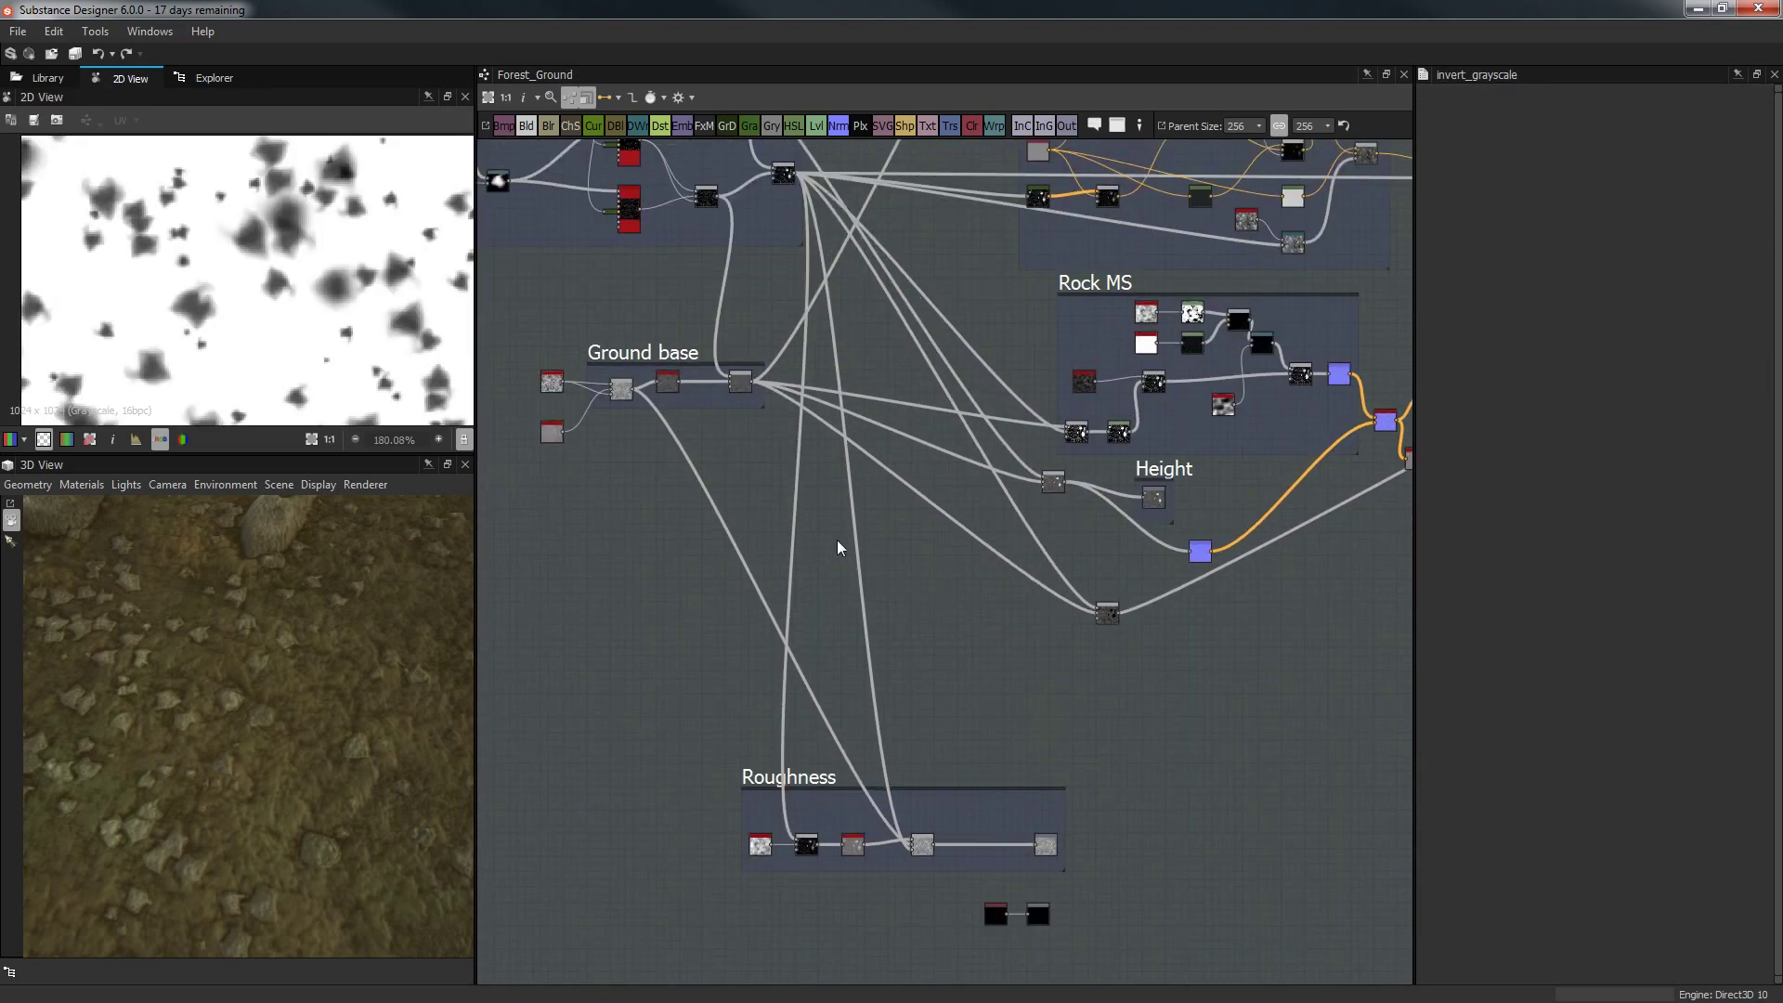
middle_drag(884, 444, 886, 617)
middle_drag(932, 488, 1003, 424)
scroll(872, 480, up, 2)
scroll(872, 479, up, 2)
middle_drag(871, 480, 963, 605)
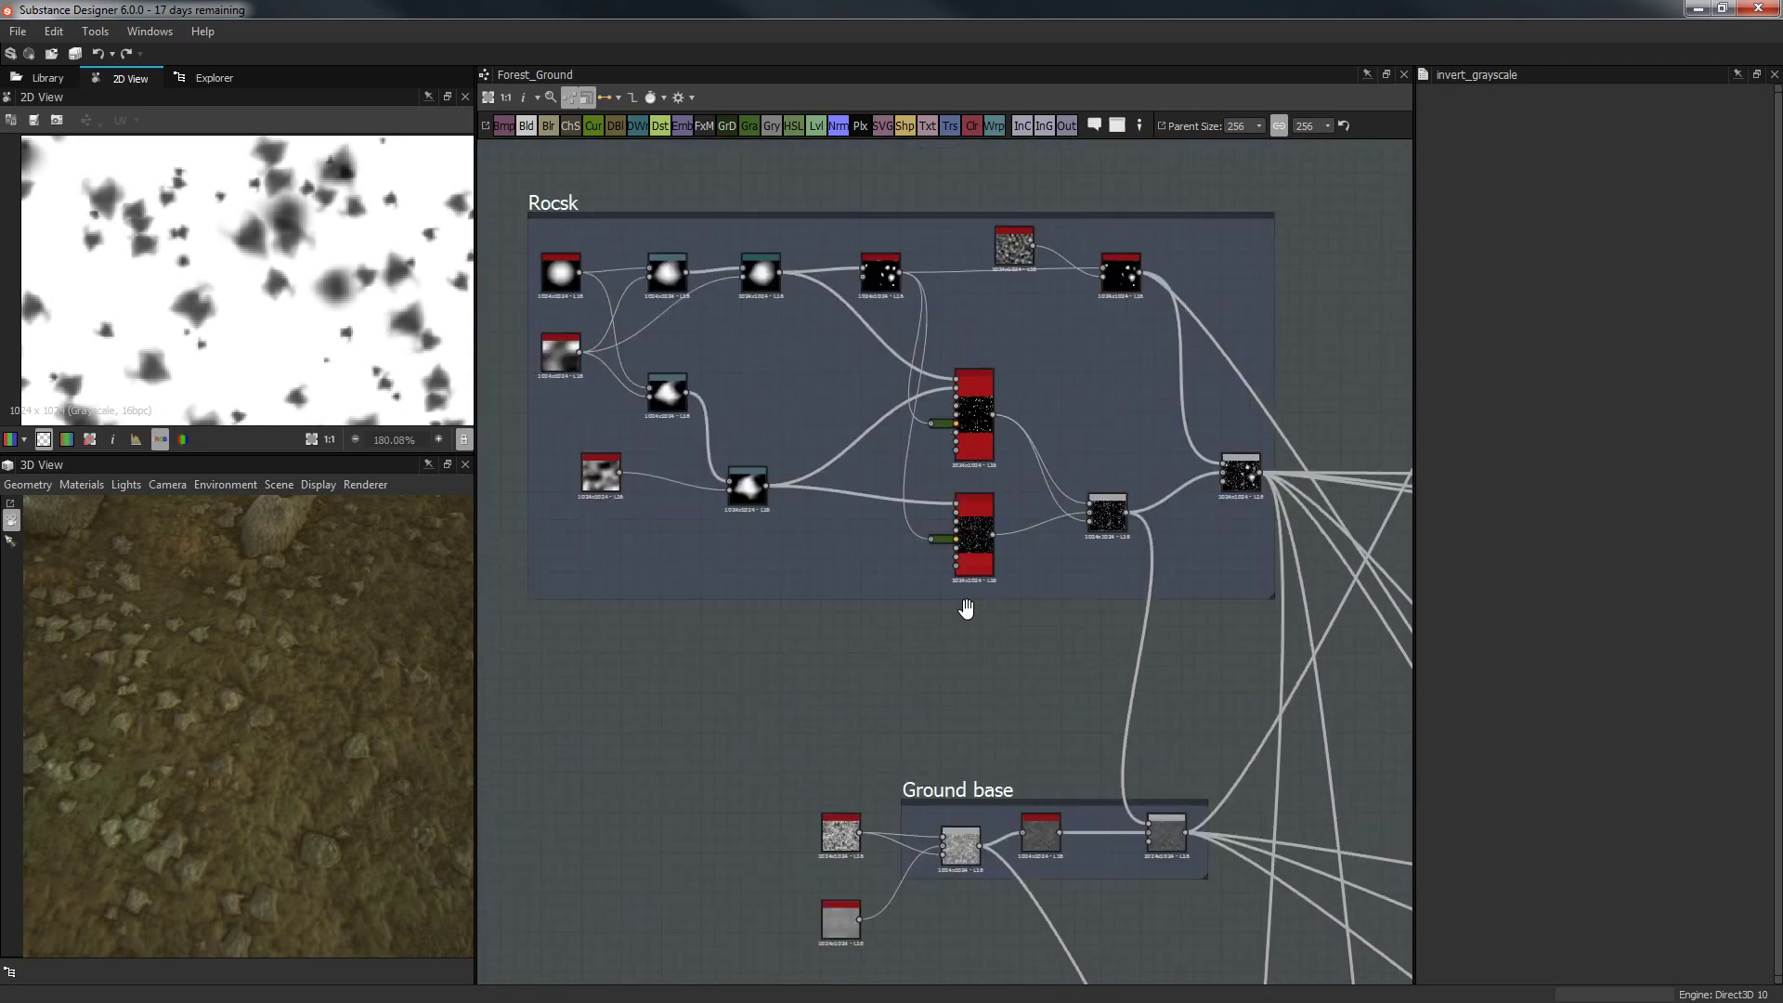
Preview the Tile Random node in the Rocsk frame and check the parameters of the two Tile Sampler nodes.
scroll(963, 605, up, 2)
middle_drag(963, 338, 788, 661)
double_click(748, 429)
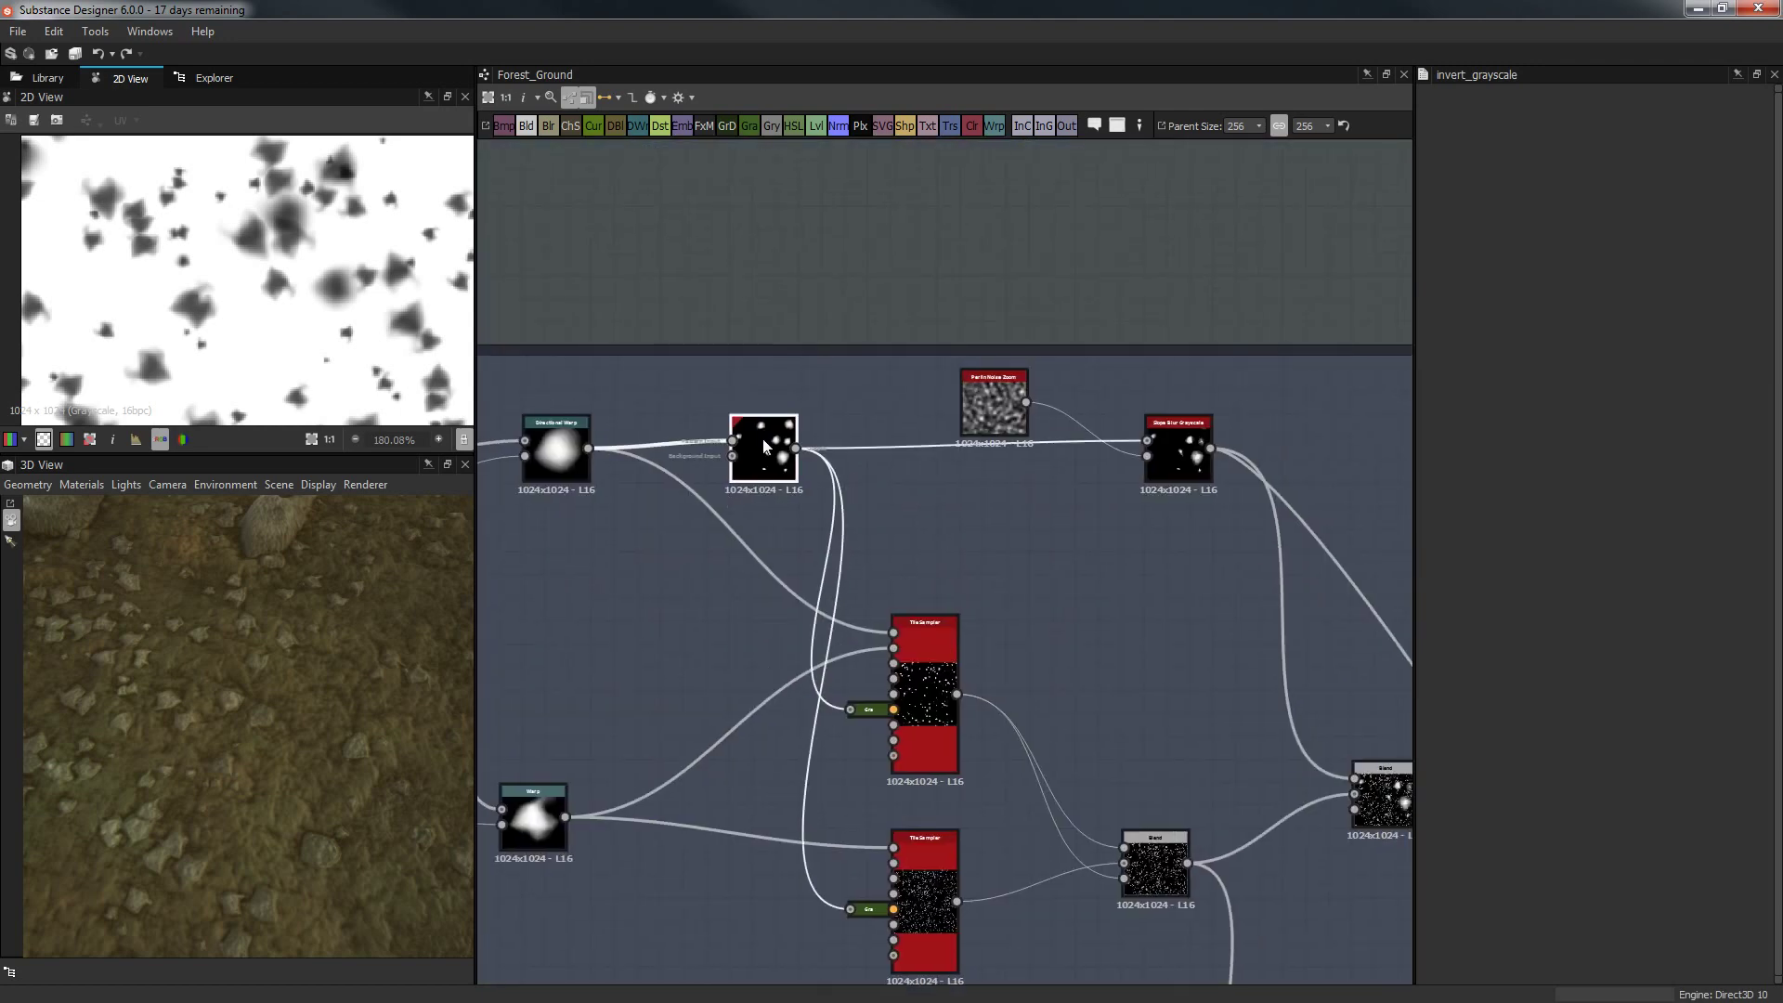
scroll(256, 230, down, 6)
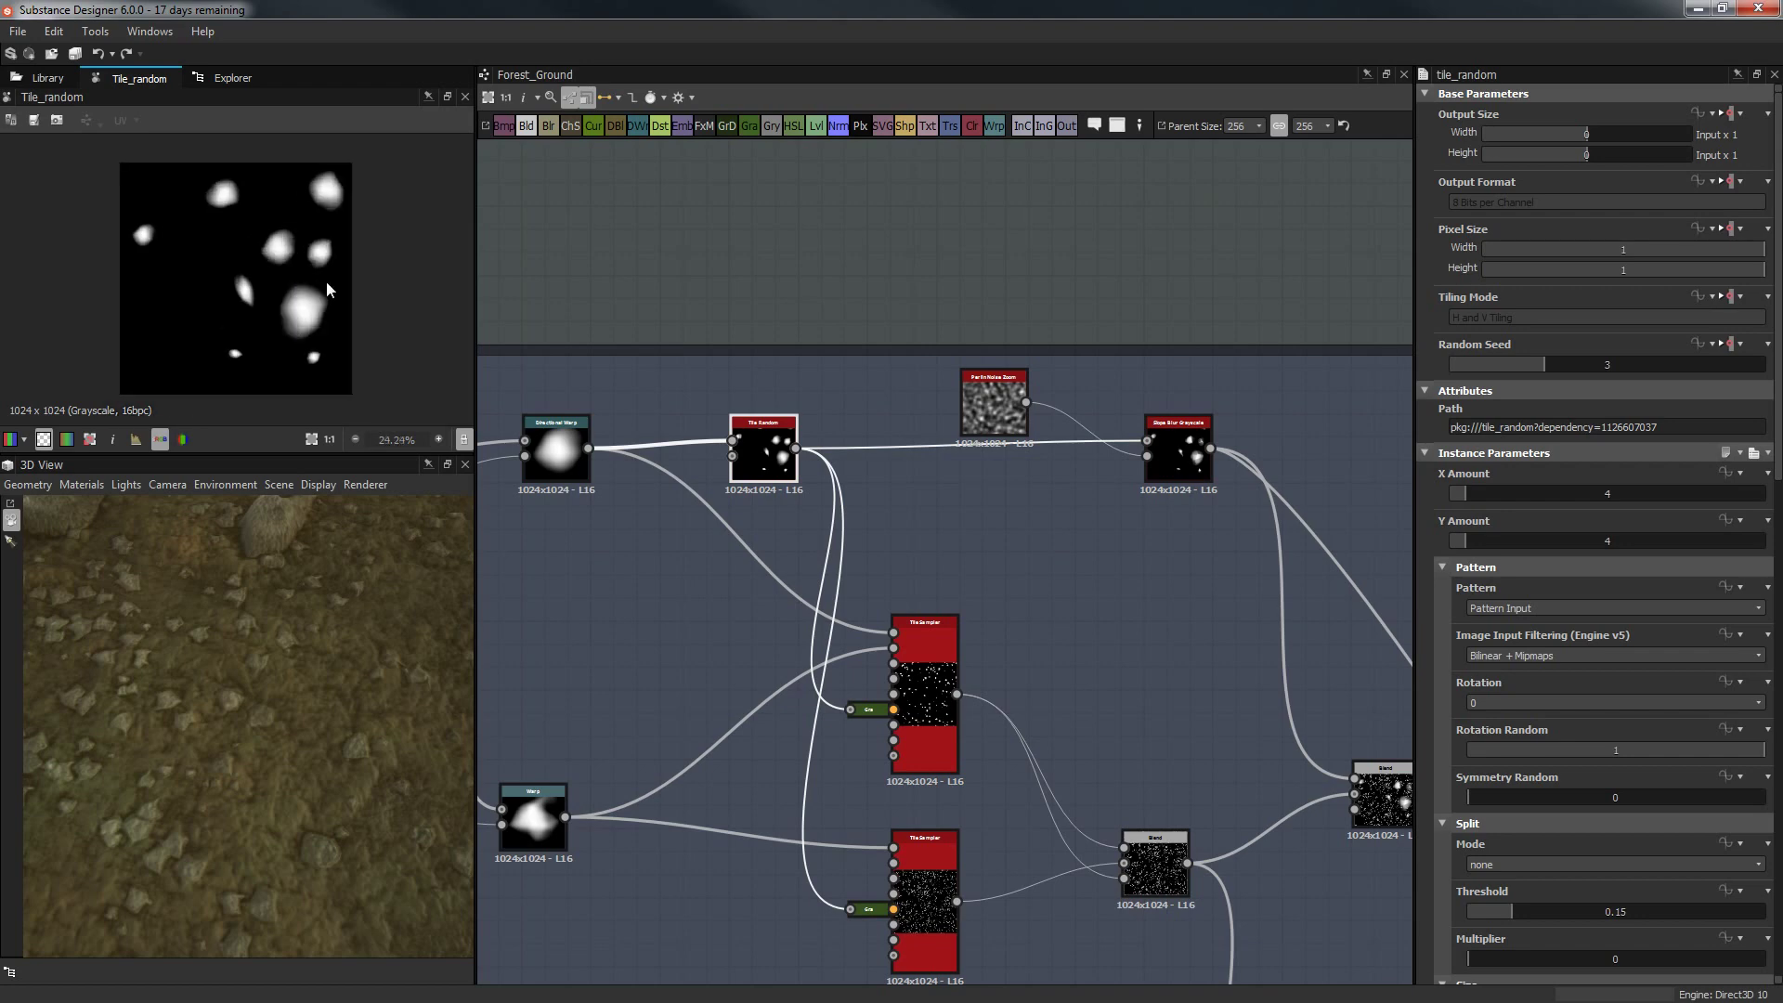
middle_drag(974, 691, 1182, 663)
click(1112, 654)
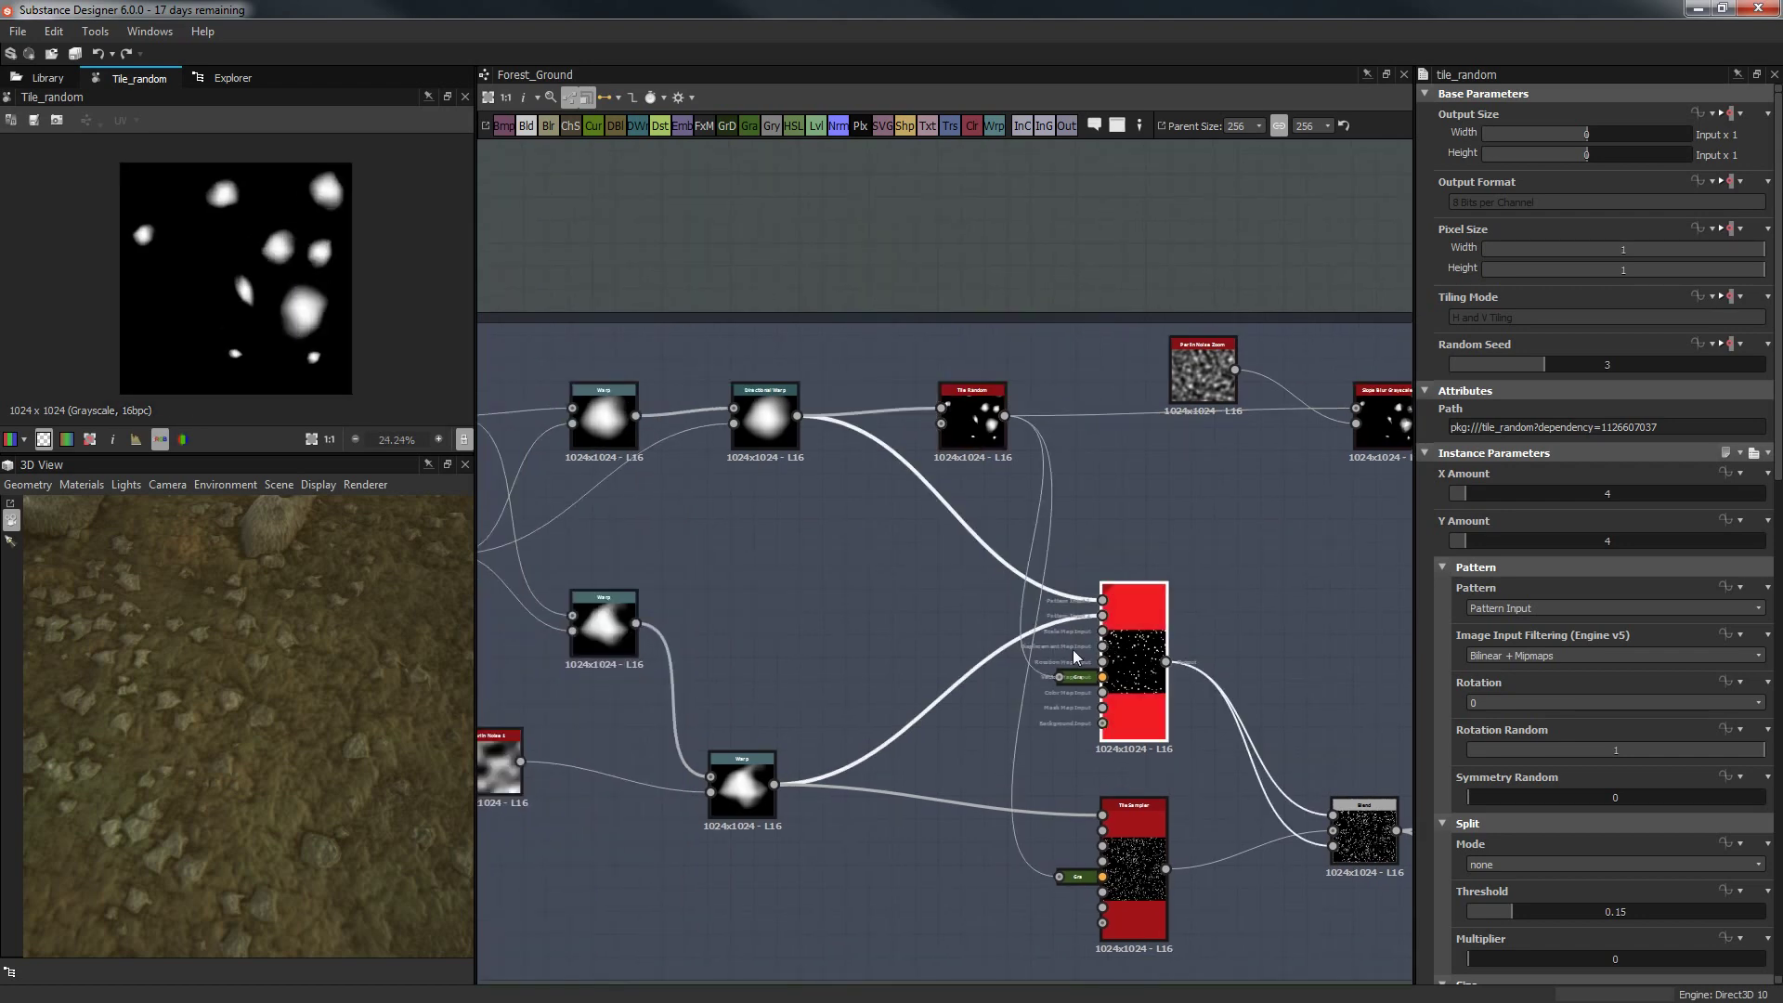
double_click(1125, 710)
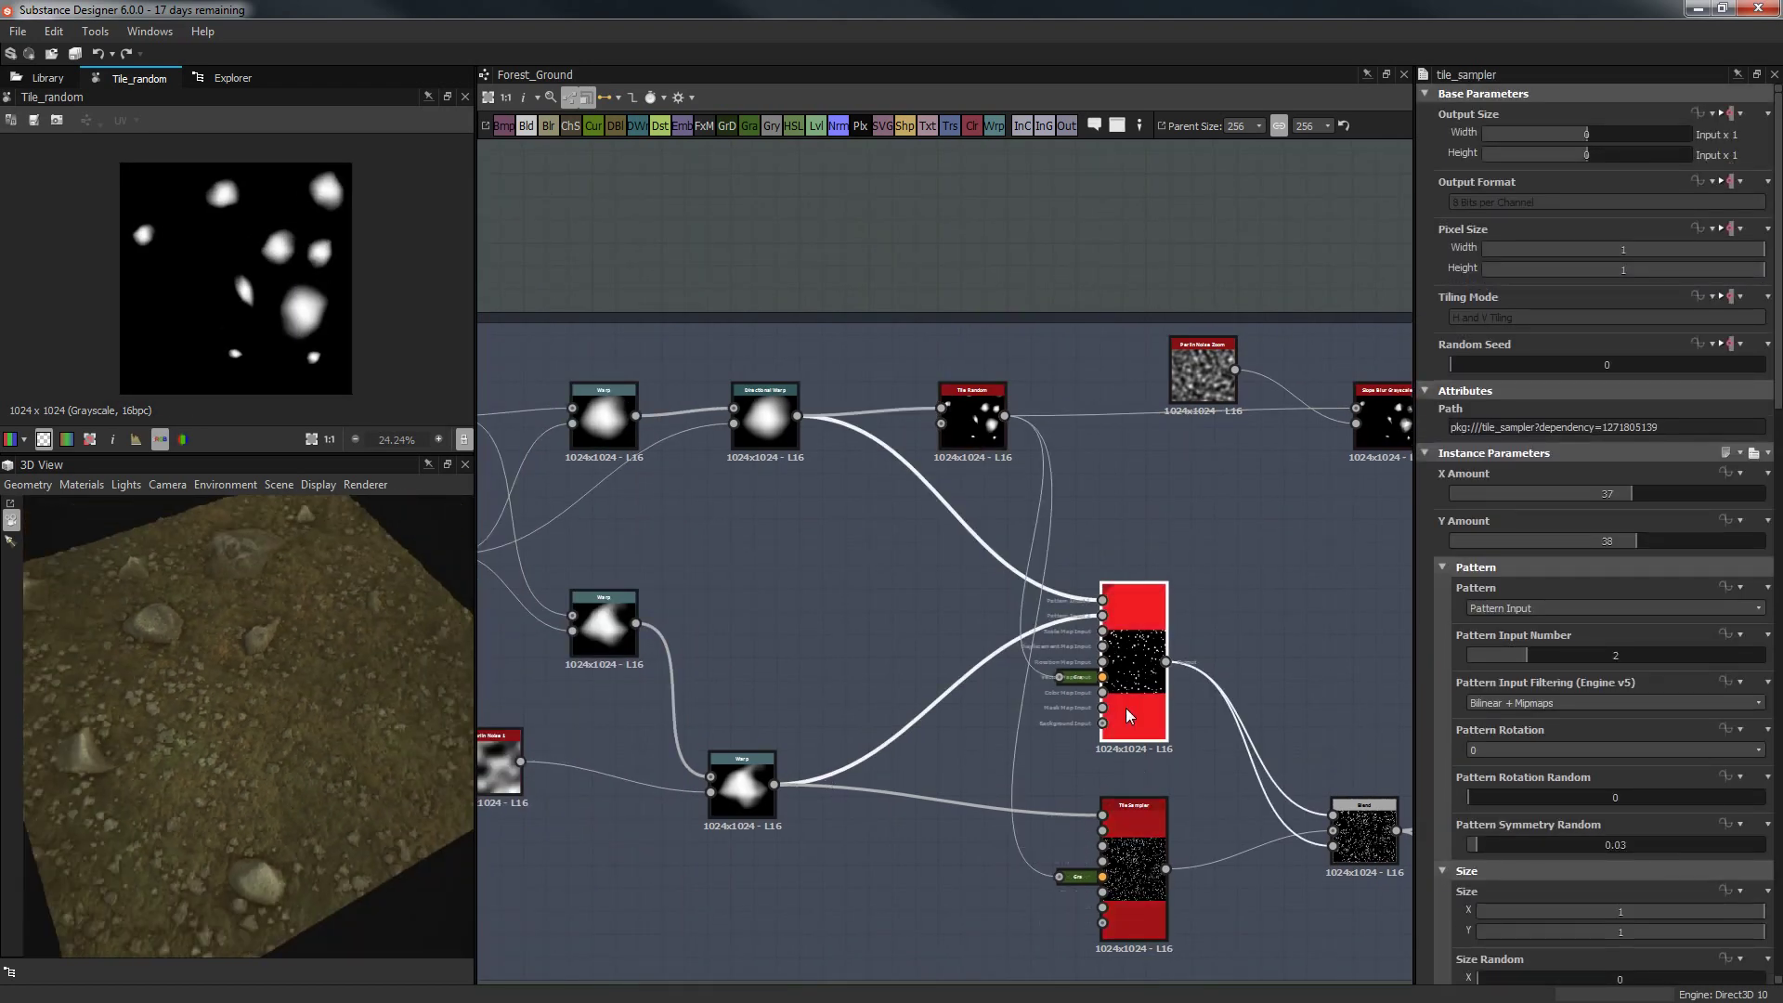
click(1129, 889)
Examine the distribution of small and large rocks on the 3D preview from close up and at an angle.
scroll(252, 740, up, 3)
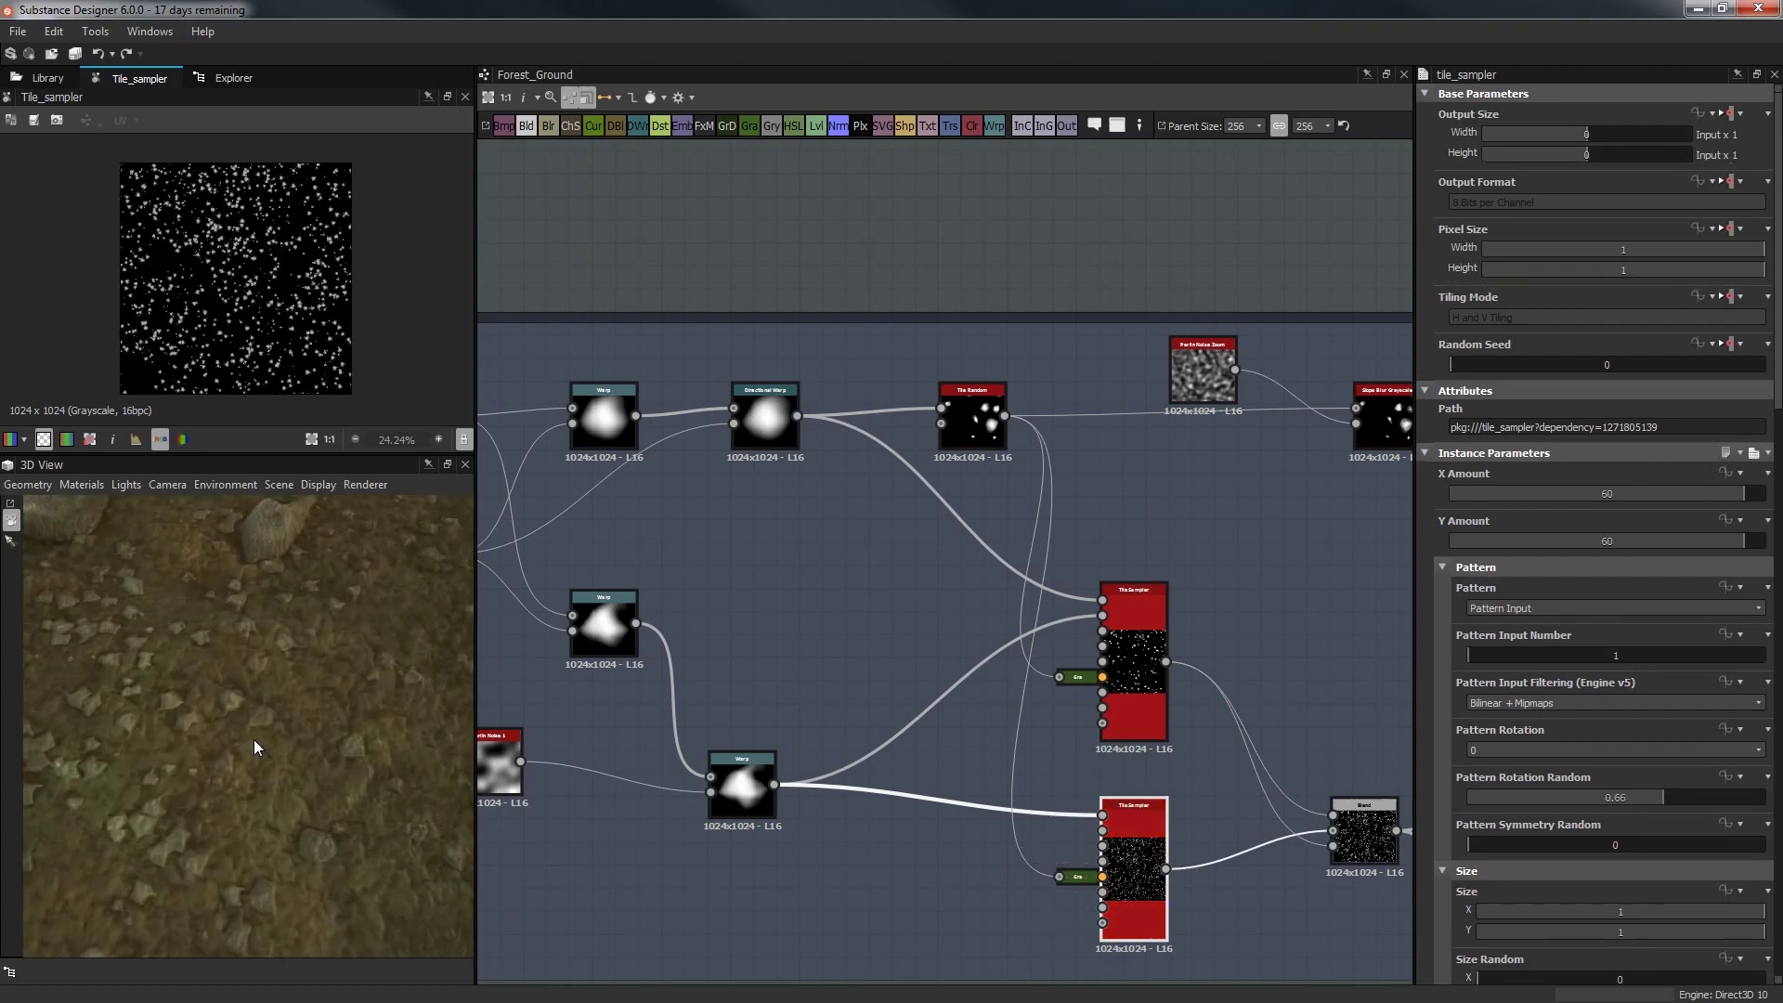
drag(253, 740, 293, 667)
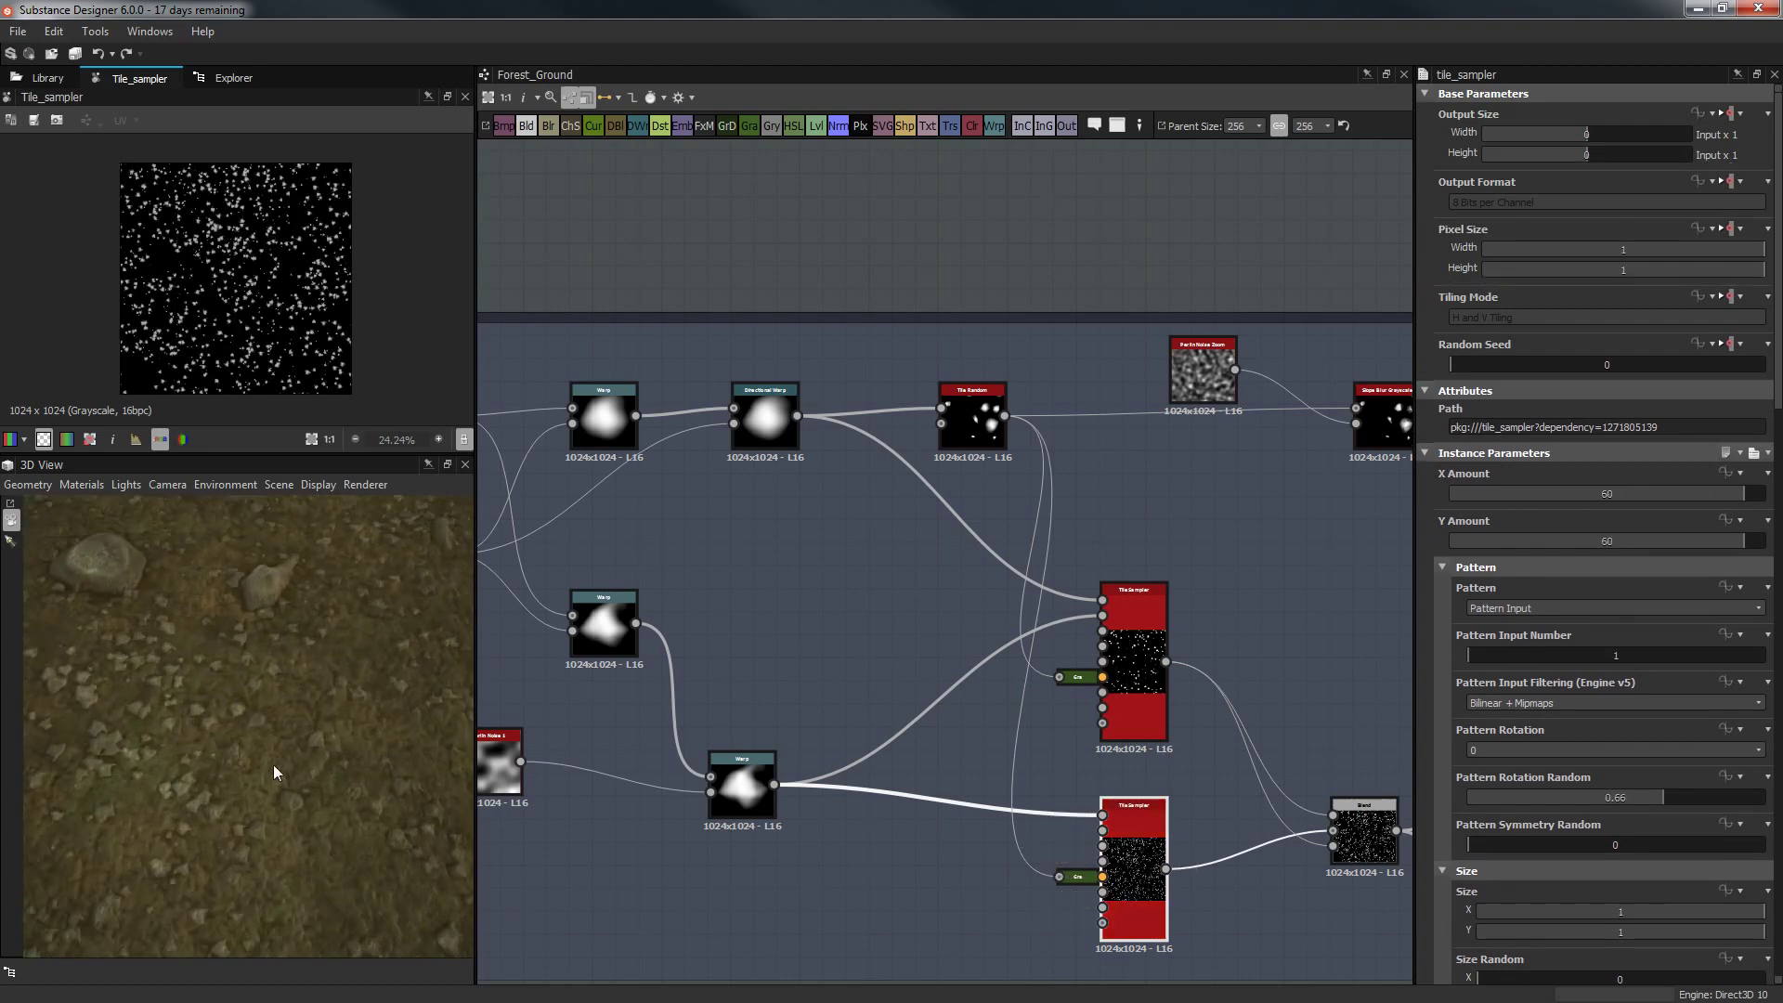
drag(273, 769, 349, 629)
drag(242, 649, 295, 885)
Duplicate the Tile Random node and place the copy above the Rocsk frame.
middle_drag(885, 523, 896, 515)
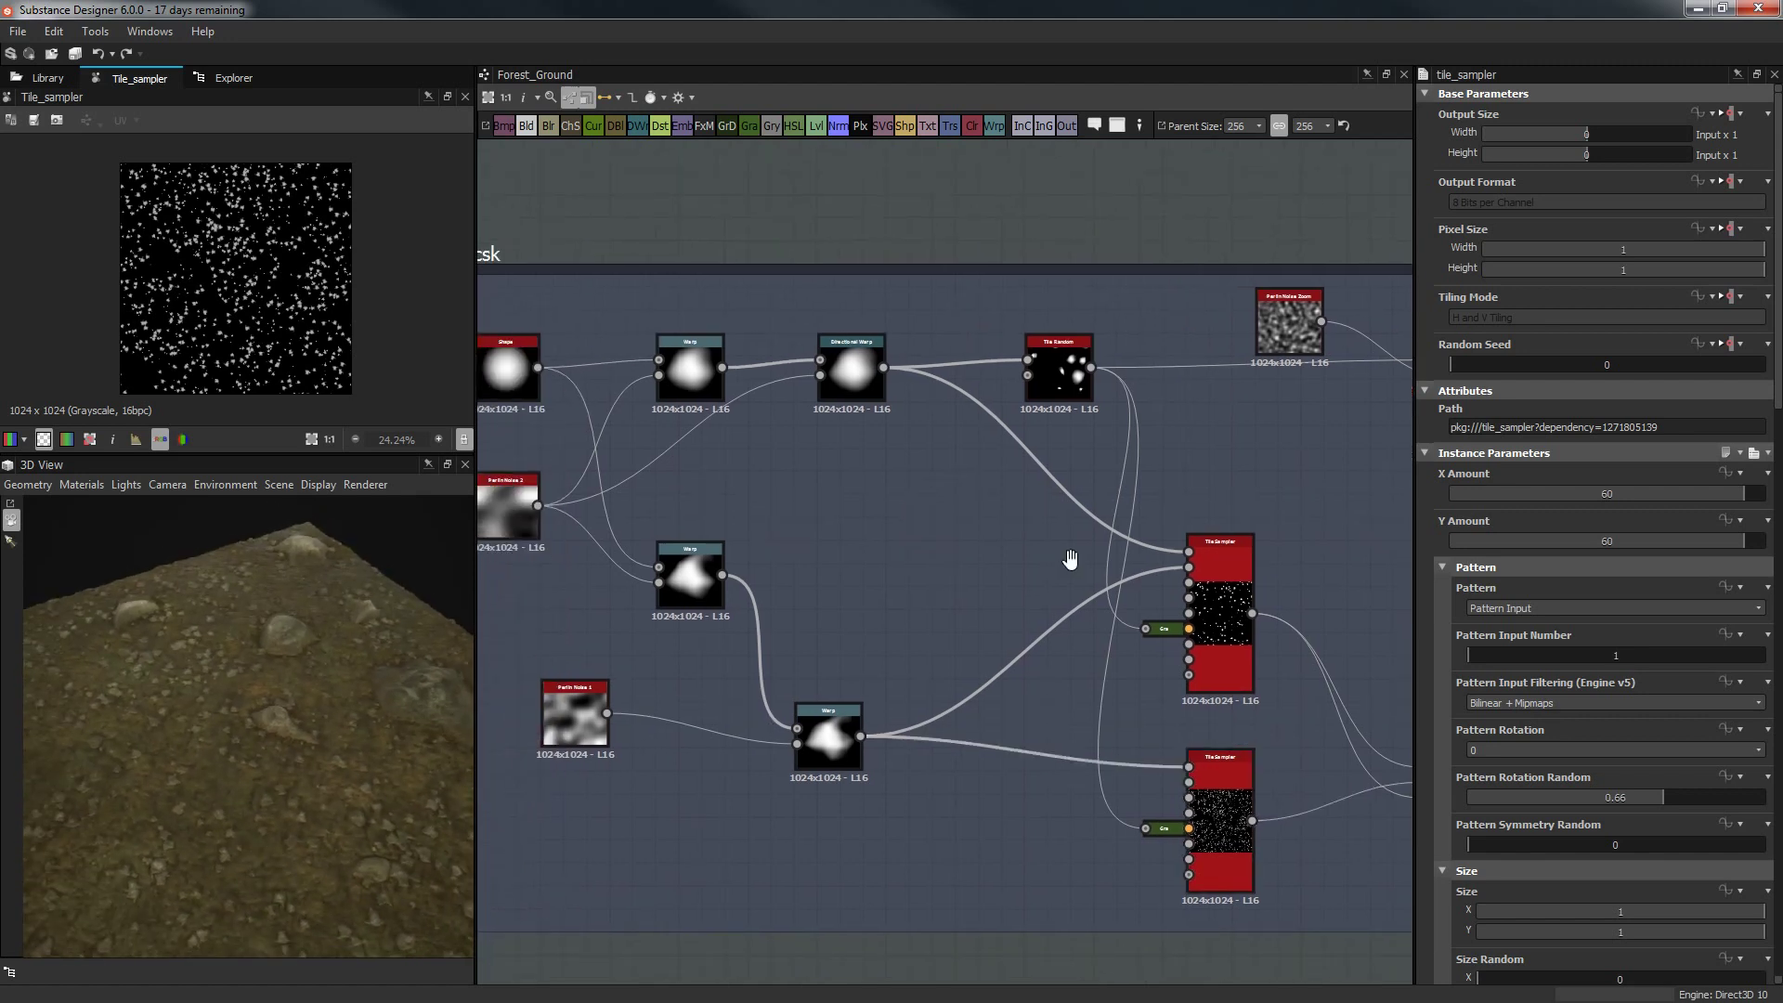
middle_drag(1067, 557, 745, 464)
click(727, 383)
double_click(728, 382)
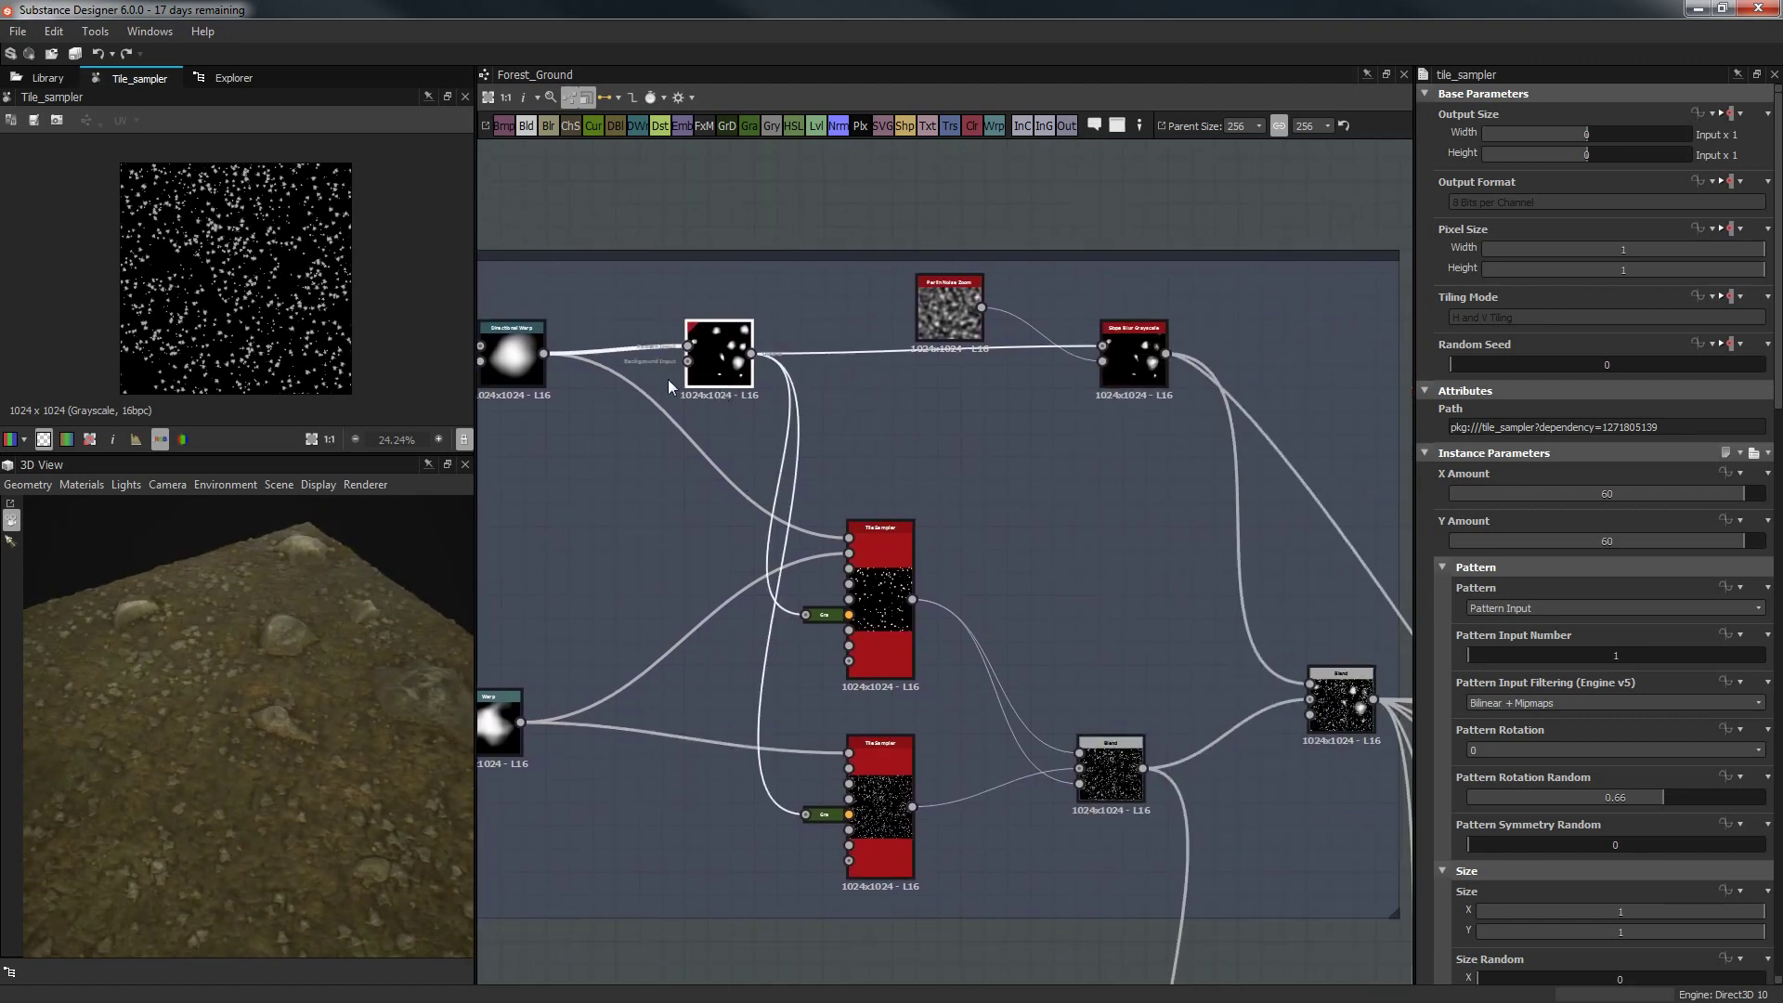
middle_drag(711, 240, 847, 423)
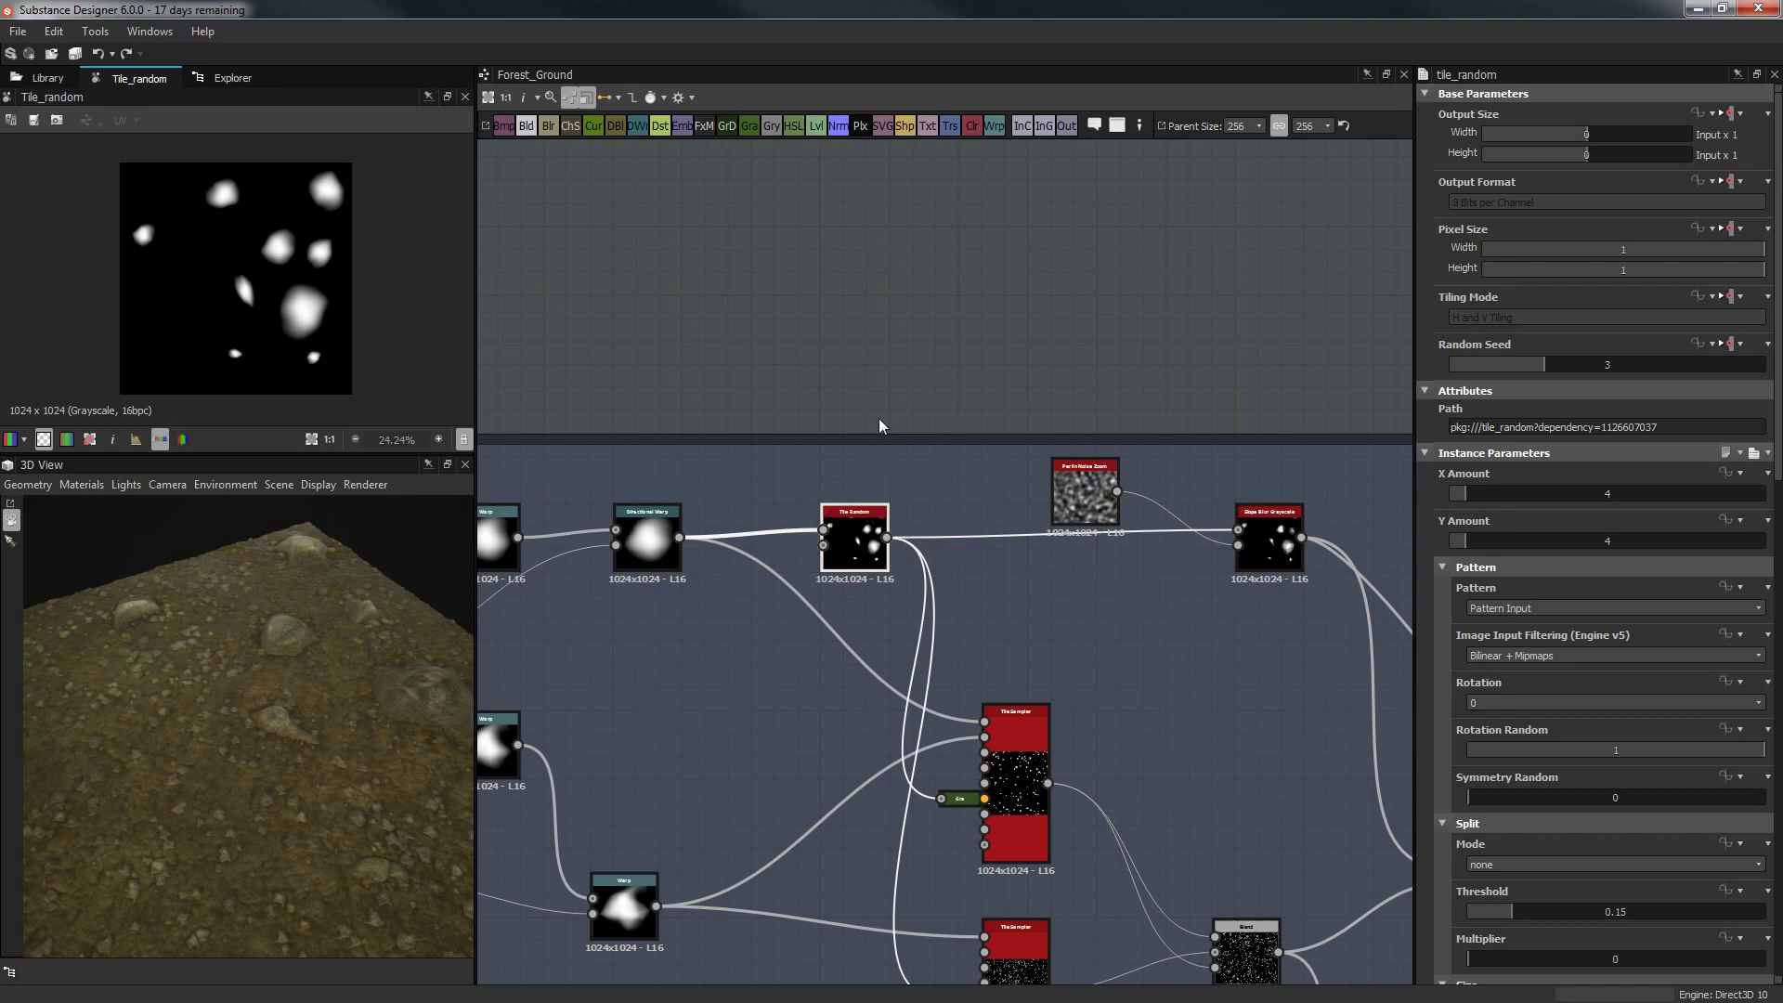
key(ctrl+d)
drag(944, 557, 859, 359)
scroll(855, 571, down, 1)
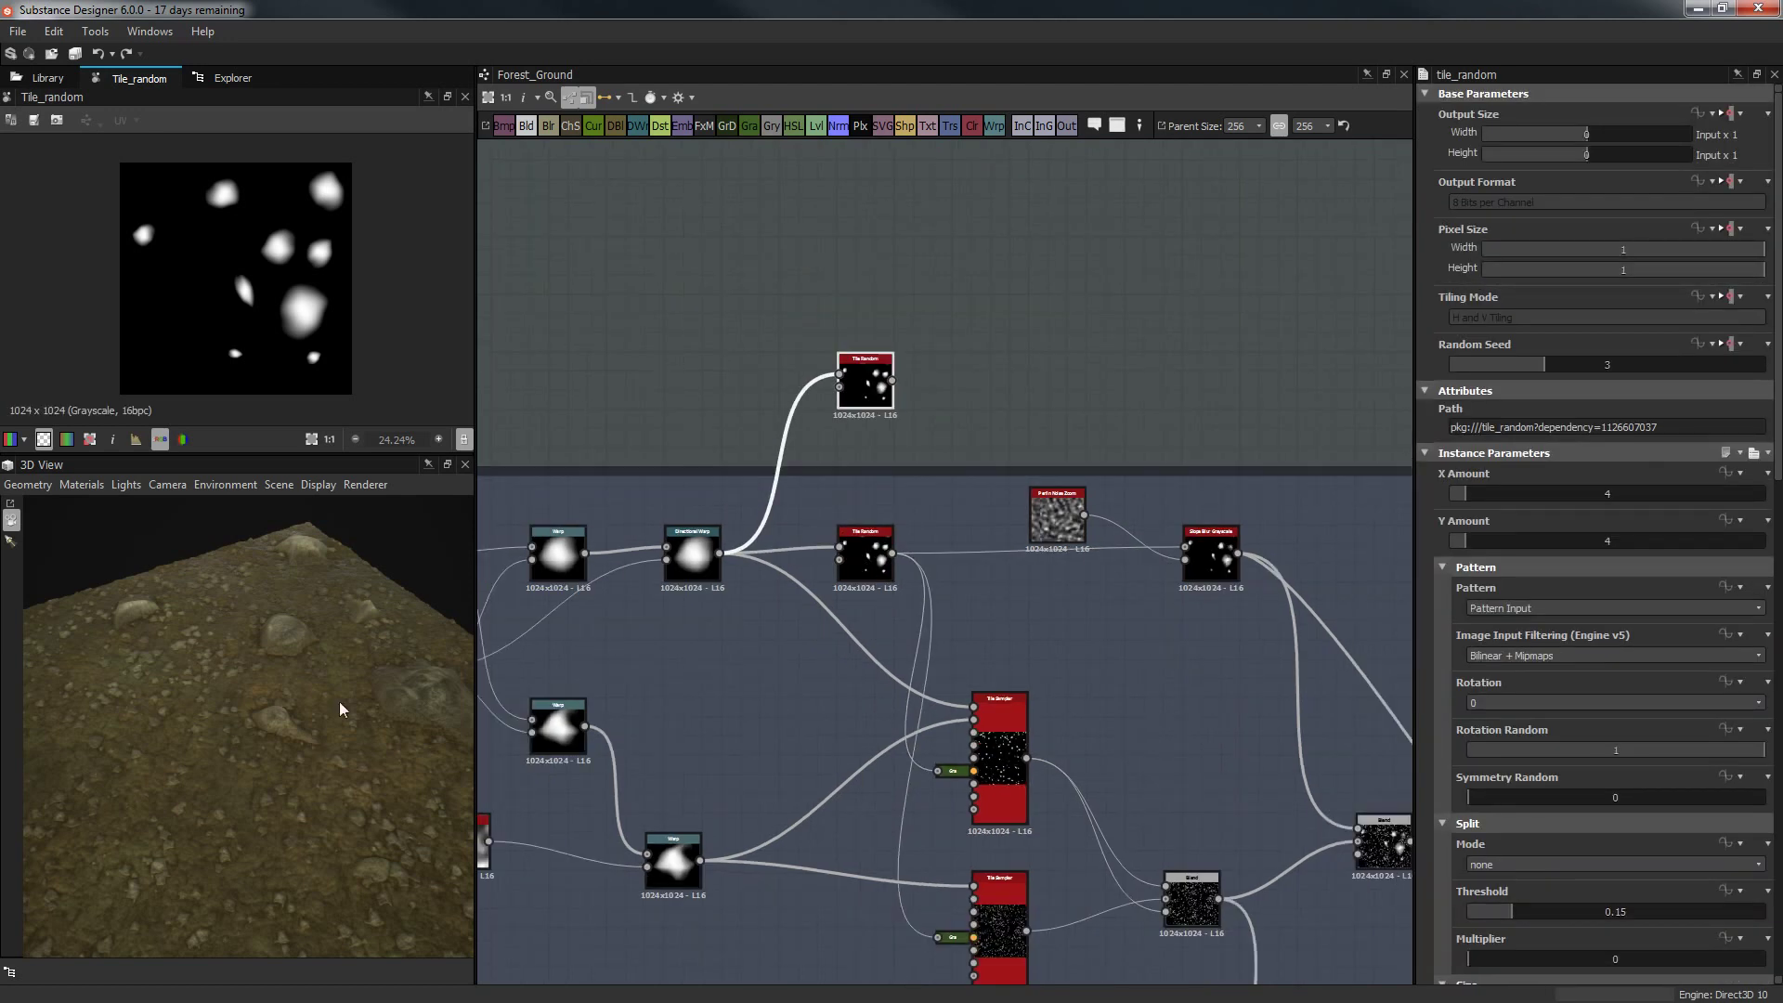
scroll(277, 283, up, 1)
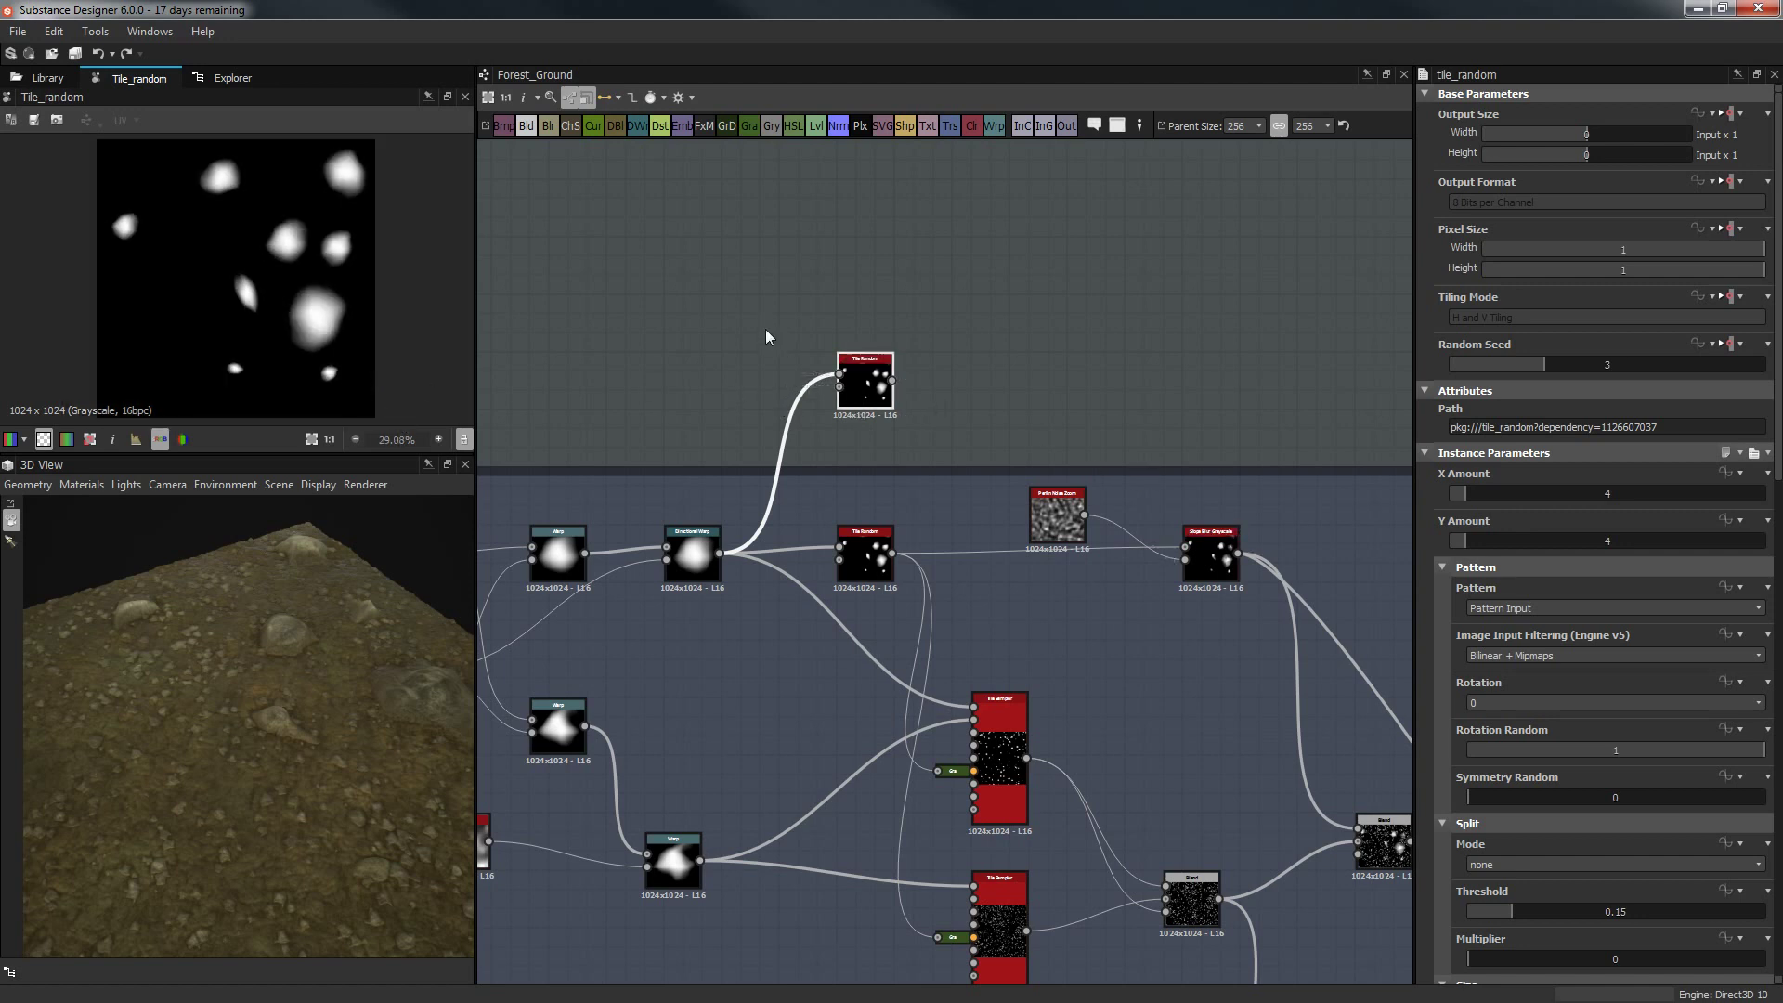
Try an X Amount of 36 and a Y Amount of 34 on the copied Tile Random node.
drag(1478, 501, 1616, 538)
click(1476, 540)
click(1621, 493)
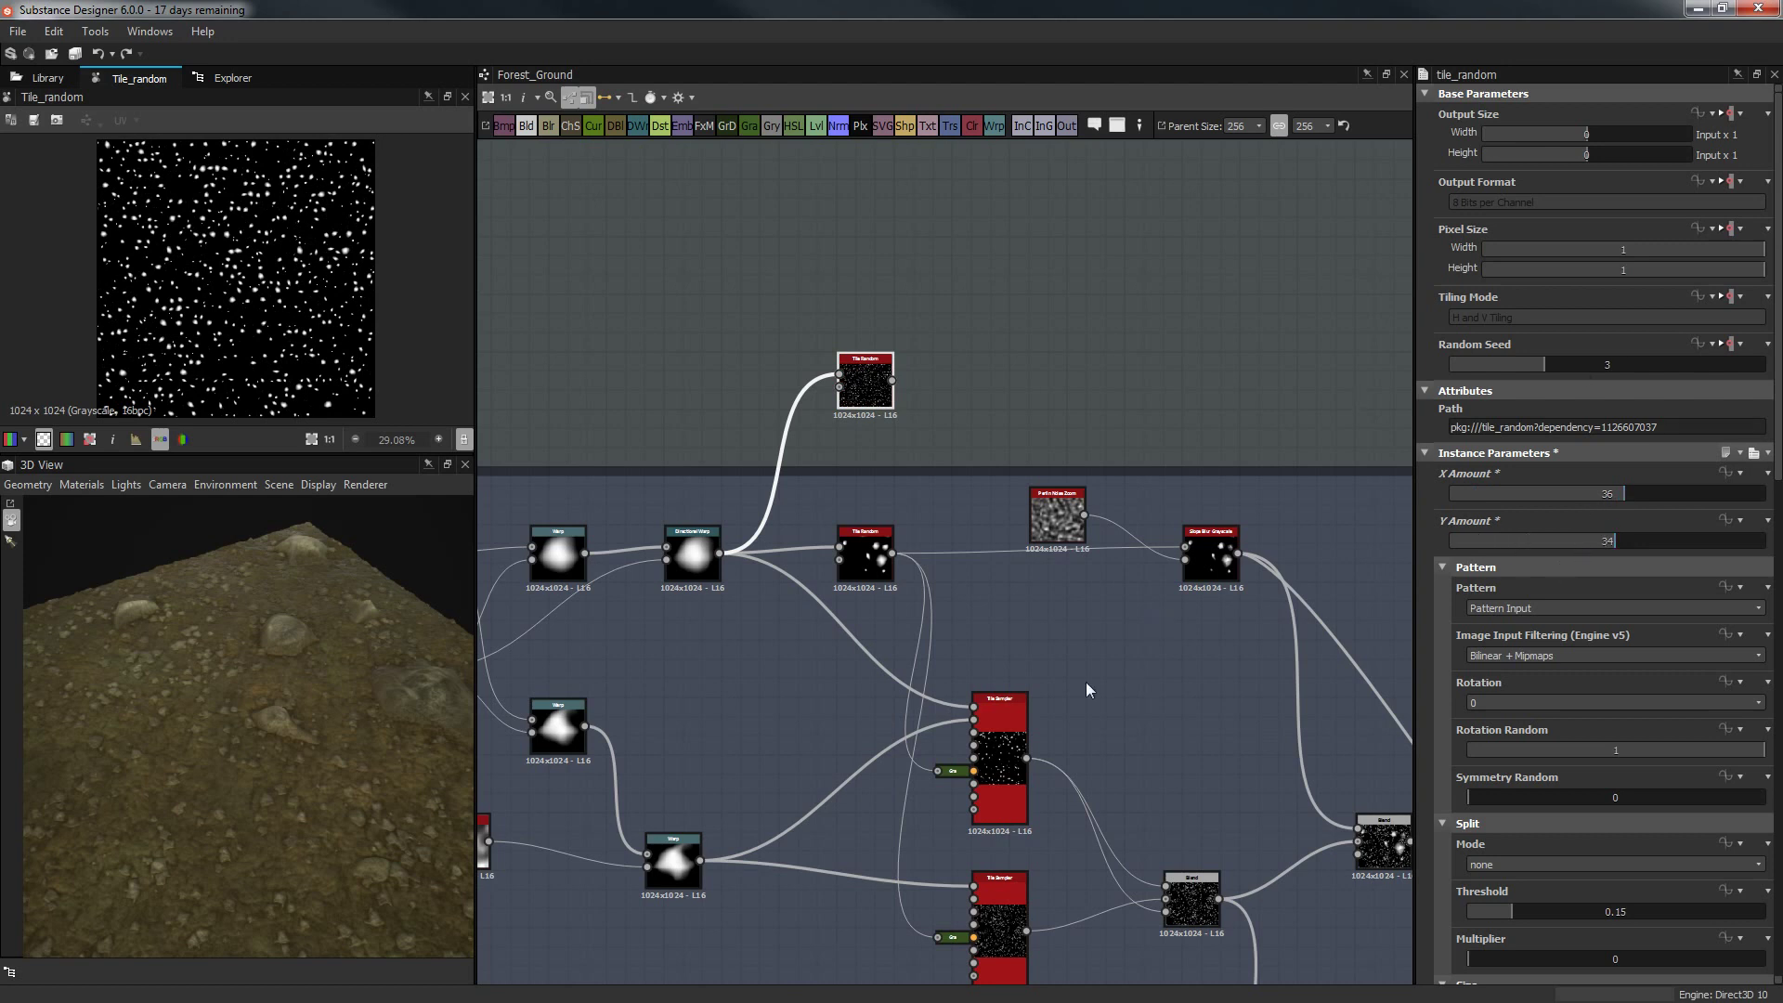
key(ctrl+z)
key(ctrl+z)
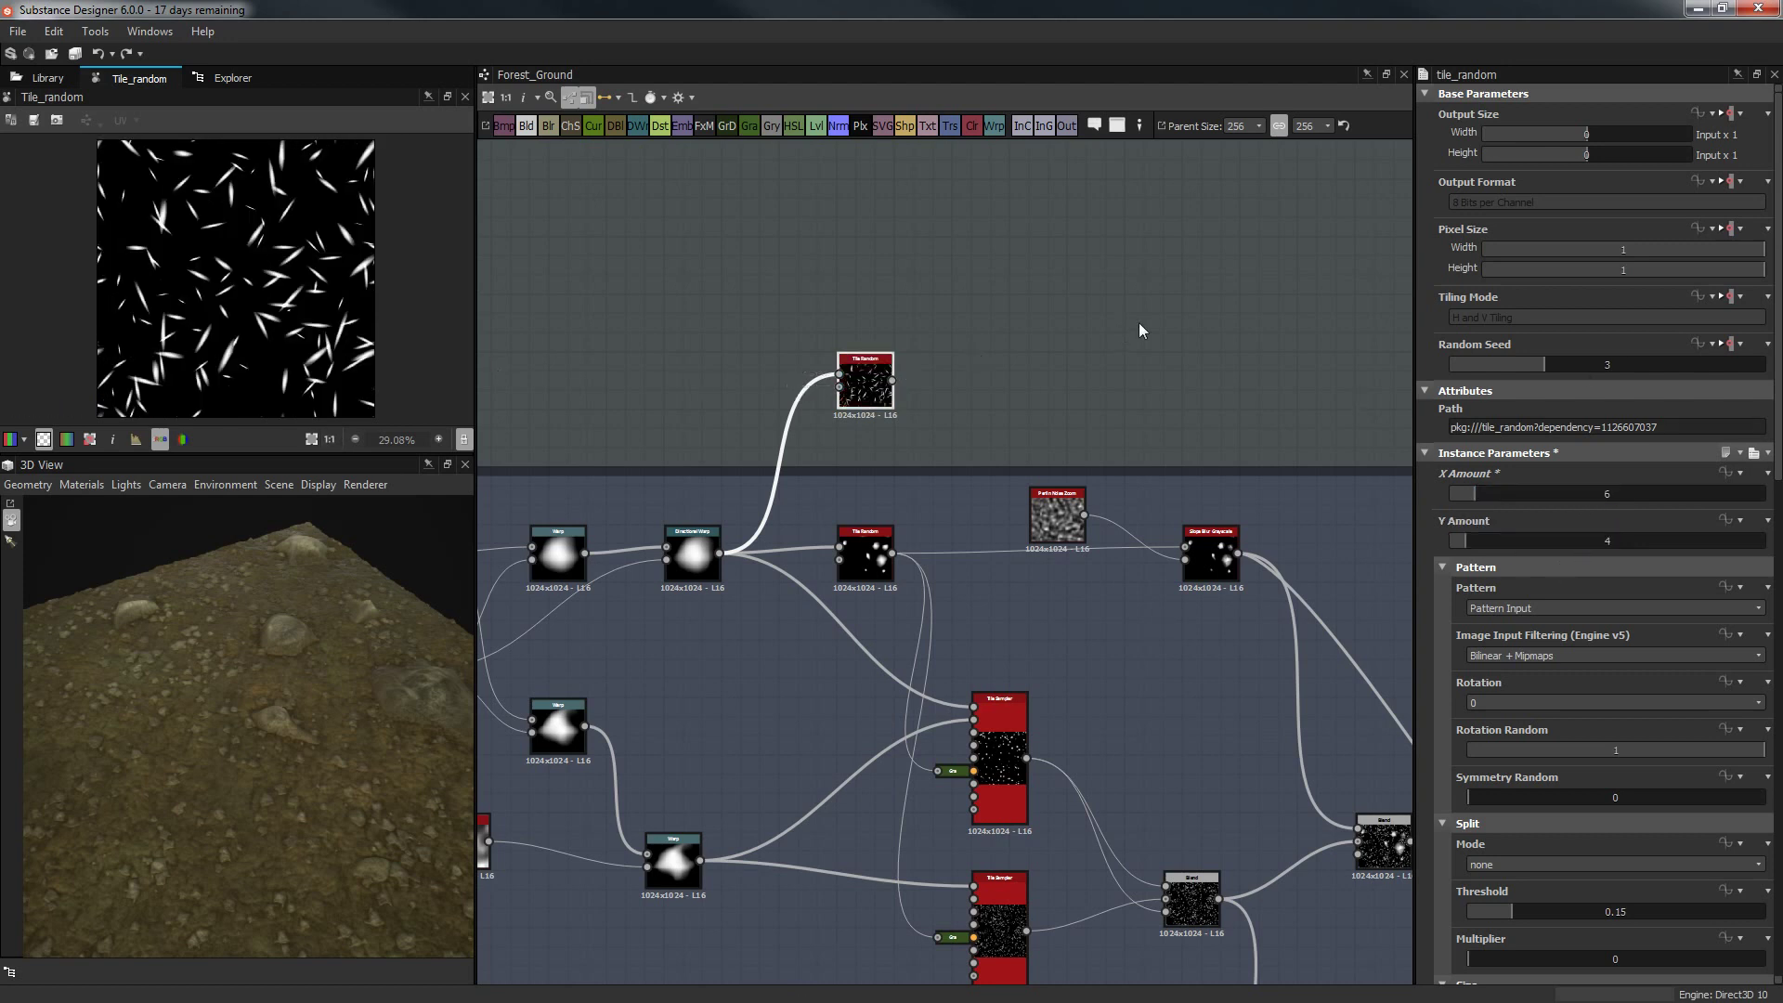
Try a 6 by 6 tile amount on the copied Tile Random node.
click(1477, 545)
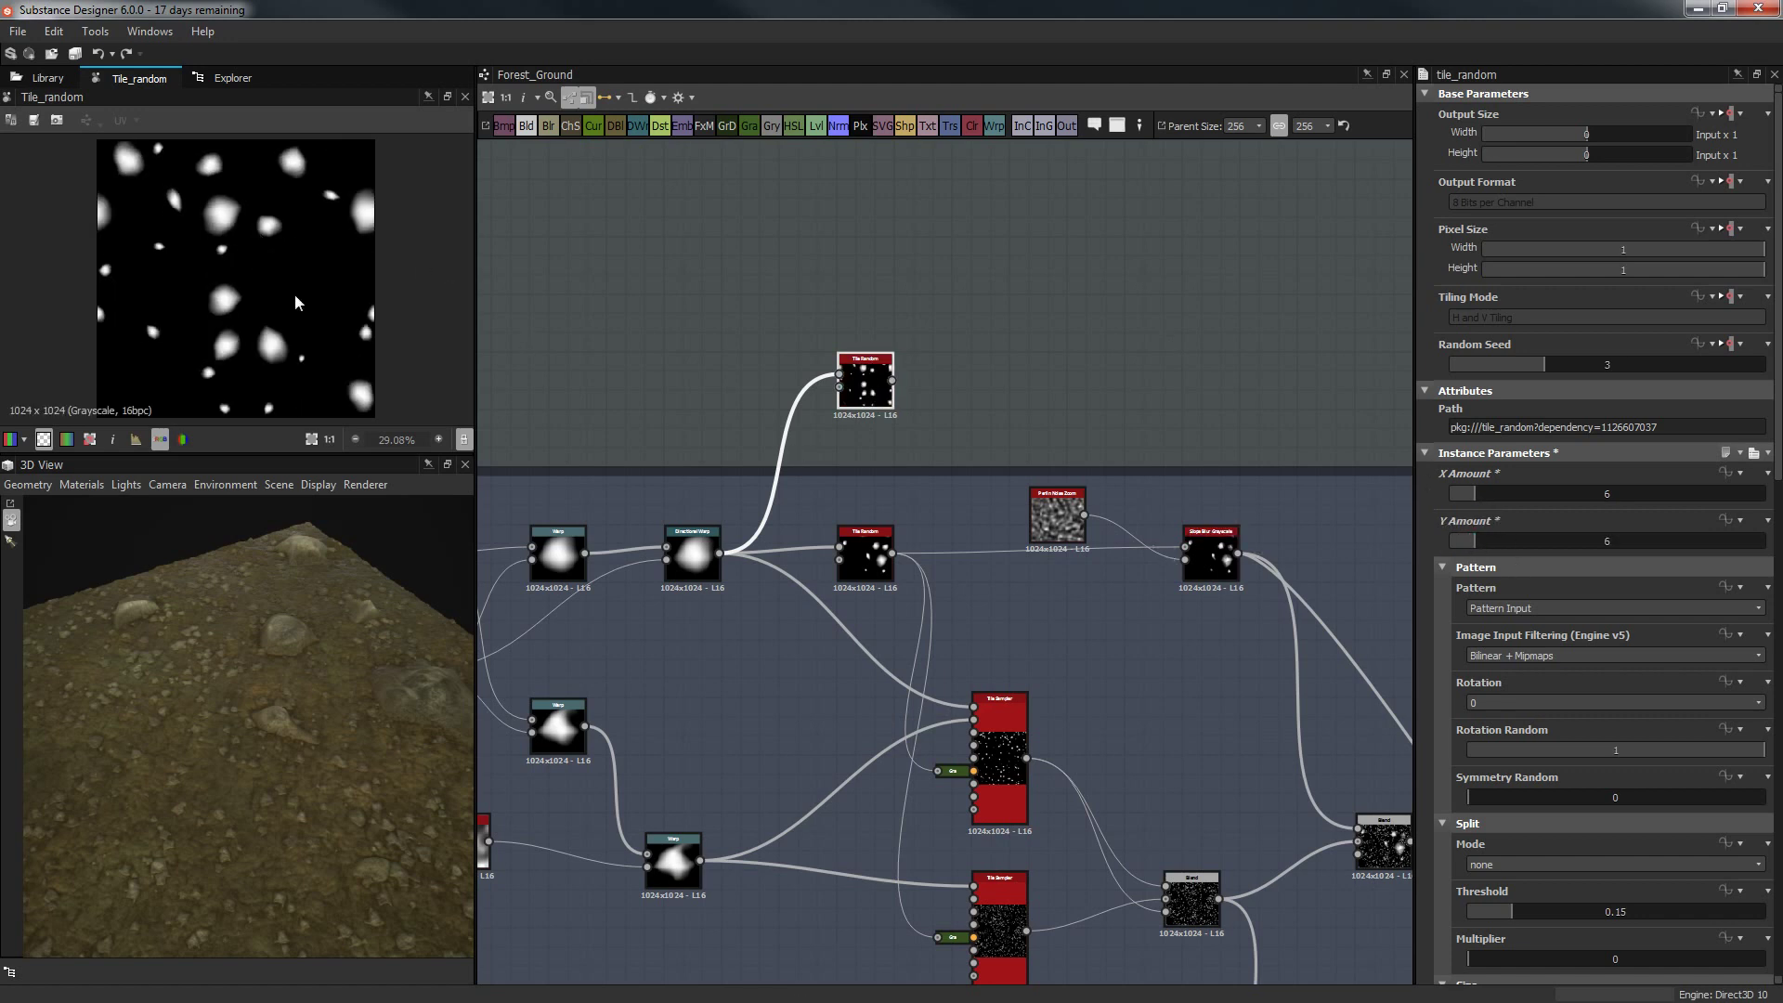
key(ctrl+z)
key(ctrl+z)
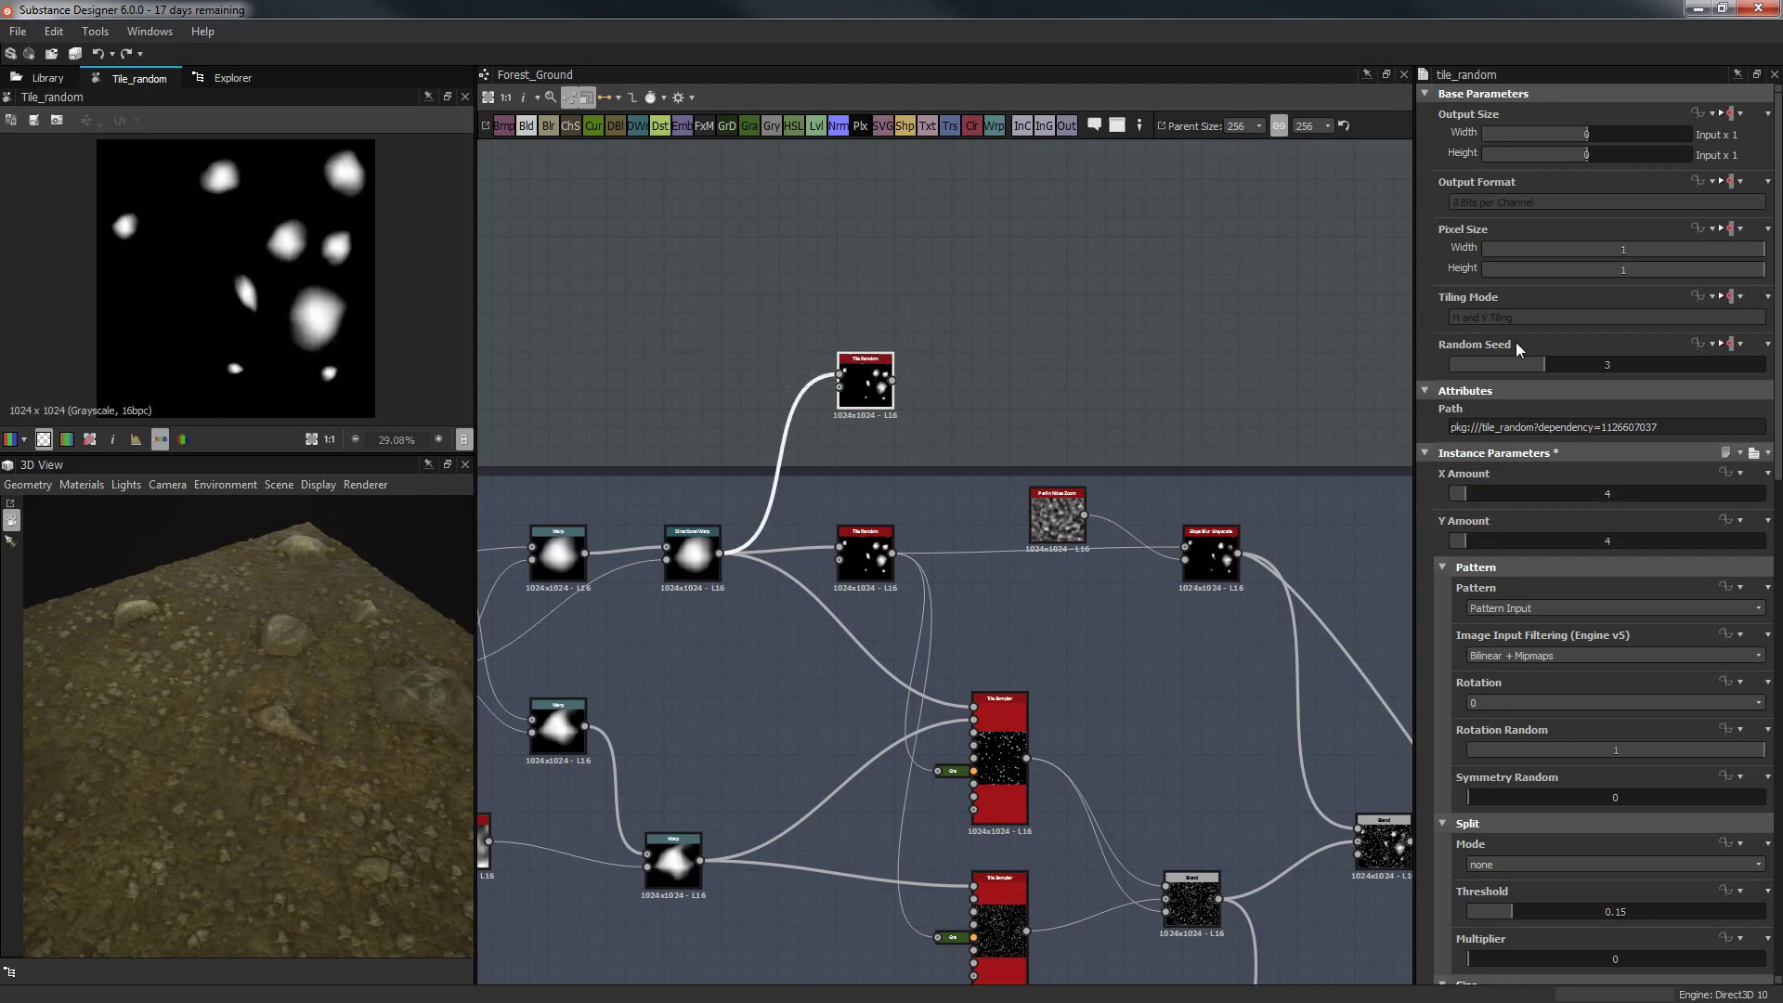
Set the copied Tile Random's random seed to 8 and feed it into a new Safe Transform Grayscale node.
drag(1505, 363, 1694, 370)
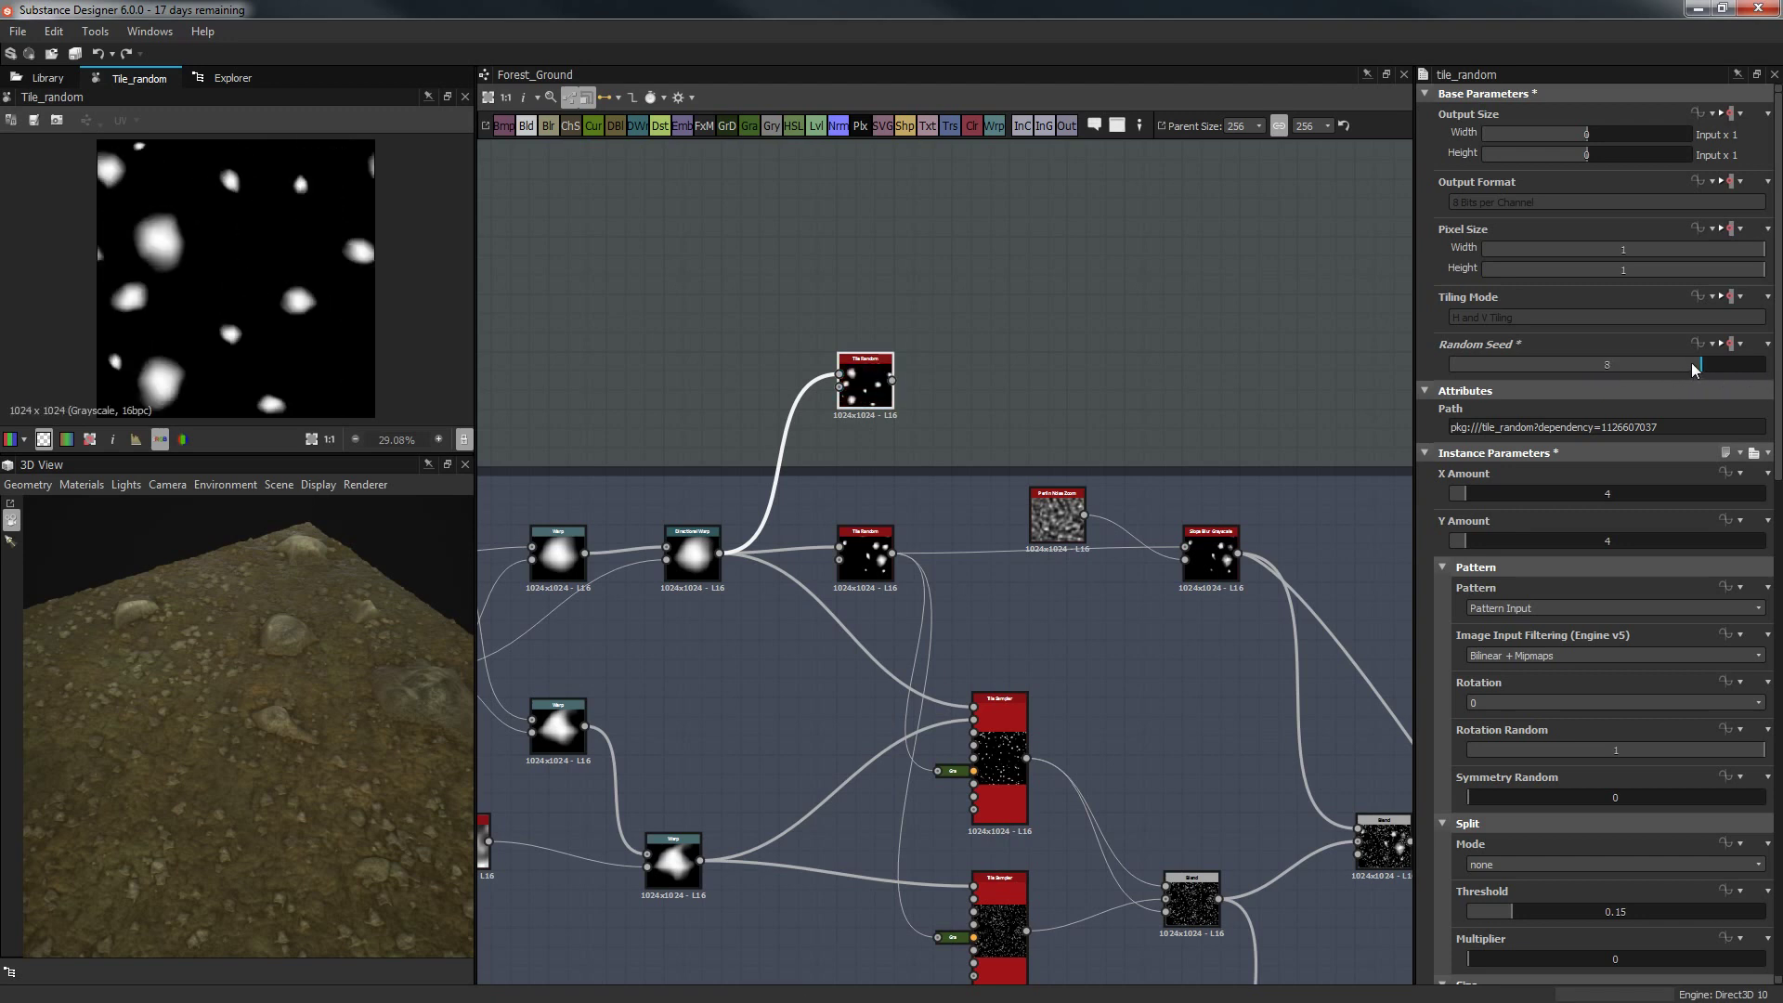
right_click(930, 318)
text(safe)
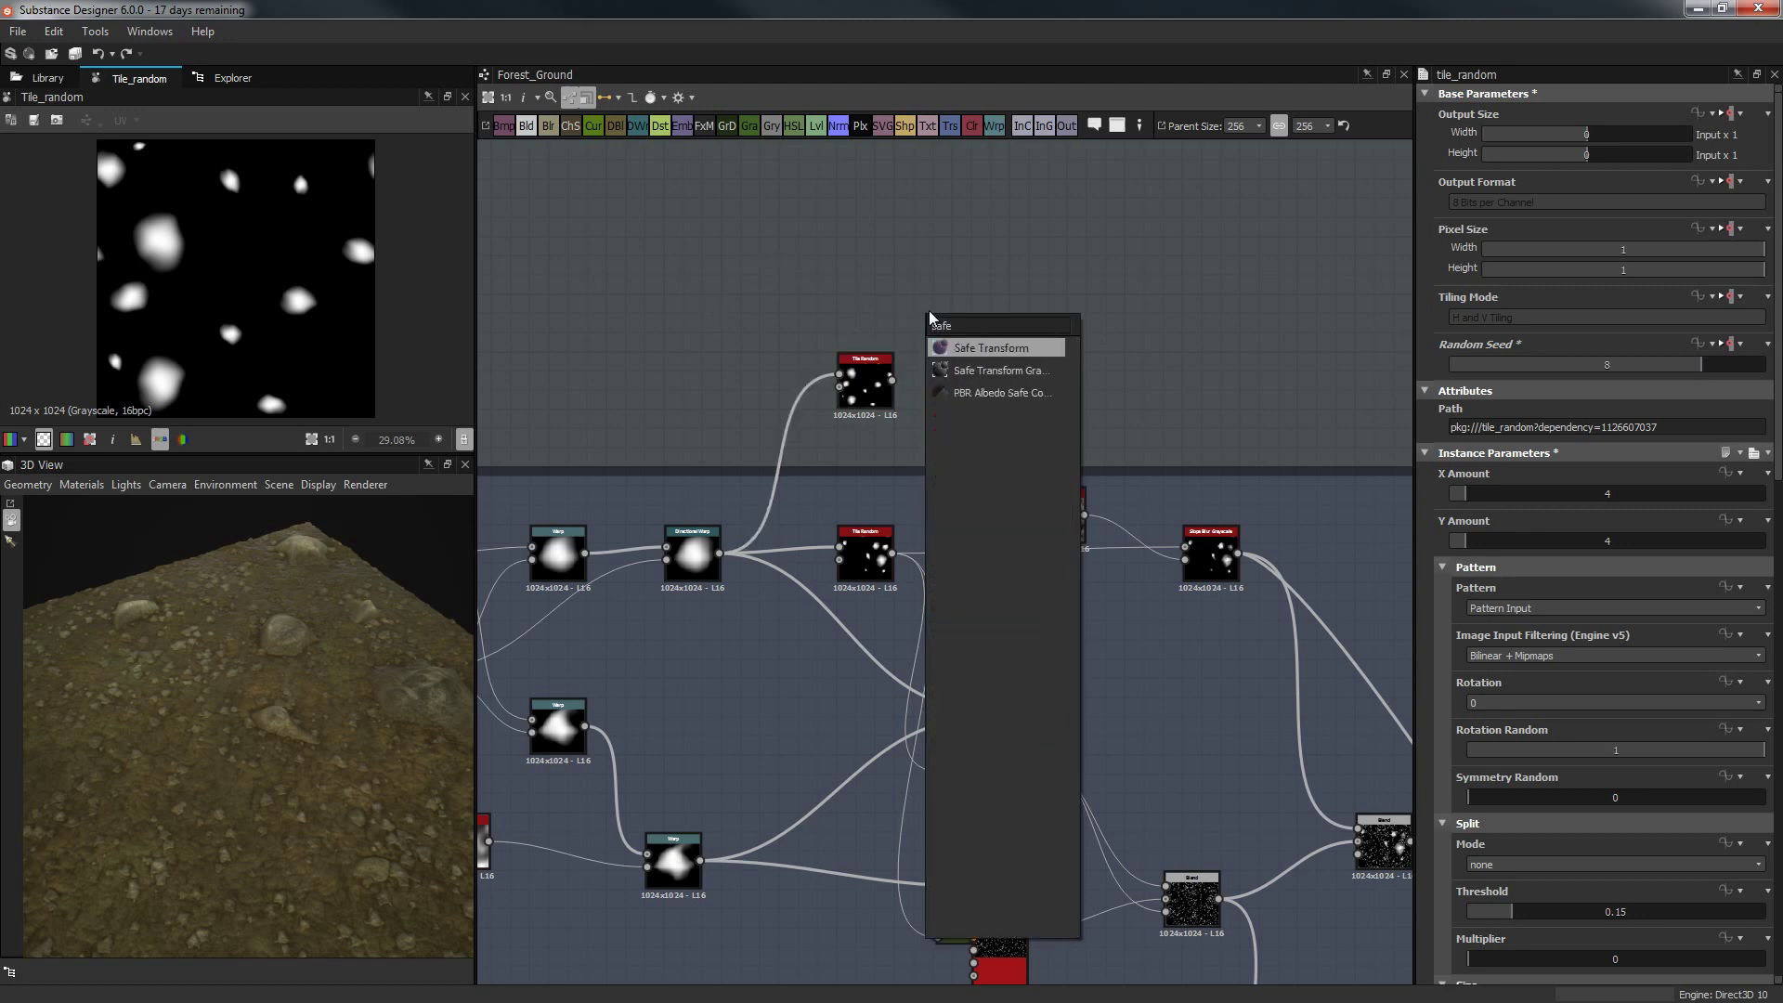
key(Down)
key(Return)
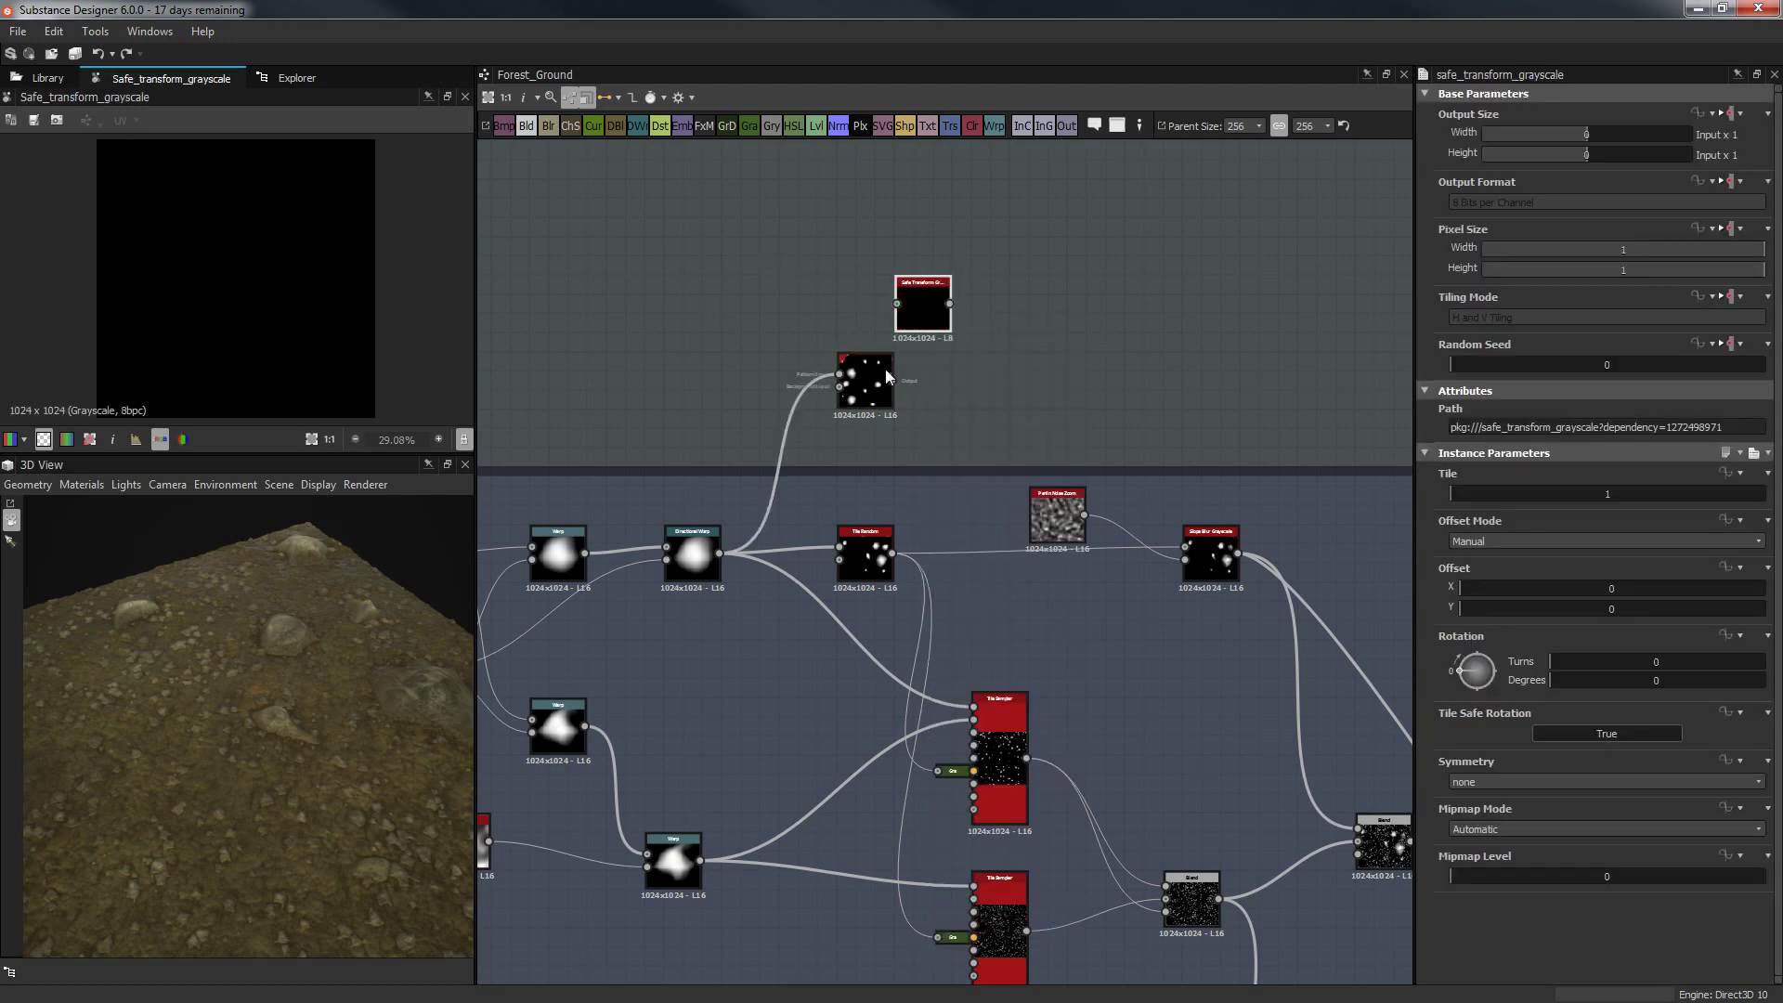
drag(900, 322, 963, 318)
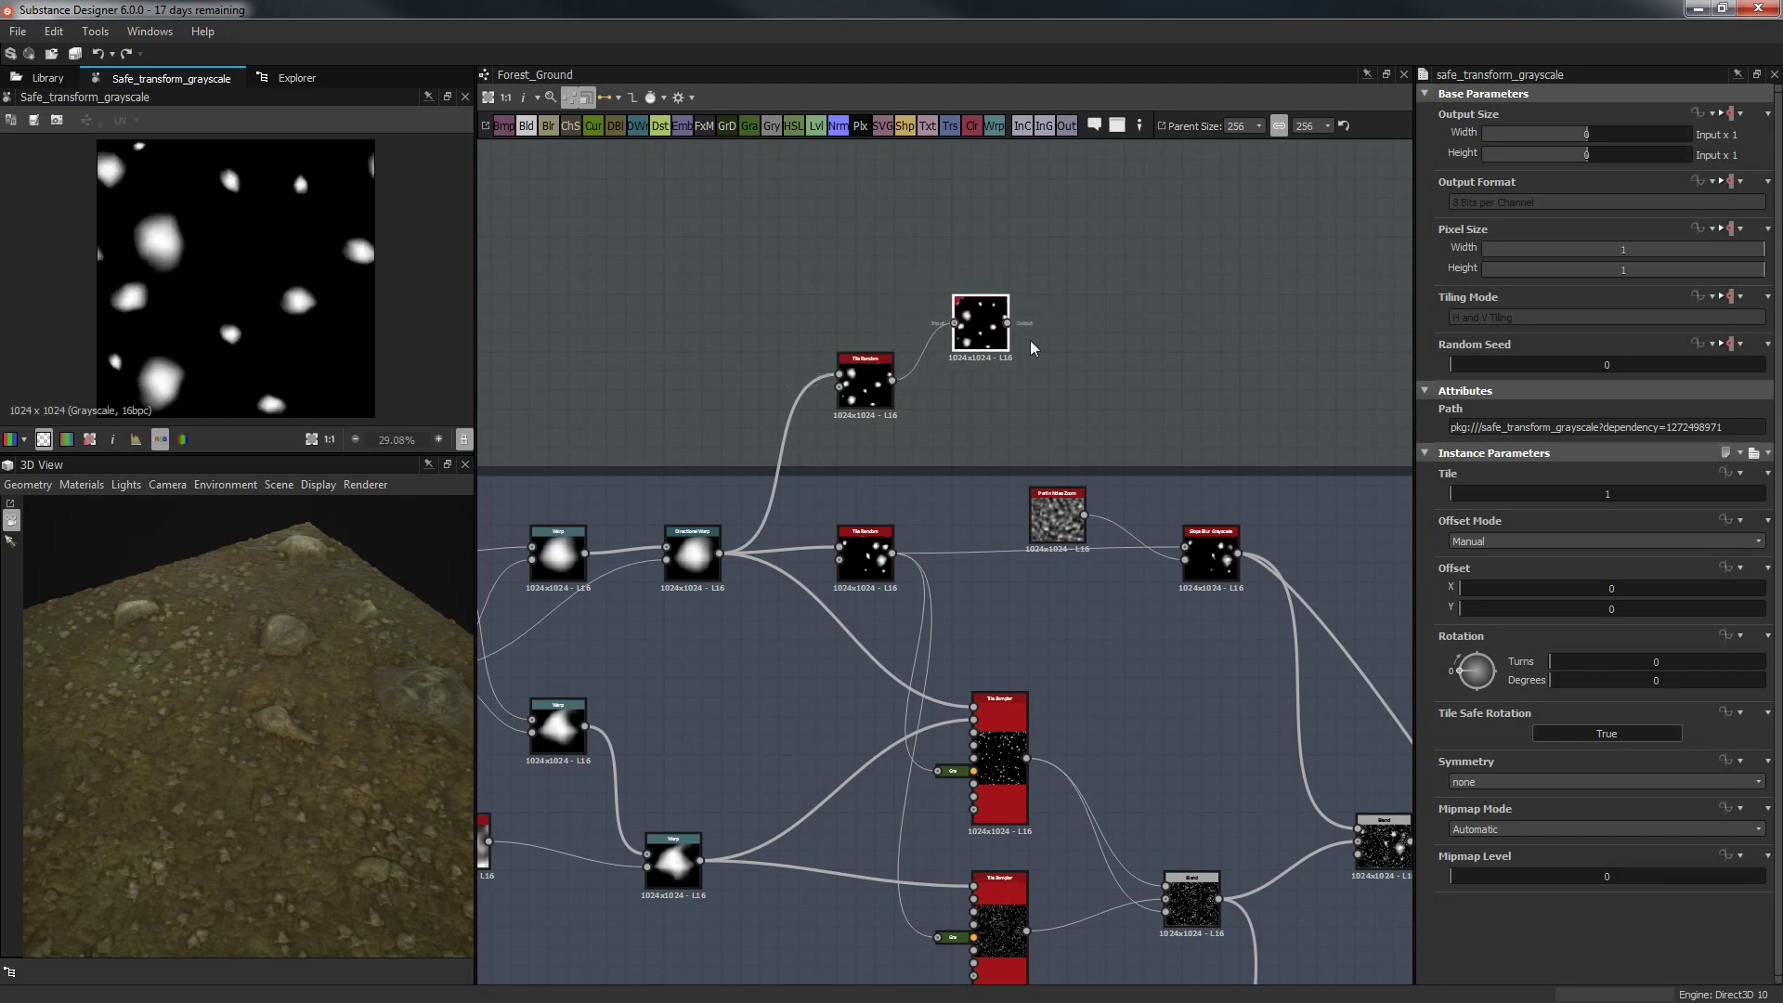
Rotate the Safe Transform Grayscale by 137 degrees and add a Blend node with it as foreground and the copied Tile Random as background.
click(1486, 660)
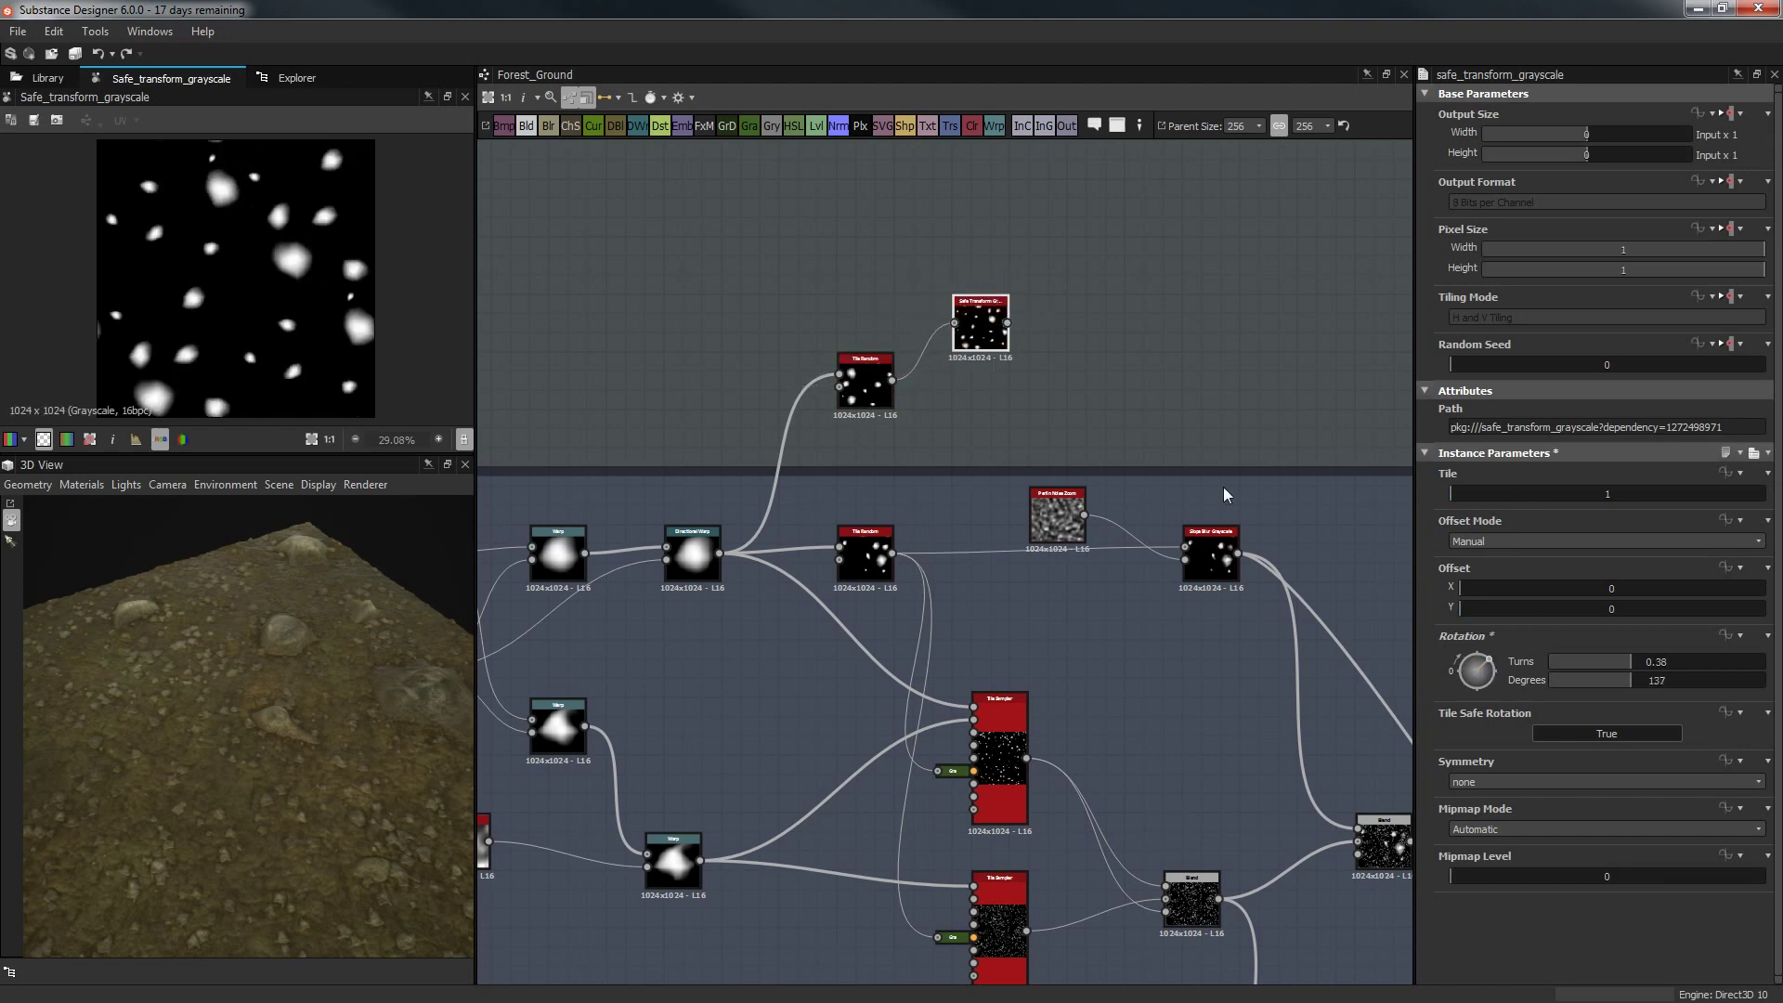
drag(980, 321, 978, 257)
right_click(1020, 314)
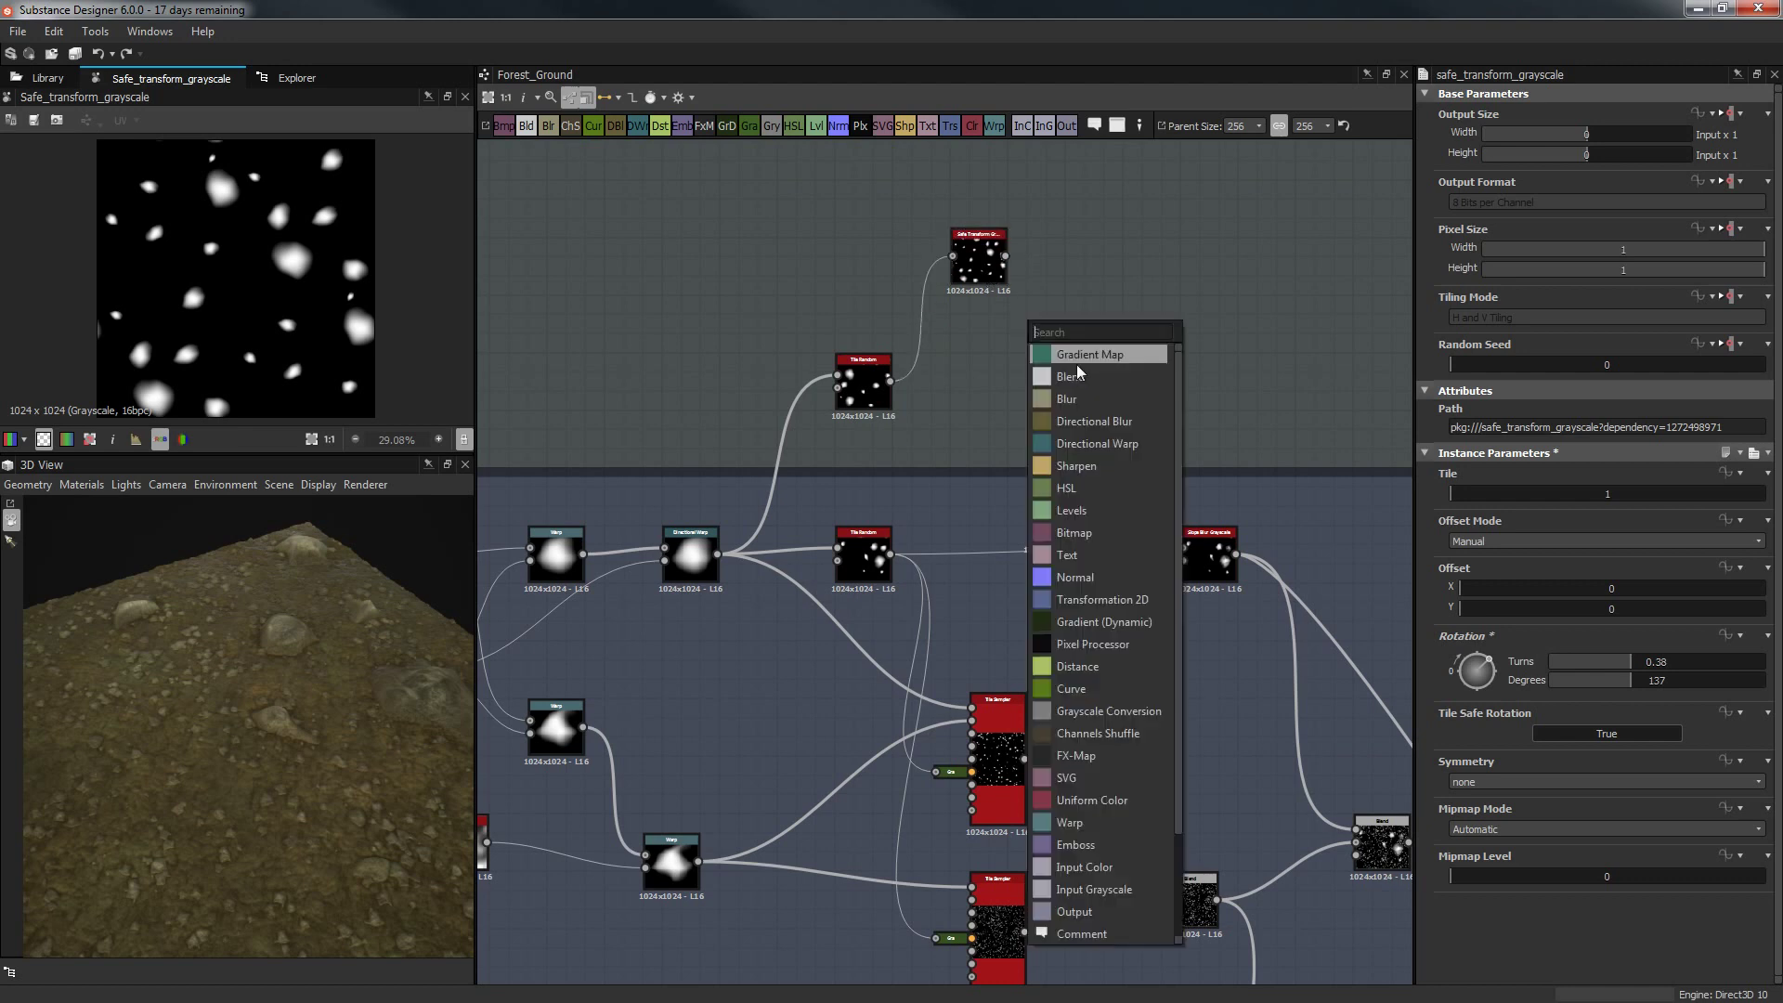
click(1019, 383)
drag(891, 381, 1011, 324)
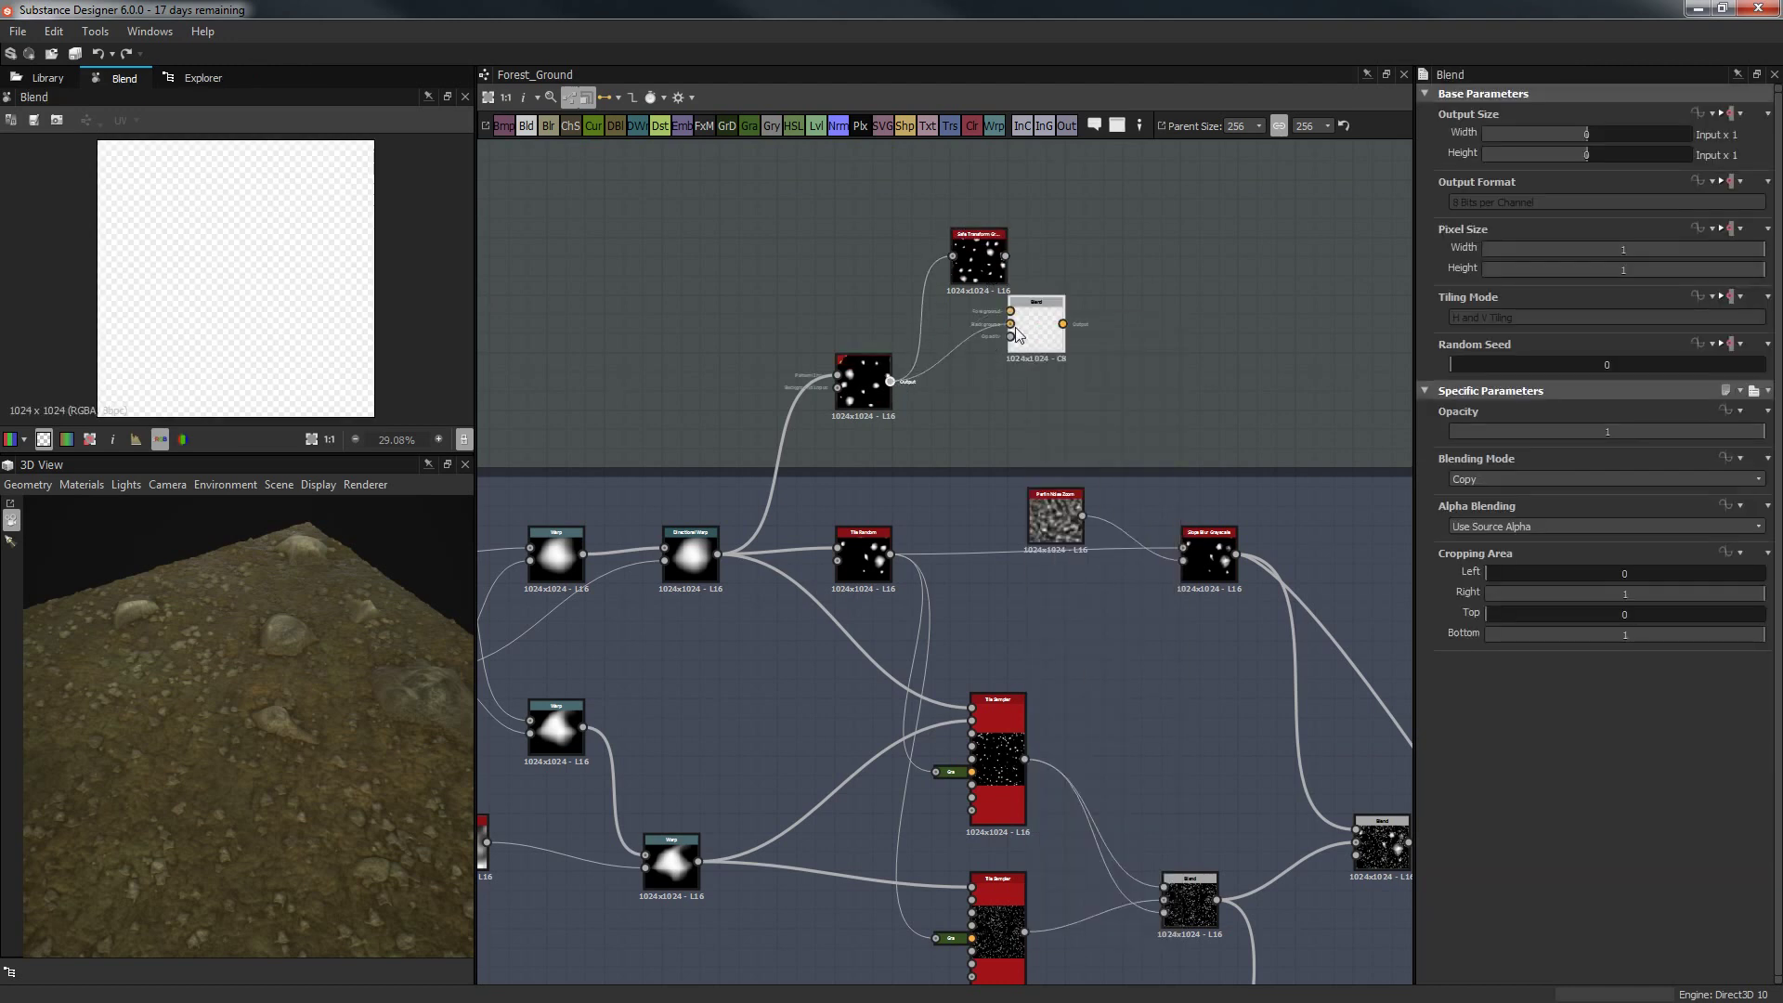
click(1003, 258)
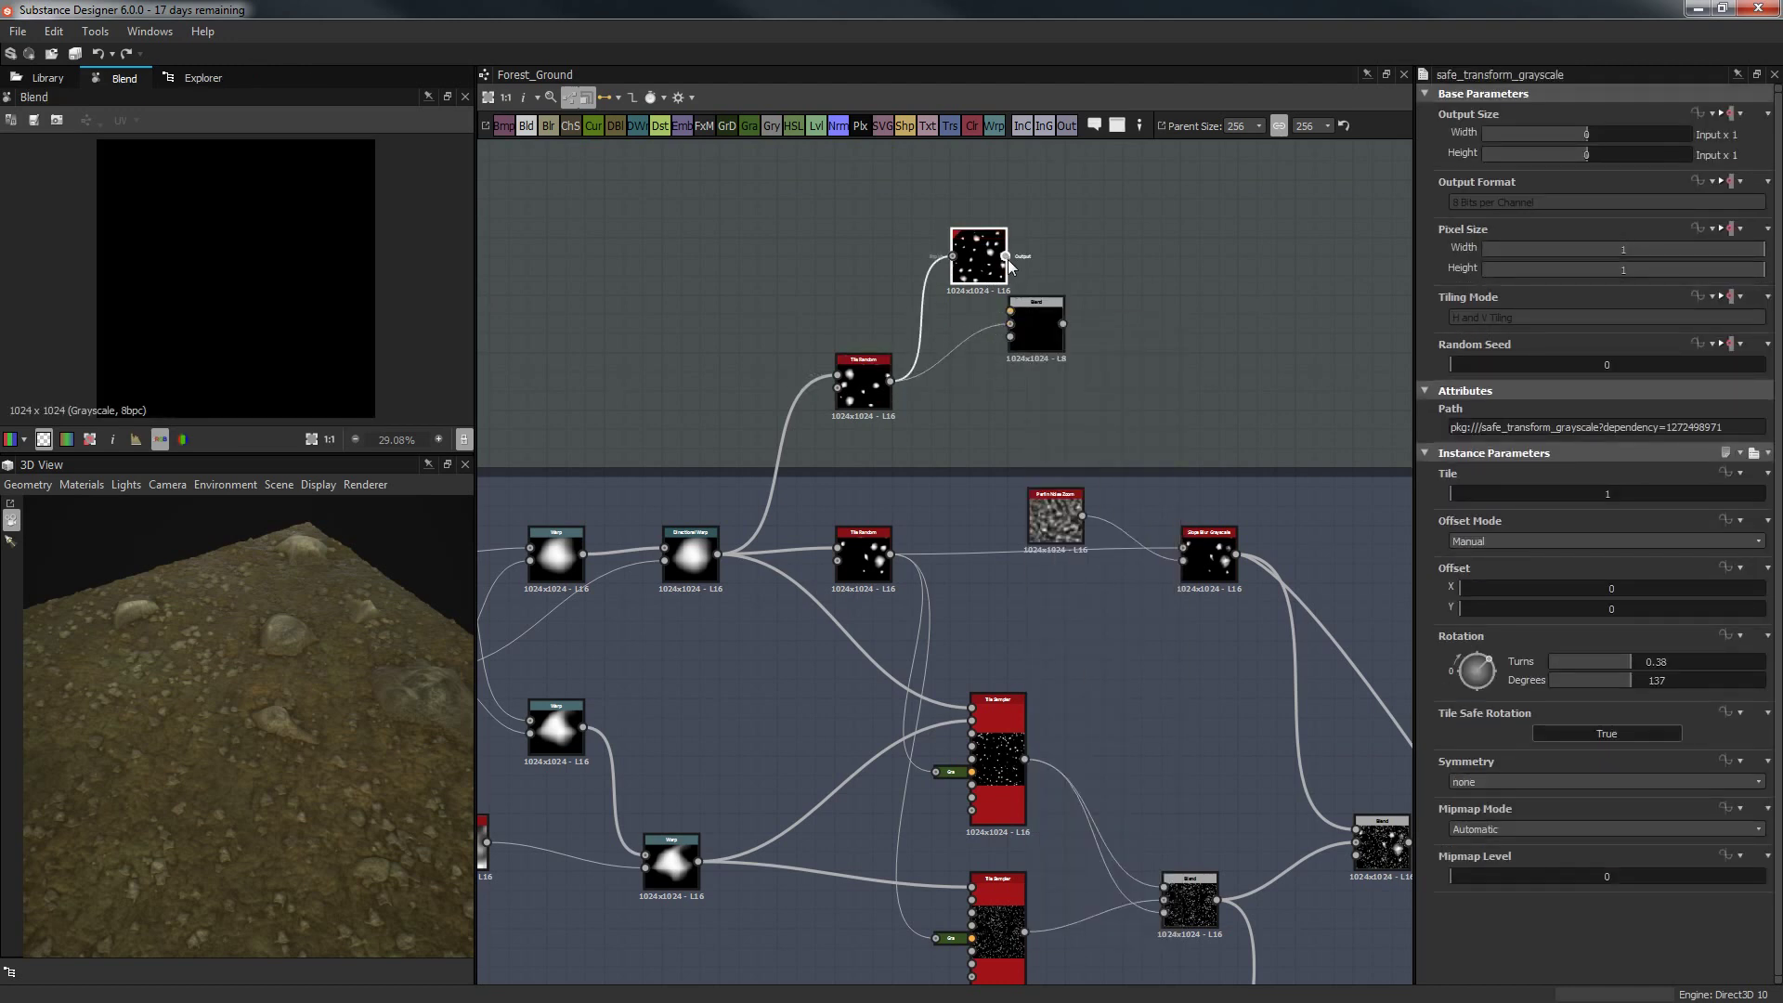
drag(1008, 301, 1094, 303)
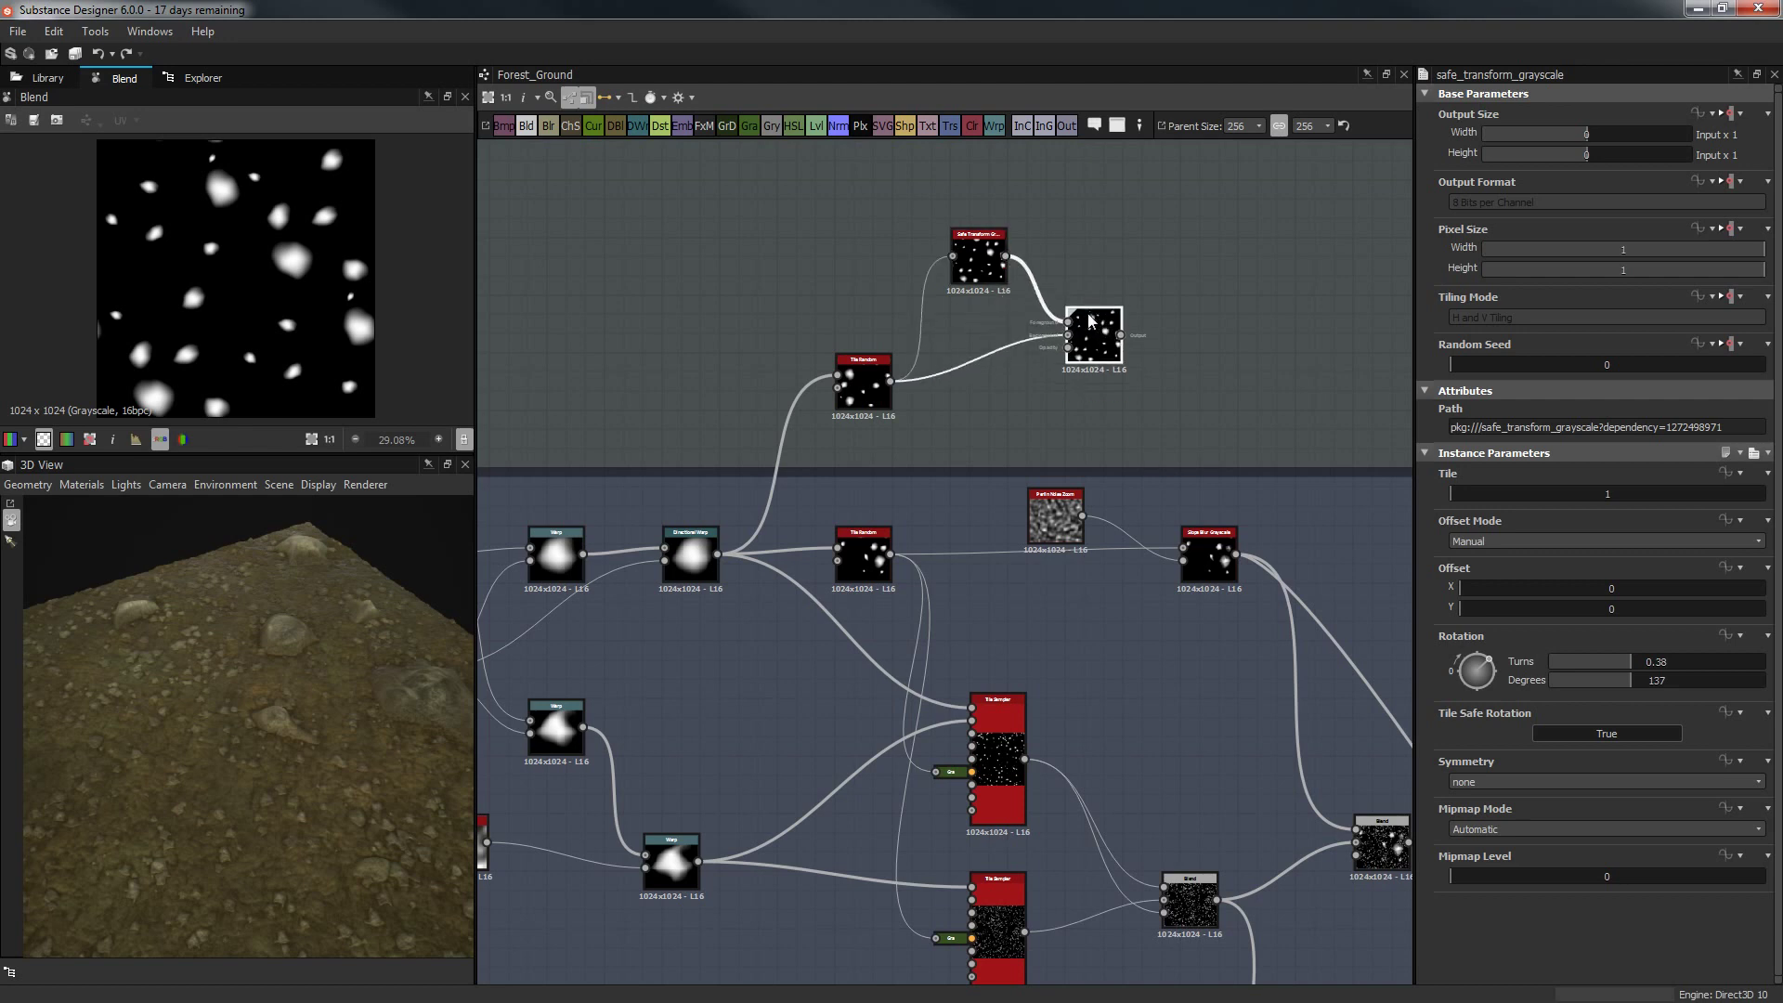
click(1477, 542)
click(1505, 556)
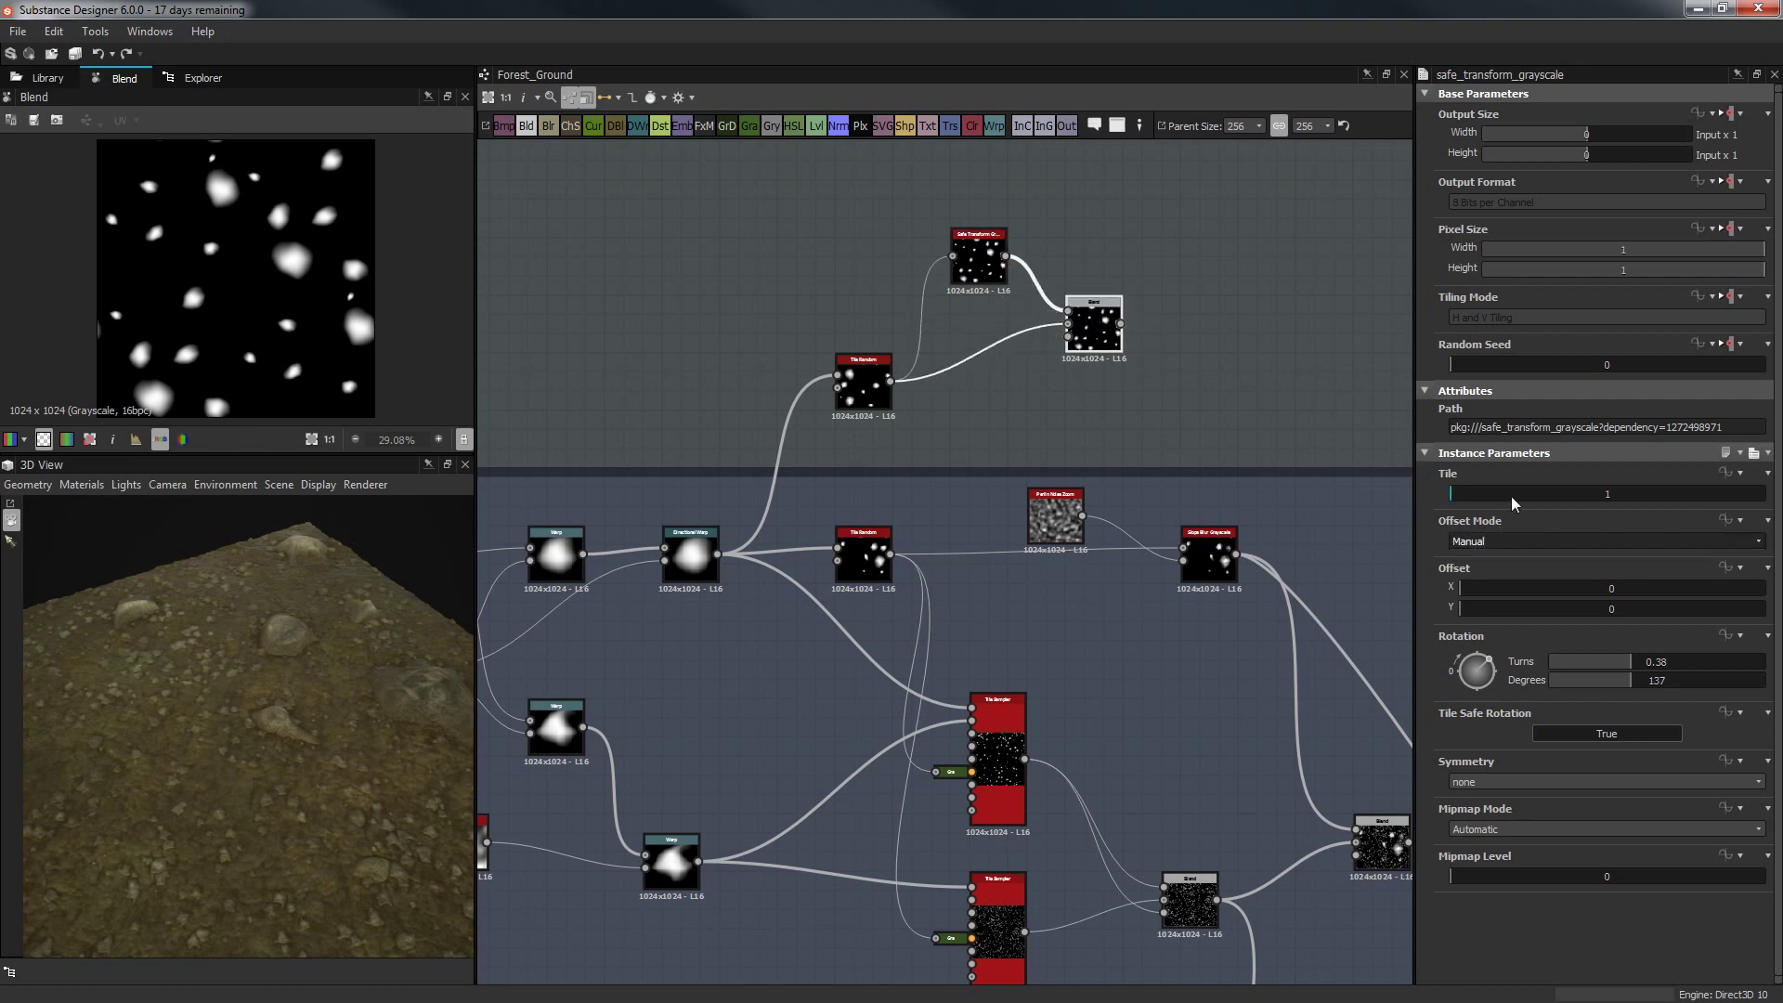
click(1512, 493)
key(ctrl+z)
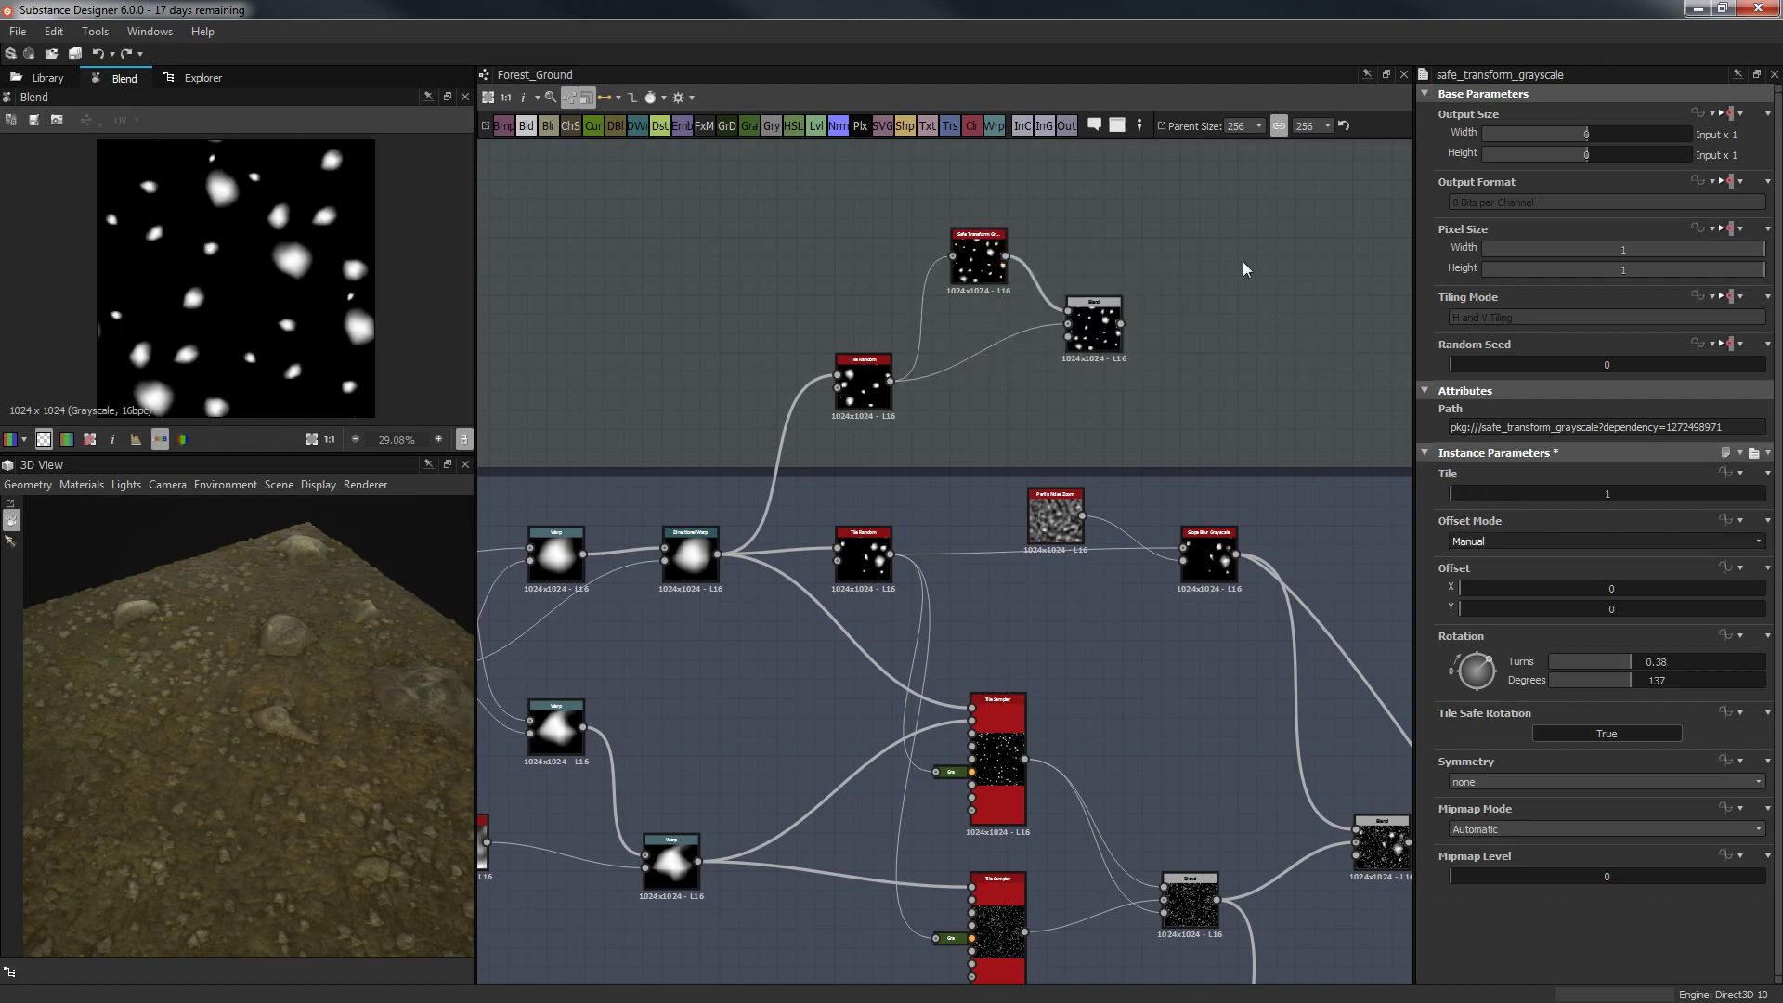
Set the new Blend node's blending mode to Max (Lighten).
click(1103, 323)
click(1557, 479)
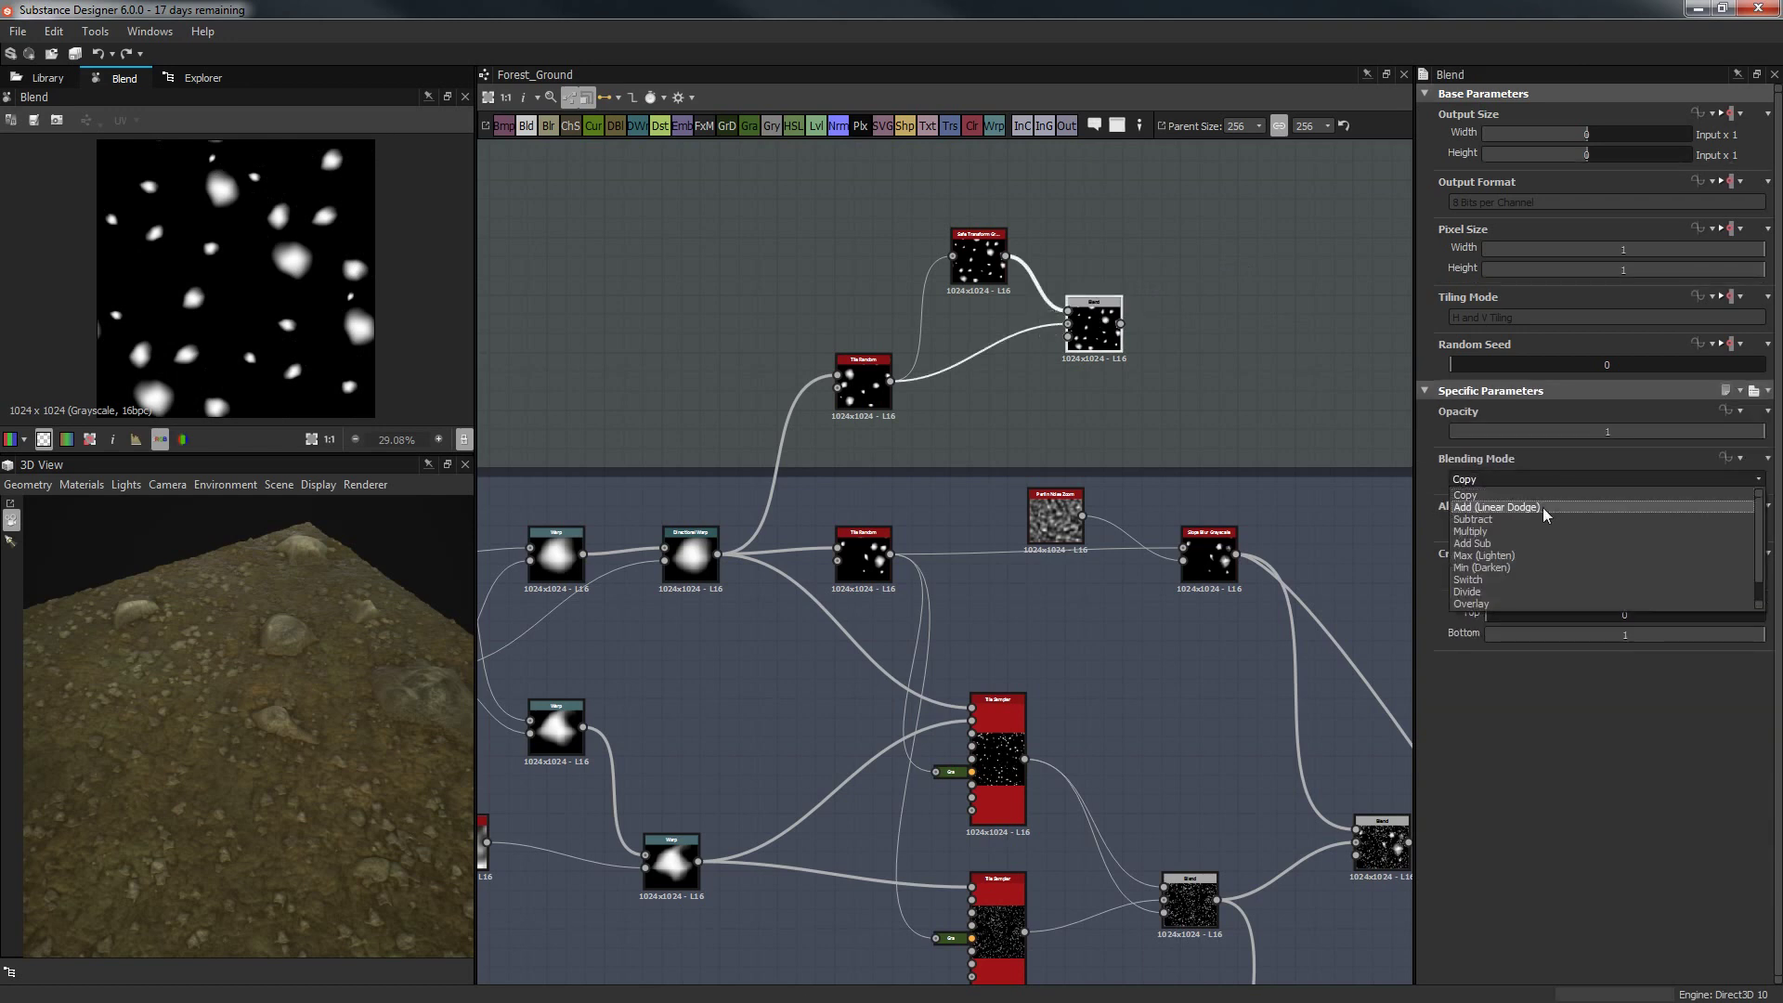
click(1531, 555)
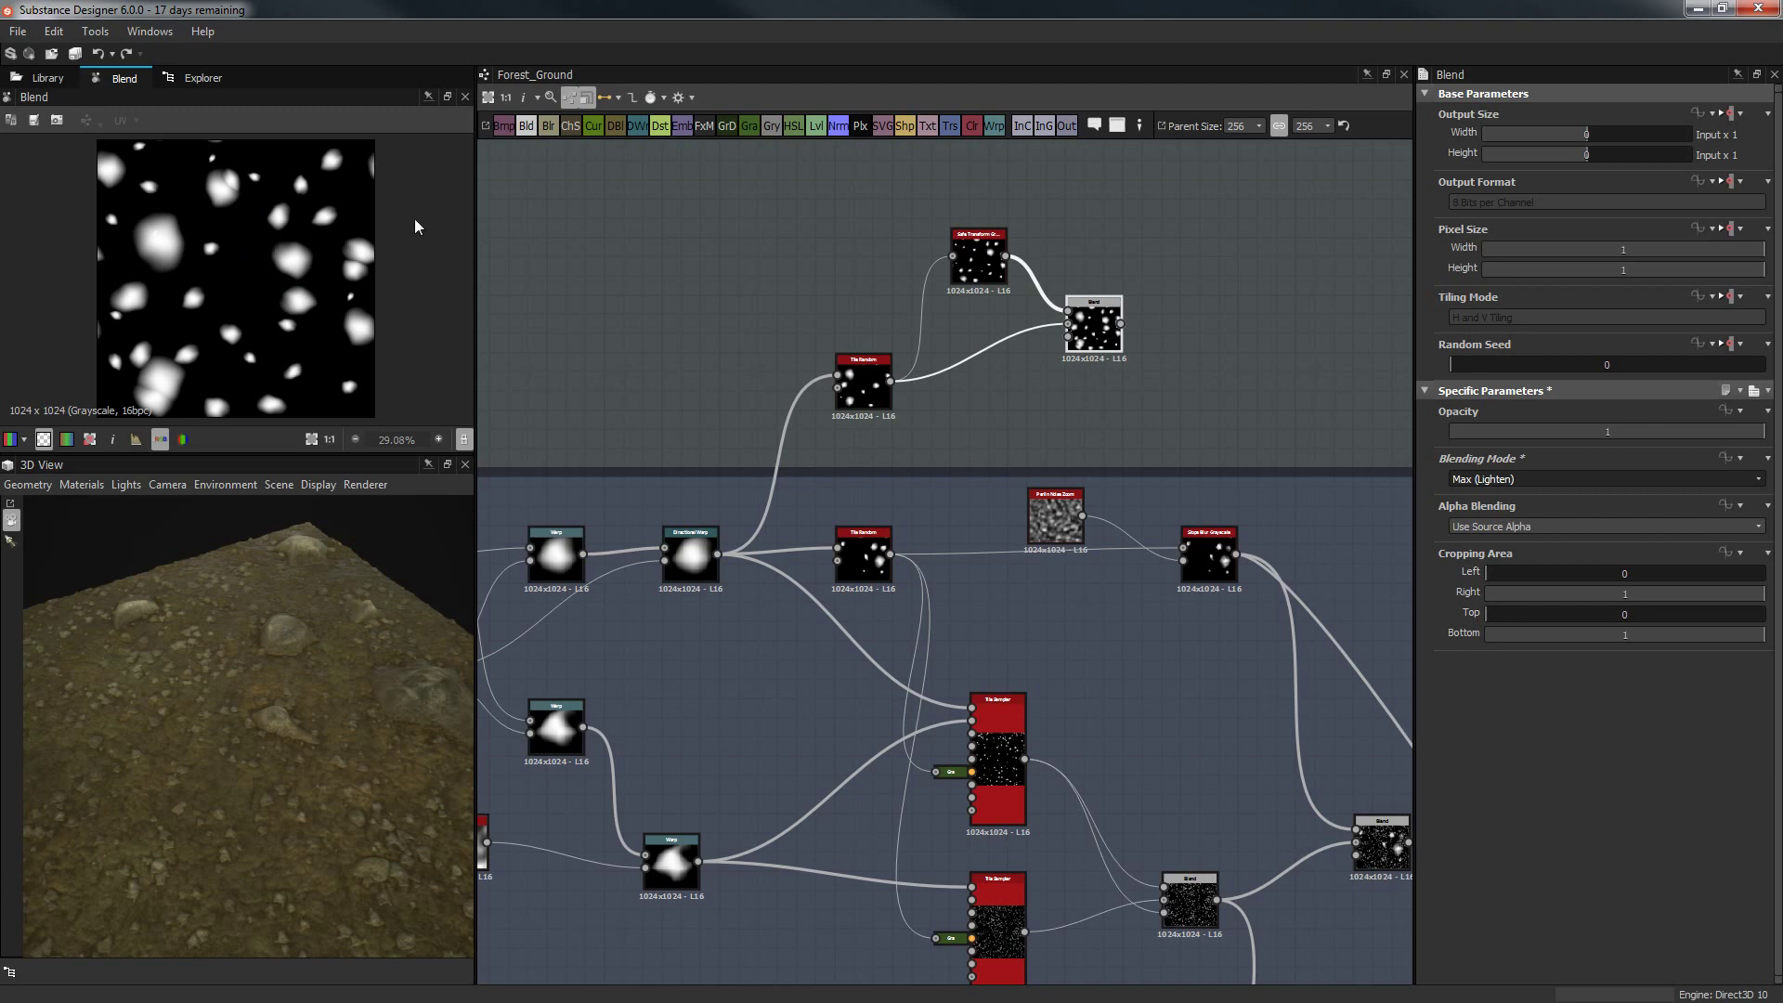
Set the Safe Transform Grayscale's rotation to 322 degrees, keeping its tile value at 1.
click(990, 291)
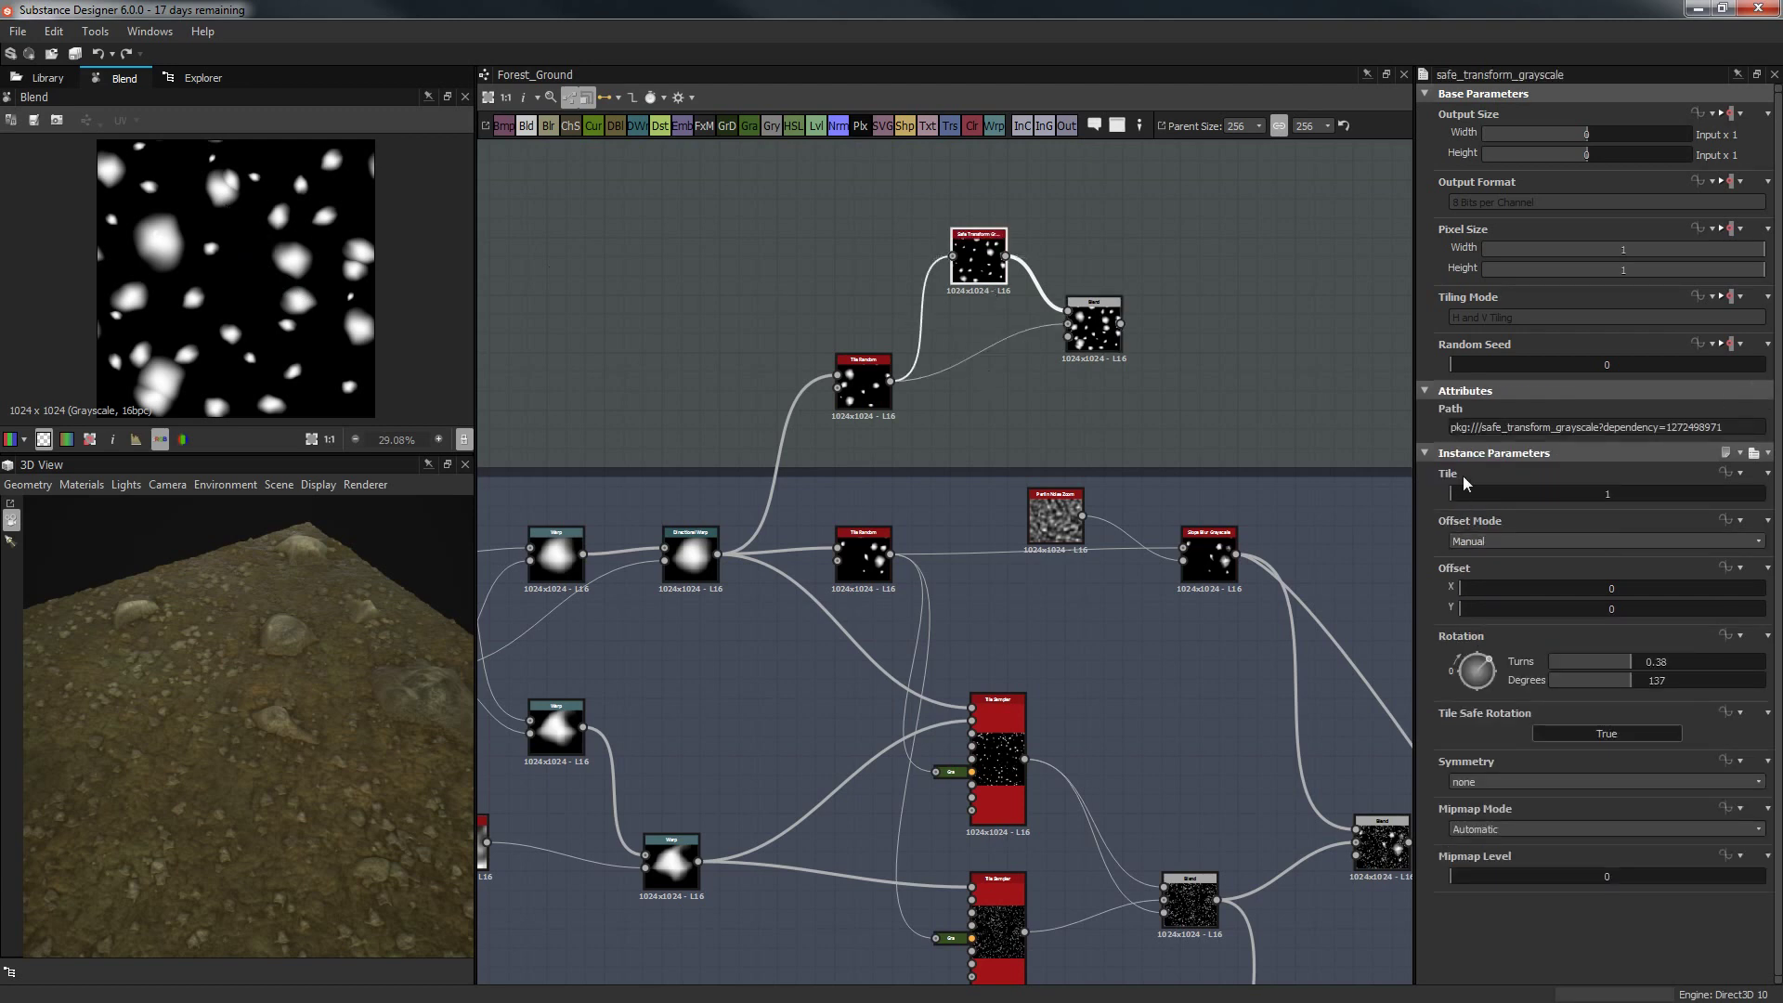
click(1501, 489)
drag(1501, 487, 1459, 487)
drag(1491, 658, 1496, 694)
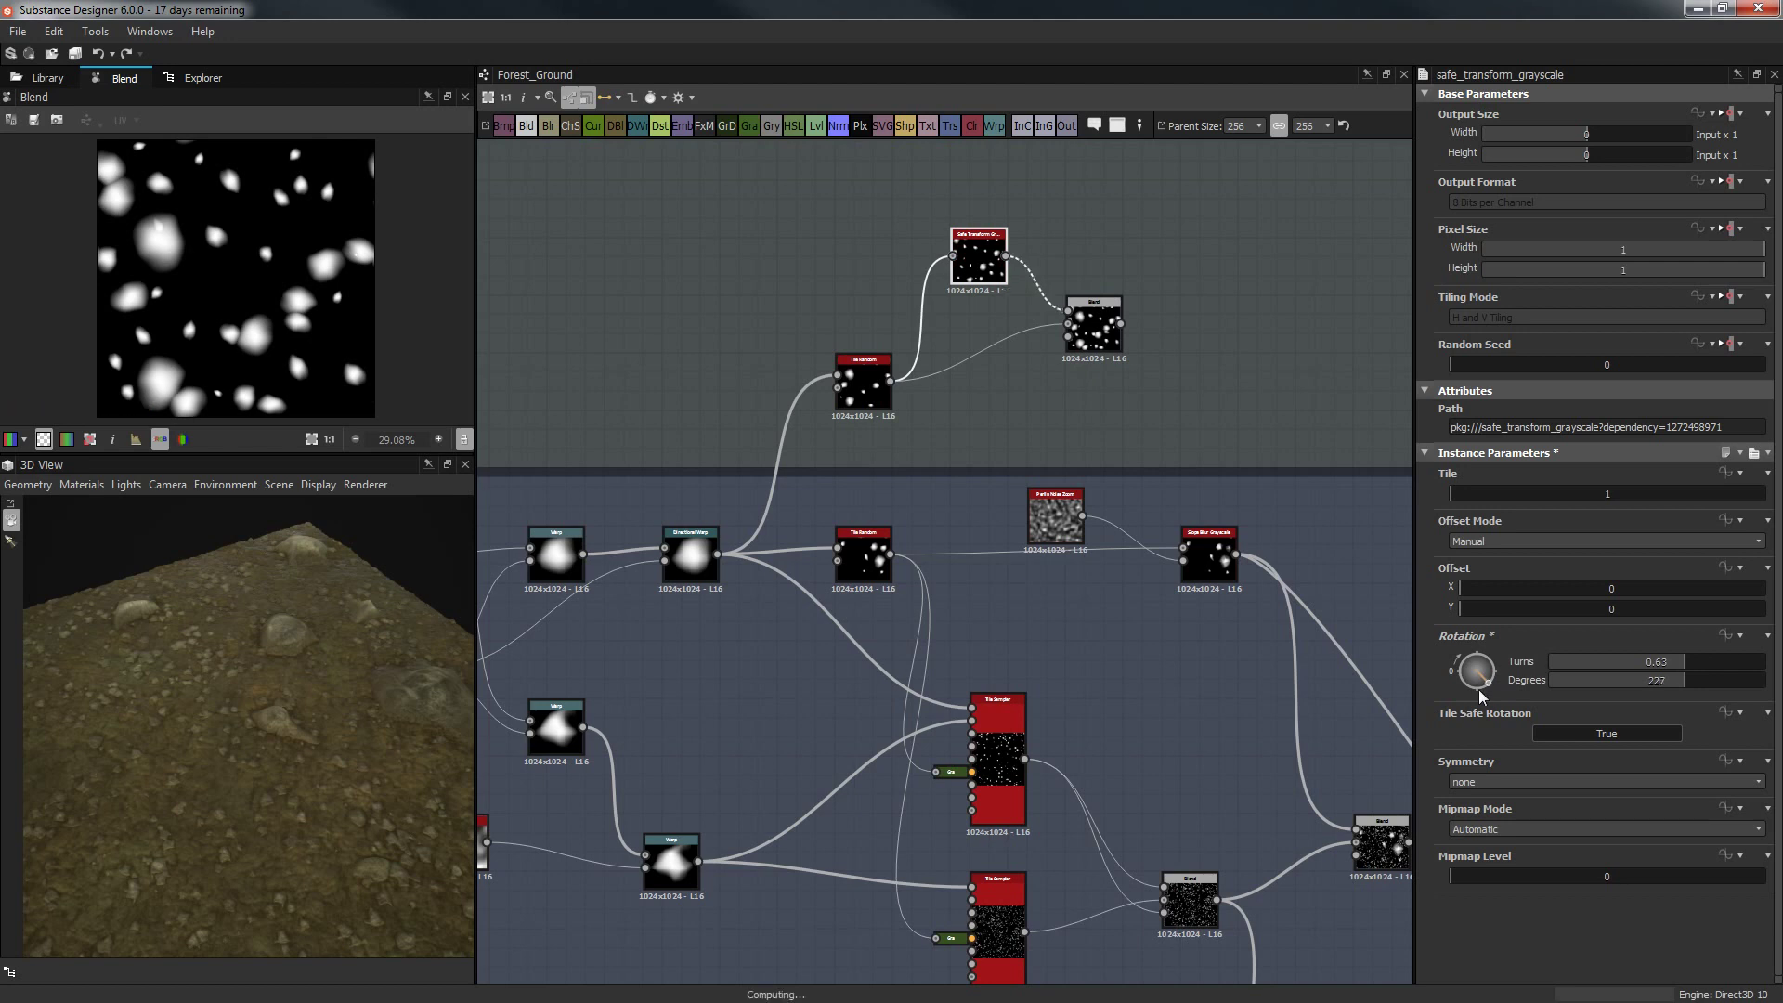
drag(1497, 695, 1456, 698)
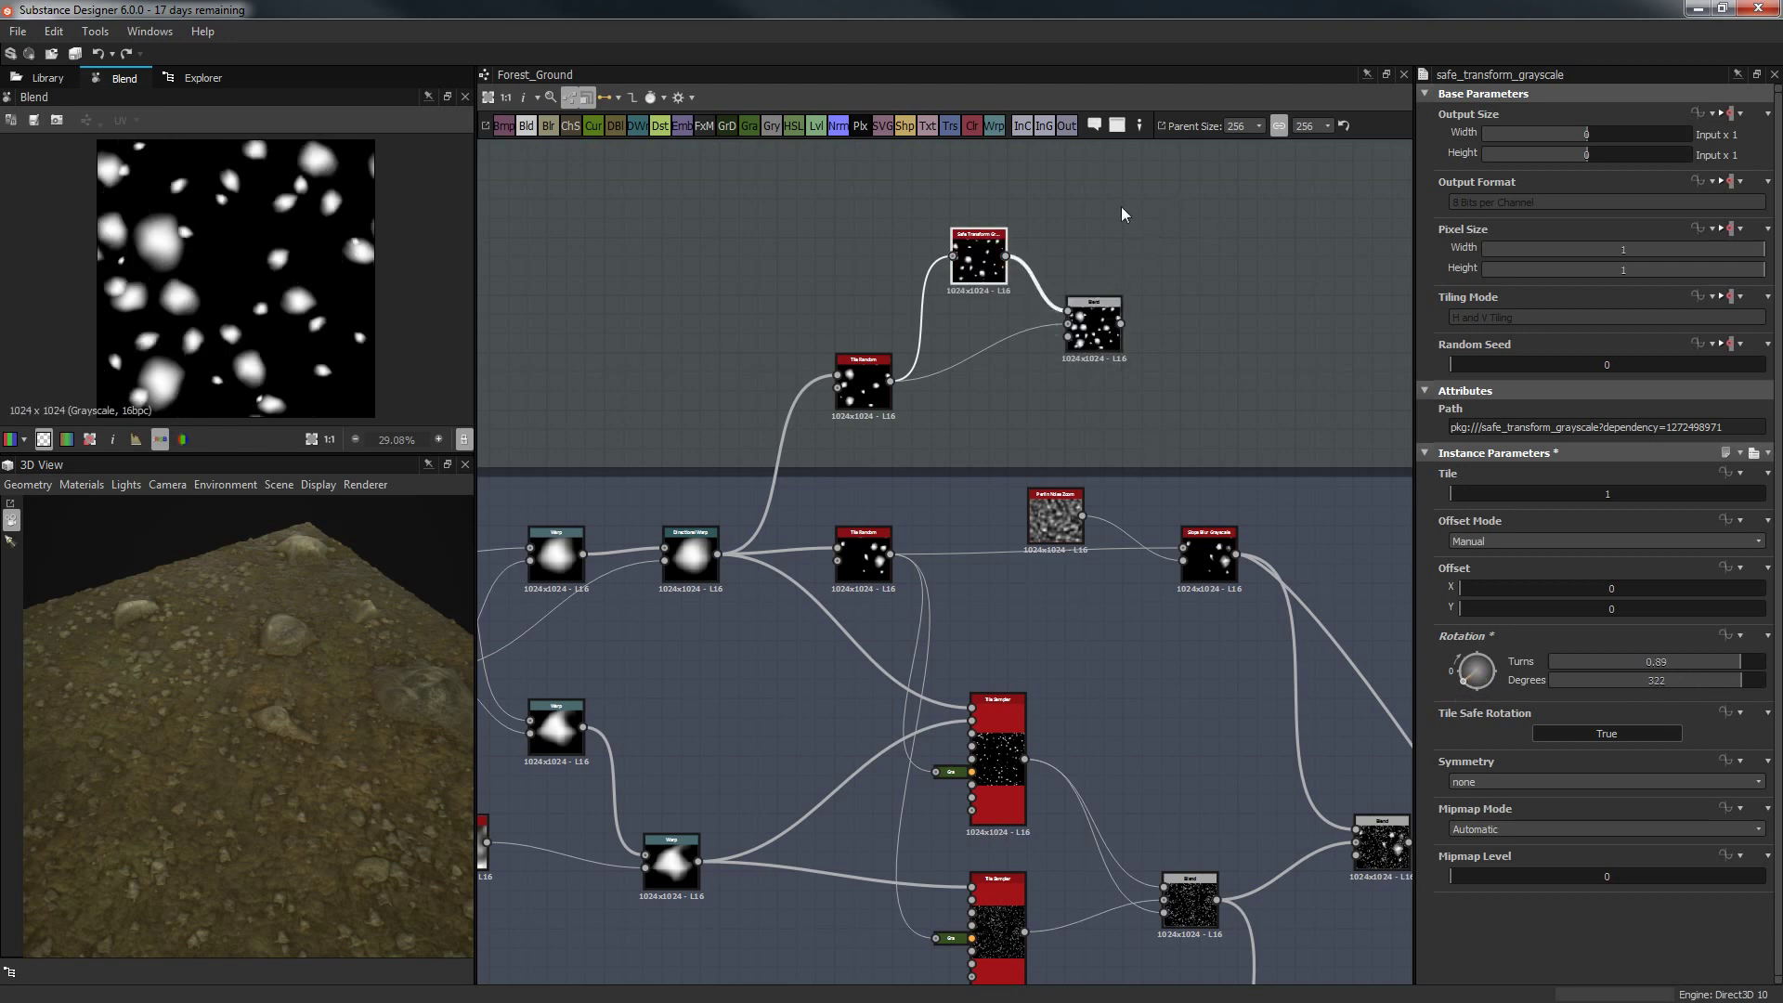
Swap the Blend node's inputs so Tile Random is the foreground and Safe Transform Grayscale the background, and inspect the blended rocks.
click(853, 397)
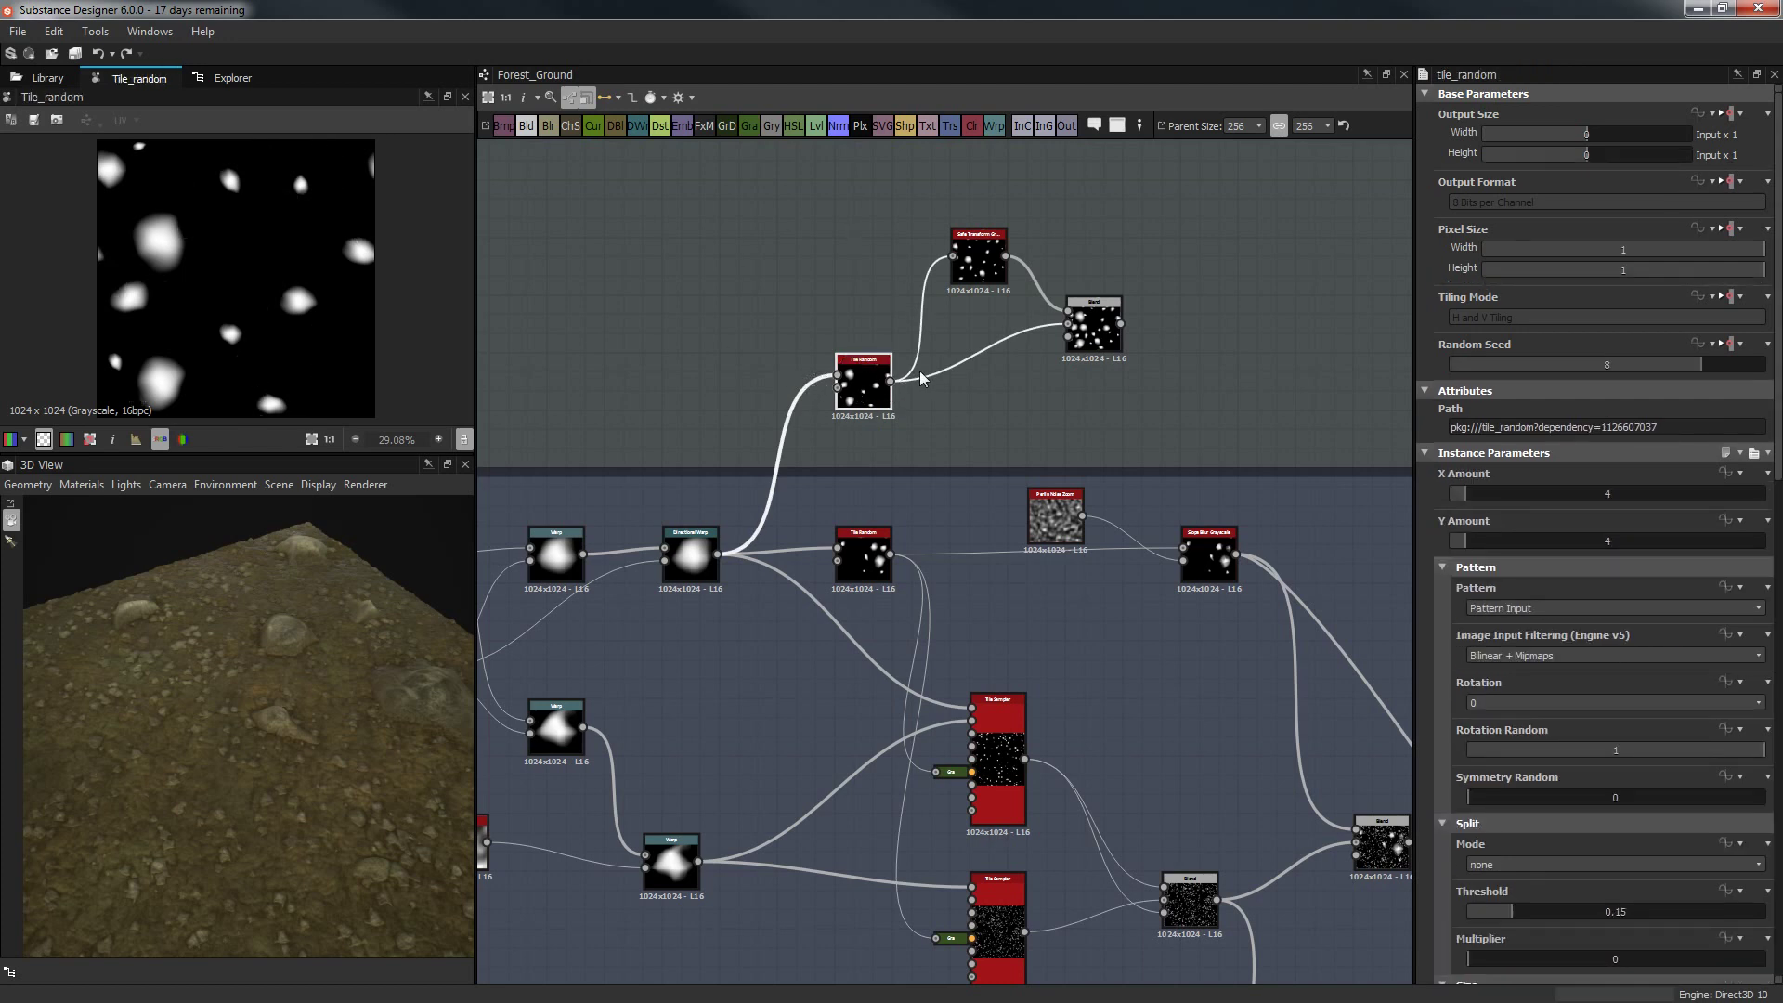
drag(892, 383, 1087, 310)
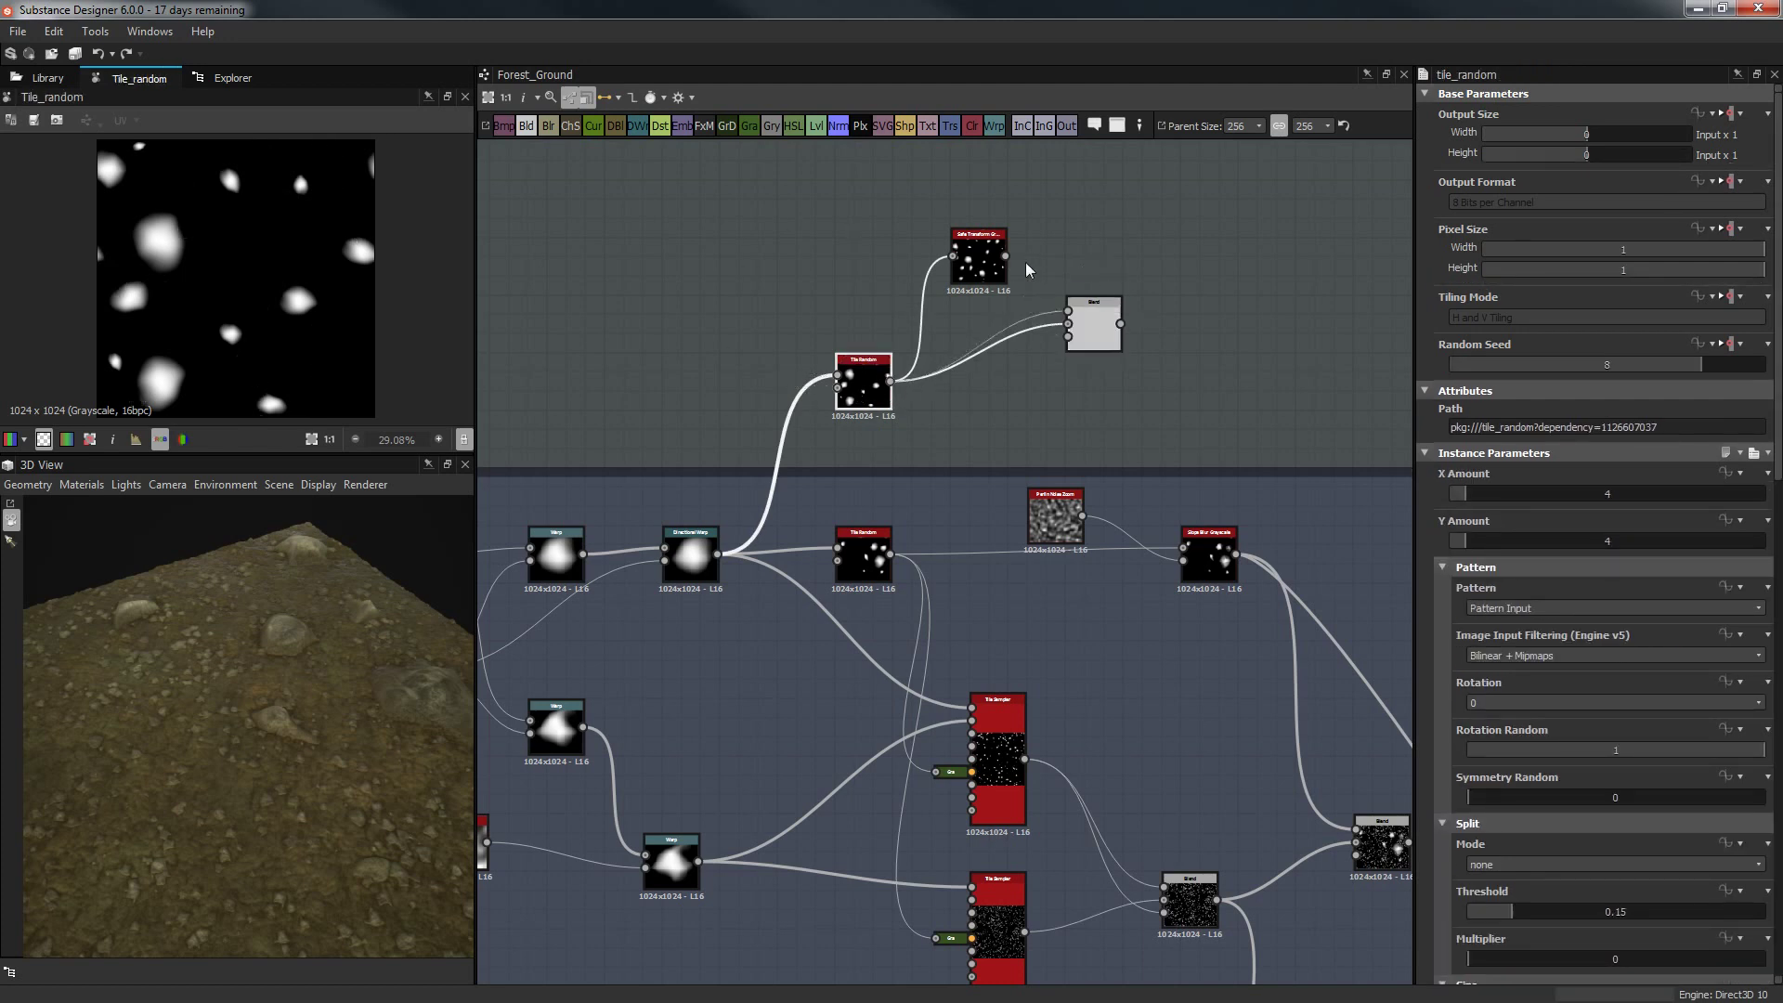
drag(1006, 258, 1070, 311)
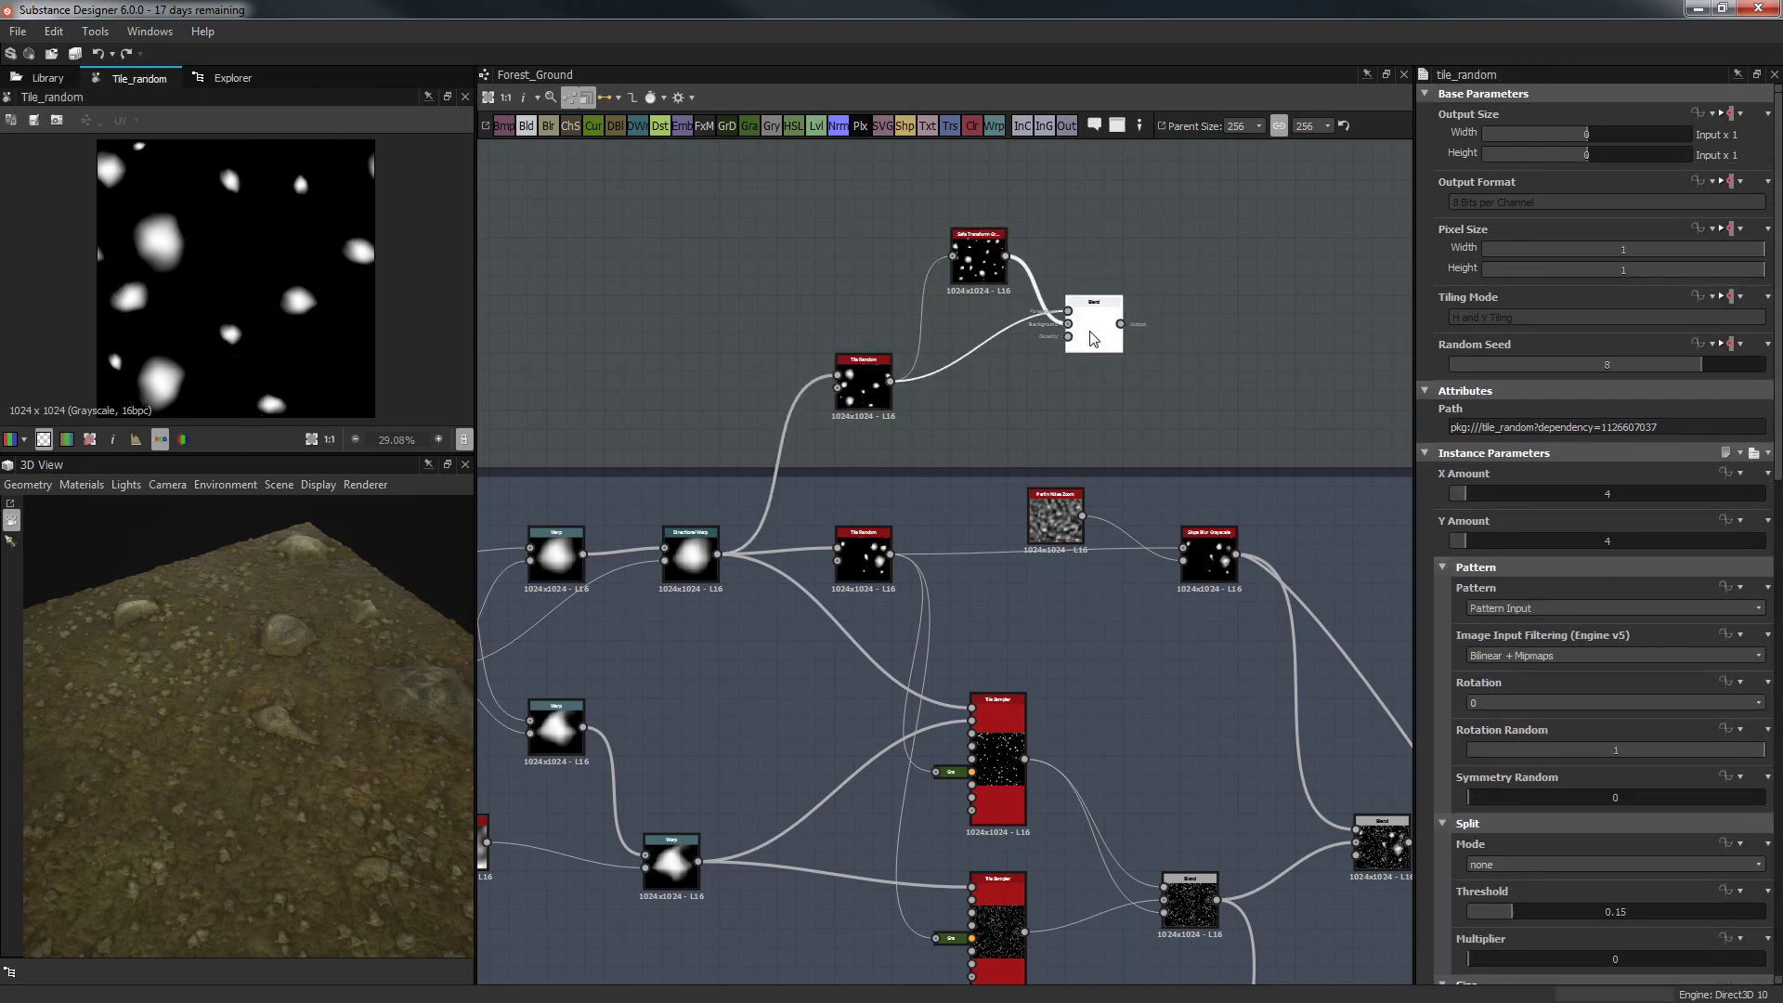
click(1093, 339)
scroll(295, 304, up, 4)
scroll(278, 304, down, 3)
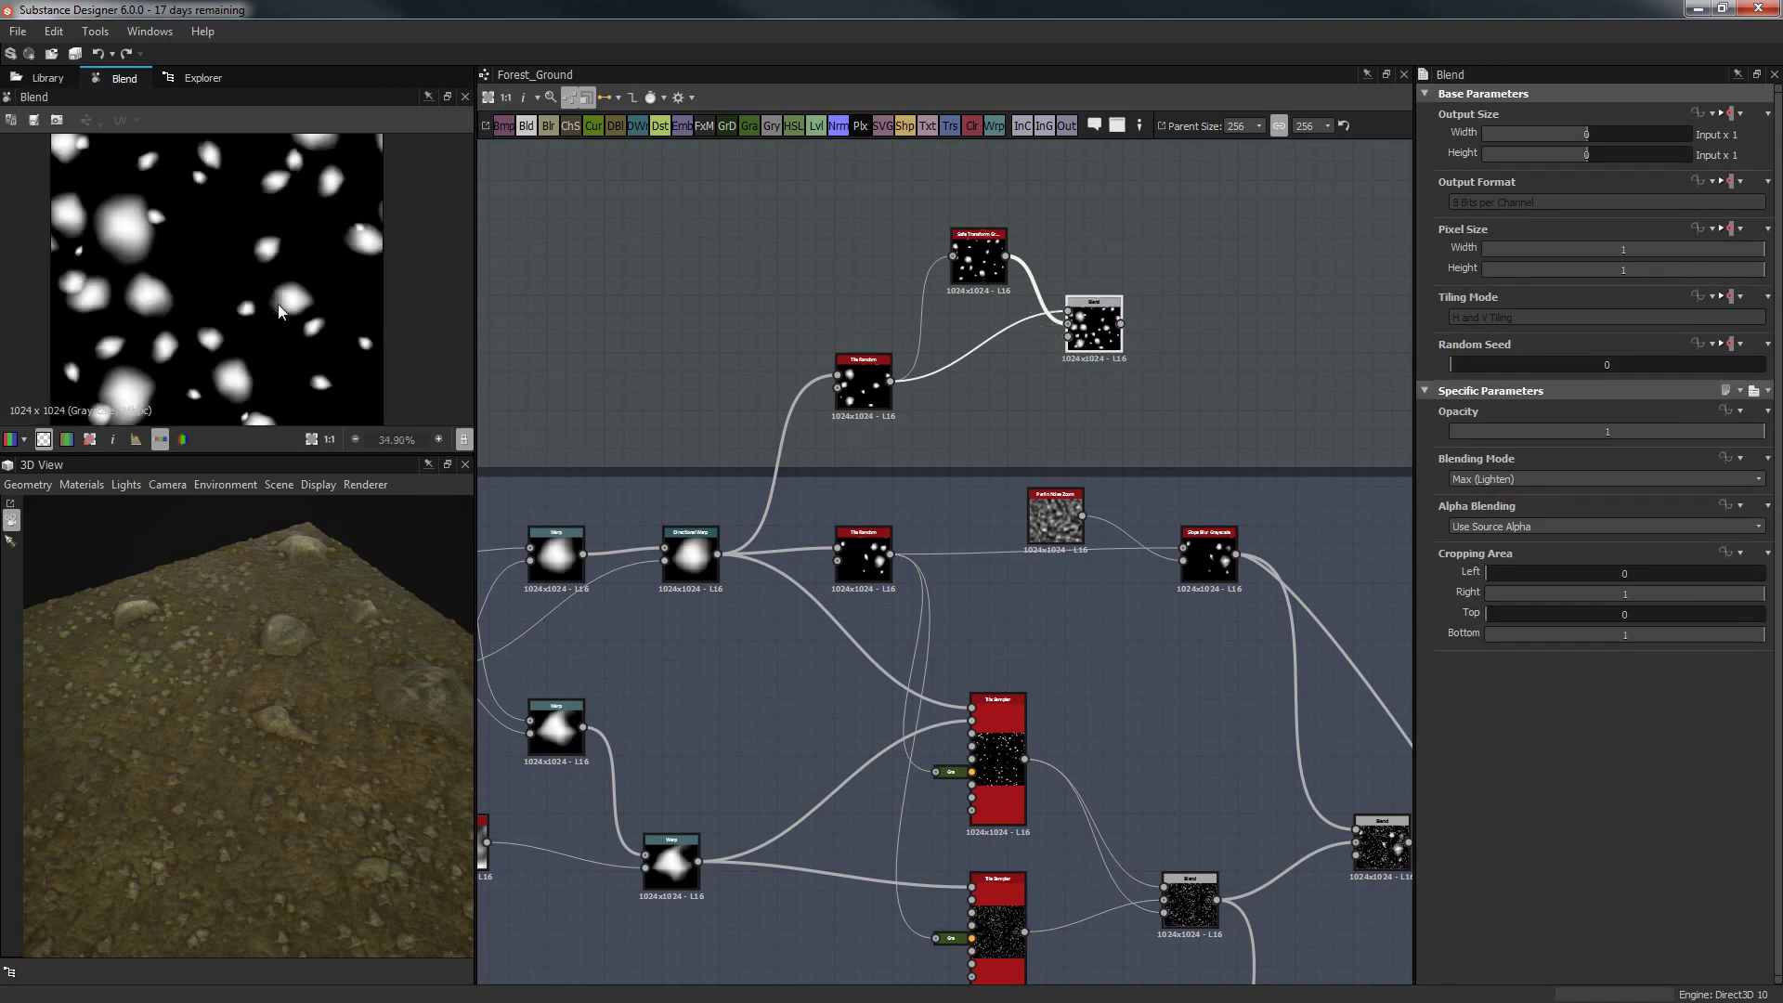
scroll(276, 304, down, 3)
scroll(242, 309, up, 3)
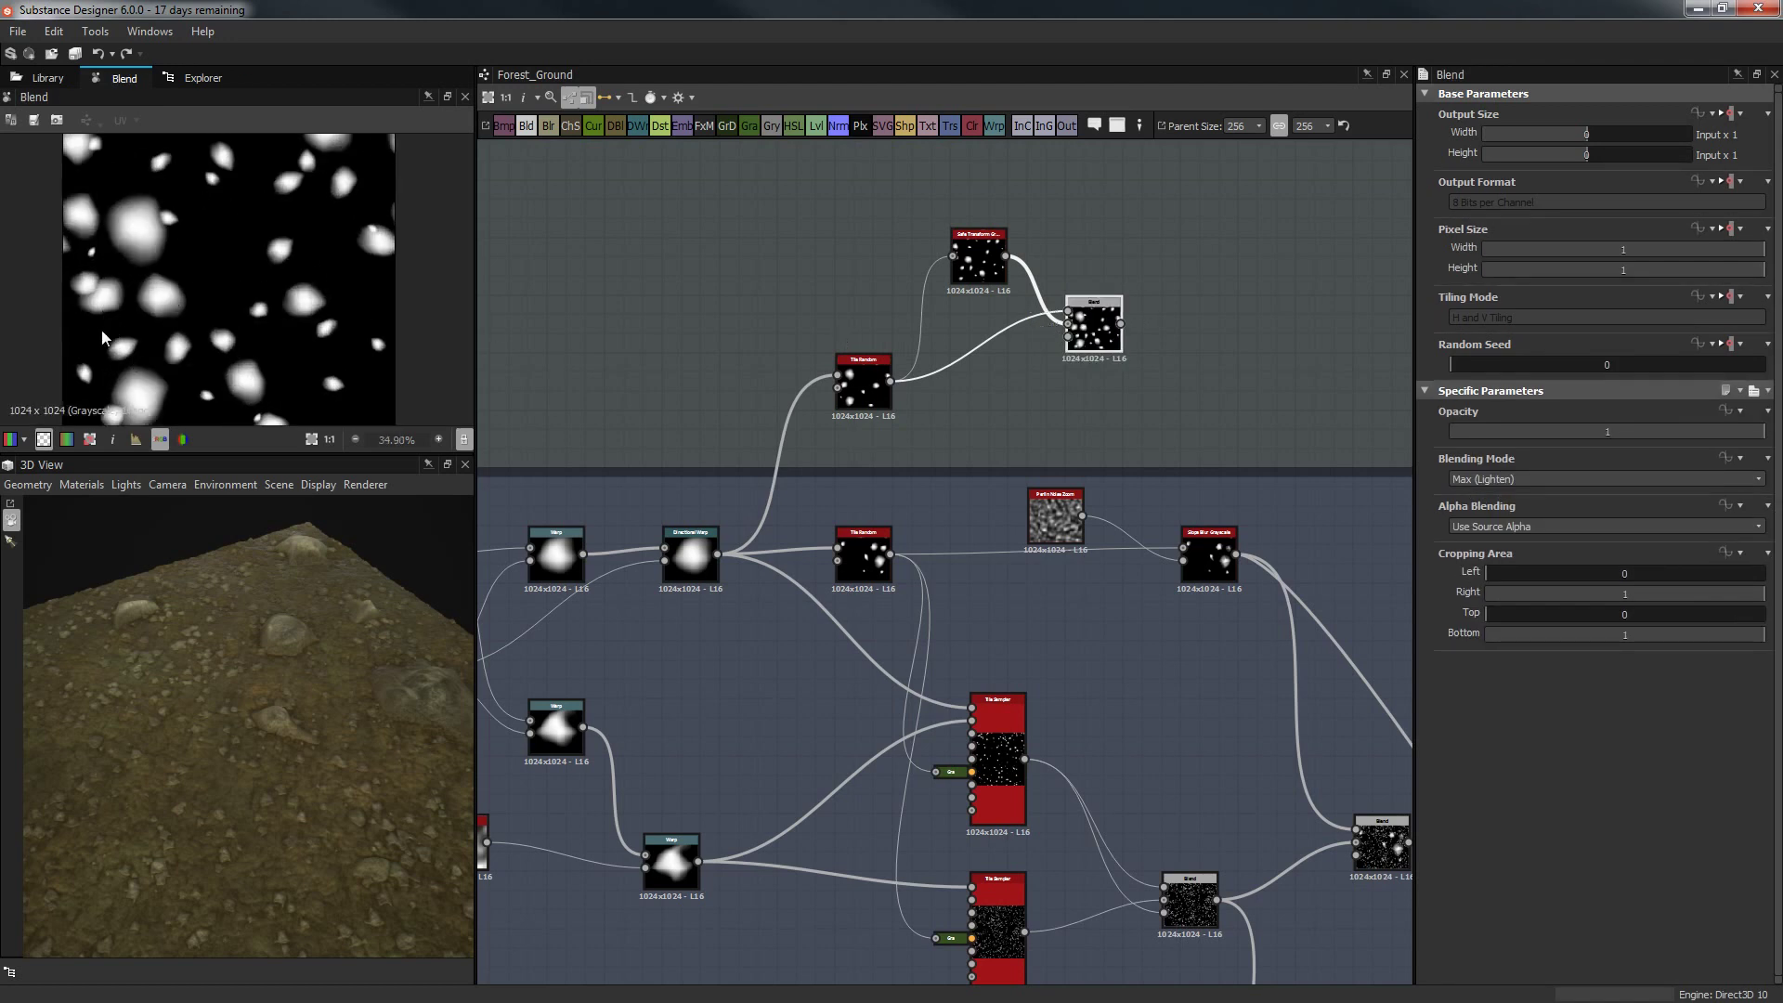
Move the Blend node up out of the way and add a Height Blend node in its former place.
middle_drag(1099, 325, 1057, 436)
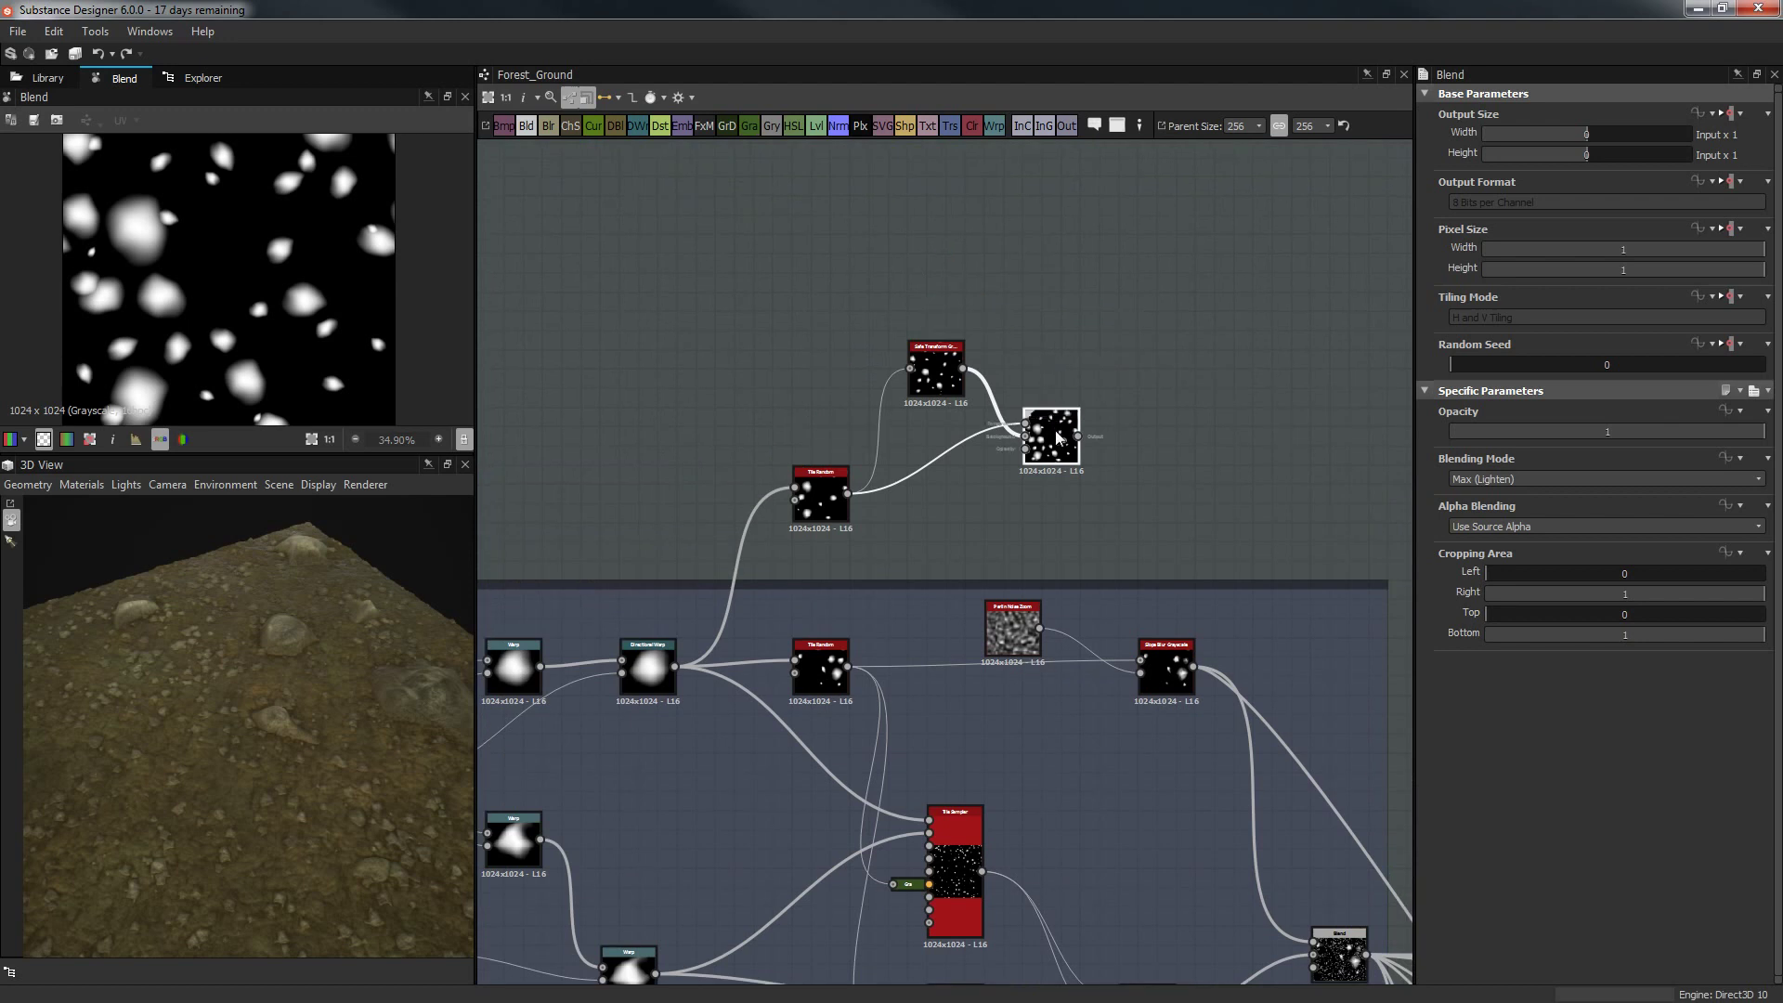
drag(1057, 436, 1057, 267)
key(space)
text(he)
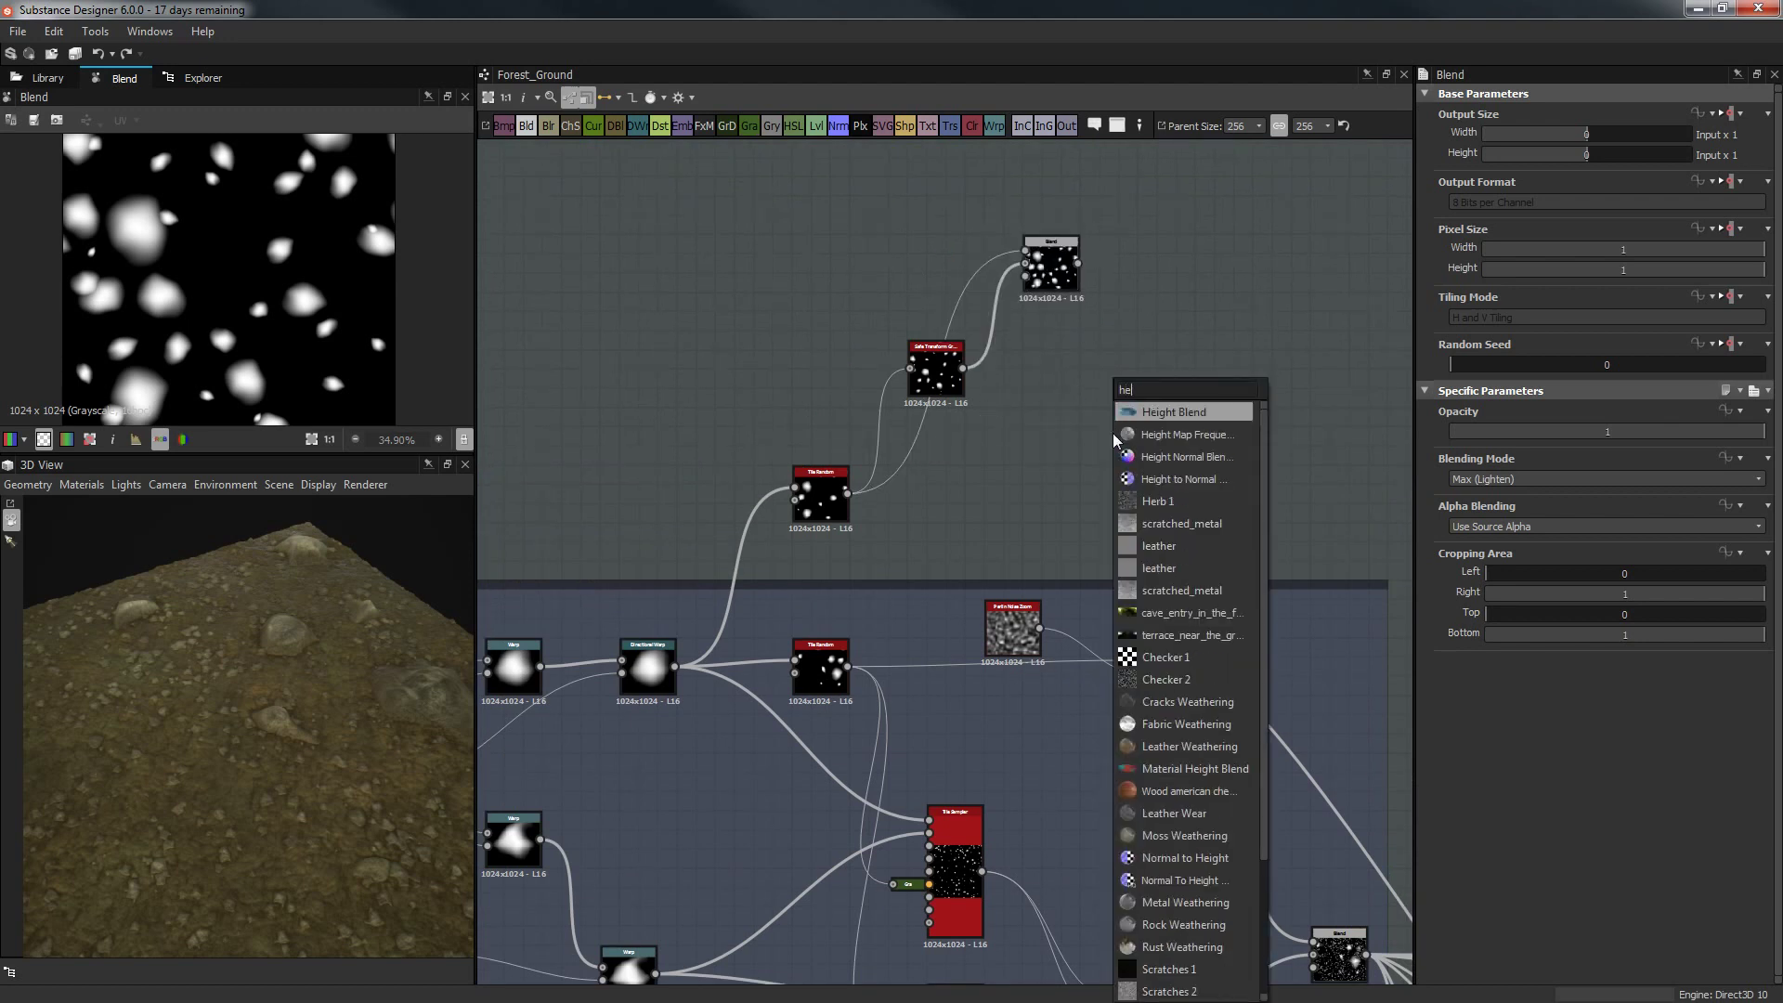
key(Return)
drag(1113, 433, 1061, 438)
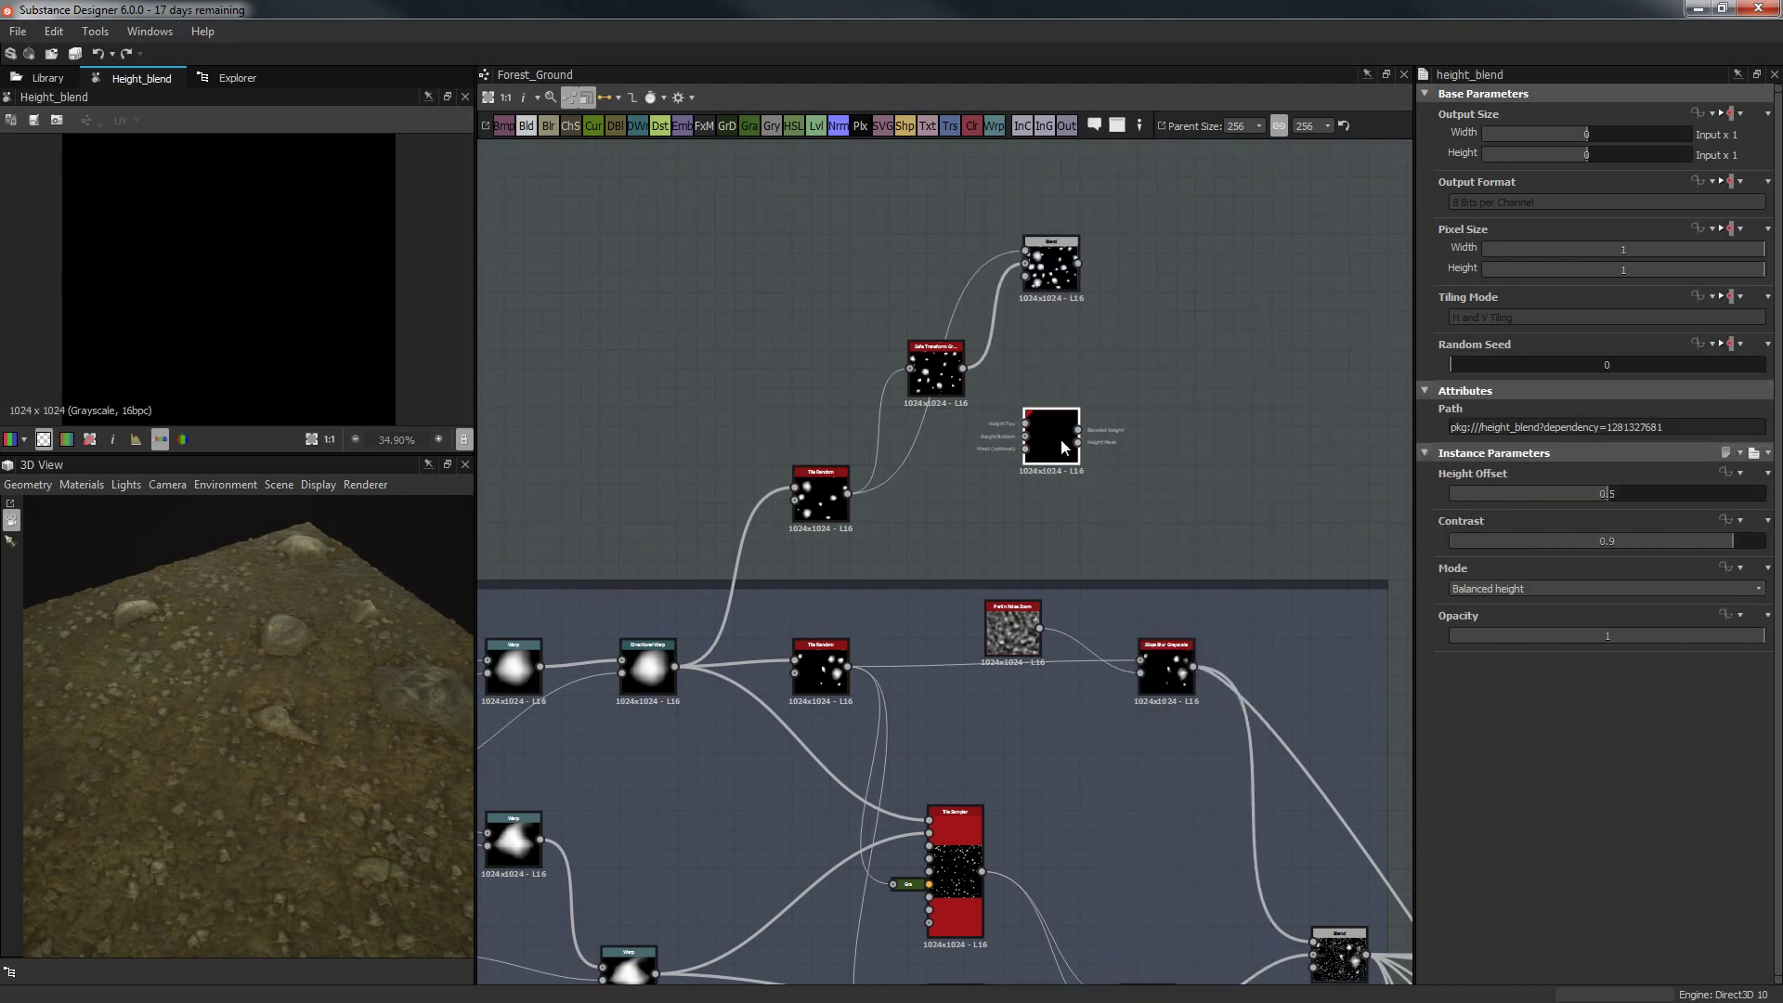
Connect the Safe Transform Grayscale to the Height Blend's top height input and the copied Tile Random to its bottom height input.
click(964, 377)
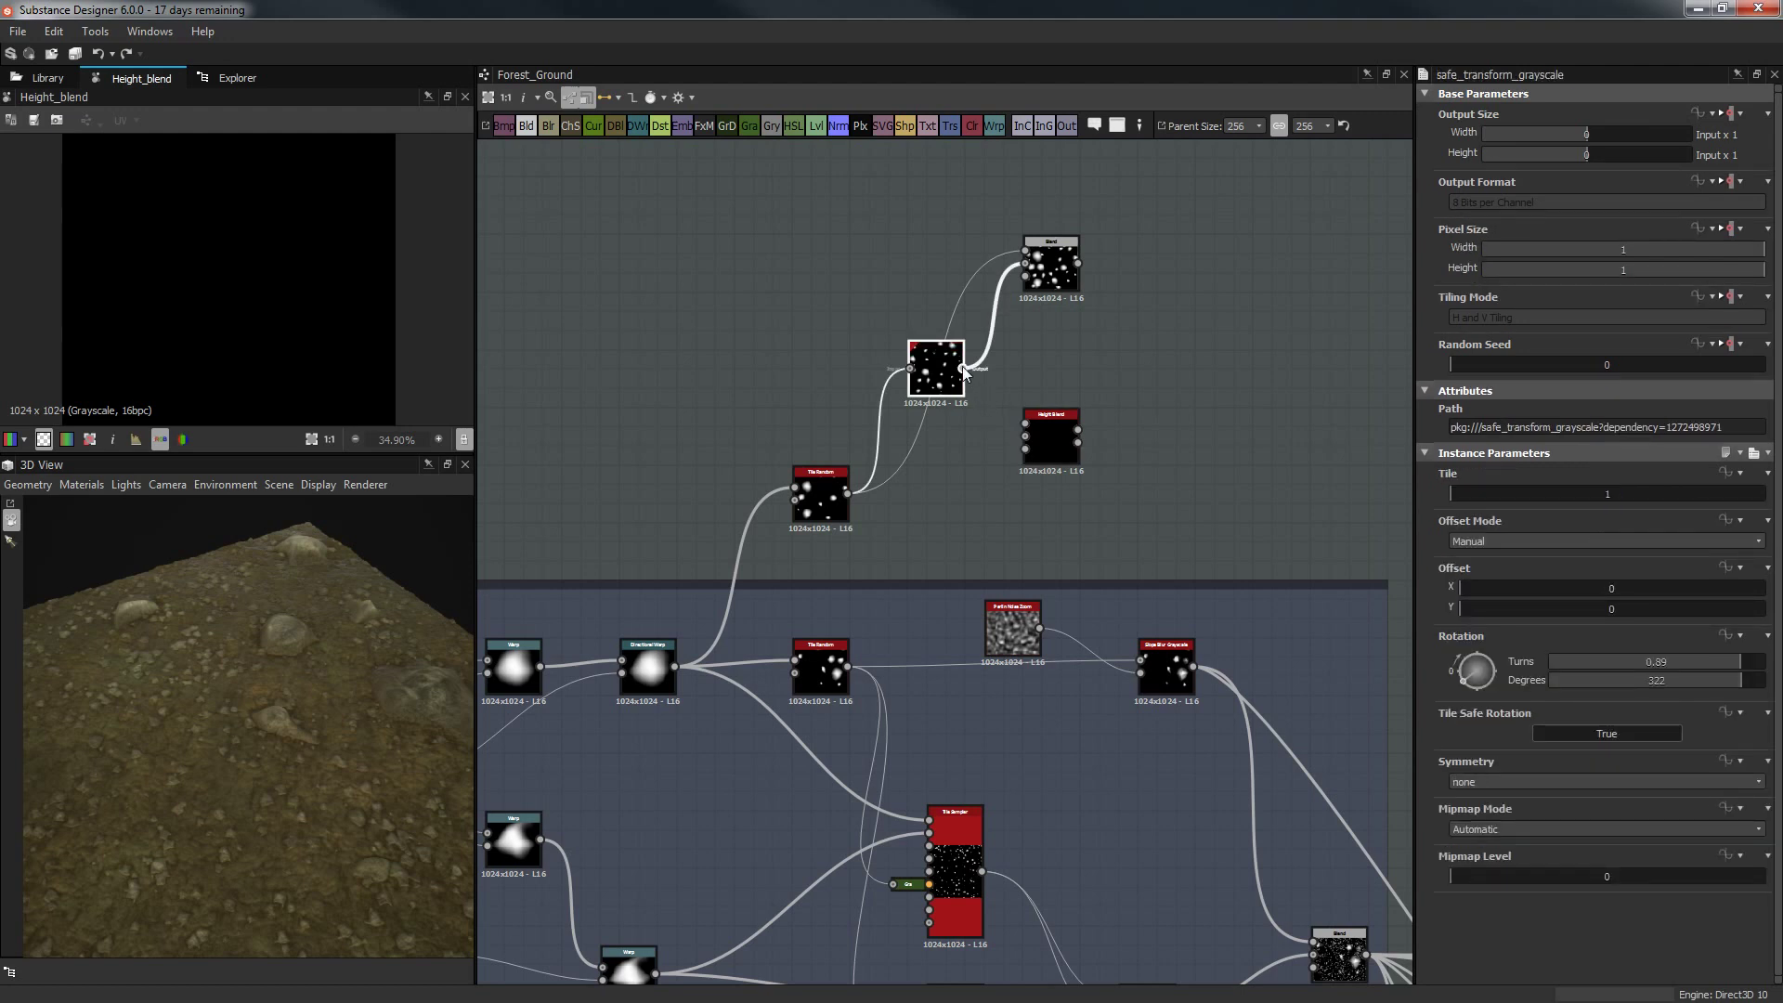
drag(1027, 413, 1027, 423)
drag(848, 494, 1025, 449)
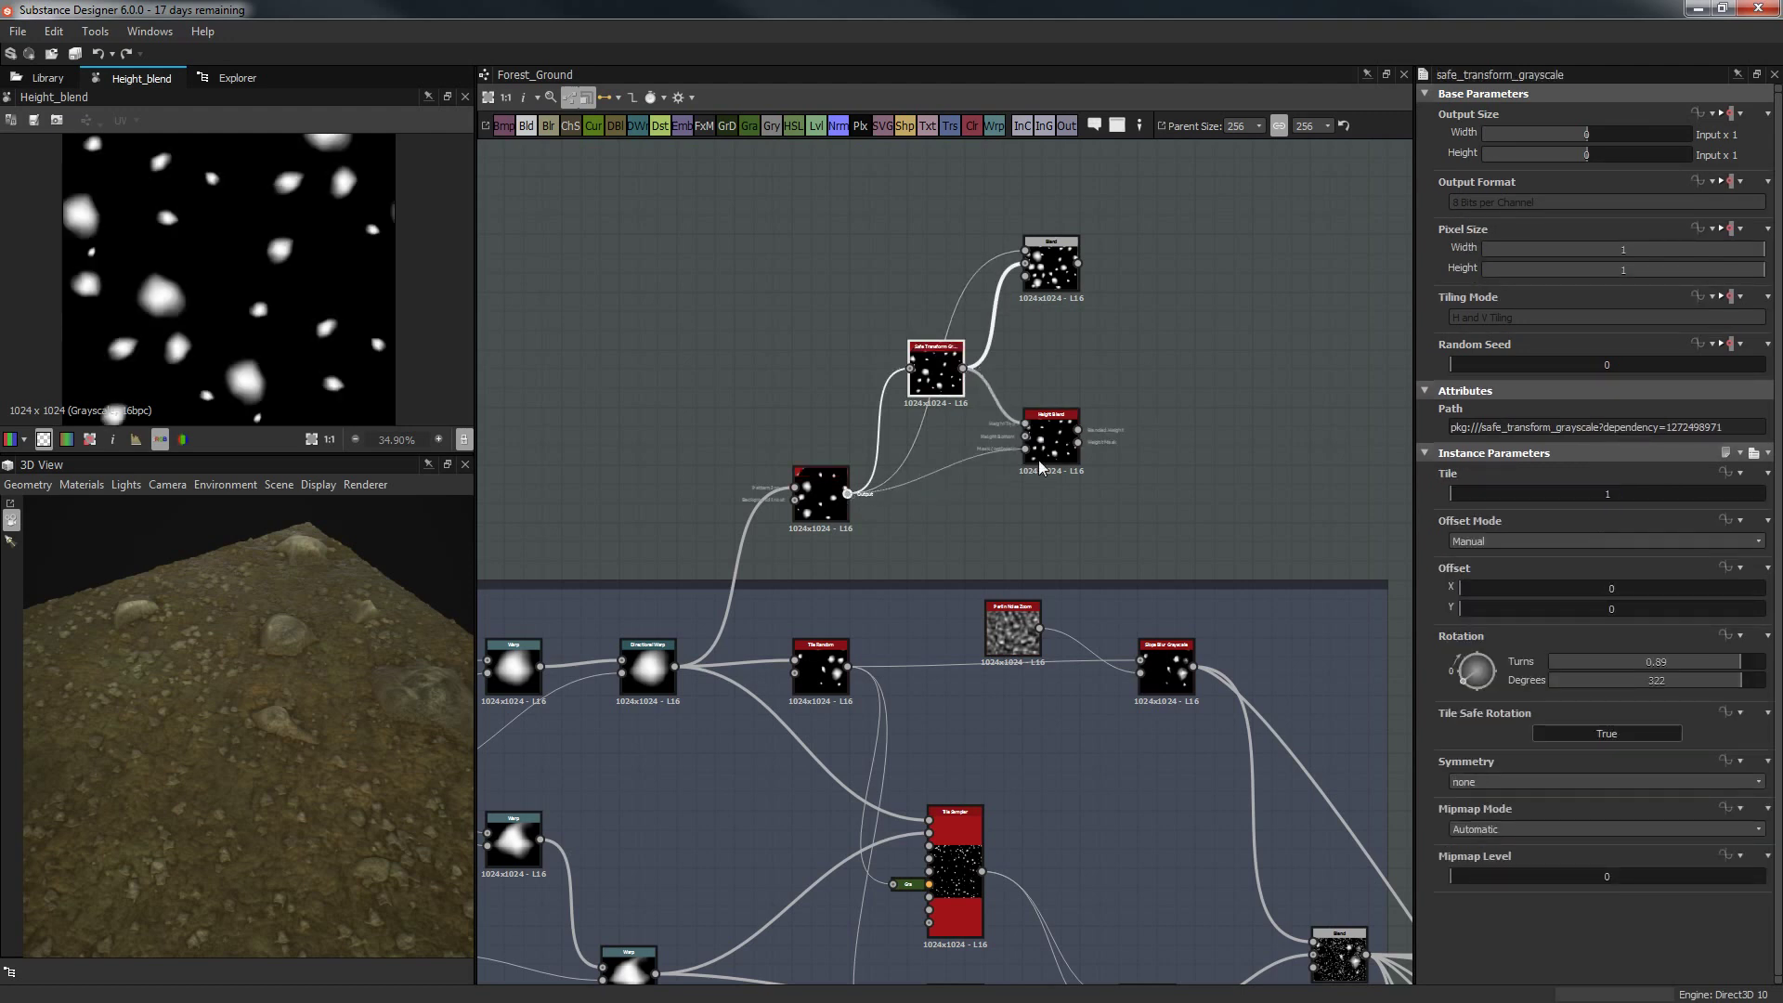
Examine how overlapping rock shapes merge in the Max (Lighten) Blend node's output.
double_click(1050, 264)
scroll(115, 271, up, 1)
scroll(115, 271, up, 4)
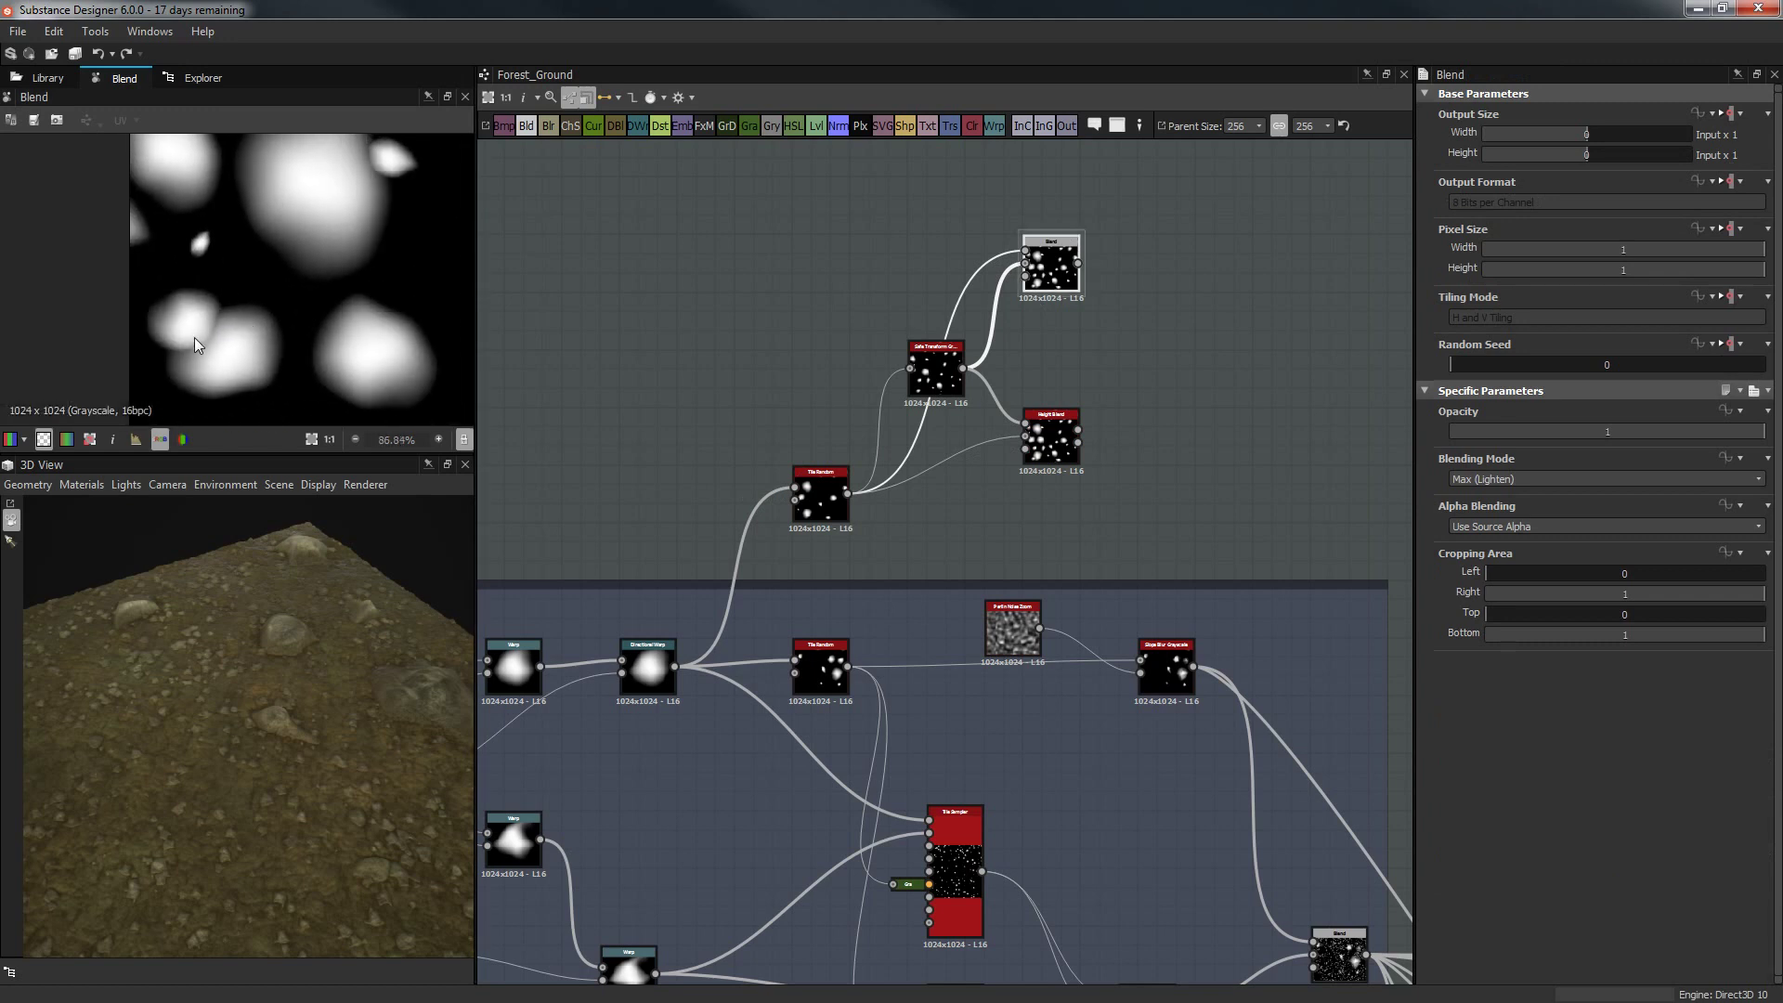
scroll(186, 354, down, 5)
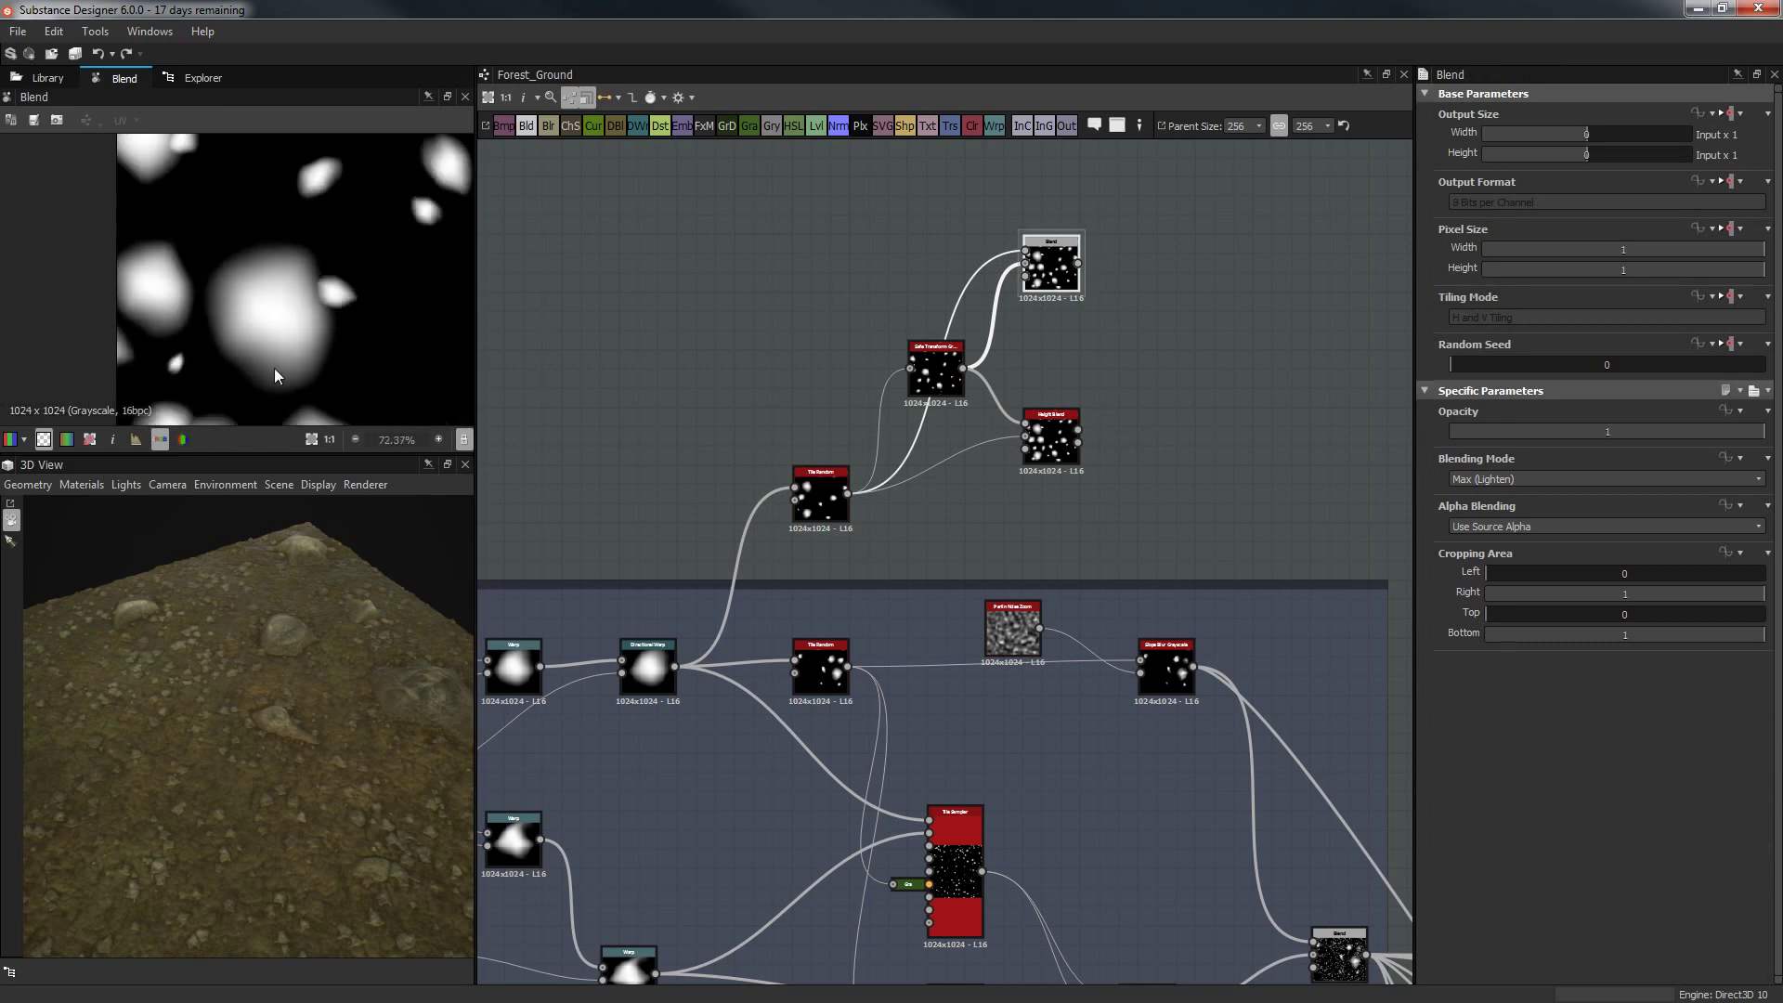
scroll(362, 370, up, 1)
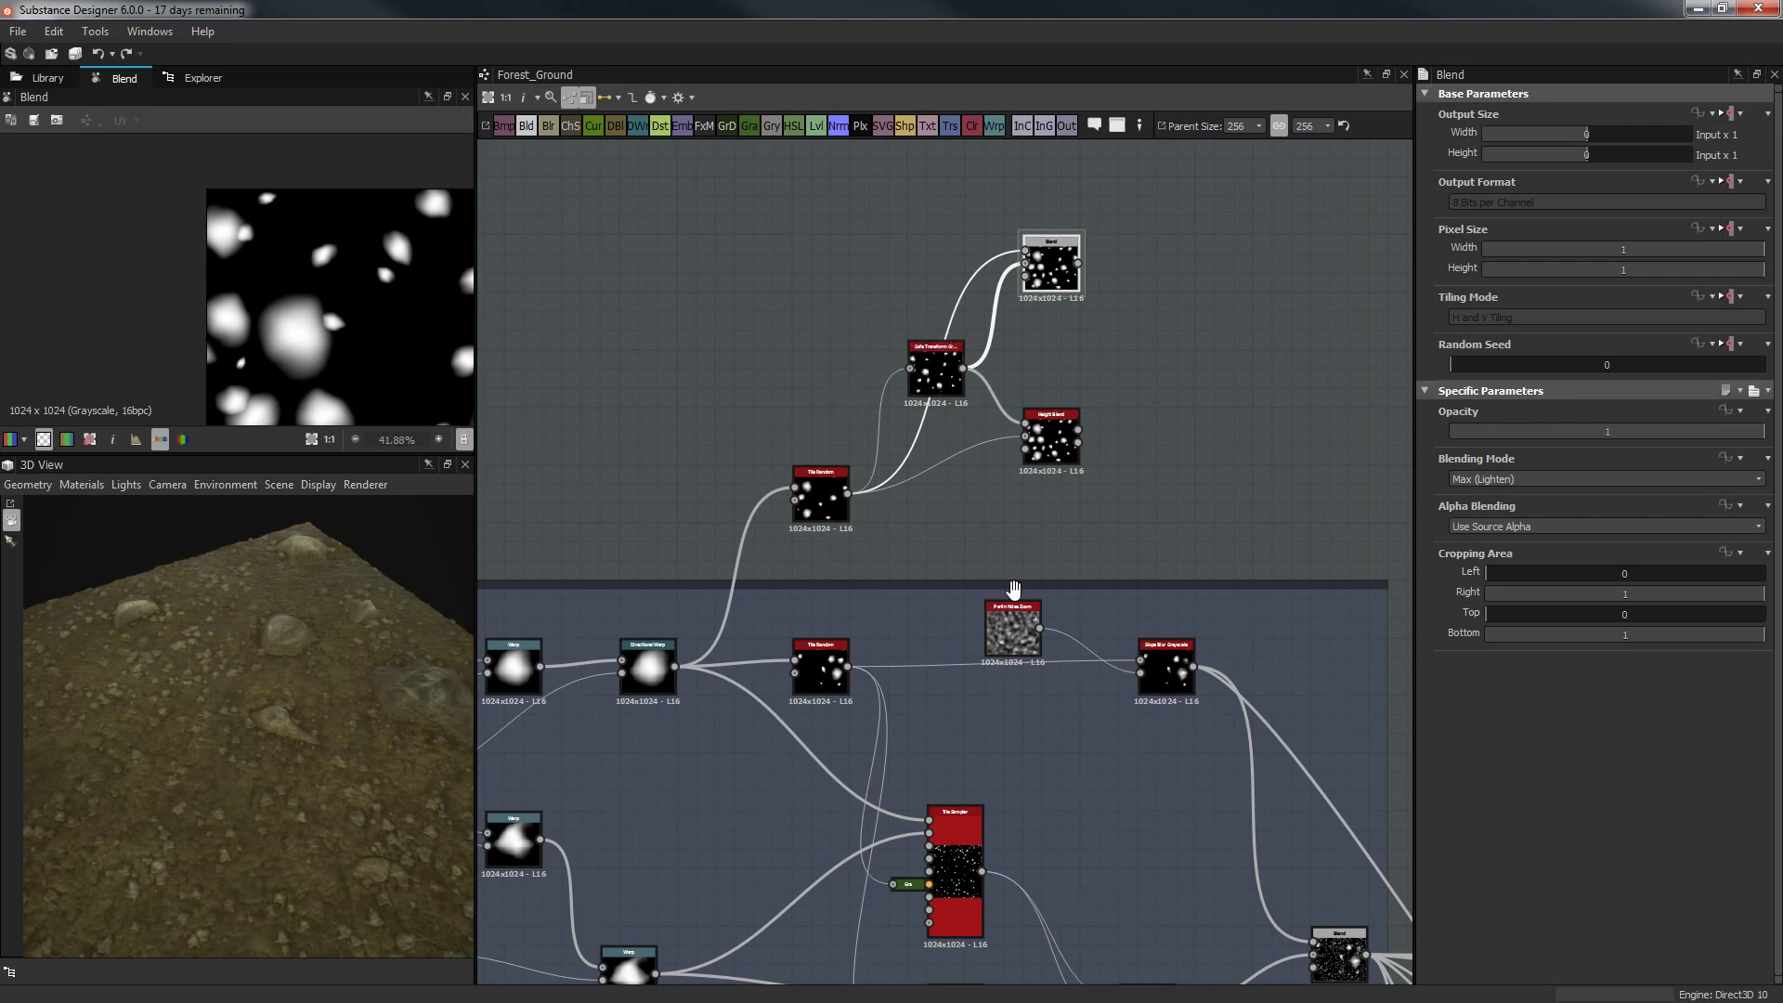
middle_drag(1122, 503, 1084, 525)
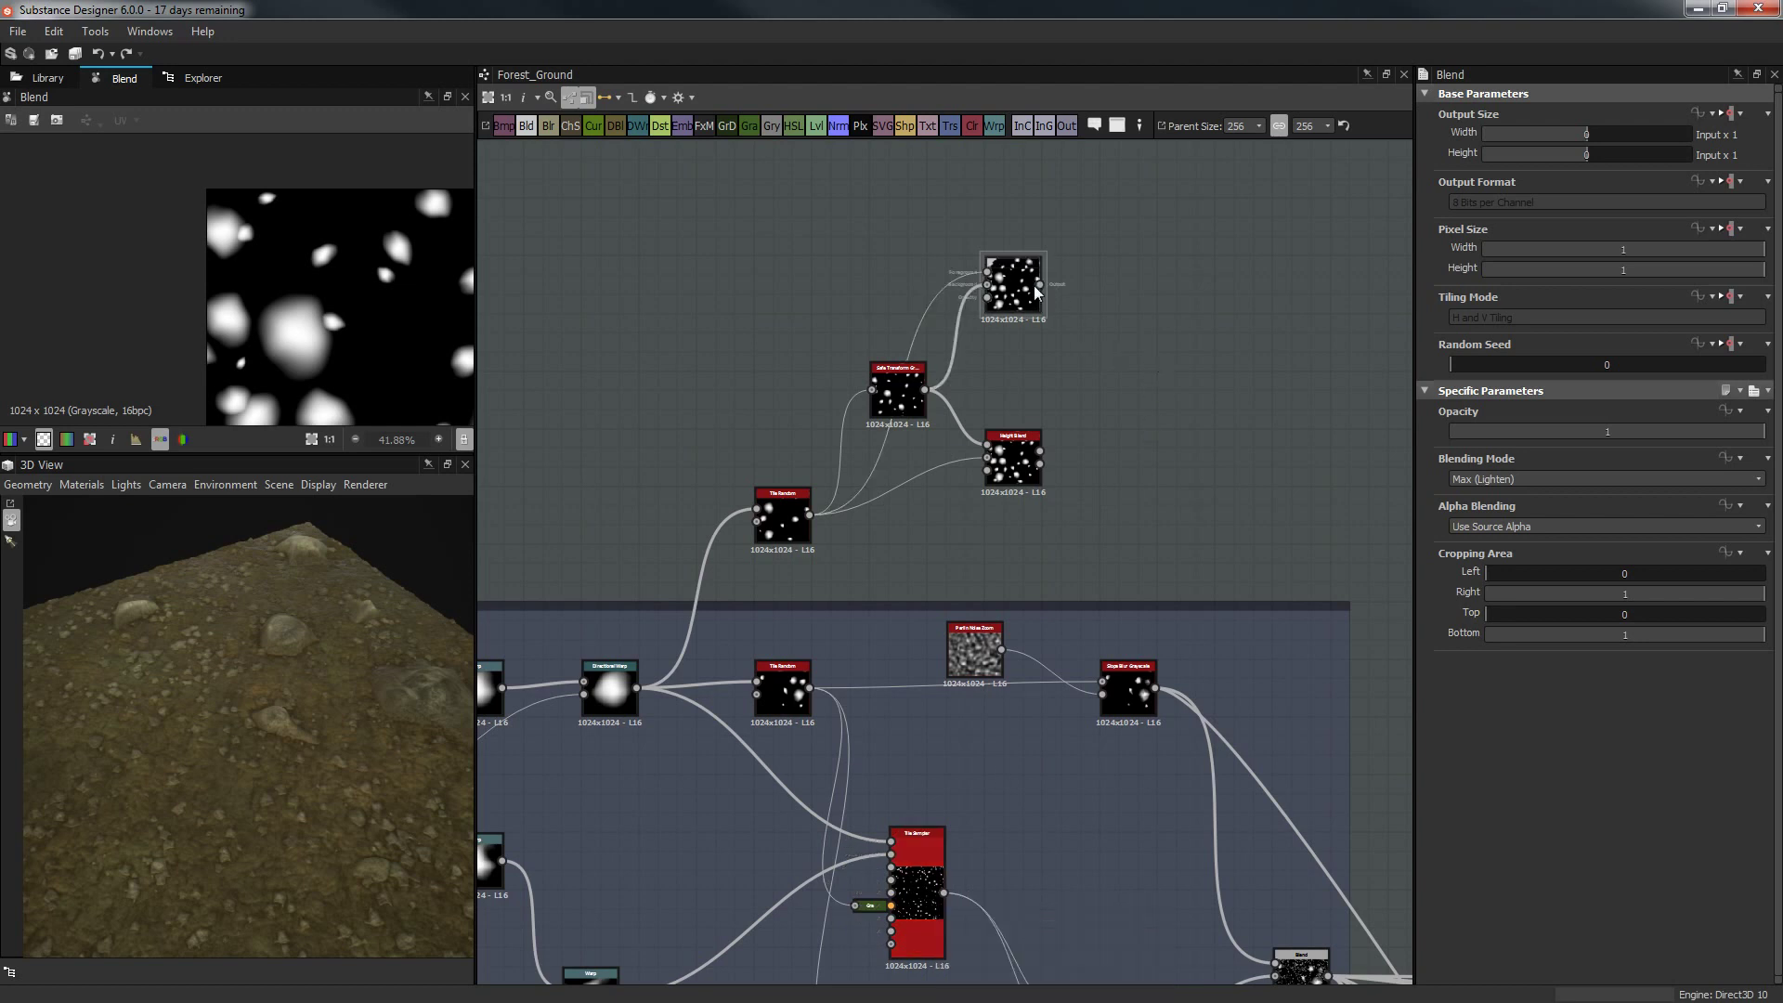
middle_drag(1141, 451, 1025, 441)
Set the Height Blend node's height offset to 0.31.
click(893, 445)
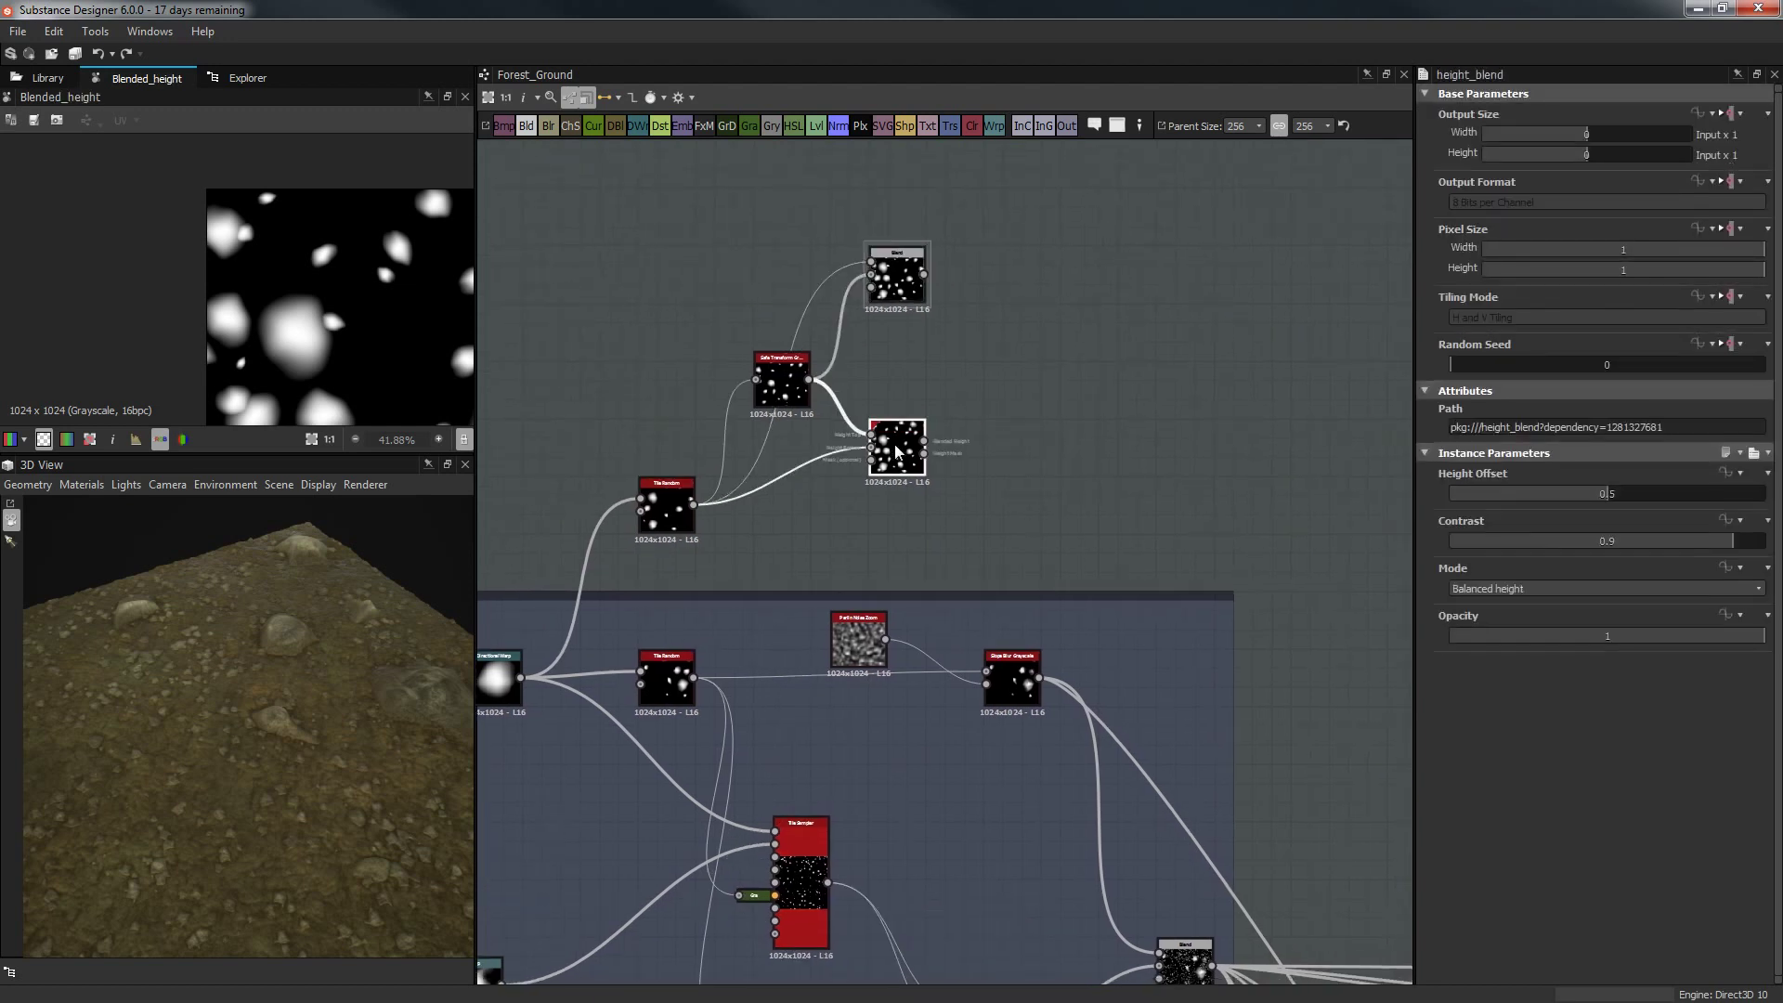
scroll(353, 293, down, 3)
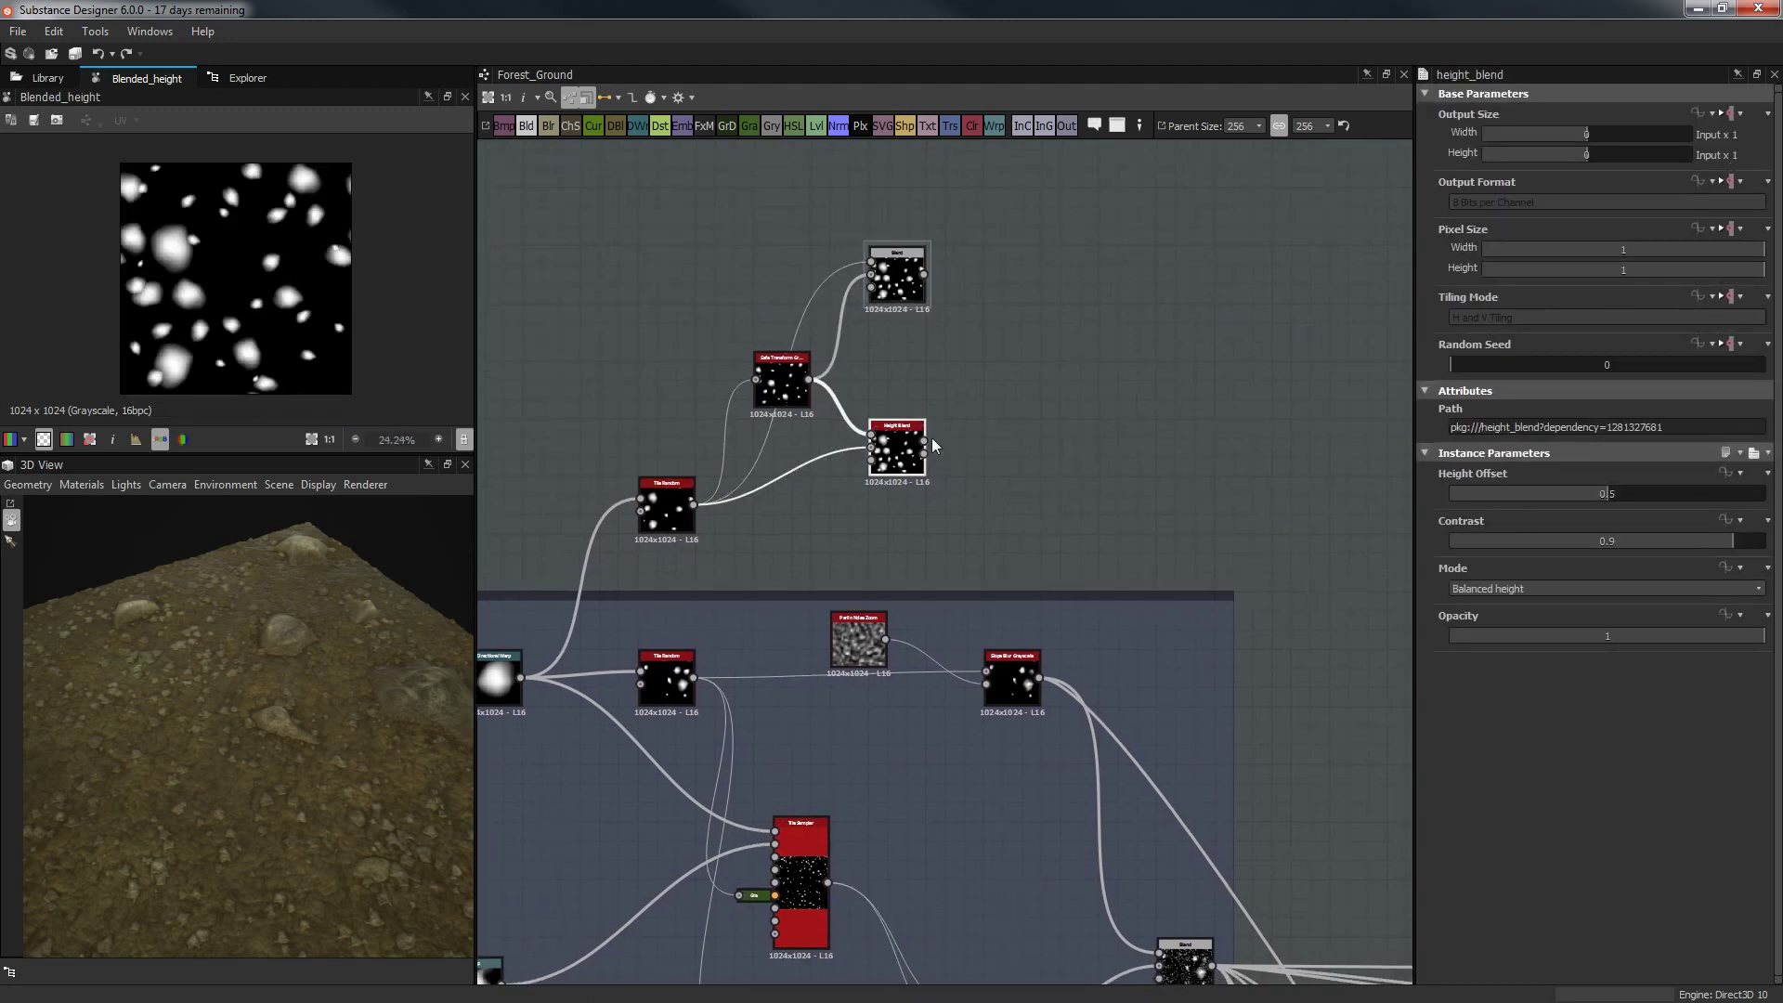
drag(1588, 499, 1548, 493)
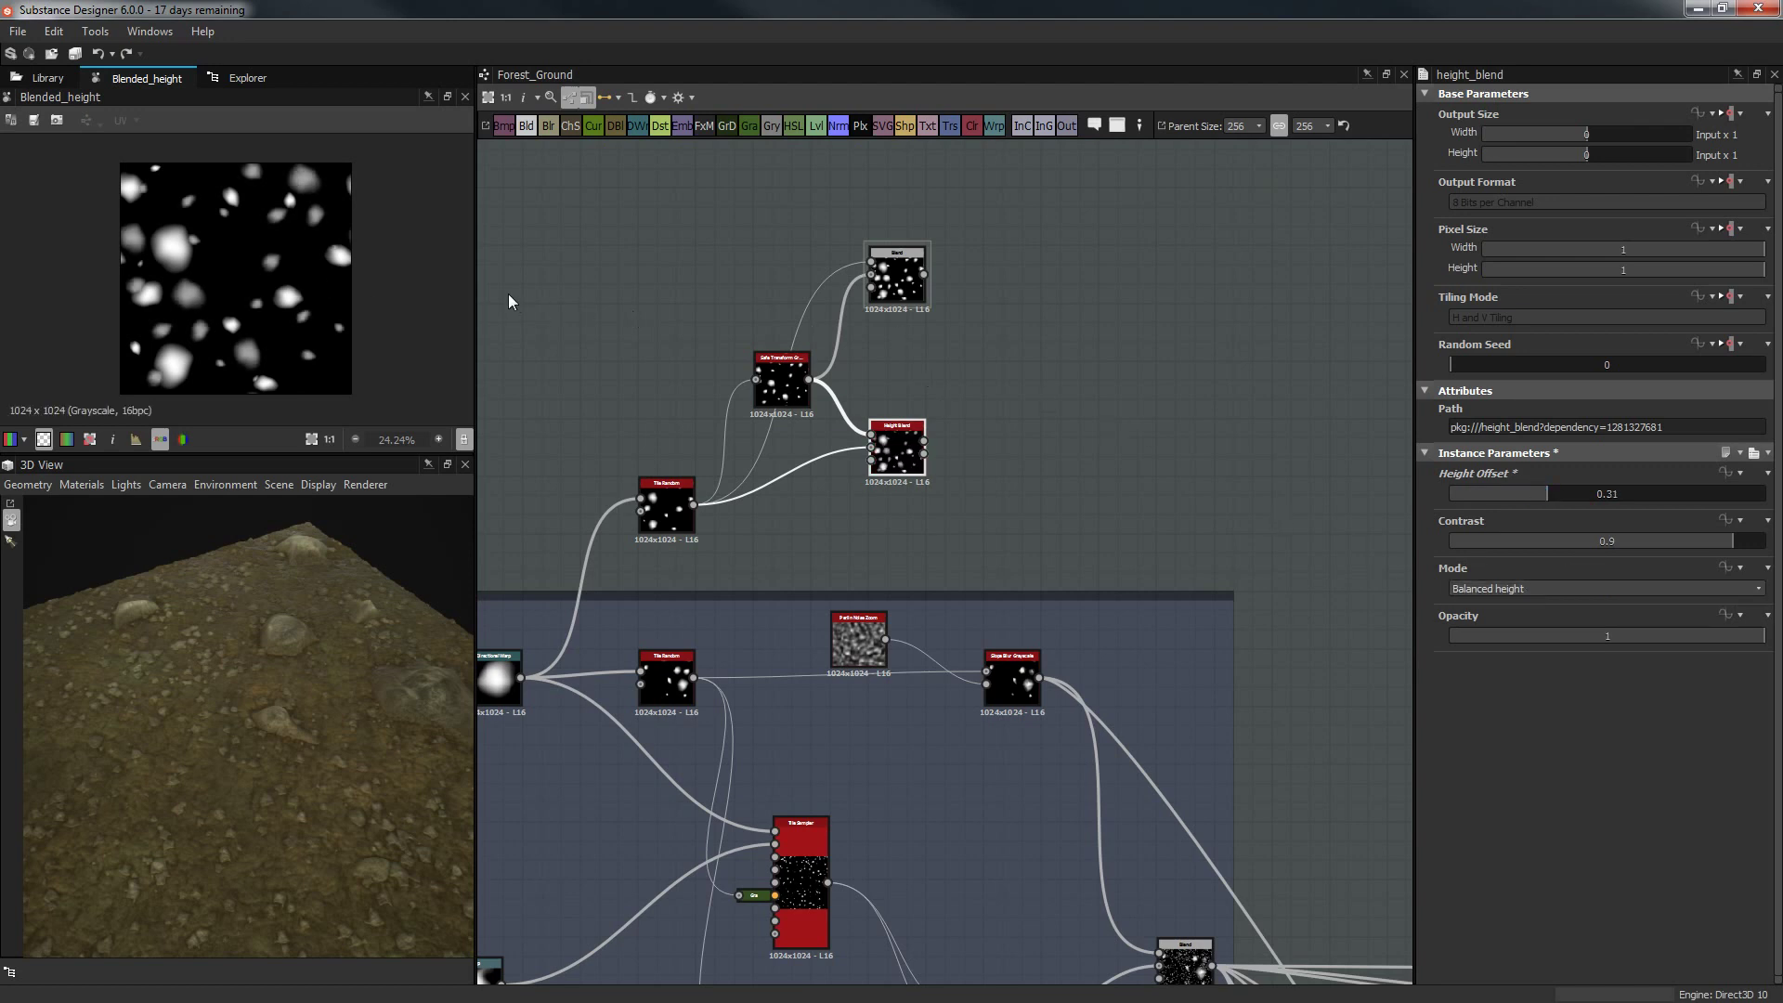
Line up the Height Blend node with the Tile Random that feeds it and delete the unneeded Blend node.
middle_drag(509, 302, 729, 287)
middle_drag(937, 301, 787, 269)
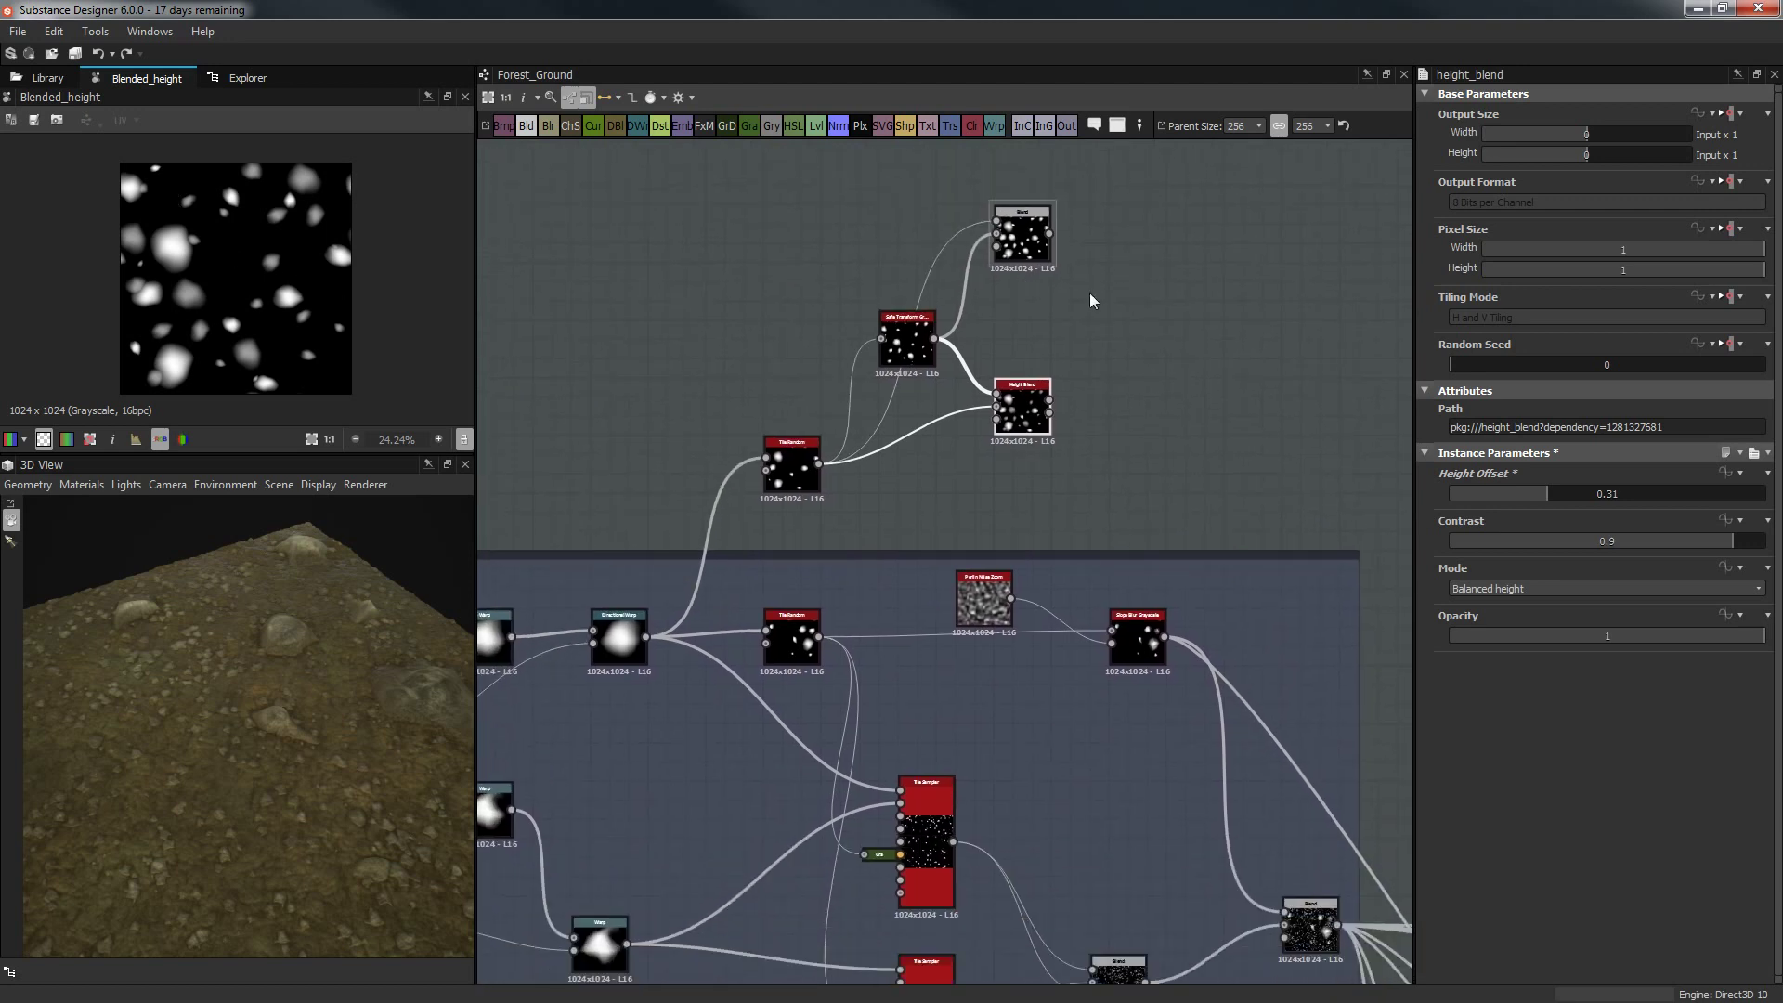
drag(1012, 413, 1011, 472)
click(1022, 234)
middle_drag(1094, 247, 968, 326)
key(Delete)
Duplicate the Tile Random feeding the Height Blend and place the copy above the Safe Transform Grayscale node.
click(703, 507)
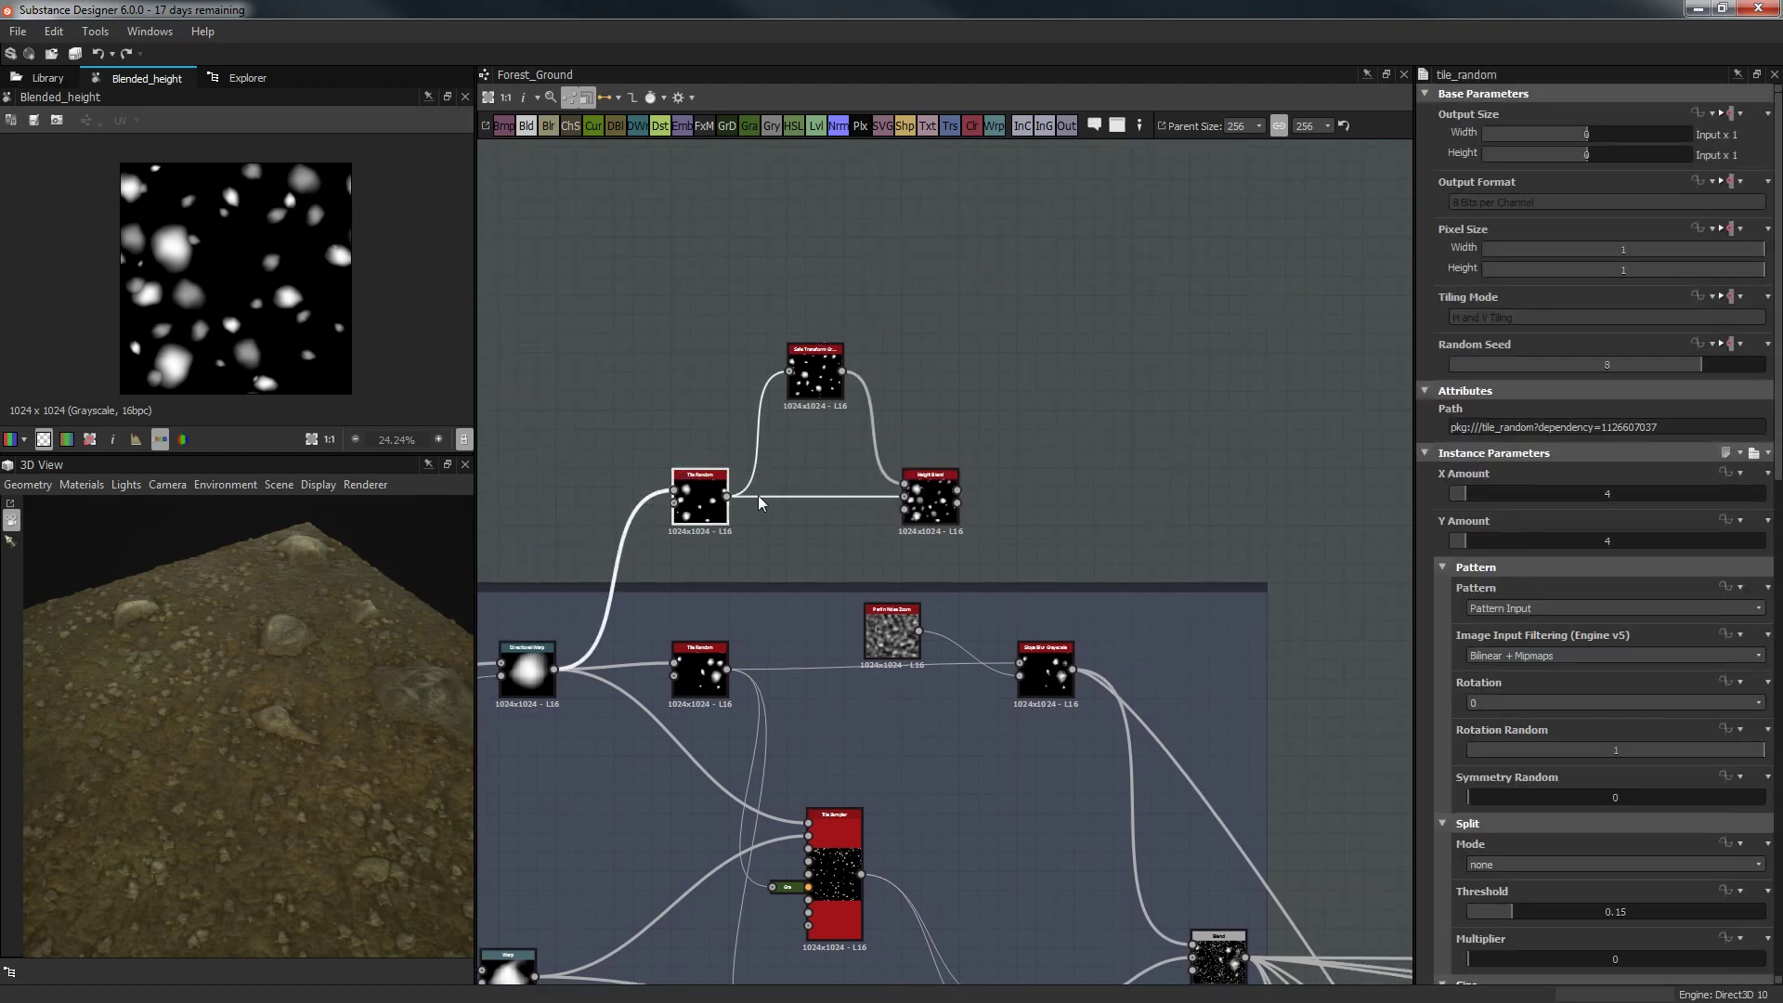
key(ctrl+d)
drag(950, 565, 822, 274)
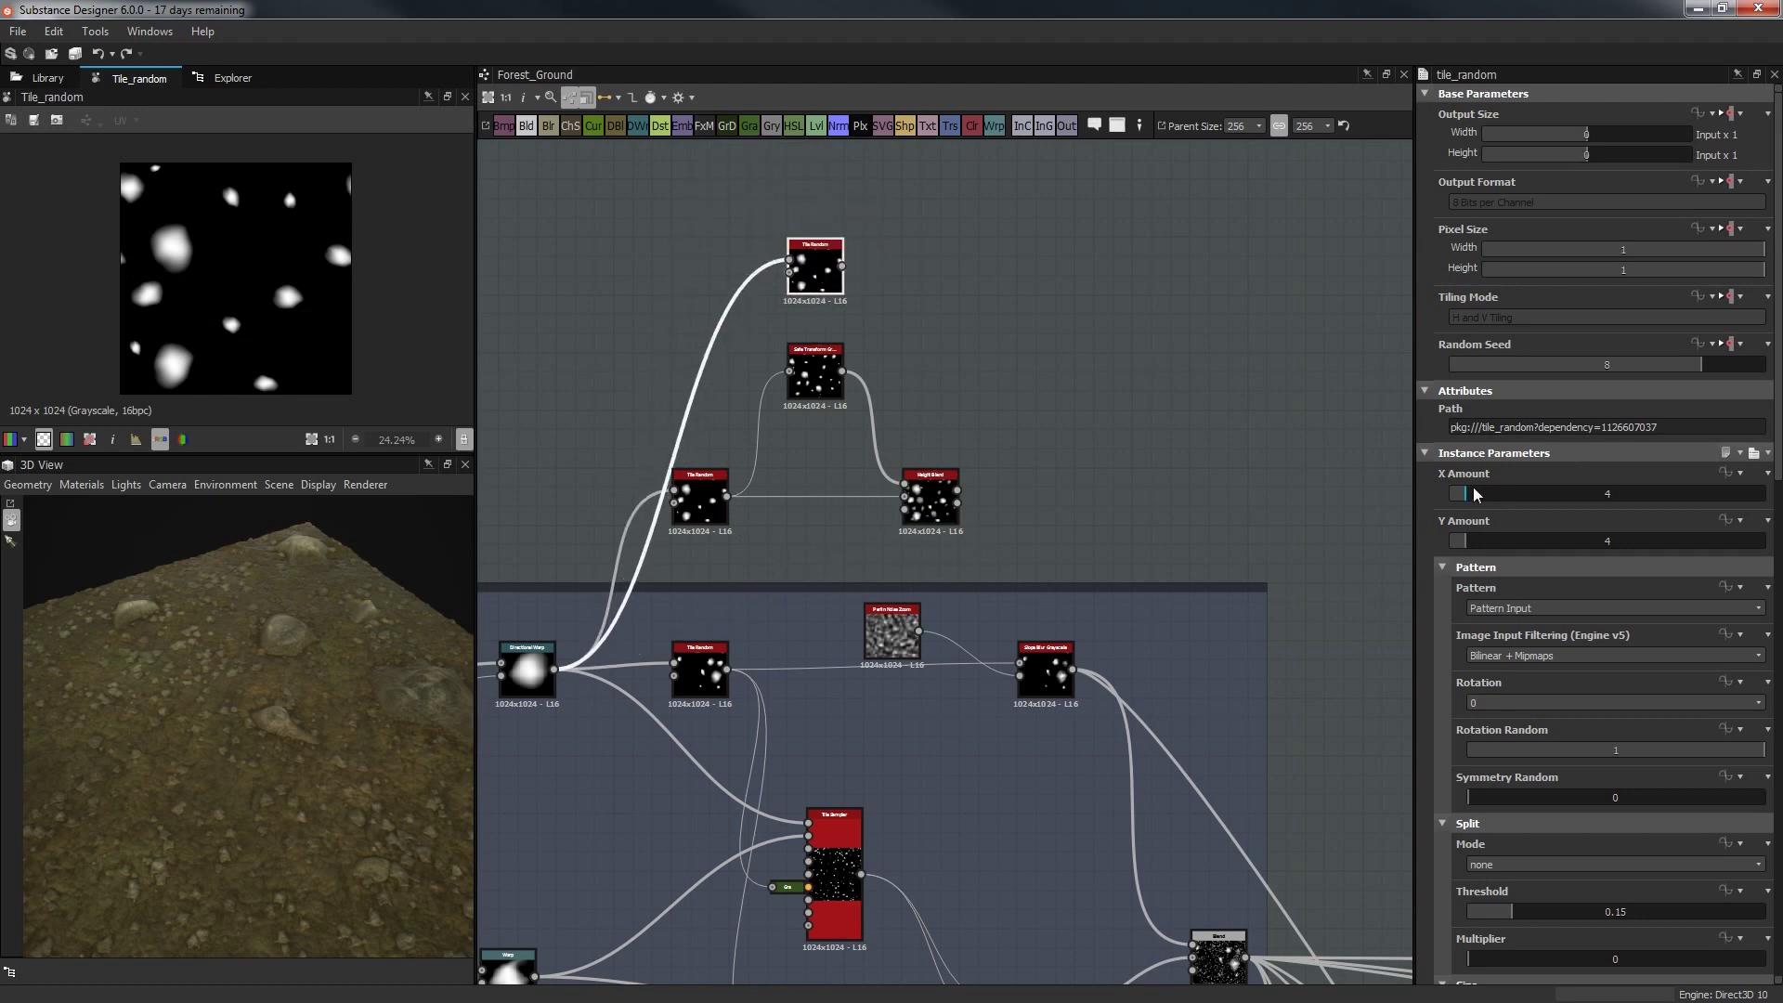
Set the topmost Tile Random's X Amount and Y Amount to 3 and its random seed to 3.
drag(1477, 494, 1464, 547)
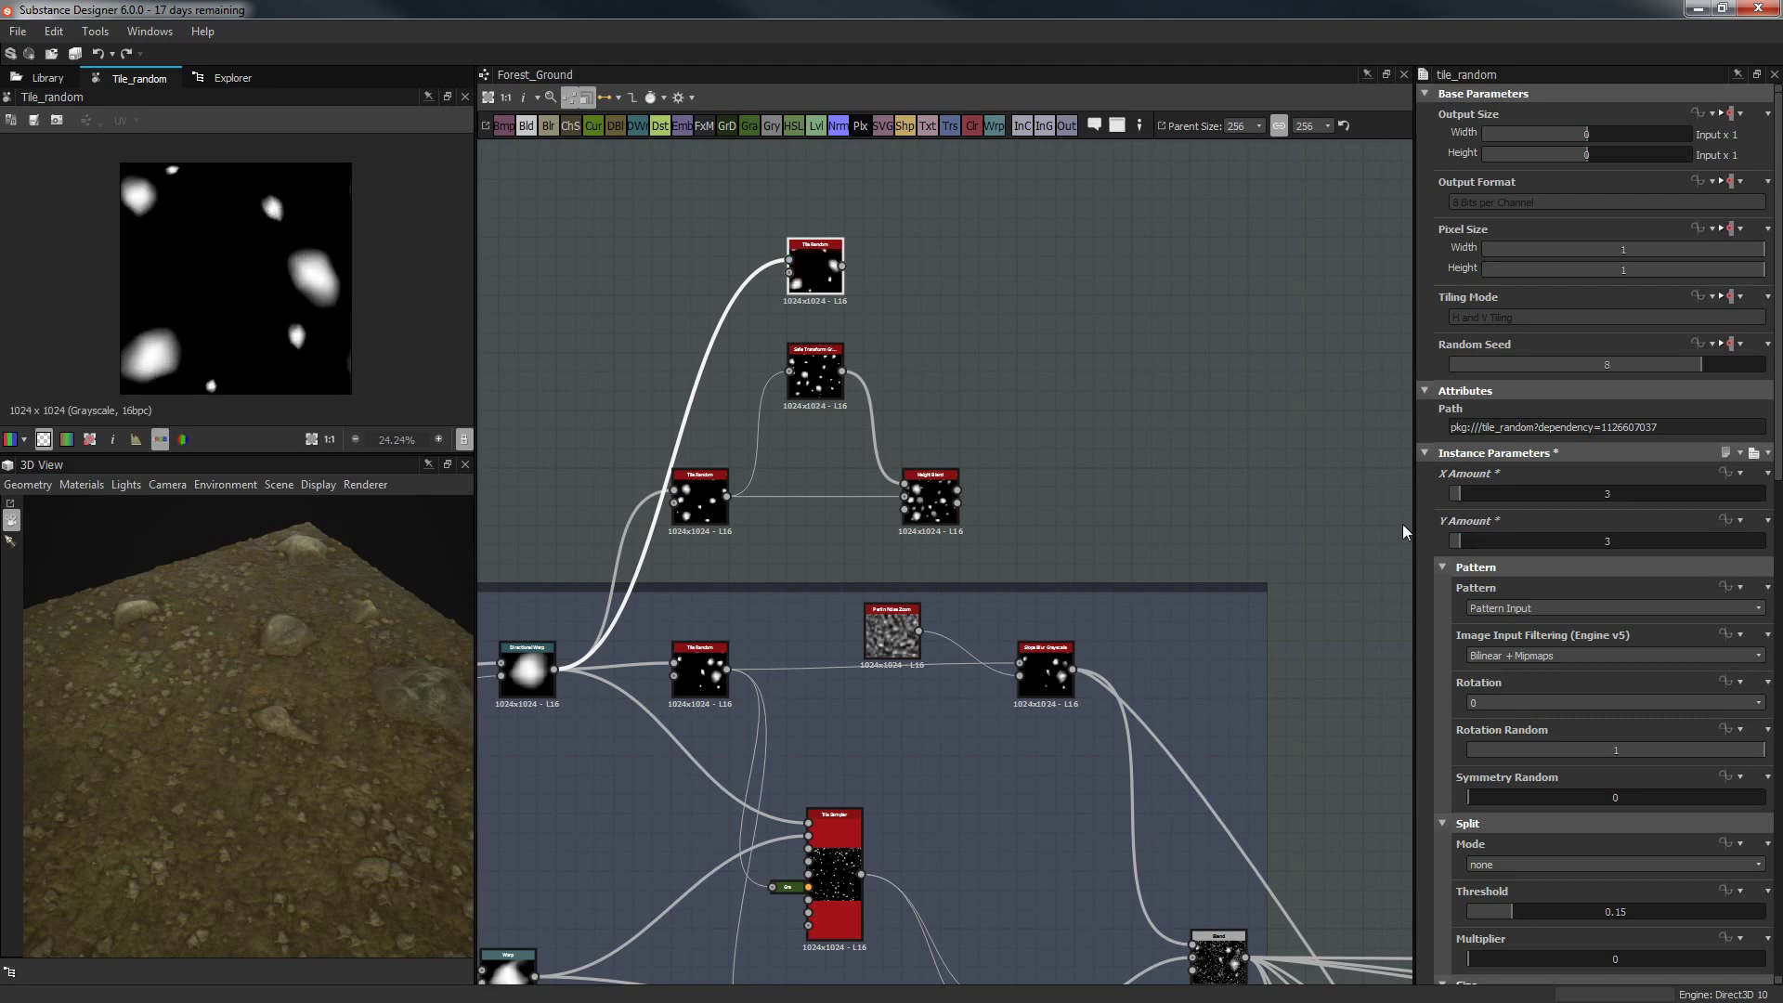
drag(1667, 364, 1512, 365)
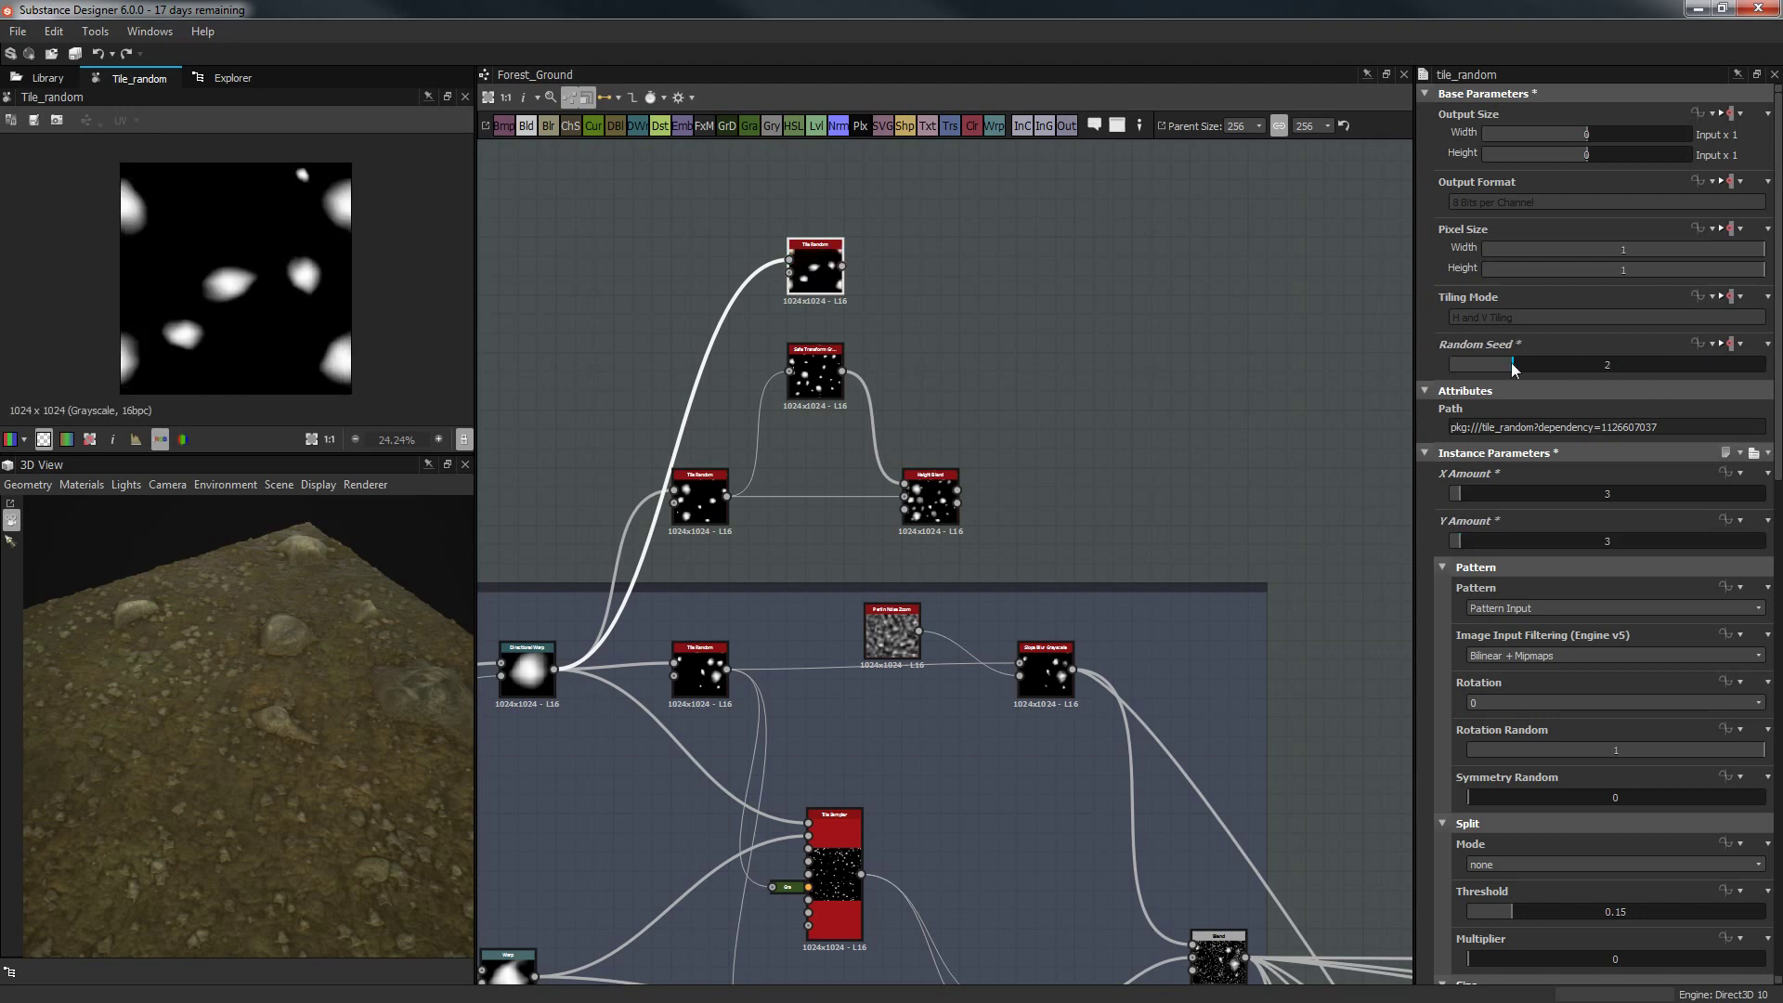
click(1538, 358)
click(1003, 270)
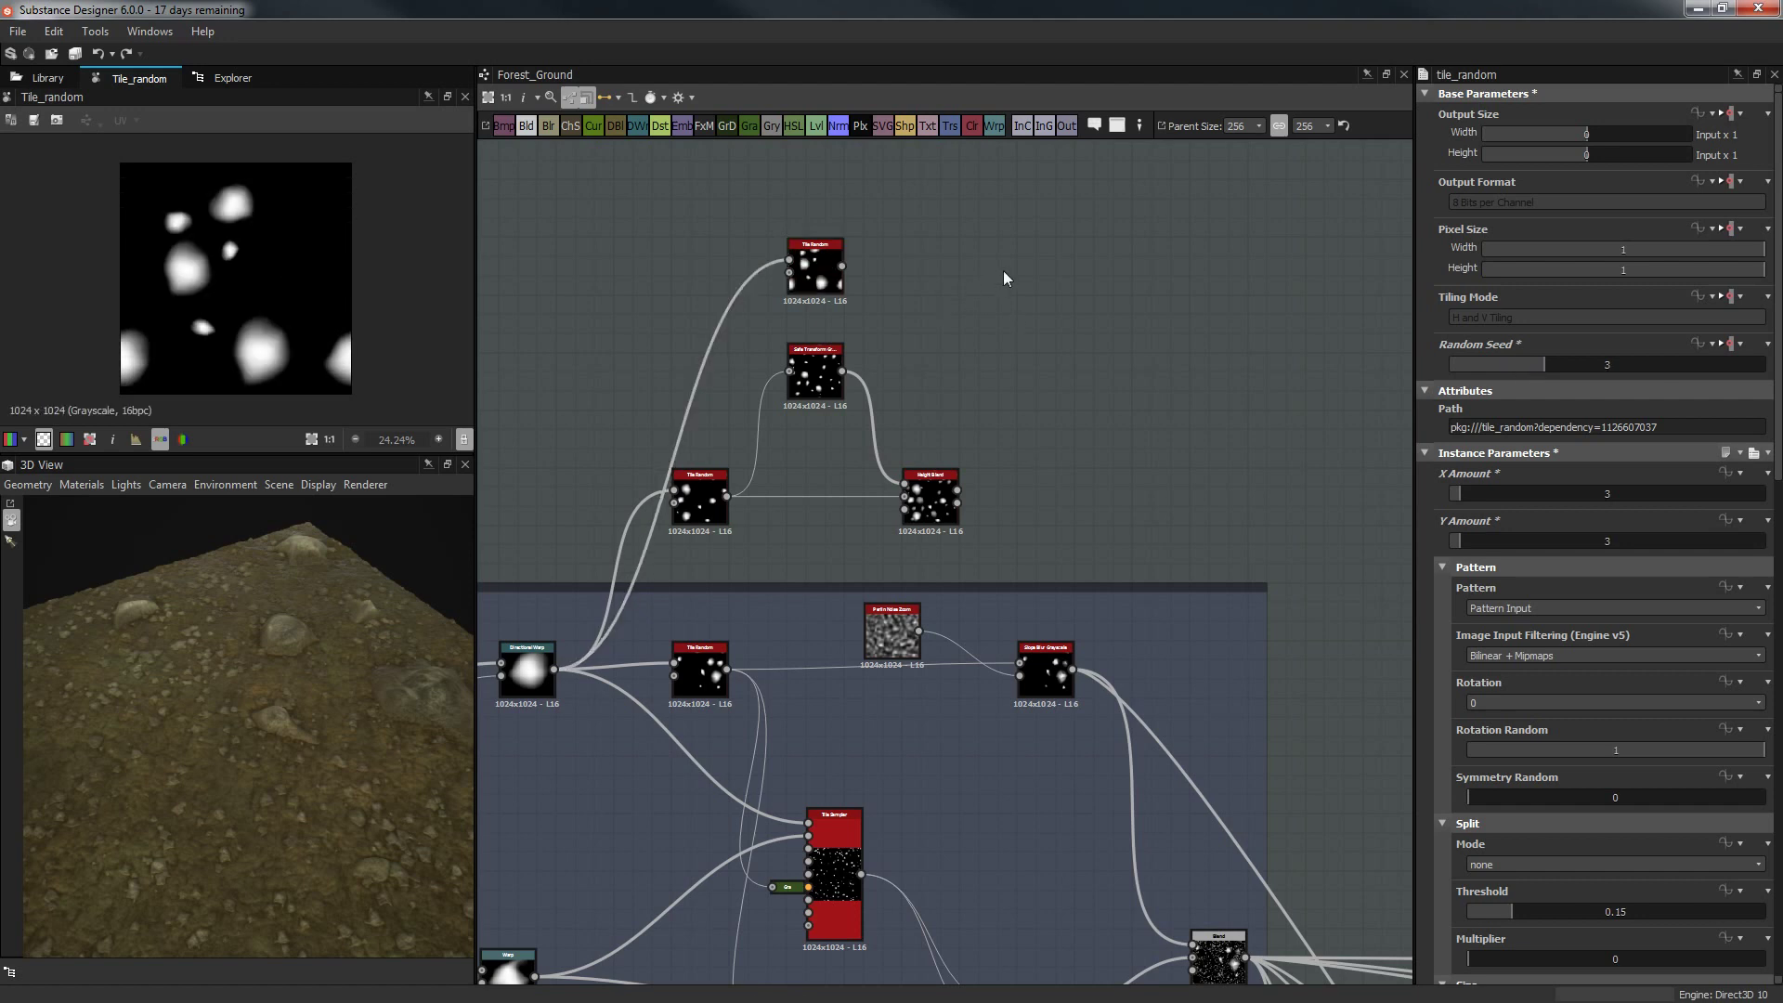
Add a second Height Blend node and connect the topmost Tile Random and the first Height Blend's blended height to it.
key(space)
text(hei)
key(Return)
drag(1023, 270, 1134, 426)
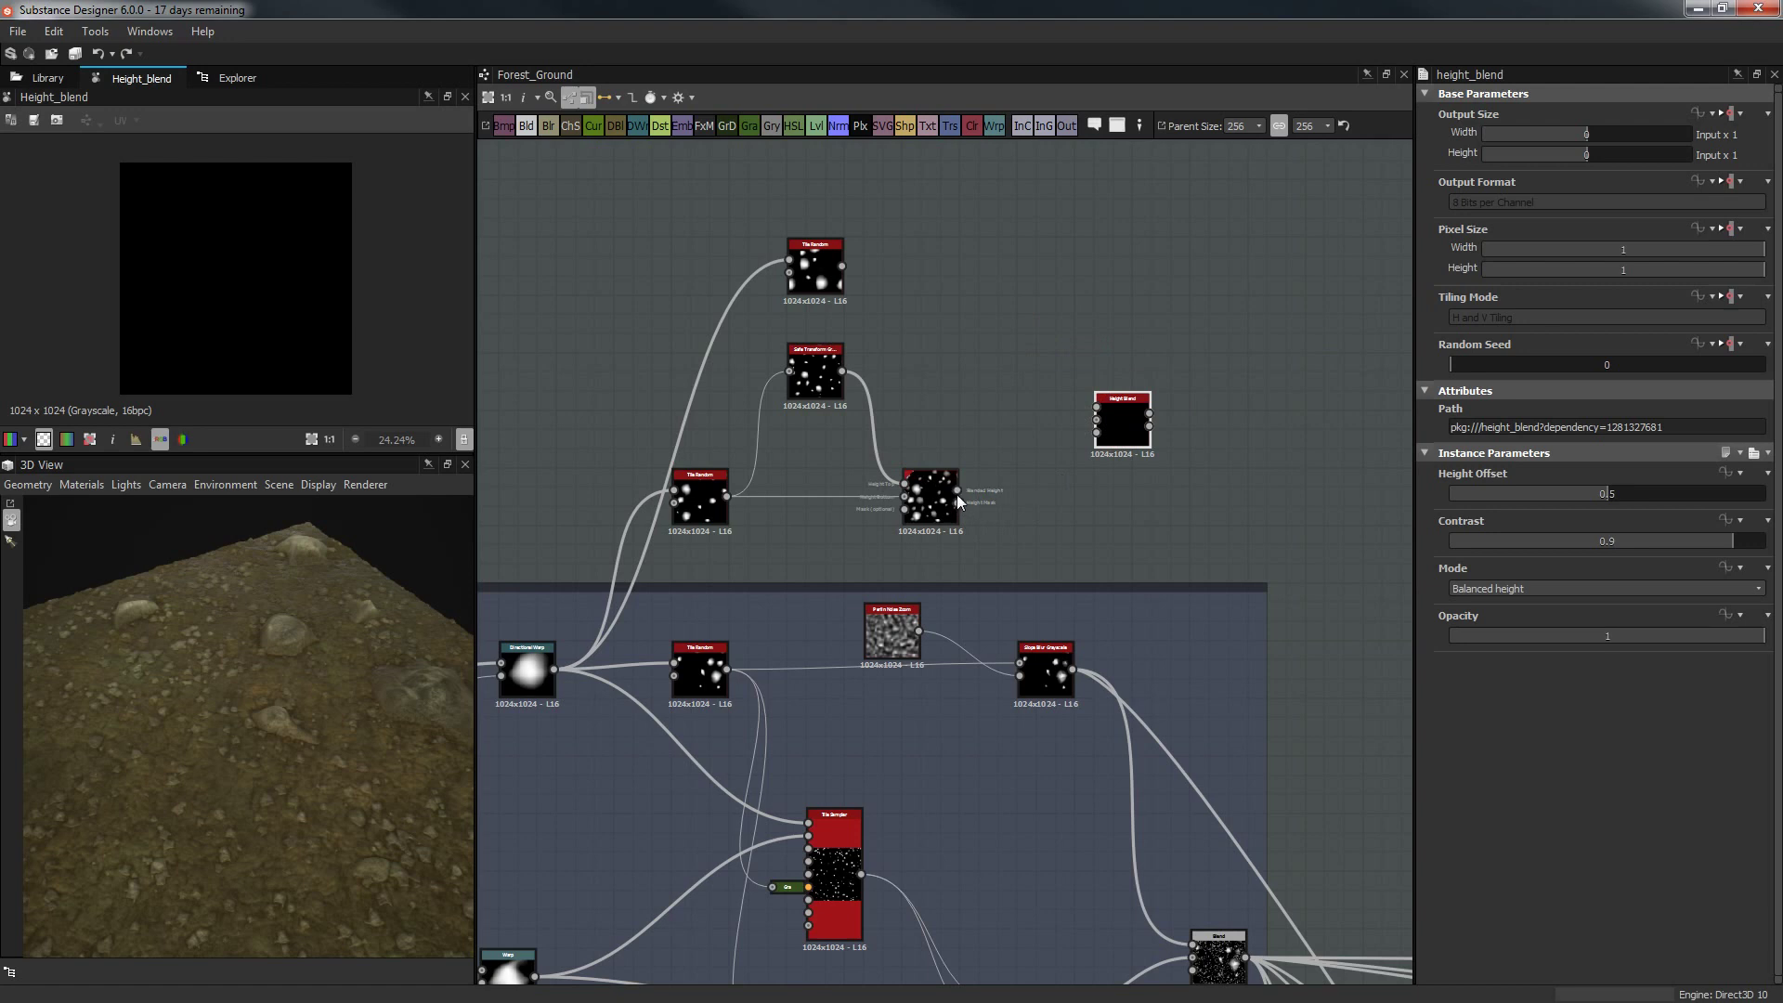
drag(956, 492, 1067, 436)
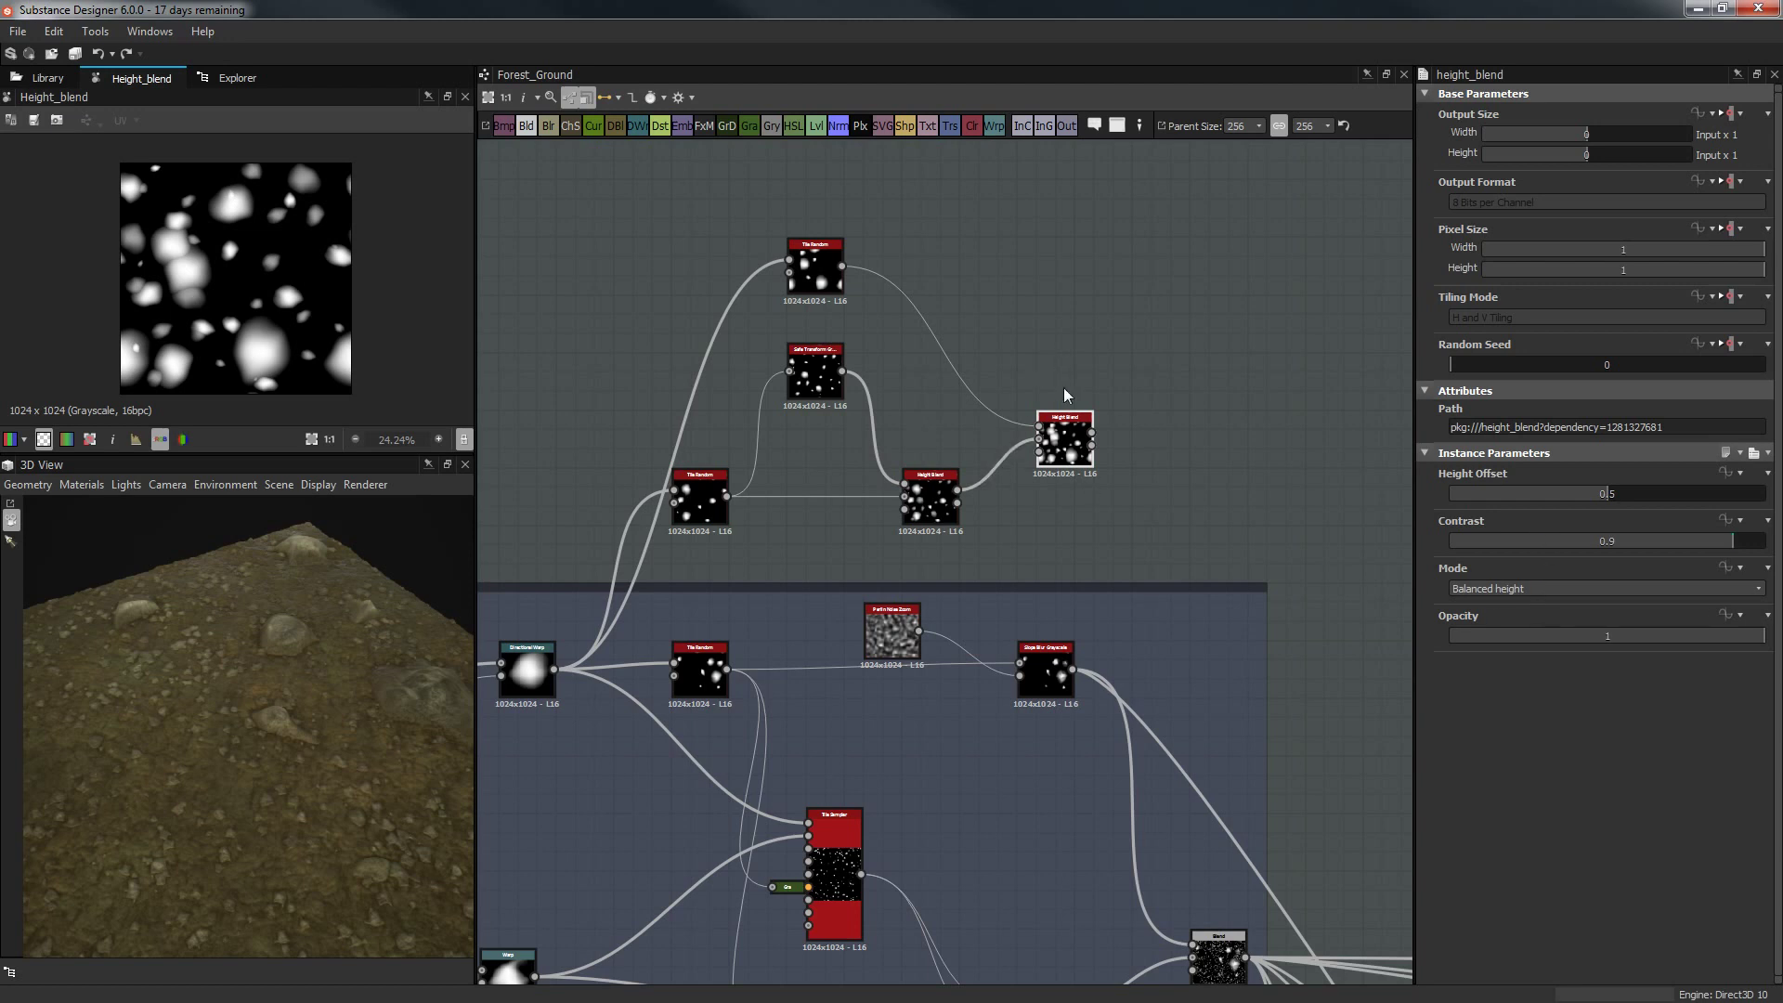
Swap the new Height Blend's two height inputs so the first Height Blend feeds the top one, and set its height offset to 0.21.
double_click(1072, 457)
drag(1073, 457, 1055, 458)
drag(1539, 495, 1586, 493)
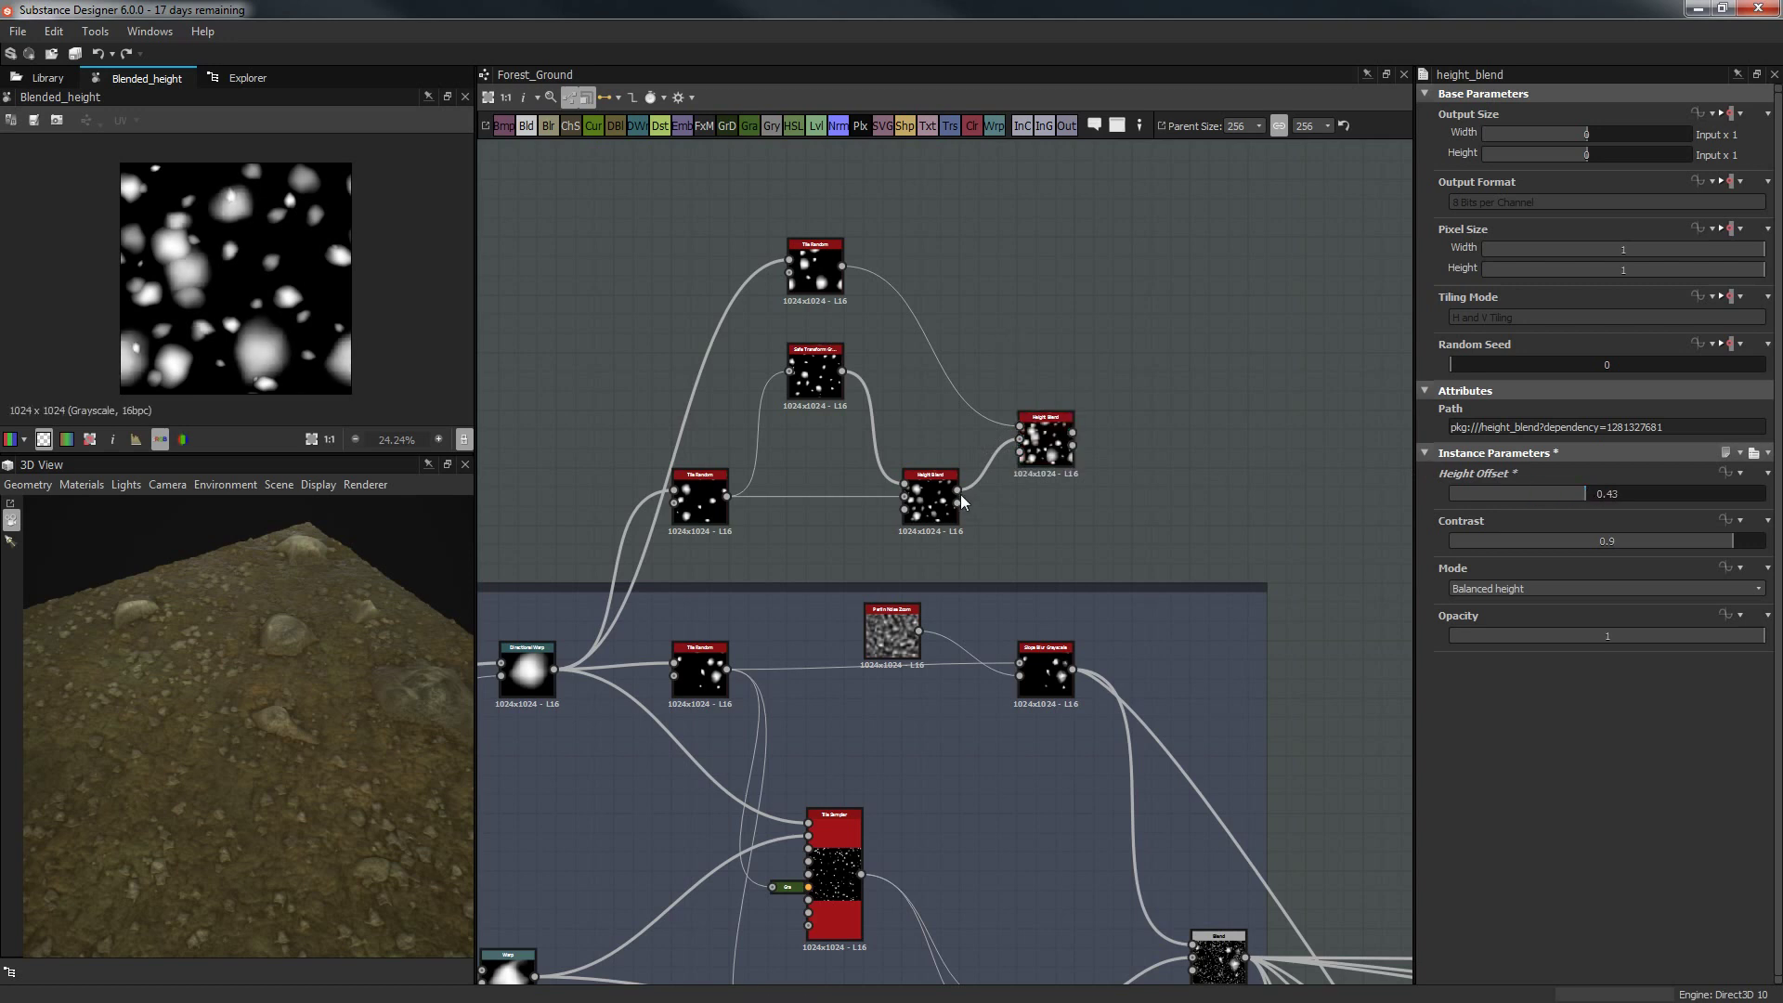
drag(960, 492, 1020, 430)
scroll(1077, 413, up, 1)
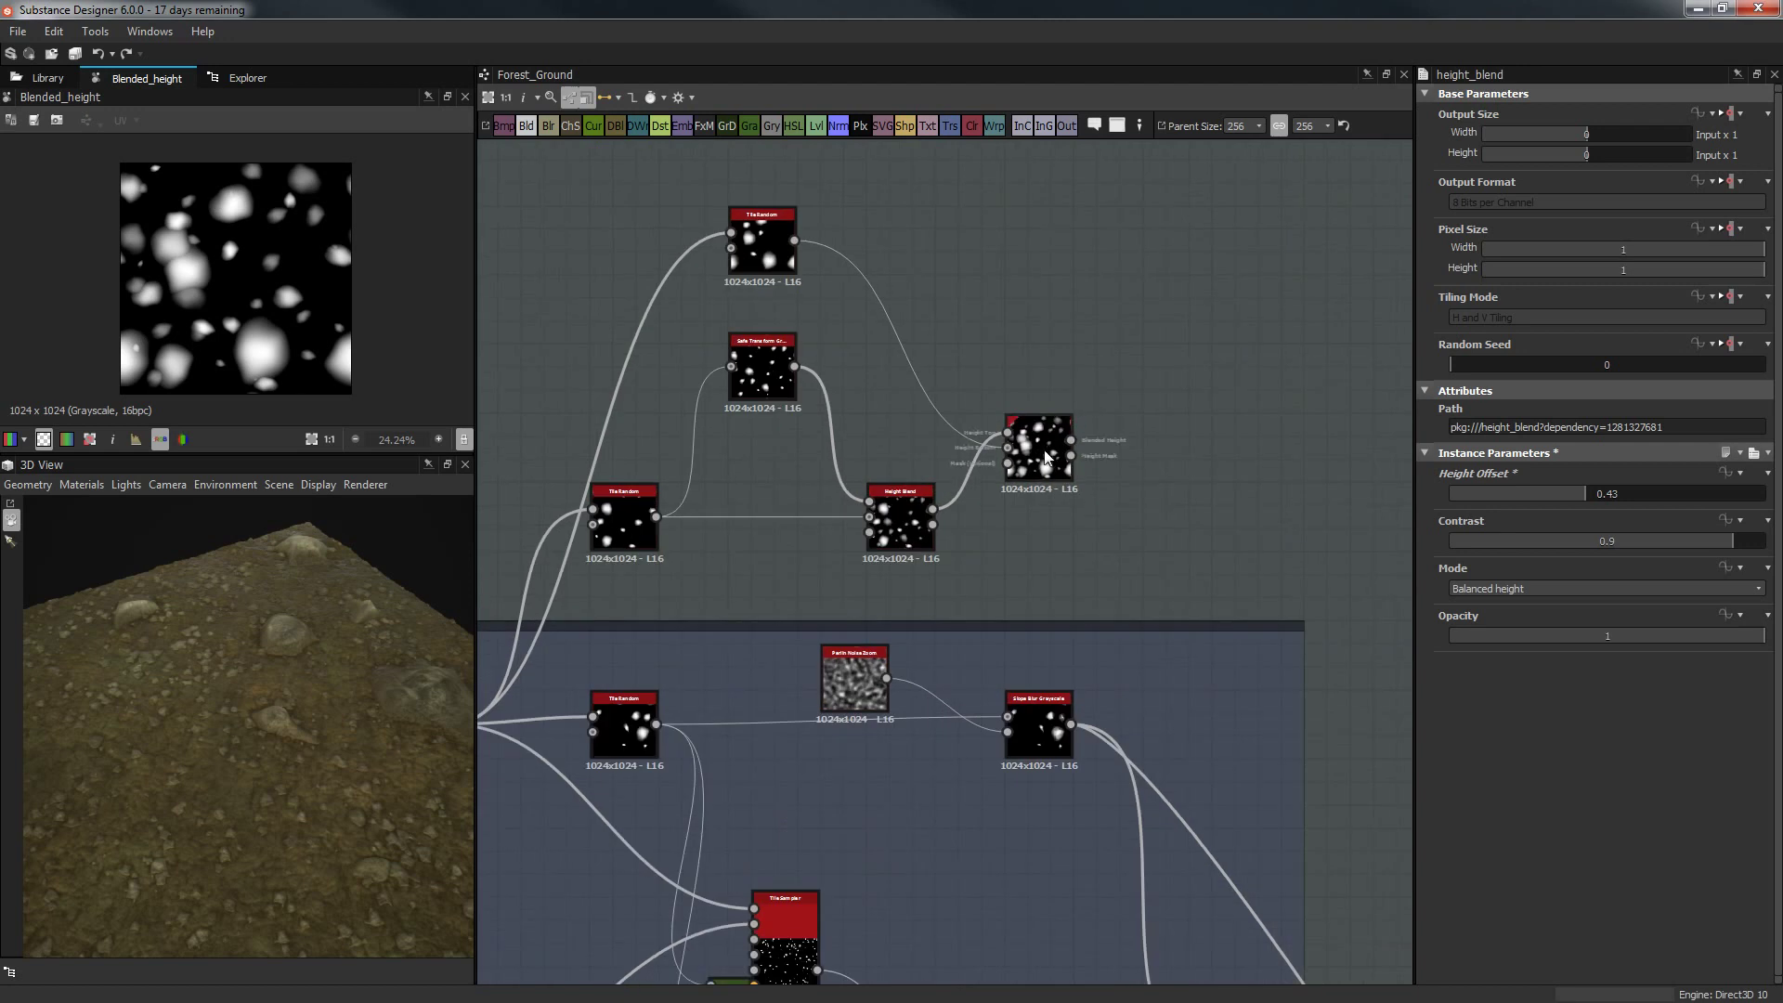
drag(1551, 497, 1518, 483)
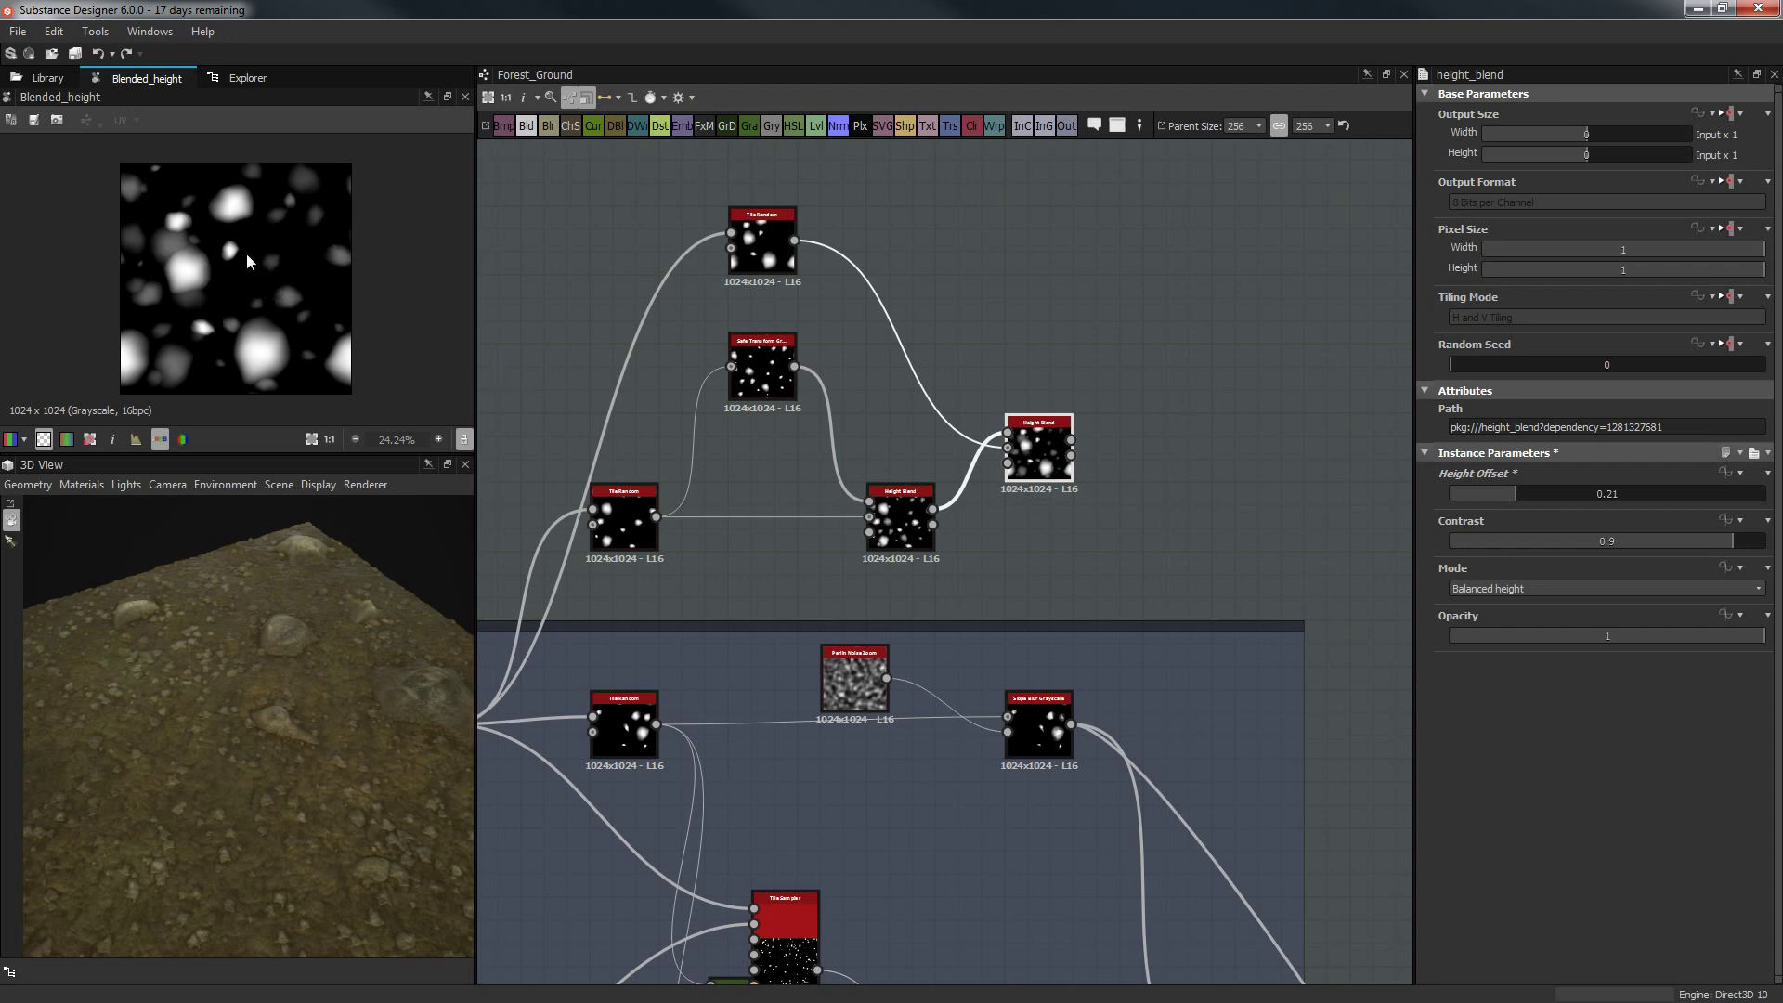
Set the topmost Tile Random's mask Random to 0, keeping Color Random at 0.
middle_drag(812, 311, 1088, 266)
middle_drag(858, 367, 588, 302)
click(628, 443)
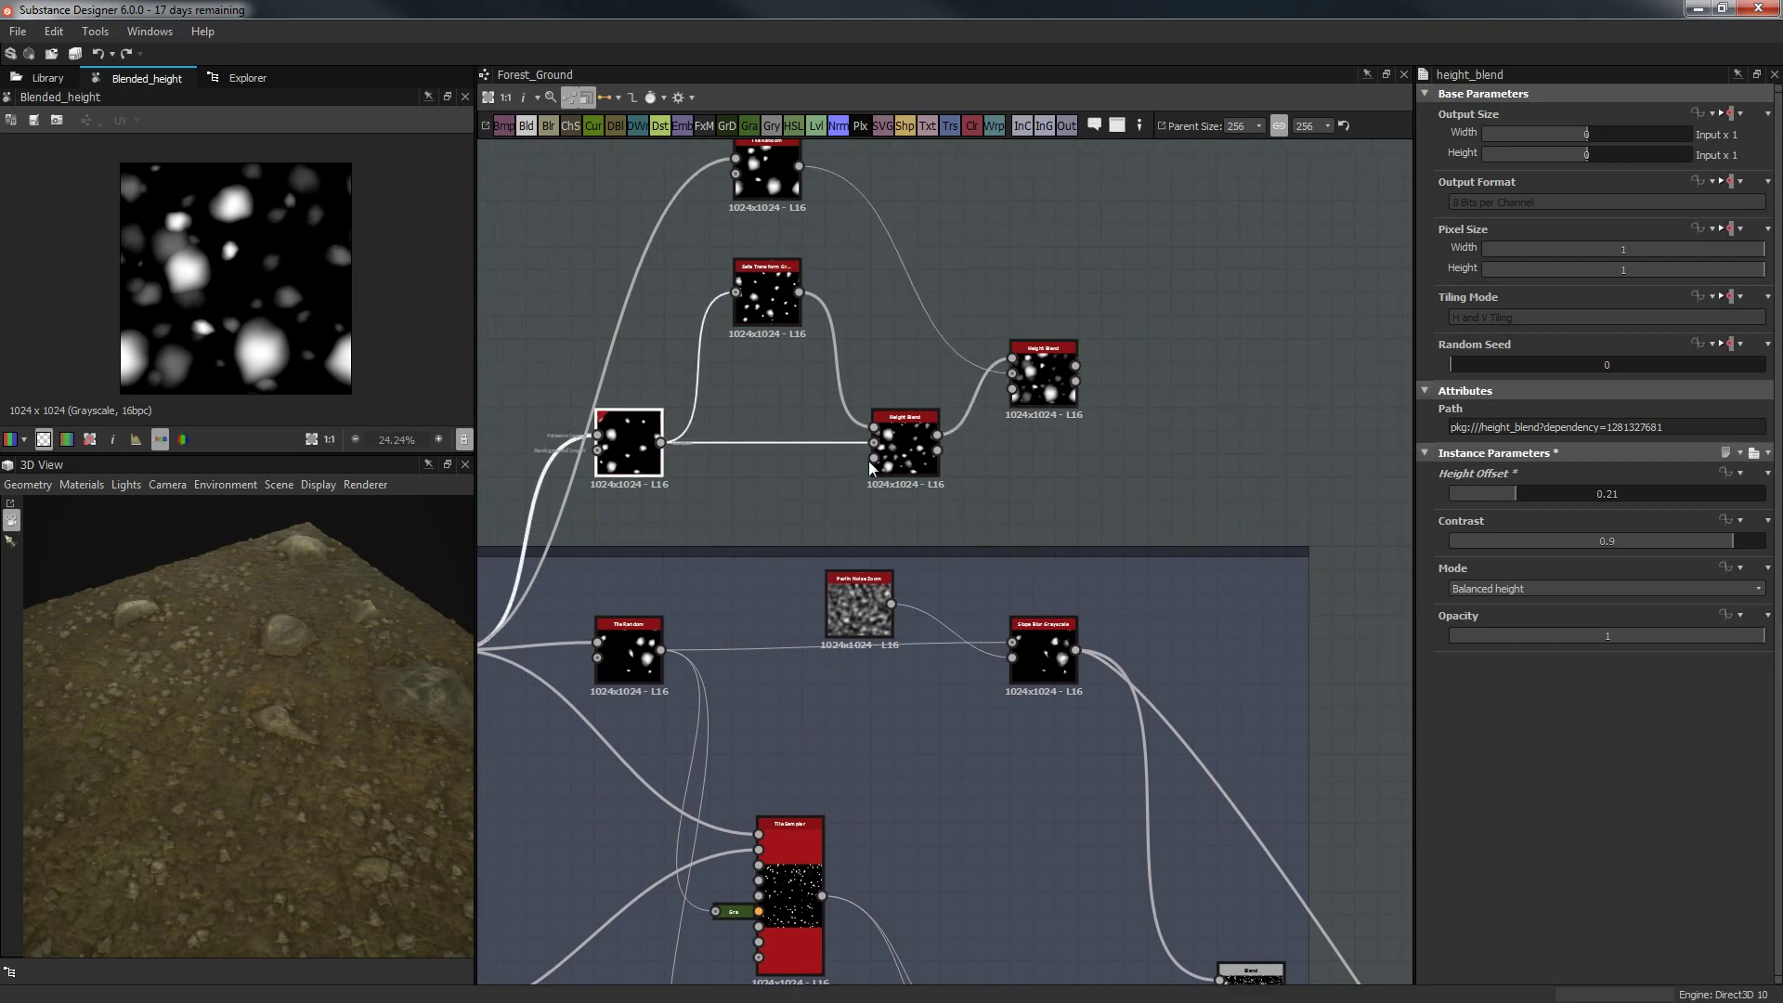
click(768, 166)
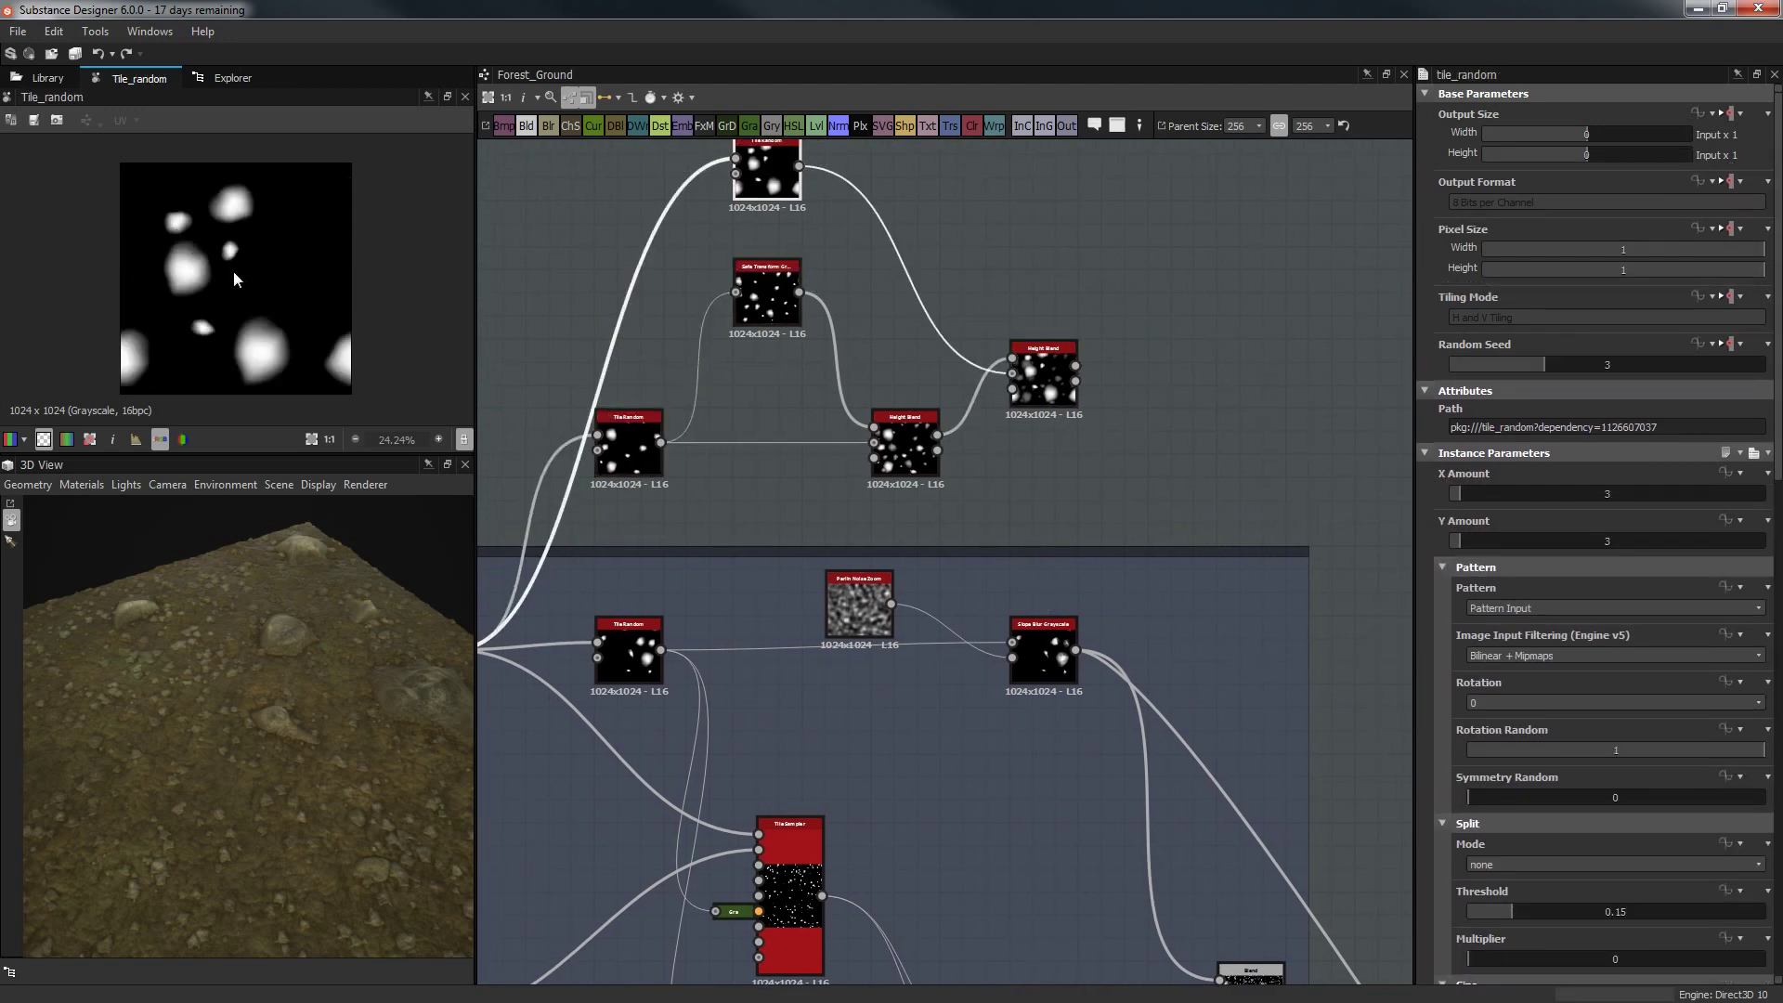
drag(1774, 436, 1780, 961)
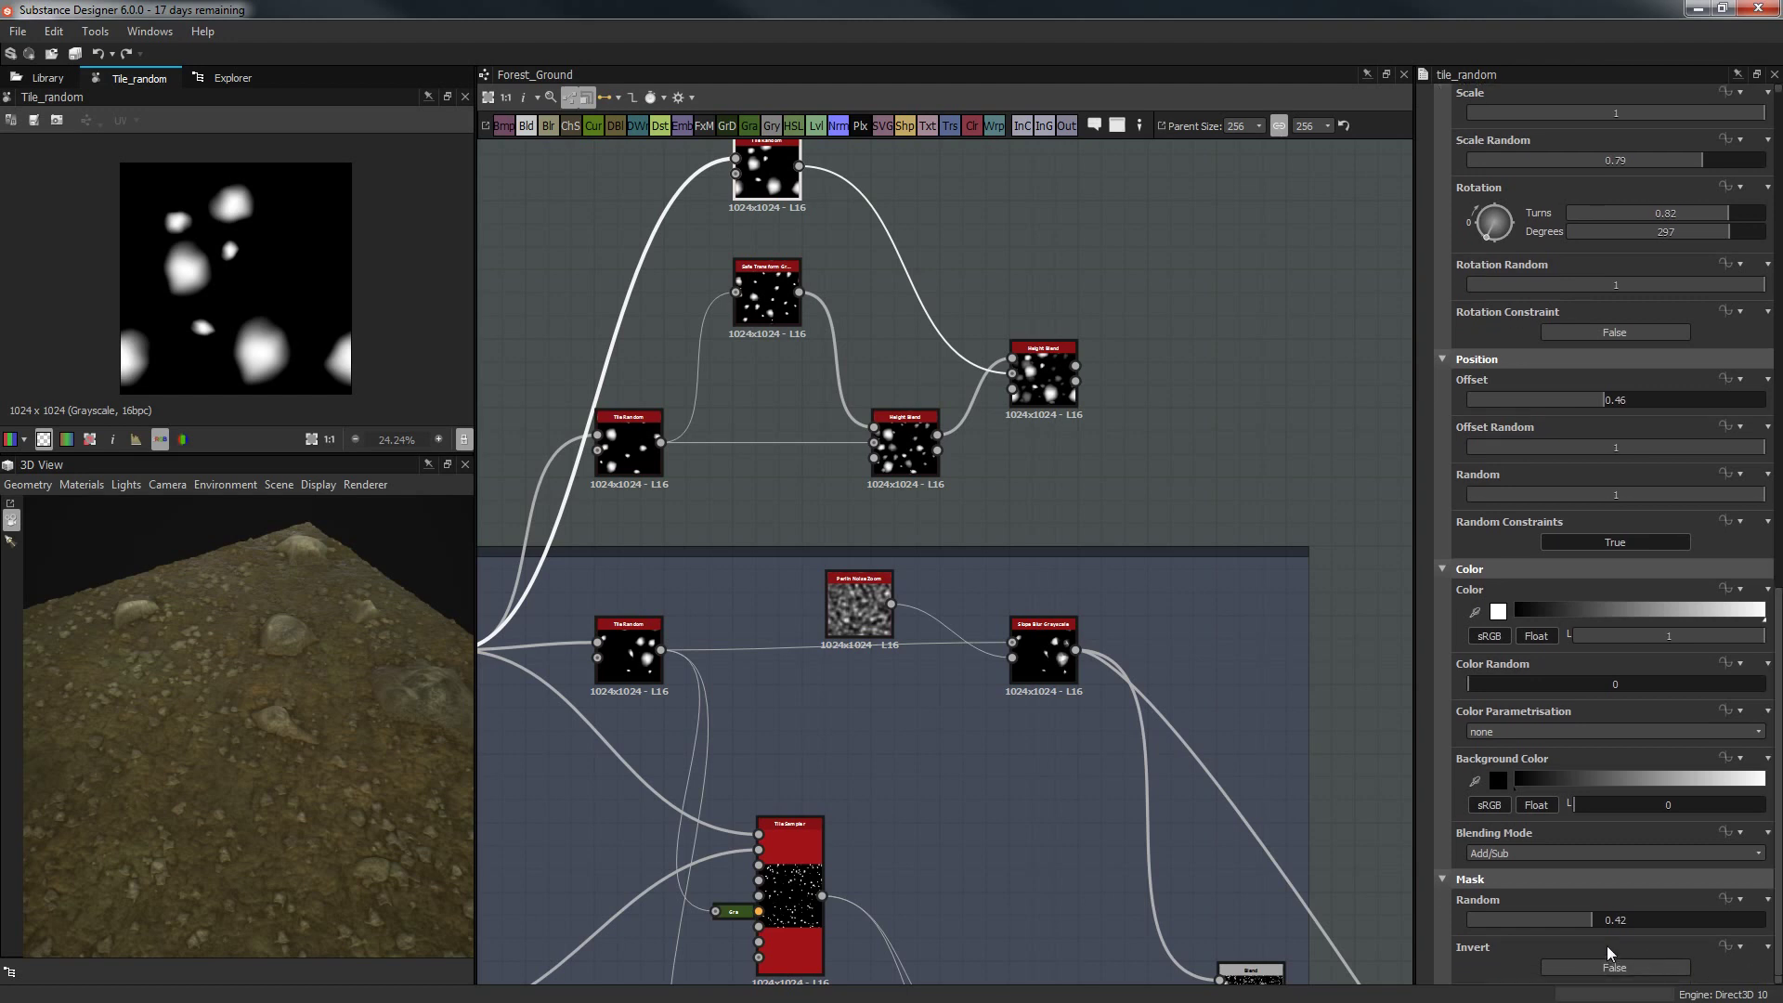
drag(1592, 920, 1410, 916)
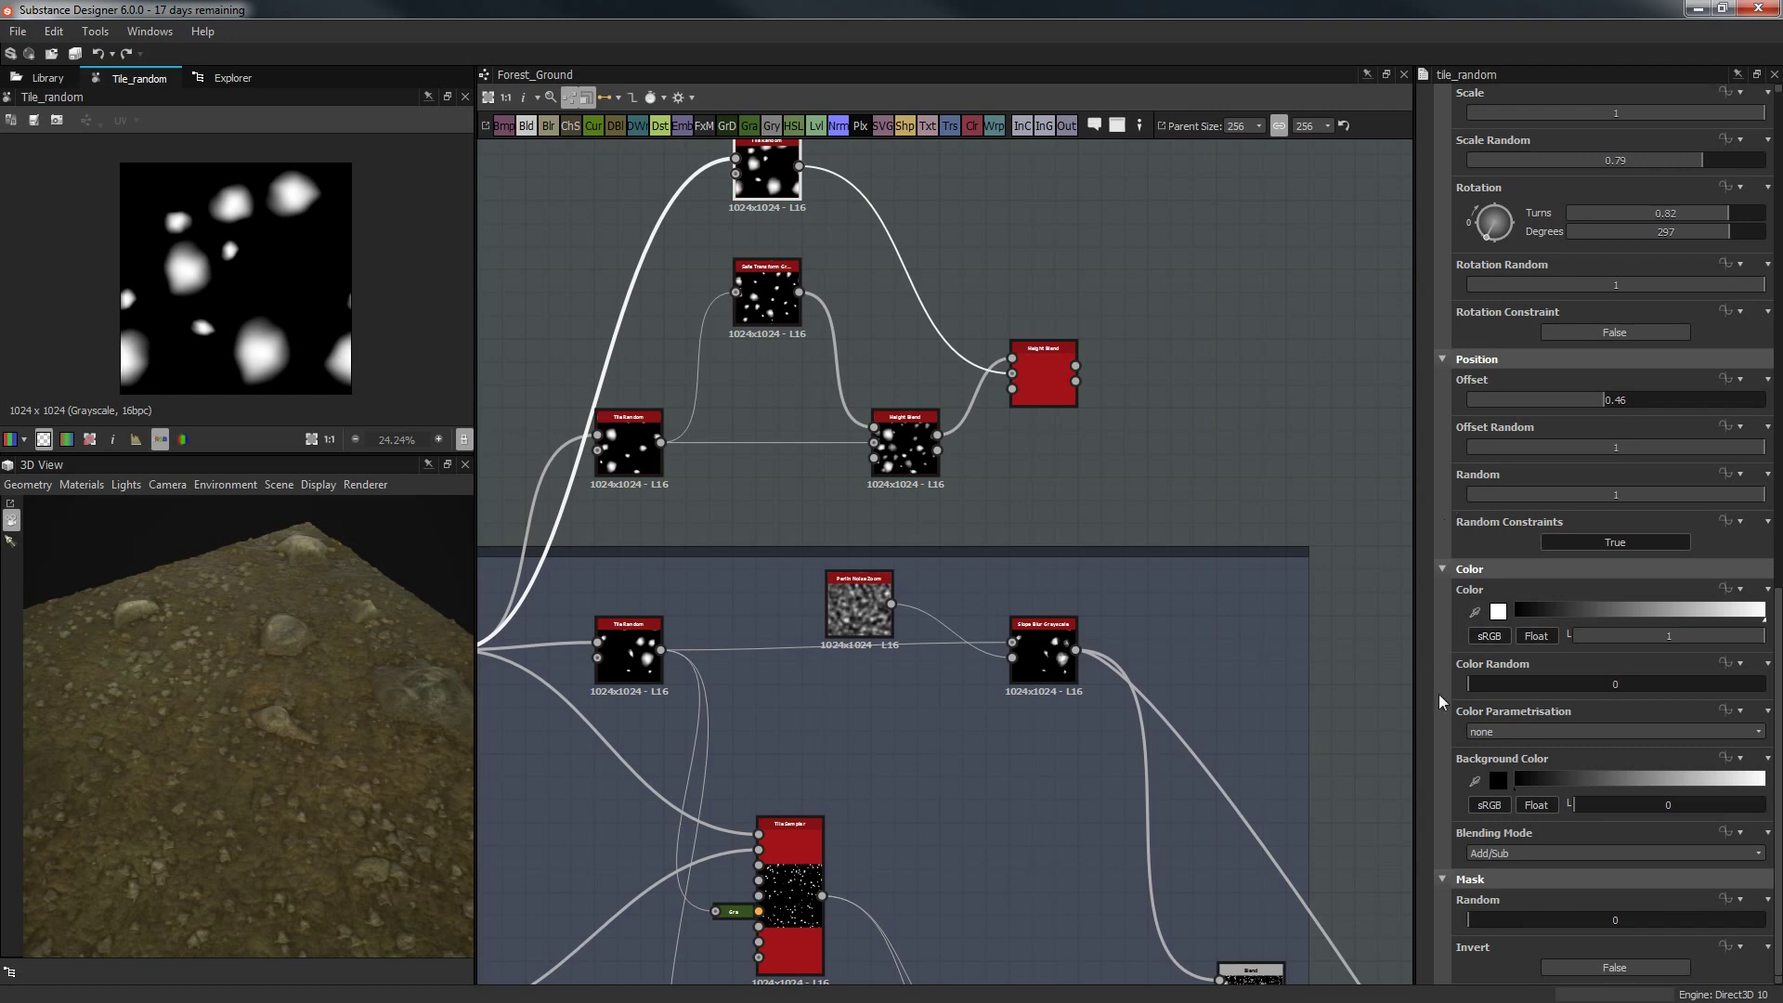
drag(1488, 688, 1132, 677)
Set the topmost Tile Random's size Random X and Random Y to 0.
scroll(1432, 767, up, 2)
scroll(1428, 435, up, 1)
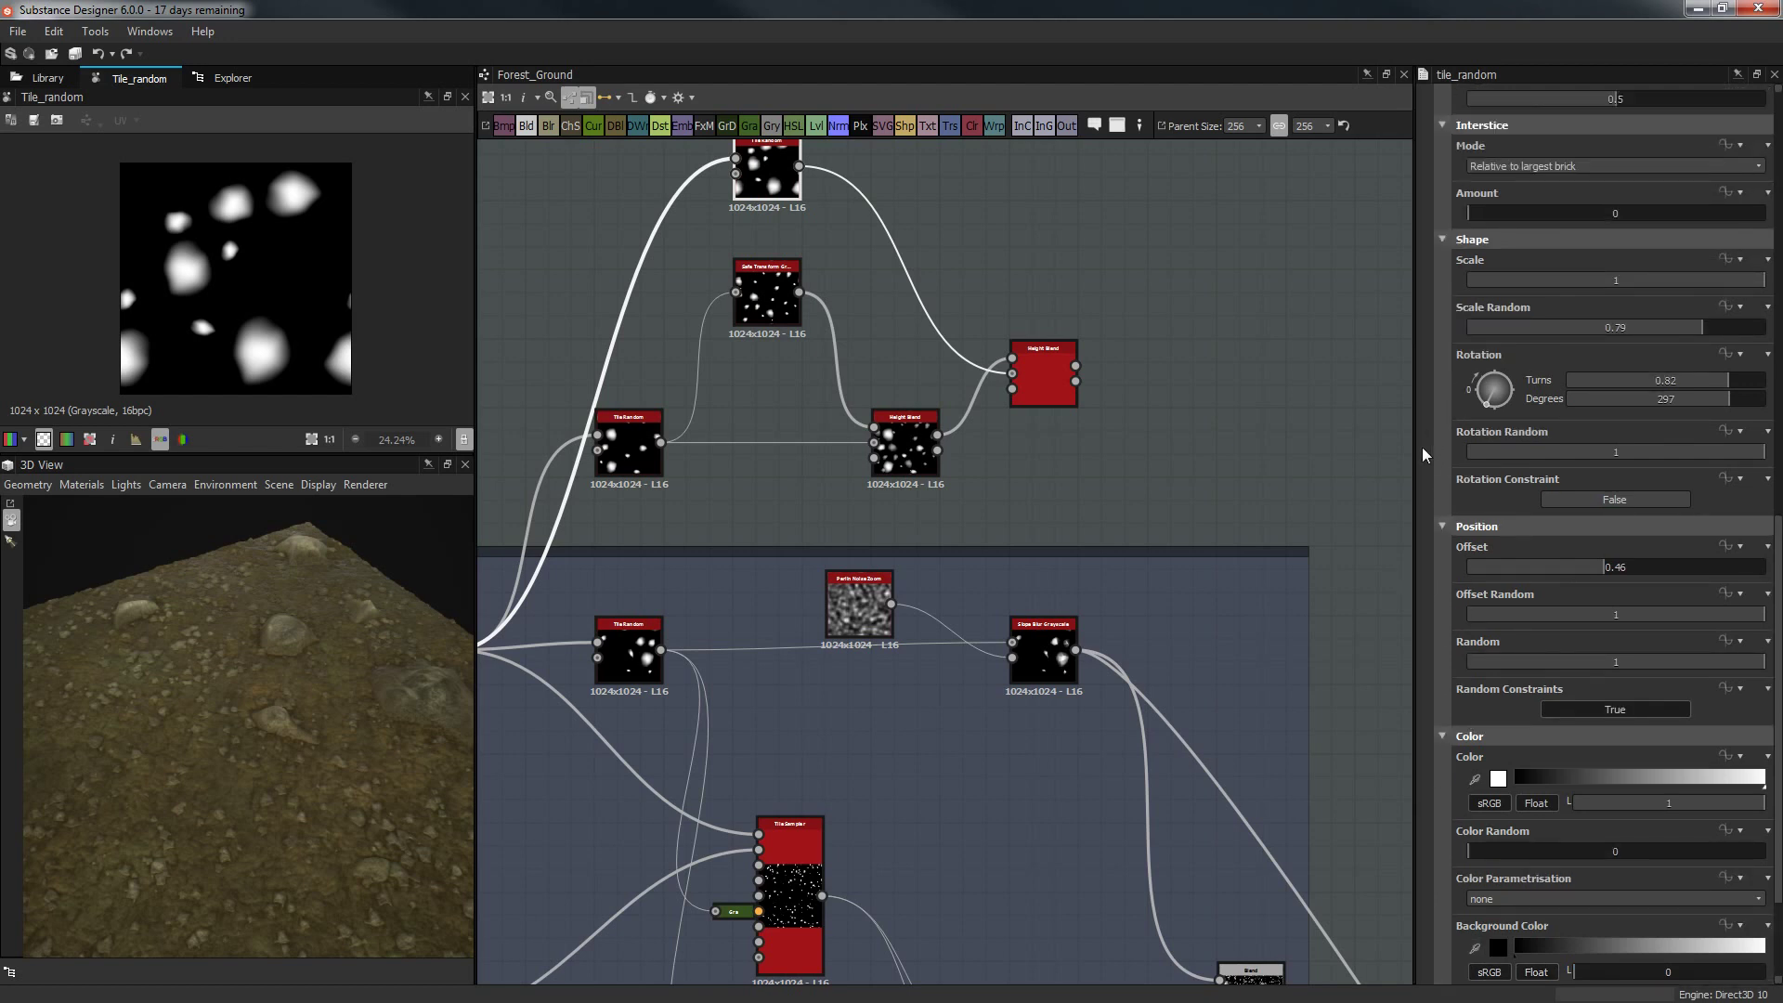
scroll(1435, 452, up, 1)
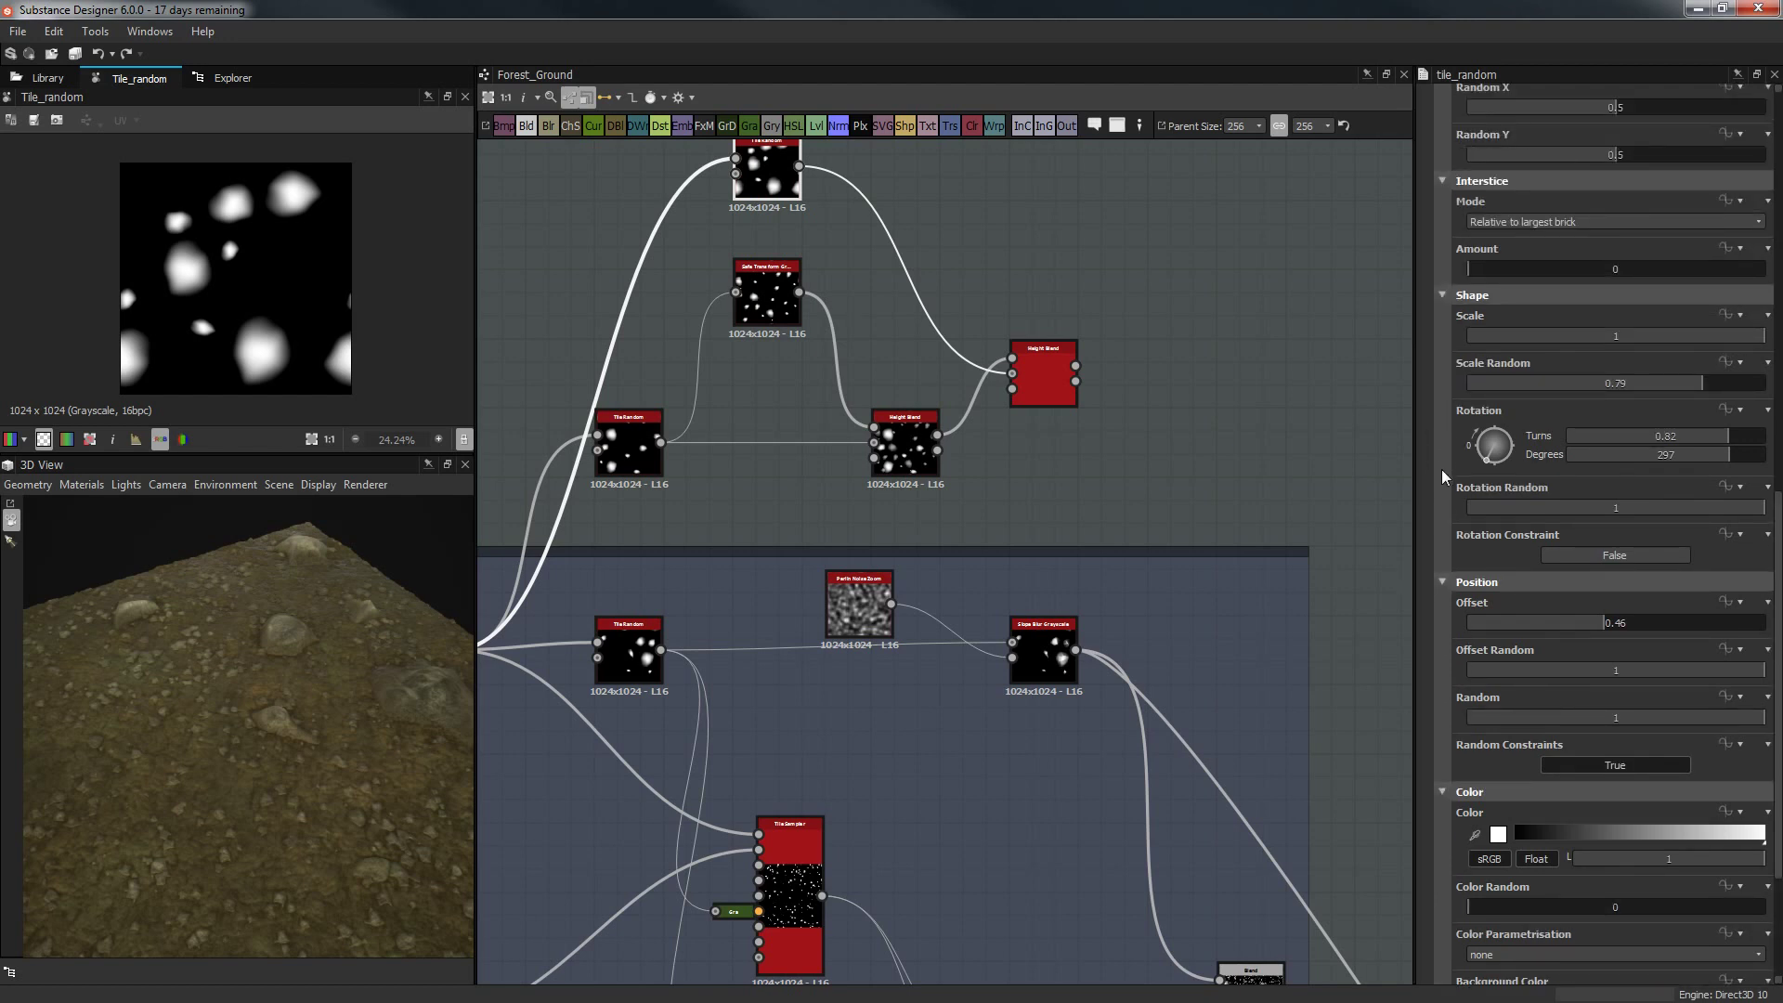
scroll(1442, 470, up, 2)
scroll(1439, 474, up, 1)
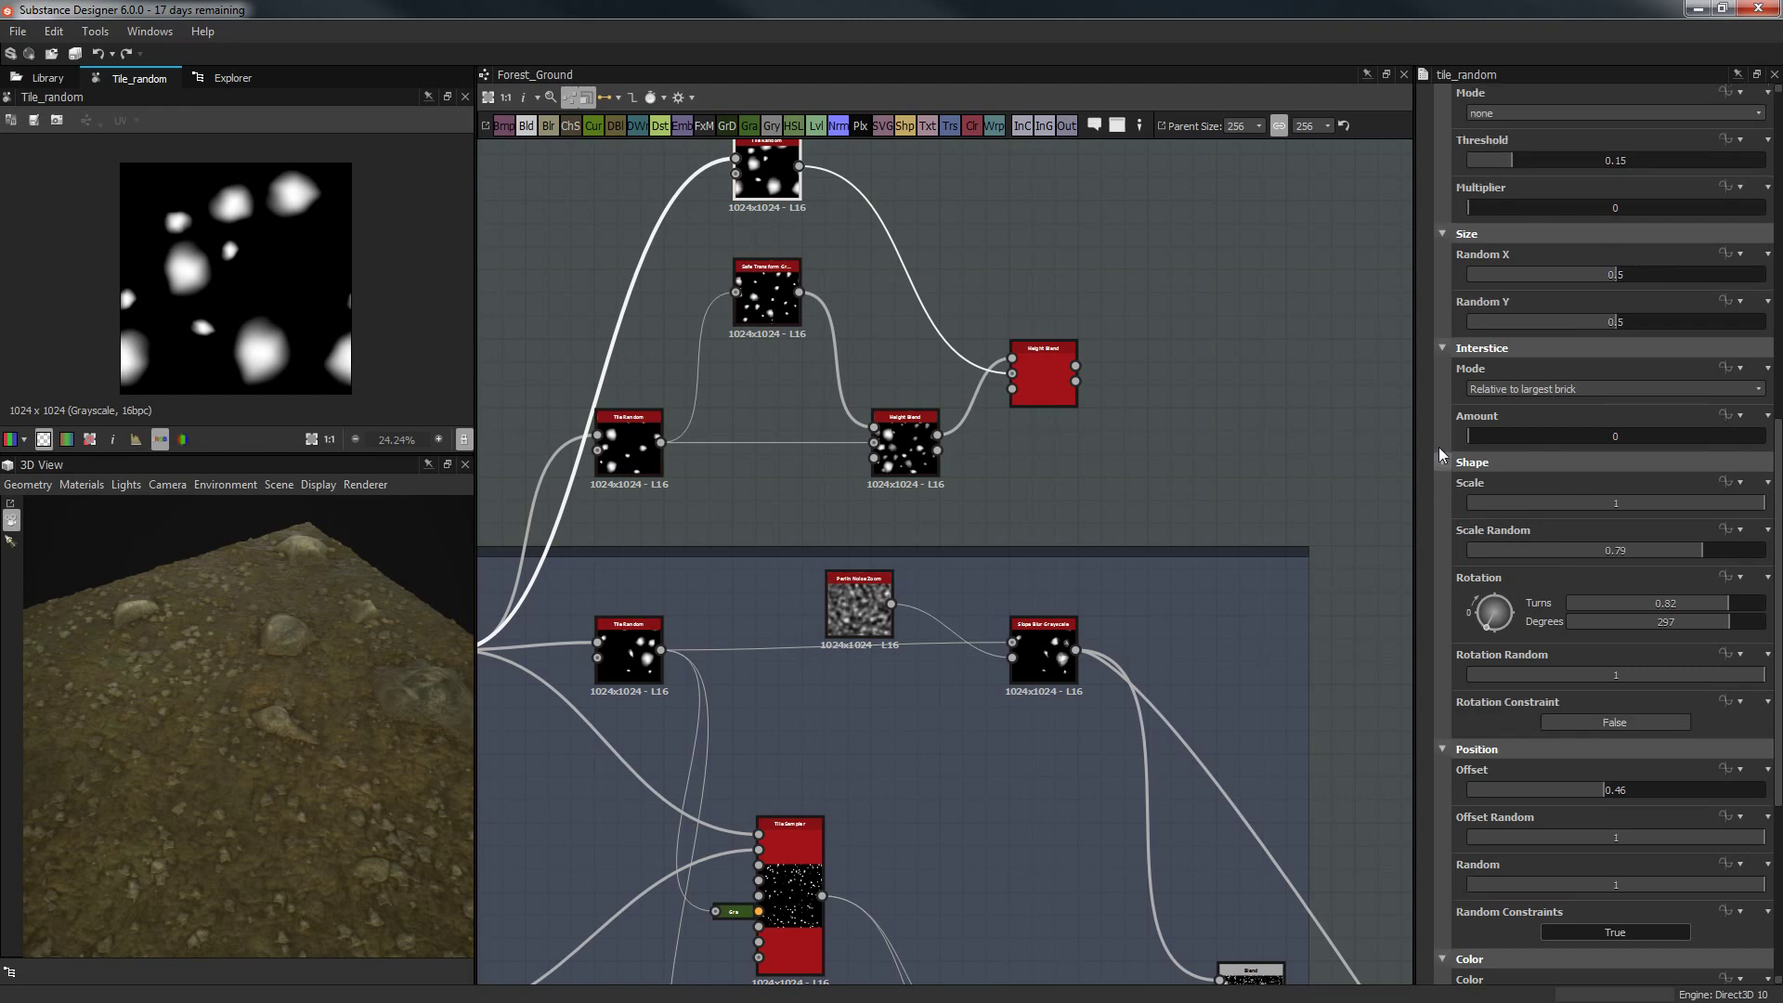
scroll(1440, 448, up, 5)
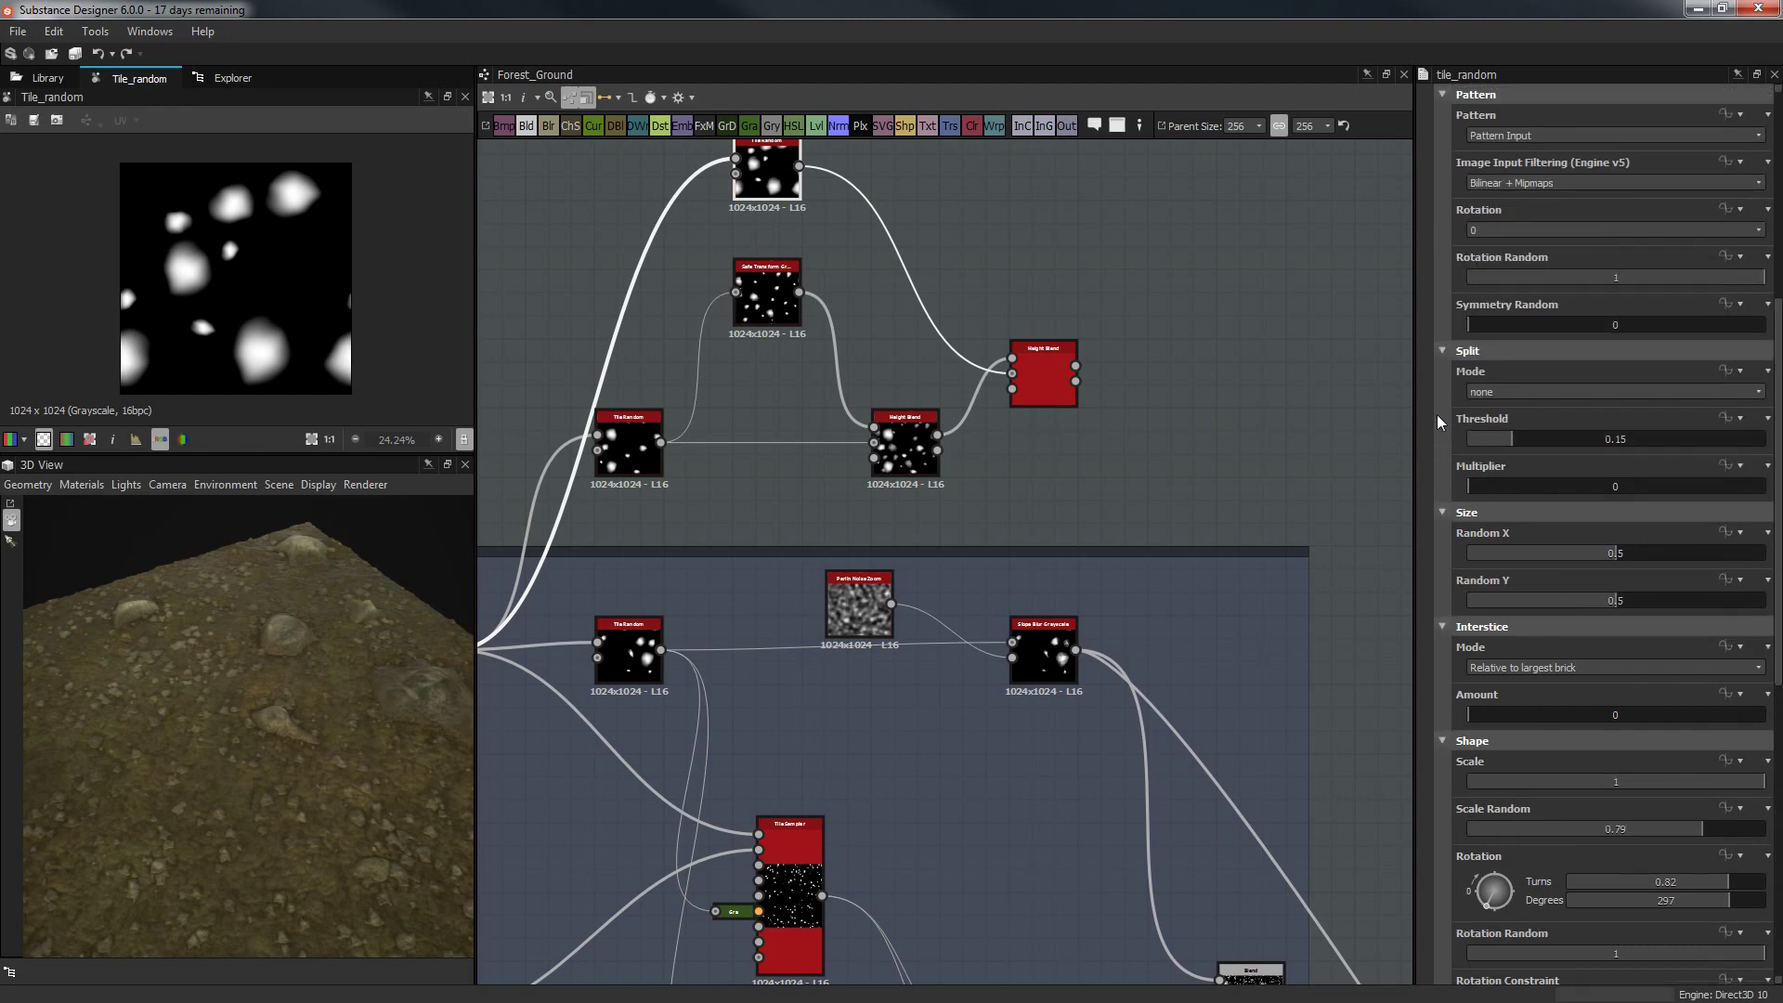
scroll(1435, 414, up, 3)
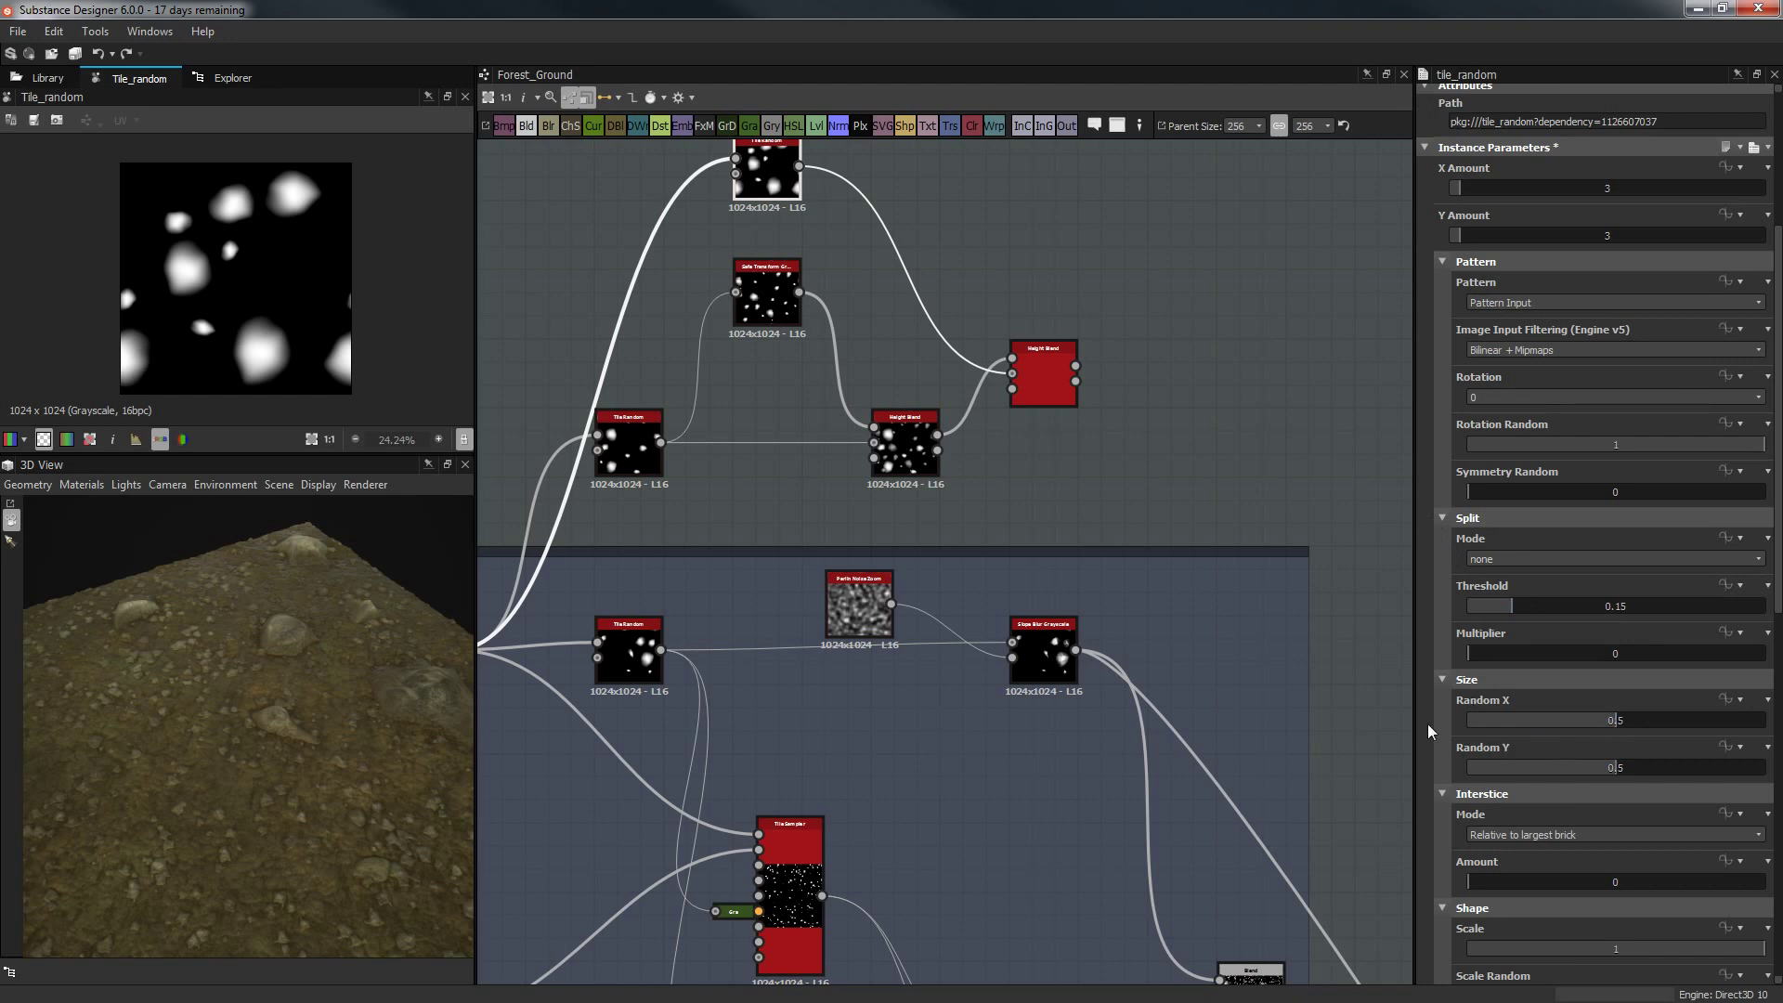
drag(1583, 717, 1453, 722)
drag(1551, 767, 1377, 766)
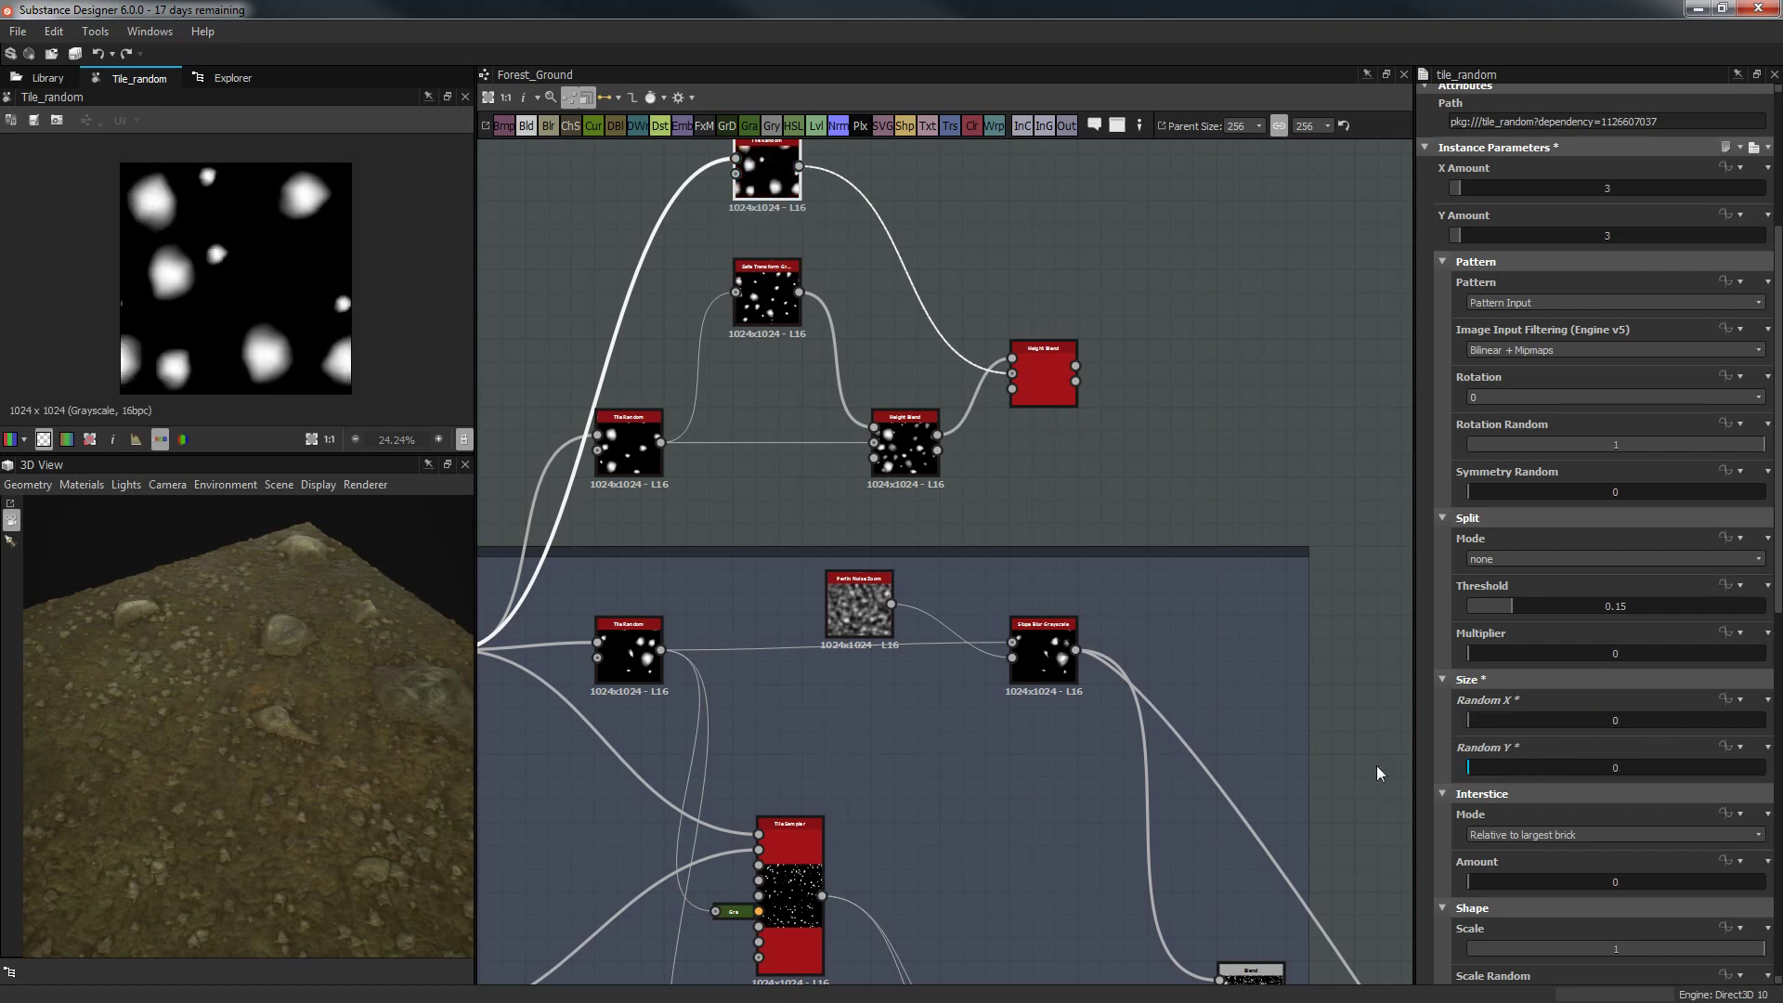
key(ctrl+z)
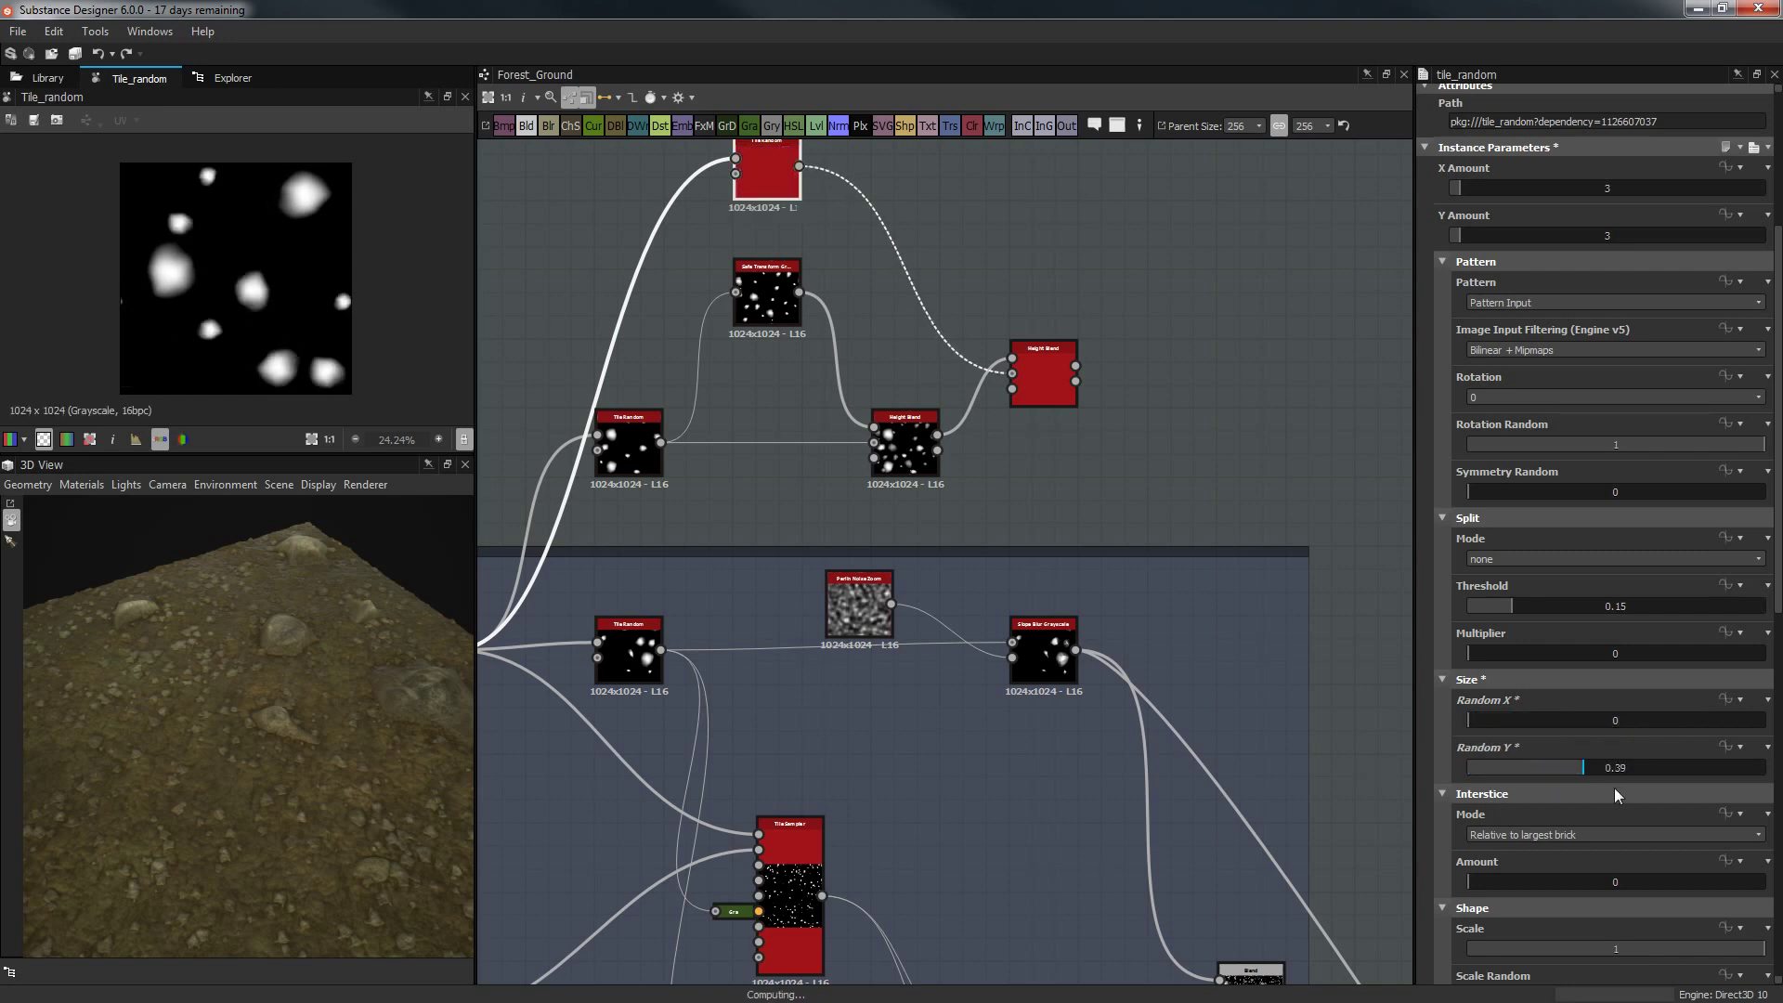
drag(1536, 765, 1393, 762)
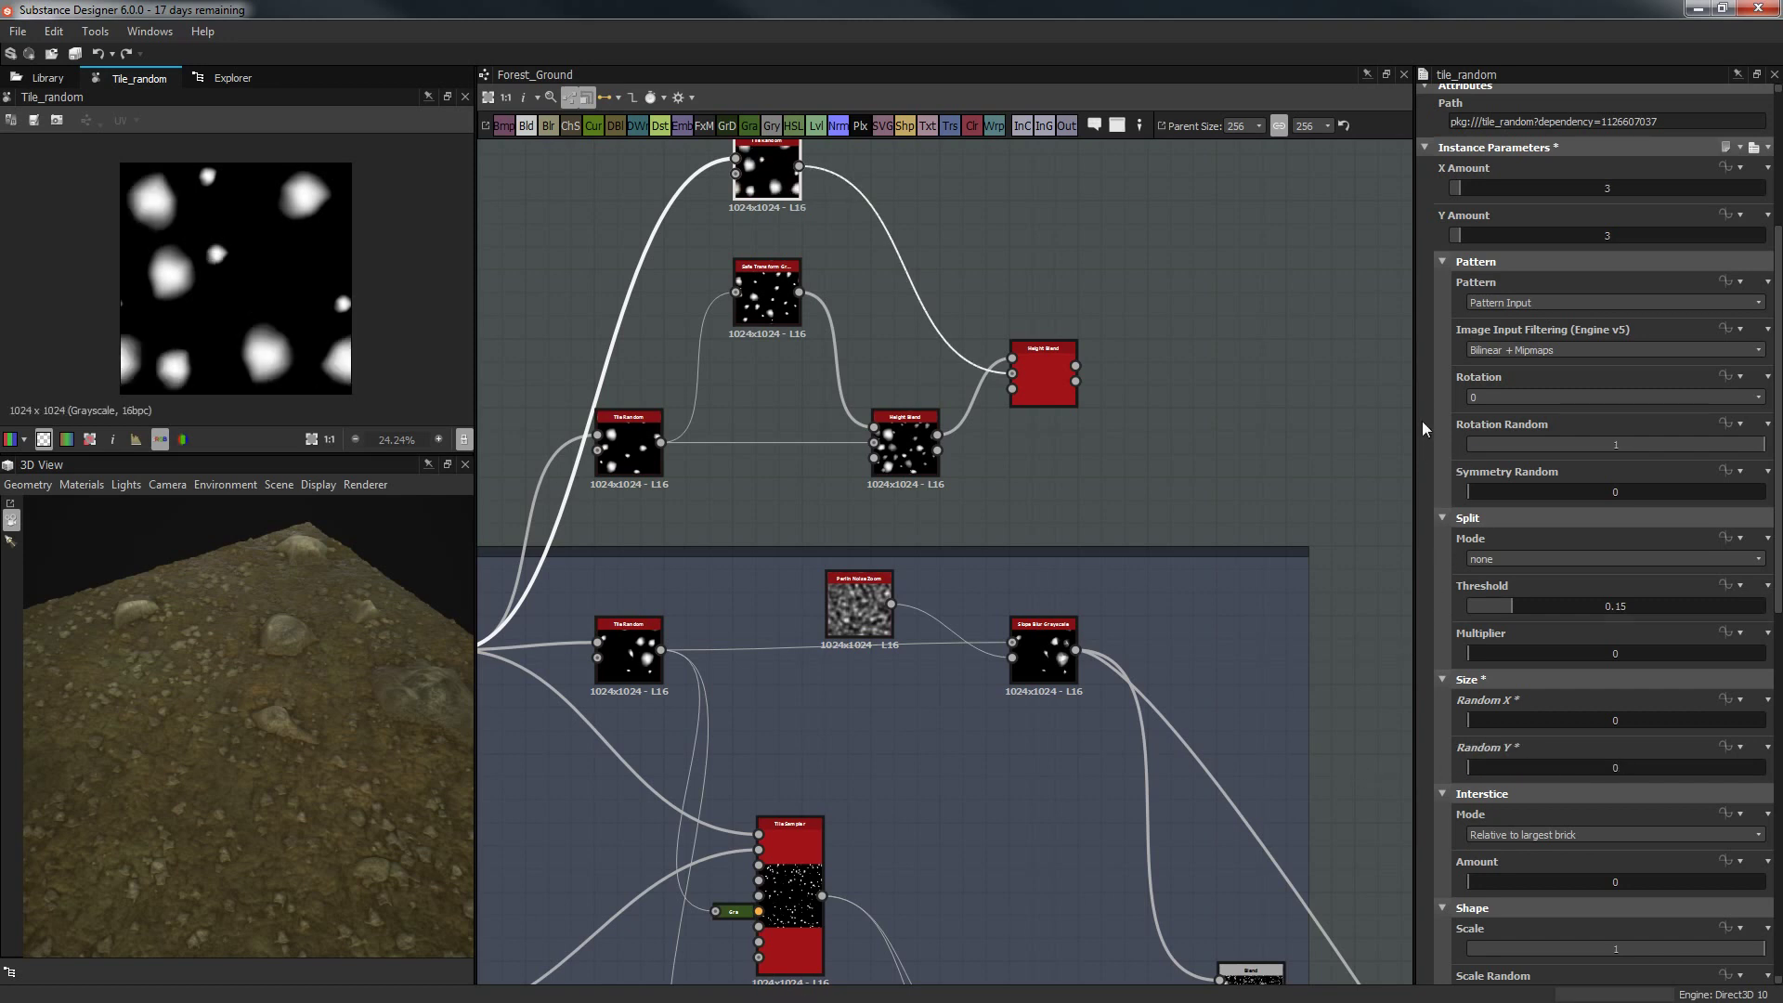
Try a Split threshold of 0 on the Tile Random, undo it, and leave the split mode at none.
scroll(1441, 409, up, 2)
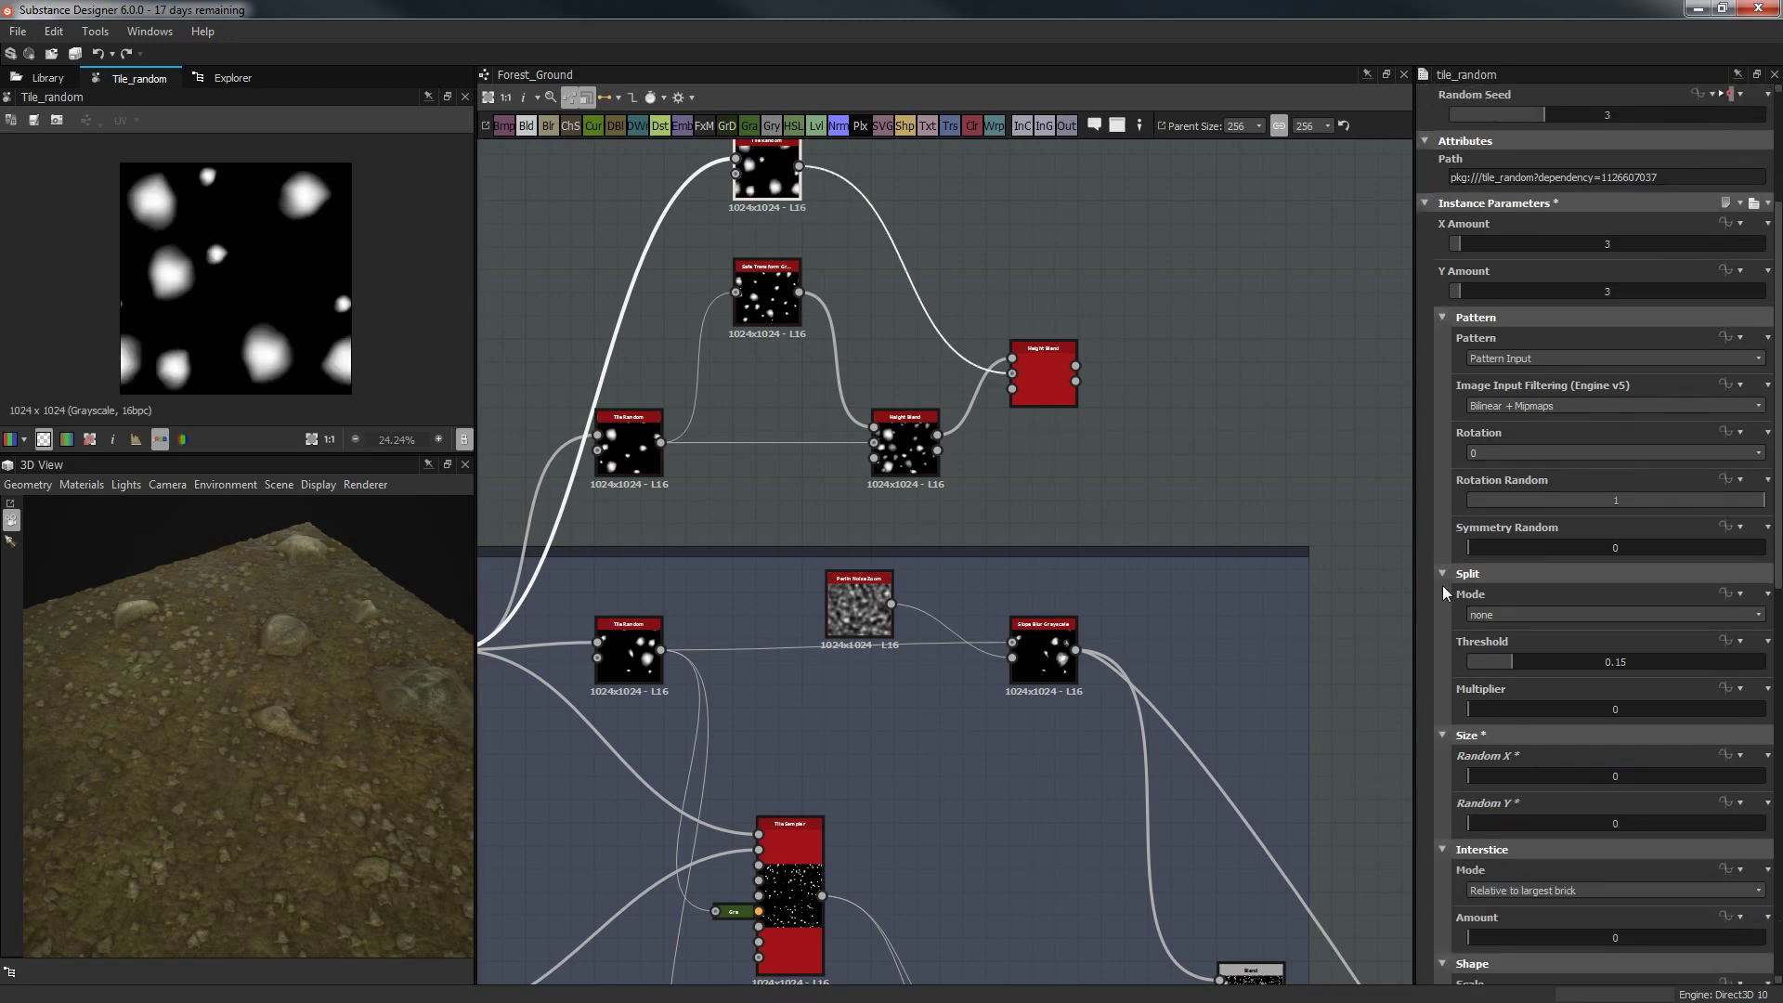
scroll(1441, 550, down, 2)
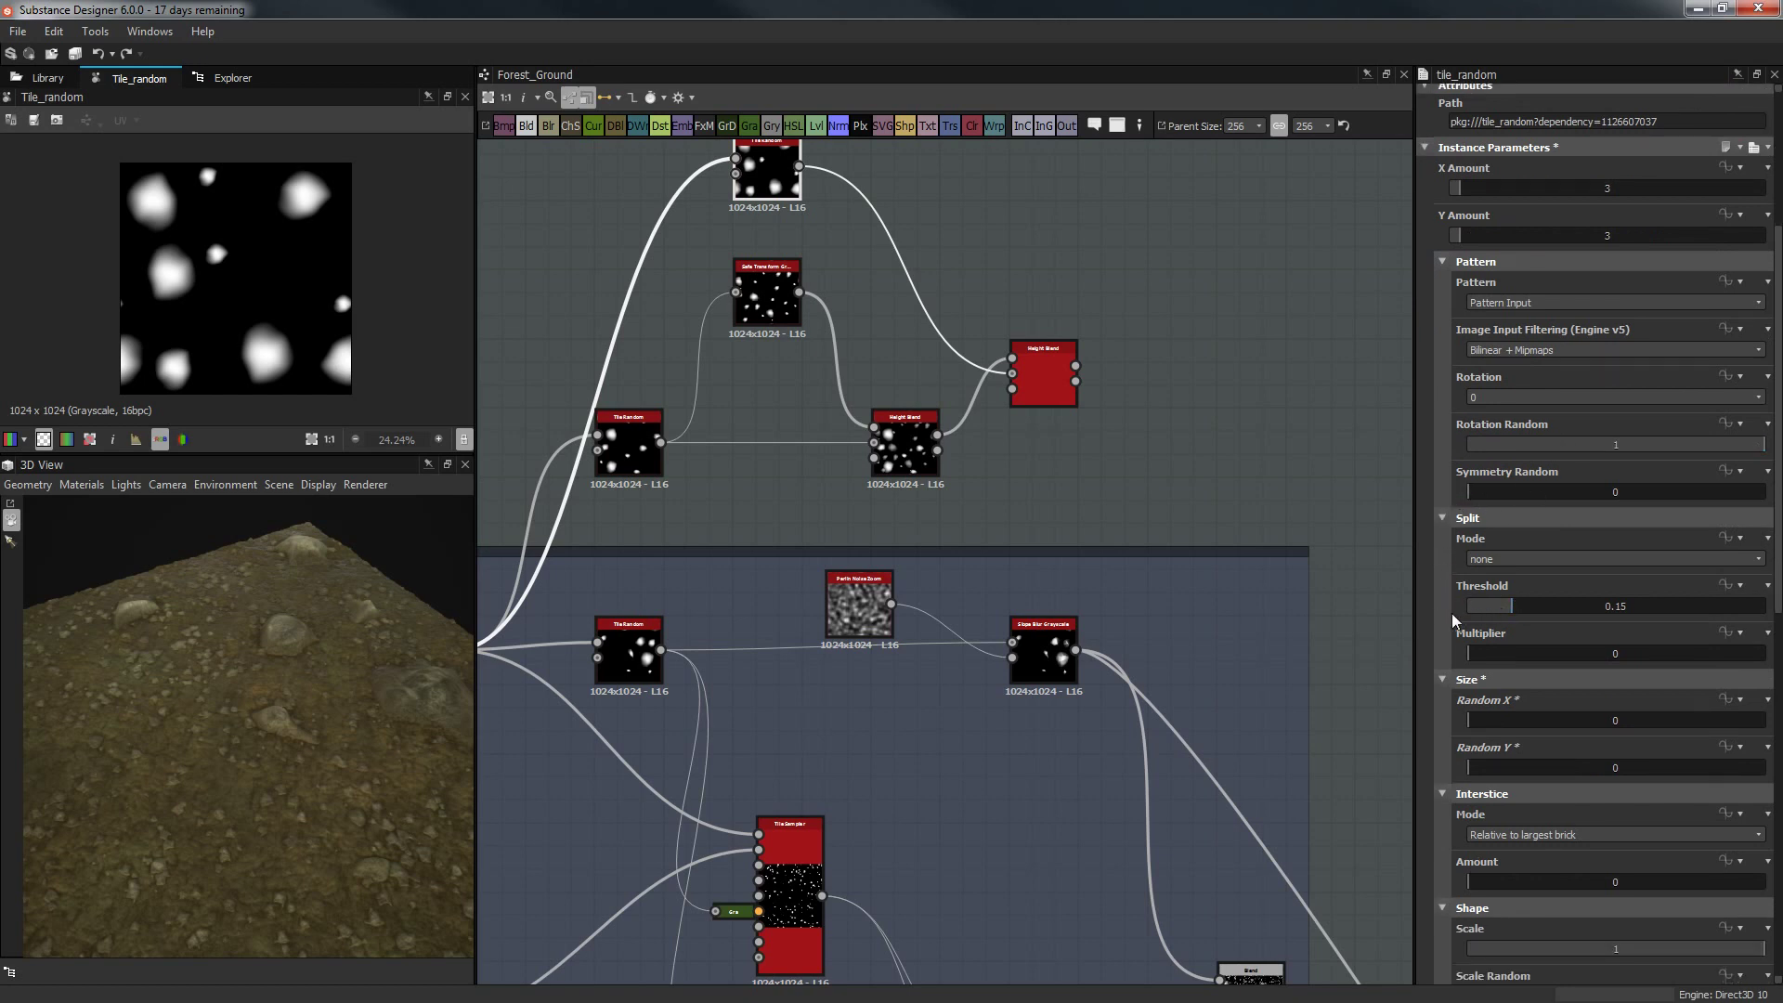
scroll(1452, 613, down, 4)
drag(1511, 495, 1482, 495)
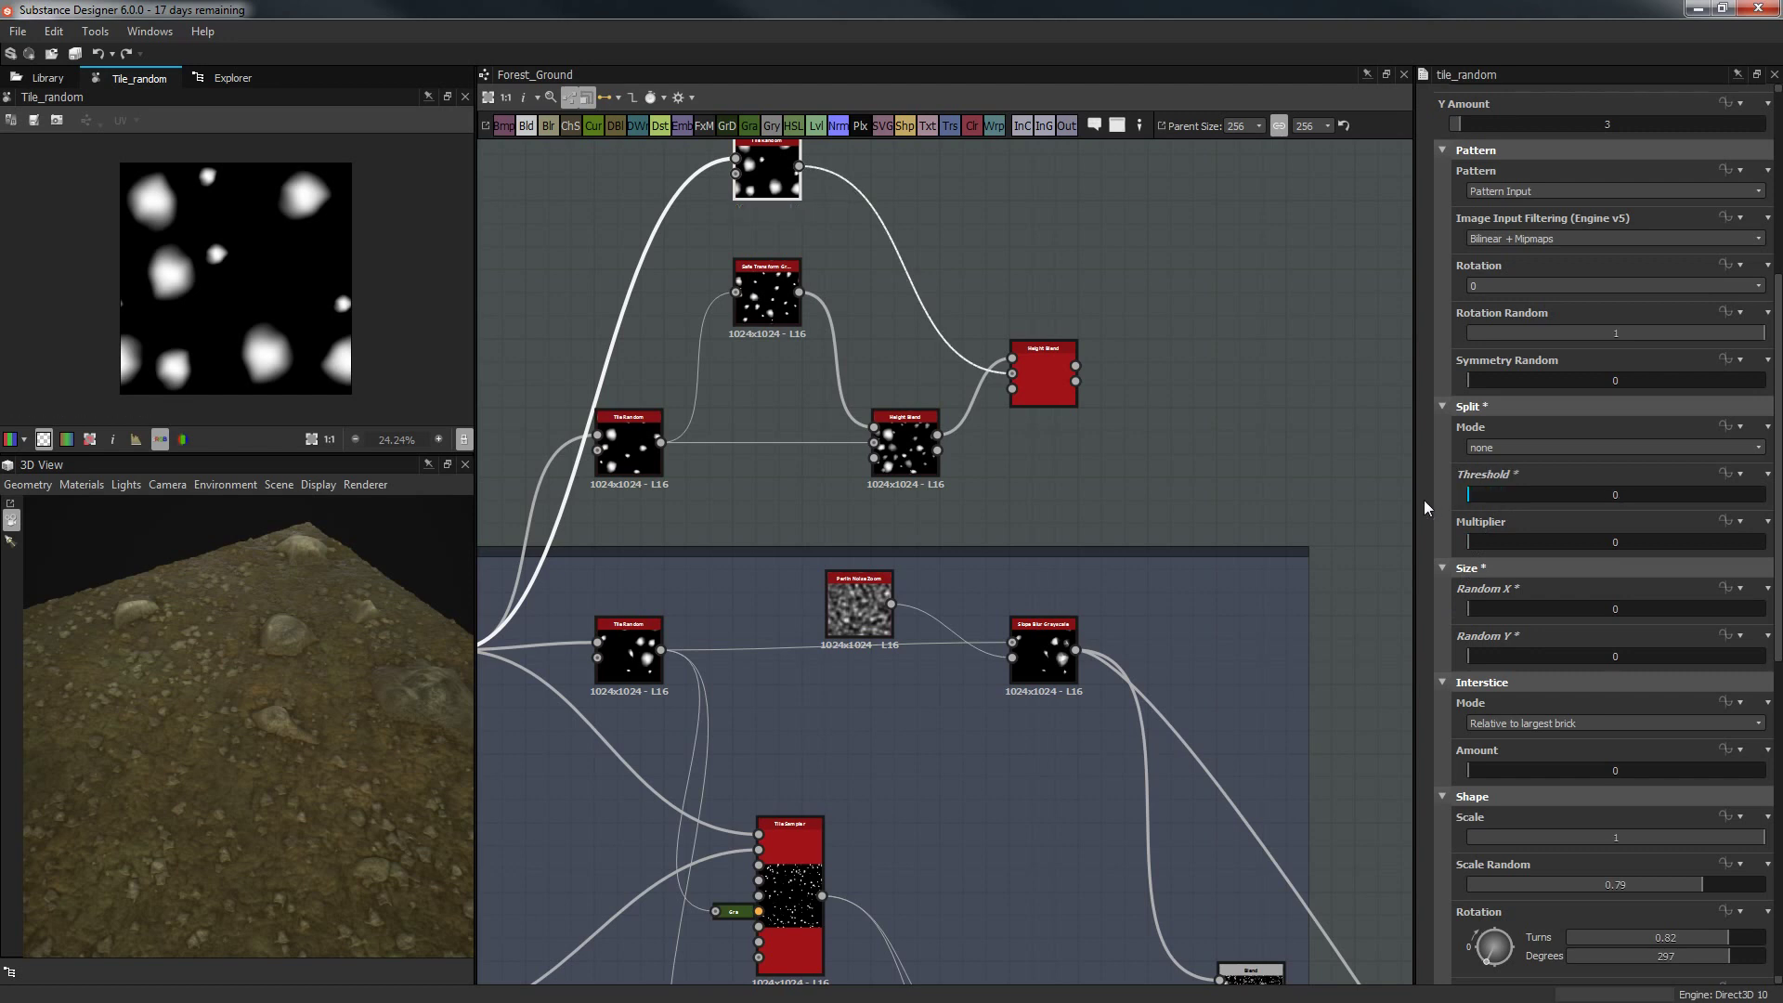
key(ctrl+z)
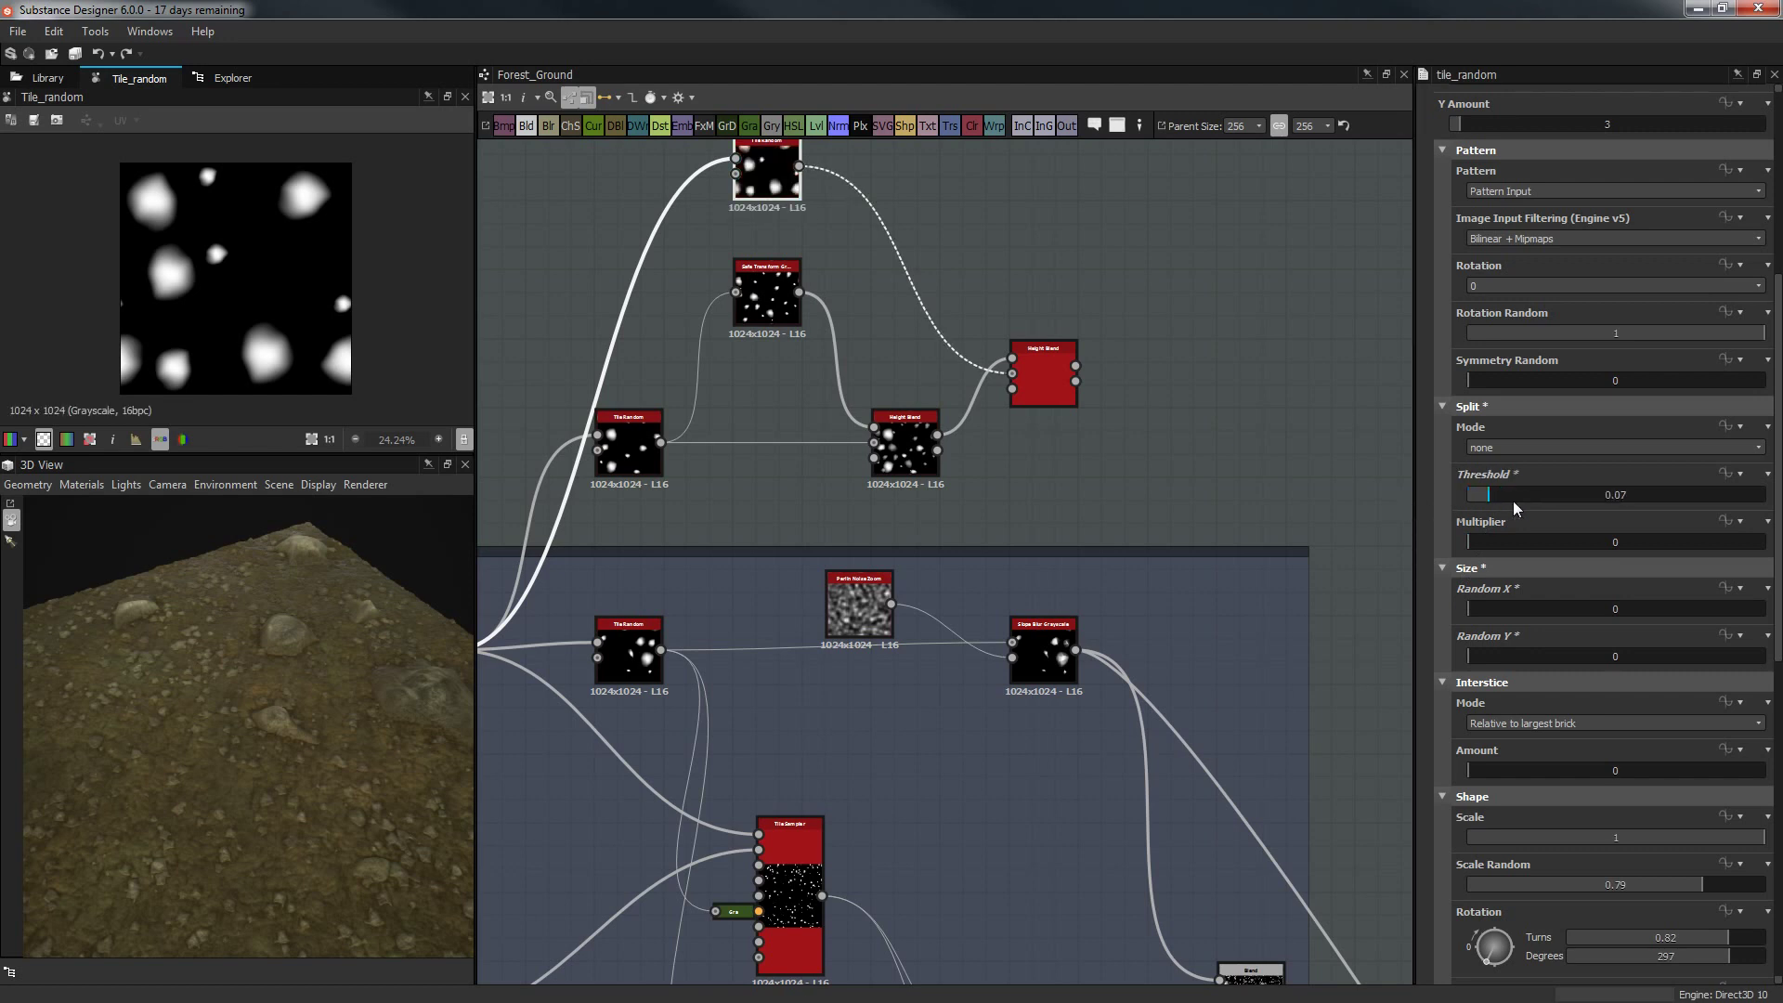
click(1579, 447)
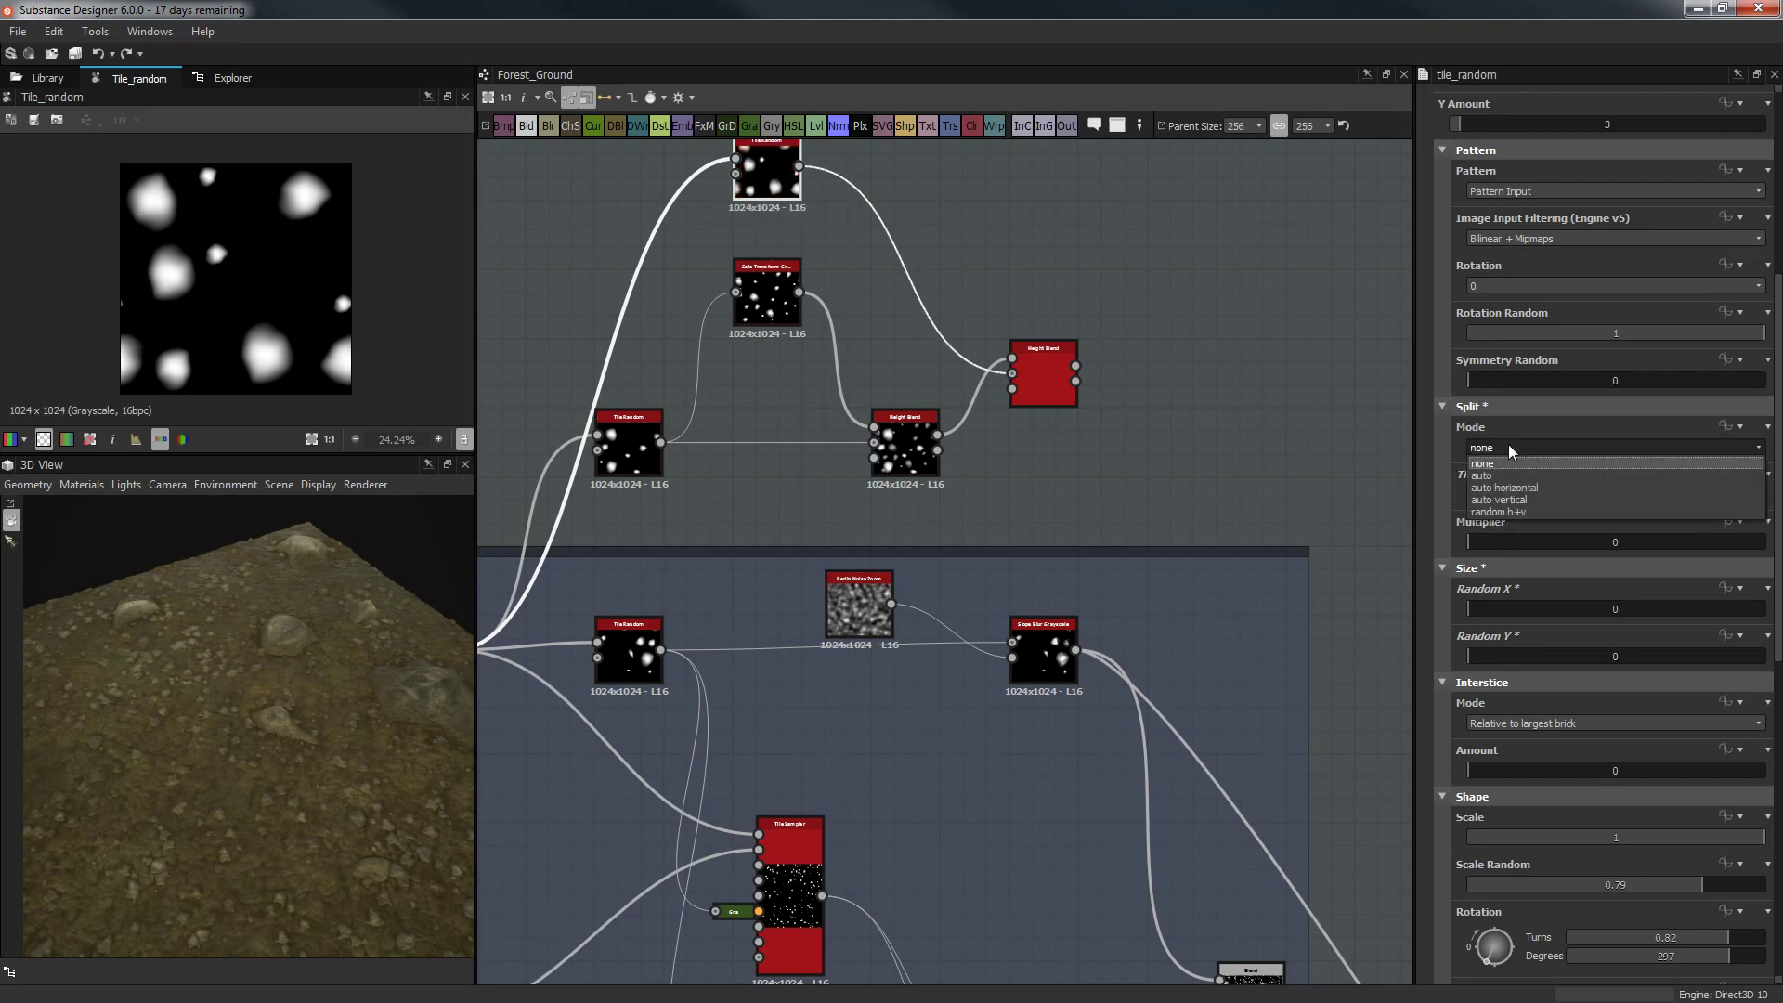
click(1496, 461)
Try the interstice mode Relative to smallest brick and different amounts, returning to Relative to largest brick with amount 0.
scroll(1445, 661, down, 1)
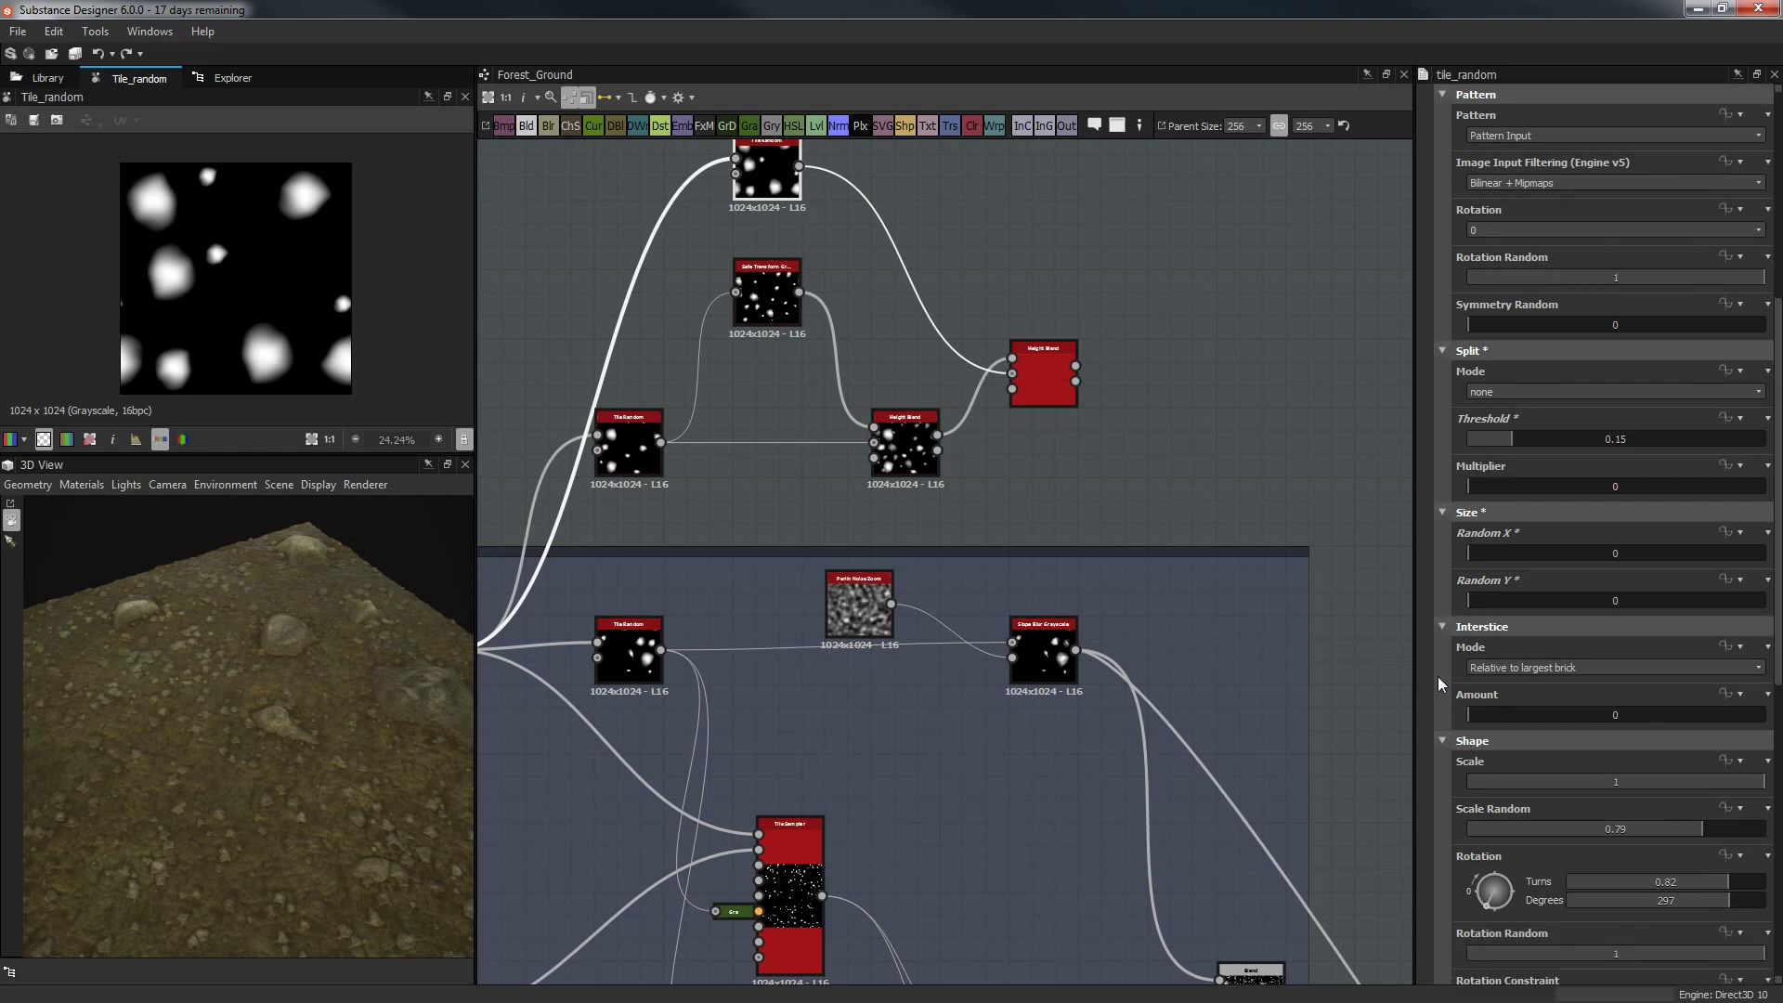
click(1513, 669)
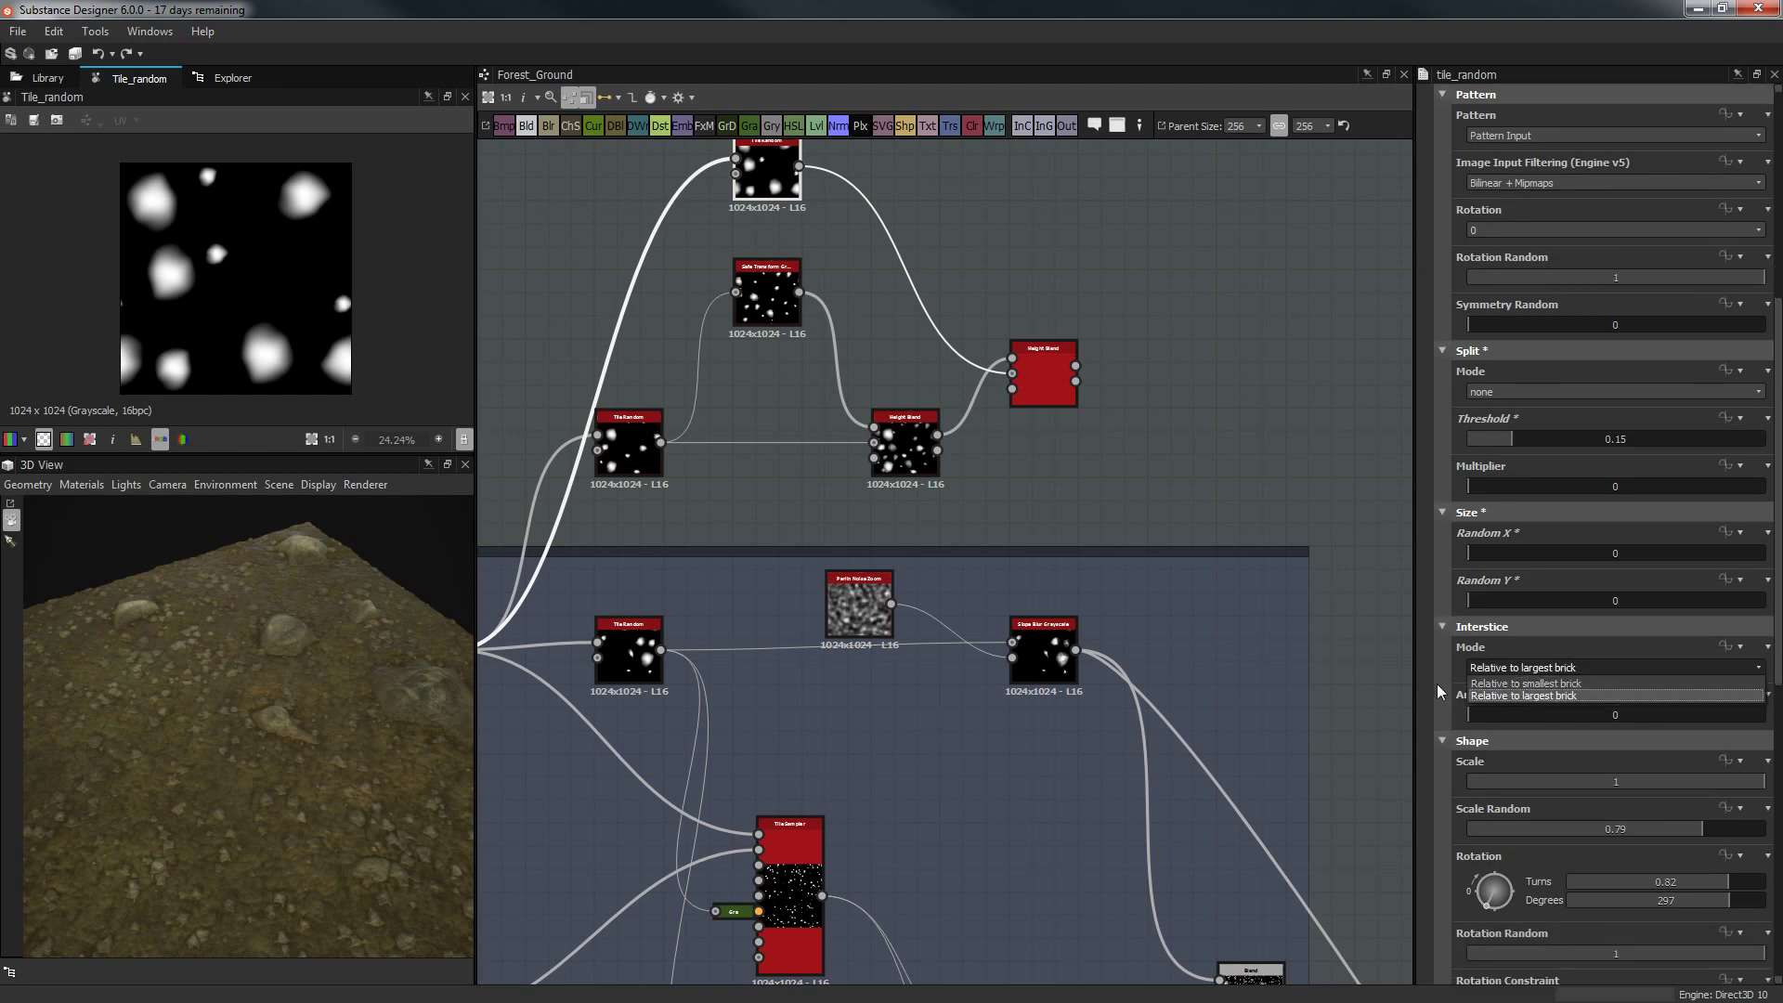
click(1526, 684)
drag(1569, 715, 956, 719)
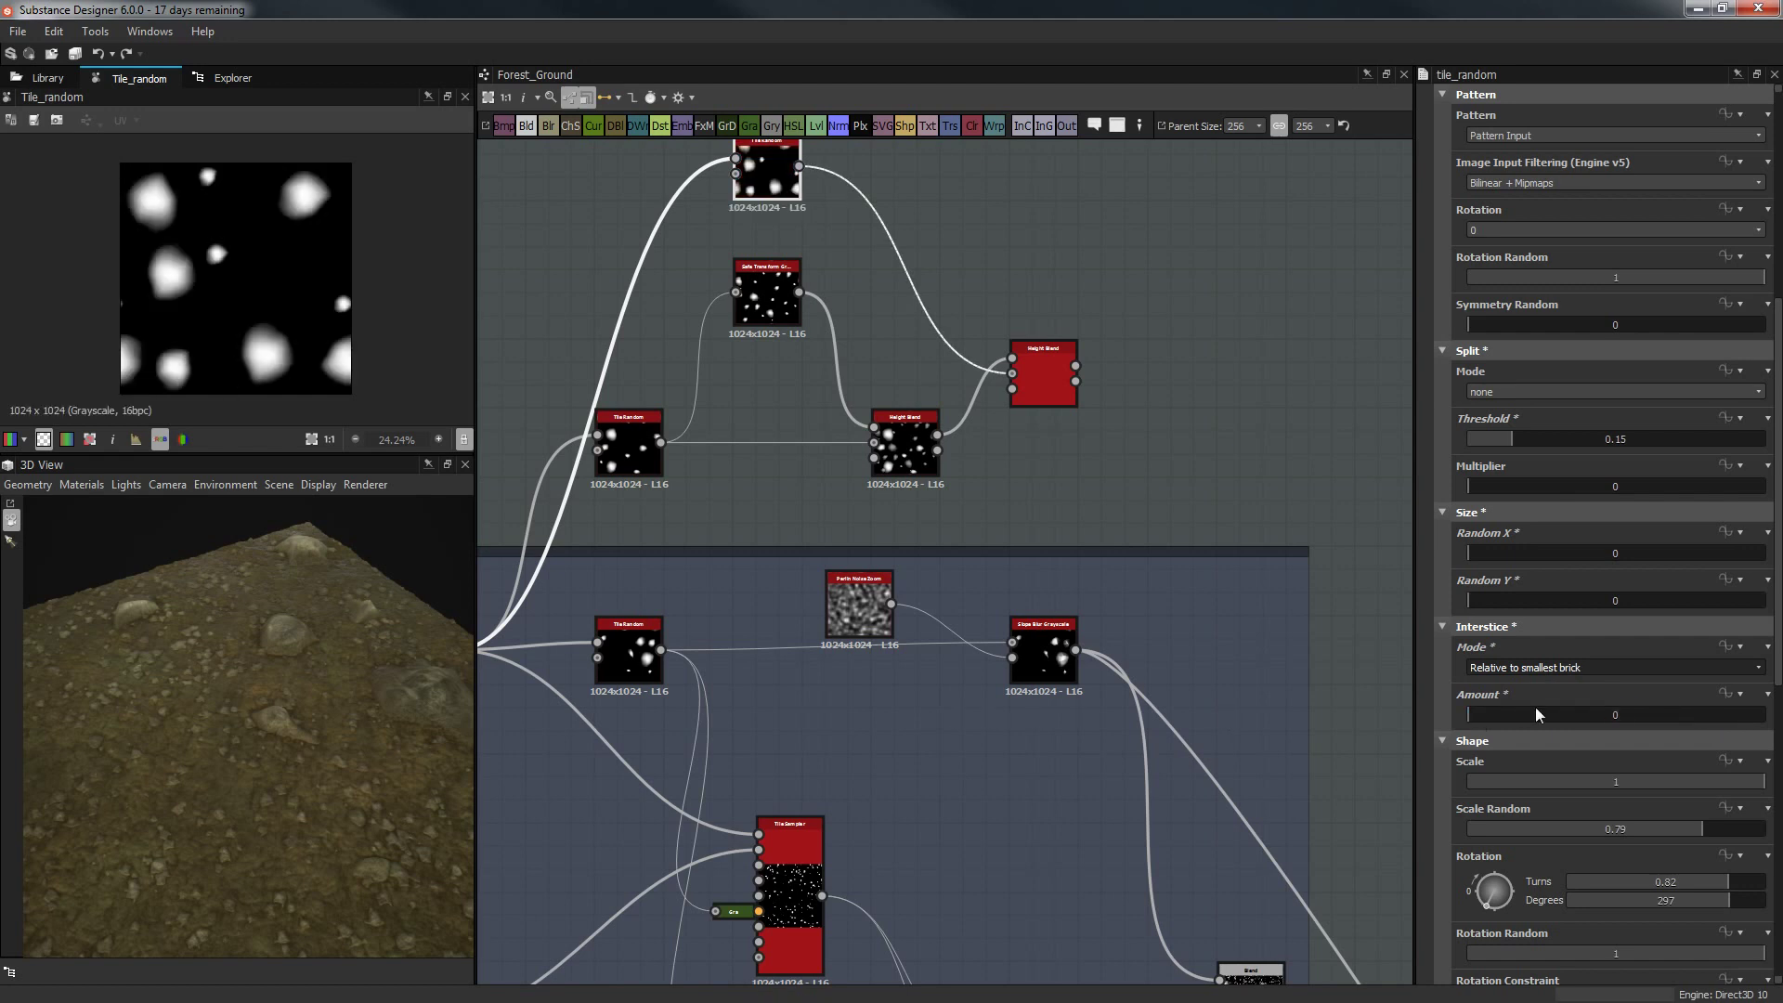
click(1573, 668)
click(1558, 697)
click(1498, 715)
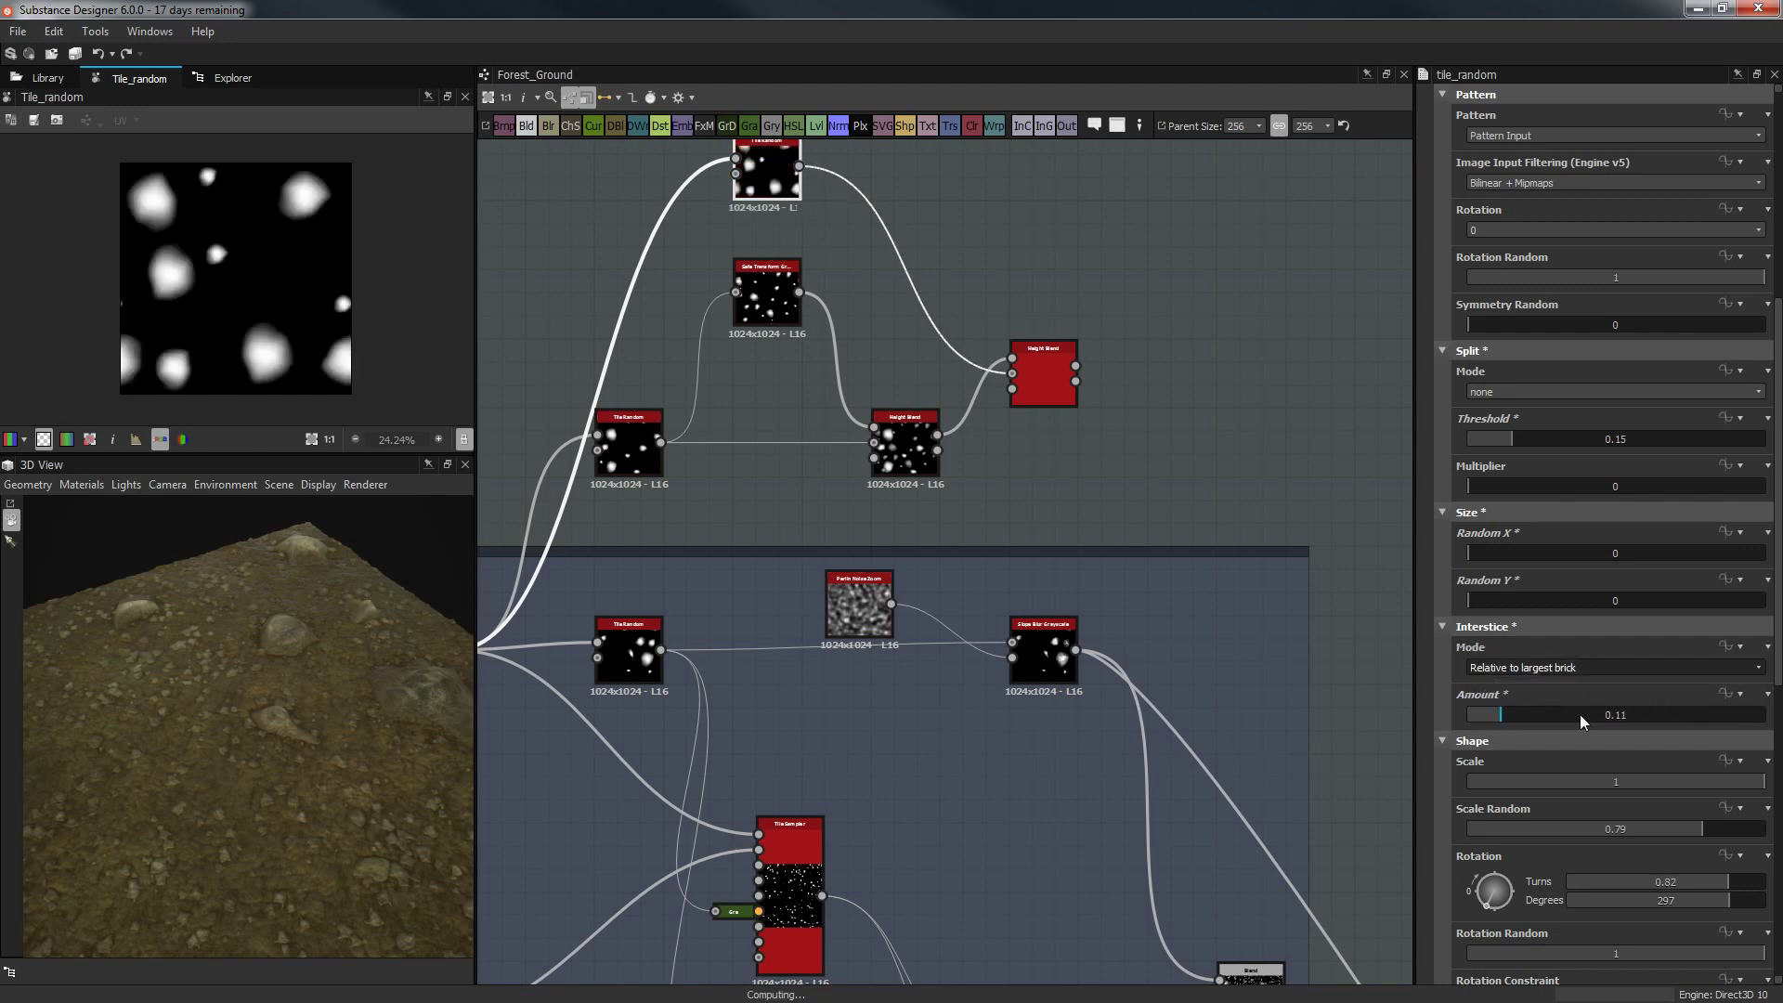
drag(1580, 715, 1232, 708)
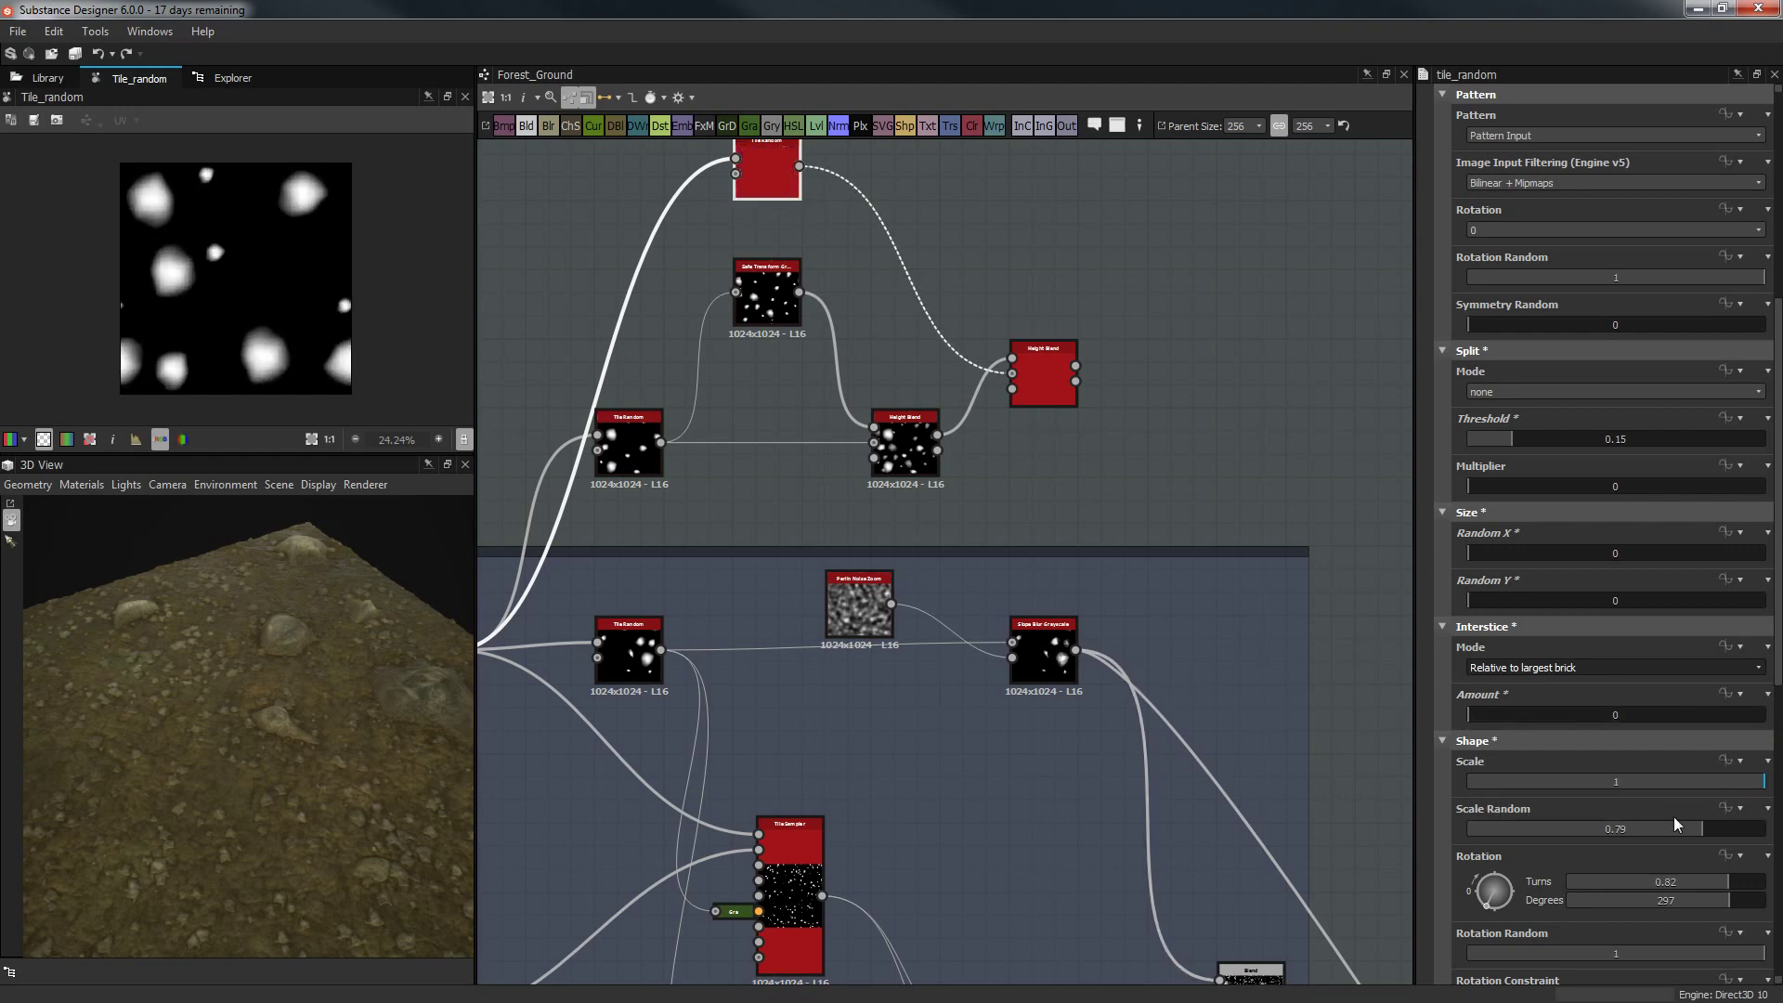
Set the Tile Random's Scale Random to 0, its size Random X to 0.49 and Random Y to 0.5.
drag(1674, 816, 1408, 823)
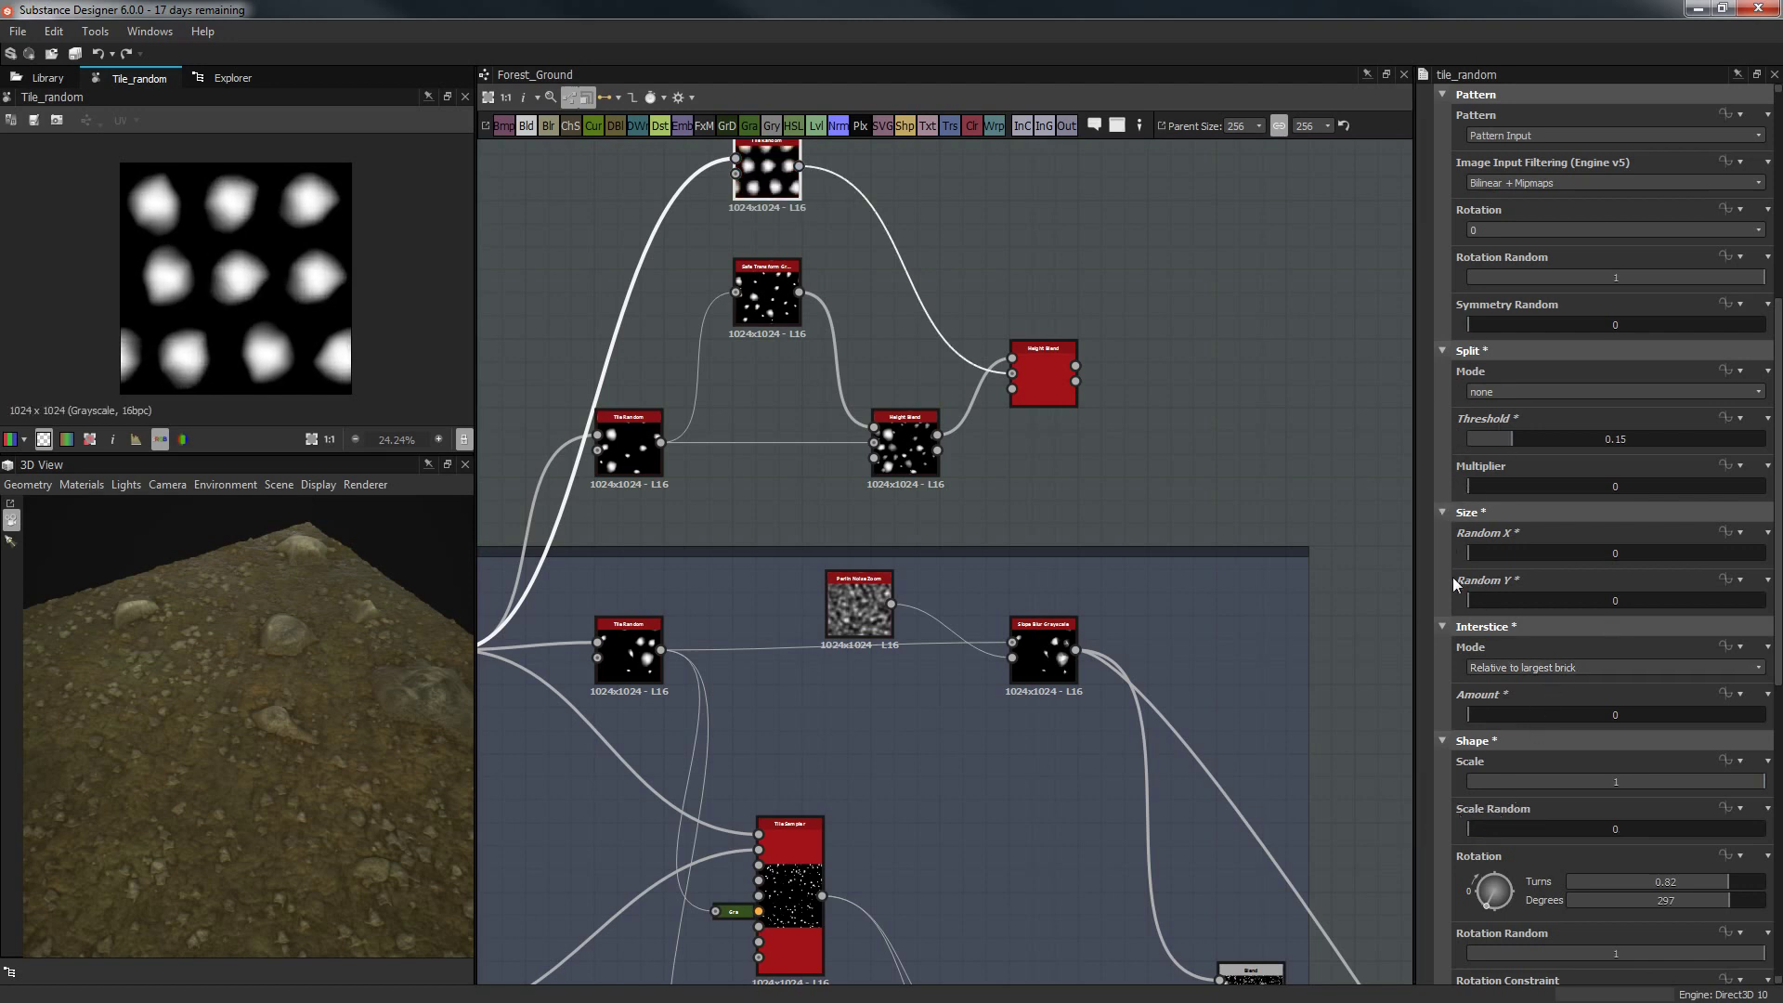
drag(1496, 556, 1613, 577)
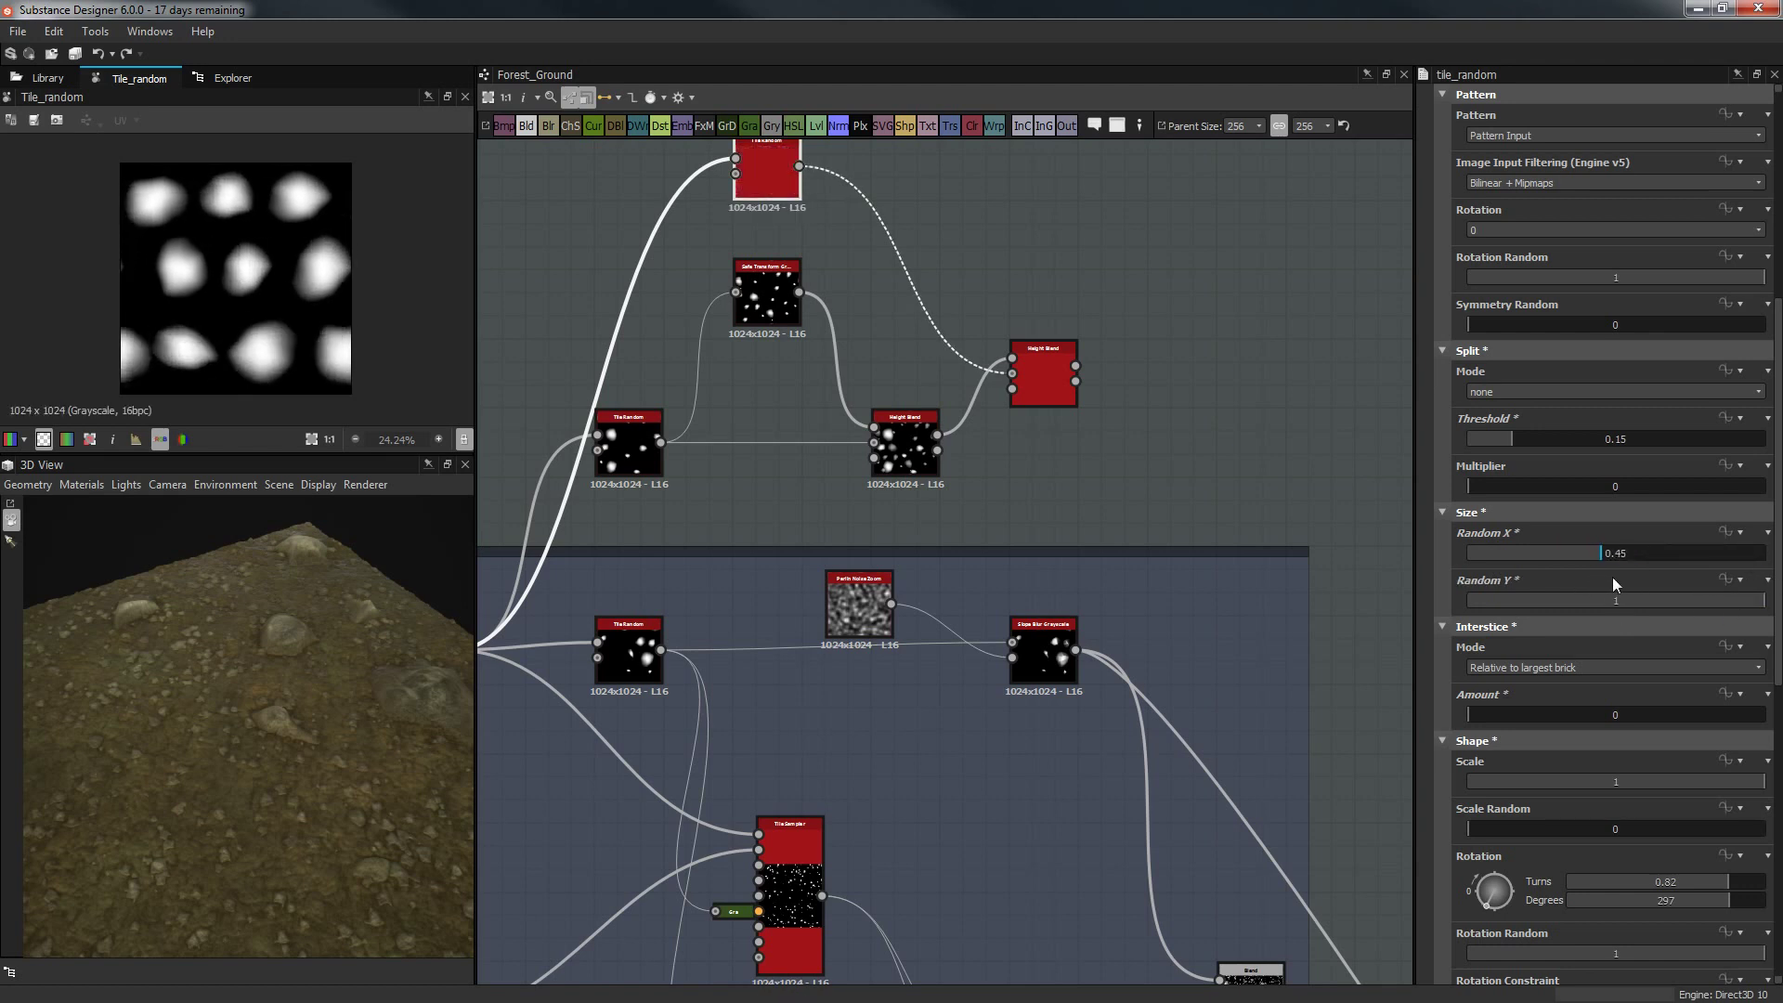
click(1612, 626)
click(1619, 604)
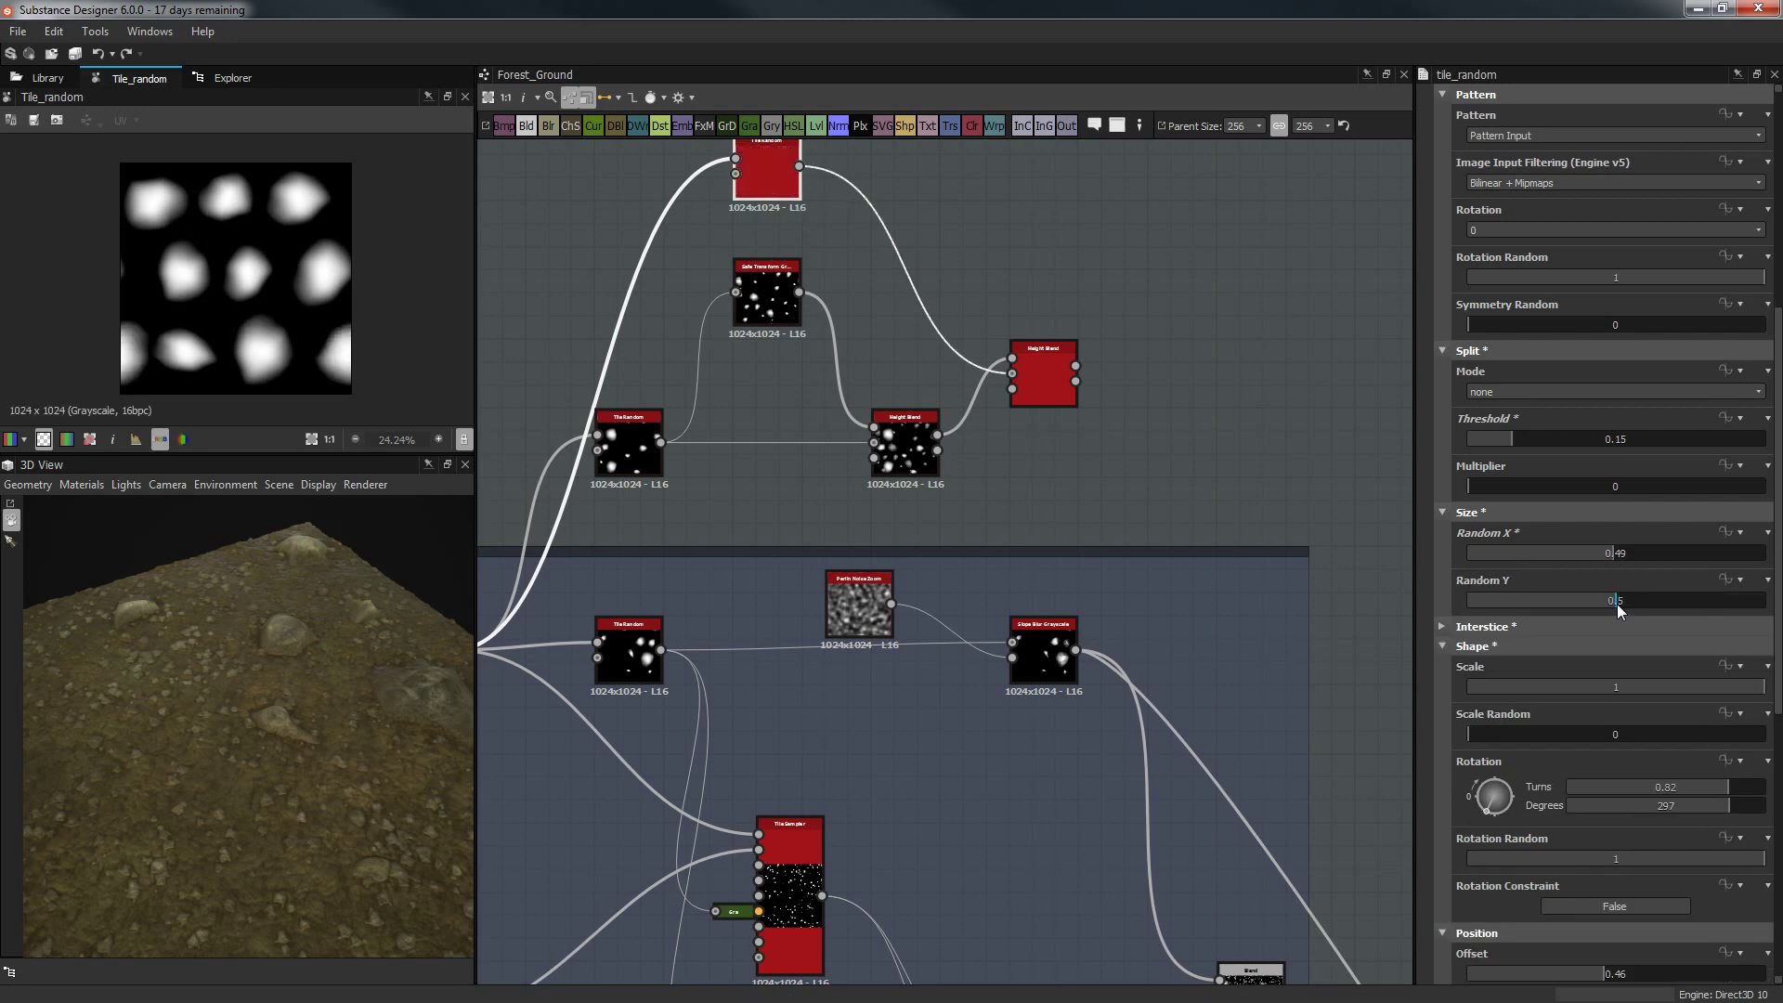
click(1534, 627)
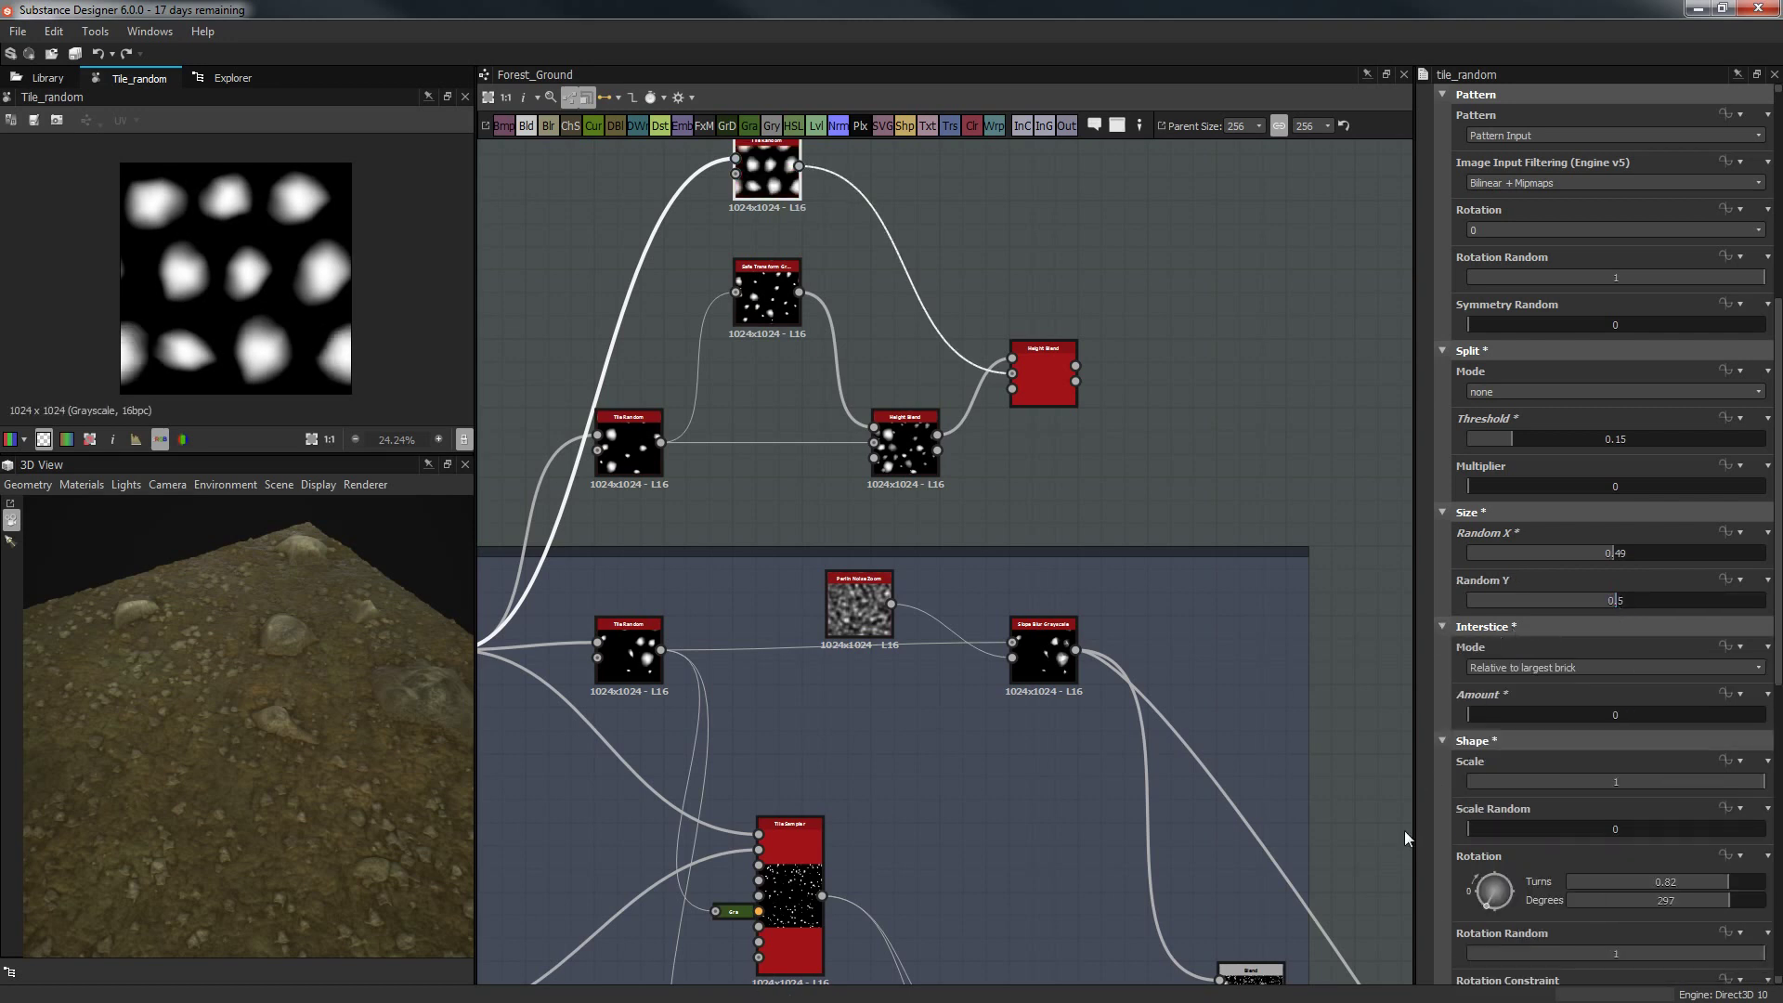
Set the Tile Random's position Offset to 0.27, Offset Random to 0.29 and Random to 0.19, and its mask Random to 0.77.
scroll(1452, 884, down, 2)
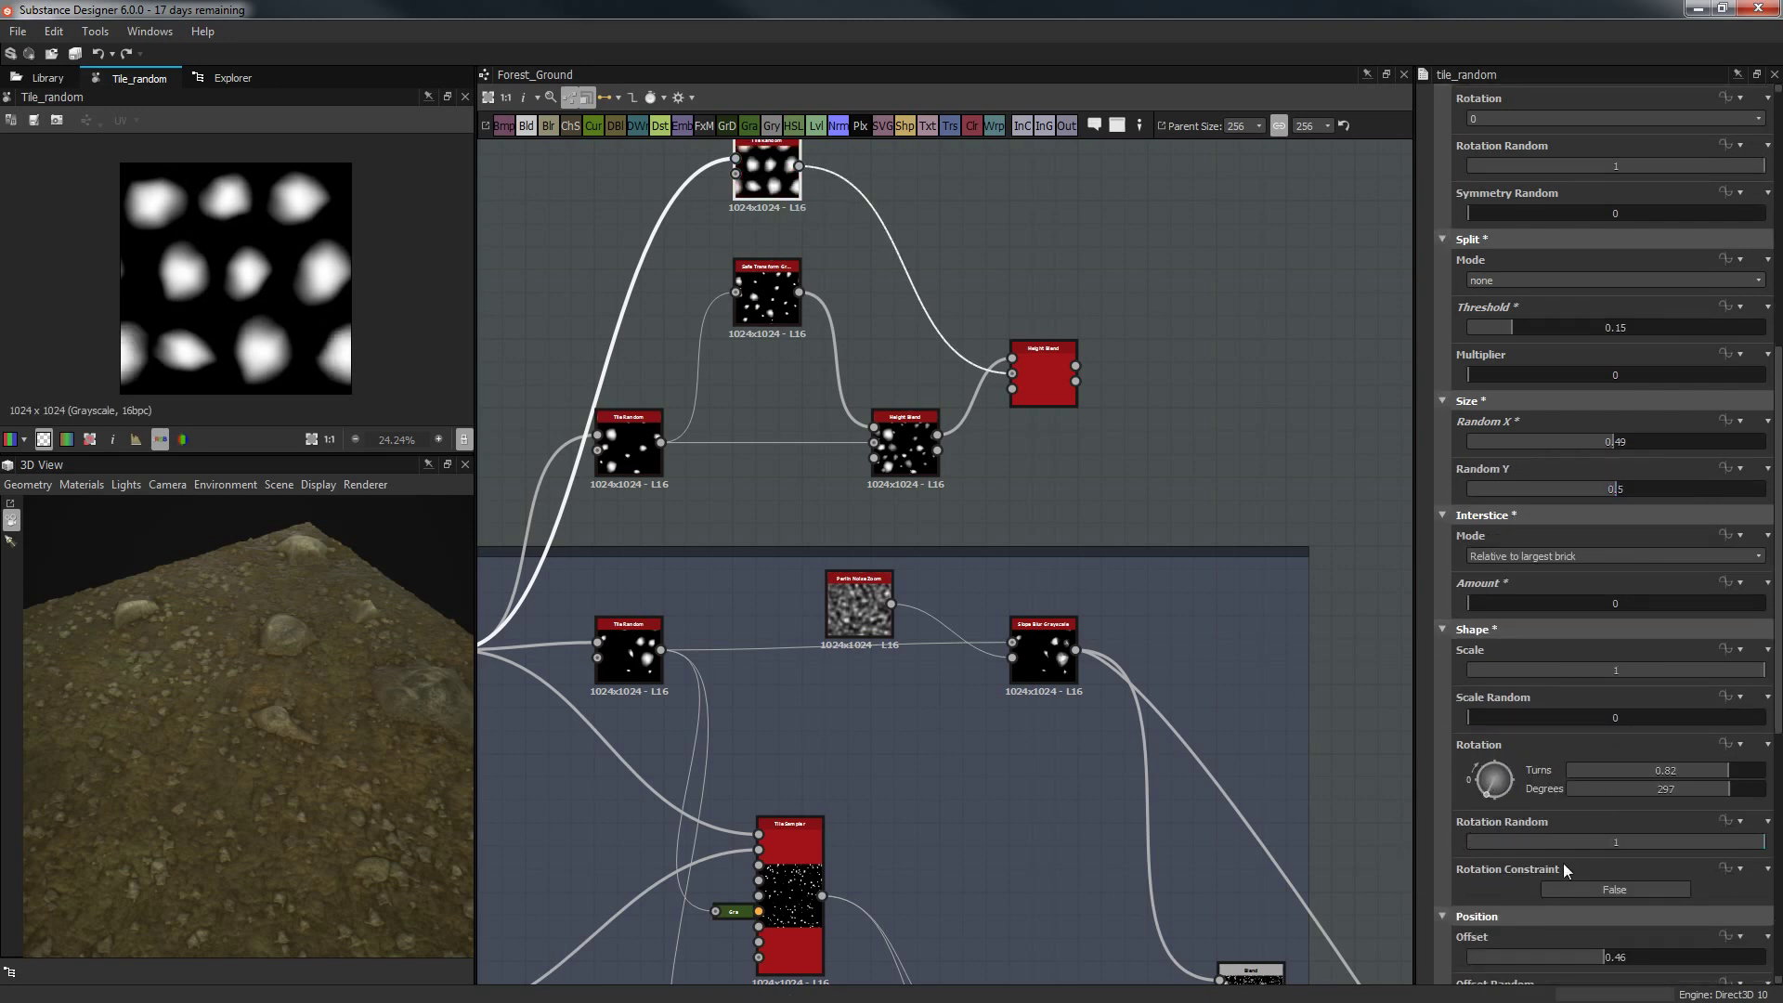
scroll(1563, 861, down, 4)
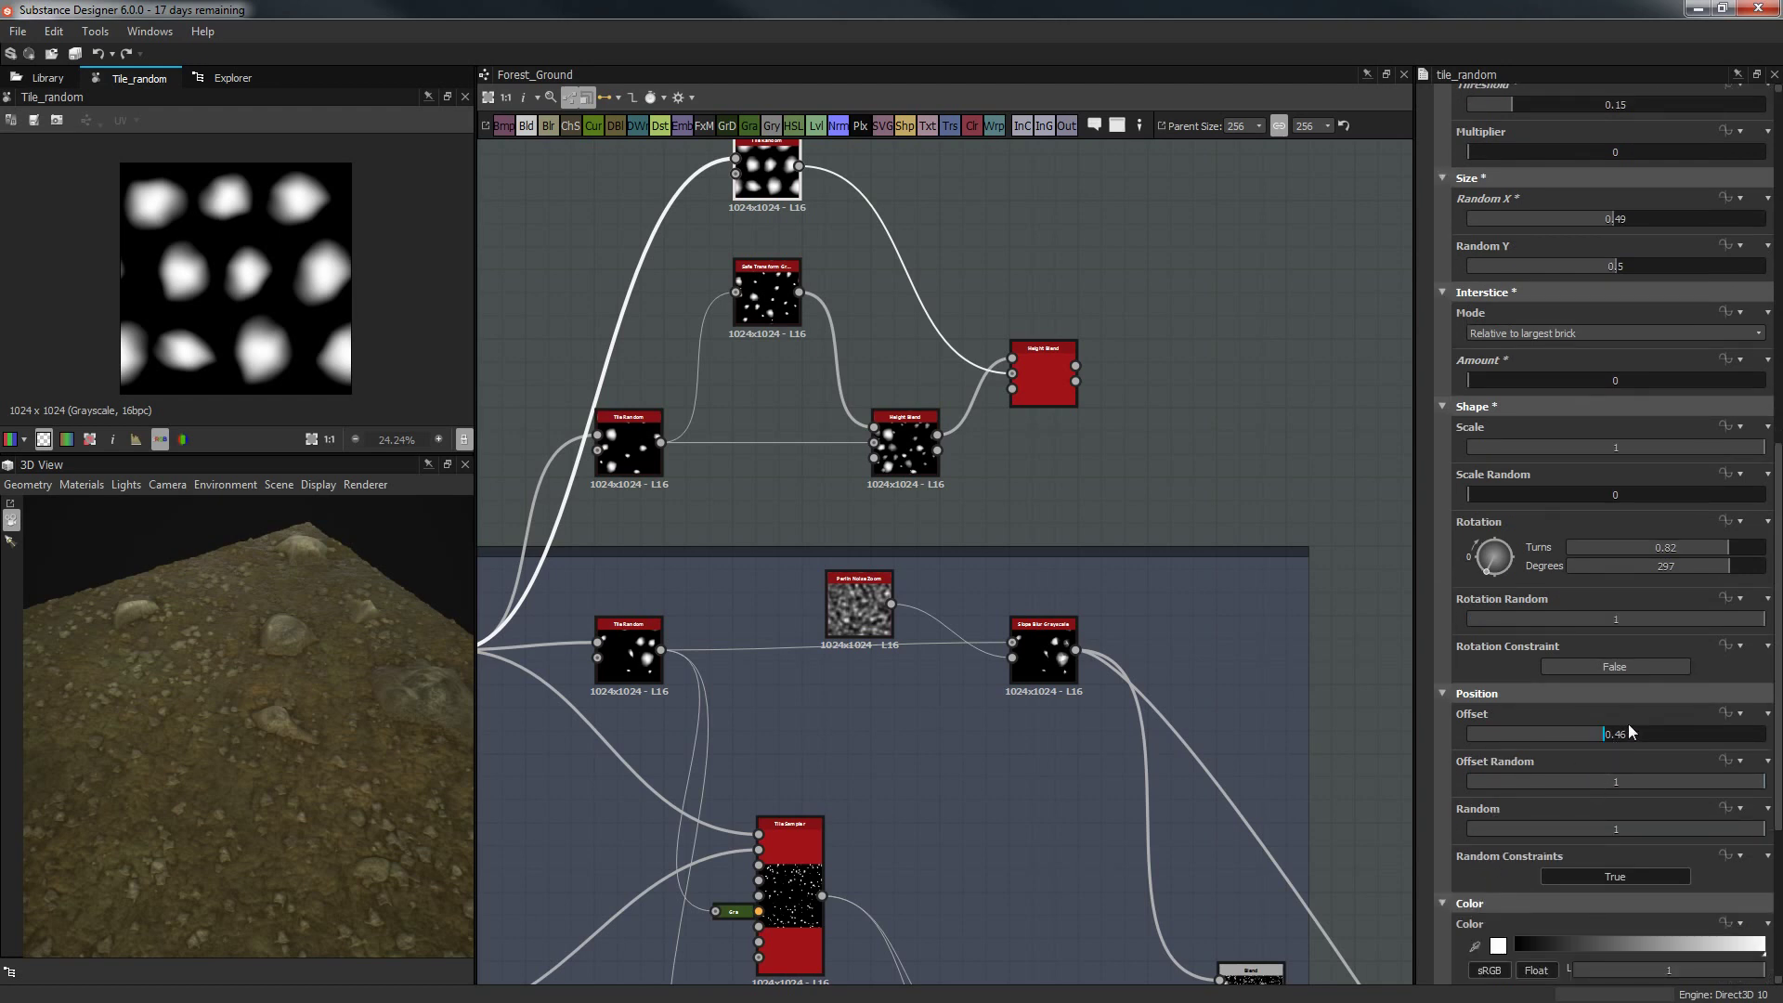
drag(1636, 730, 1524, 828)
scroll(1455, 866, down, 6)
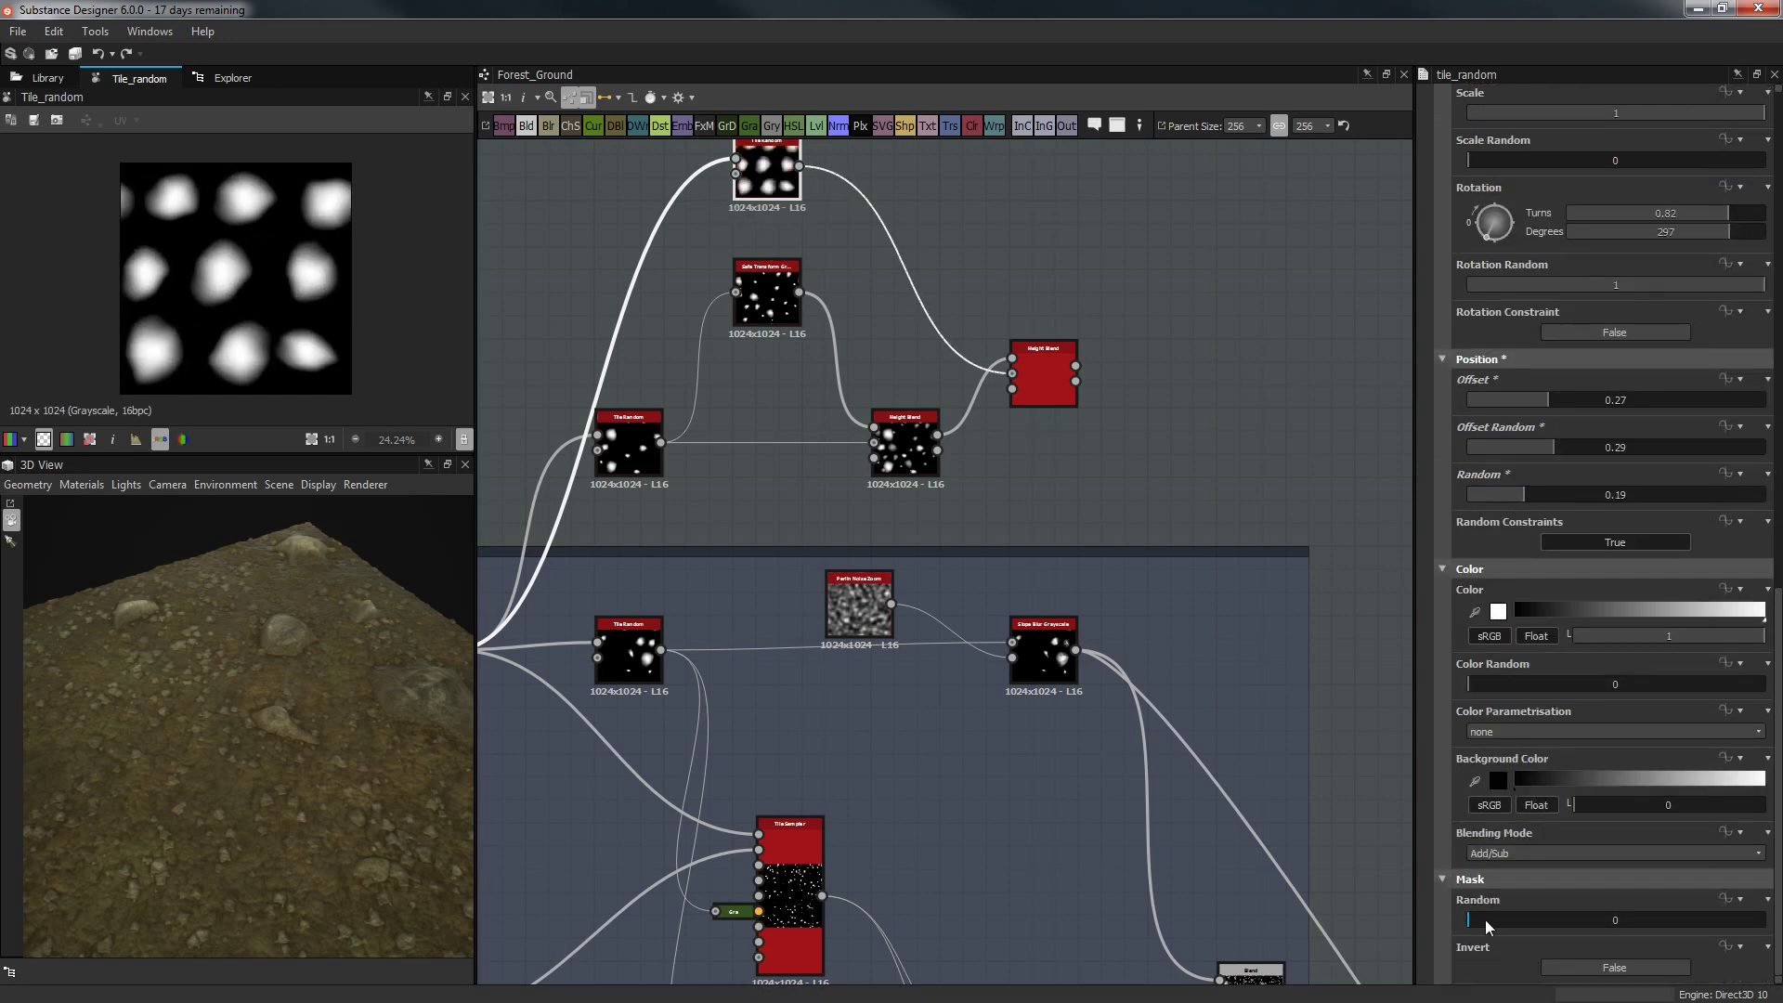
drag(1485, 919, 1698, 904)
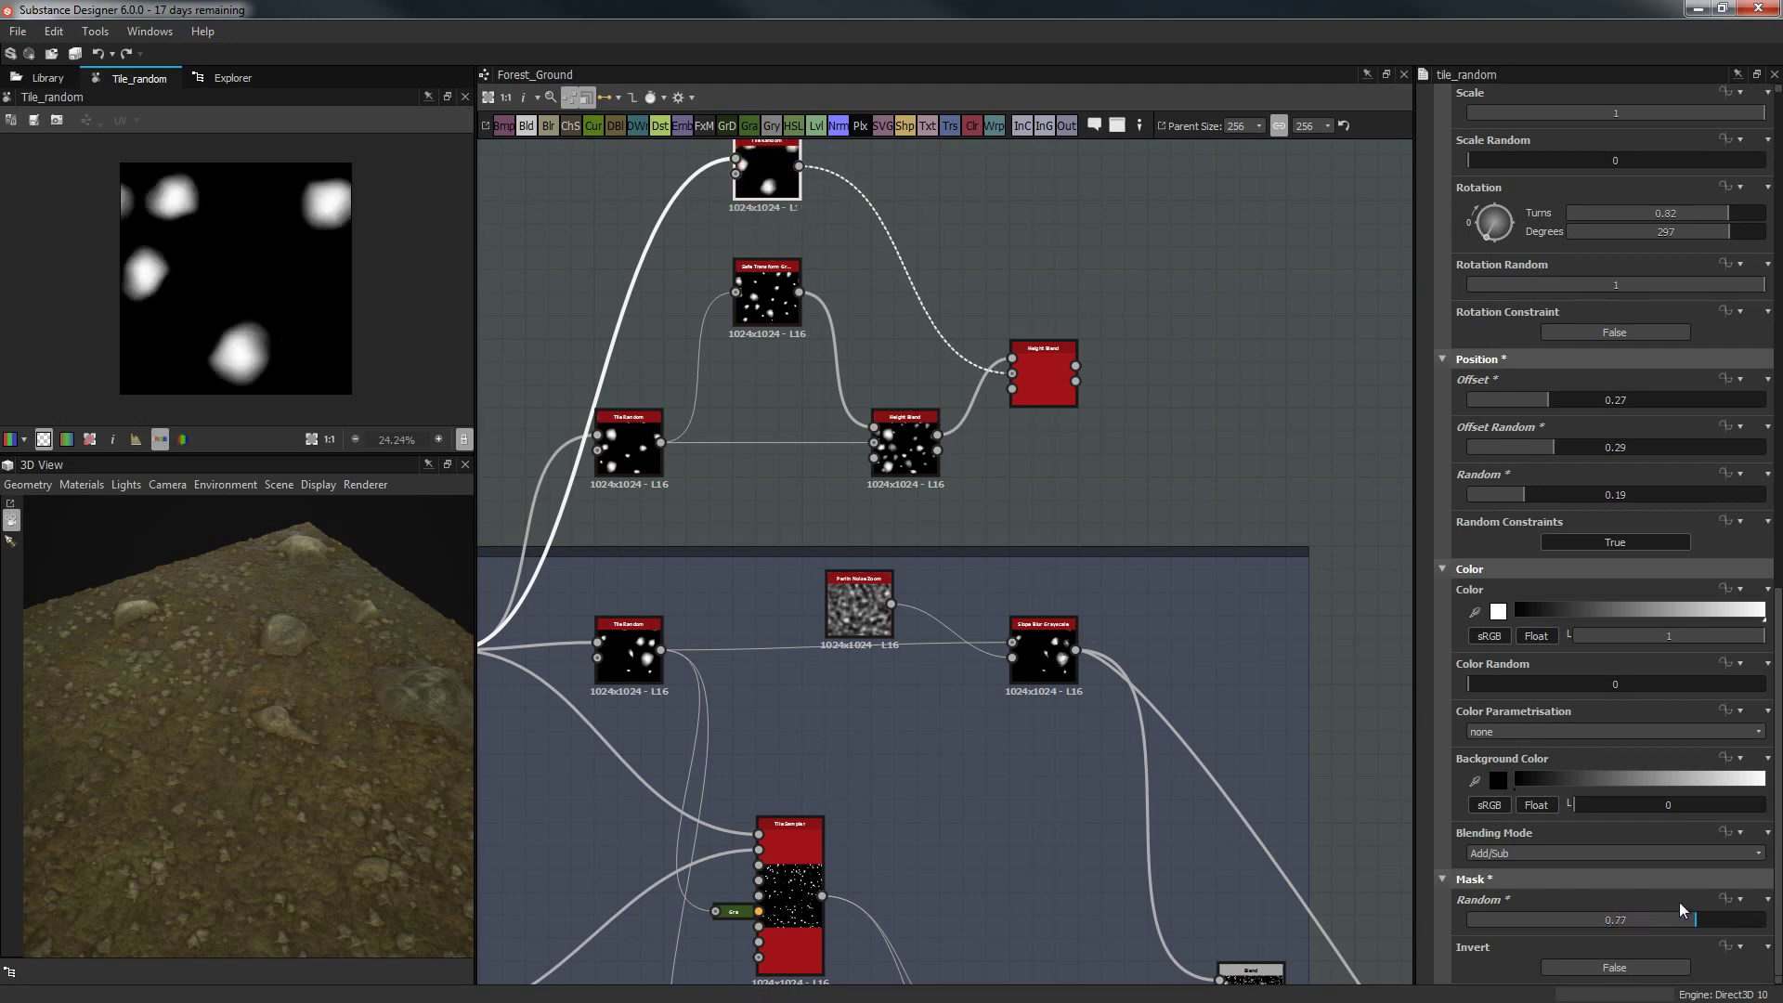
Move all output connections of the original Tile Random in the Rocsk frame onto the new Height Blend's blended height output.
click(1044, 351)
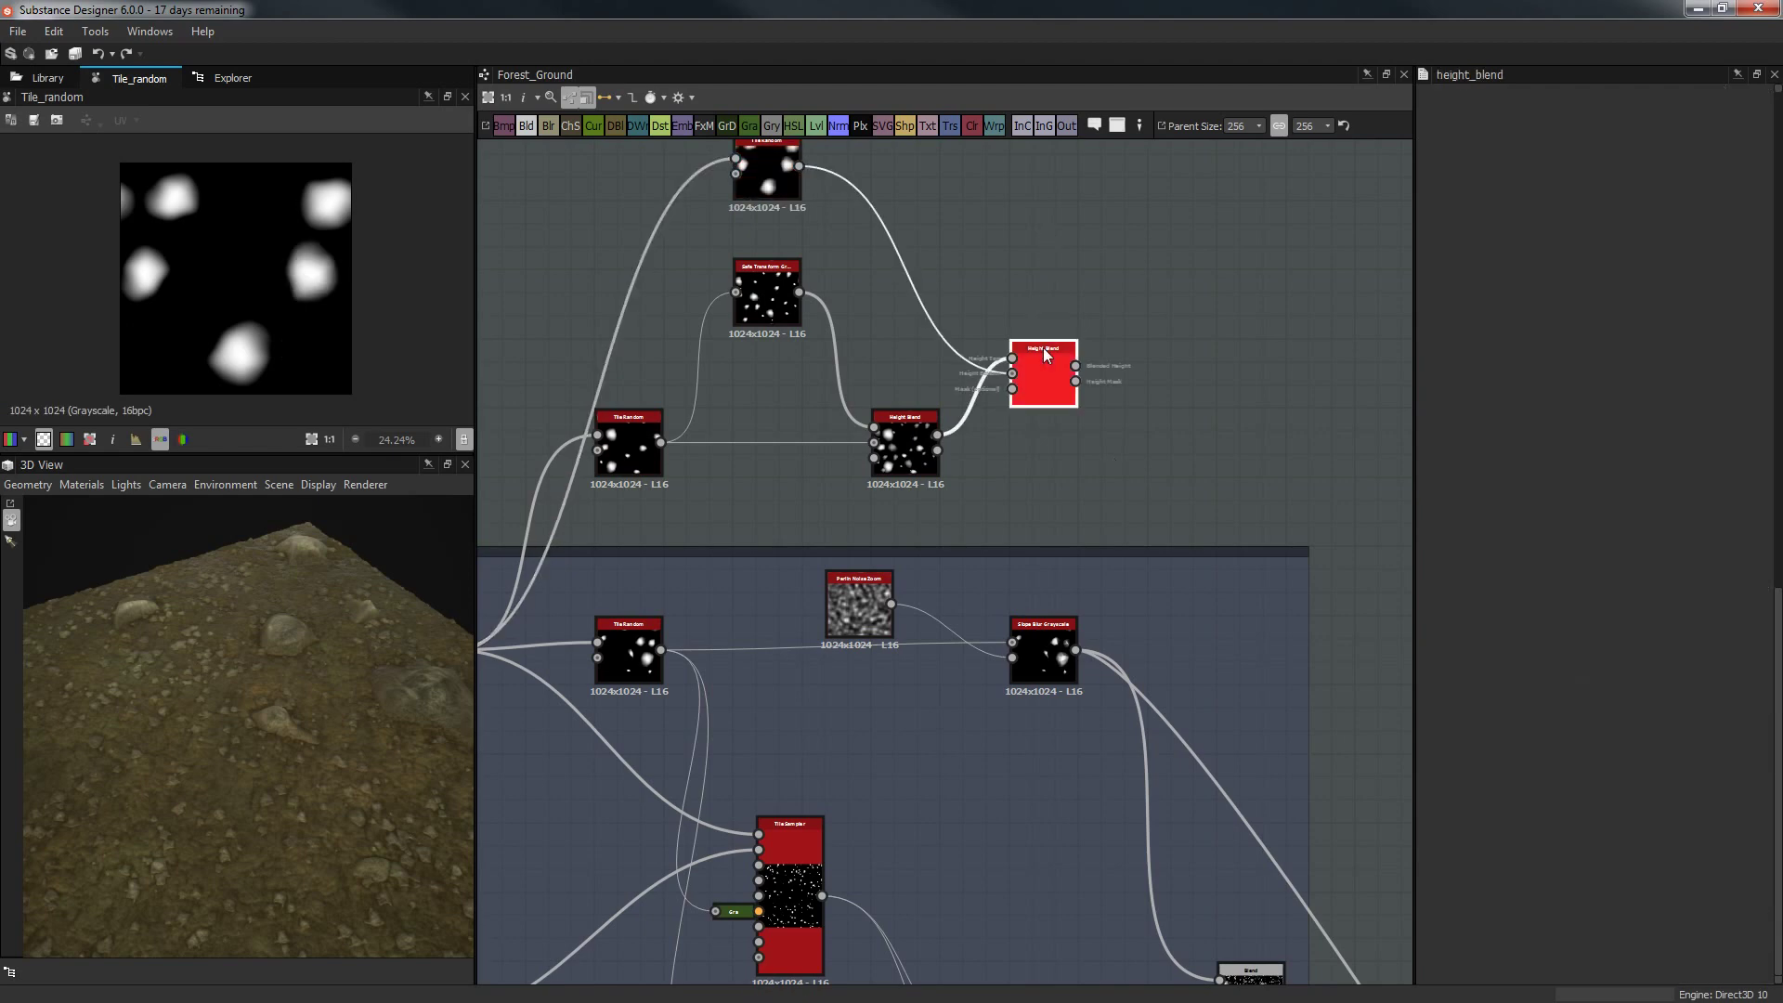
double_click(1044, 347)
scroll(828, 330, down, 4)
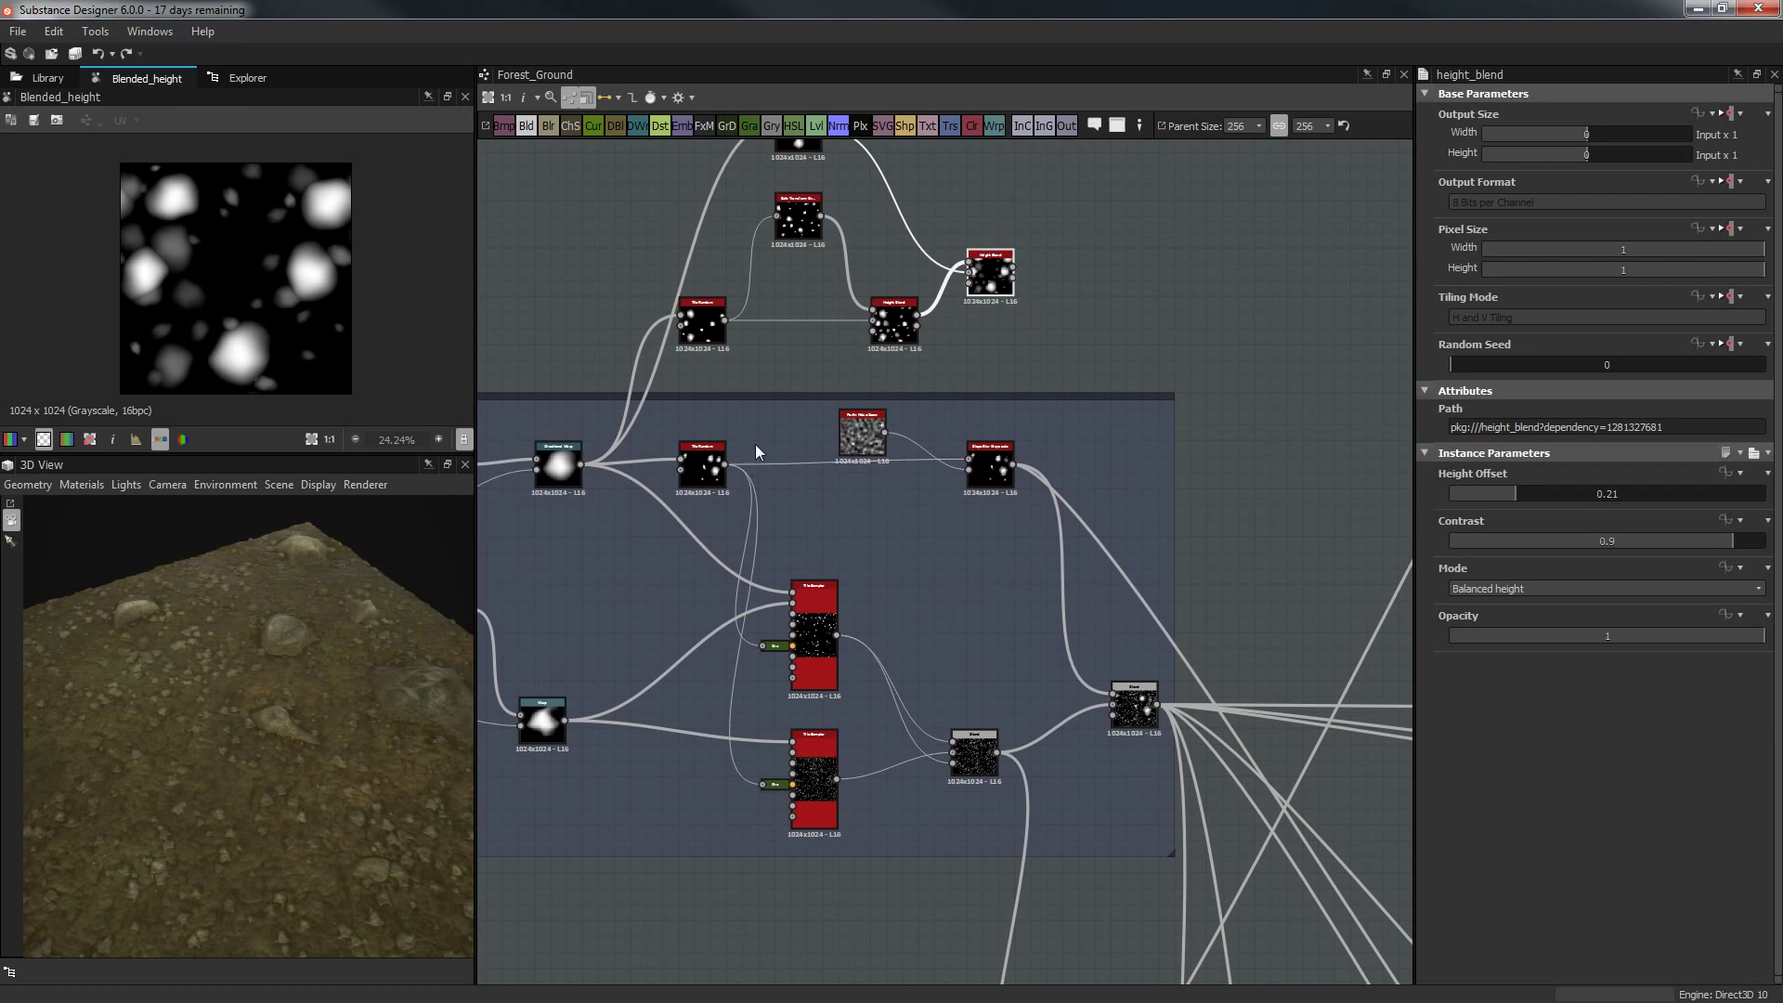
click(724, 464)
shift+drag(725, 464, 1018, 270)
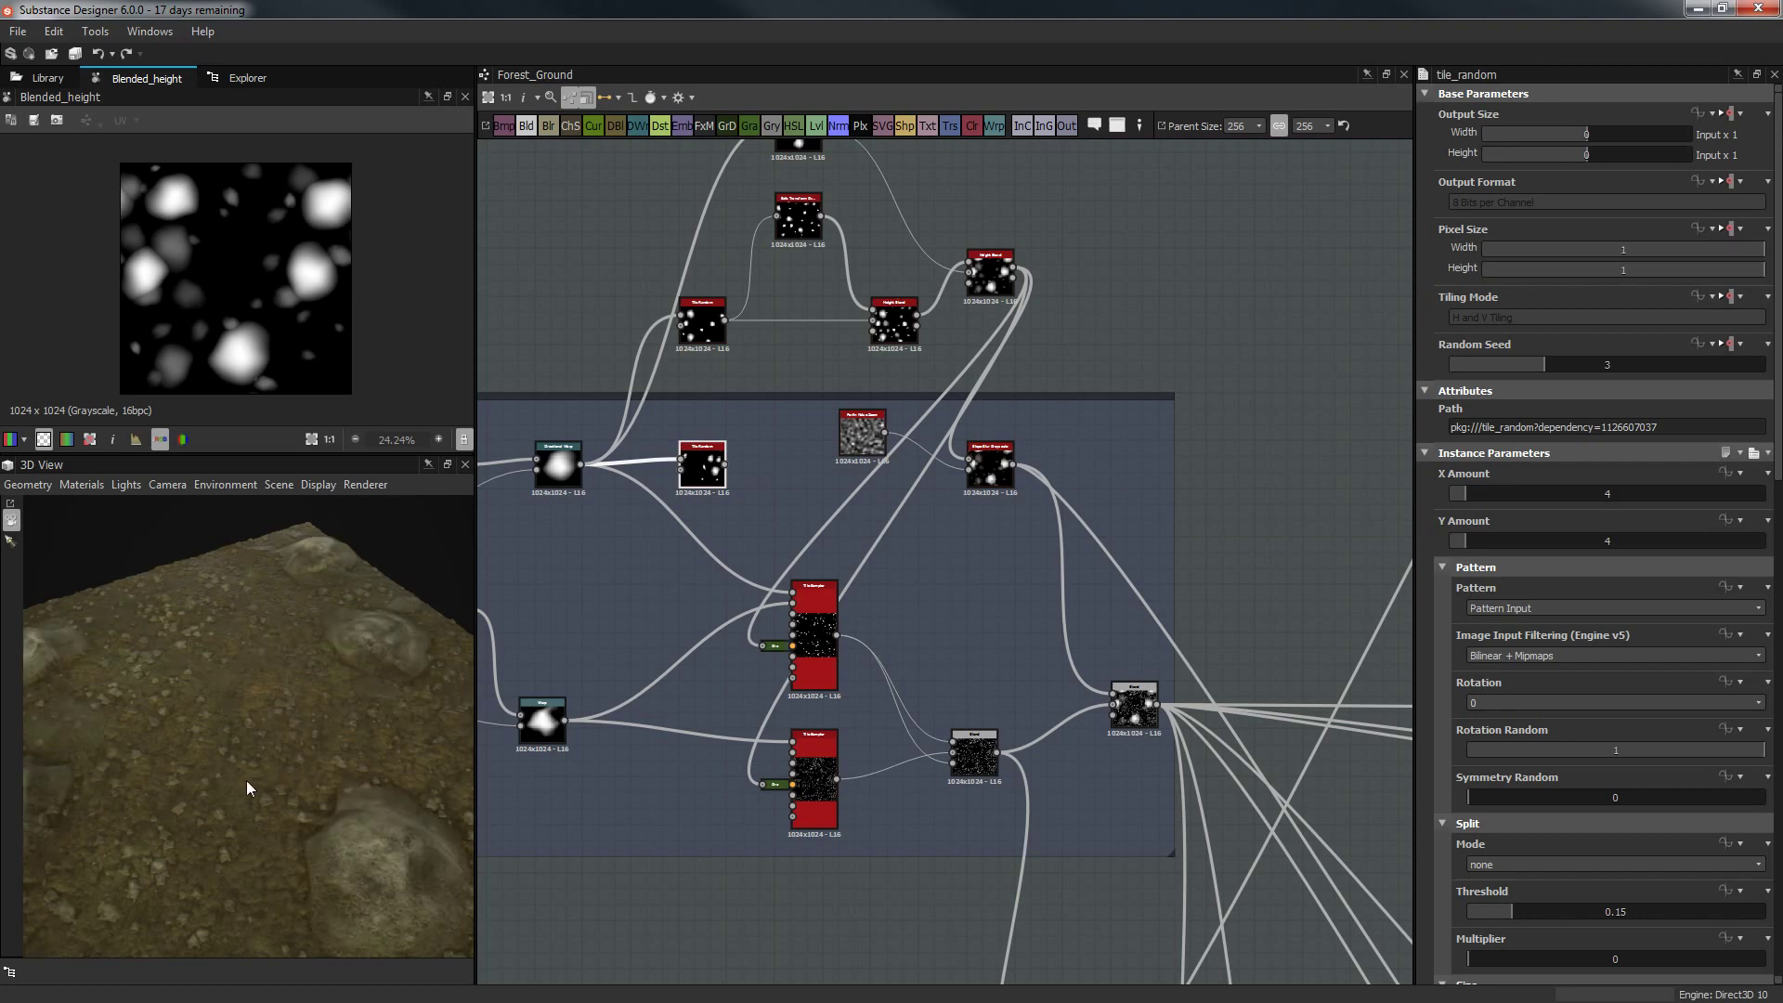
mouse_move(247, 781)
mouse_down()
mouse_move(288, 861)
mouse_move(377, 793)
mouse_move(387, 710)
mouse_move(242, 719)
mouse_move(299, 856)
mouse_move(260, 795)
mouse_up()
scroll(1050, 723, down, 3)
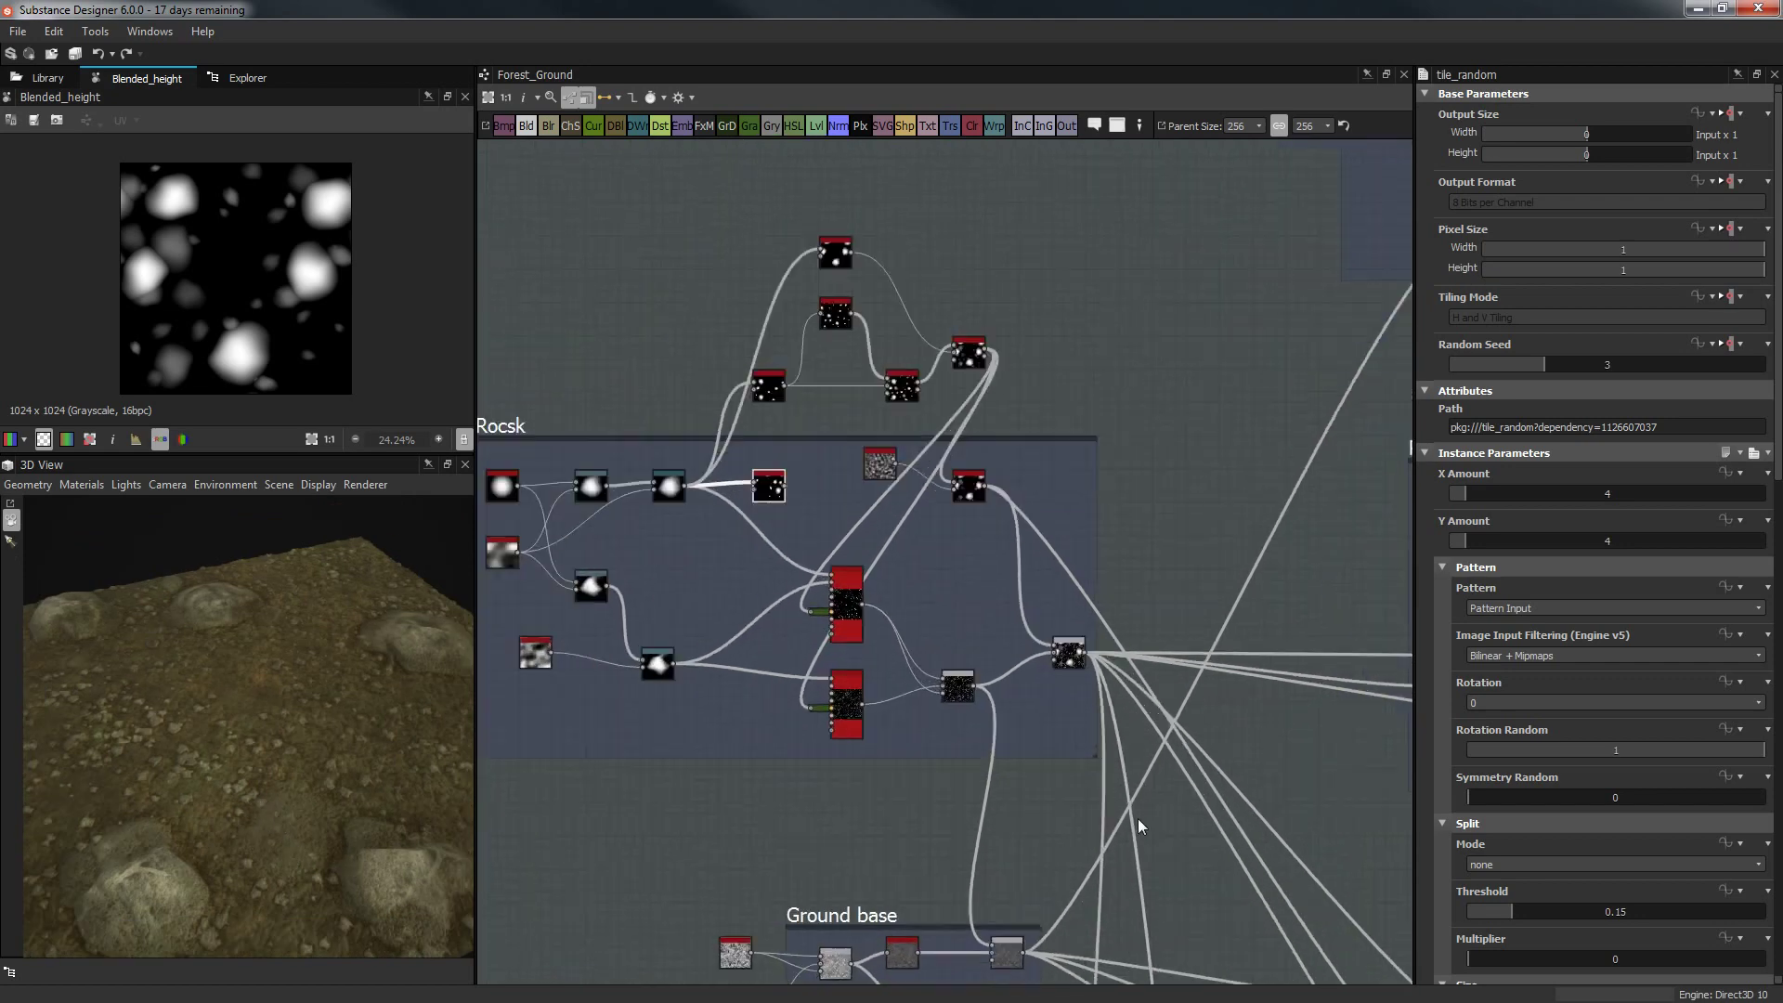
Examine the outputs of the Slope Blur Grayscale and the Max (Lighten) Blend that combines large and small rocks.
scroll(983, 453, up, 5)
middle_drag(1011, 488, 1014, 679)
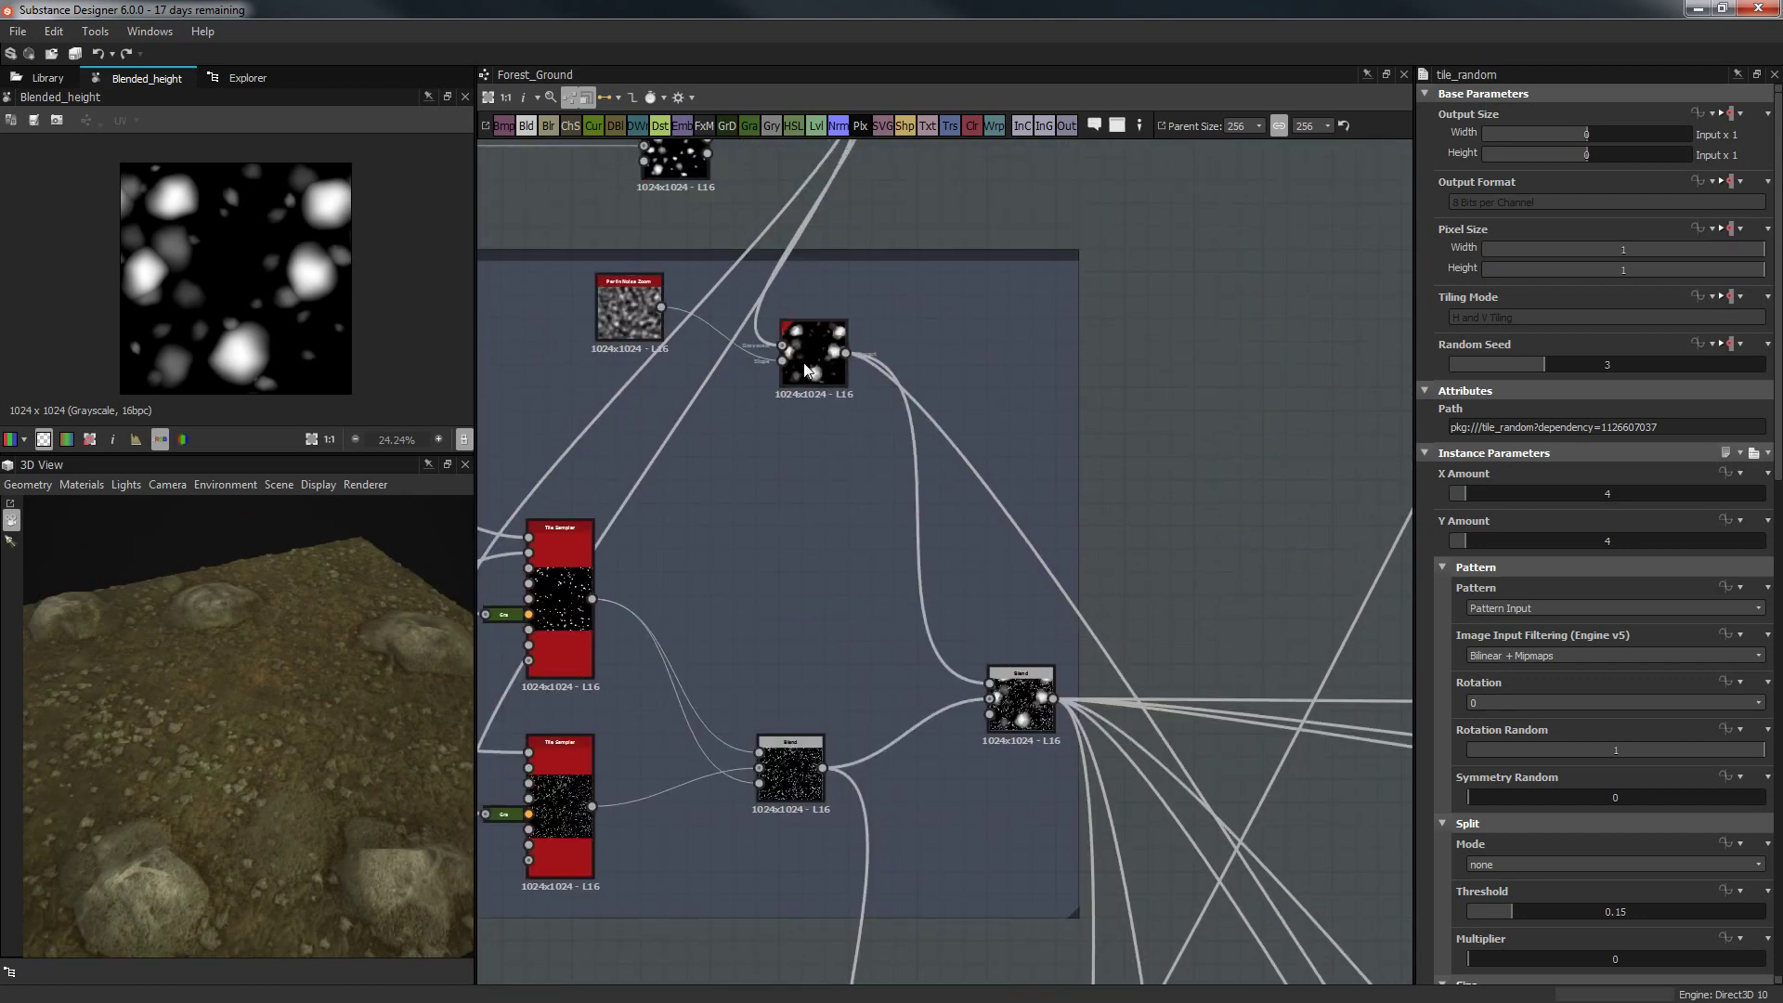
click(823, 380)
middle_drag(946, 383, 780, 279)
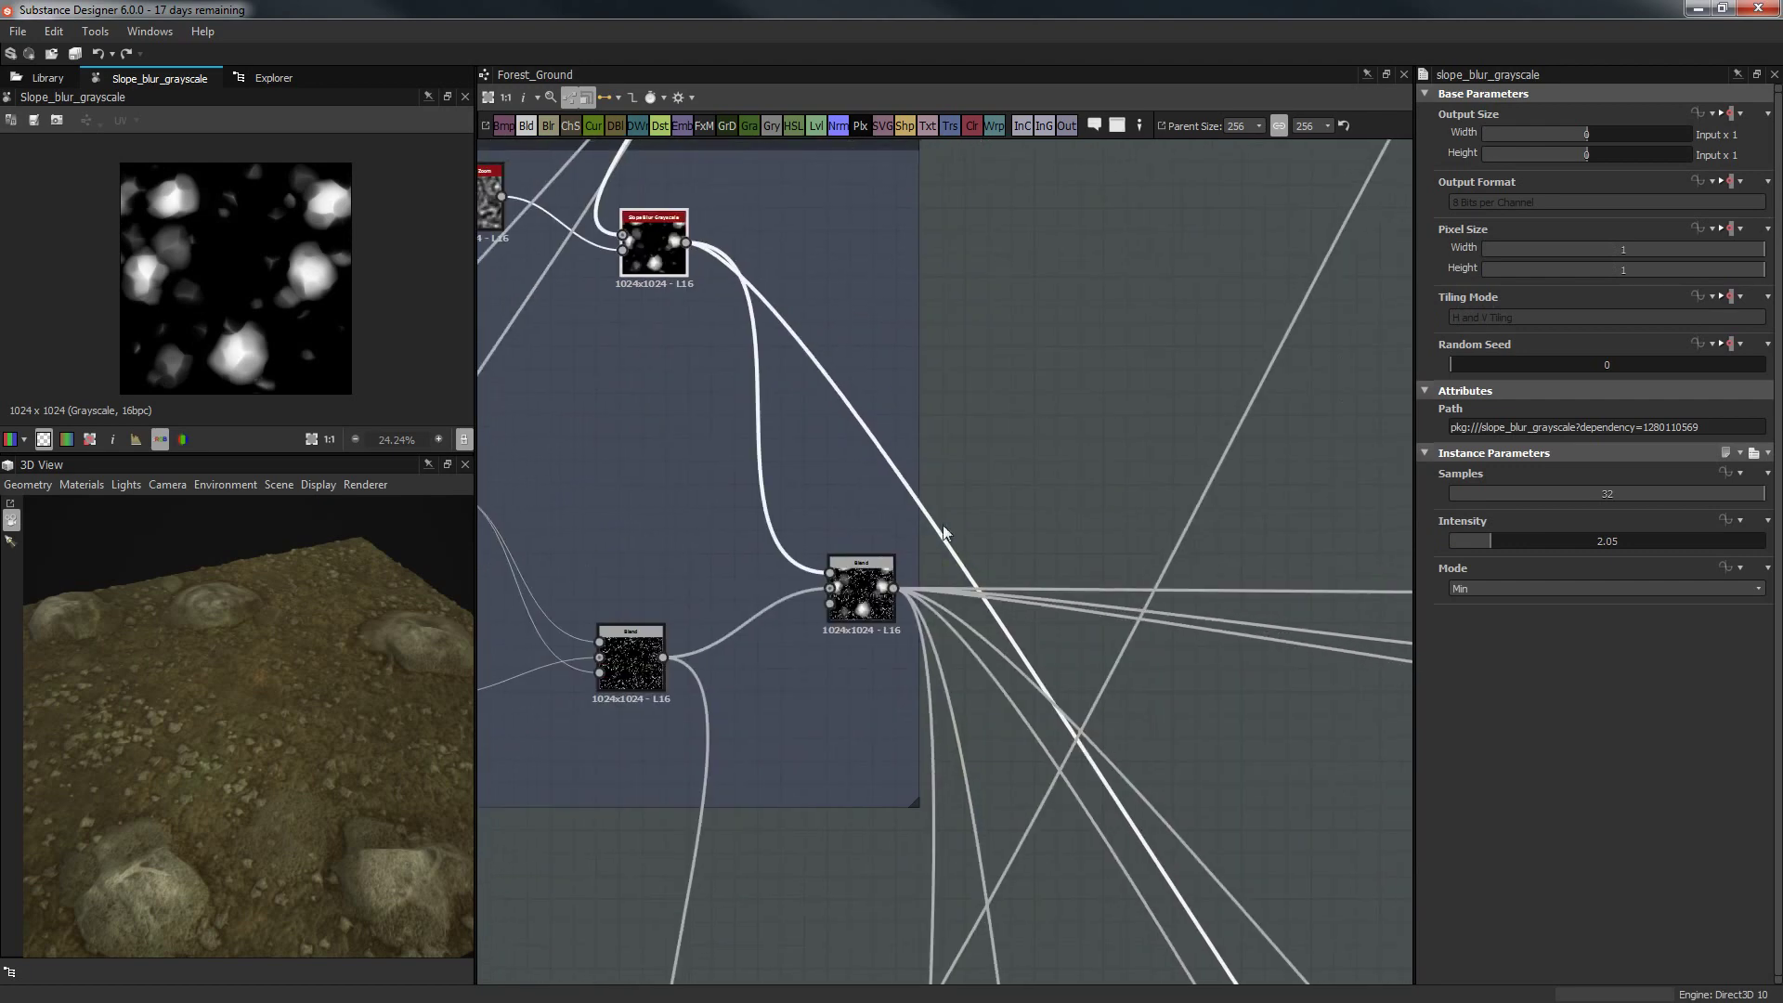
click(849, 594)
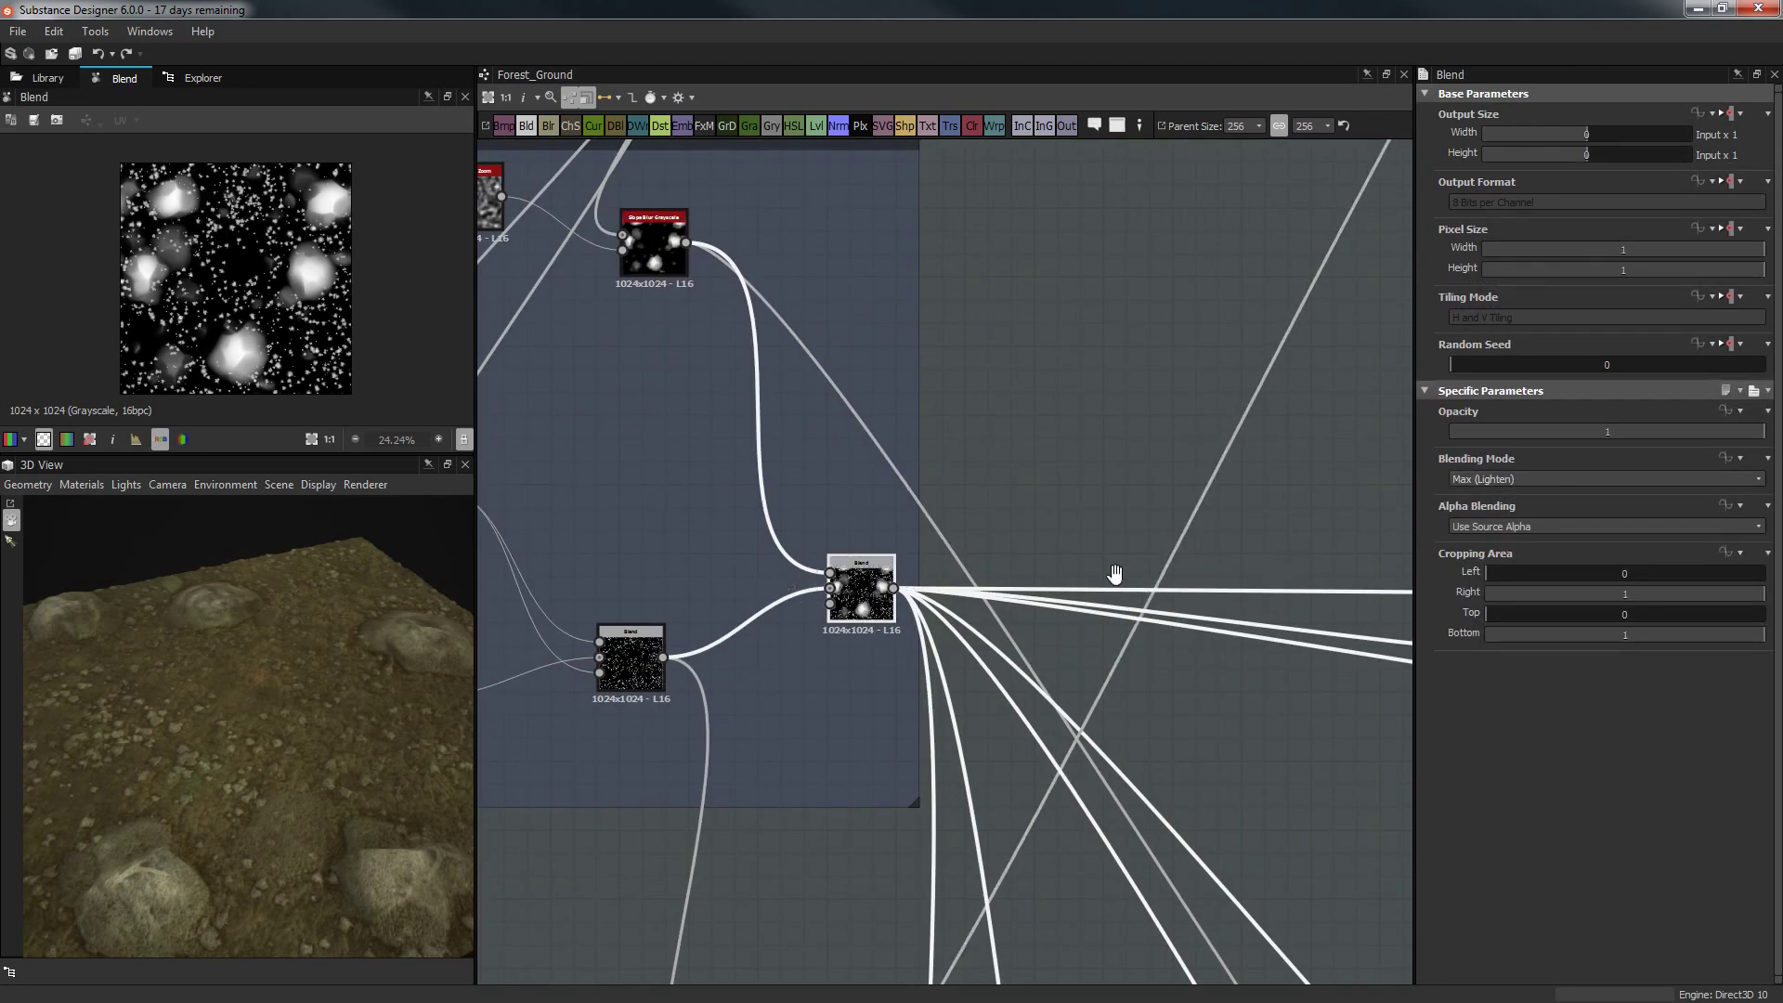
scroll(1114, 569, down, 2)
middle_drag(1114, 569, 773, 386)
scroll(873, 486, up, 4)
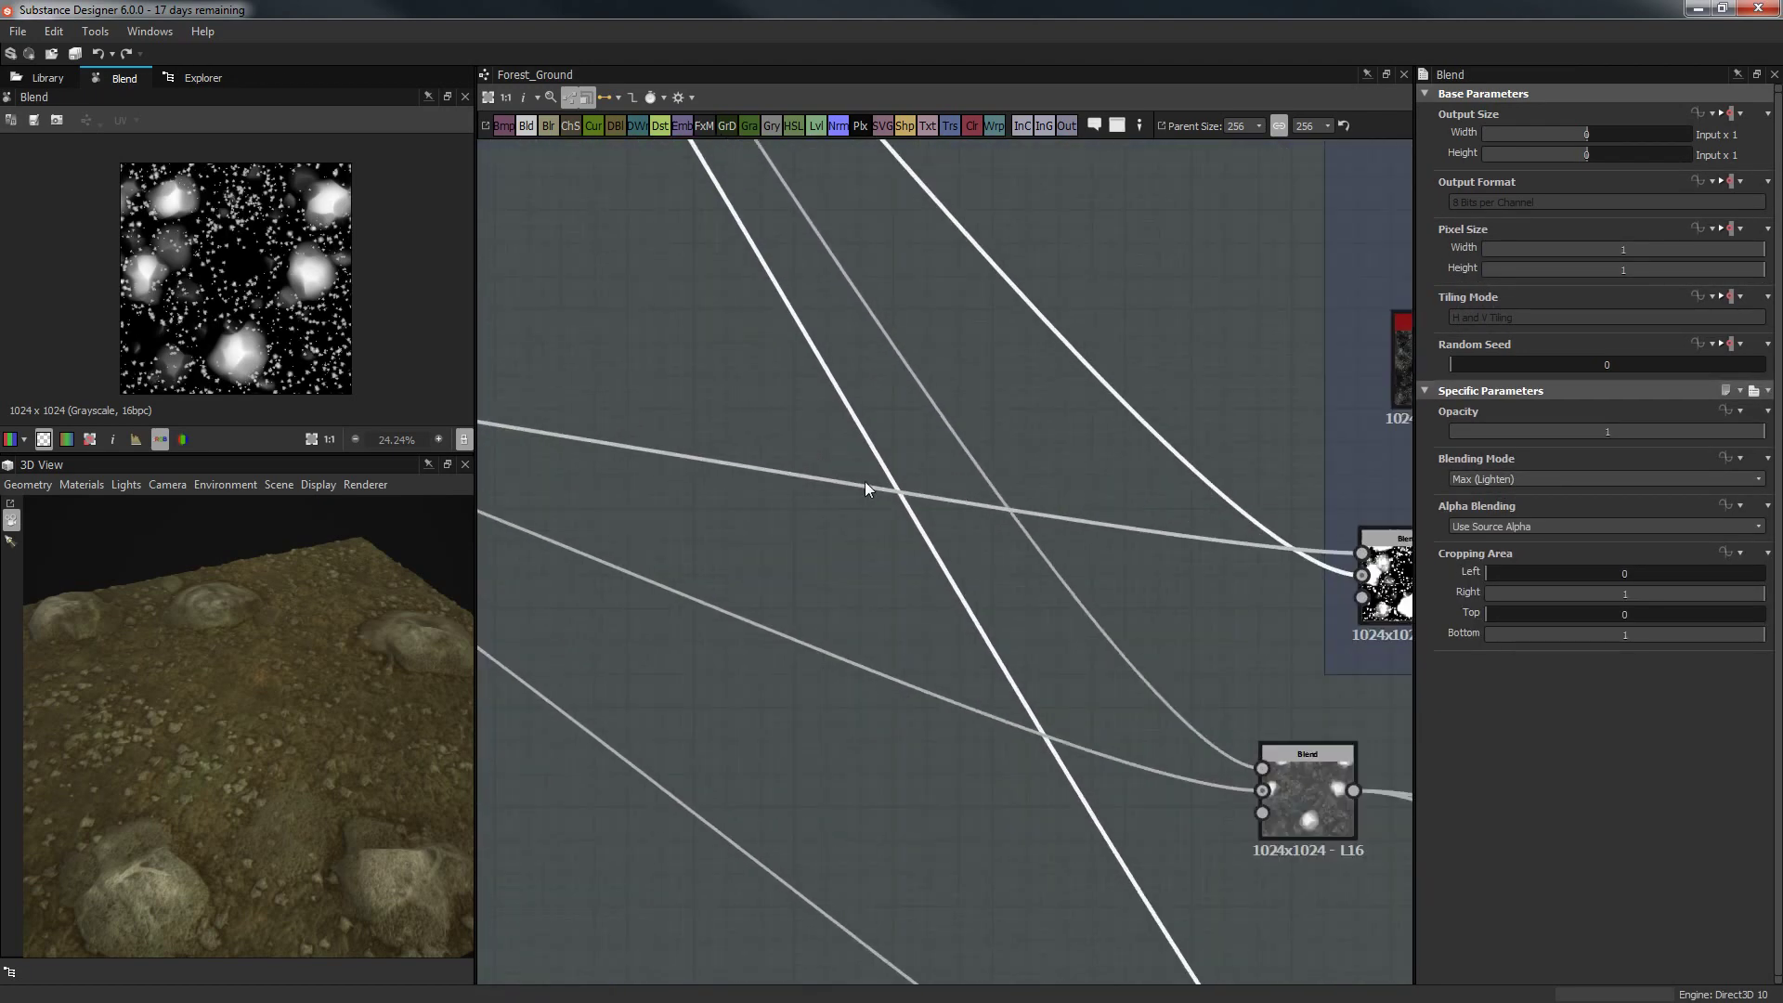
Examine the Divide Blend and the Blend feeding the Height output, keeping the latter's Opacity at 1.
click(1133, 674)
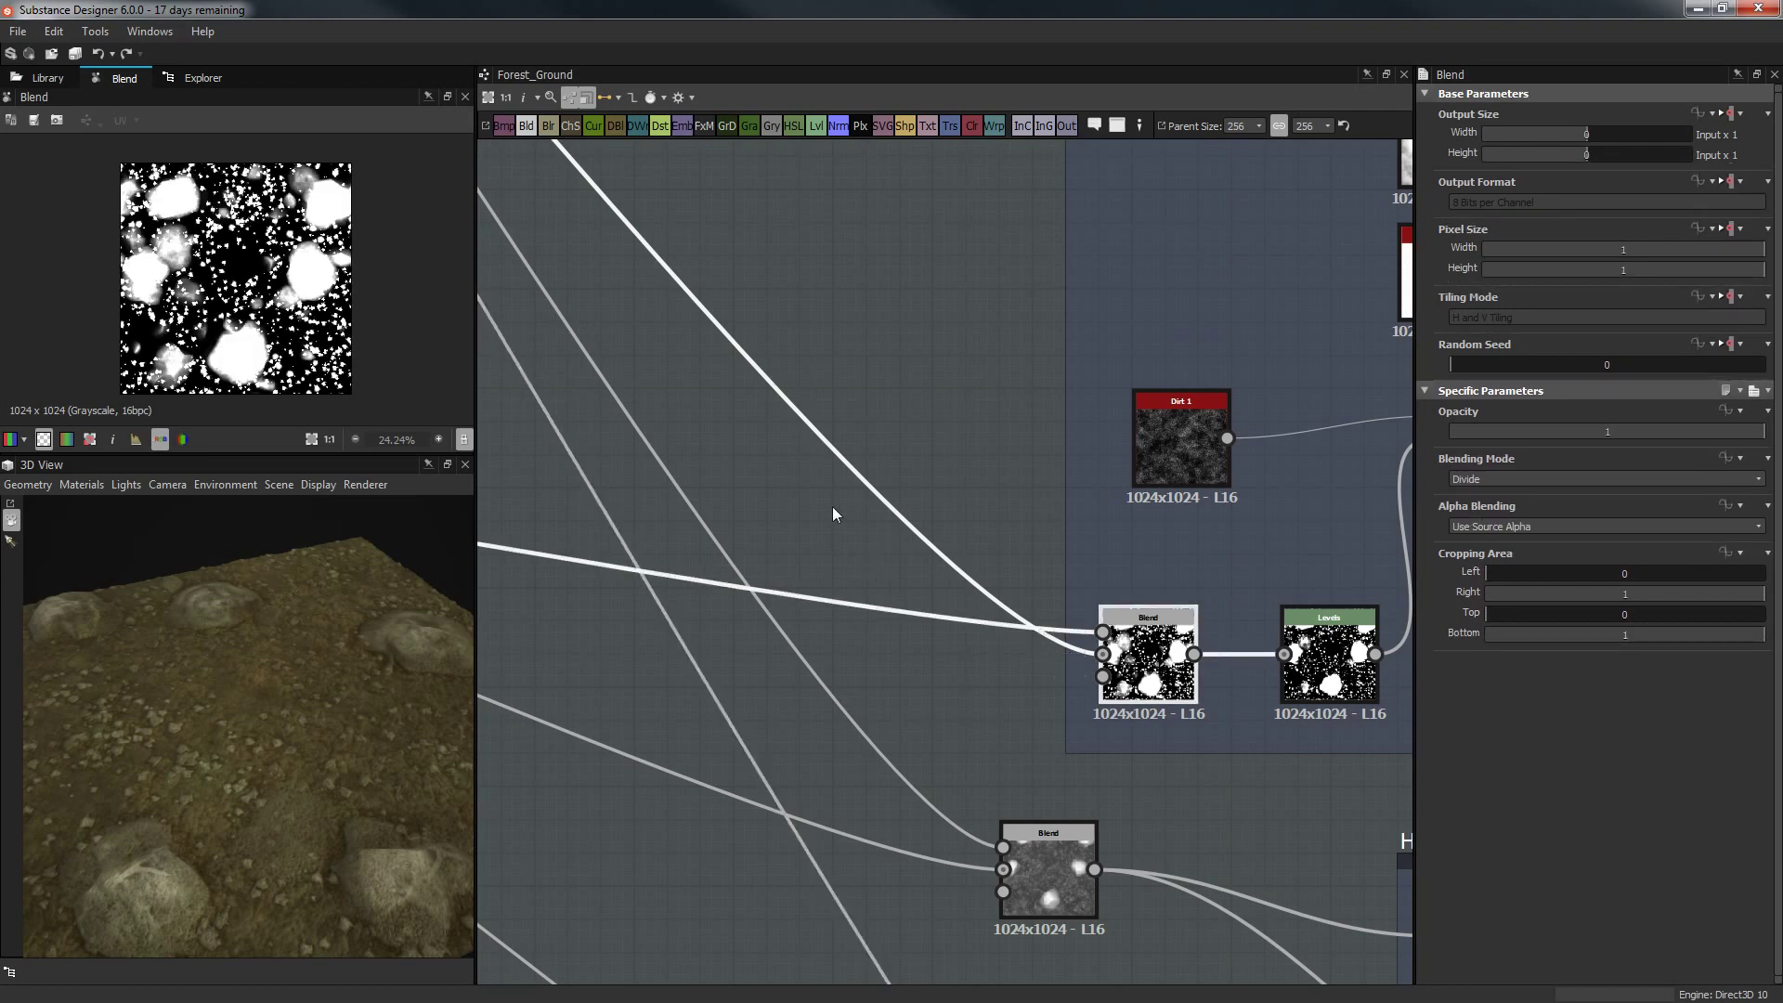
scroll(832, 505, down, 1)
middle_drag(966, 713, 920, 416)
click(962, 498)
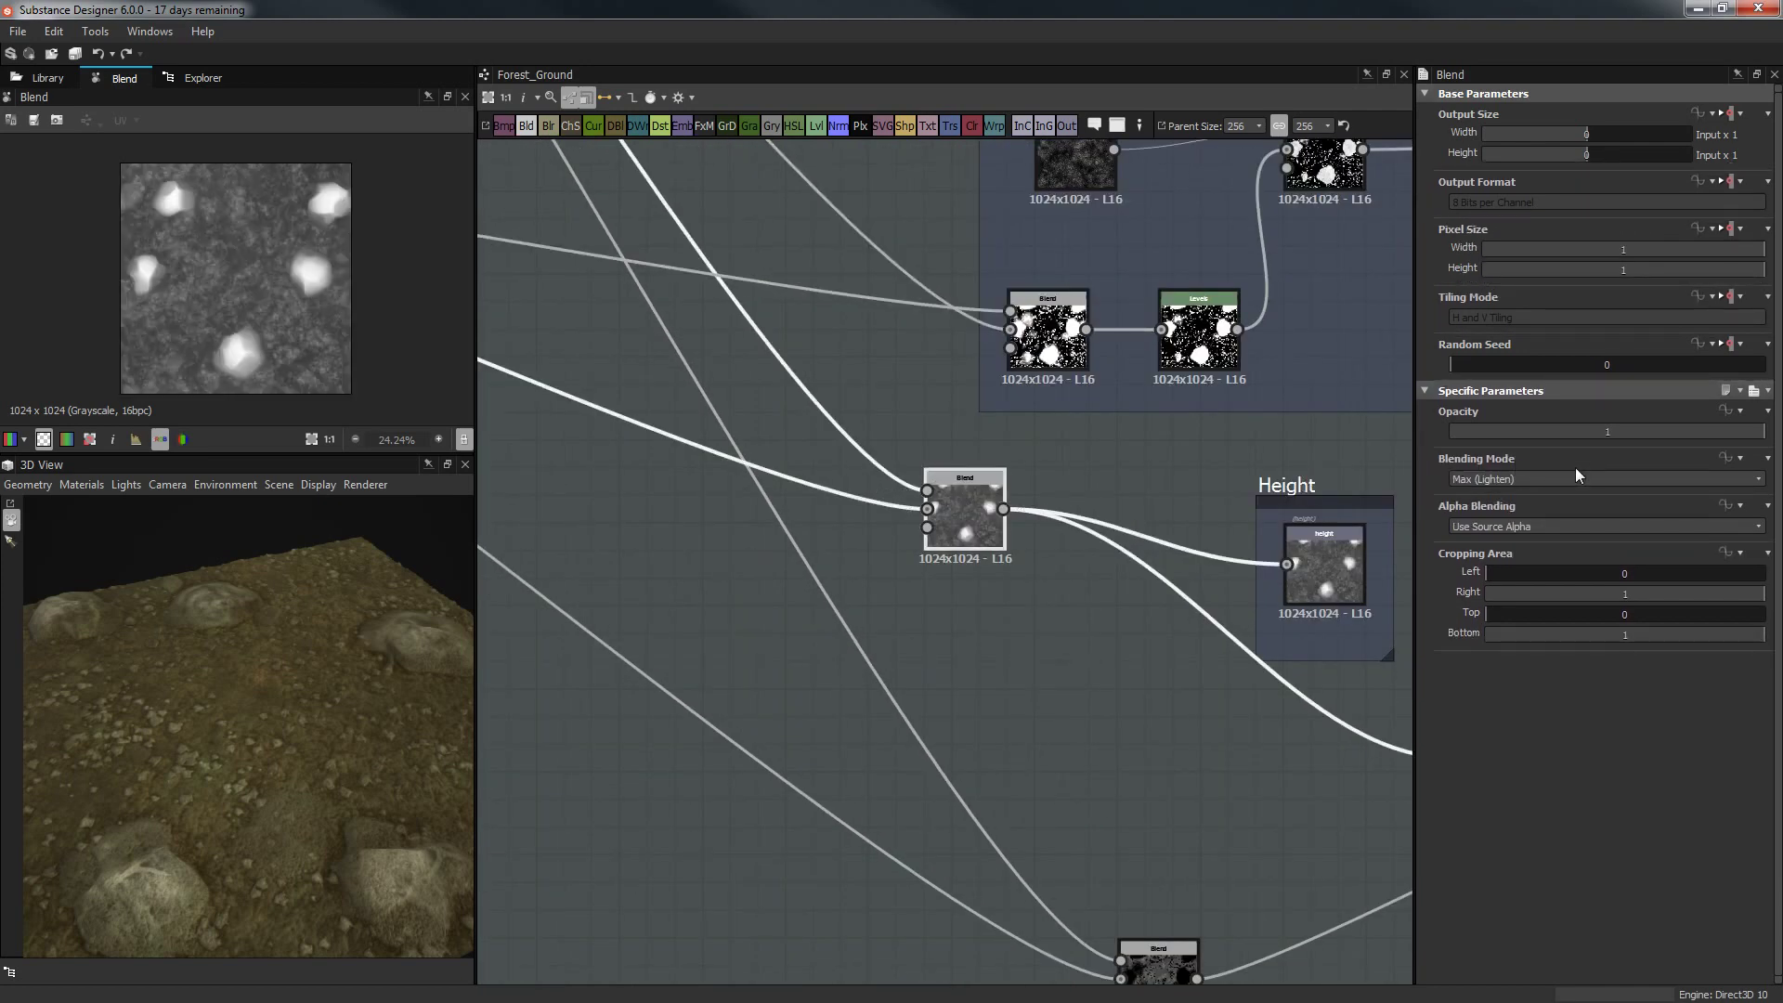
drag(1603, 430, 1767, 435)
Add a Fractal Sum Base node beside the Blend that feeds the Height output.
scroll(790, 451, down, 4)
middle_drag(736, 470, 1241, 682)
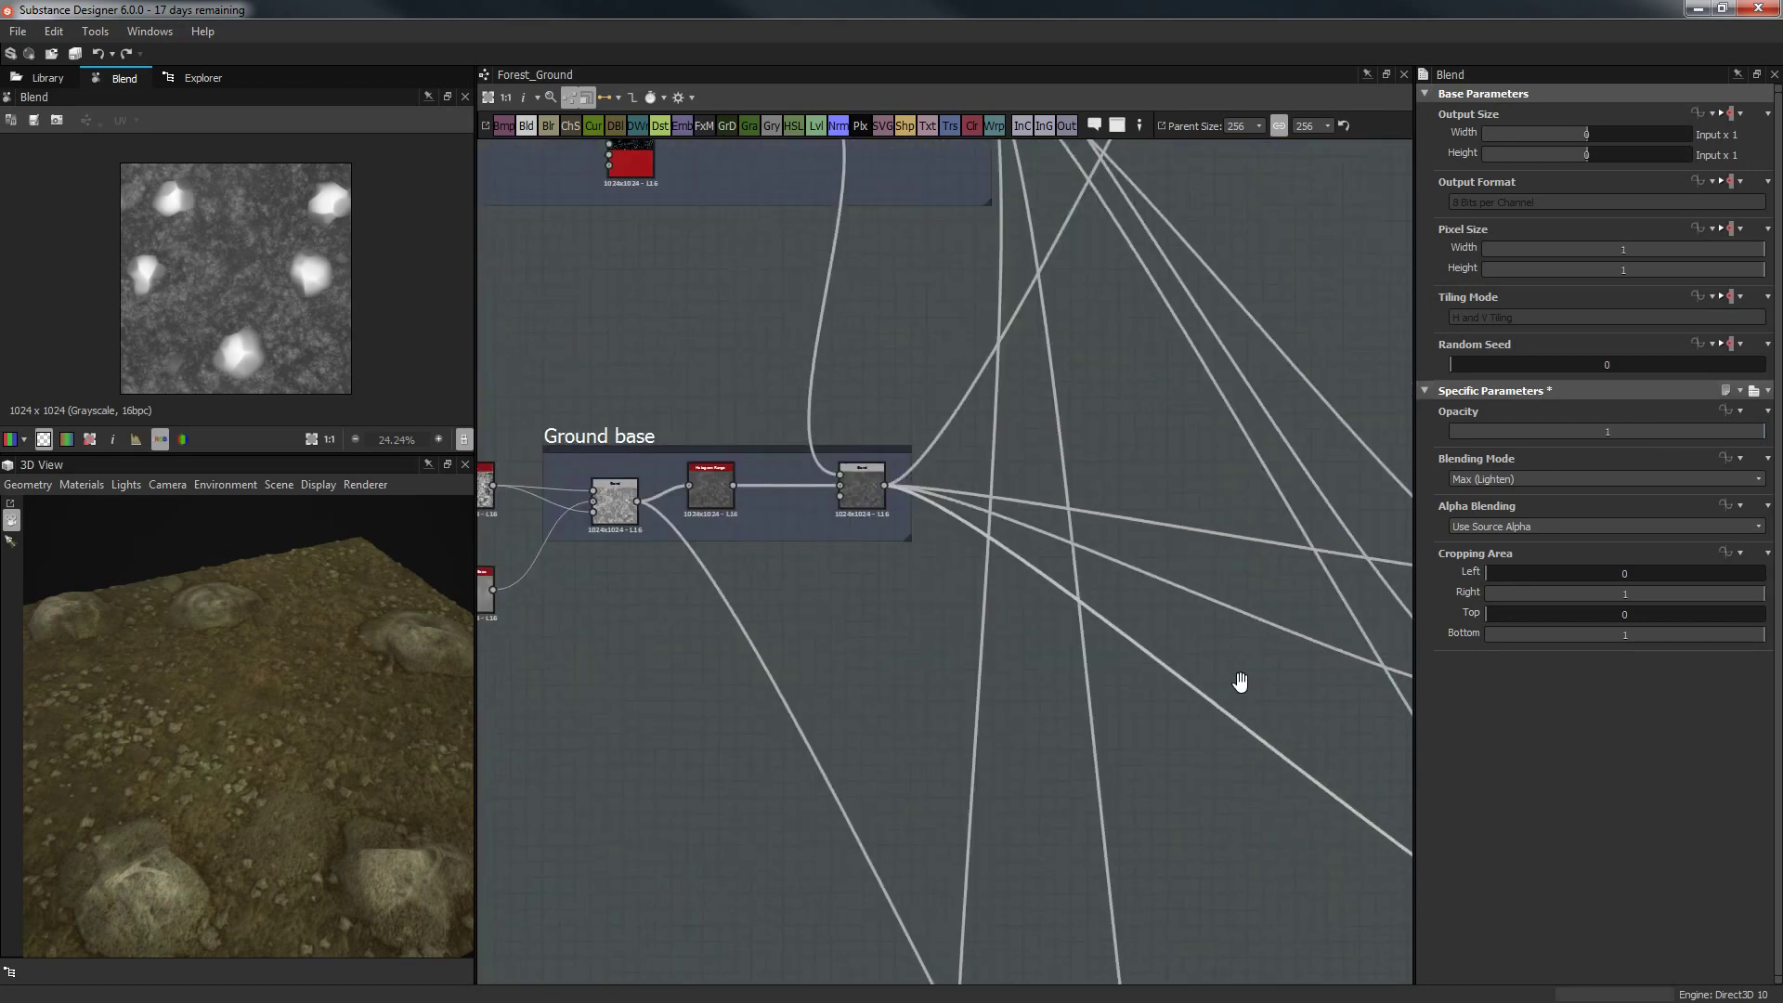
scroll(911, 605, up, 3)
middle_drag(836, 714, 649, 509)
scroll(1169, 673, down, 2)
scroll(836, 608, down, 2)
scroll(823, 620, up, 3)
key(space)
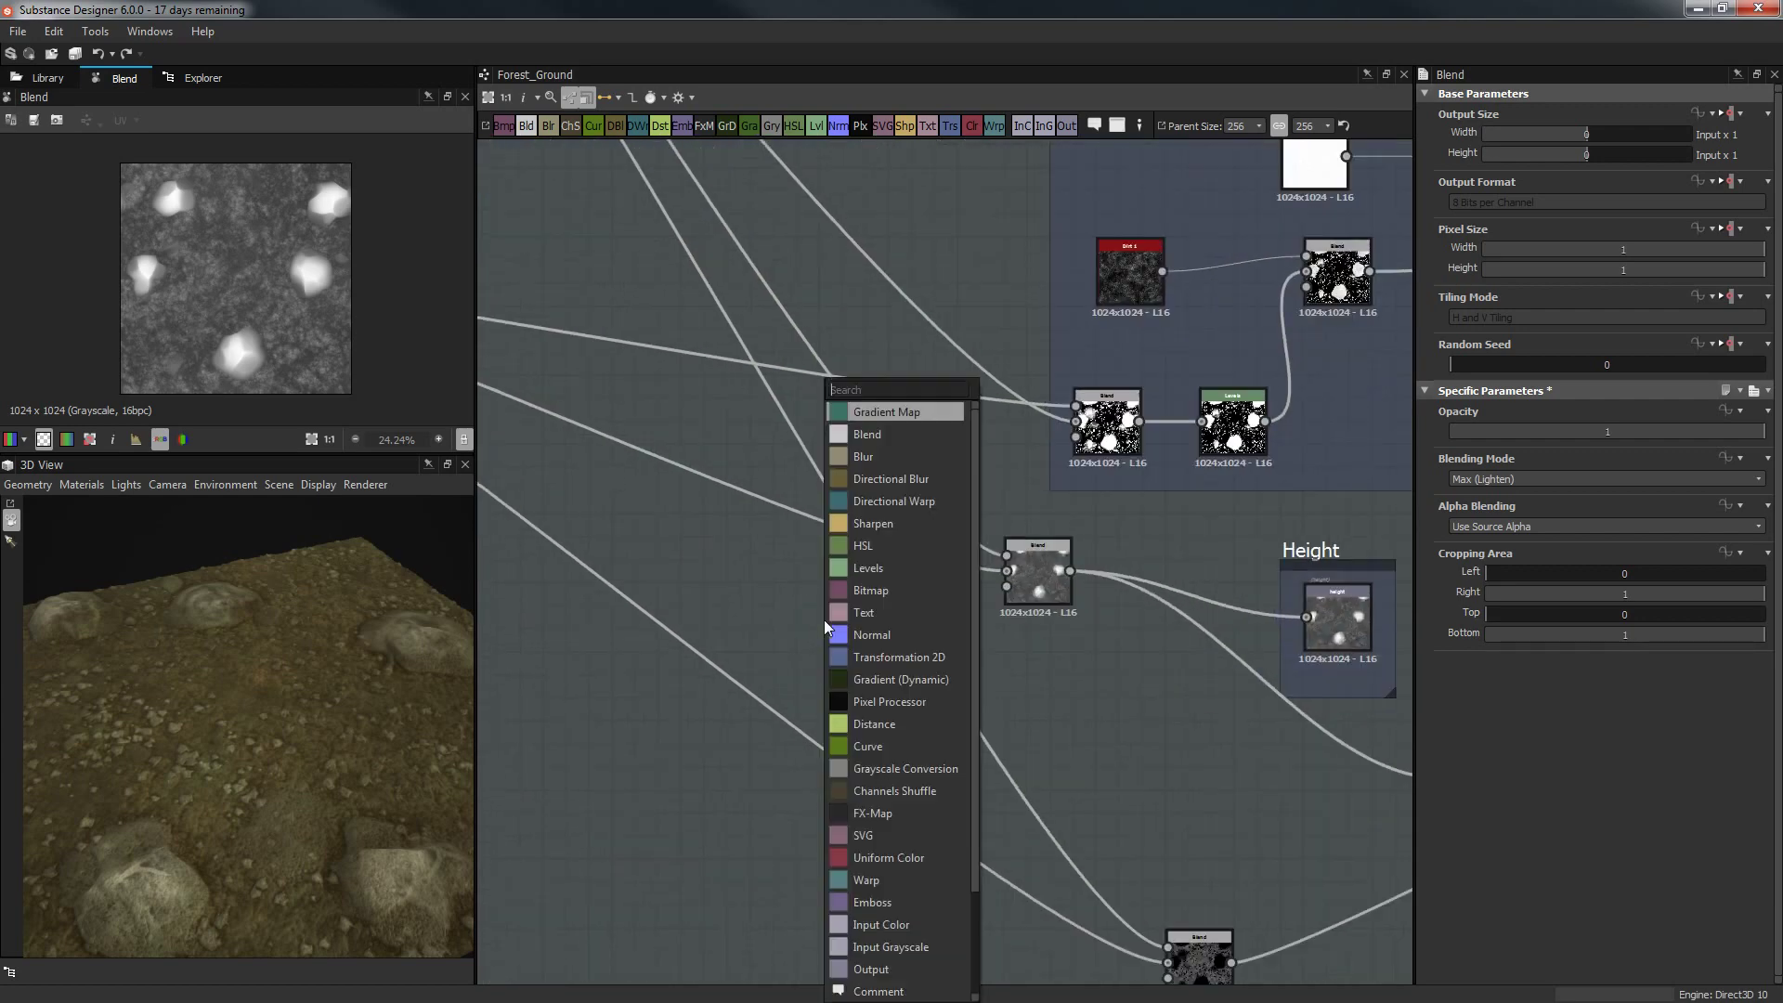
text(frac)
key(Down)
key(Down)
key(Down)
key(Down)
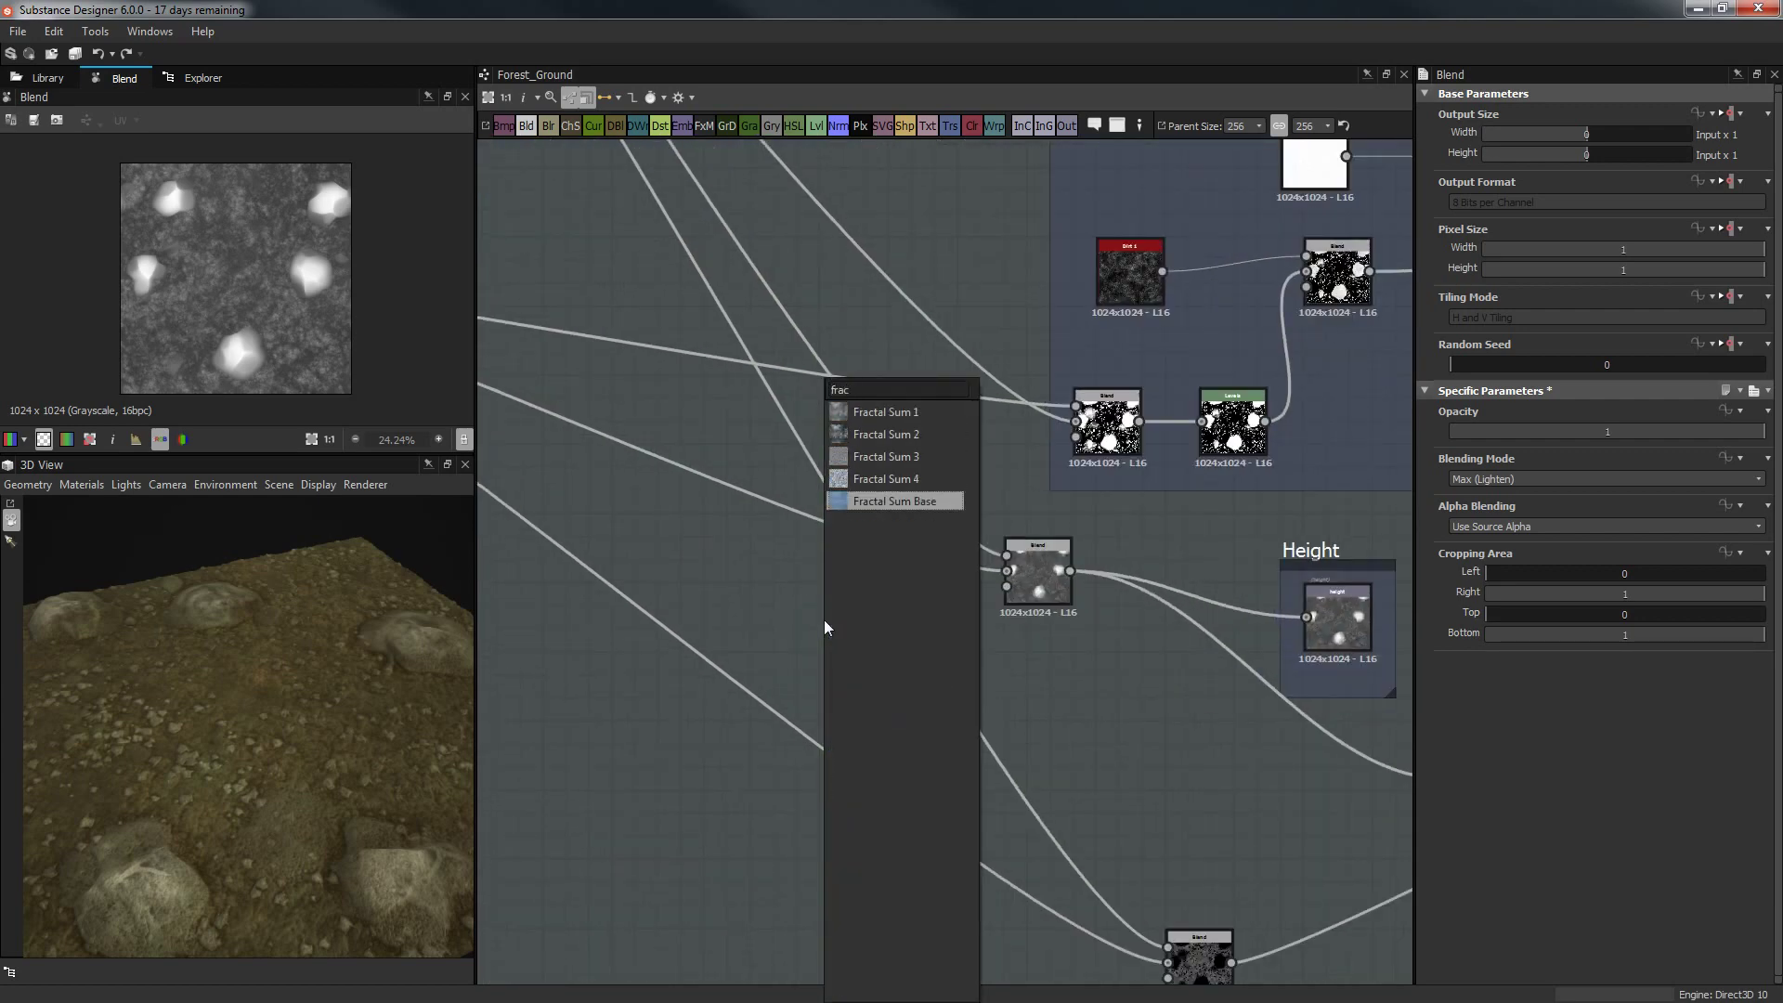
key(Return)
drag(823, 621, 725, 588)
Add a Histogram Scan after the Fractal Sum Base and connect it to the Height Blend node's background in place of the ground.
key(space)
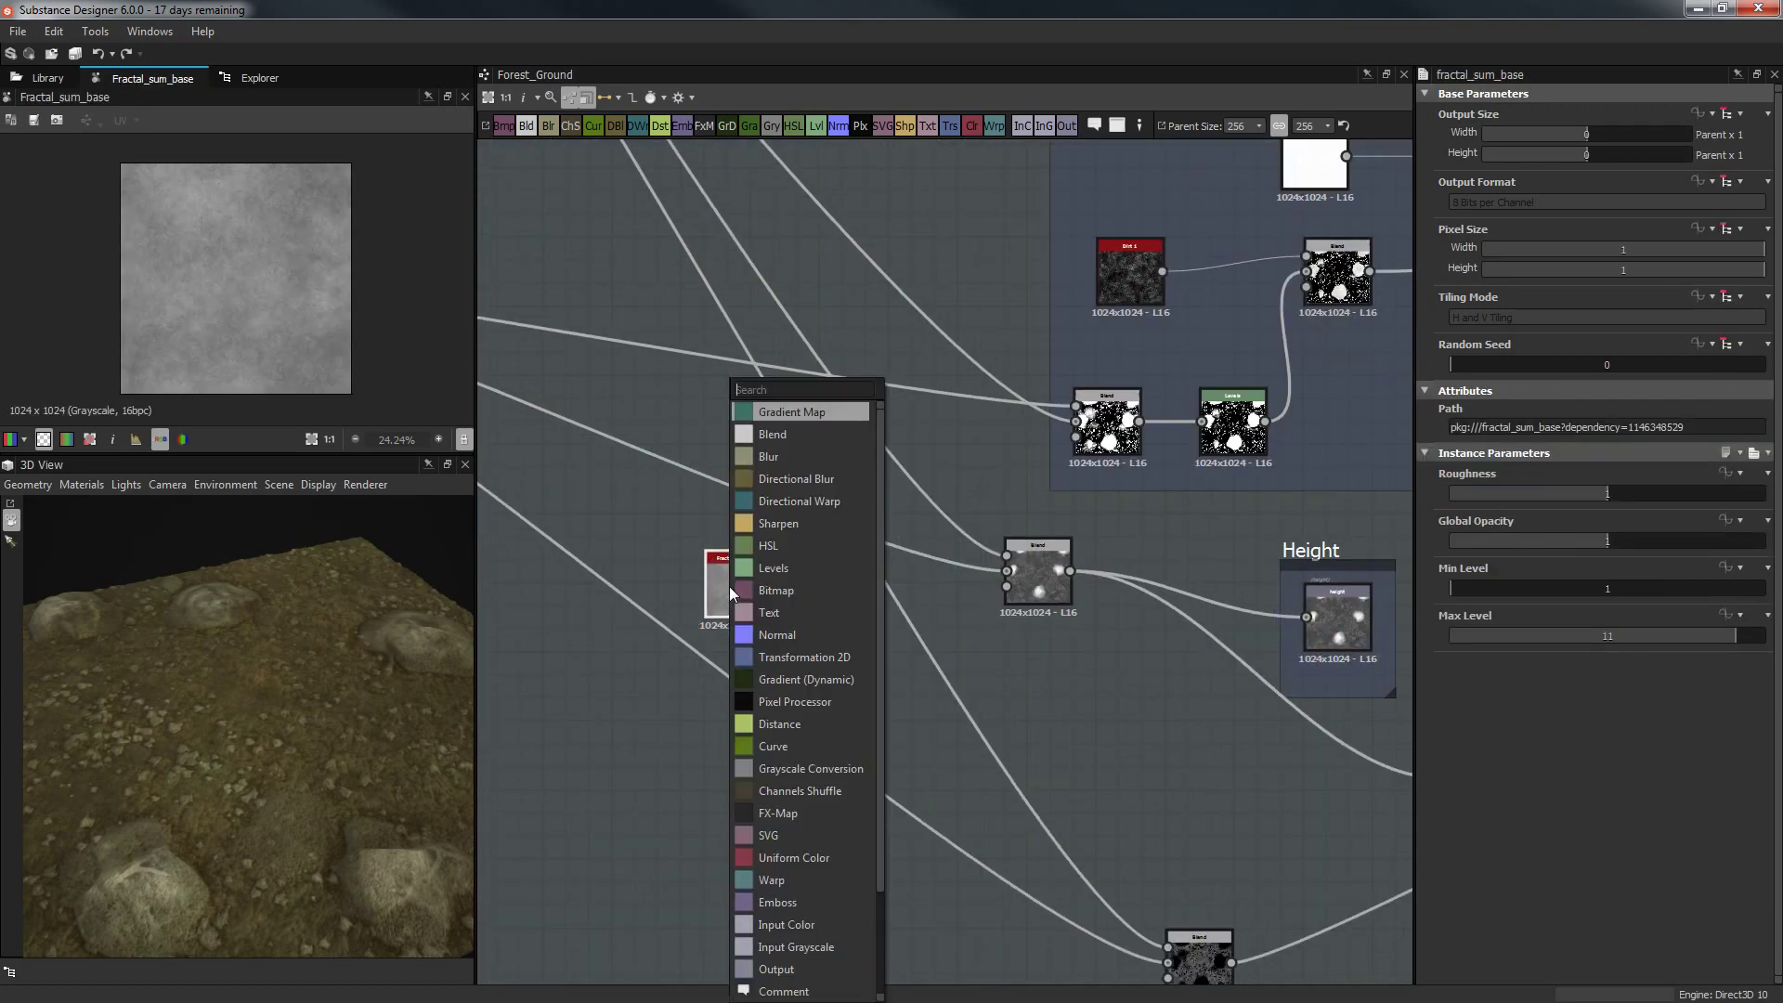
text(hist)
key(Down)
key(Return)
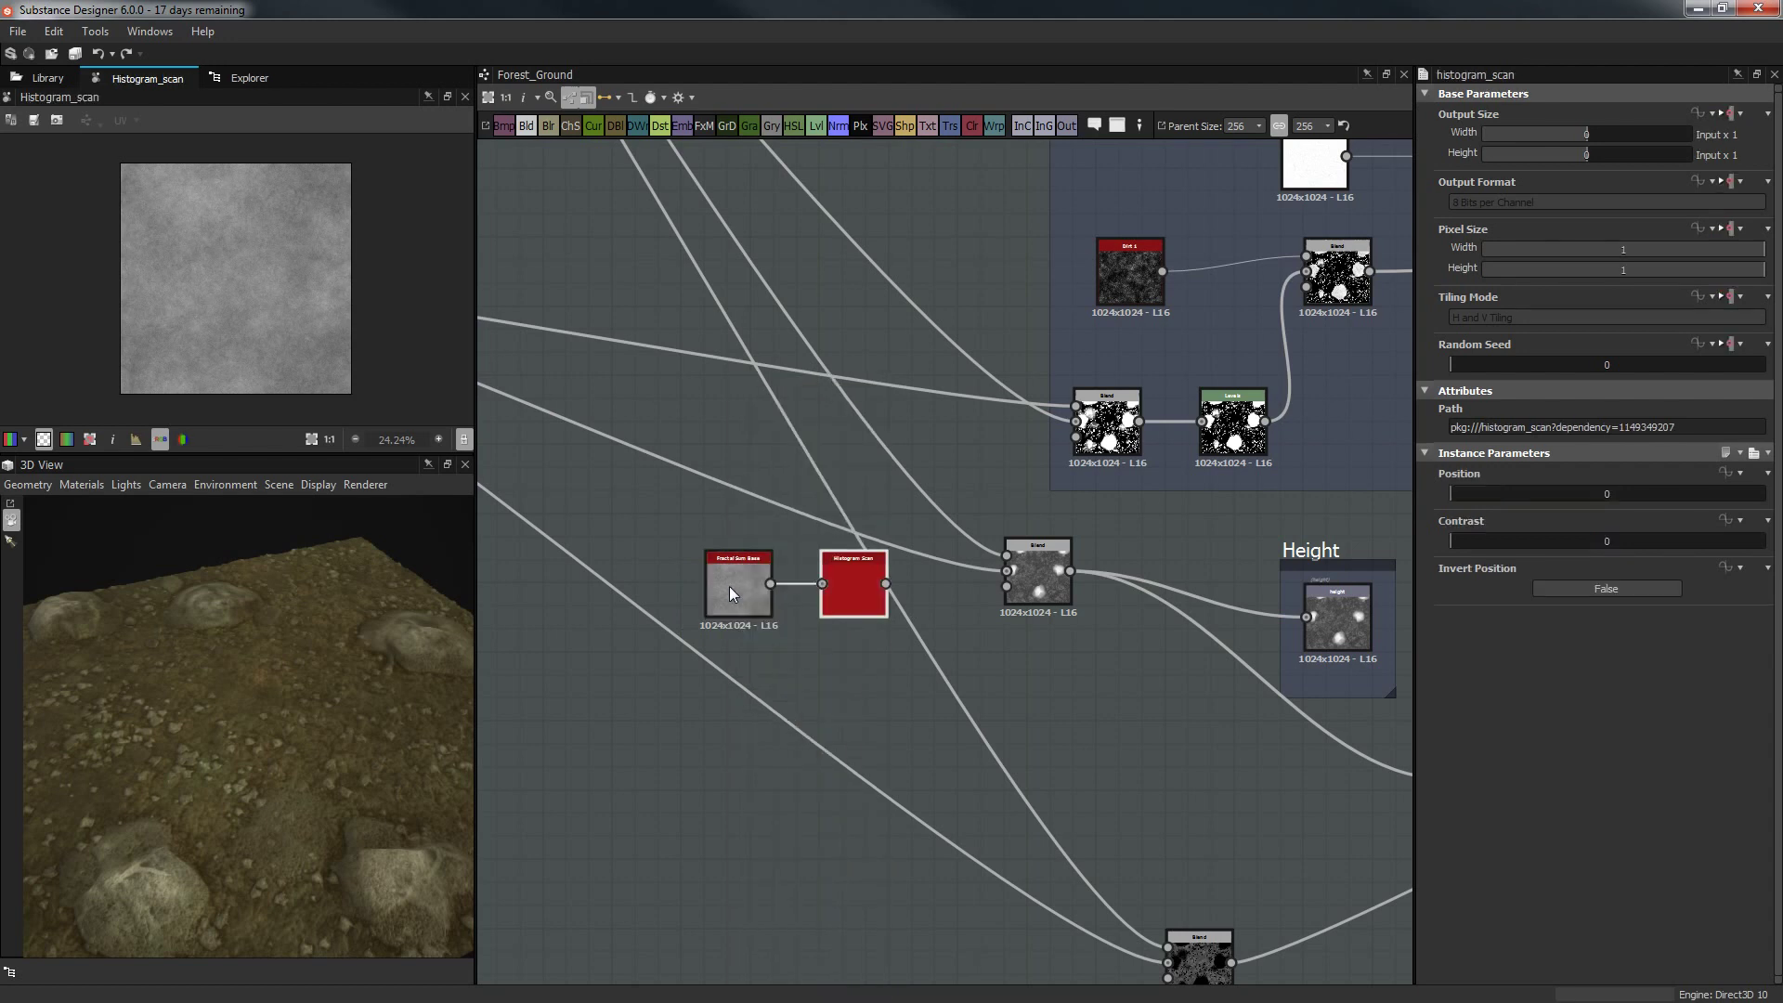
drag(886, 583, 1006, 571)
click(1037, 580)
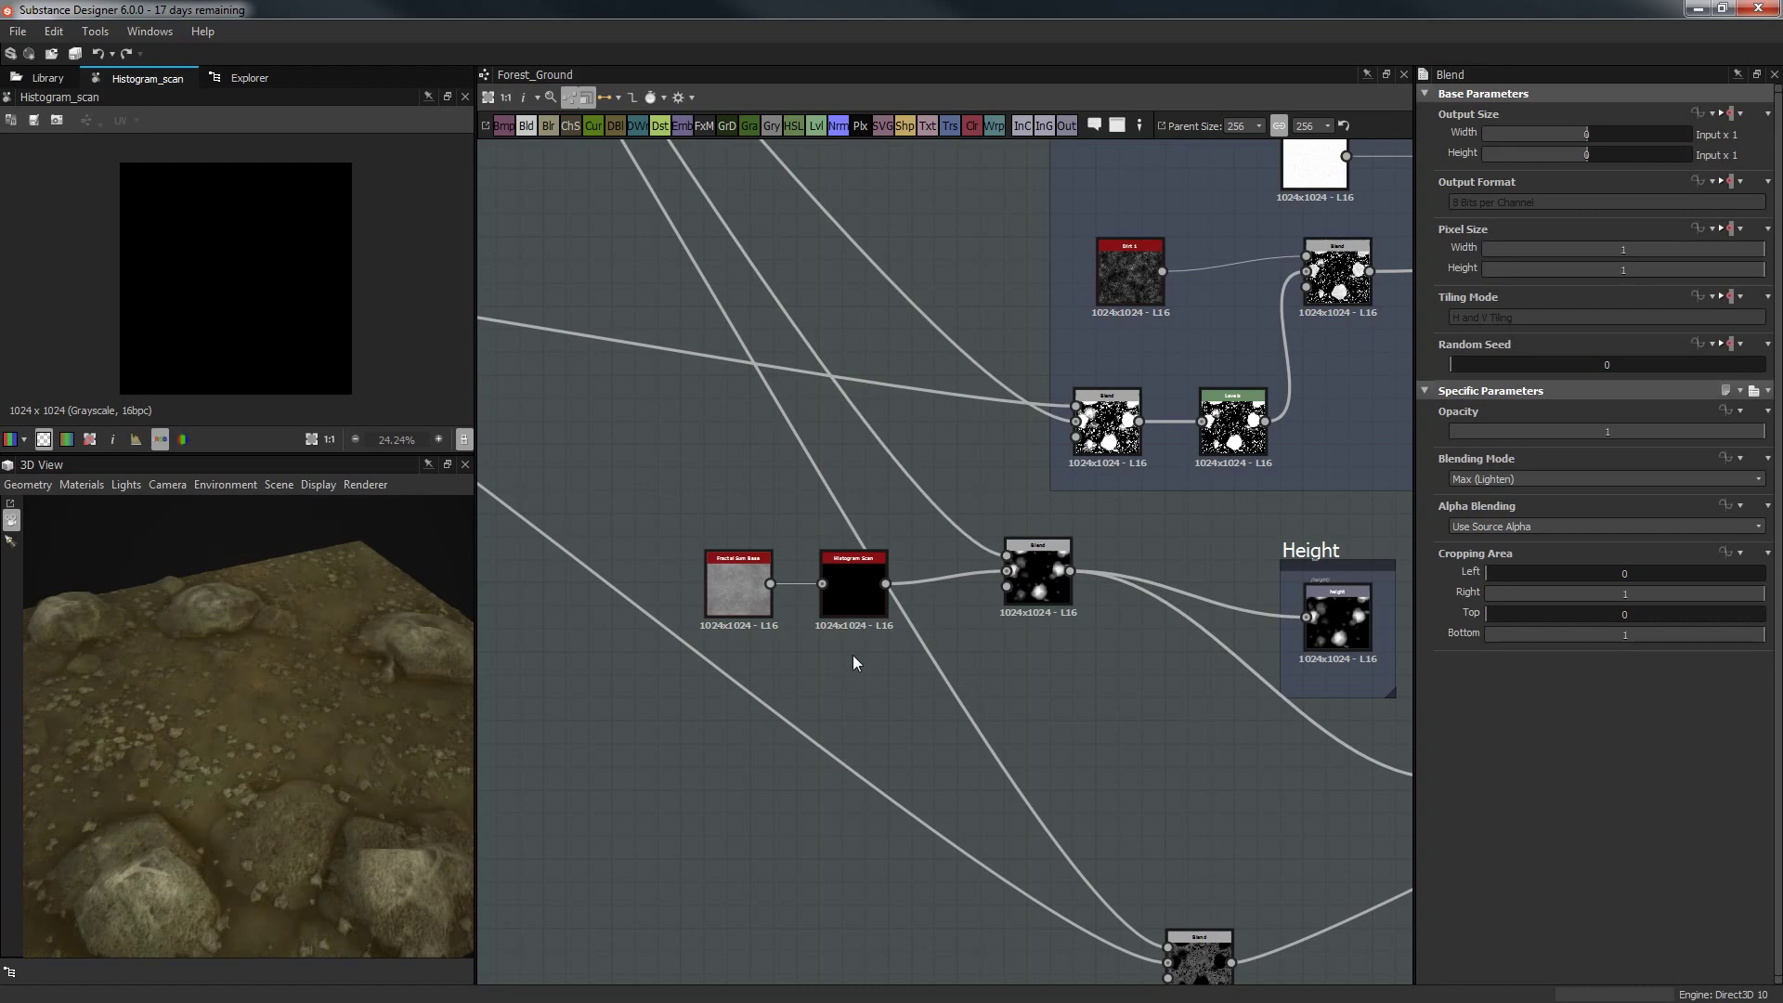
drag(318, 719, 234, 585)
click(834, 602)
drag(286, 706, 464, 576)
Move the first Height Blend above the Rocsk frame closer to its Safe Transform node.
middle_drag(764, 360, 1109, 527)
scroll(975, 409, down, 3)
scroll(912, 387, up, 3)
middle_drag(912, 387, 997, 435)
scroll(972, 332, down, 1)
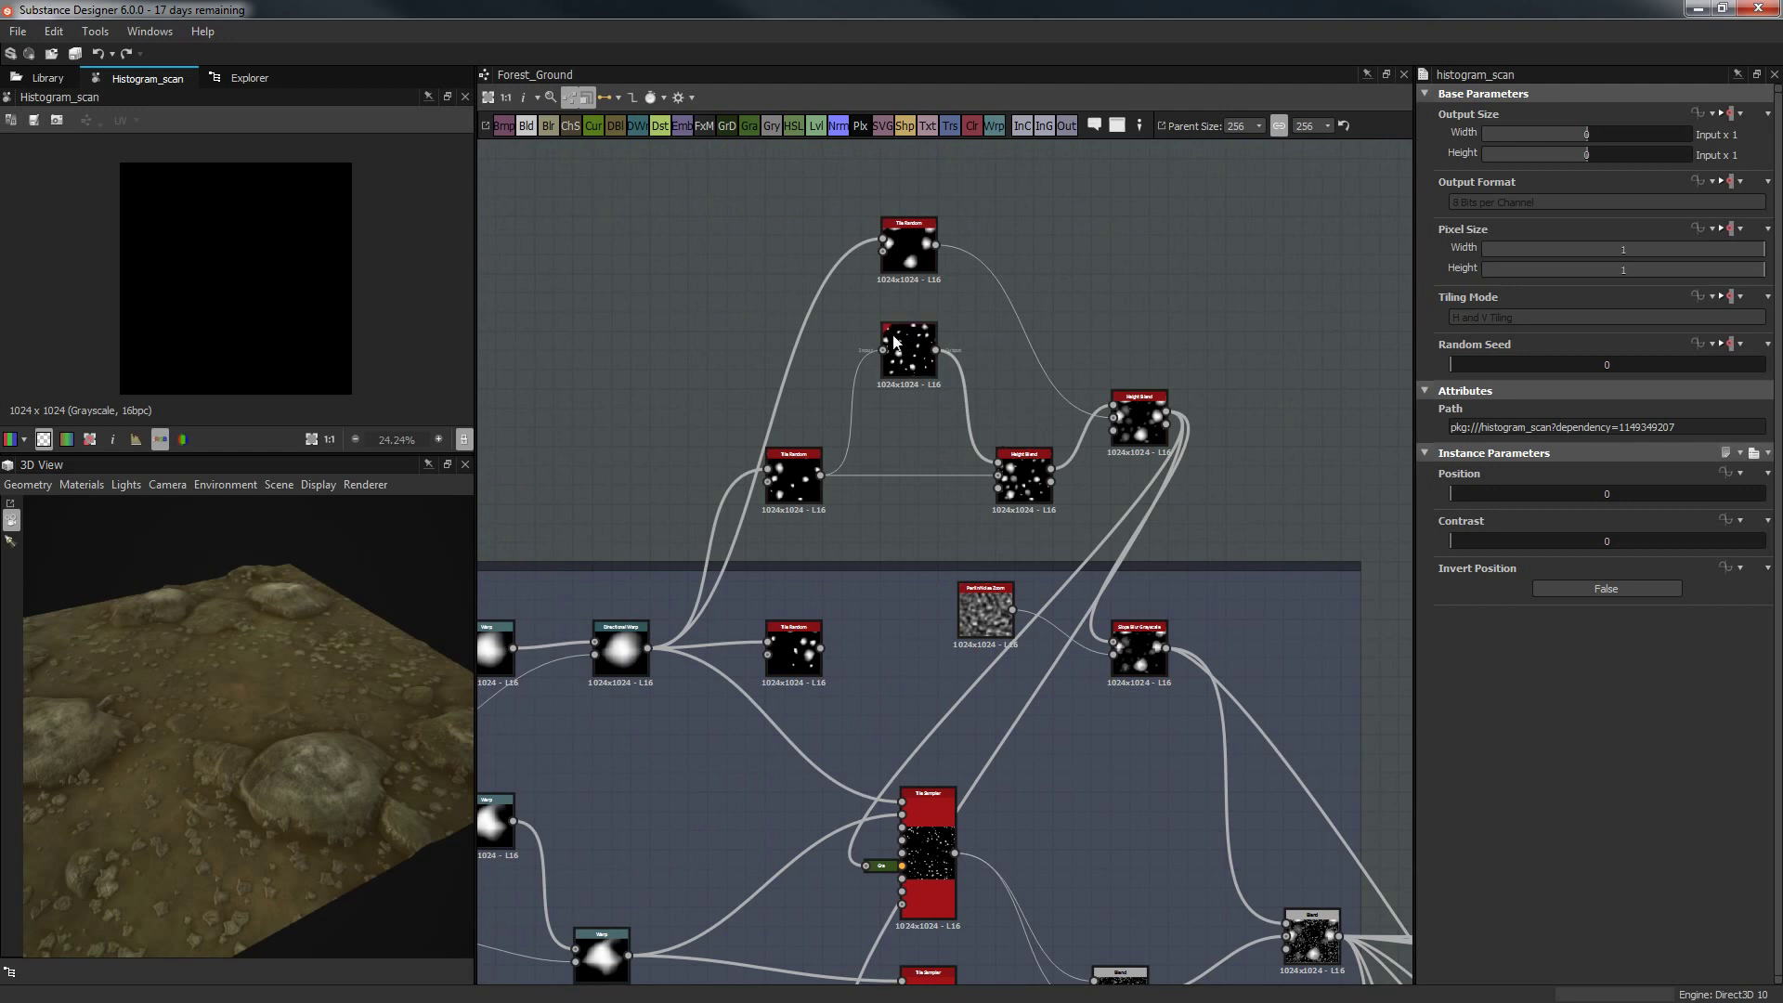
drag(1022, 472, 965, 416)
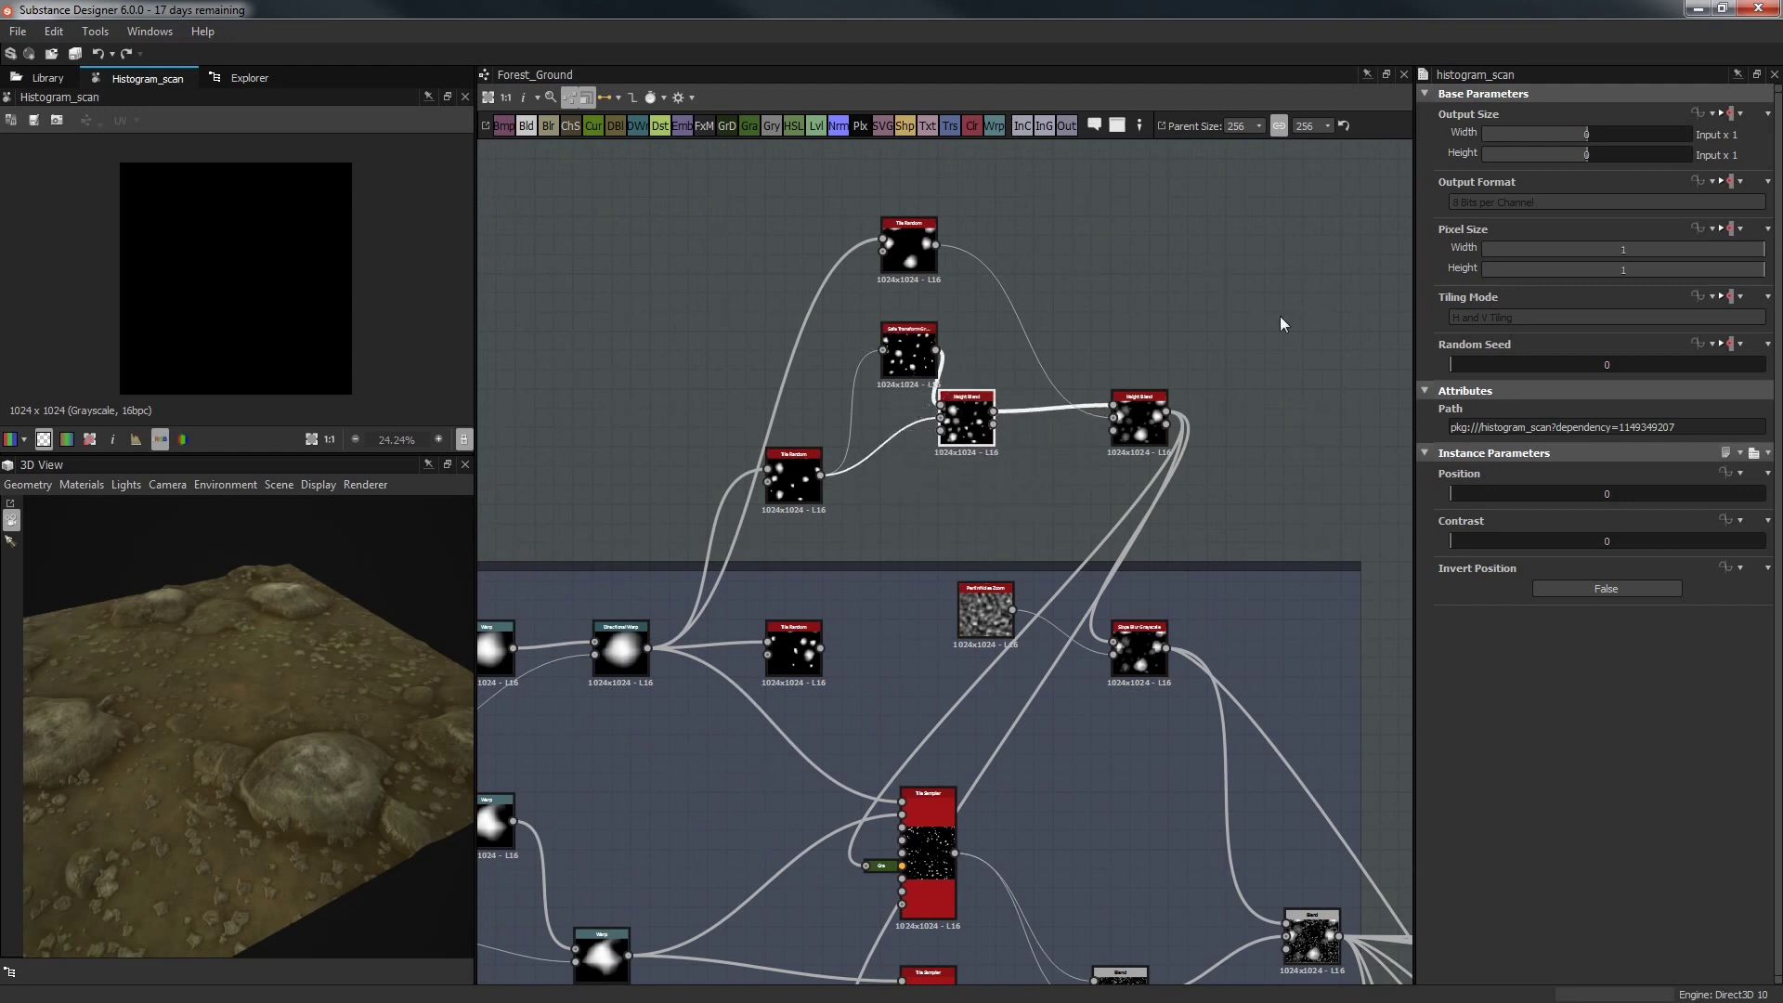
middle_drag(1280, 323, 1078, 342)
key(space)
key(Escape)
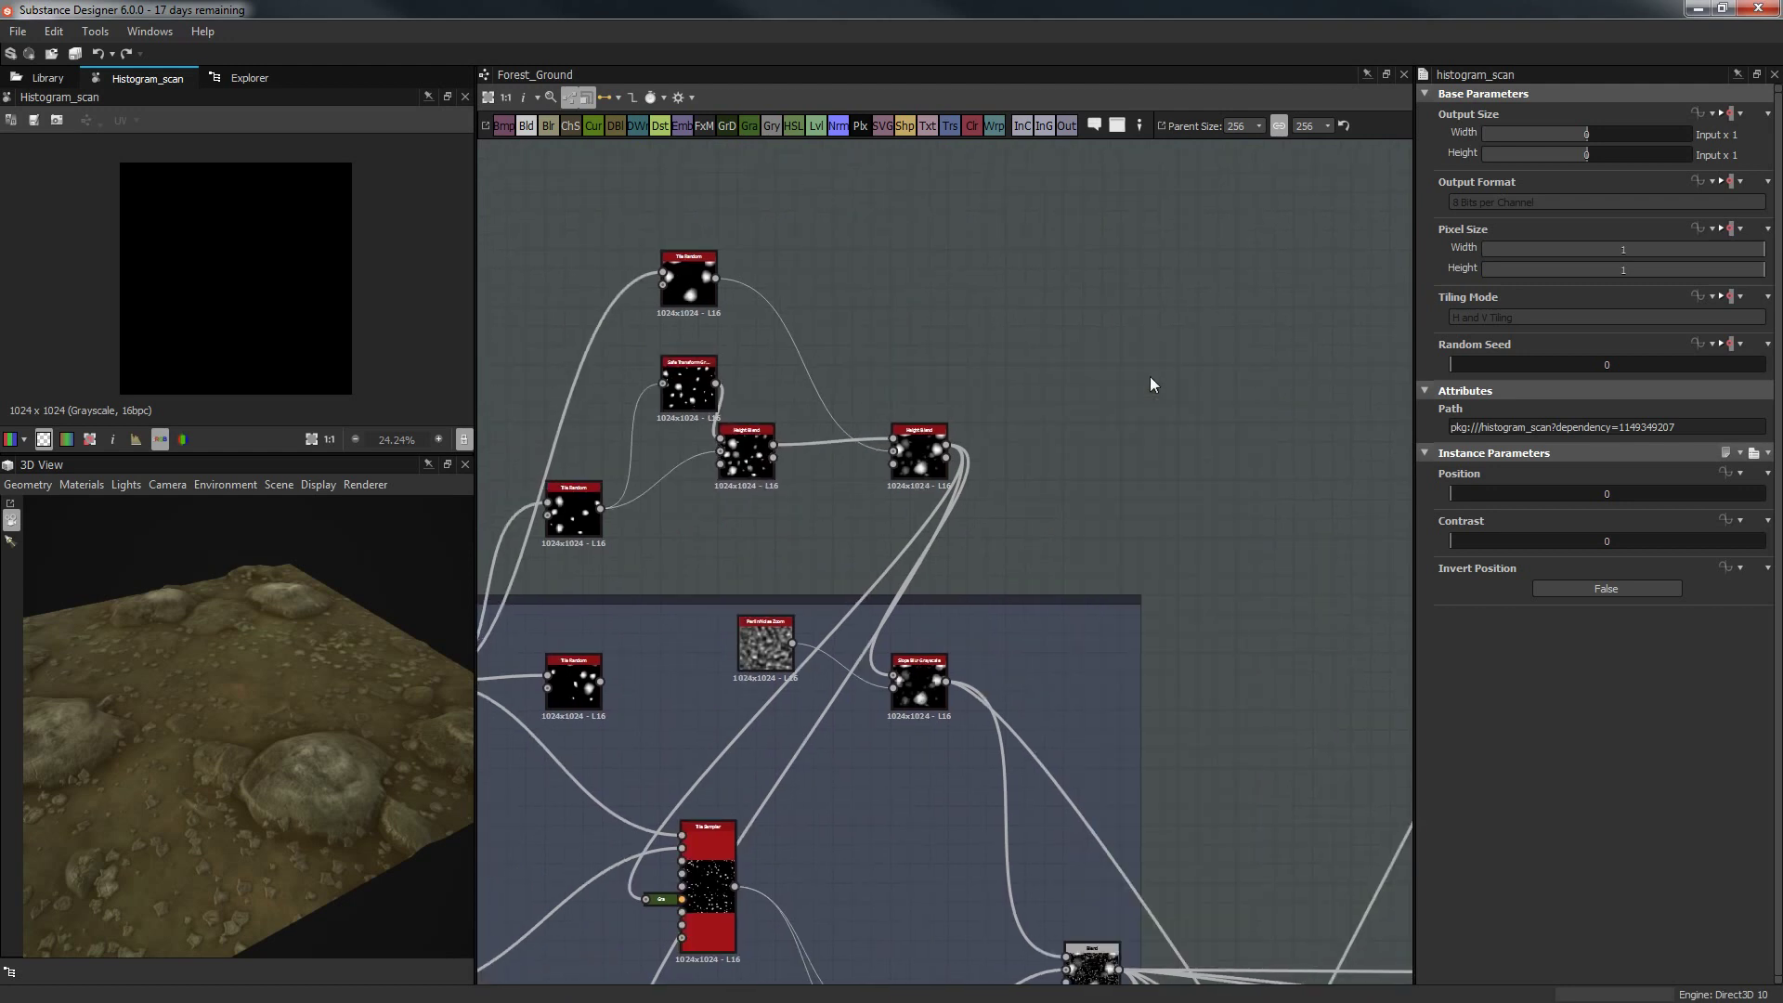
drag(948, 447, 1064, 412)
key(Delete)
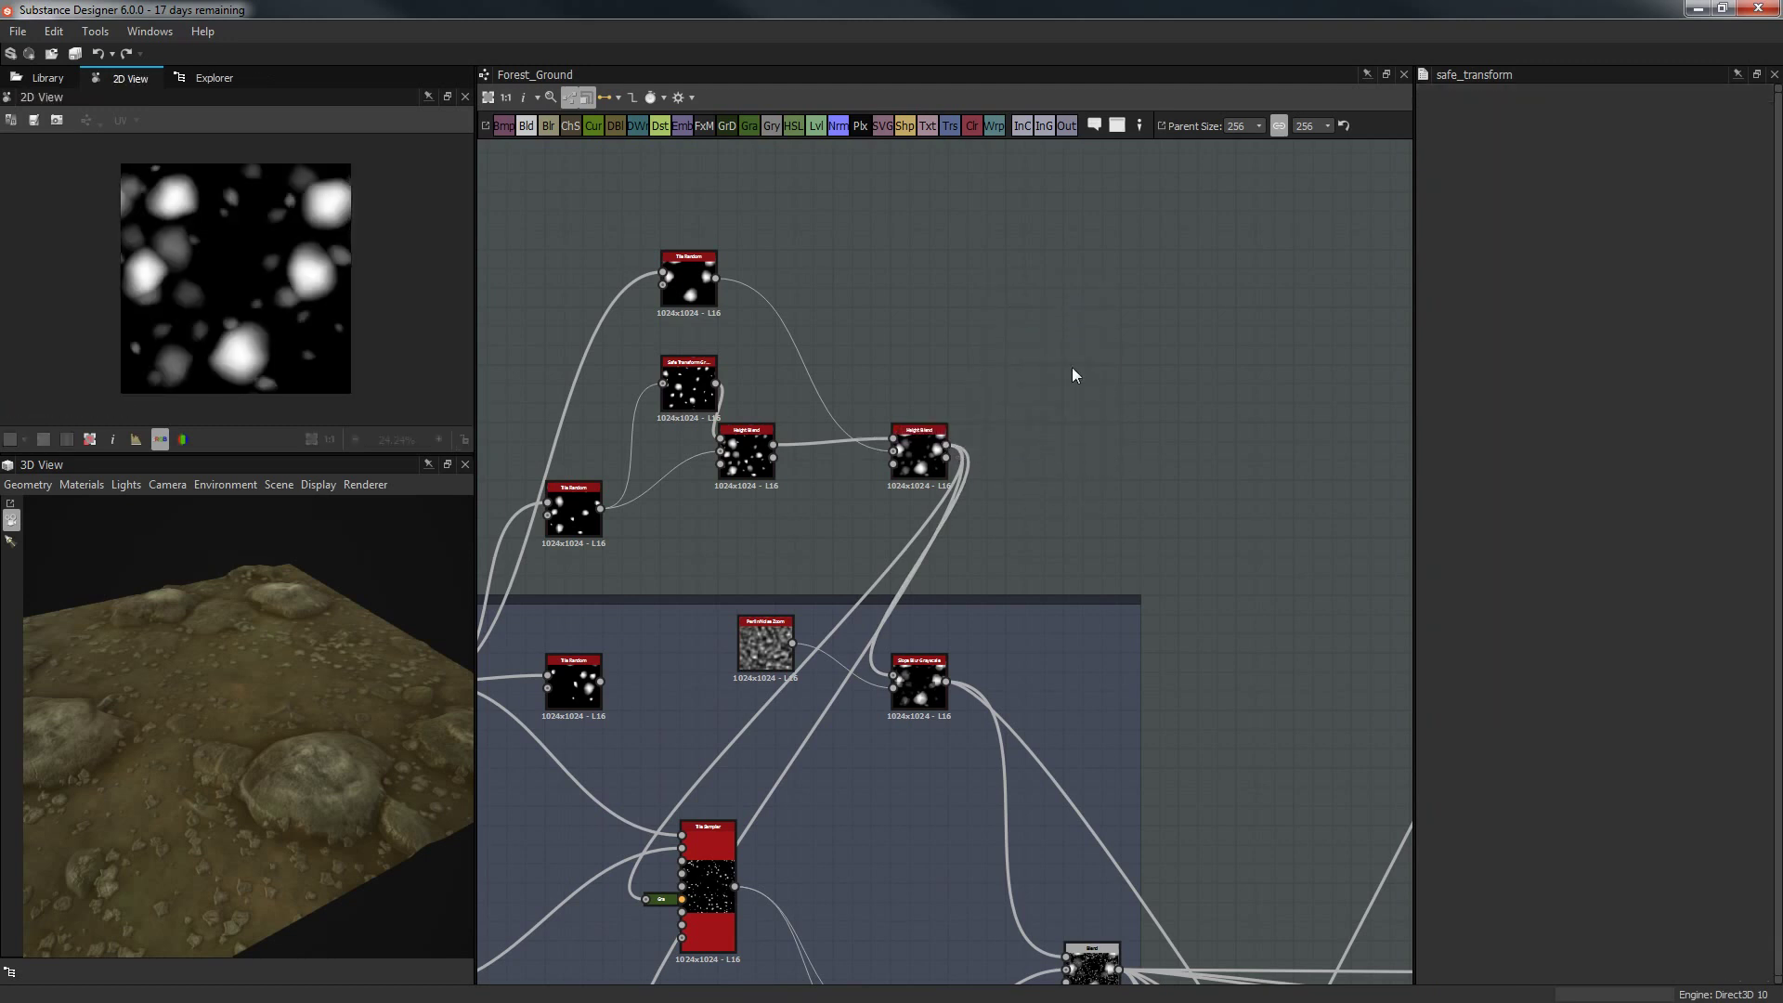
Add a Safe Transform Grayscale node fed by the last Height Blend and place it above and beside that node.
key(space)
text(safe)
key(Down)
key(Escape)
mouse_move(1034, 379)
mouse_down()
mouse_move(1052, 365)
mouse_move(1032, 348)
mouse_up()
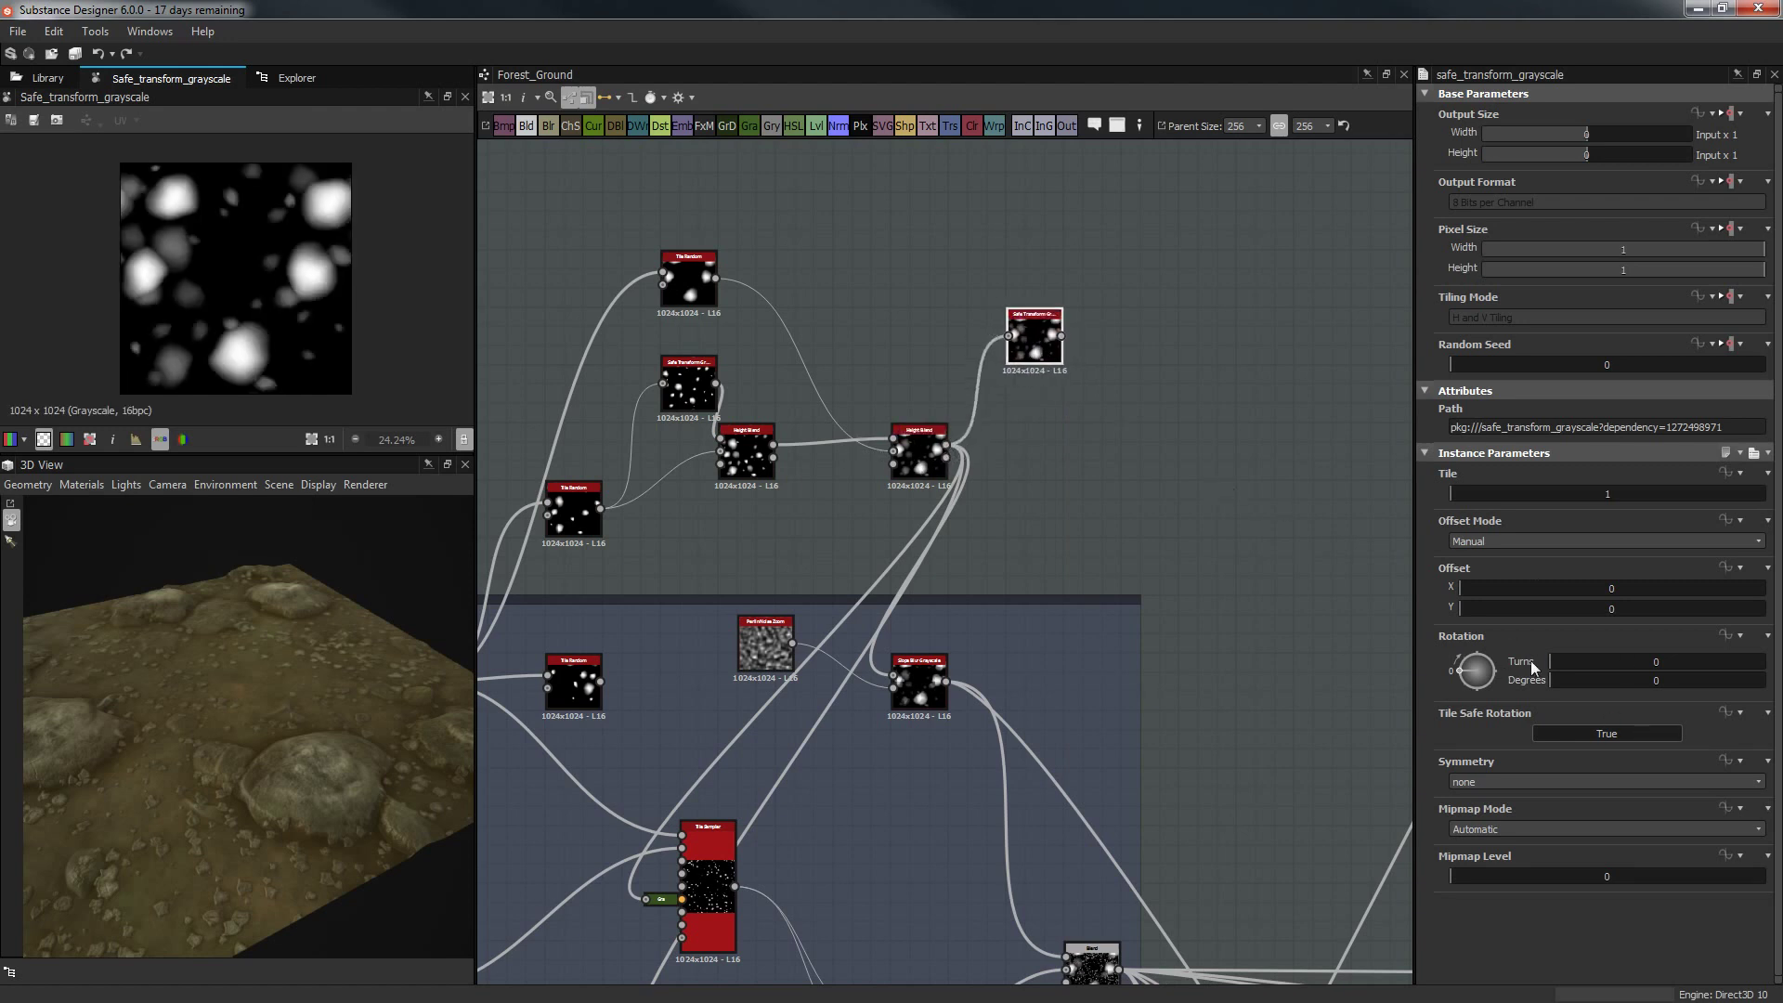
Set the new Safe Transform Grayscale's Symmetry to Y and its Rotation to -0.32 turns.
click(1551, 780)
click(1513, 819)
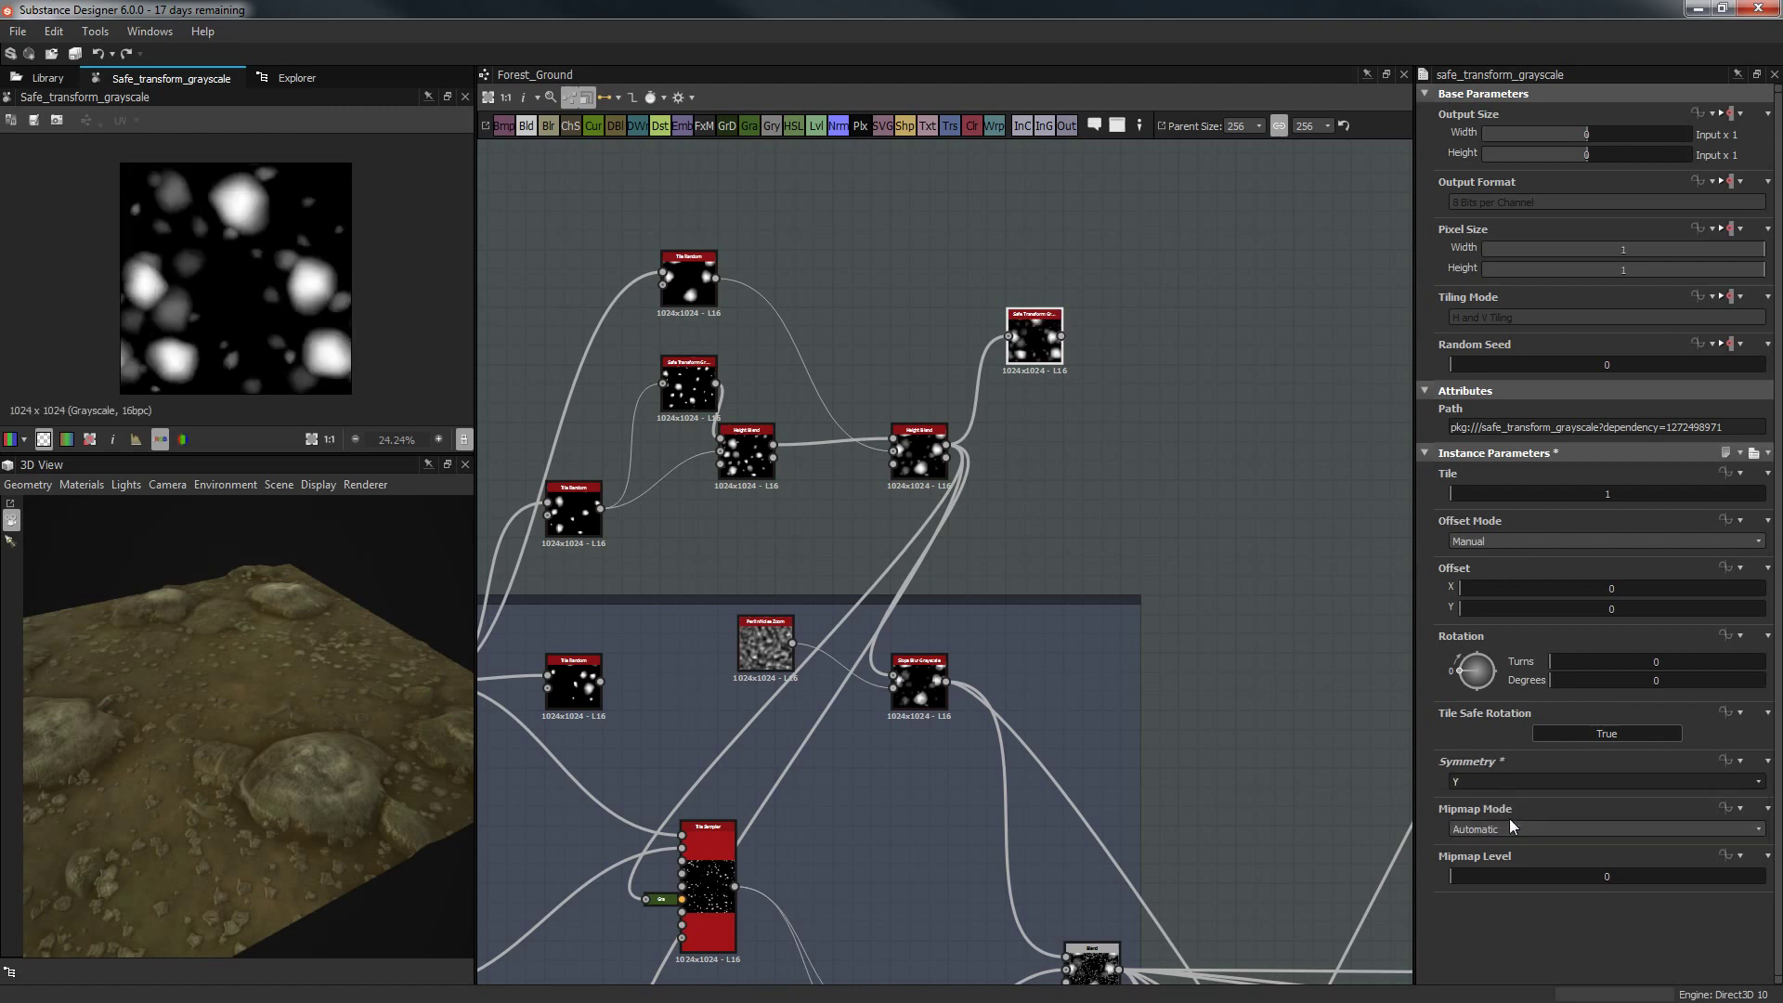
drag(1477, 676, 1487, 693)
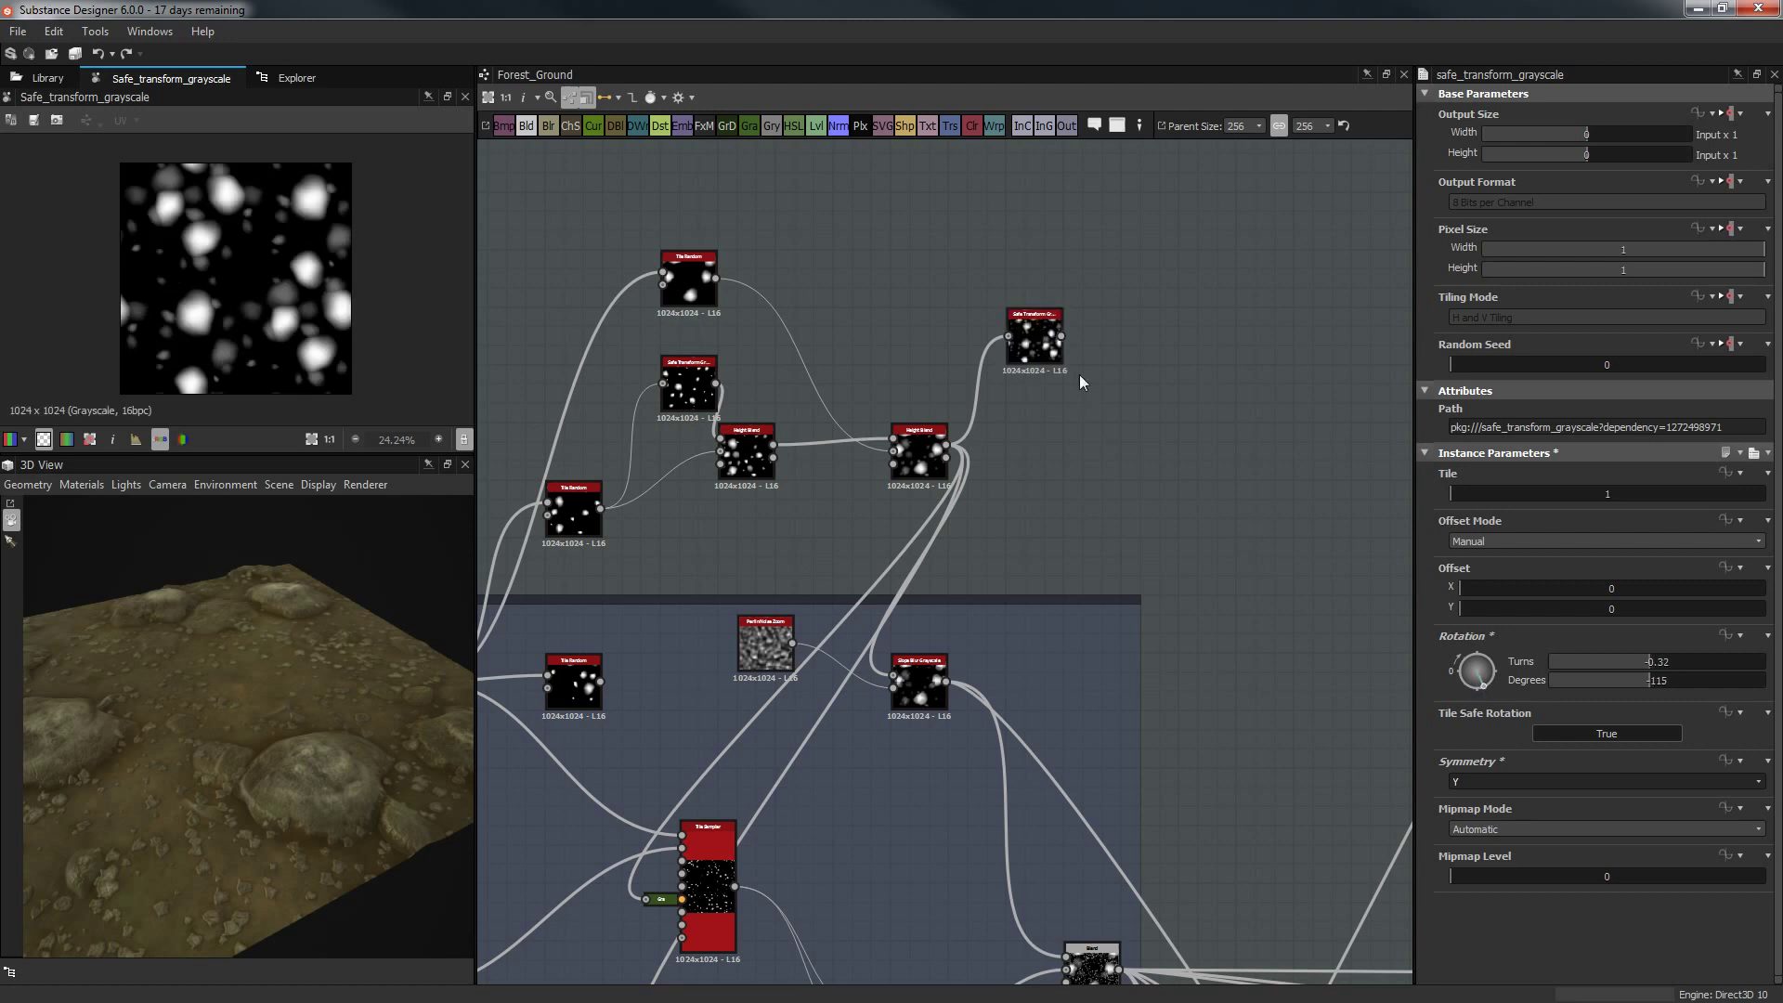
Add a Height Blend combining the new Safe Transform Grayscale with the previous Height Blend, and readjust the transform's rotation.
key(space)
key(Return)
drag(1063, 337, 1125, 414)
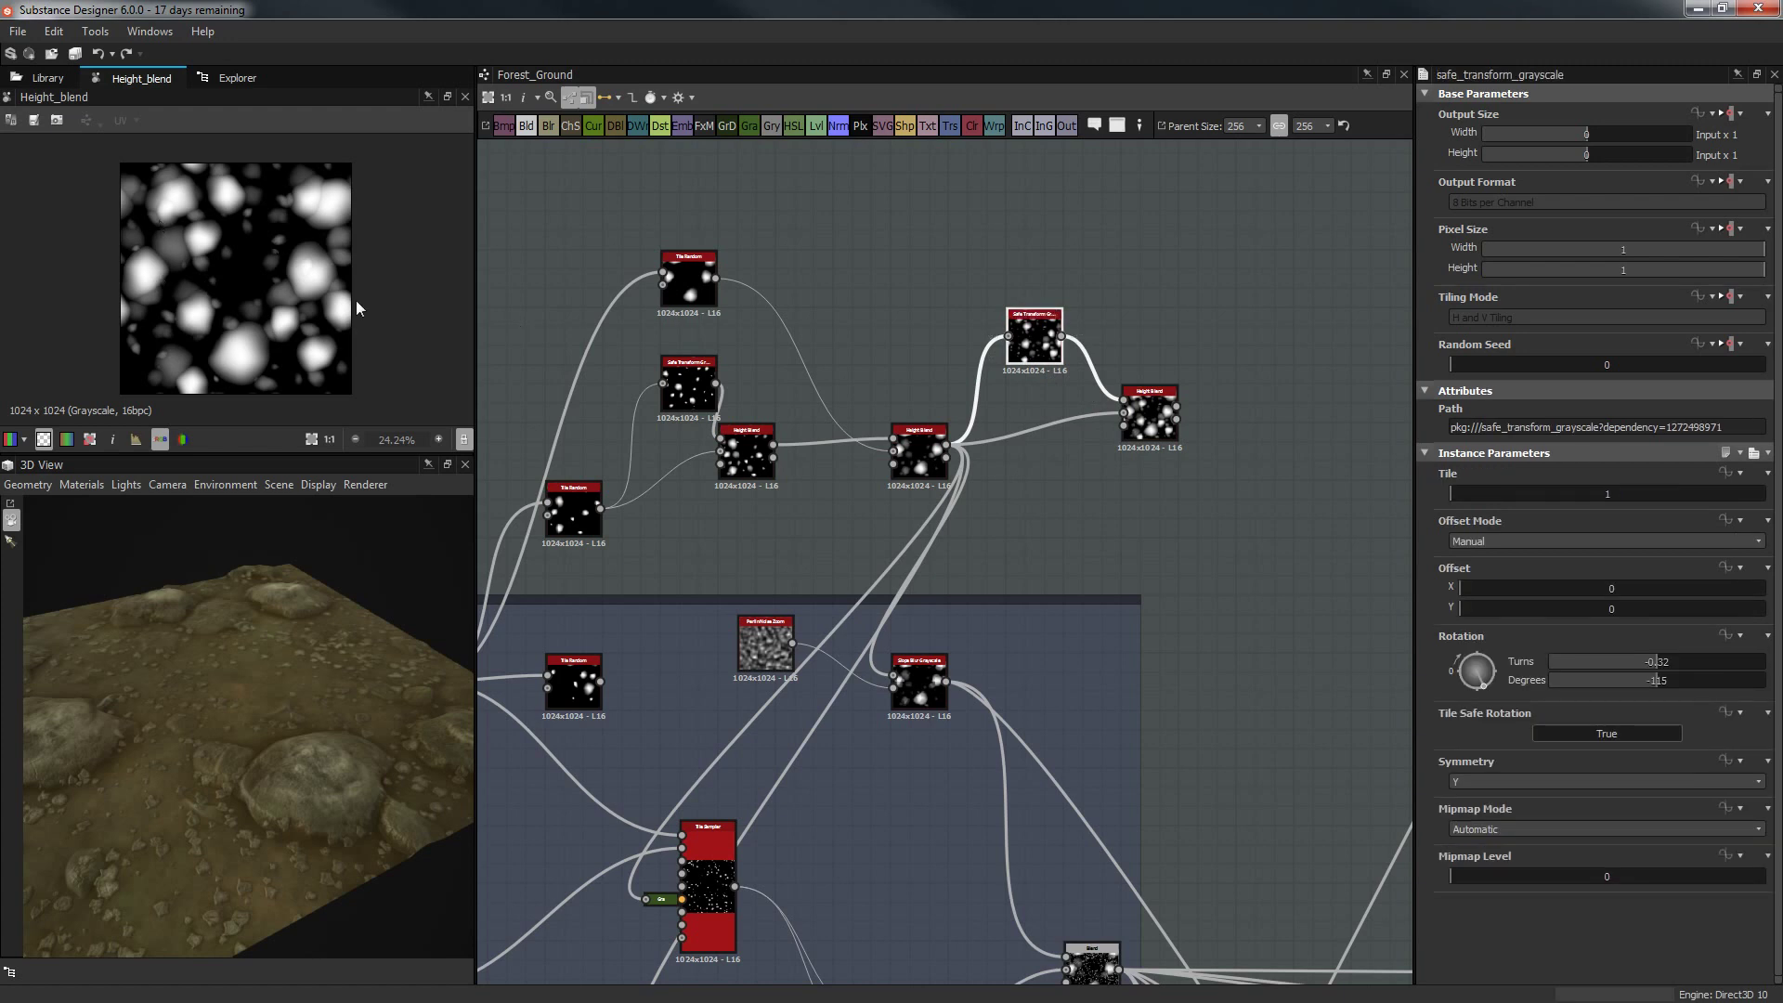
drag(1488, 676, 1396, 699)
Preview the newly added Height Blend and set its Height Offset to 0.54.
middle_drag(1163, 502, 1059, 522)
click(1042, 439)
double_click(1046, 437)
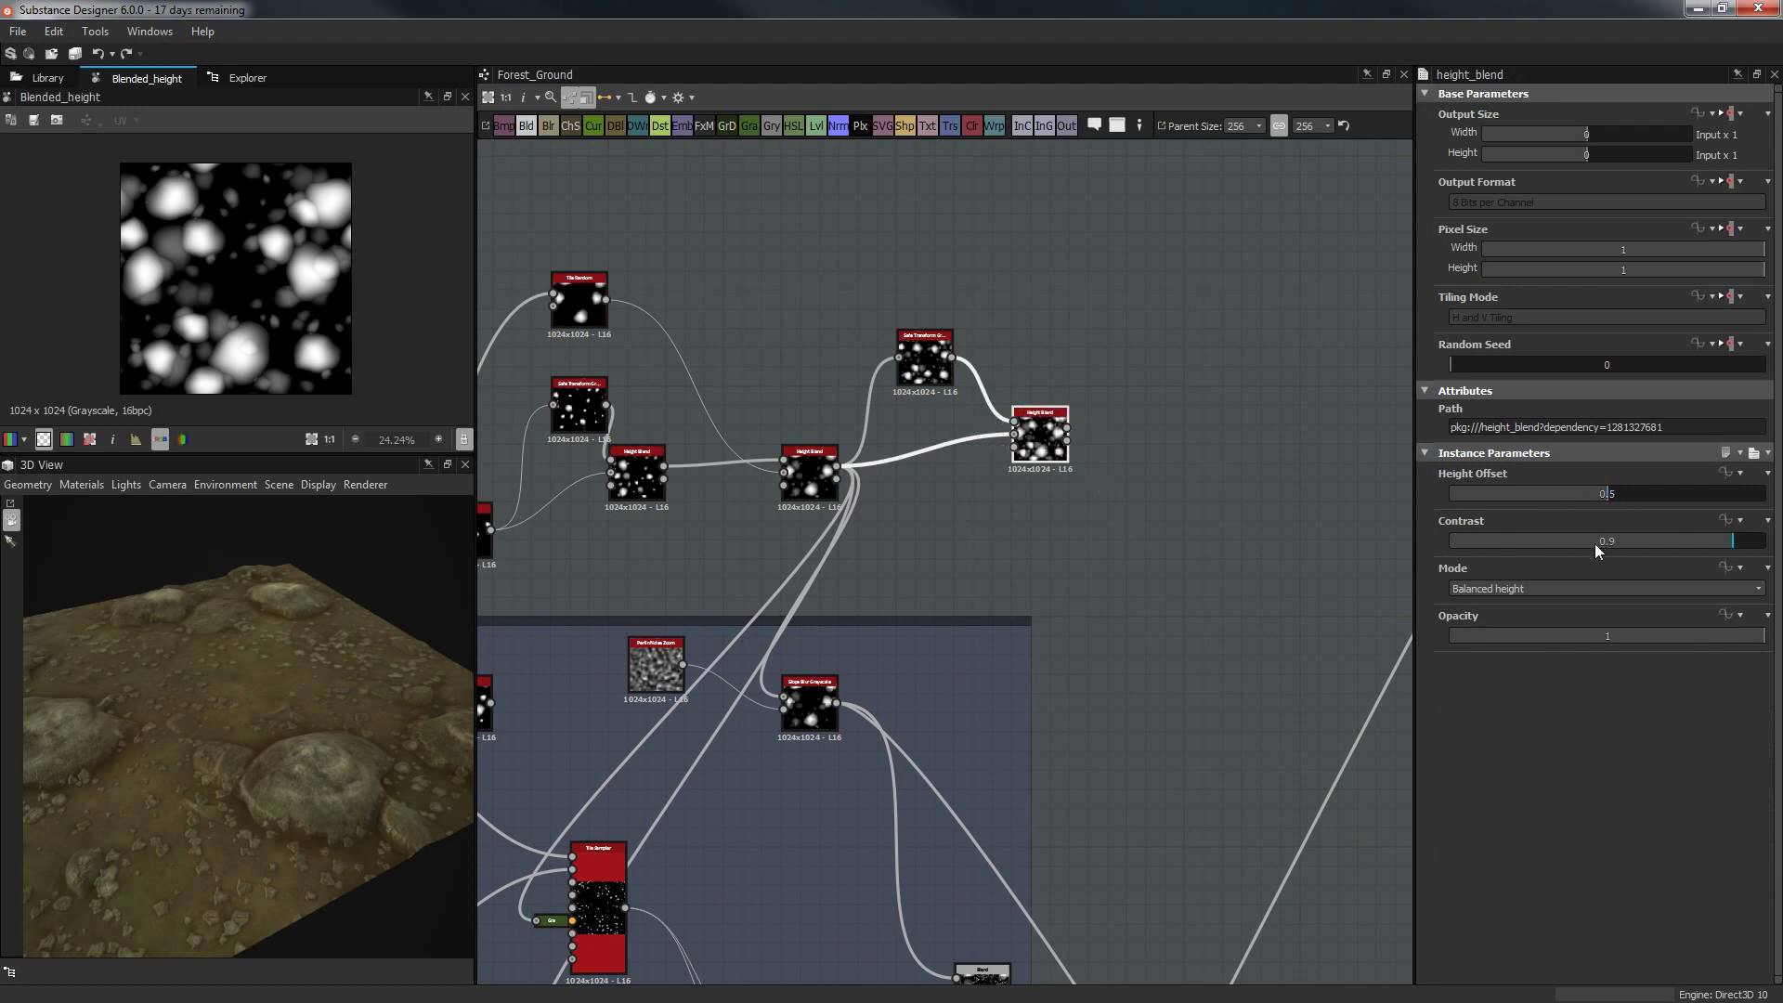
drag(1551, 496, 1620, 492)
click(1092, 568)
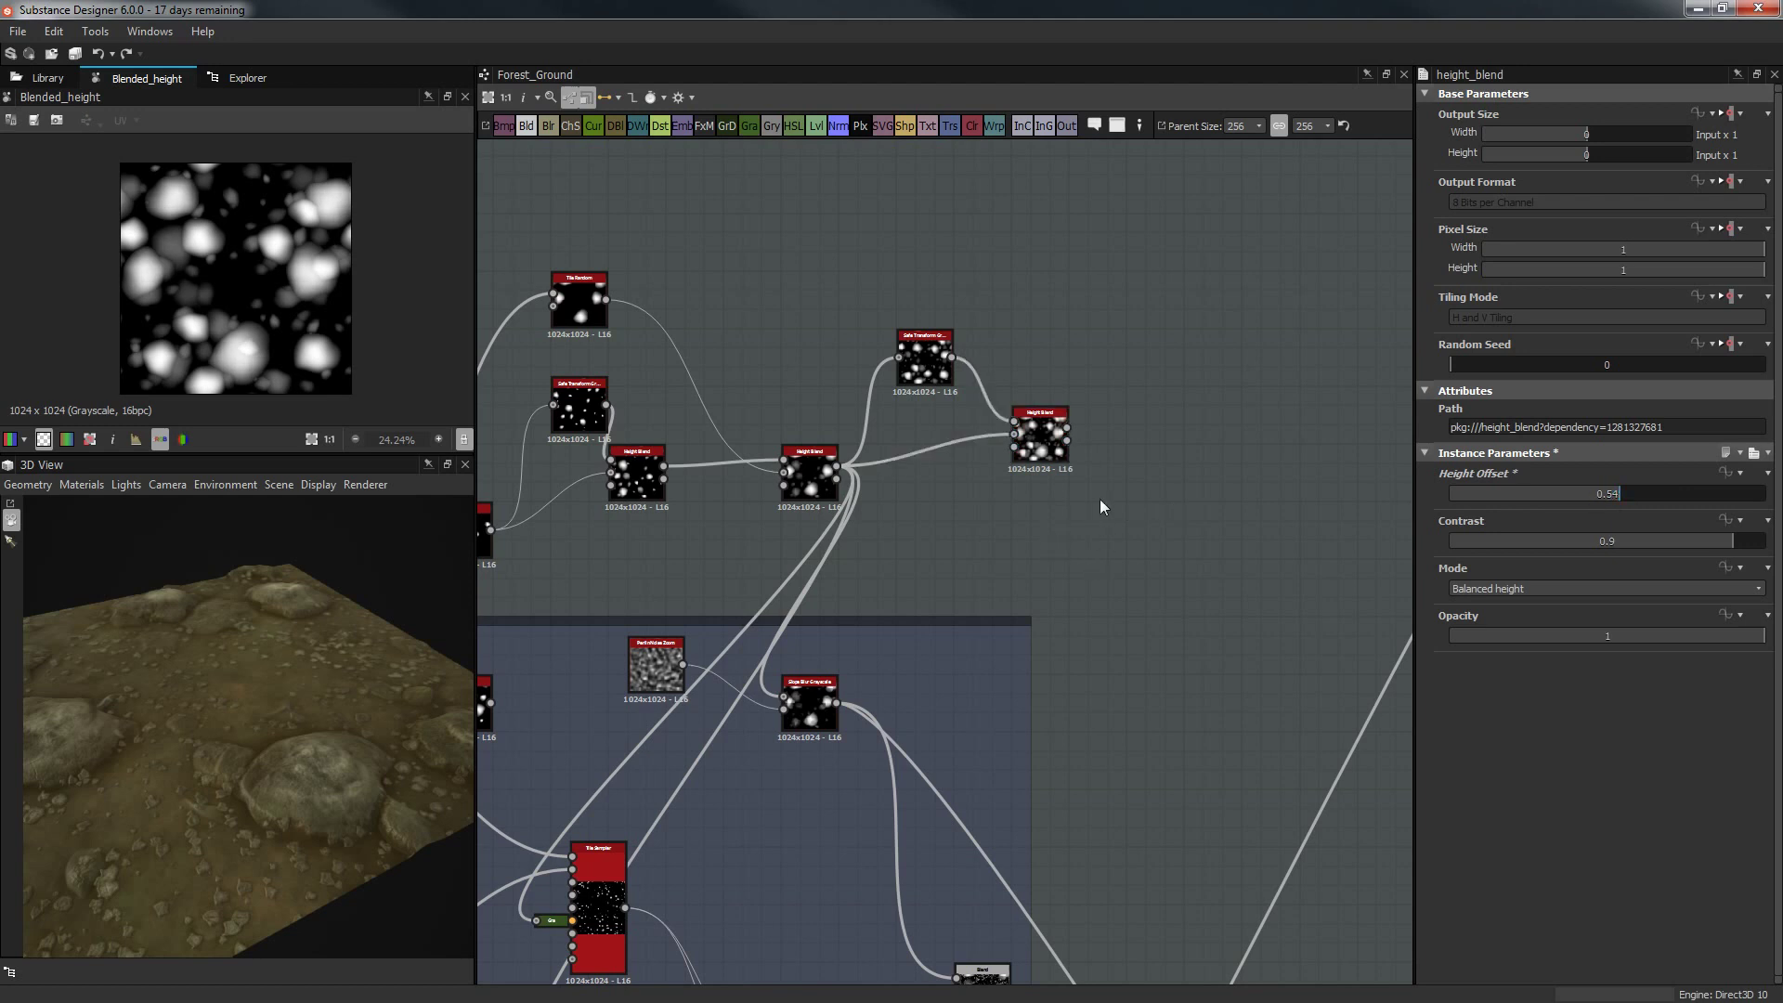
Move the previous Height Blend's connections to the Rocsk frame nodes onto the newest Height Blend's output and check the 3D rocks.
middle_drag(879, 591, 1009, 665)
mouse_move(1059, 610)
middle_down()
mouse_move(1118, 516)
mouse_move(1076, 551)
middle_up()
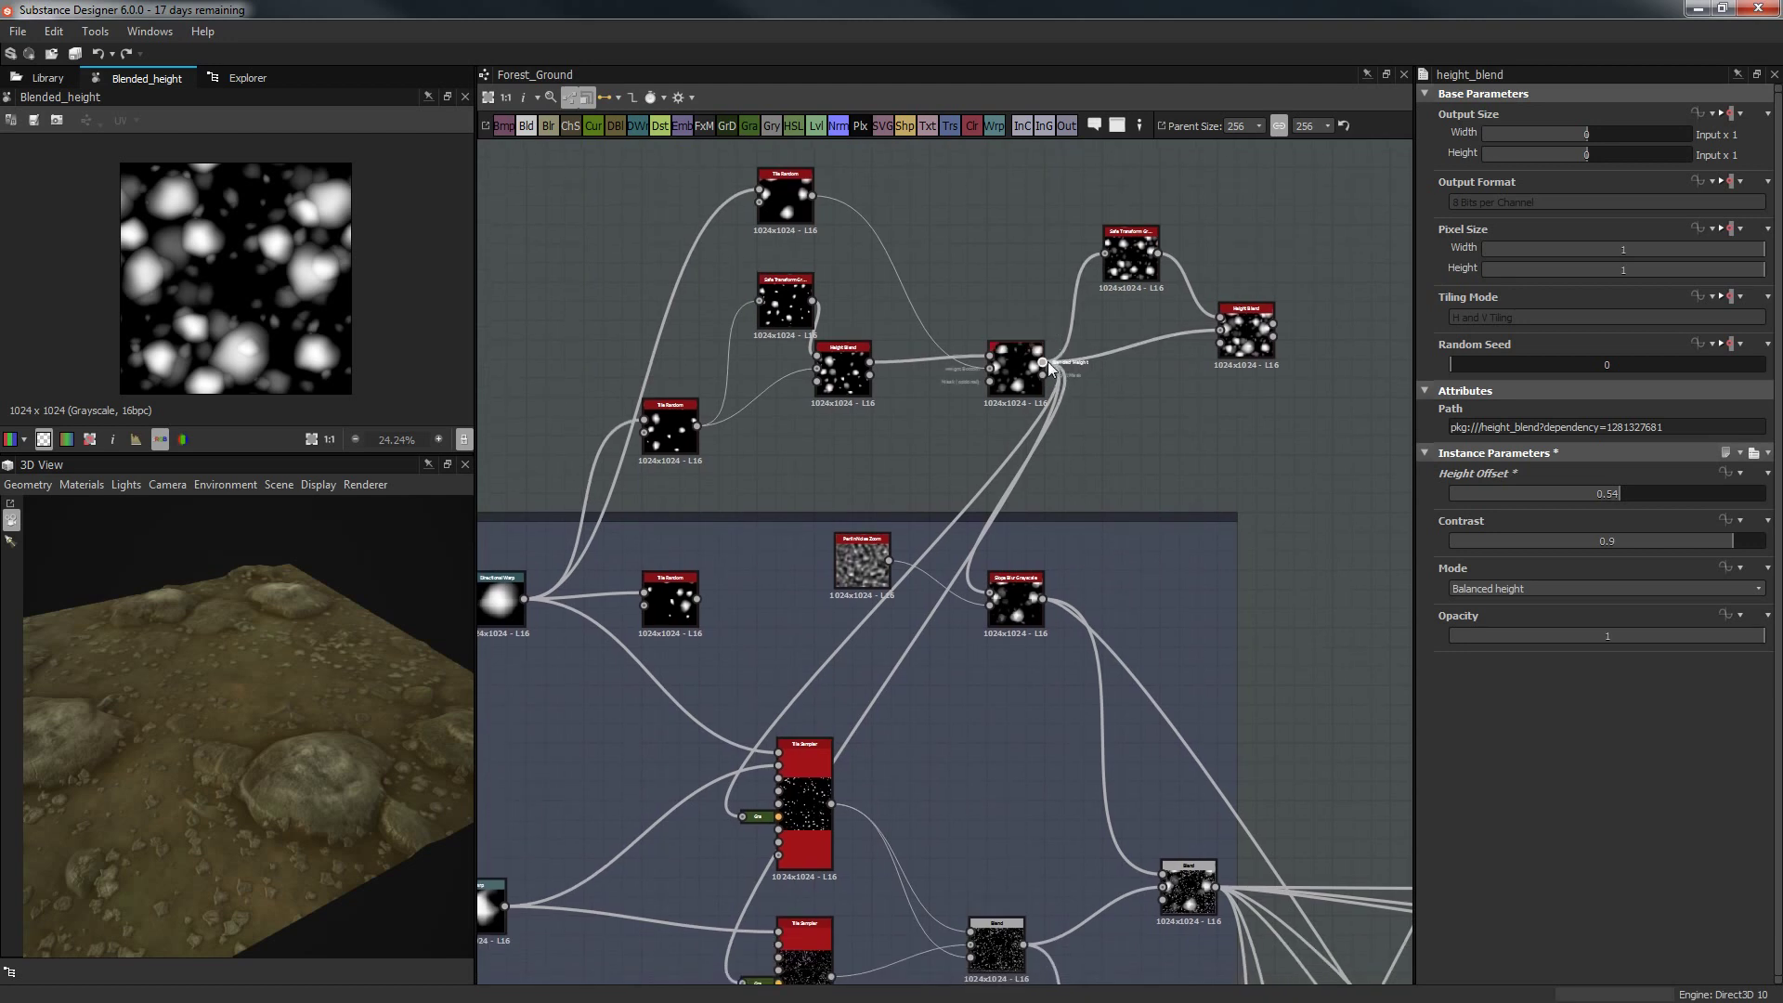
shift+drag(1046, 362, 1274, 325)
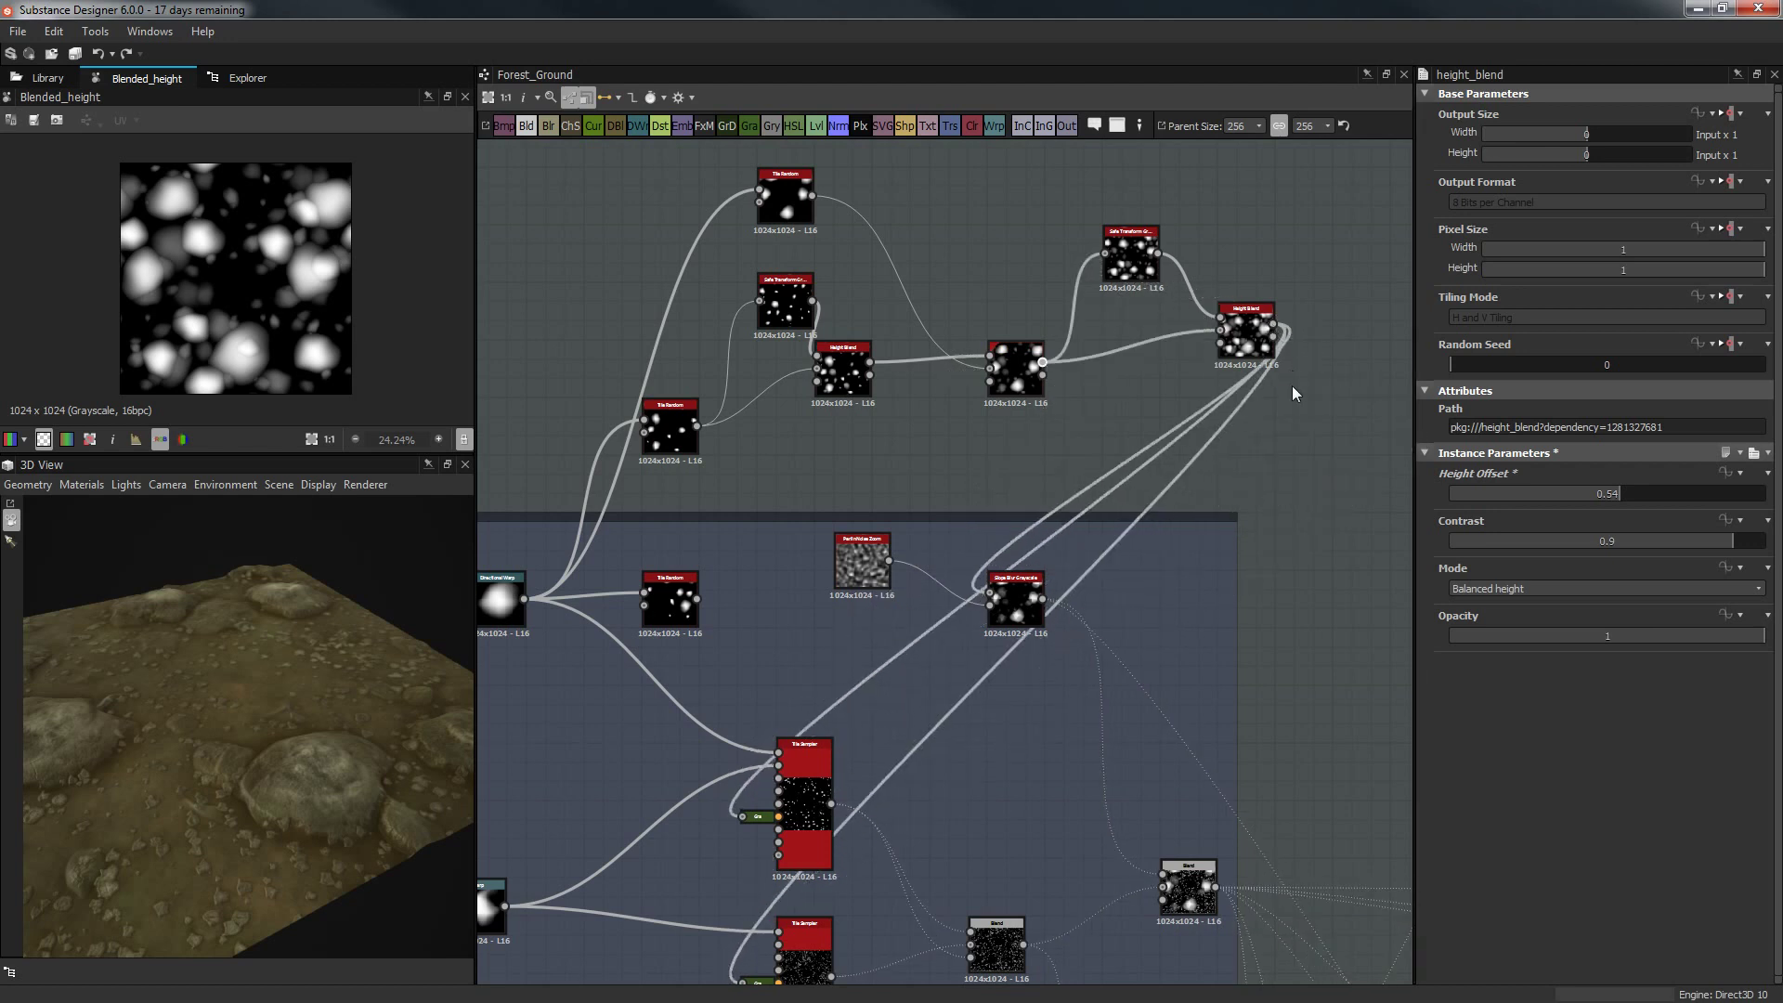
drag(464, 827, 120, 748)
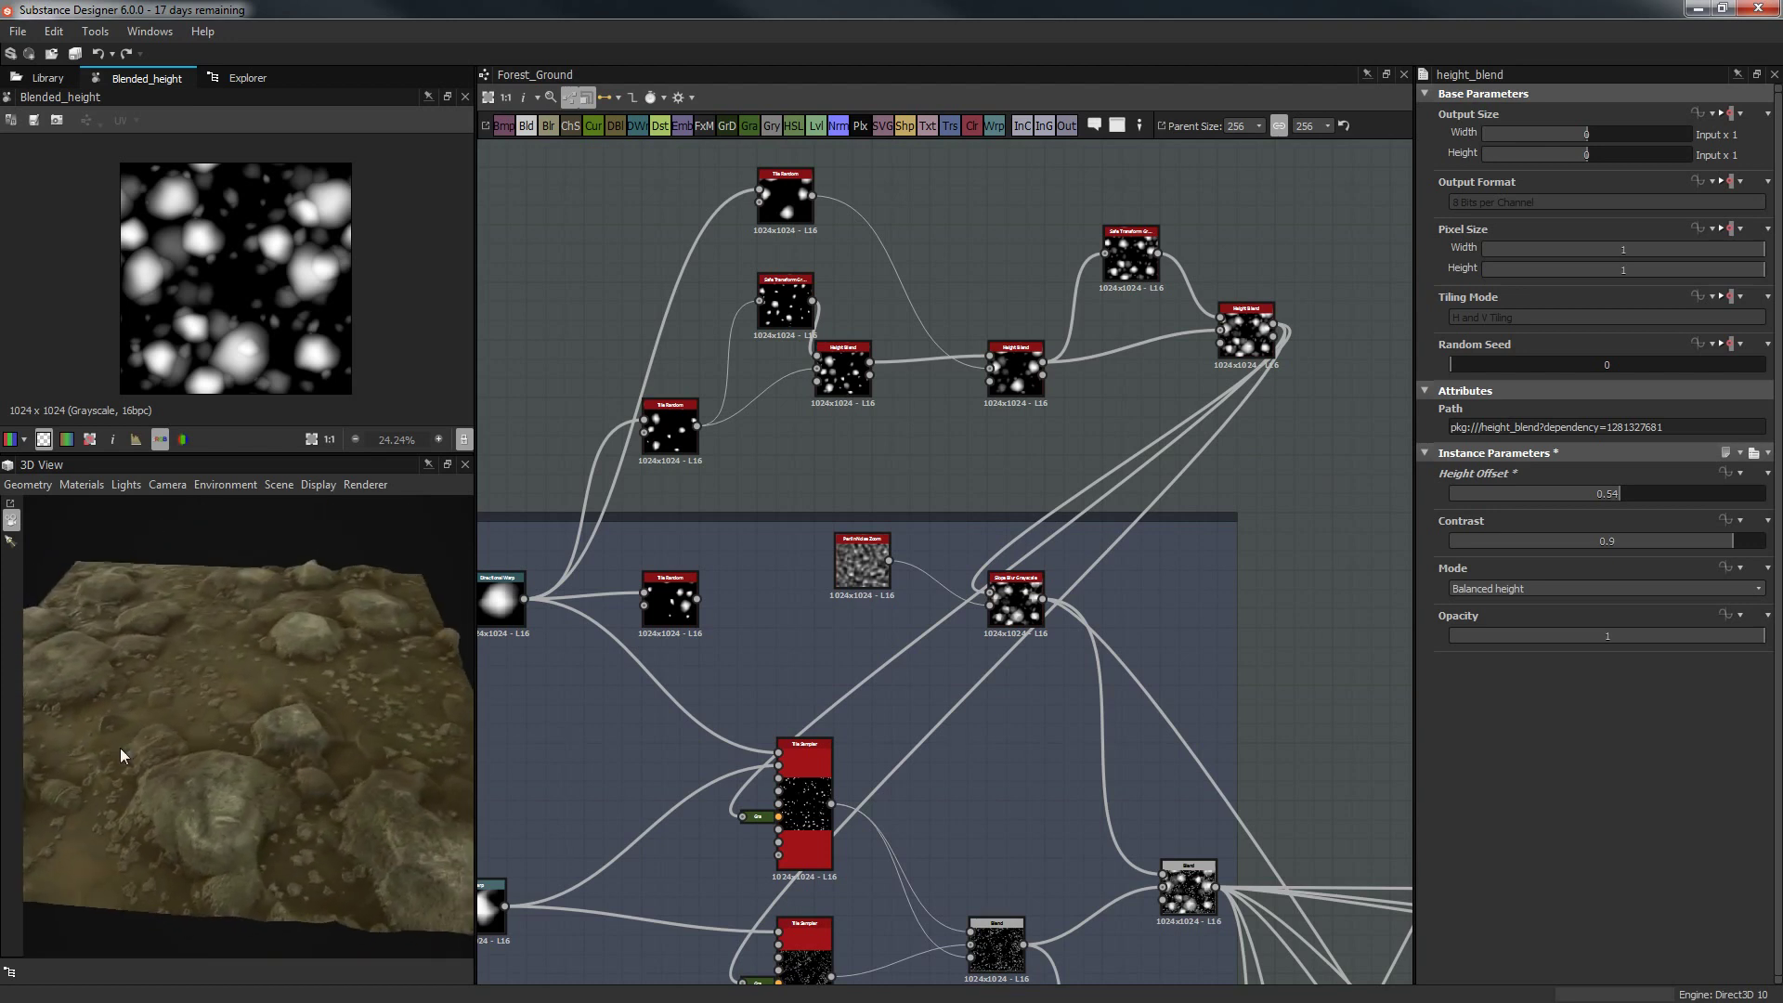
Try the newest Height Blend's Contrast at 0.14 and then 0.71.
click(1238, 318)
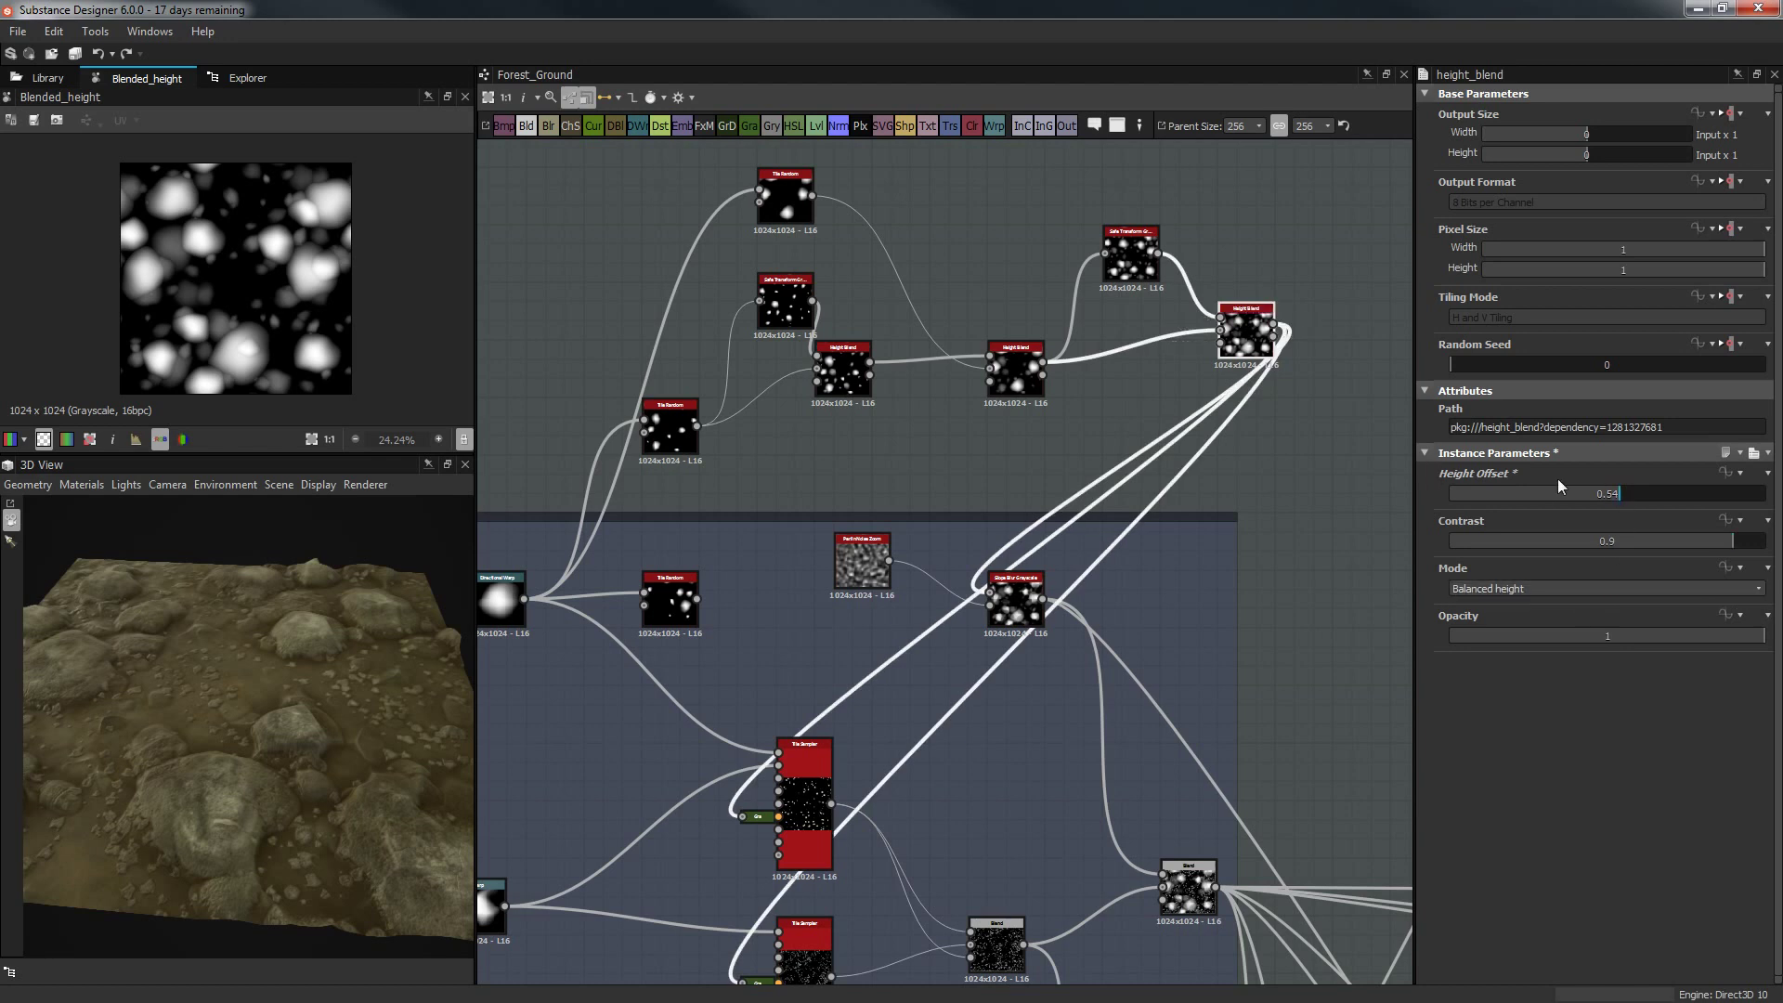
click(1493, 543)
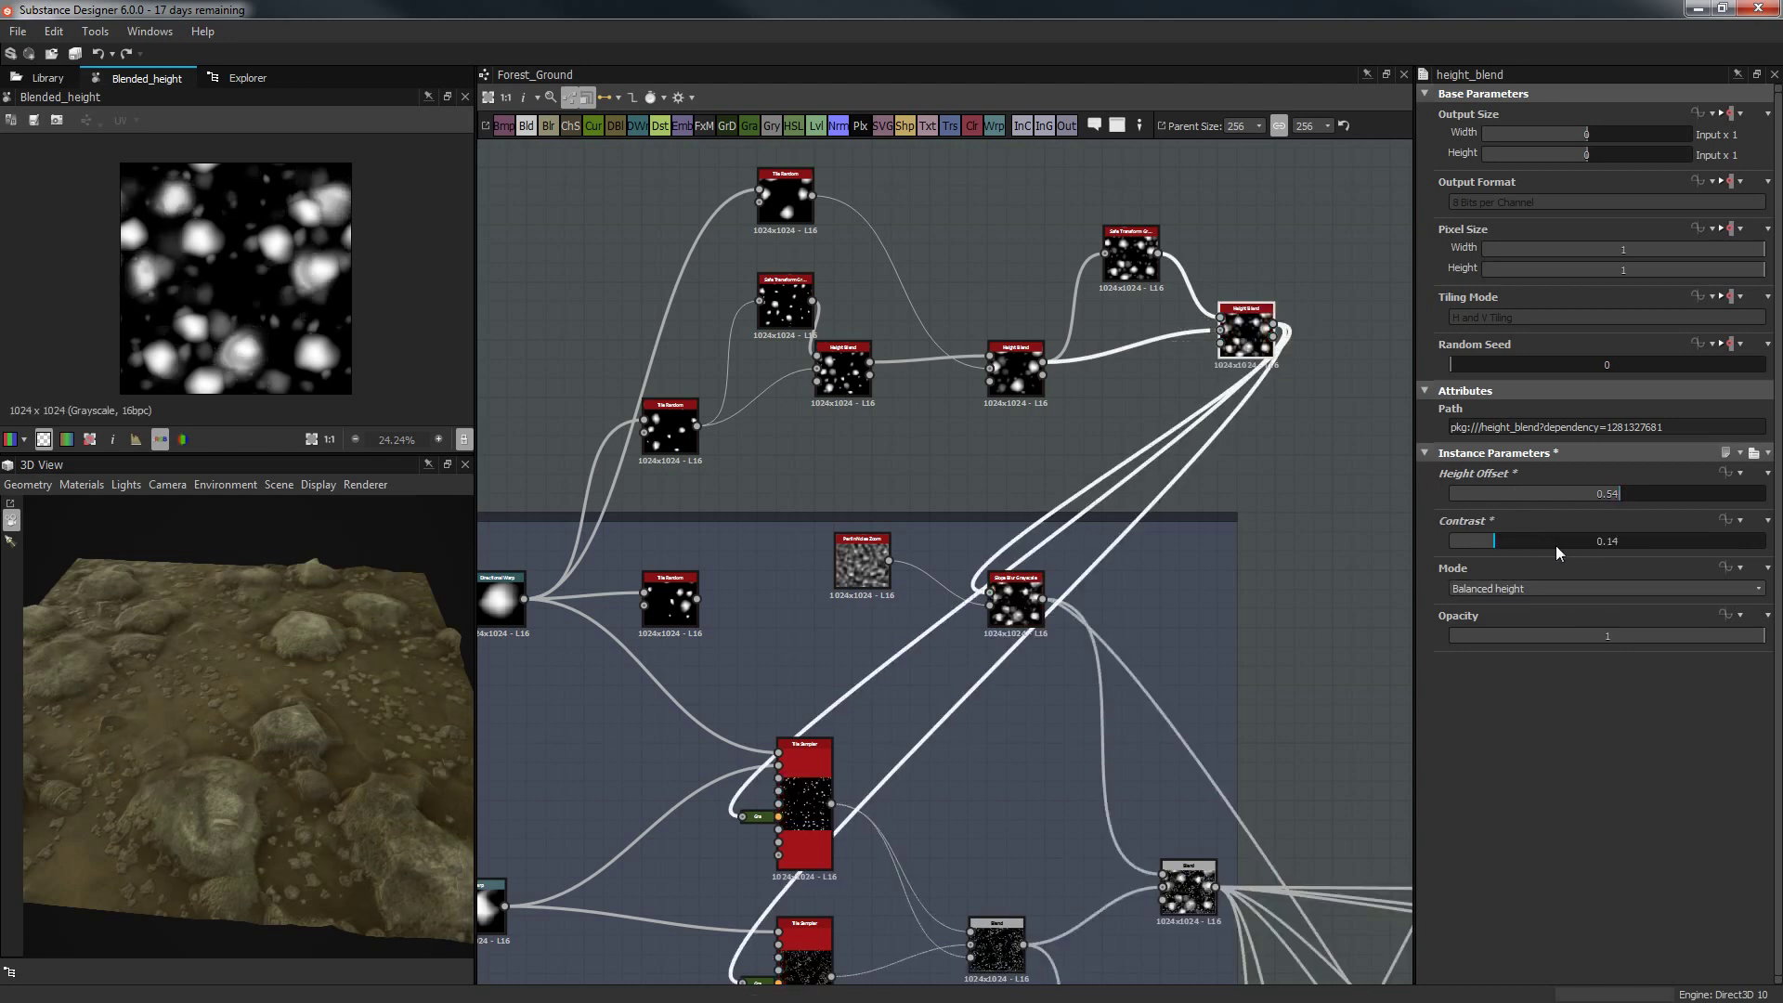
click(1626, 543)
click(1673, 542)
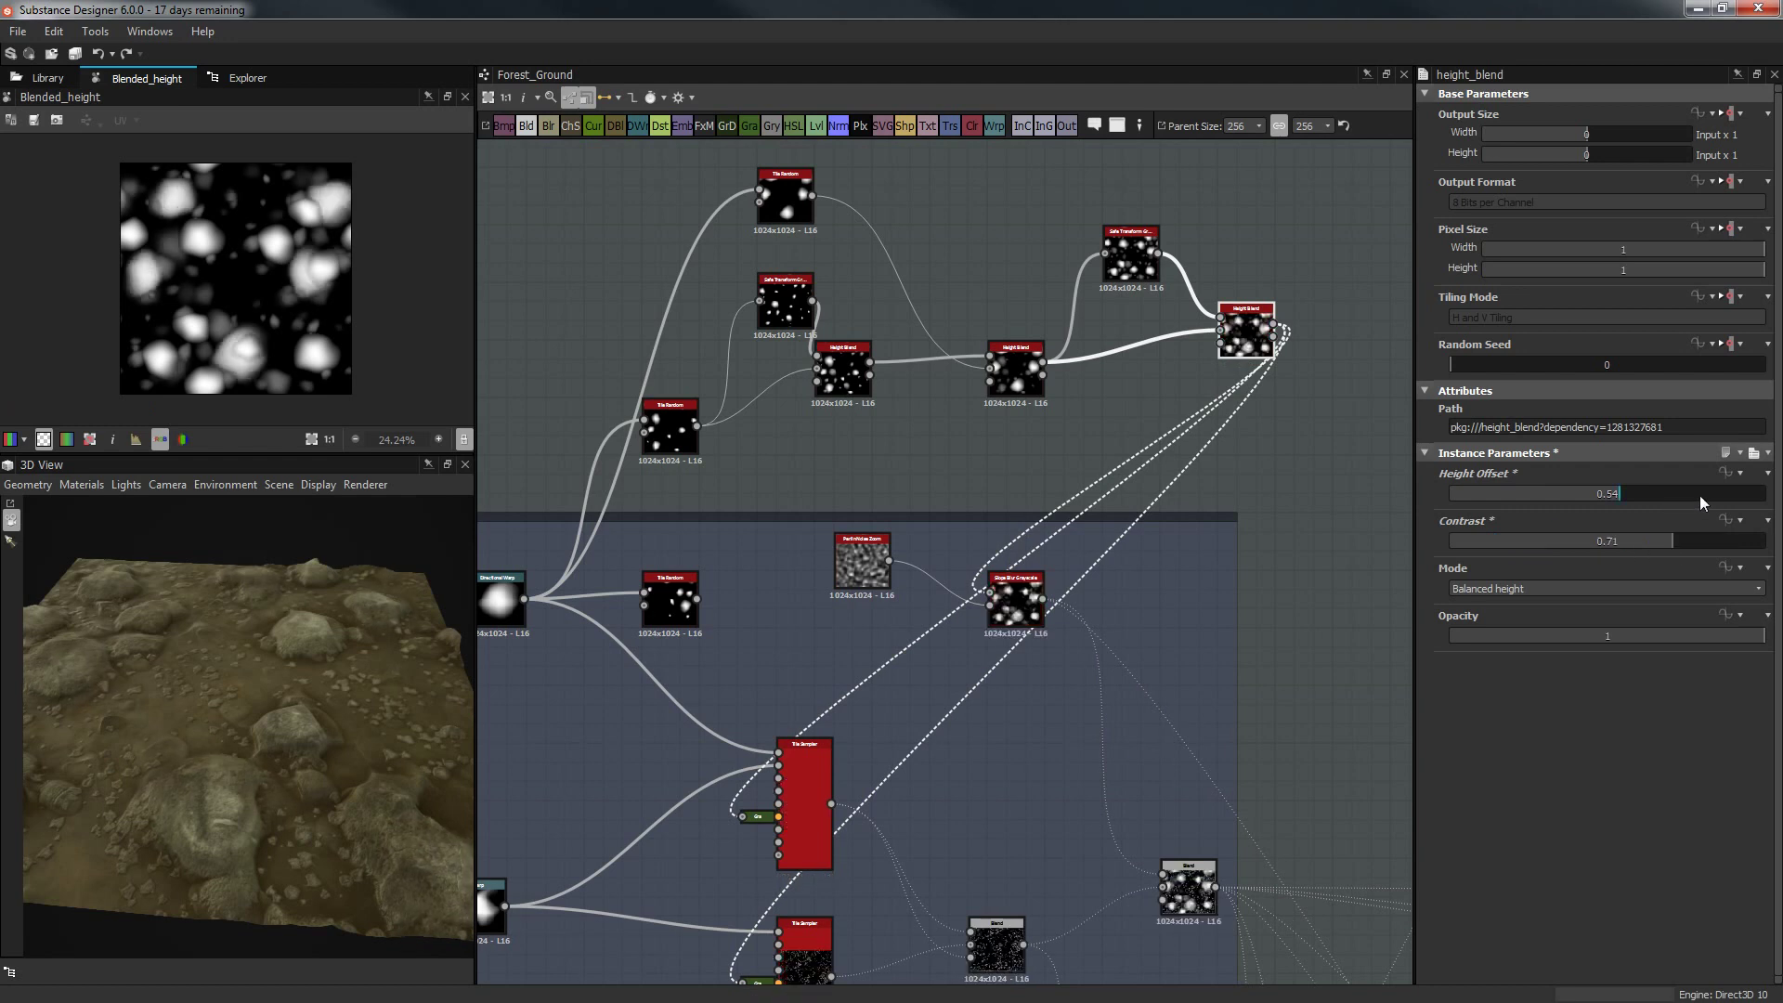
Try the newest Height Blend's Height Offset at 1 and 0, and settle on Contrast 1 with Height Offset 0.44.
click(1764, 496)
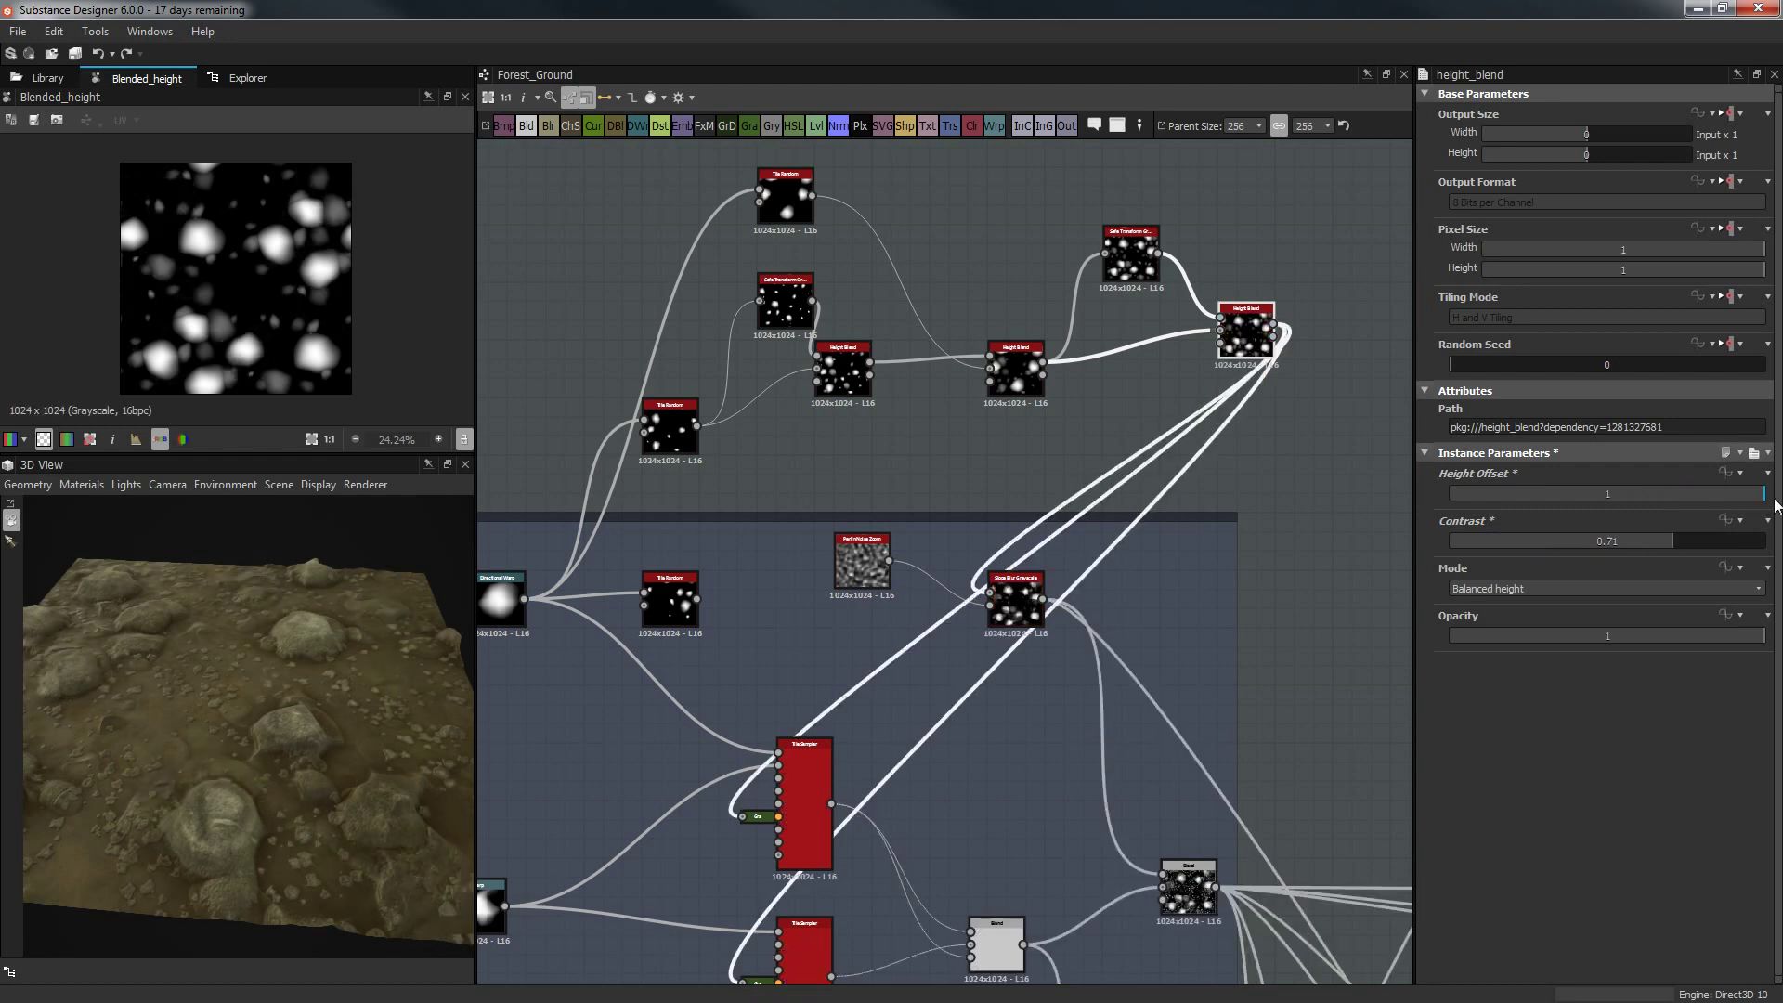
click(1473, 495)
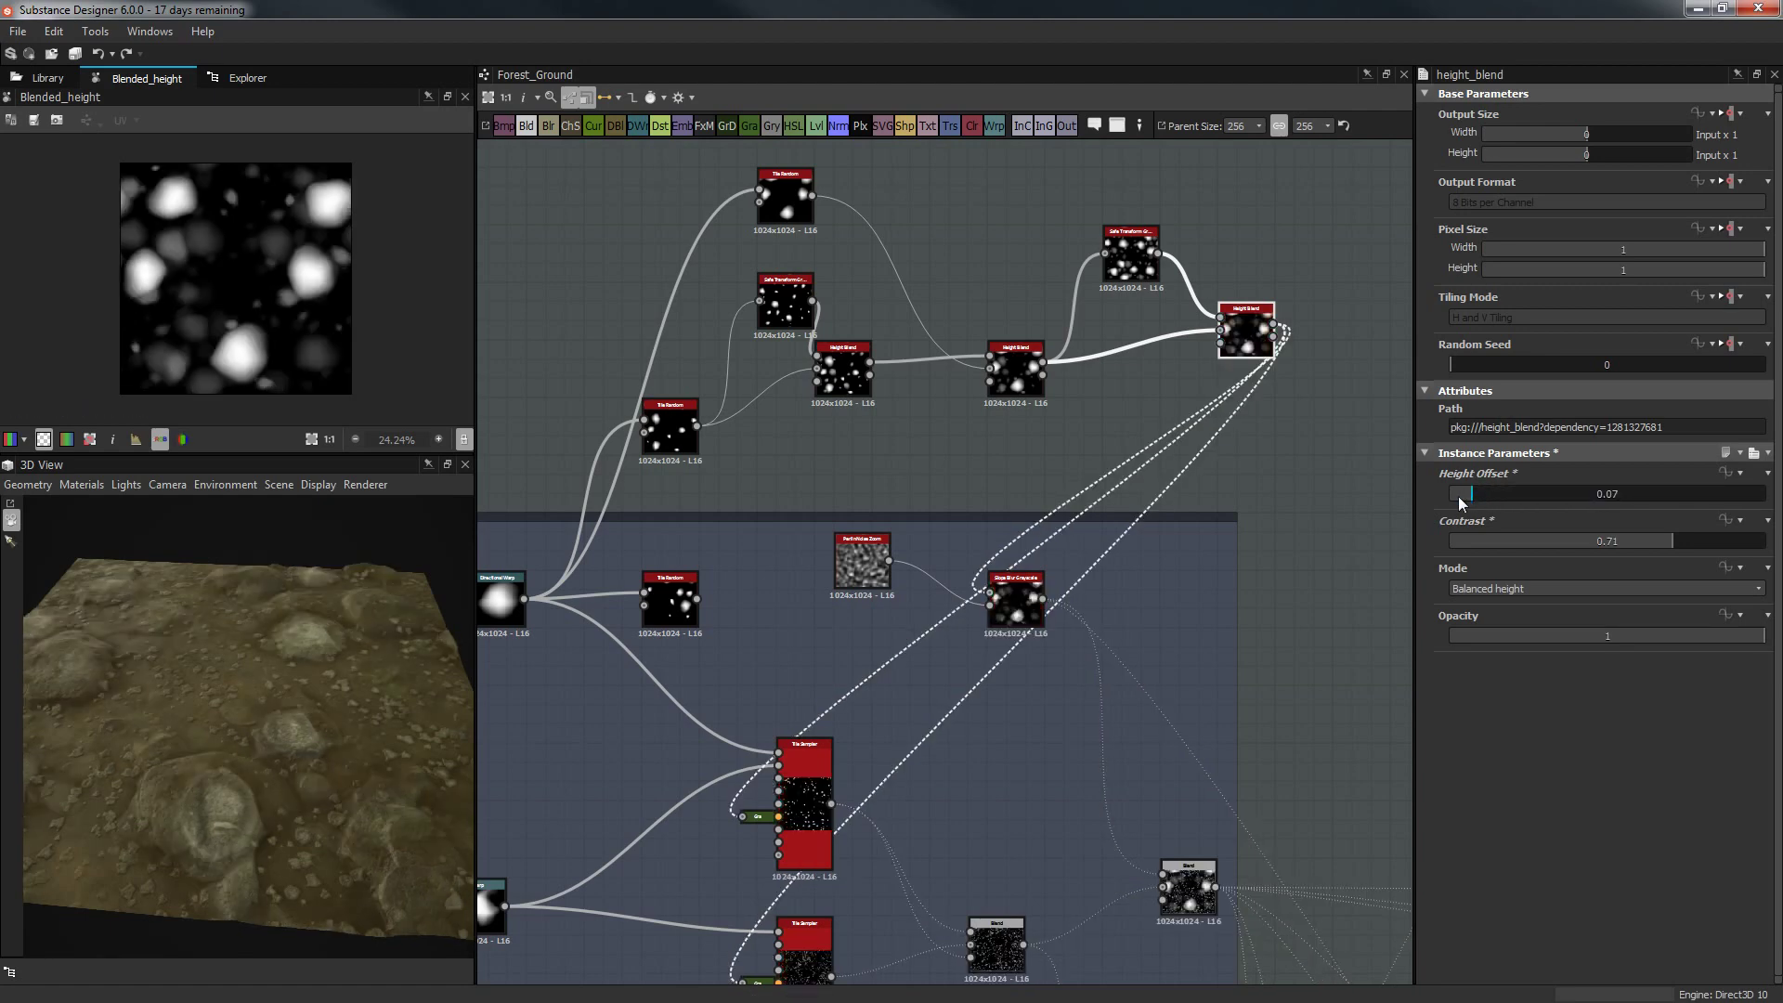
click(1452, 495)
mouse_move(1500, 541)
mouse_down()
mouse_move(1452, 548)
mouse_move(1497, 548)
mouse_up()
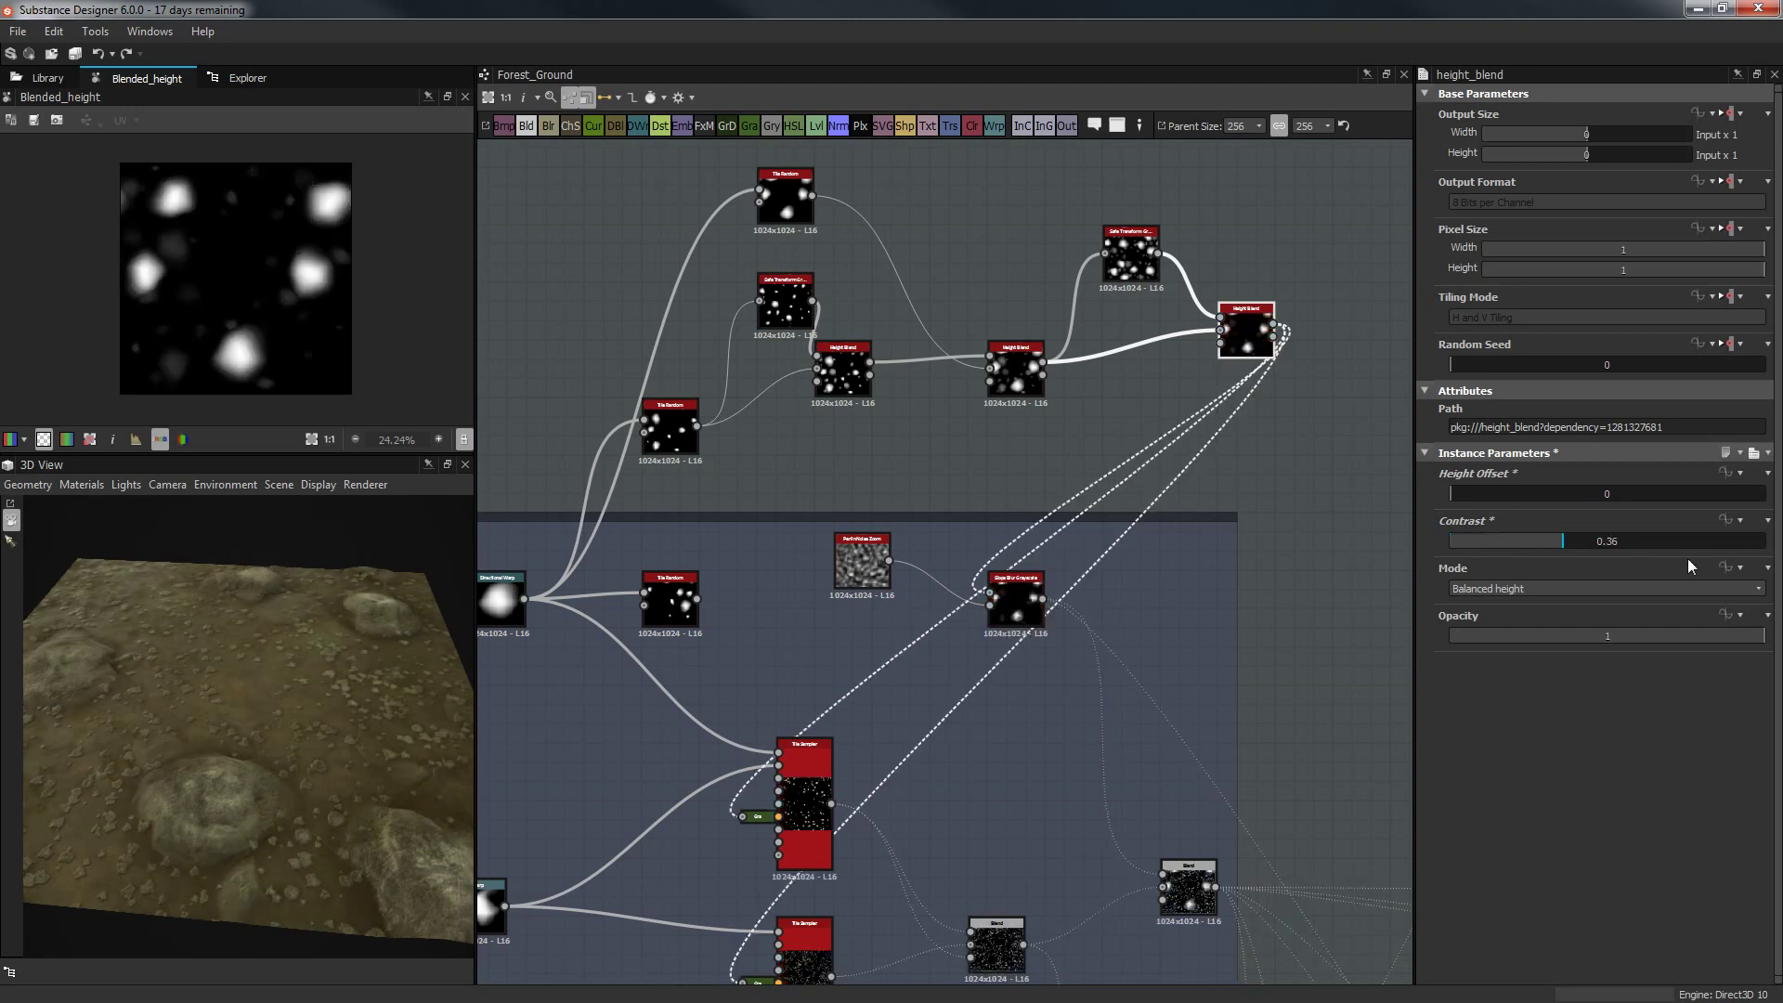
drag(1689, 564, 1780, 556)
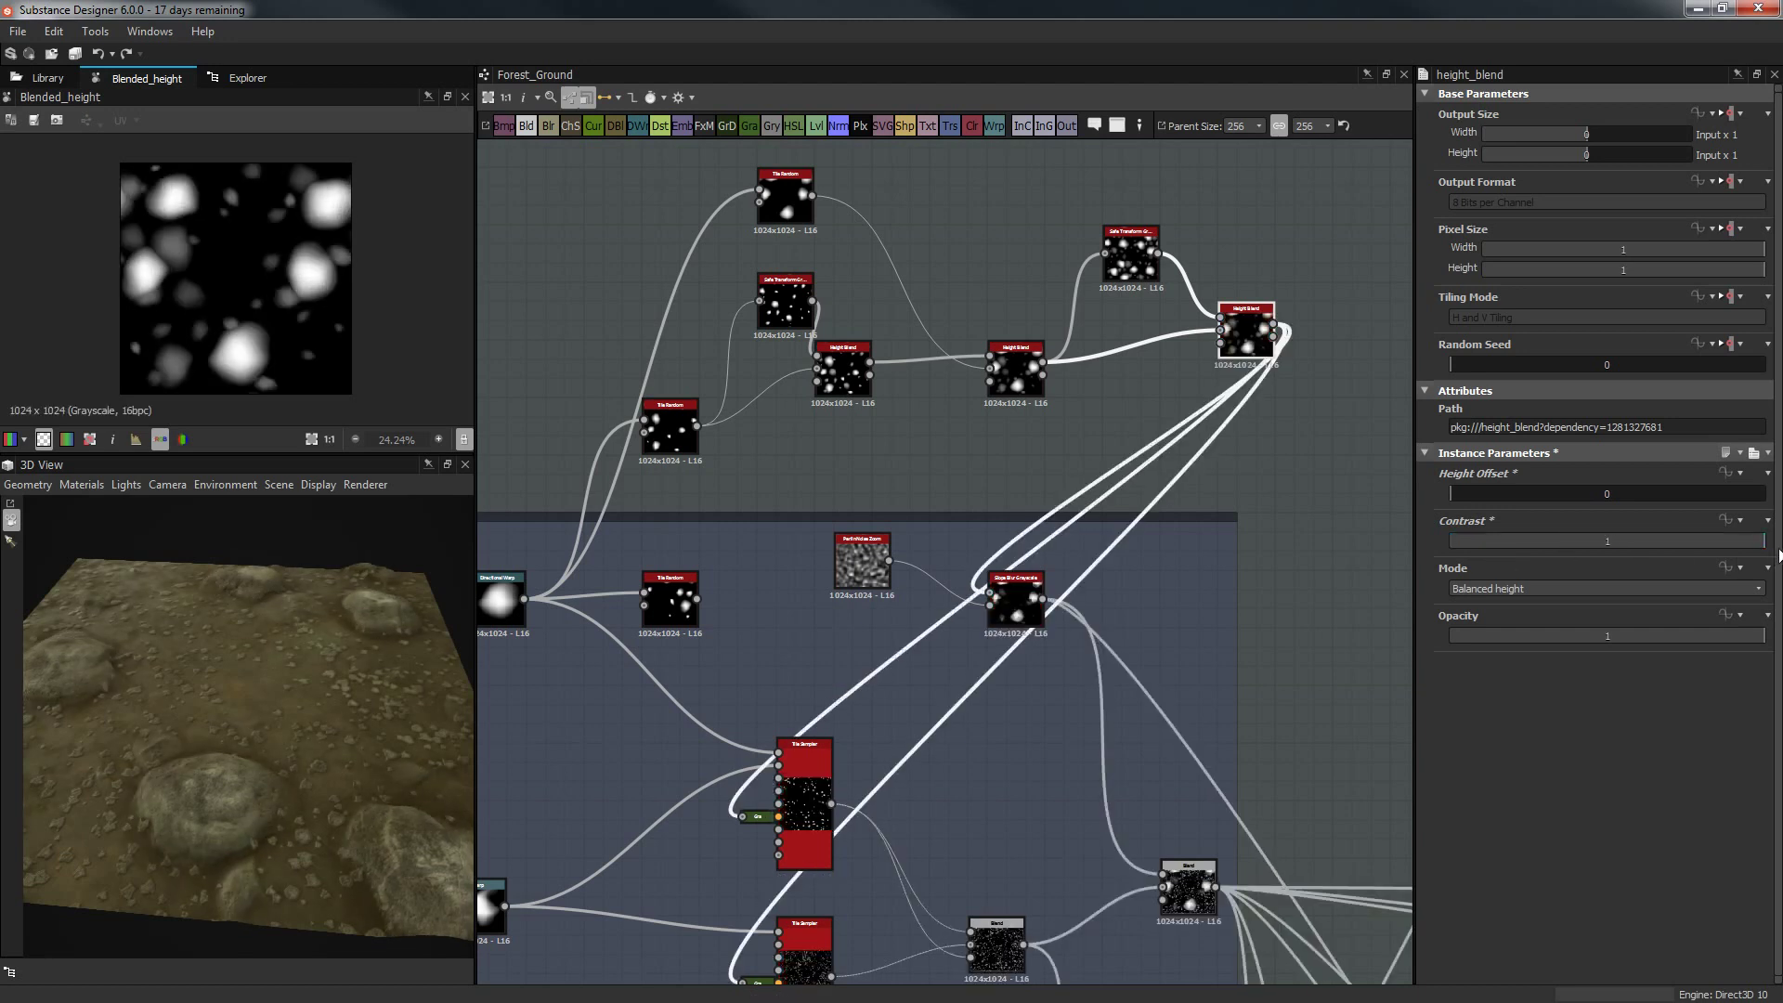
drag(1522, 495, 1590, 495)
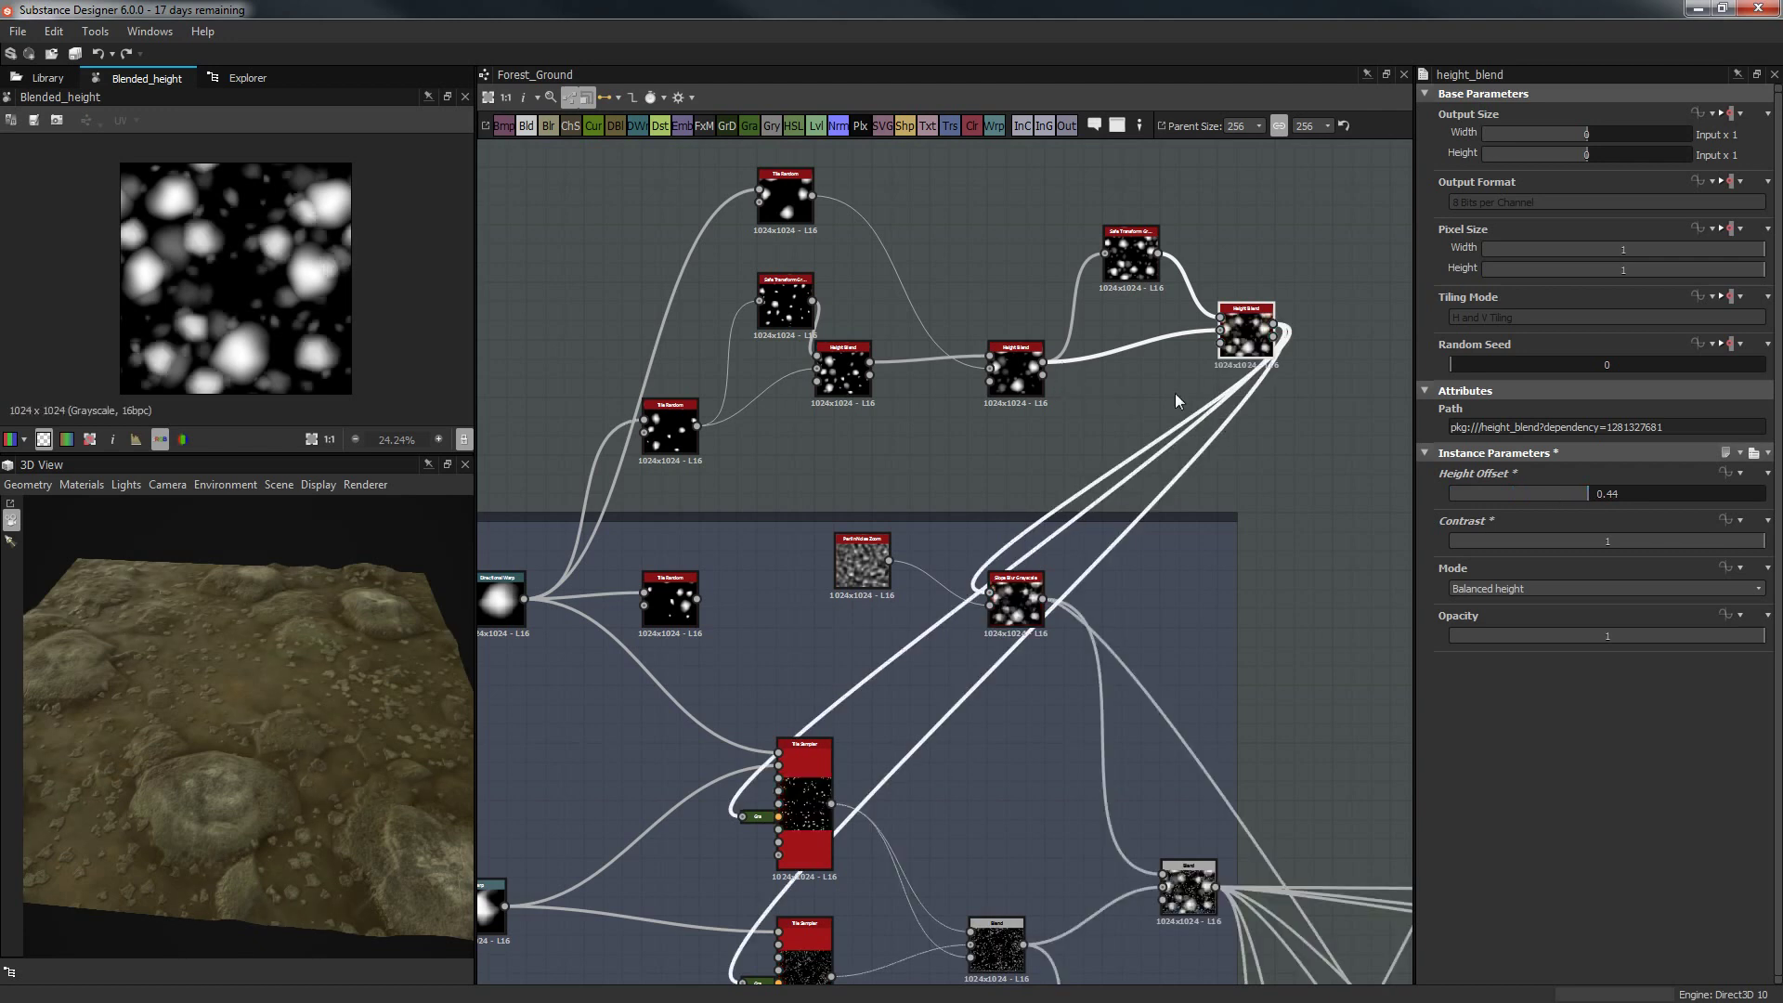
Add a Blend combining the rightmost Safe Transform Grayscale with the preceding Height Blend, and set its Blending Mode to Max (Lighten).
right_click(1140, 394)
click(1140, 394)
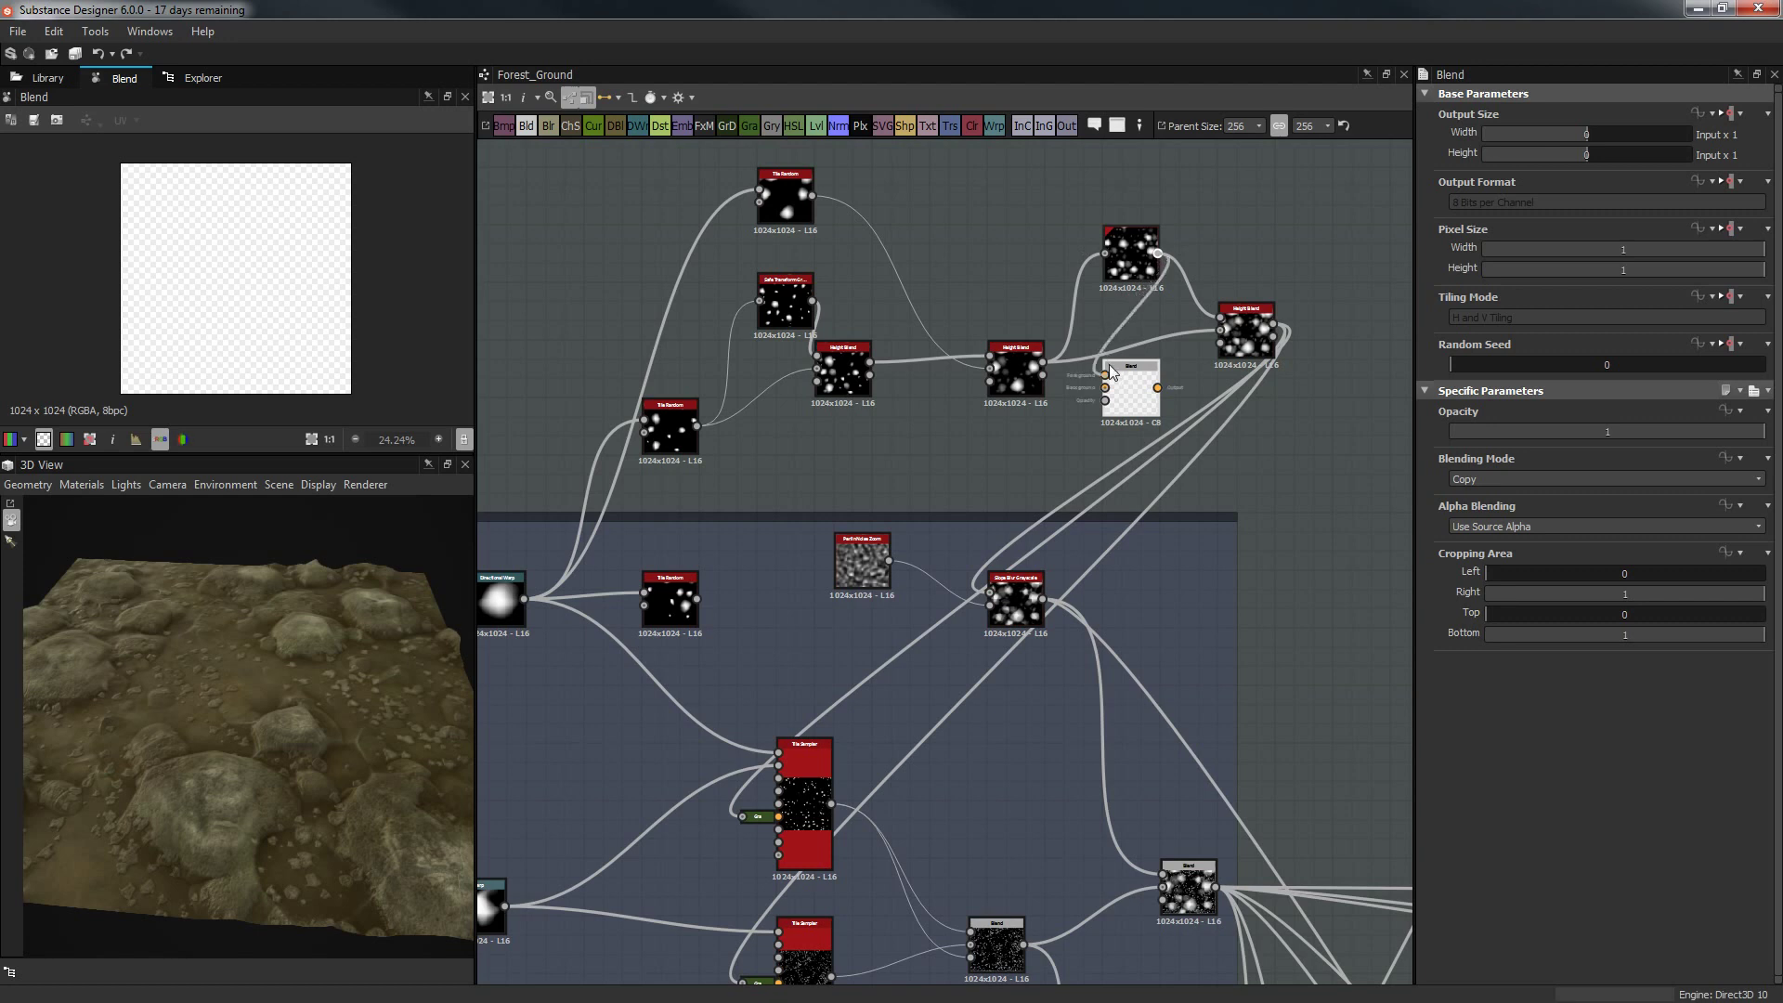
drag(1112, 371, 1137, 403)
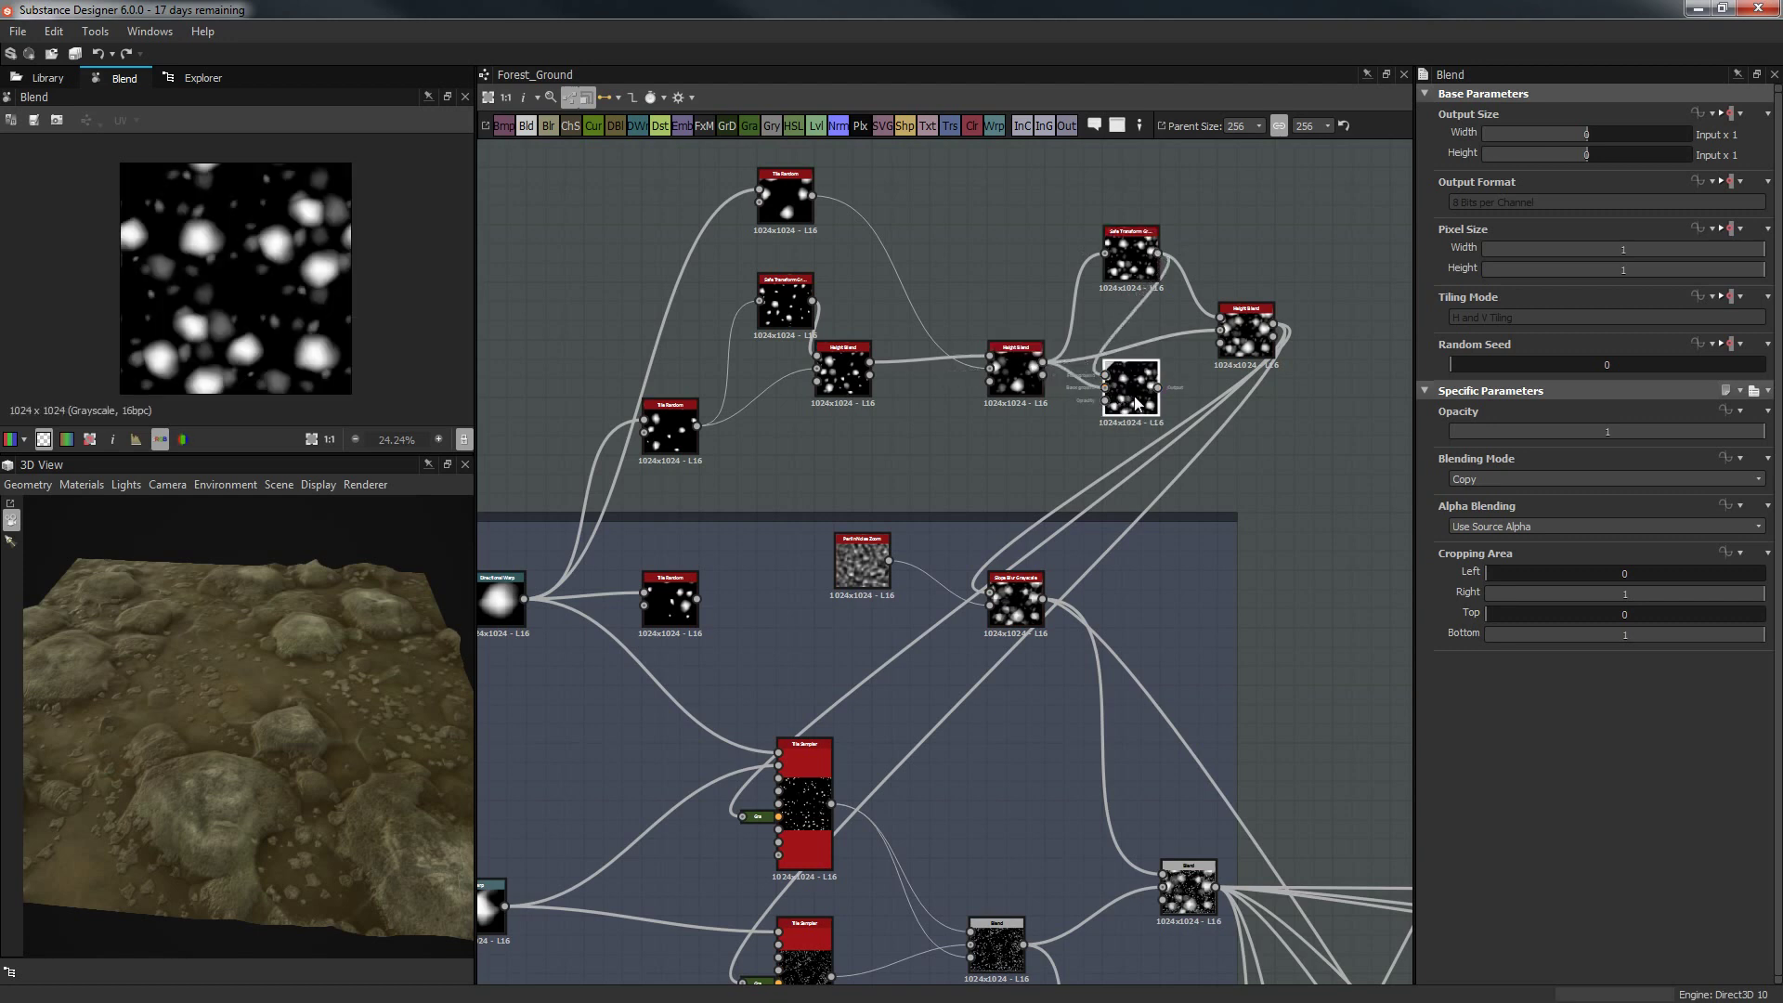
click(1566, 482)
click(1520, 554)
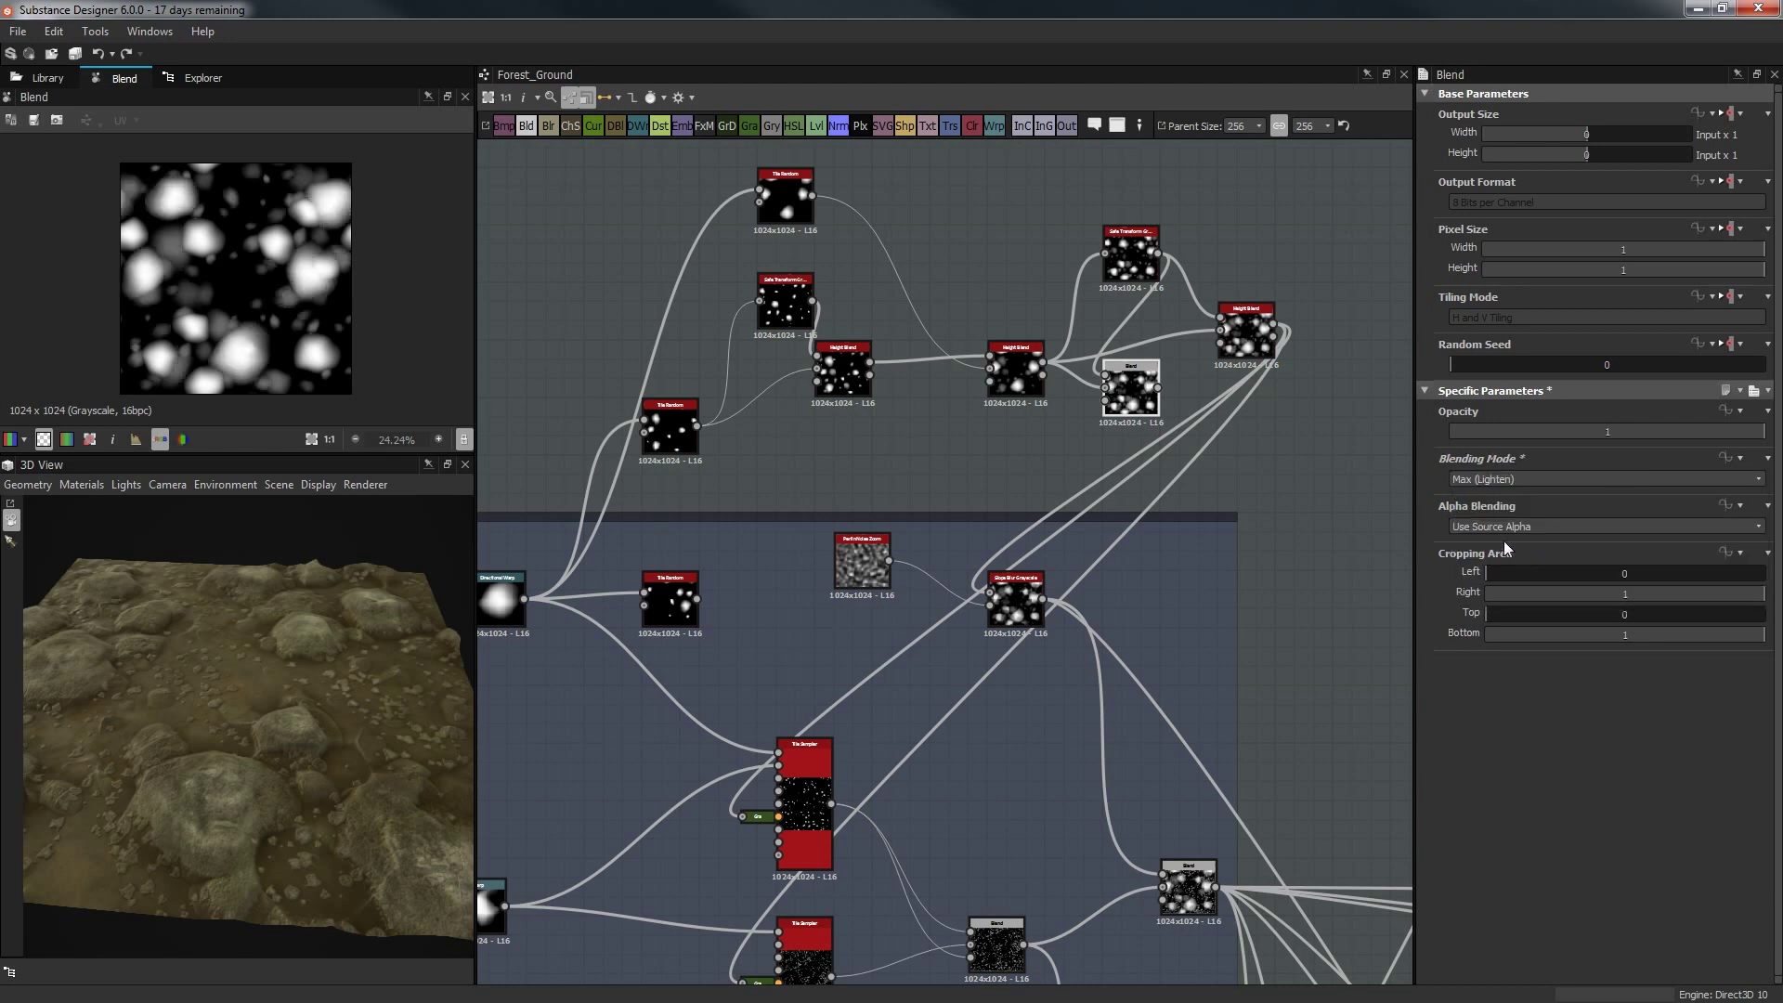
Move the newest Height Blend's output connections onto the new Blend, delete that Height Blend and check the 3D rocks.
mouse_move(1159, 387)
mouse_down()
mouse_move(956, 535)
mouse_move(1122, 463)
mouse_move(1154, 399)
mouse_up()
click(1278, 331)
shift+drag(1278, 331, 1160, 388)
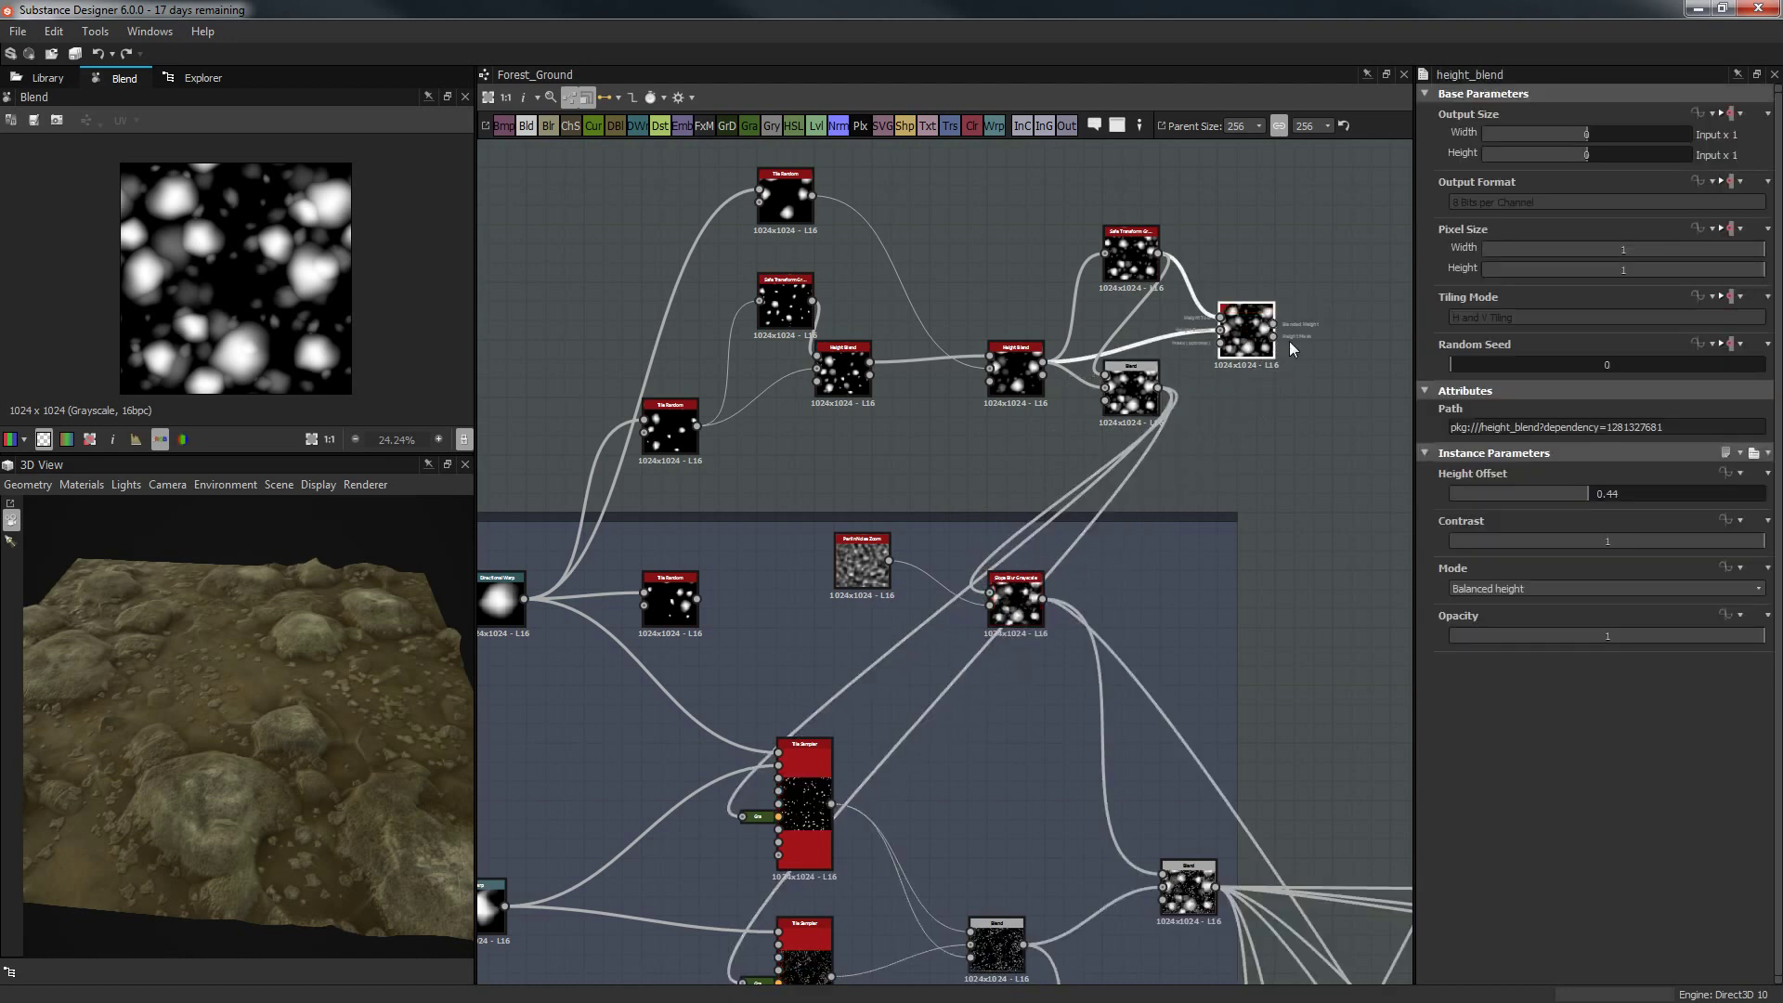
key(Delete)
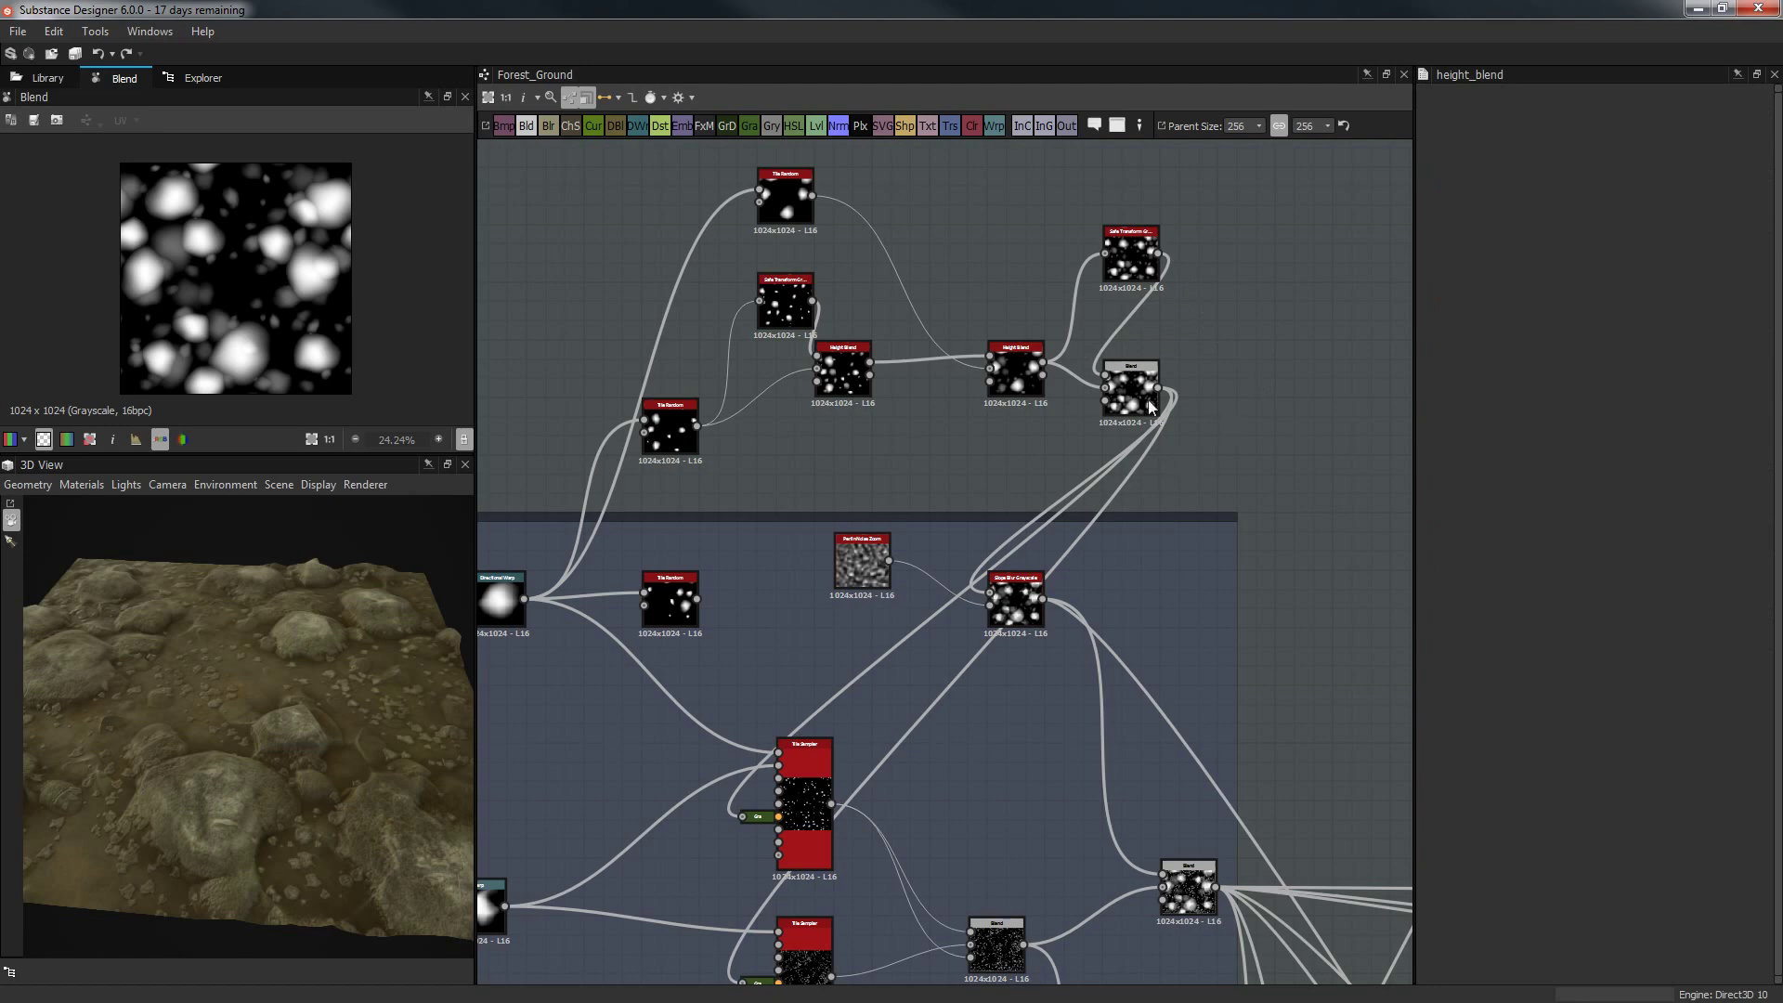
drag(306, 687, 288, 848)
click(1104, 375)
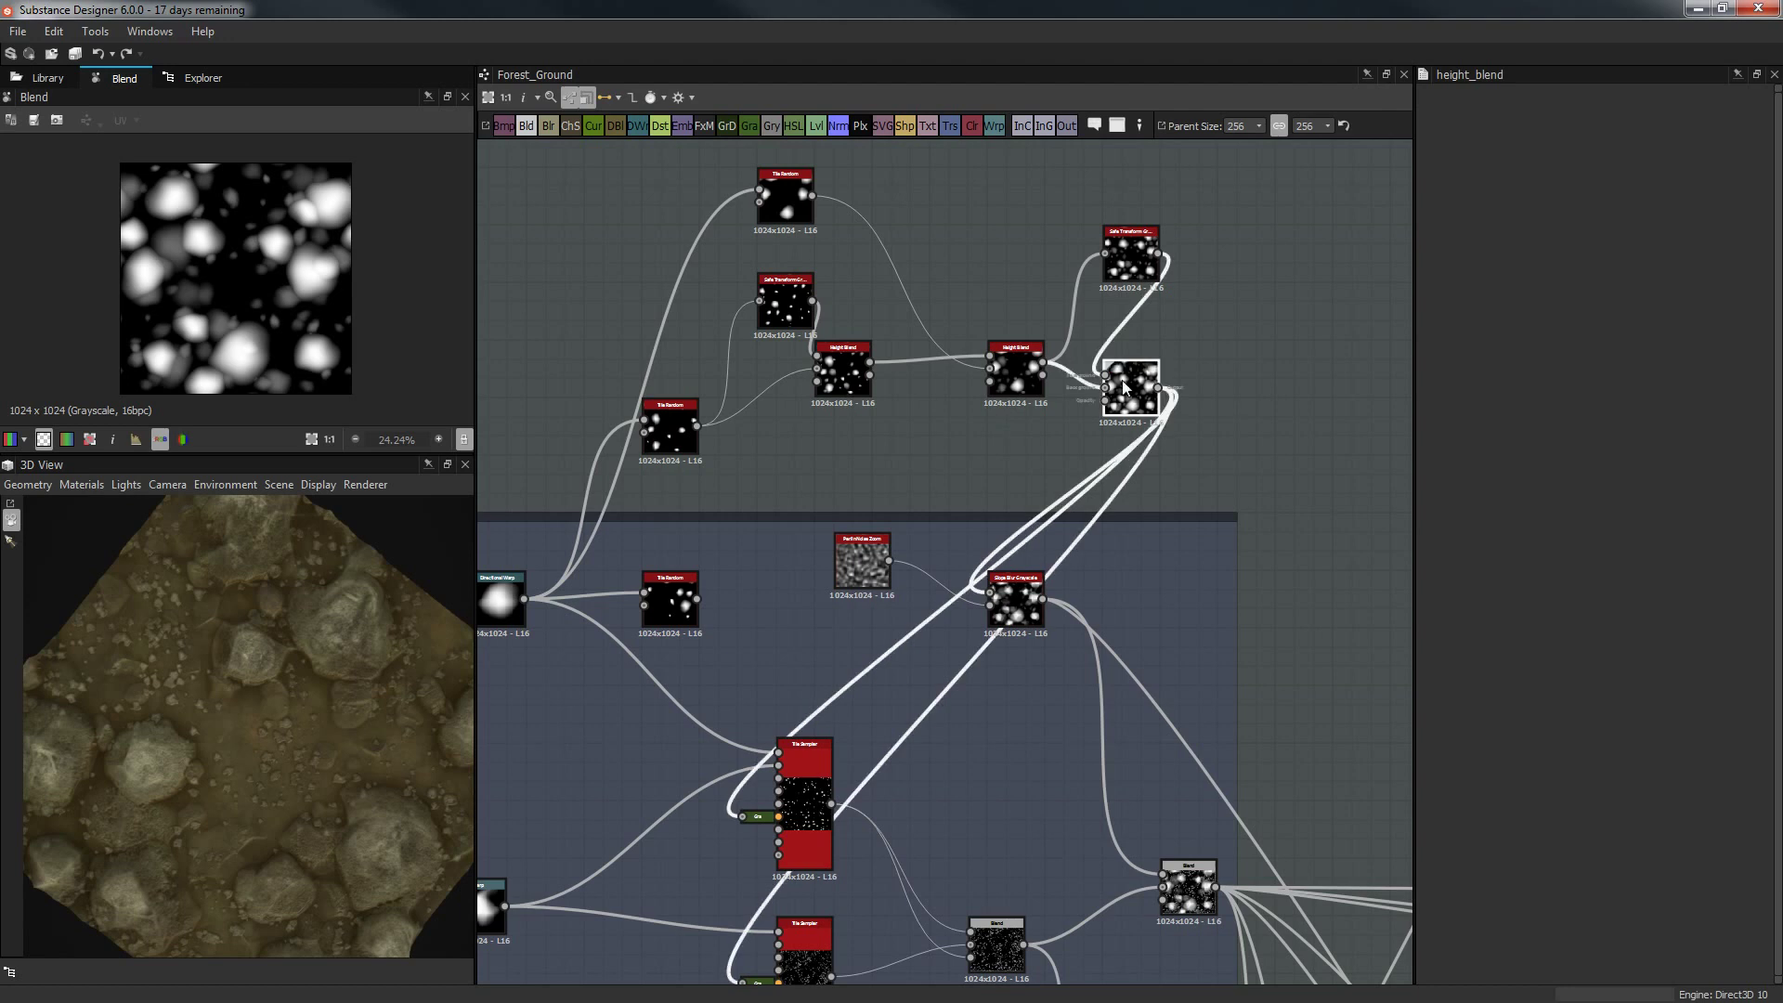
click(1544, 478)
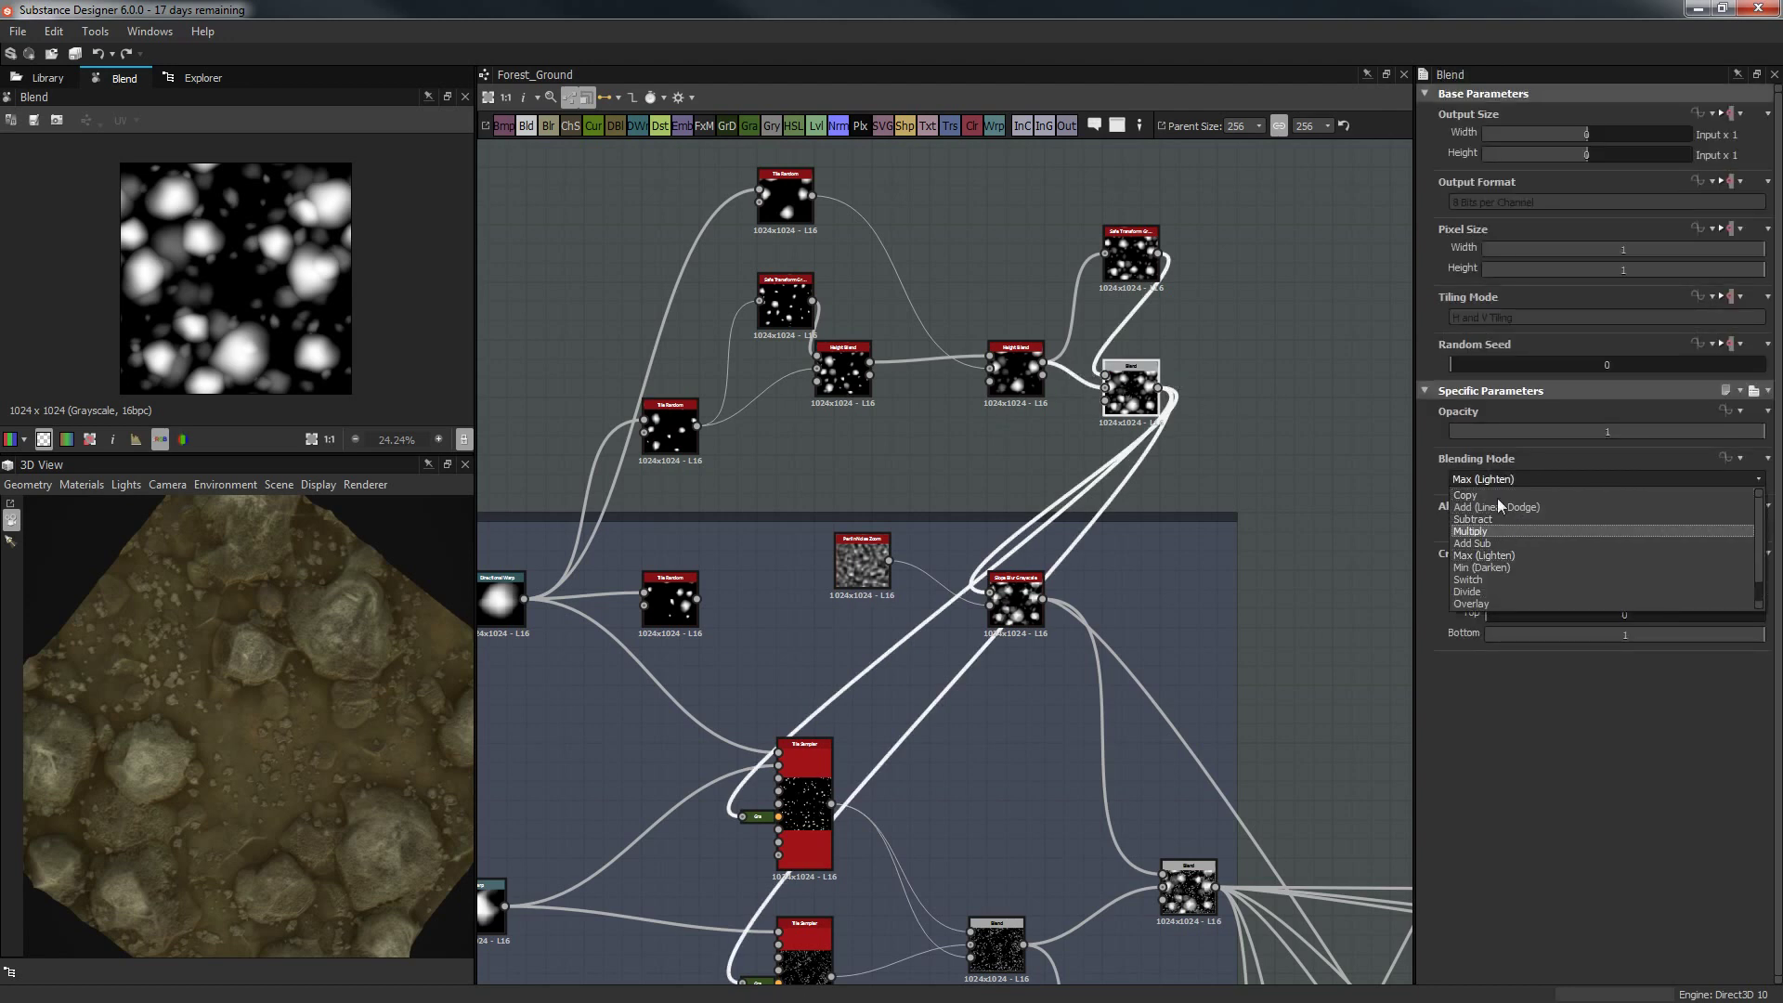
click(1118, 349)
Add another Blend combining the upper Tile Random with the first Height Blend, and set its Blending Mode to Max (Lighten).
click(1022, 362)
mouse_move(943, 219)
middle_down()
mouse_move(955, 286)
mouse_move(953, 244)
middle_up()
right_click(953, 244)
click(990, 301)
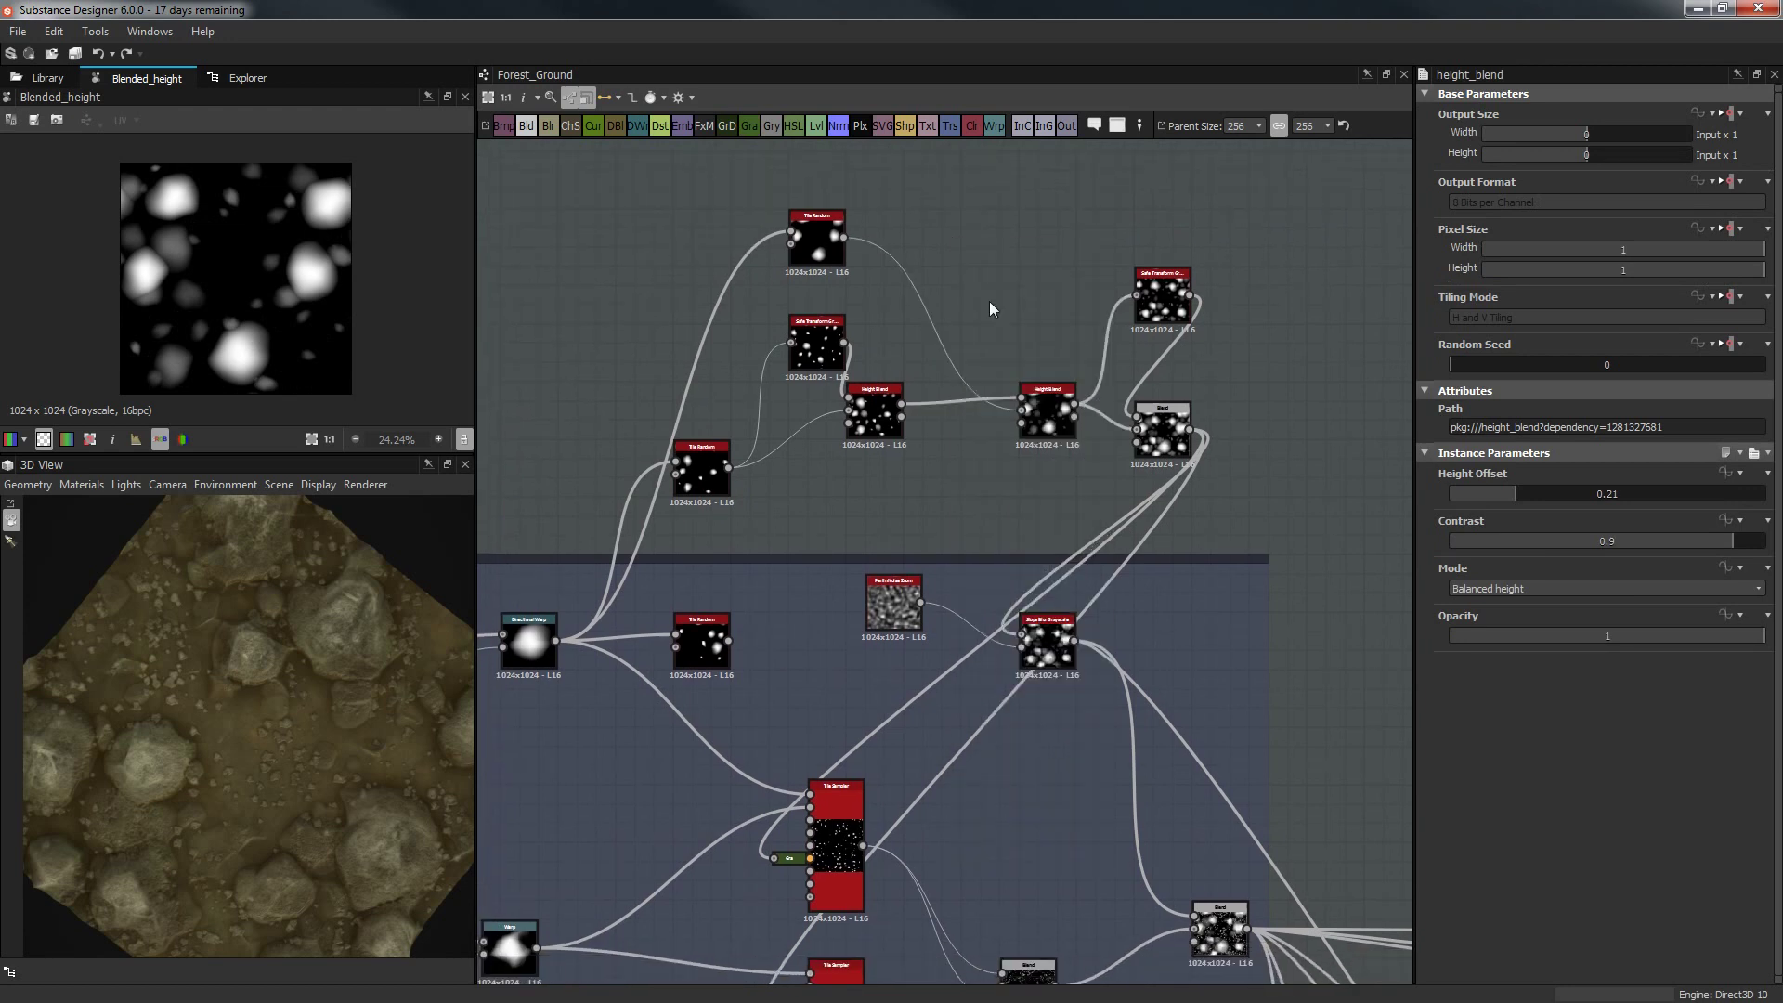
drag(969, 243, 1279, 358)
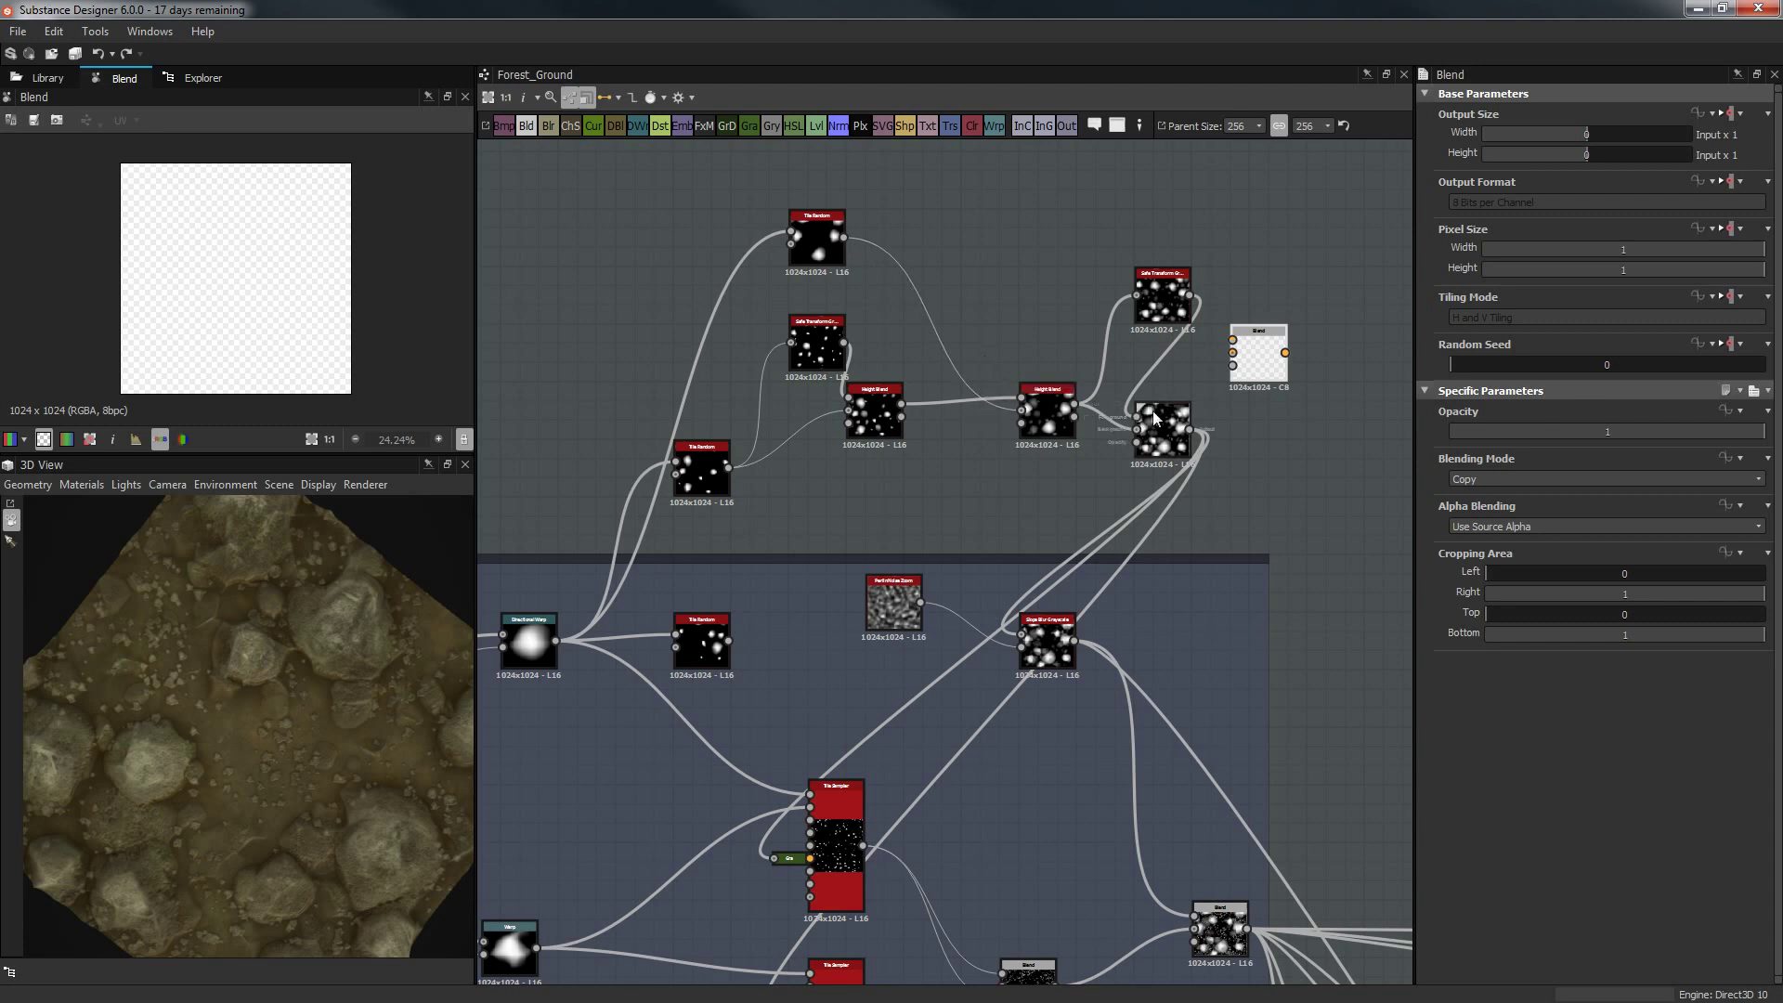
drag(1249, 370, 964, 274)
click(1495, 480)
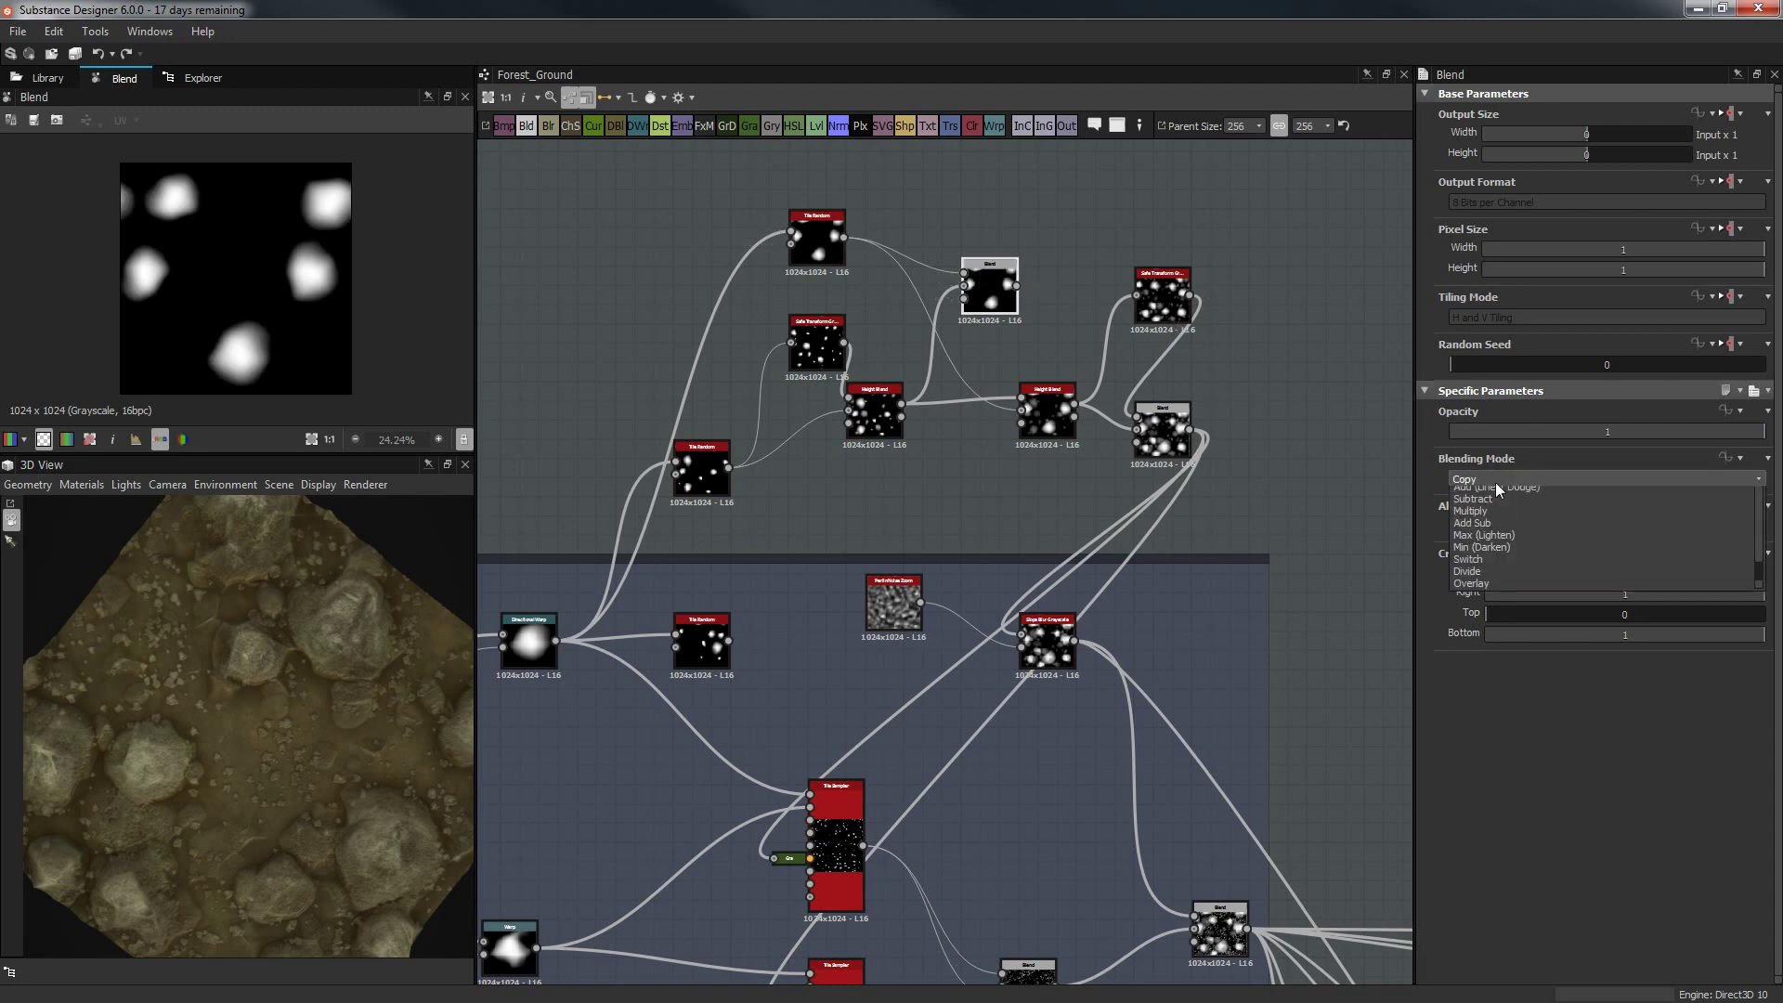
click(1486, 555)
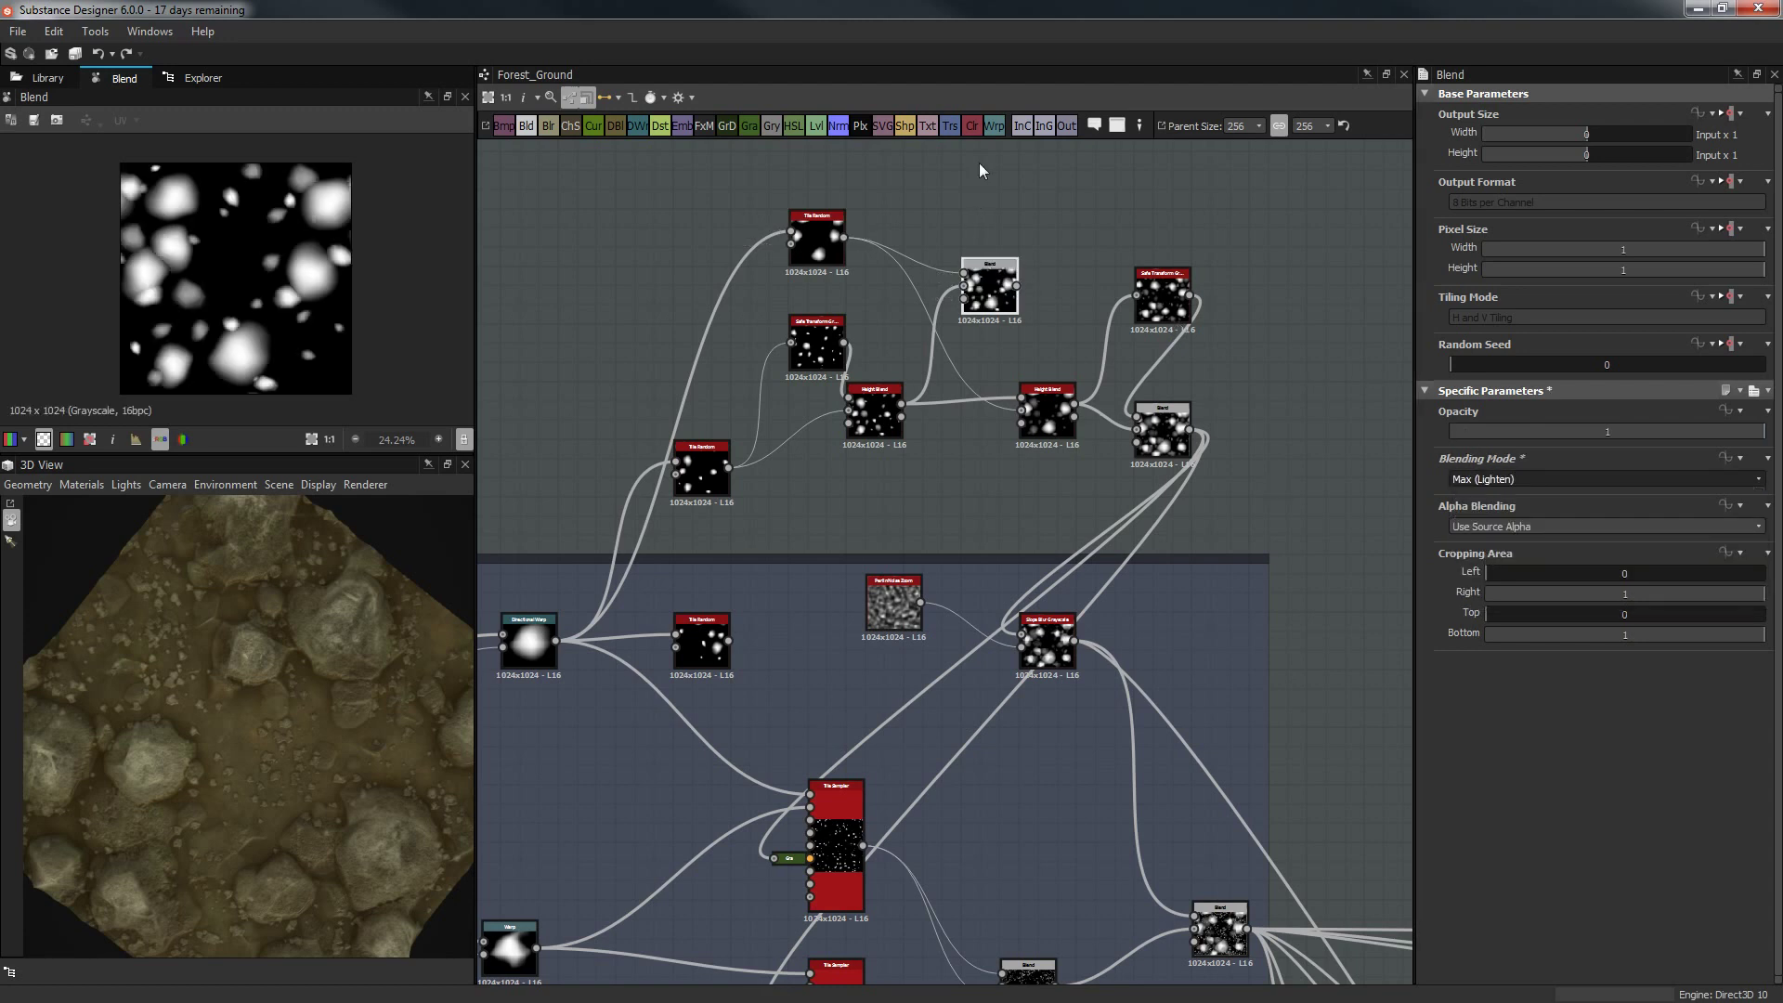
Feed the new Blend into the downstream Safe Transform Grayscale and Blend, delete the bypassed Height Blend and inspect the 3D rocks.
drag(1017, 286, 1124, 418)
drag(1121, 302, 1136, 418)
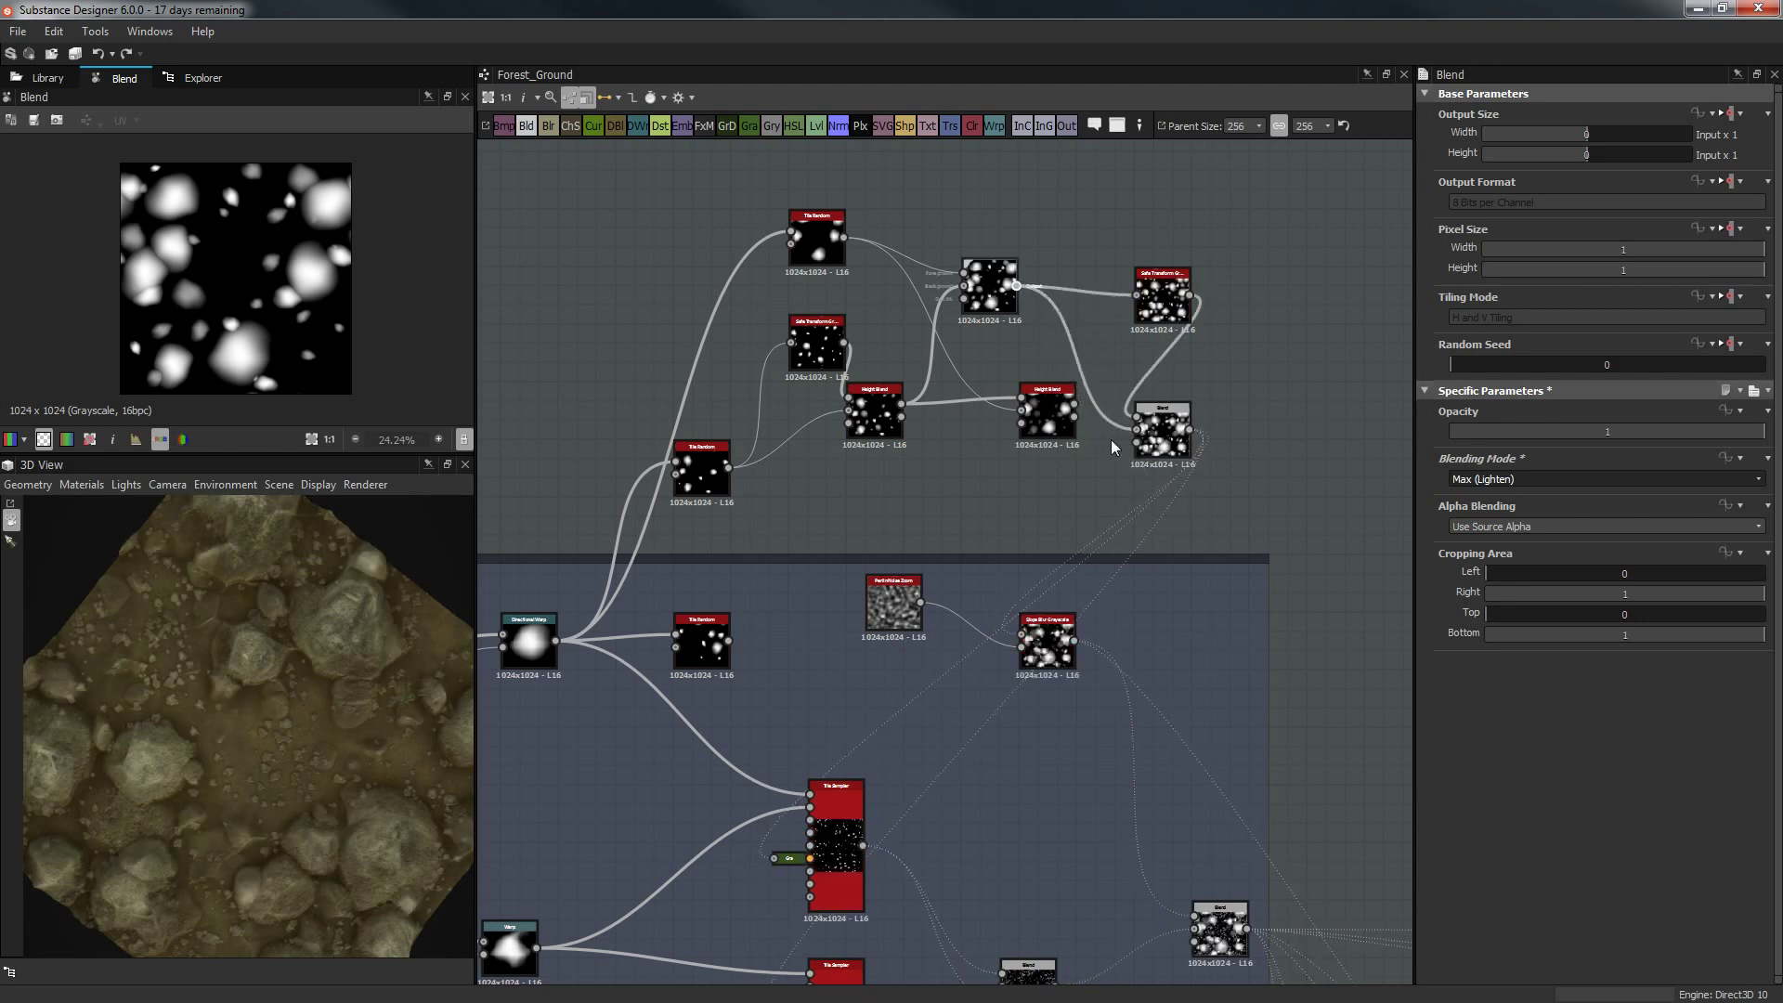
drag(286, 686, 223, 682)
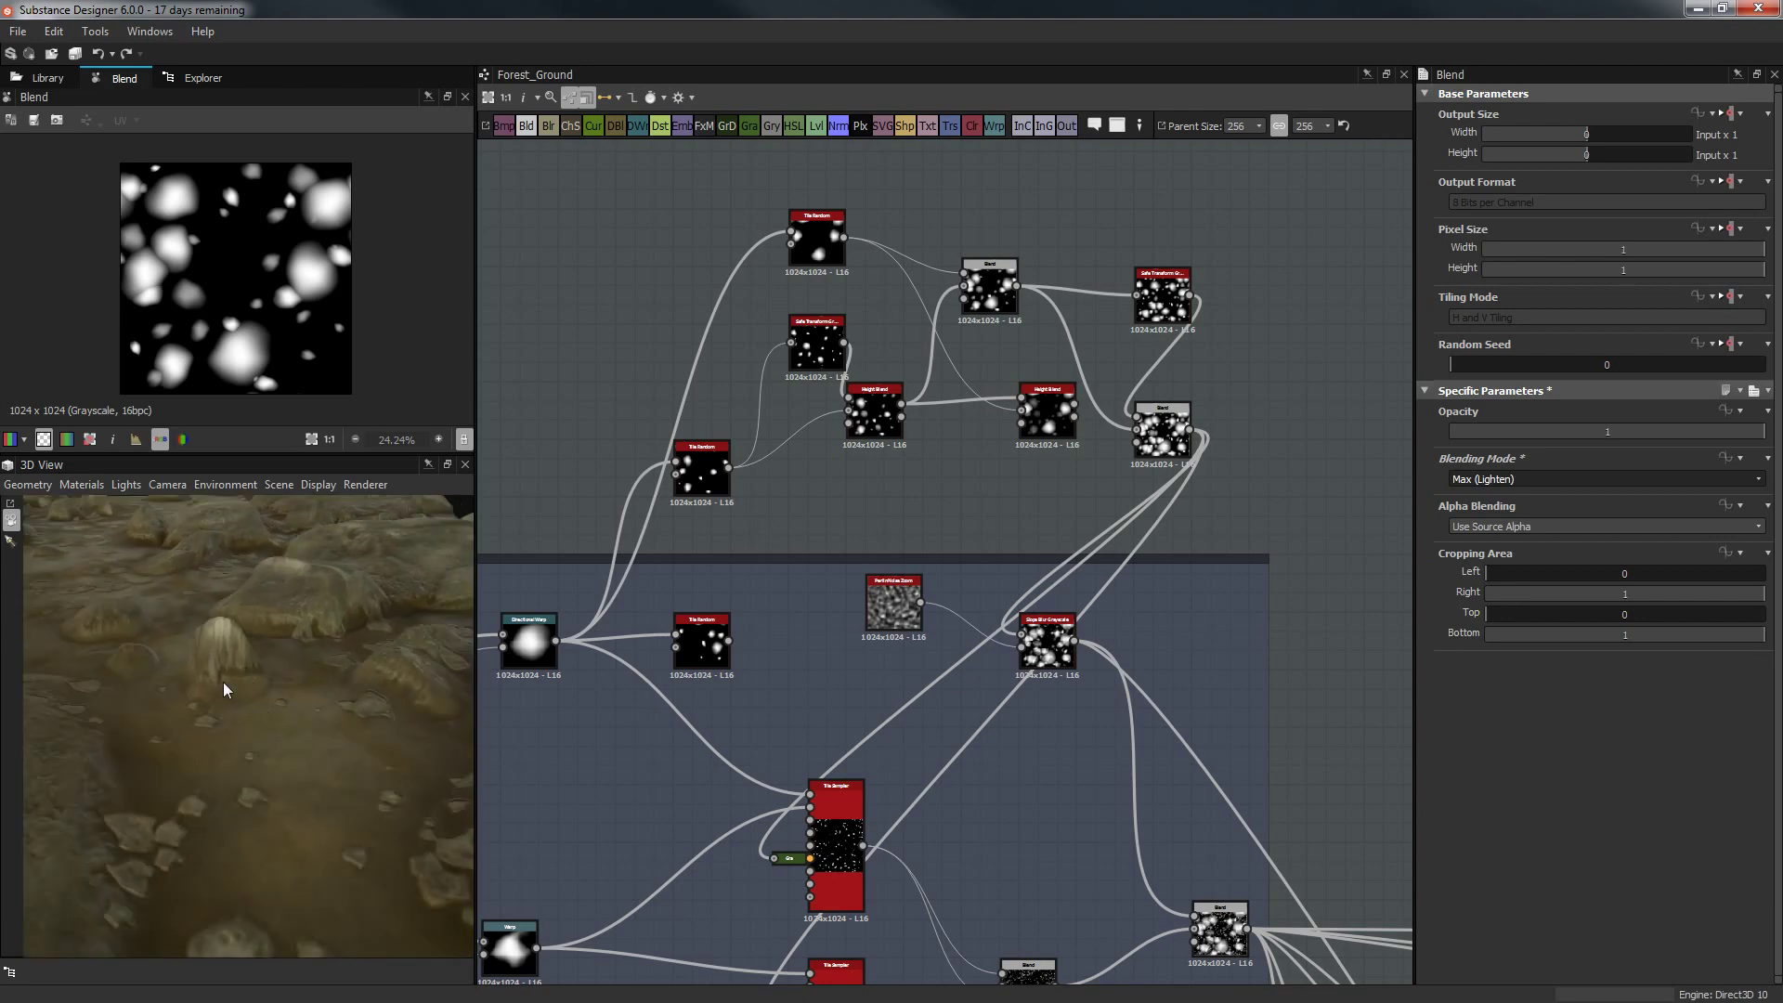
middle_drag(970, 365, 956, 472)
scroll(957, 472, up, 2)
click(955, 464)
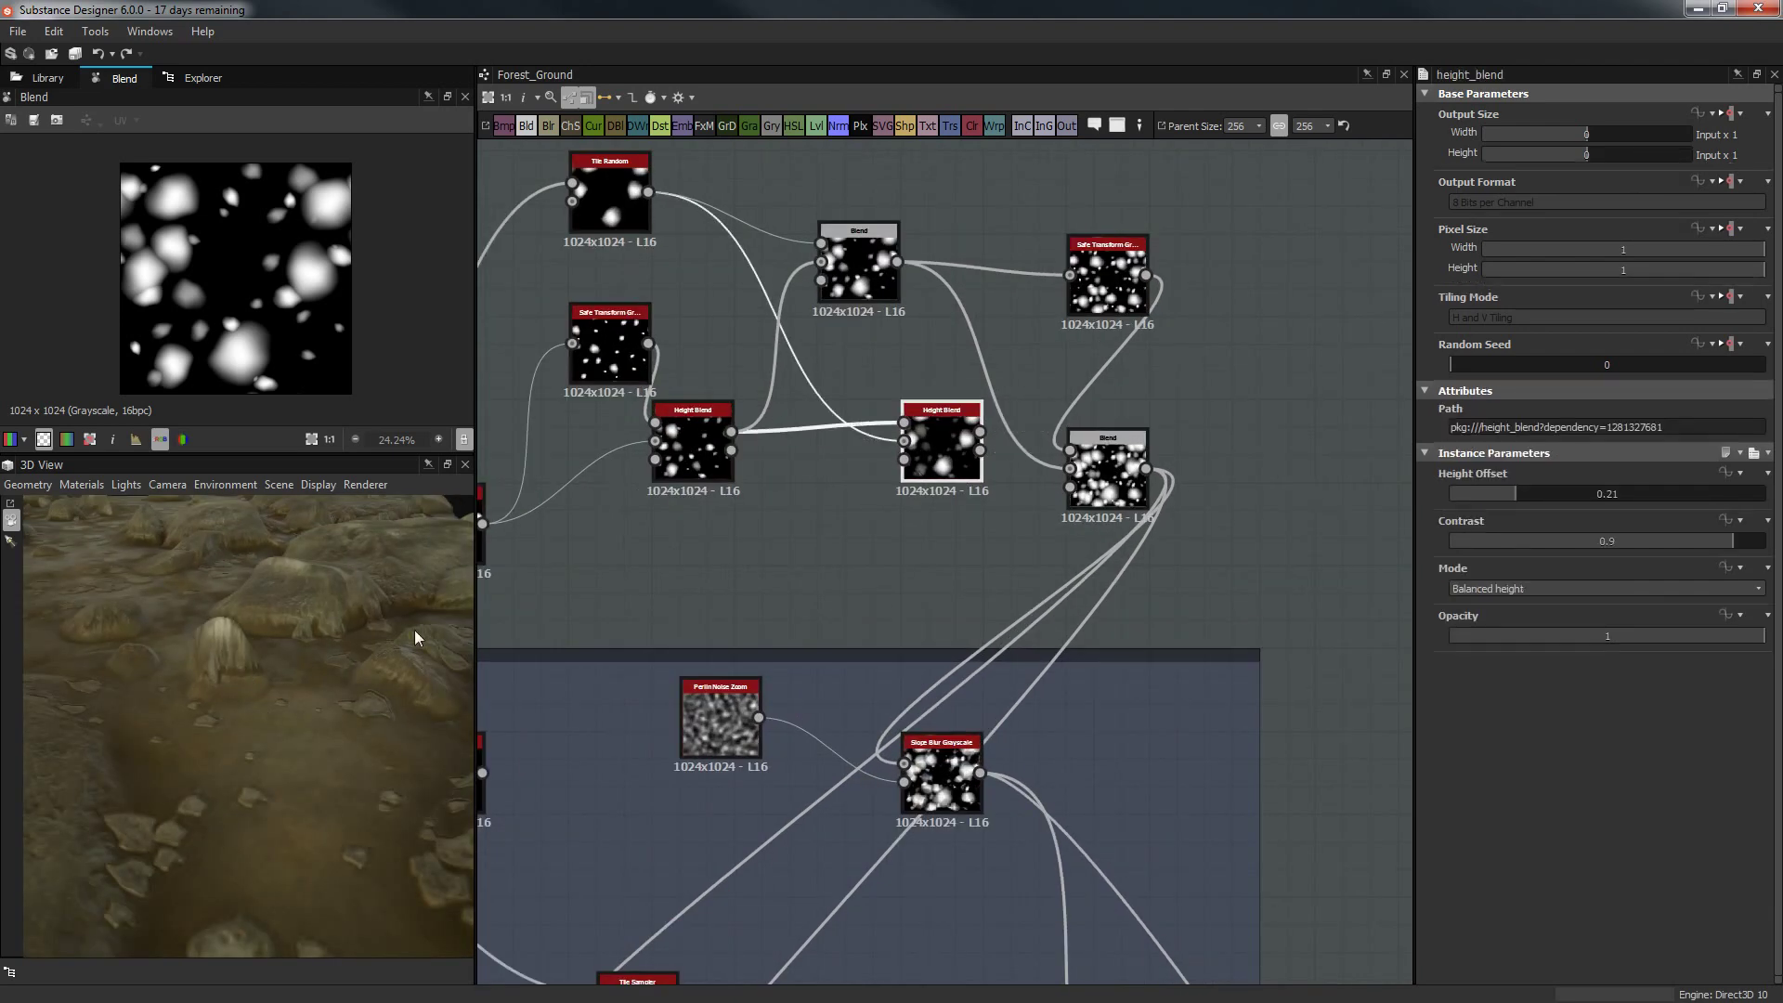
key(Delete)
middle_drag(825, 477, 887, 548)
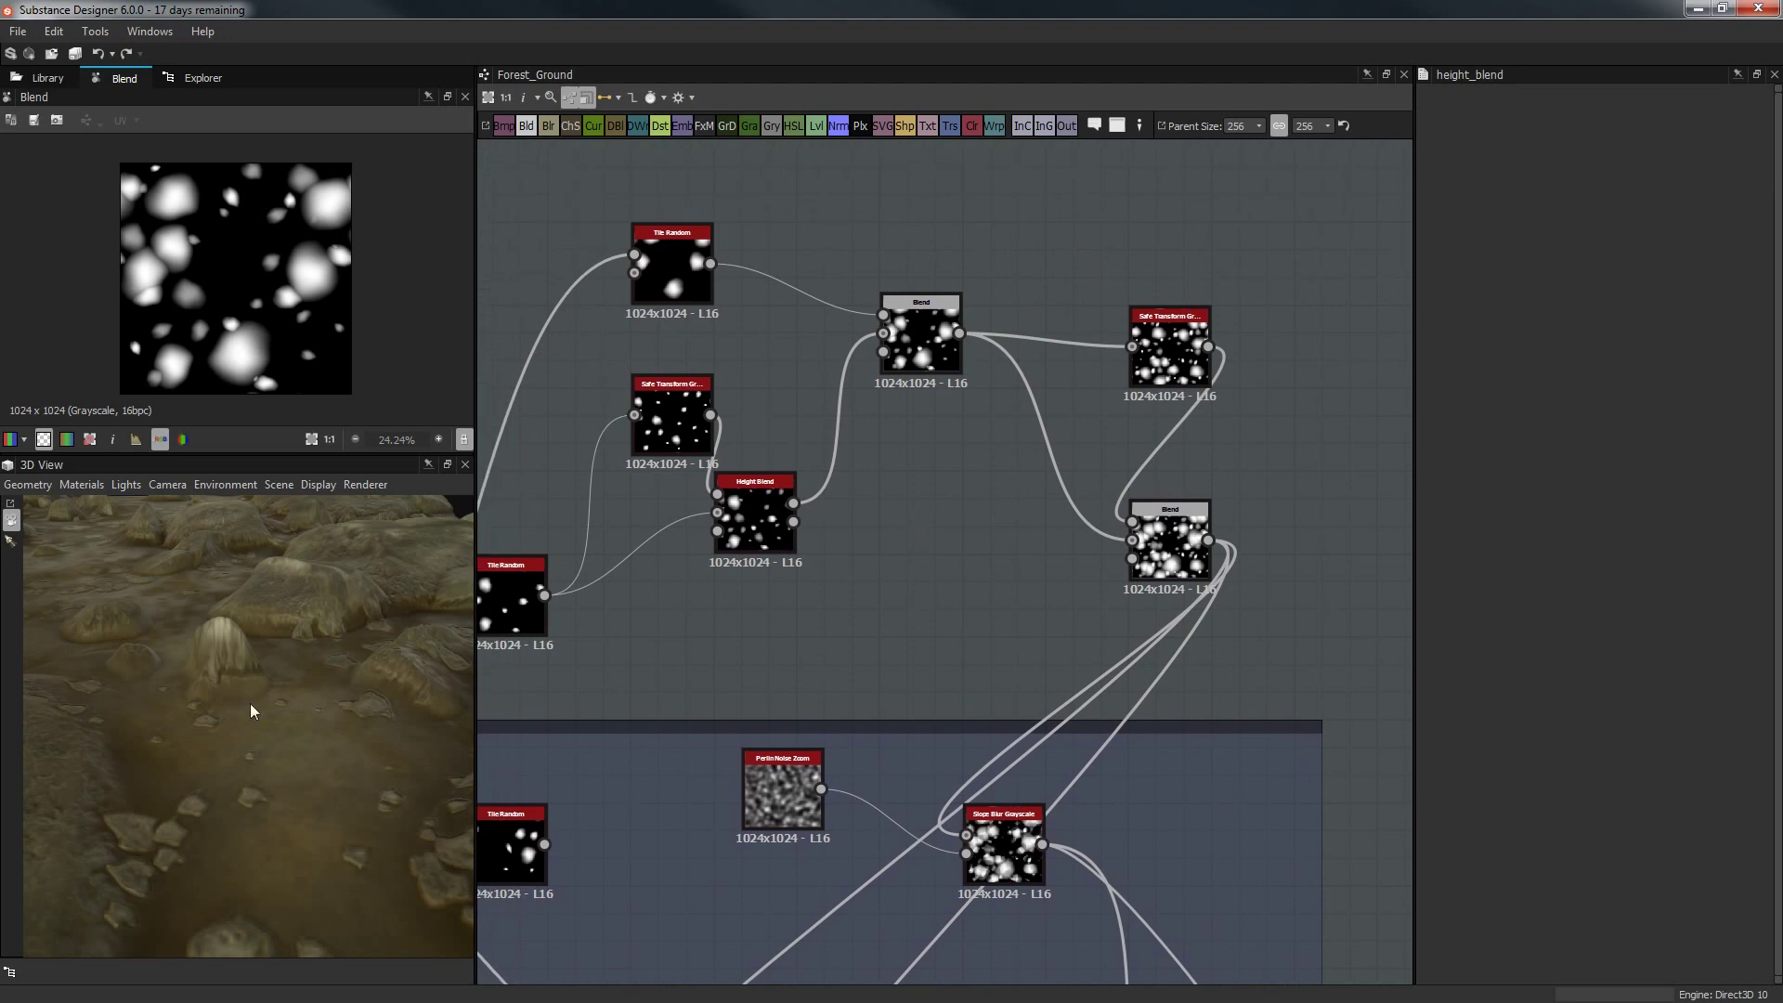
drag(199, 708, 624, 622)
Rearrange the downstream Blend and its Safe Transform Grayscale closer to the preceding Blend.
middle_drag(941, 445, 957, 501)
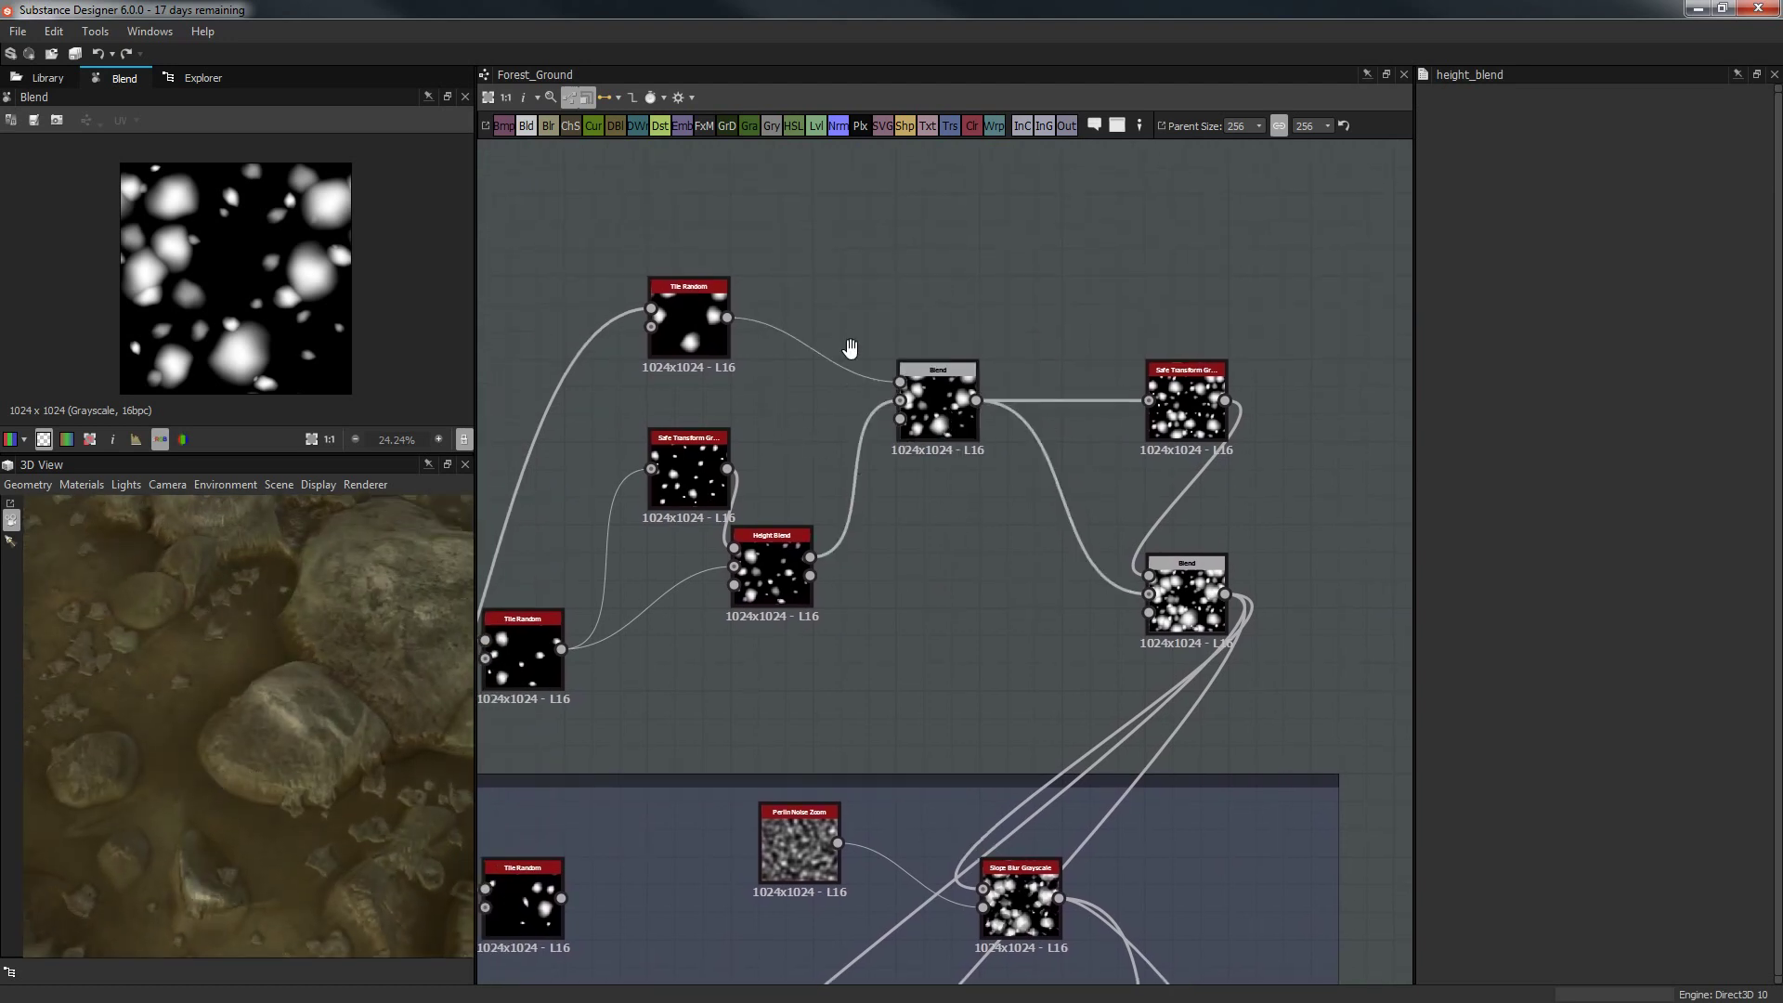
middle_drag(766, 514, 885, 455)
middle_drag(1091, 440, 932, 430)
drag(1105, 525, 911, 553)
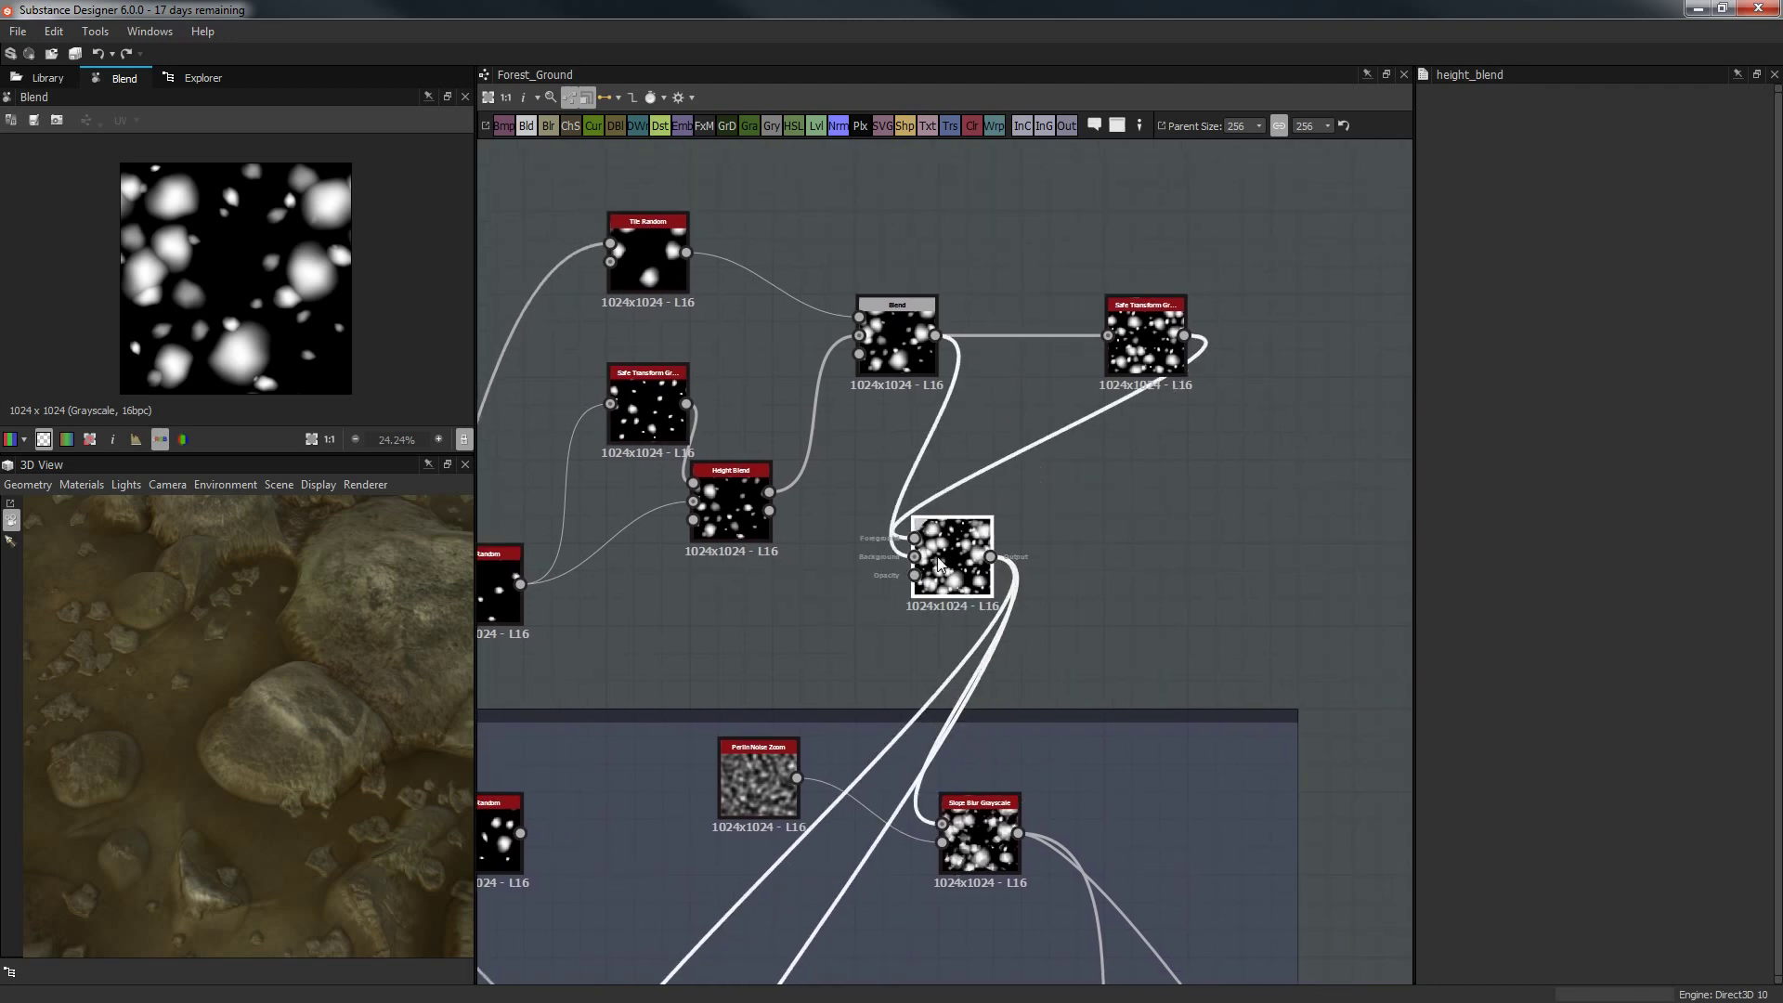
drag(1161, 316, 1078, 316)
right_click(1128, 427)
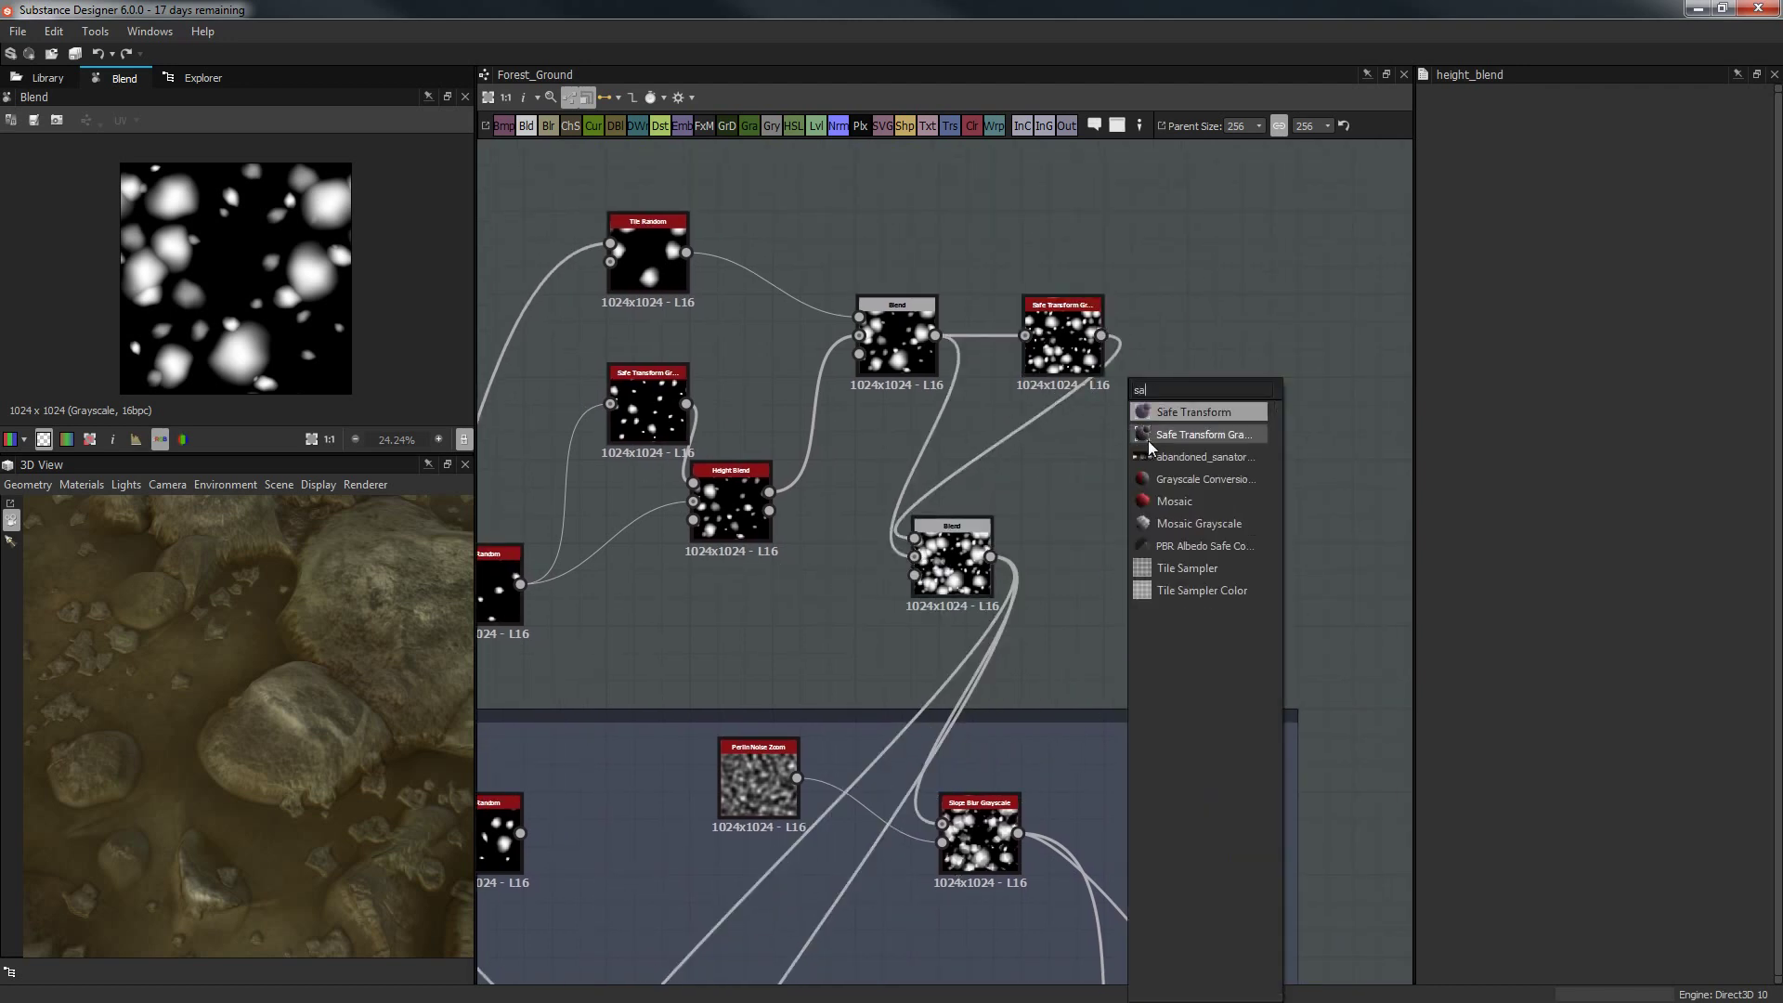
click(1205, 411)
drag(991, 556, 1147, 511)
key(ctrl+z)
key(ctrl+z)
key(ctrl+z)
key(ctrl+z)
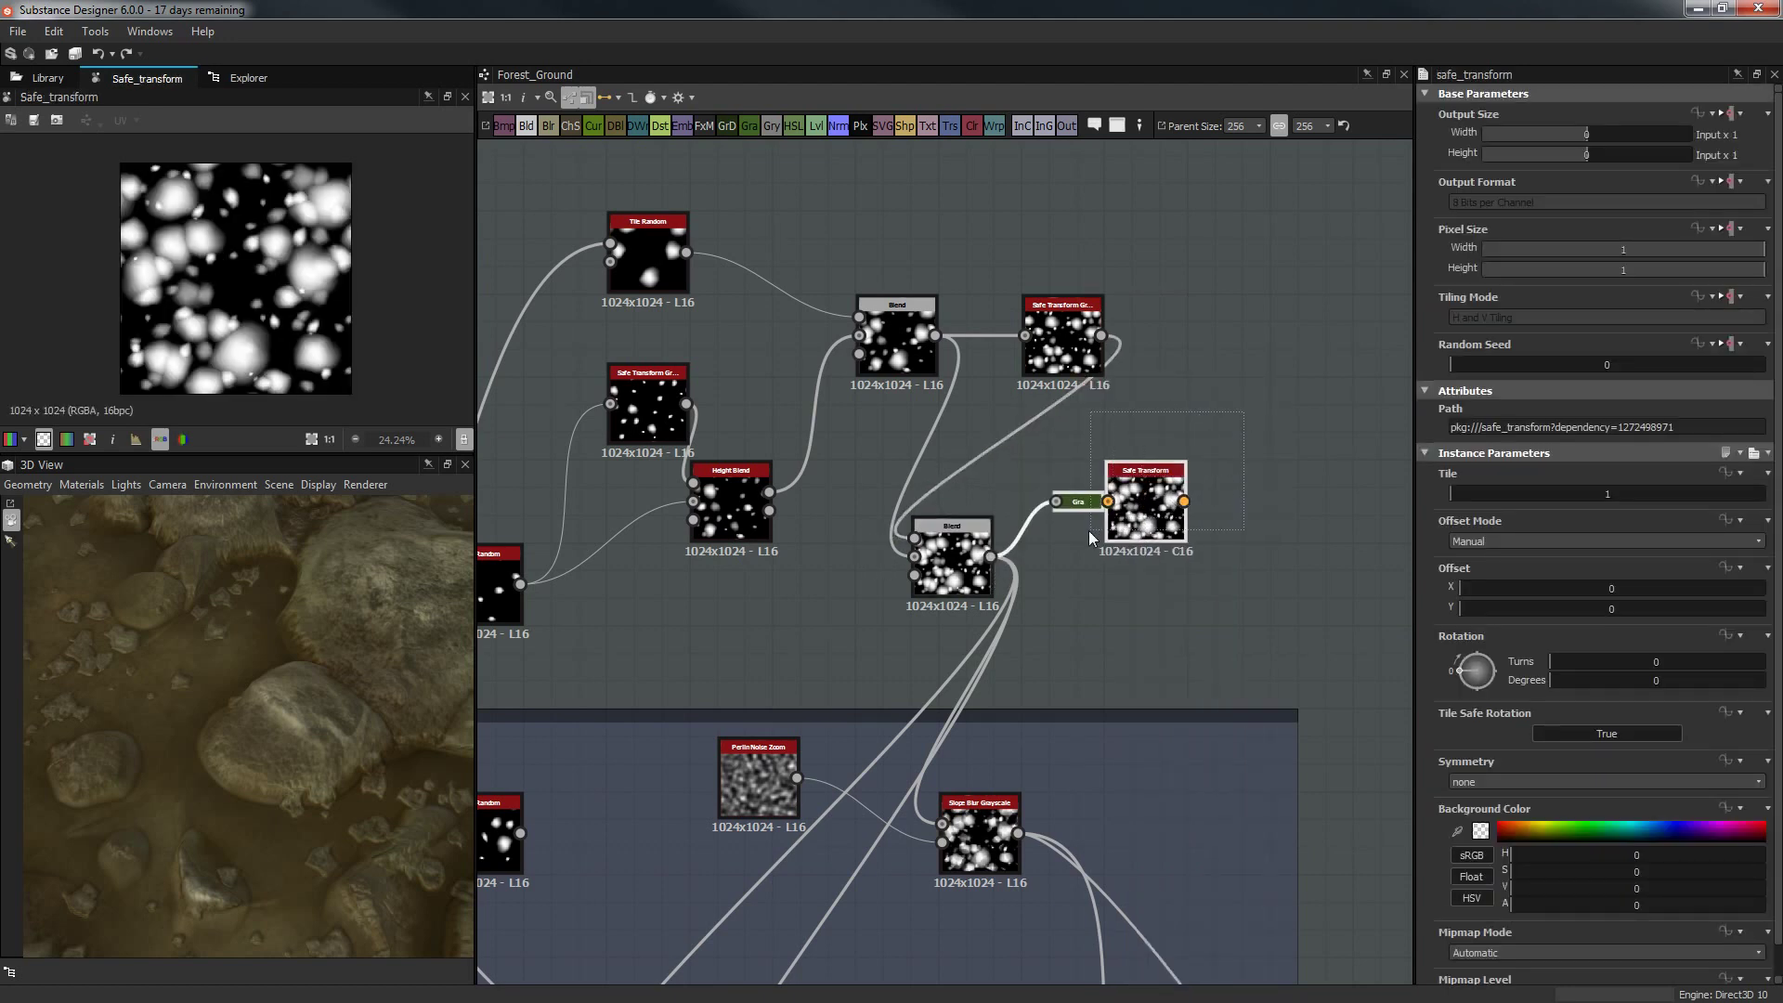
Add a Safe Transform Grayscale fed by the last Blend, with X Offset 0.43 and Rotation 147 degrees, and place it beside that Blend.
key(space)
text(saf)
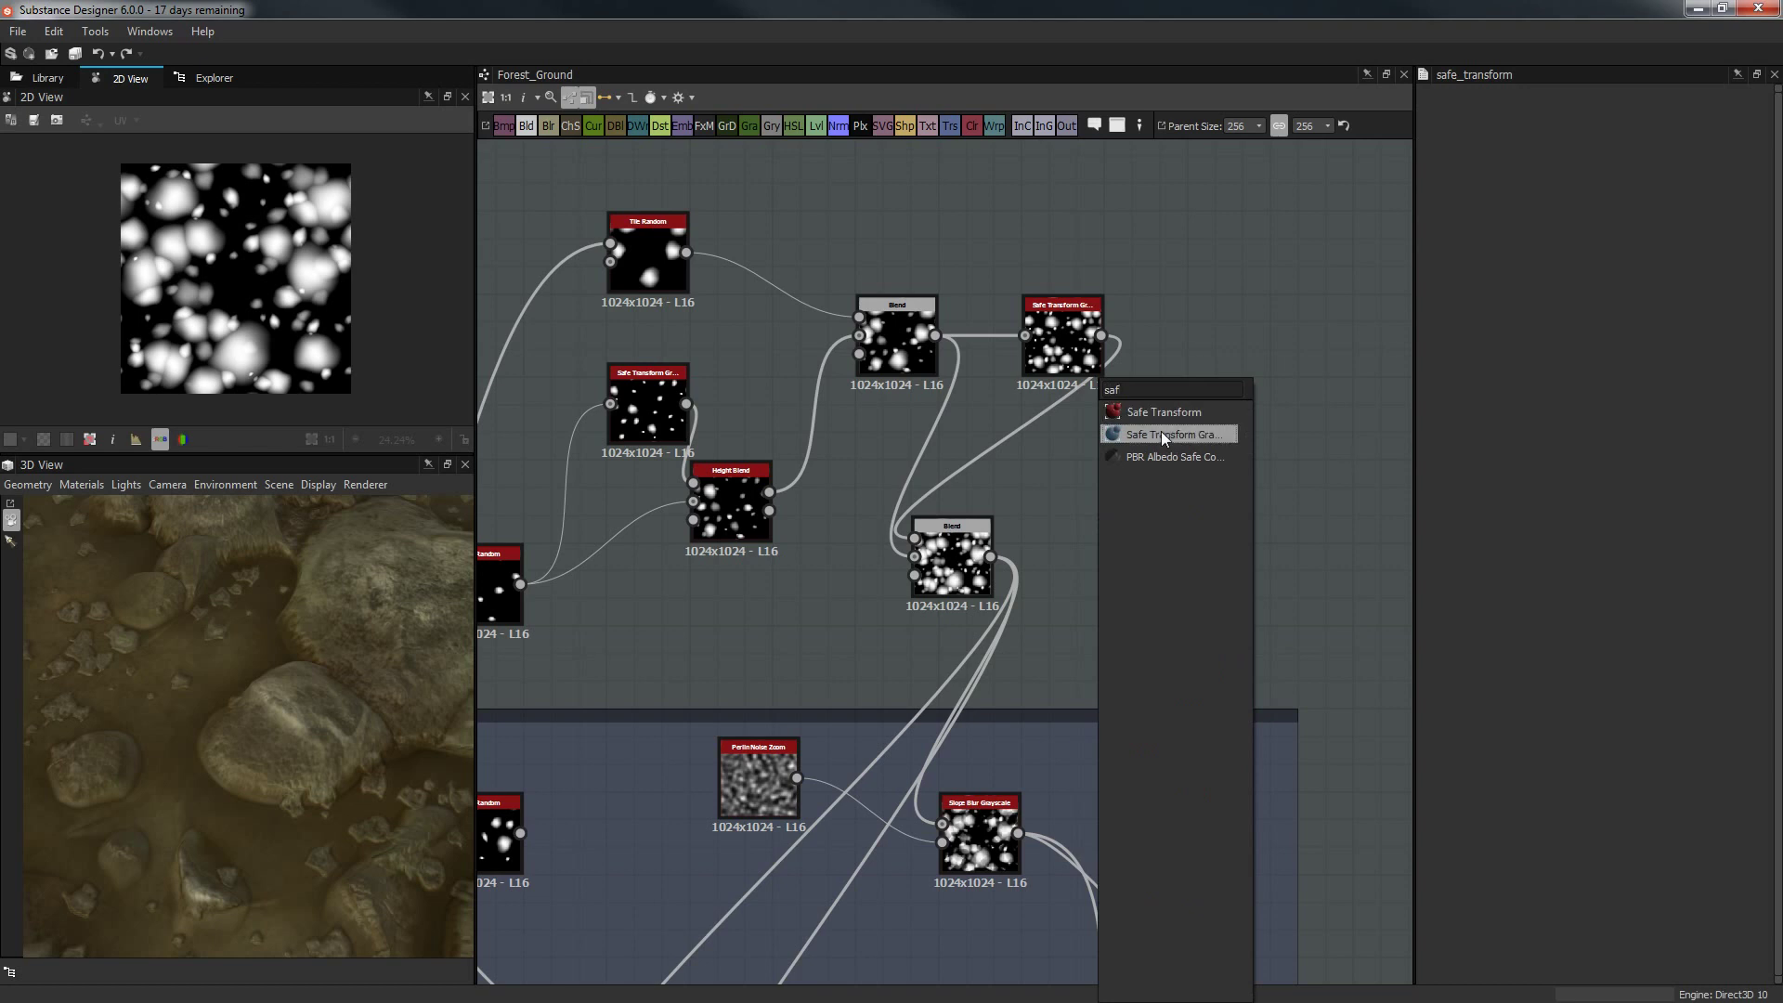
click(1161, 432)
drag(992, 557, 1143, 500)
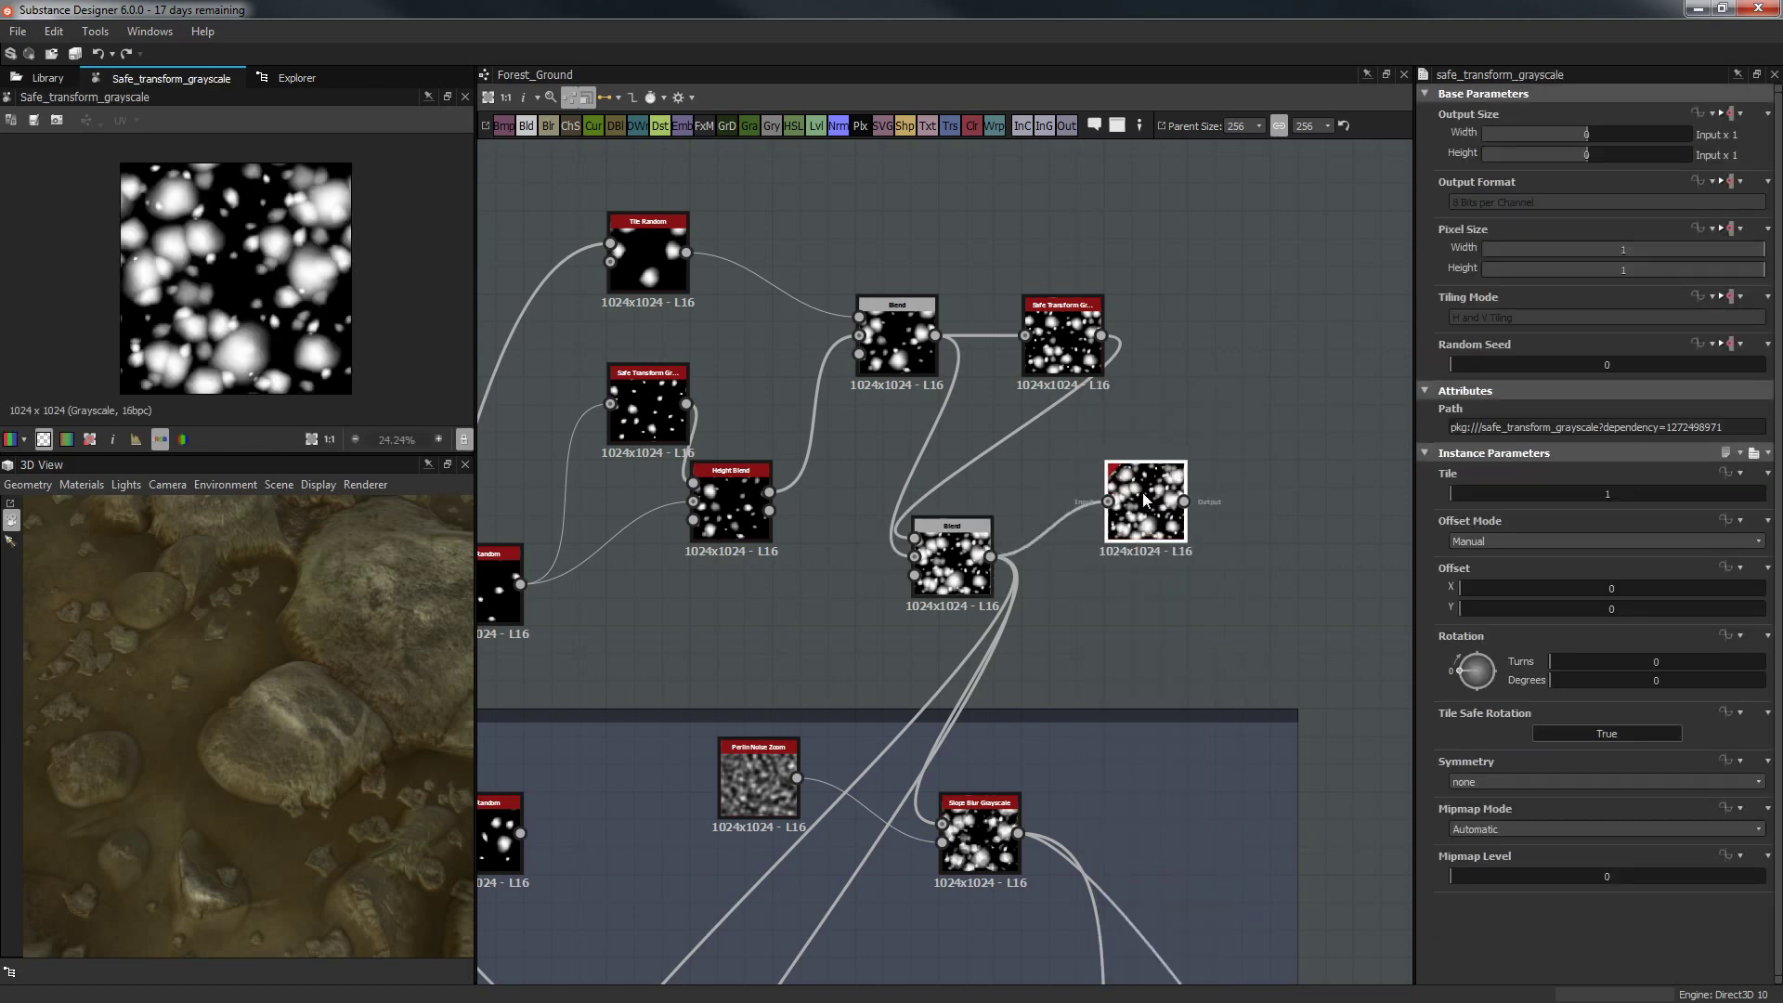
drag(1495, 587, 1591, 585)
drag(1455, 670, 1502, 665)
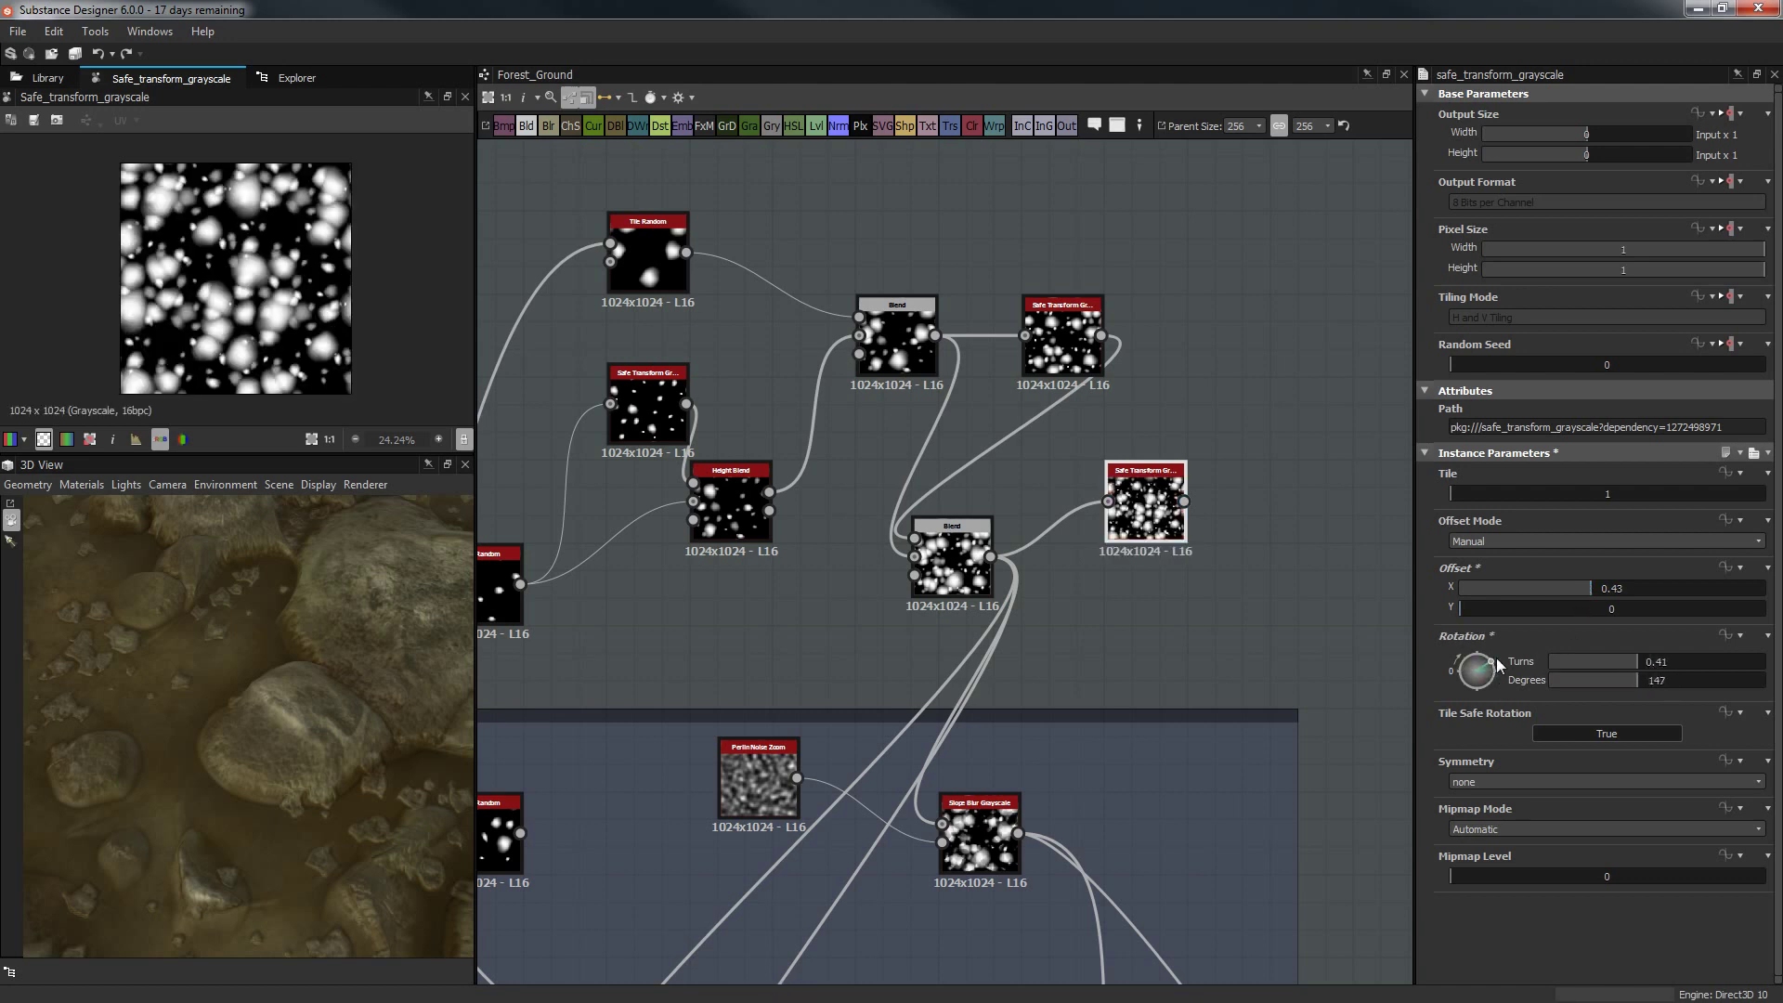
middle_drag(1140, 521, 1075, 520)
drag(1074, 521, 1074, 604)
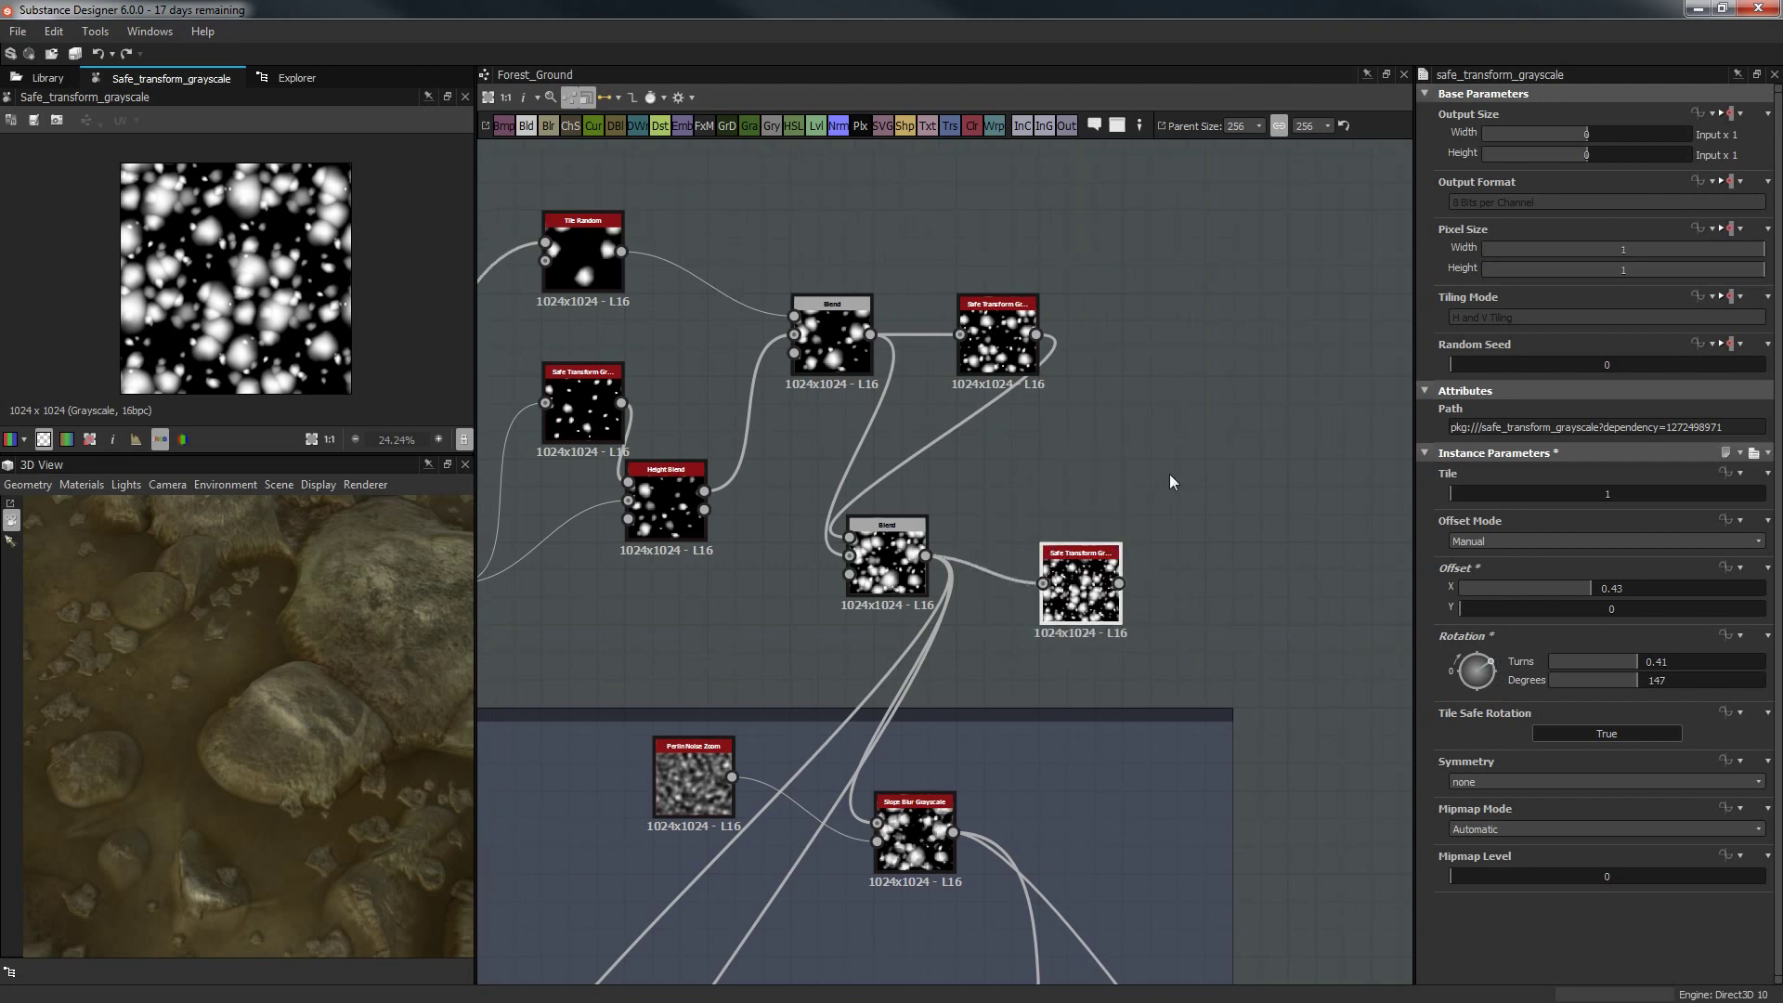
Add a Blend combining the last Blend with the new Safe Transform Grayscale, and set its Blending Mode to Max (Lighten).
key(space)
click(1217, 437)
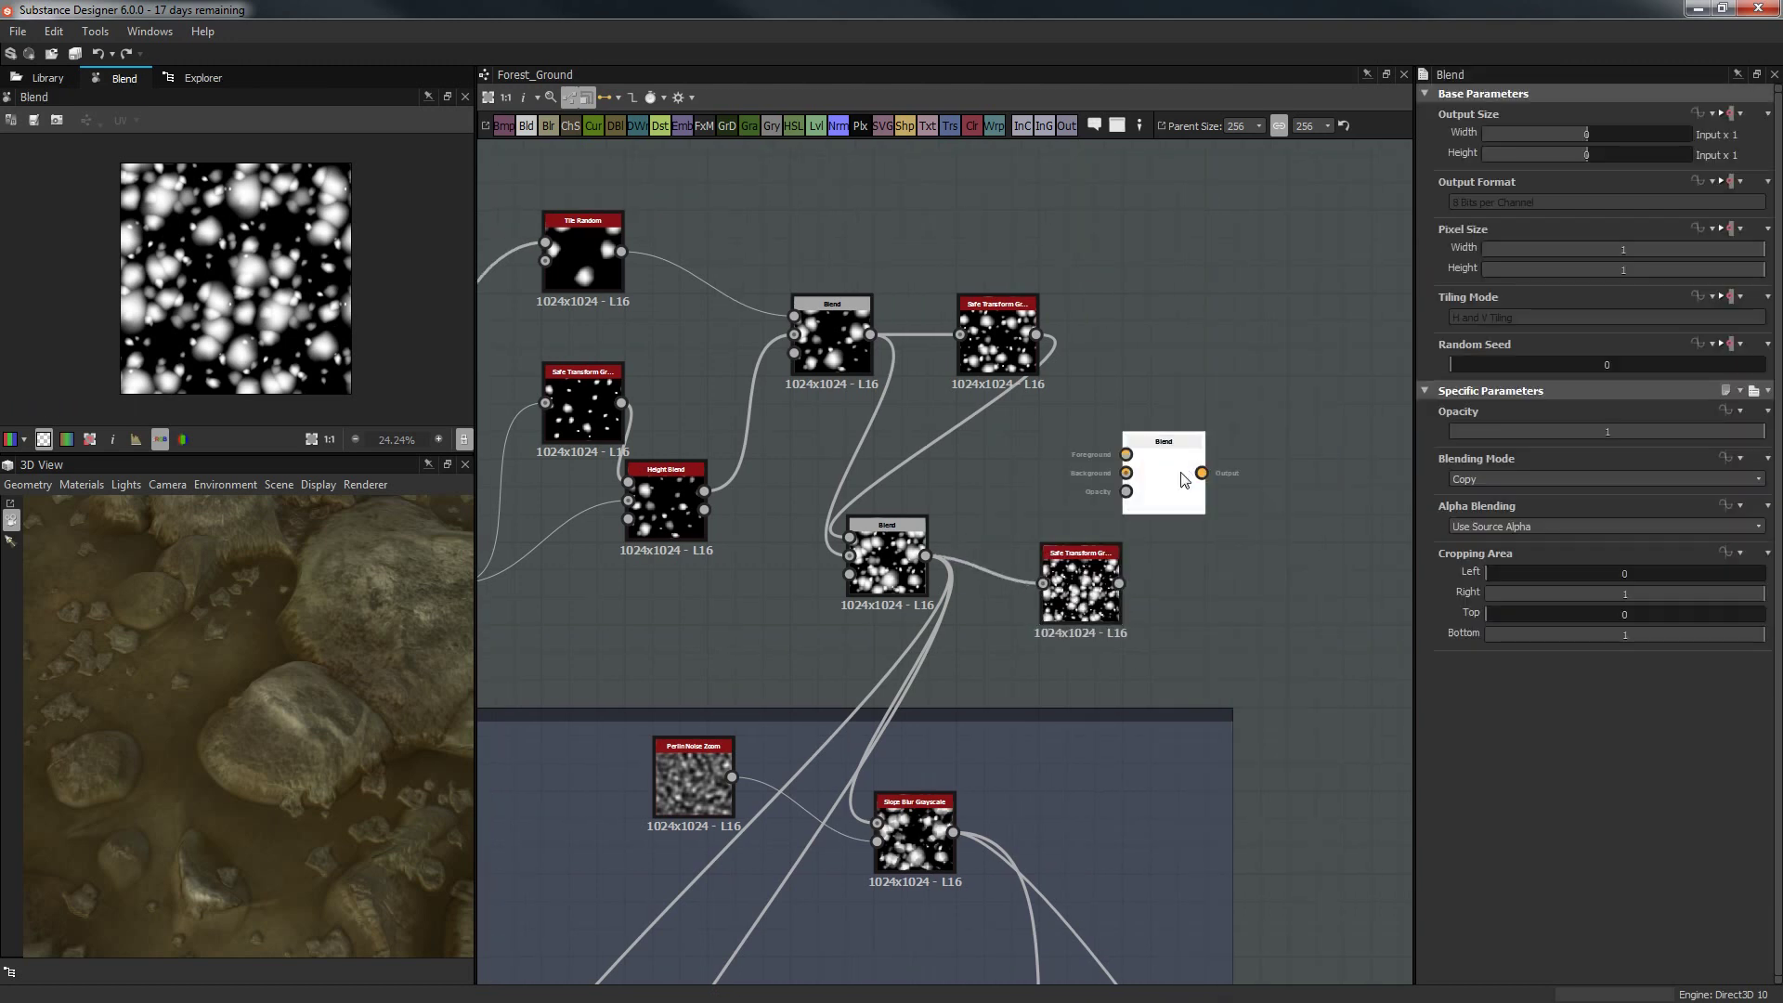
drag(1165, 460, 1209, 445)
drag(926, 556, 1210, 428)
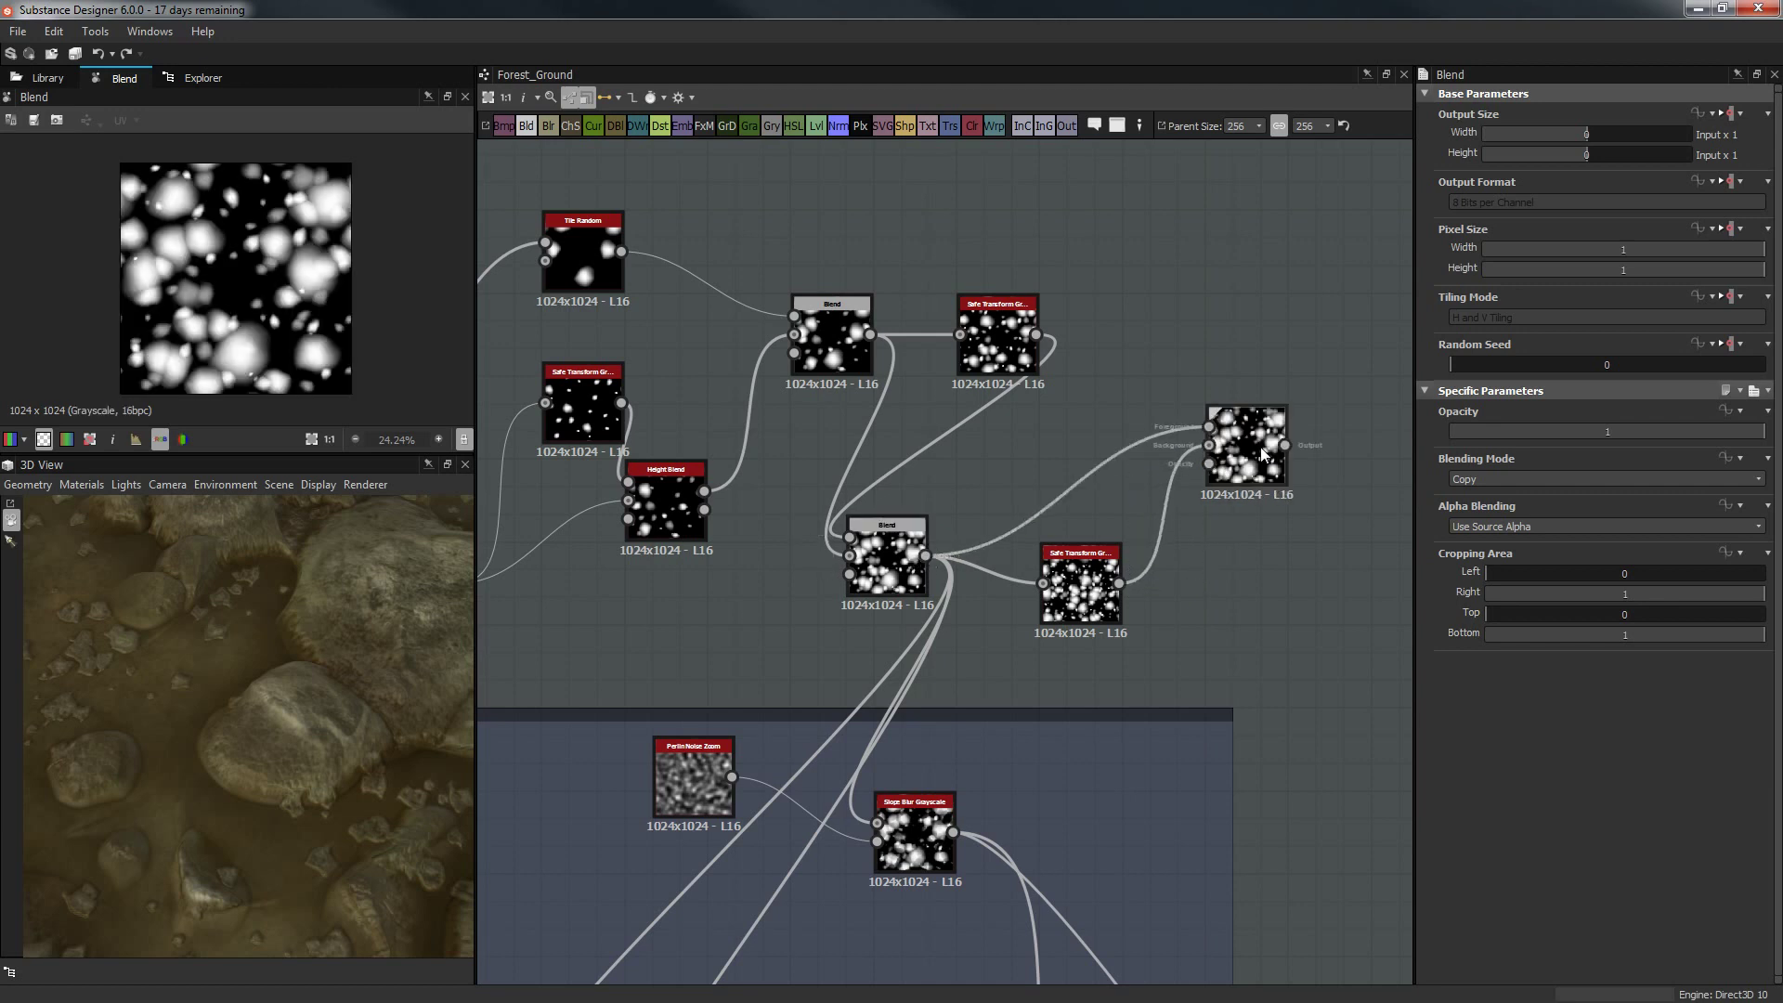
click(1607, 479)
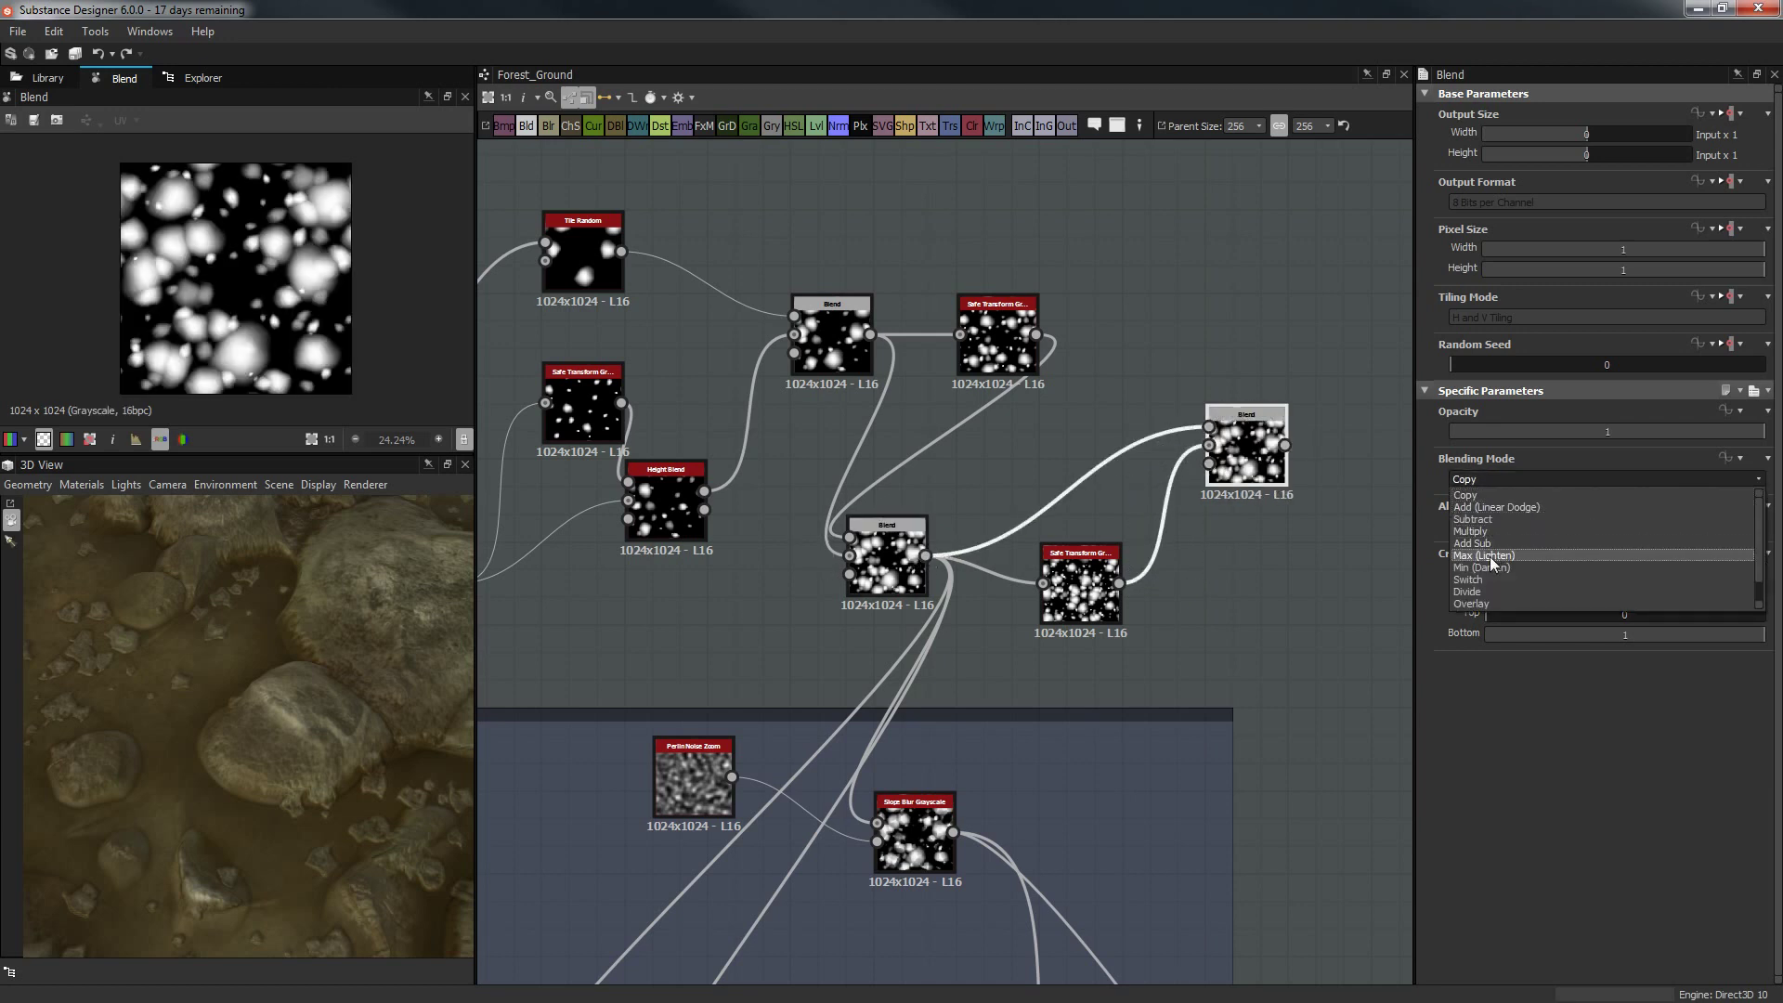
click(1489, 555)
drag(1240, 460, 1268, 488)
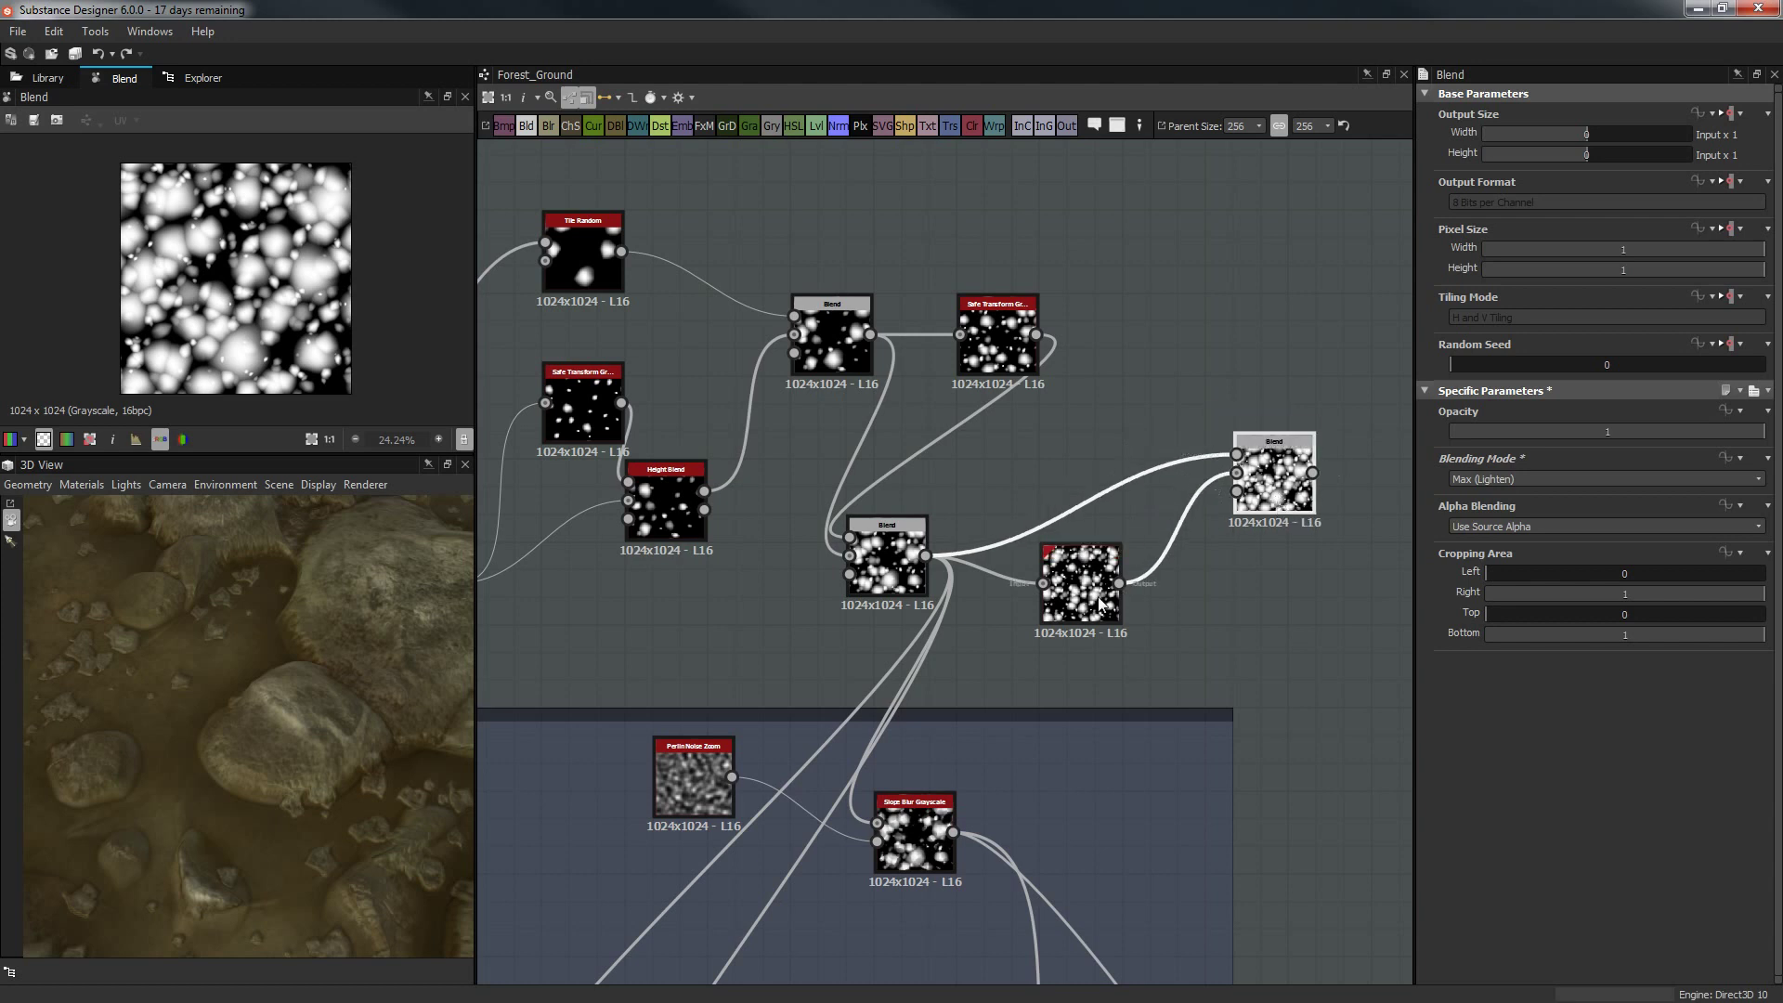
Set the newest Safe Transform Grayscale's Offset to X 0 and Y 0.45.
click(1080, 585)
drag(1564, 609, 1412, 586)
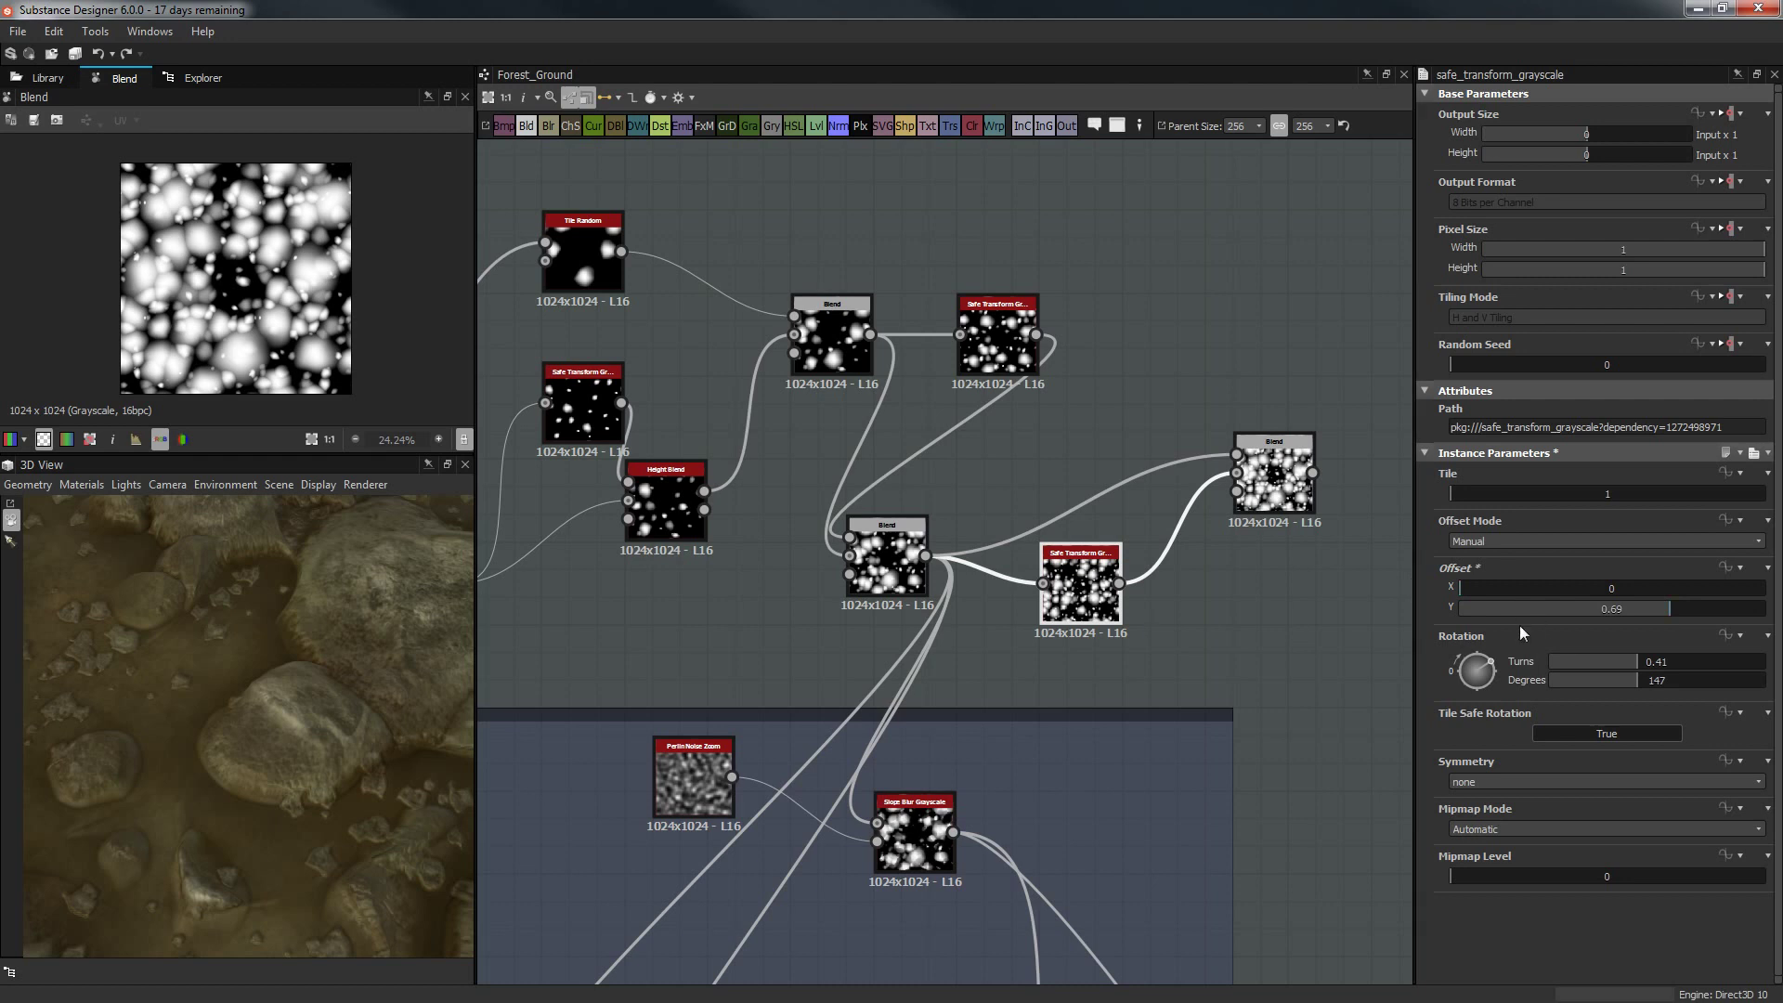
drag(1516, 611, 1600, 635)
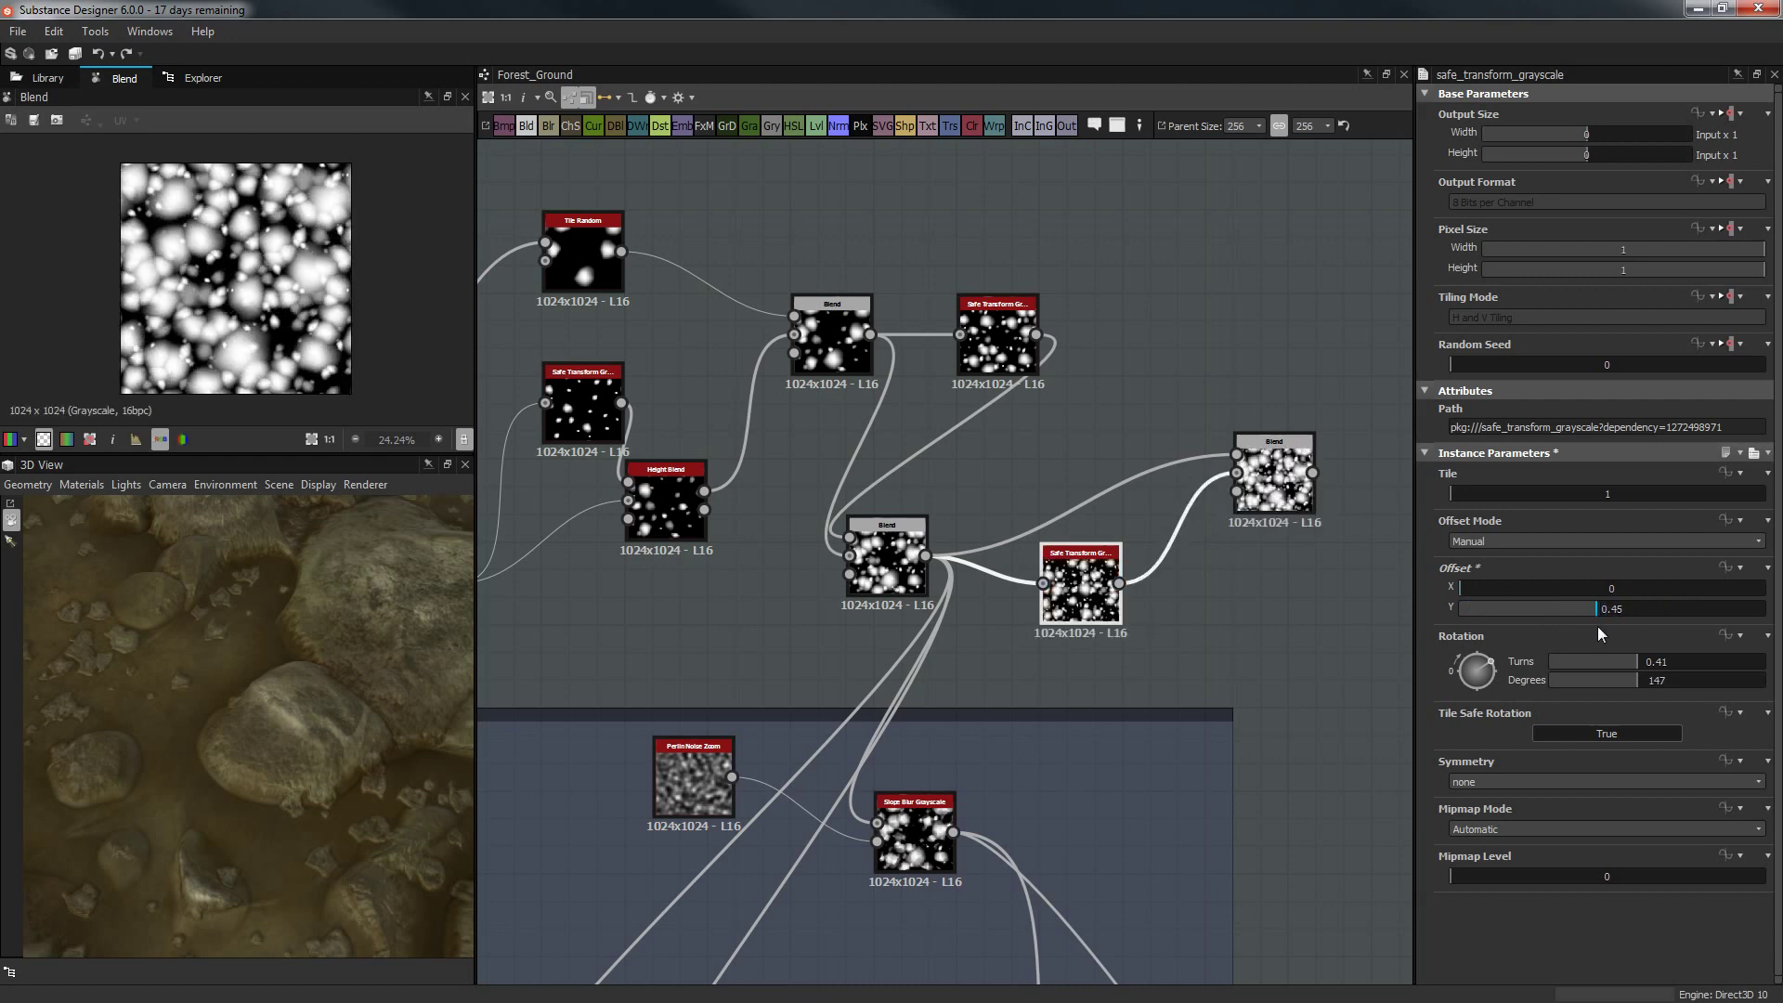
scroll(1286, 478, down, 3)
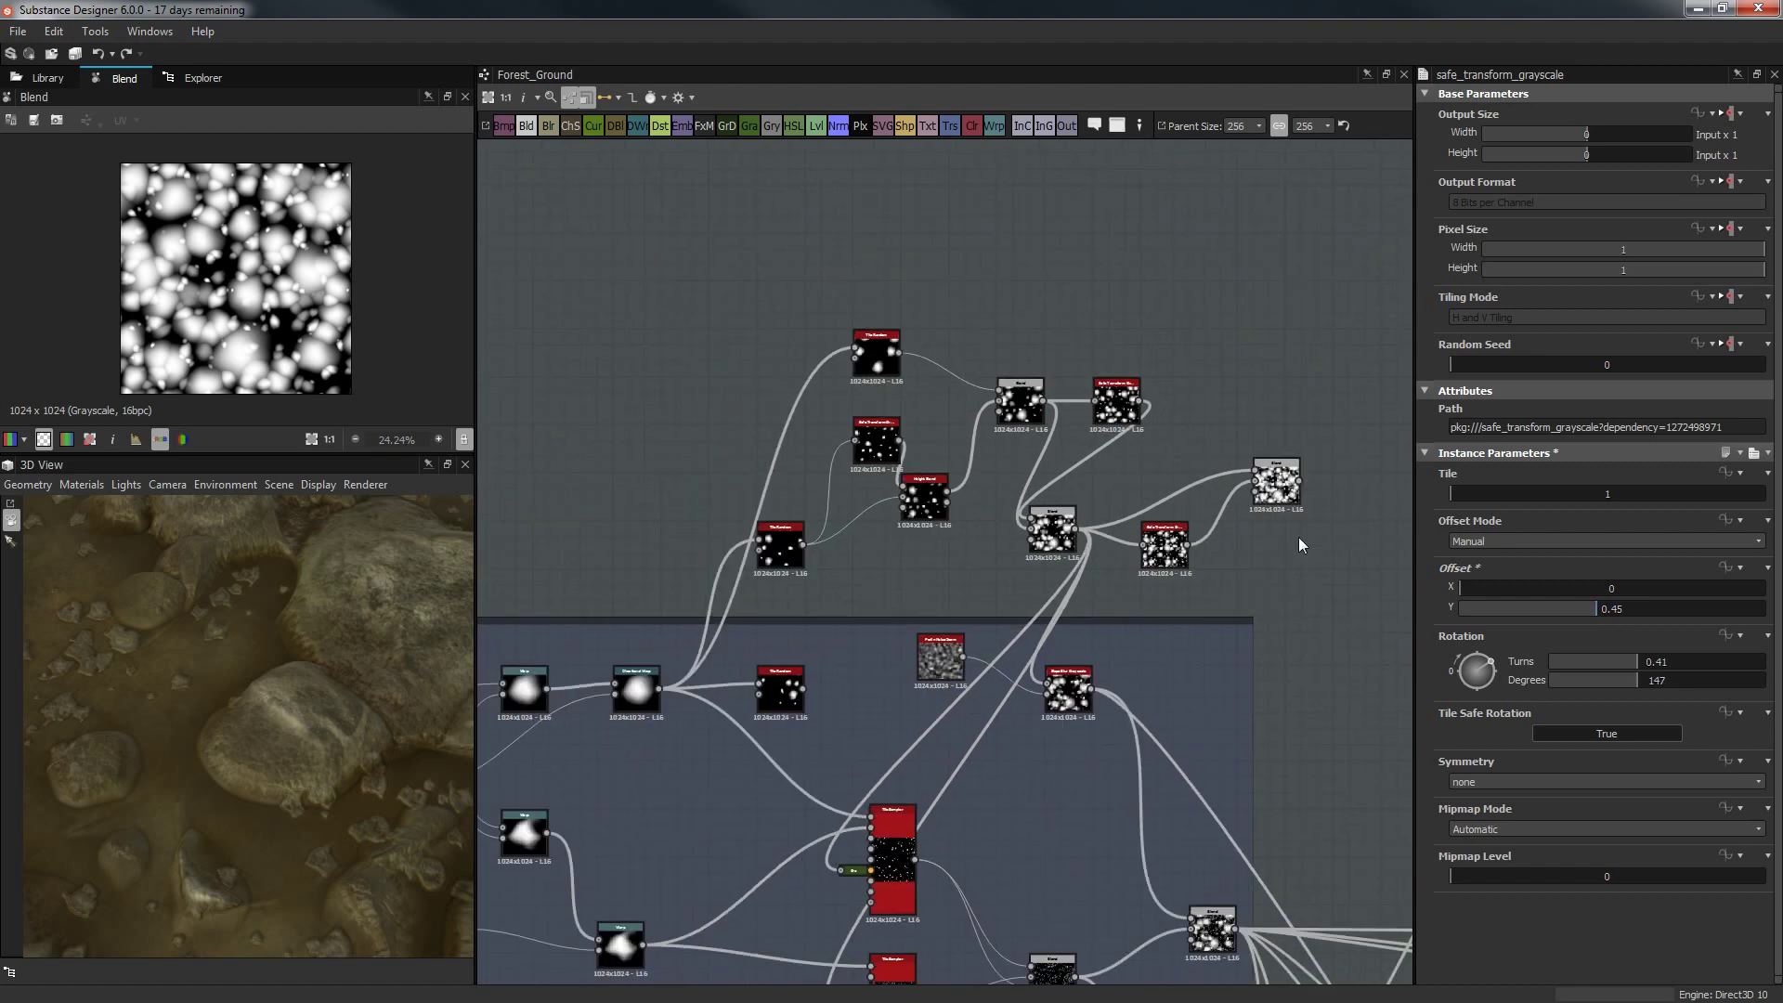
Move the preceding Blend's downstream connections over to the newest Max (Lighten) Blend's output.
drag(1300, 481, 1312, 572)
middle_drag(1281, 557, 1240, 543)
shift+drag(1032, 512, 1254, 473)
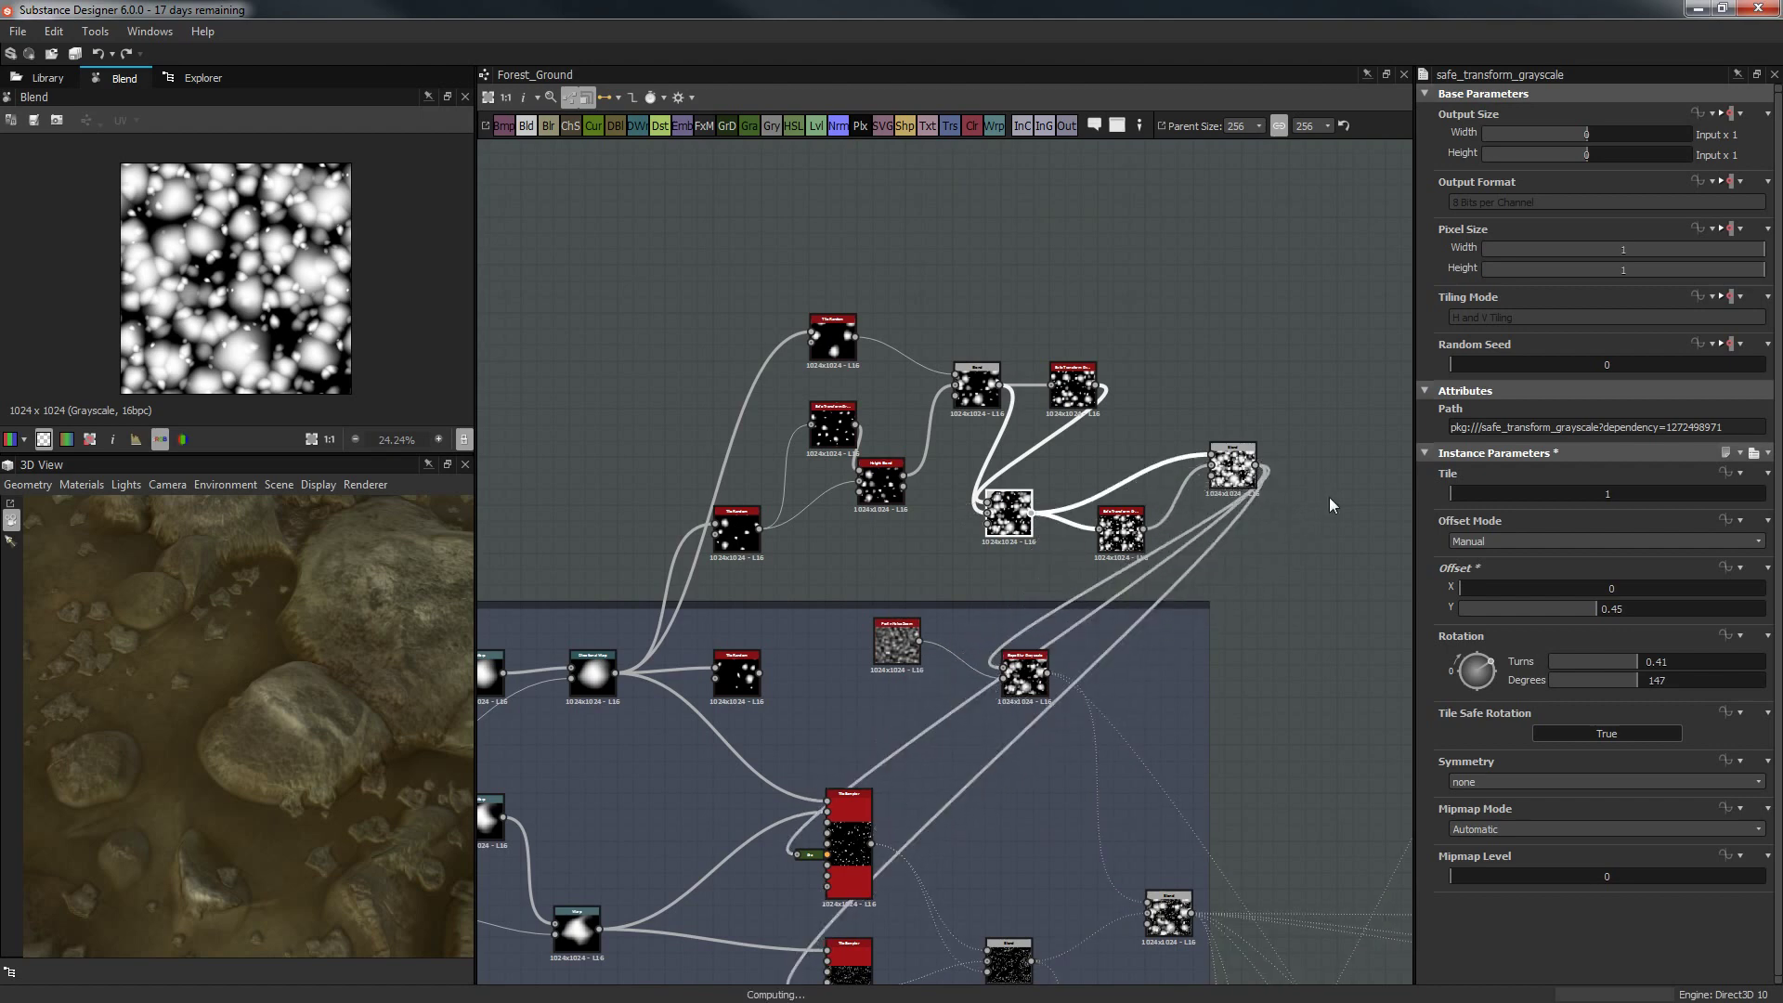
Examine the density and variety of the rocks on the ground surface in the 3D View from several distances and angles.
scroll(255, 693, down, 6)
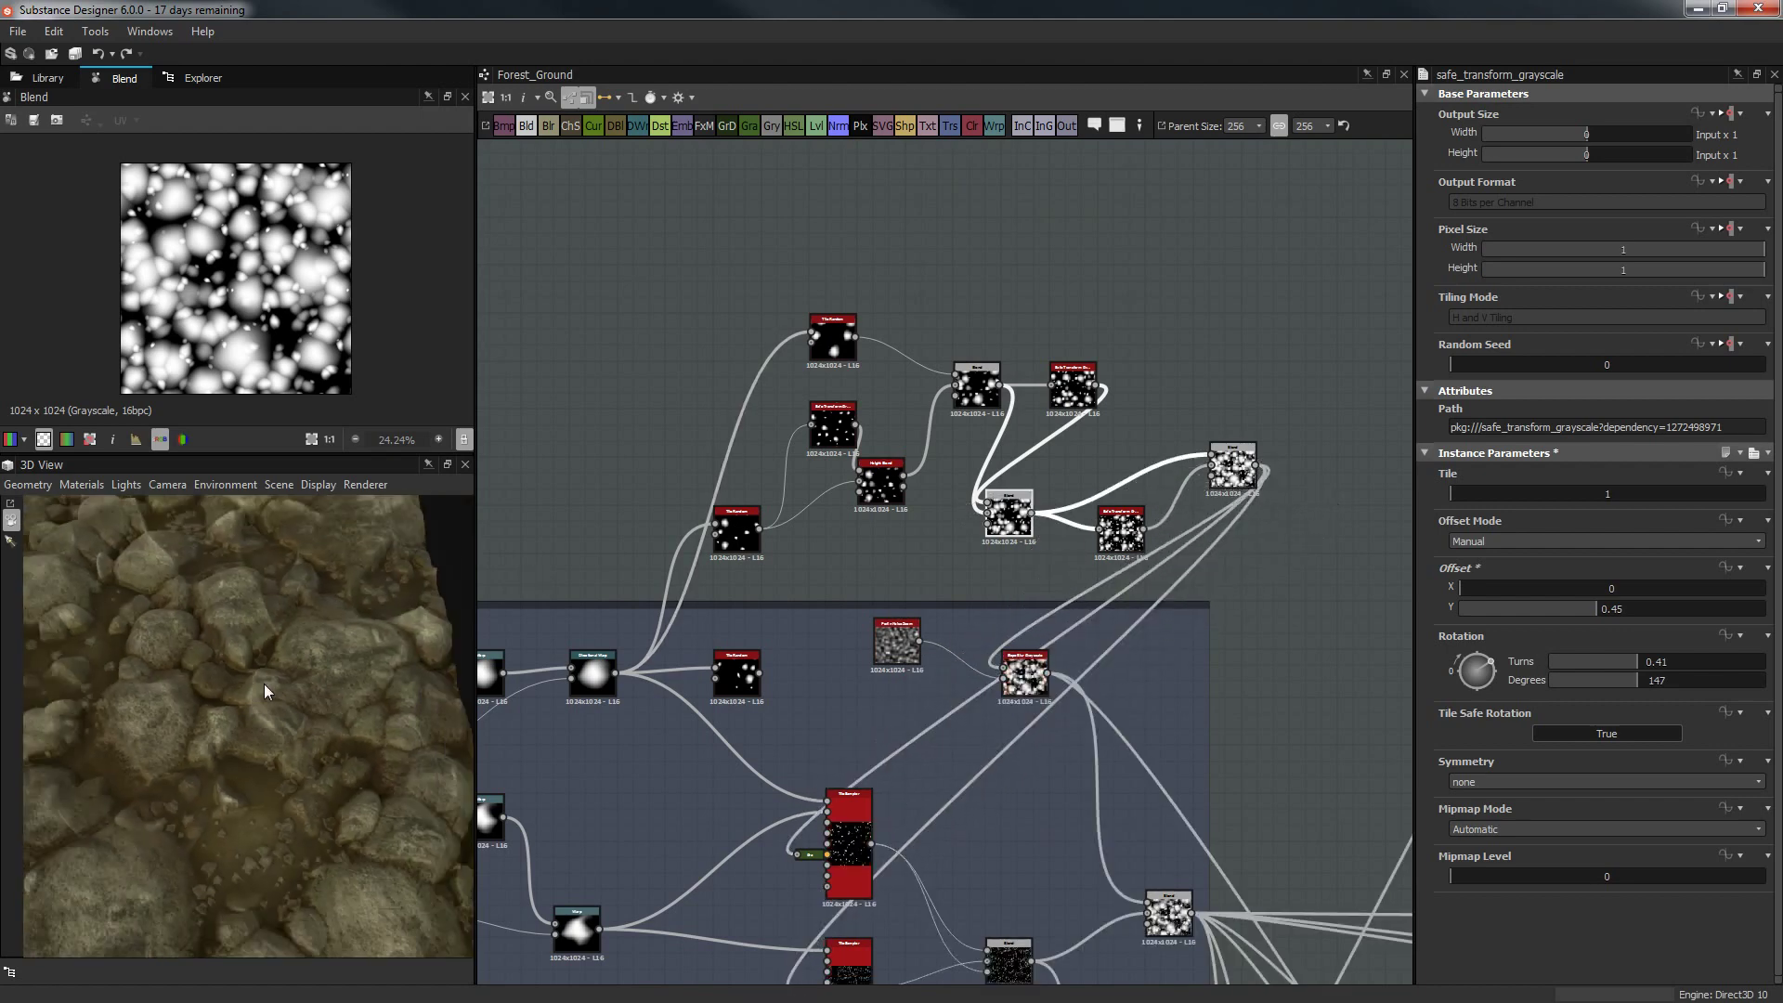
drag(267, 689, 119, 661)
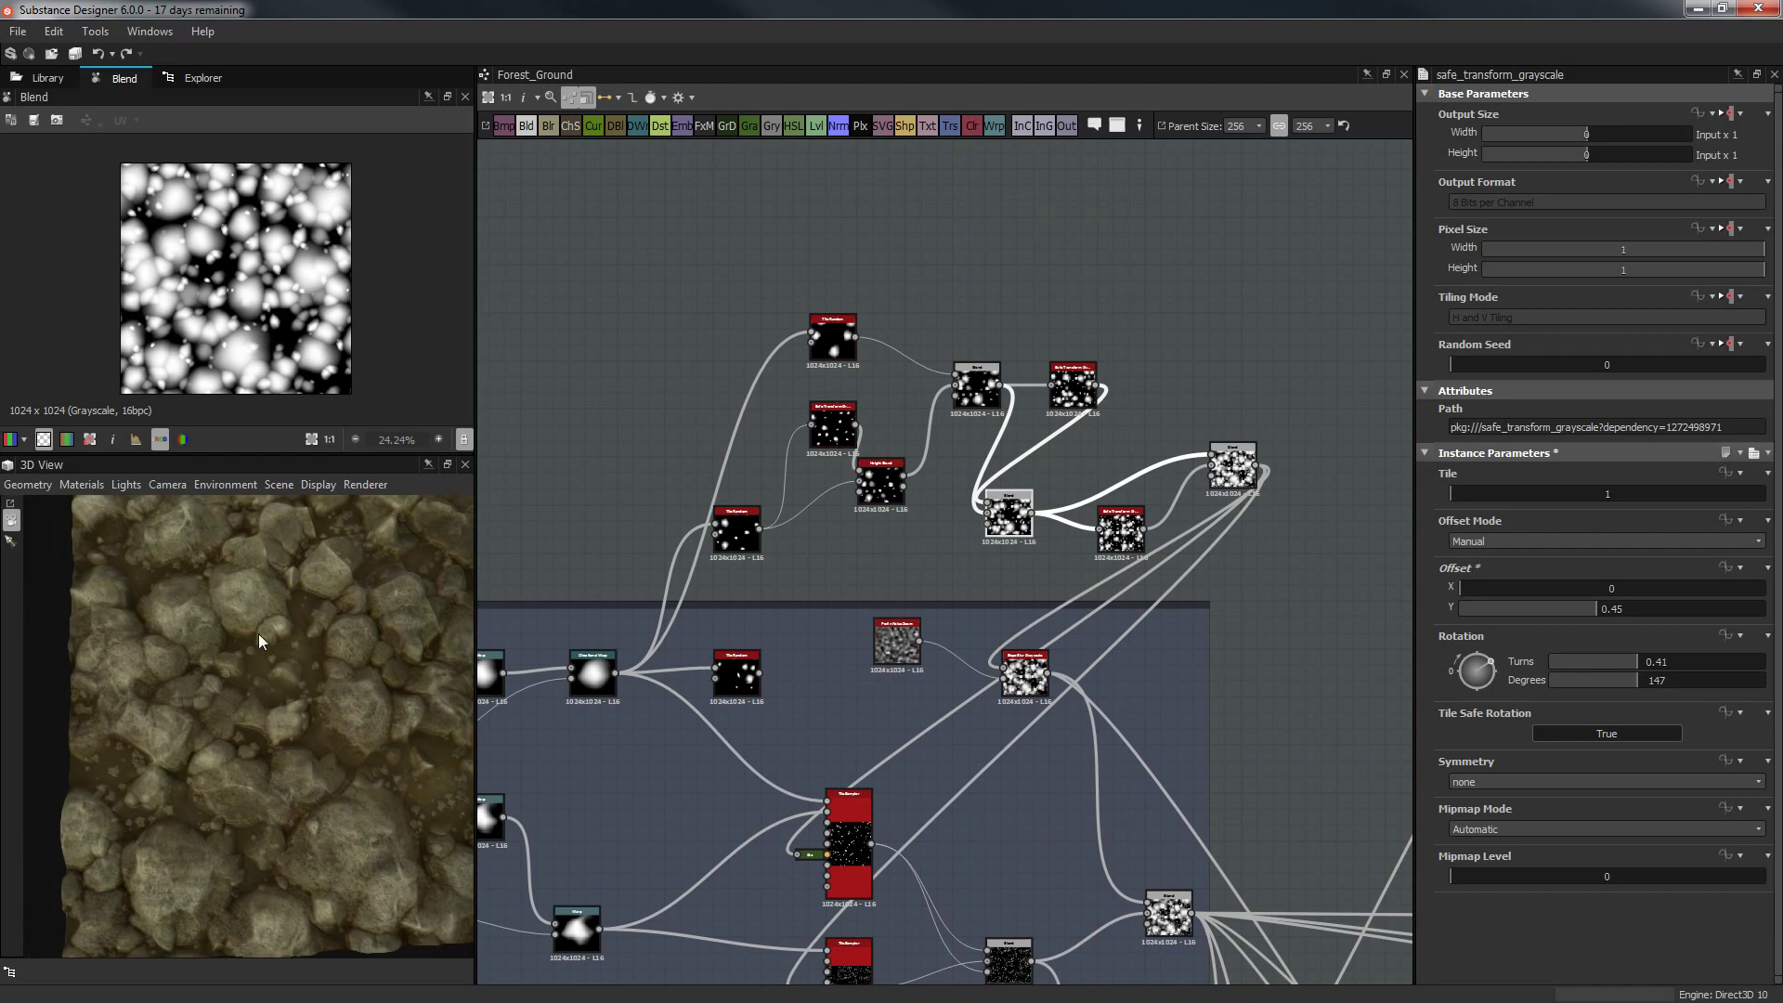
drag(259, 641, 185, 622)
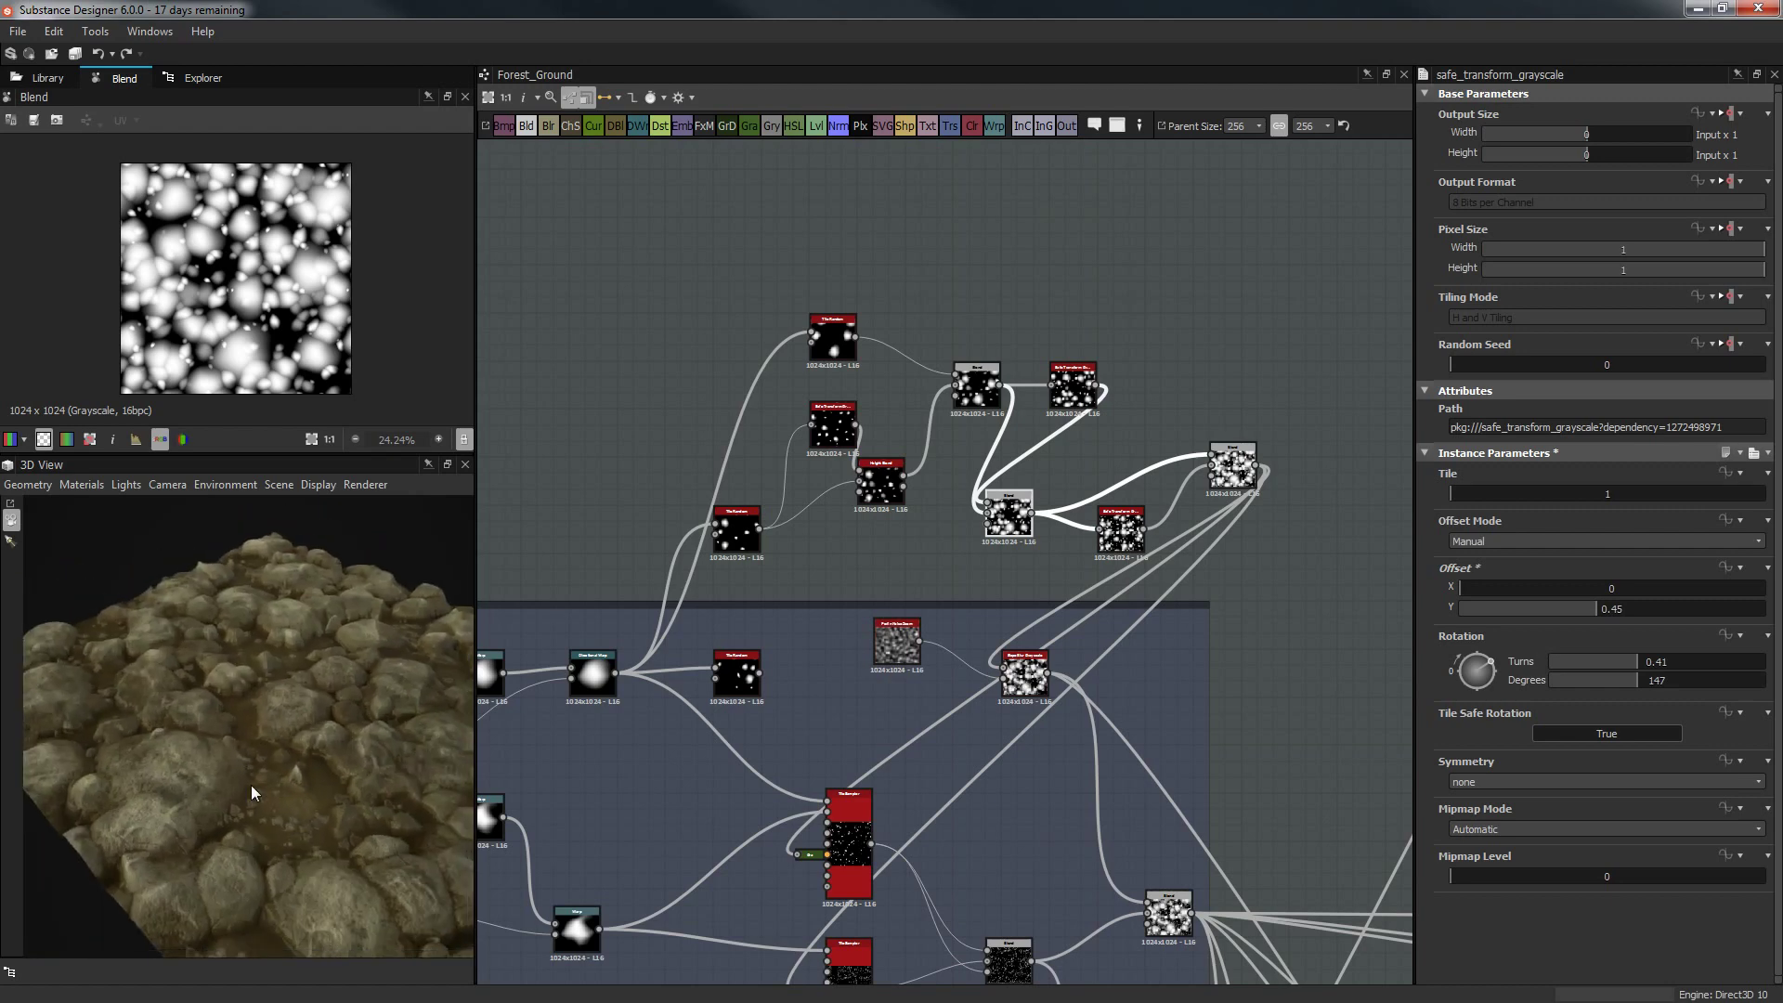
drag(251, 787, 285, 867)
scroll(219, 796, up, 4)
drag(220, 796, 262, 811)
drag(106, 895, 108, 785)
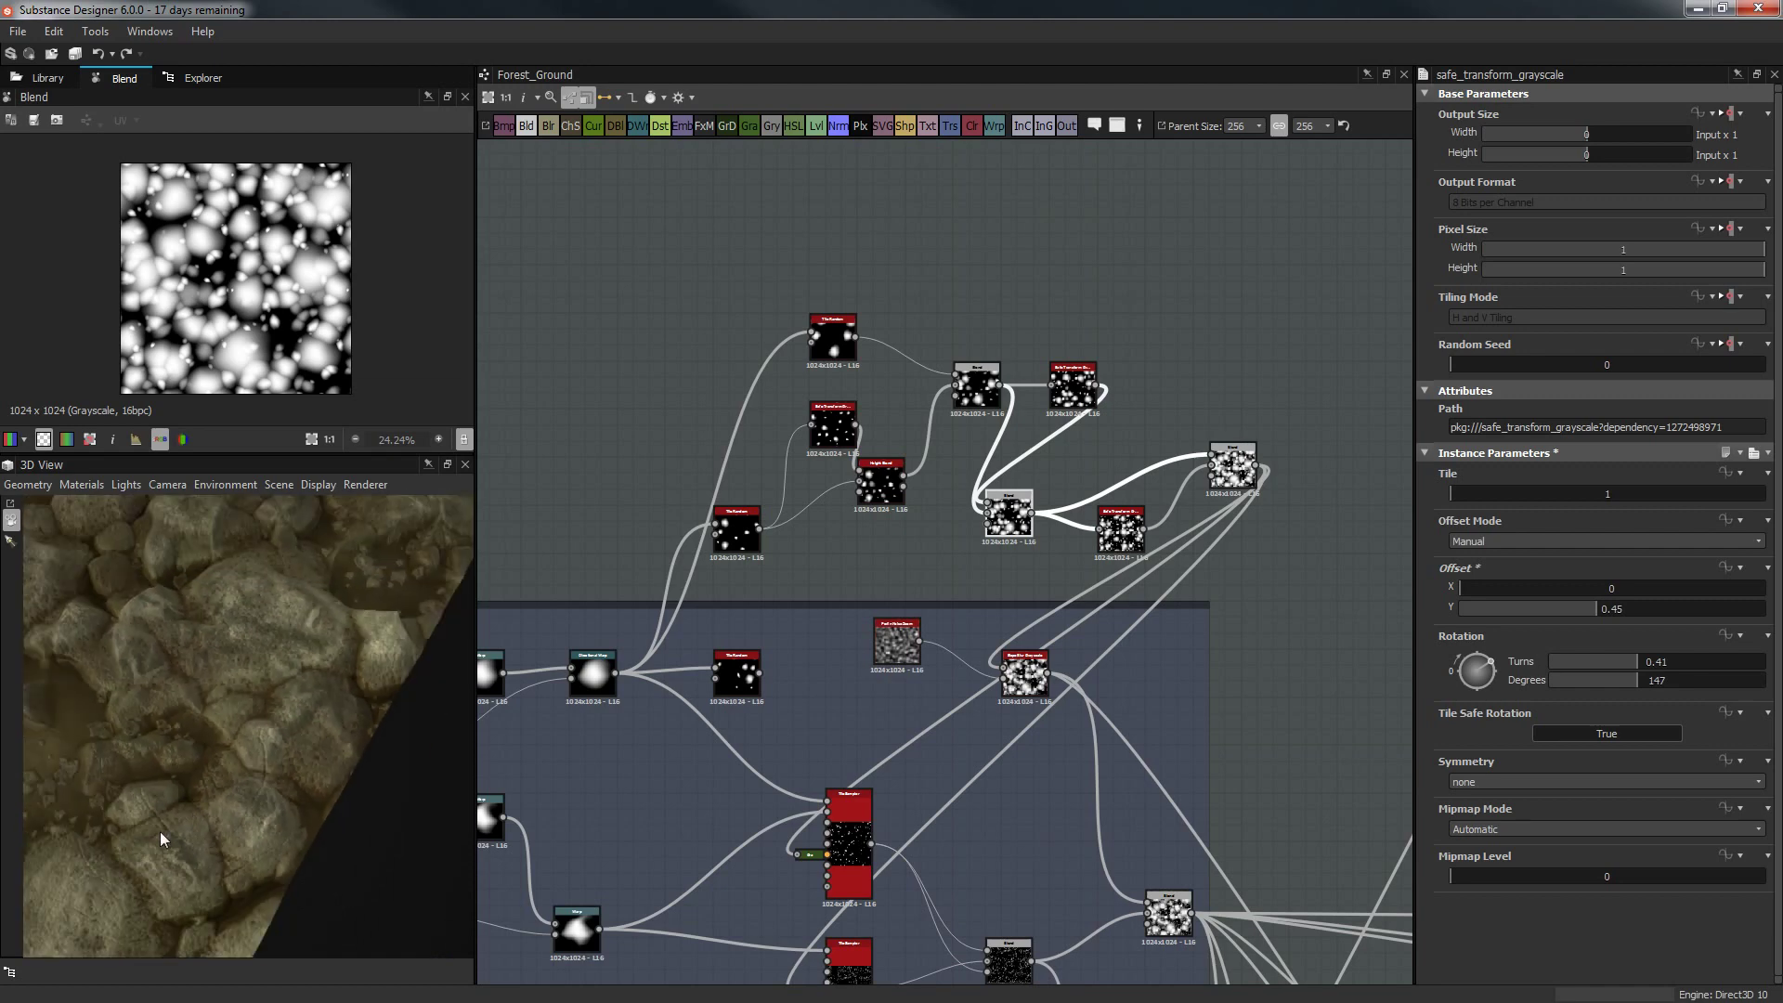
drag(248, 837, 223, 616)
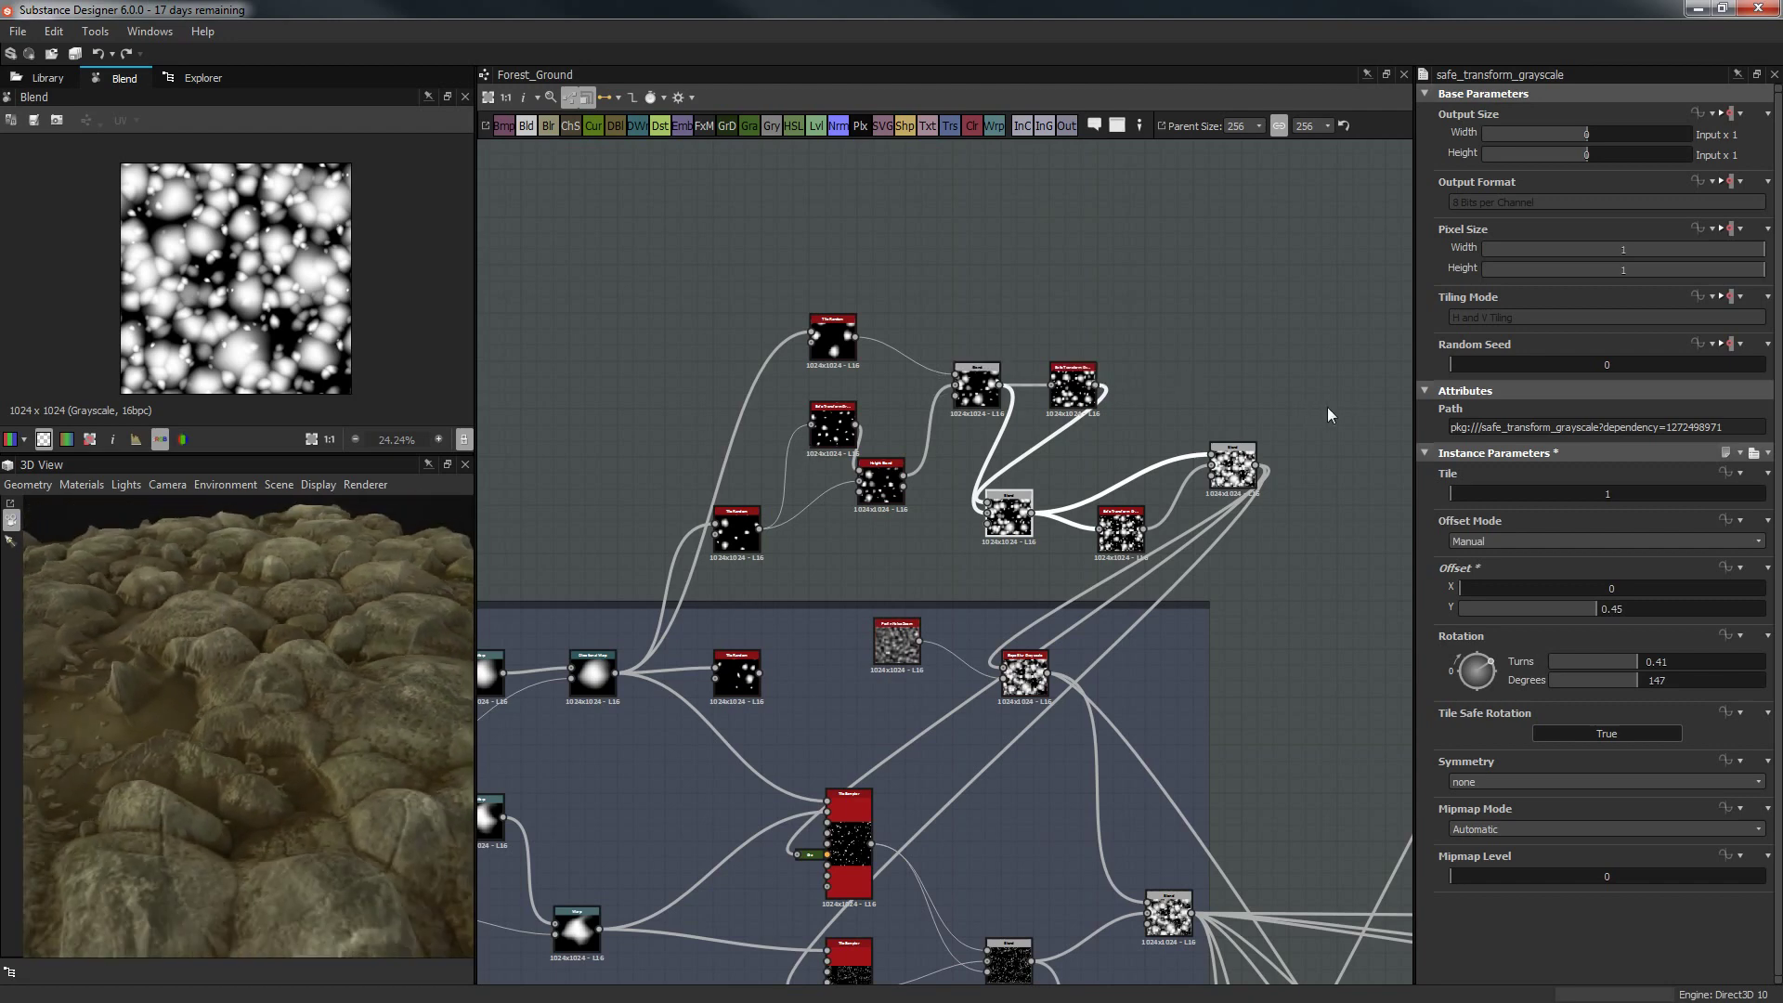
middle_drag(1278, 412, 1119, 417)
click(1176, 397)
key(space)
text(safe)
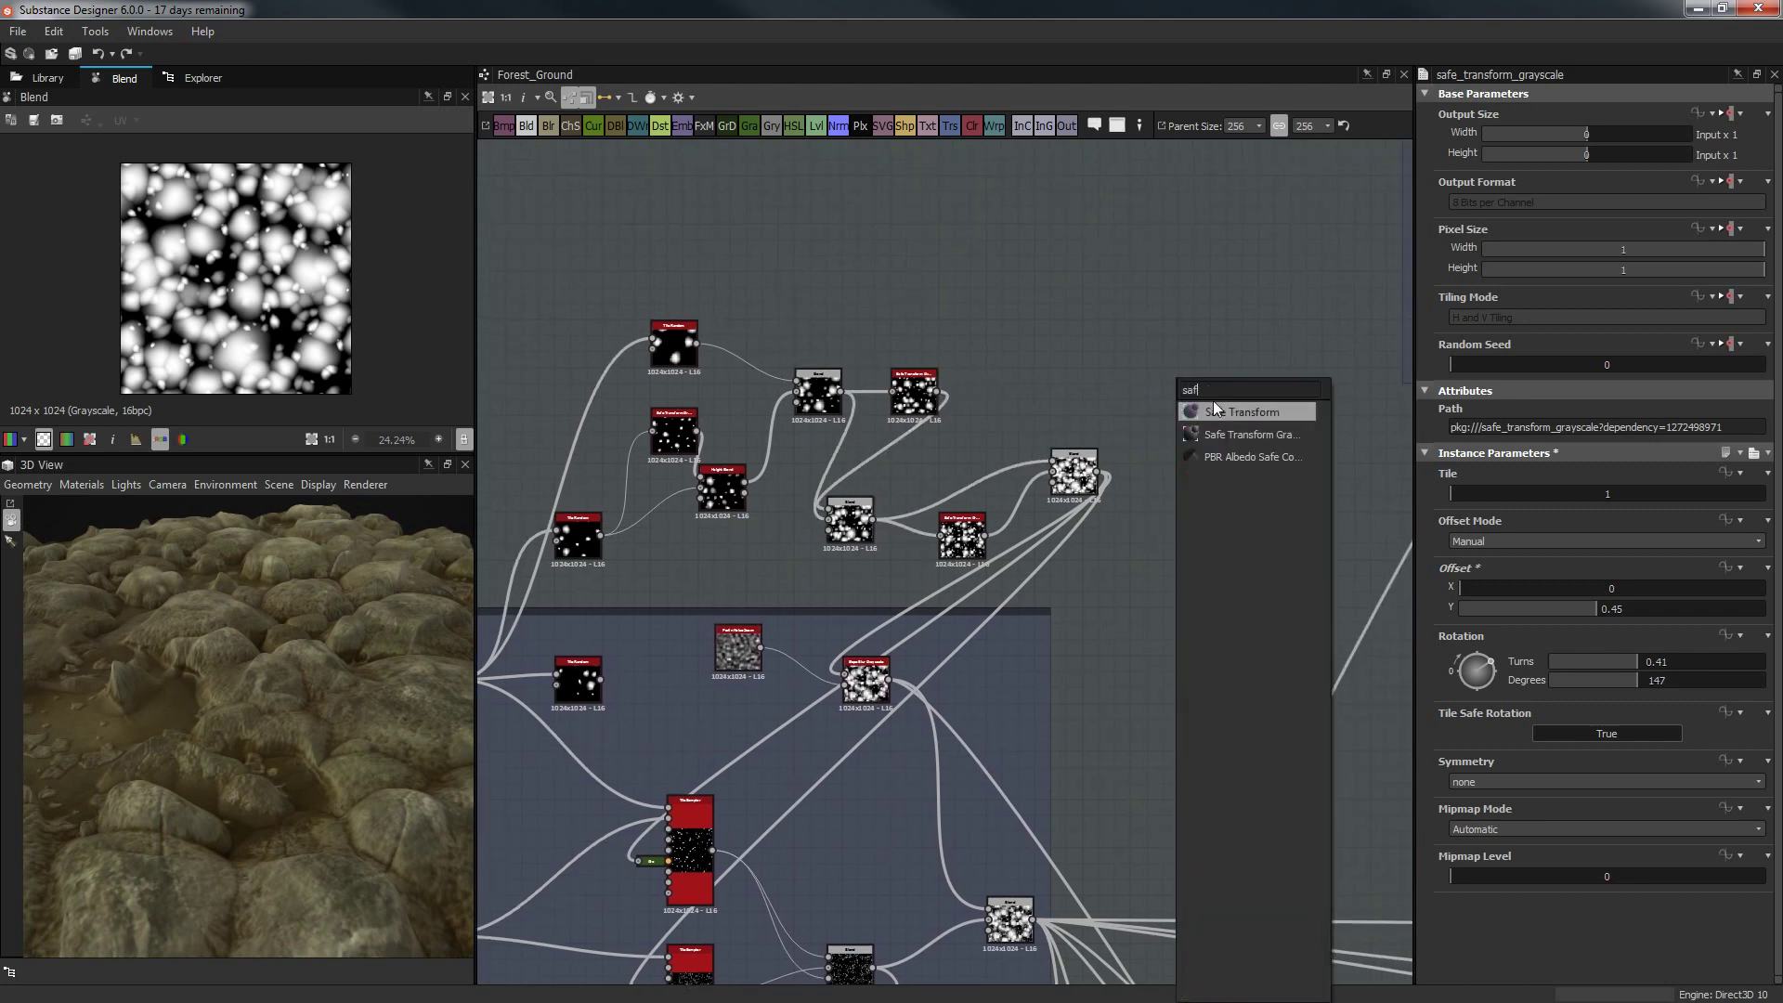
key(Return)
key(Delete)
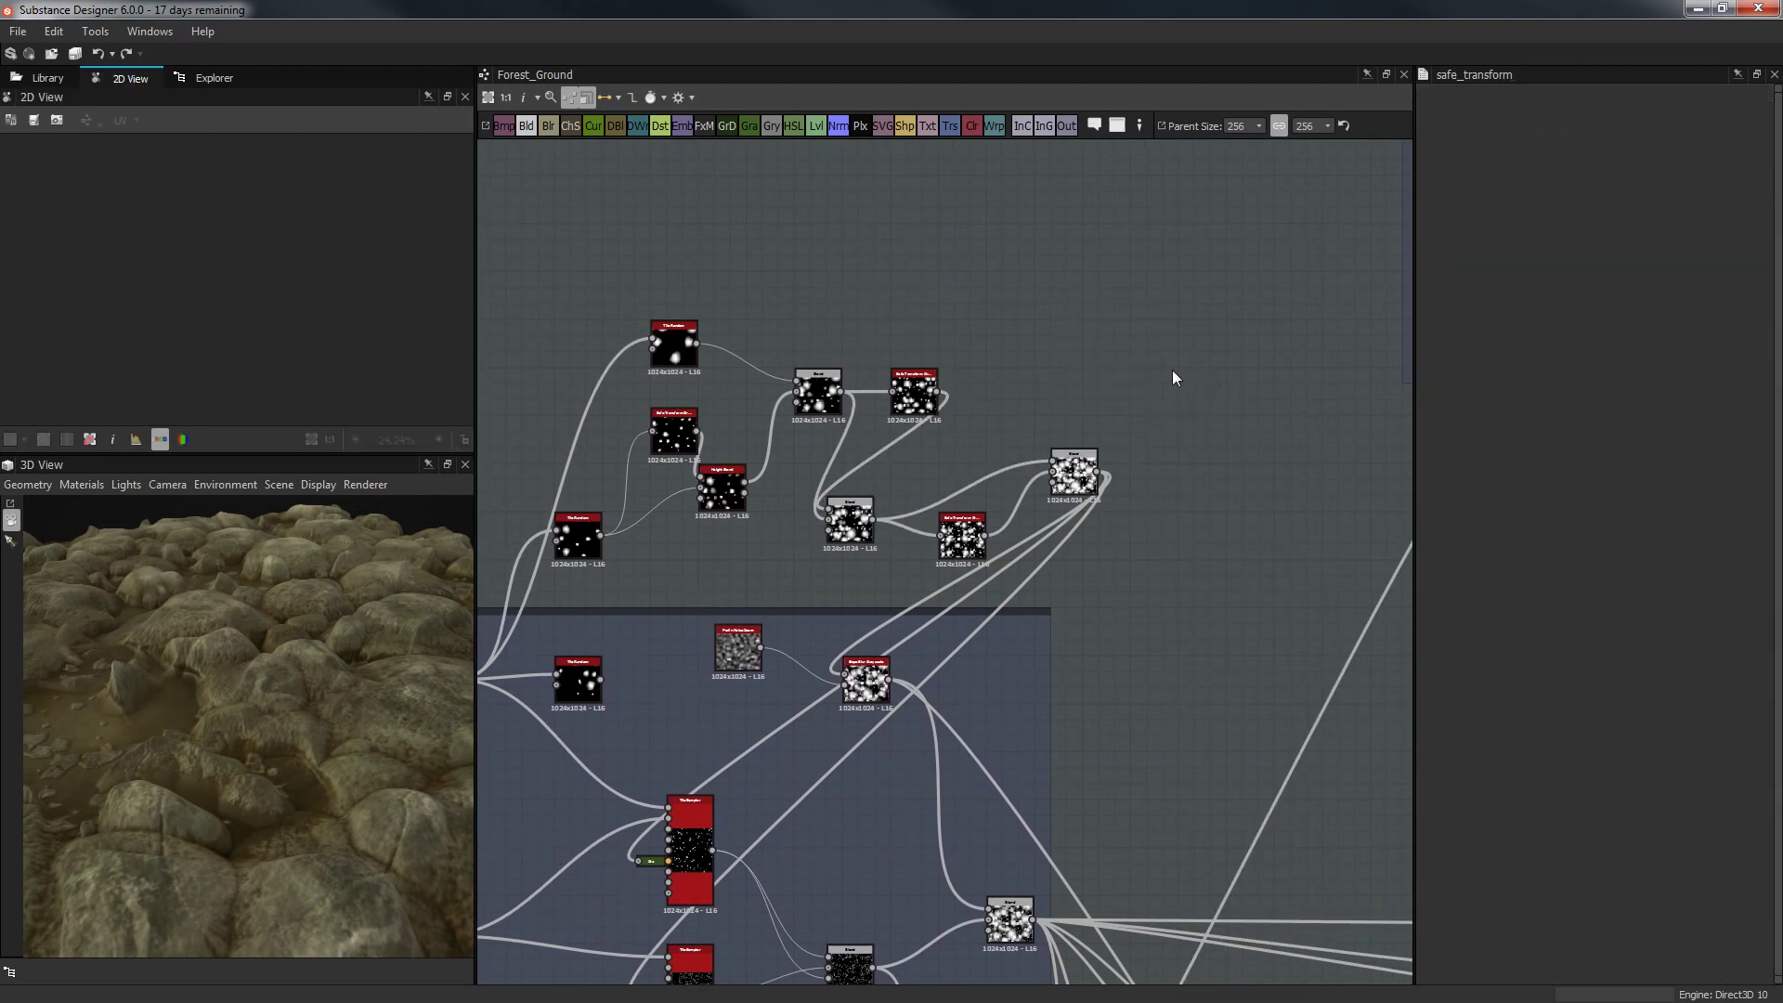
Add a Safe Transform Grayscale fed by the newest Blend and place it above and beyond that Blend.
key(space)
text(safe)
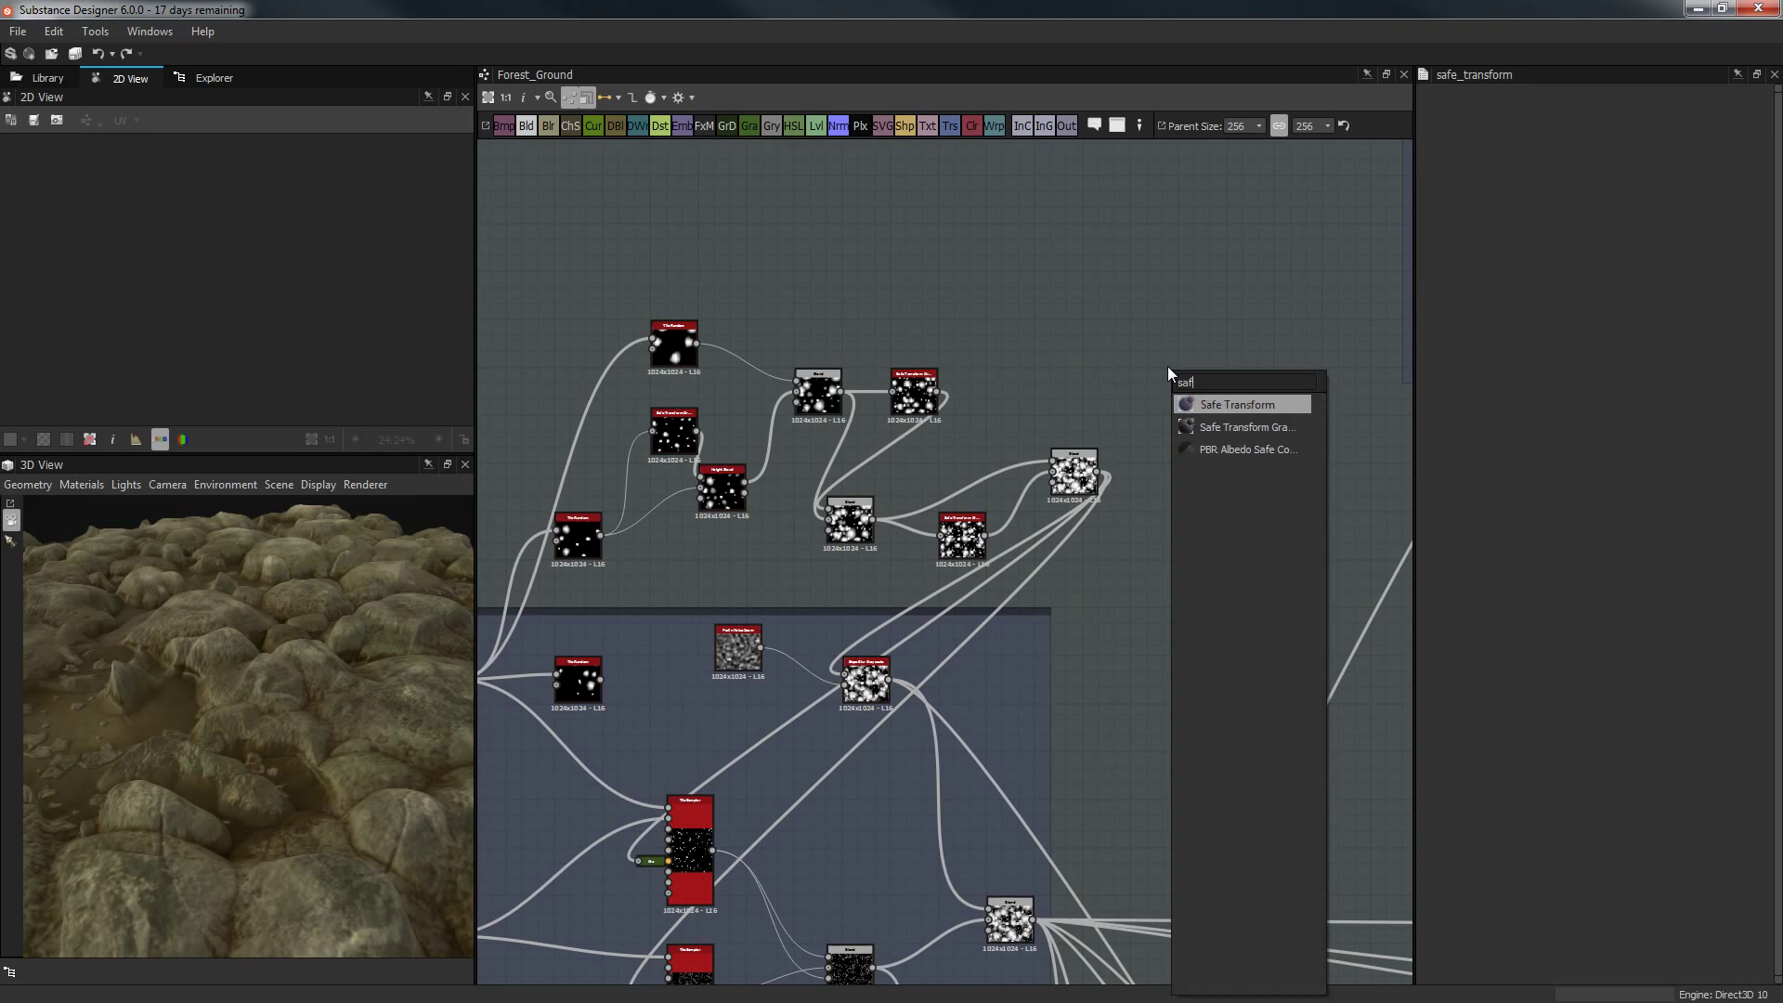
click(1216, 419)
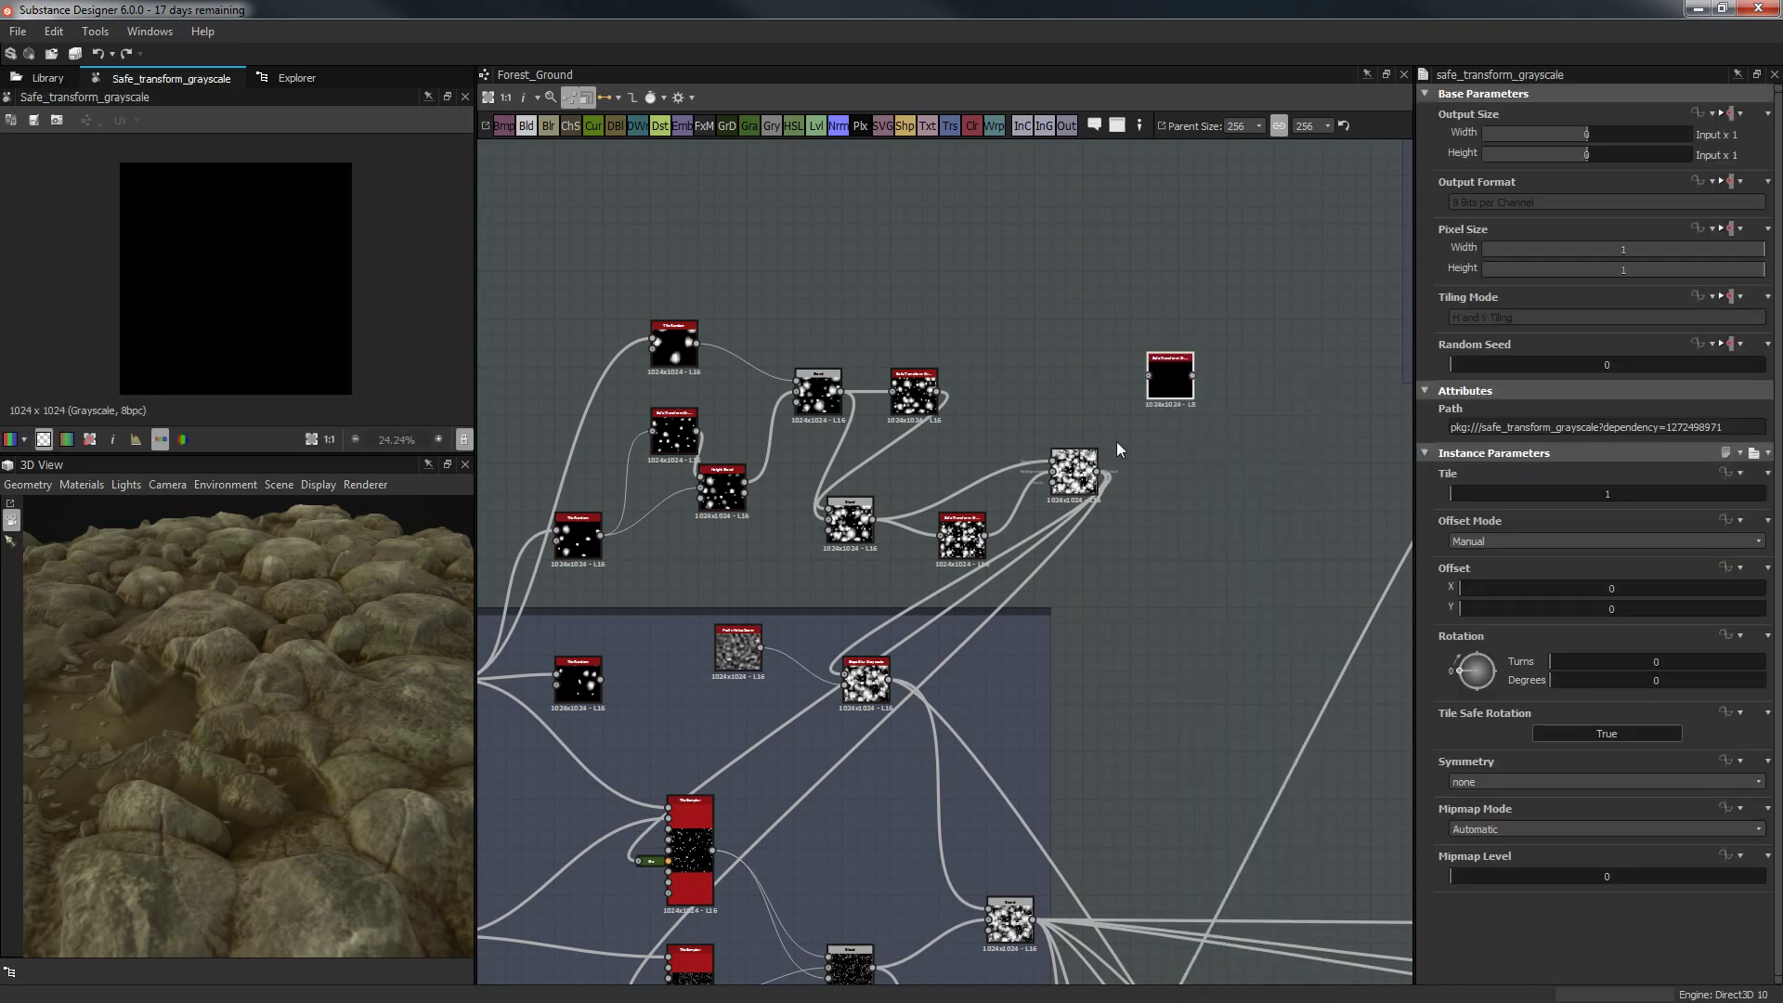
drag(1153, 375, 1138, 392)
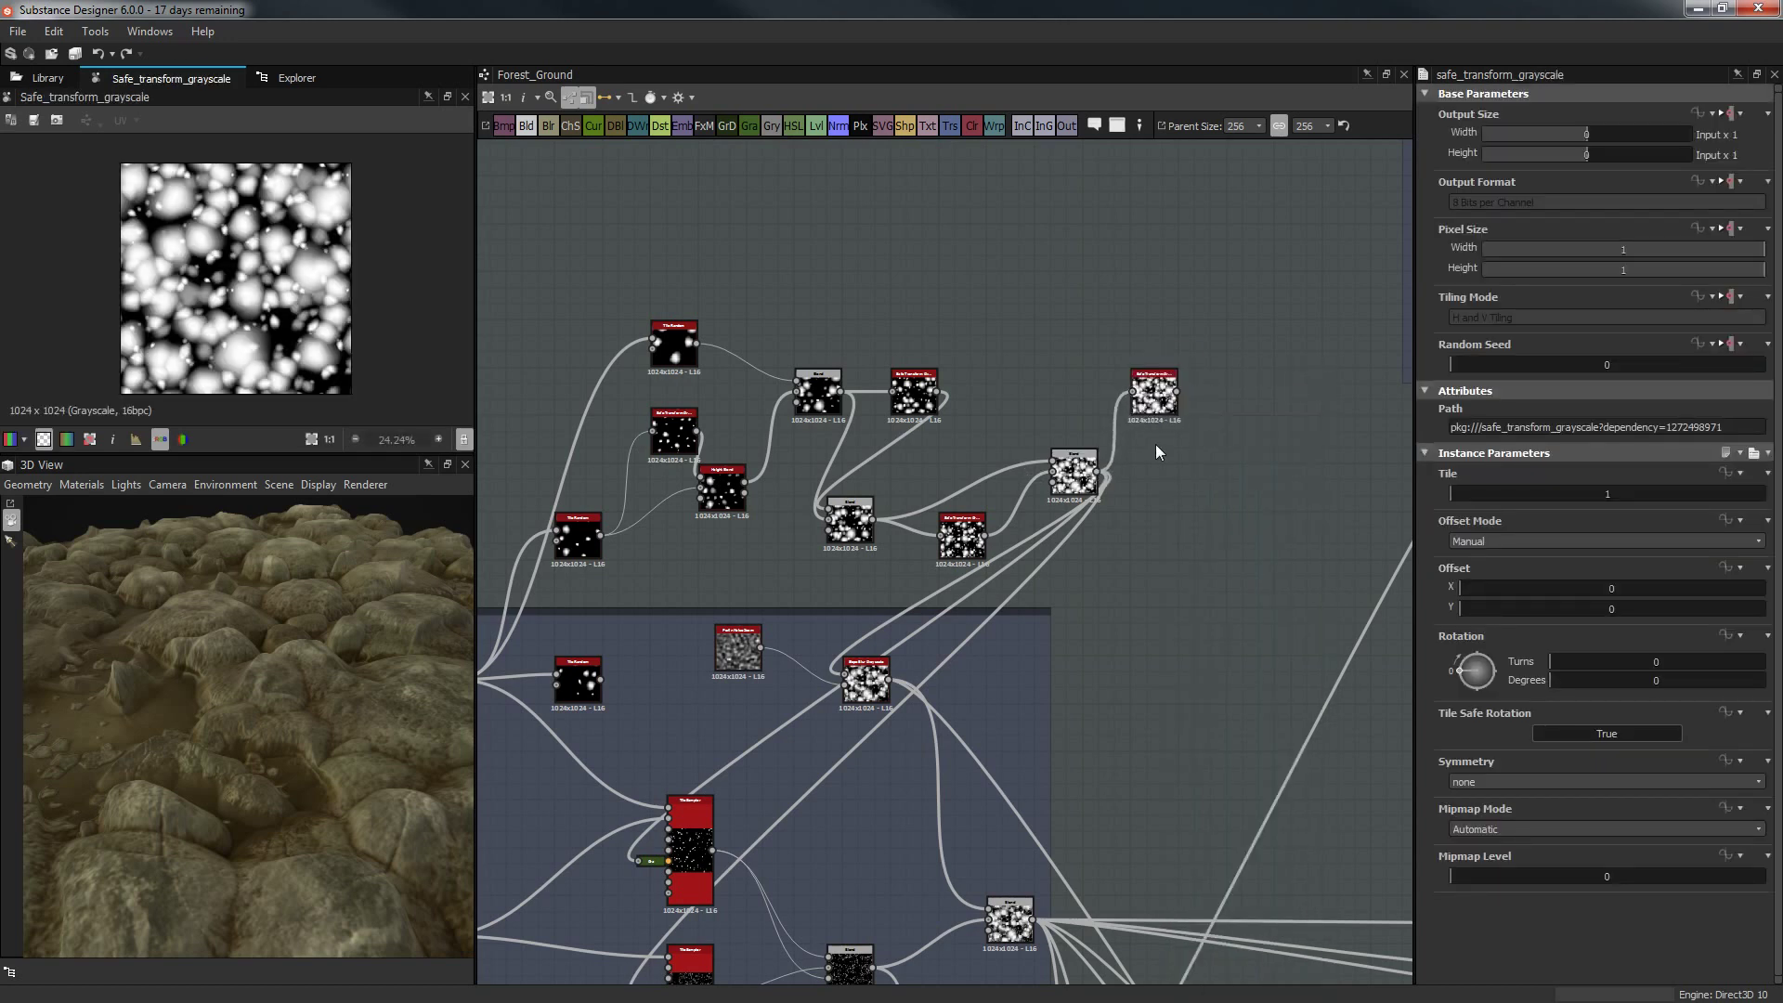
key(space)
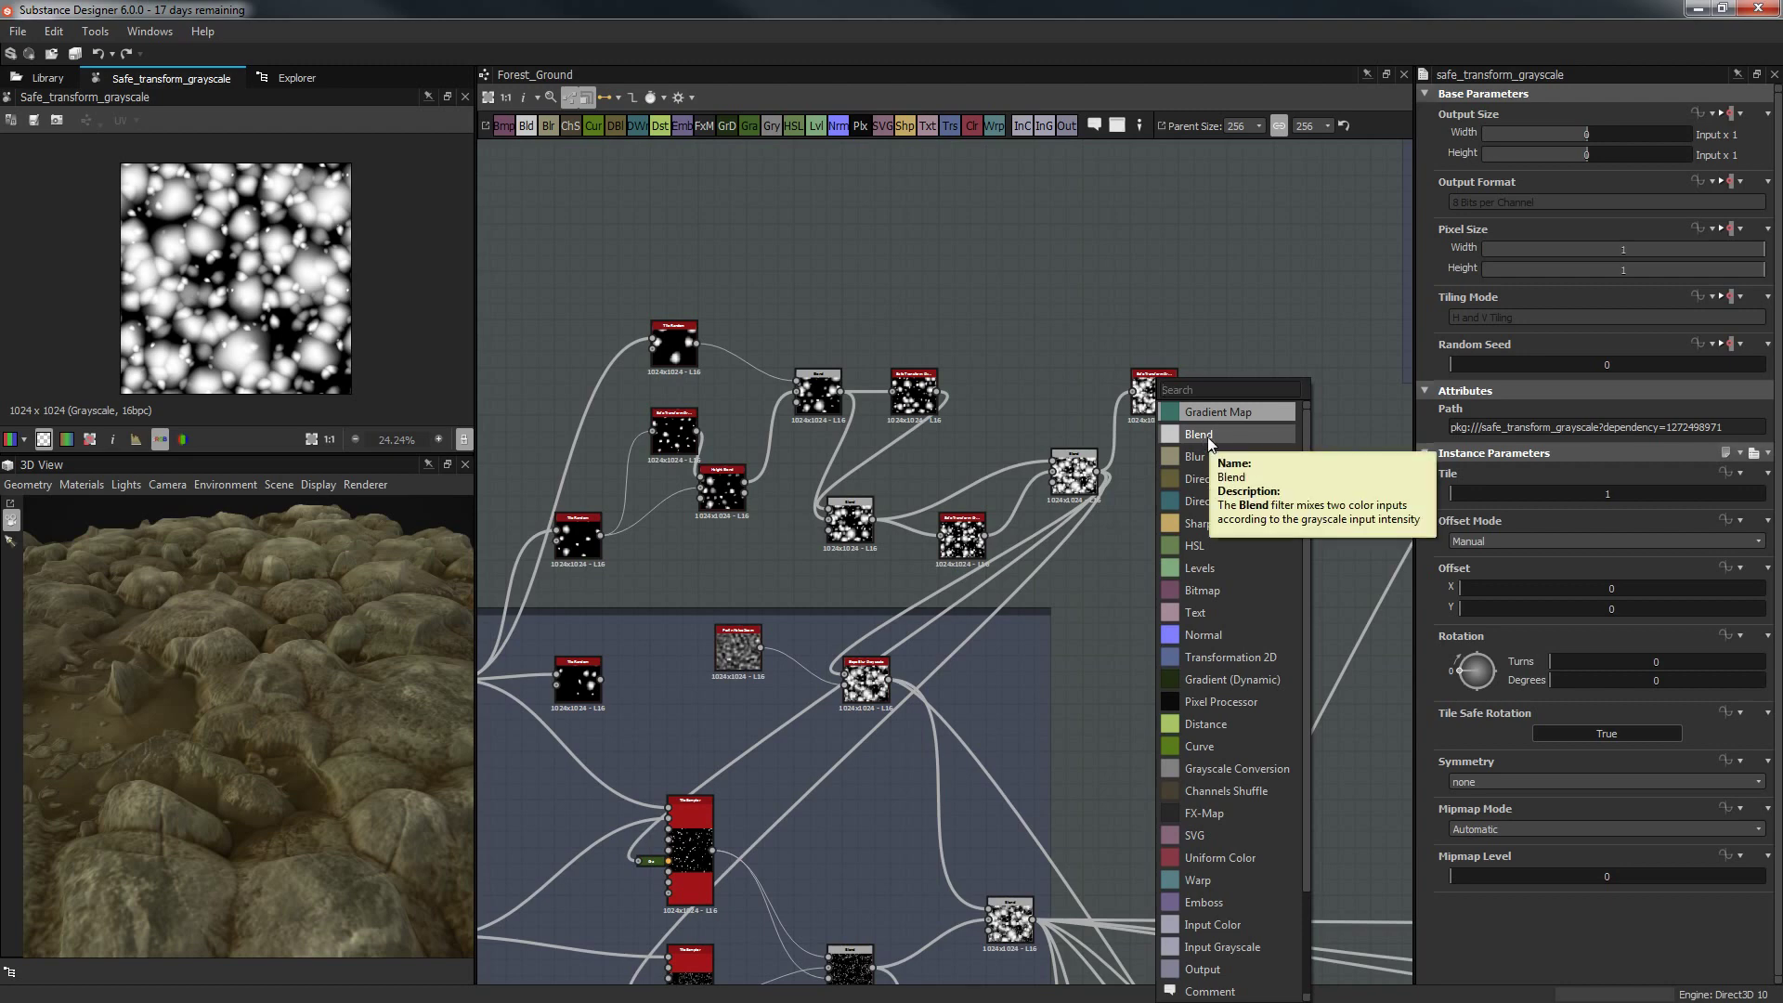
click(1210, 443)
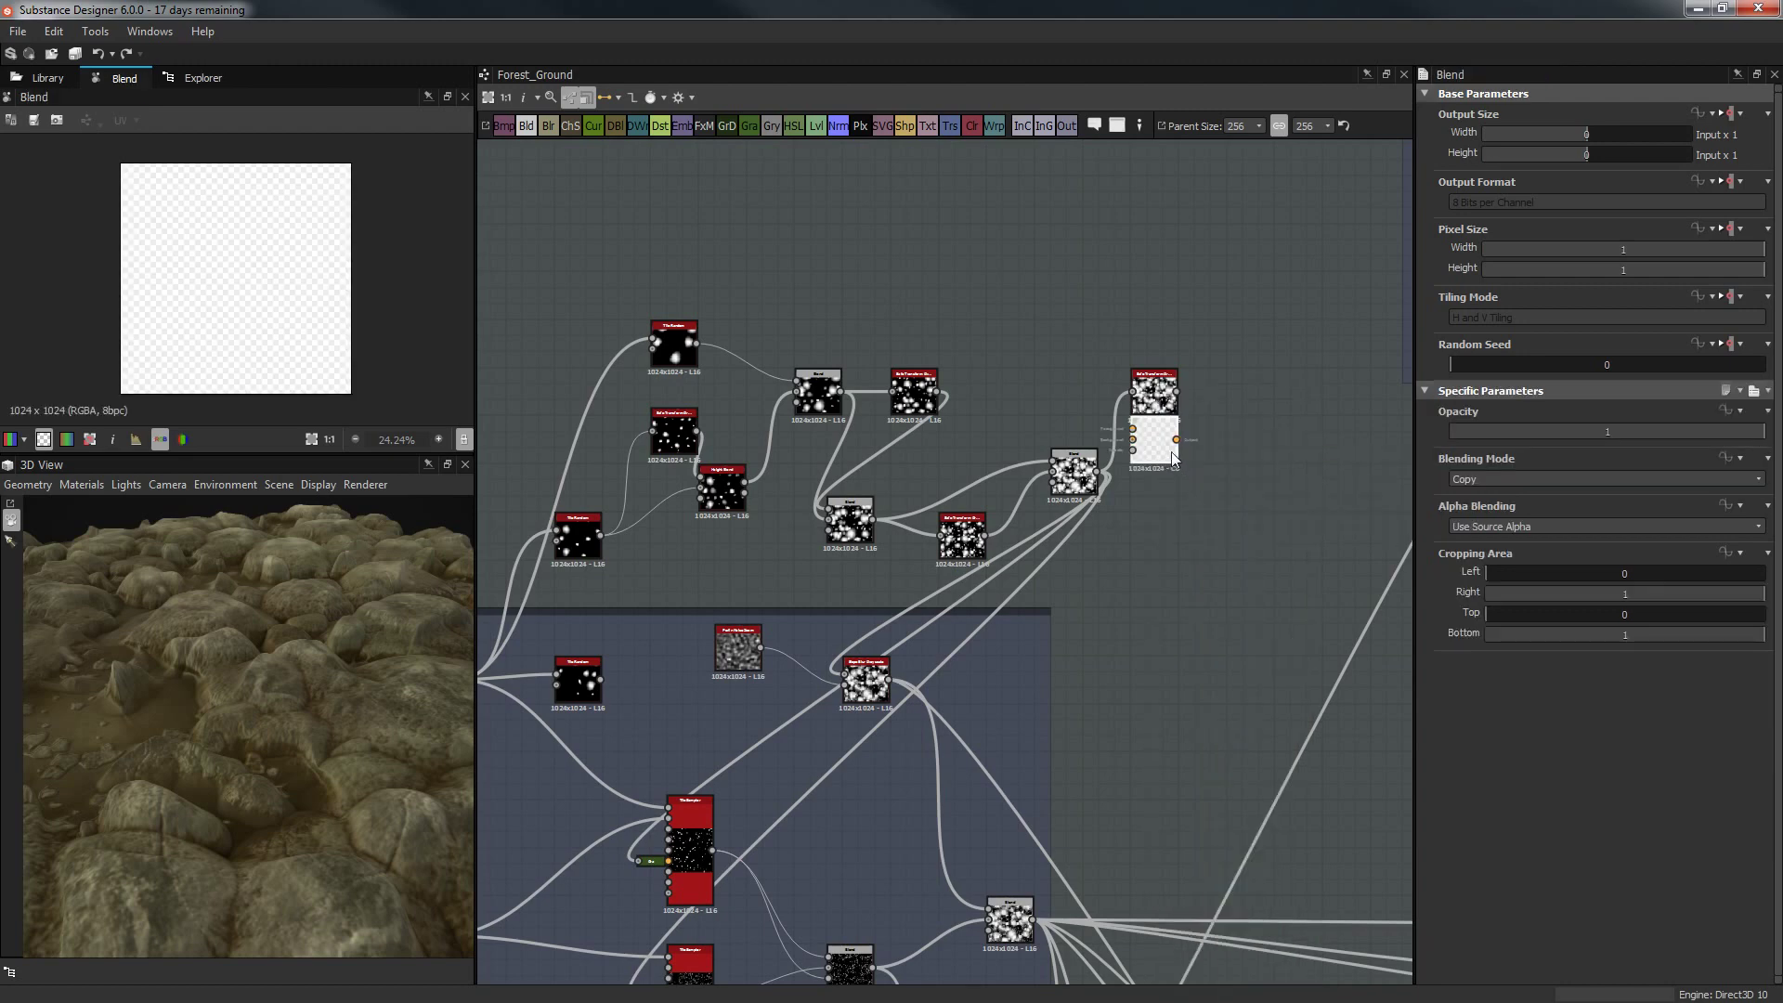
drag(1173, 451, 1319, 517)
Add a Height Blend node beside the new Safe Transform Grayscale.
key(space)
text(he)
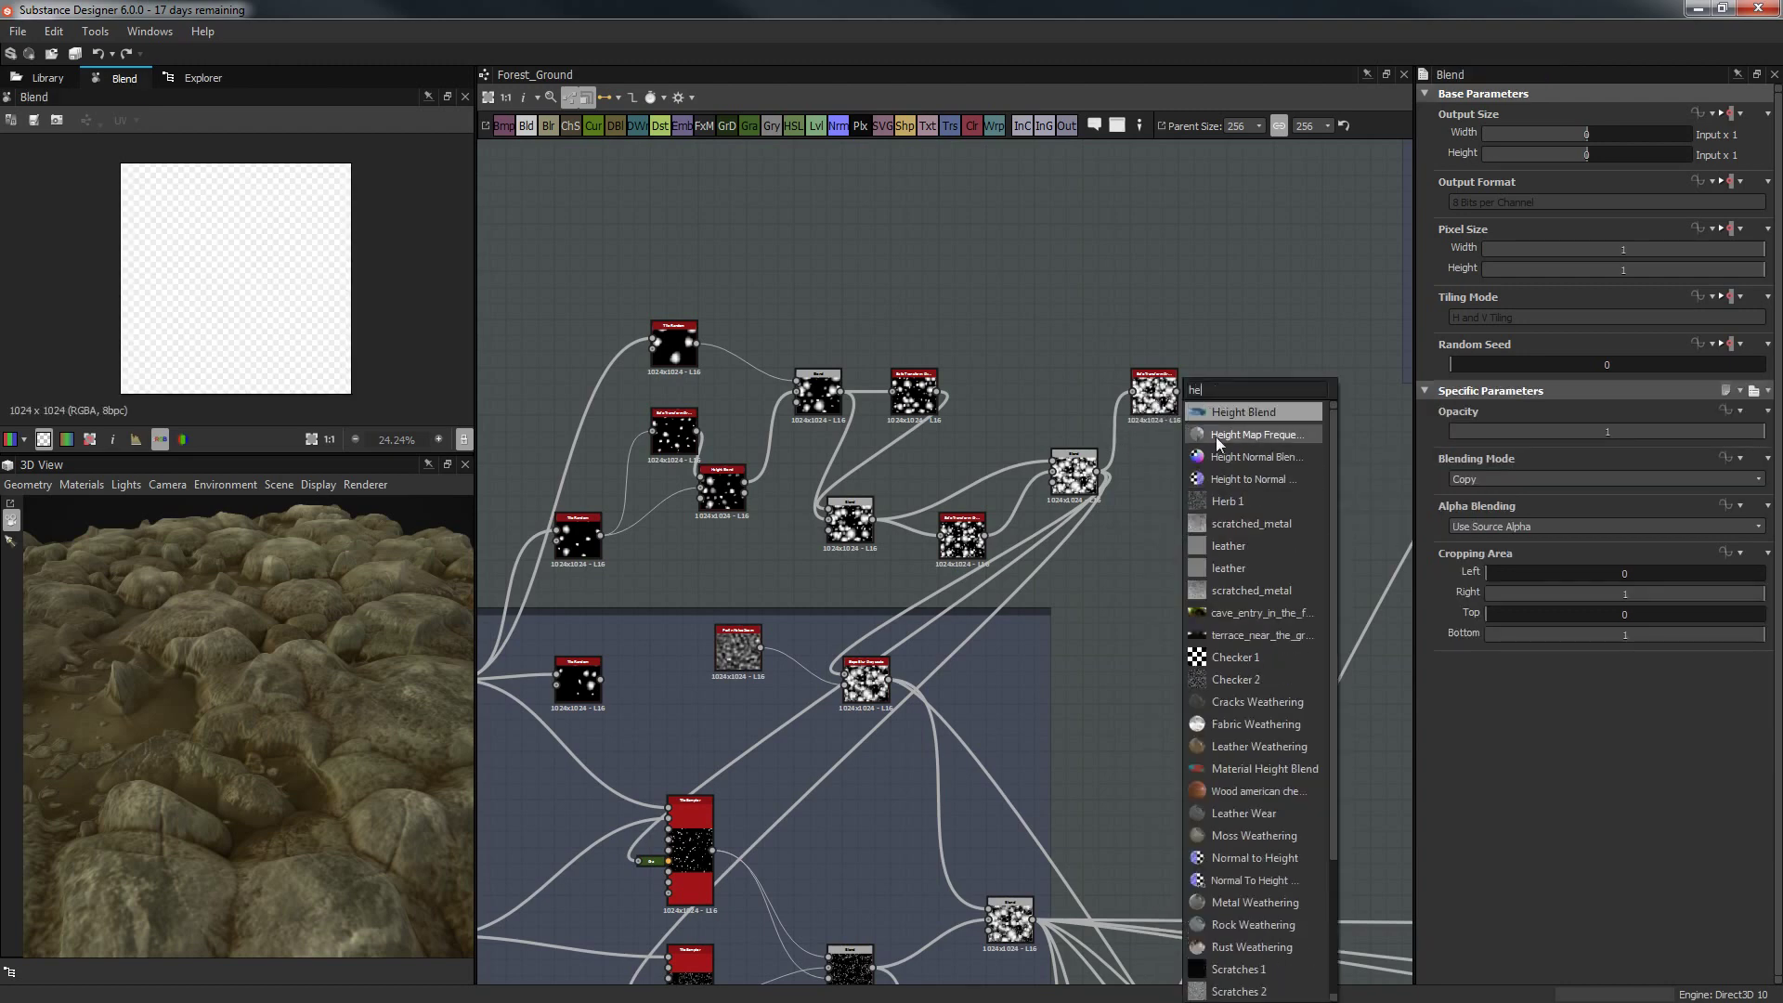
key(Return)
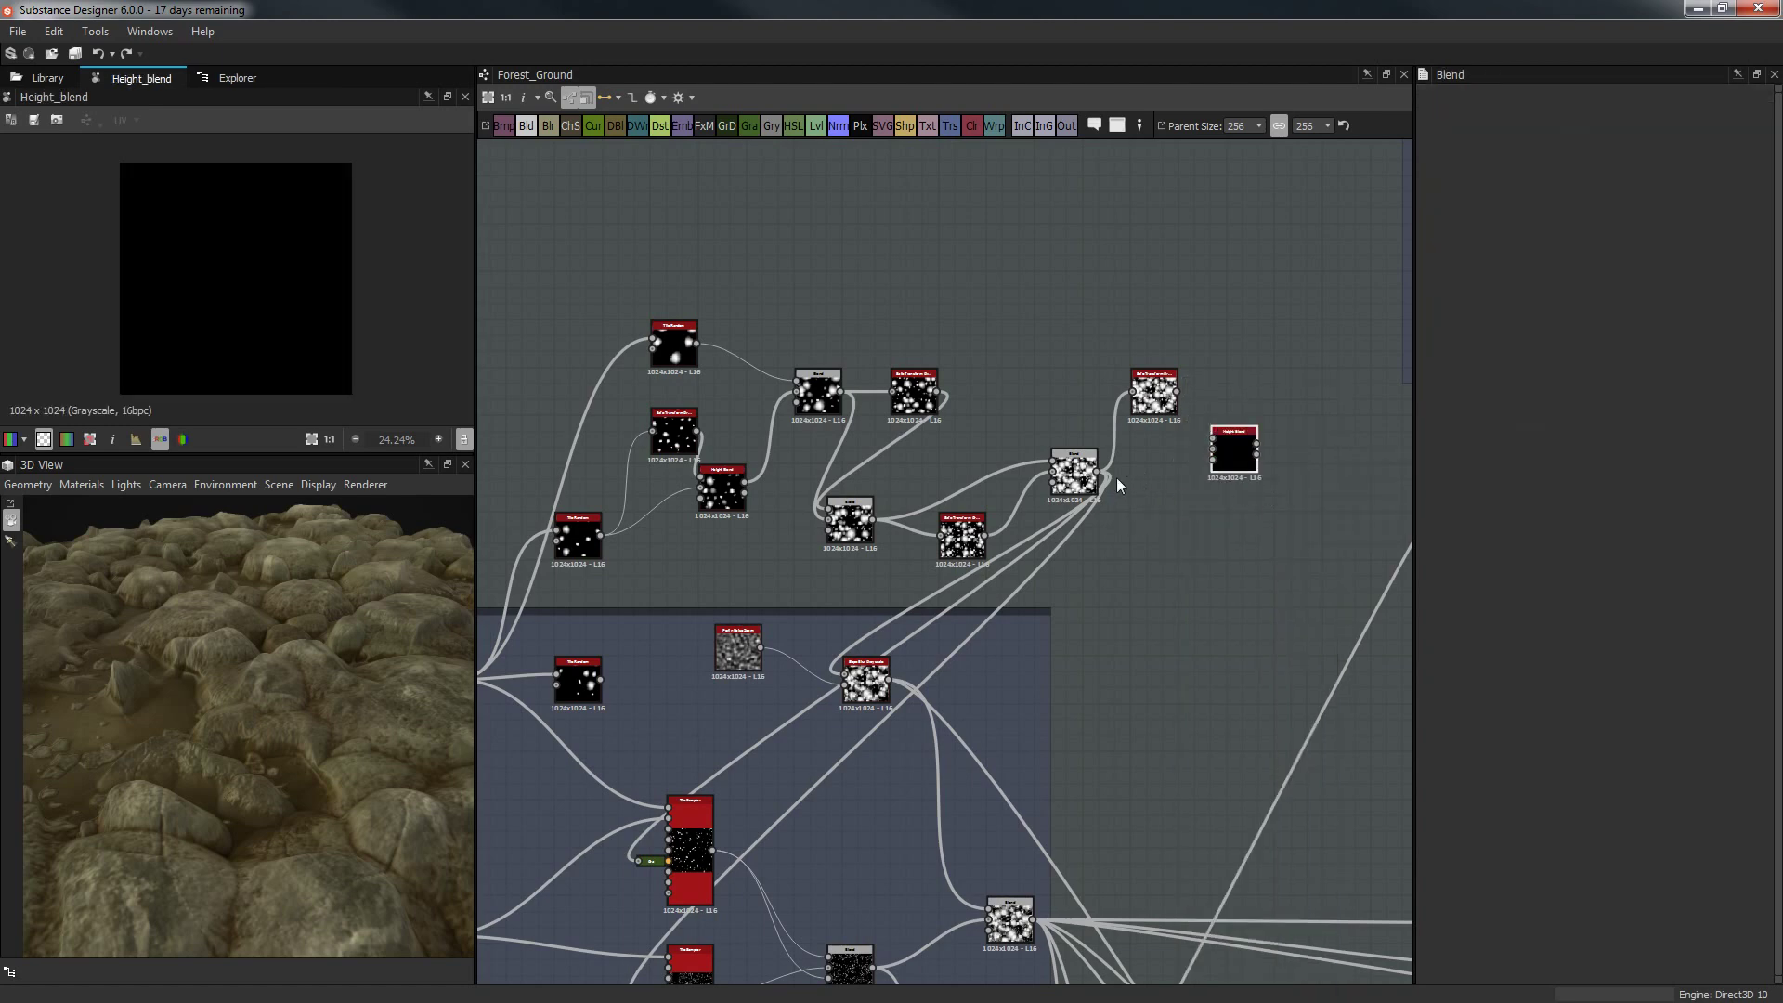
Inspect the last Blend's output up close in the 2D View and compare it with the rocks in the 3D View.
double_click(1073, 474)
scroll(320, 318, up, 5)
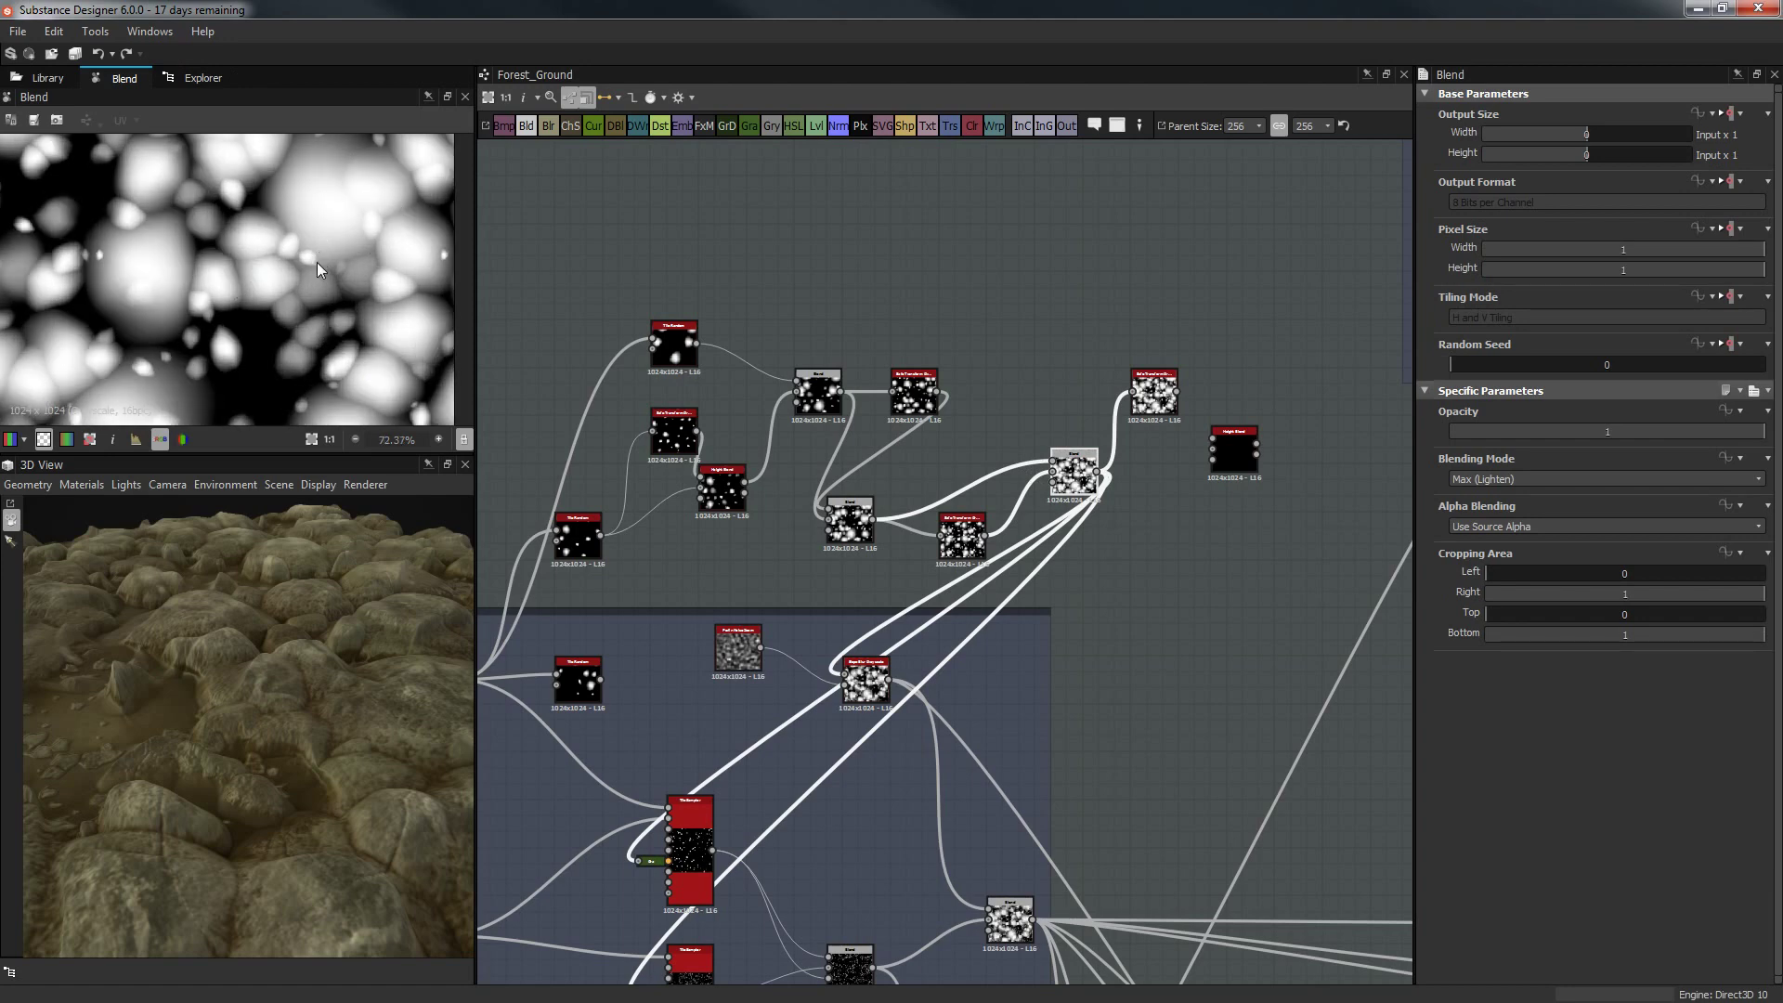
scroll(315, 337, down, 2)
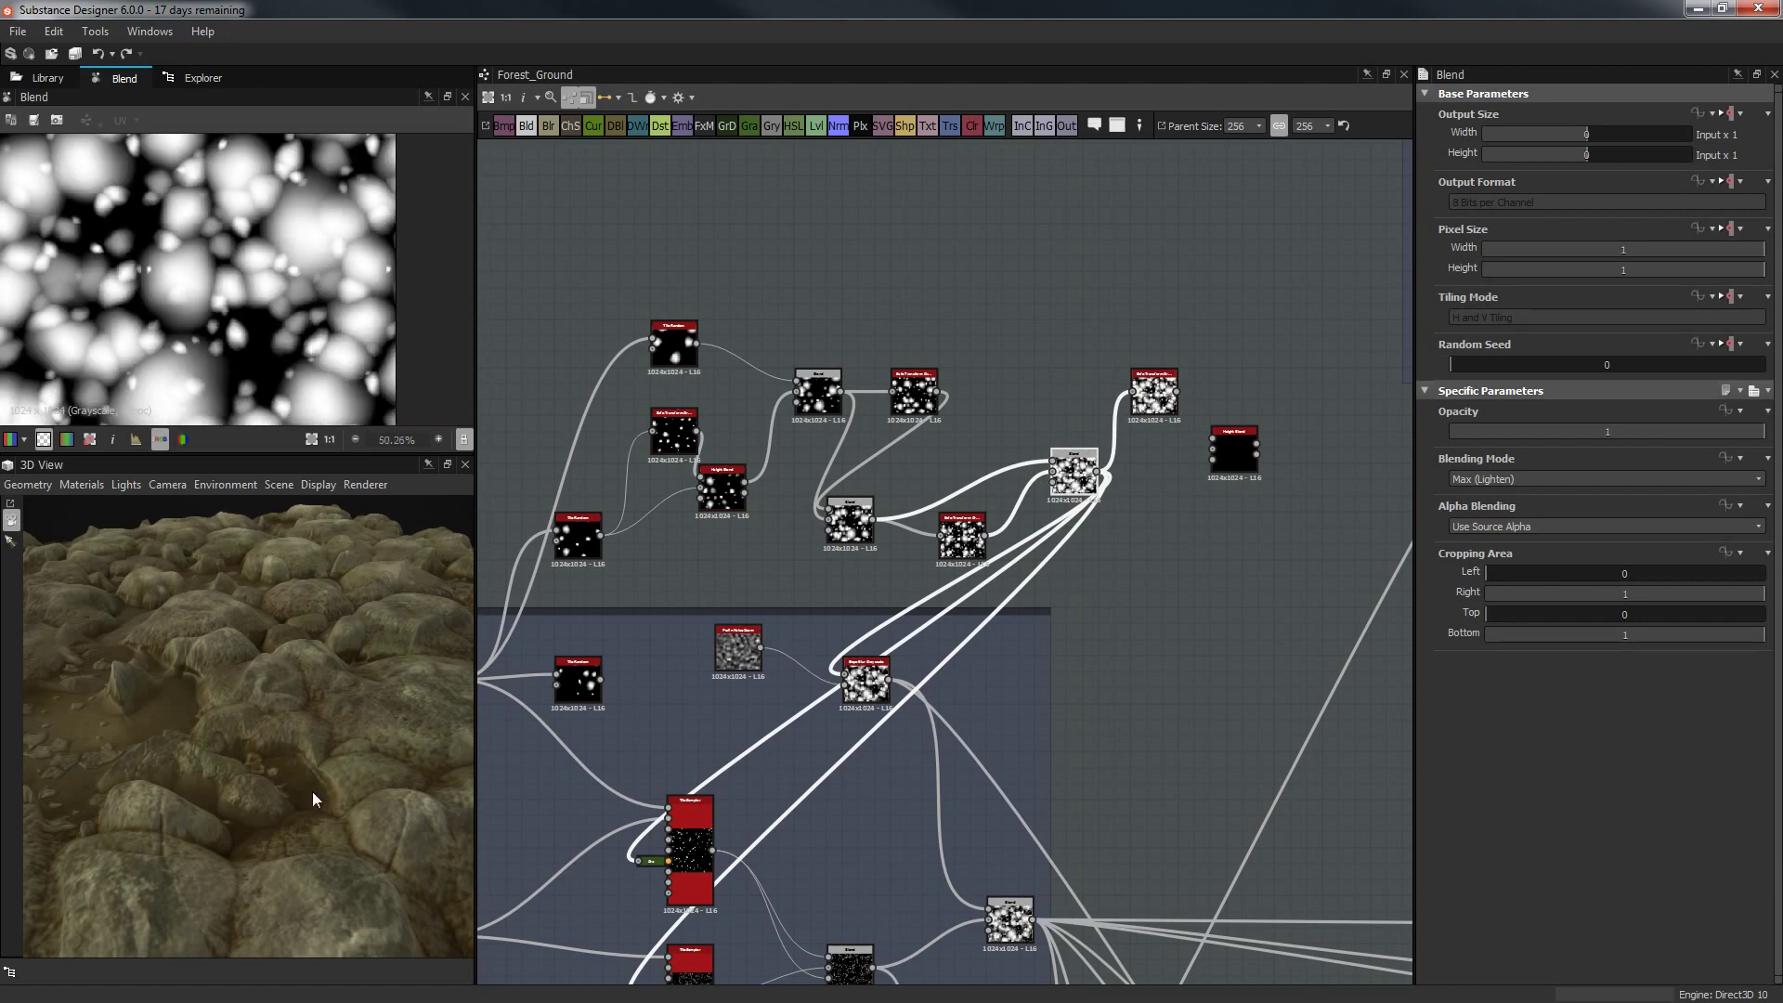
drag(312, 791, 297, 520)
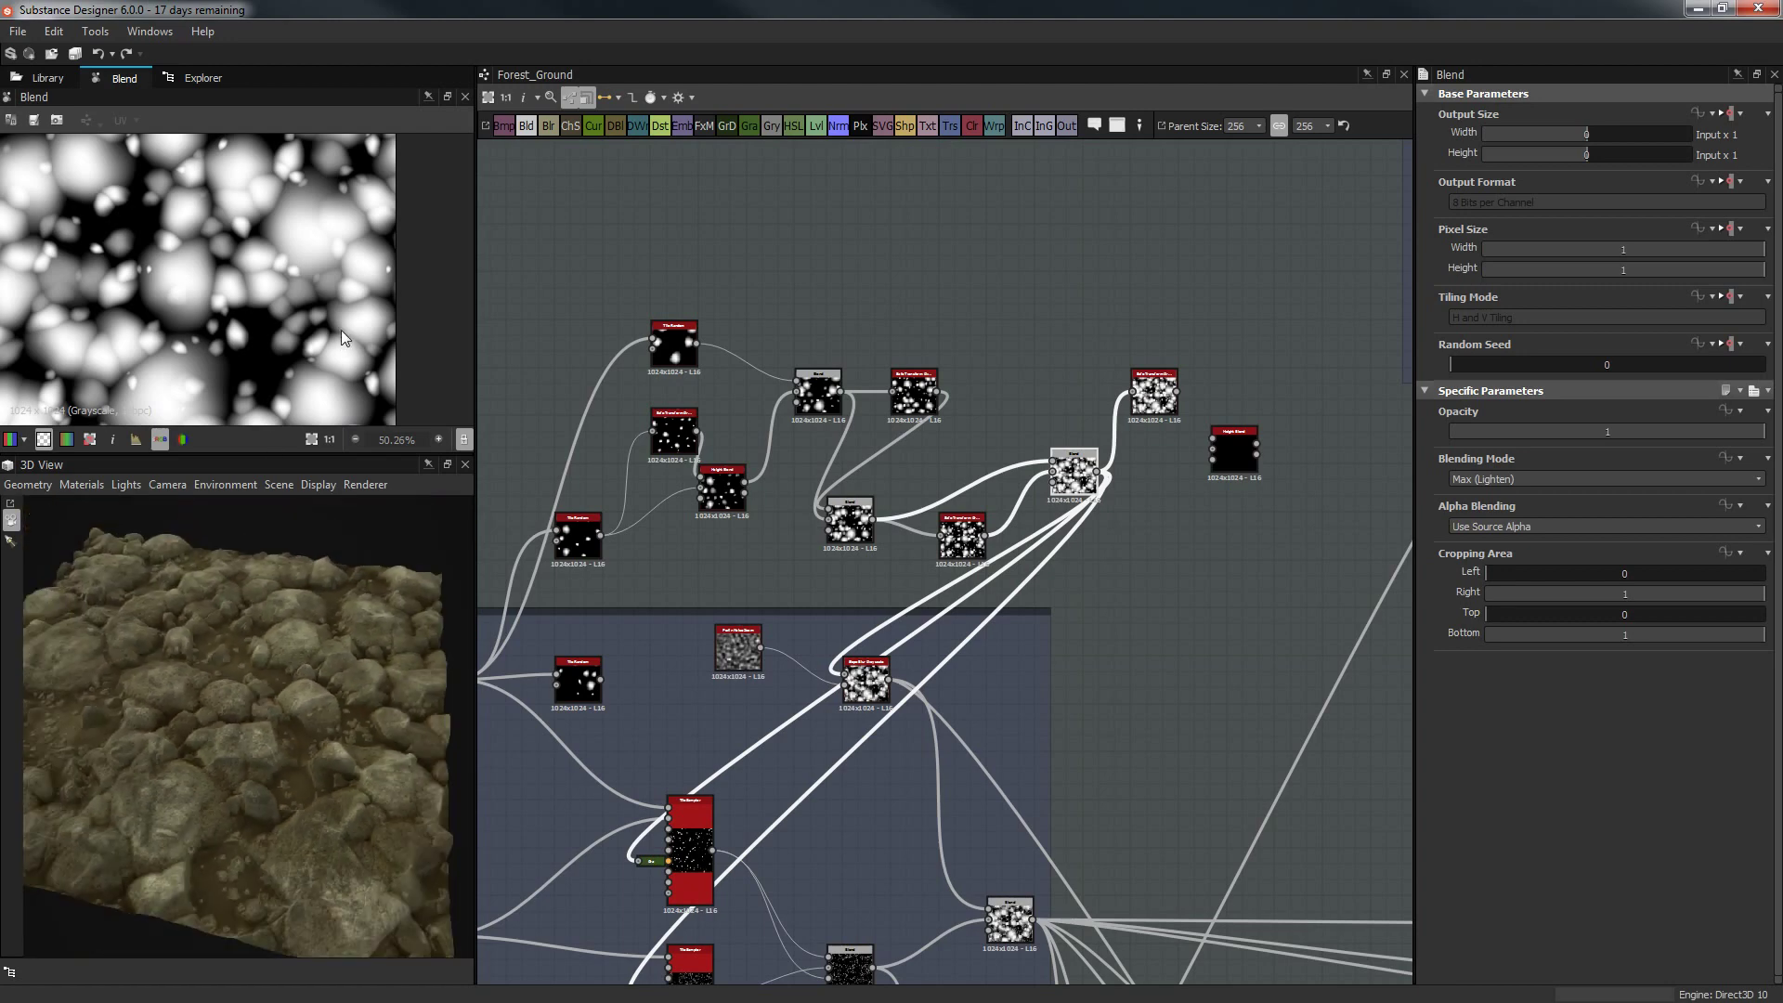
middle_drag(342, 331, 307, 309)
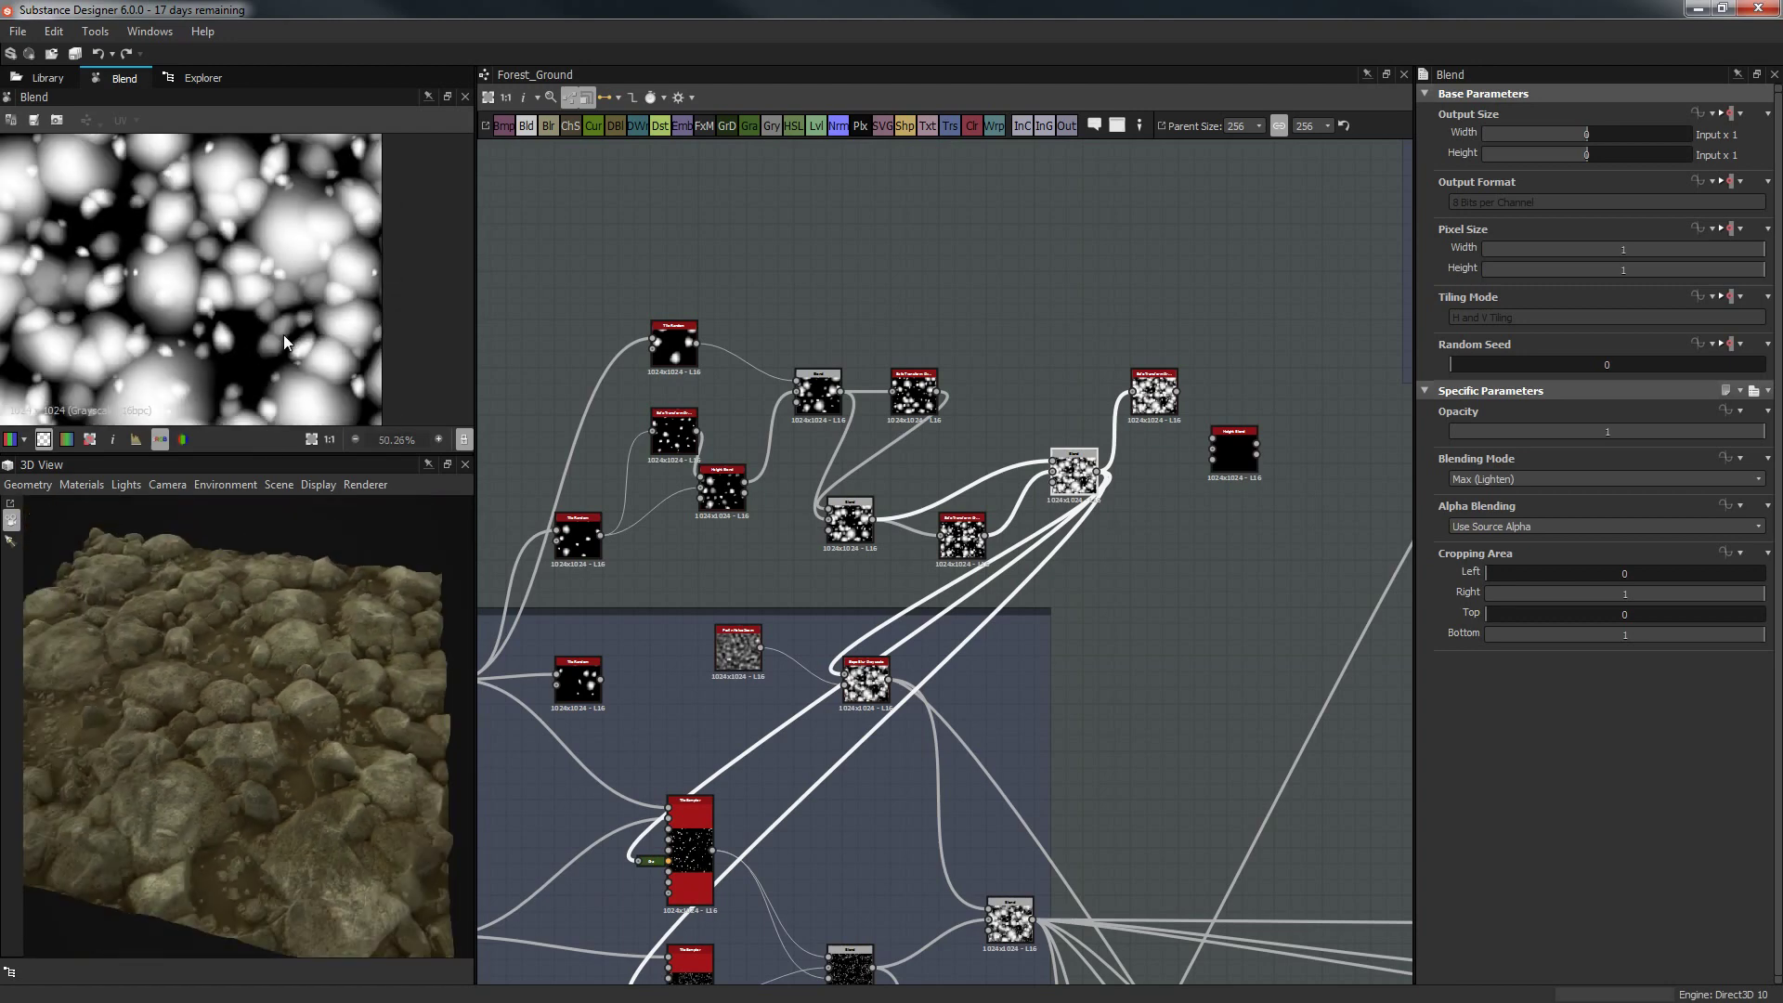
middle_drag(1176, 372, 1089, 369)
scroll(1137, 433, up, 3)
drag(1140, 447, 1126, 458)
drag(267, 729, 217, 733)
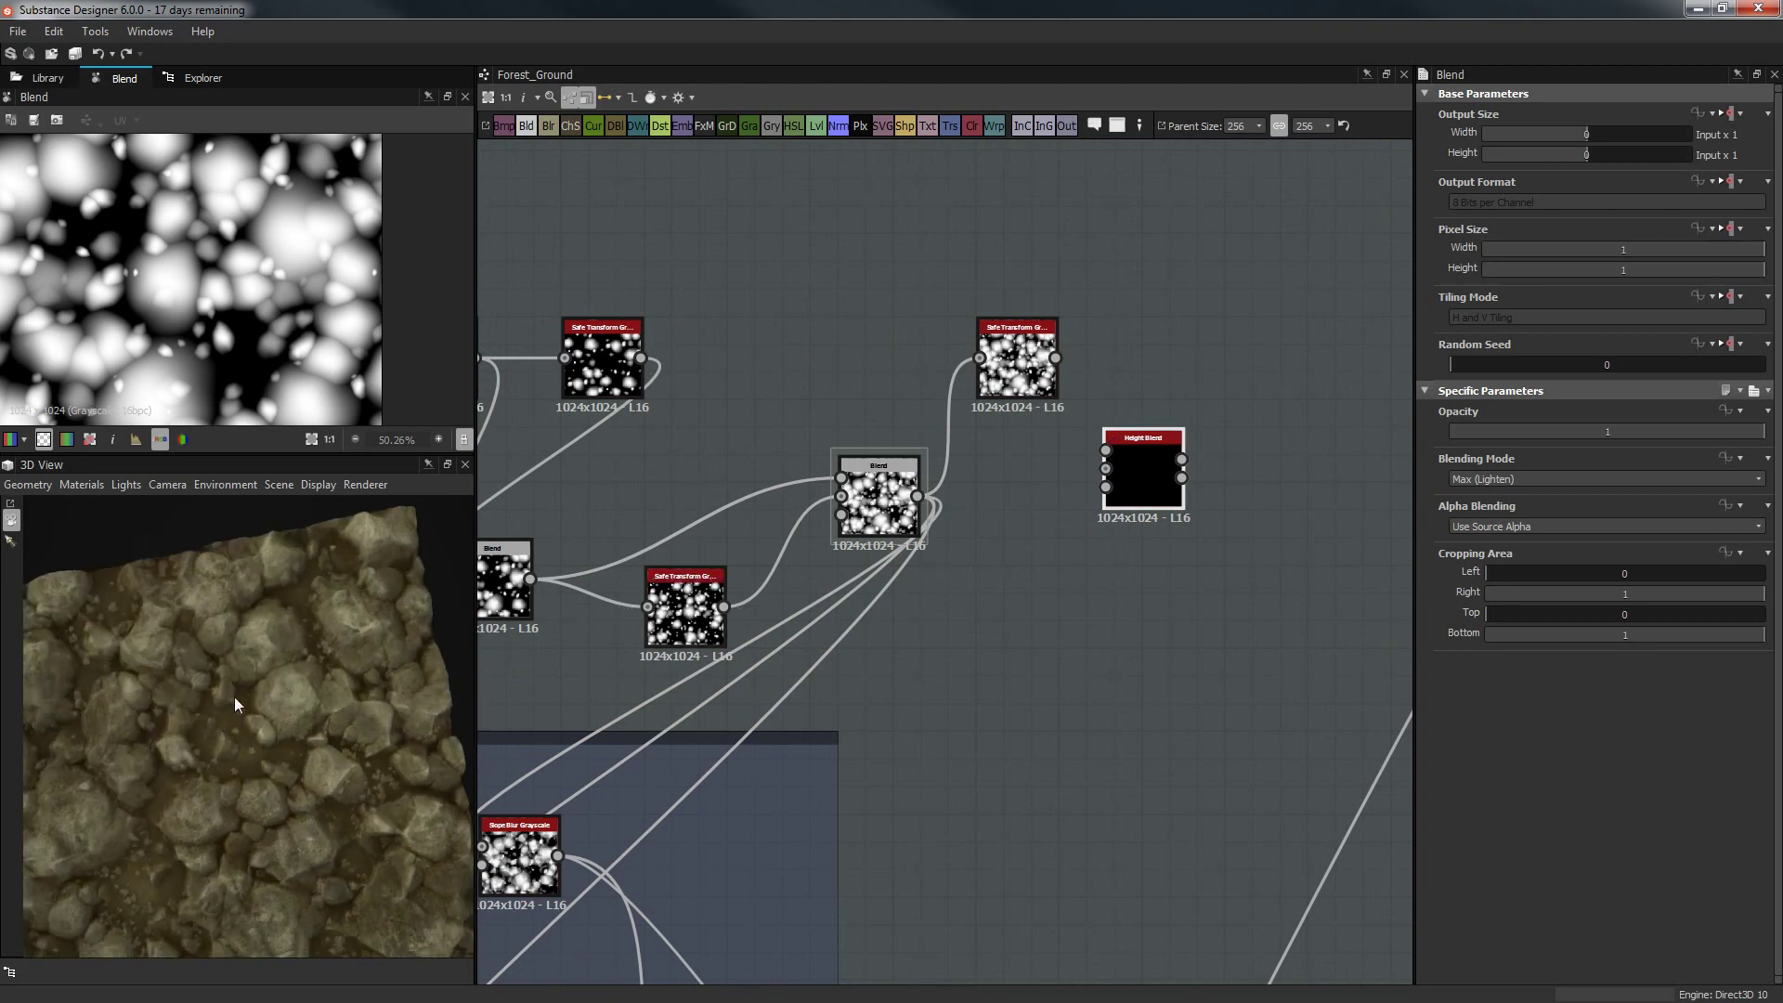
Connect the last Blend to the Height Blend's bottom input and the new Safe Transform Grayscale to its top input, and preview the result.
middle_drag(1022, 455, 1151, 379)
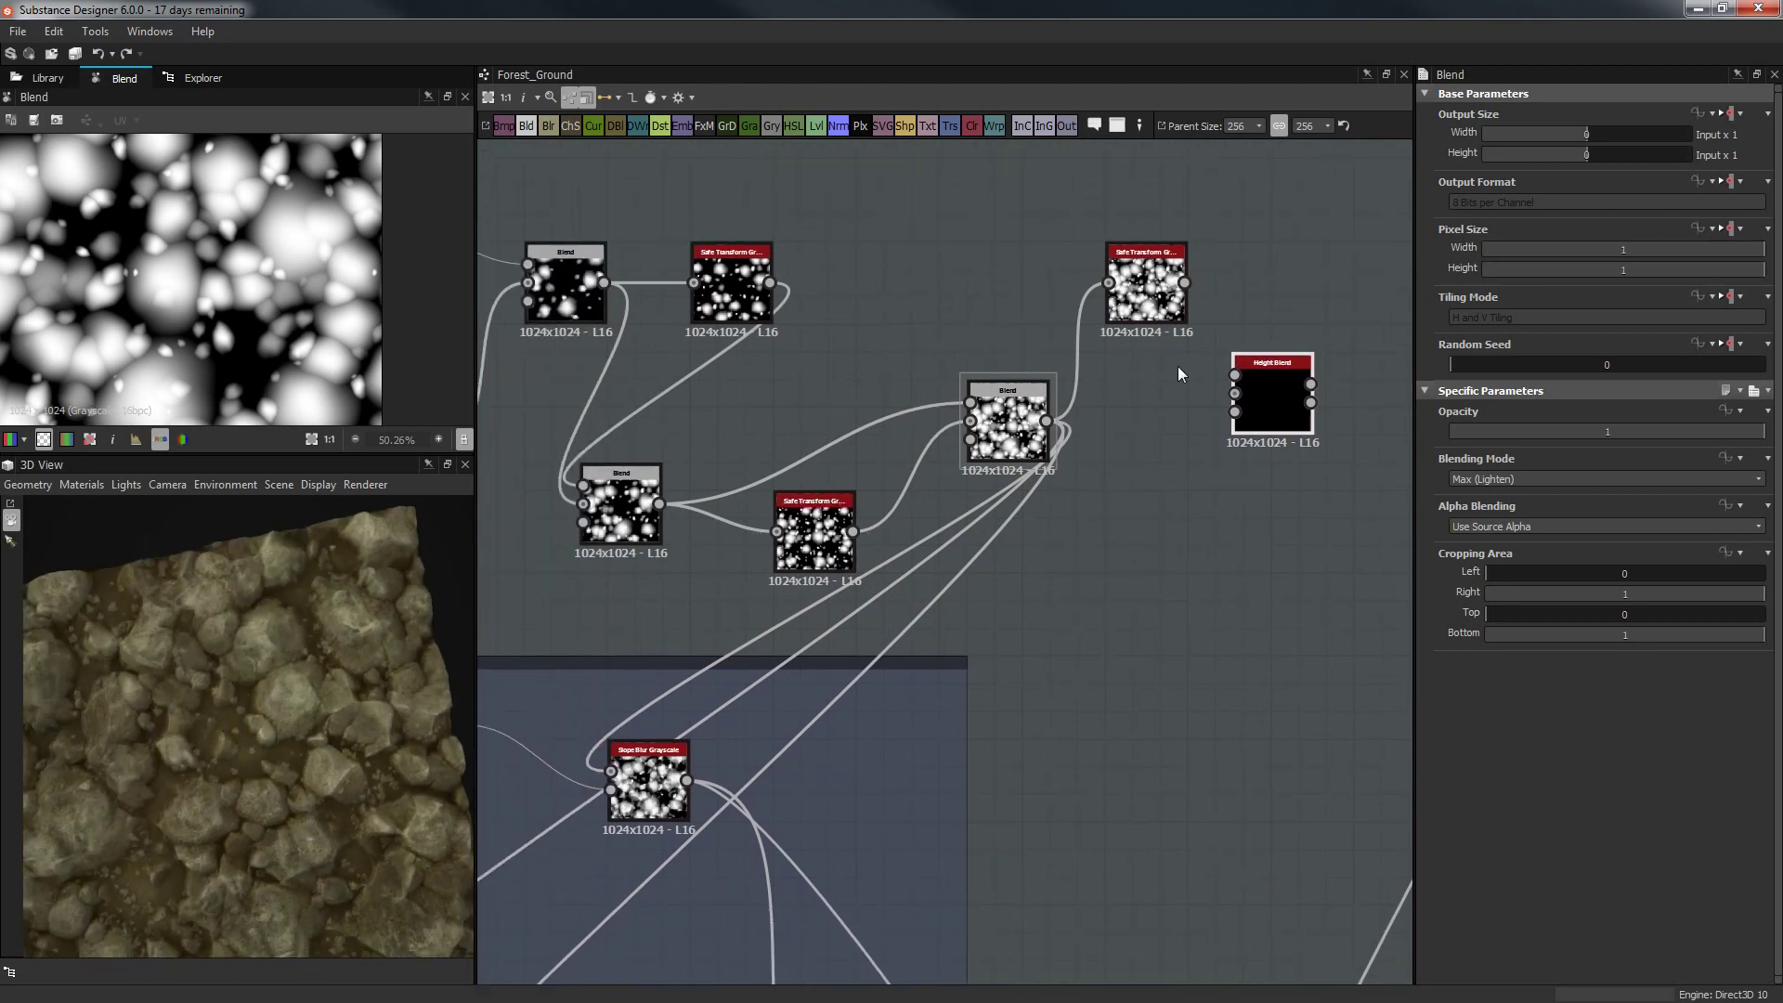
drag(1046, 421, 1086, 472)
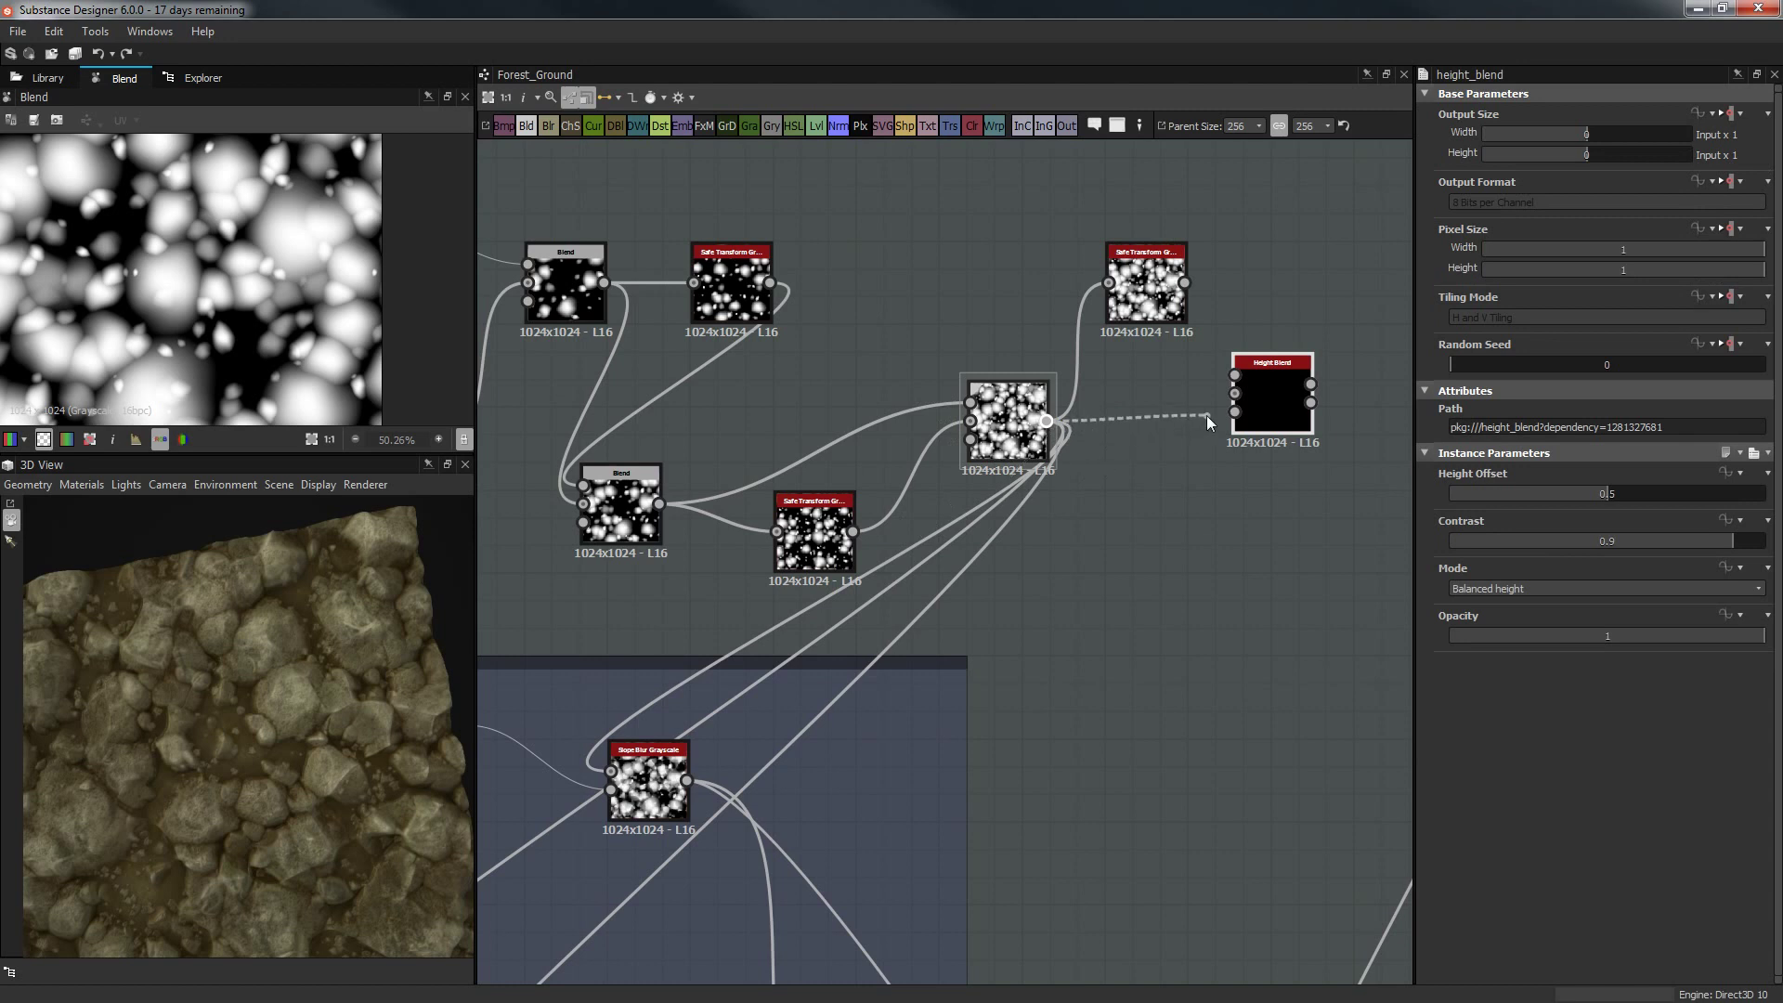
drag(1206, 415, 1238, 394)
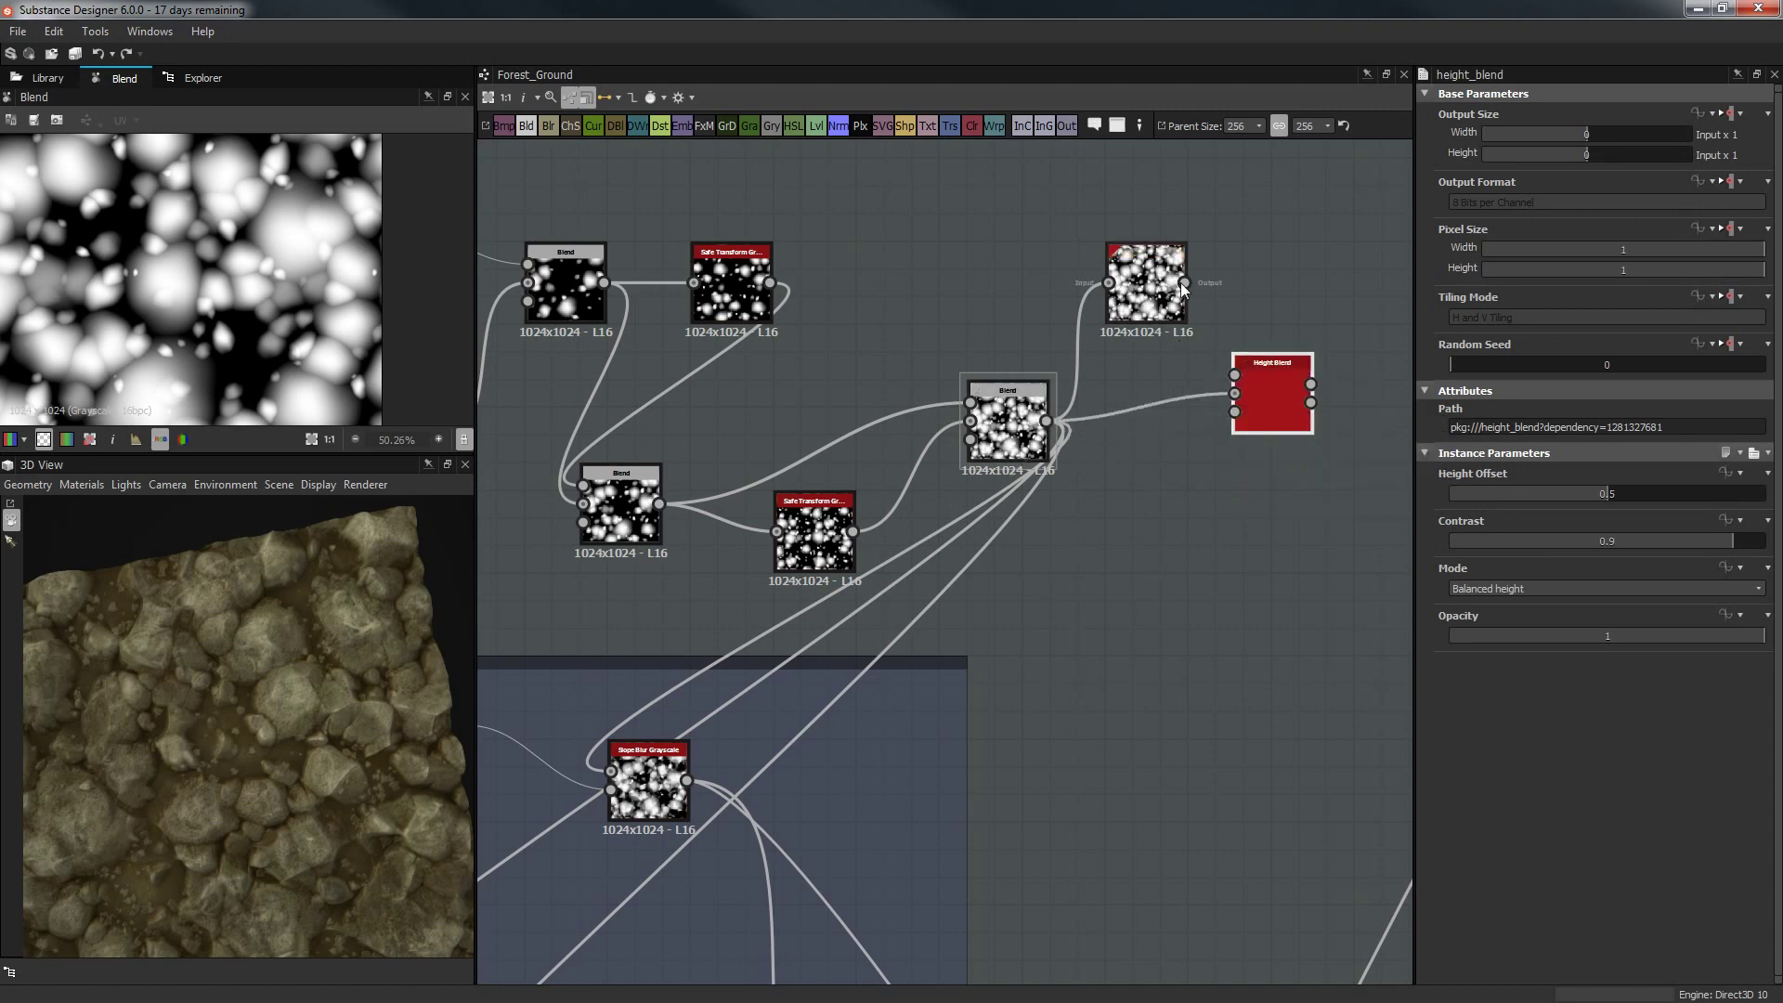
drag(1185, 283, 1239, 377)
double_click(1251, 382)
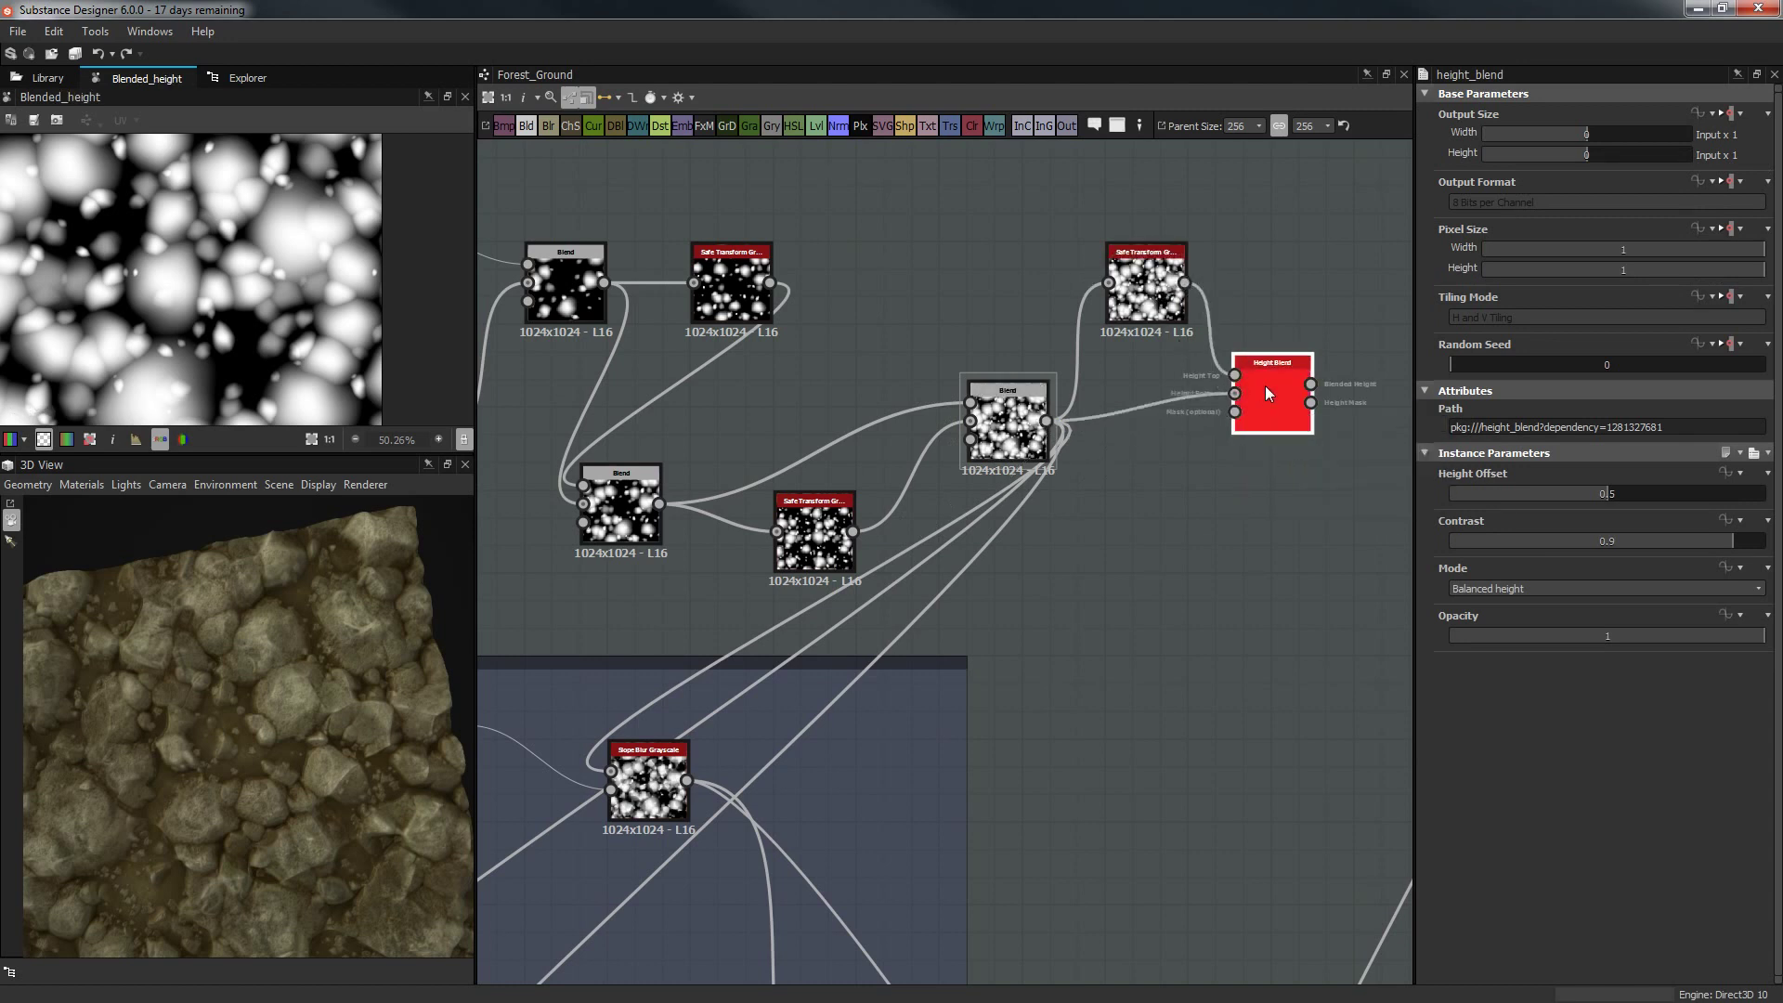
Set the new Safe Transform Grayscale's X Offset to 0.24 while previewing the Height Blend's output.
double_click(1146, 292)
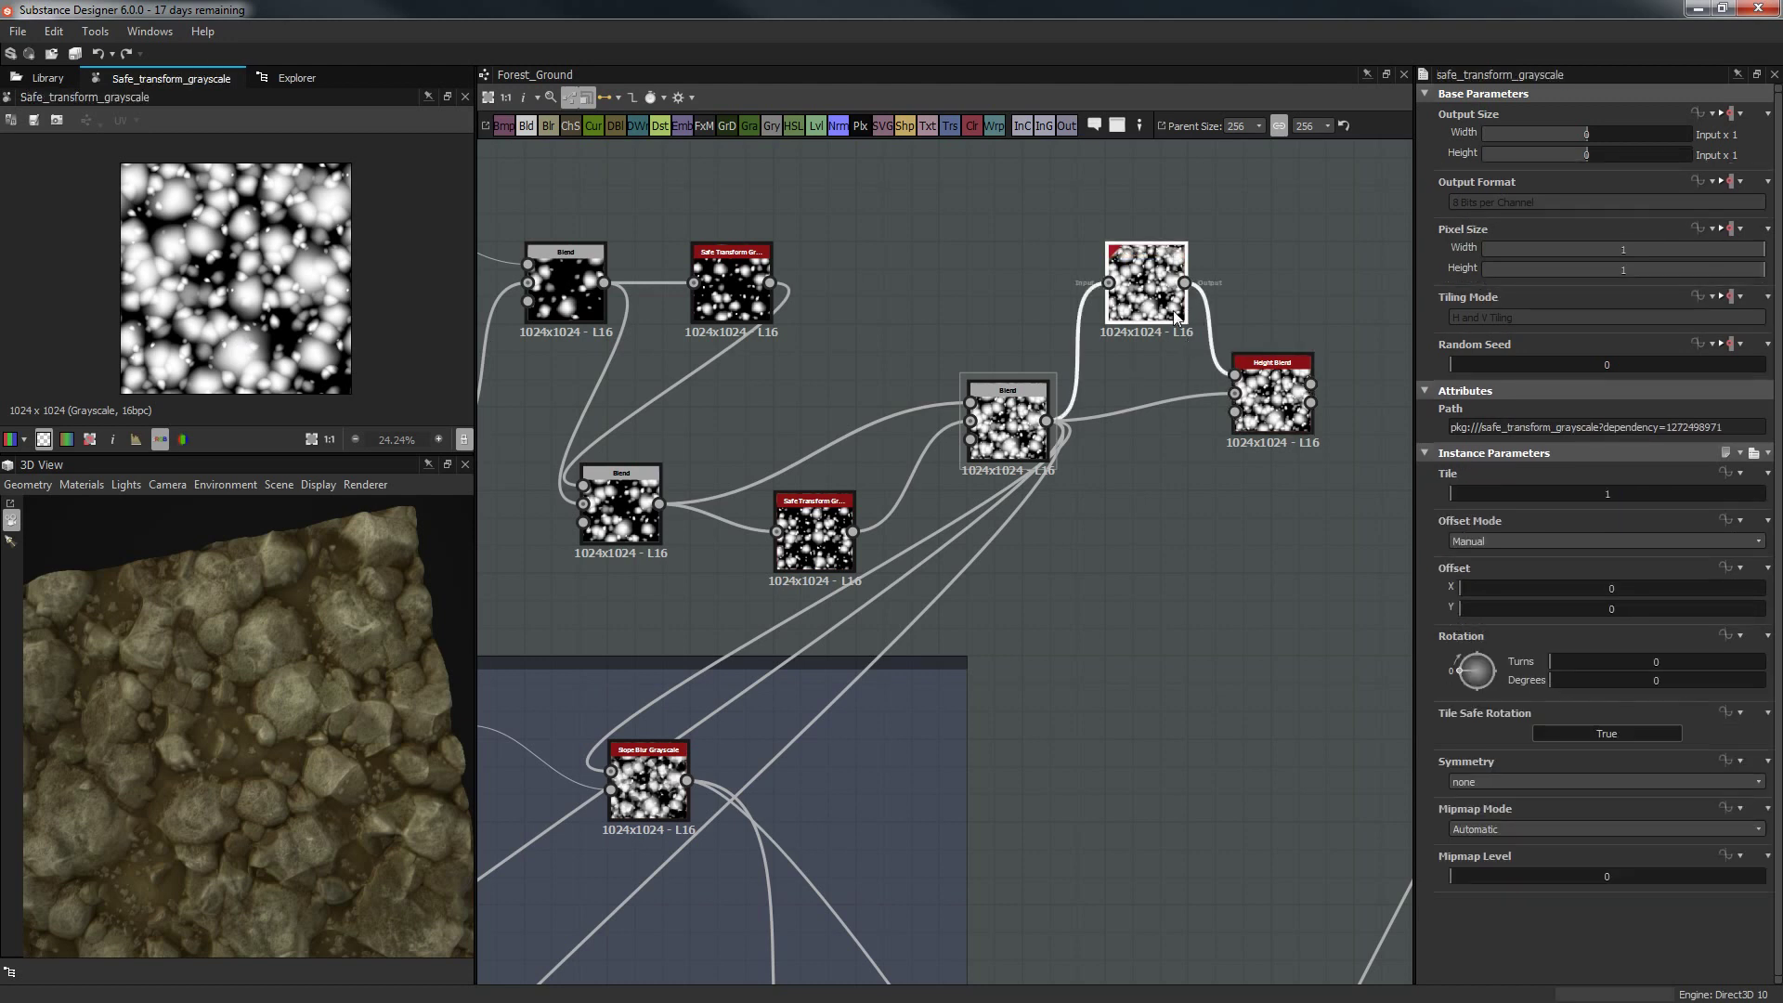
drag(1507, 587, 1540, 585)
double_click(1271, 377)
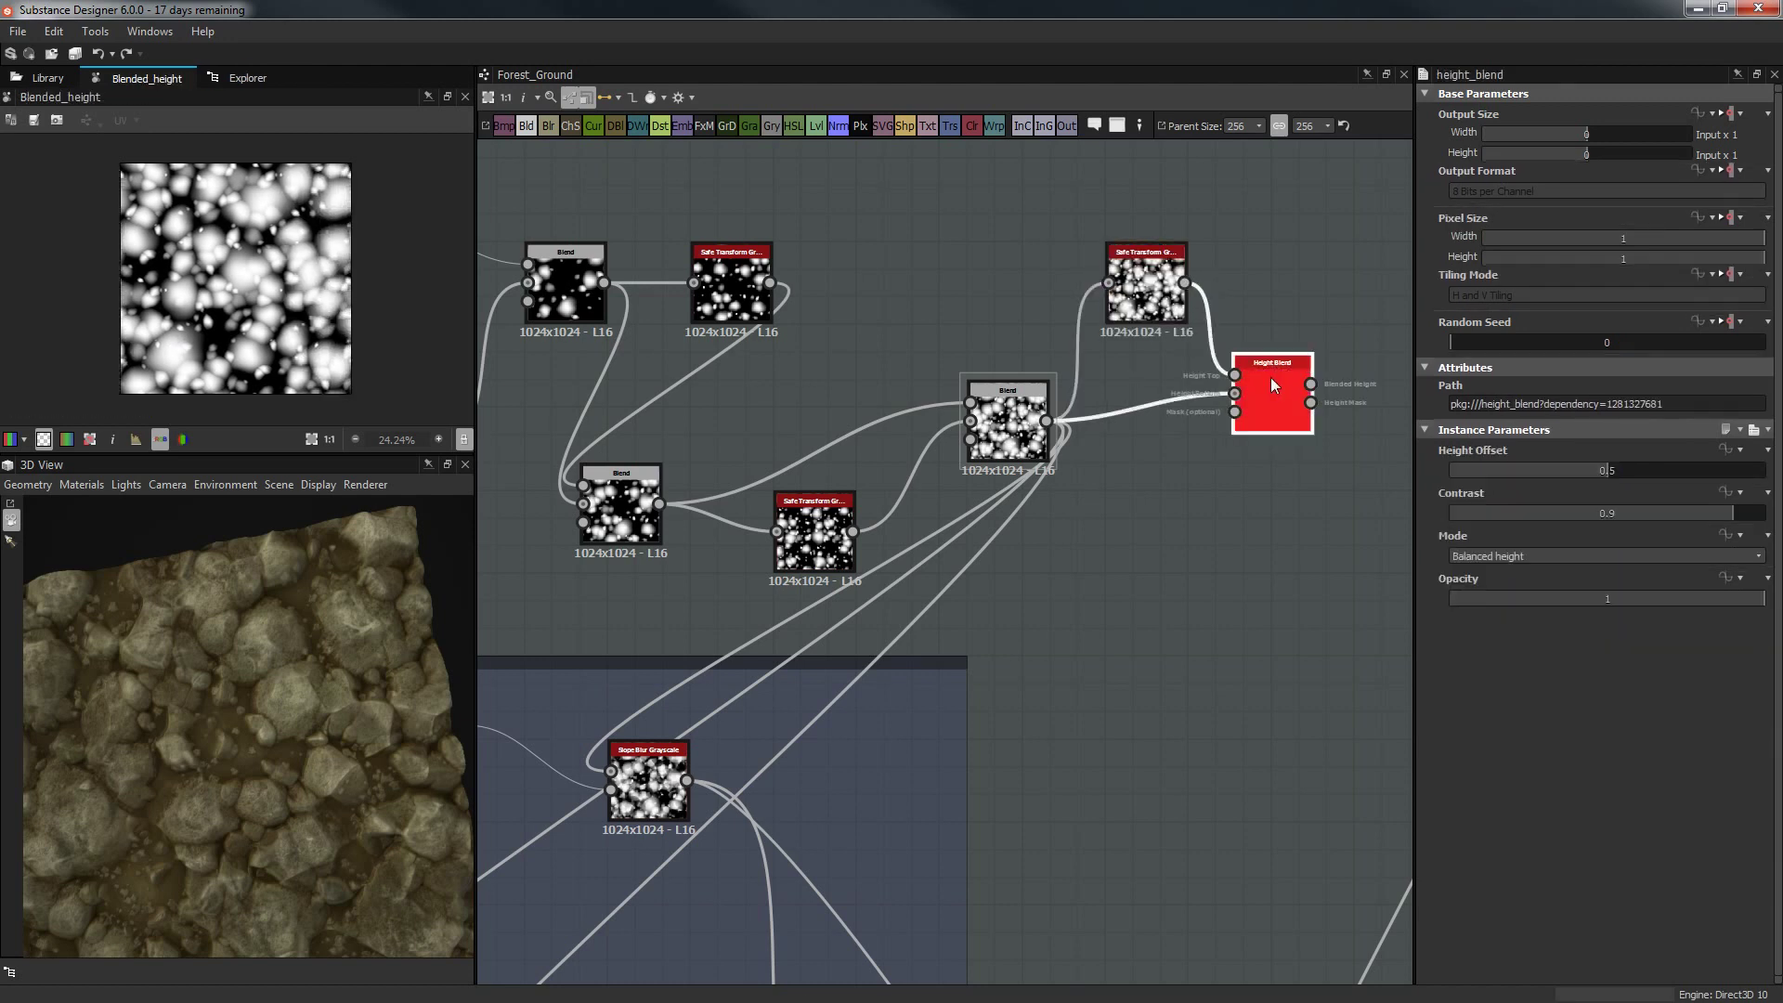
click(1159, 297)
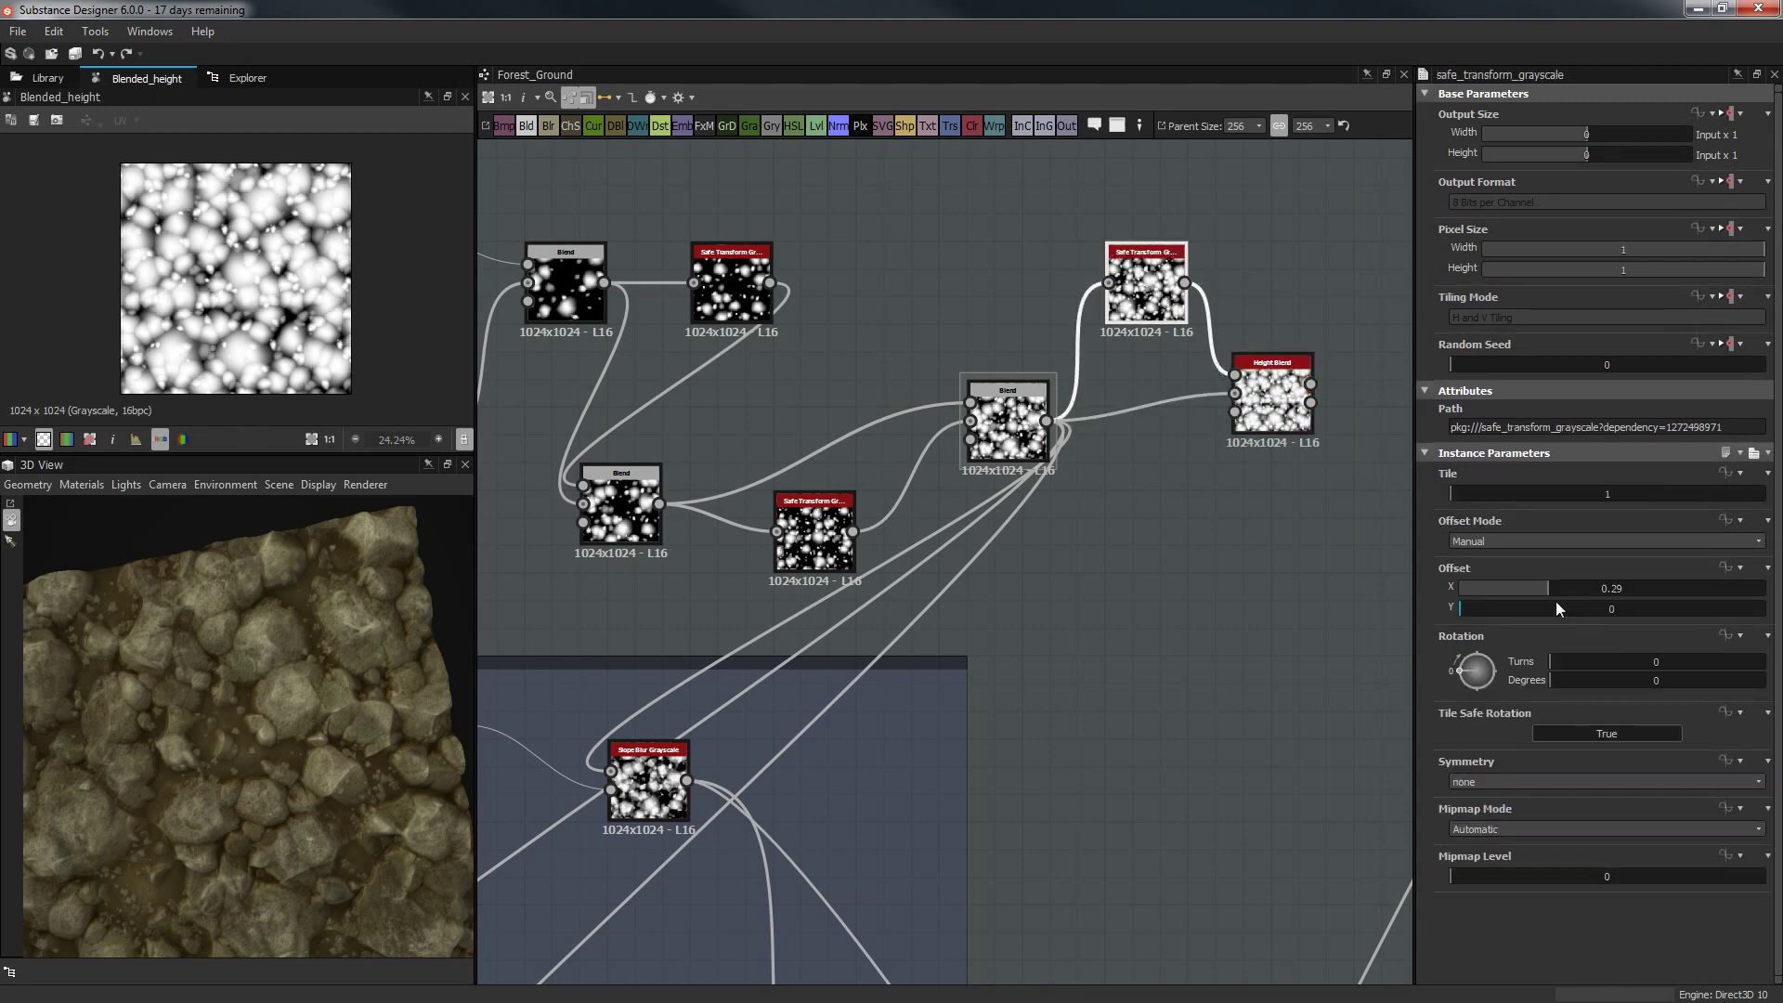
click(1512, 587)
drag(1512, 587, 1457, 610)
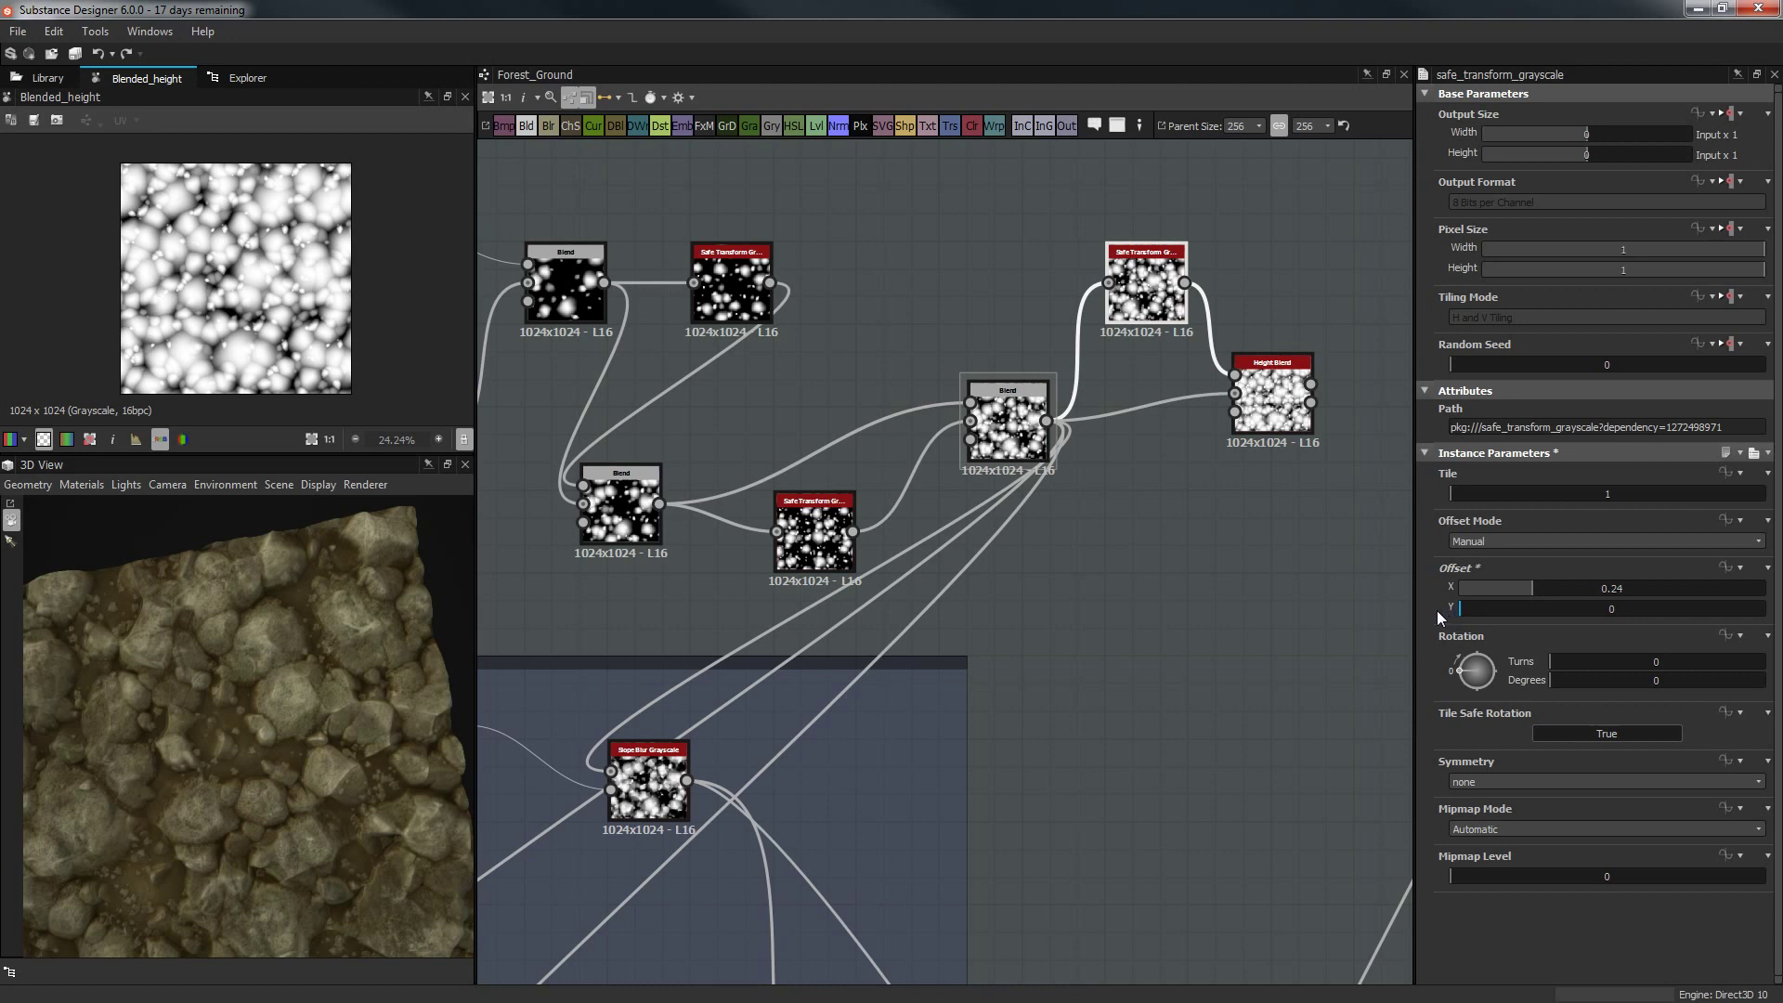
Set the Safe Transform Grayscale's Y Offset to 0.9 and its Rotation to 229 degrees, keeping Random Seed at 0.
double_click(1573, 612)
text(1)
key(Return)
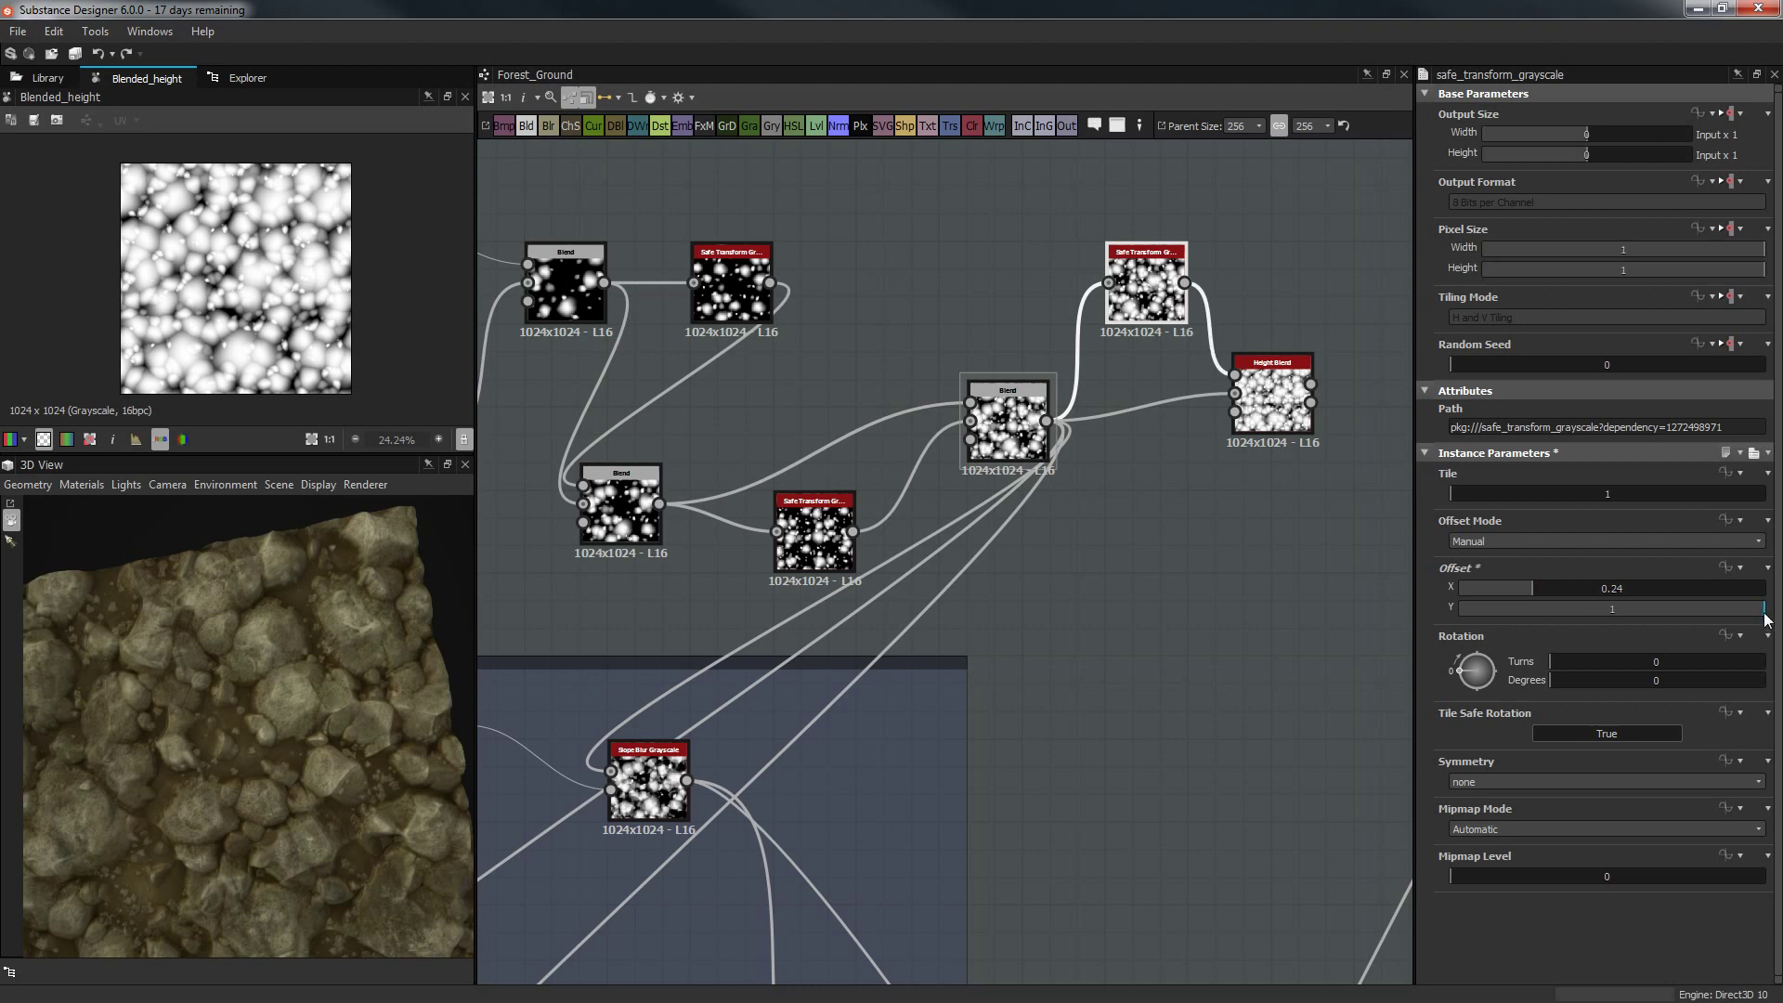
drag(1766, 618, 1734, 622)
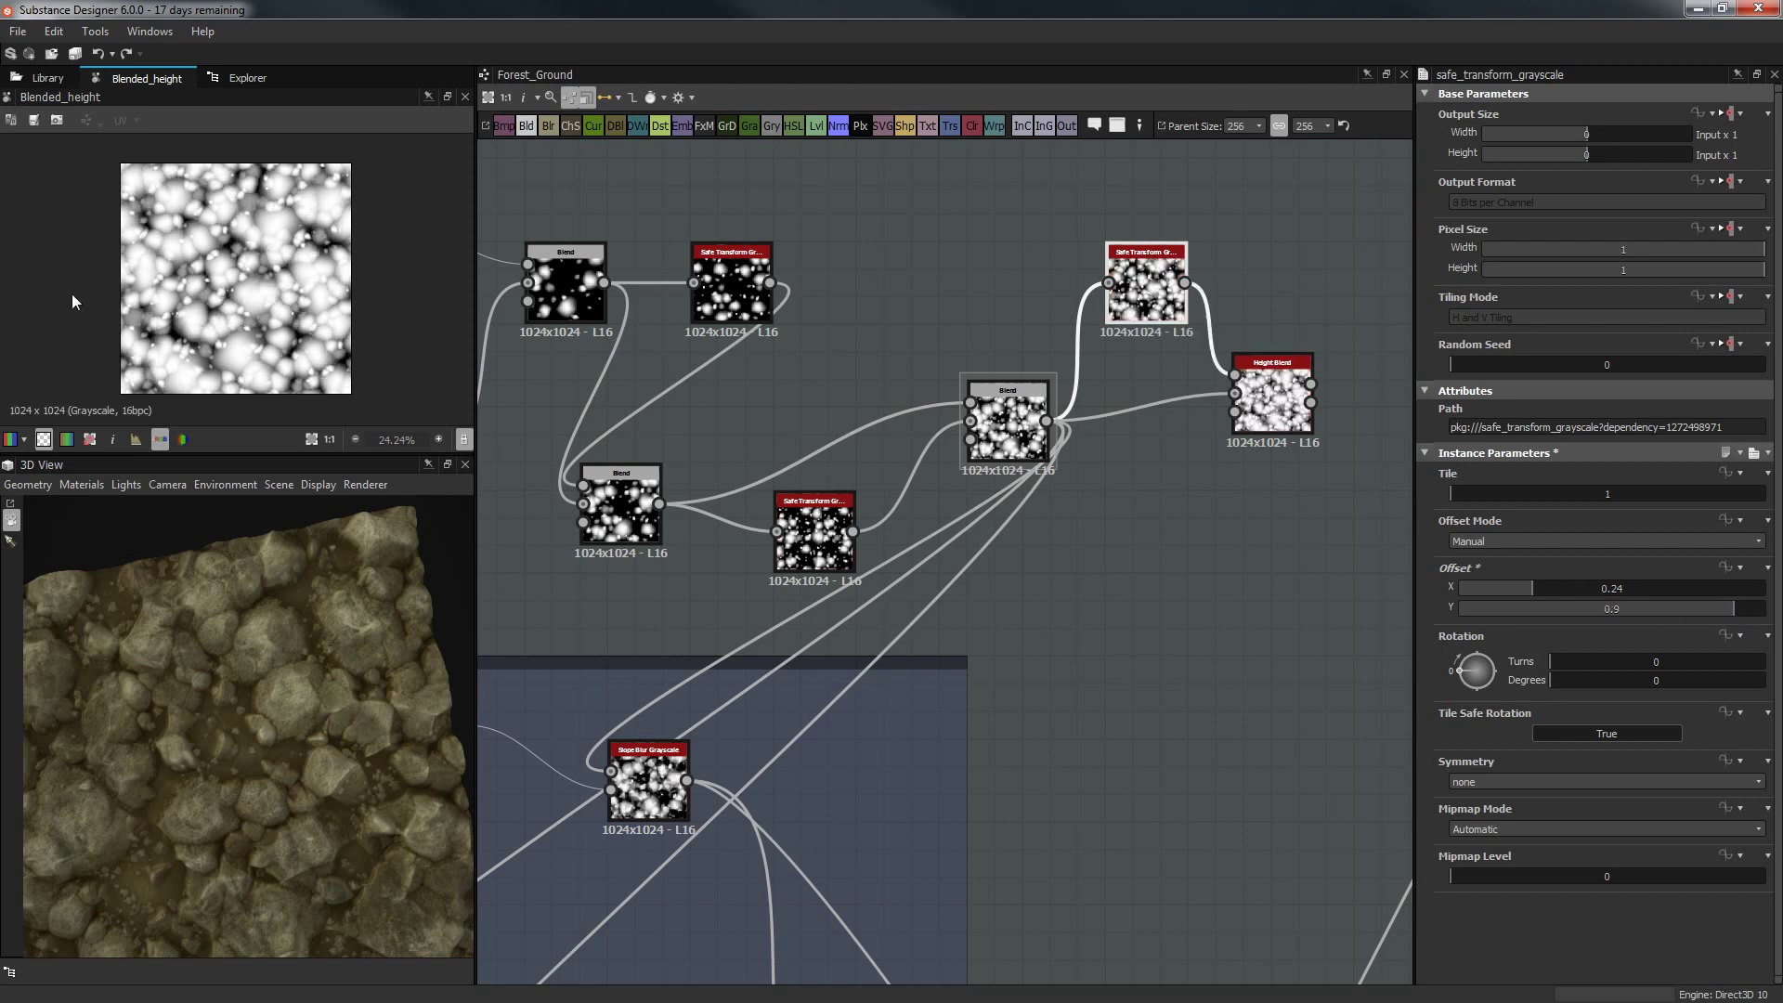
mouse_move(1478, 681)
mouse_down()
mouse_move(1491, 667)
mouse_move(1492, 692)
mouse_up()
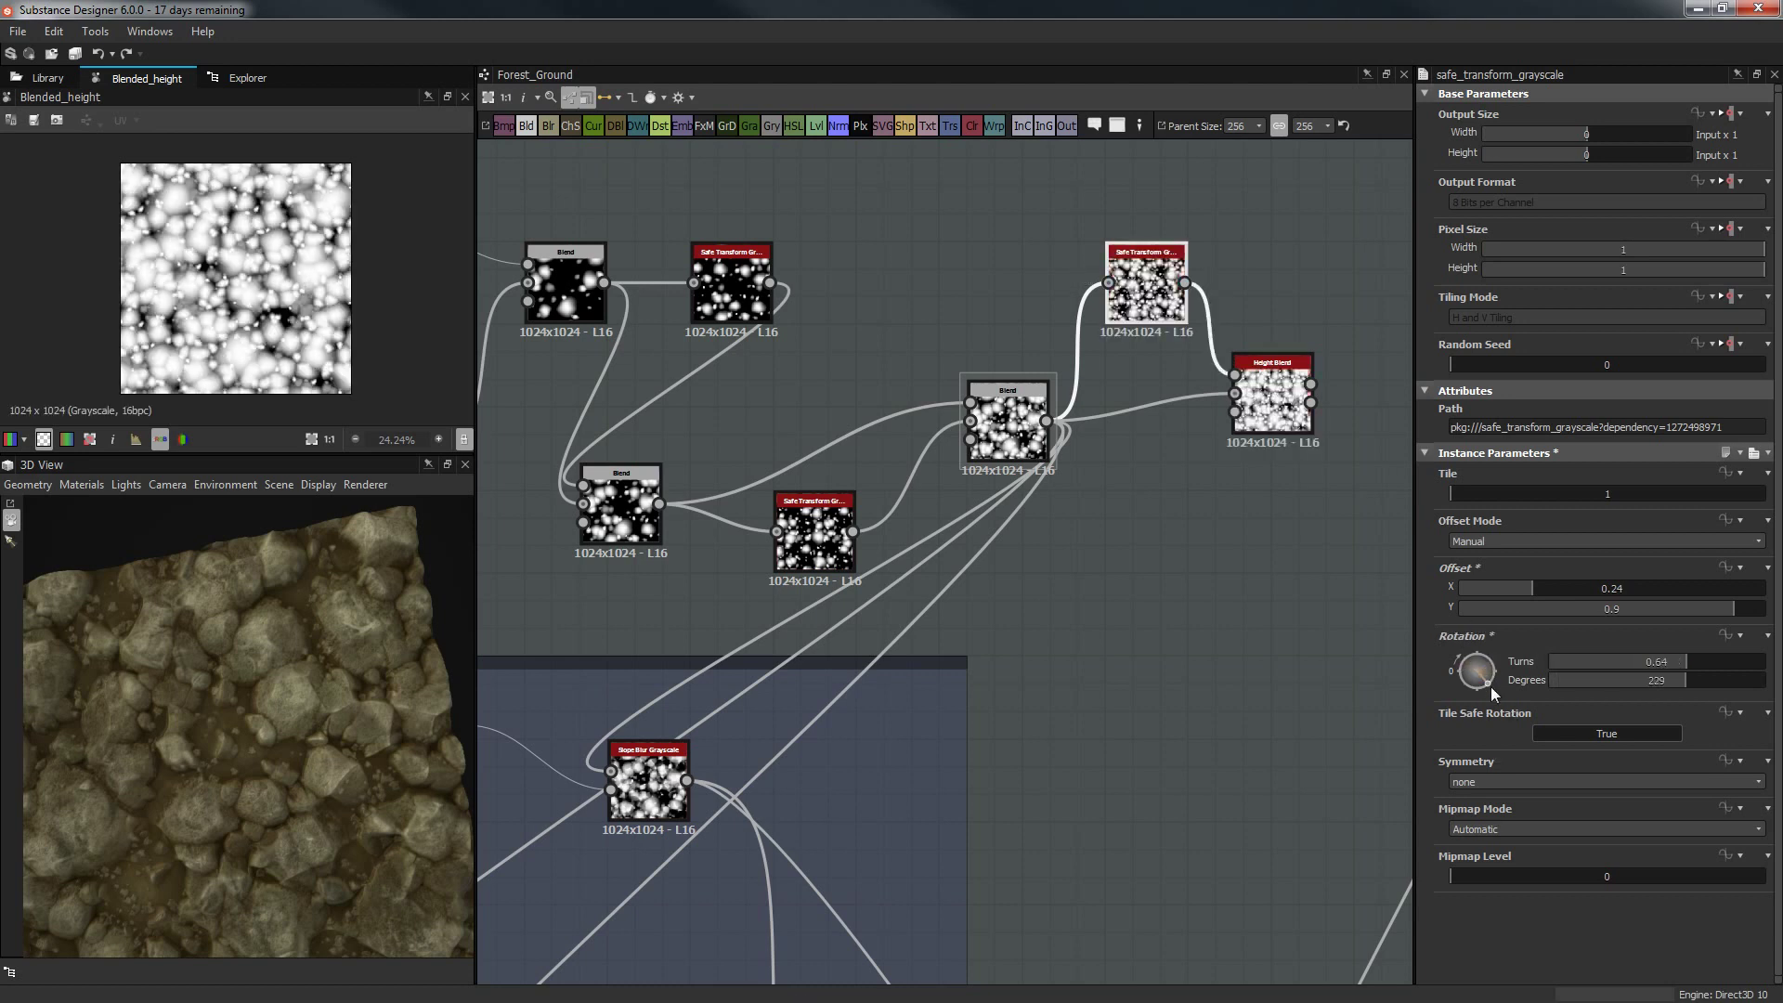
click(1575, 365)
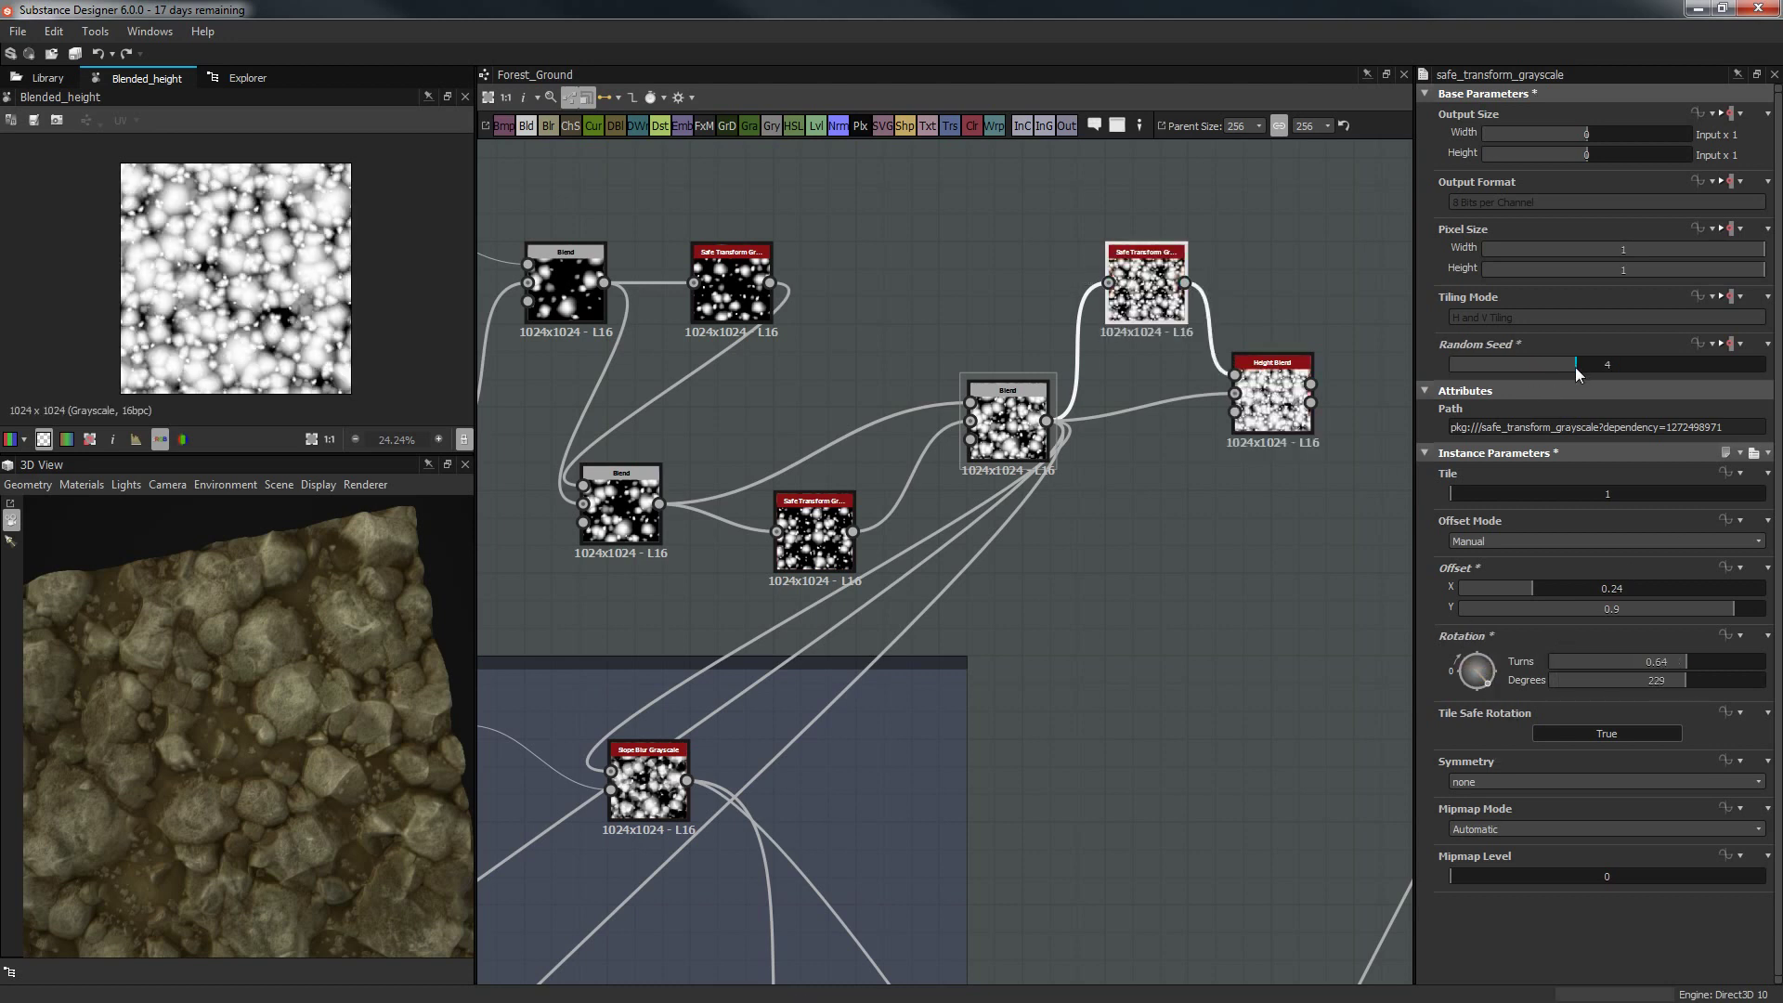
key(ctrl+z)
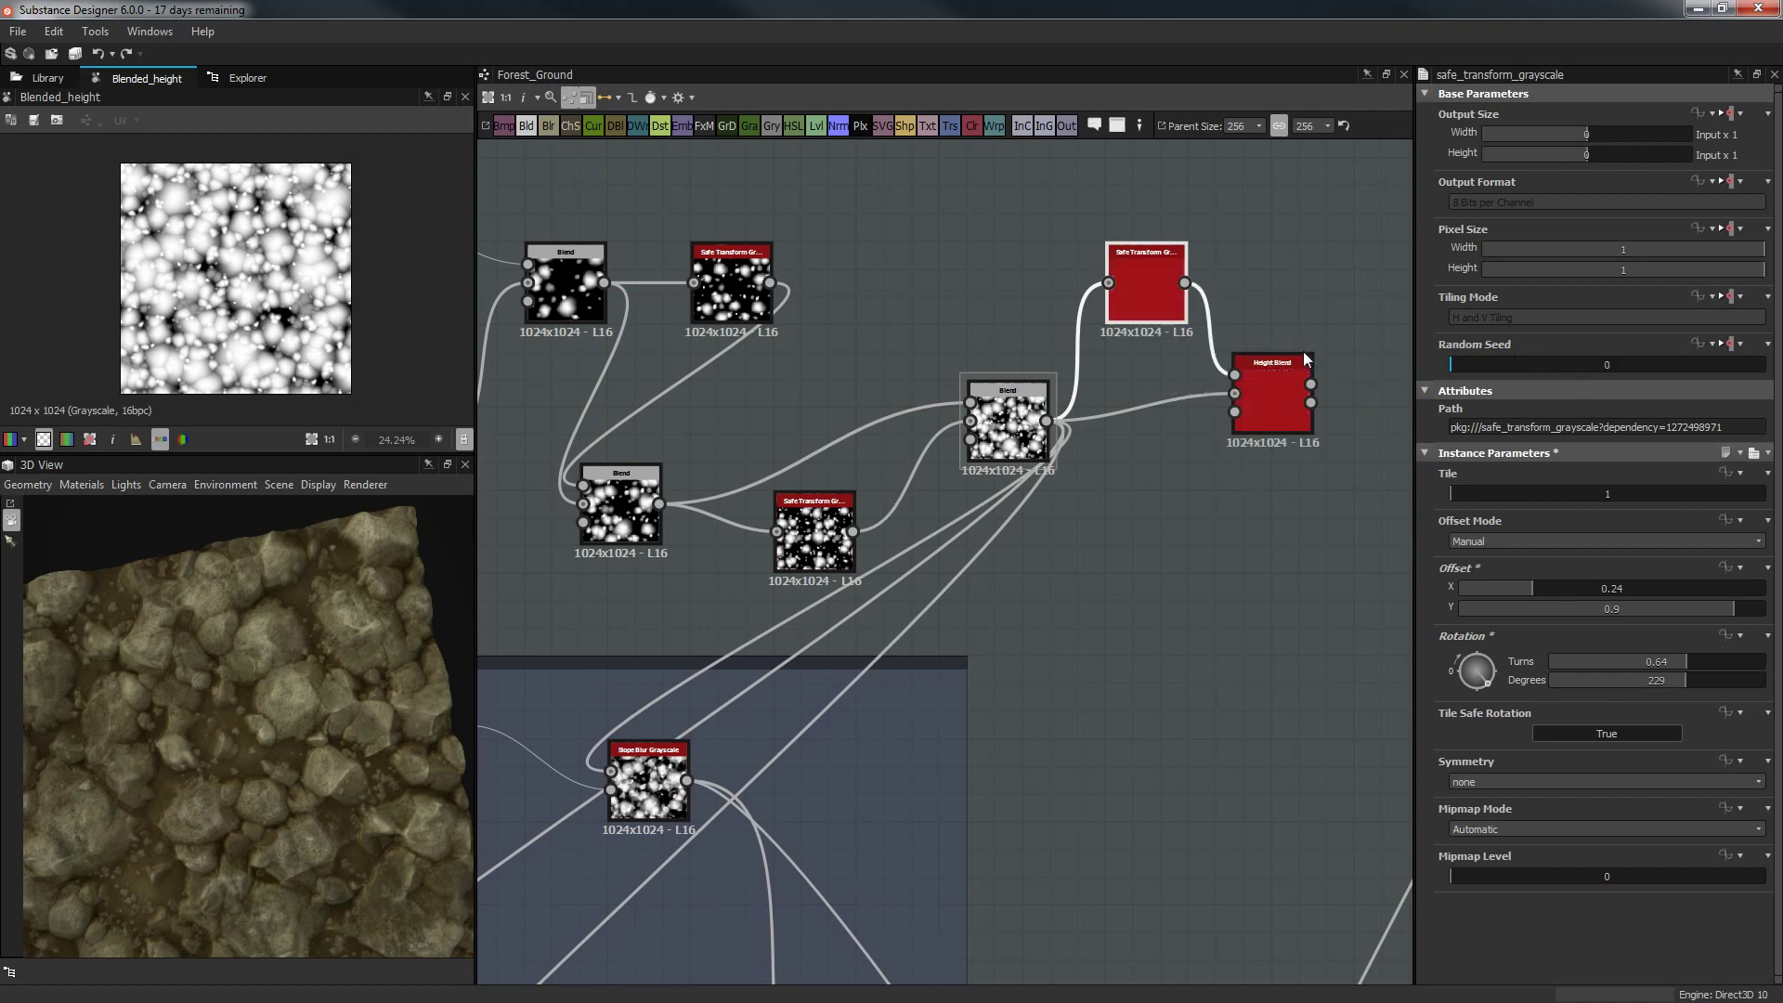
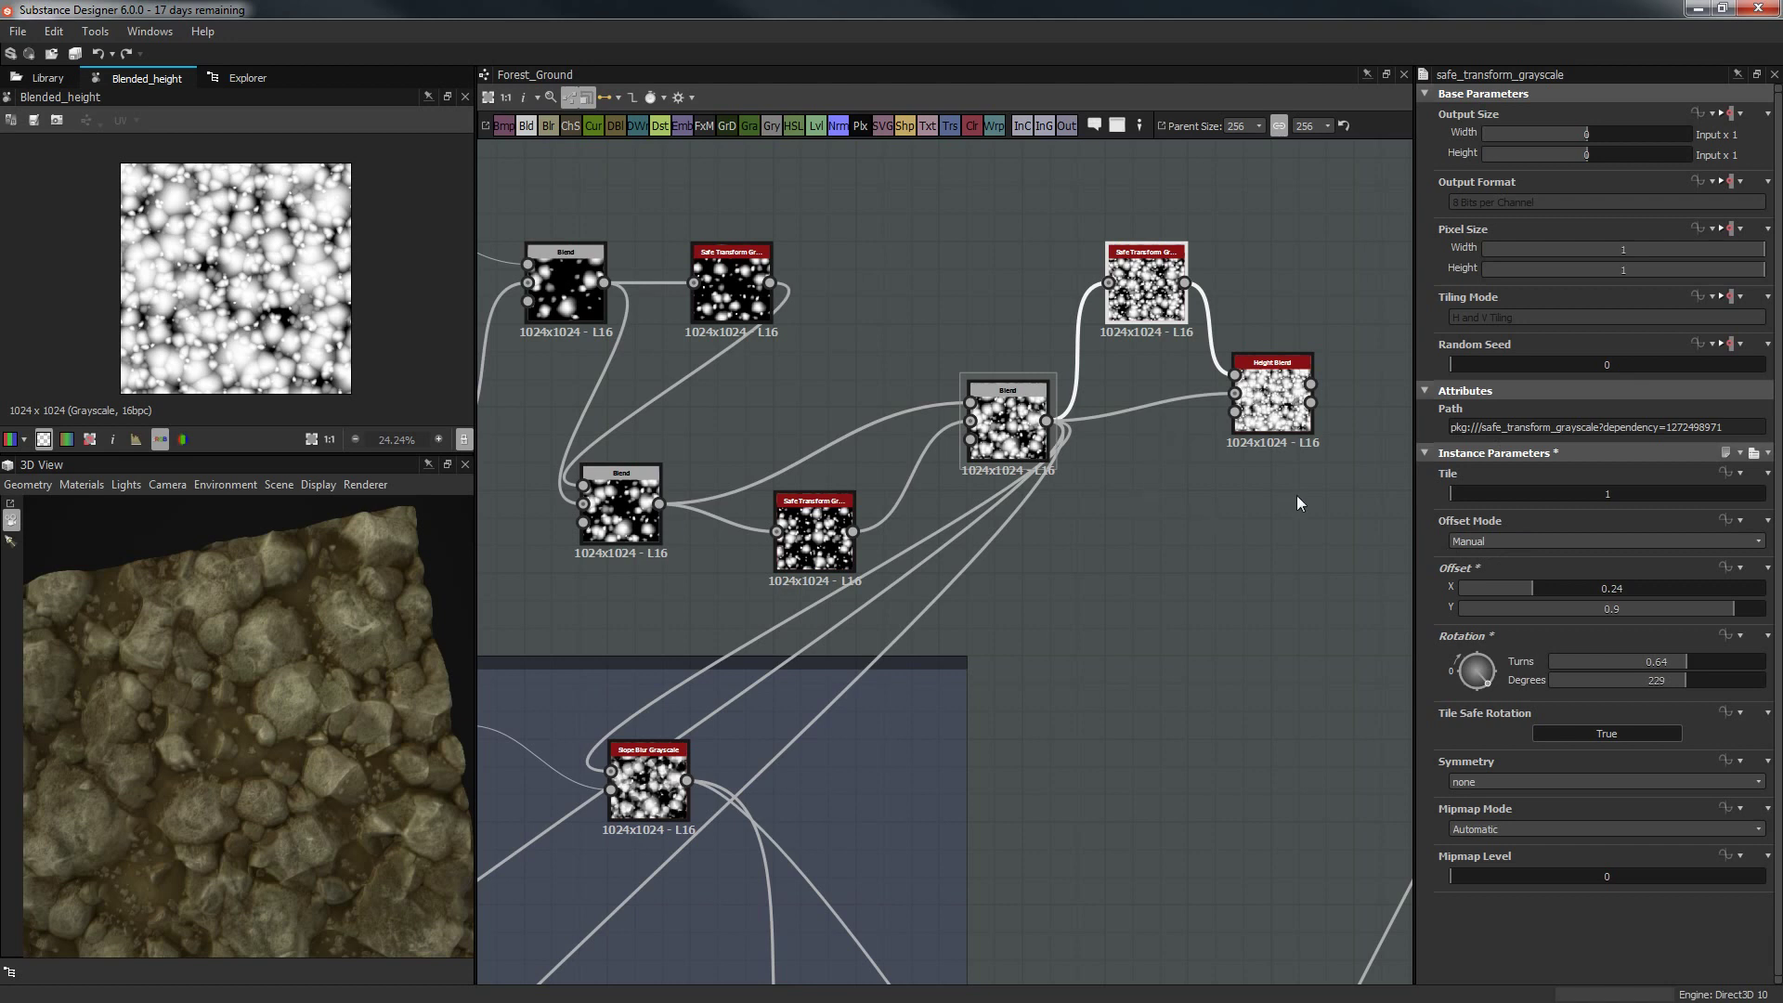
Swap the Height Blend's inputs, putting the last Blend on top and the Safe Transform Grayscale on the bottom, and set Height Offset to 0.36.
click(1273, 426)
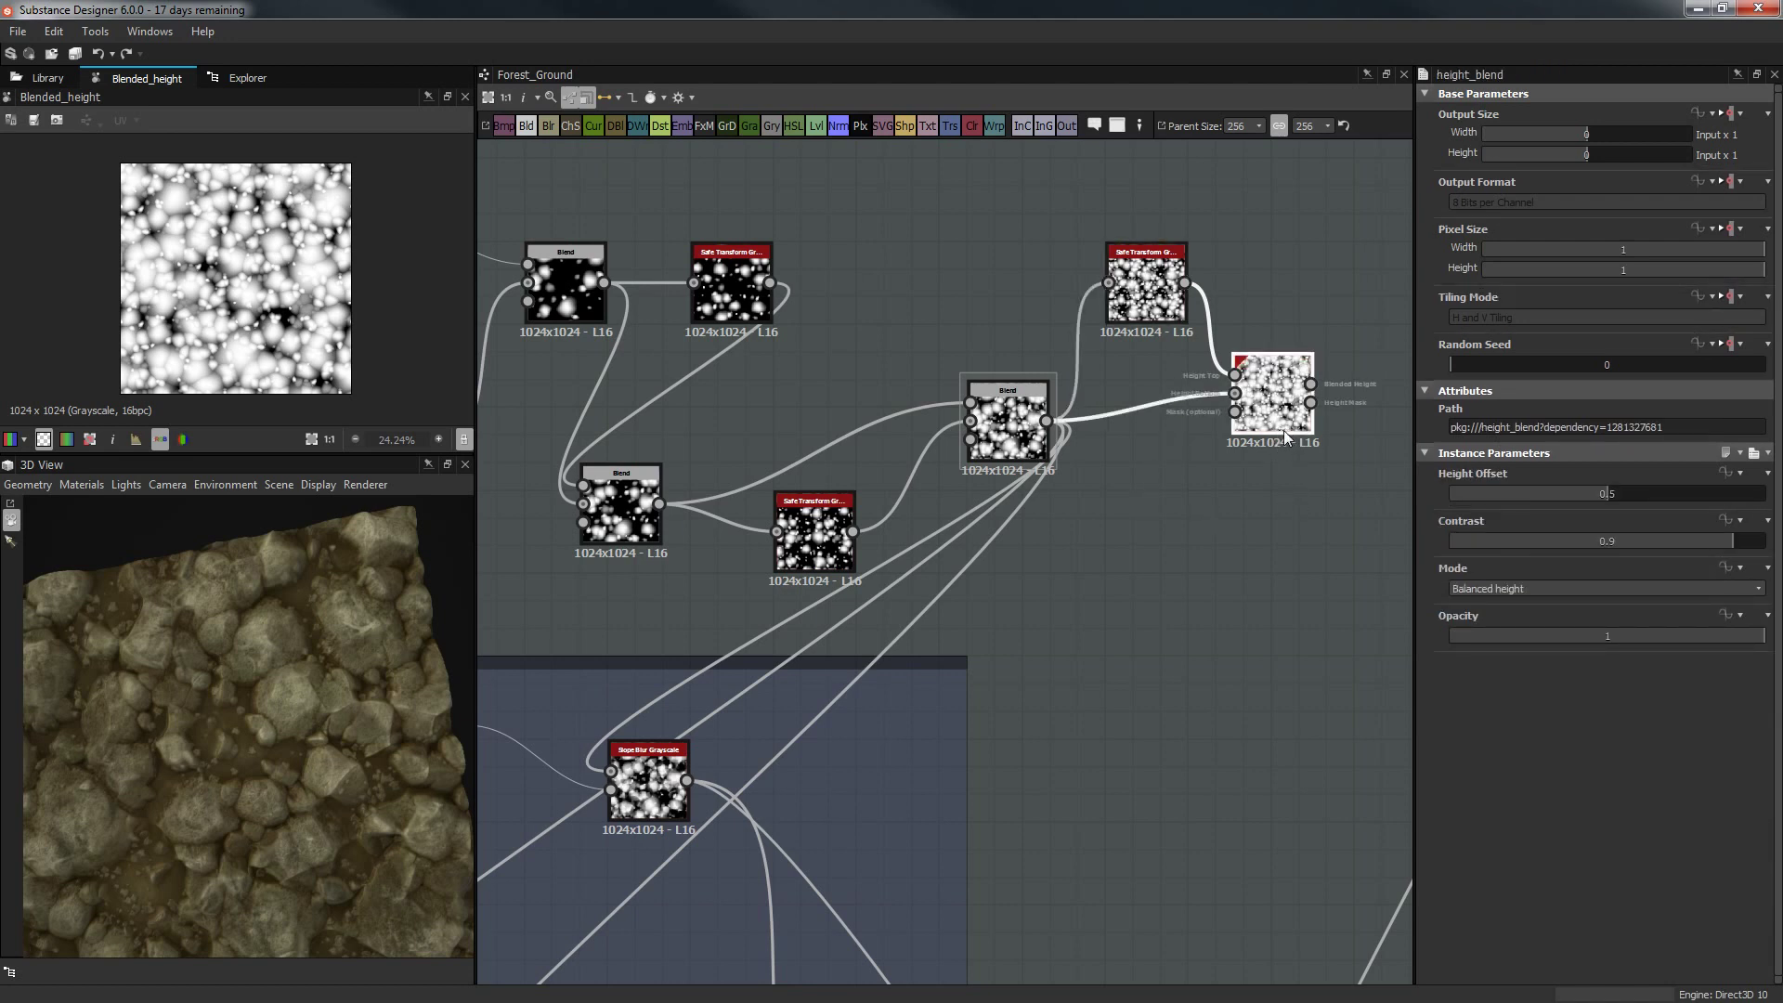
drag(1590, 499, 1546, 494)
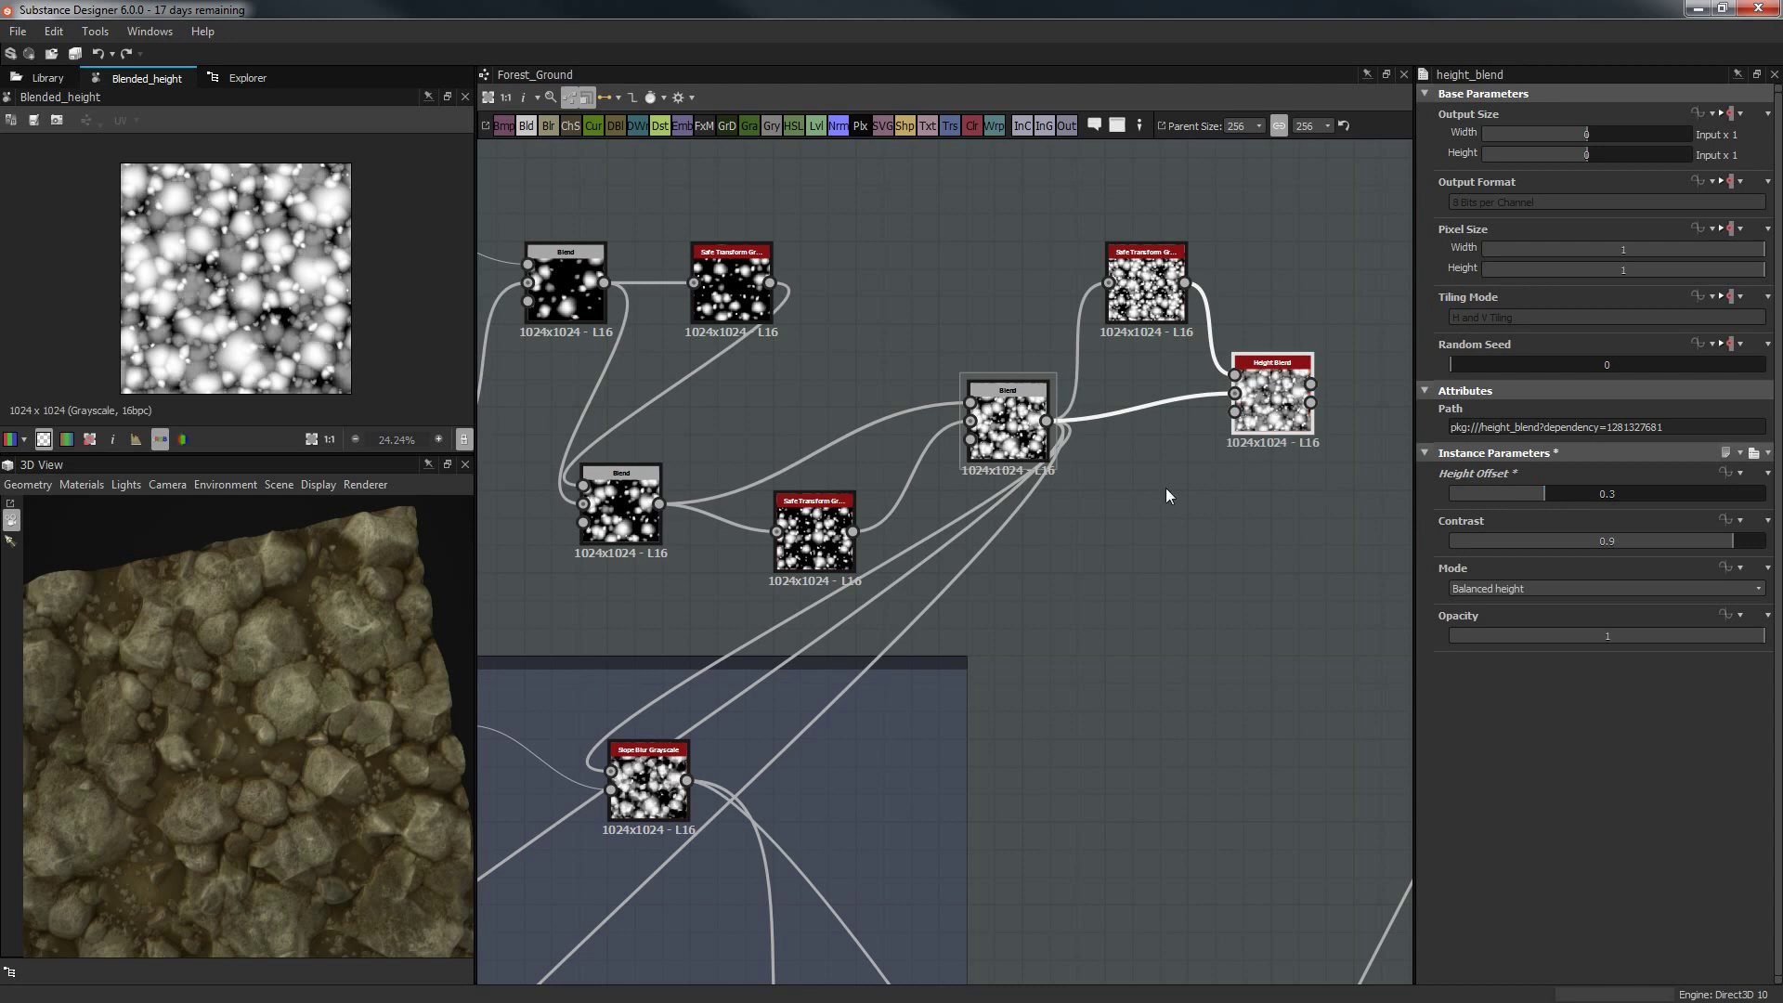
drag(1047, 421, 1236, 373)
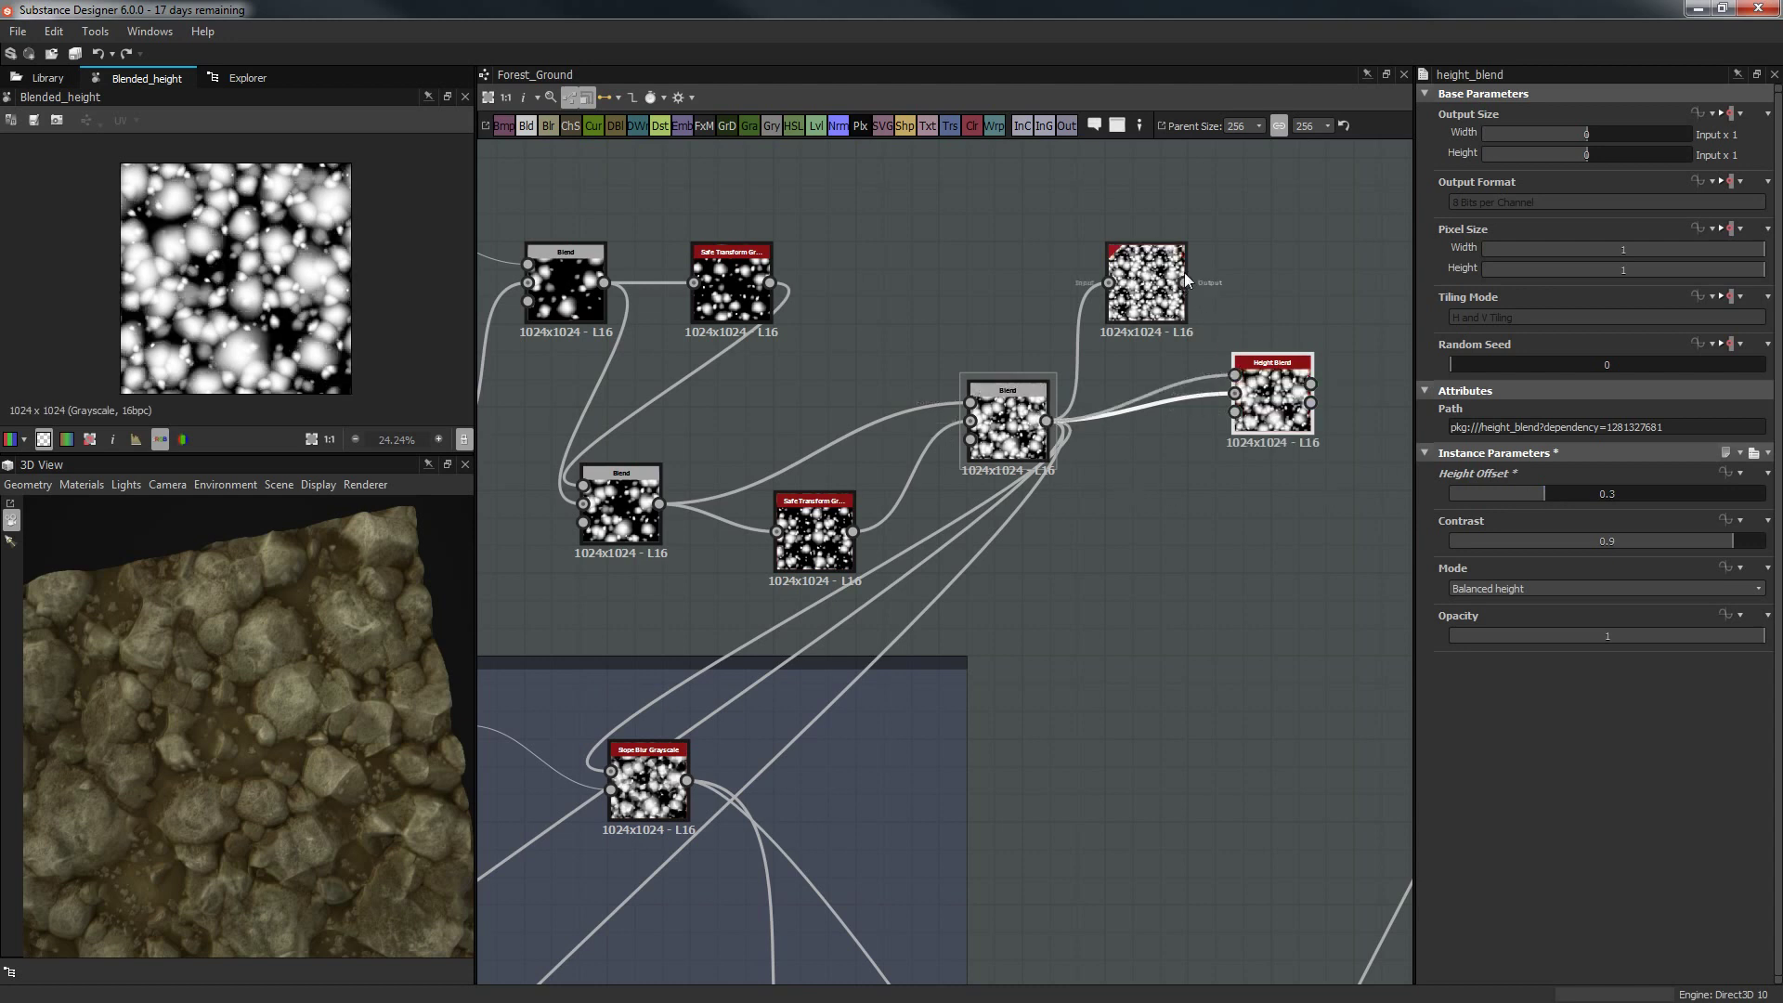
drag(1186, 282, 1235, 412)
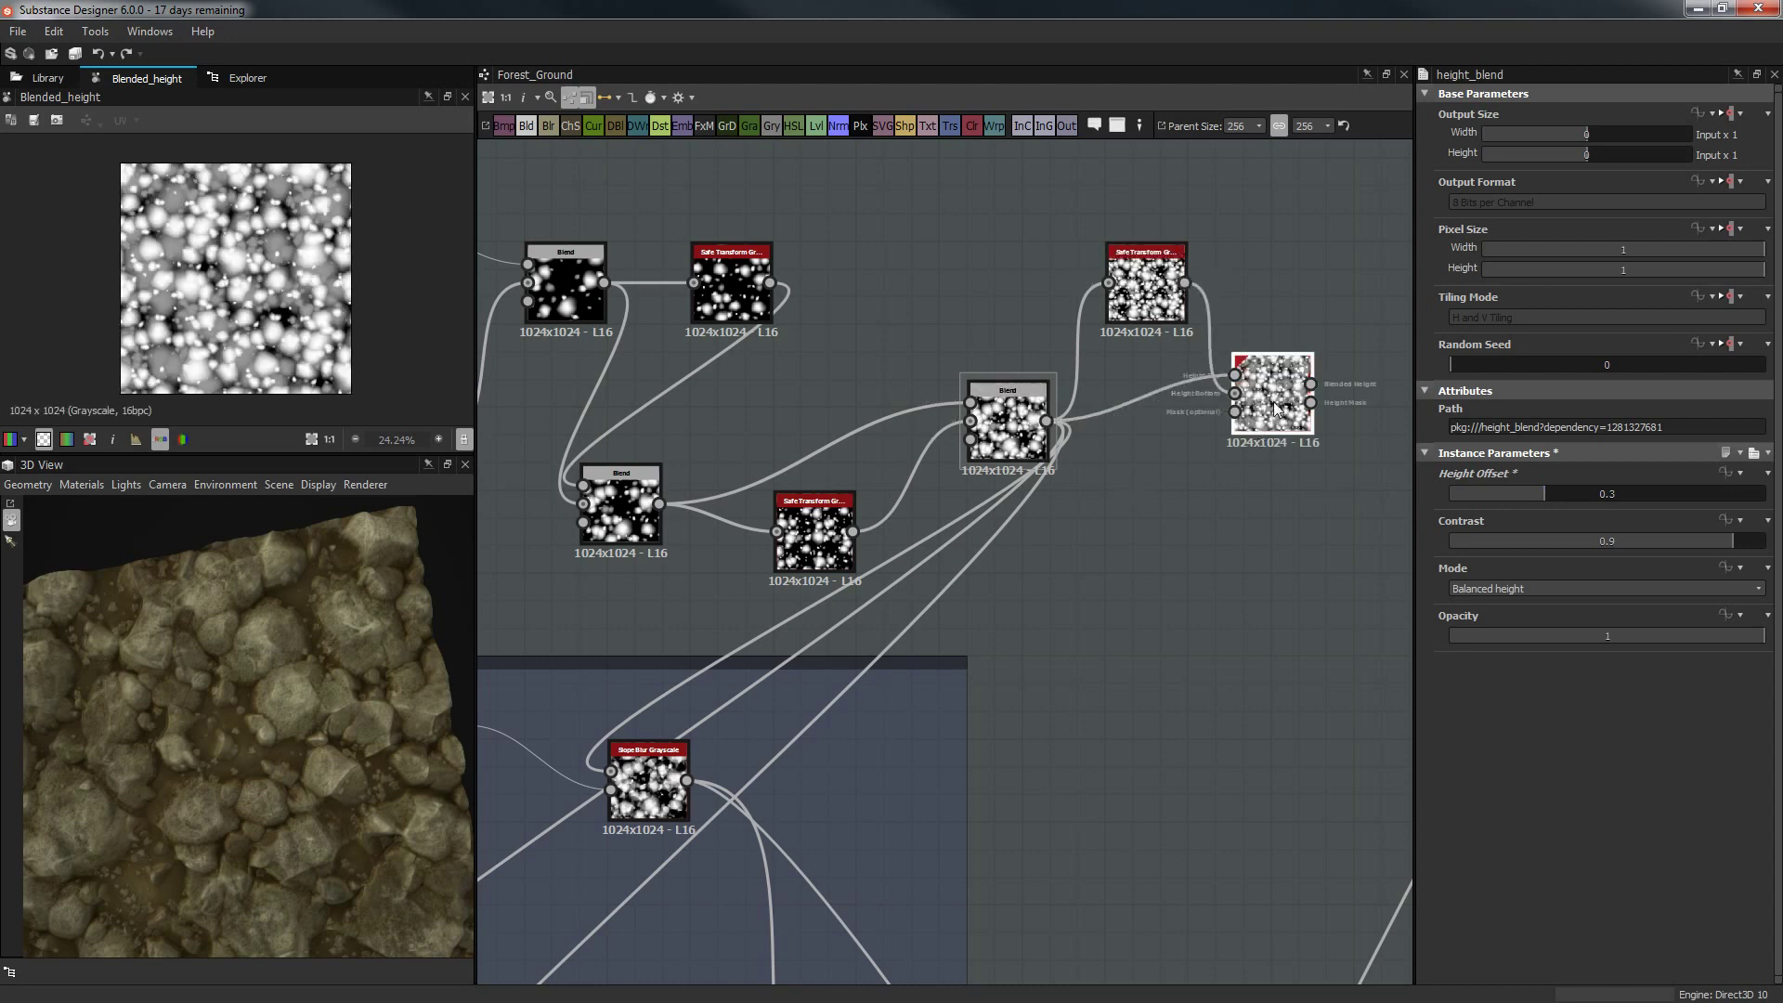
mouse_move(1534, 493)
mouse_down()
mouse_move(1466, 495)
mouse_move(1590, 492)
mouse_move(1562, 493)
mouse_up()
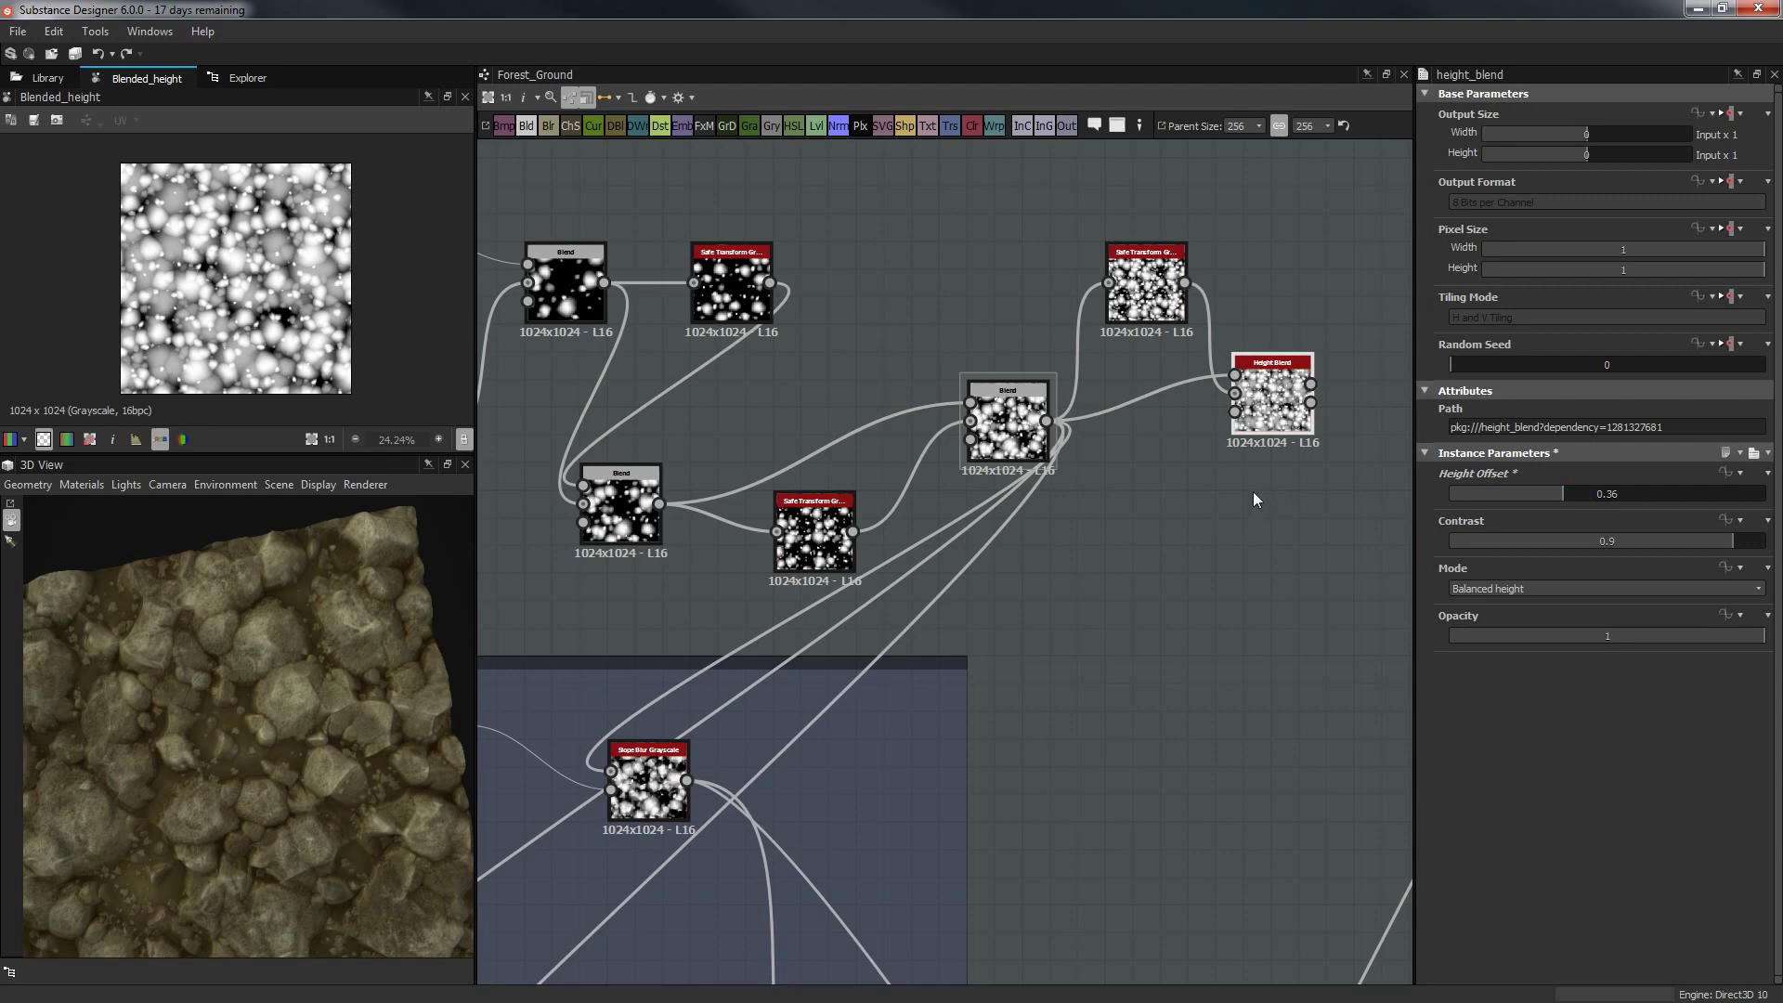
Move all of the last Blend's connections into the Rocsk frame over to the Height Blend's output.
scroll(1084, 624, down, 2)
middle_drag(852, 611, 882, 563)
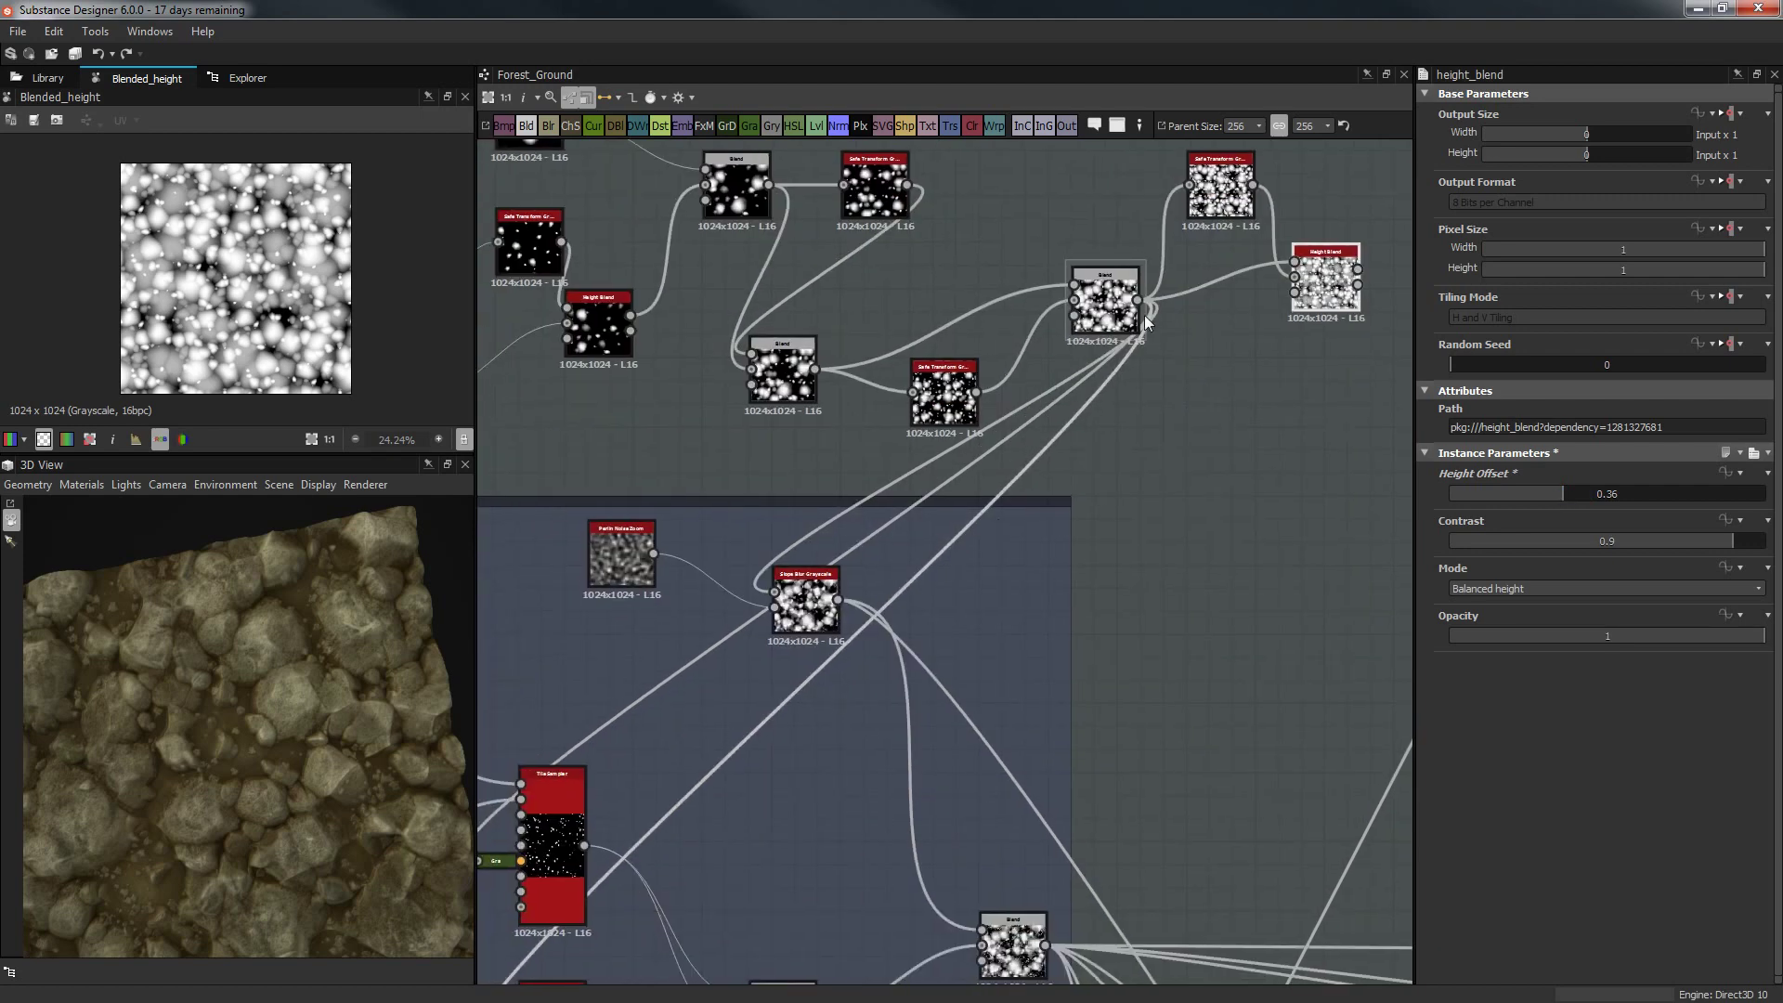
shift+drag(1138, 300, 1361, 278)
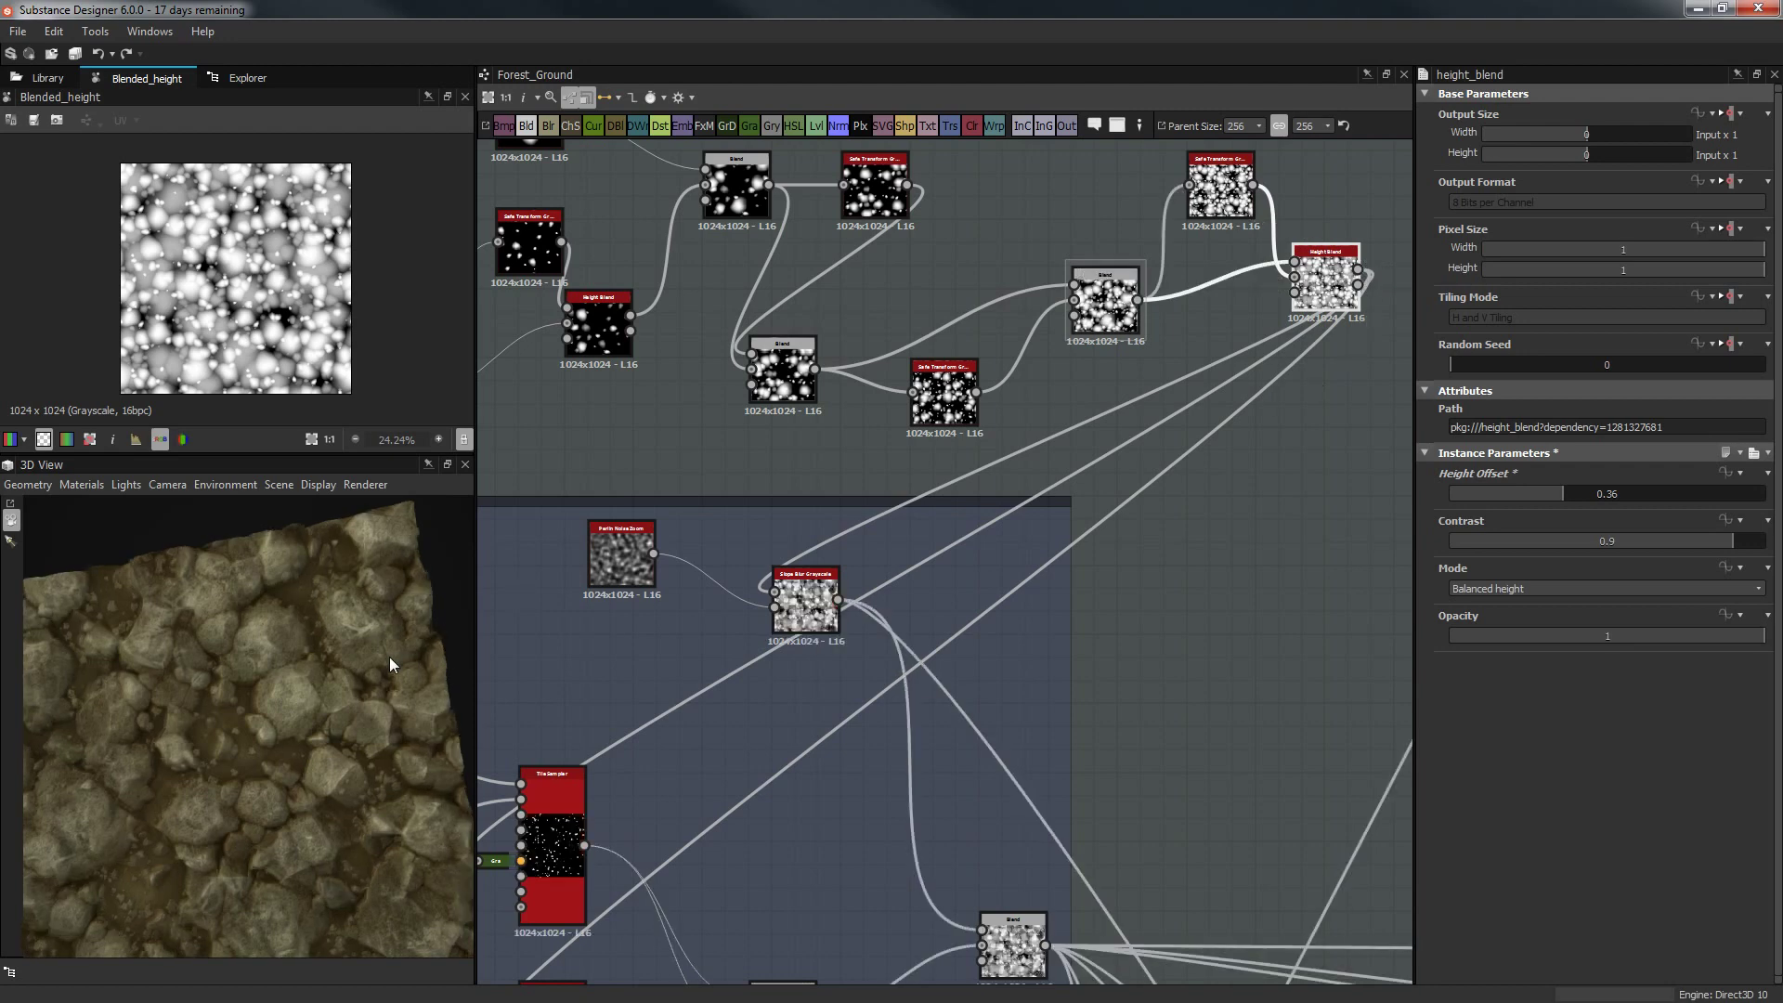
Examine the denser rock layer in the 3D View from several angles and up close.
drag(371, 784, 229, 616)
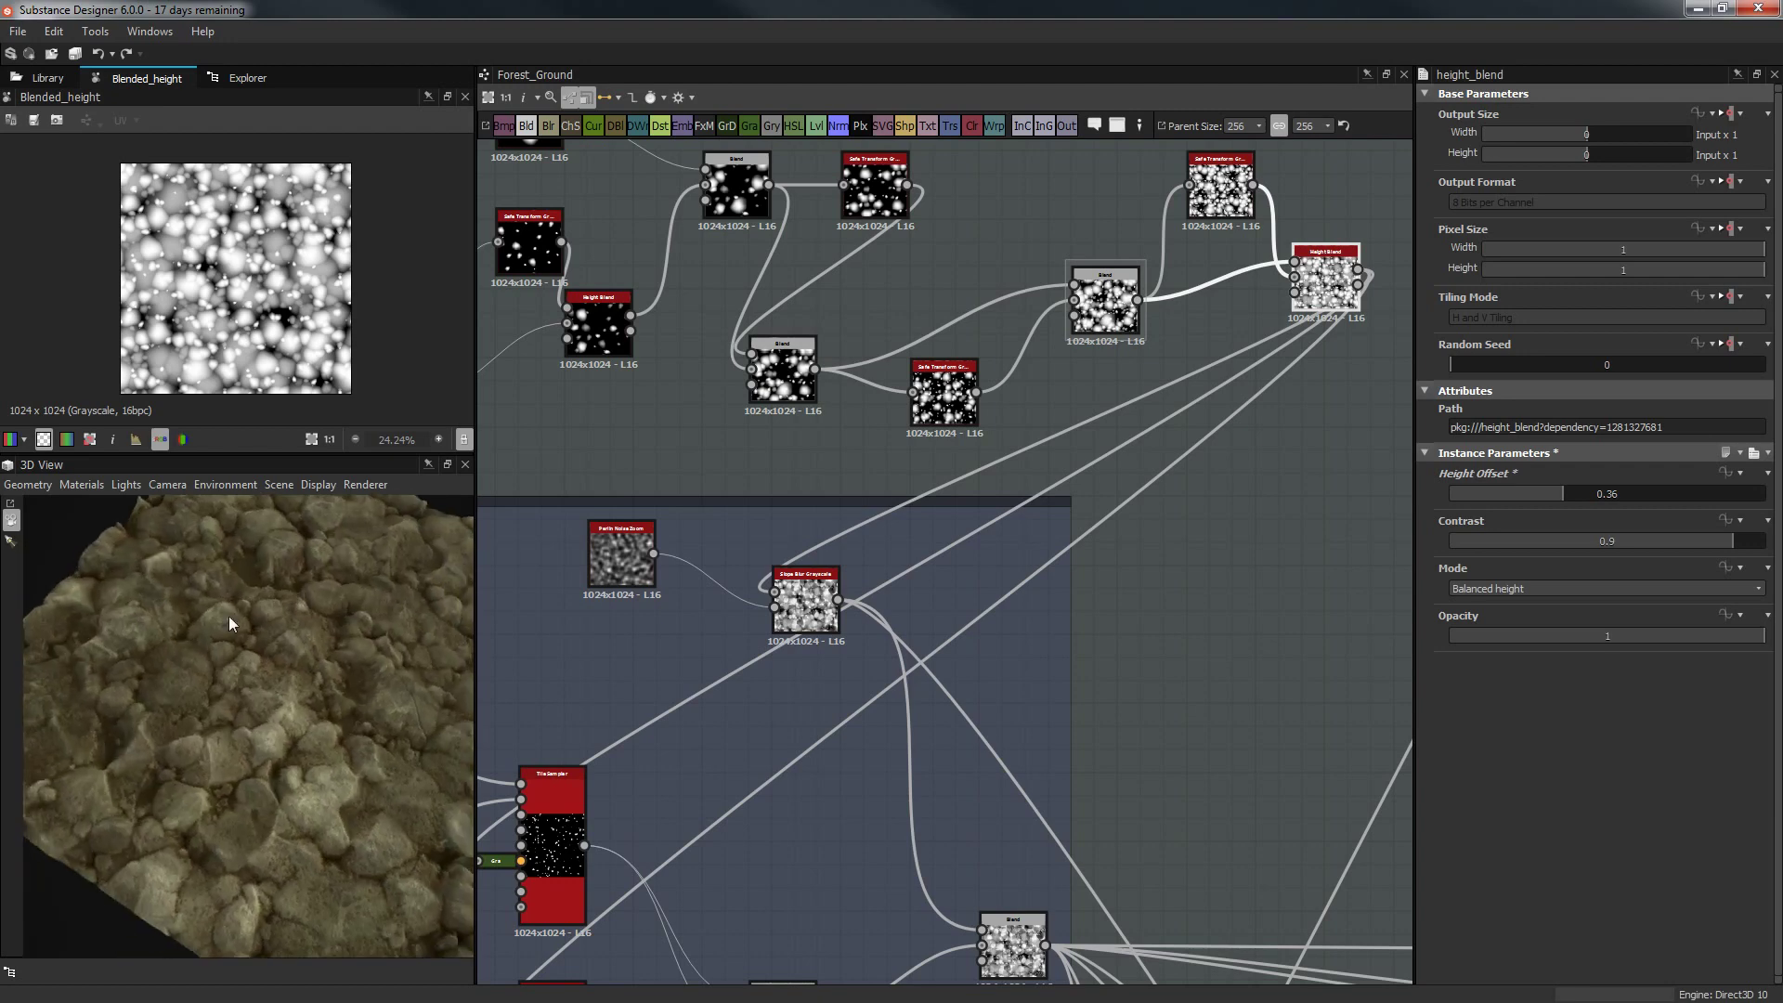
drag(273, 760, 248, 834)
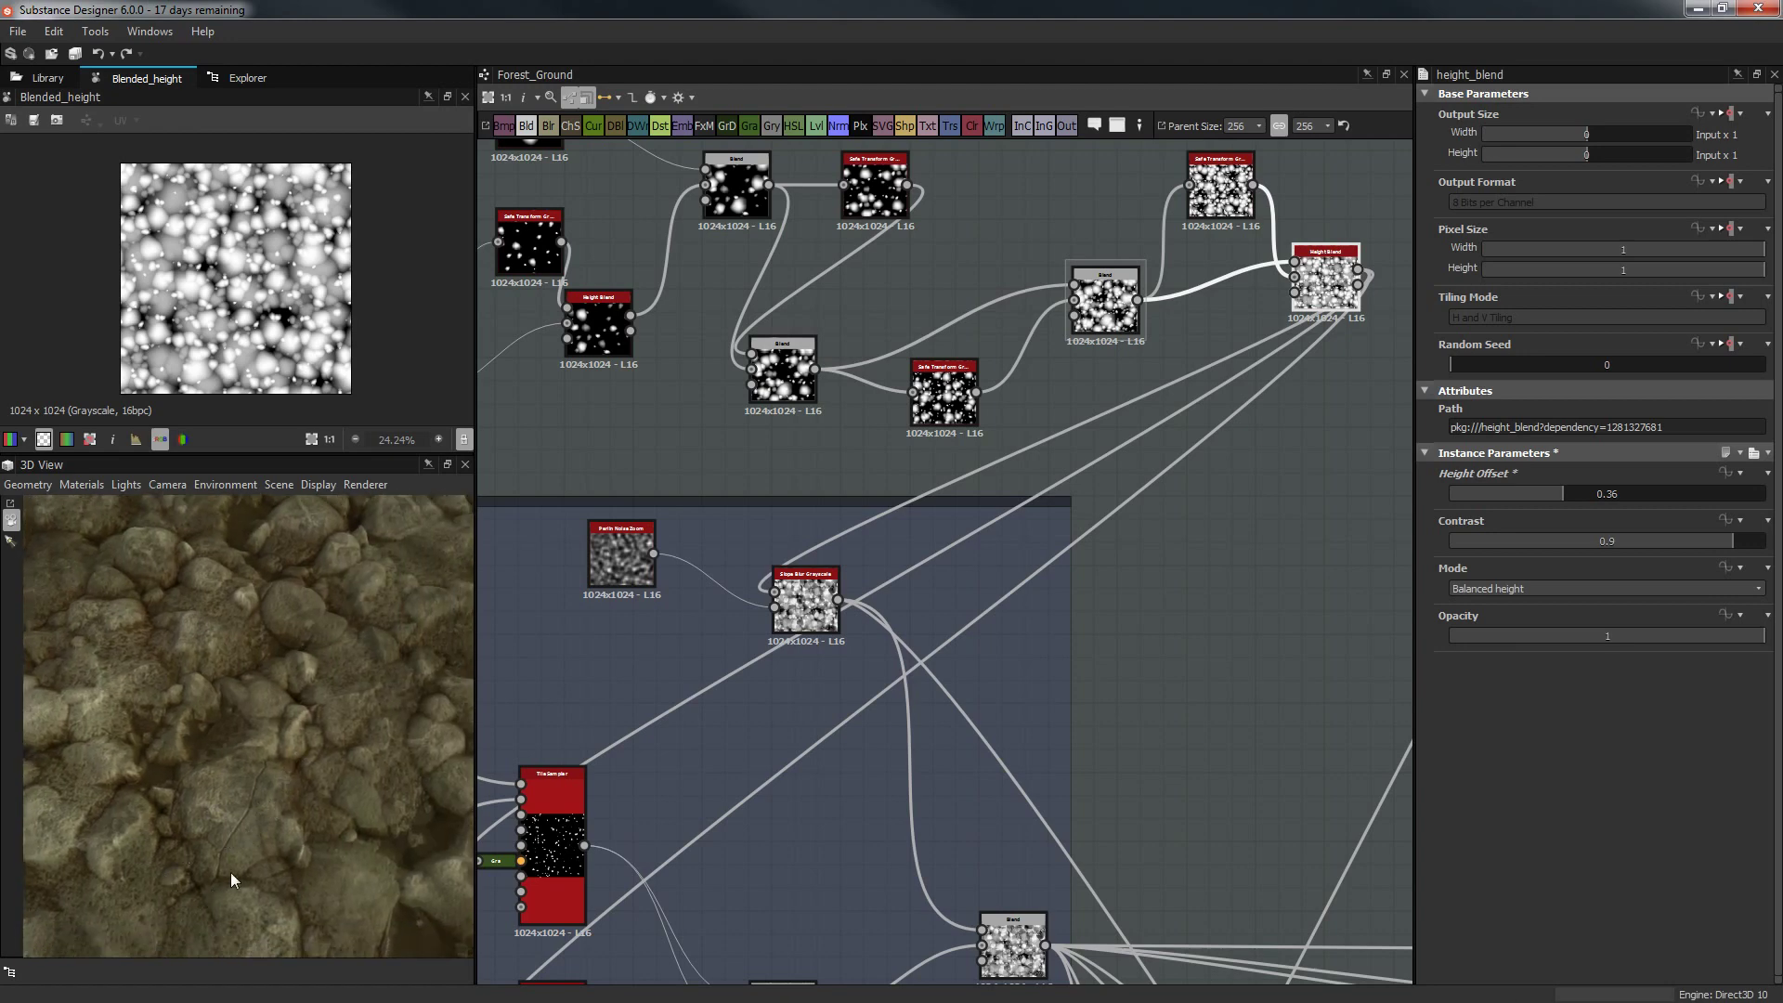
drag(273, 763, 282, 845)
drag(318, 667, 305, 710)
scroll(307, 720, up, 3)
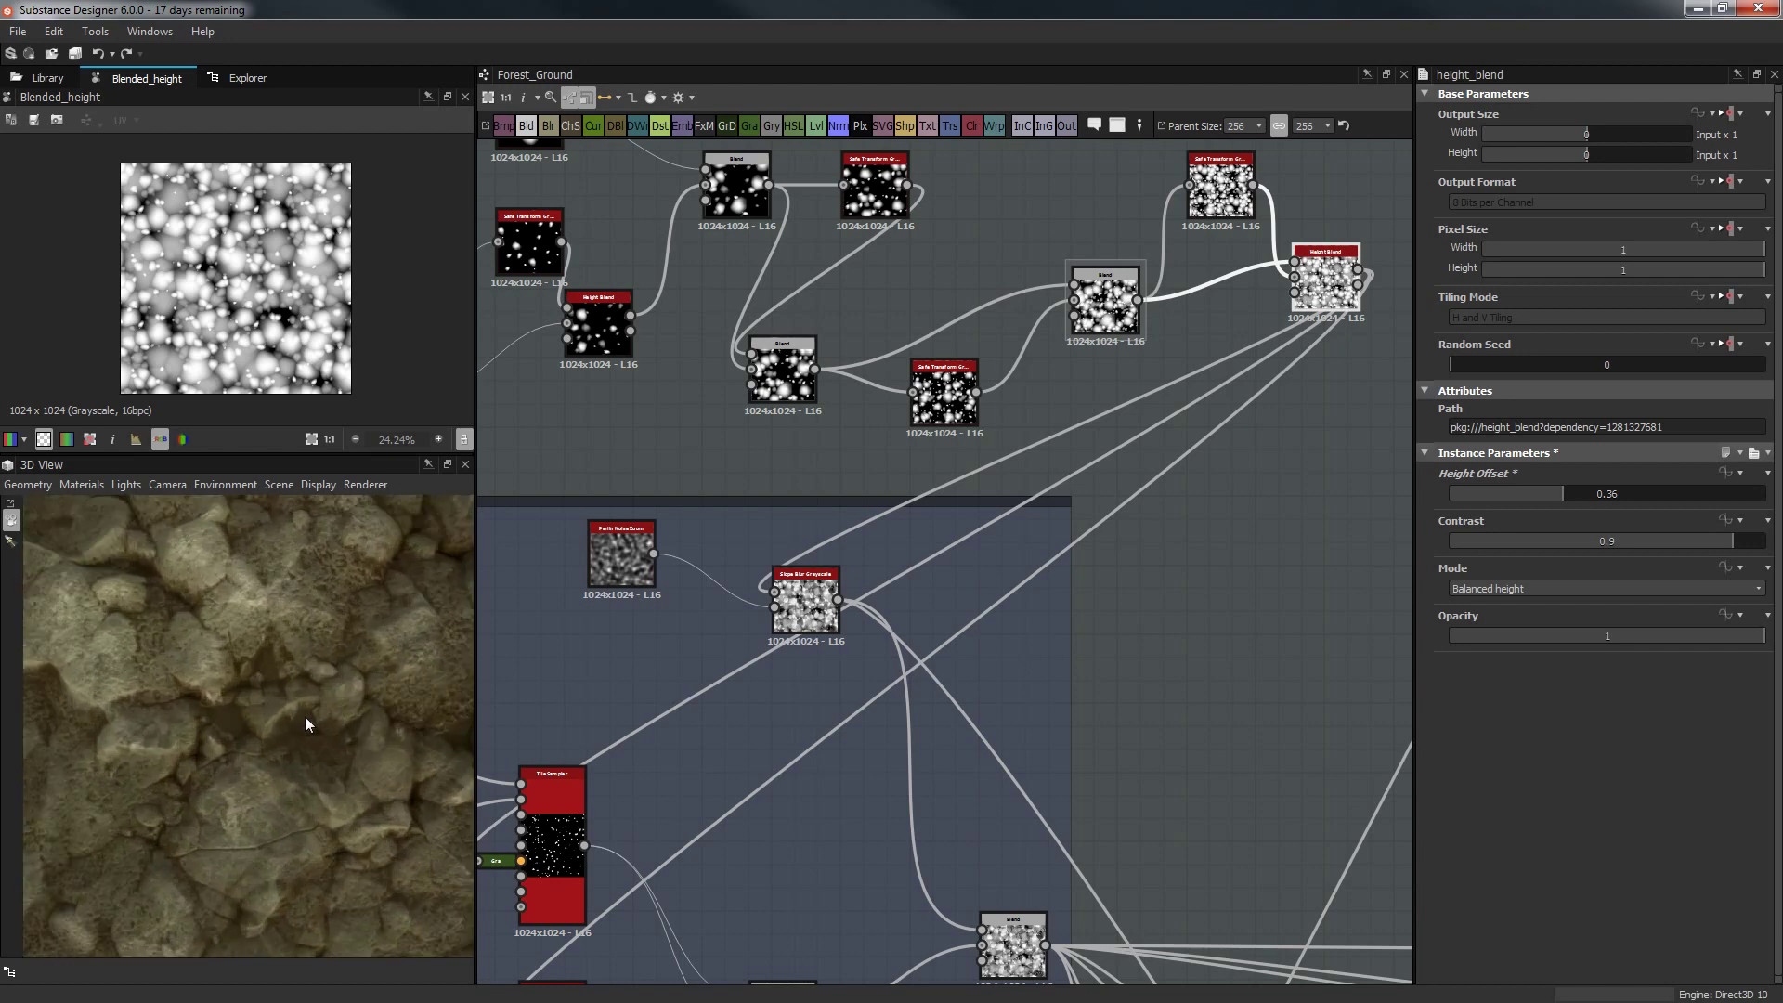
scroll(304, 716, down, 1)
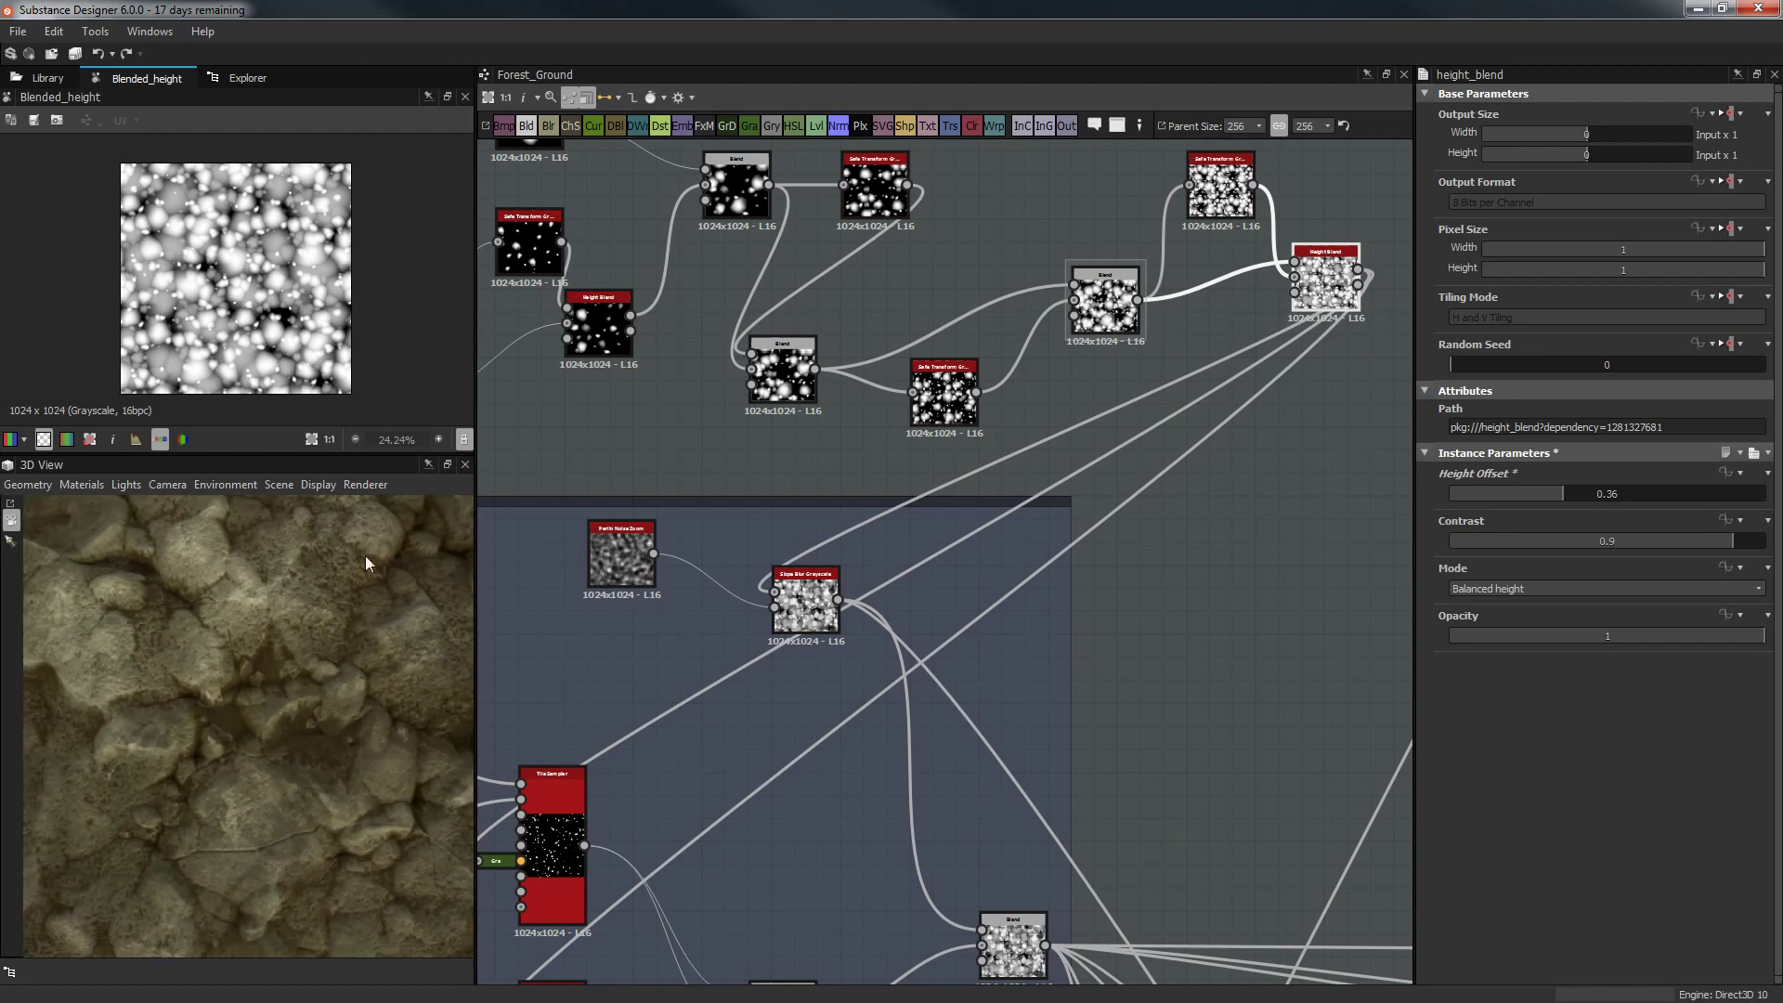
drag(351, 647, 242, 754)
scroll(787, 460, up, 2)
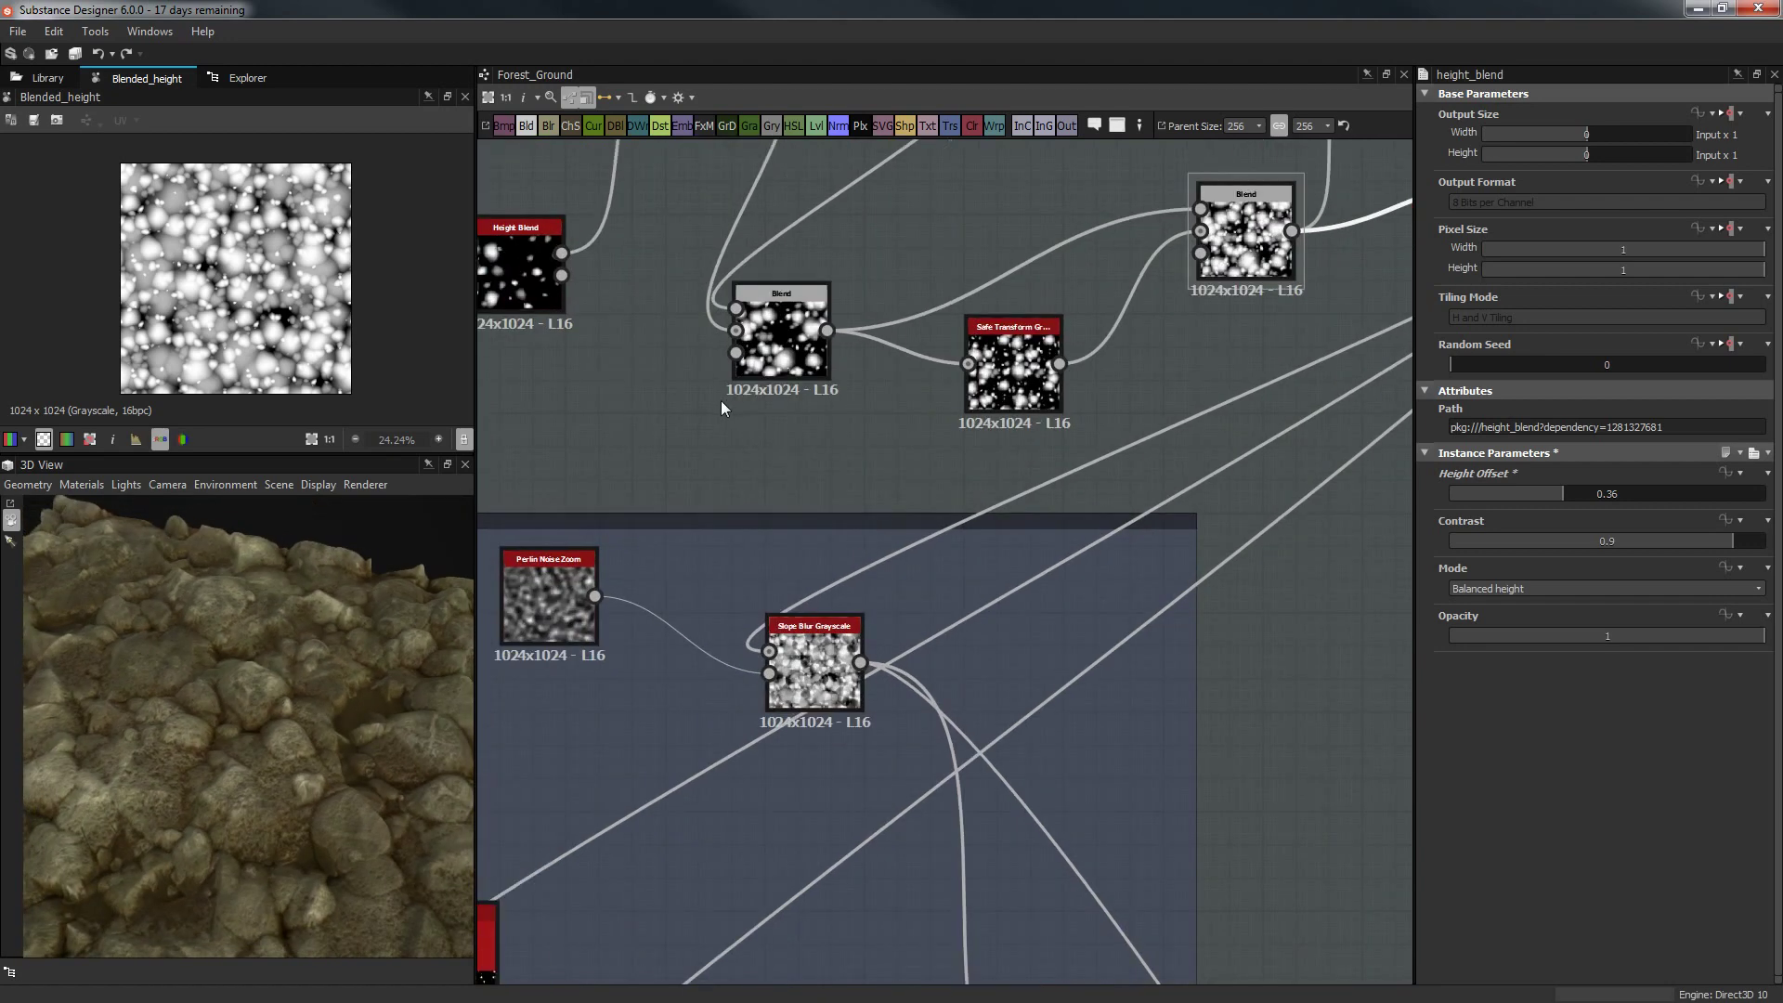
drag(246, 704, 302, 806)
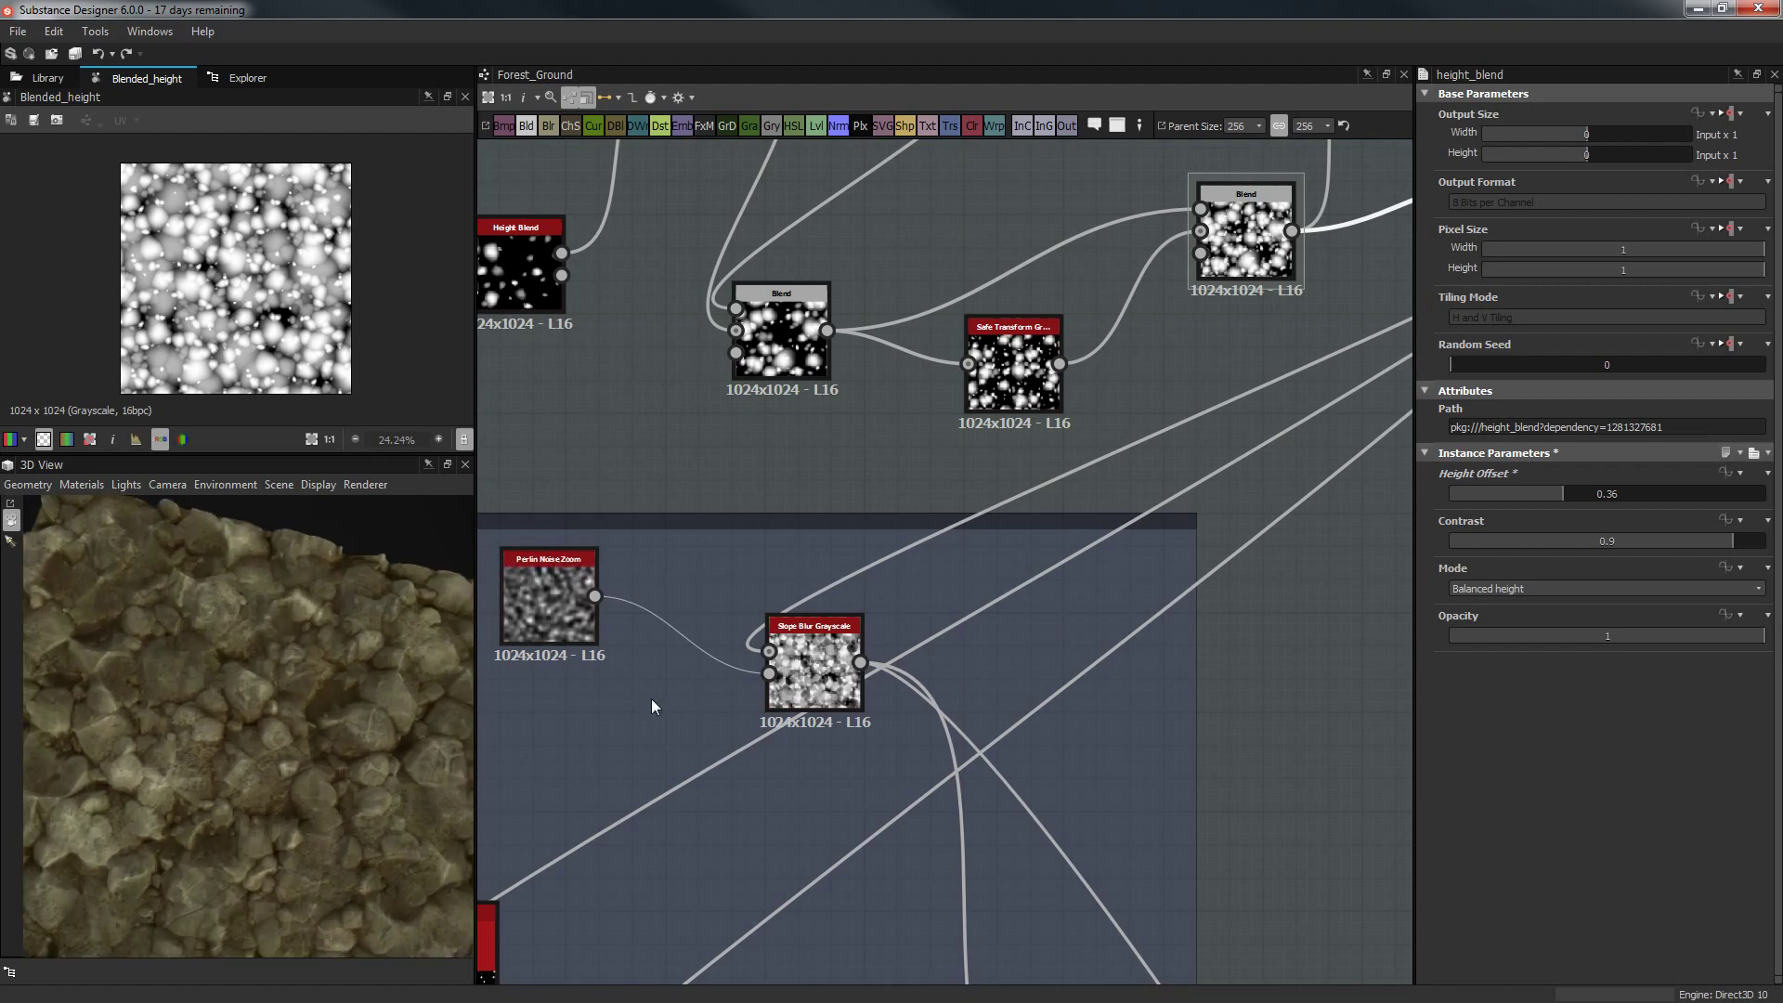
Move the earlier nodes of the new rock chain, from the Tile Randoms to the second-last Safe Transform Grayscale, away from the last three nodes.
scroll(1079, 648, down, 3)
scroll(1154, 465, up, 2)
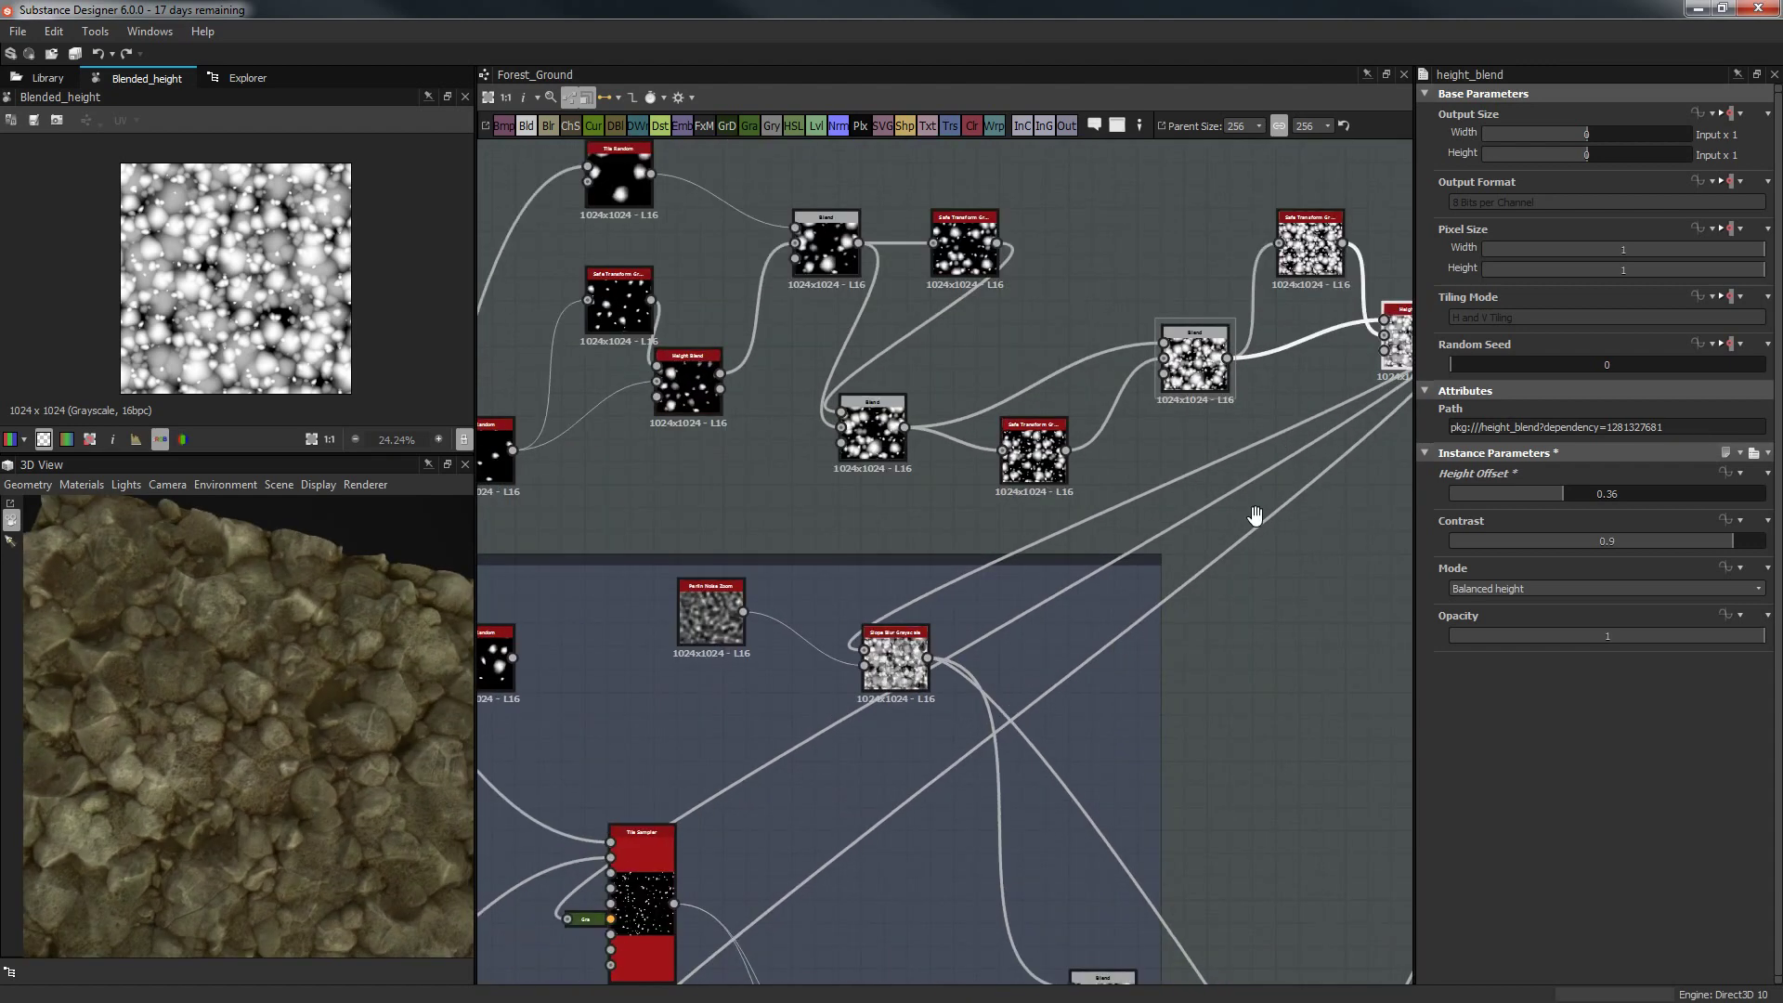
scroll(1153, 465, down, 3)
middle_drag(757, 266, 804, 297)
drag(675, 180, 1032, 420)
drag(1034, 418, 981, 390)
click(1210, 370)
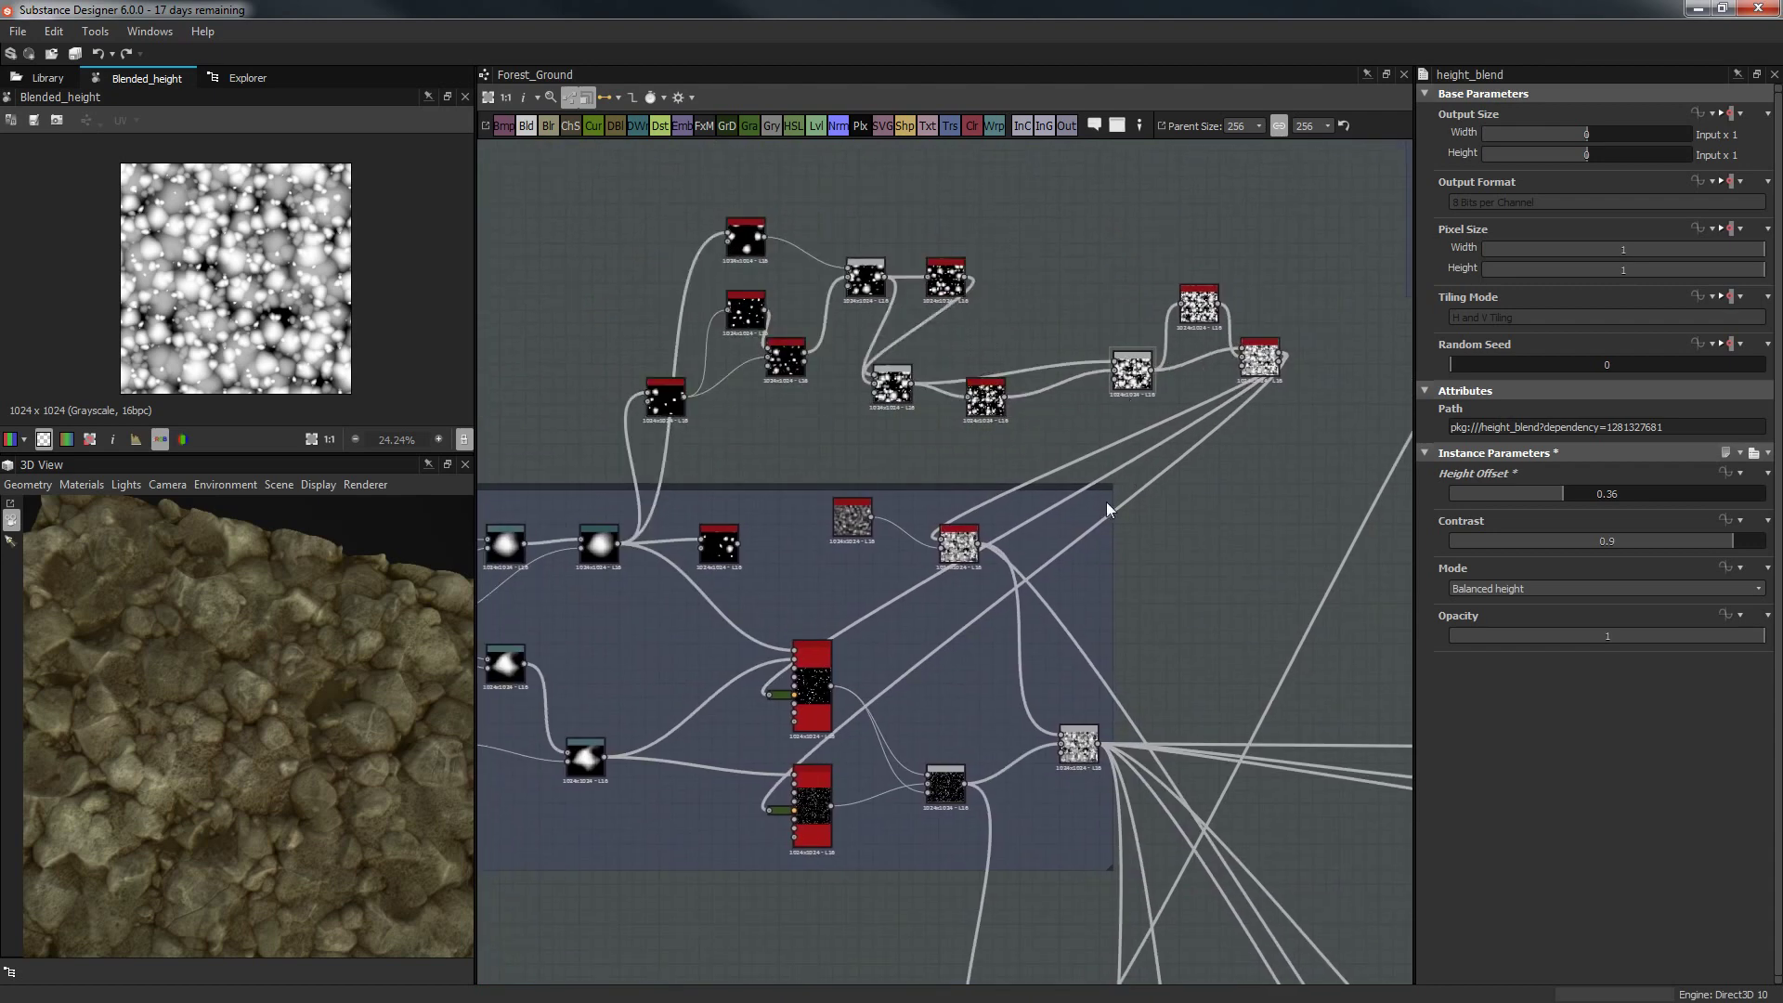
Preview the two Tile Samplers in the Rocsk frame and set the upper one's X Amount and Y Amount to 46.
scroll(939, 653, up, 3)
middle_drag(939, 653, 990, 498)
scroll(920, 483, up, 3)
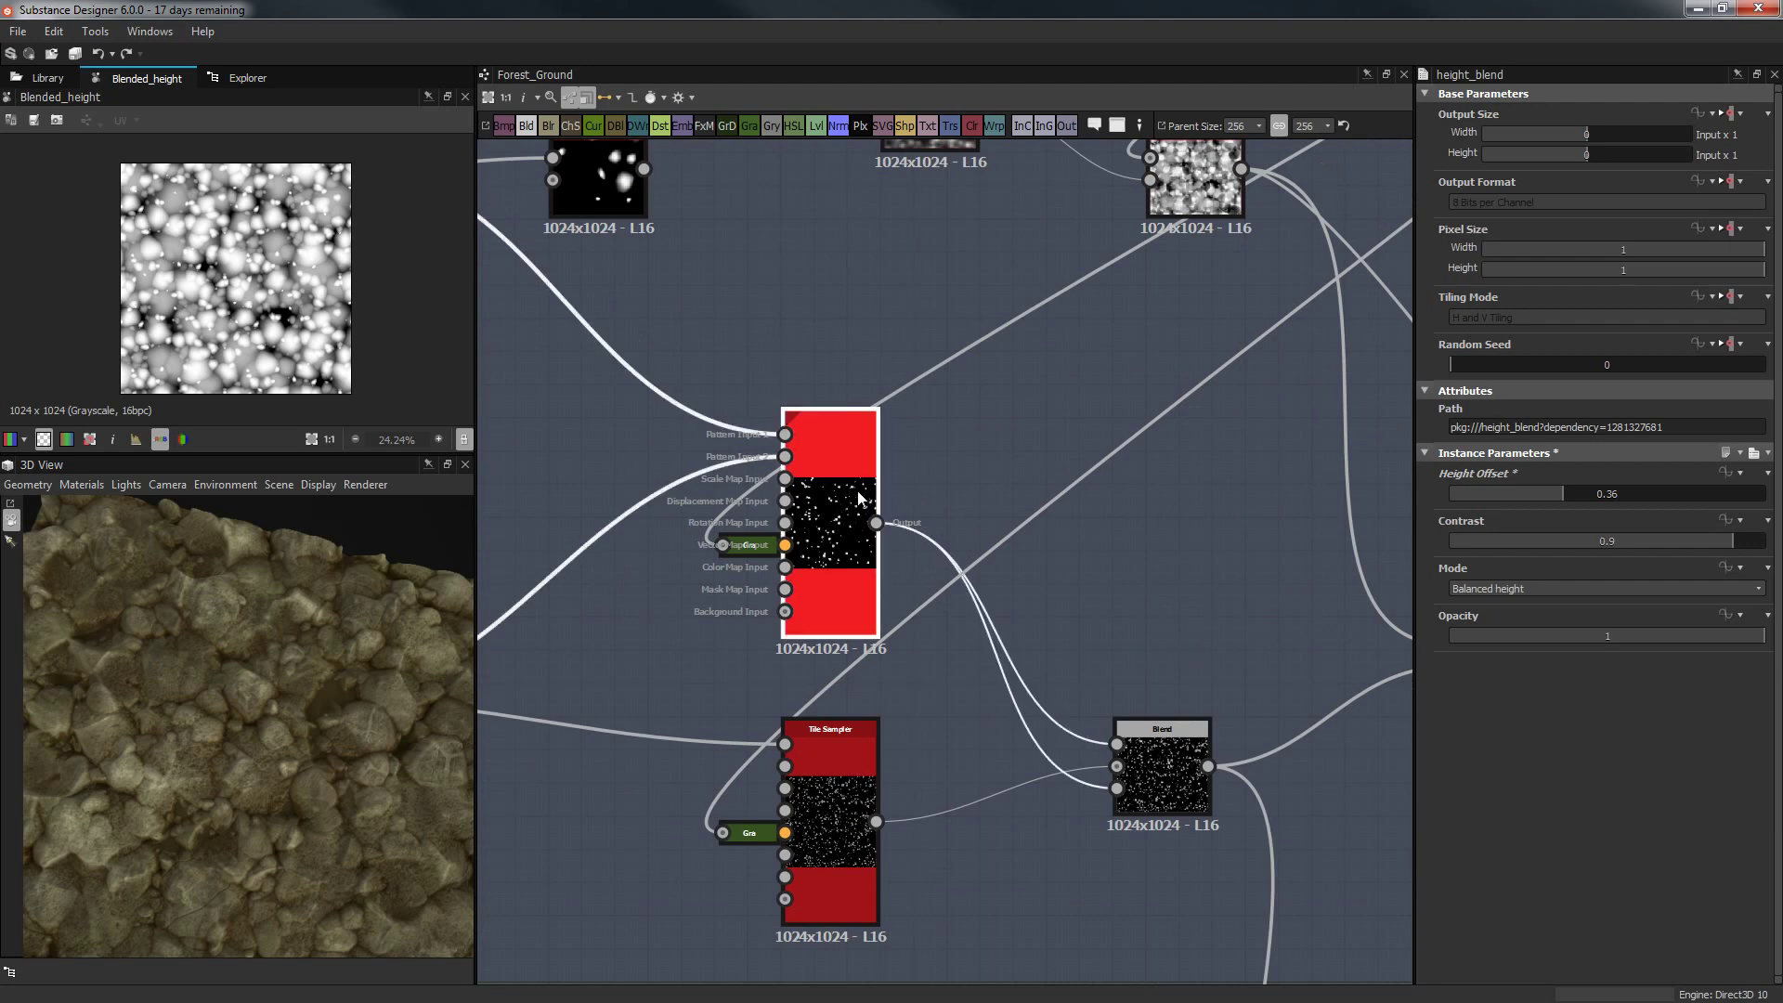
click(829, 520)
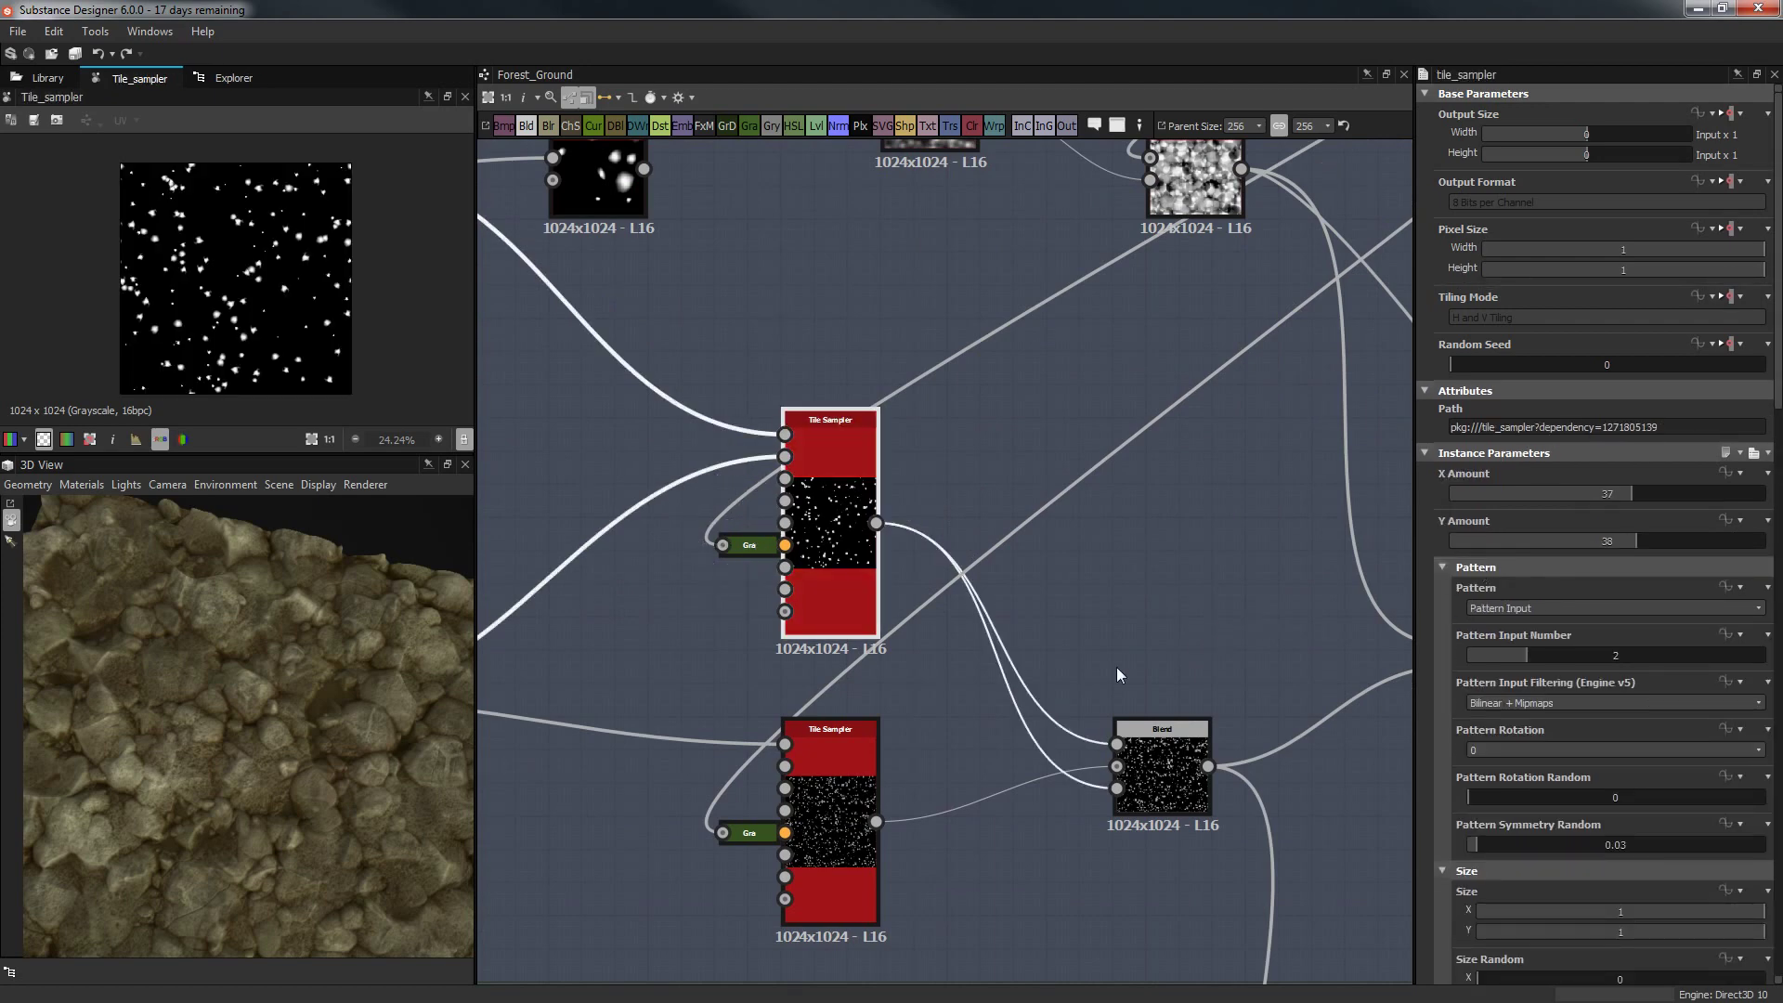
click(1140, 750)
middle_drag(1174, 654, 1150, 520)
click(859, 668)
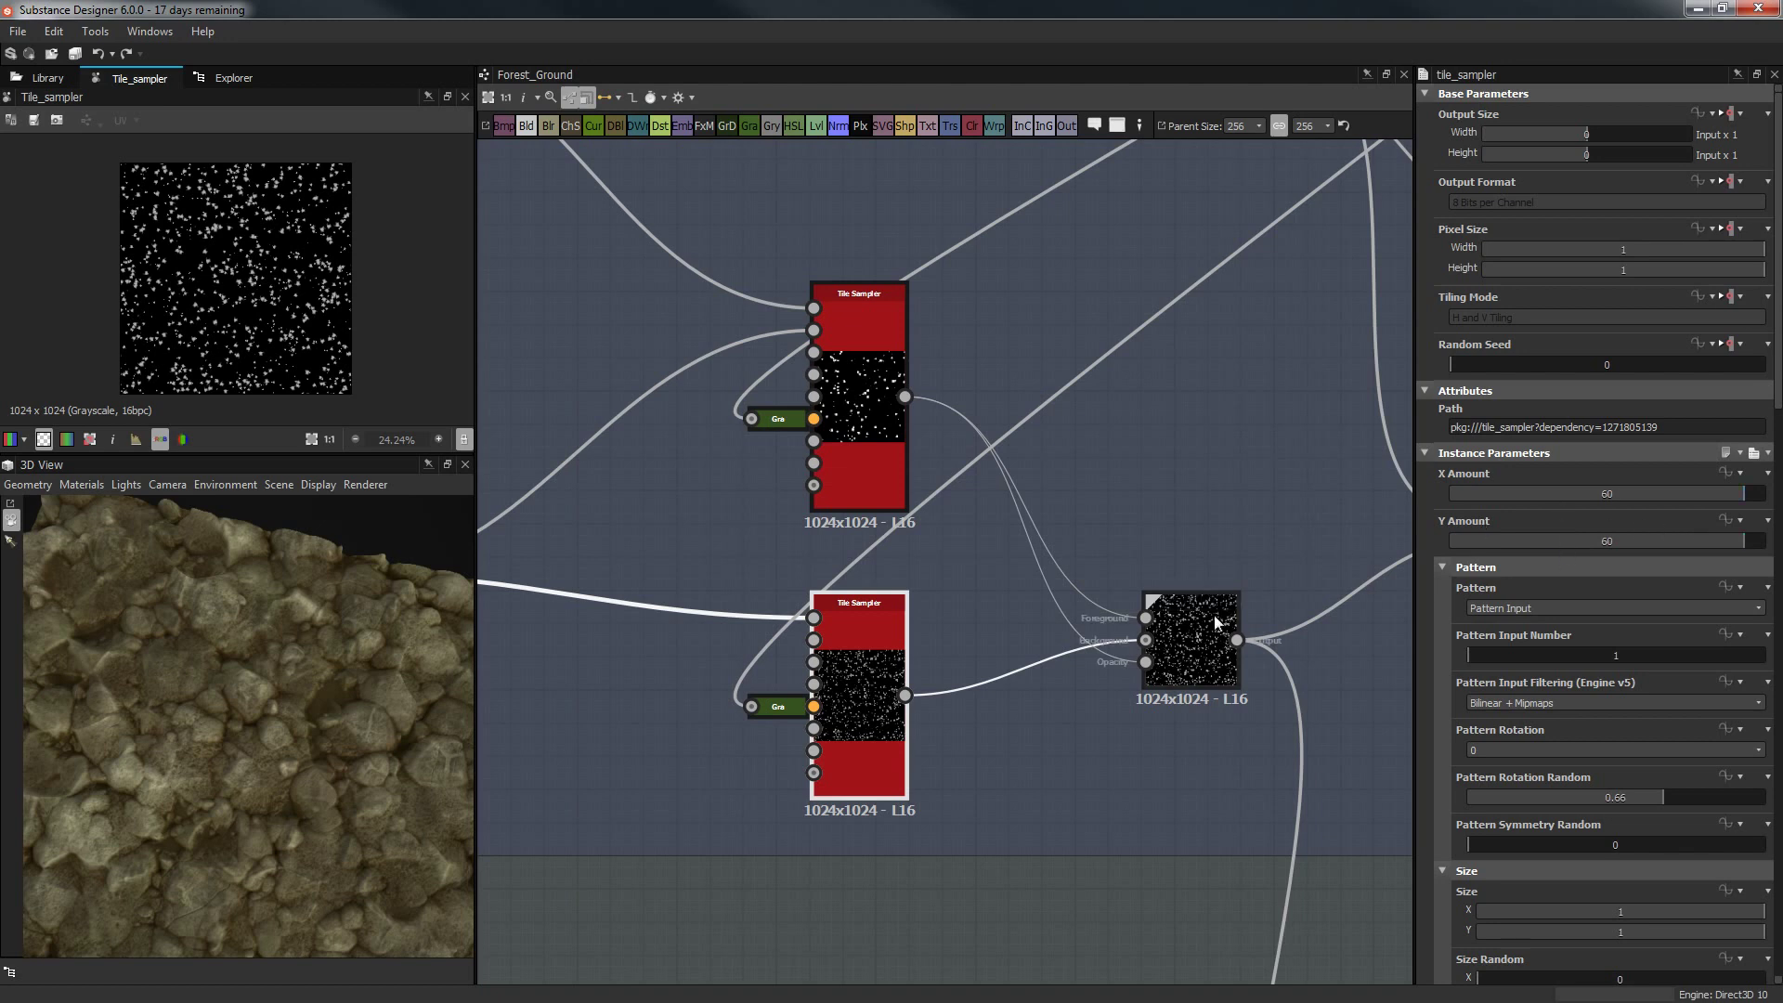
click(869, 426)
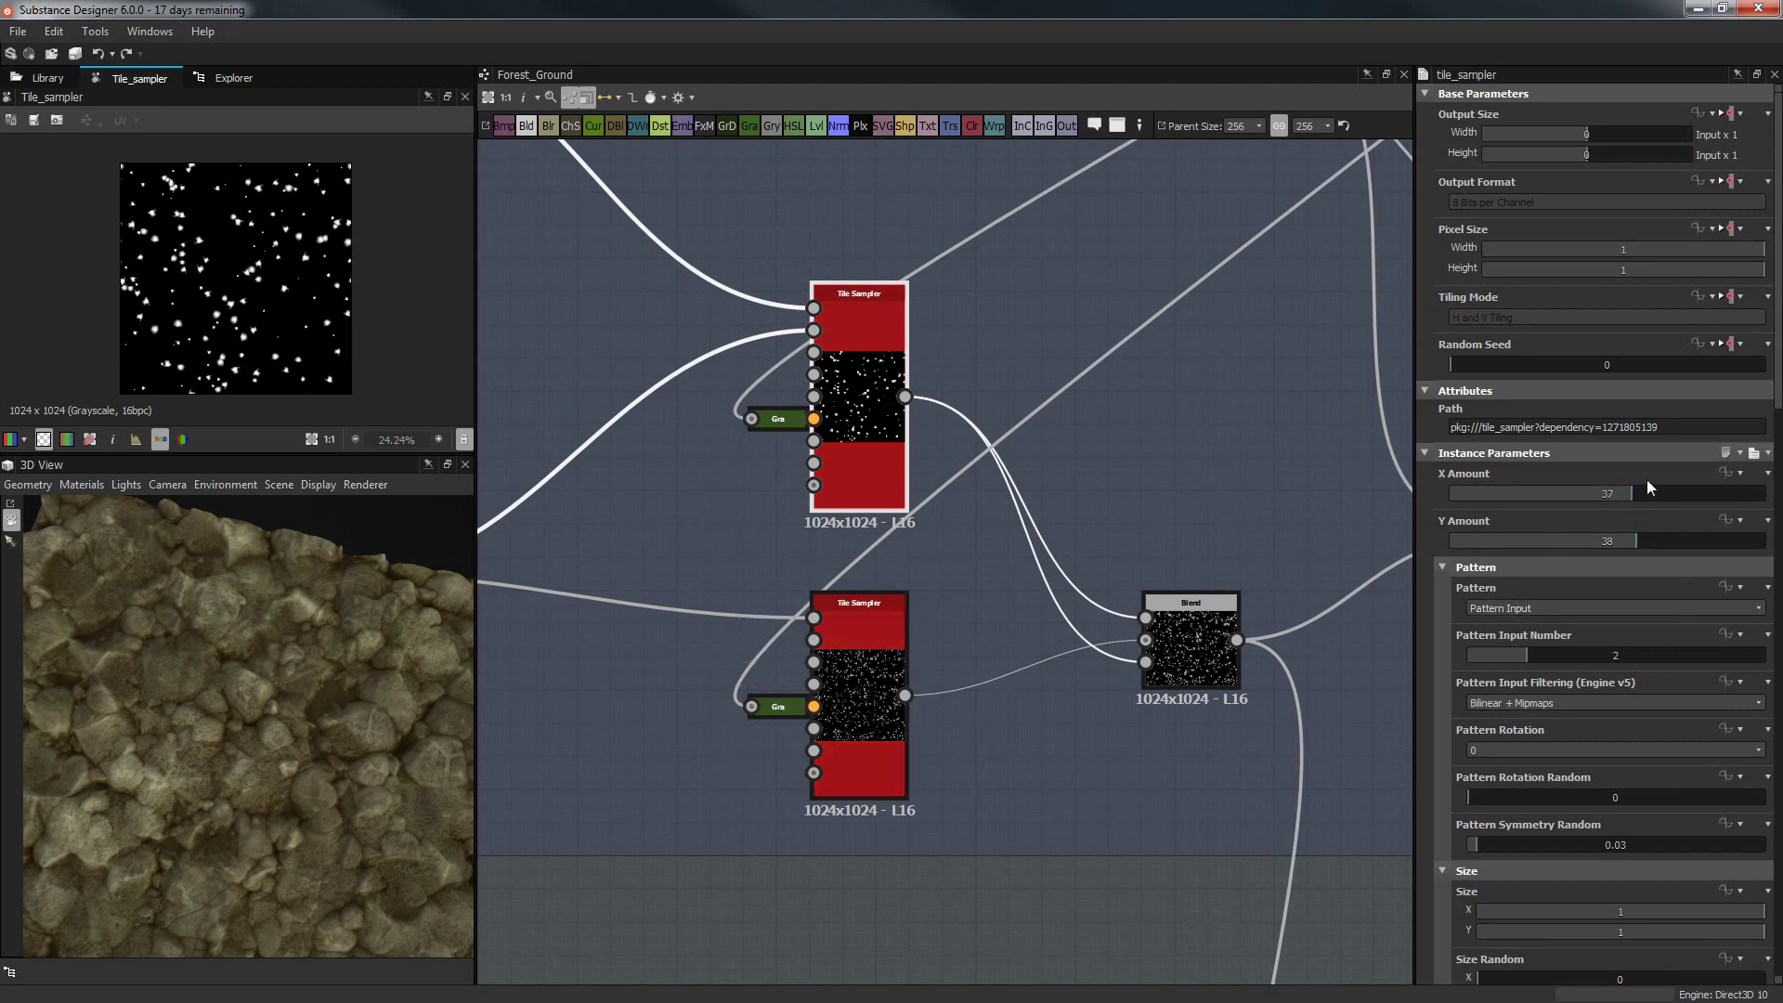
drag(1635, 496, 1668, 542)
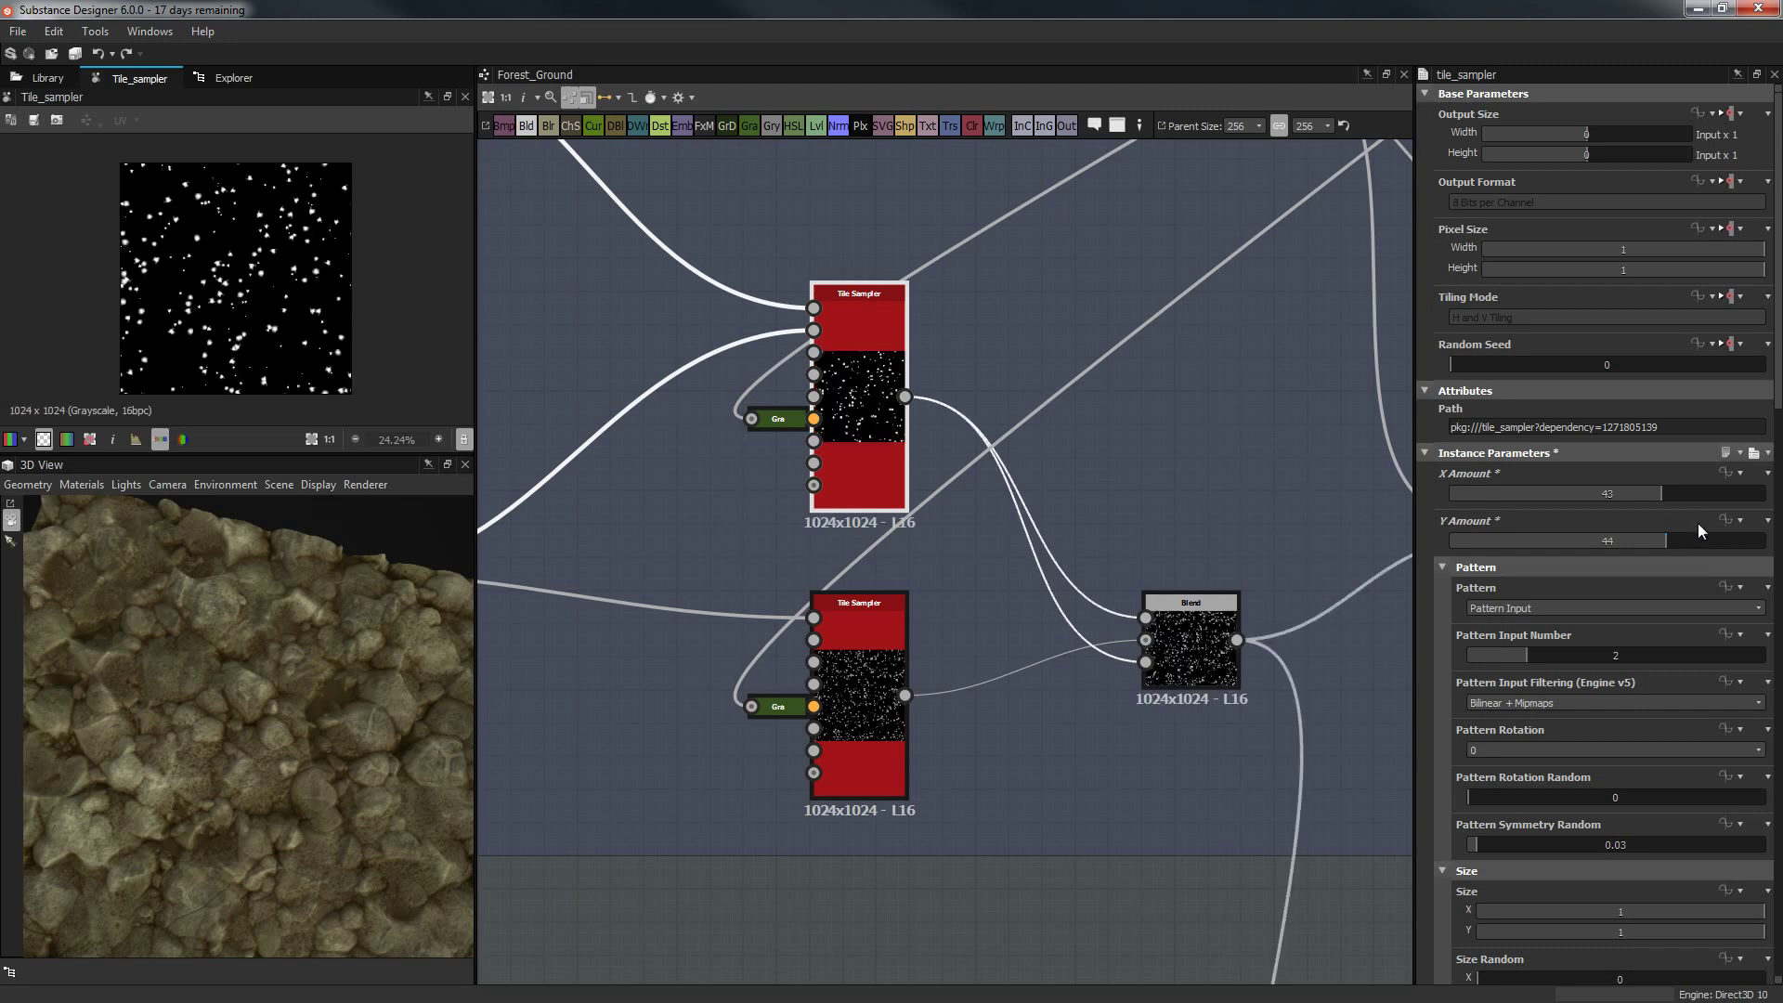
click(1674, 498)
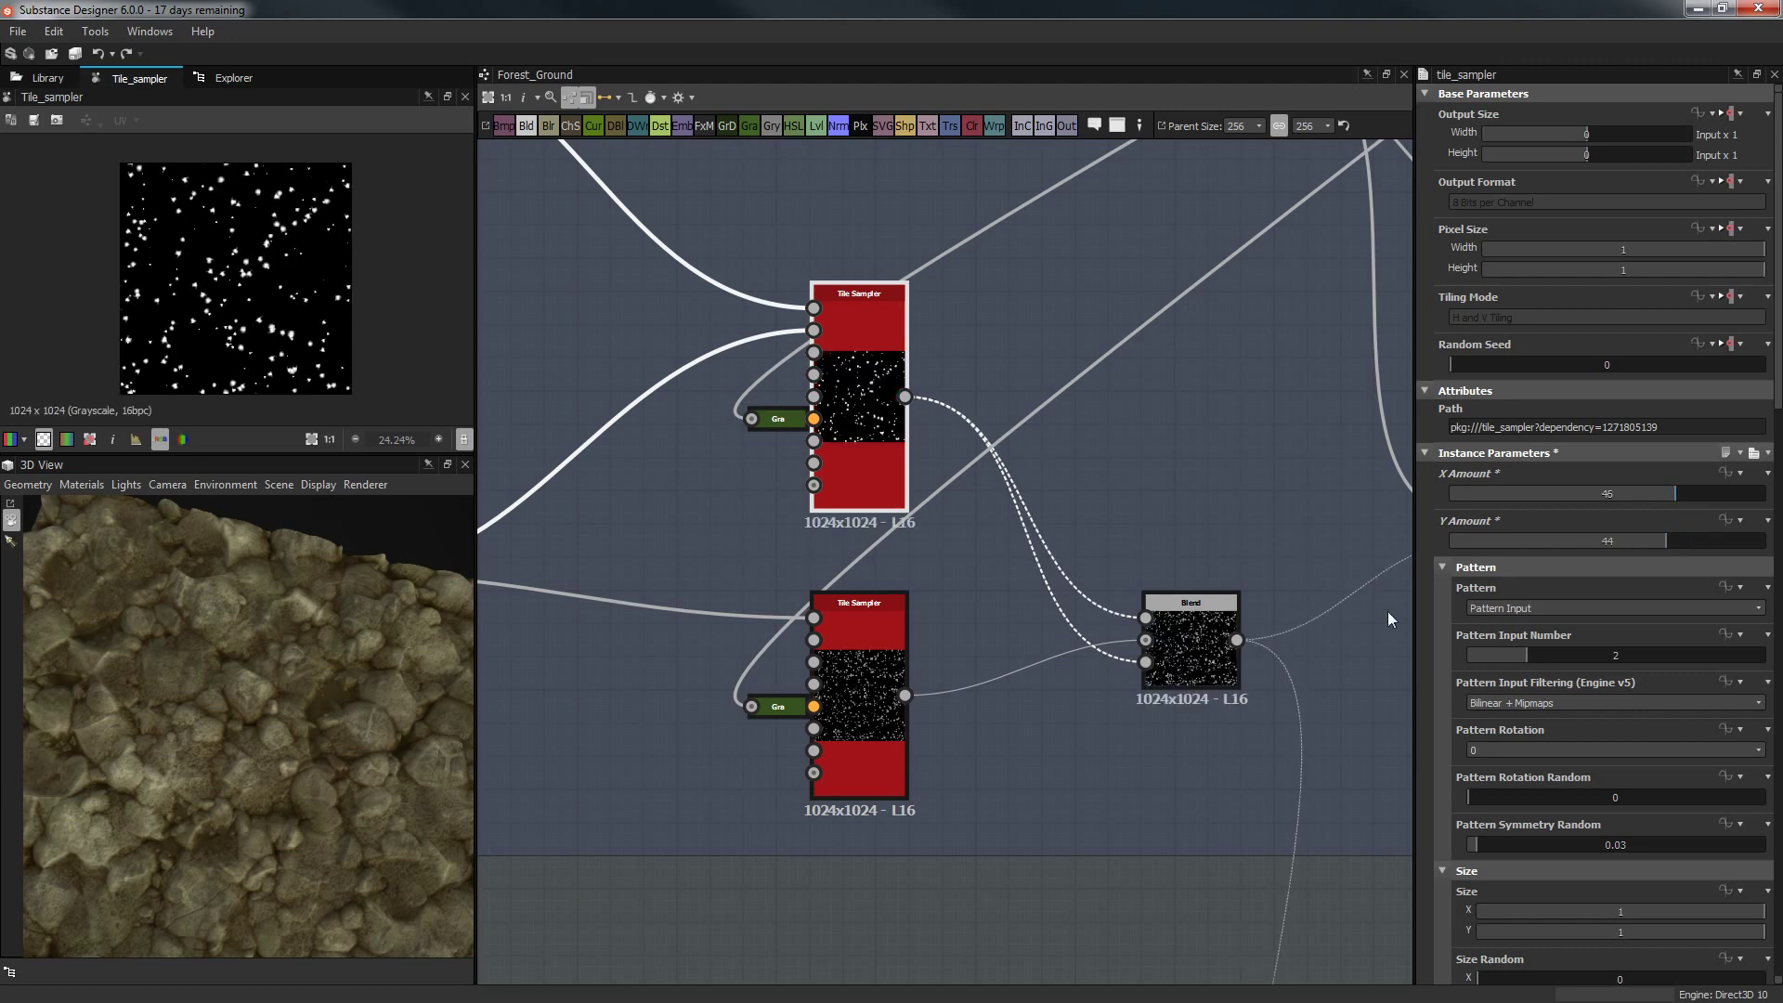
click(1677, 543)
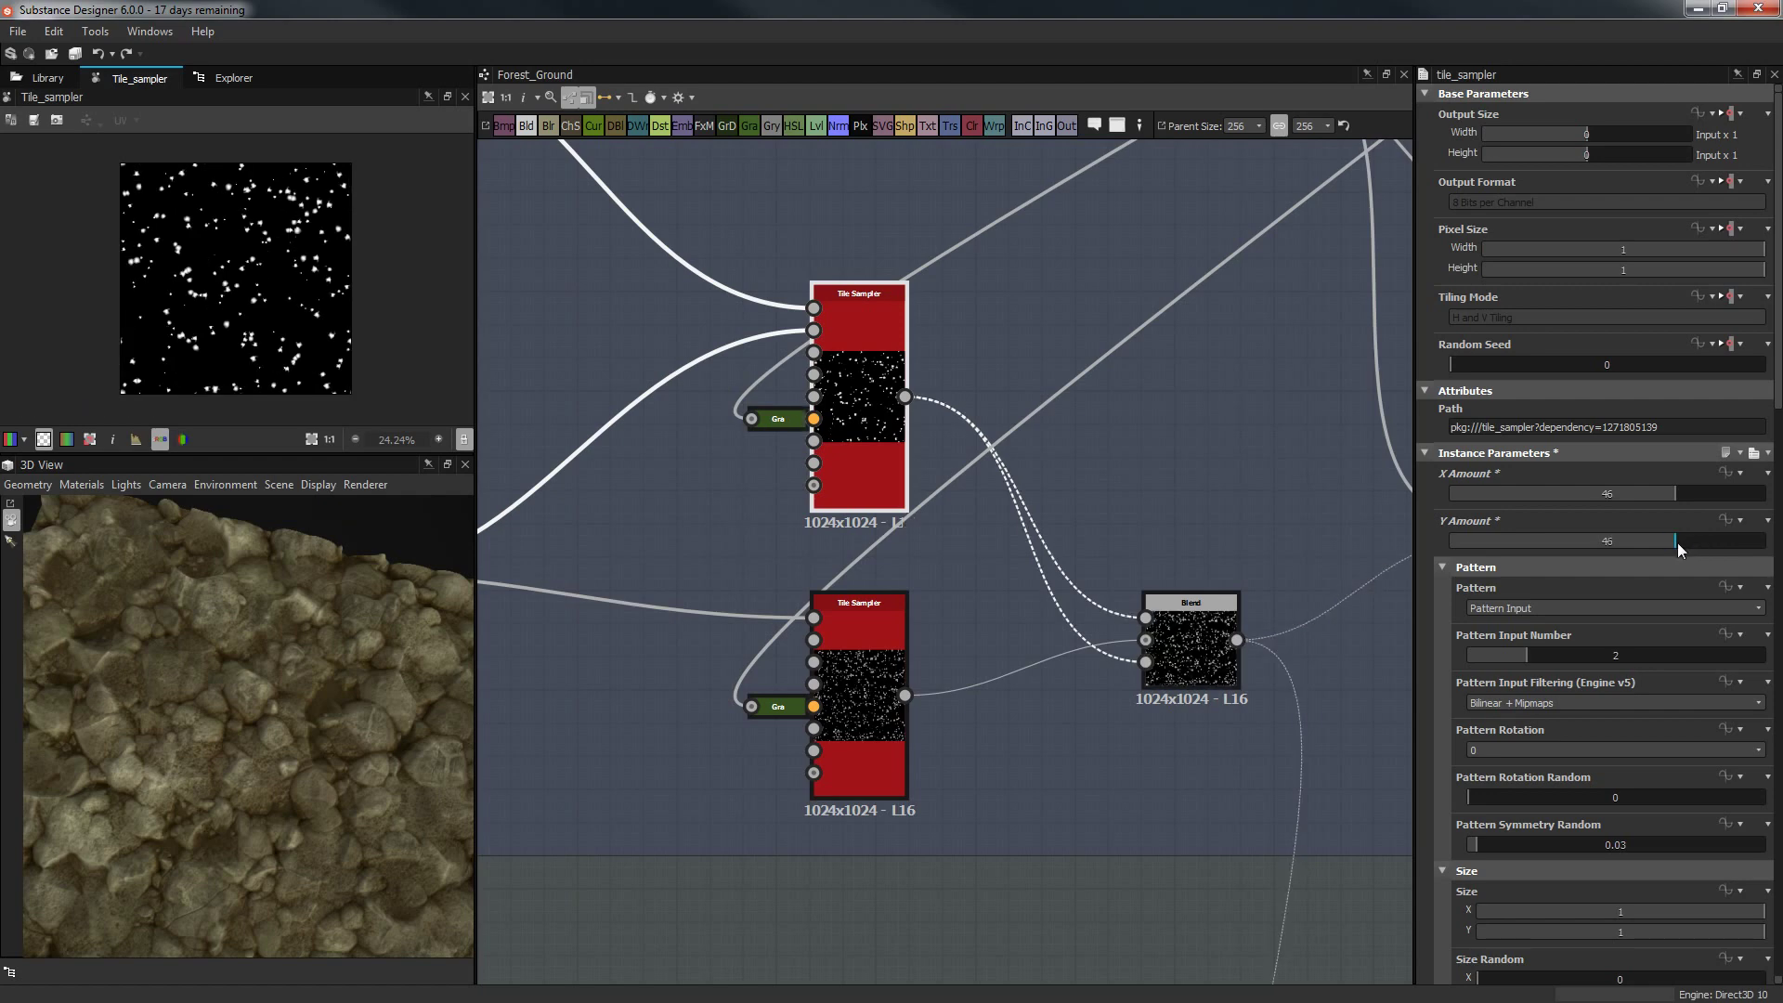
Check the added small rocks in the 3D View and select the whole new node chain above the Rocsk frame.
drag(308, 841, 197, 831)
scroll(1094, 728, down, 6)
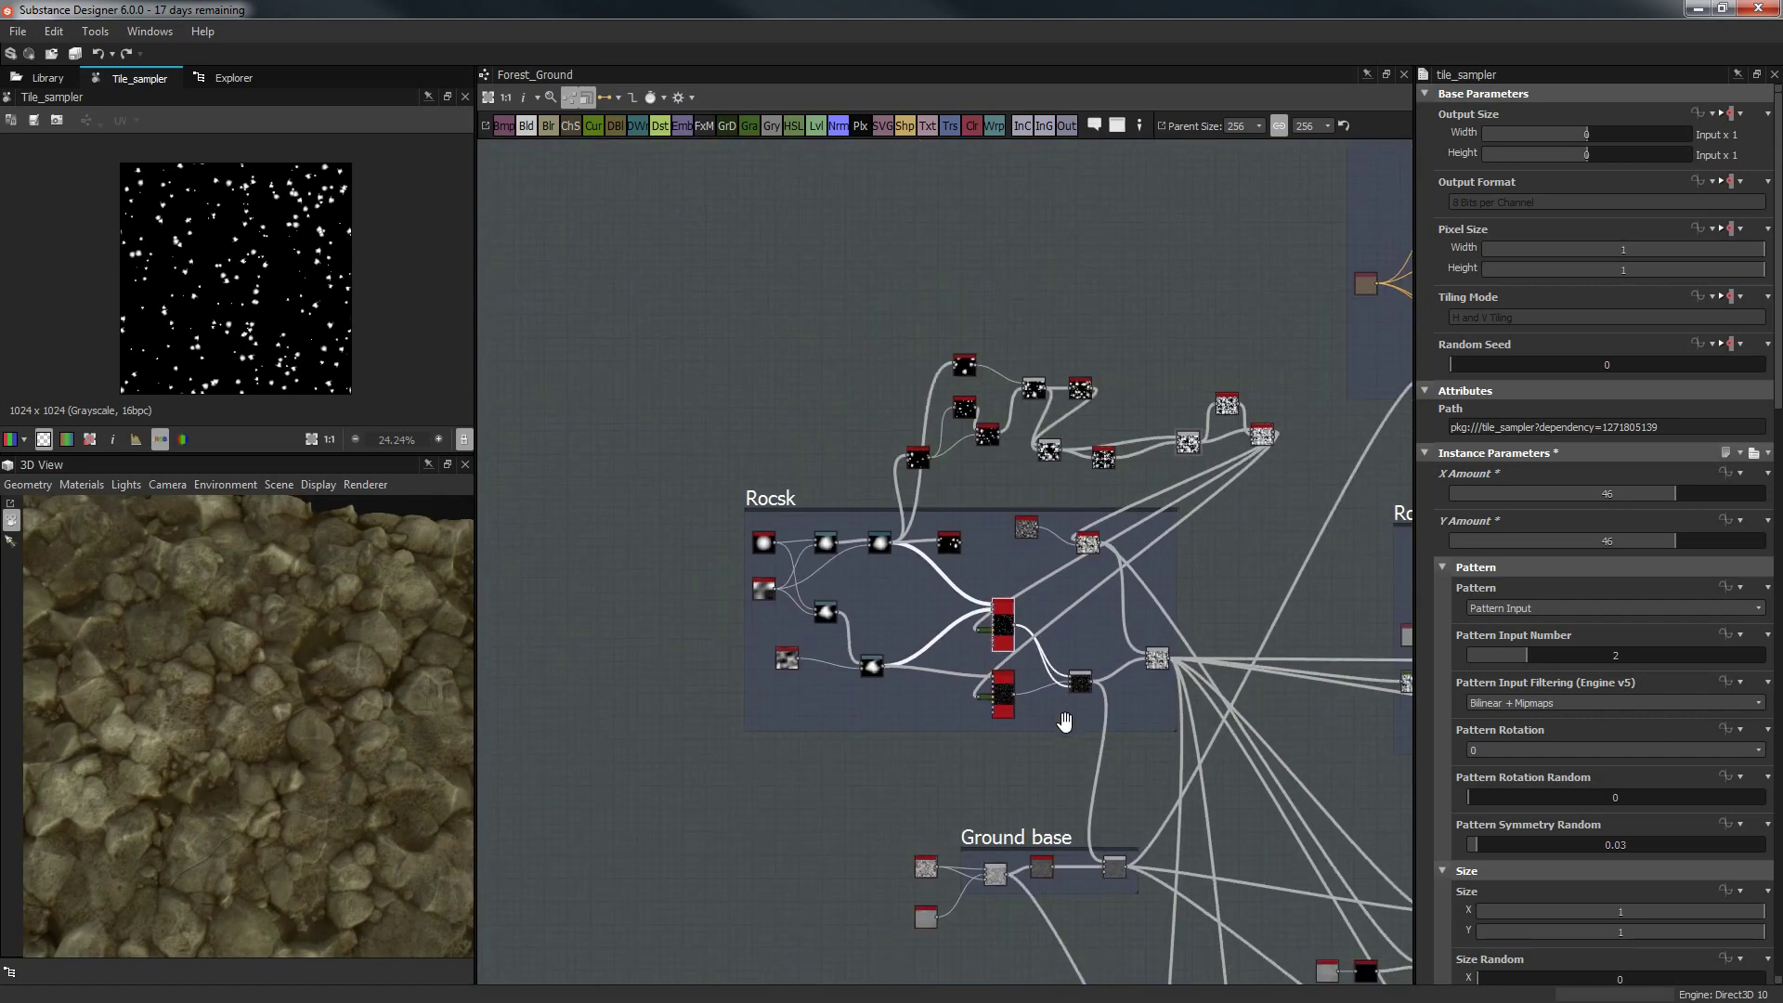
middle_drag(1066, 717, 951, 680)
scroll(994, 464, up, 1)
middle_drag(1011, 371, 941, 514)
scroll(939, 516, up, 1)
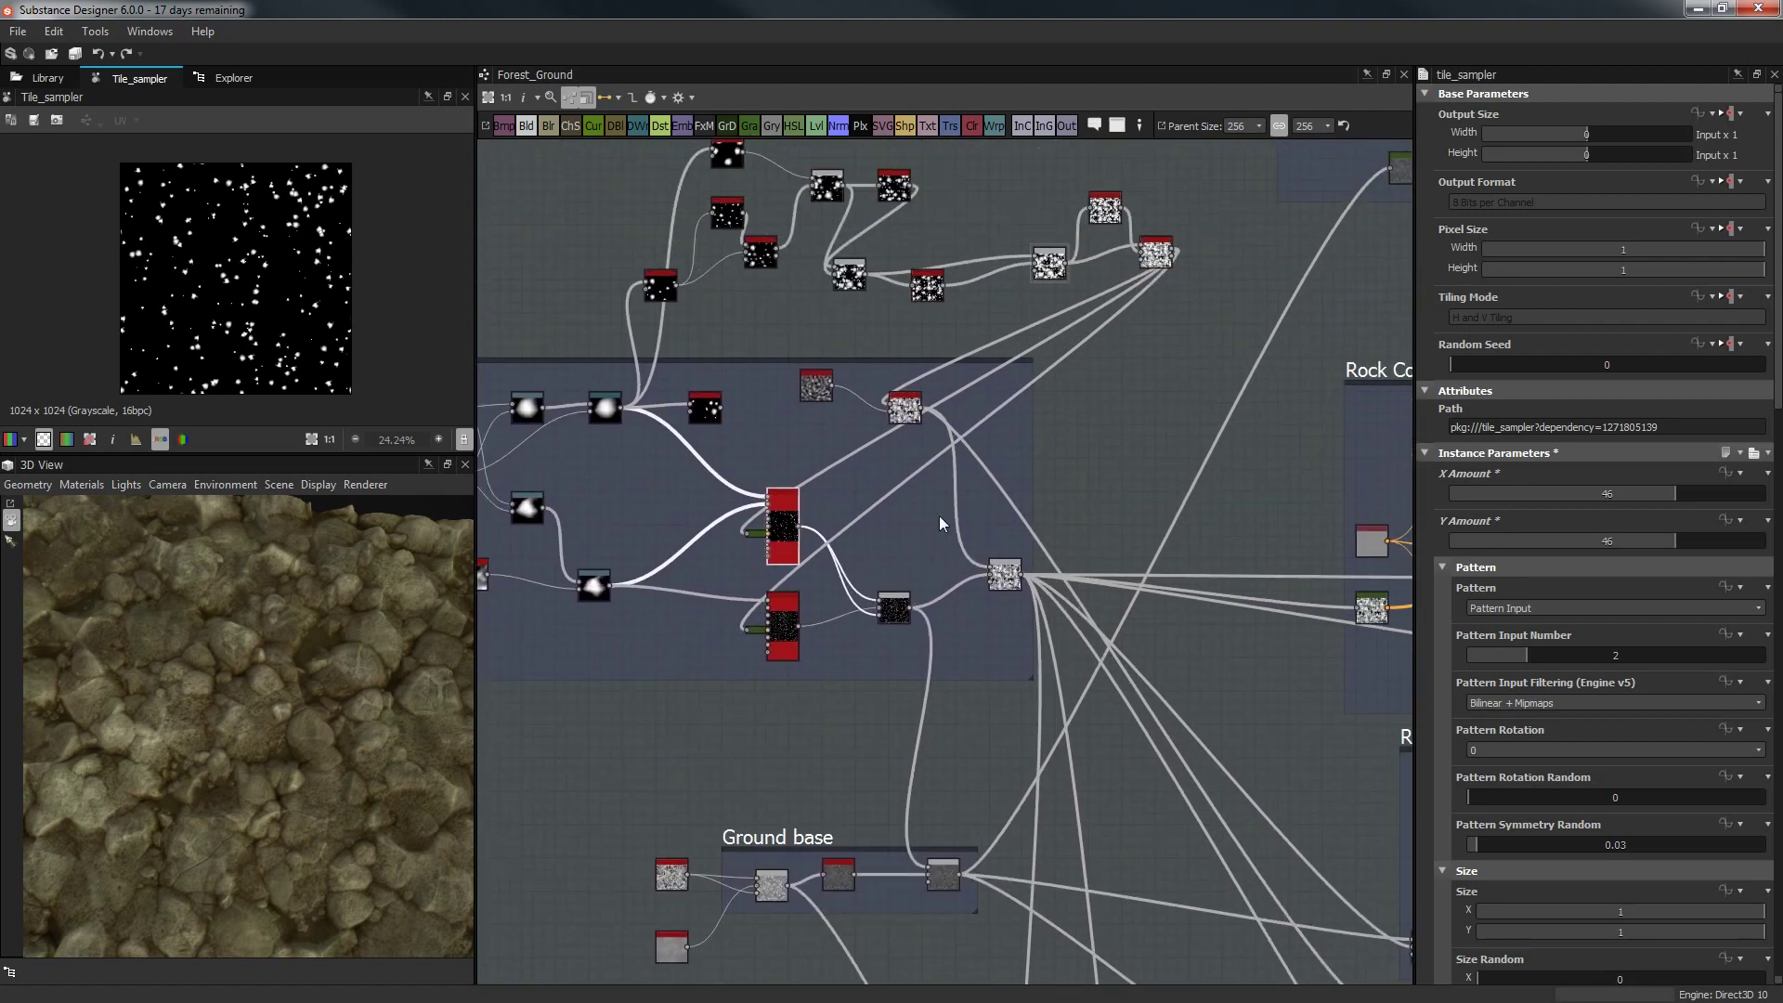
scroll(767, 310, down, 1)
drag(634, 181, 1084, 280)
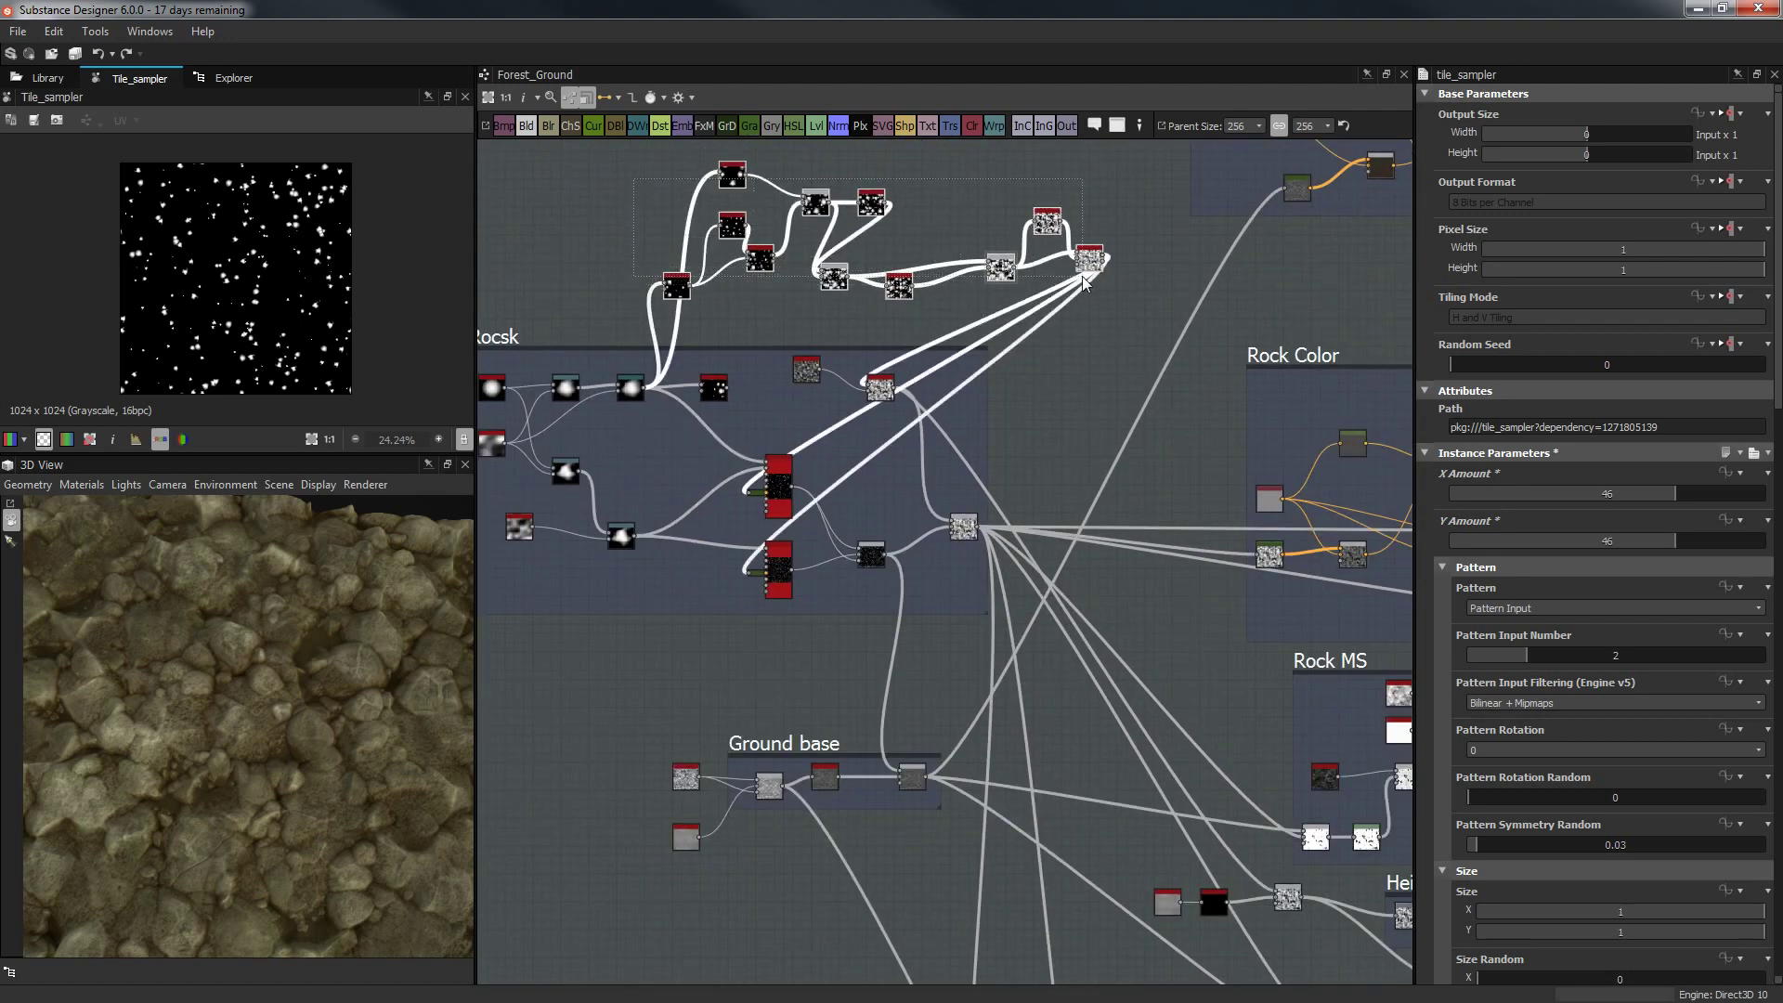
drag(342, 667, 218, 754)
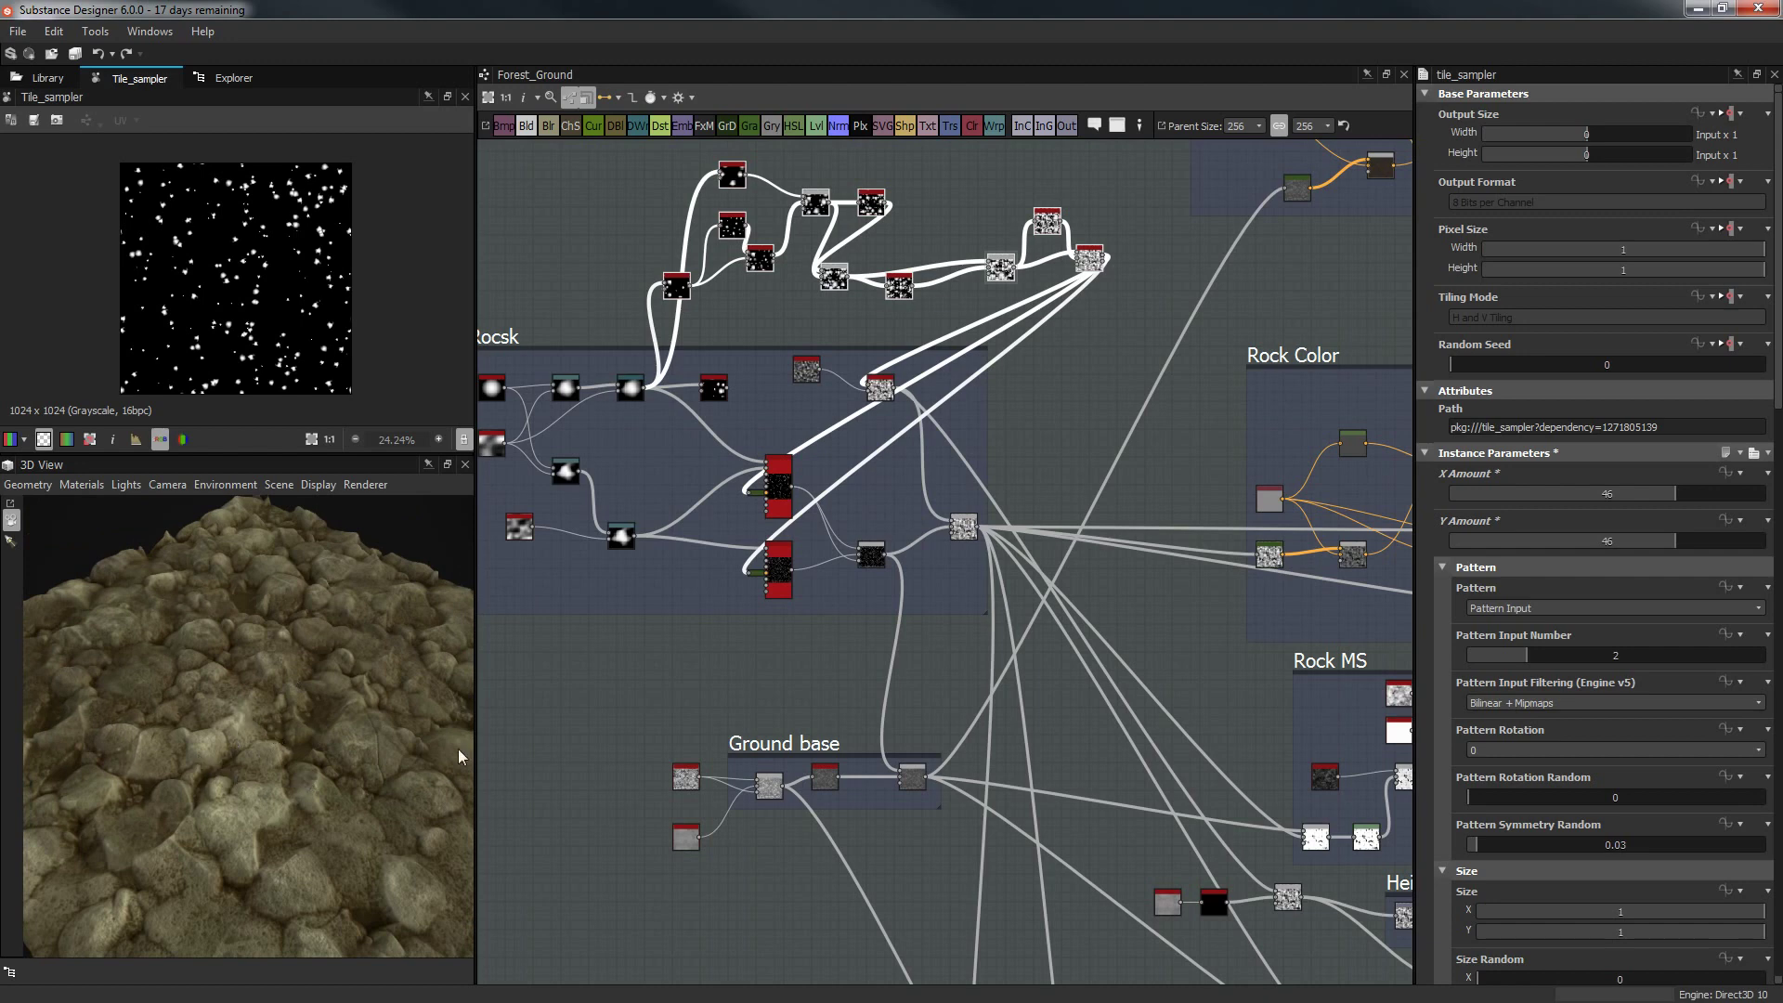
Trace the rock output through the graph to the Rock Color, Rock MS and Height frames, and examine the rocks in the 3D View.
middle_drag(689, 731, 711, 576)
scroll(711, 576, up, 2)
middle_drag(1014, 685, 782, 666)
middle_drag(1150, 779, 1102, 767)
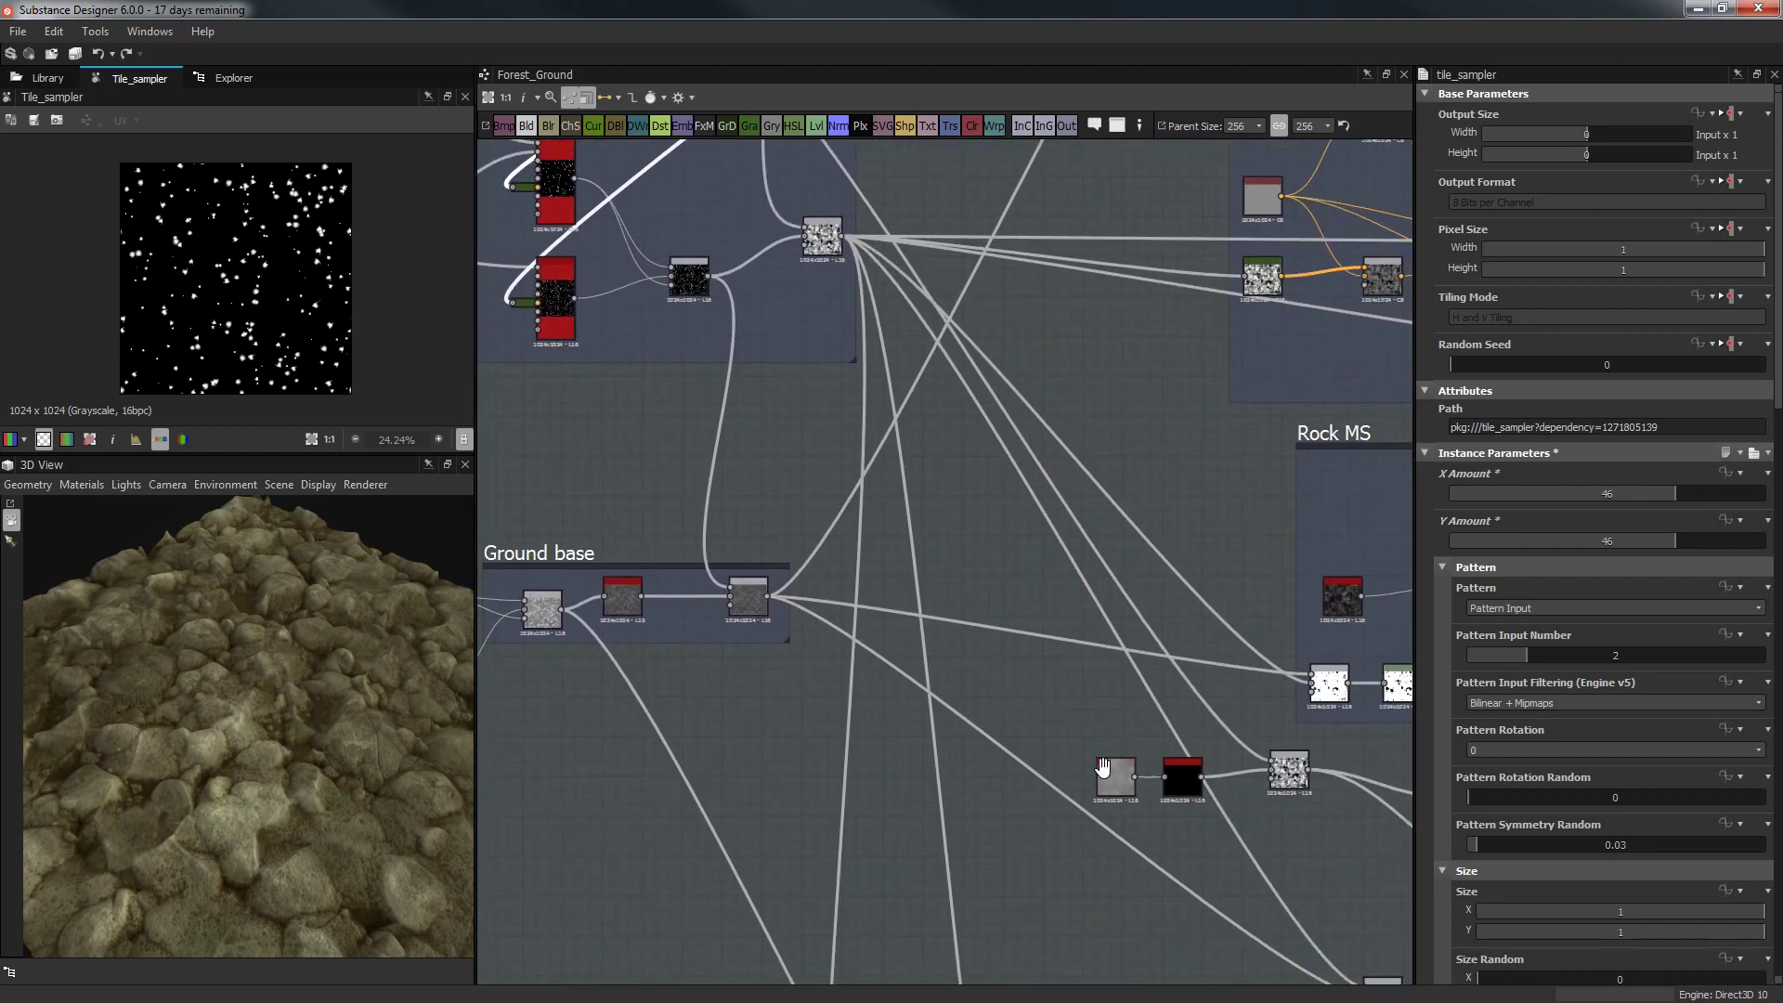
middle_drag(1296, 792, 1122, 775)
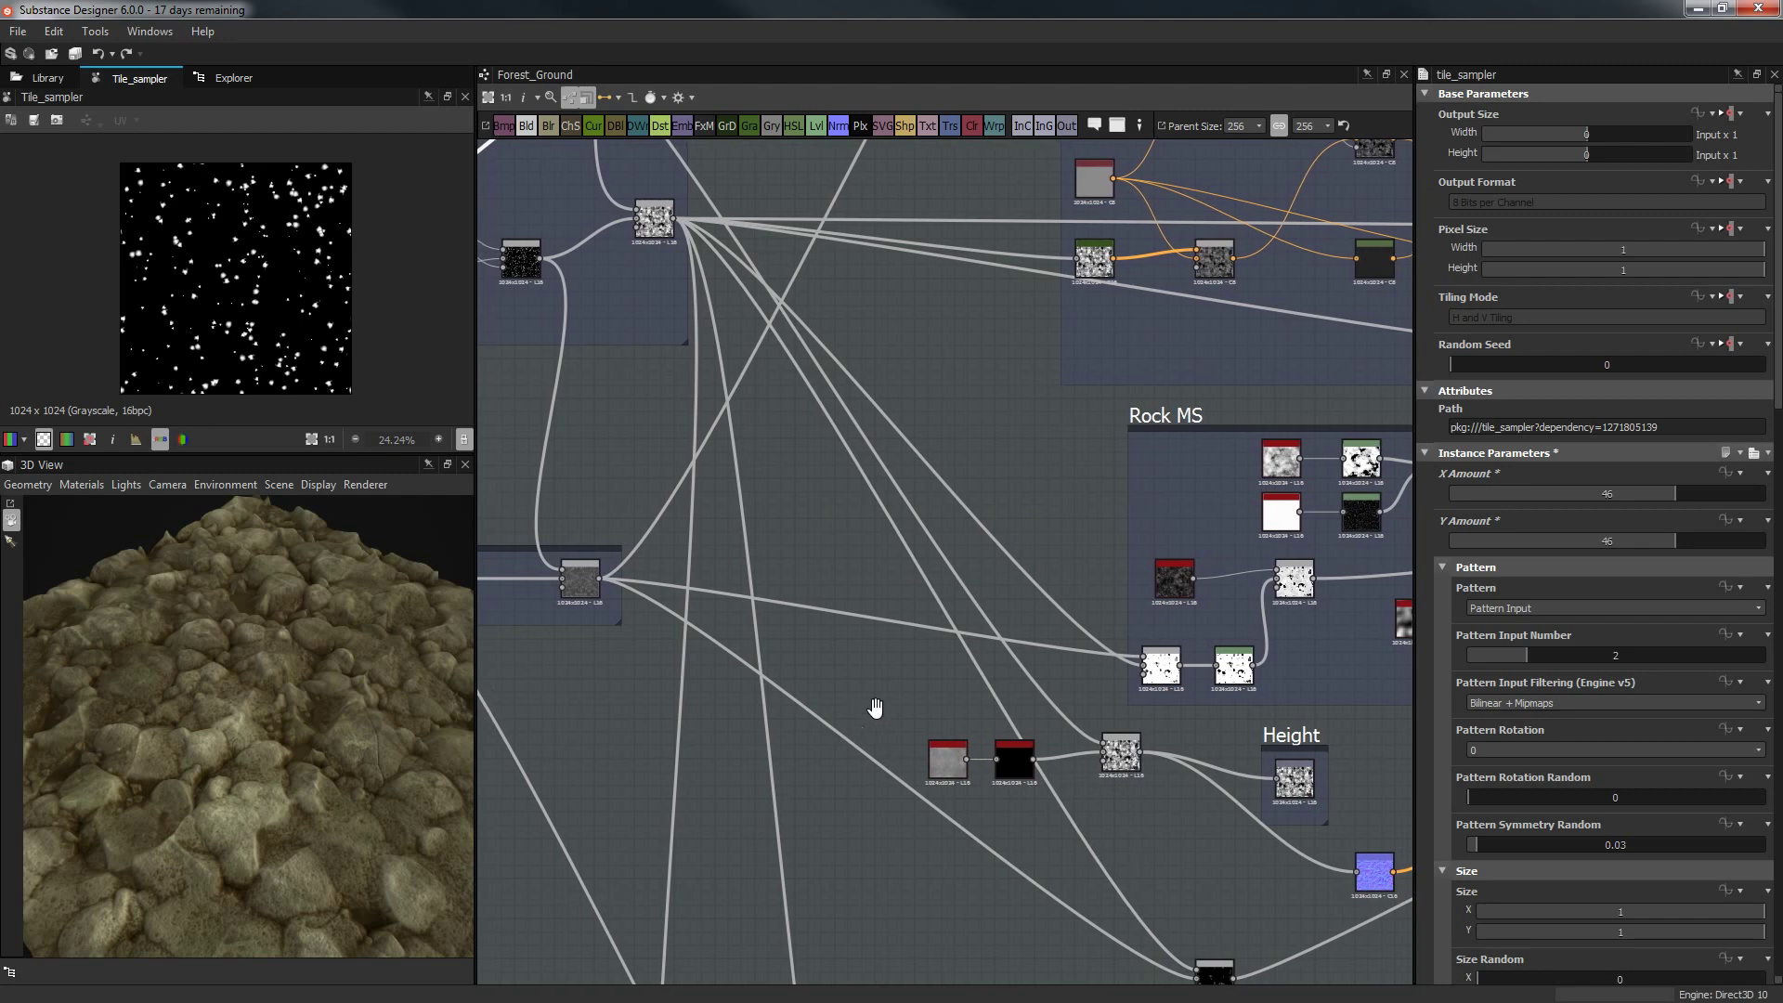
middle_drag(876, 711, 1031, 695)
drag(211, 834, 163, 733)
middle_drag(832, 505, 668, 874)
scroll(724, 729, down, 5)
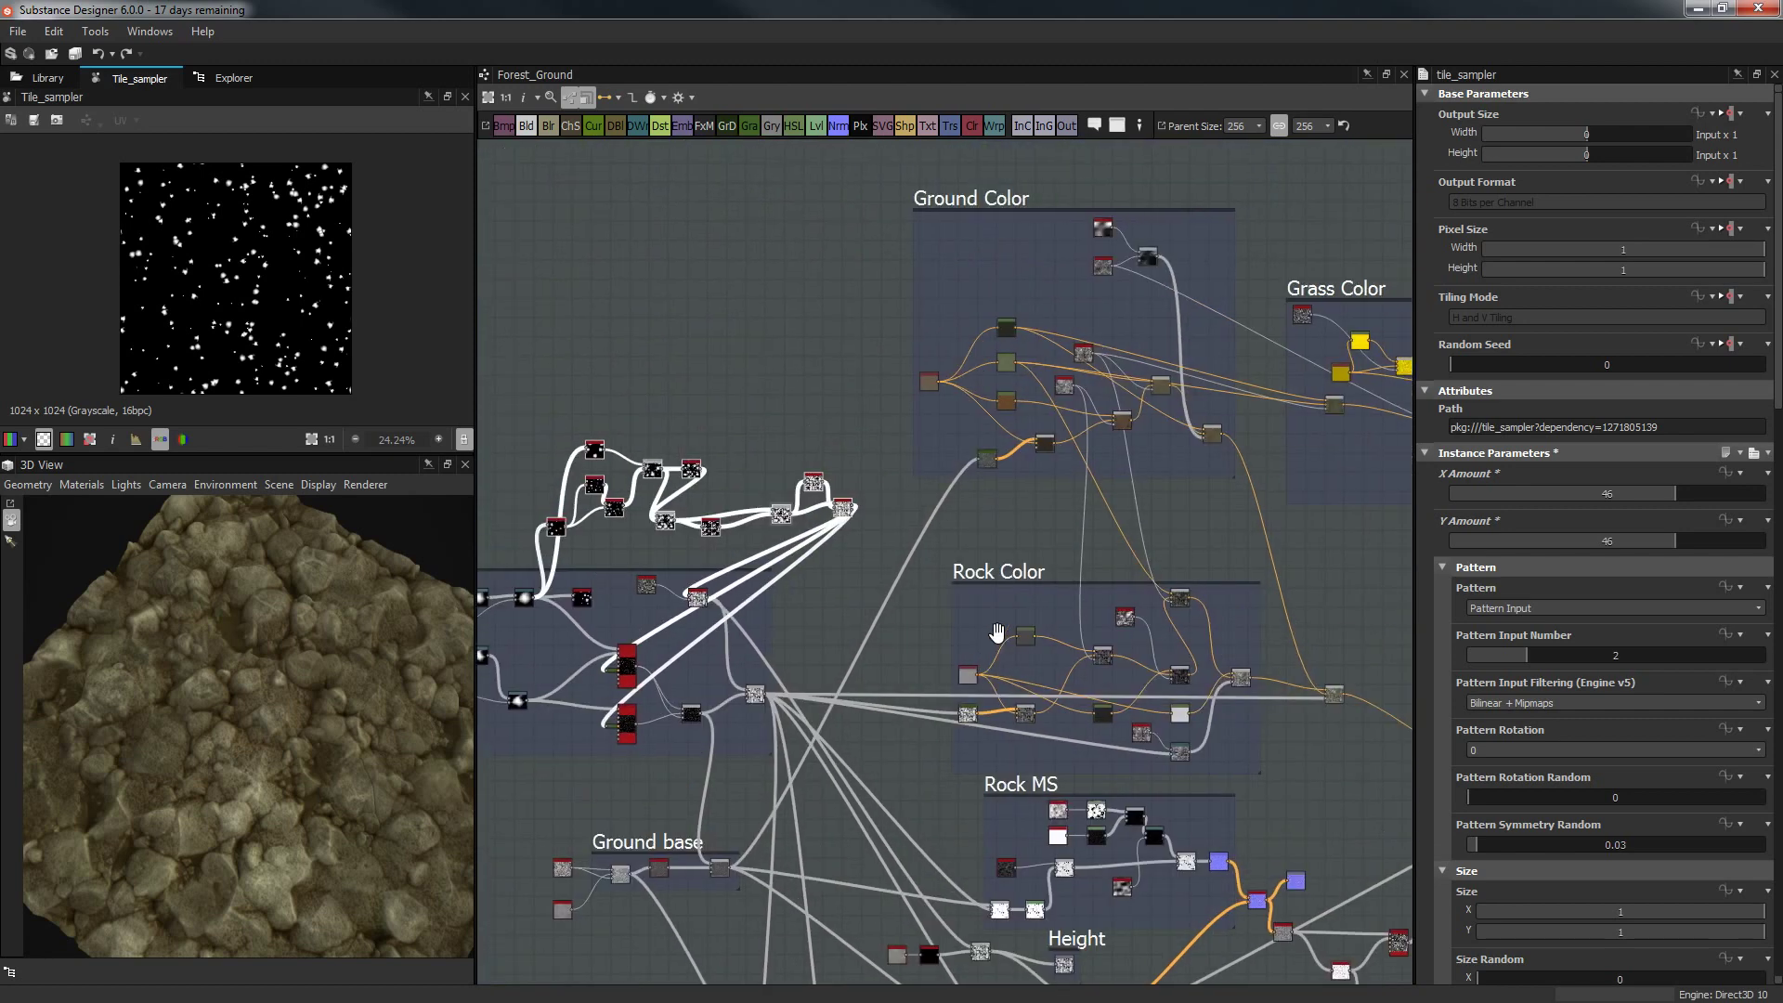
middle_drag(996, 635, 1026, 481)
scroll(1026, 481, up, 3)
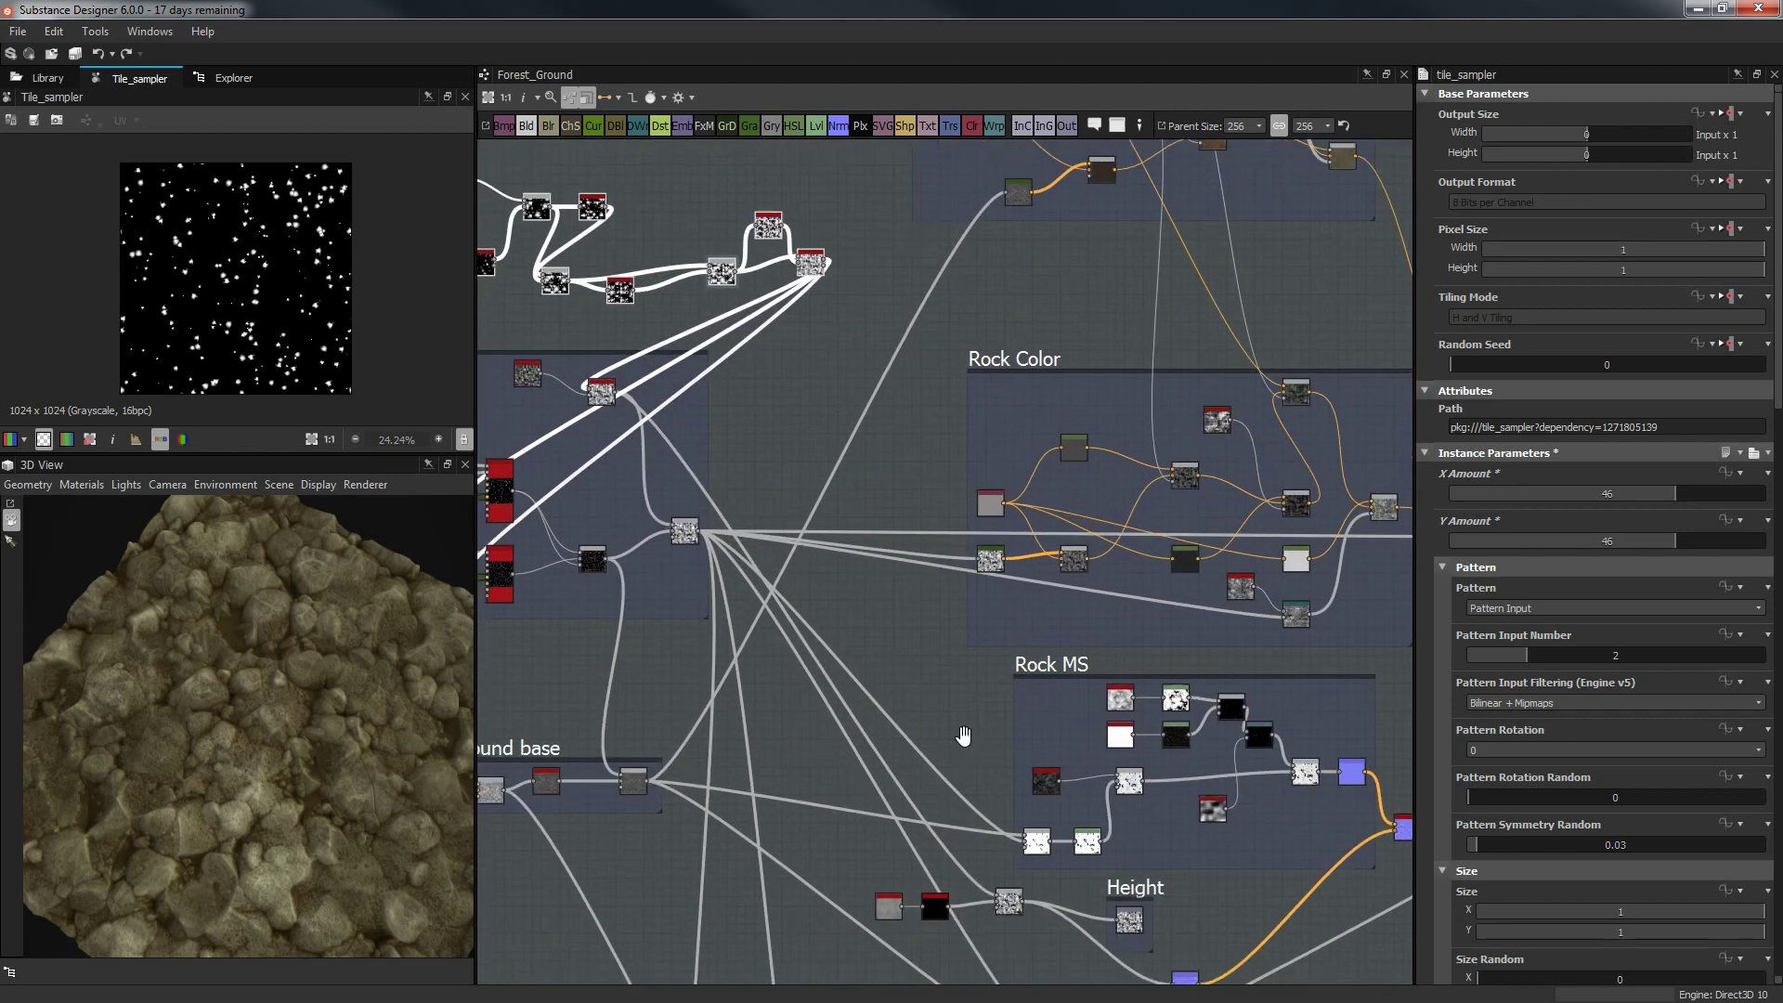
Set the Position of the Histogram Scan ahead of the Height frame to 0.3 and examine the rock surface up close in the 3D View.
middle_drag(864, 928, 928, 804)
scroll(952, 801, up, 3)
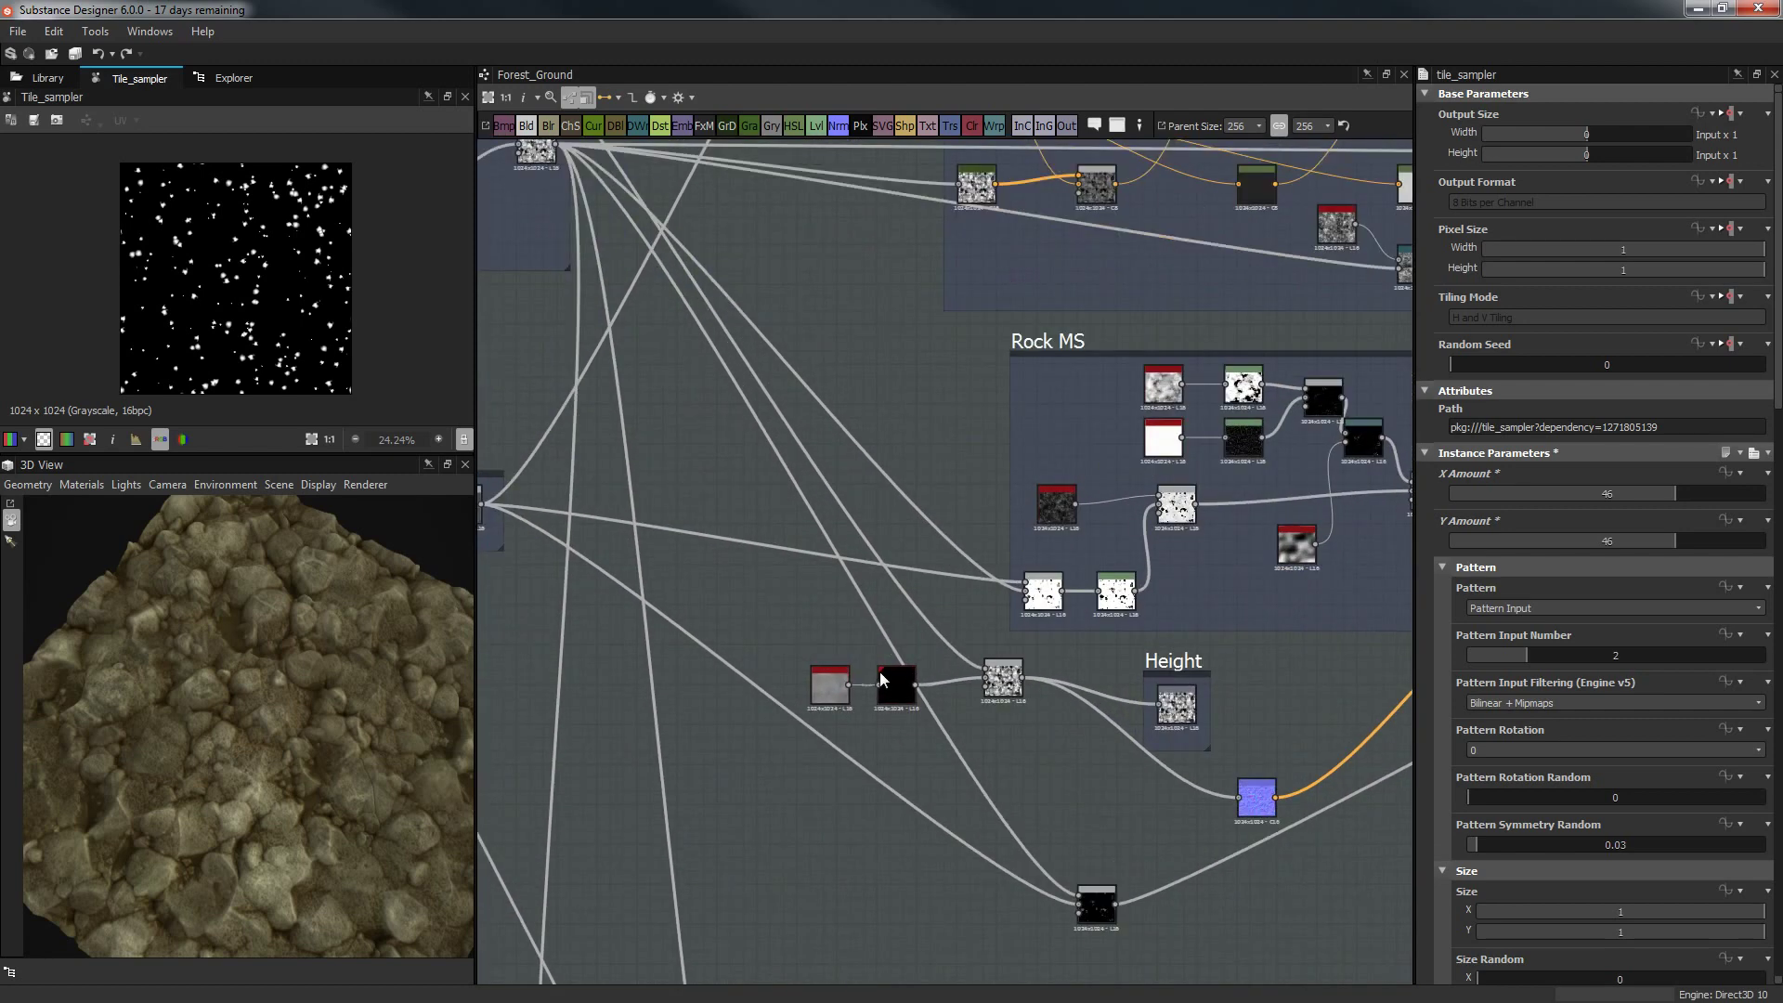
click(990, 794)
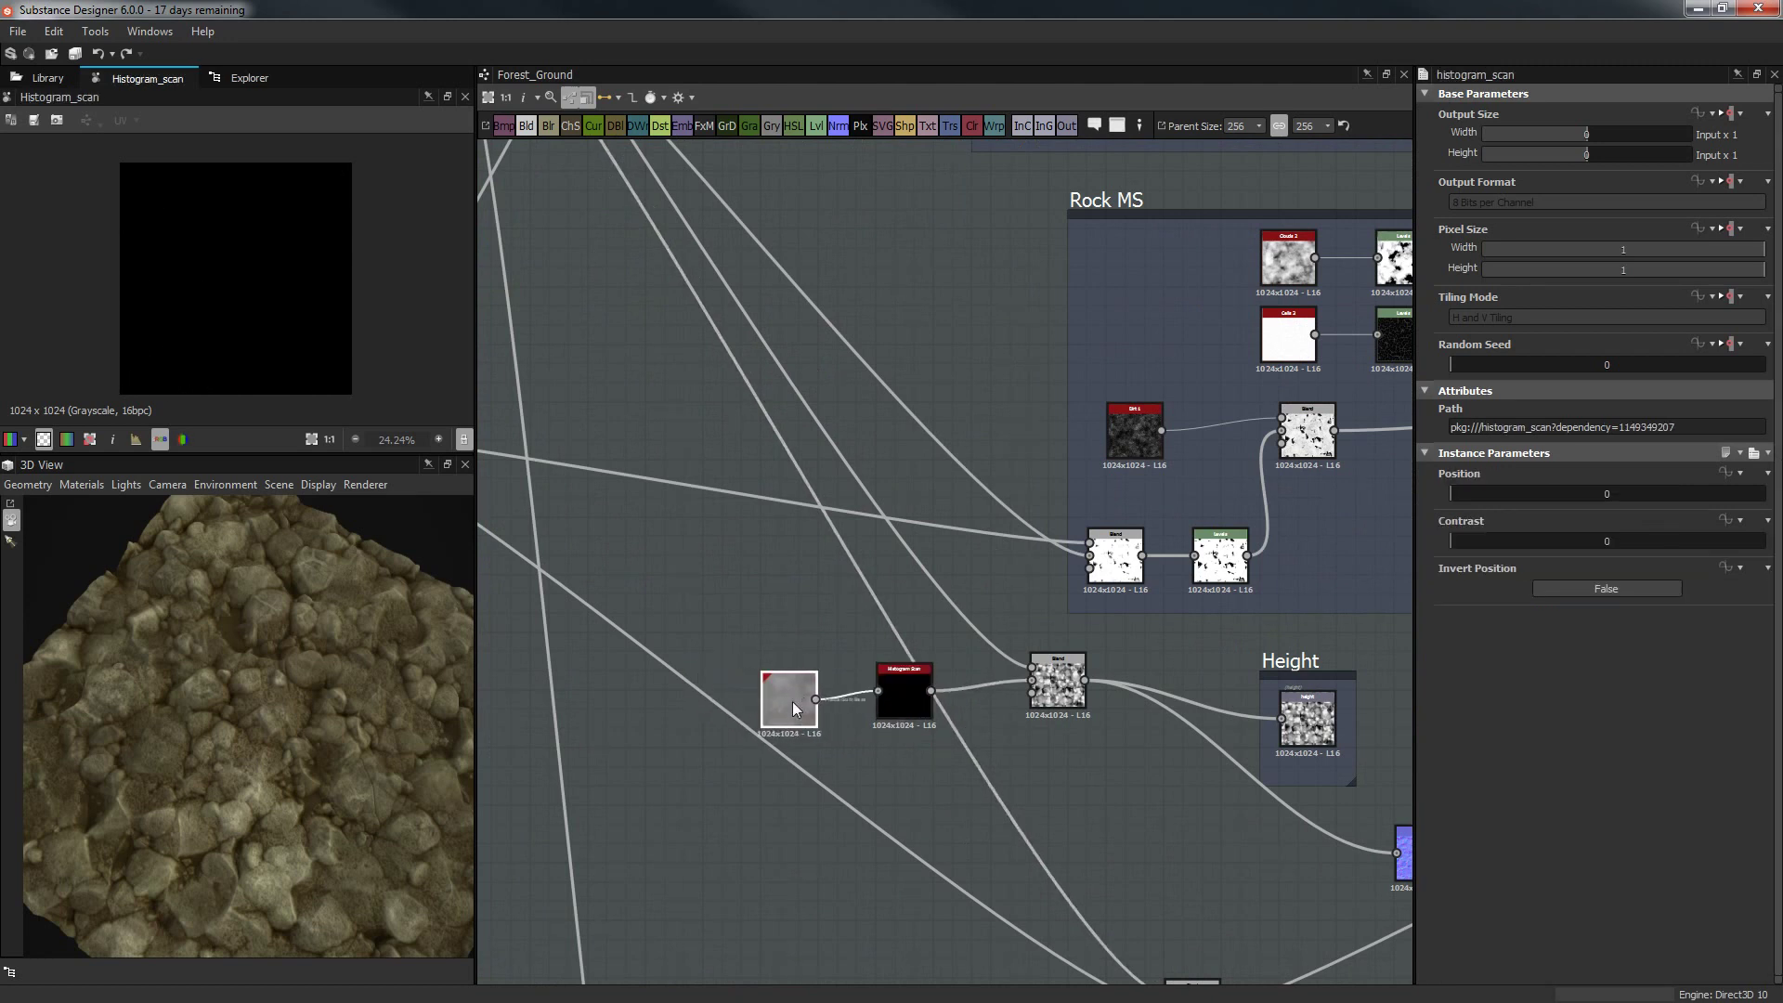
scroll(298, 338, up, 3)
click(897, 694)
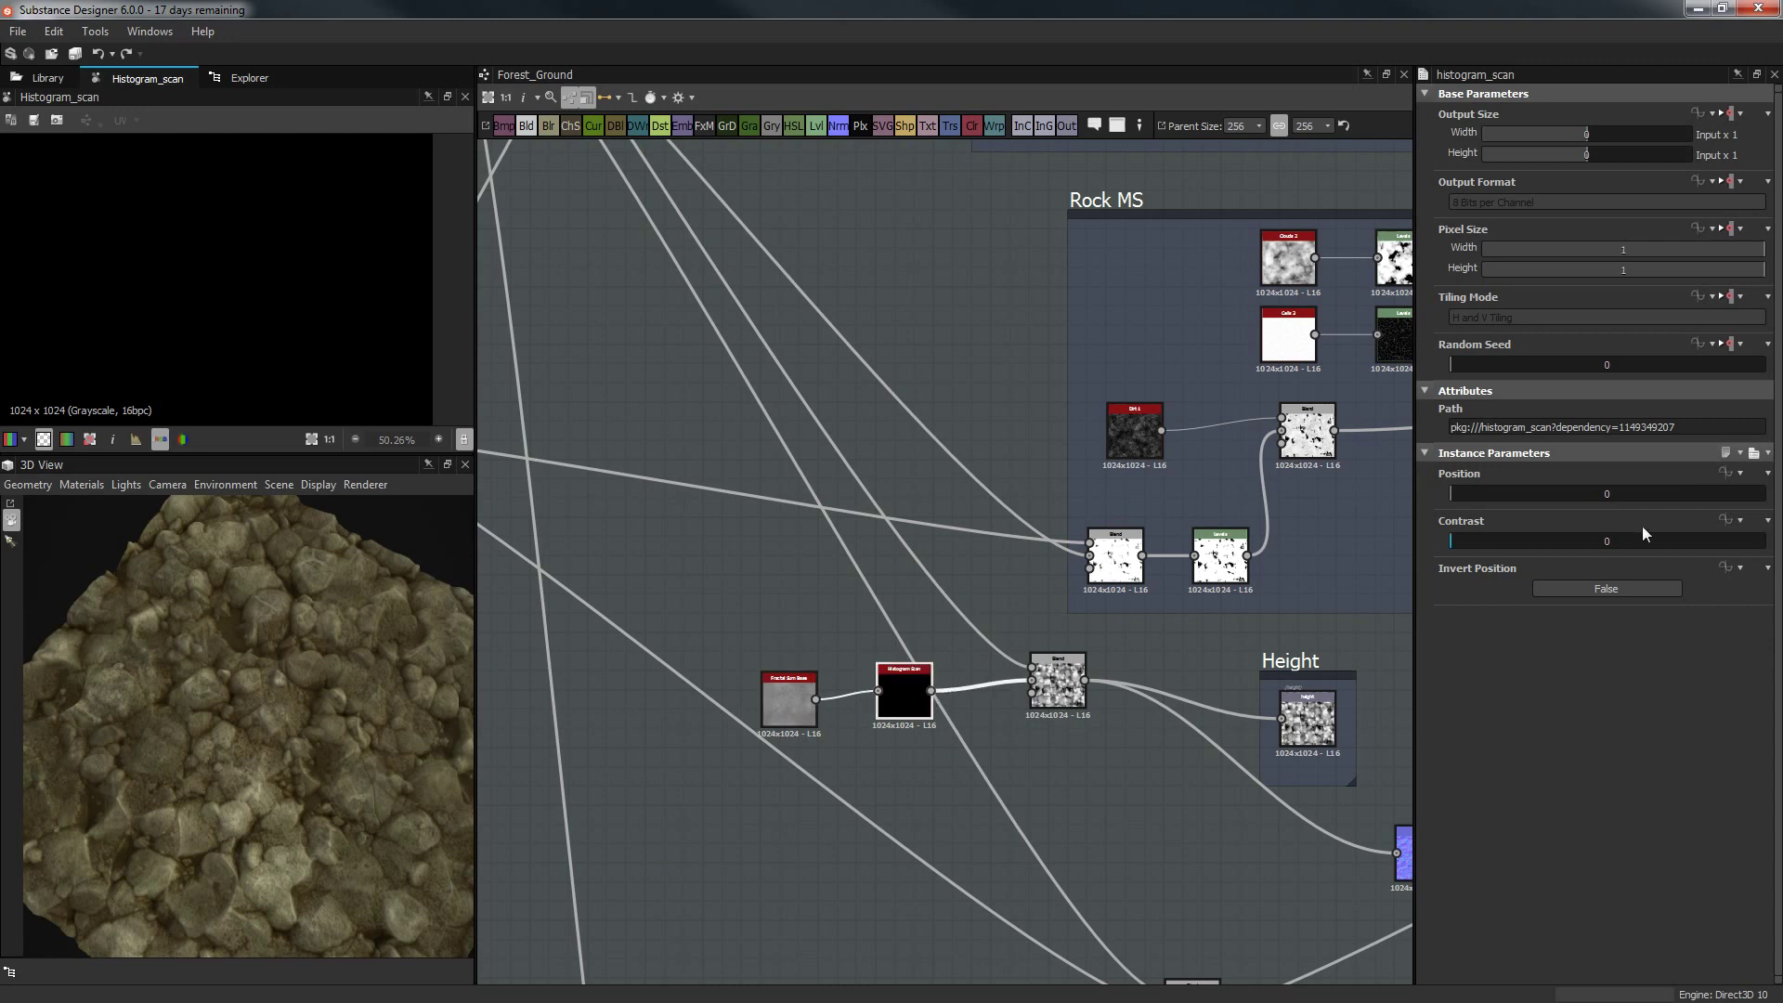
click(1503, 494)
drag(1500, 493, 1544, 490)
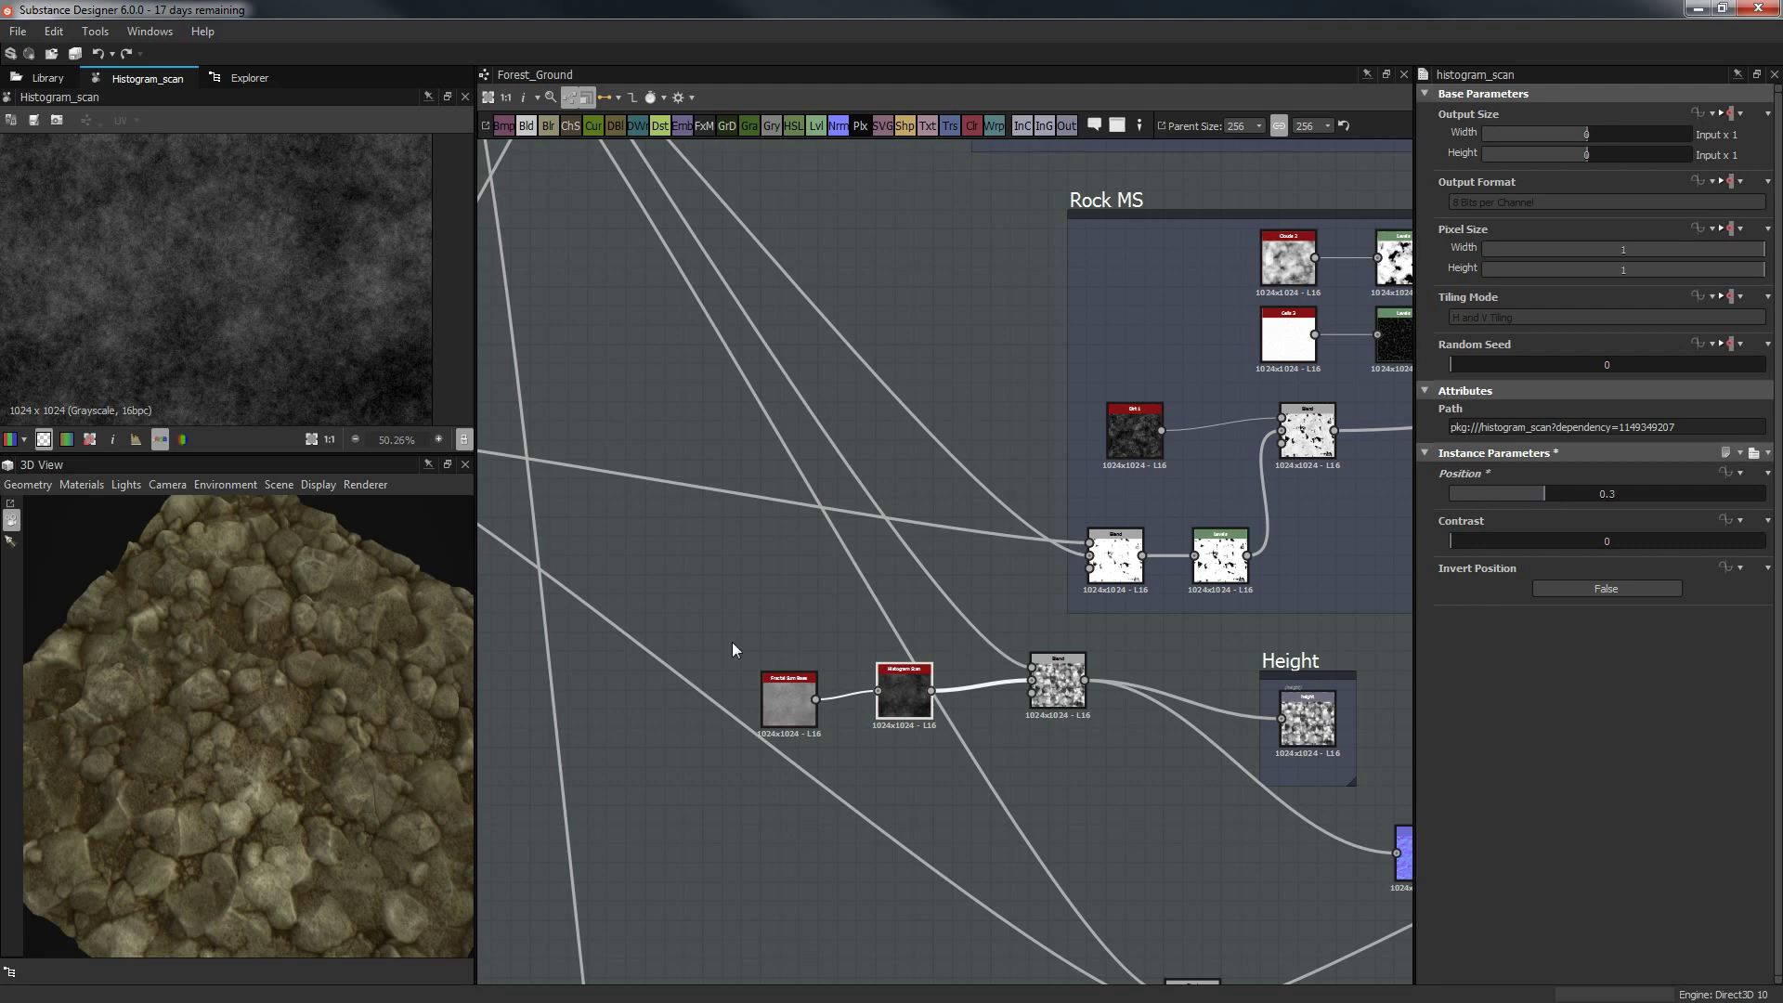
scroll(260, 782, up, 5)
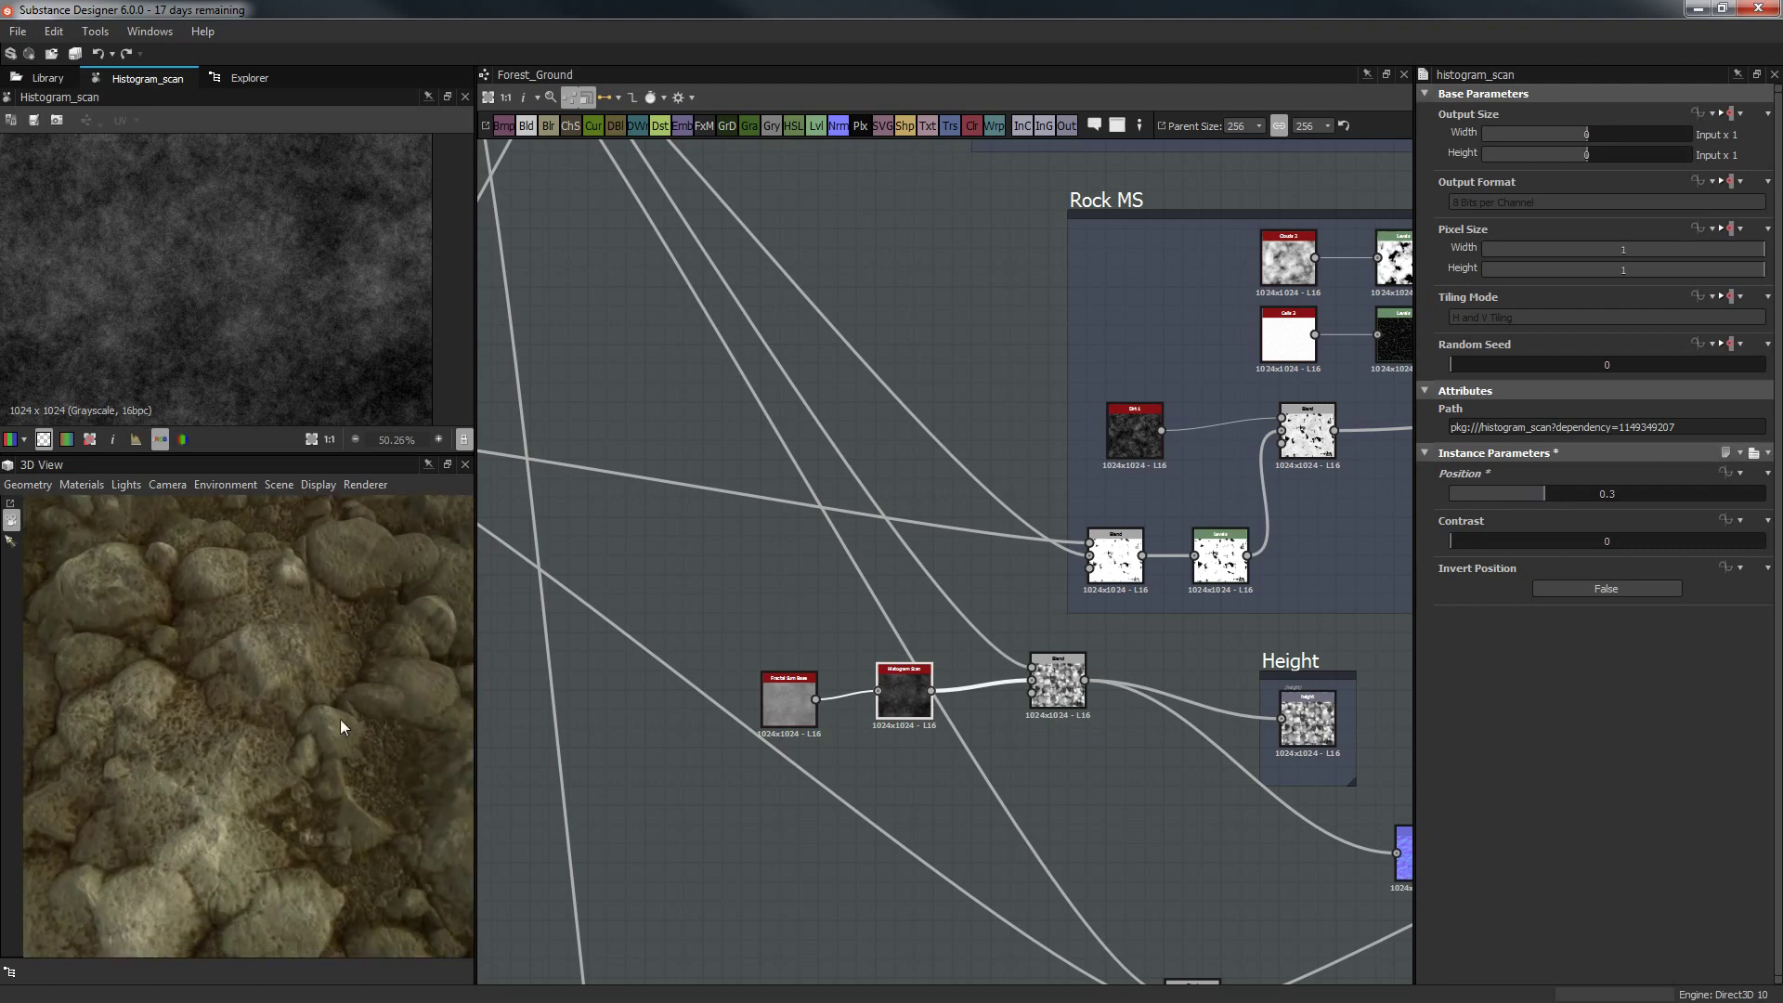
Set the Histogram Scan's Position to 0.27 while checking the rocks in the 3D View, and line it up with the Fractal Sum Base node.
drag(340, 719, 283, 676)
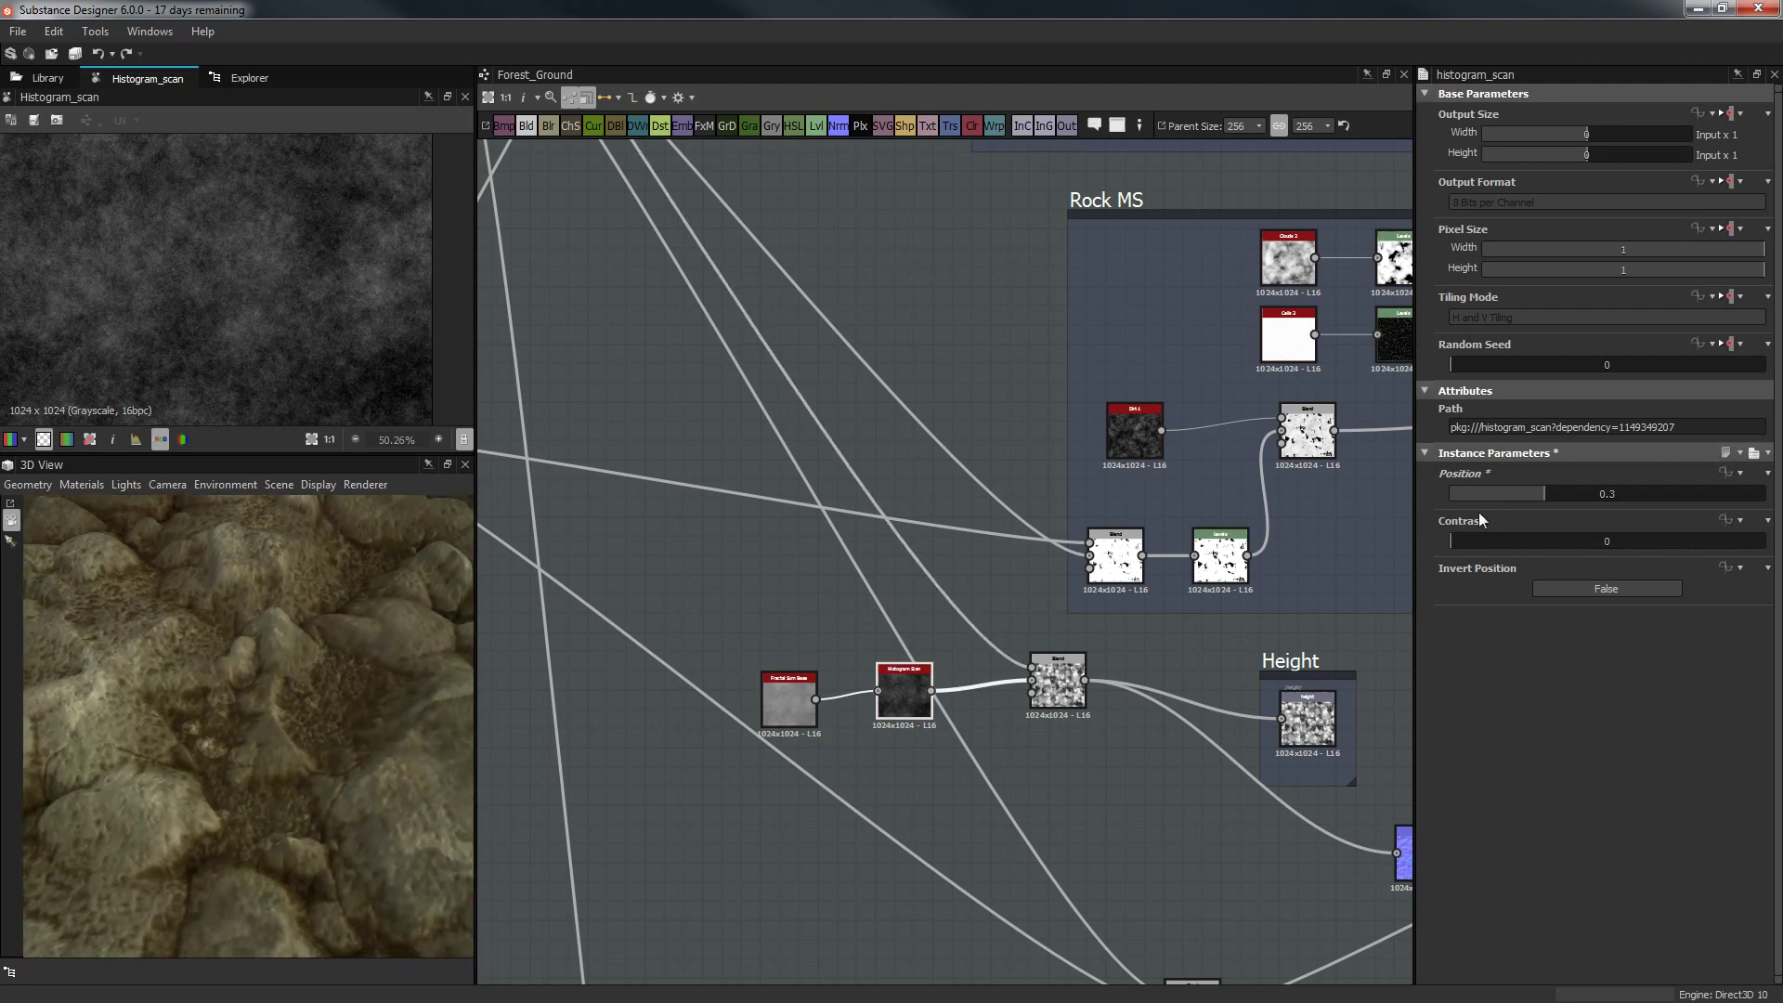
drag(1527, 492, 1642, 493)
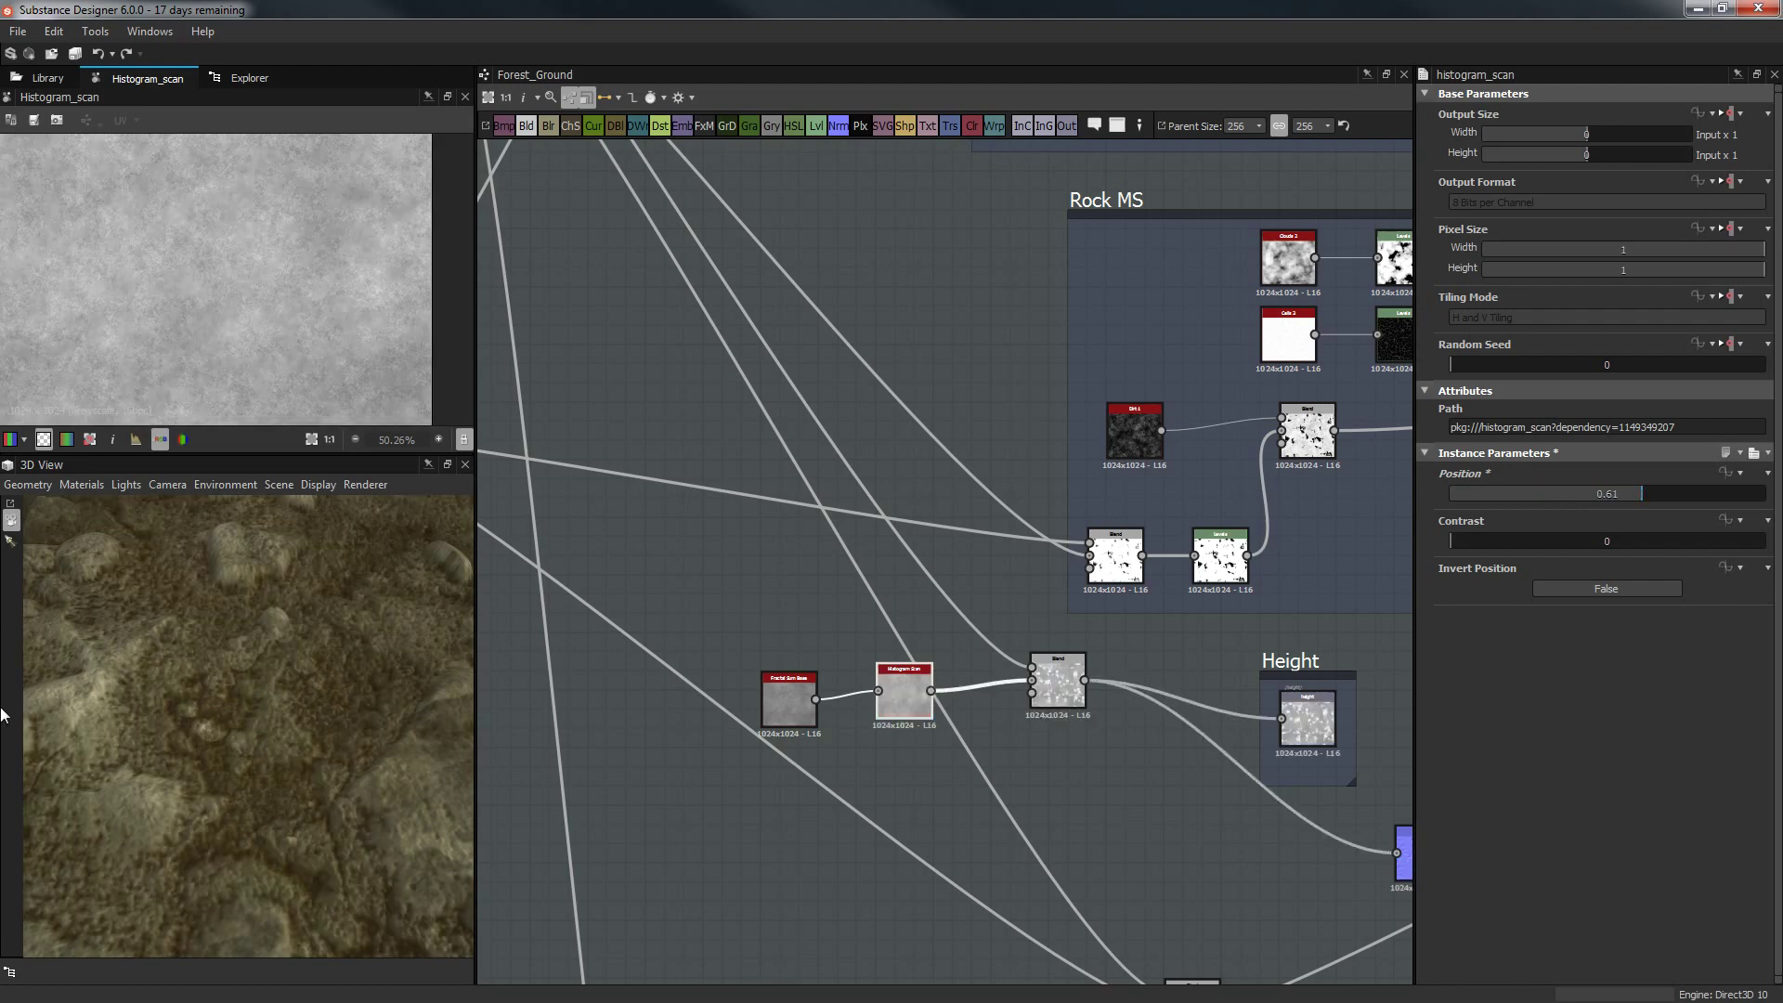
drag(227, 682, 223, 594)
drag(1516, 496, 1478, 494)
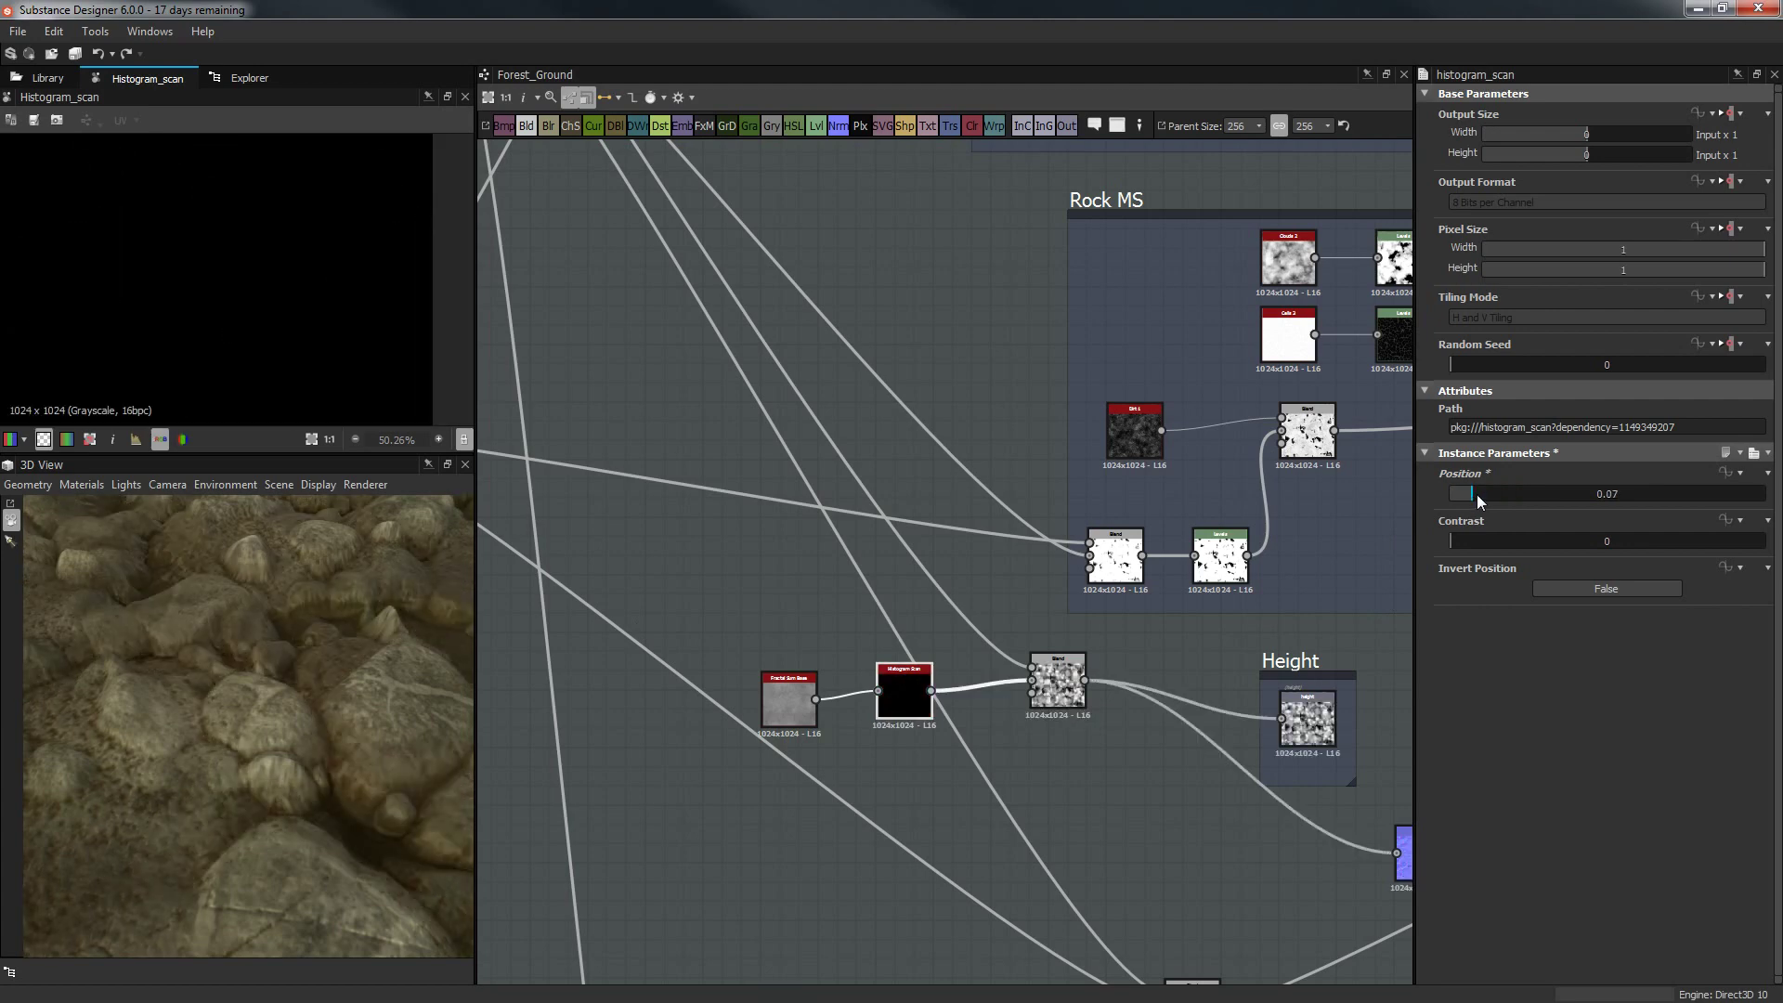
drag(225, 738, 503, 645)
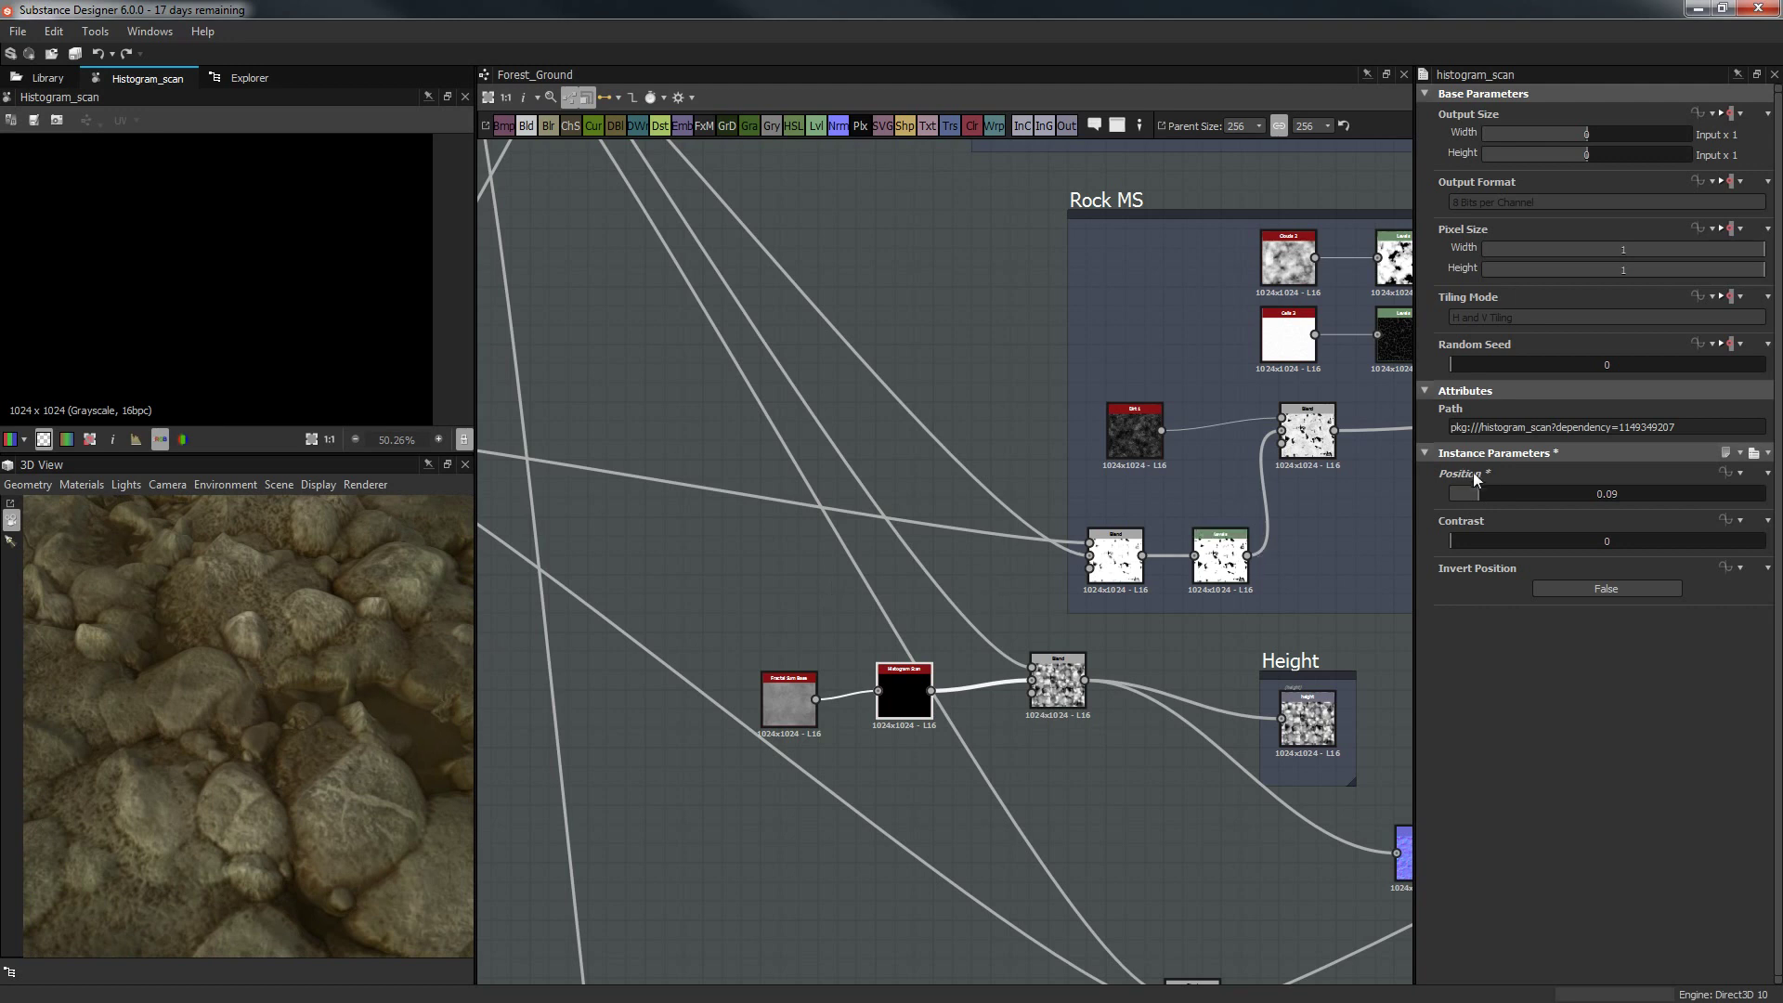
drag(1488, 492, 1536, 494)
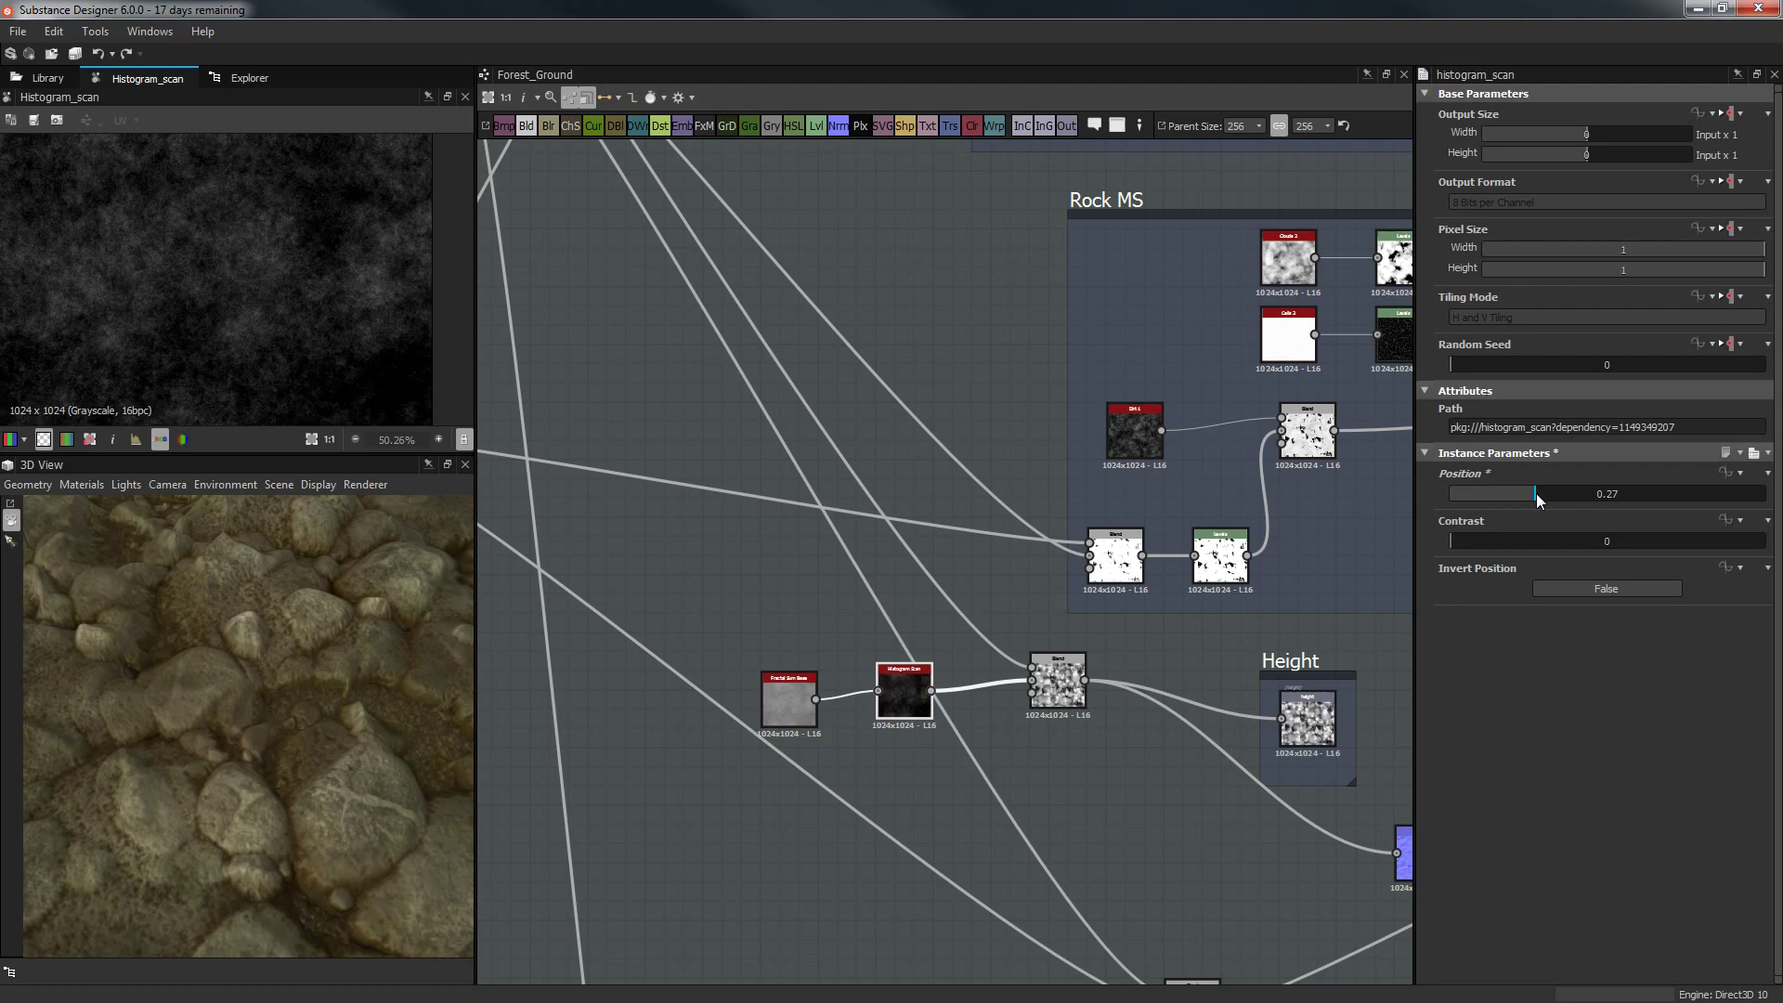
drag(325, 734, 199, 699)
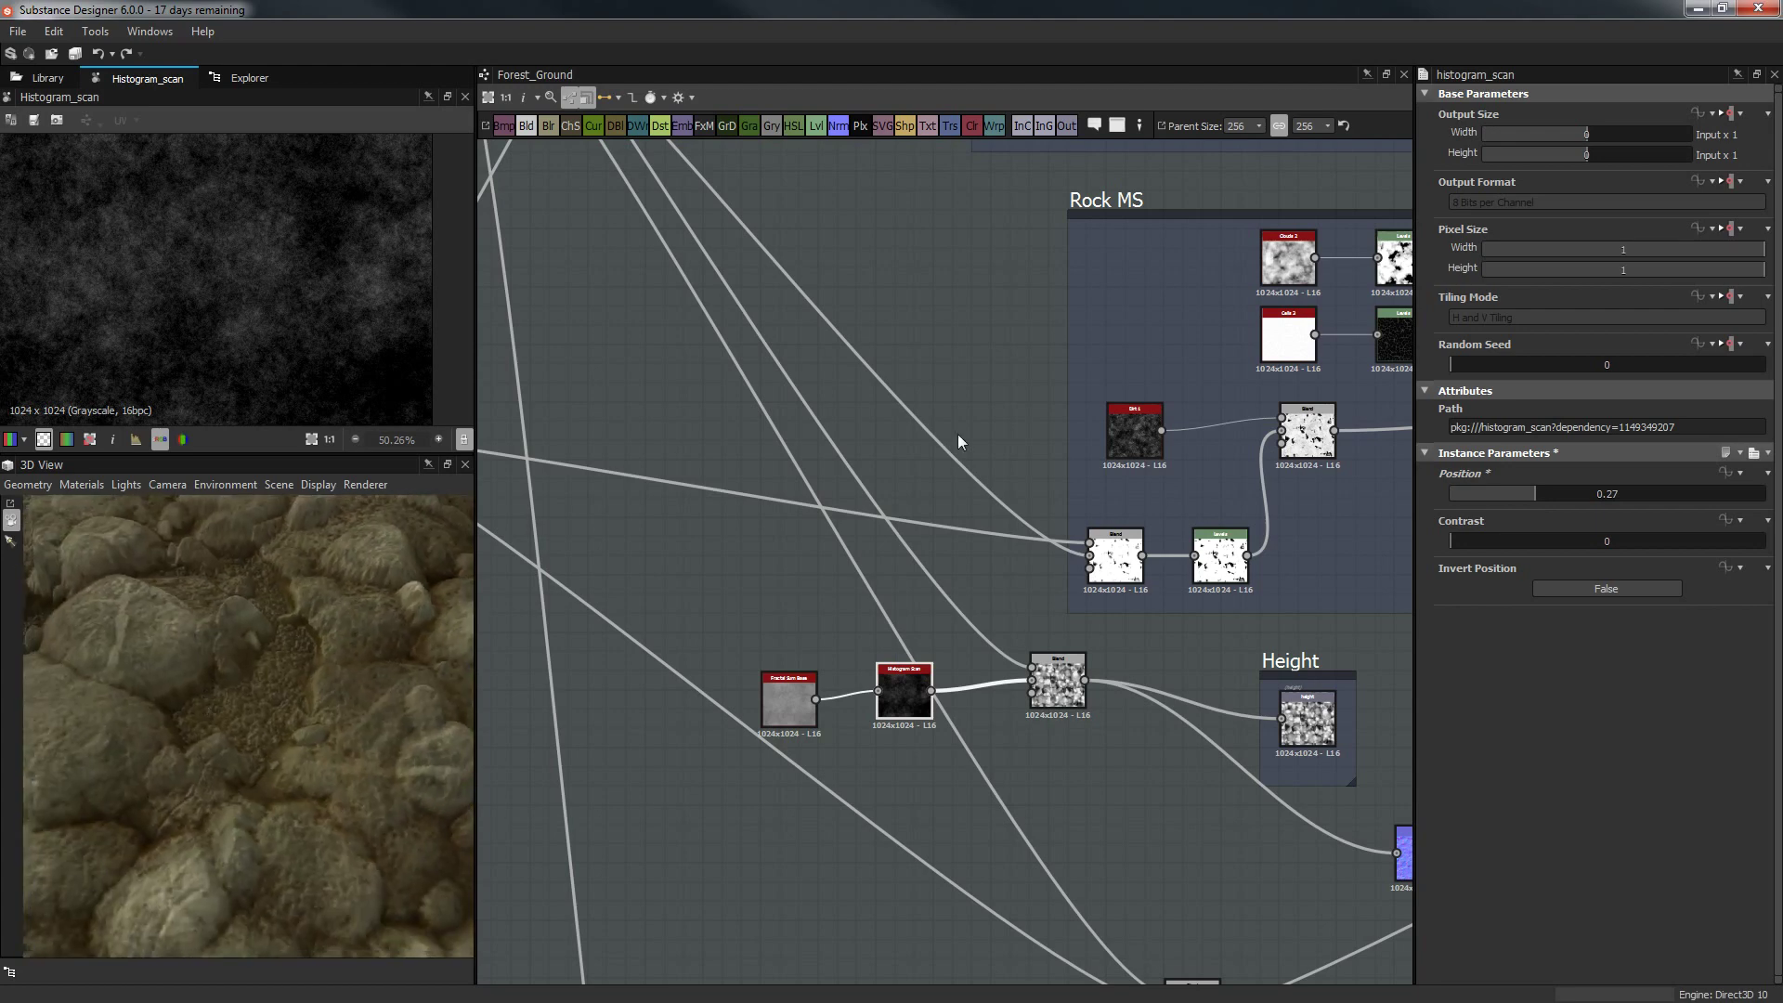
click(793, 674)
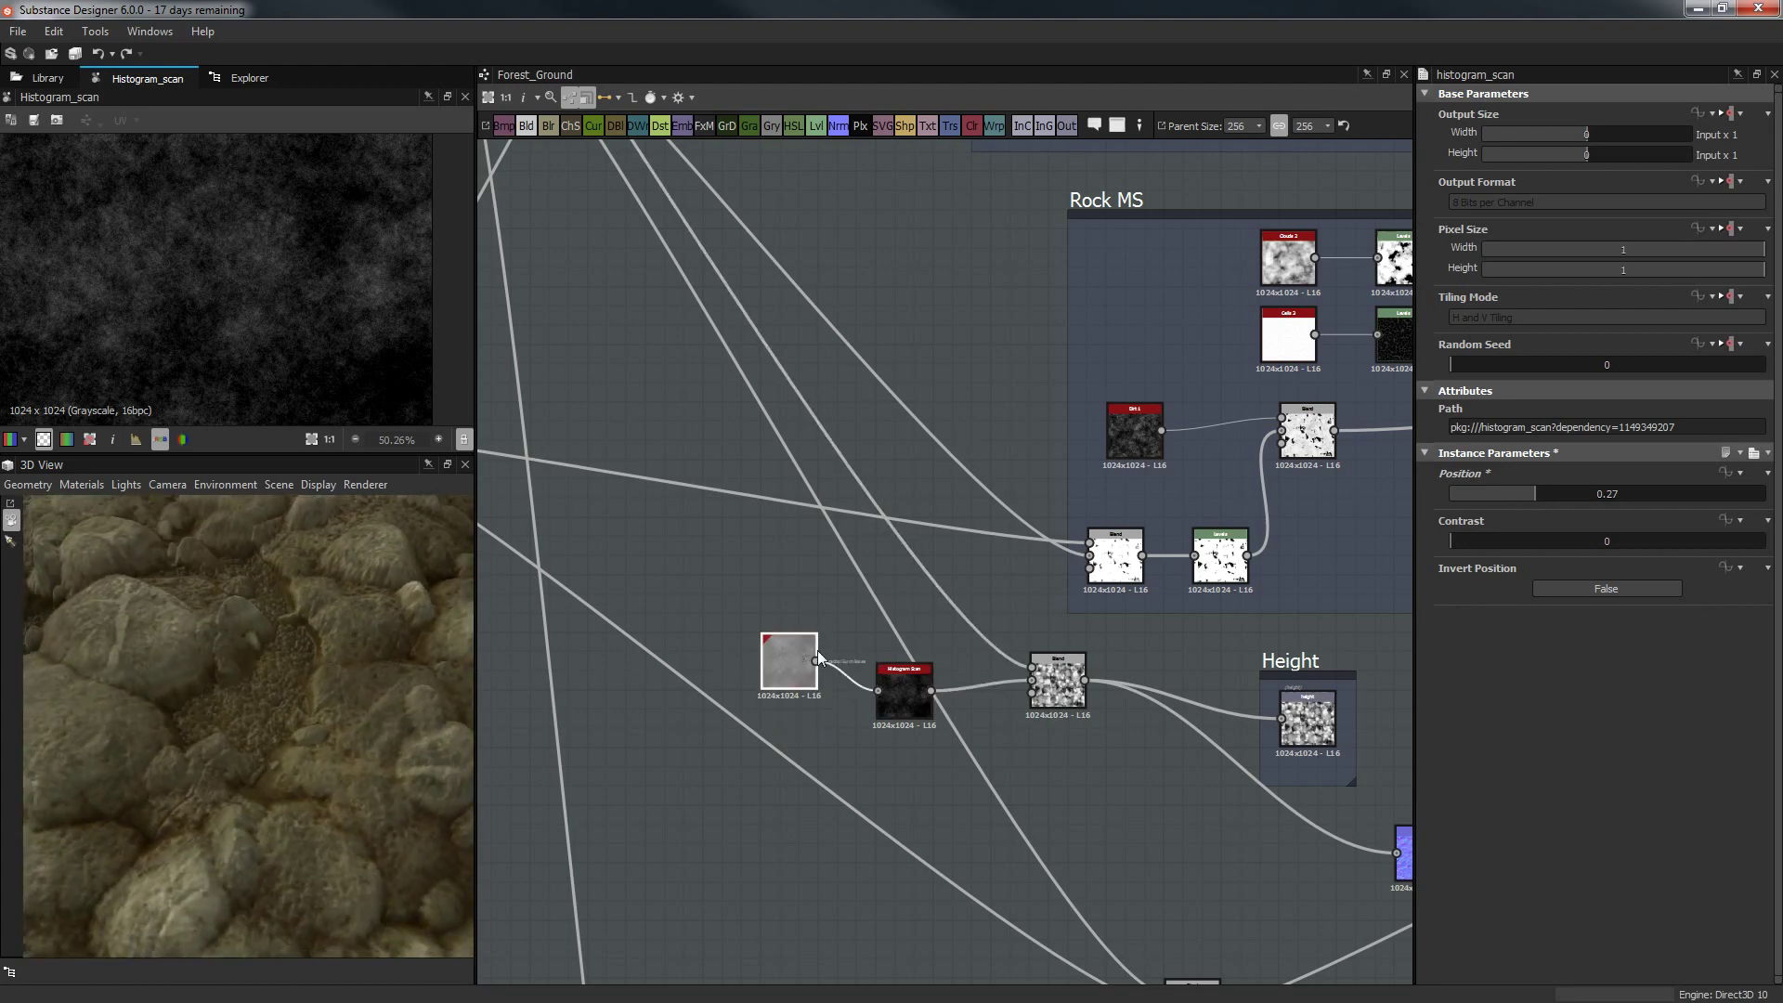
drag(793, 674, 793, 636)
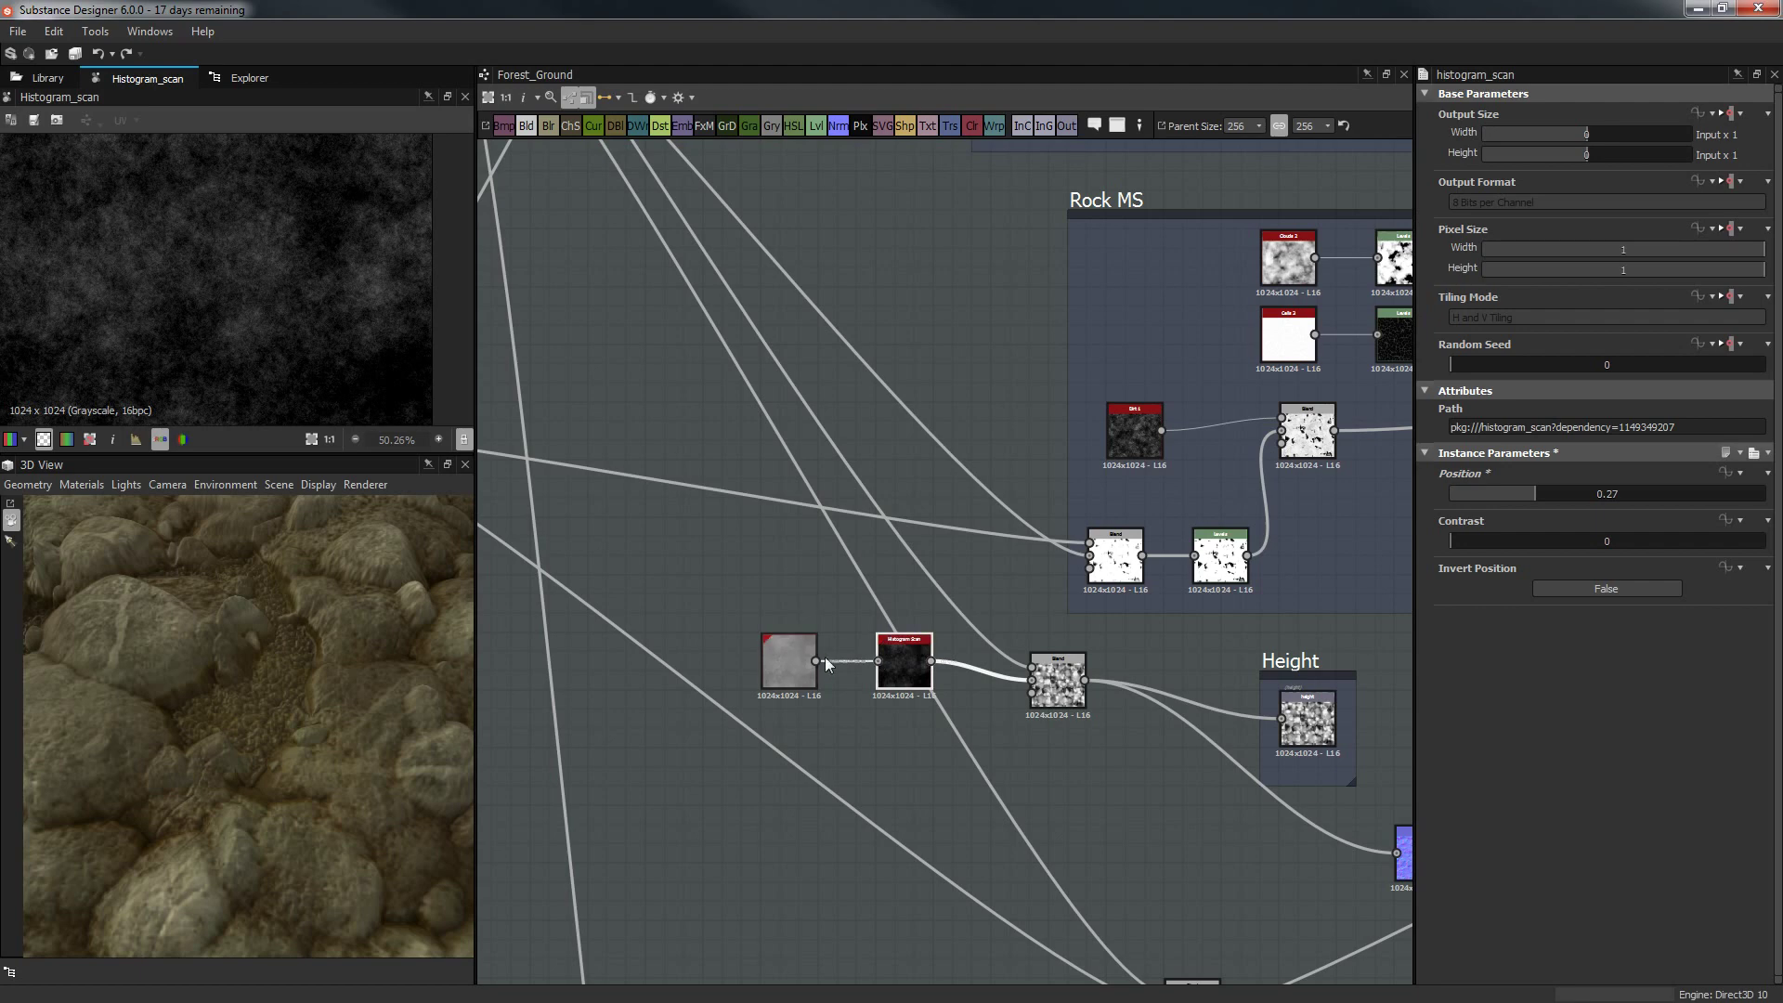
Move the Max (Lighten) Blend out of the Ground base frame and feed the Histogram Scan's output into it in place of the Histogram Range.
middle_drag(840, 410, 1061, 482)
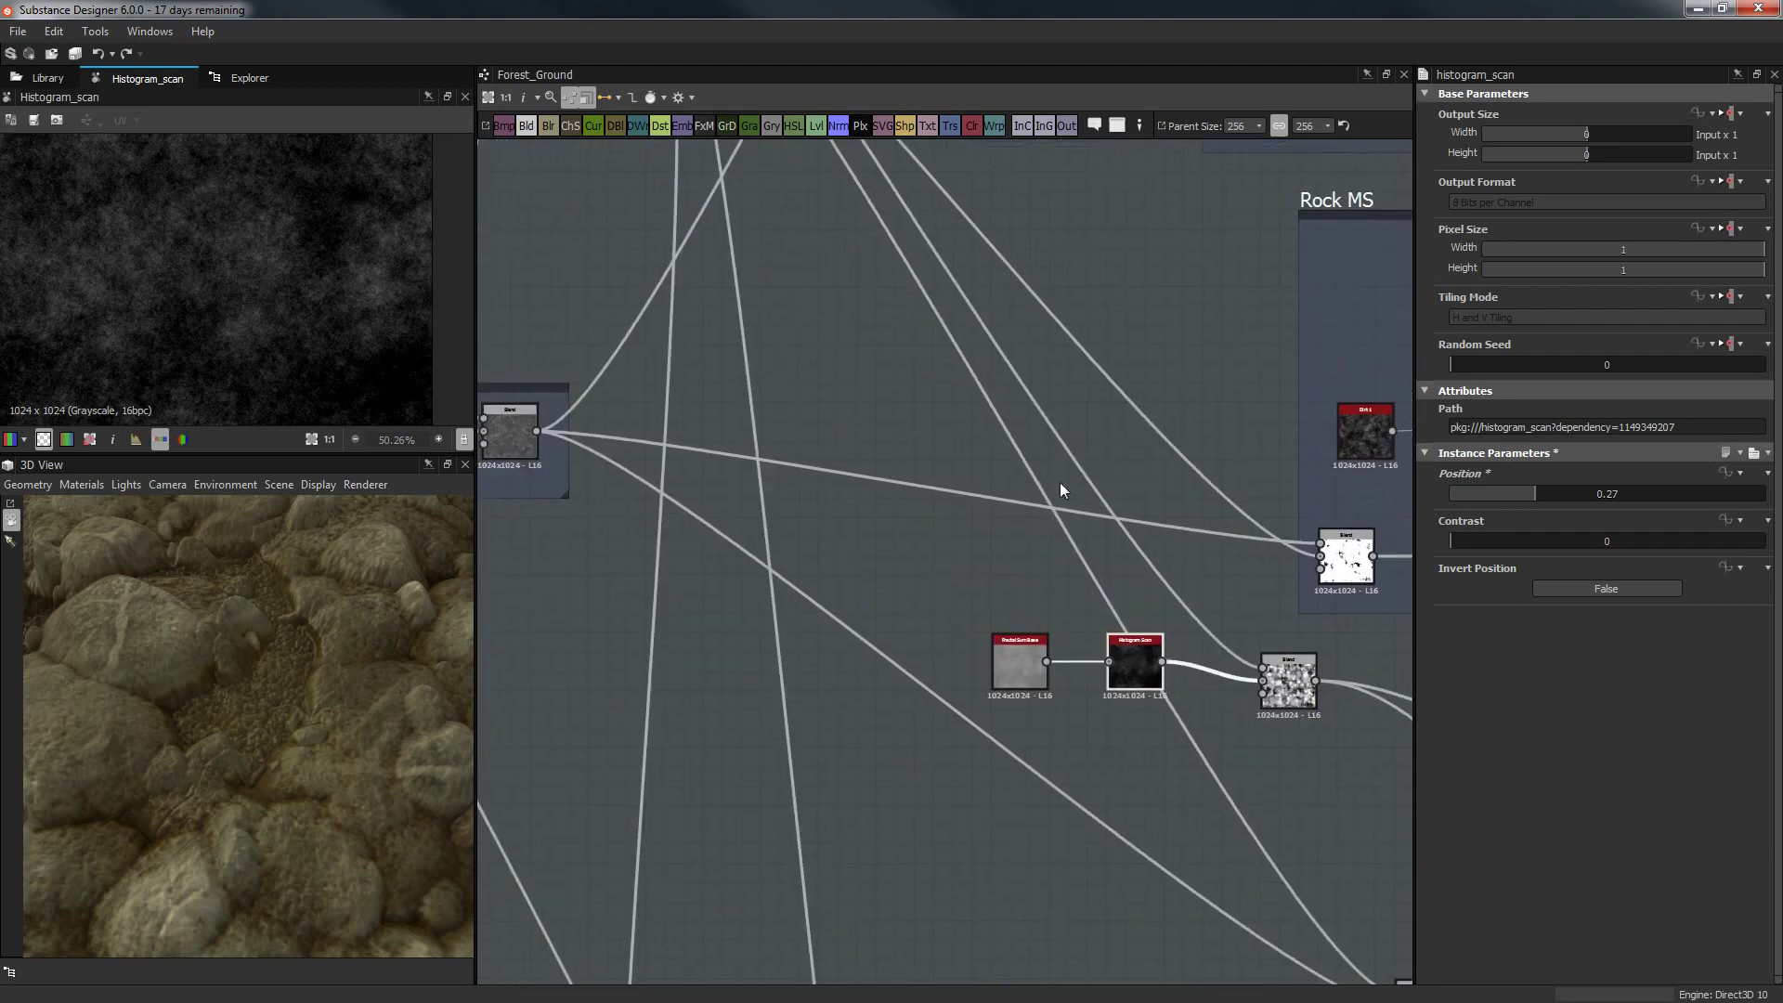
scroll(1061, 482, down, 2)
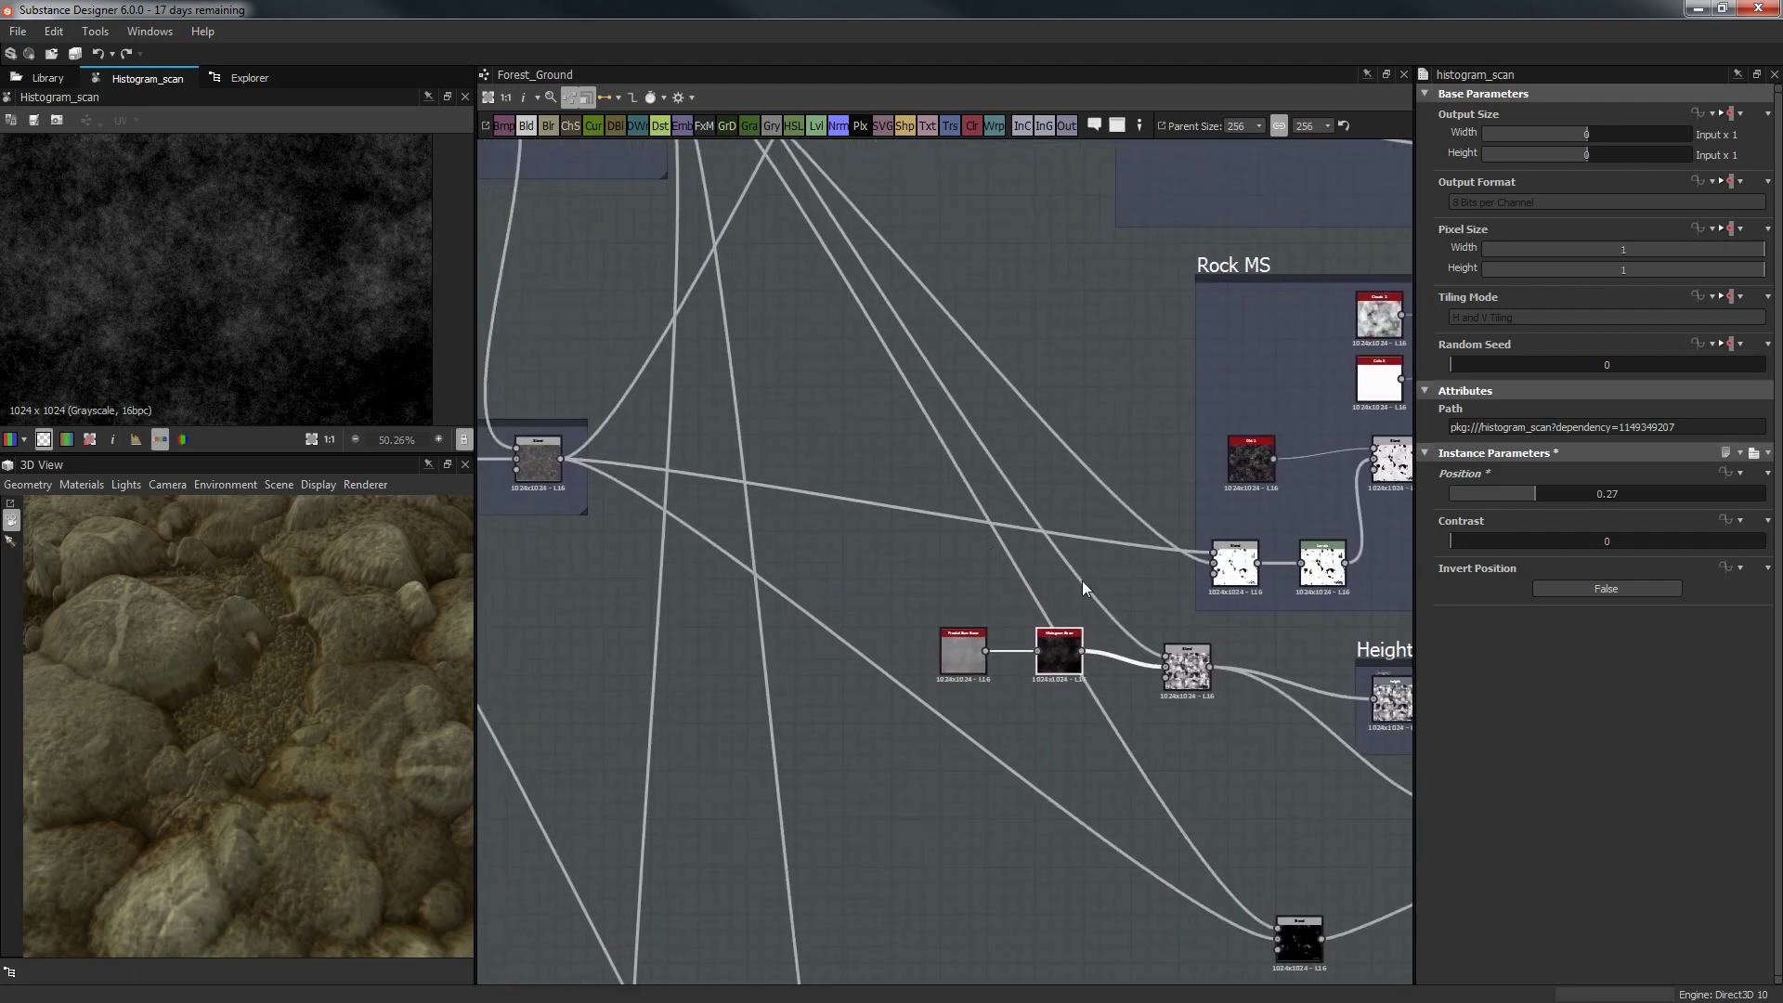
middle_drag(840, 433, 1145, 864)
middle_drag(870, 734, 899, 602)
scroll(895, 716, up, 2)
click(890, 740)
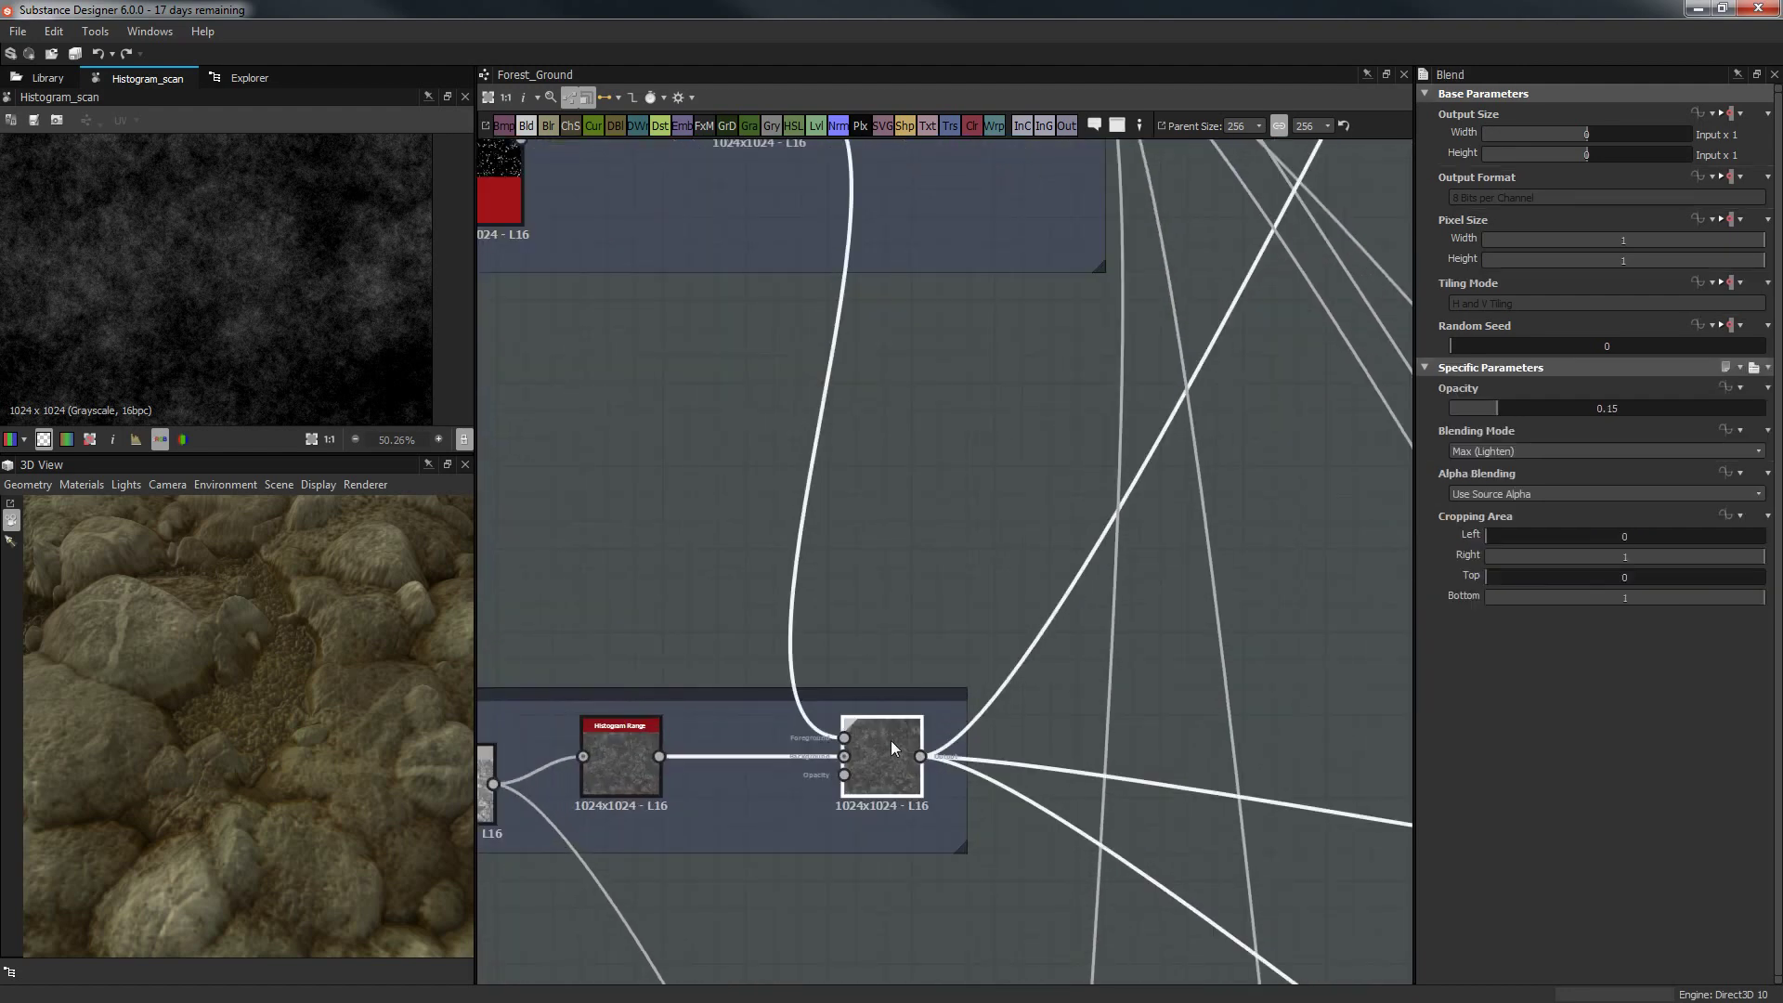
scroll(889, 740, down, 2)
middle_drag(883, 815, 769, 471)
drag(765, 410, 1099, 417)
middle_drag(1100, 416, 1002, 575)
drag(1198, 749, 962, 554)
middle_drag(945, 533, 1179, 702)
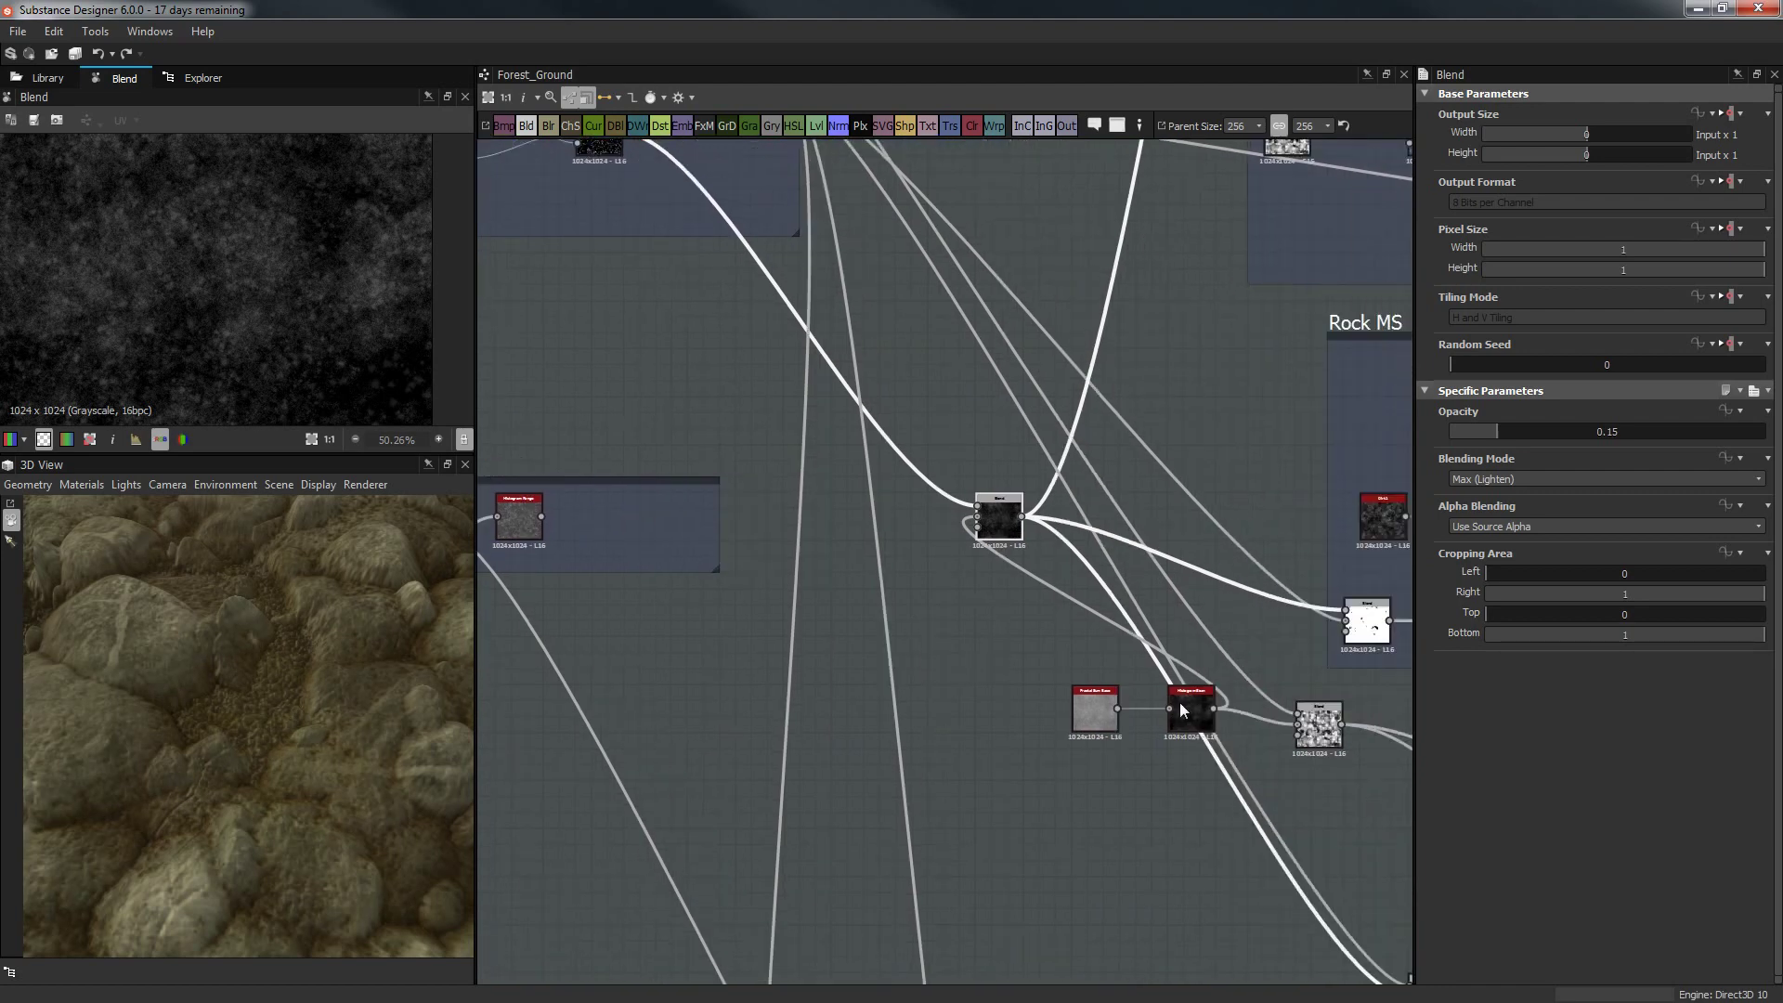
Move the Fractal Sum Base and Histogram Scan nodes into the Ground base frame in place of the old Histogram Range.
drag(1007, 688, 1180, 724)
drag(1180, 724, 667, 531)
middle_drag(638, 625, 783, 431)
click(788, 528)
Preview the two relocated Ground base nodes and connect the Fractal Sum Base output to the Blend in the Roughness frame.
scroll(892, 589, down, 2)
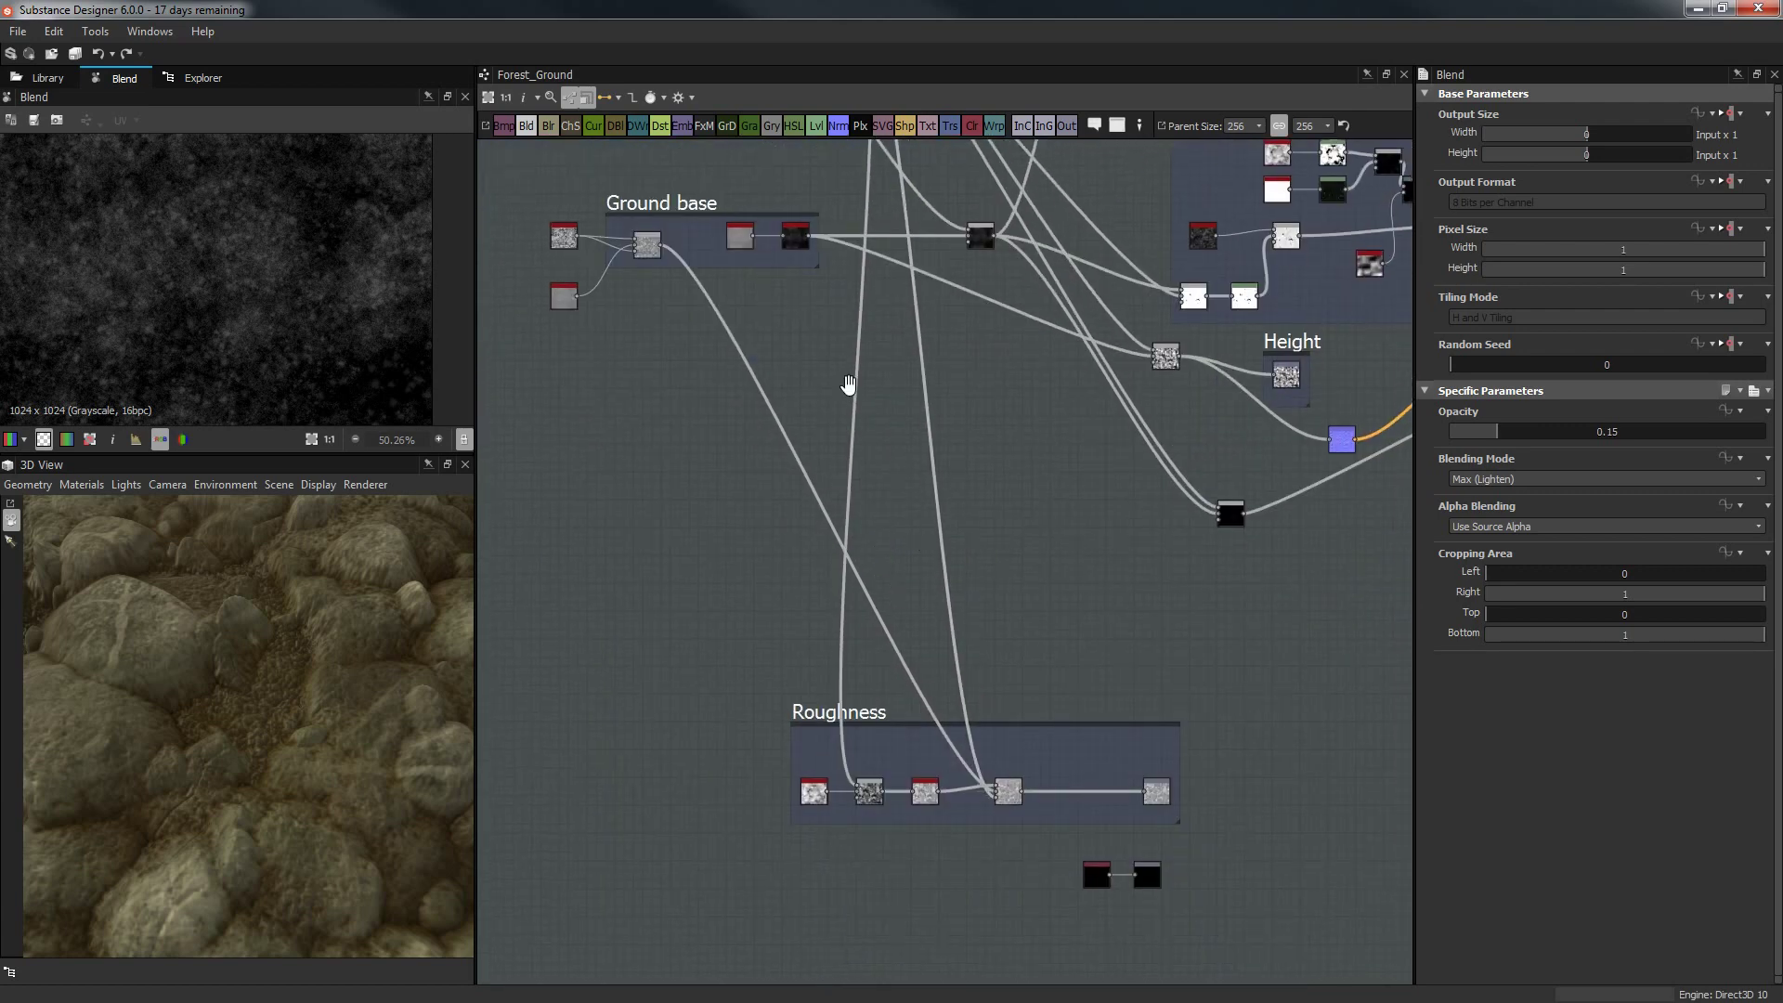
middle_drag(1012, 794, 1015, 801)
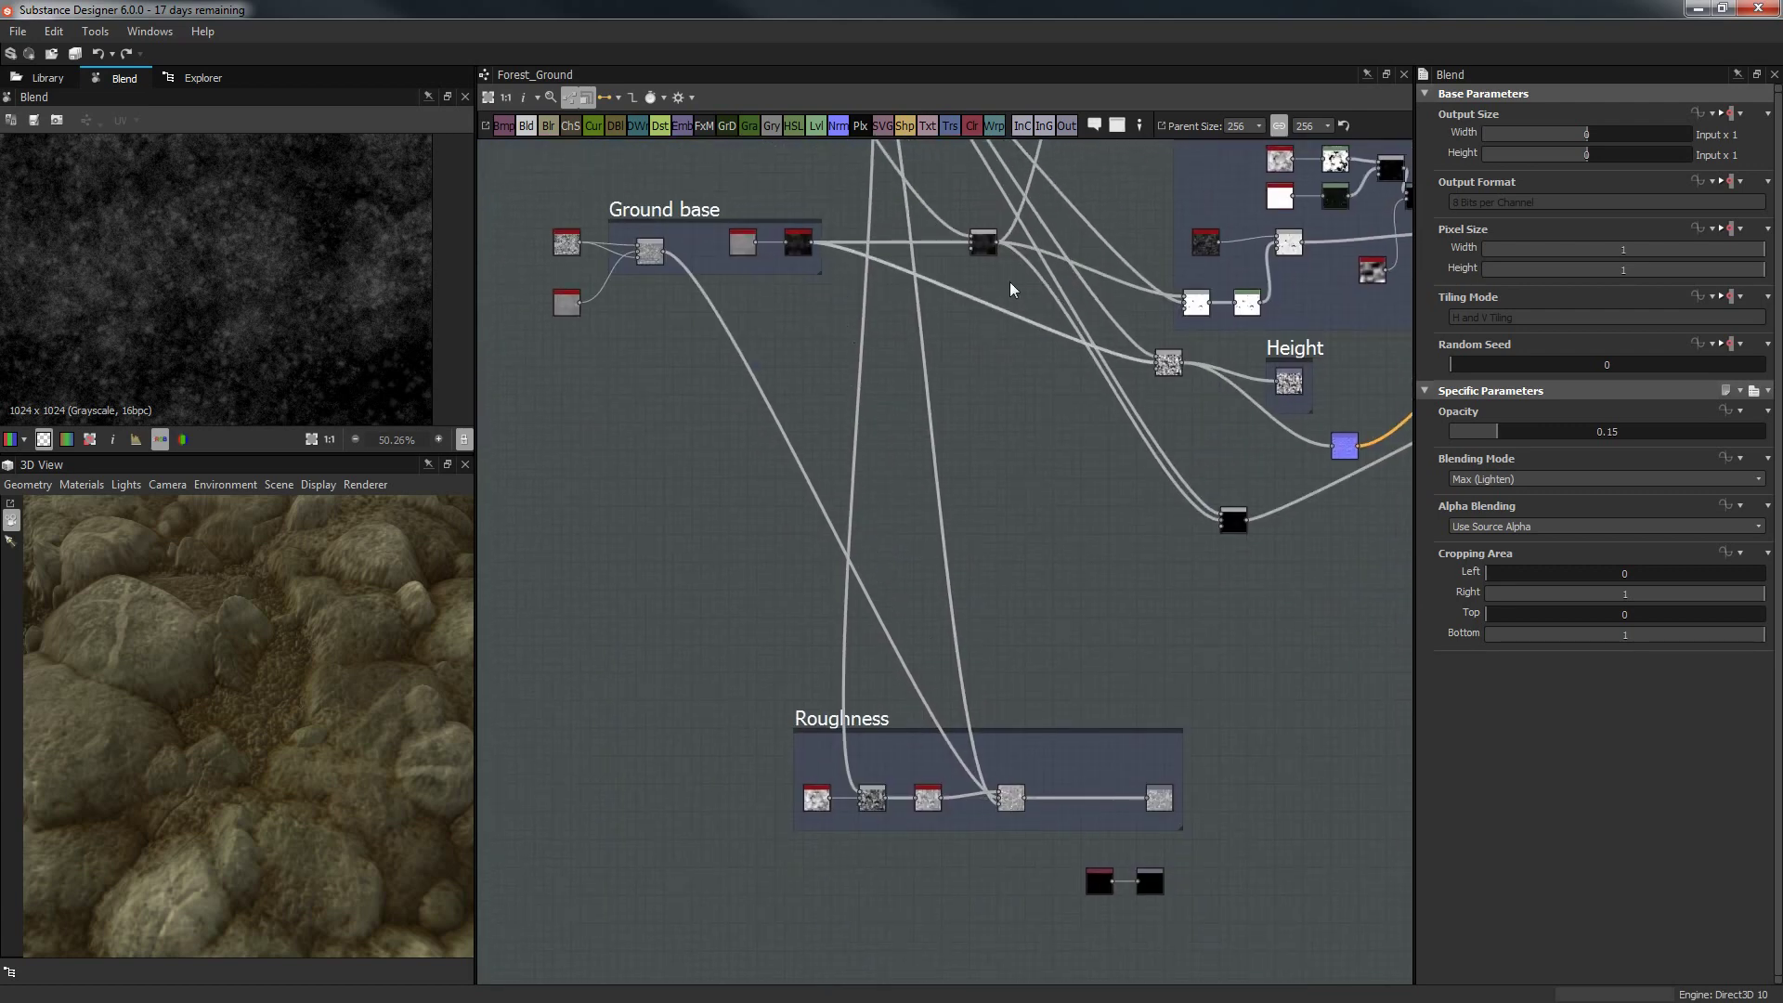
double_click(801, 246)
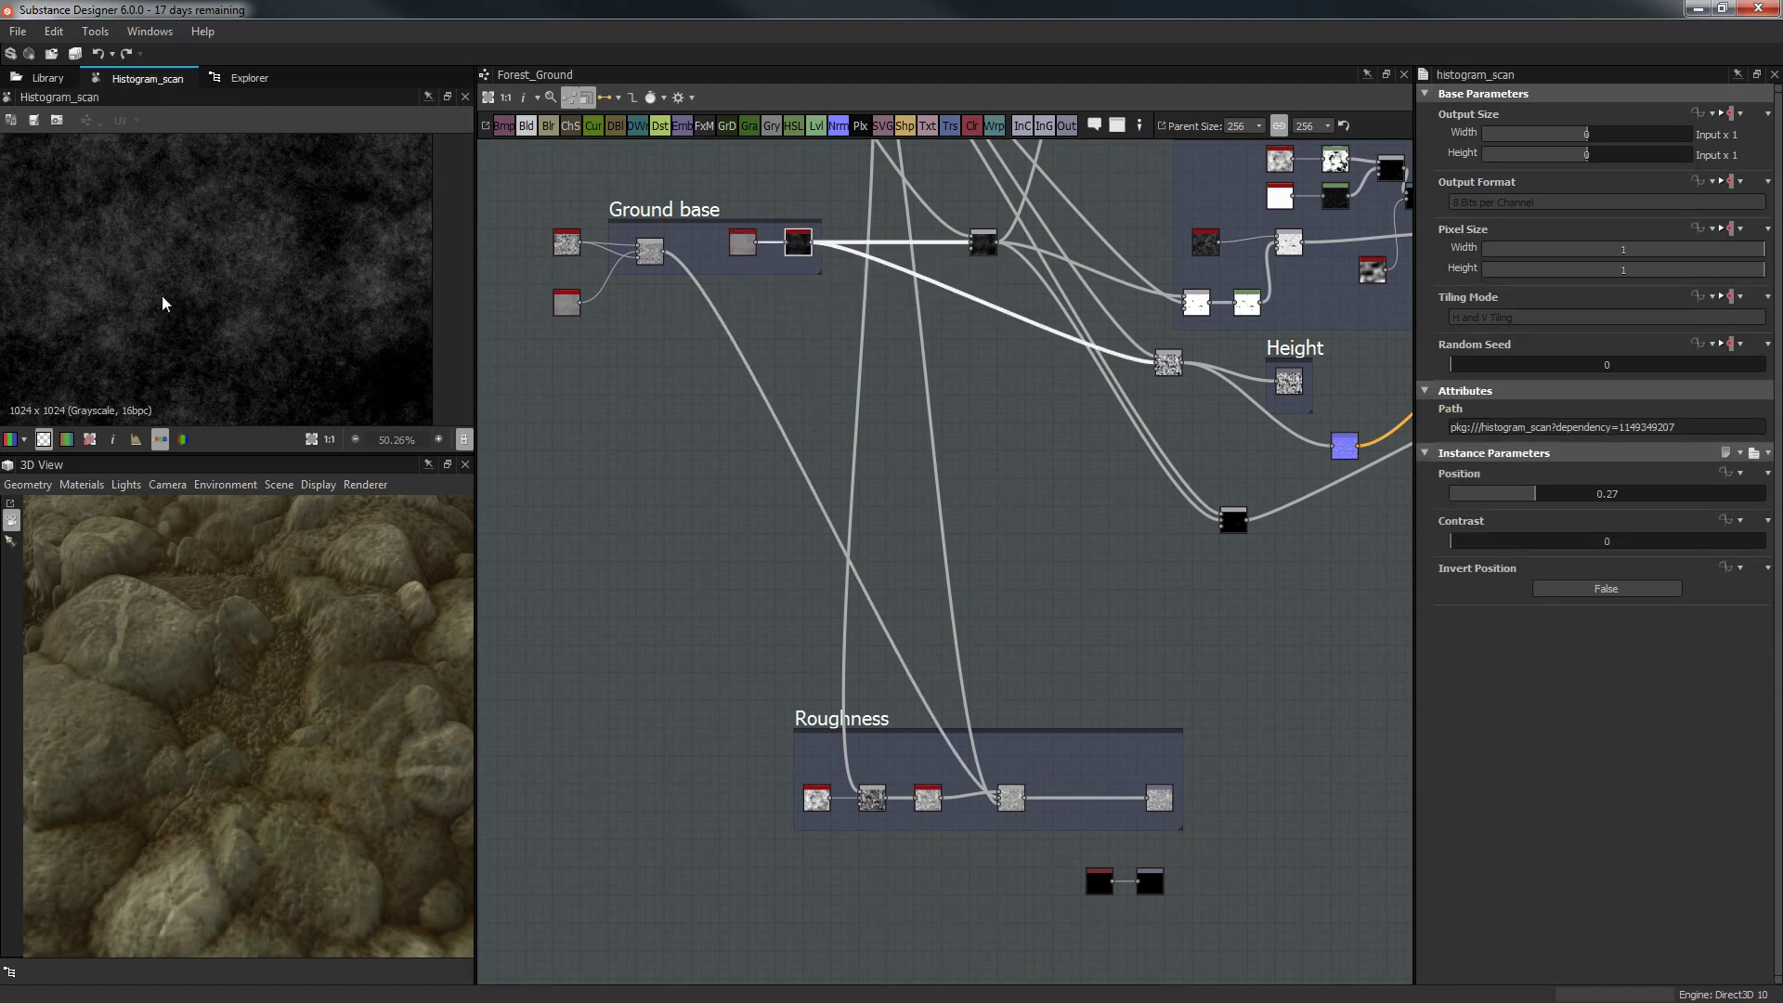
double_click(742, 243)
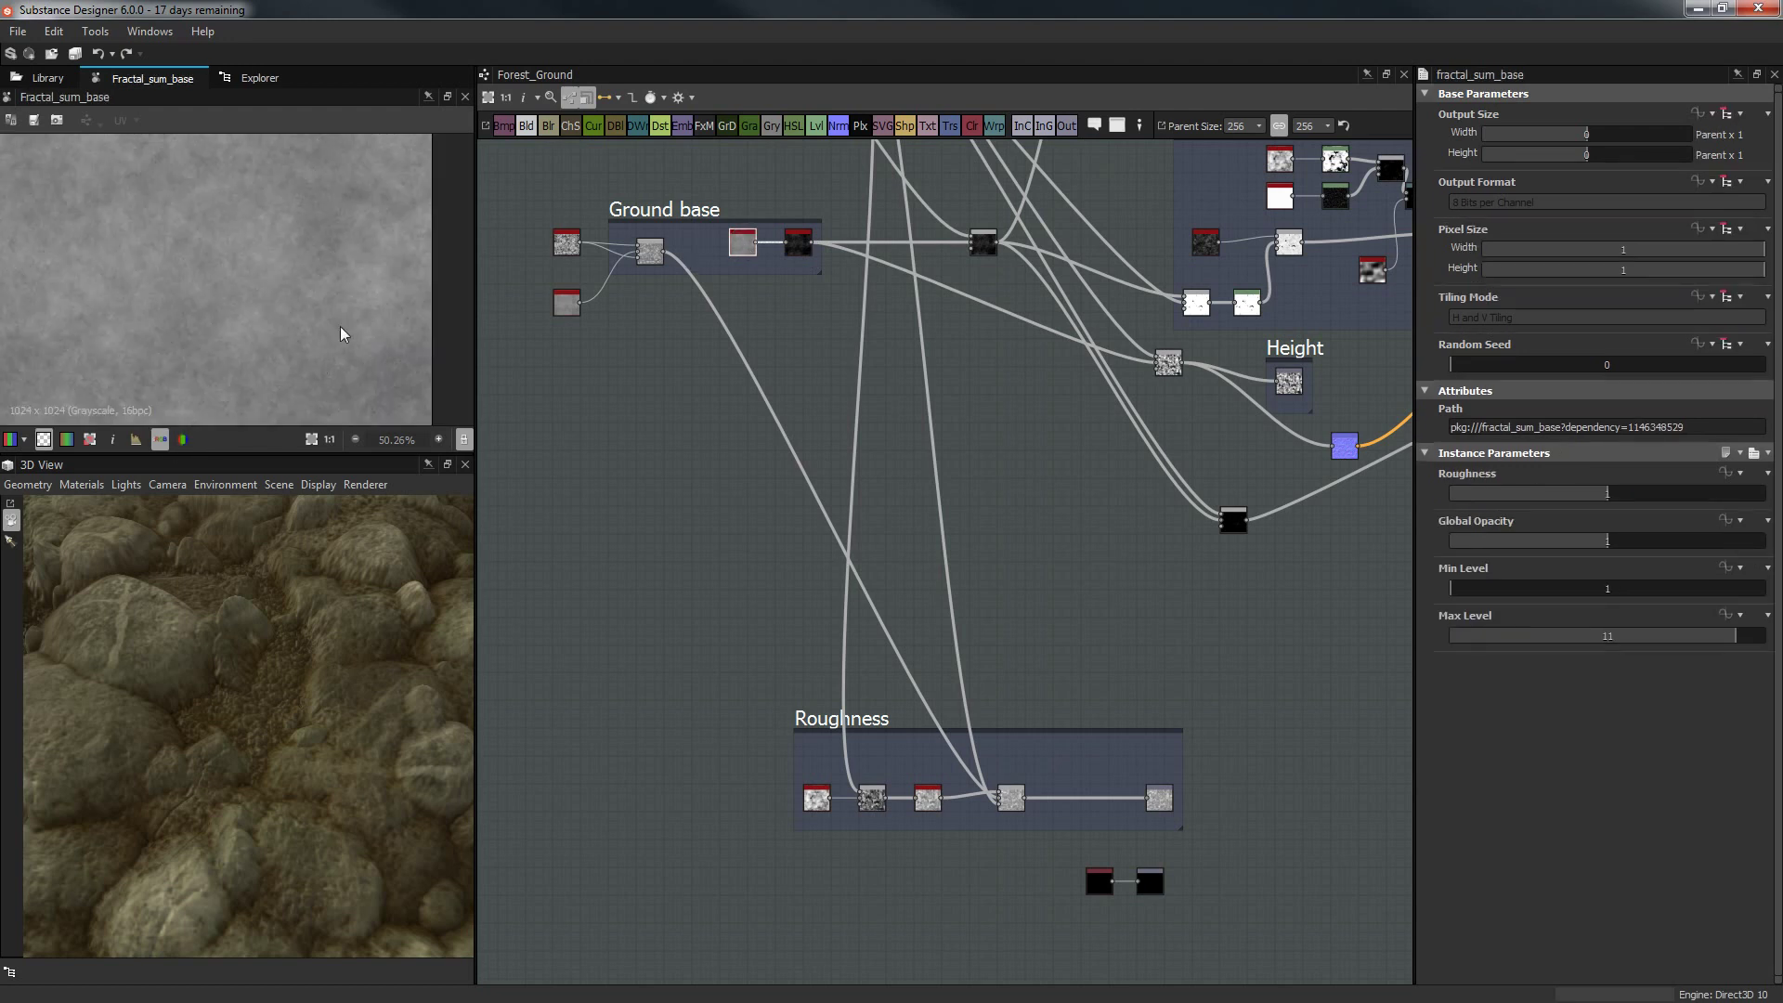
drag(817, 462, 1002, 801)
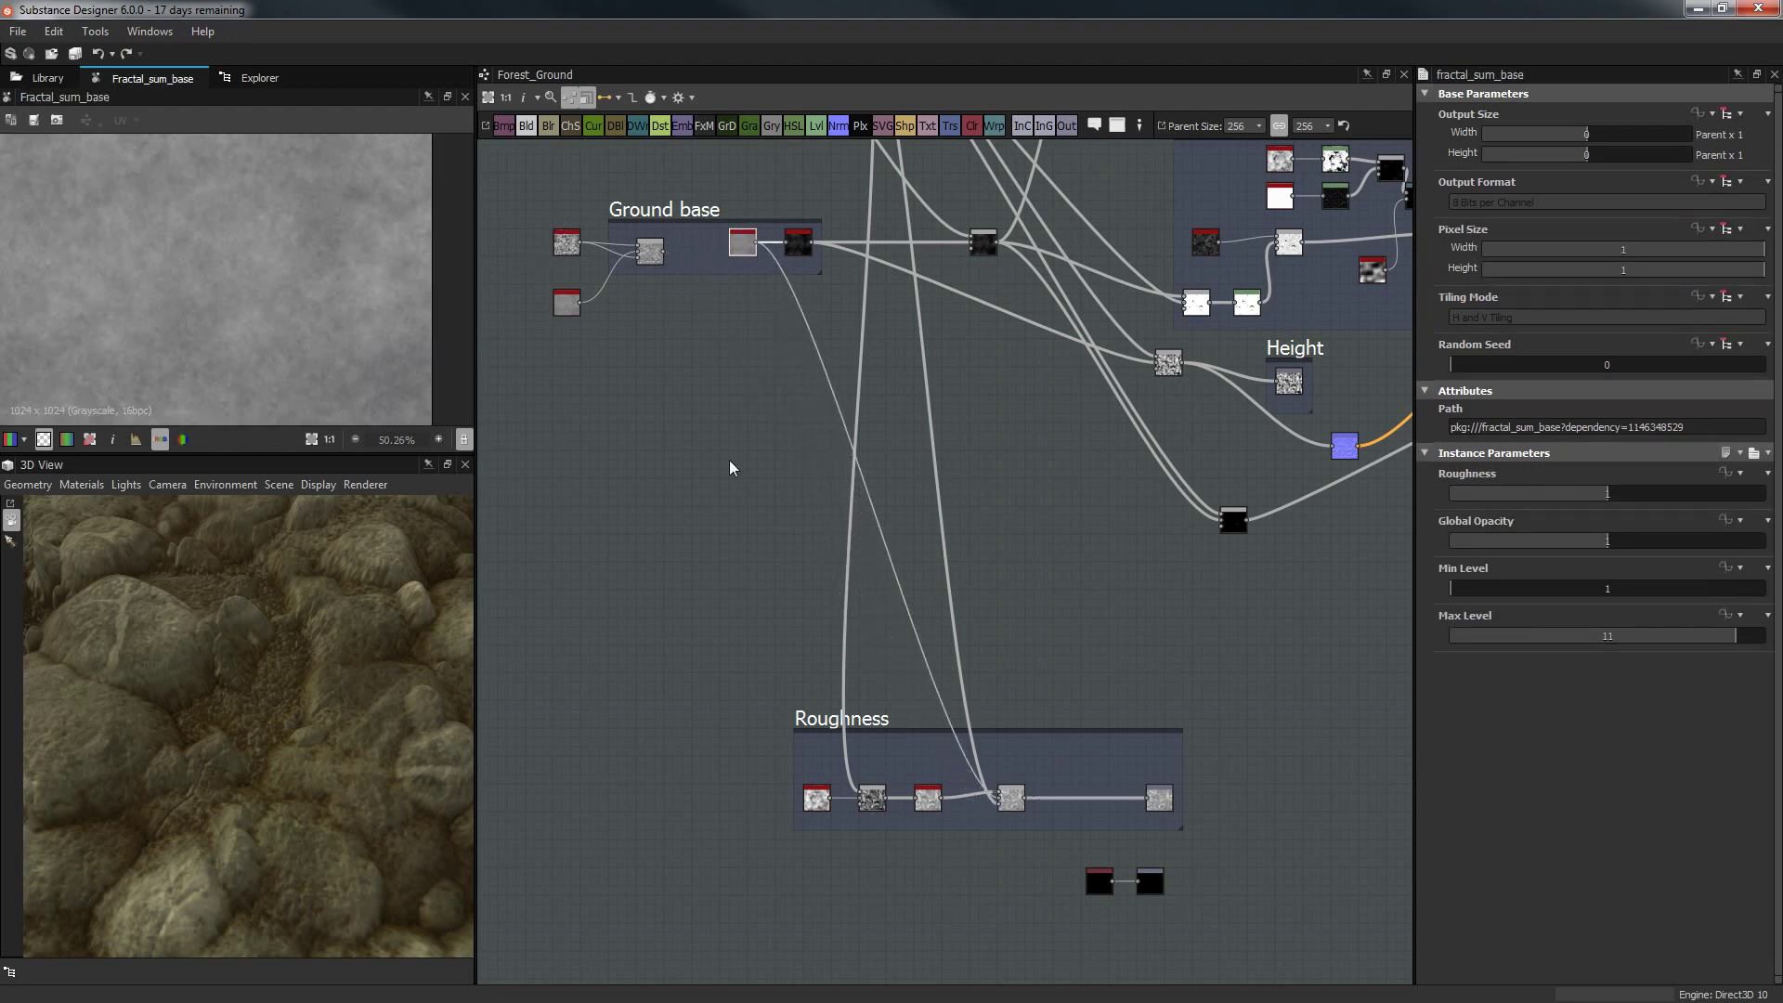
Delete the old ground Blend with its two source nodes, and shift the Fractal Sum Base and Histogram Scan to the start of the Ground base frame.
drag(659, 257, 637, 343)
double_click(636, 344)
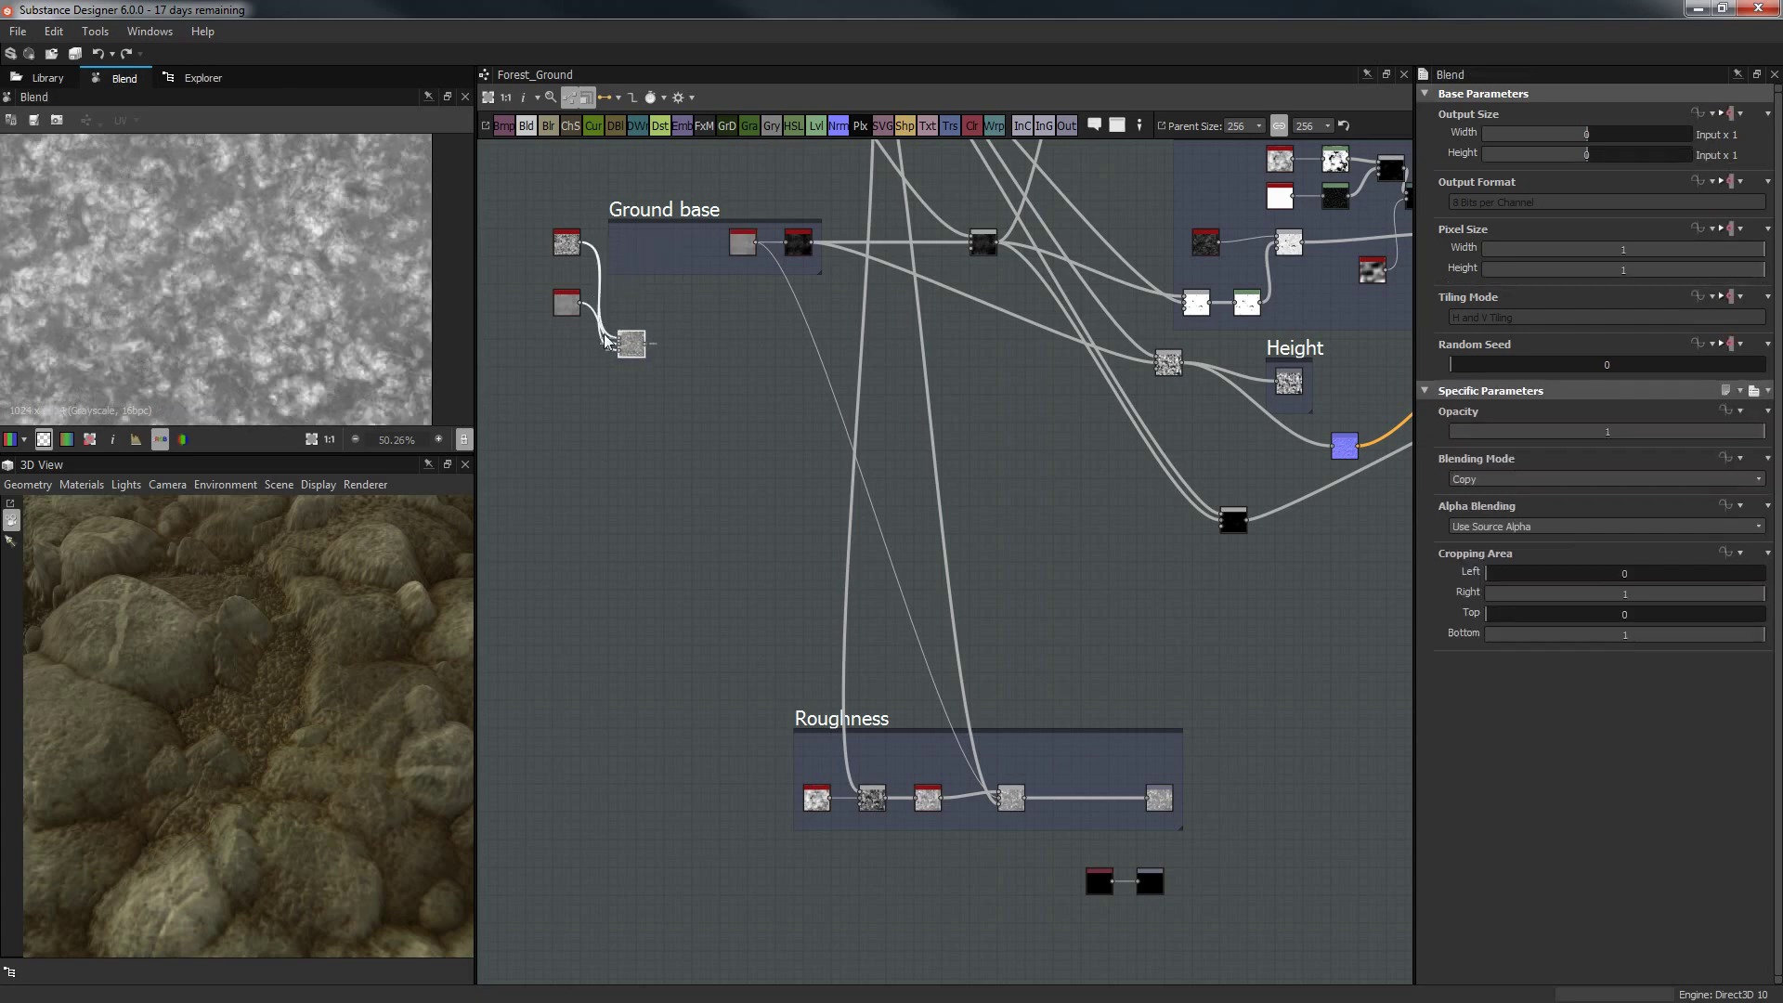
scroll(736, 395, up, 2)
middle_drag(736, 395, 831, 480)
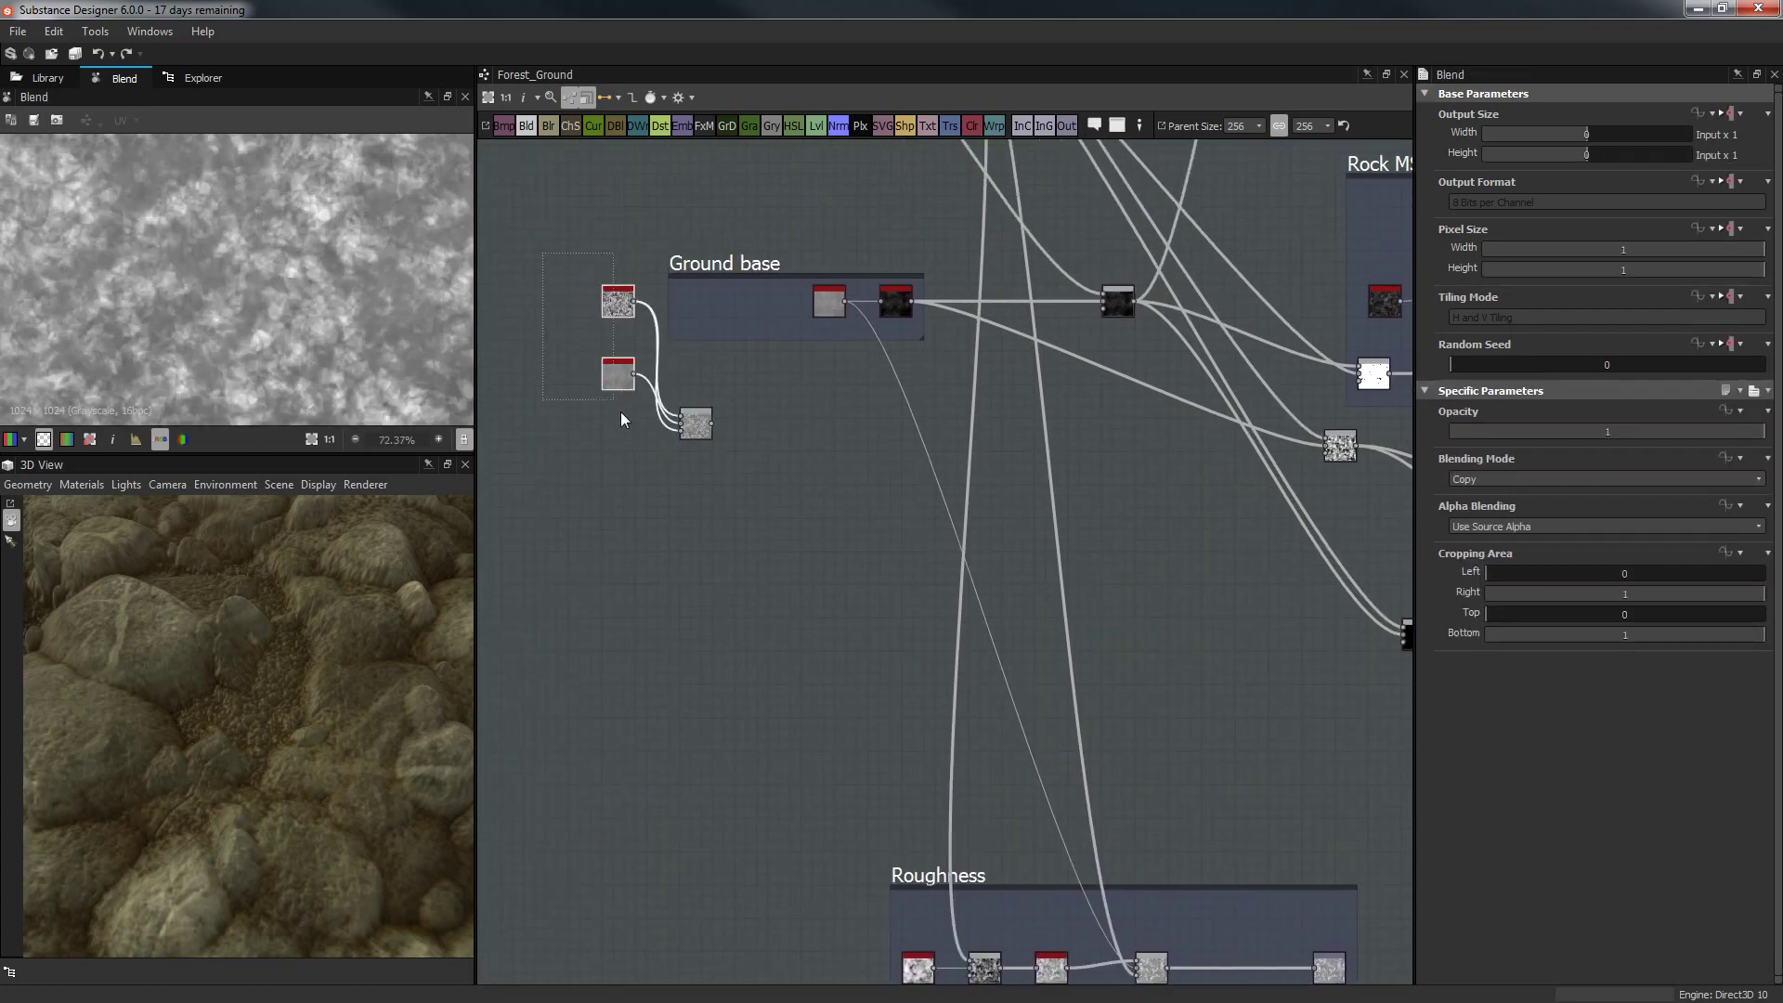
key(Delete)
click(695, 424)
key(Delete)
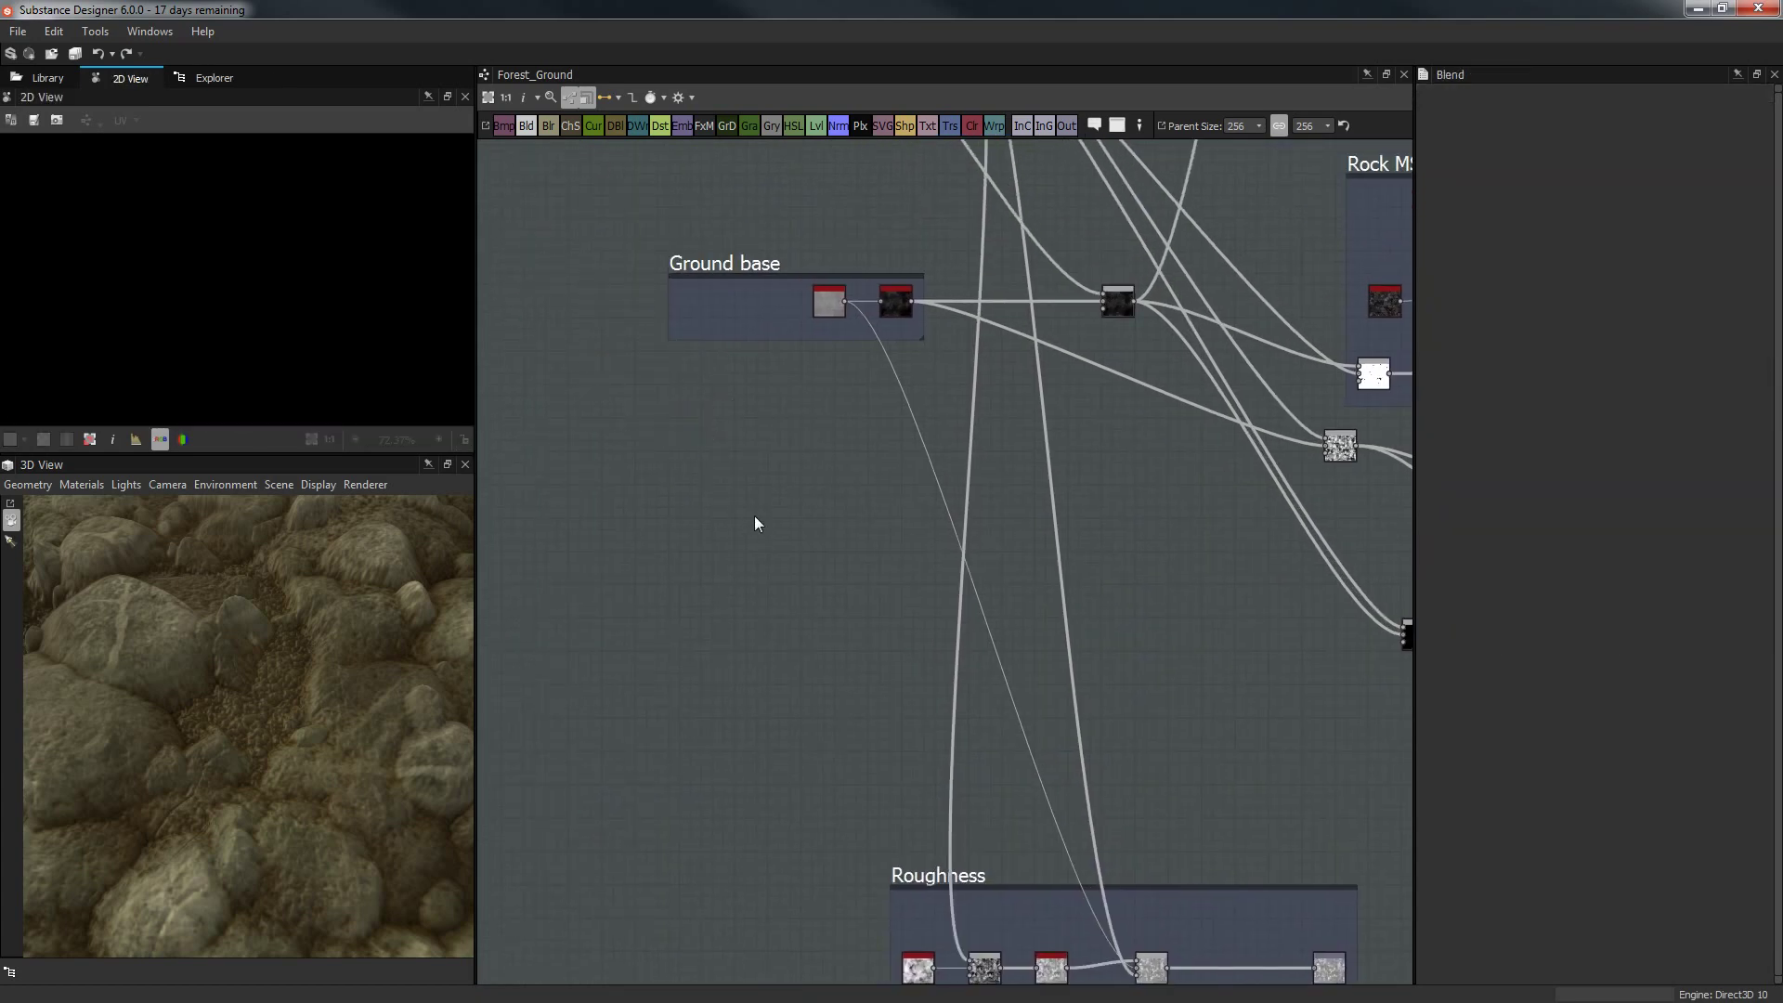
middle_drag(831, 376, 772, 329)
mouse_move(743, 243)
mouse_down()
mouse_move(850, 269)
mouse_move(698, 258)
mouse_move(713, 260)
mouse_up()
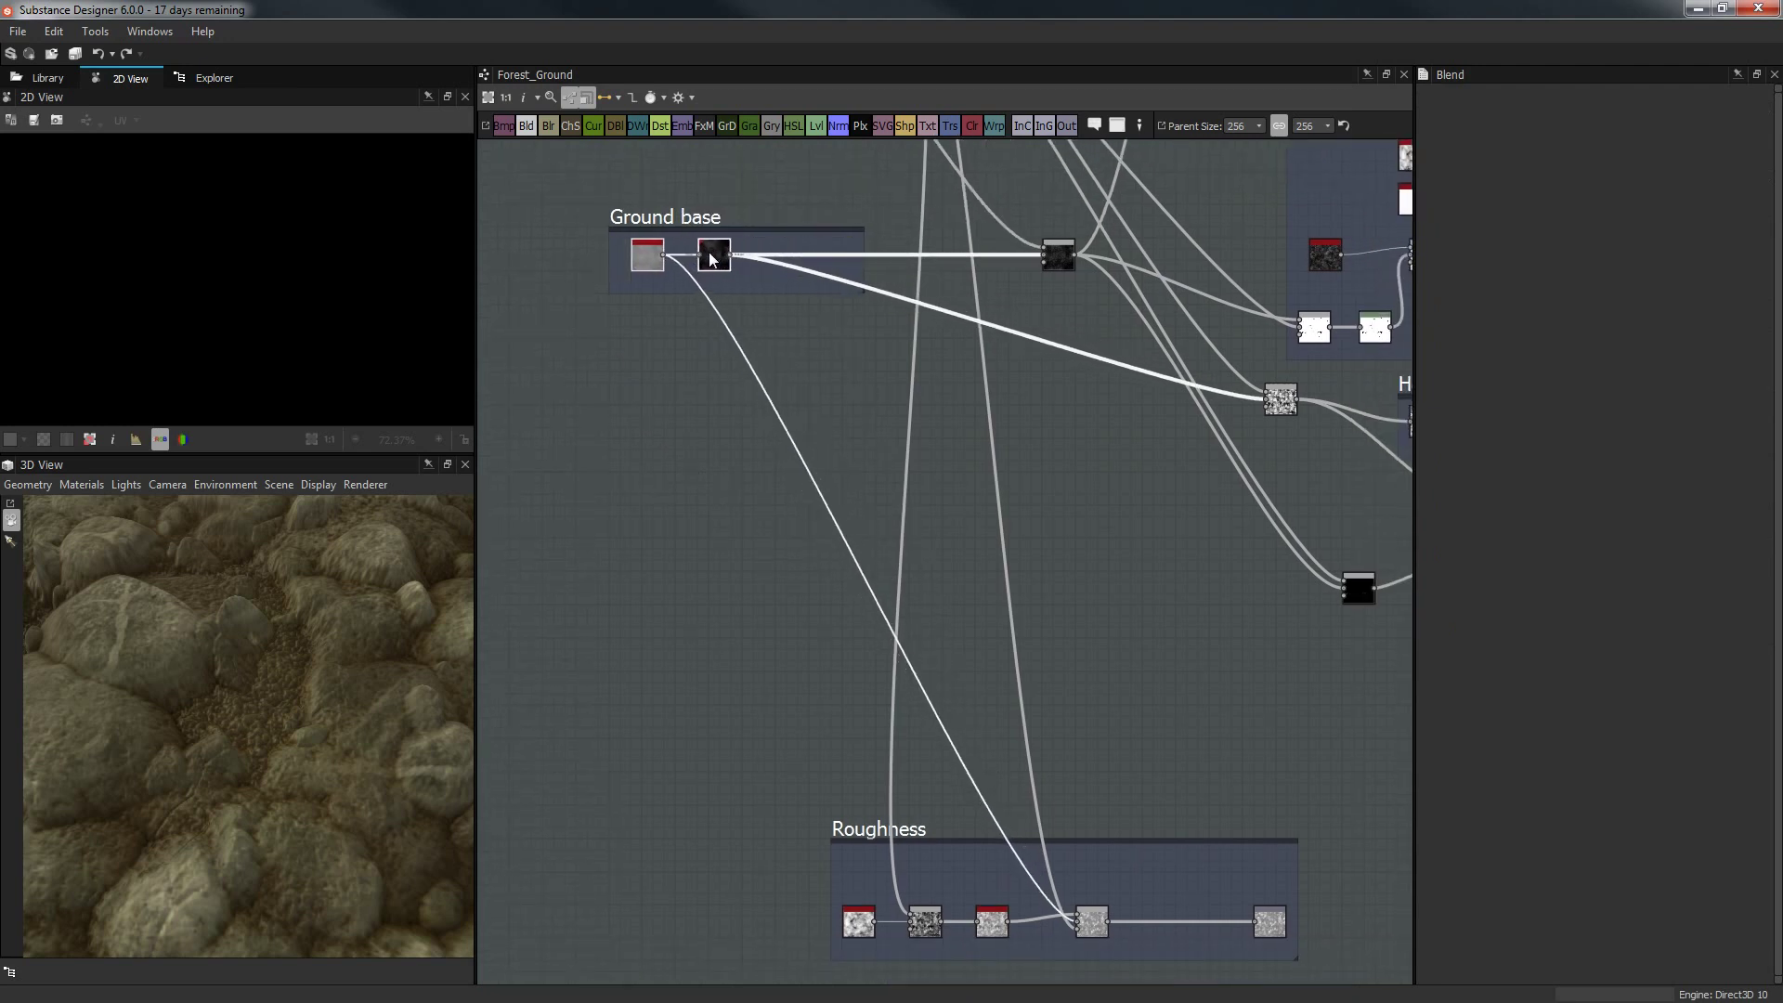
Examine the rock and ground surface in the 3D View from several angles and distances, and look over the rewired graph.
drag(280, 622, 325, 767)
drag(267, 697, 251, 732)
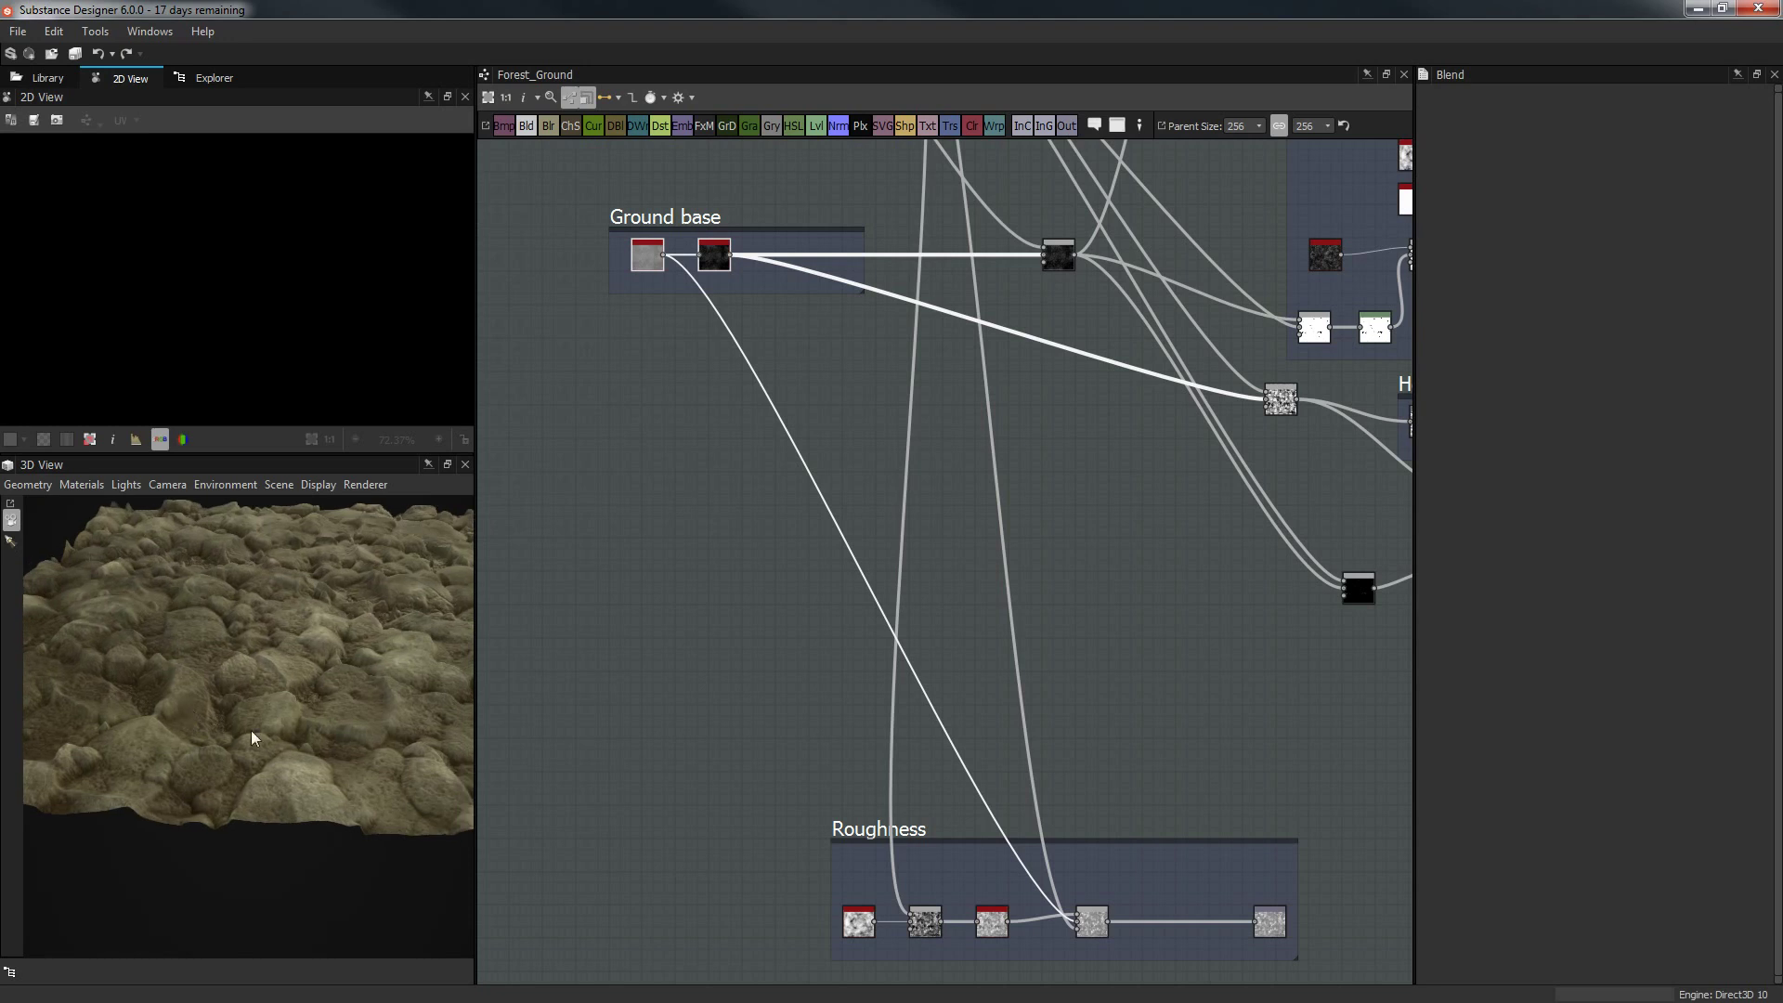
drag(281, 664, 398, 645)
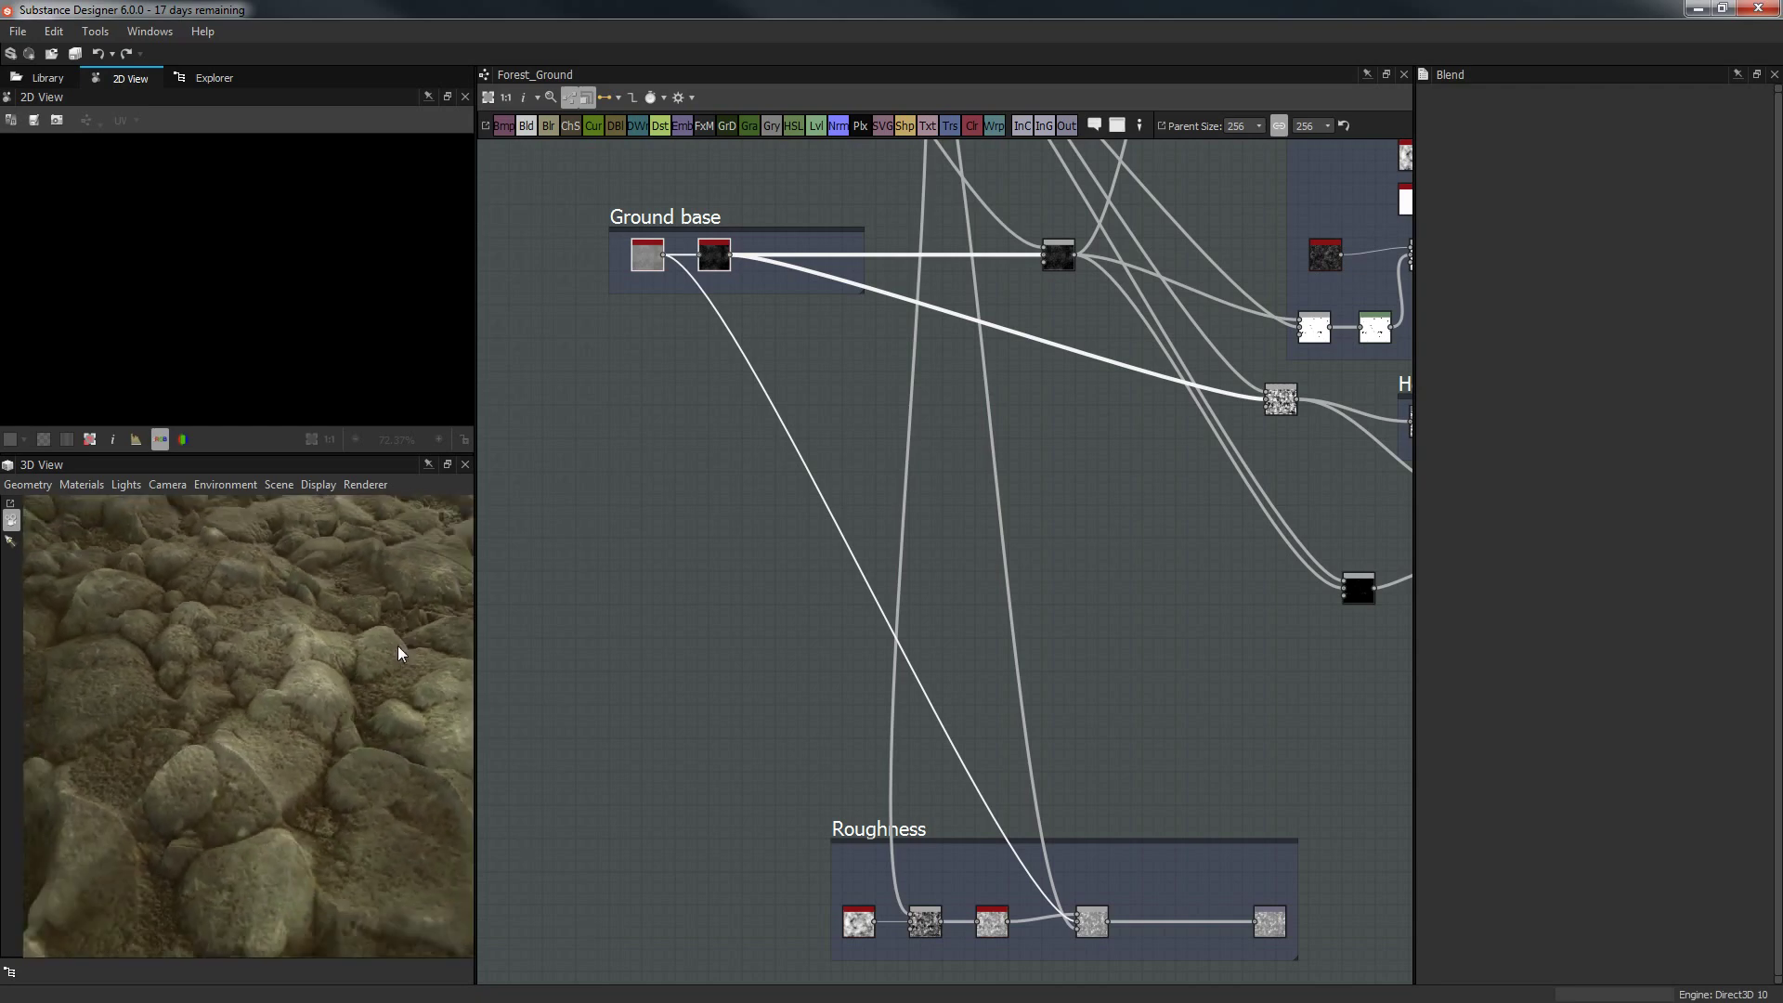
middle_drag(840, 493, 856, 558)
scroll(254, 692, down, 2)
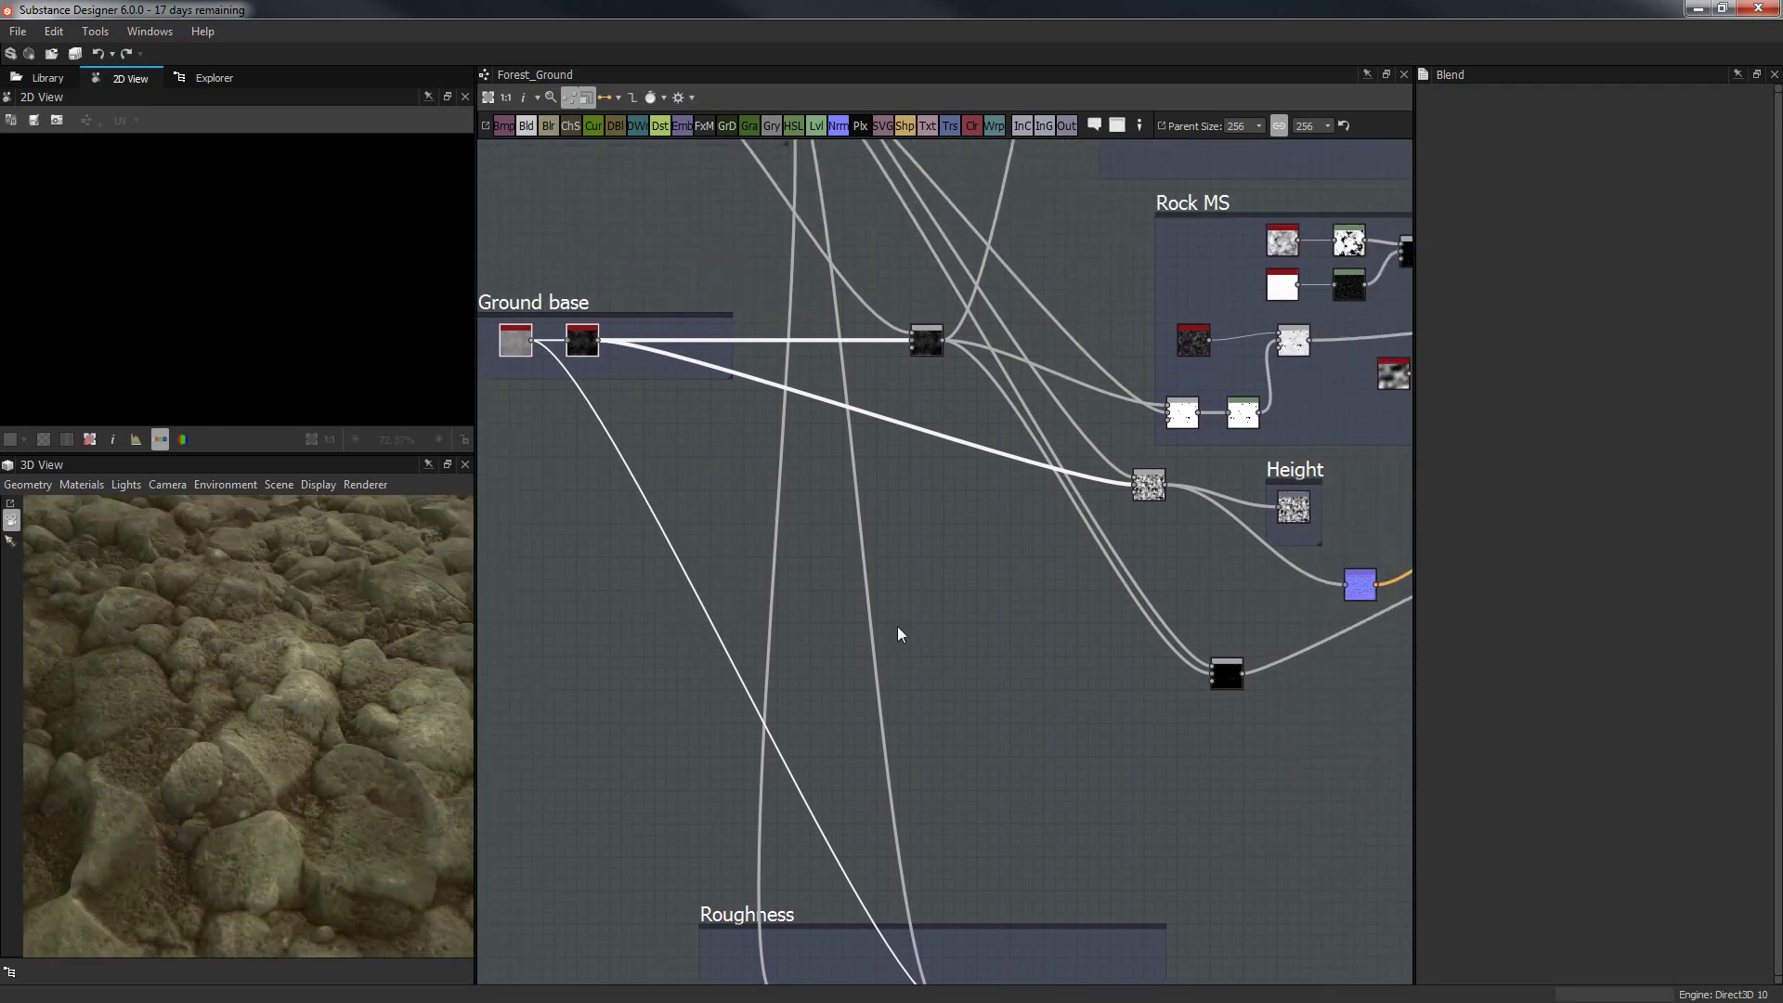
middle_drag(992, 605, 887, 604)
scroll(939, 529, down, 2)
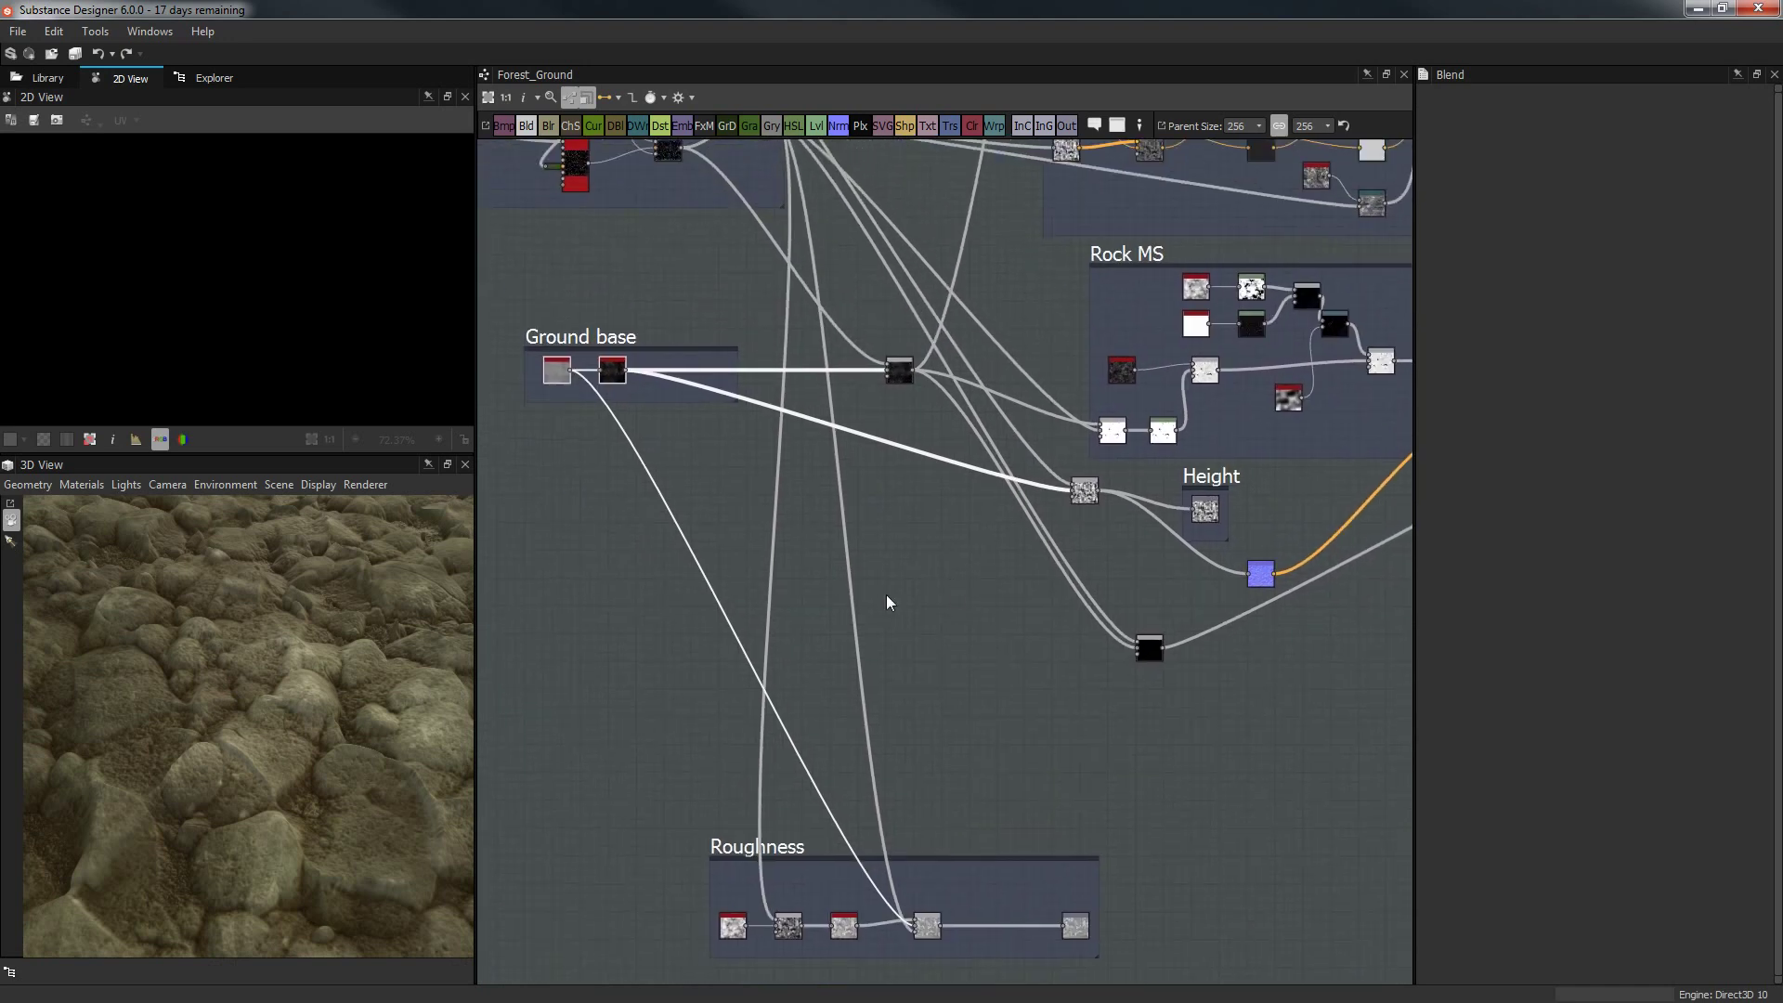
scroll(173, 658, down, 2)
drag(173, 650, 169, 723)
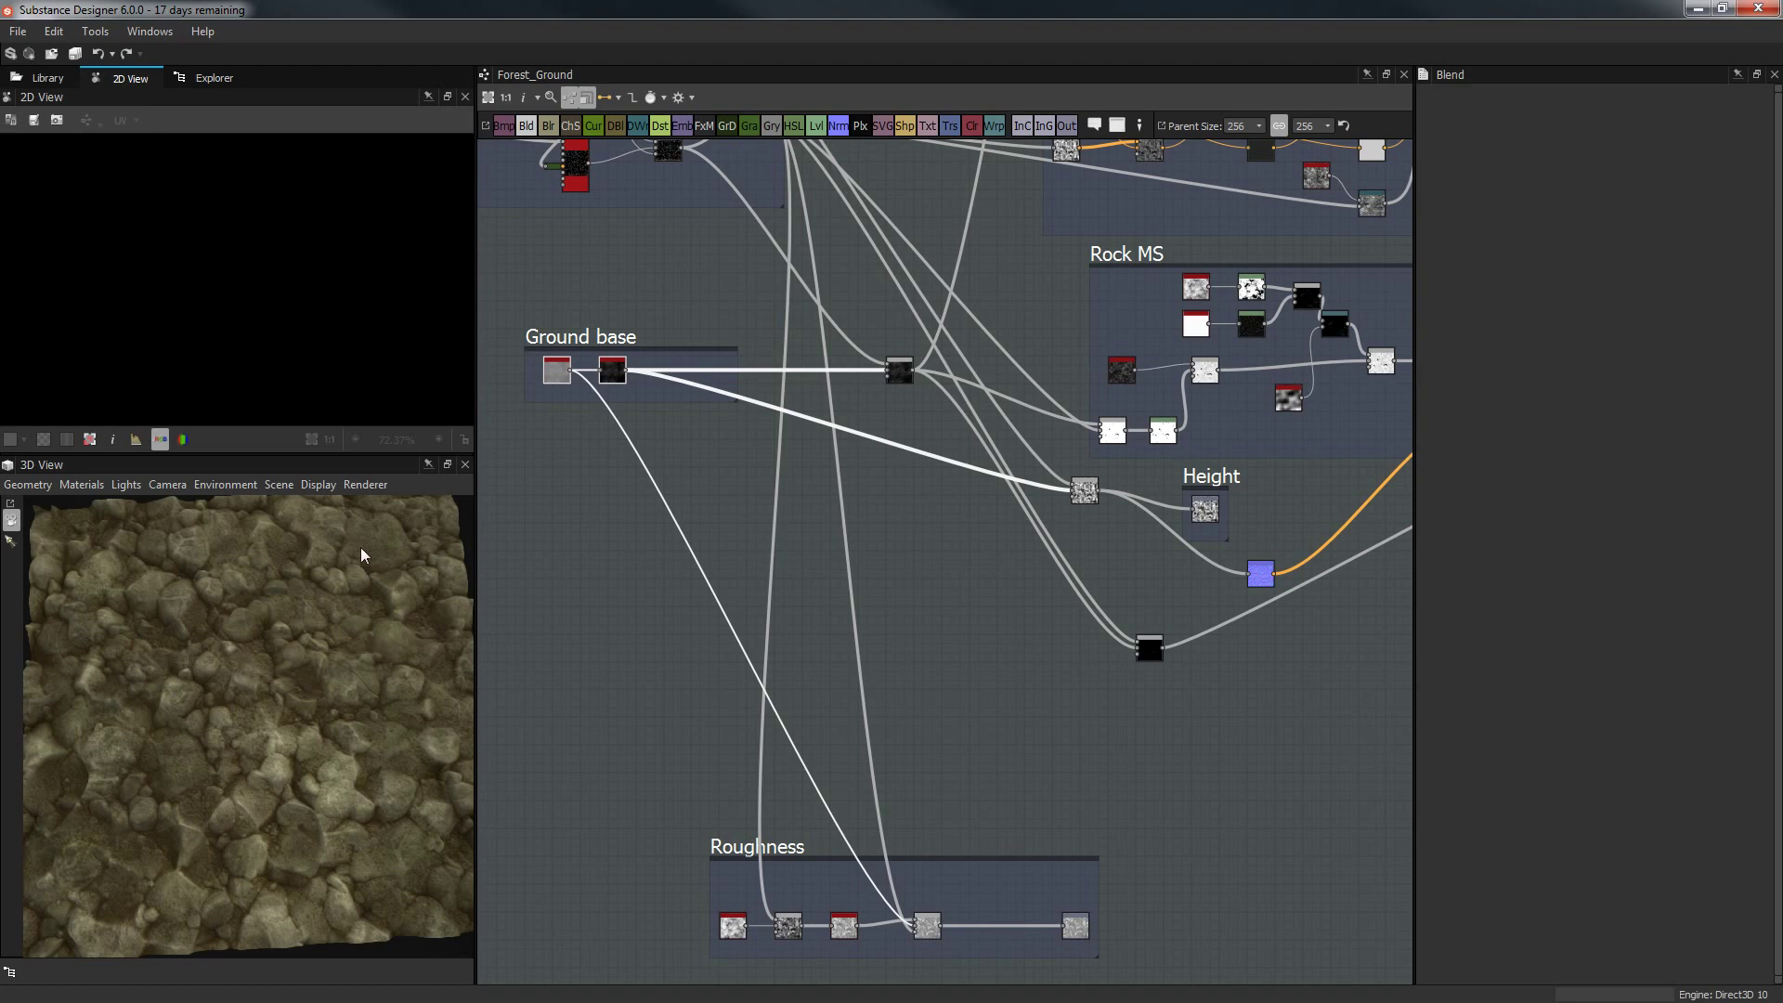
drag(226, 668, 178, 530)
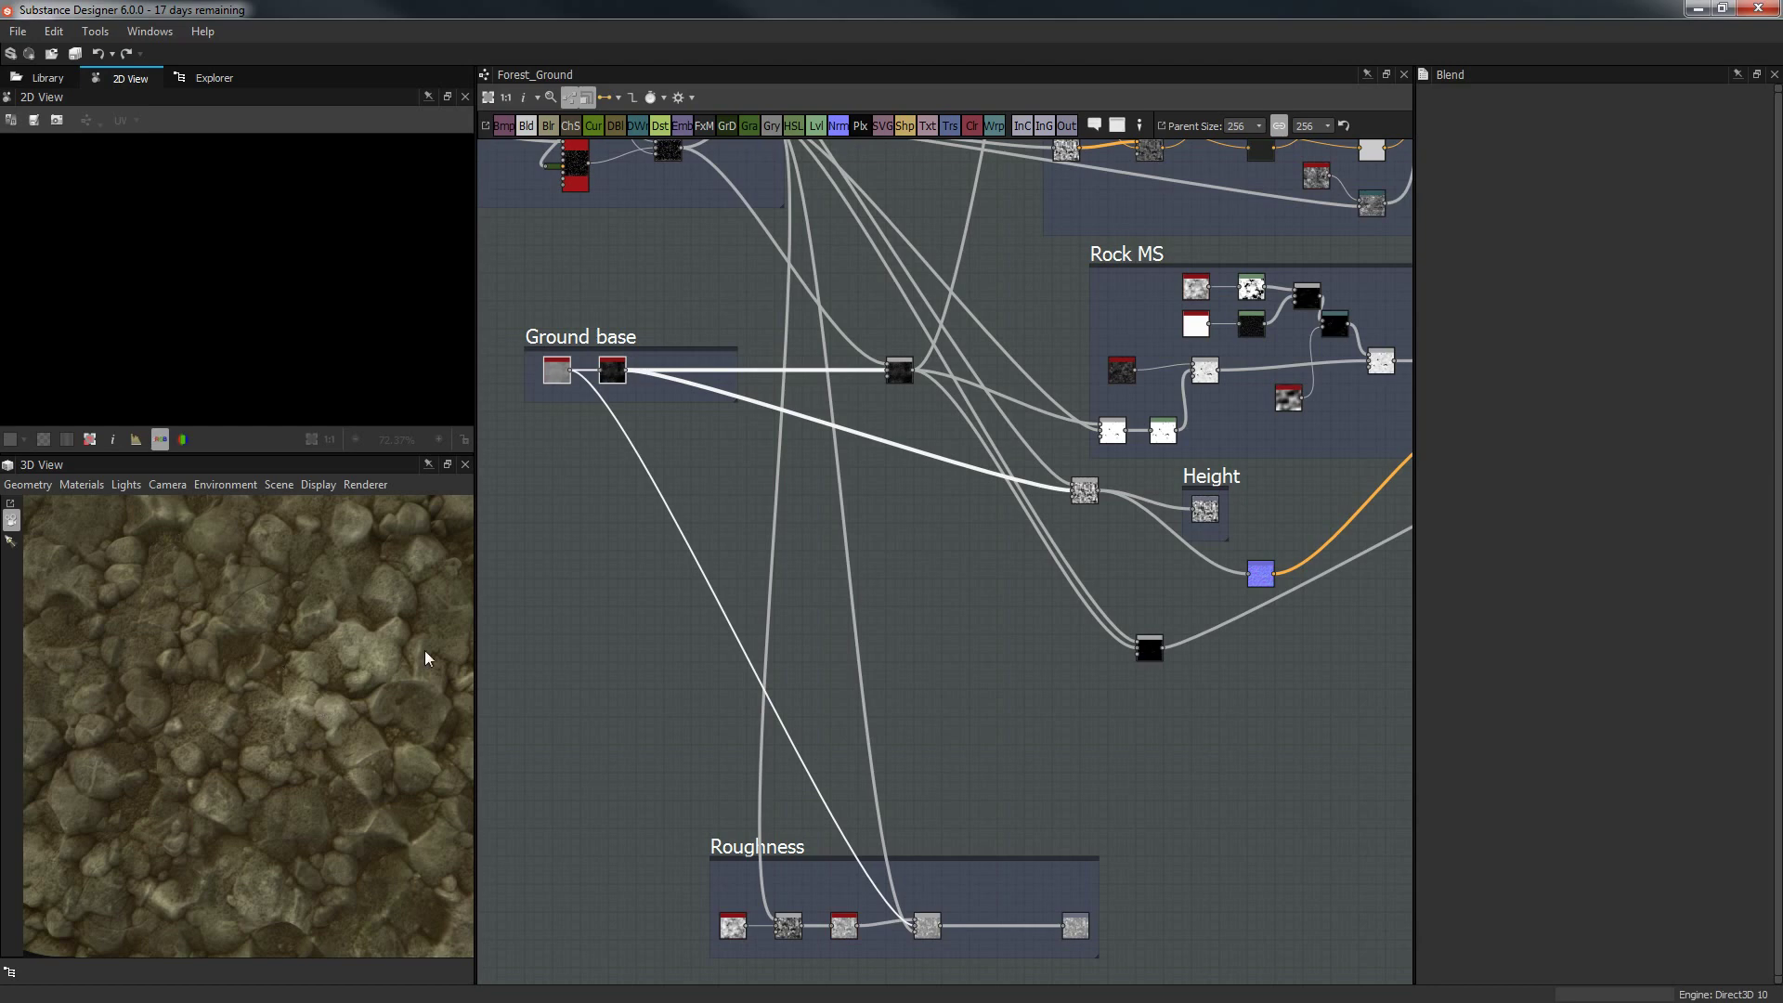
drag(308, 665, 204, 818)
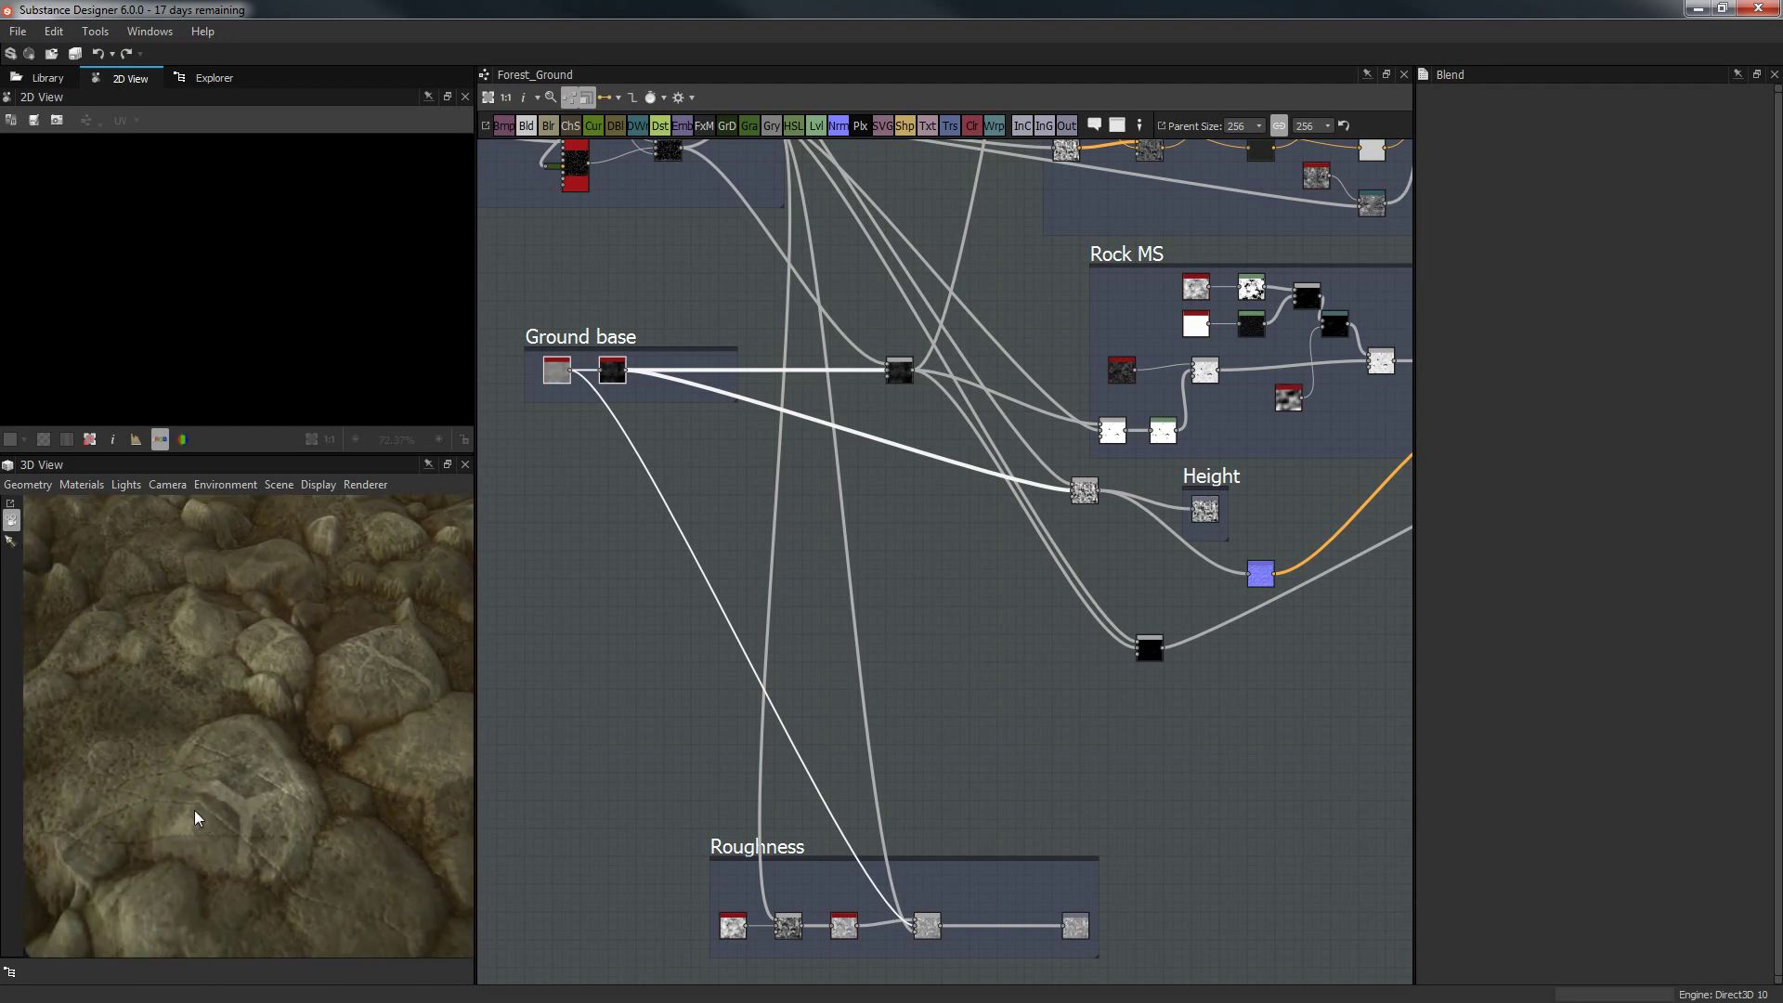
drag(319, 783, 239, 795)
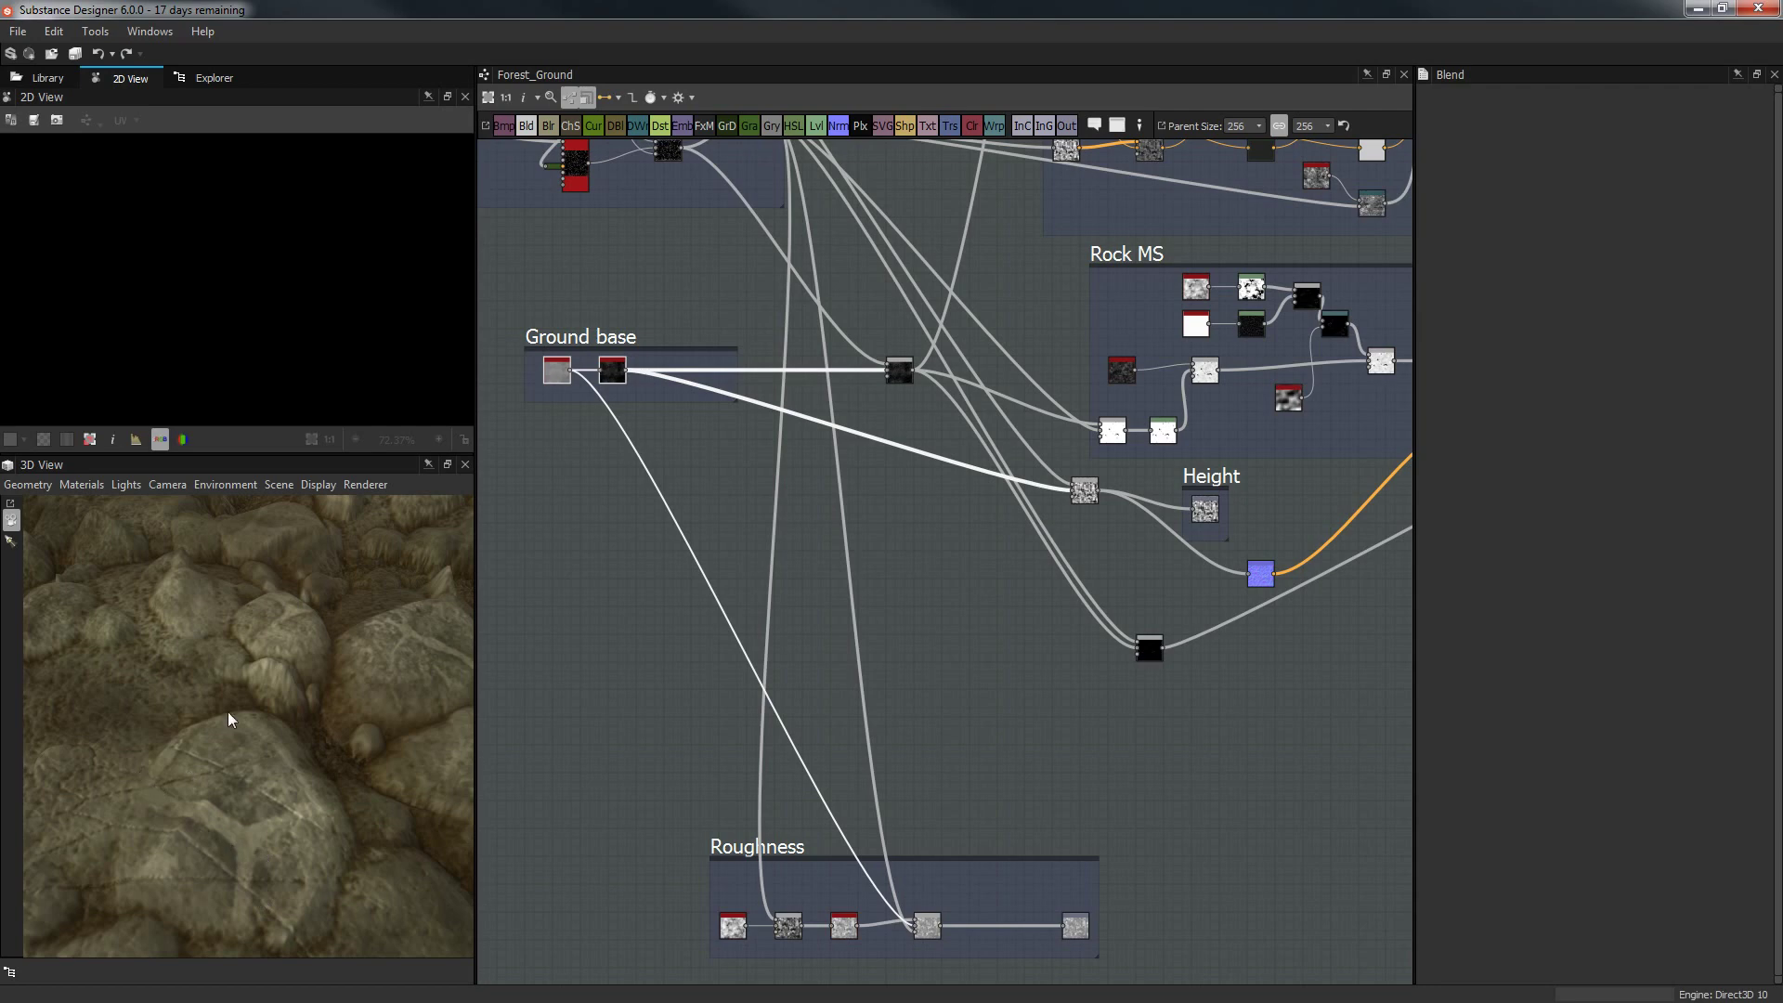
Inspect the Rock MS nodes that build the crack mask, previewing the Cells Levels, the subtracting Blend and the Warp output.
drag(247, 877, 359, 872)
middle_drag(1051, 344, 835, 640)
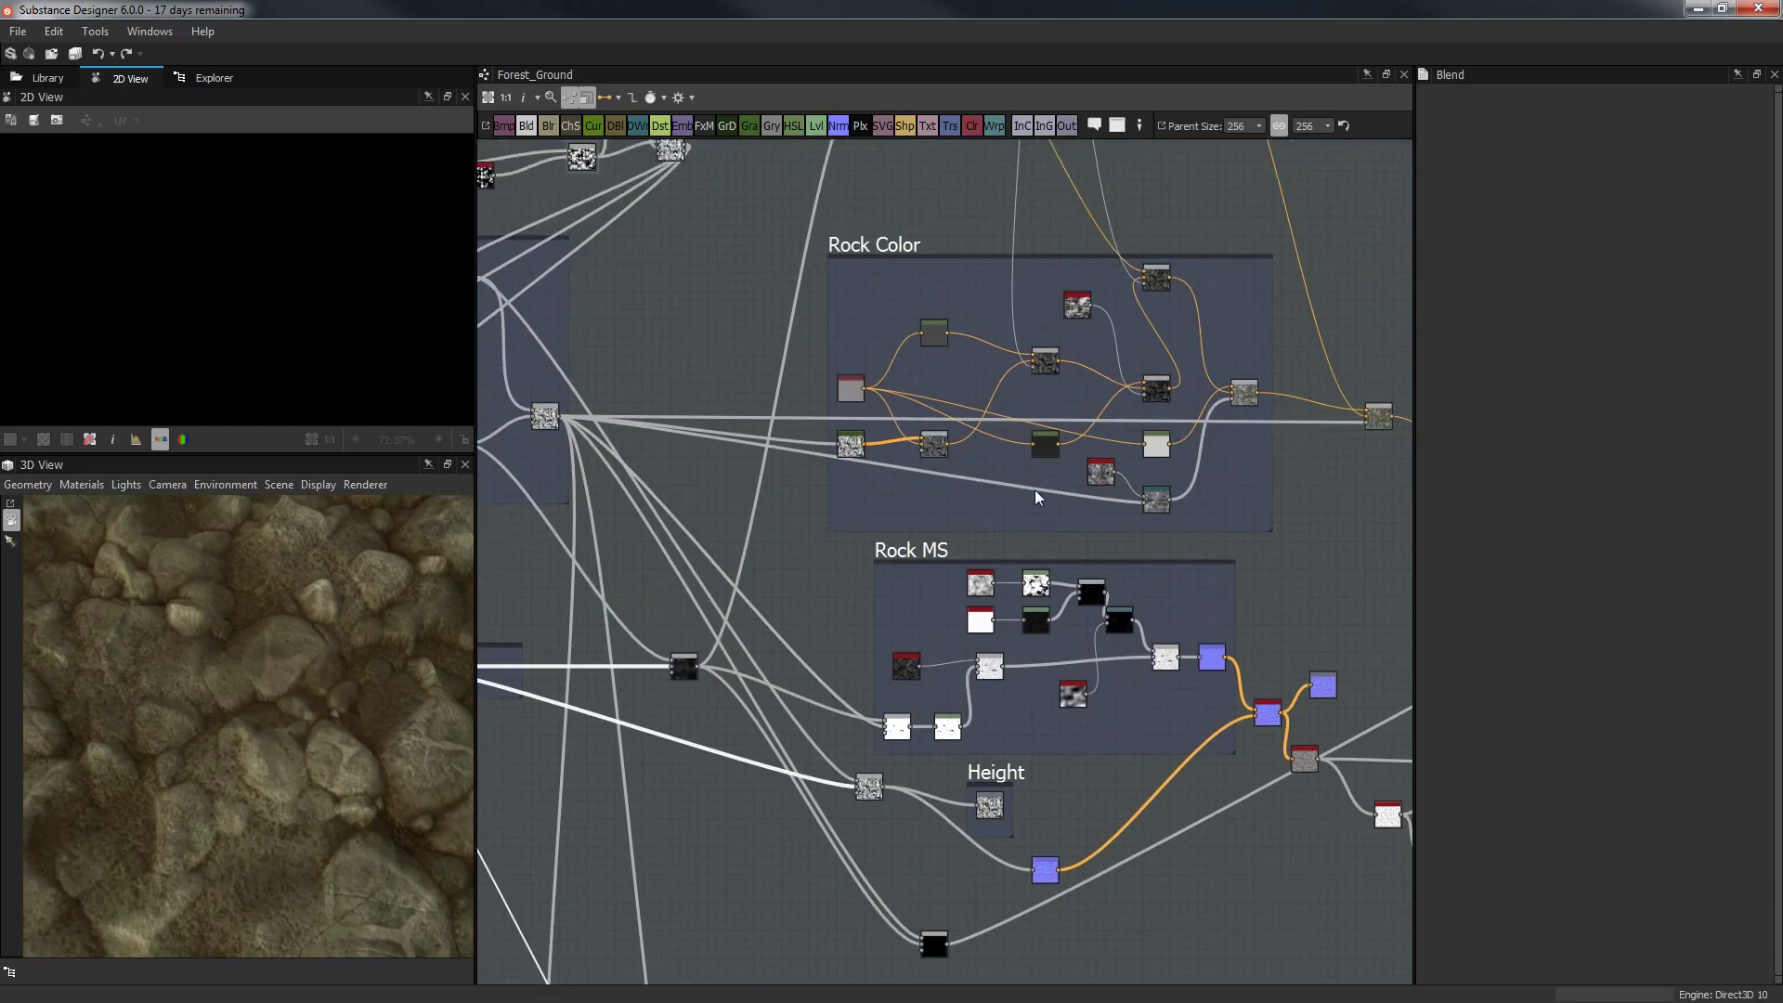
scroll(999, 542, up, 2)
middle_drag(899, 588, 756, 676)
scroll(756, 676, down, 3)
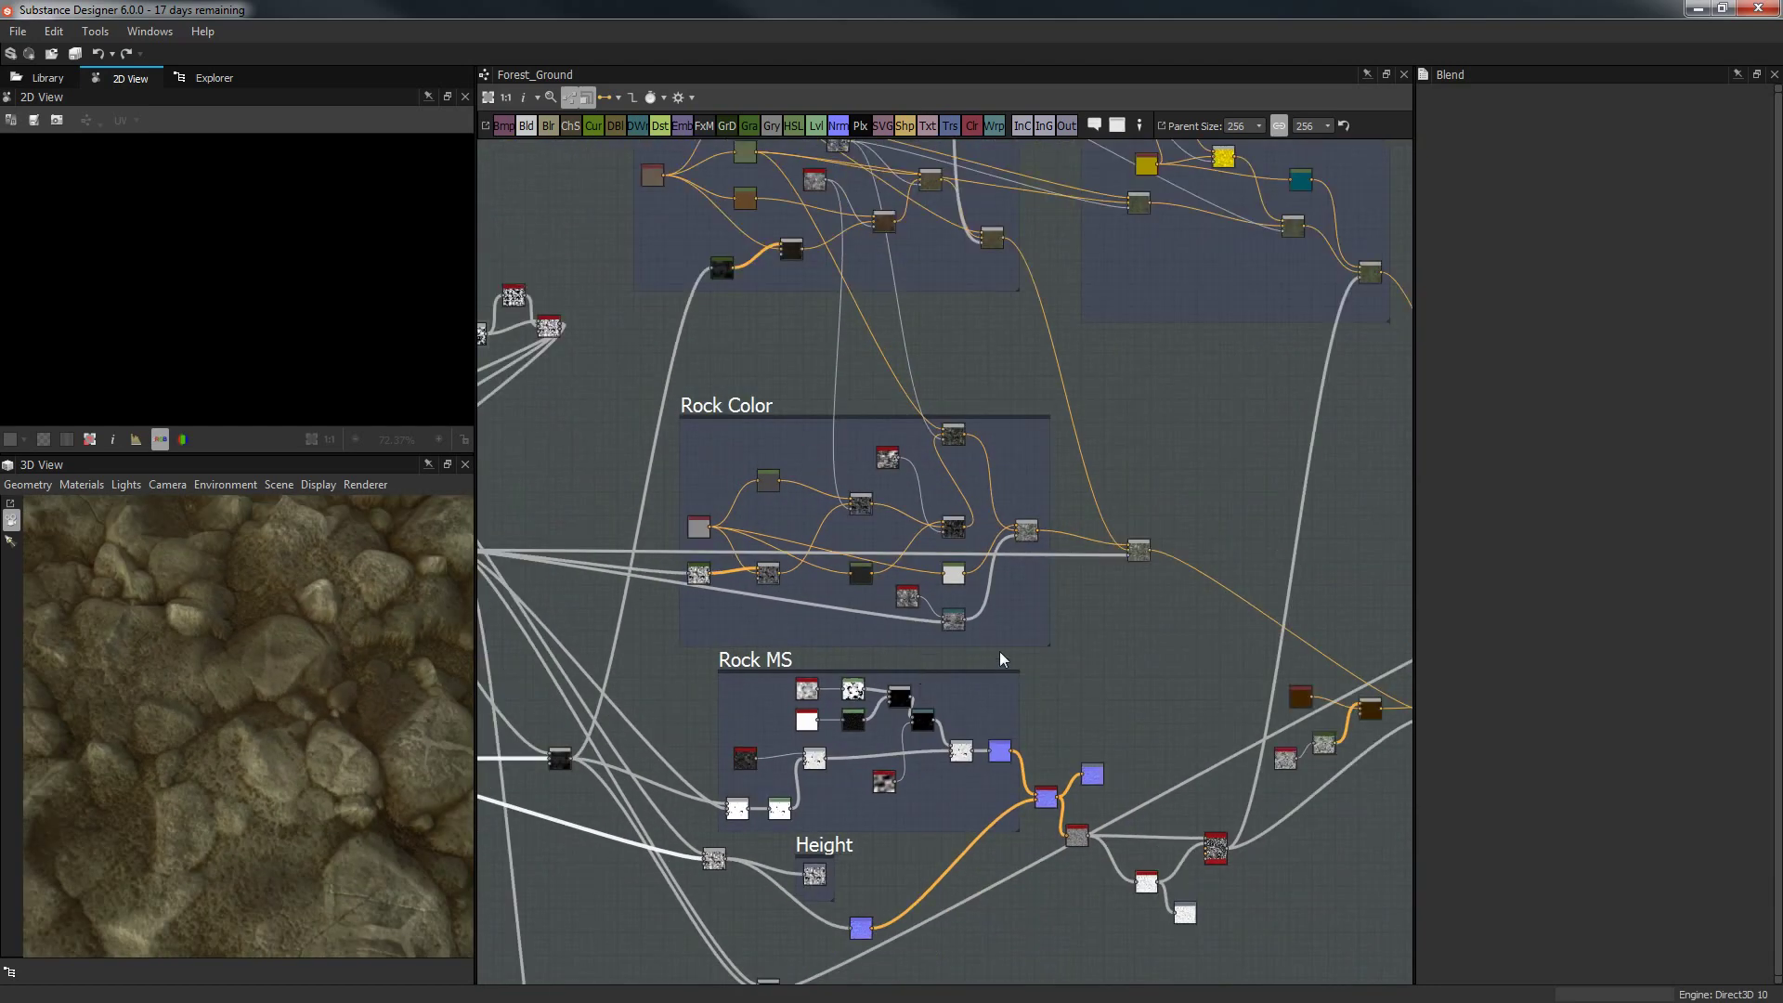
middle_drag(1001, 660, 1247, 332)
scroll(995, 483, up, 5)
scroll(839, 416, up, 2)
middle_drag(839, 416, 903, 410)
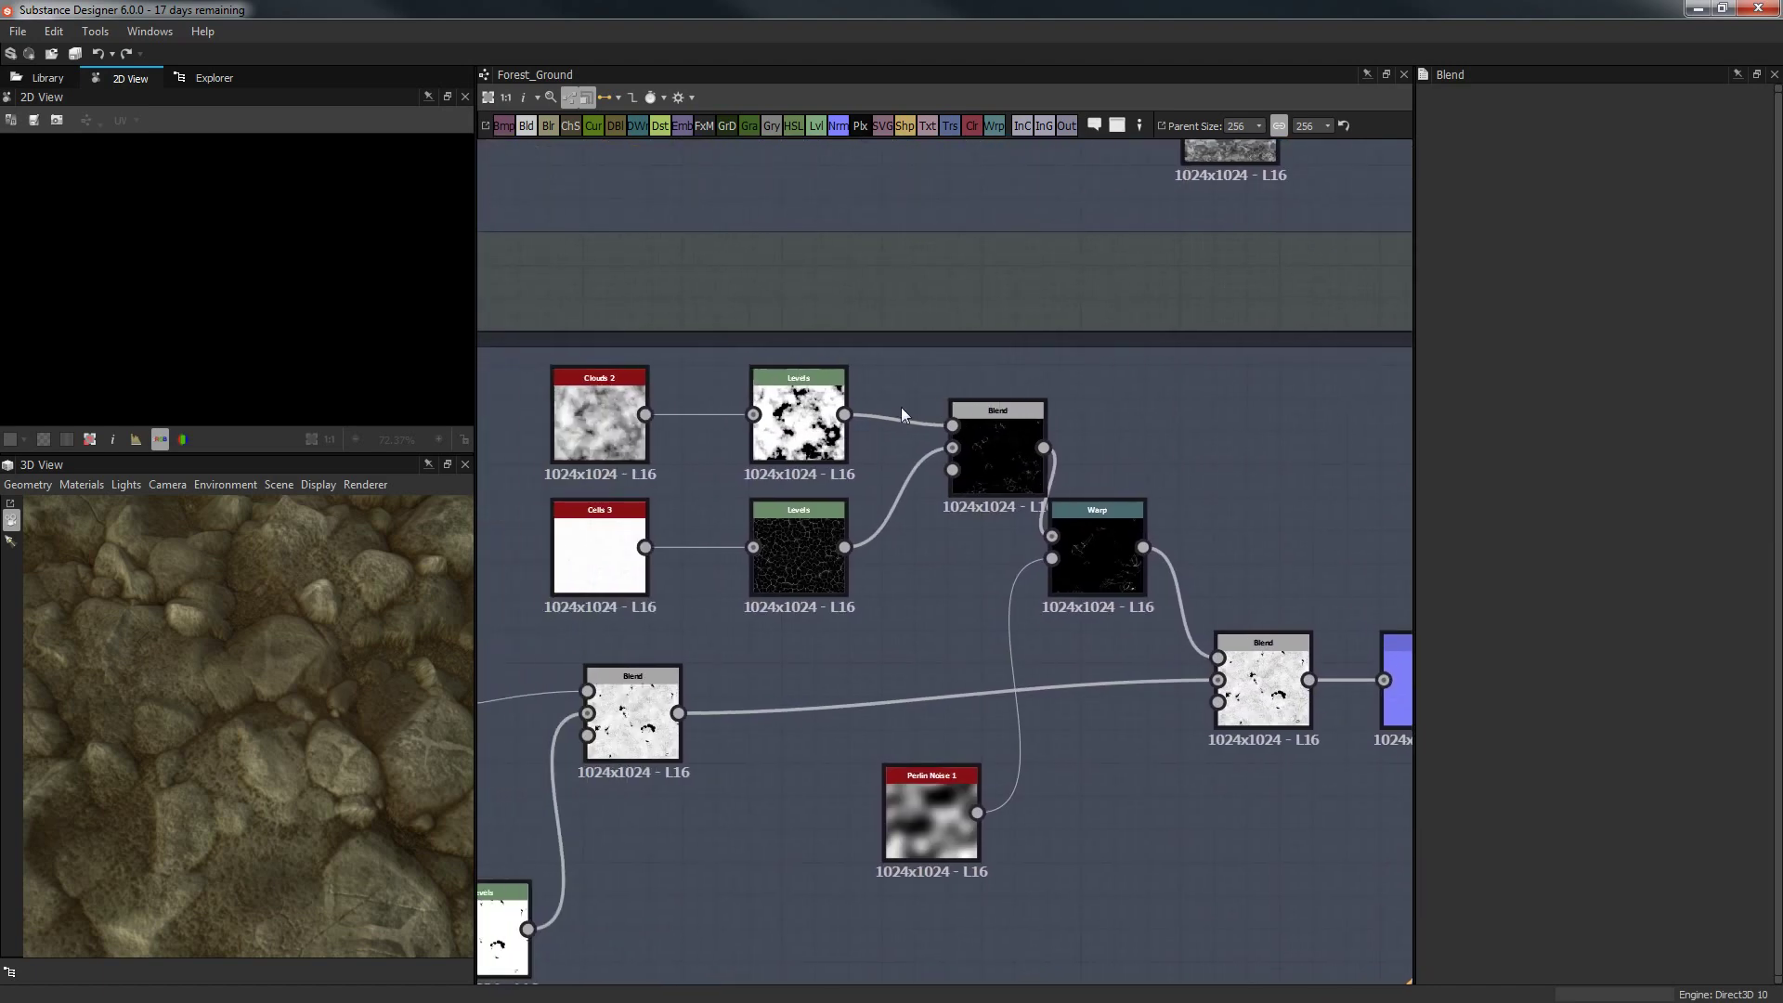
double_click(1007, 454)
double_click(810, 572)
click(1005, 459)
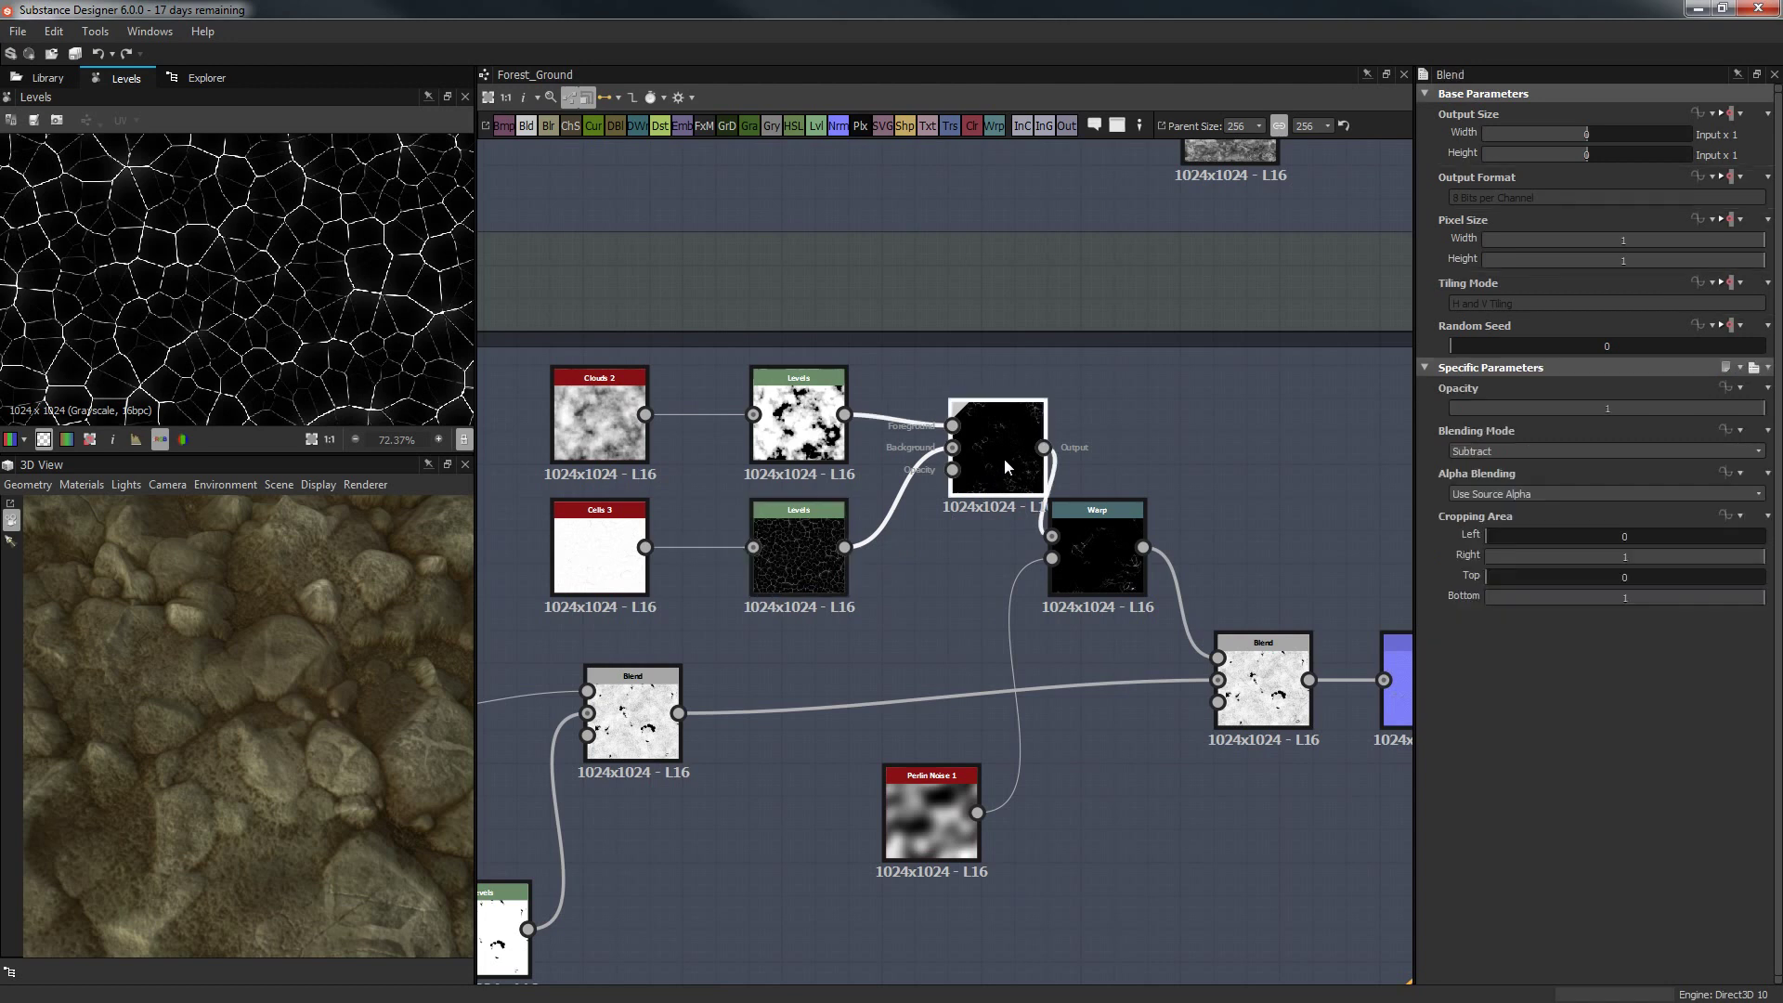
double_click(1093, 557)
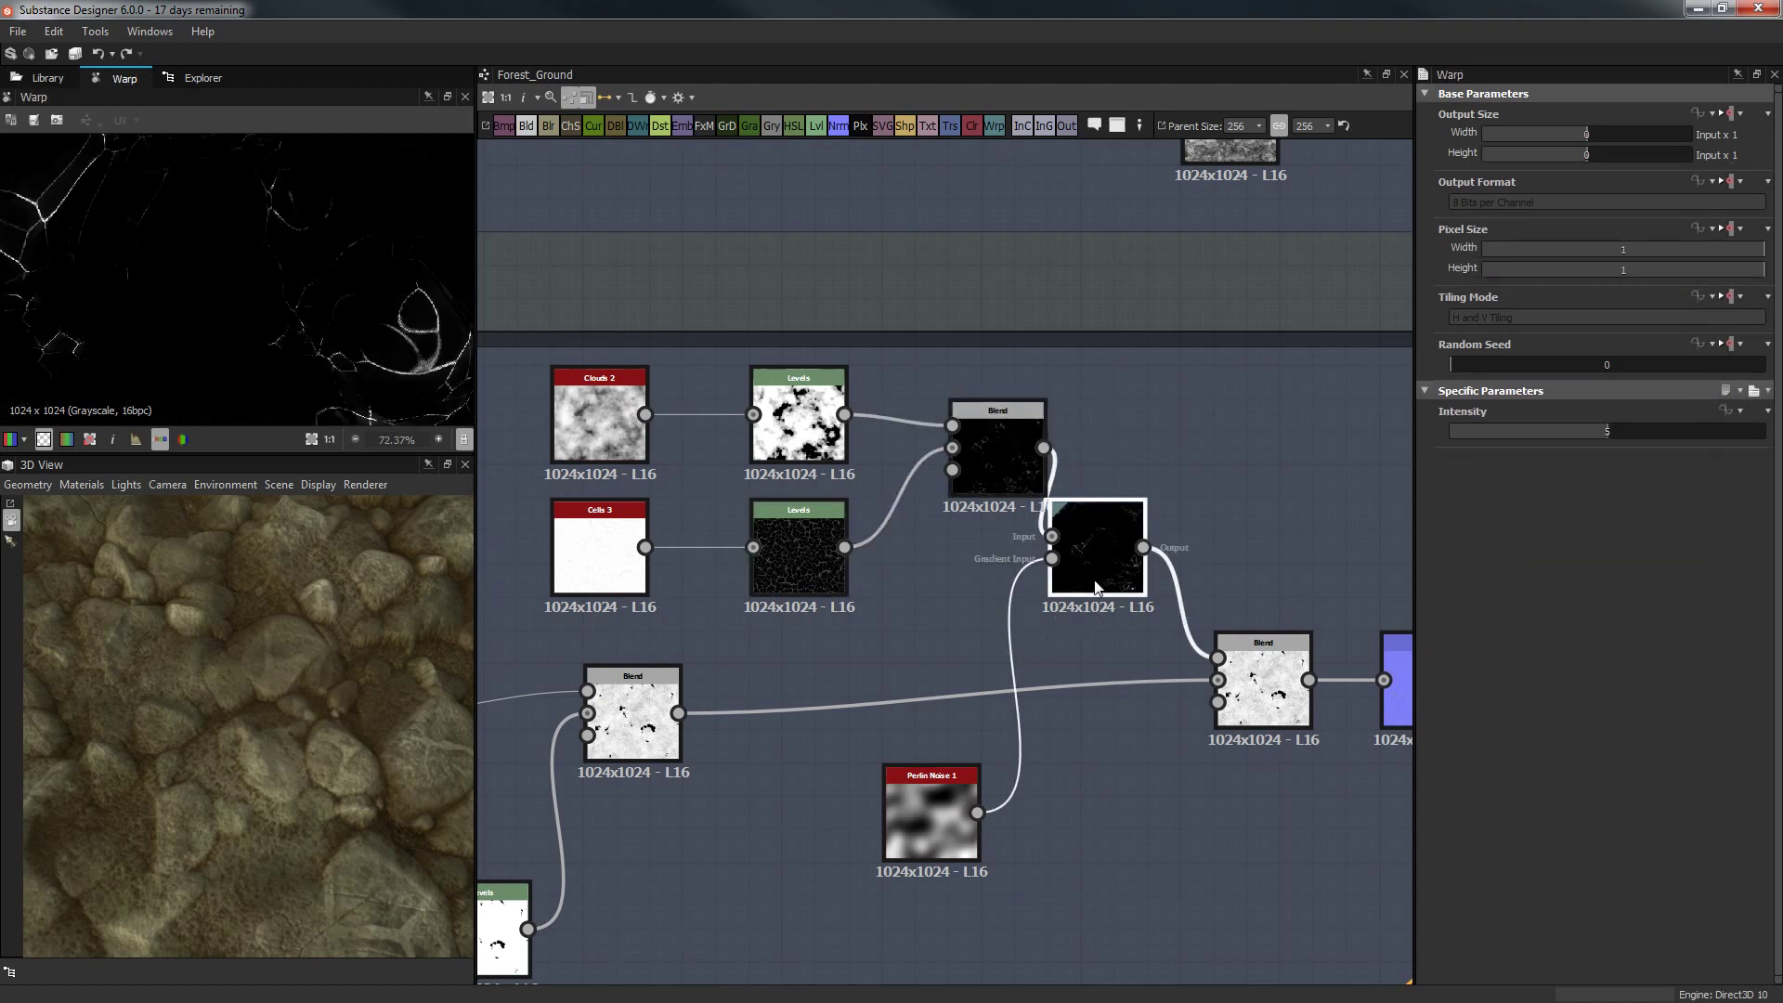
scroll(111, 283, down, 4)
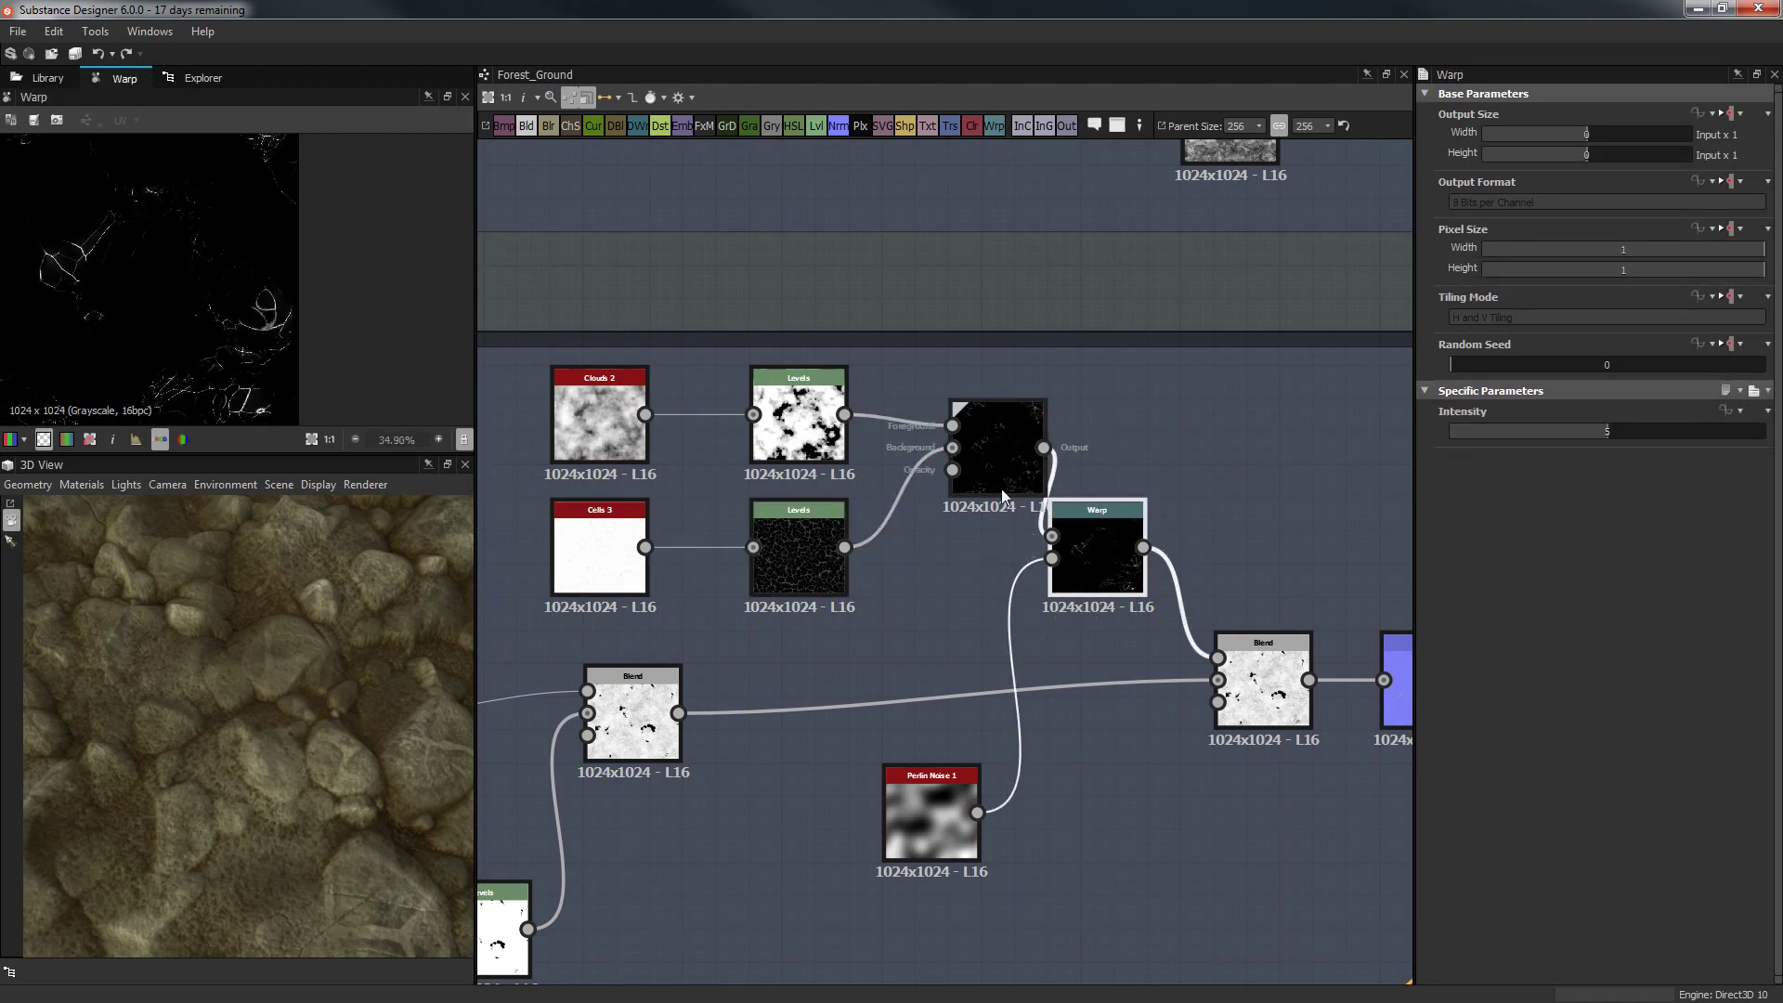
Shift the final Rock MS Blend down slightly and add a Directional Warp node fed by the Warp output.
middle_drag(1155, 457, 1236, 329)
scroll(1201, 550, down, 2)
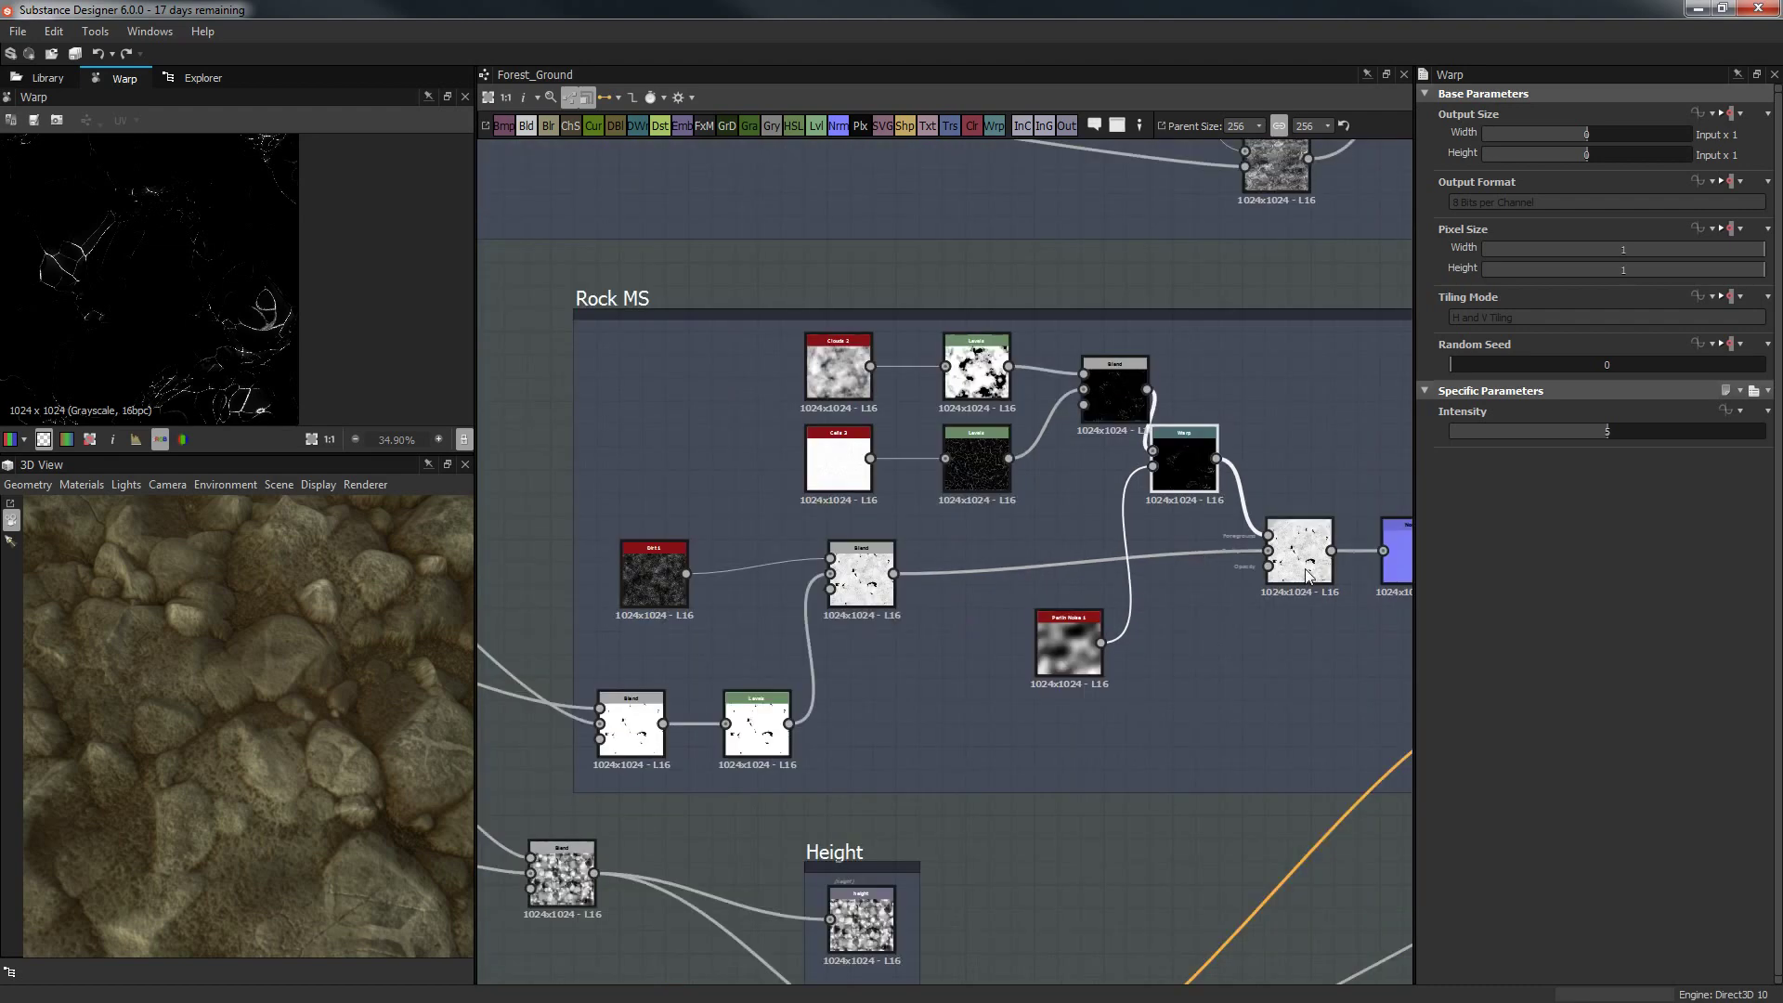
drag(1304, 532, 1291, 554)
click(1267, 419)
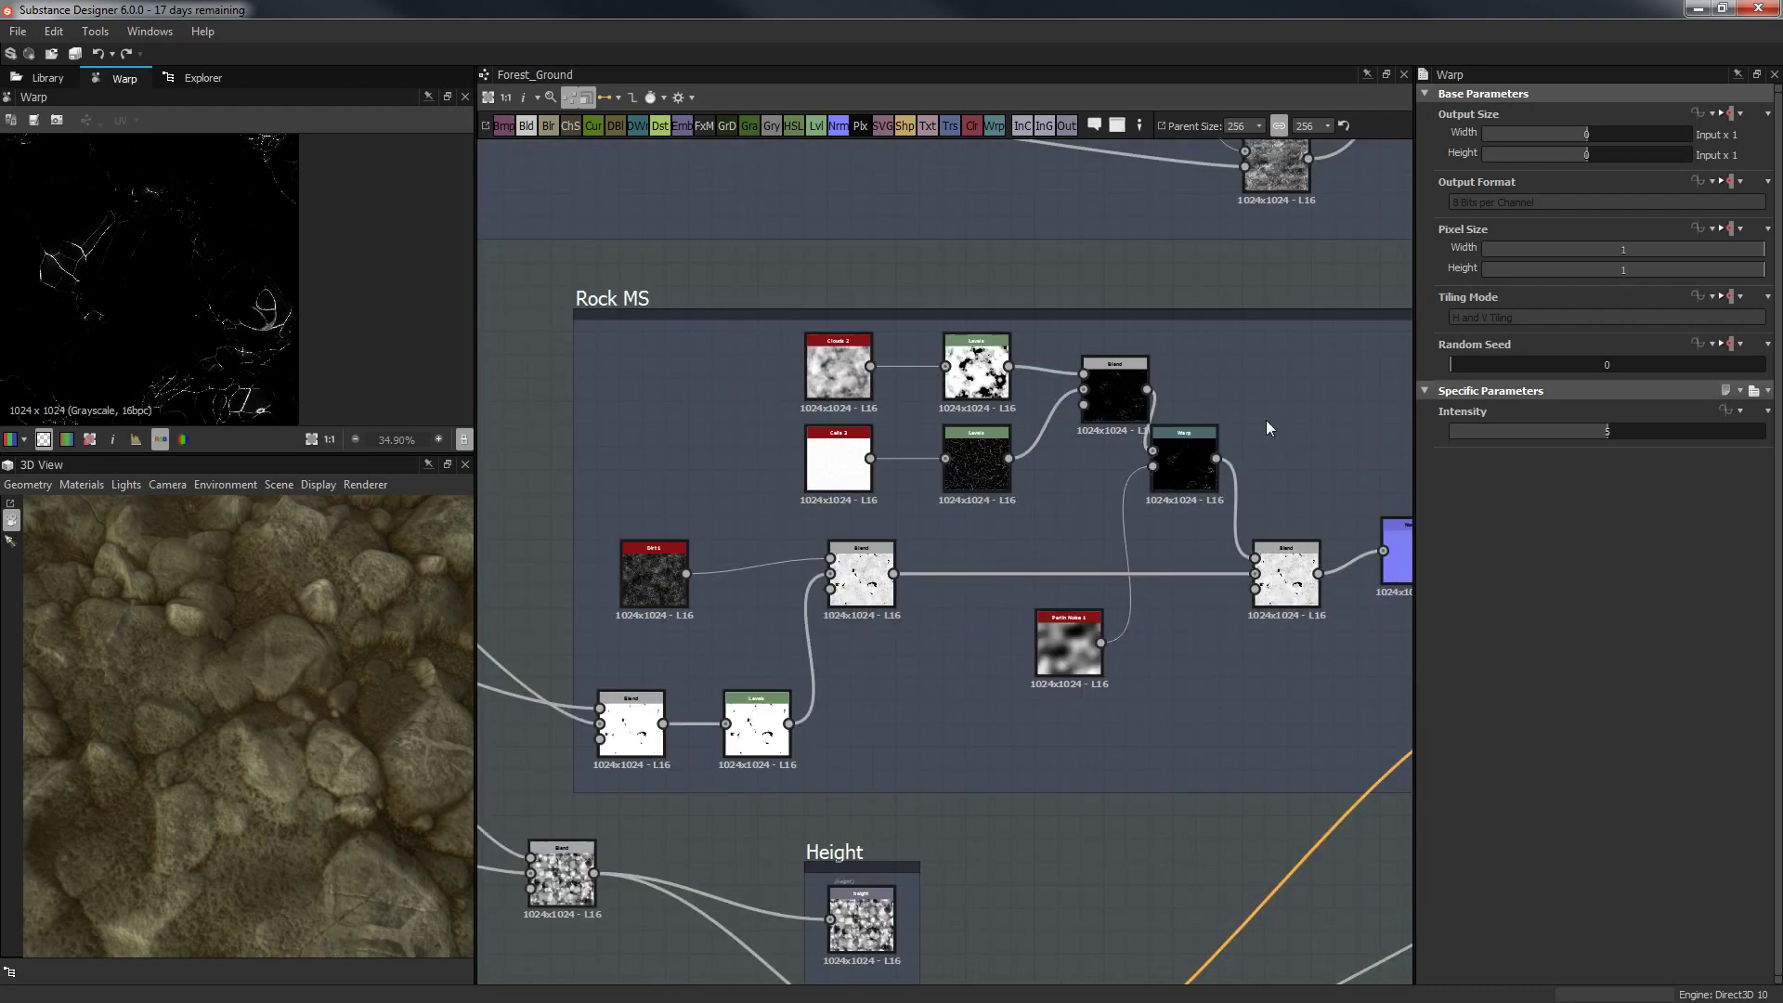
key(space)
text(dir)
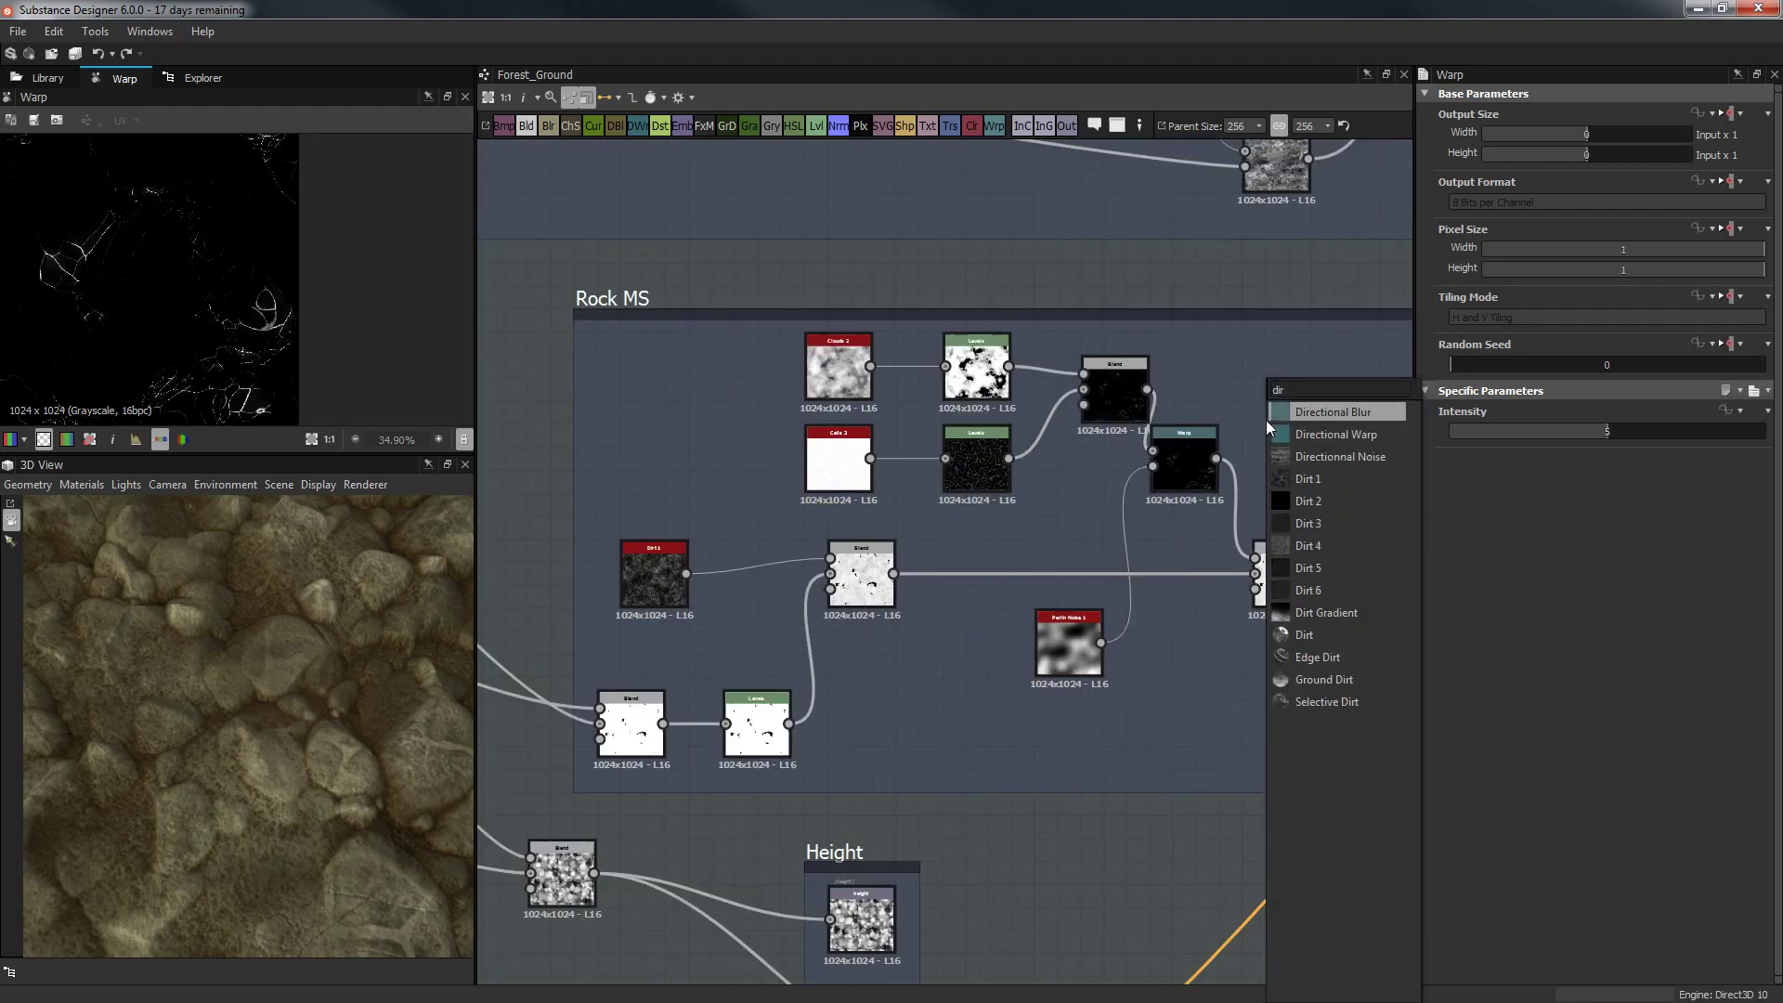
text(ec)
key(Down)
key(Down)
key(Up)
key(Return)
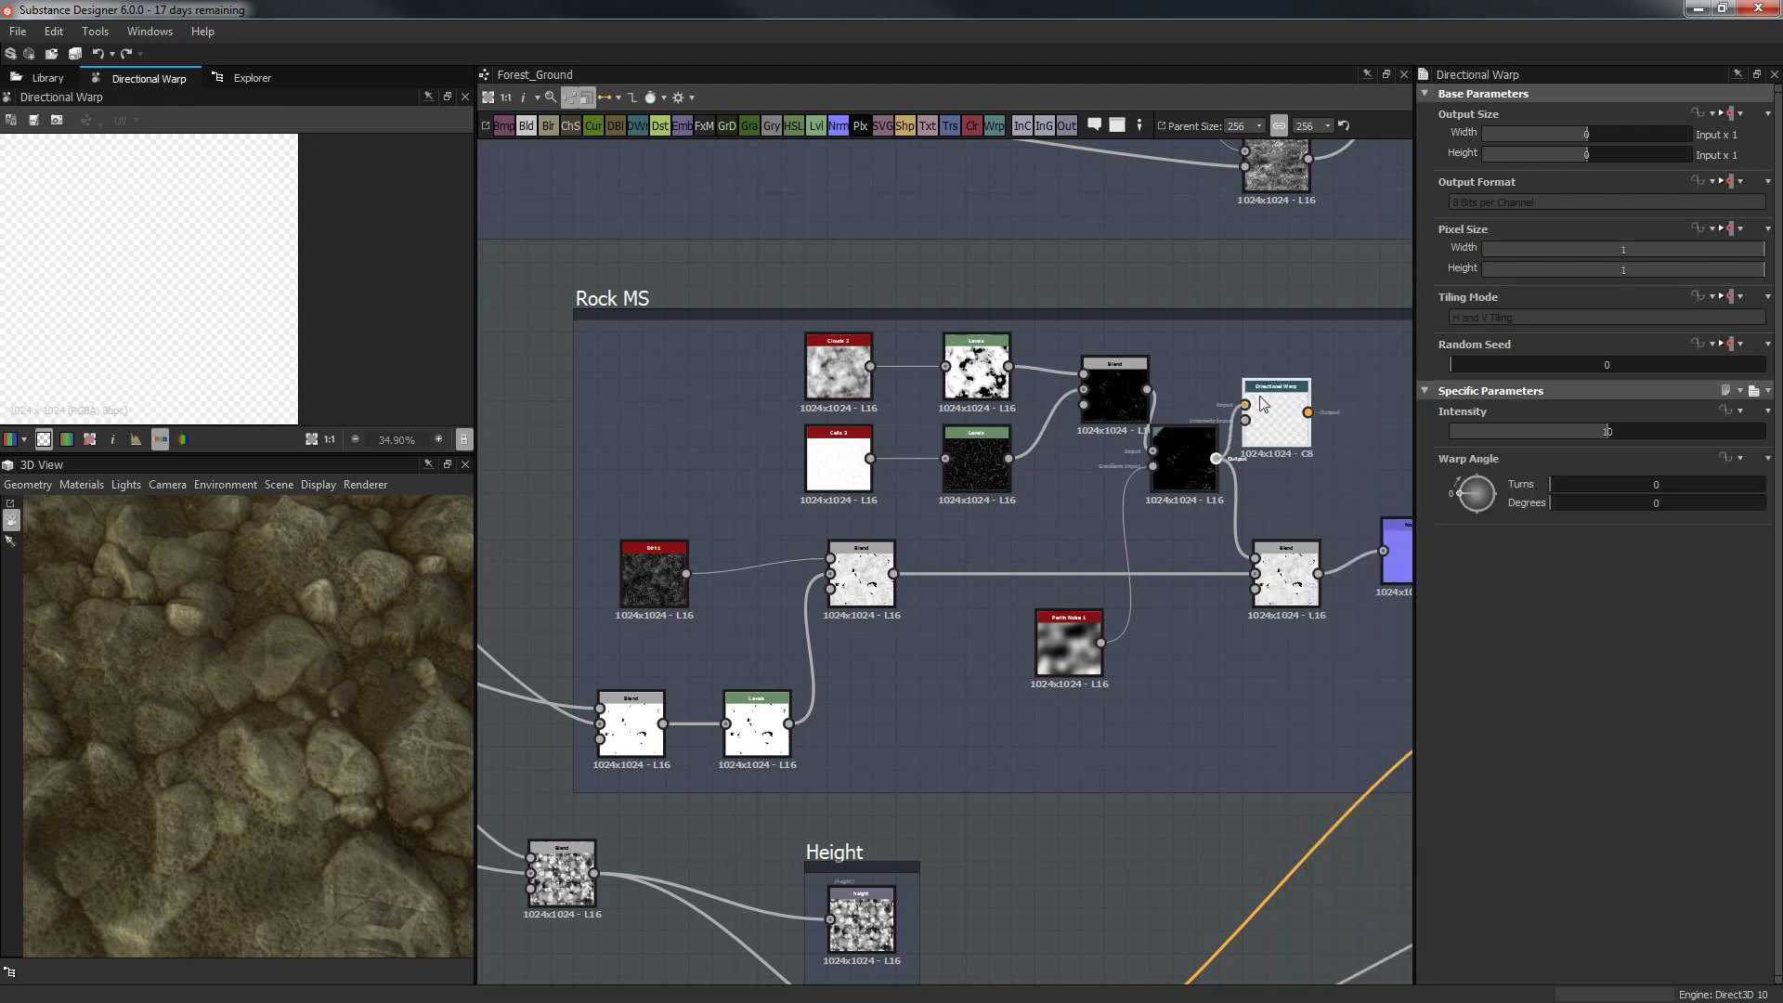
Move the Directional Warp in front of the Rock MS frame and connect the height_blend output to its intensity input.
drag(1267, 396, 550, 226)
scroll(677, 192, down, 3)
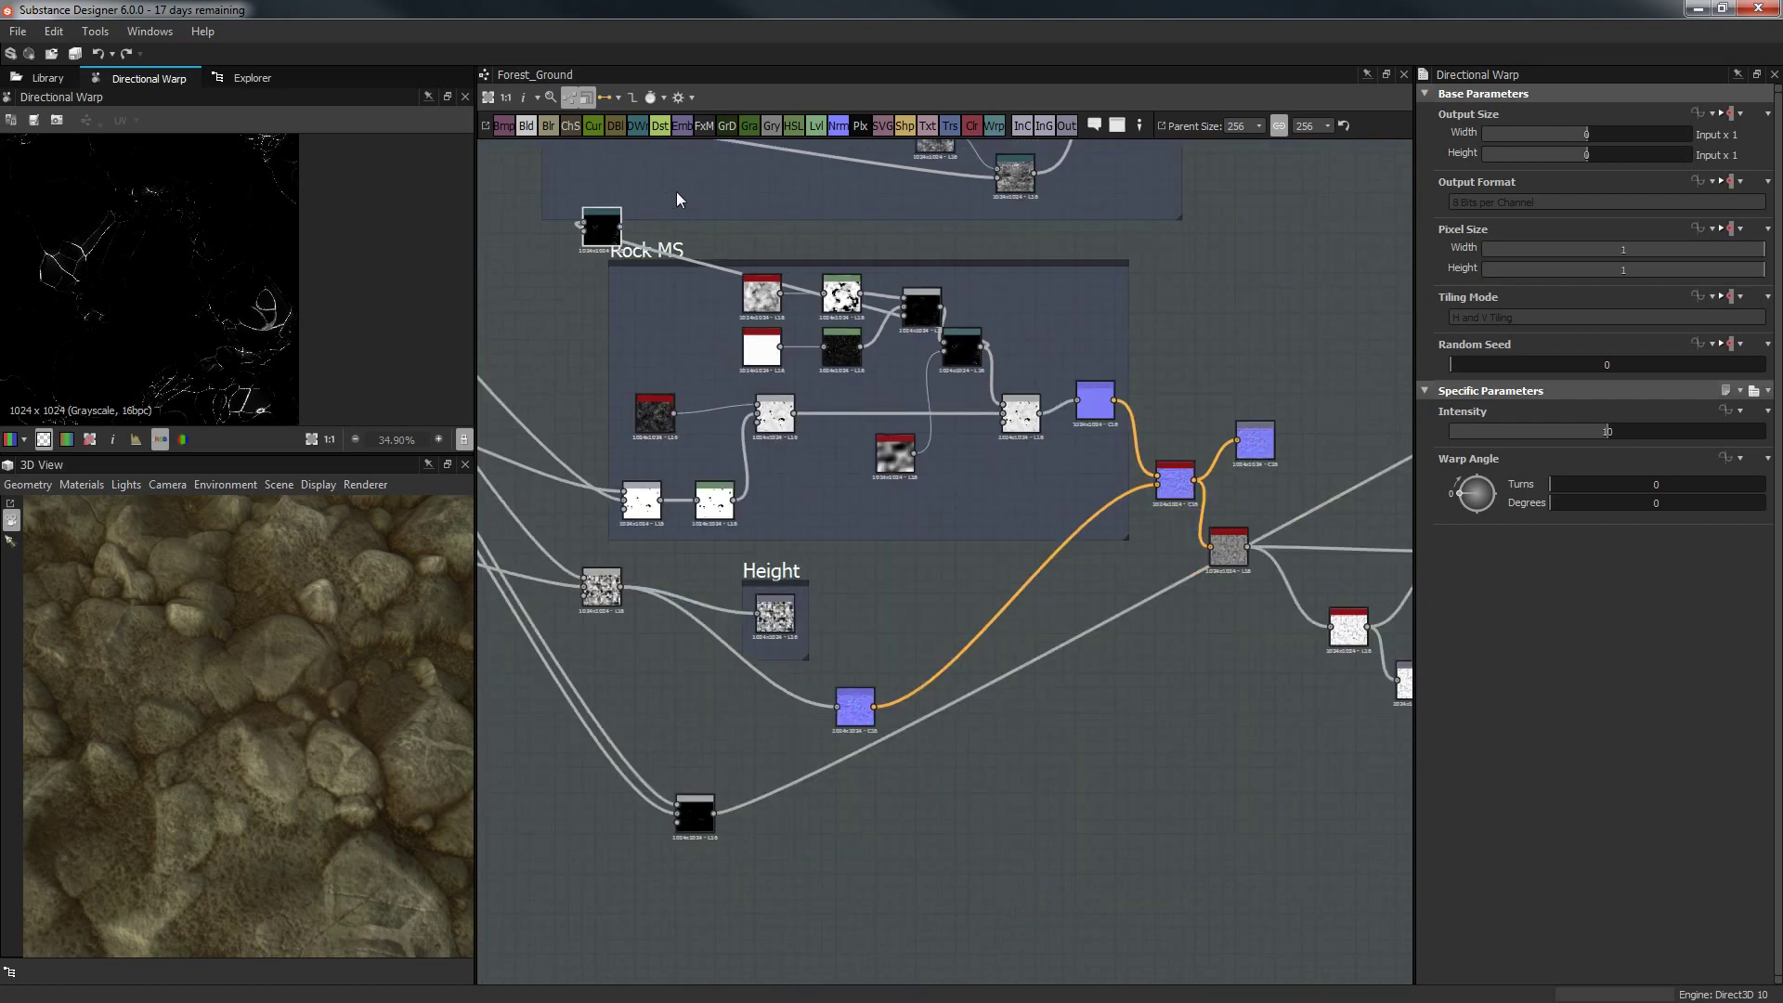
middle_drag(676, 192, 961, 570)
scroll(961, 570, down, 2)
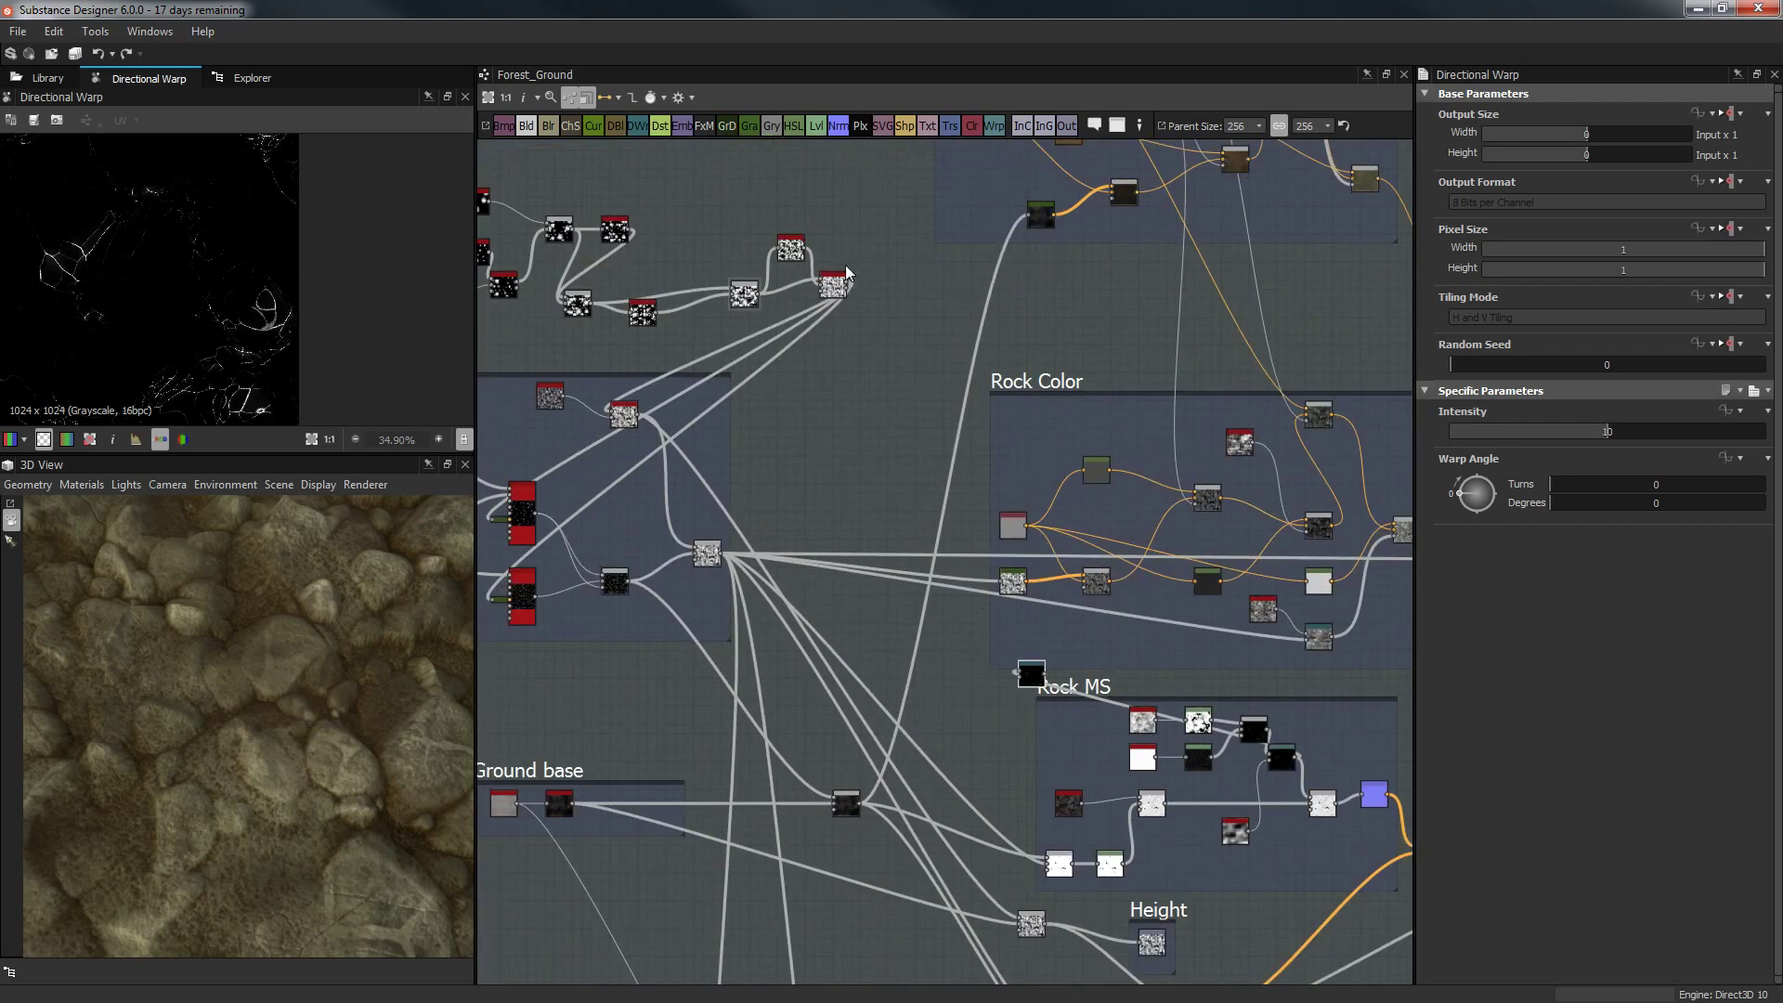
drag(960, 739, 1016, 672)
scroll(240, 344, up, 2)
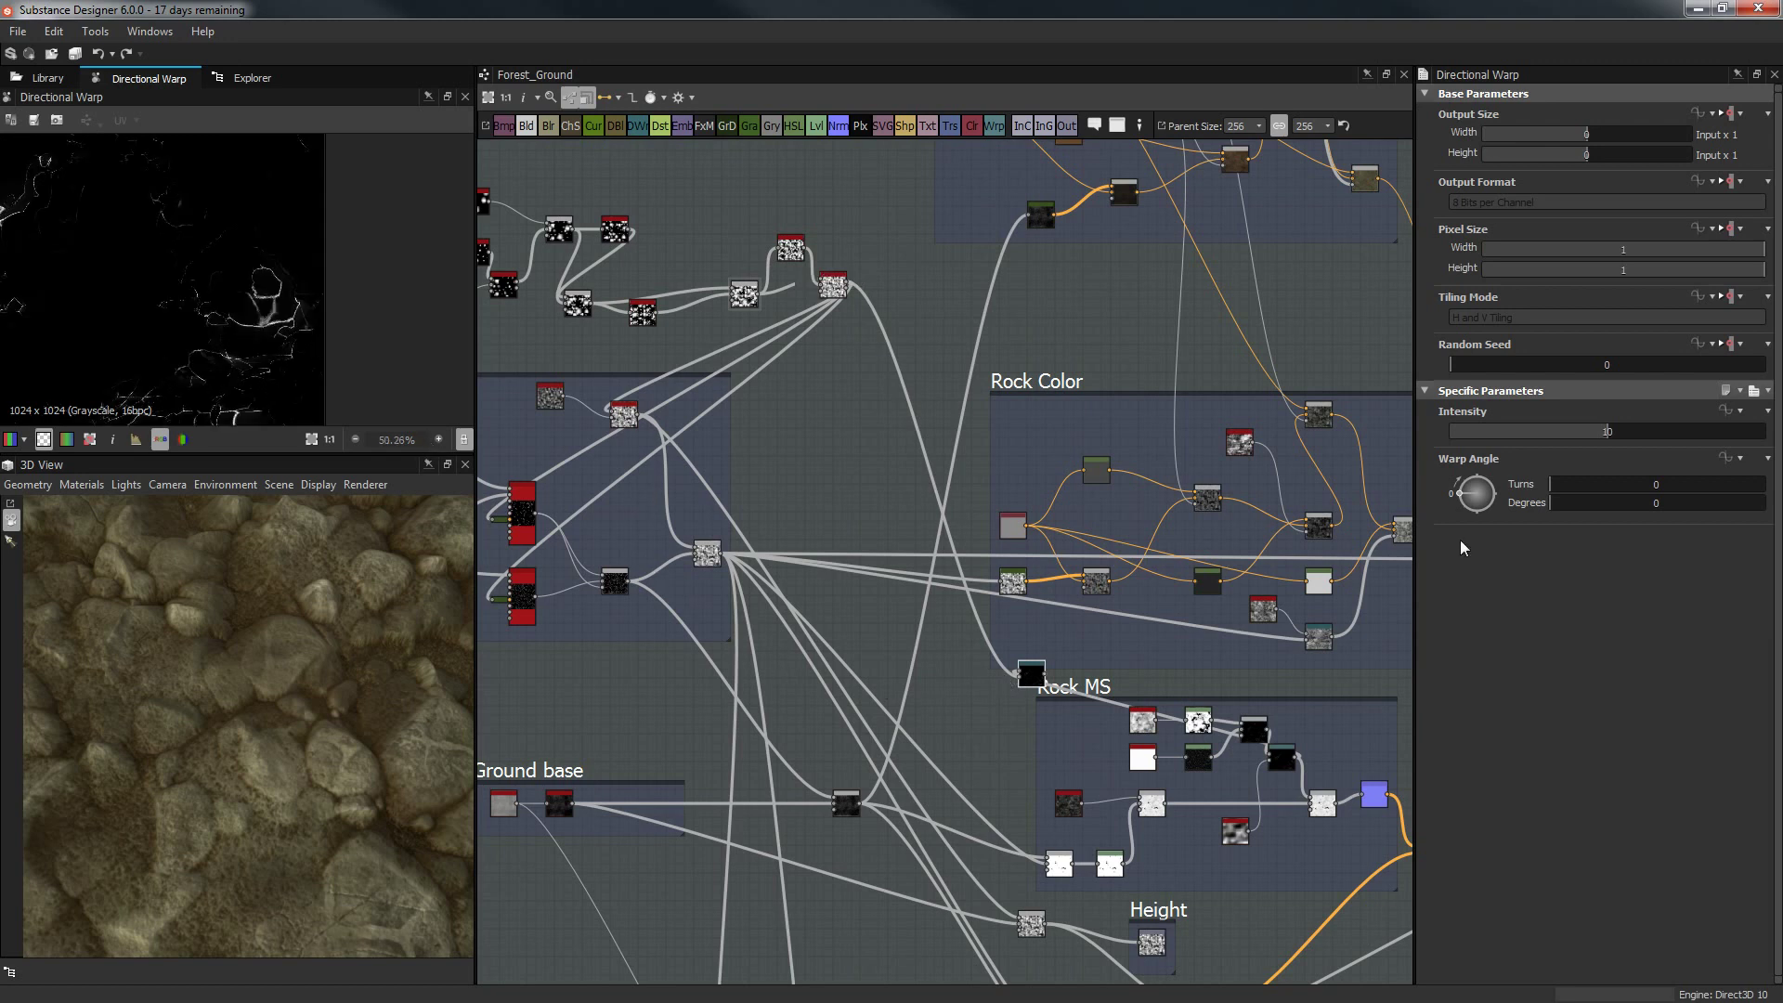
scroll(330, 288, down, 3)
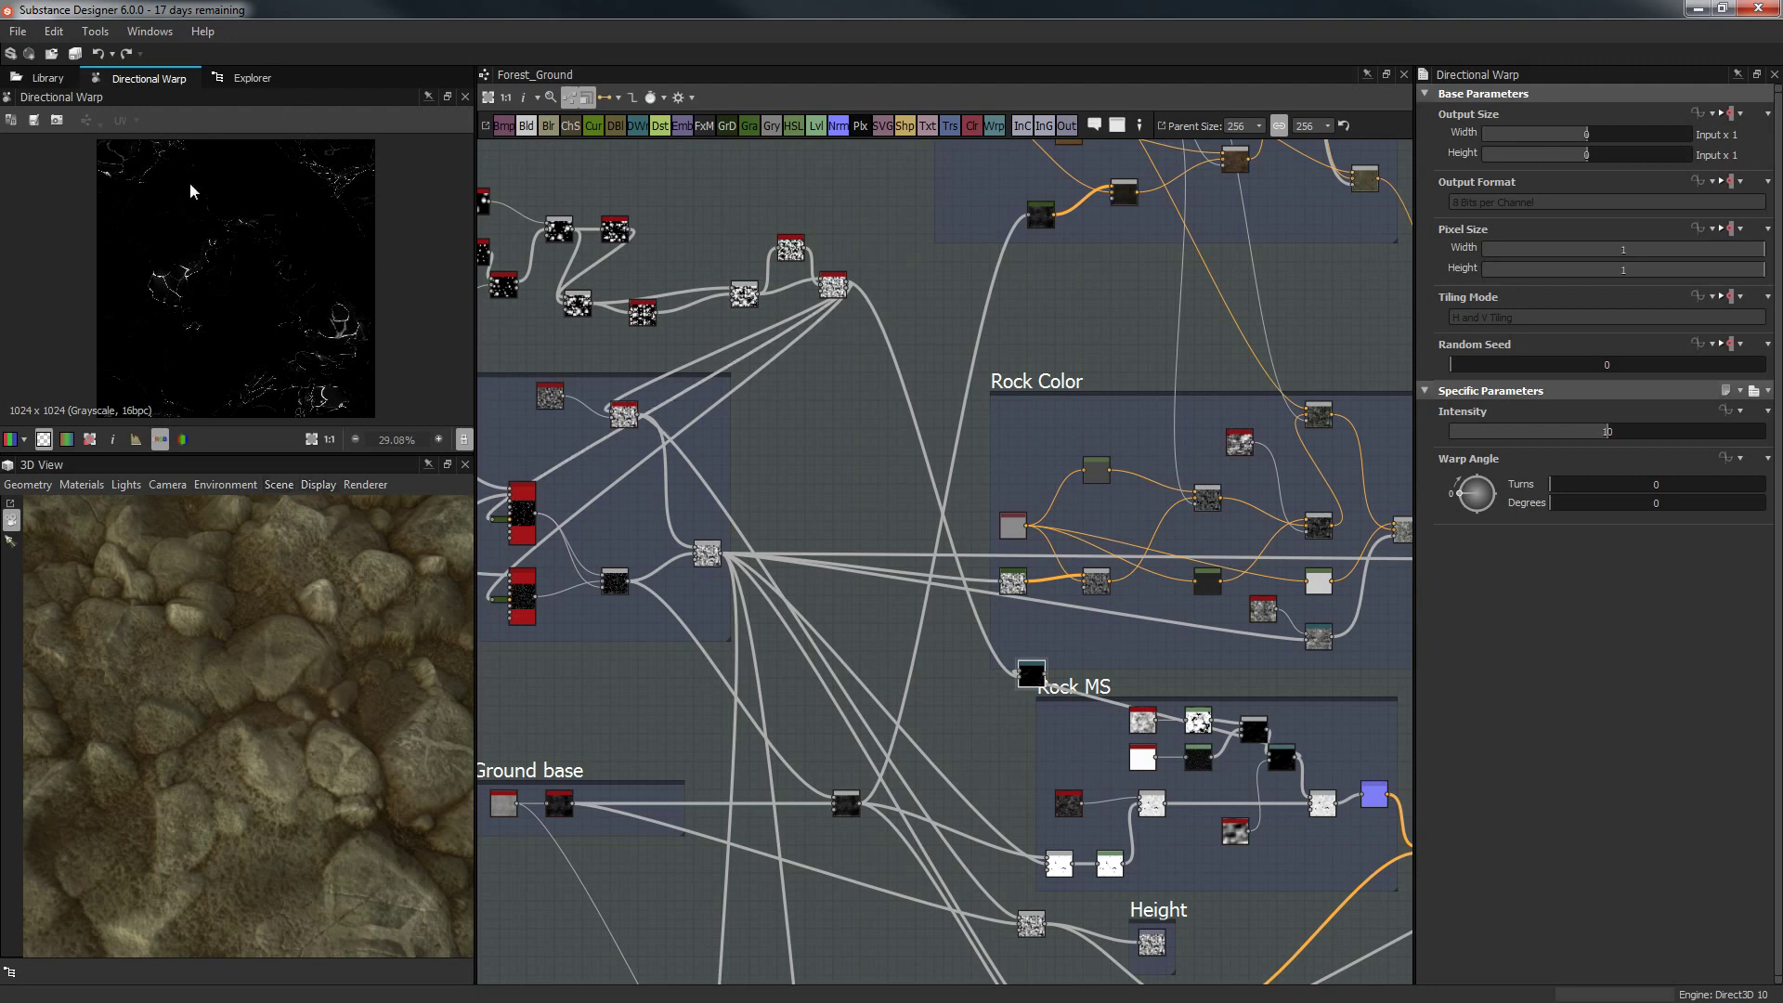
Compare the height_blend map with the Directional Warp, raise the warp's intensity to 100 and fine-tune it to 110.65.
double_click(823, 294)
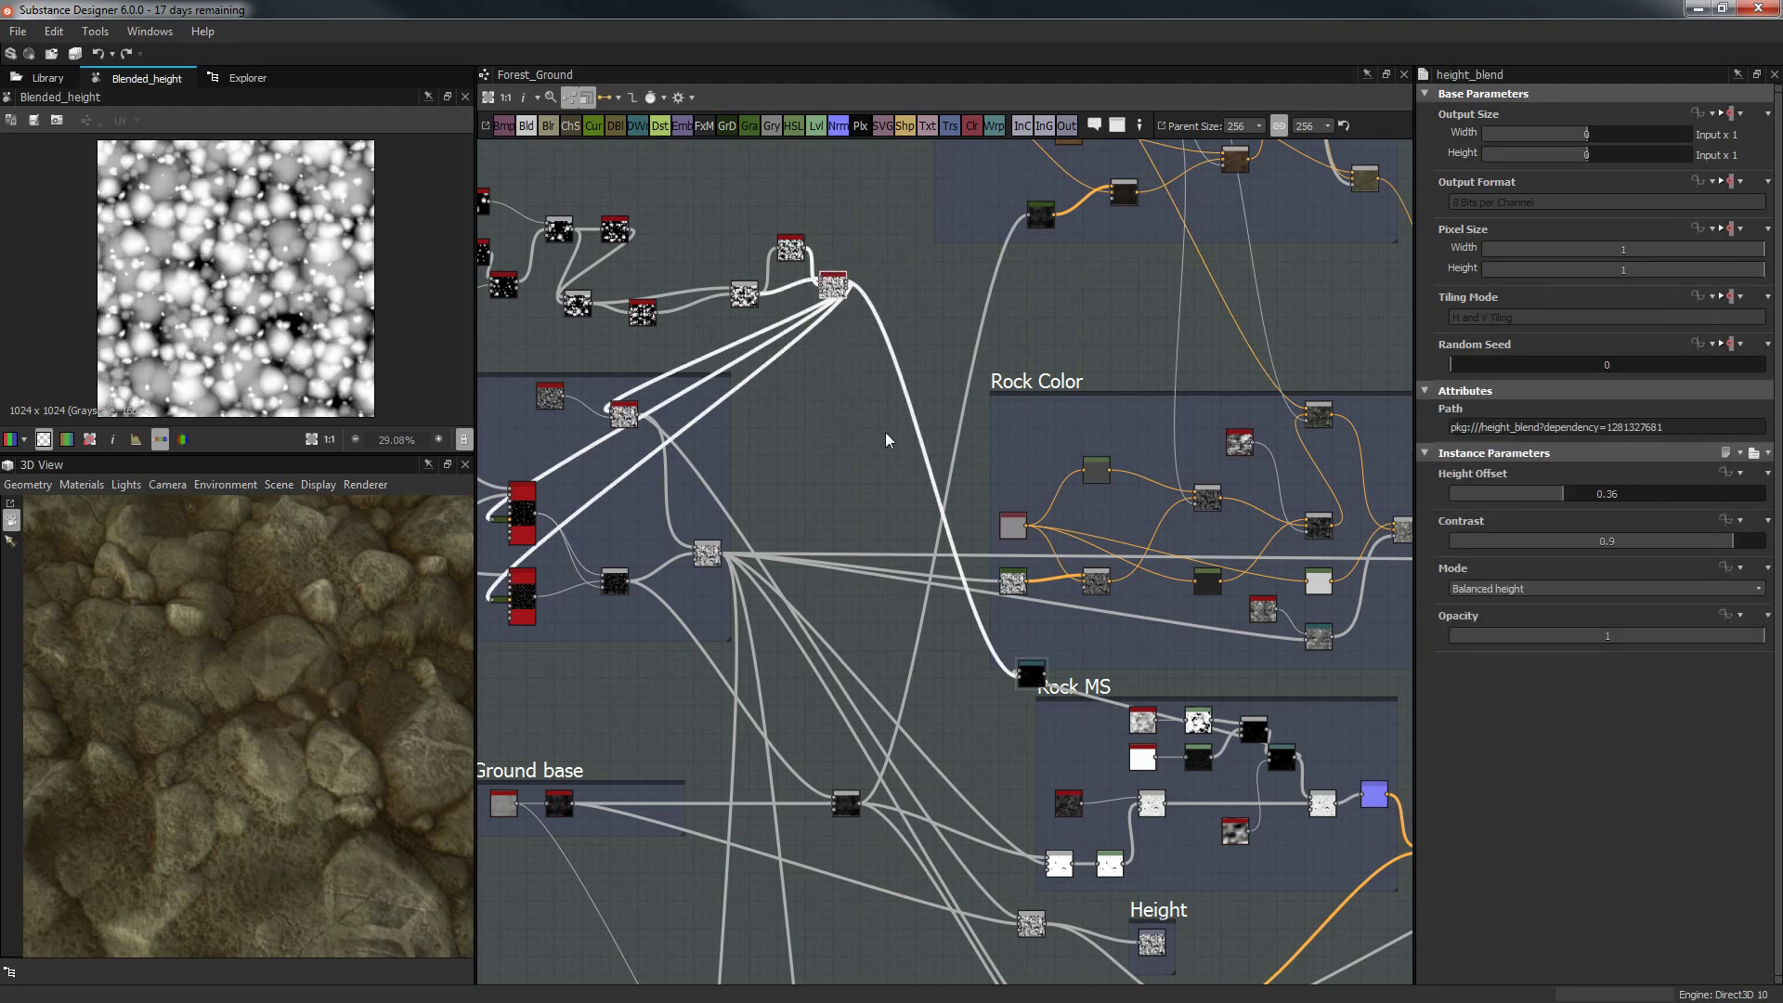
double_click(1028, 675)
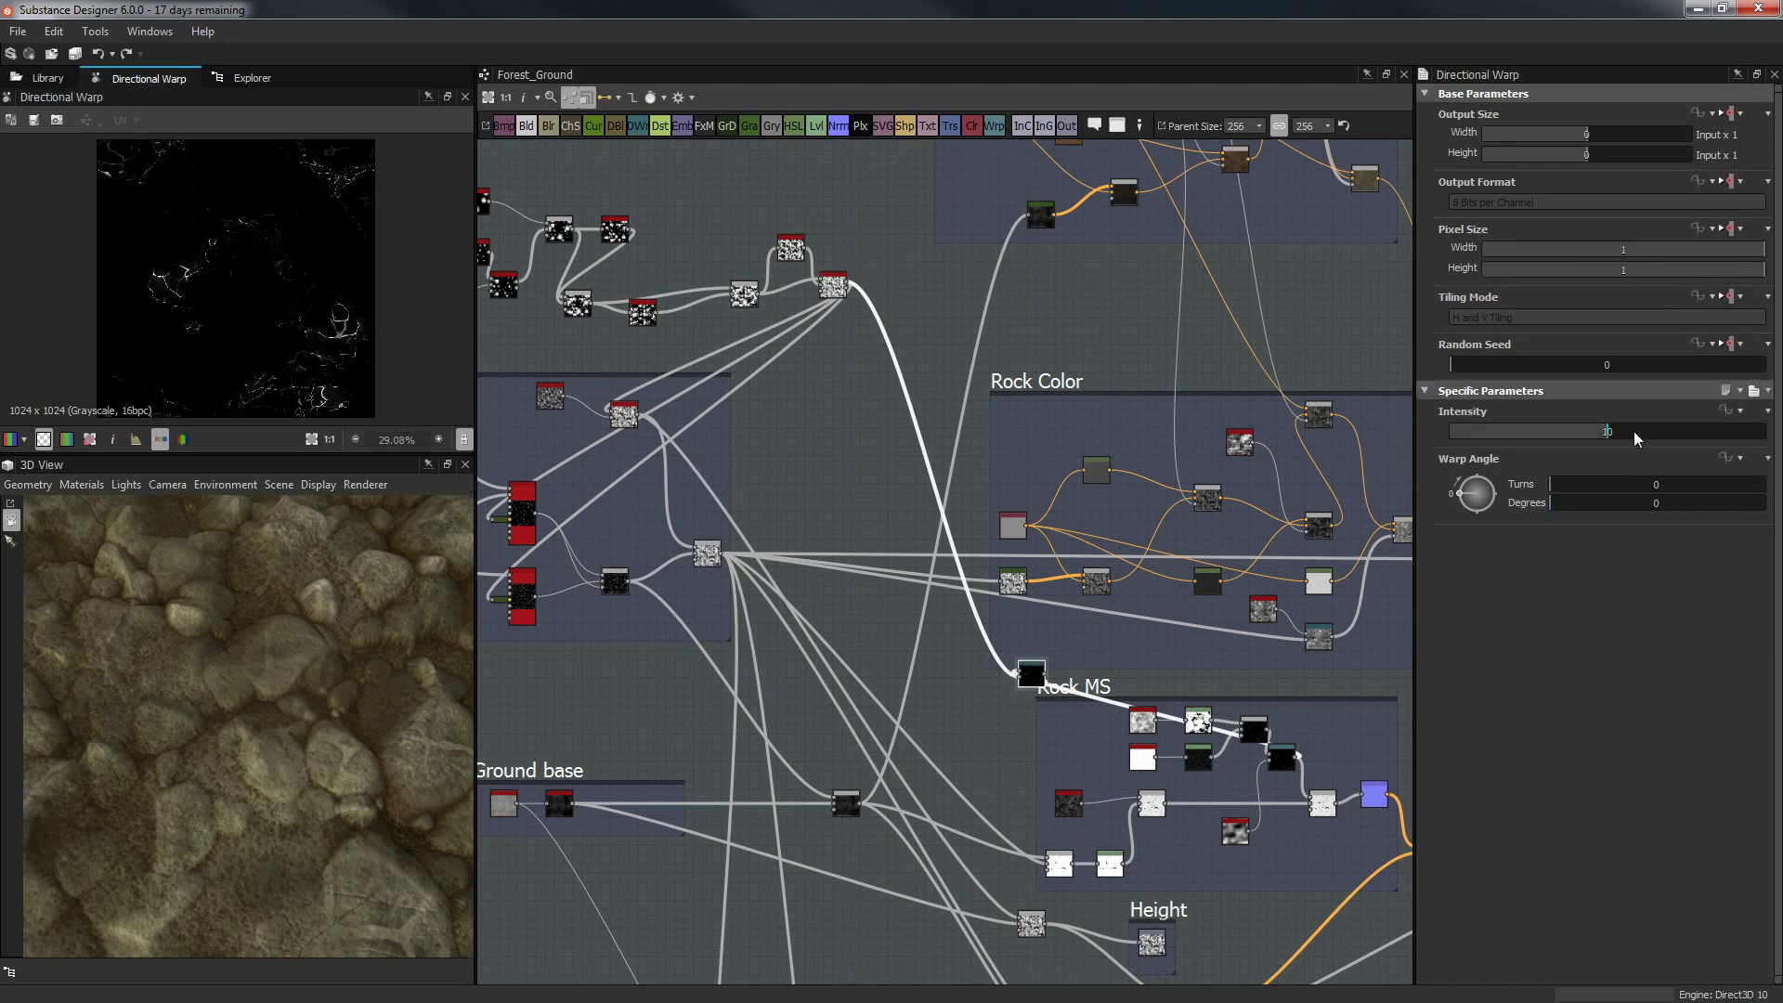
double_click(1635, 433)
text(0)
key(Return)
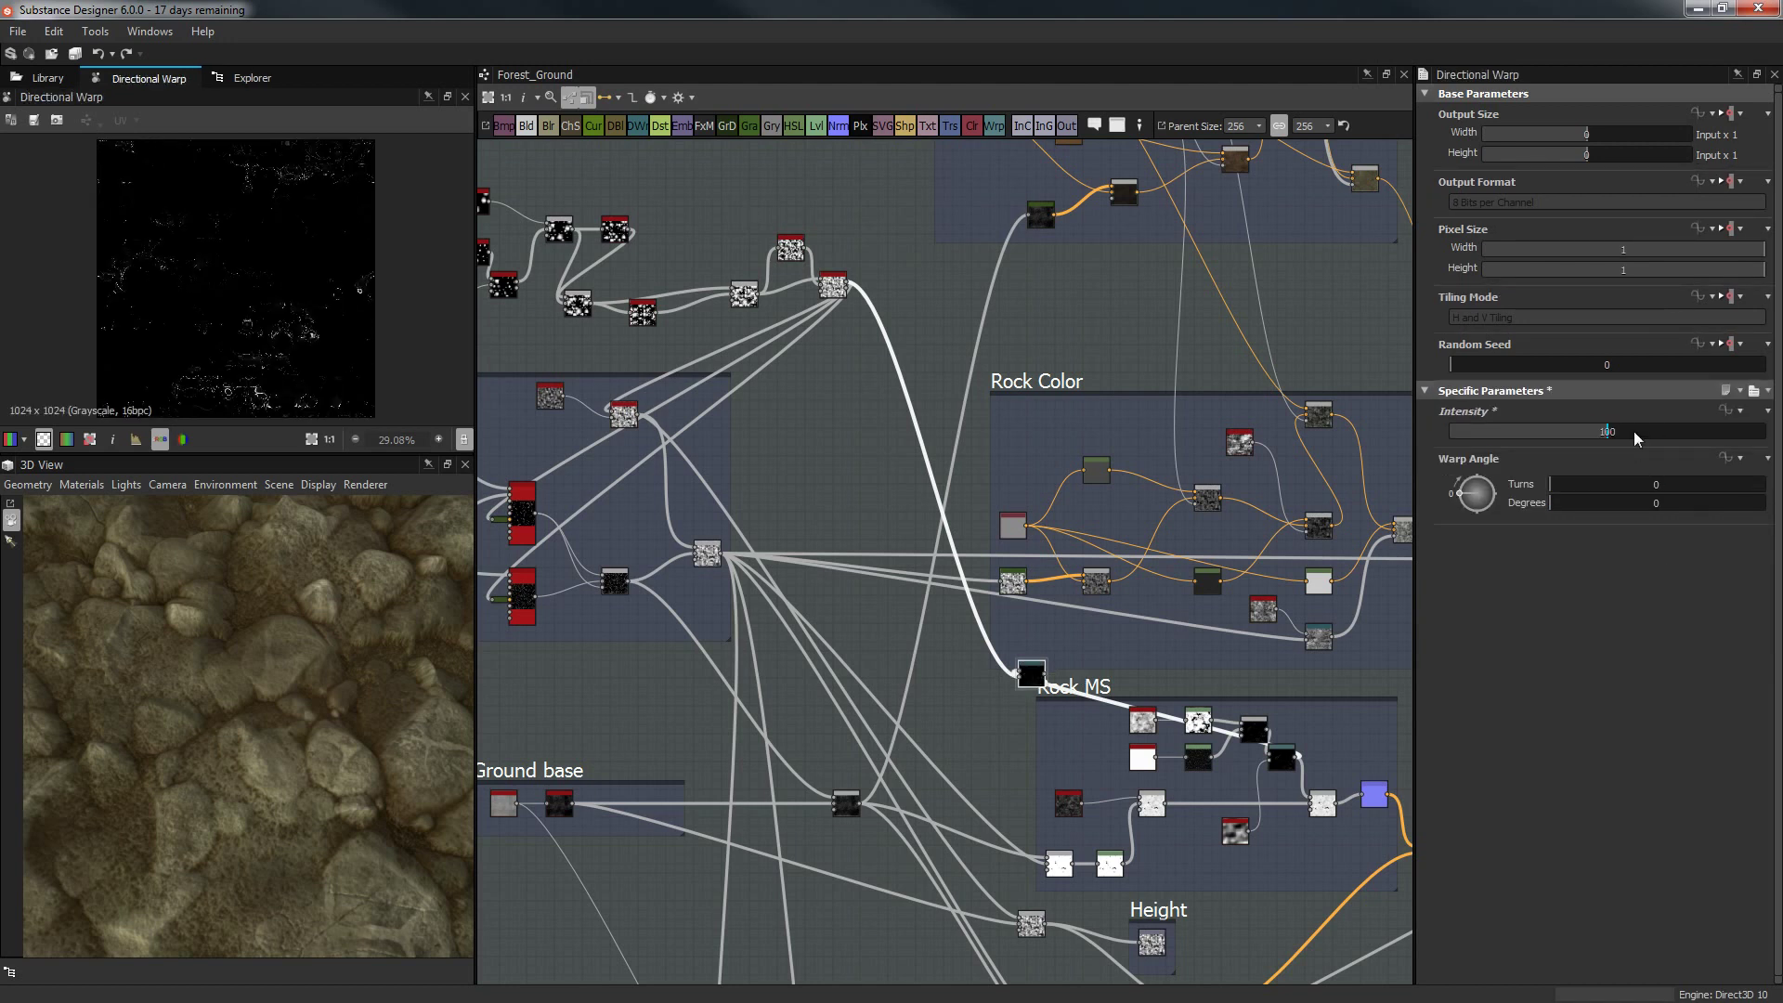
drag(1613, 429, 1658, 429)
scroll(189, 316, up, 8)
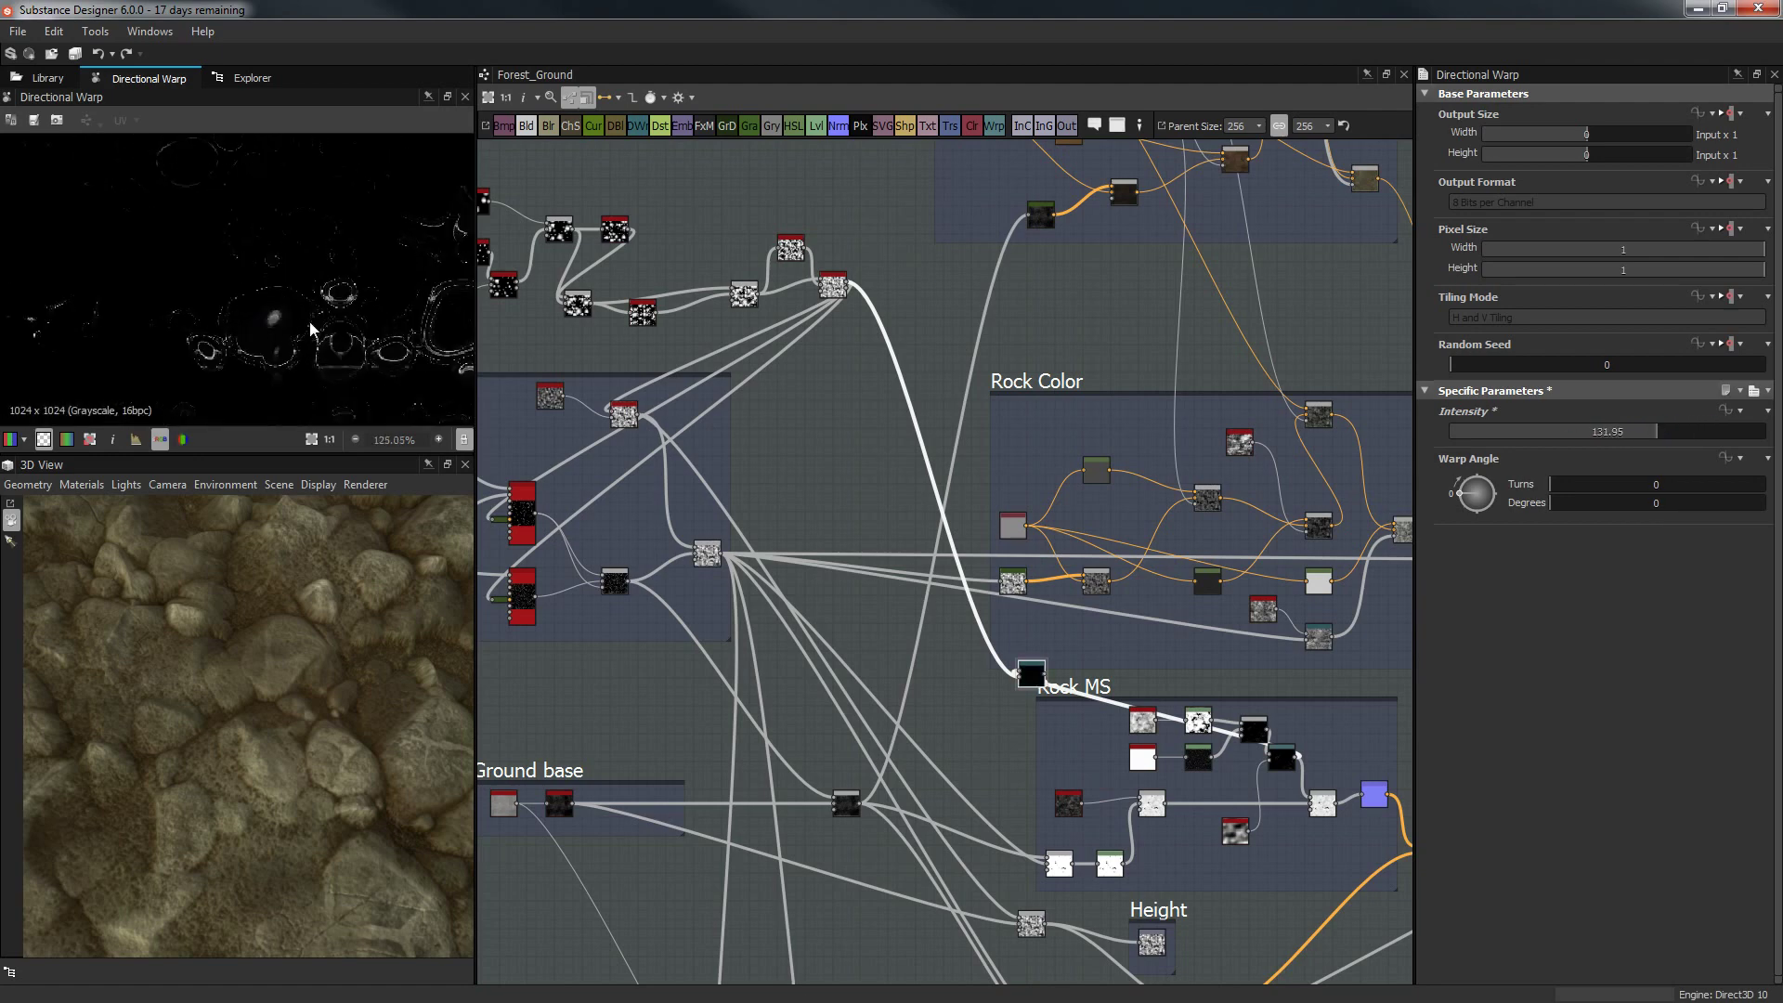
drag(1610, 441, 1526, 437)
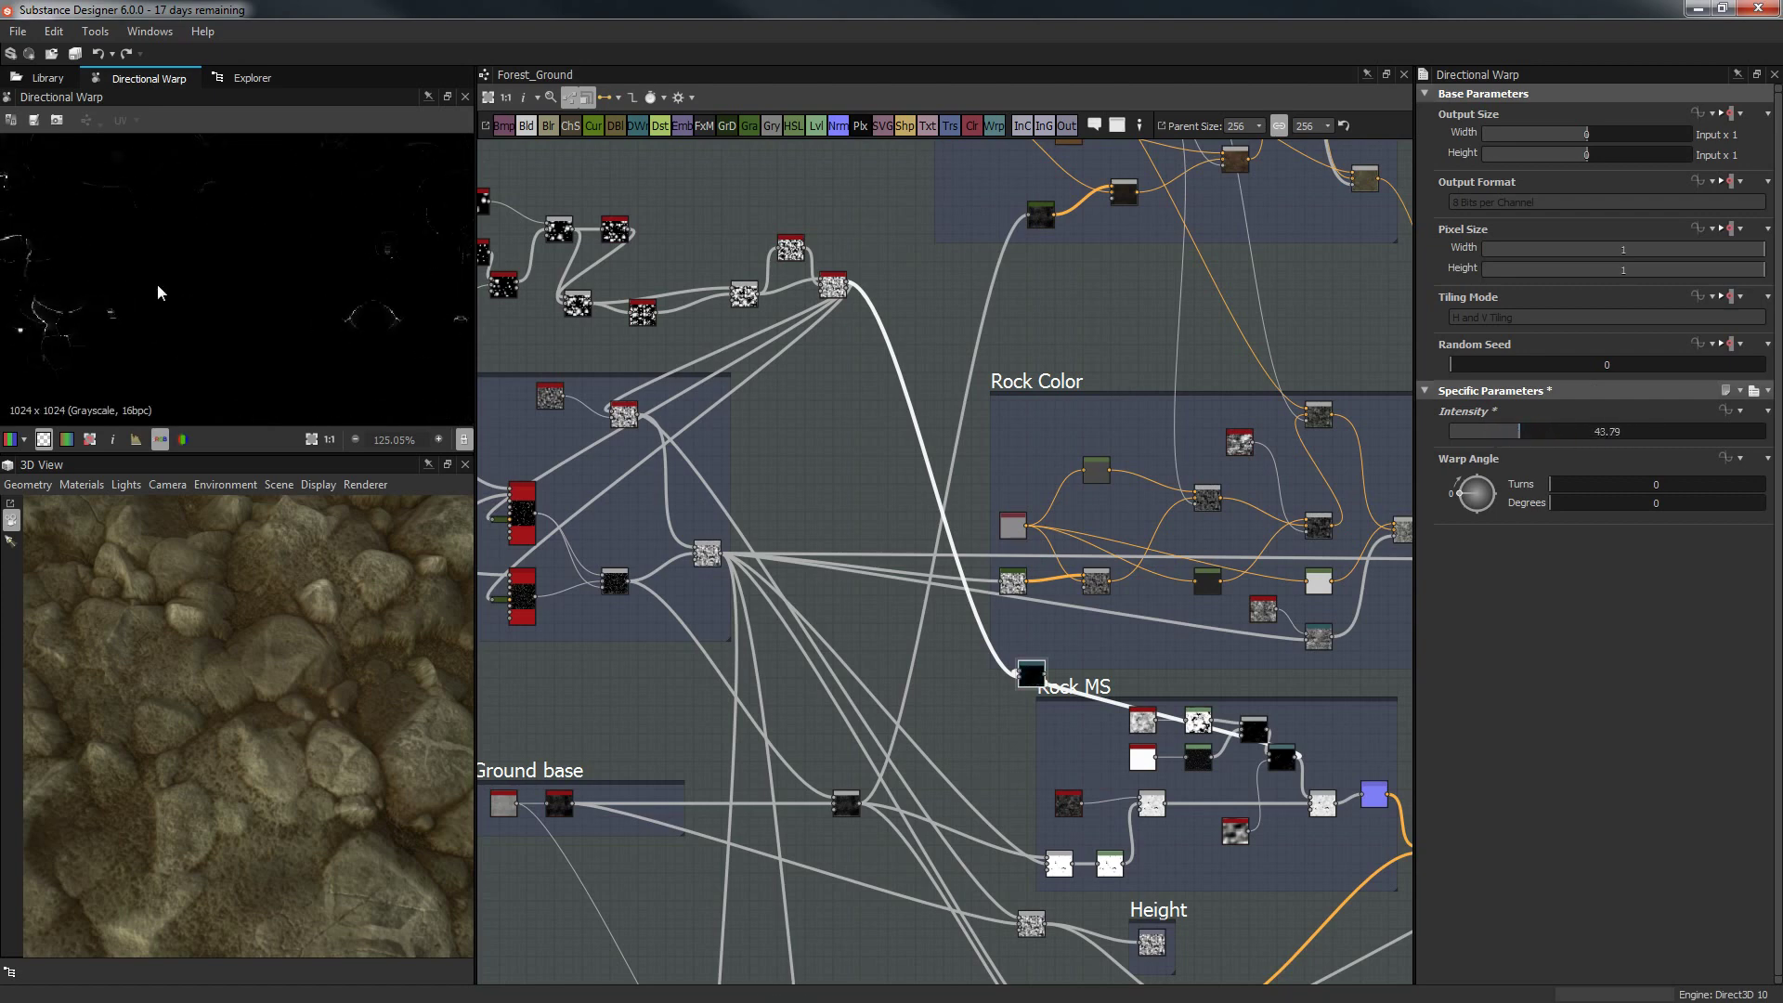
scroll(298, 198, down, 4)
scroll(387, 266, up, 2)
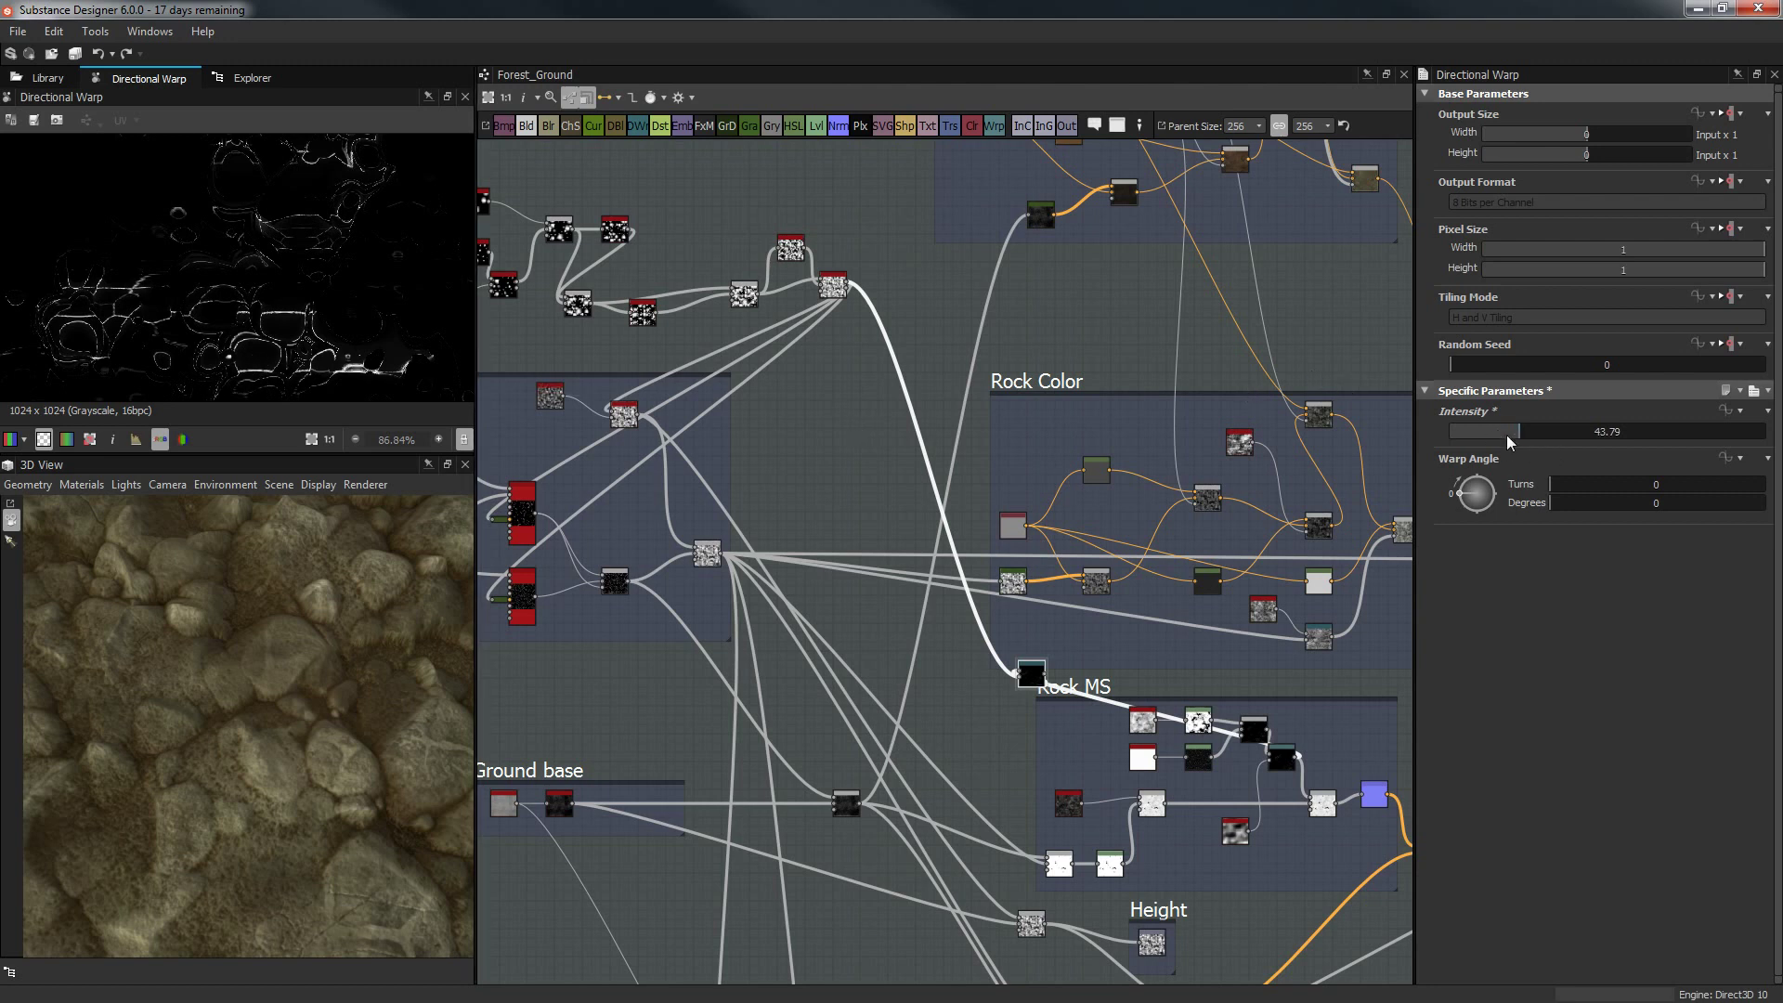
drag(1509, 441, 1632, 439)
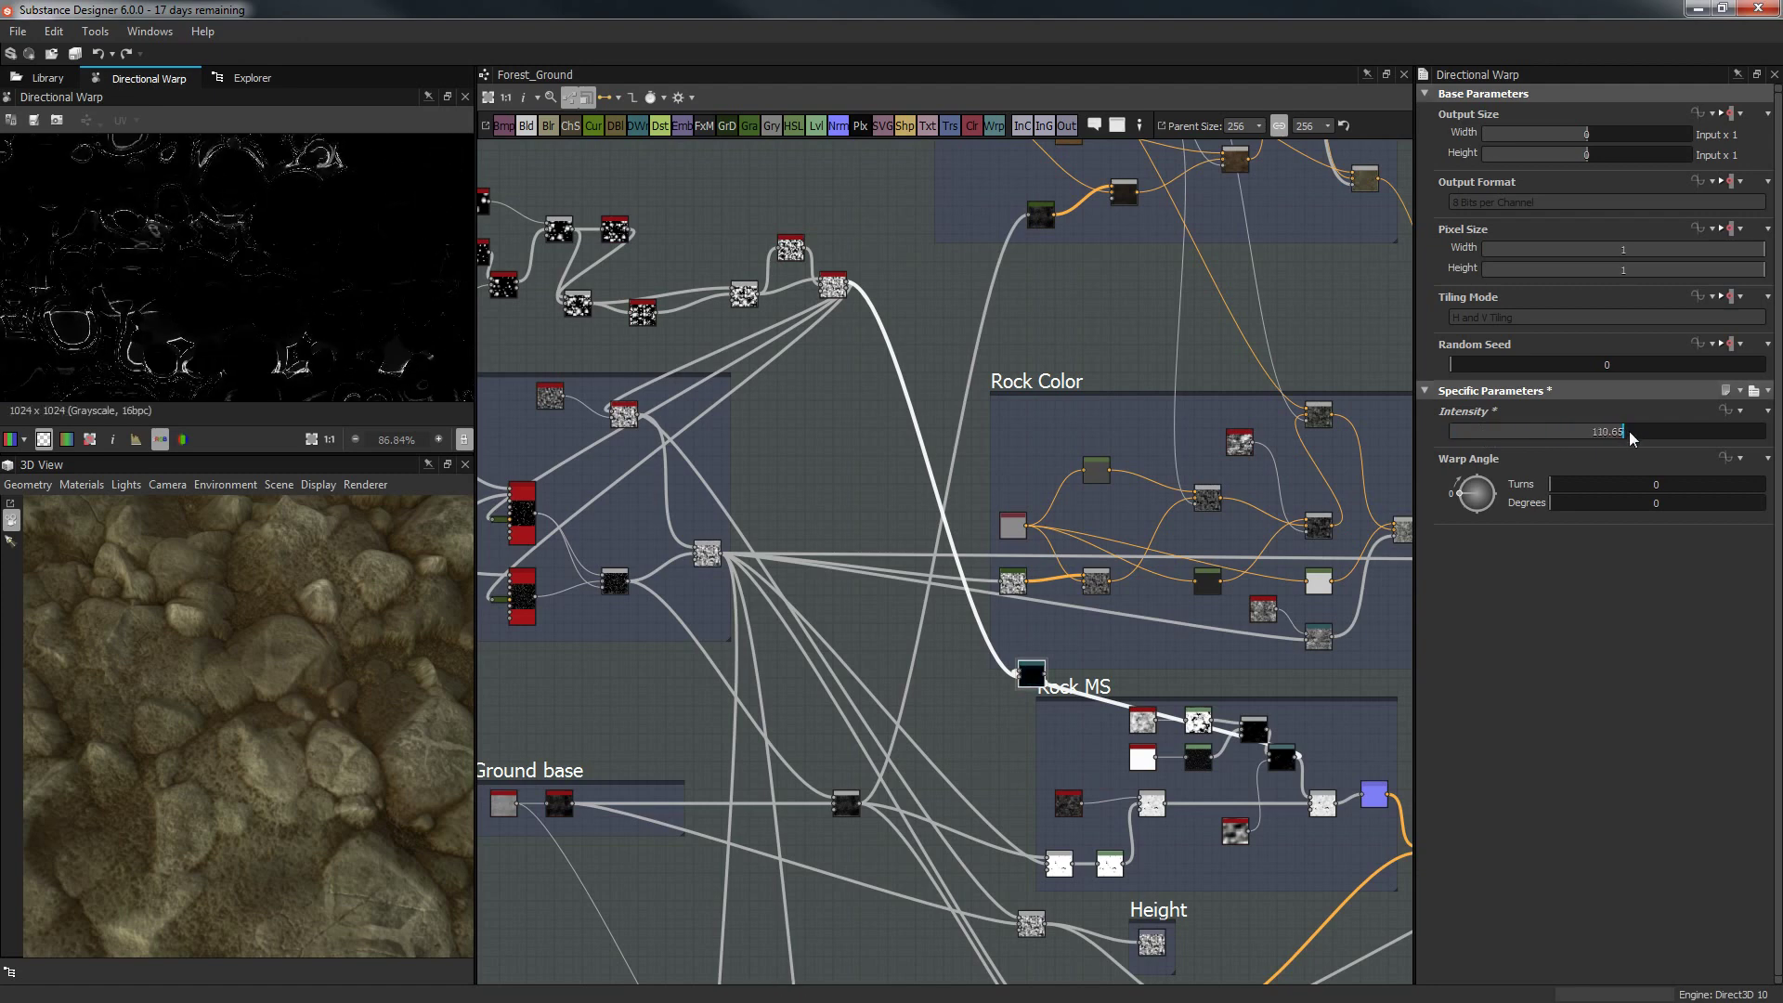
Move the Directional Warp node into the Rock MS frame, just after the Warp node.
scroll(1170, 446, down, 2)
middle_drag(982, 412, 900, 366)
middle_drag(1161, 530, 932, 426)
scroll(932, 427, up, 7)
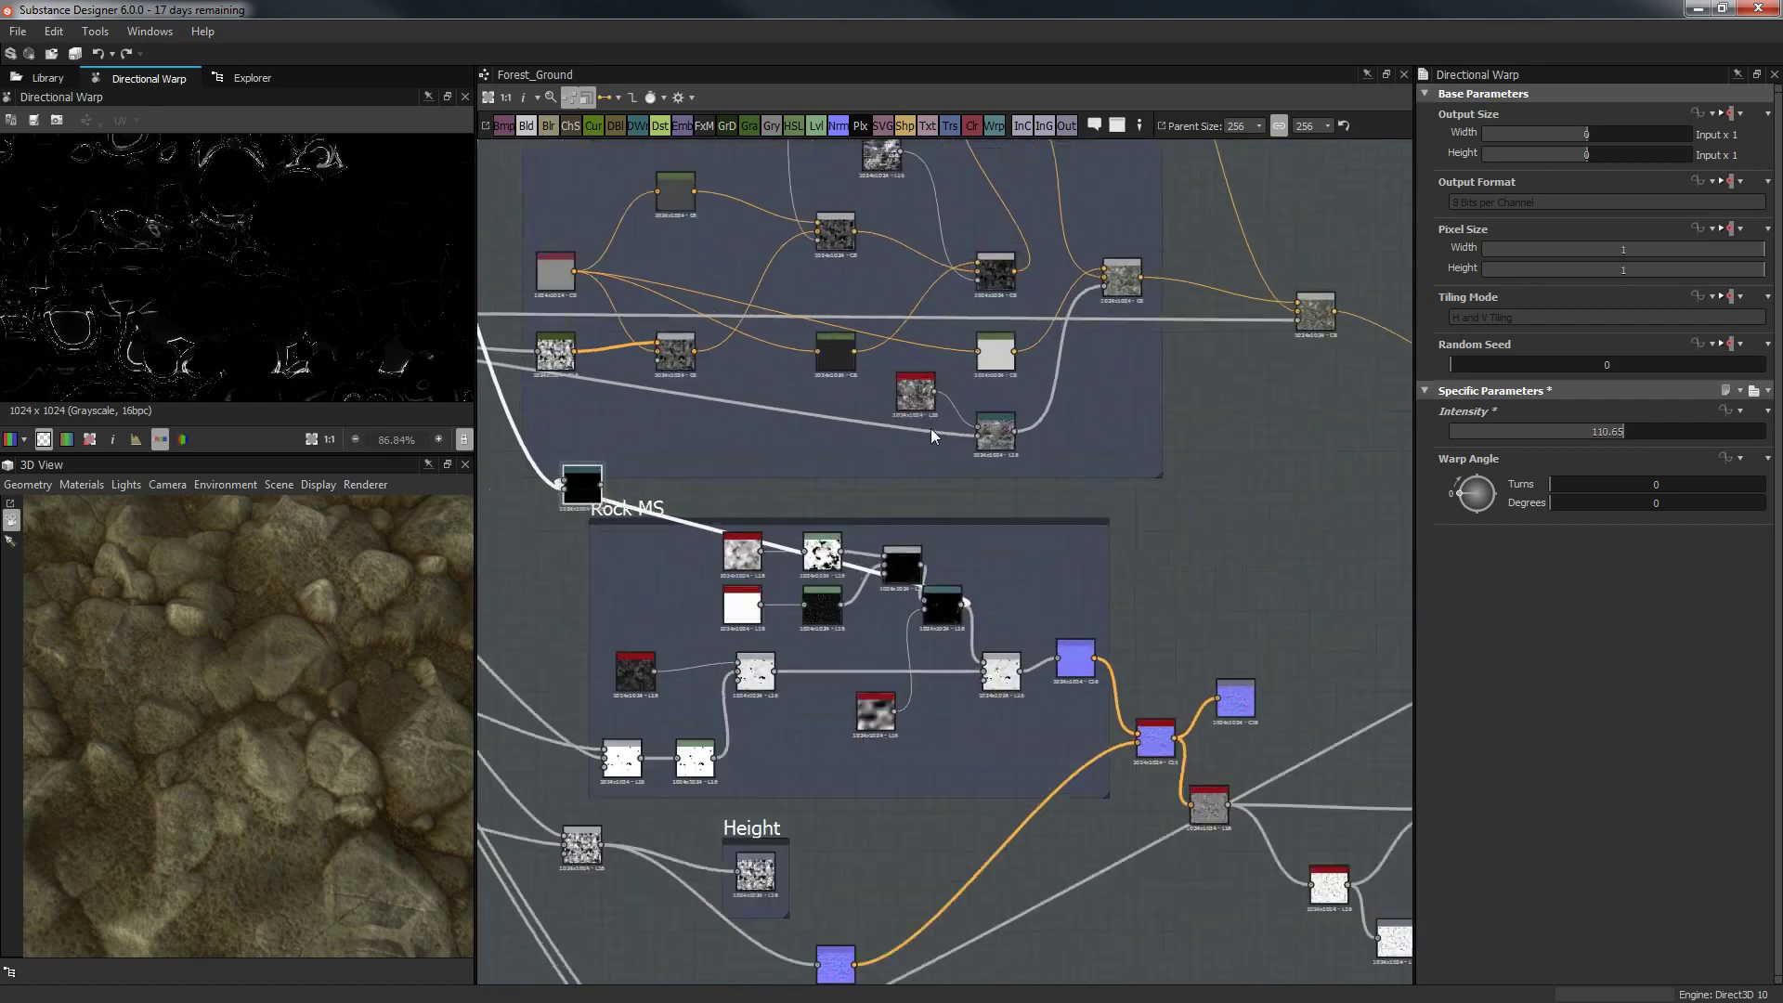
scroll(669, 483, down, 2)
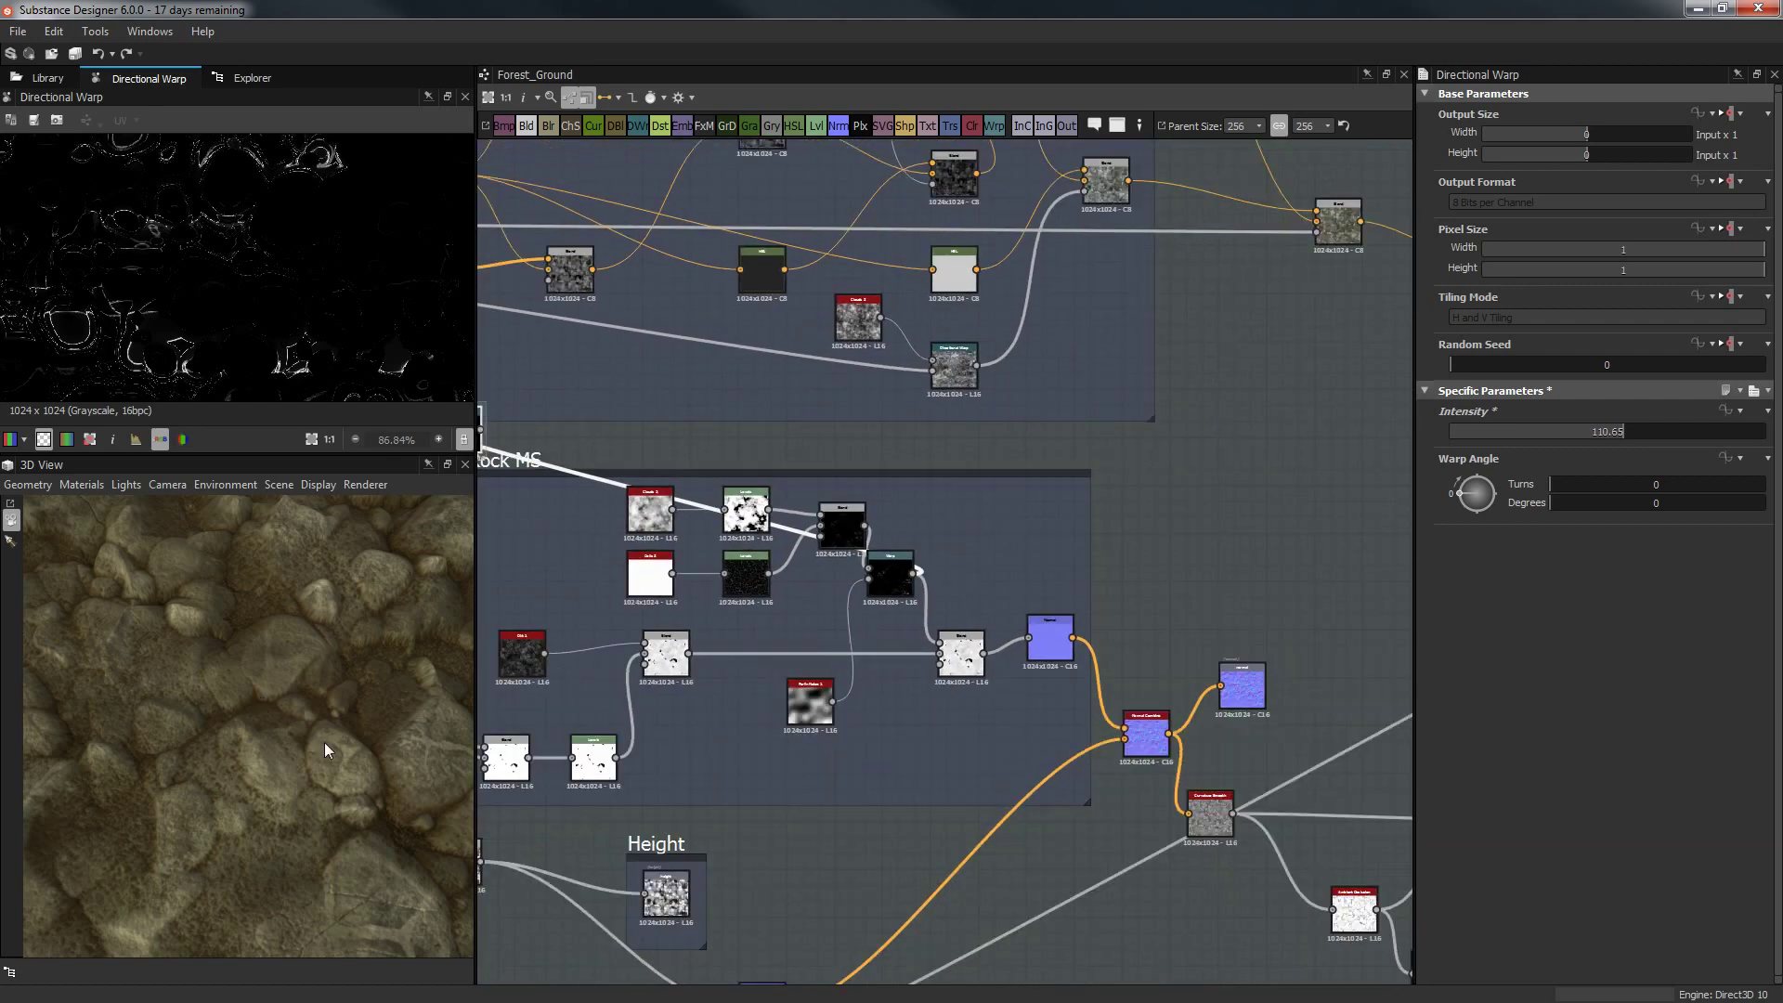
mouse_move(326, 743)
mouse_down()
mouse_move(361, 696)
mouse_move(374, 840)
mouse_up()
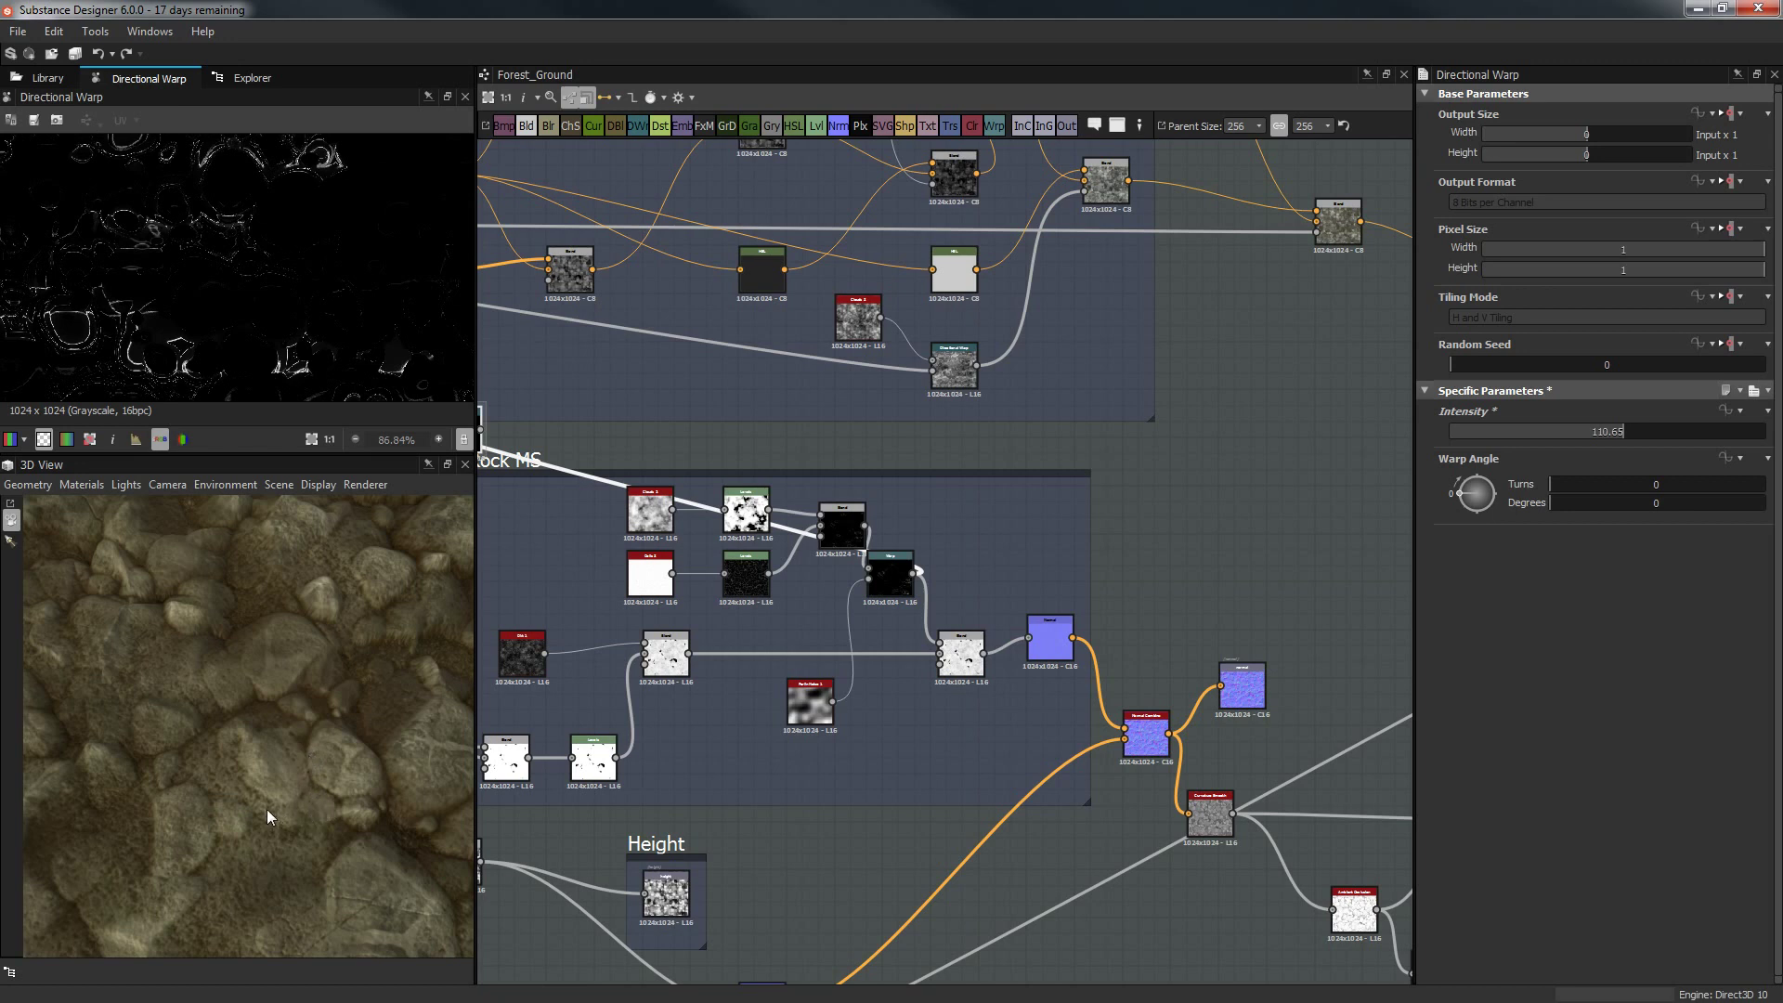
middle_drag(891, 438, 952, 411)
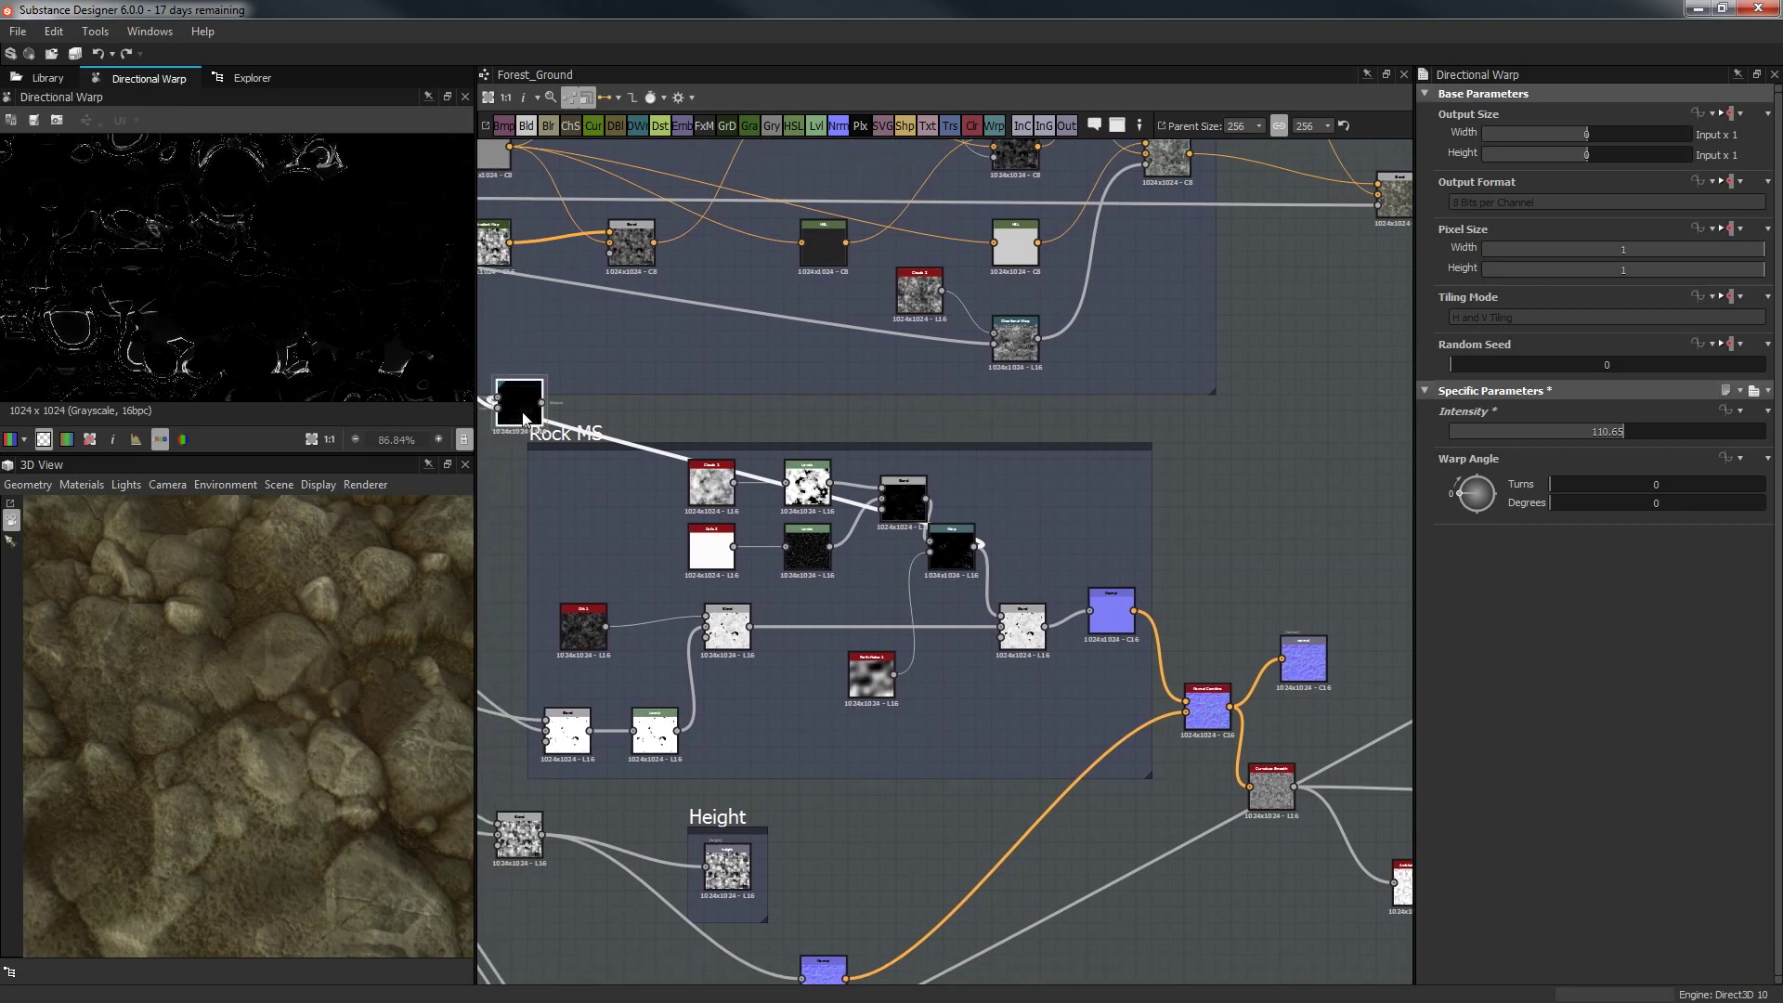
drag(543, 405, 973, 415)
drag(542, 408, 1057, 524)
Replace the Directional Warp's intensity source with the combined rock shape Blend output and check the warped cracks in the 2D preview.
scroll(1057, 524, down, 4)
scroll(957, 395, up, 2)
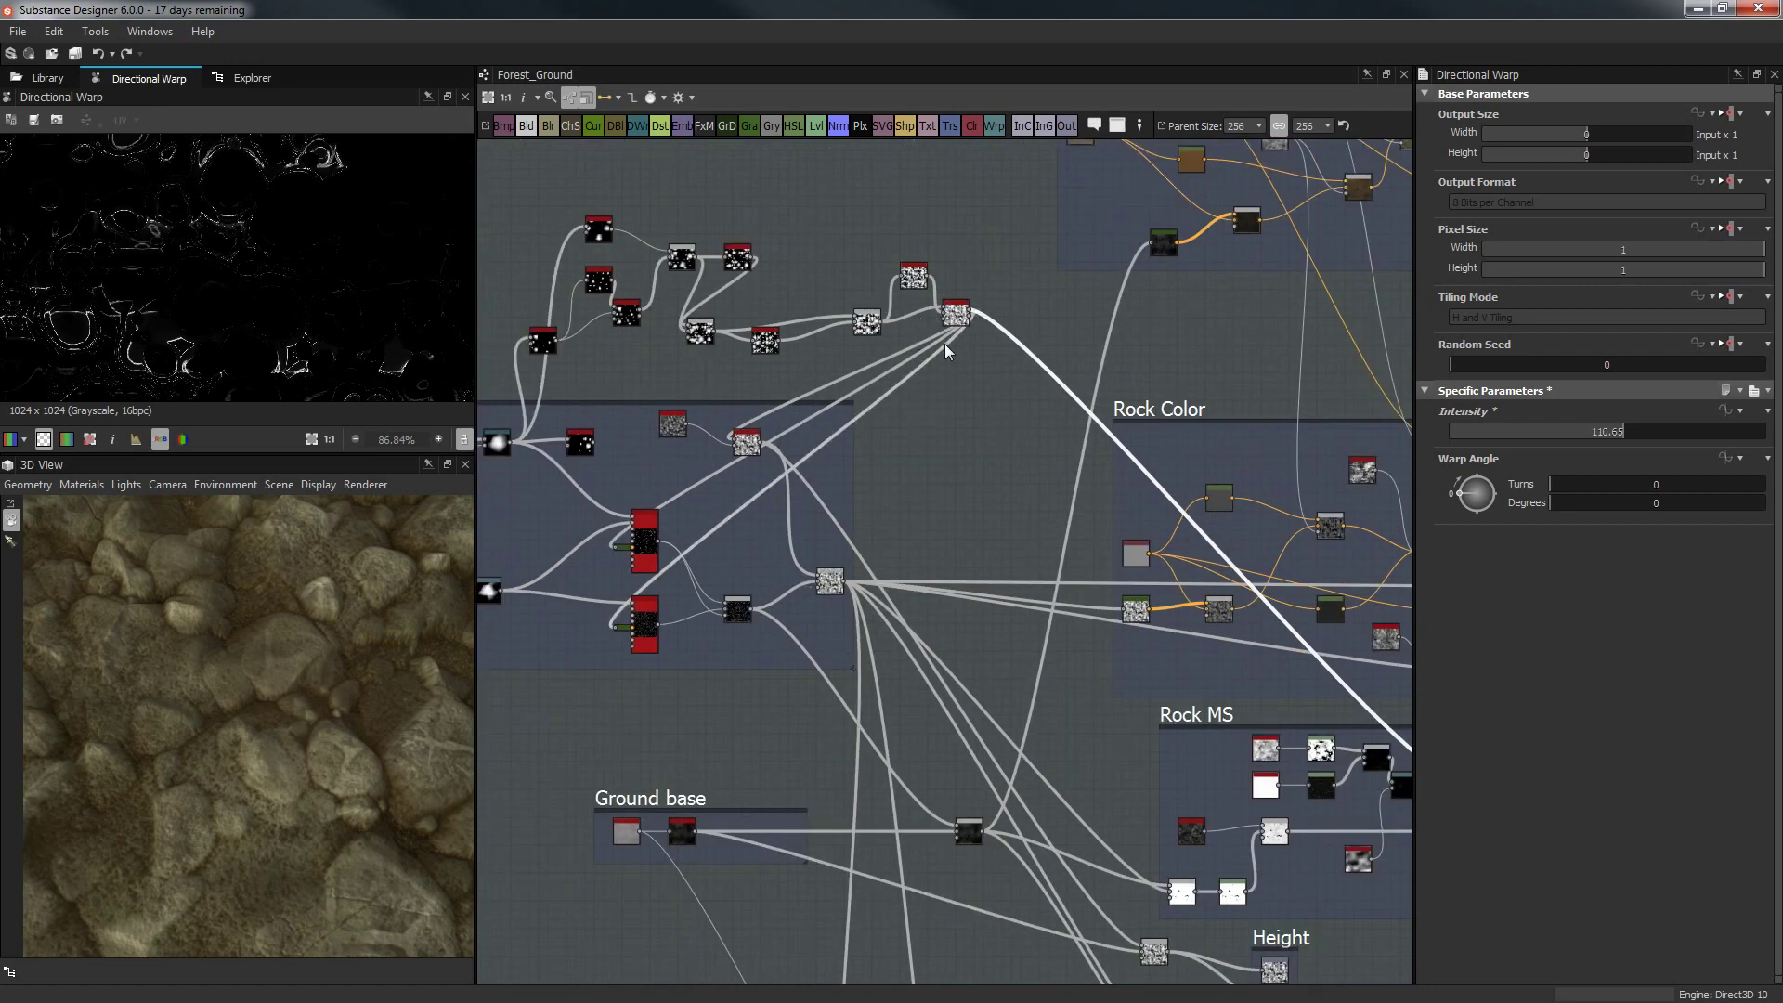
middle_drag(981, 352, 998, 233)
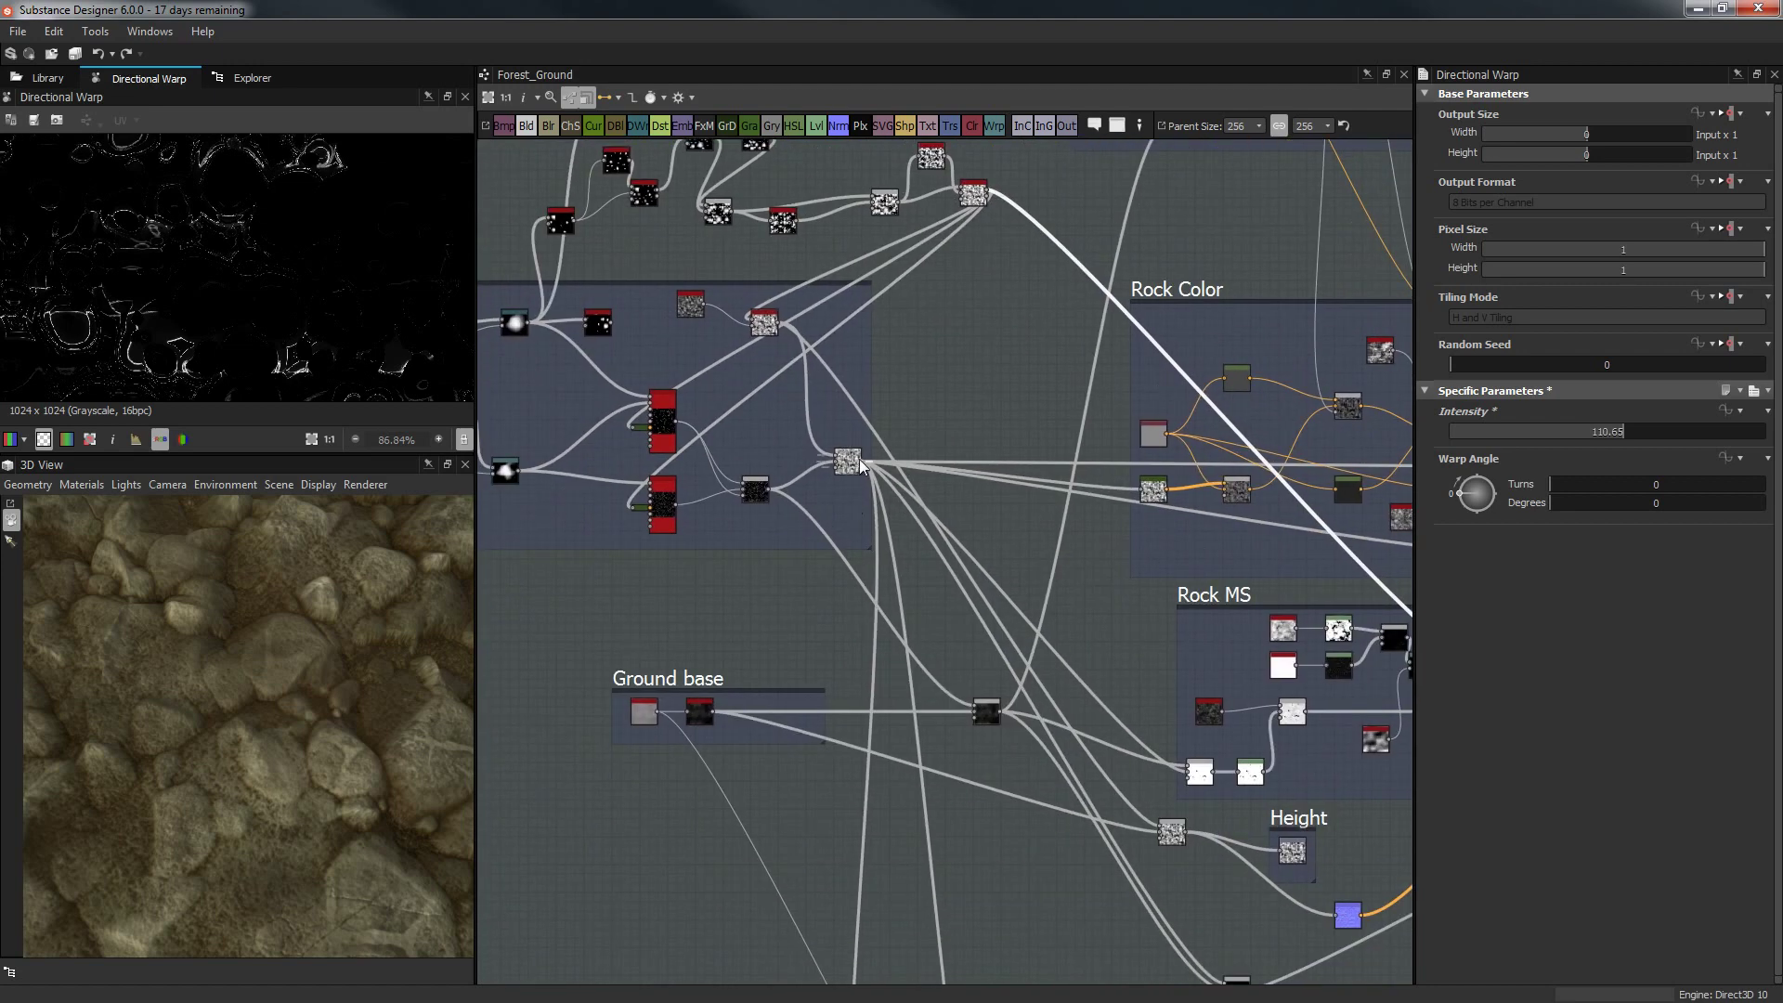
middle_drag(1137, 623, 832, 550)
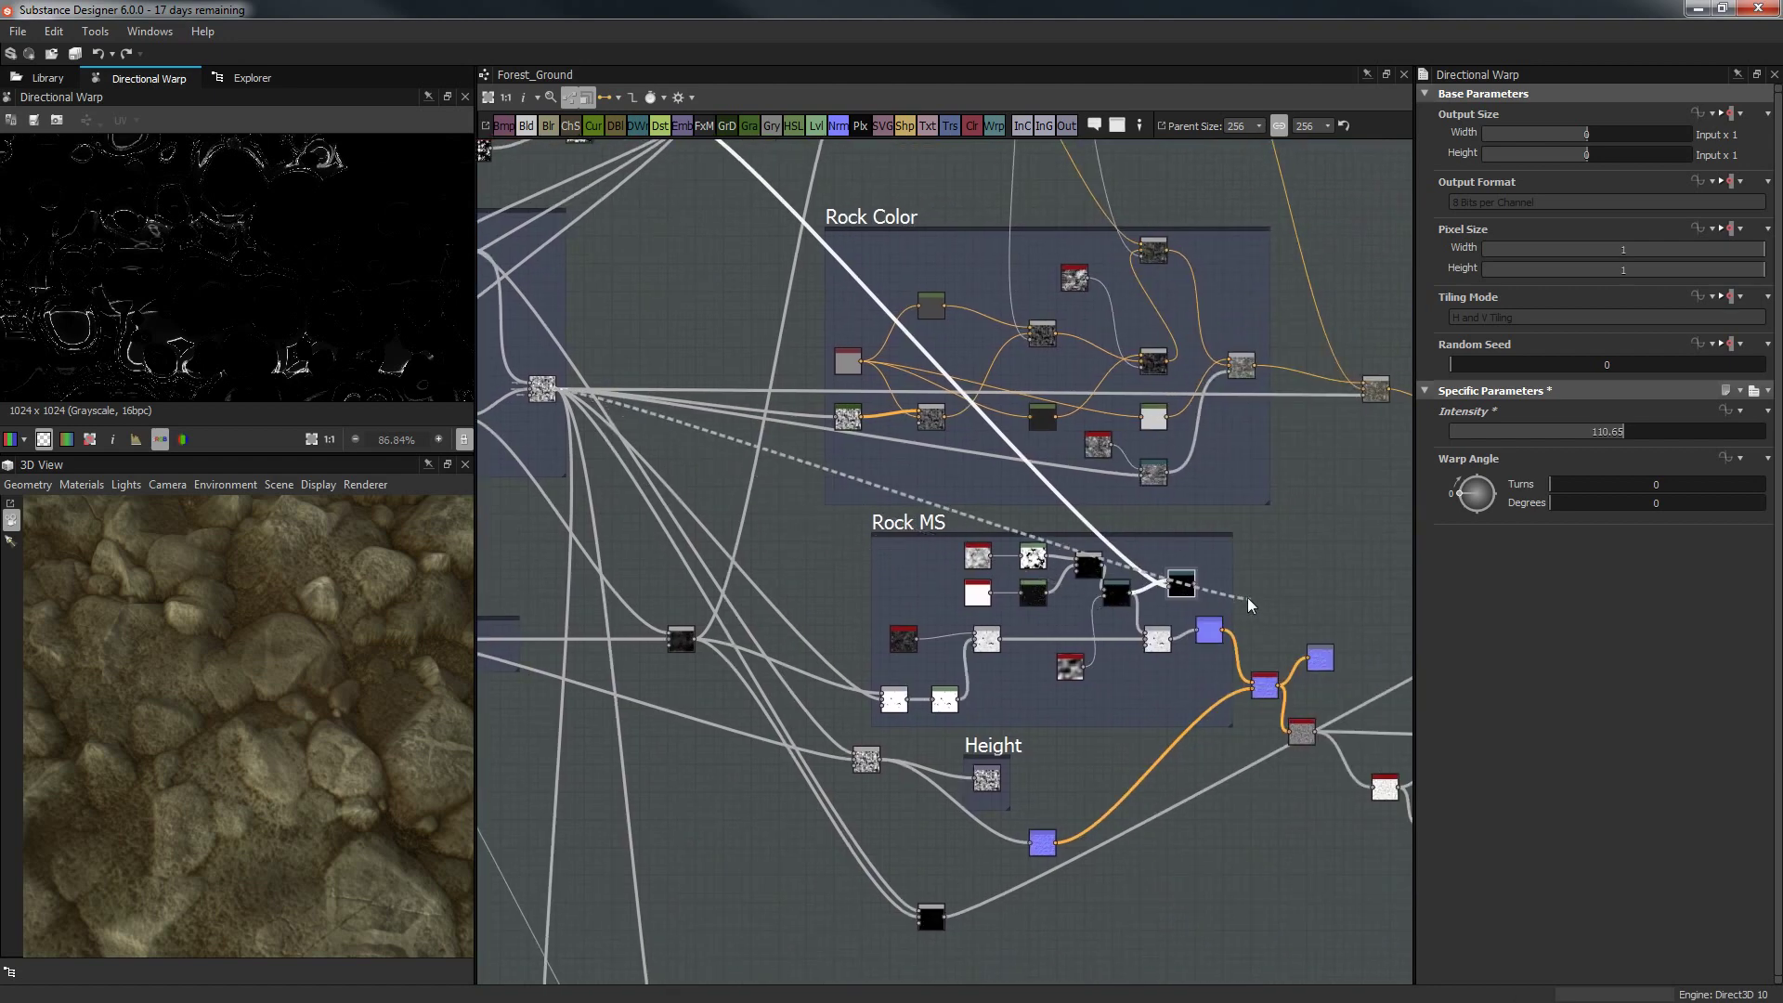
click(1177, 594)
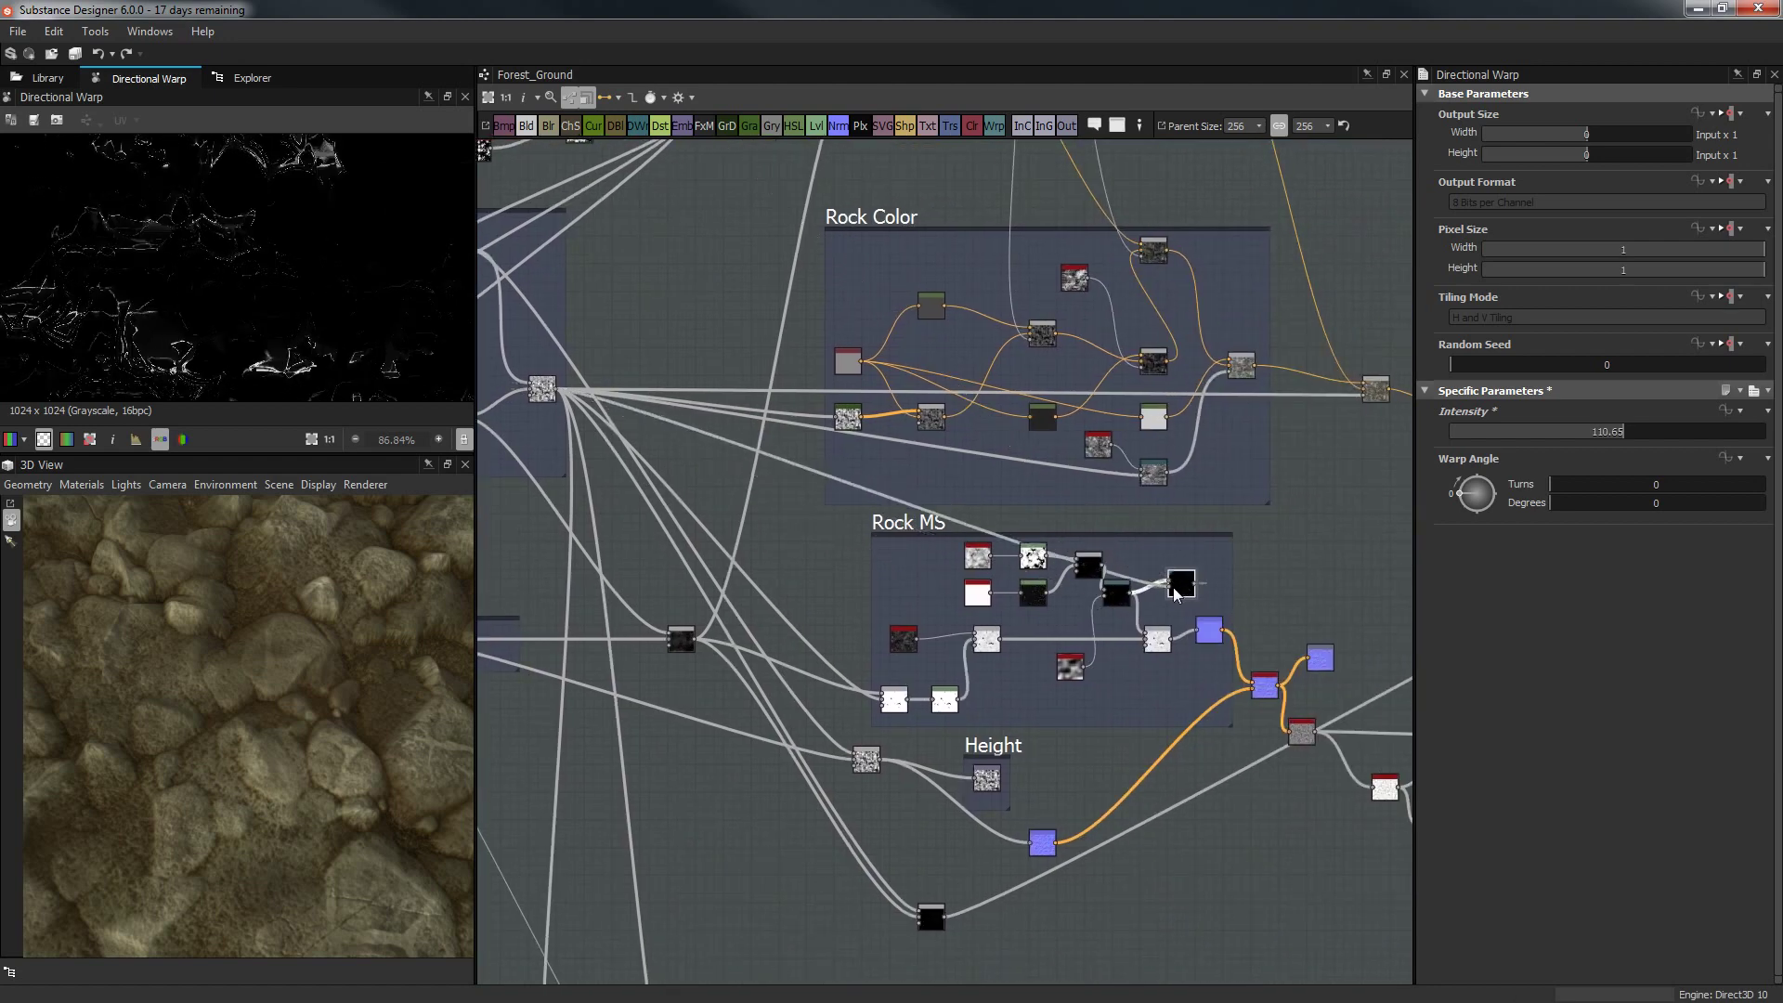
scroll(288, 292, down, 5)
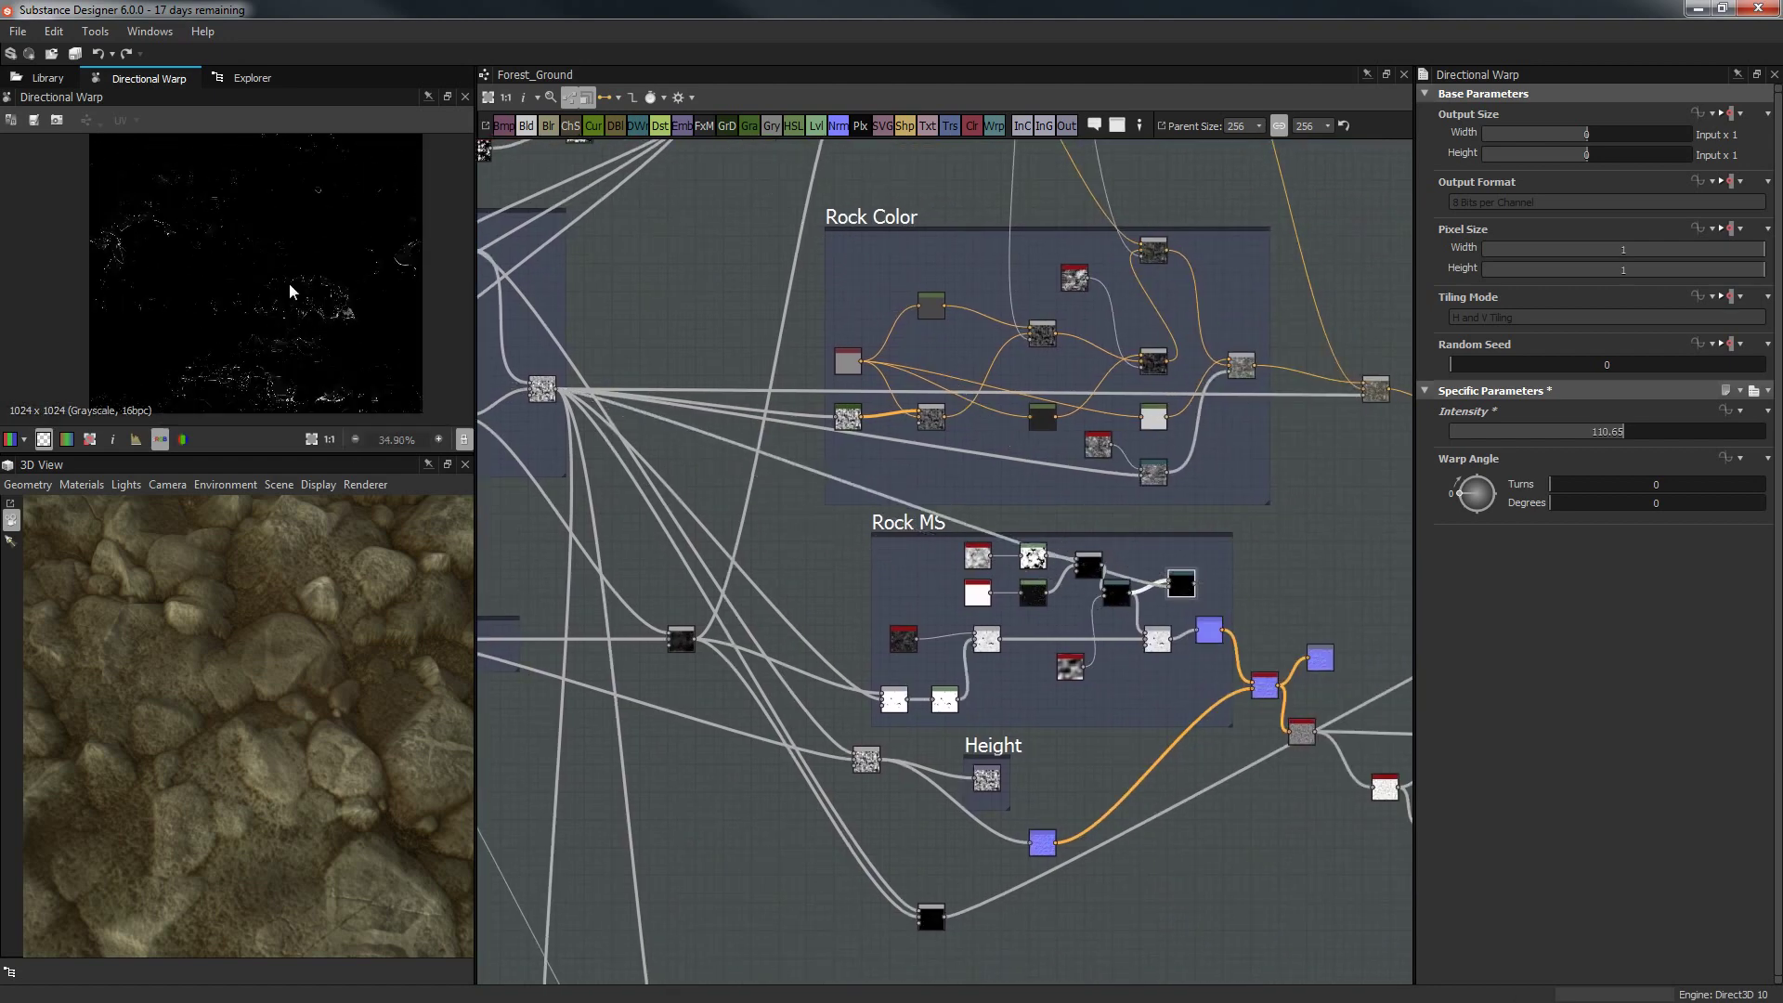
scroll(295, 408, up, 6)
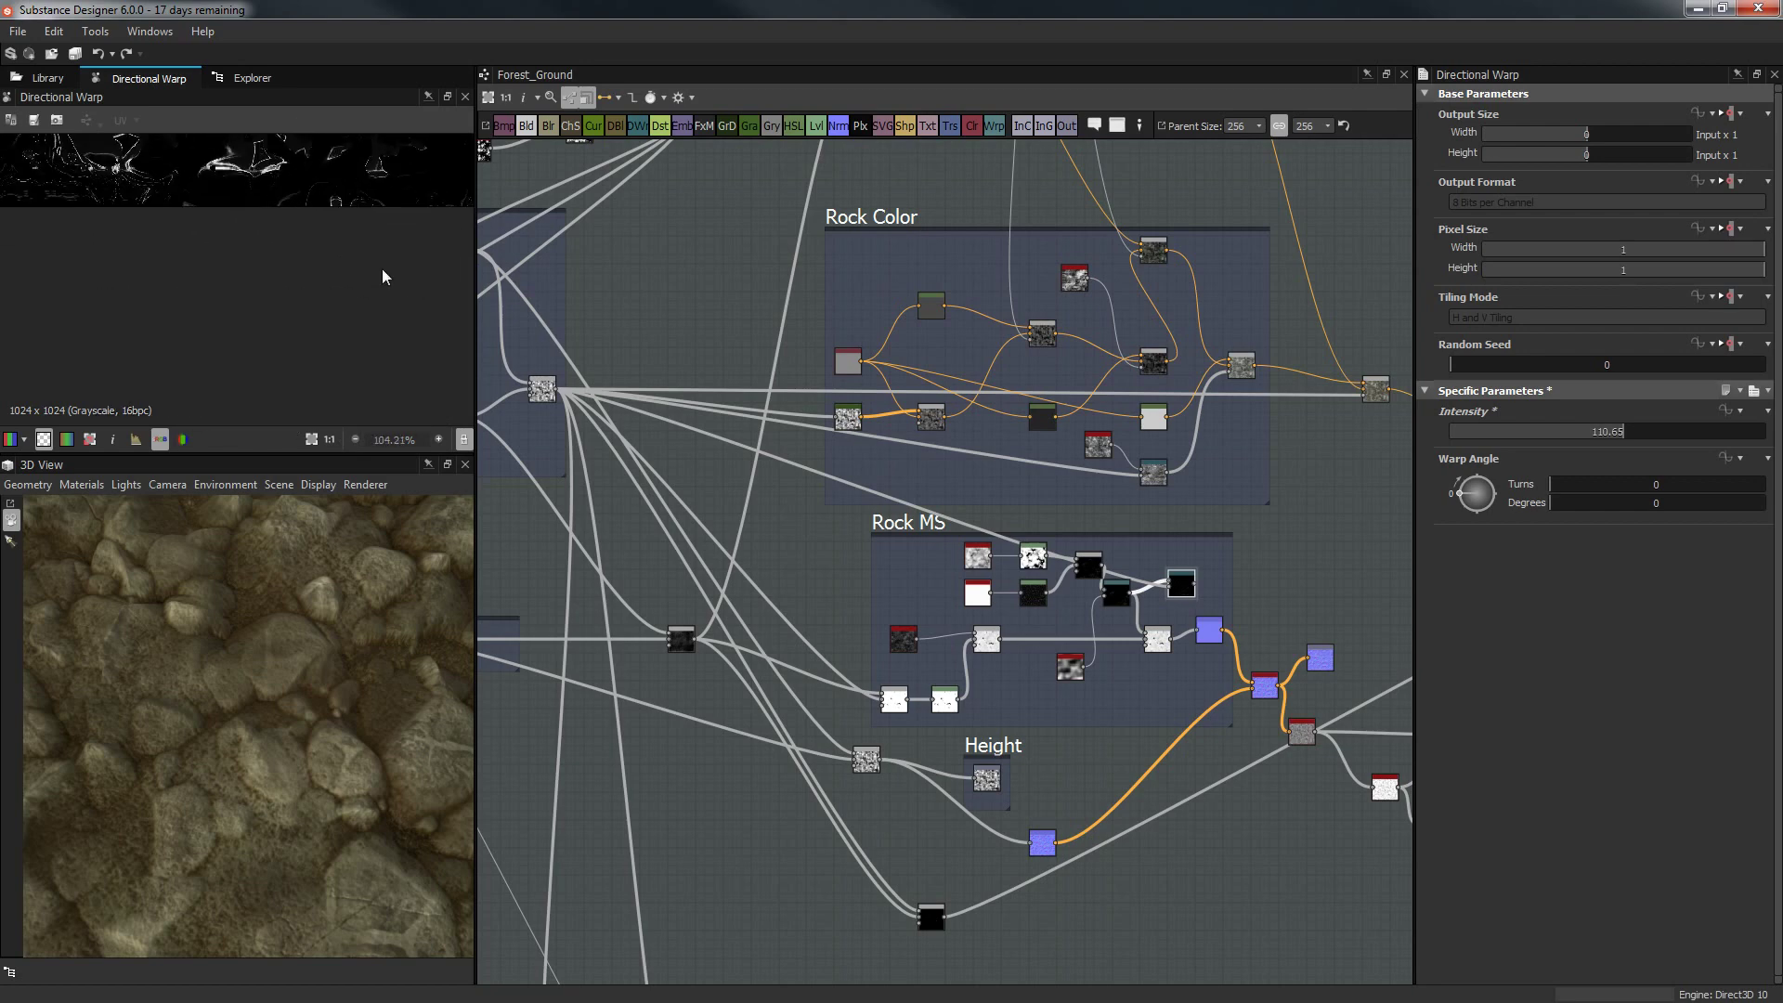
scroll(353, 297, up, 2)
scroll(1161, 590, up, 5)
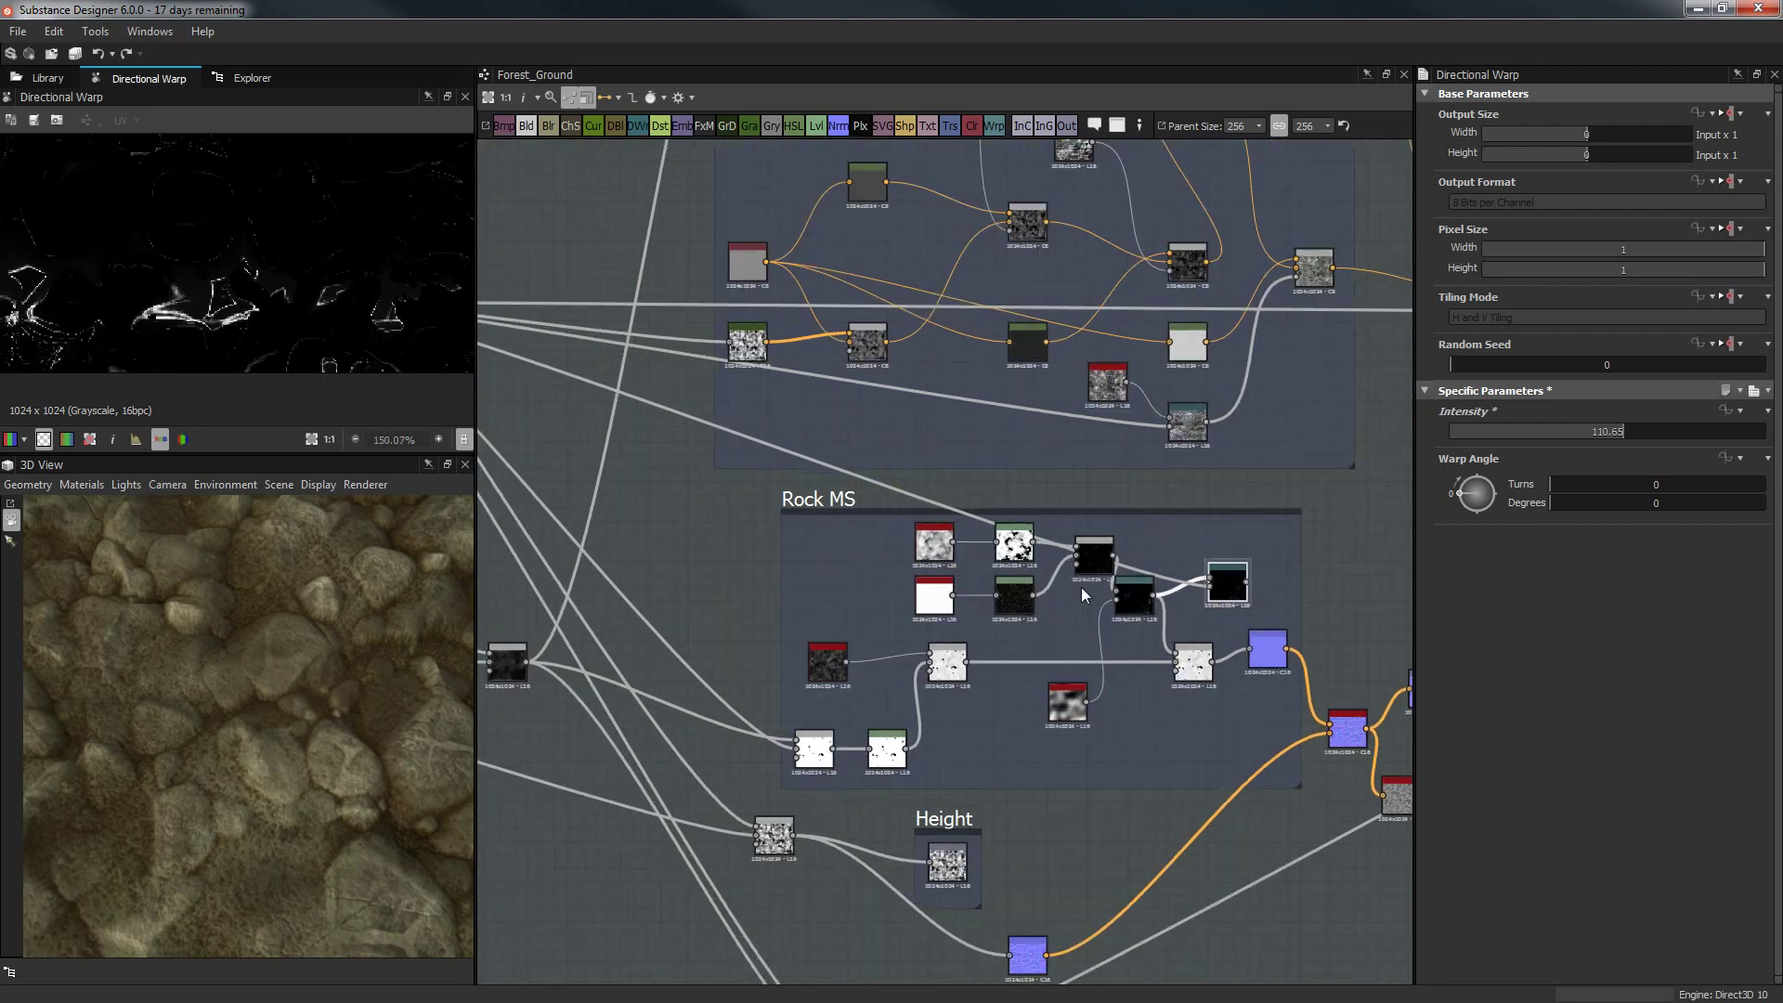
Feed the Directional Warp output into the final Rock MS Blend and set that Blend's opacity to 0.59.
drag(1135, 561, 1014, 682)
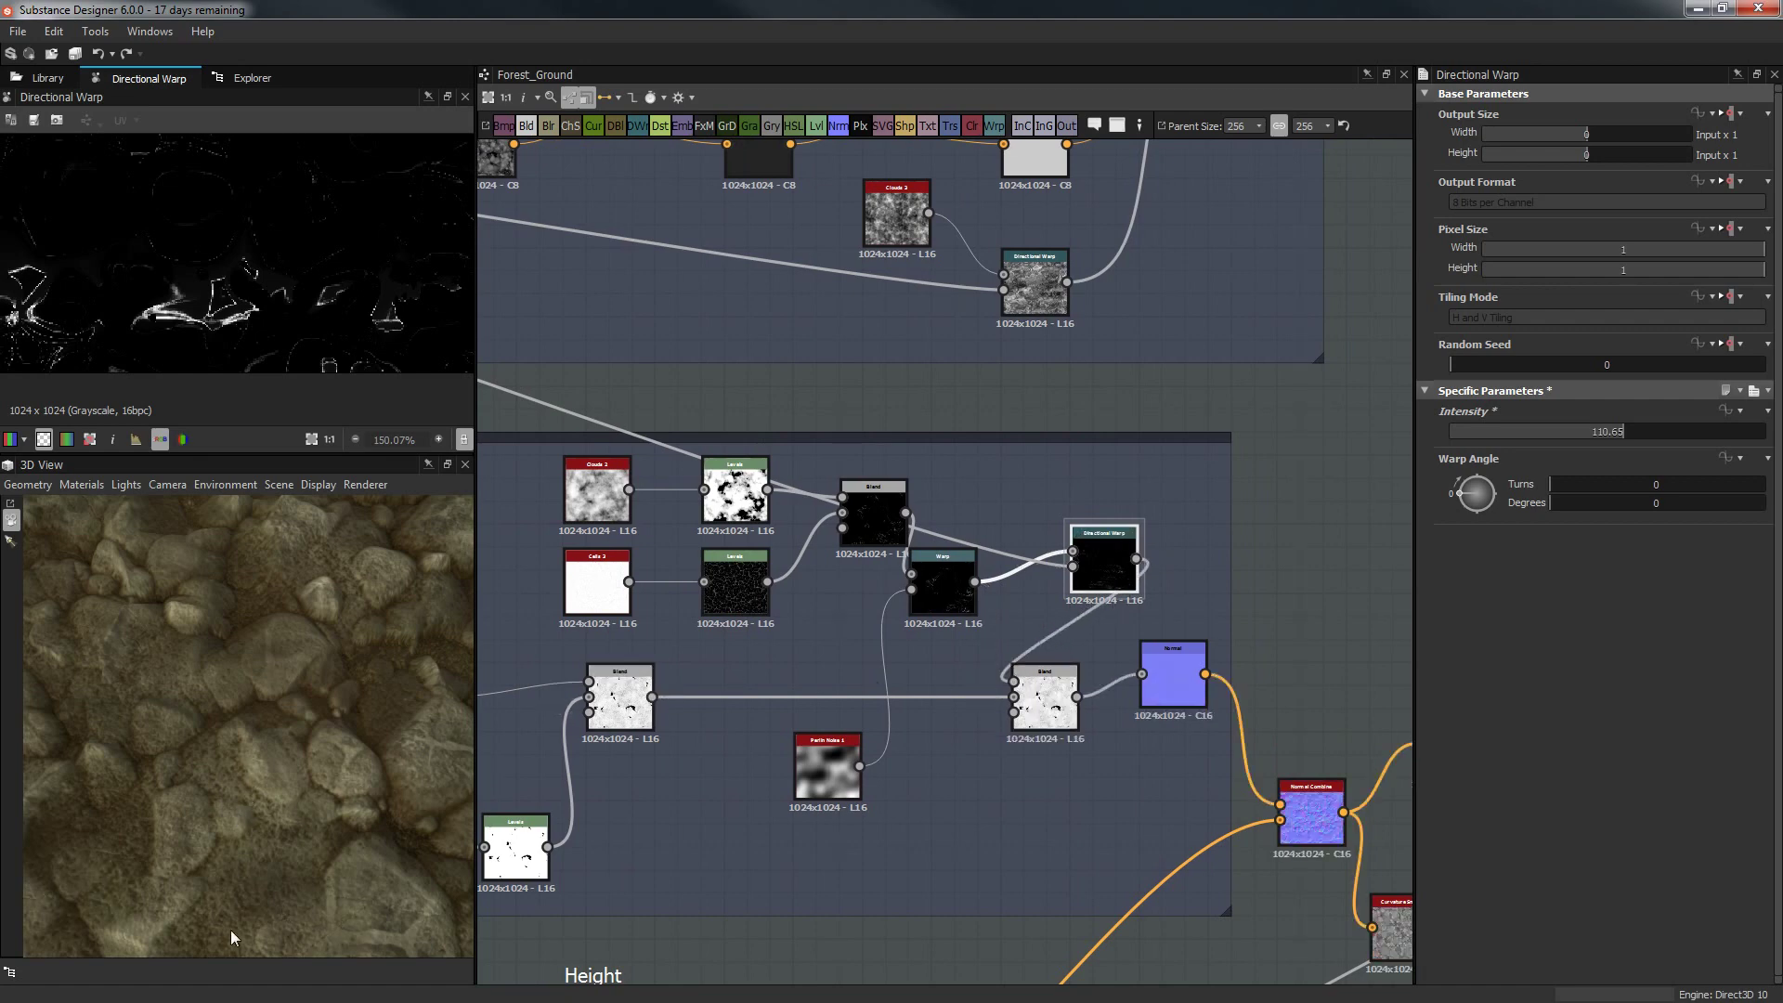
scroll(316, 817, up, 2)
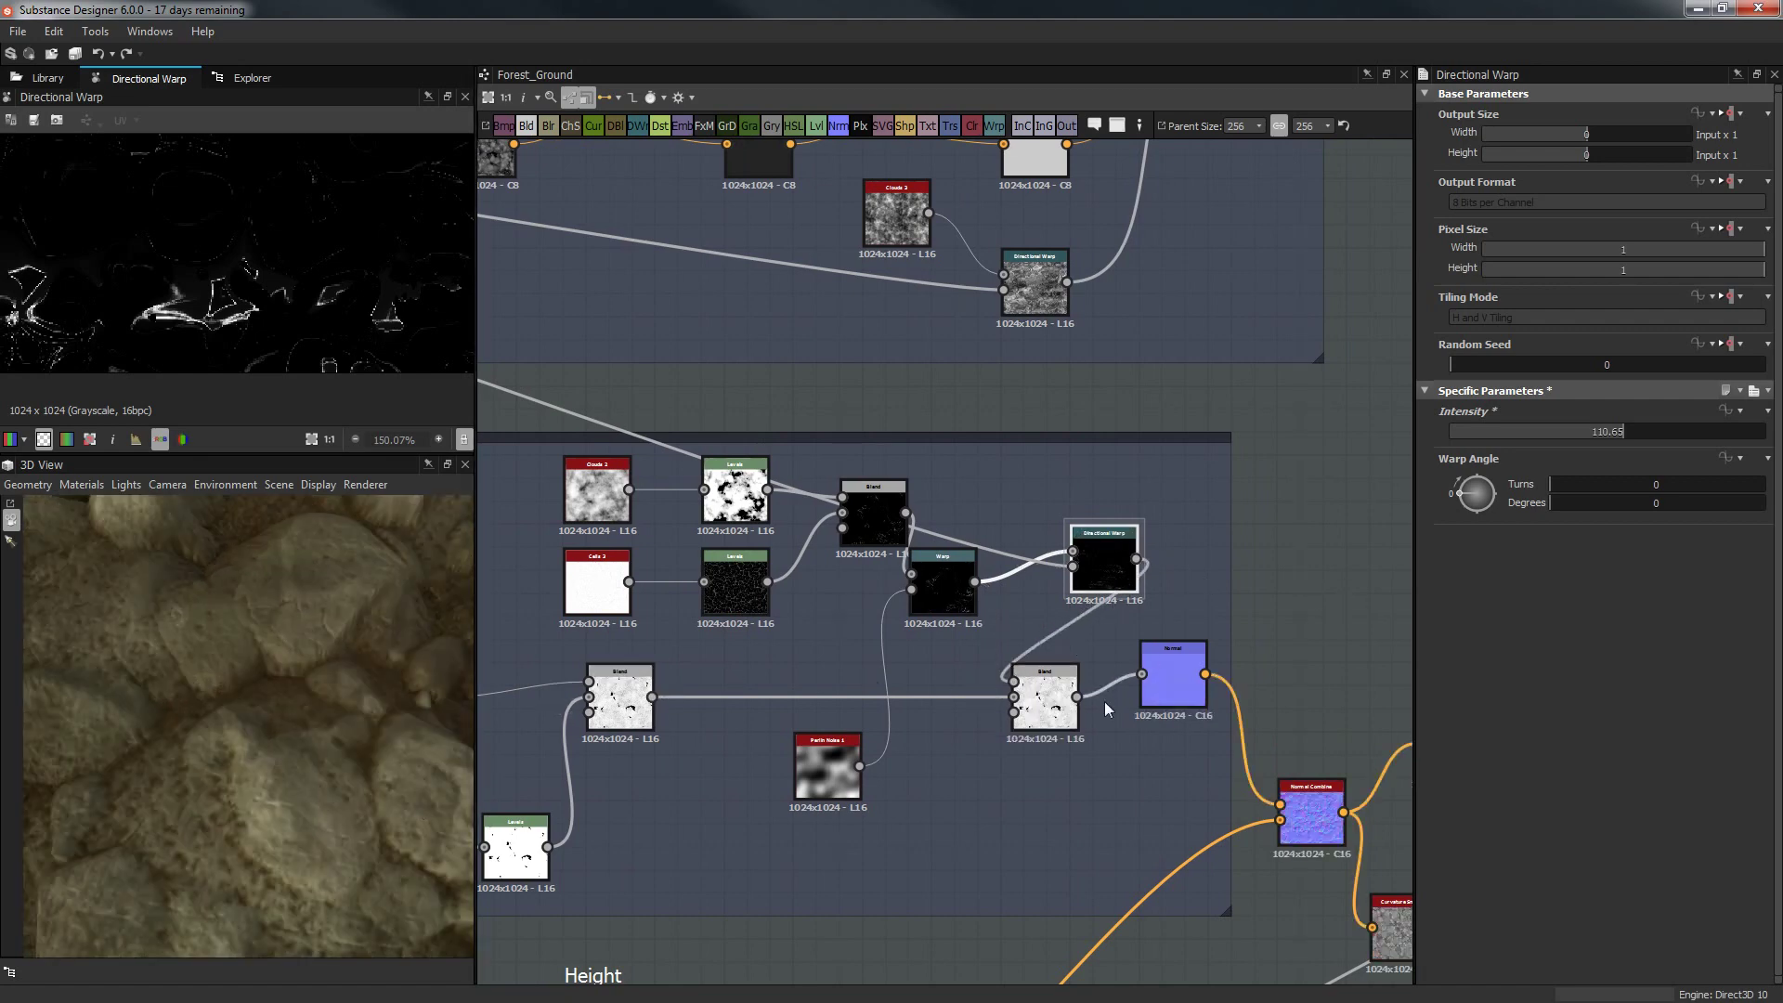
click(1045, 702)
click(1633, 431)
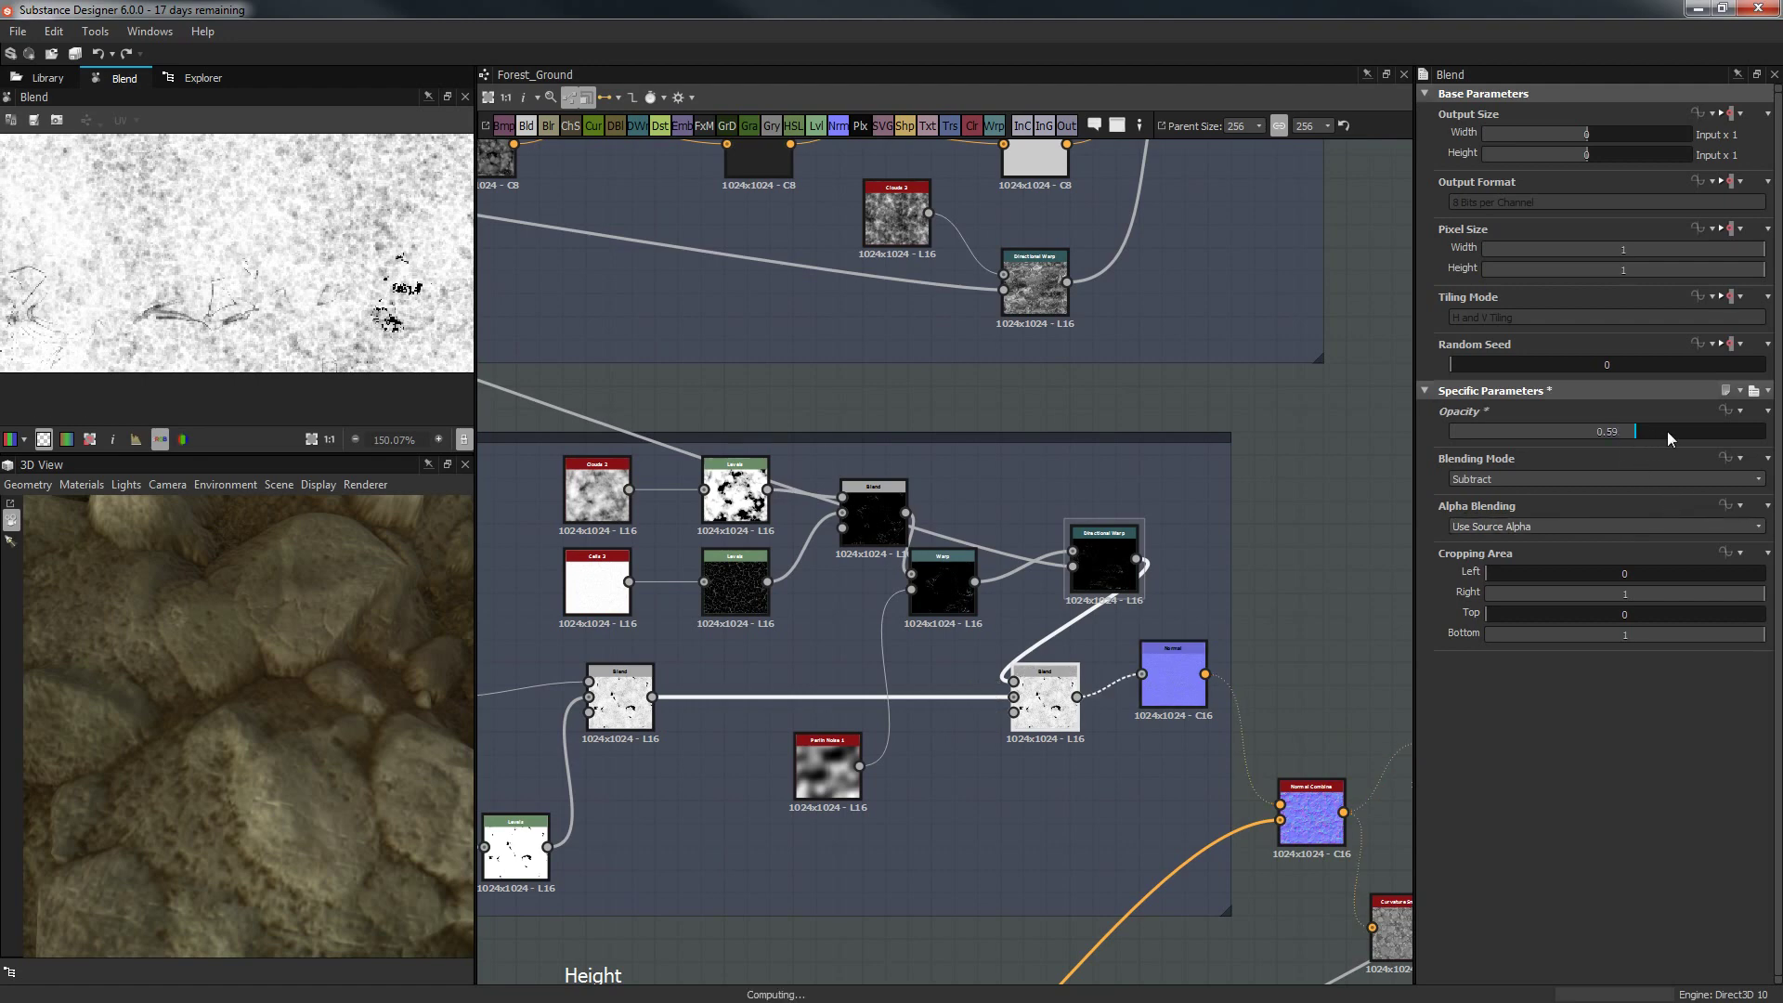
Raise the opacity of the final Rock MS Blend to 1 and inspect the rock cracks in the 3D view.
drag(1671, 431, 1765, 431)
scroll(388, 666, down, 6)
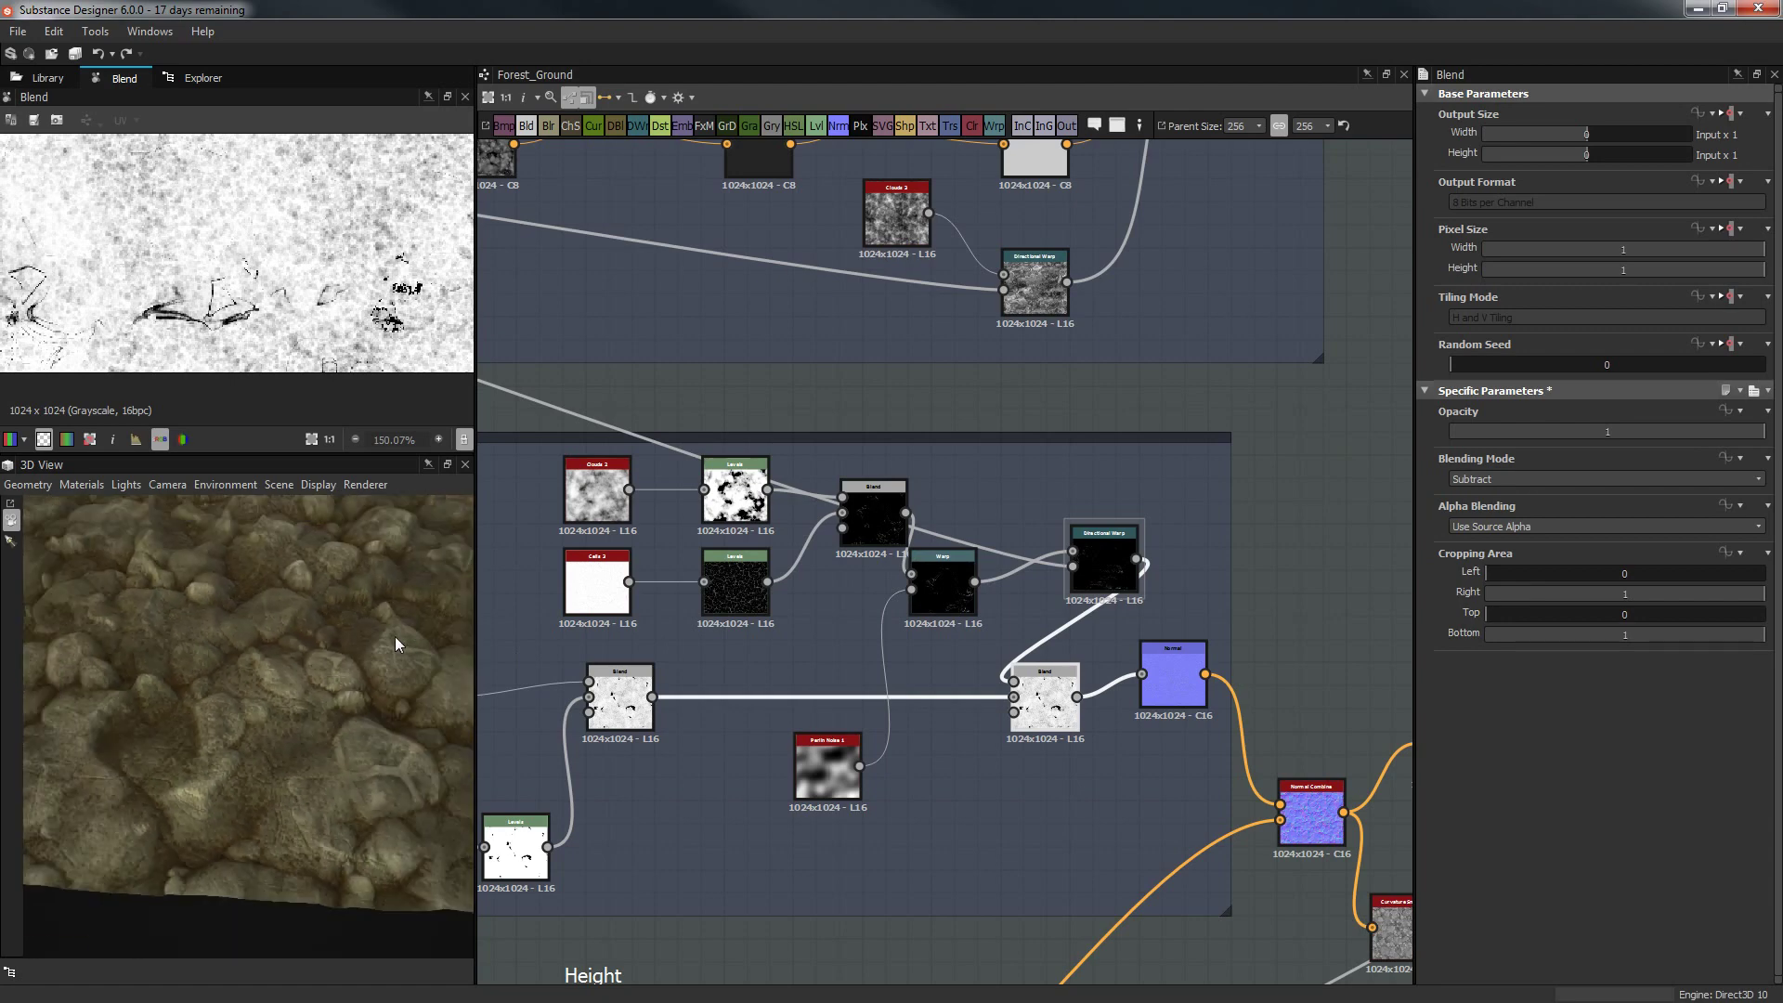
scroll(388, 695, up, 5)
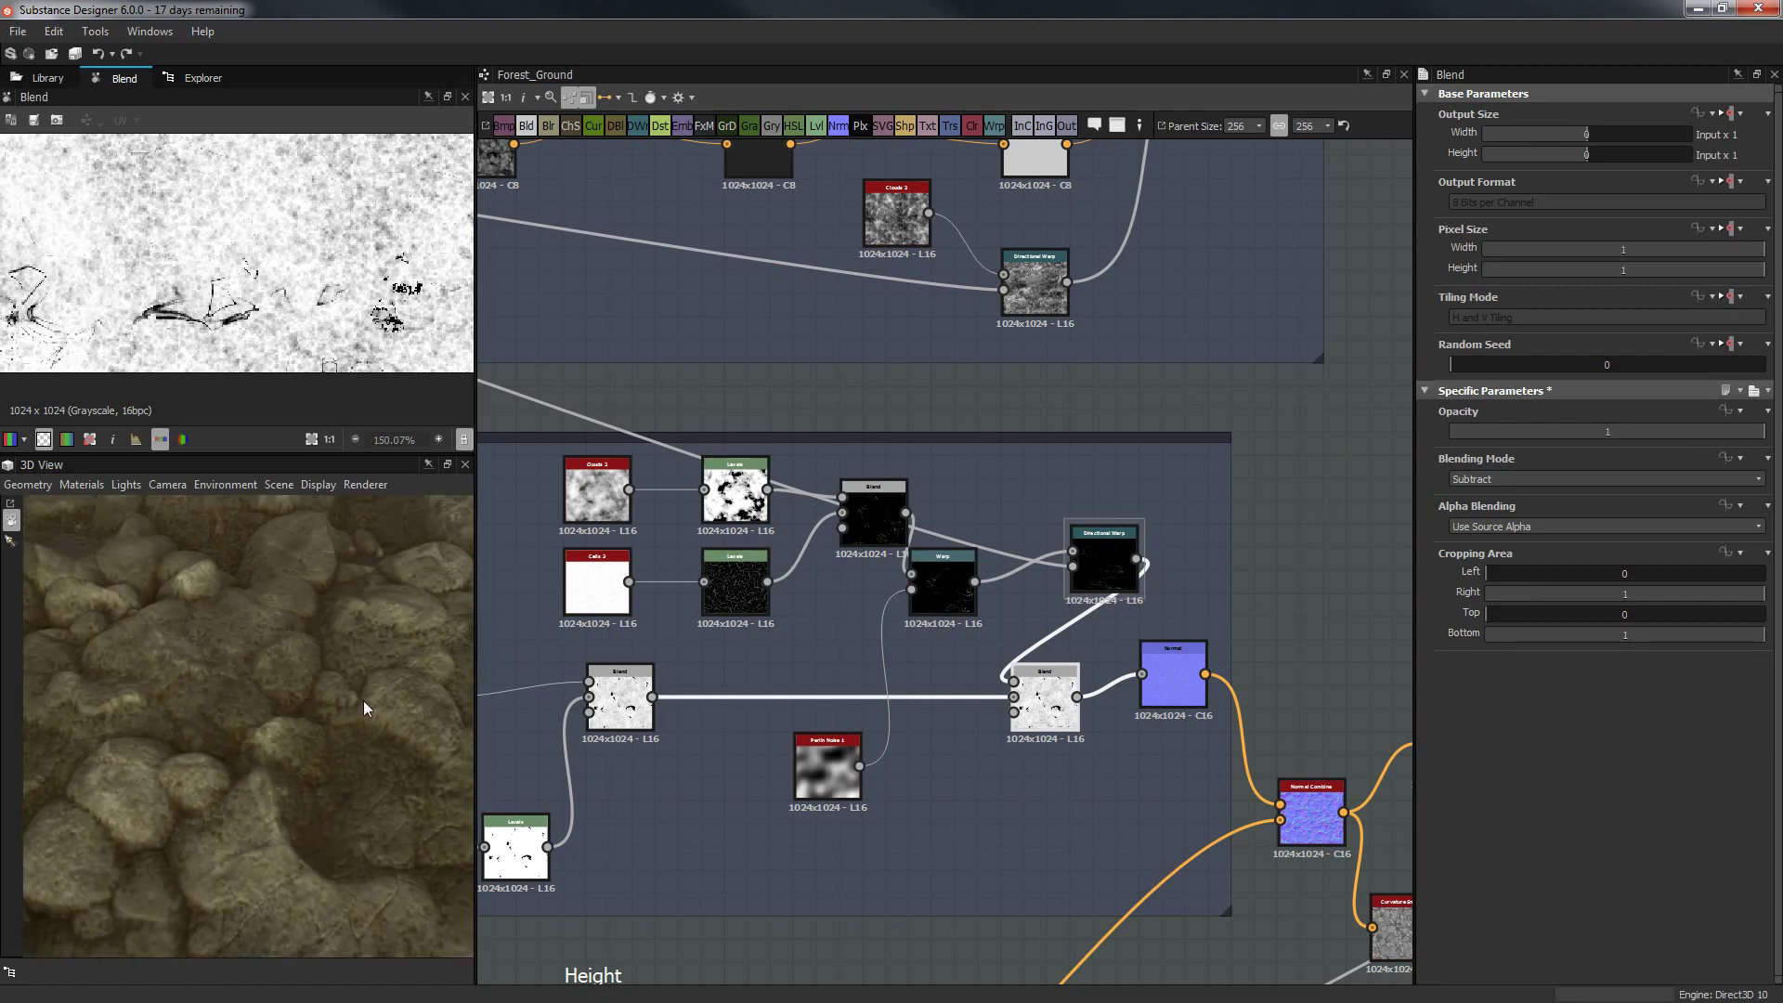
scroll(357, 695, up, 3)
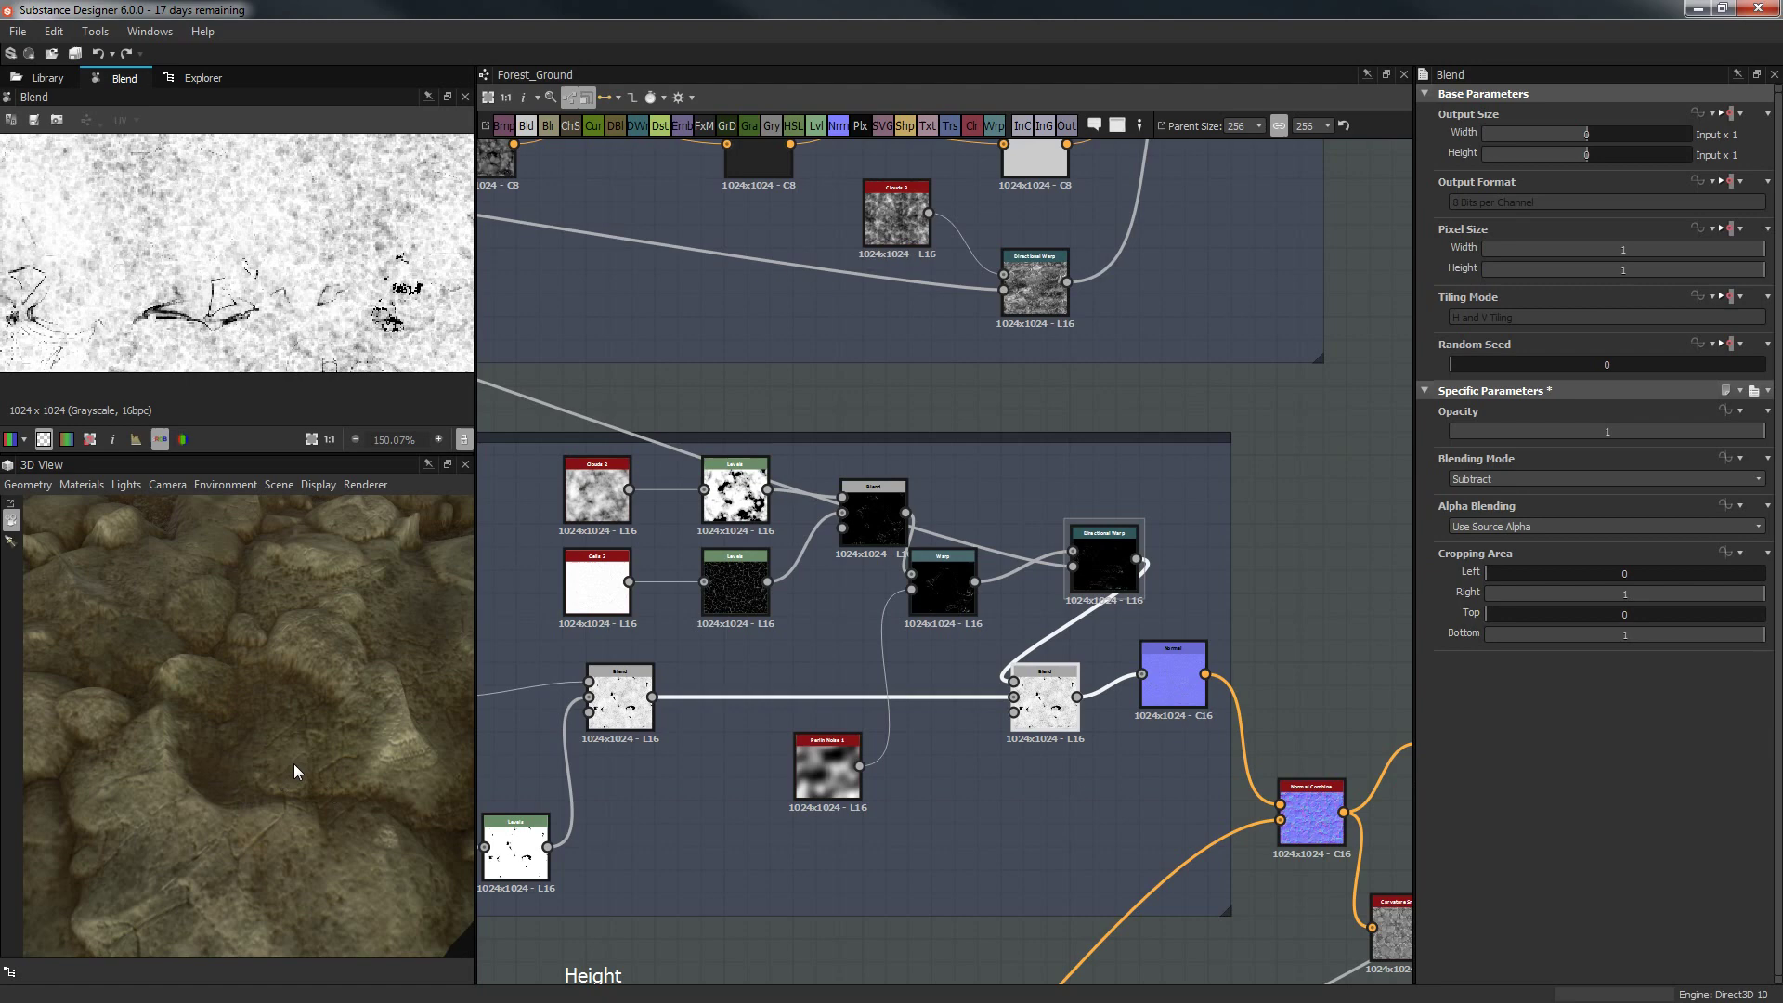
drag(293, 763, 219, 617)
scroll(288, 755, down, 5)
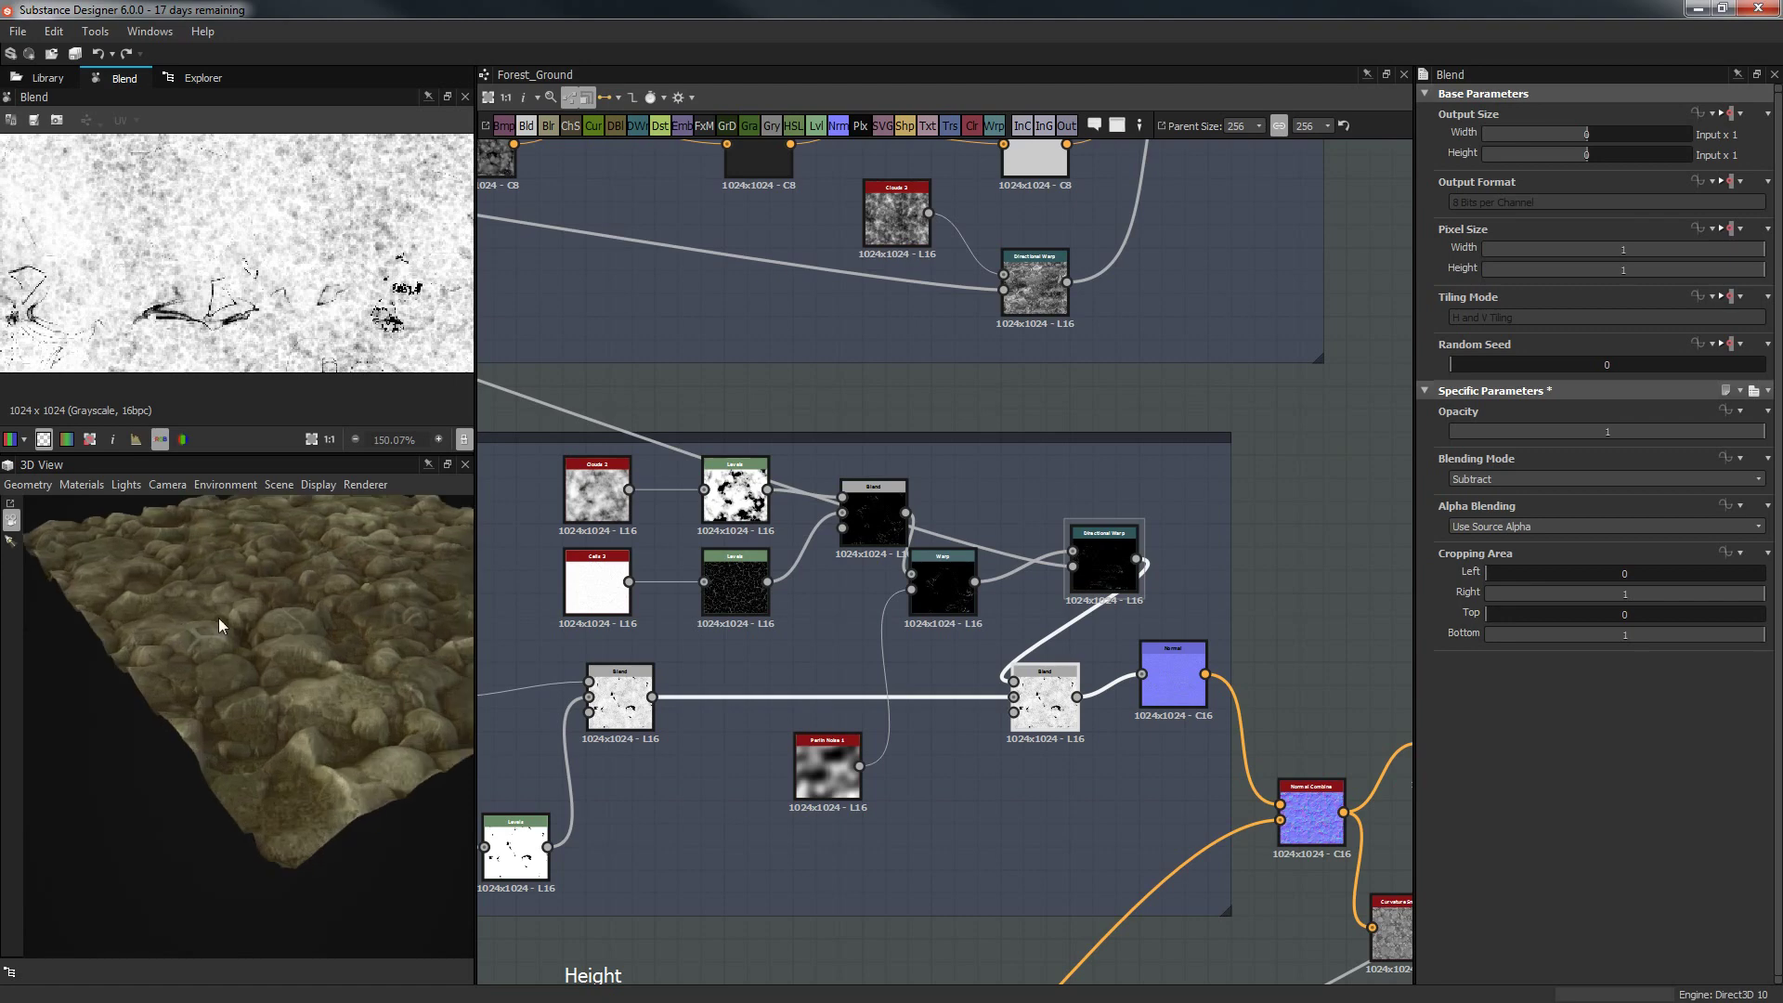
scroll(242, 650, up, 5)
drag(266, 700, 440, 790)
scroll(215, 743, up, 5)
scroll(253, 741, down, 5)
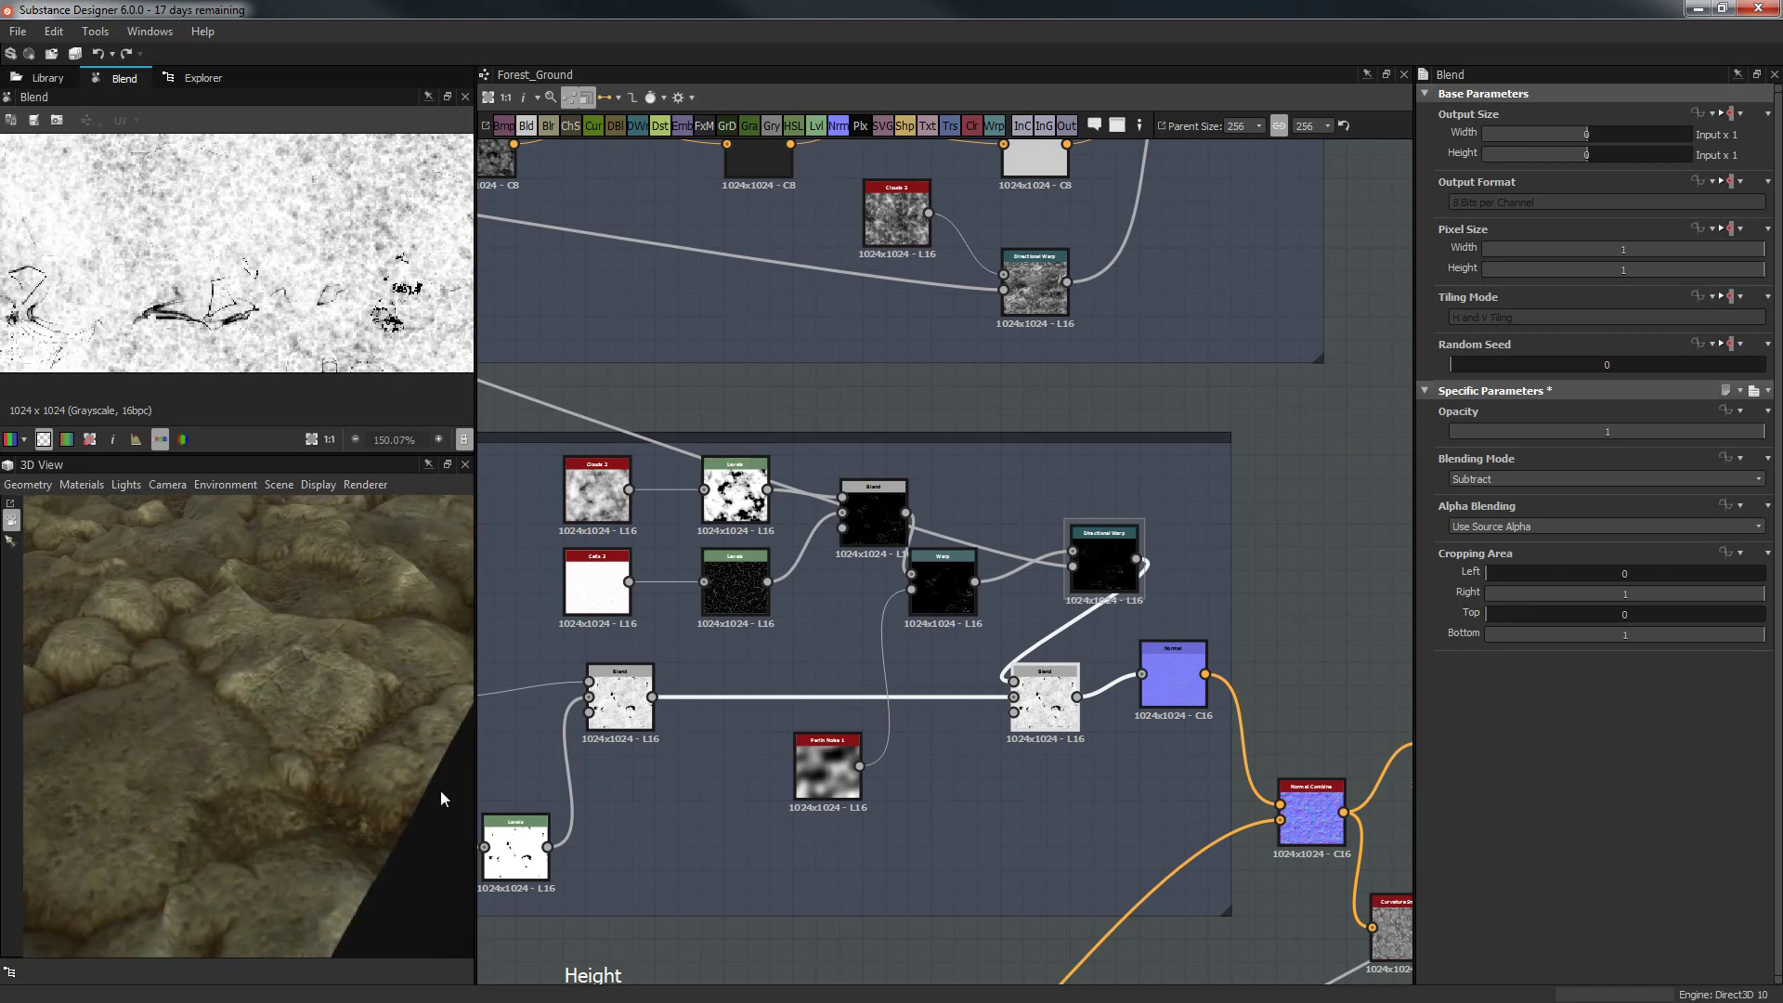
drag(322, 778, 345, 819)
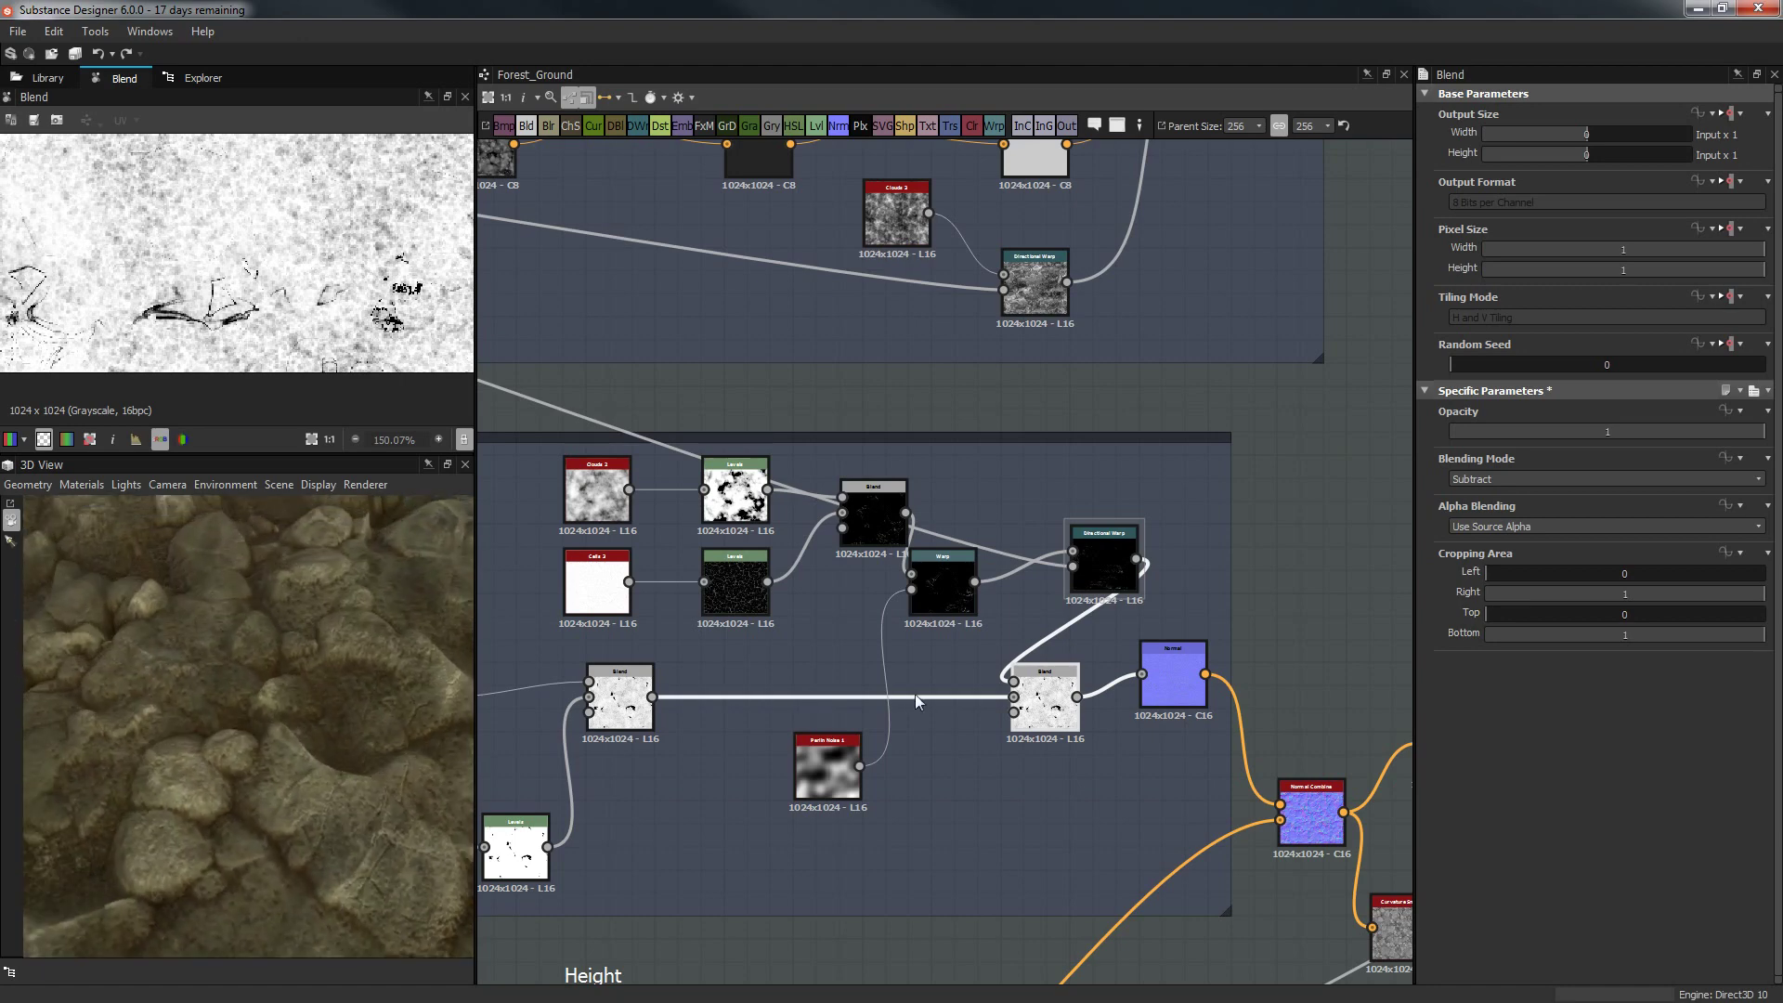
Set the Rock MS Directional Warp's angle to 144 degrees and check the rock surfaces in the 3D view.
click(1117, 548)
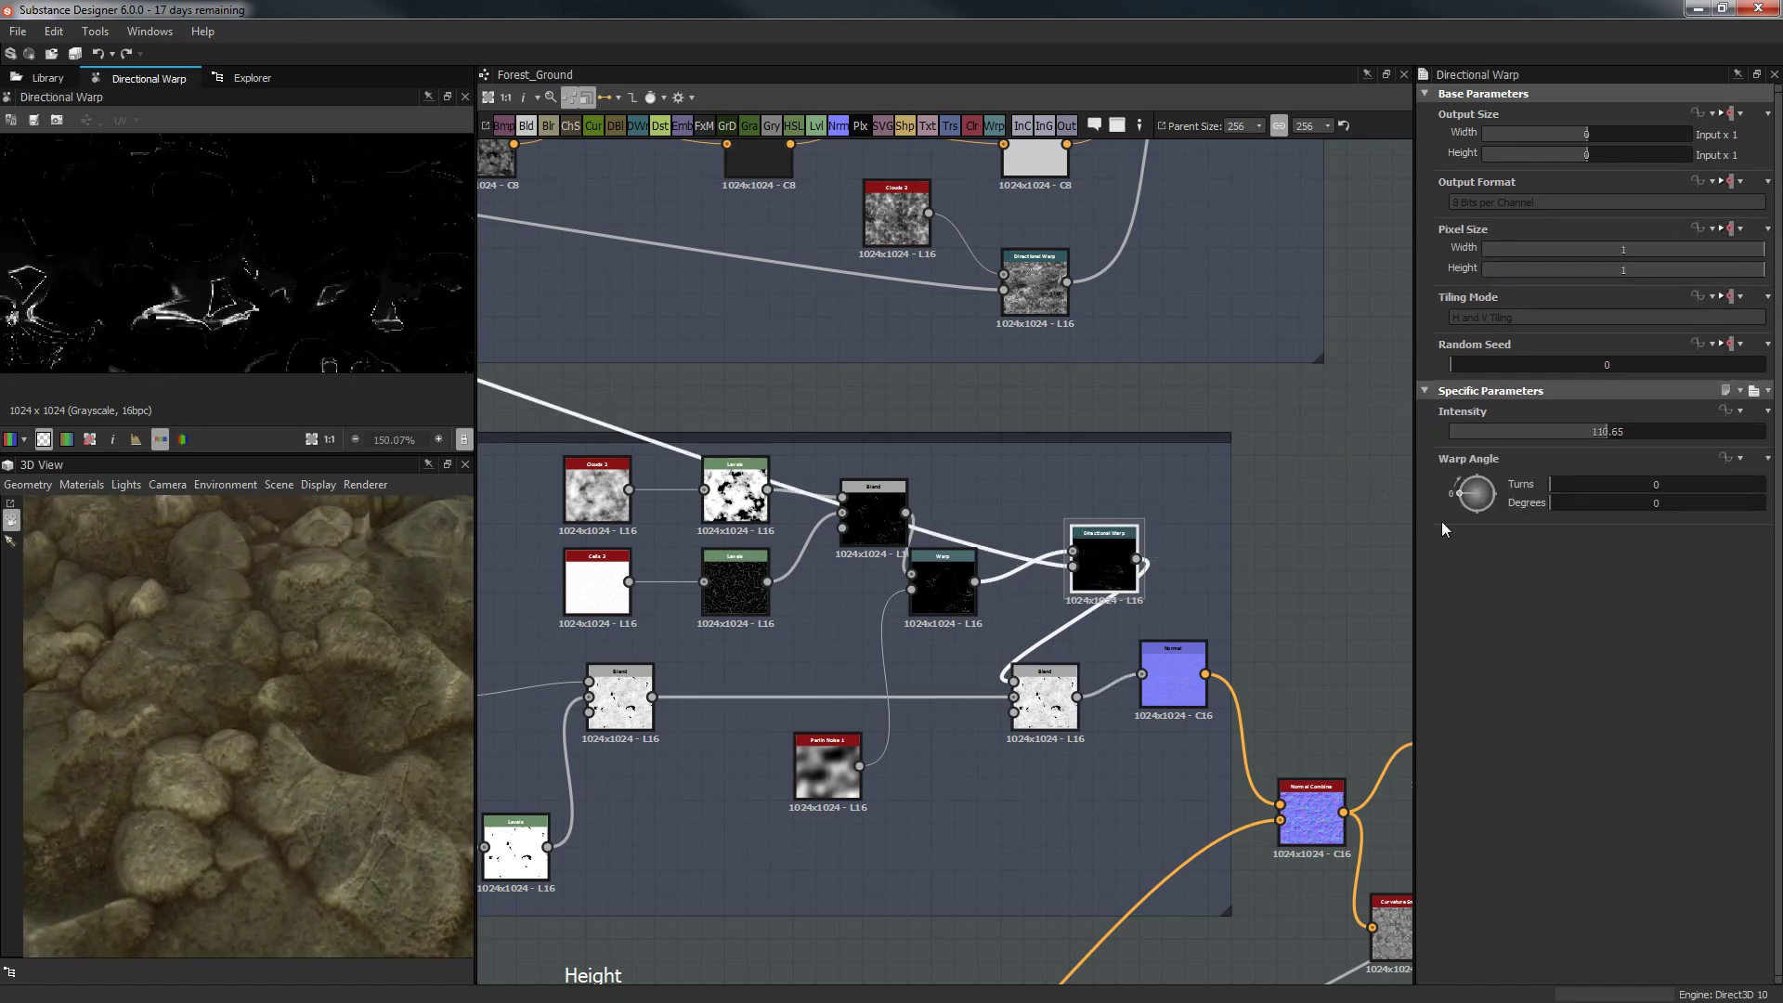
drag(1501, 487, 1491, 479)
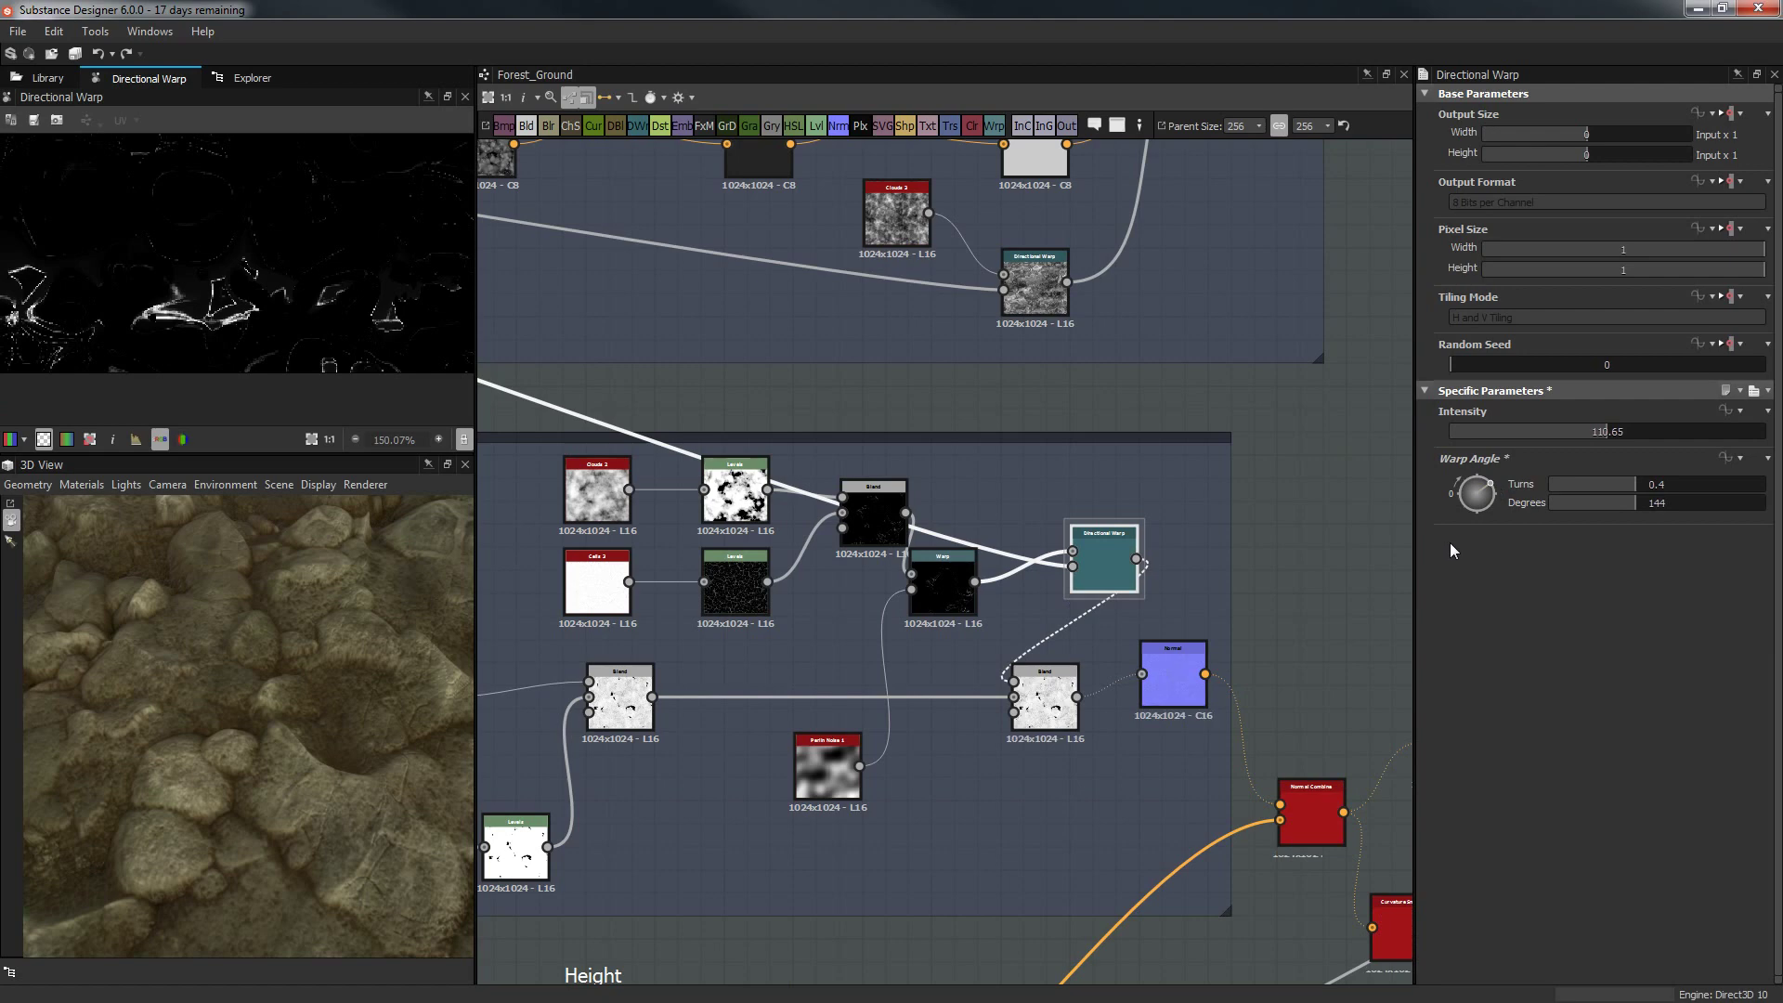
drag(234, 718, 180, 810)
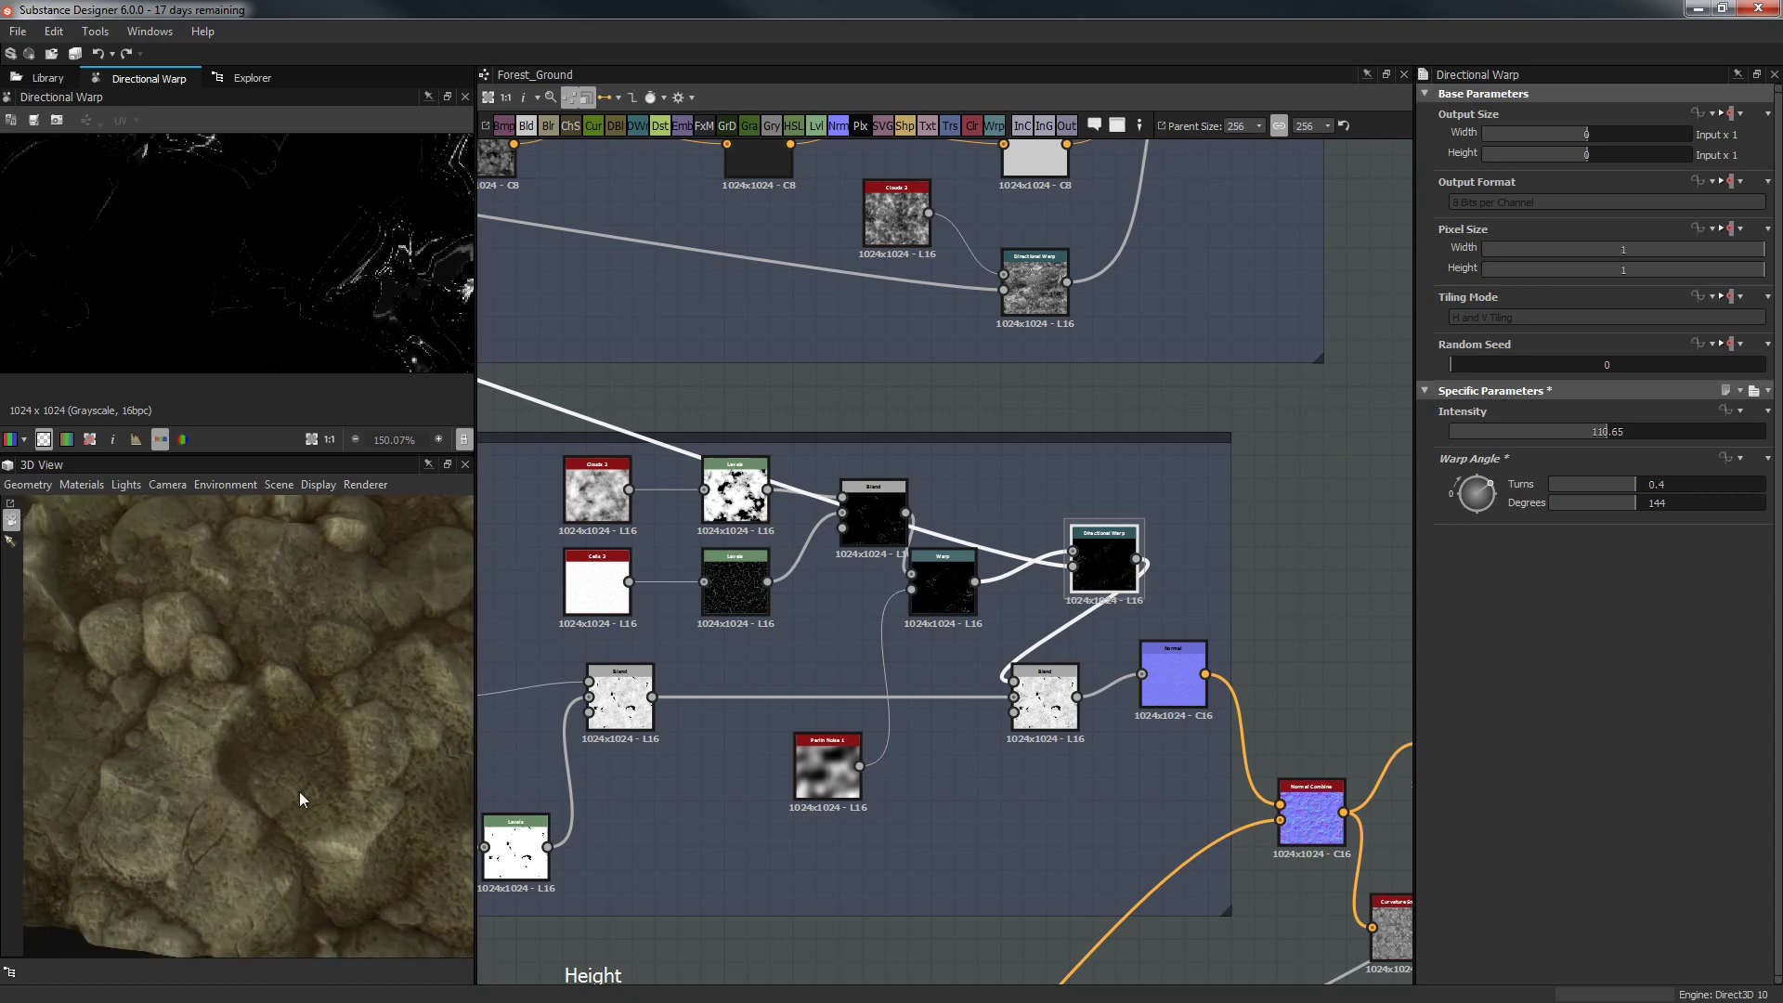
scroll(315, 797, down, 8)
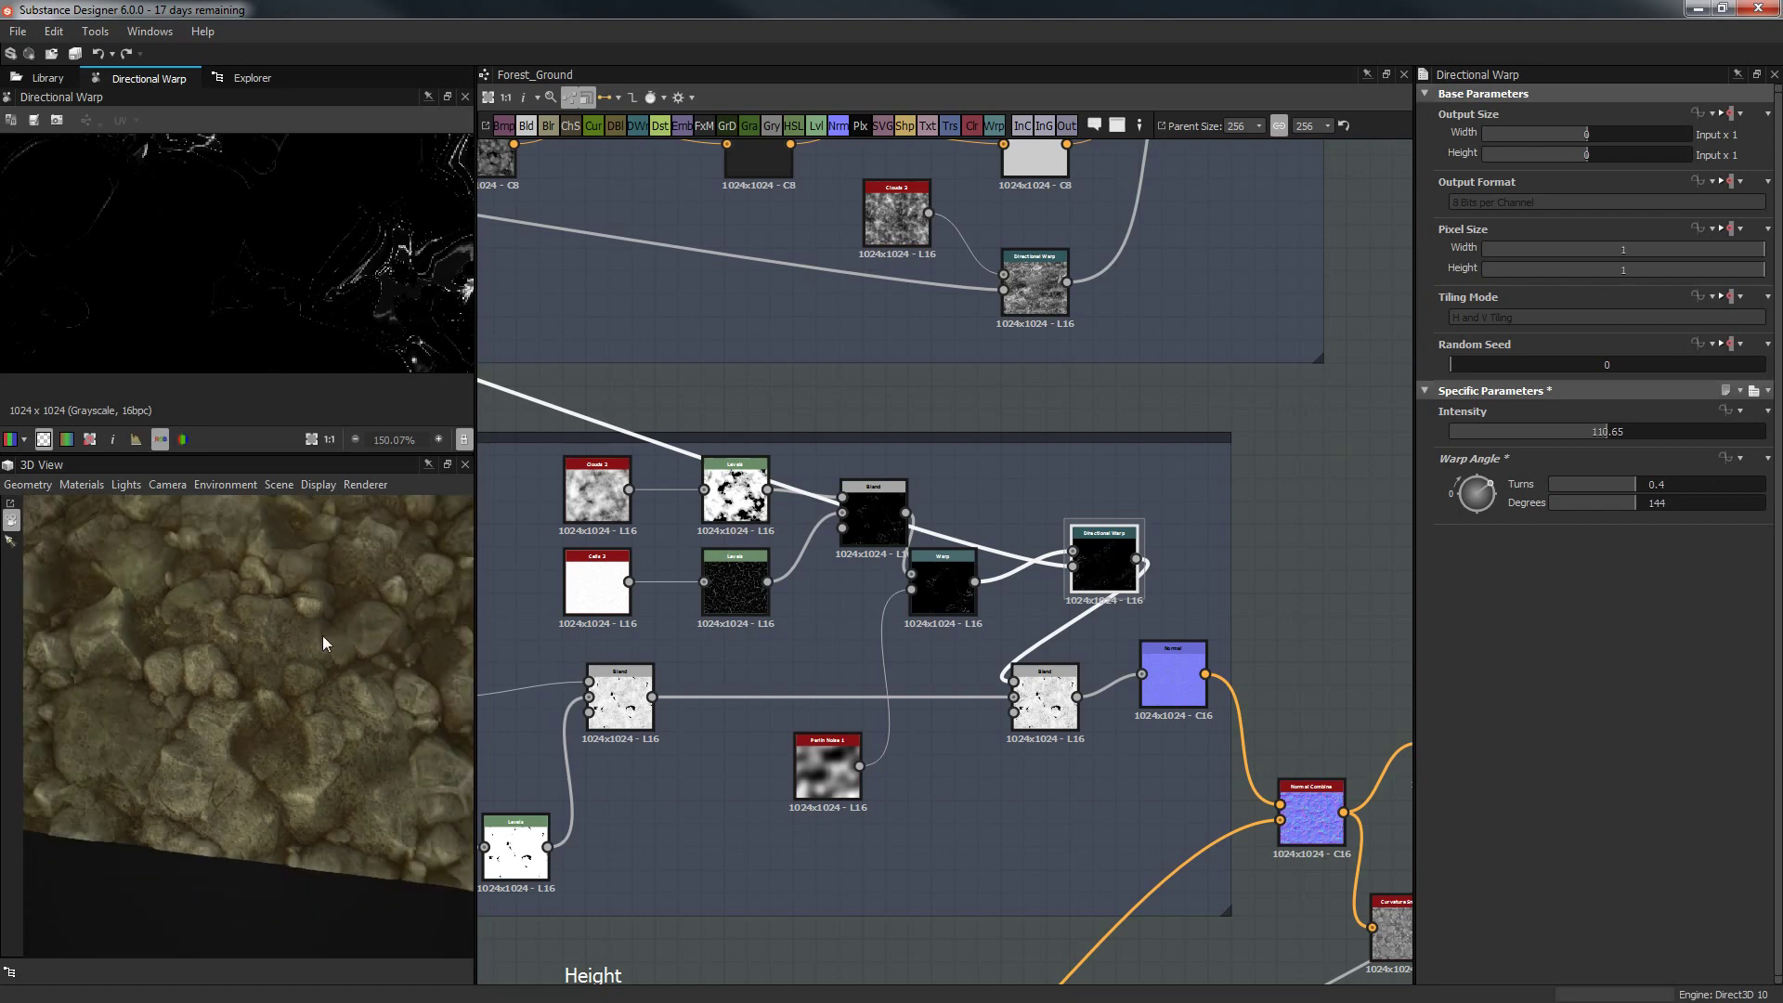
drag(336, 705, 276, 671)
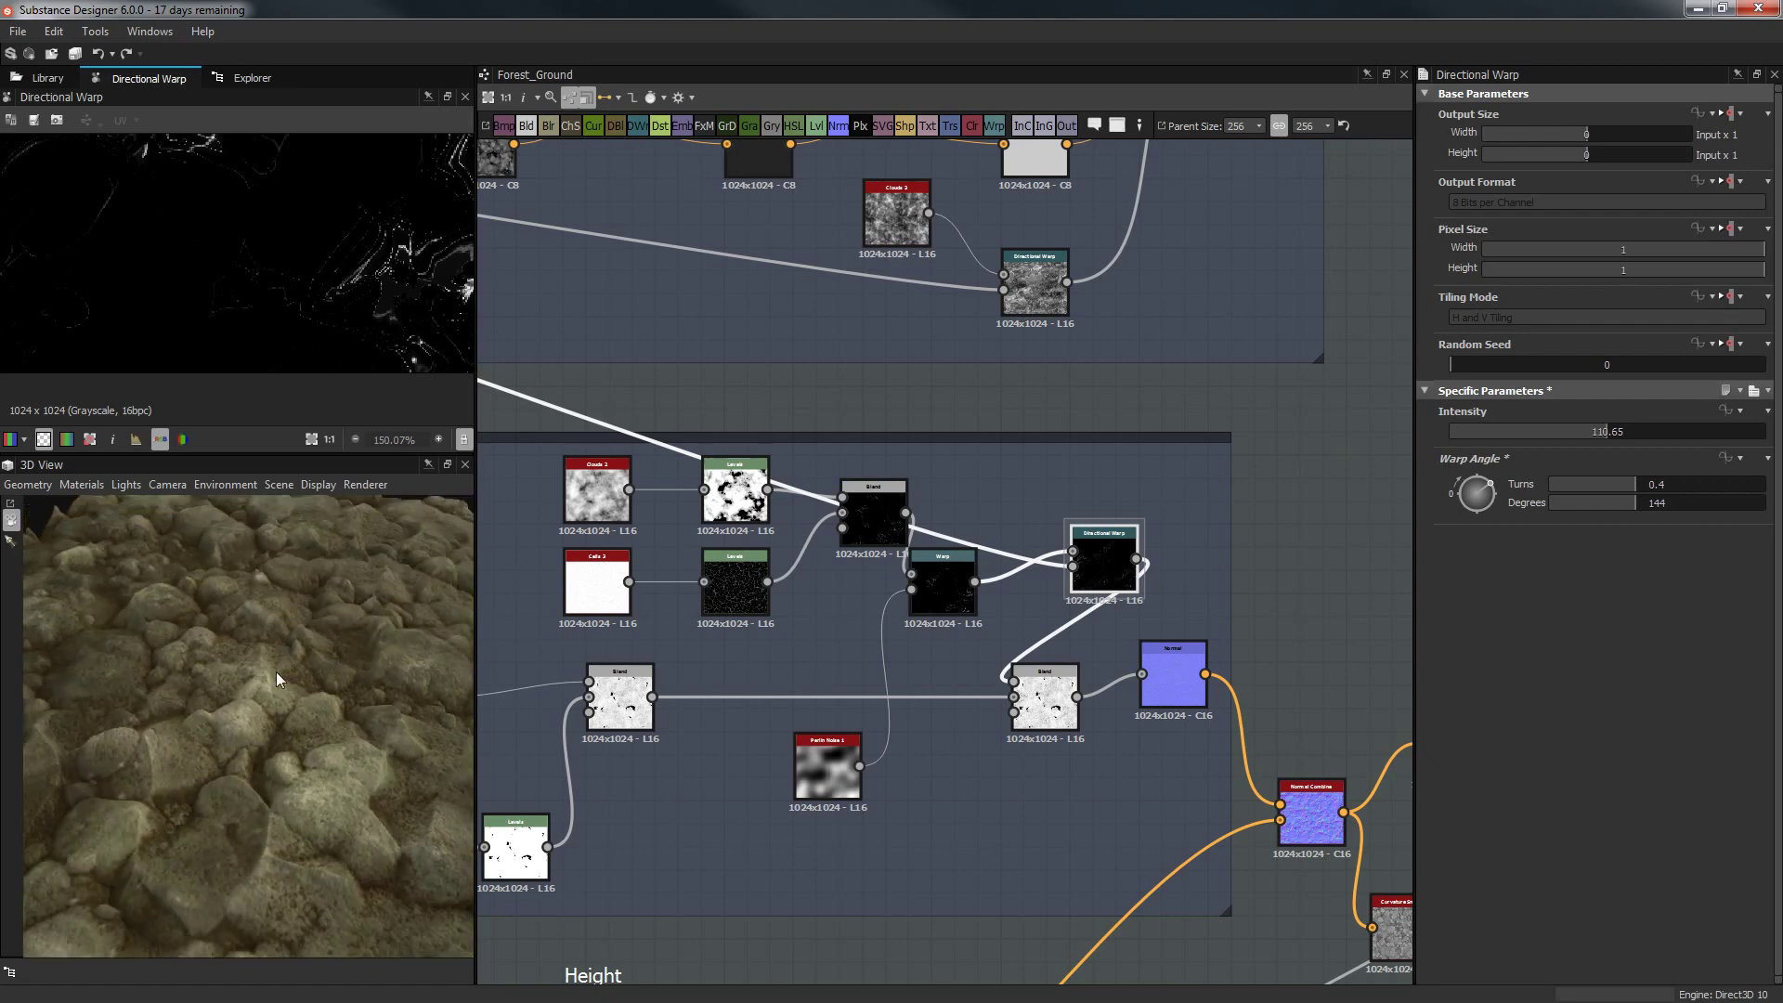
drag(390, 773, 895, 520)
scroll(882, 615, down, 6)
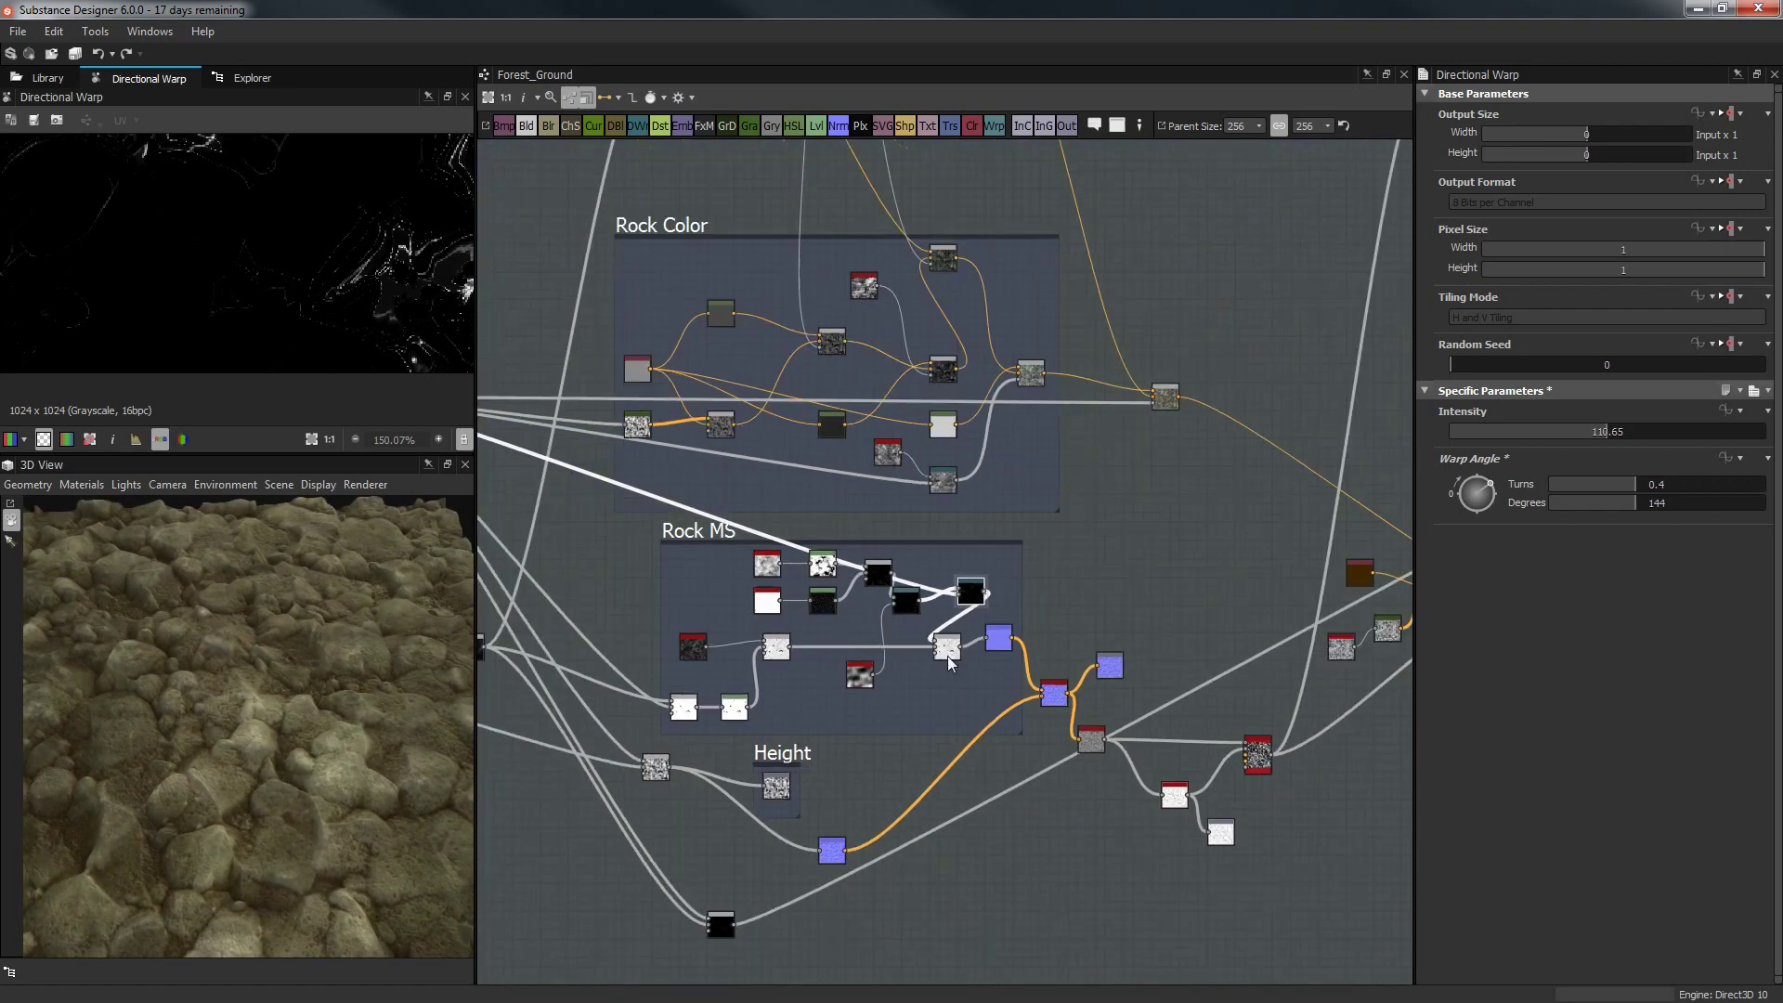
scroll(1124, 573, up, 3)
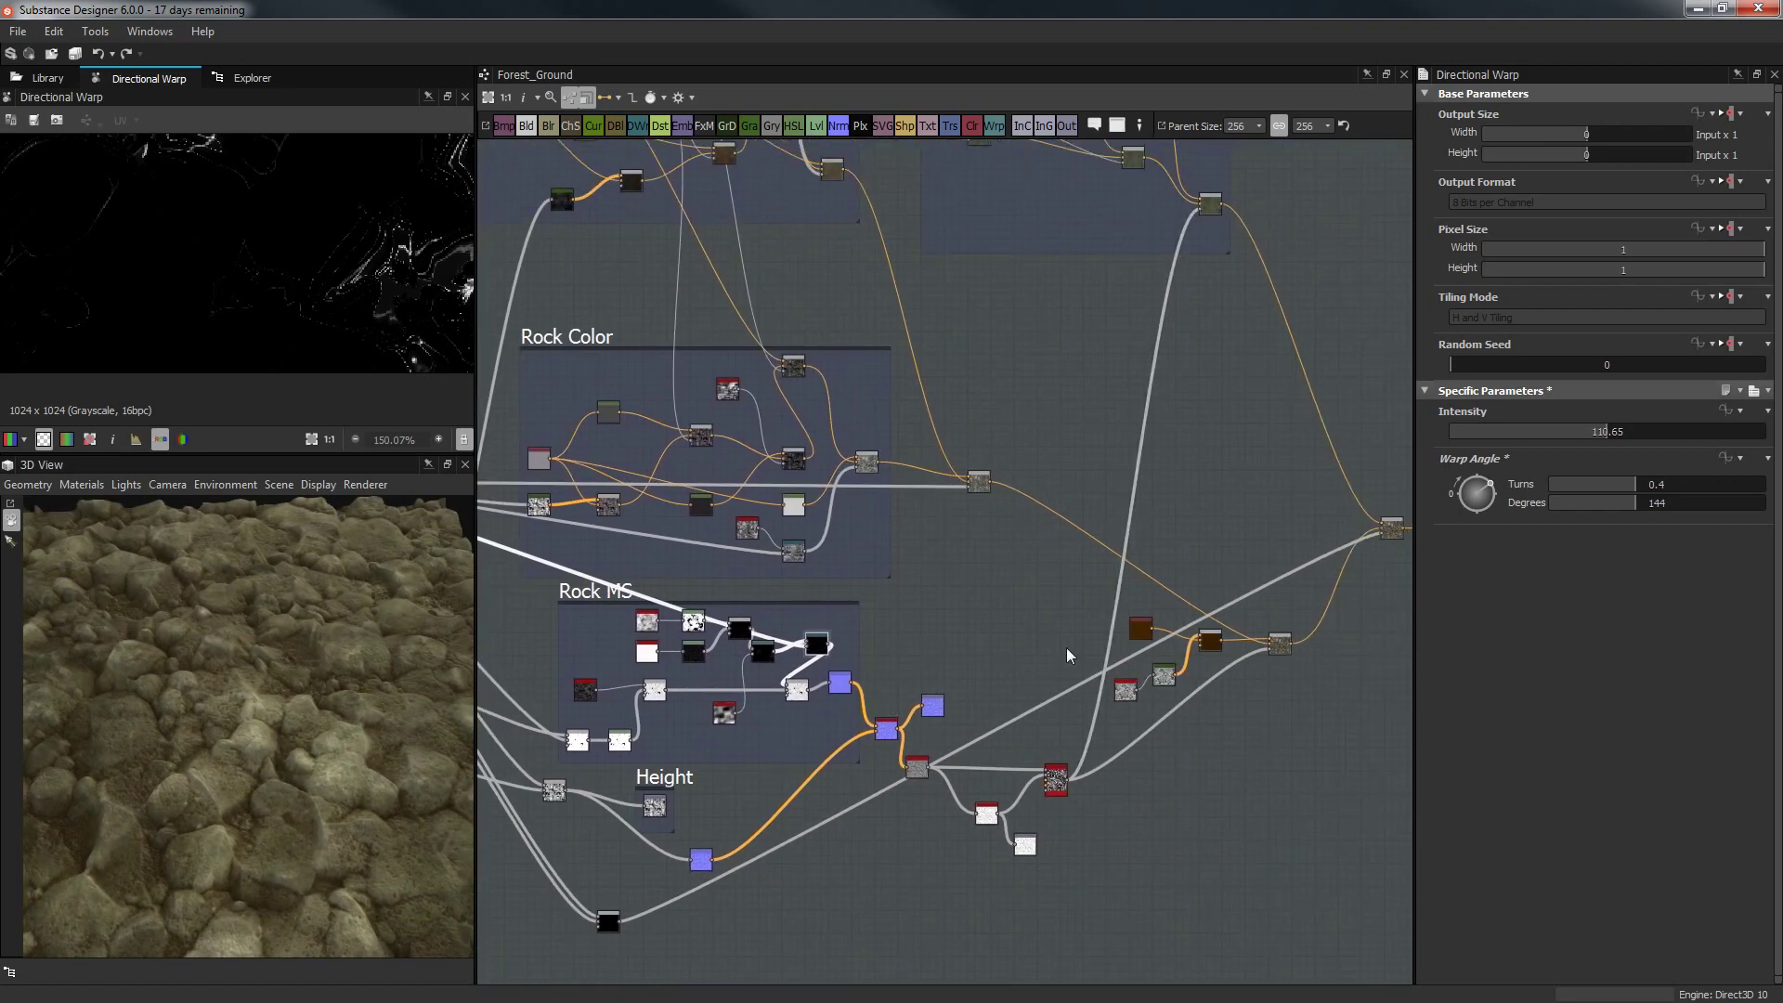
middle_drag(1039, 637, 1080, 556)
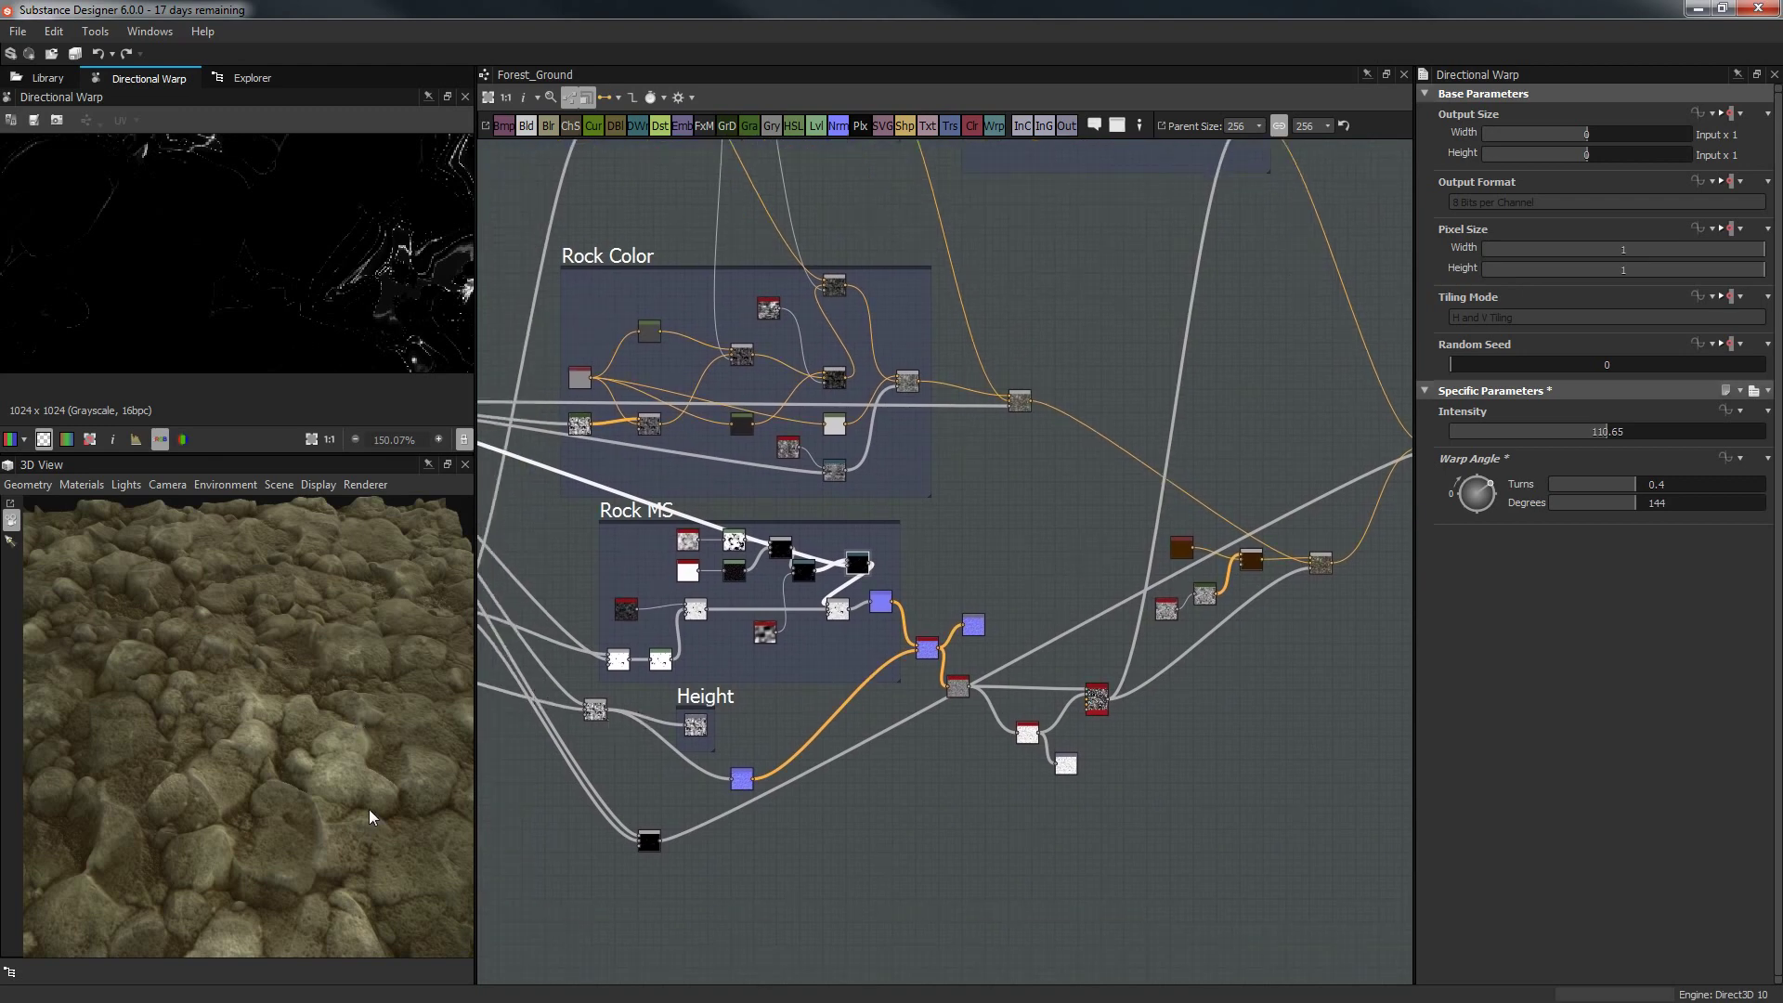
drag(370, 810, 195, 638)
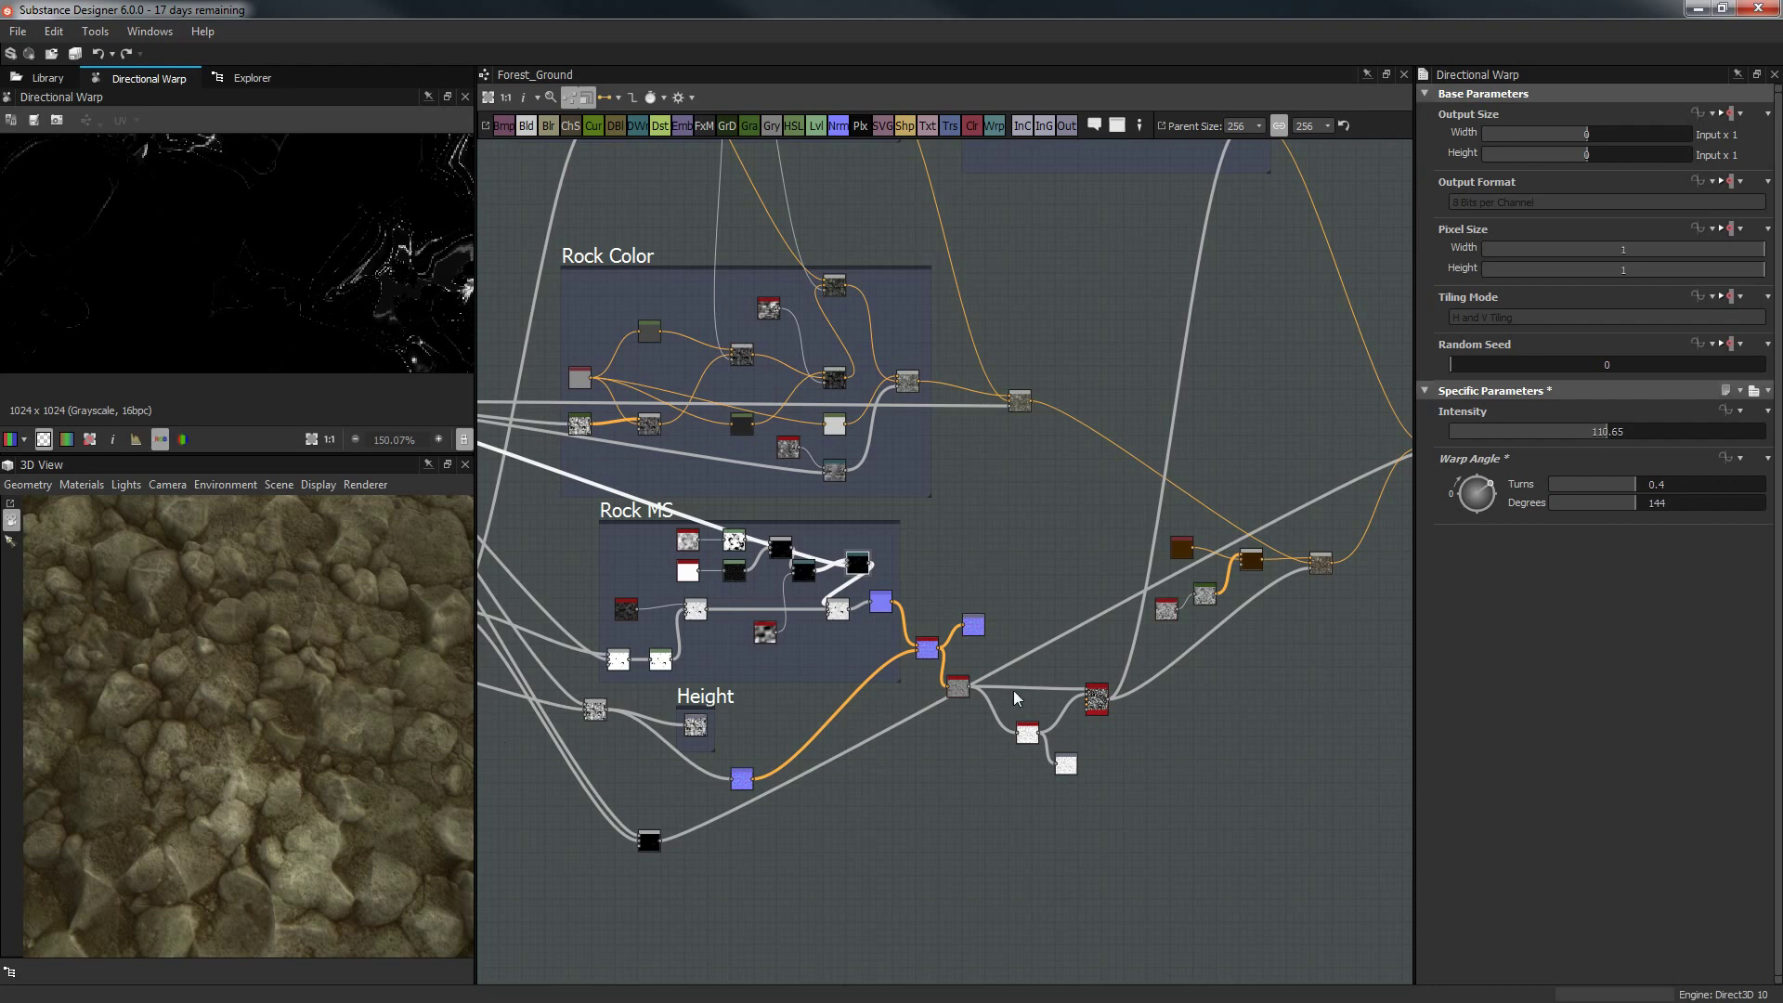
Delete the Grass Color frame along with its noise, yellow Uniform Color and HSL source nodes.
scroll(932, 573, down, 5)
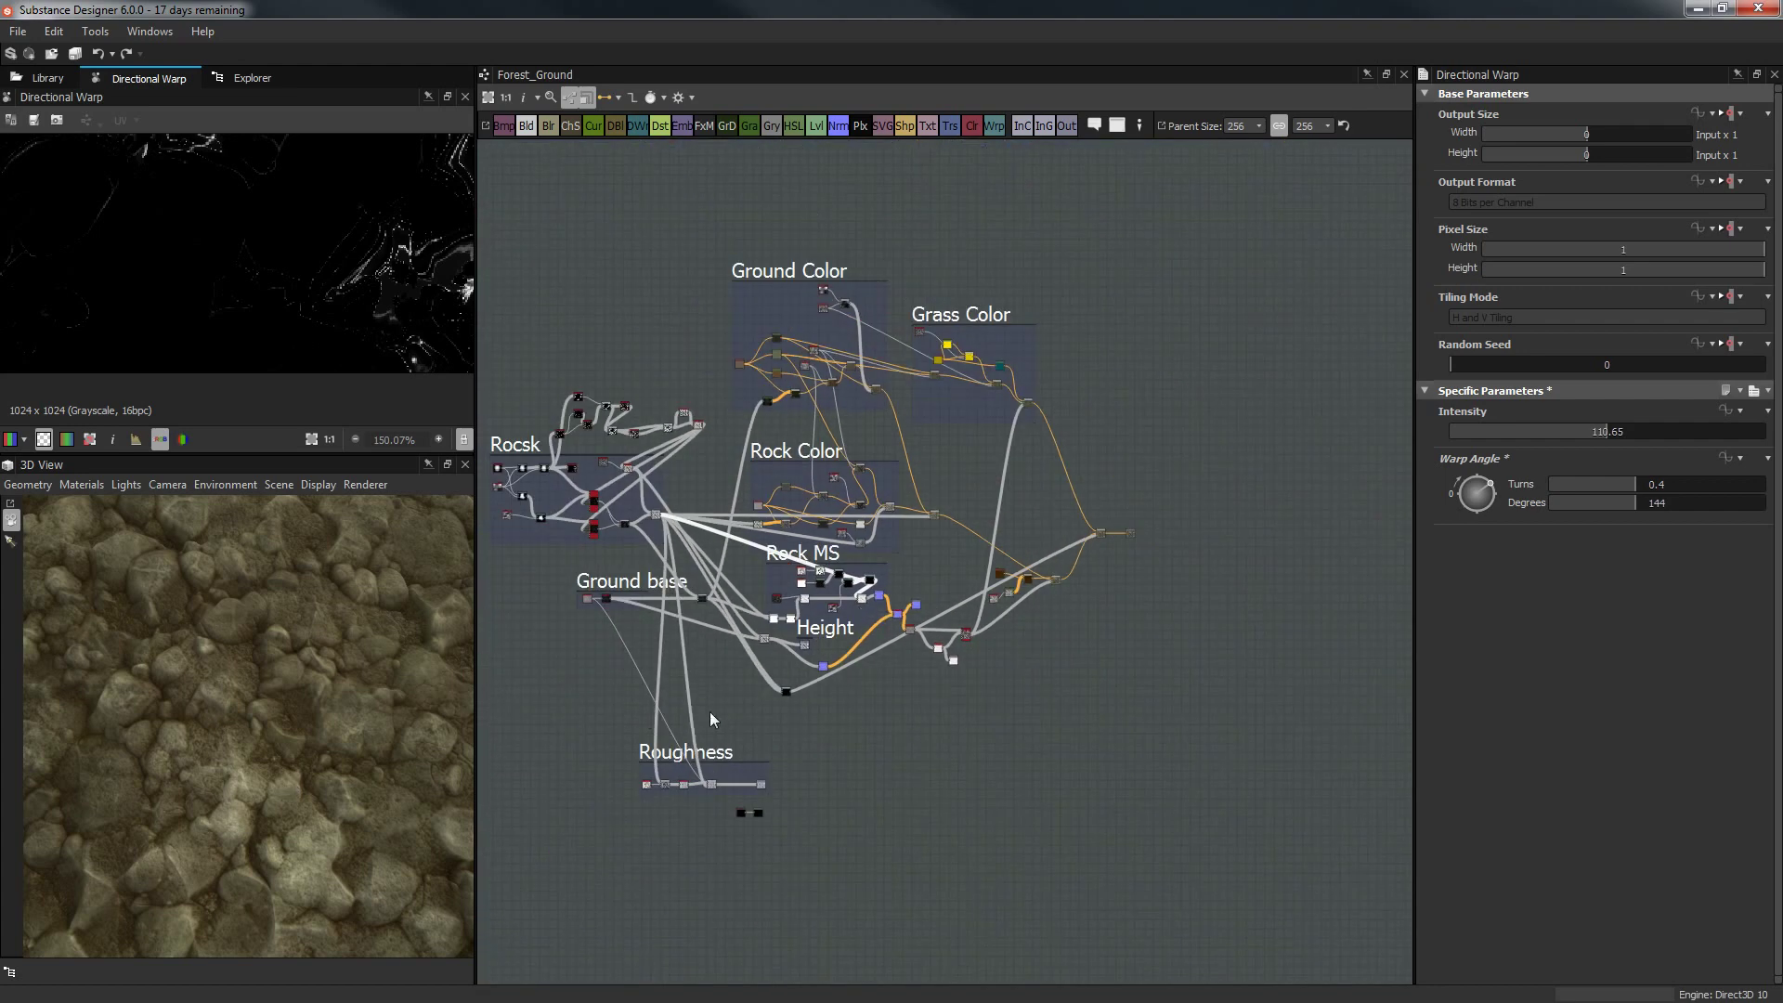
drag(734, 247, 1247, 876)
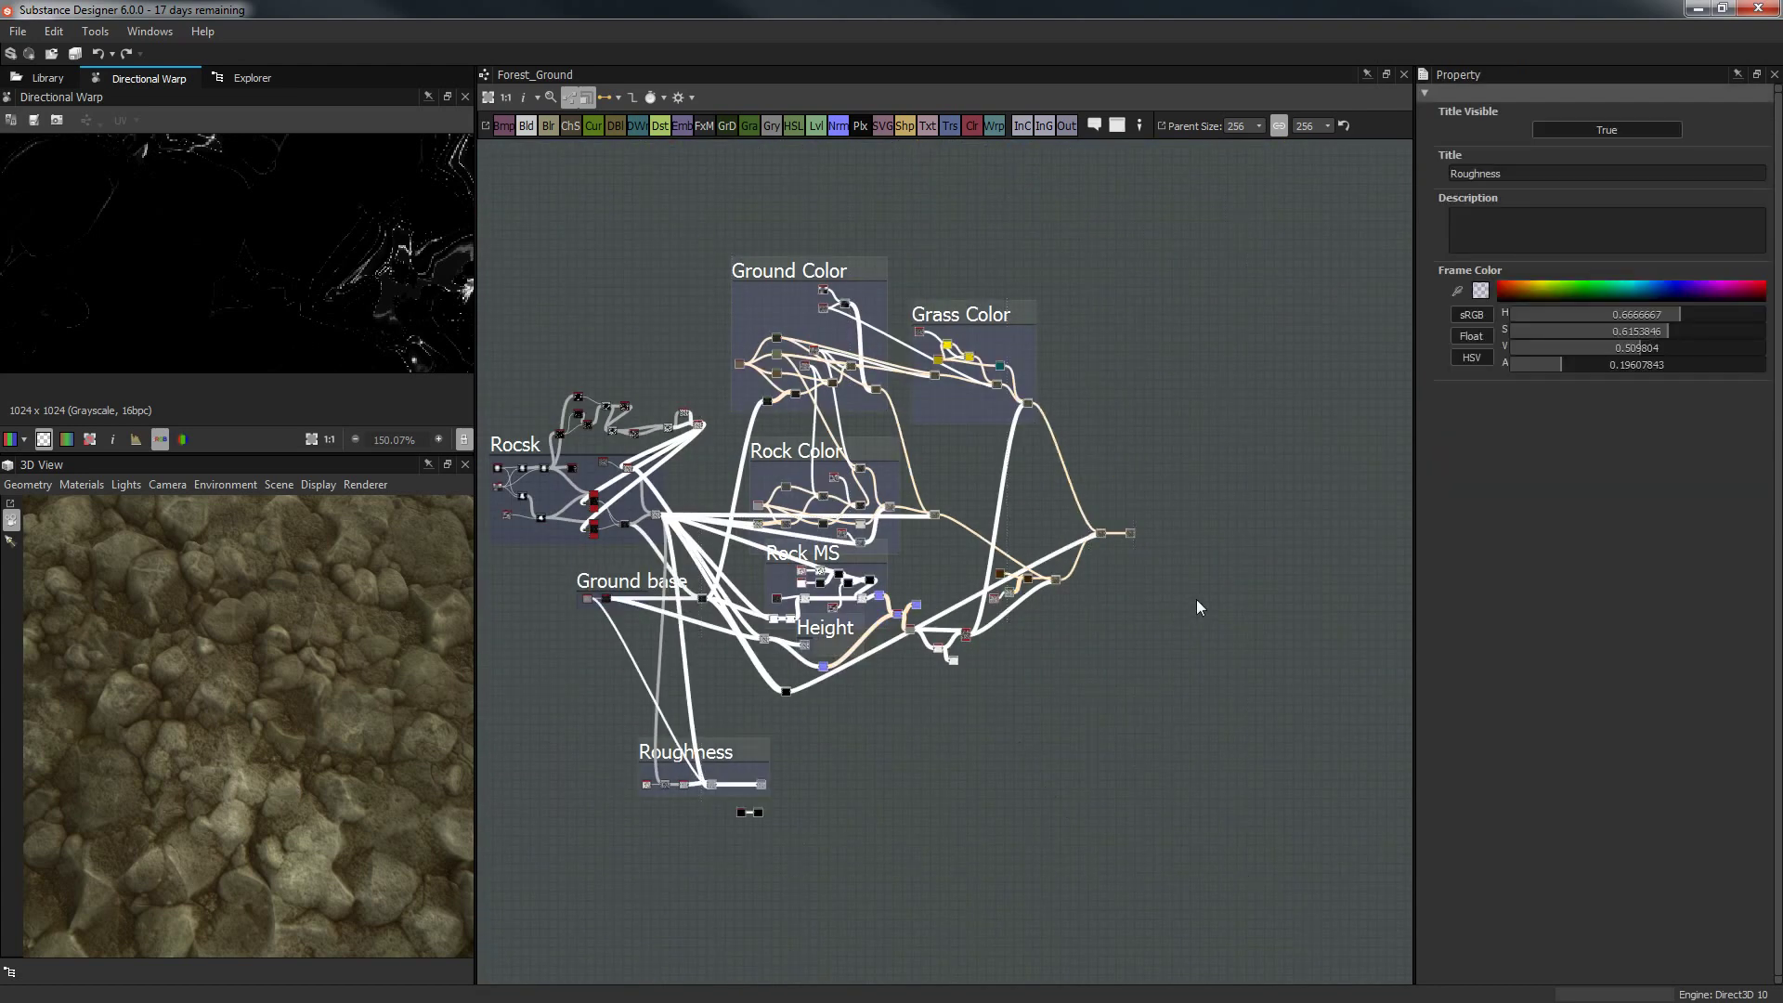
scroll(1196, 600, up, 3)
middle_drag(974, 238, 1048, 499)
scroll(943, 410, up, 3)
middle_drag(923, 492, 998, 610)
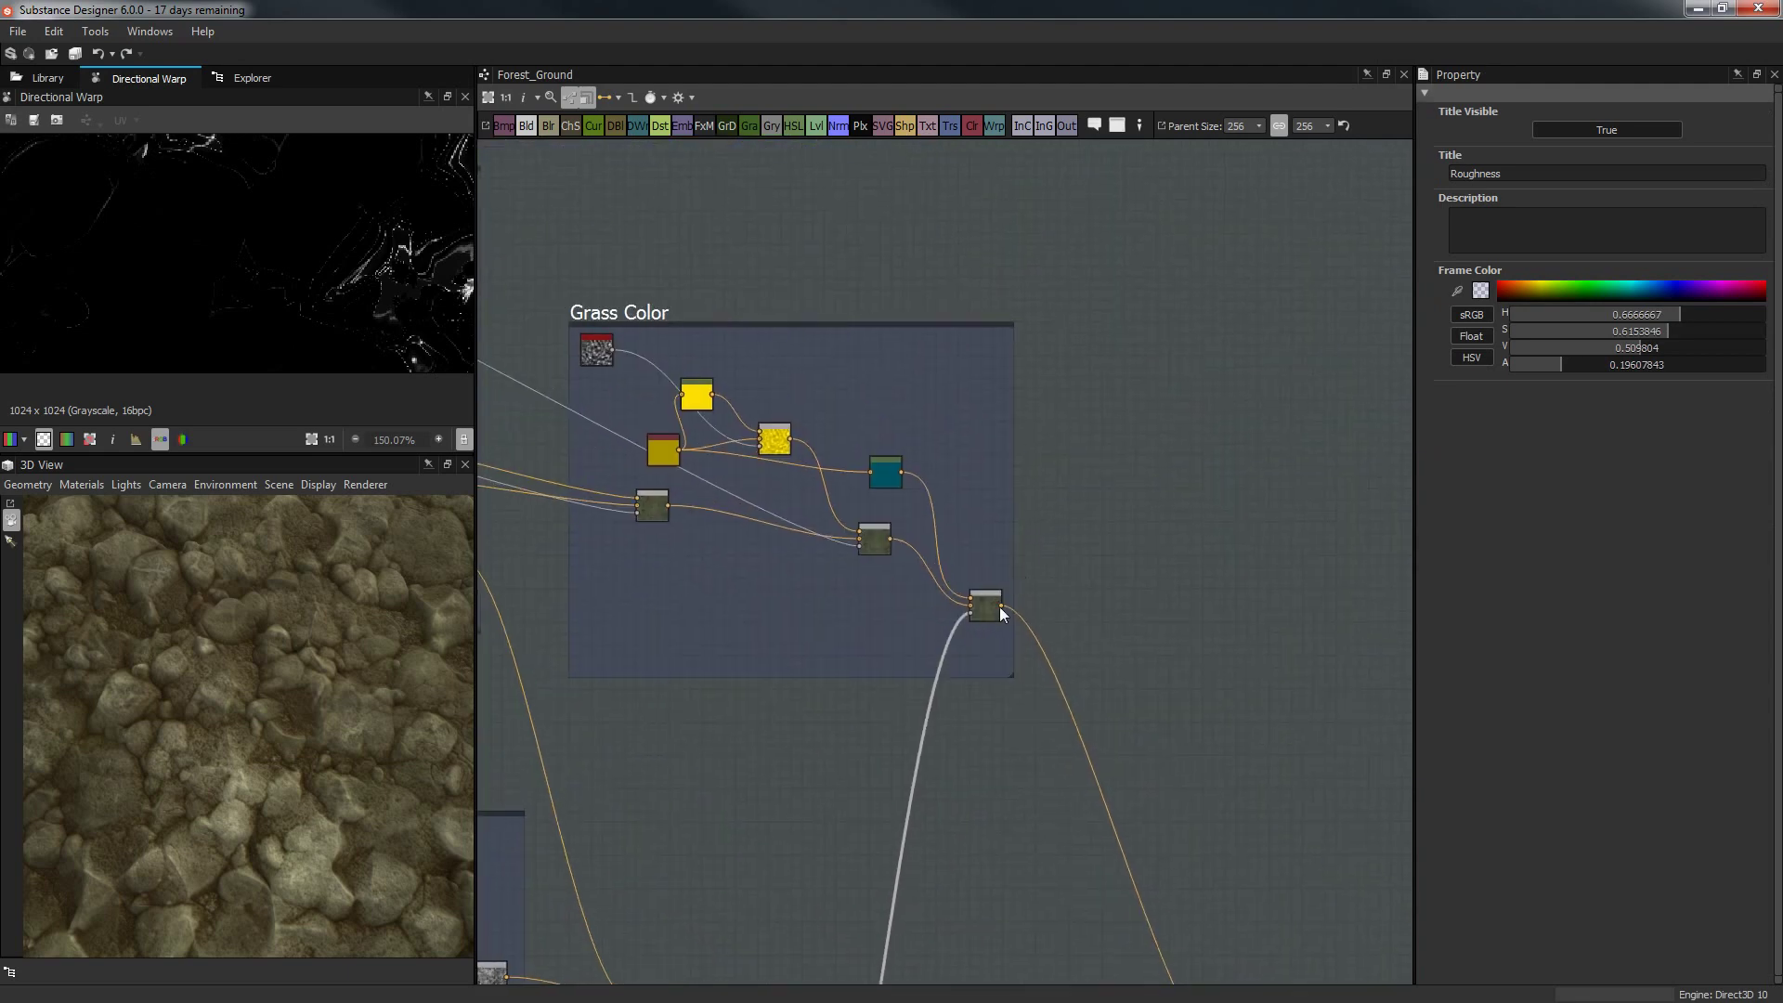
middle_drag(999, 492, 999, 490)
scroll(999, 490, up, 2)
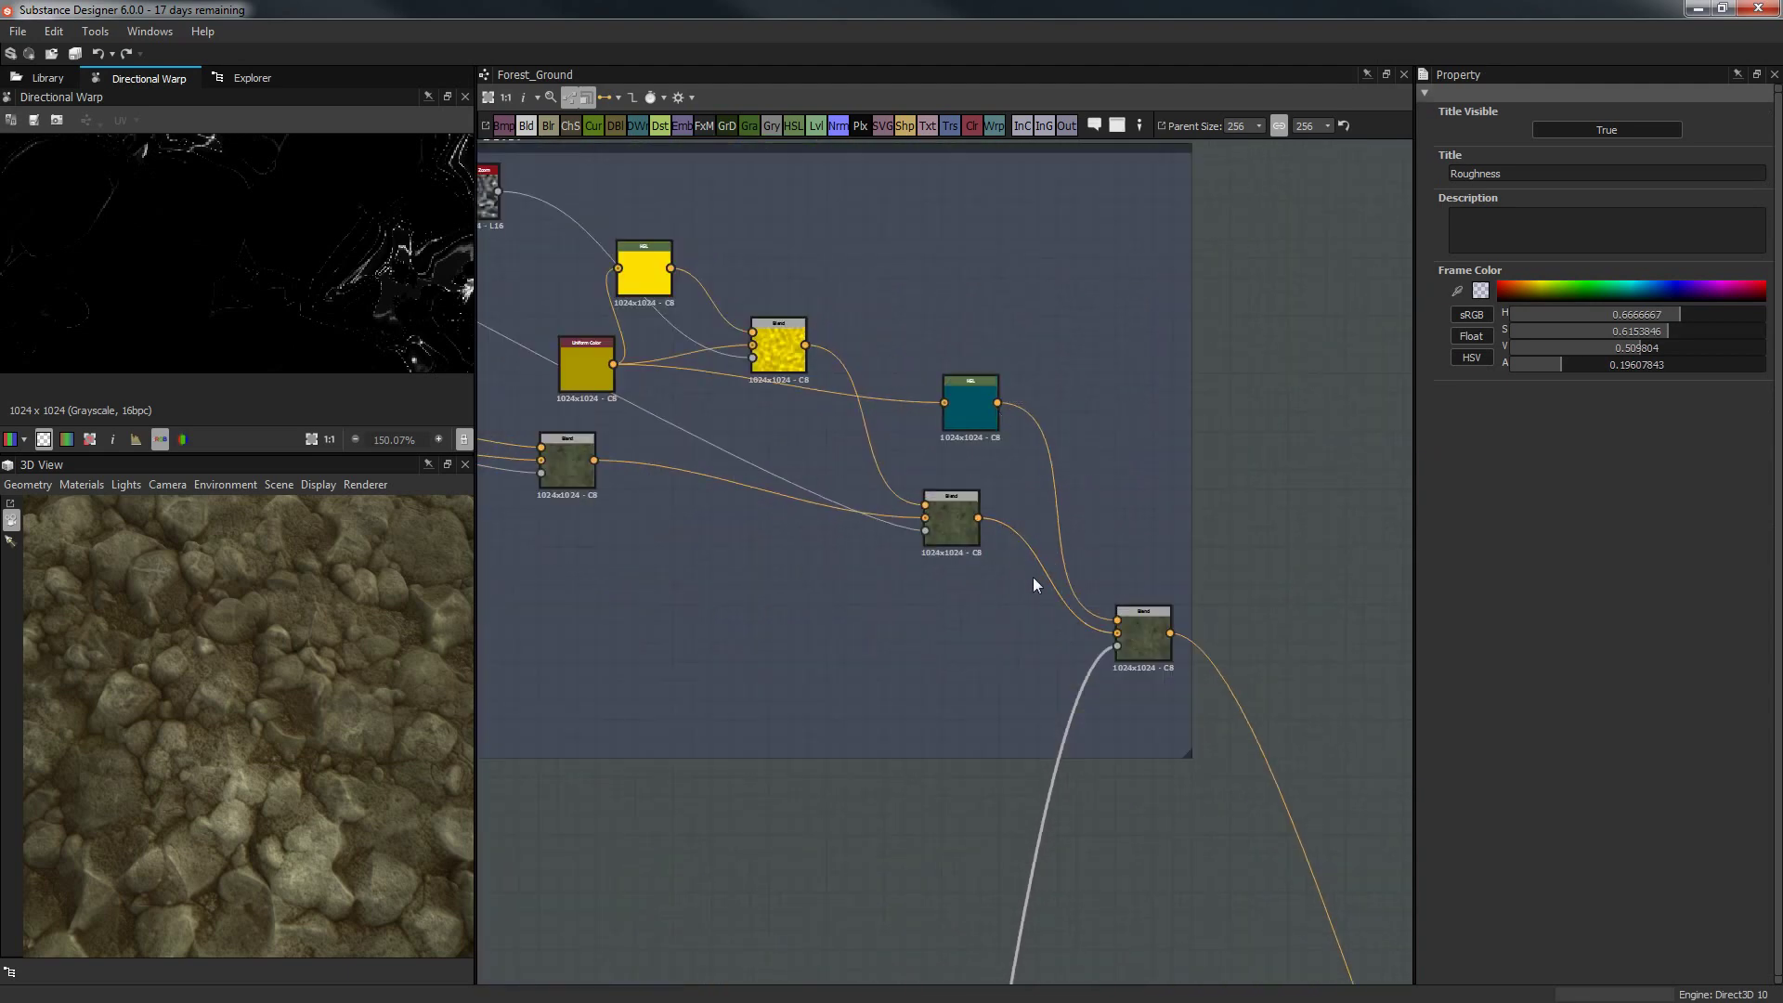
scroll(1122, 826, down, 3)
scroll(1115, 779, up, 3)
middle_drag(604, 324, 1024, 424)
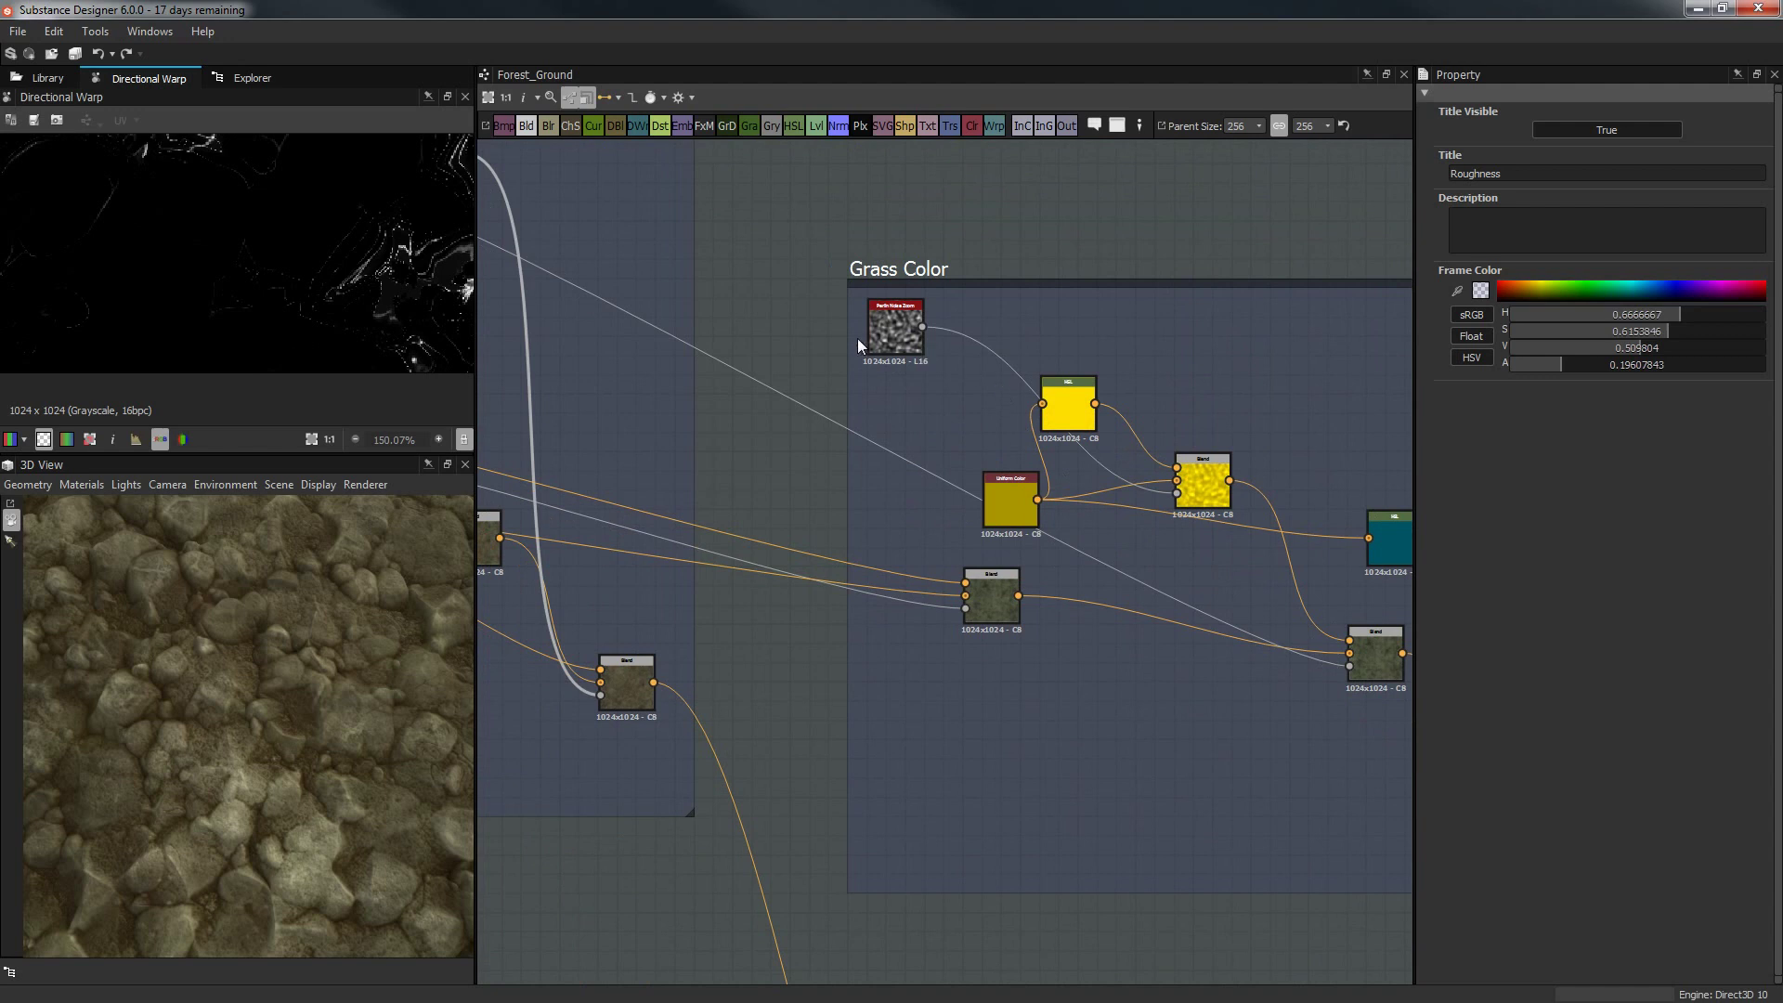
click(1011, 501)
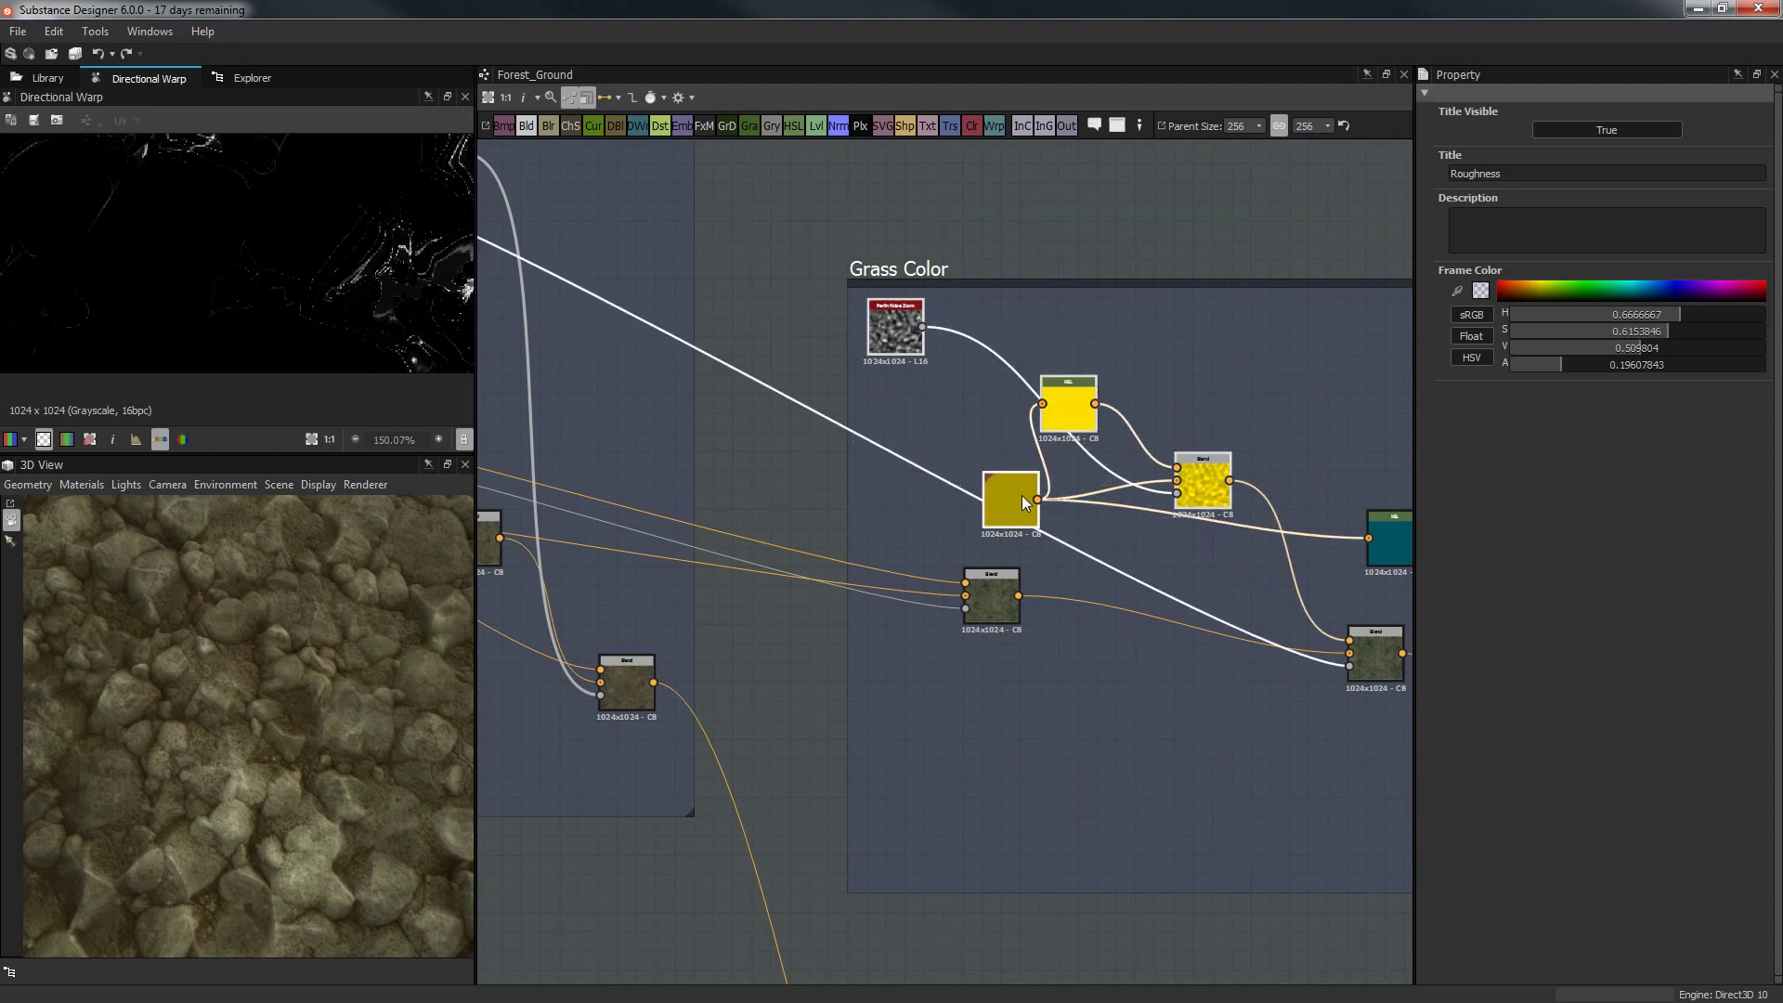
key(Delete)
drag(832, 294, 1089, 401)
key(Delete)
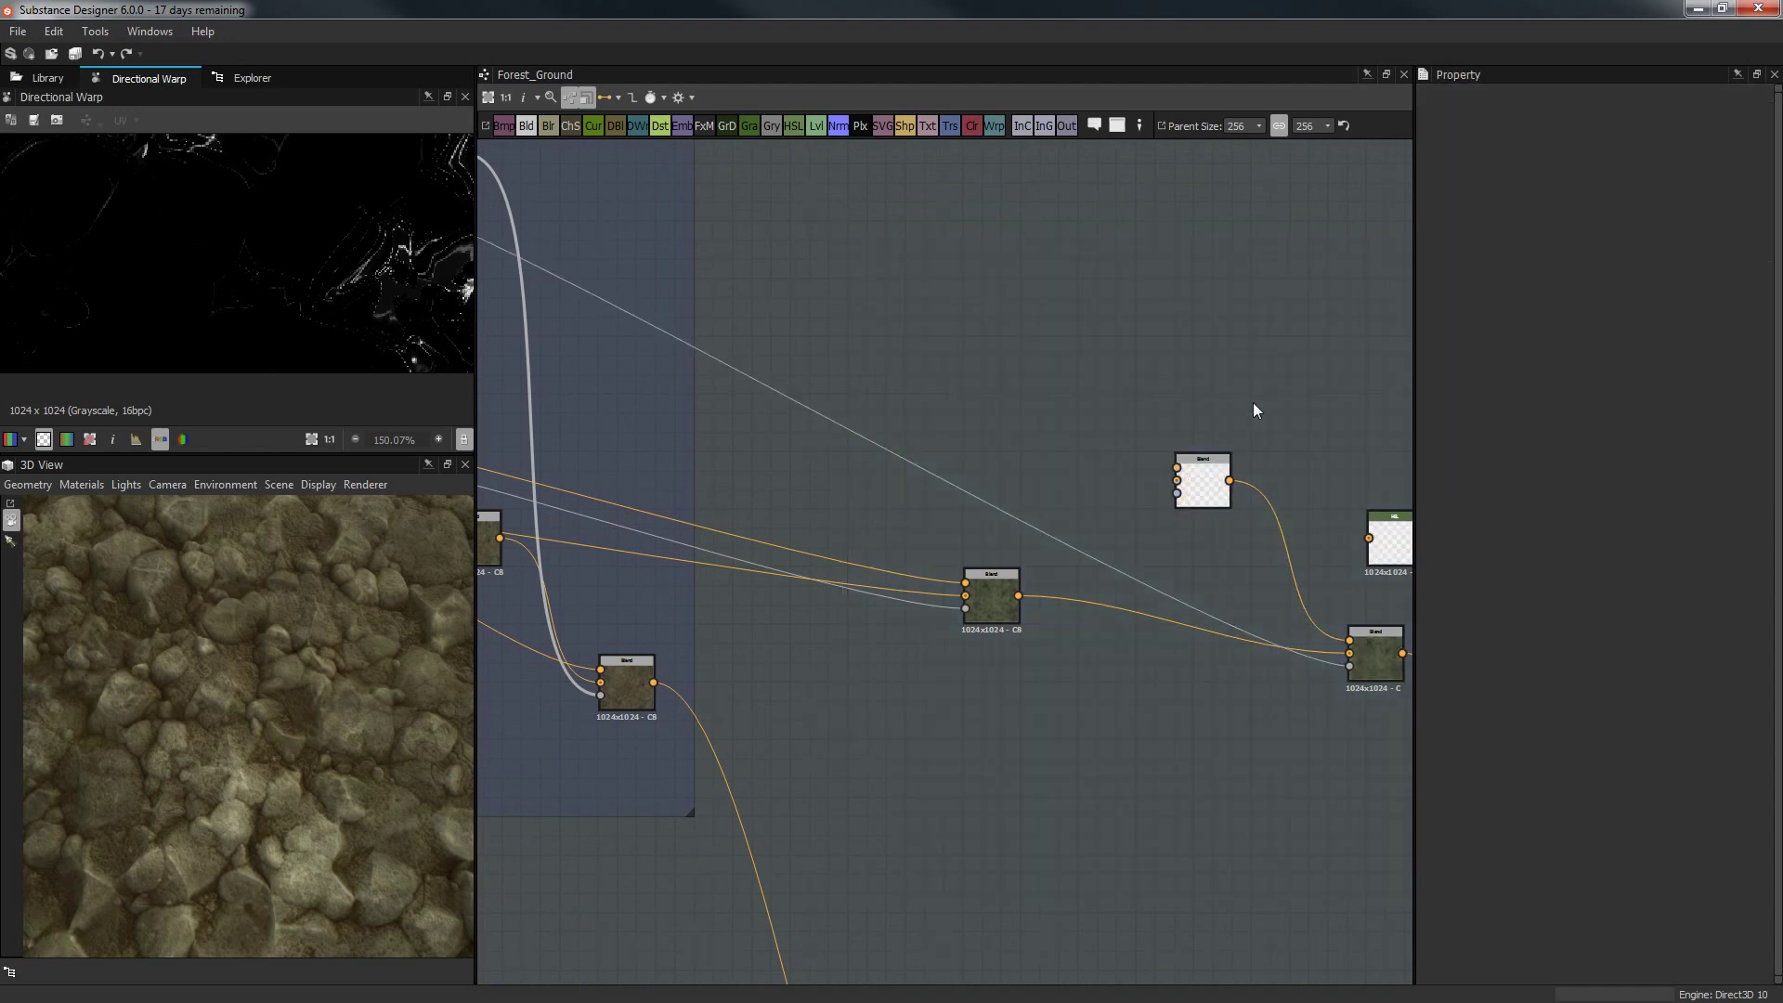
Delete the disconnected Blend and HSL nodes left over from the grass color network.
middle_drag(1254, 410, 1031, 402)
click(985, 474)
key(Delete)
click(1176, 534)
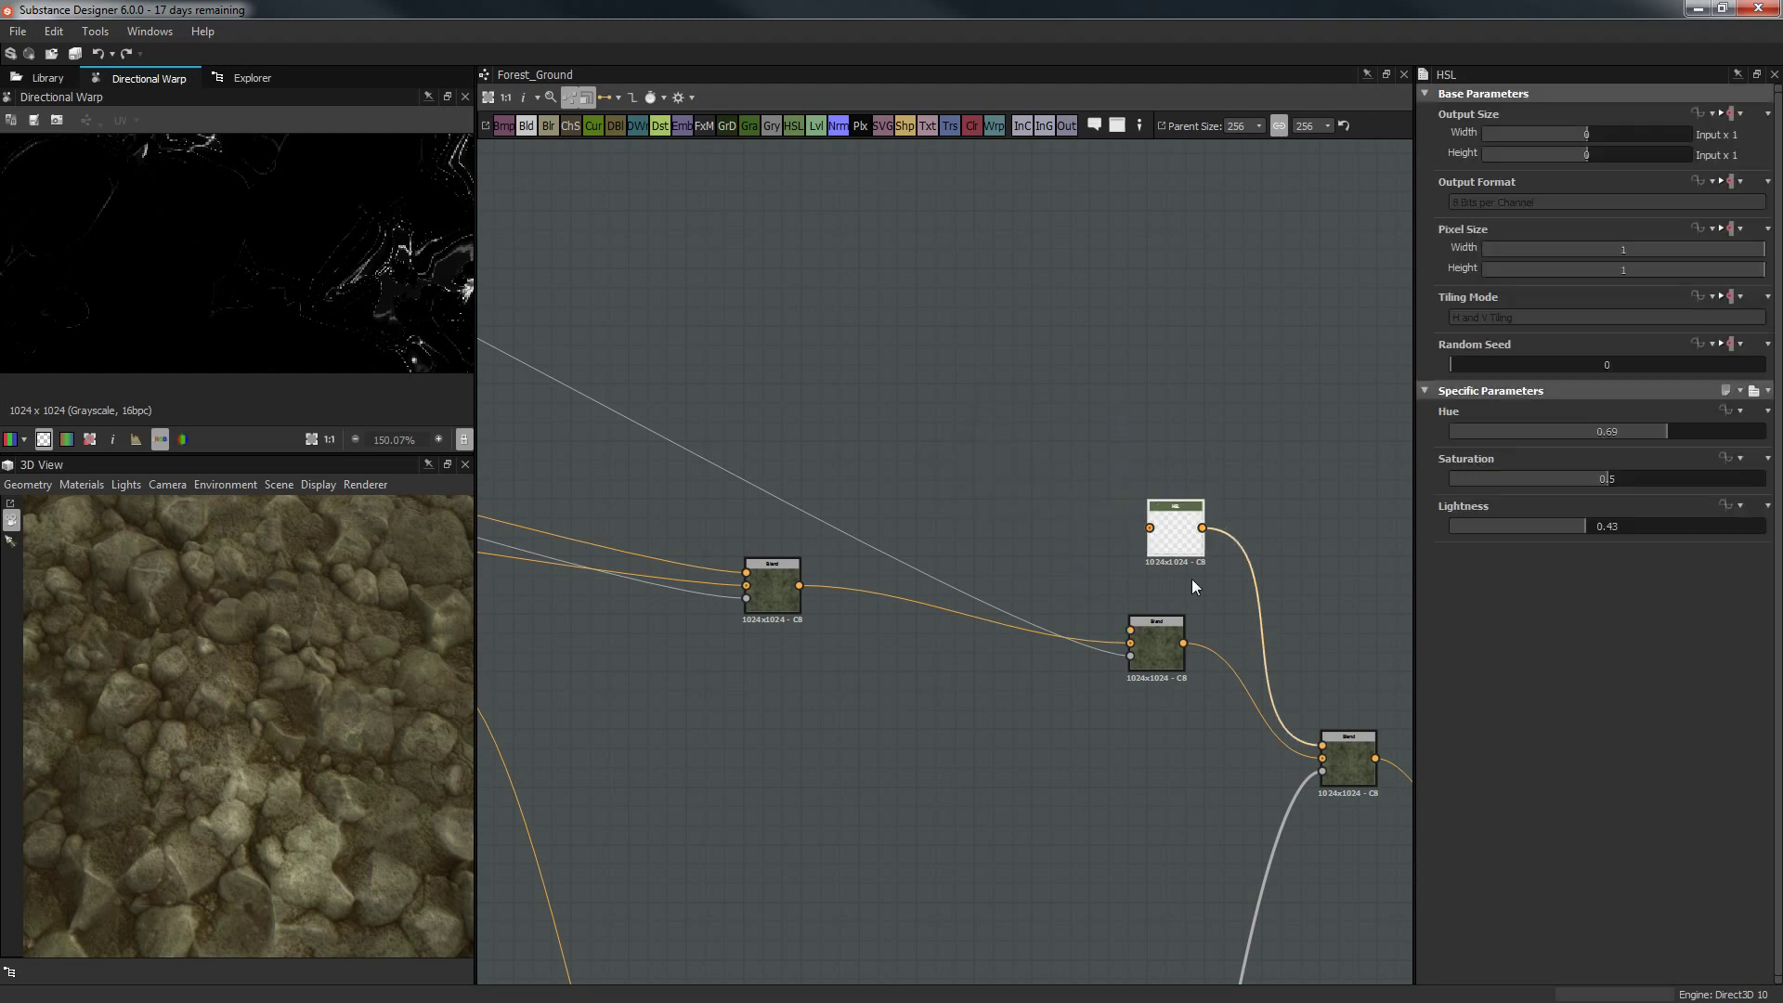
key(Delete)
Delete the last two Blend nodes of the old grass color chain, keeping the first green Blend.
click(1348, 757)
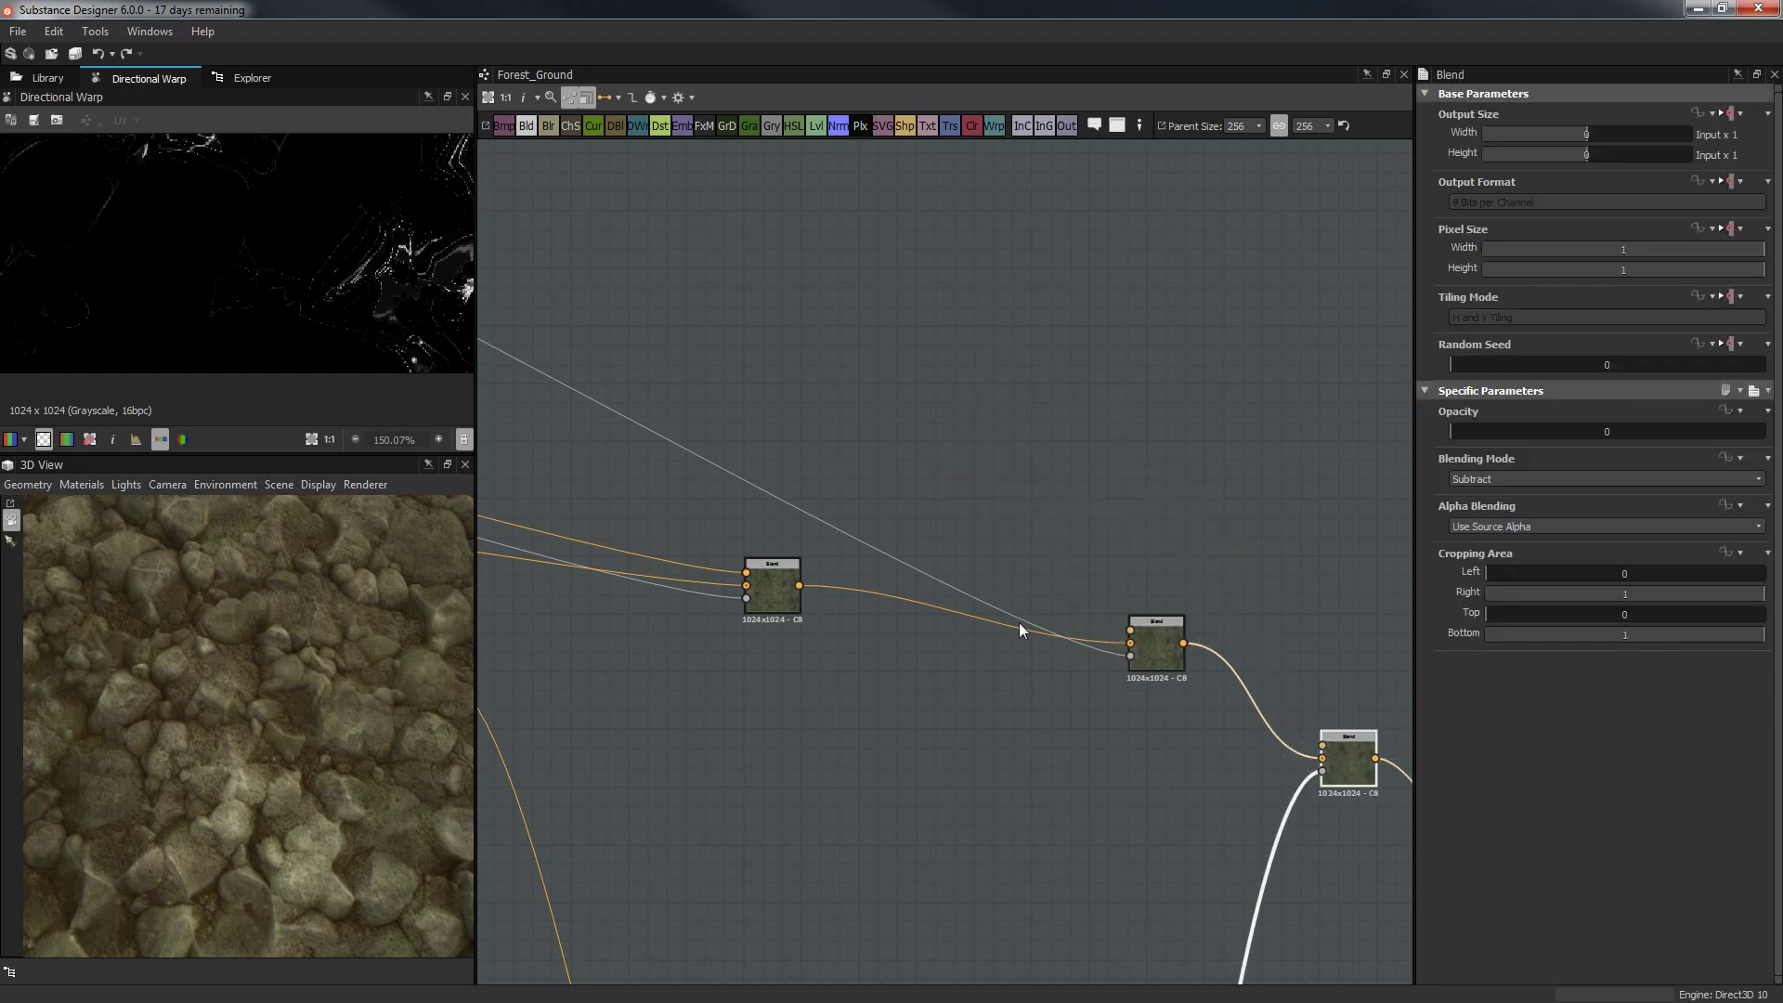
scroll(876, 629, down, 2)
middle_drag(877, 629, 1076, 596)
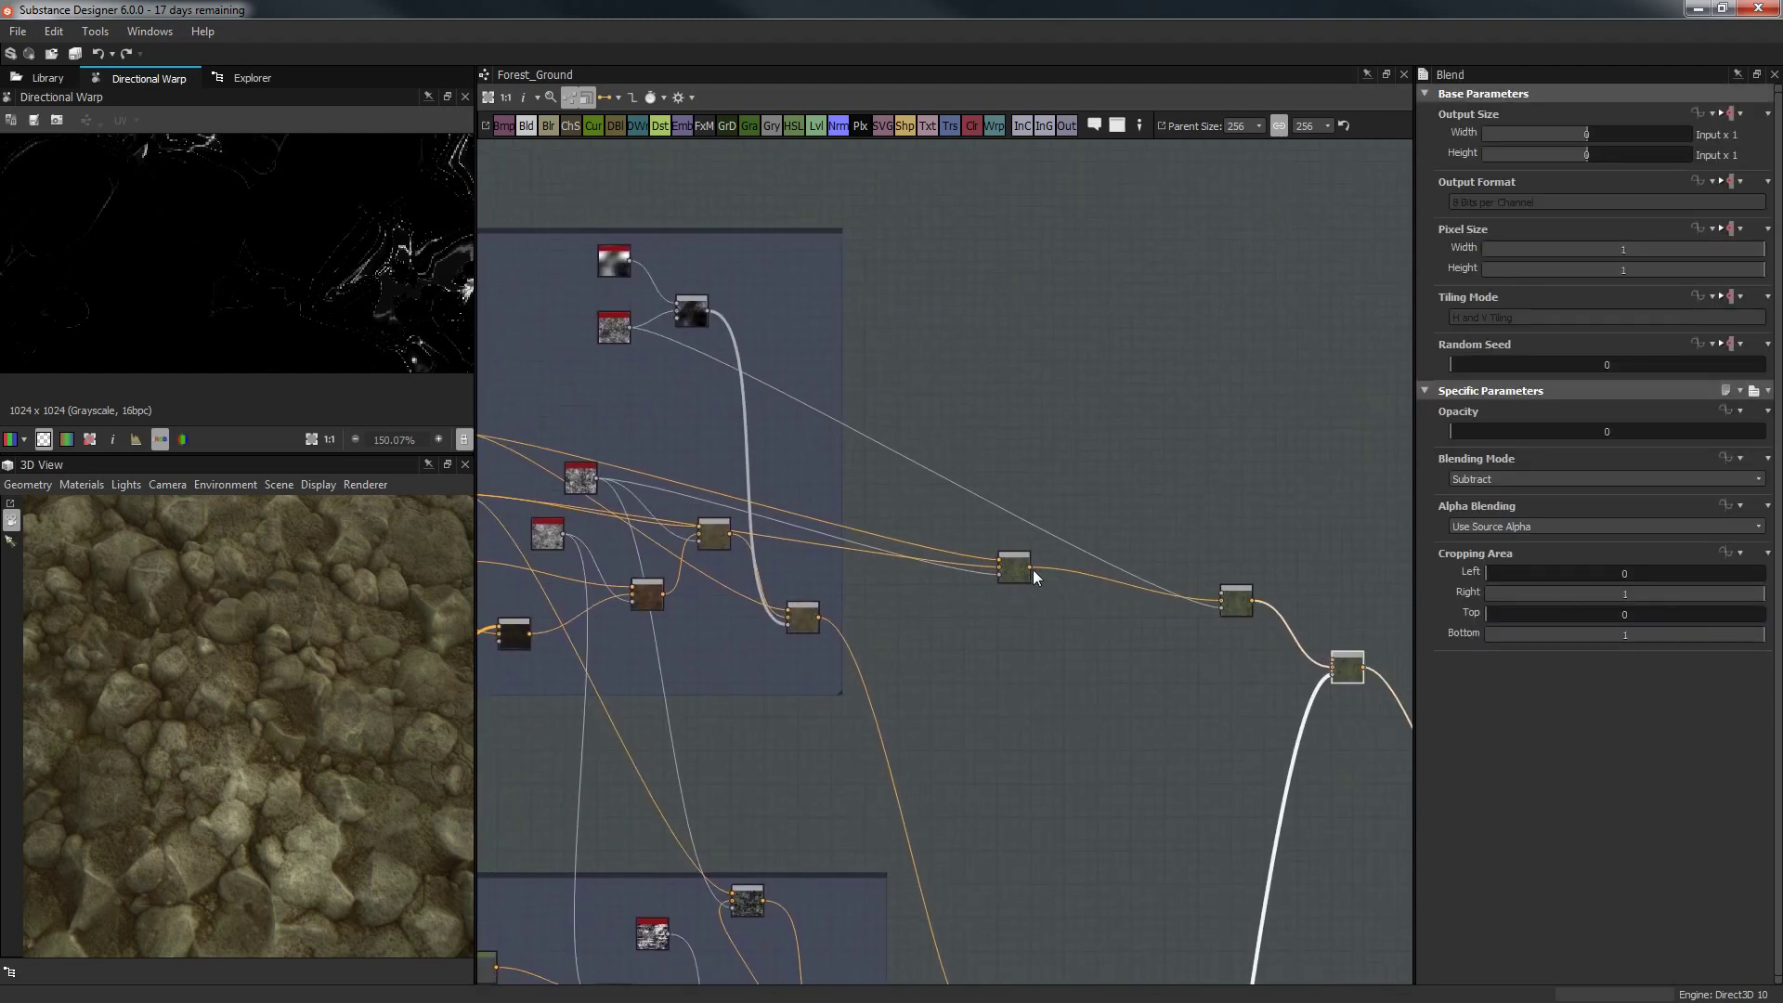
middle_drag(1322, 666, 1172, 596)
key(Delete)
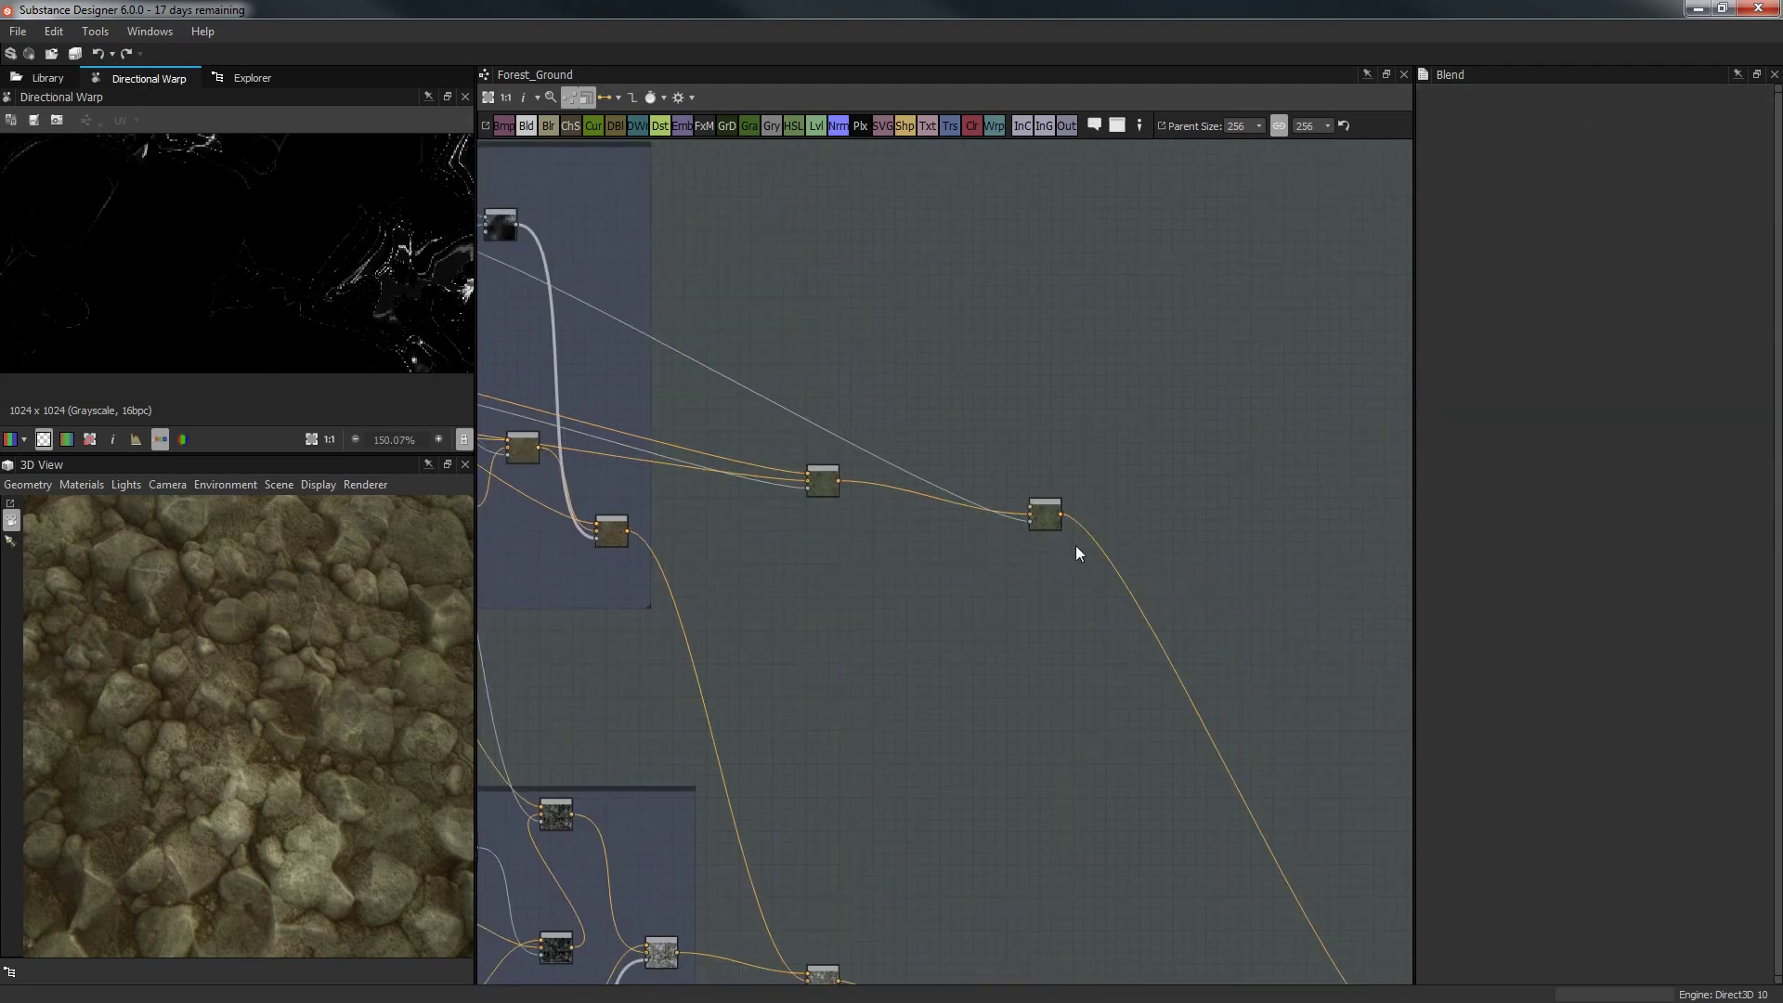
click(1046, 511)
scroll(1084, 628, down, 3)
scroll(1035, 647, up, 2)
key(Delete)
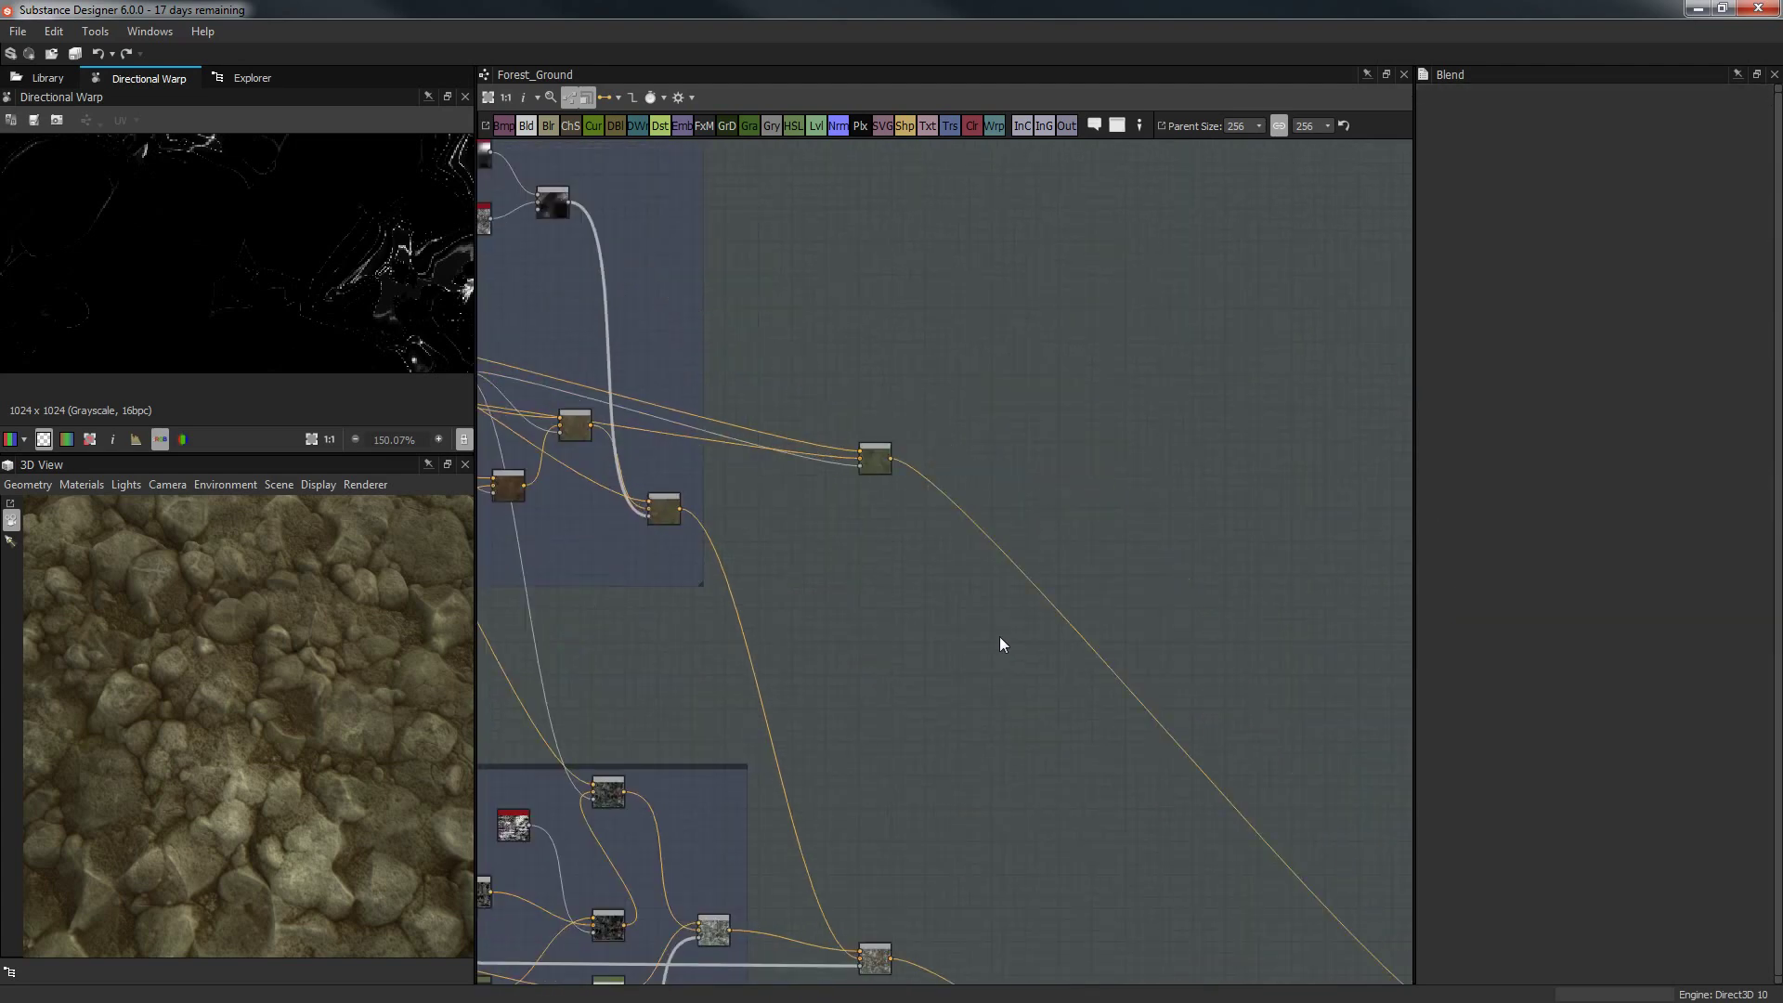
Move the remaining green Blend node into the Ground Color frame, beside its other Blend nodes.
scroll(1035, 704, down, 3)
scroll(1183, 644, up, 3)
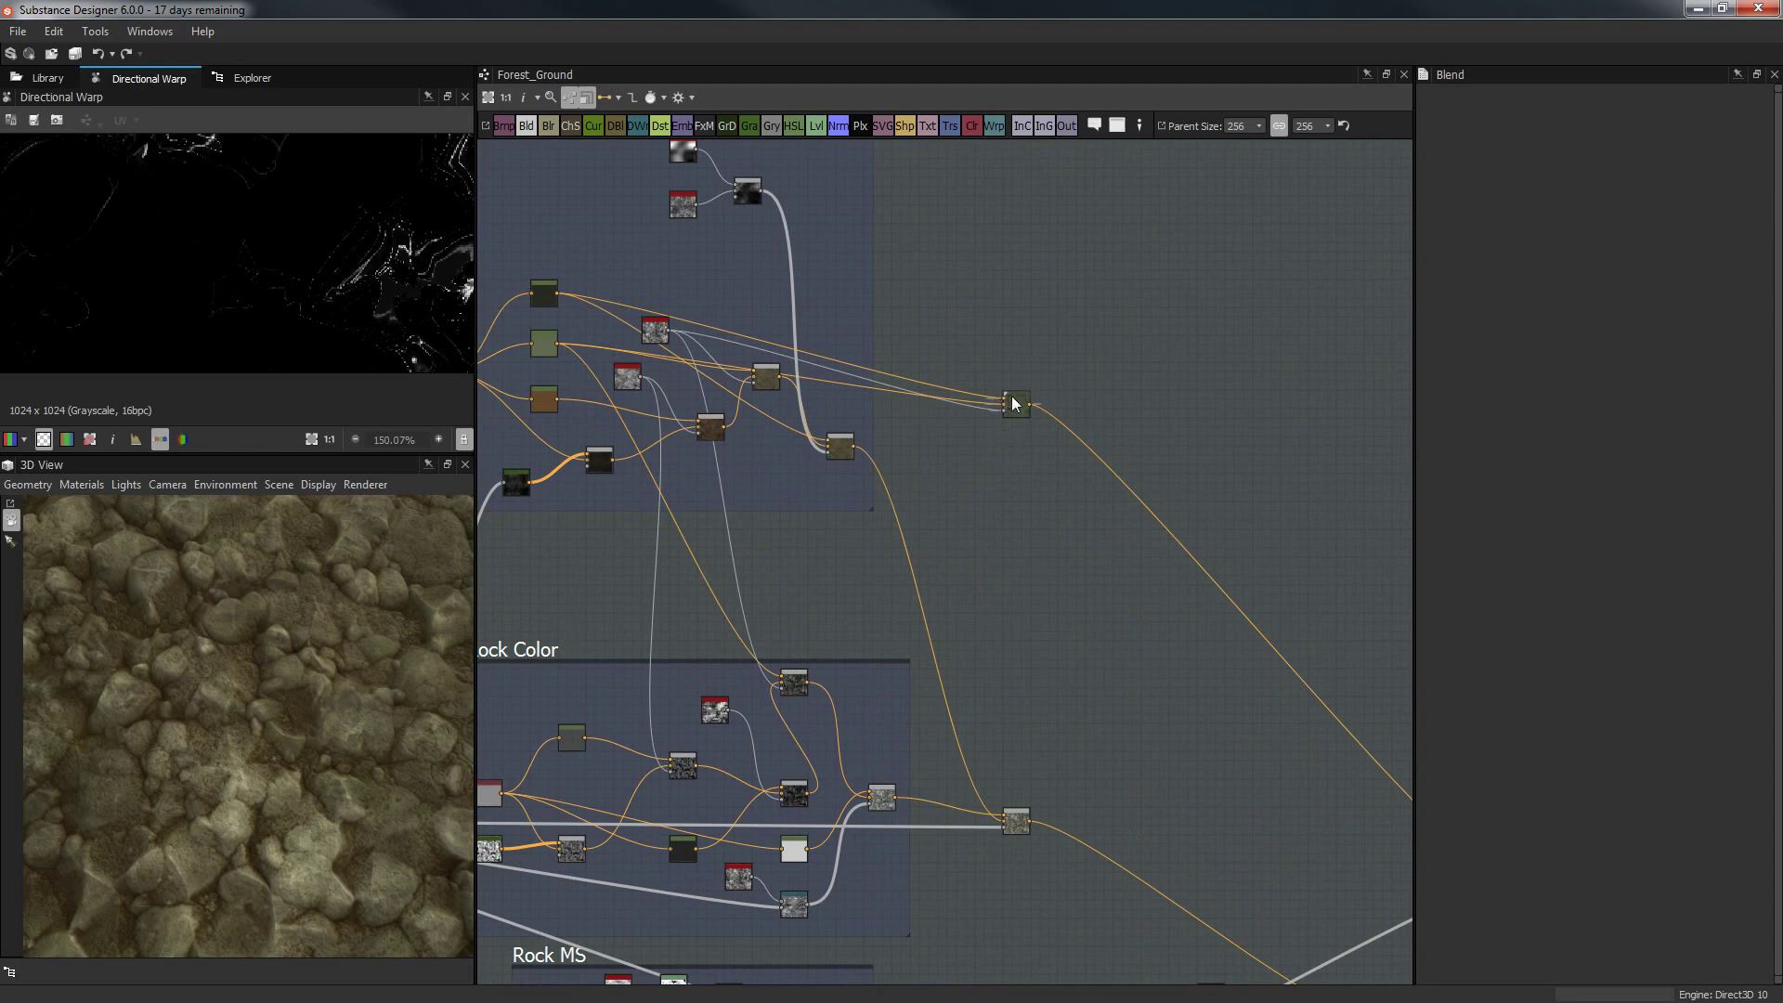
drag(1016, 405, 850, 378)
middle_drag(1039, 446, 1345, 642)
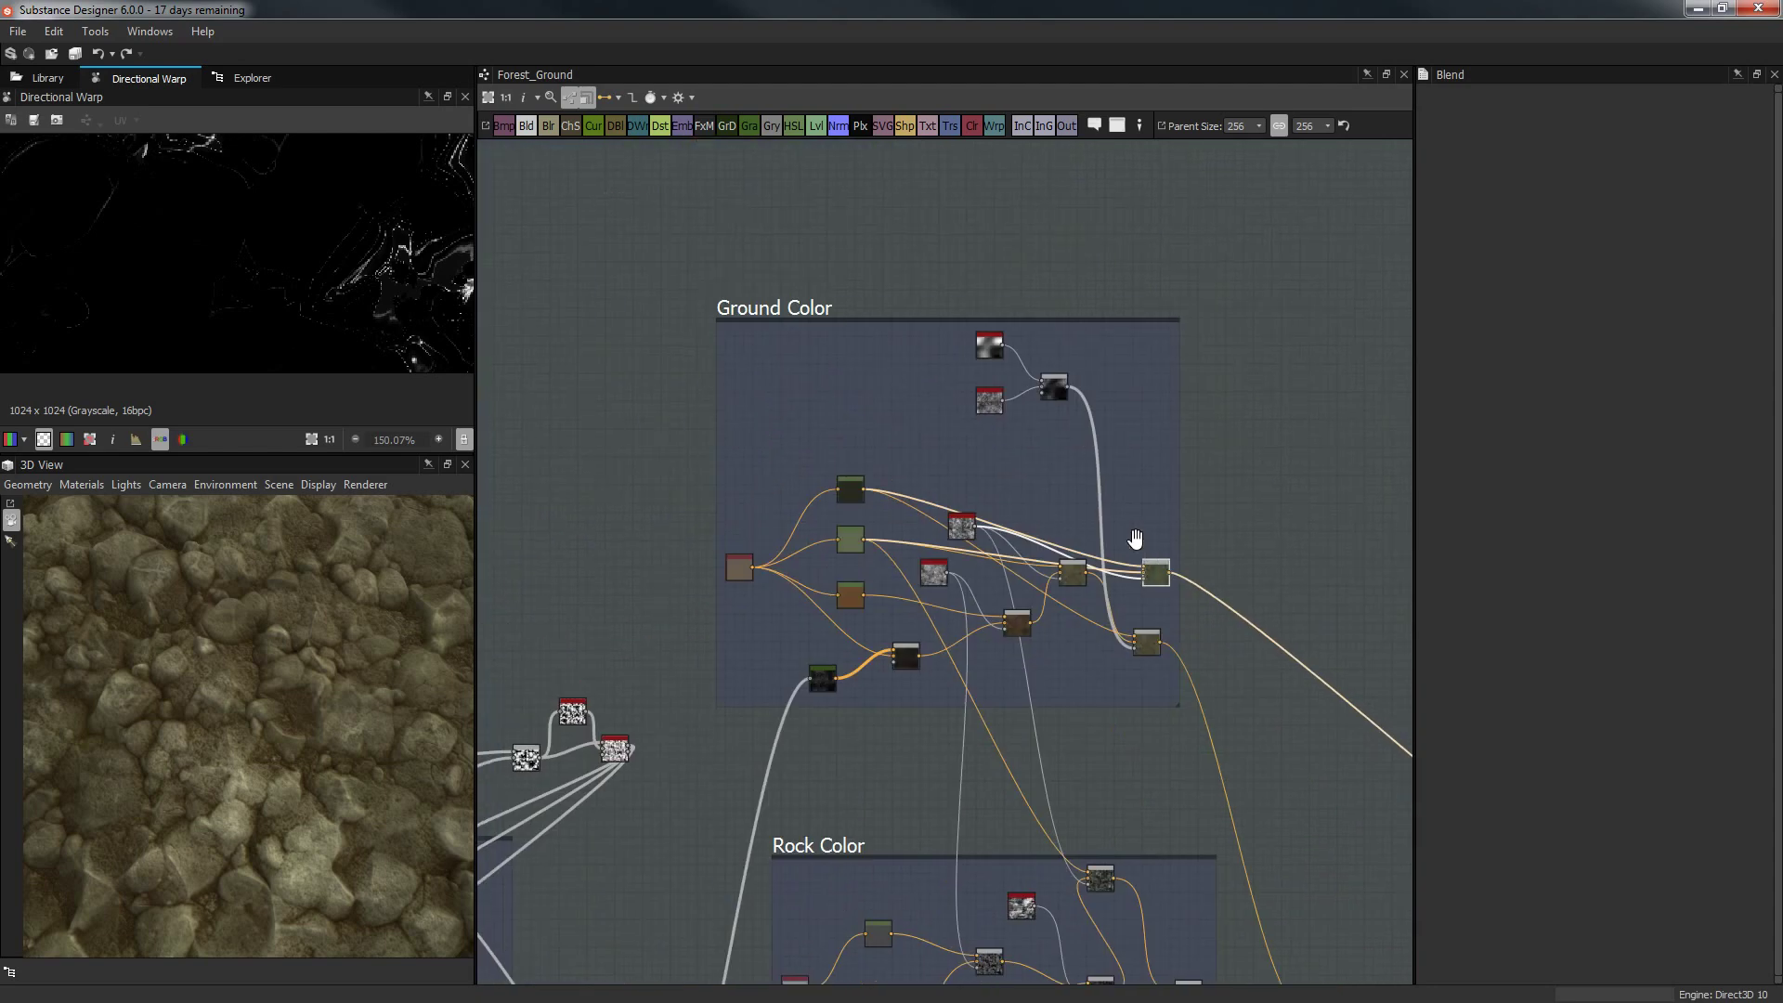
middle_drag(1134, 541, 1096, 454)
Examine the dark HSL and the Blend outputs of the Ground Color network in the 2D preview.
scroll(973, 446, up, 3)
middle_drag(784, 455, 981, 466)
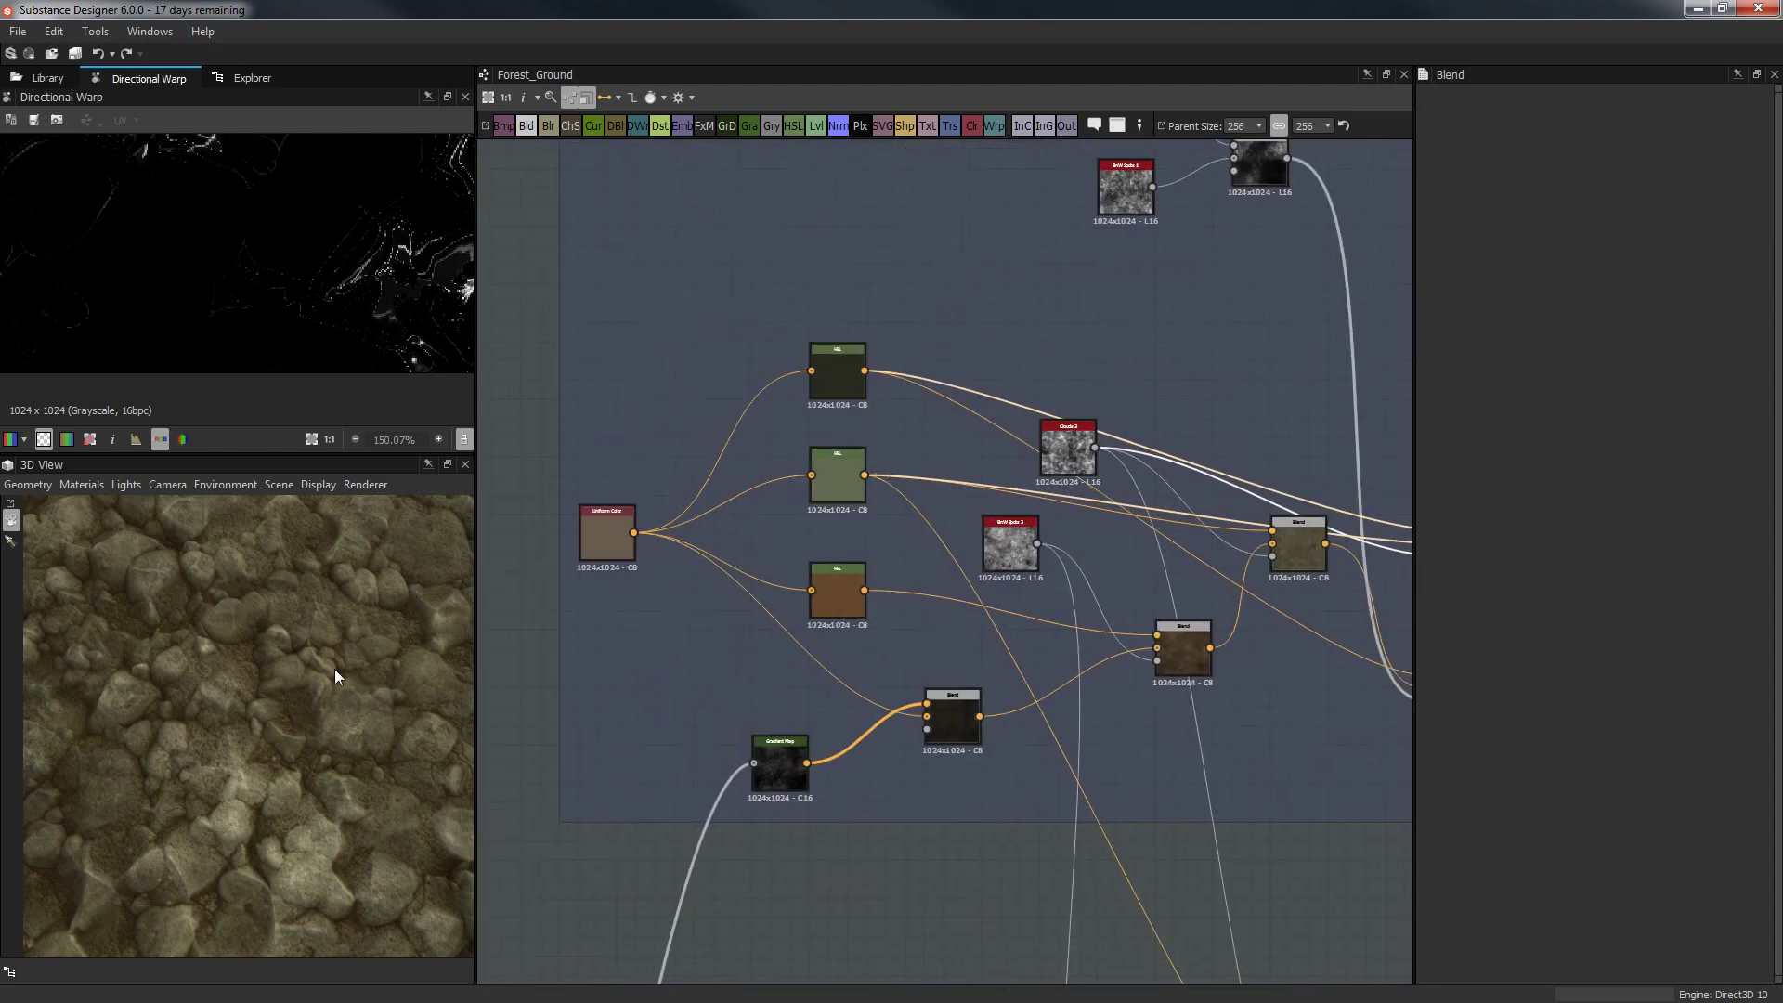
click(822, 398)
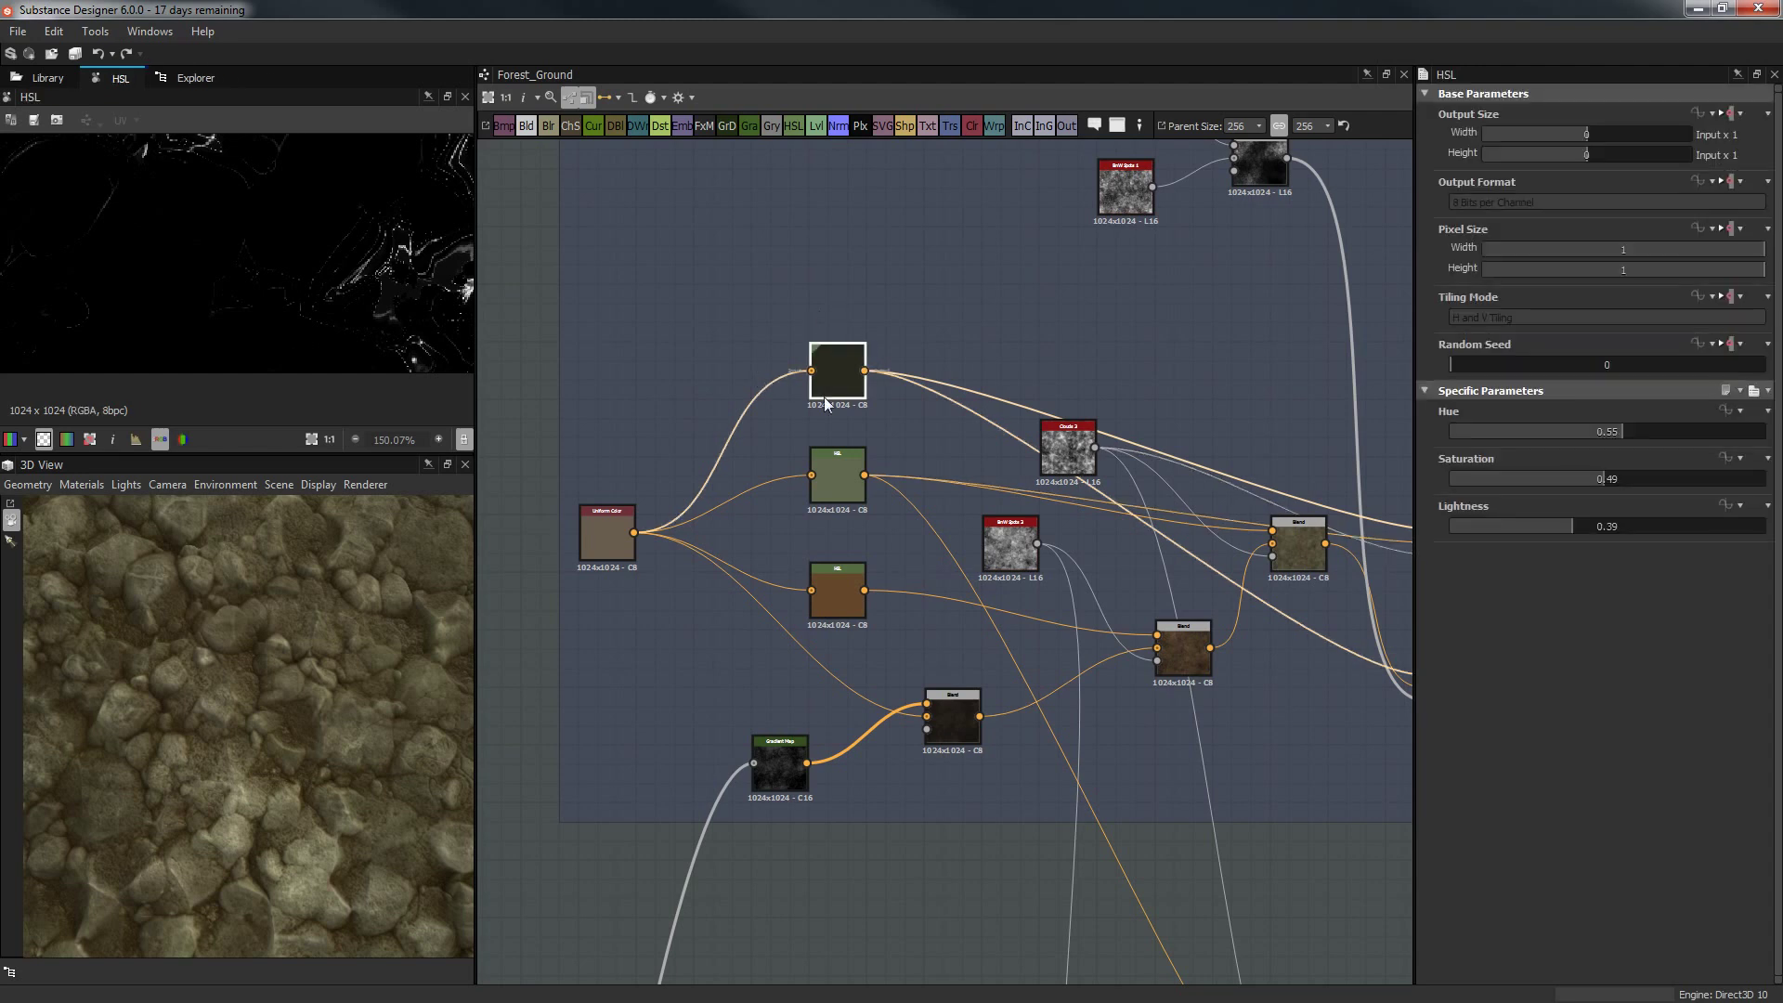
middle_drag(1318, 548, 1161, 515)
click(1161, 515)
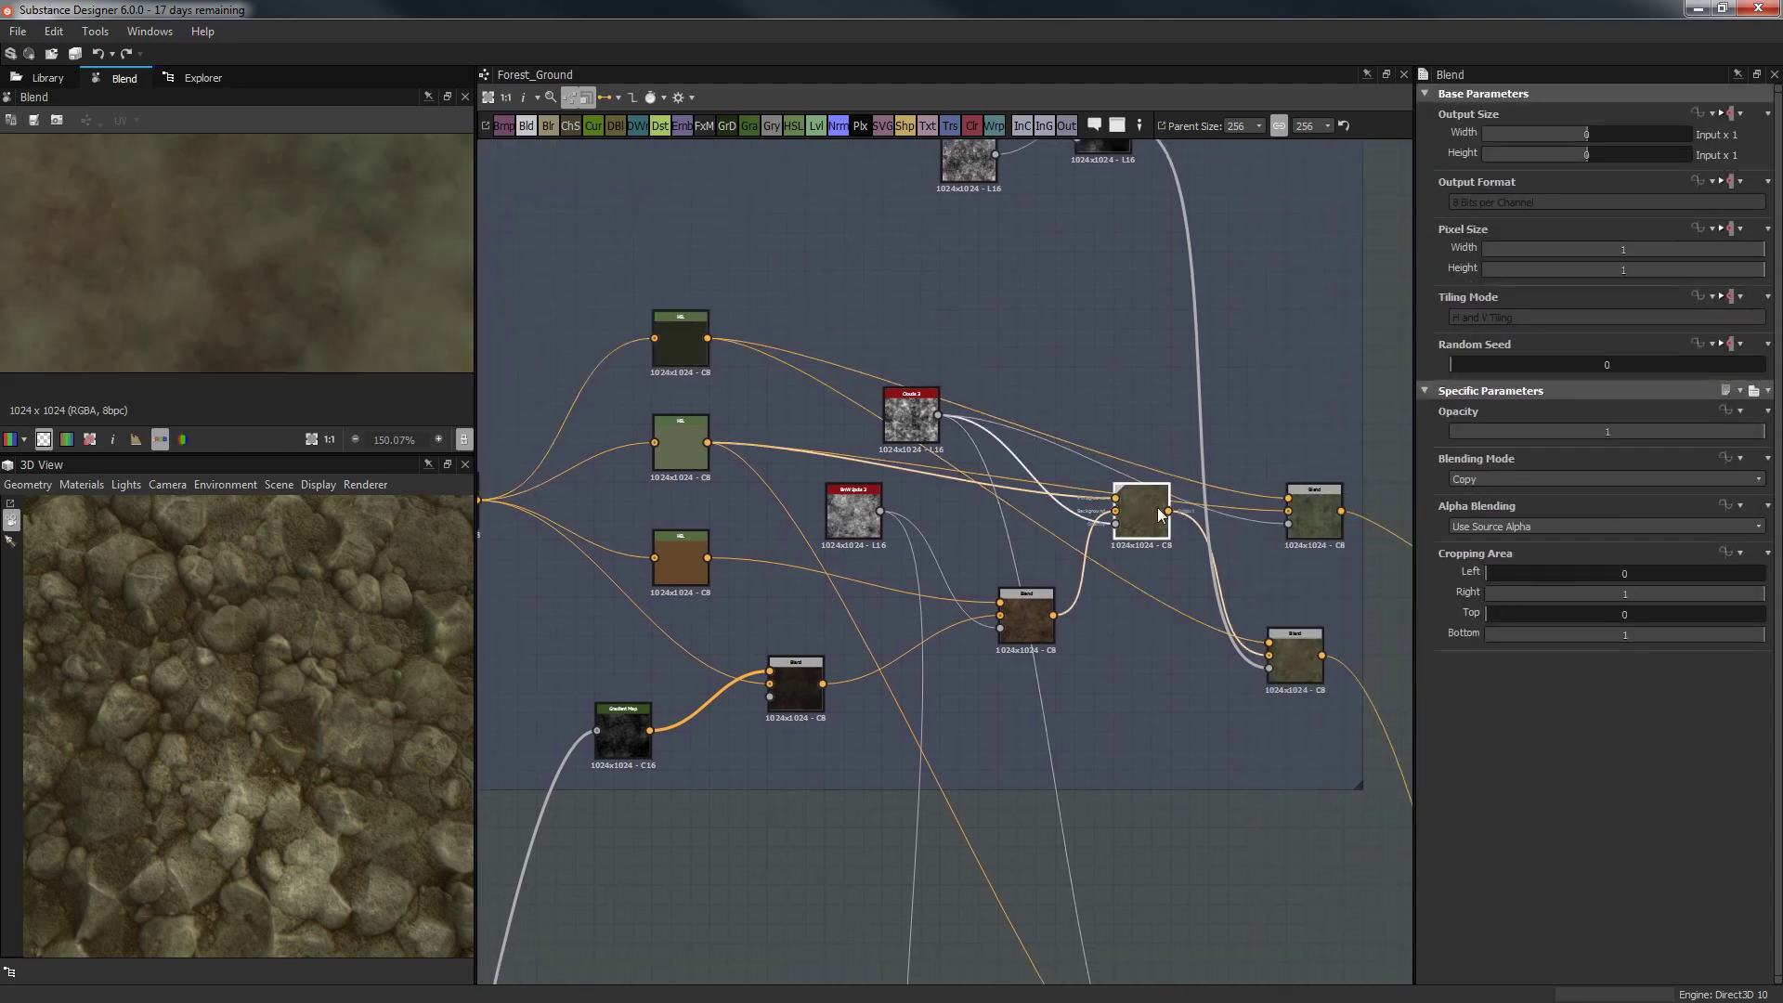
middle_drag(1065, 471, 862, 382)
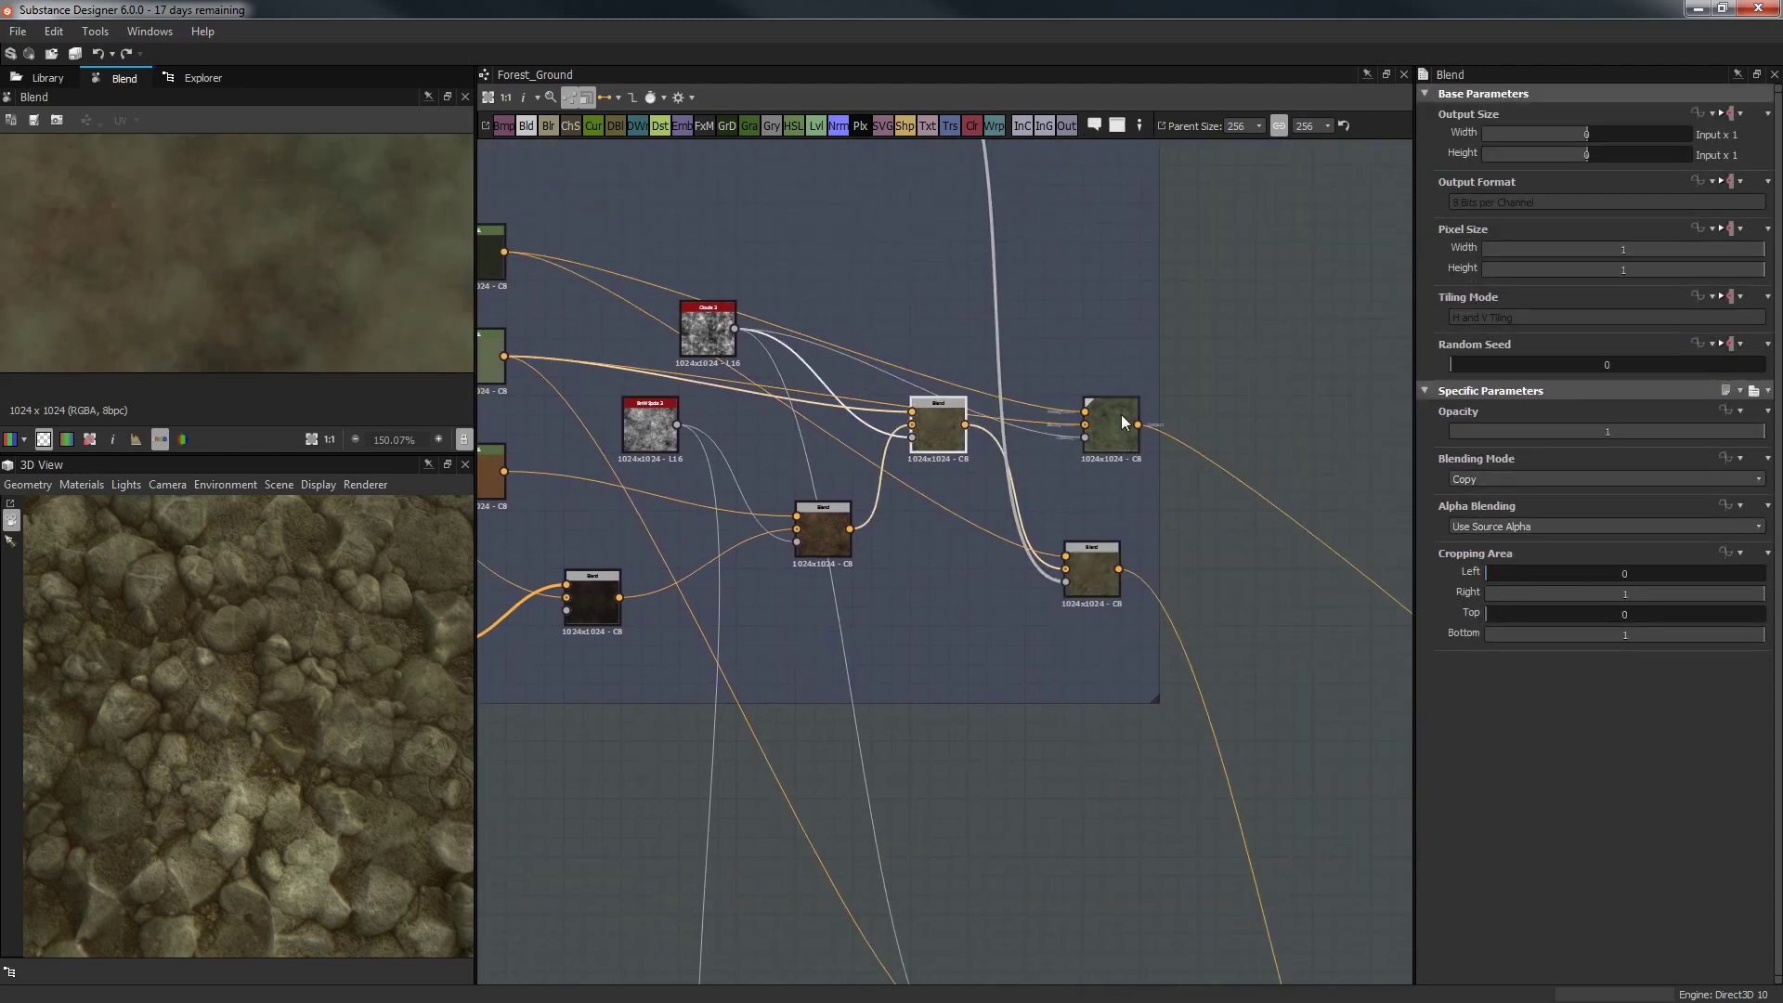
click(1113, 426)
scroll(1147, 595, down, 4)
middle_drag(1095, 589, 1067, 554)
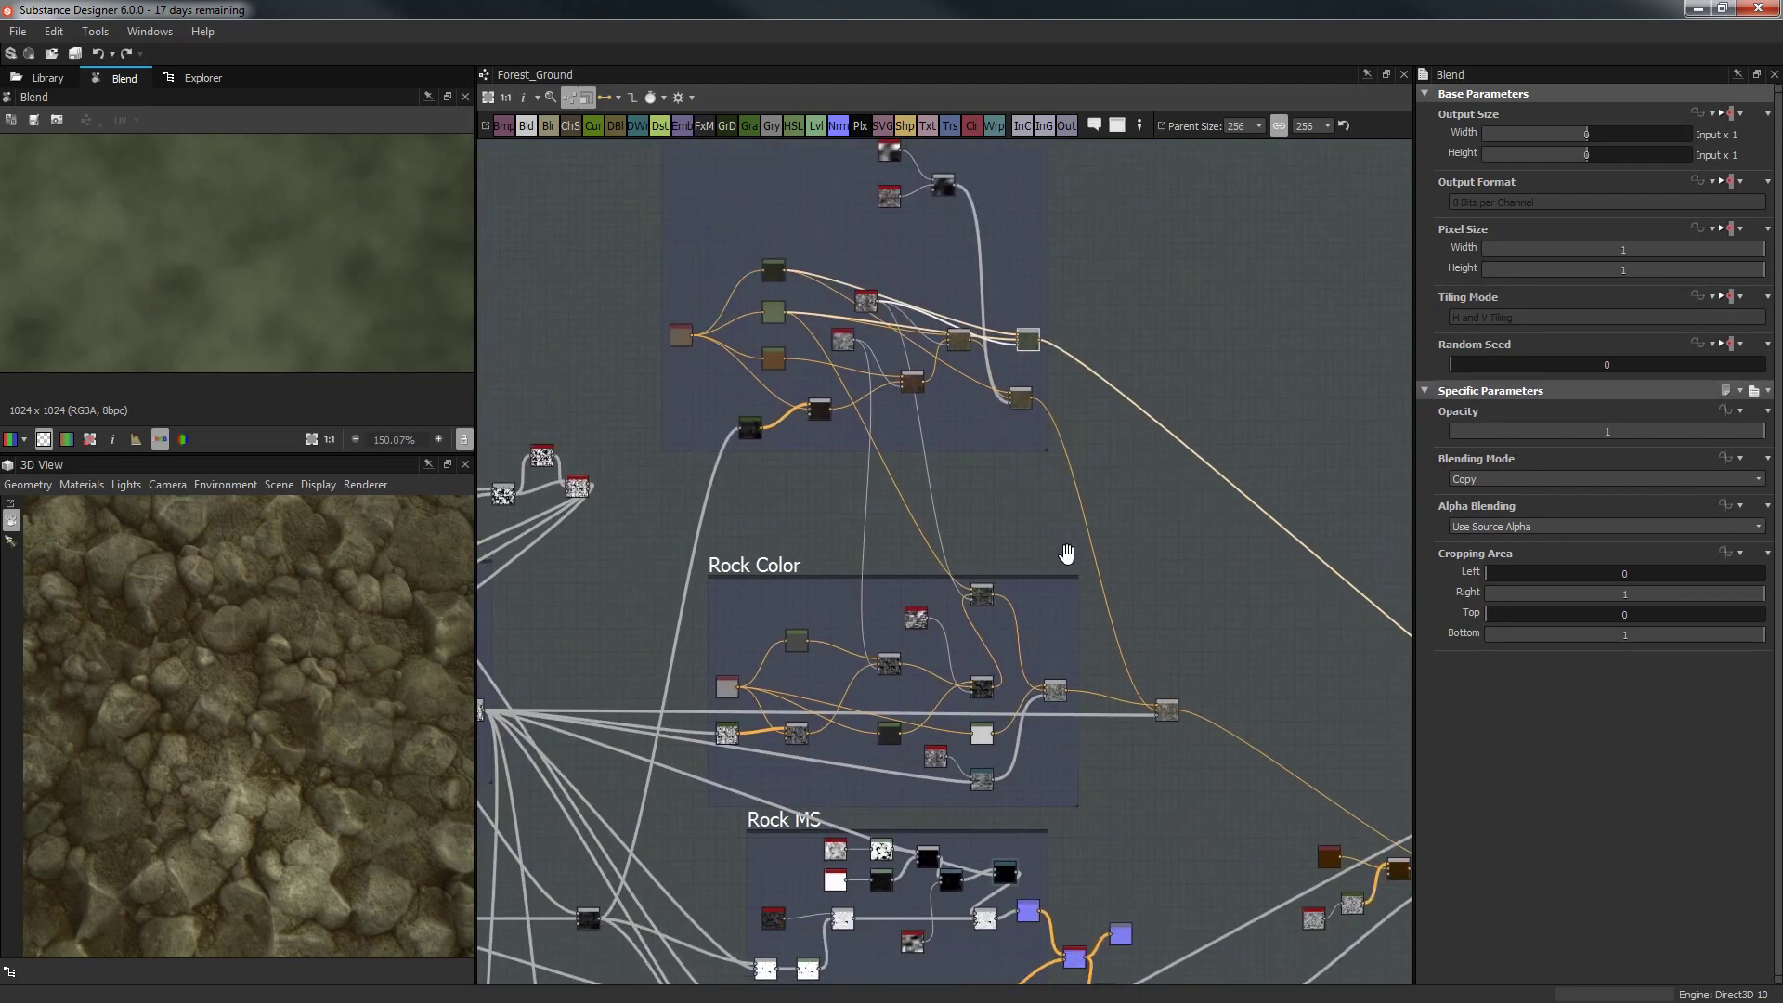
Delete the leftover green Blend from the Ground Color frame and select the frame's final Blend.
scroll(1065, 481, up, 2)
middle_drag(1020, 410, 1046, 493)
drag(1045, 369, 1034, 248)
key(Delete)
click(1020, 443)
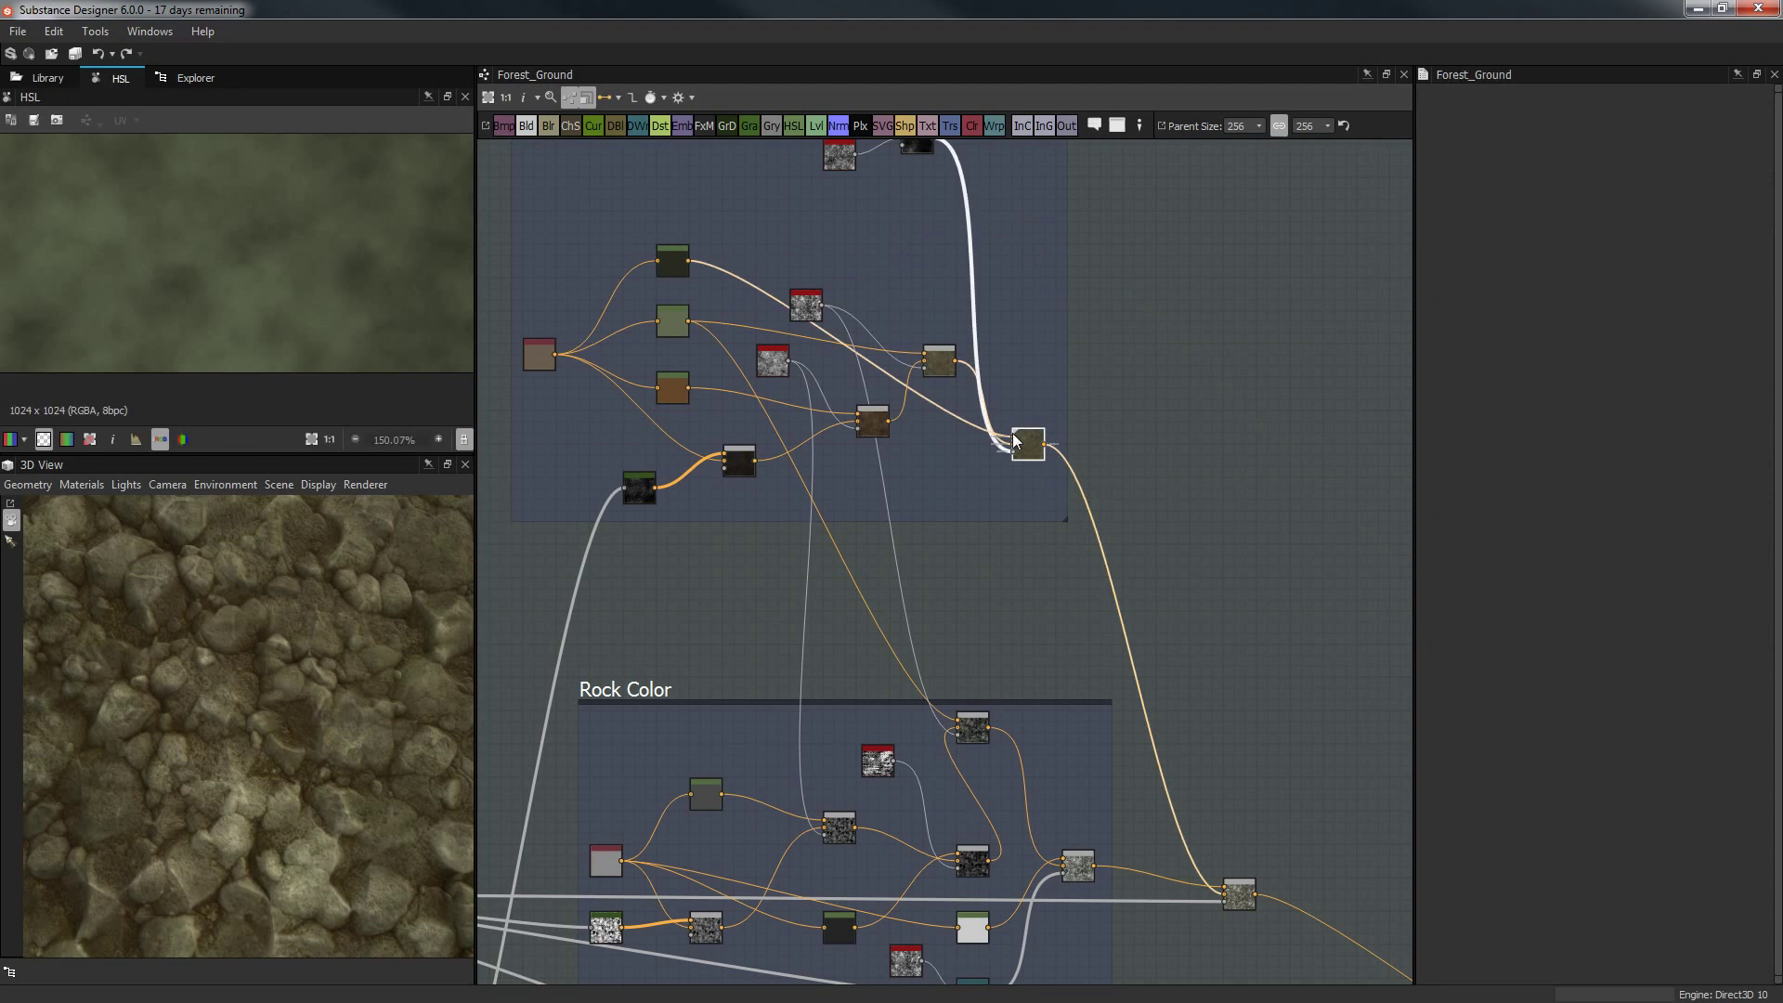
Preview the combined ground and rock color, testing opacity 0 on the Clouds-masked Ground Color Blend and restoring it to 1.
click(1239, 893)
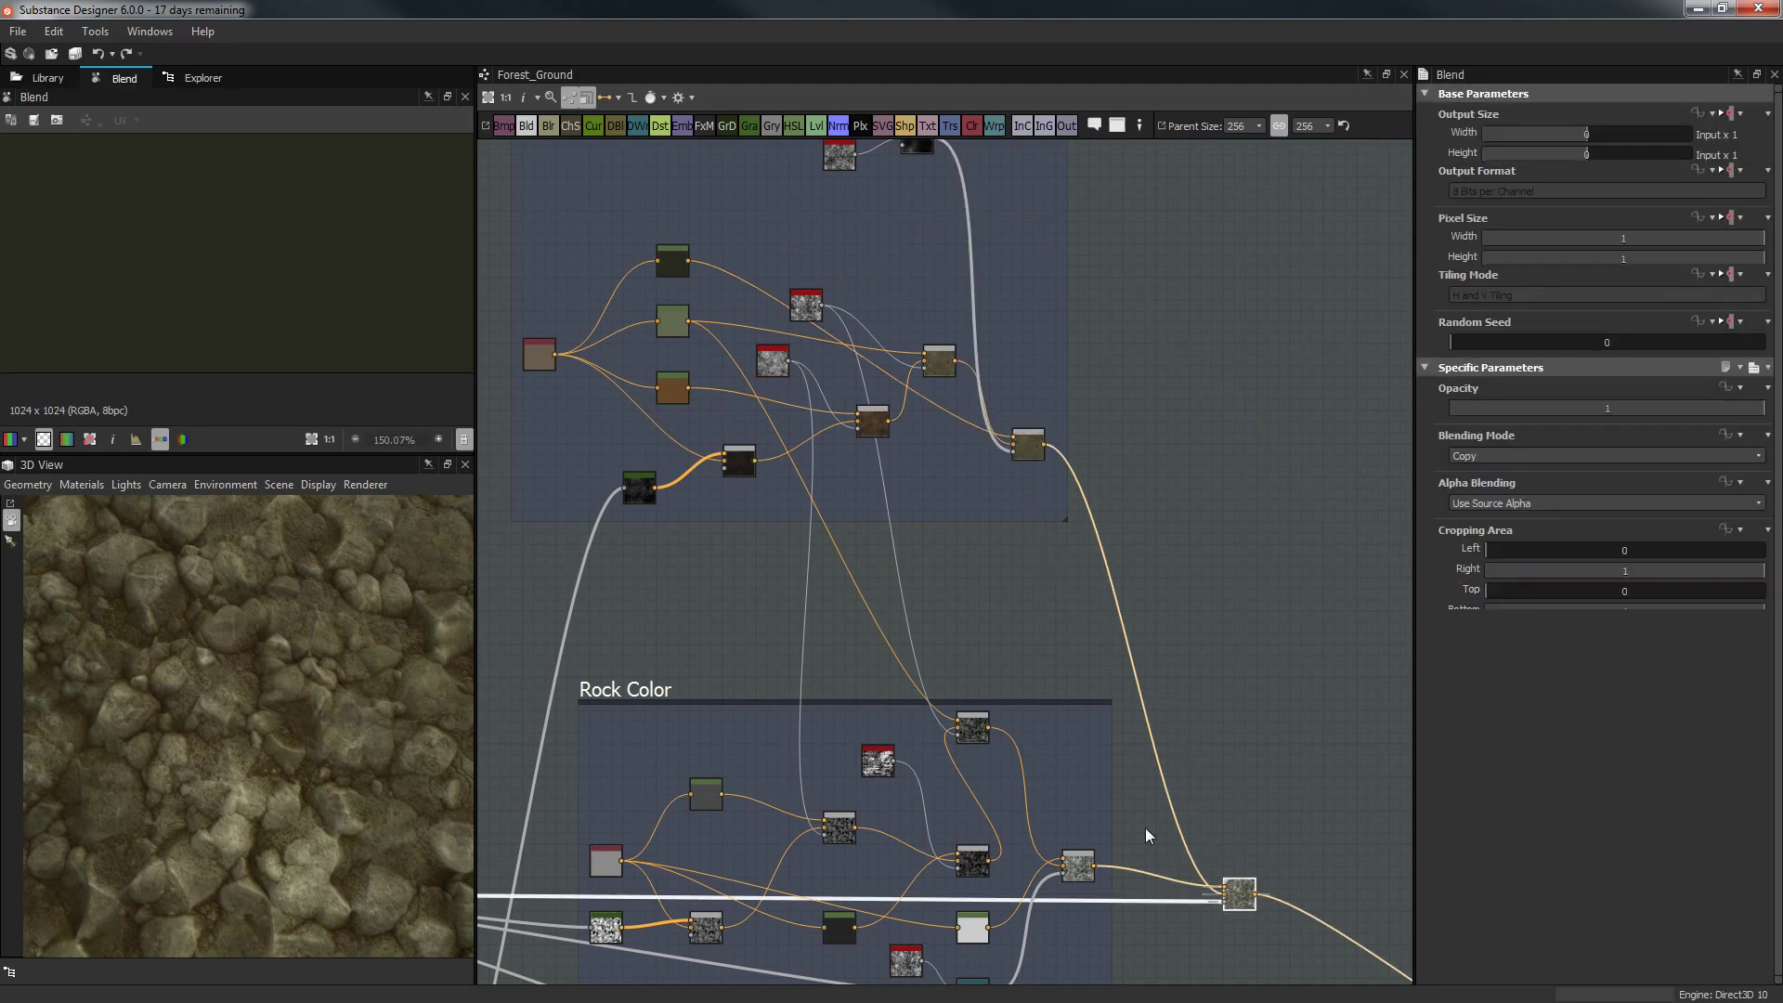
scroll(305, 303, down, 3)
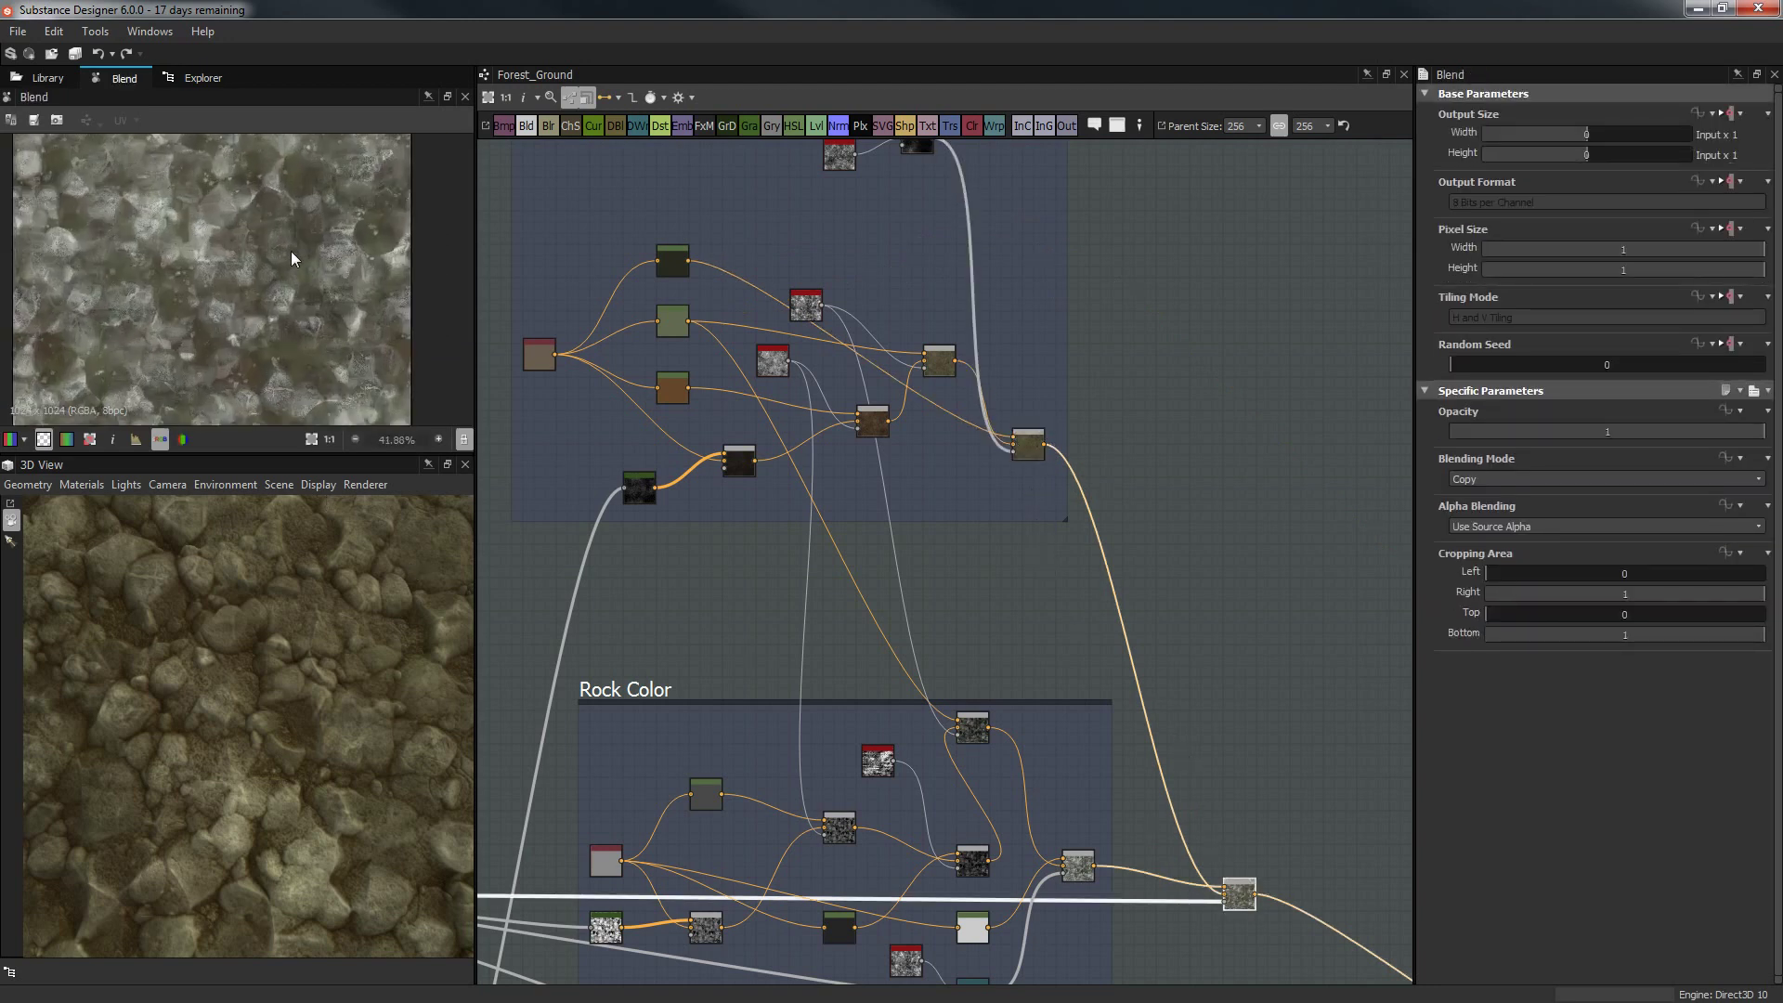
scroll(291, 251, down, 2)
scroll(860, 360, up, 2)
middle_drag(860, 360, 910, 379)
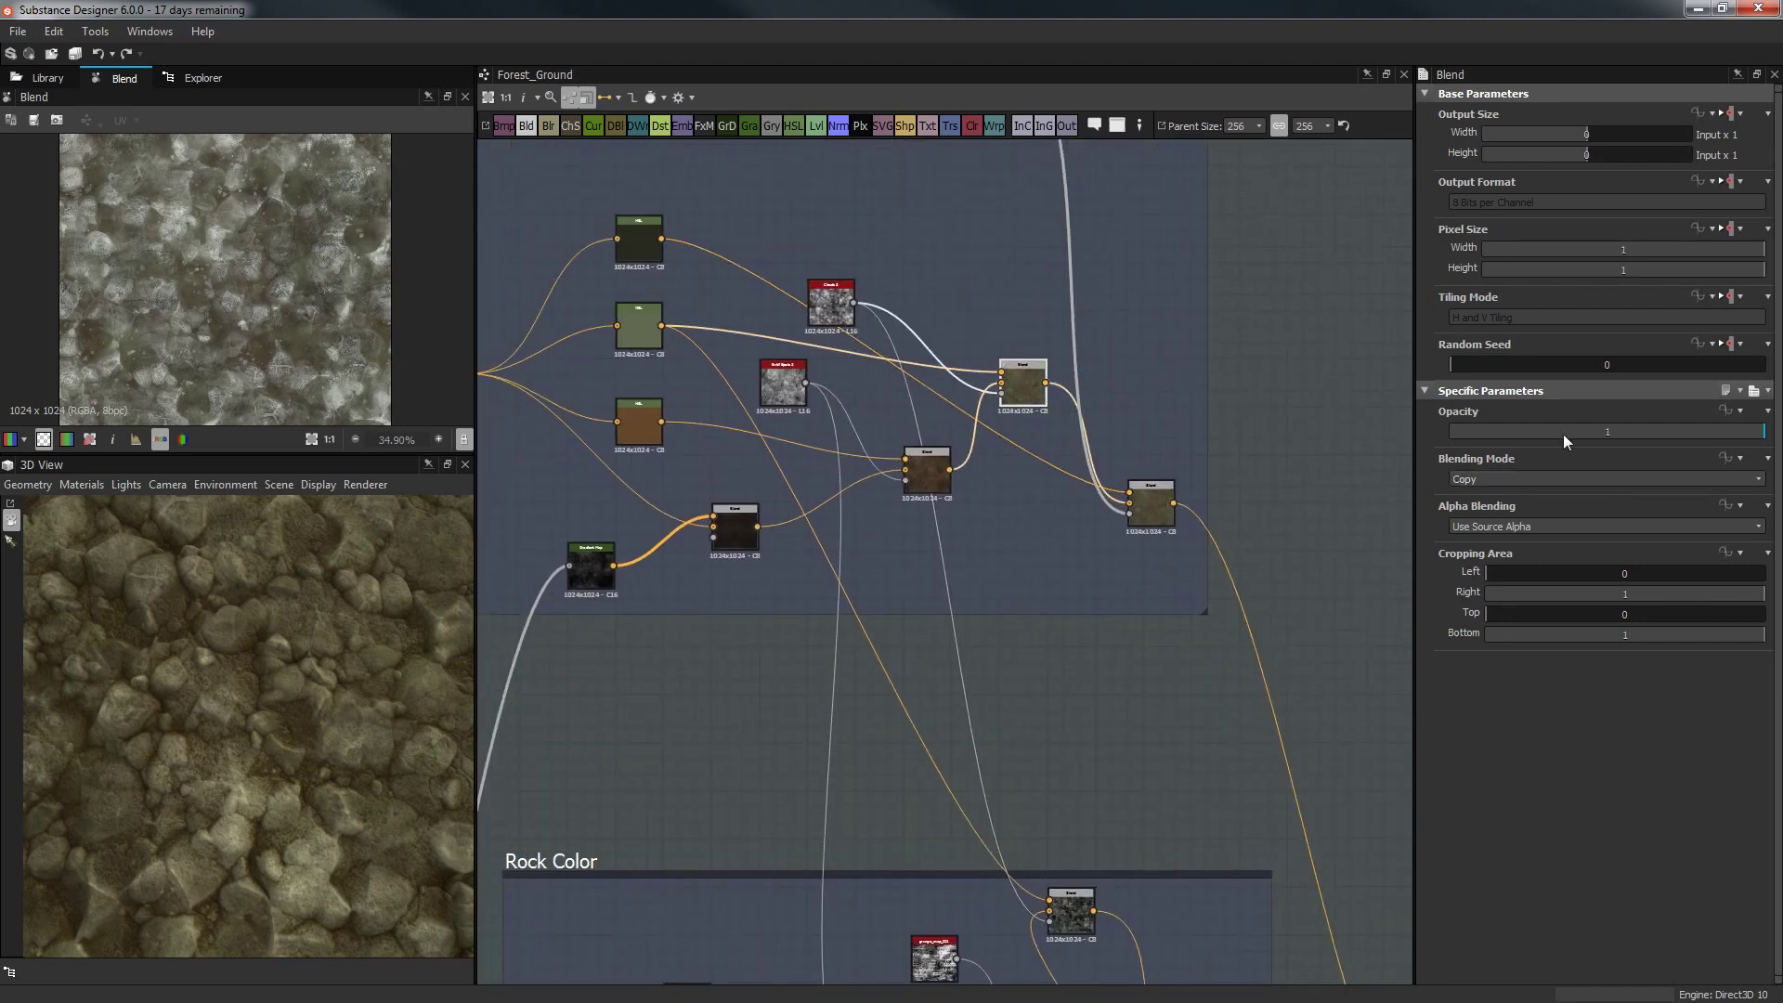
drag(1563, 433, 357, 410)
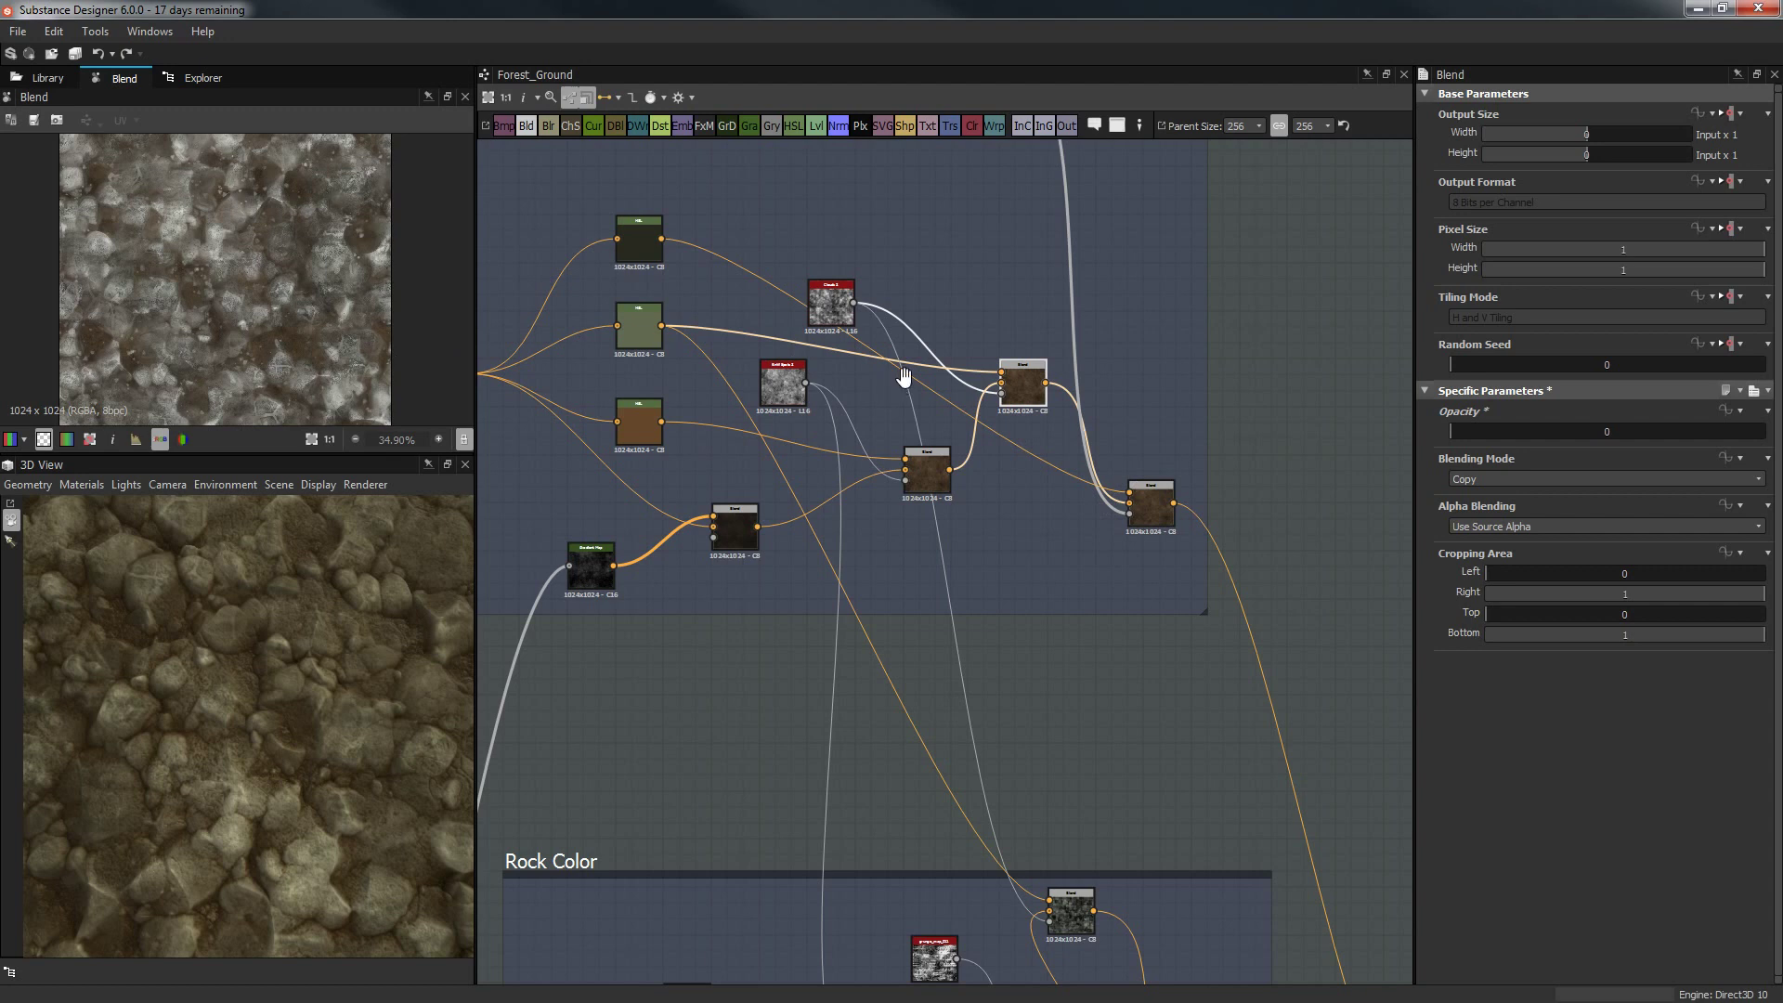
middle_drag(908, 378, 977, 403)
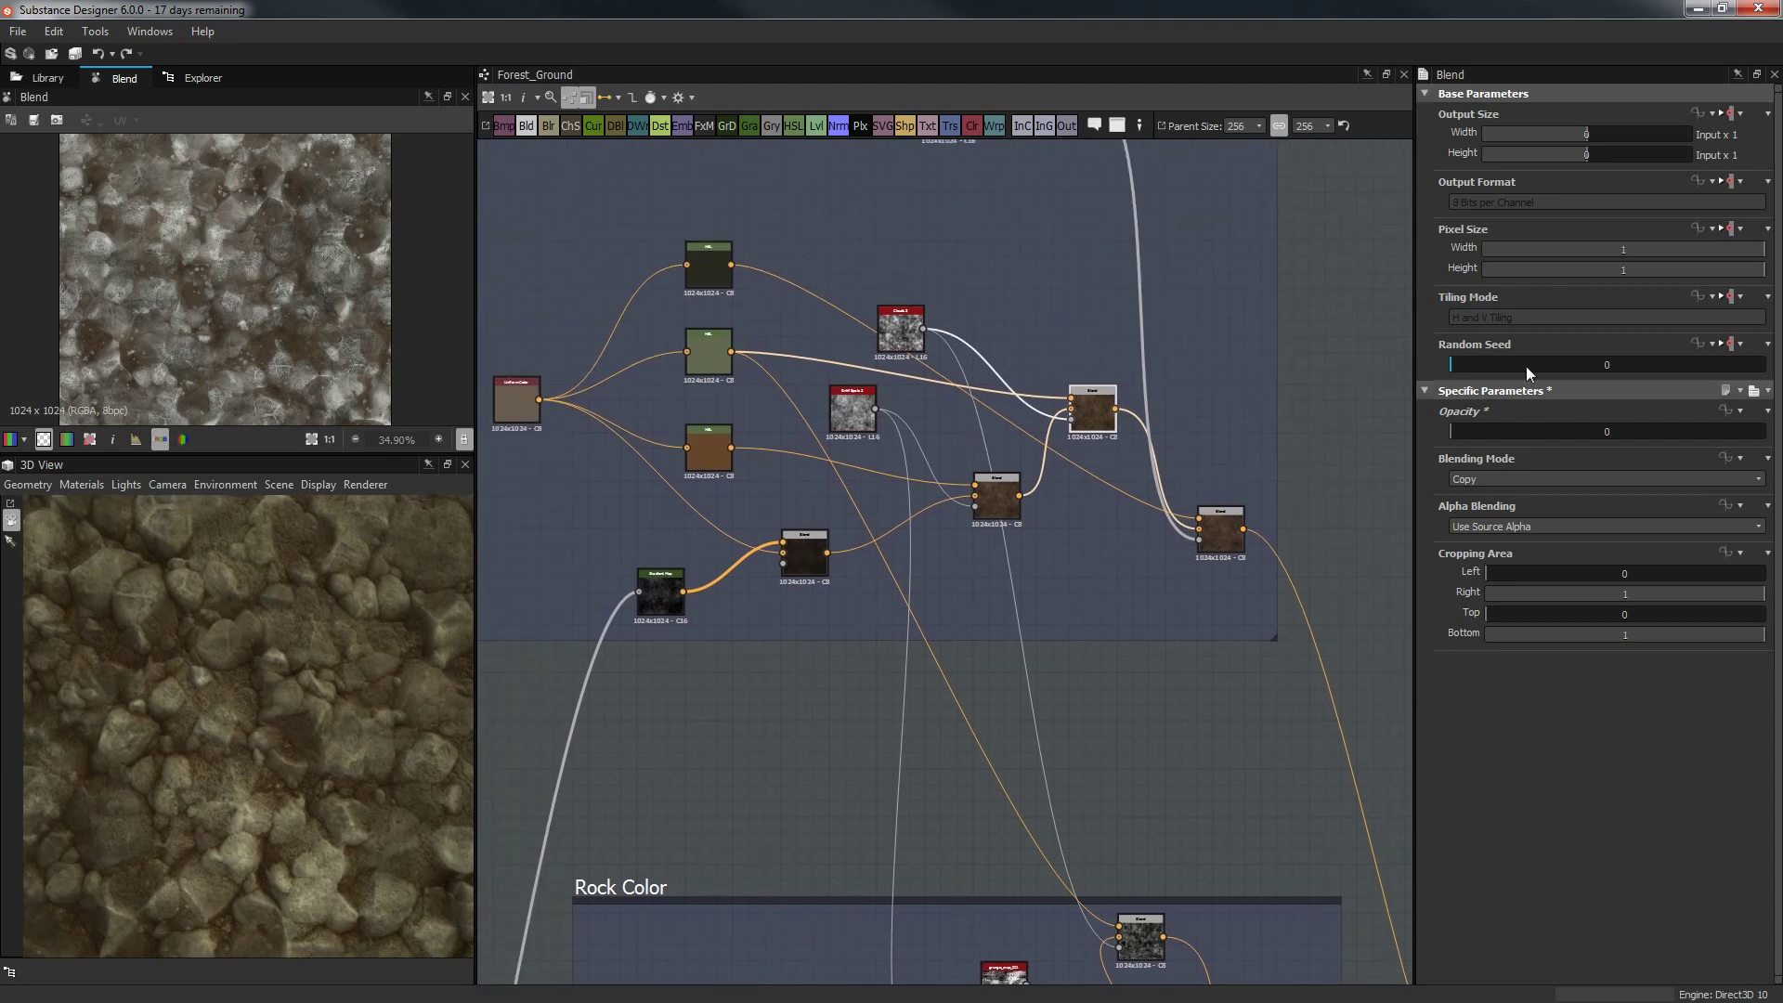
drag(1486, 427, 1764, 431)
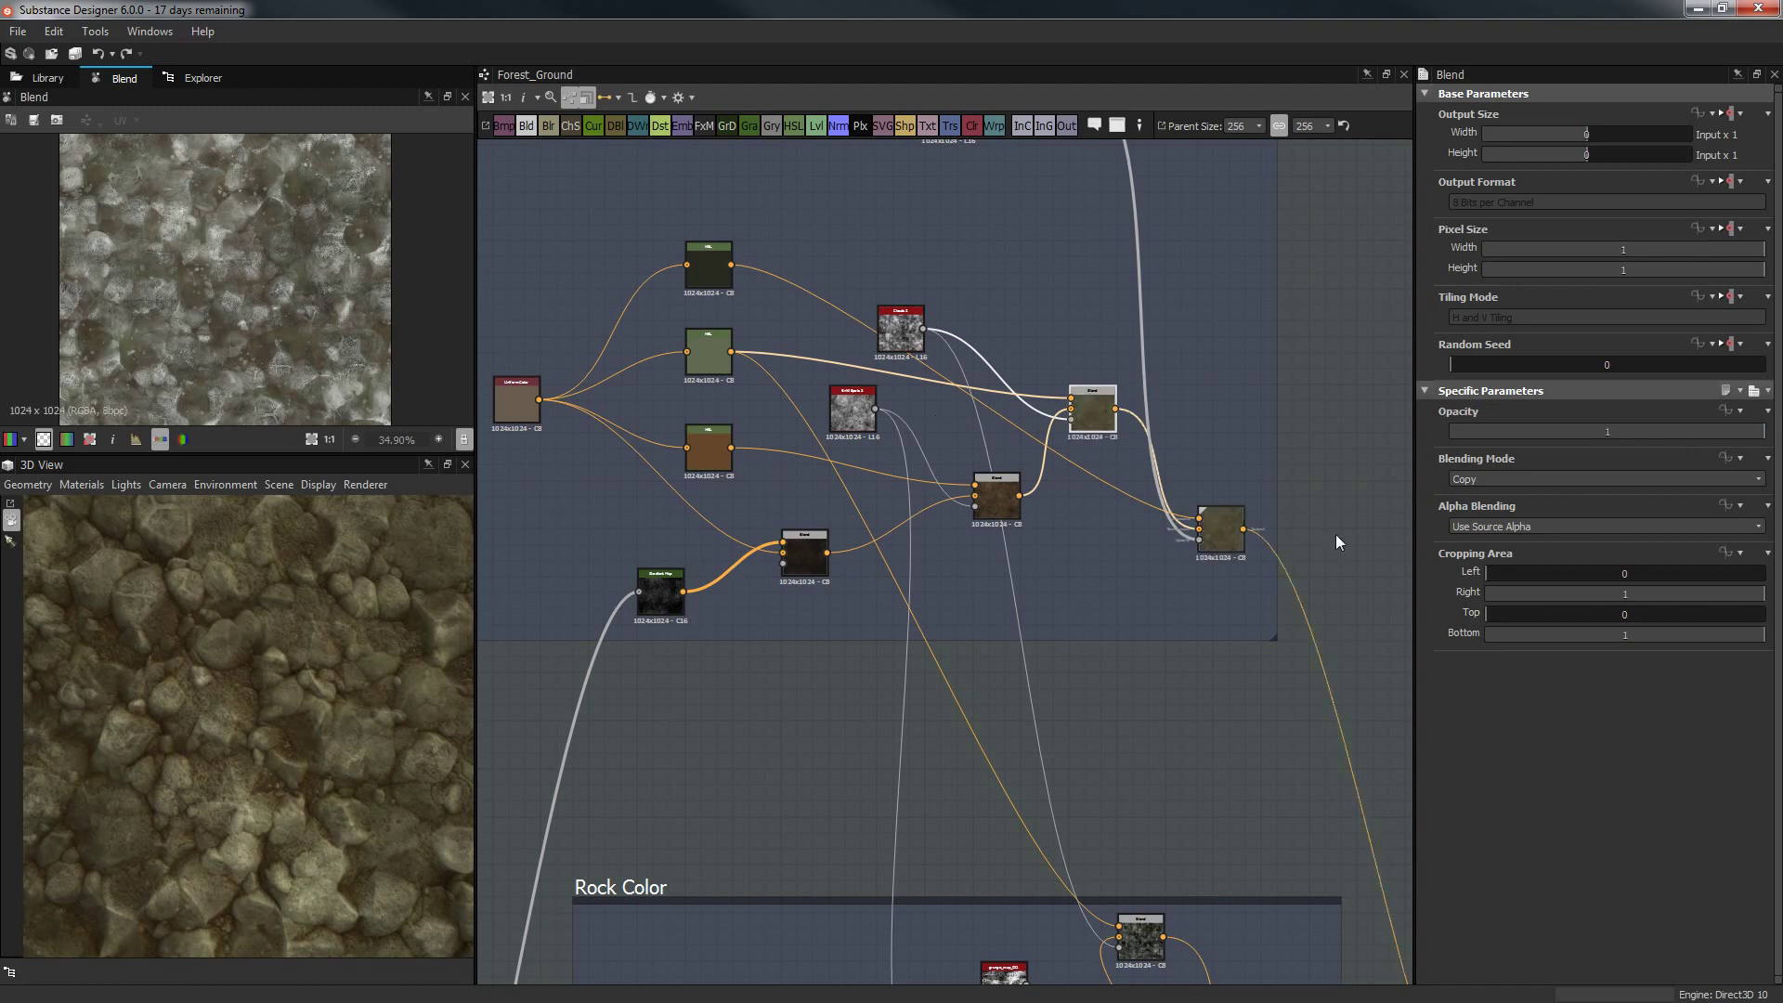
click(1481, 477)
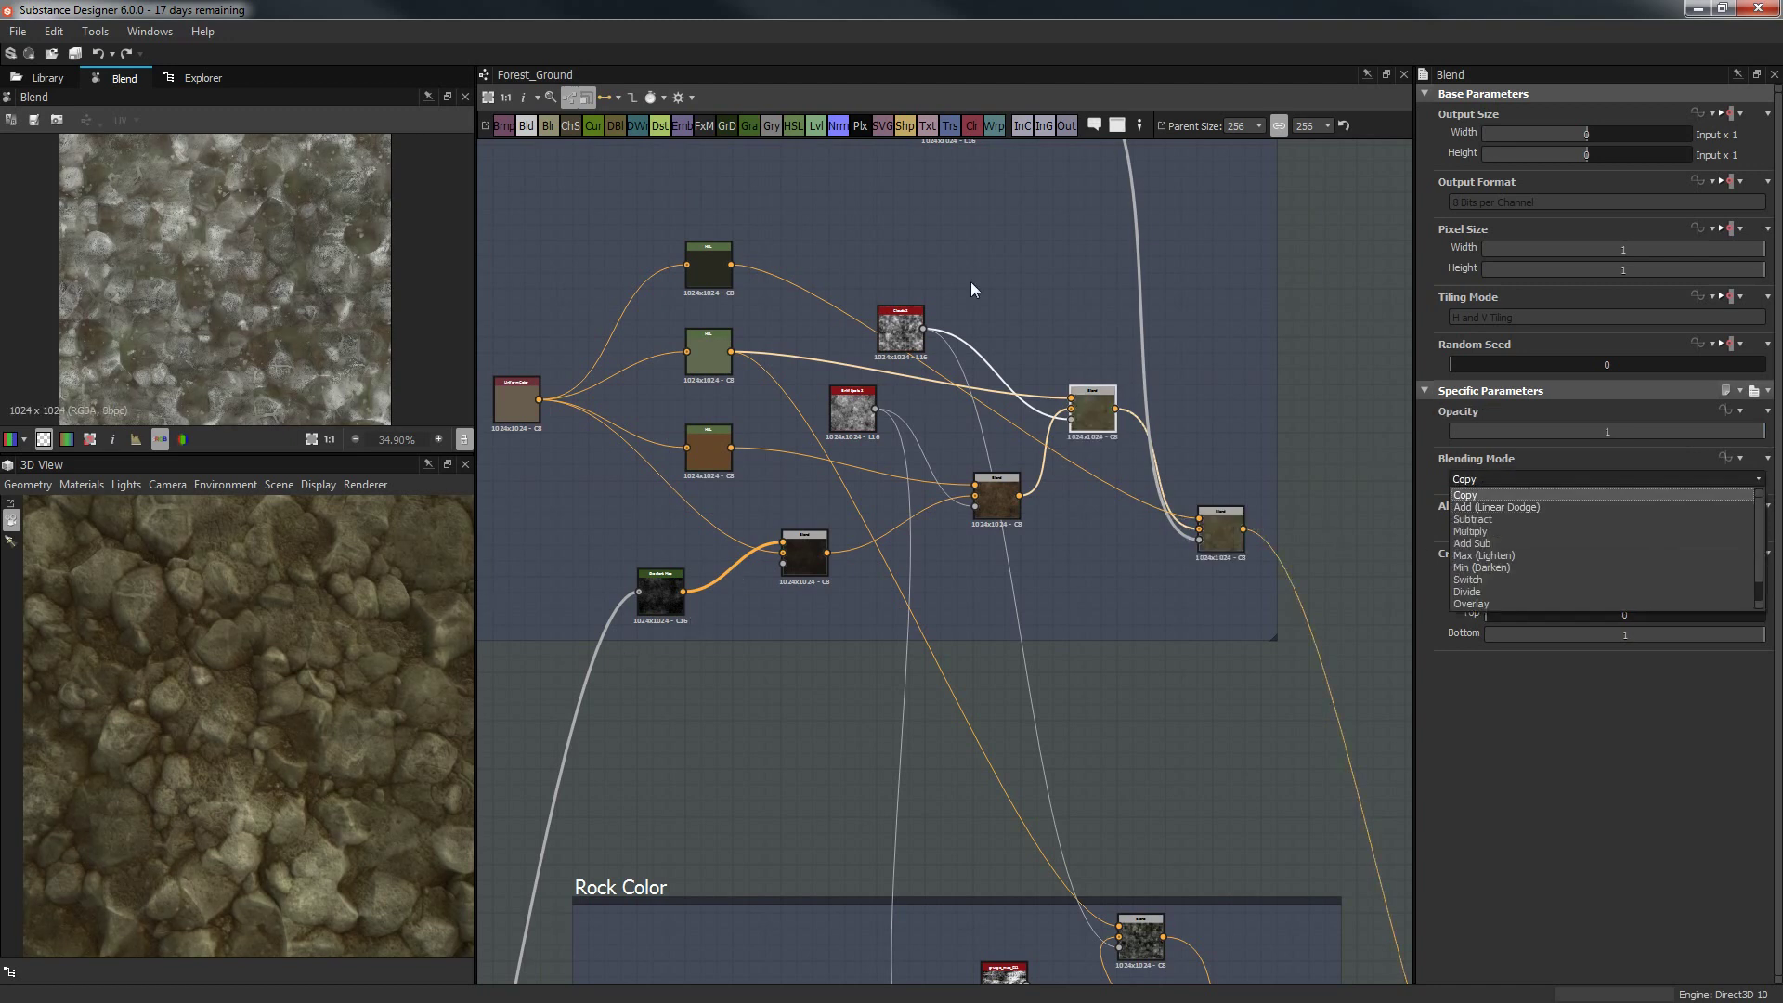
click(683, 304)
Adjust the dark HSL node in the Ground Color frame to saturation 0.13 and lightness 0.59.
click(698, 278)
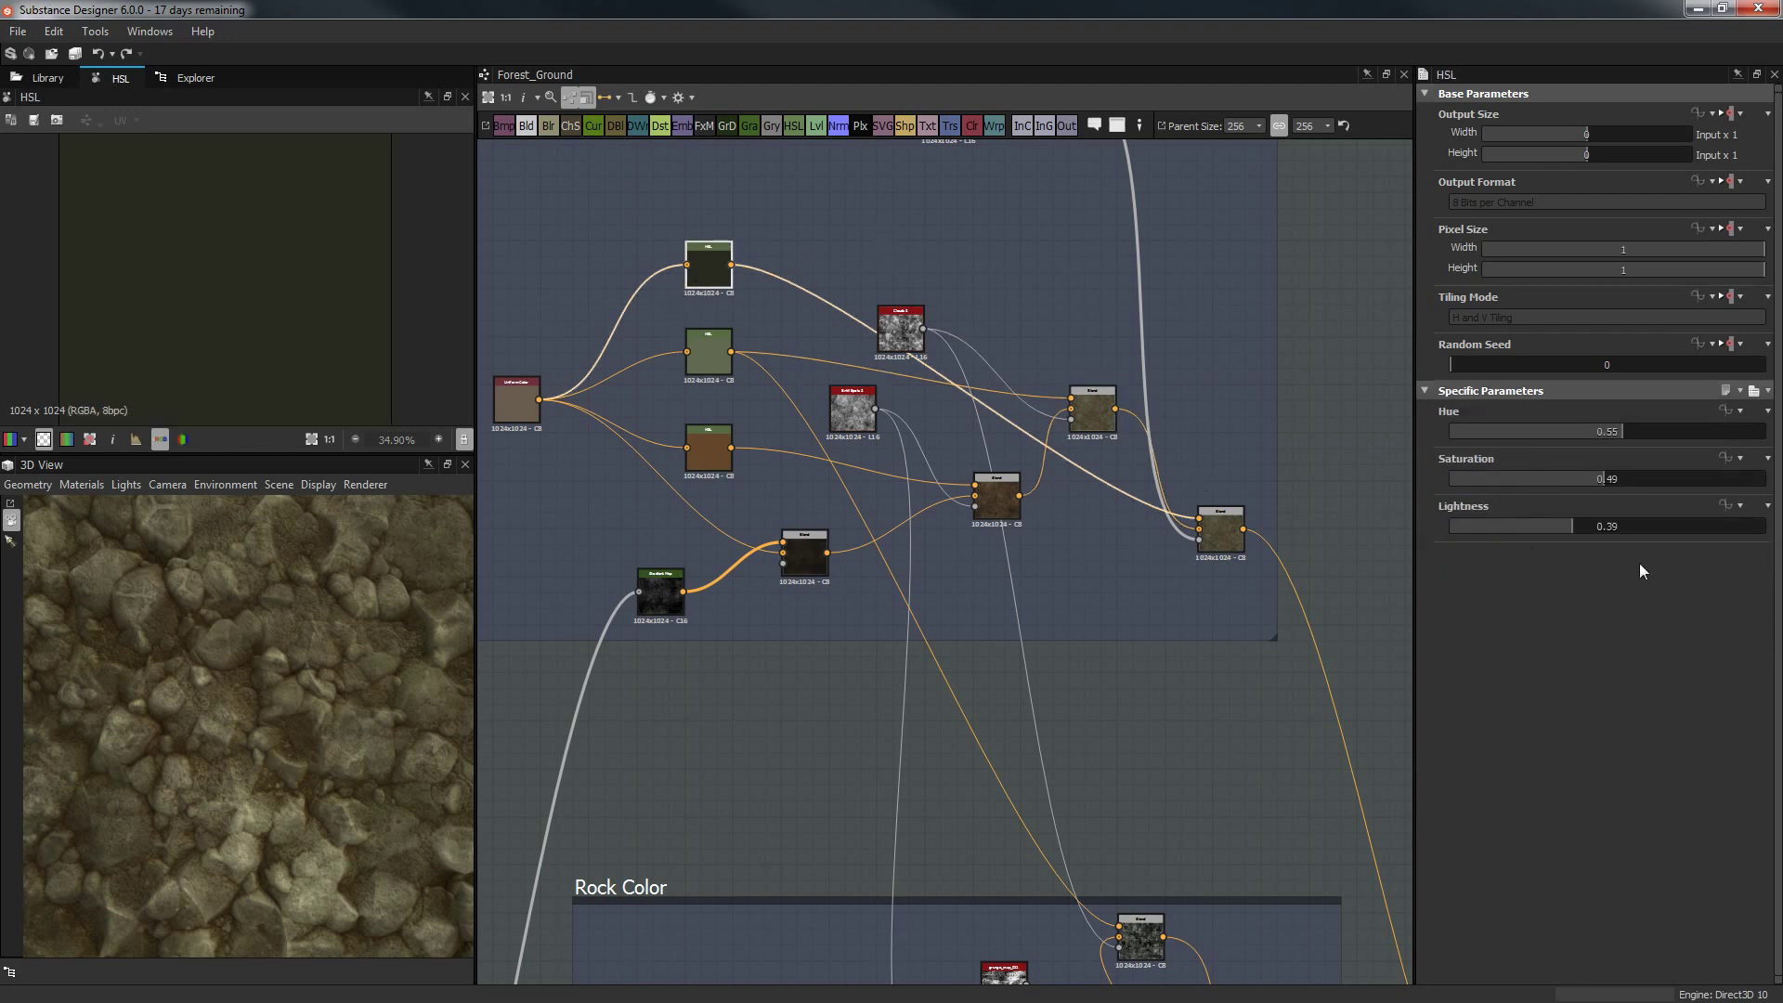
drag(1586, 514, 1636, 526)
click(1513, 476)
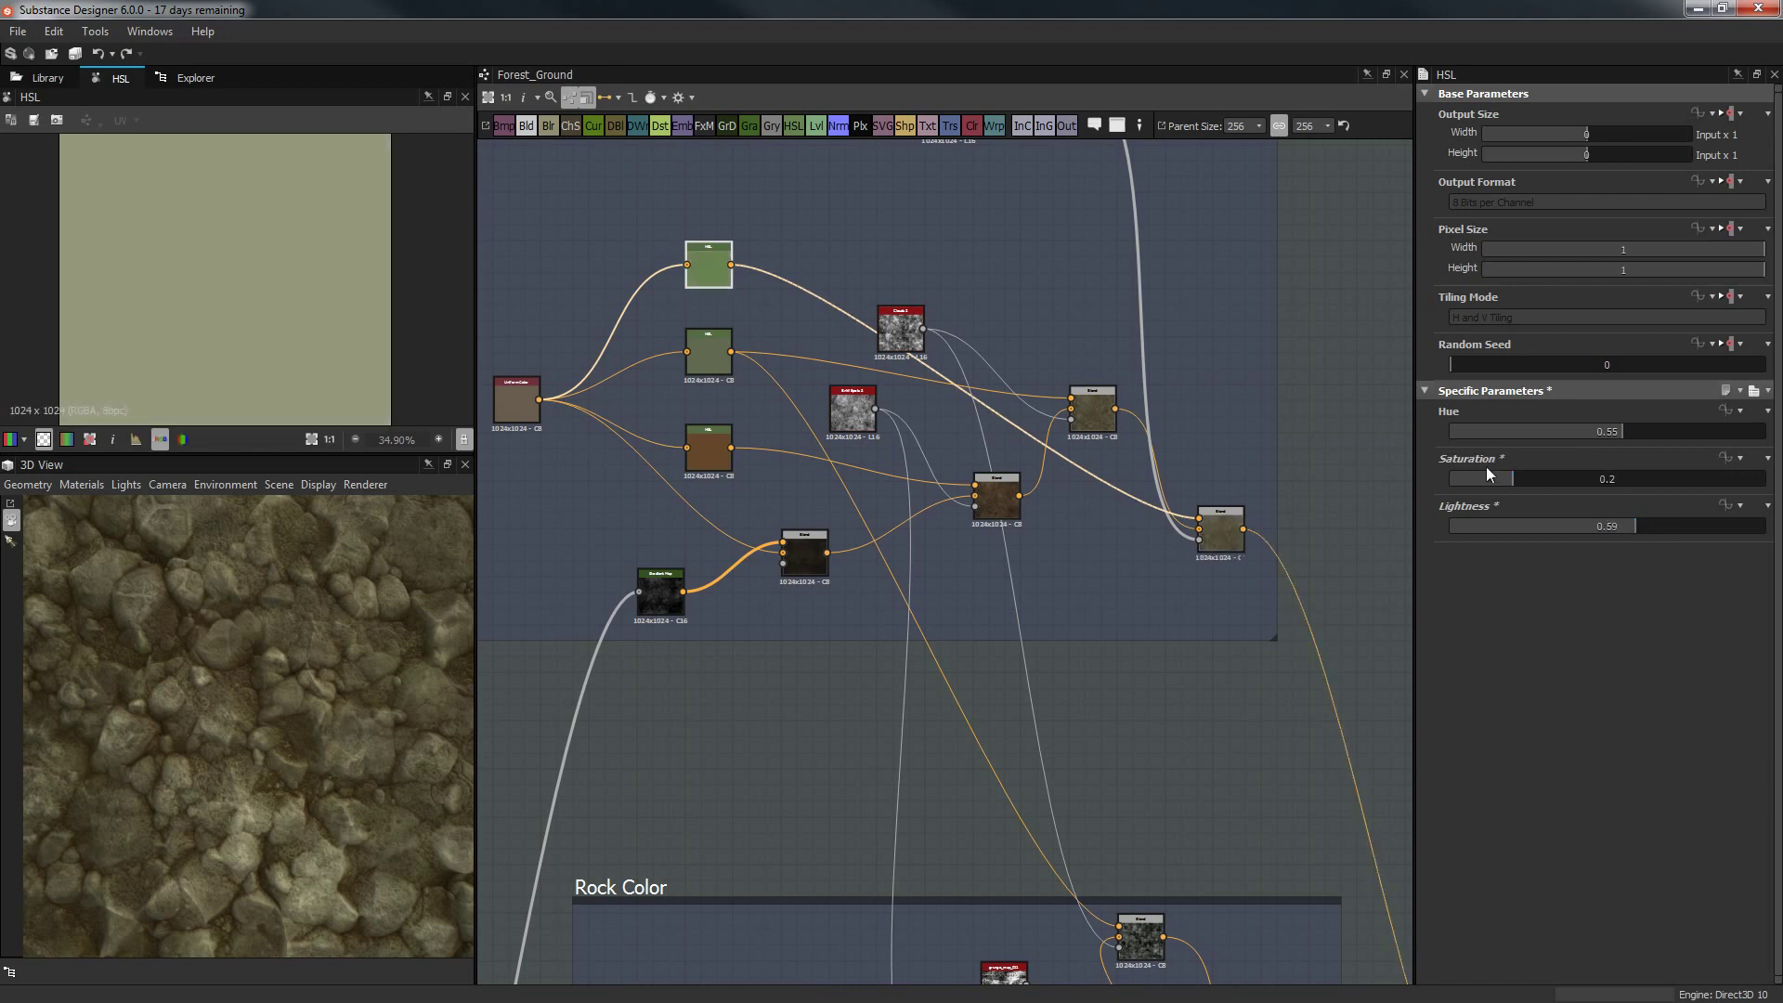
click(1491, 476)
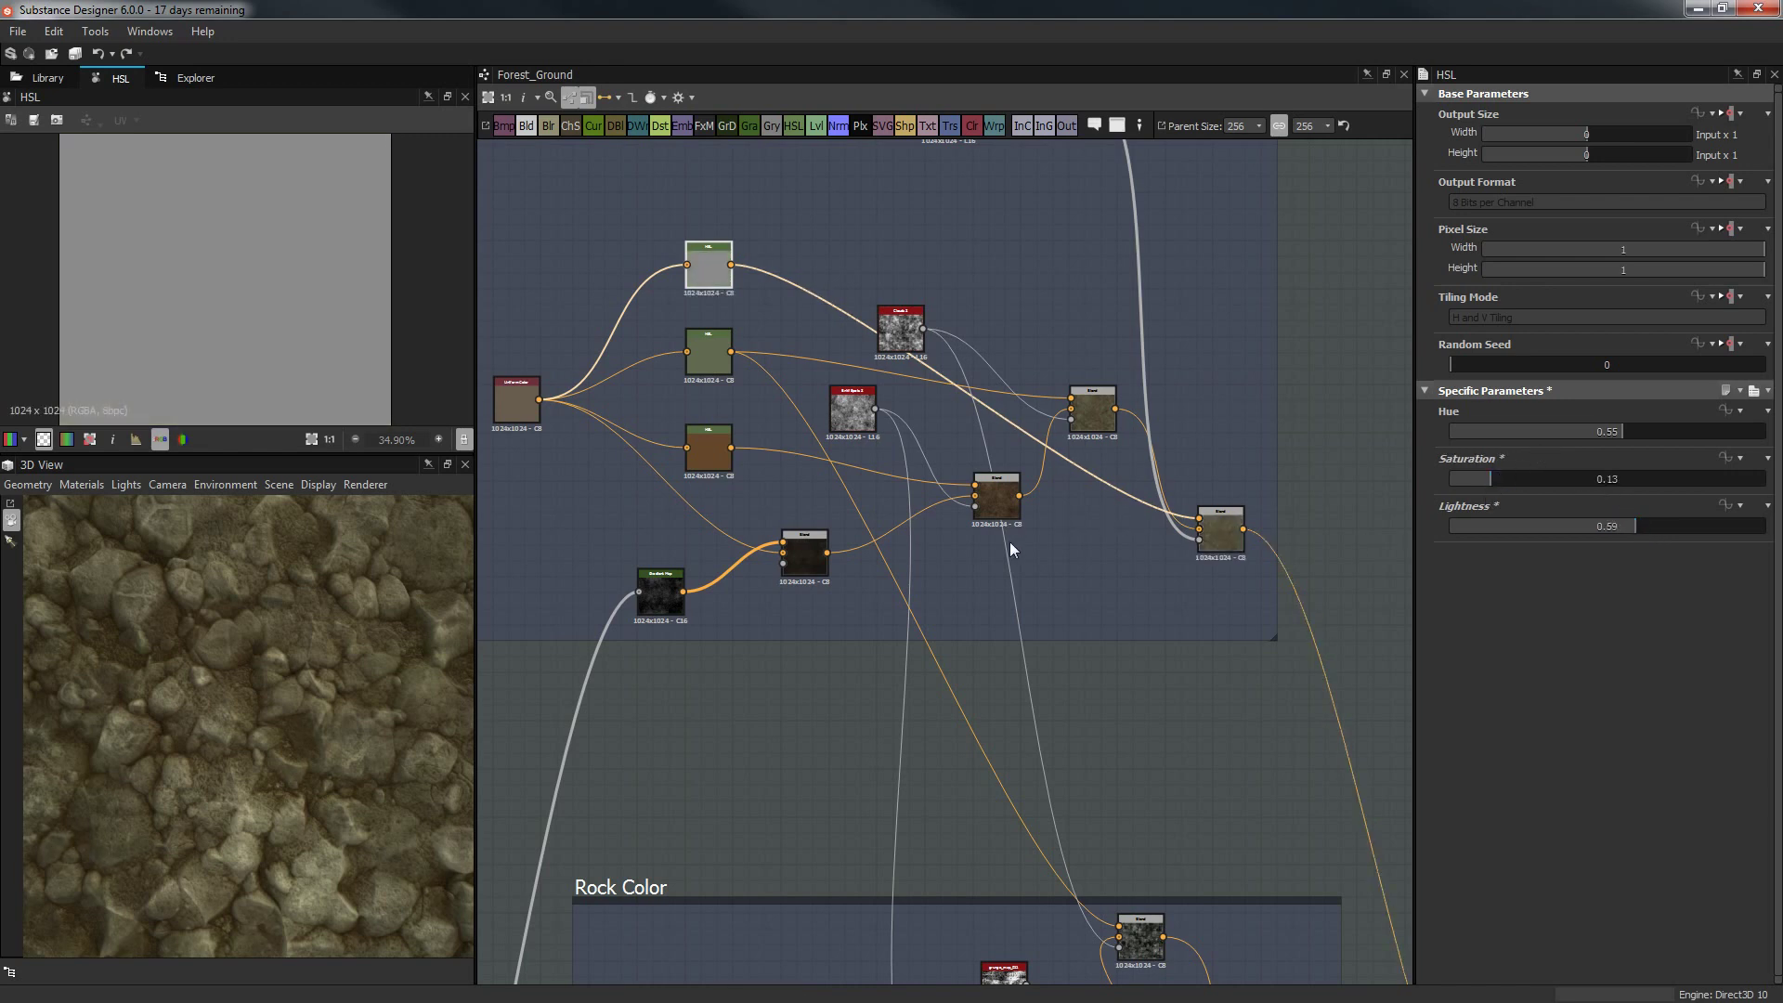
Preview the Ground Color Blend outputs and set the opacity of the frame's final Blend to 1.
double_click(1093, 416)
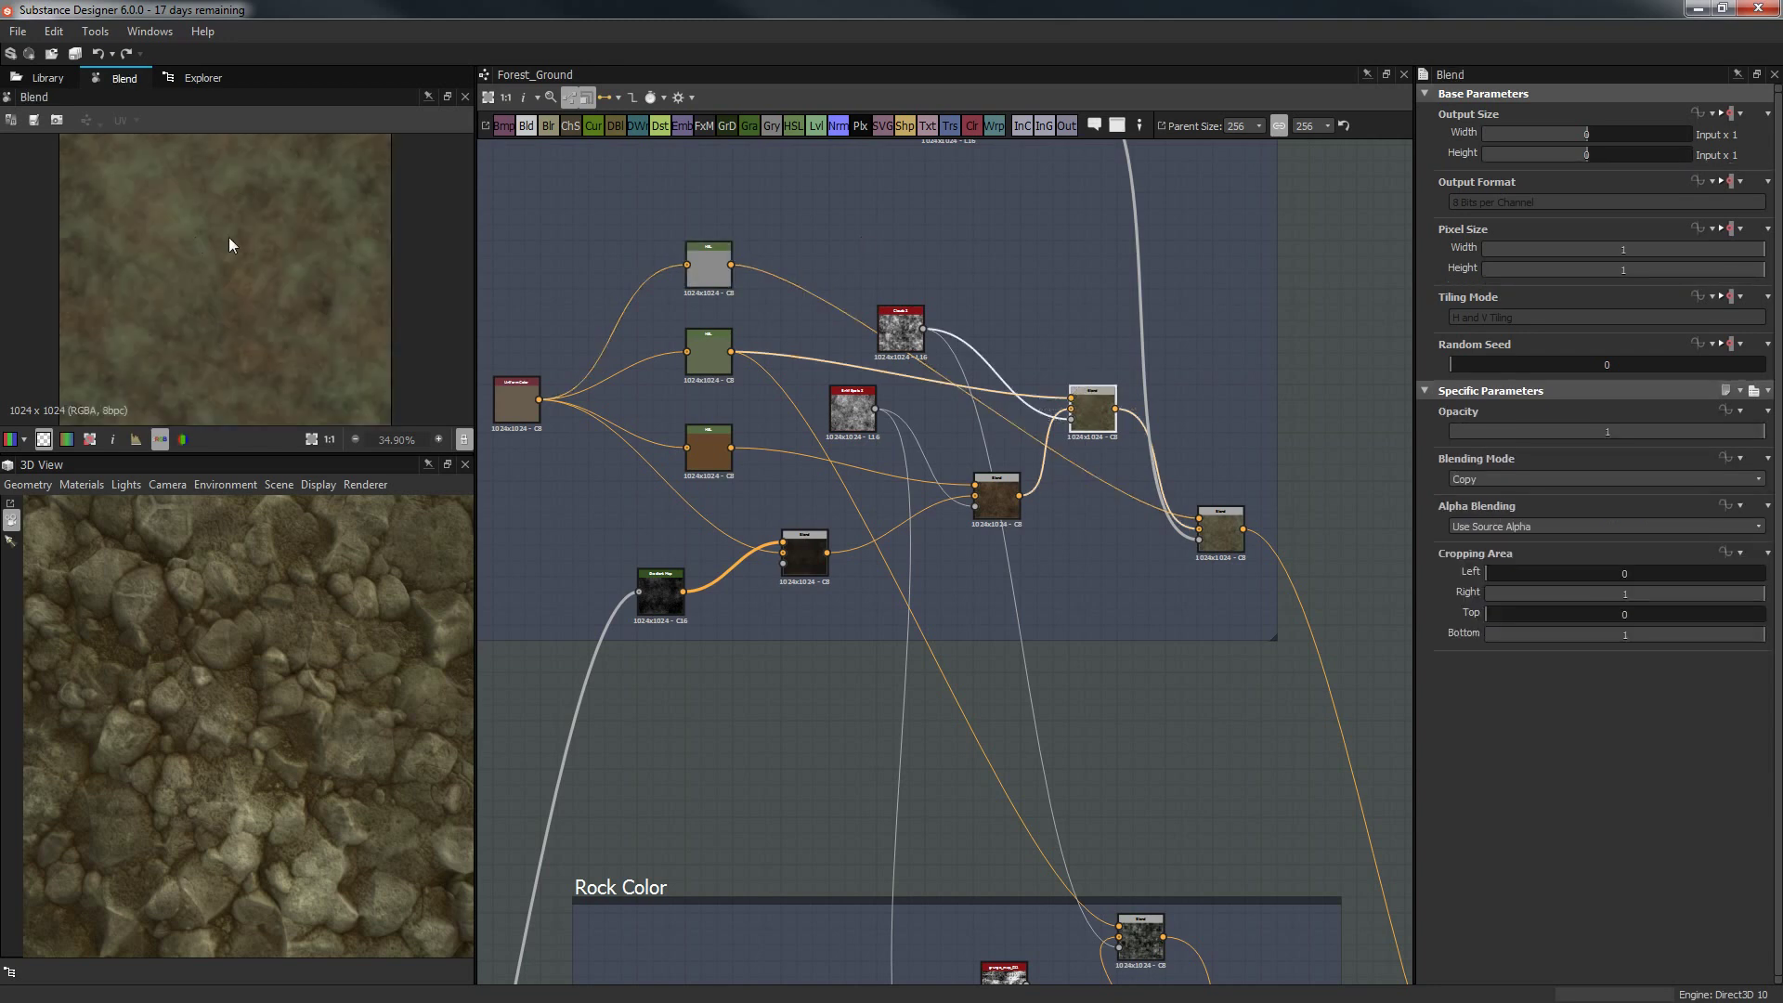
double_click(1010, 511)
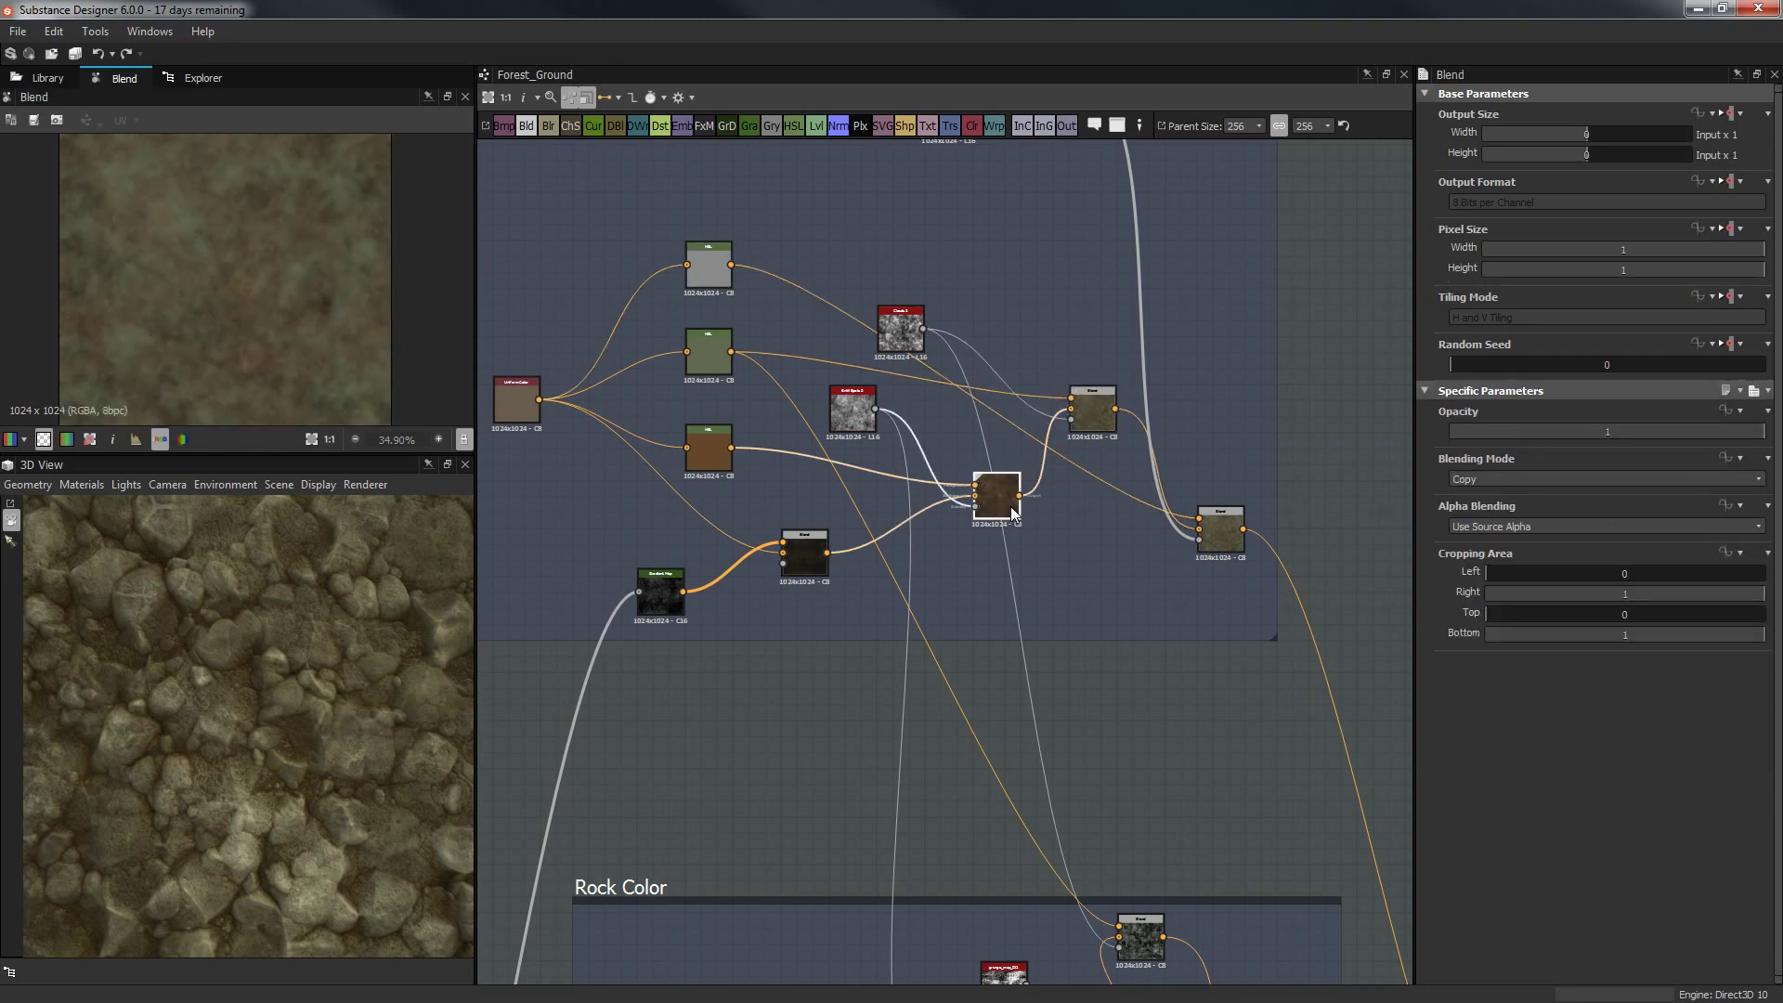
double_click(1092, 411)
double_click(1221, 526)
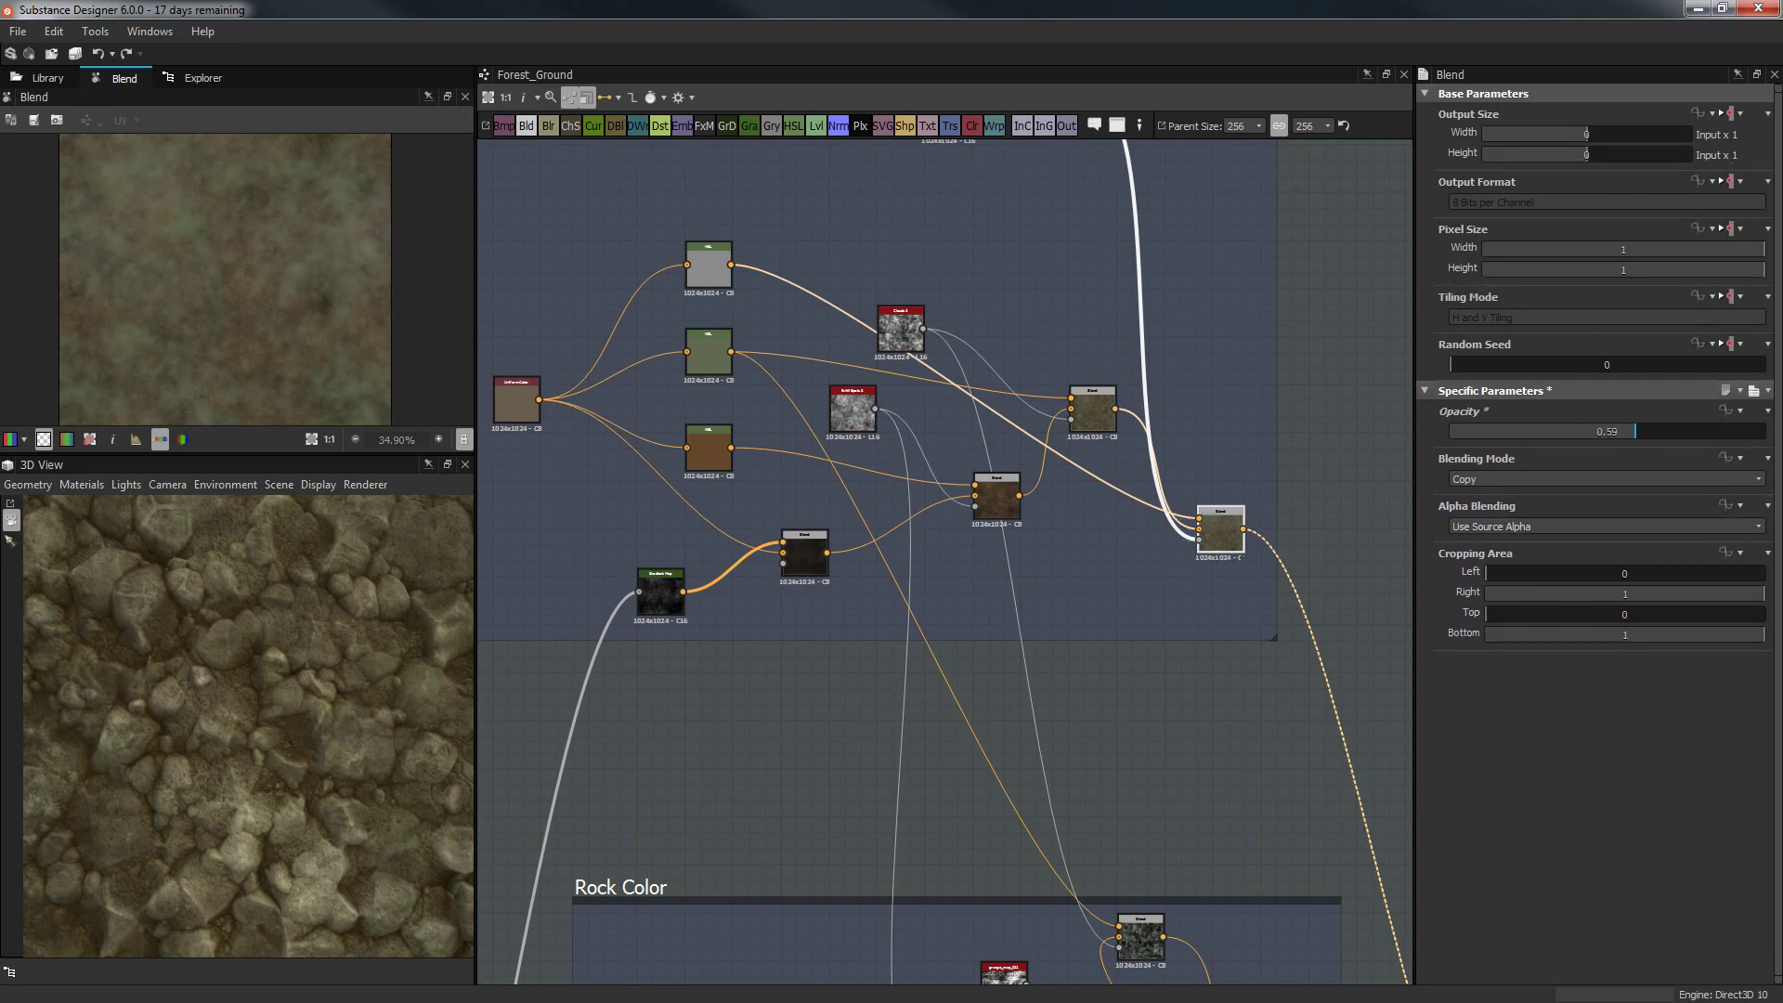
drag(1620, 431, 1767, 431)
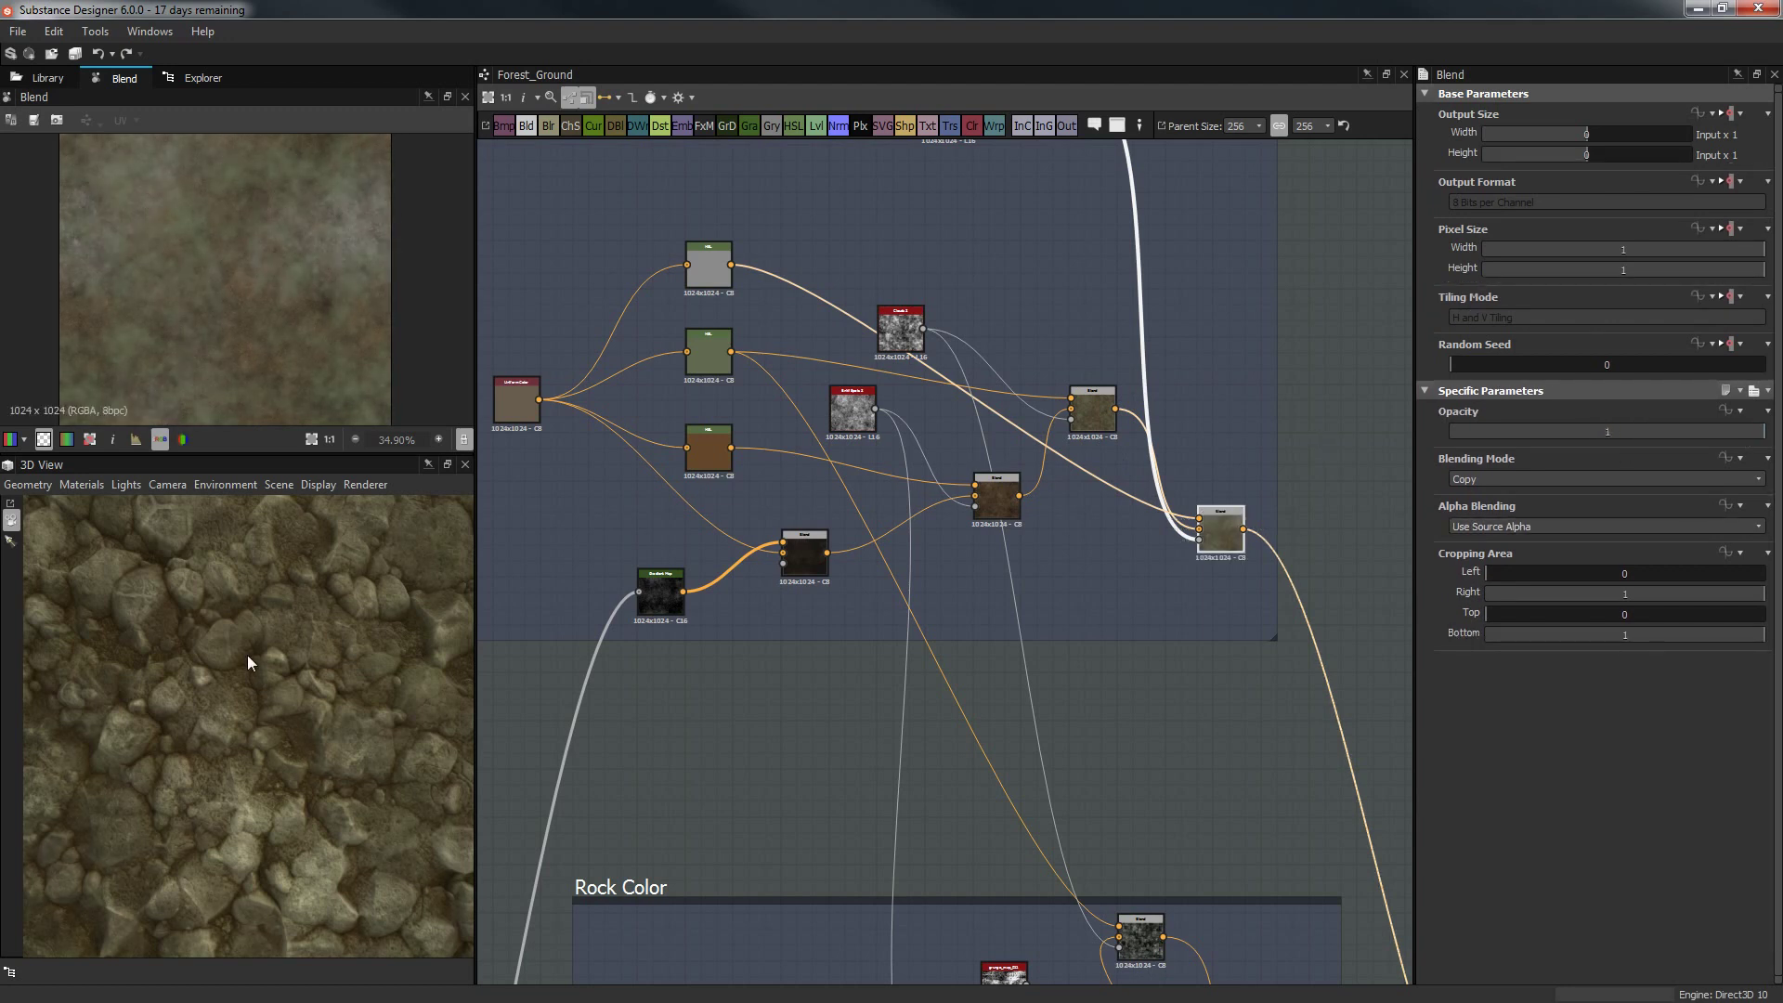
Change the output color of the Ground Color frame's Uniform Color node to the dark neutral gray #ff535353.
drag(248, 662, 265, 733)
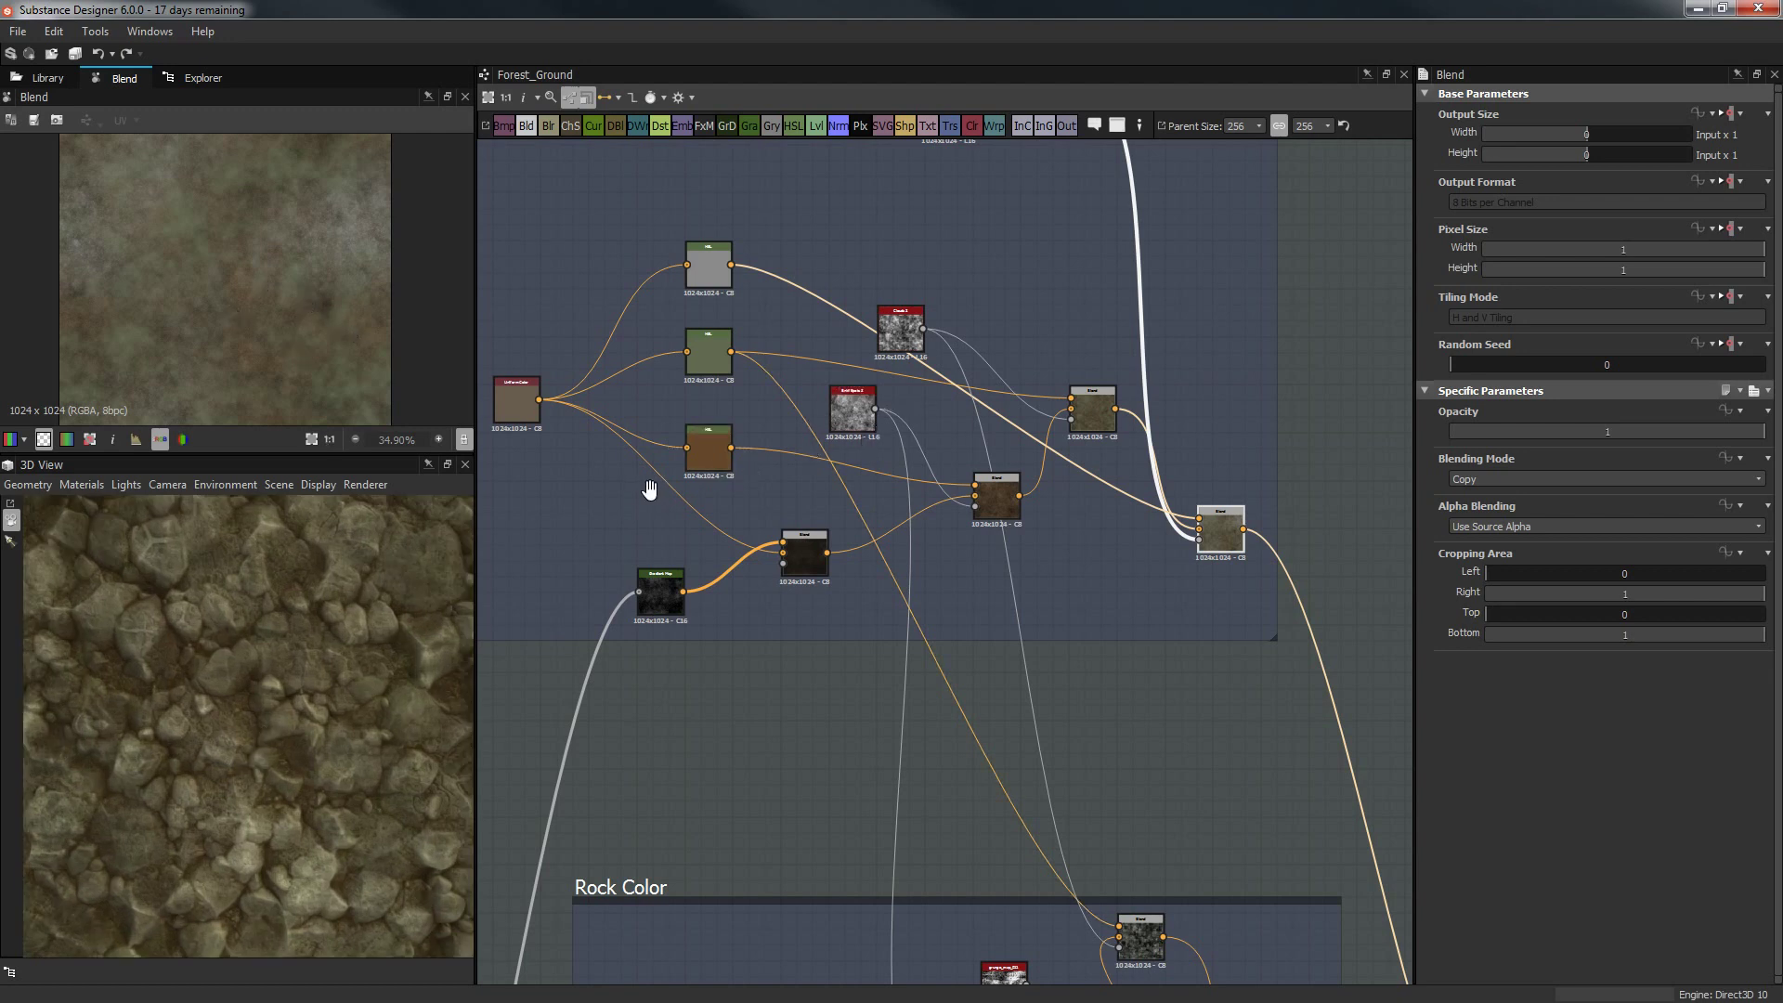
middle_drag(641, 490, 667, 487)
middle_drag(629, 409, 704, 412)
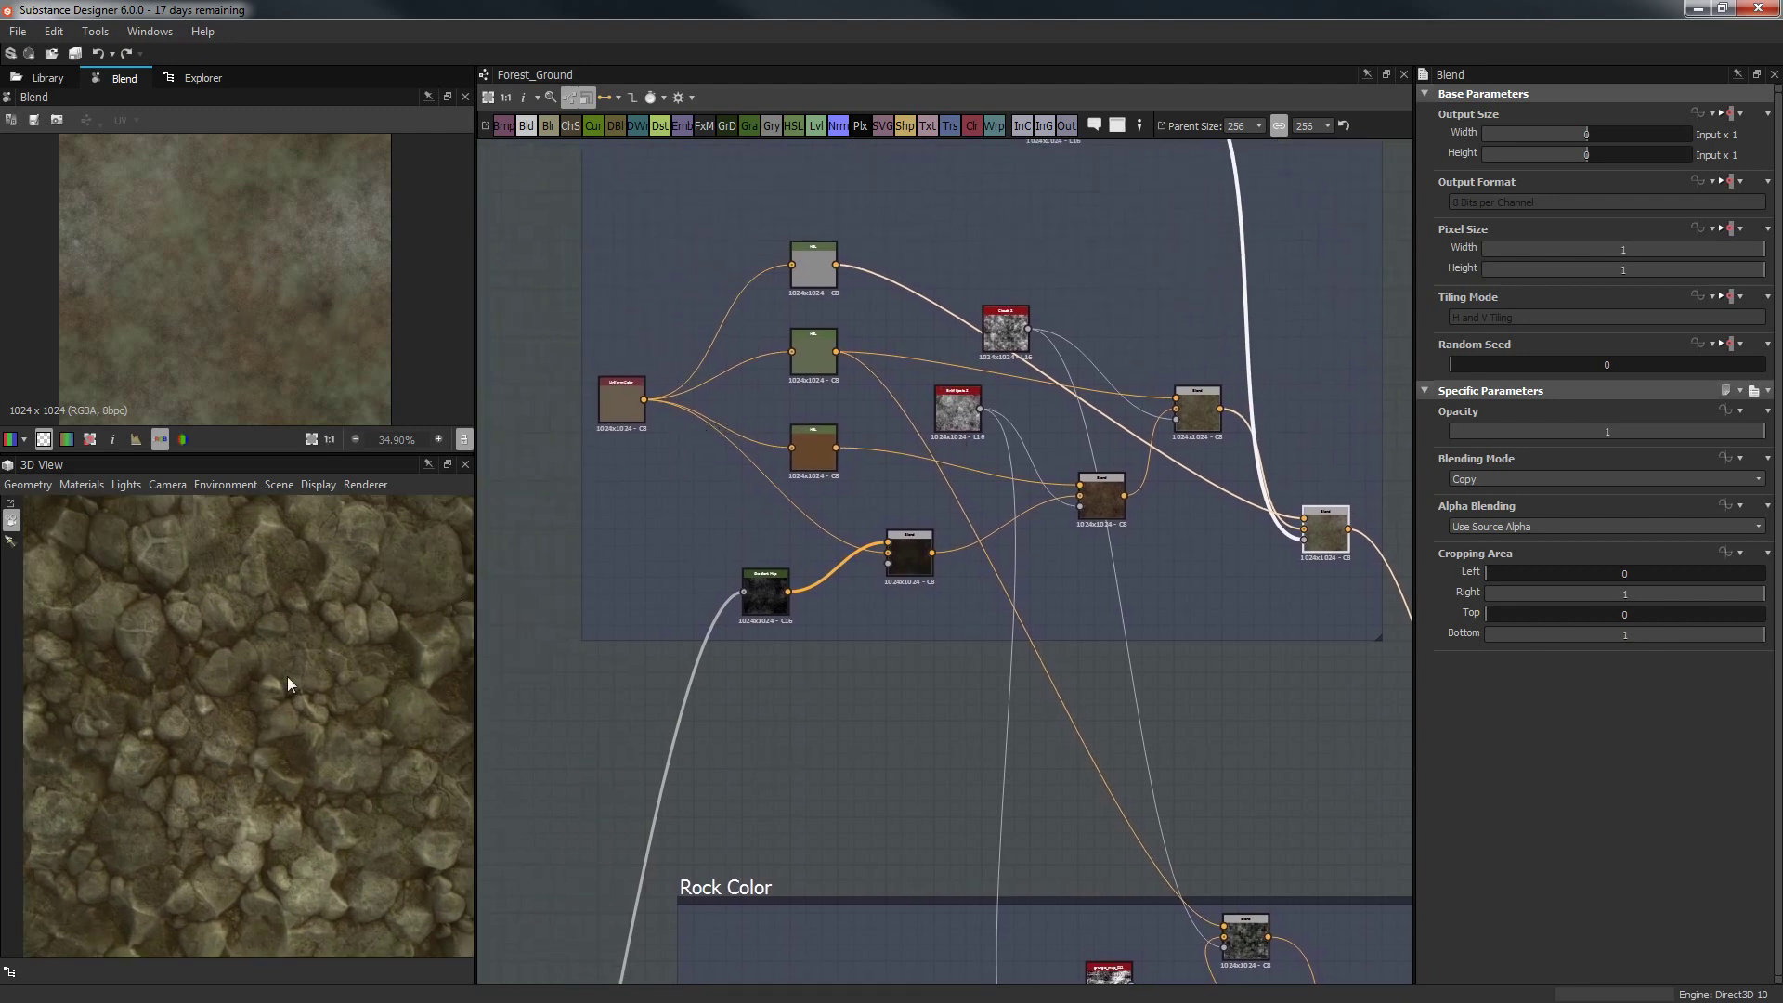
drag(287, 676, 236, 721)
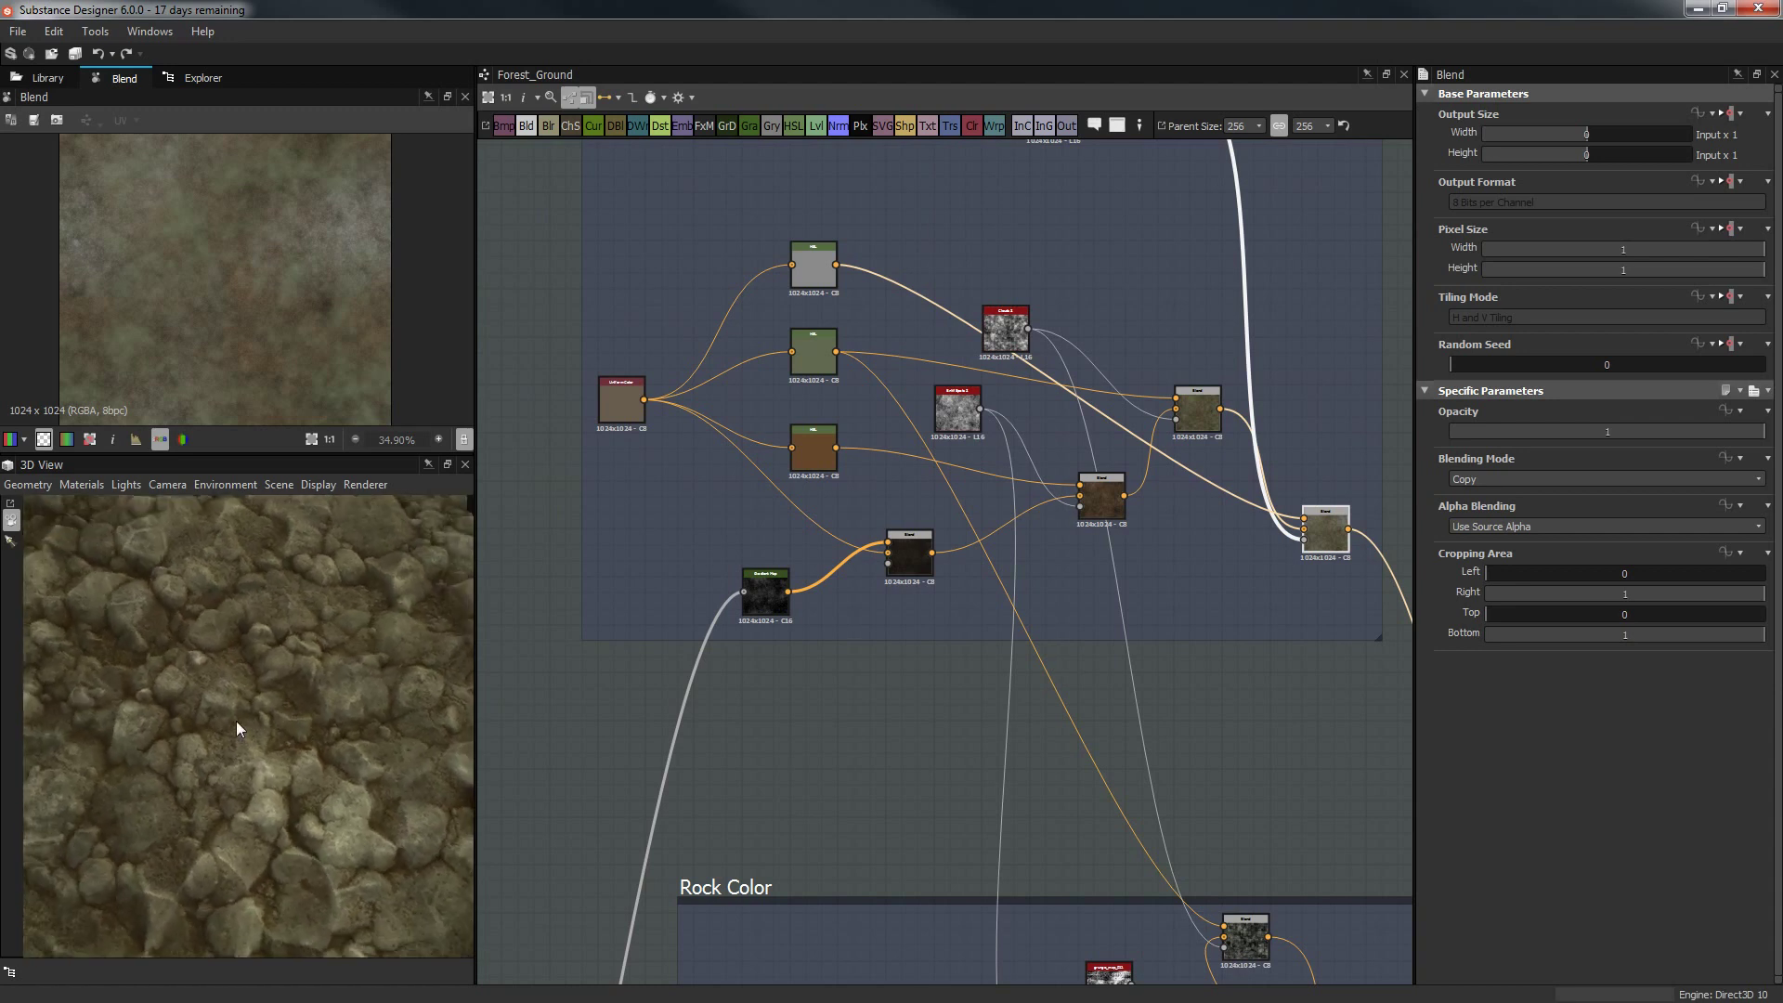
click(617, 409)
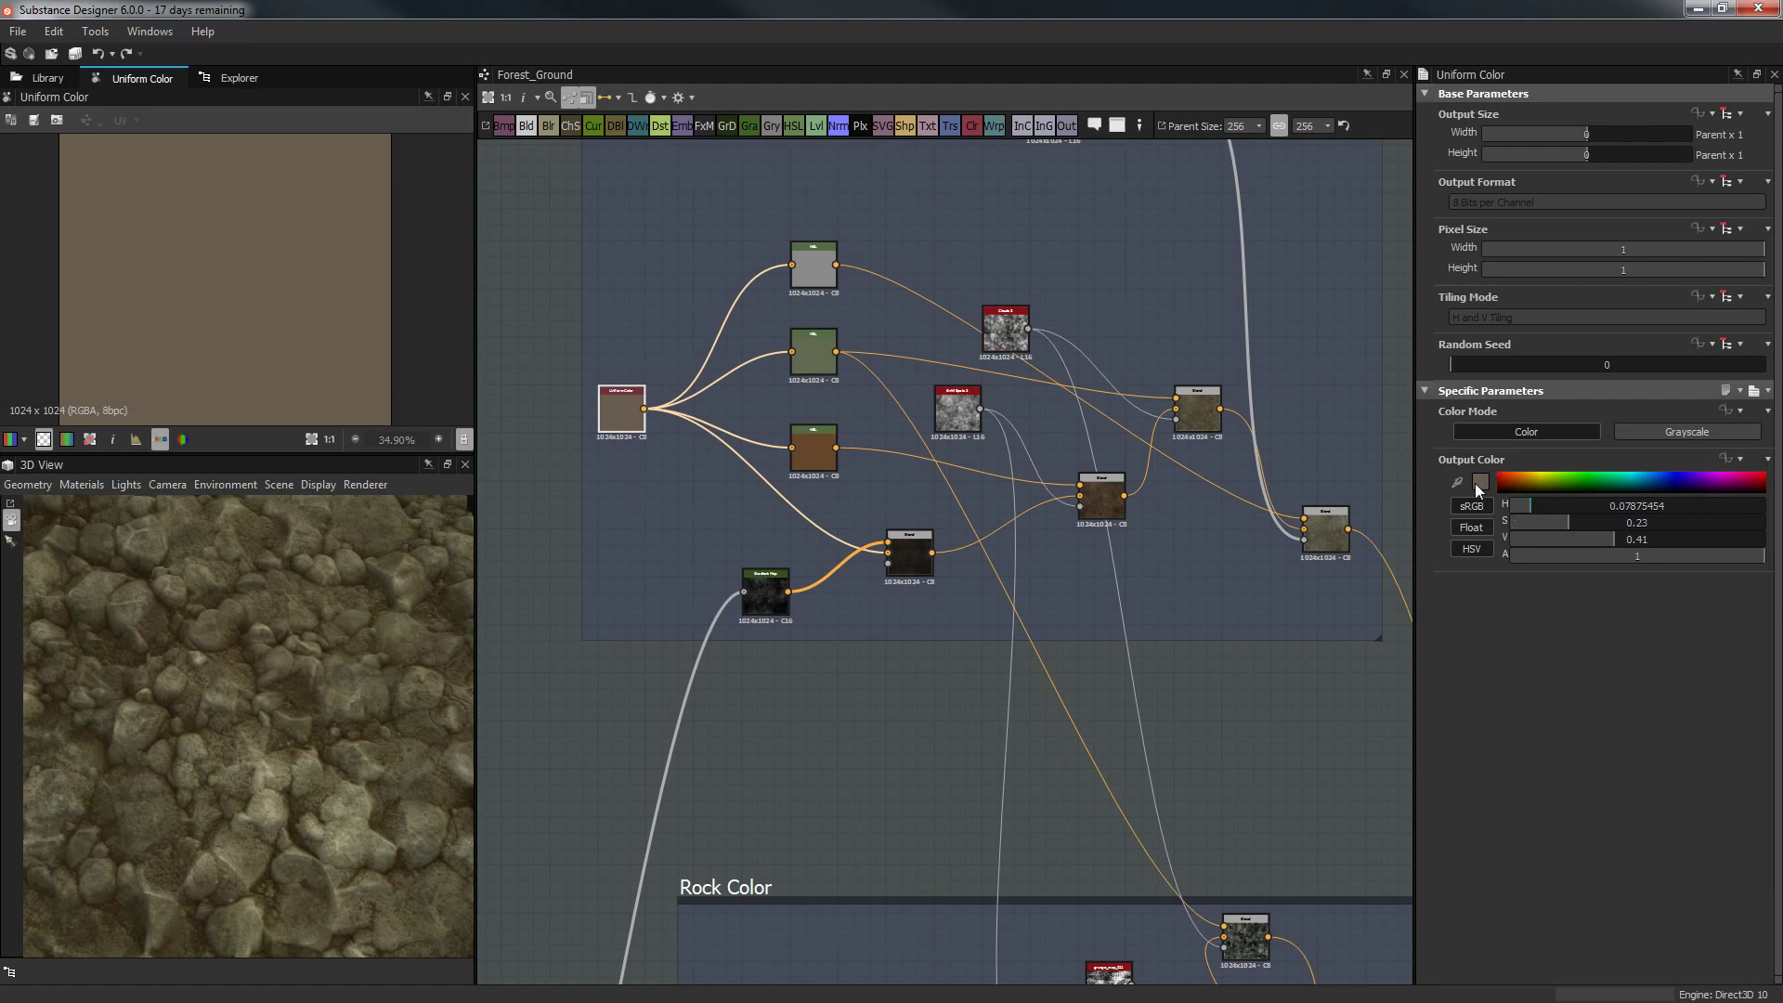
scroll(771, 617, up, 4)
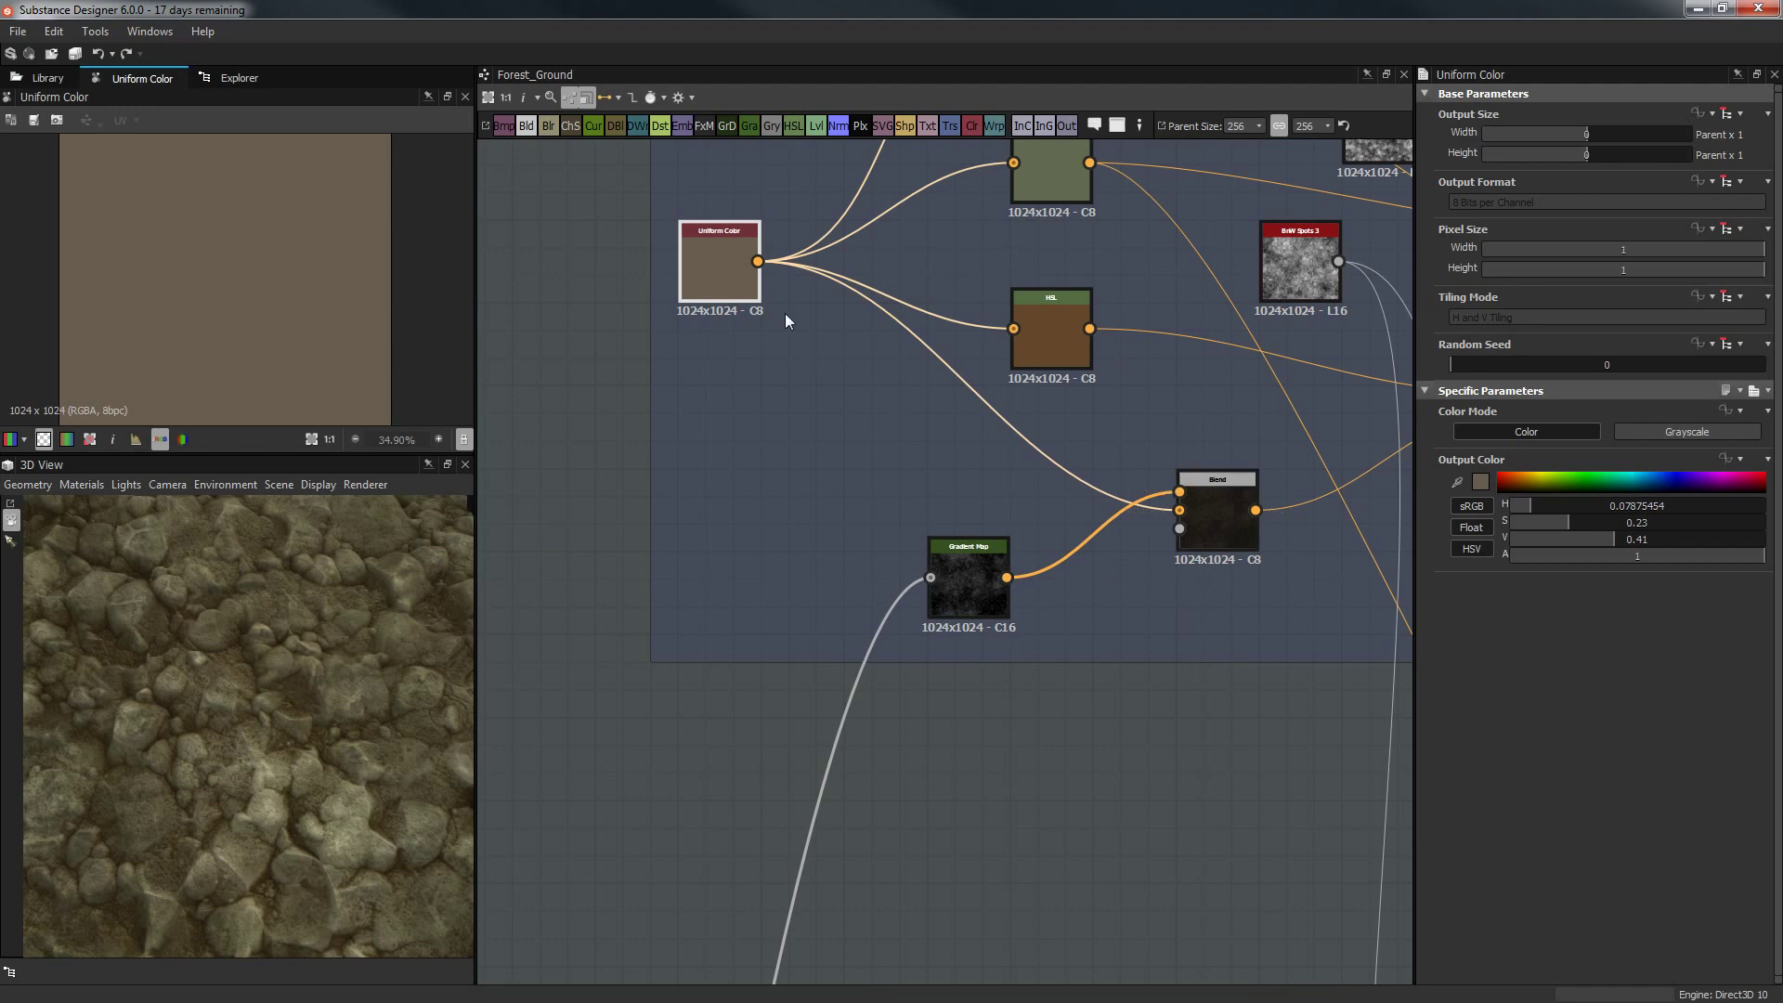
click(1482, 481)
click(872, 614)
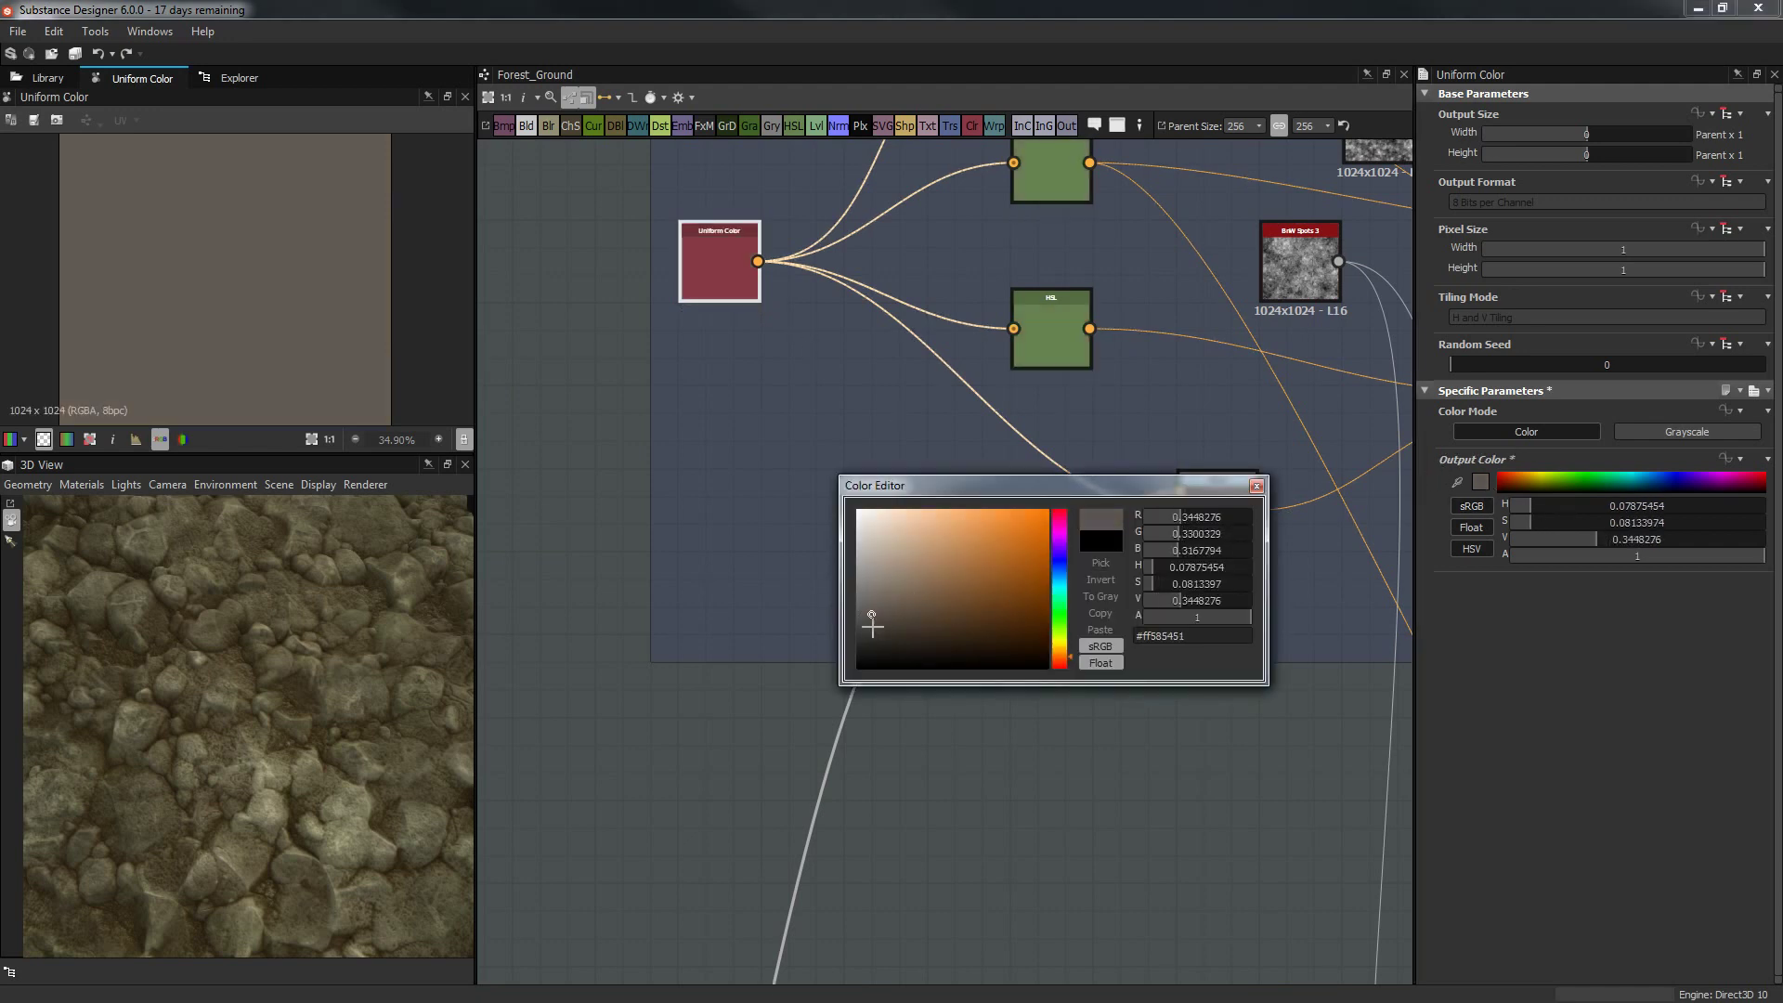
drag(872, 614, 861, 622)
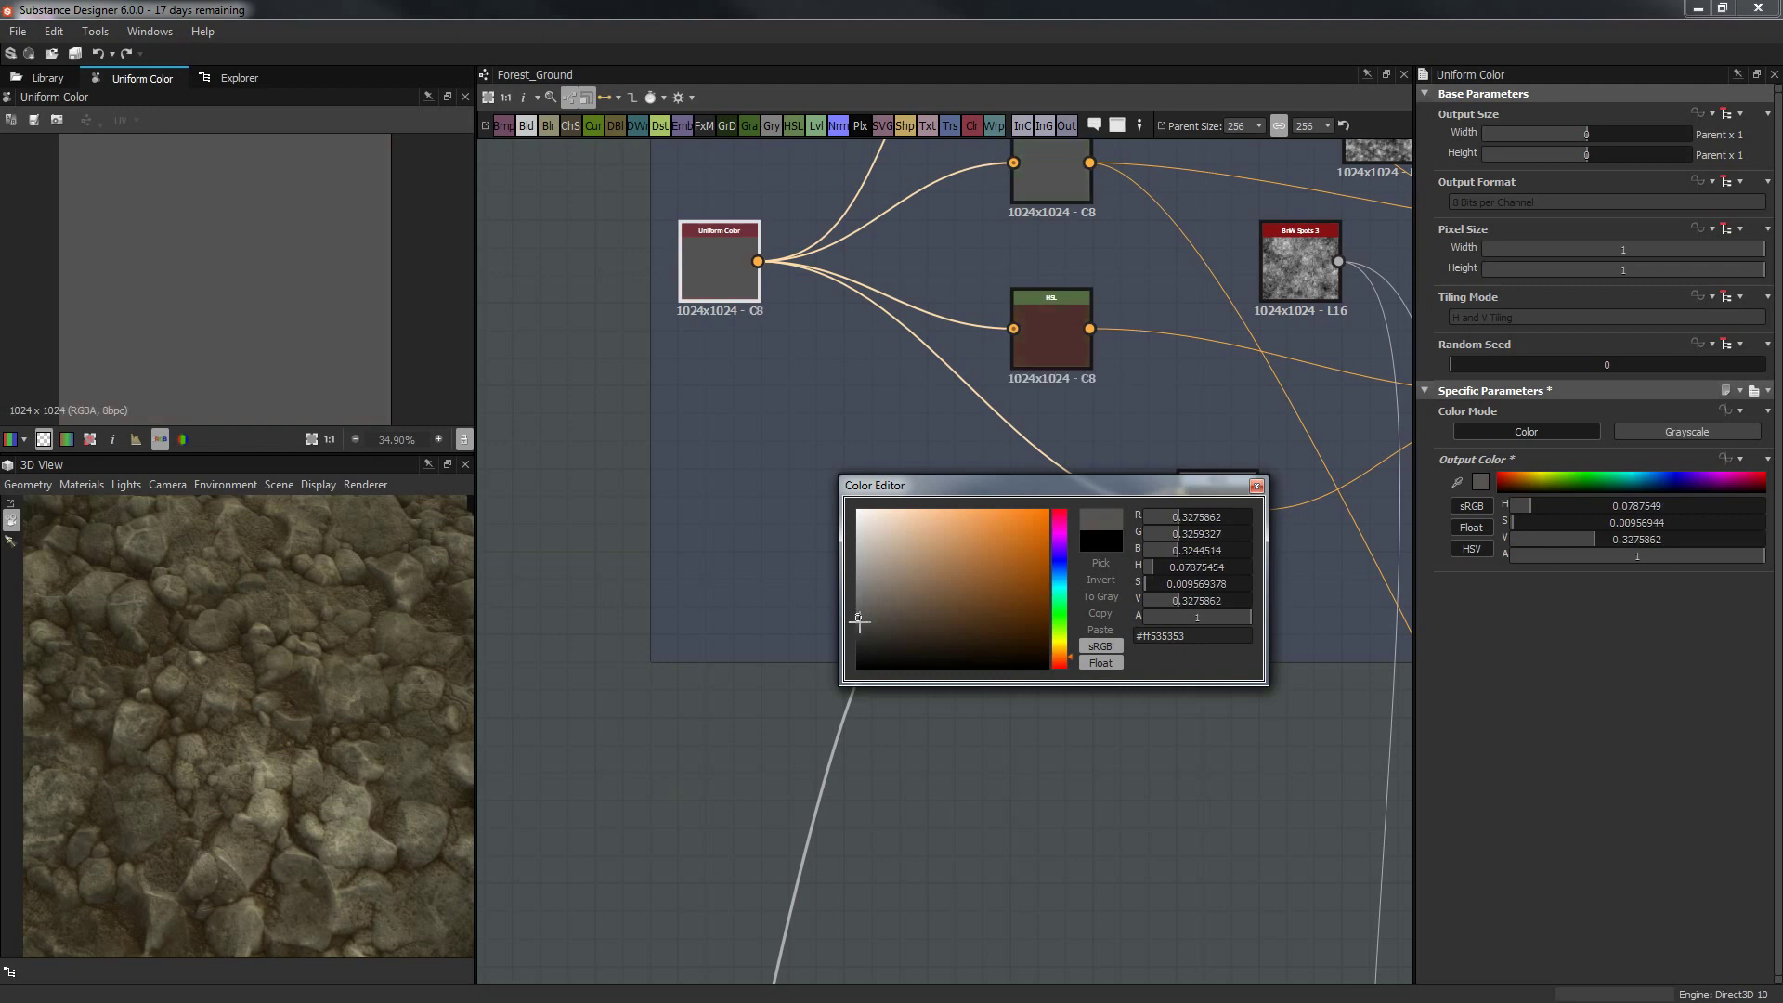
click(1259, 488)
Set the Blend fed by the Gradient Map to Subtract mode with opacity 0.23, and check the rocks in the 3D view.
middle_drag(1258, 487, 1107, 505)
double_click(1055, 556)
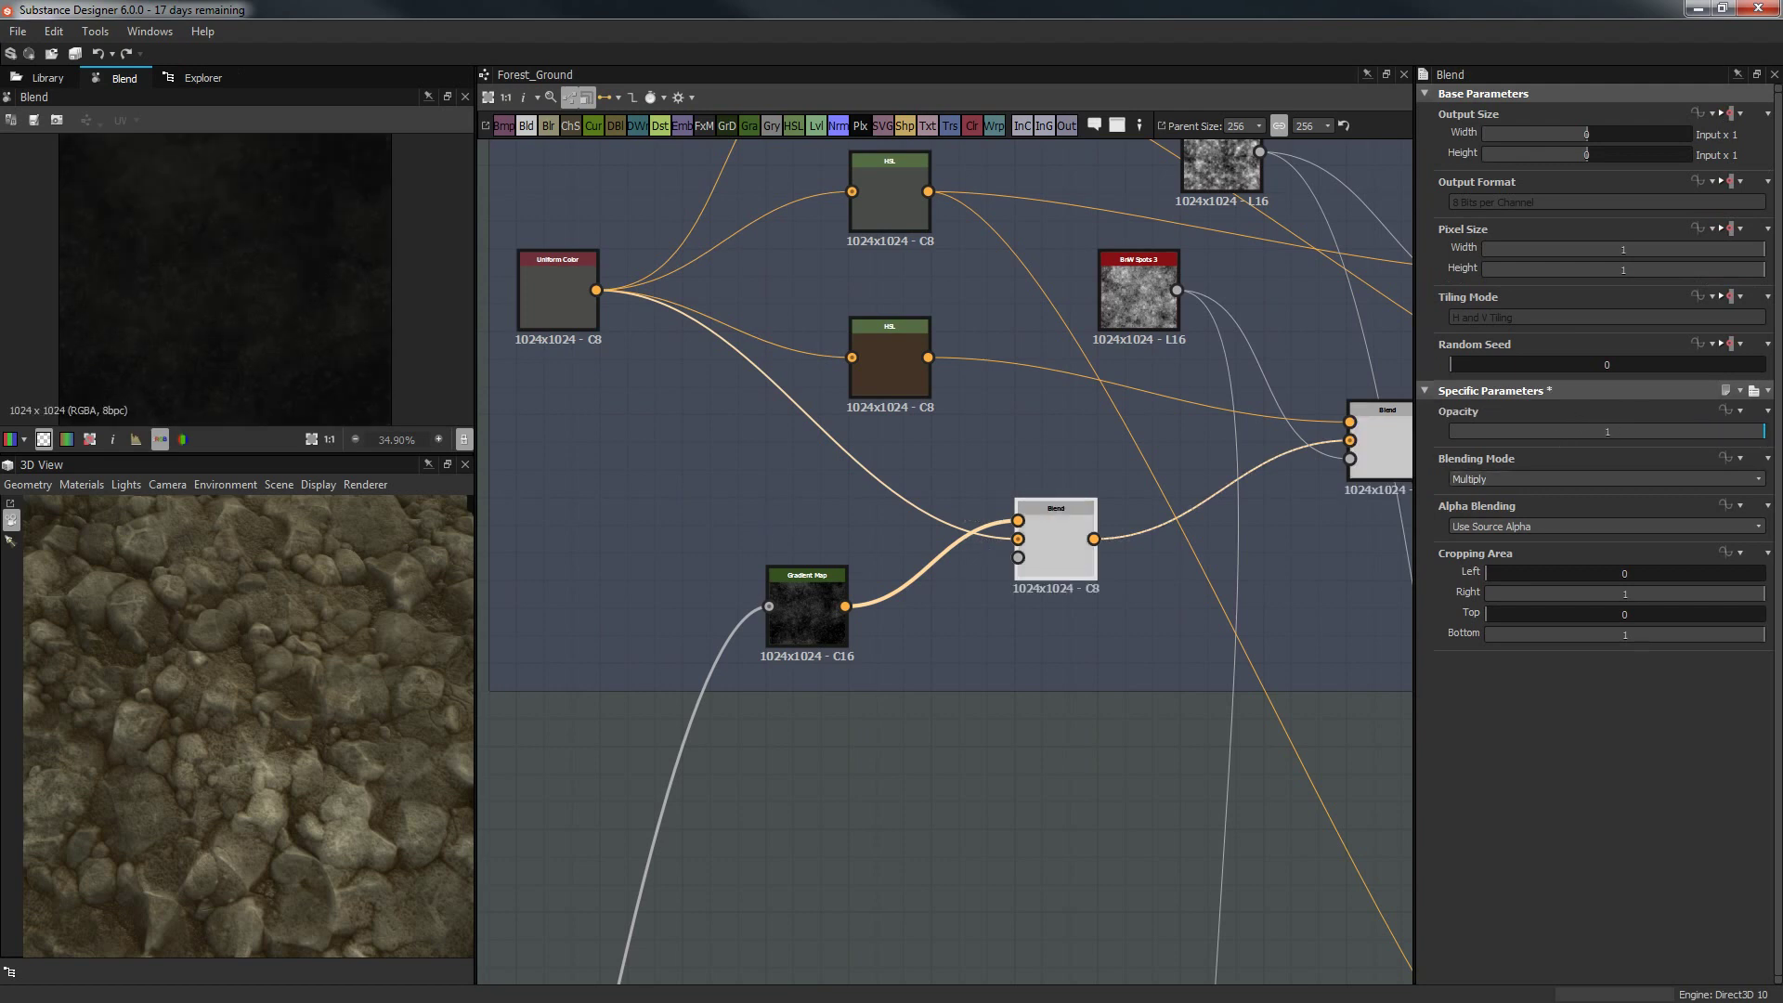
click(1507, 432)
click(1567, 432)
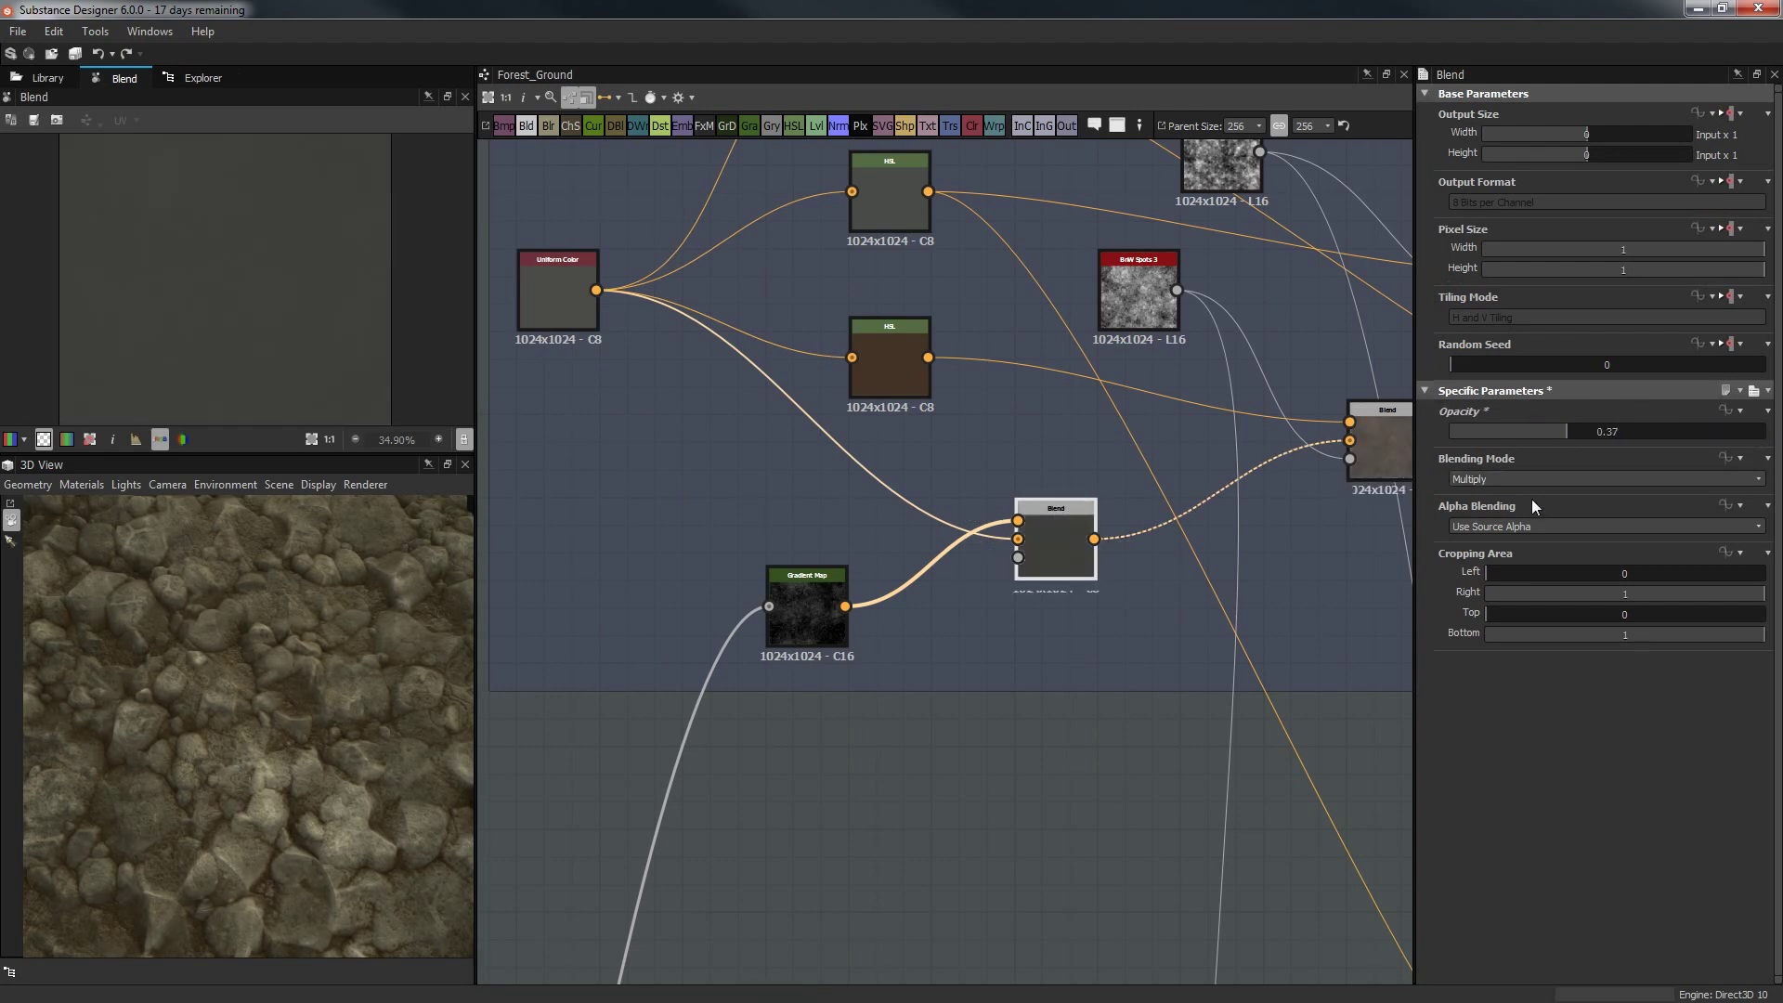
click(1536, 476)
click(1502, 519)
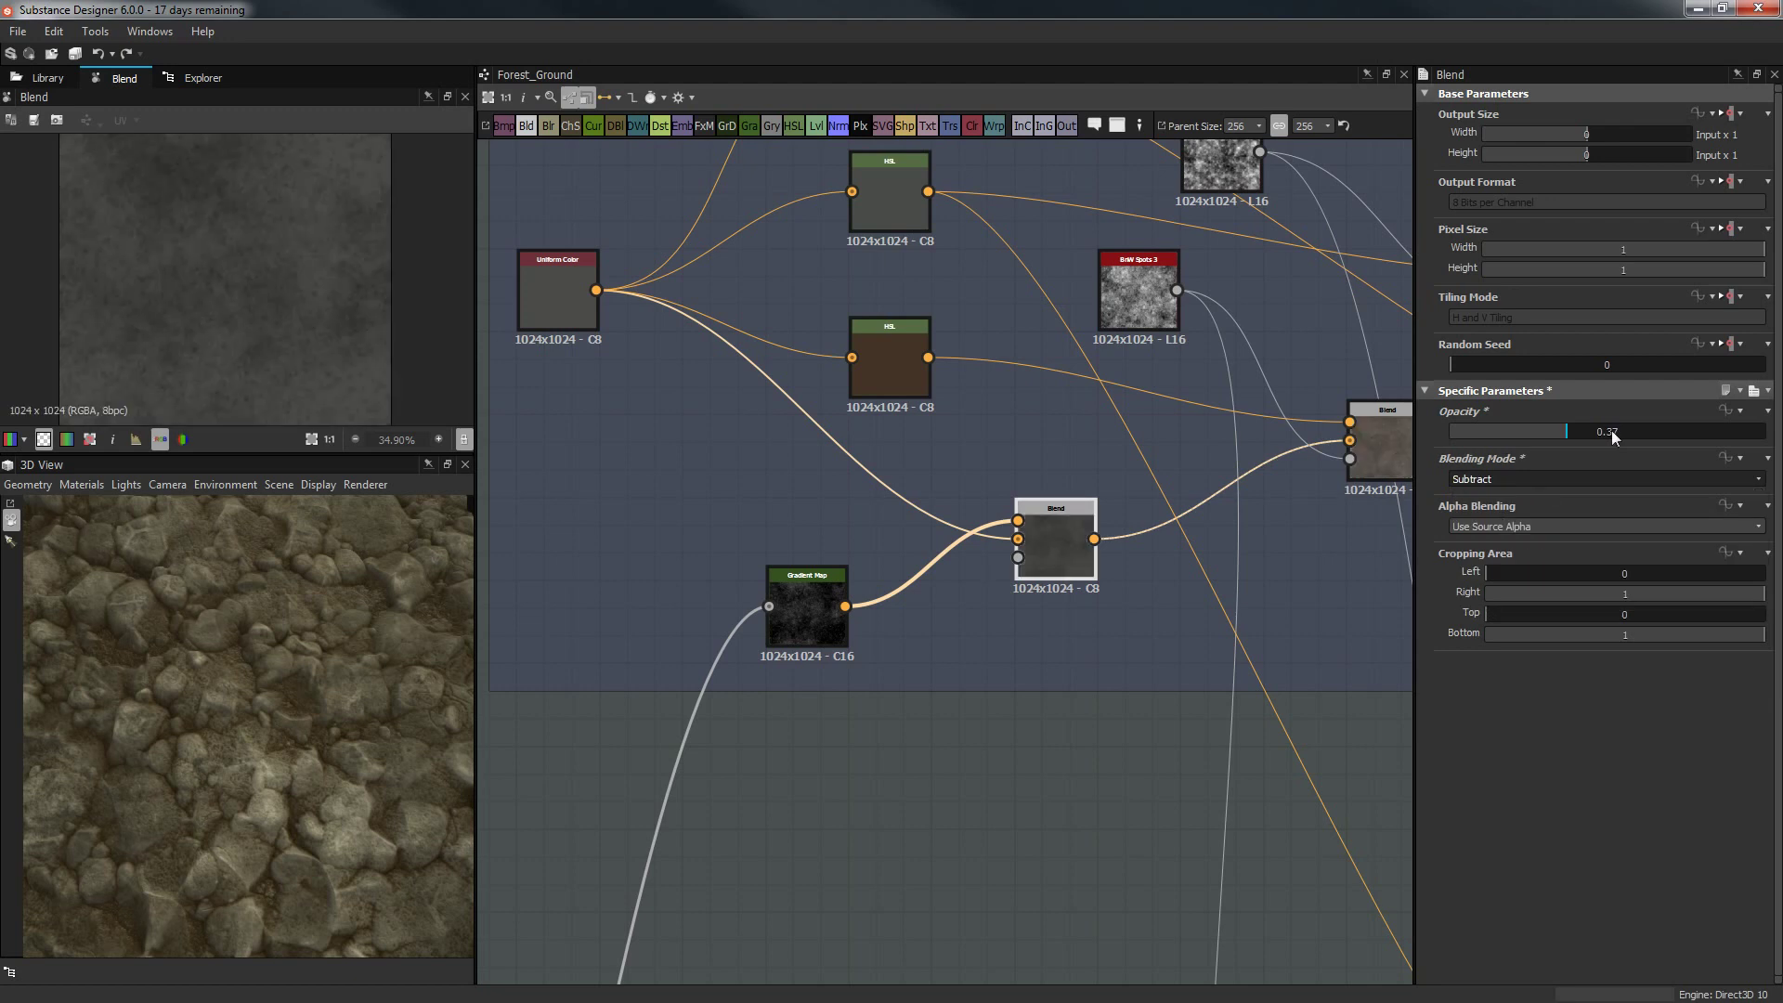
drag(1613, 431, 1780, 433)
drag(1595, 432, 1523, 438)
drag(469, 683, 326, 786)
scroll(322, 801, up, 6)
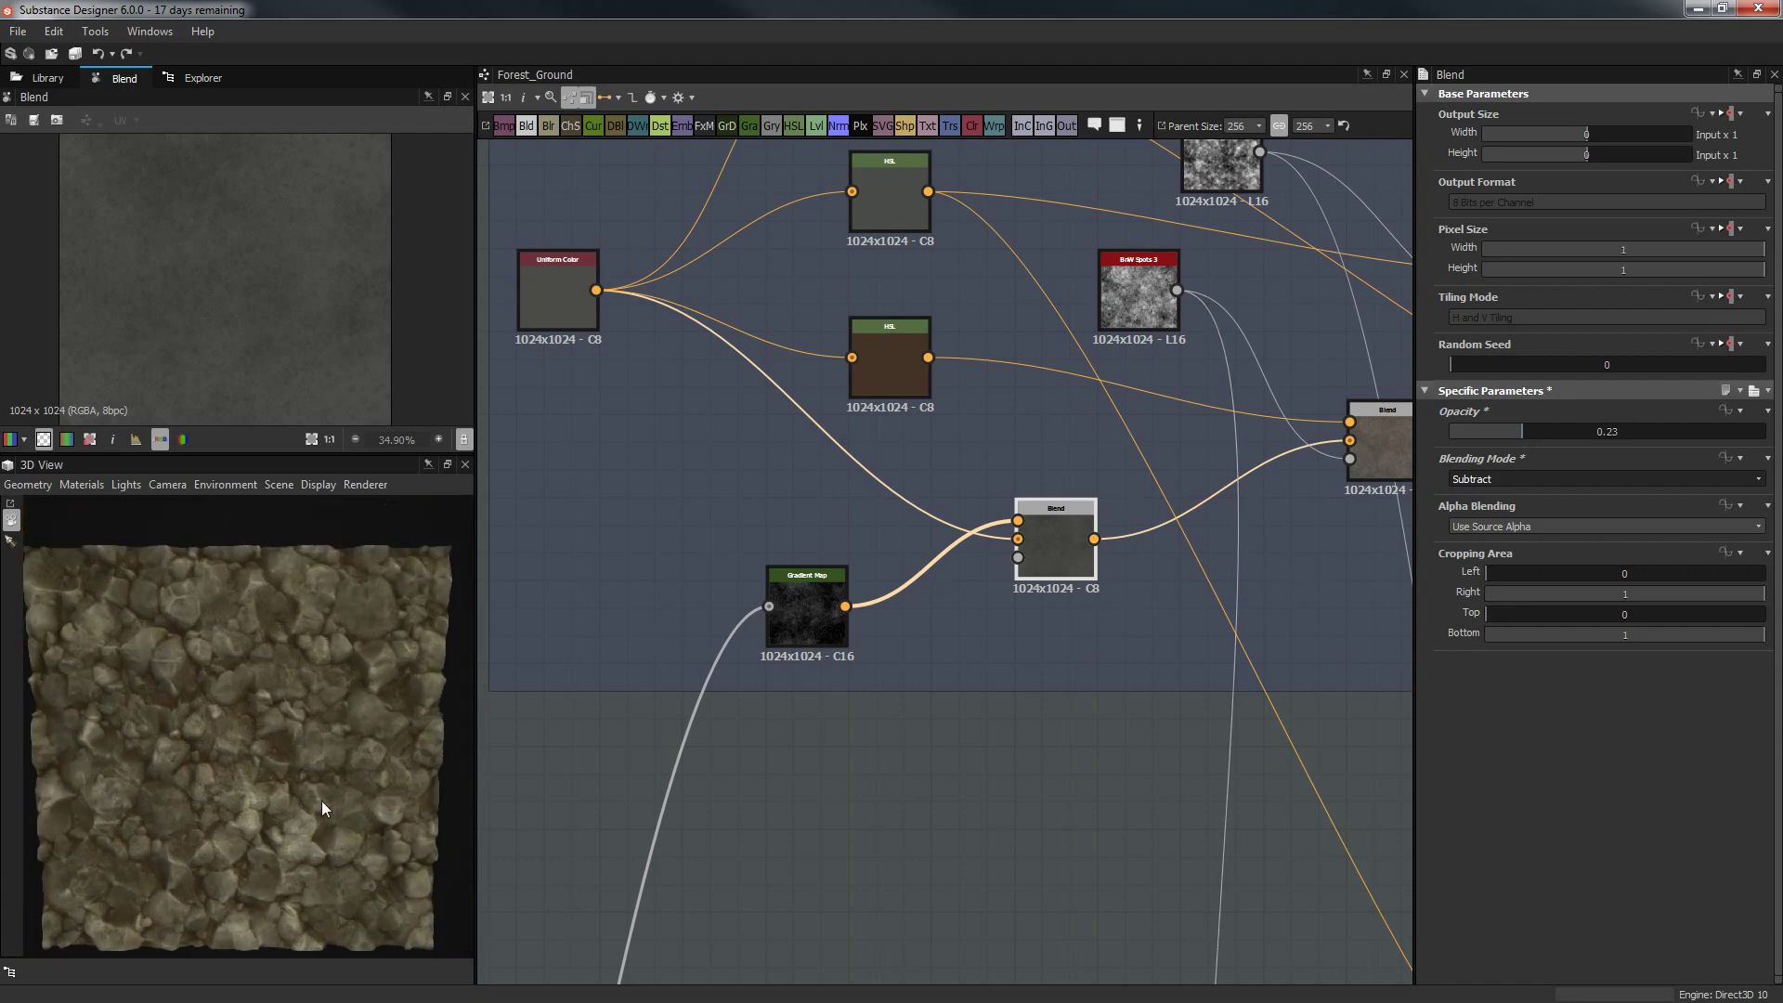
drag(225, 743, 206, 667)
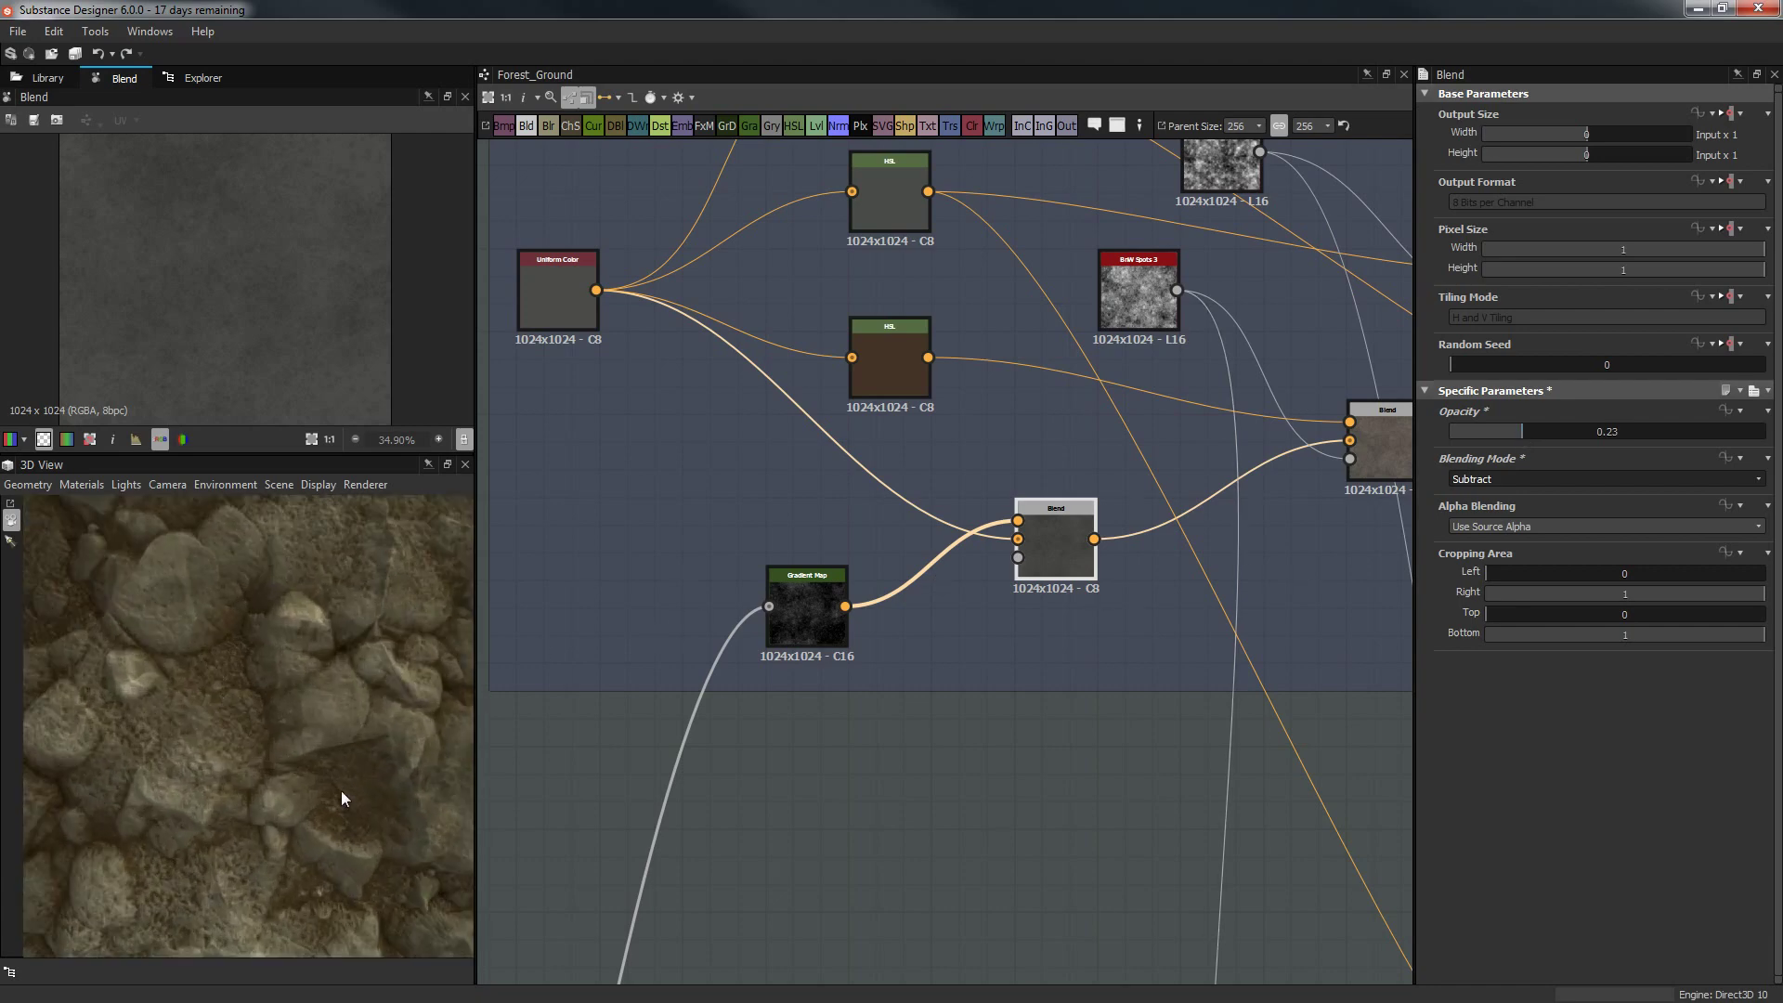
Set the brown HSL node in the Ground Color frame to hue 0.6, saturation 0.78 and lightness 0.67.
middle_drag(1335, 477, 1055, 545)
click(1100, 493)
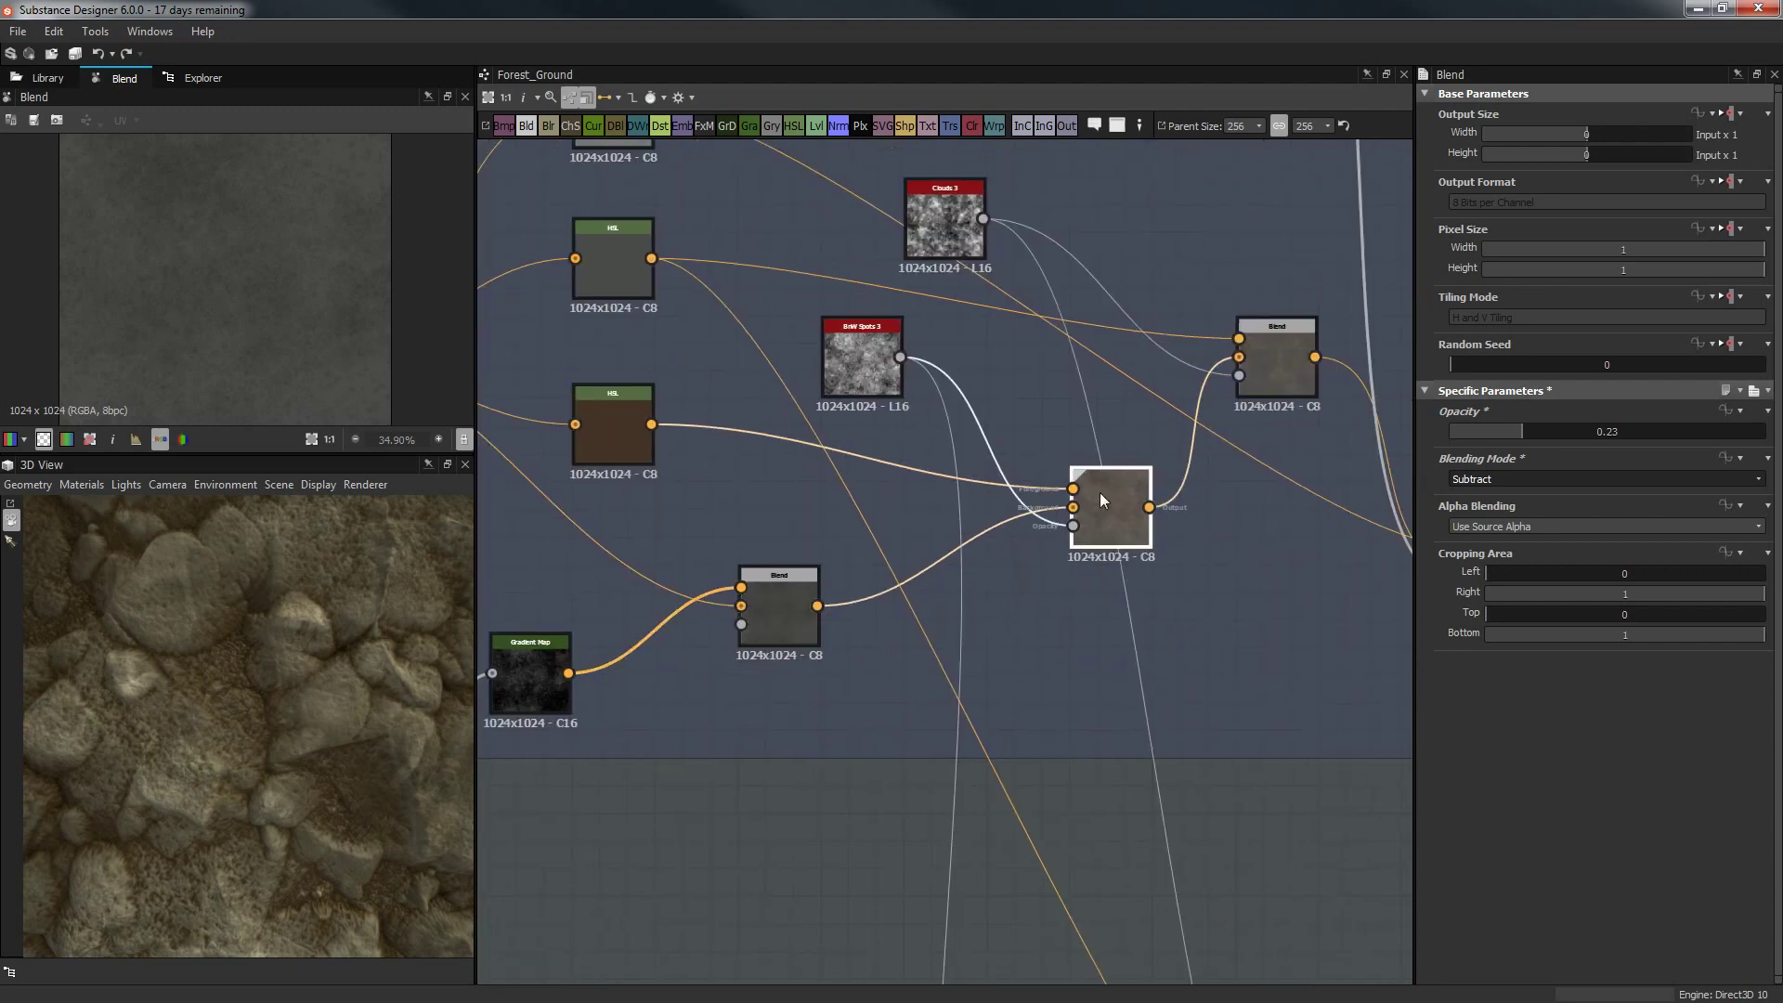
middle_drag(953, 331, 1080, 408)
click(722, 513)
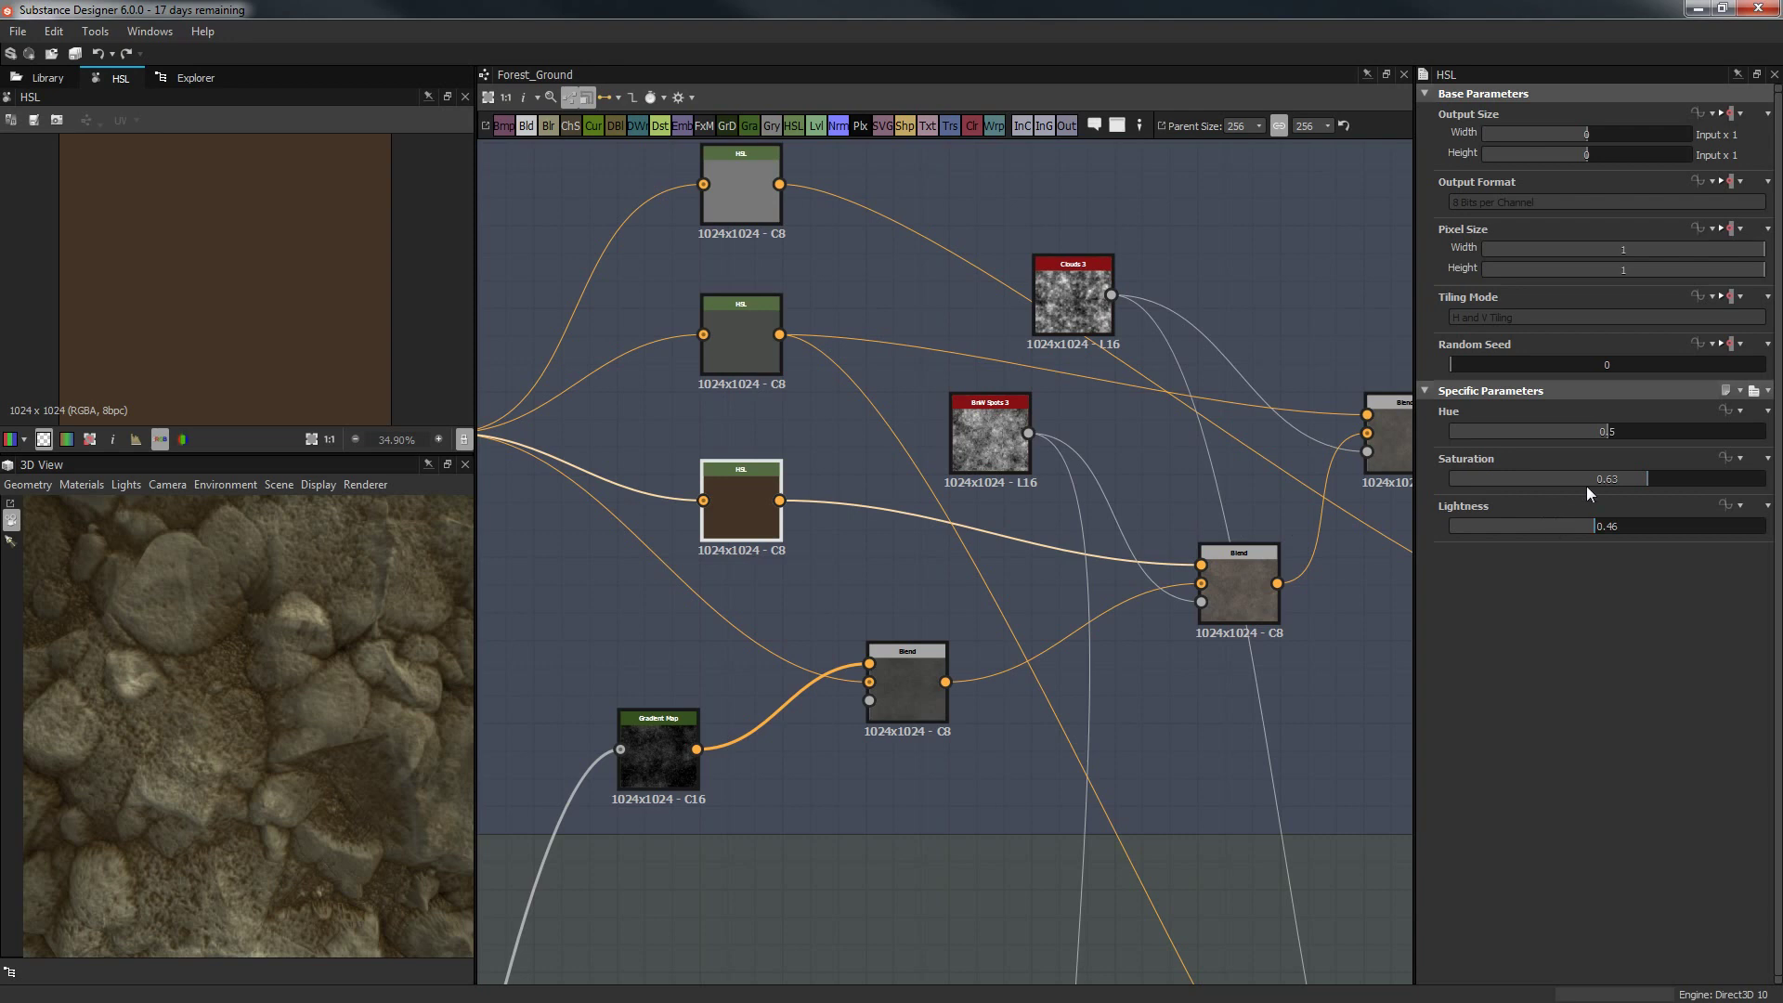
drag(1649, 477, 1691, 477)
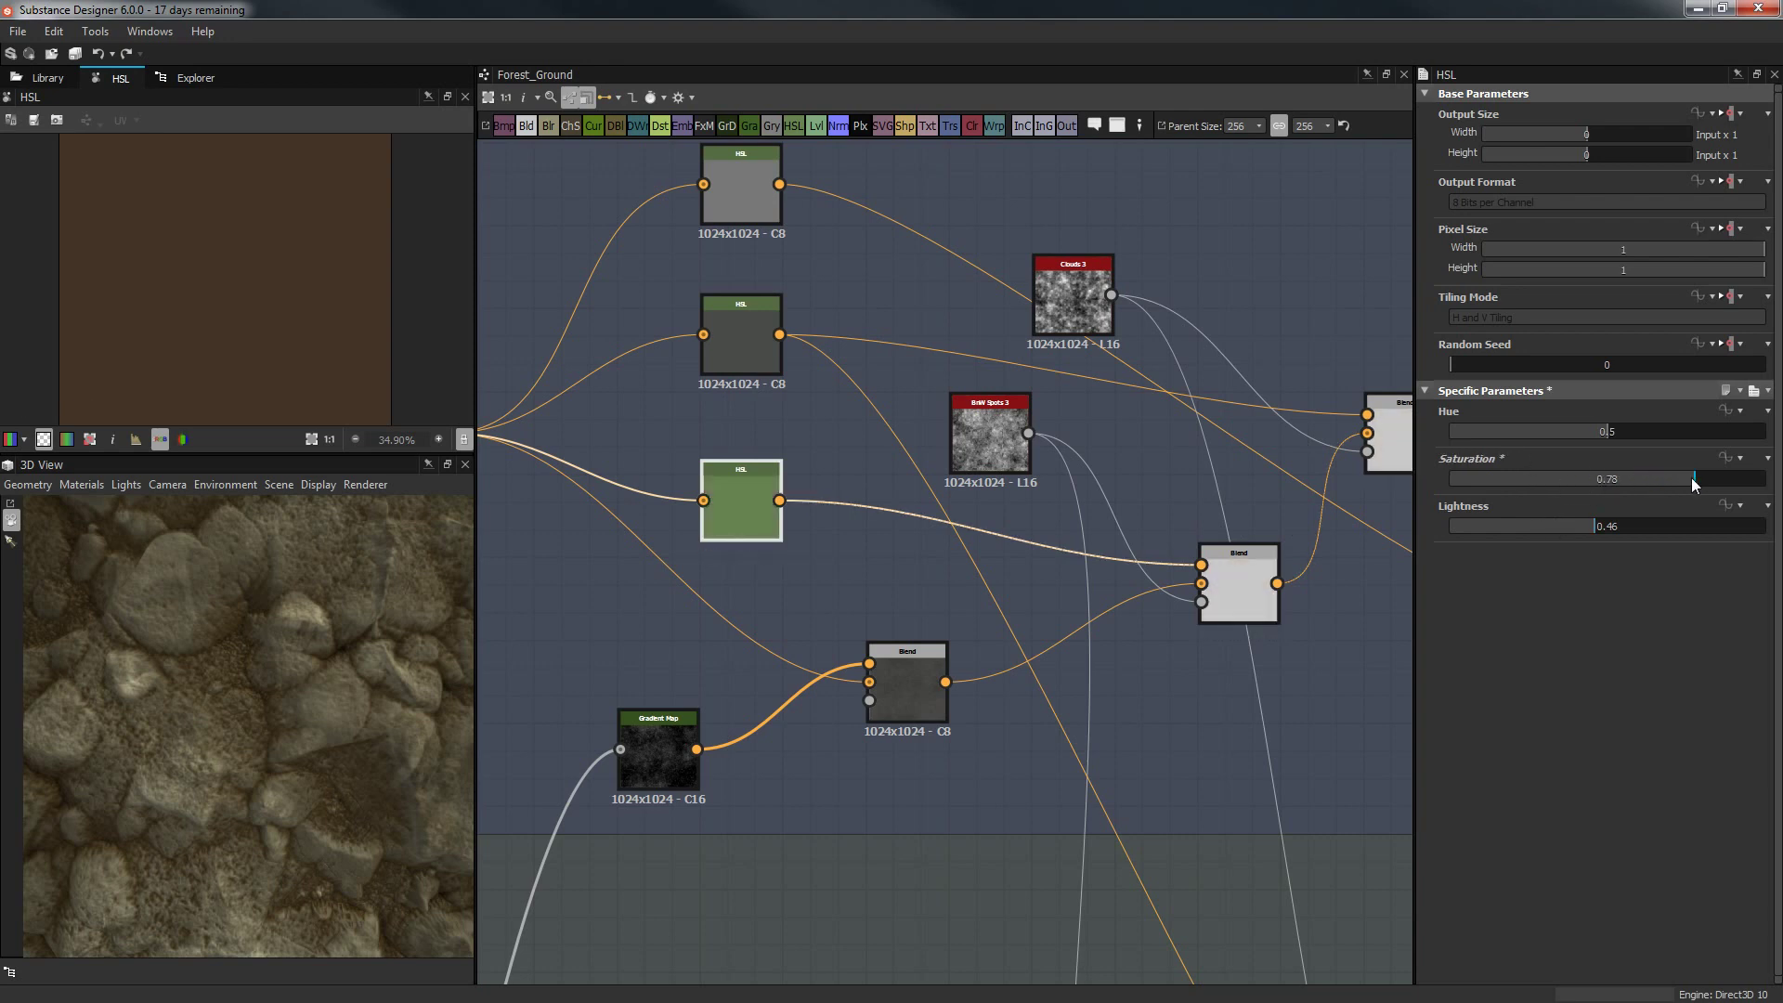
drag(1607, 436, 1733, 432)
click(1638, 431)
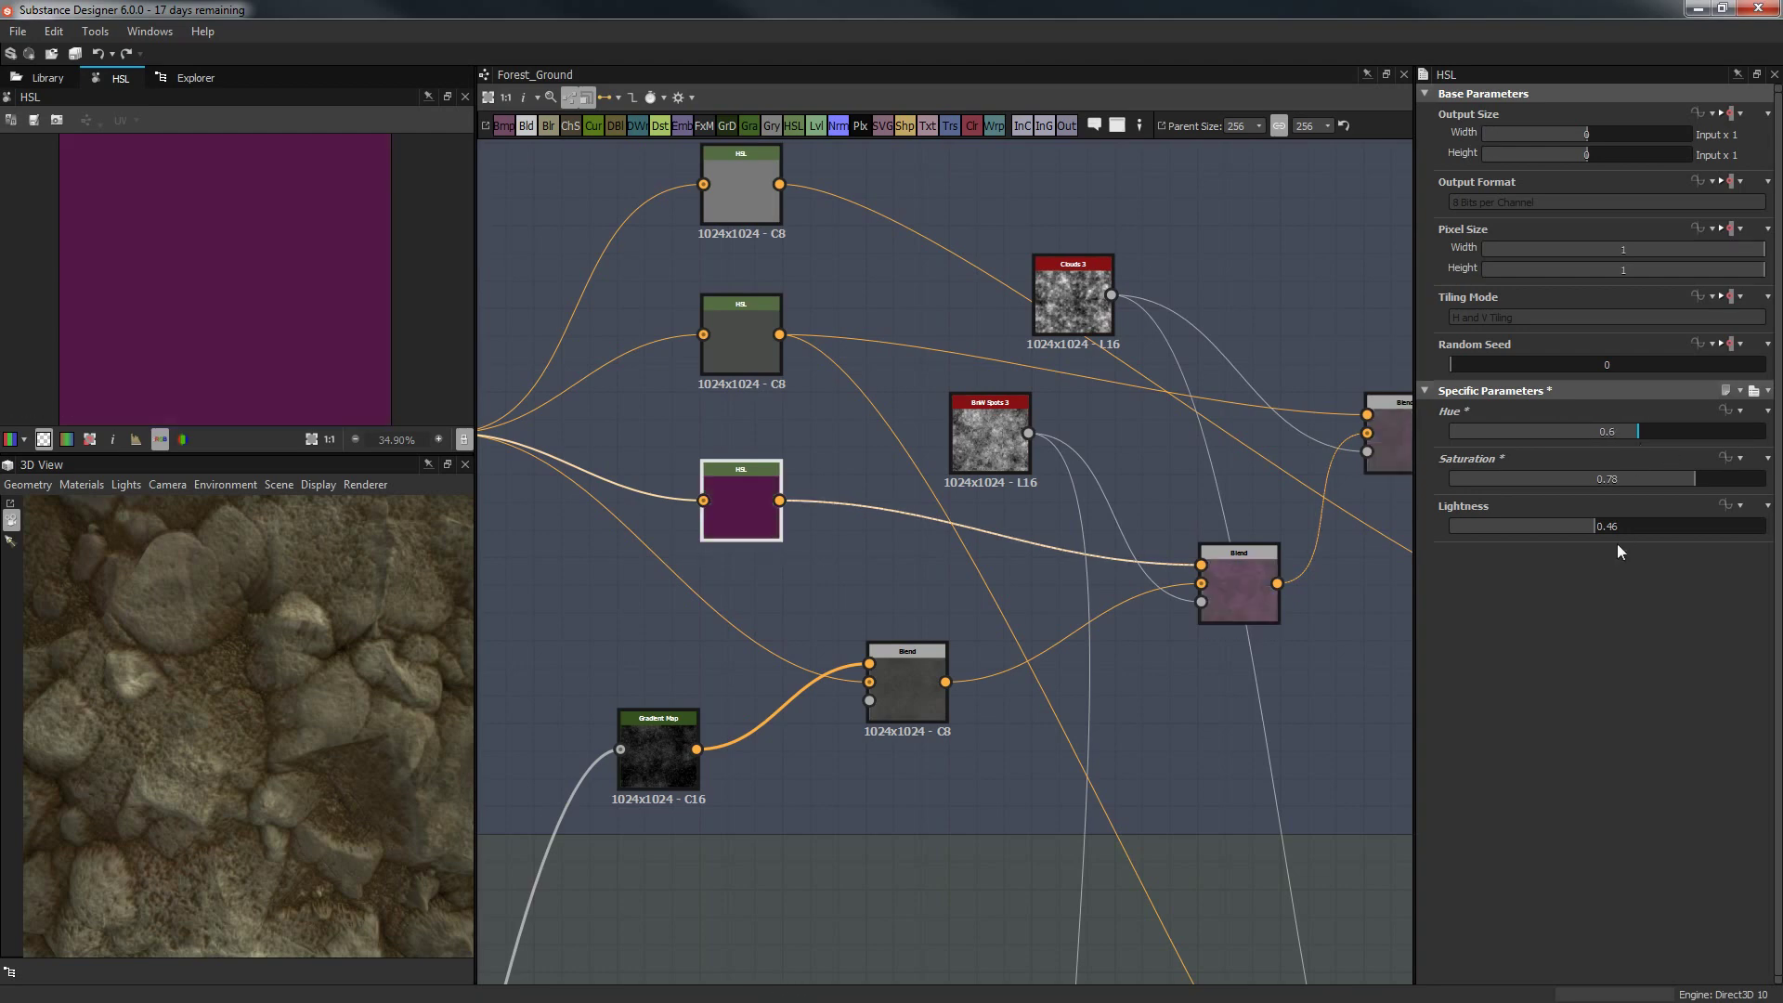
drag(1625, 526, 1641, 525)
click(1661, 526)
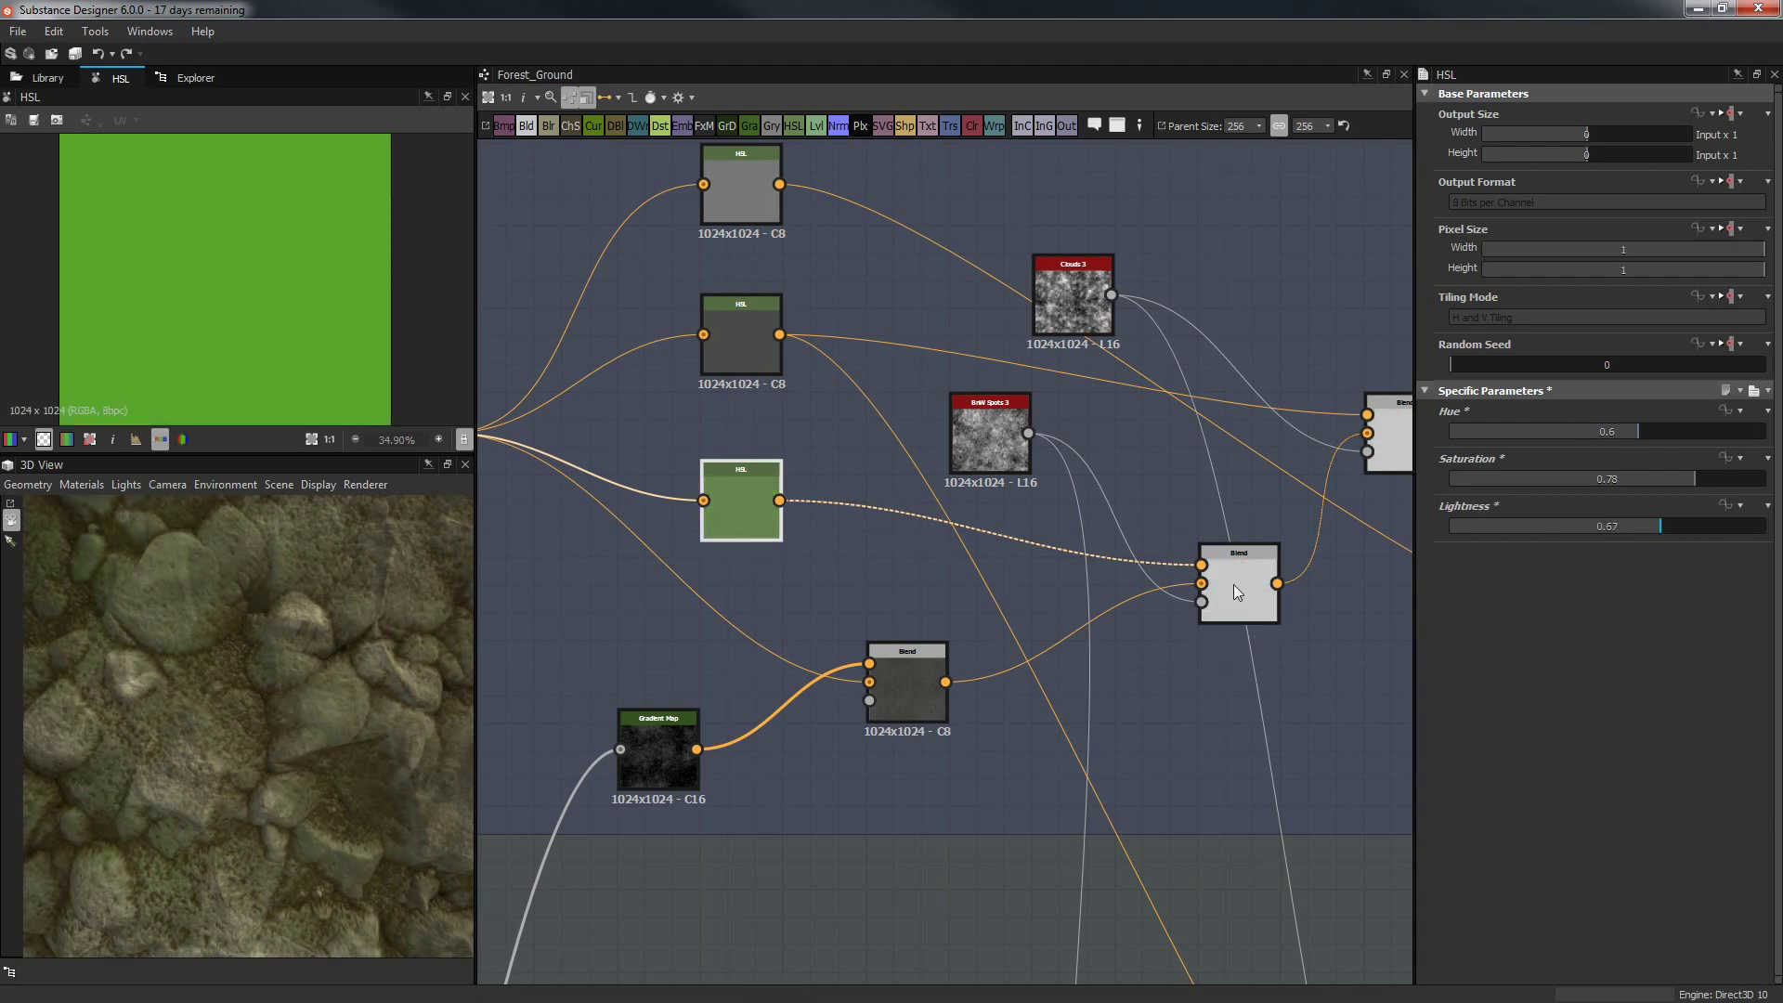
Inspect the tinted ground in the 3D view, try hue 0.04 on the same HSL node, and set its hue to 0.78.
scroll(312, 710, down, 3)
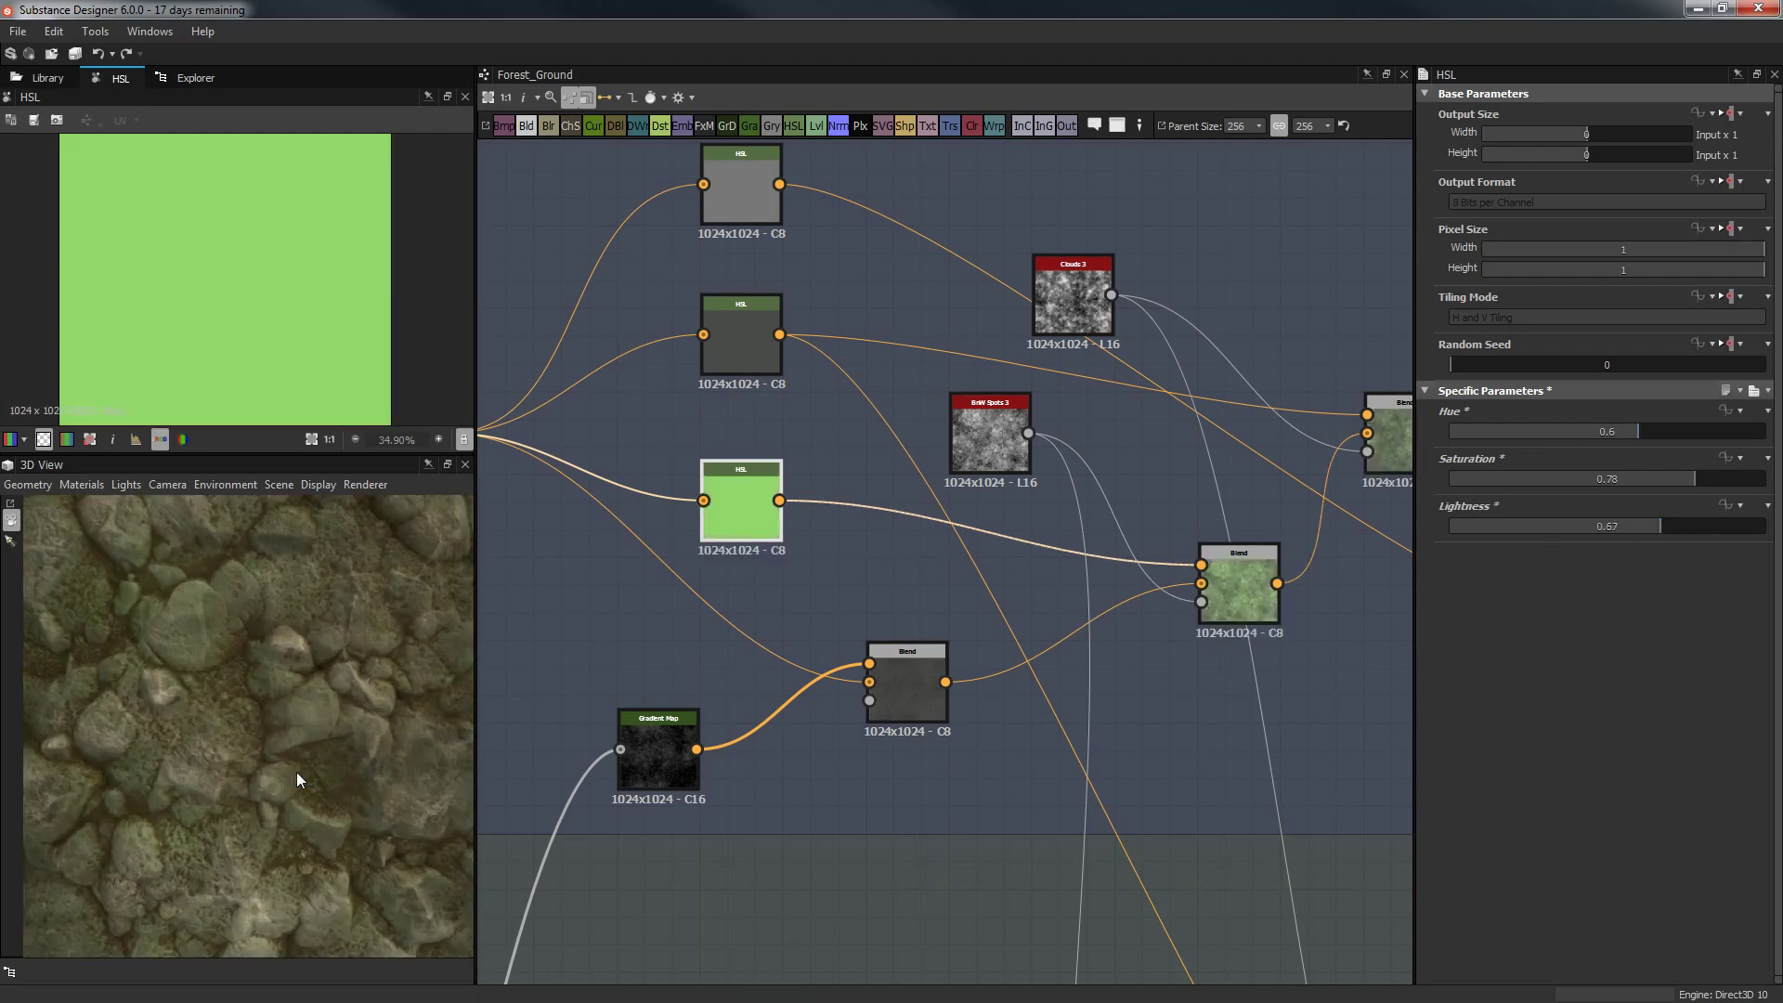
scroll(297, 772, up, 3)
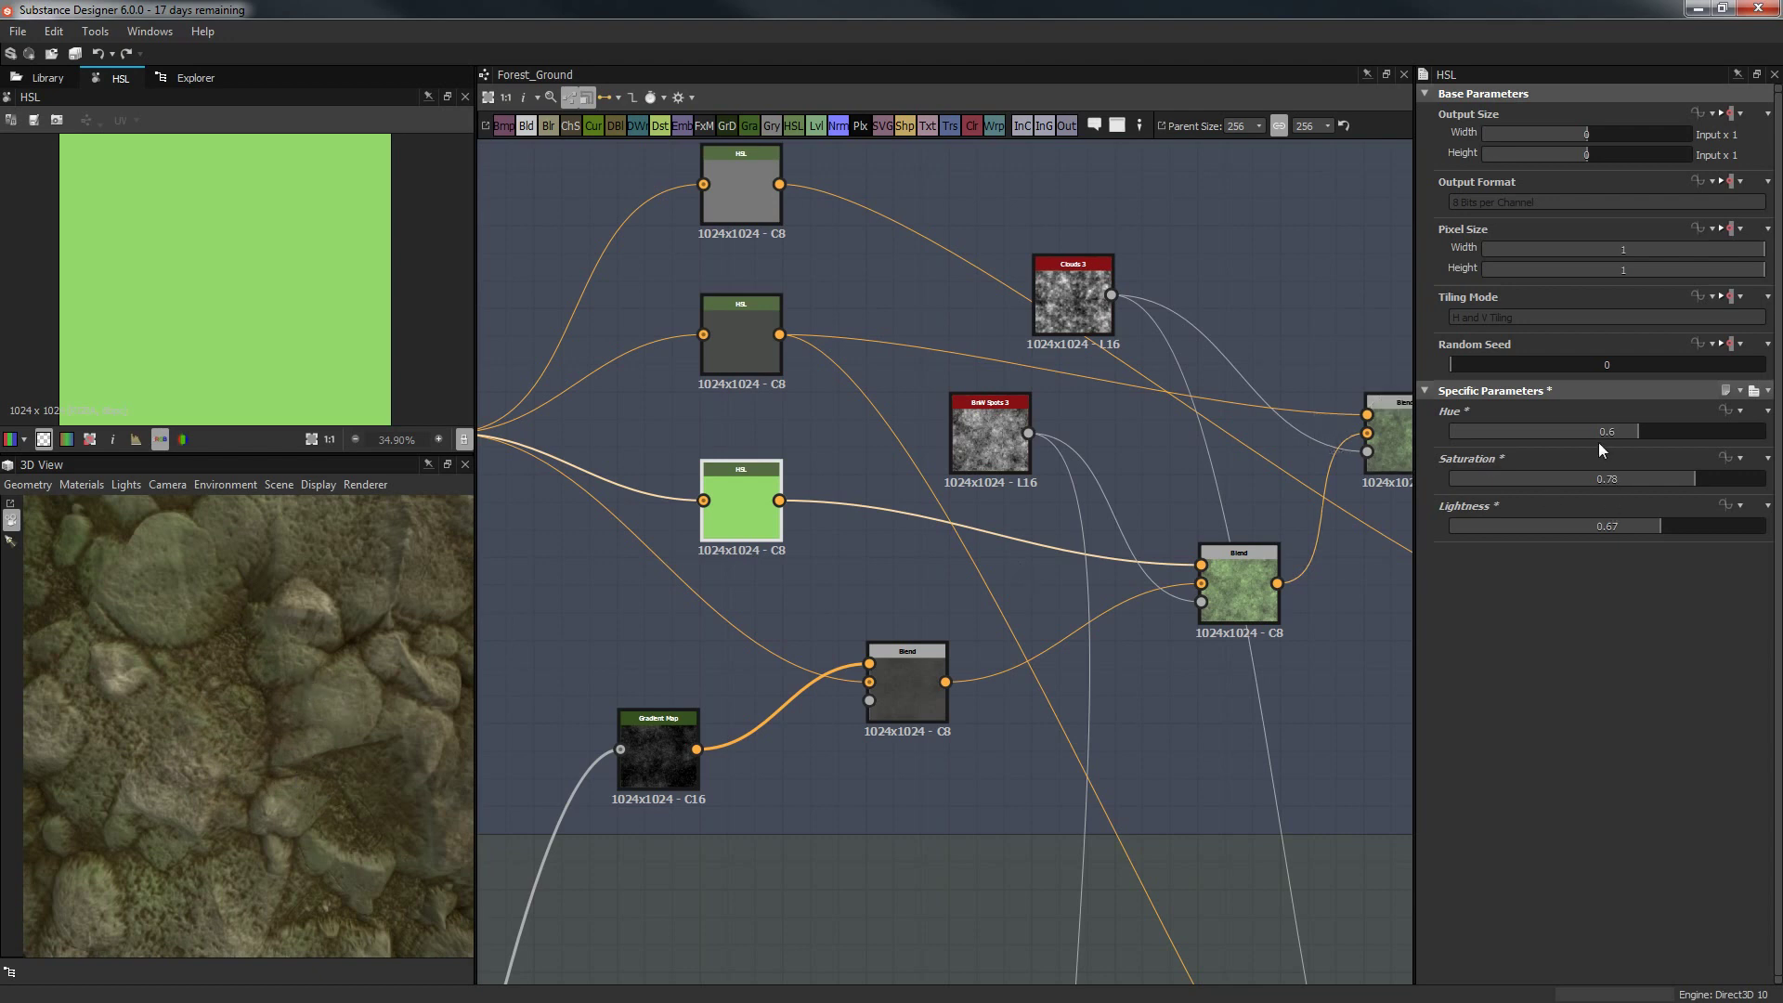
click(1462, 432)
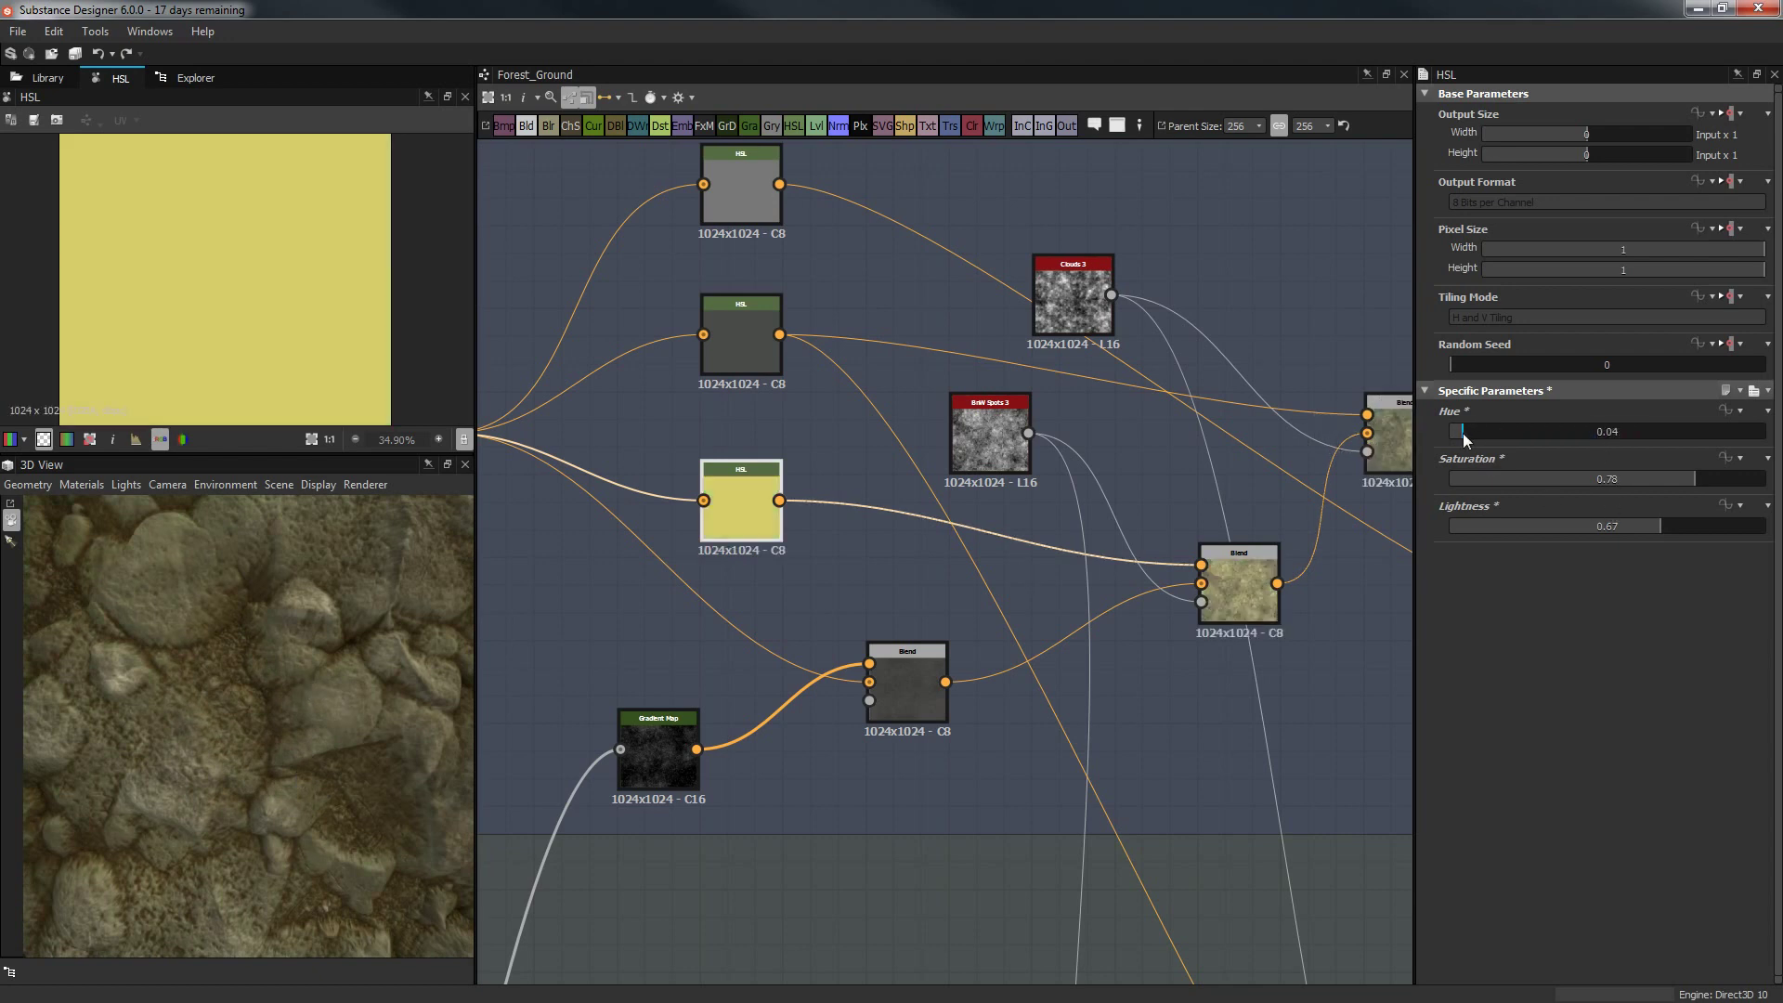
drag(1463, 433, 1695, 432)
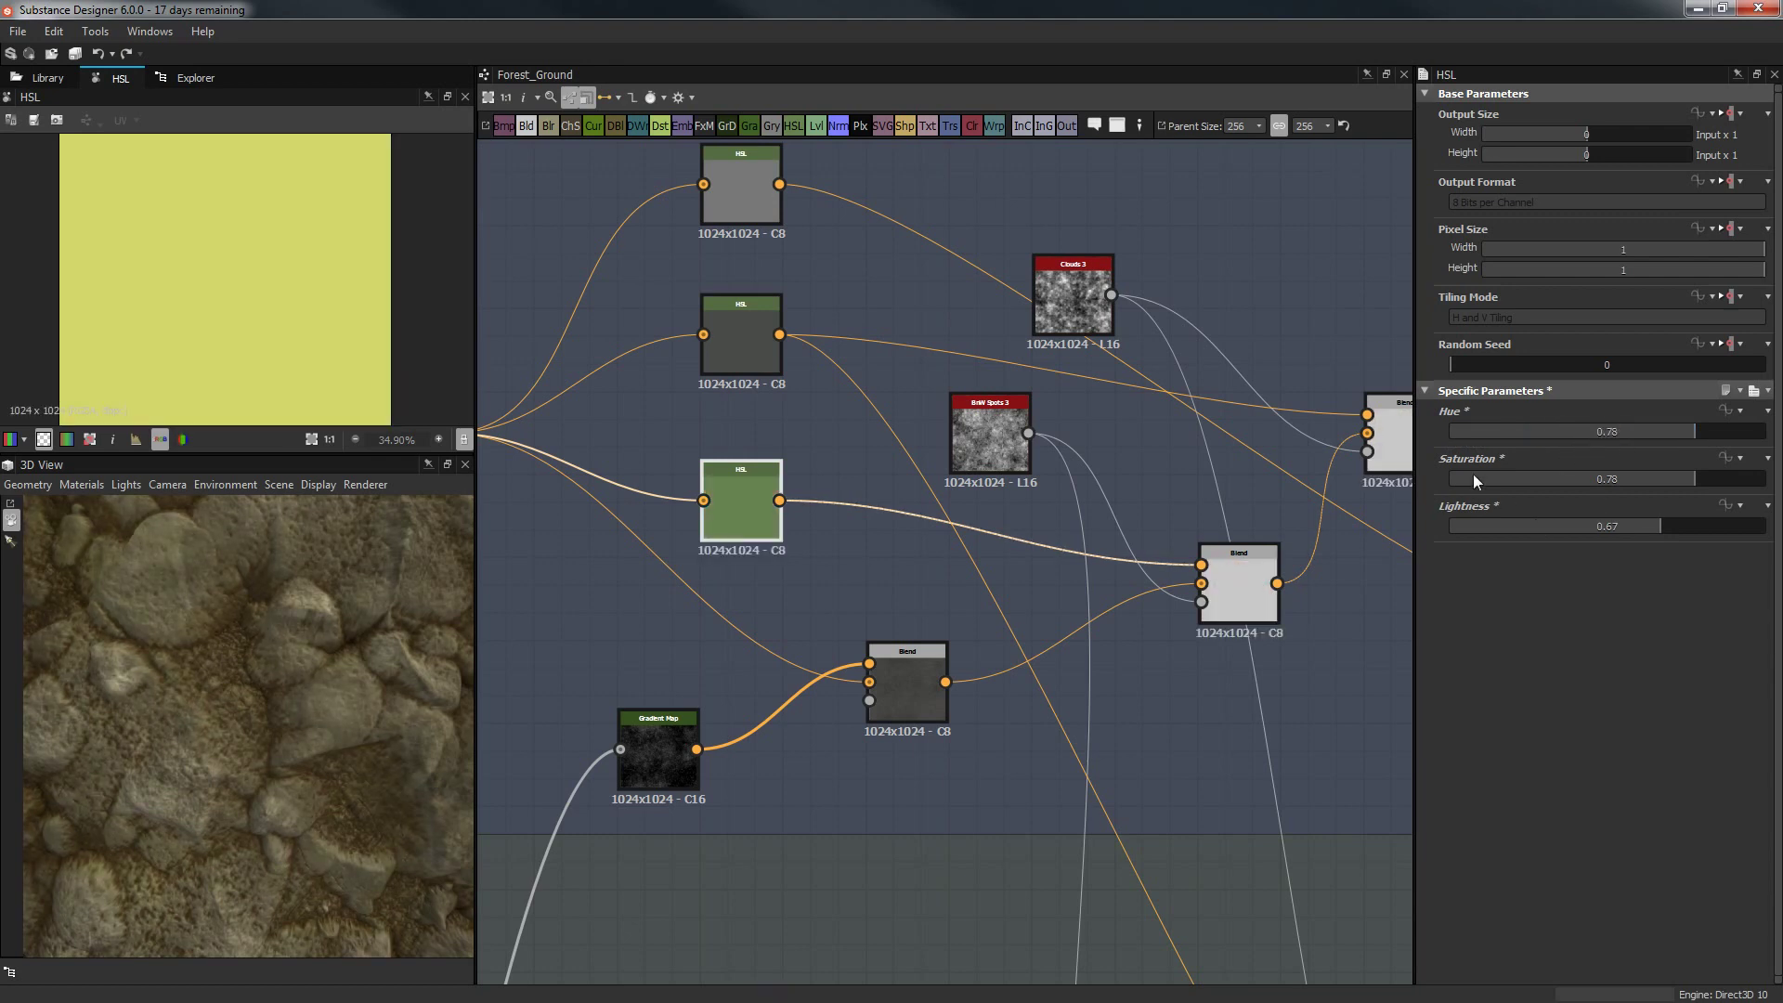
Set the selected HSL node to saturation 0 and lightness 1, and check the ground in the 3D view.
click(1469, 479)
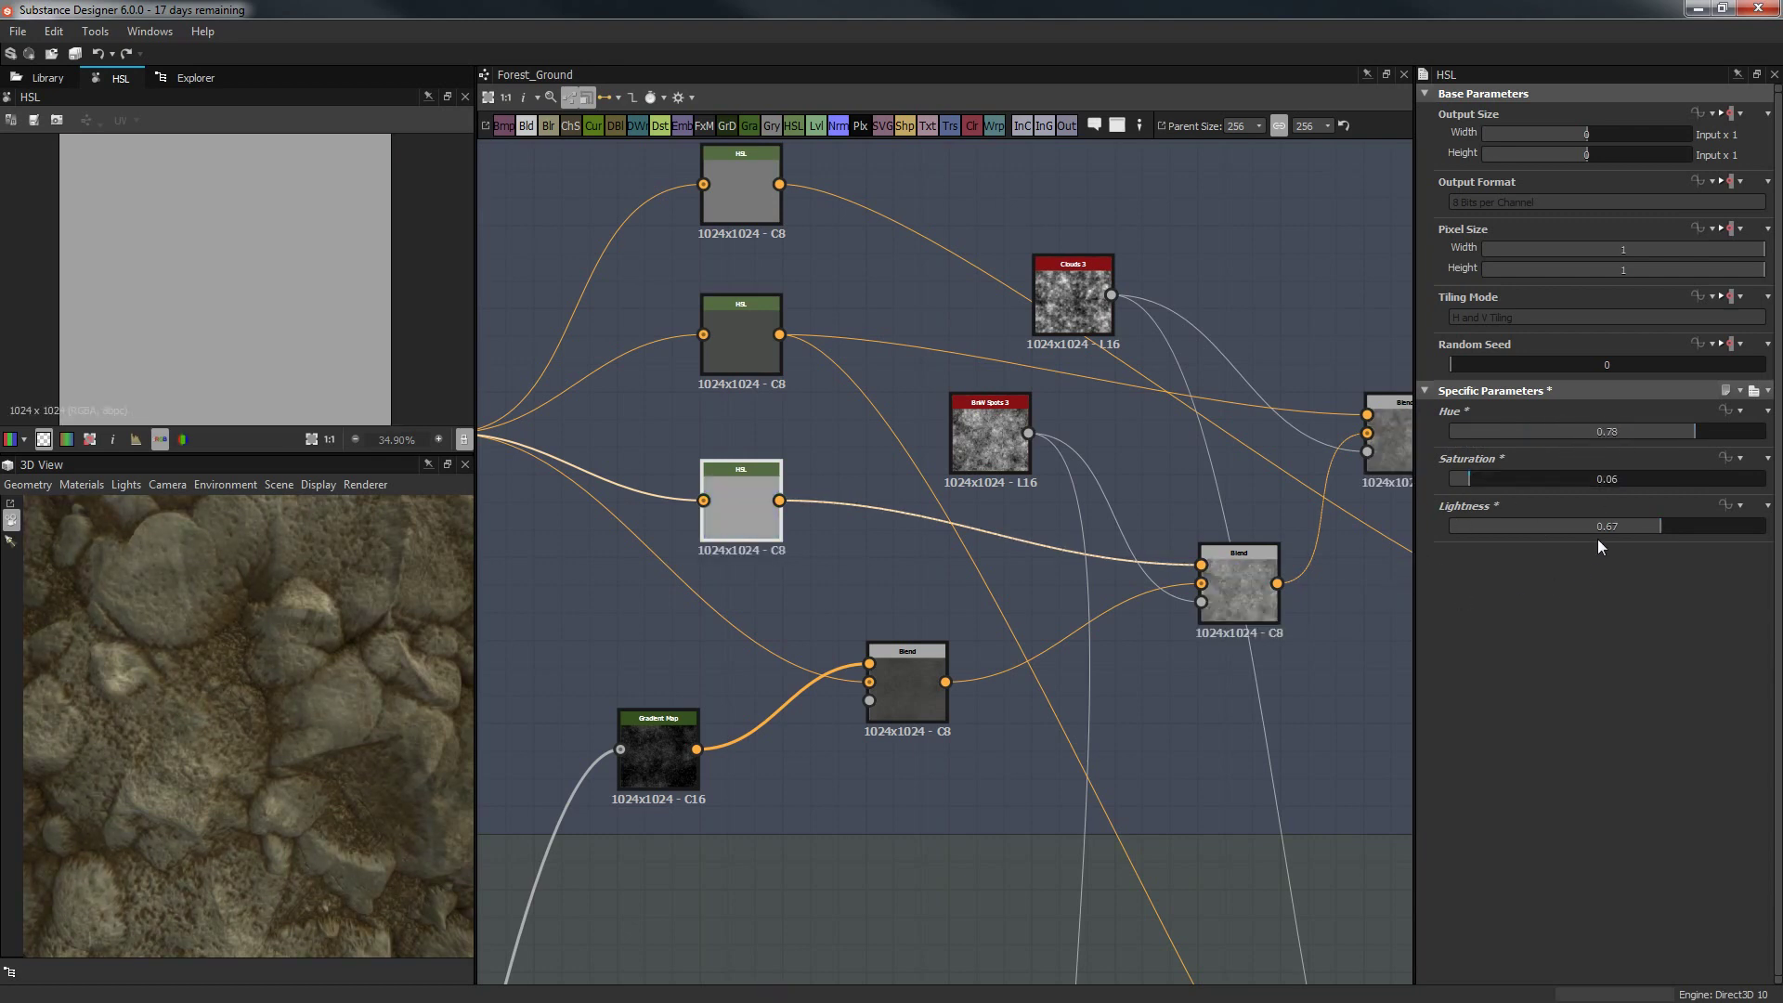
drag(1704, 528, 1765, 527)
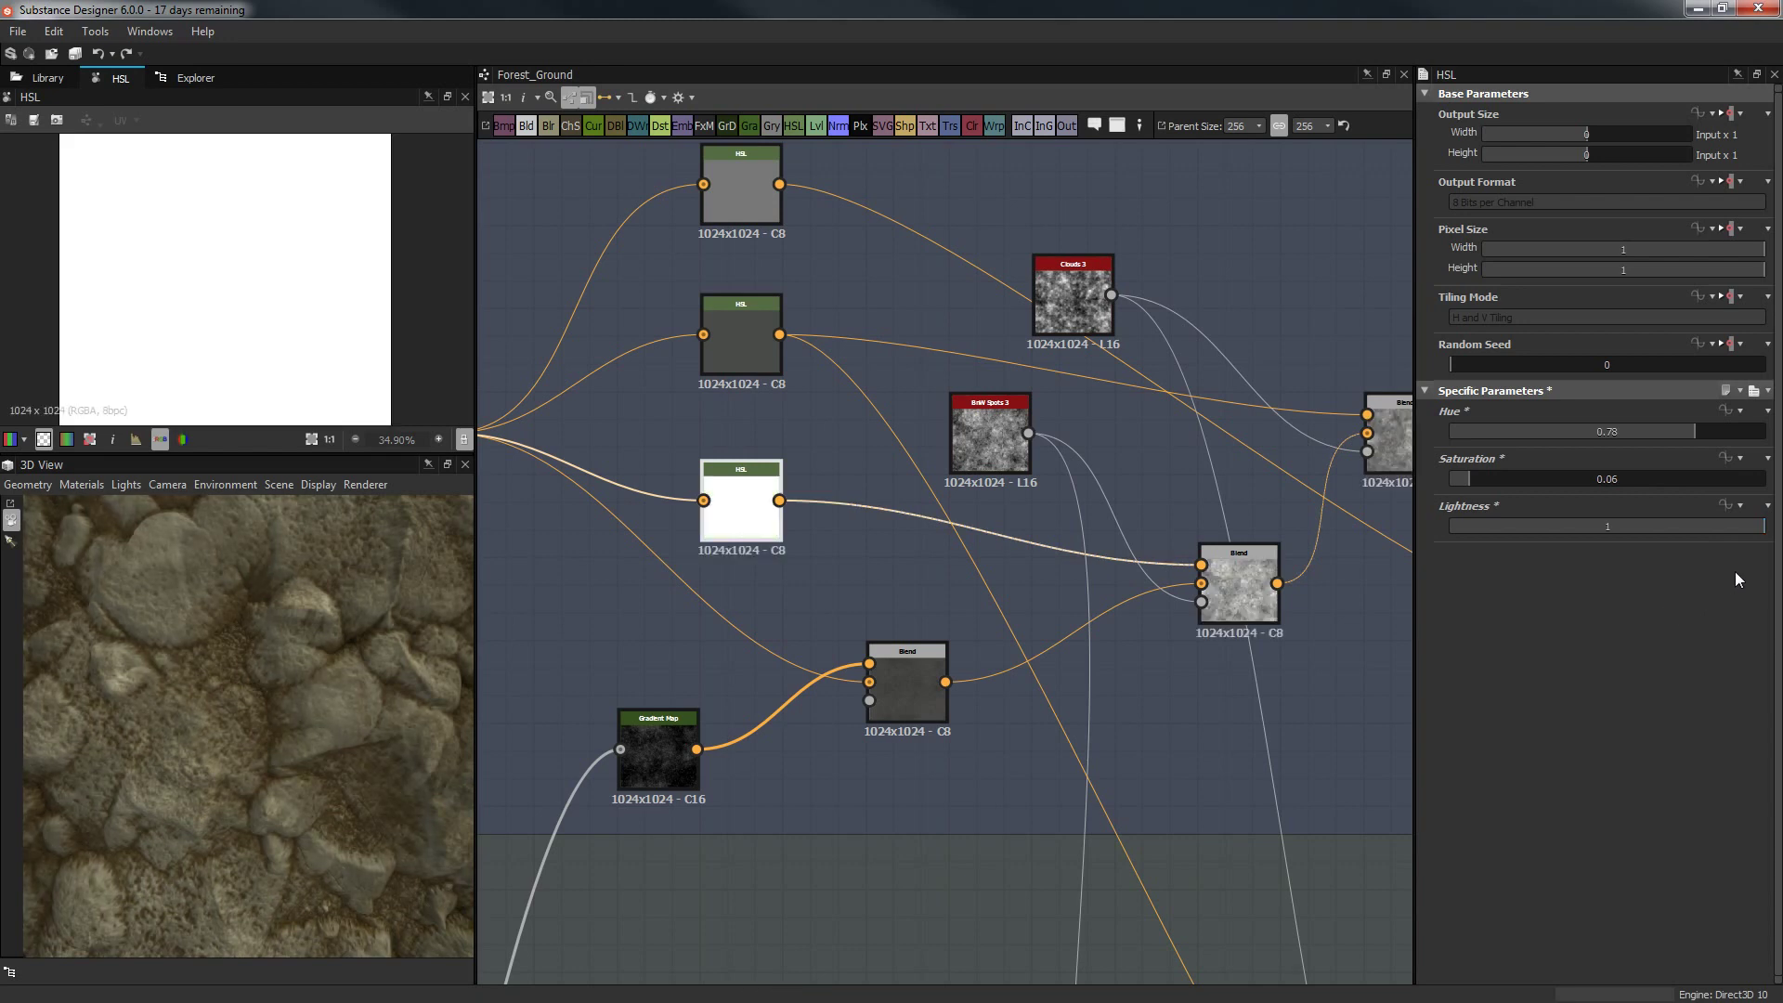
drag(1471, 479, 1402, 486)
scroll(348, 705, down, 3)
drag(345, 705, 241, 699)
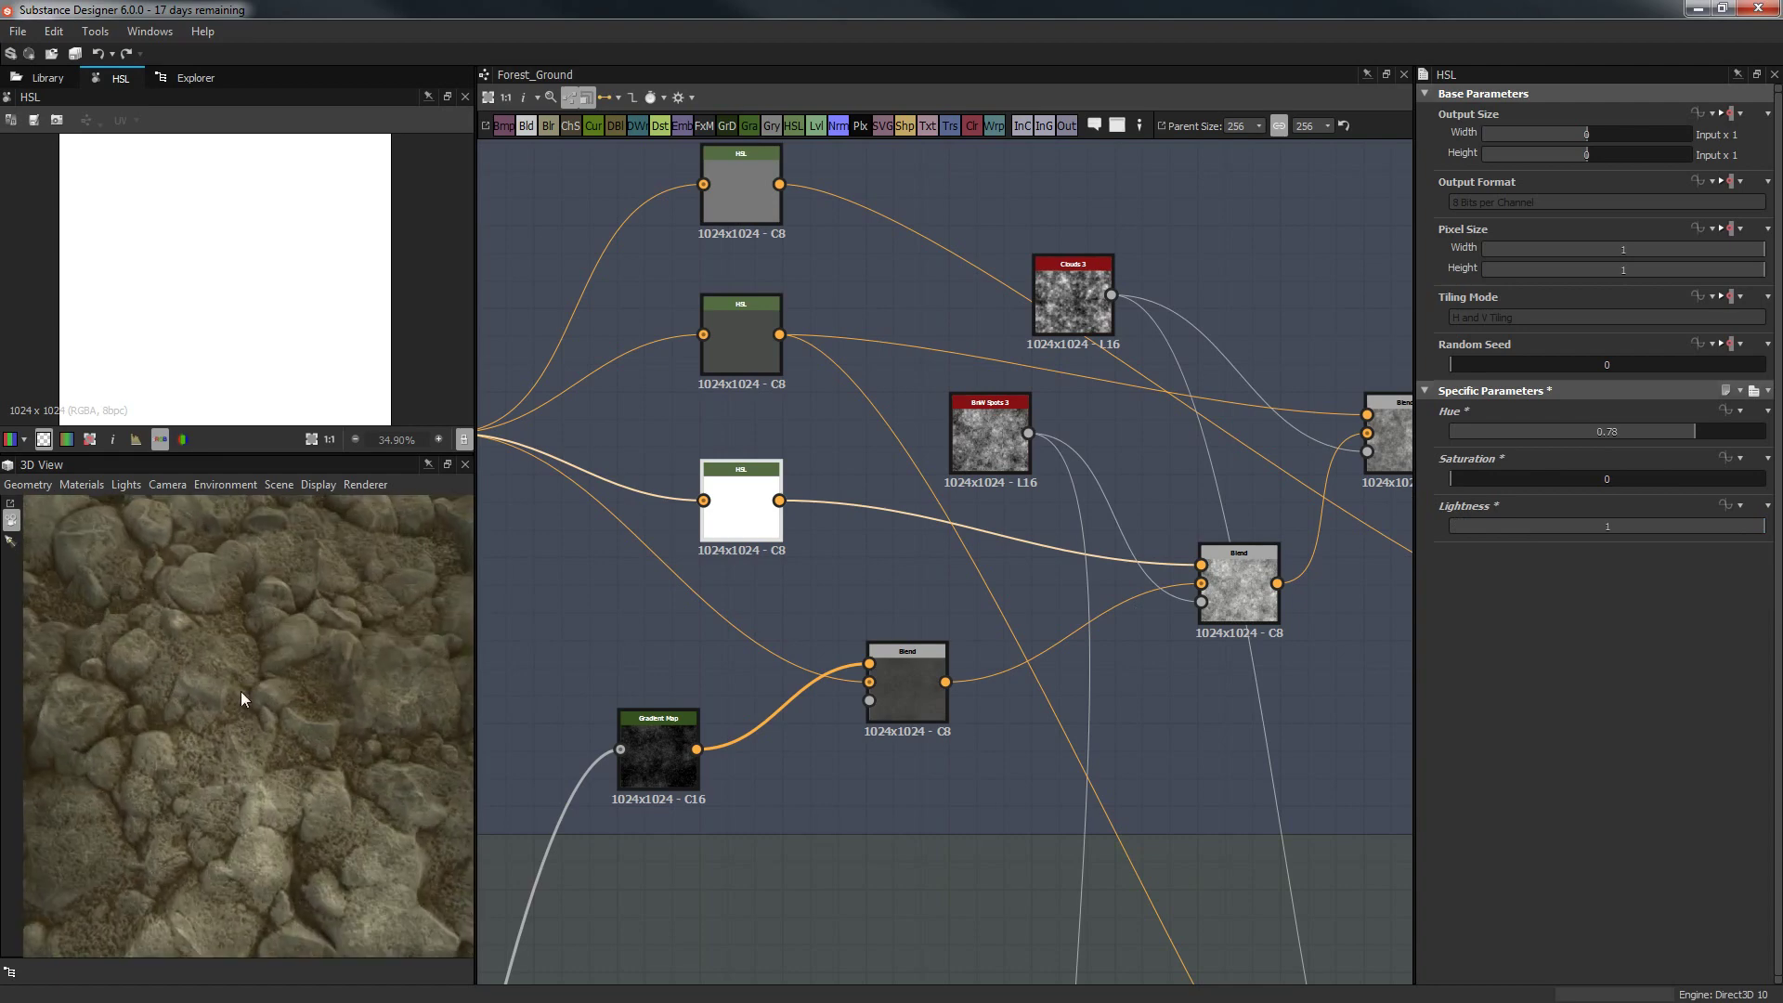
Examine the Blend fed by the white HSL node and inspect the rock surface from several distances and angles in the 3D view.
middle_drag(1226, 624, 1122, 633)
click(1114, 622)
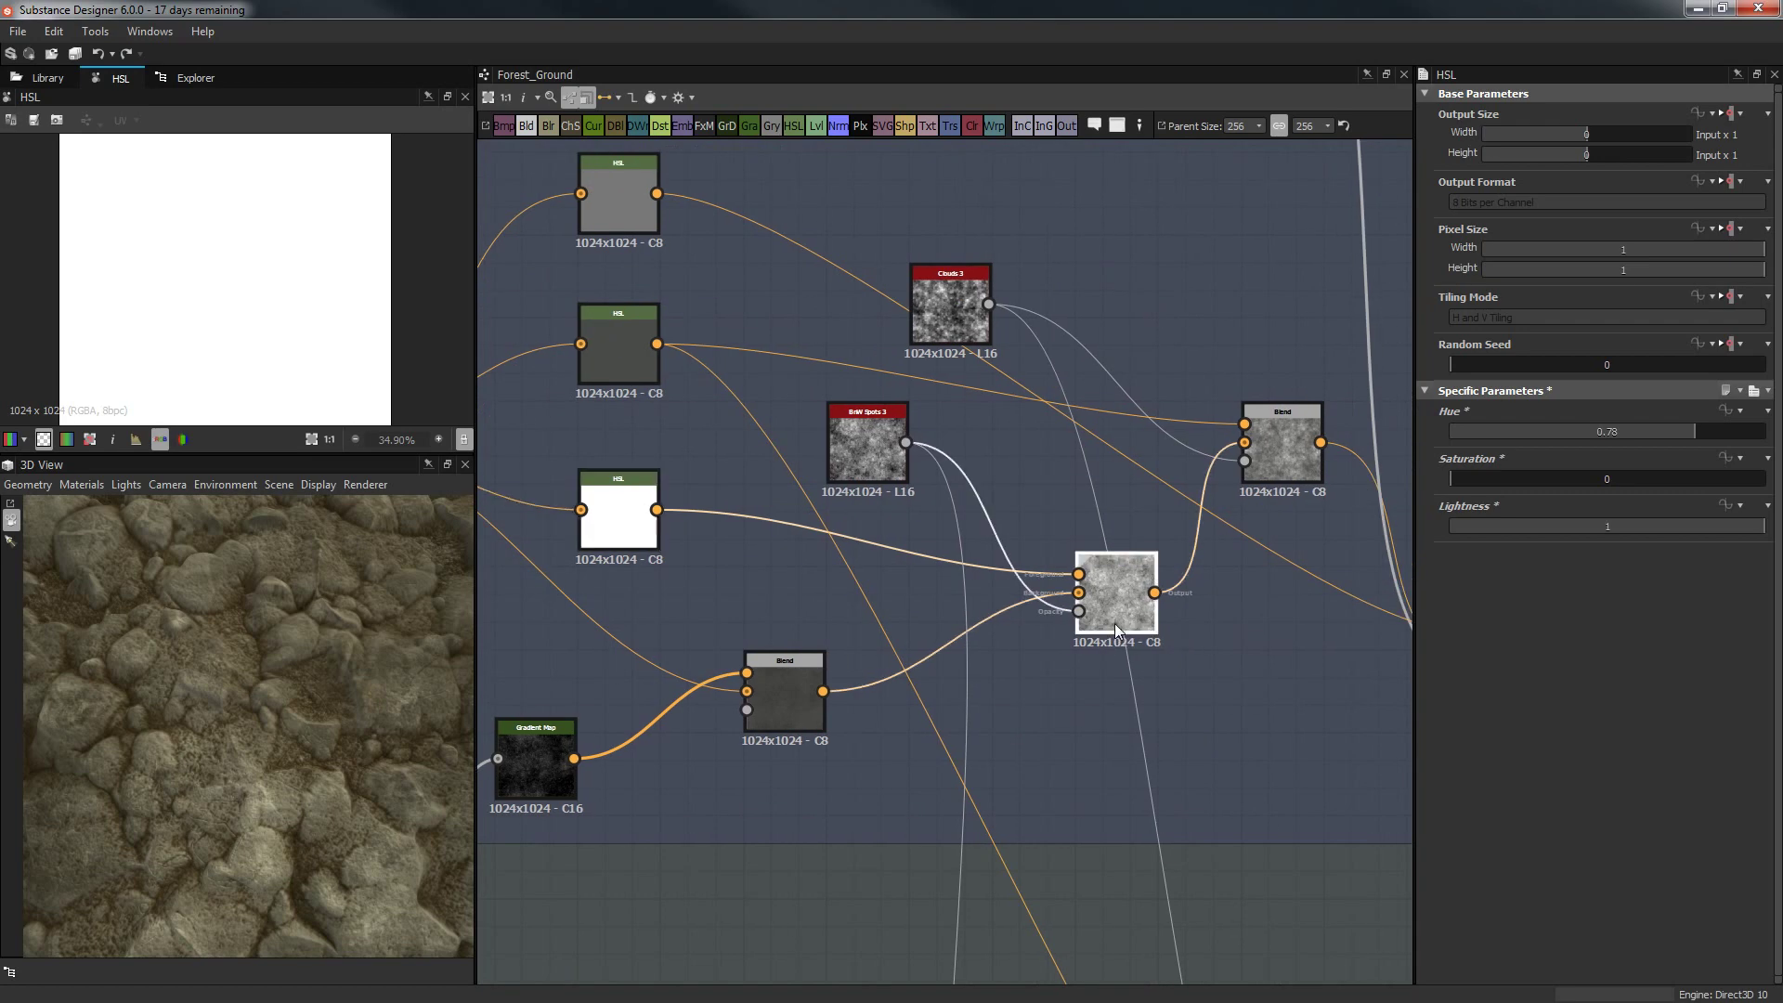
drag(104, 569, 207, 677)
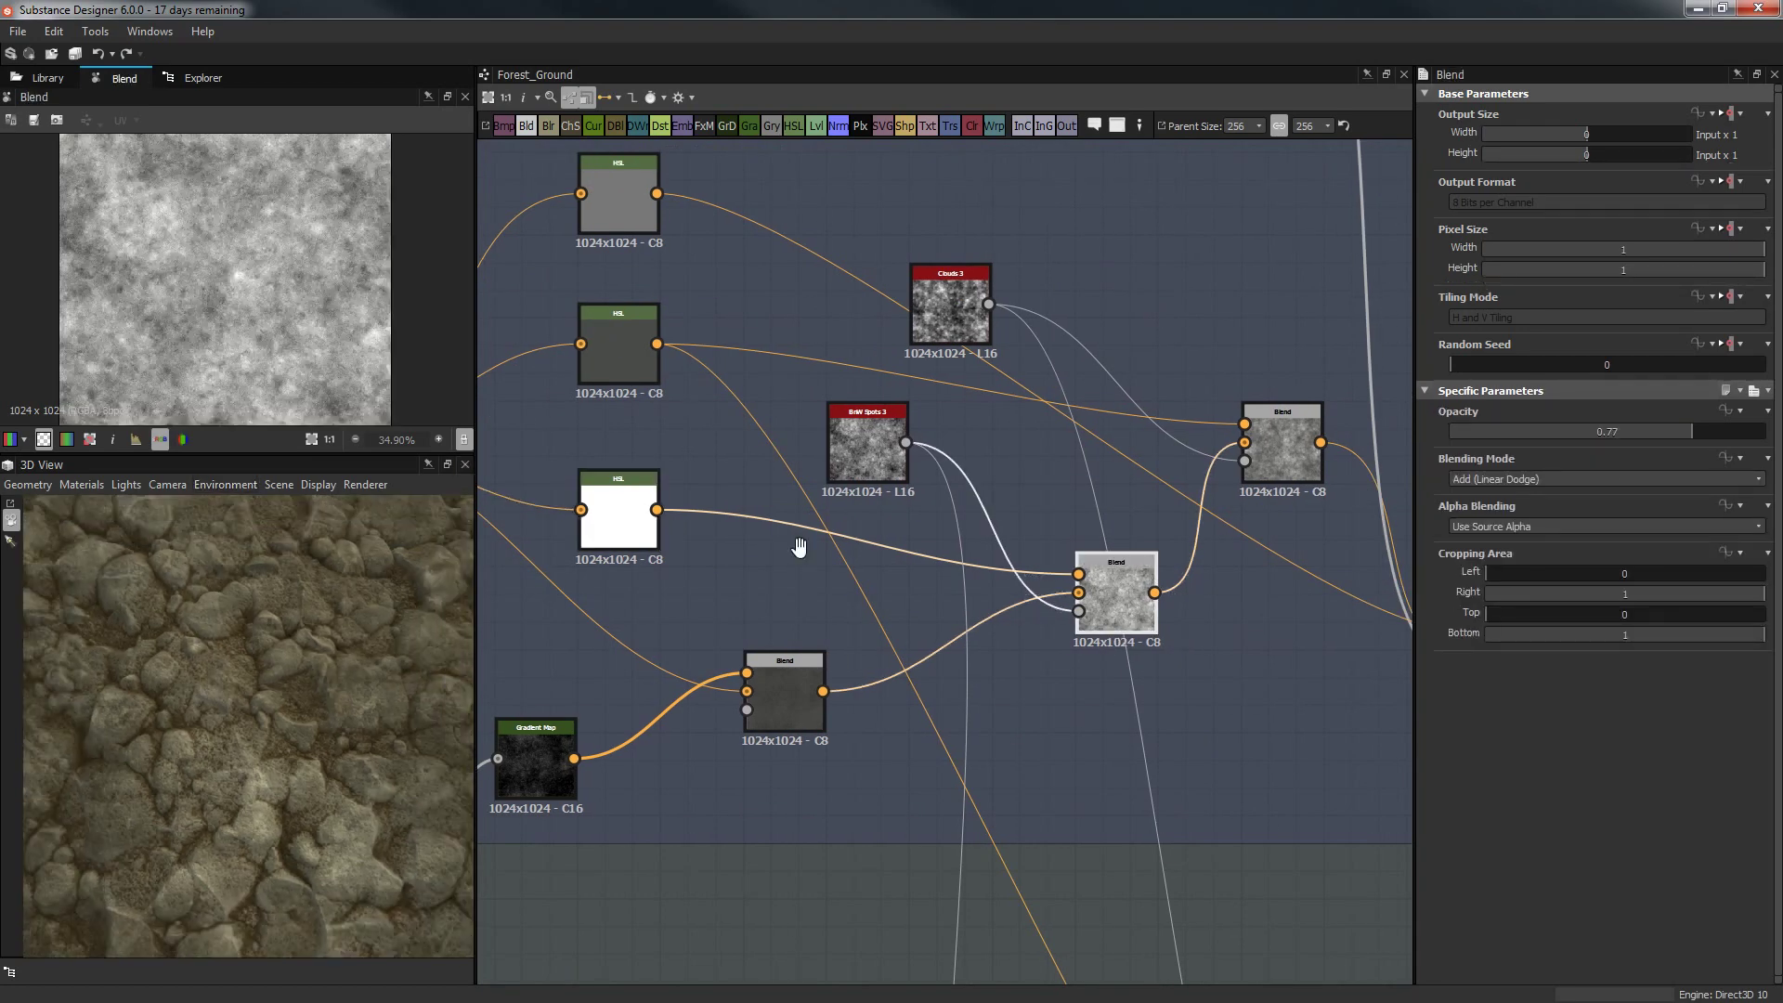
middle_drag(804, 578, 791, 669)
drag(355, 526, 262, 688)
scroll(349, 645, up, 2)
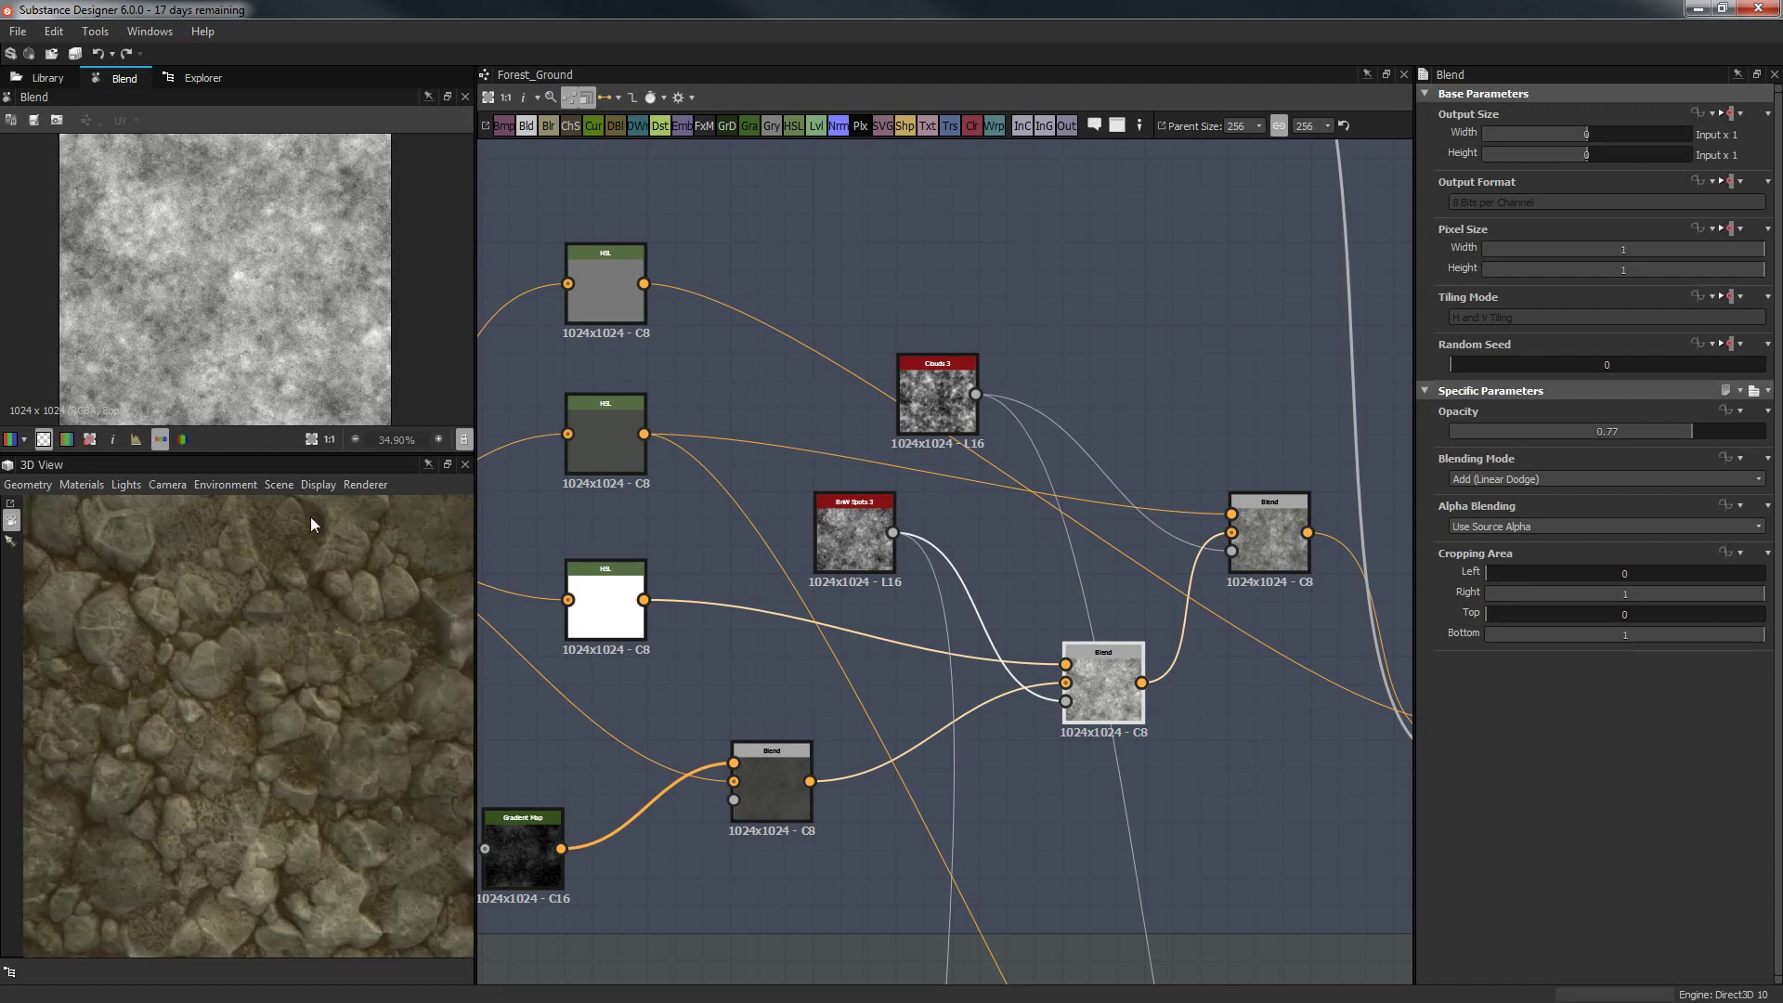
scroll(261, 613, down, 4)
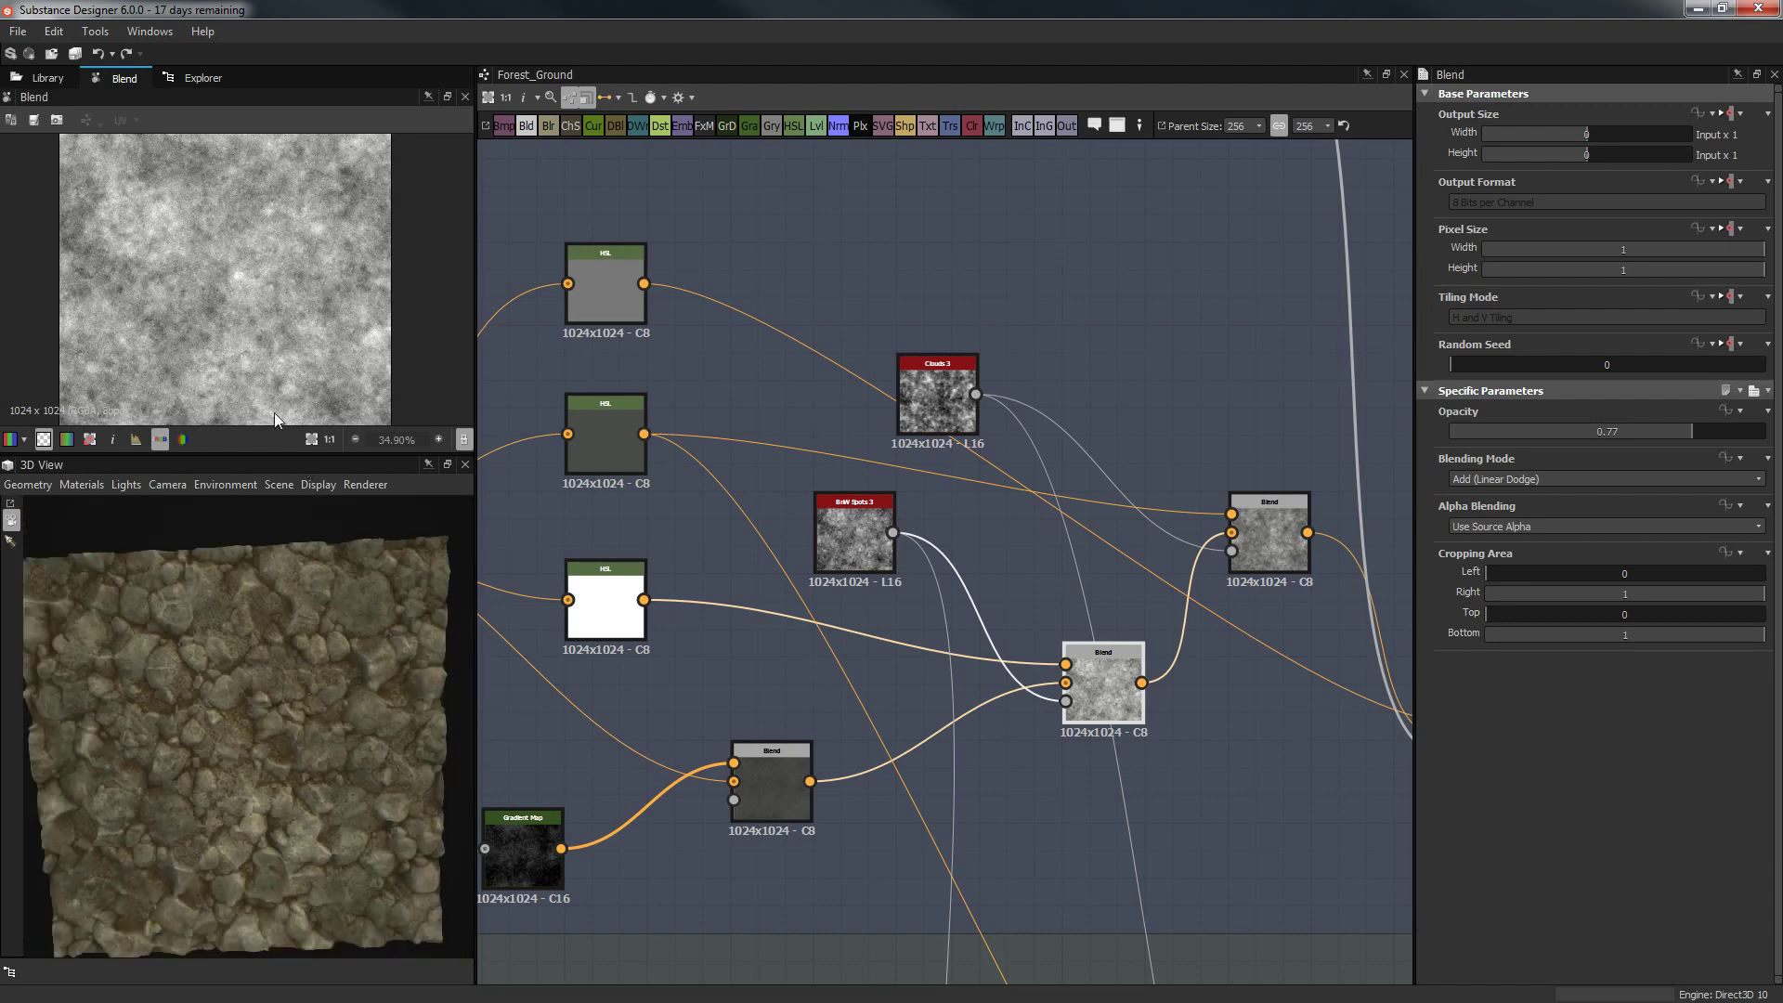
scroll(333, 682, up, 3)
drag(333, 683, 439, 706)
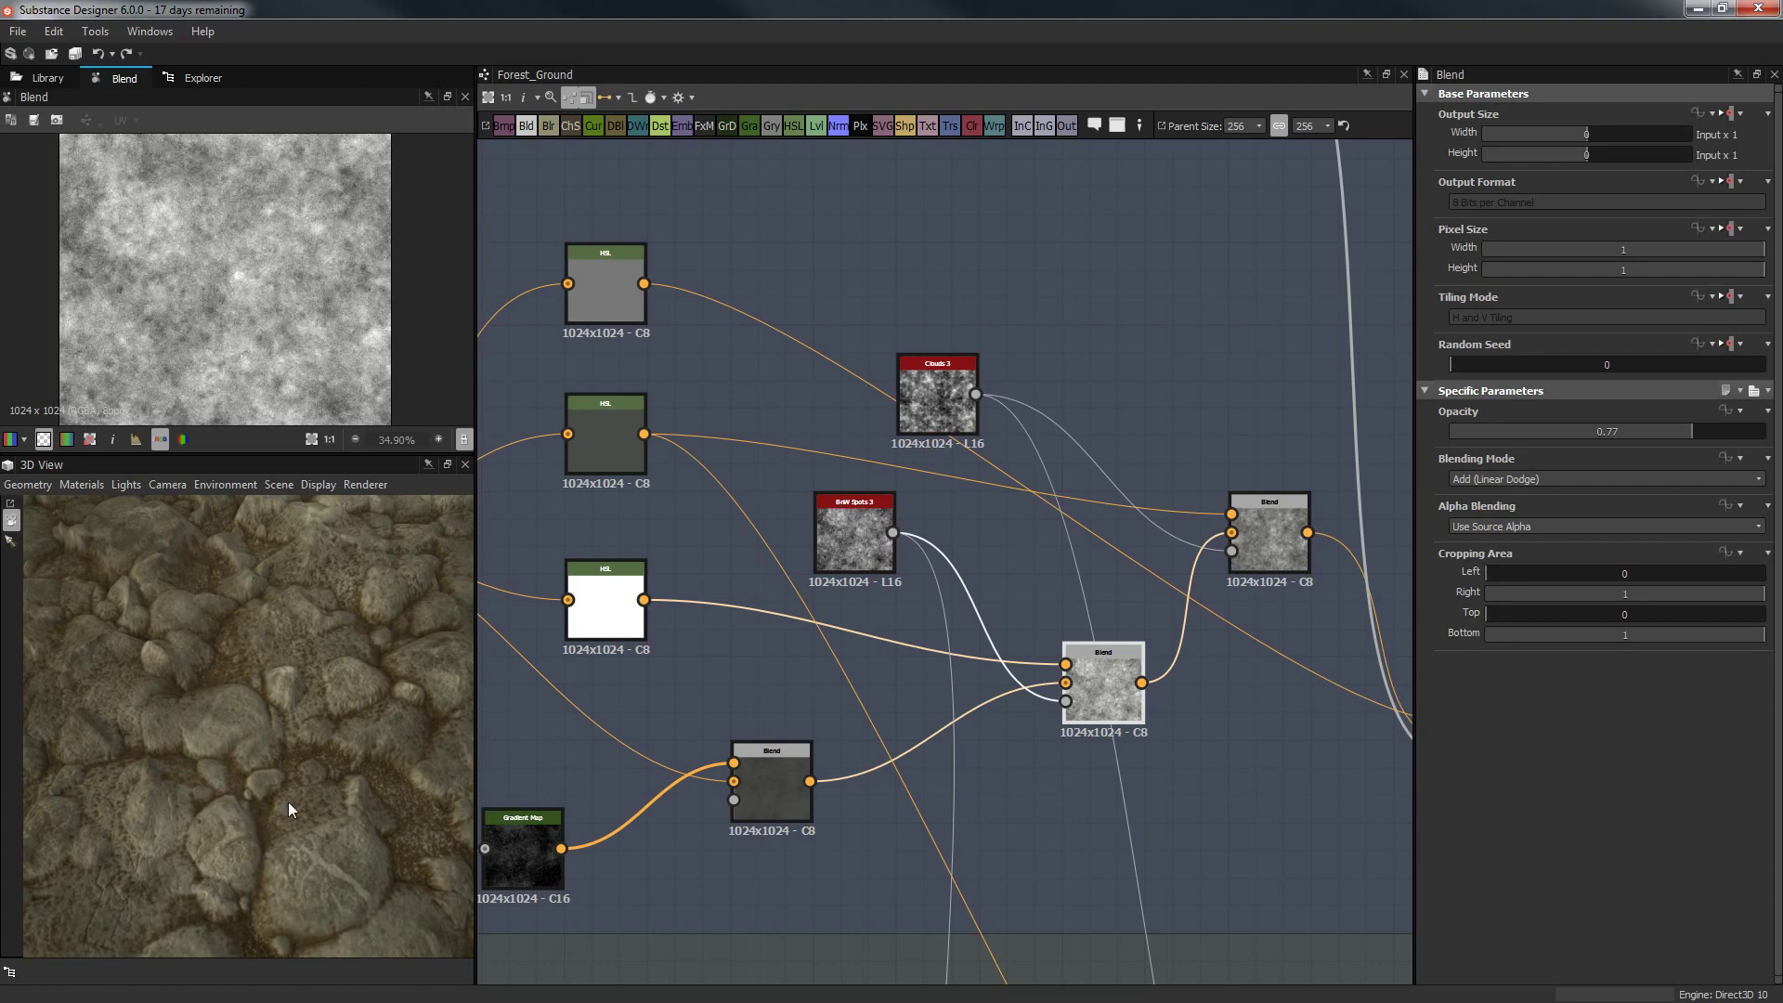
scroll(902, 533, down, 5)
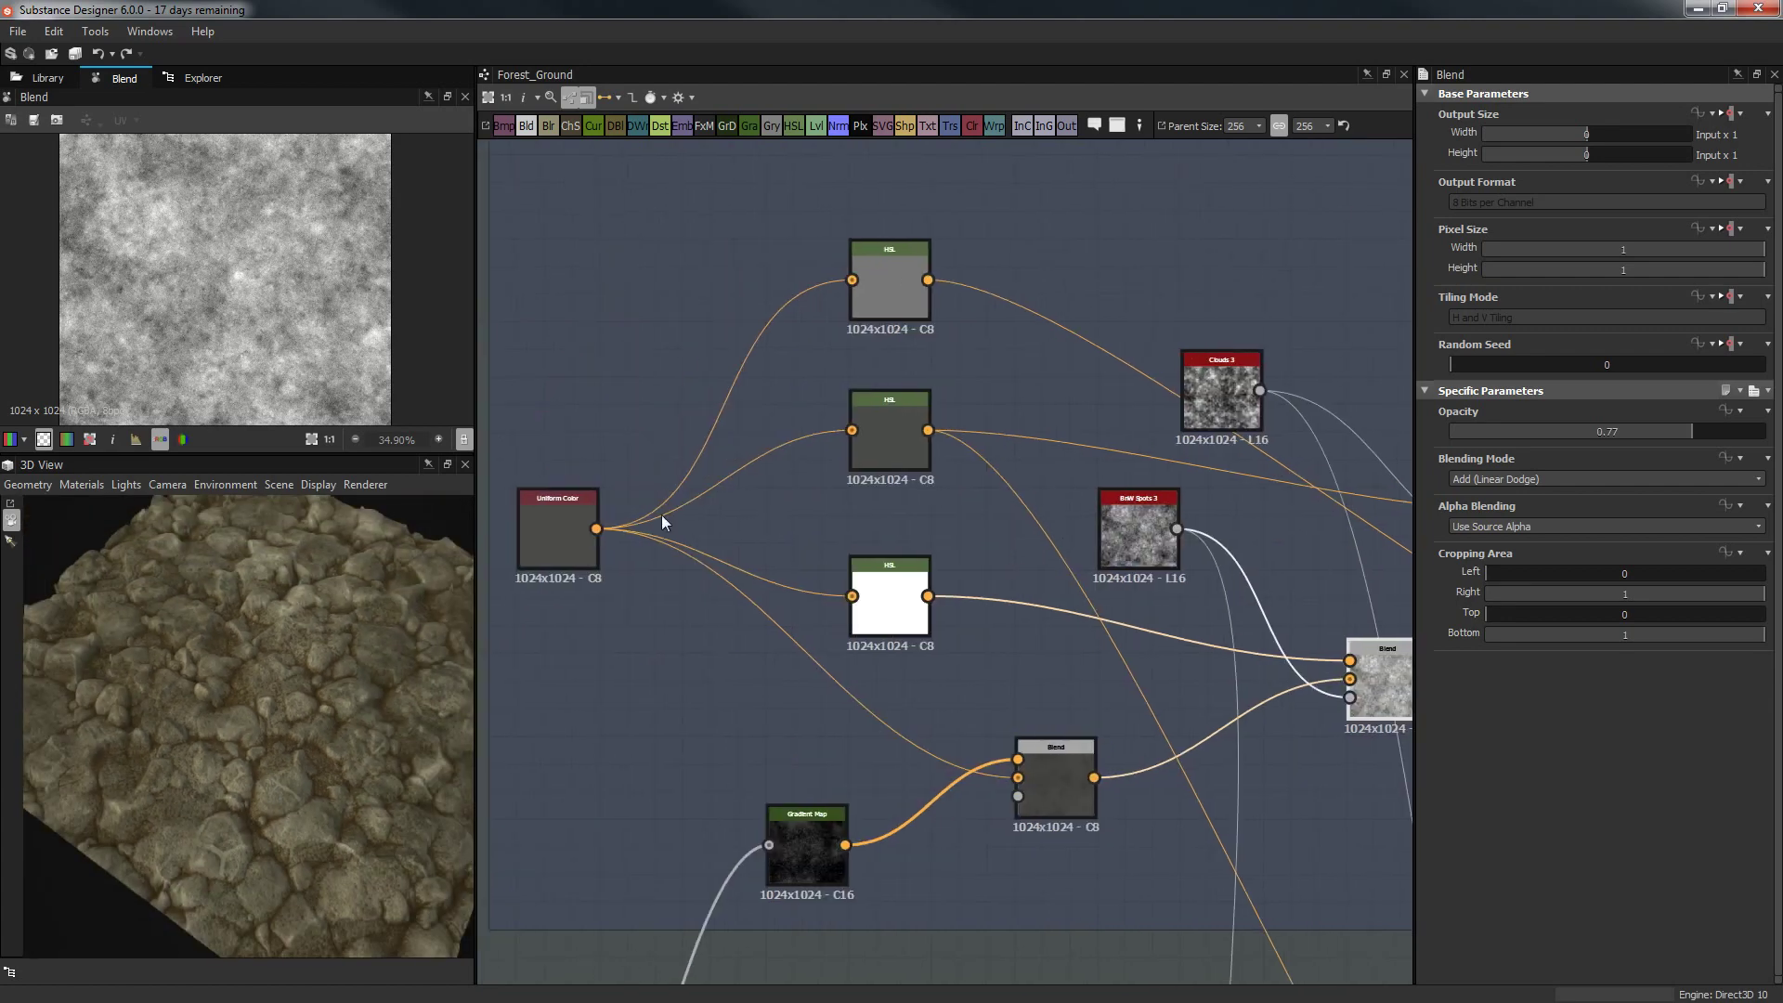
Preview the Blend that combines the two Tile Samplers in the rock shape network.
middle_drag(777, 597, 1055, 495)
scroll(948, 527, up, 3)
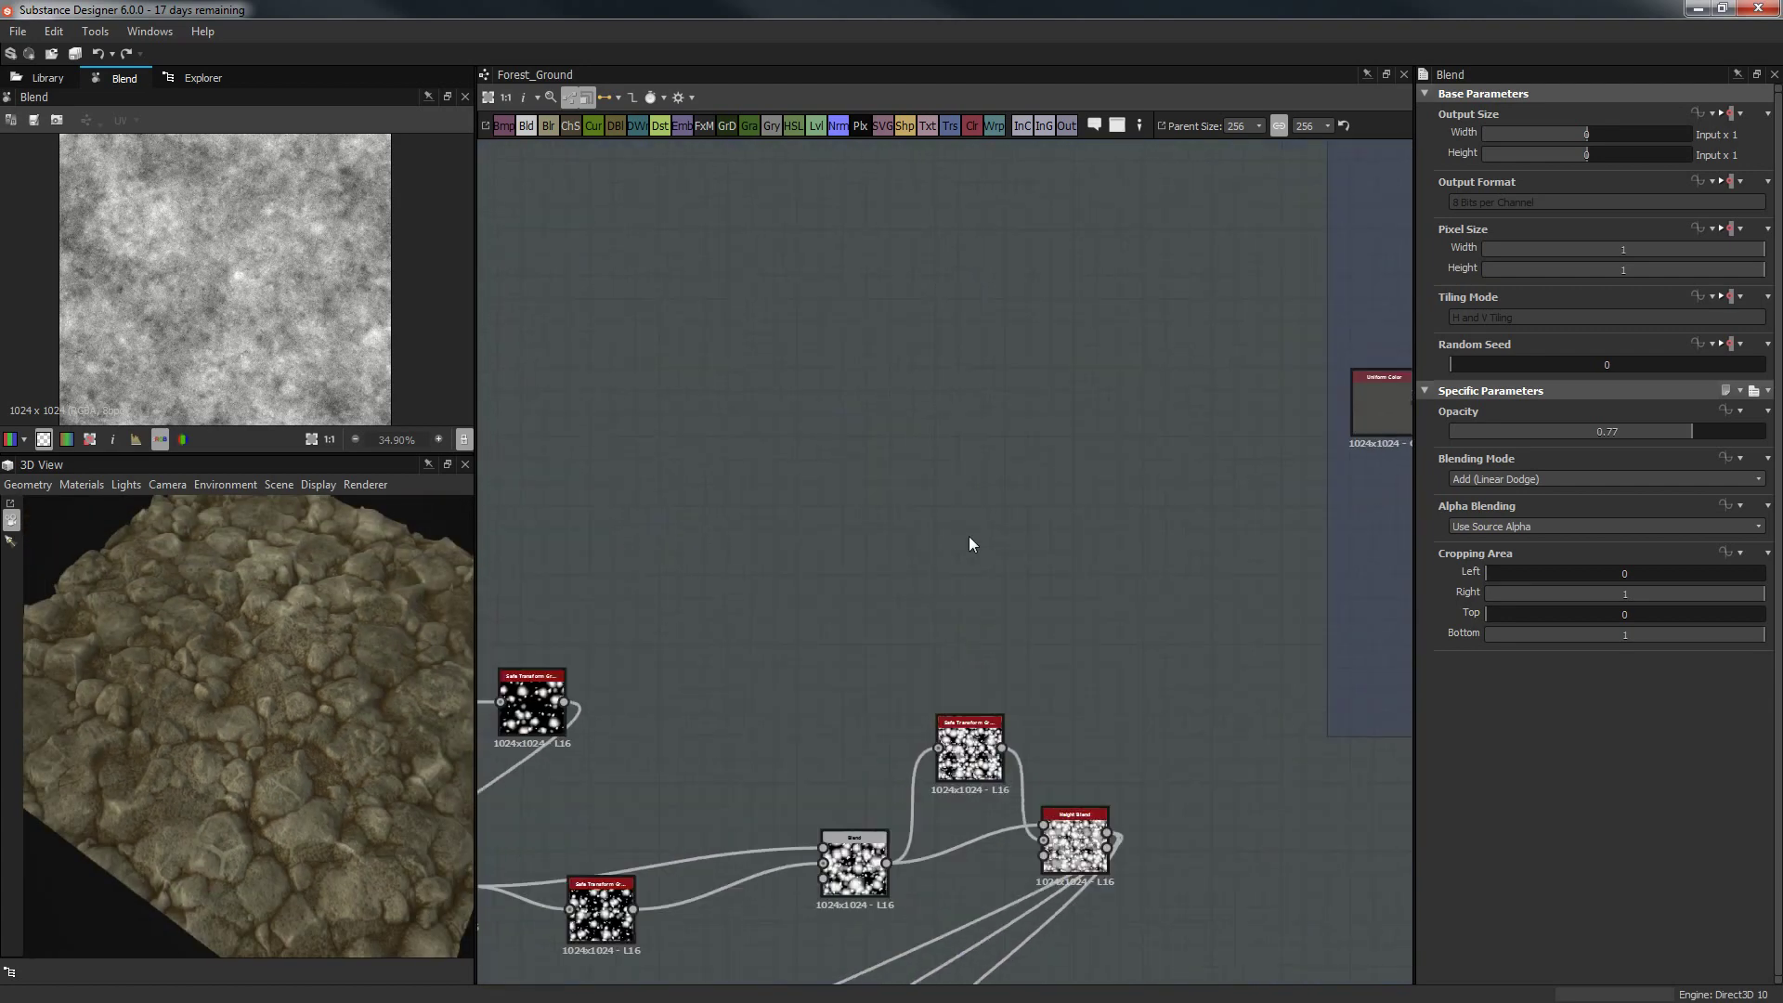
middle_drag(999, 685, 1144, 382)
scroll(1180, 499, down, 2)
middle_drag(933, 900, 1077, 550)
scroll(1078, 551, up, 3)
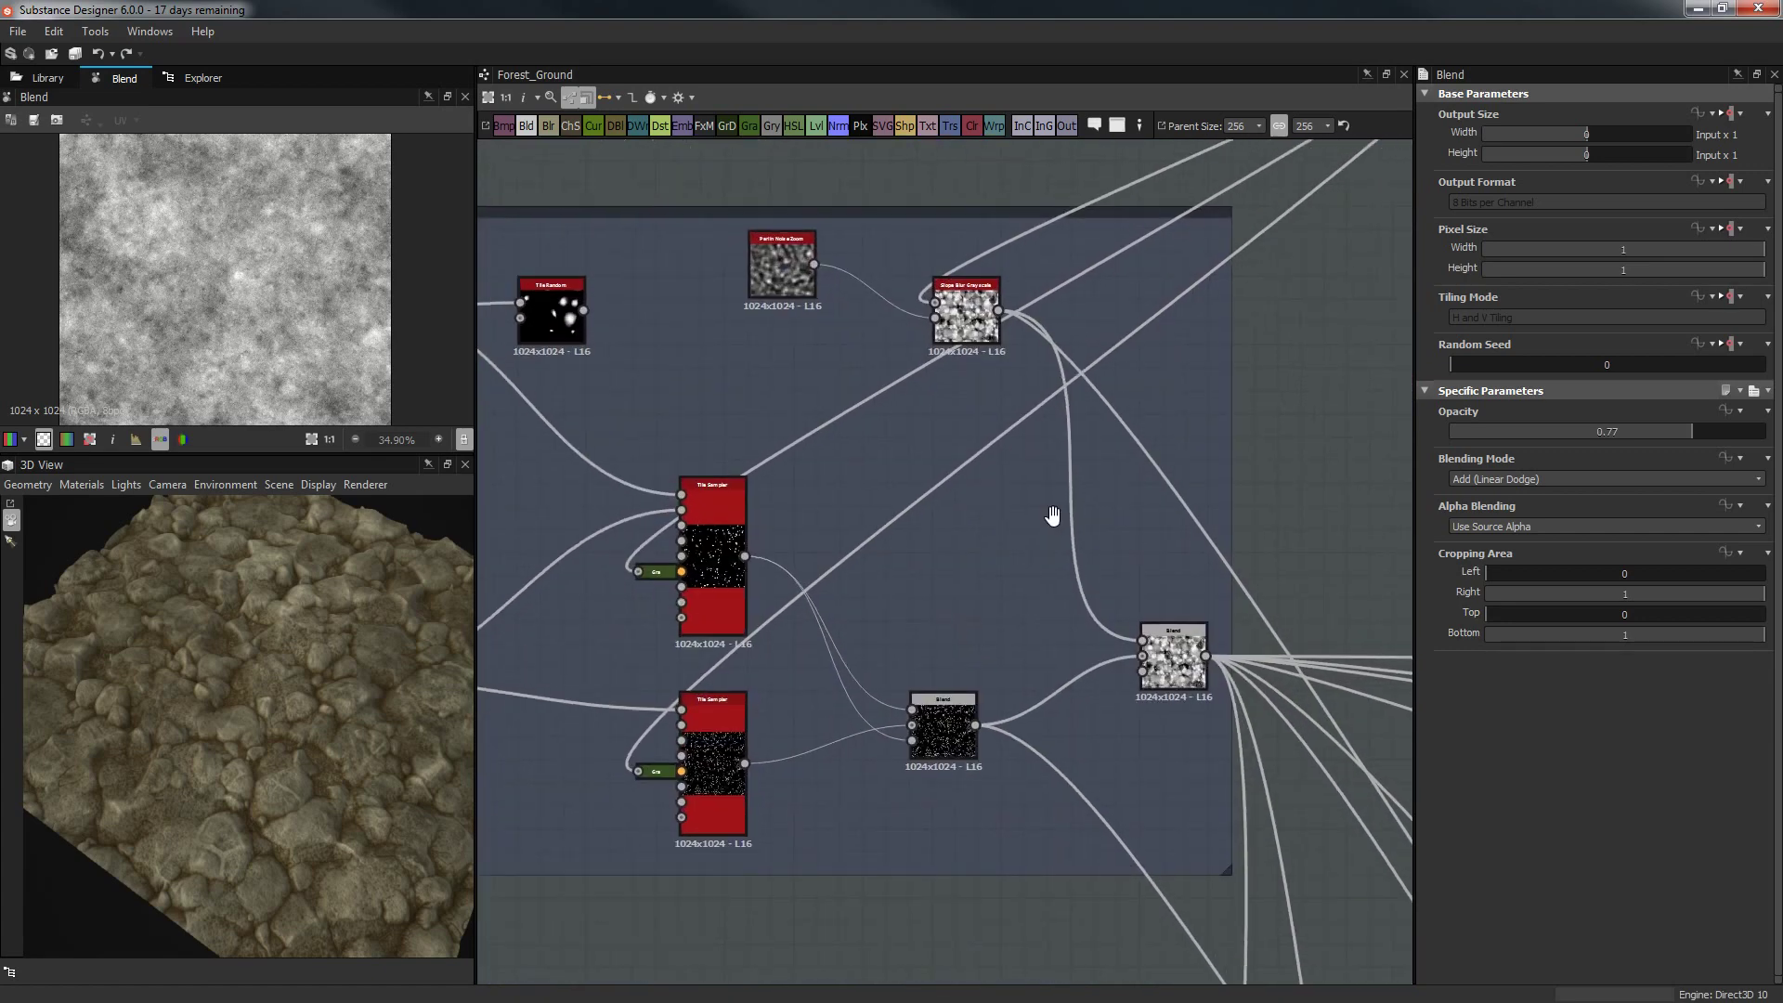
double_click(1082, 571)
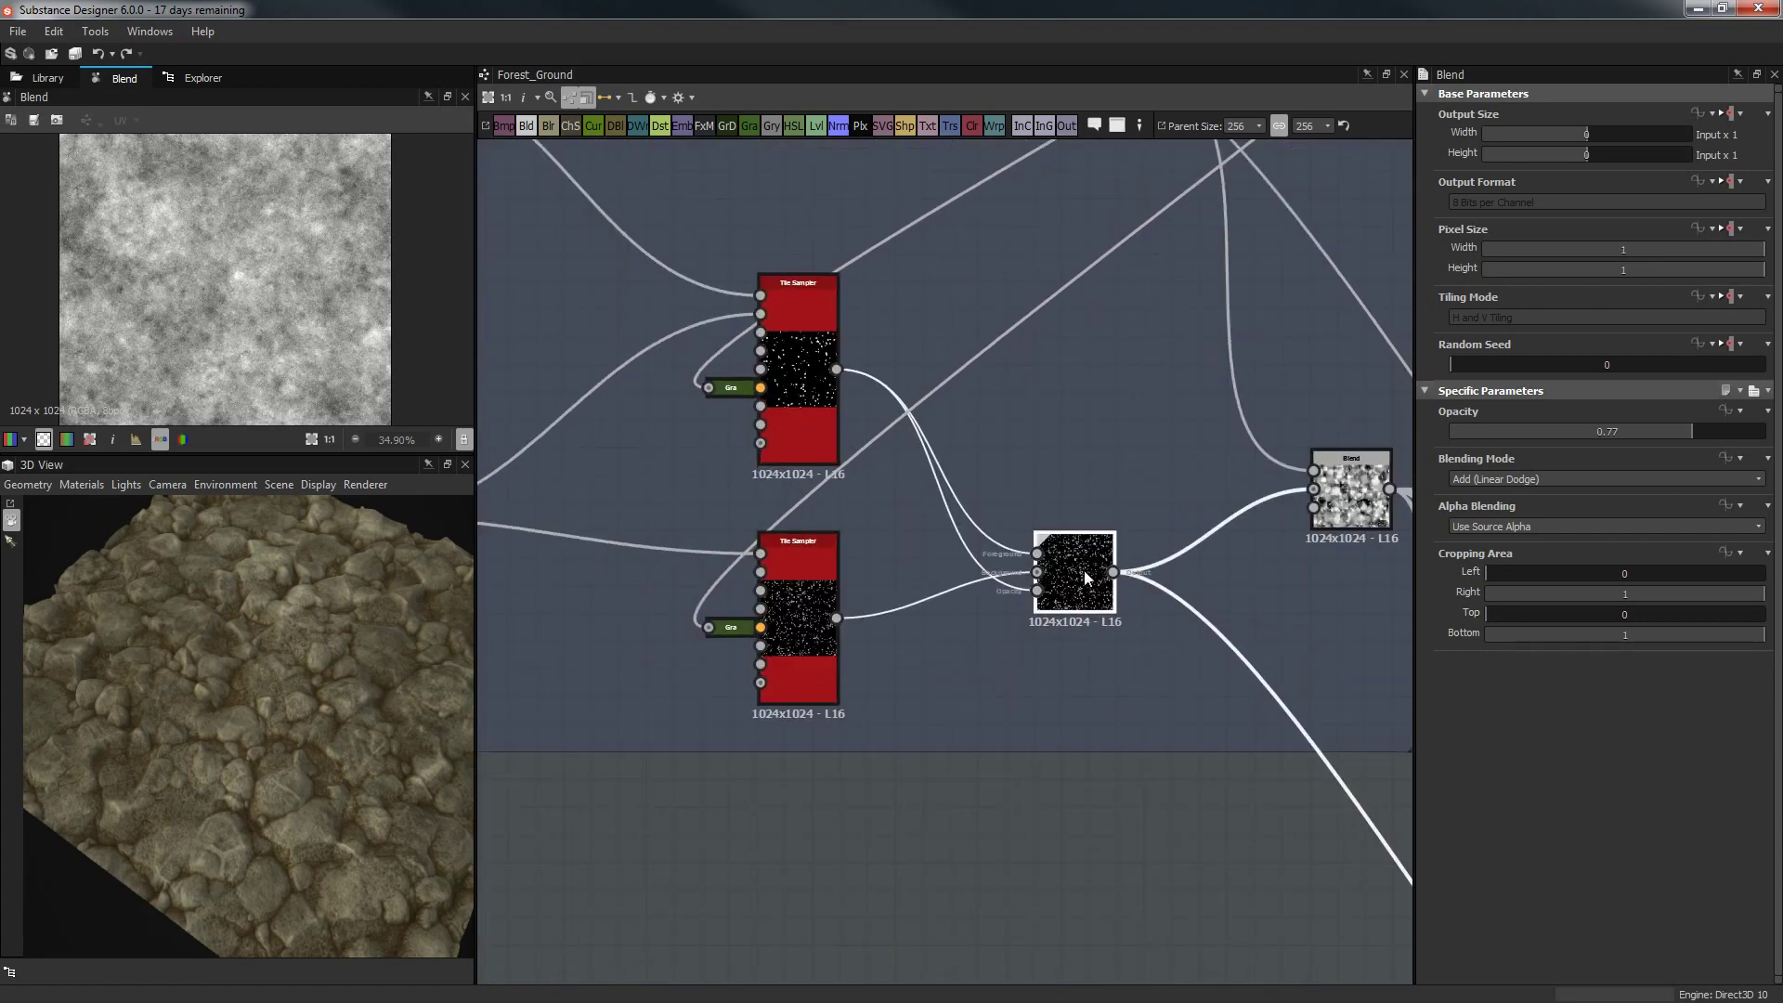
middle_drag(1090, 448, 956, 448)
key(space)
text(safe)
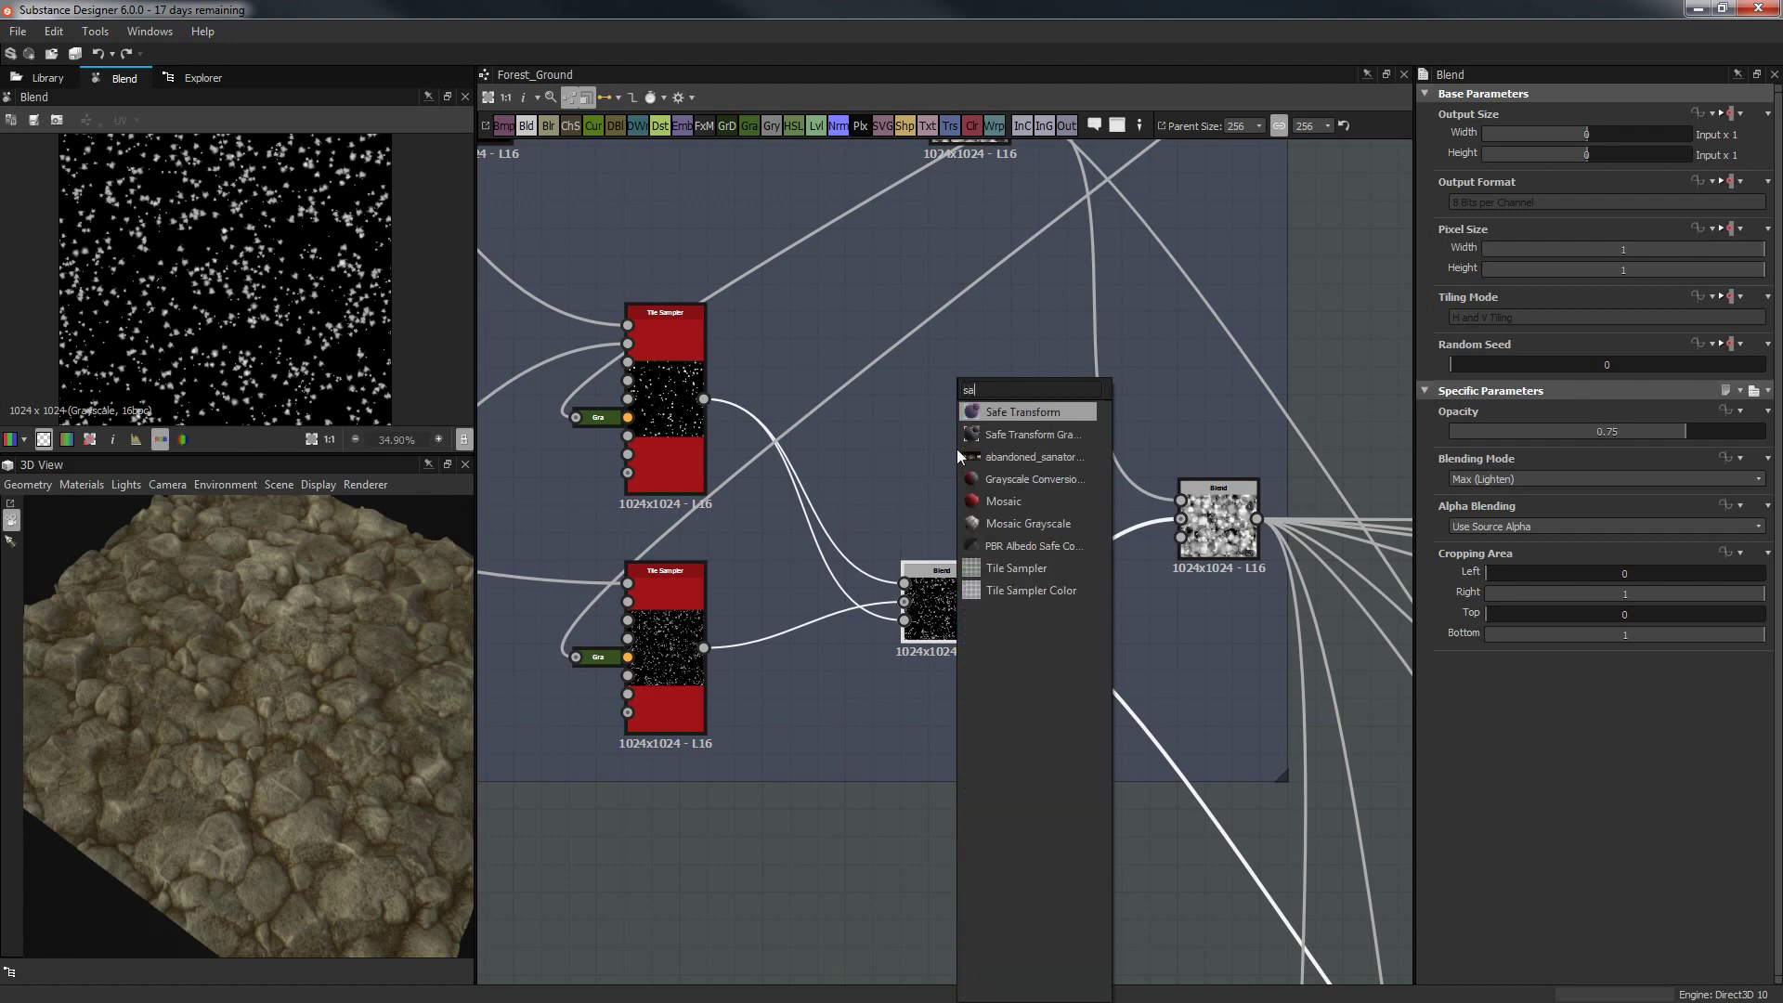
click(1011, 417)
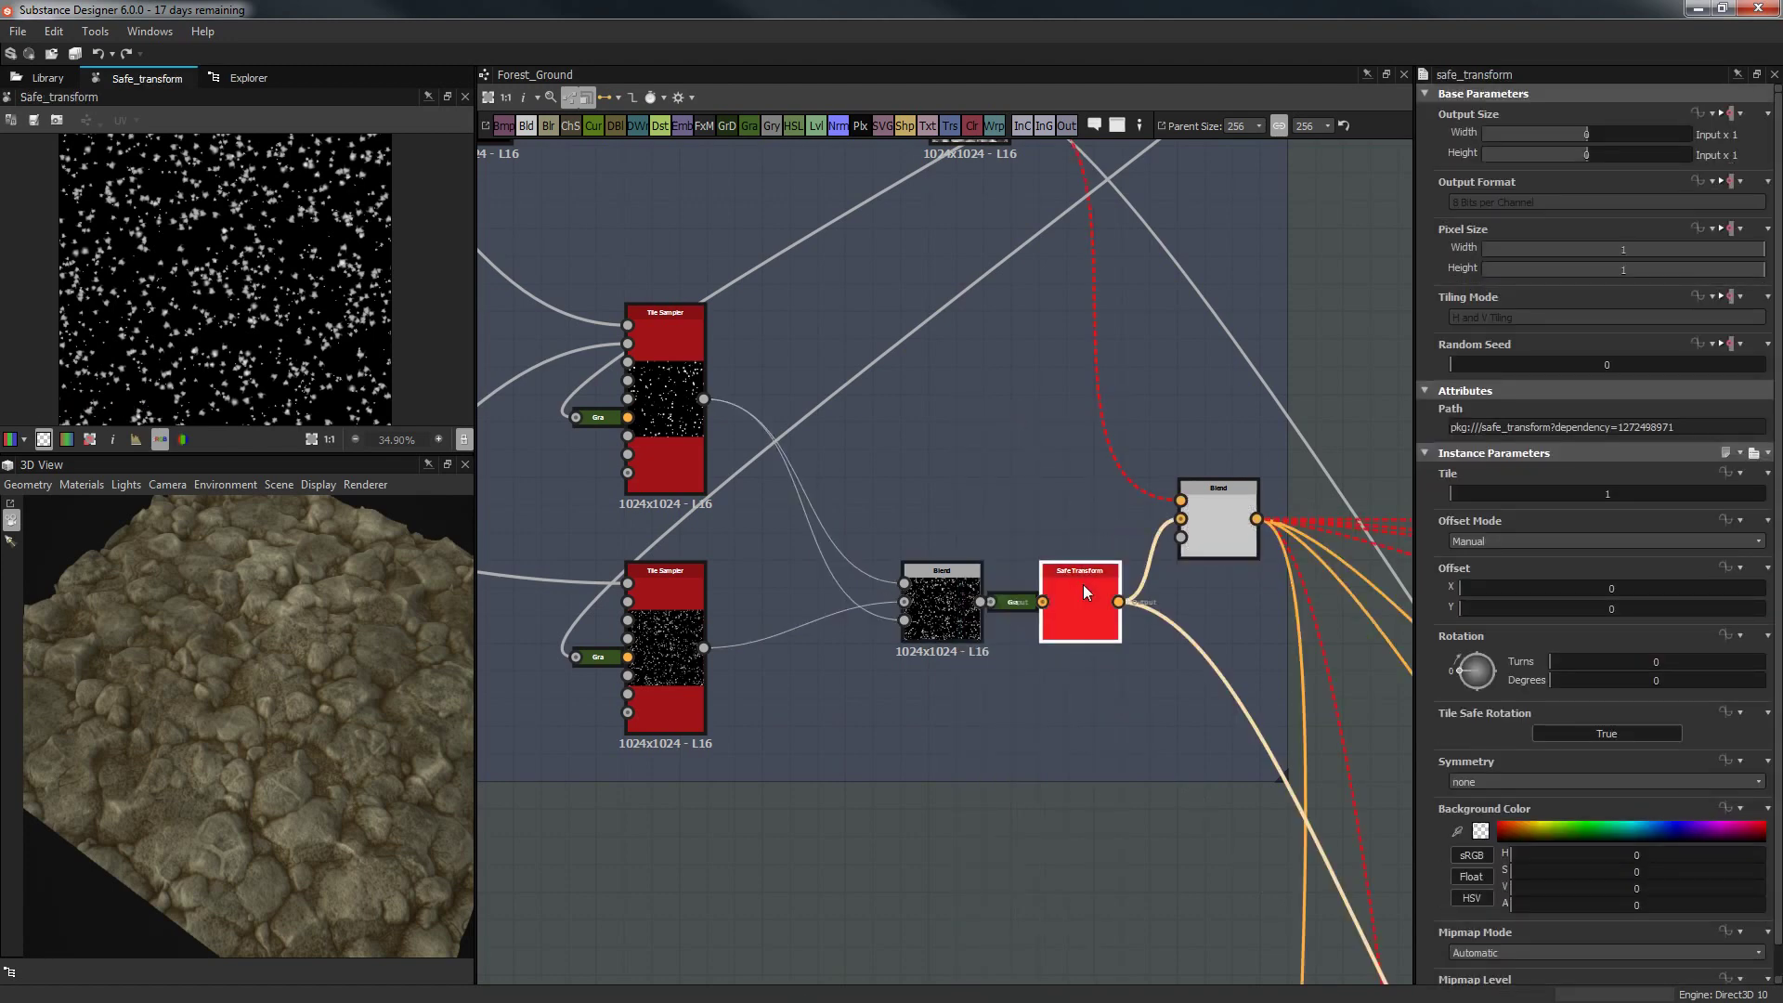
key(ctrl+z)
Add a Safe Transform Grayscale node and feed it with the output of the Blend combining the two Tile Samplers.
key(space)
text(safe)
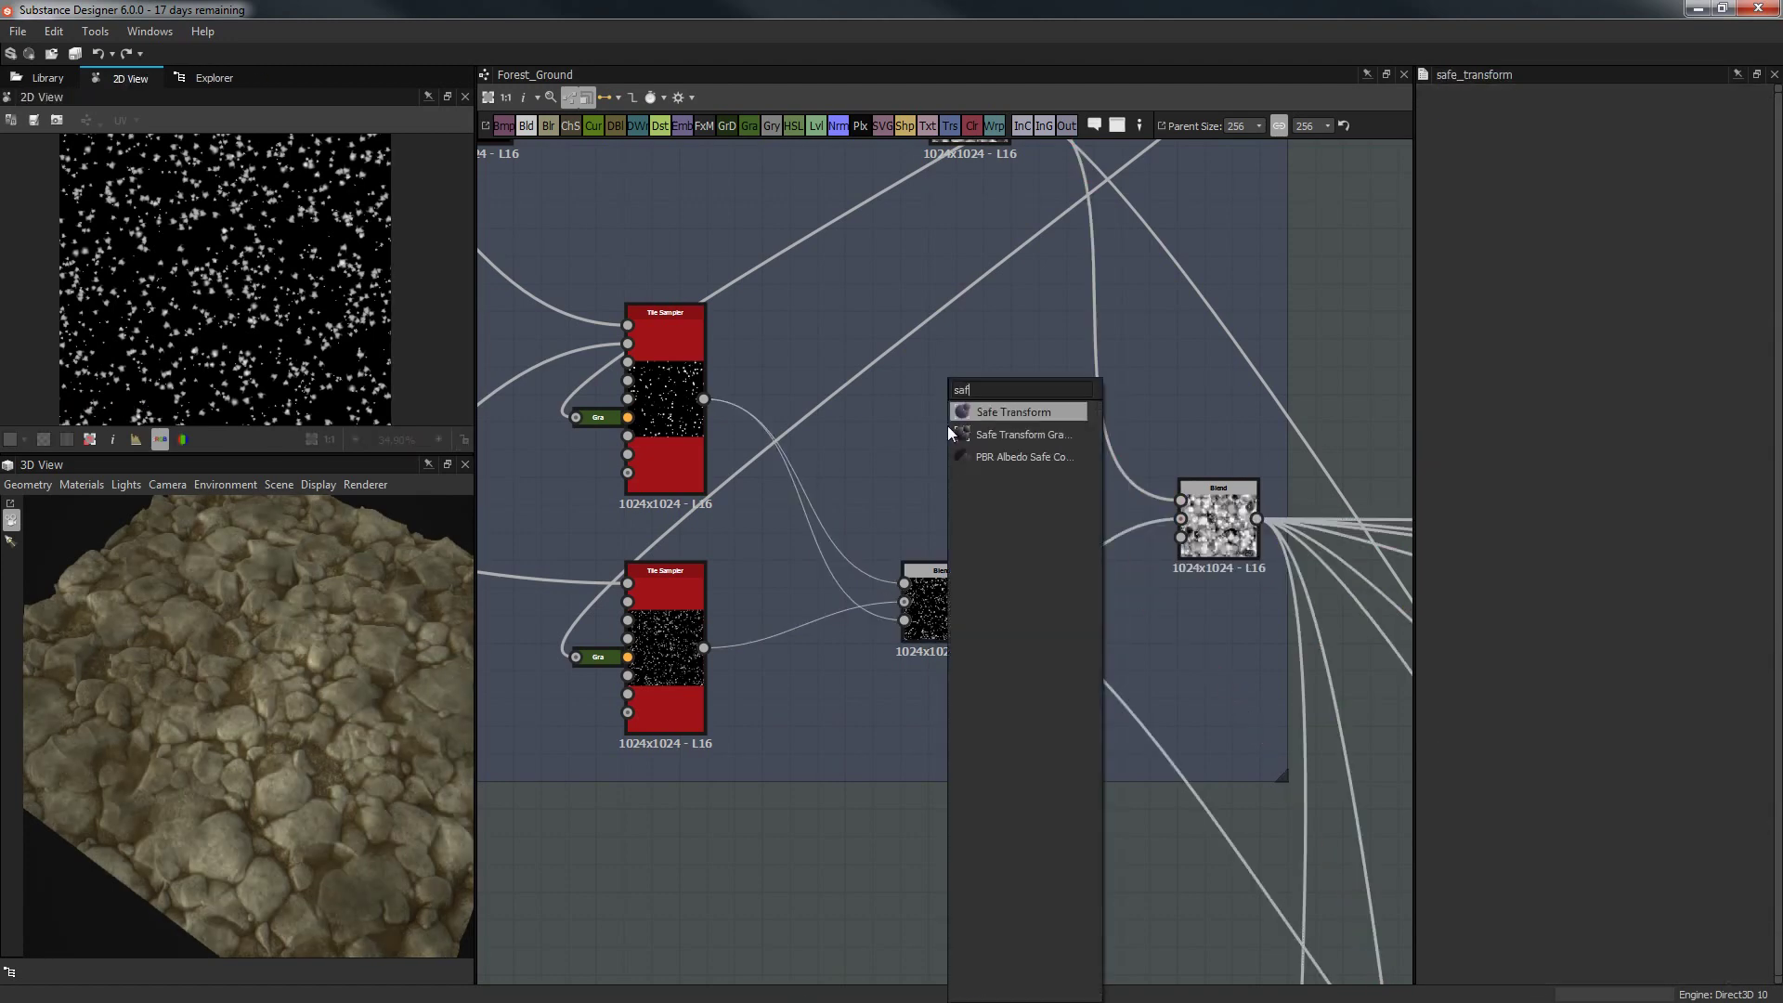
click(1022, 434)
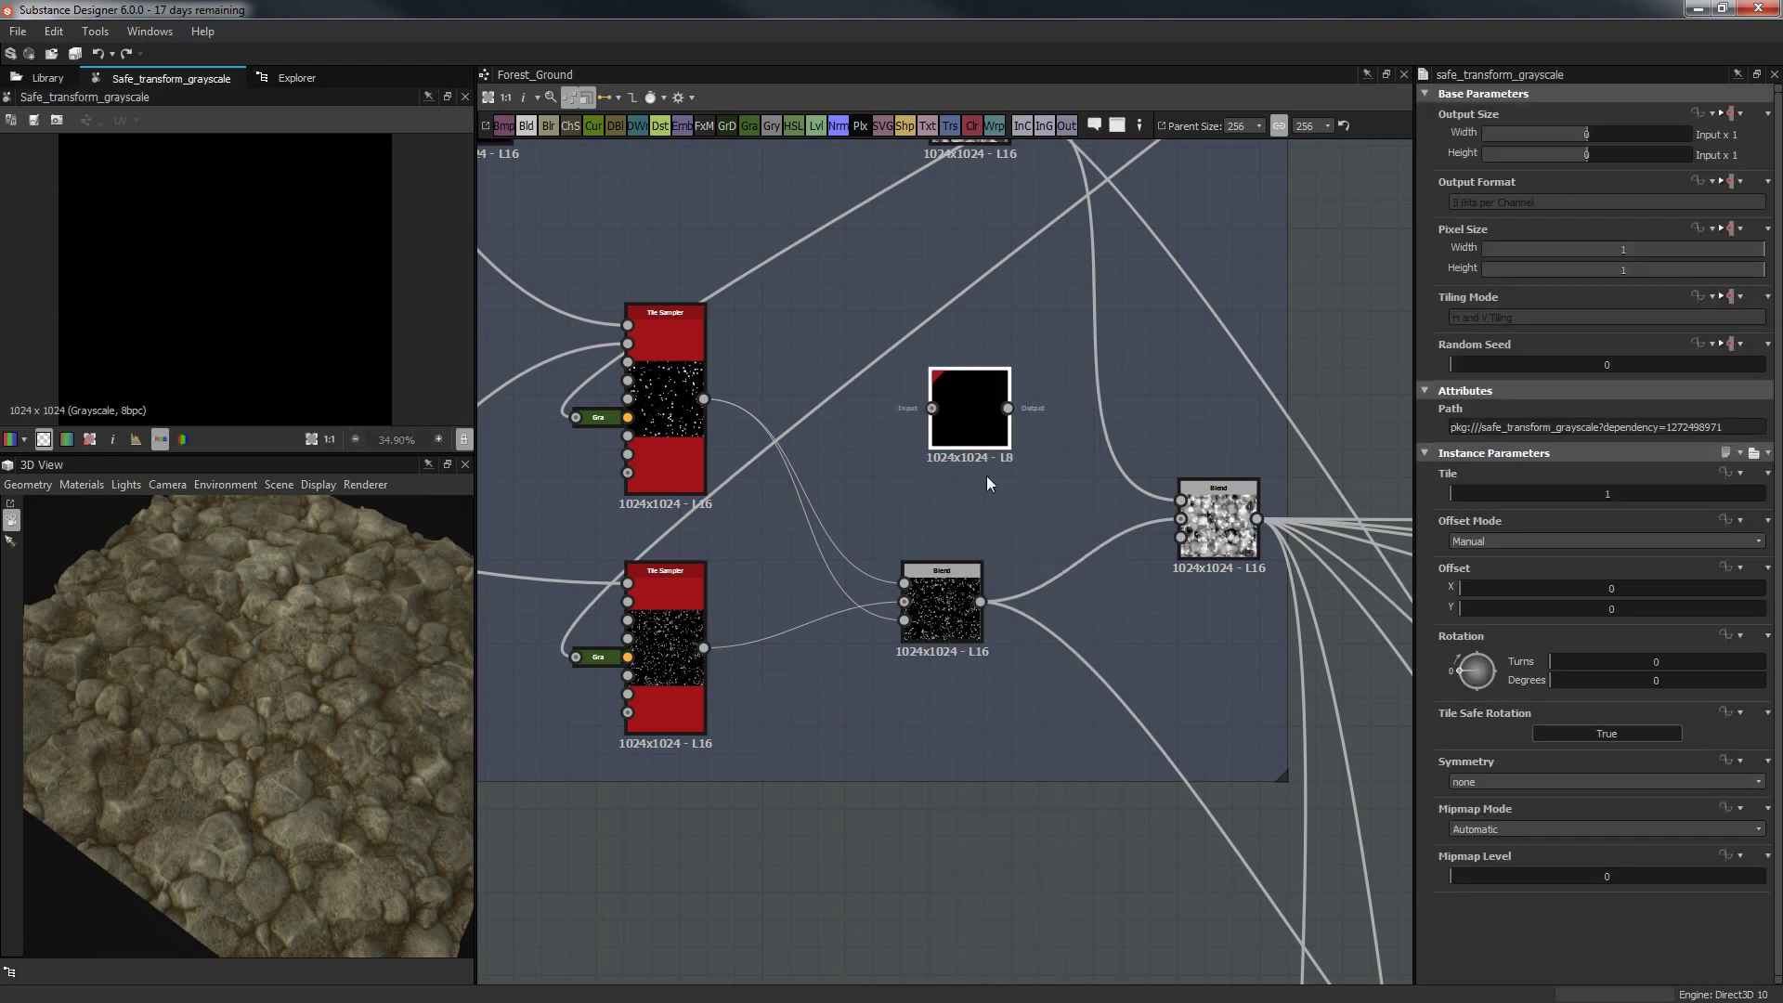
drag(975, 600, 931, 409)
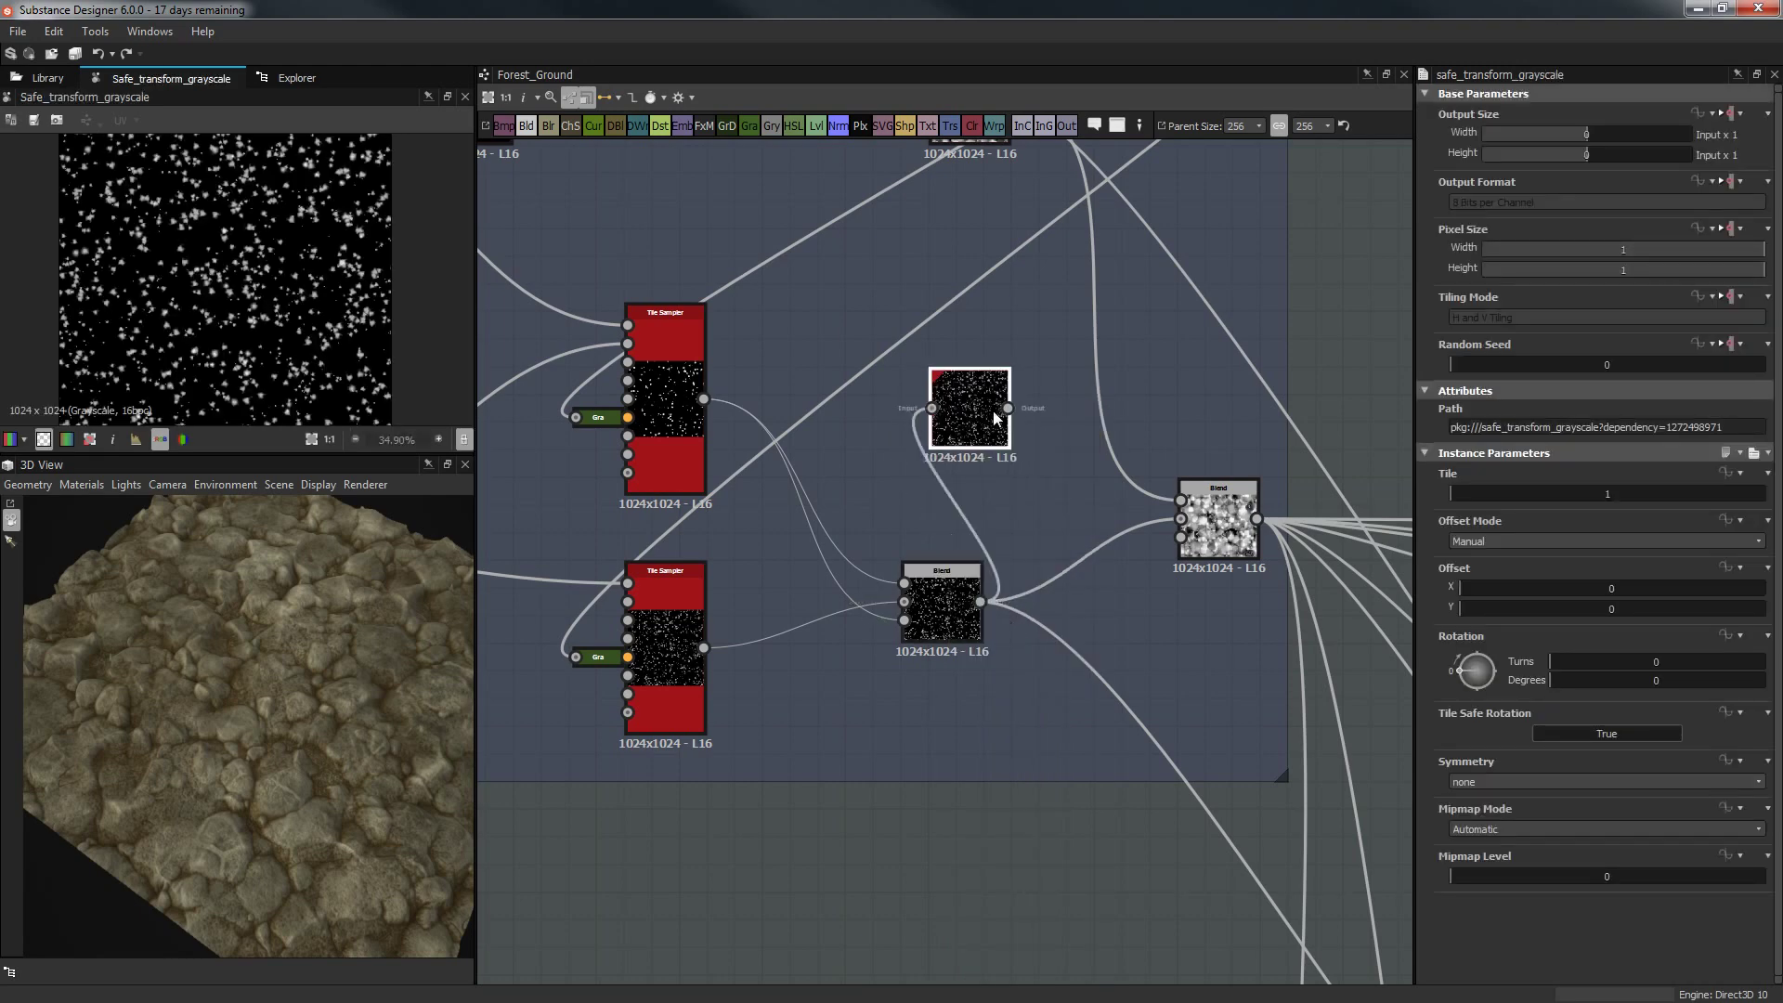
Add a Max (Lighten) Blend with the Safe Transform Grayscale as foreground and the Tile Samplers' Blend as background.
key(space)
click(1196, 399)
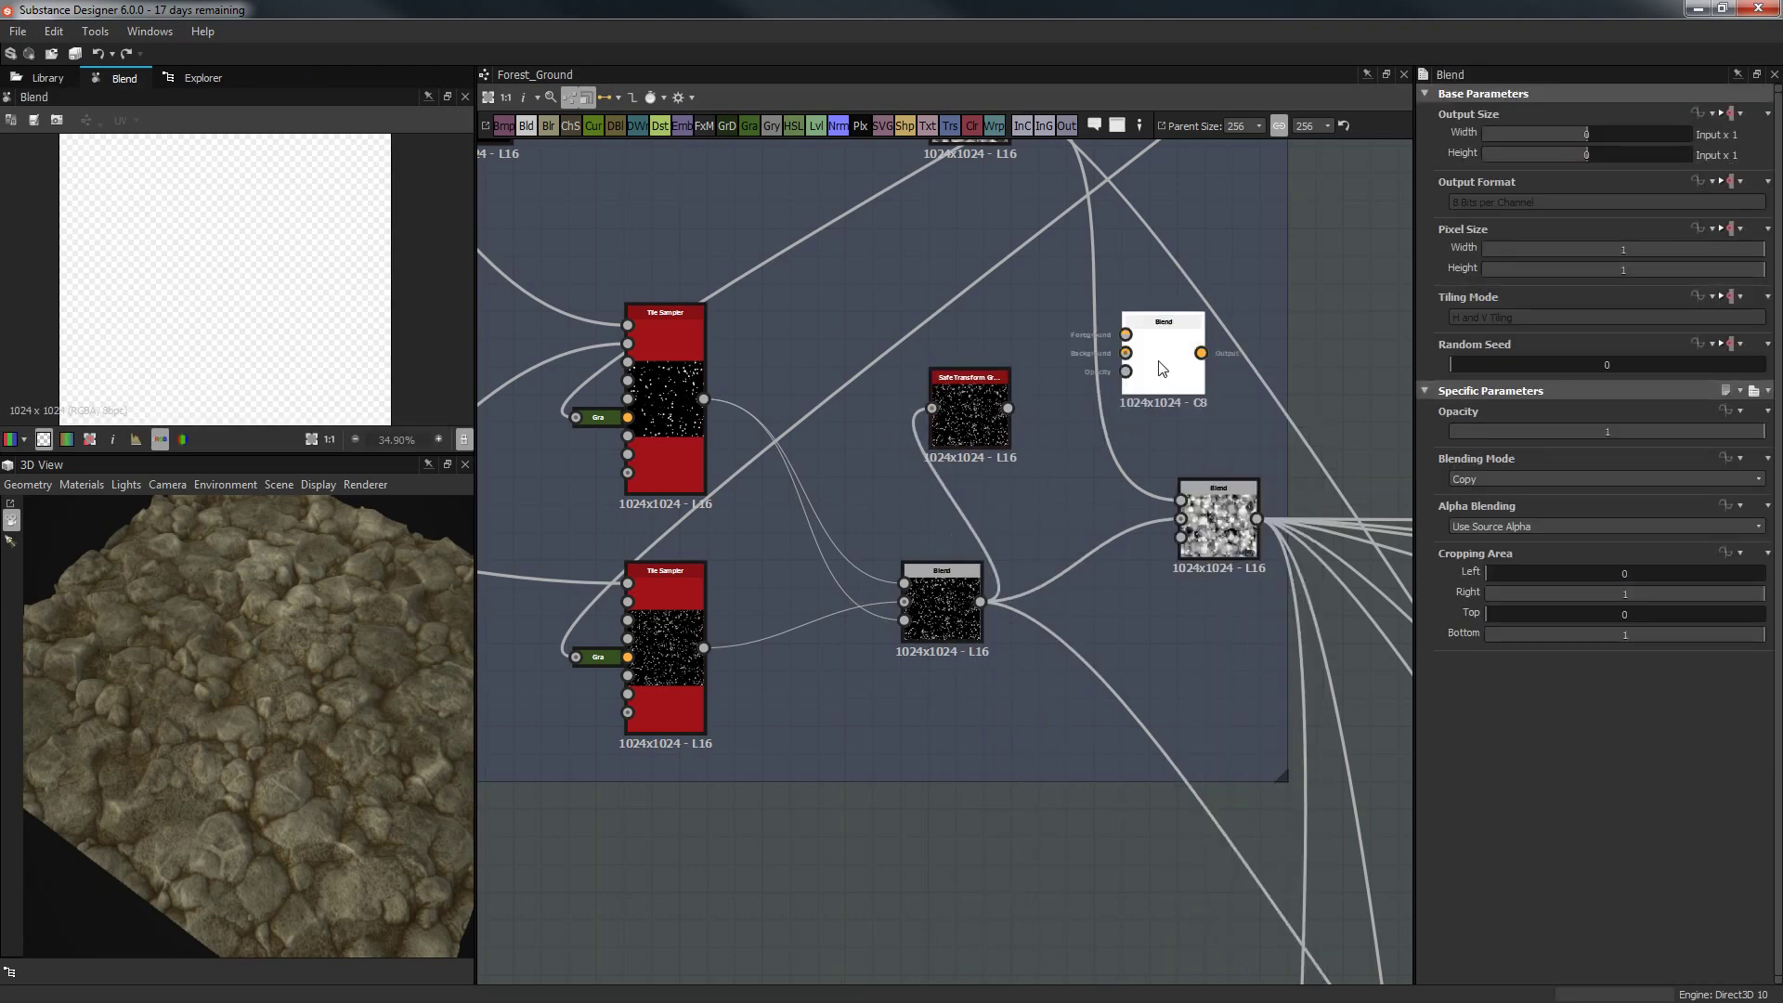
drag(1007, 409, 1126, 390)
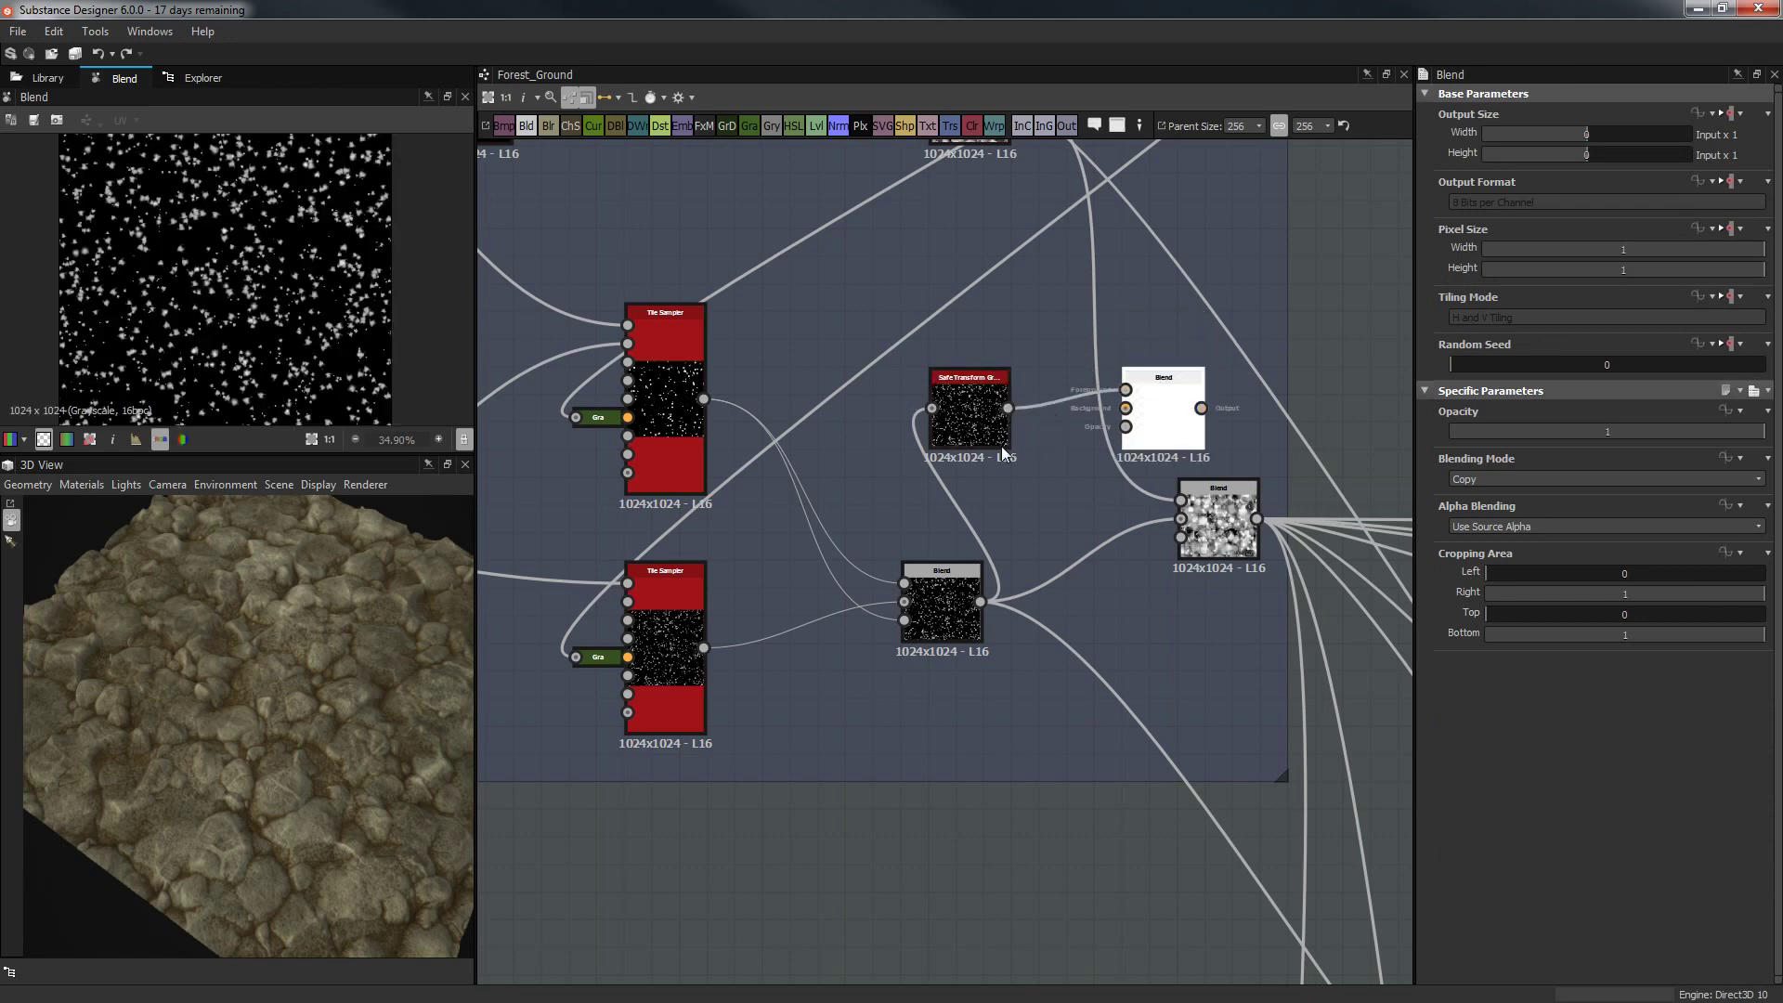
drag(981, 602, 1126, 409)
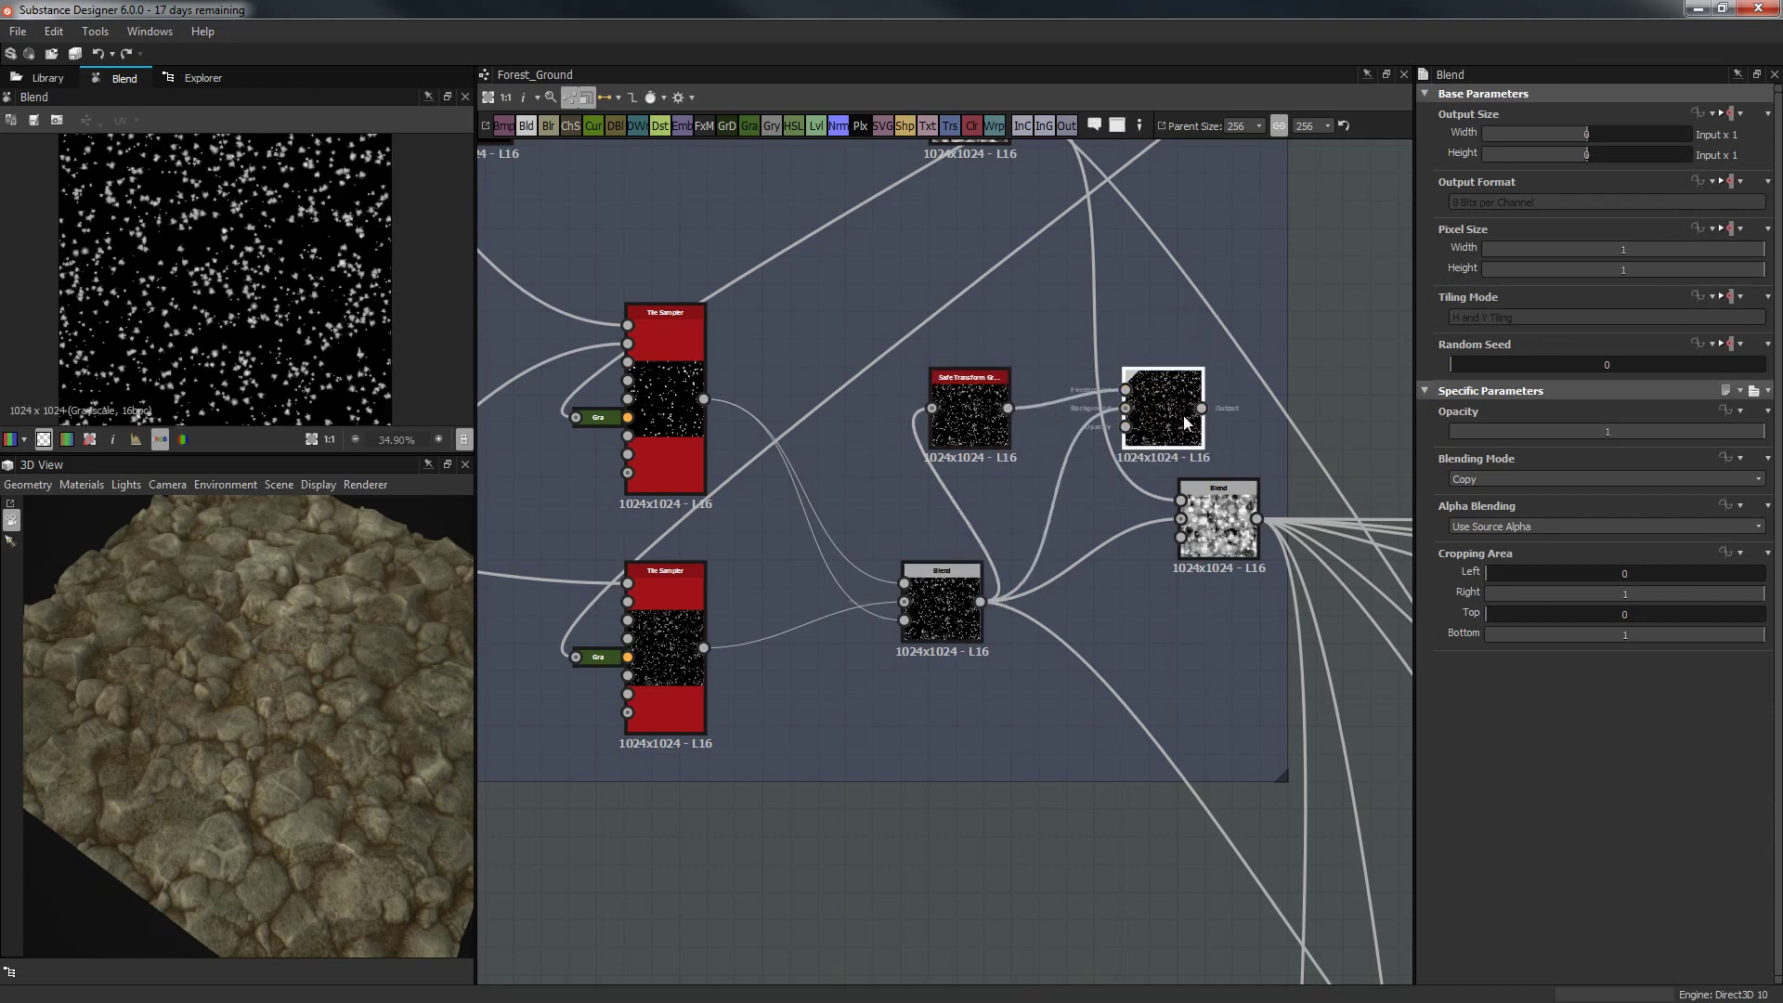
click(1532, 479)
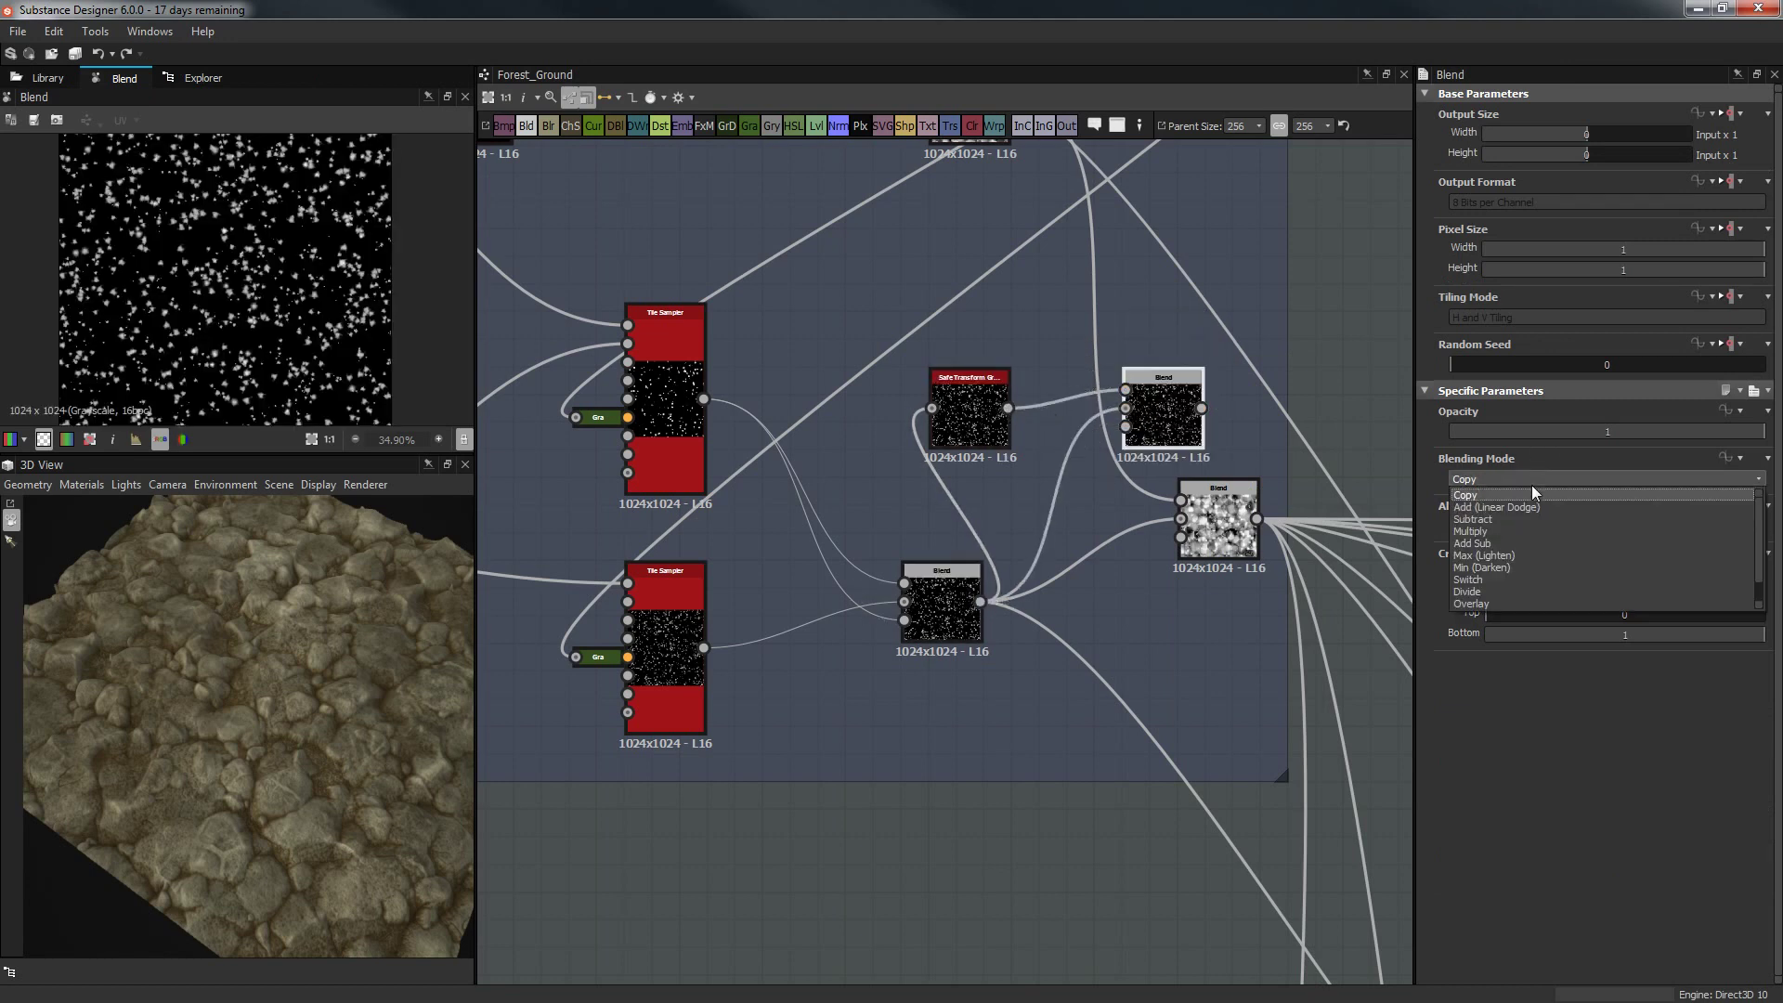
click(1486, 555)
Try a rotation of 125 degrees and an X offset of 0.3 on the Safe Transform Grayscale node, previewing the new Blend.
click(979, 416)
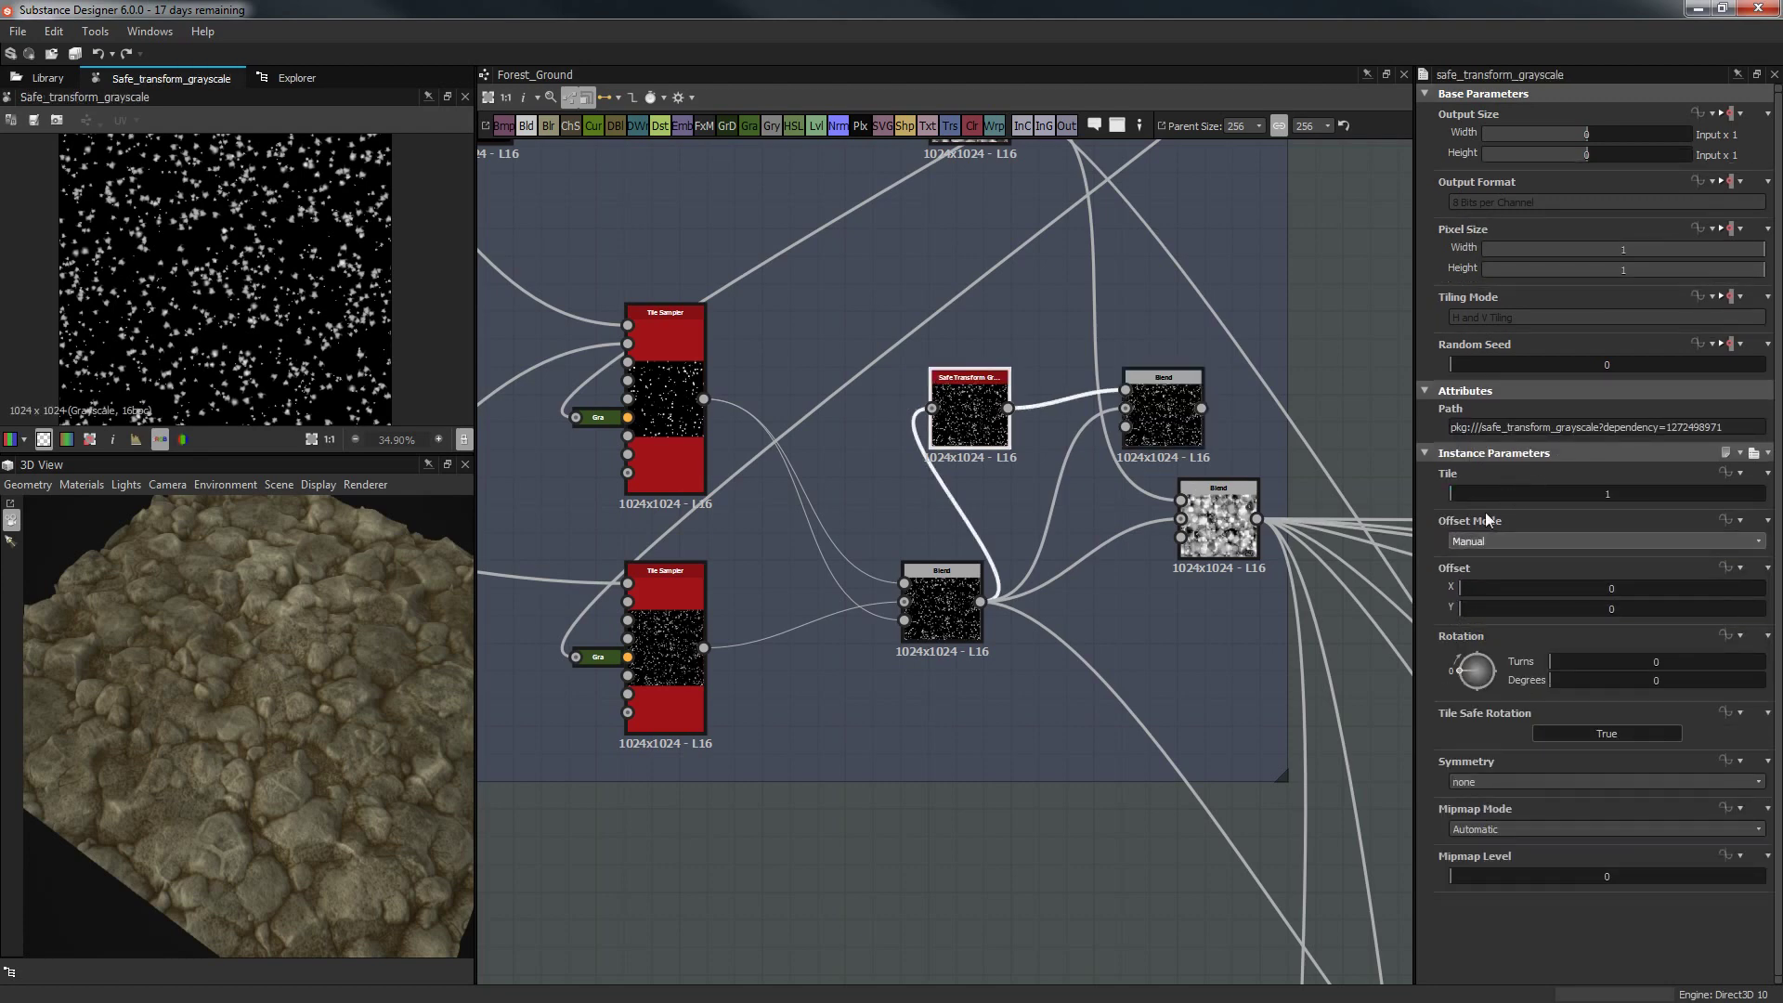
drag(1477, 661, 1488, 655)
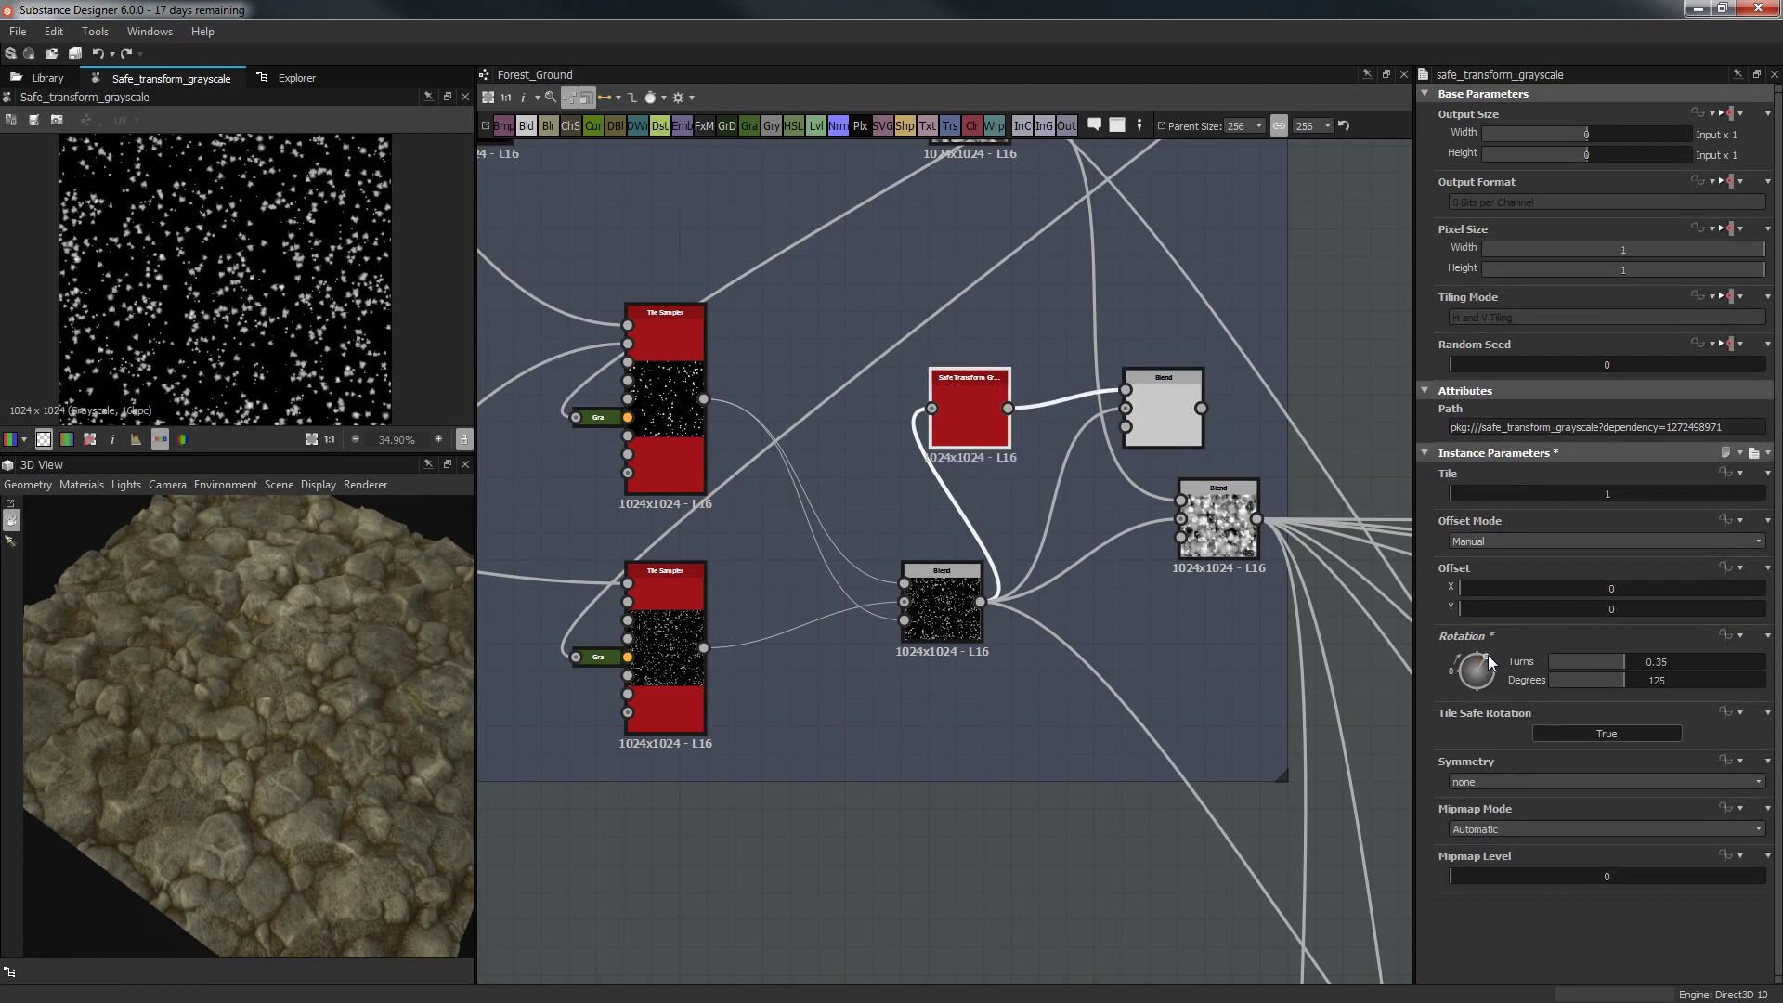
click(1168, 401)
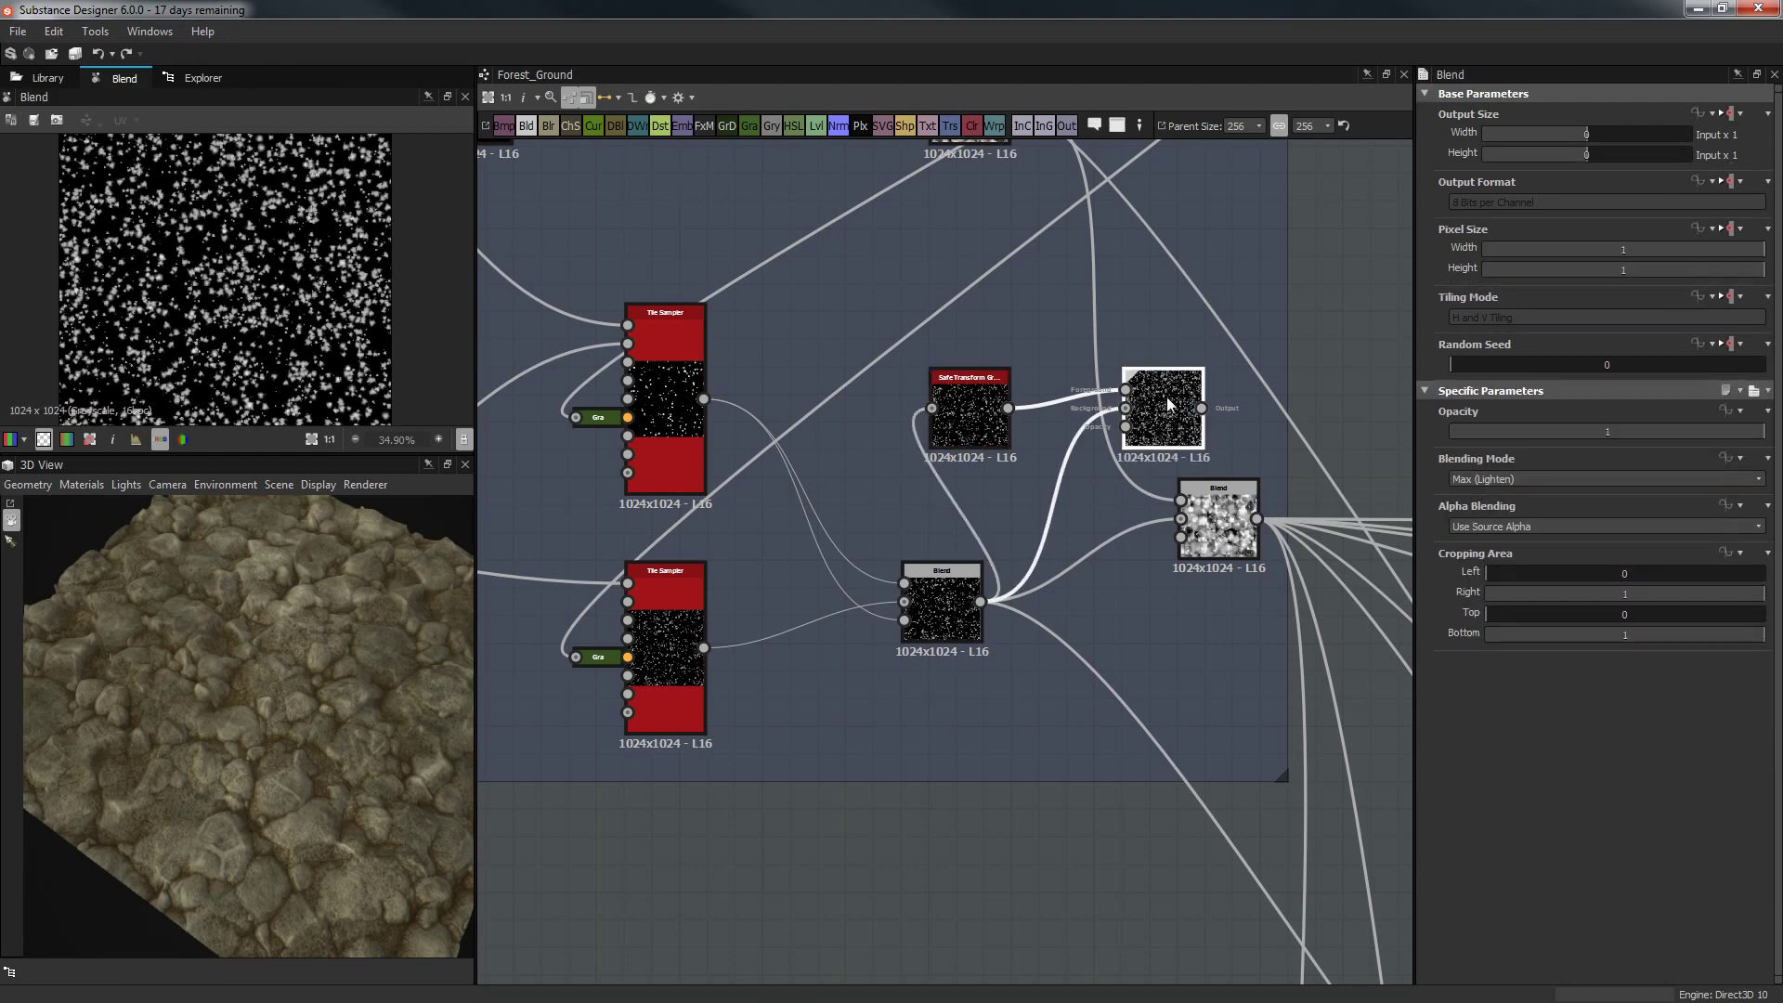
click(985, 403)
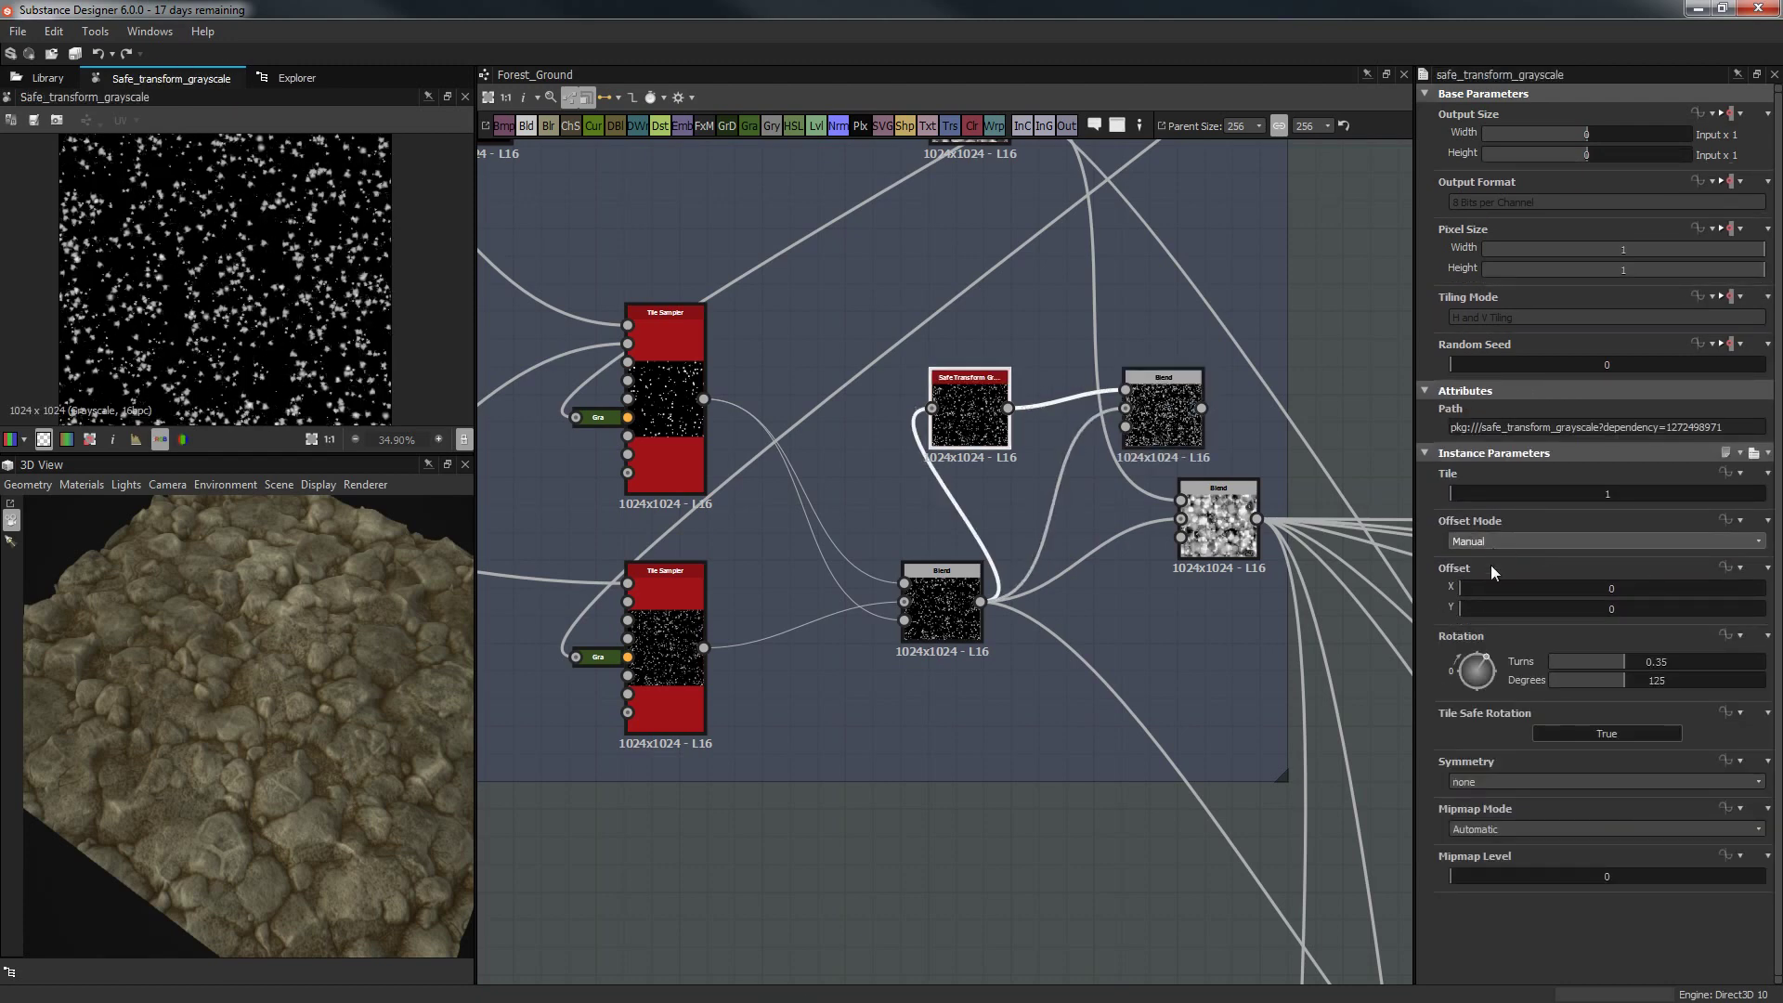
drag(1501, 590, 1551, 589)
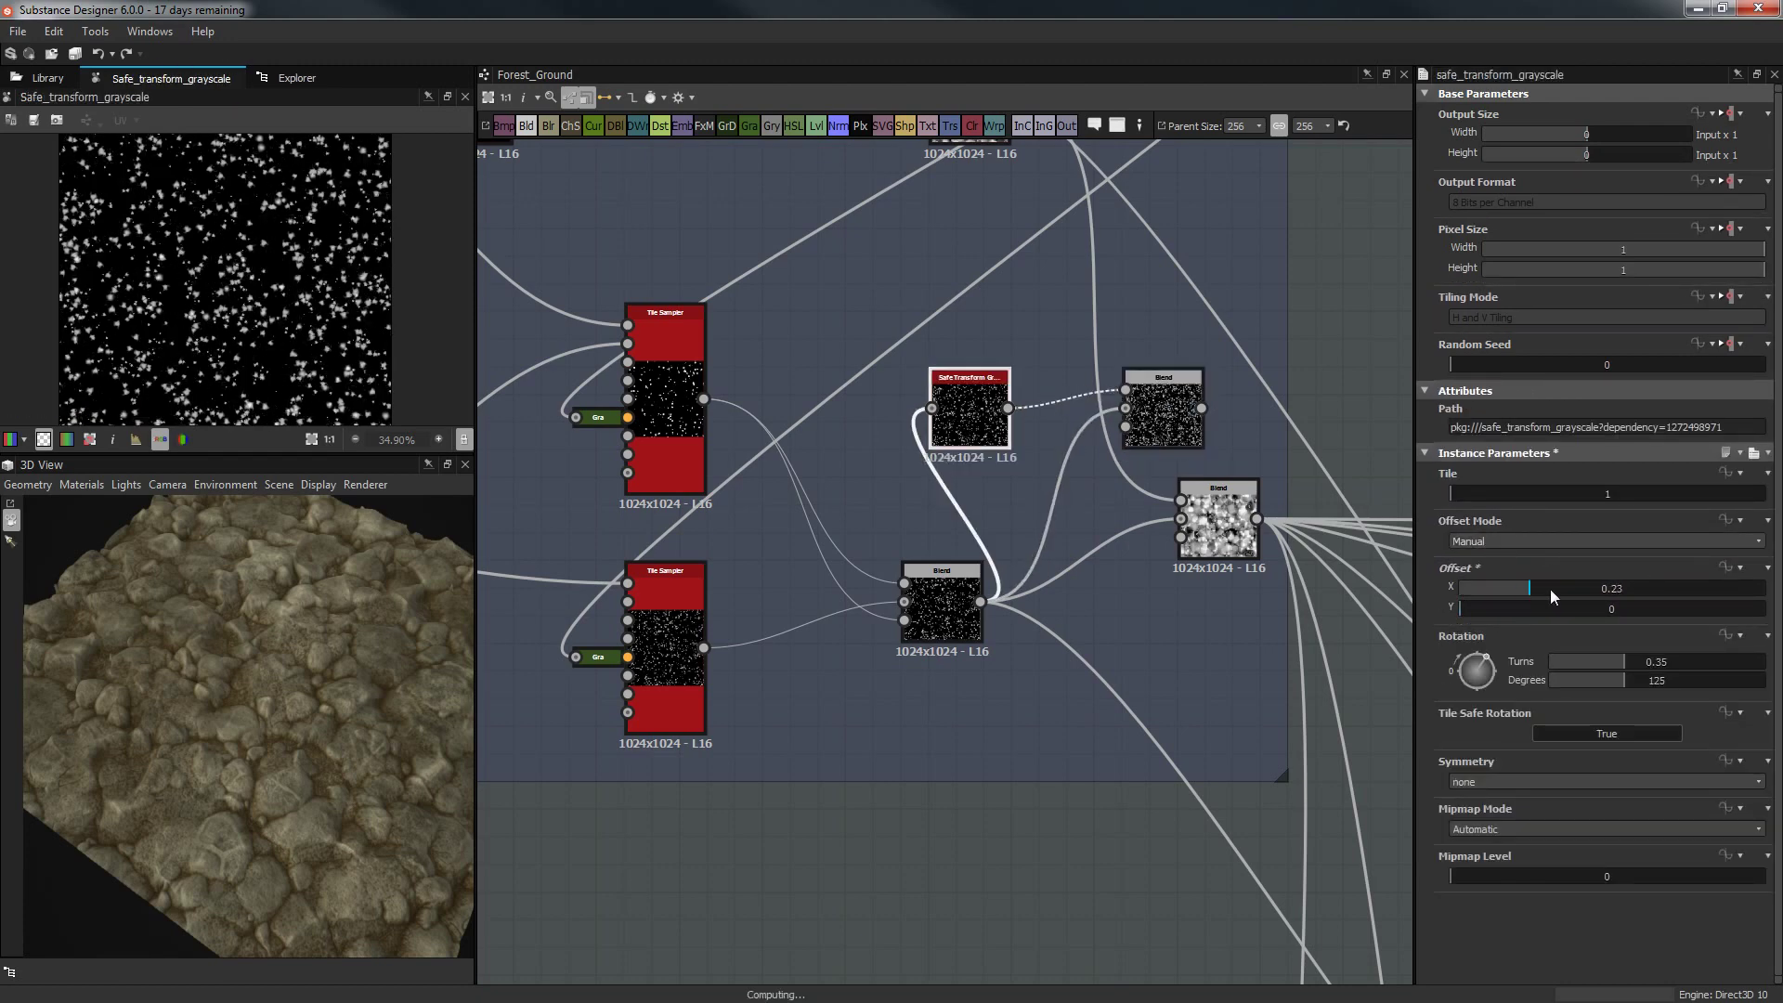
double_click(1163, 406)
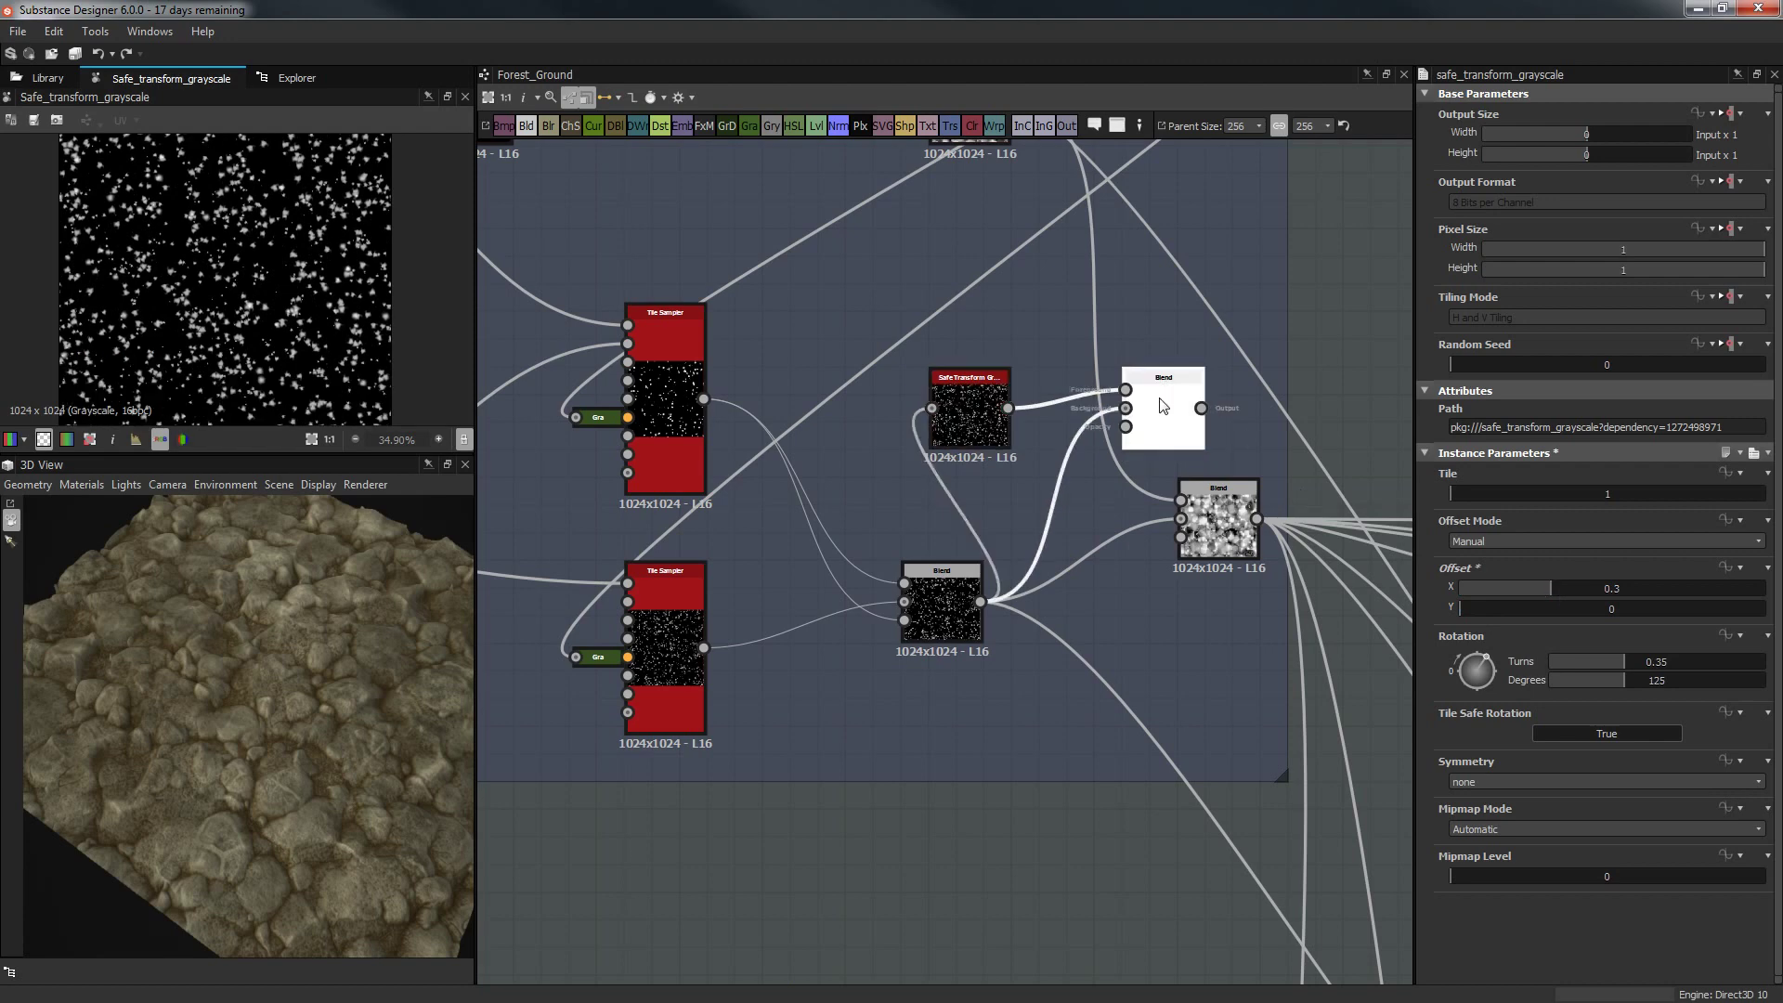
Set the Safe Transform Grayscale node to offset X 0.22, Y 0.04 and rotation 47 degrees.
click(984, 410)
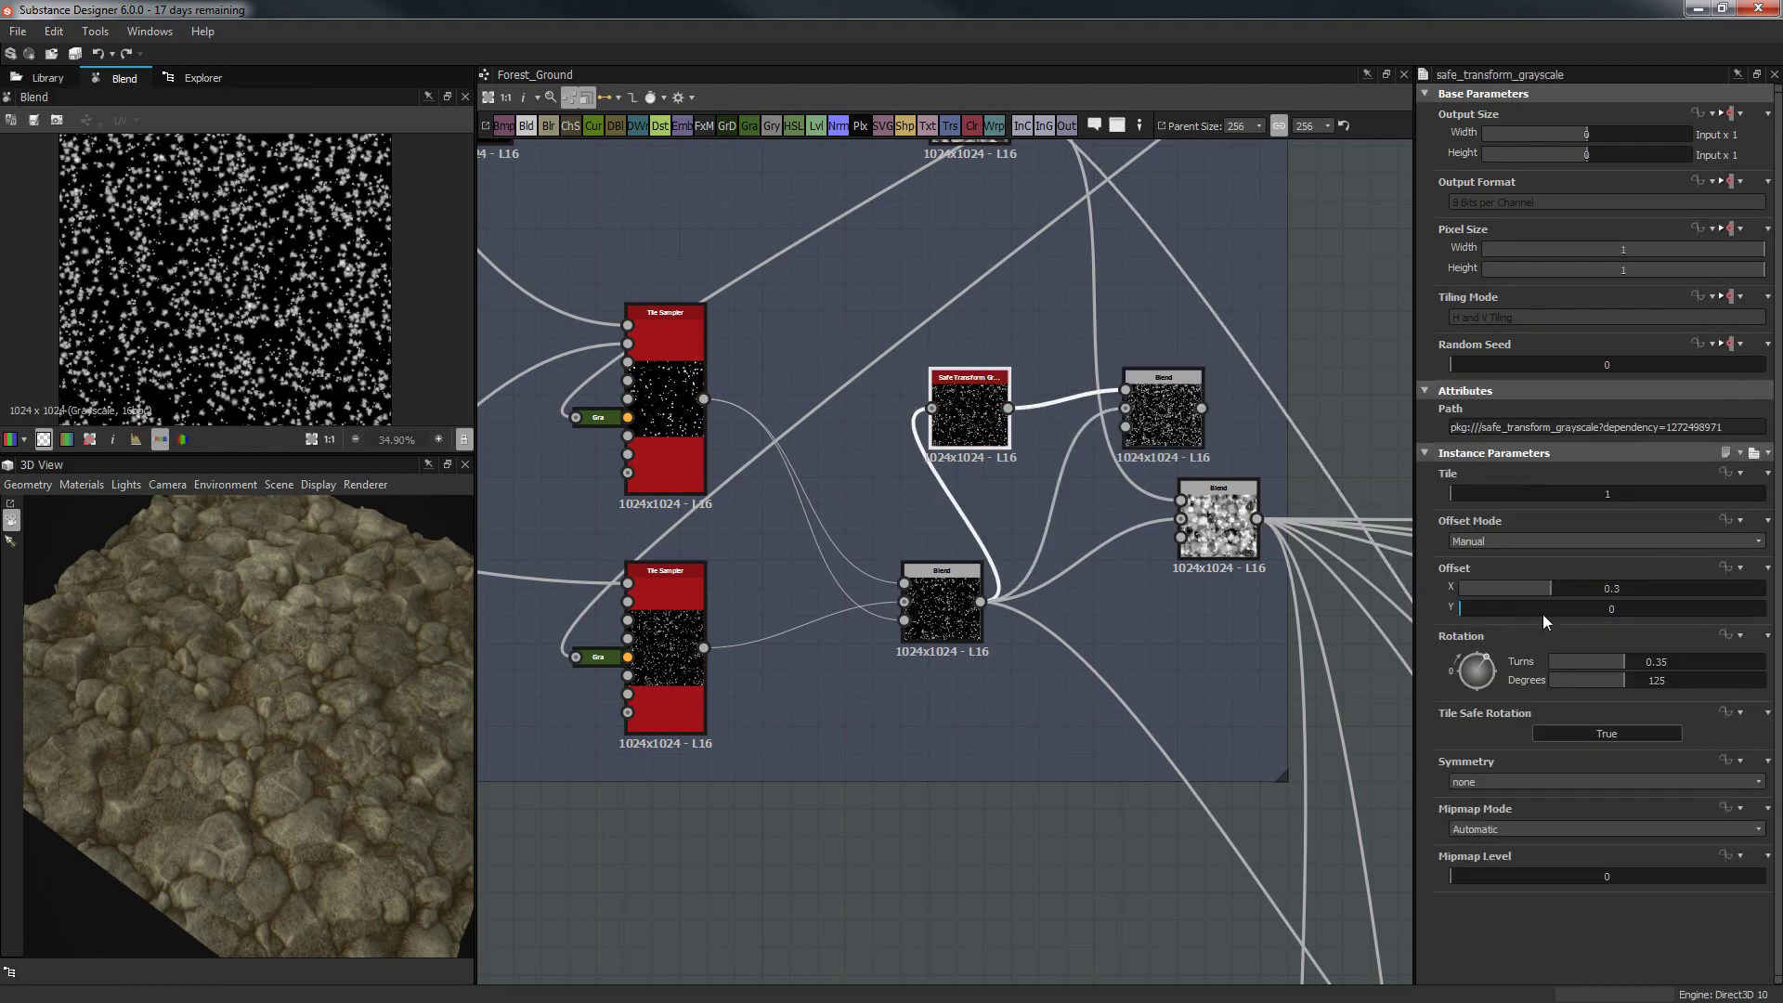
drag(1542, 613, 1471, 605)
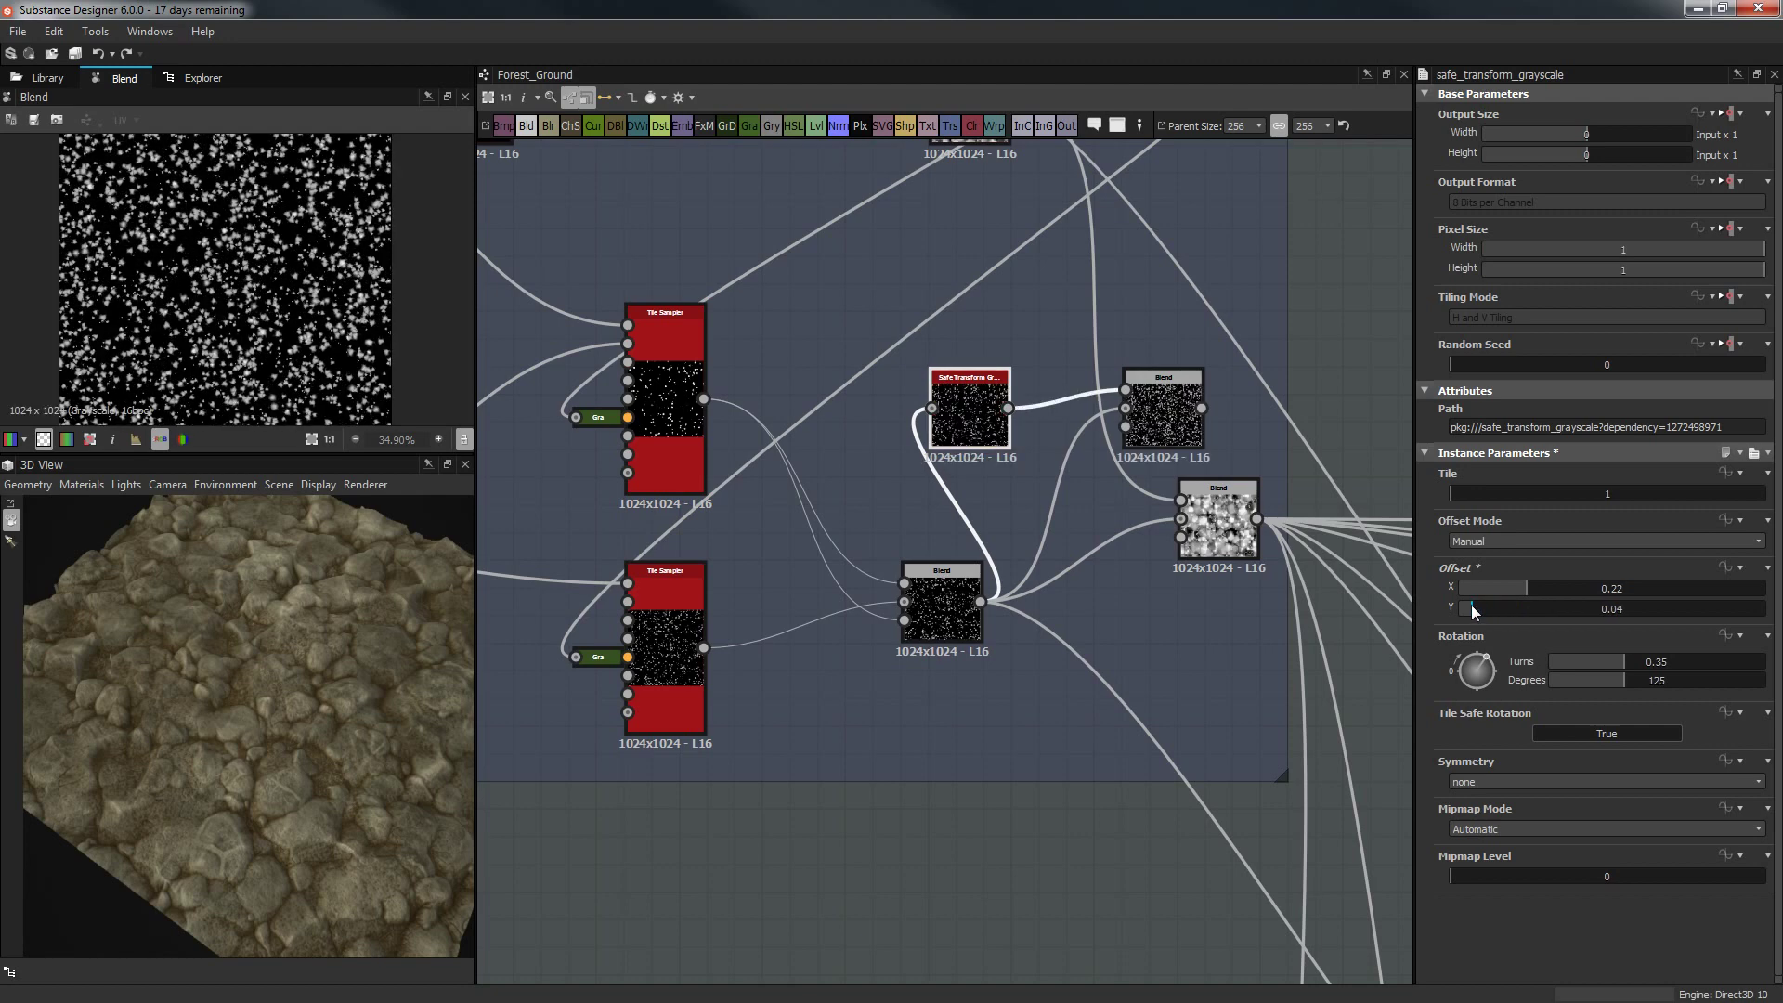
mouse_move(1484, 673)
mouse_down()
mouse_move(1499, 670)
mouse_move(1479, 645)
mouse_move(1454, 652)
mouse_up()
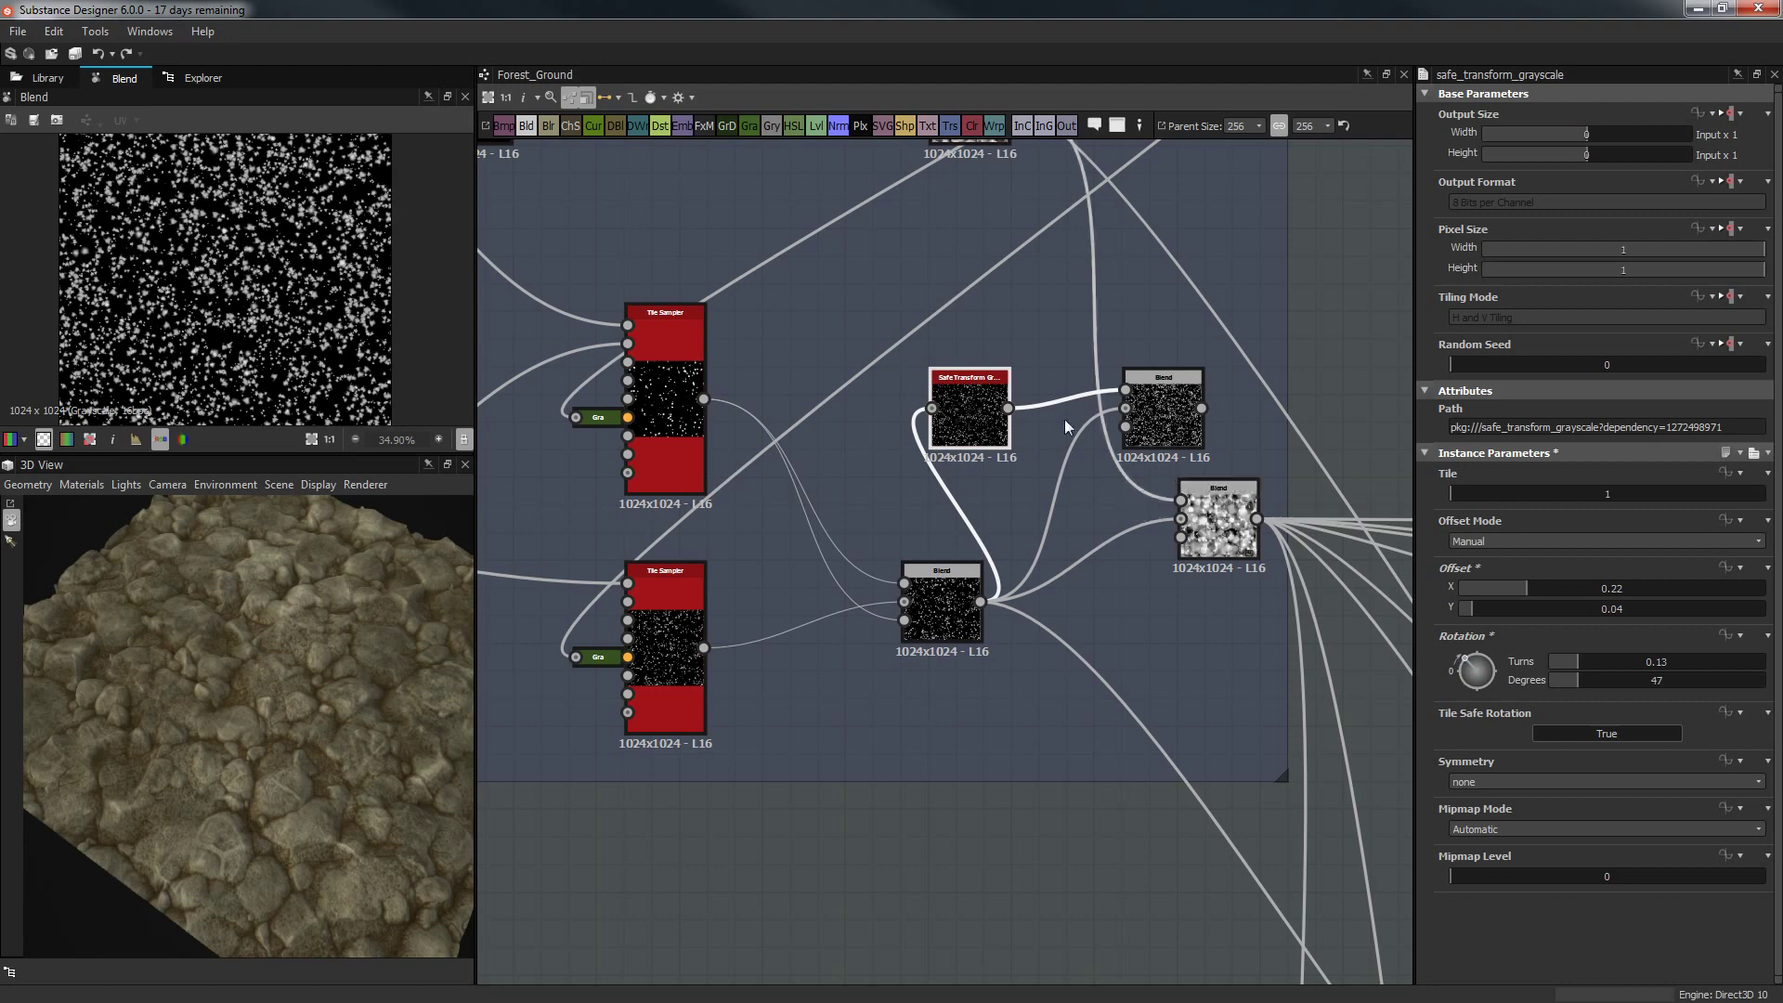
Reroute the new Blend's output into the adjacent rocks Blend and the Blend fed by Ground base, and check the 3D view.
middle_drag(1078, 372, 957, 385)
drag(1071, 403, 1050, 528)
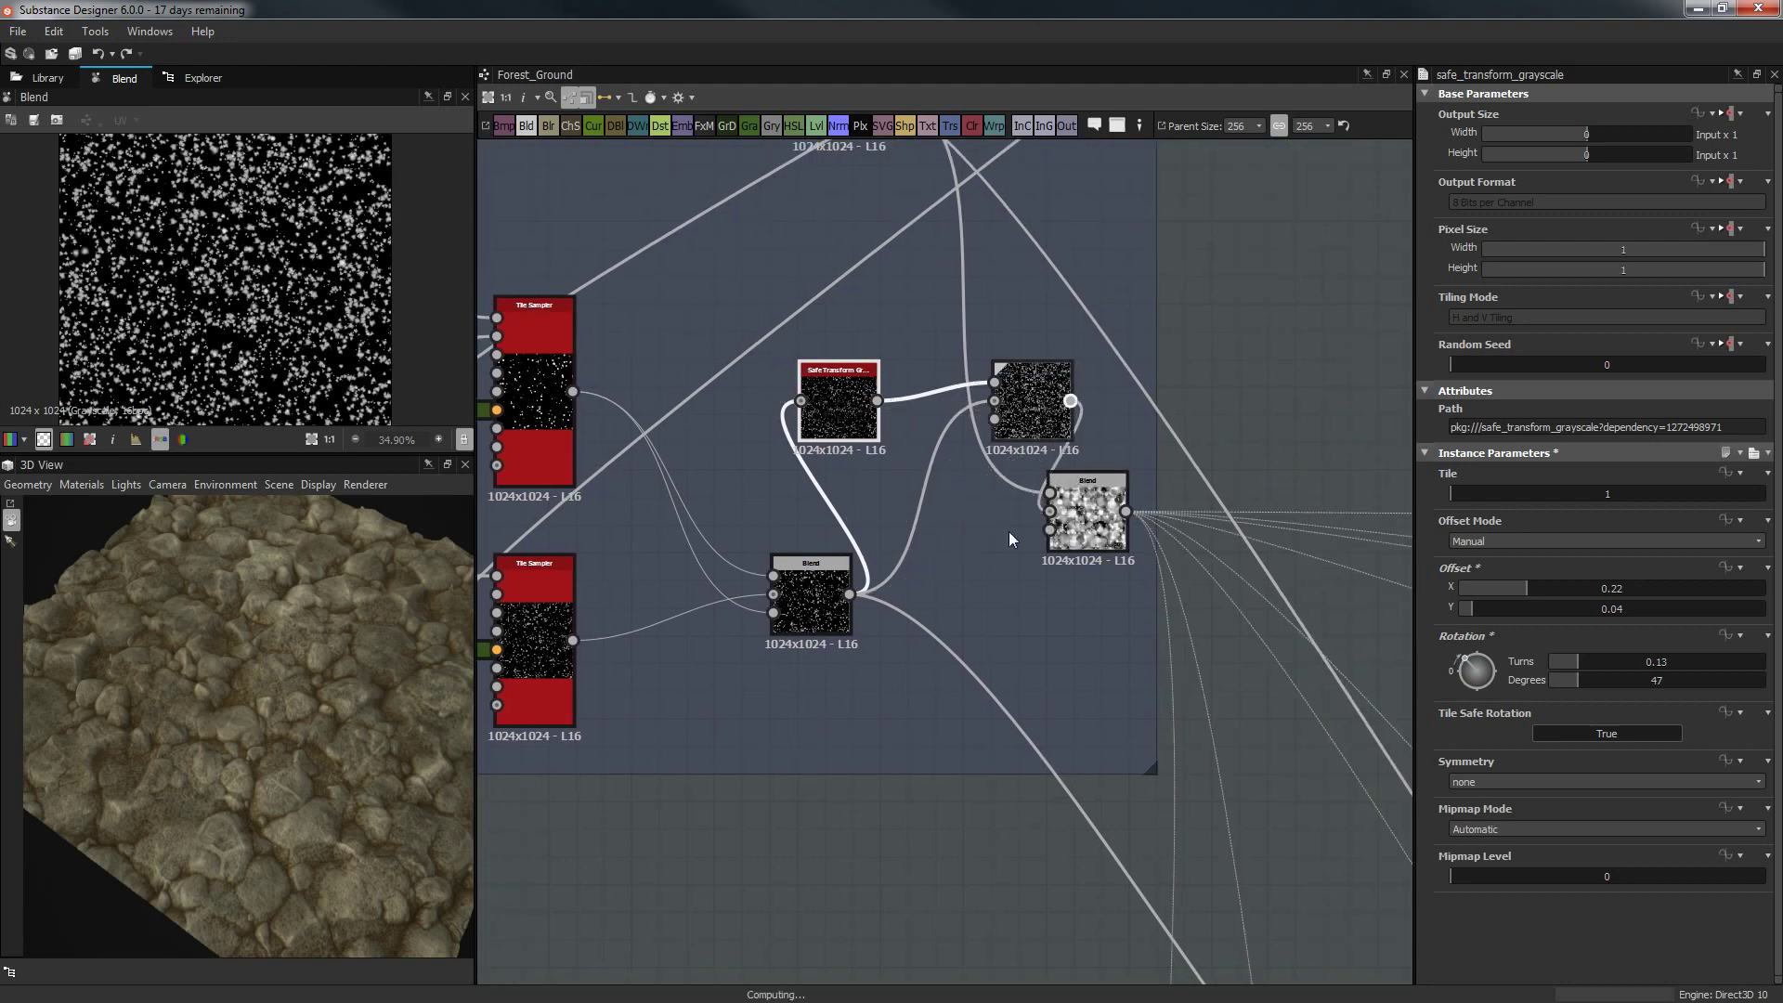
scroll(994, 743, down, 4)
middle_drag(1039, 771, 1032, 714)
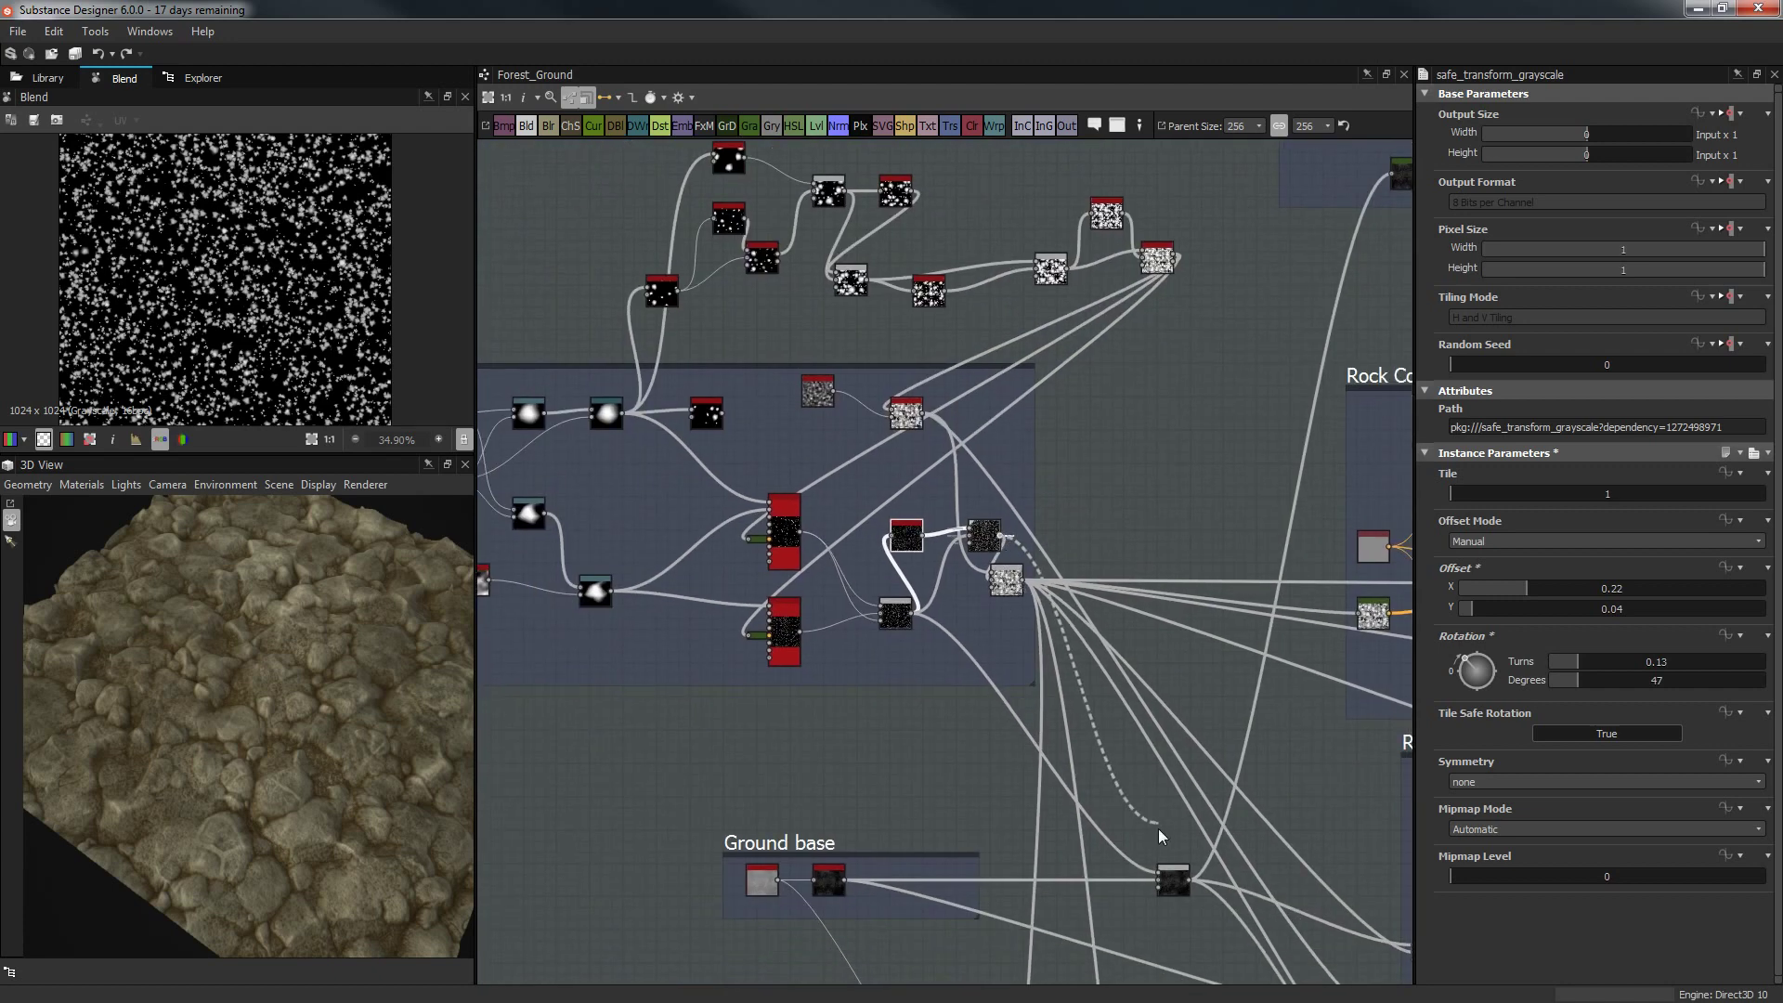
drag(1160, 836, 1166, 880)
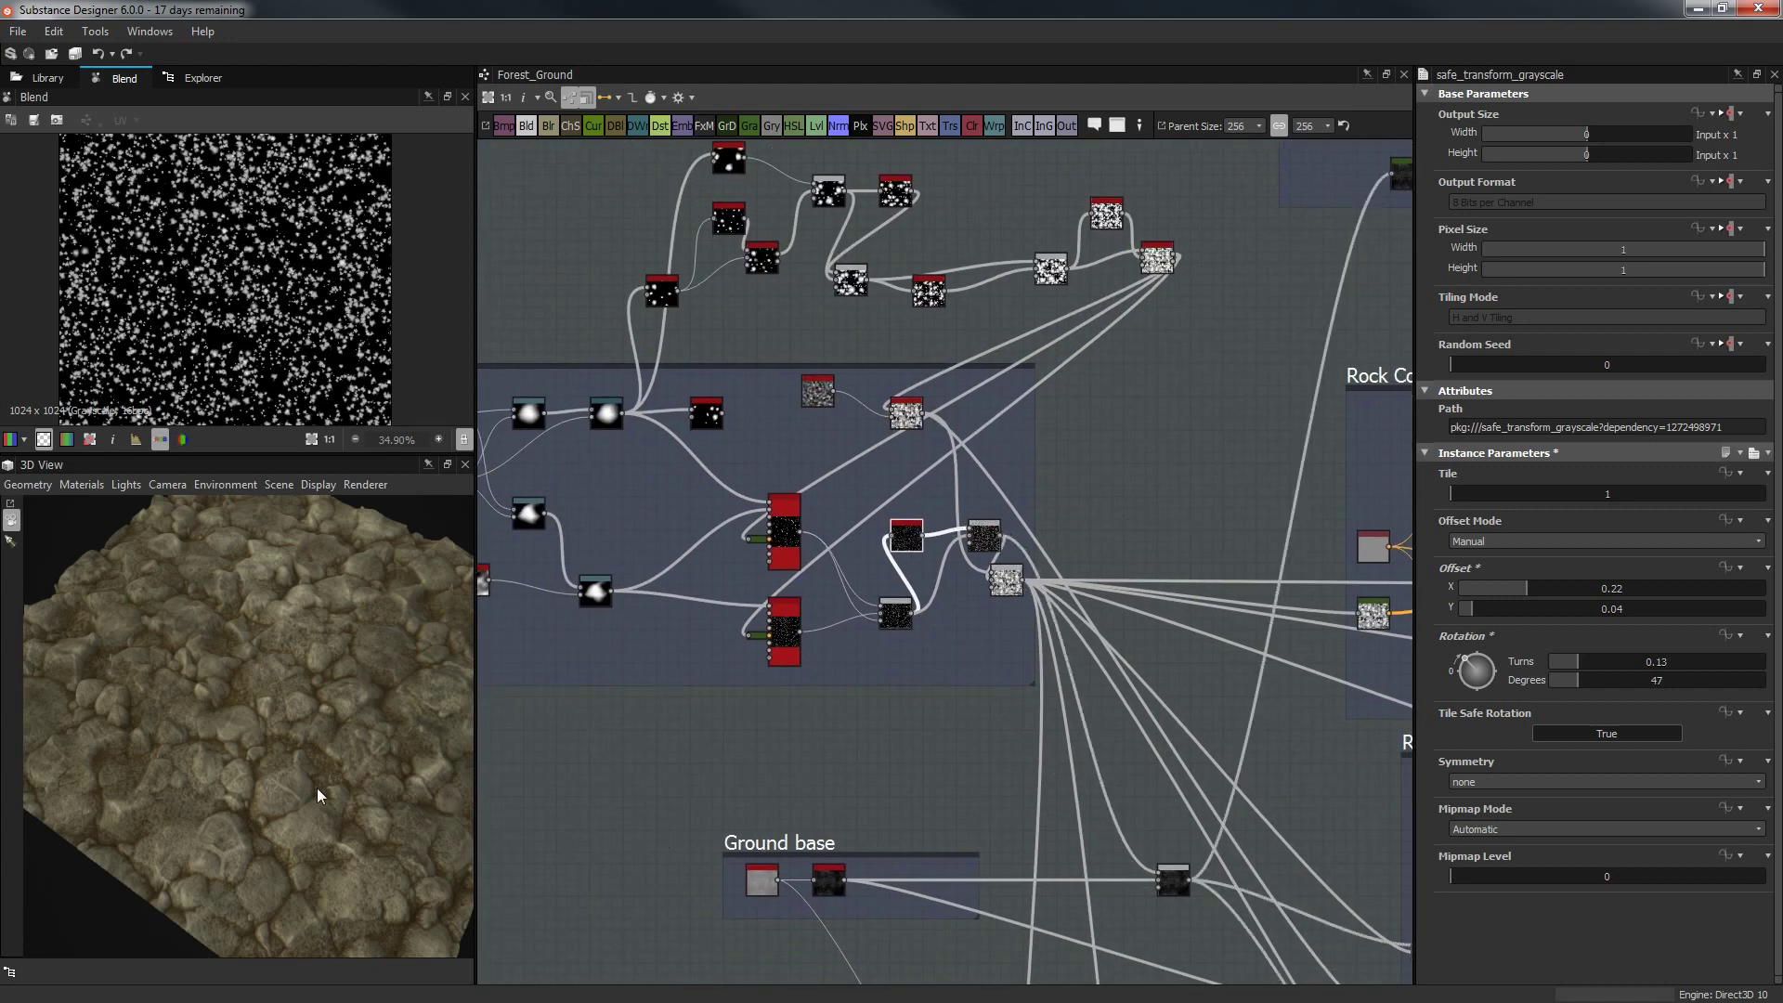
scroll(316, 790, up, 5)
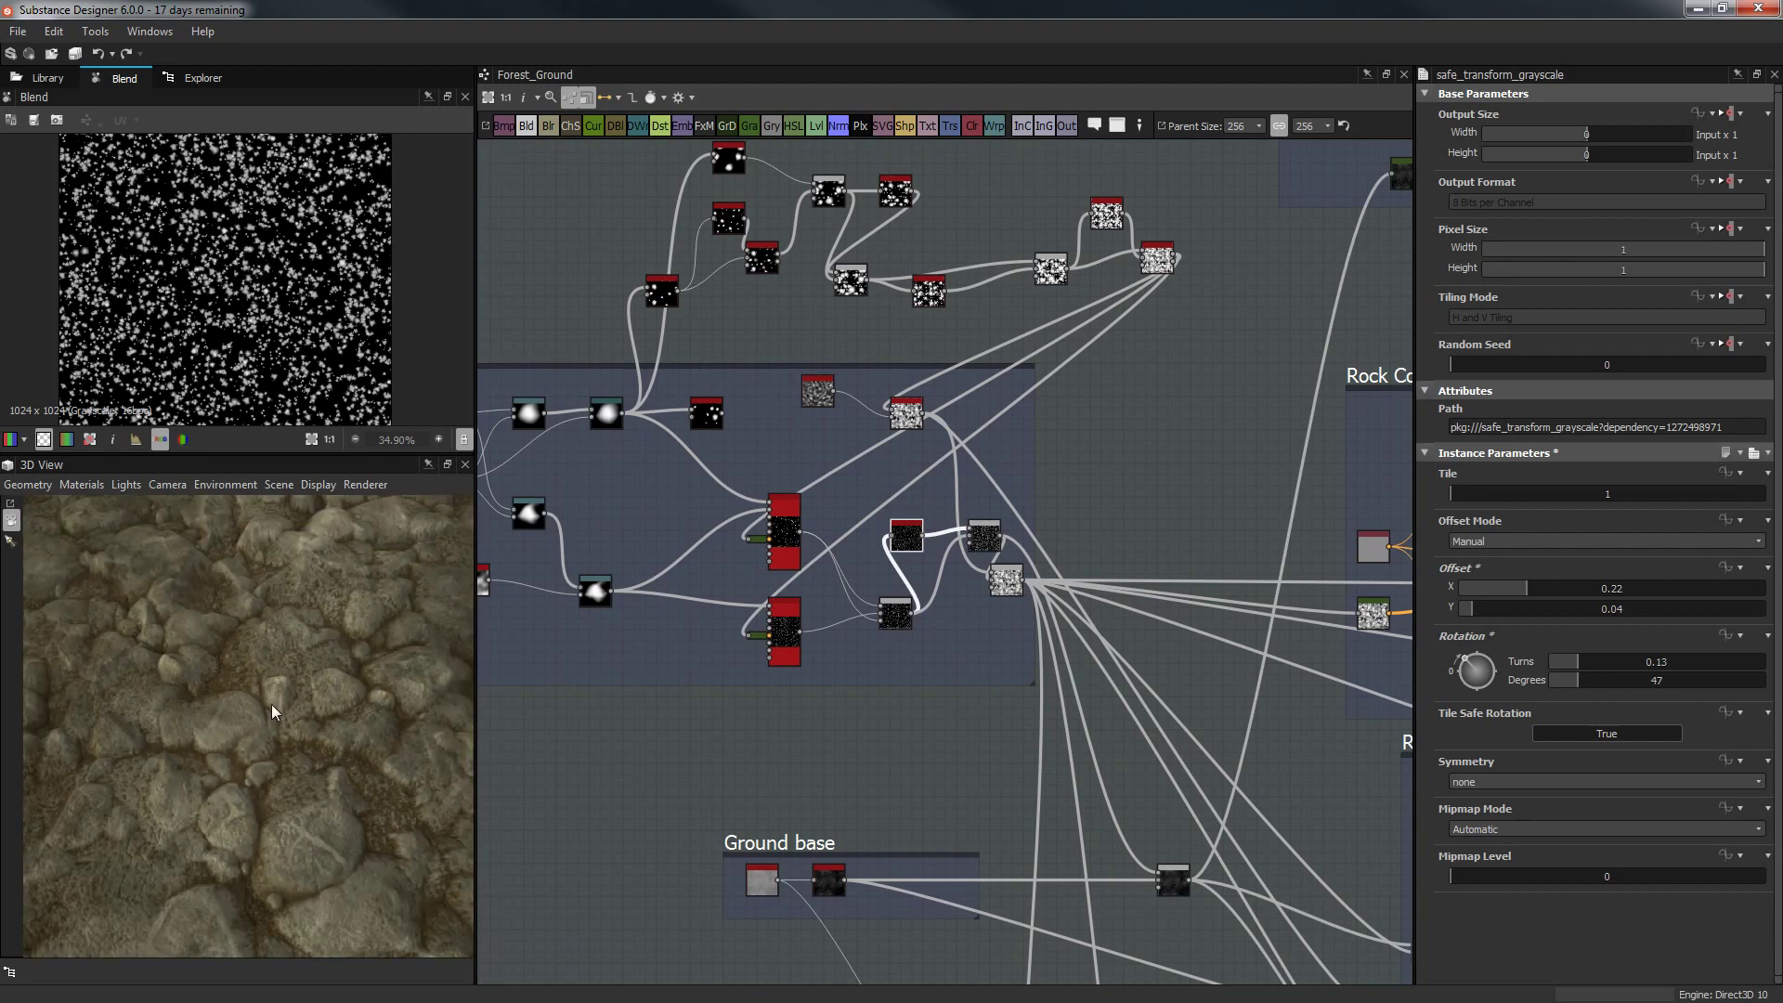
drag(271, 704, 249, 646)
scroll(957, 544, up, 3)
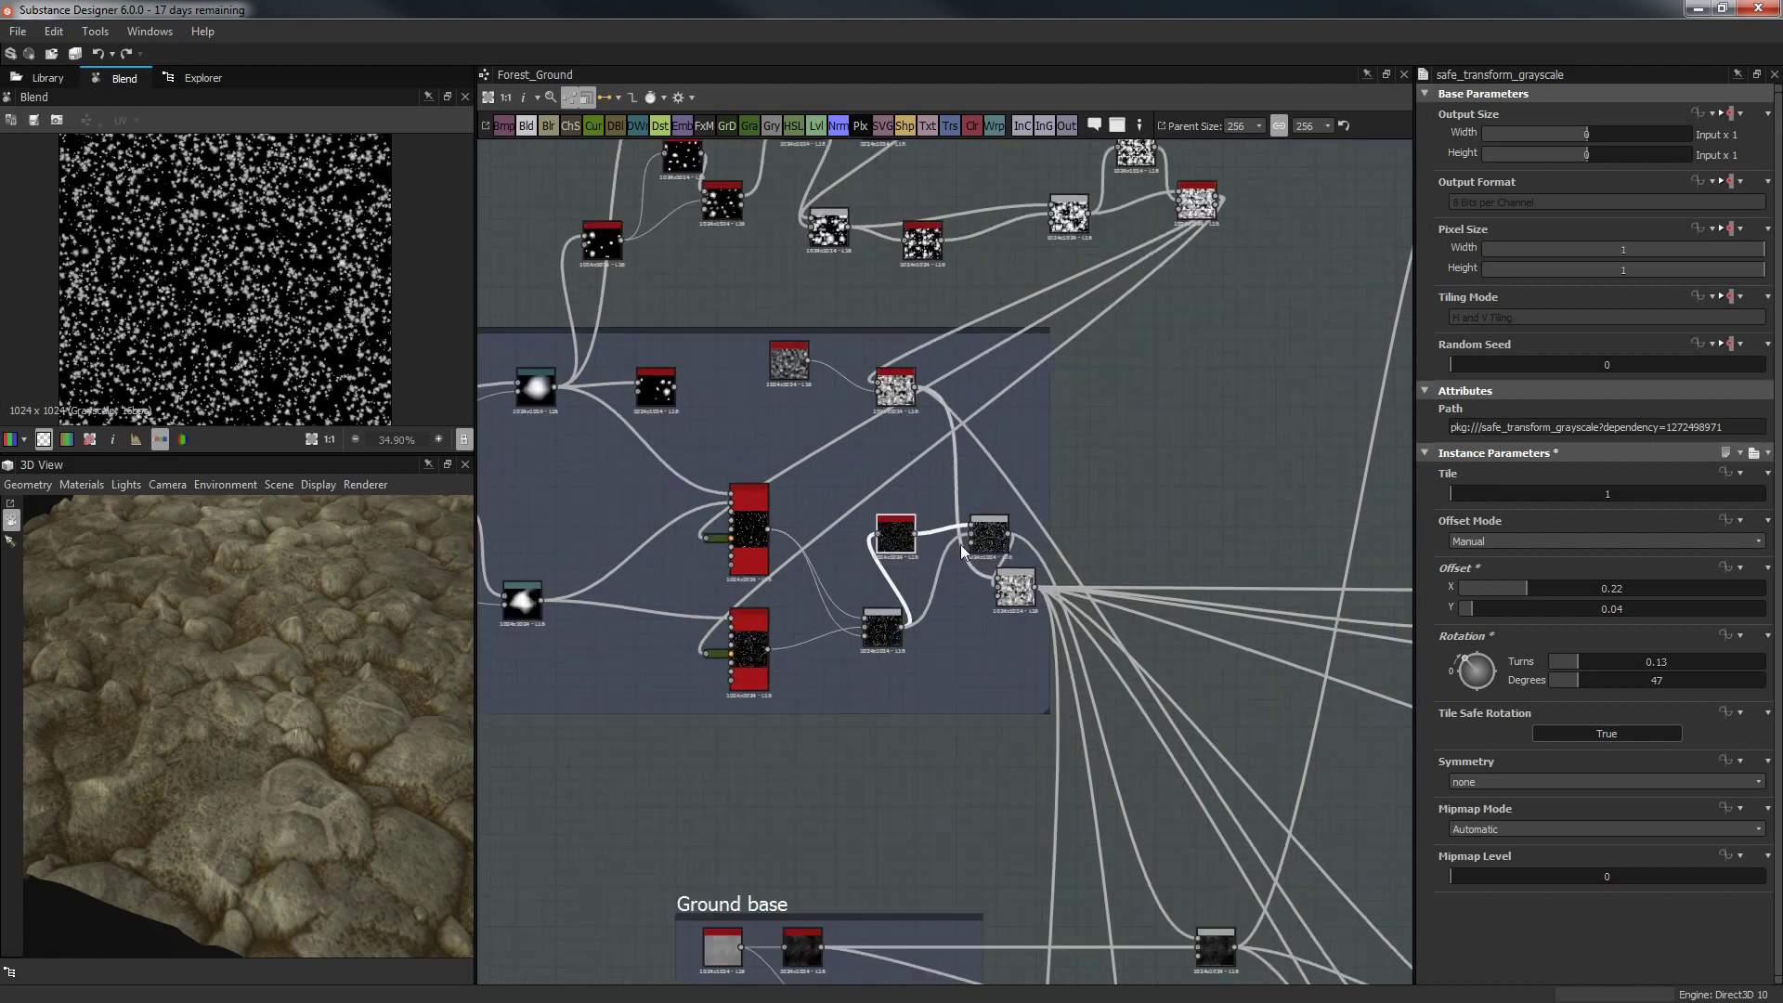
Examine the outputs and links of the rocks Blend, the Blend fed by Ground base and the Divide Blend in Rock MS.
click(1031, 619)
double_click(1029, 628)
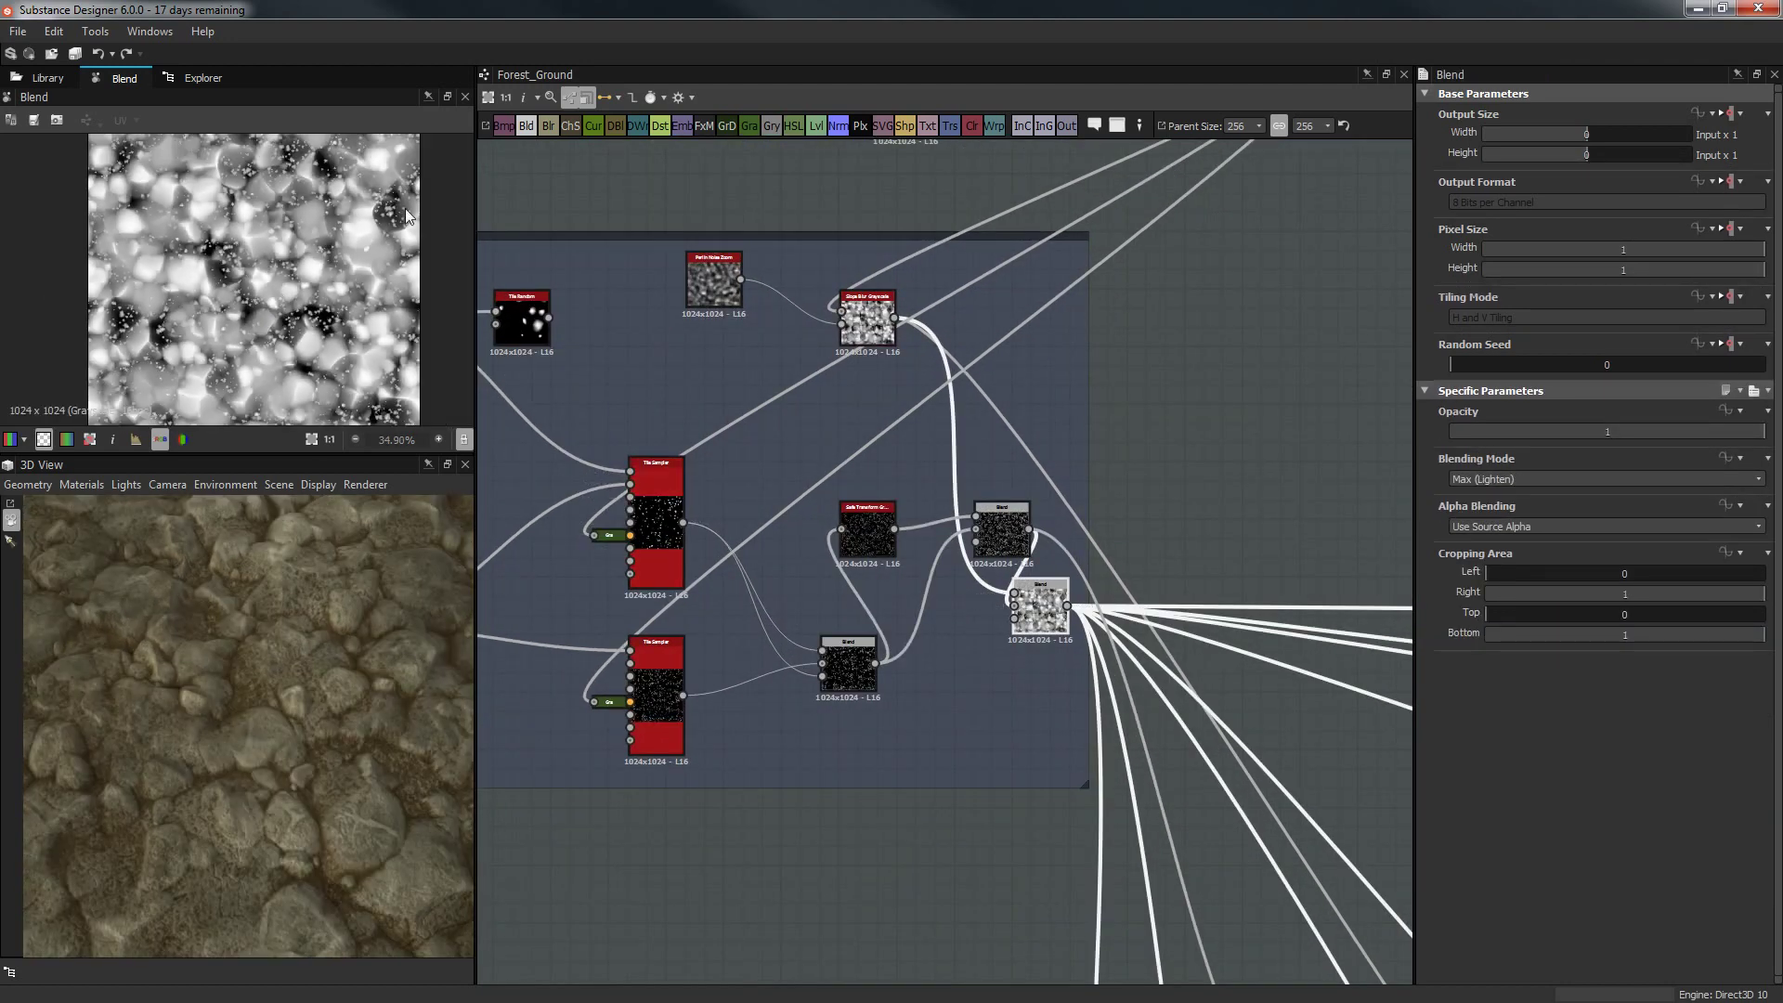
middle_drag(1165, 678, 842, 551)
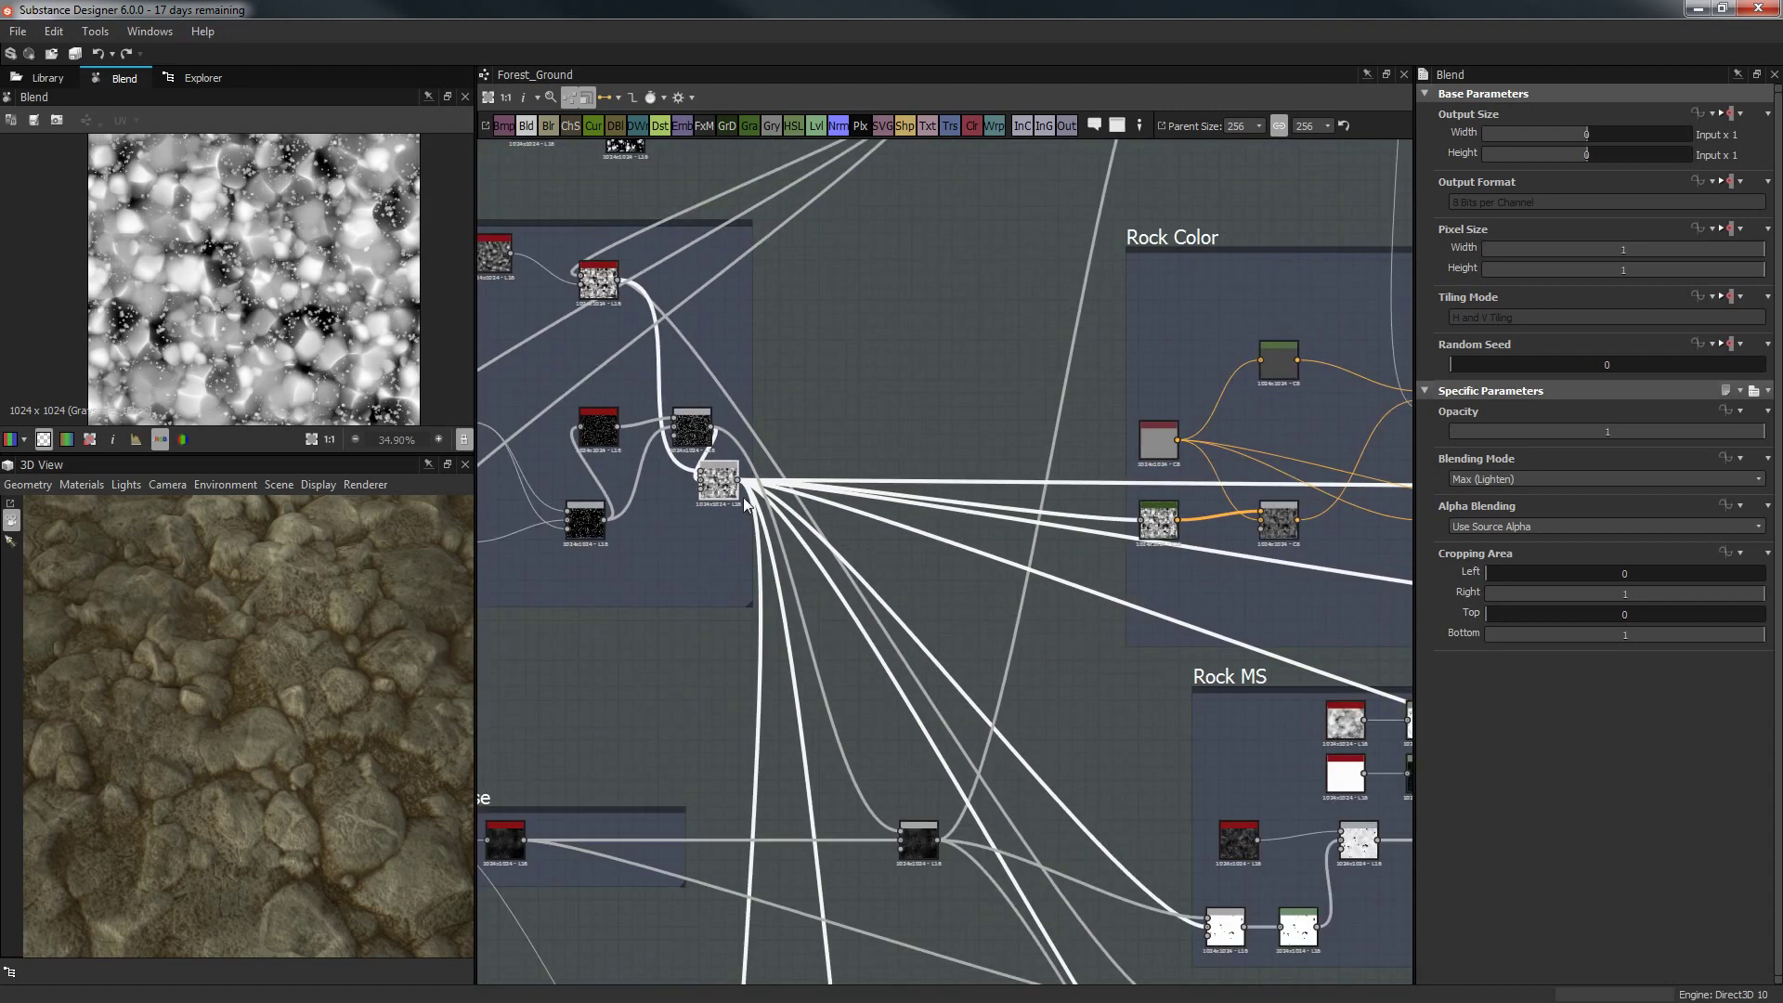
double_click(919, 834)
scroll(1027, 677, up, 4)
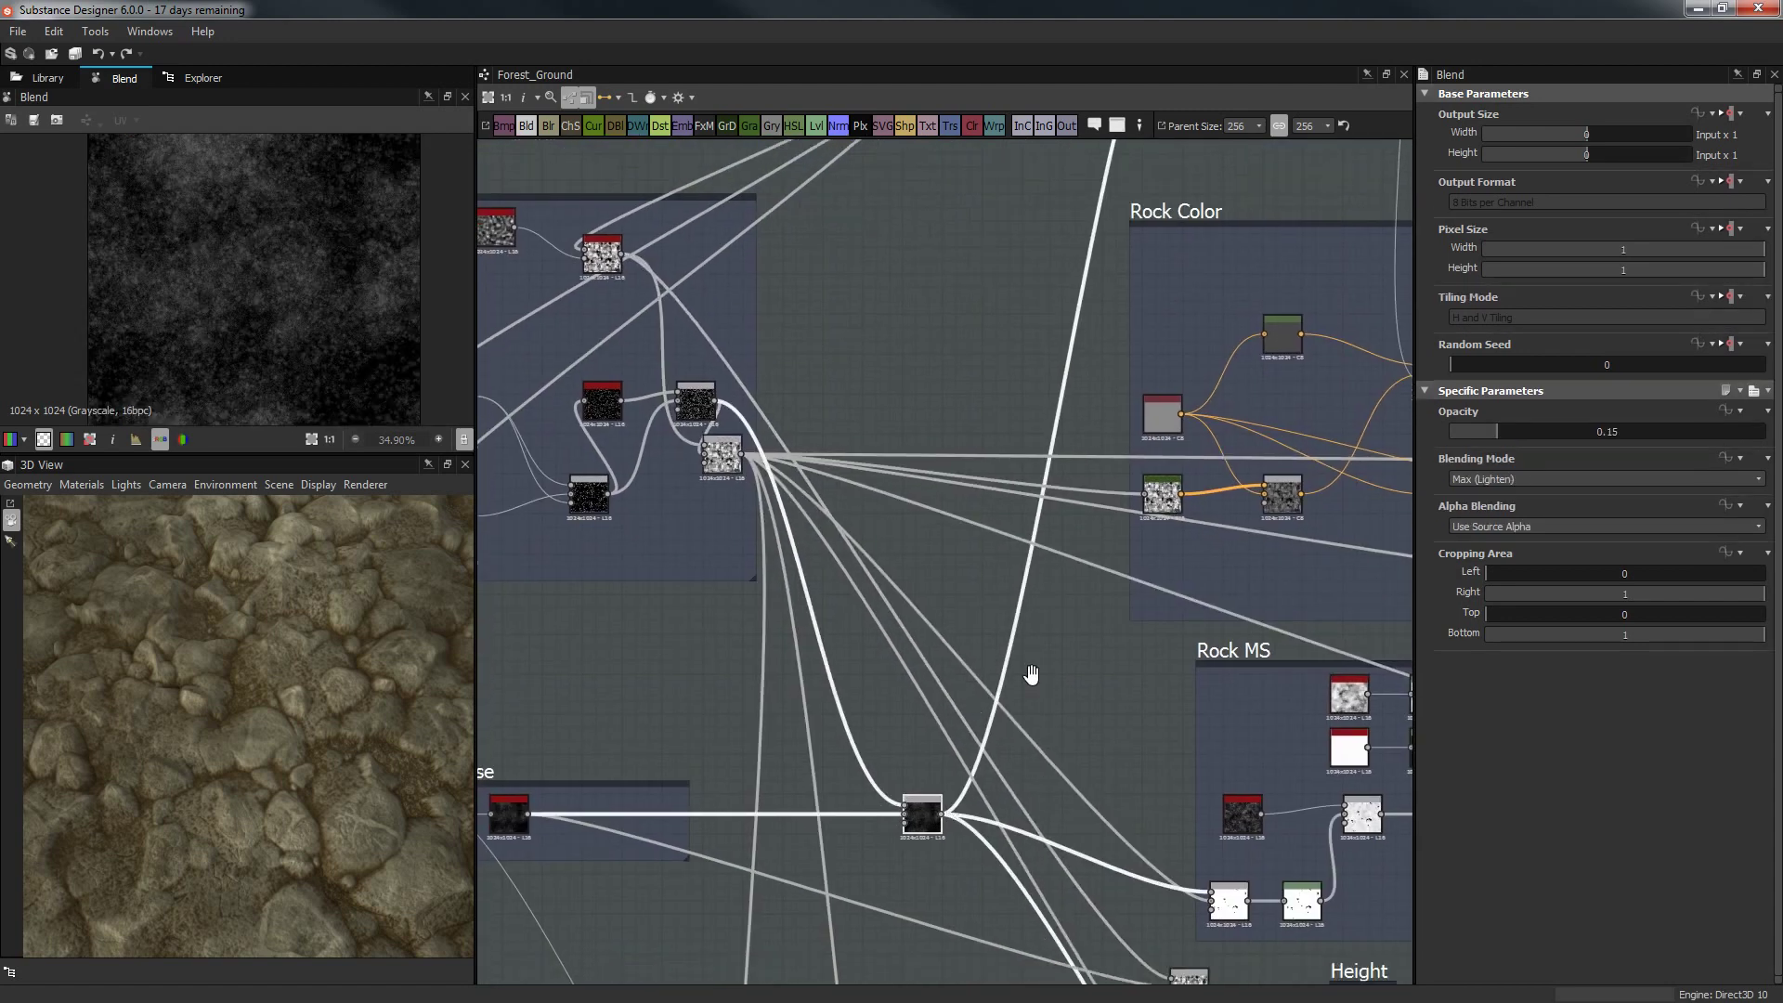
middle_drag(1017, 678, 587, 565)
scroll(713, 635, down, 2)
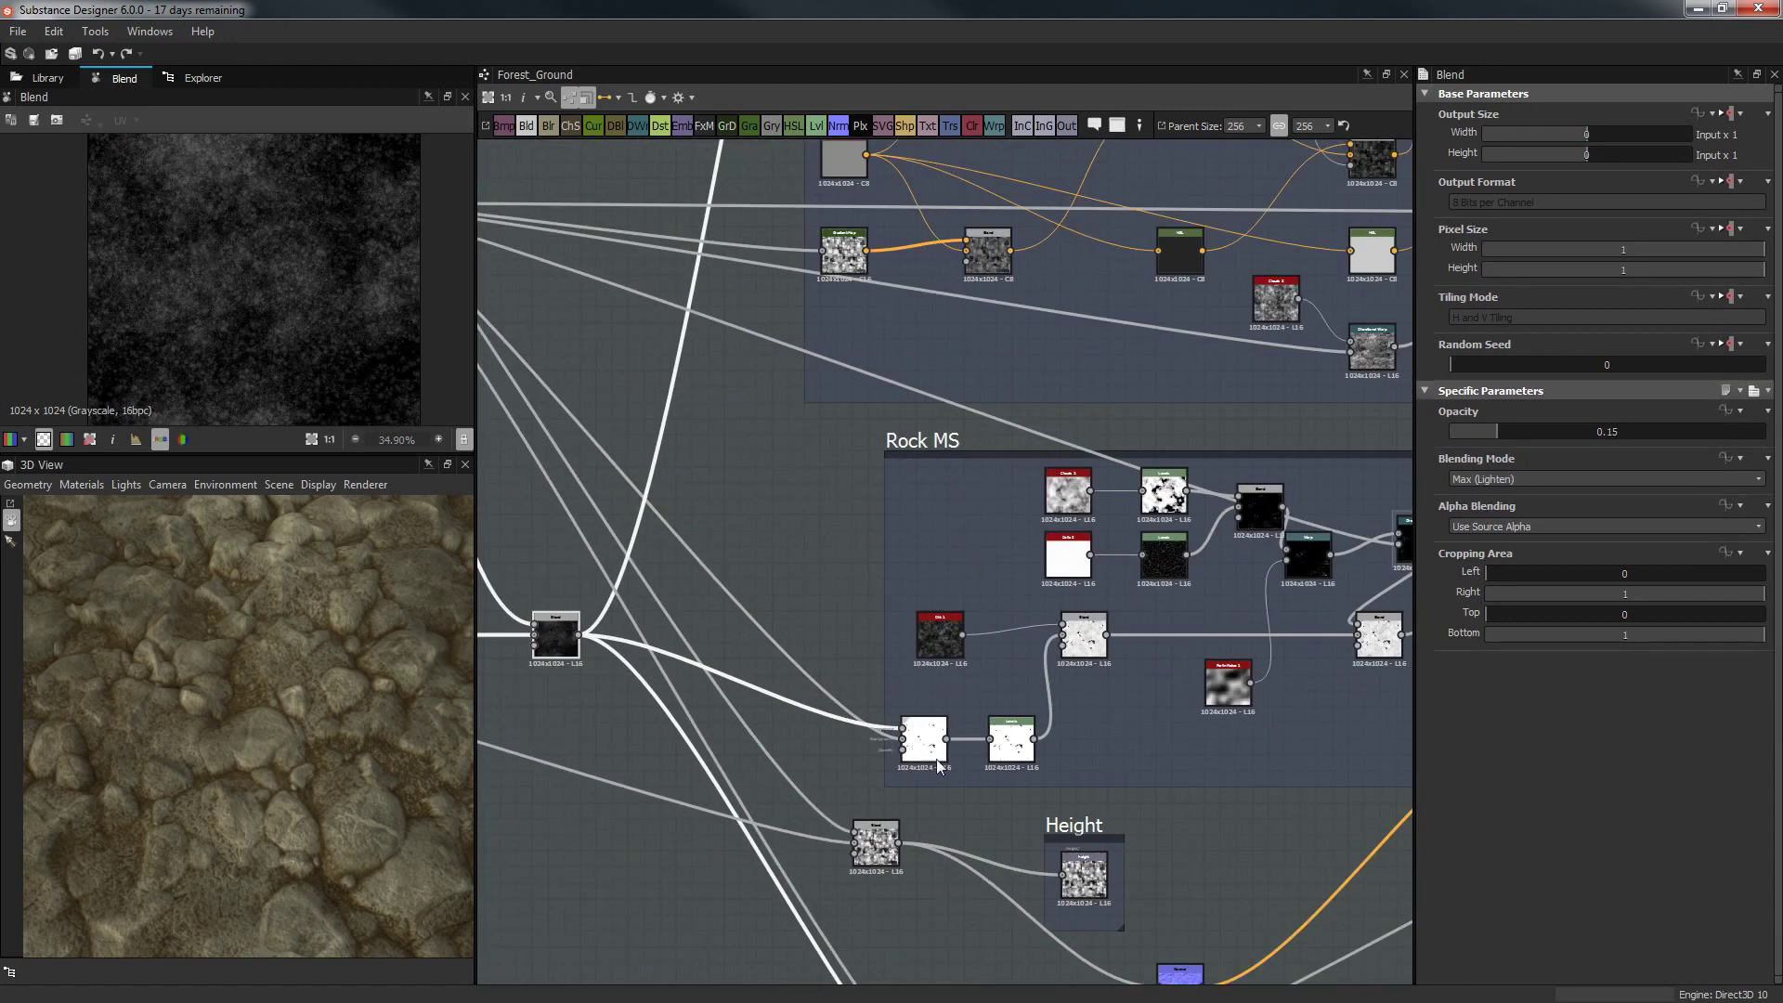
double_click(924, 740)
middle_drag(737, 557, 1107, 575)
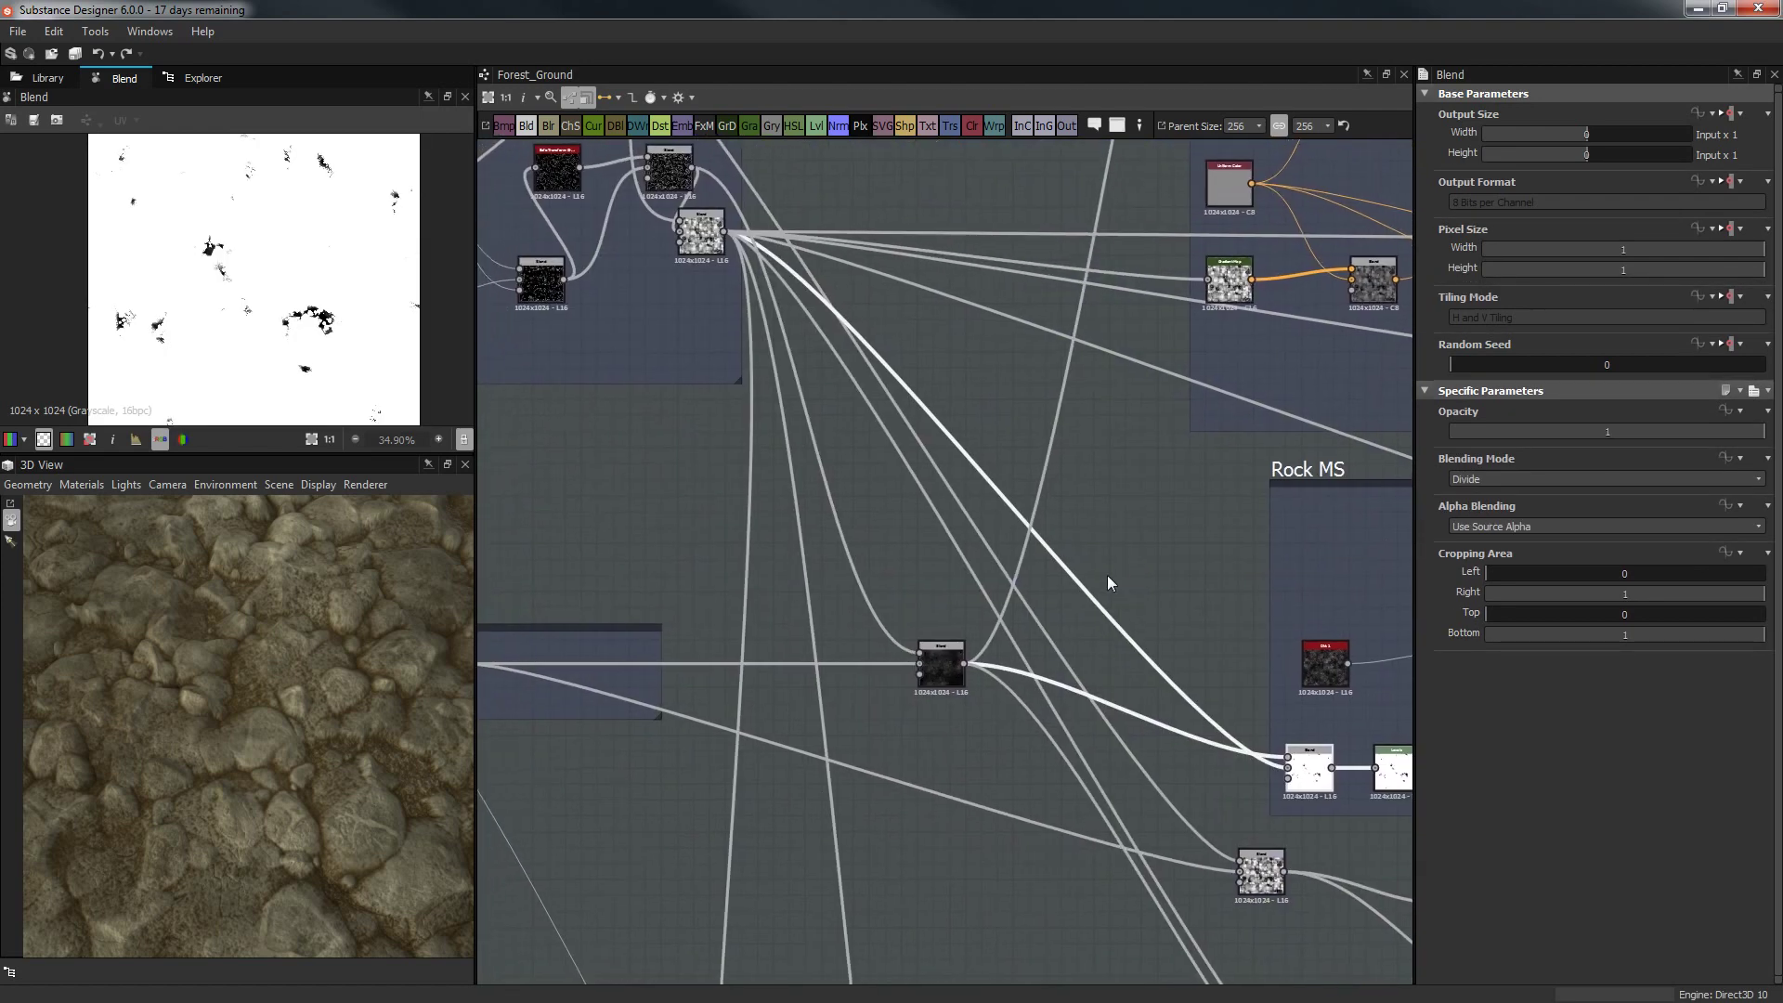
scroll(884, 488, down, 2)
middle_drag(886, 502, 1044, 530)
scroll(1021, 525, up, 3)
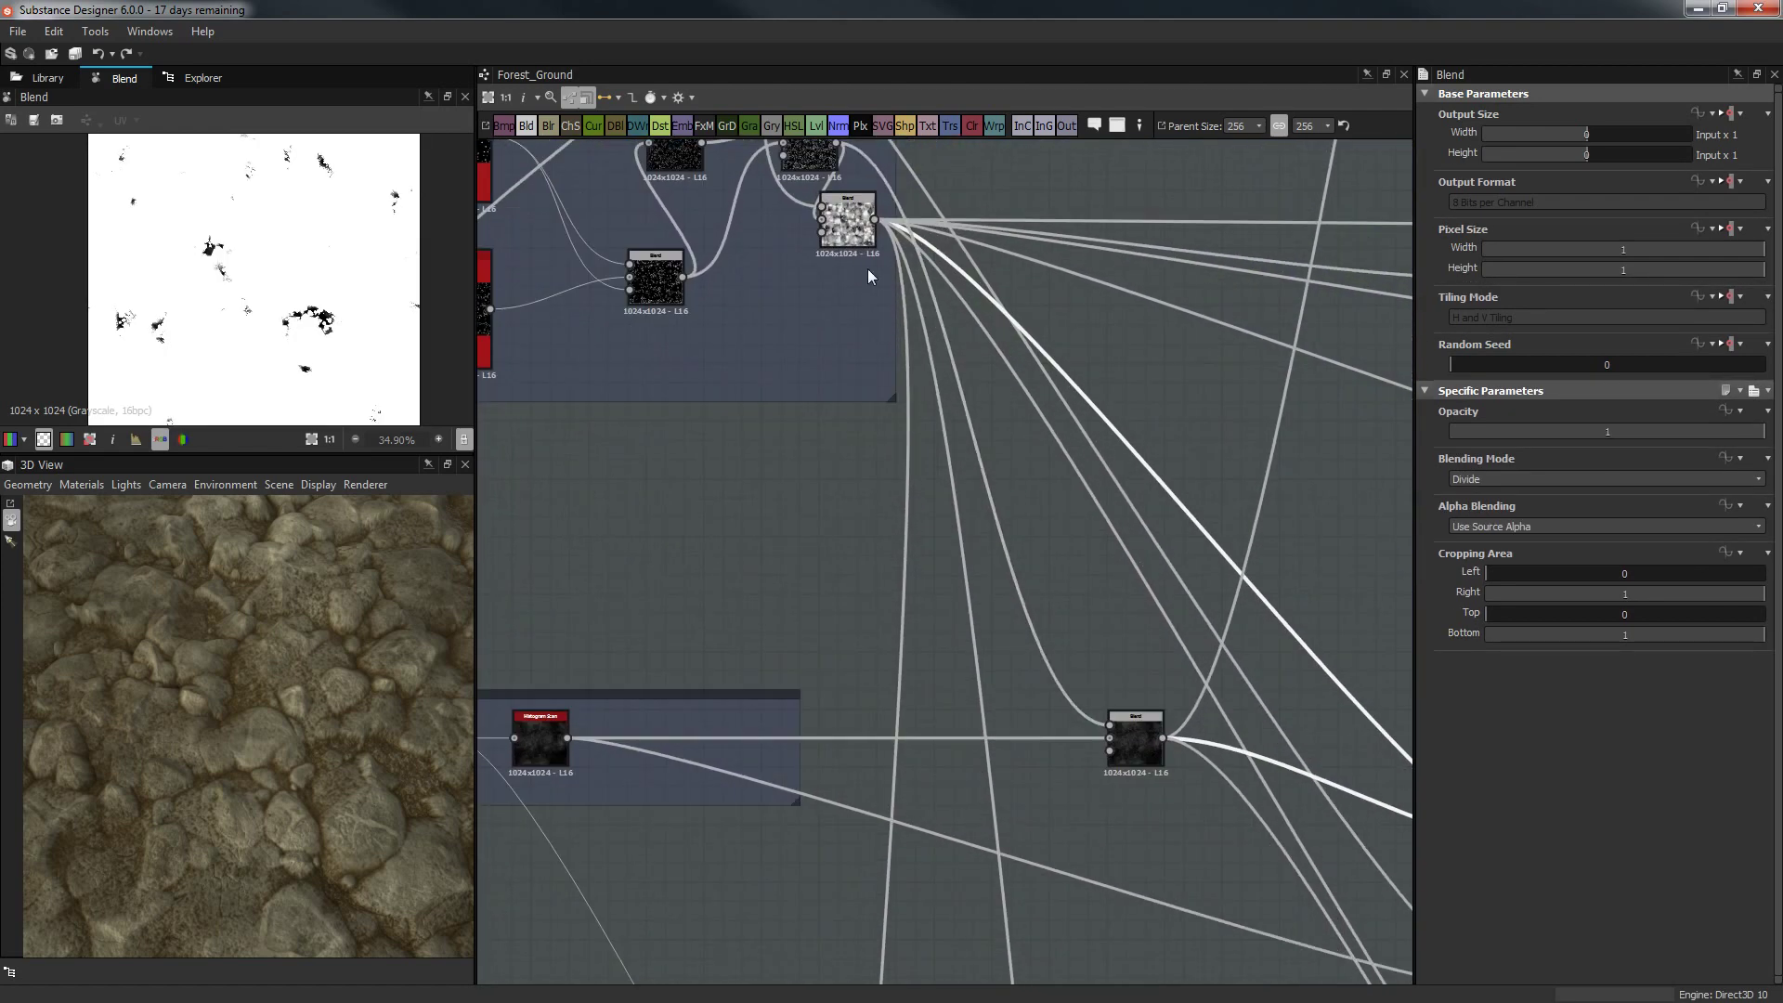
Trace where the rocks Blend's output feeds the Rock Color and Rock MS networks.
click(865, 232)
double_click(867, 237)
middle_drag(1290, 522, 721, 621)
middle_drag(1137, 579, 581, 594)
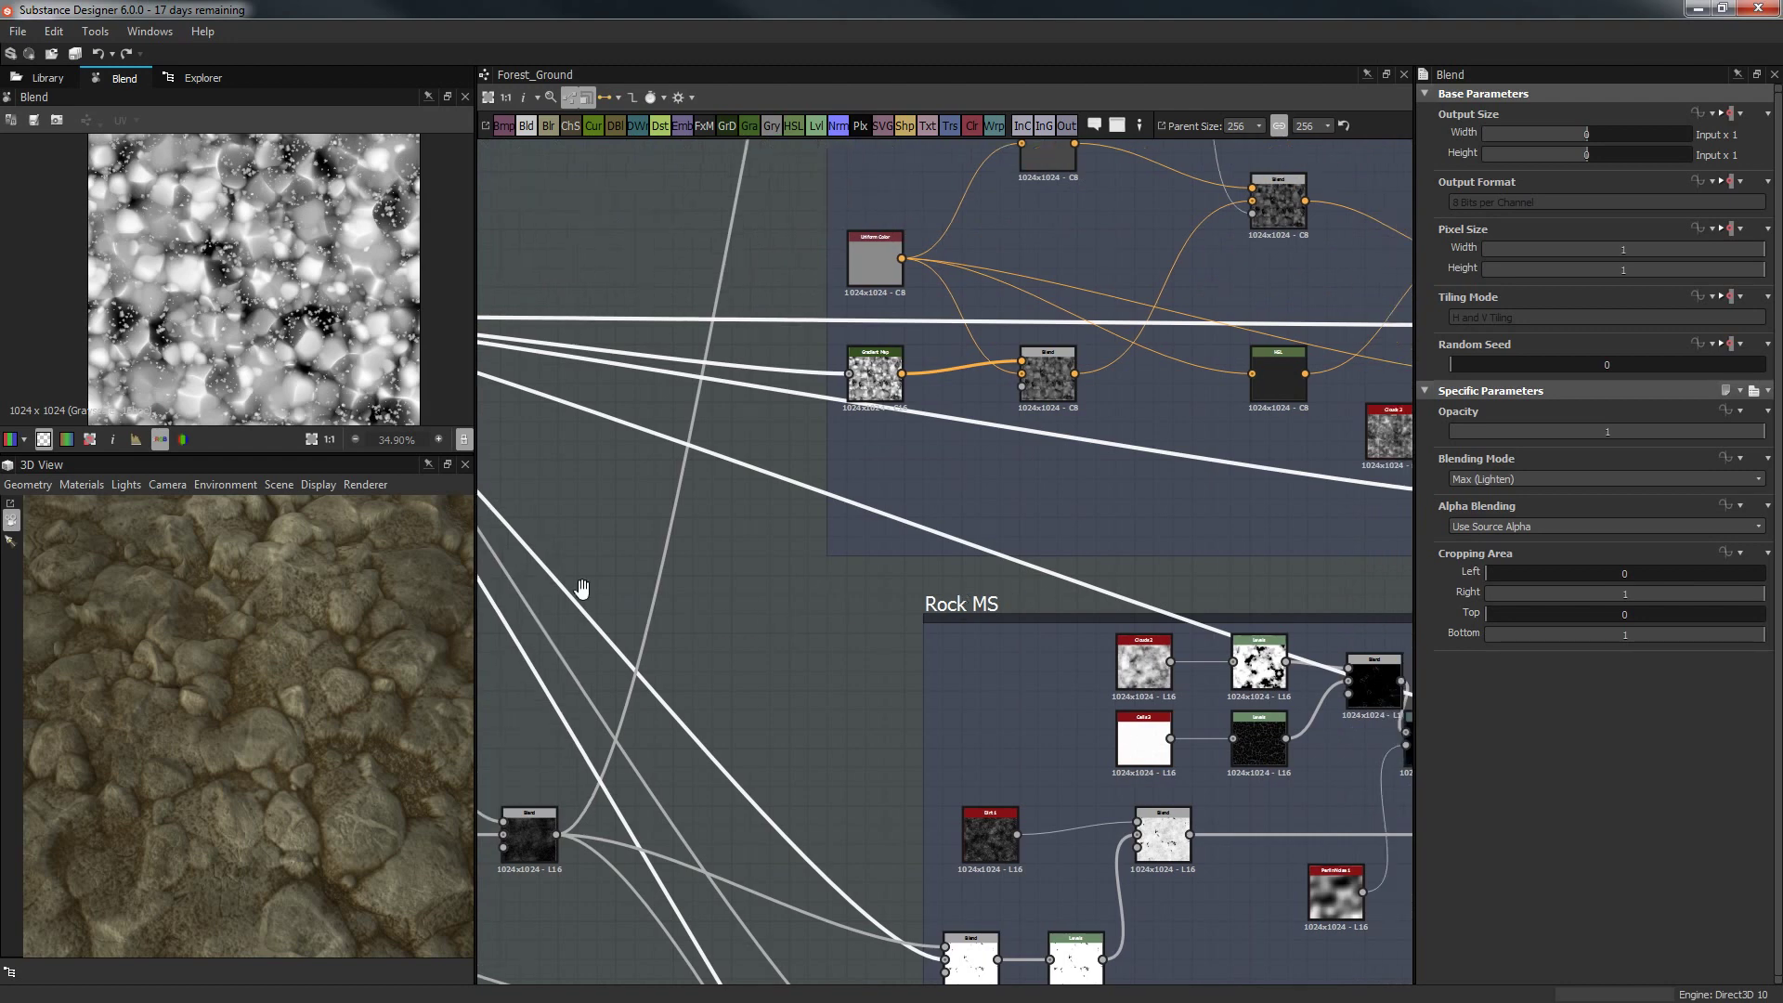
scroll(898, 609, down, 1)
scroll(898, 609, down, 2)
middle_drag(1201, 396, 1239, 504)
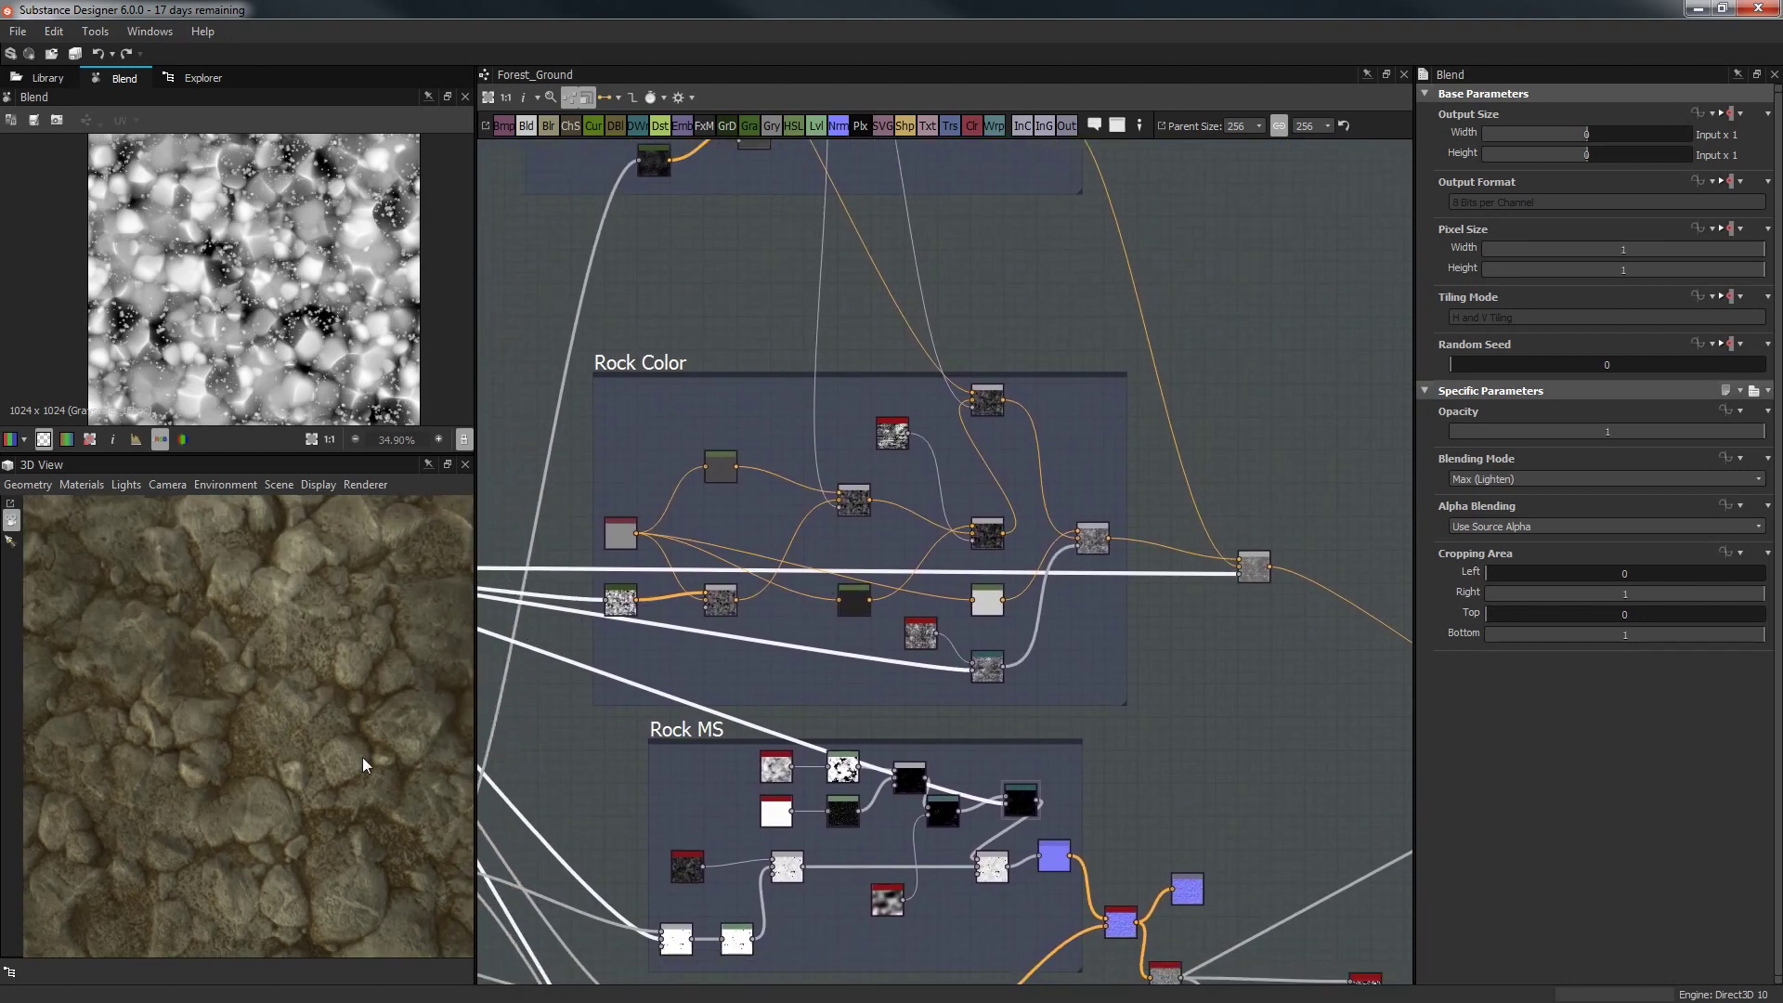
Connect the output of the Blend fed by Ground base to the background input of the Blend feeding Height and Normal.
middle_drag(873, 622, 1264, 390)
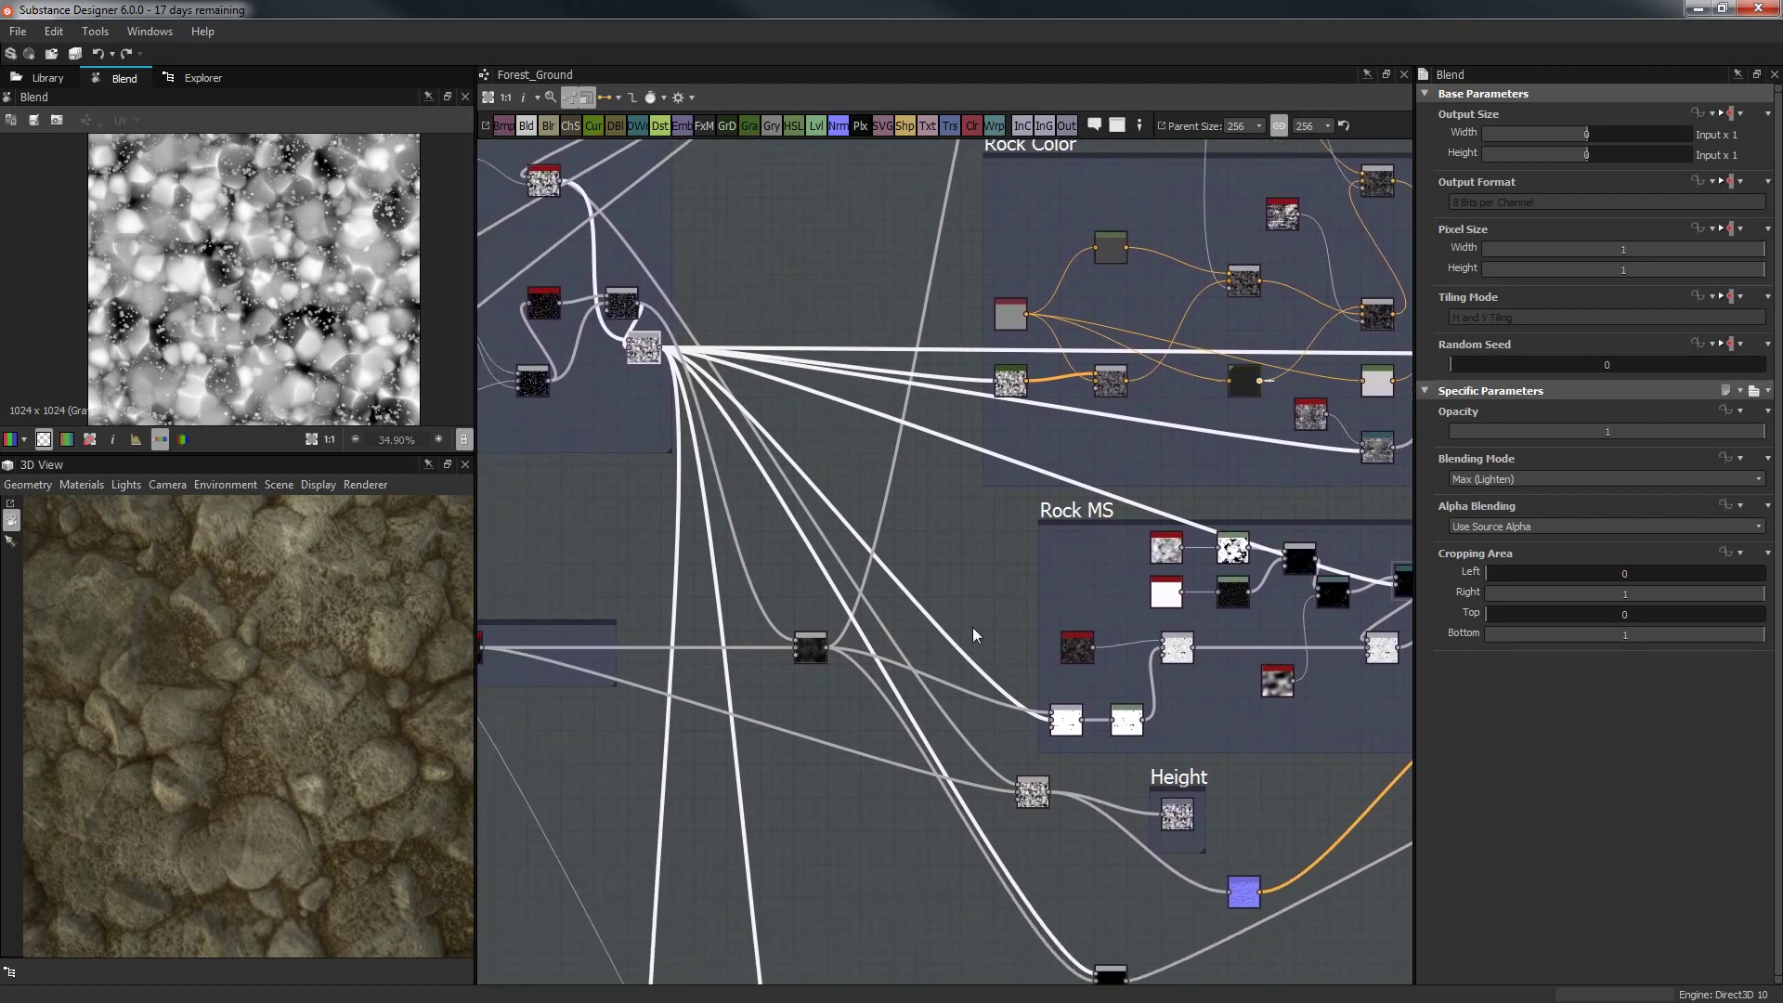
scroll(973, 627, up, 1)
middle_drag(978, 711, 1059, 523)
double_click(1136, 643)
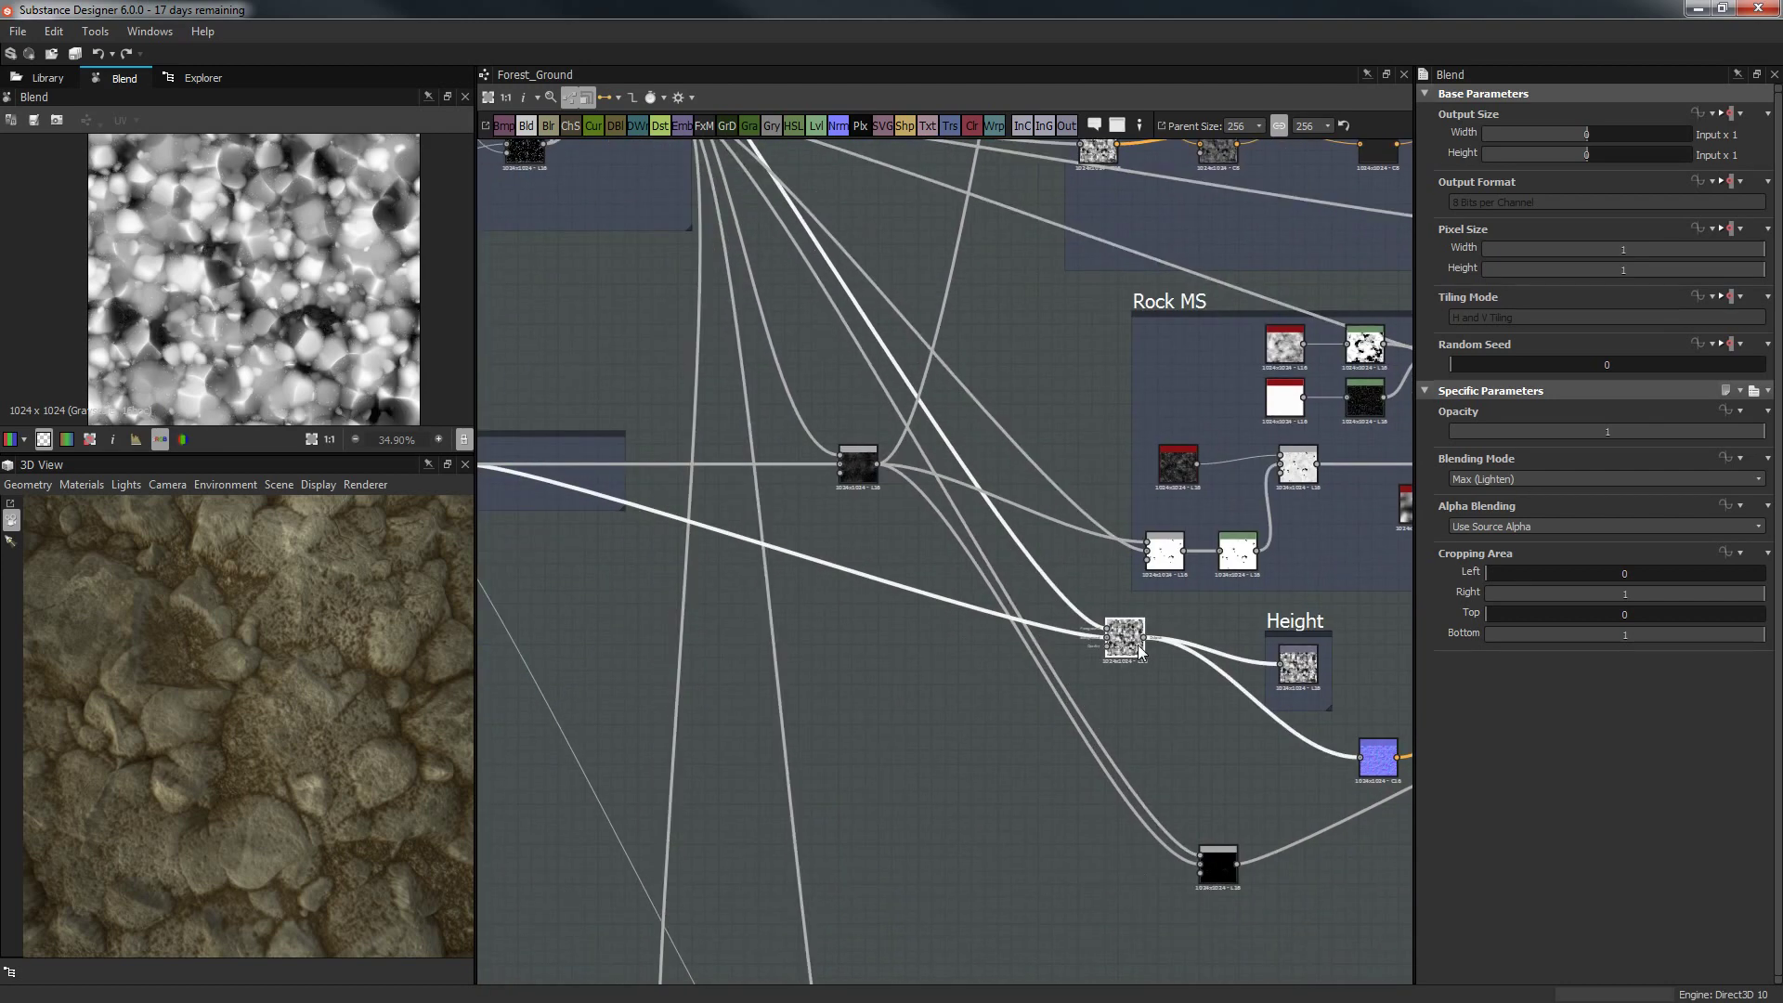
scroll(833, 559, up, 2)
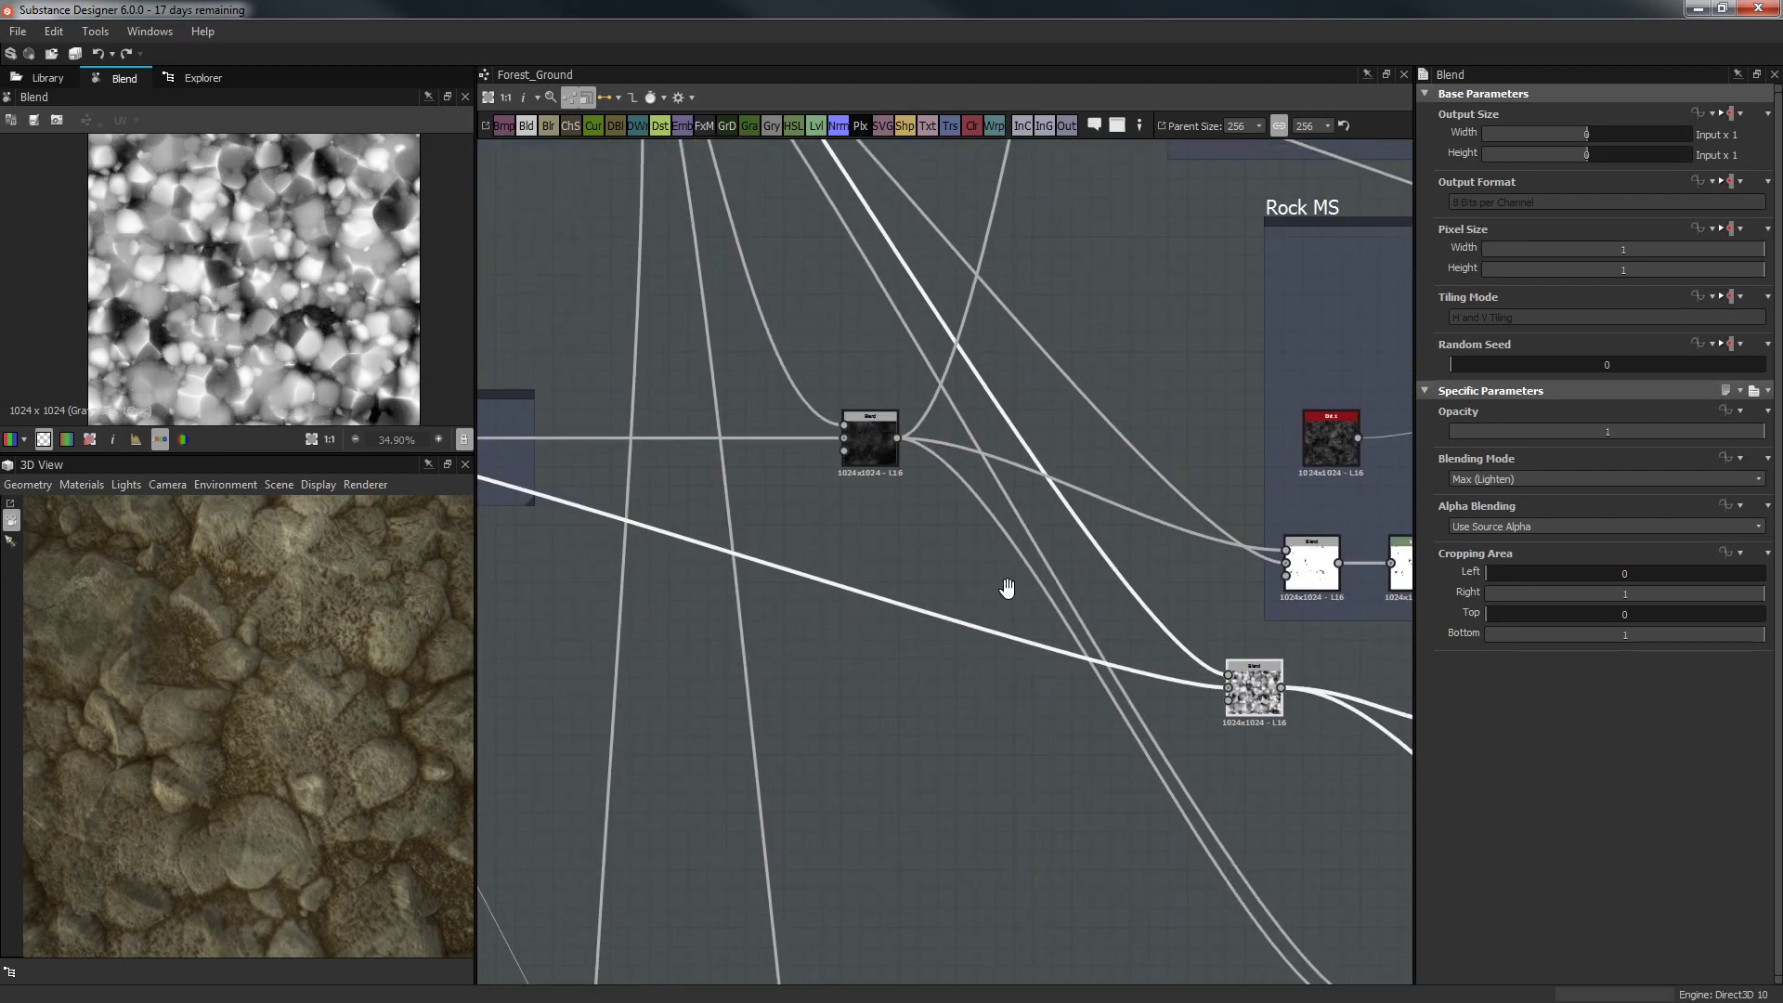
middle_drag(1007, 589, 942, 581)
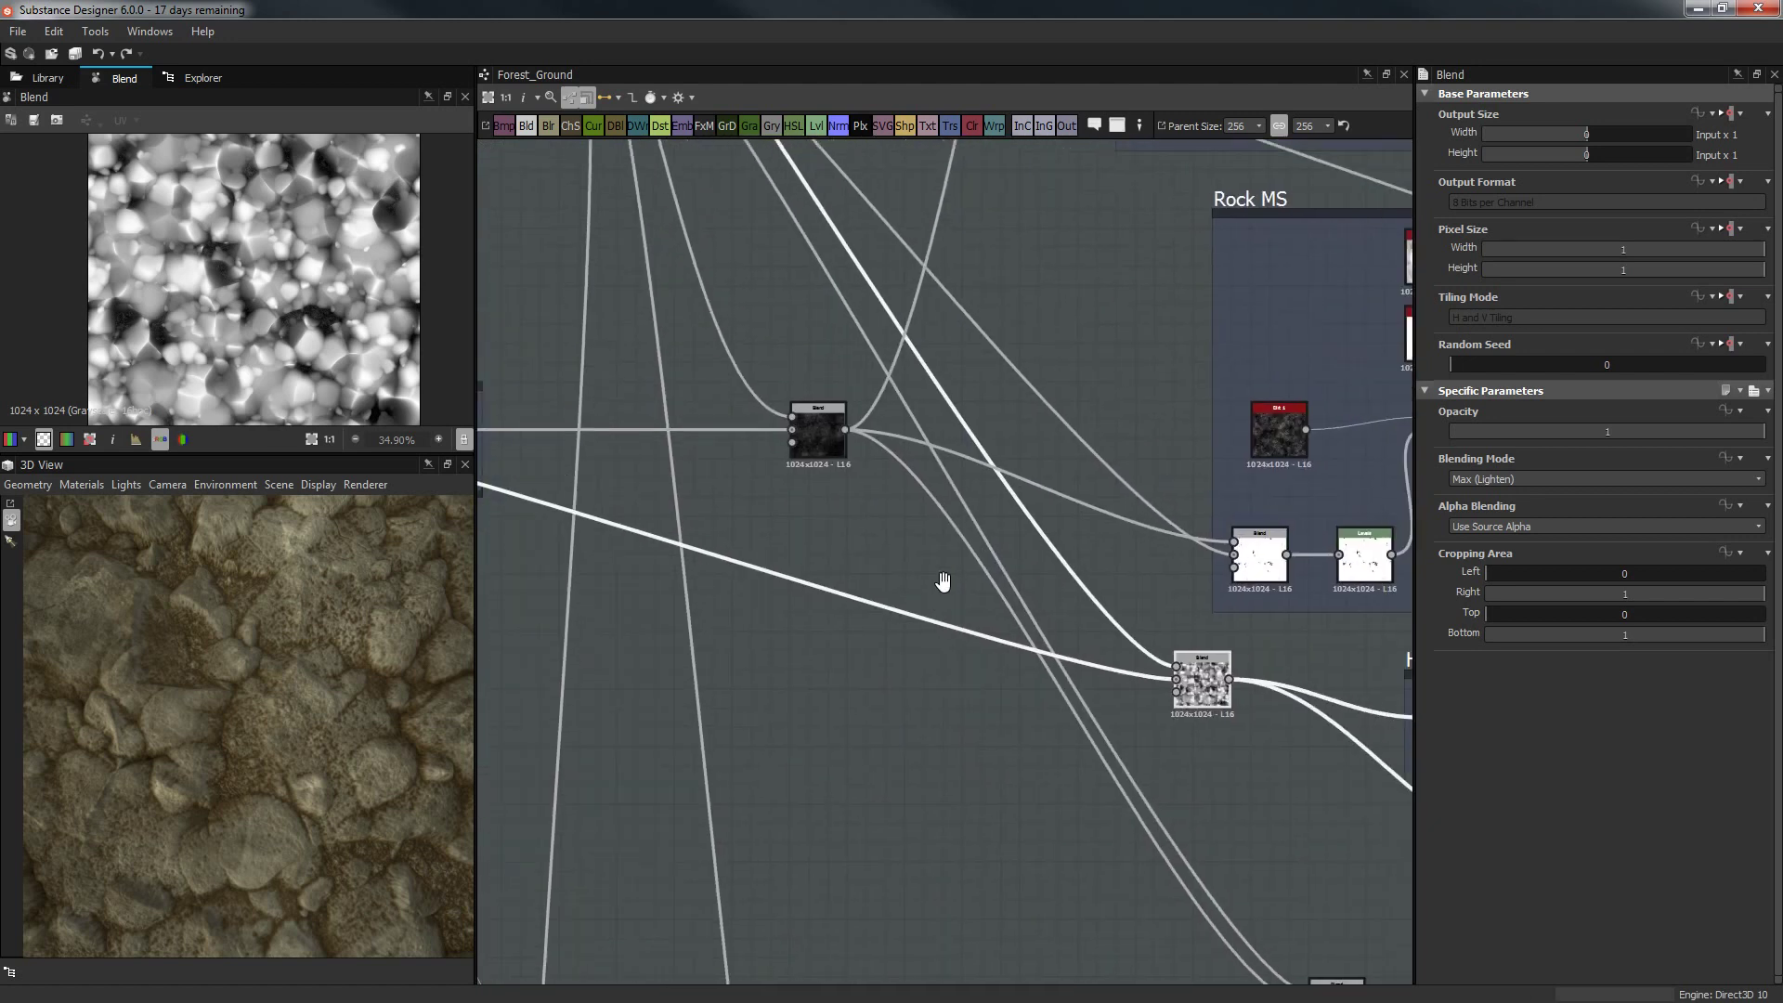
drag(832, 440, 1161, 688)
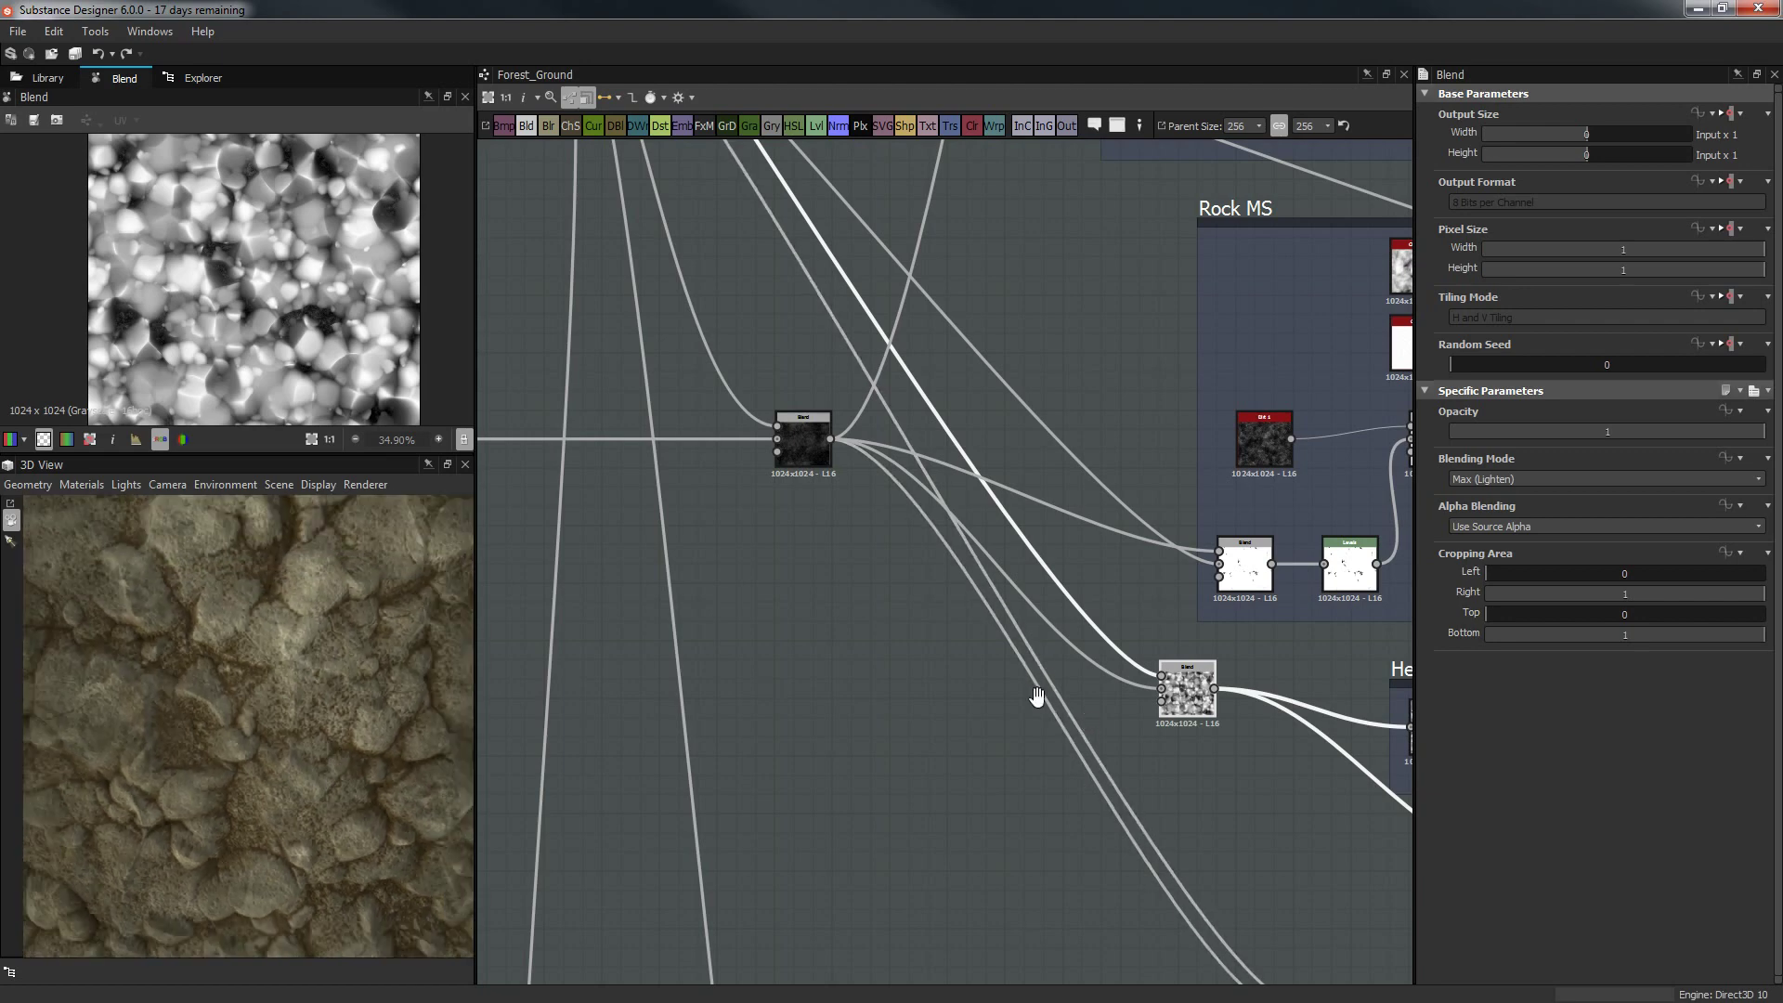
middle_drag(1035, 700, 821, 613)
Inspect the small rocks between the large stones in the 3D view from several angles.
scroll(324, 673, up, 3)
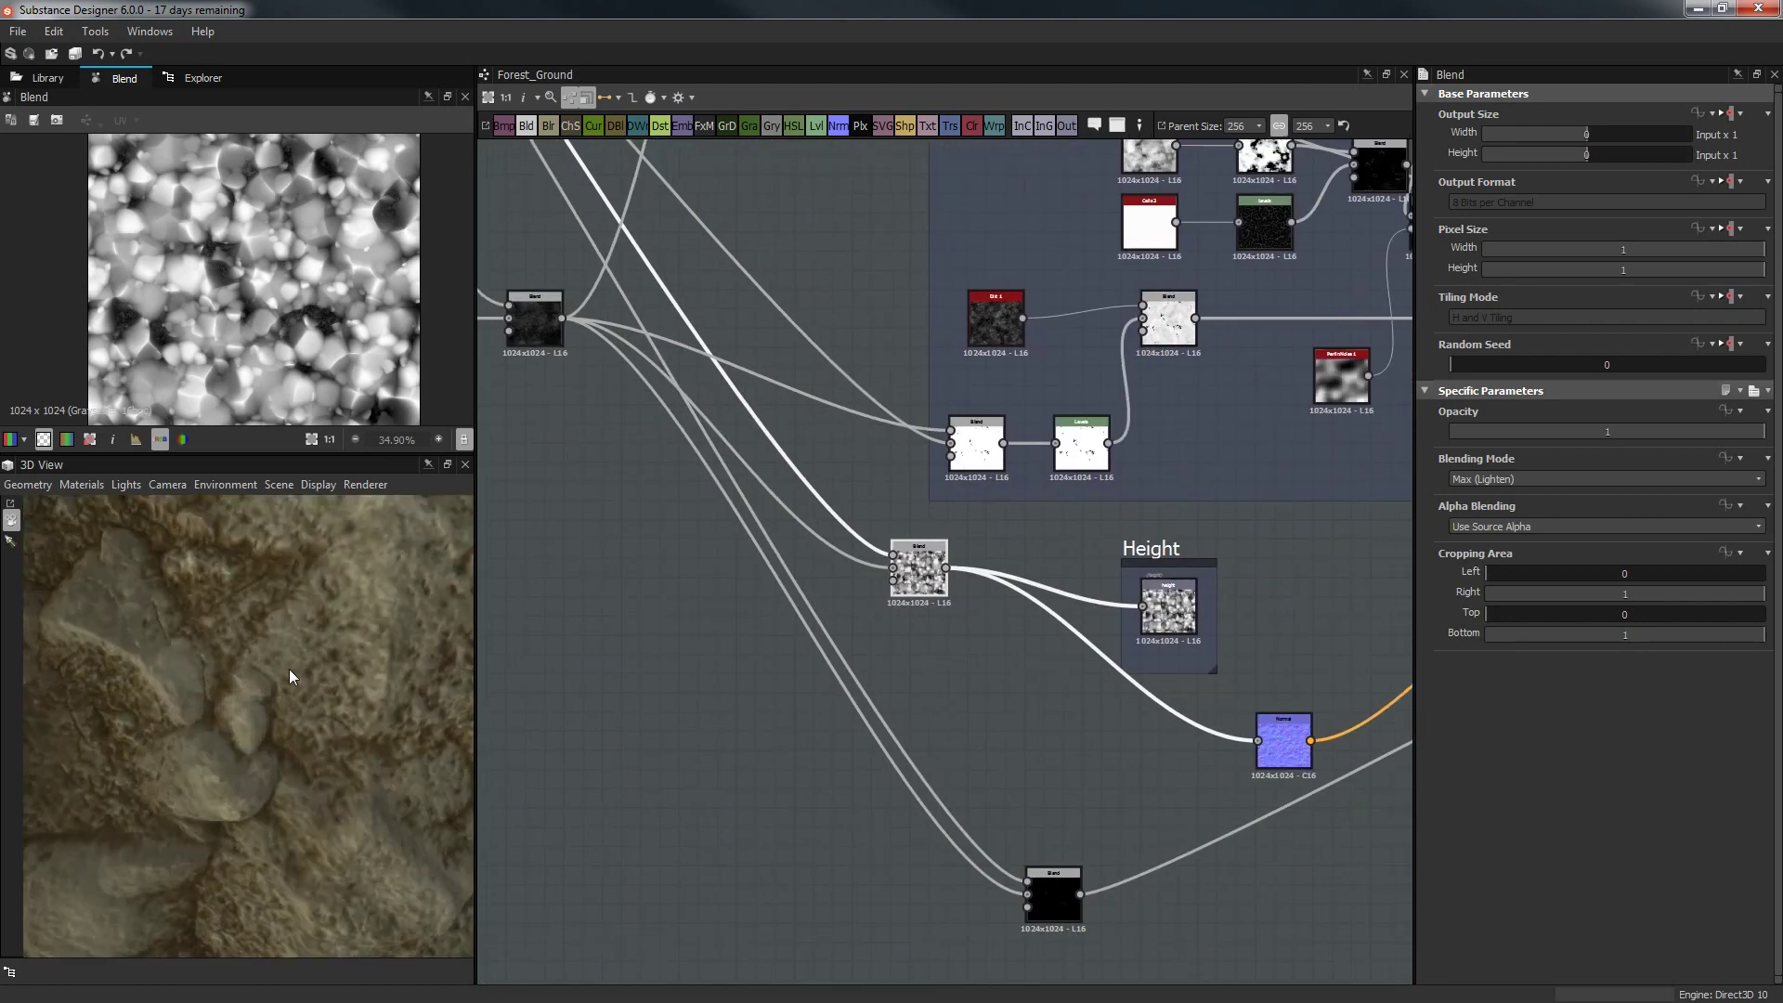
scroll(287, 669, down, 3)
drag(292, 671, 367, 639)
drag(279, 716, 379, 790)
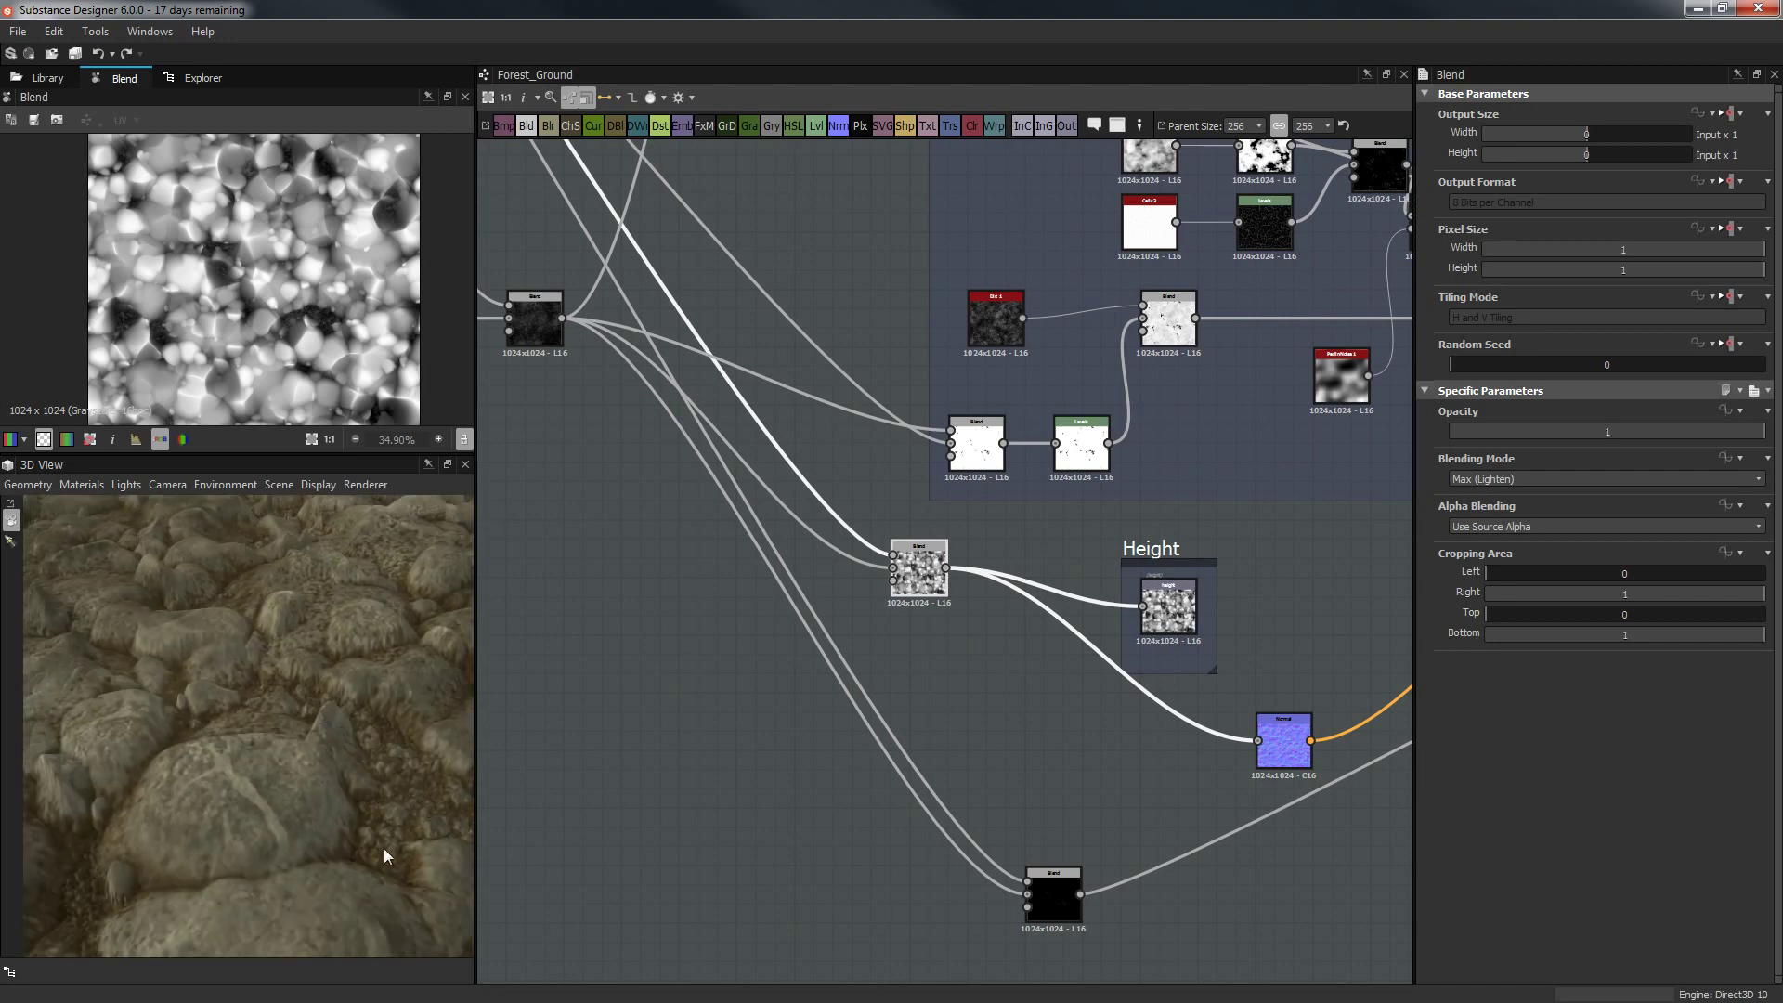
drag(385, 855, 263, 889)
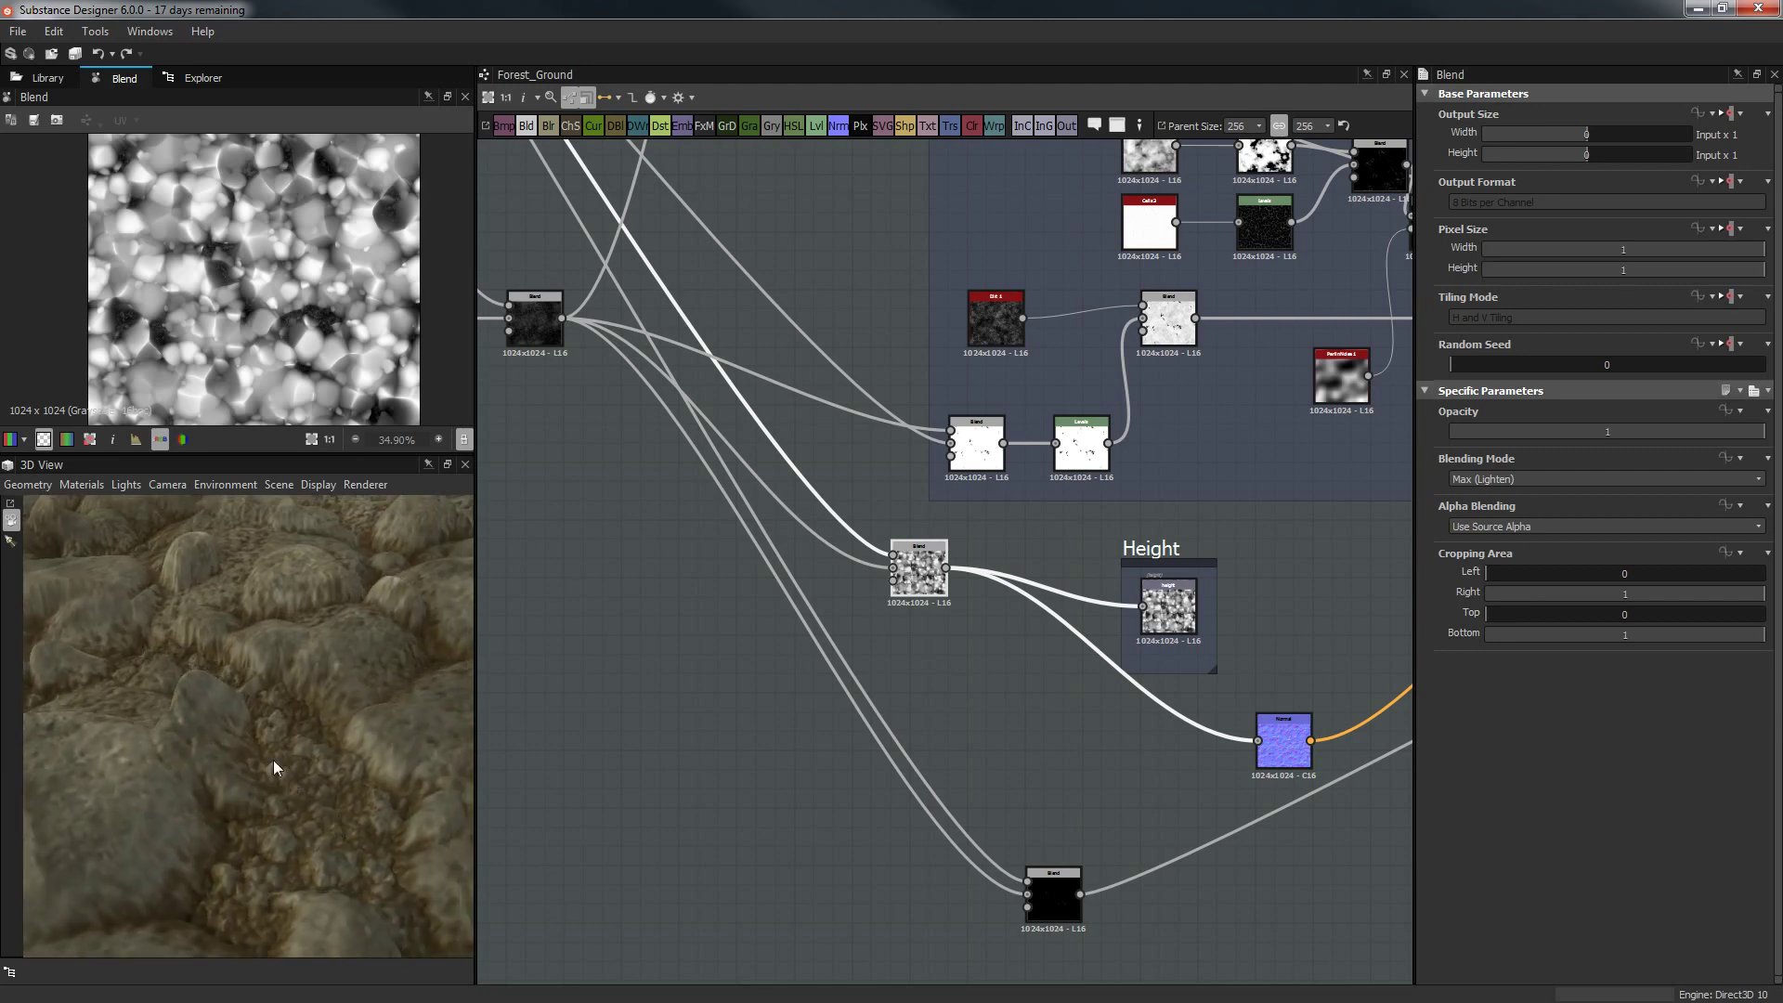
scroll(929, 557, down, 3)
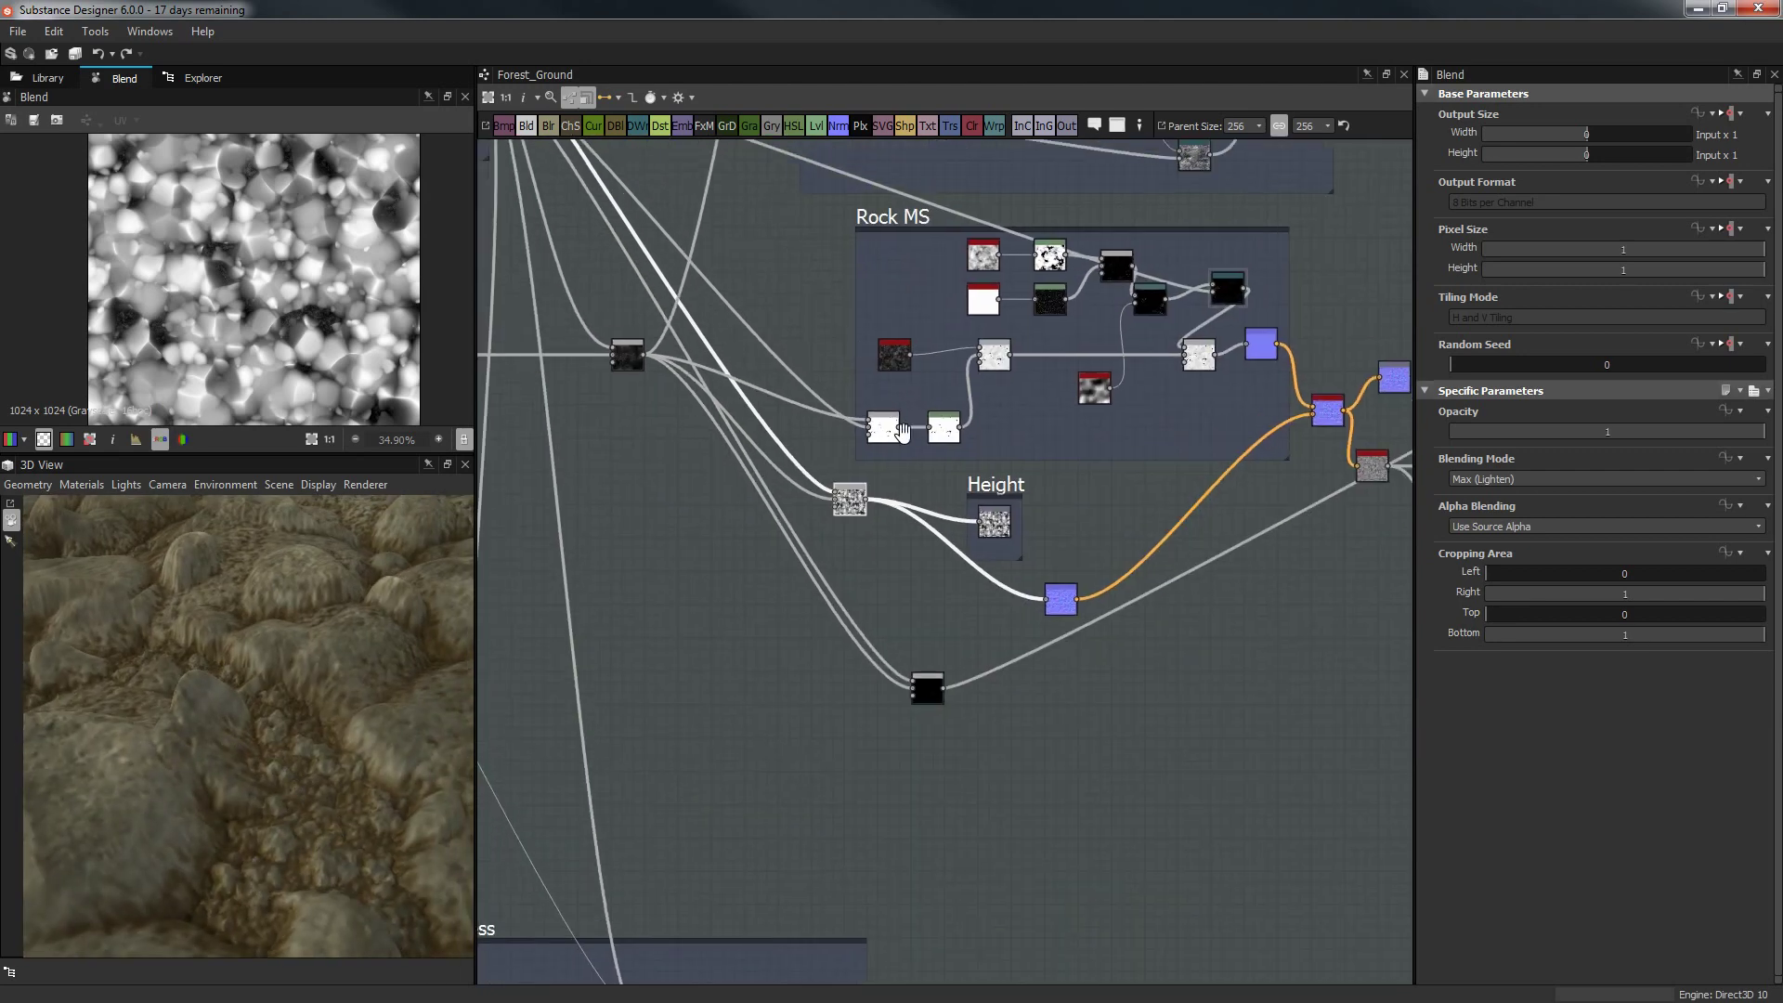
drag(455, 507, 294, 737)
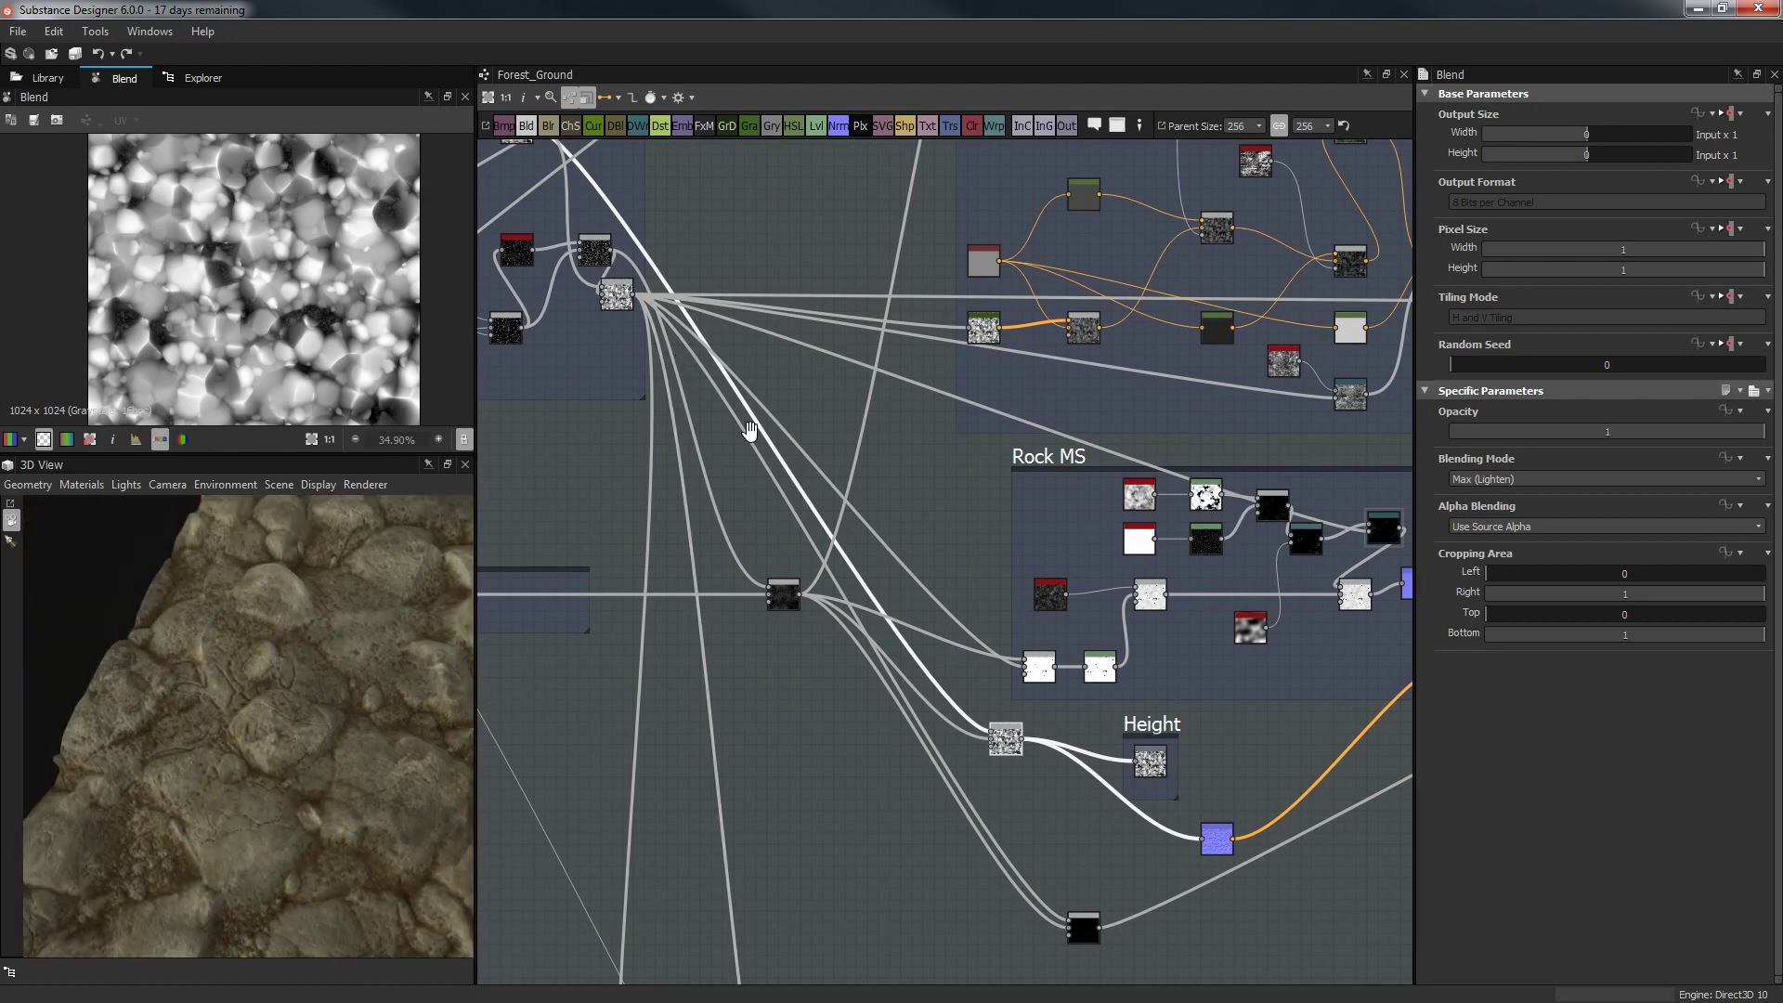
Review the large-rock scatter chain of Blend, Safe Transform Grayscale and Height Blend nodes above the framed network.
middle_drag(749, 430, 991, 596)
middle_drag(870, 378, 1028, 620)
scroll(848, 330, up, 5)
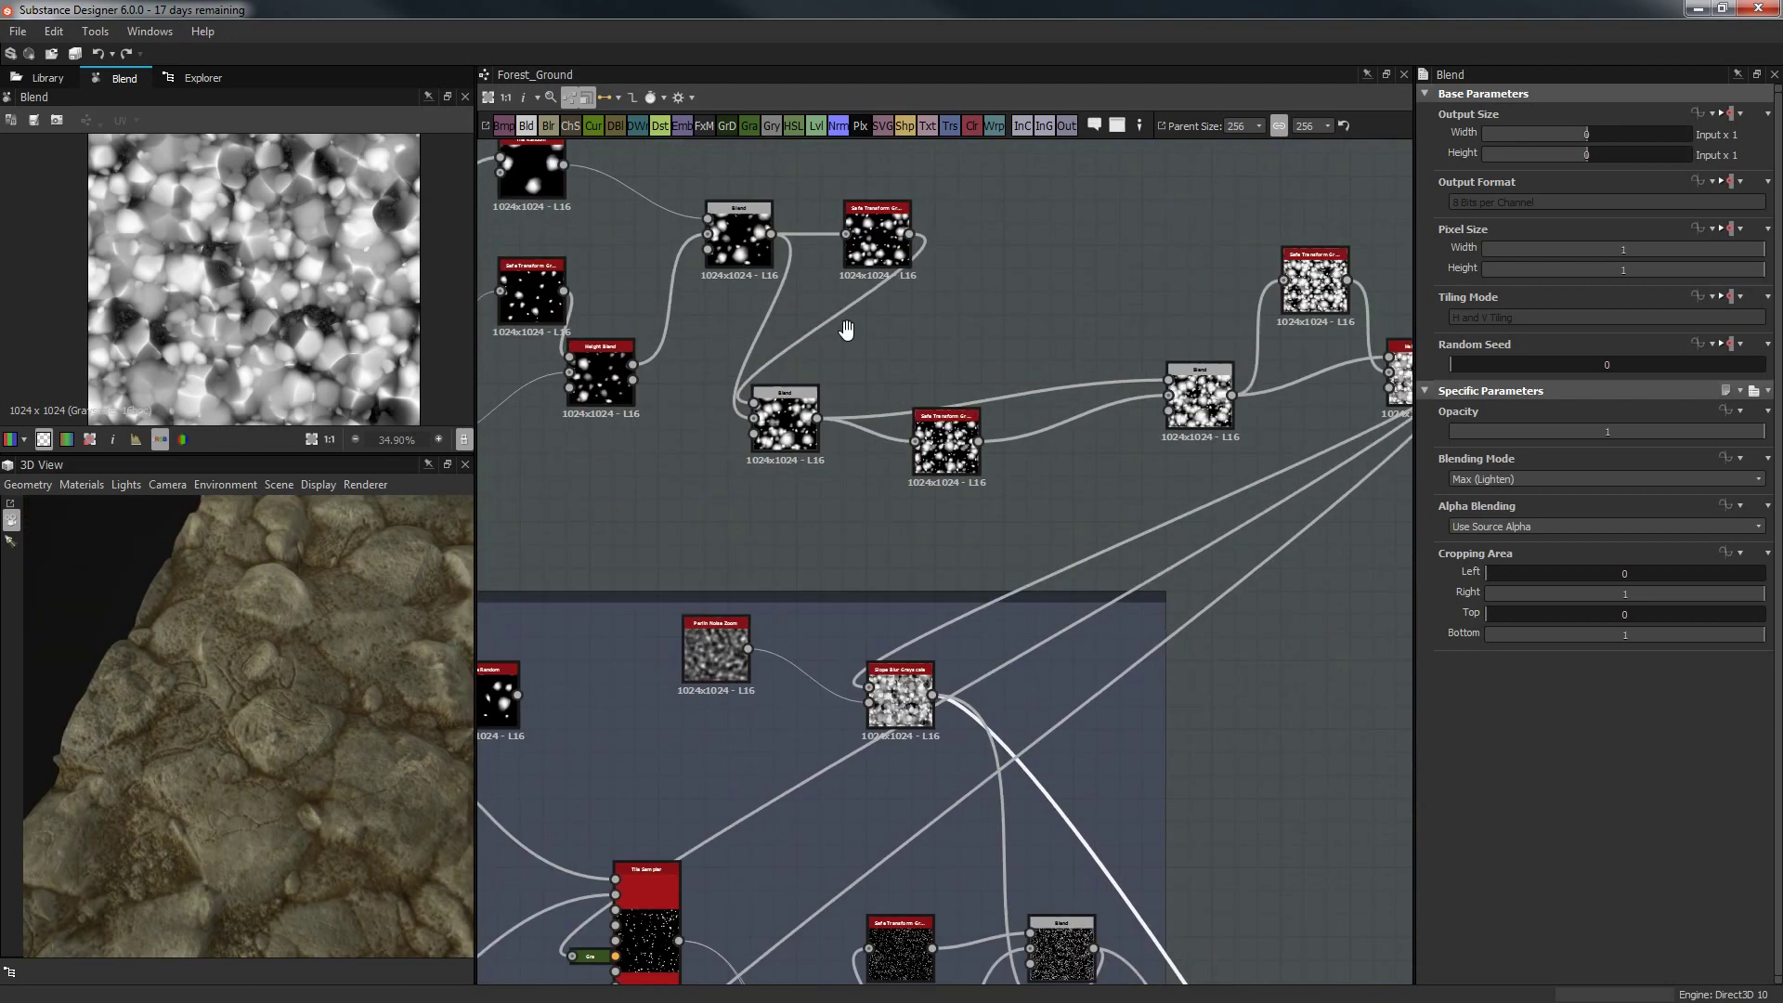
scroll(1118, 433, up, 1)
middle_drag(1117, 434, 813, 468)
double_click(1003, 497)
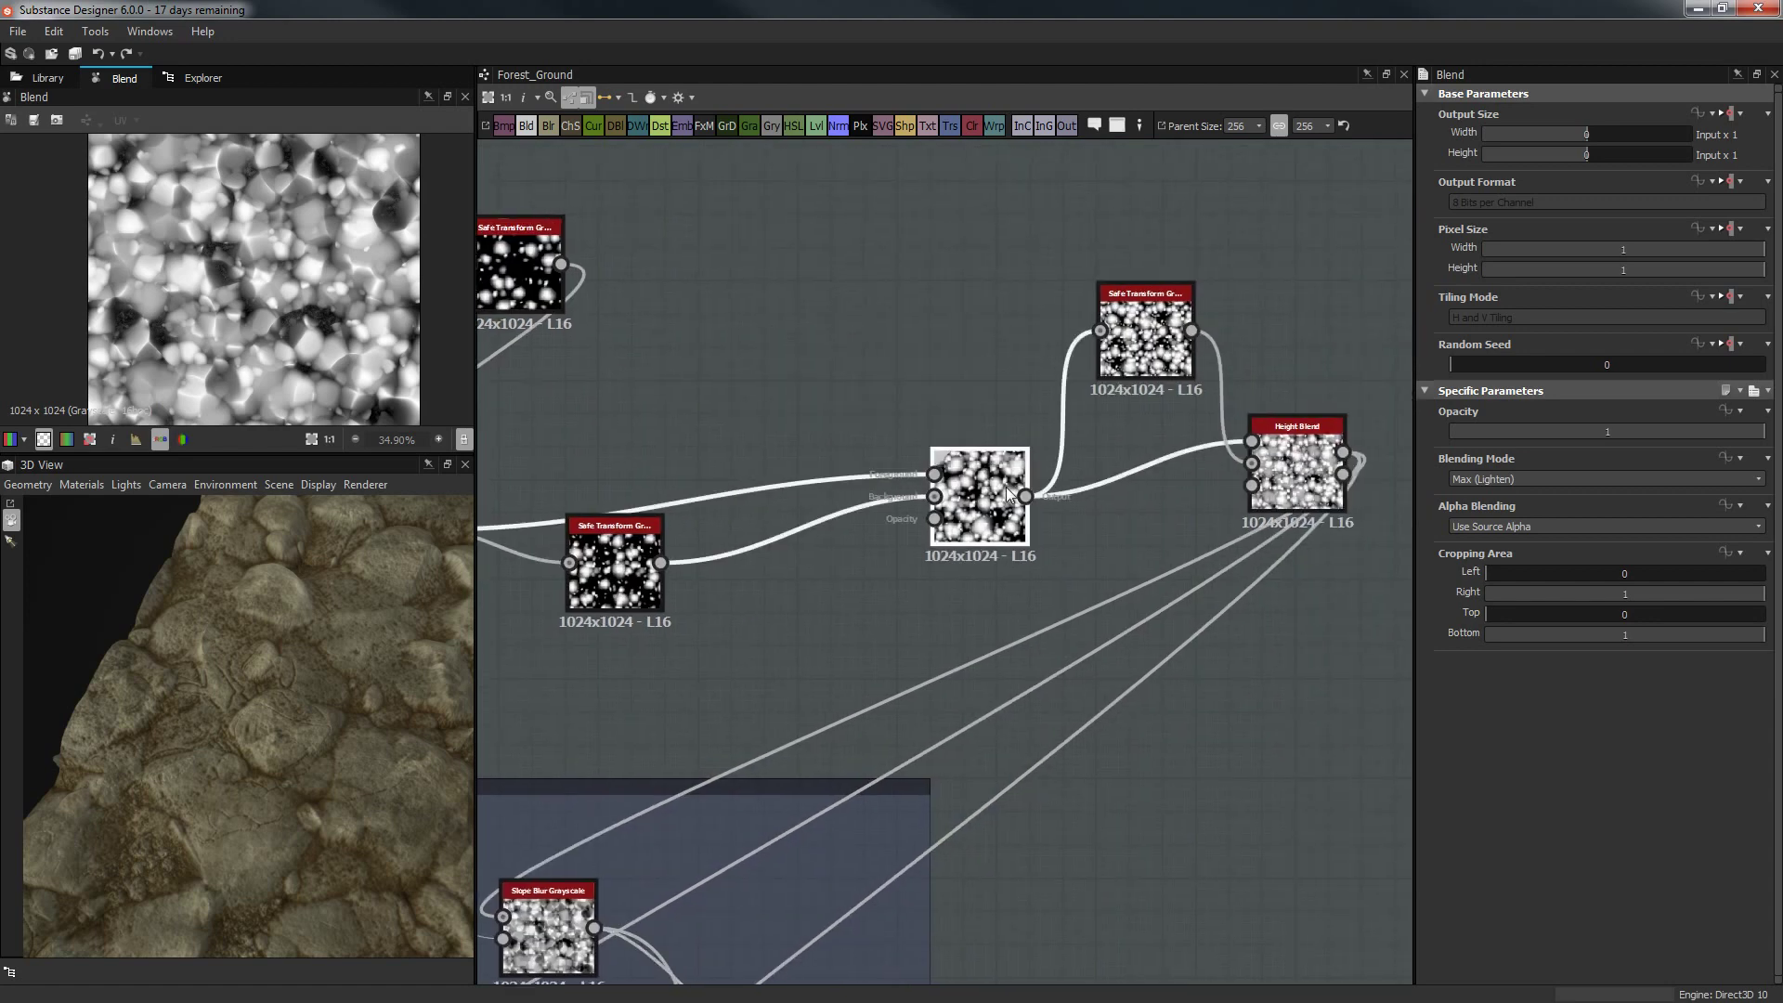
middle_drag(1085, 328, 1159, 325)
double_click(1204, 315)
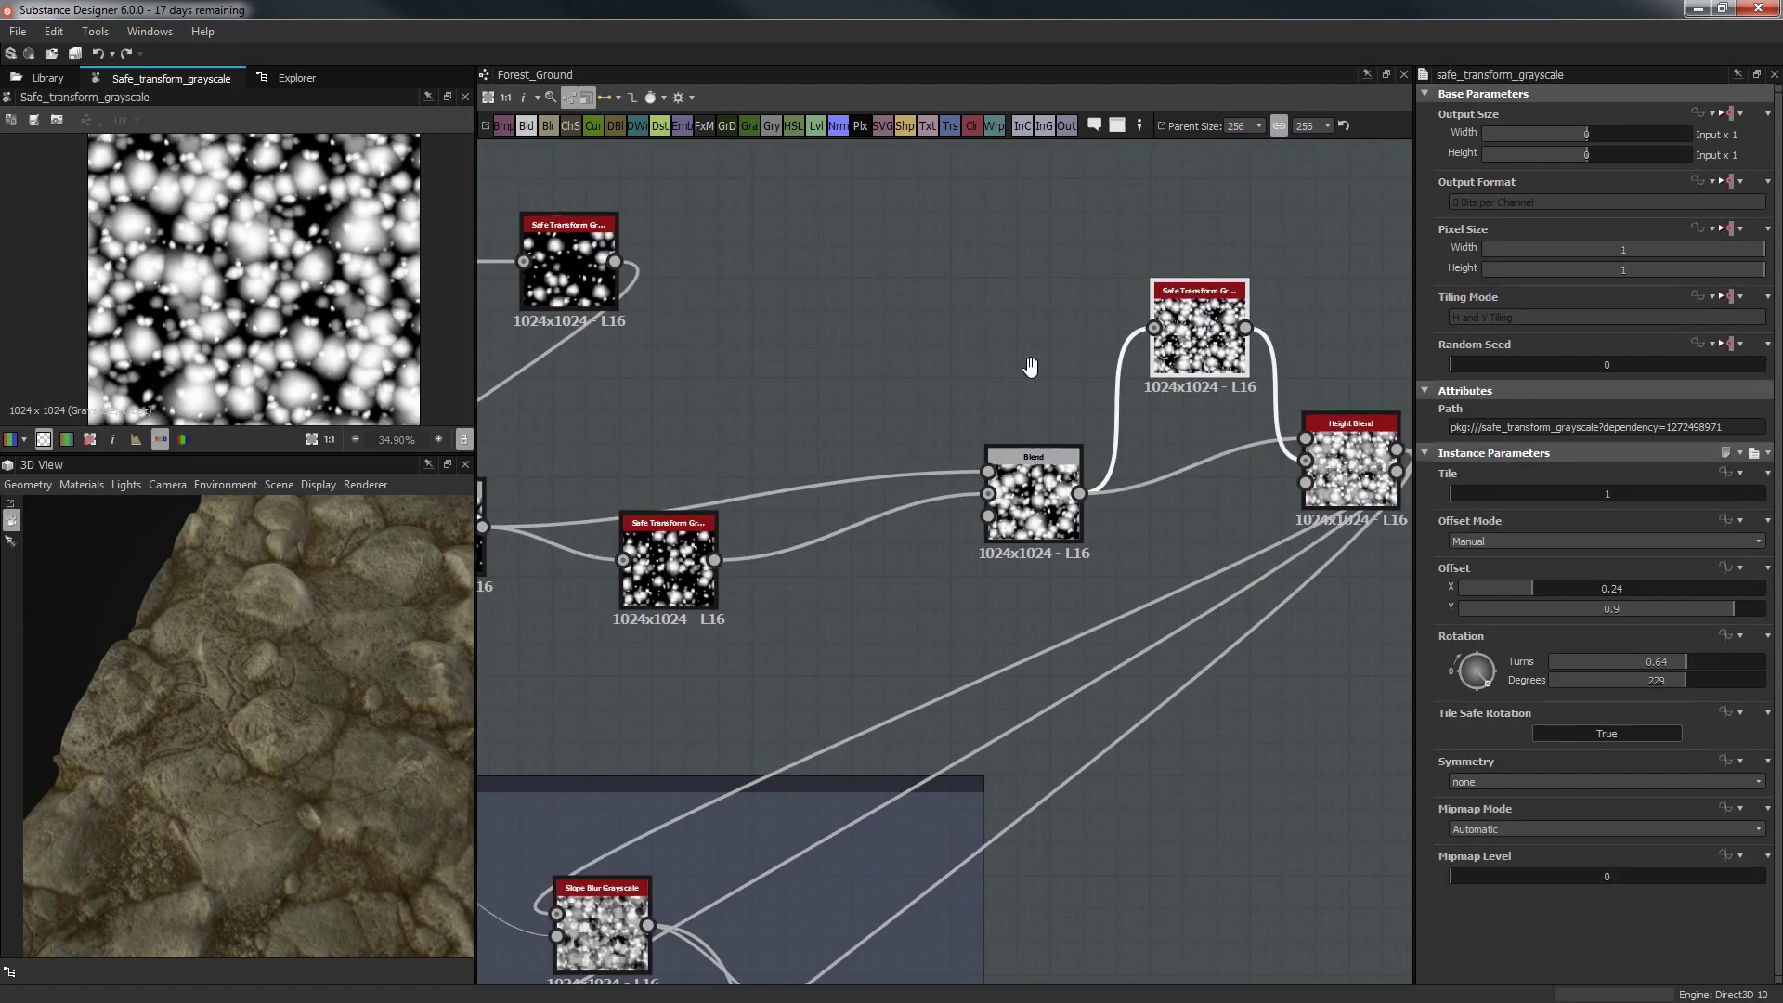
middle_drag(1035, 366, 836, 509)
click(1216, 509)
double_click(1217, 509)
double_click(621, 518)
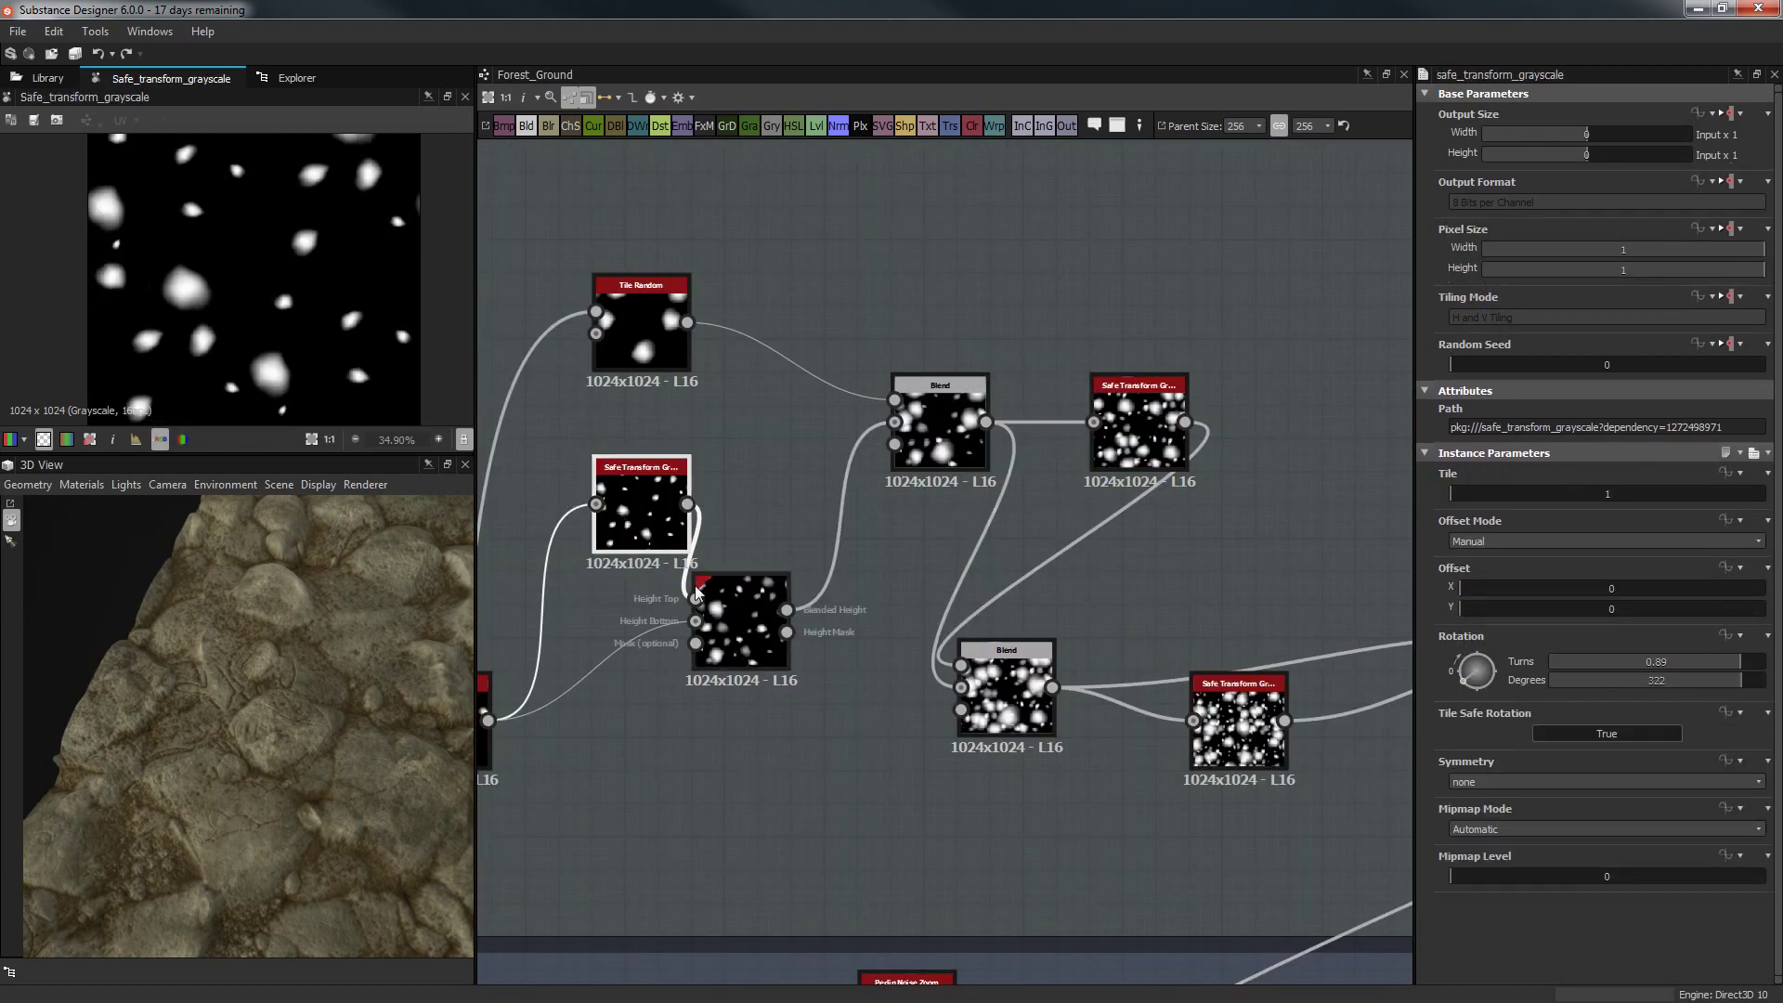
Set the spare Tile Random node's random seed to 5 and its X and Y amounts to 9.
middle_drag(855, 652, 943, 461)
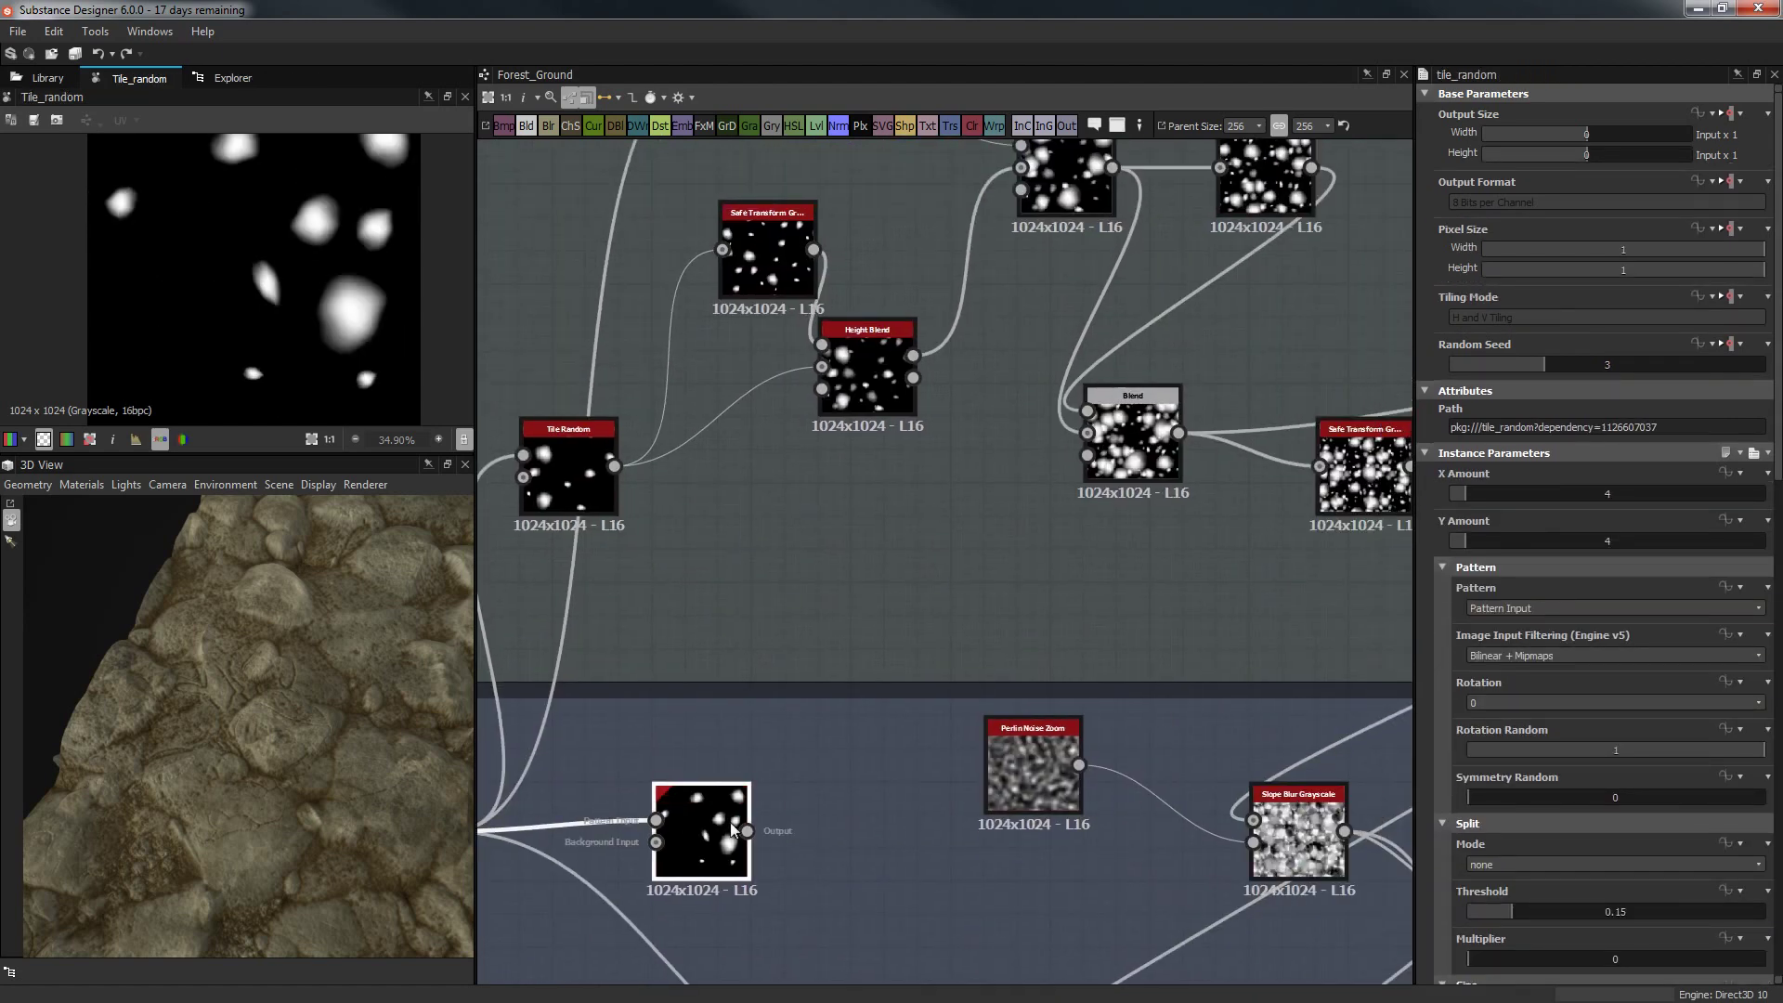
click(1606, 364)
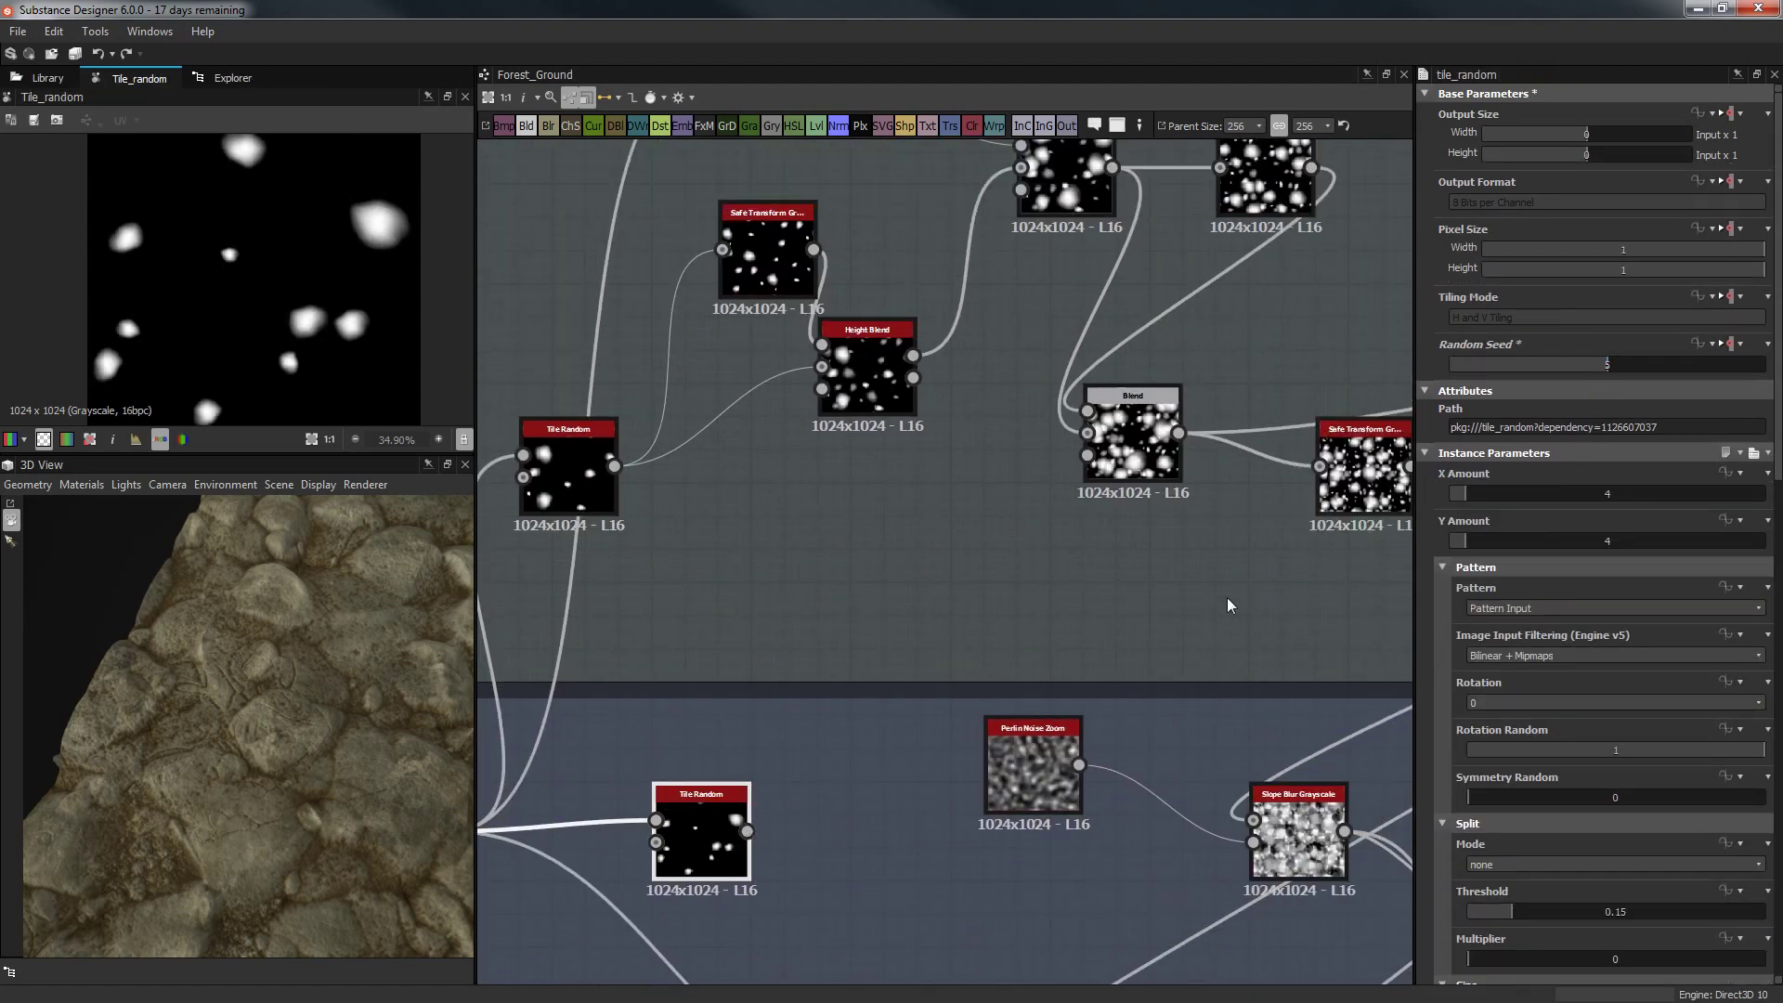
click(1488, 493)
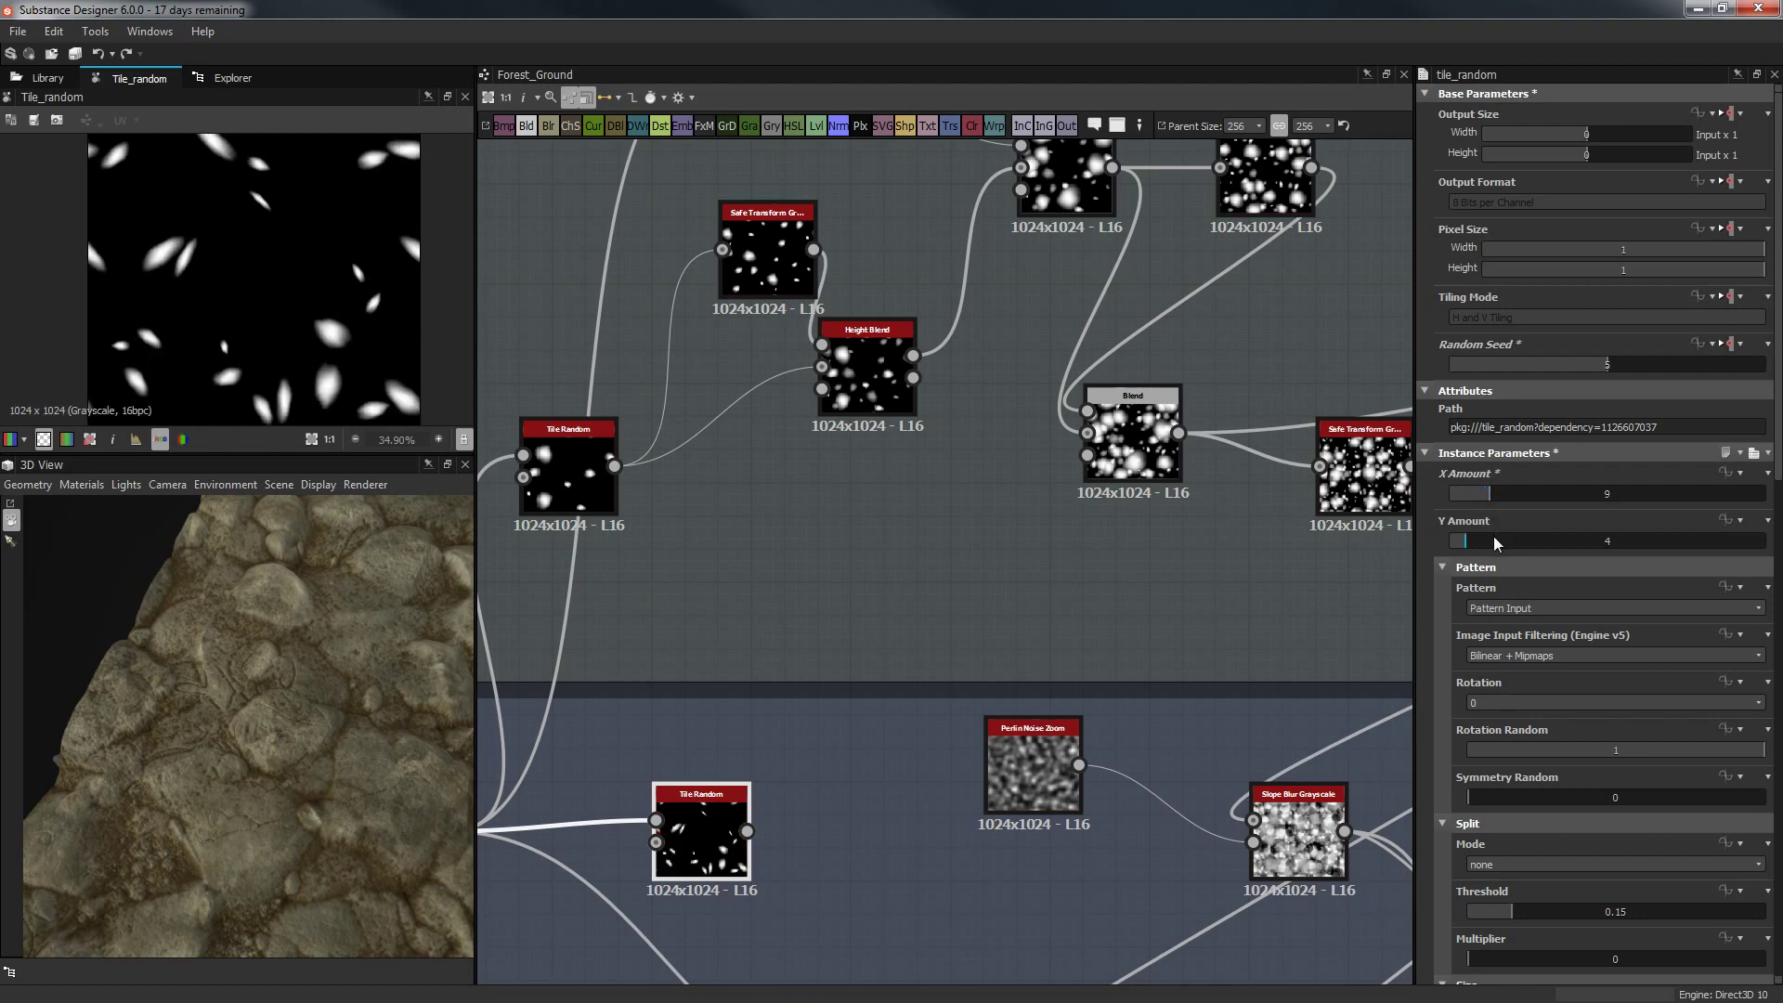
click(1497, 541)
drag(1497, 542, 1489, 542)
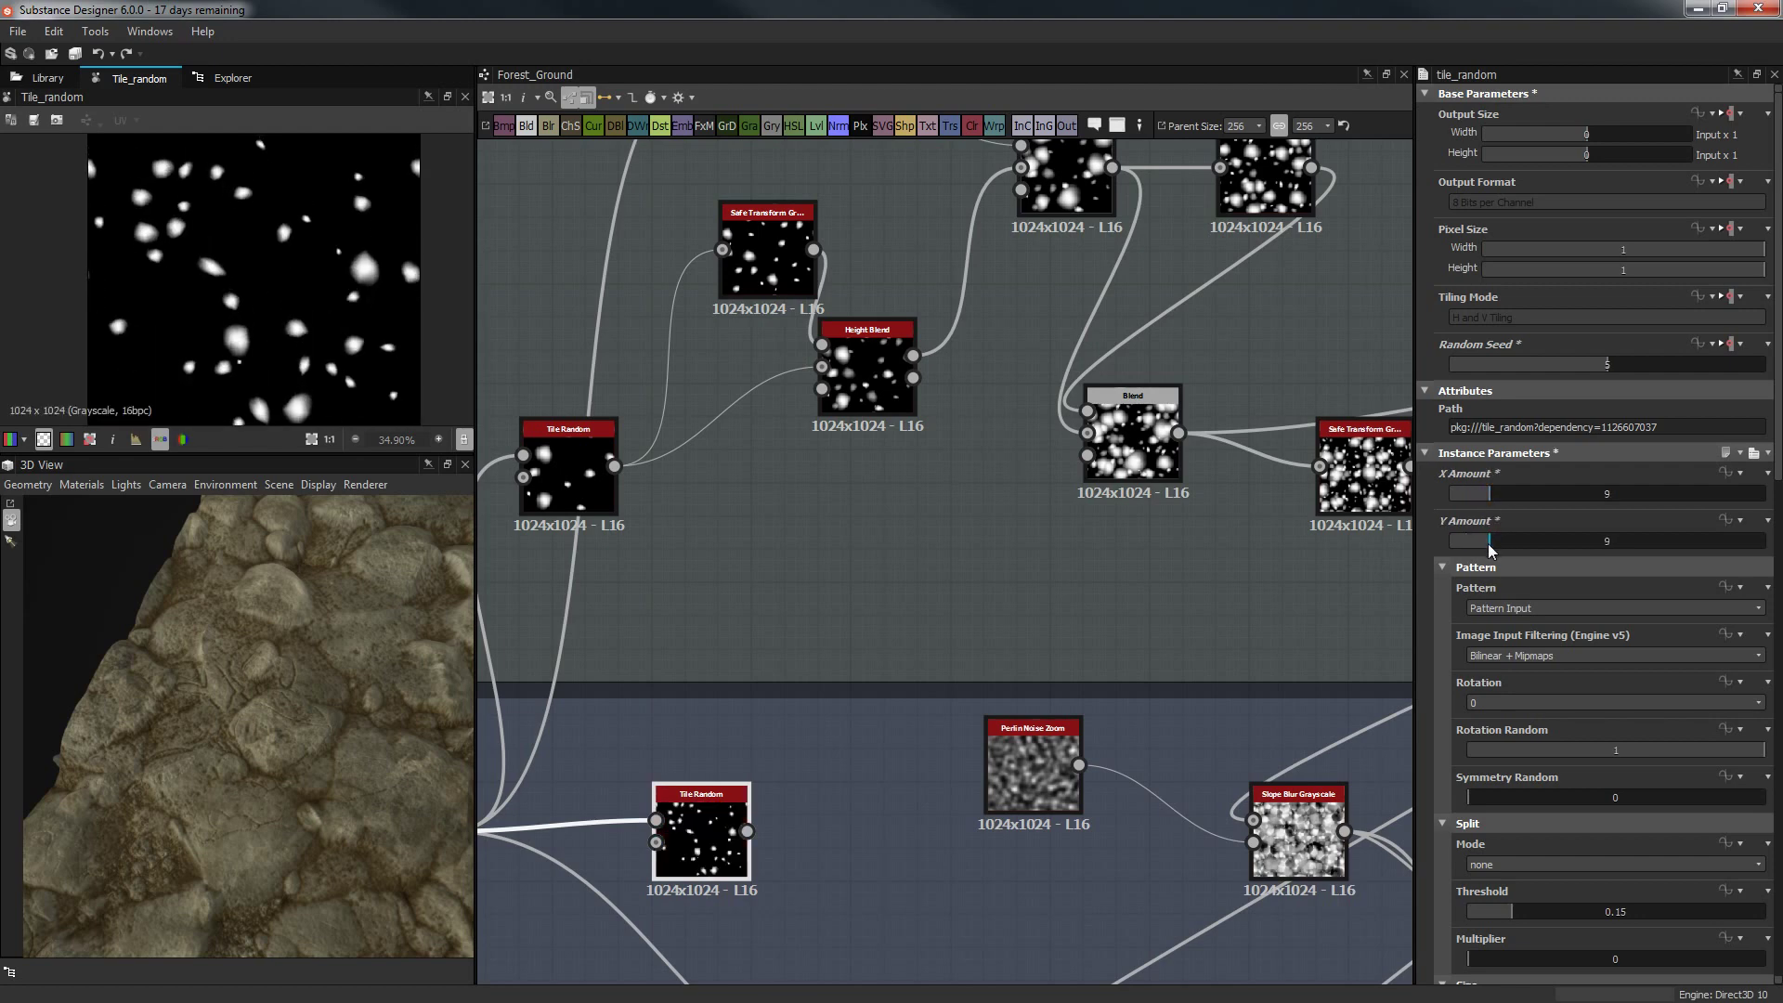
Move the Tile Random node above the frame and combine it with the final Height Blend in a new Max (Lighten) Blend.
scroll(841, 623, down, 5)
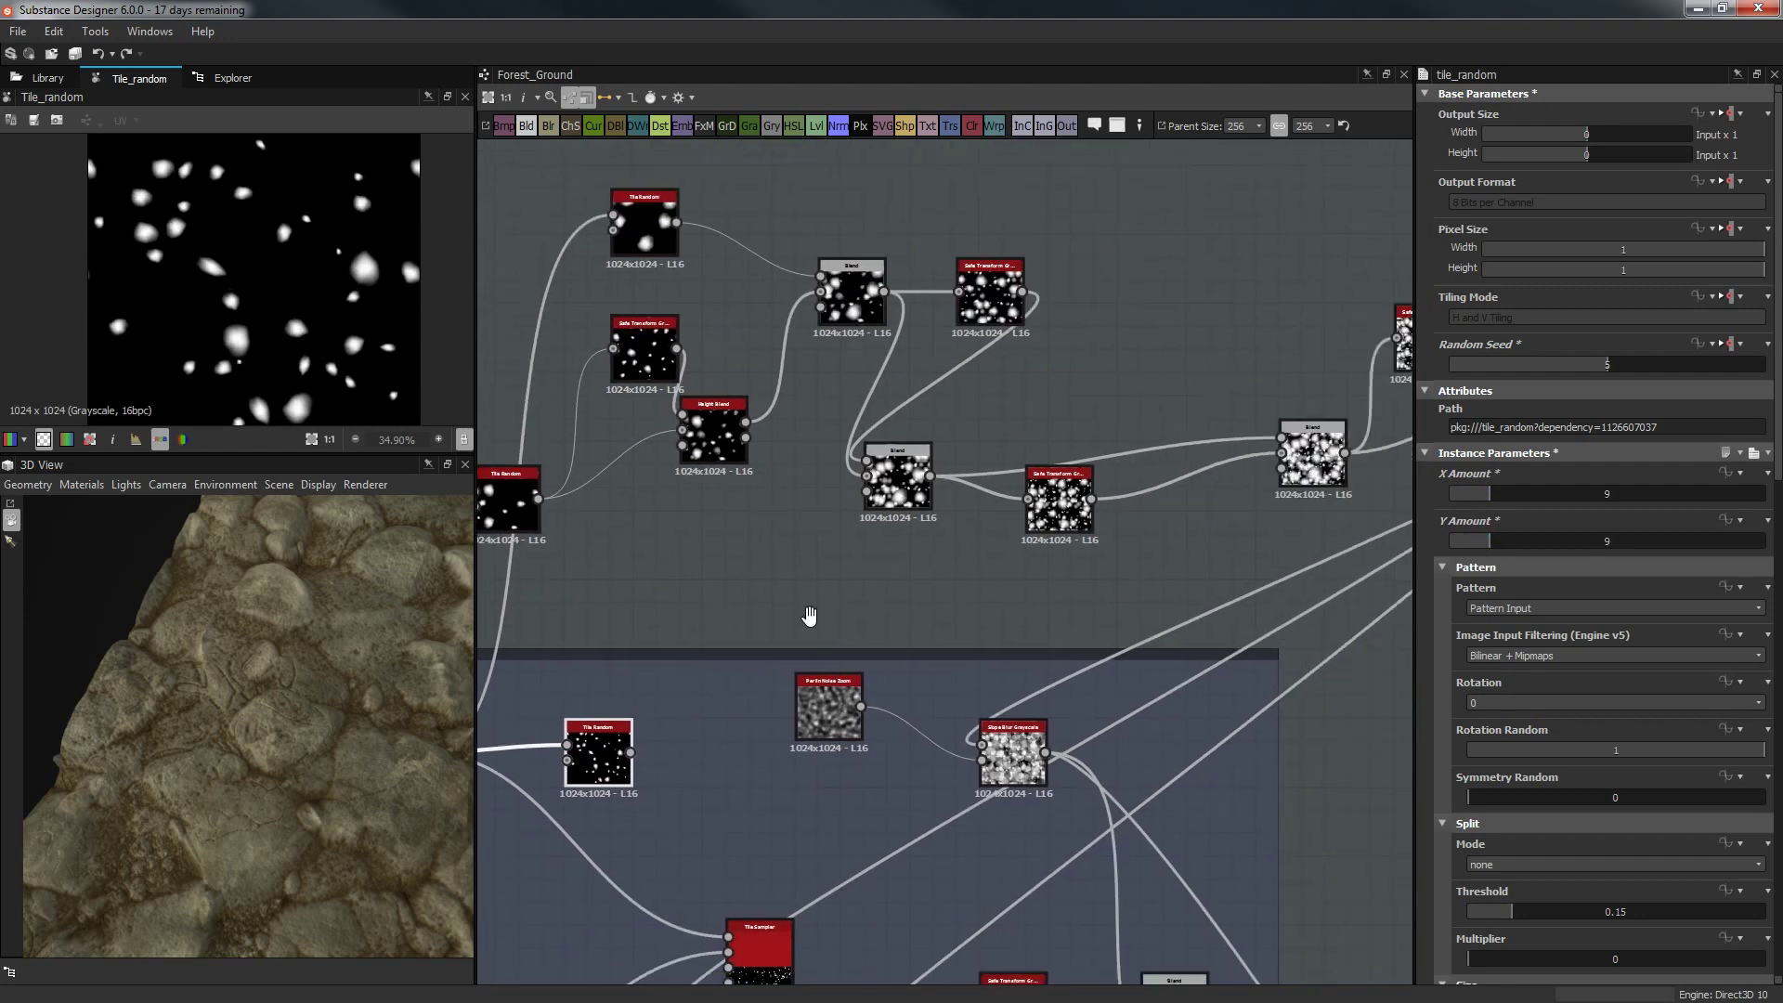
drag(599, 696, 696, 602)
key(space)
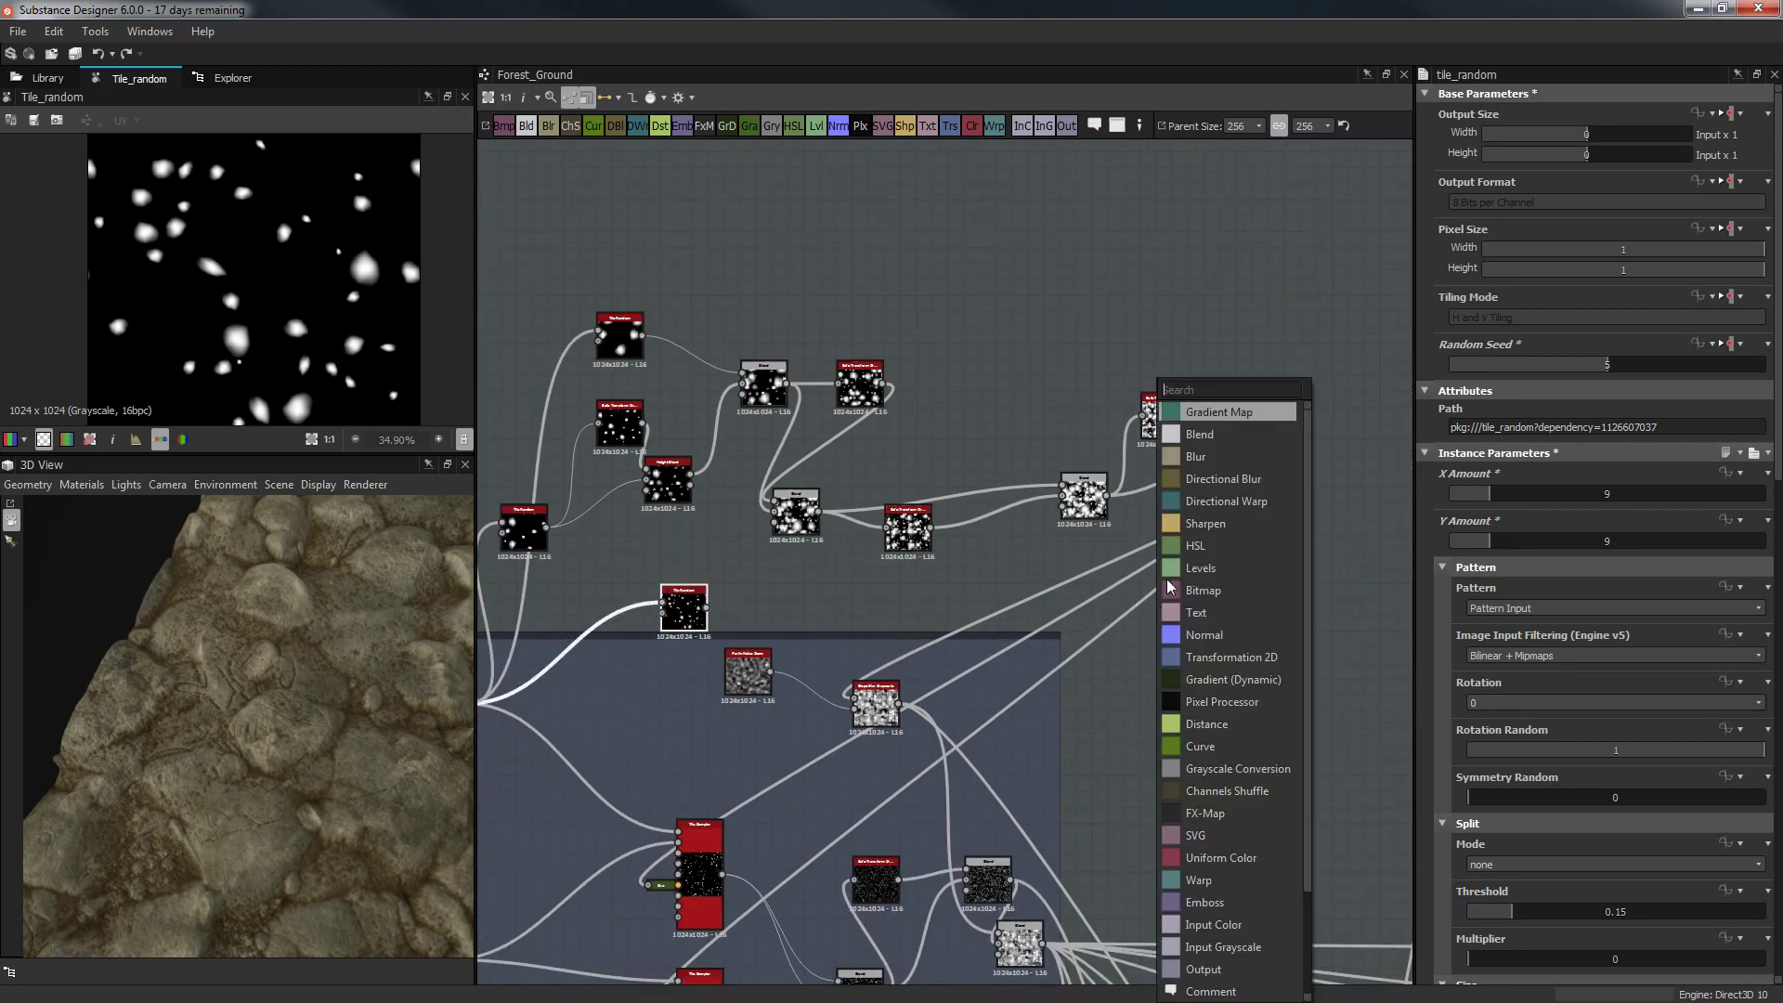
click(1226, 454)
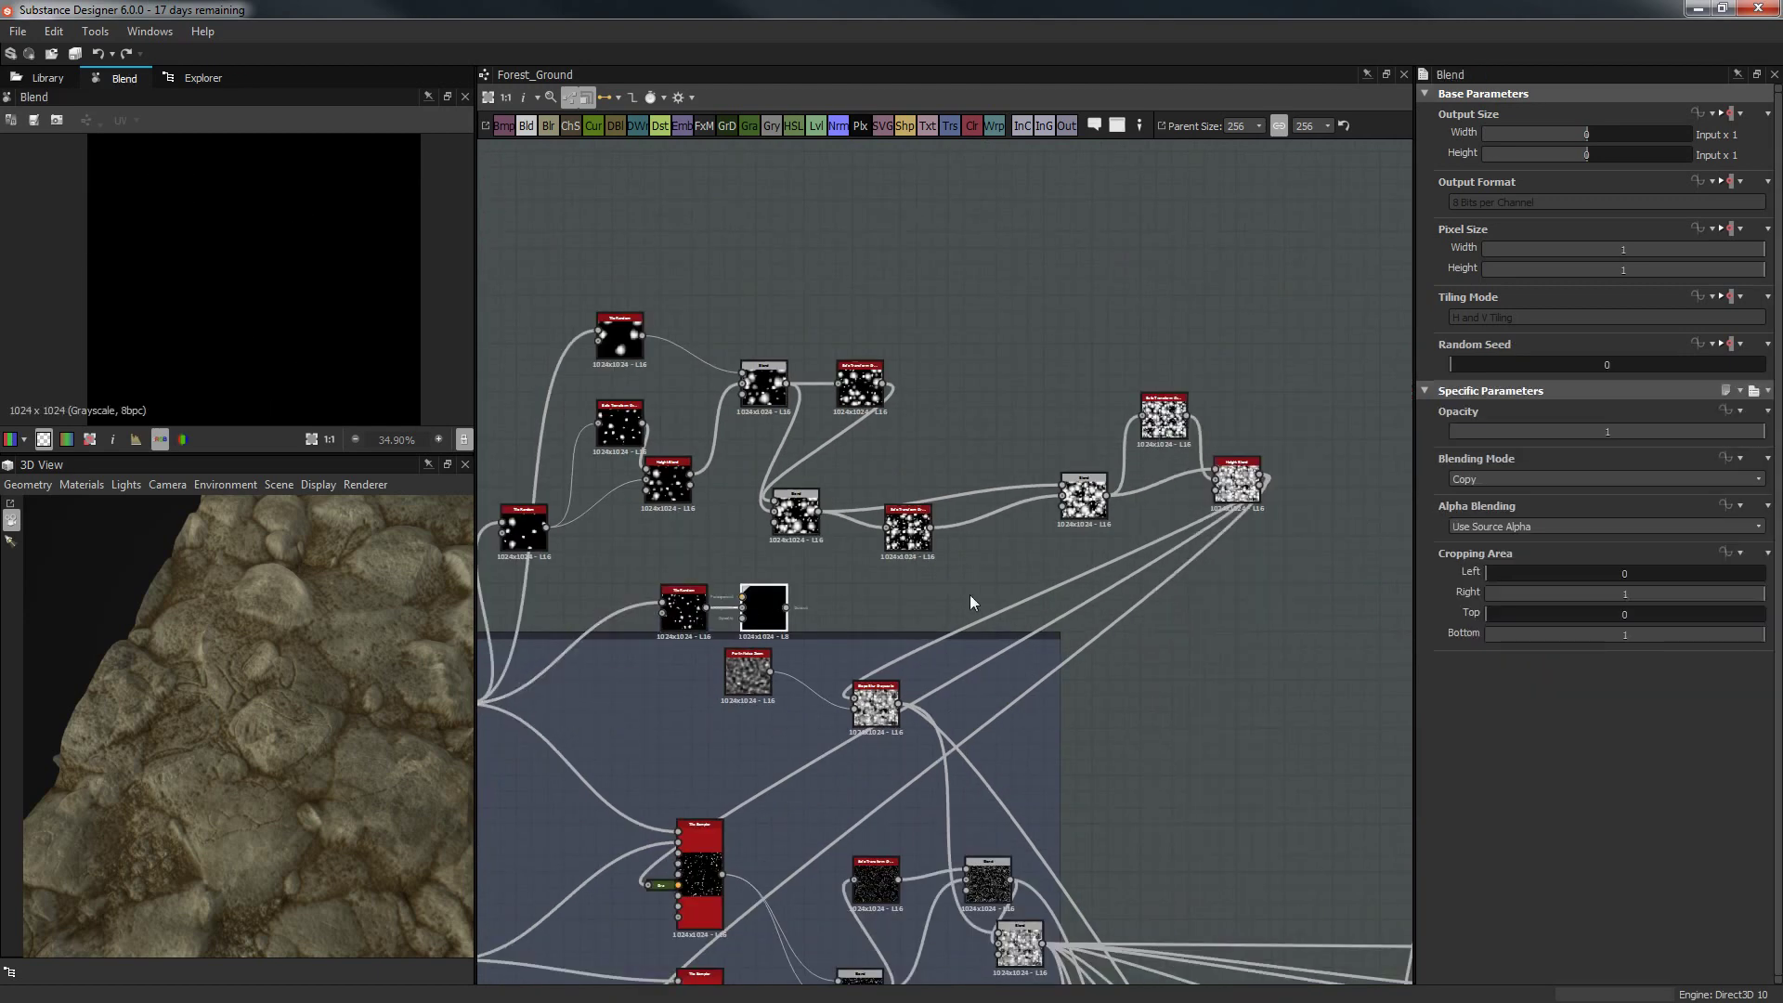
drag(764, 609, 1227, 594)
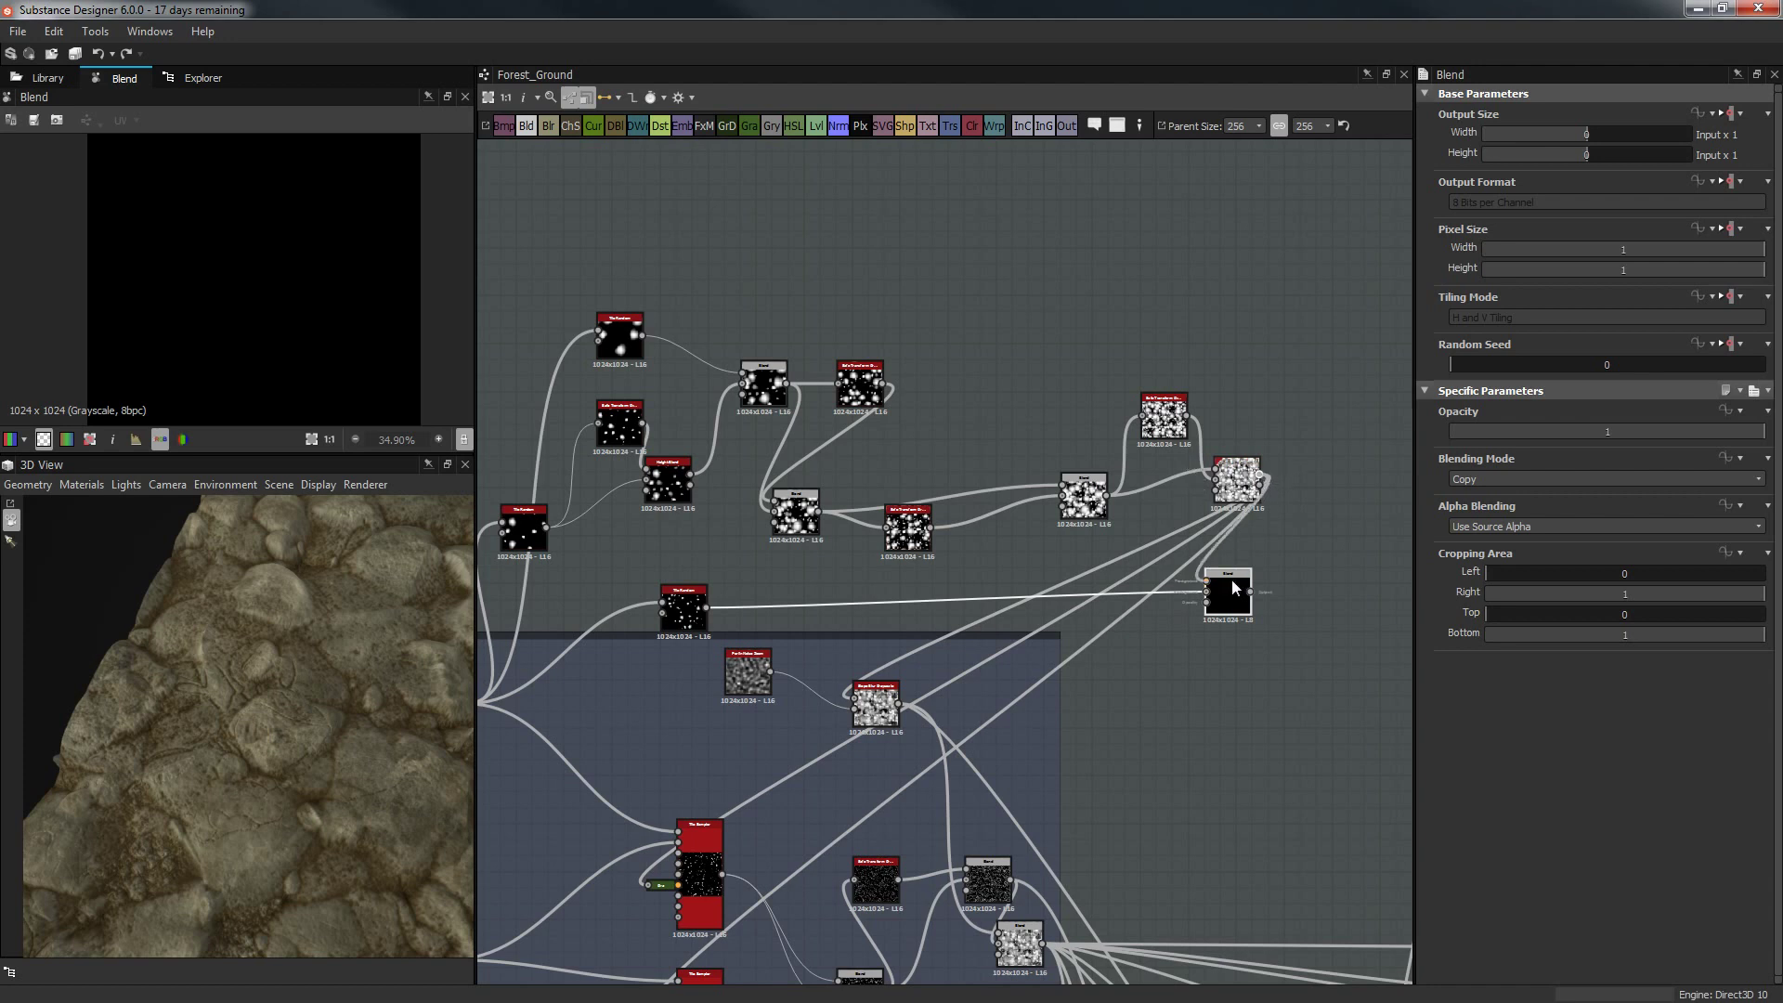
click(1549, 480)
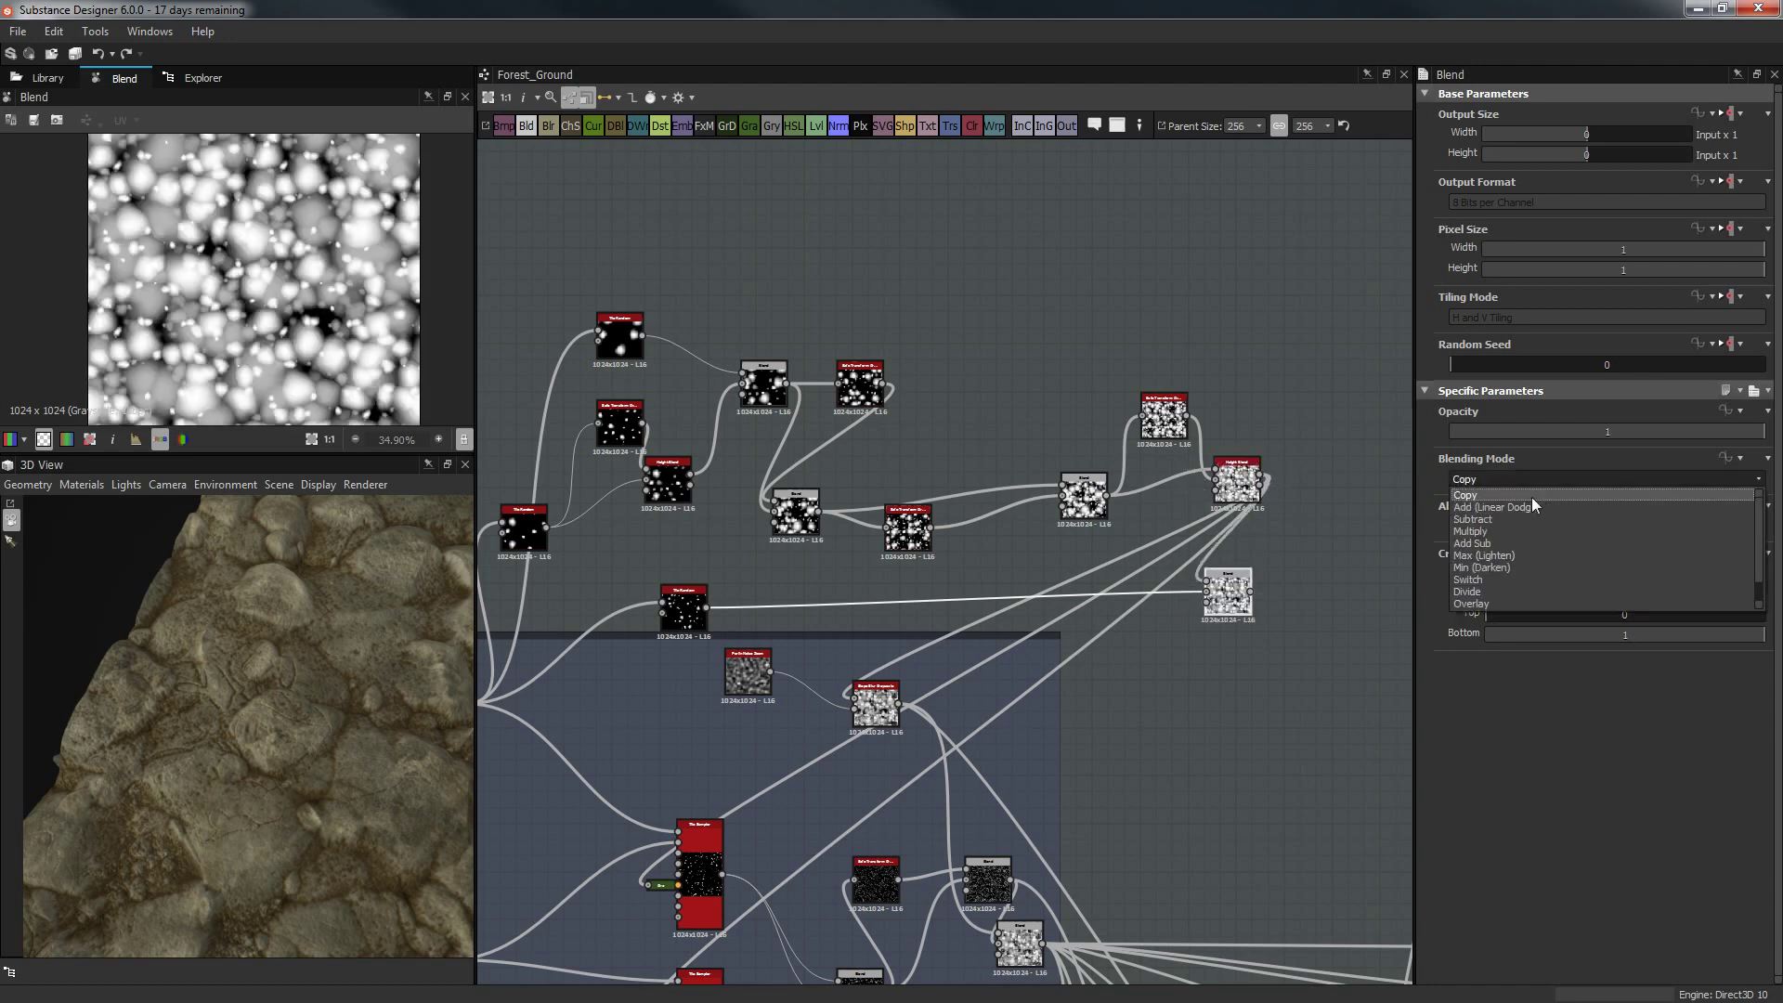
click(1502, 557)
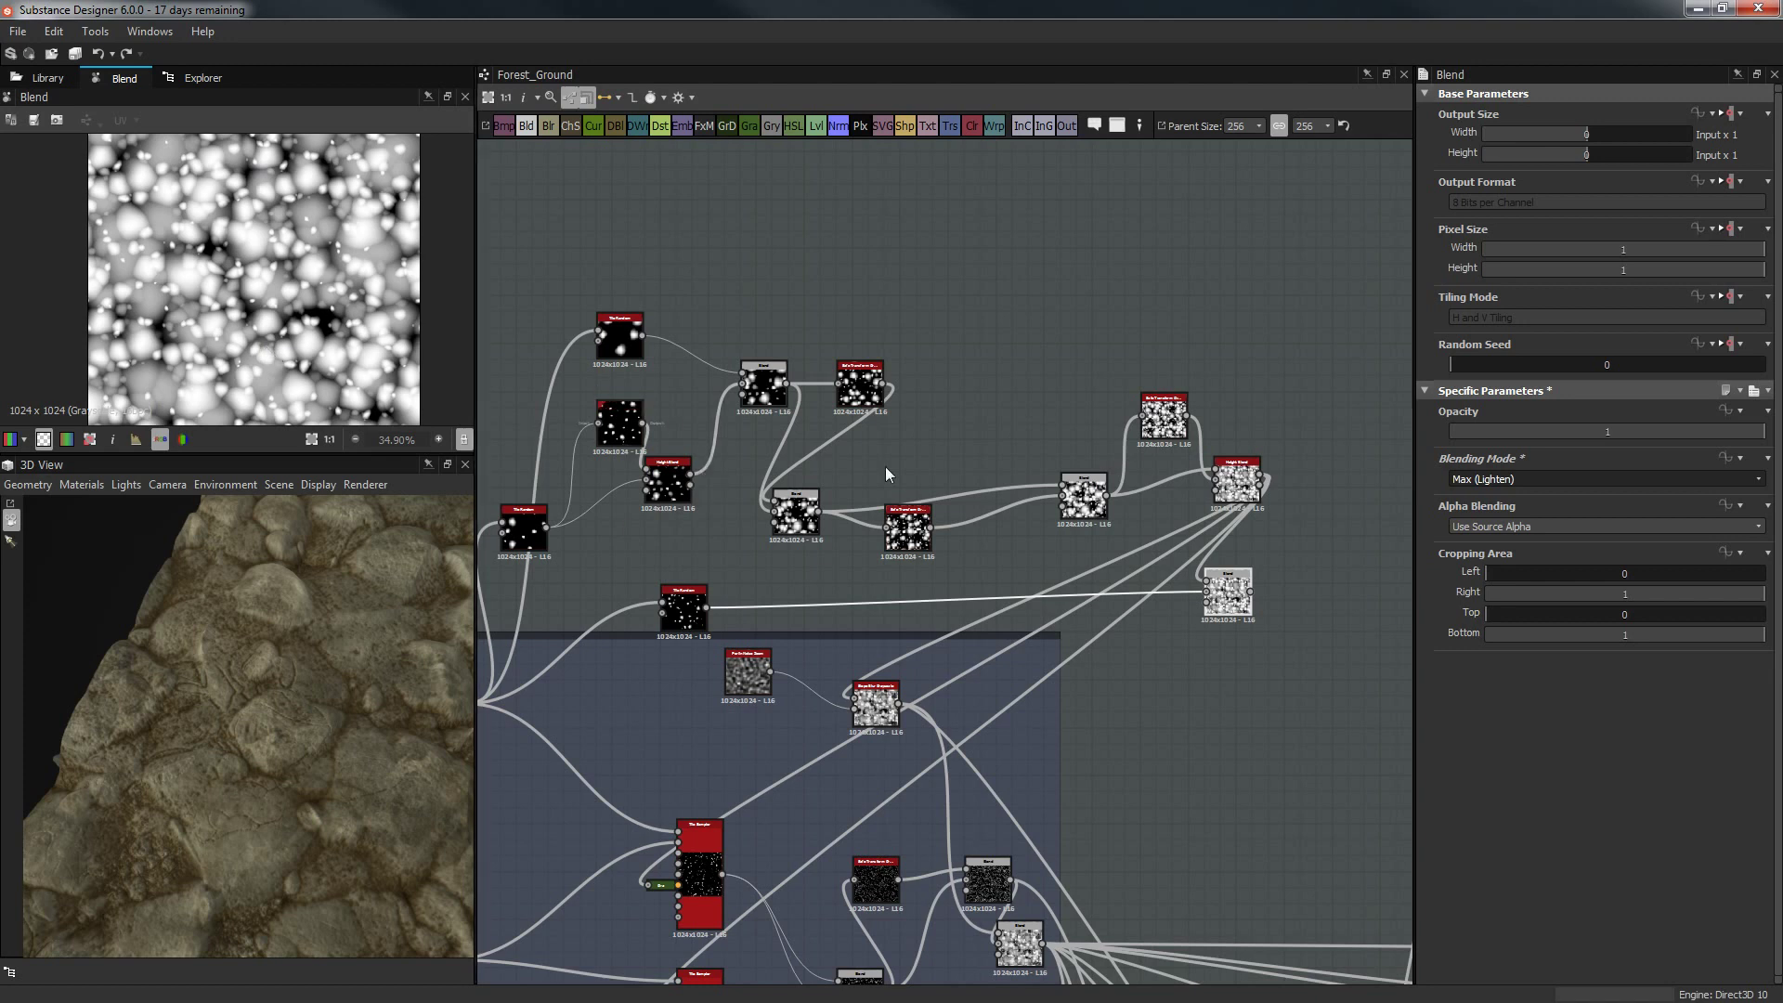
Set the Tile Random's random seed to 8 and move the new Blend to just beyond the final Height Blend.
click(670, 603)
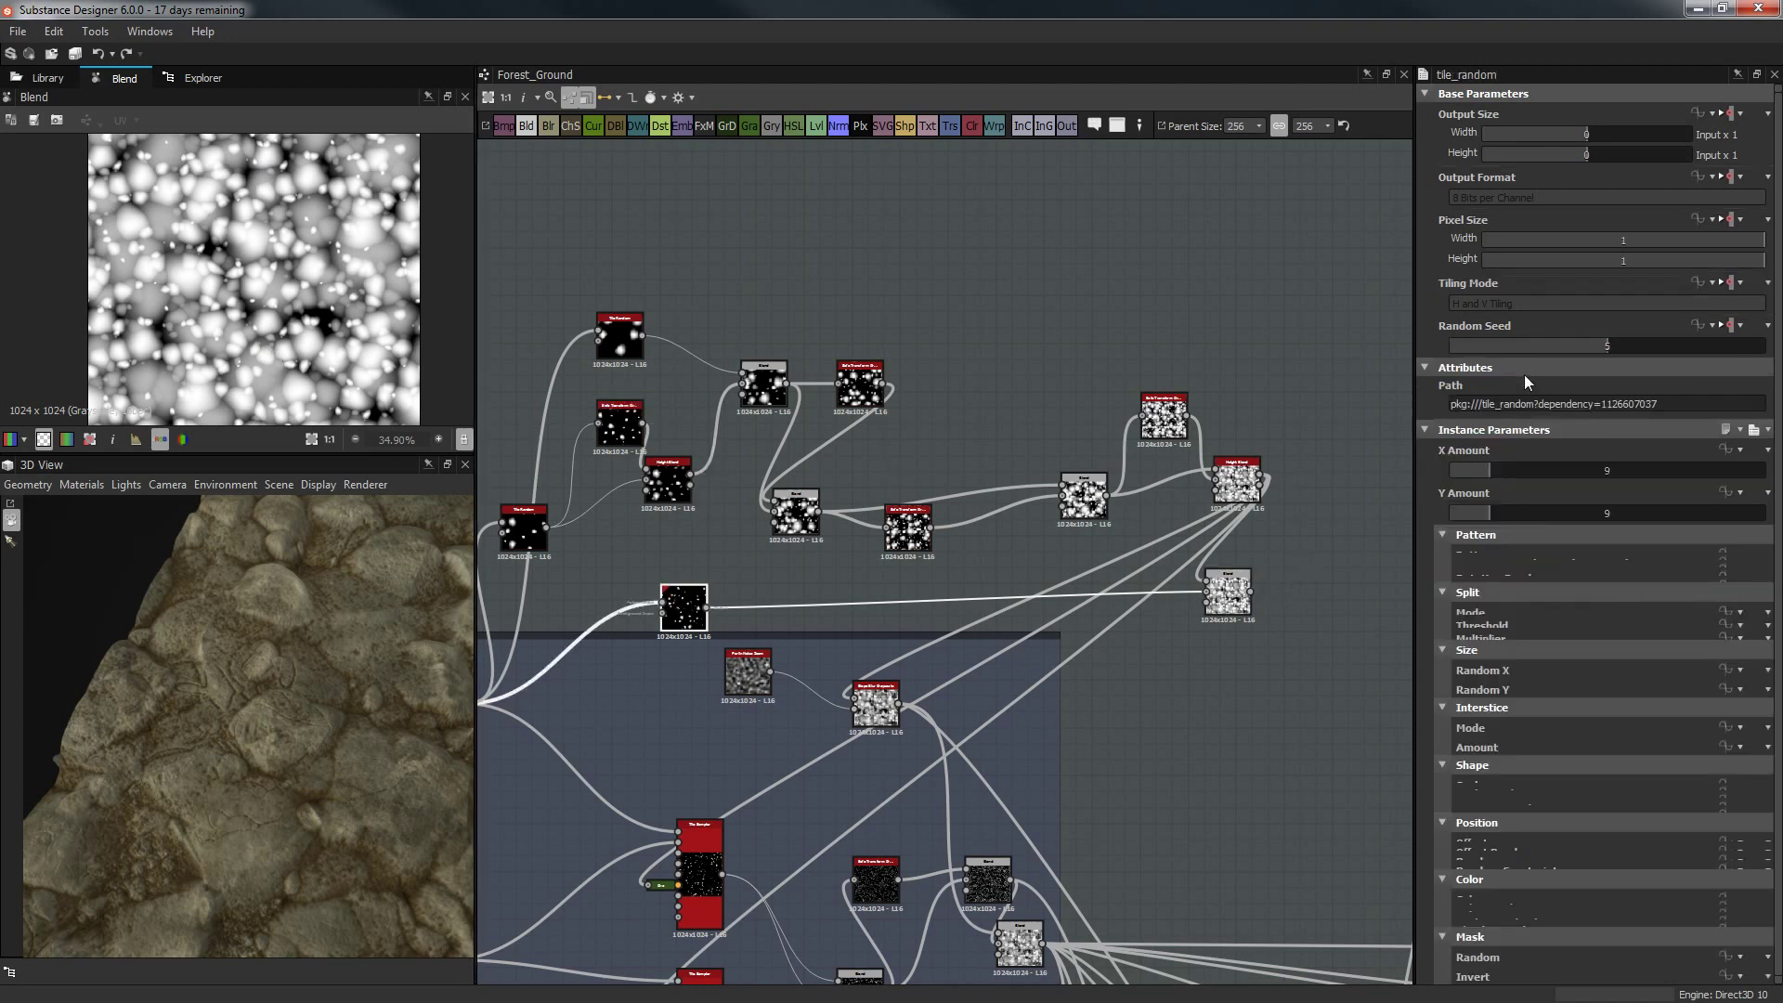
click(1647, 365)
mouse_move(1648, 362)
mouse_down()
mouse_move(1702, 359)
mouse_move(1531, 366)
mouse_move(1714, 365)
mouse_up()
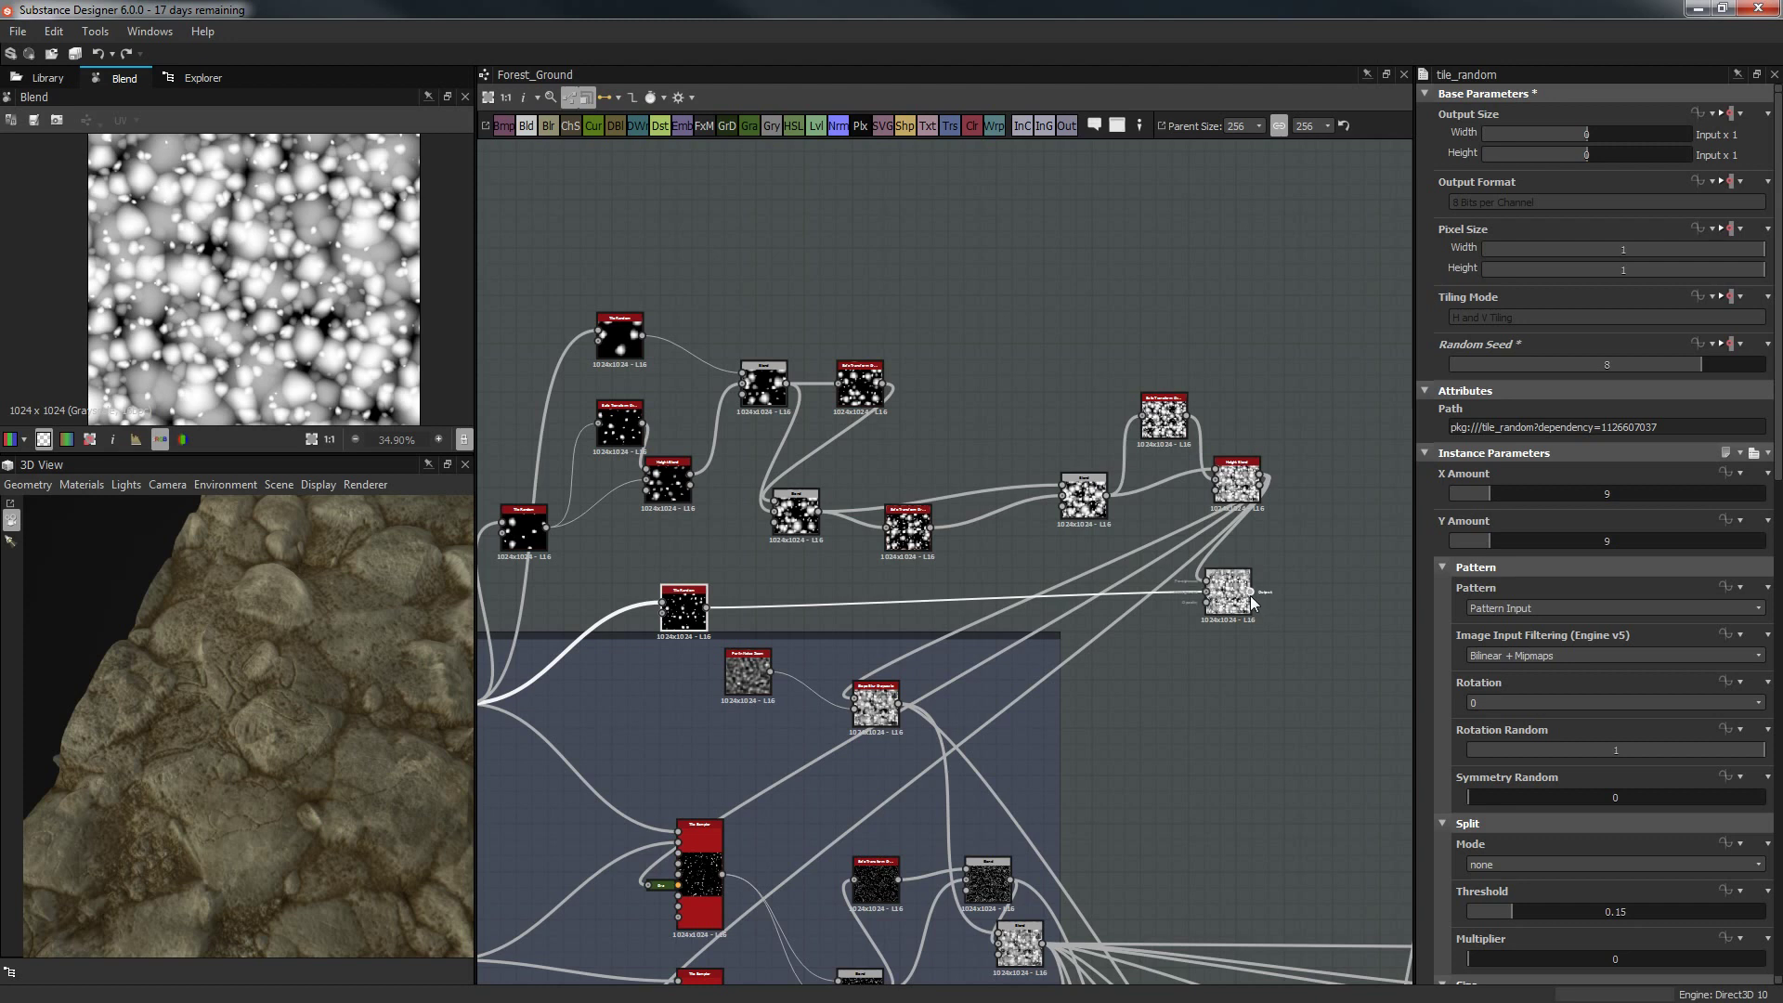
drag(1250, 602, 1314, 586)
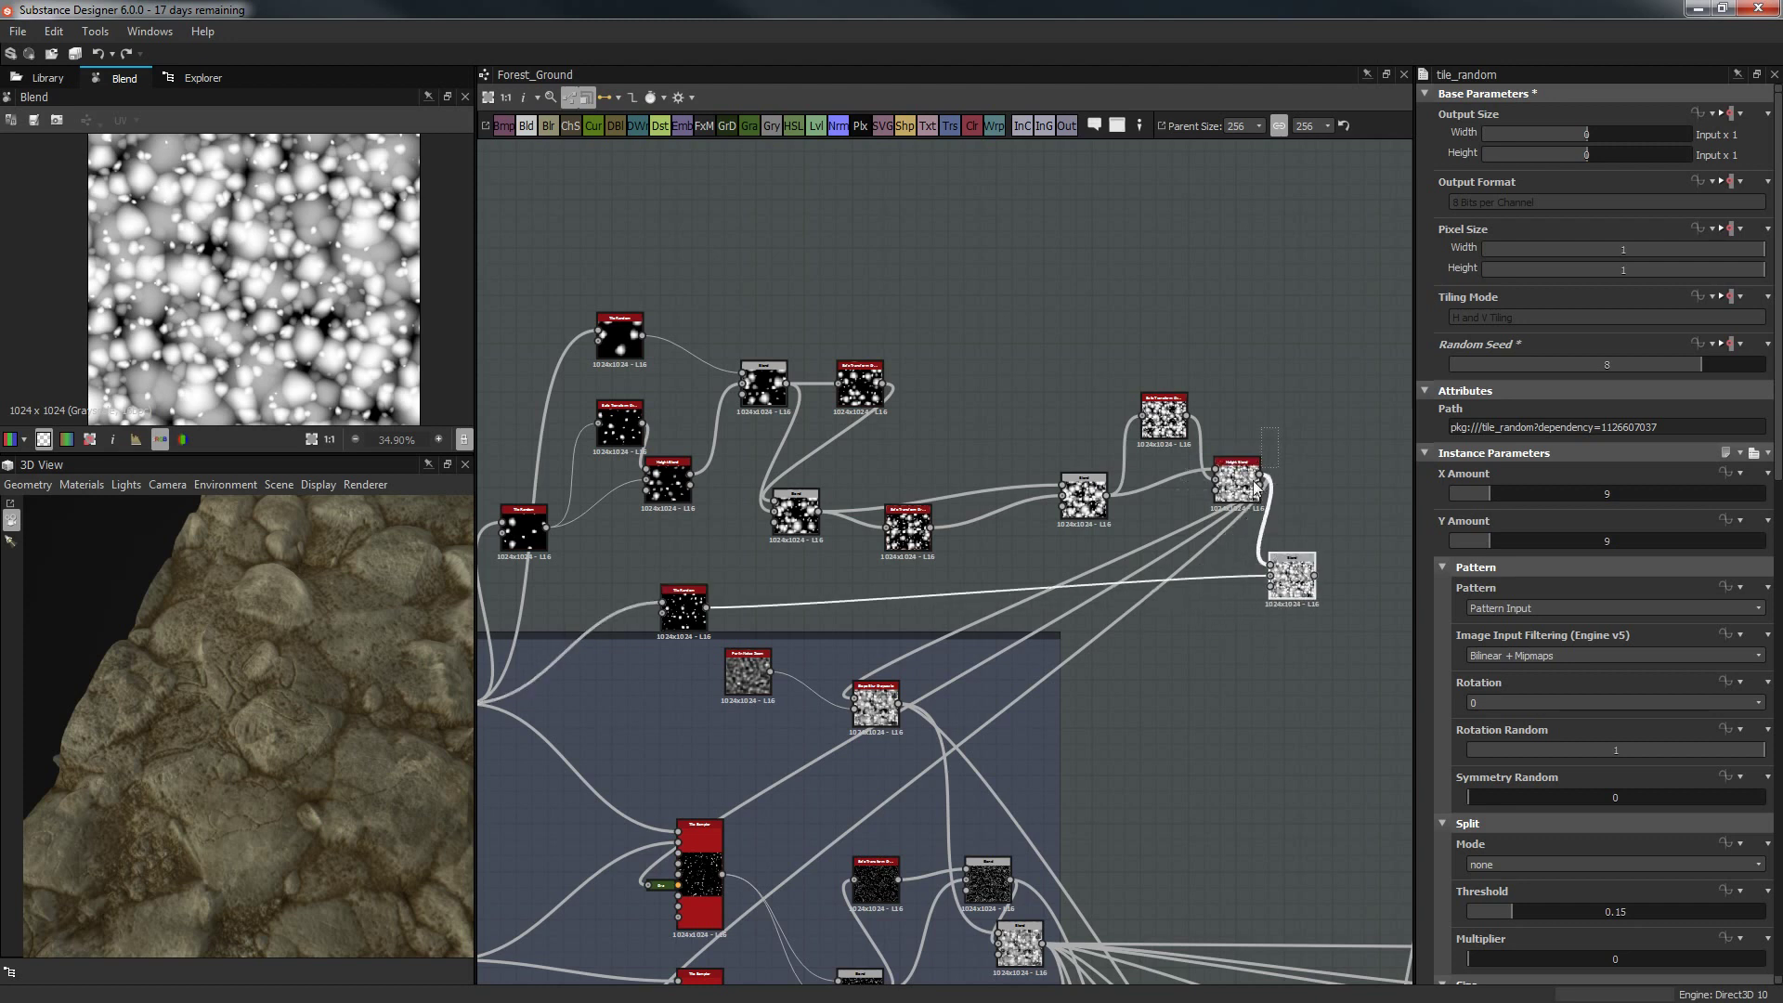
Transfer the final Height Blend's outgoing links to the Max (Lighten) Blend, place that Blend beneath the chain and inspect the rocks in 3D.
shift+drag(1260, 475, 1054, 582)
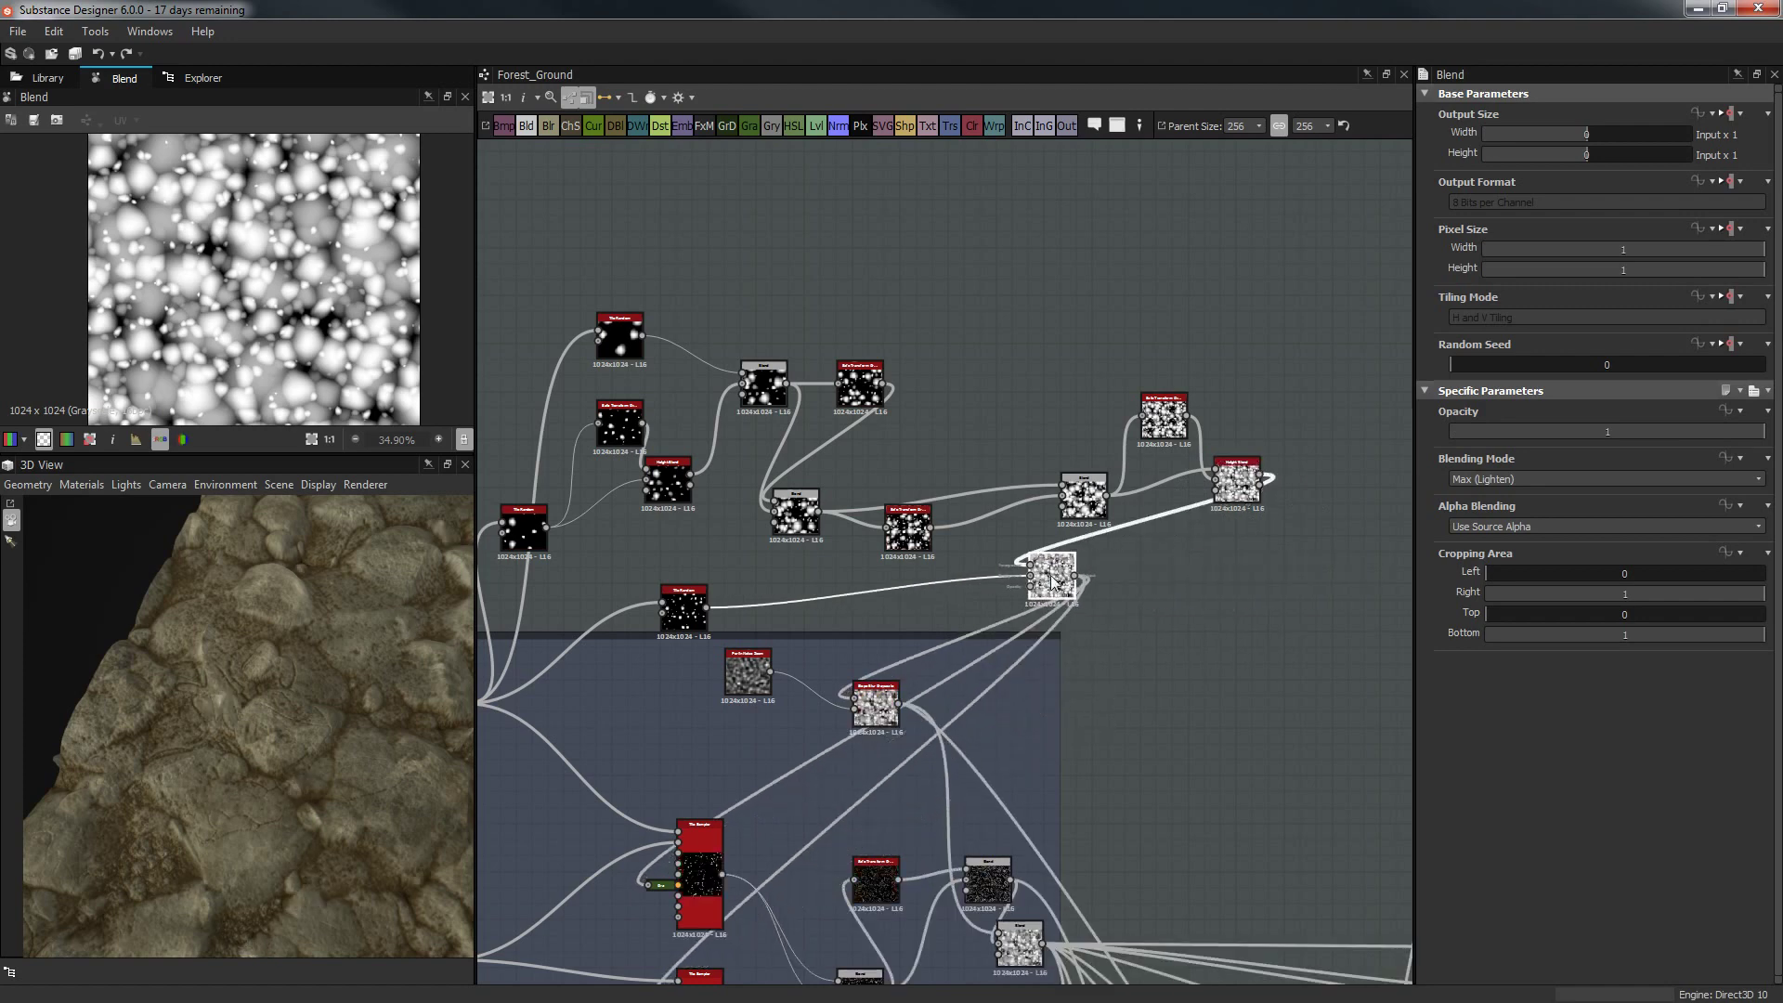
drag(86, 705, 258, 756)
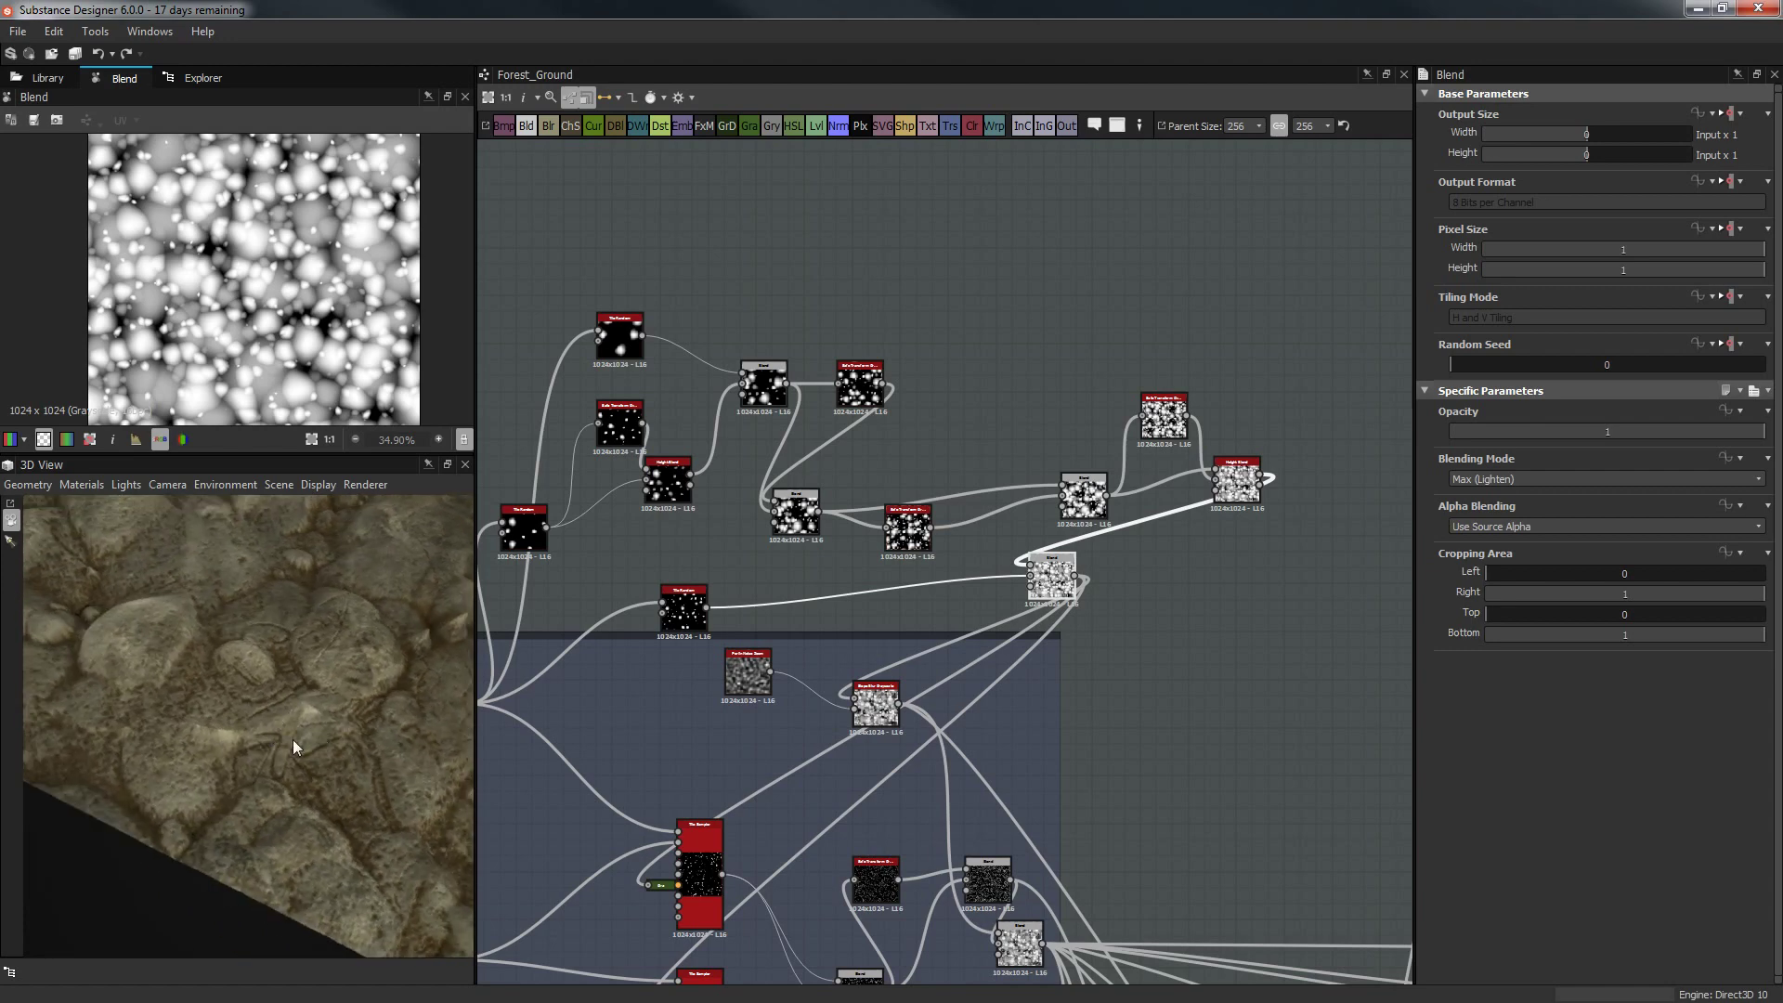
drag(365, 754, 253, 758)
scroll(309, 745, down, 5)
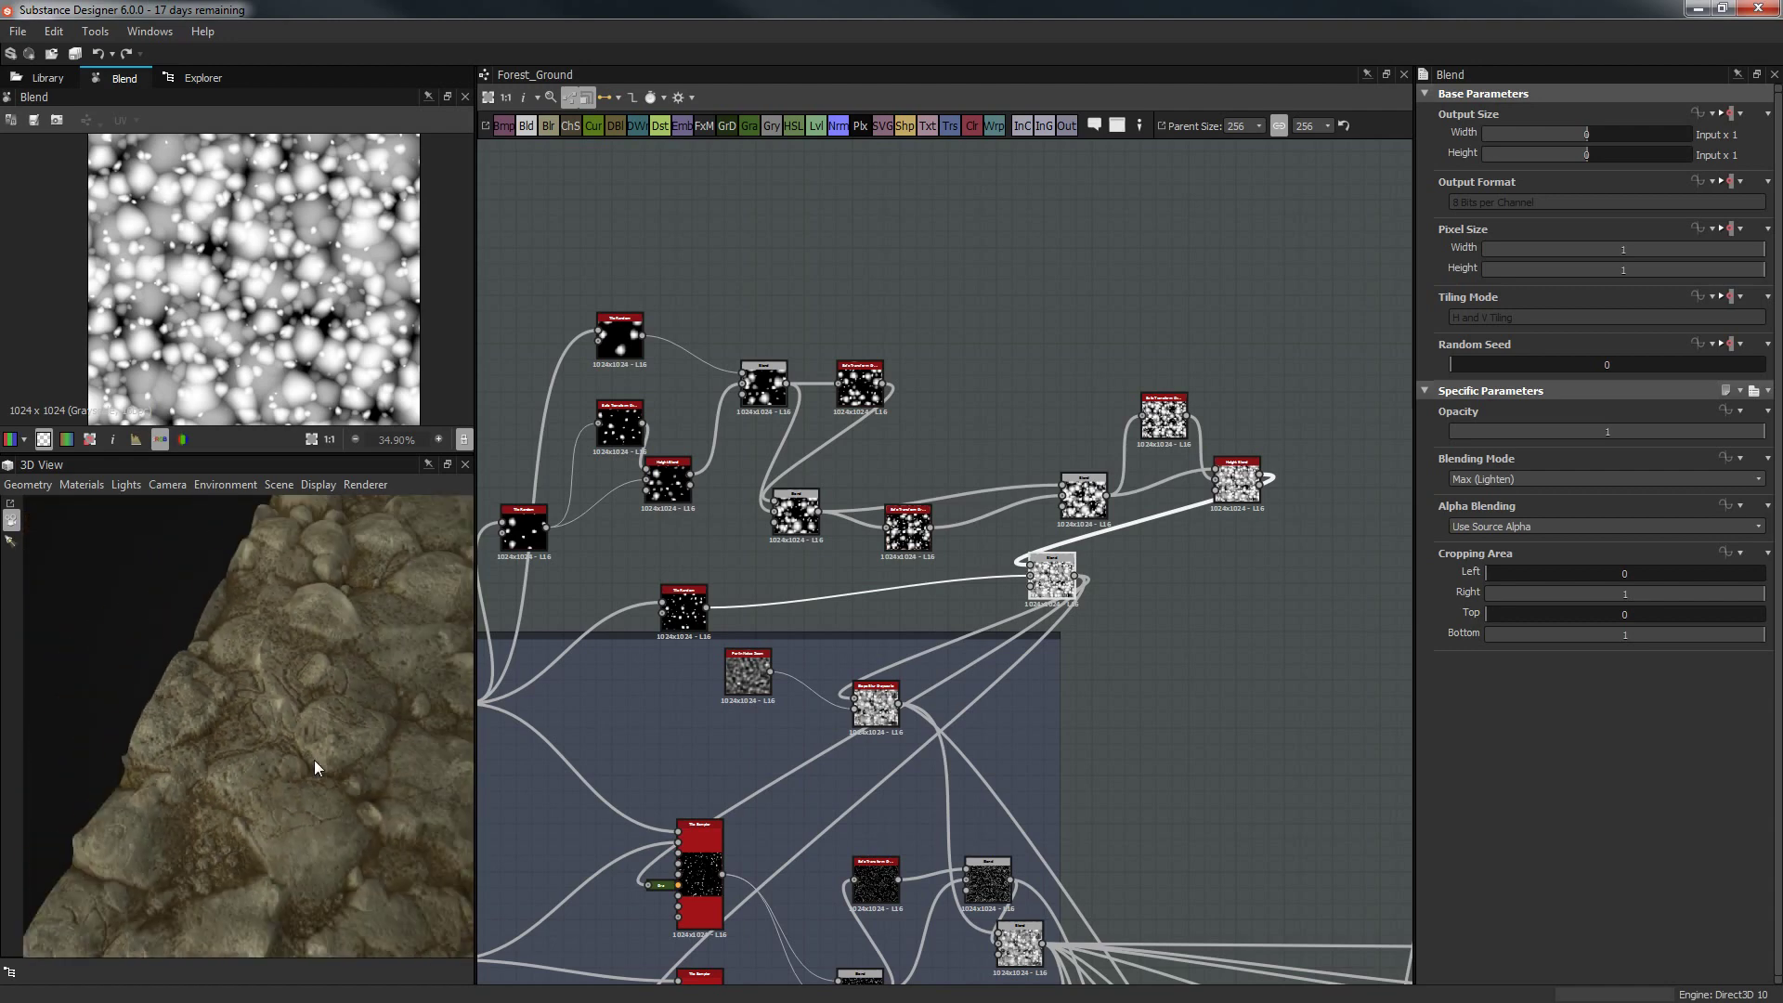
drag(293, 761, 271, 730)
scroll(1315, 695, down, 3)
scroll(1315, 695, up, 3)
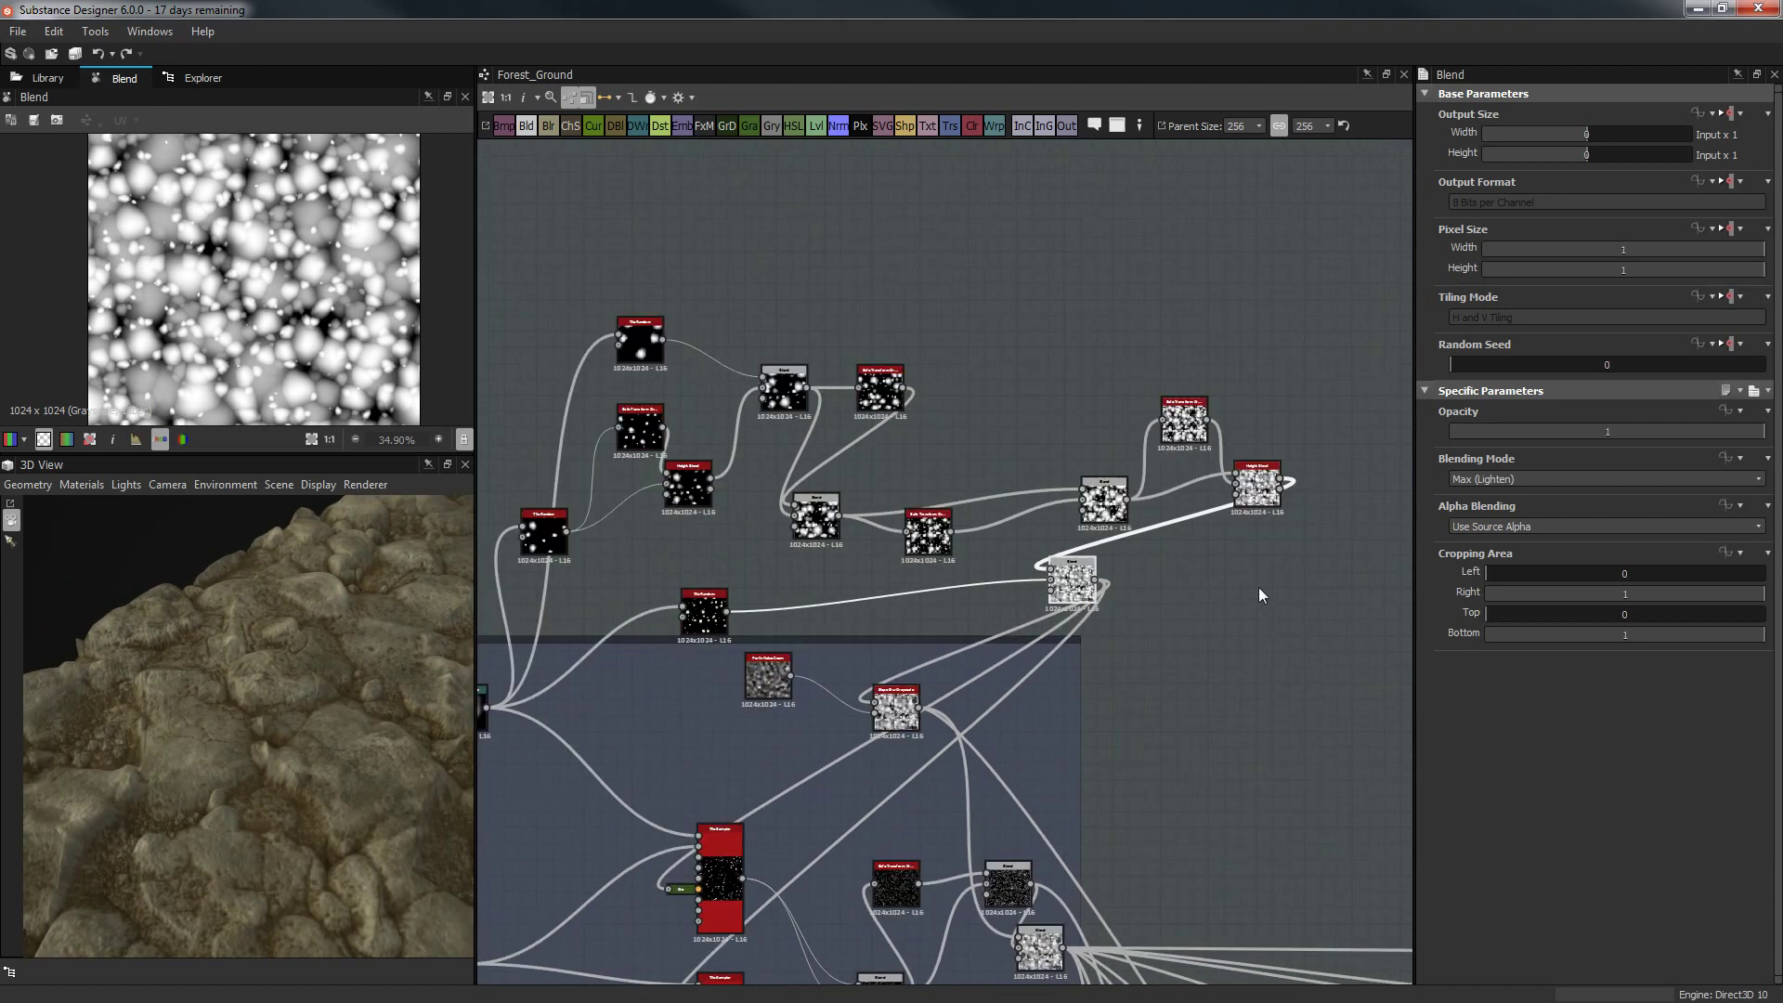
Move the last Blend, Safe Transform Grayscale and Height Blend of the scatter chain closer to the preceding nodes.
drag(1070, 379, 1087, 486)
scroll(426, 728, down, 4)
mouse_move(314, 778)
mouse_down()
mouse_move(264, 736)
mouse_move(299, 785)
mouse_move(308, 697)
mouse_move(320, 780)
mouse_up()
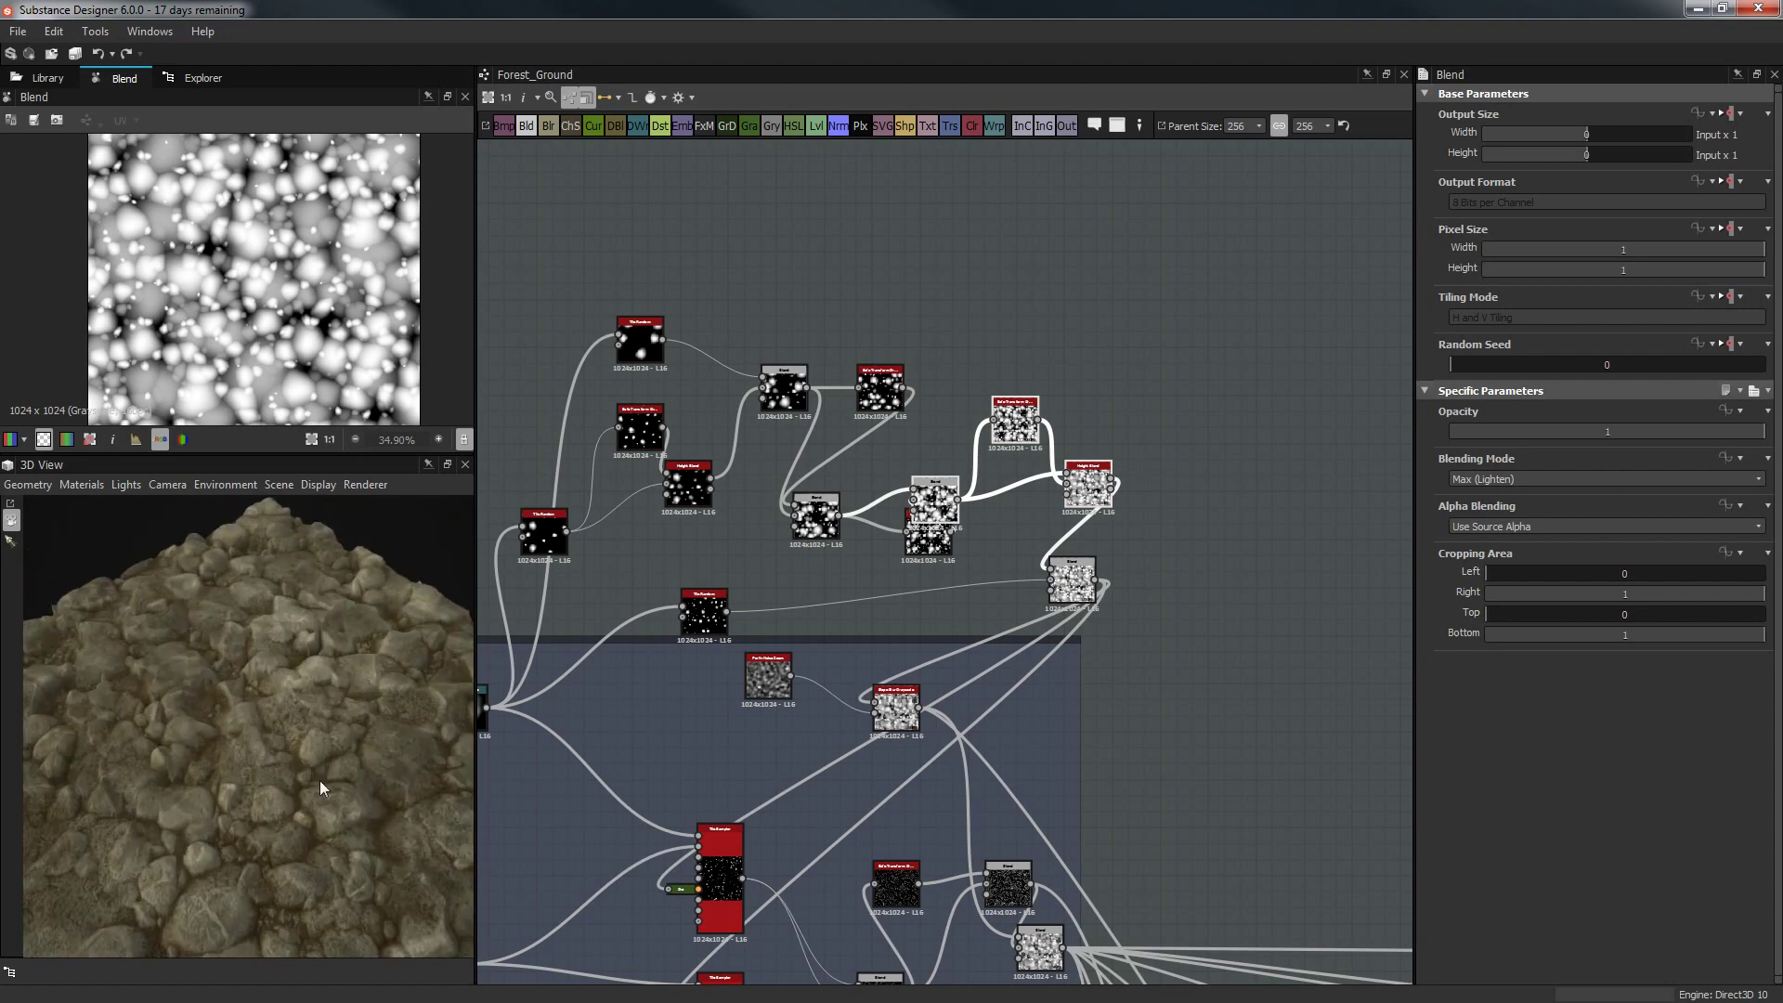
Open the Blend beyond the Rock Color frame that mixes the brown Uniform Color network into the ground color.
middle_drag(684, 583, 399, 504)
scroll(1003, 665, down, 2)
middle_drag(1003, 665, 706, 580)
scroll(581, 518, down, 1)
middle_drag(919, 458, 681, 390)
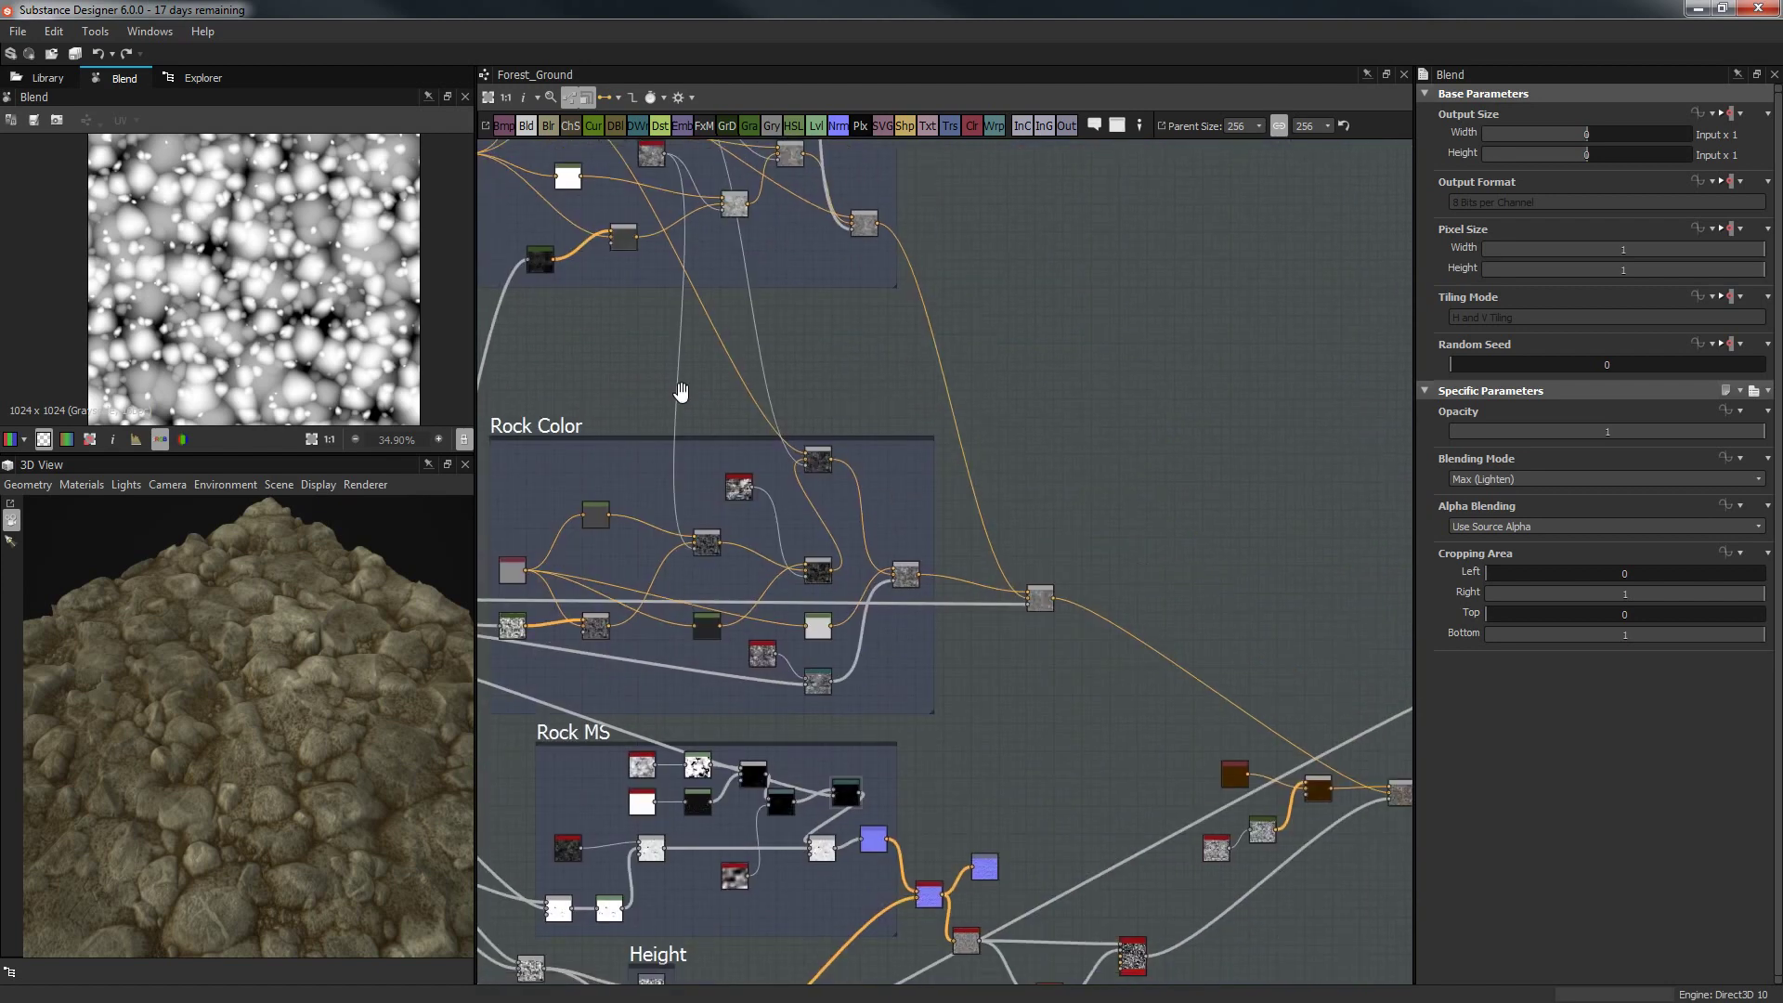
middle_drag(1375, 738, 891, 520)
scroll(942, 537, up, 4)
scroll(939, 533, up, 1)
middle_drag(722, 563, 1060, 553)
double_click(1168, 619)
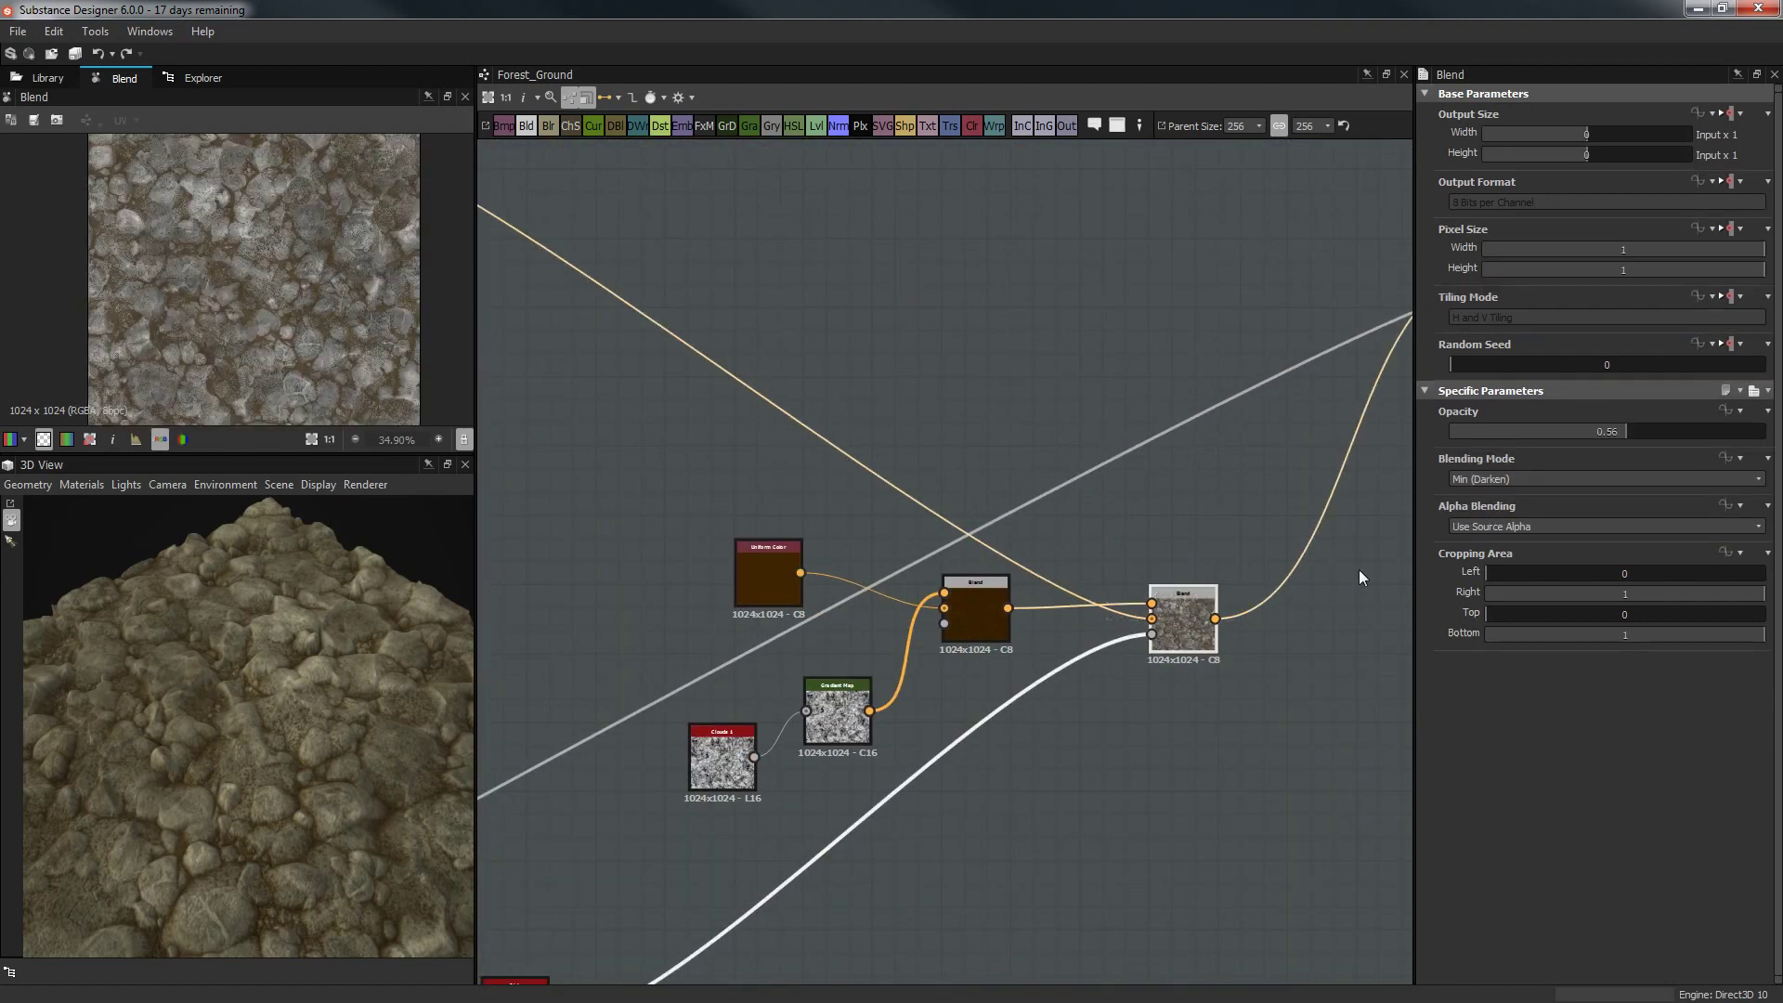
Try the brown color Blend at opacity 0 and at 0.33, checking the ground in 3D.
drag(1546, 429, 1454, 437)
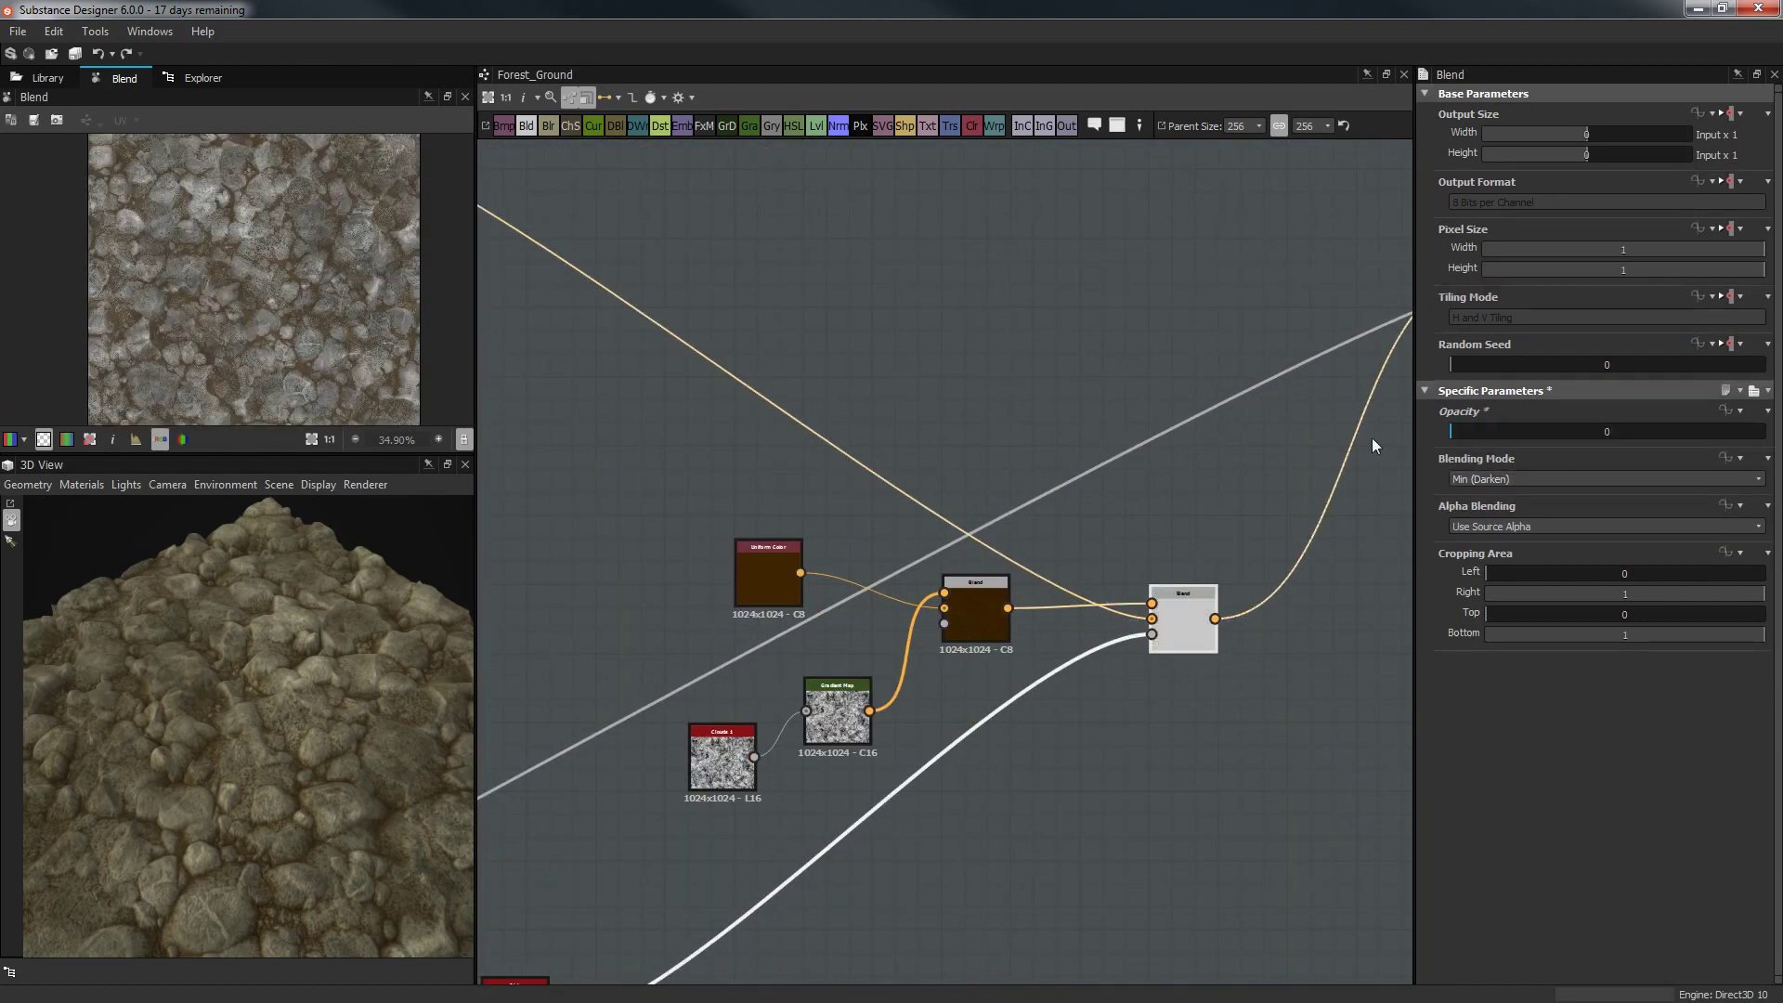
drag(282, 719, 299, 760)
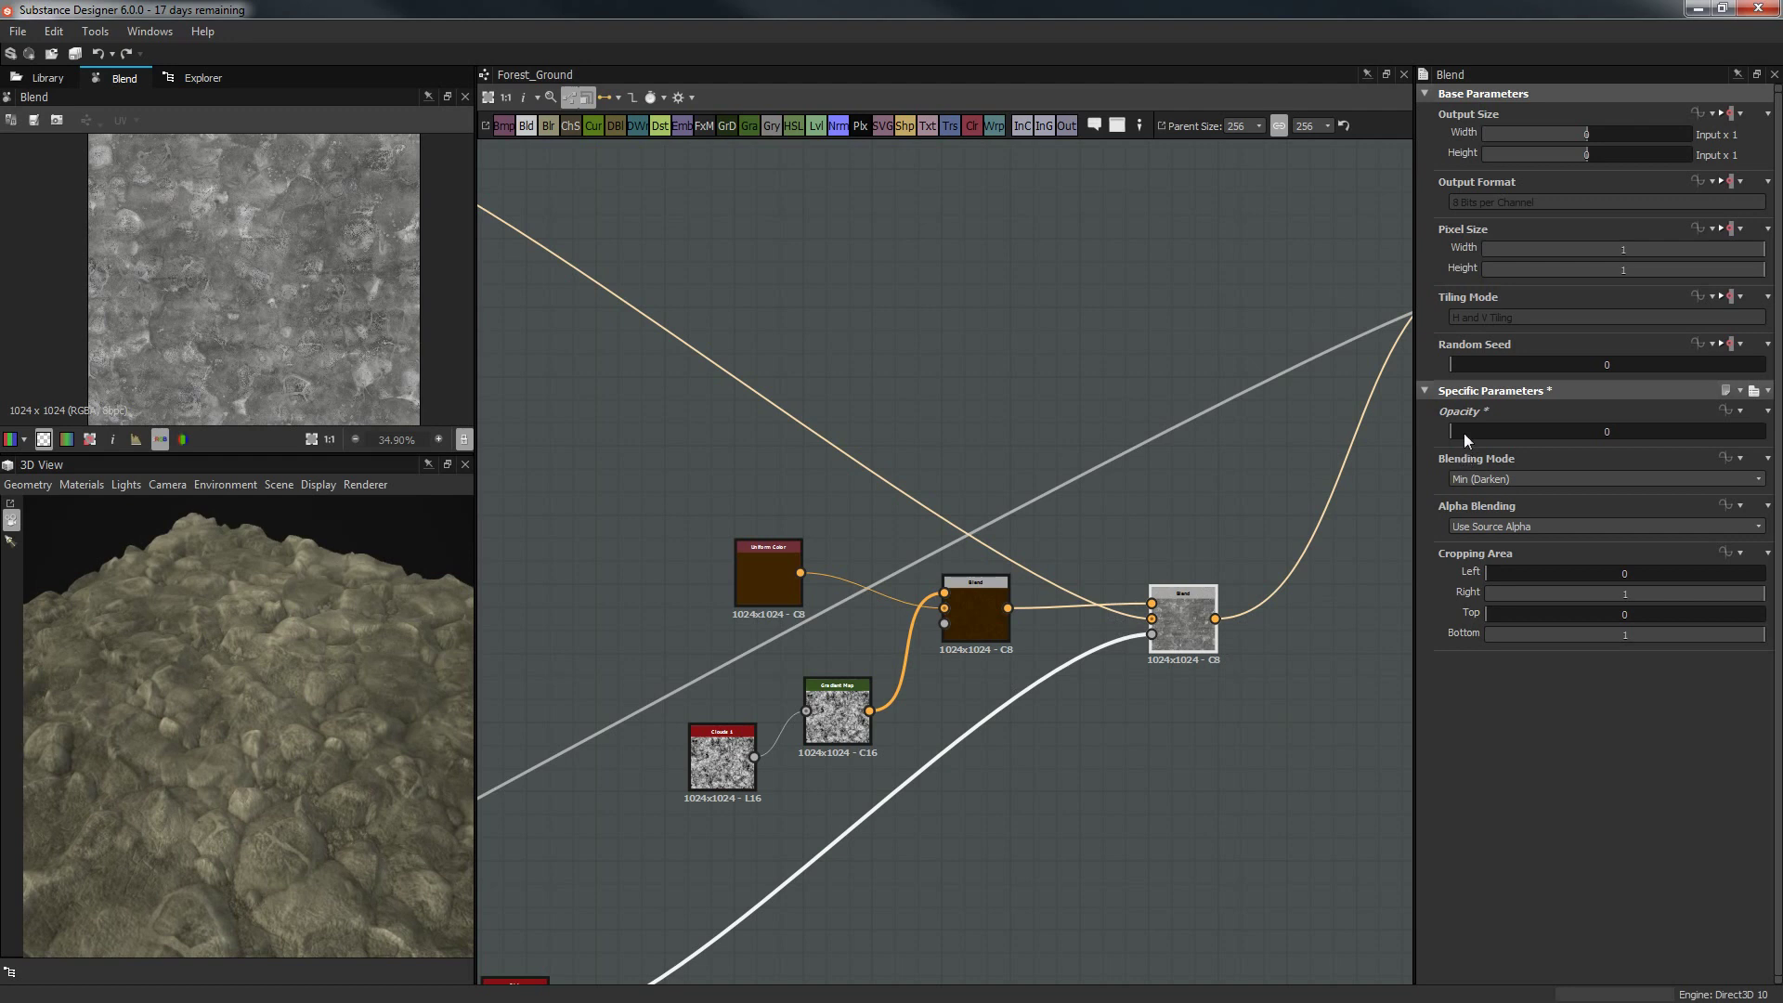
drag(1464, 432, 1490, 431)
Try the Subtract blending mode on the brown color Blend with an opacity of 0.75.
click(1523, 478)
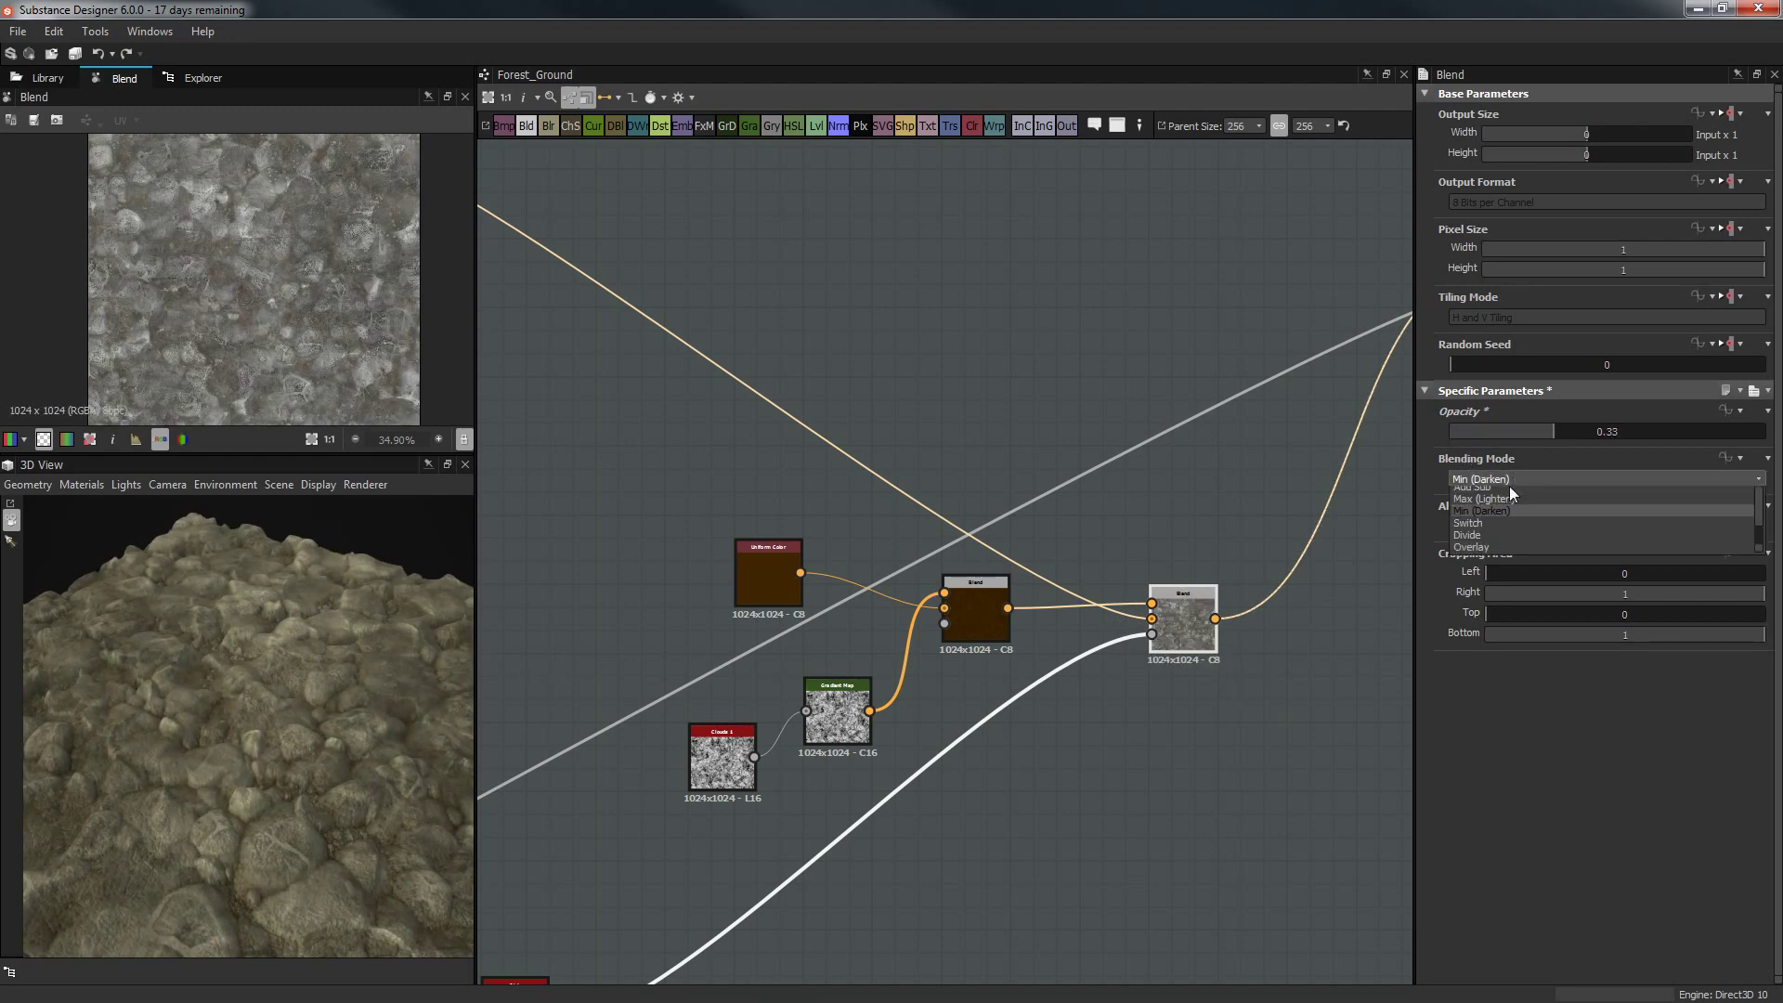
click(1488, 521)
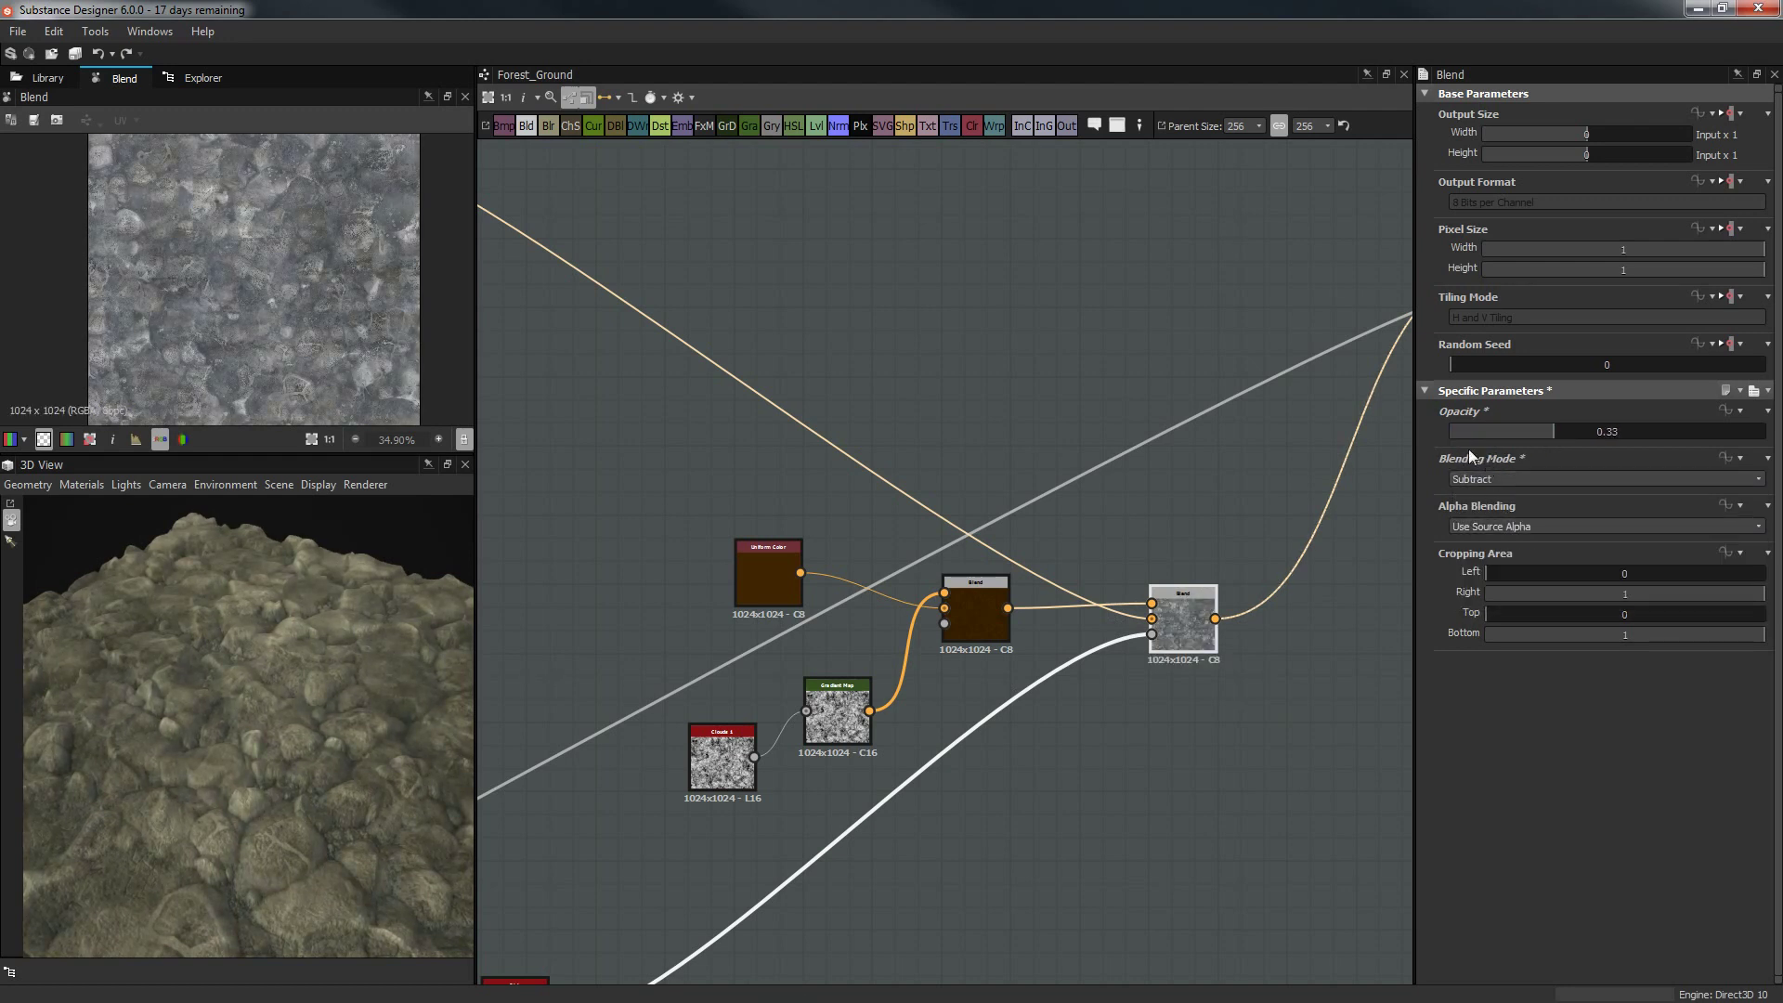
drag(1546, 433, 1687, 409)
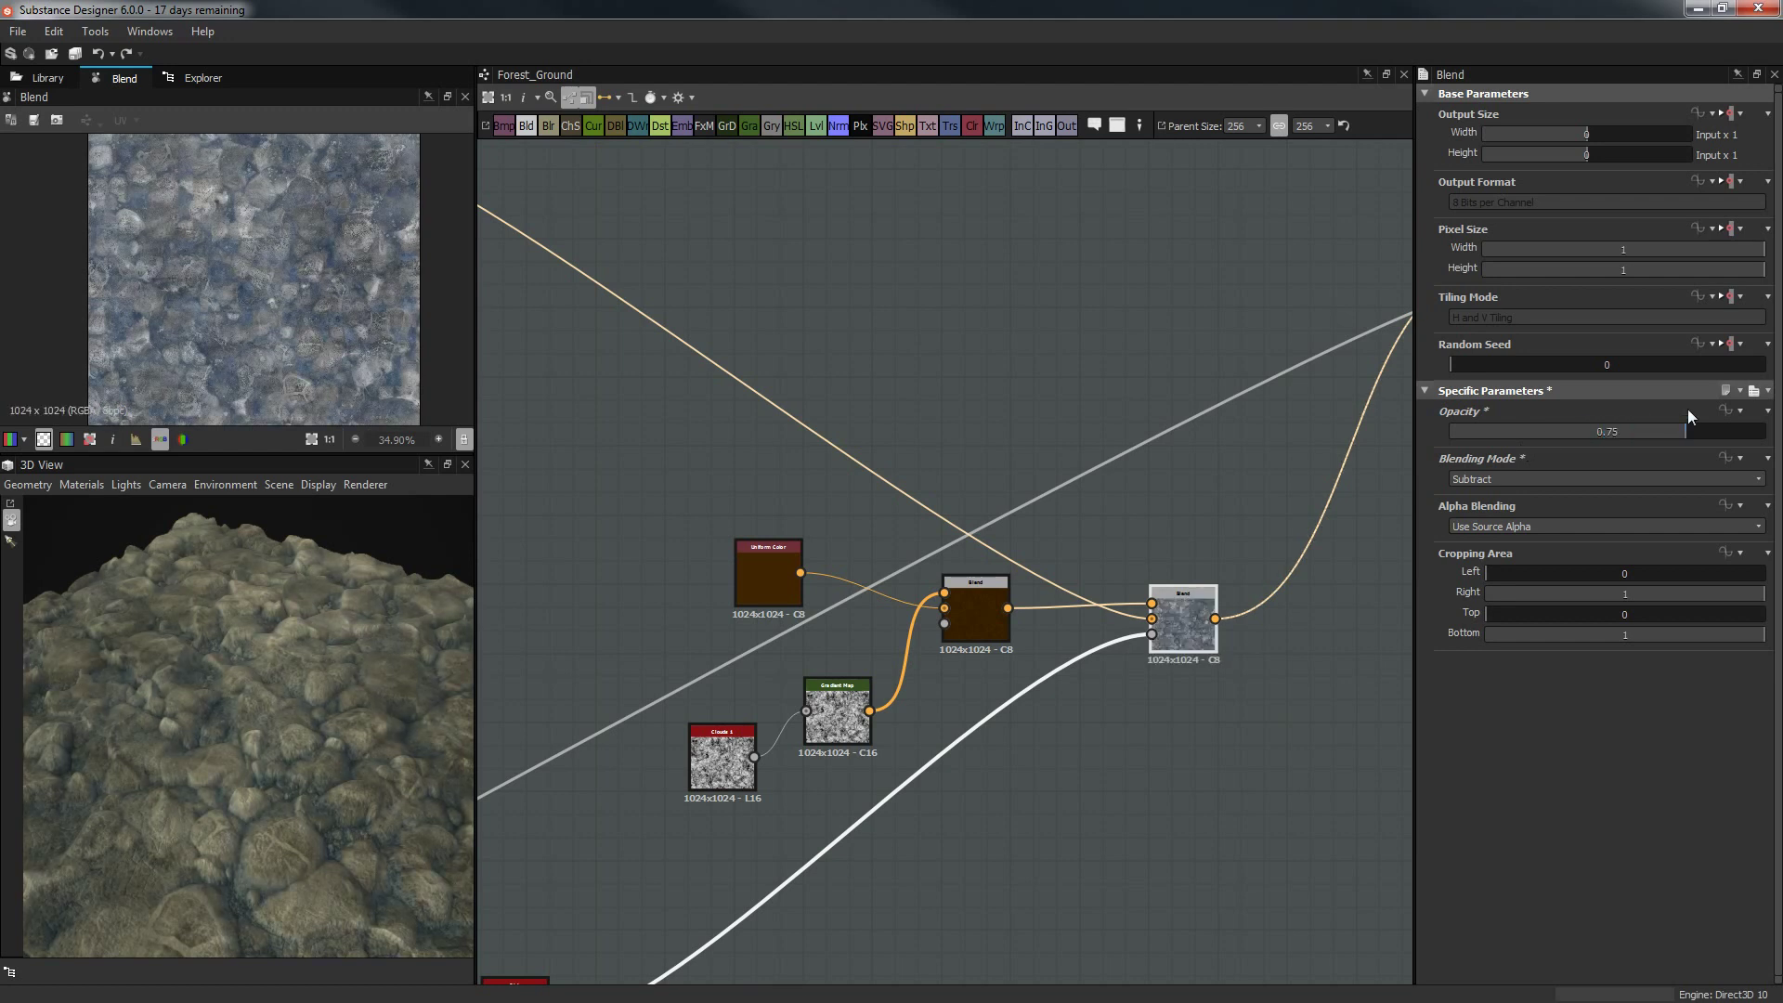
Try the Add (Linear Dodge) blending mode with opacity 1 and check the ground in the 3D view.
click(1541, 476)
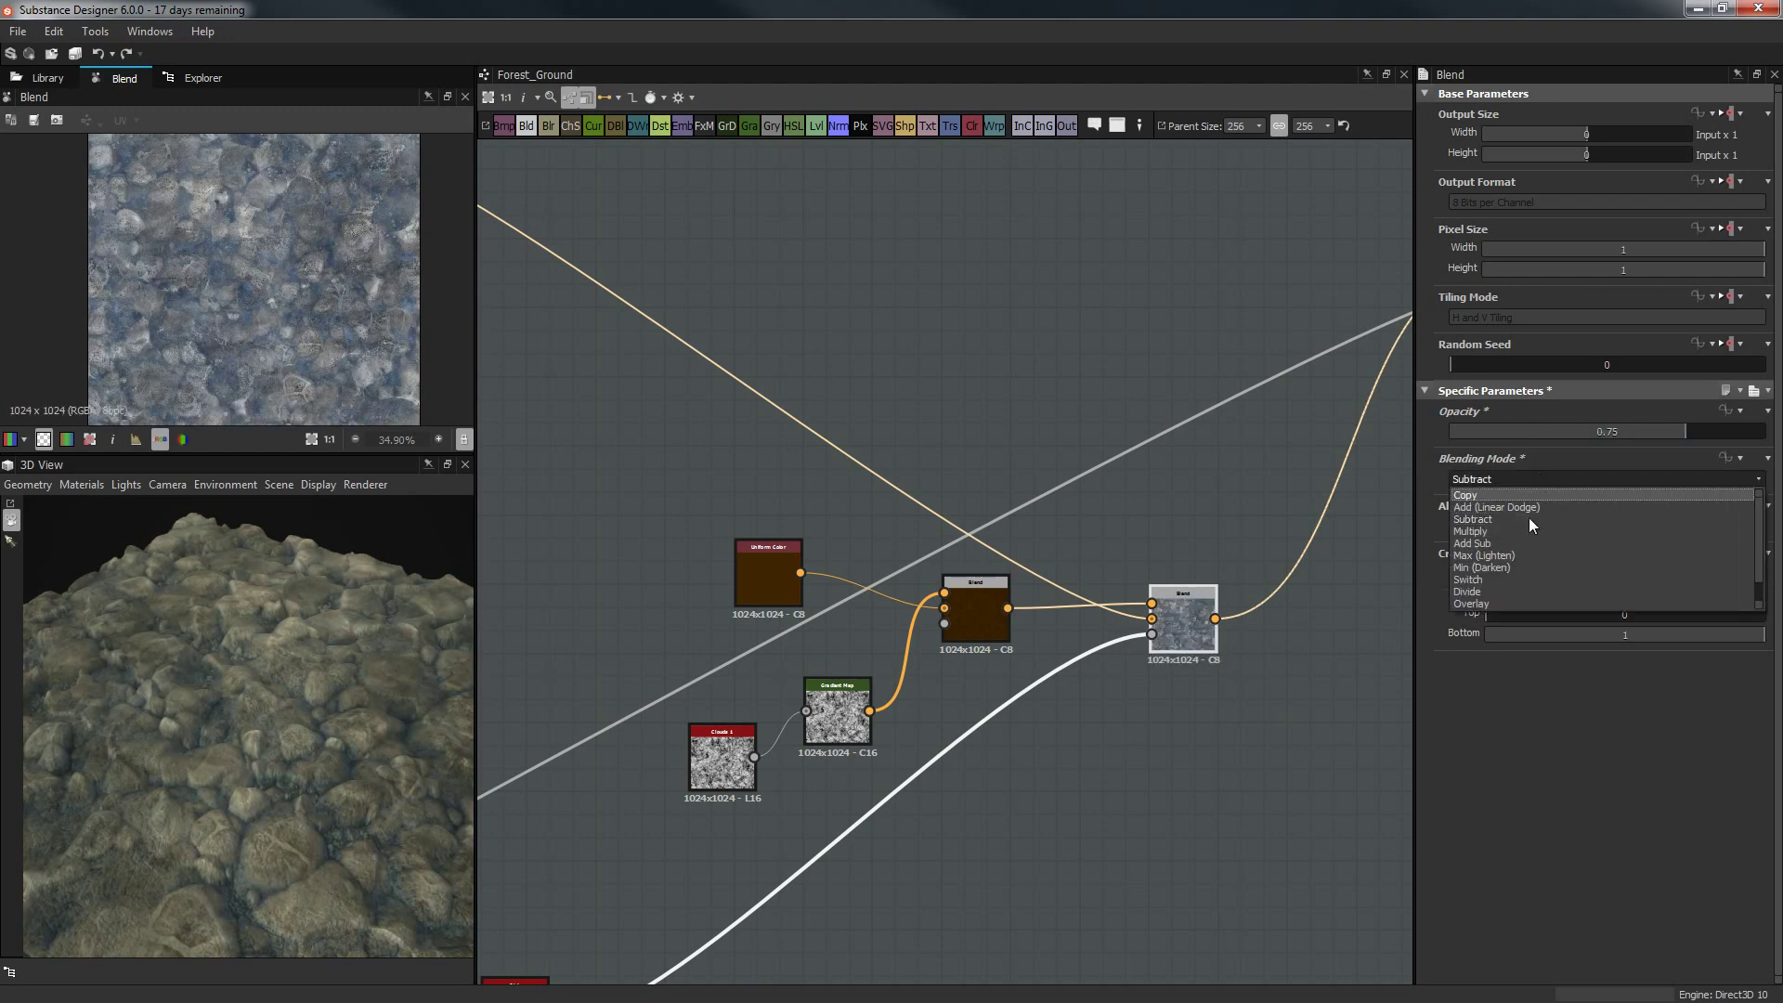
click(1525, 508)
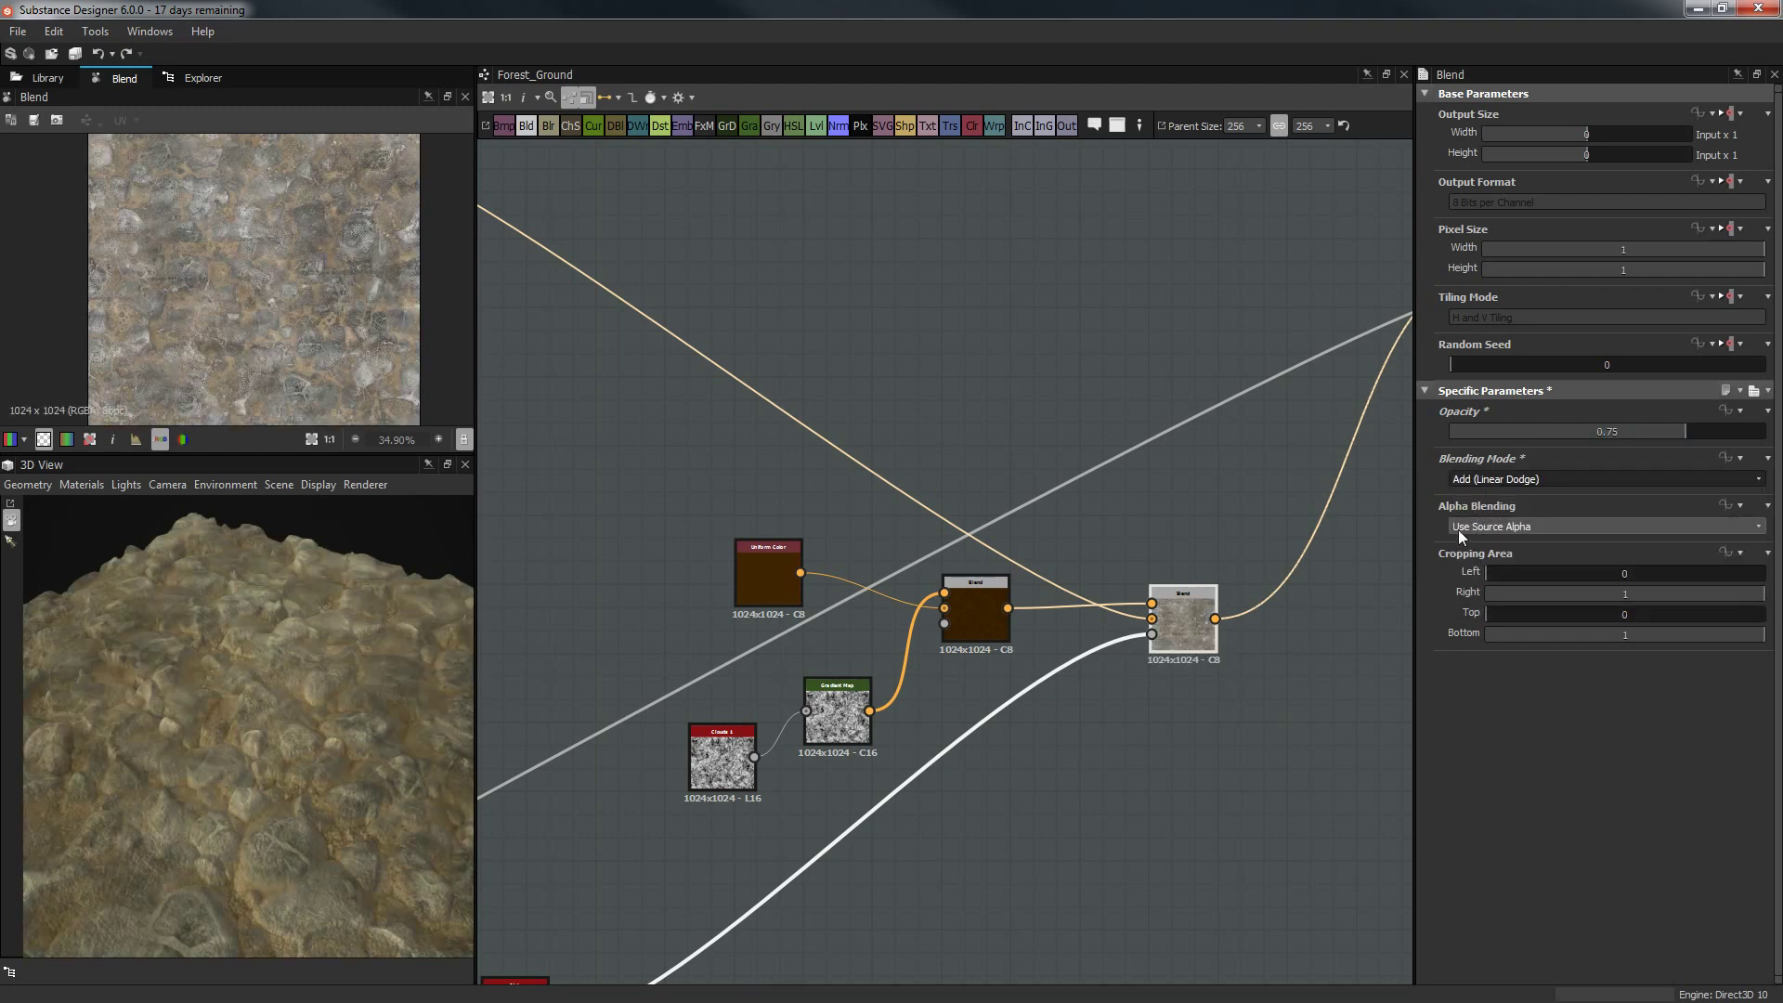
drag(275, 816, 267, 771)
drag(1711, 431, 1769, 432)
drag(236, 704, 270, 765)
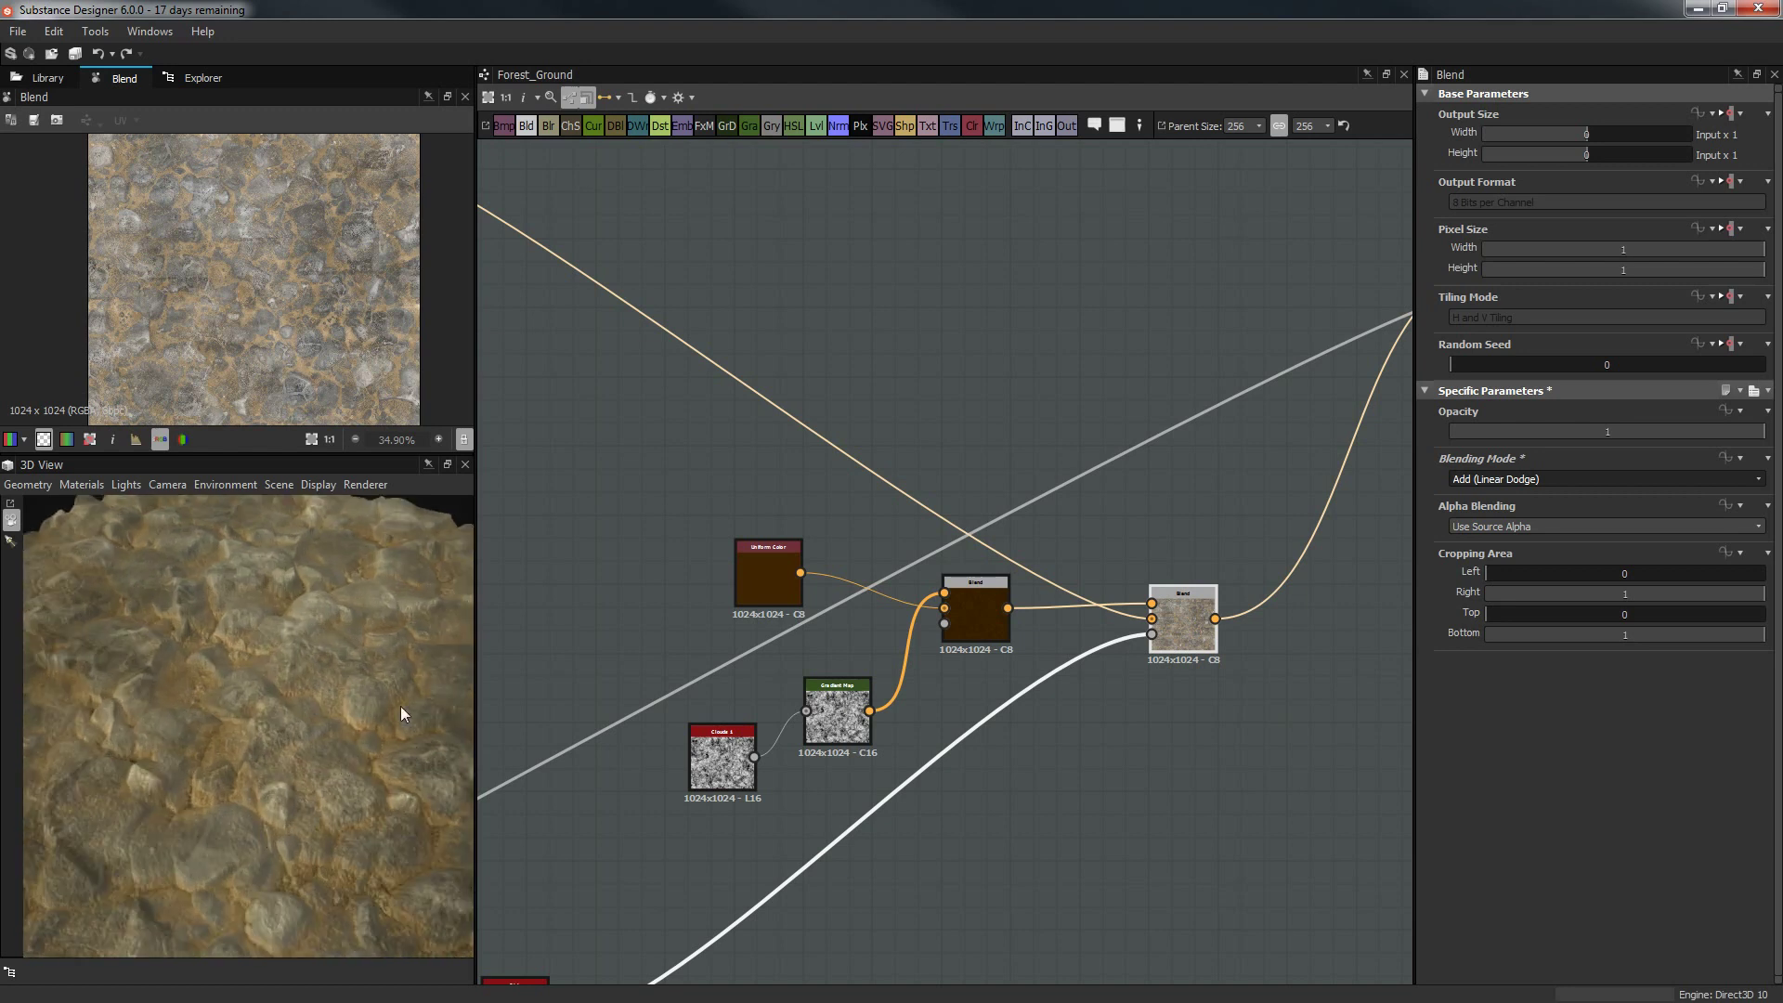
Try the Multiply blending mode with the opacity reduced to 0.64 and inspect the rocks up close in 3D.
click(1491, 481)
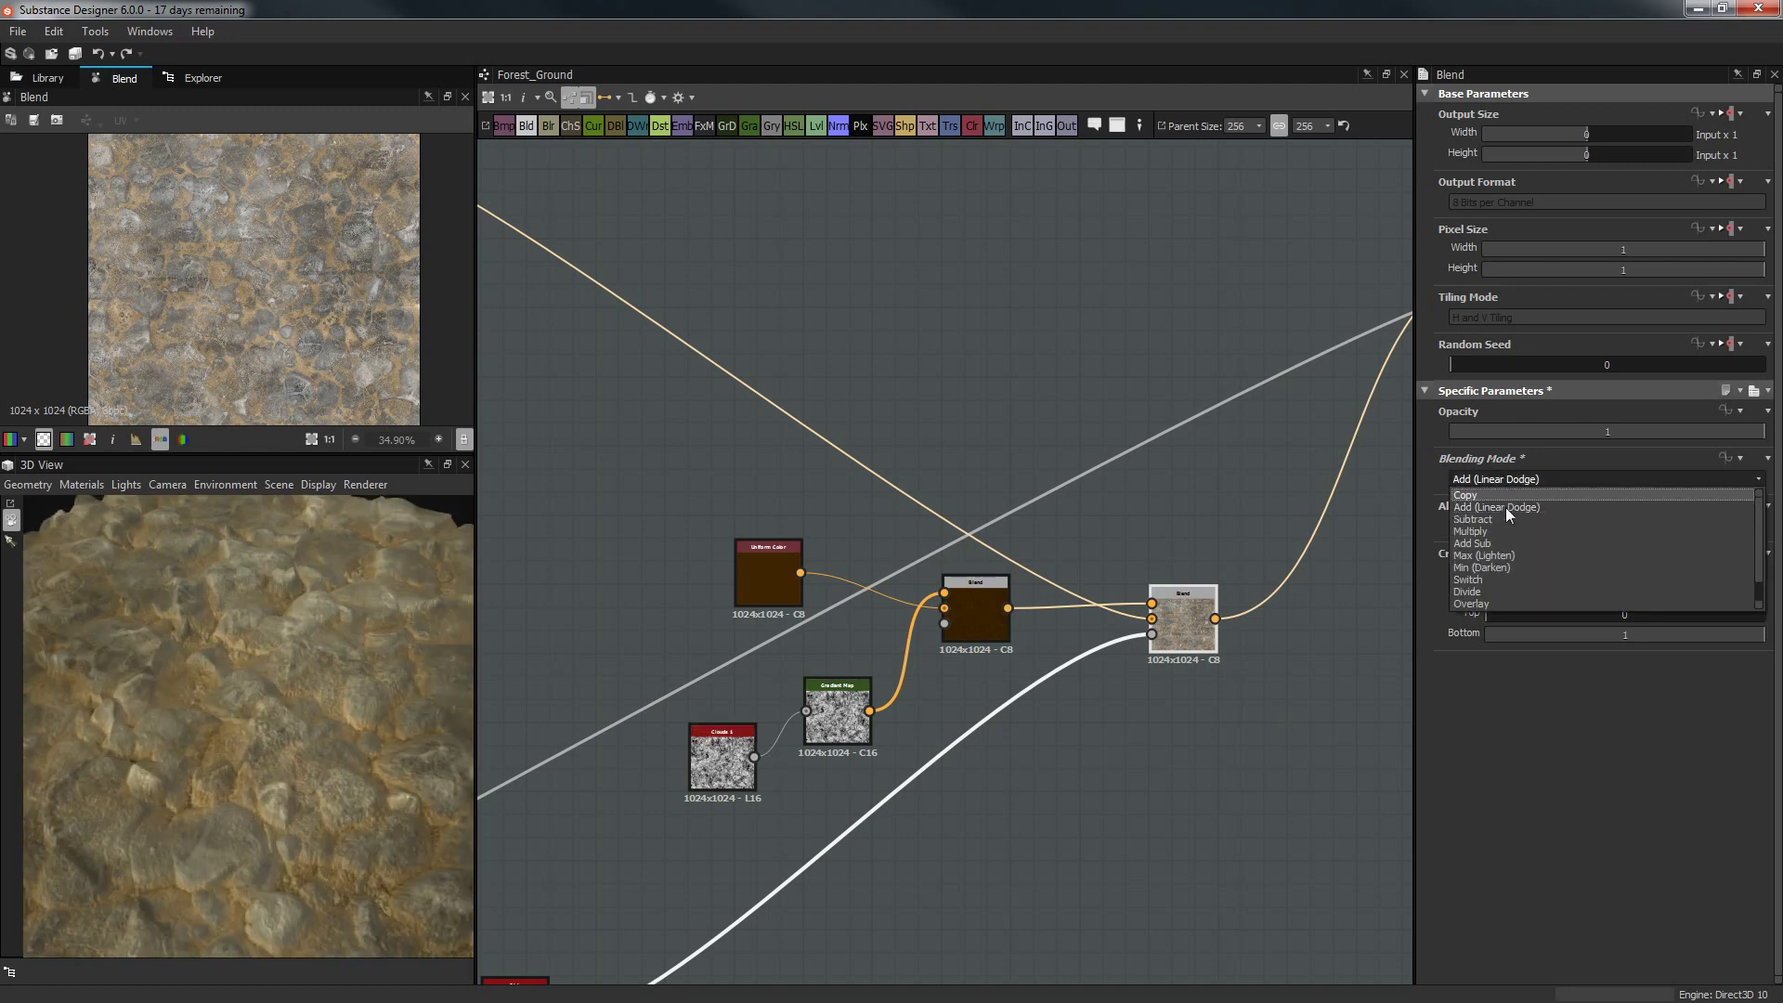
click(1504, 526)
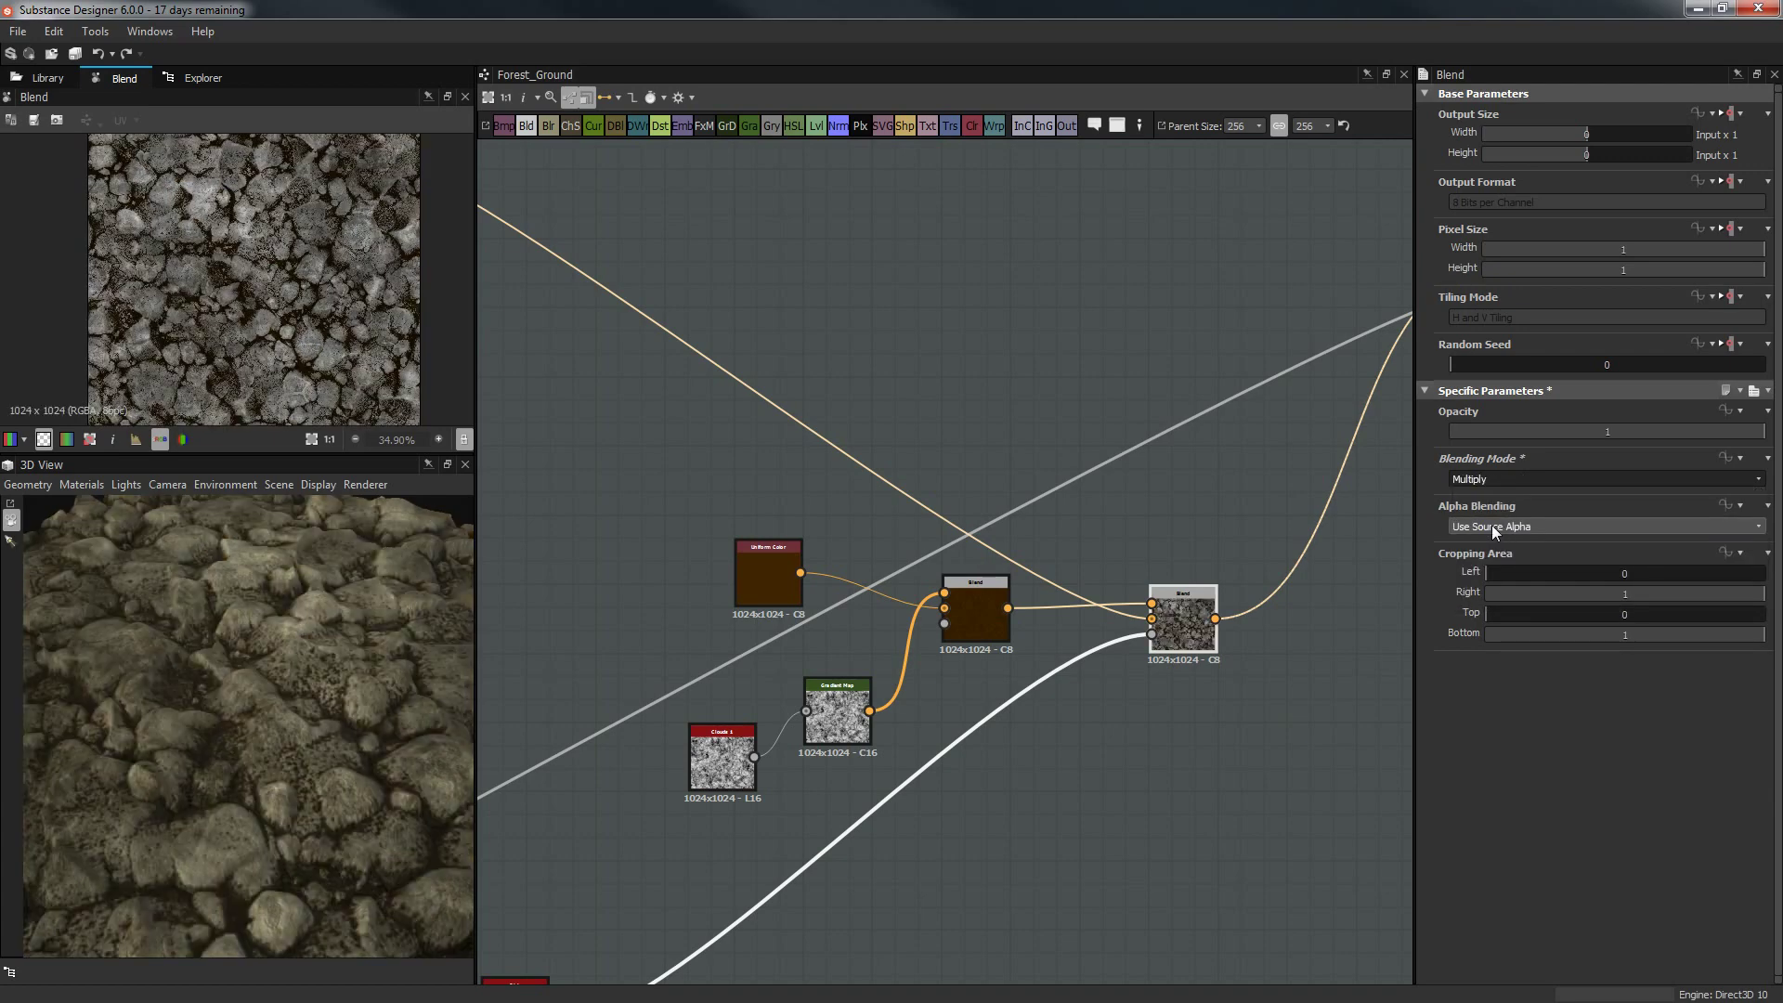
drag(282, 765, 215, 788)
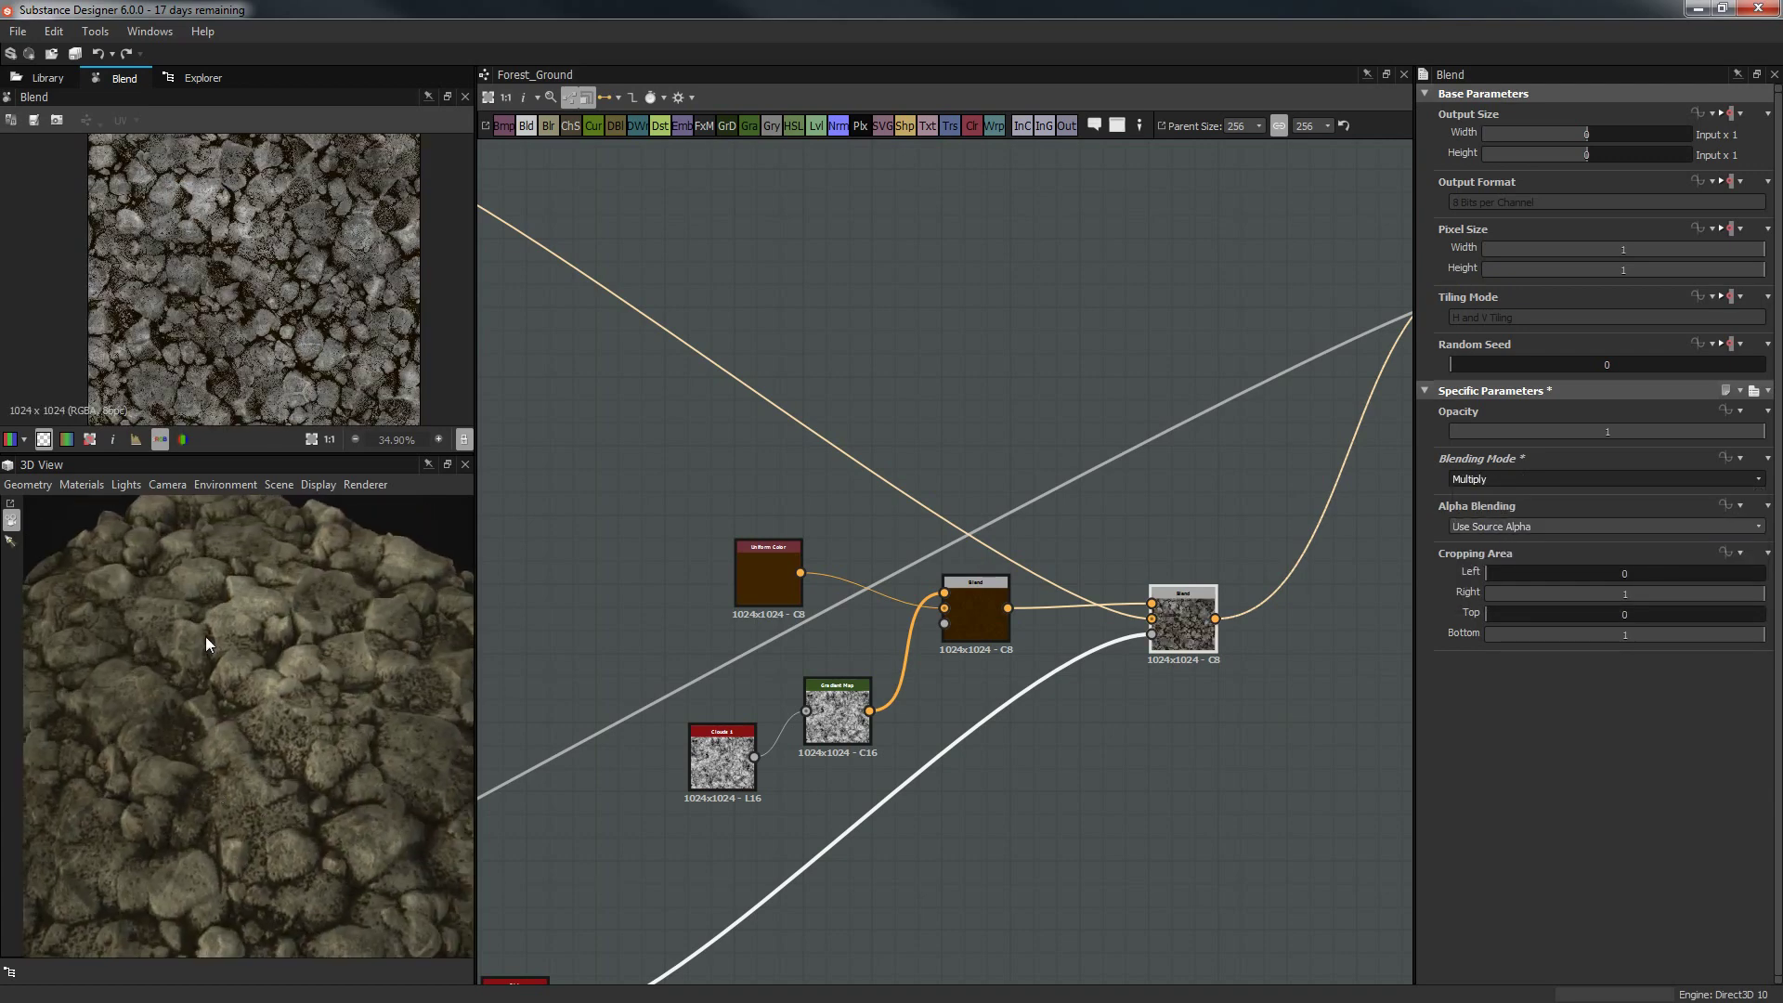
drag(245, 725, 371, 806)
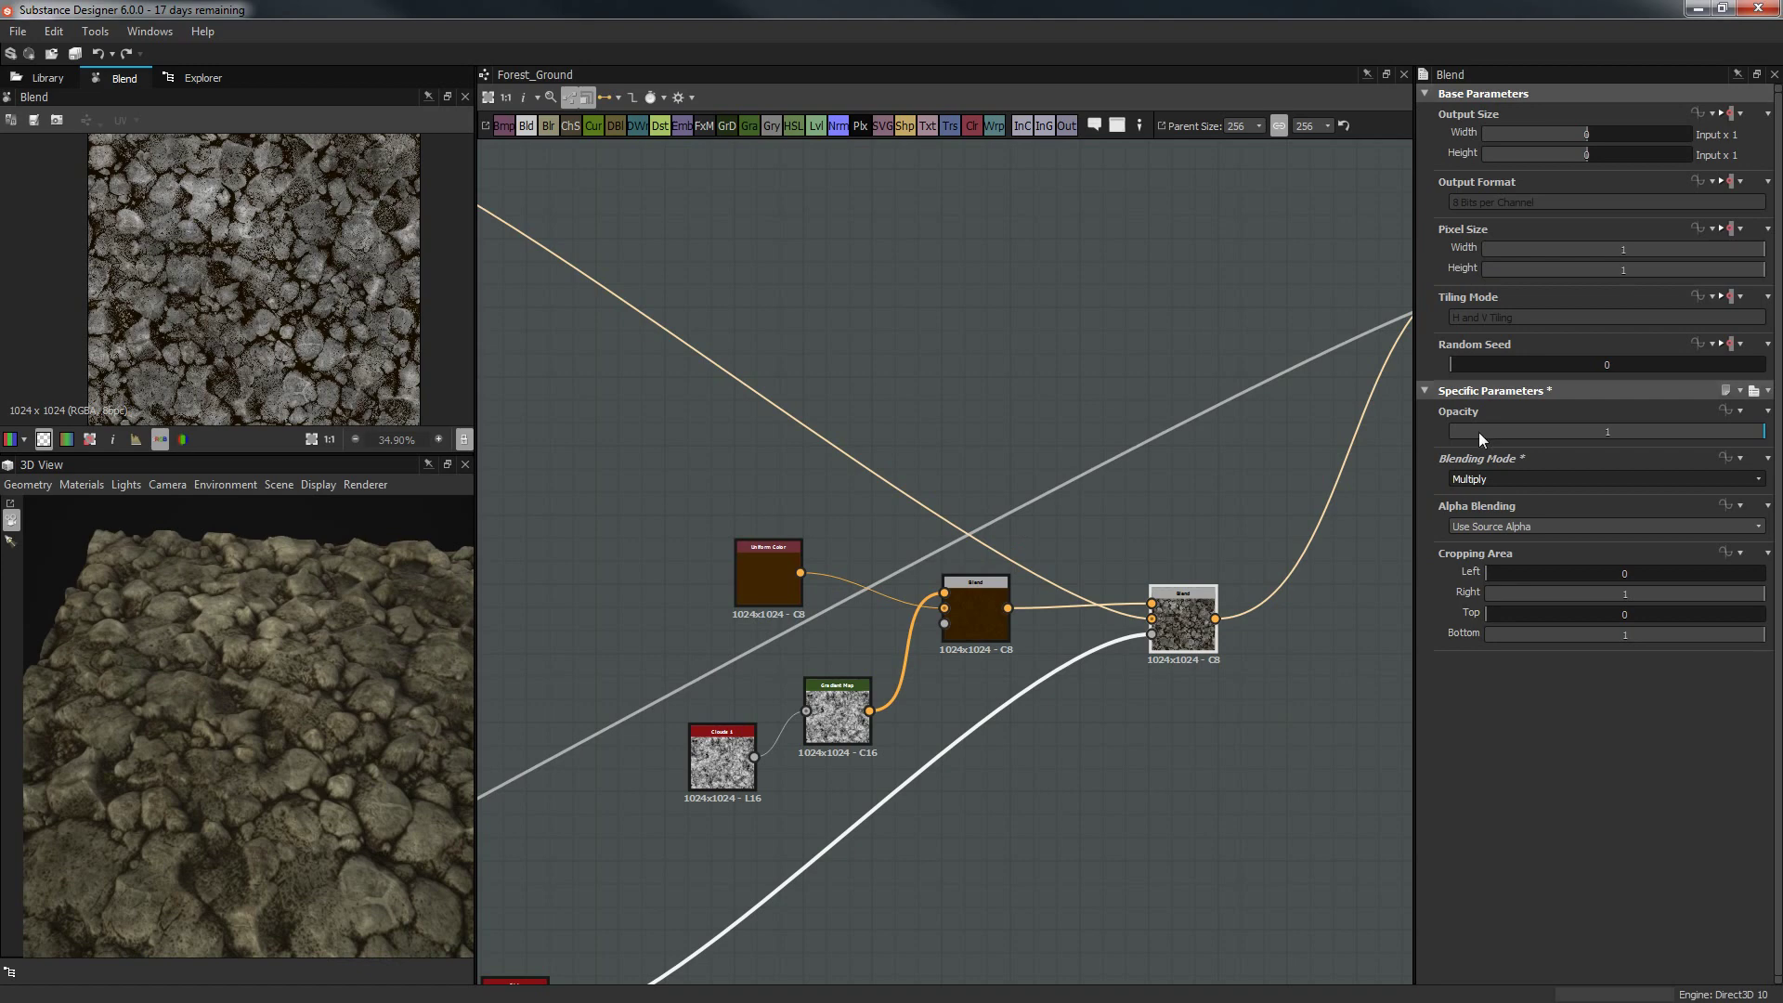
click(1473, 432)
drag(1477, 432, 1651, 420)
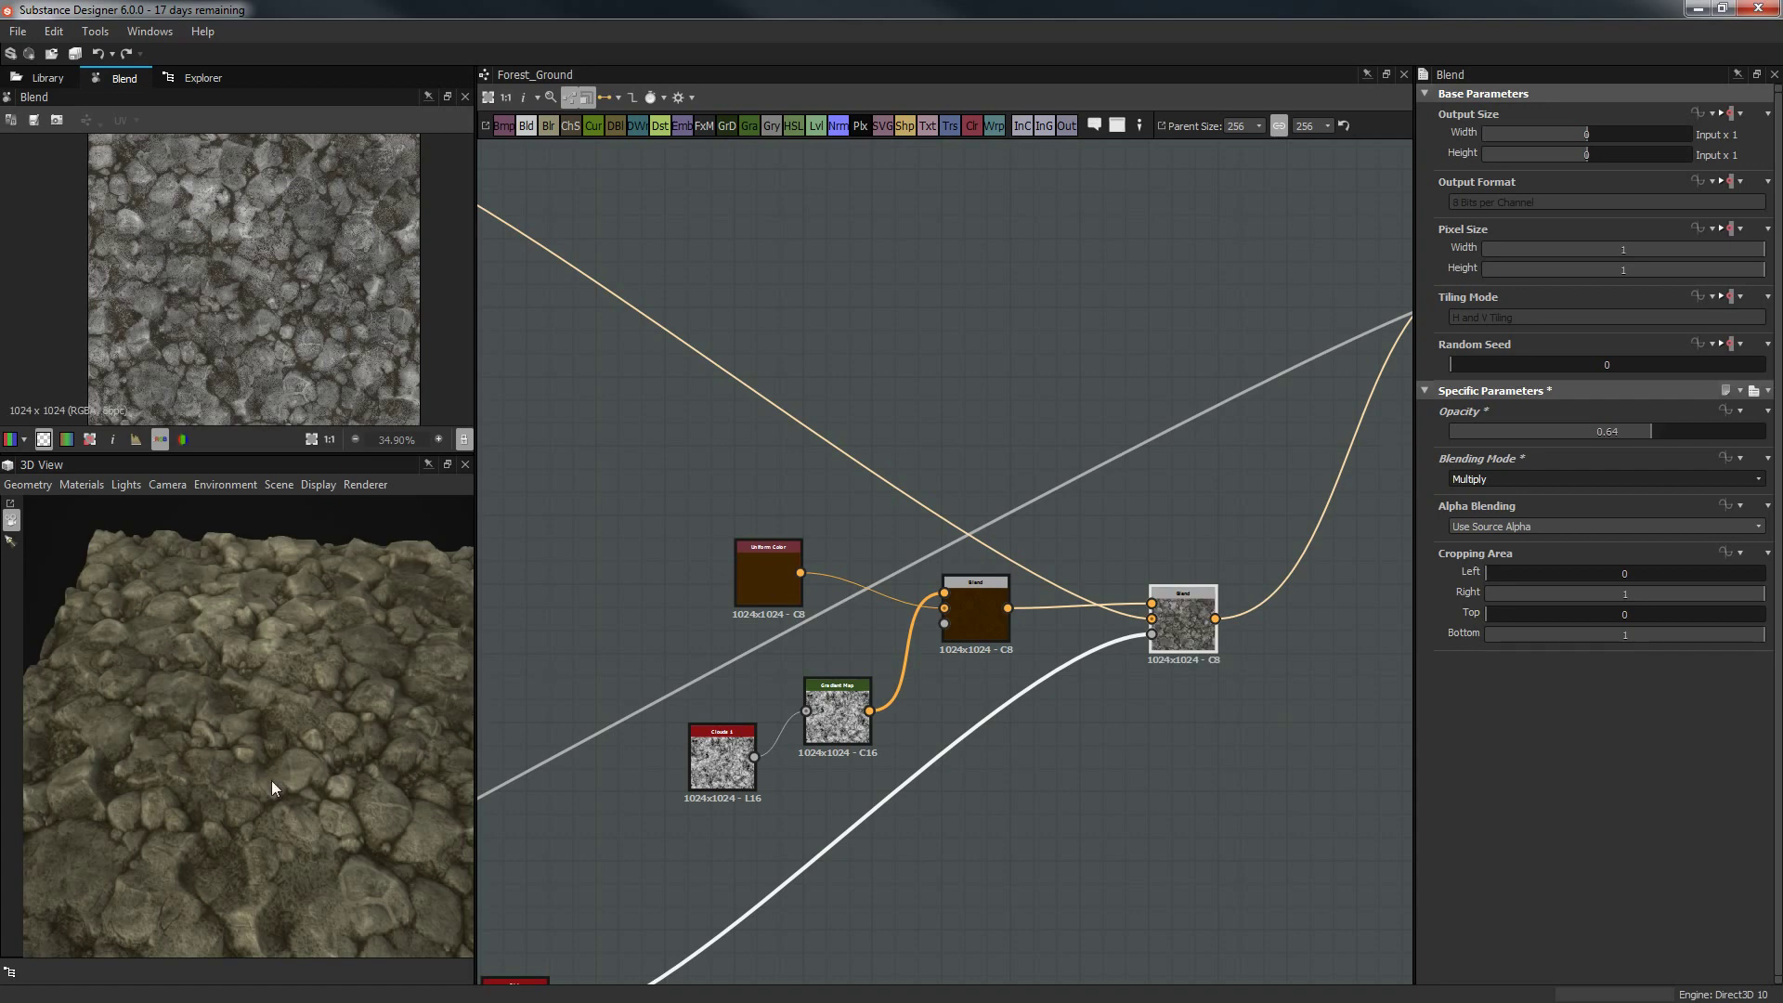
drag(271, 780, 319, 822)
scroll(260, 756, up, 5)
Try the Min (Darken) and Max (Lighten) blending modes on the brown color Blend.
click(1572, 477)
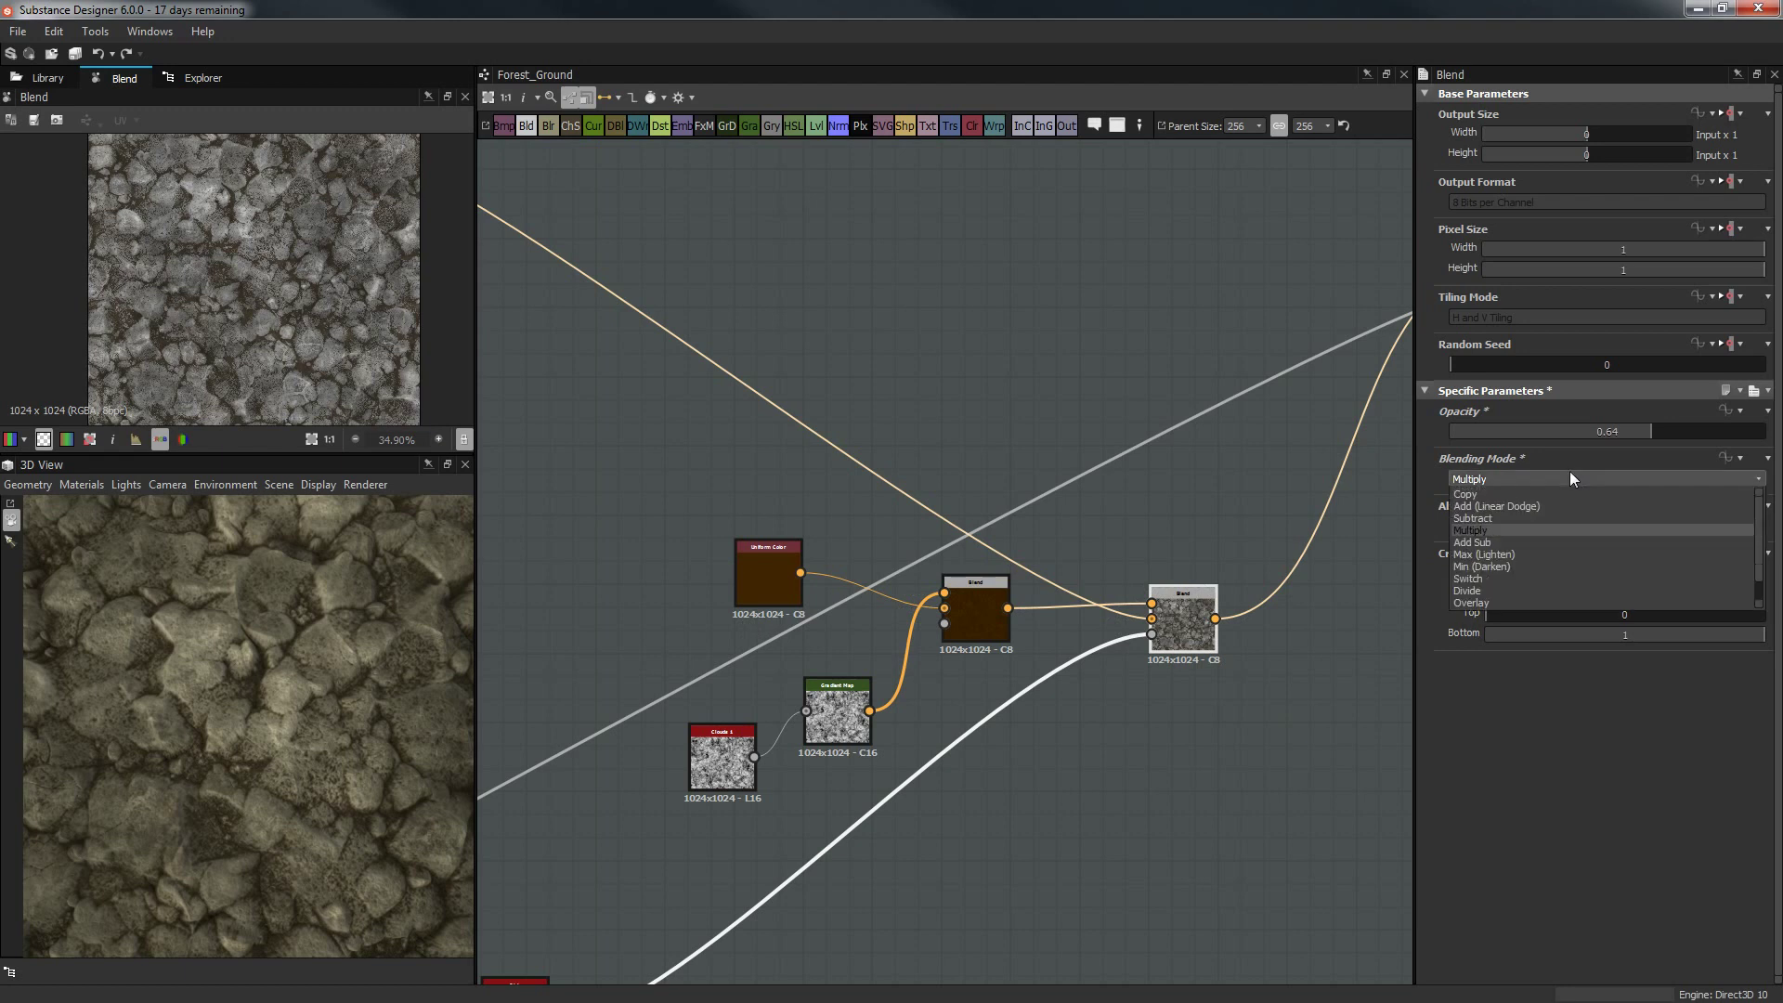
scroll(1574, 613, down, 1)
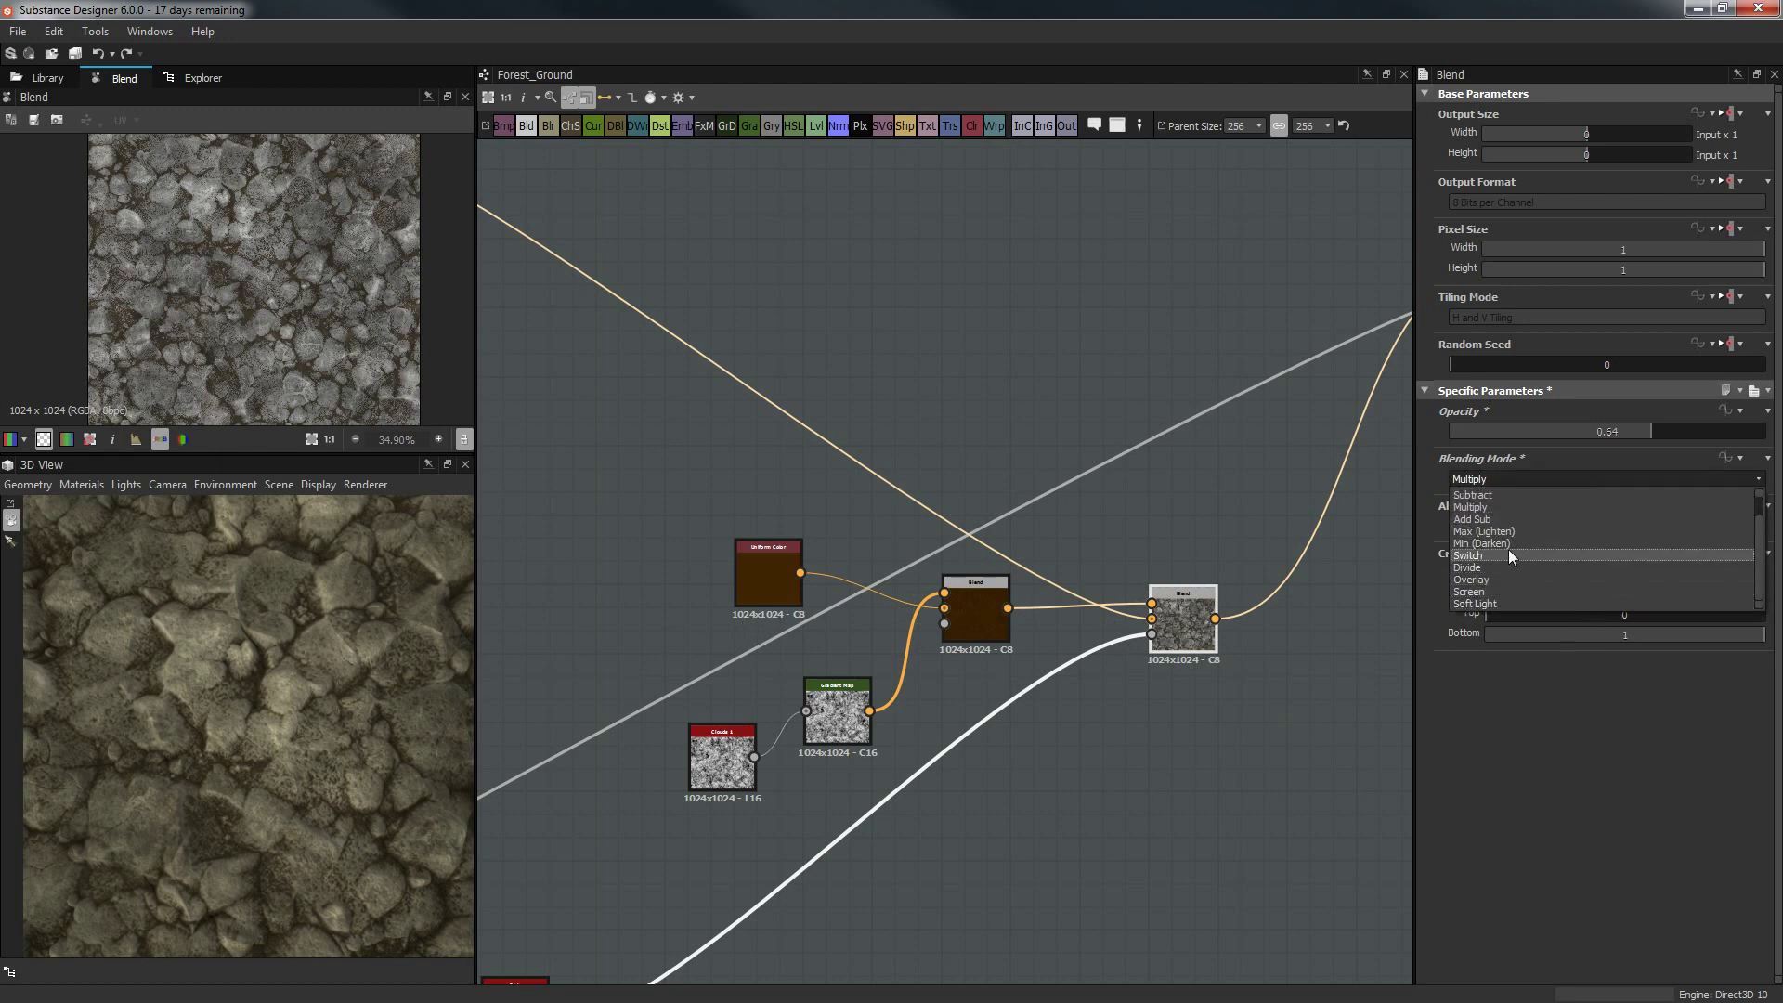
click(1509, 545)
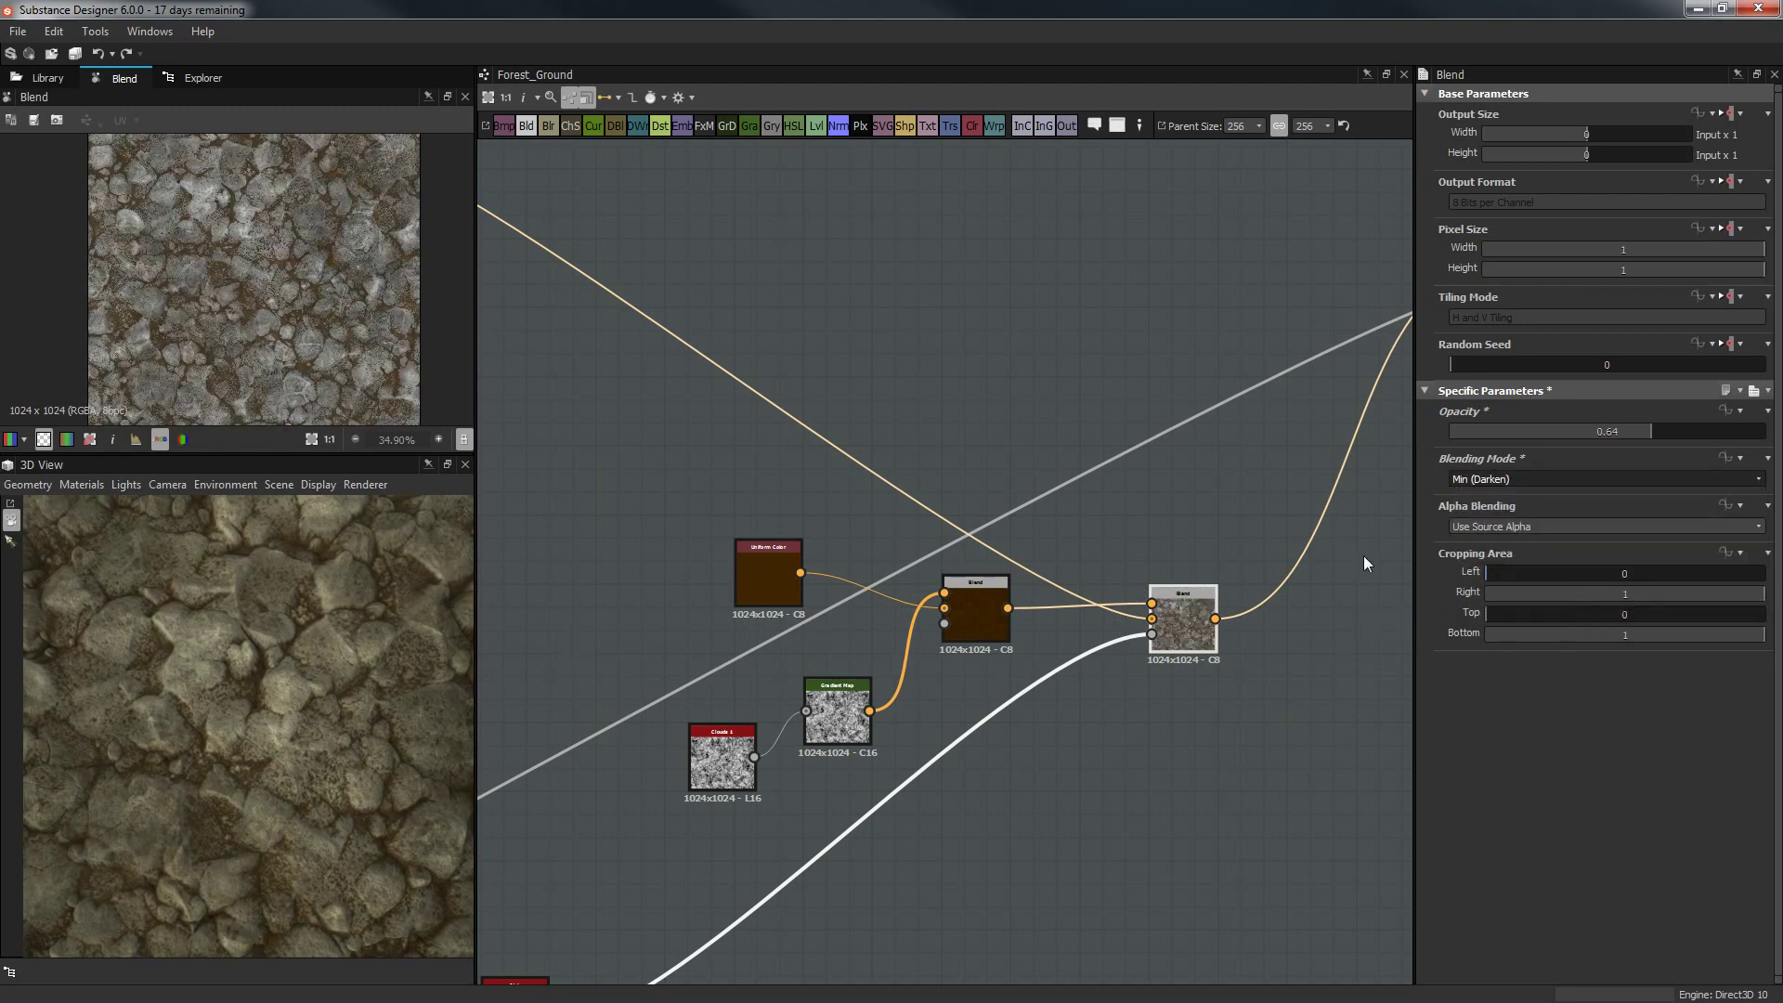
click(1507, 479)
click(1519, 533)
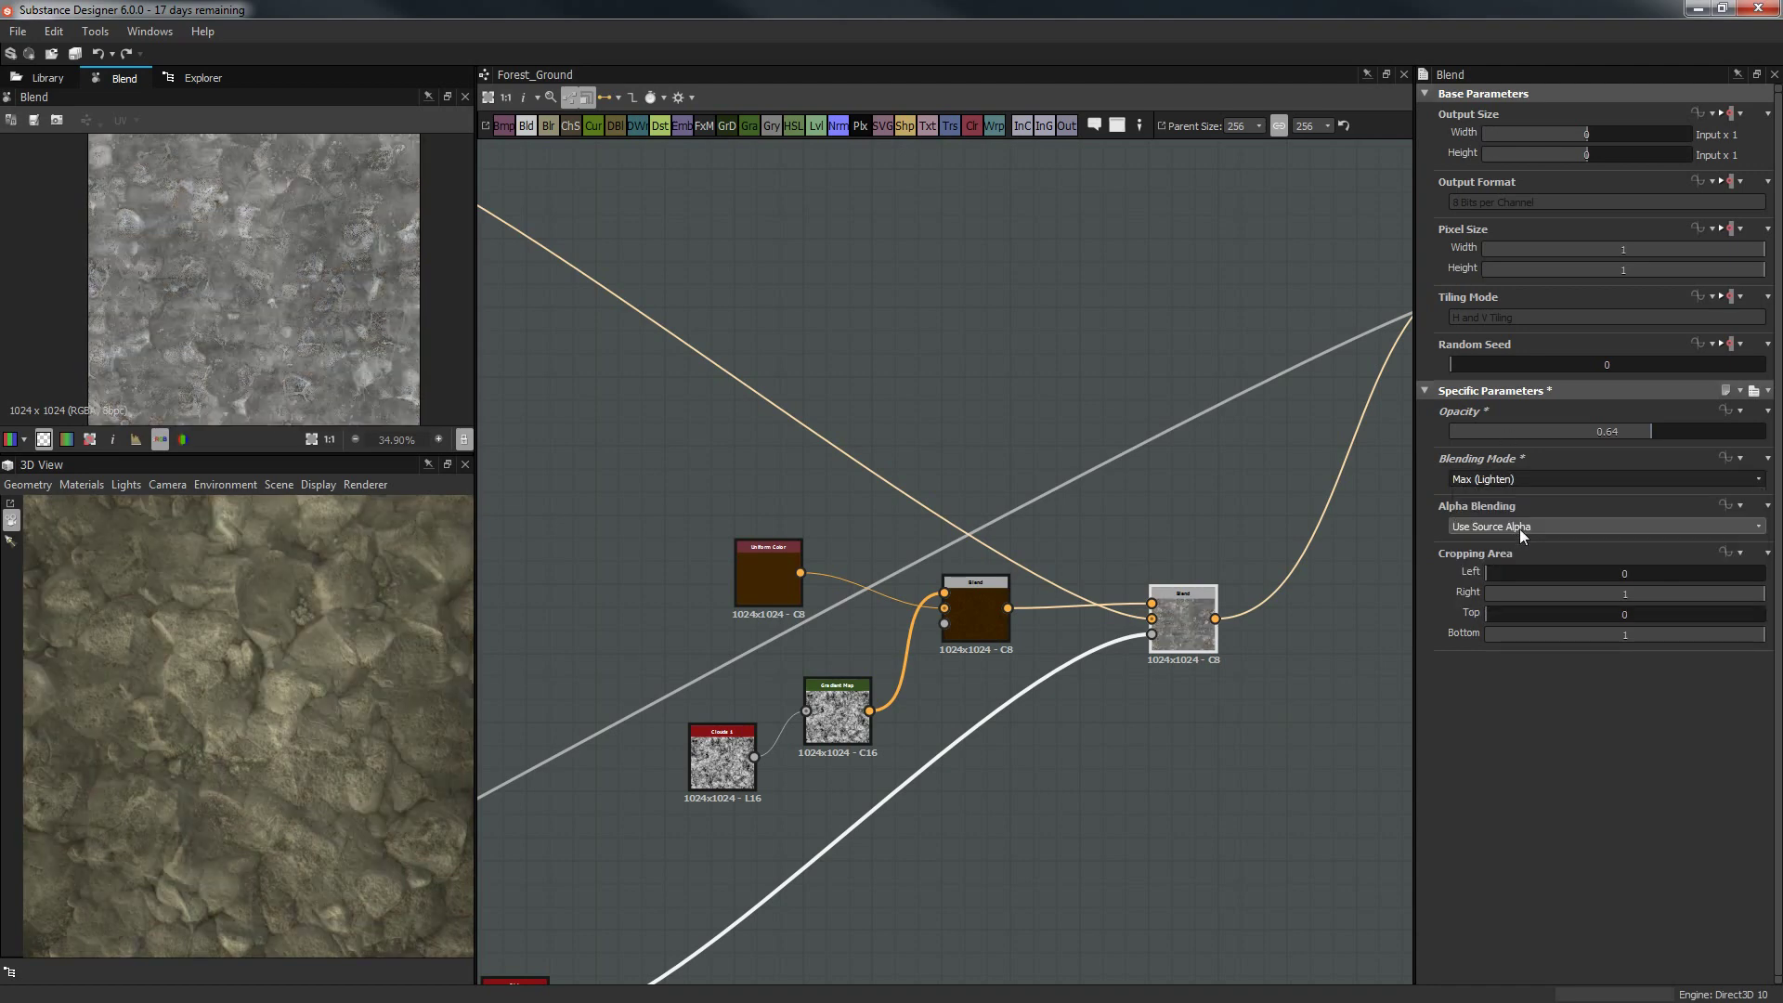
Set the color Blend's opacity to 1 and its blending mode to Overlay.
double_click(1480, 429)
text(11)
key(Return)
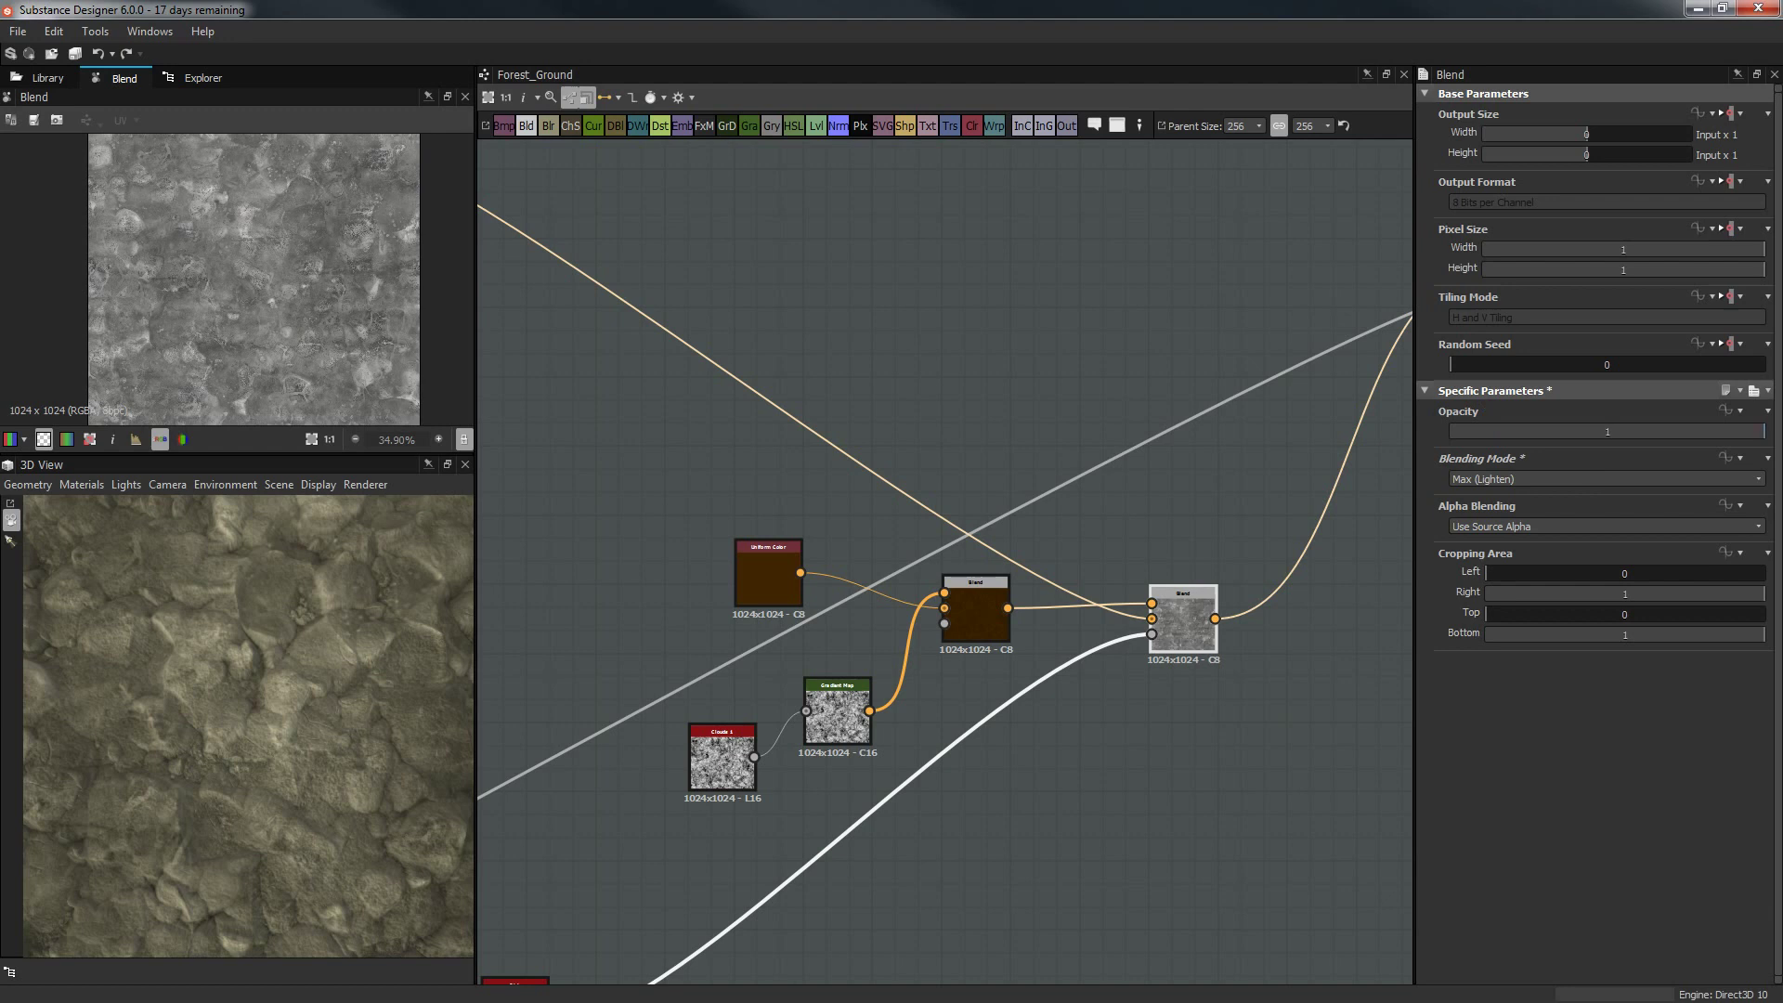
click(1552, 478)
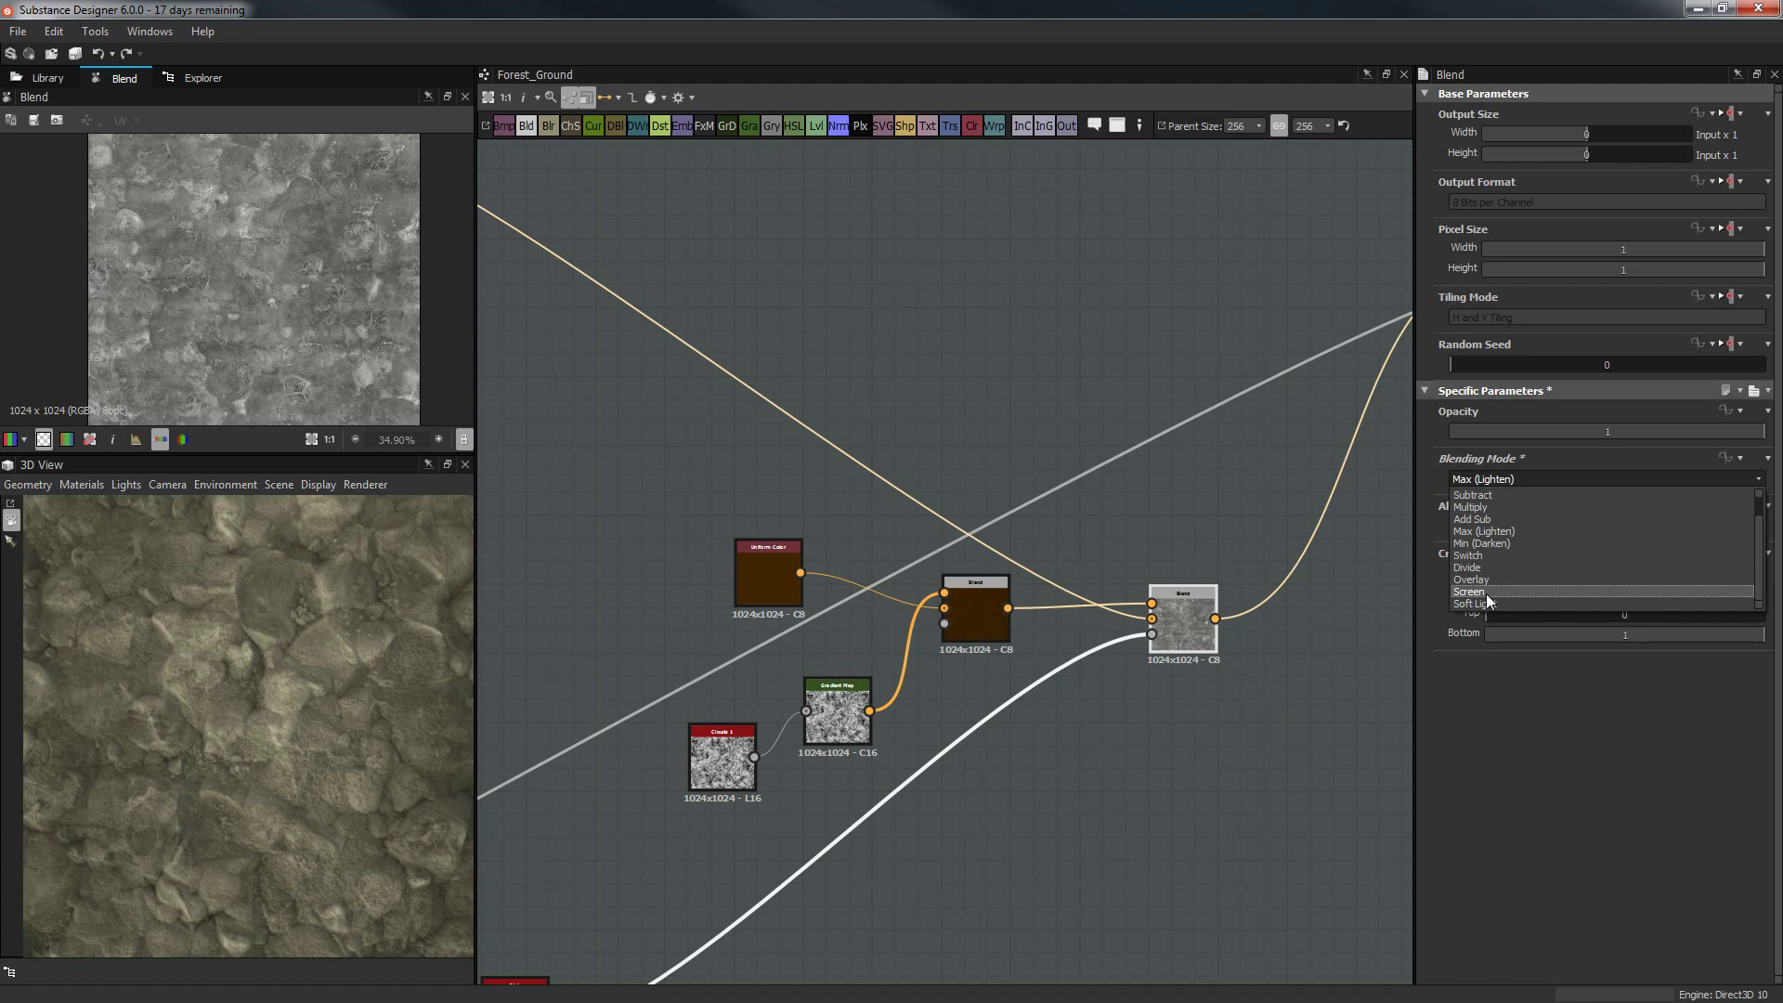
click(1488, 579)
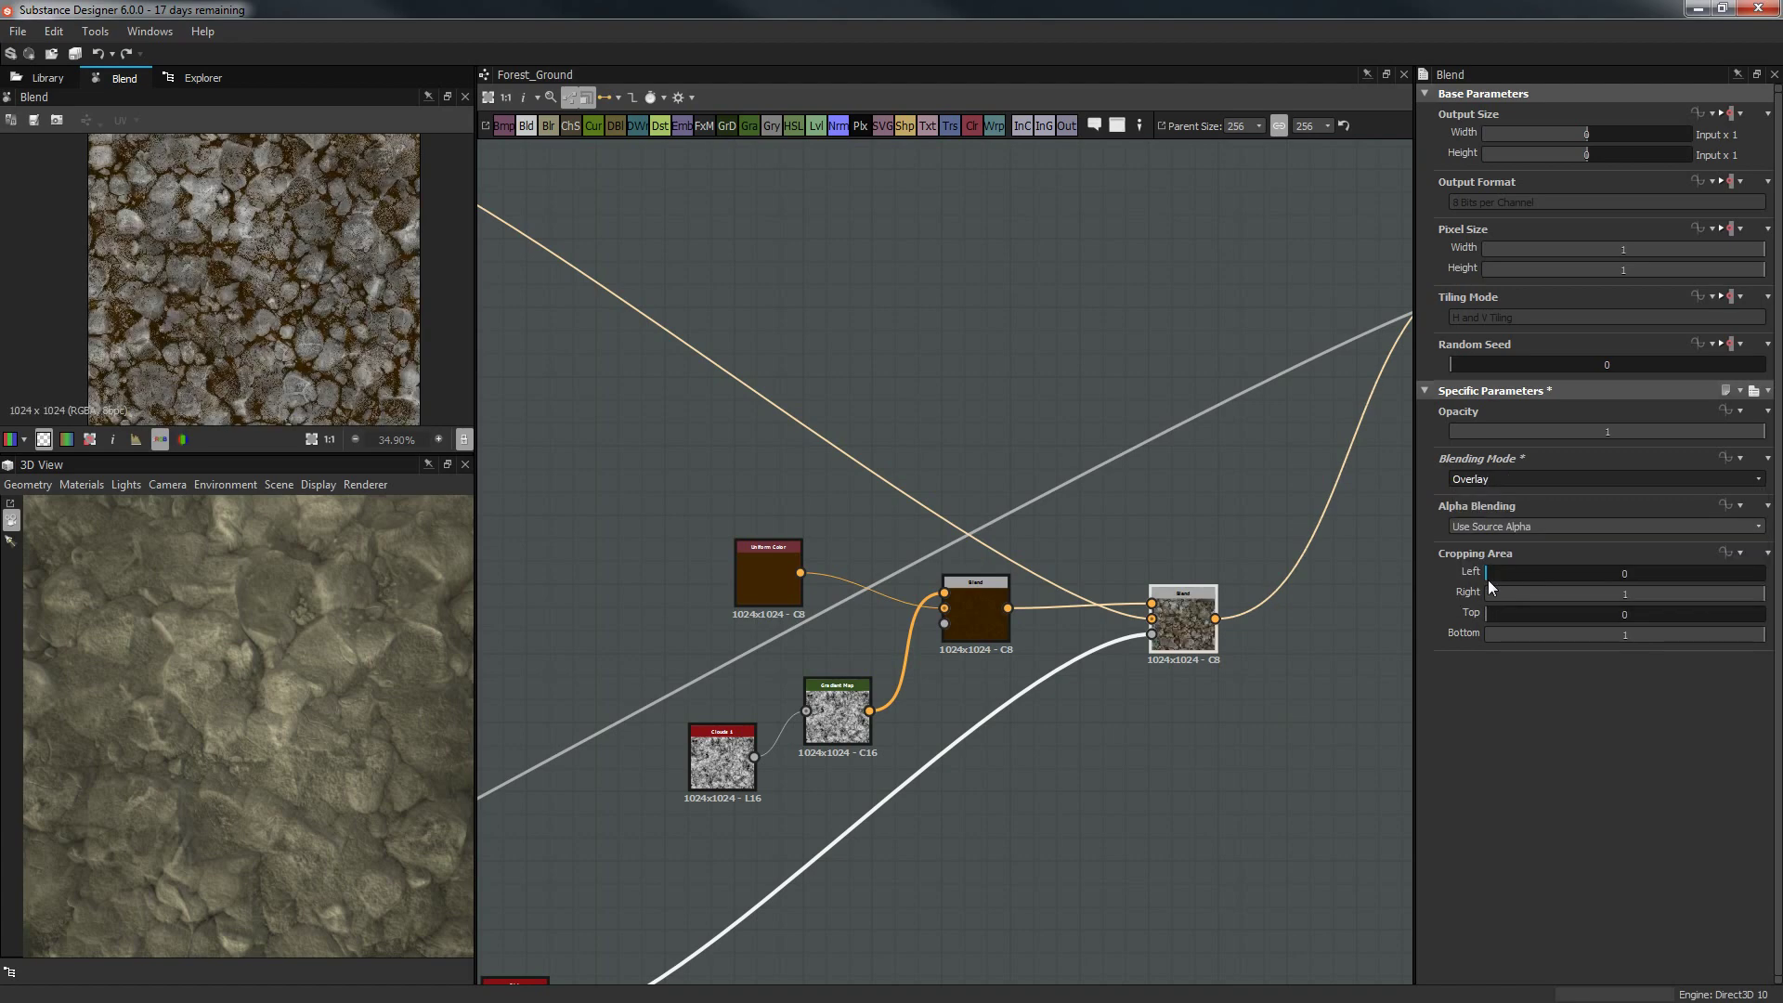
Change the brown Uniform Color node's output color to near-white #ffefefef and inspect the ground in the 3D view.
click(766, 570)
click(1481, 482)
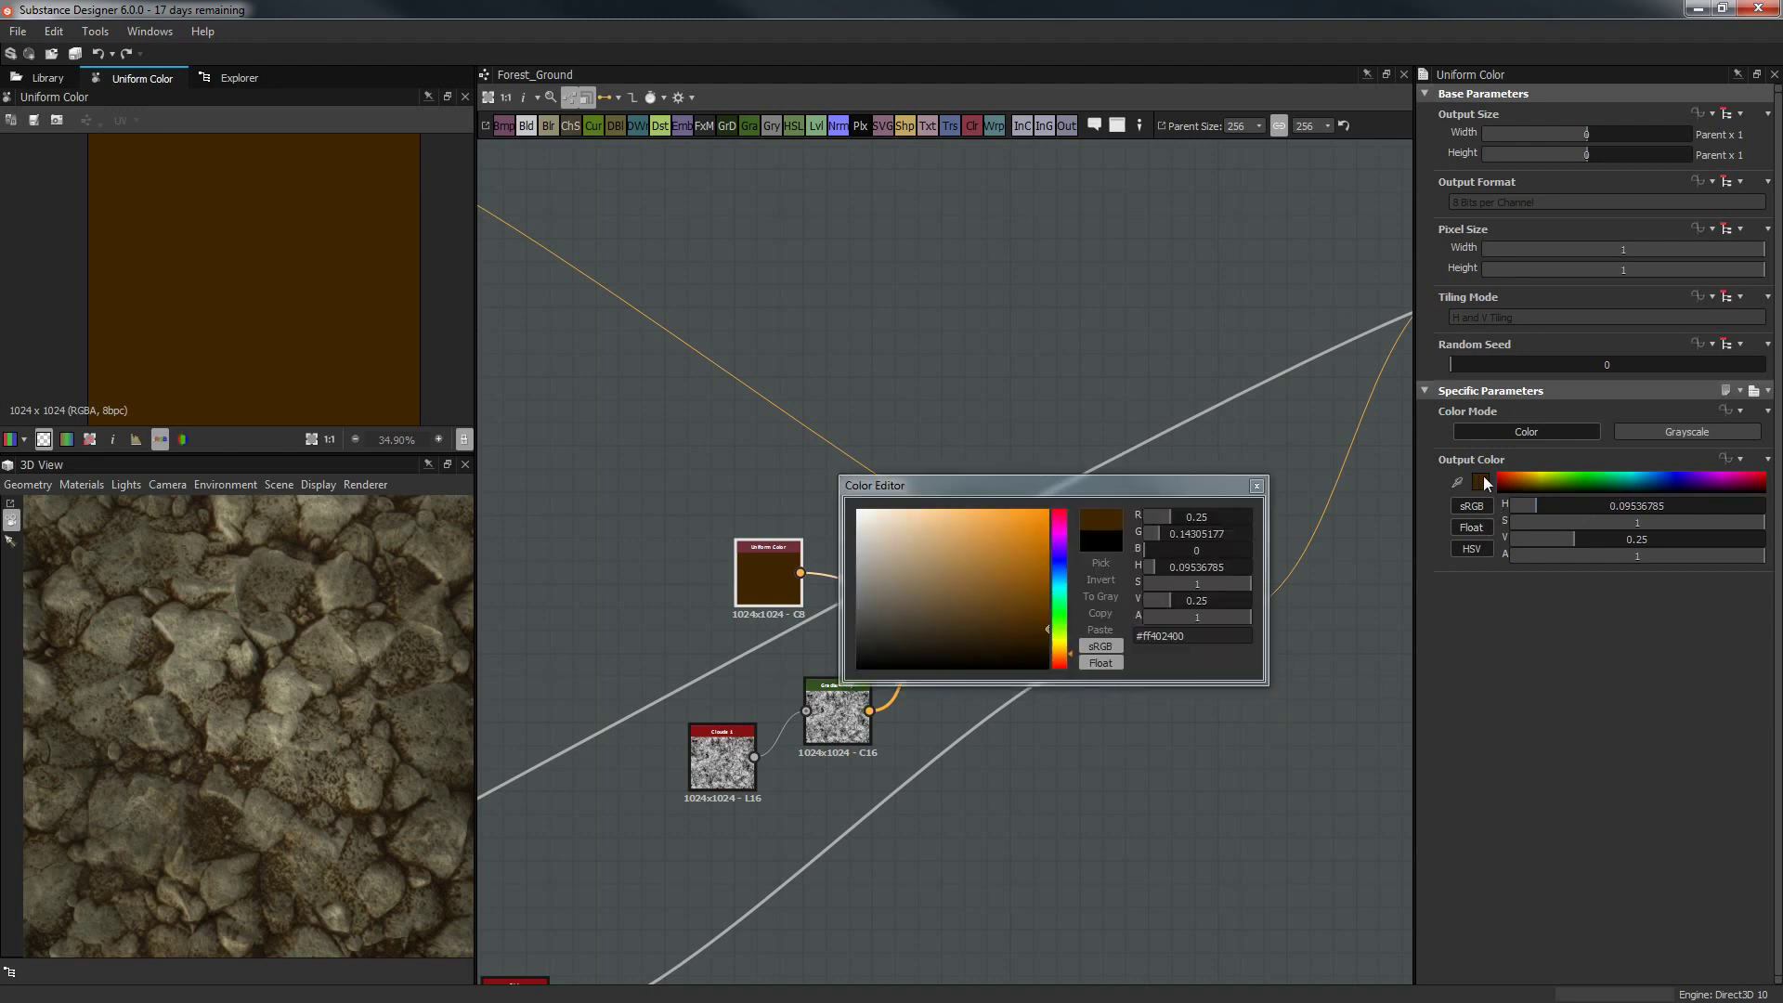
click(858, 638)
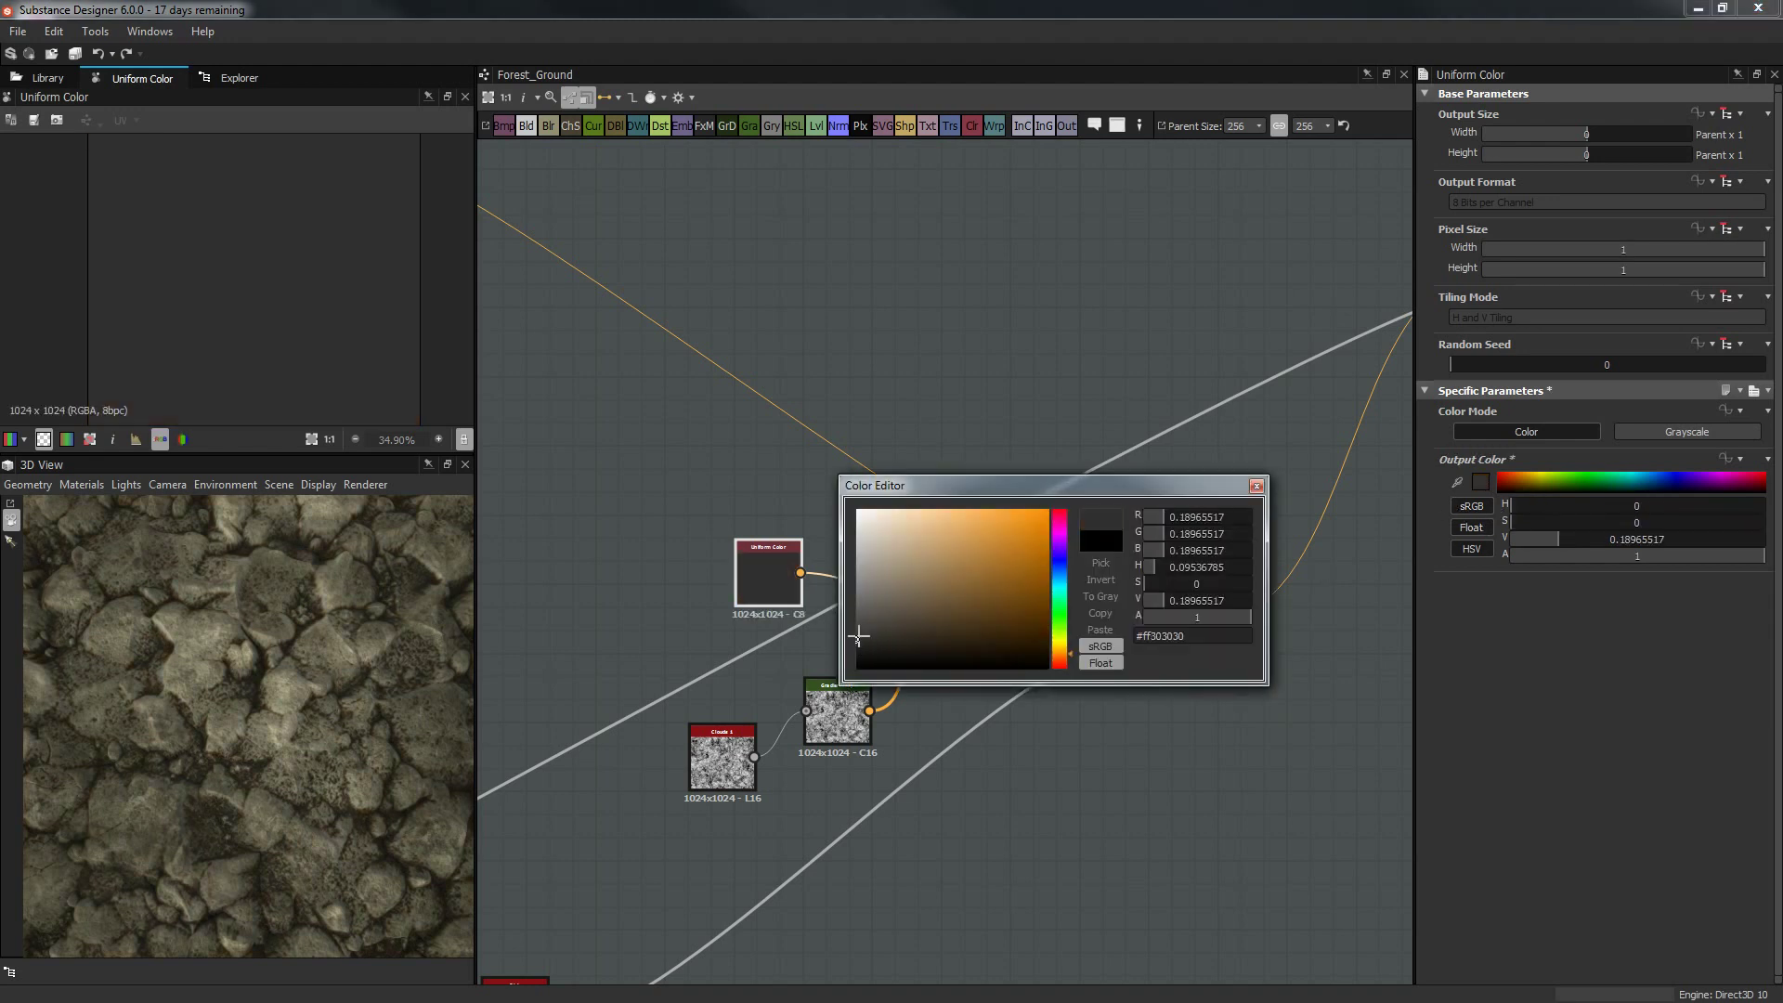
drag(858, 638, 871, 498)
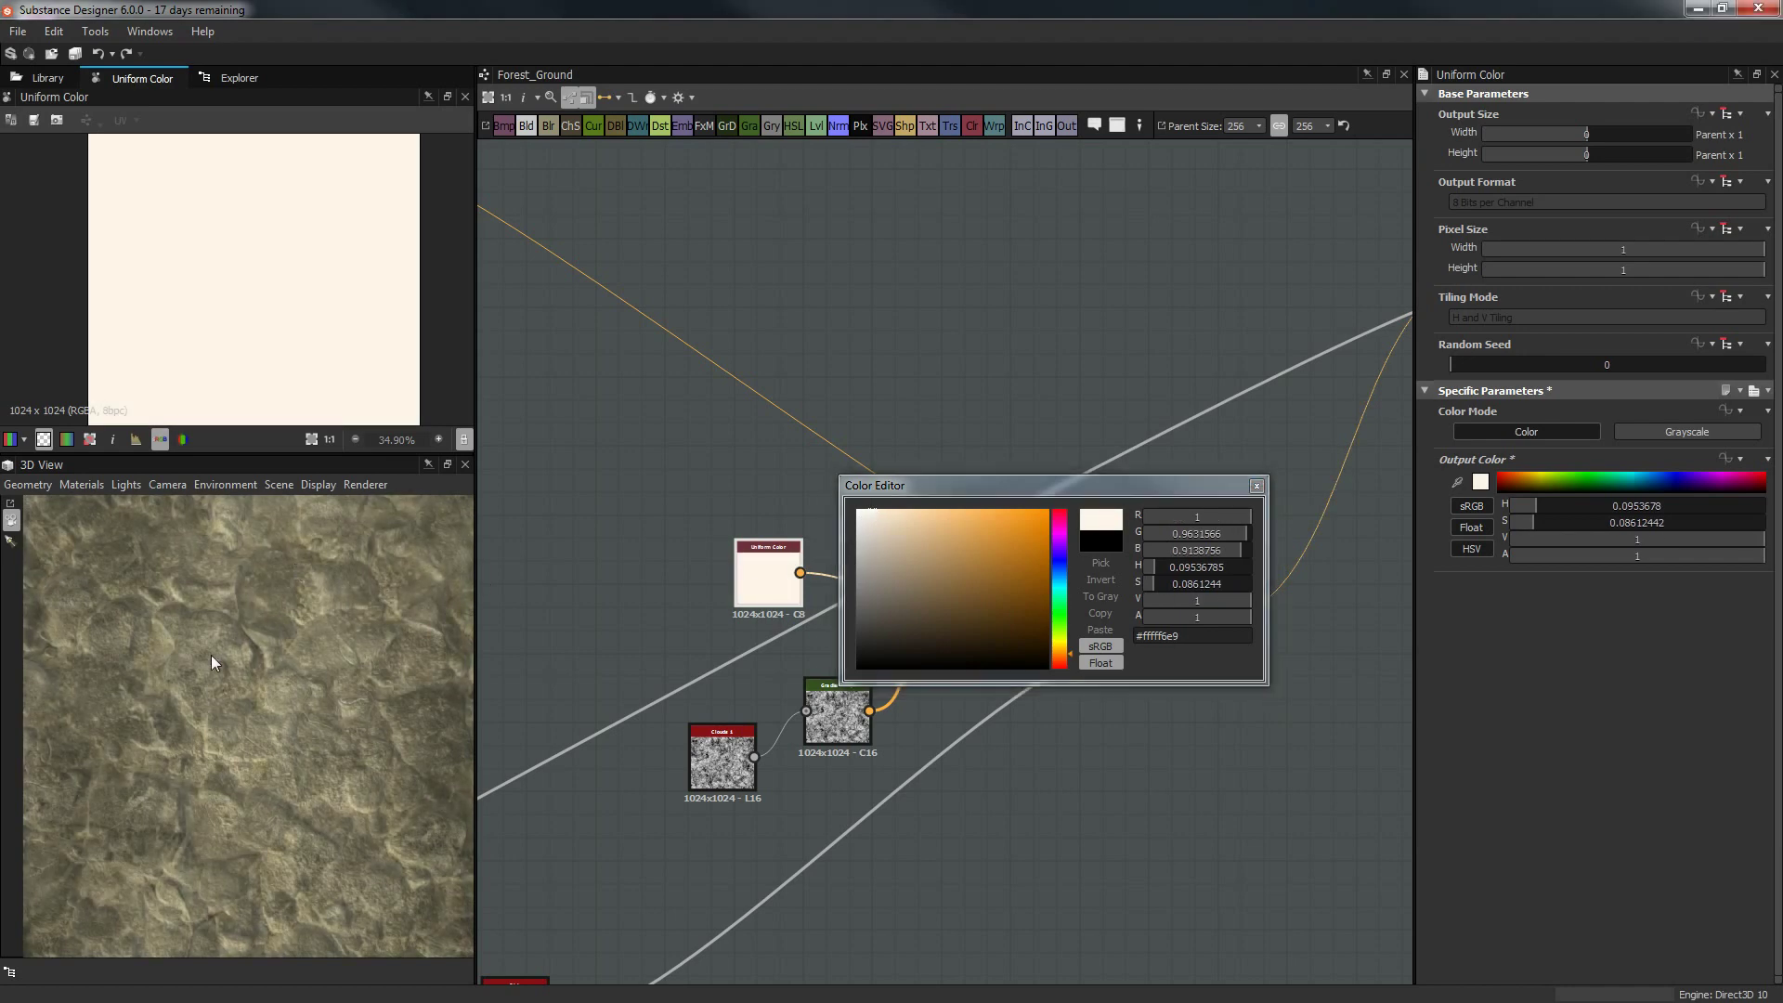
mouse_move(212, 658)
mouse_down()
mouse_move(214, 636)
mouse_move(289, 655)
mouse_move(323, 711)
mouse_move(292, 704)
mouse_move(319, 704)
mouse_move(298, 741)
mouse_move(297, 627)
mouse_move(314, 763)
mouse_move(390, 734)
mouse_up()
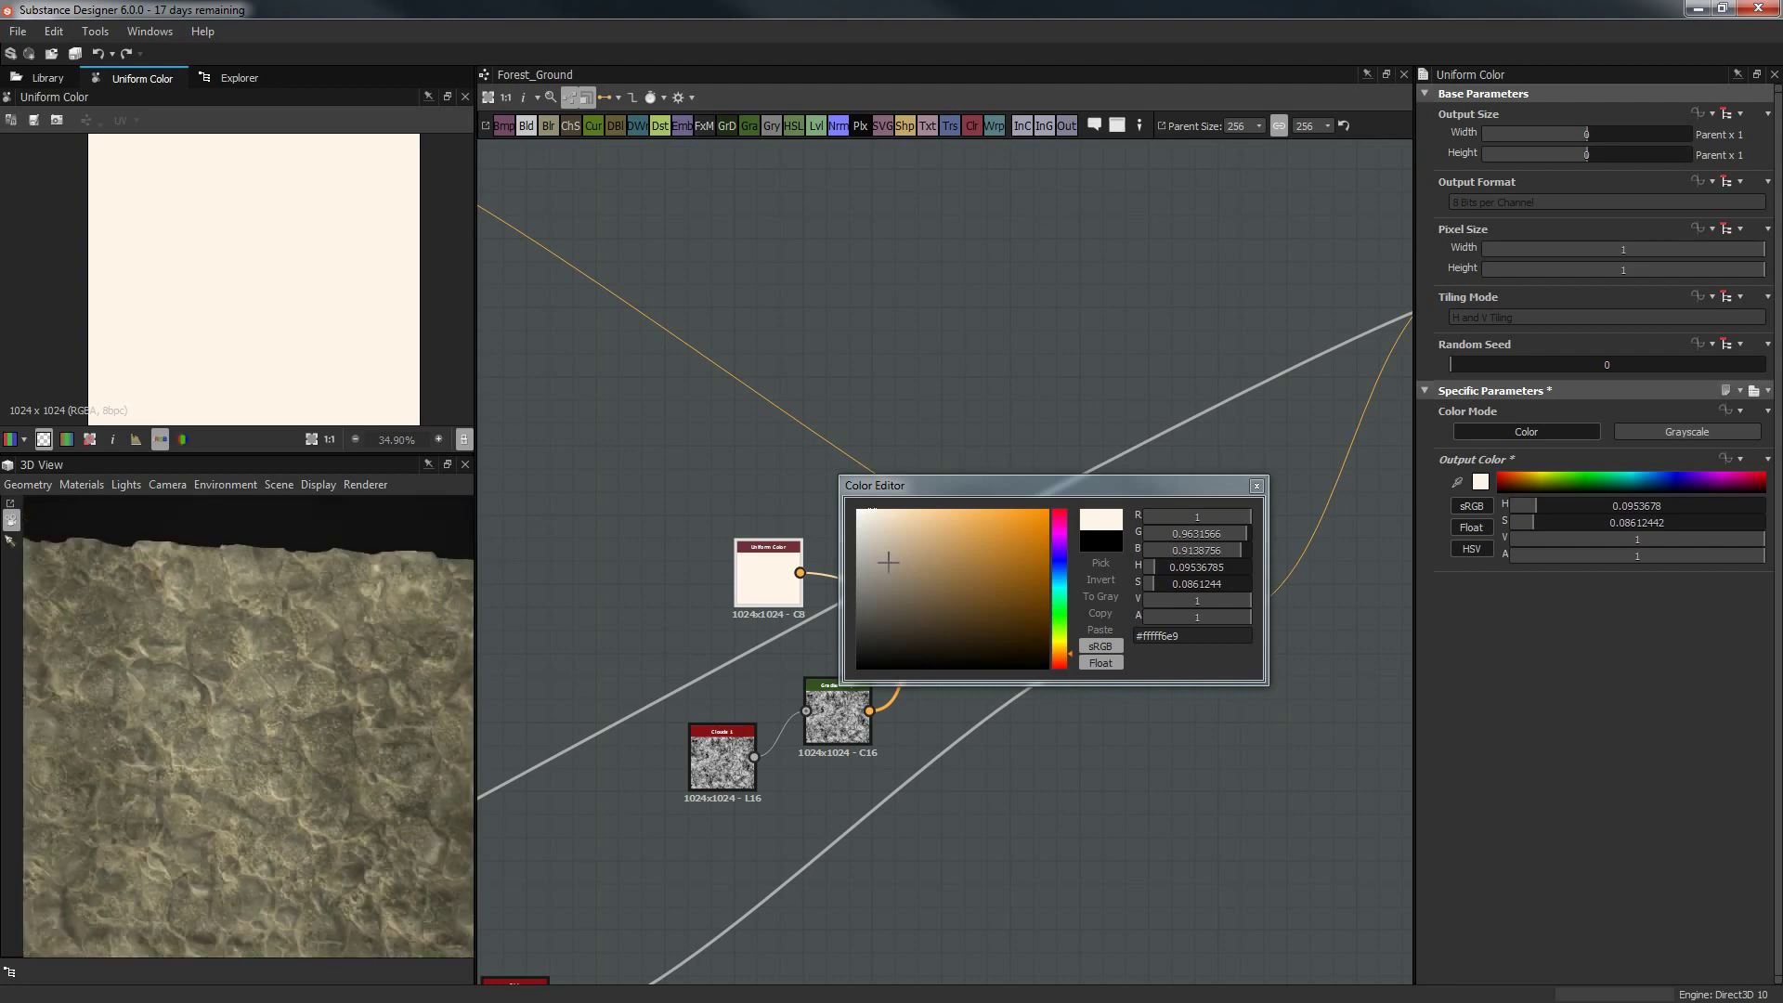
click(856, 520)
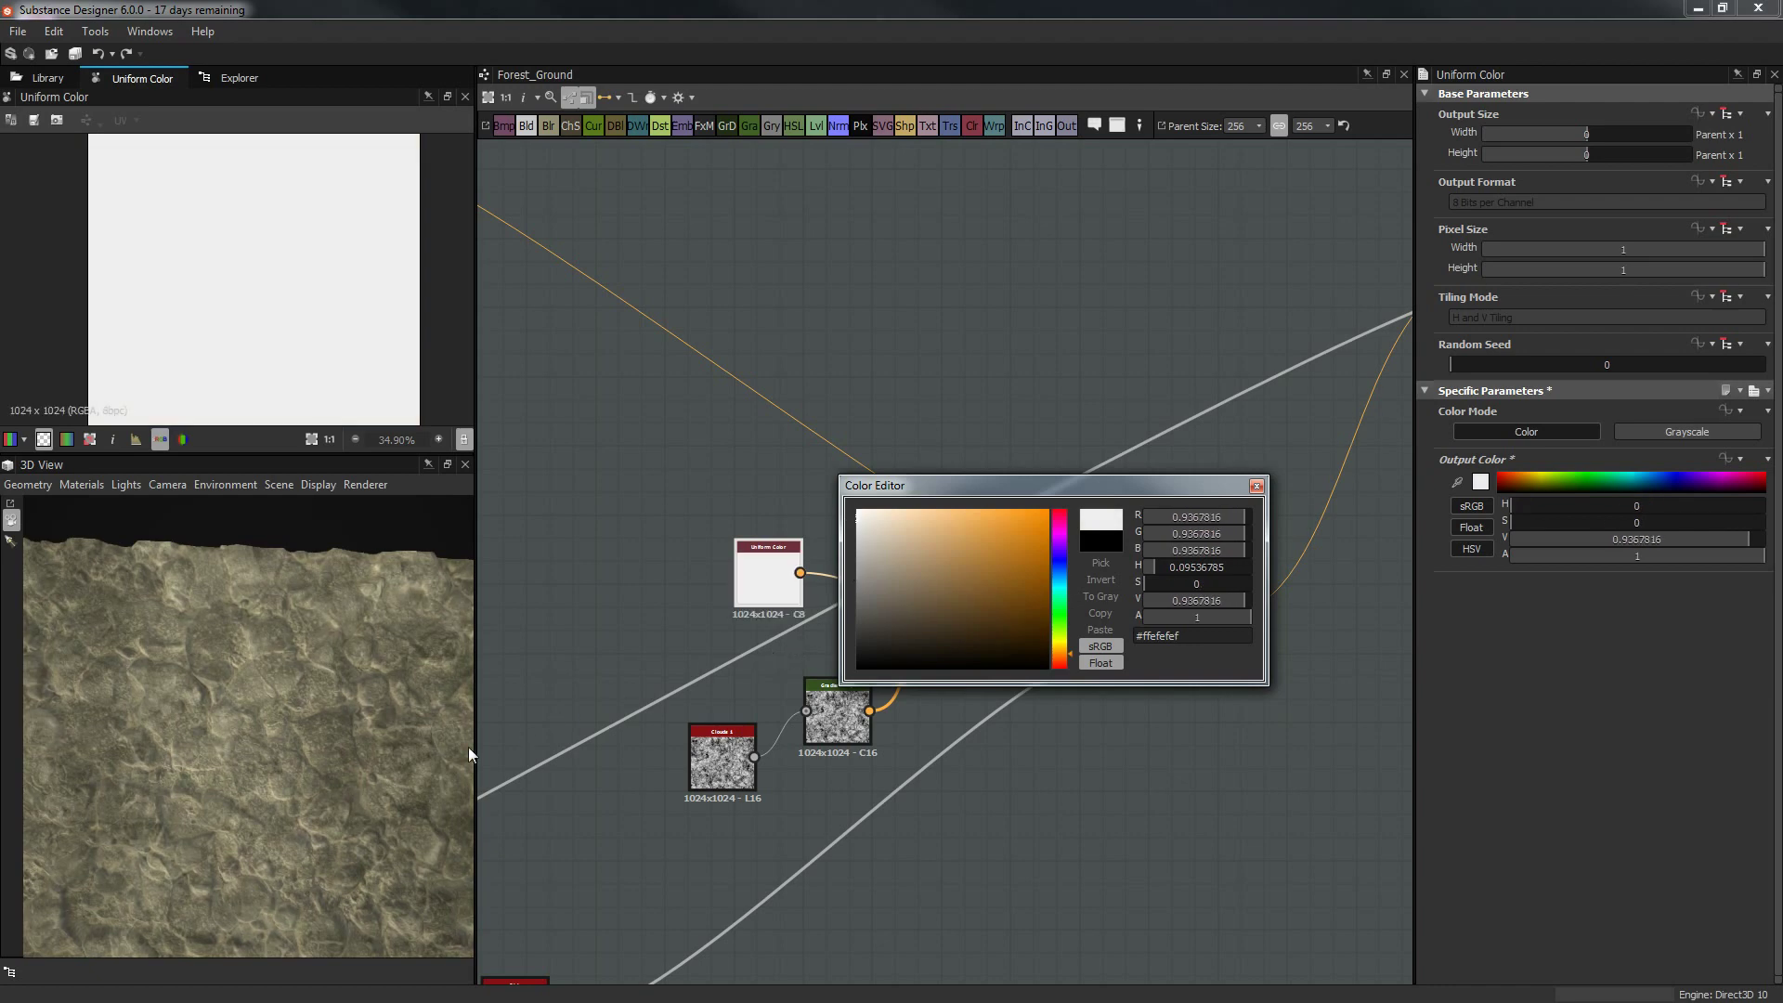
drag(293, 771, 225, 724)
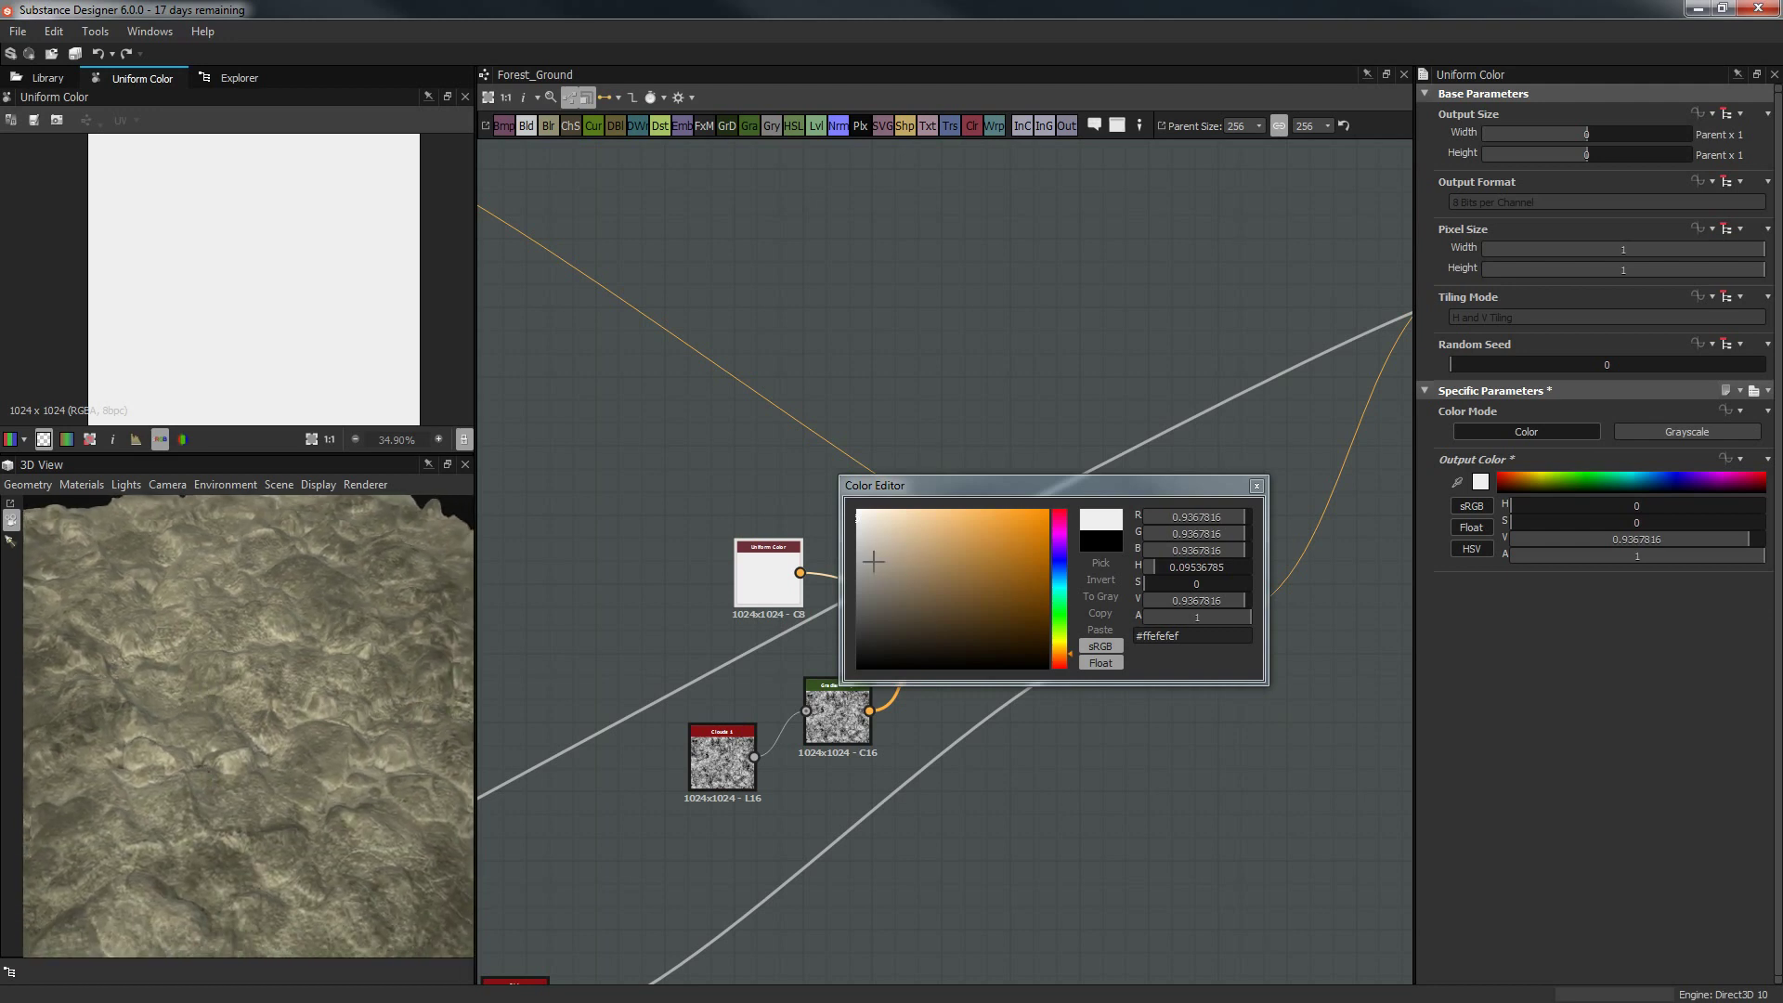
click(1257, 486)
scroll(1175, 769, down, 2)
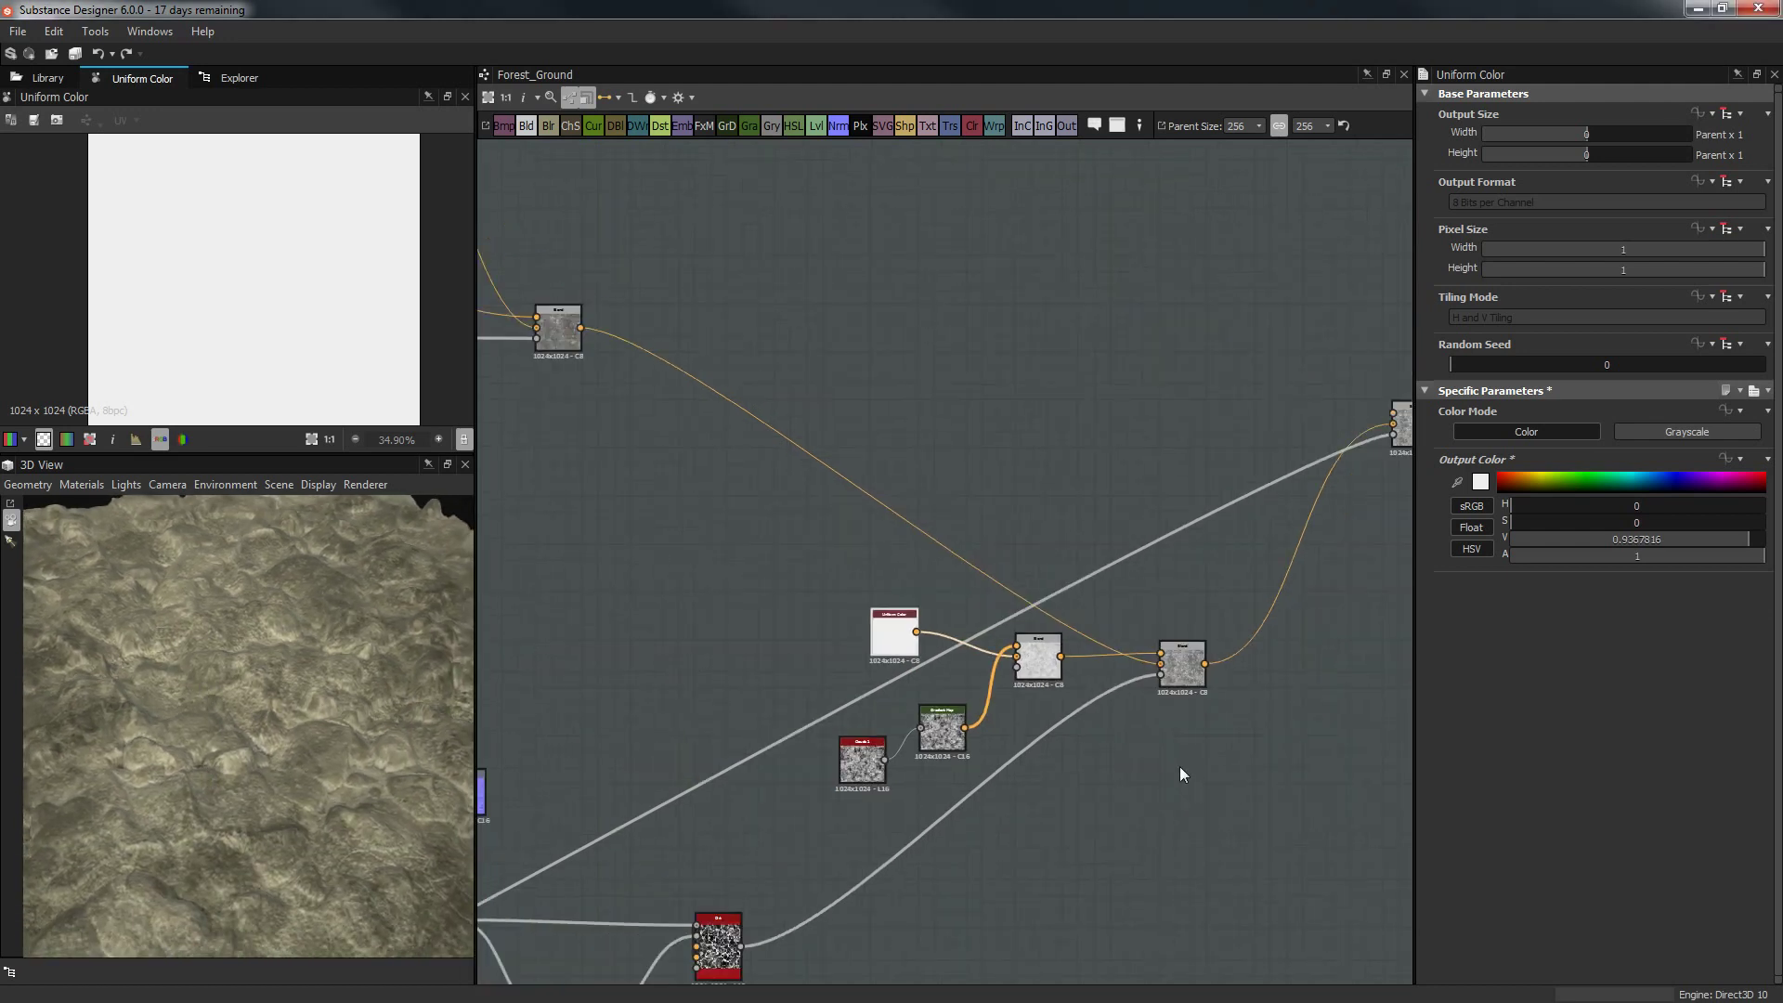
scroll(1179, 773, up, 2)
middle_drag(1180, 774, 1063, 521)
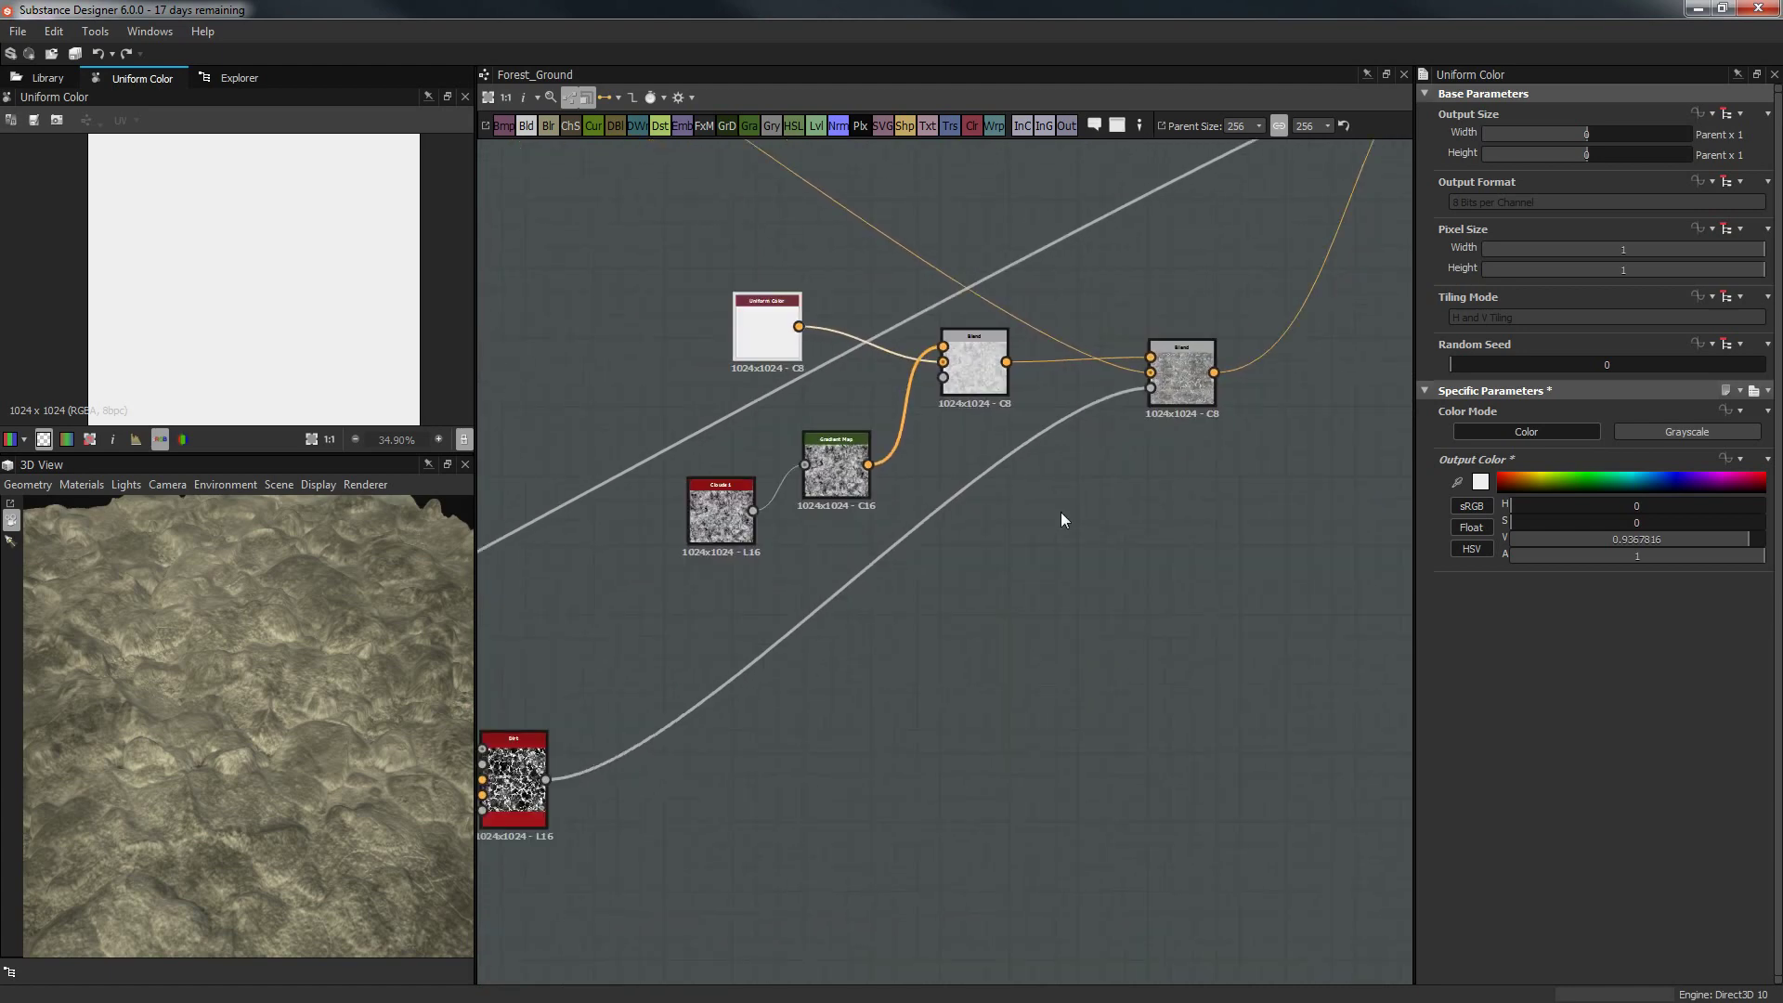
Duplicate the Dirt node with its input connections and place the copy below the color Blend.
scroll(1061, 511, down, 2)
scroll(839, 589, up, 4)
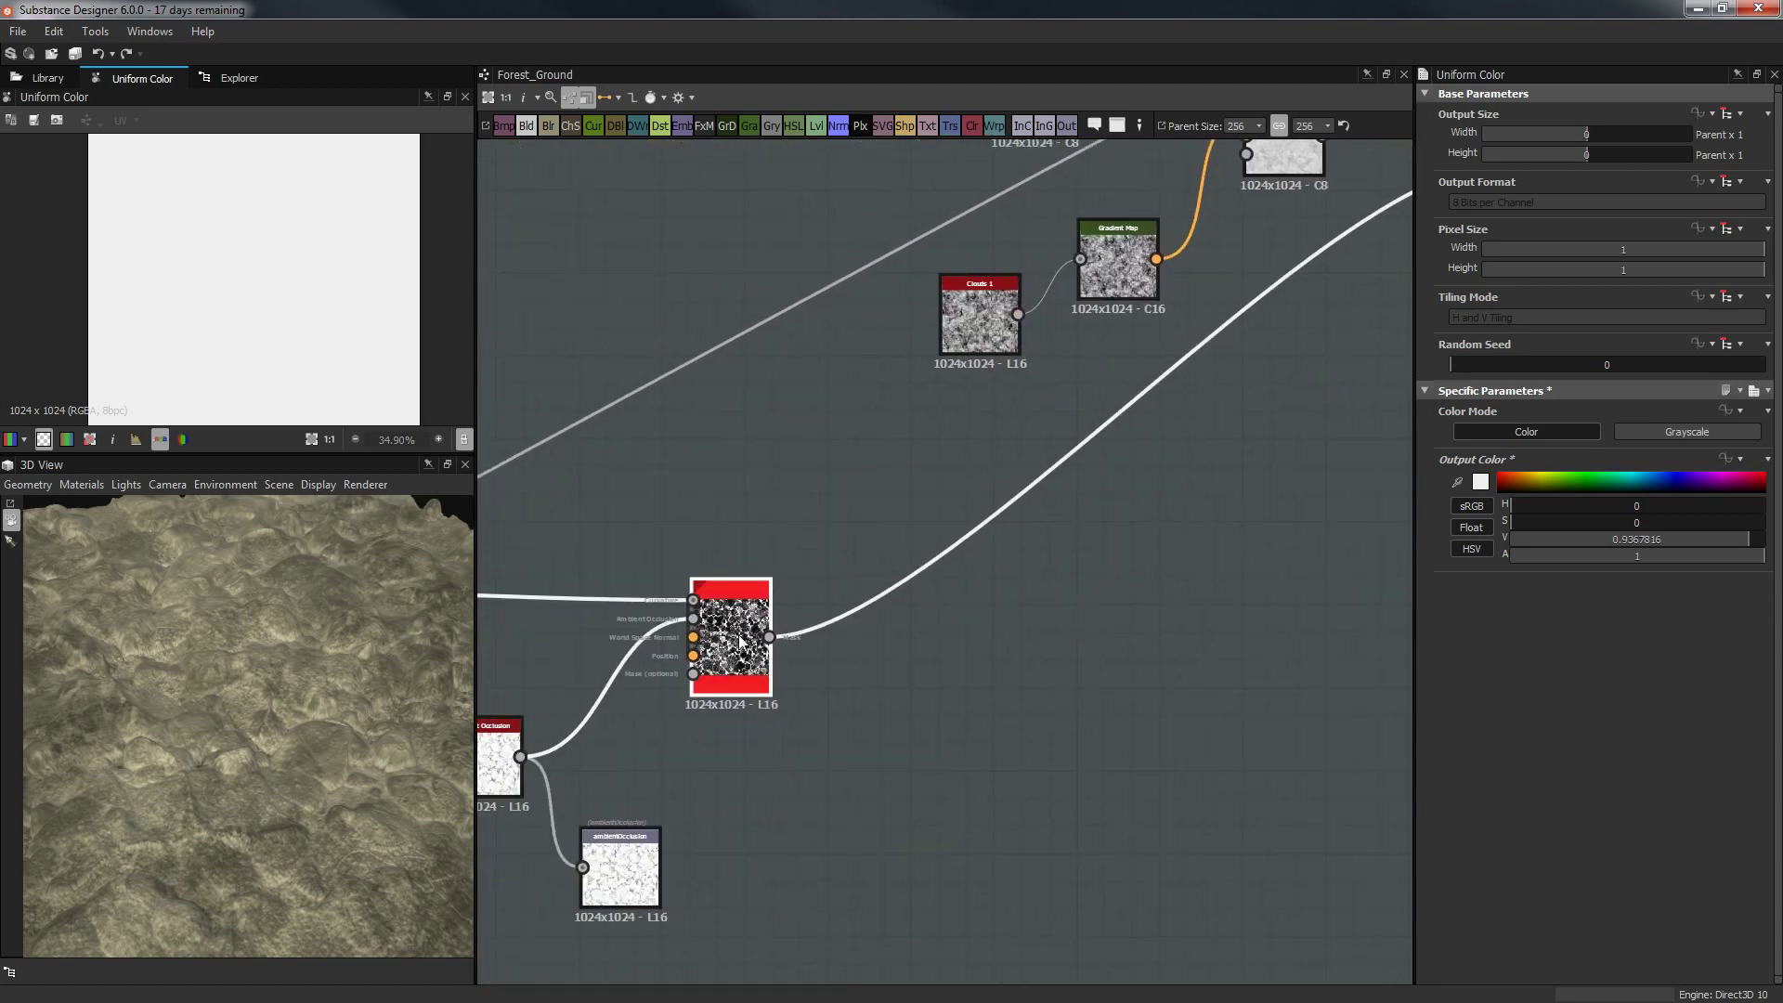
click(740, 641)
key(ctrl+d)
click(1374, 390)
middle_drag(1064, 504, 665, 800)
drag(1008, 677, 947, 629)
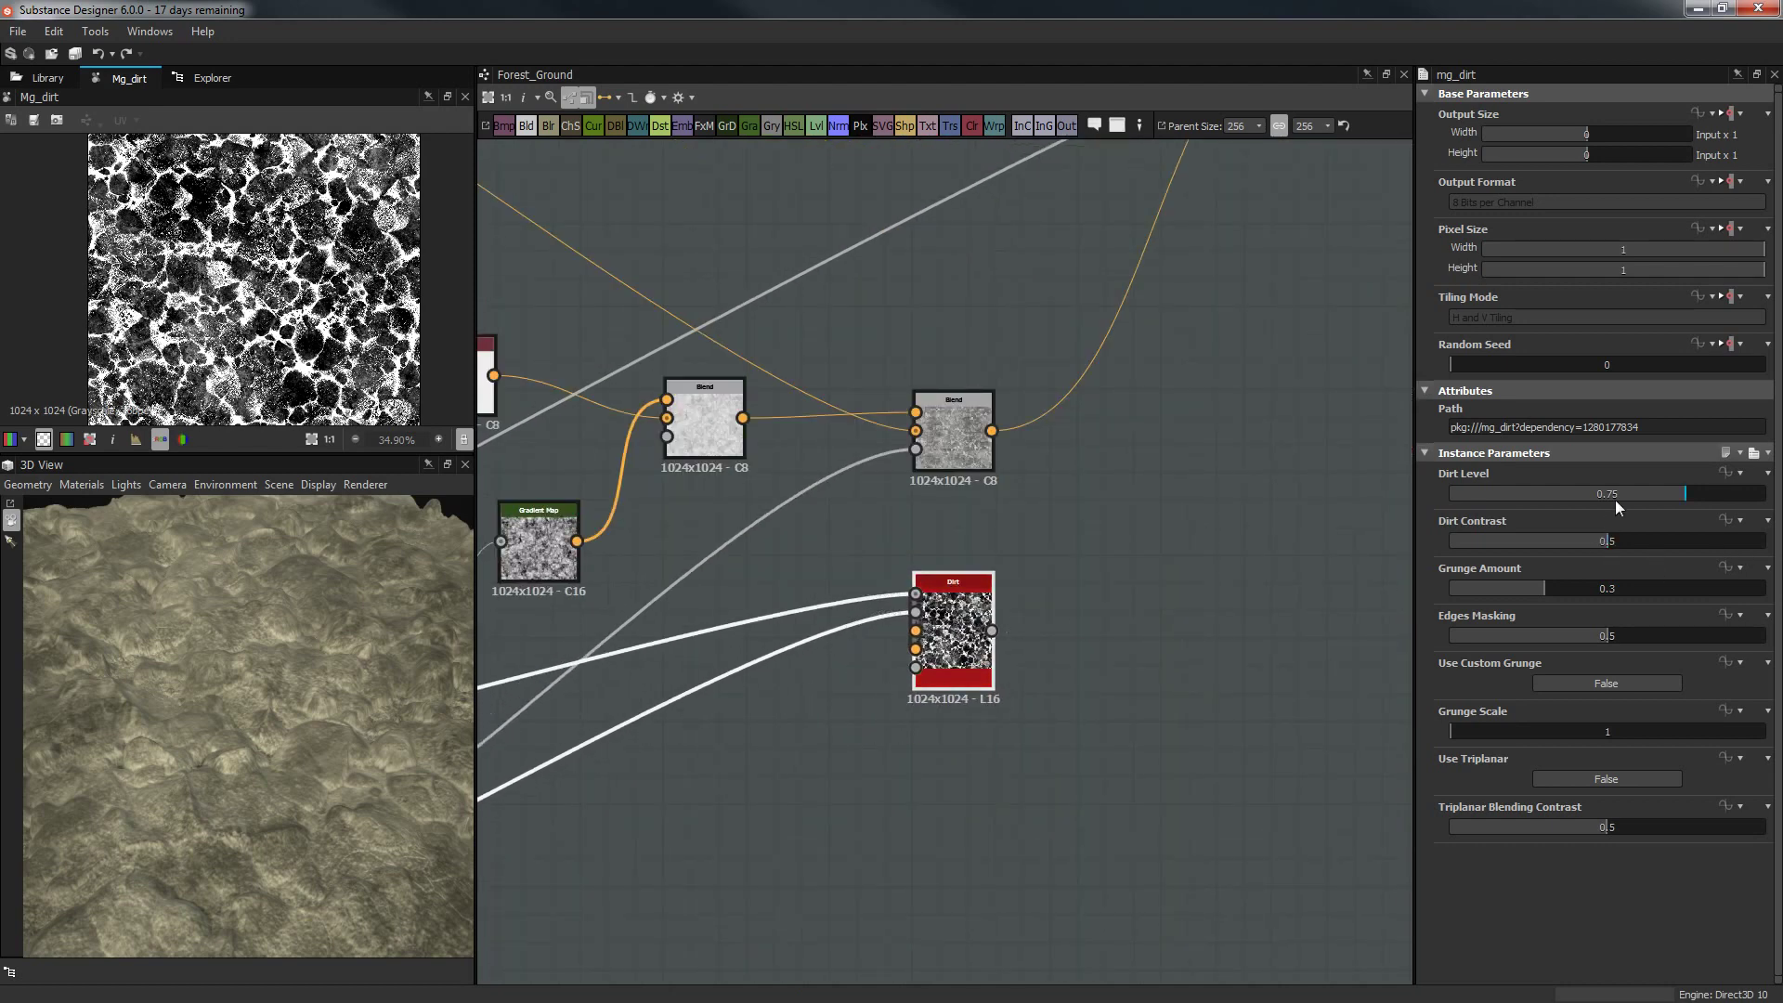
Set the duplicated Dirt node's Dirt Level to 0.61, Dirt Contrast to 0.63, Grunge Amount to 0.08 and Edges Masking to 0.06.
click(1640, 493)
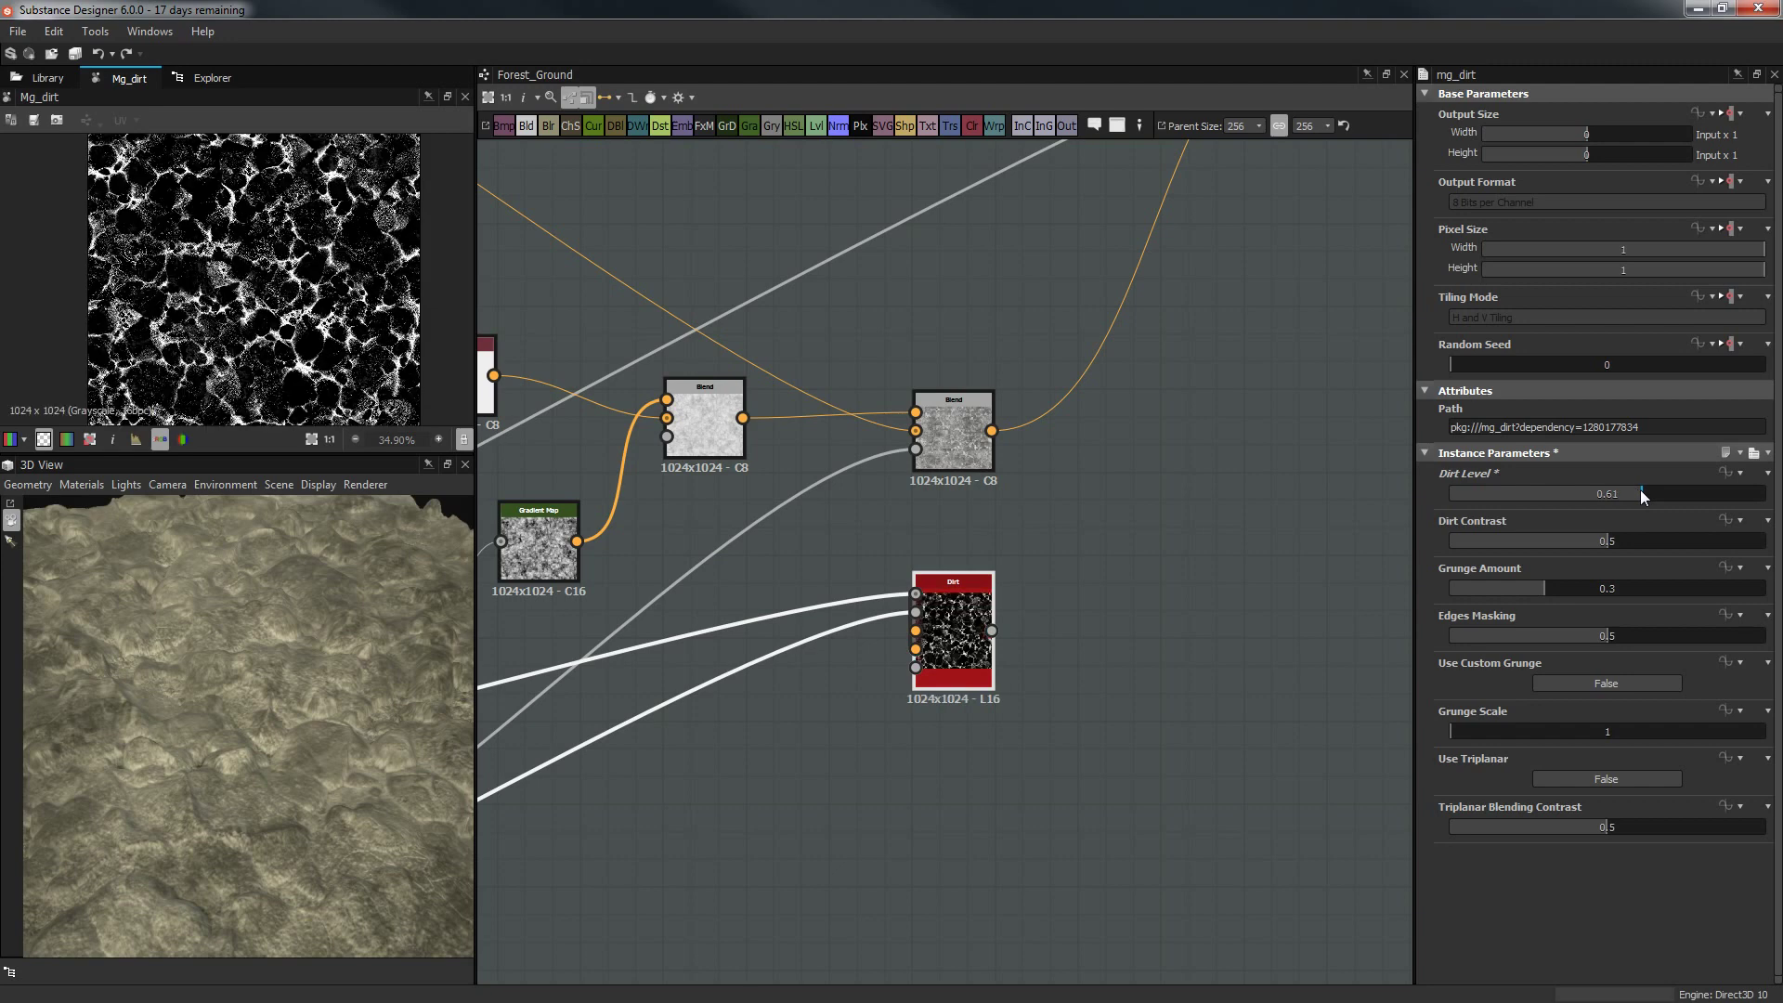
mouse_move(1621, 545)
mouse_down()
mouse_move(1770, 540)
mouse_move(1651, 543)
mouse_up()
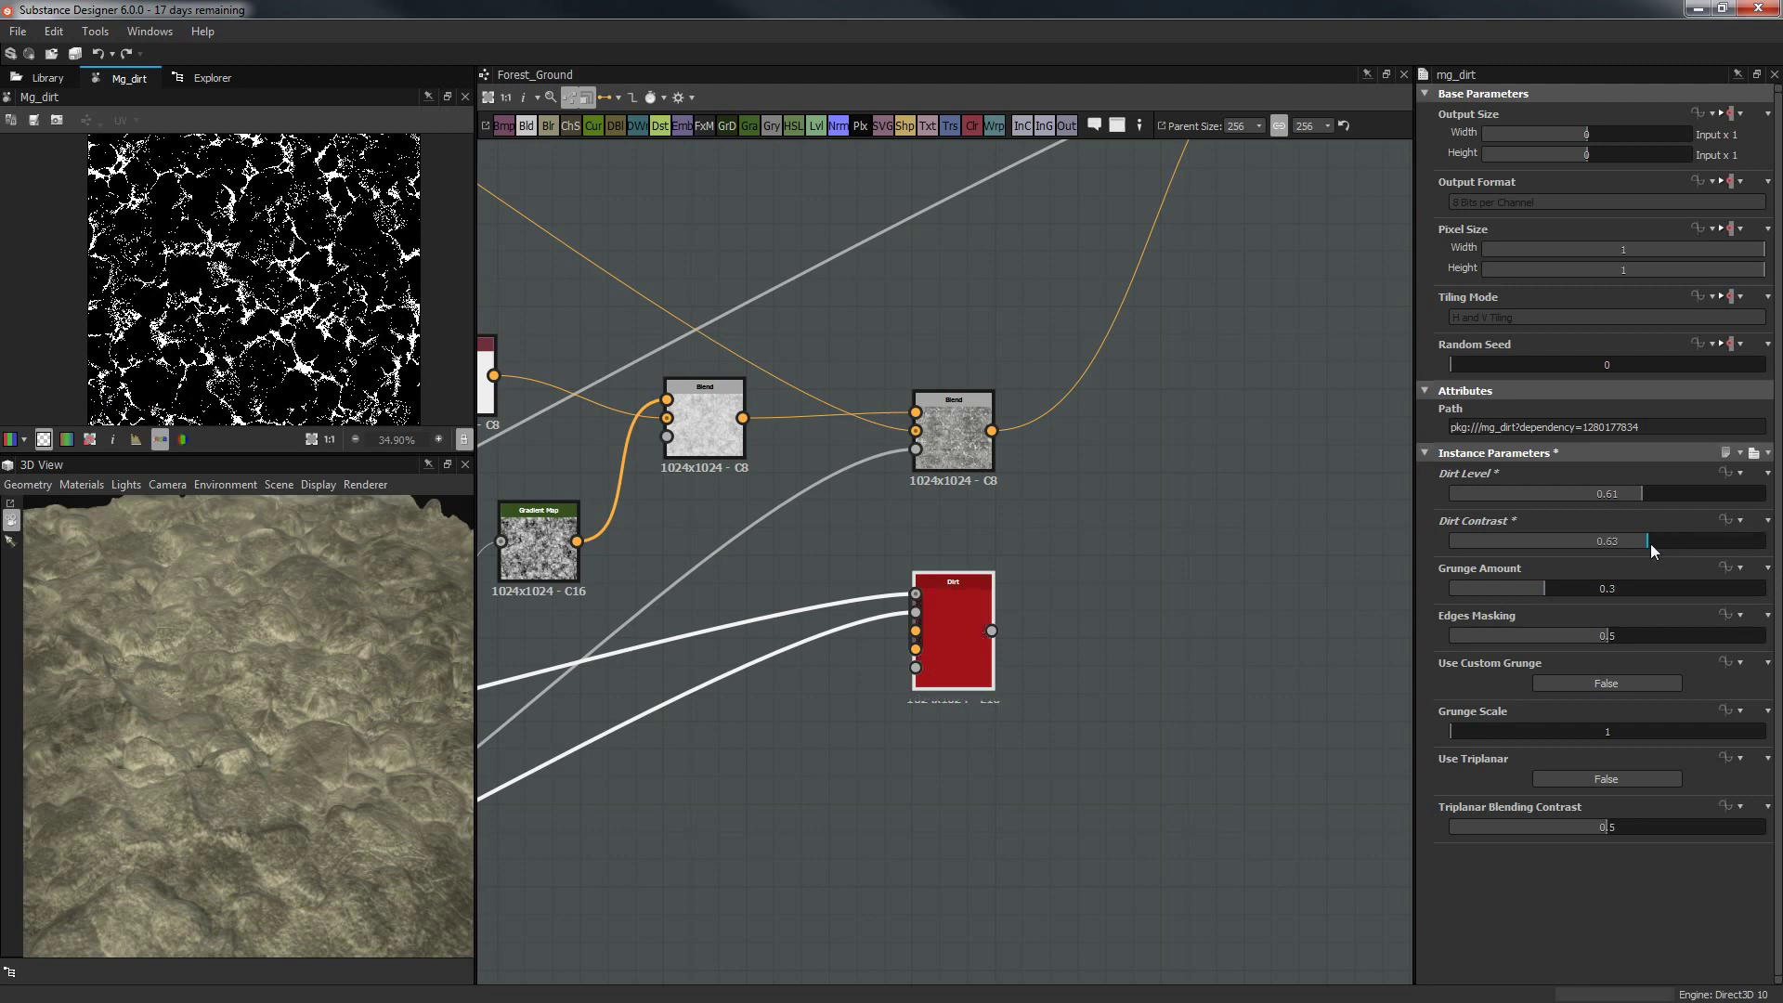
click(1474, 588)
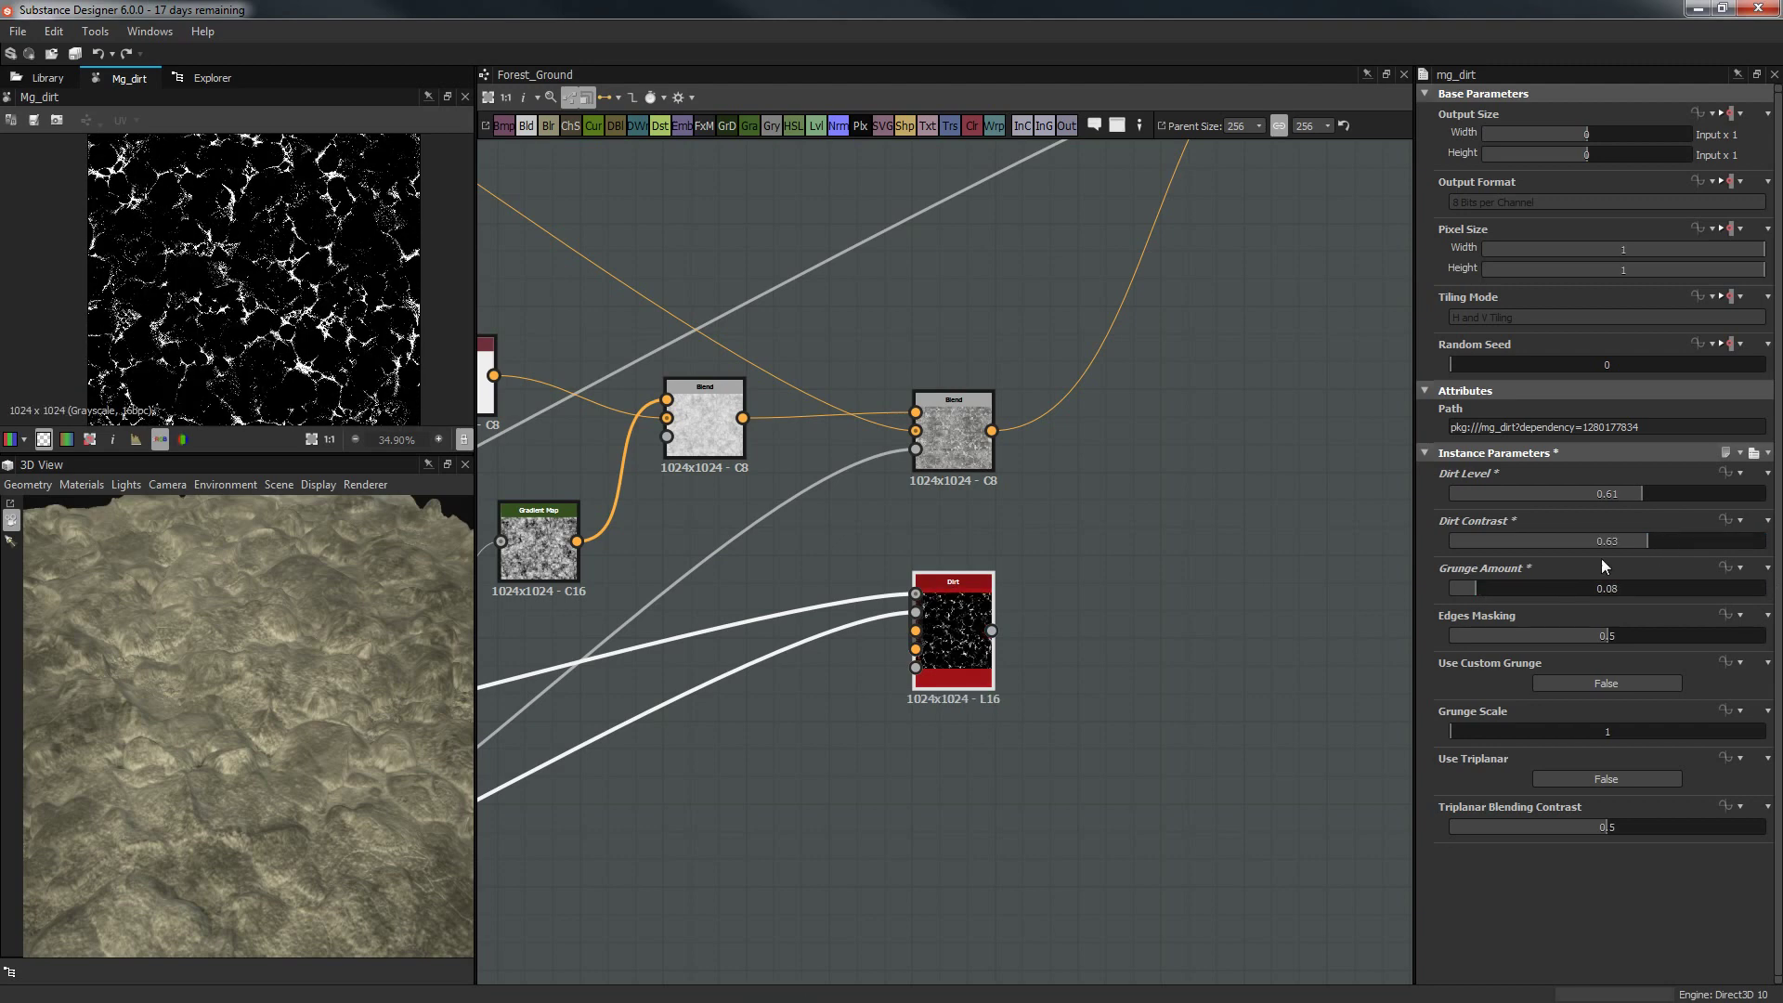
click(1562, 638)
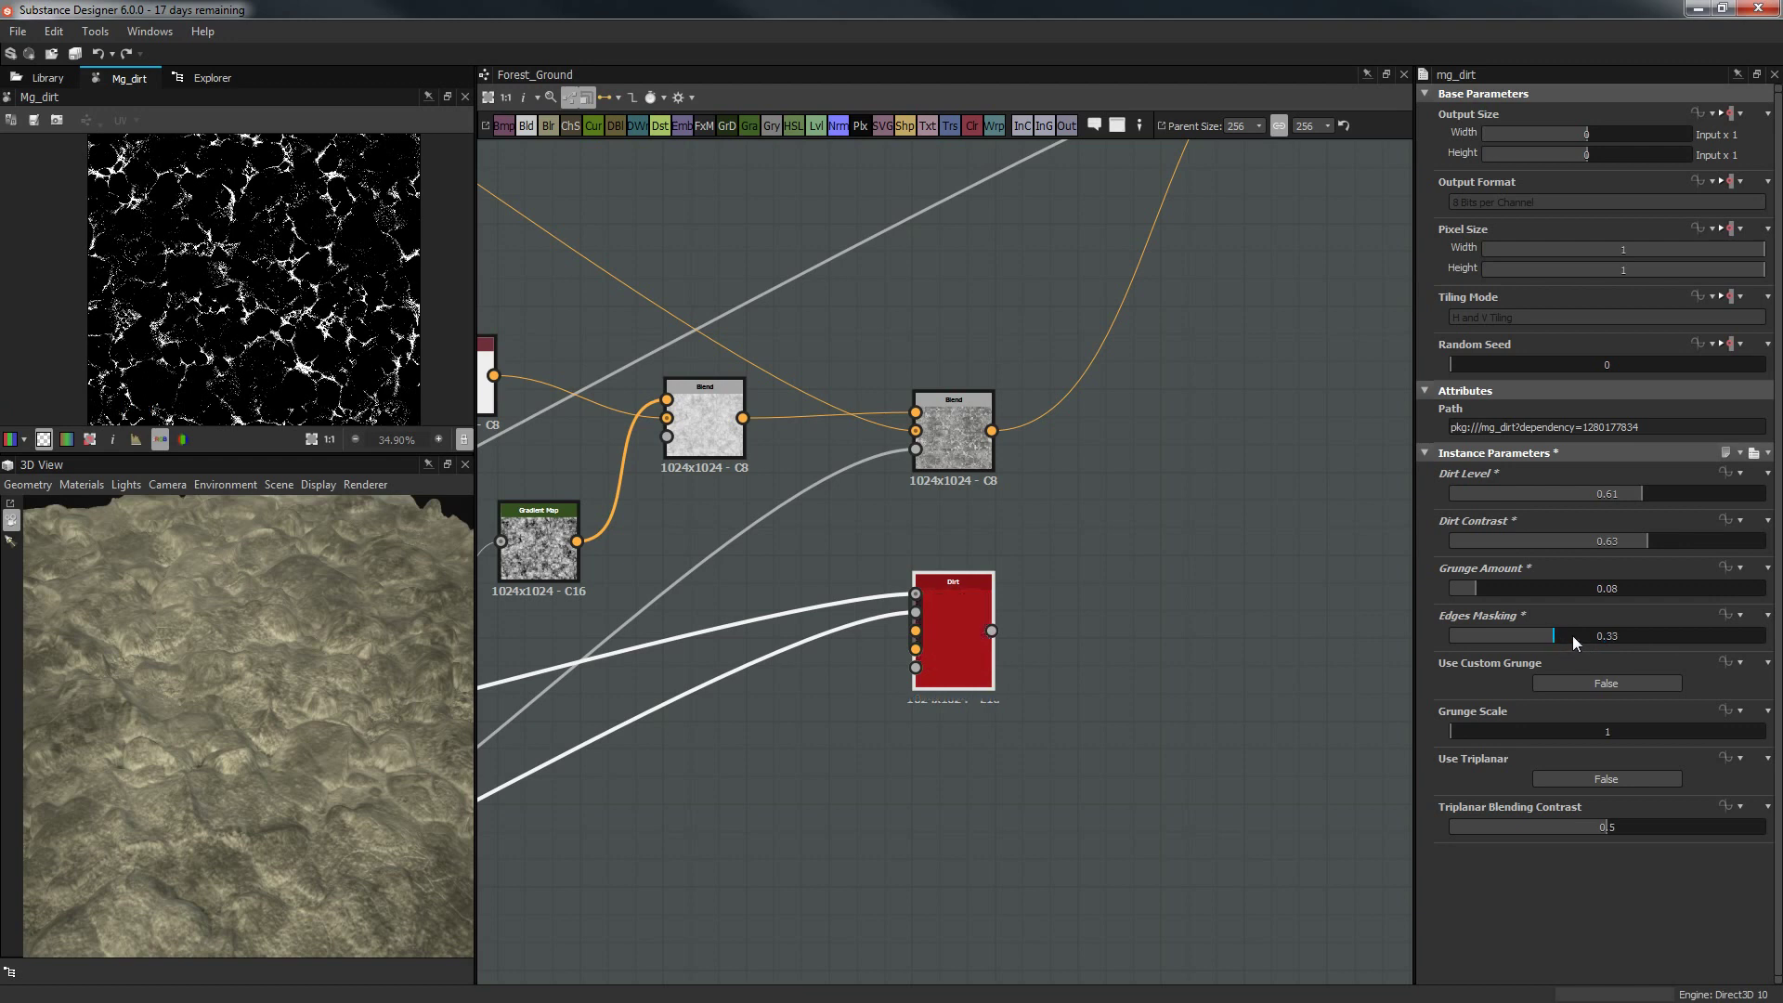
click(1763, 635)
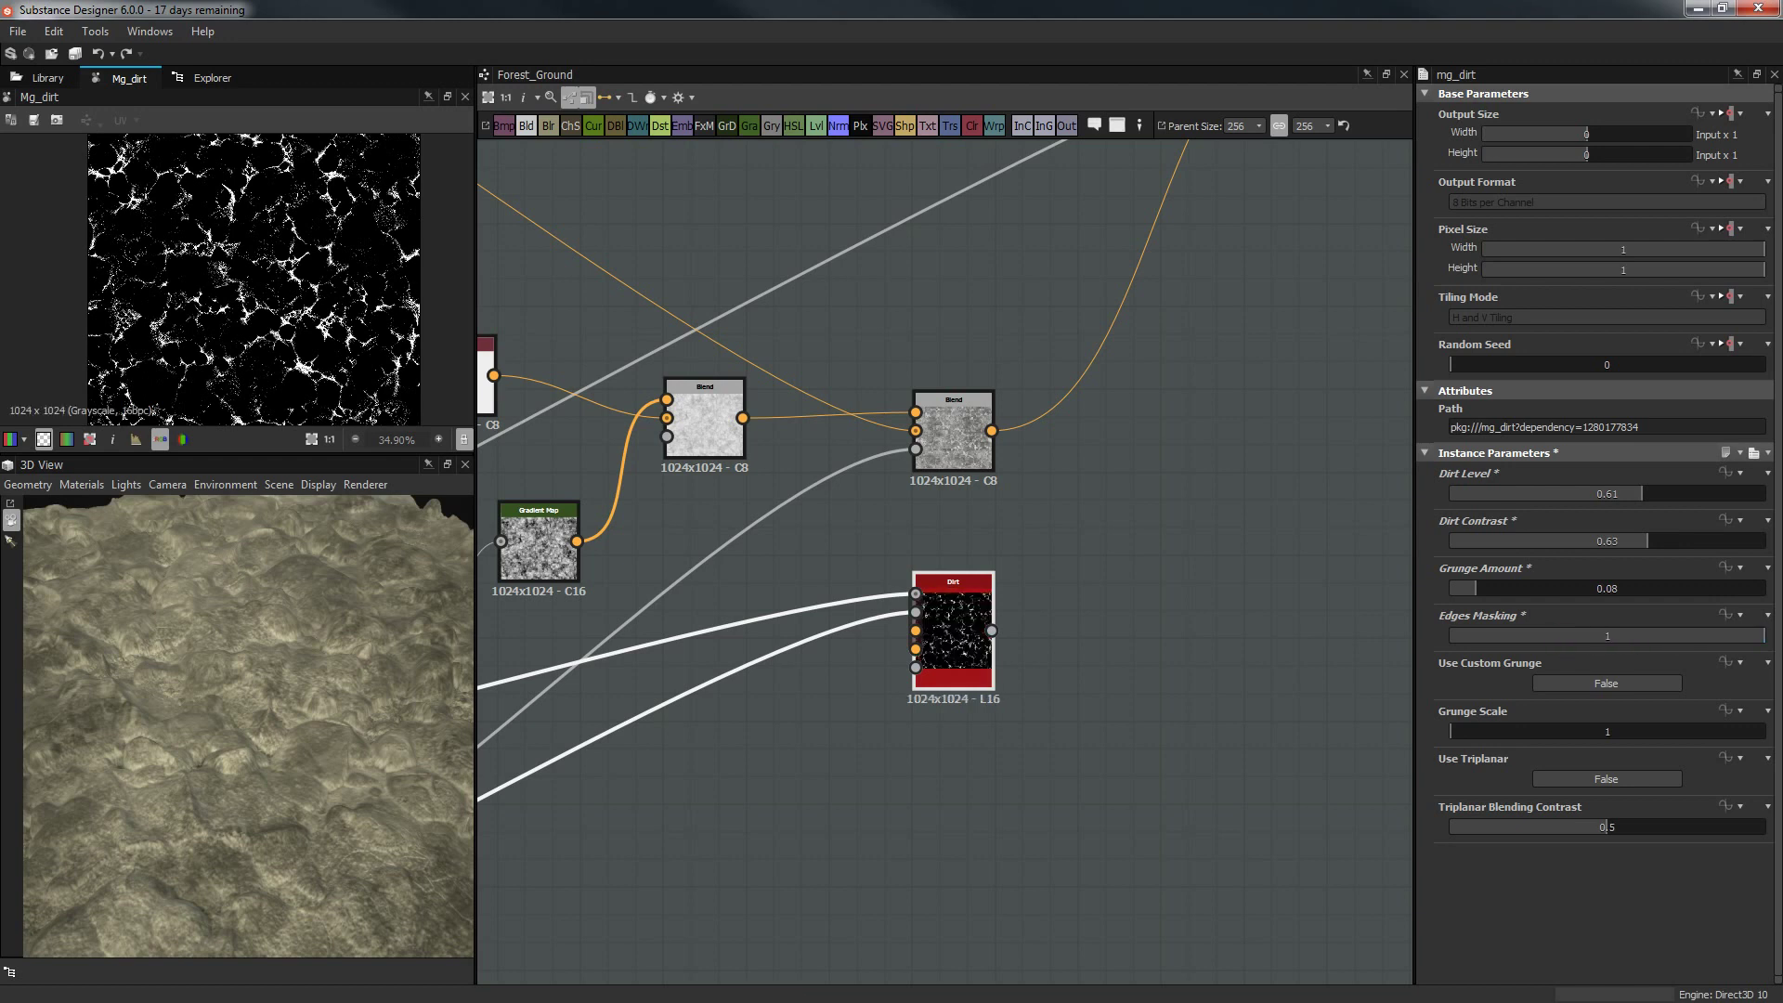
drag(1507, 635, 1470, 635)
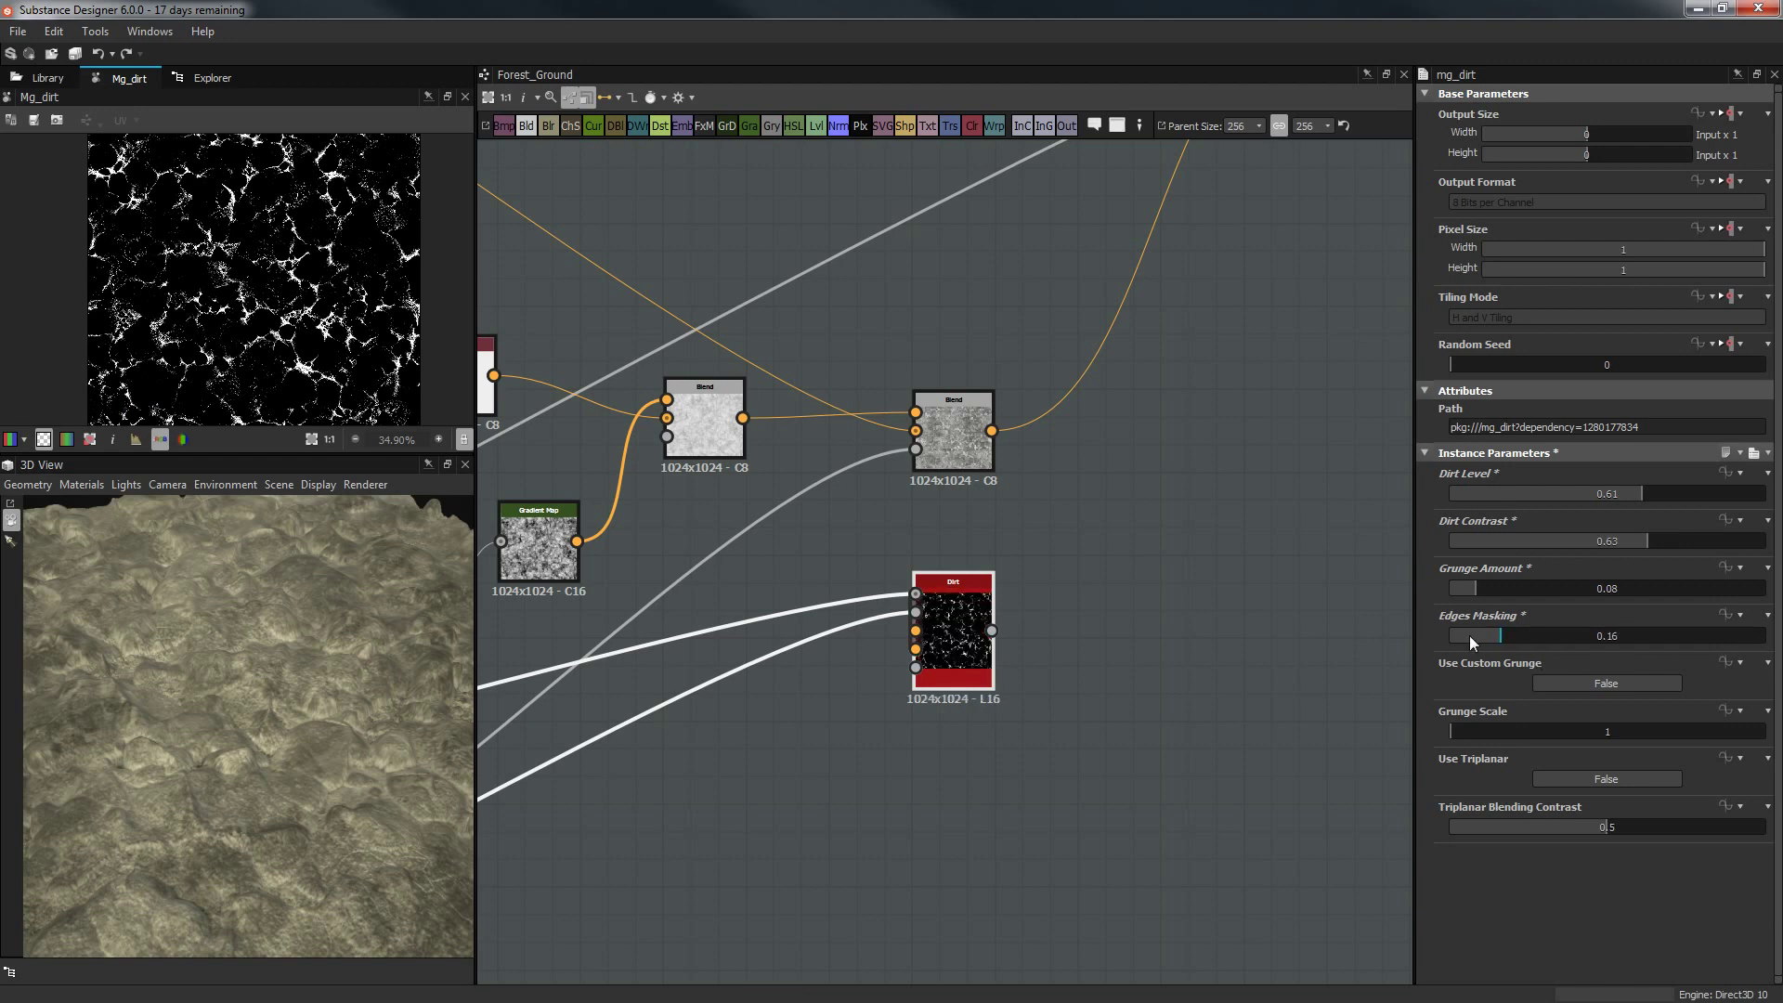
Add a Metal Edge Wear node and feed it from the curvature node and the Ambient Occlusion node.
scroll(738, 840, down, 5)
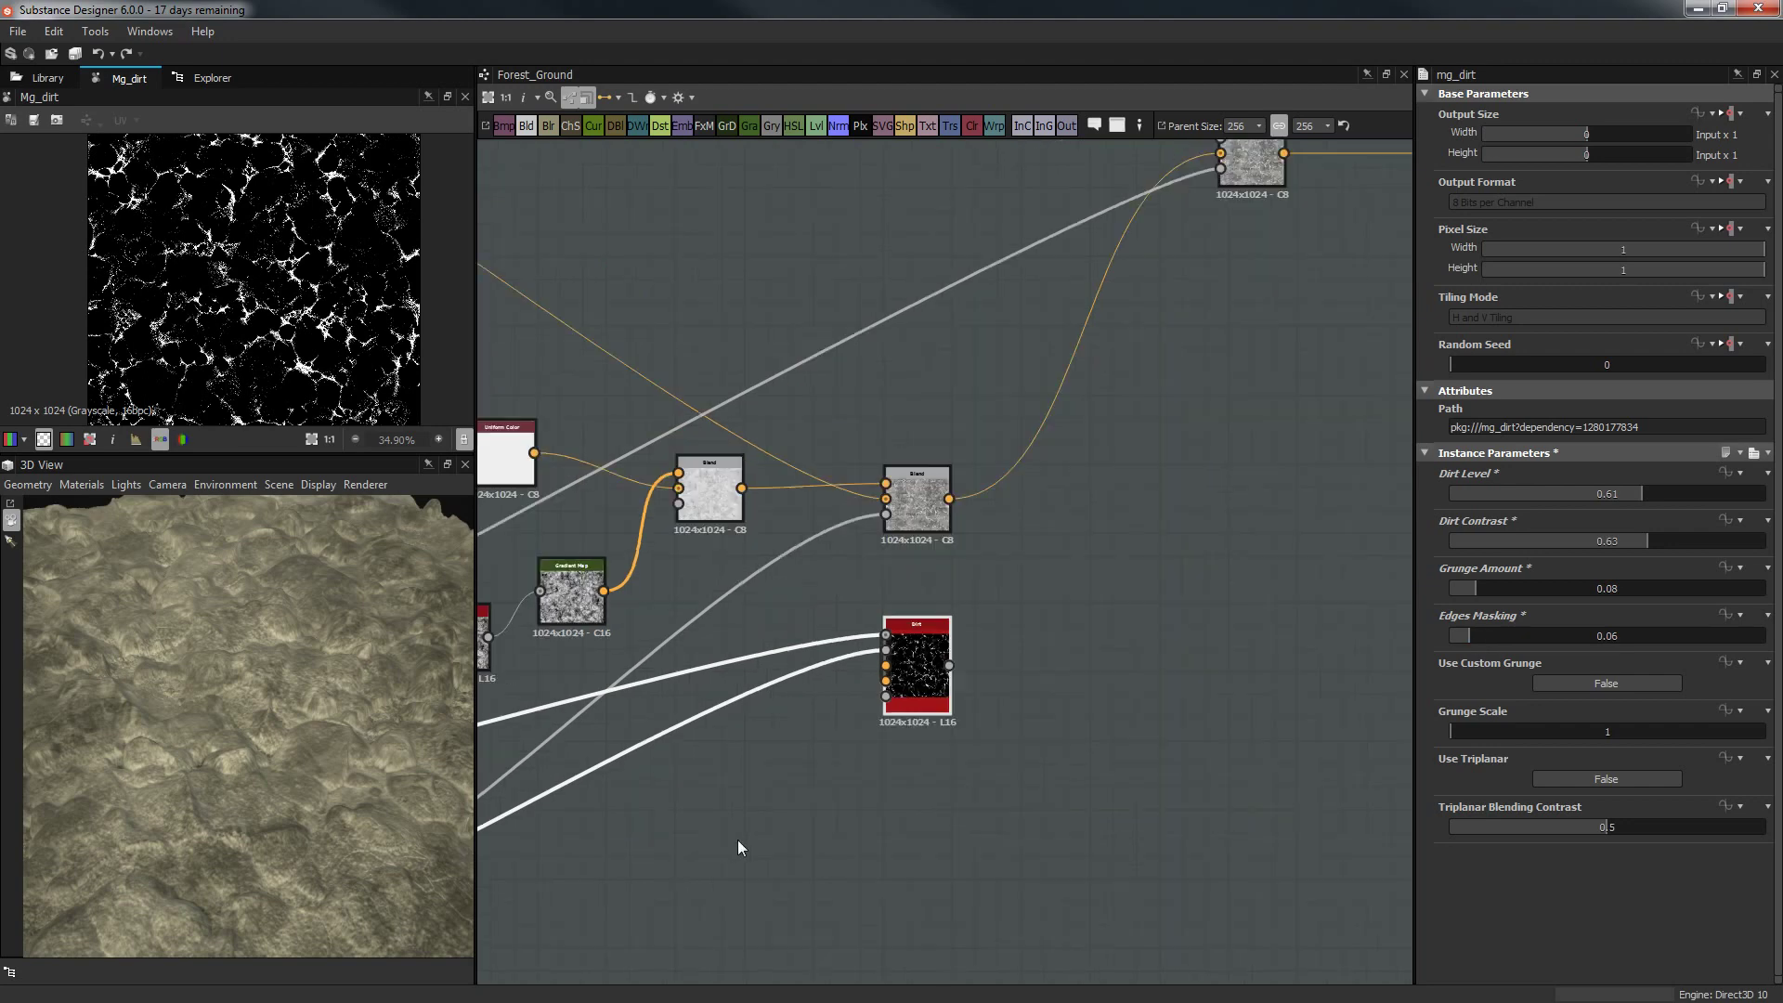
key(space)
text(edge)
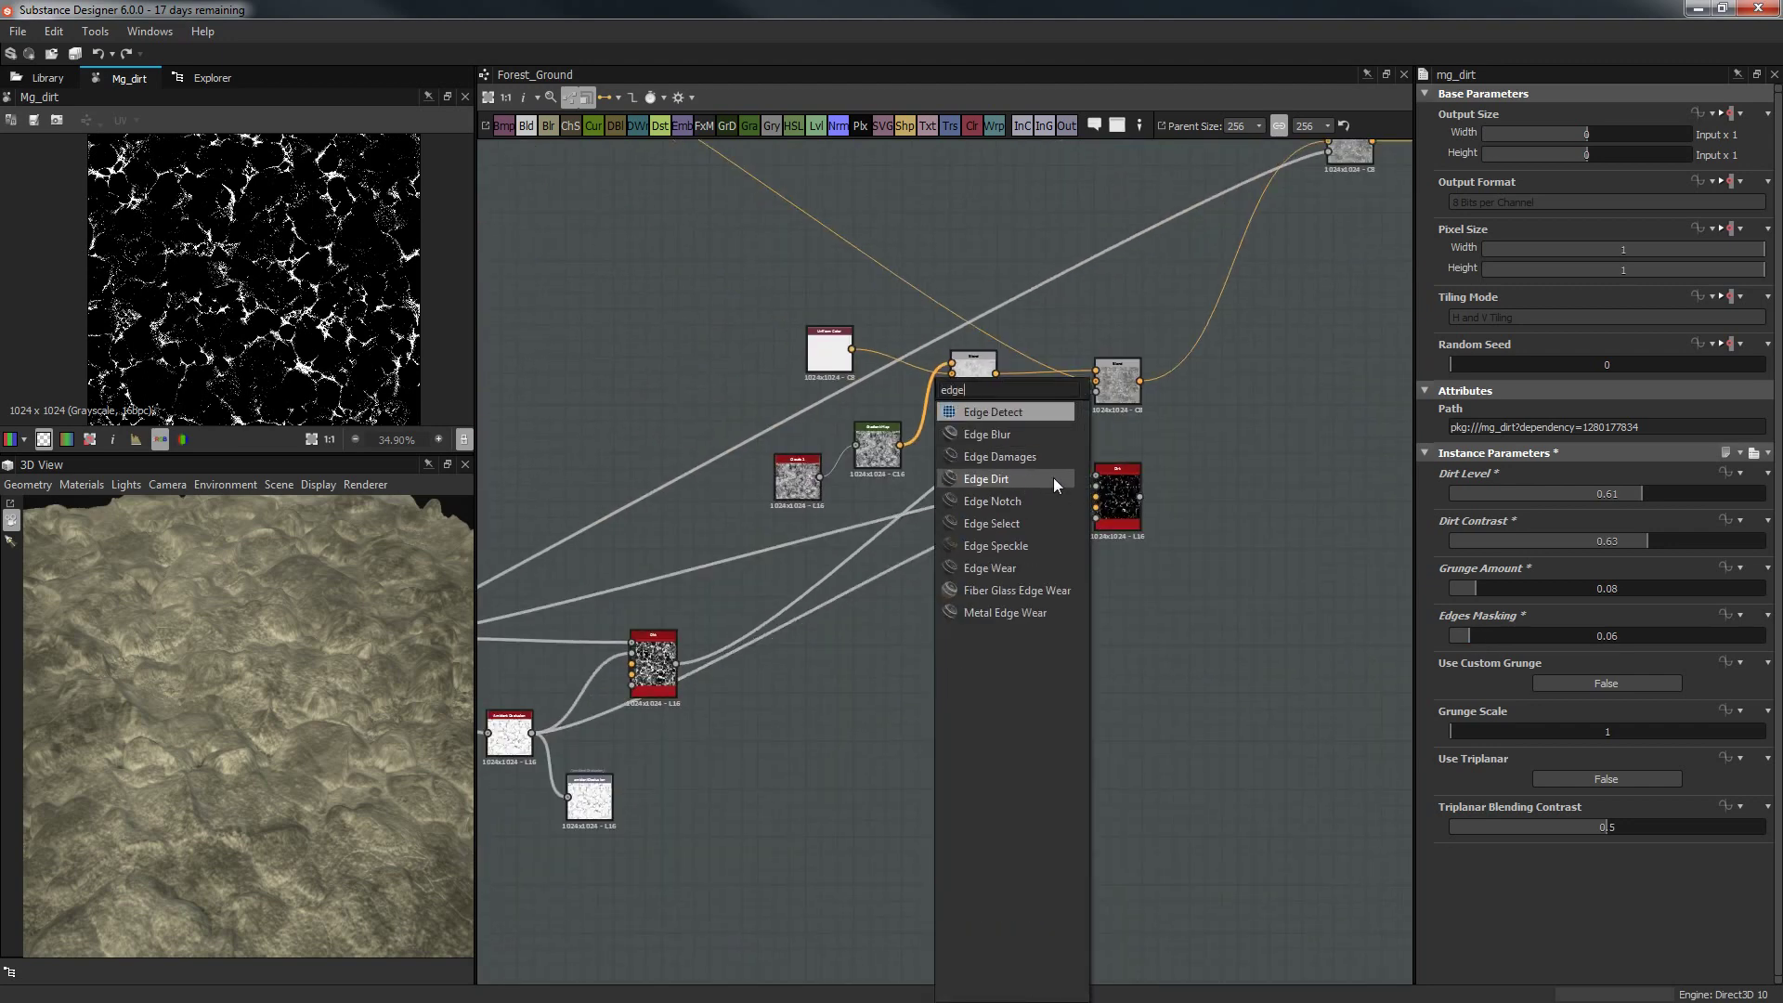
click(1012, 612)
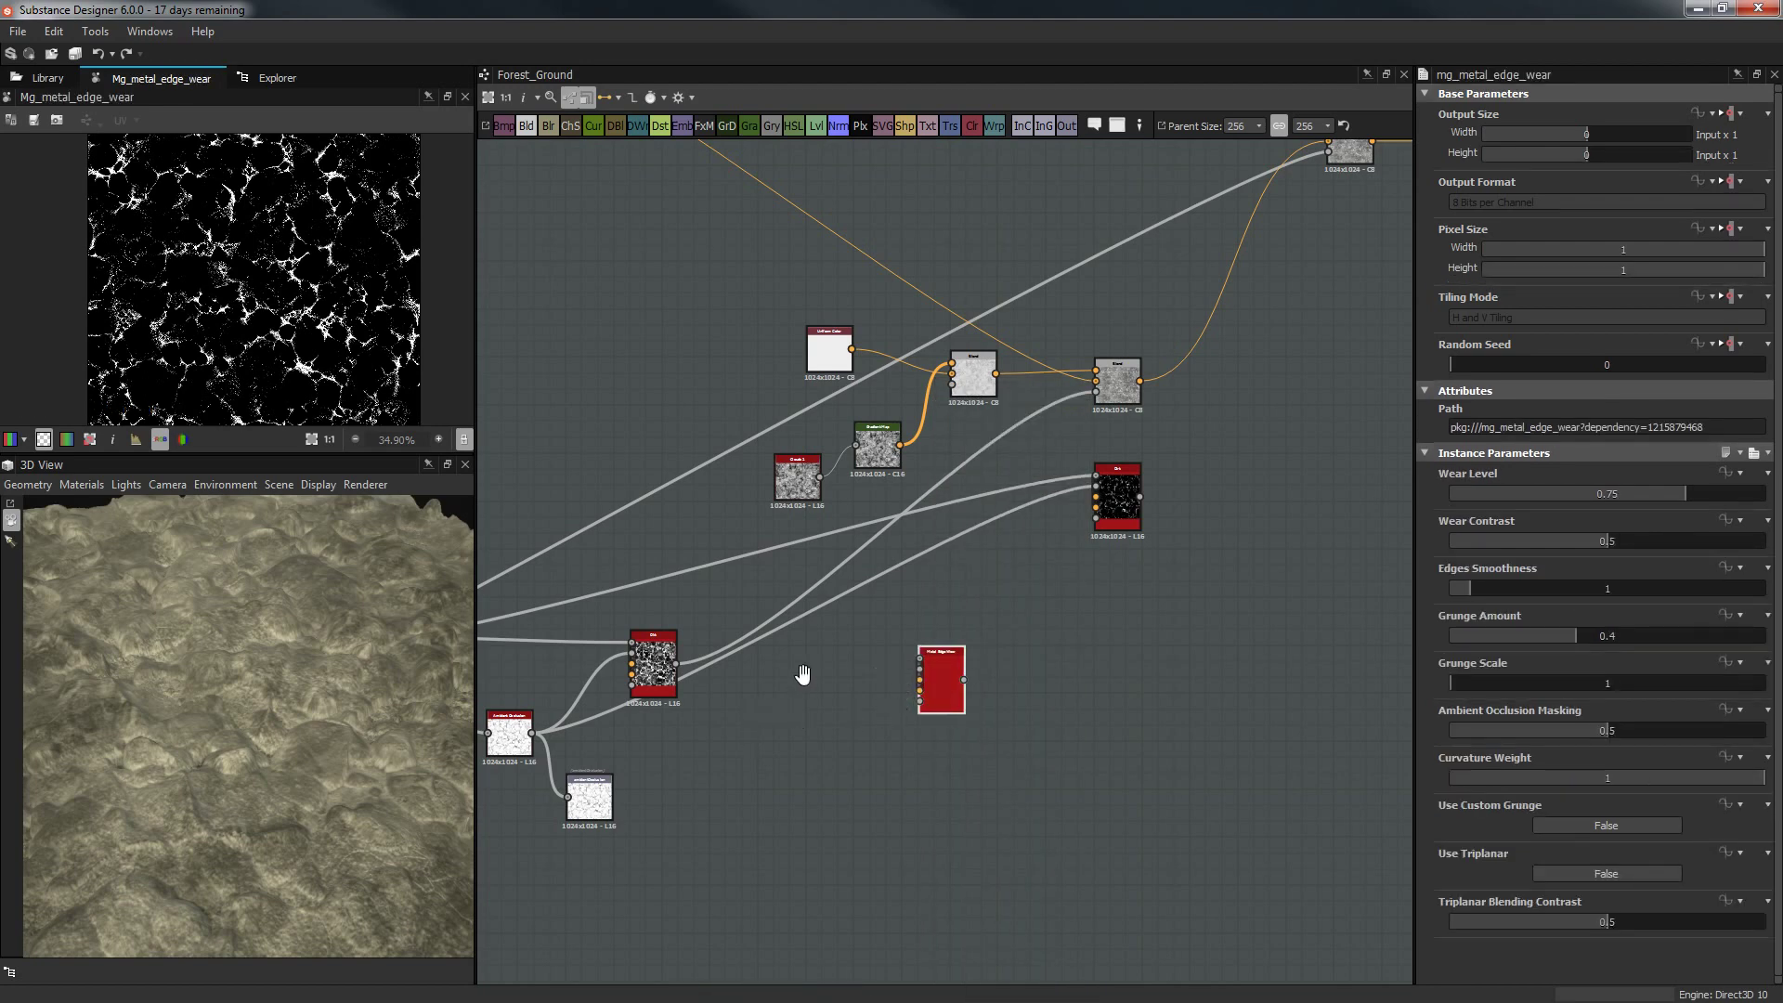
scroll(929, 664, up, 2)
drag(1070, 557, 876, 666)
scroll(876, 666, up, 1)
middle_drag(875, 666, 1338, 530)
drag(624, 340, 1328, 486)
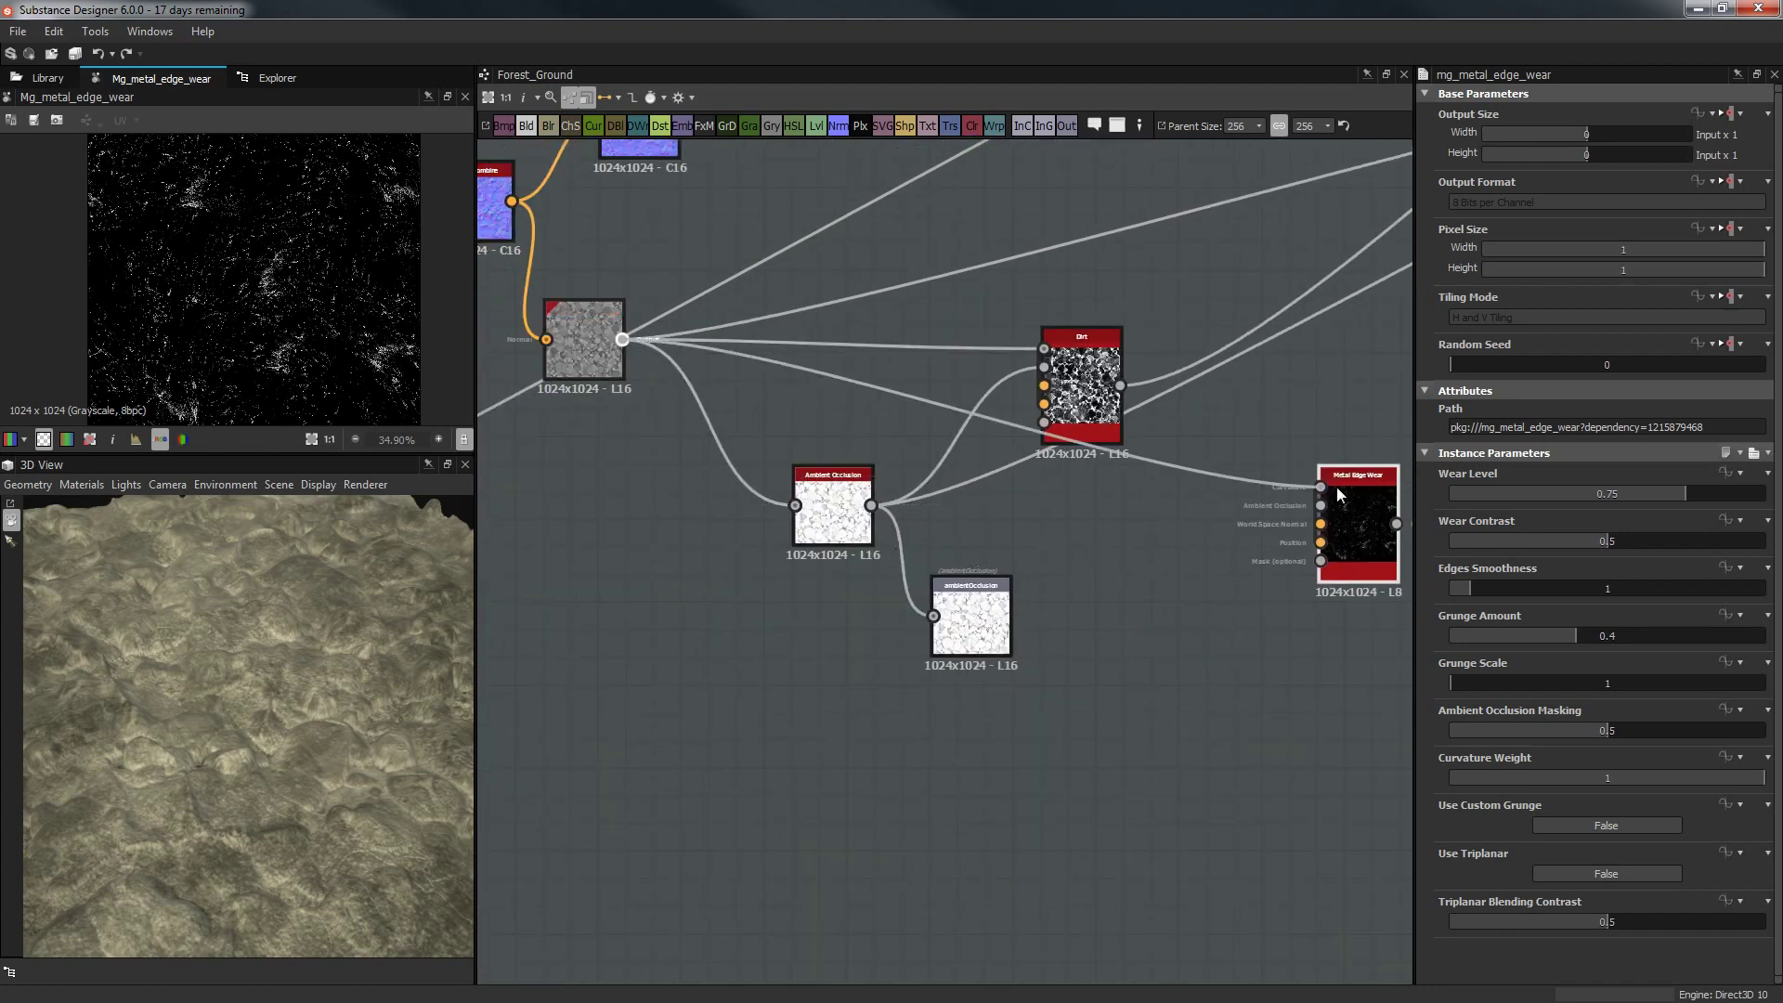
drag(871, 506, 1321, 505)
middle_drag(1286, 610, 930, 702)
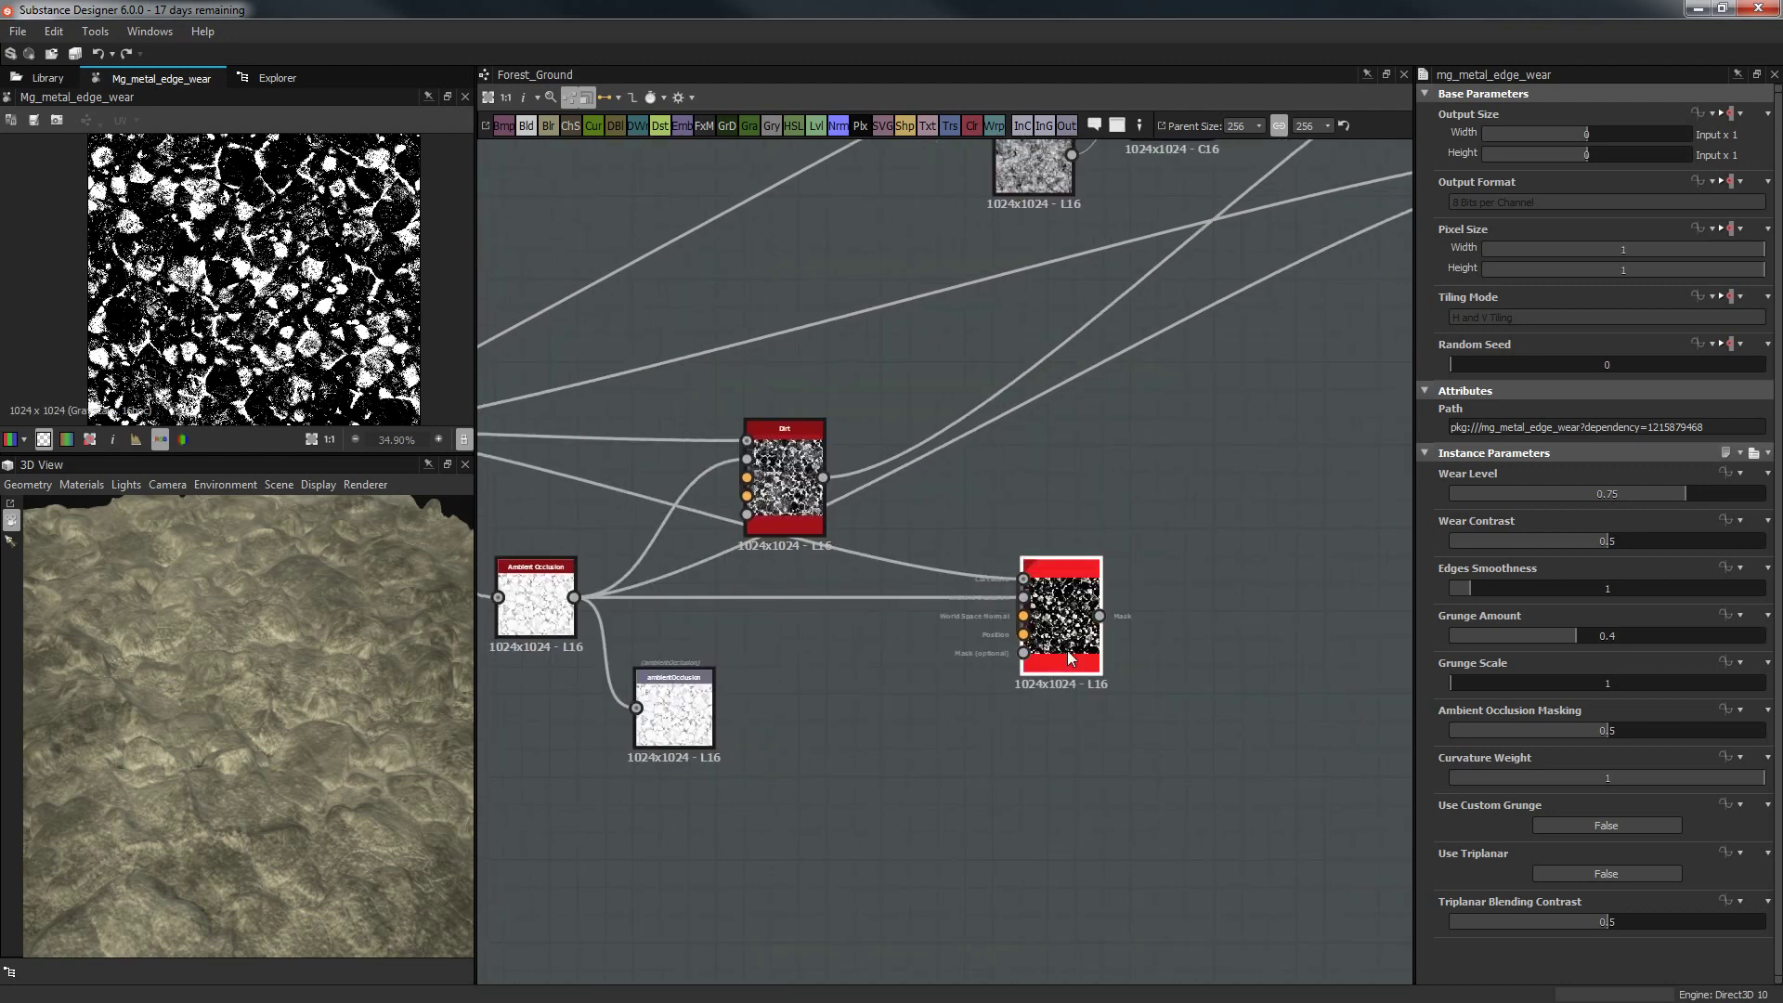
Examine the edge wear mask, connect it to the color Blend's opacity input in place of the Dirt mask, and inspect the rocks in 3D.
scroll(252, 279, up, 3)
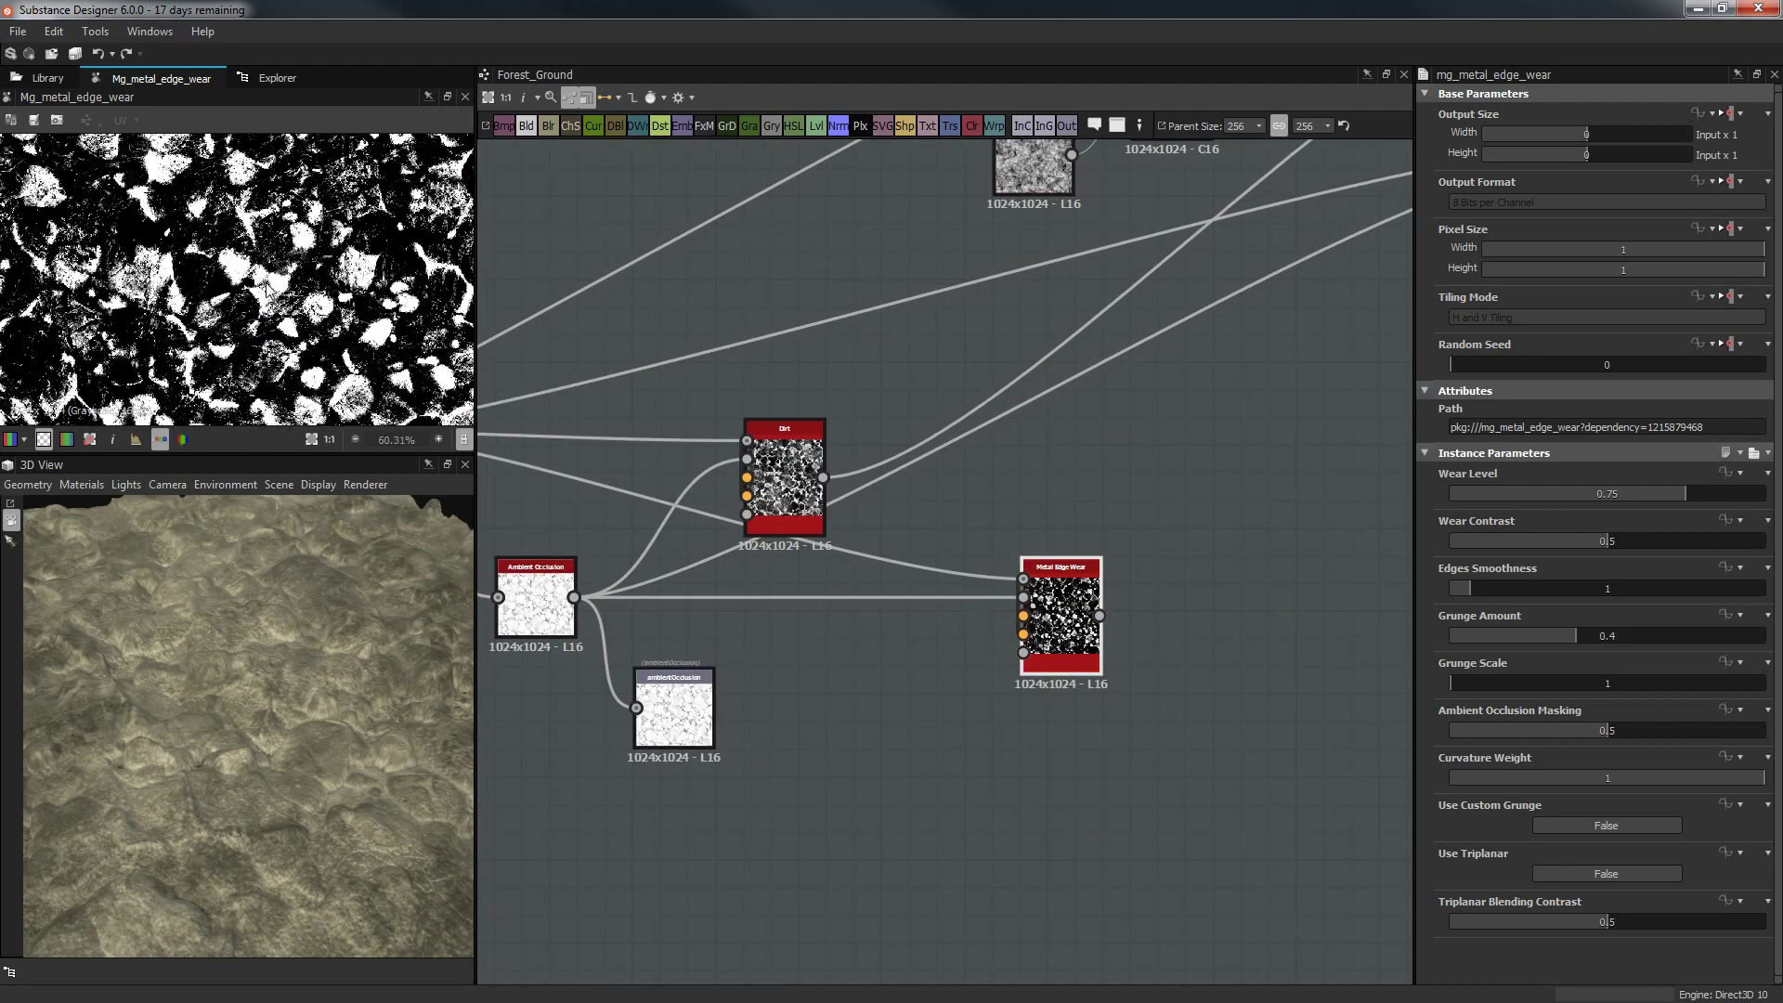
scroll(260, 283, down, 2)
scroll(1001, 550, down, 2)
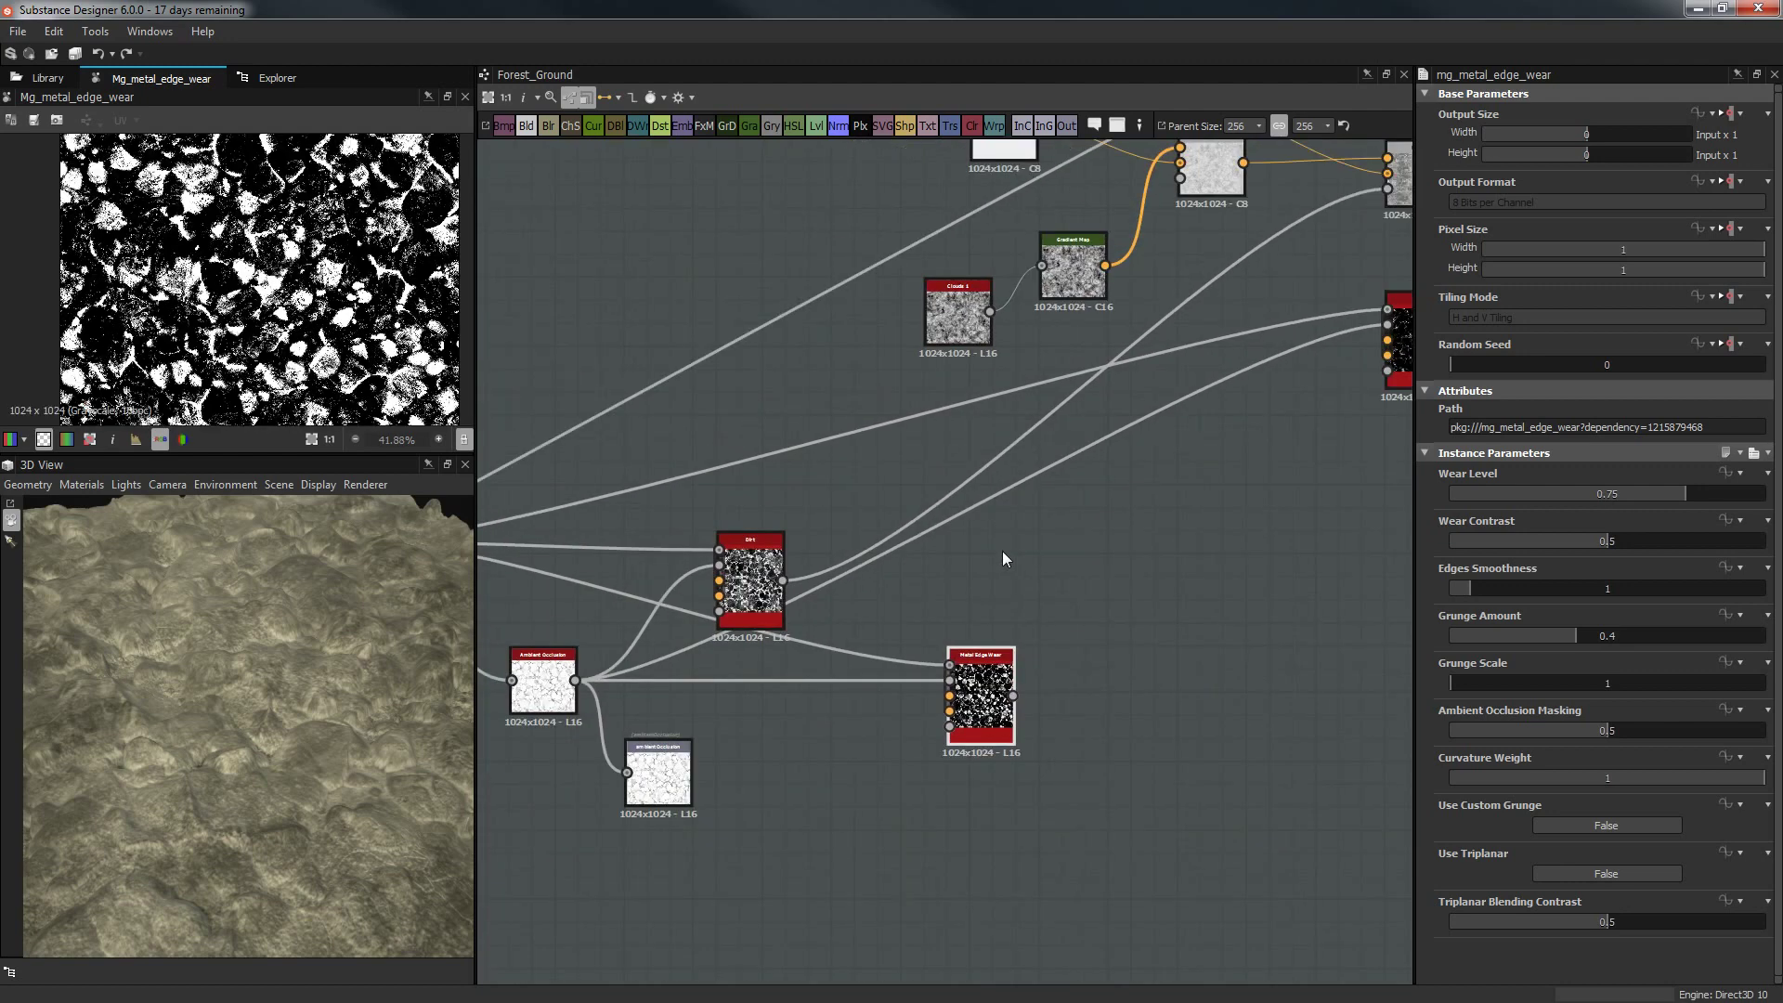
scroll(995, 637, down, 2)
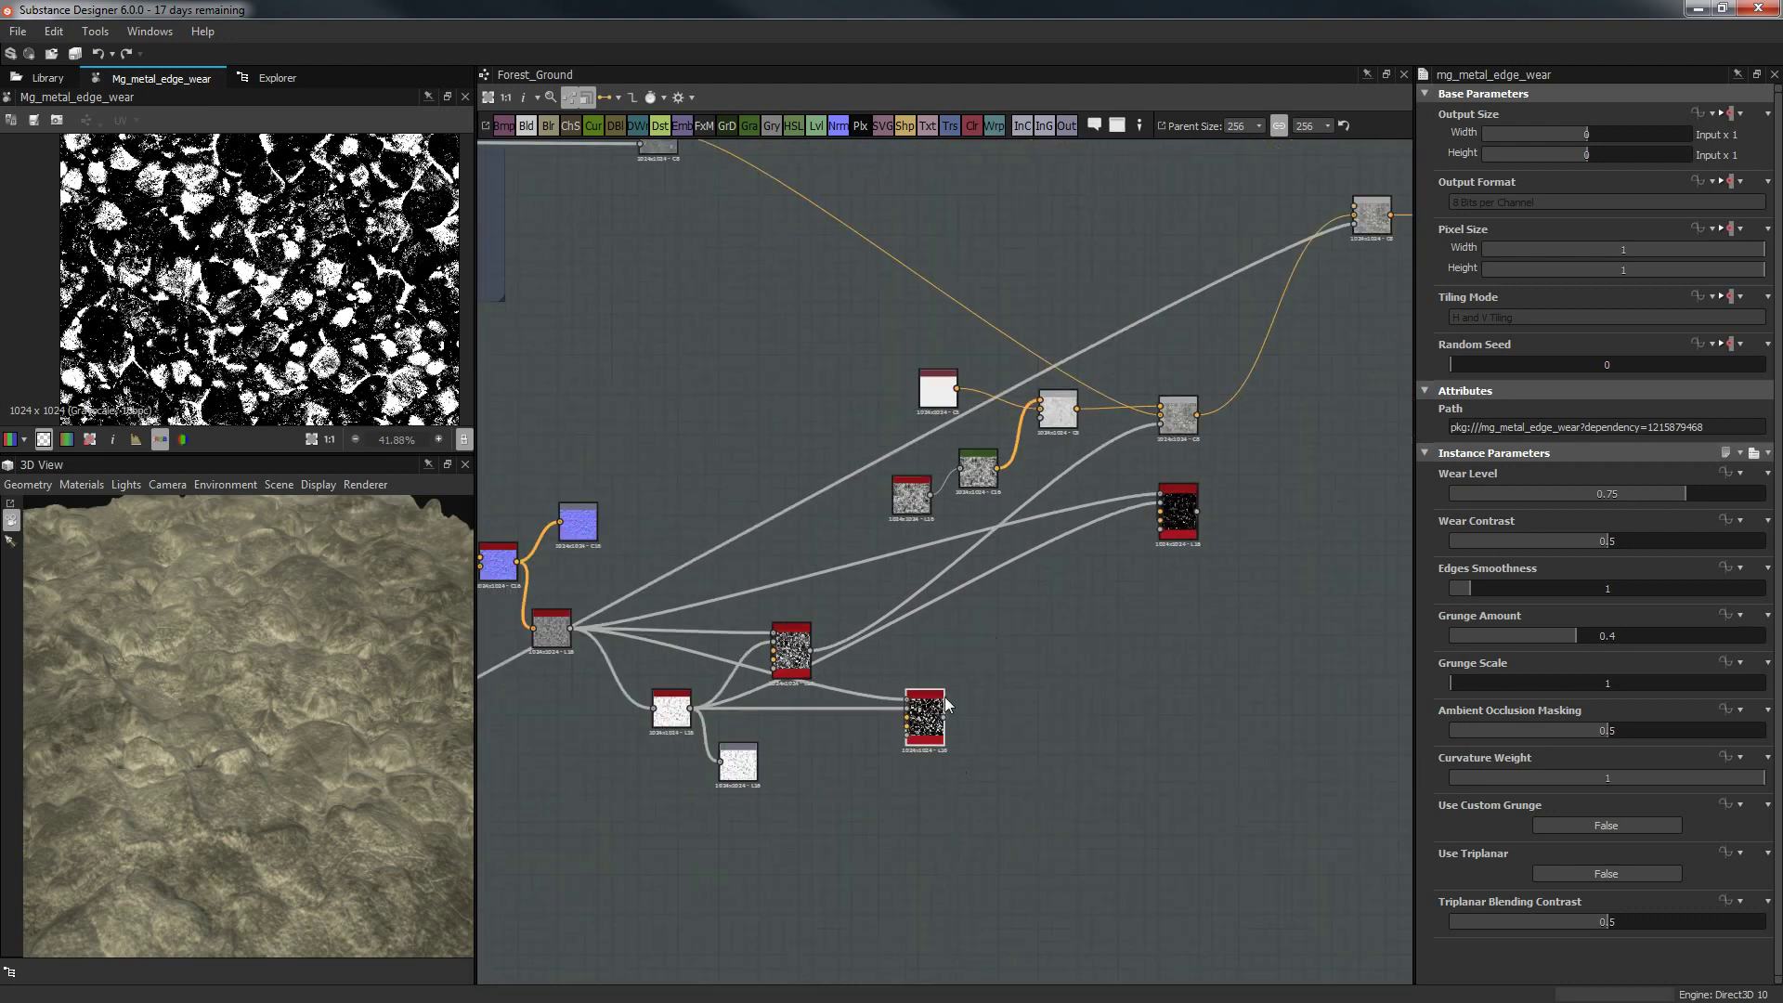
drag(944, 717, 1165, 423)
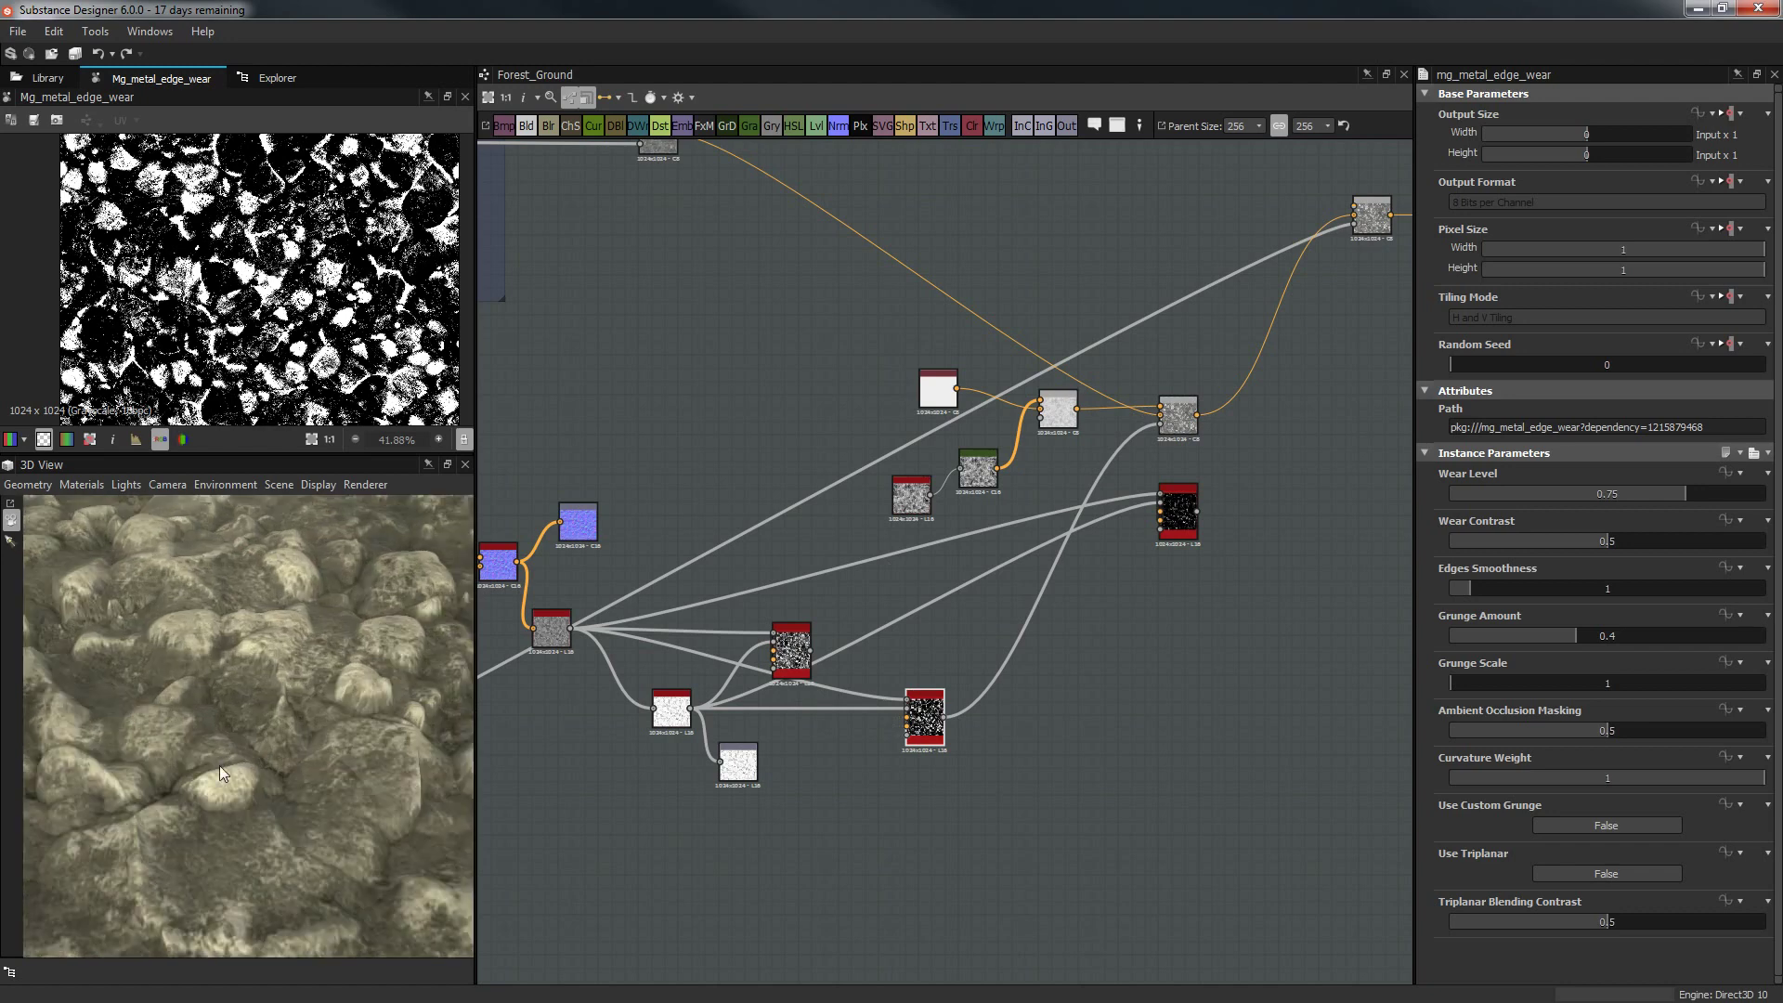
drag(219, 774, 255, 676)
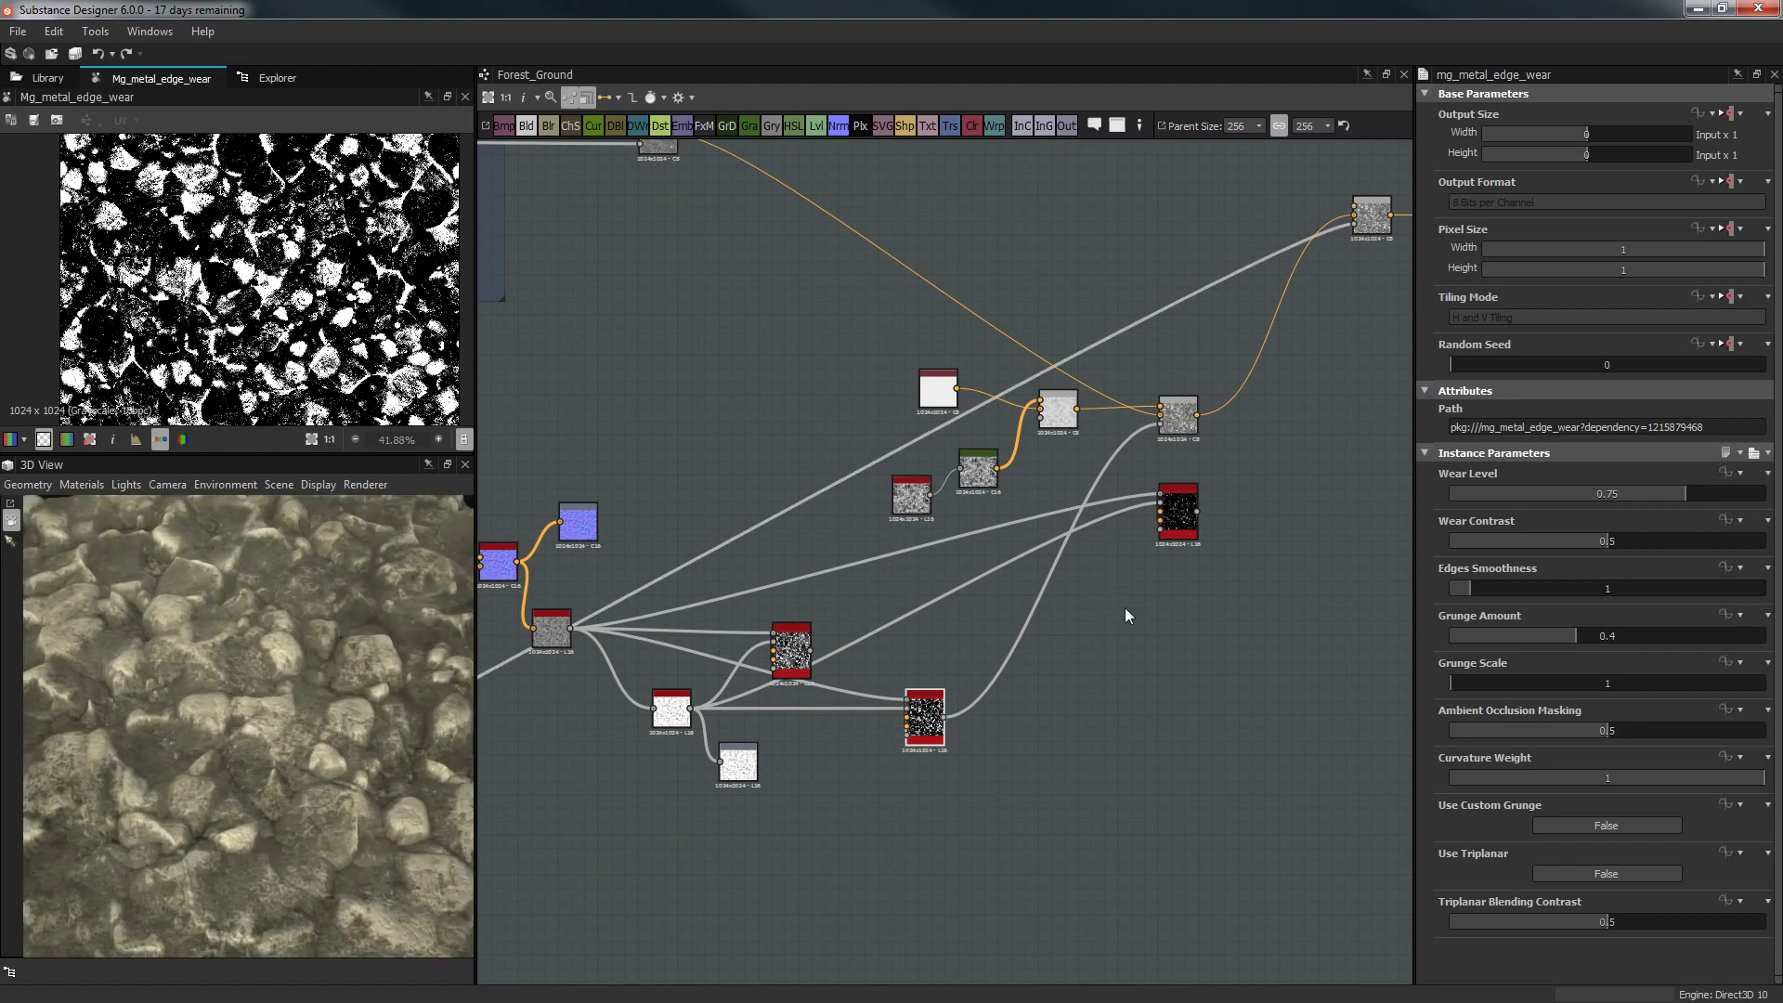
Try the Add (Linear Dodge) blending mode on the color Blend with the opacity lowered to 0.39.
click(1178, 413)
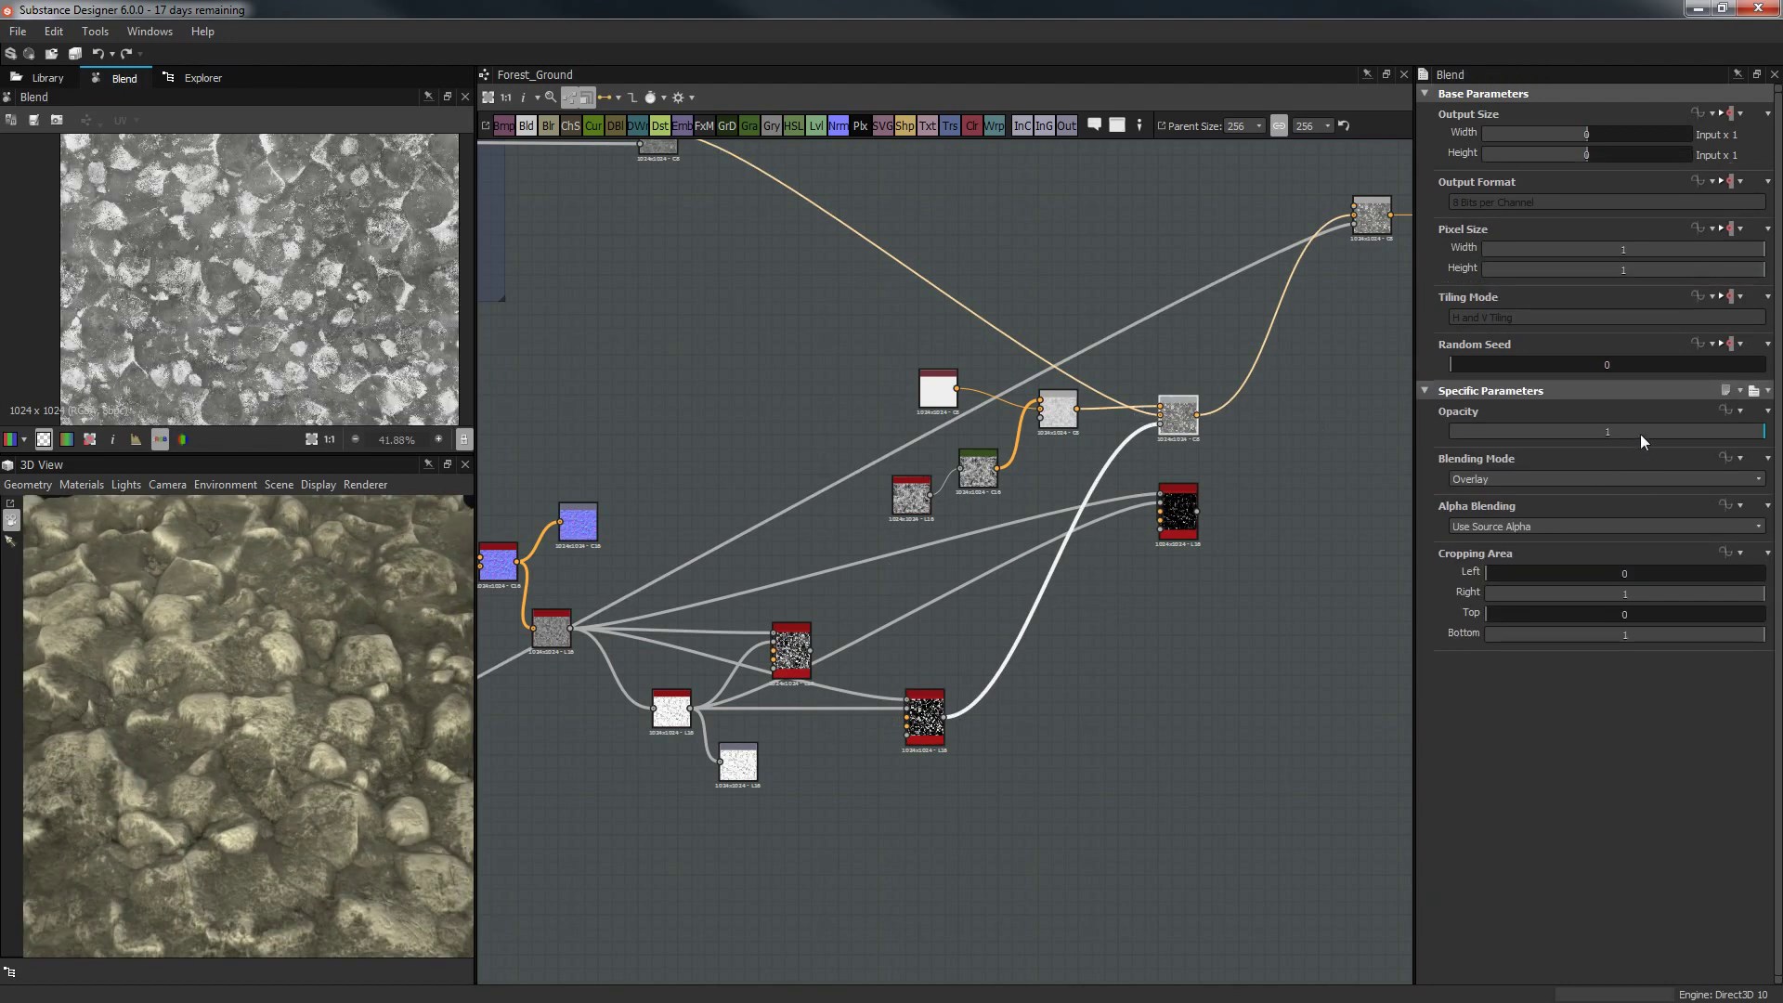
click(1641, 435)
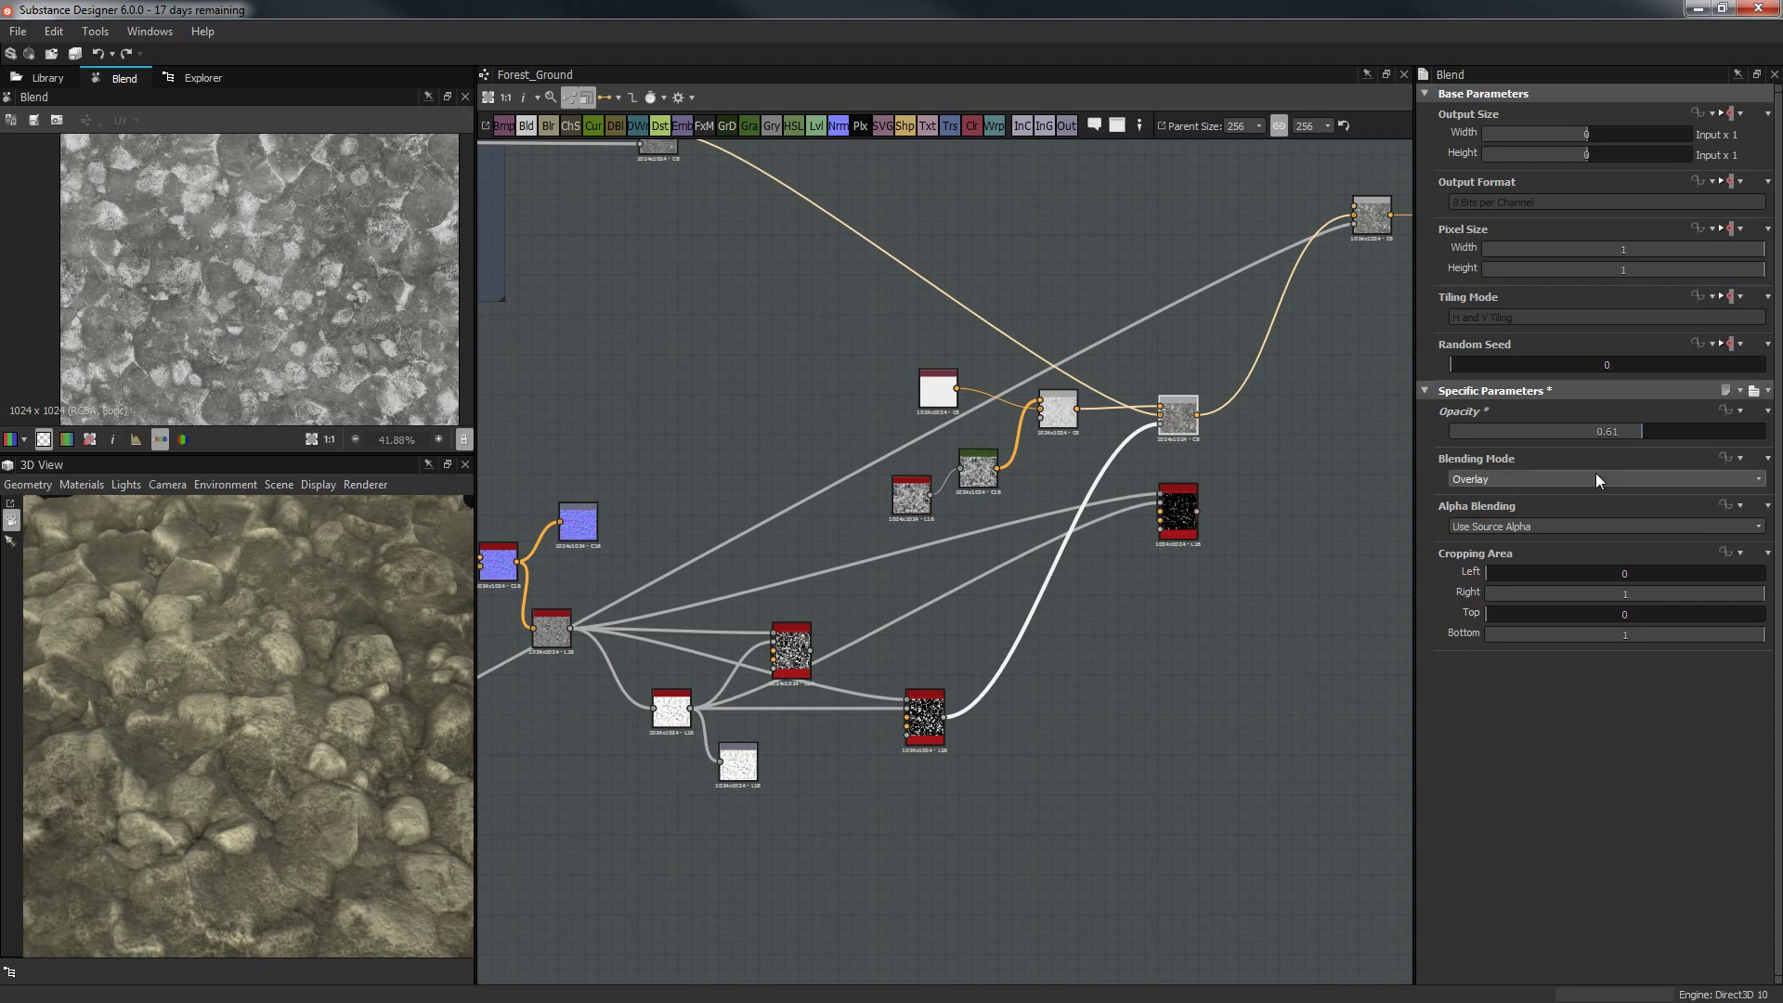
click(1570, 479)
click(1536, 507)
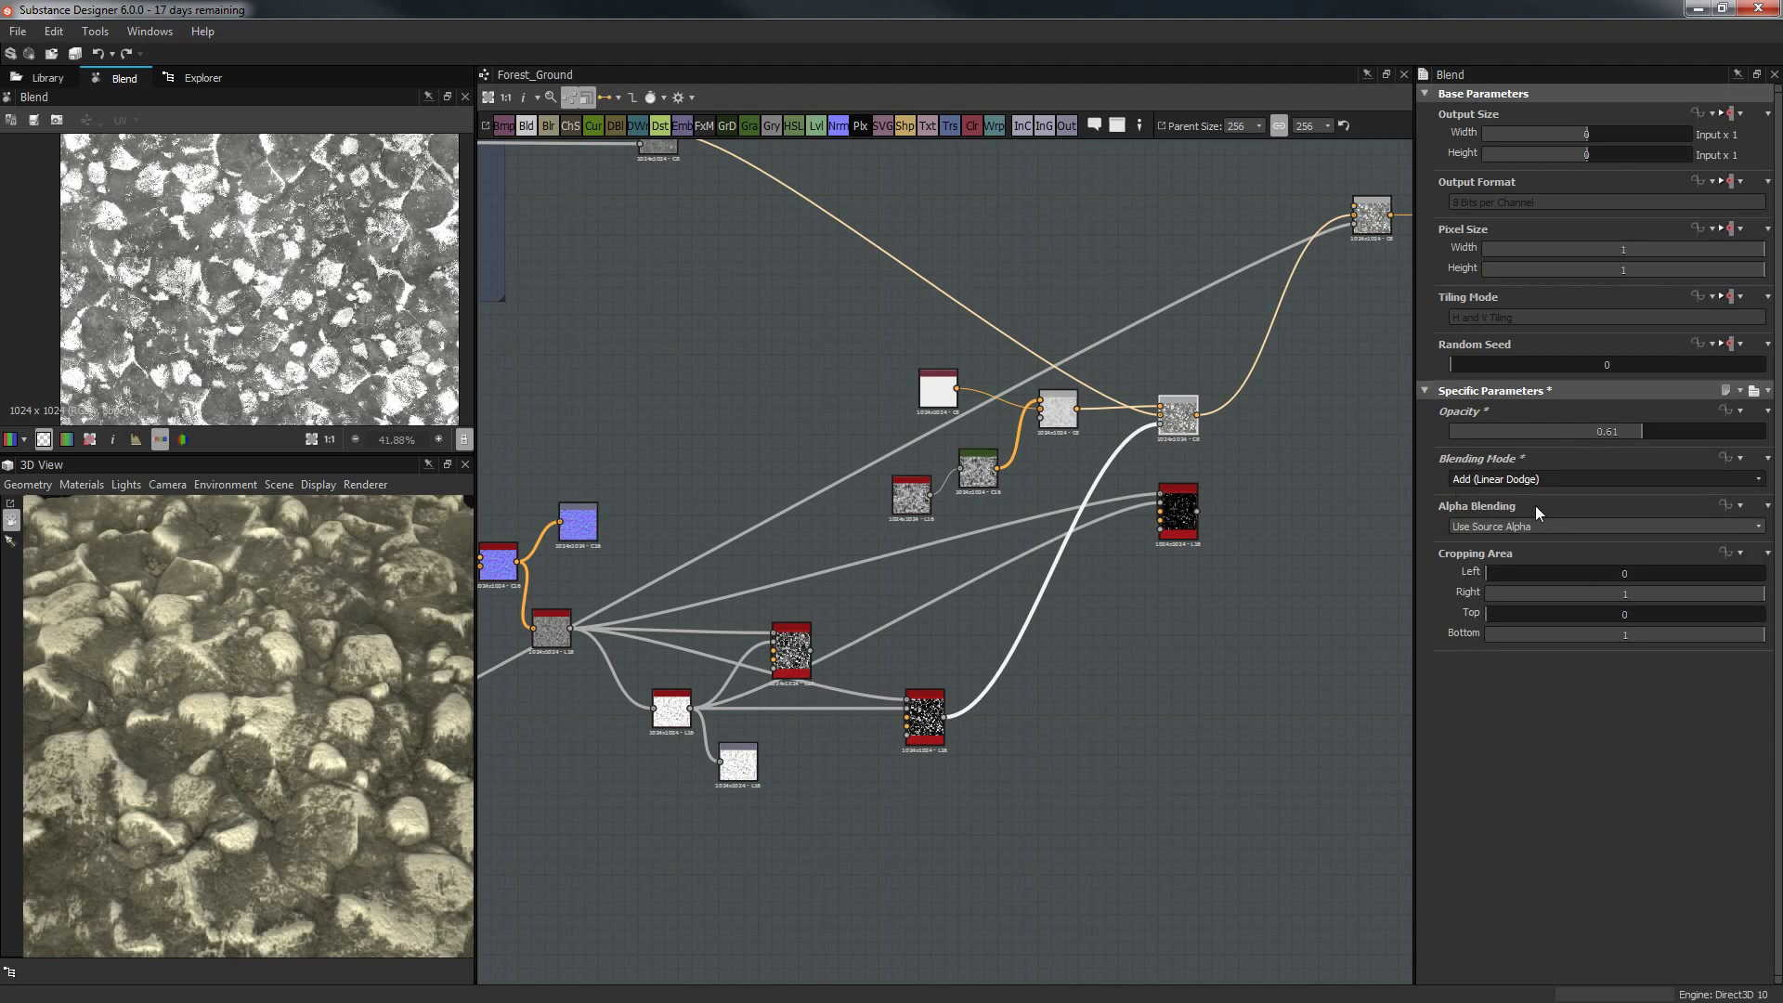
drag(1512, 432, 1568, 433)
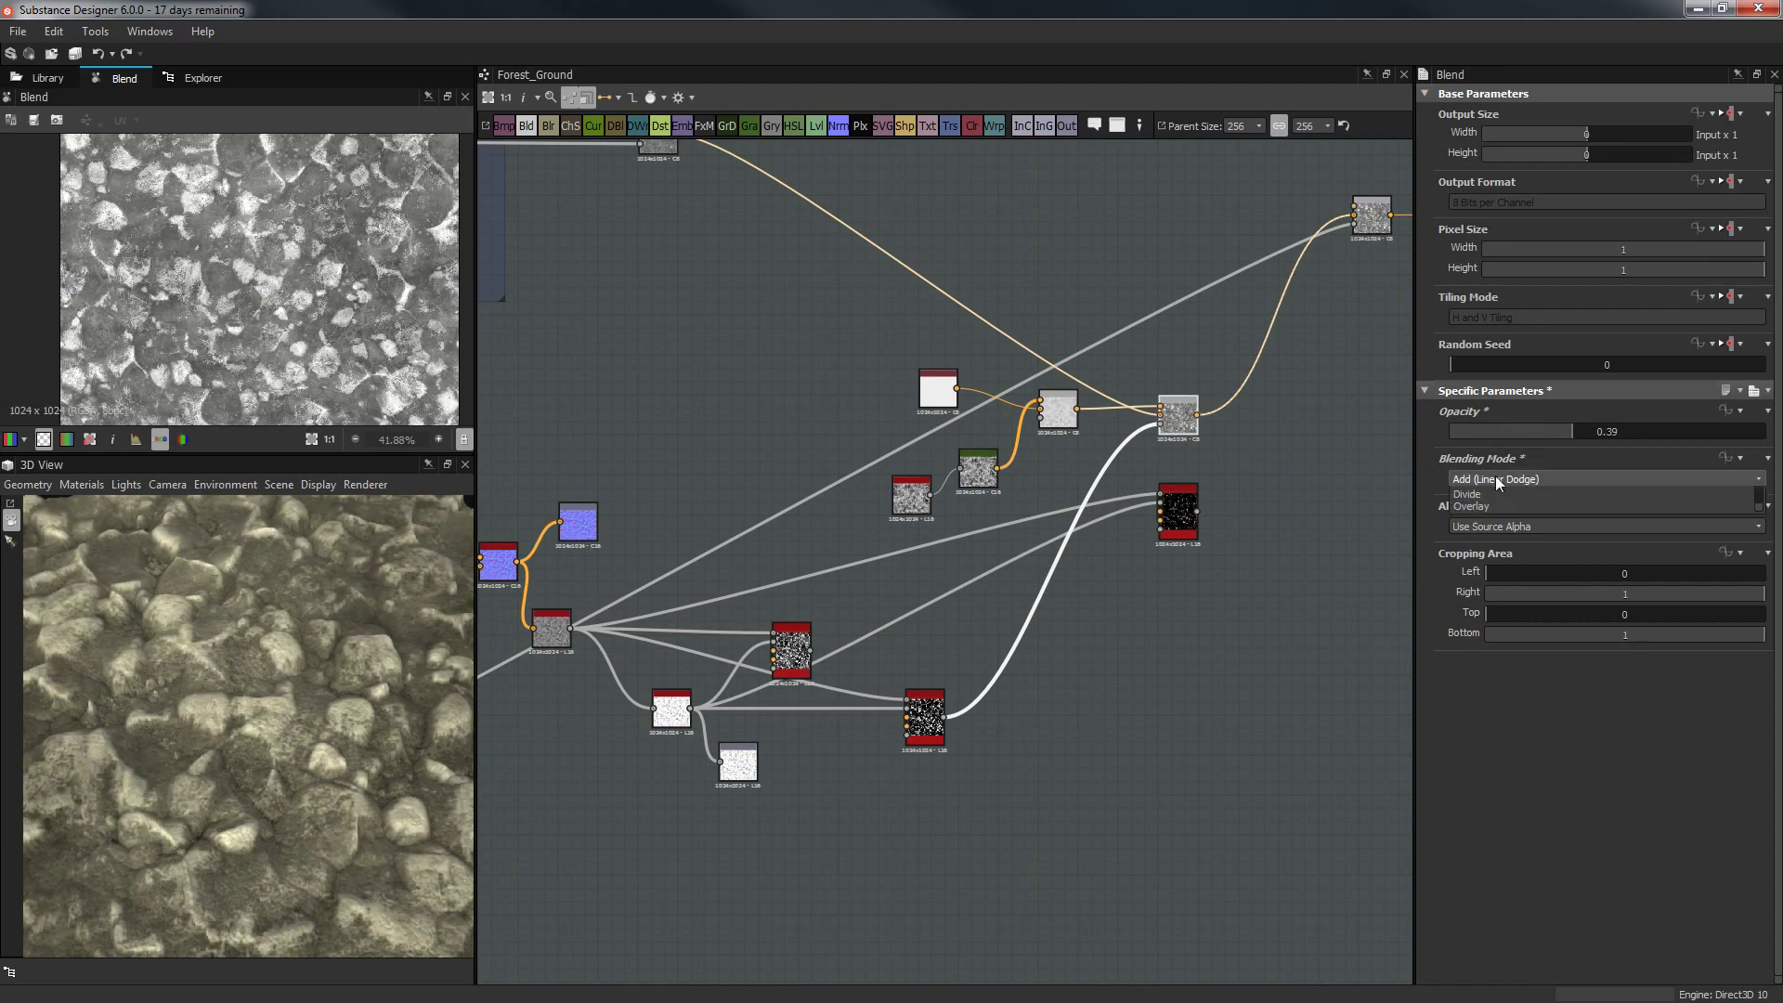
Try the Overlay blending mode on the color Blend at opacity 1 and inspect the rocks up close in 3D.
click(1496, 477)
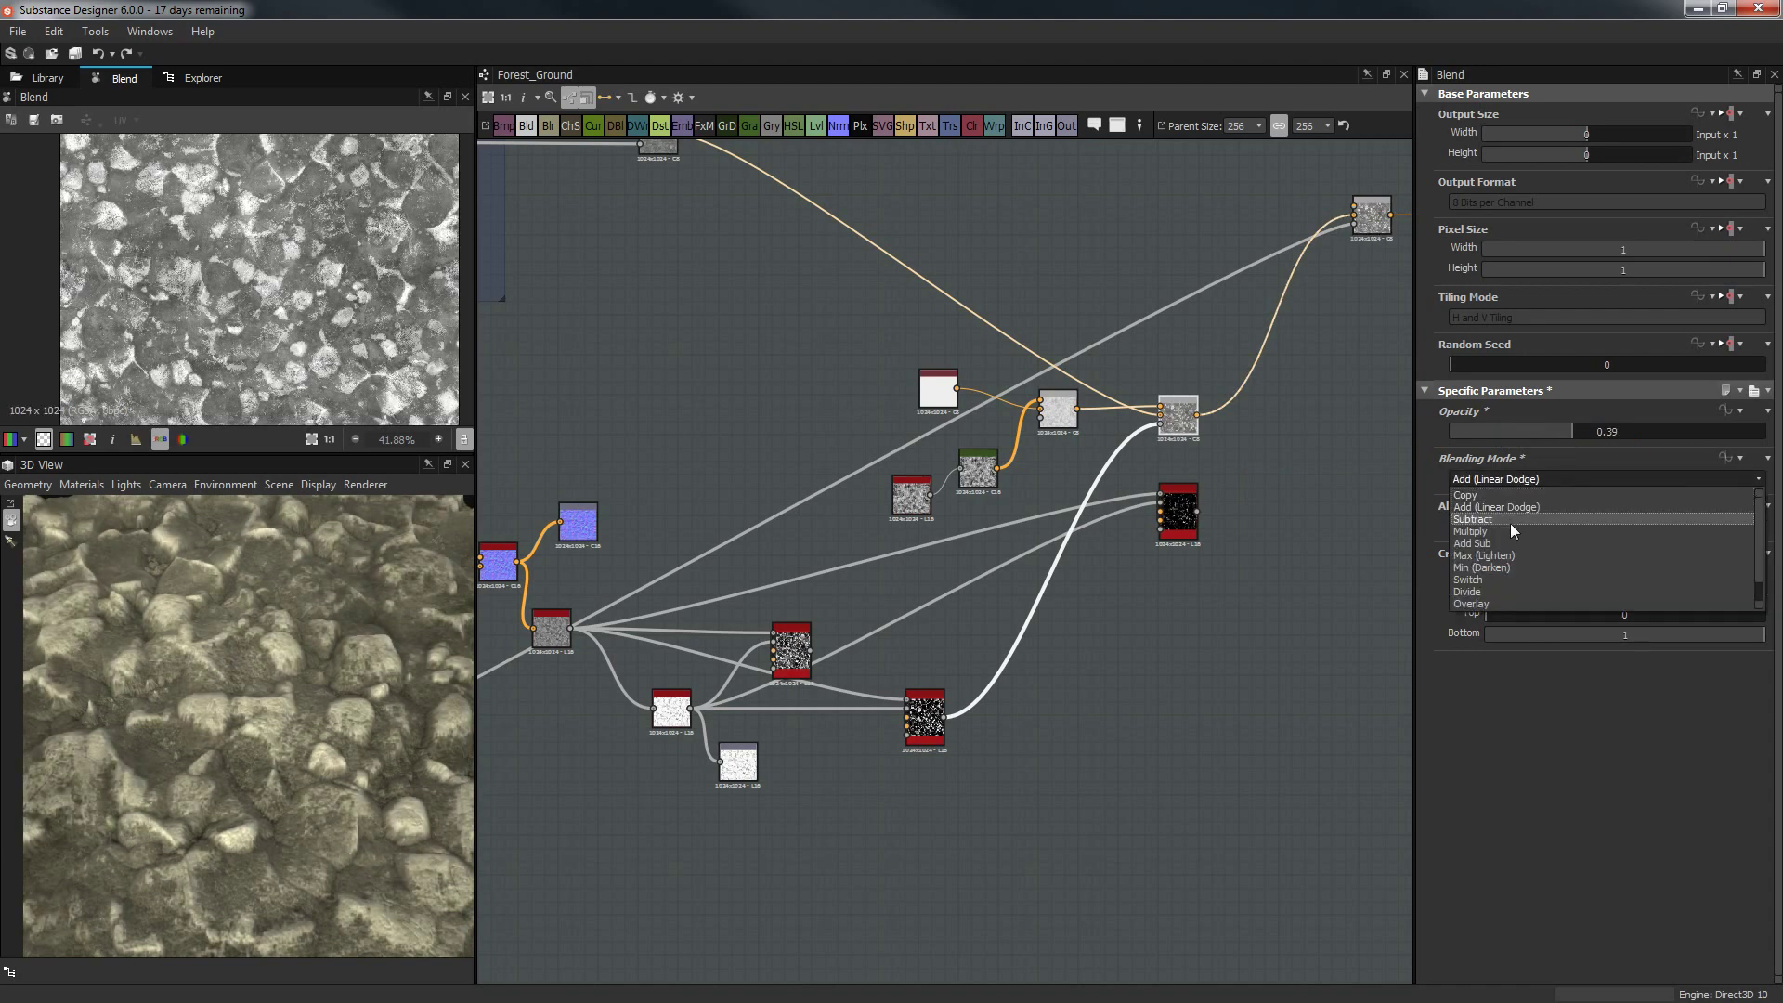
click(1478, 604)
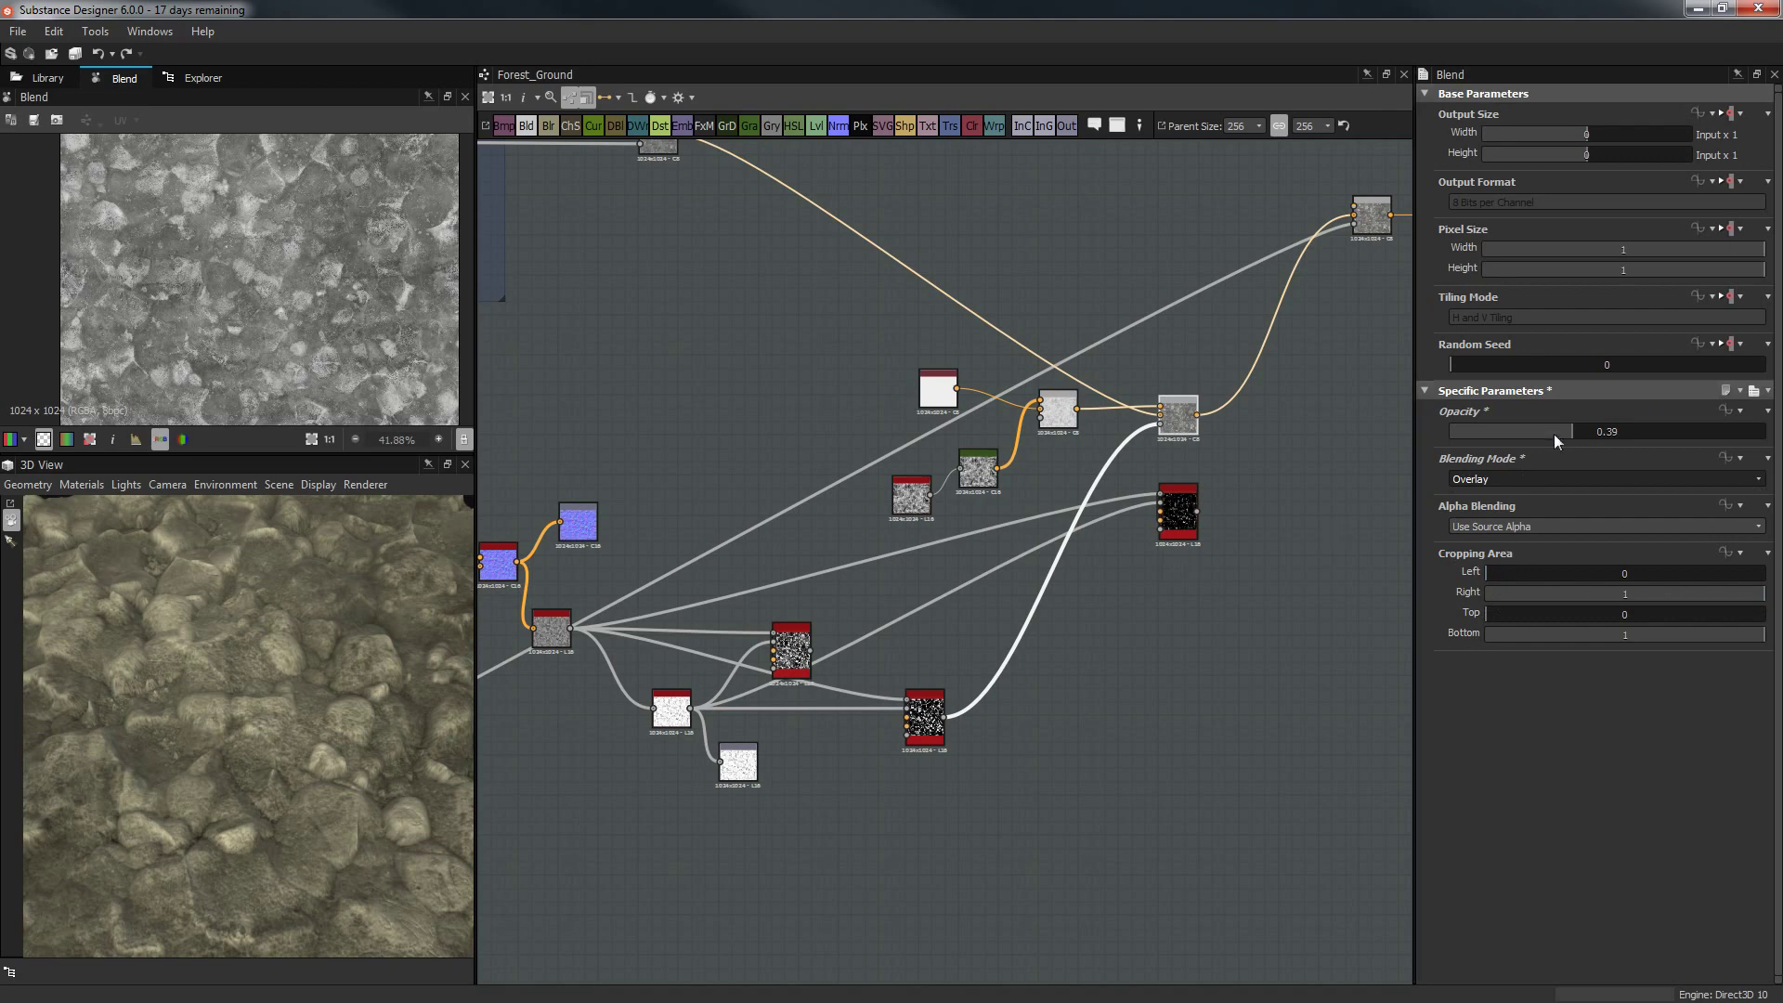
drag(1632, 430, 1764, 431)
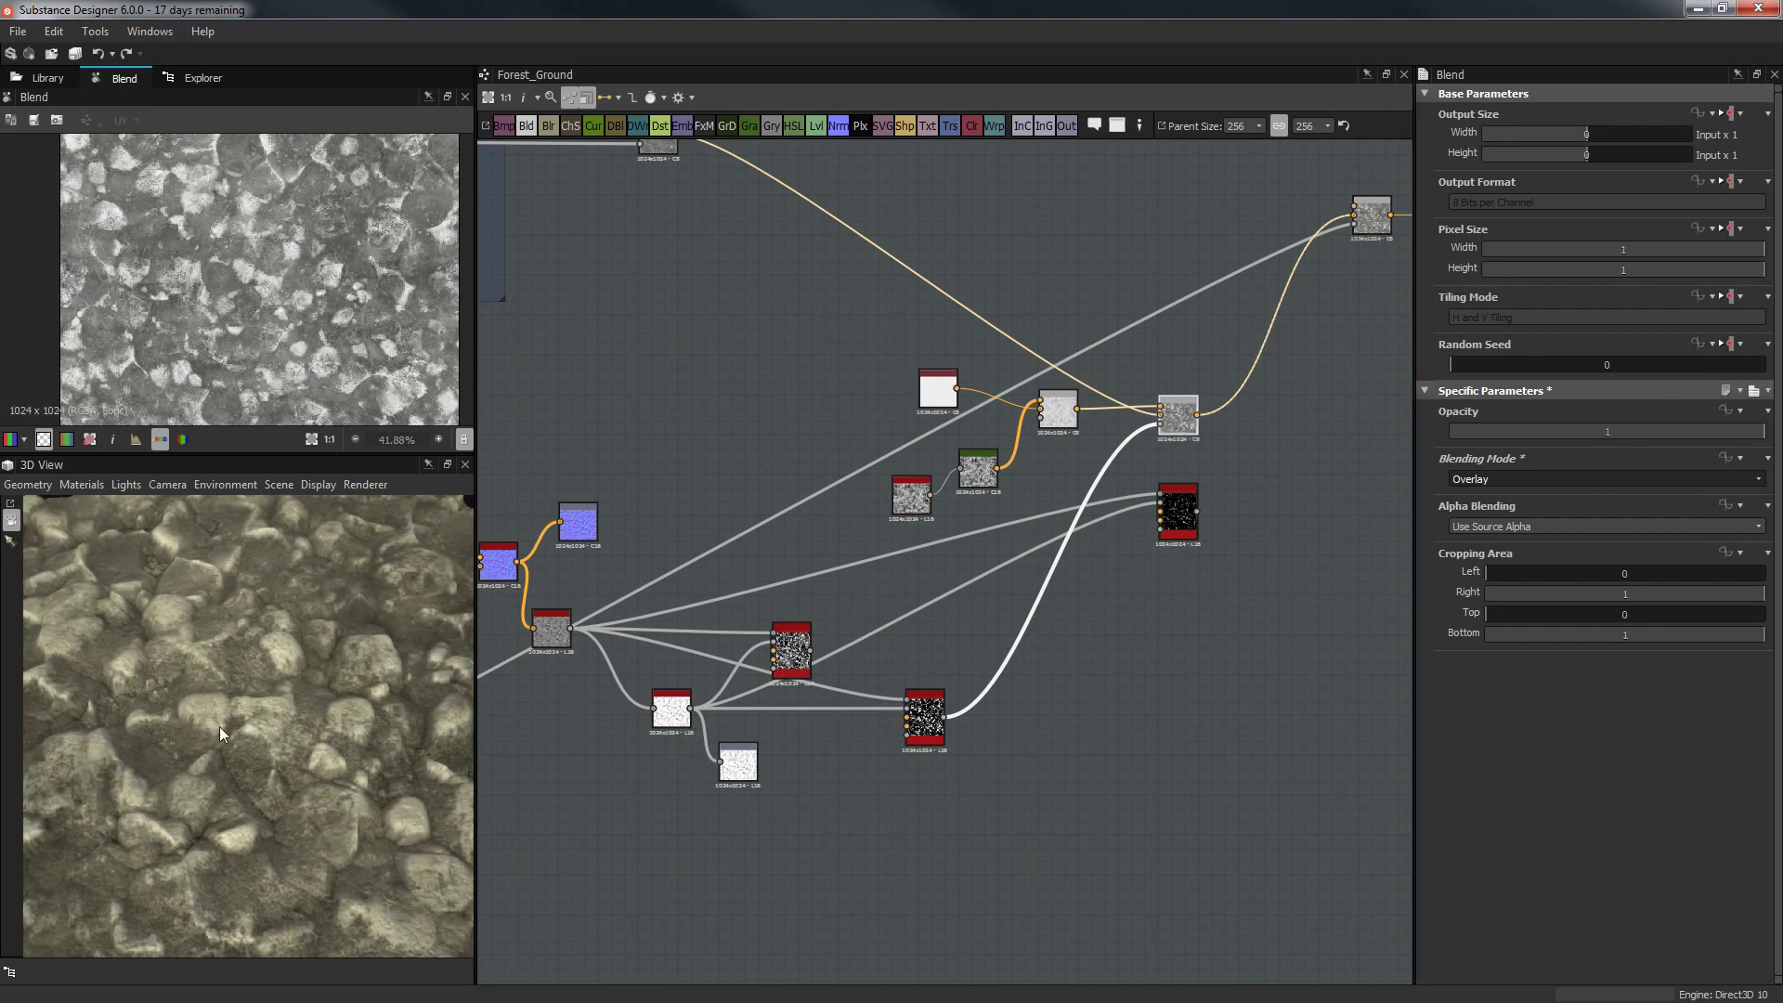
drag(220, 727, 288, 677)
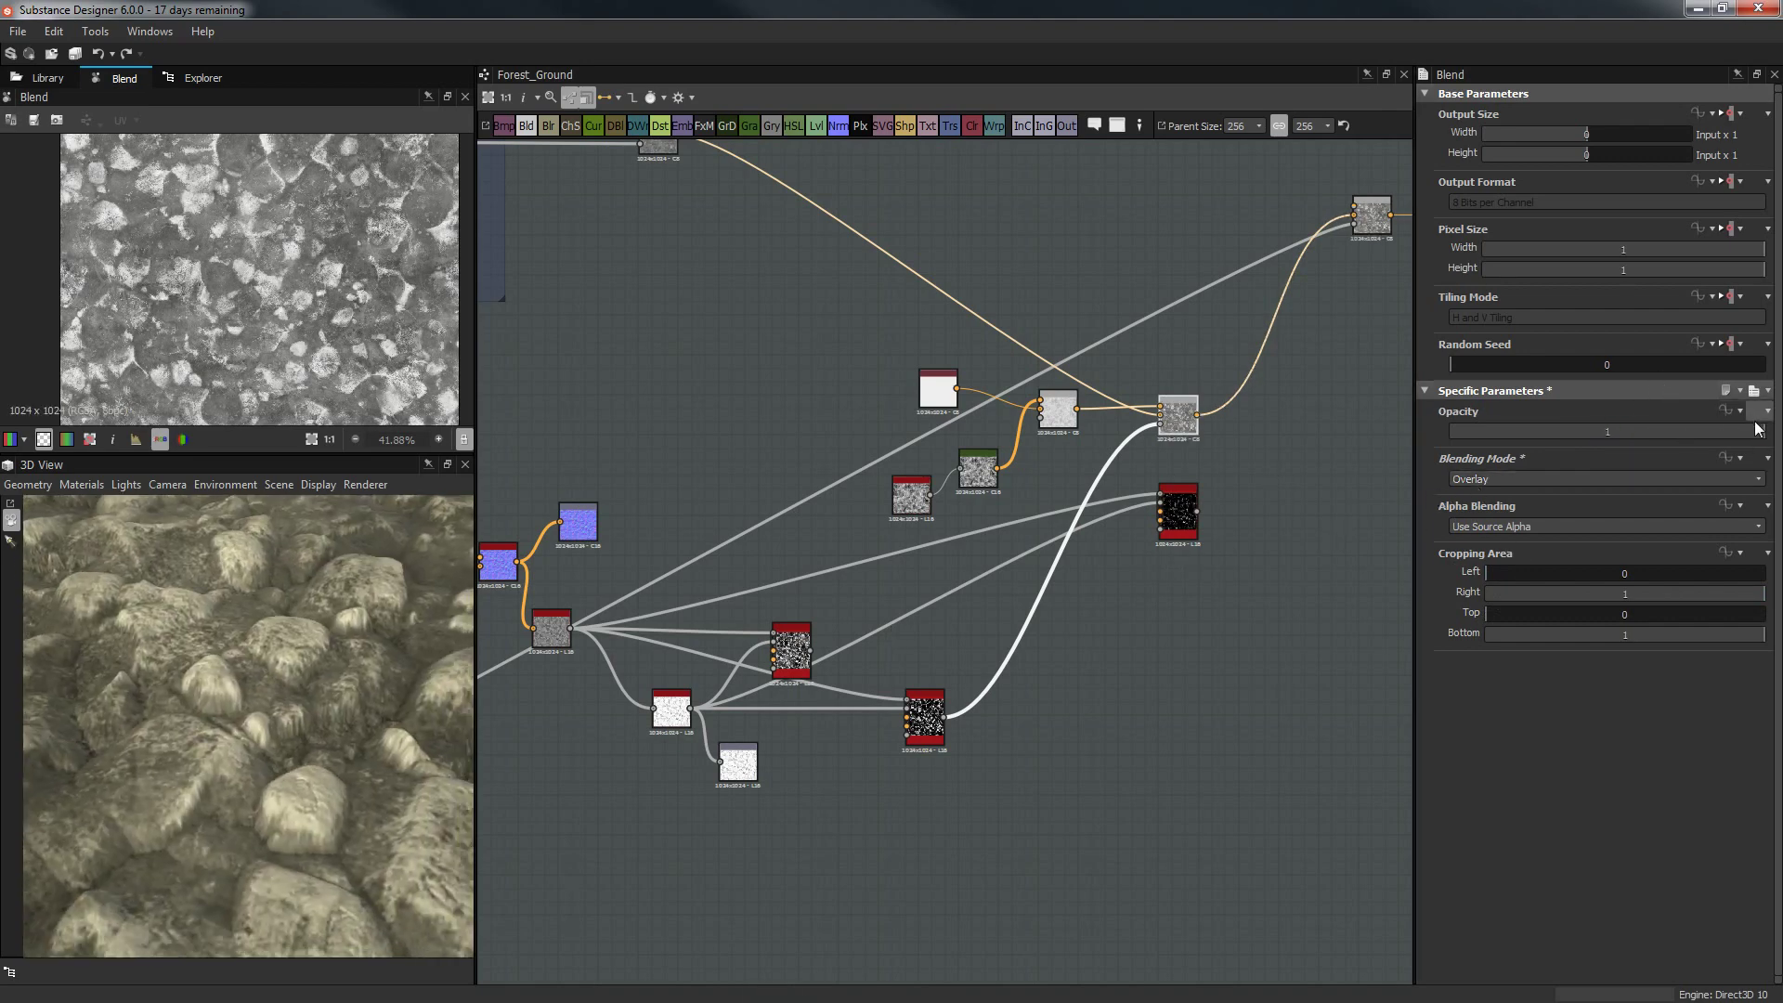
Try the Copy blending mode, set the color Blend's opacity to 0.48 and switch its mode to Add (Linear Dodge).
drag(1758, 431, 1747, 432)
click(1591, 477)
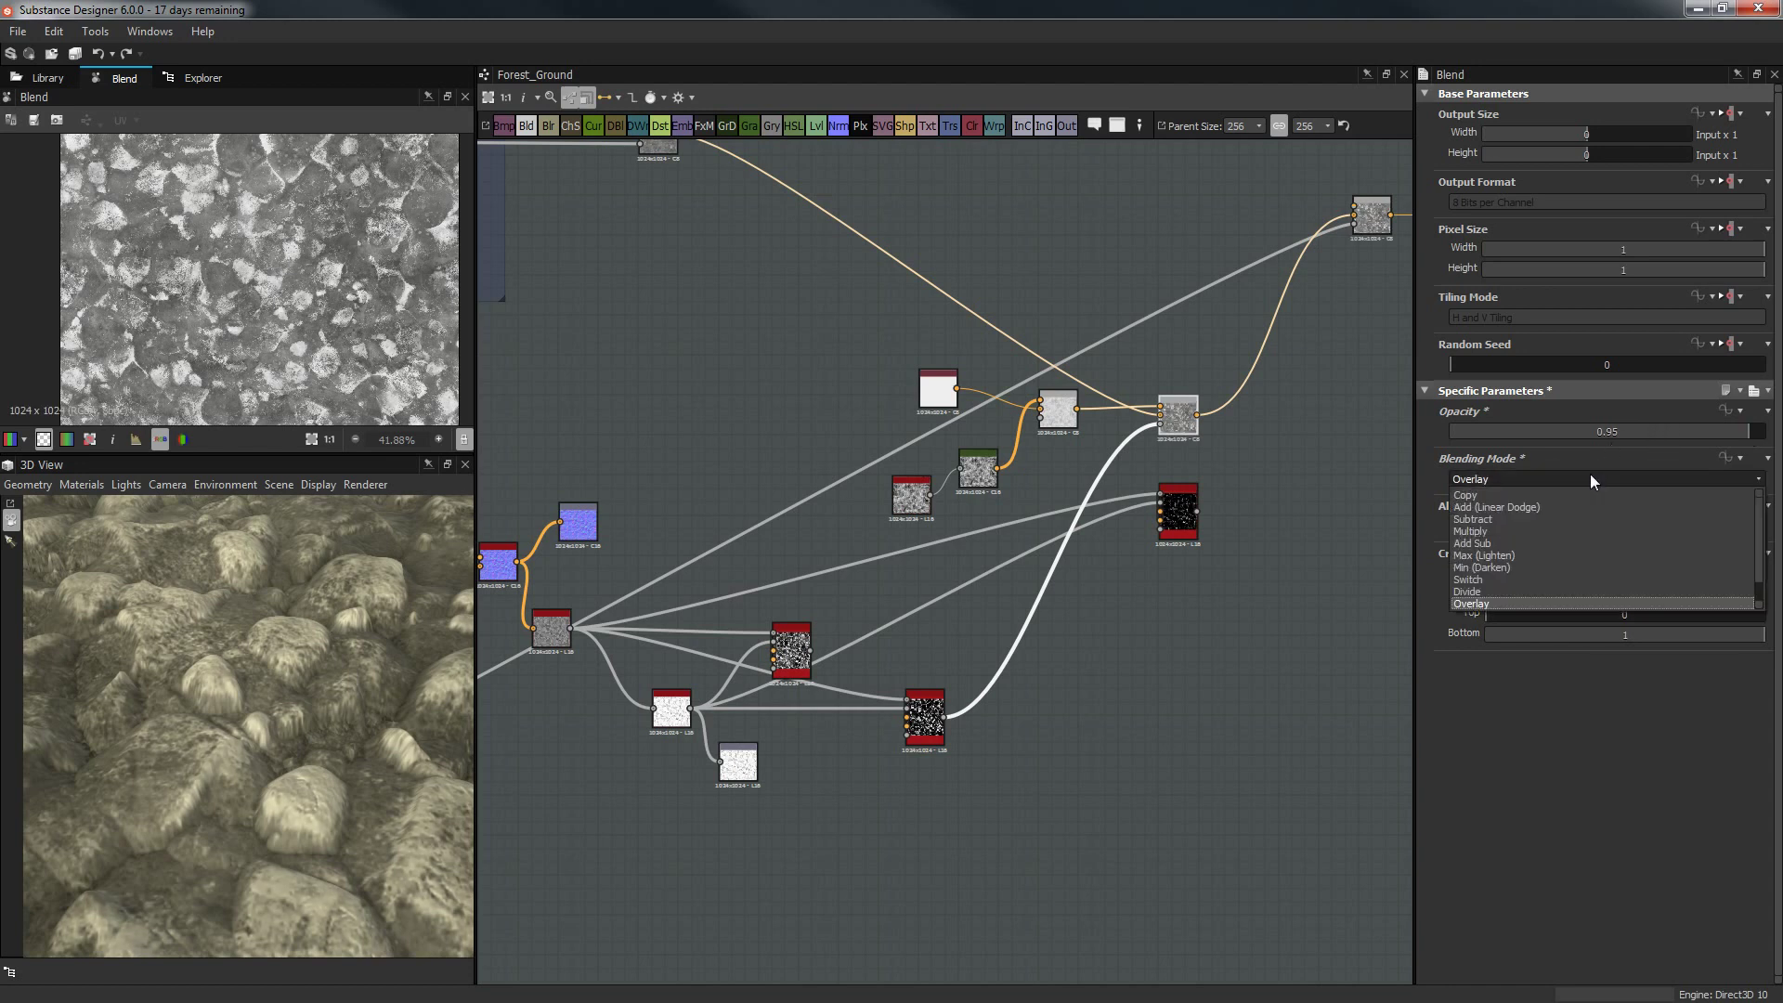
click(1544, 498)
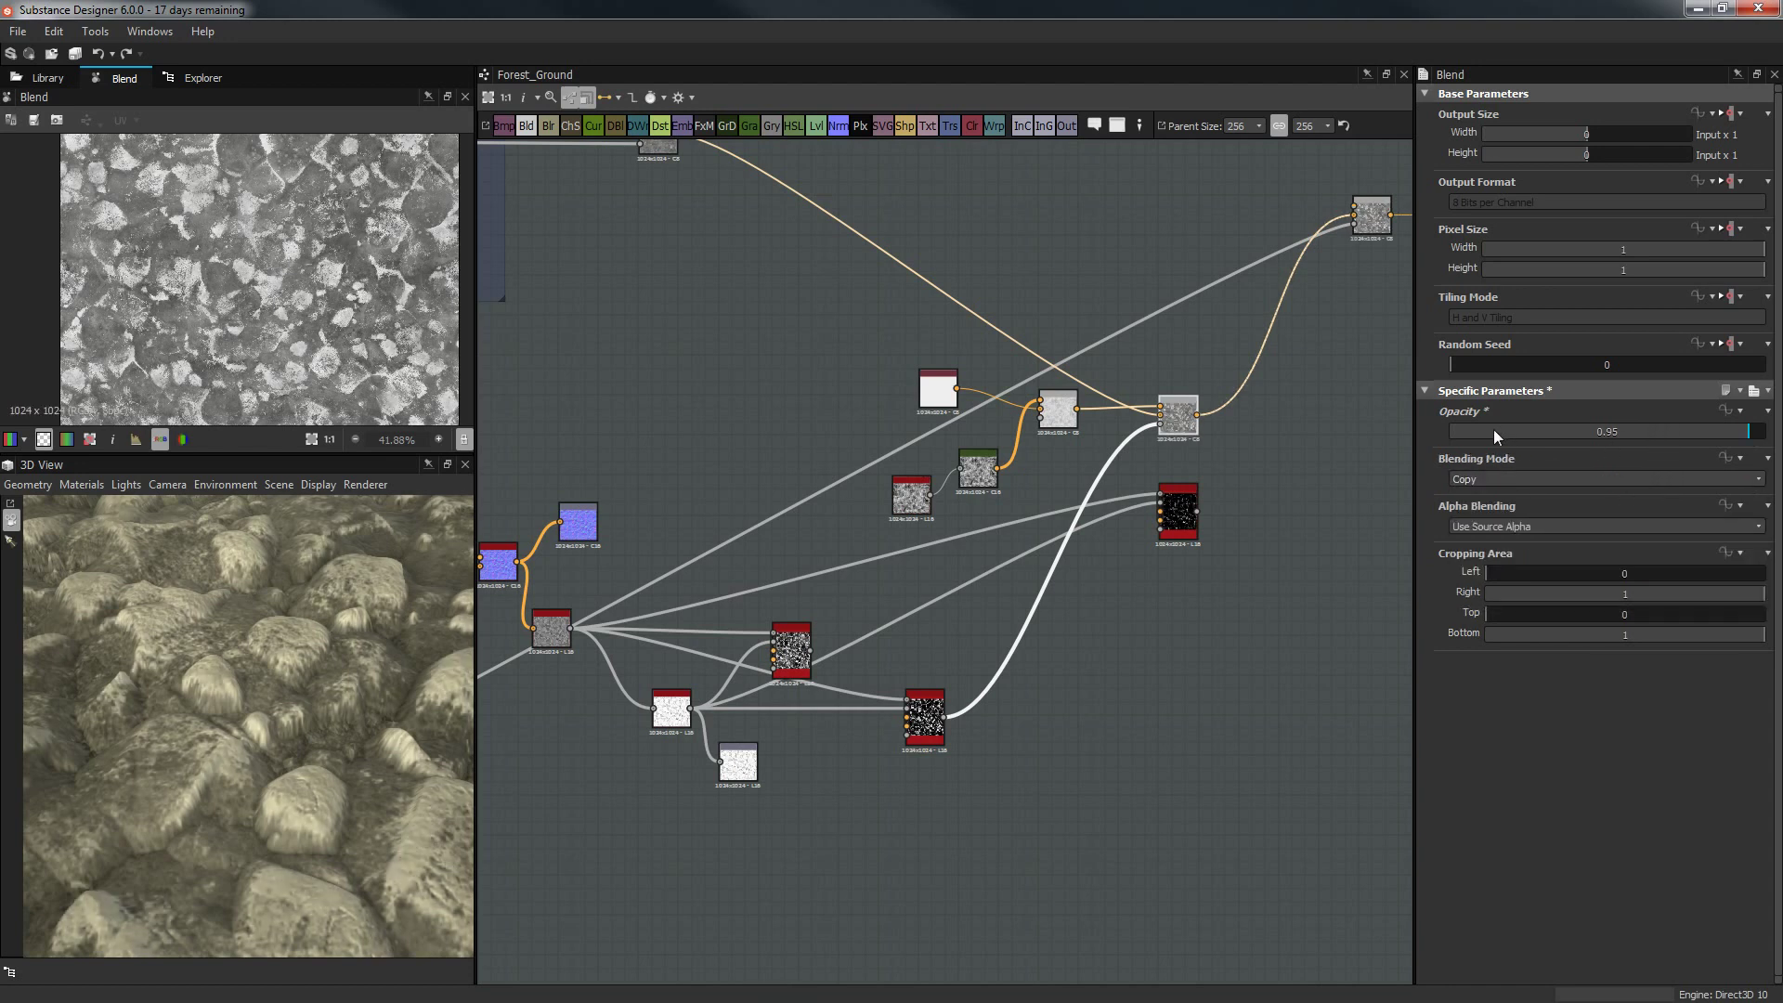
drag(1479, 429, 1562, 421)
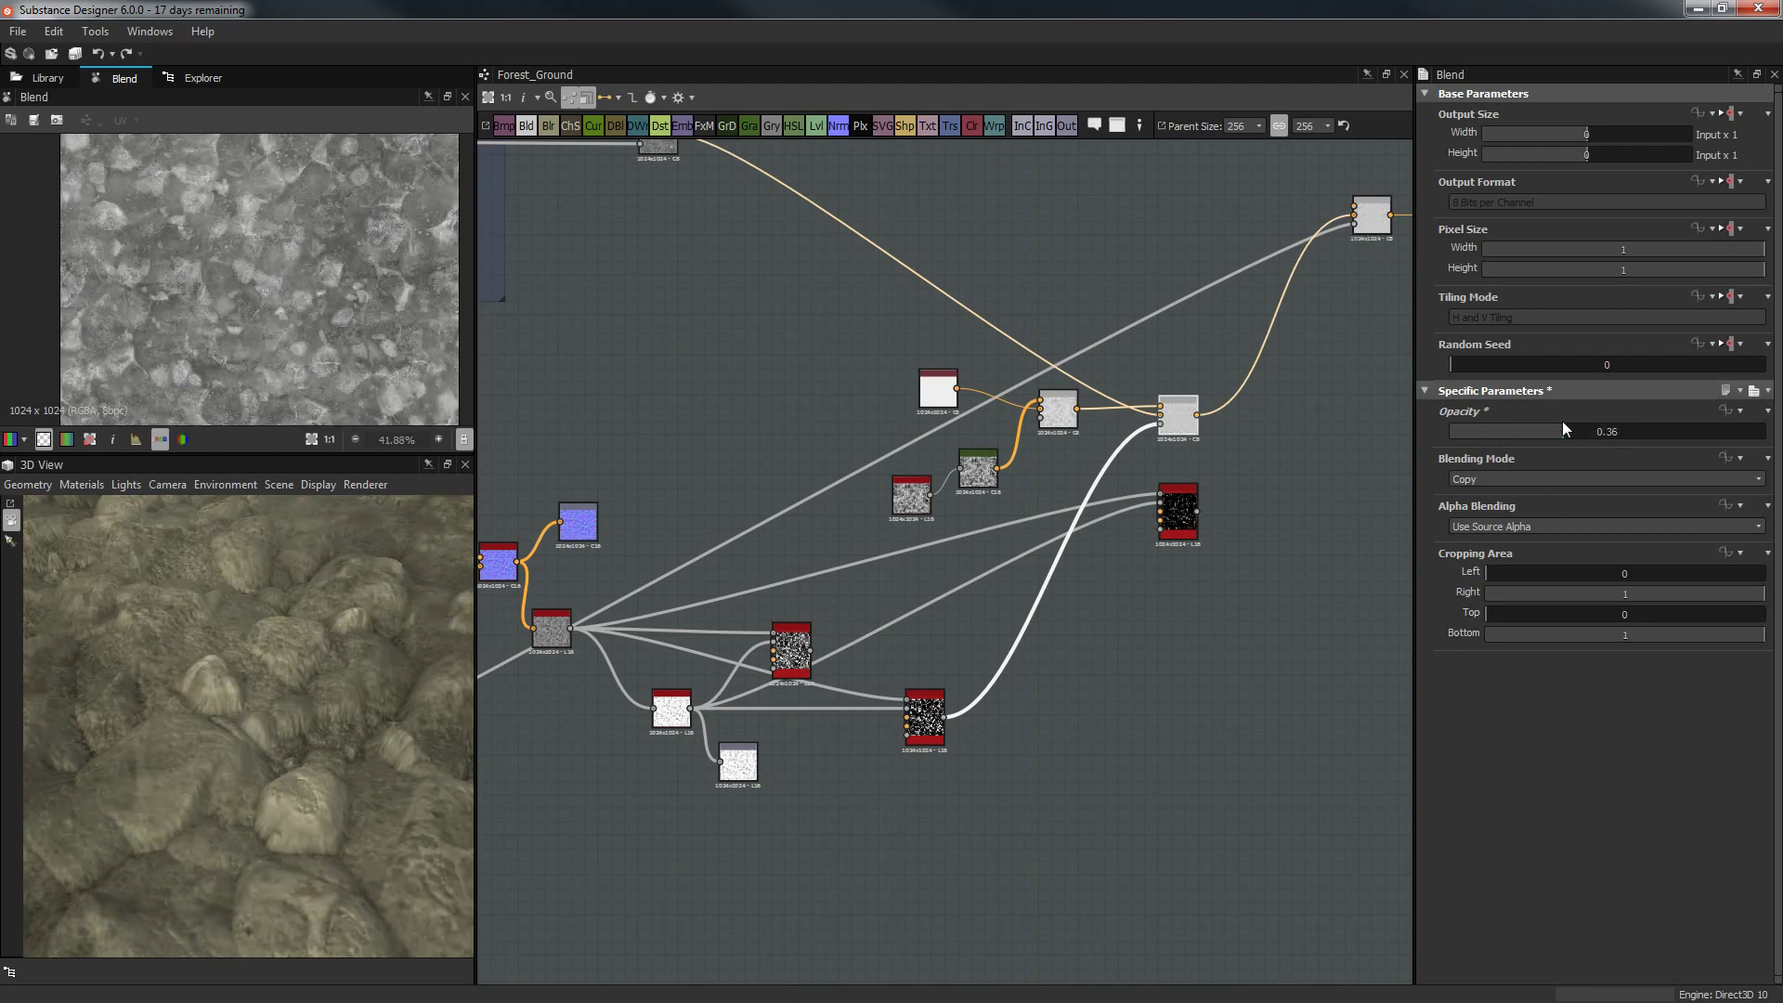
click(1601, 432)
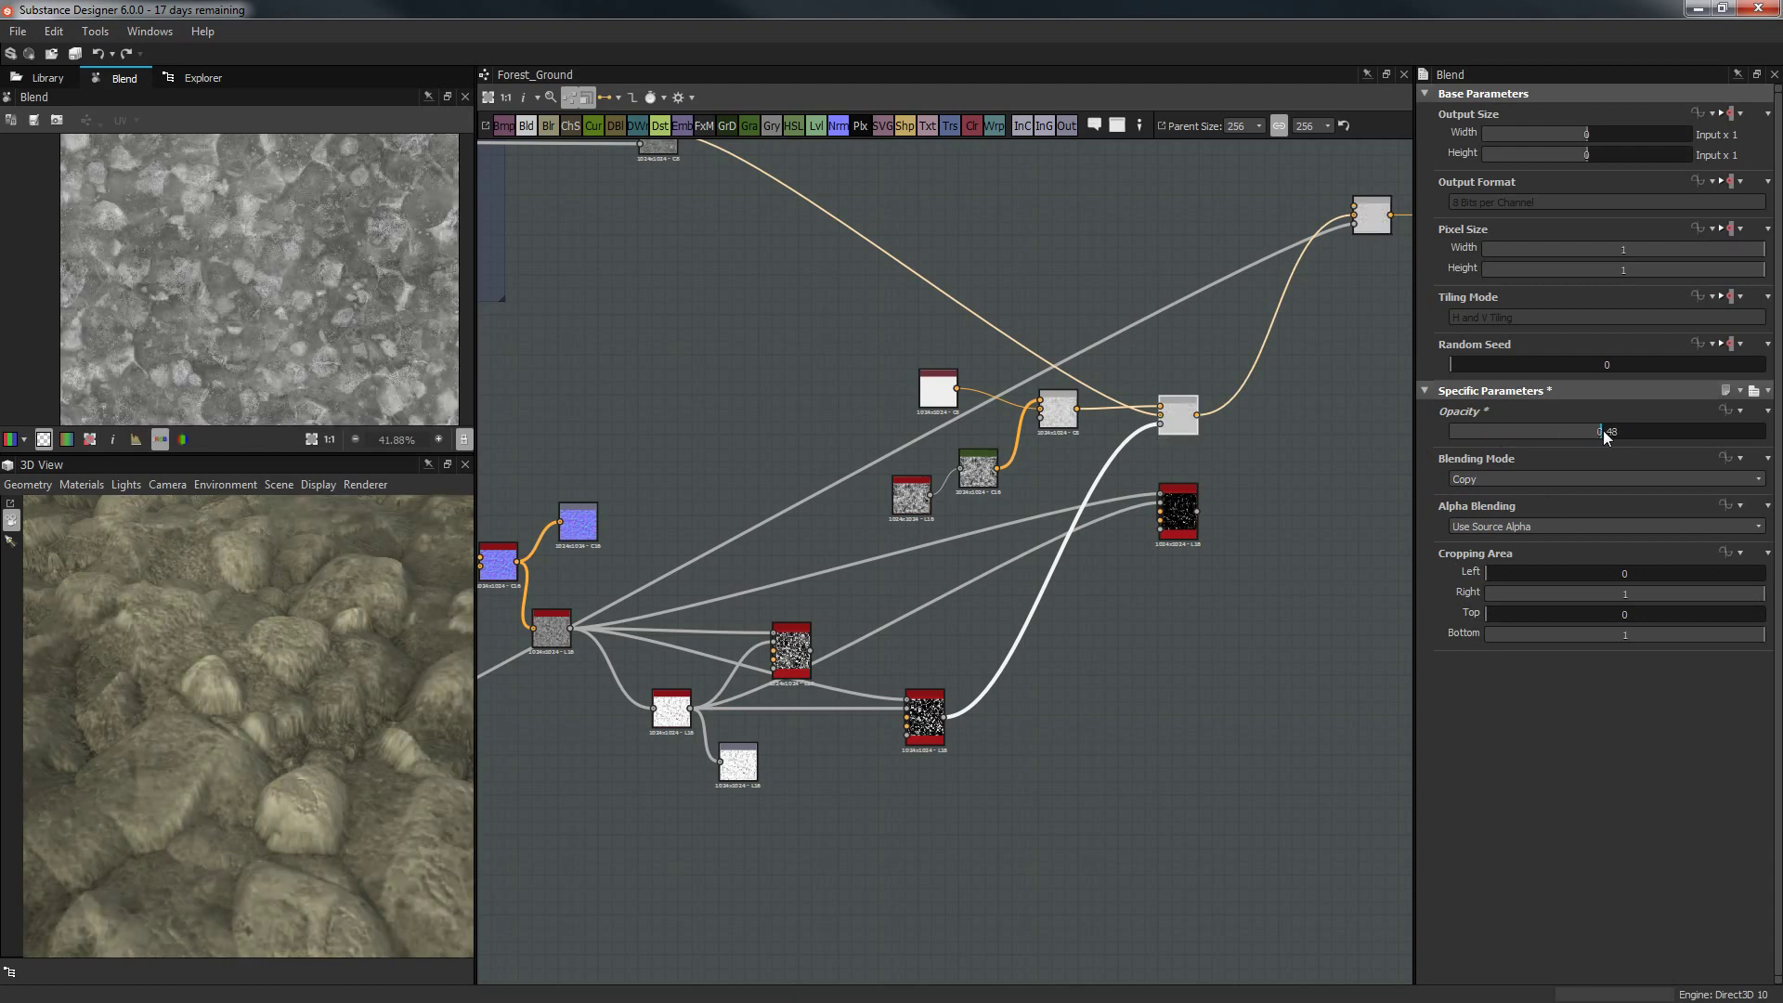
click(1527, 478)
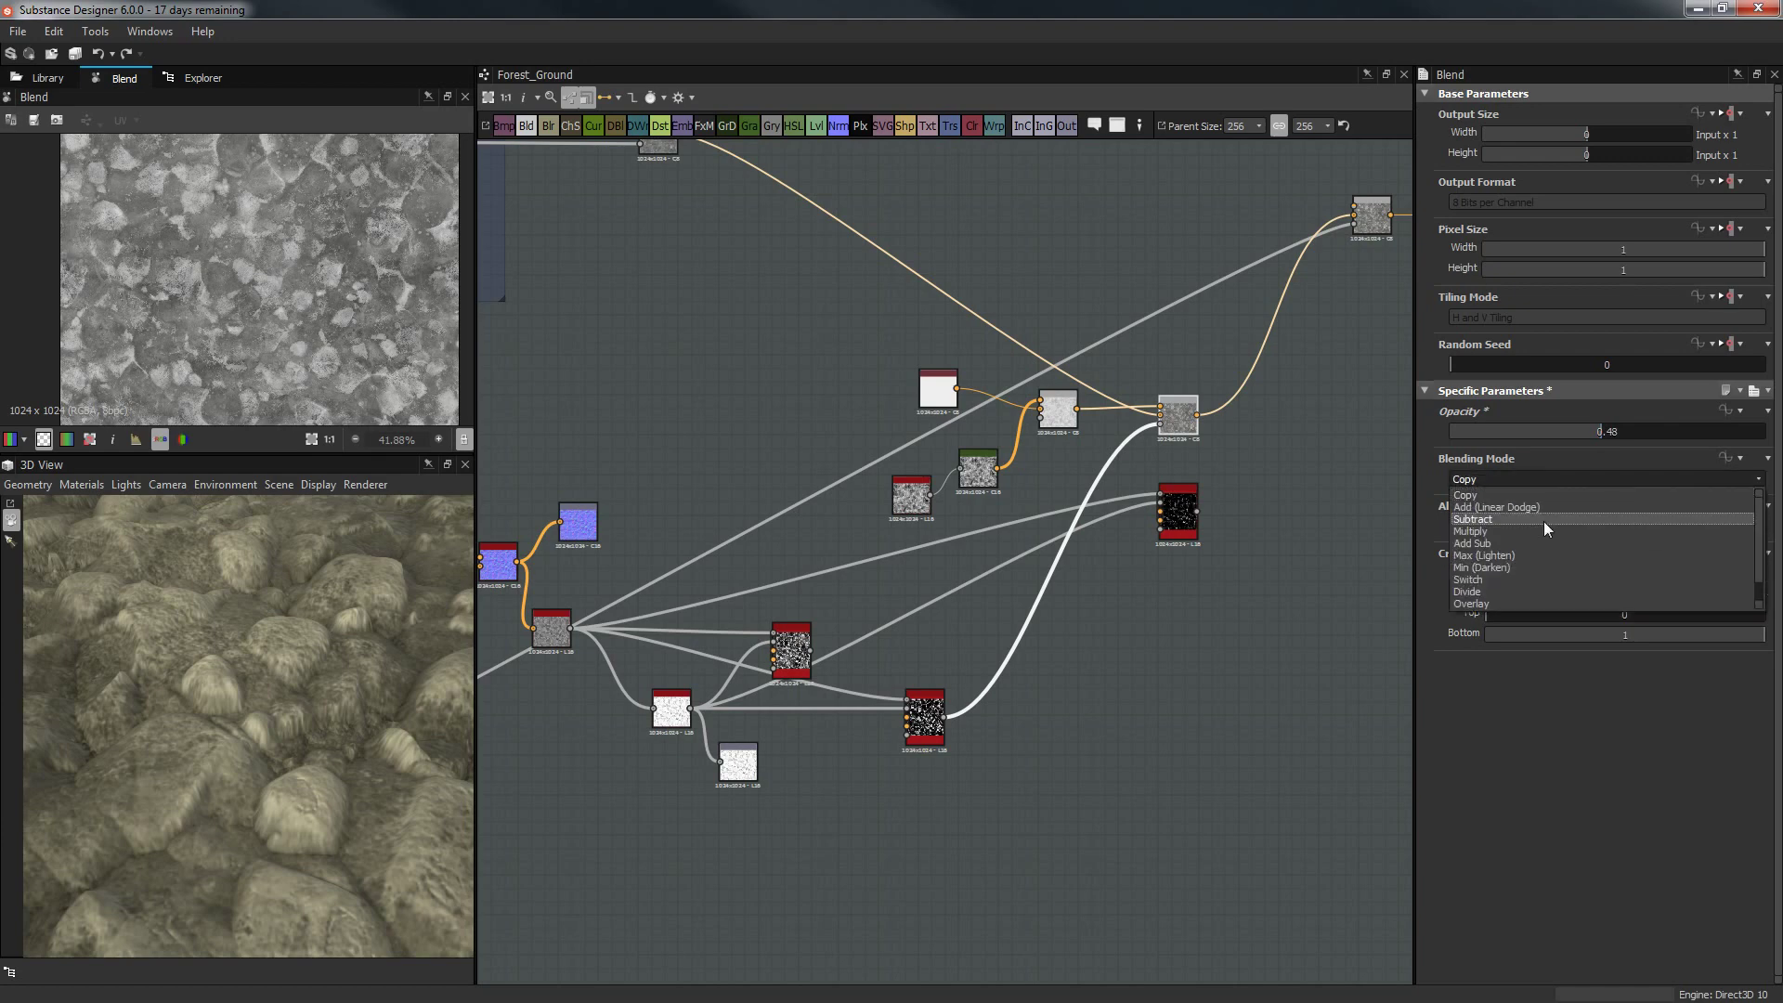
click(1544, 510)
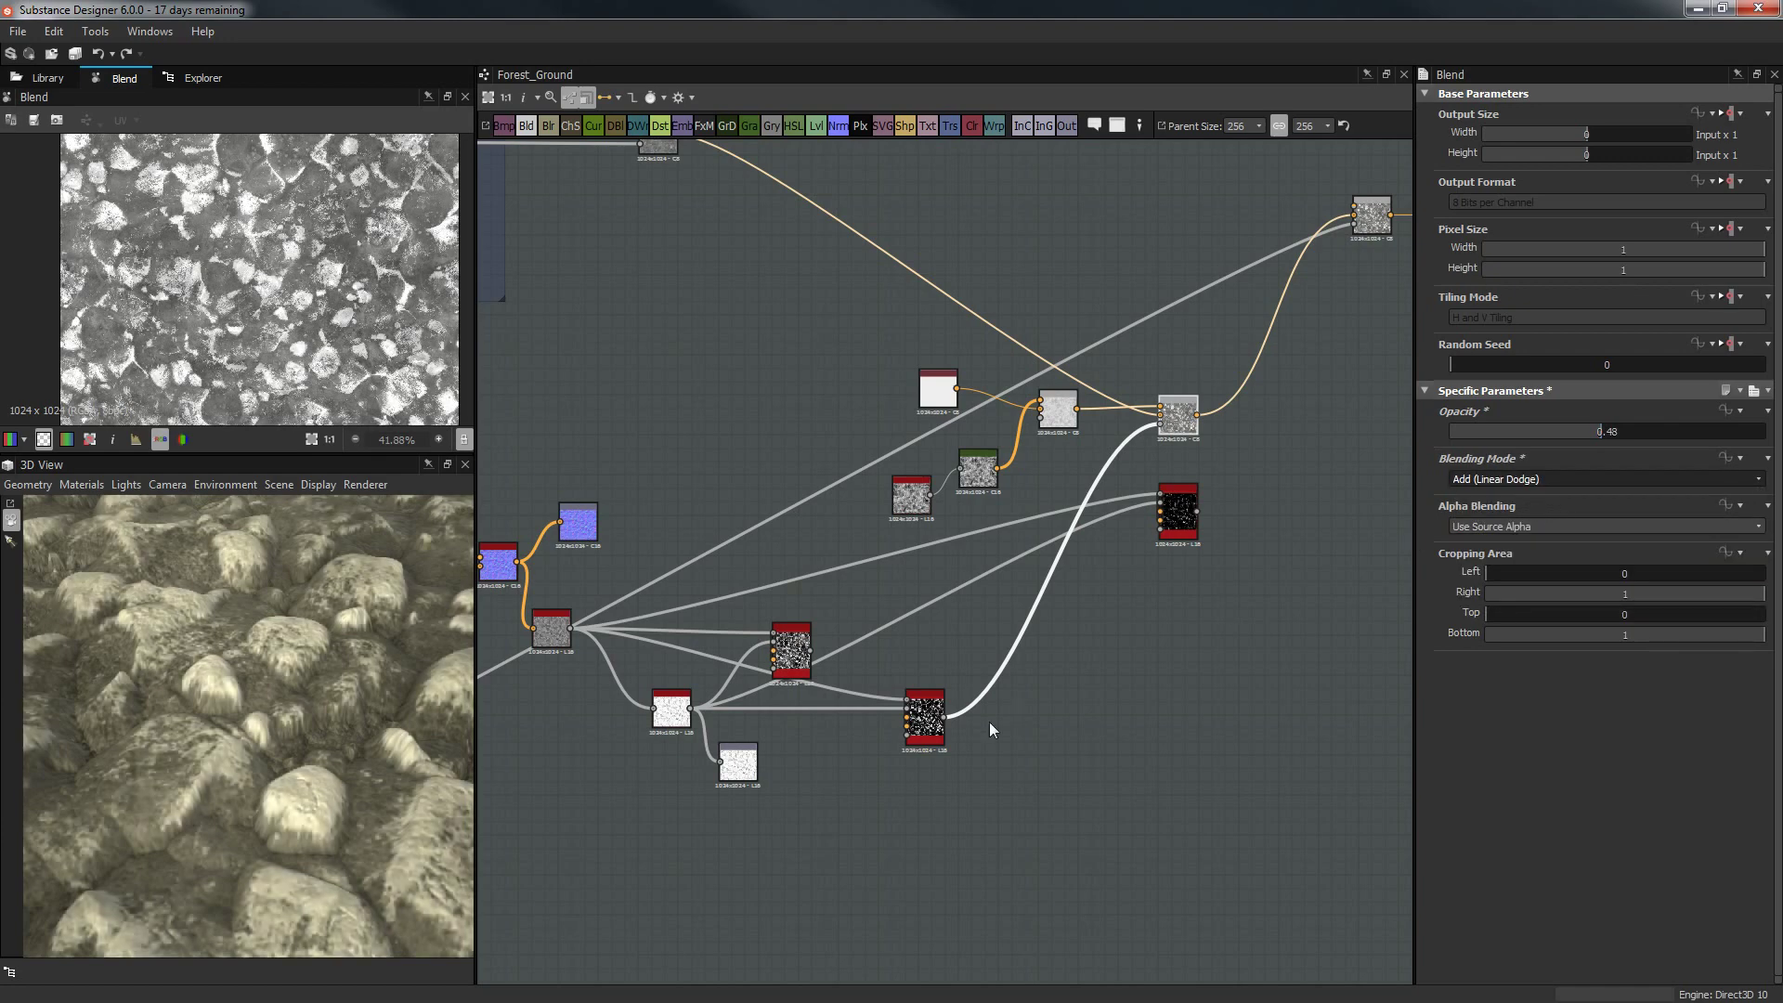
Set the Metal Edge Wear node's Edges Smoothness to 7.43.
click(936, 739)
double_click(936, 738)
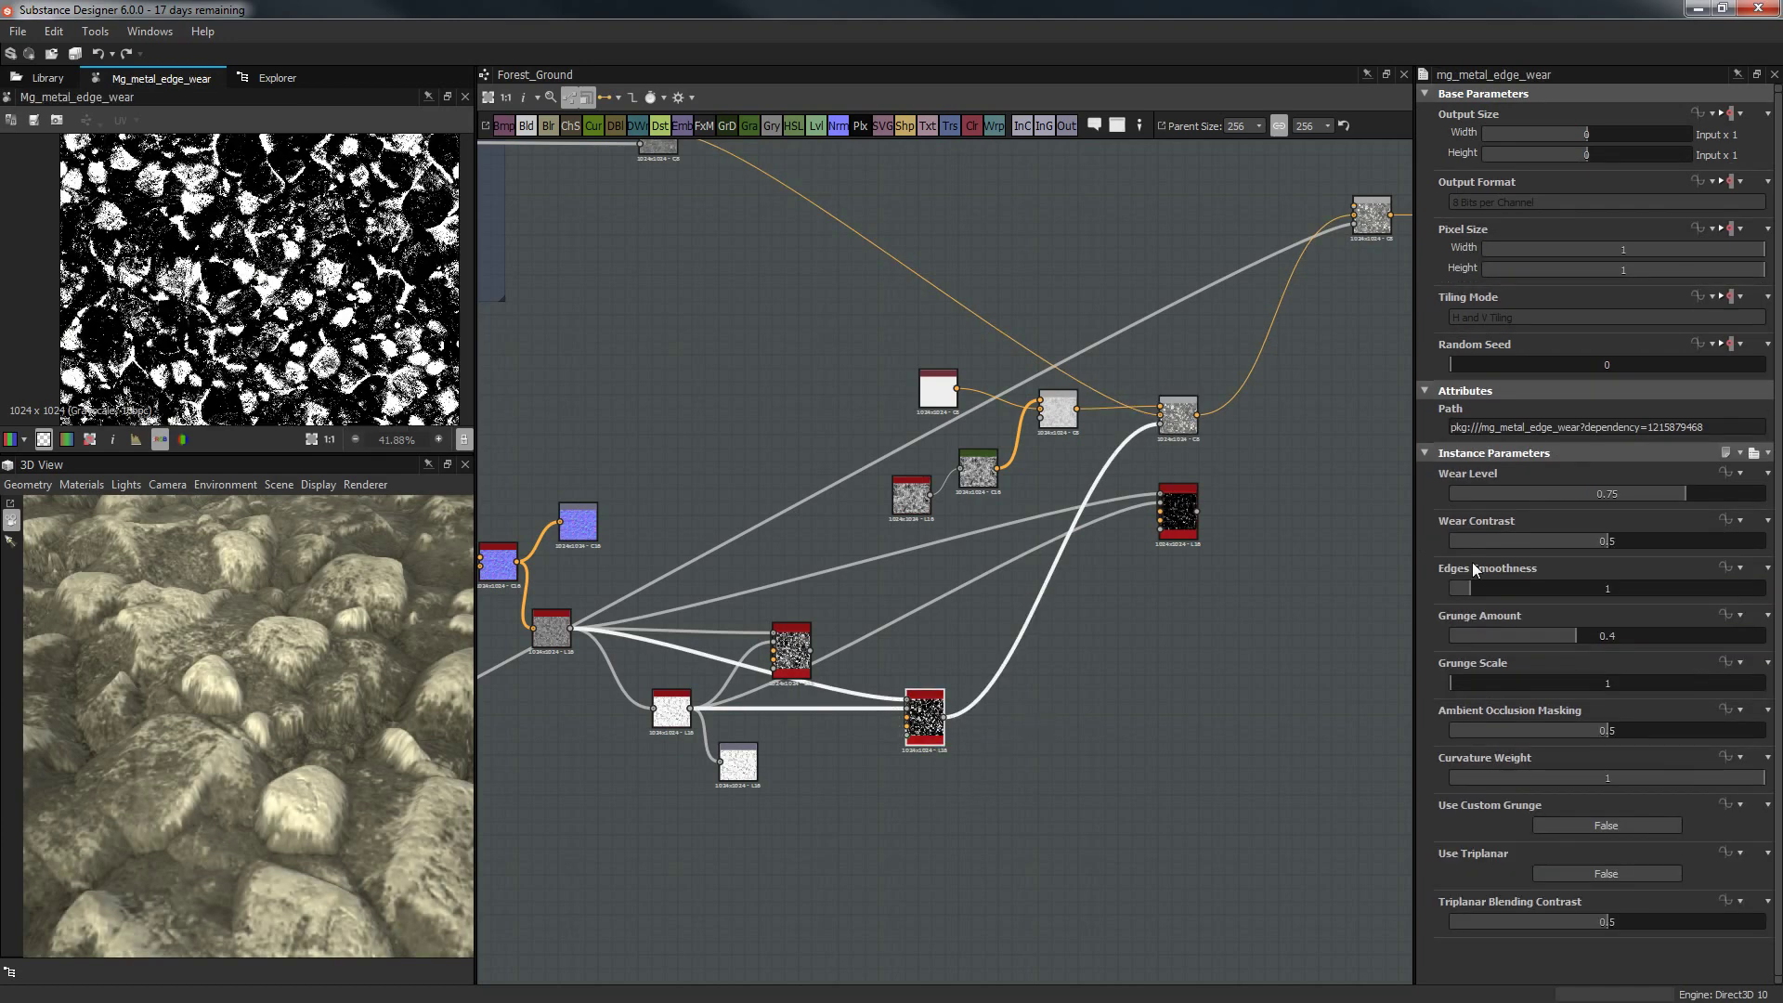
drag(1477, 588, 1555, 591)
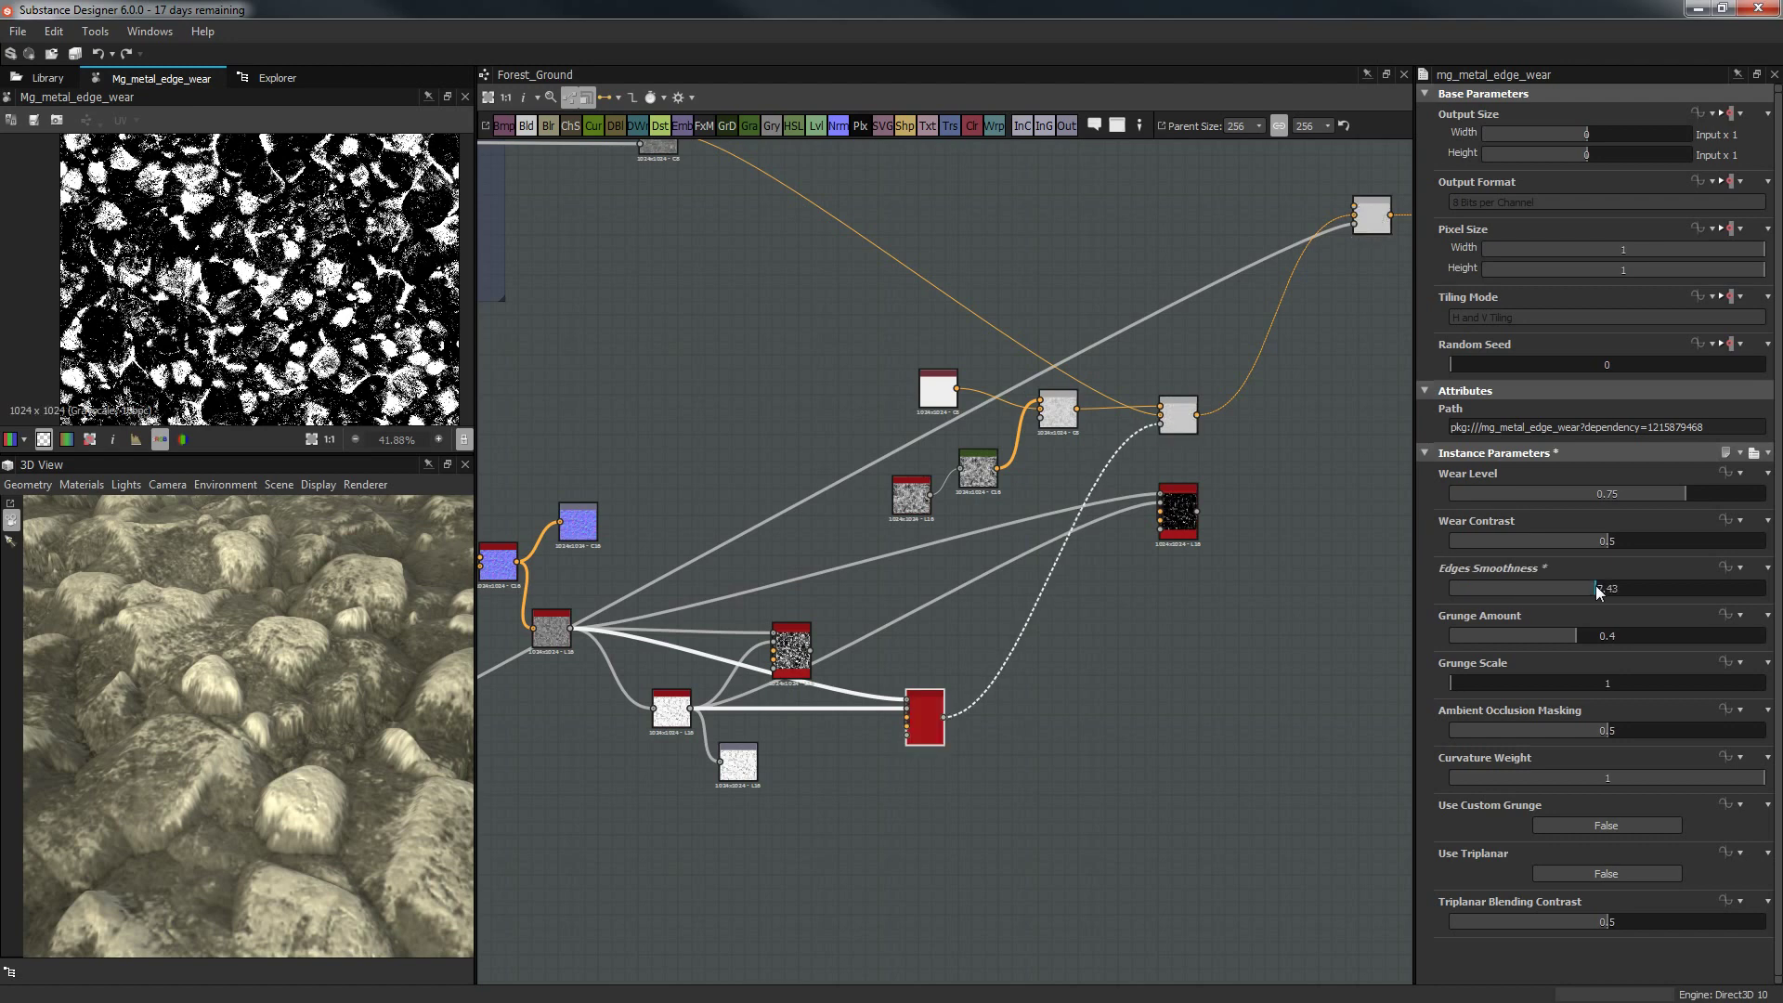
click(1598, 589)
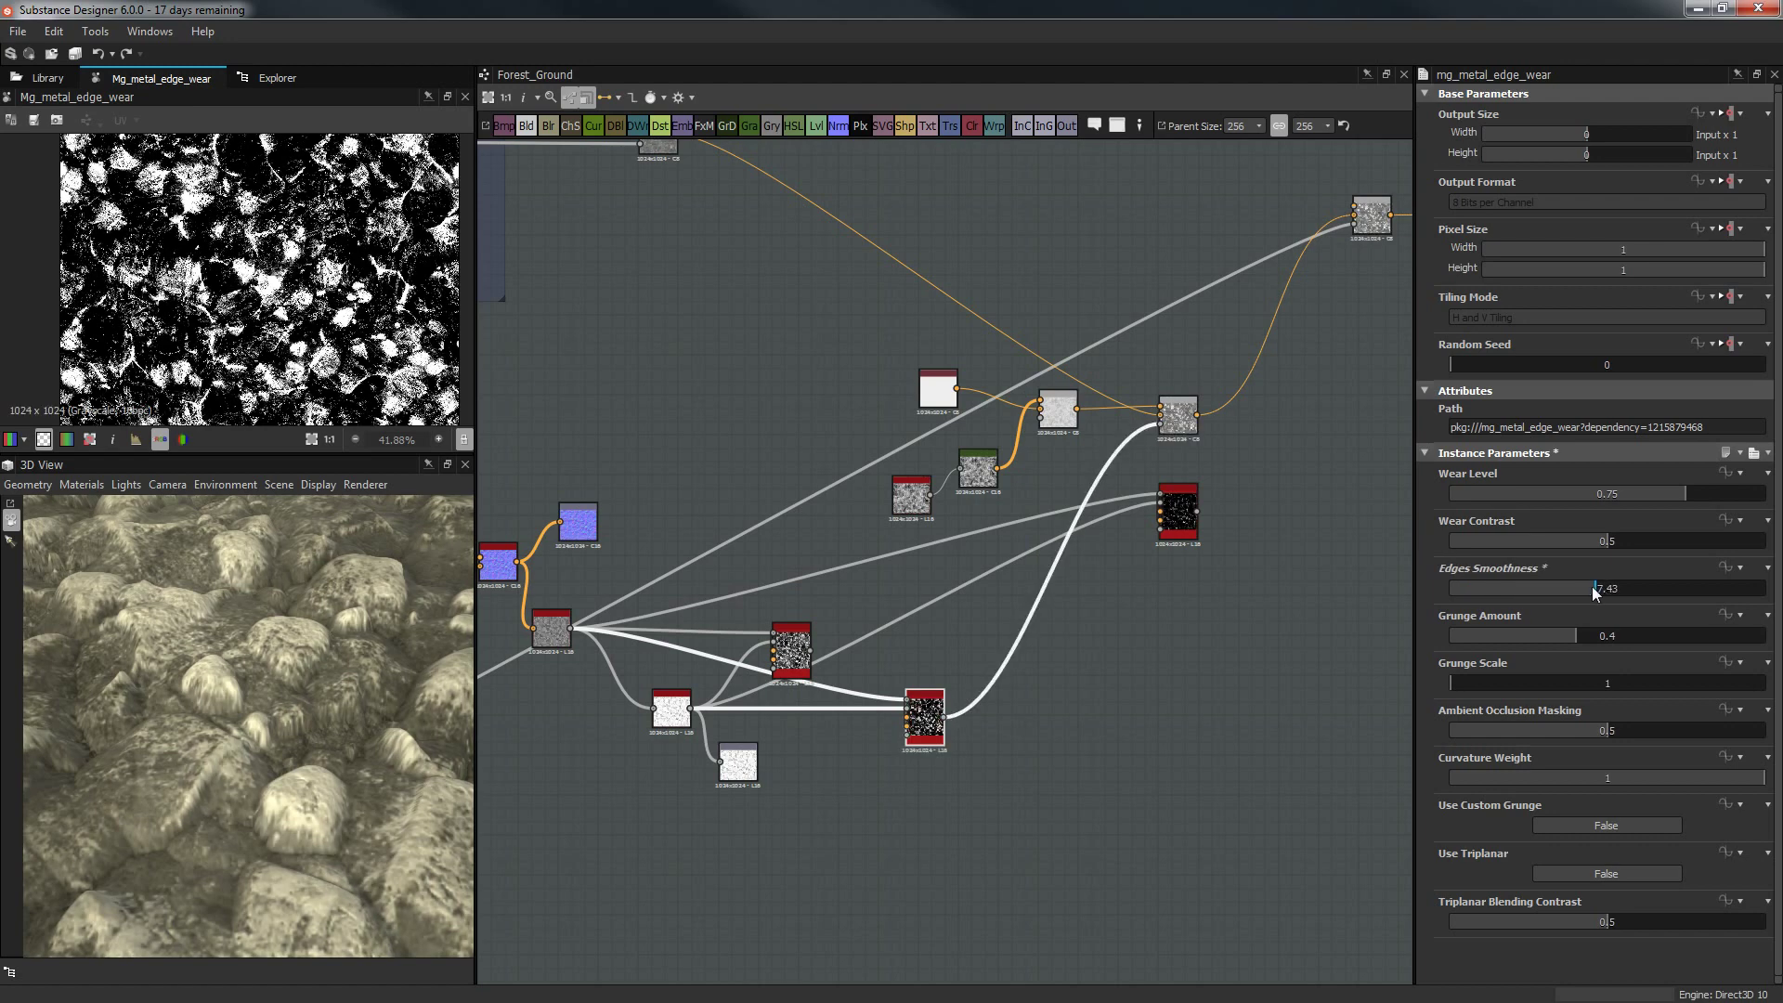
Set the Metal Edge Wear node's Wear Contrast to 0.19 and Wear Level to 0.46, then inspect the rocks in 3D.
click(1511, 544)
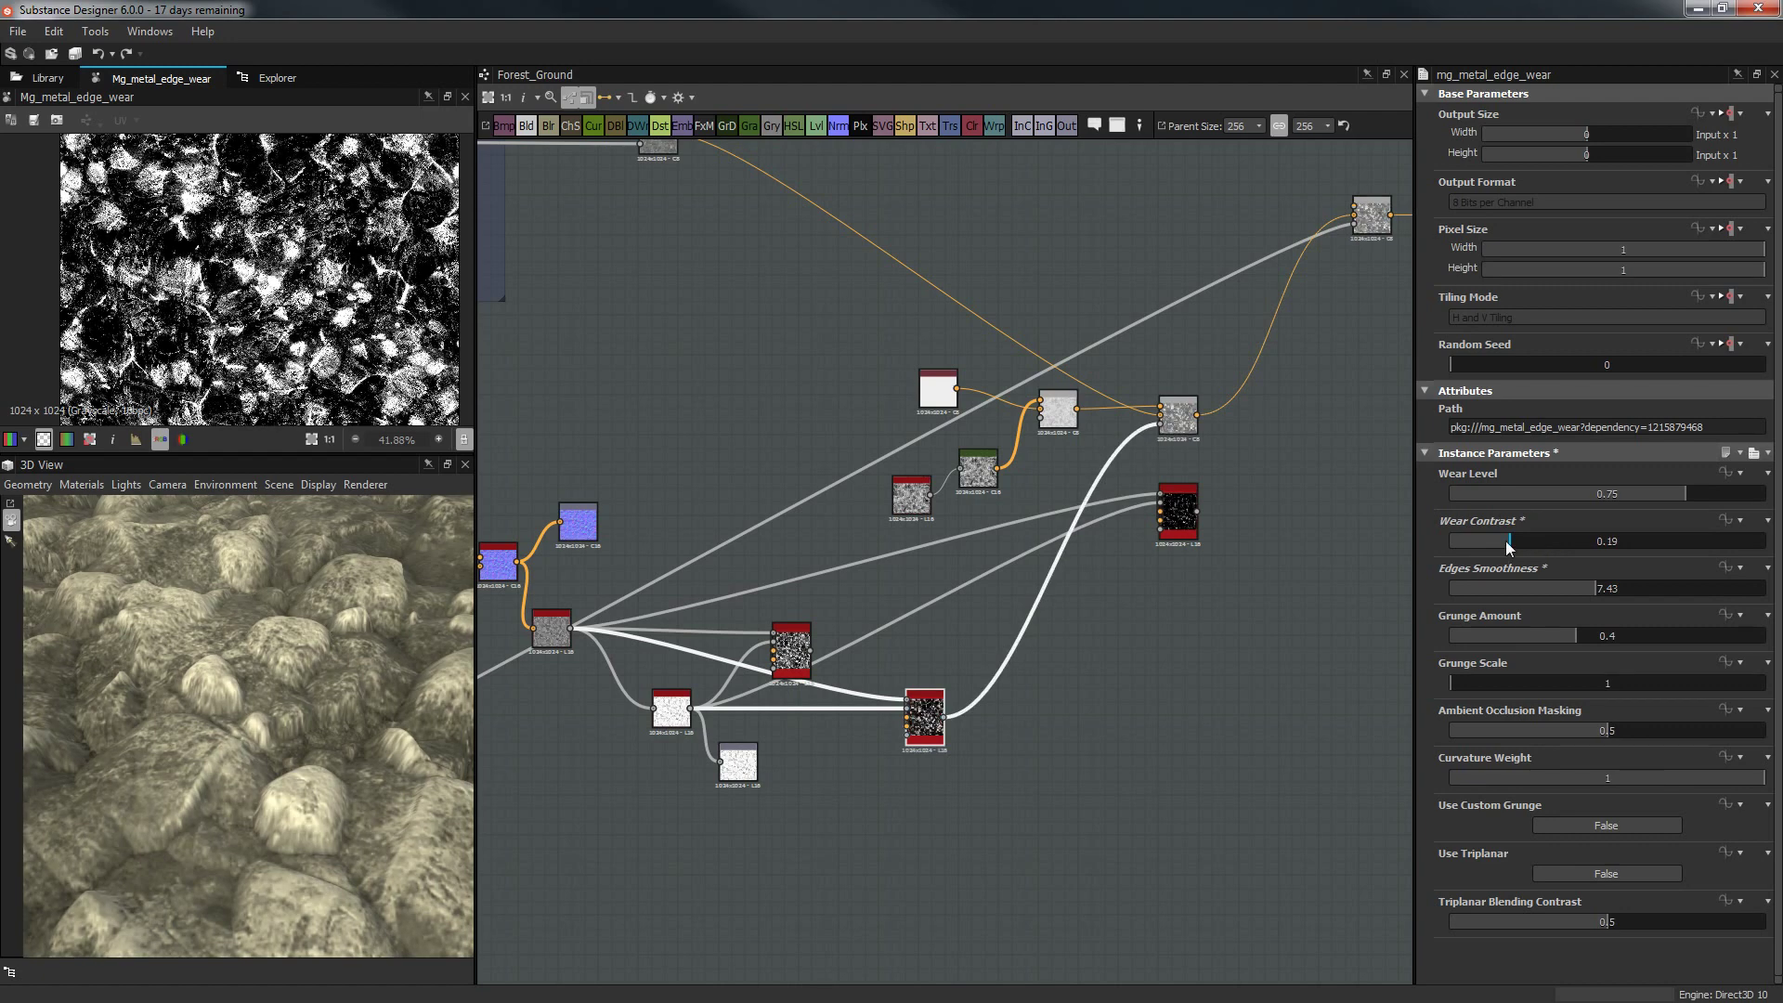
click(1496, 494)
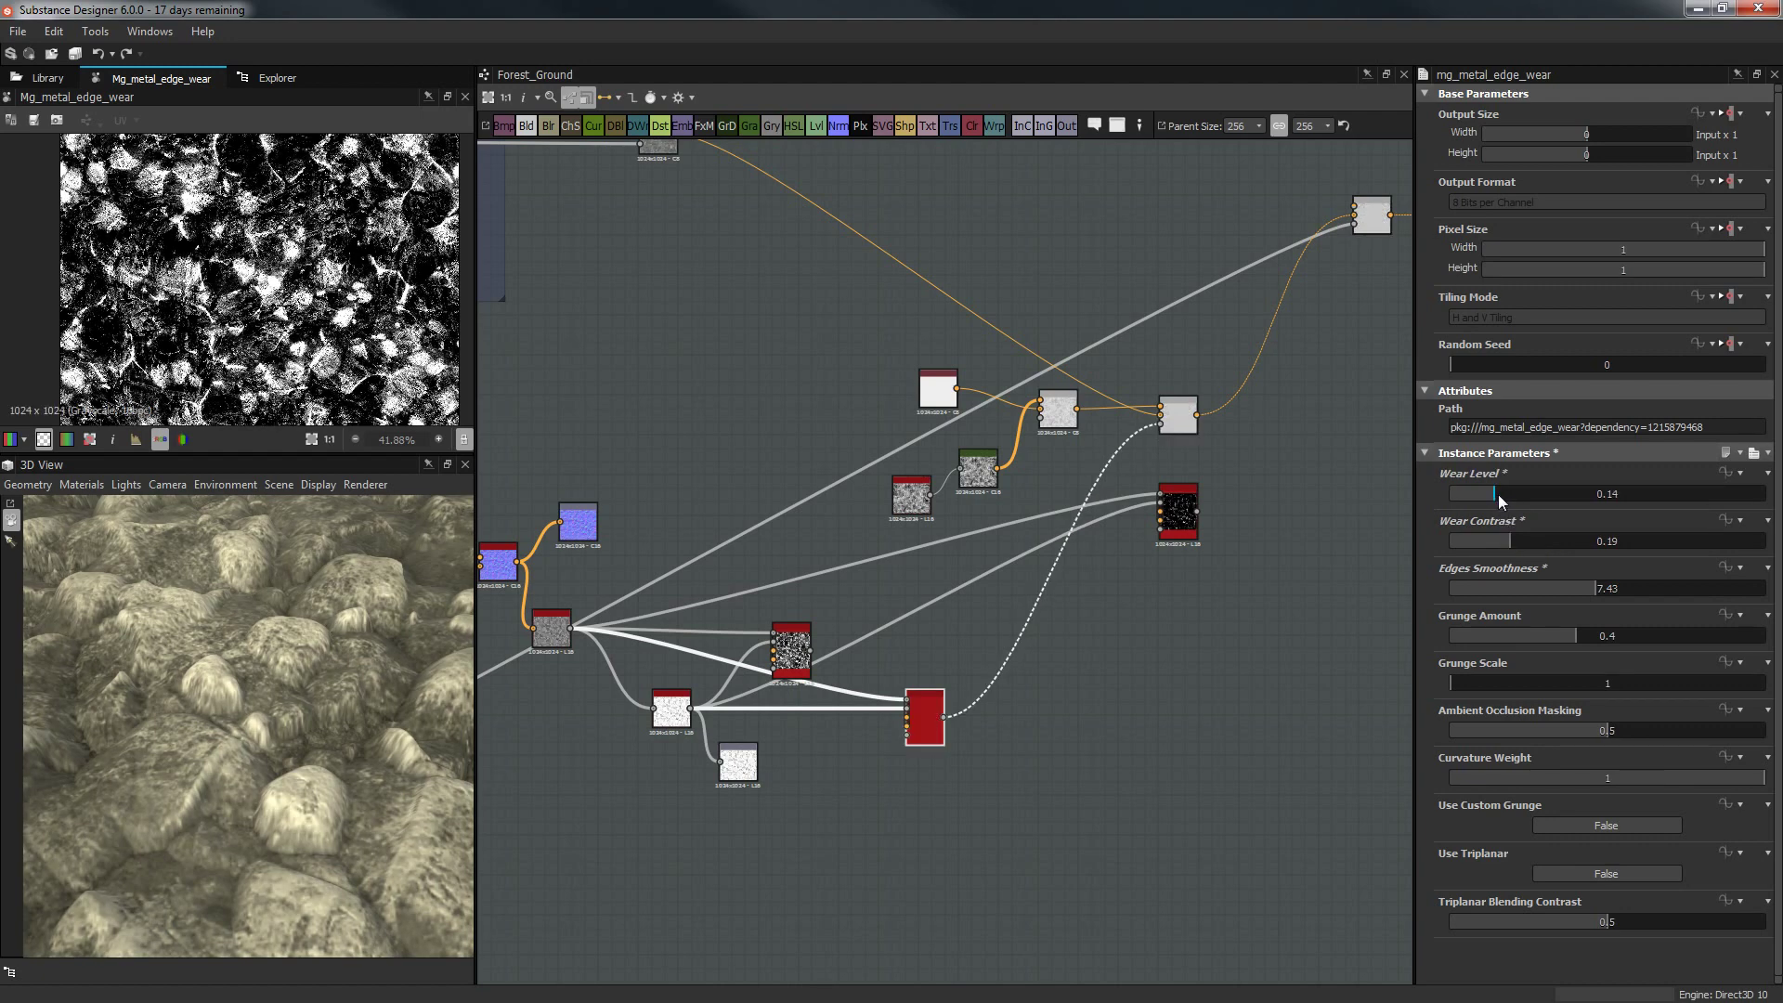
drag(1530, 493, 1592, 492)
click(1595, 493)
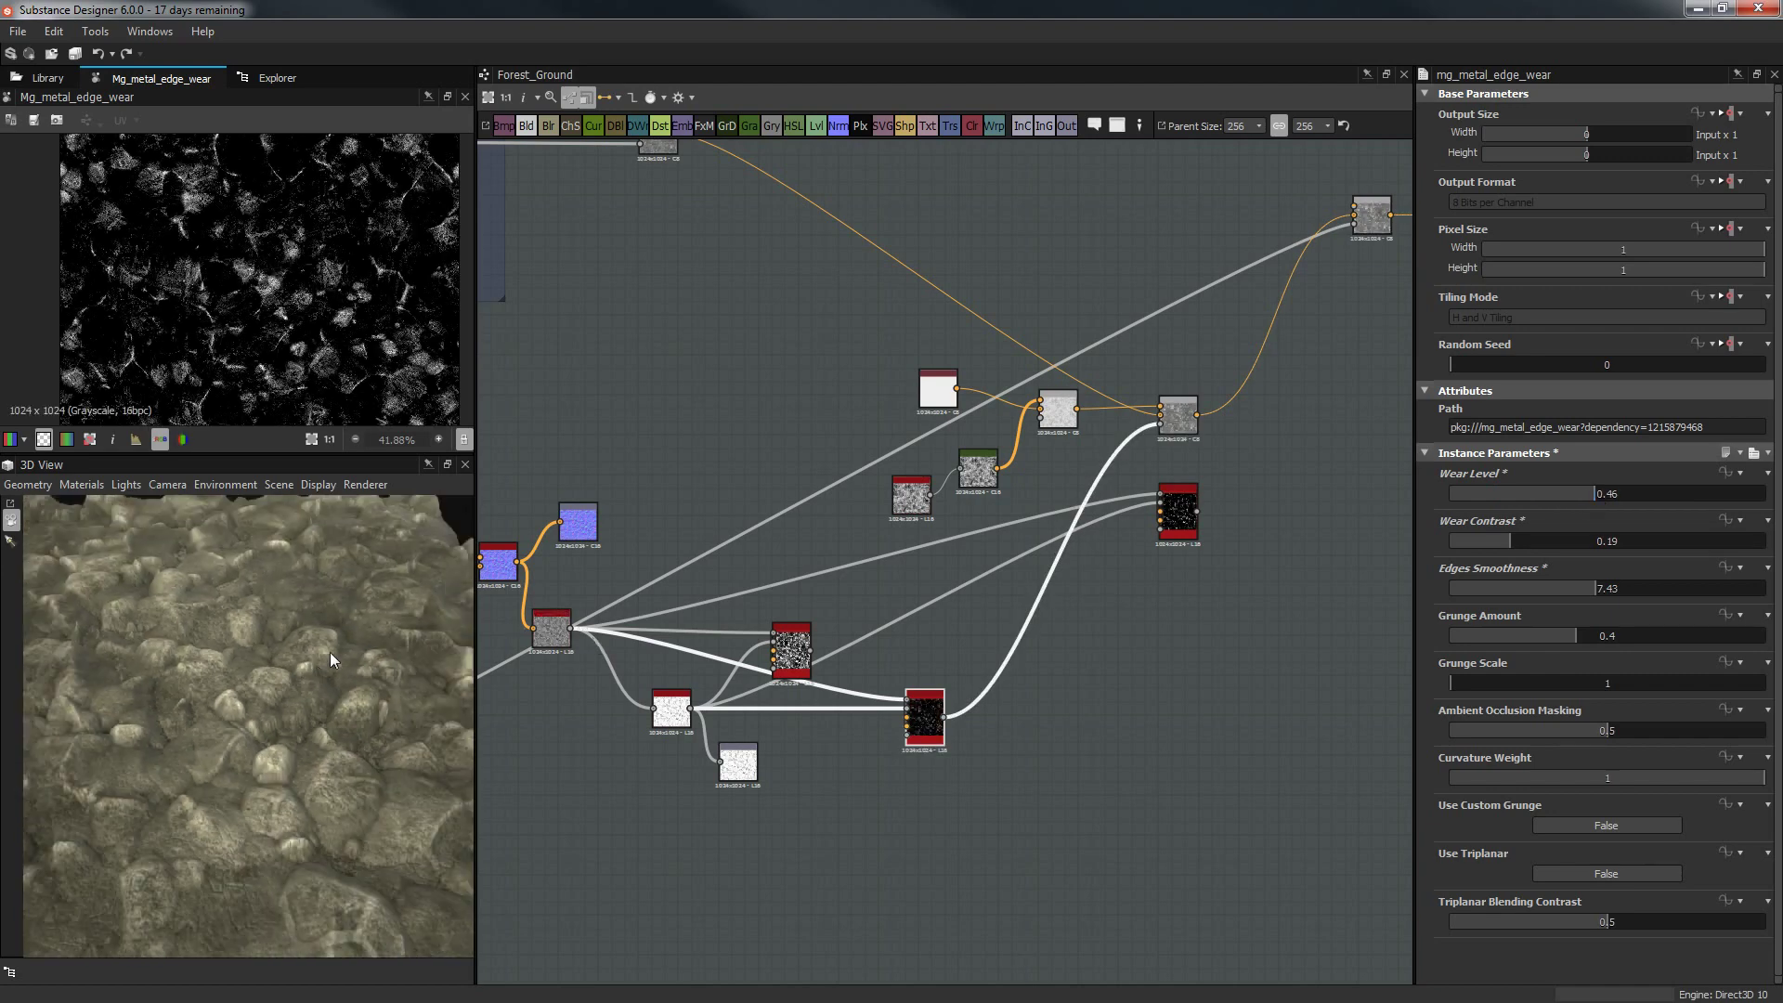
drag(330, 652, 180, 566)
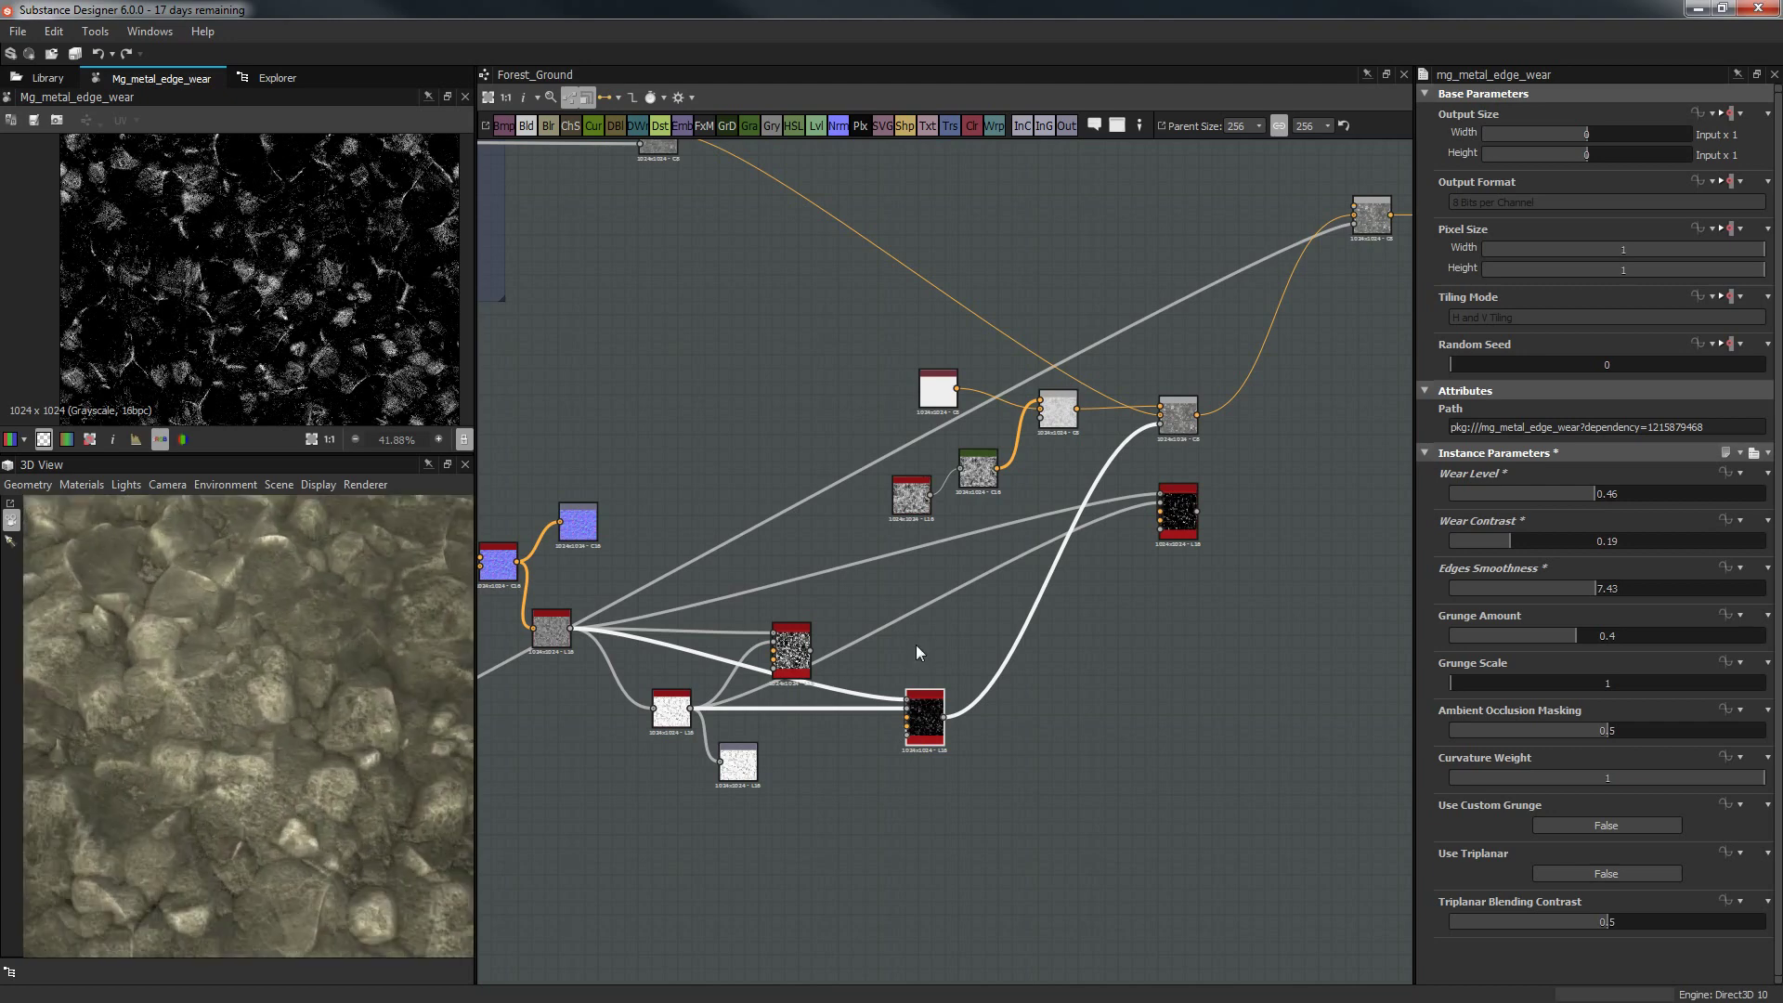
Try the Multiply and Add Sub blending modes on the masked color Blend and inspect the rocks in 3D.
scroll(916, 652, up, 1)
click(1178, 370)
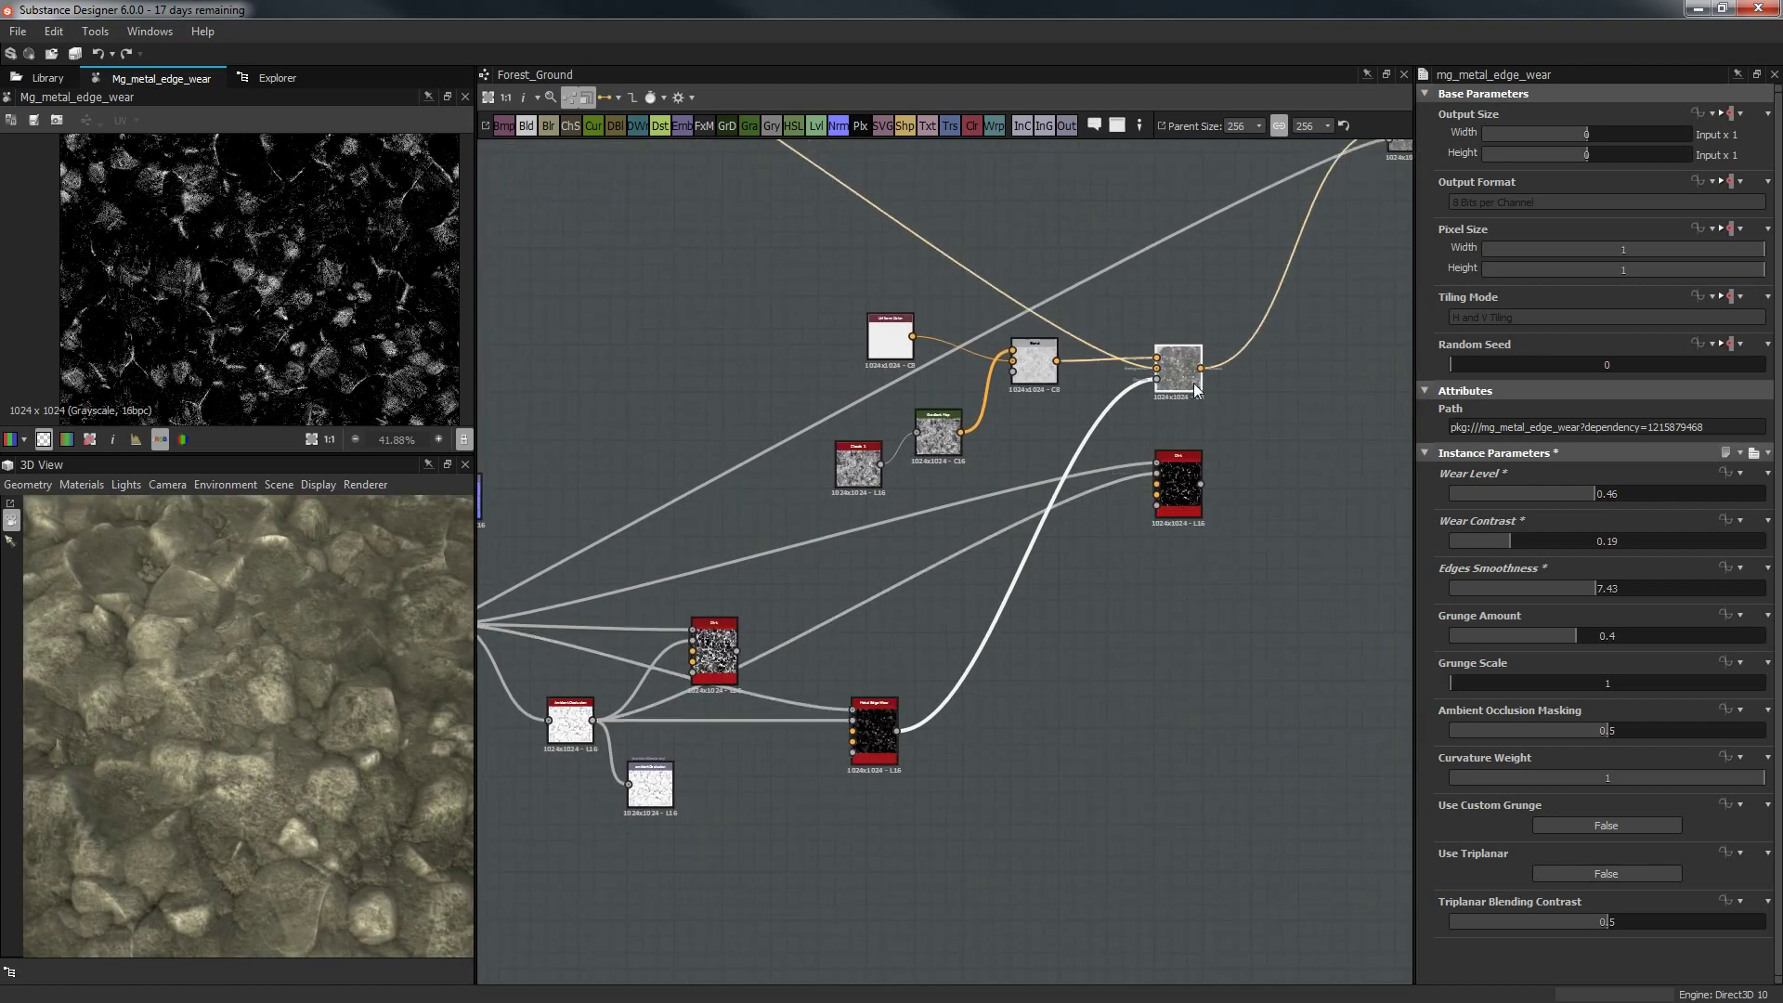
click(1582, 479)
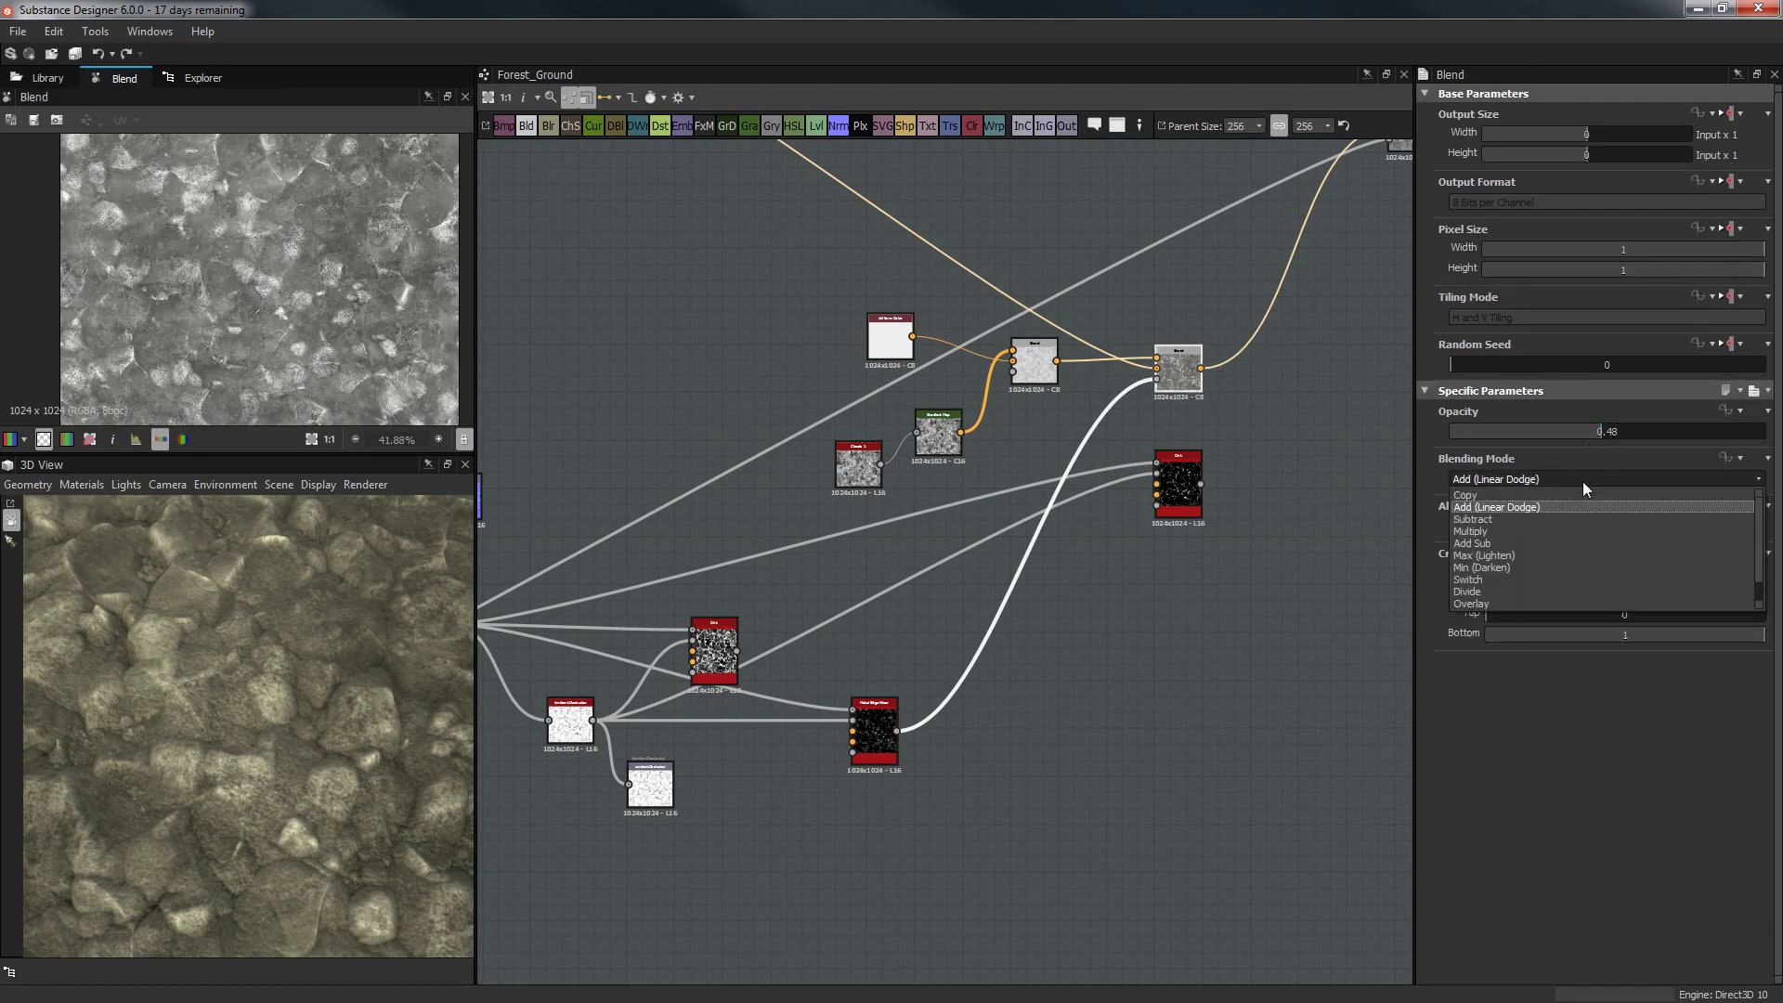
click(1520, 533)
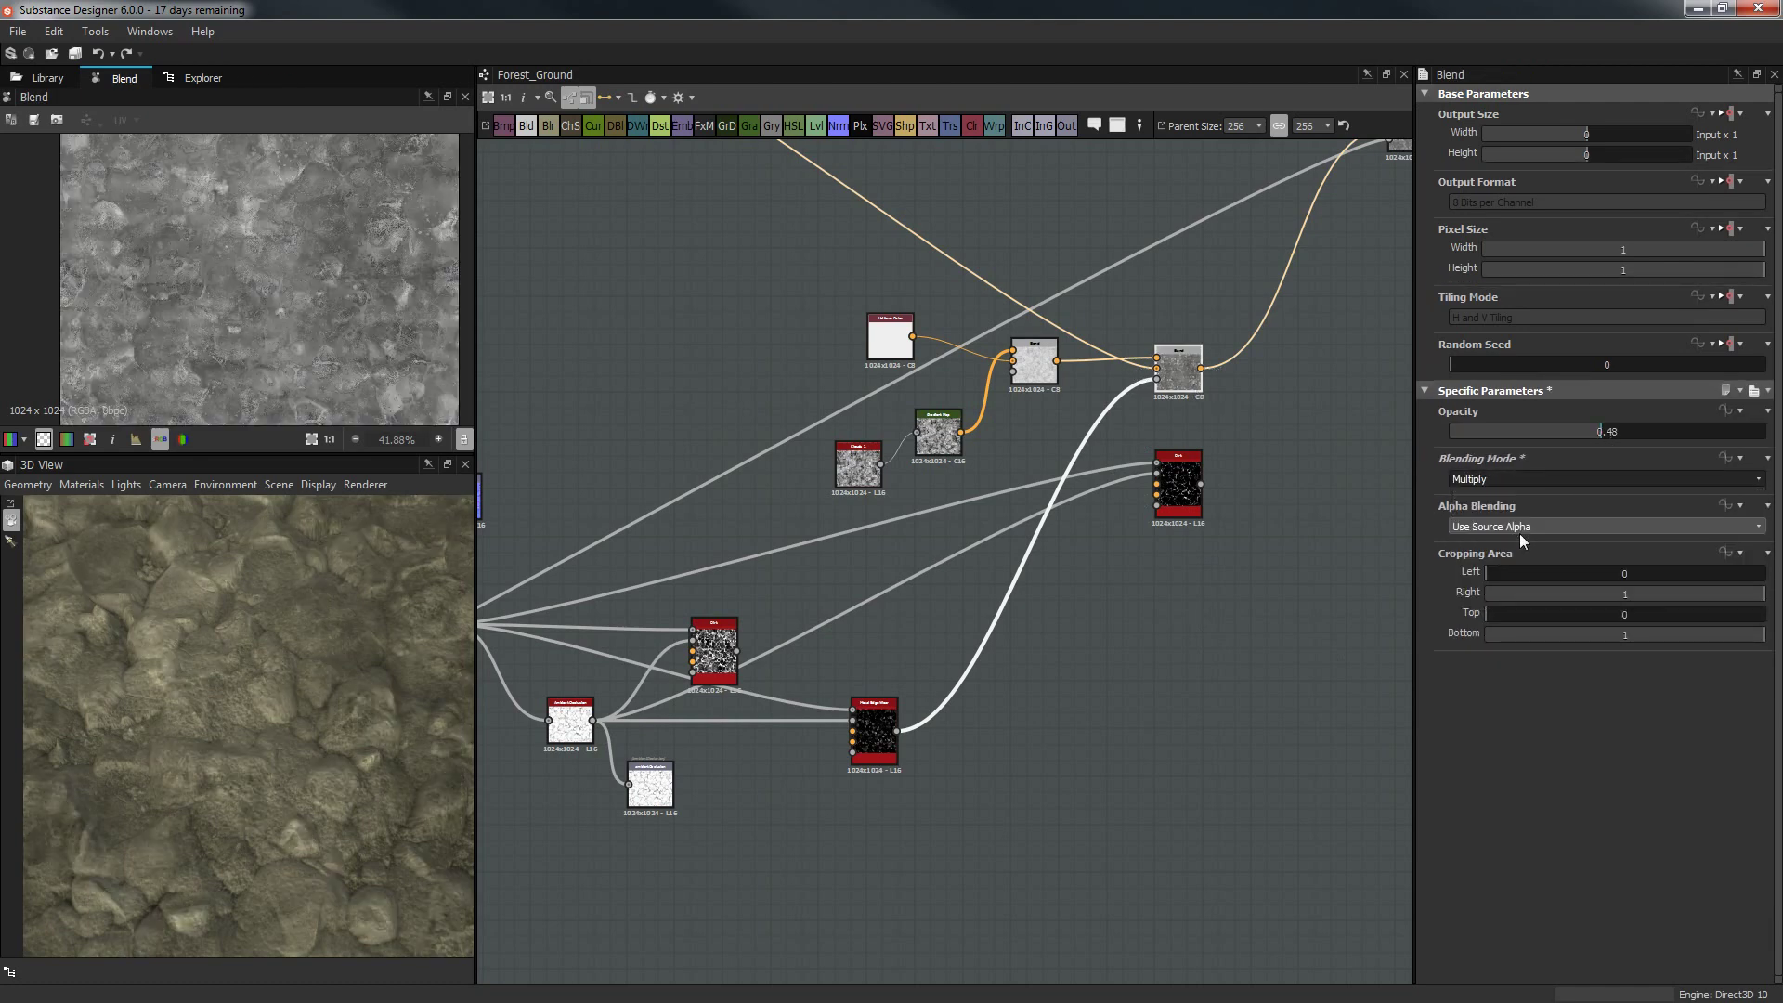
click(1519, 477)
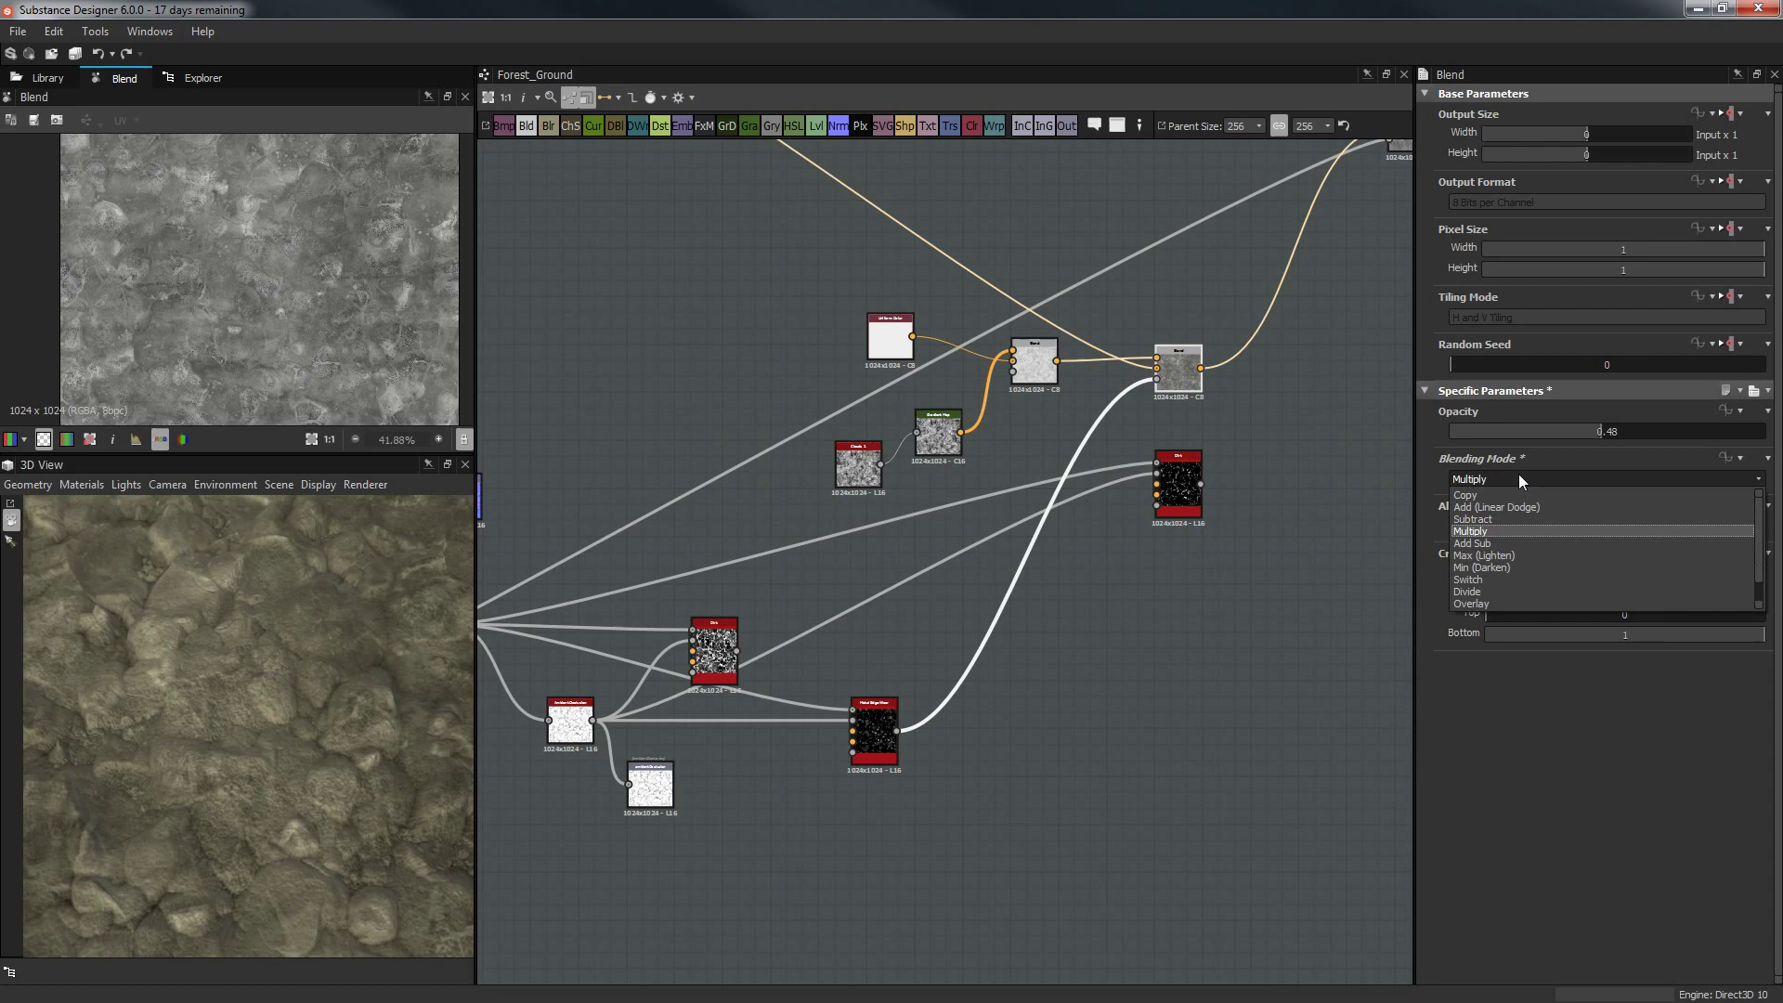
click(1502, 544)
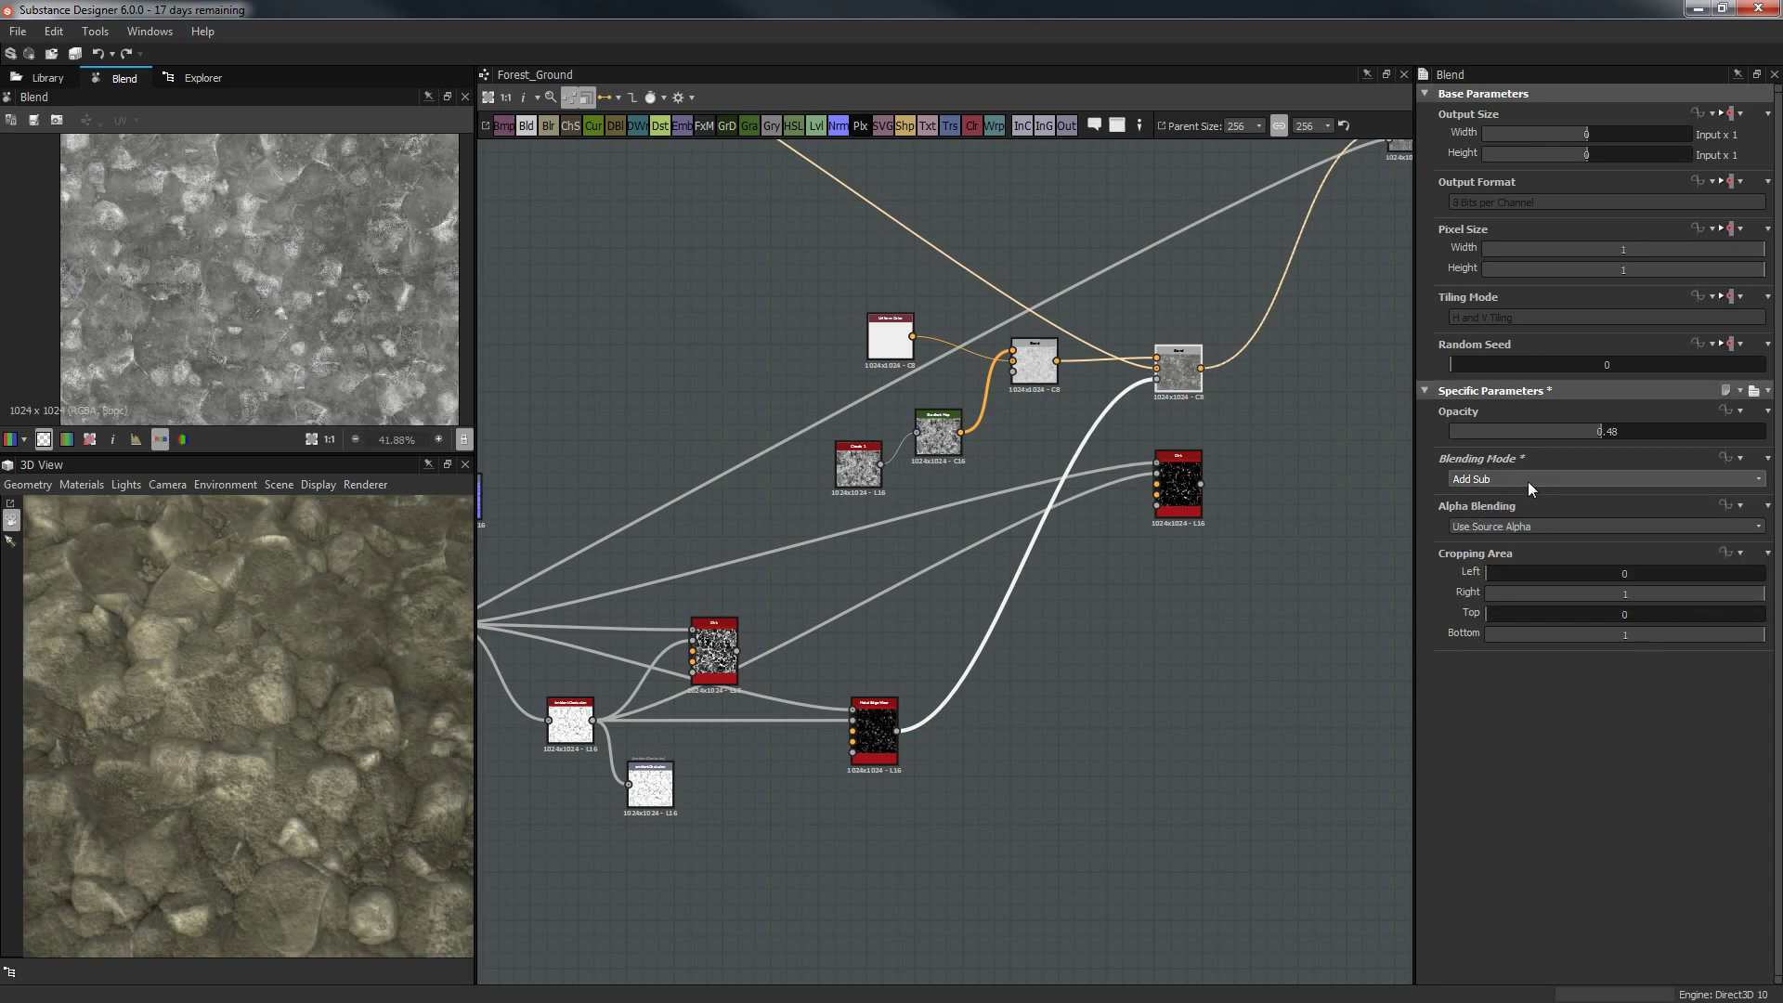
drag(333, 605, 282, 637)
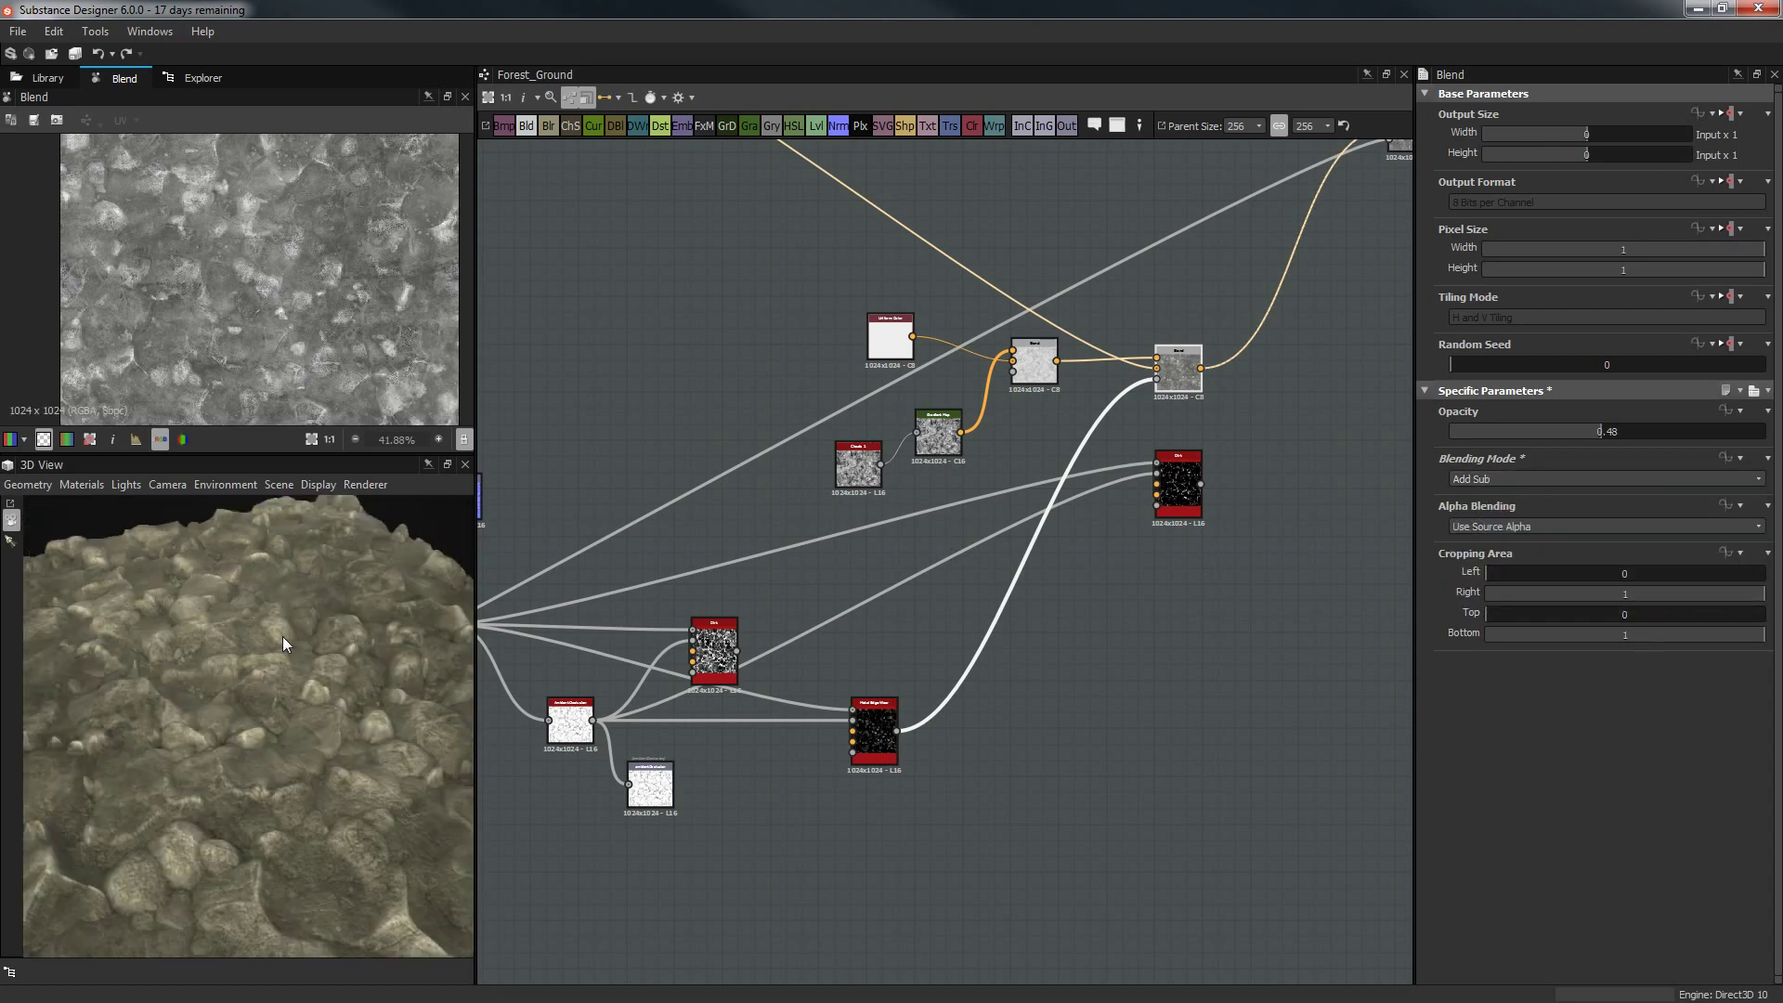
scroll(282, 637, up, 3)
Set the masked color Blend's opacity to 1.
click(1547, 478)
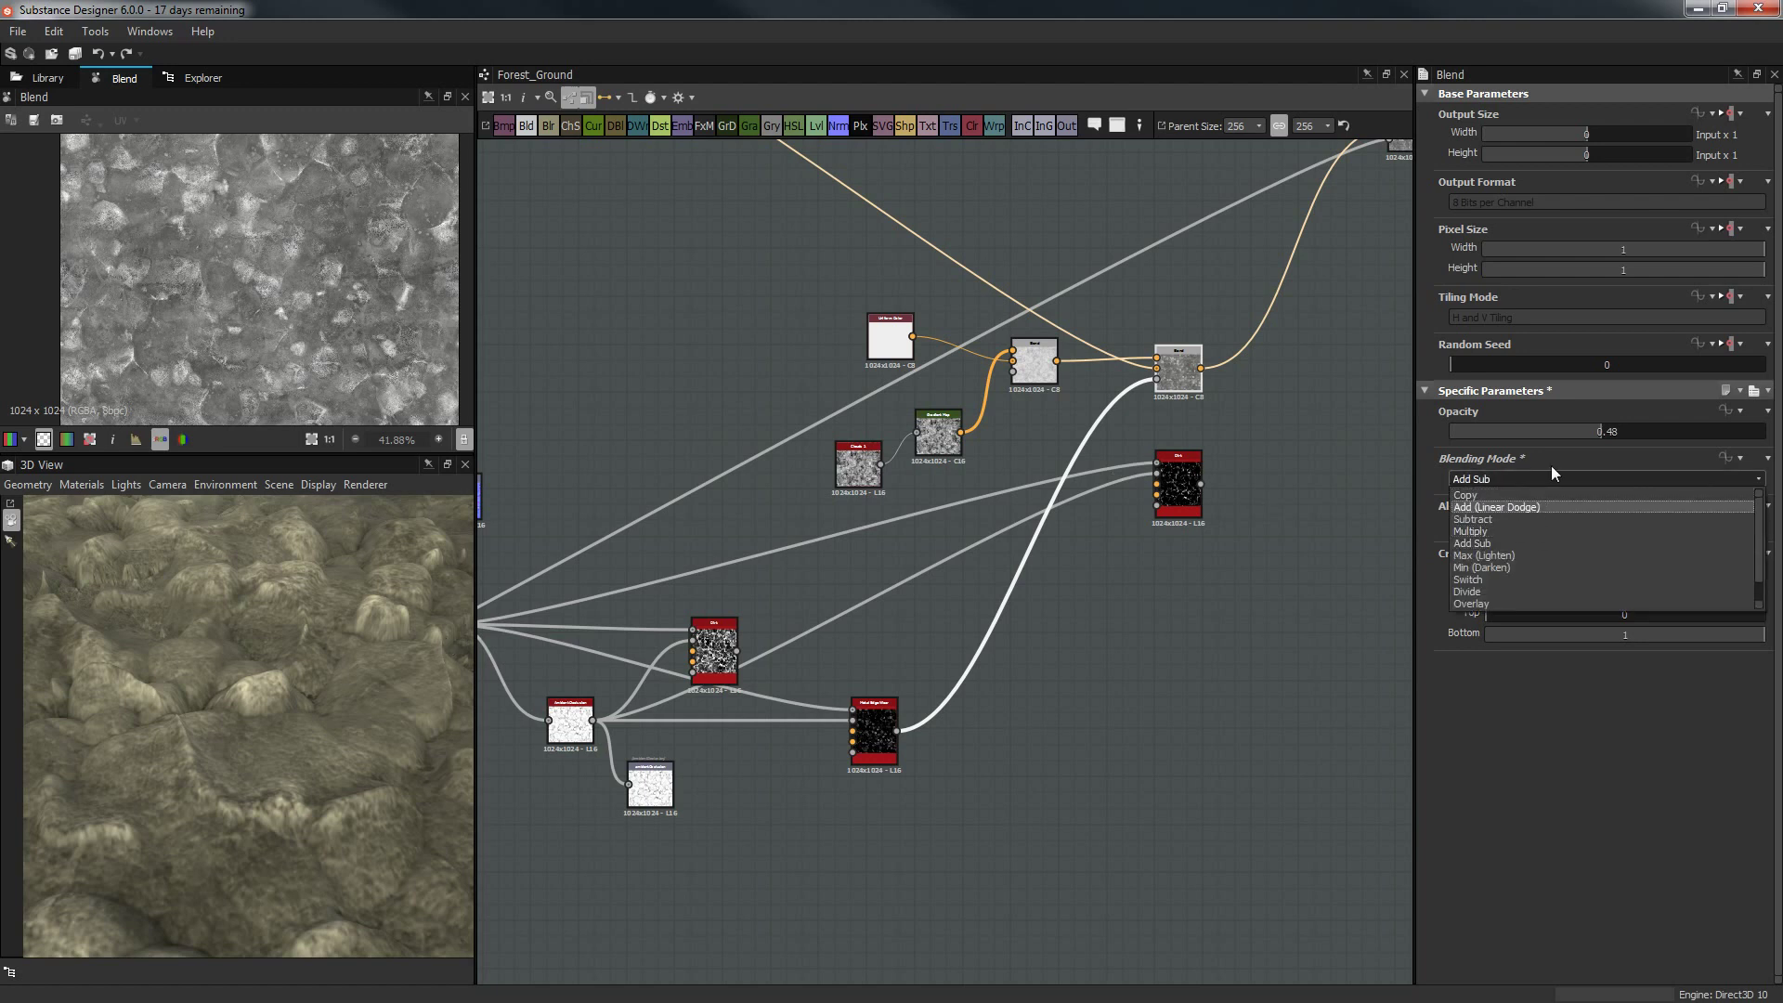
click(1552, 476)
drag(1690, 432, 1765, 432)
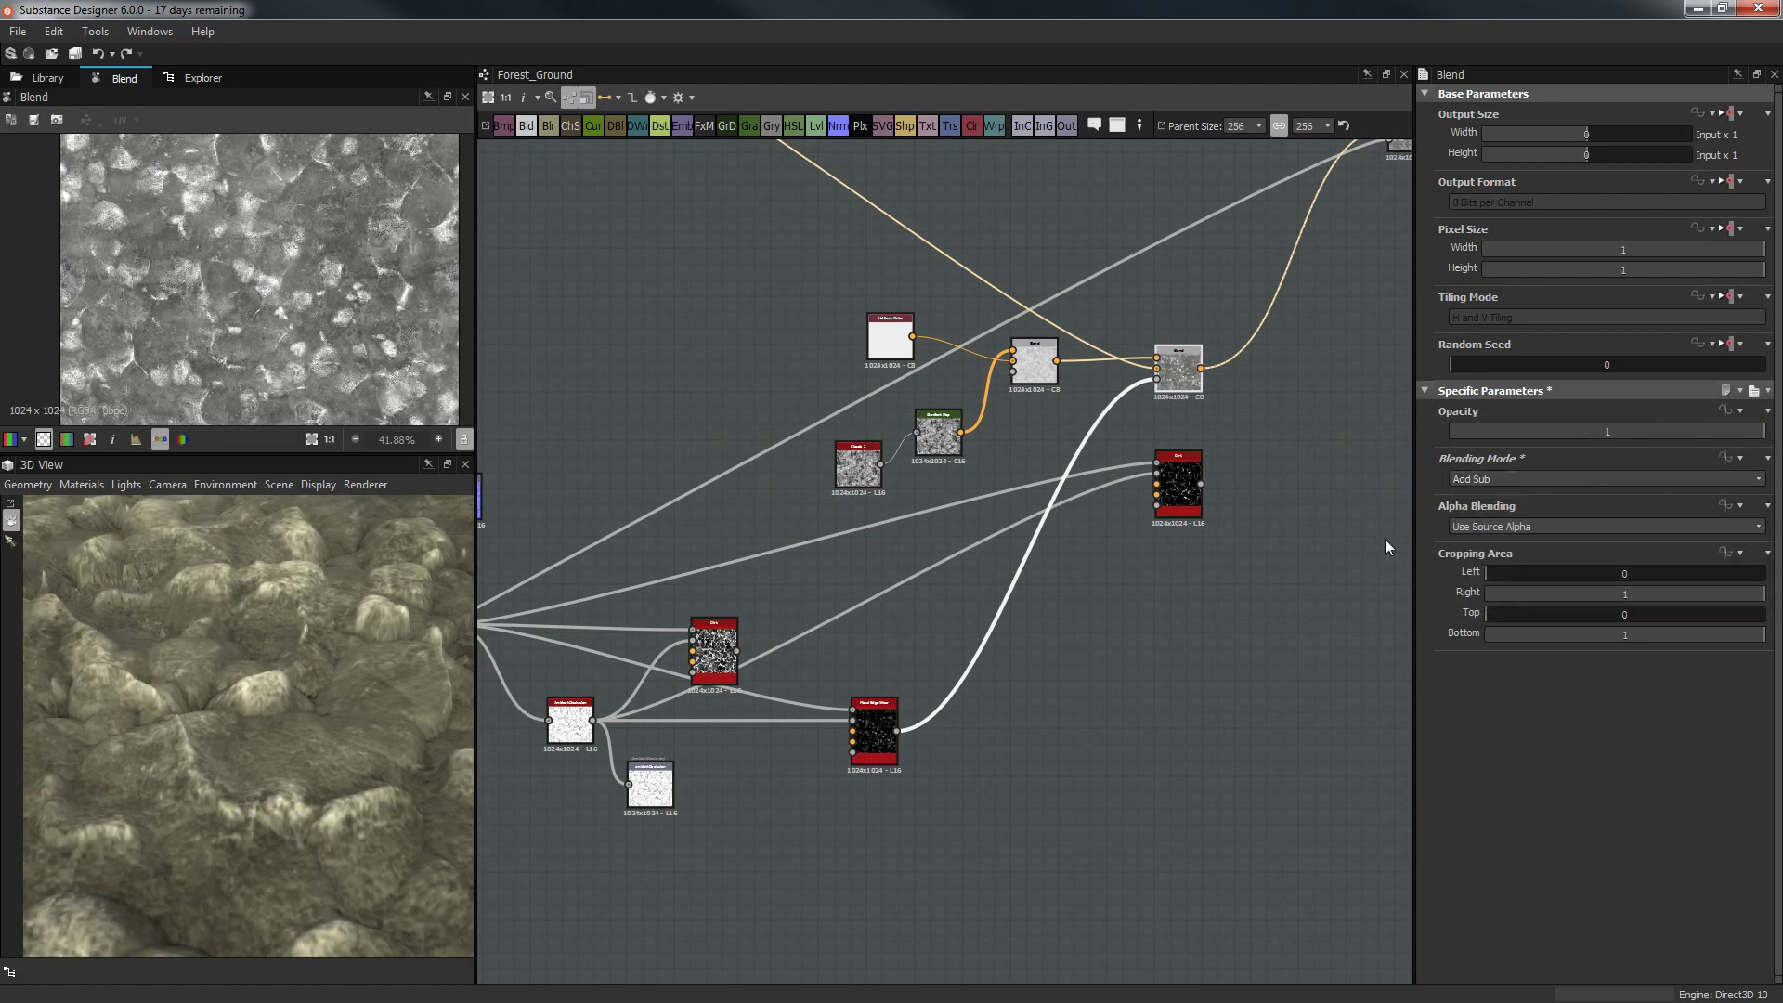
Compare the Add (Linear Dodge) and Add Sub blending modes on the color Blend at full opacity.
click(1533, 480)
click(1514, 505)
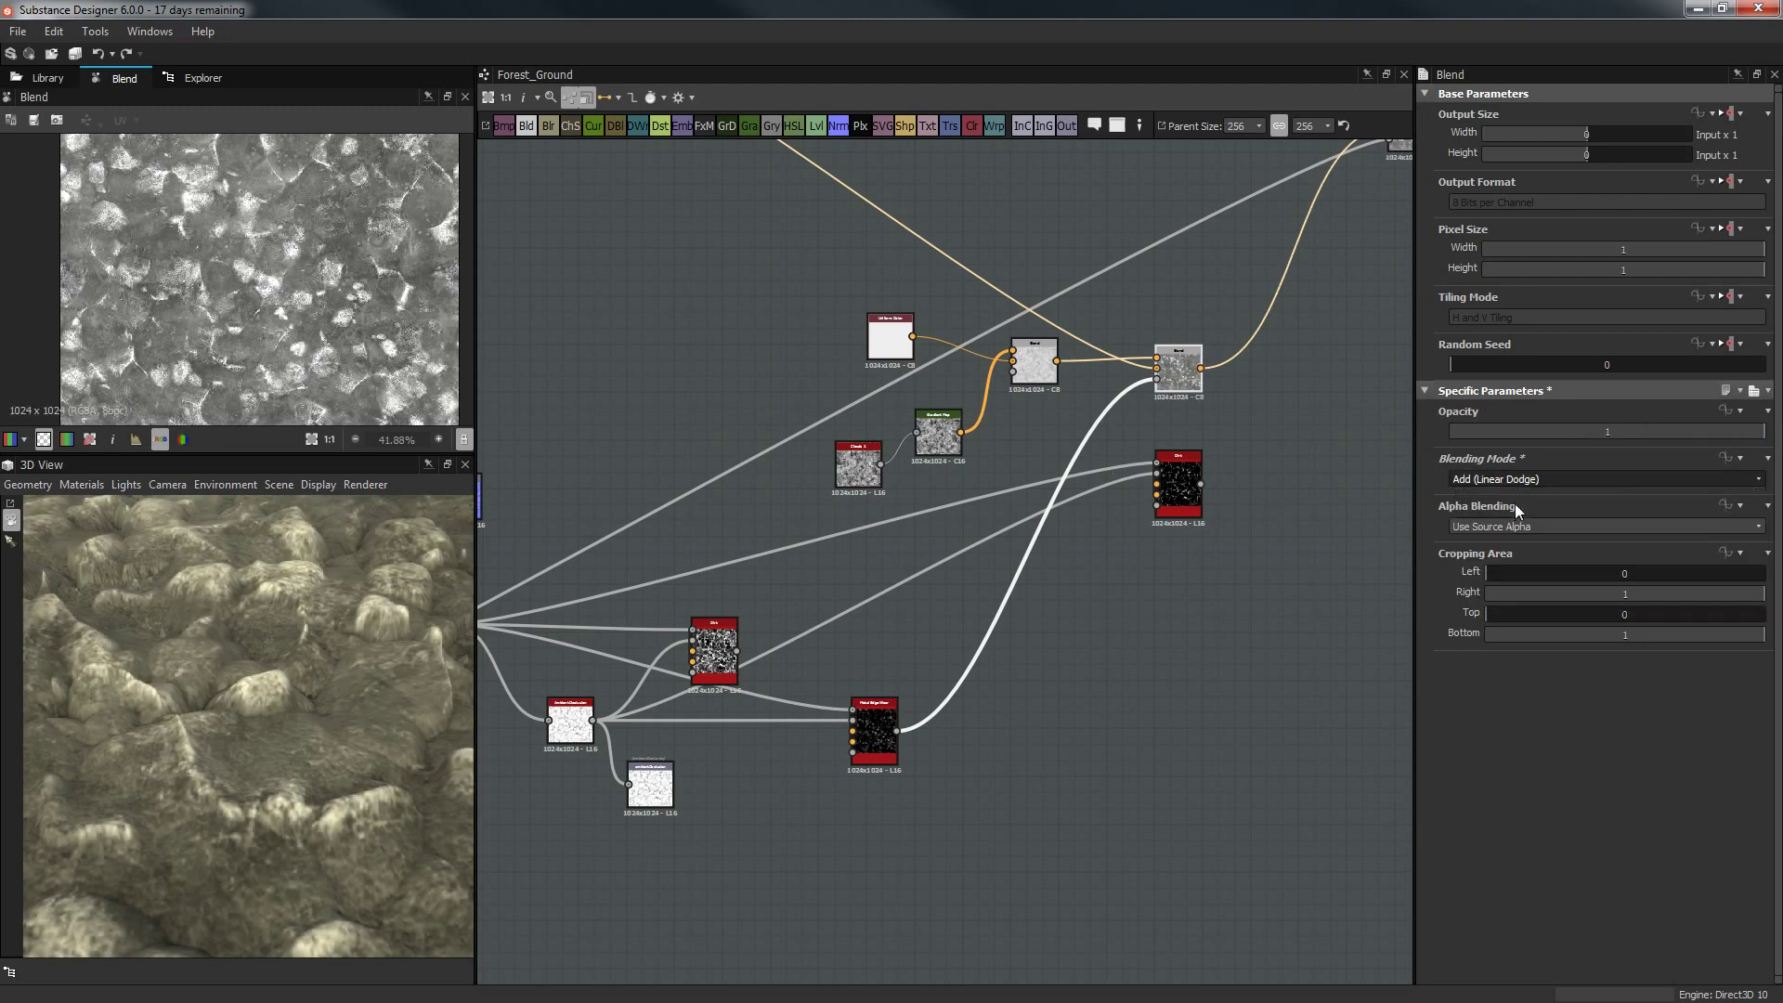
click(1496, 480)
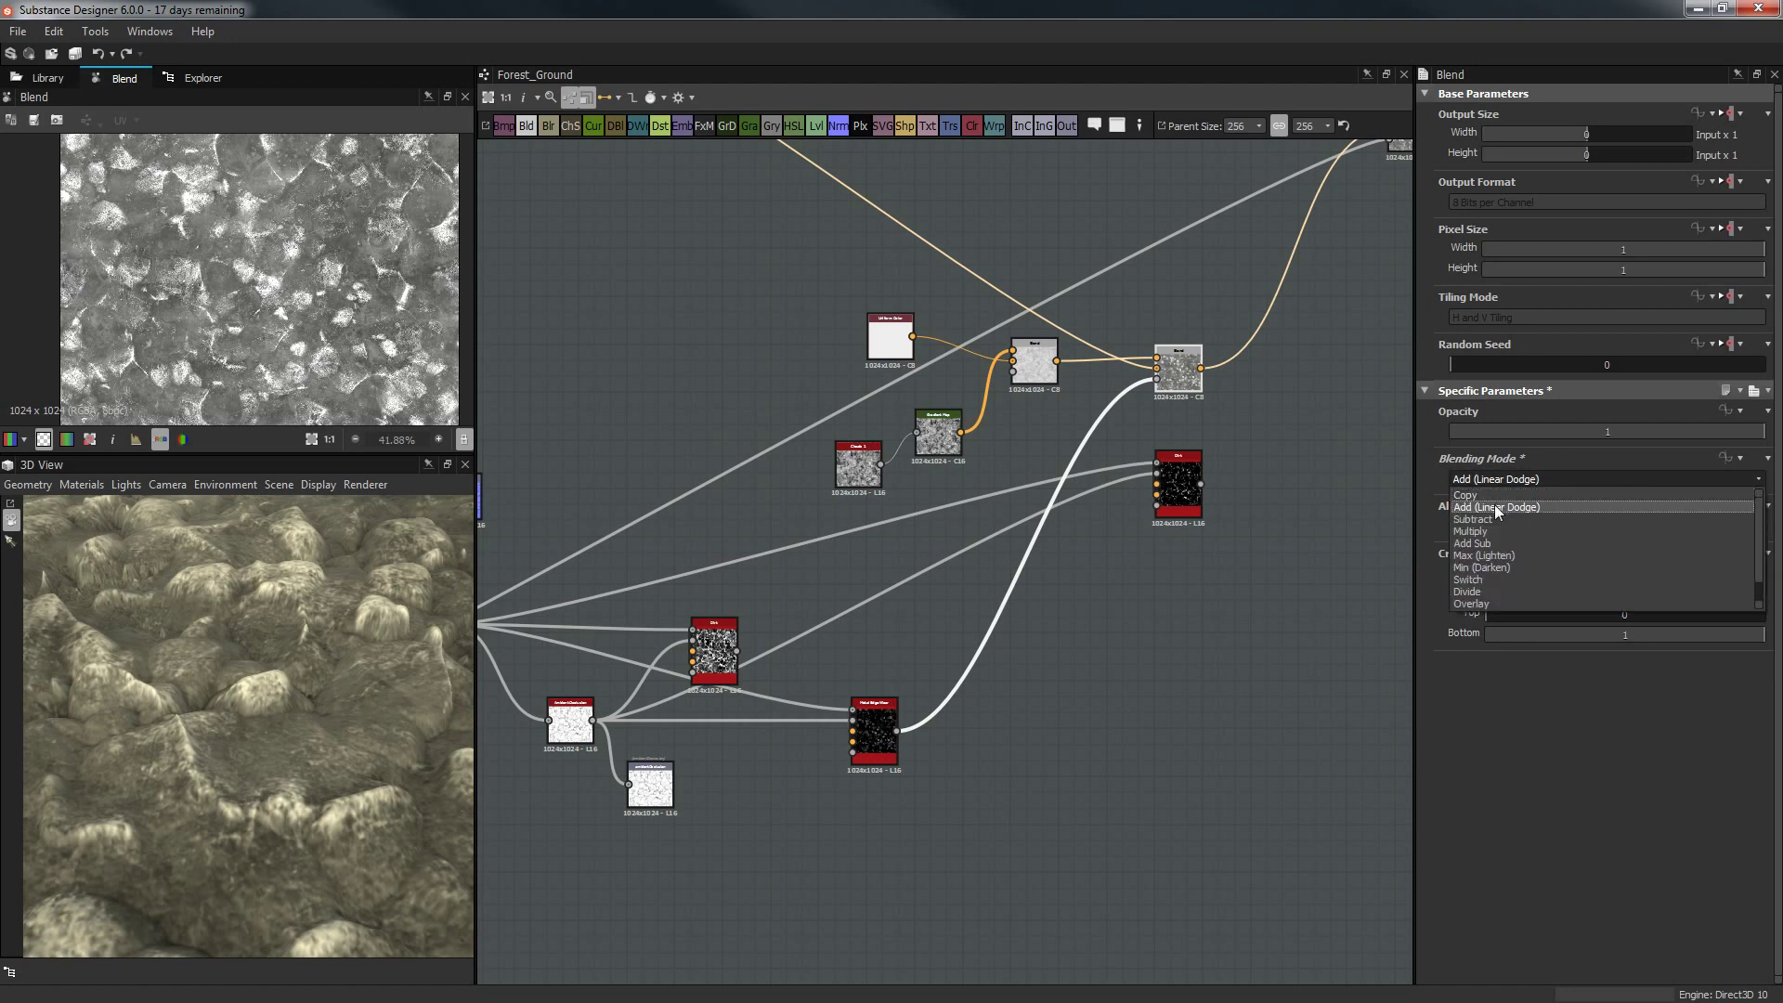
click(1491, 543)
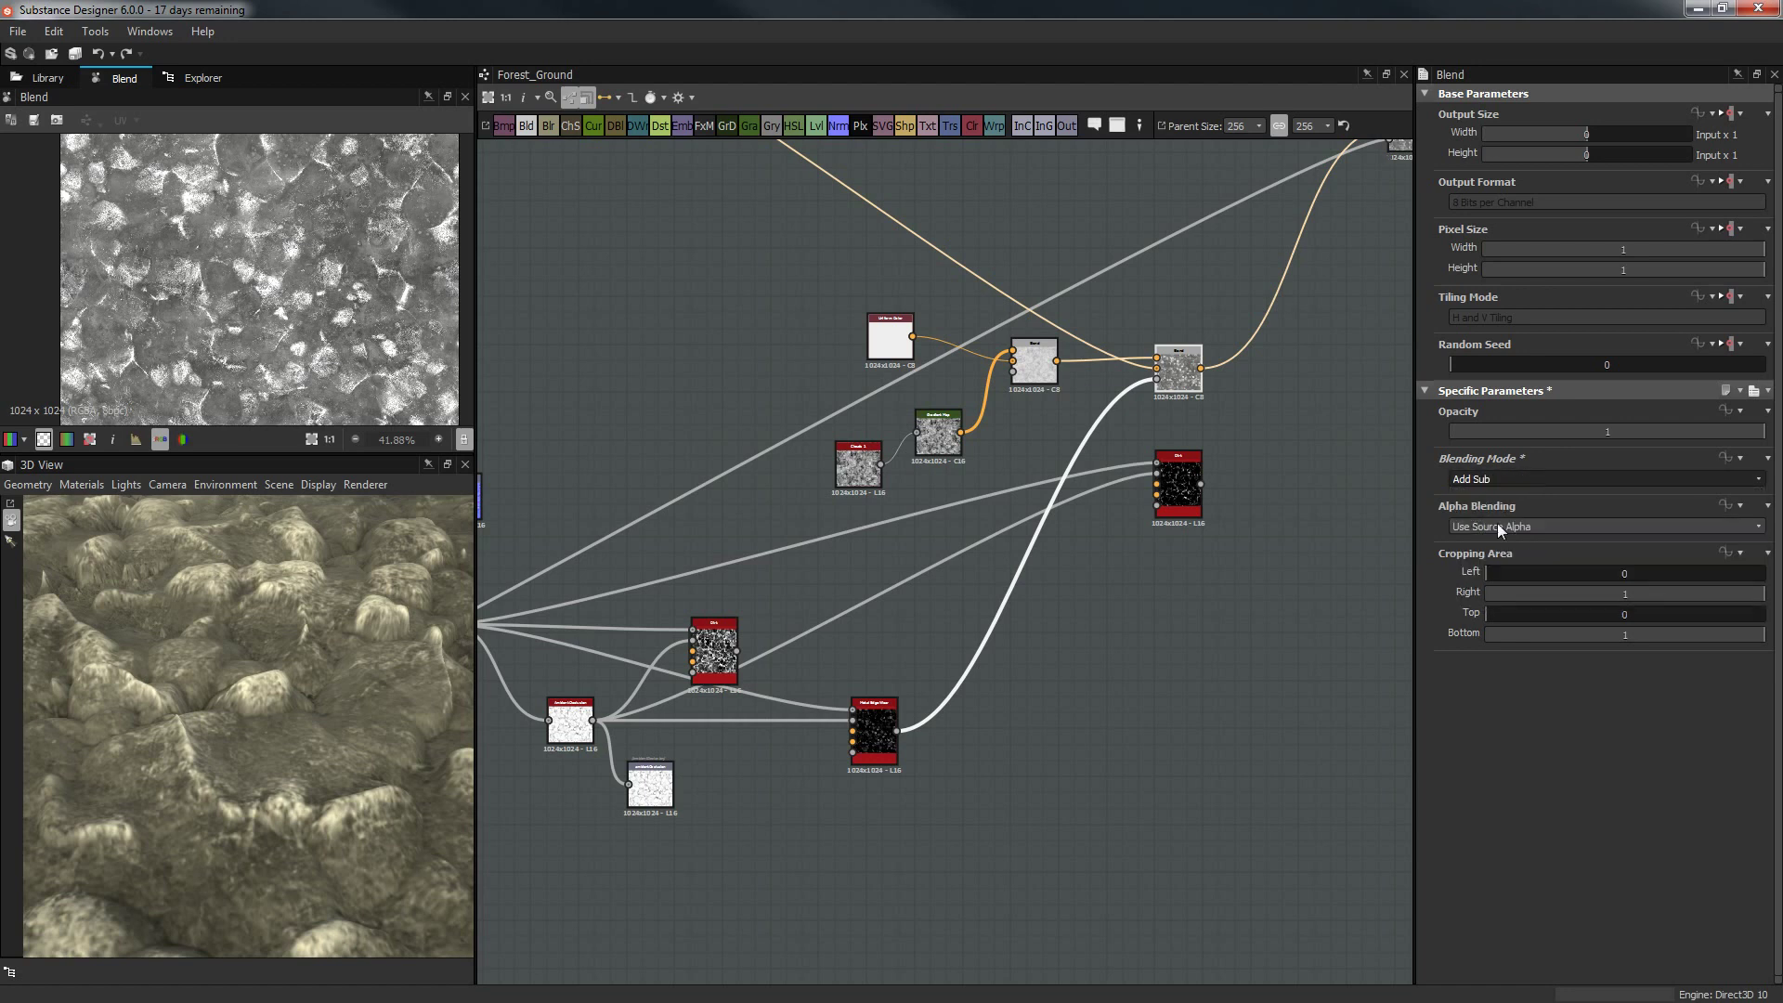
click(1507, 481)
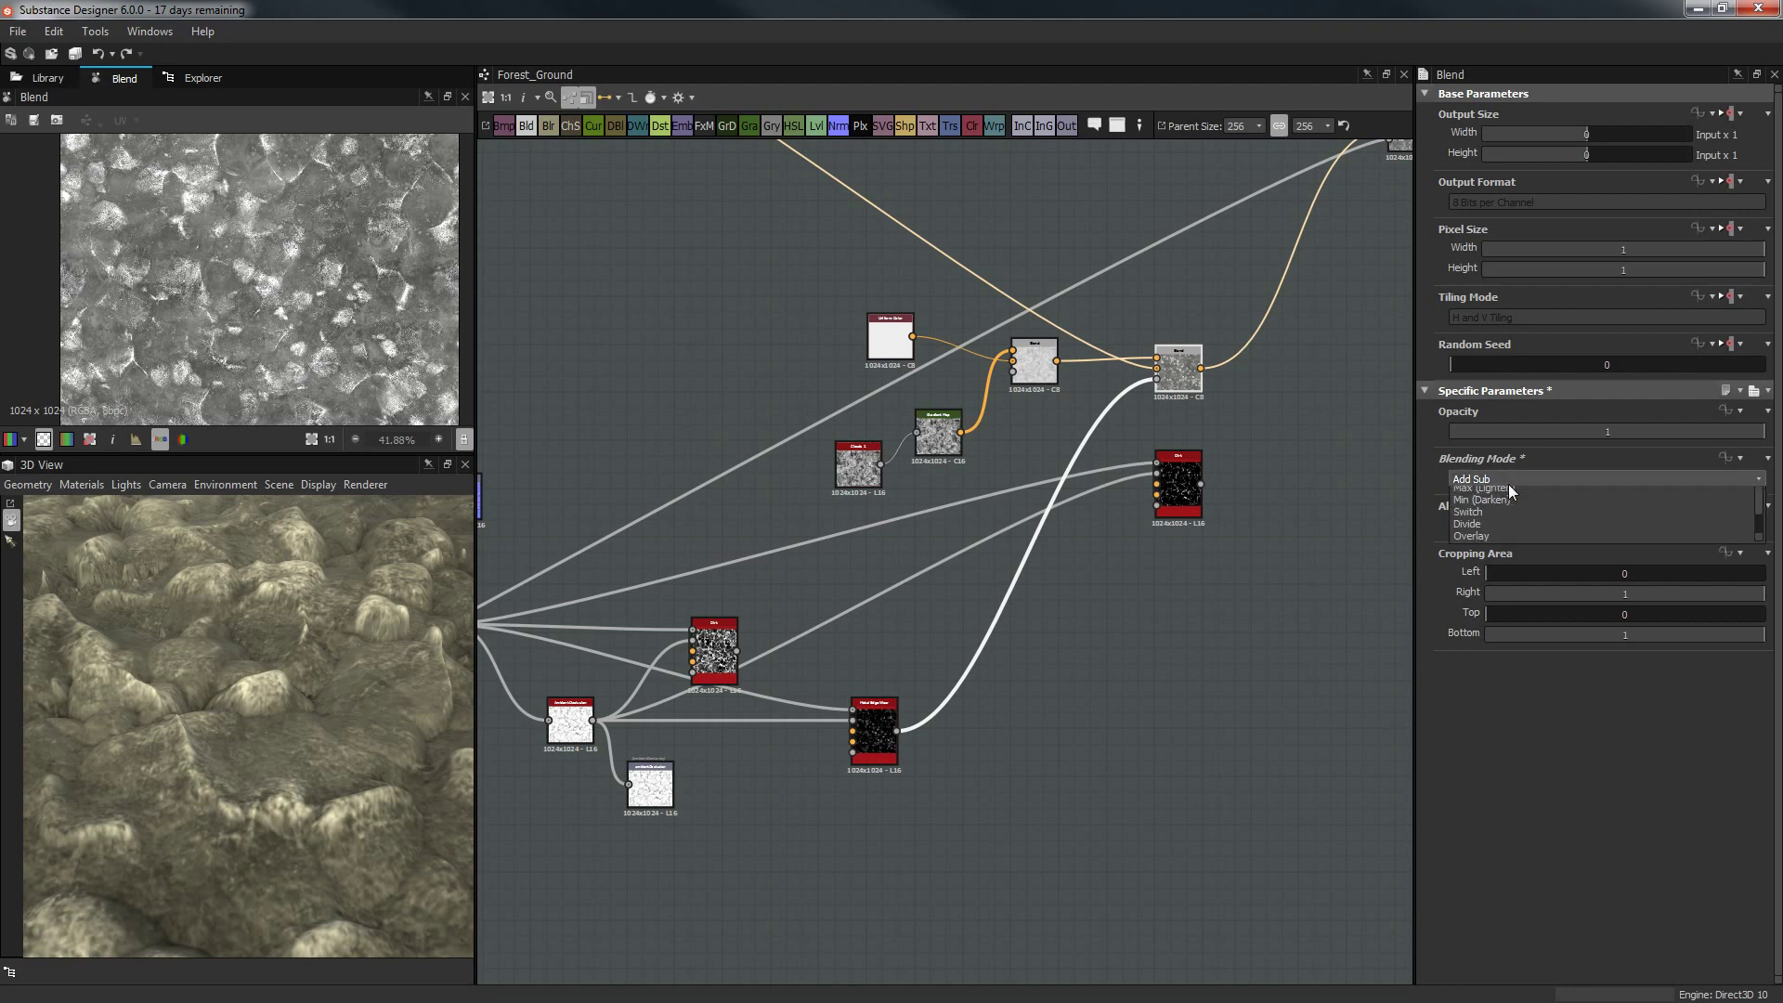
click(1501, 508)
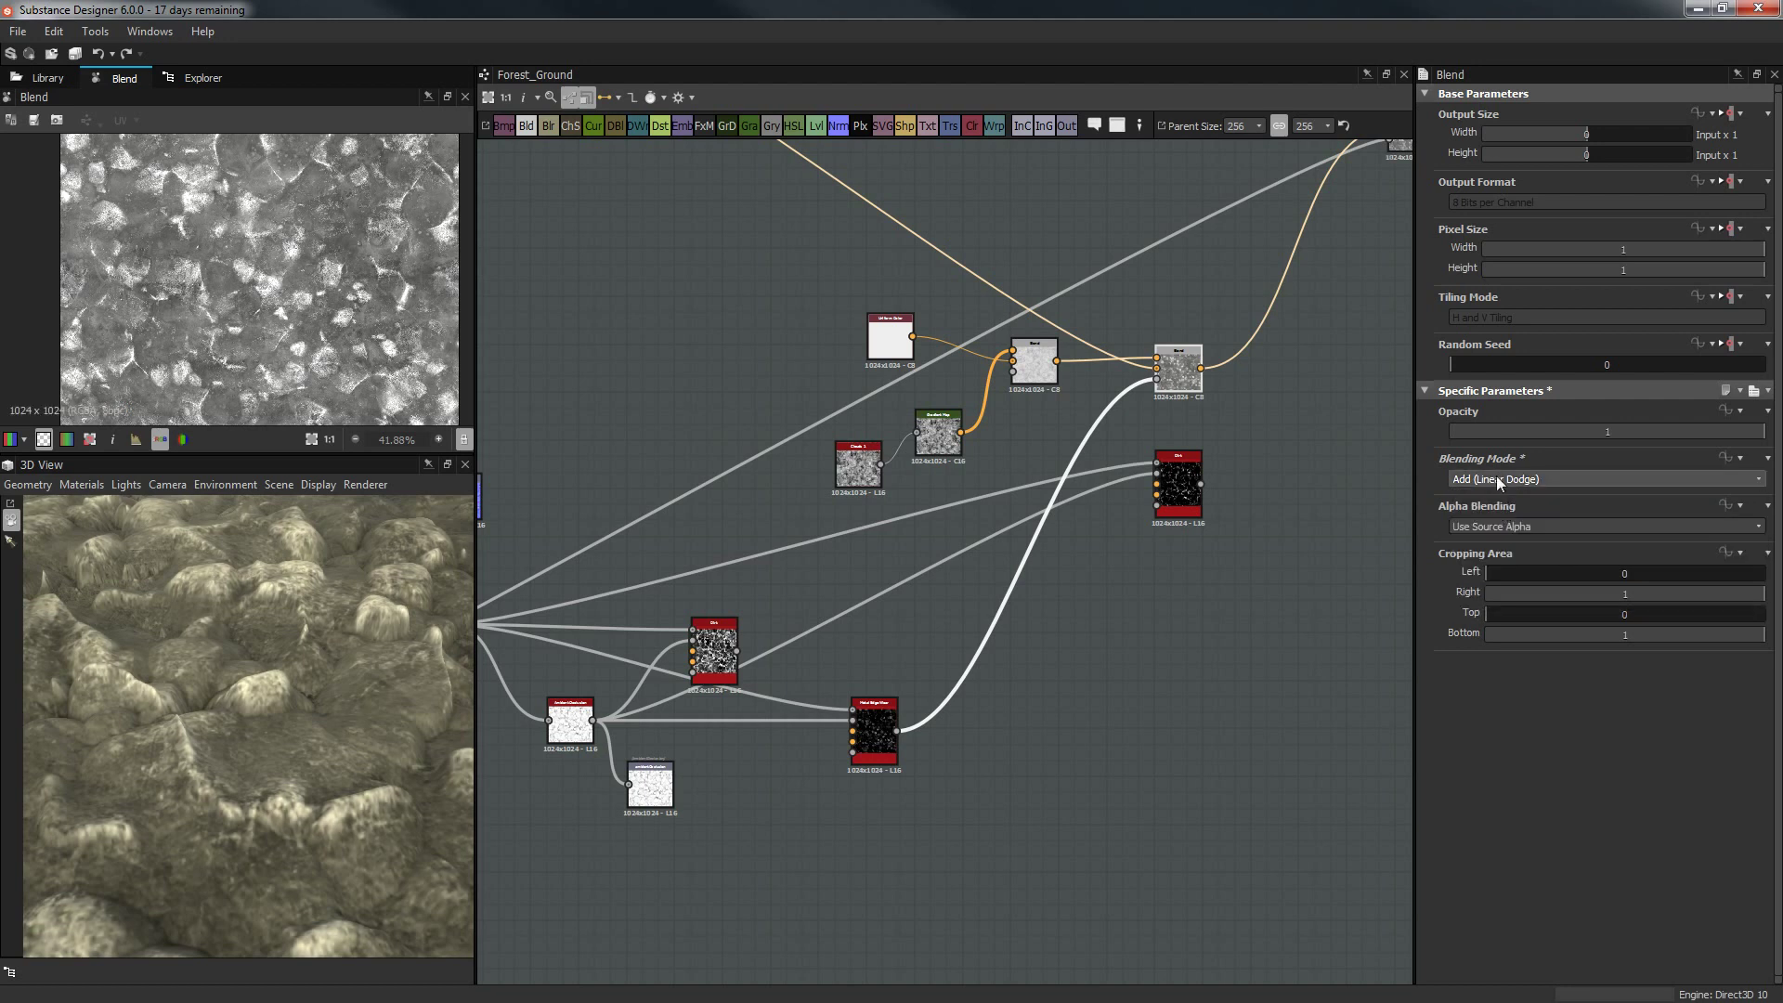
Set the masked color Blend's mode to Overlay and inspect the rocks from another angle in 3D.
click(1497, 477)
click(1475, 604)
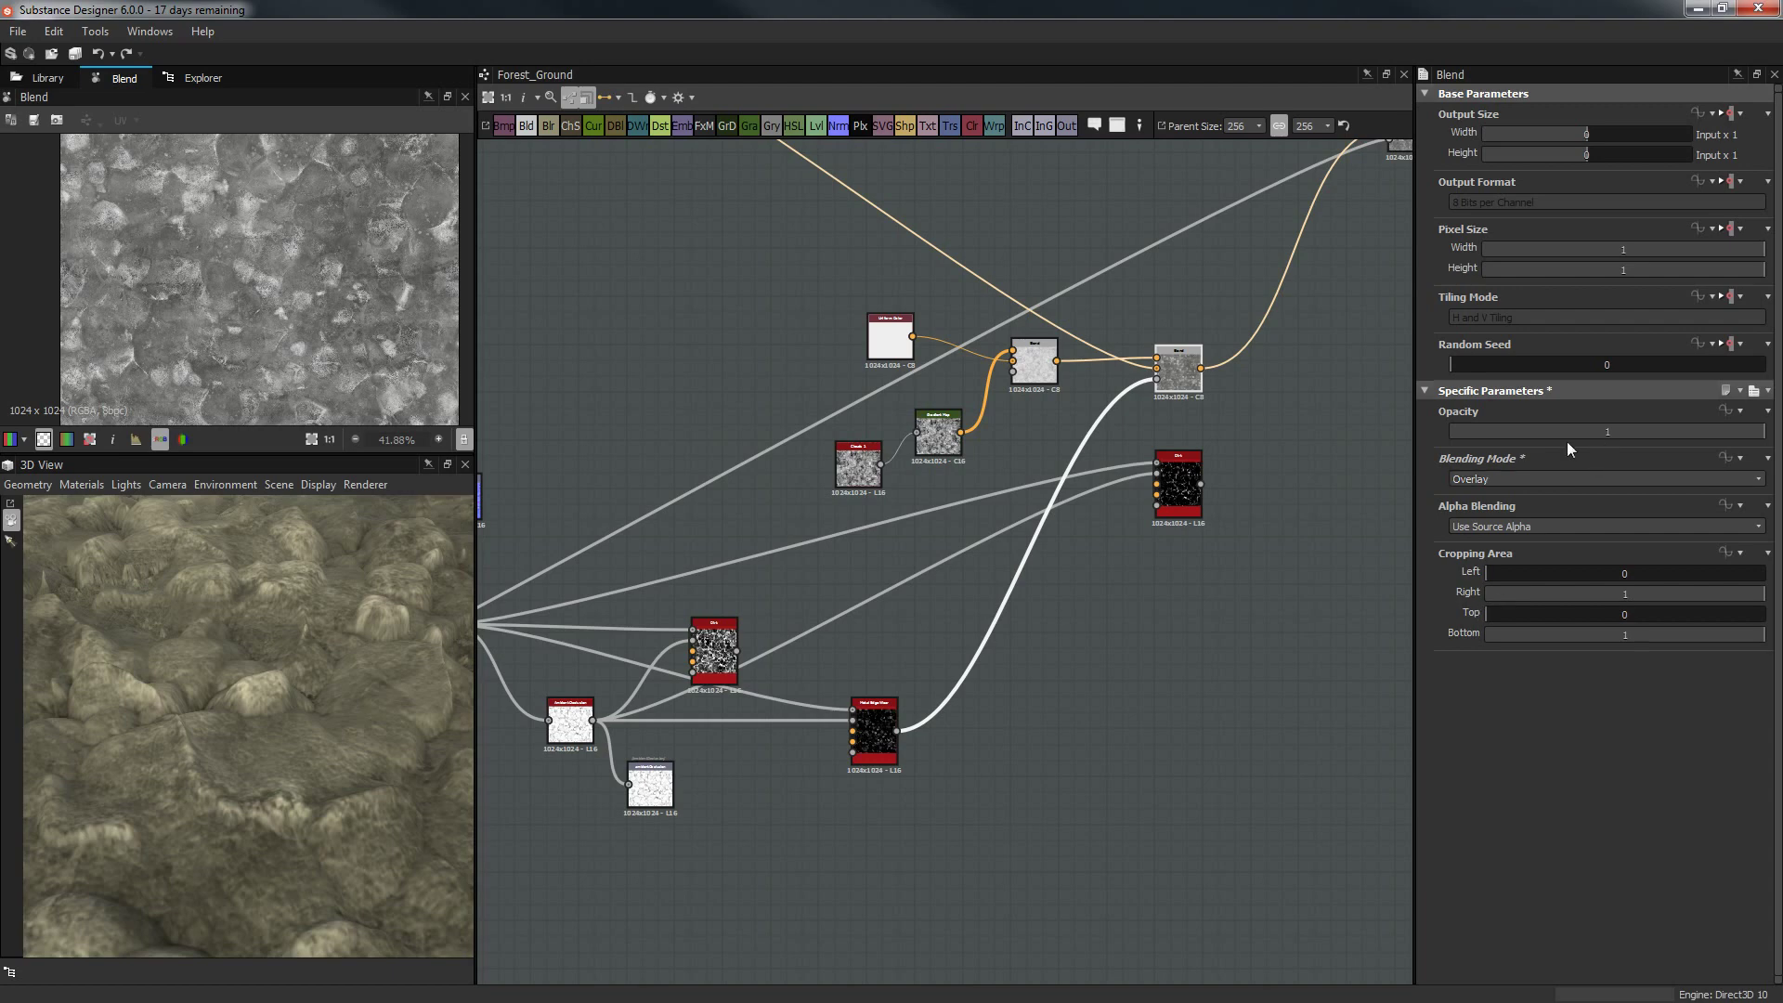
drag(375, 631, 300, 715)
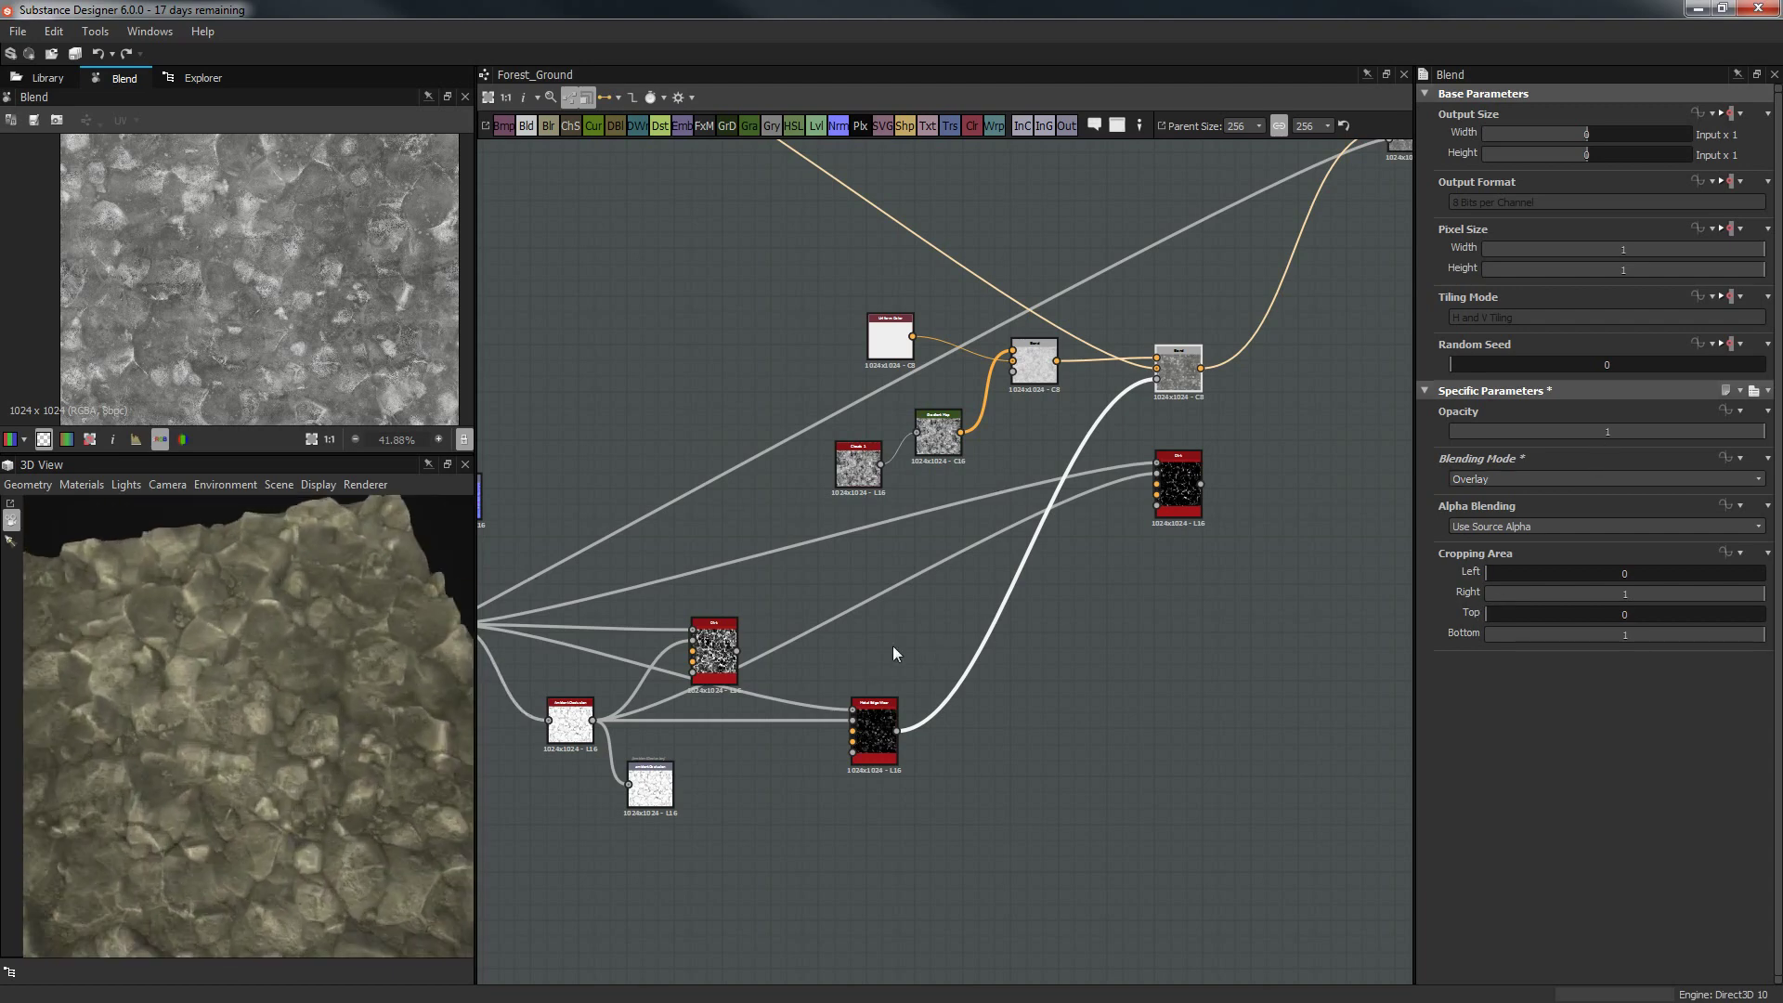
Rearrange the Metal Edge Wear node and the two Dirt nodes below the color nodes to free up space.
drag(864, 724, 896, 715)
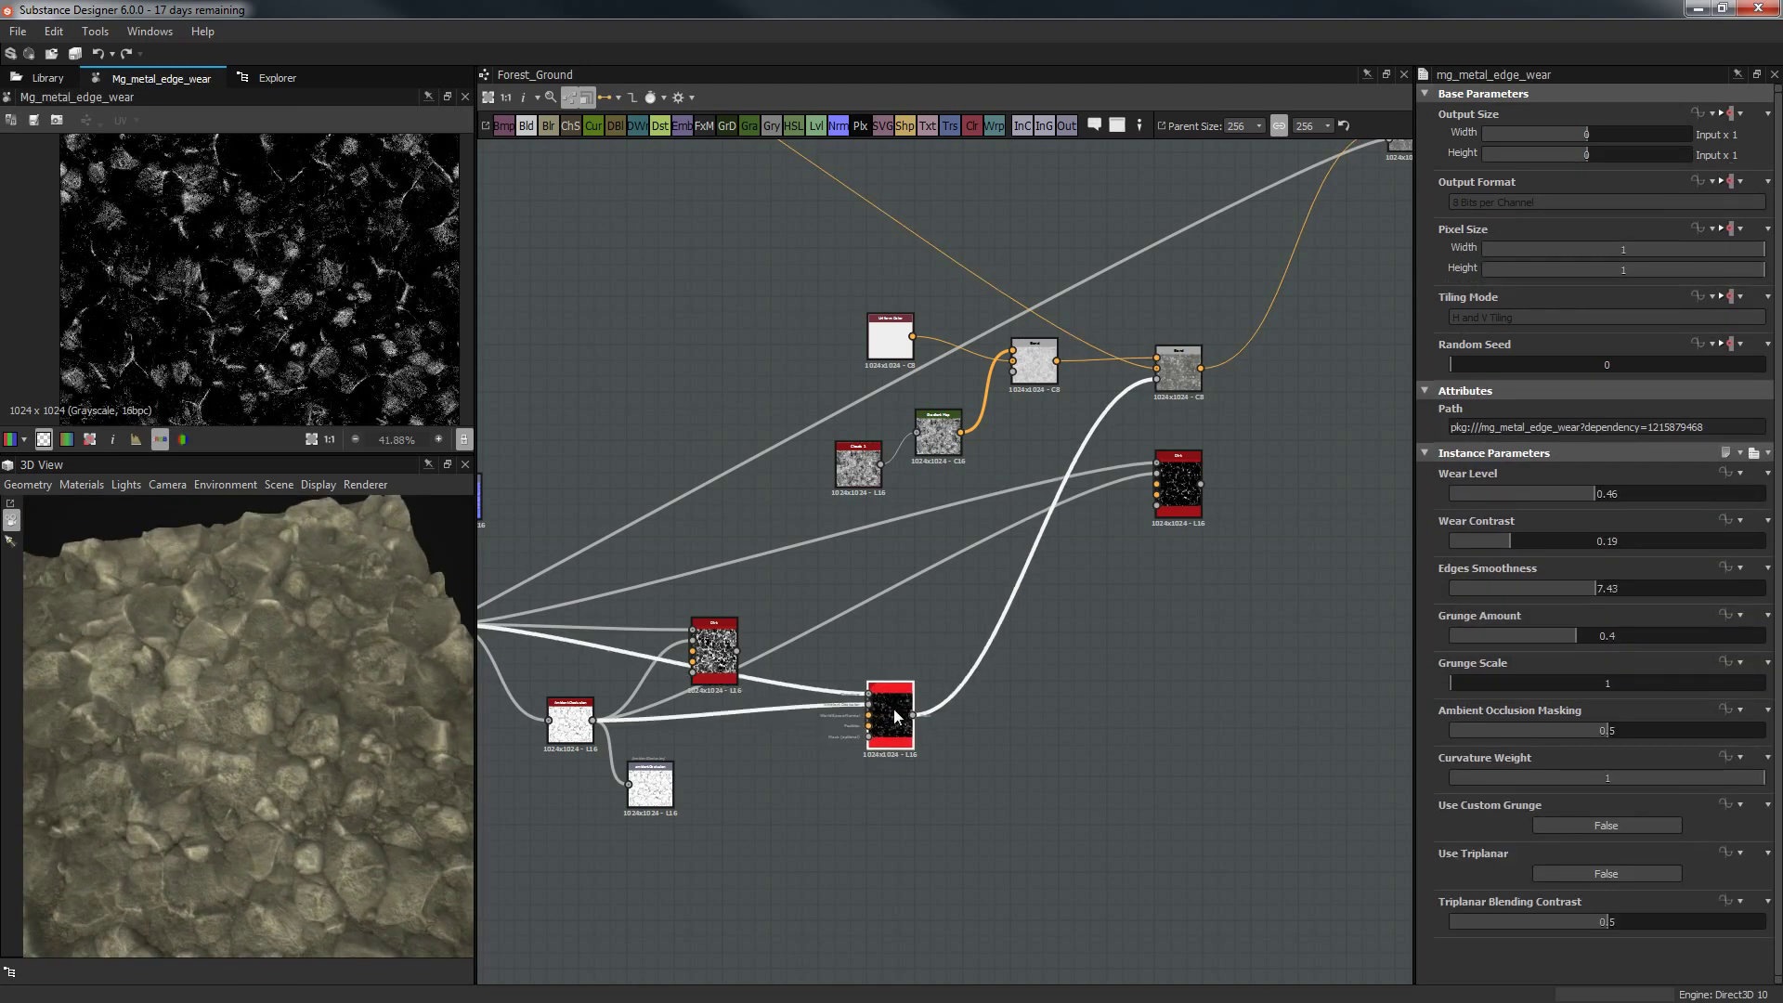
drag(176, 687, 181, 525)
click(1176, 371)
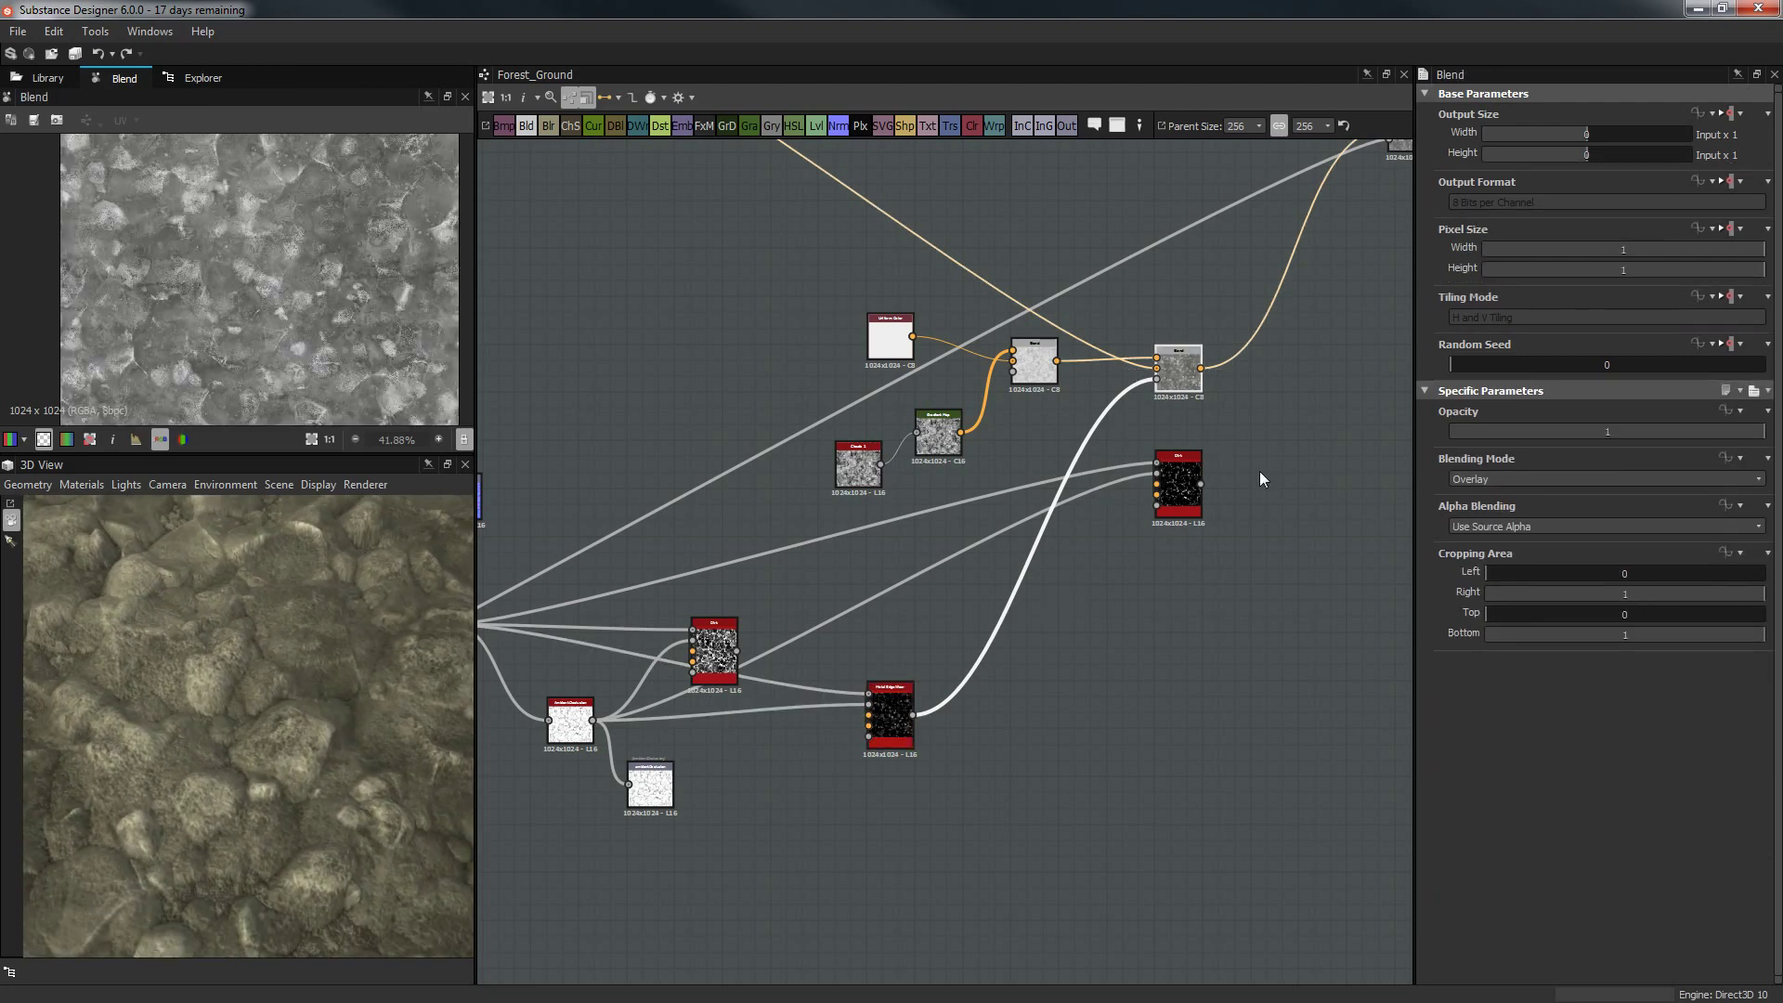
middle_drag(1260, 471, 1154, 544)
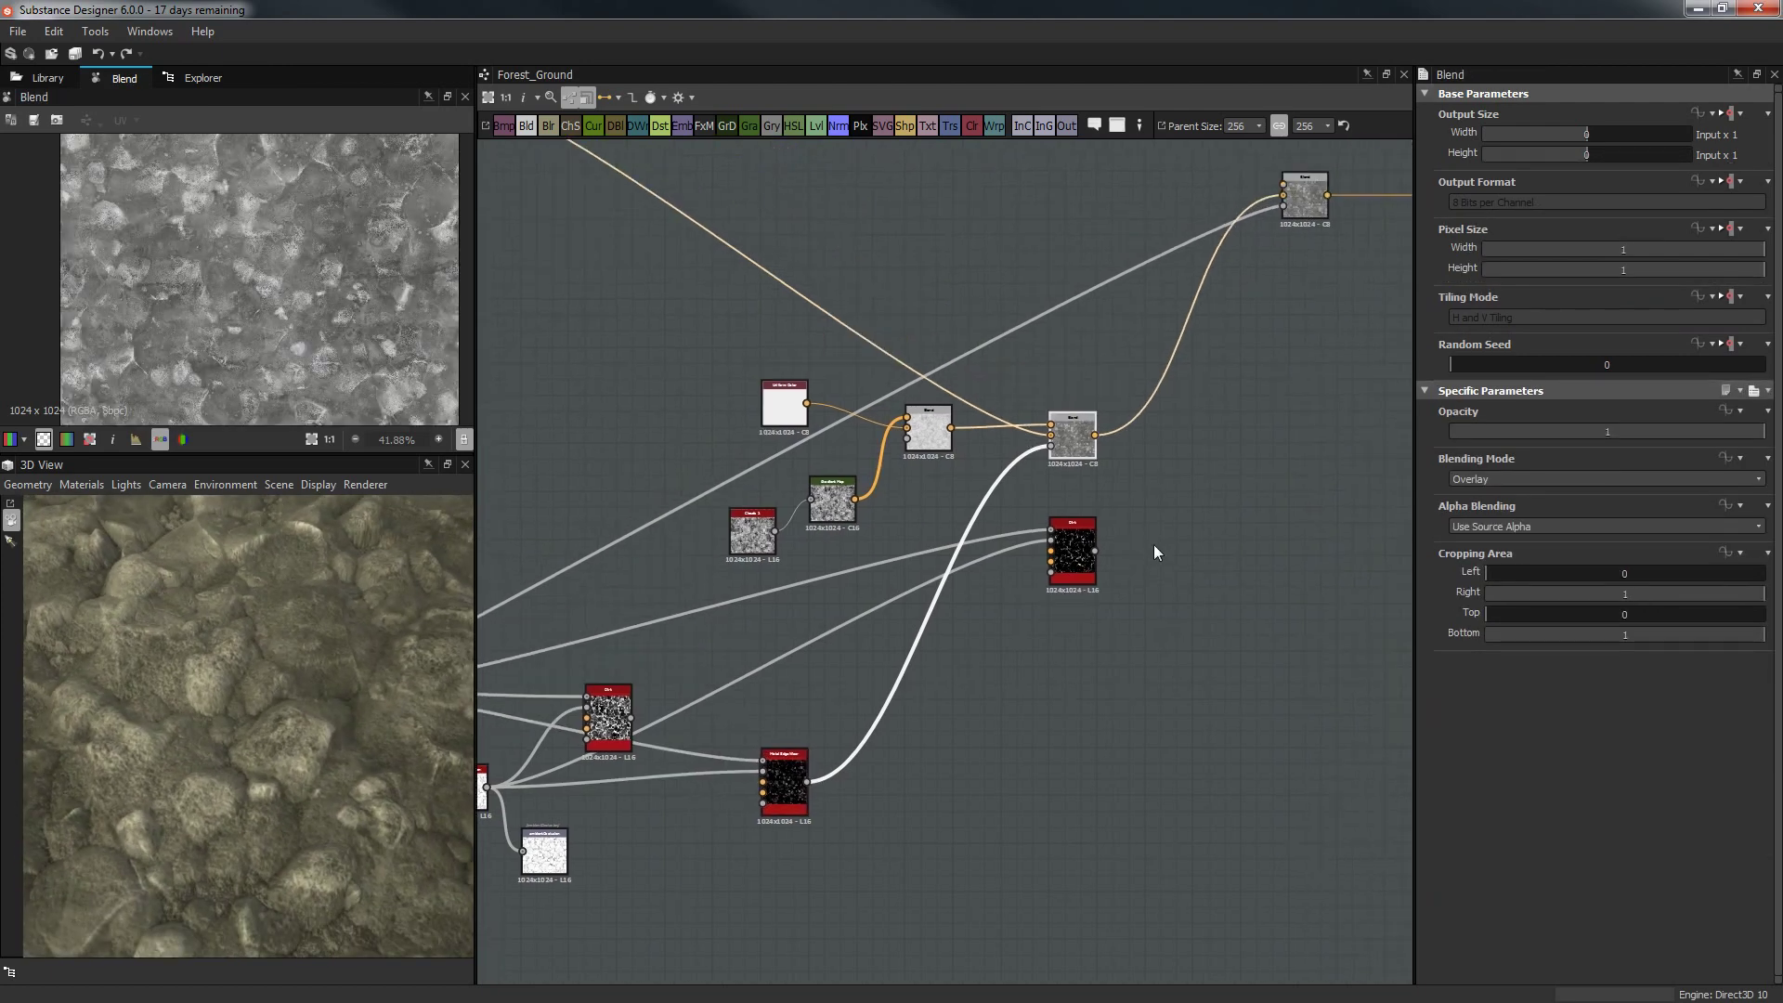
click(1082, 574)
drag(1078, 560, 1045, 737)
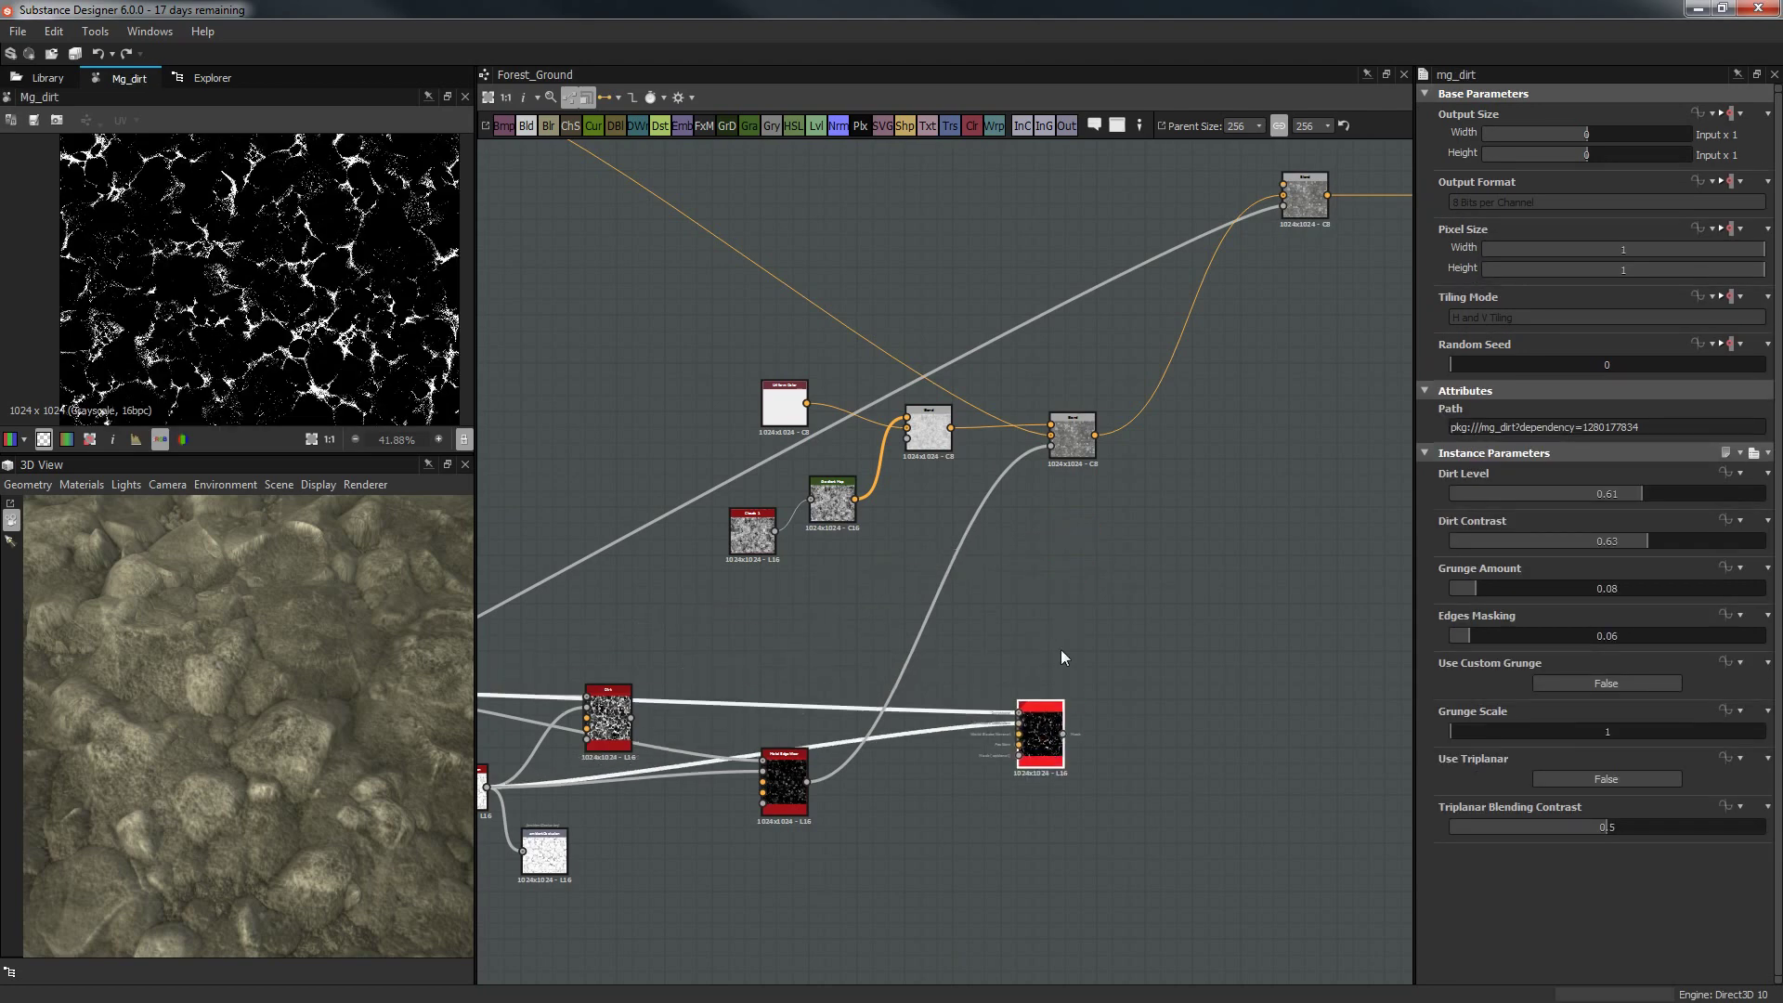
drag(608, 710, 752, 641)
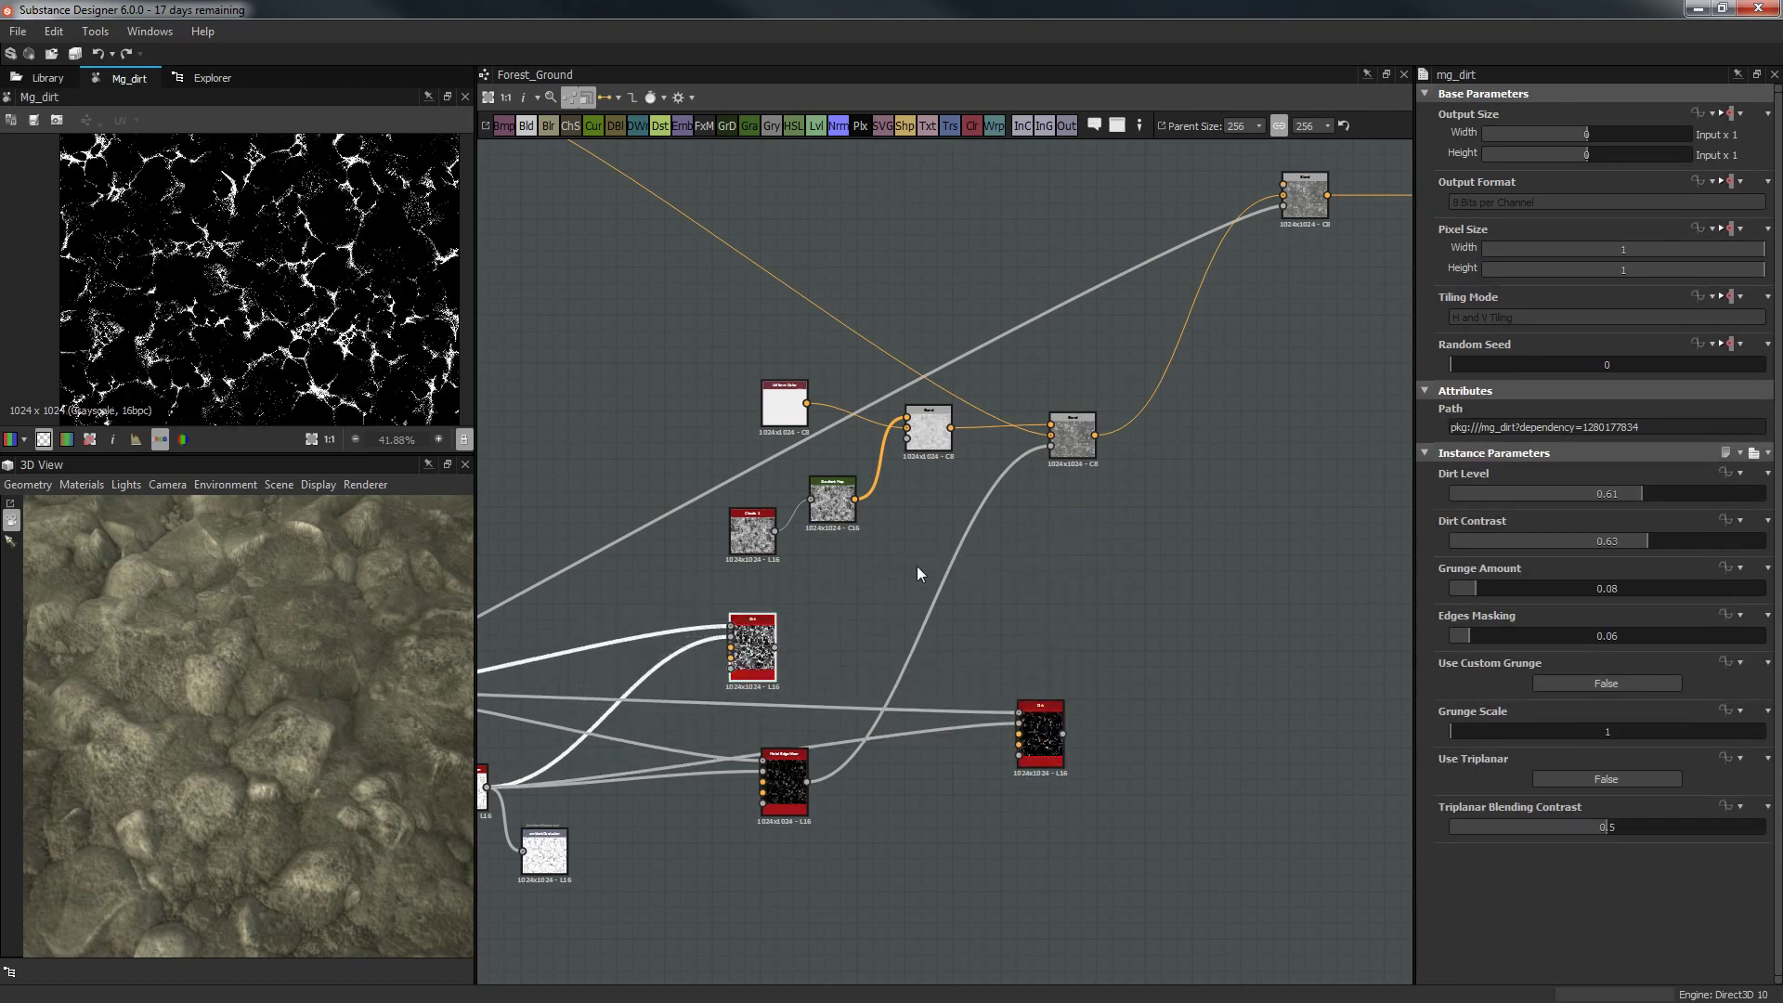
Duplicate the Uniform Color, Clouds 1, Gradient Map and Blend group and place the copy below the masked color Blend.
click(917, 573)
scroll(797, 474, up, 1)
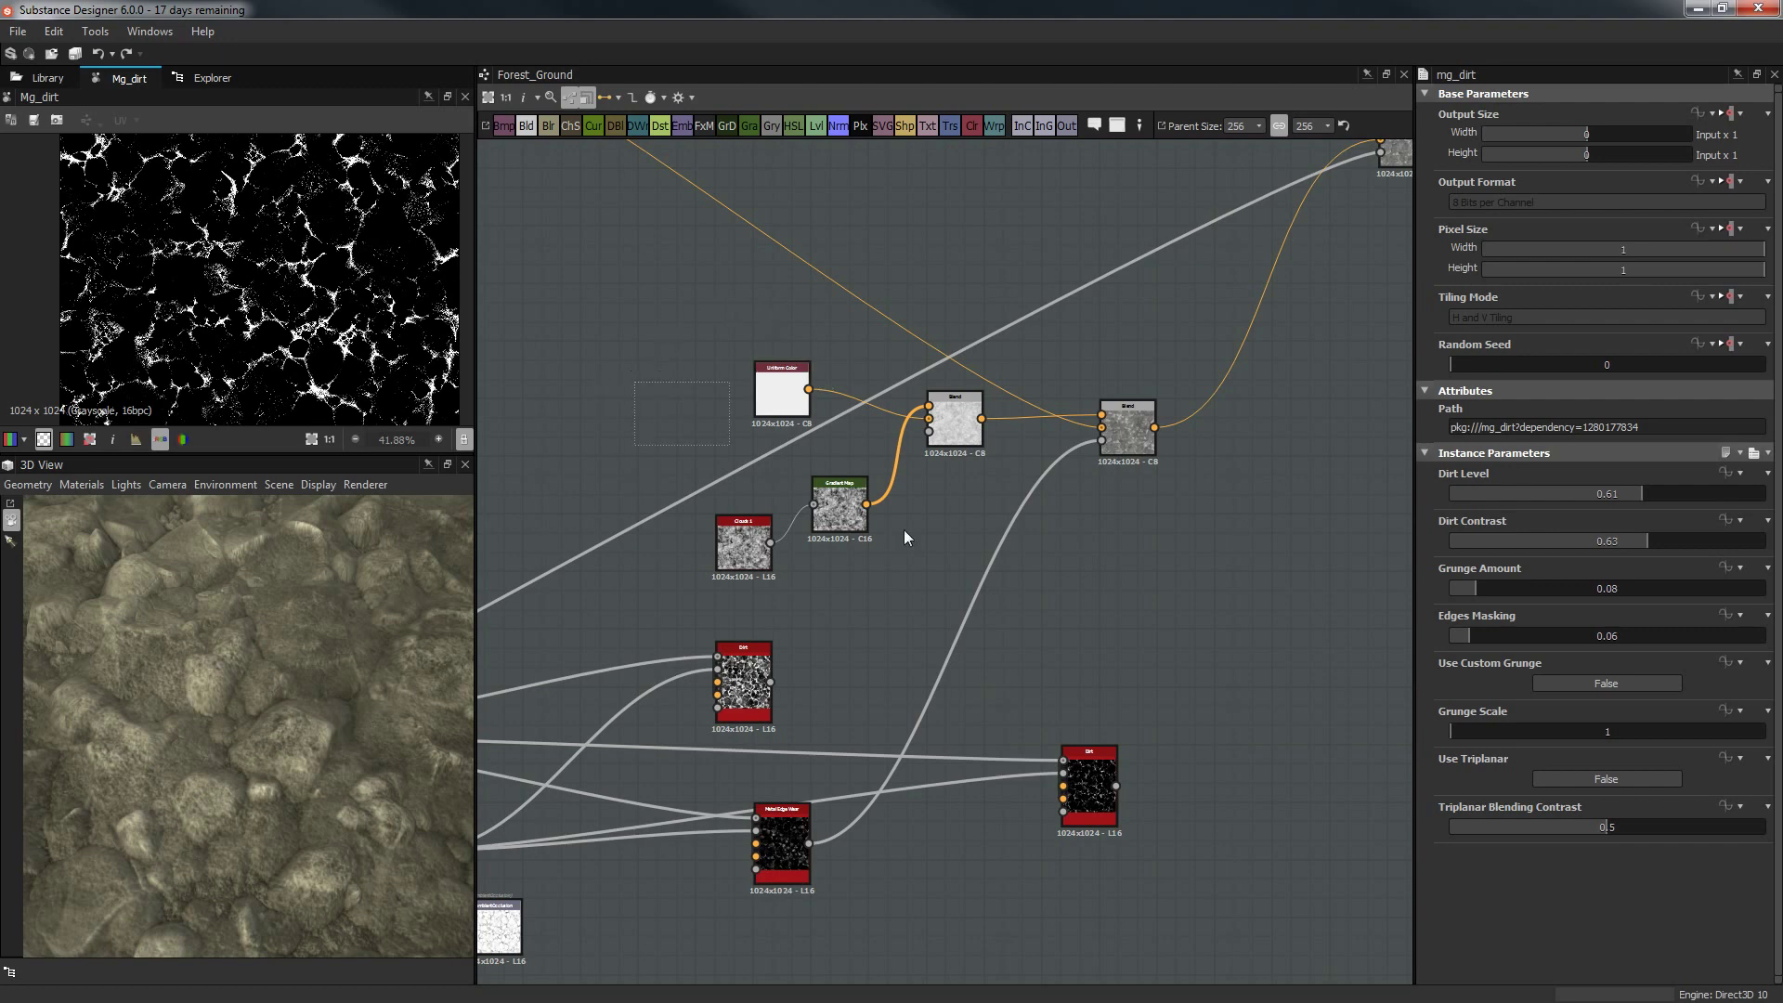
drag(905, 530, 940, 545)
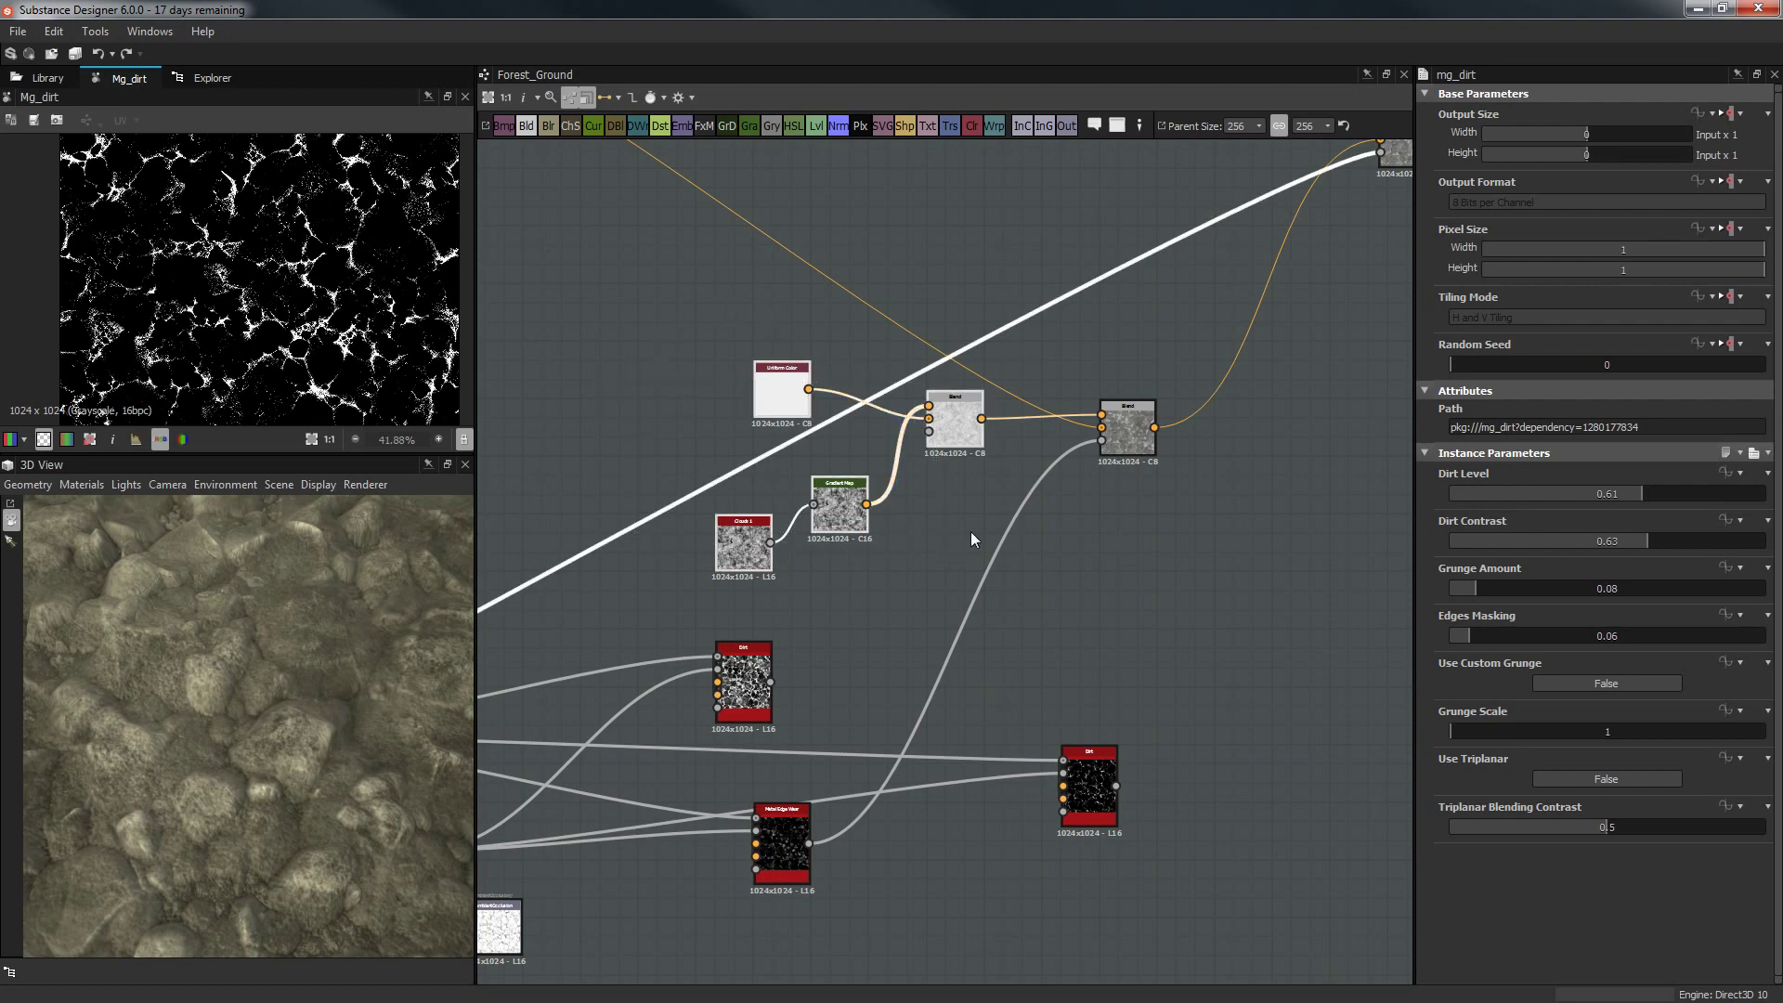
key(ctrl+d)
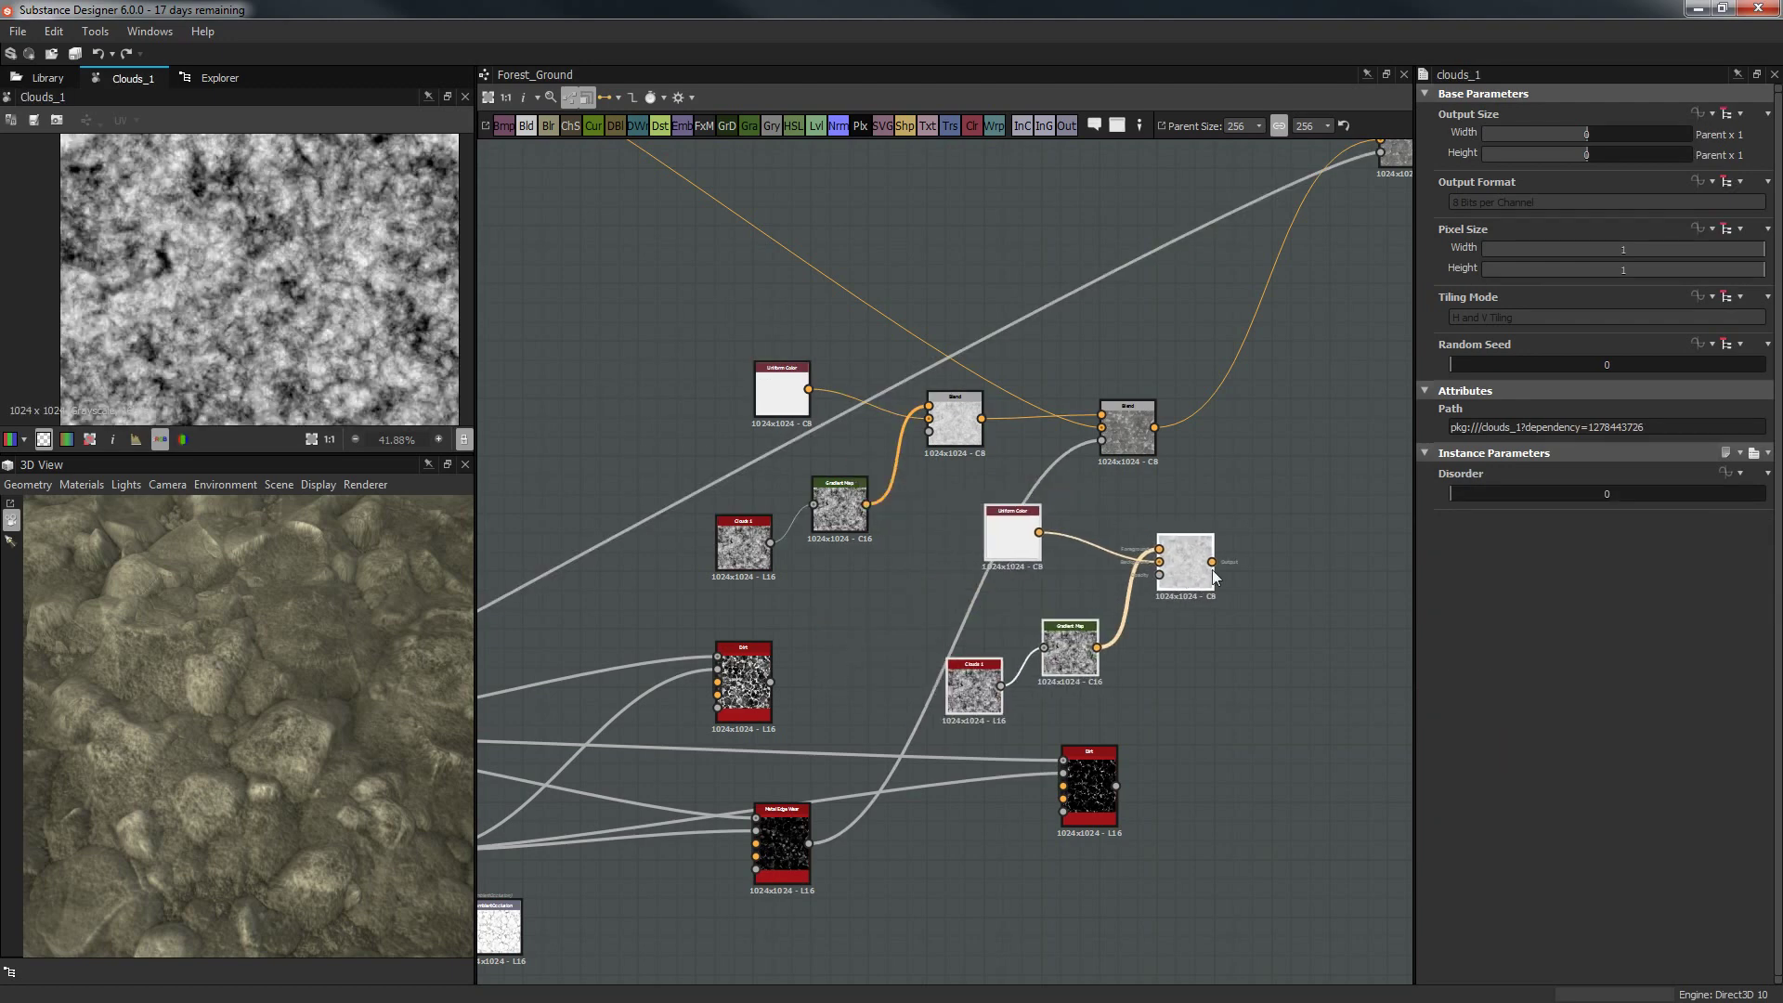
click(1269, 573)
Add a new Blend node after the masked color Blend and feed that Blend's output into its background.
middle_drag(1293, 474, 1098, 483)
key(space)
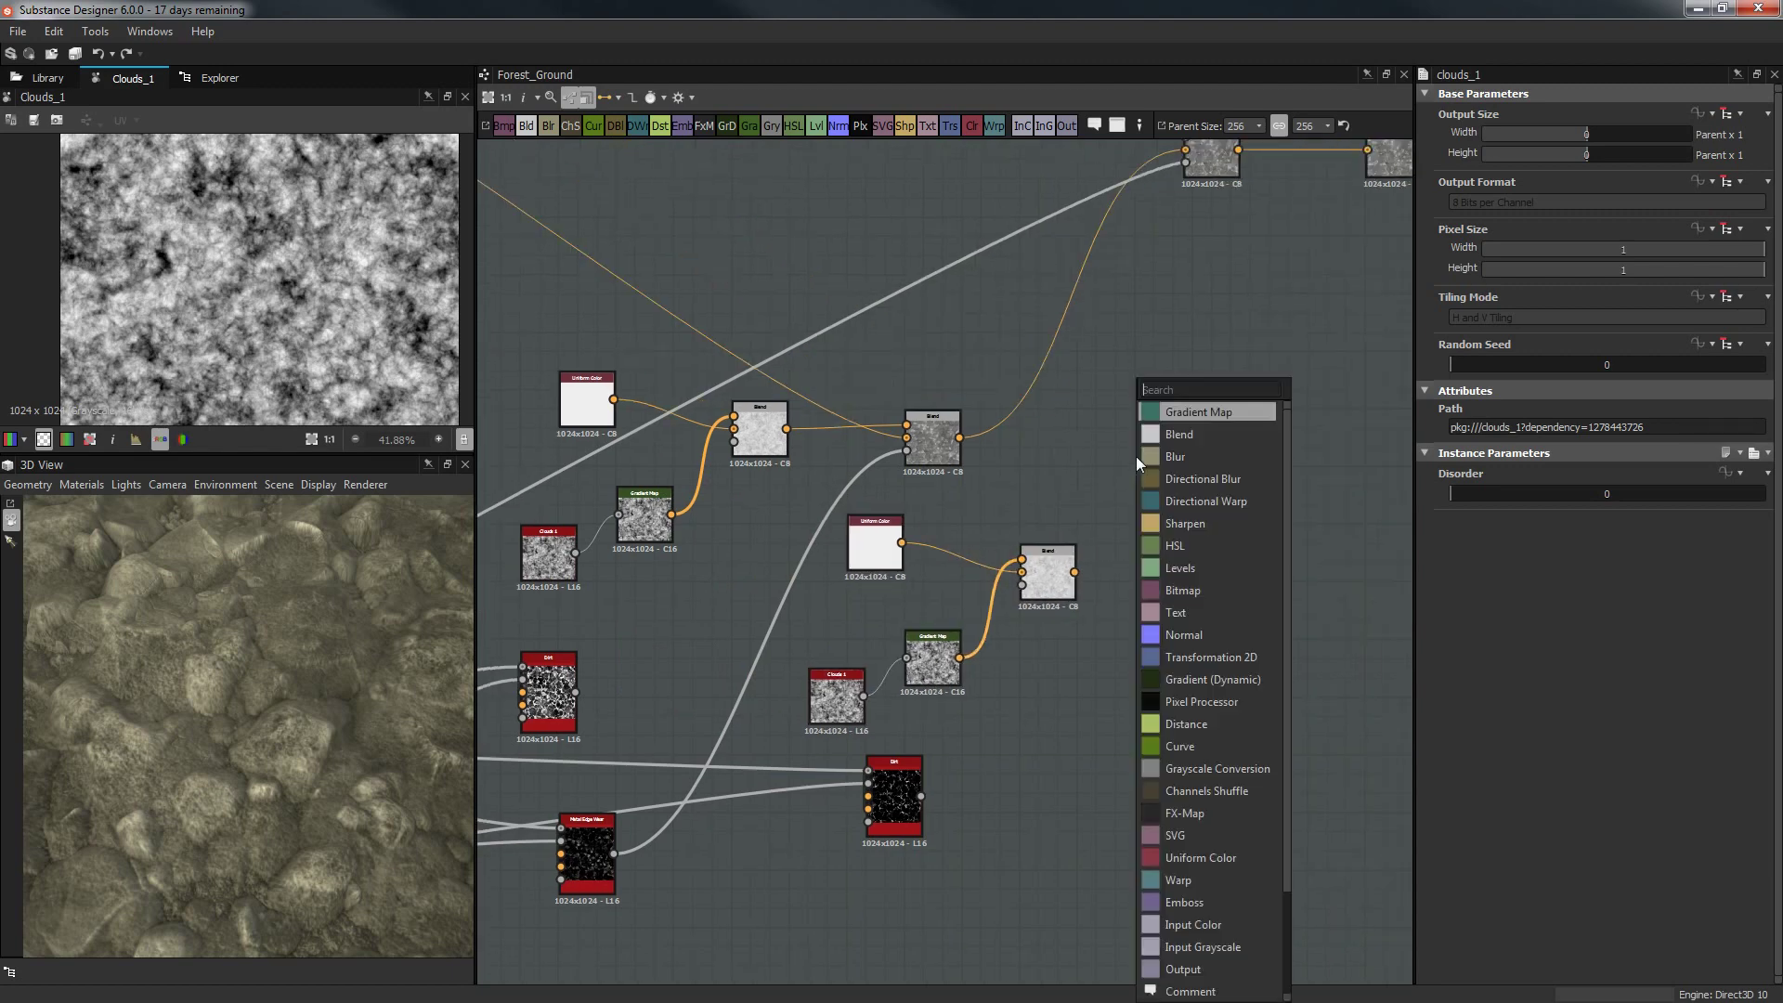
click(1202, 434)
drag(1100, 448, 1119, 457)
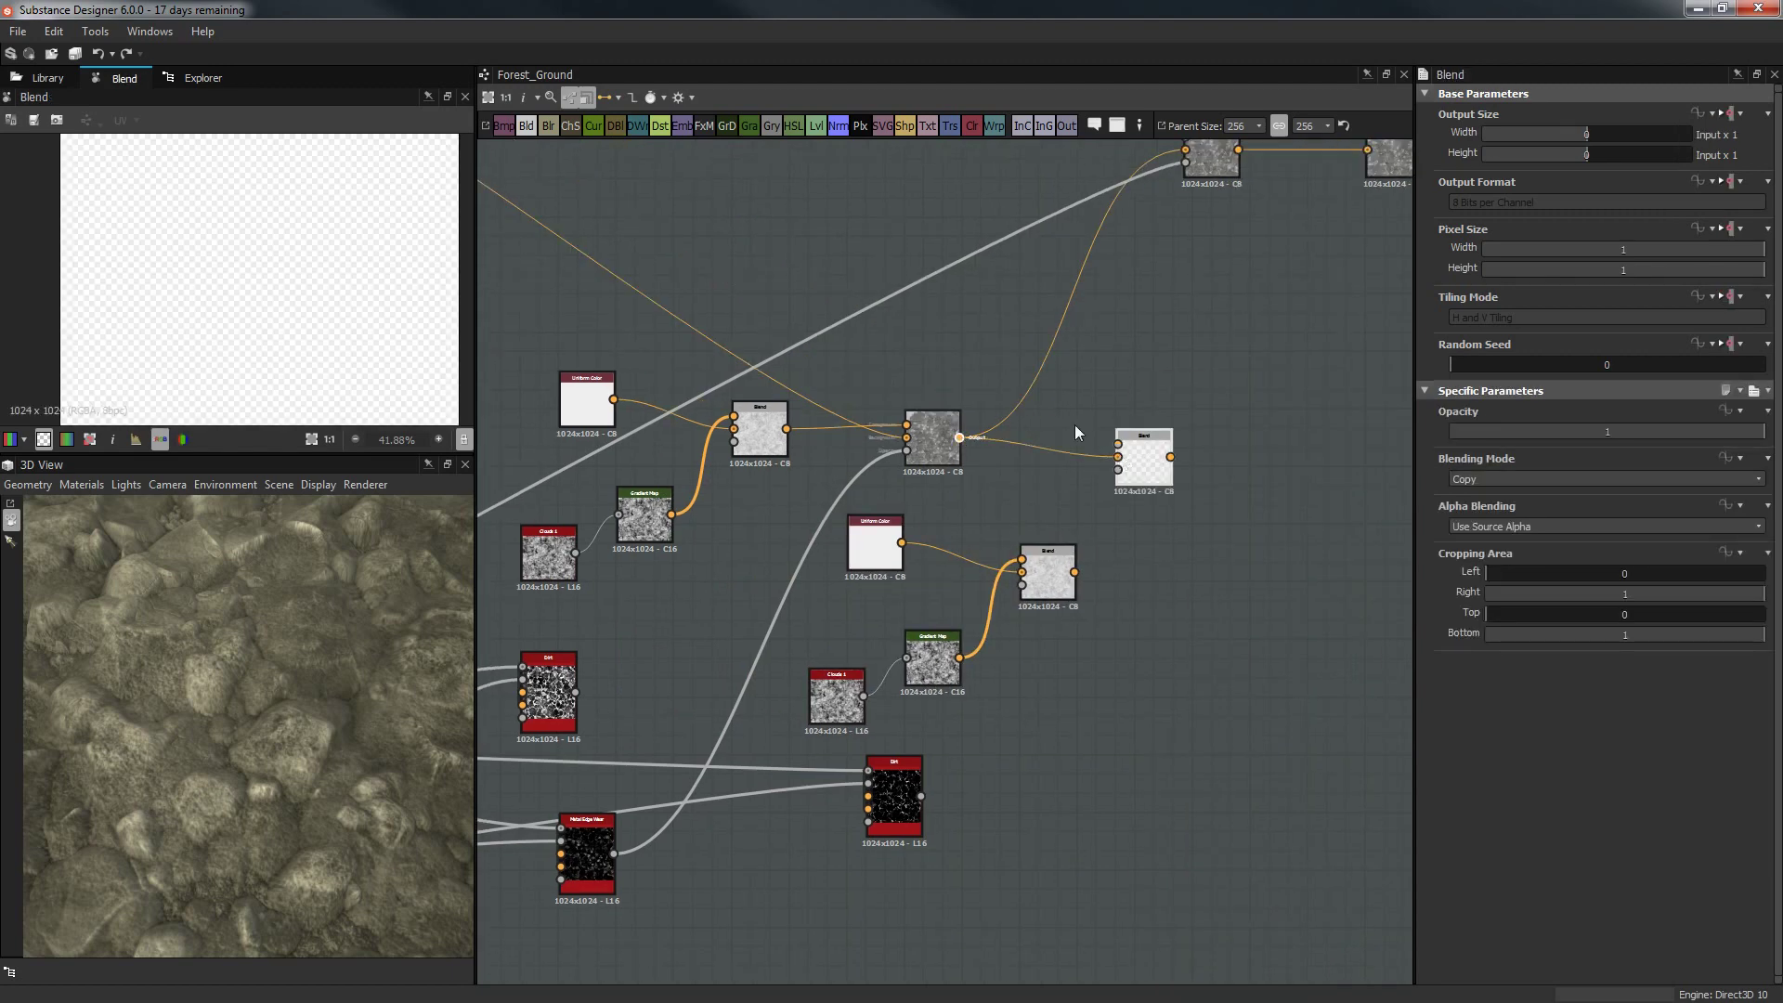
middle_drag(1065, 363, 1071, 405)
scroll(1071, 404, down, 1)
scroll(1072, 403, up, 1)
drag(1177, 498, 1023, 261)
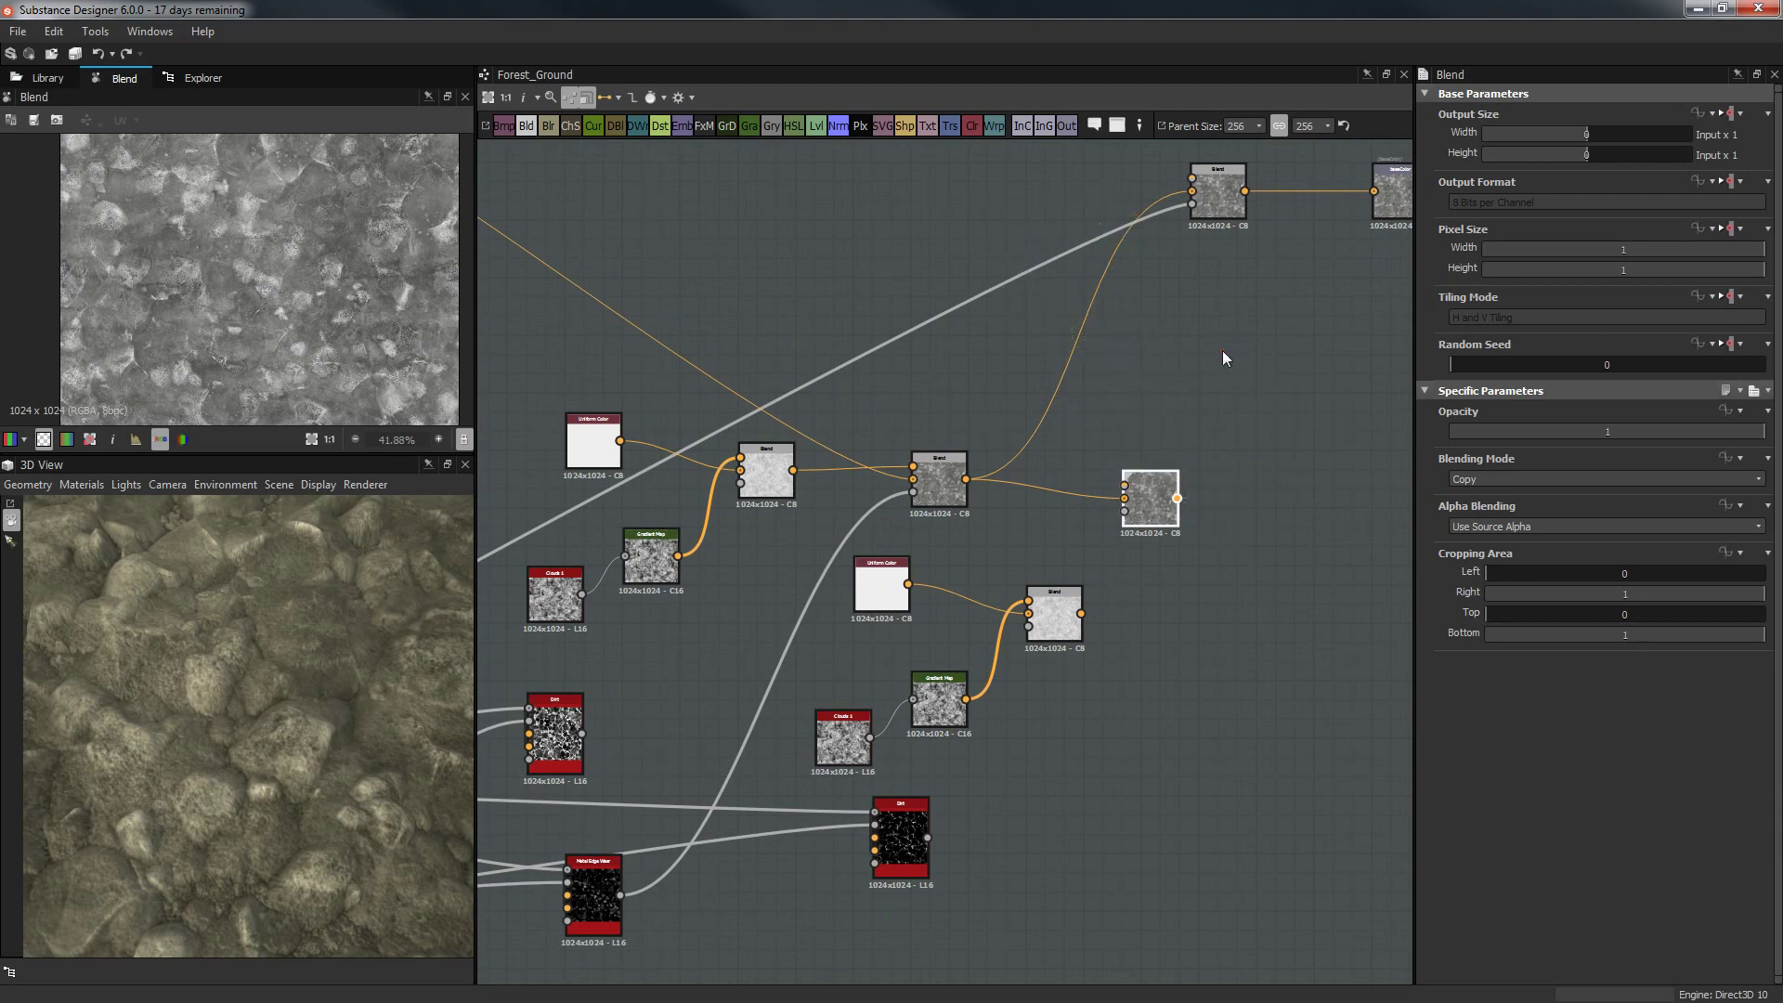
Delete the old downstream Blend with the grayscale mask, keeping the masked color Blend linked to the node after it.
scroll(1223, 349, up, 1)
middle_drag(1222, 350, 1191, 548)
click(1185, 359)
scroll(1191, 419, down, 1)
scroll(1191, 422, down, 1)
key(BackSpace)
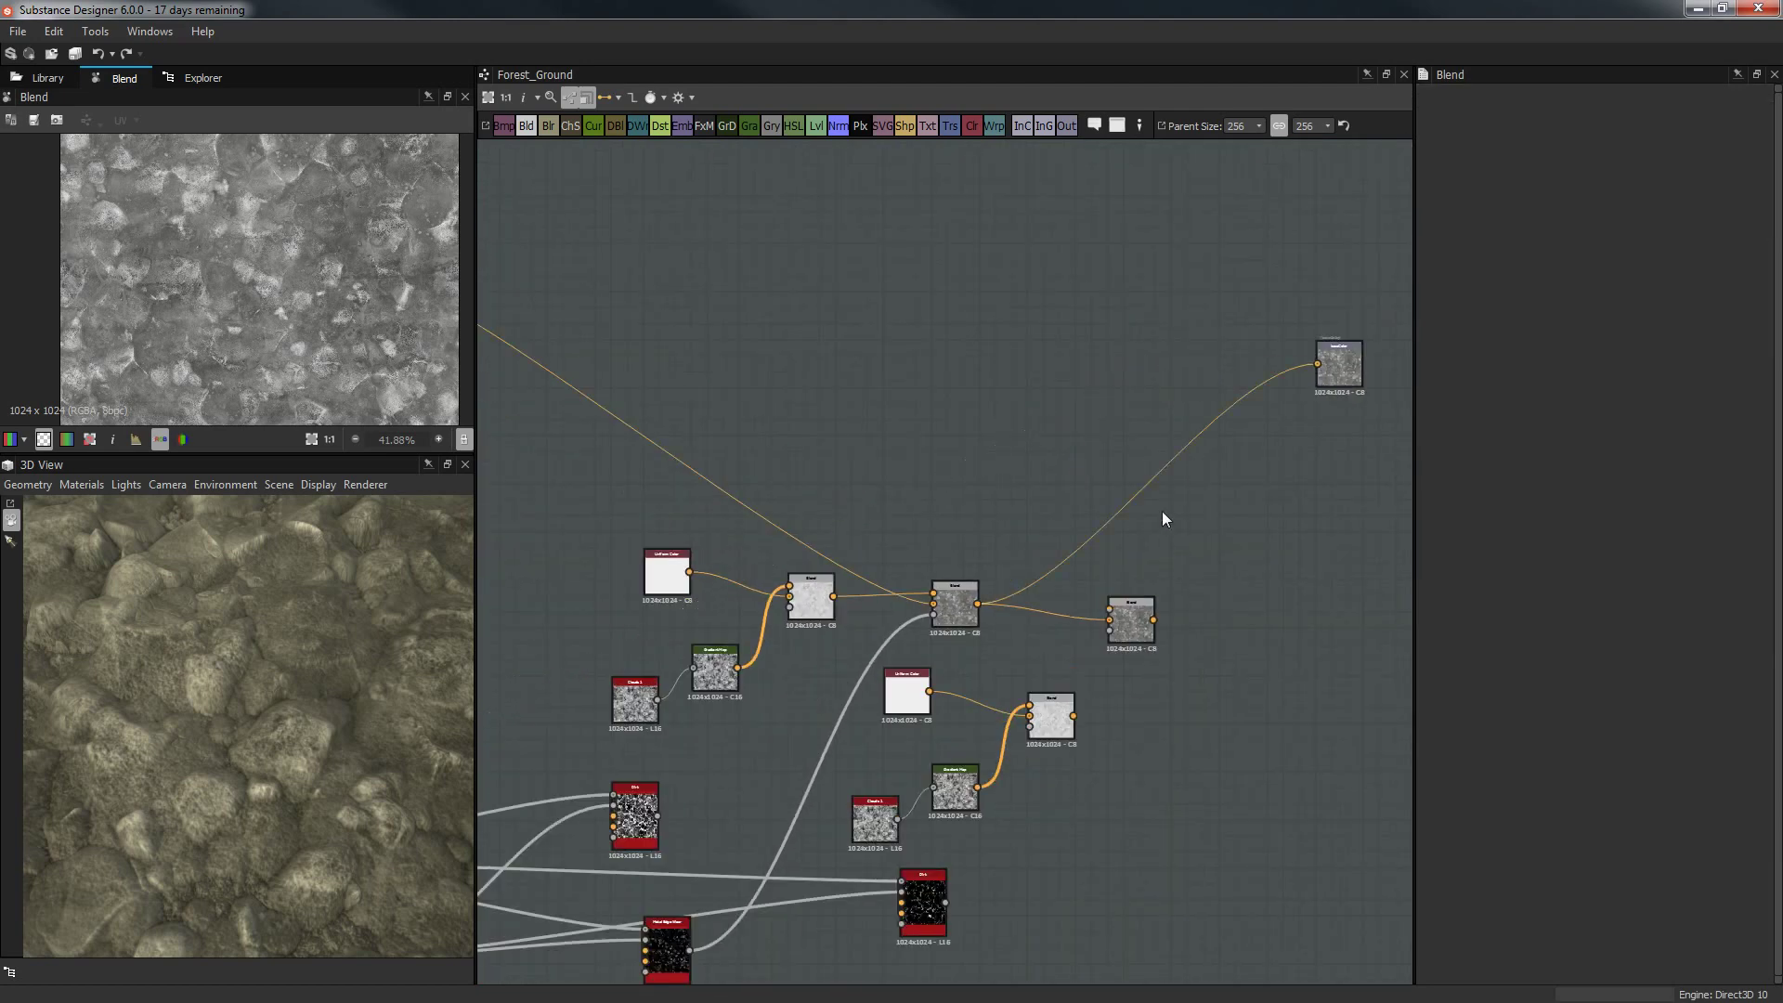
Connect the duplicated color group's Blend to the new Blend's foreground and the denser Dirt node to its opacity mask.
middle_drag(1108, 493, 1120, 292)
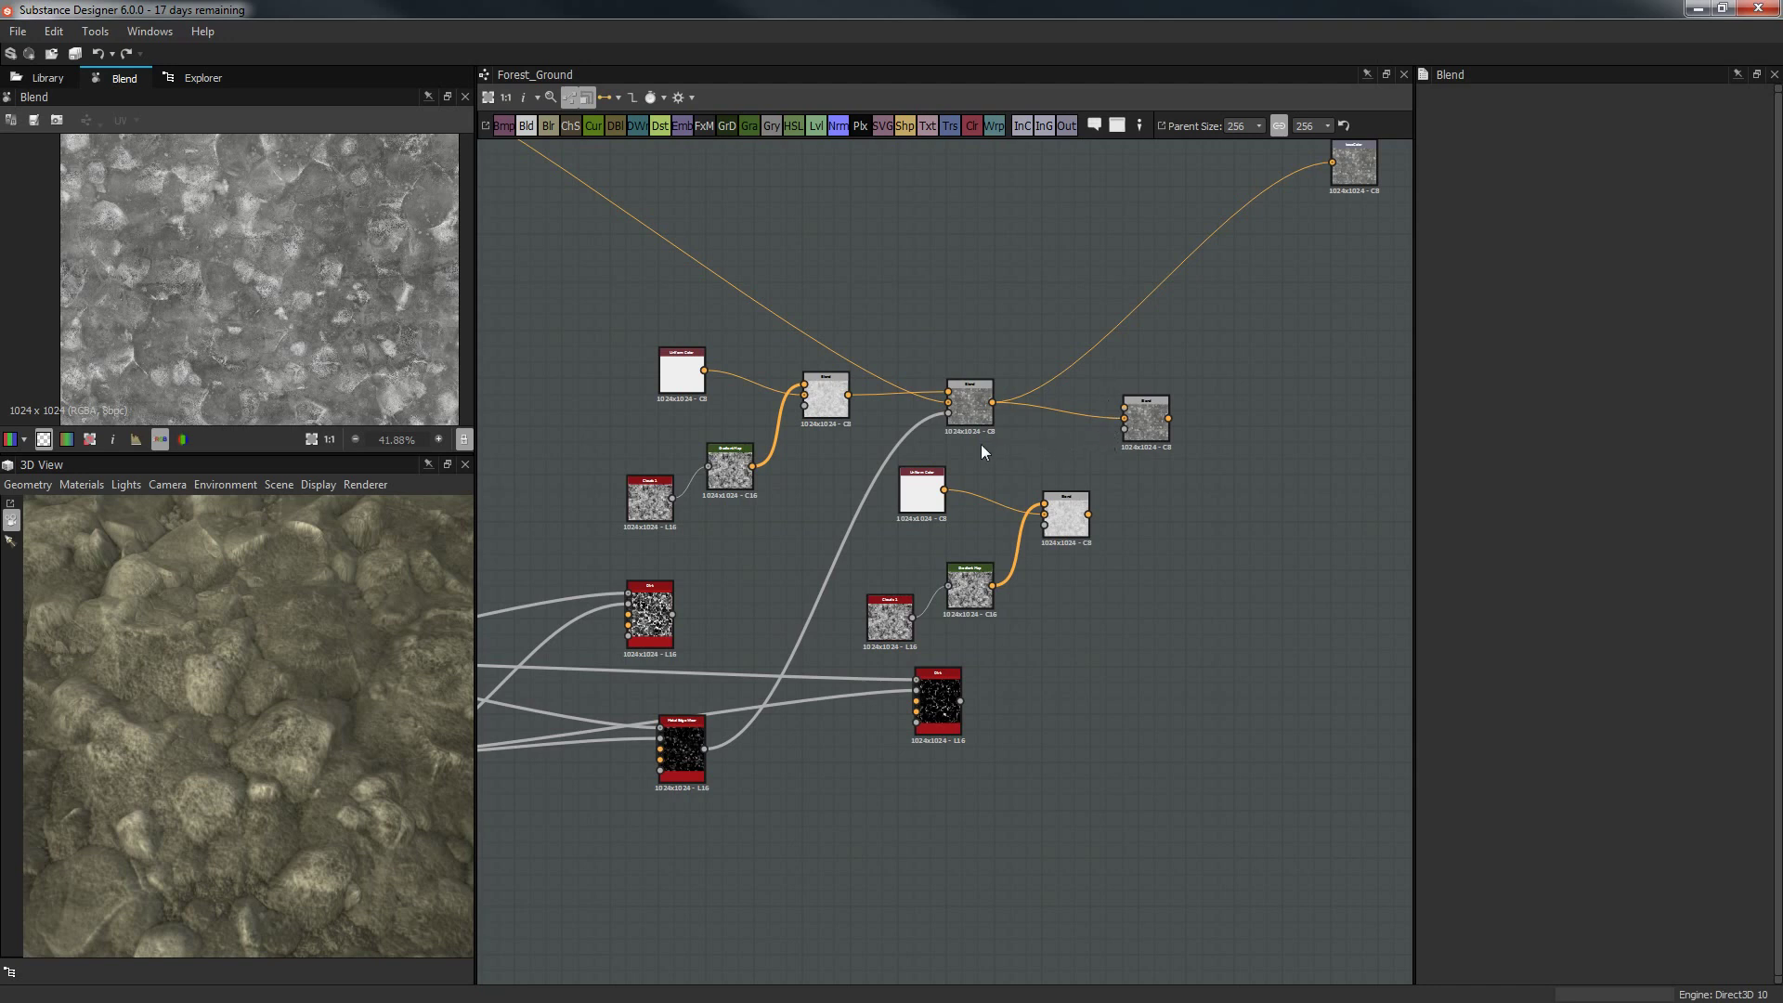
middle_drag(967, 350, 960, 421)
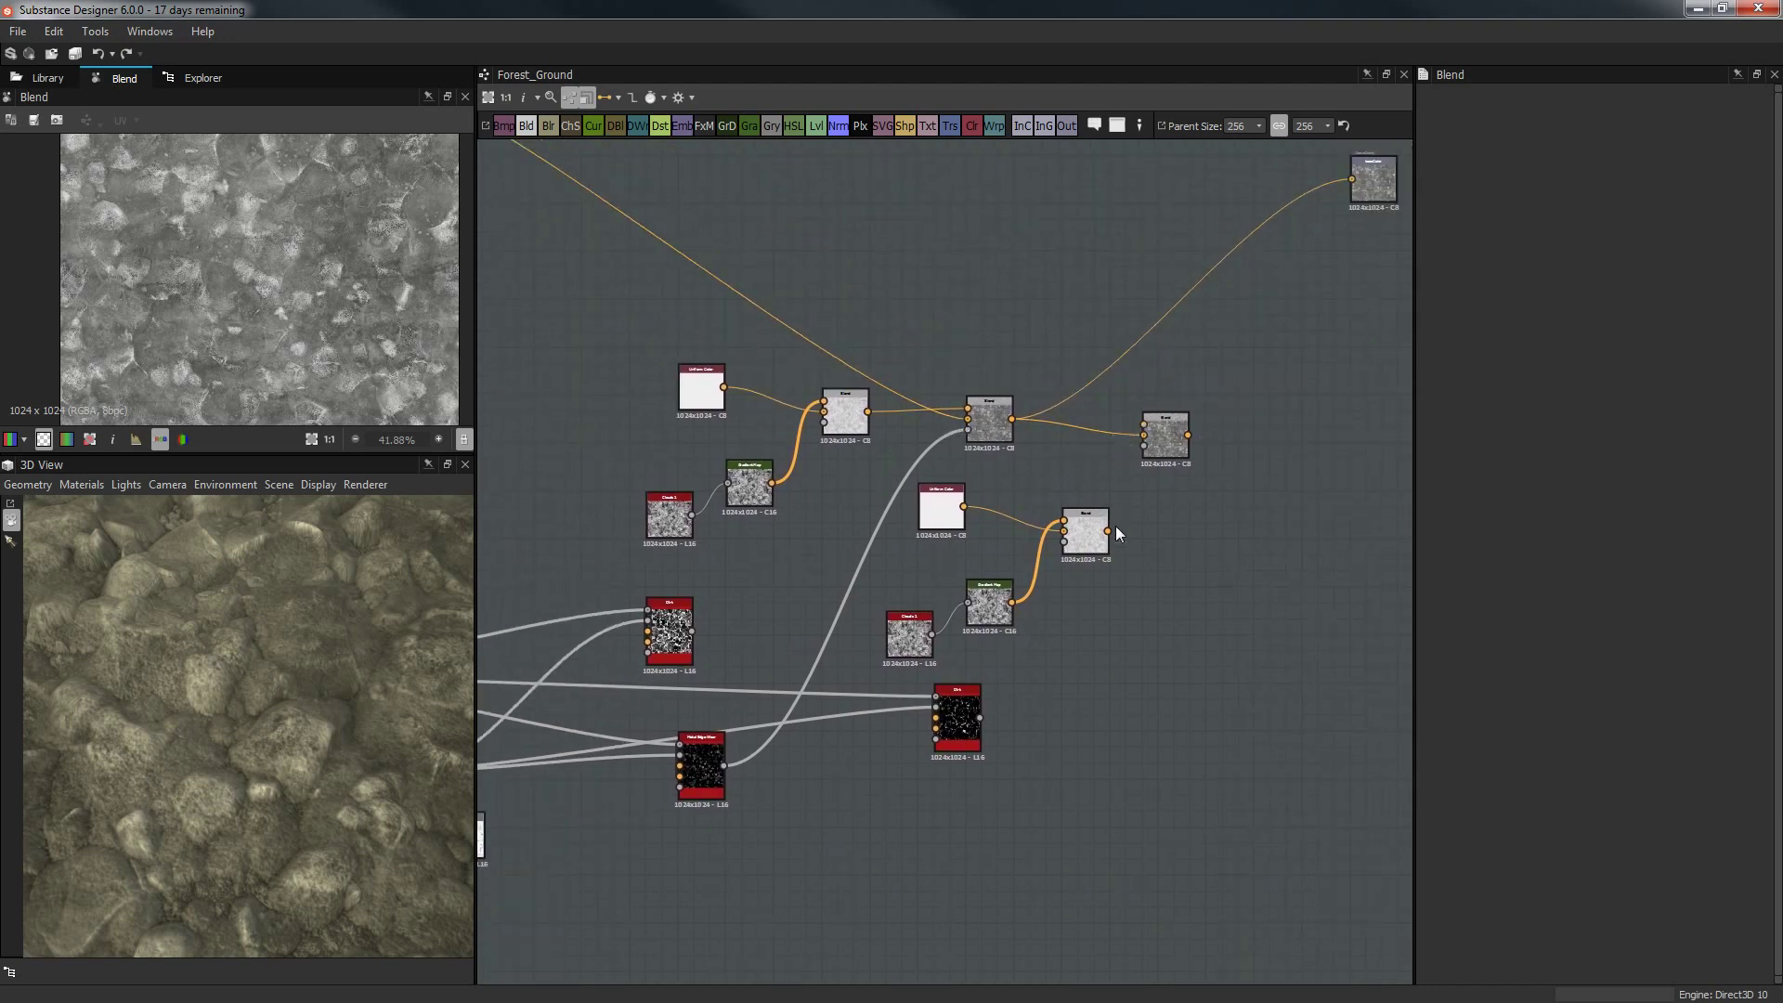
drag(1109, 531, 1143, 434)
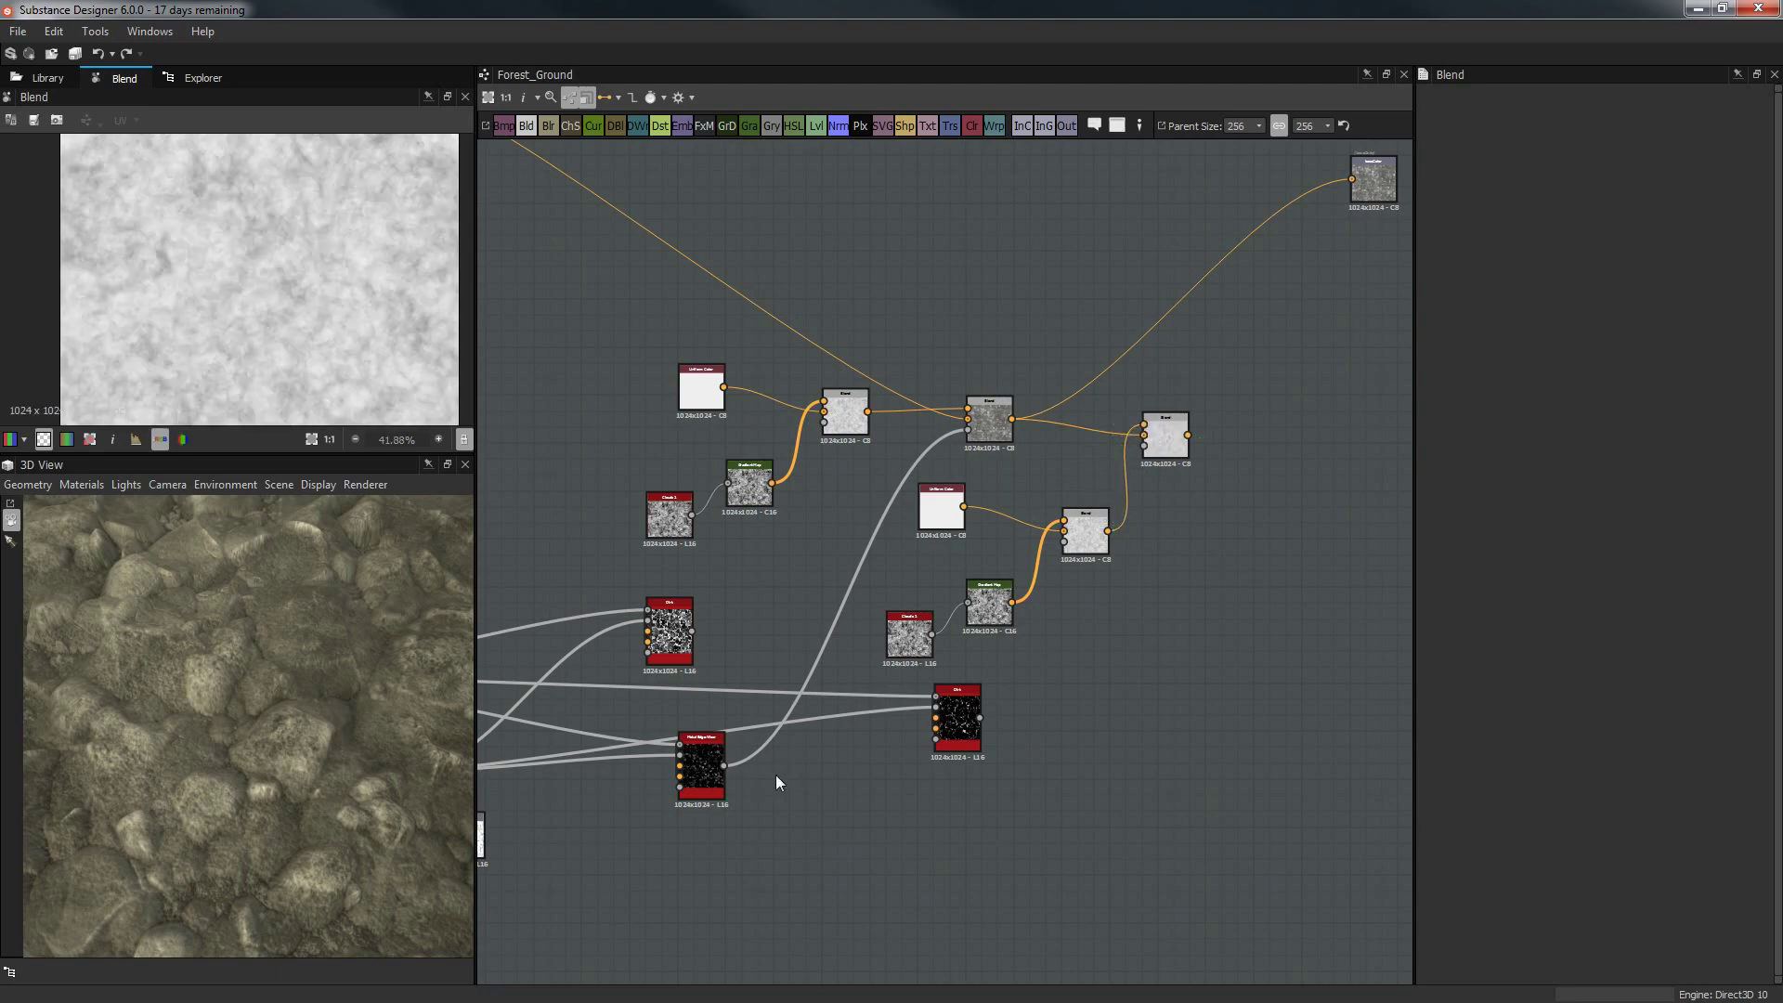
drag(693, 632, 1144, 446)
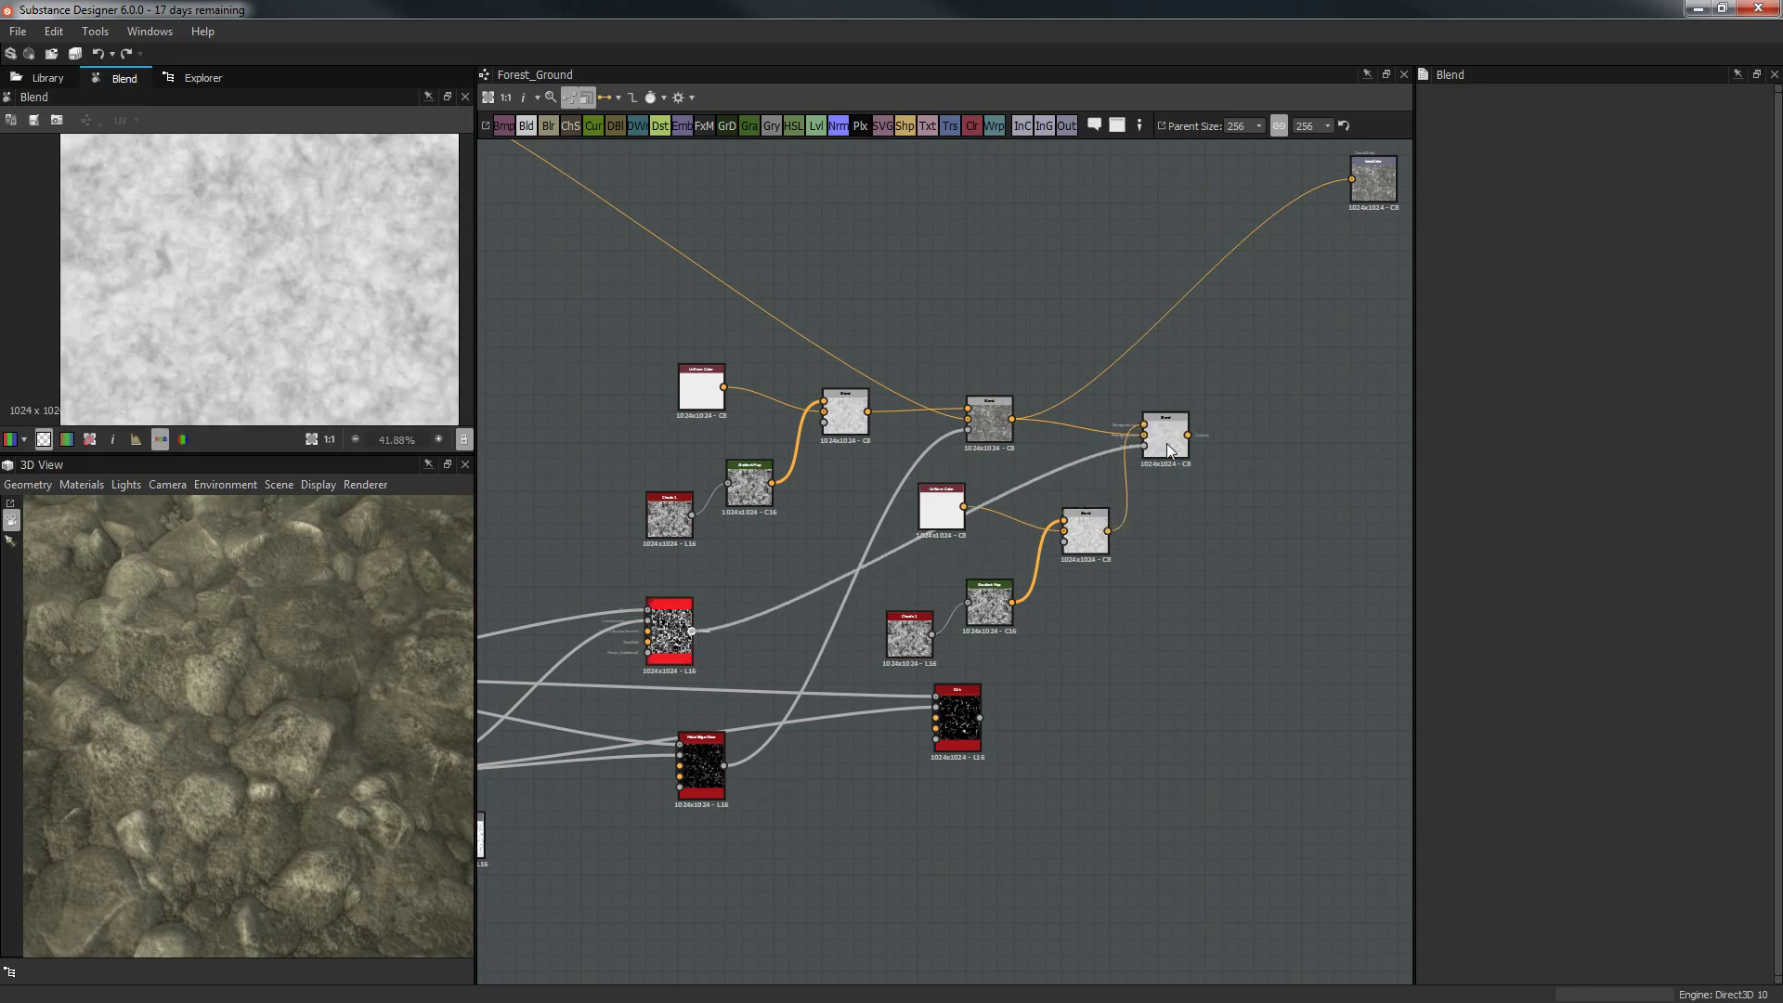
Set the duplicated Uniform Color to dark warm gray #ff645f5f.
click(942, 509)
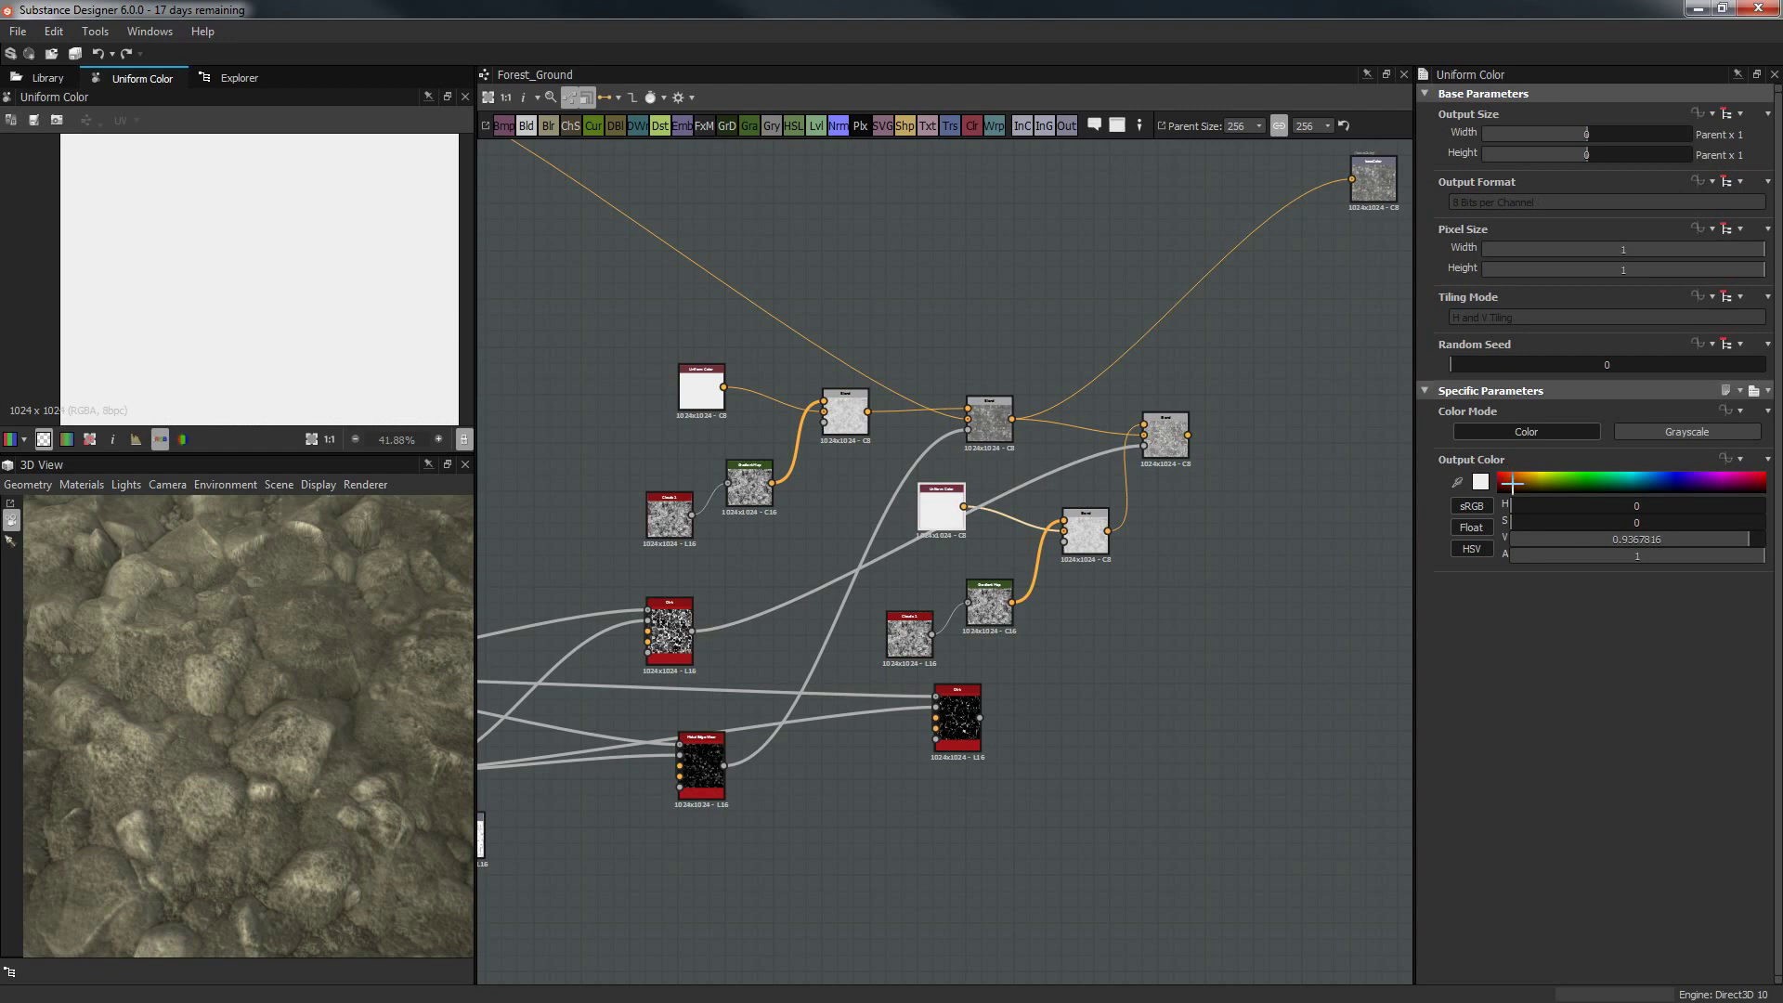
click(1480, 483)
click(865, 607)
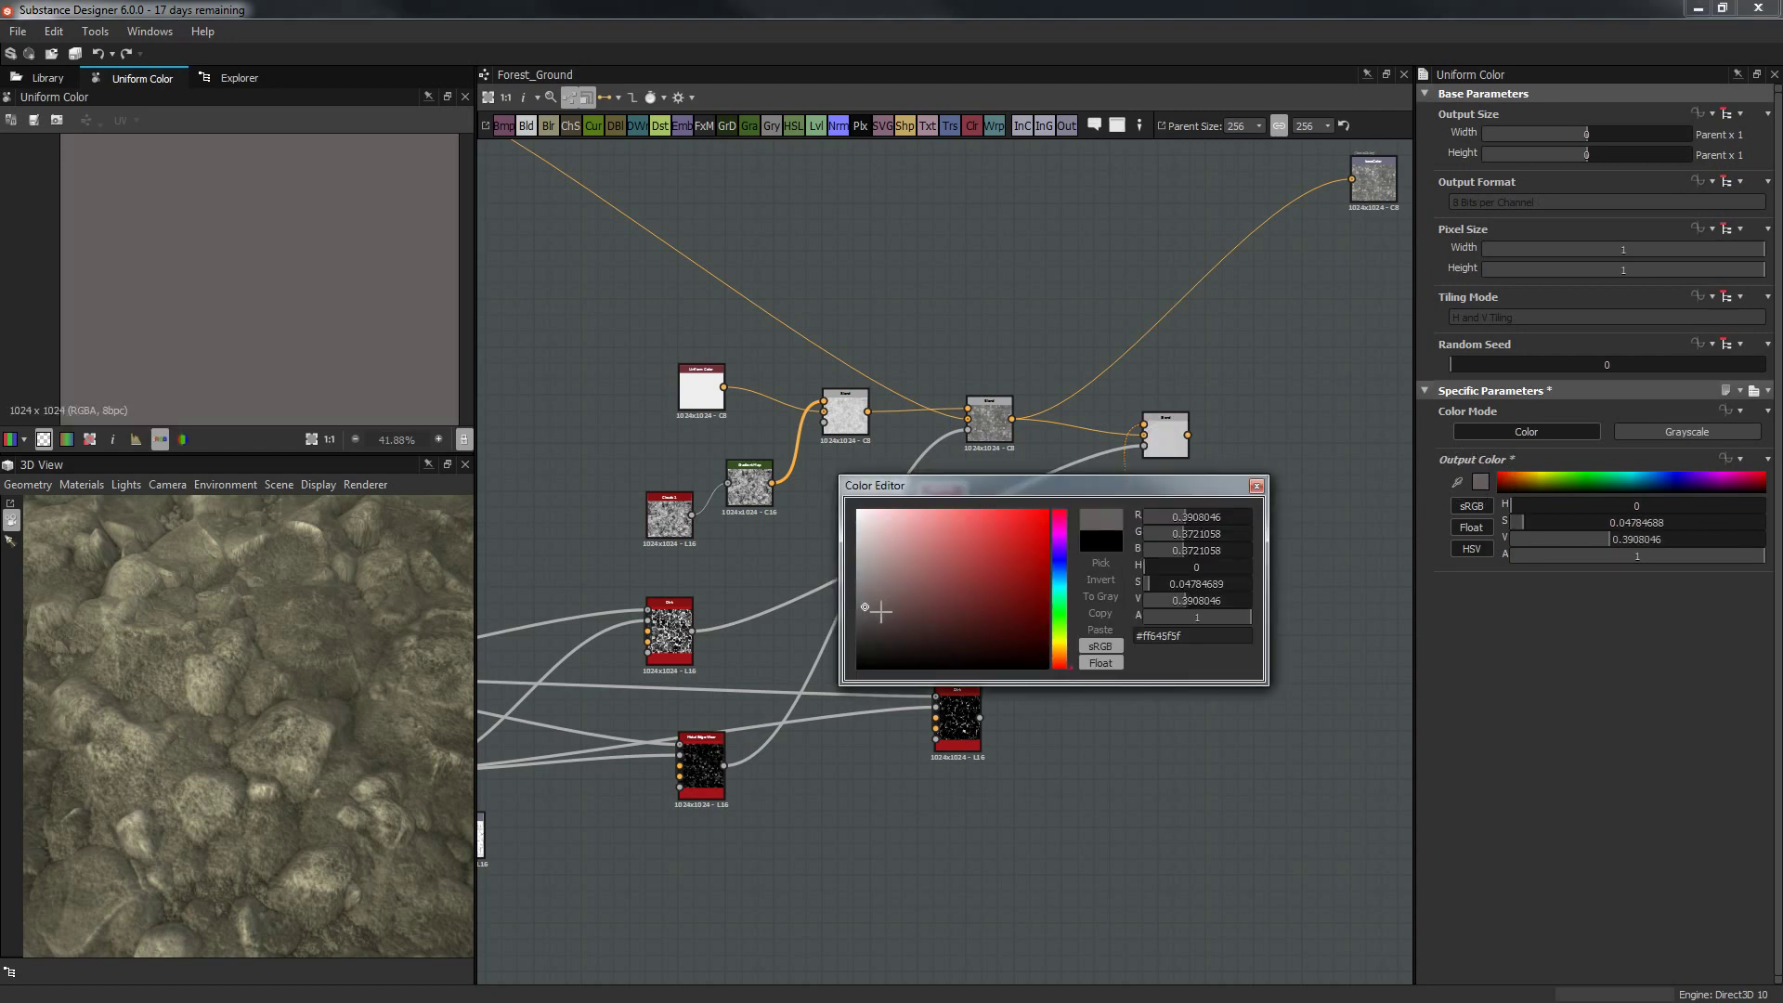
click(1256, 485)
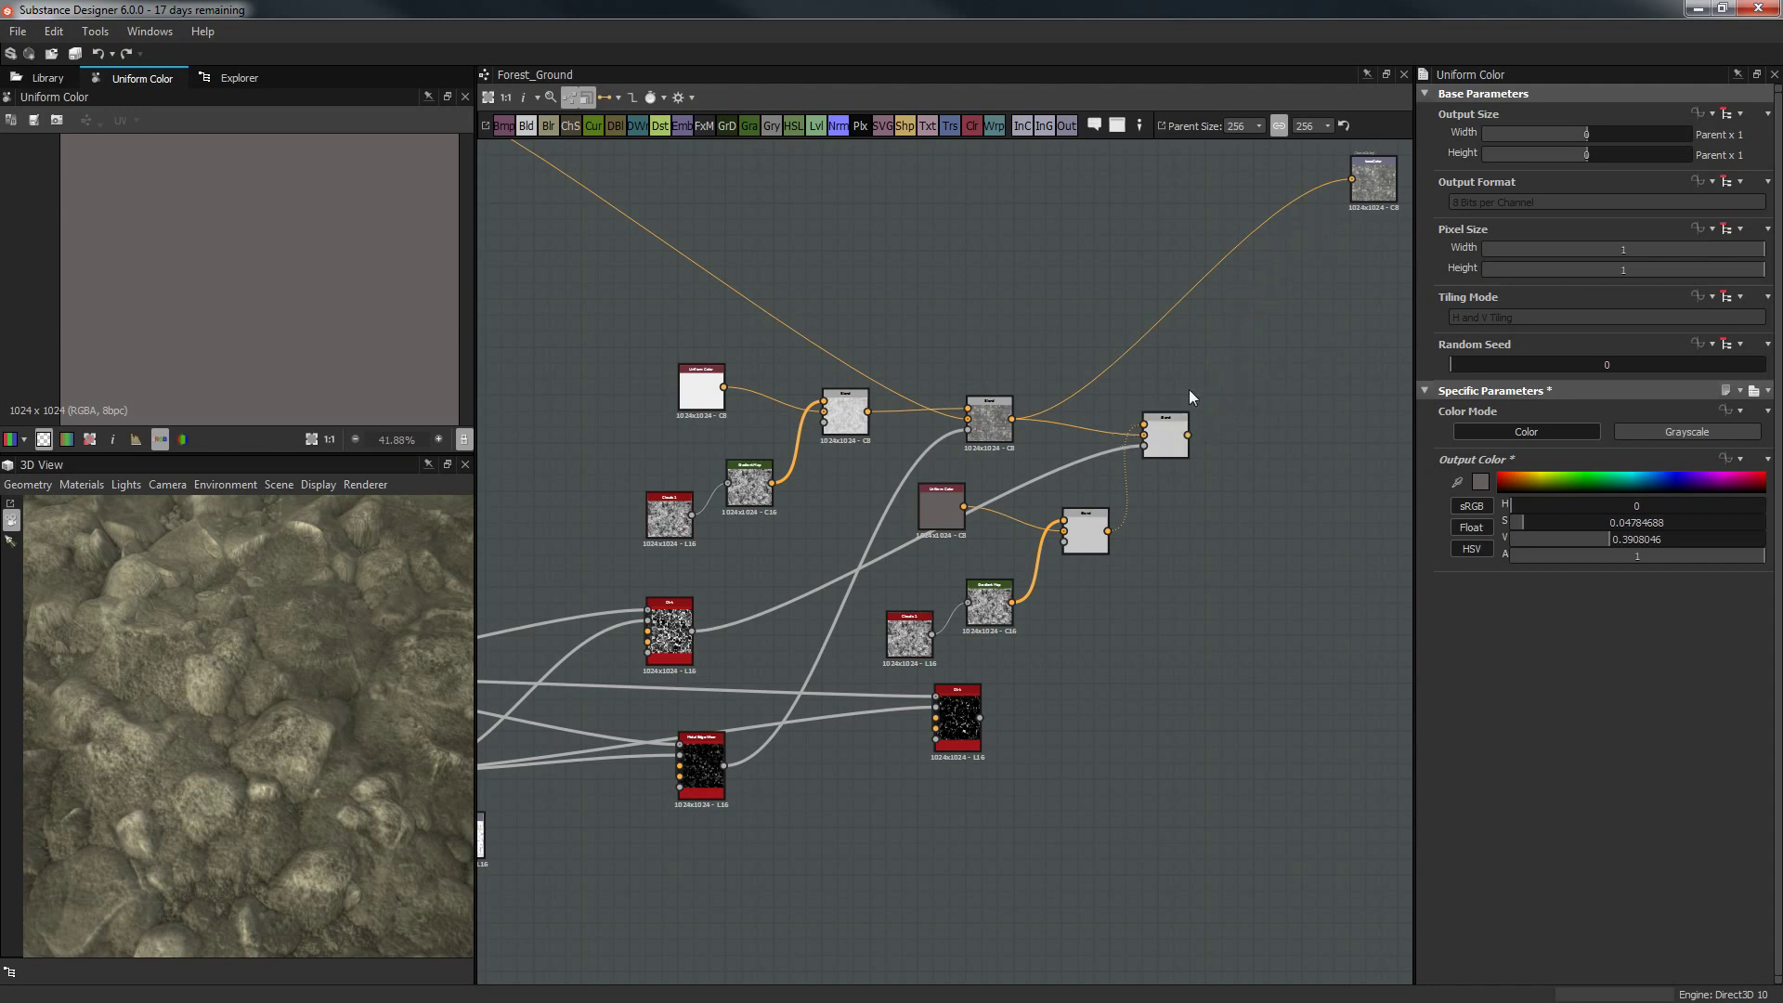
Connect the Dirt-masked Blend to the color output node, inspect the rocks in the 3D view, and align the Blend with the previous one.
double_click(1176, 441)
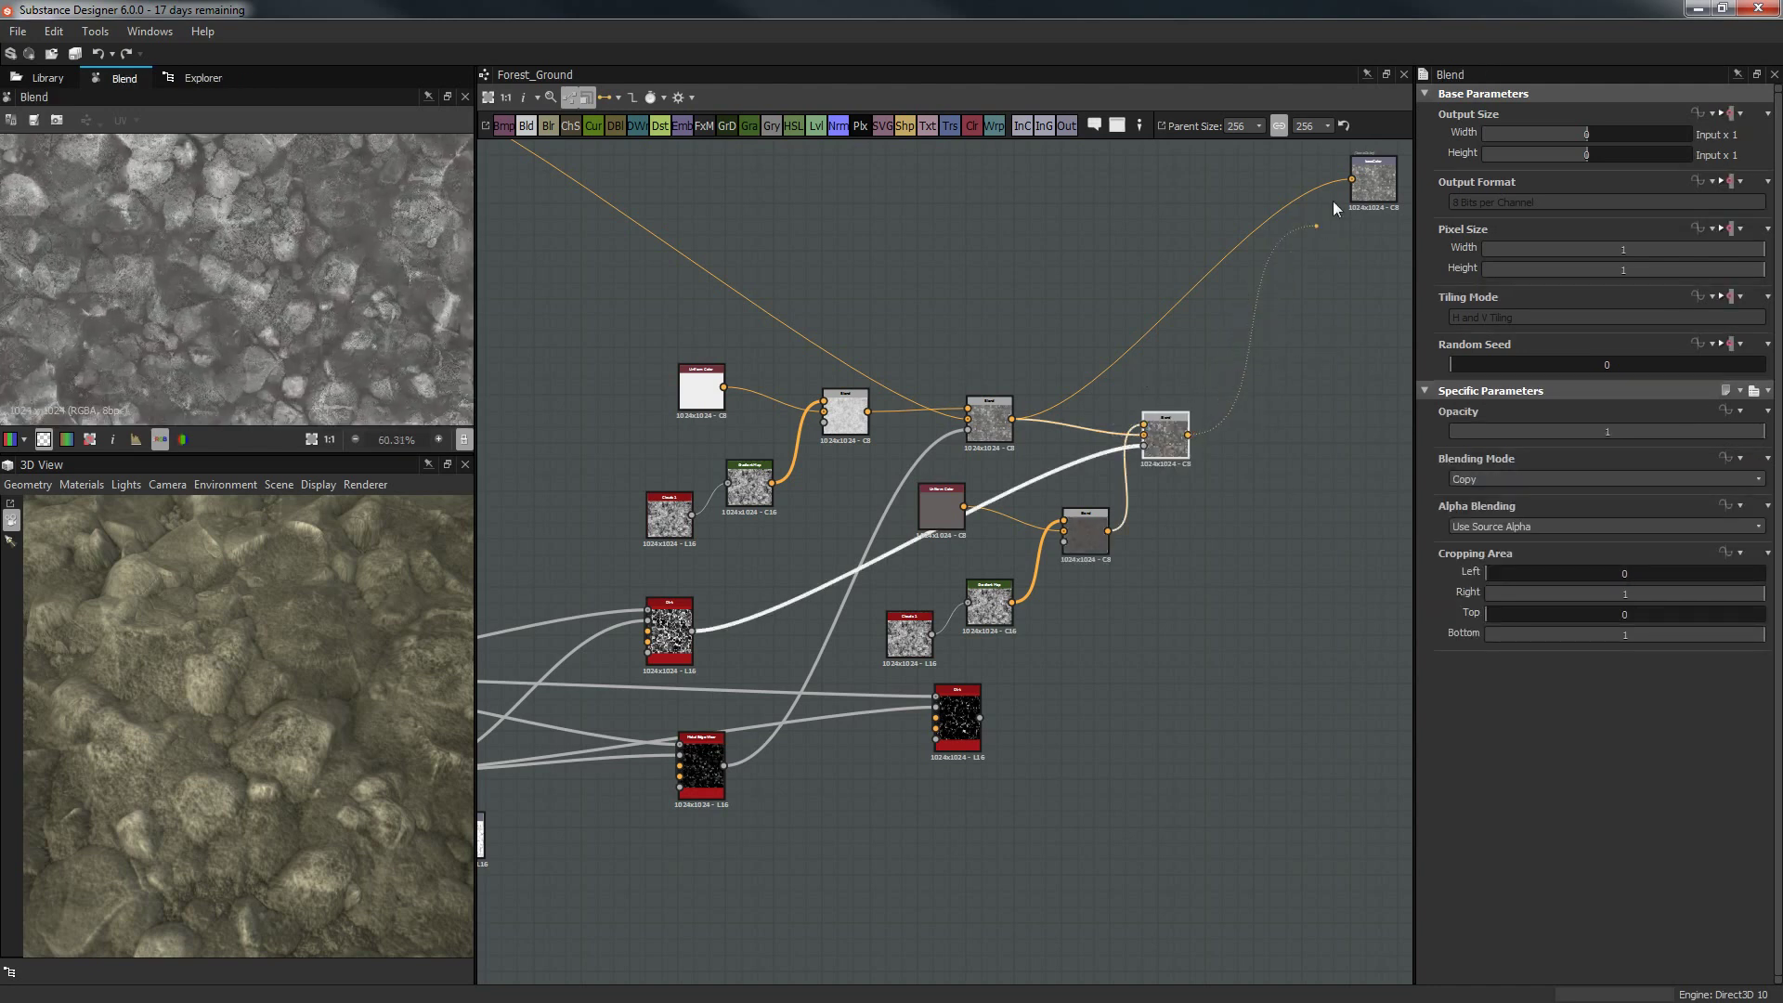
drag(1333, 201, 1352, 179)
drag(367, 756, 278, 761)
scroll(270, 778, up, 3)
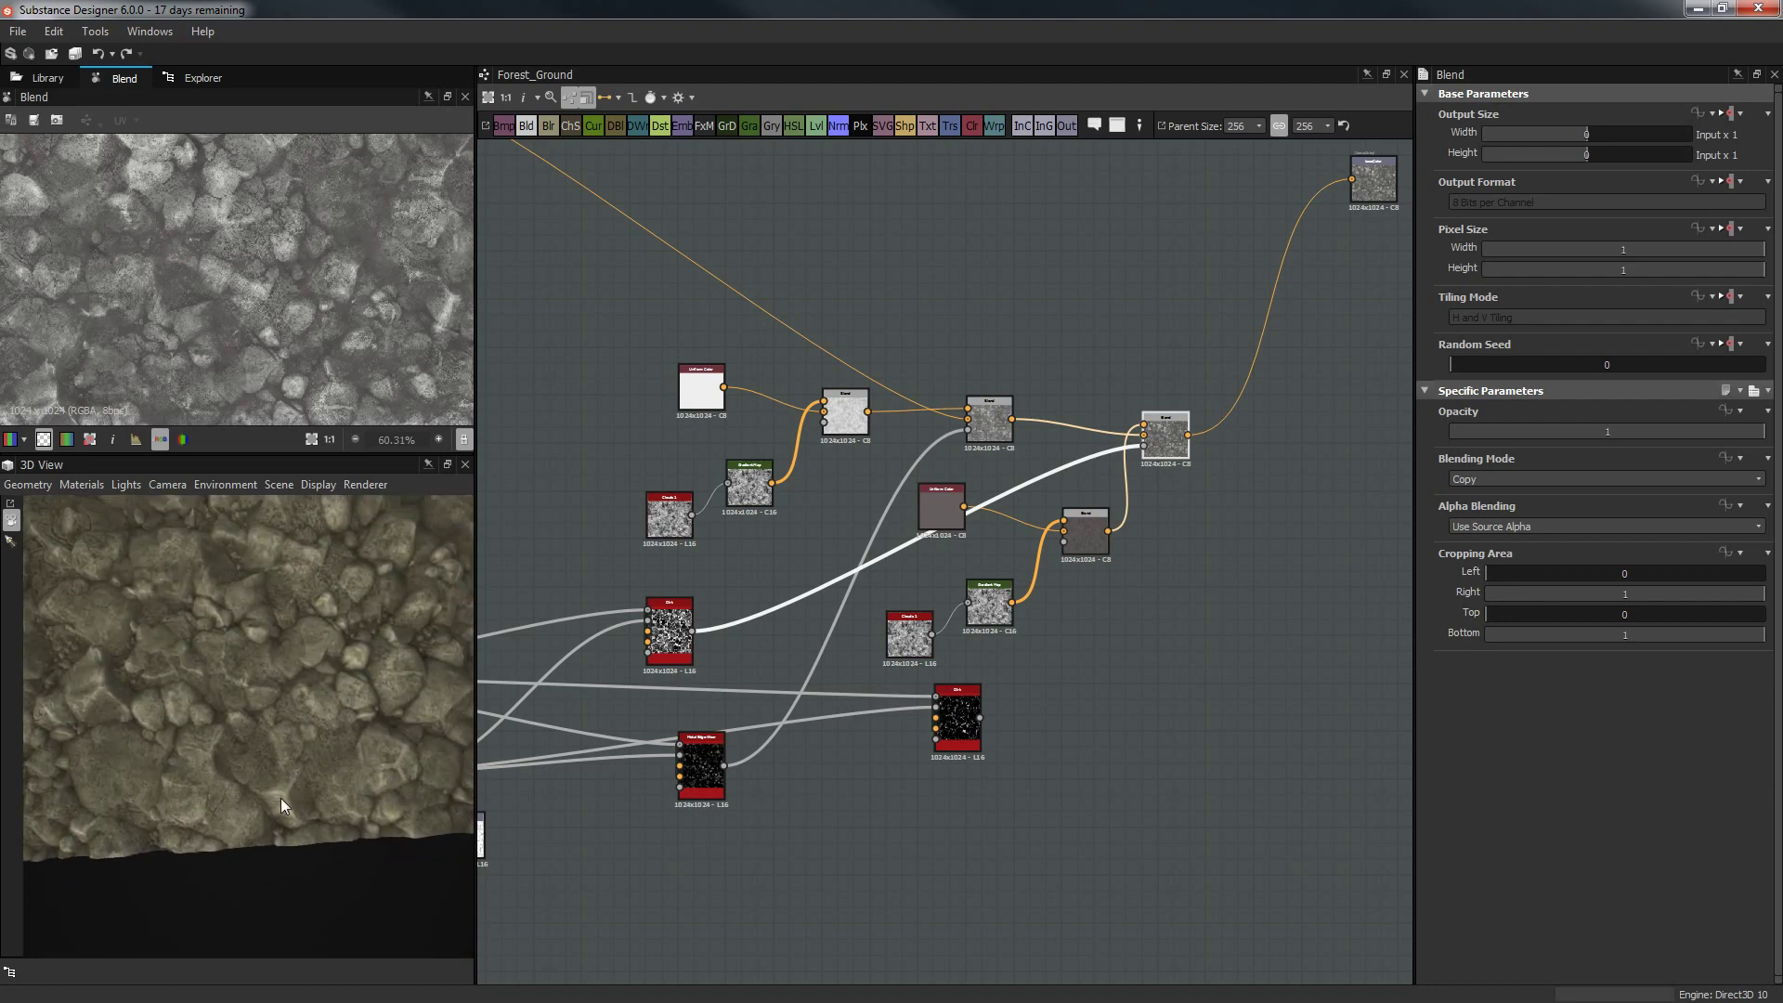
drag(344, 595, 343, 663)
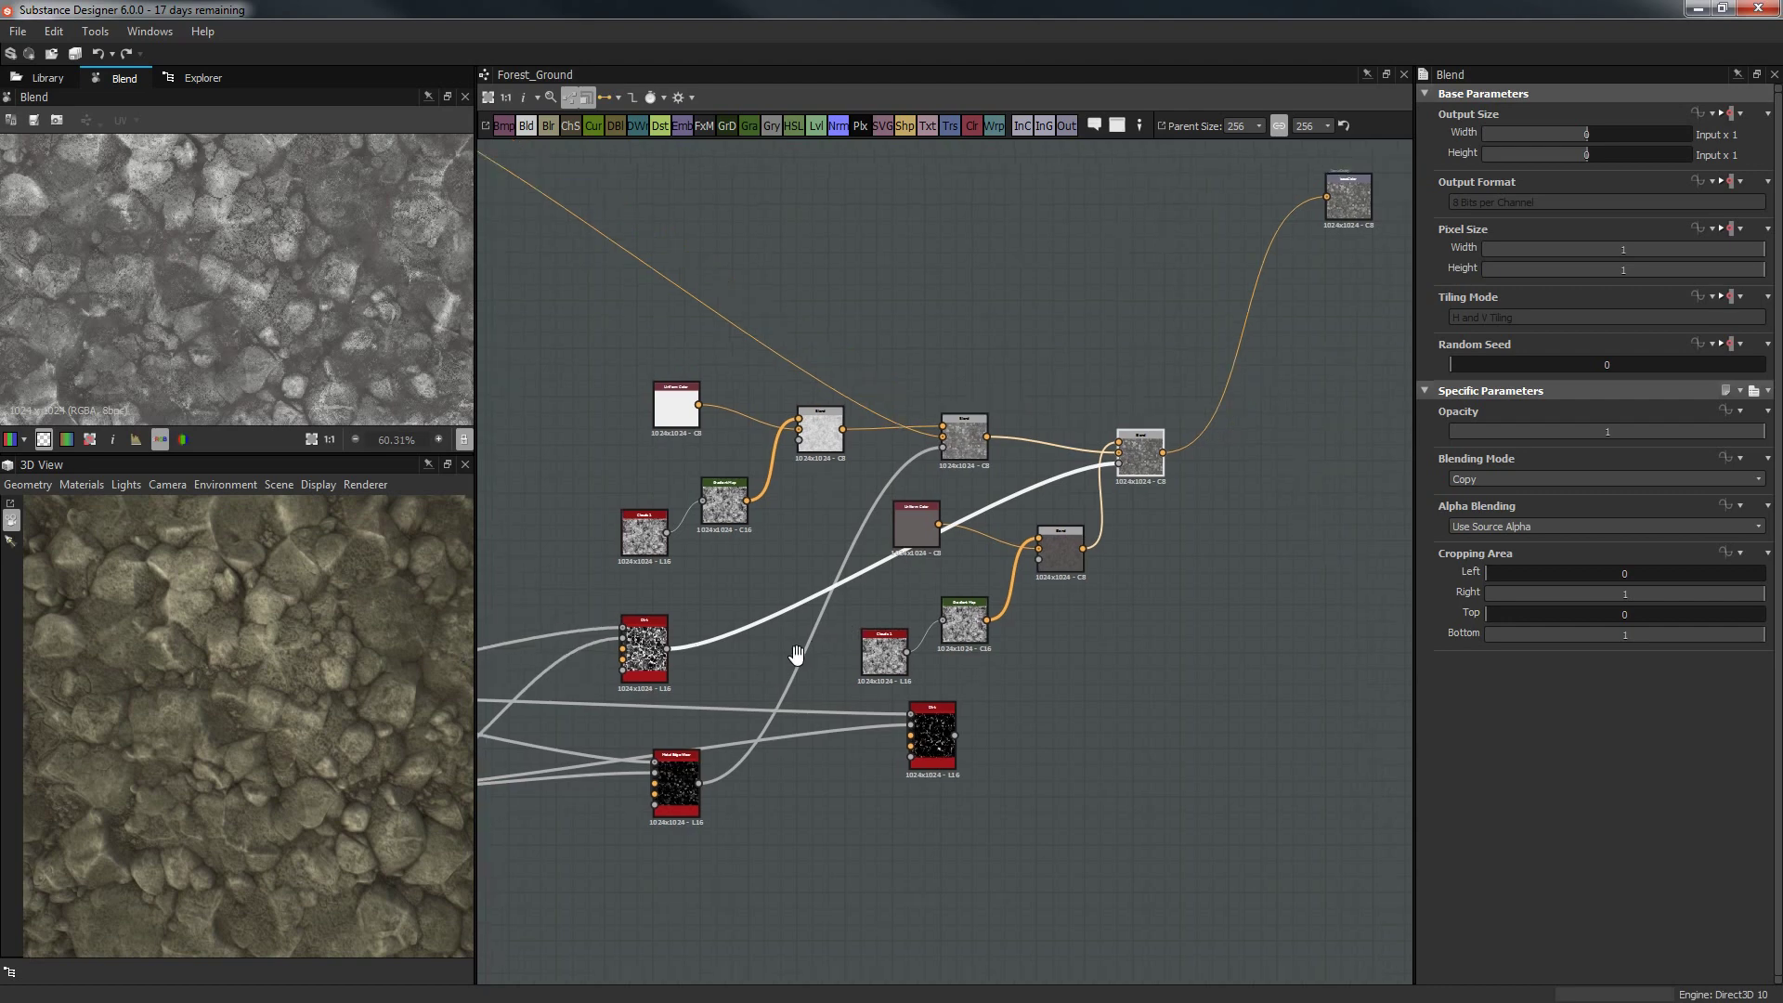
scroll(1129, 473, up, 2)
drag(1077, 483, 1097, 464)
double_click(822, 827)
middle_drag(1045, 726, 959, 755)
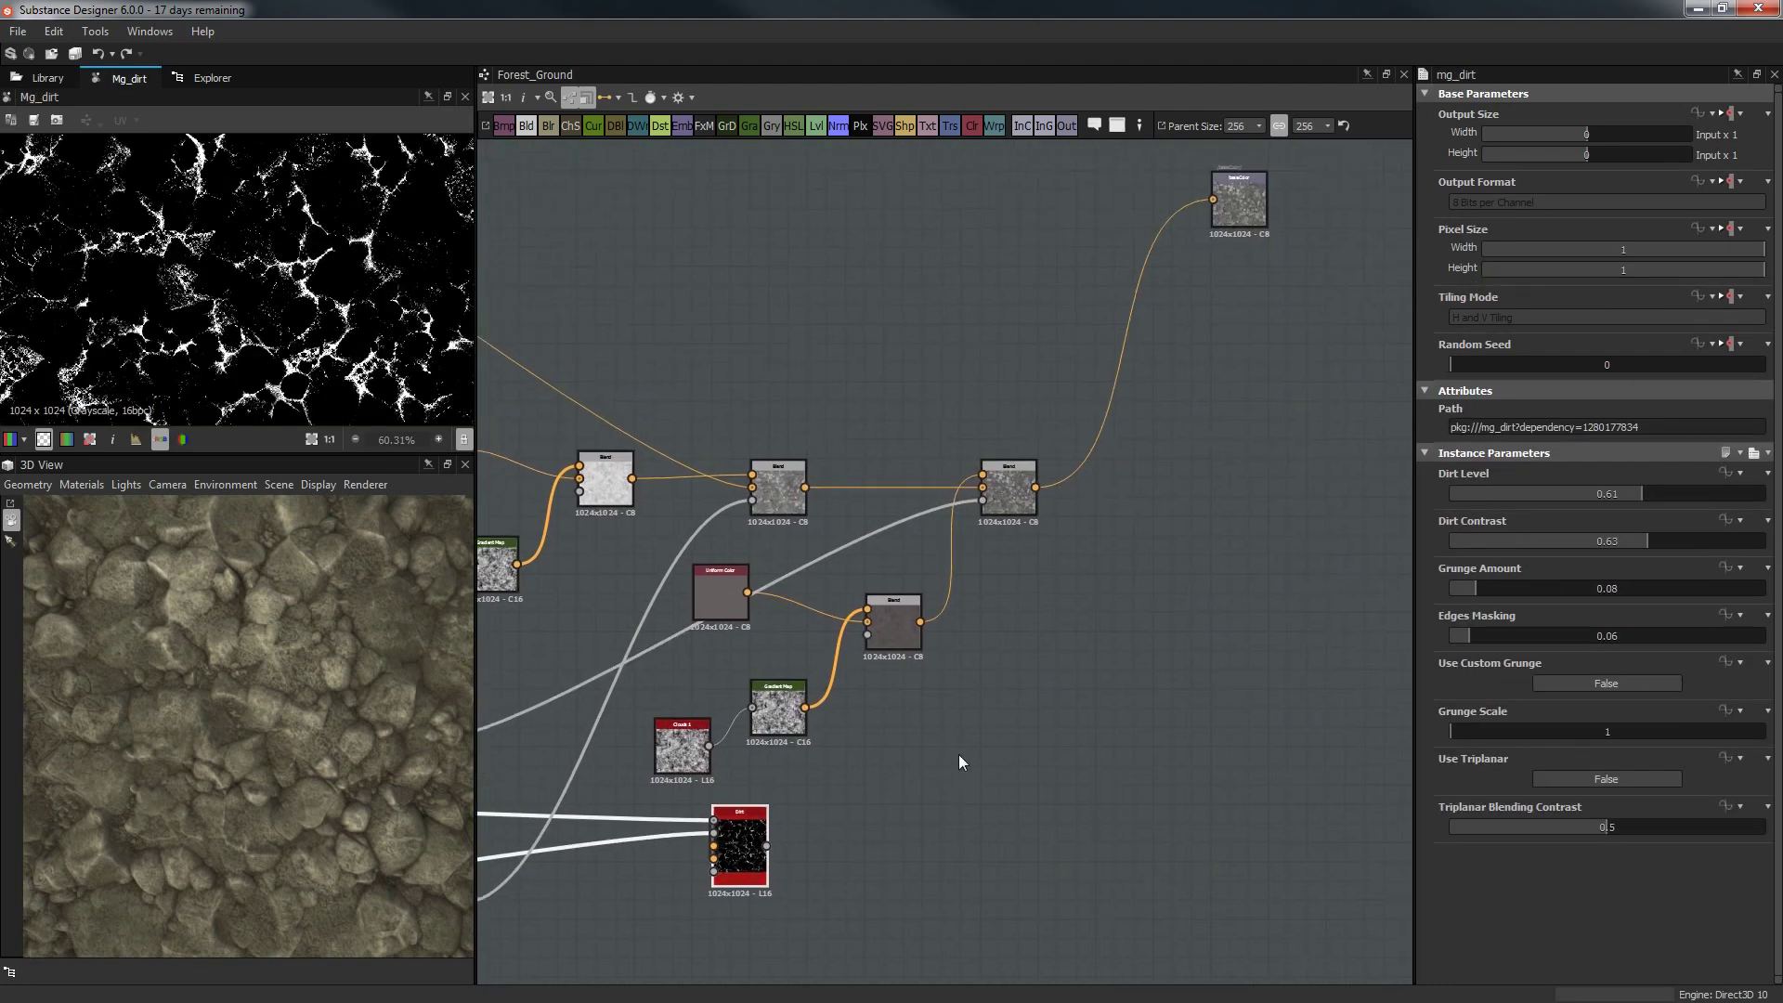
right_click(973, 748)
click(1060, 454)
double_click(823, 843)
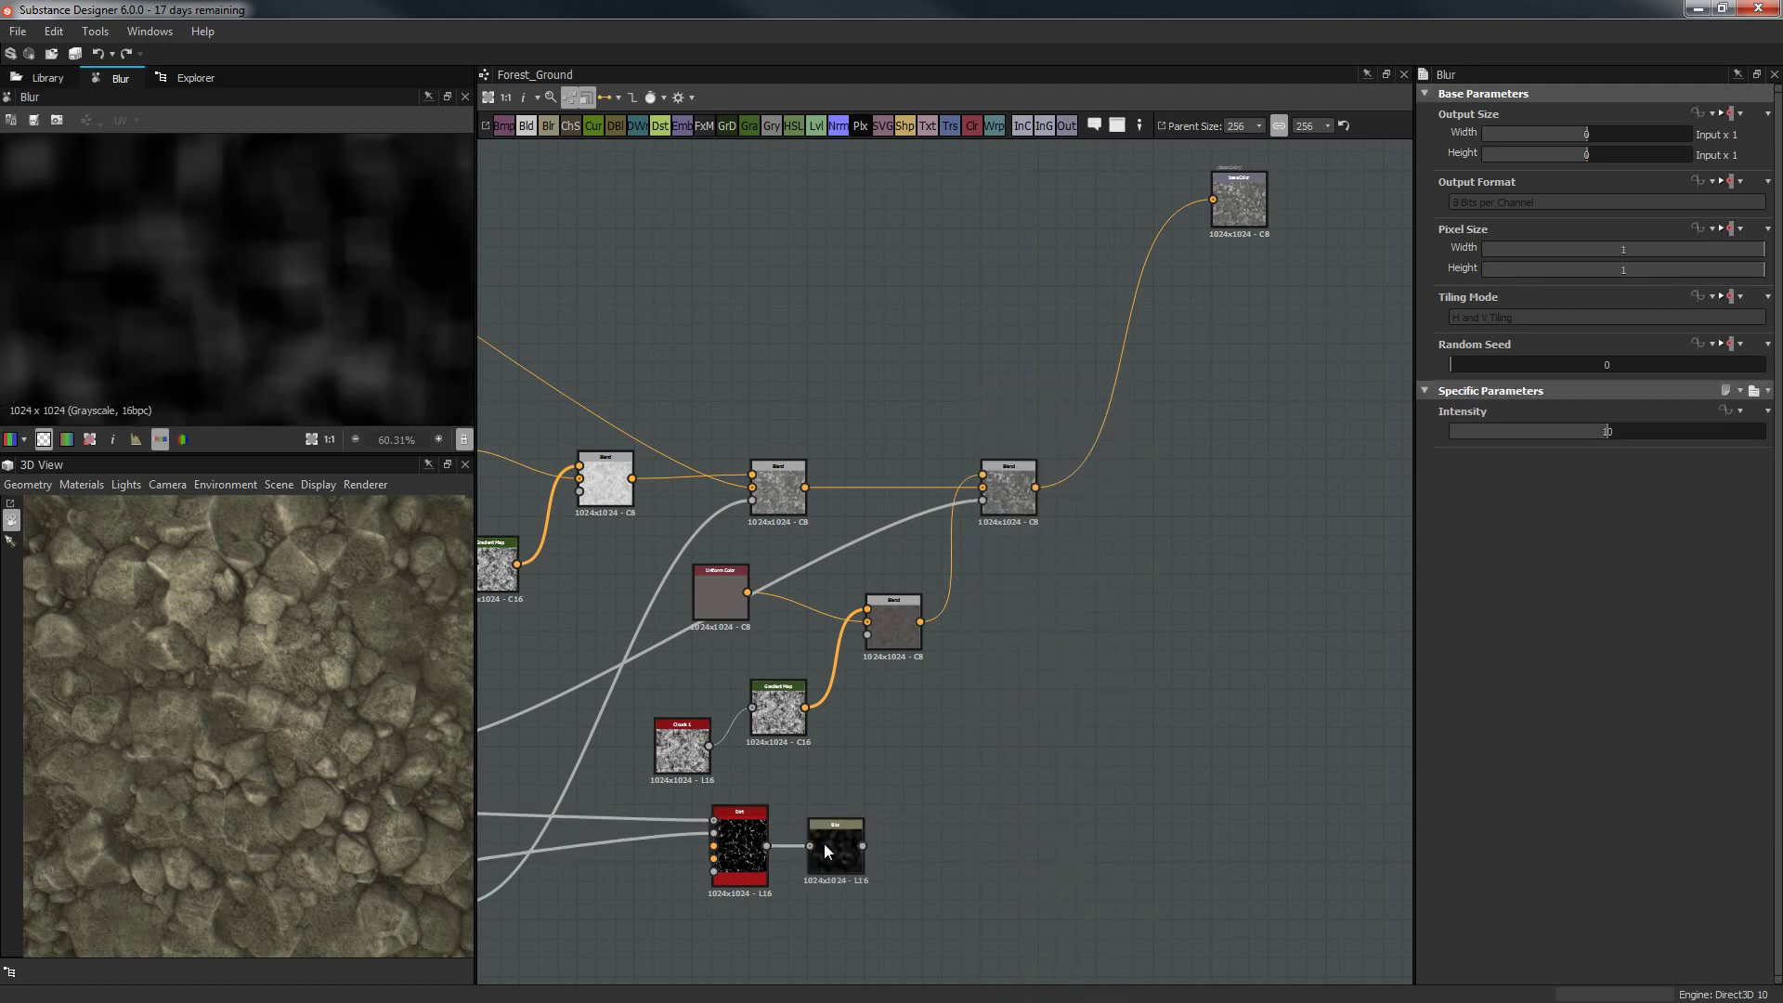
key(Delete)
Add another Blend with the sparser Dirt node as its opacity mask and the last color Blend as its background.
right_click(922, 756)
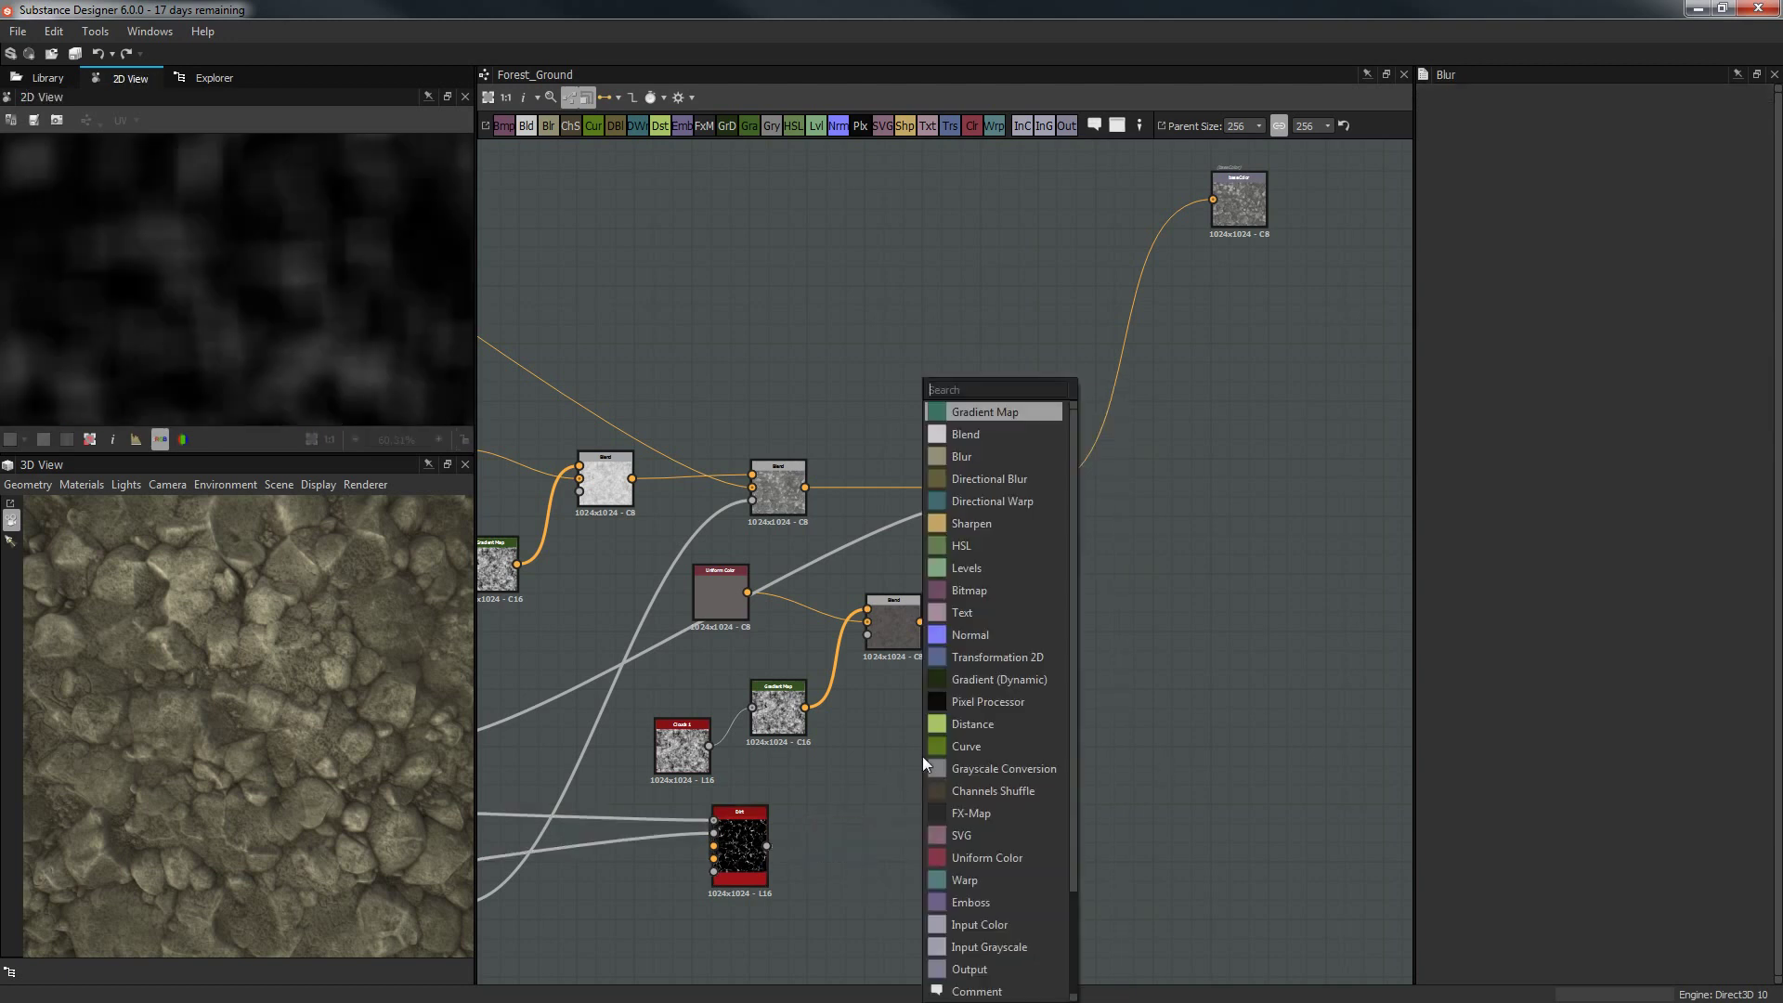
click(966, 436)
drag(906, 780, 1070, 746)
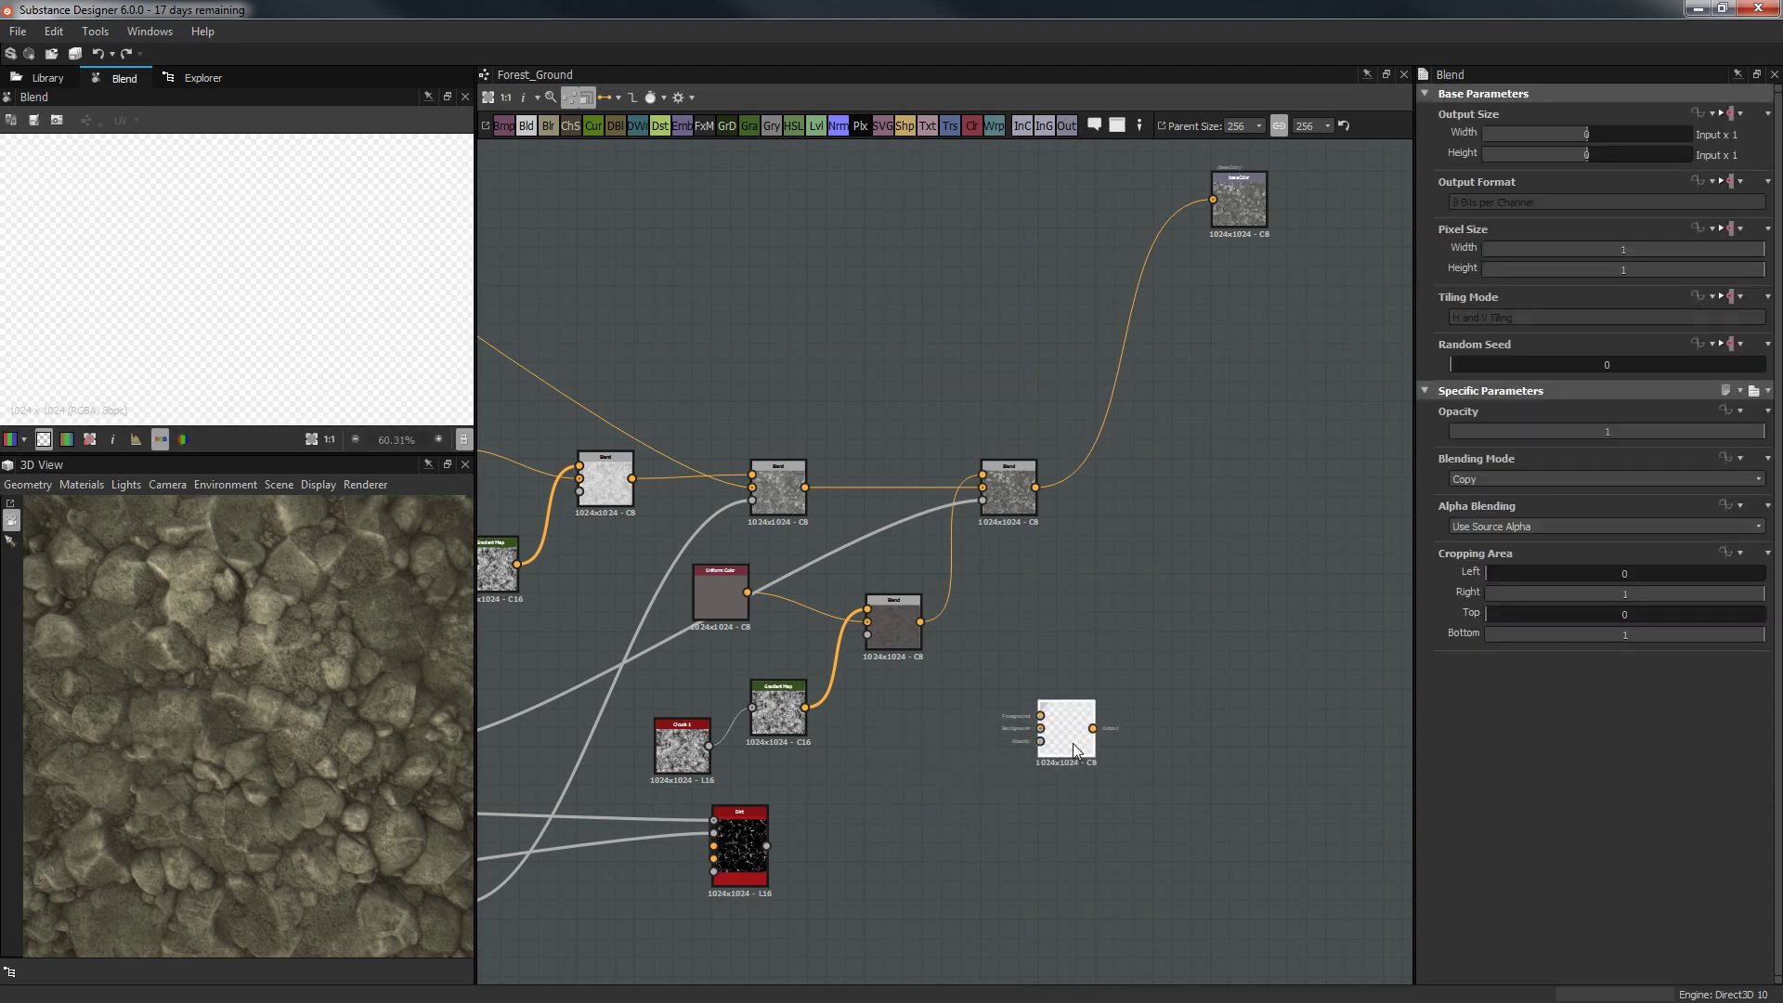
drag(766, 845, 1124, 662)
key(Delete)
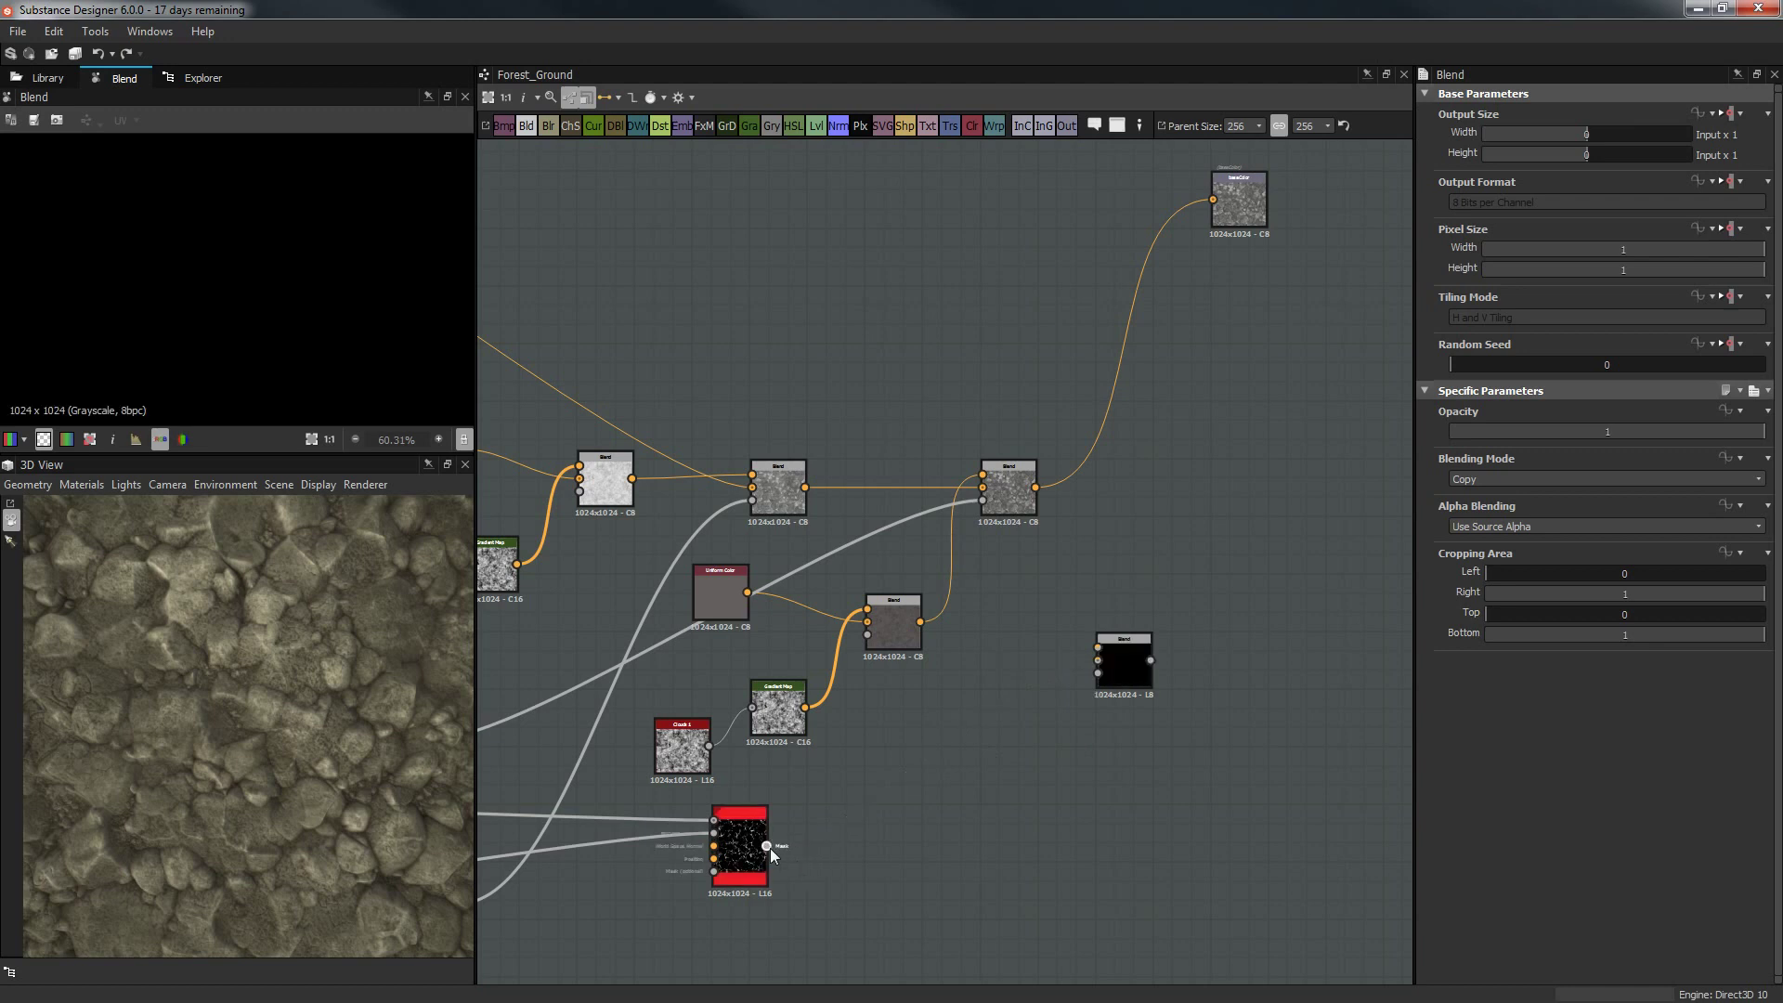
drag(767, 851, 1098, 672)
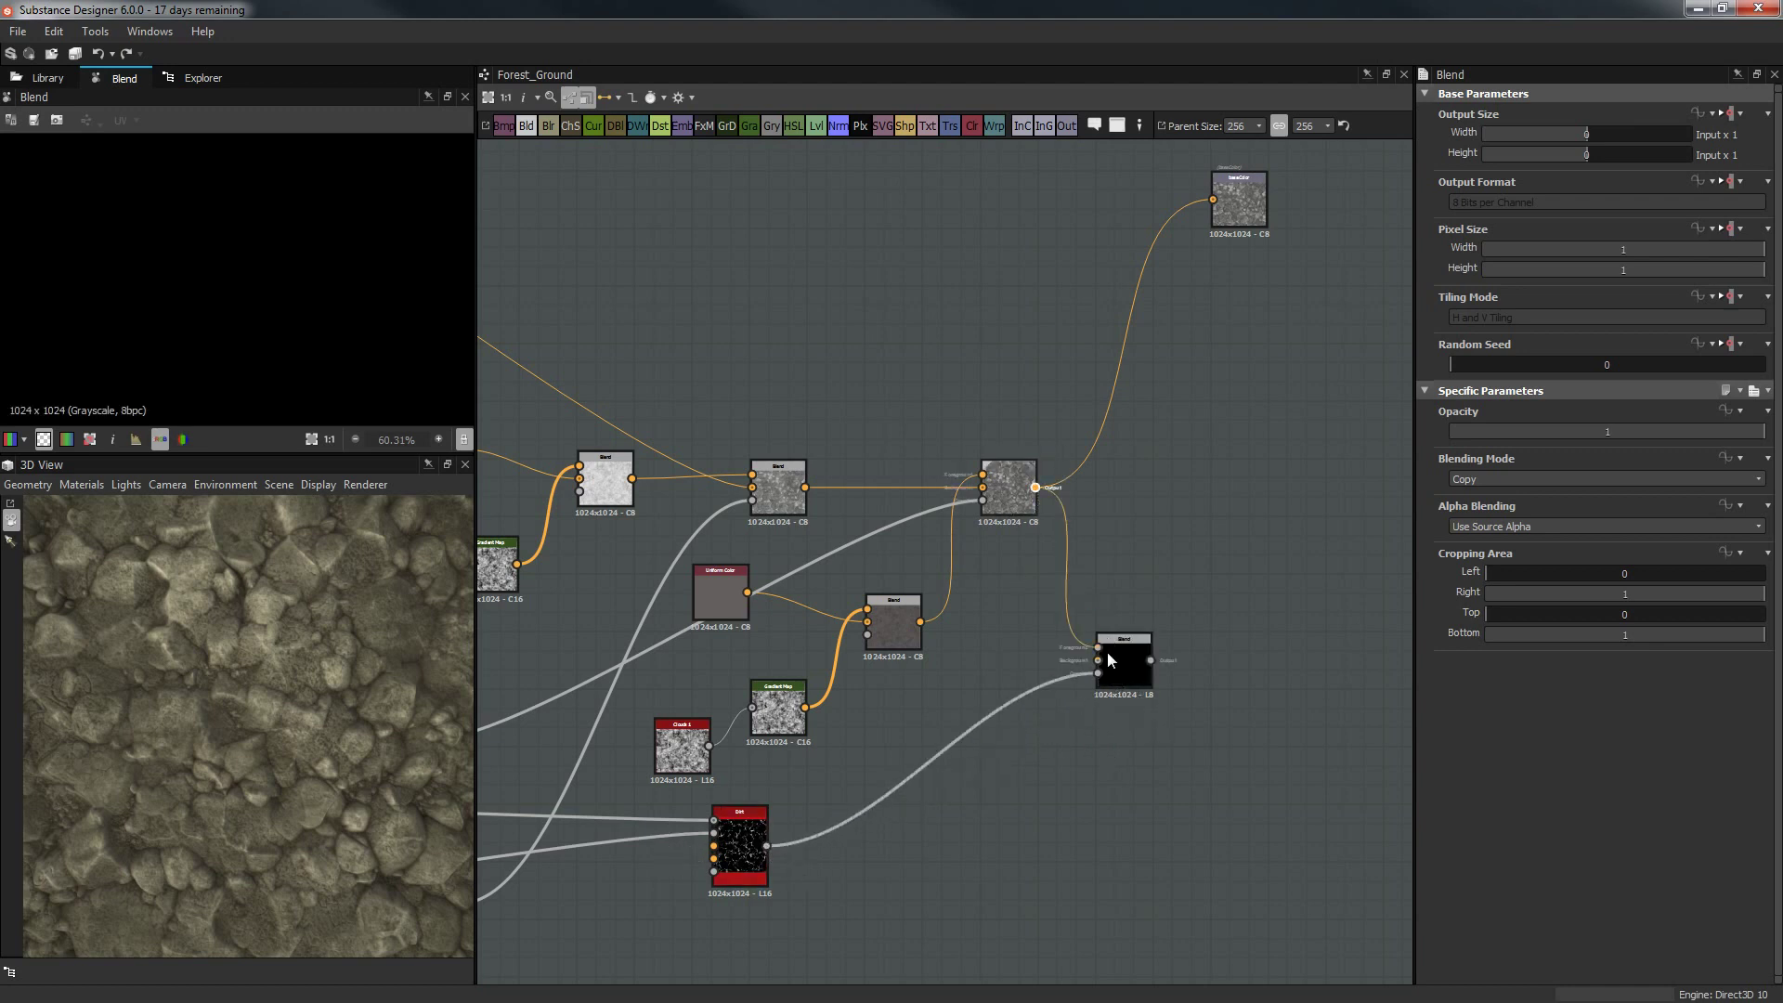
drag(1119, 652, 1251, 608)
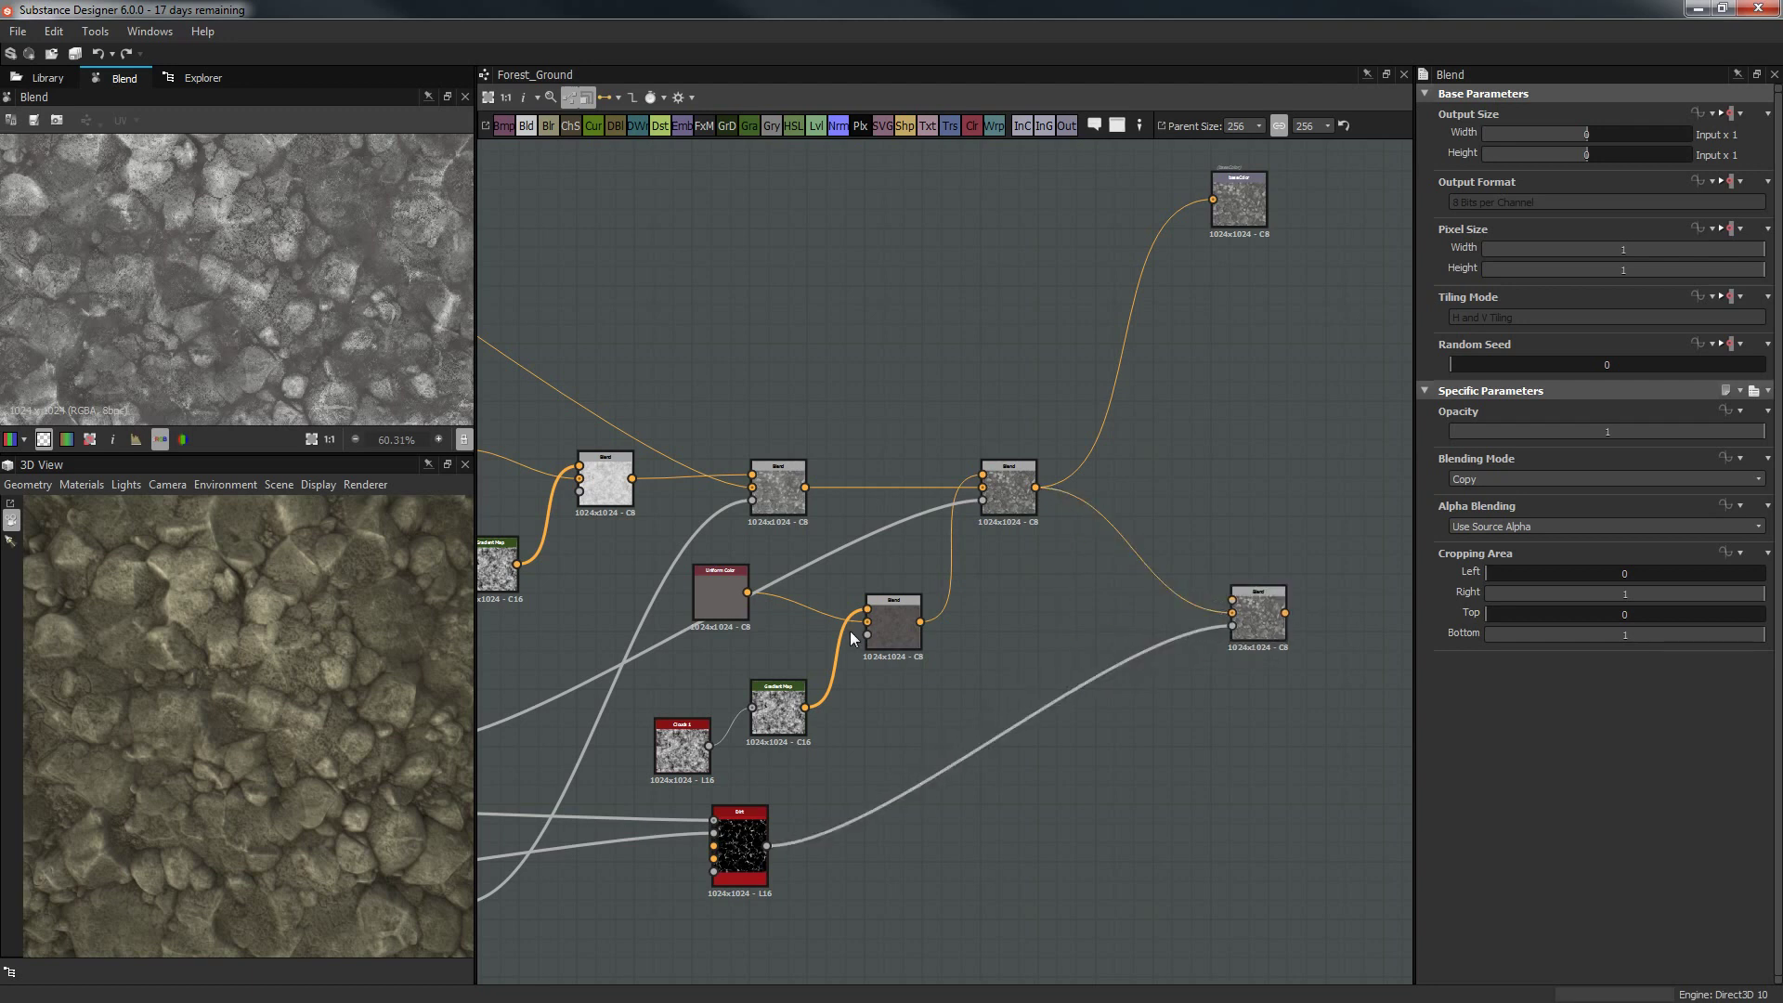
Duplicate the gray Uniform Color, place the copy beside the new Blend, and set it to saturated dark red.
click(721, 595)
key(ctrl+c)
key(ctrl+v)
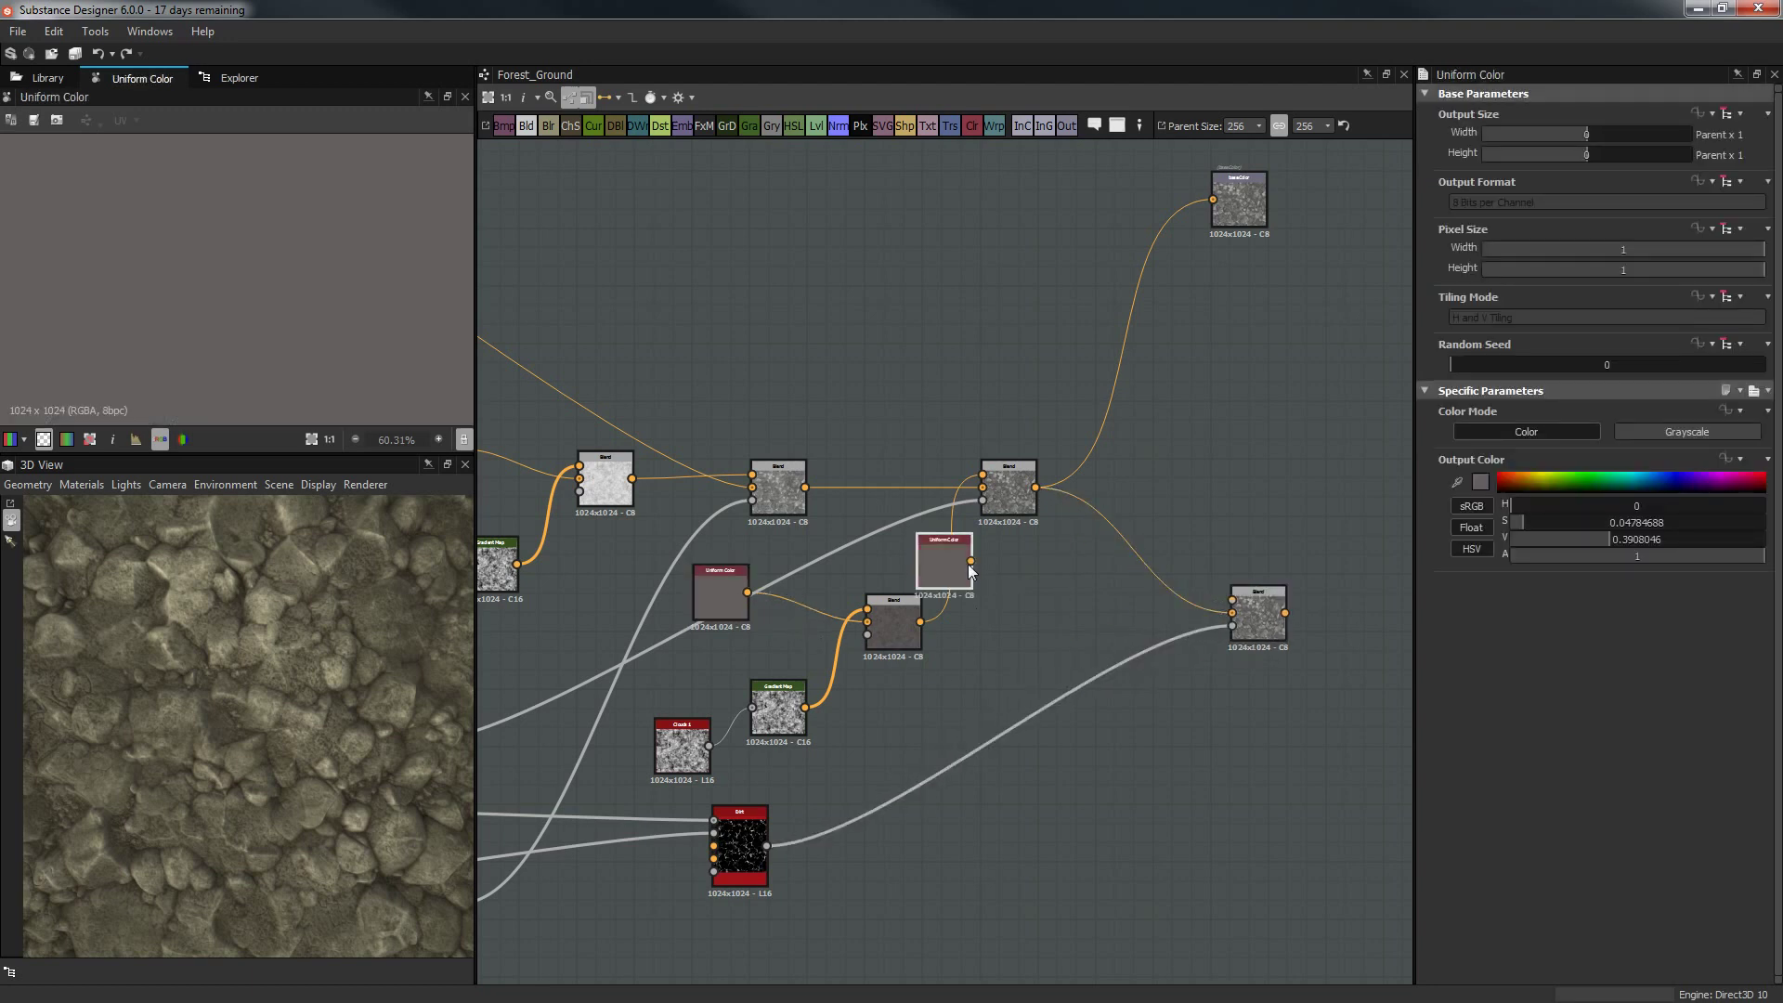
drag(970, 570, 1055, 627)
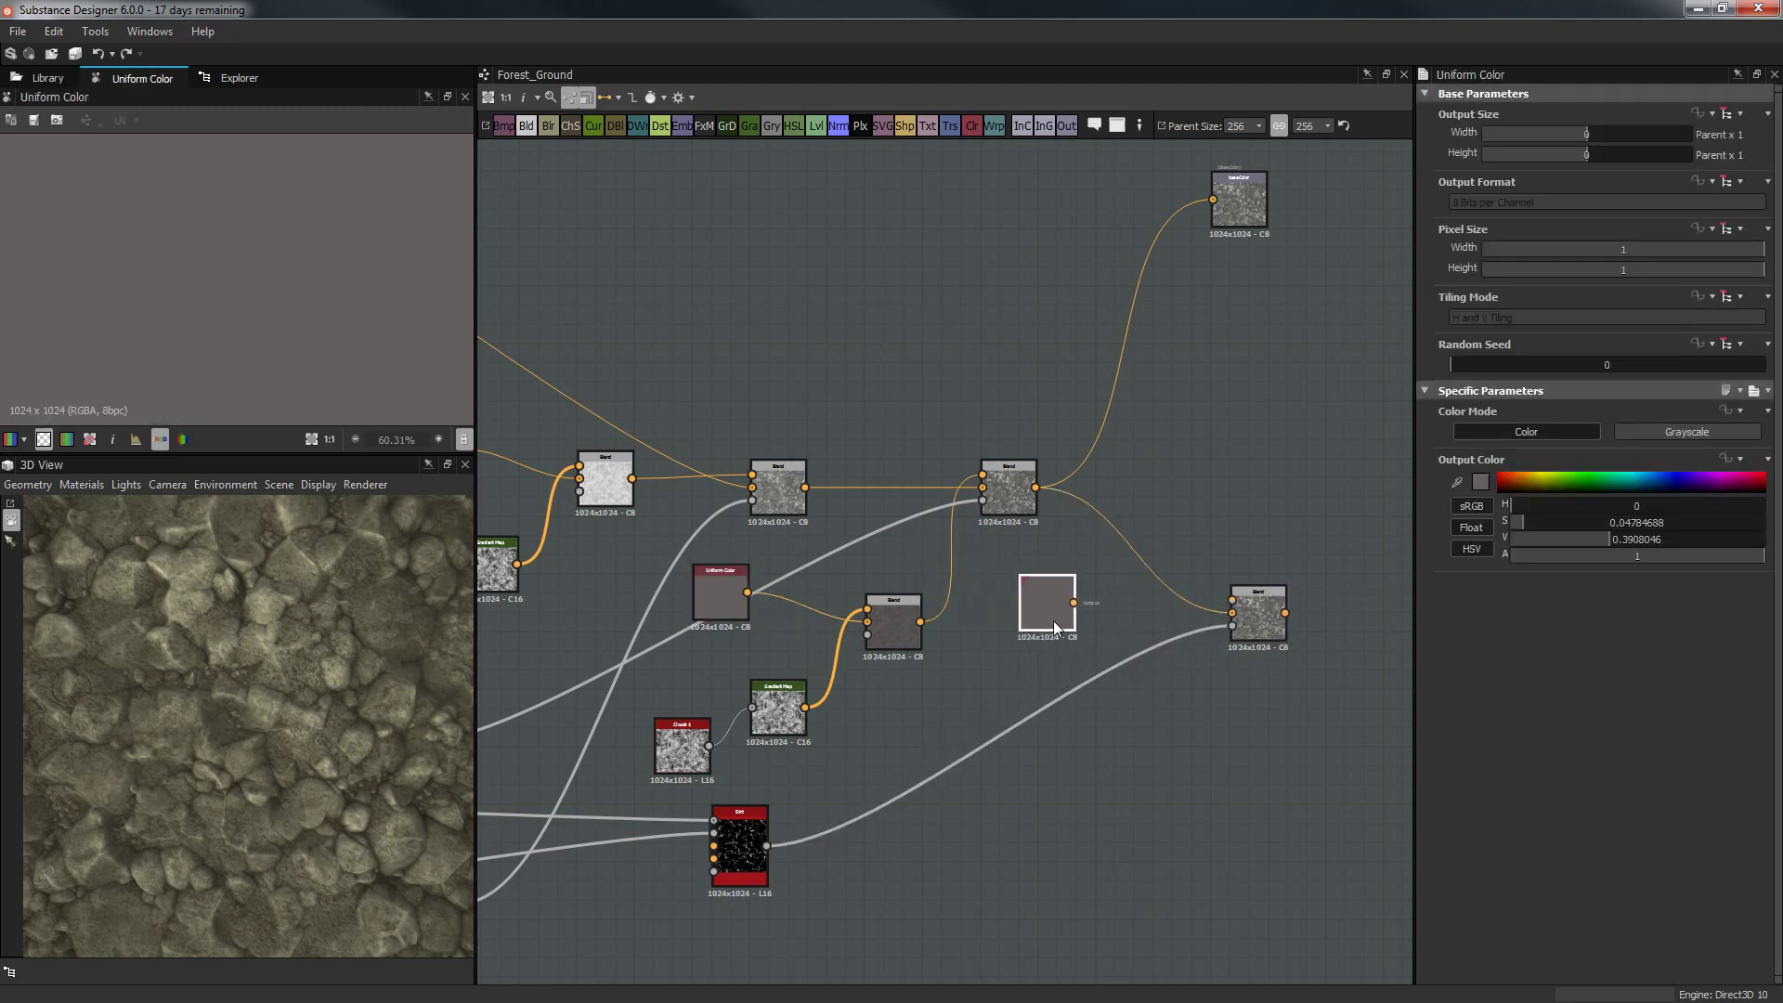
click(1502, 481)
Connect the red Uniform Color to the new Blend's foreground, link that Blend to the color output node, and check the 3D view.
drag(1074, 603, 1213, 199)
click(1285, 615)
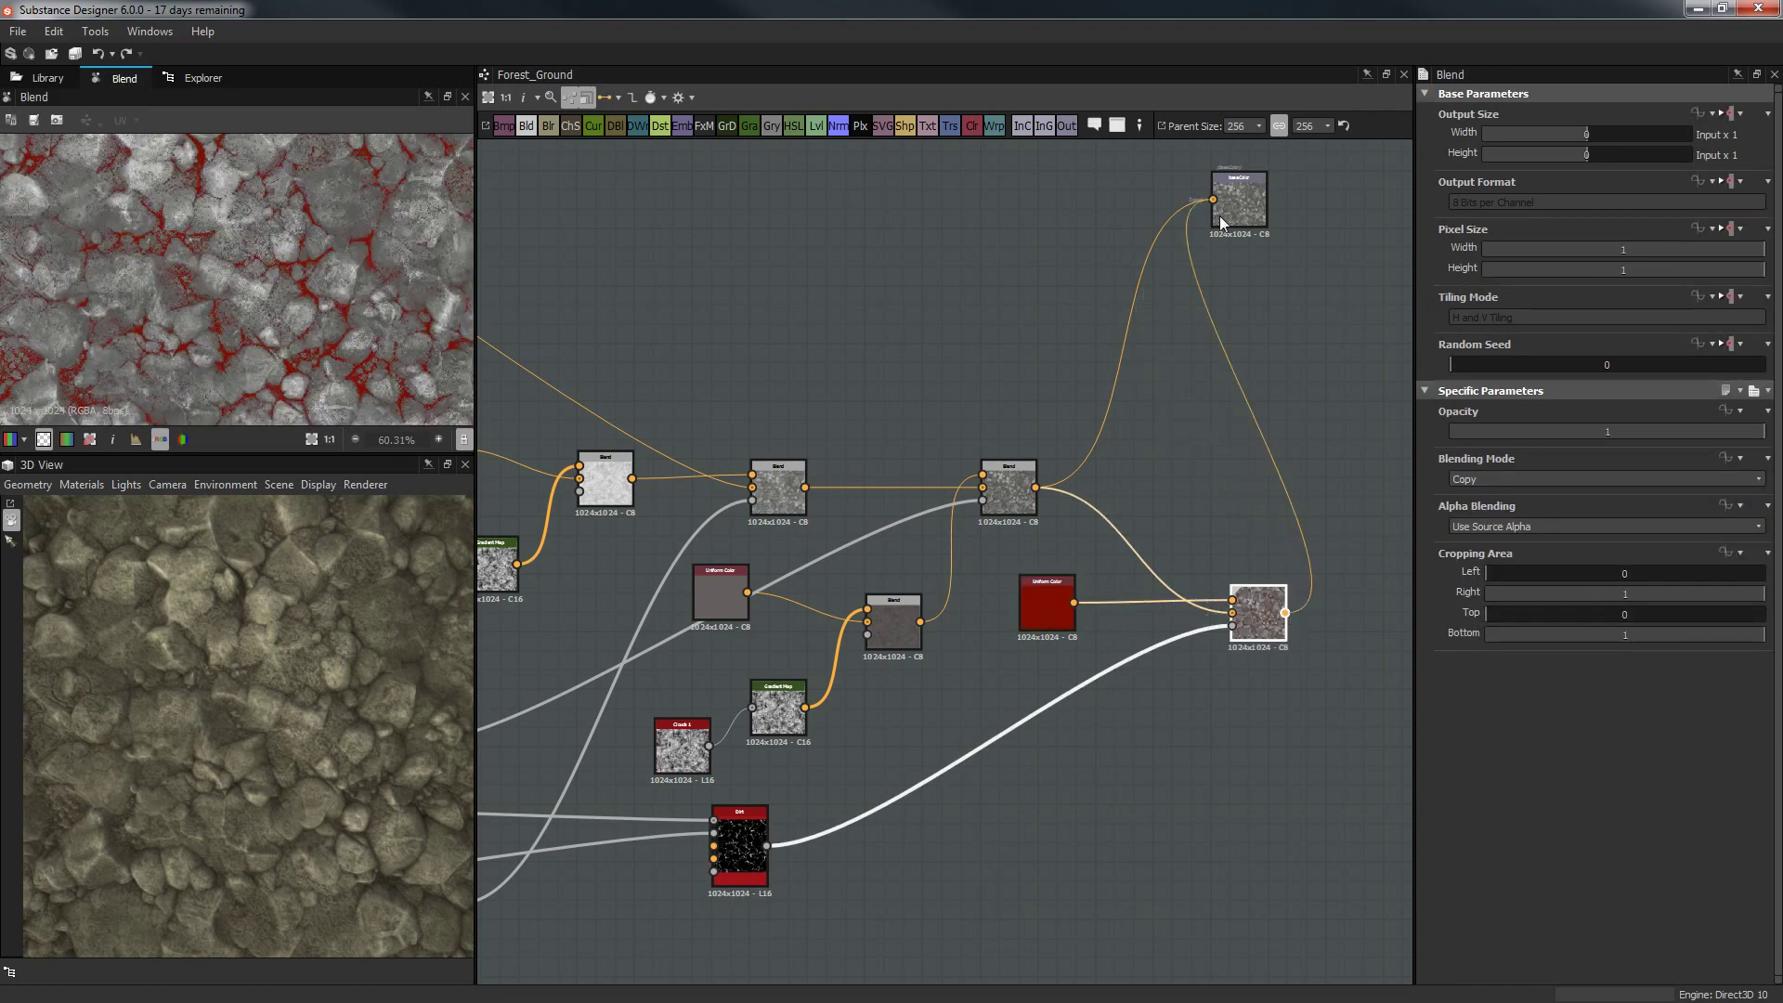
mouse_move(312, 783)
mouse_down()
mouse_move(299, 767)
mouse_move(320, 764)
mouse_up()
Add a Blend node below the red Uniform Color and feed the red color into its background.
click(1033, 613)
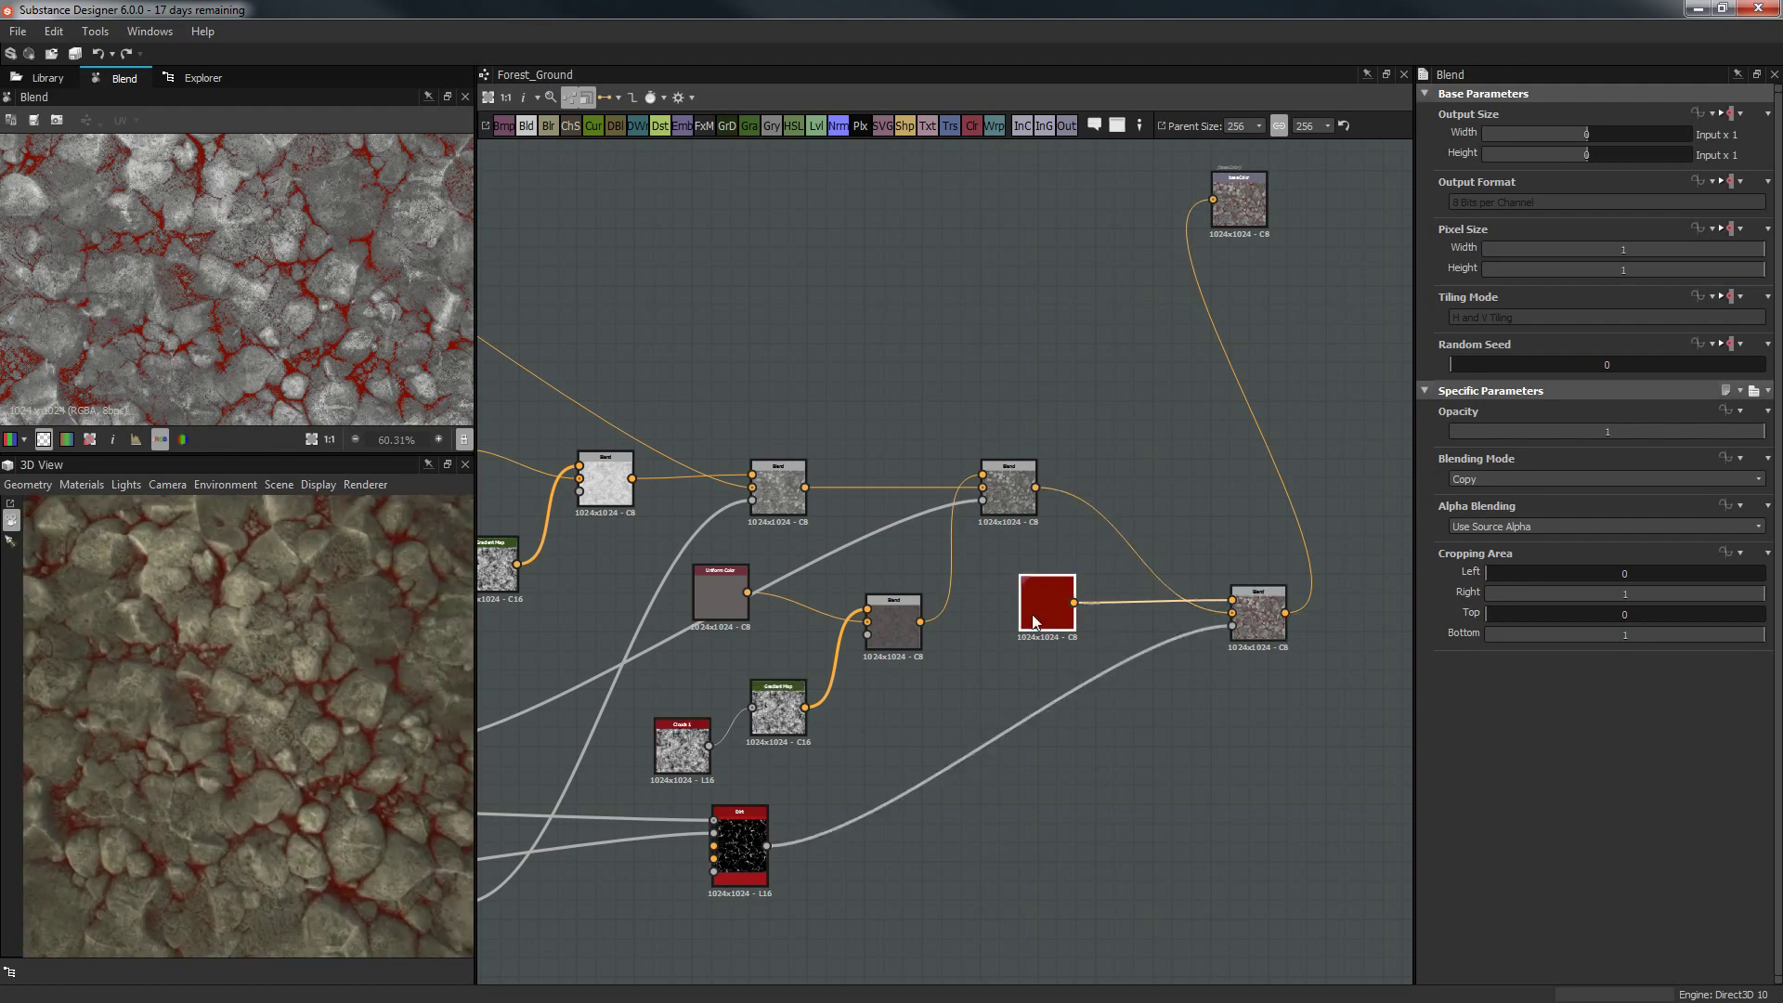
scroll(1079, 563, up, 1)
middle_drag(1079, 562, 1078, 514)
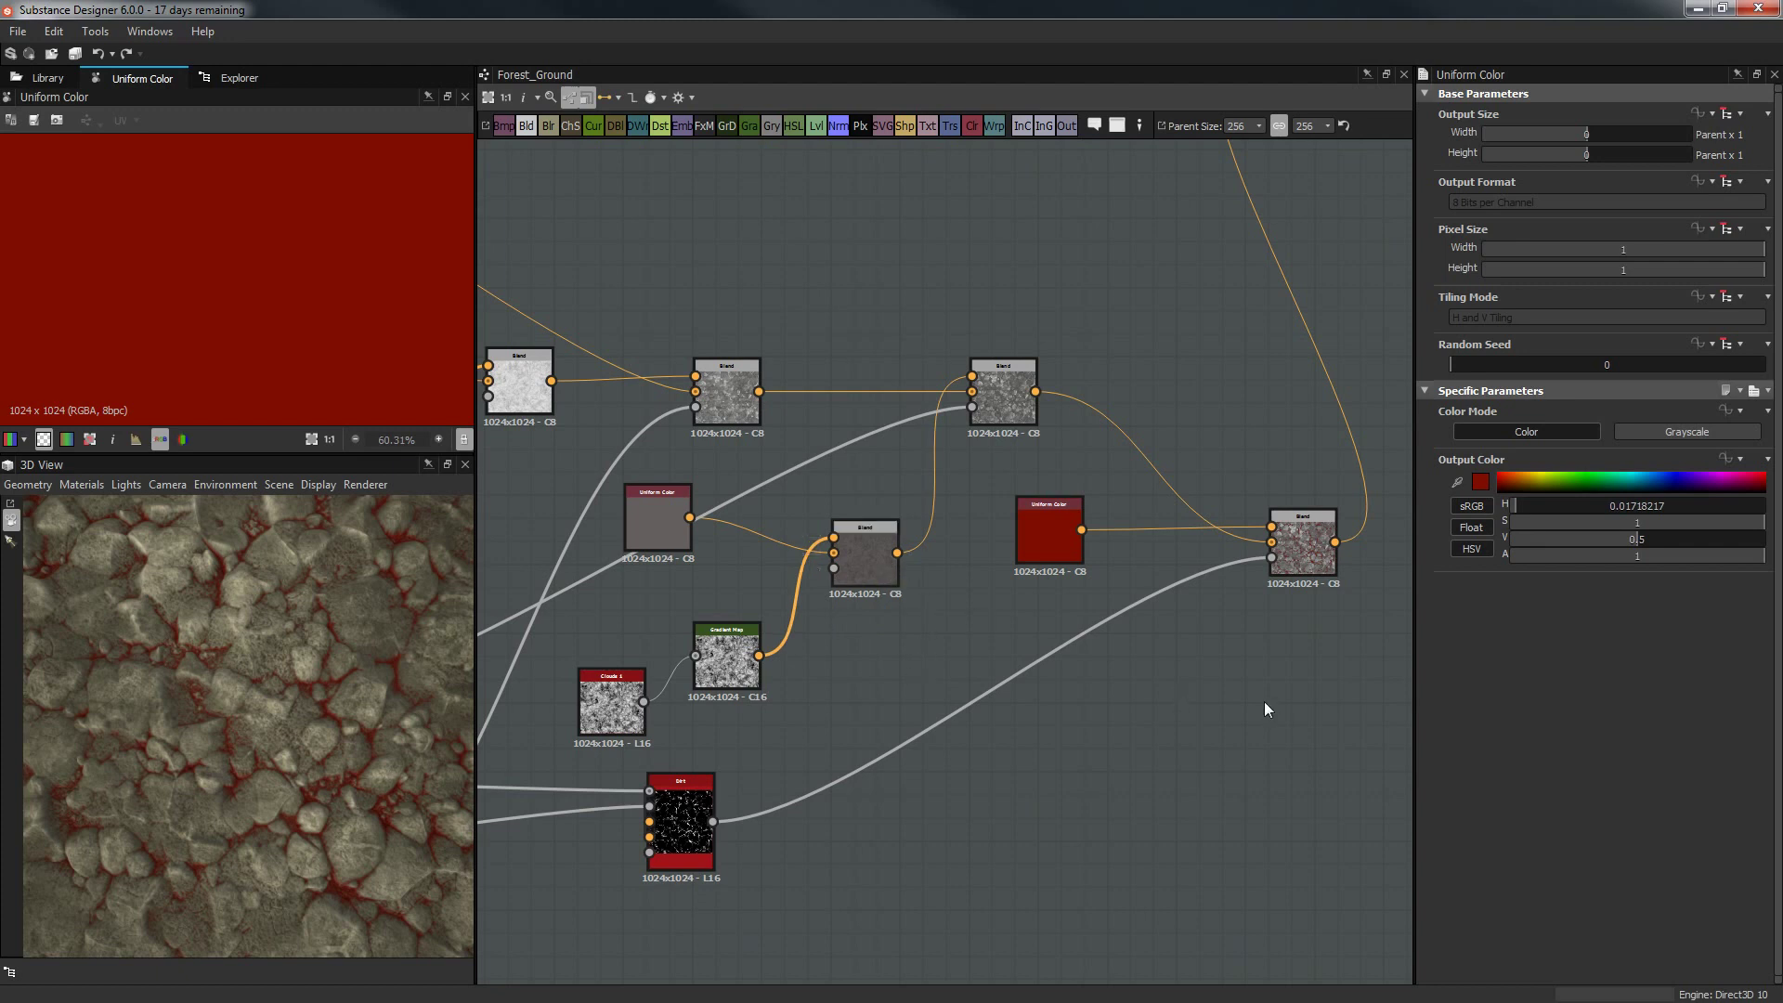
key(space)
click(1294, 434)
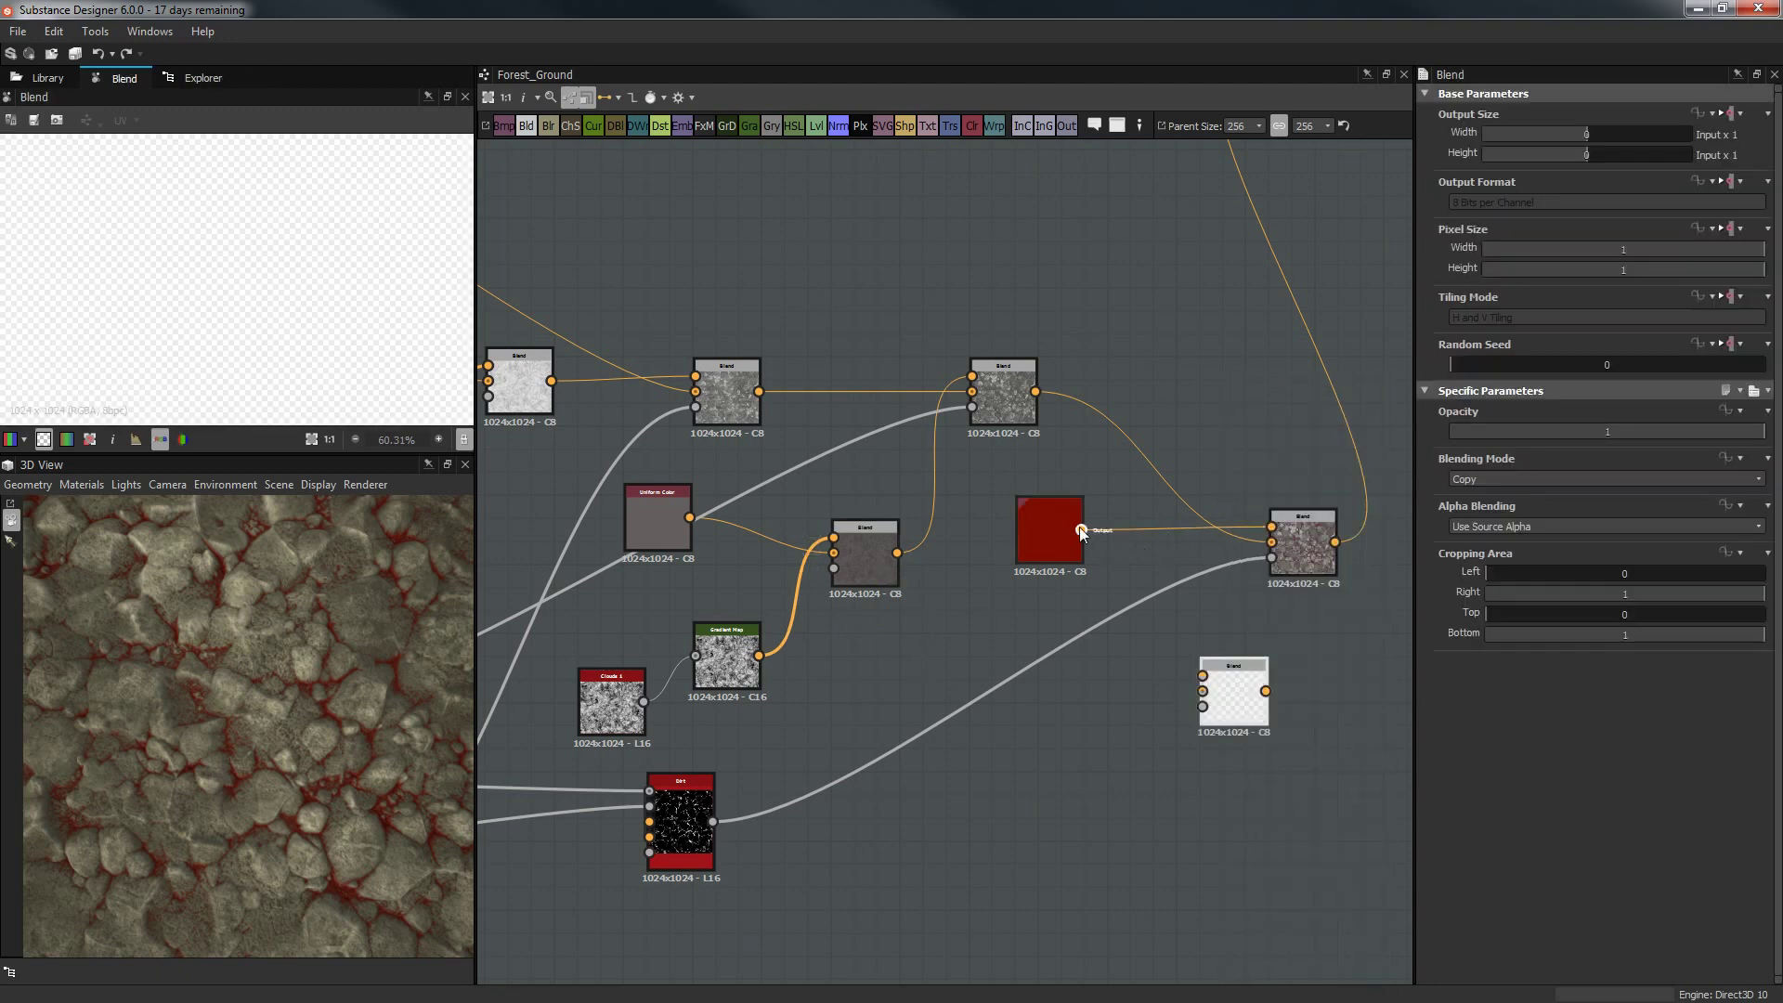
mouse_move(1169, 684)
mouse_down()
mouse_move(1184, 702)
mouse_move(1203, 692)
mouse_move(1187, 691)
mouse_up()
Add a Clouds 3 node below the red Uniform Color, beside the new Blend.
click(1081, 805)
key(space)
text(grad)
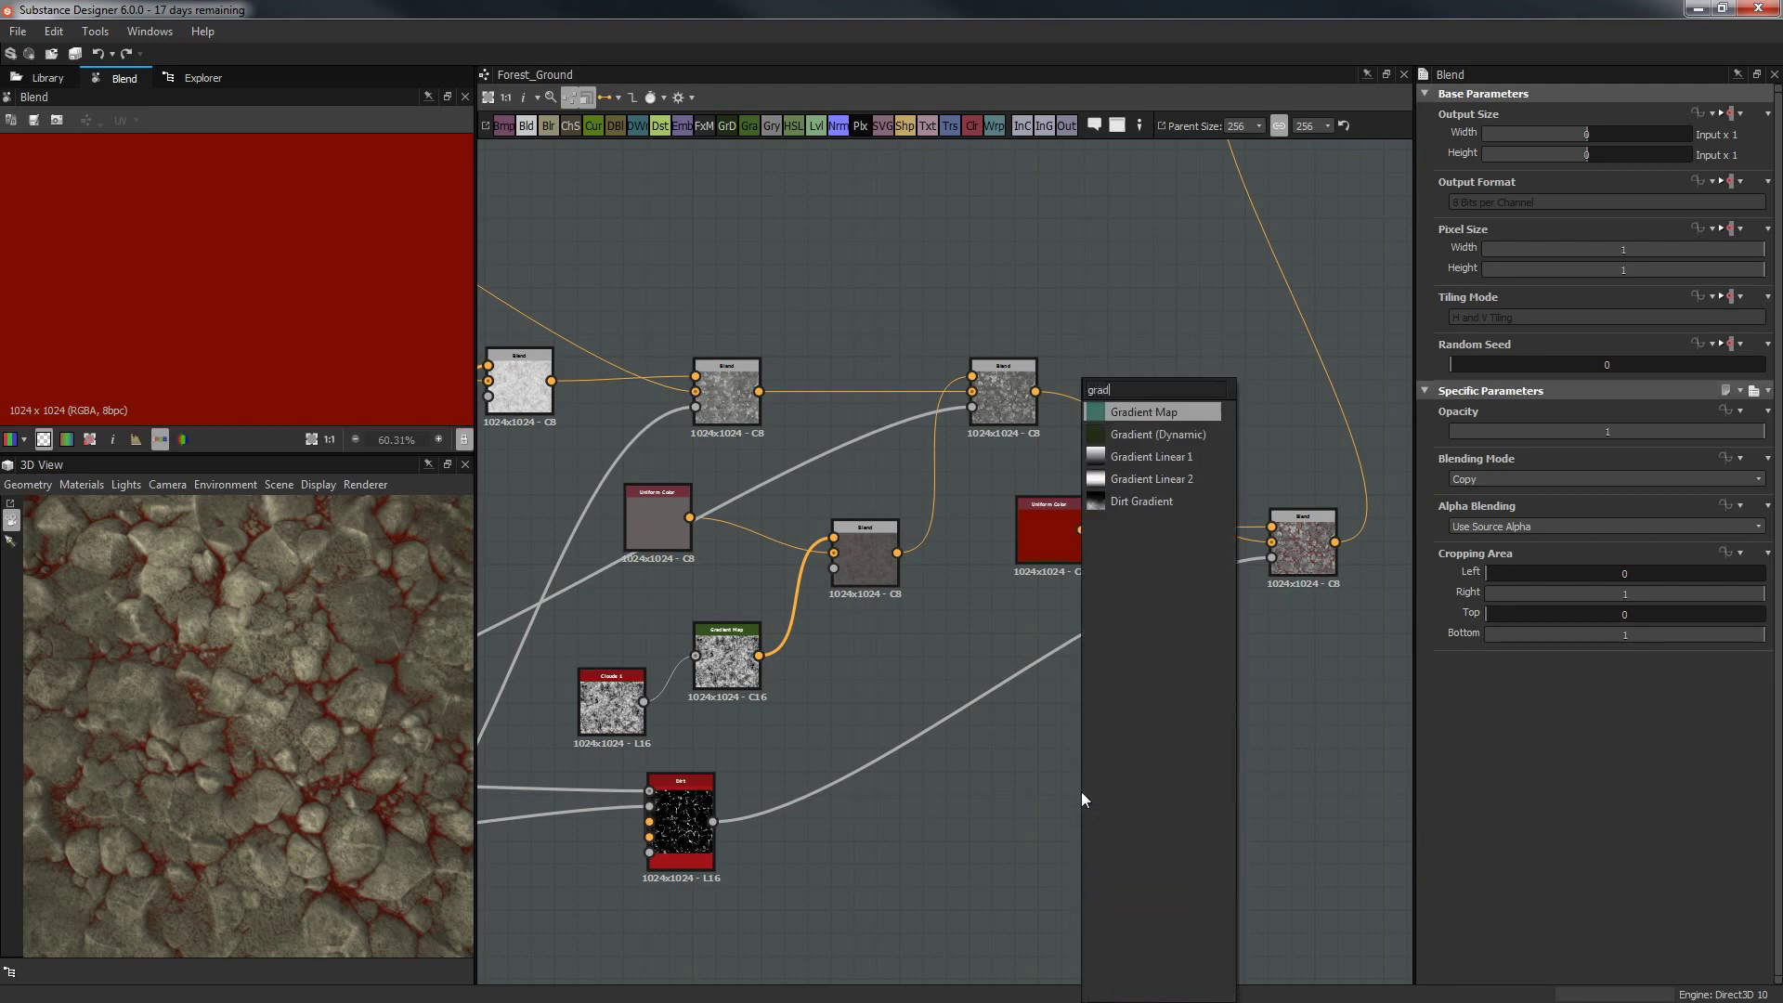
key(BackSpace)
key(BackSpace)
key(BackSpace)
key(BackSpace)
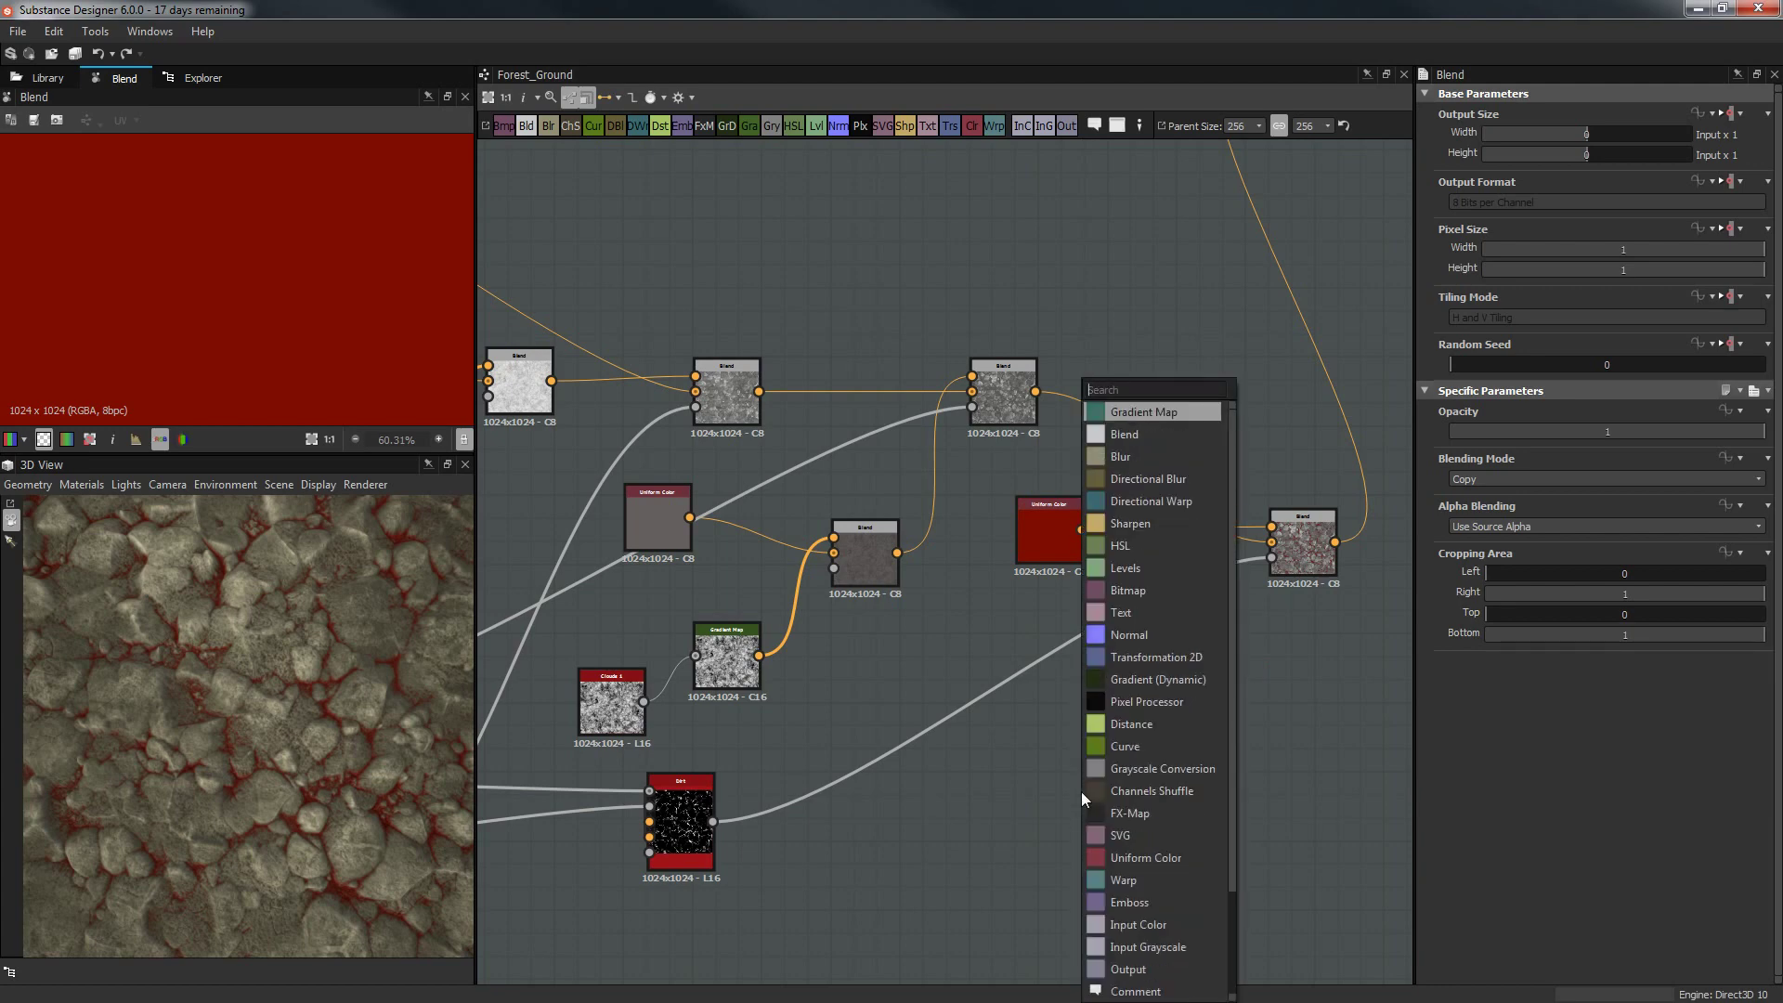
text(clou)
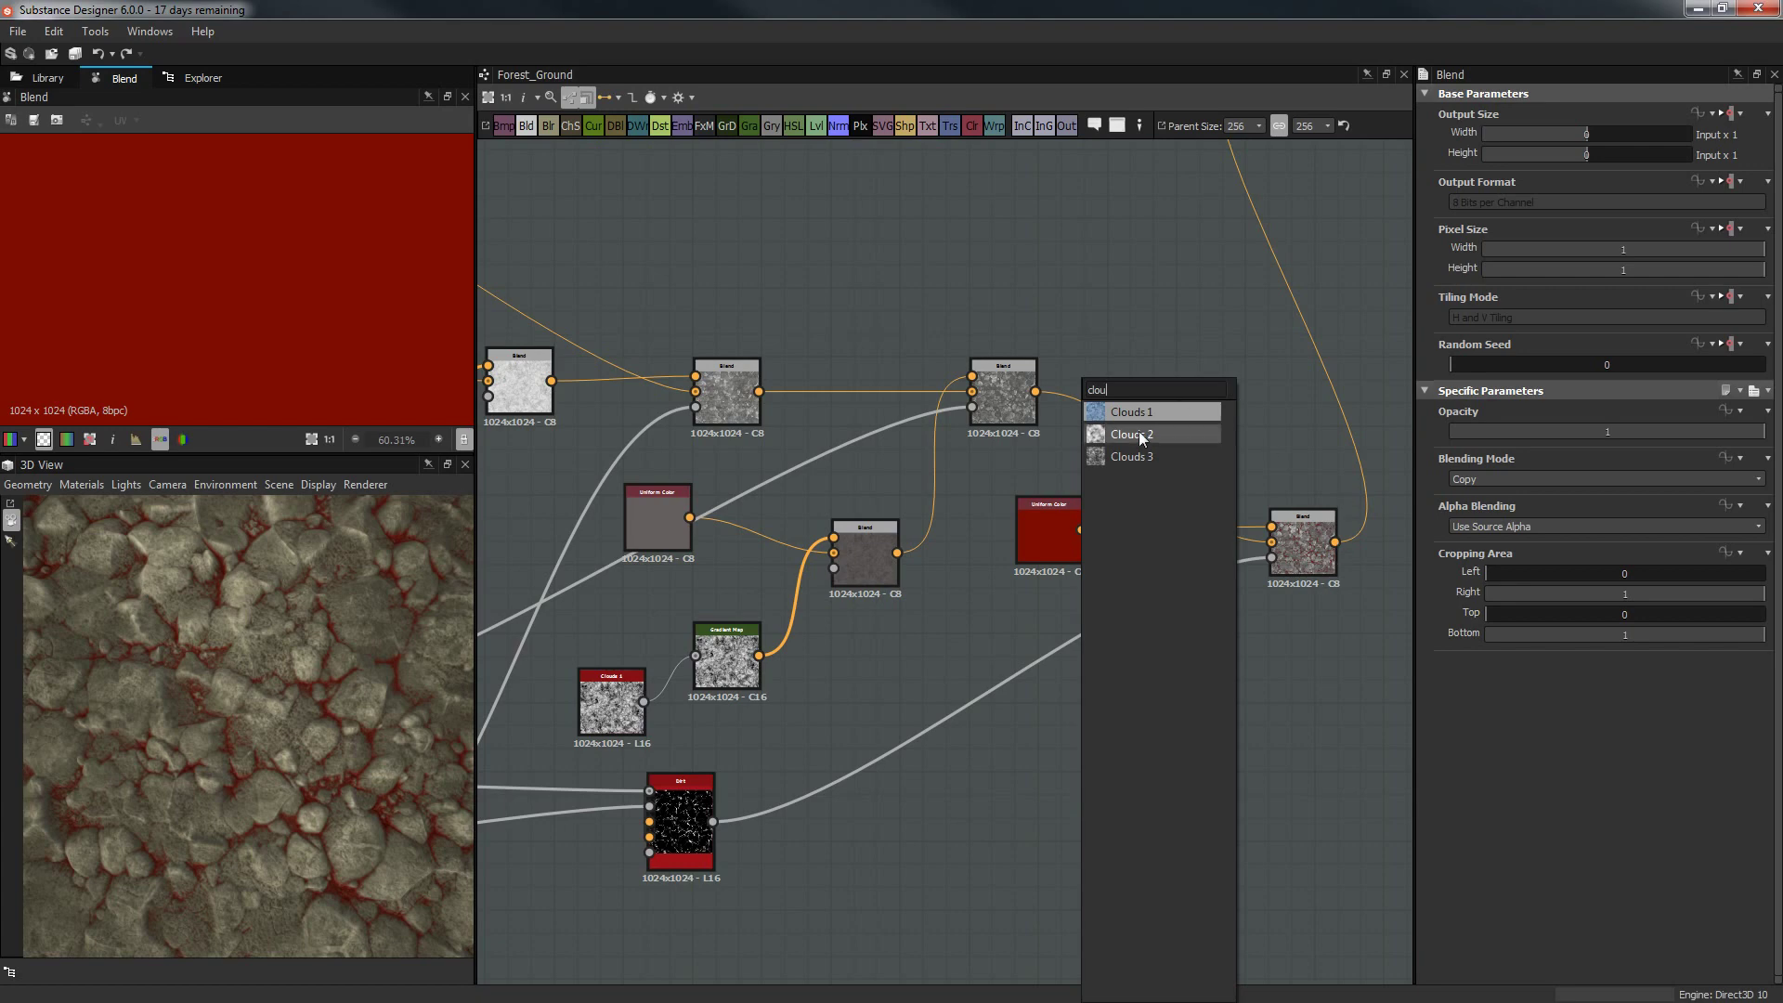
click(1114, 457)
scroll(602, 769, up, 5)
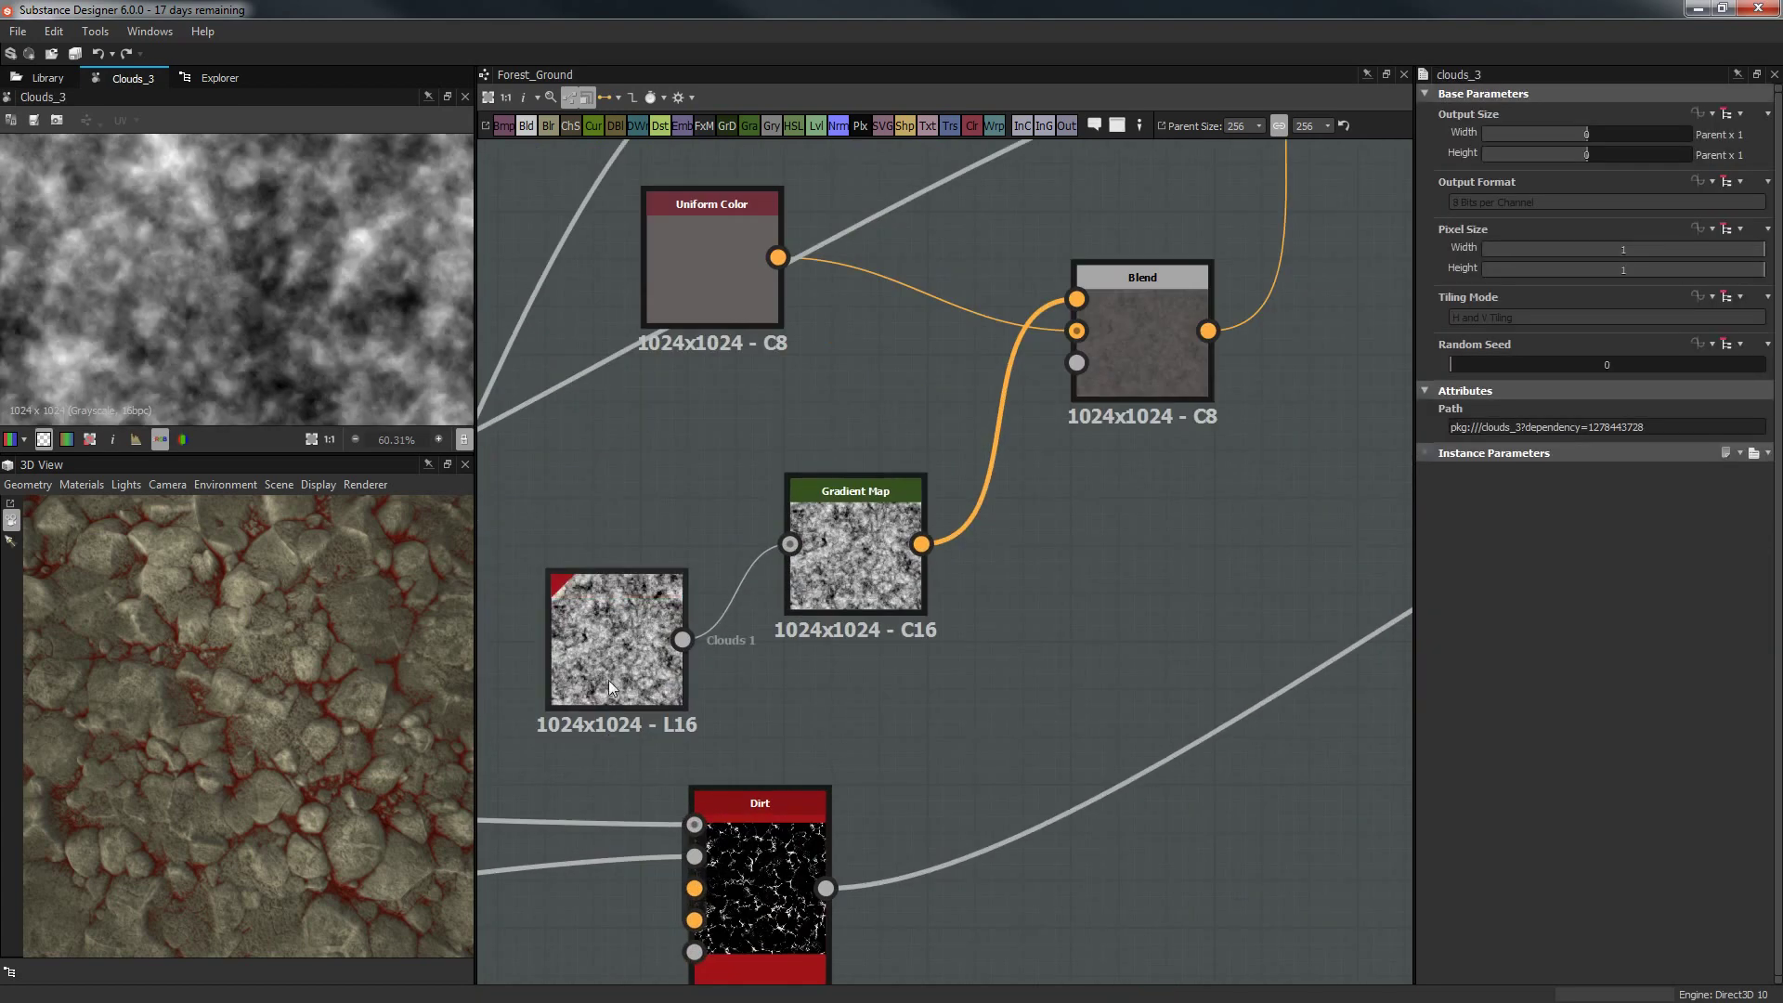
scroll(825, 734, down, 4)
middle_drag(1222, 779, 1082, 778)
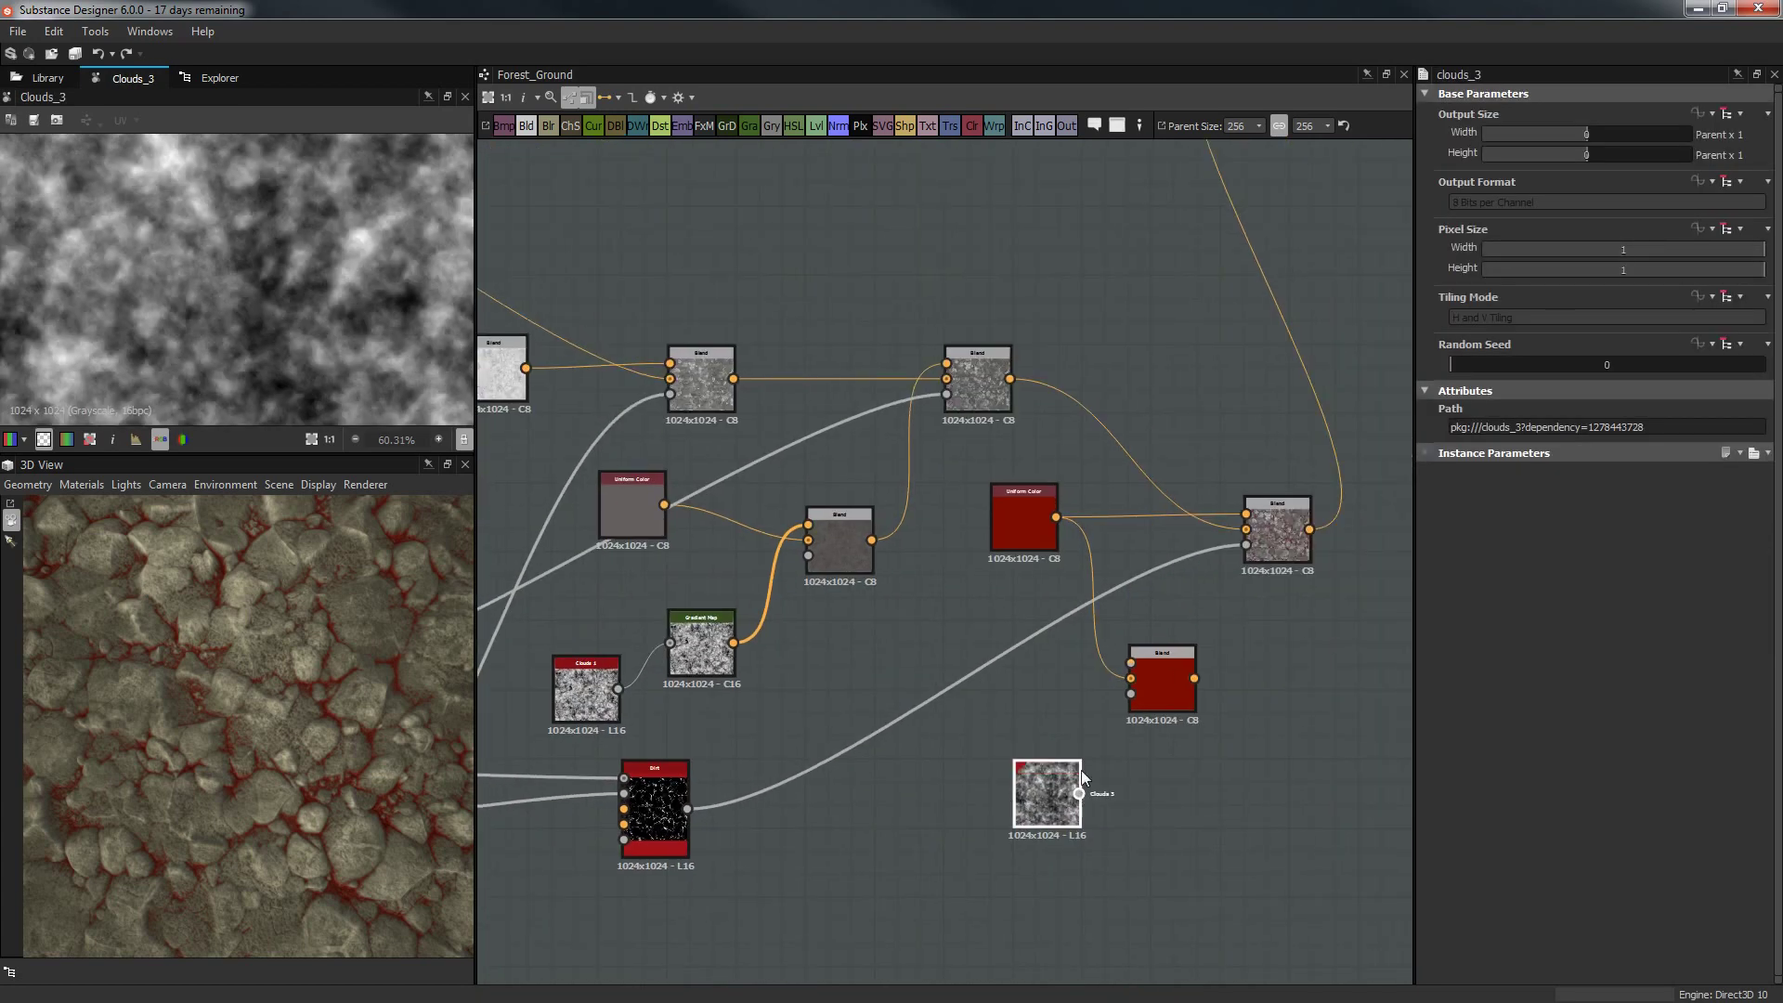
Connect the Clouds 3 noise to the new Blend's foreground through a Gradient Map node.
drag(1079, 793, 1231, 696)
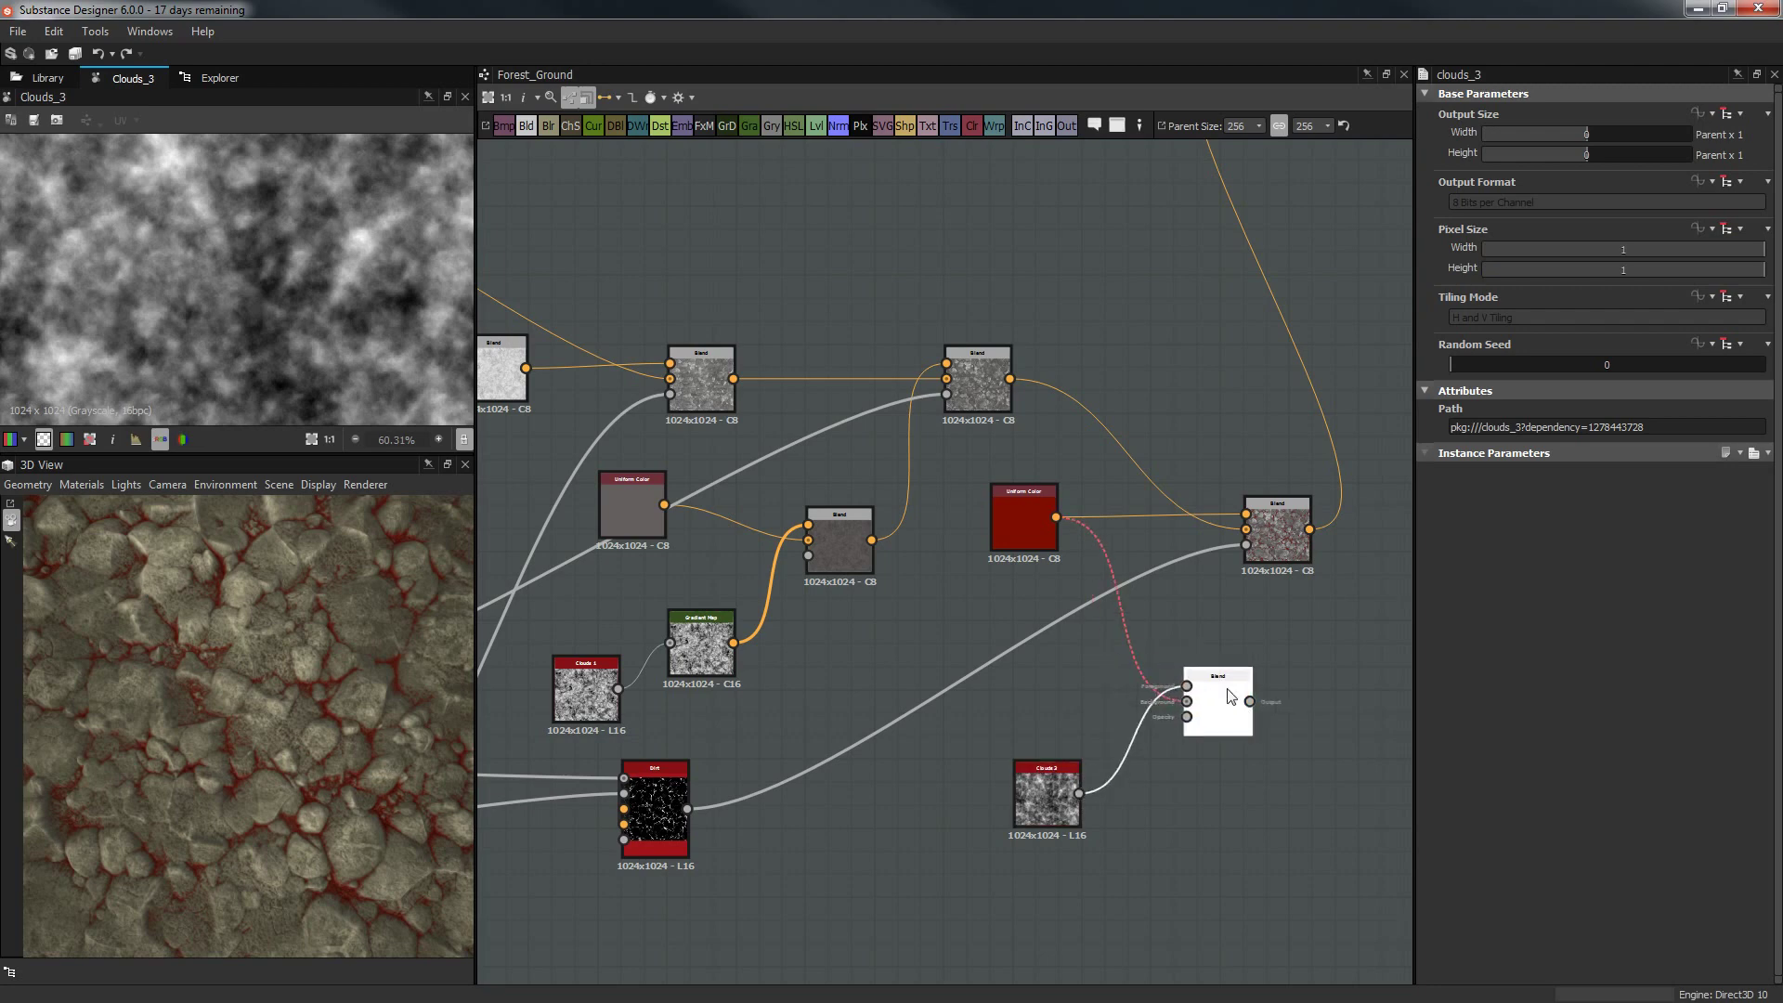
key(space)
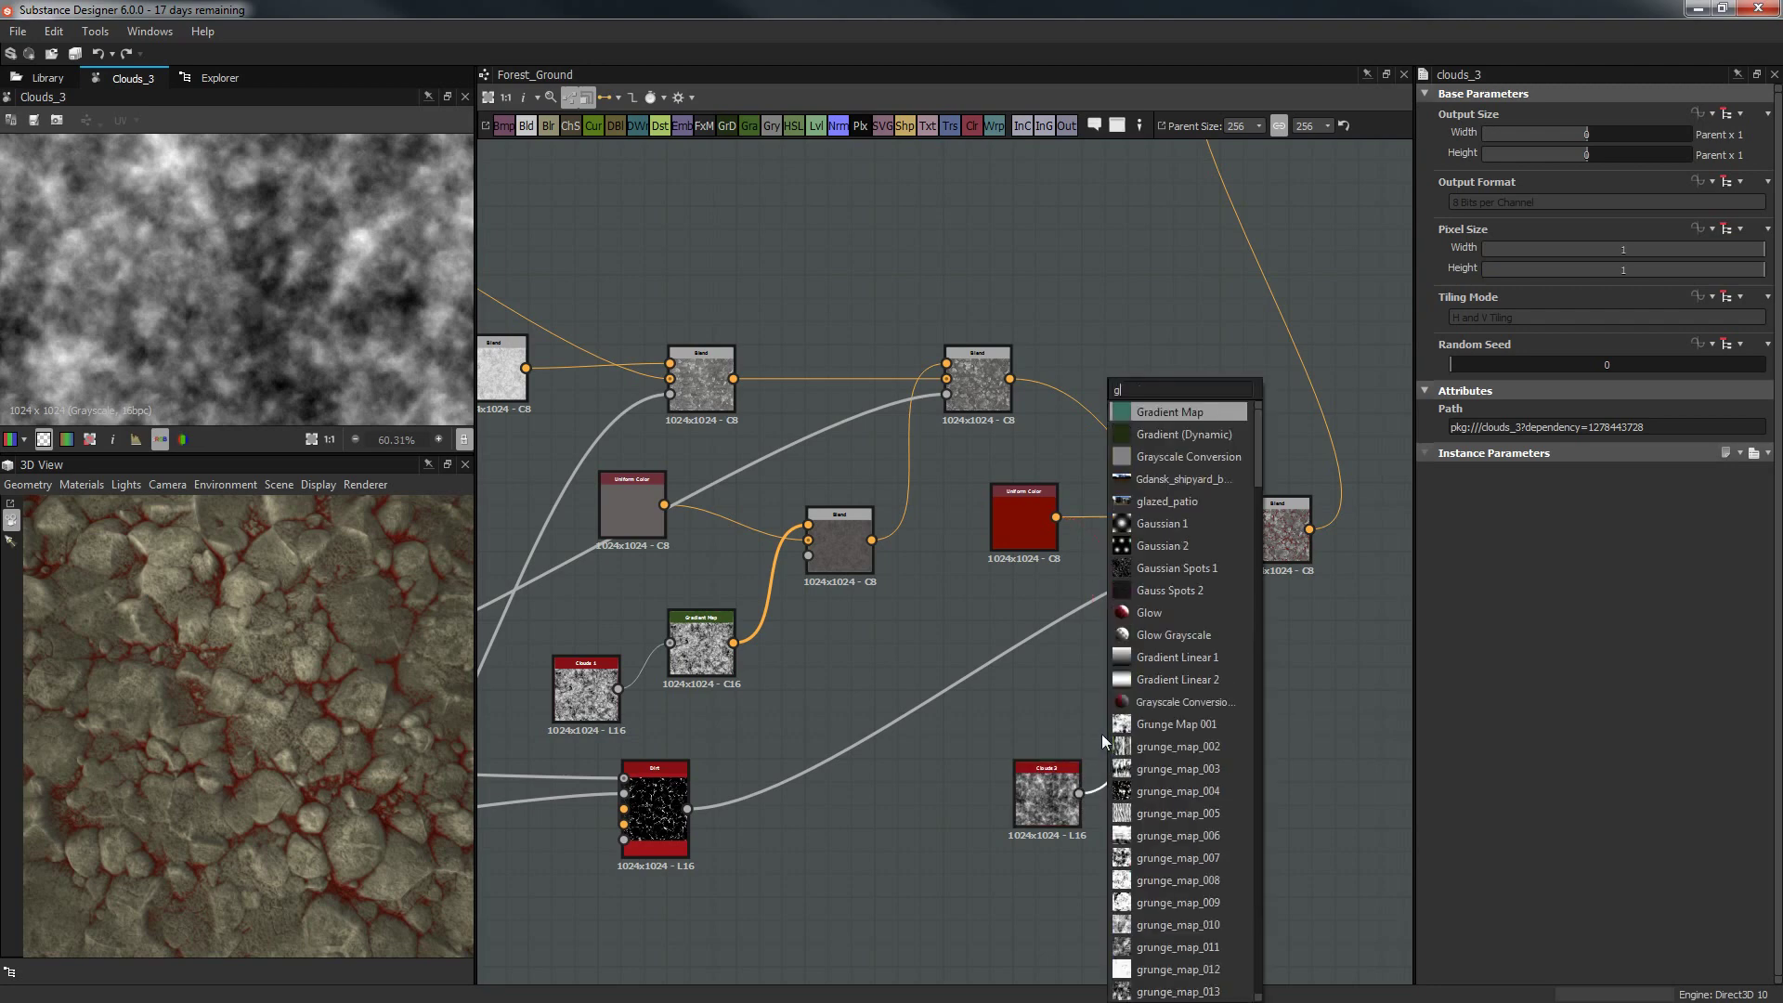
text(grad)
click(1161, 418)
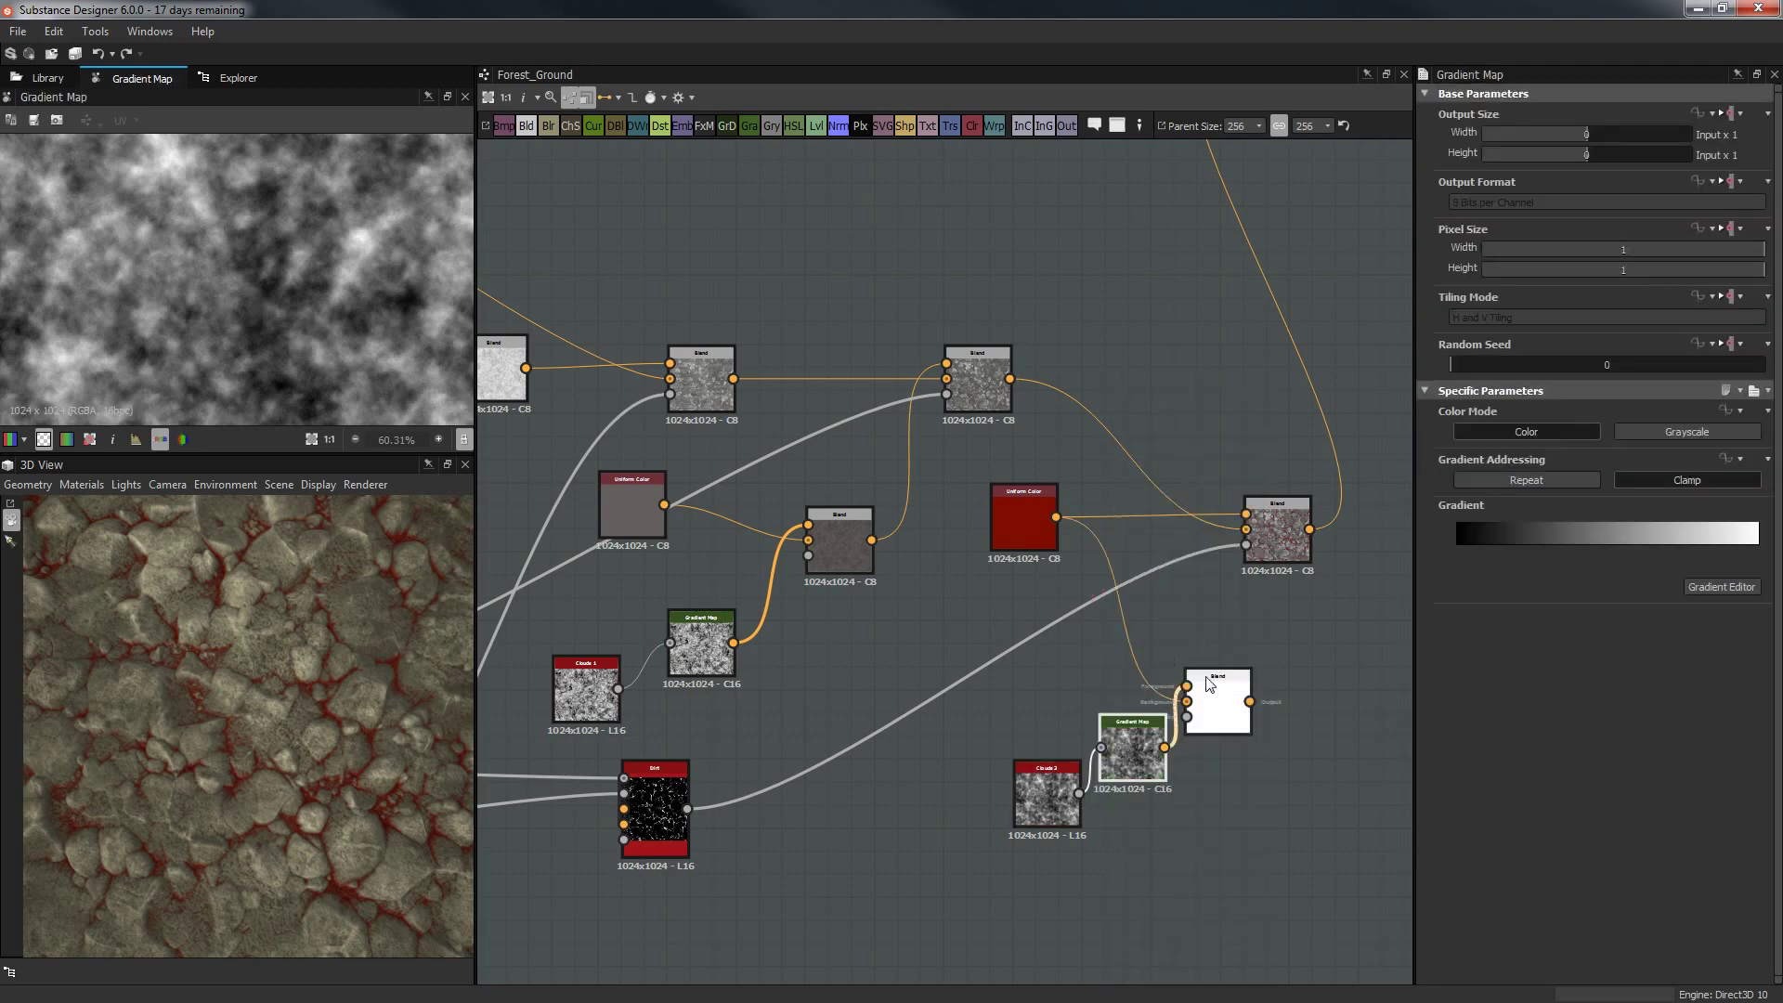
Set the new Blend over the red Uniform Color to Multiply with an opacity of 0.37.
click(1219, 703)
click(1479, 472)
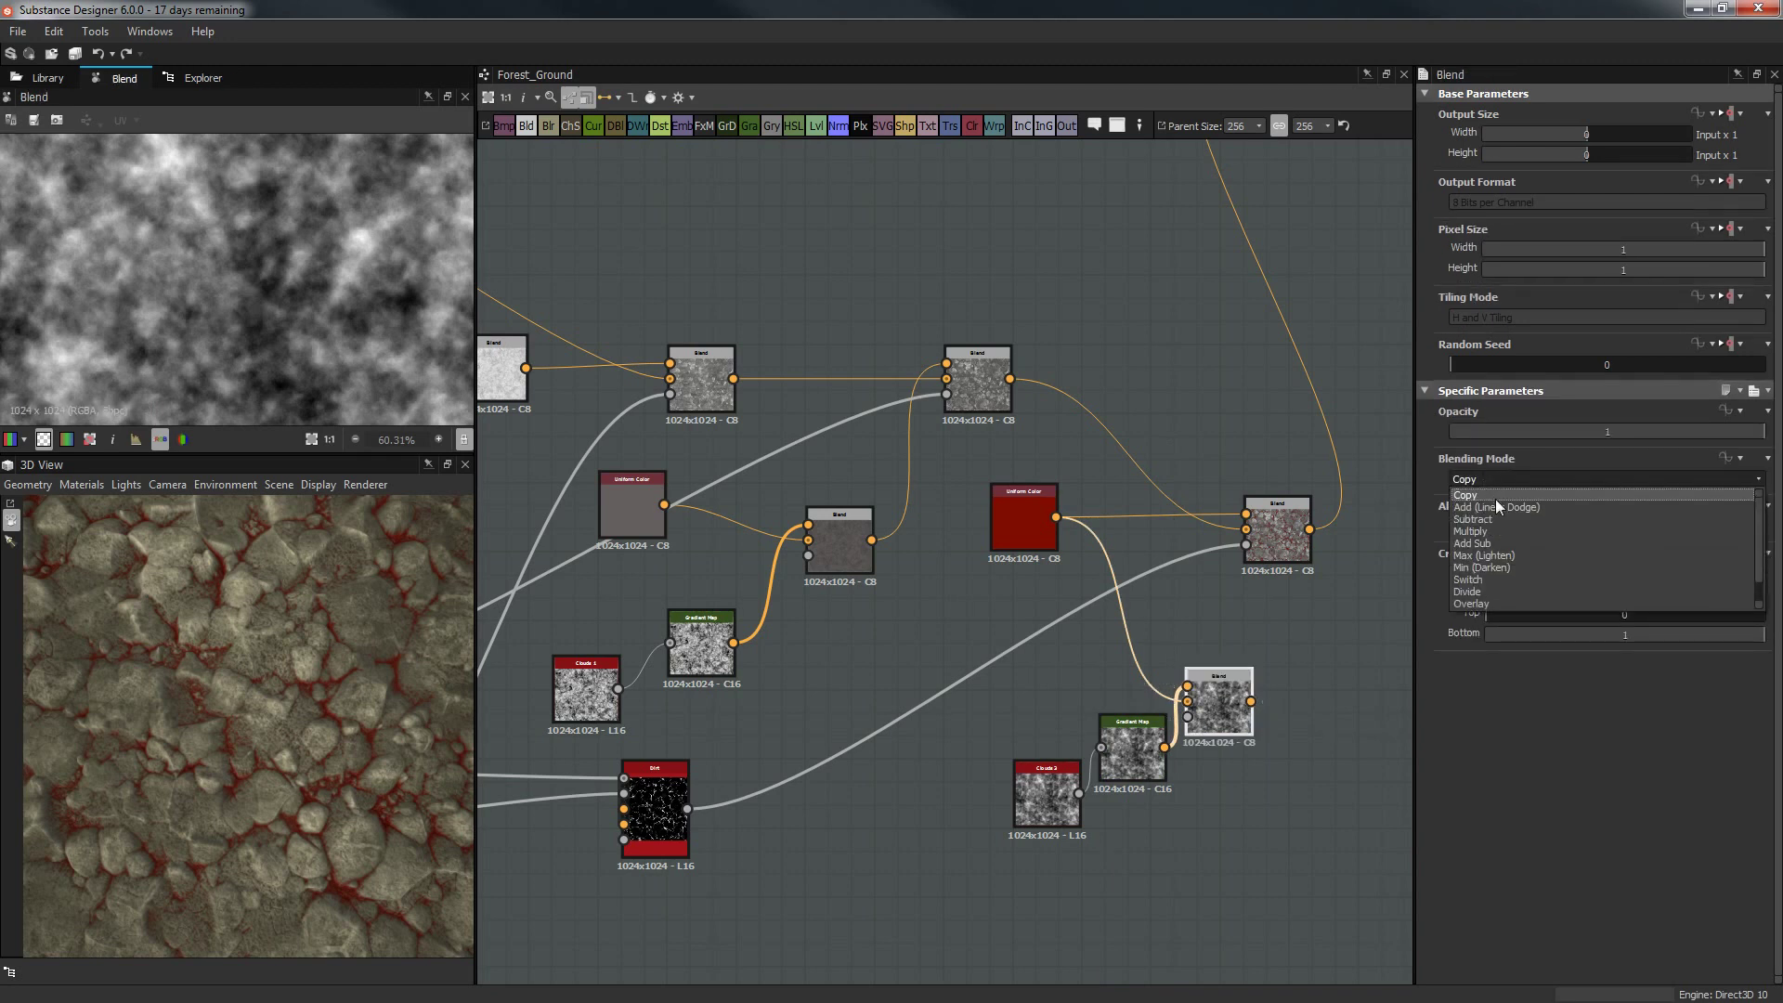
click(1492, 526)
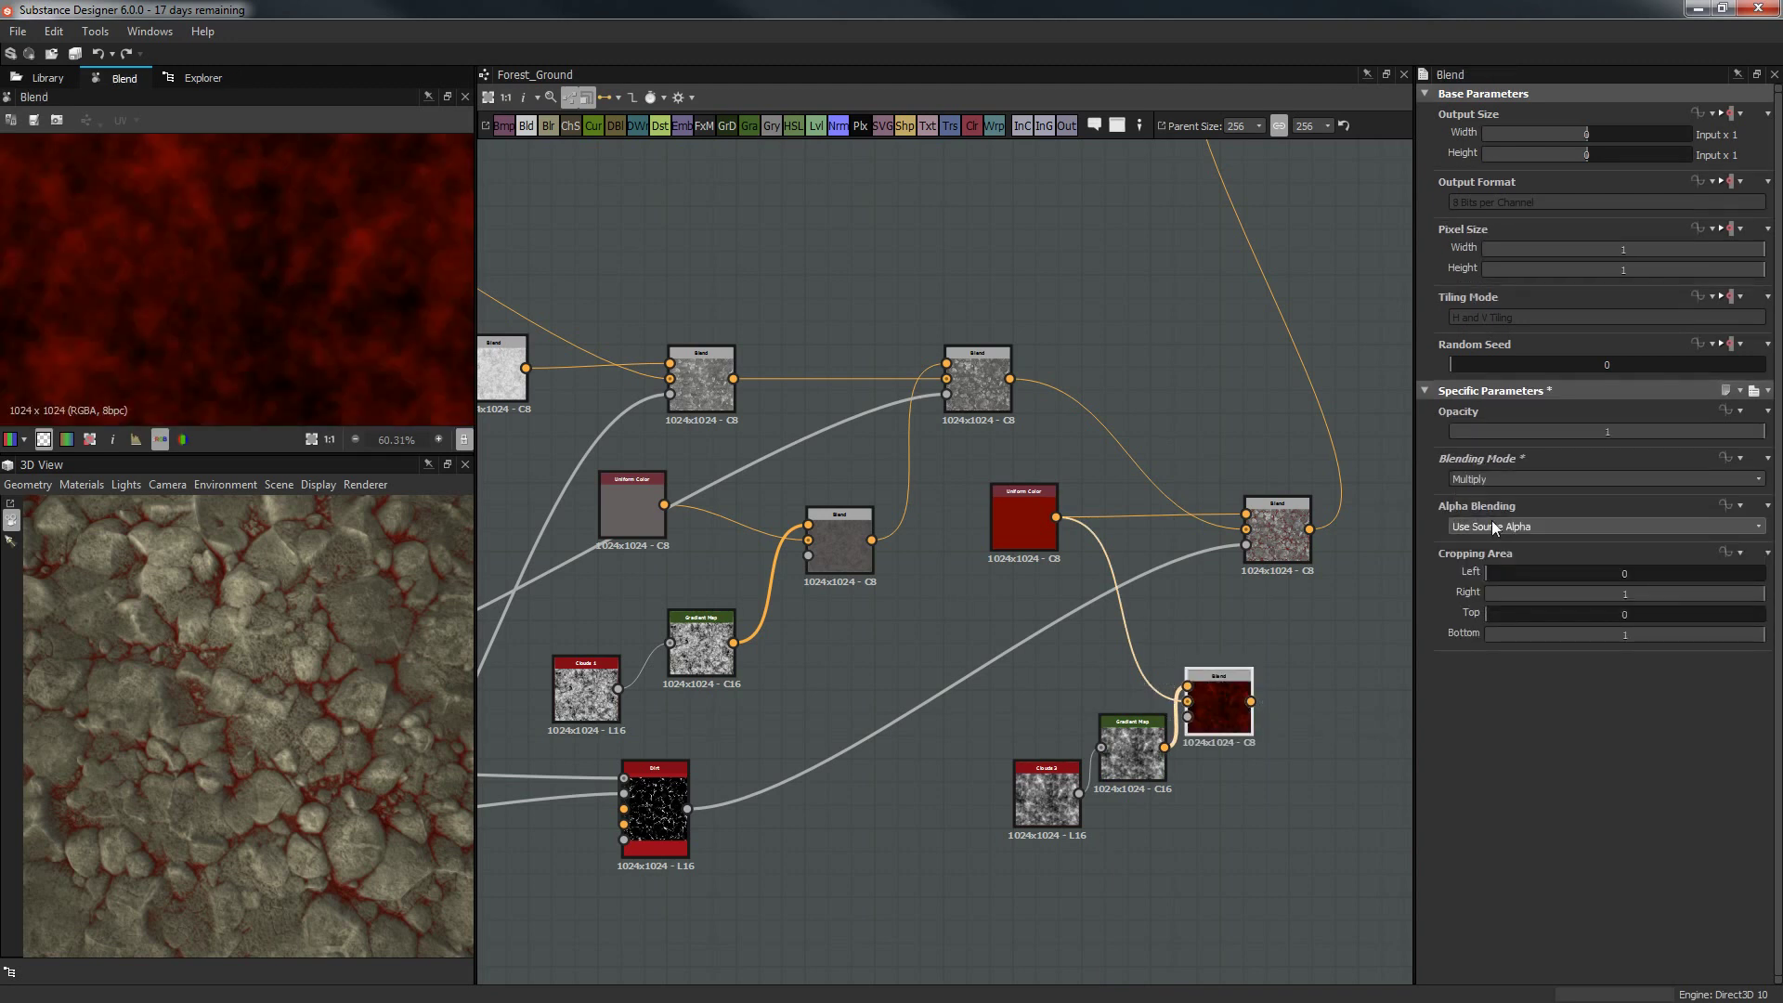
click(1567, 431)
Change the red Uniform Color to orange-brown with a hue of about 0.062 and a value of about 0.458.
click(1027, 505)
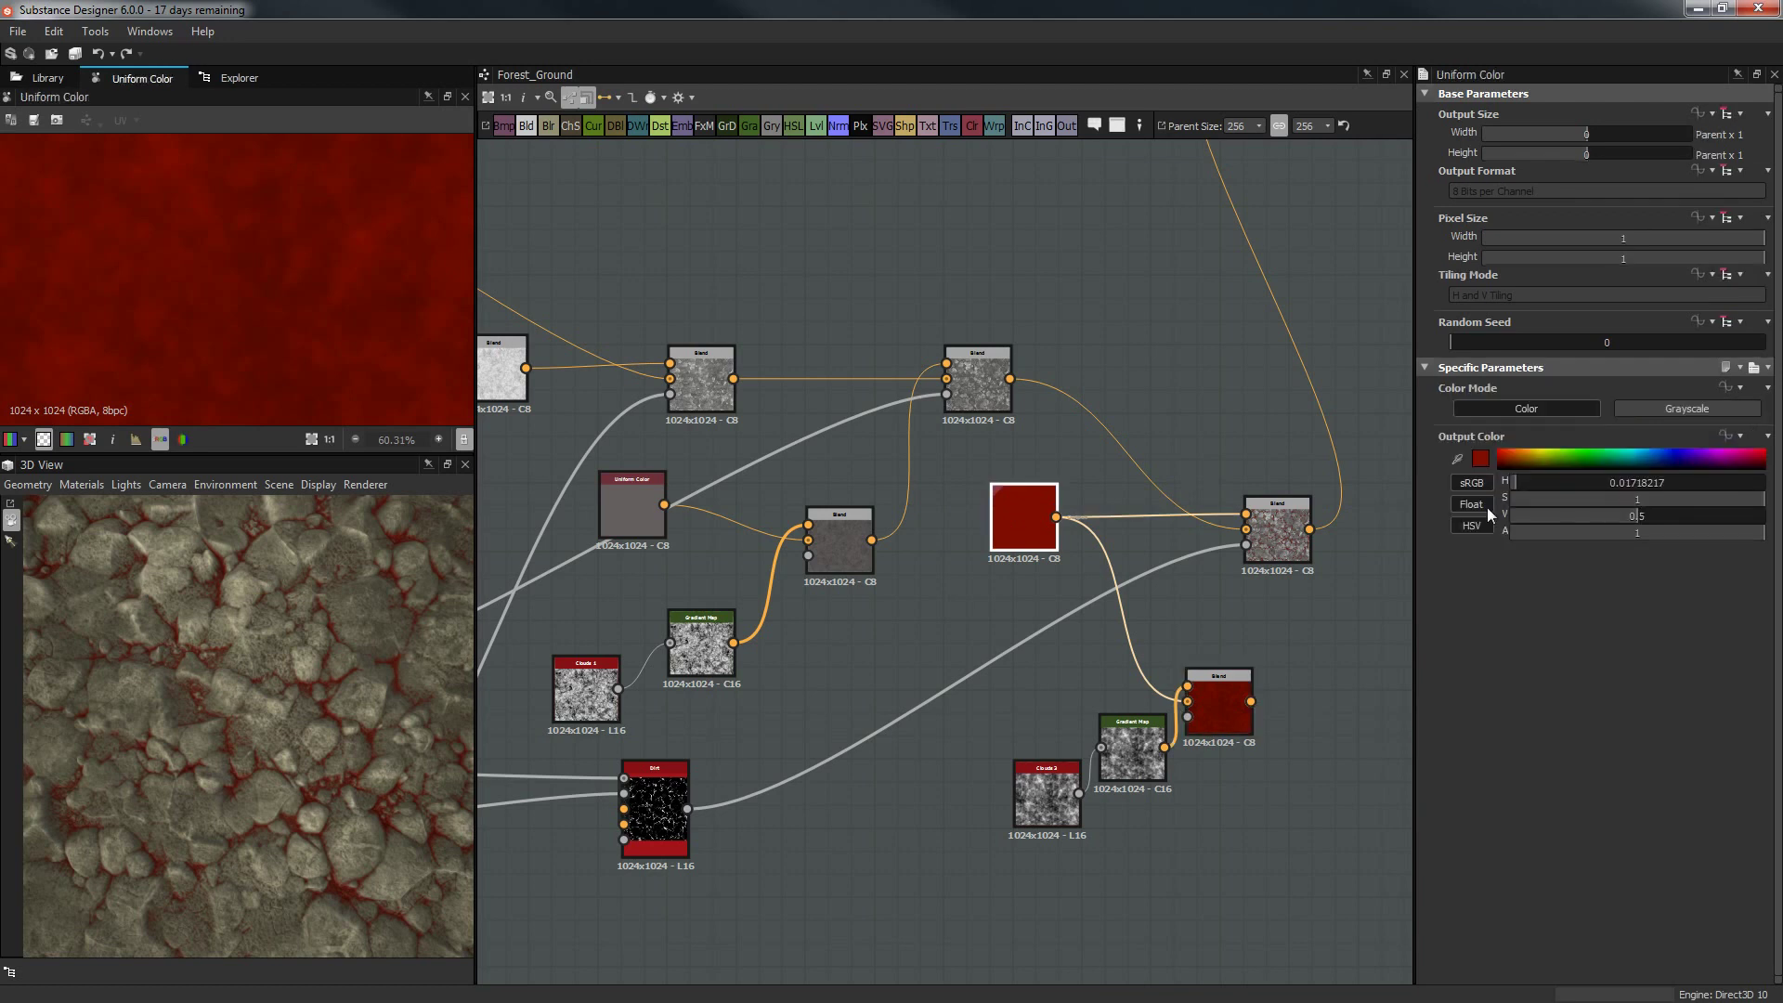
click(1505, 485)
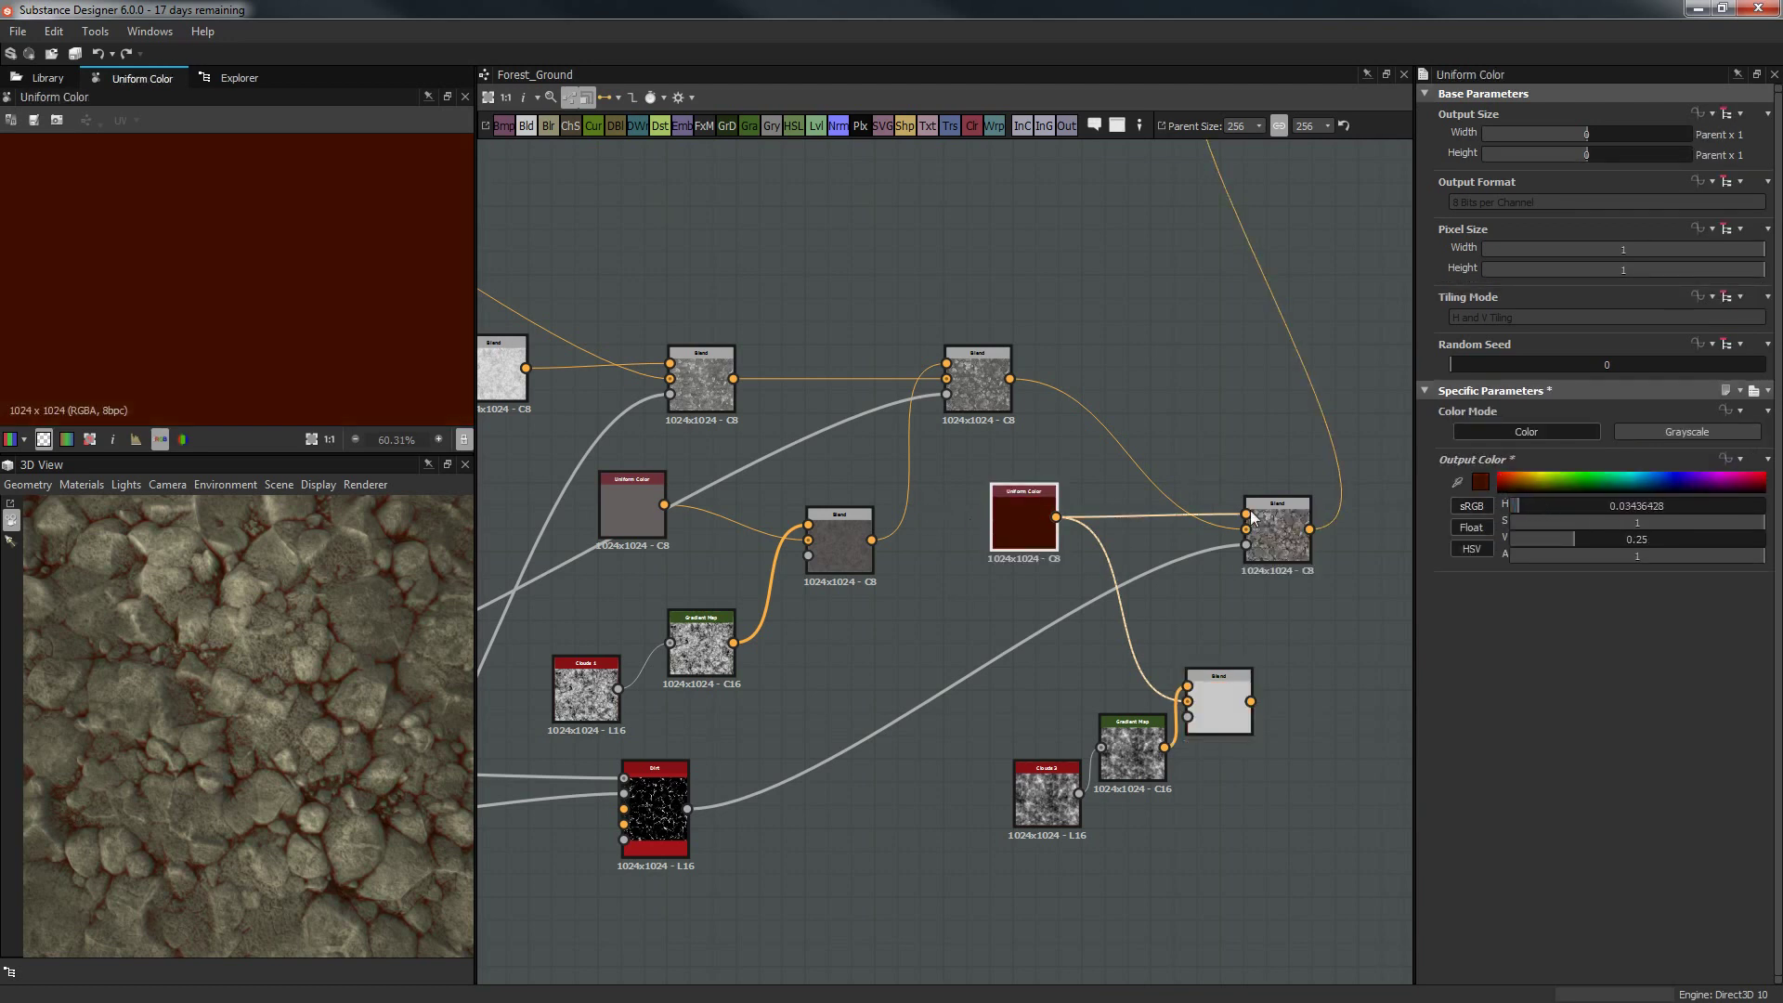
click(1663, 539)
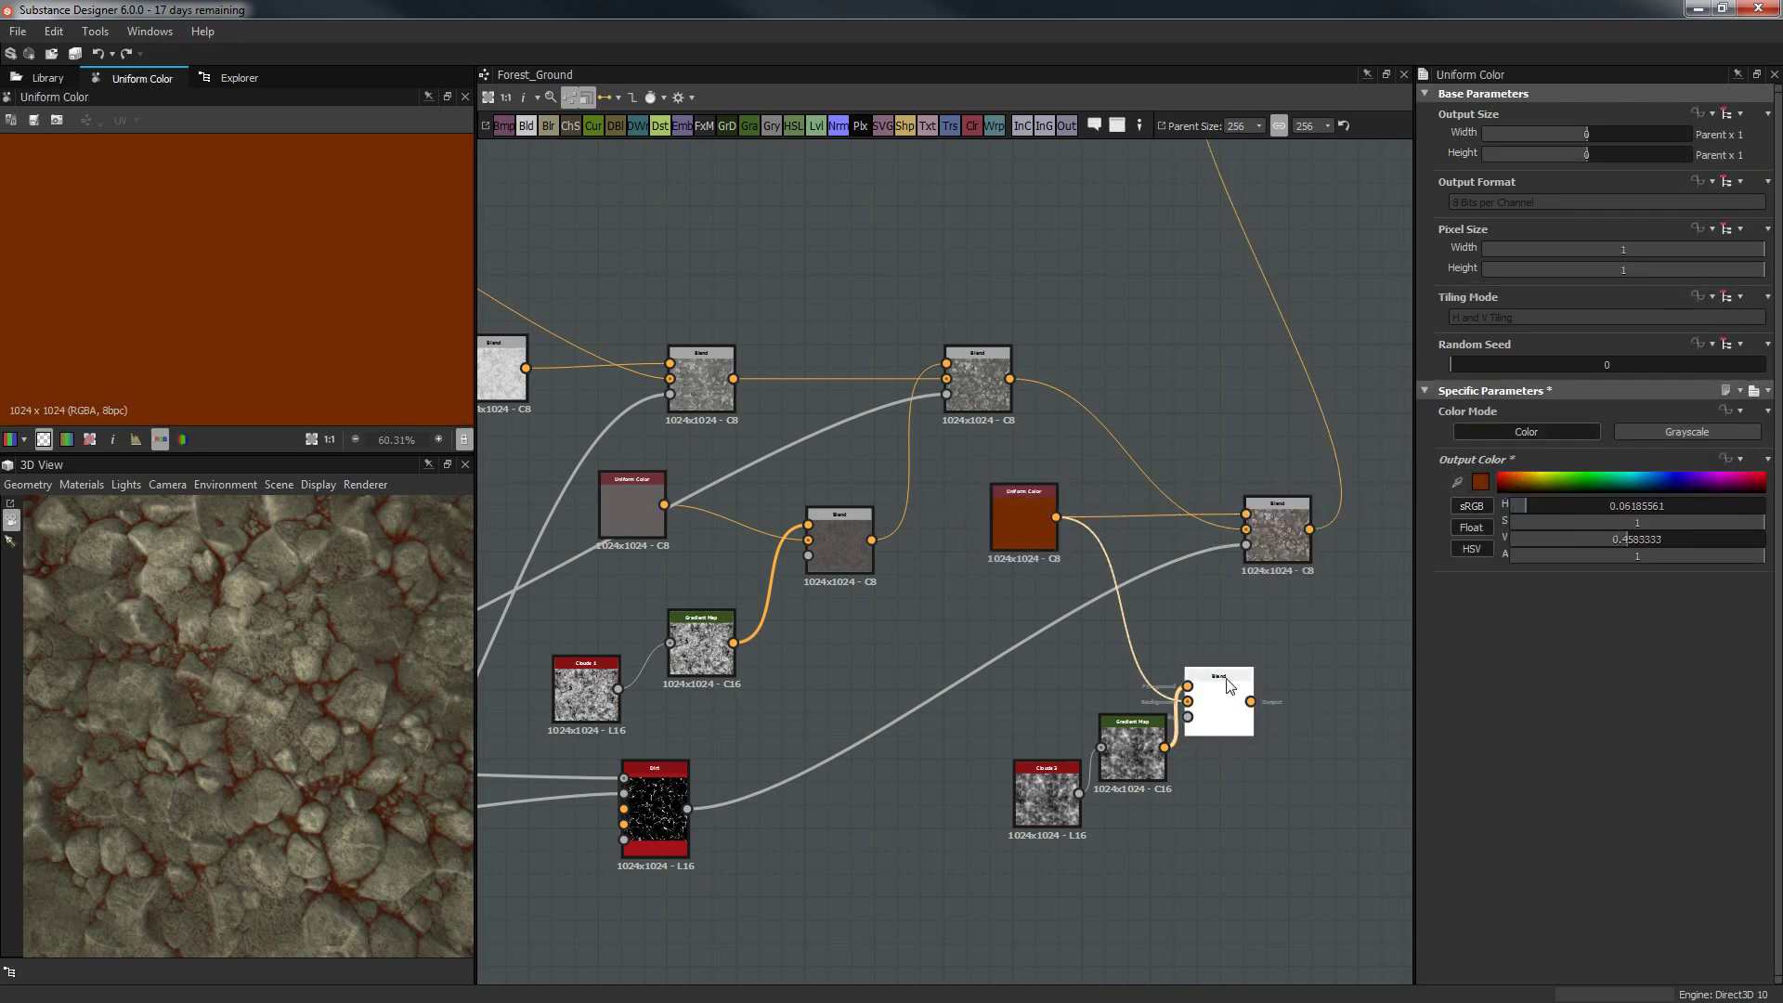
Feed the Multiply Blend into the final Blend's foreground, shift the final Blend aside and check the dirt colour on the 3D material.
click(1216, 704)
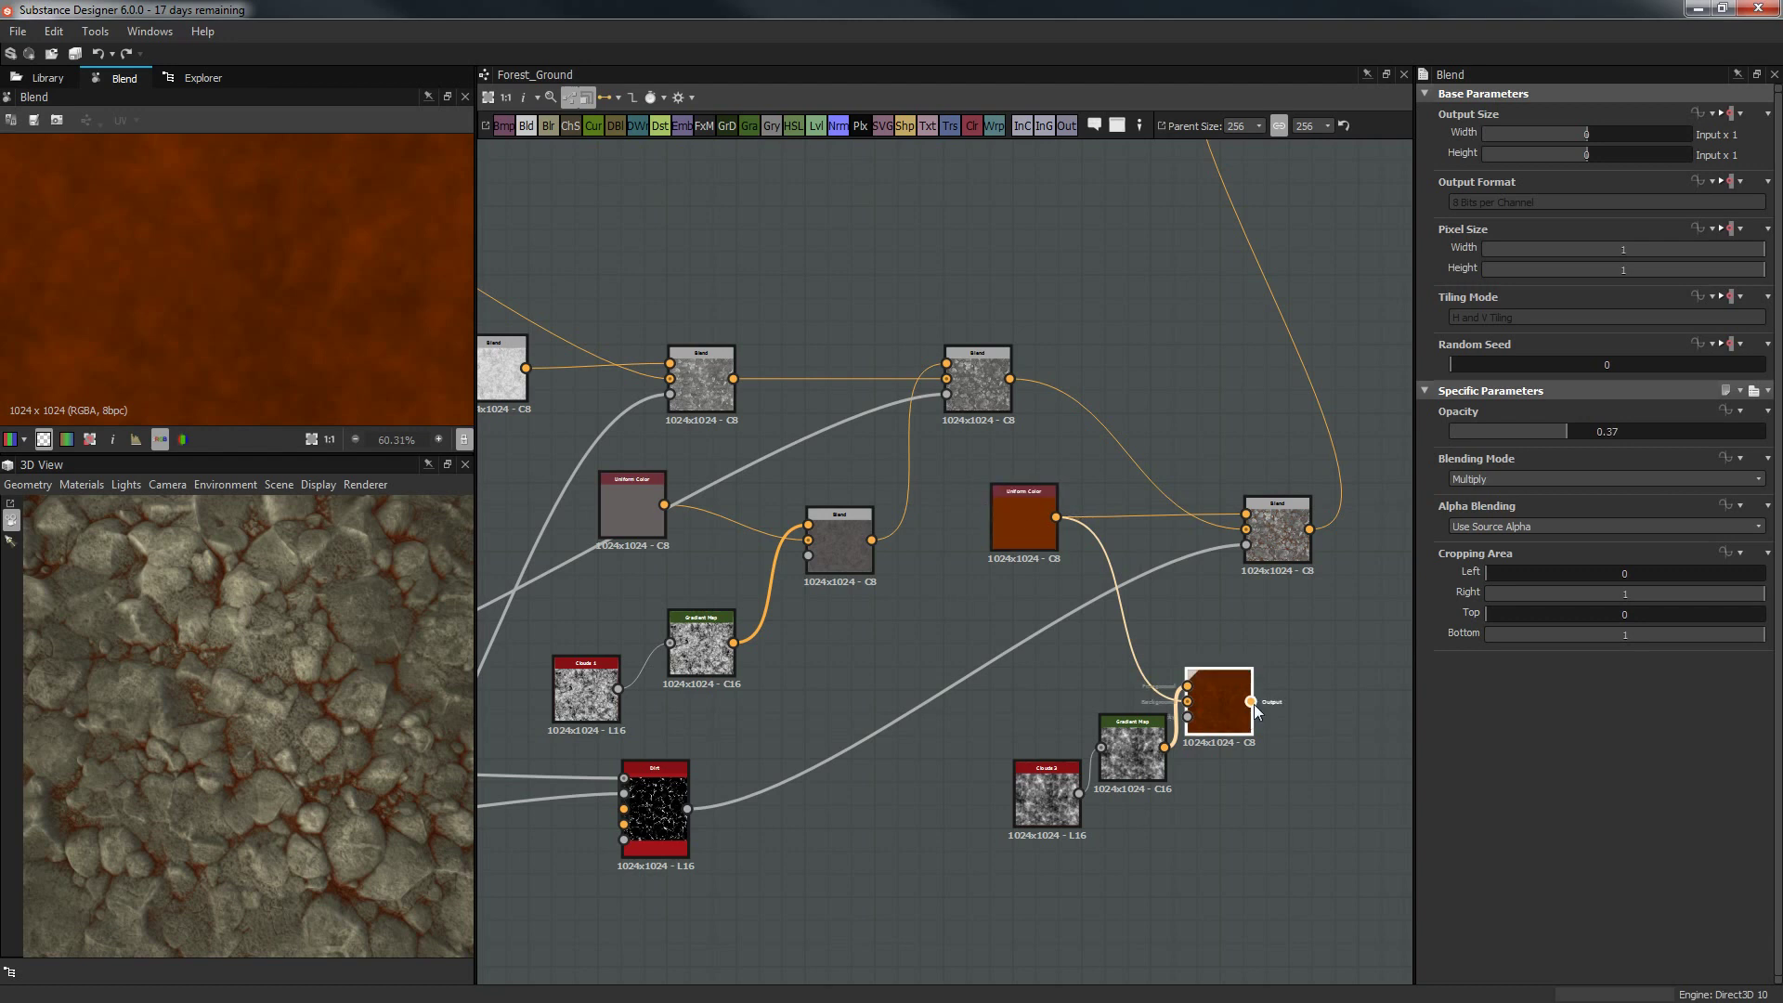
drag(1265, 513, 1330, 524)
double_click(1330, 524)
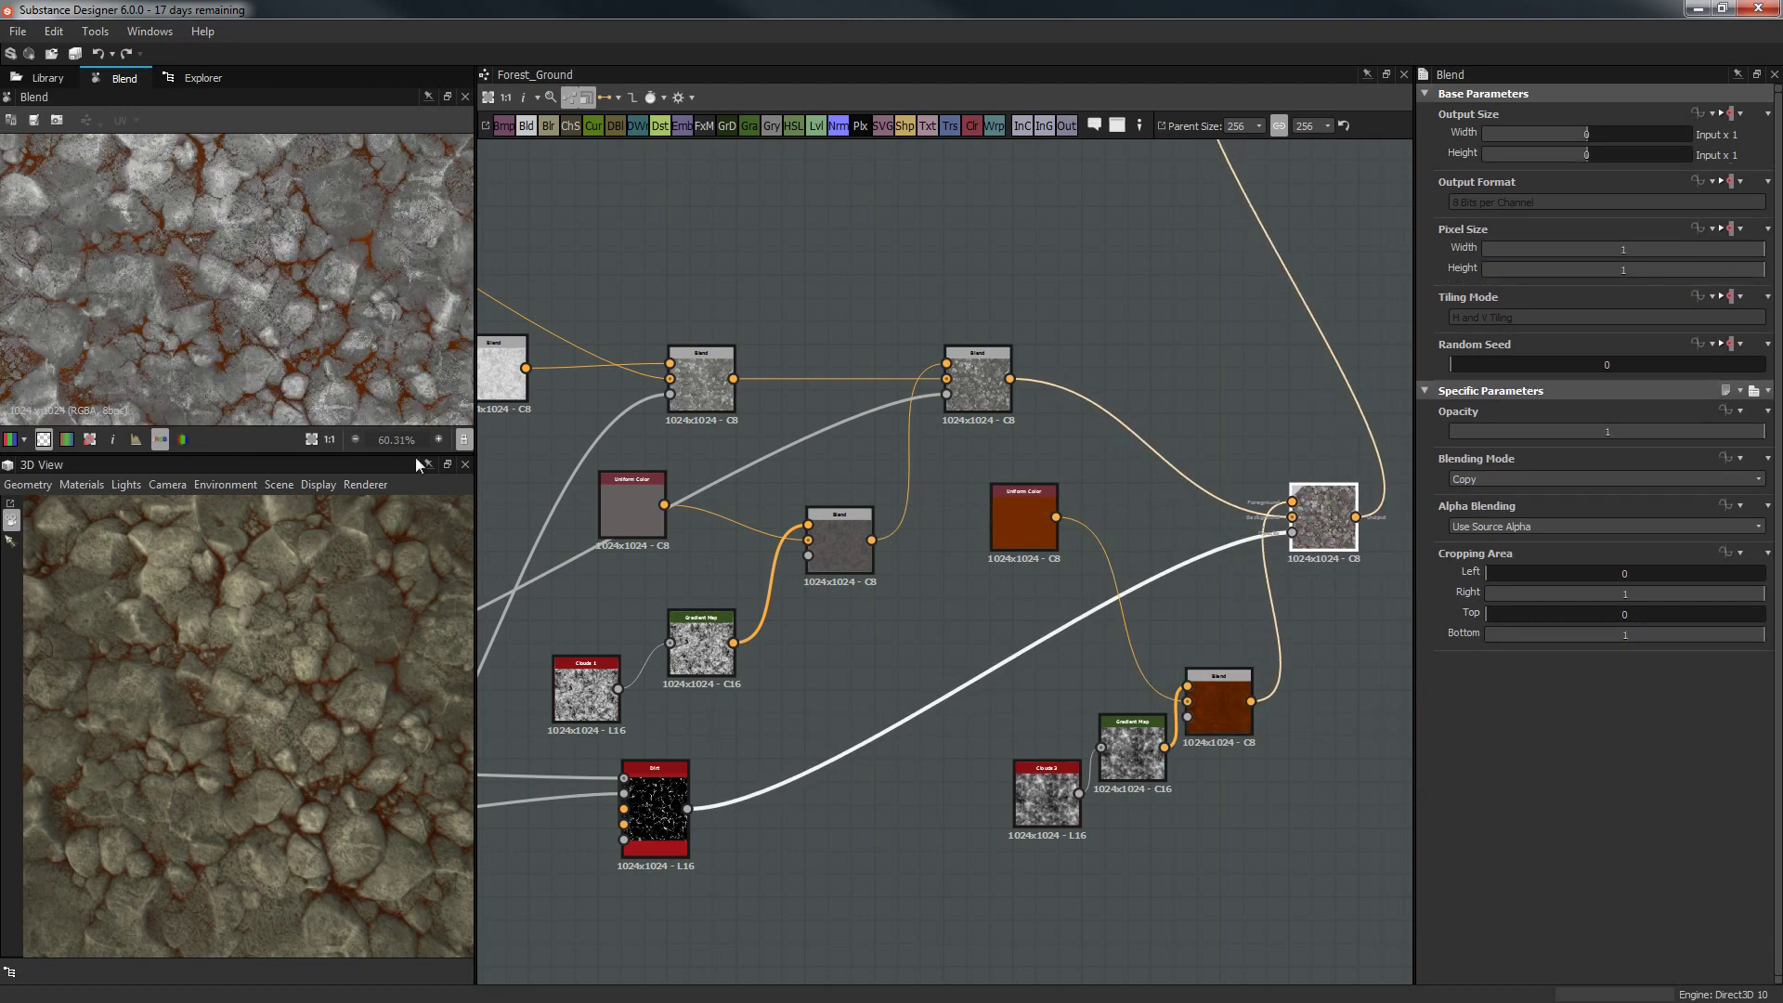
scroll(245, 342, down, 1)
drag(272, 589, 242, 762)
scroll(242, 770, up, 2)
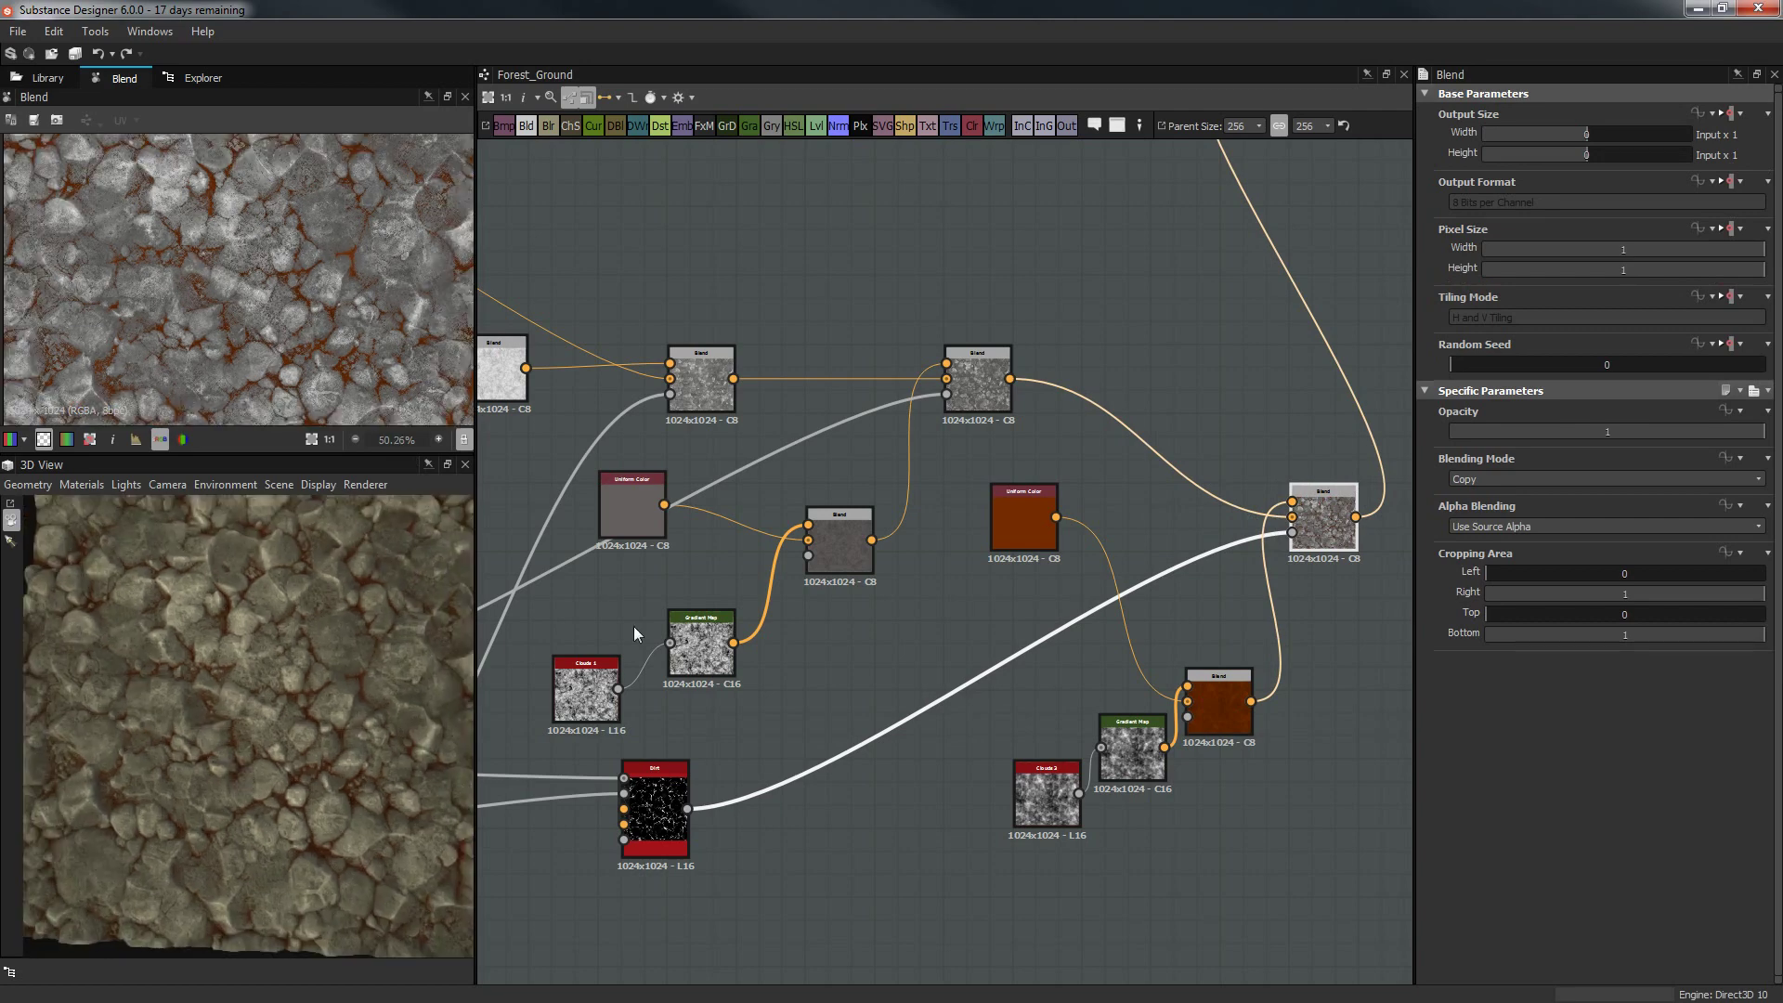
Try the Add (Linear Dodge), Subtract and Add Sub blending modes on the final Blend.
middle_drag(1263, 516, 1192, 551)
click(1546, 480)
click(1538, 506)
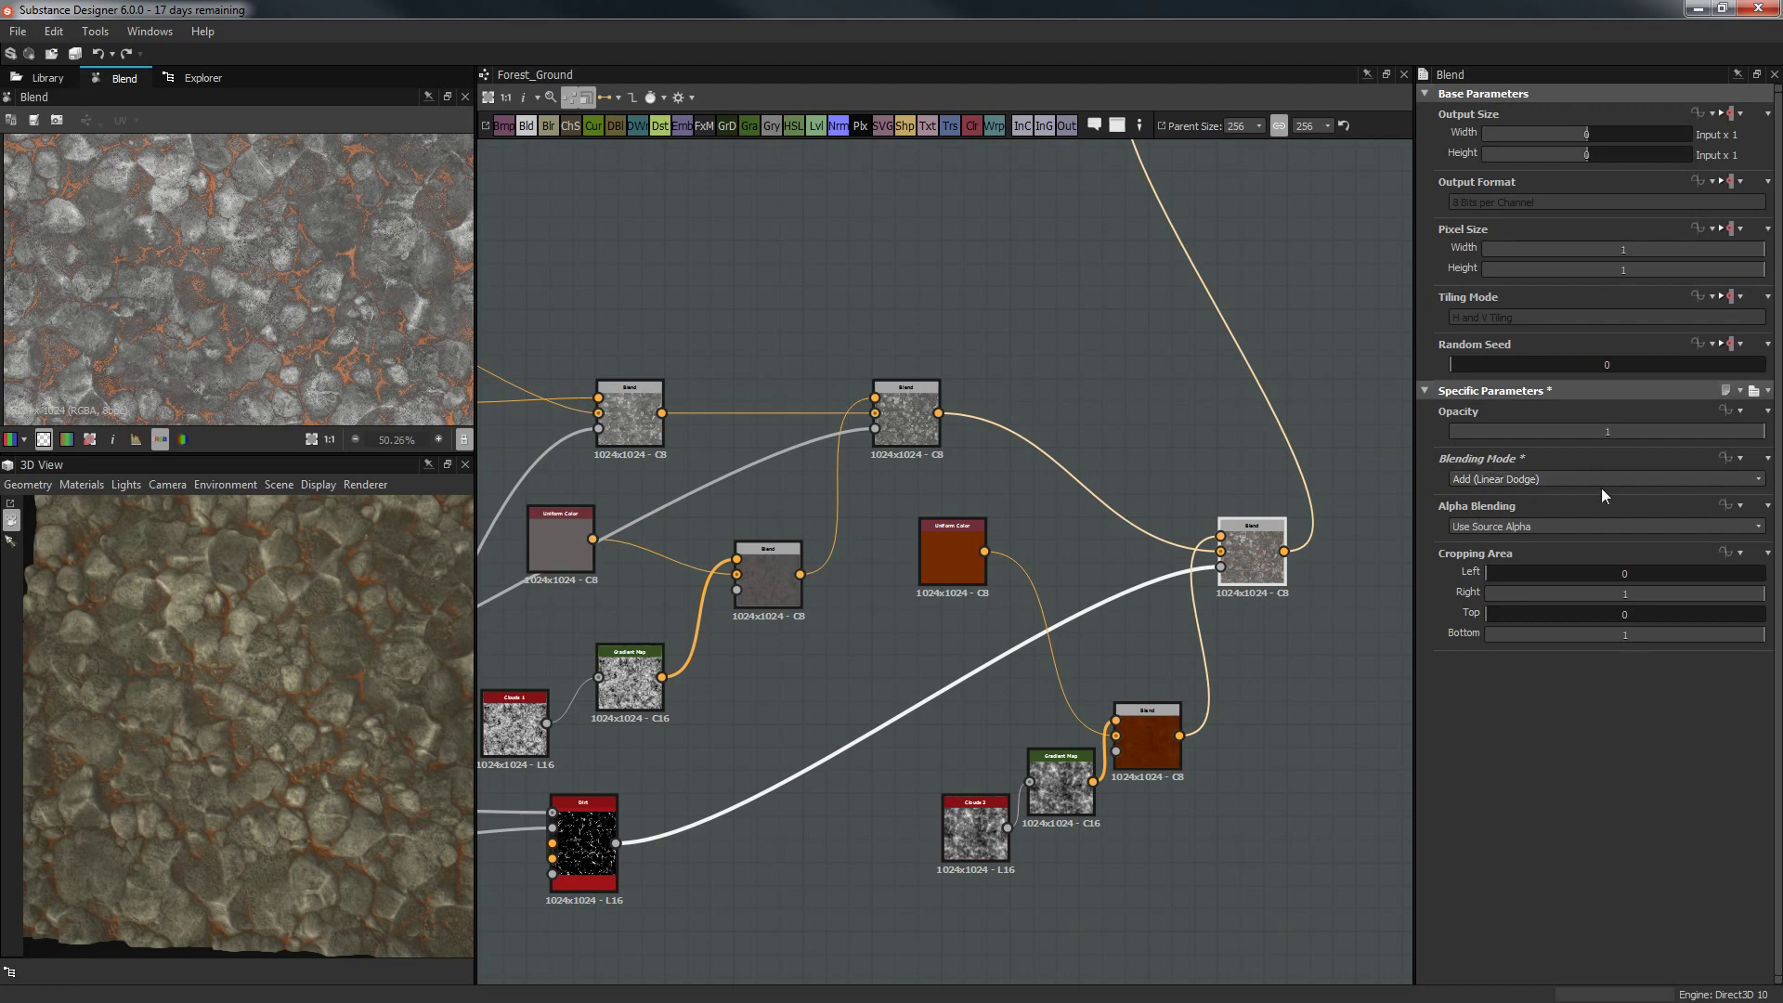
click(1598, 479)
click(1519, 520)
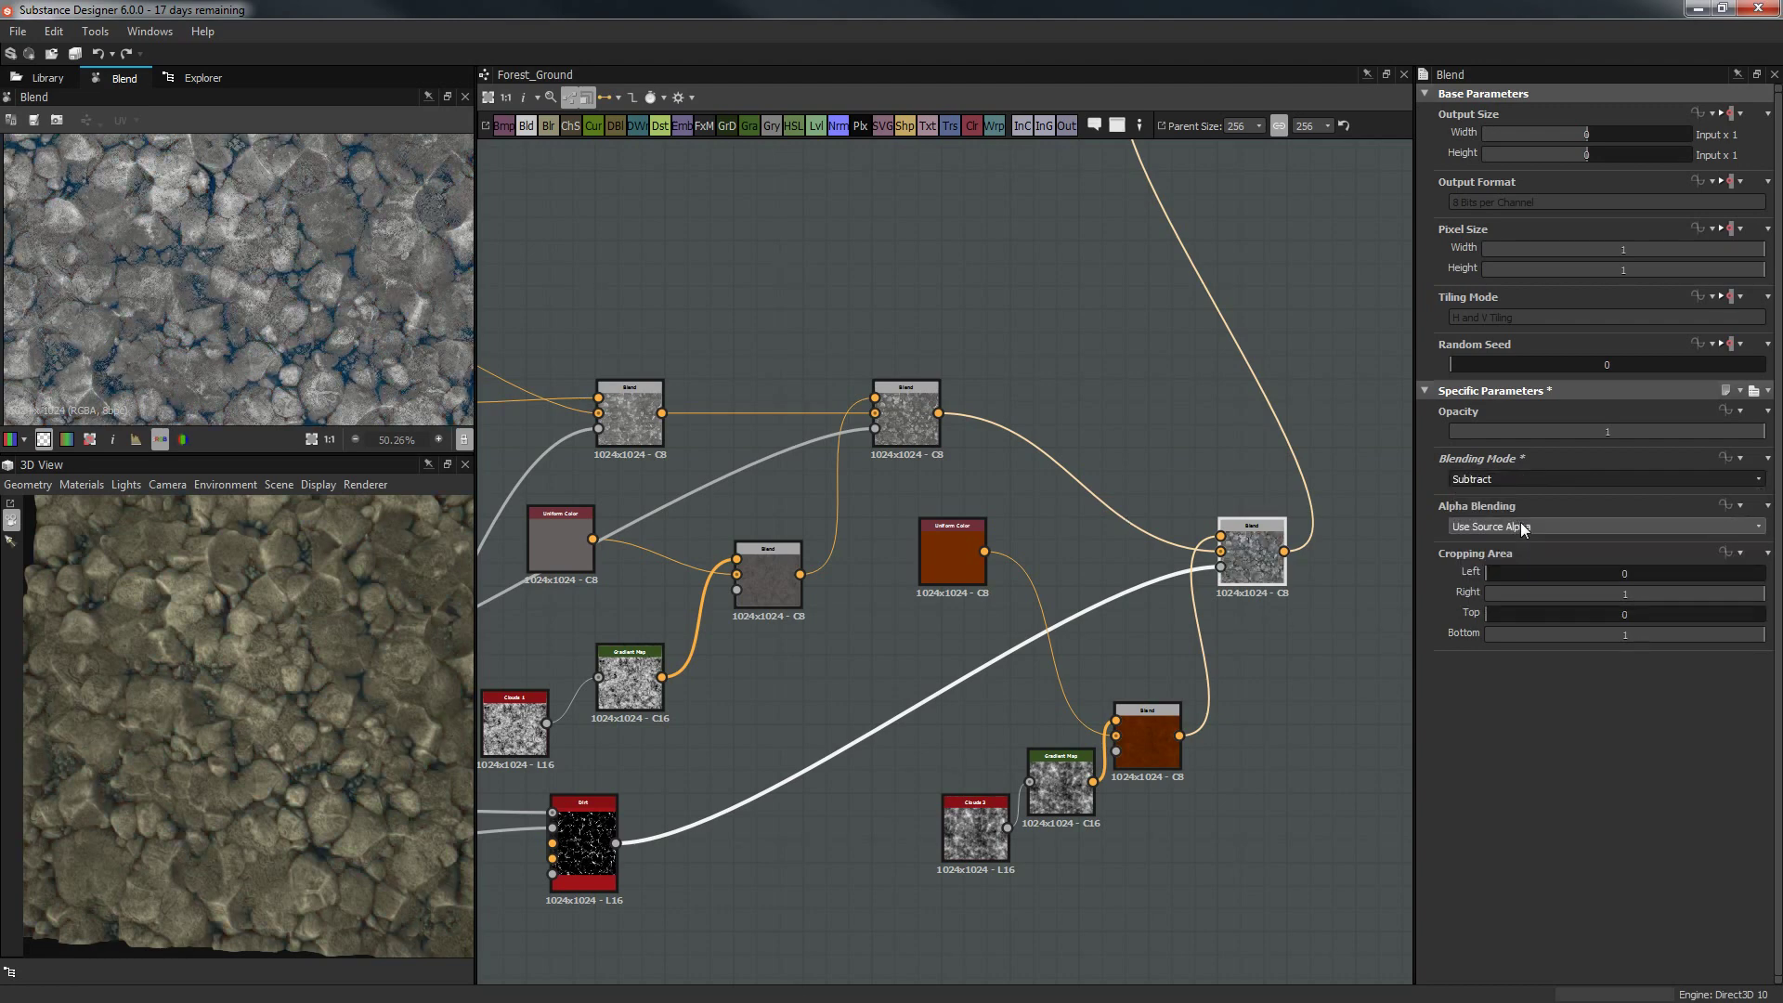
click(1579, 476)
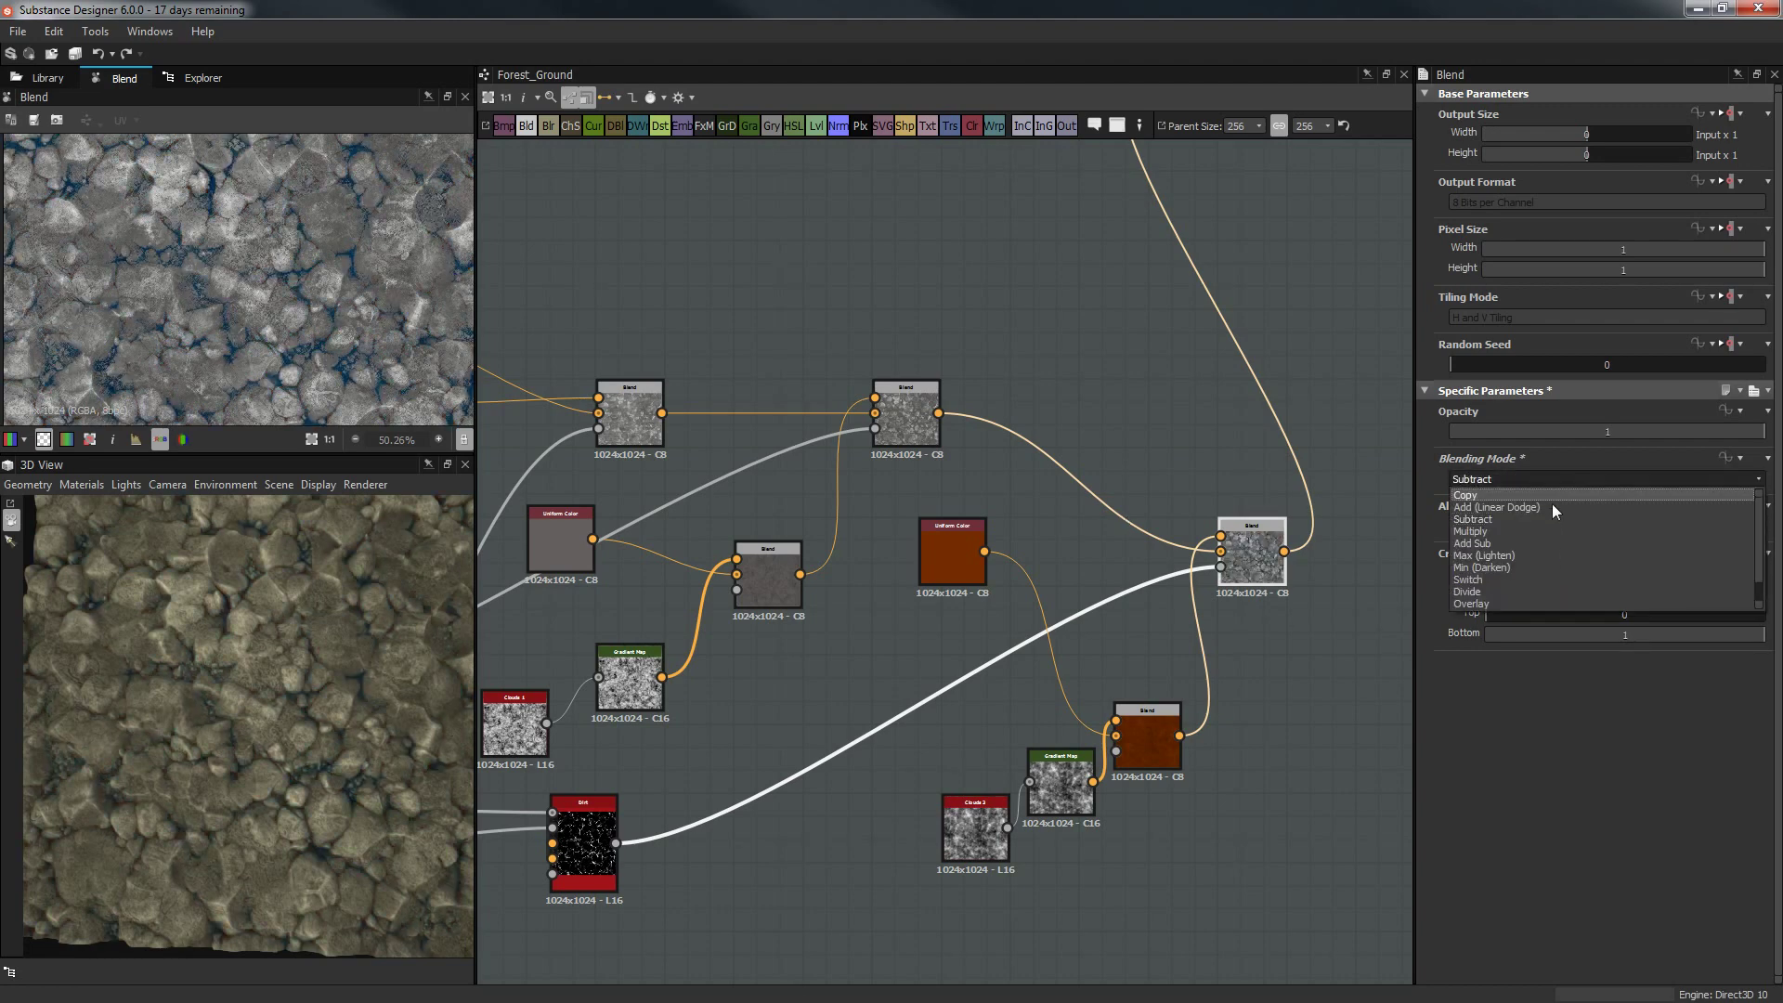
click(1514, 544)
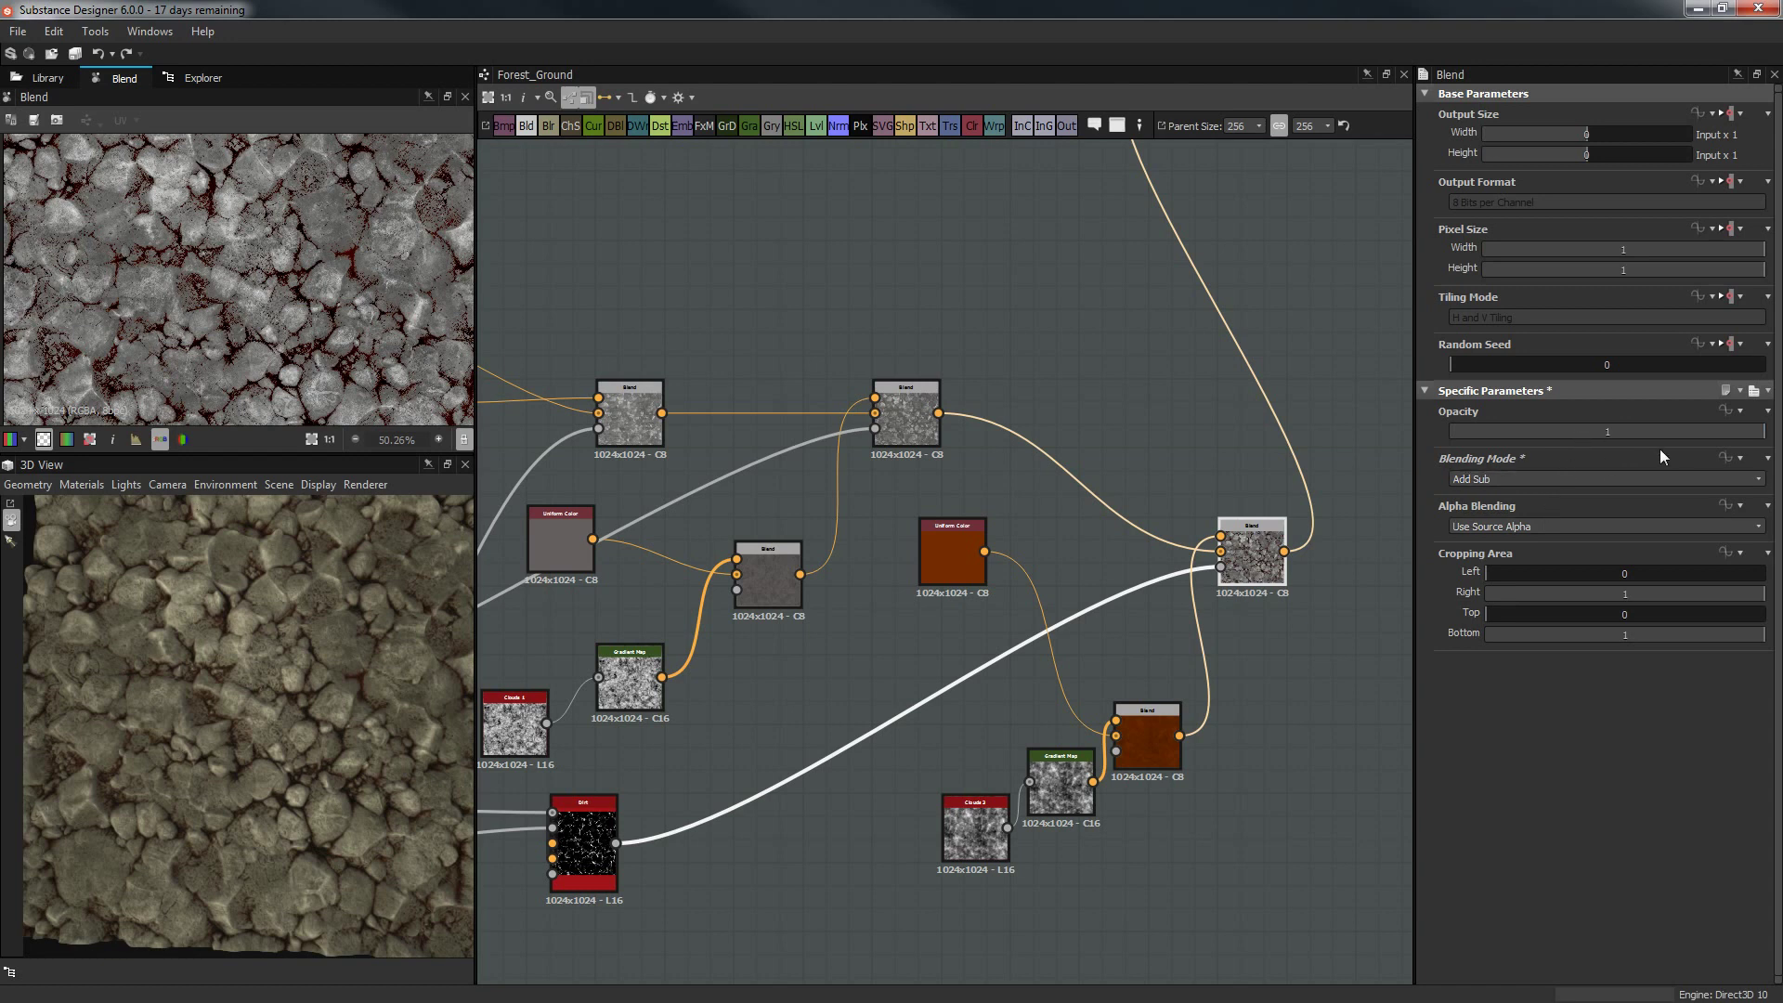
Lower the final Blend's opacity to 0.09.
click(1629, 431)
drag(1622, 433, 1512, 432)
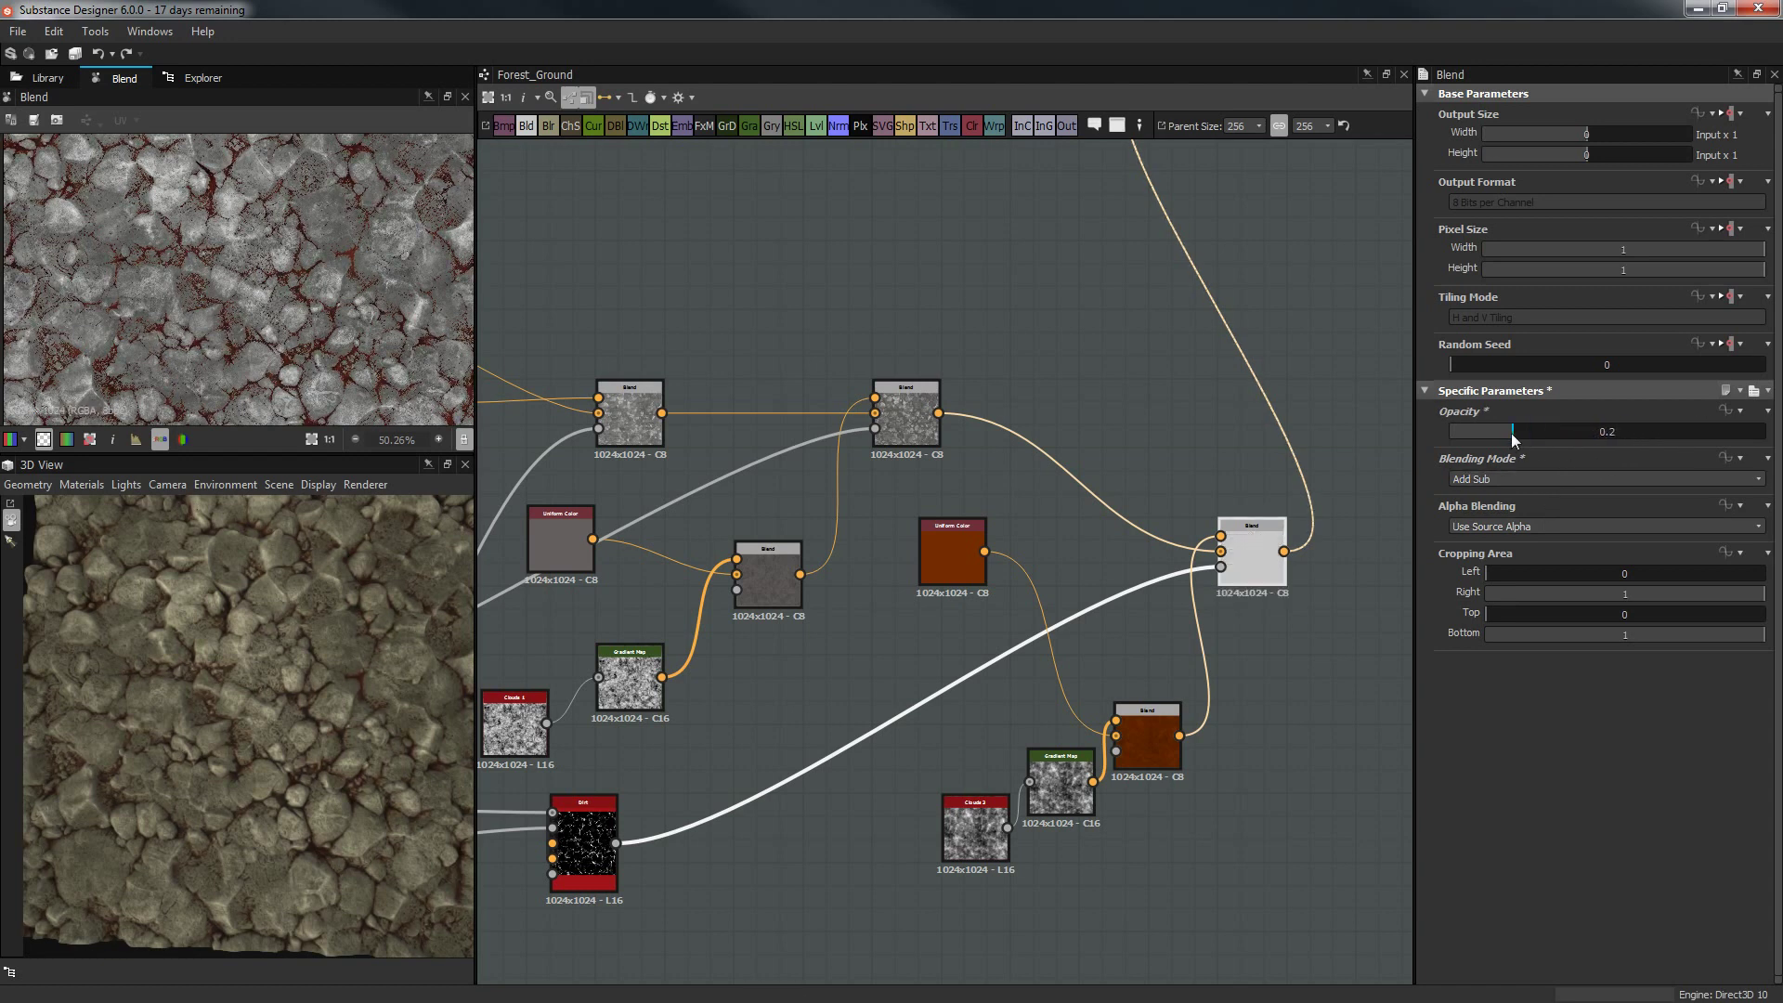
click(1480, 433)
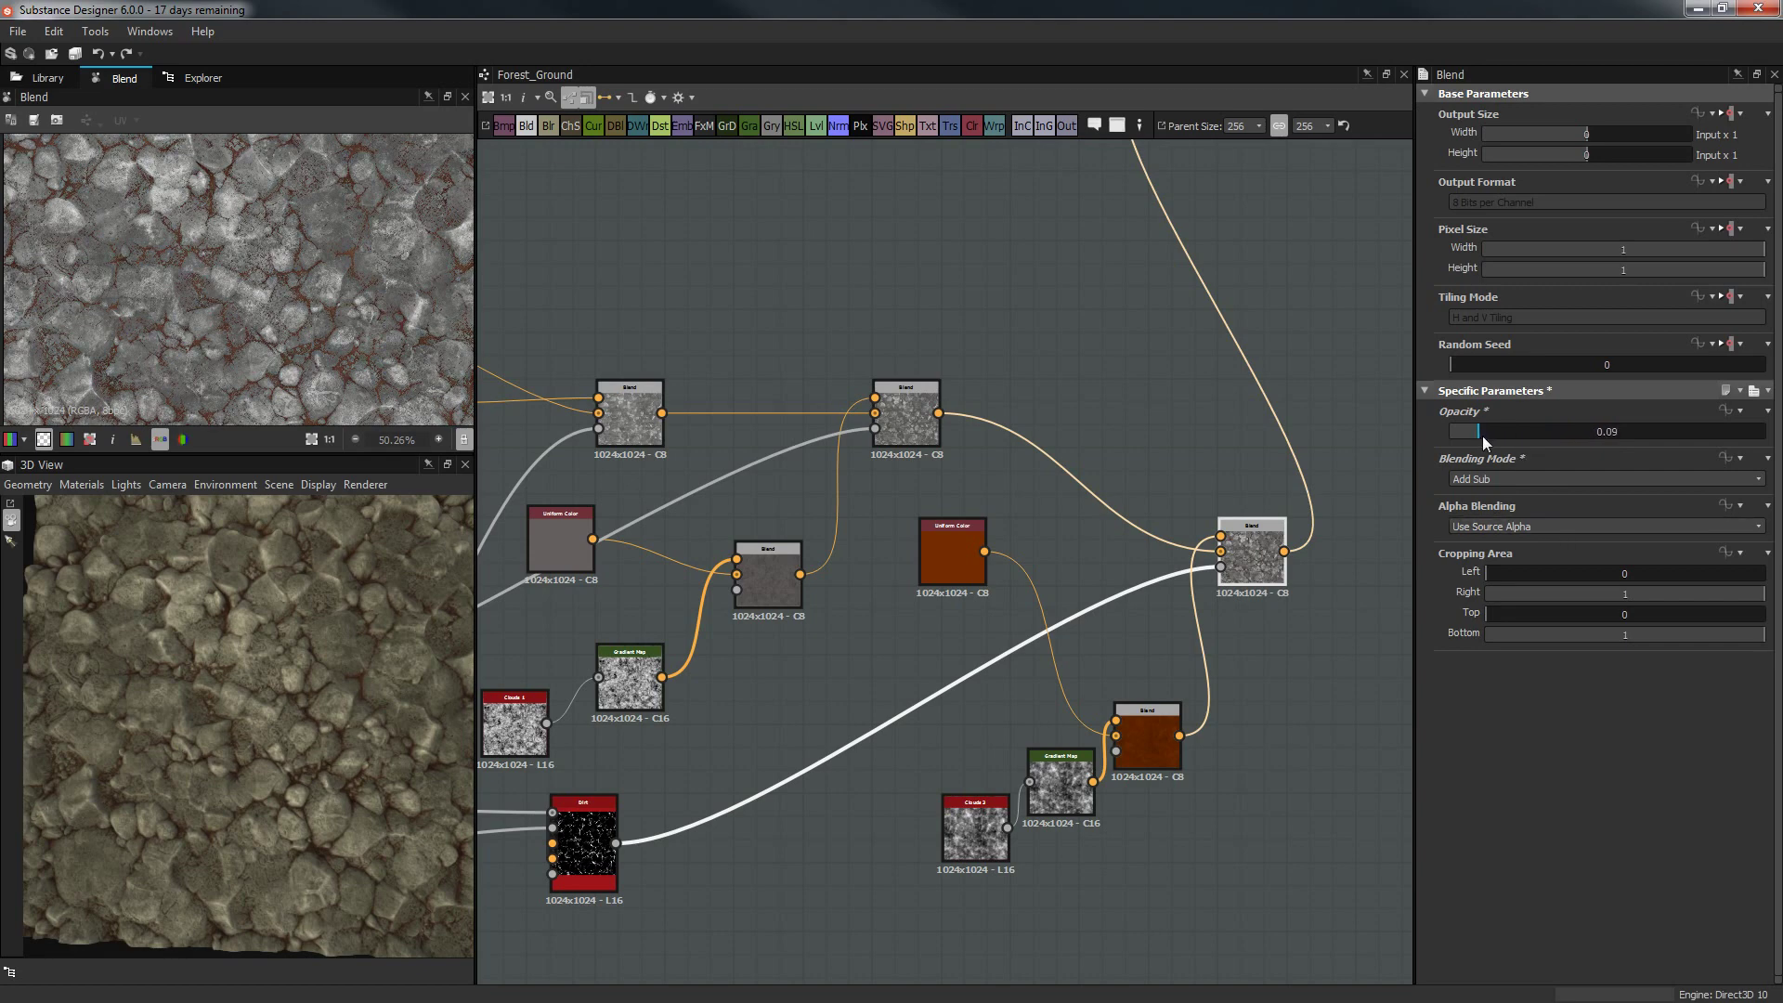
Change the orange-brown Uniform Color to a duller brown, #6f4831.
click(960, 558)
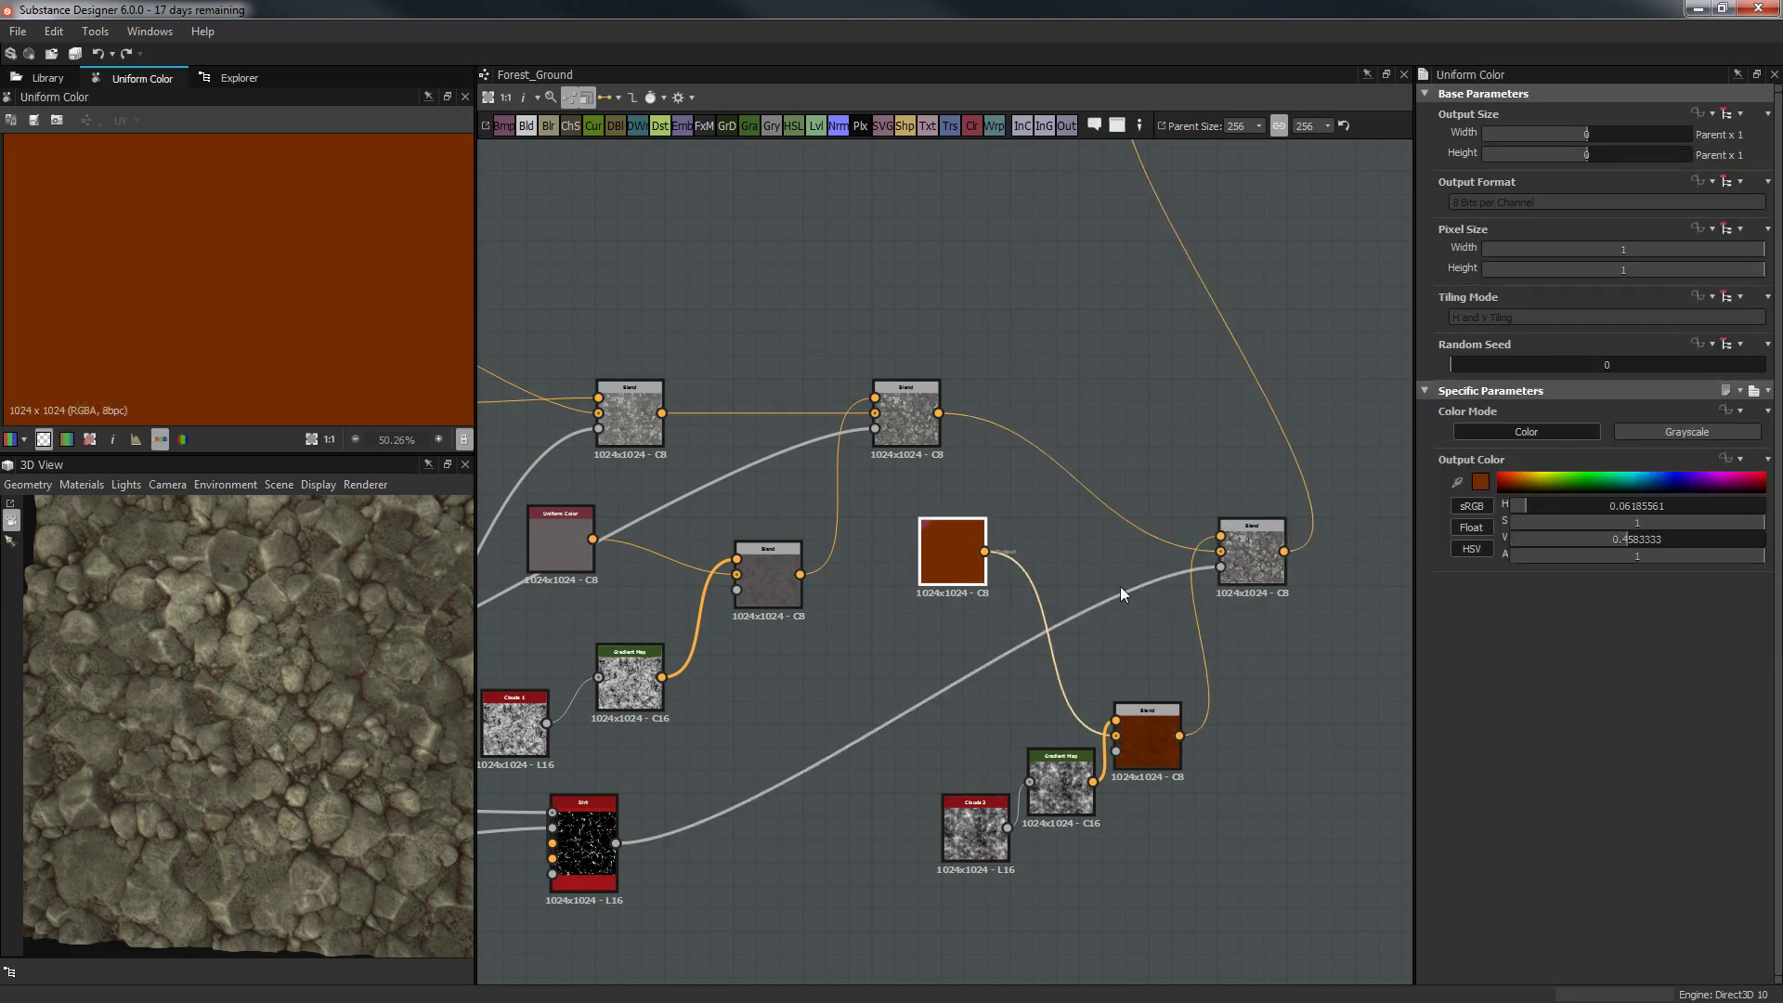
click(1479, 481)
mouse_move(924, 571)
mouse_down()
mouse_move(947, 558)
mouse_move(964, 599)
mouse_up()
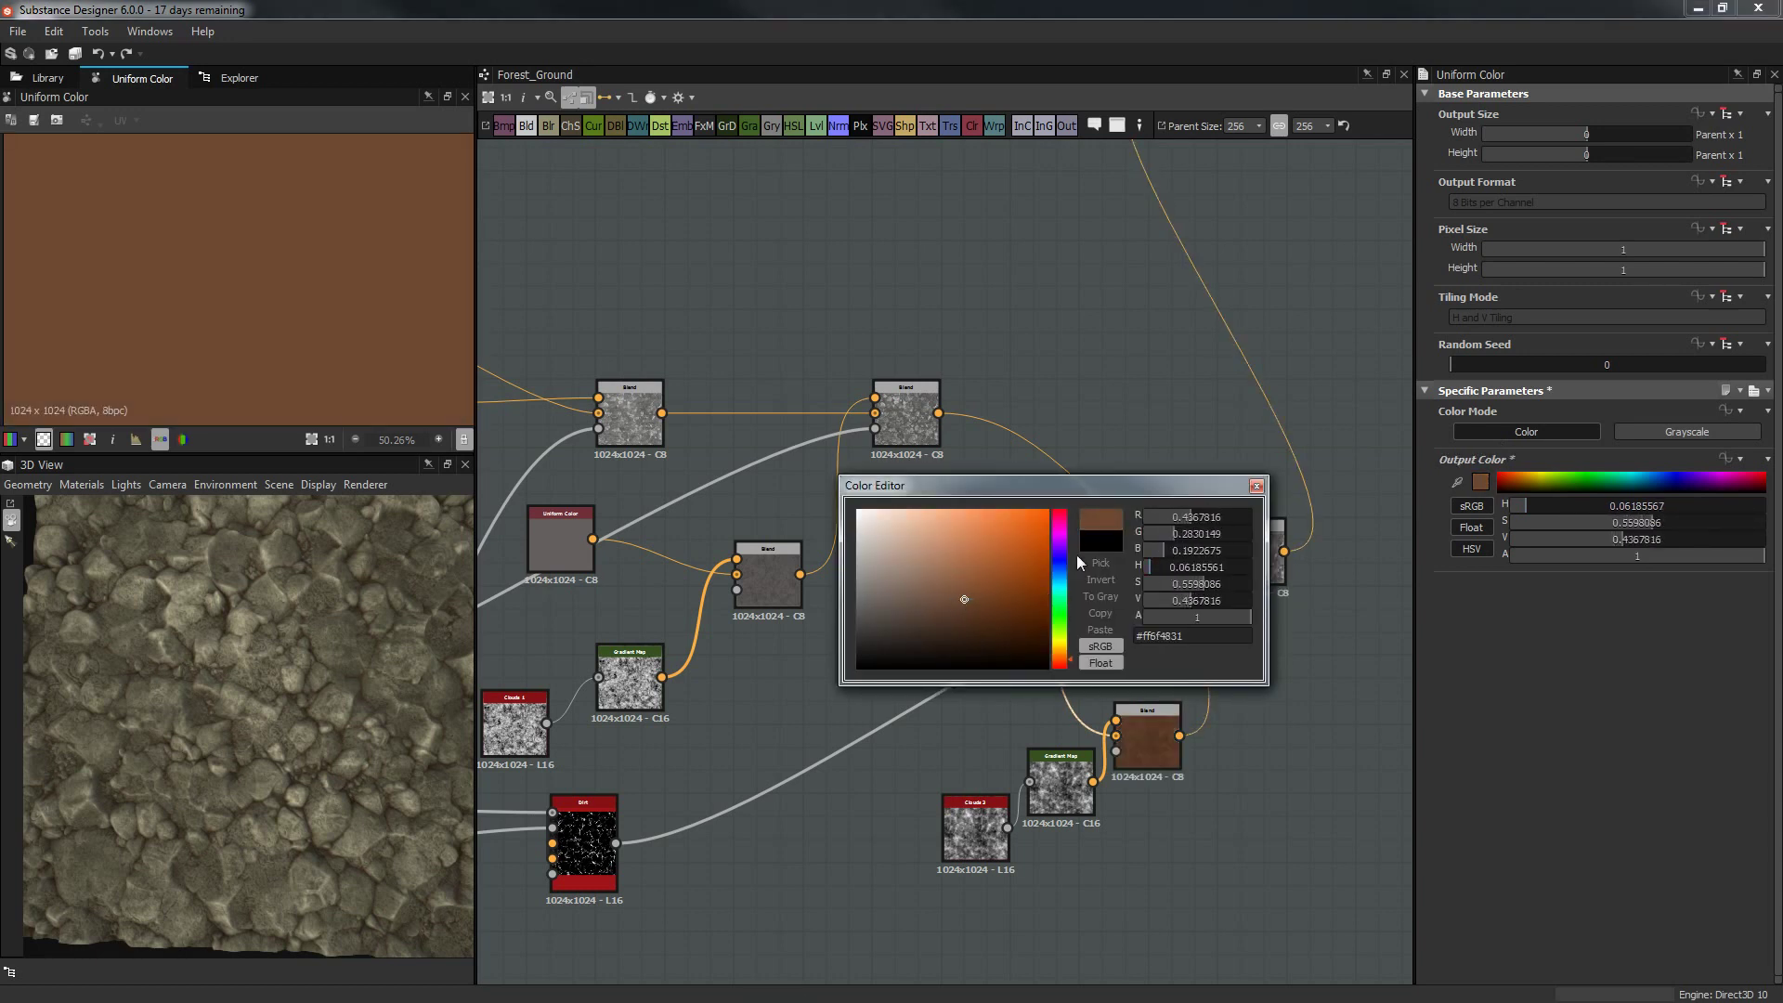
click(1256, 486)
Preview the final Blend and move the brown Uniform Color node down beside the Multiply Blend it feeds.
double_click(1262, 525)
drag(948, 550, 943, 706)
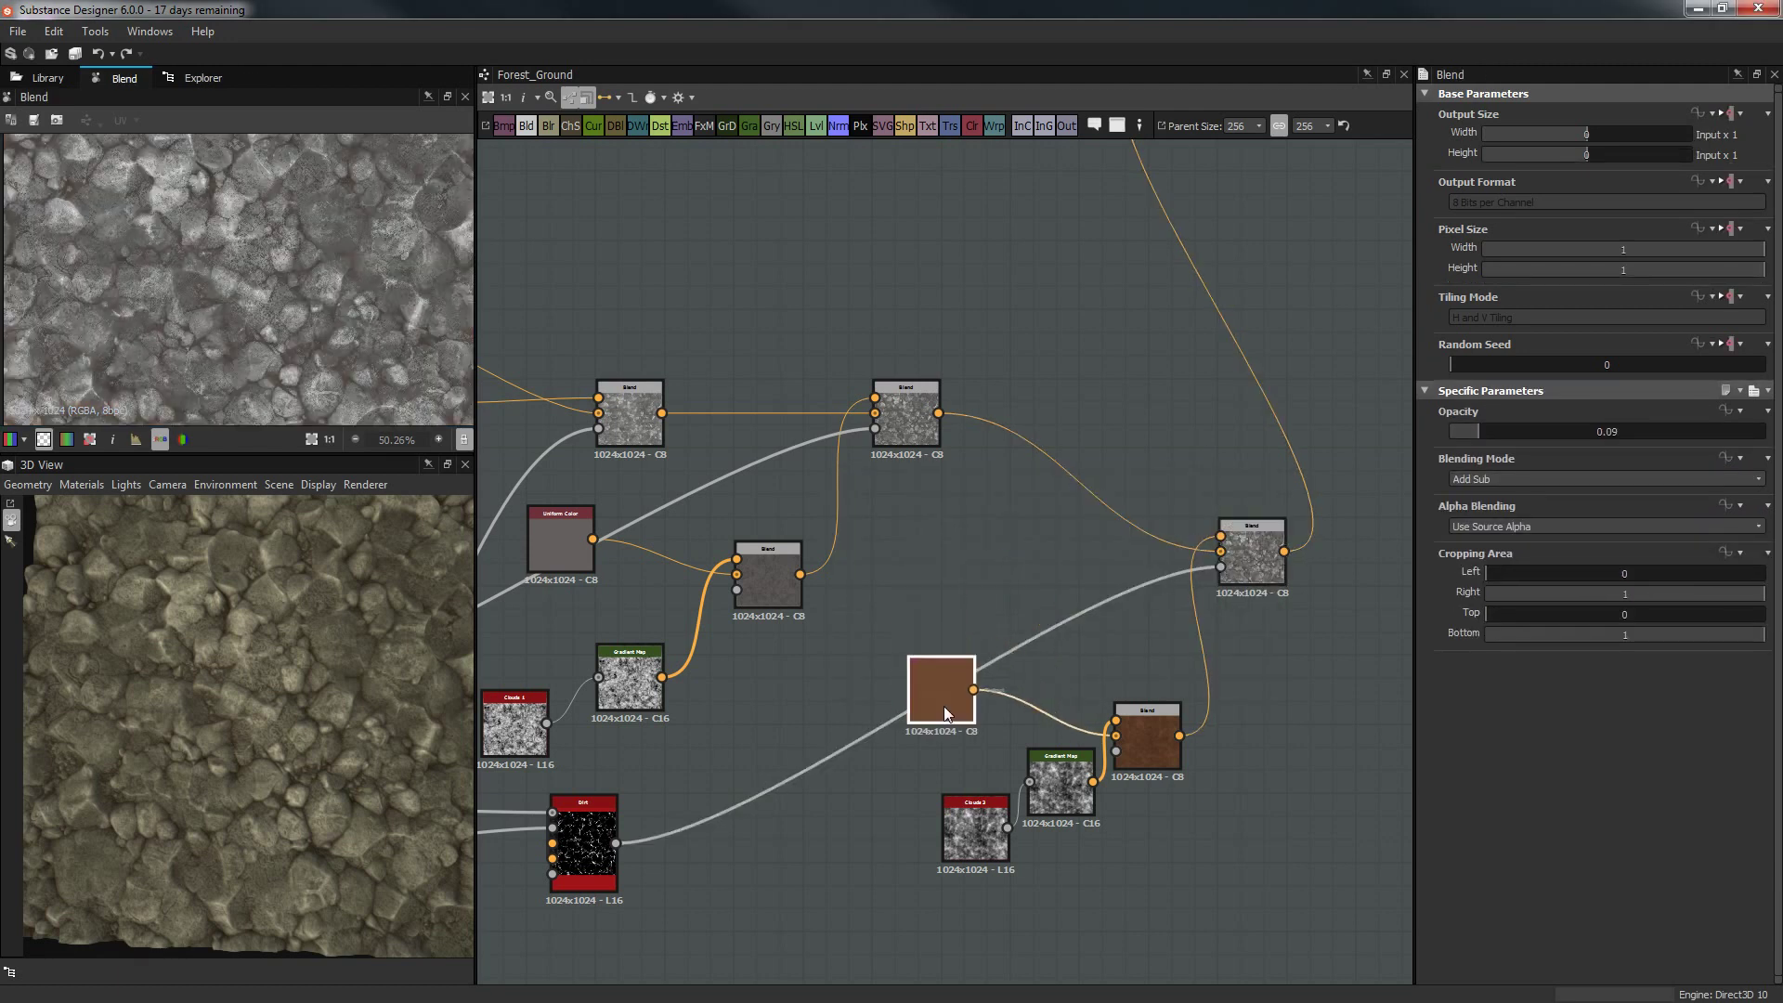
middle_drag(1068, 613, 1043, 630)
click(1217, 571)
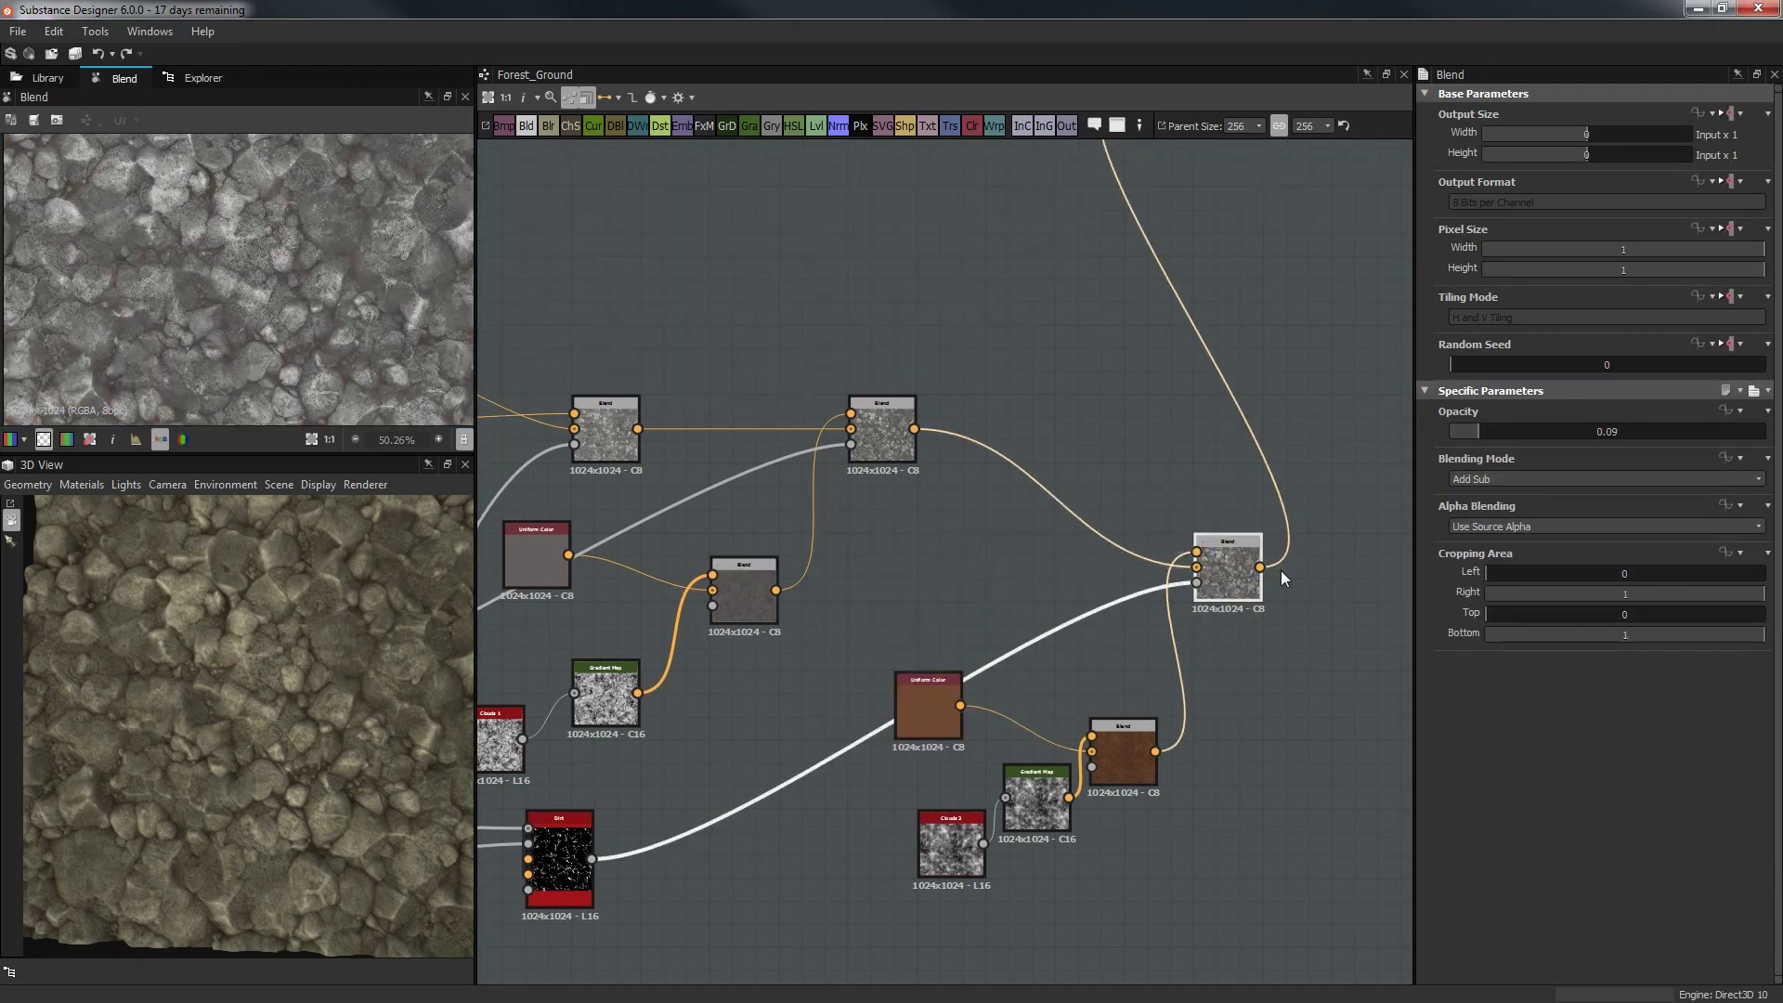
Examine the dirt colouring between the stones on the 3D material from afar and up close.
scroll(209, 728, down, 5)
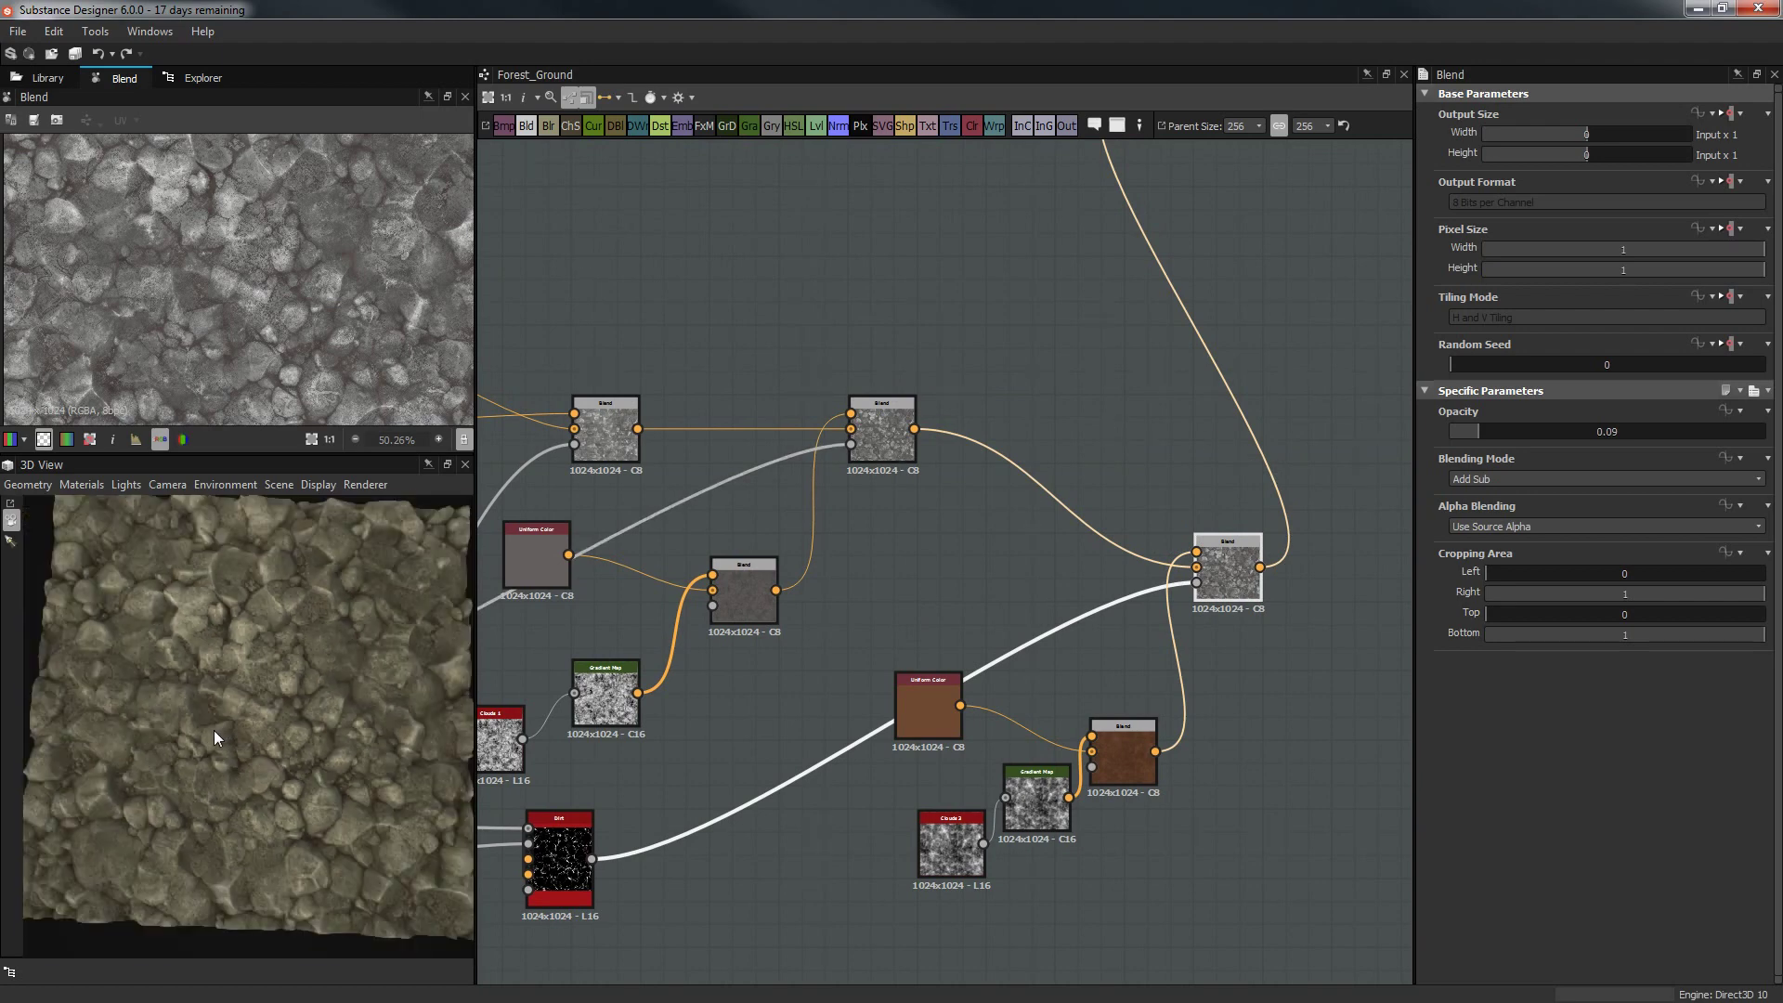
scroll(243, 750, up, 5)
scroll(677, 616, up, 2)
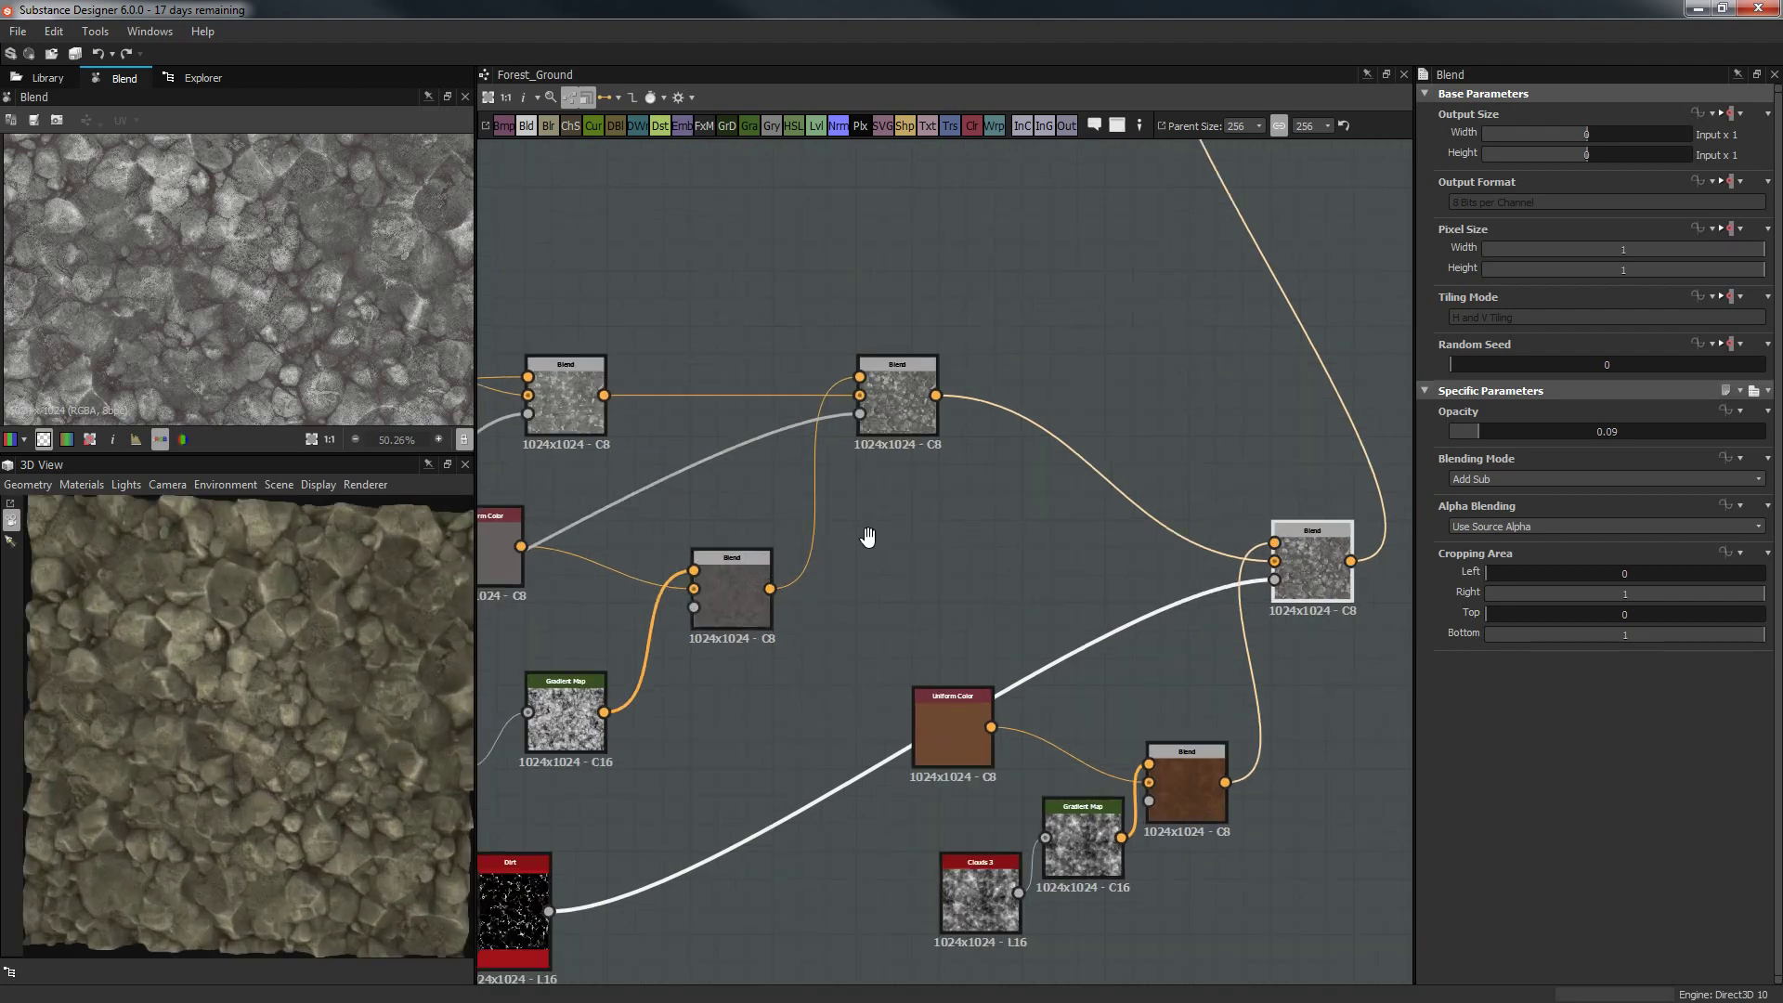
scroll(258, 795, down, 3)
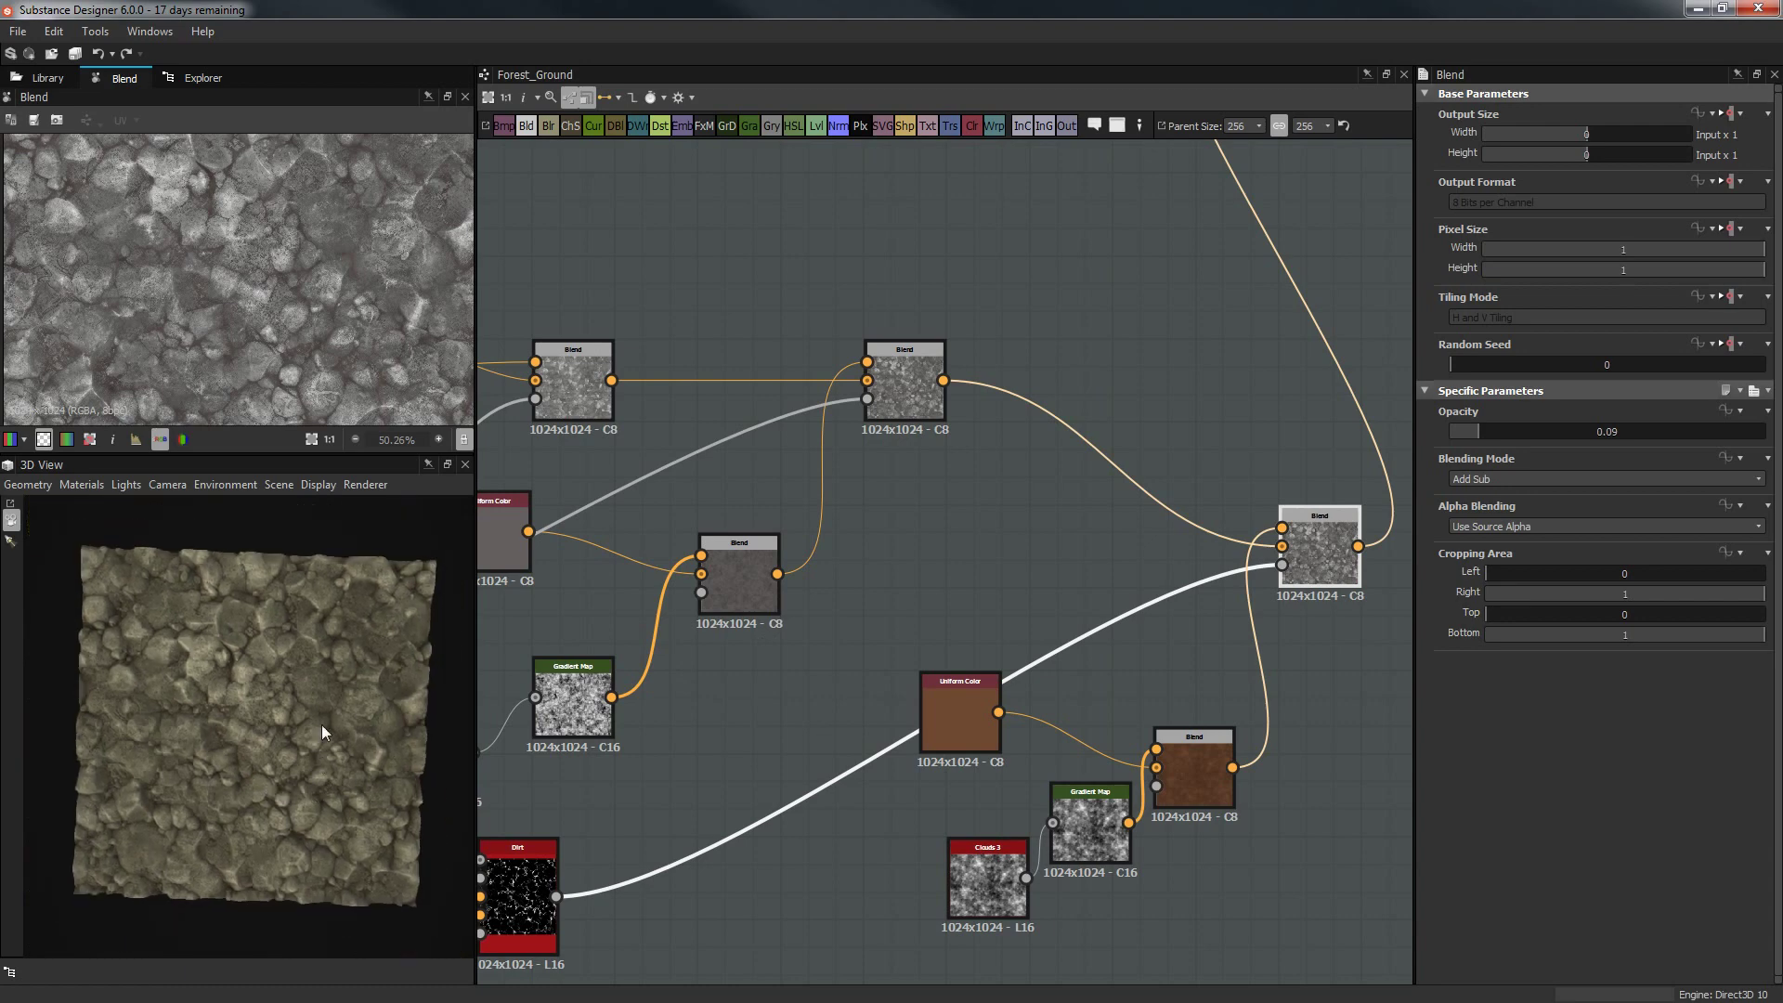
drag(322, 718, 300, 754)
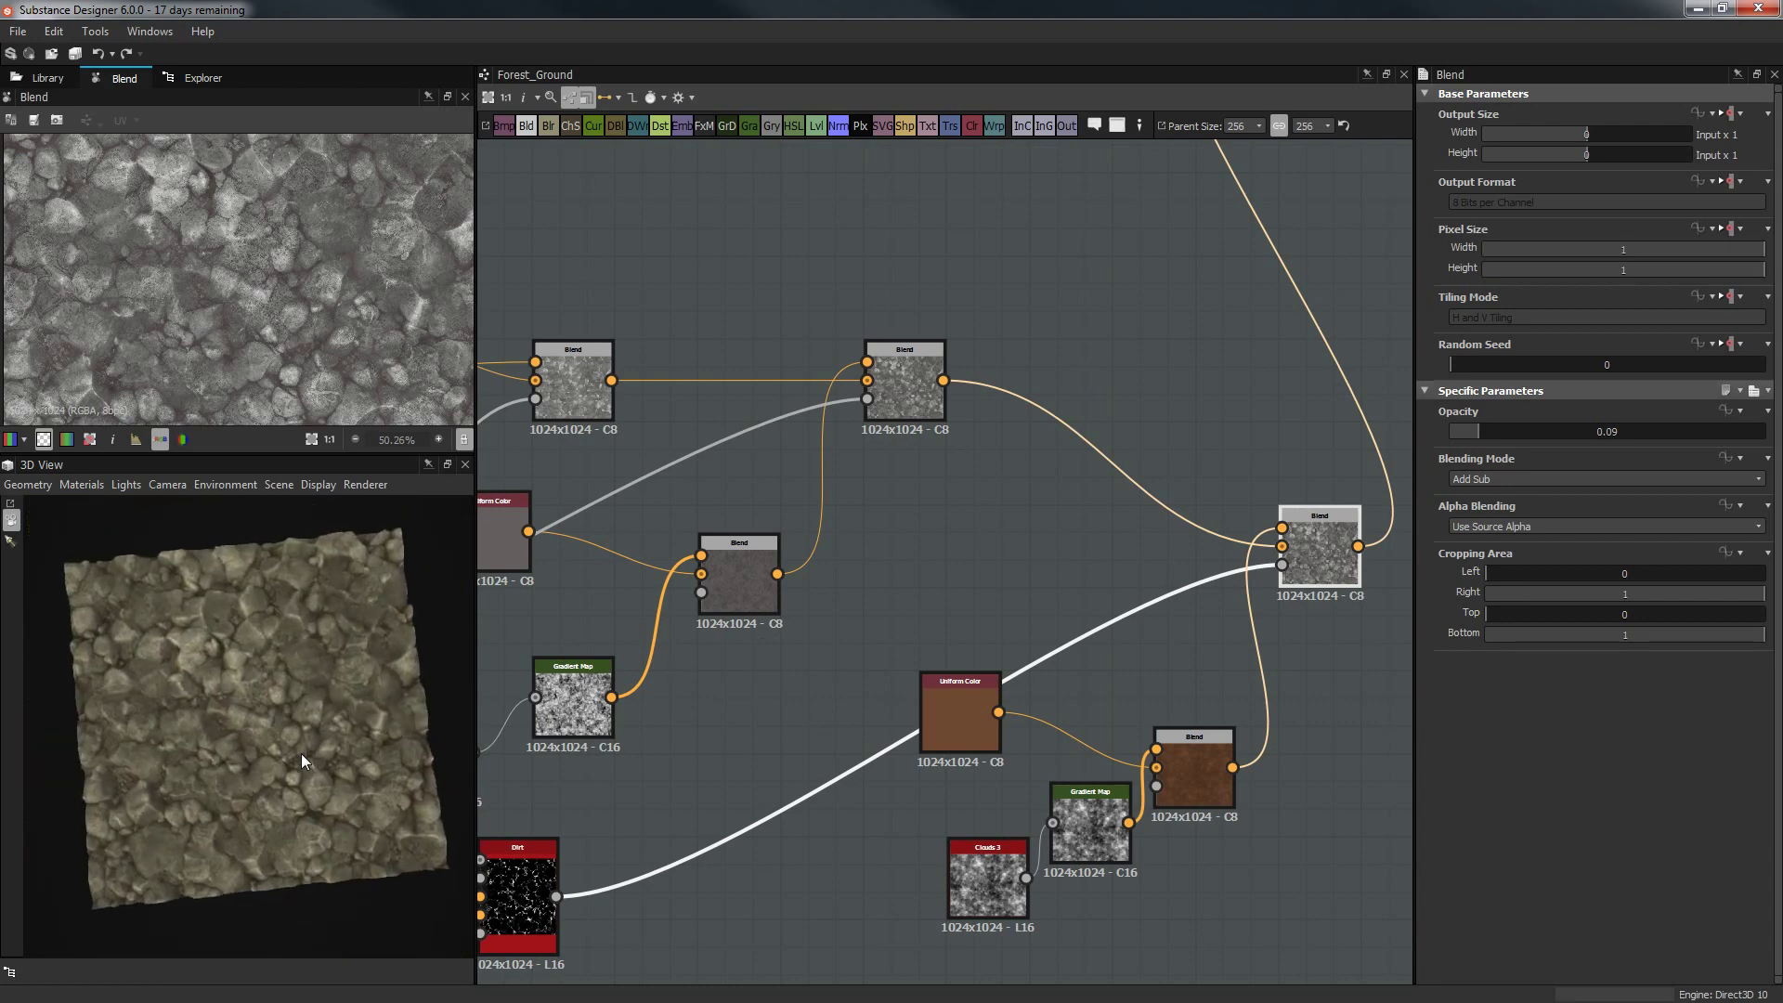
scroll(301, 754, up, 5)
scroll(304, 765, up, 4)
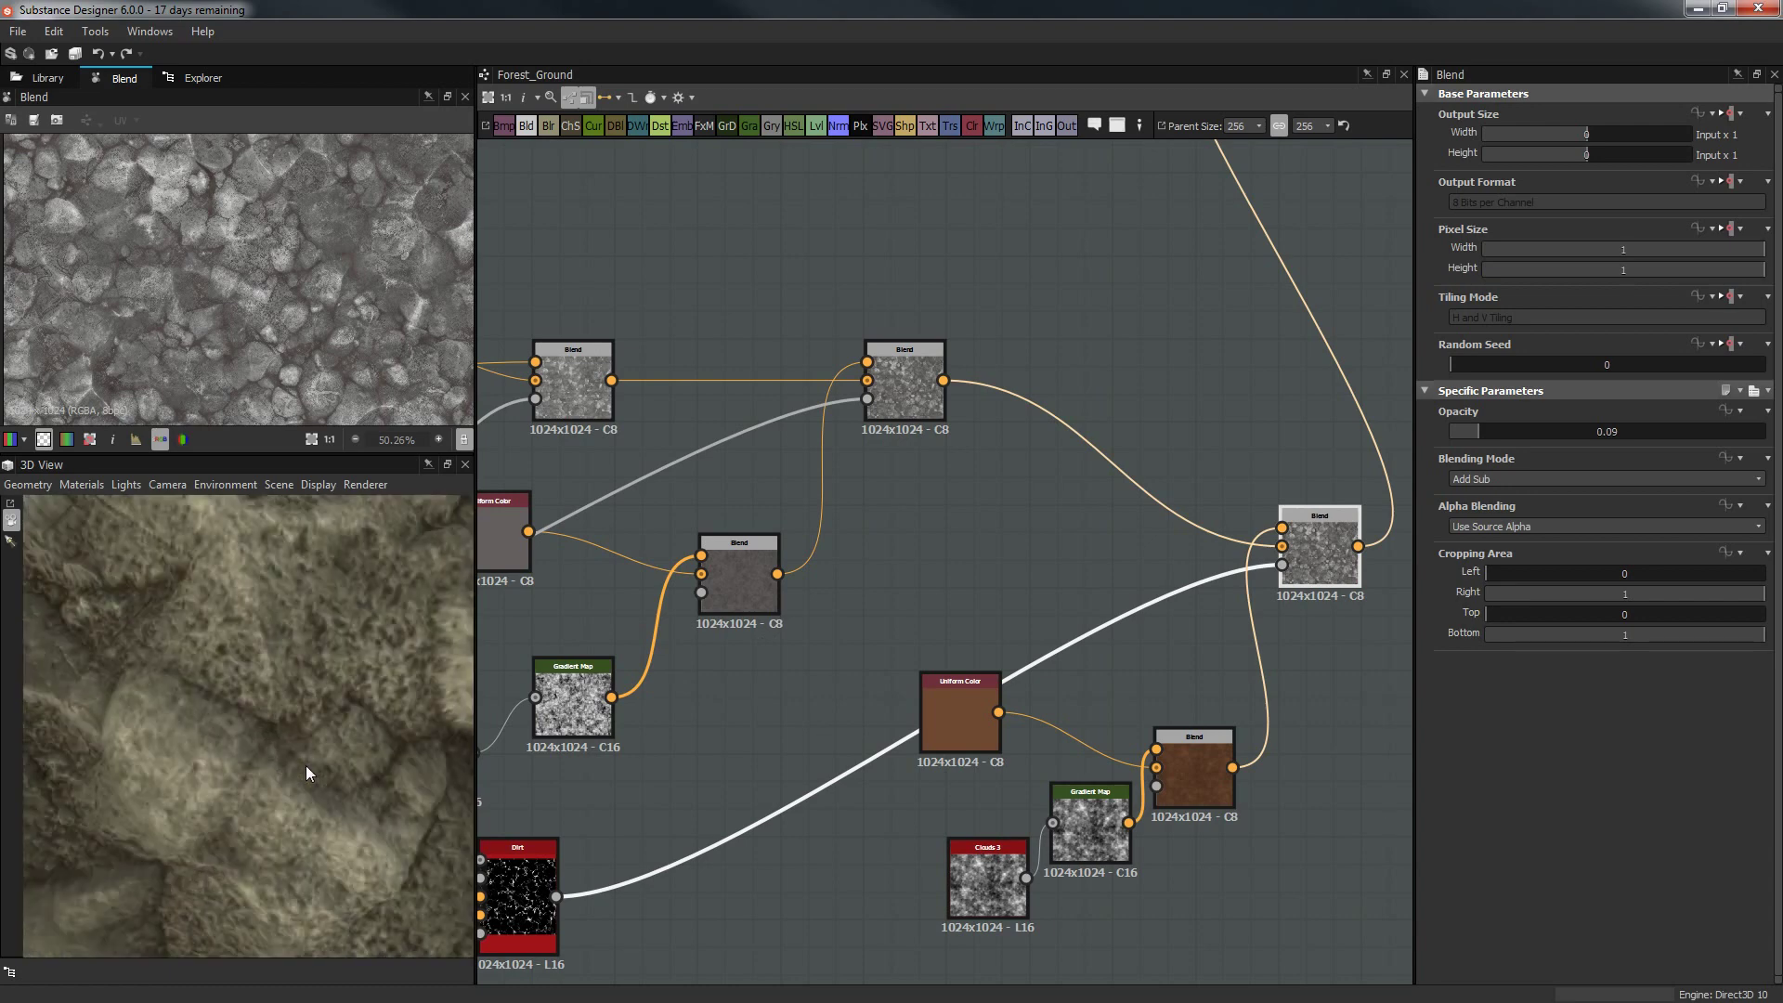
scroll(305, 765, down, 3)
scroll(304, 766, up, 3)
scroll(307, 771, down, 5)
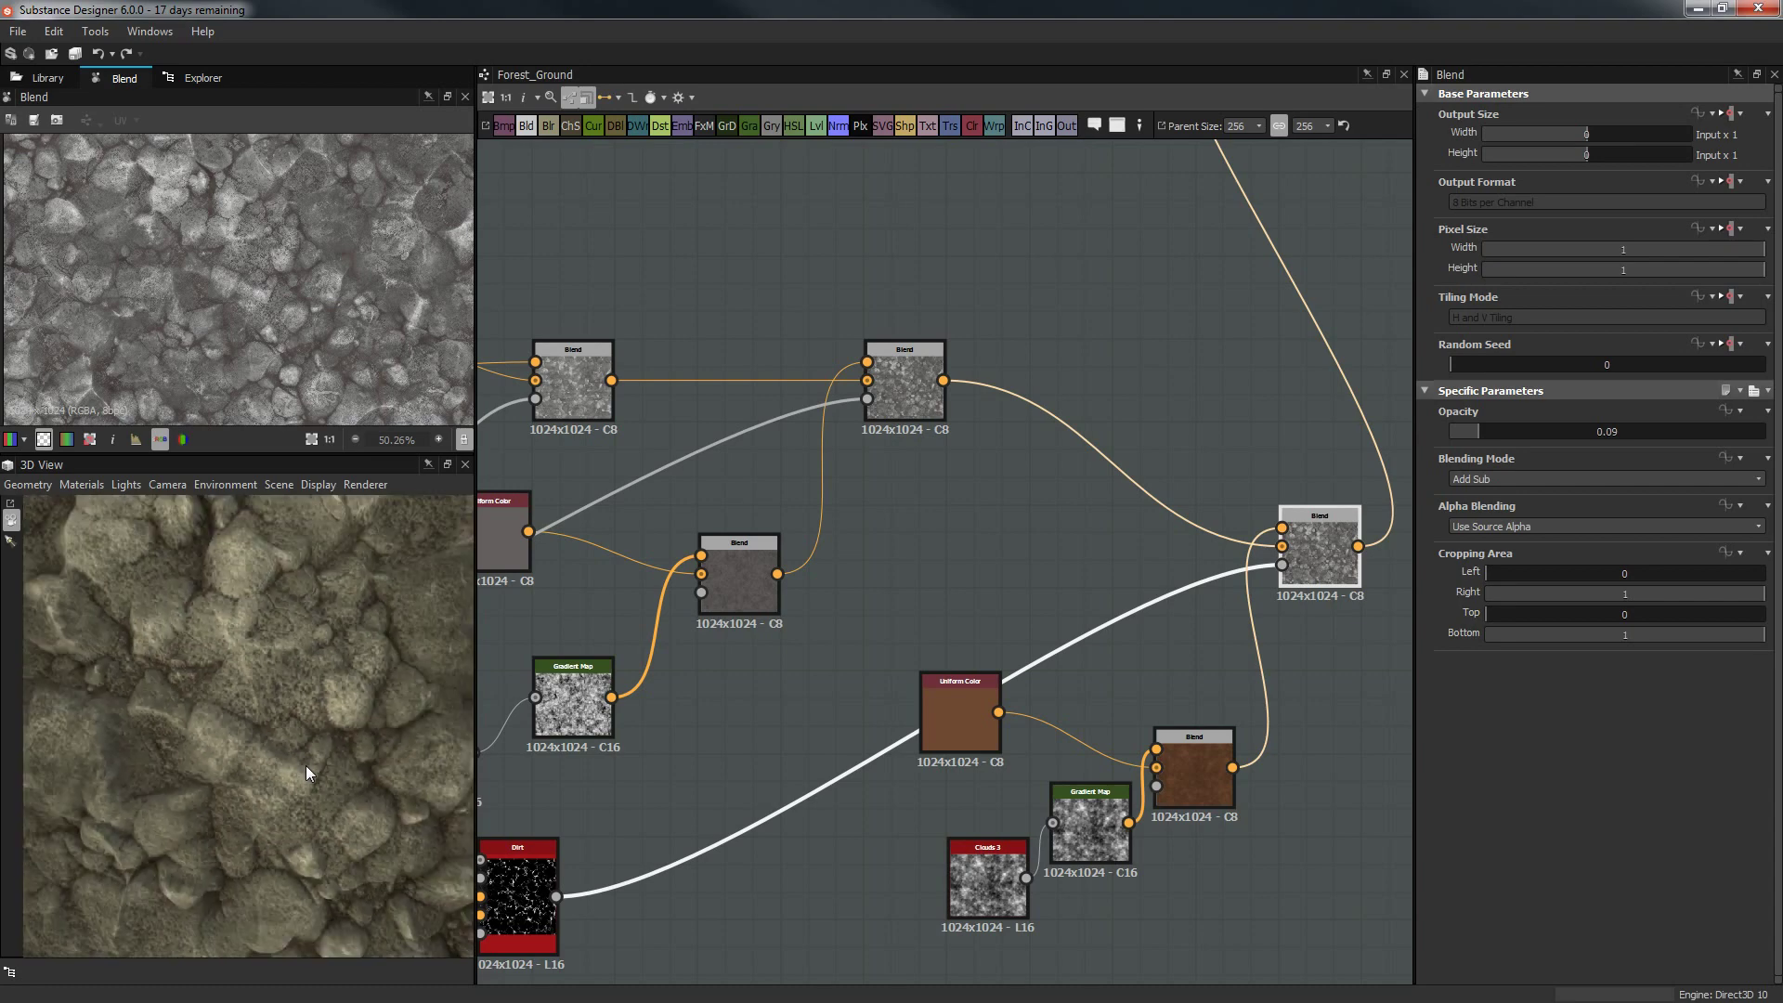
scroll(342, 706, up, 5)
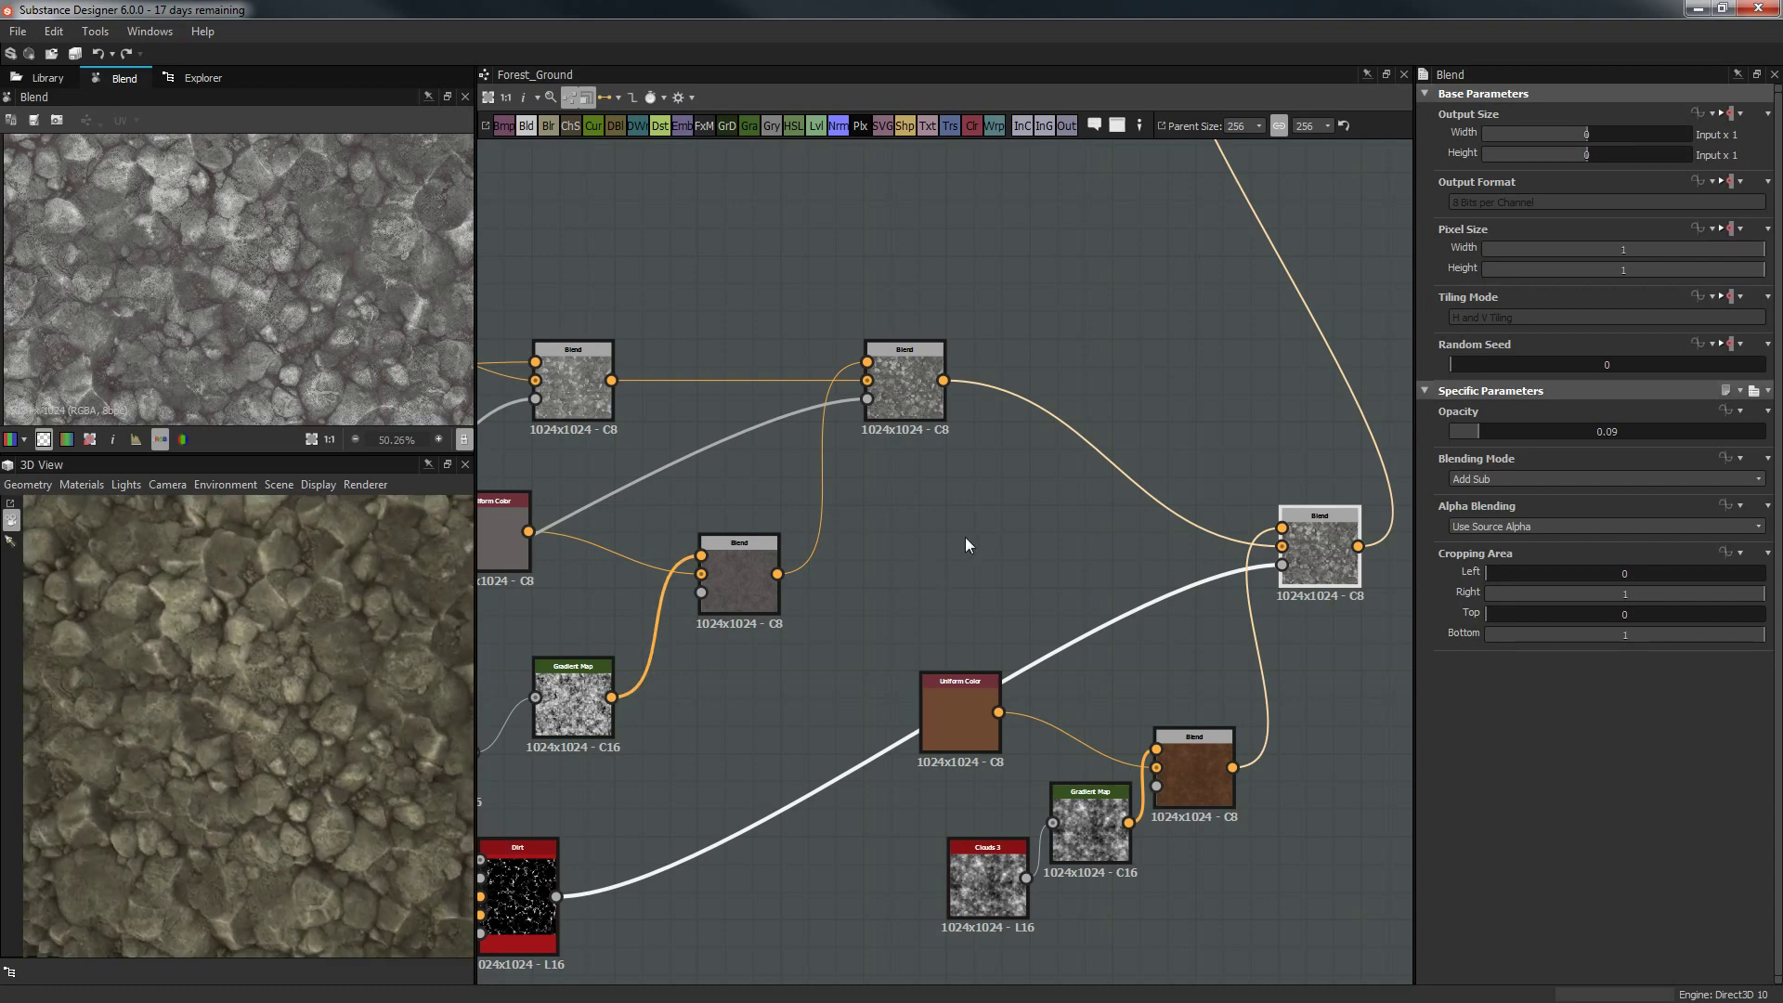
Move the node fed by the final Blend down so that it lines up beside that Blend.
middle_drag(966, 545, 648, 614)
middle_drag(830, 549, 762, 663)
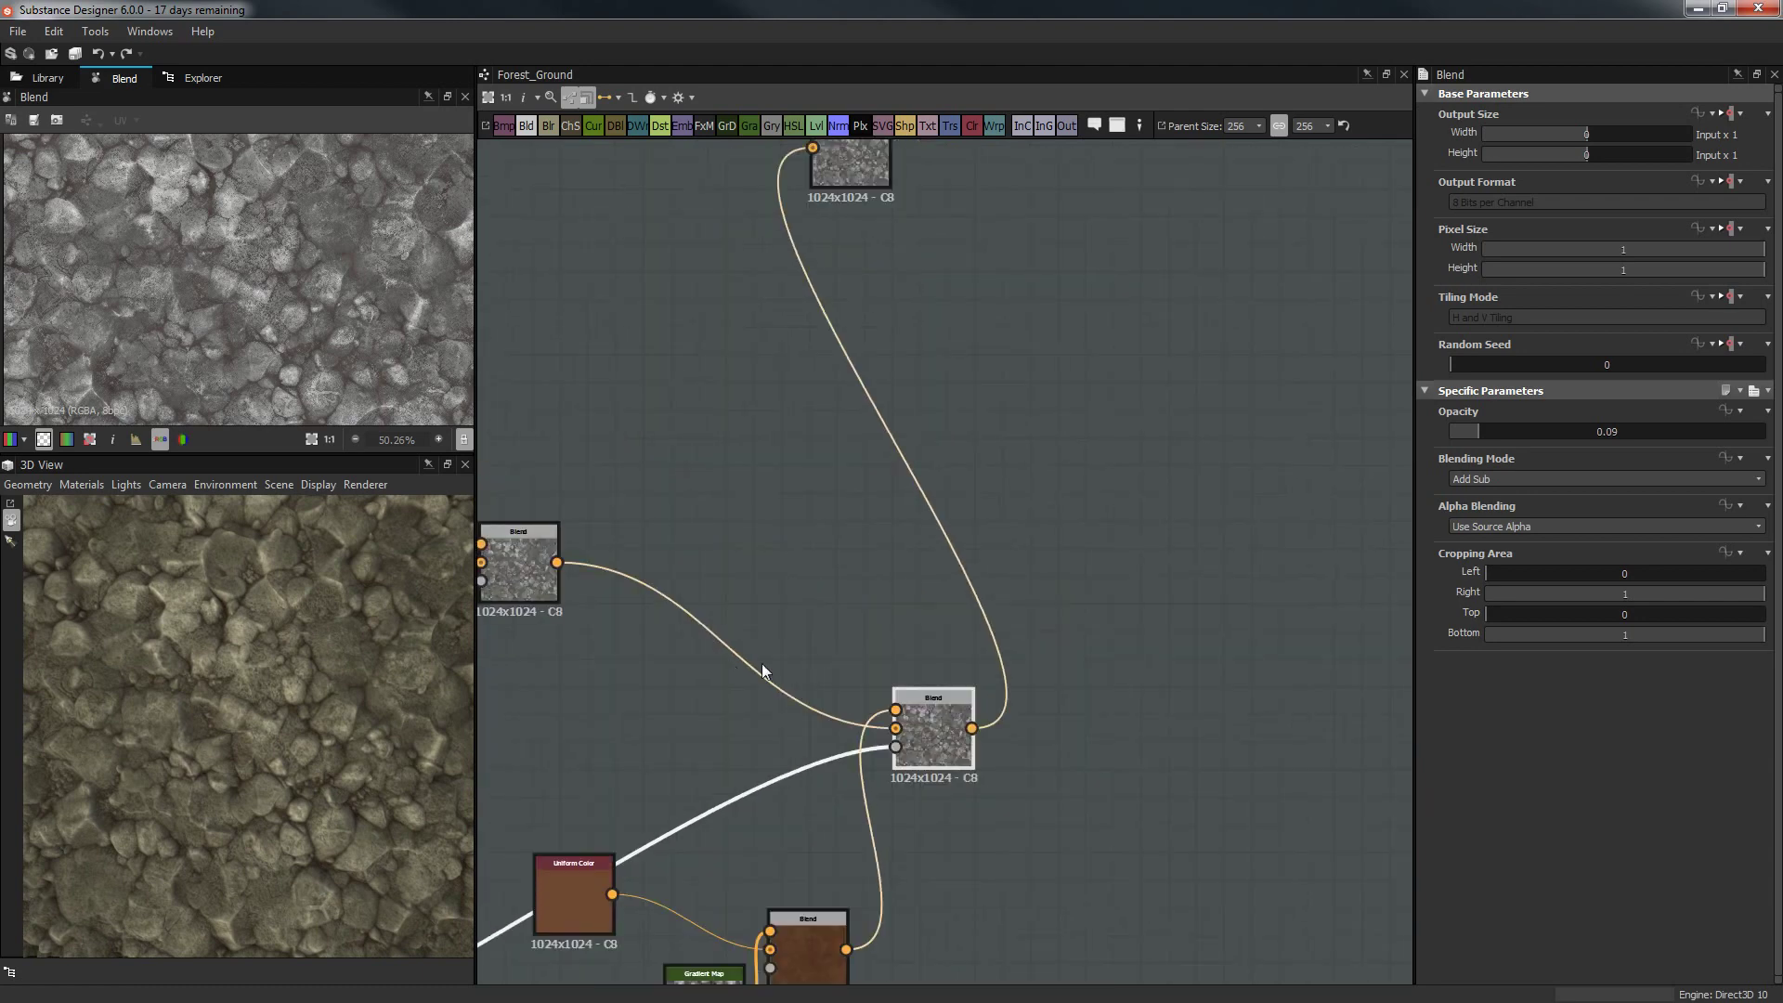
scroll(863, 521, down, 1)
drag(856, 201, 1235, 682)
click(882, 724)
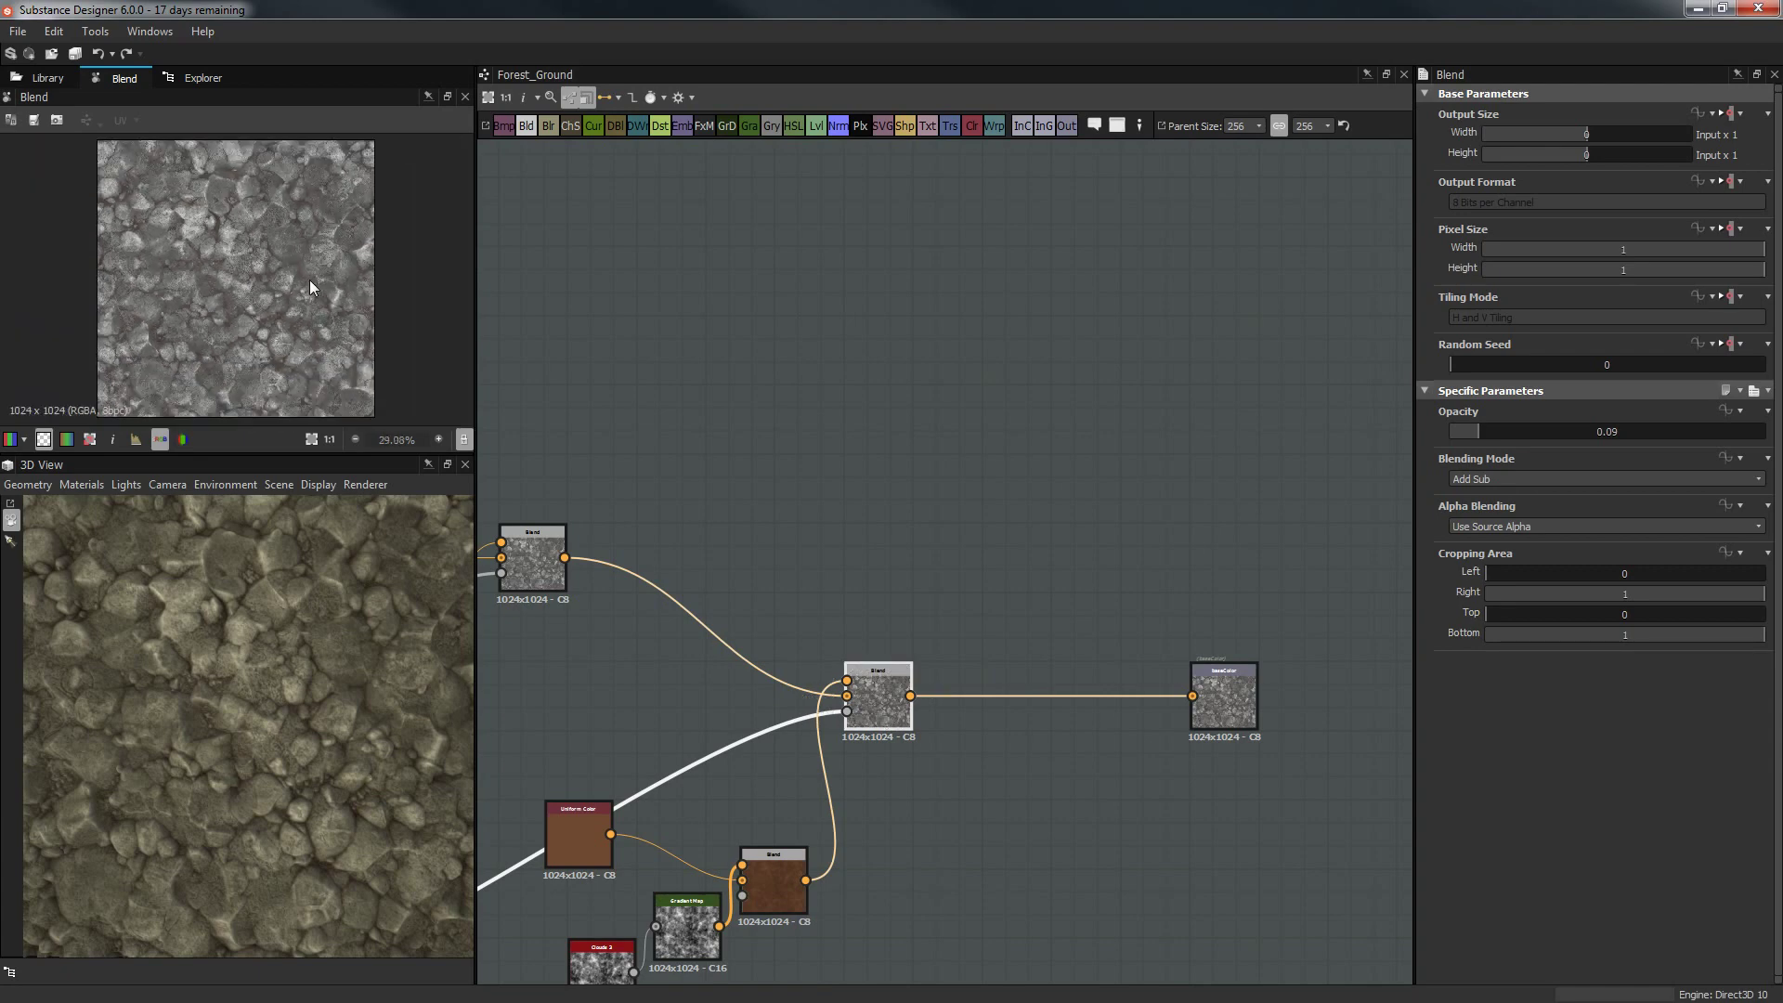
Set the final Blend to Add (Linear Dodge) with an opacity of 1.
scroll(237, 251, down, 2)
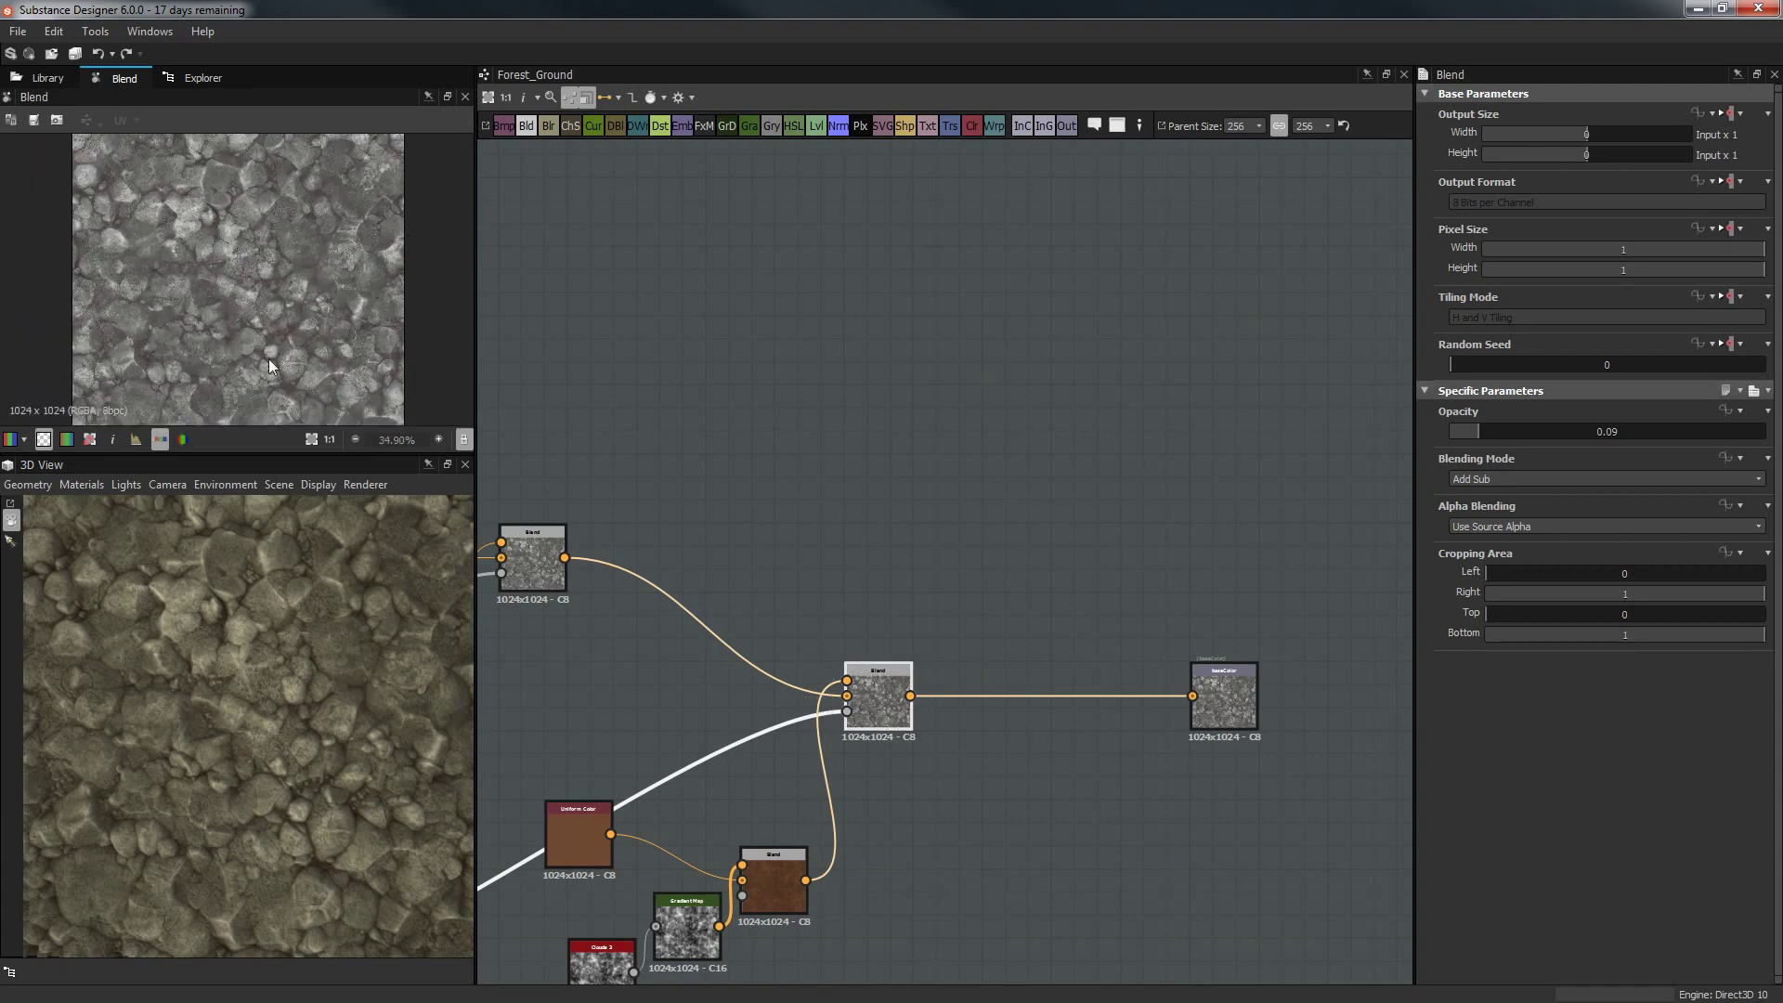
scroll(270, 278, down, 1)
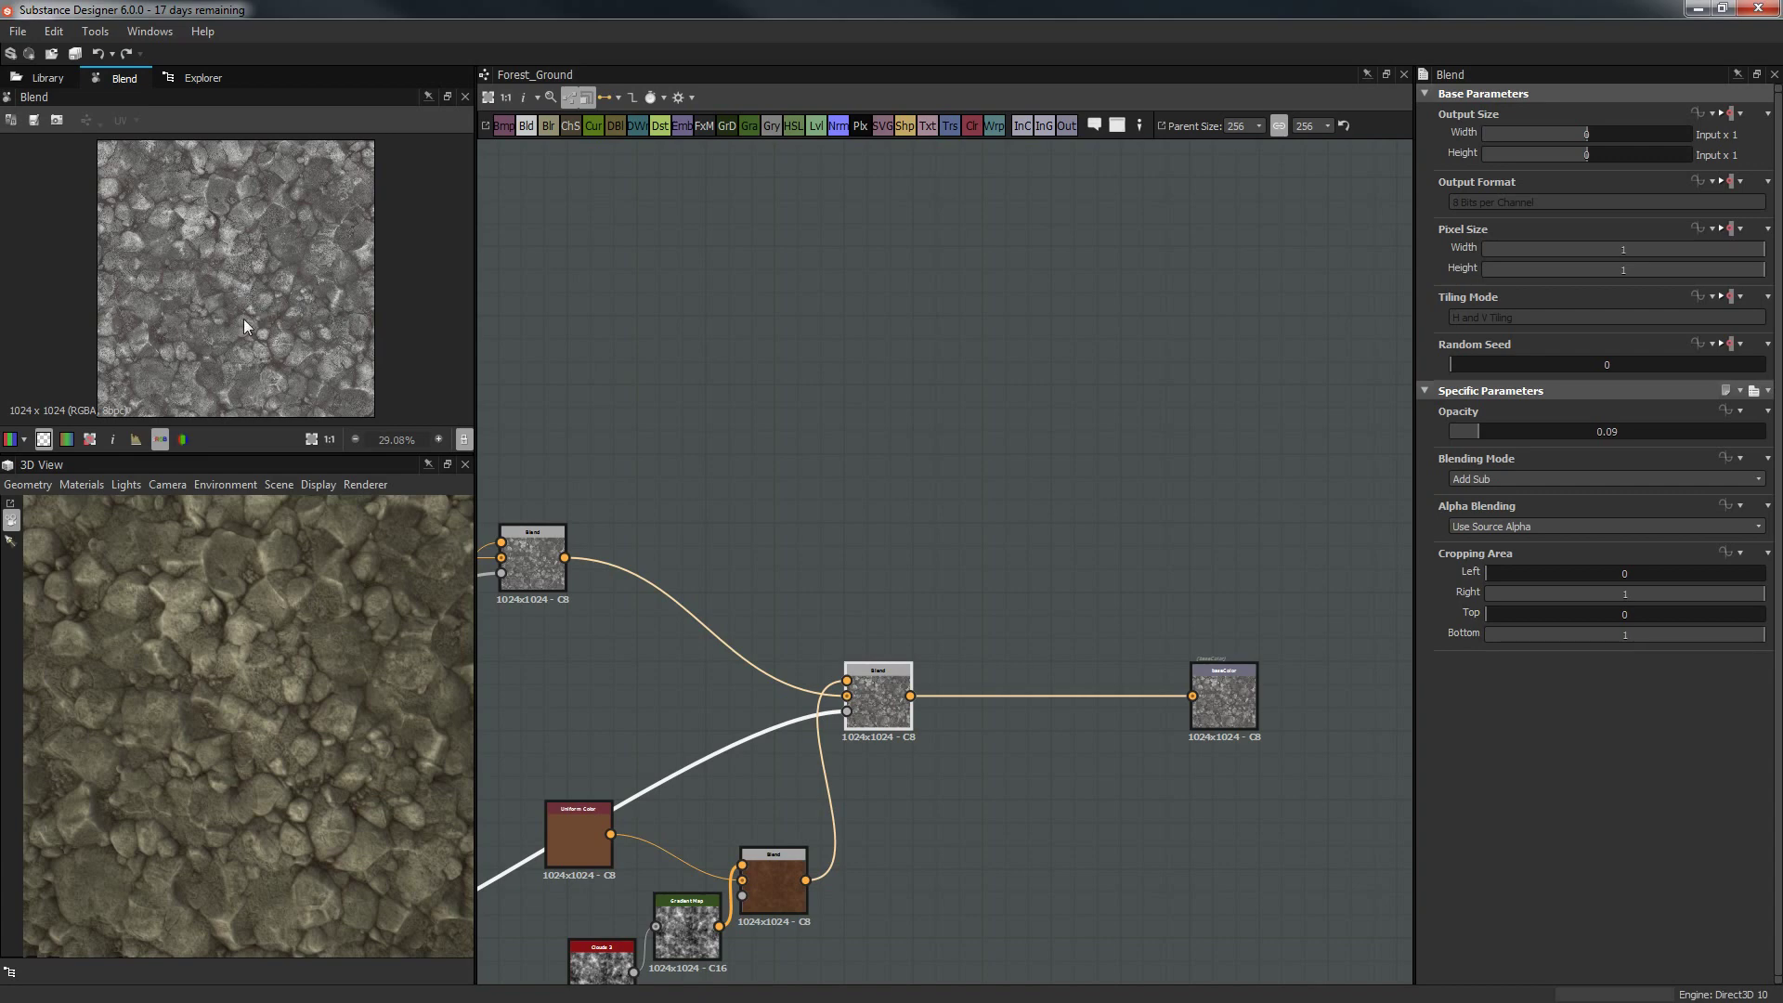
scroll(846, 404, up, 1)
scroll(1019, 546, down, 2)
middle_drag(1020, 546, 1053, 397)
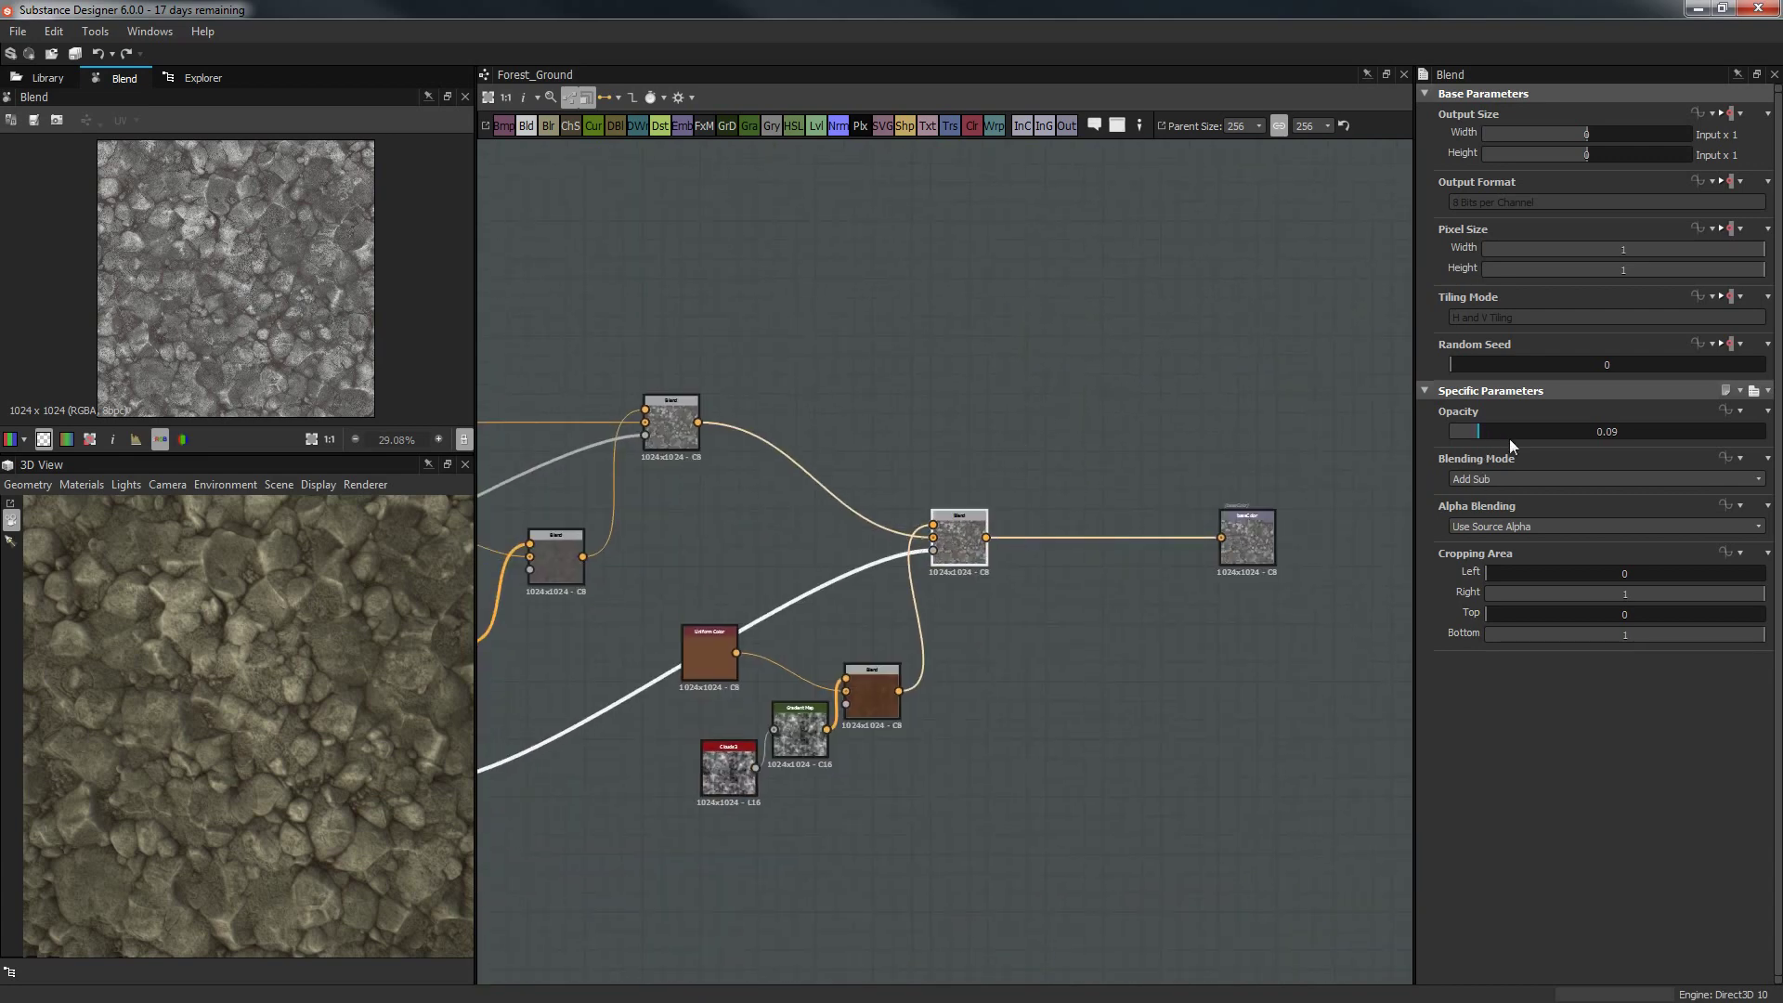
click(1625, 483)
click(1547, 509)
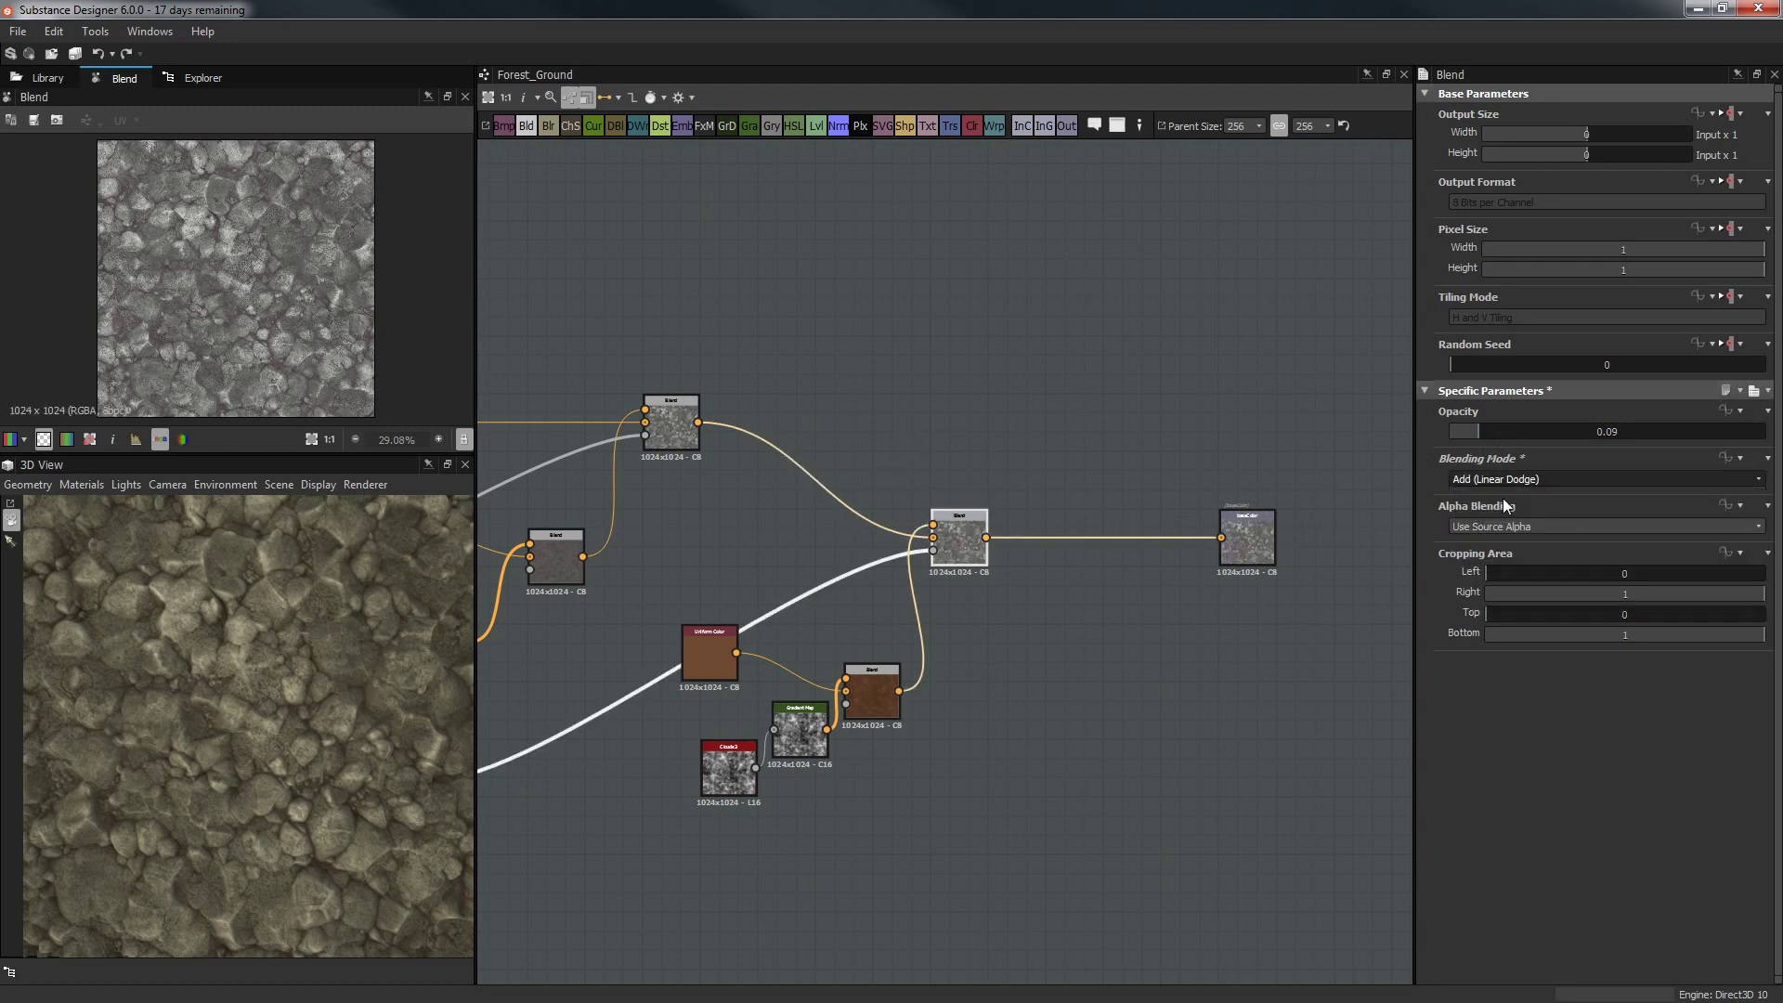
drag(1579, 431, 1769, 431)
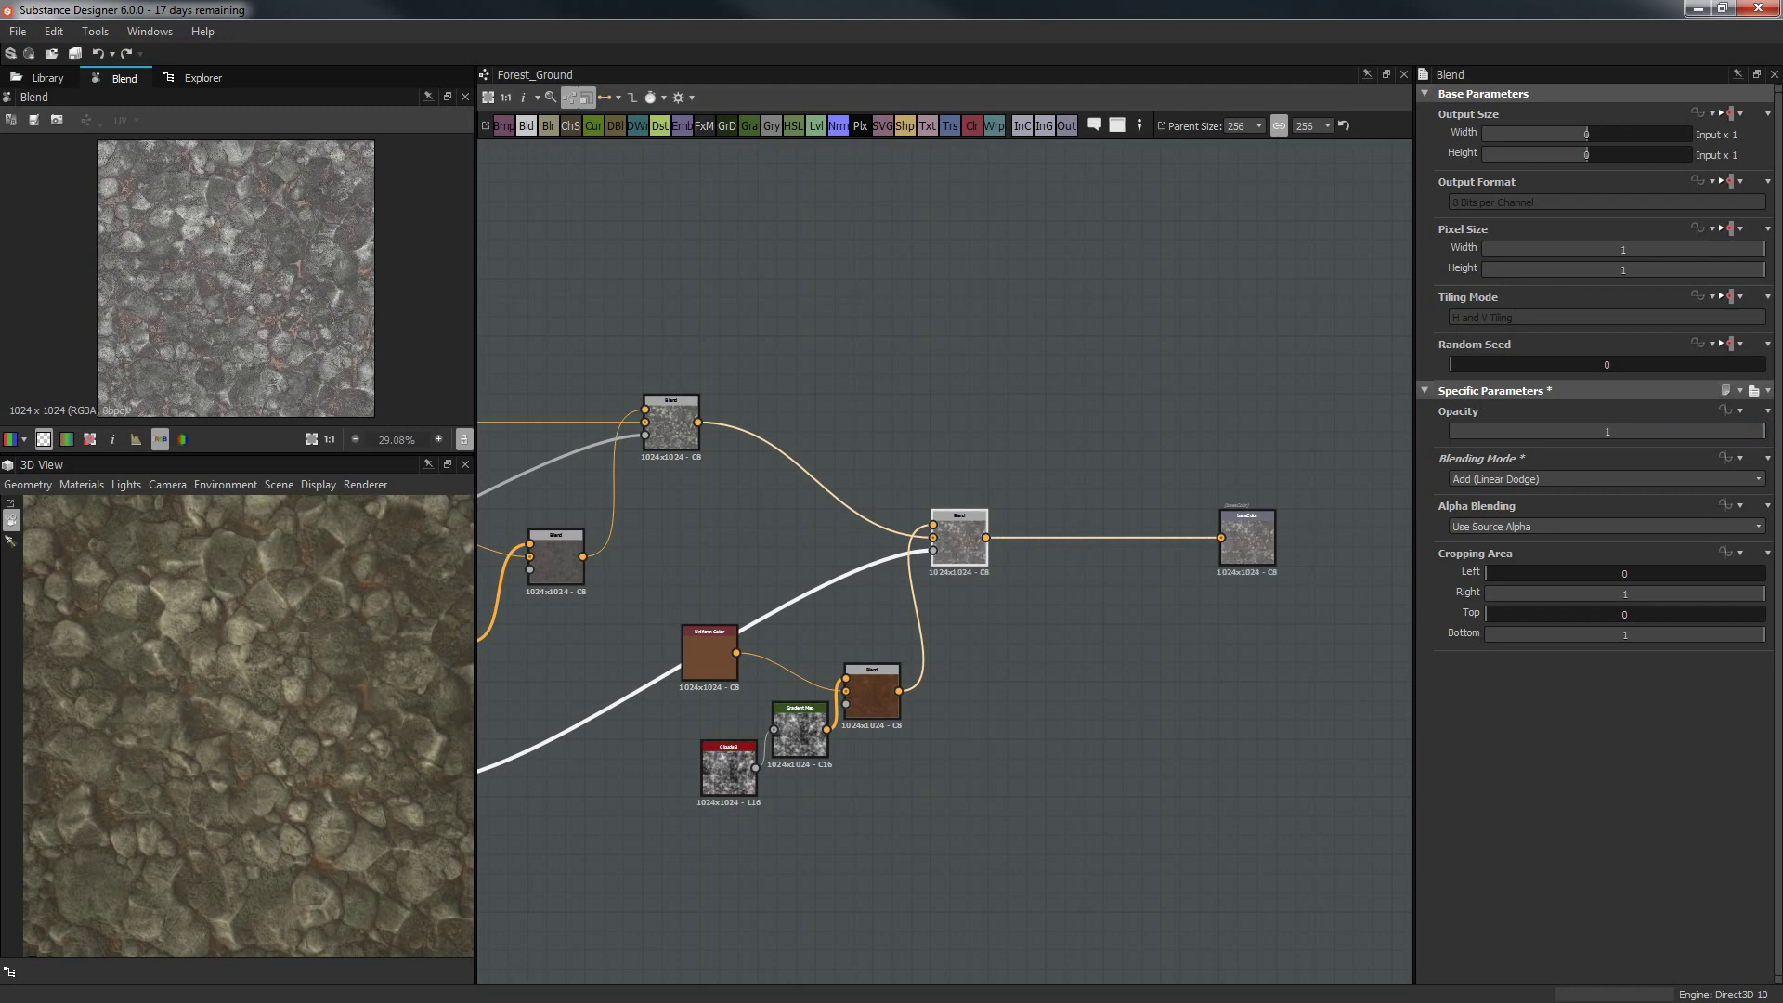
Try Max (Lighten) on the final Blend at opacities 0 and 1, and switch its blending mode to Subtract.
click(1491, 479)
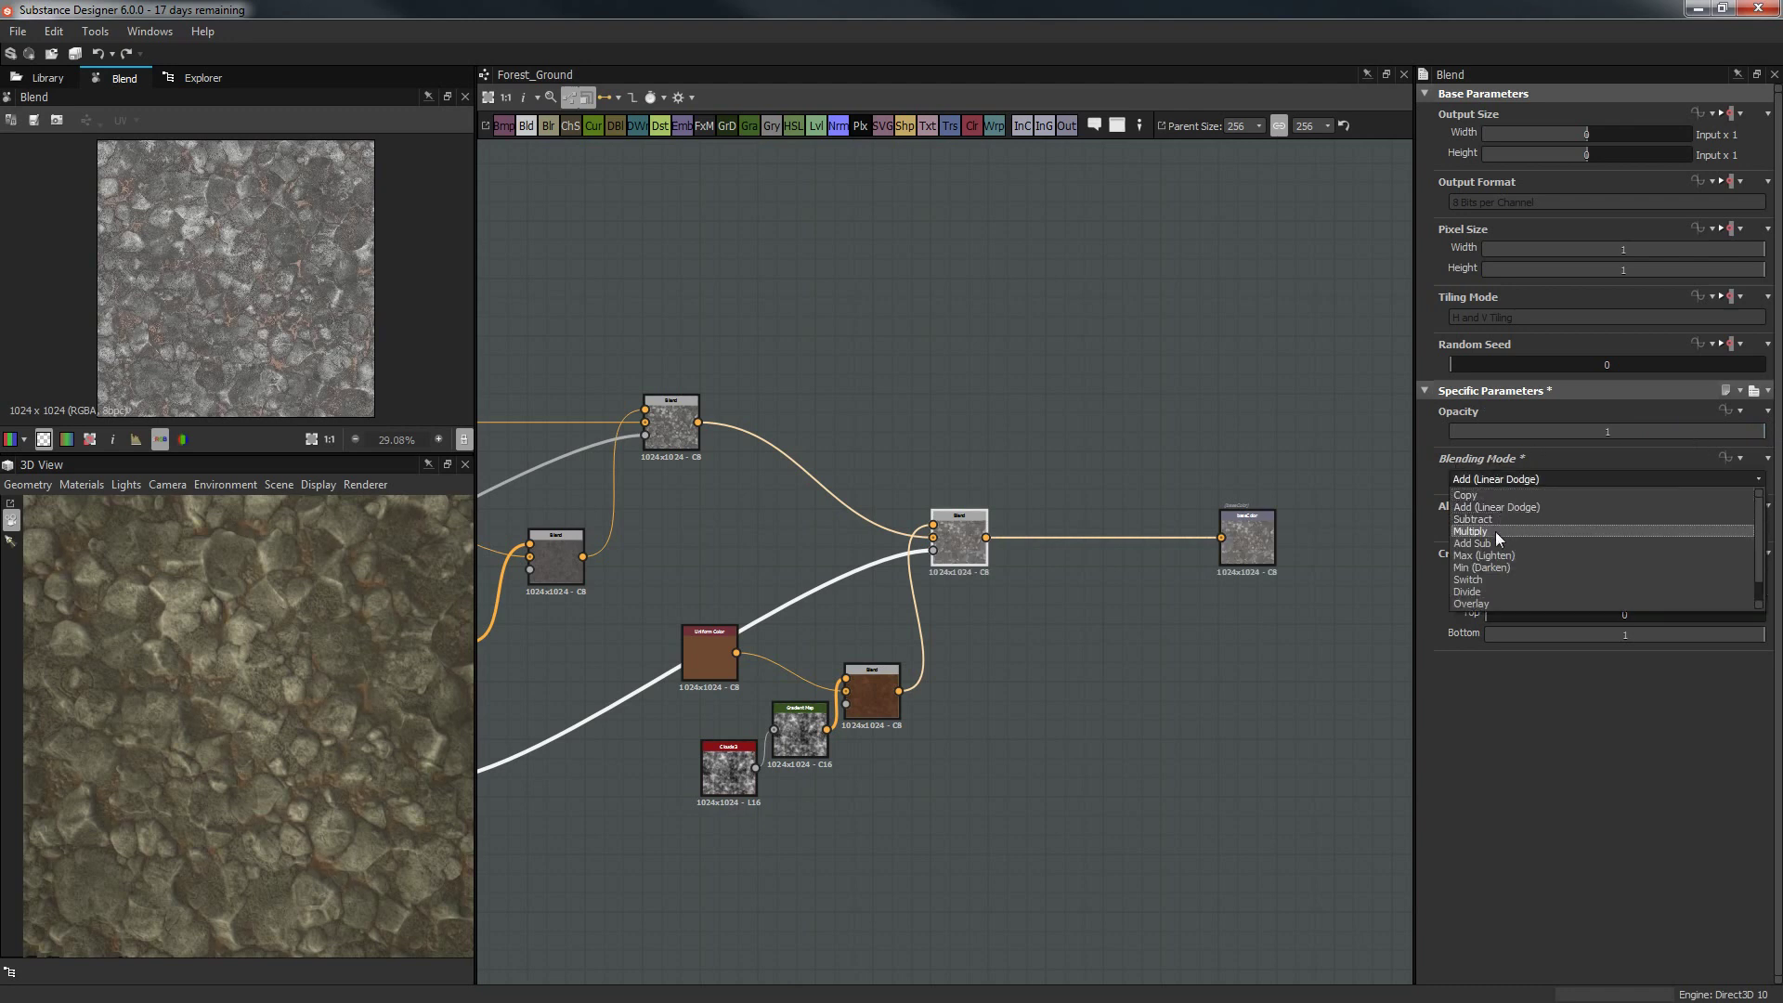
click(1490, 555)
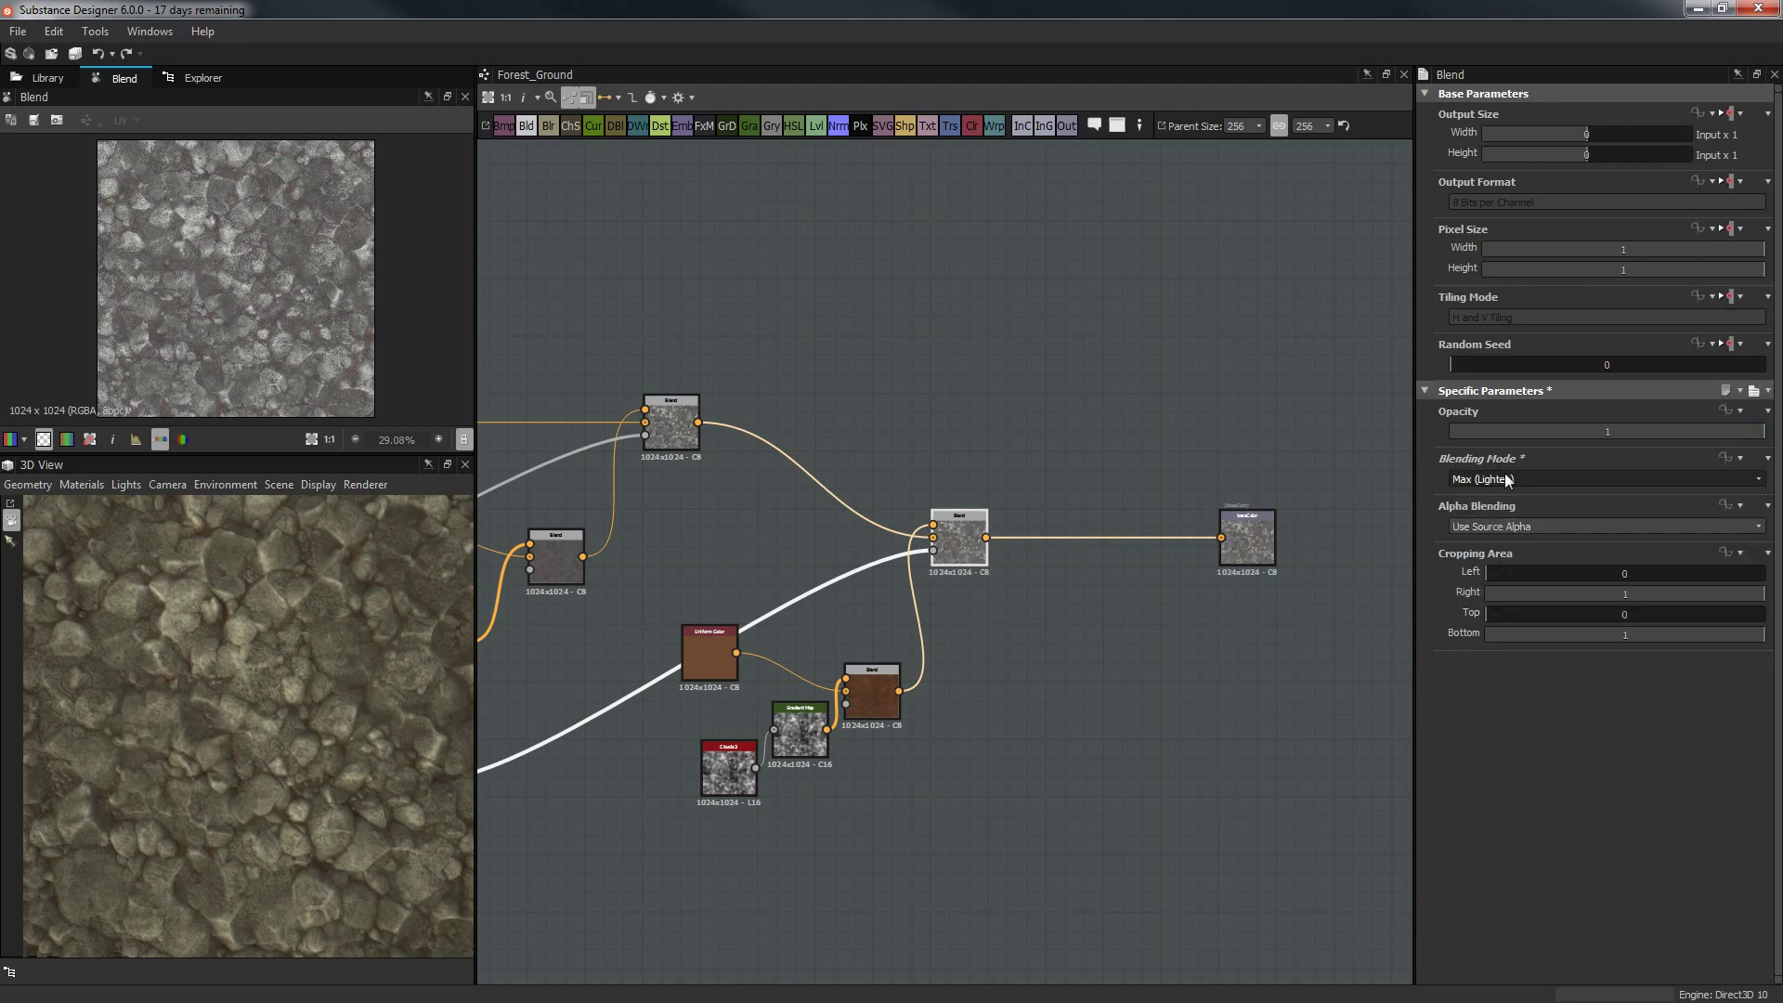
click(1581, 435)
drag(1543, 418, 1218, 416)
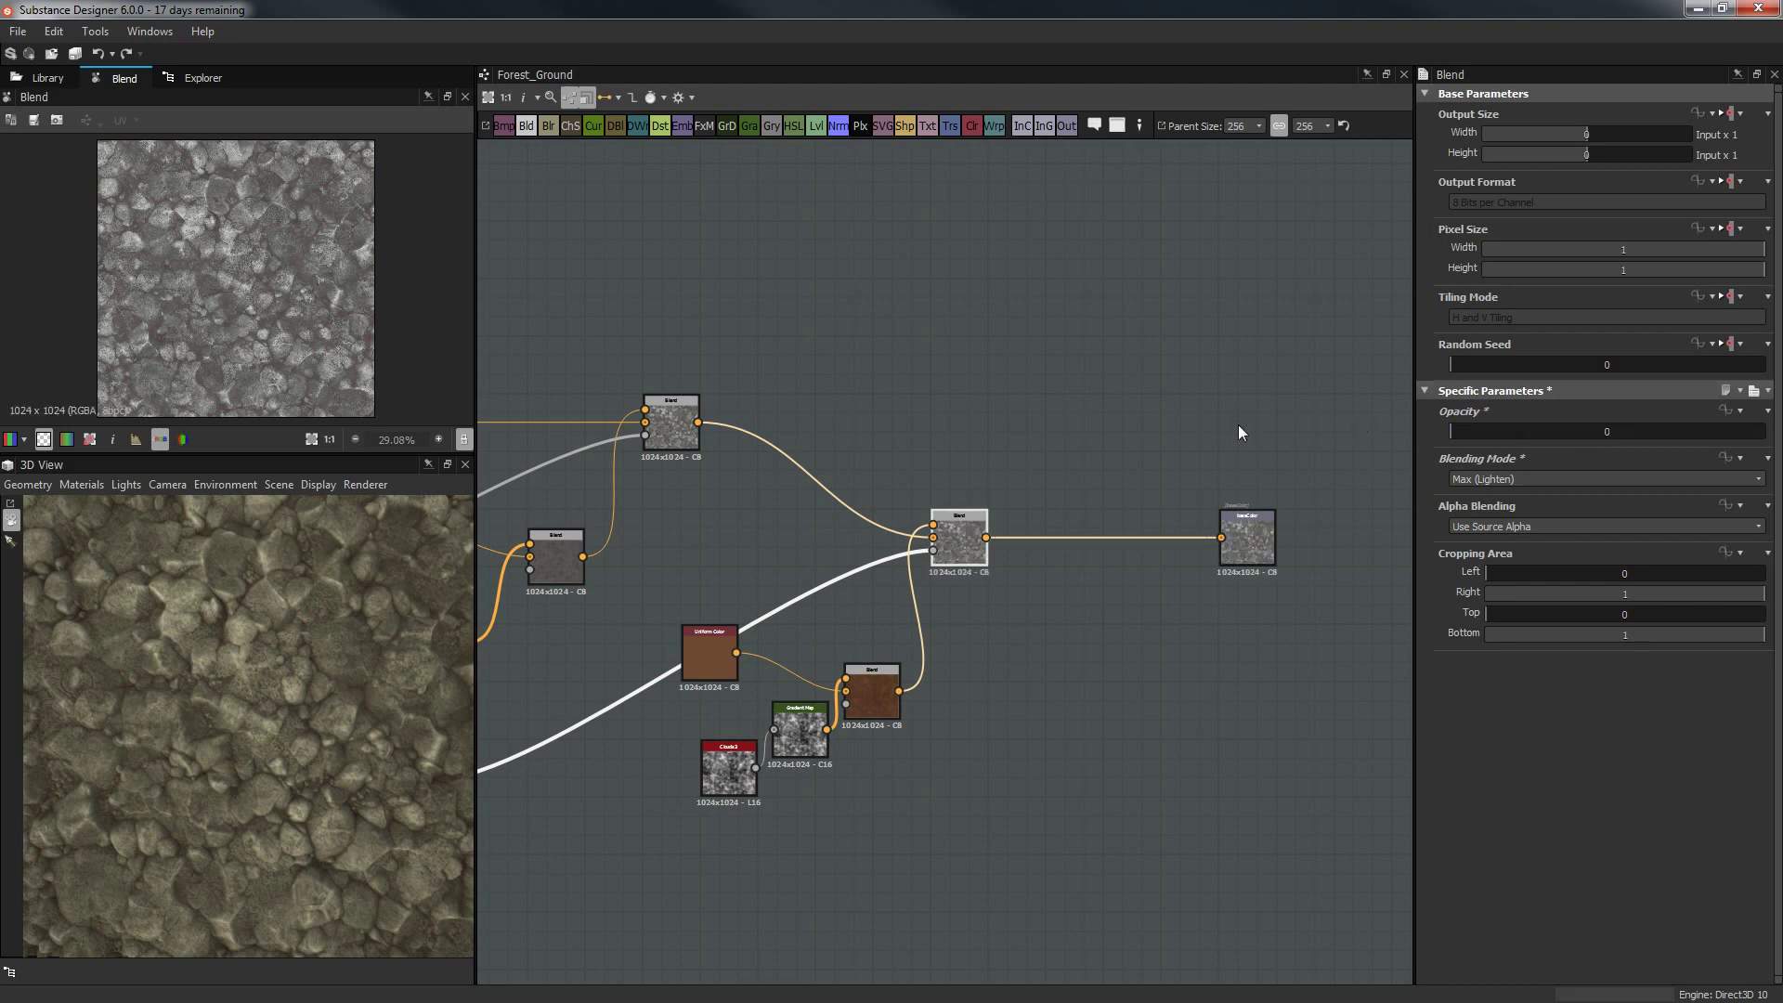
click(1519, 434)
drag(1607, 434, 1781, 434)
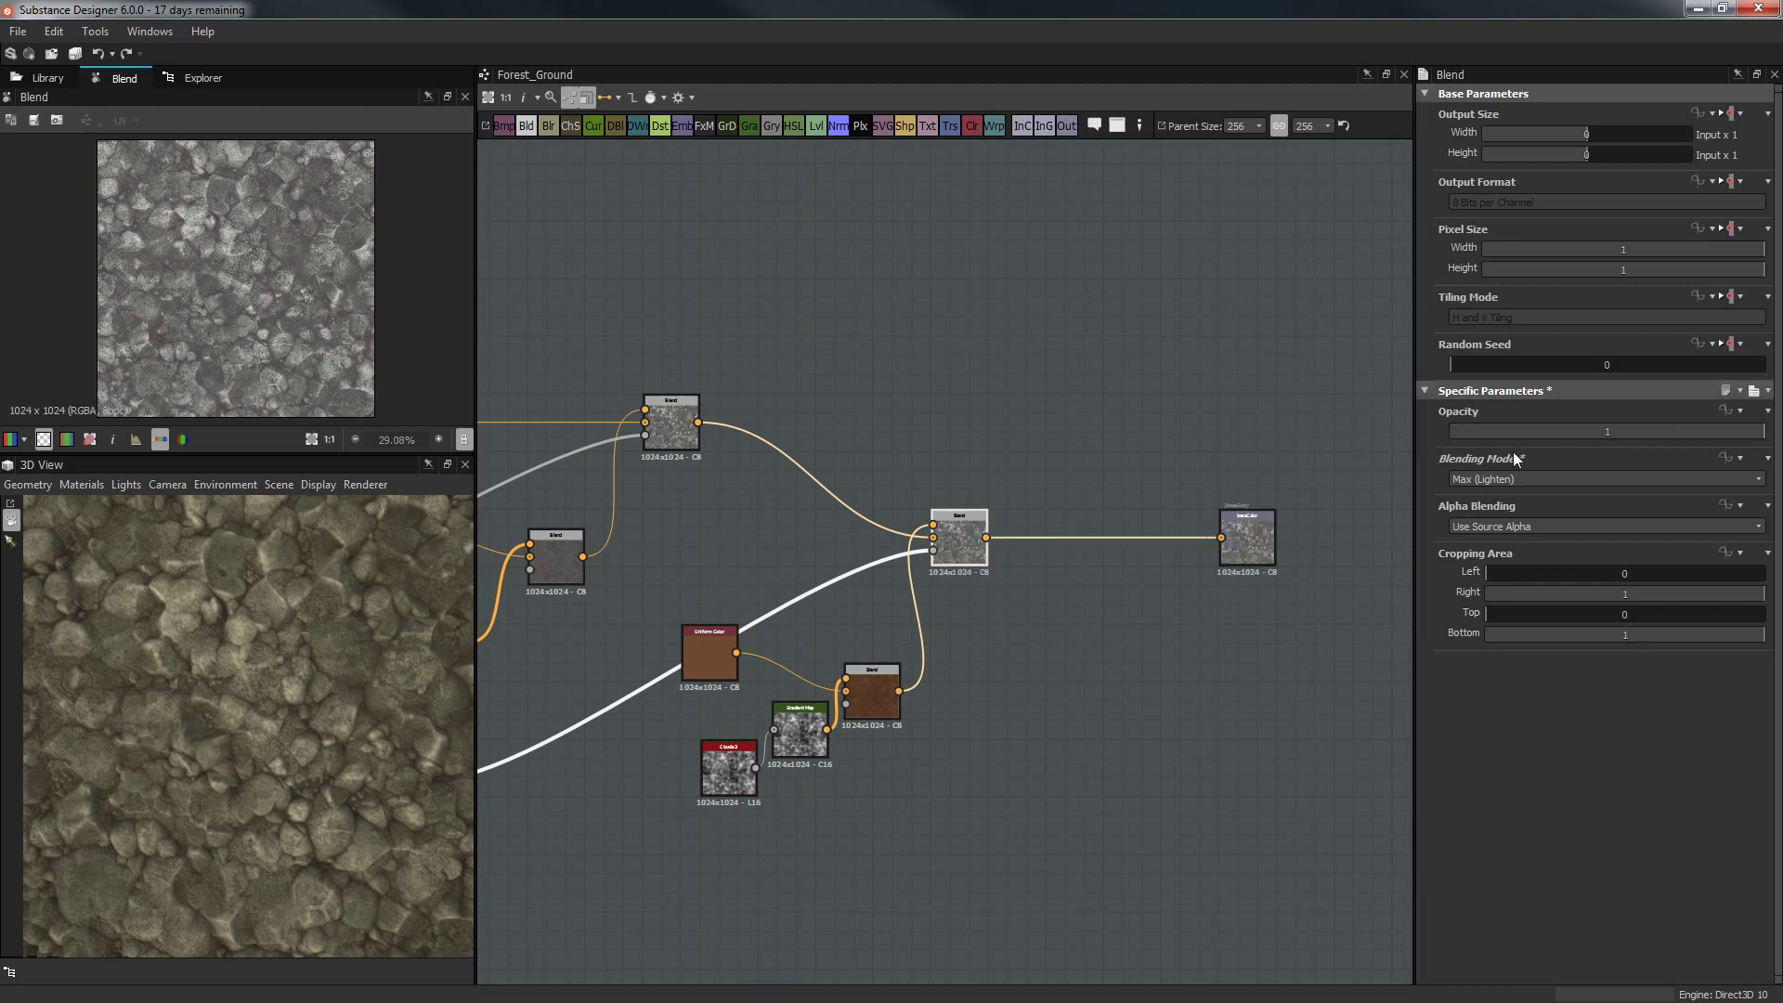
click(1513, 480)
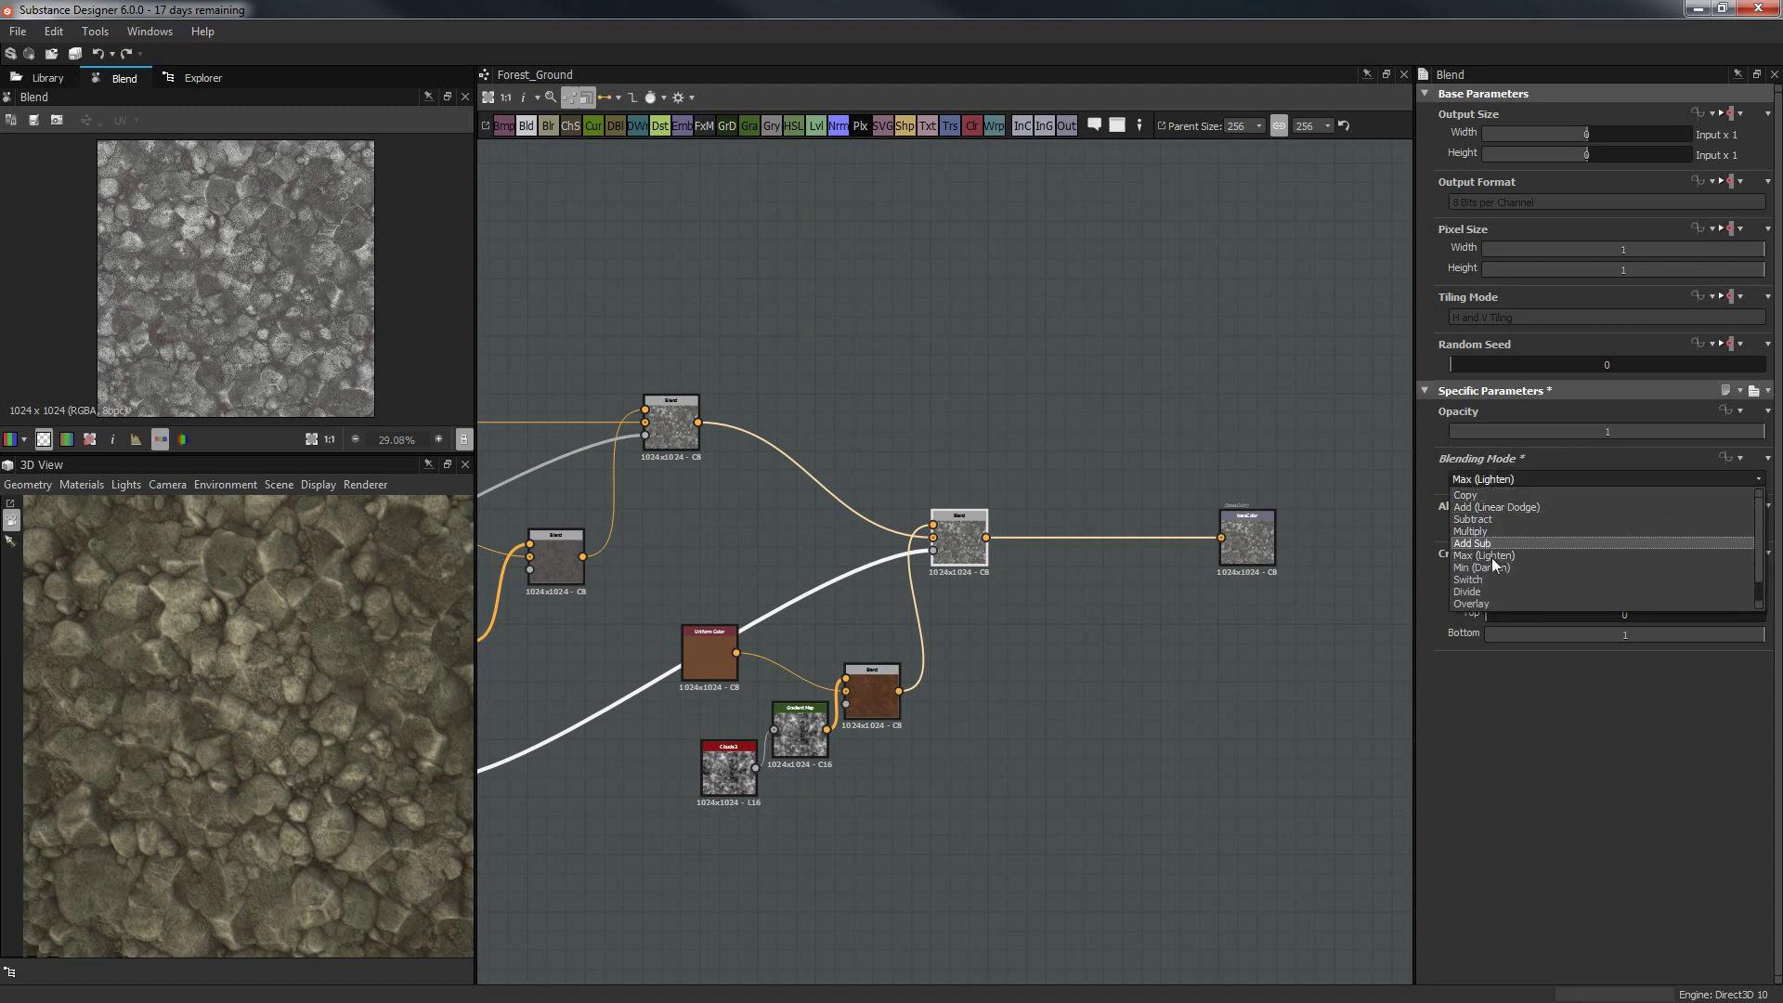
click(1480, 520)
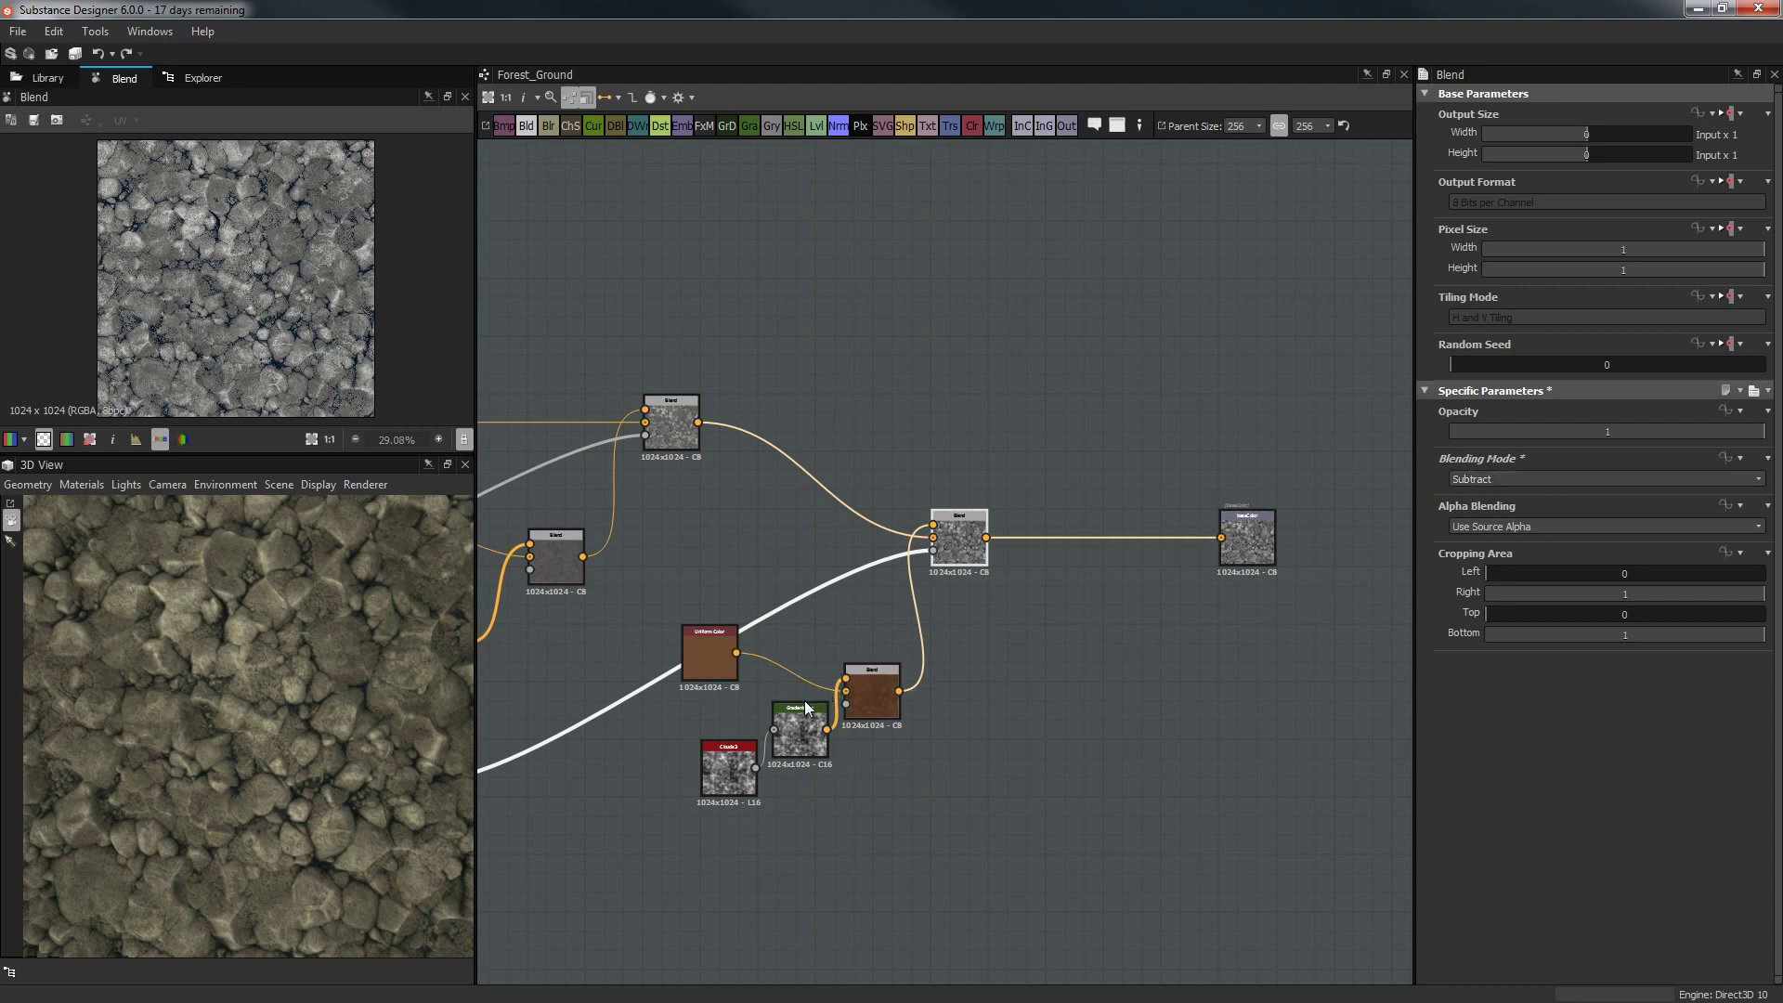
Recolour the brown Uniform Color node to light grey (#ff9e9d9c) and lower the final Blend's opacity to 0.3.
click(708, 650)
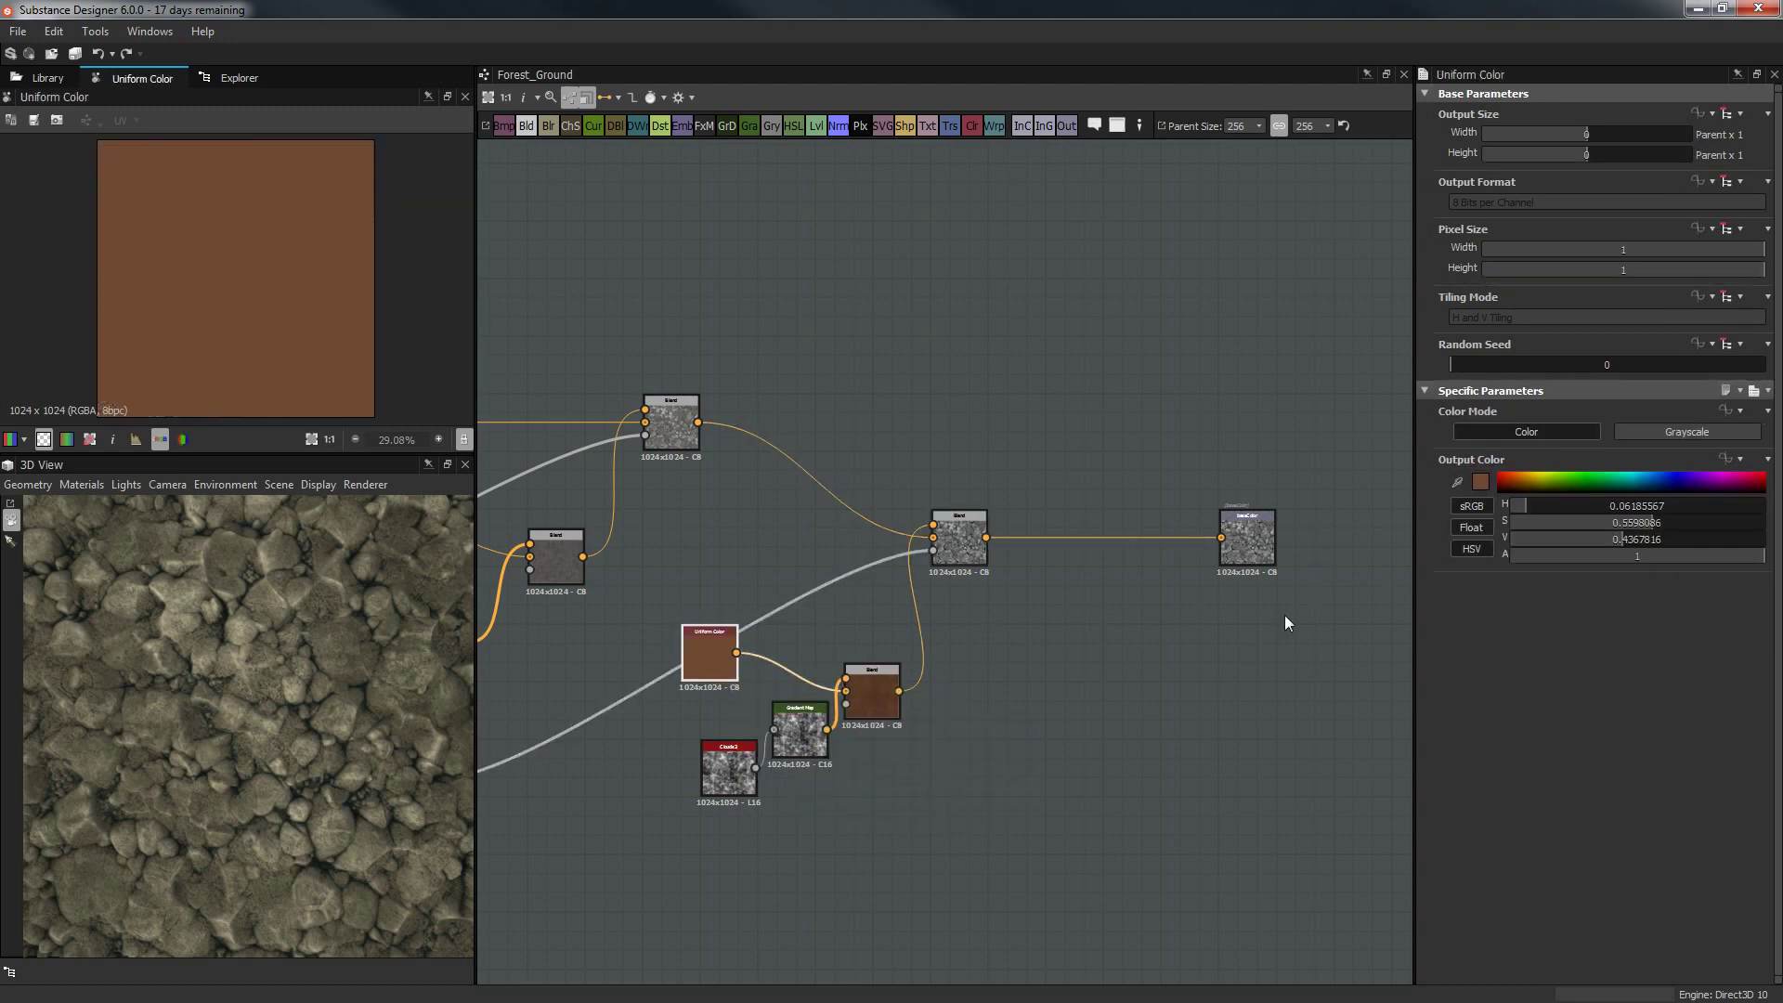
click(1485, 477)
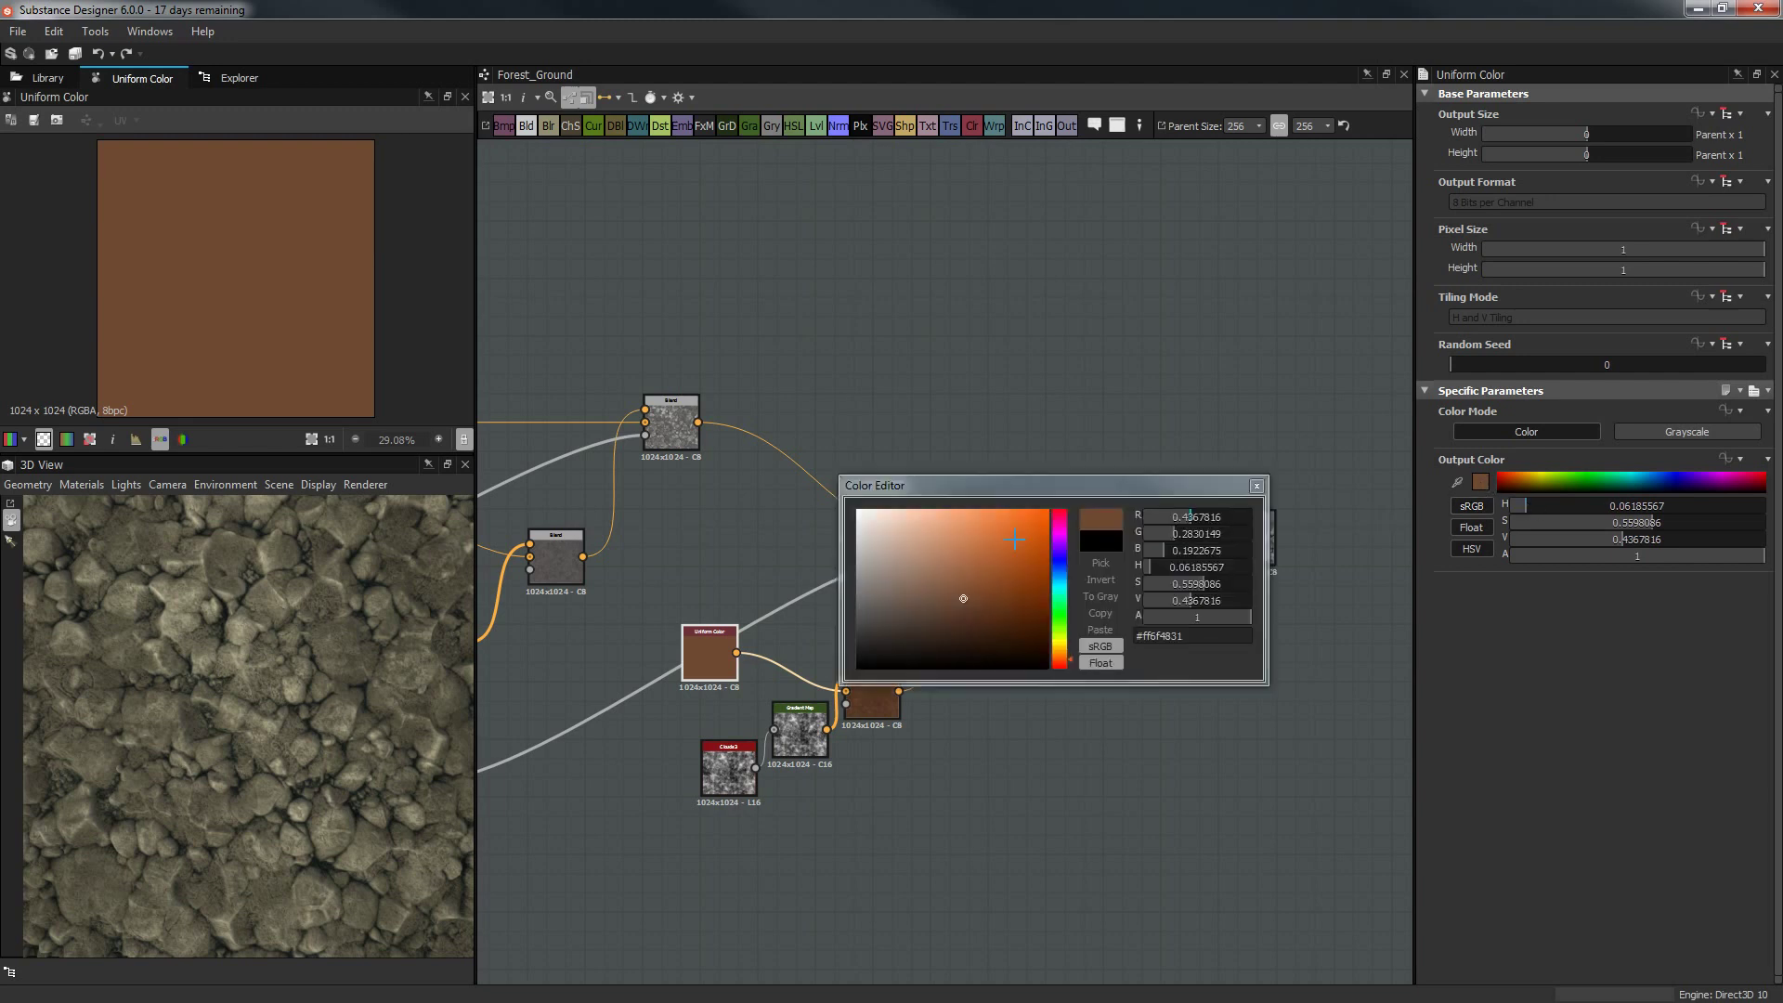
click(865, 511)
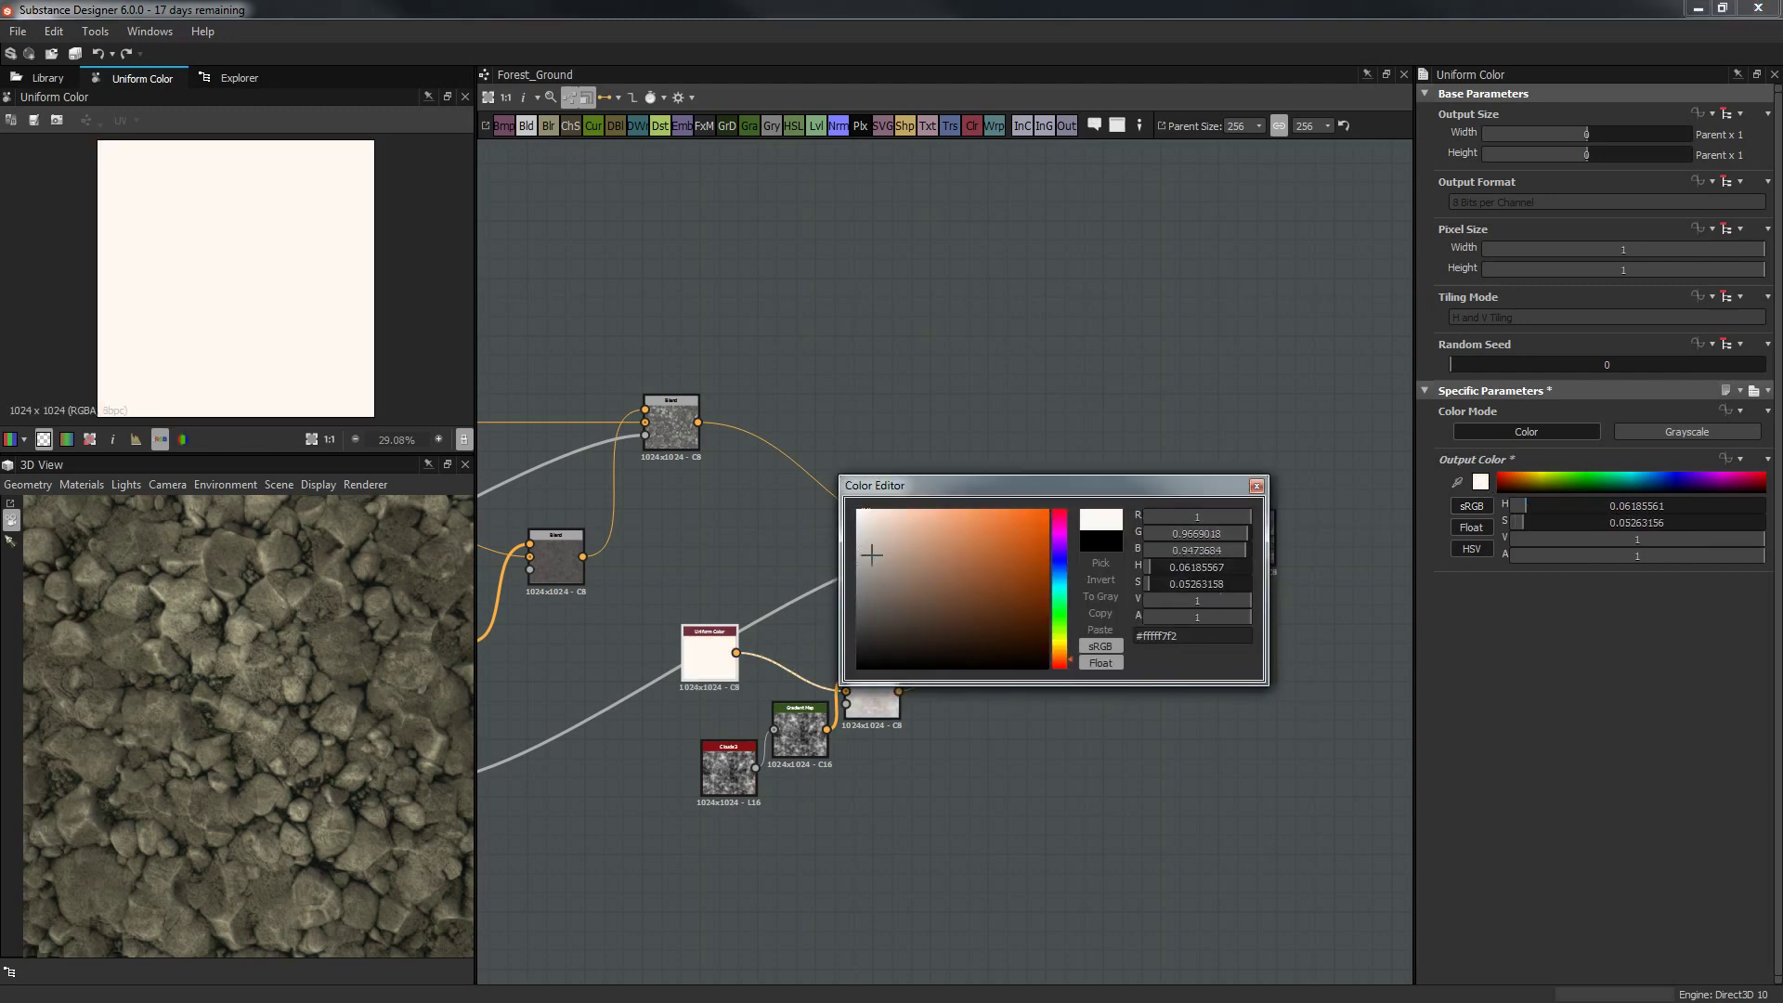
drag(861, 534, 858, 569)
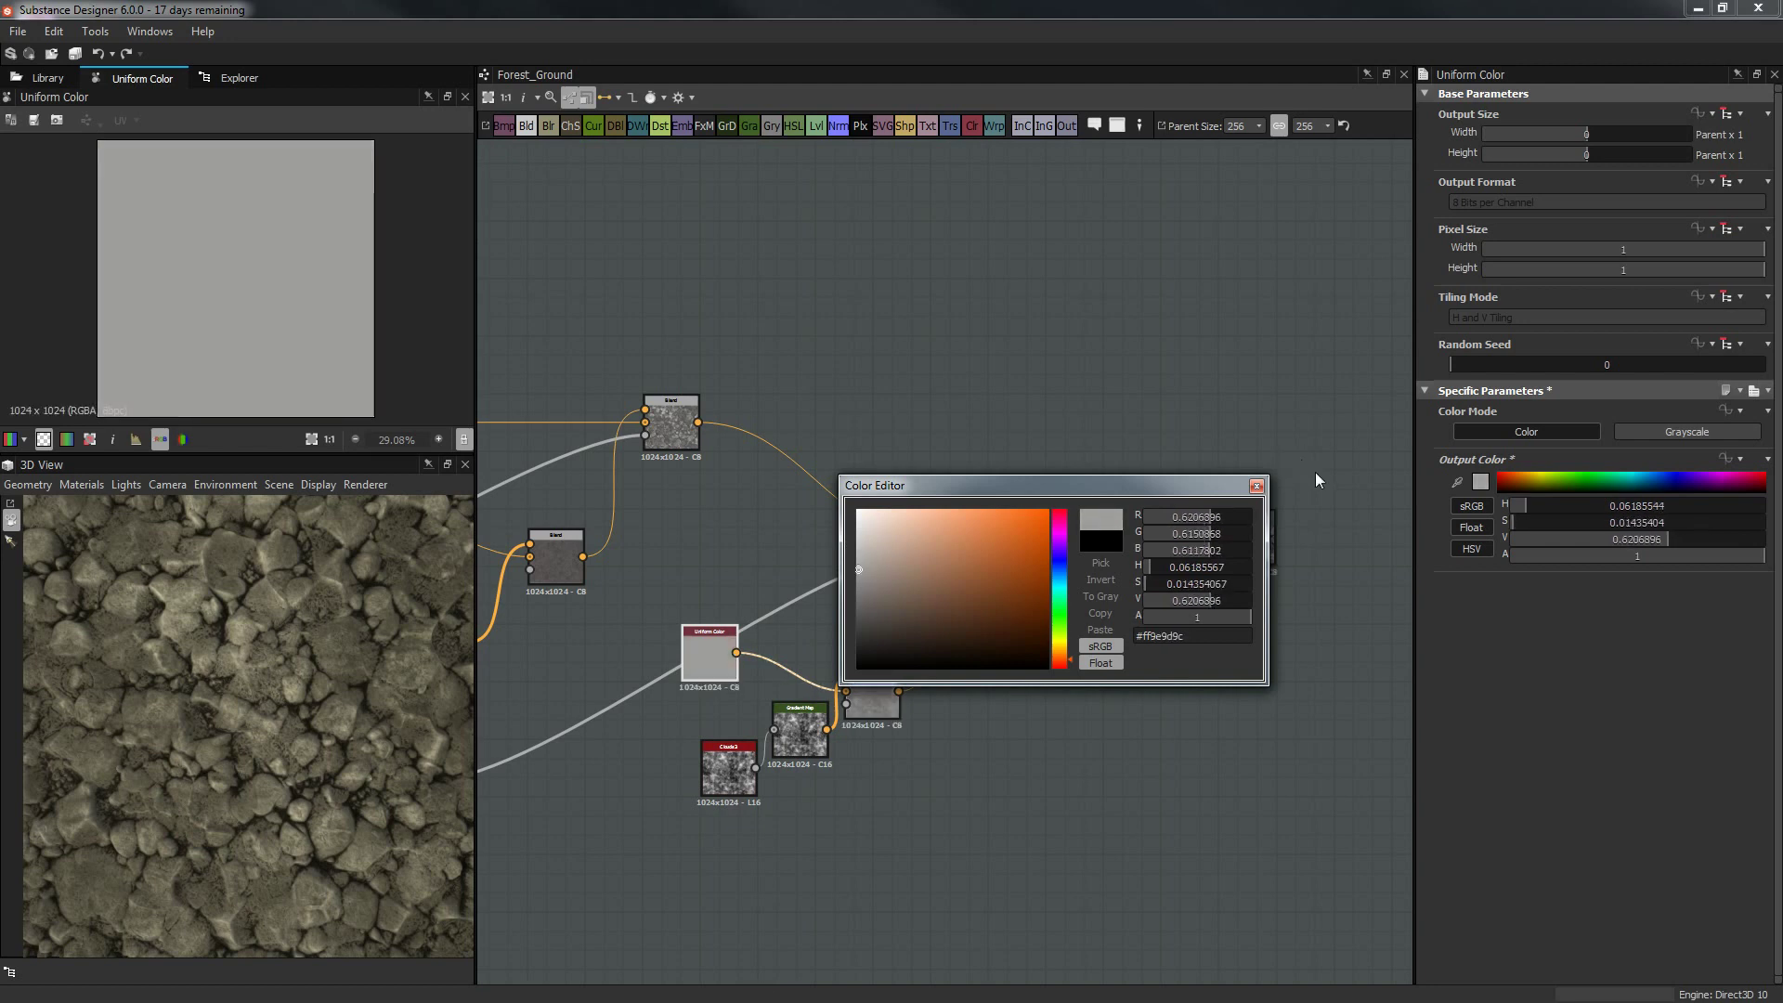
click(1257, 486)
click(1244, 531)
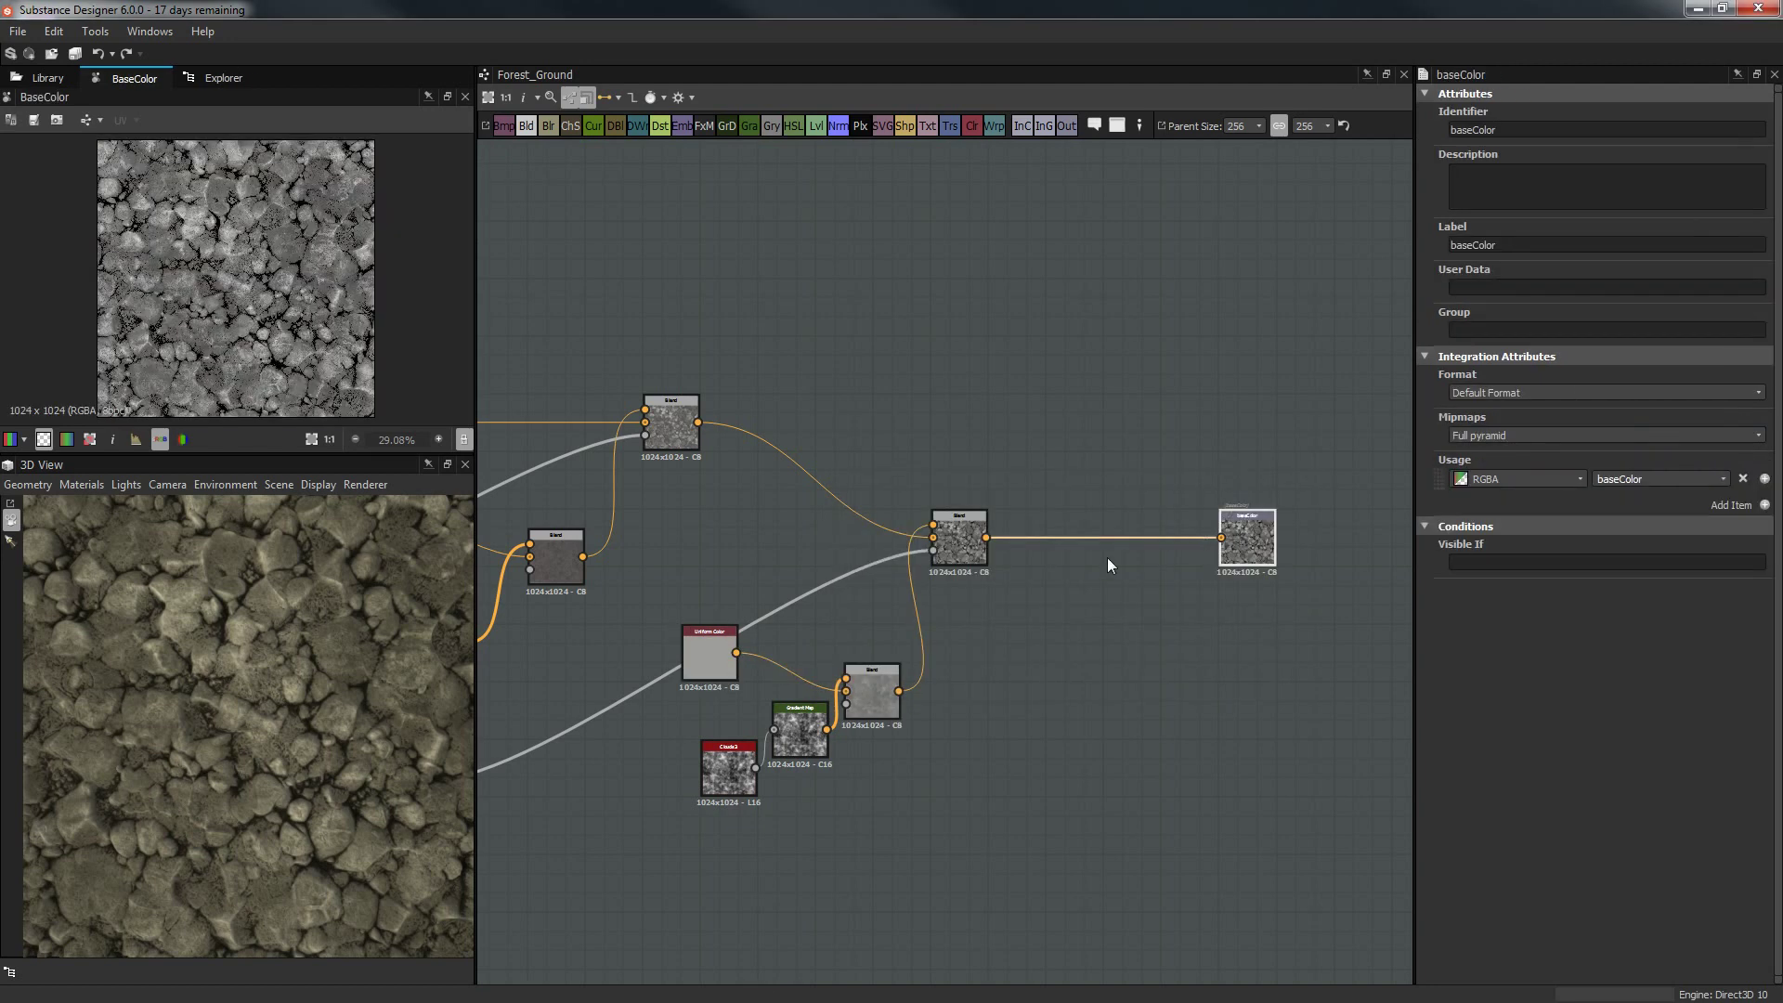
click(970, 535)
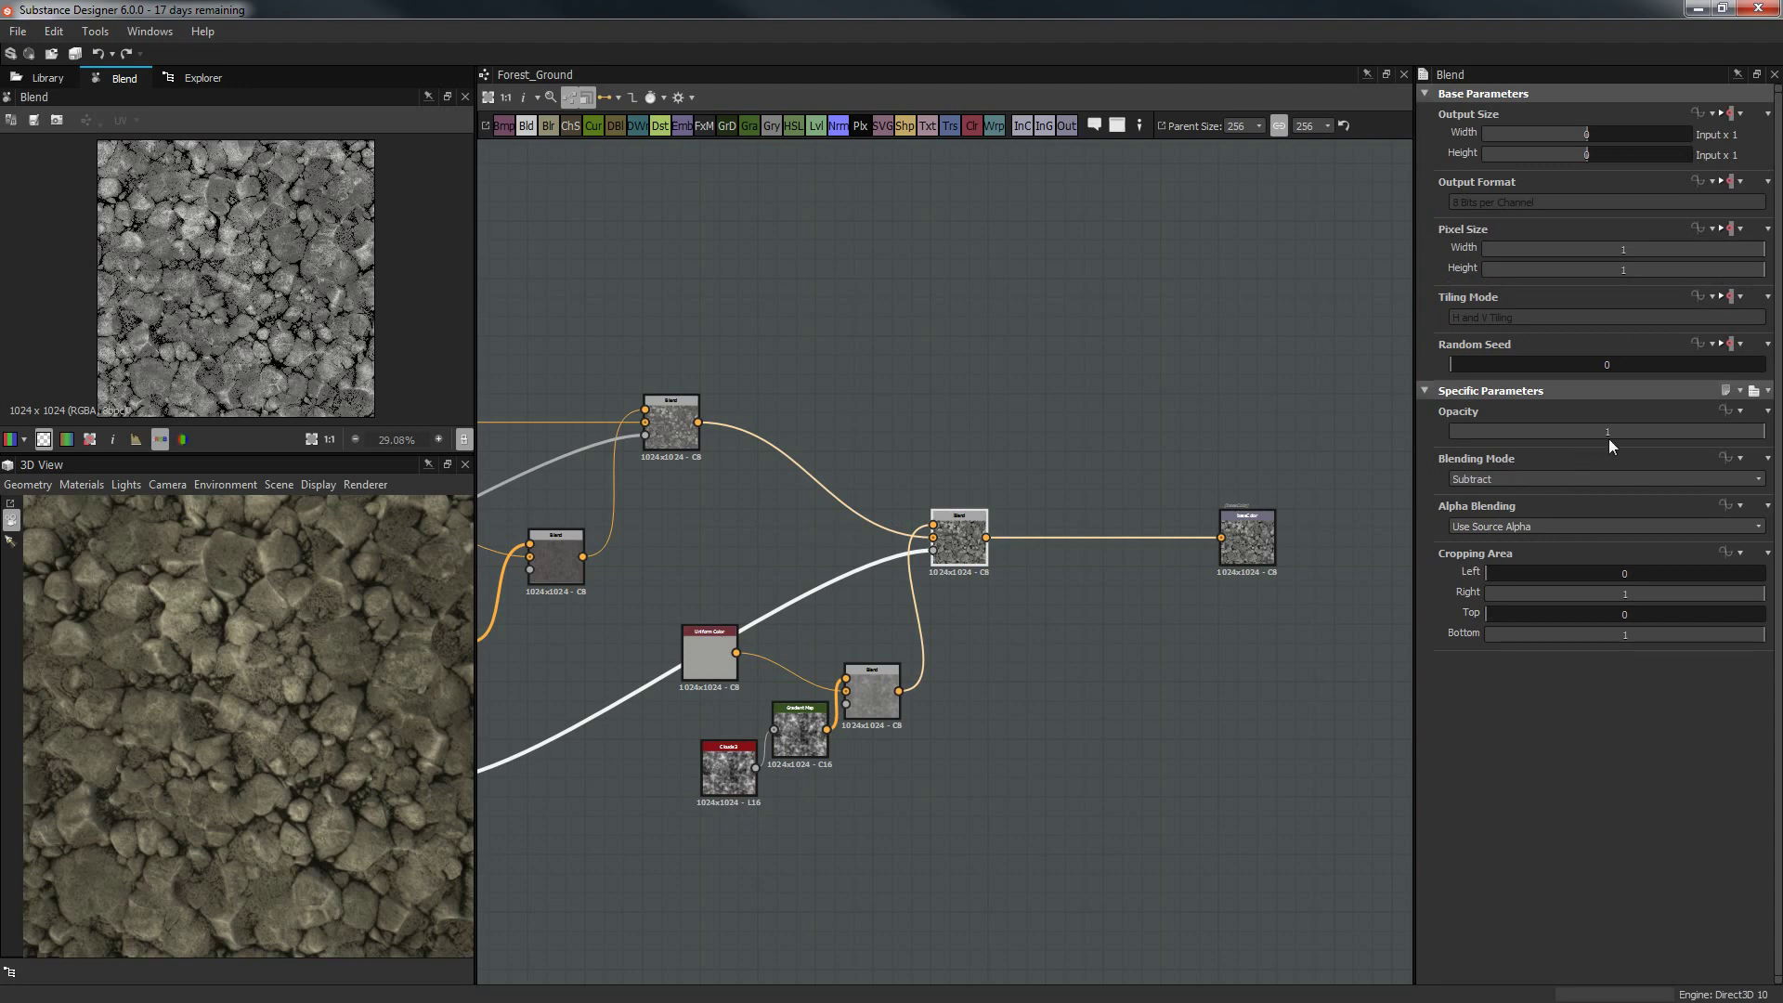
drag(1609, 435, 1543, 429)
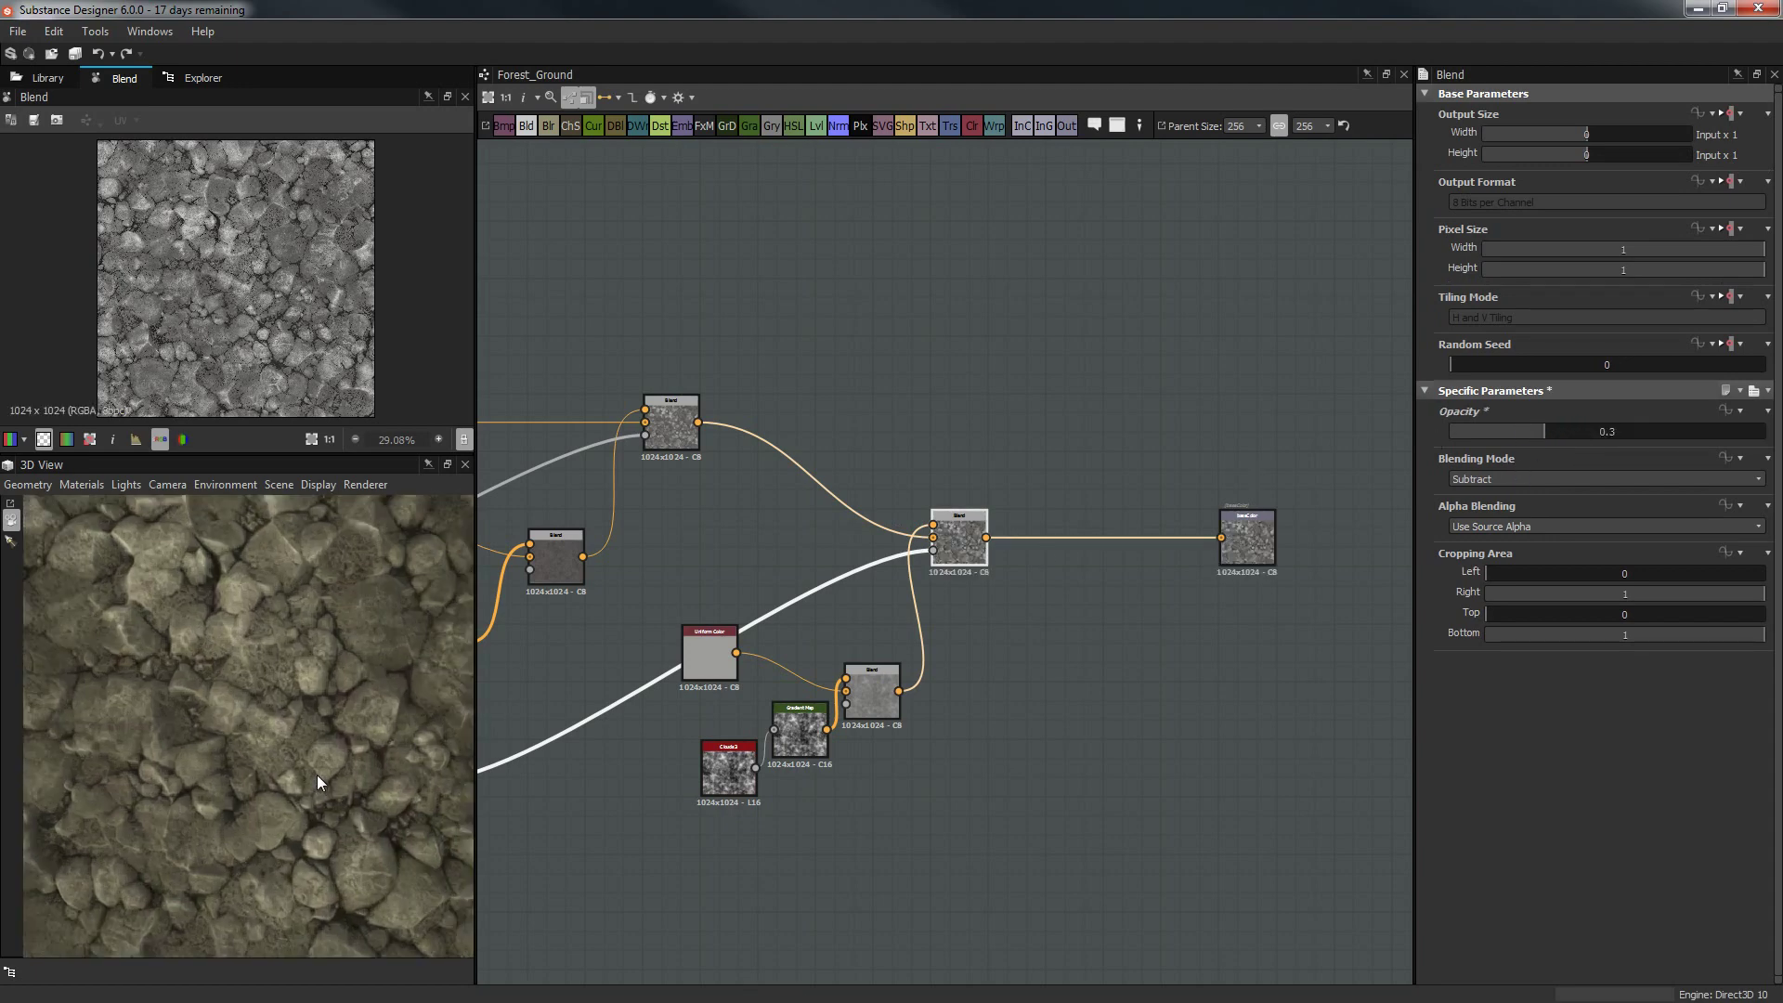
Try darker browns on the Uniform Color node and change it to green (#ff0f660c).
click(722, 673)
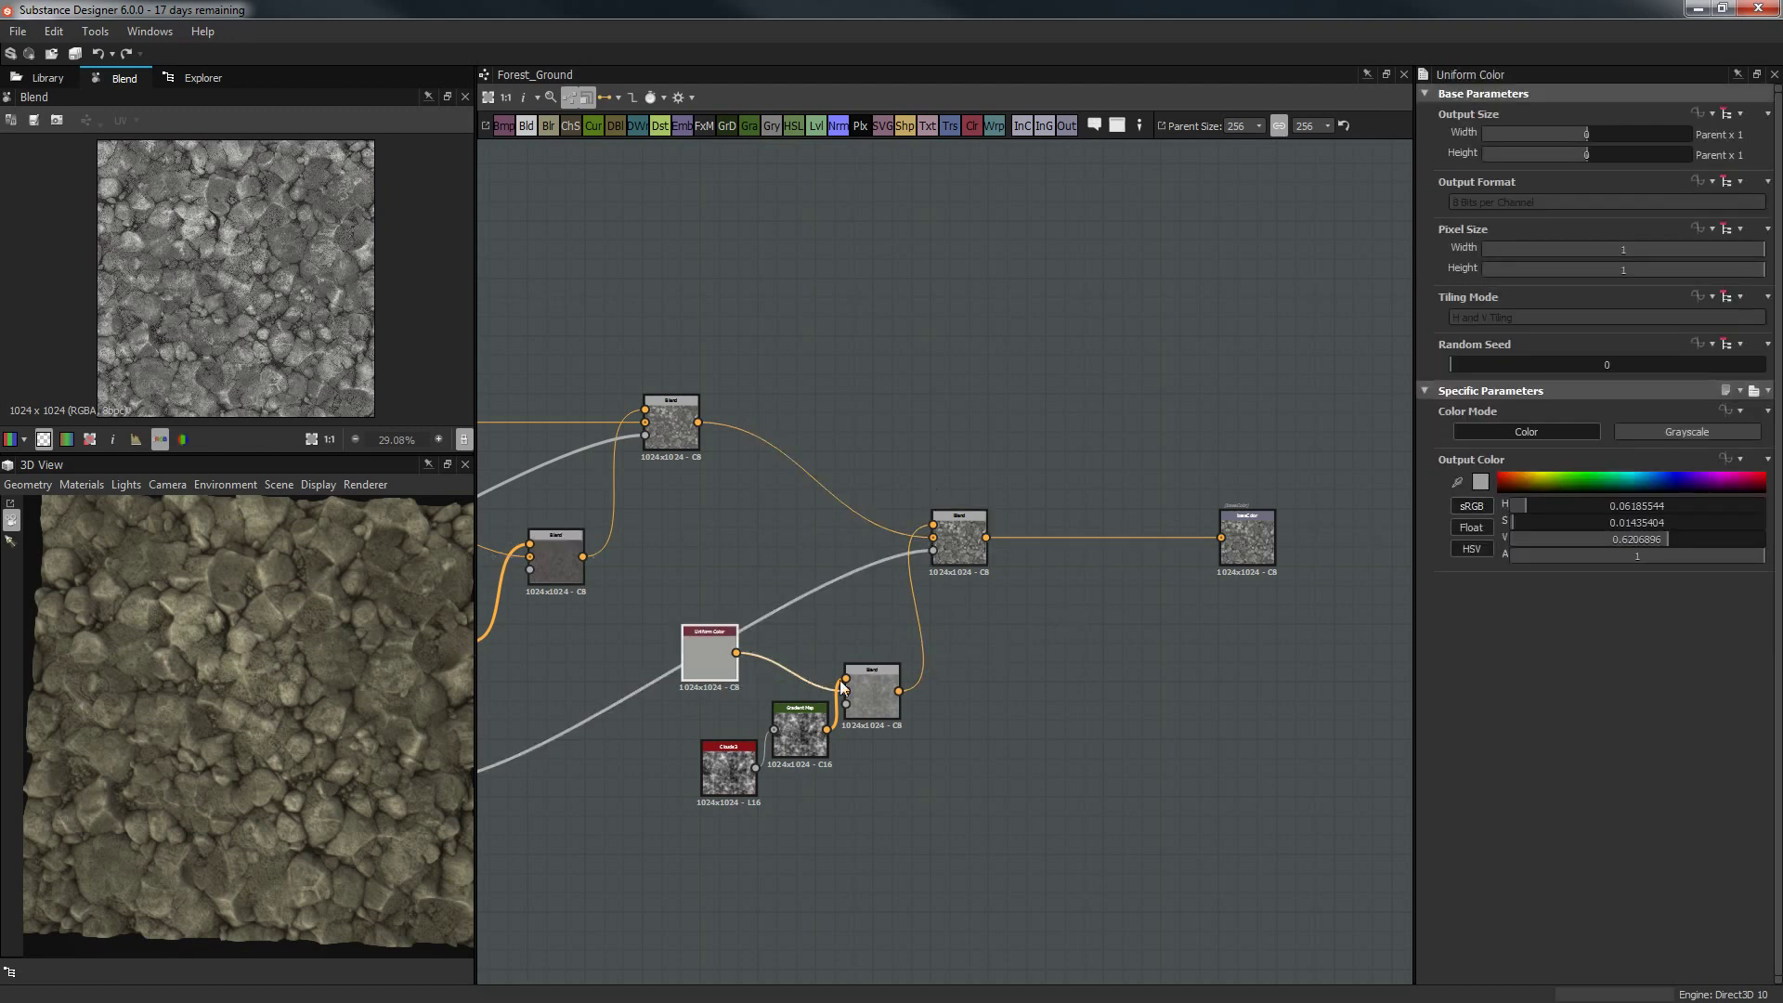
click(1482, 481)
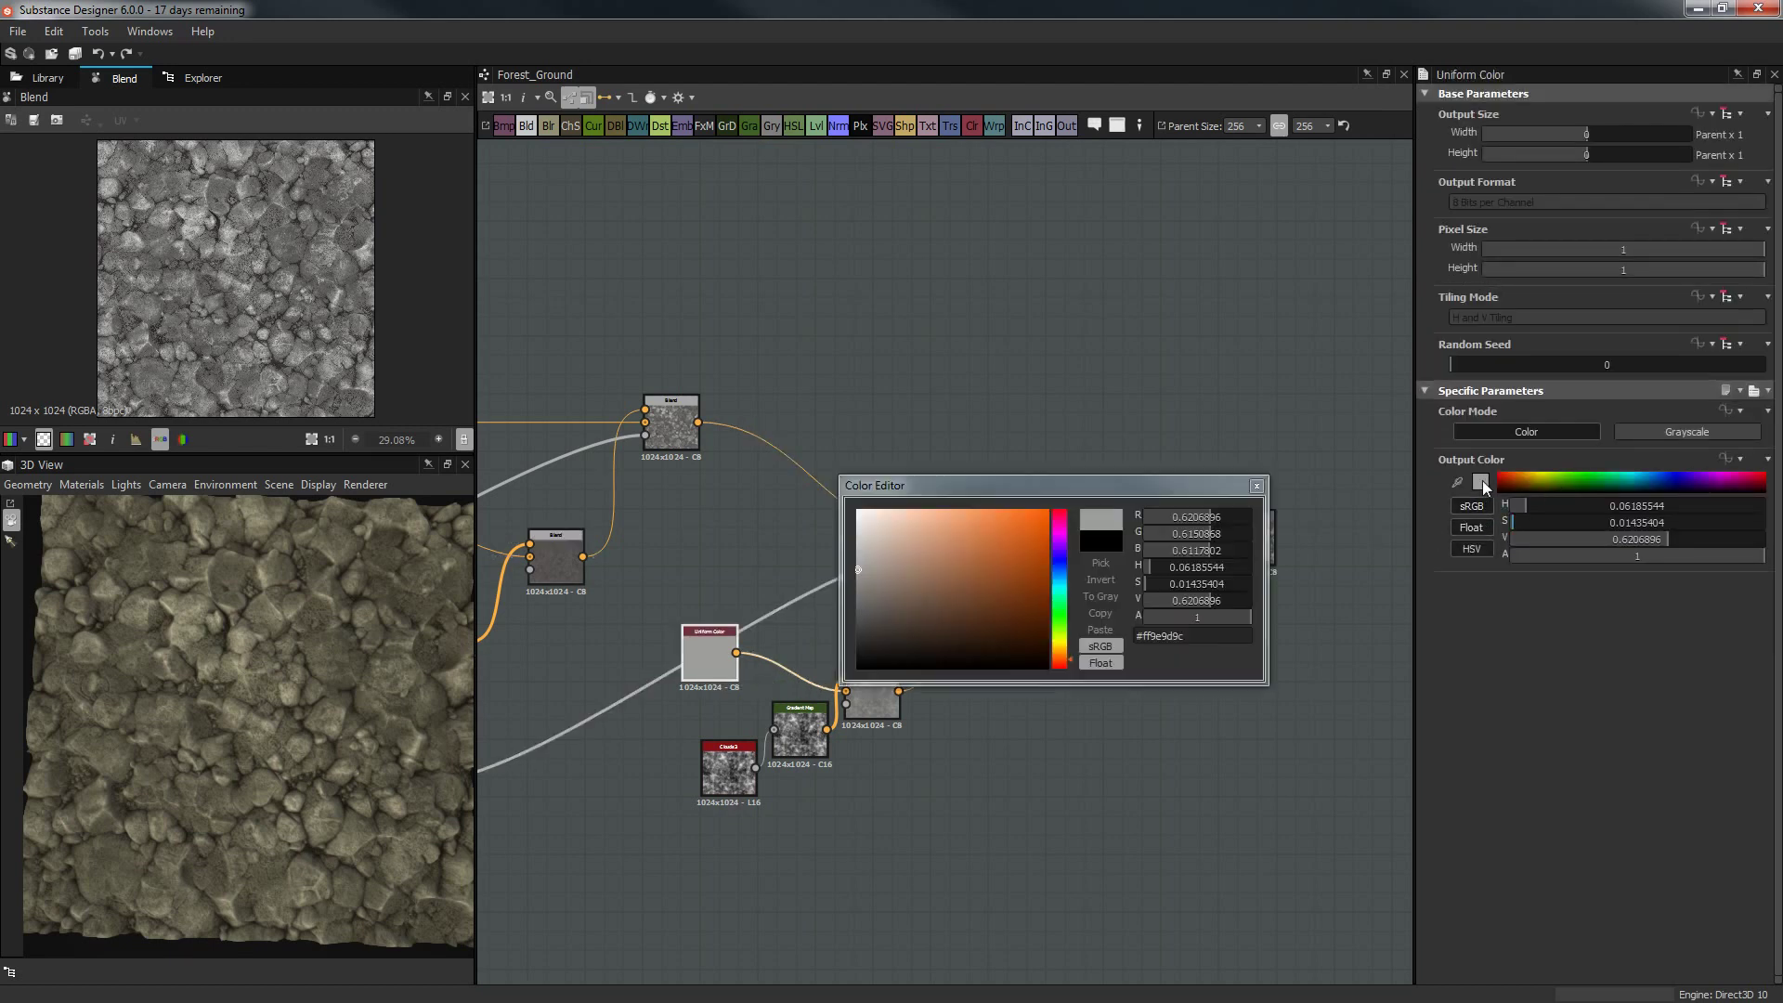
click(889, 630)
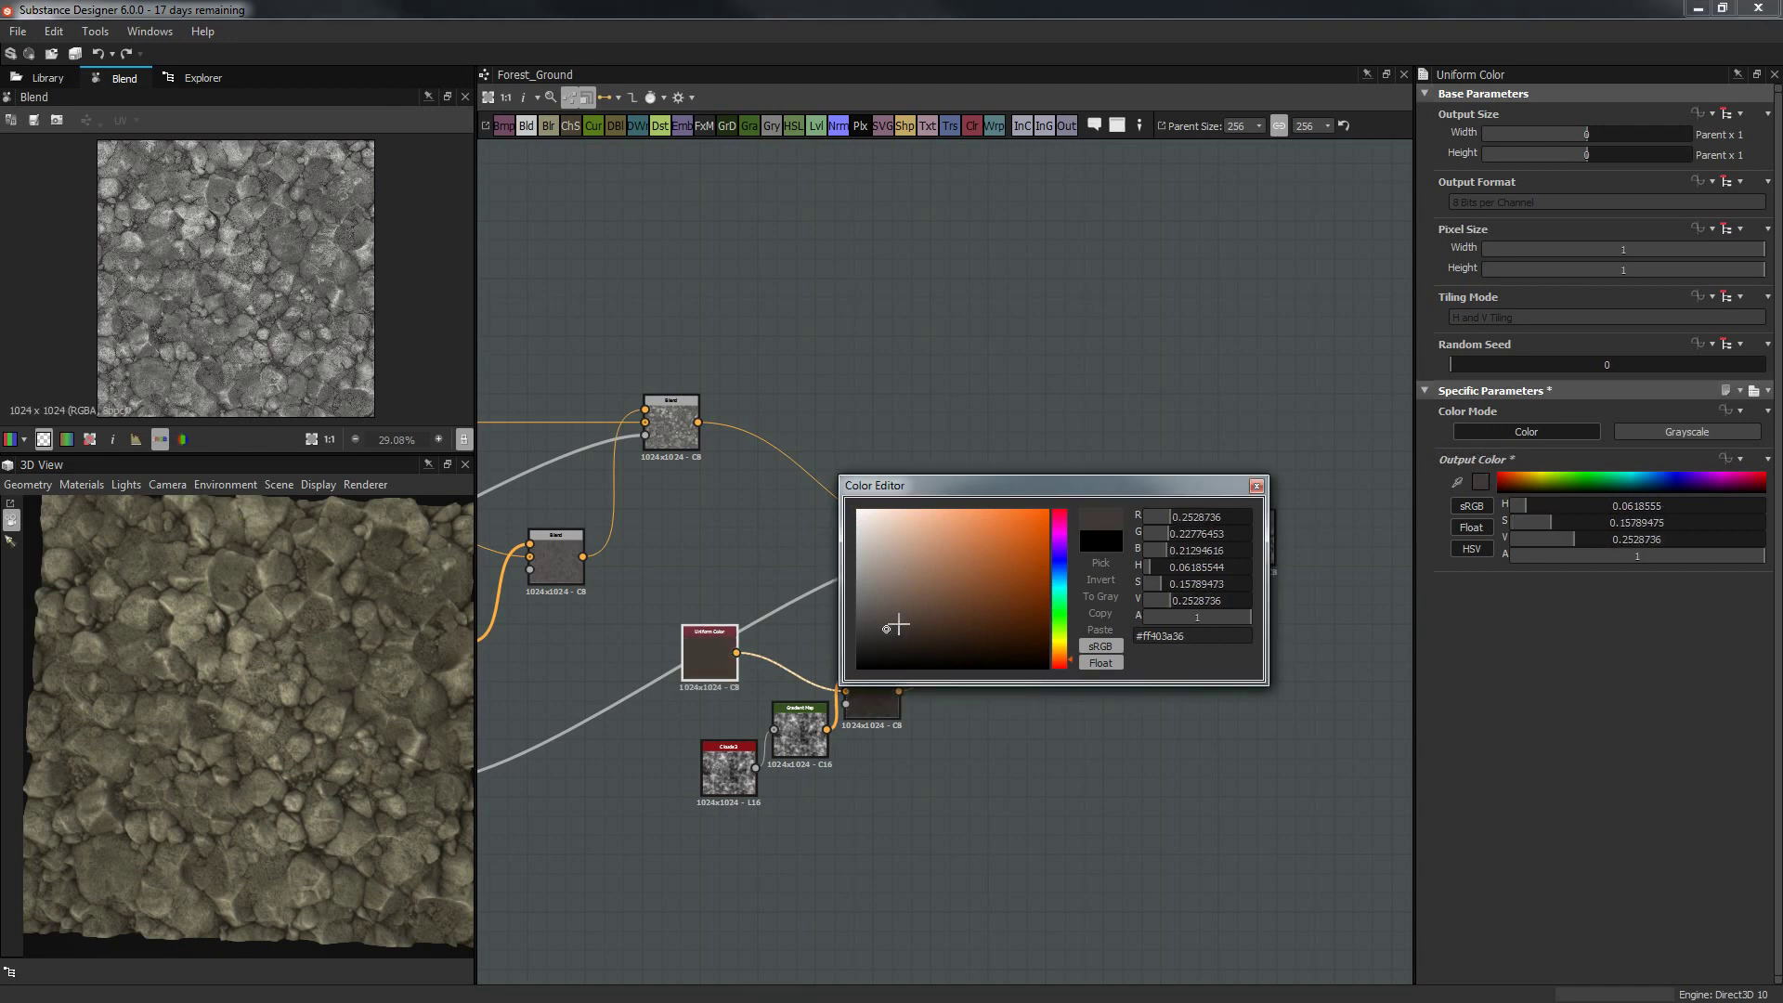
click(939, 616)
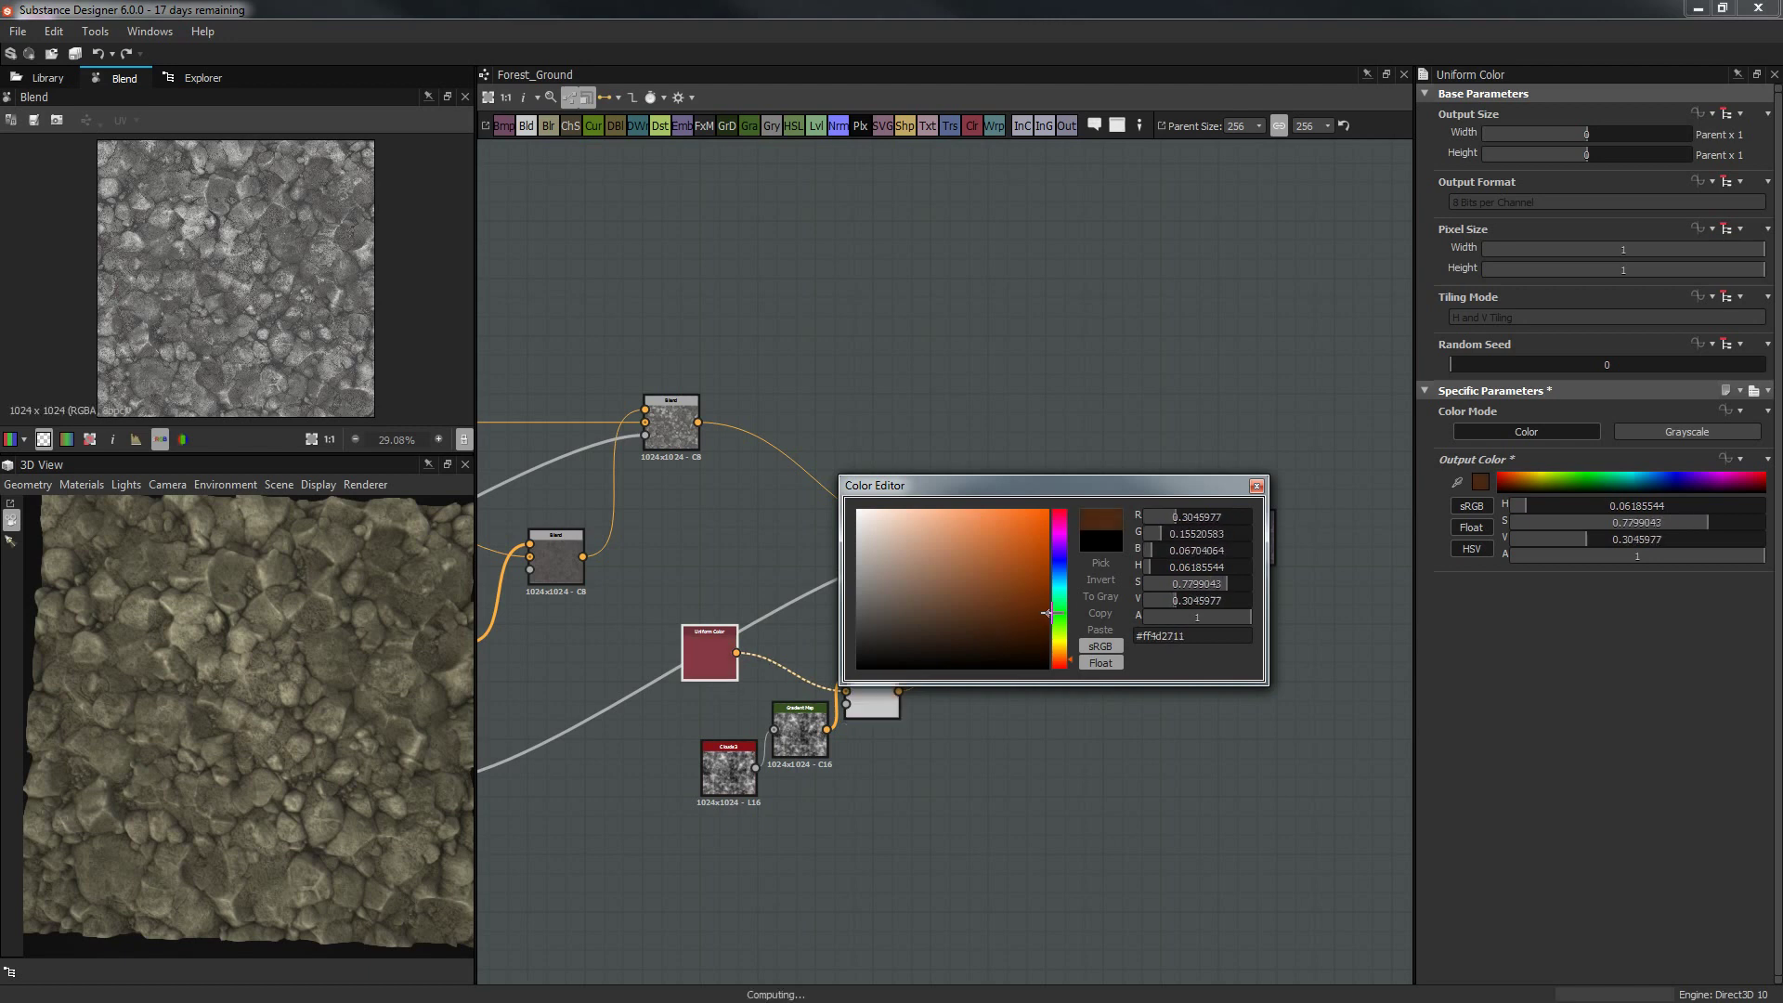
mouse_move(995, 629)
mouse_down()
mouse_move(1038, 622)
mouse_move(994, 567)
mouse_move(959, 610)
mouse_move(1025, 605)
mouse_up()
click(1058, 616)
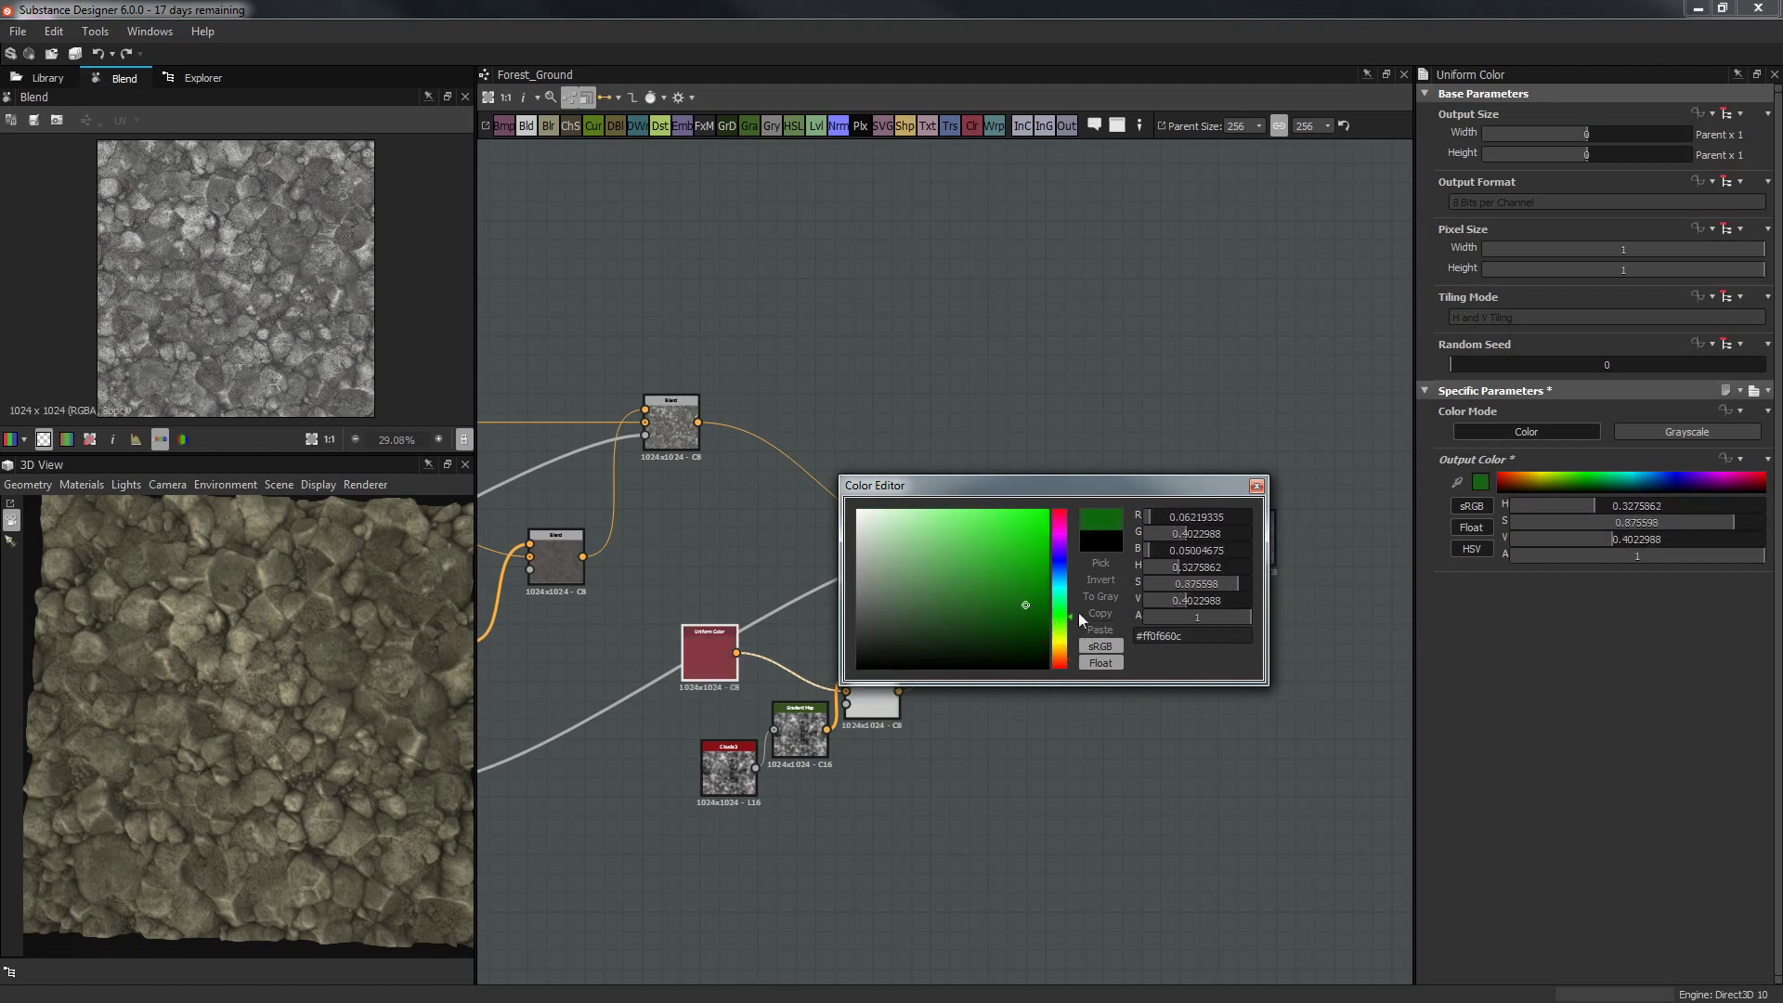
click(1257, 486)
Set the final Blend's opacity to 0.82 and its blending mode to Add (Linear Dodge).
click(960, 542)
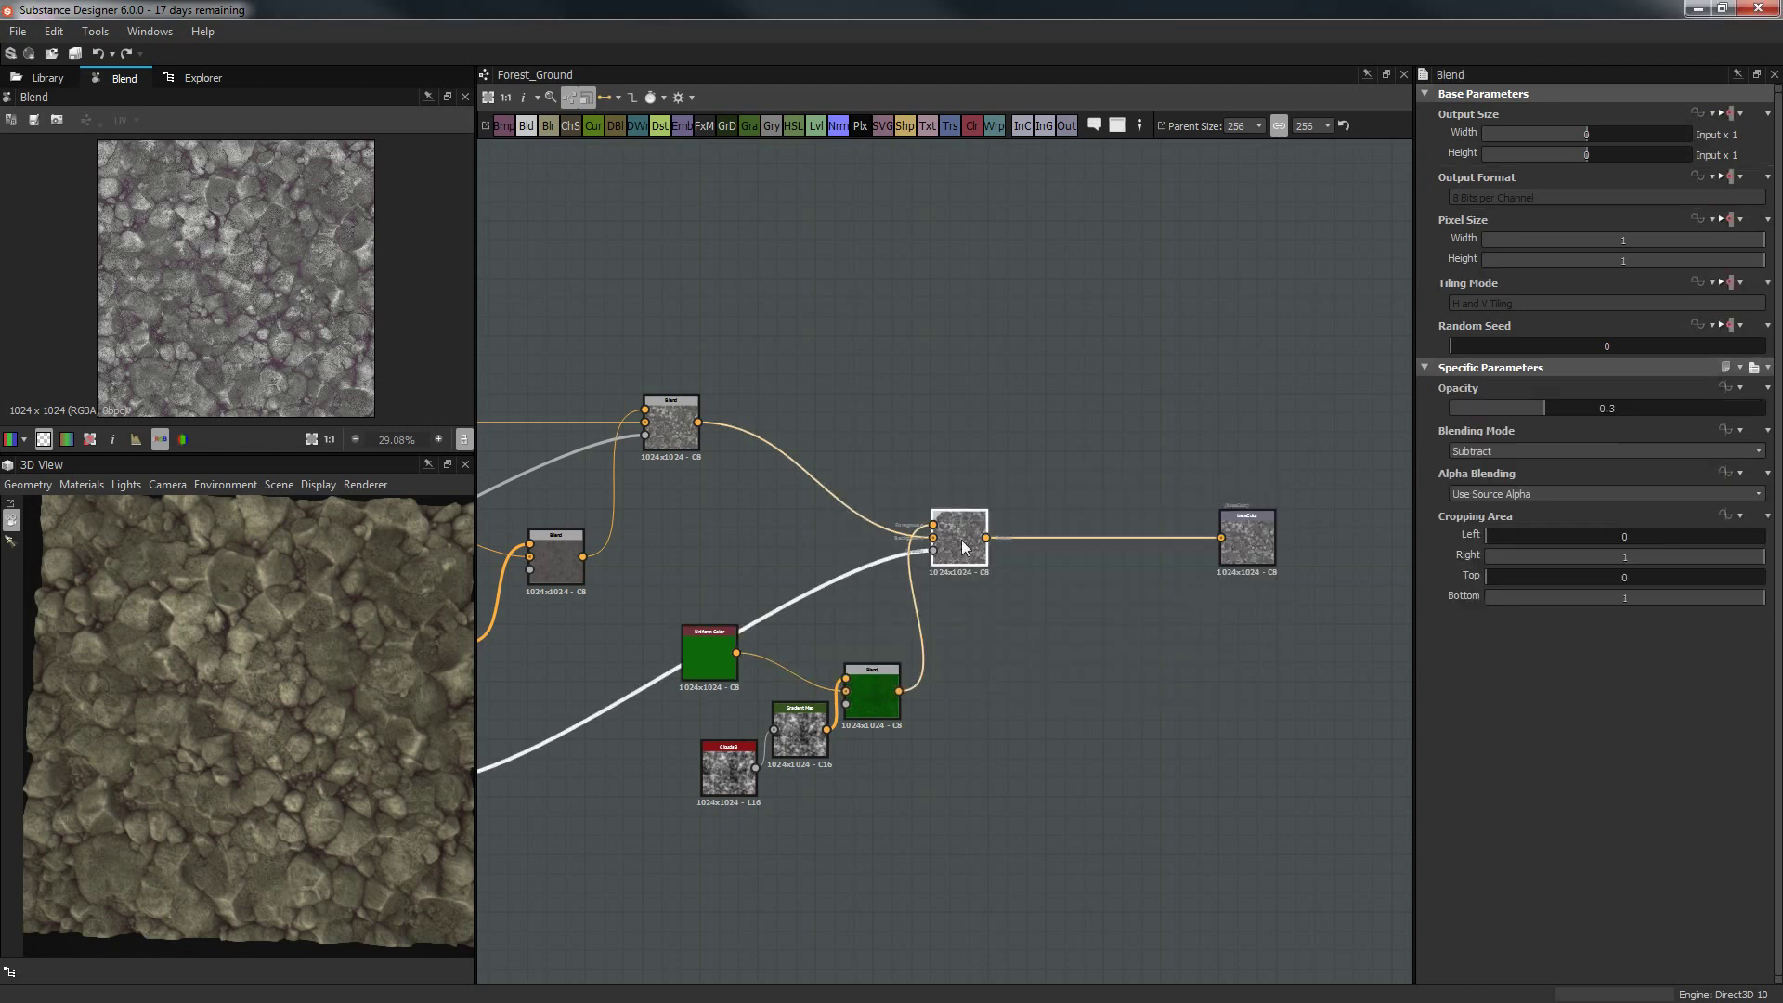
click(1701, 431)
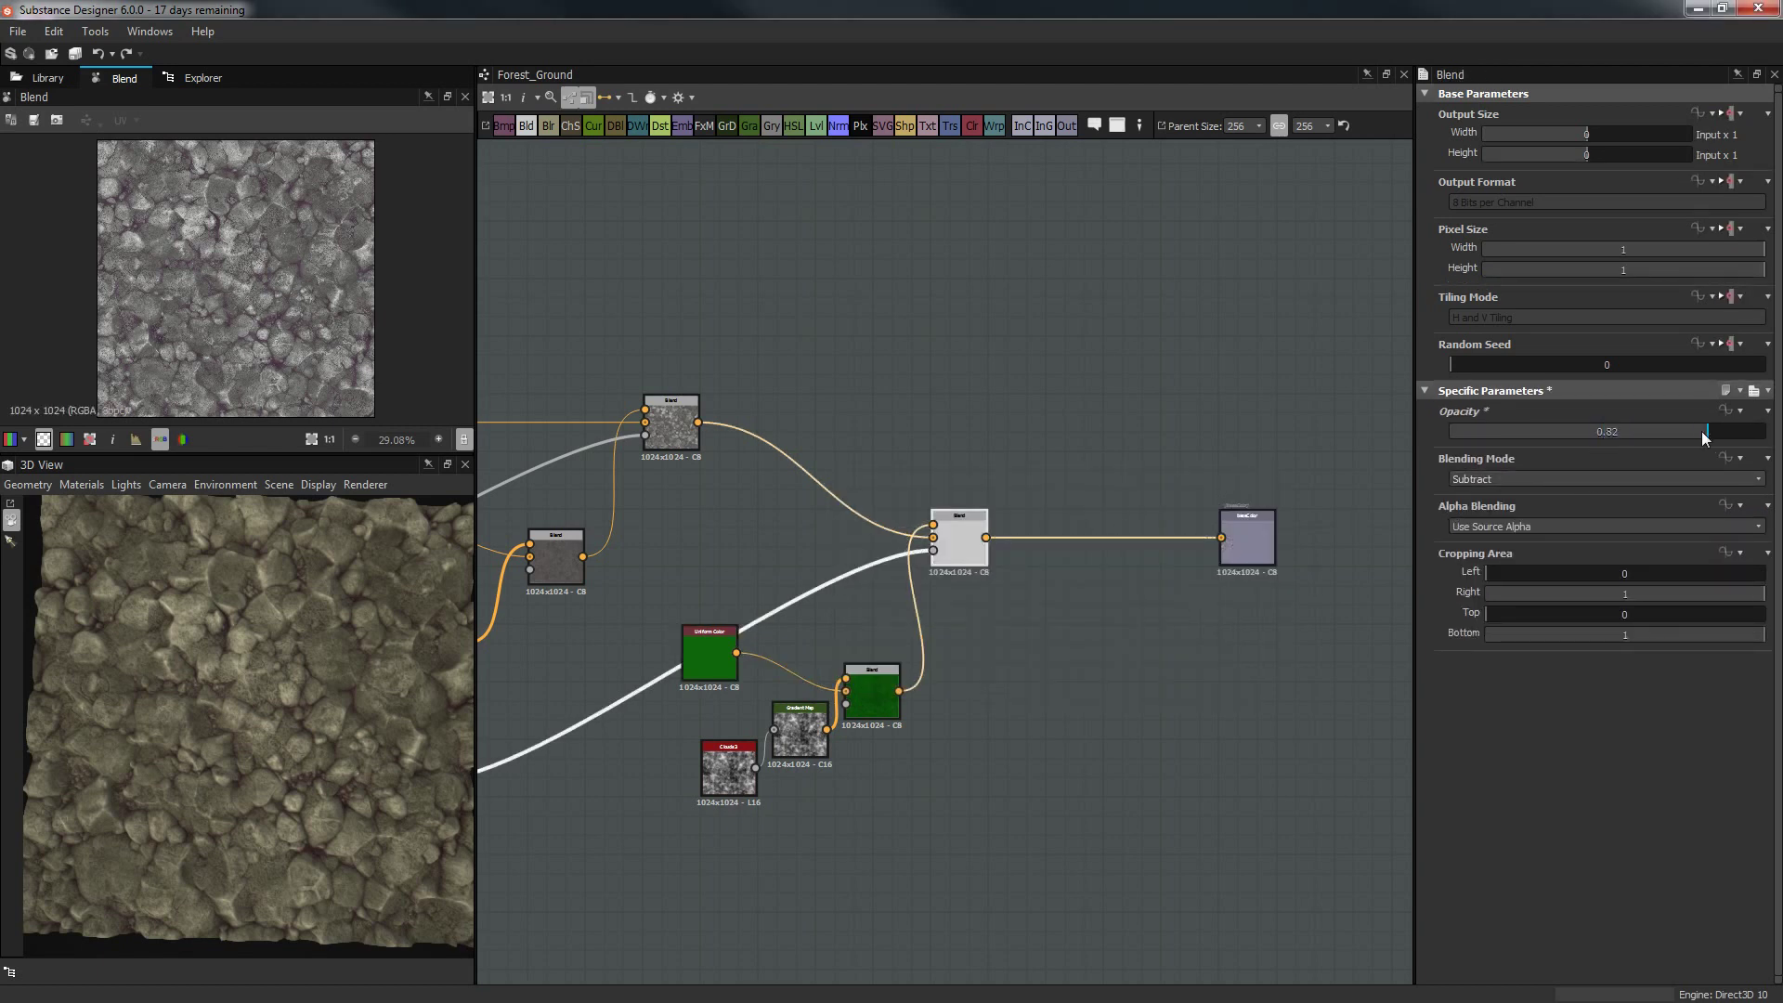
click(1479, 474)
click(1494, 507)
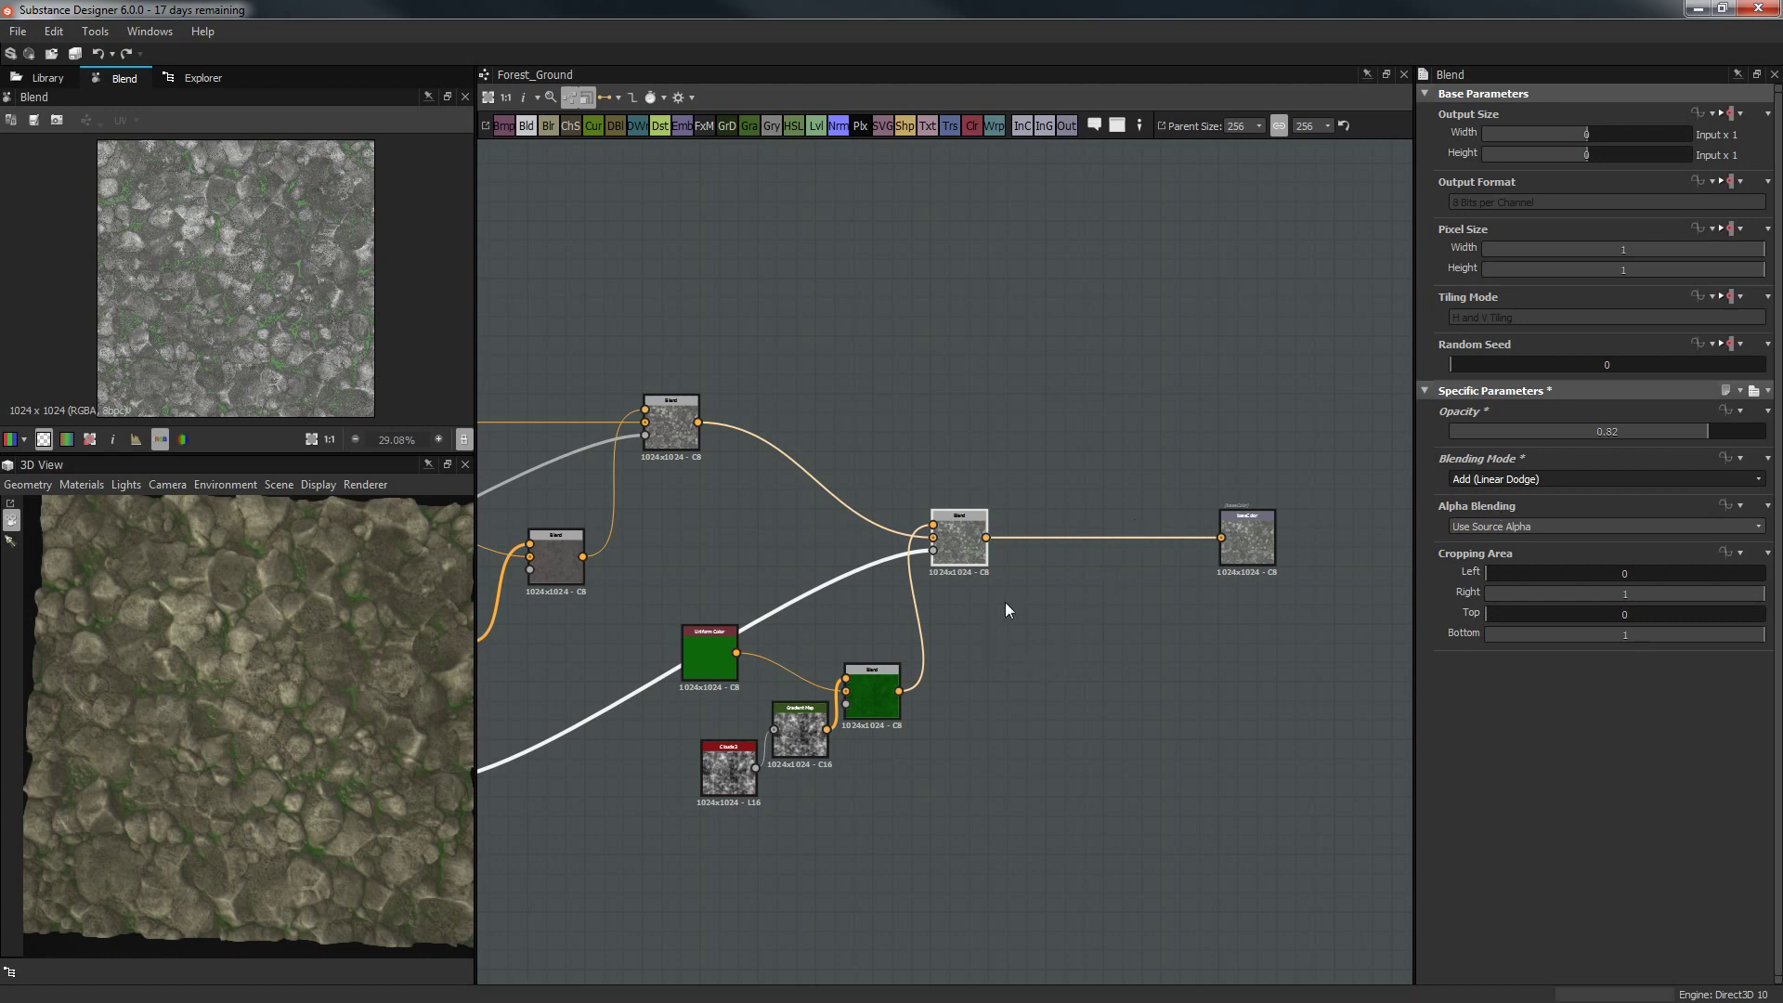
Change the green Uniform Color node to a muted dark brown (#ff524436).
click(715, 661)
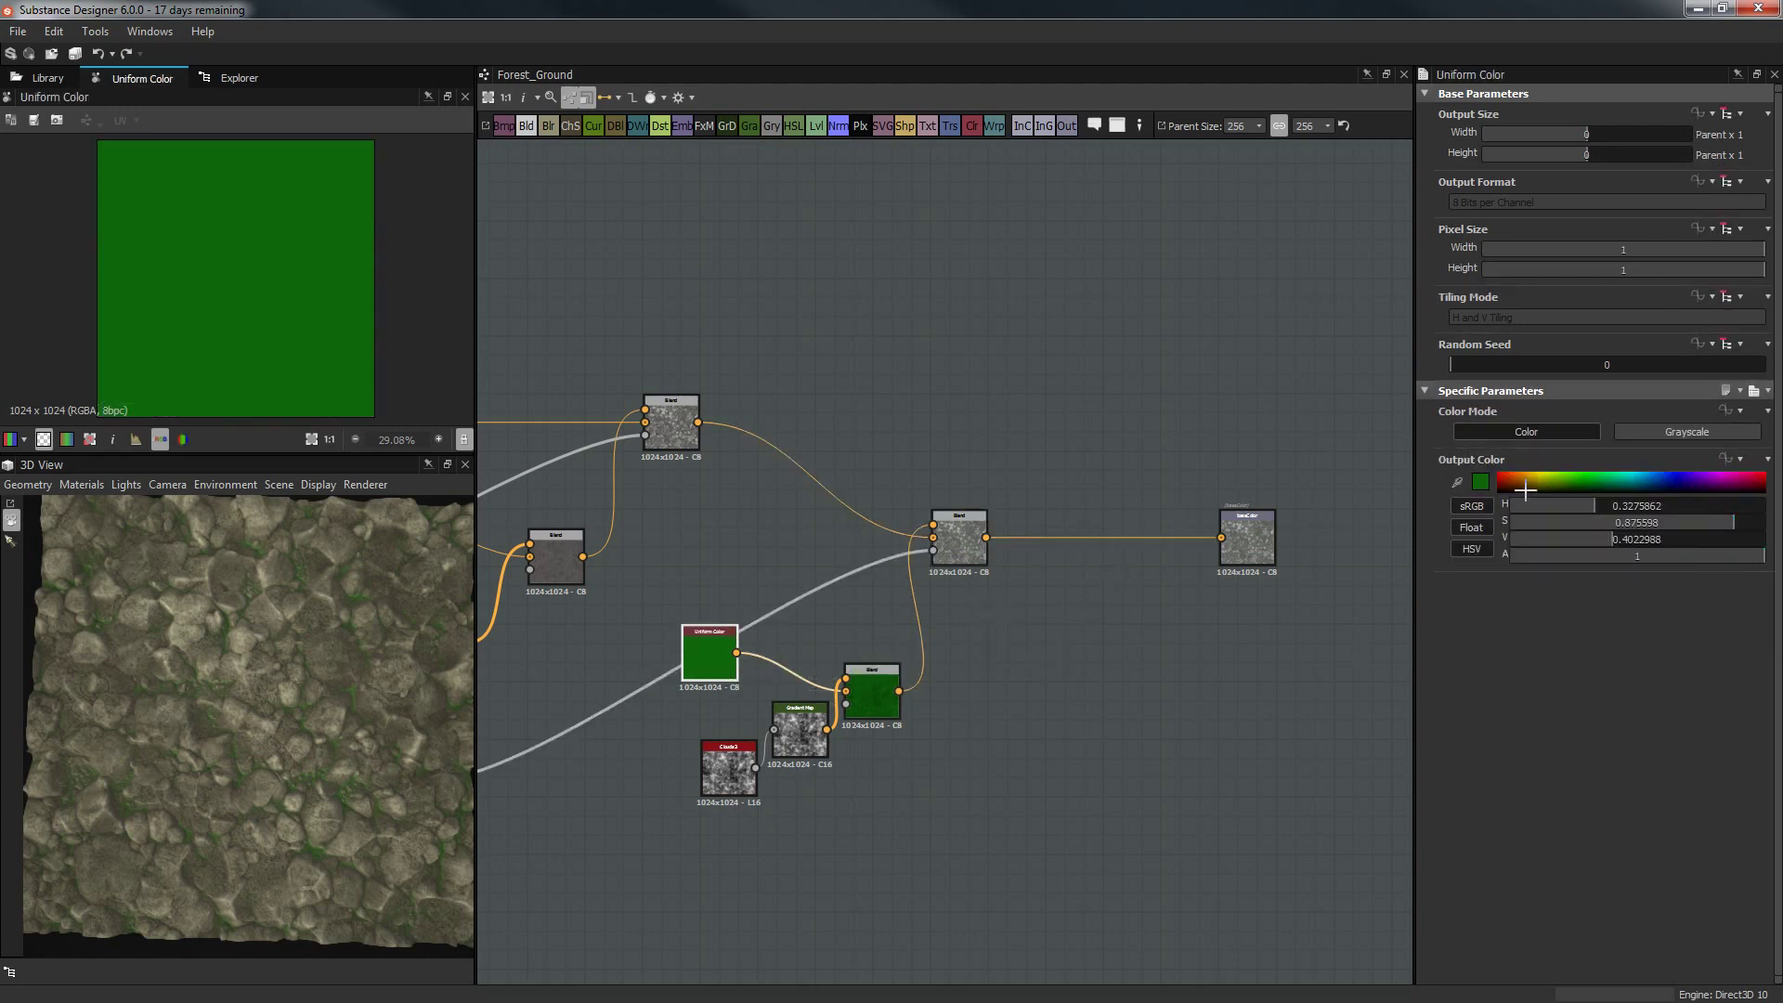
click(1481, 482)
click(878, 631)
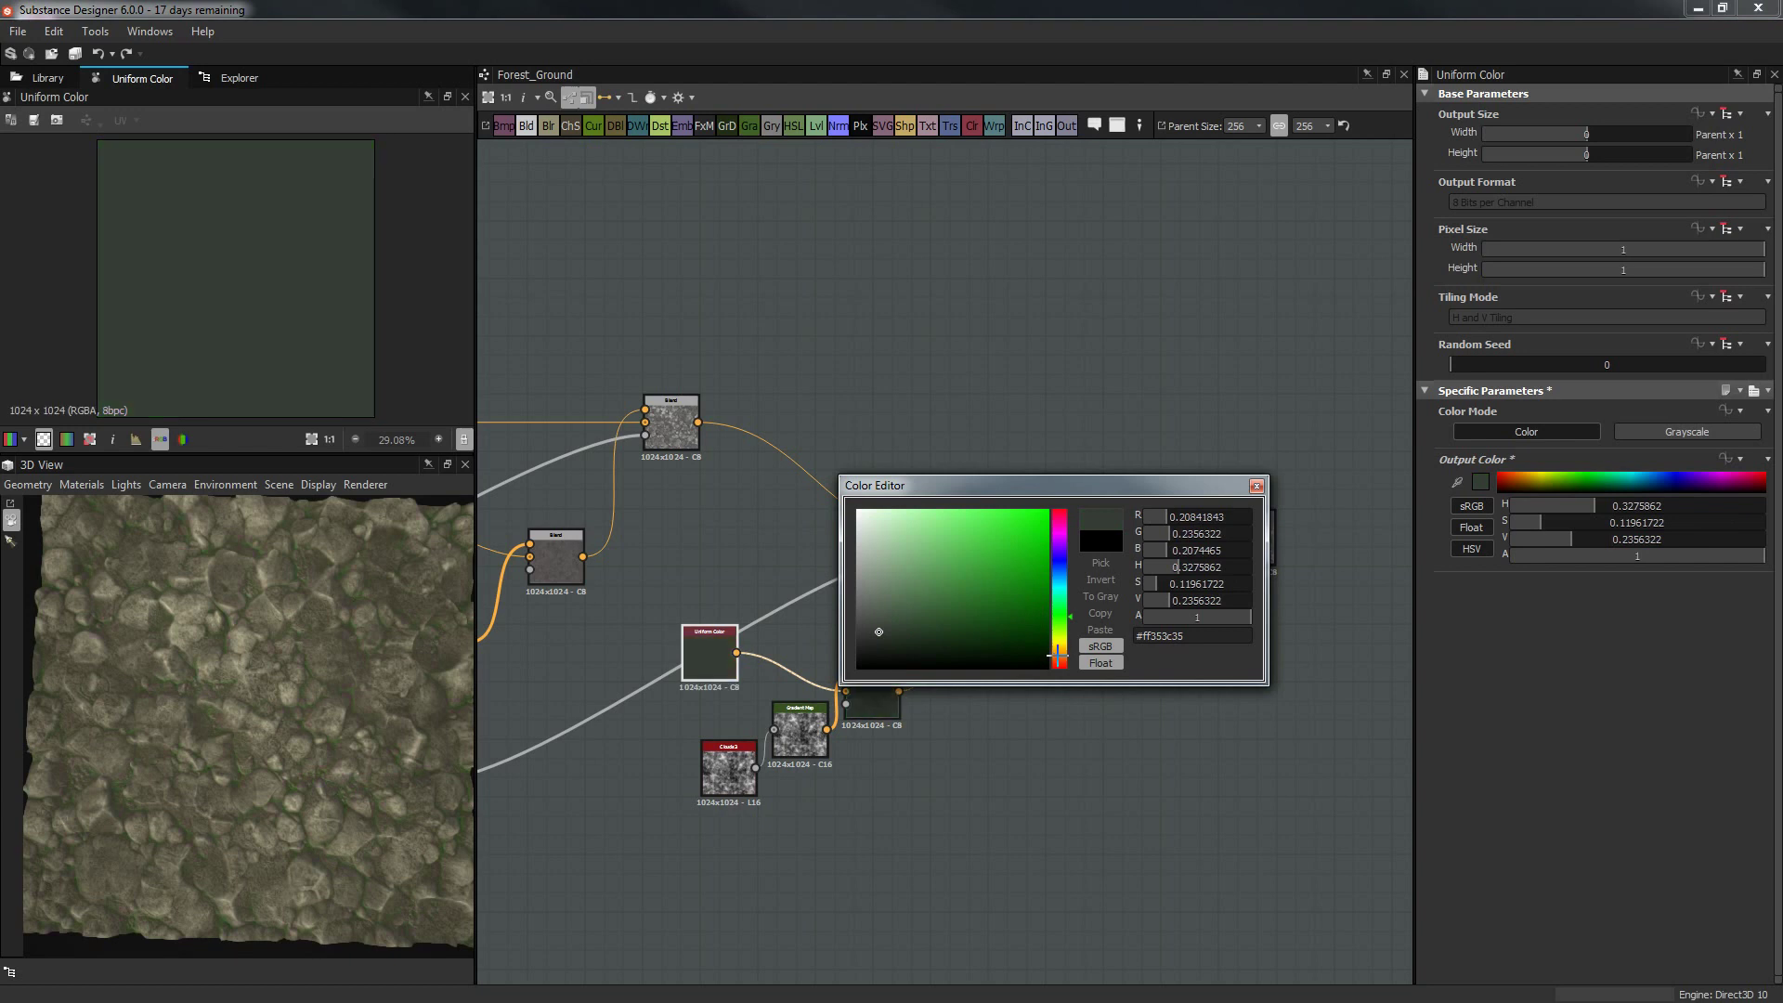
click(1059, 656)
click(920, 625)
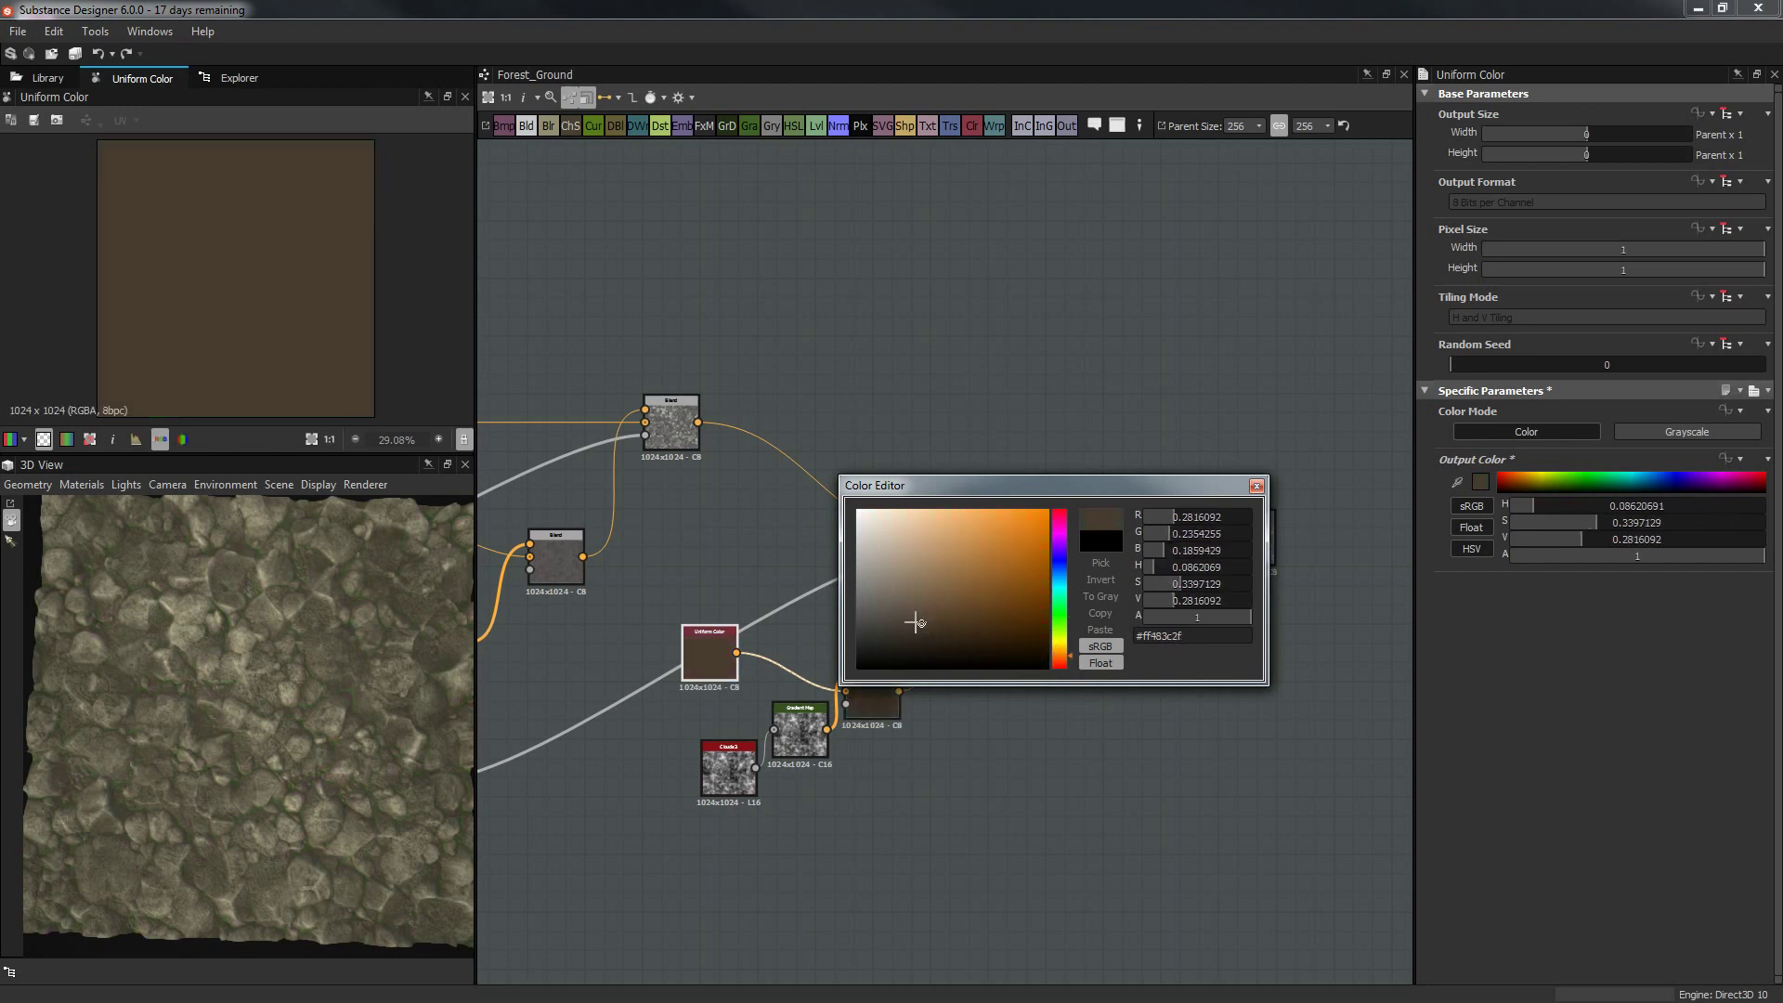
click(917, 605)
click(922, 618)
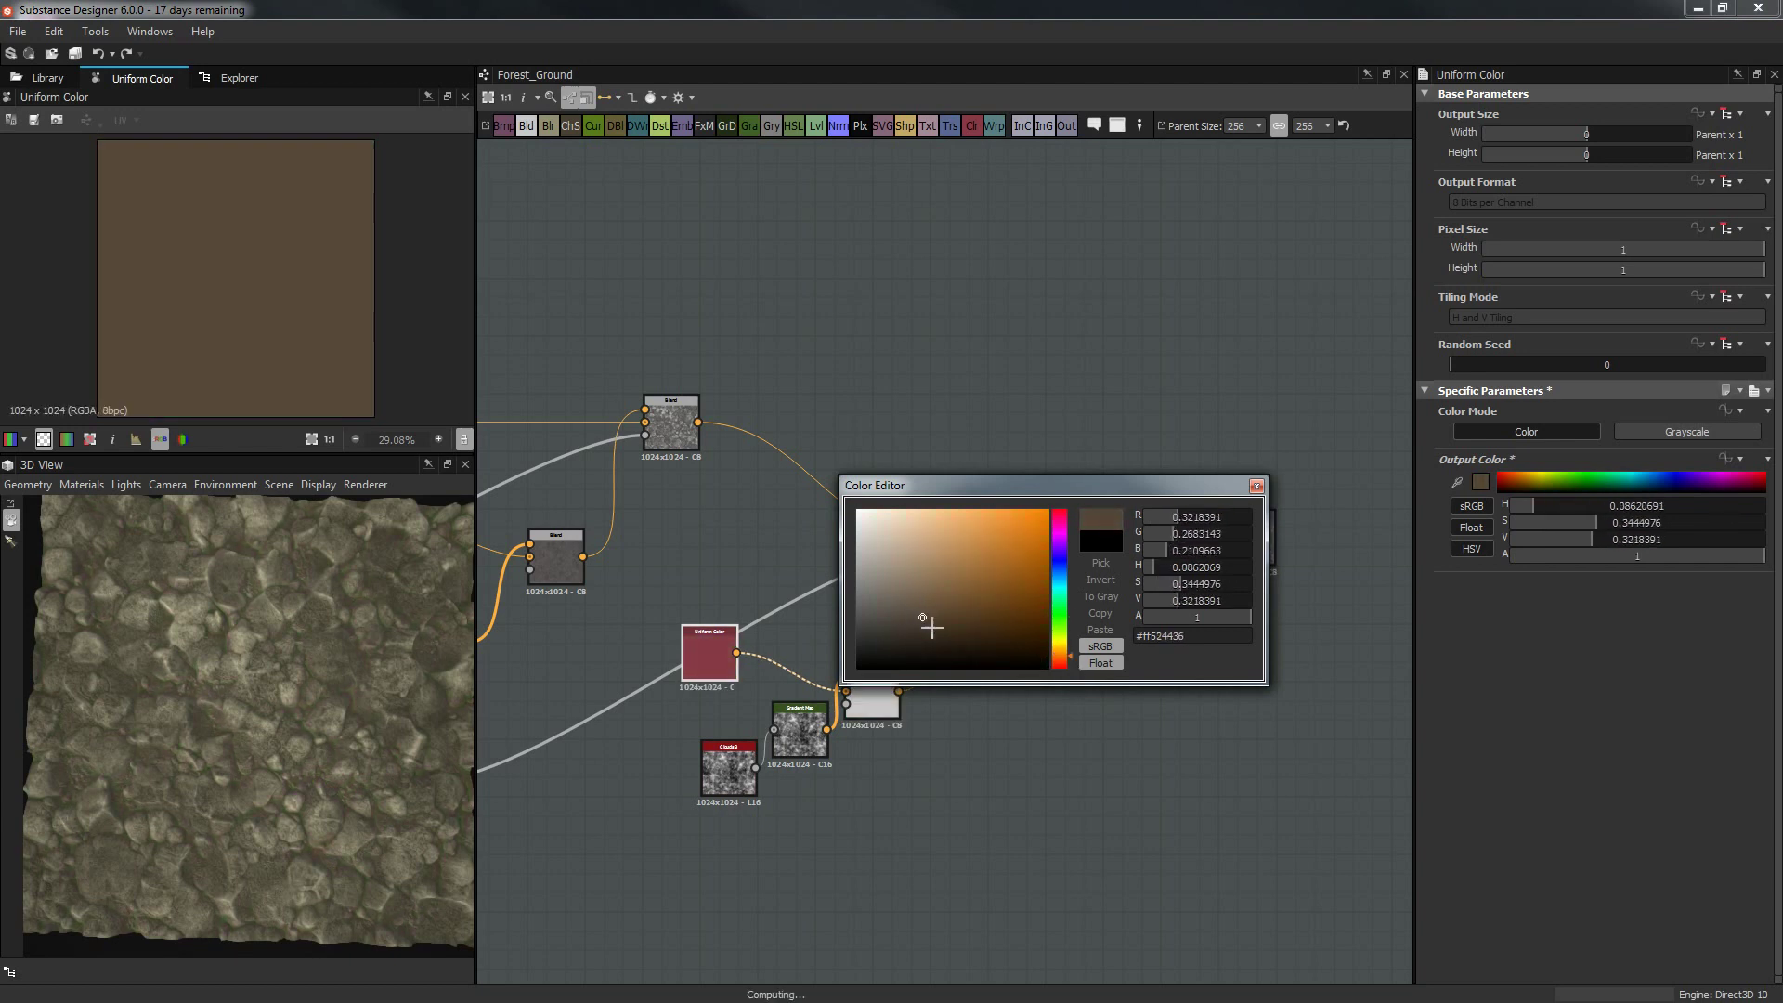
click(1256, 485)
Set the final Blend to Multiply with an opacity of 0.42 and inspect the stones on the 3D material.
click(945, 546)
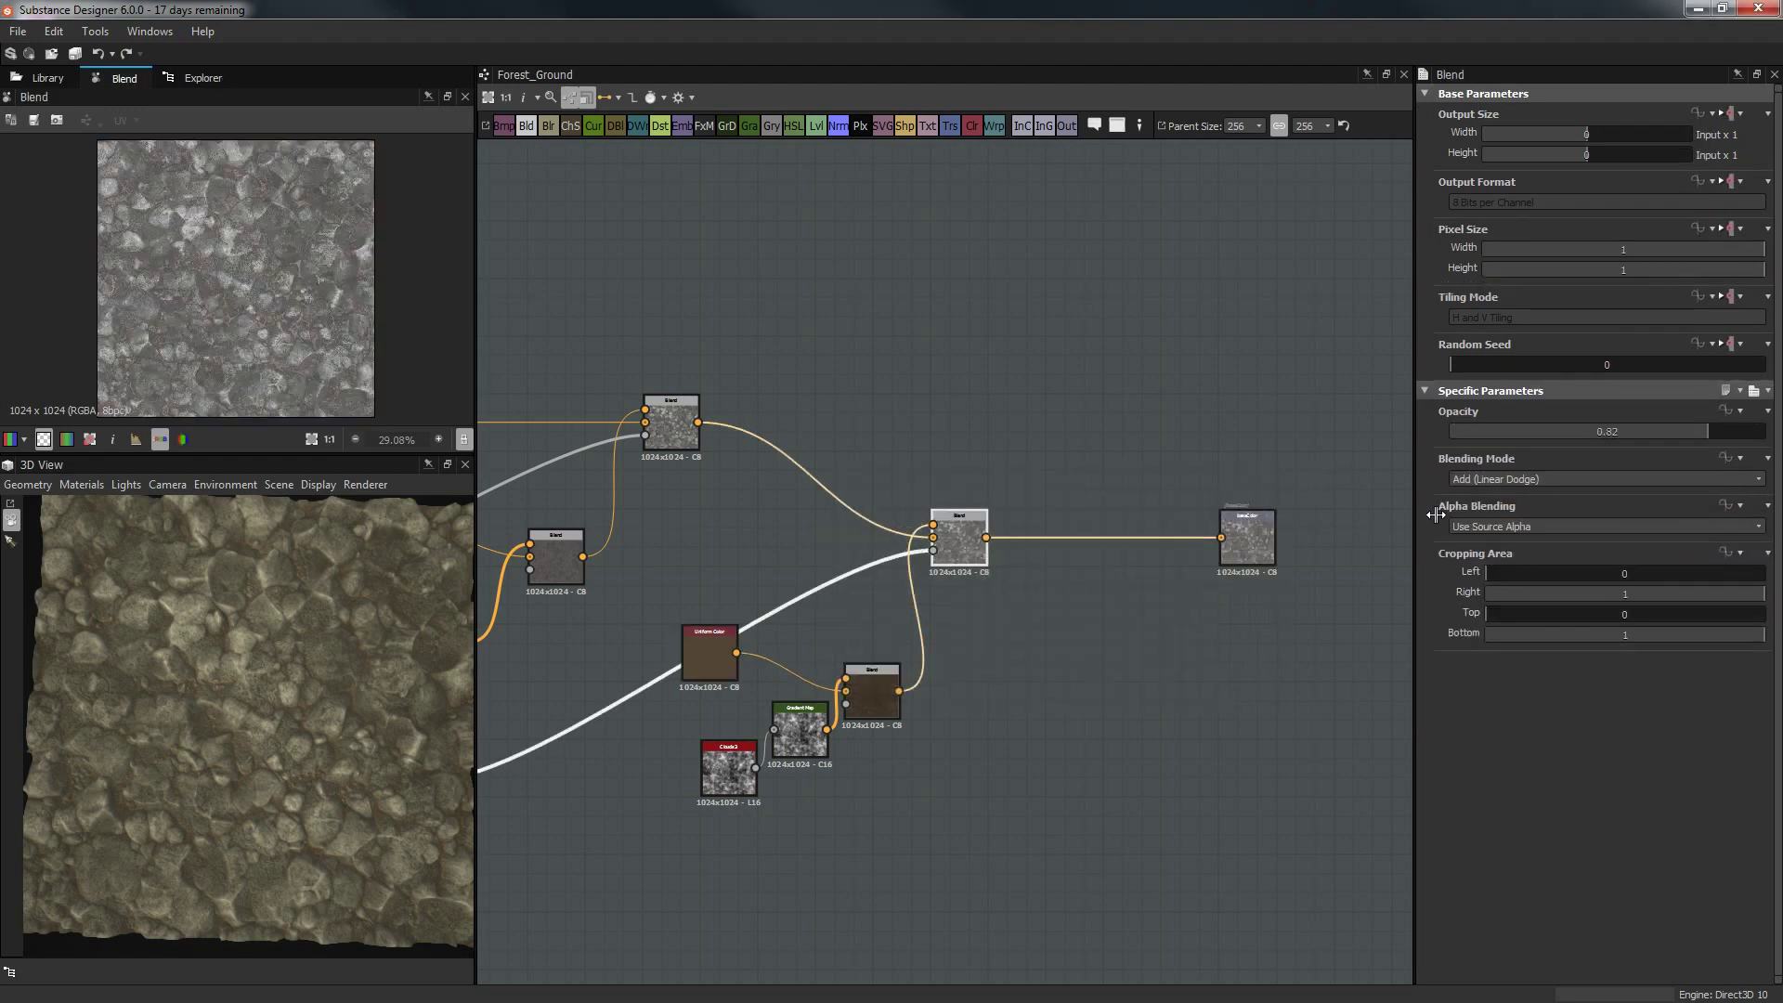
click(1552, 482)
click(1508, 527)
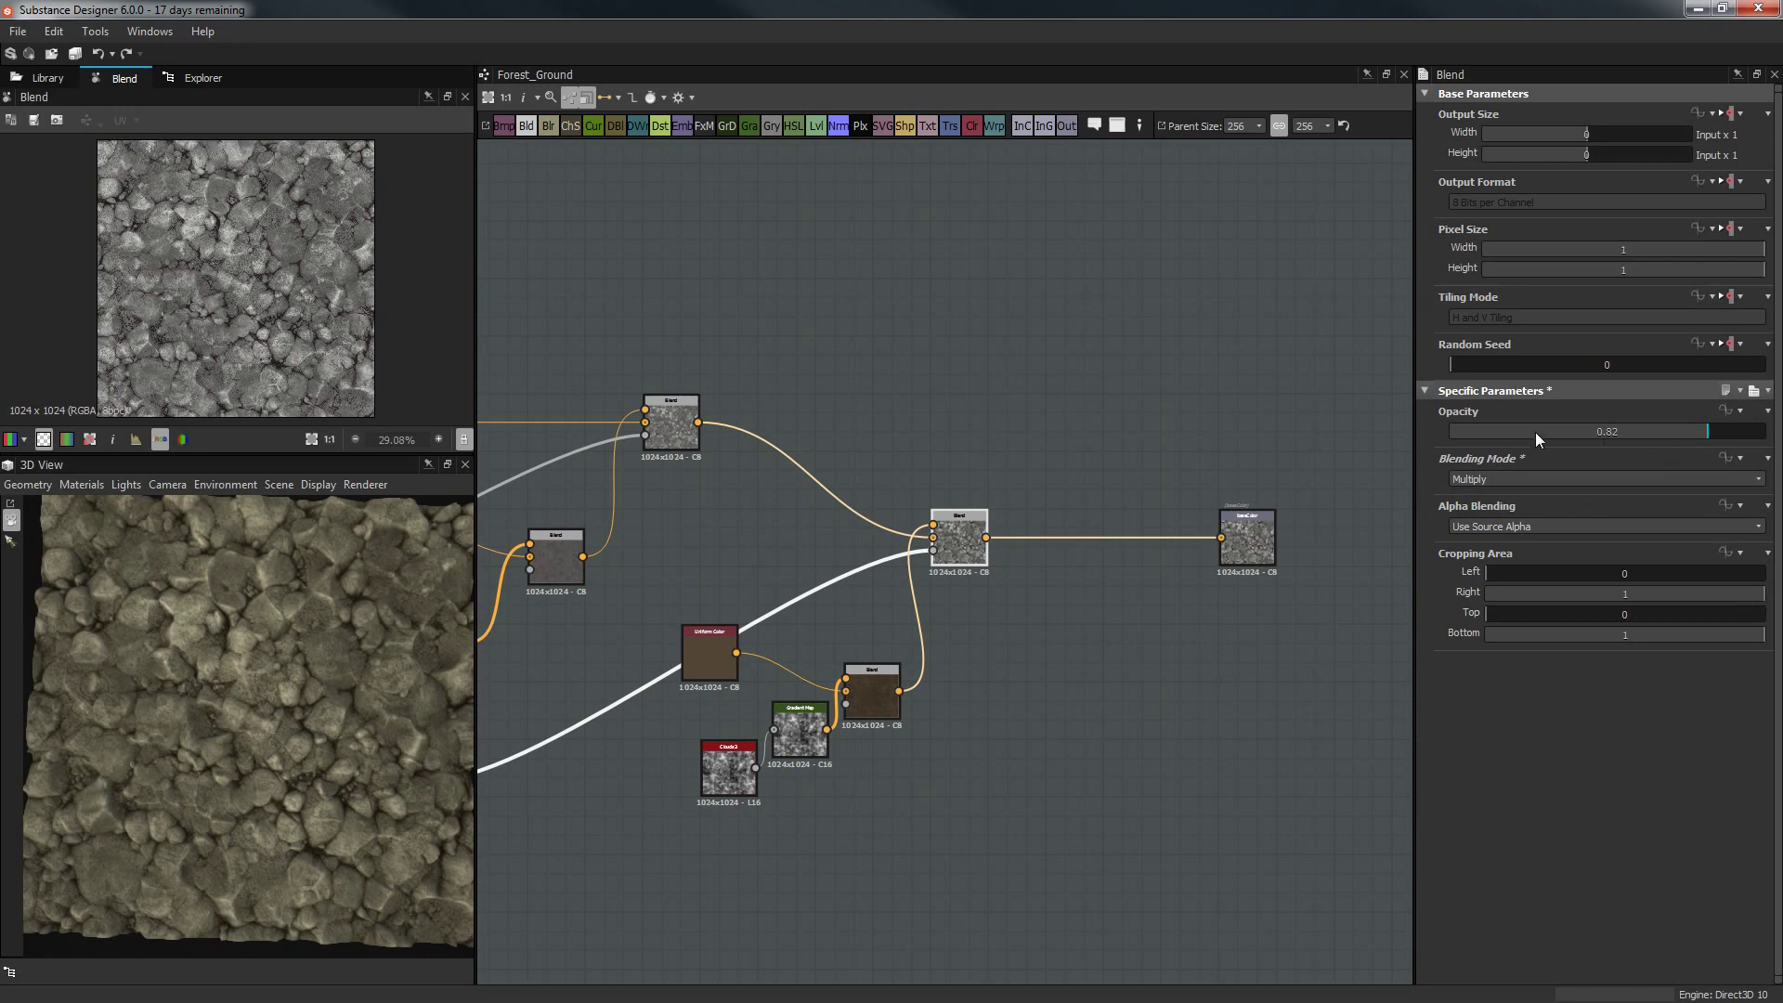
drag(1535, 432, 1582, 426)
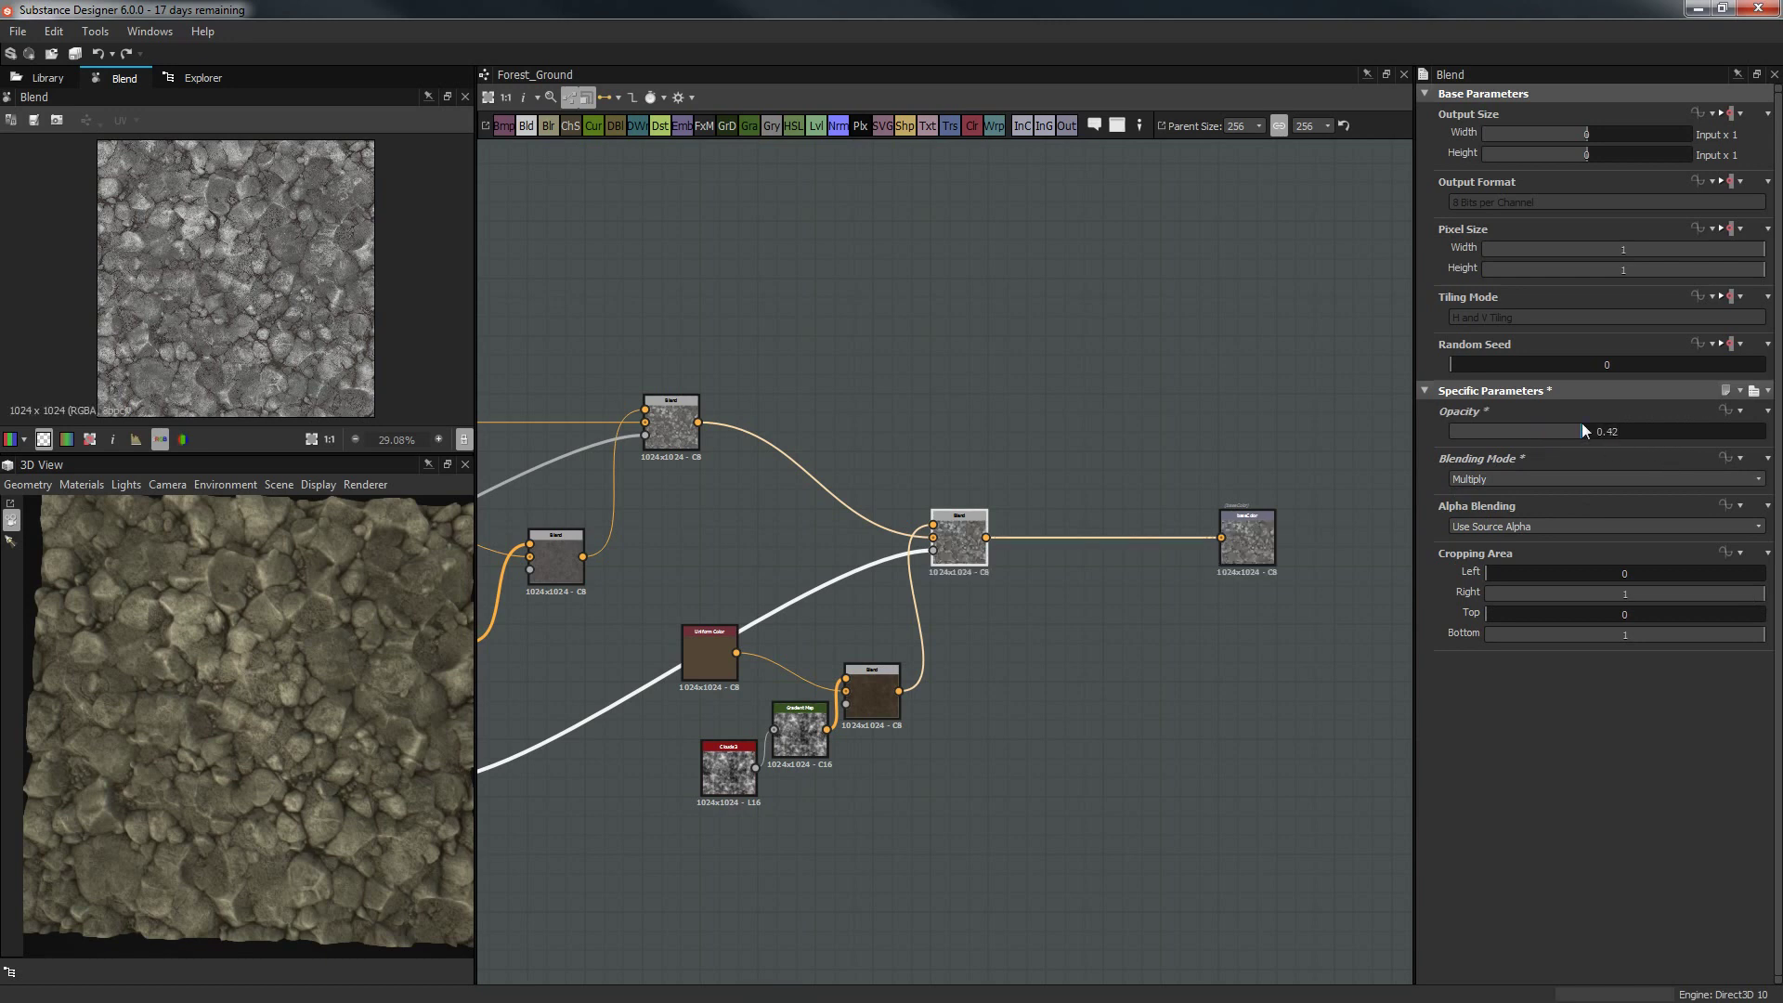
scroll(353, 669, down, 2)
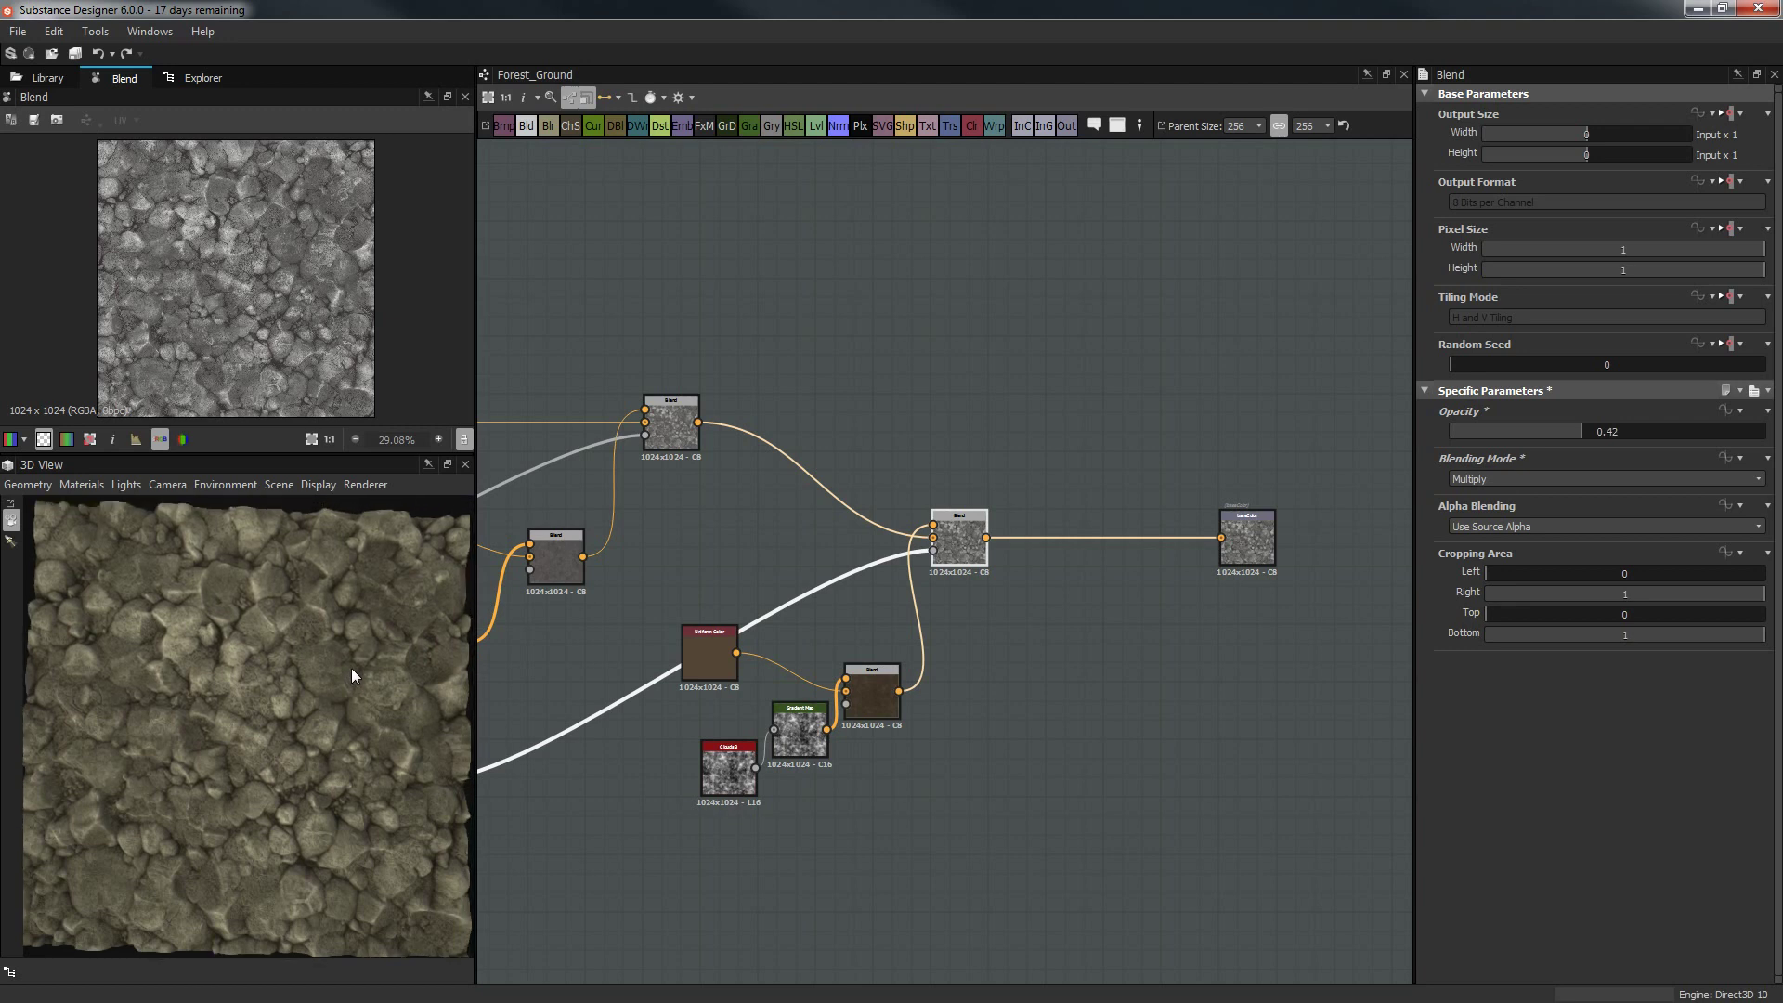
drag(259, 599, 311, 574)
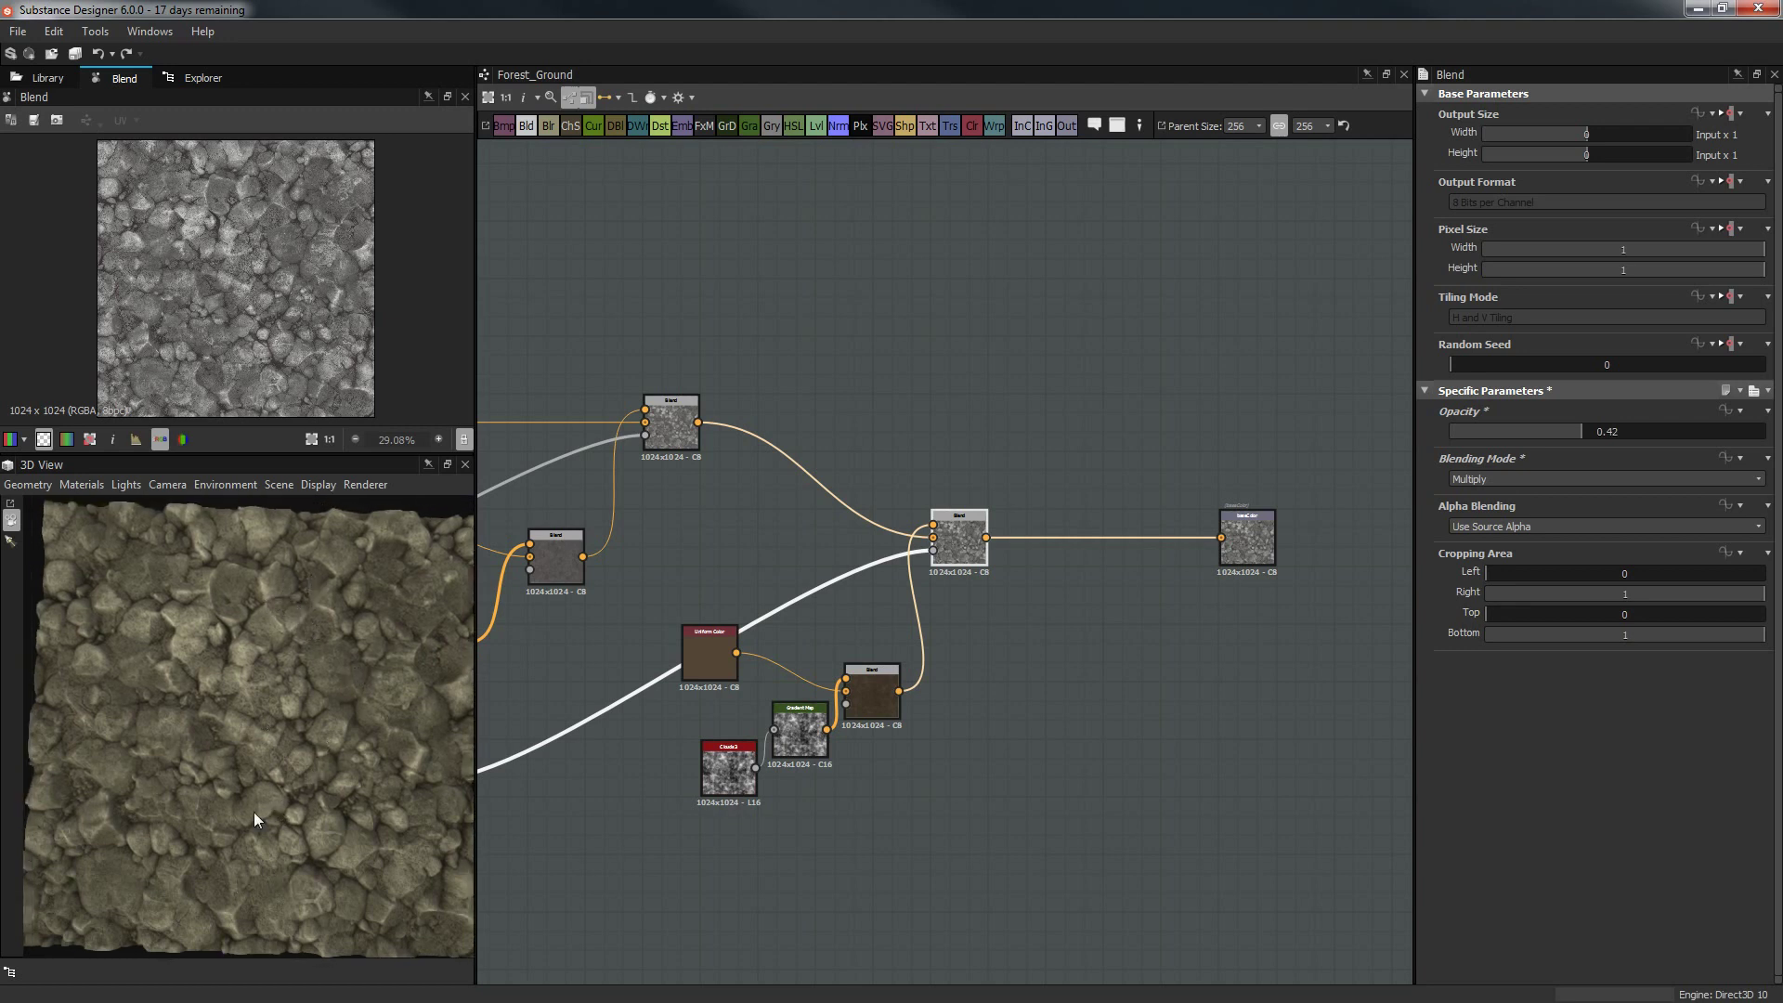
drag(257, 819, 554, 572)
scroll(910, 459, down, 6)
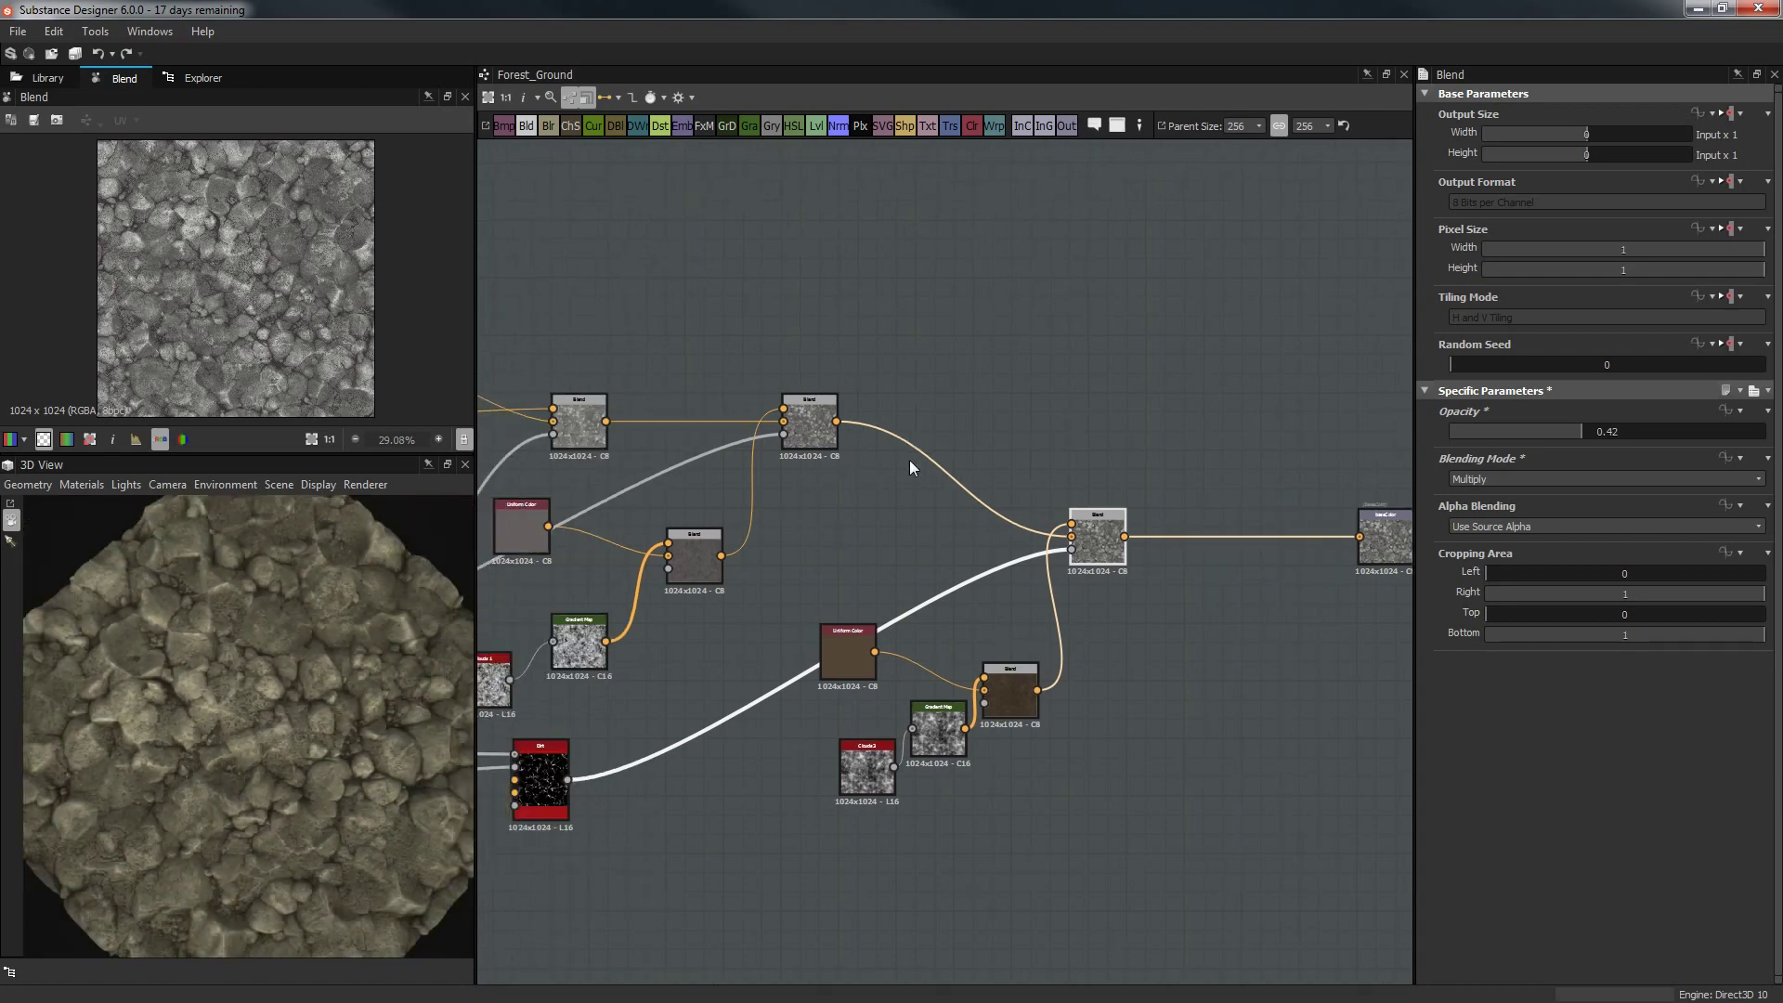
Reposition the Tile Random node and the Safe Transform node it feeds, spacing them out ahead of the Height Blend in the stone pattern graph.
scroll(877, 421, down, 1)
middle_drag(581, 459, 921, 610)
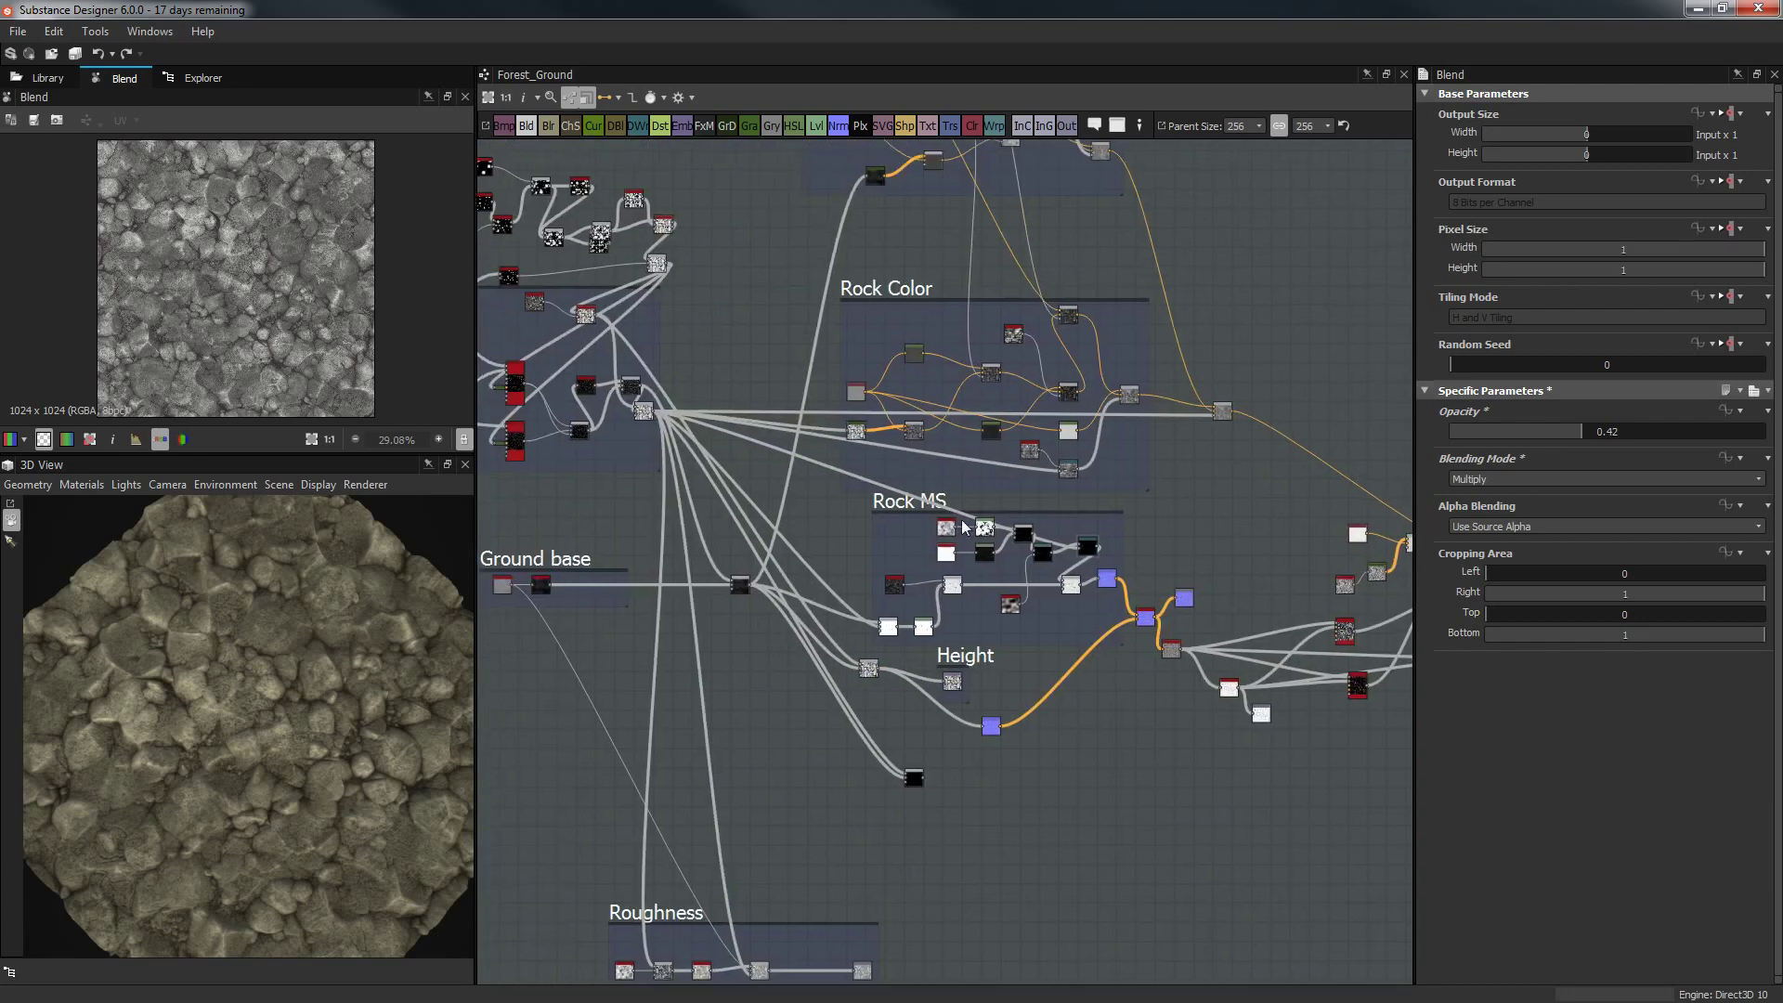
middle_drag(652, 454, 1070, 585)
scroll(875, 380, up, 4)
middle_drag(922, 364, 864, 484)
scroll(909, 383, up, 3)
drag(729, 522, 681, 430)
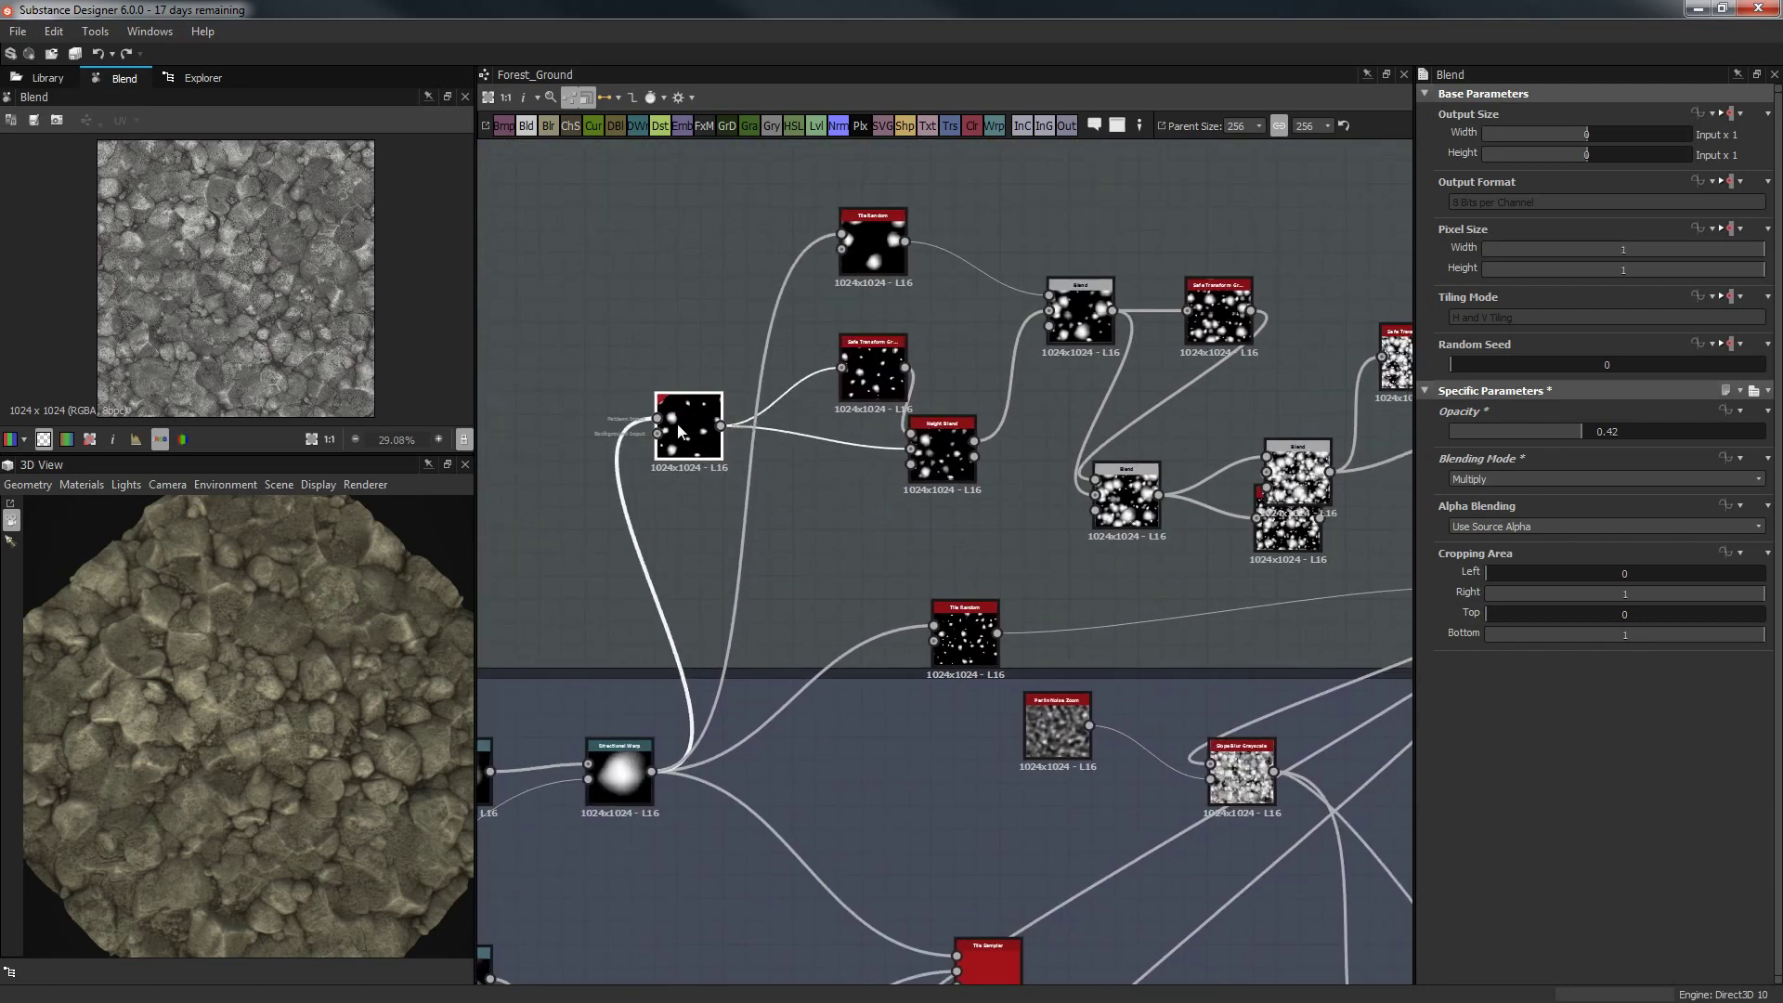
middle_drag(686, 366, 571, 440)
drag(766, 450, 699, 455)
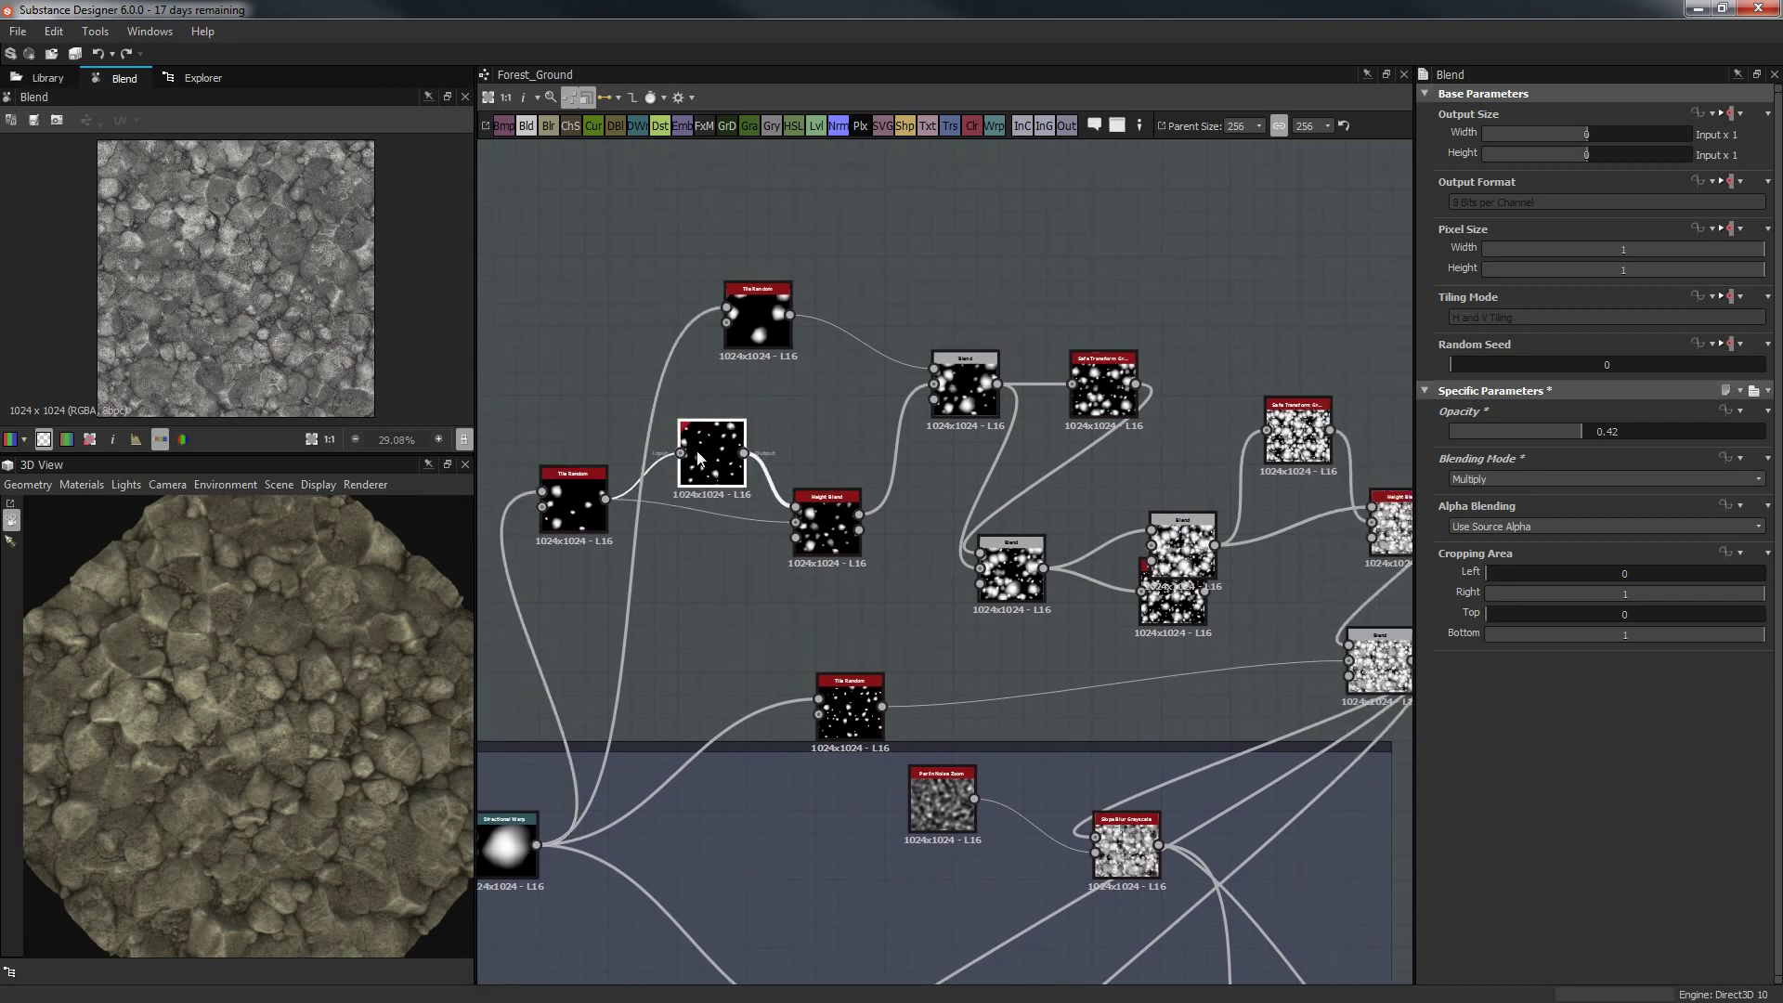
middle_drag(945, 460, 721, 426)
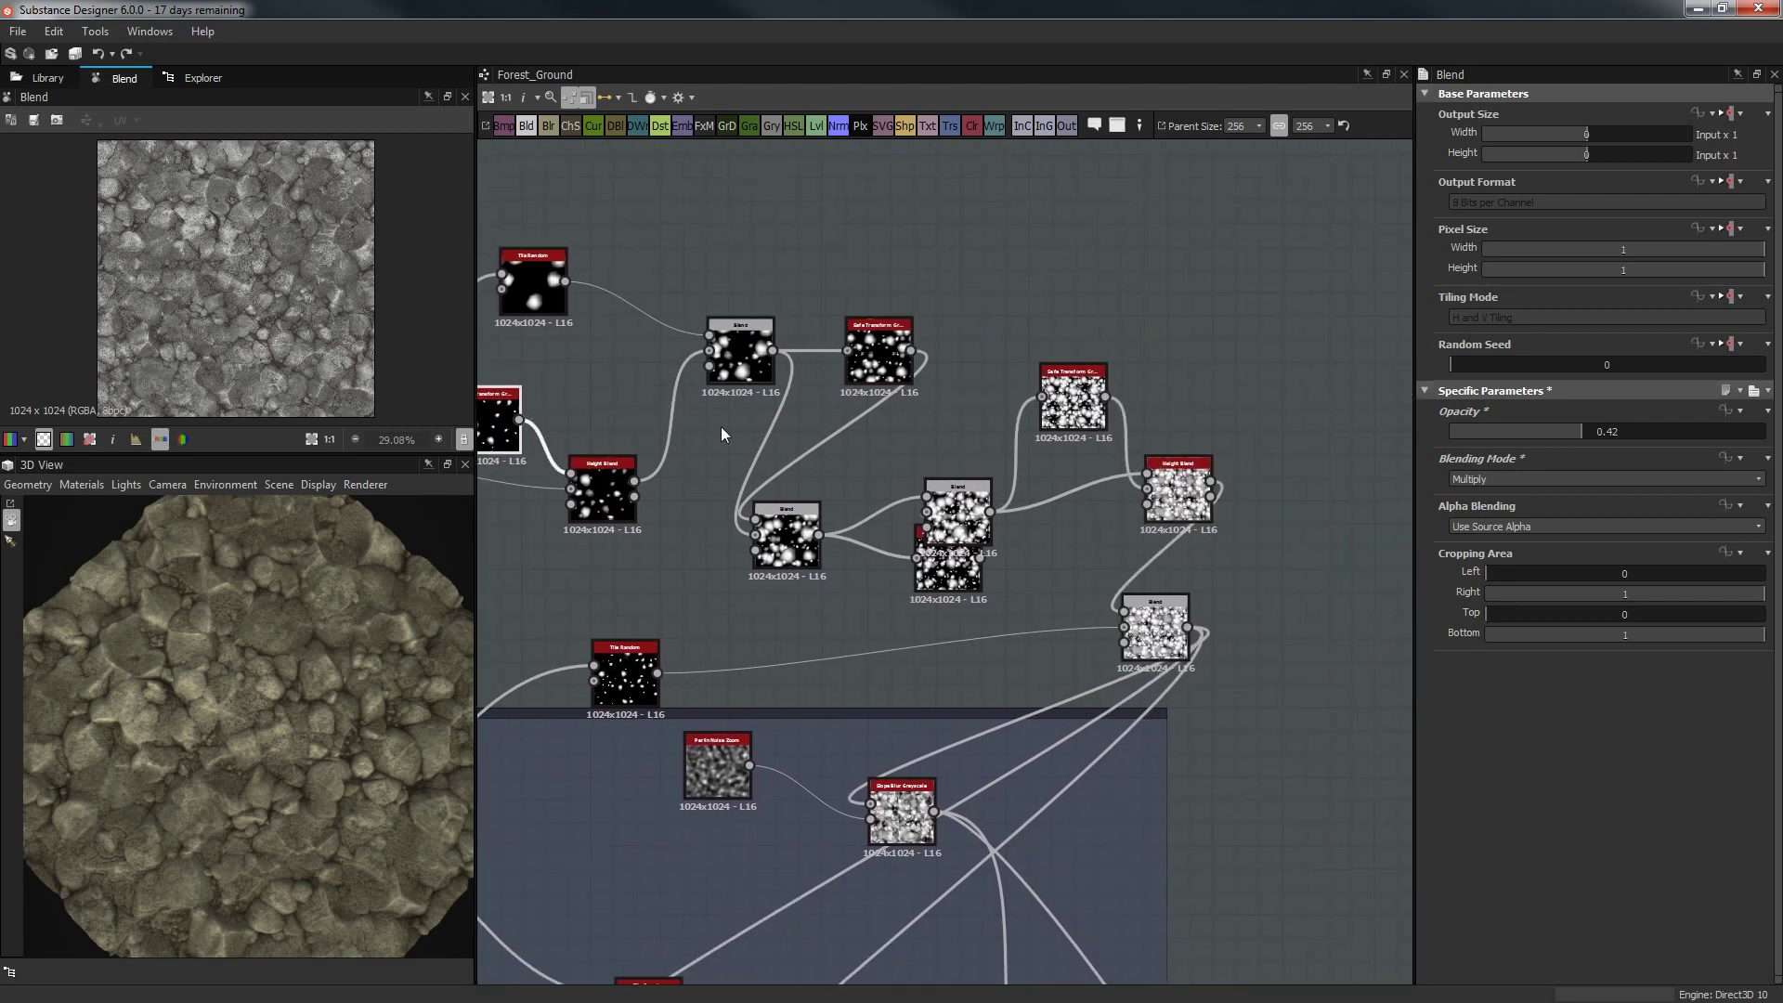
Place the lower Safe Transform node between the two lower Blend nodes and align the second Blend with the first.
click(1168, 629)
drag(880, 613, 902, 613)
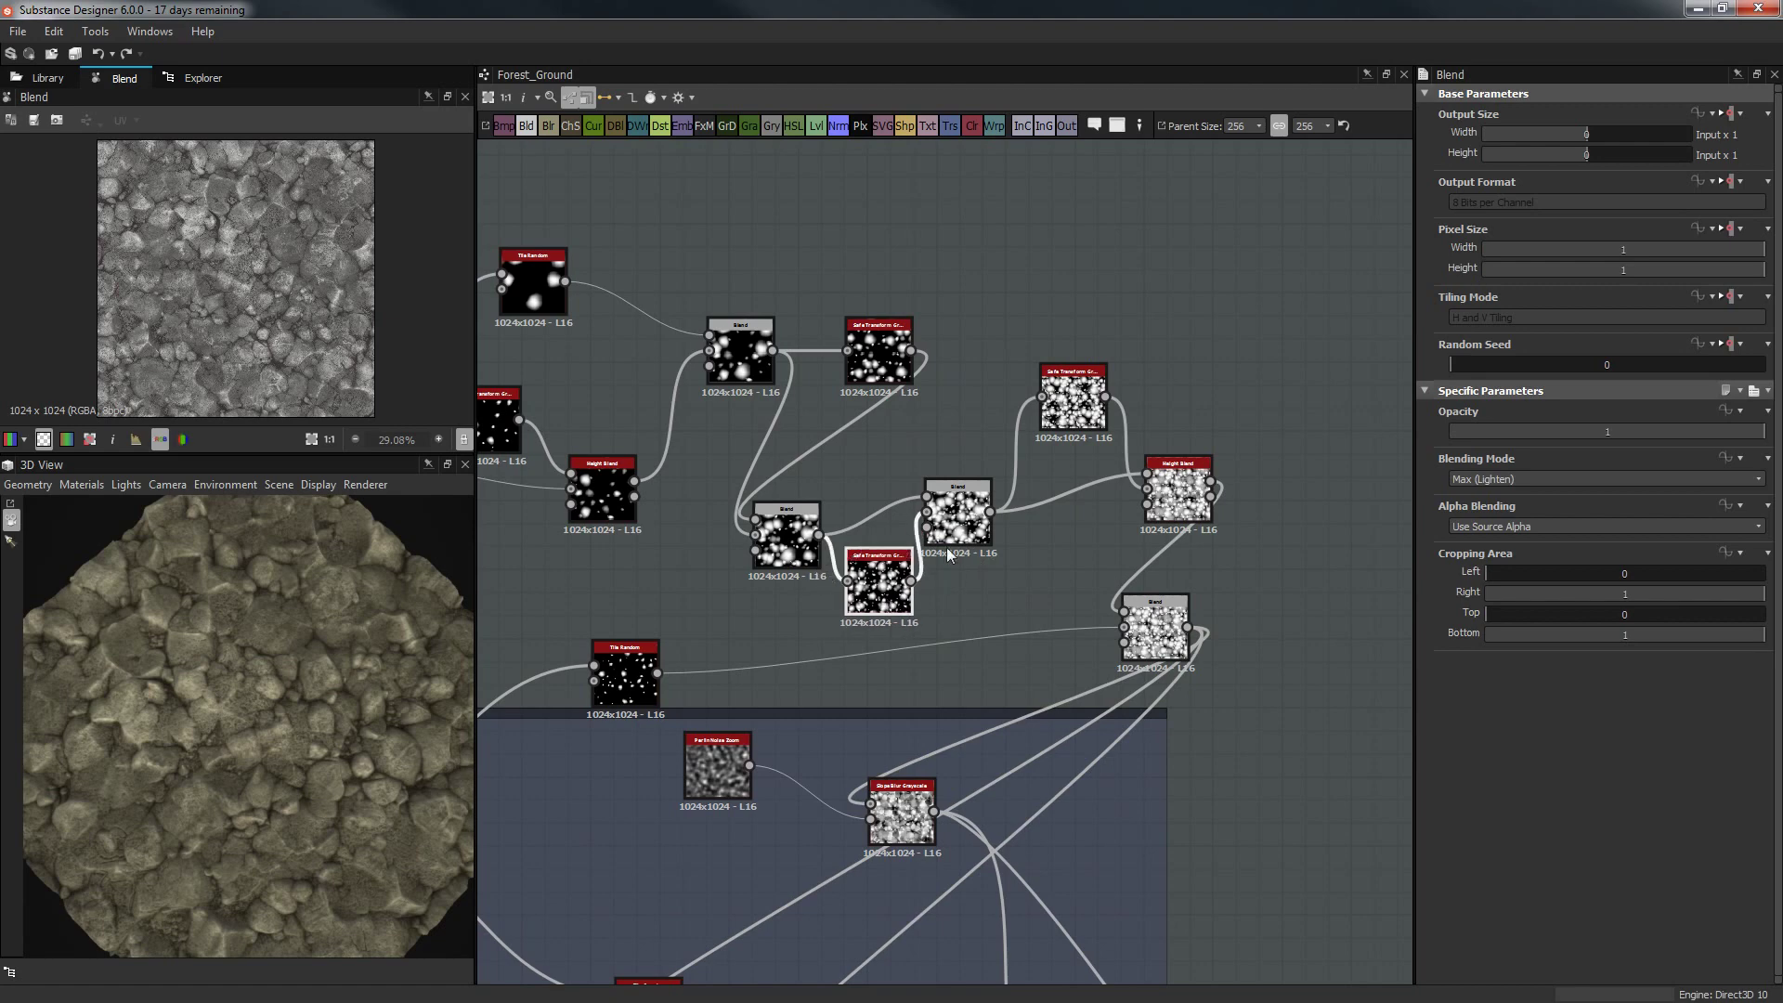
mouse_move(947, 522)
mouse_down()
mouse_move(972, 524)
mouse_move(959, 545)
mouse_up()
Lower the opacity of the Max (Lighten) Blend that ends the blue frame to 0.54 and inspect the stones in 3D.
scroll(990, 548, down, 3)
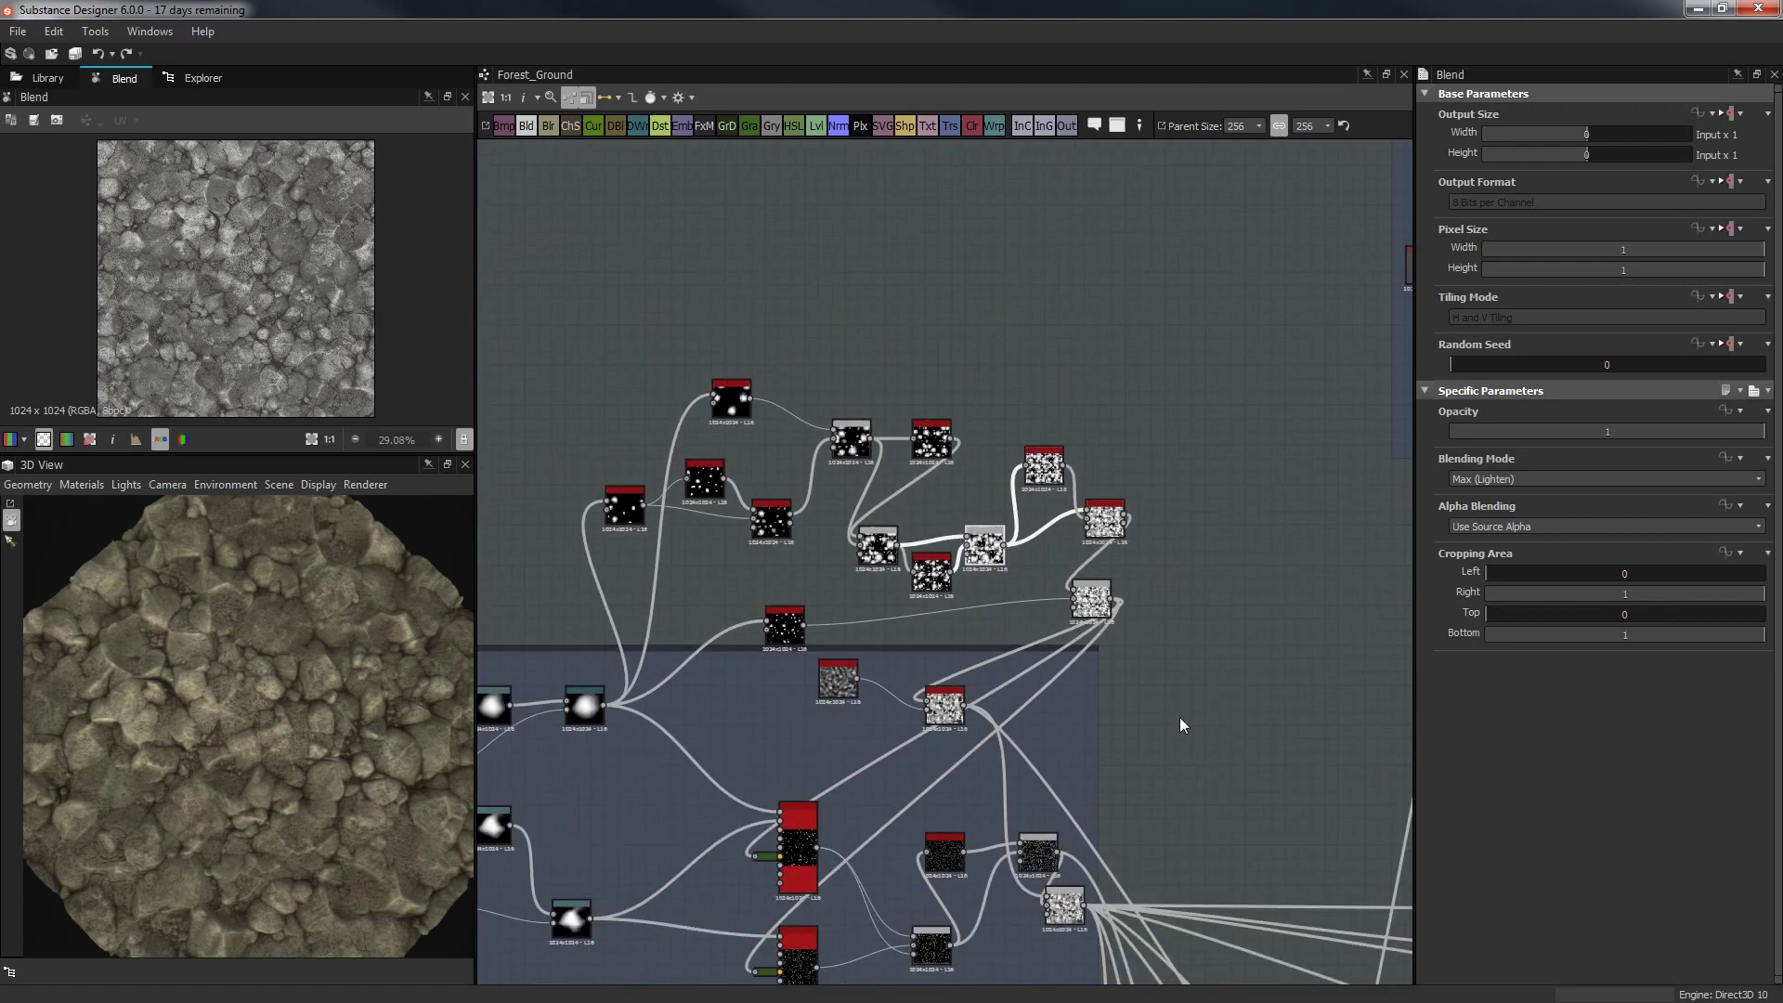
middle_drag(1183, 724, 1211, 422)
scroll(1184, 463, up, 2)
double_click(1055, 671)
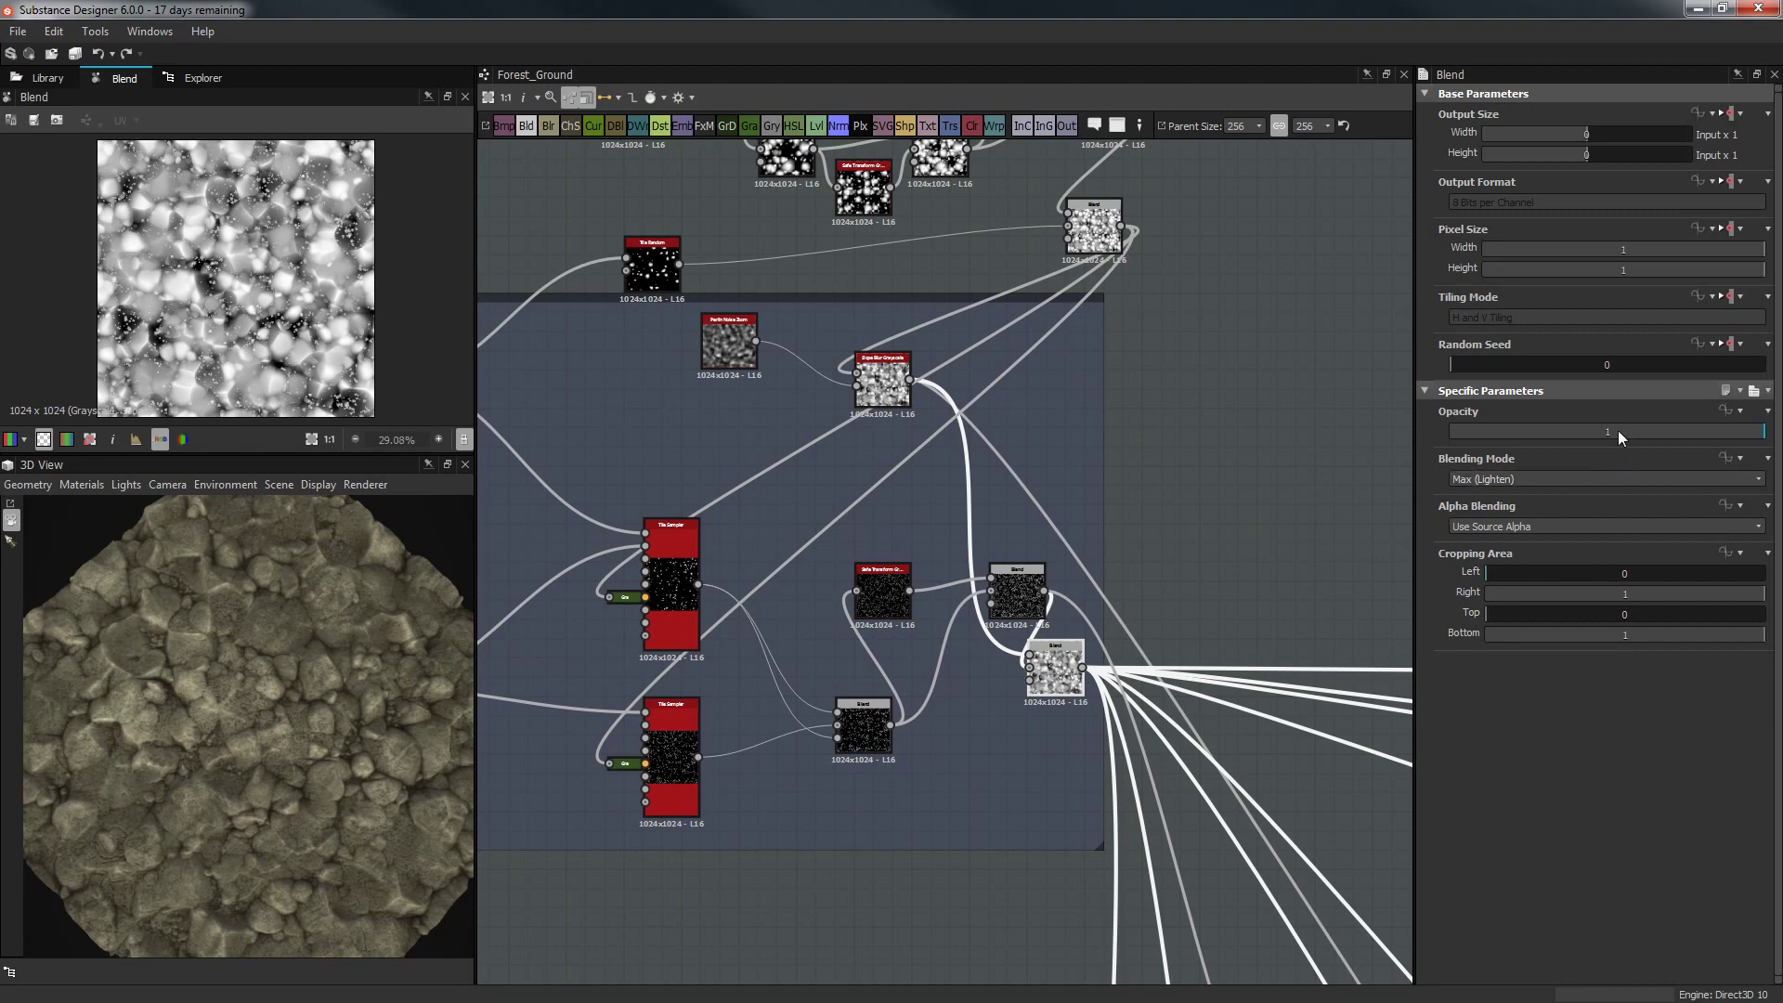
click(1618, 431)
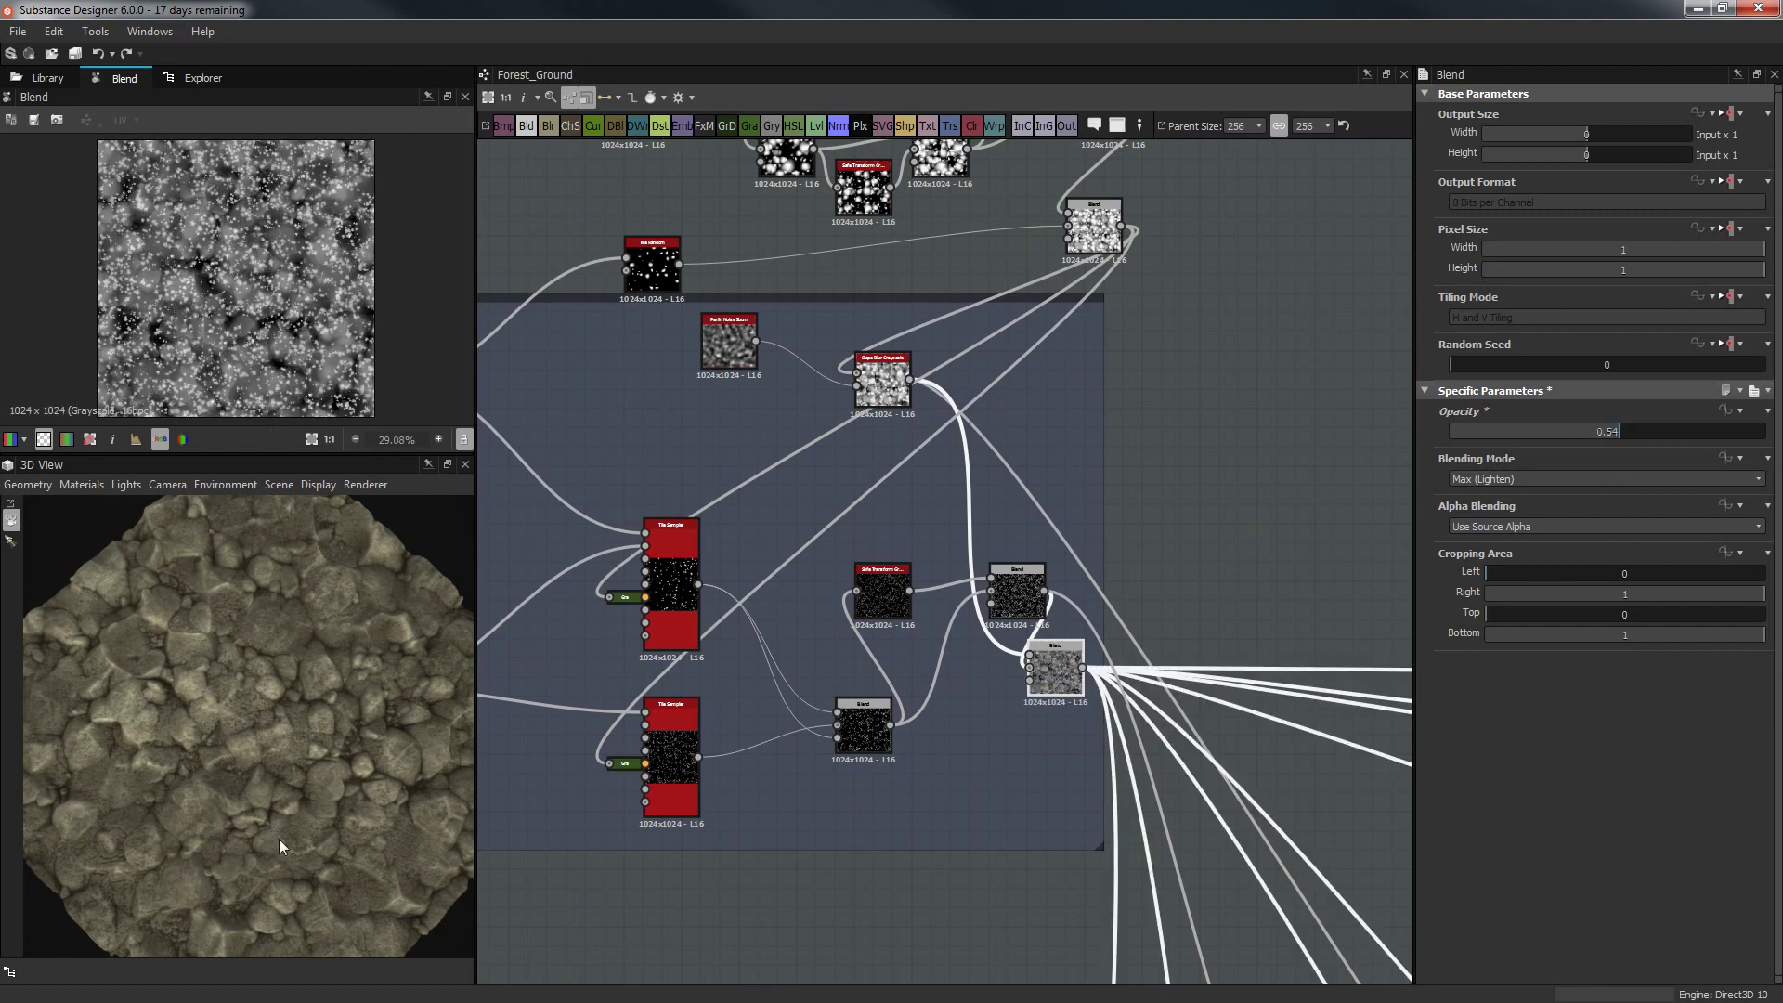
drag(280, 839, 304, 715)
scroll(303, 715, up, 5)
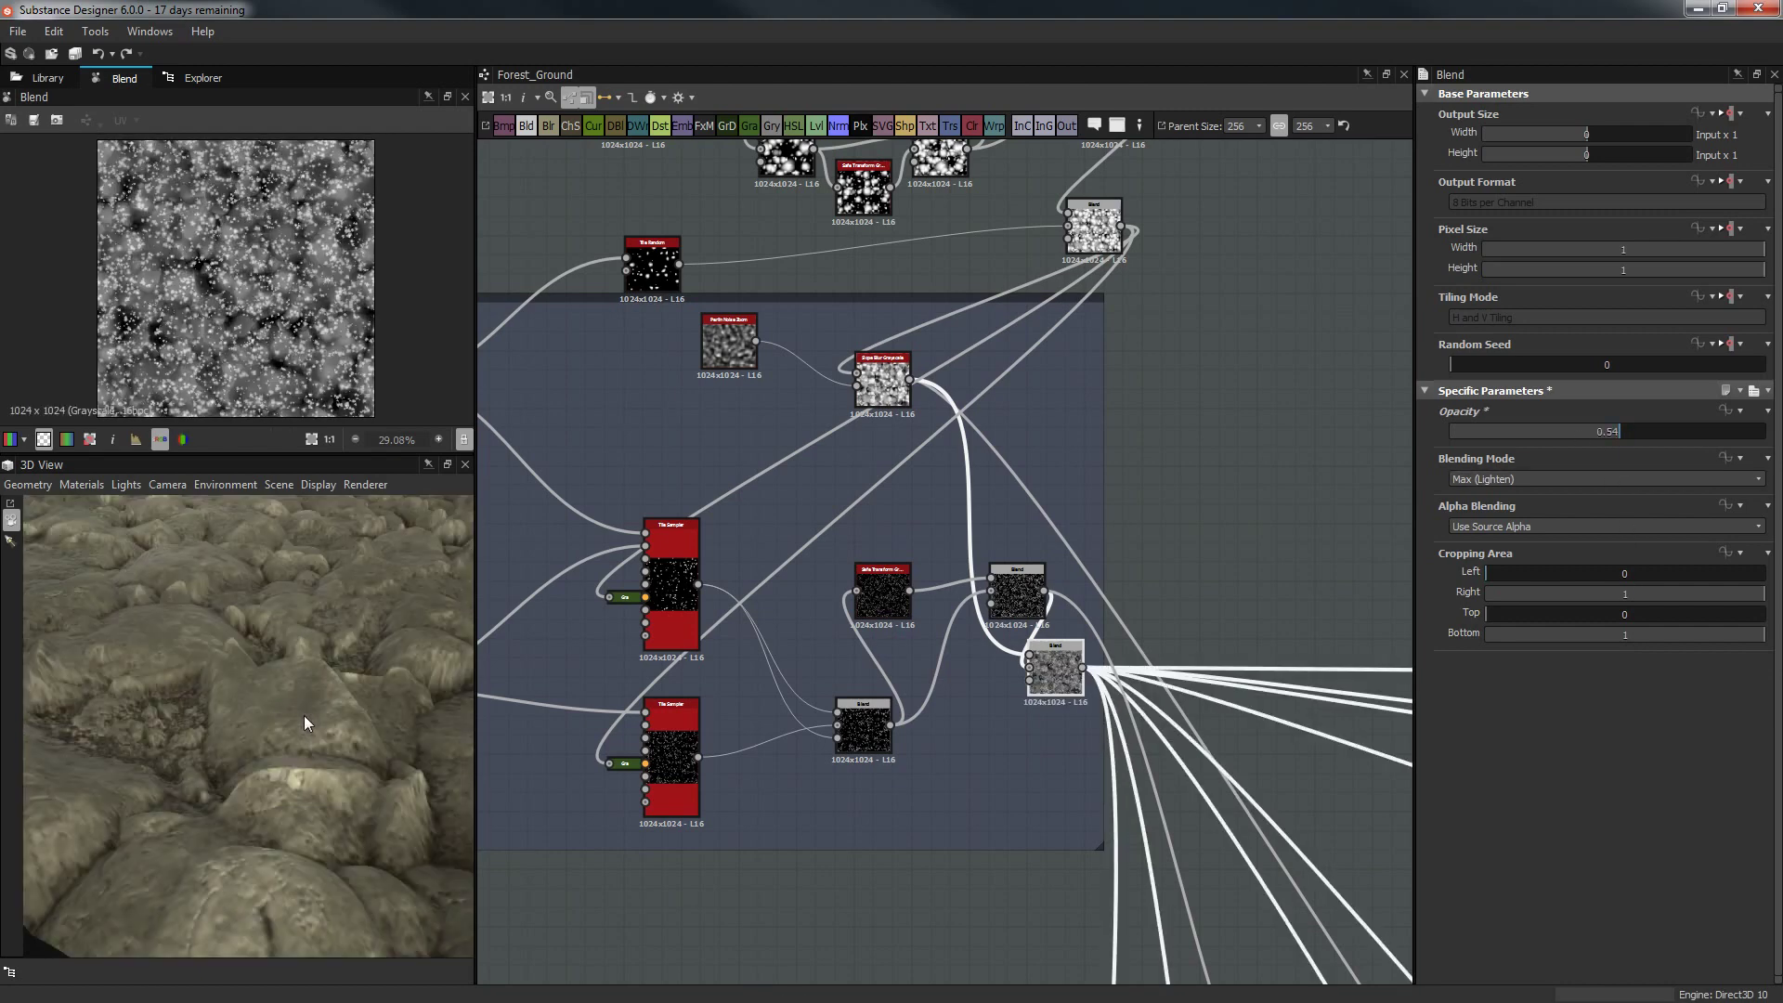
scroll(298, 739, down, 5)
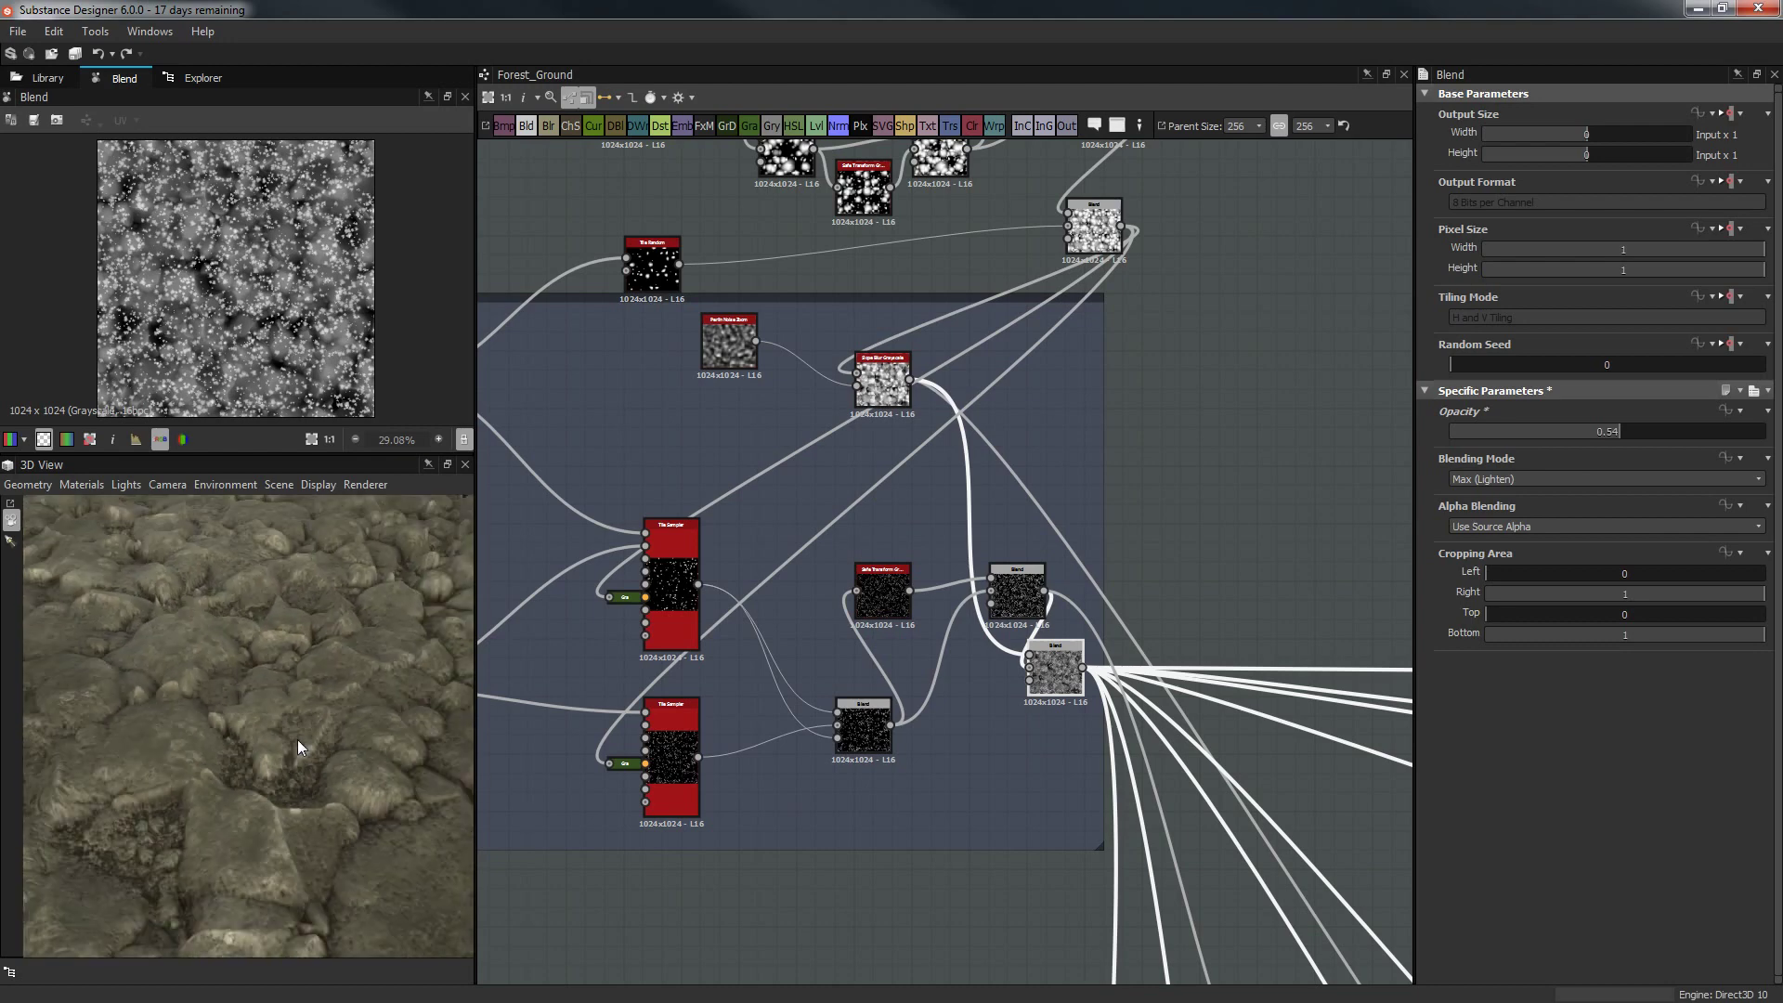
drag(310, 744, 310, 694)
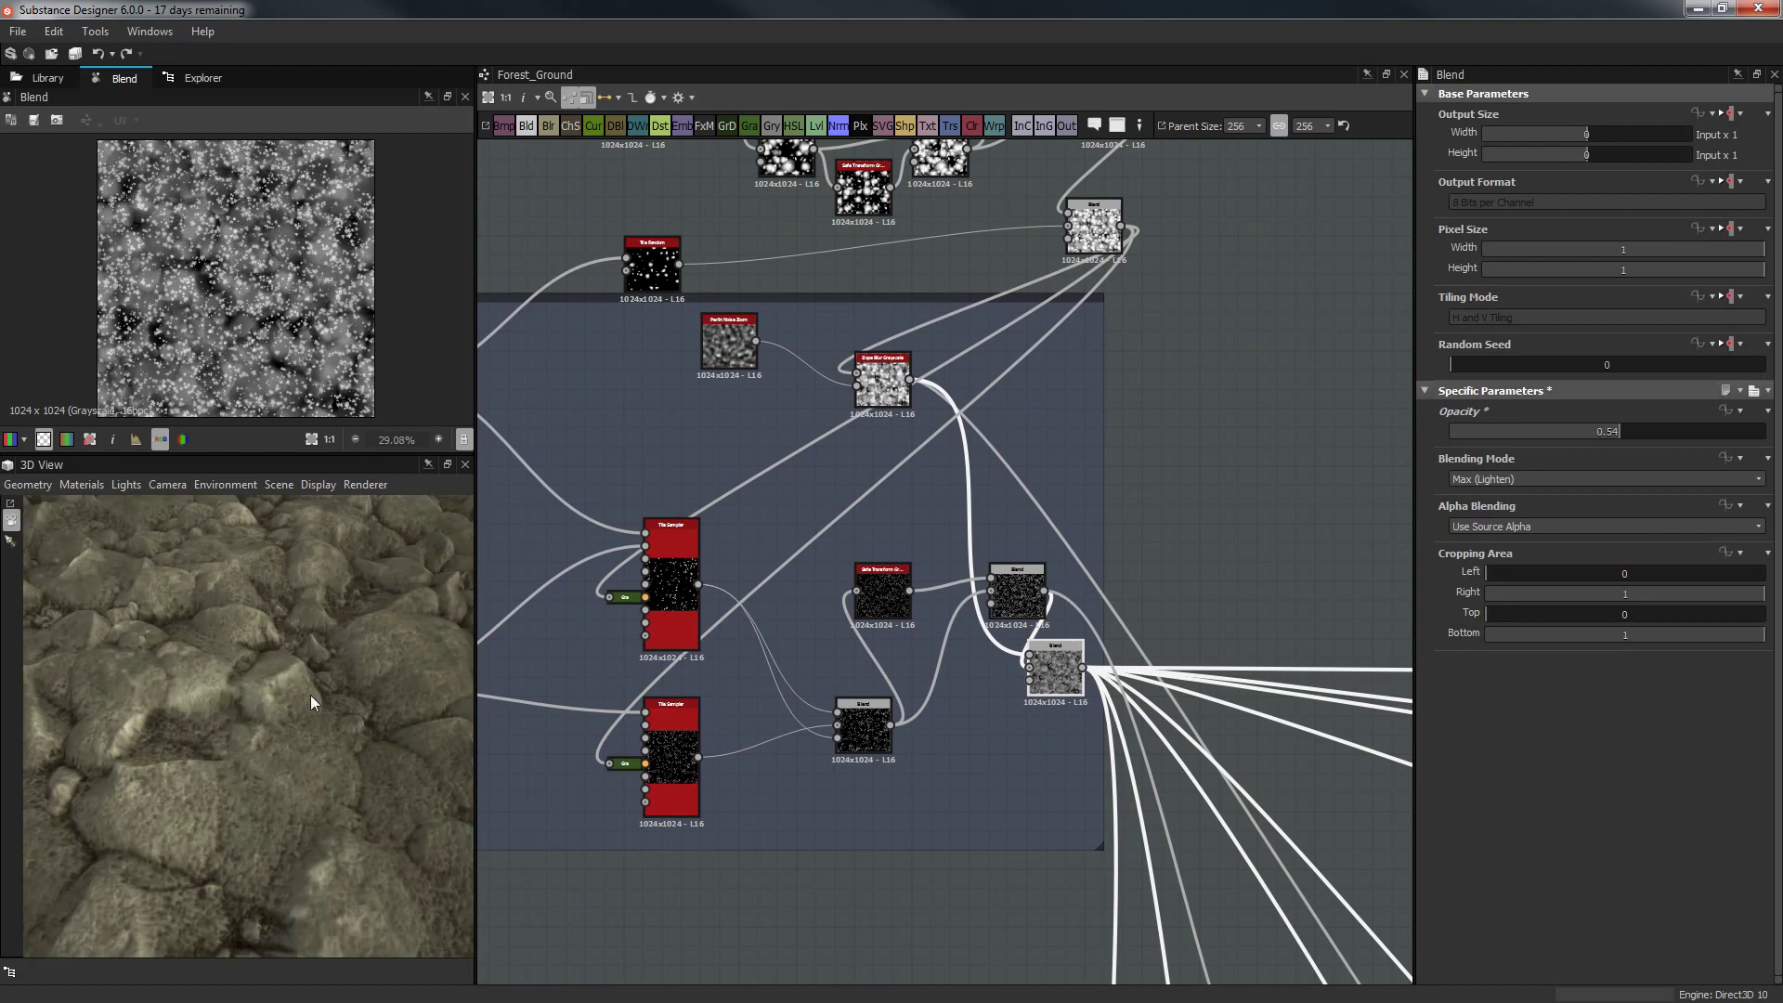
Lower the same Blend's opacity to 0 to compare the stones on the 3D material, and restore it to 1.
click(1546, 430)
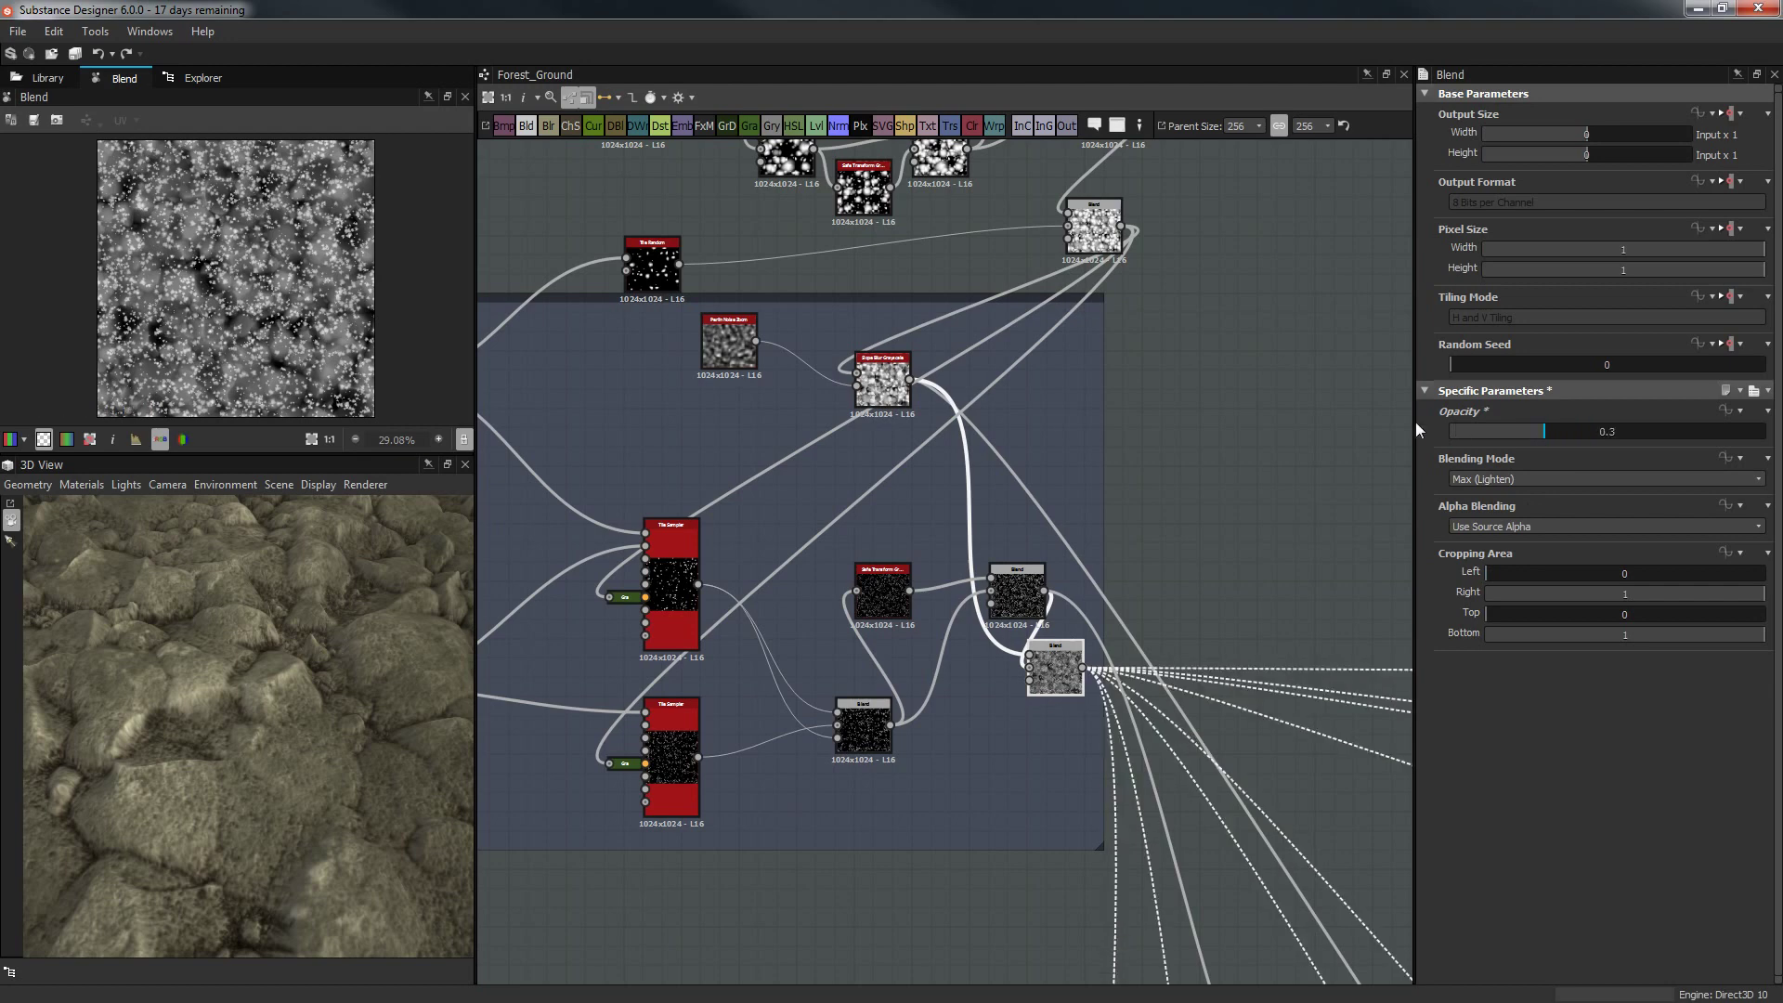
click(1458, 437)
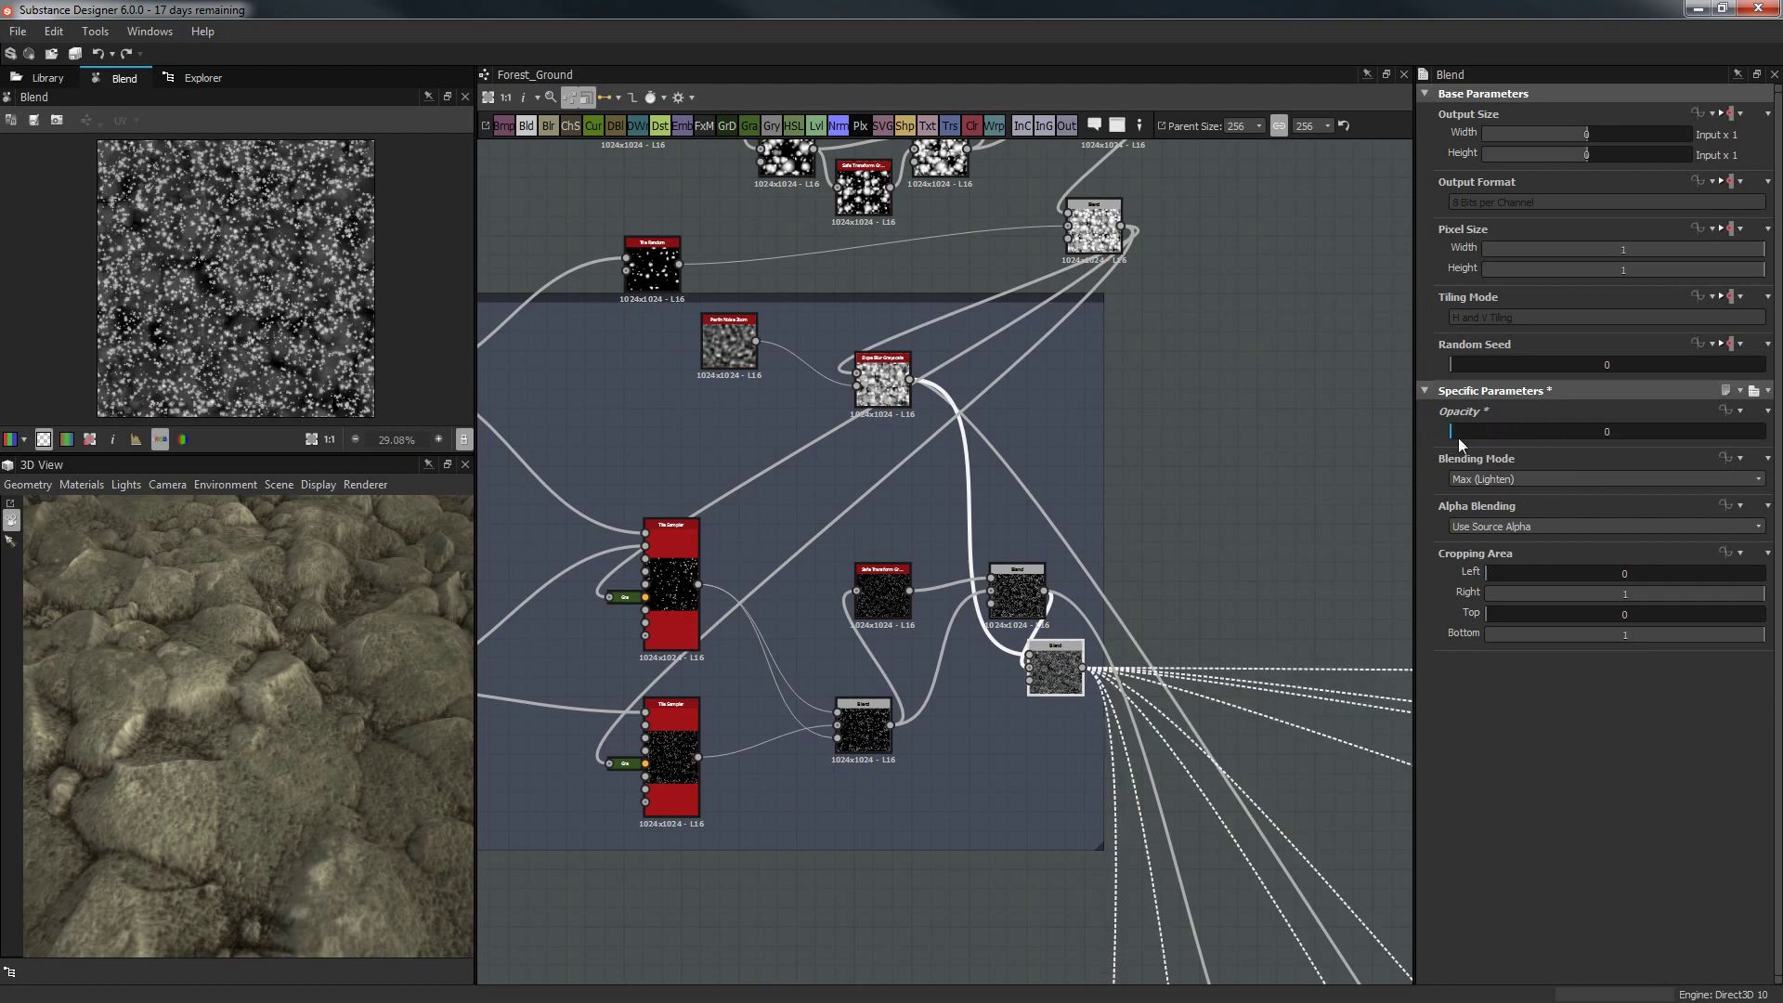
mouse_move(1458, 437)
mouse_down()
mouse_move(1733, 431)
mouse_move(1442, 432)
mouse_up()
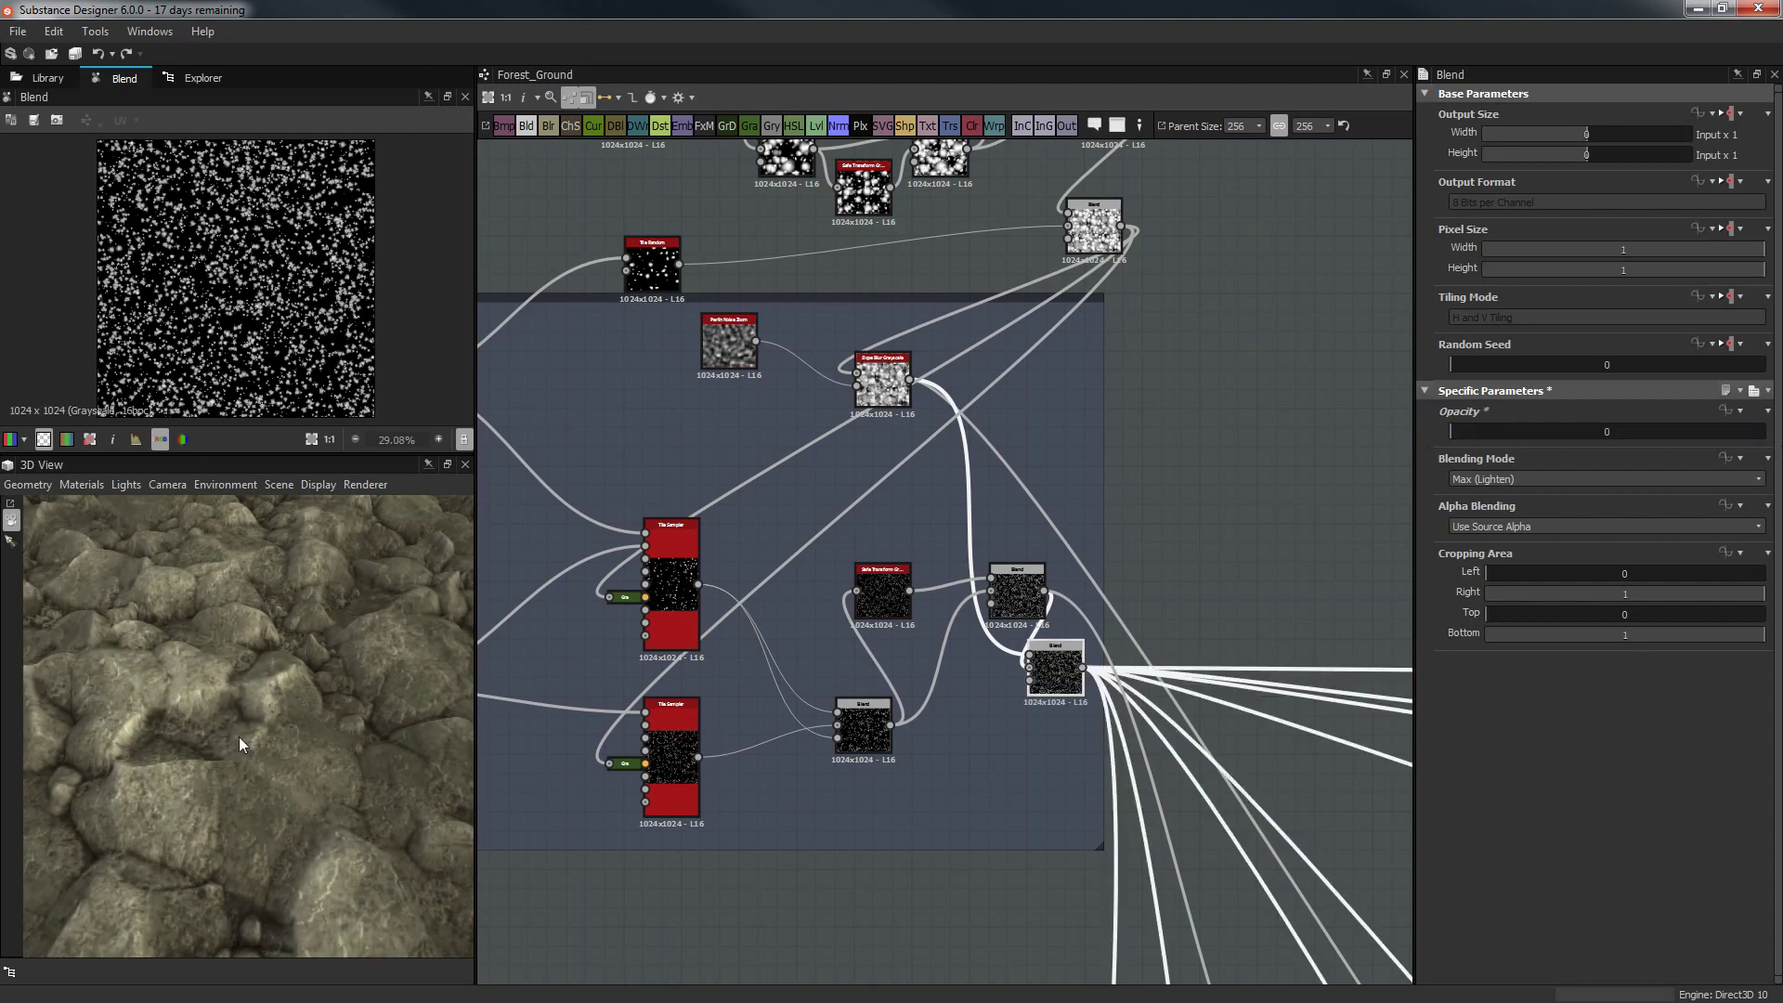
scroll(278, 786, up, 5)
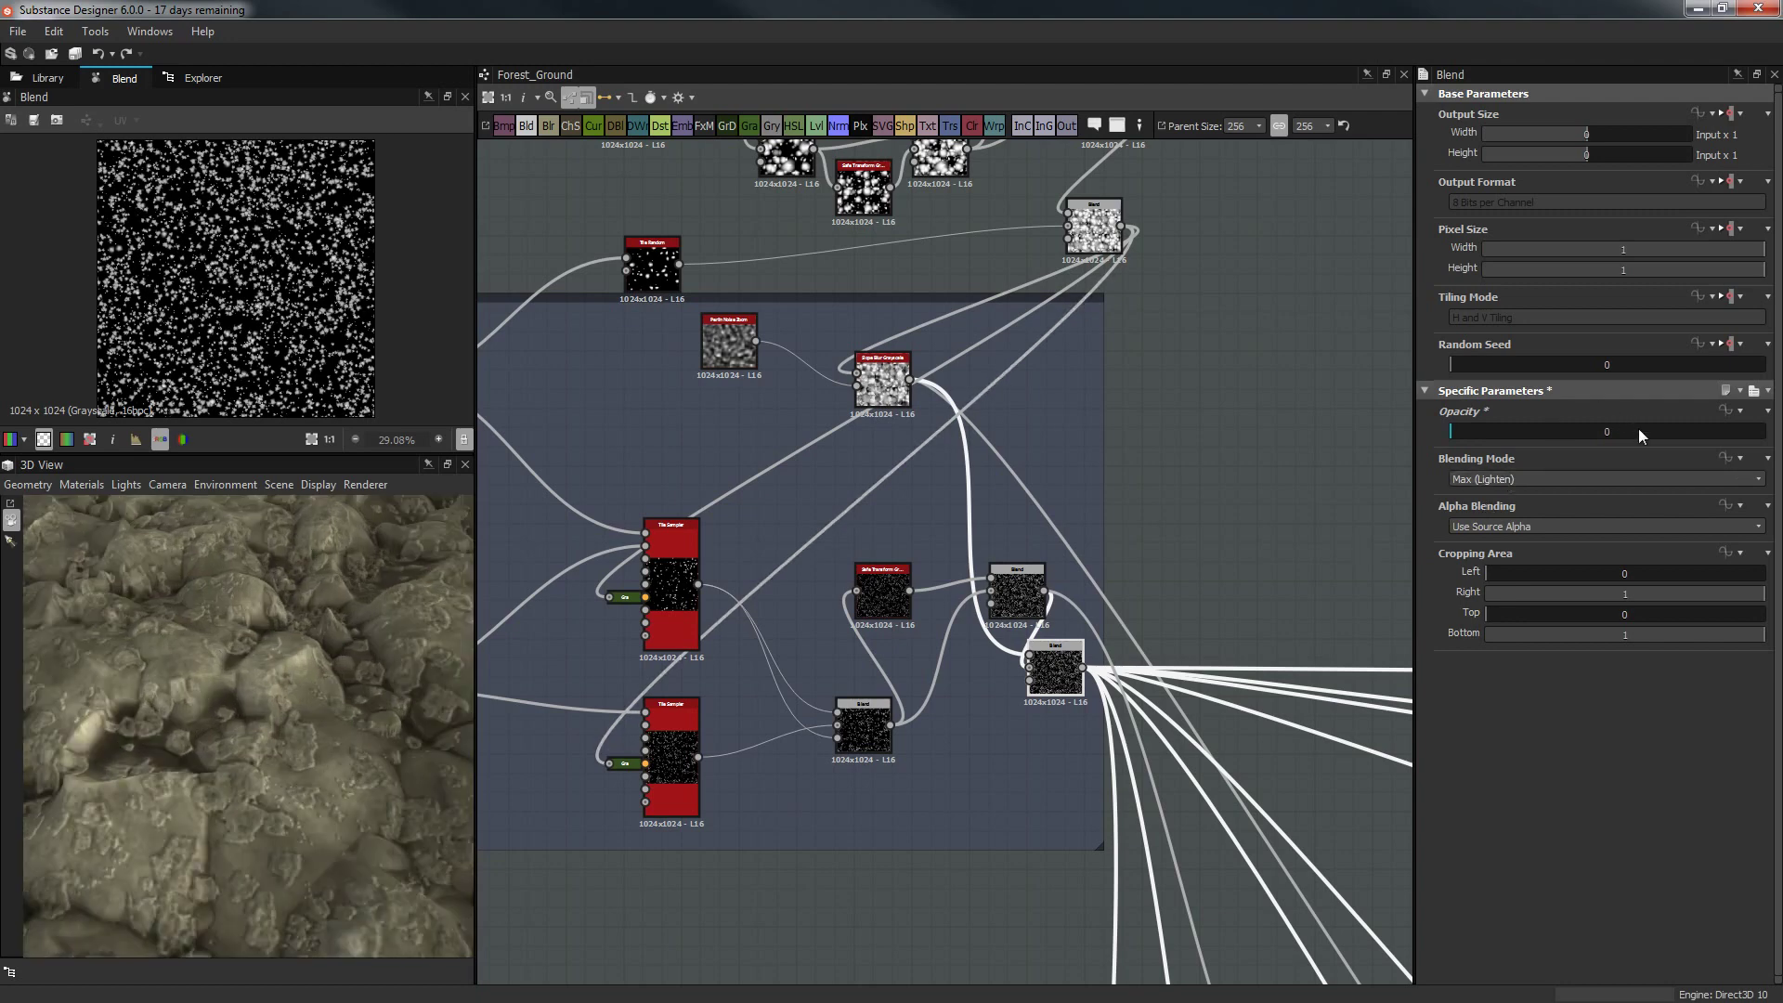
drag(1639, 432, 1762, 433)
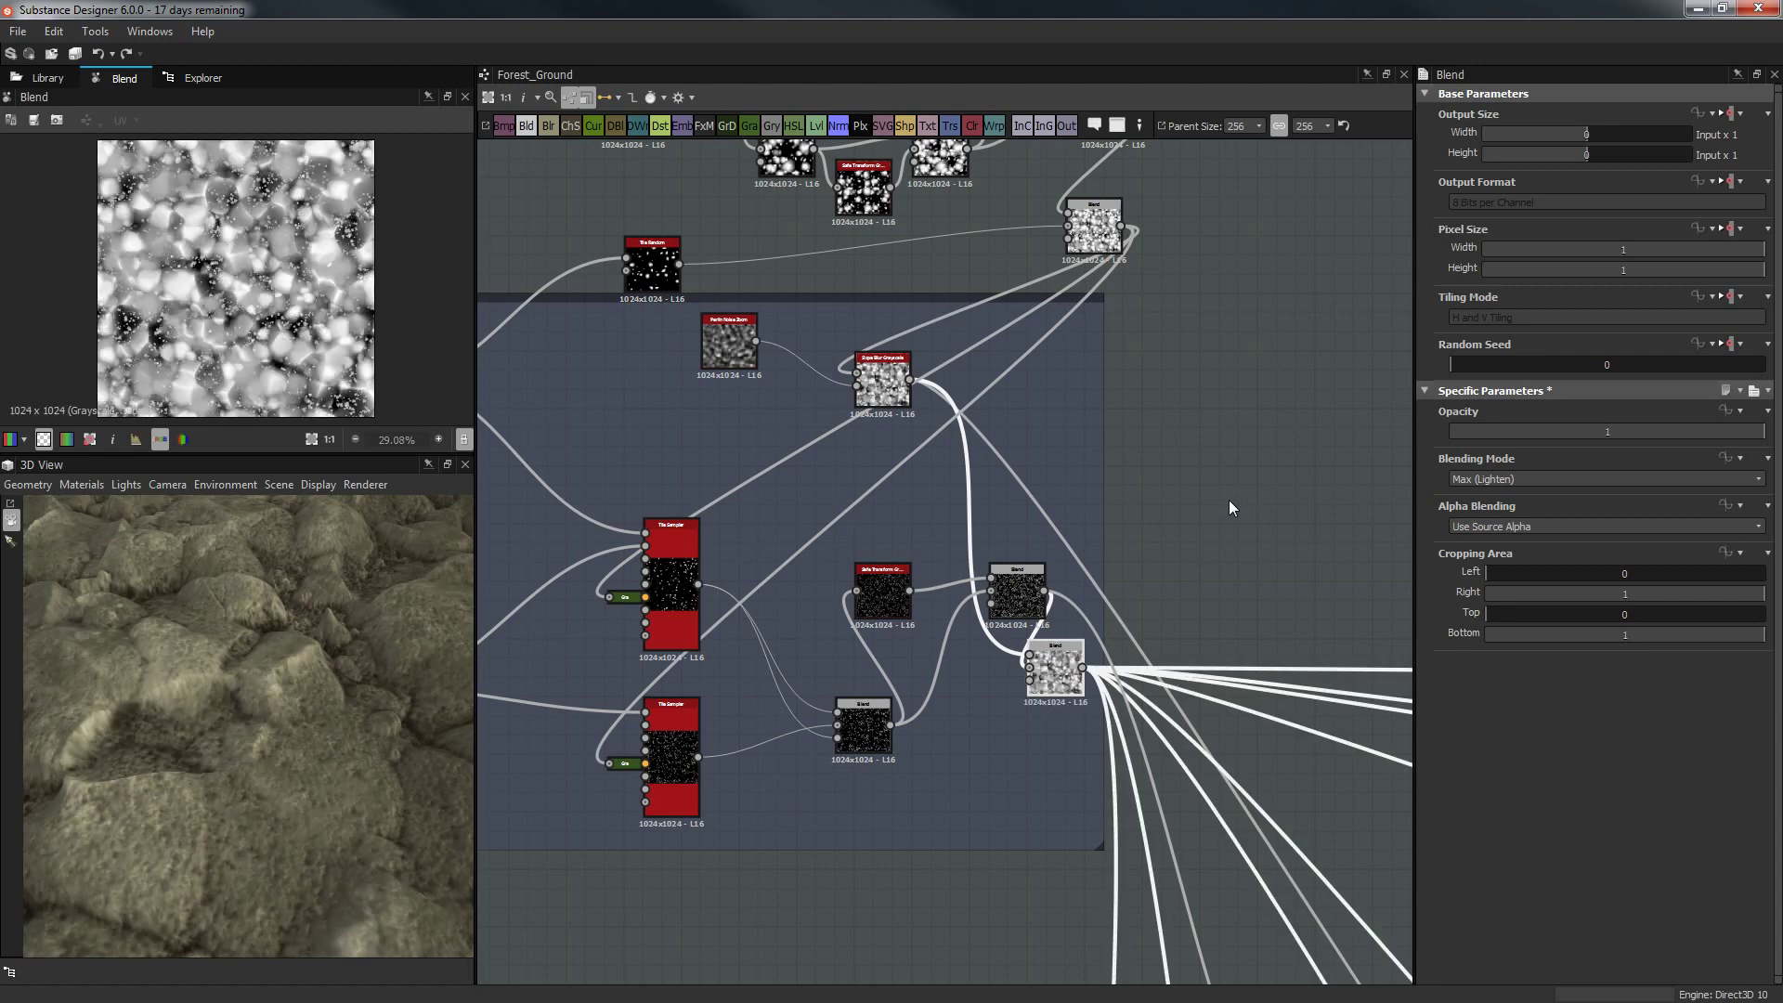
scroll(180, 661, down, 5)
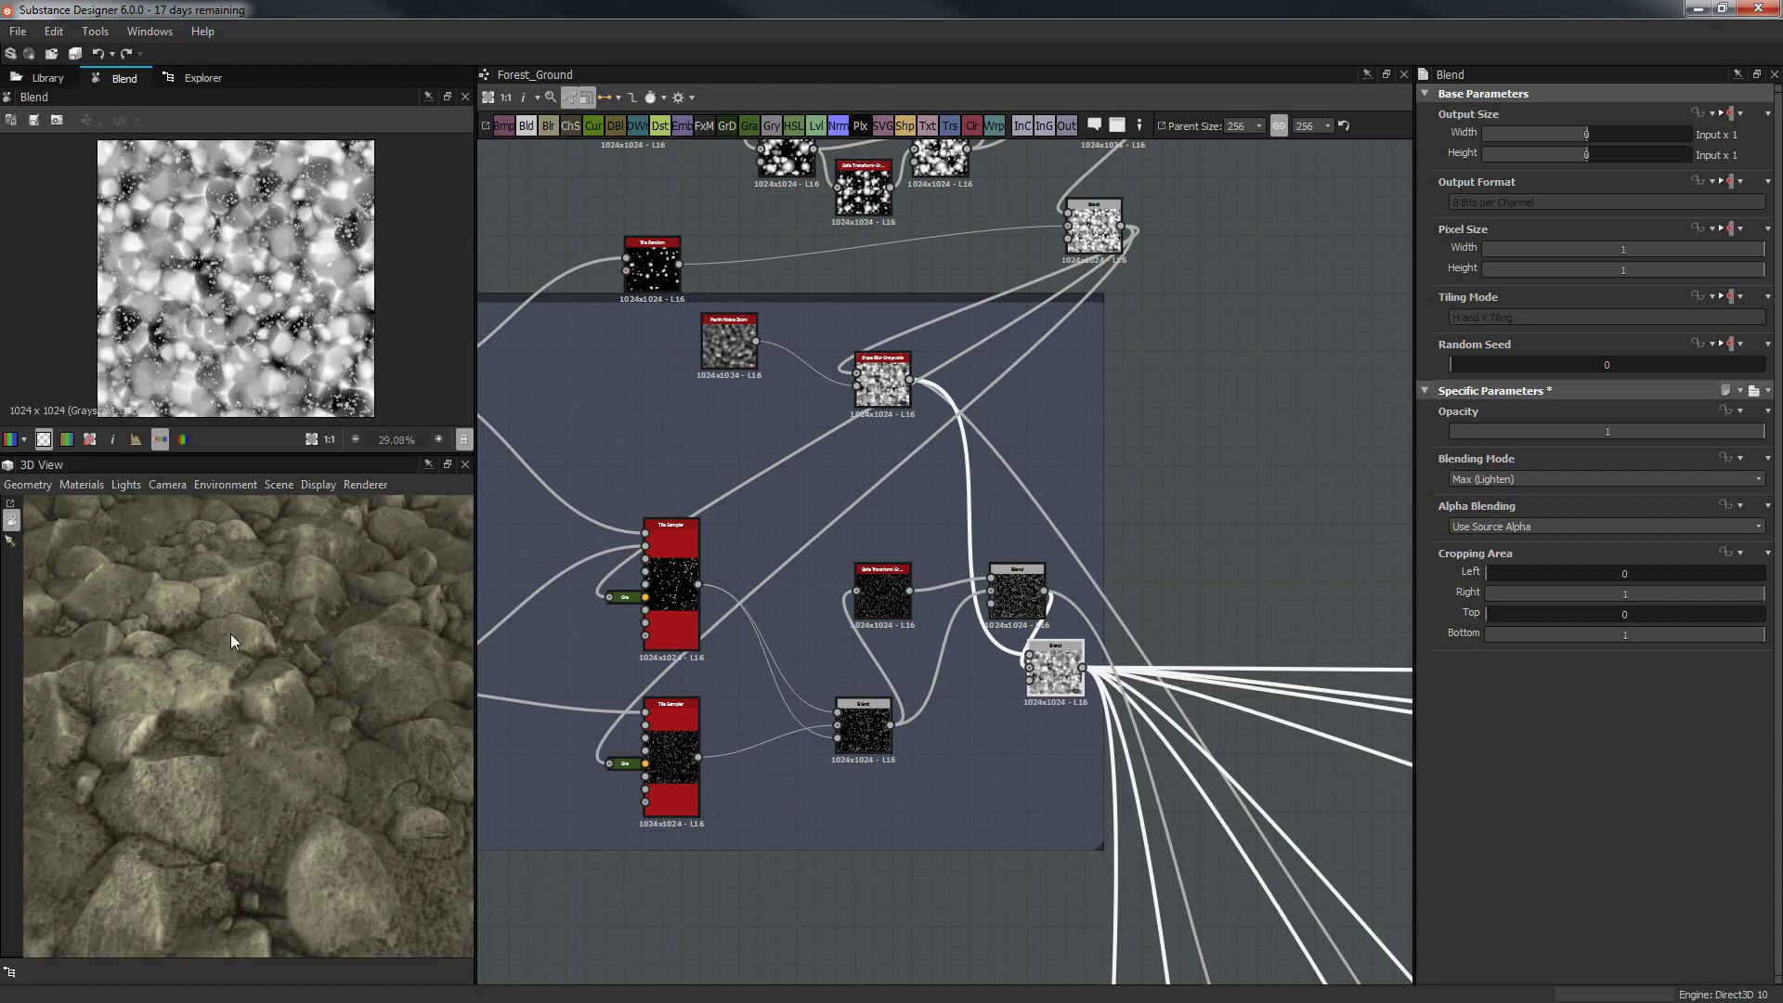
scroll(905, 445, up, 3)
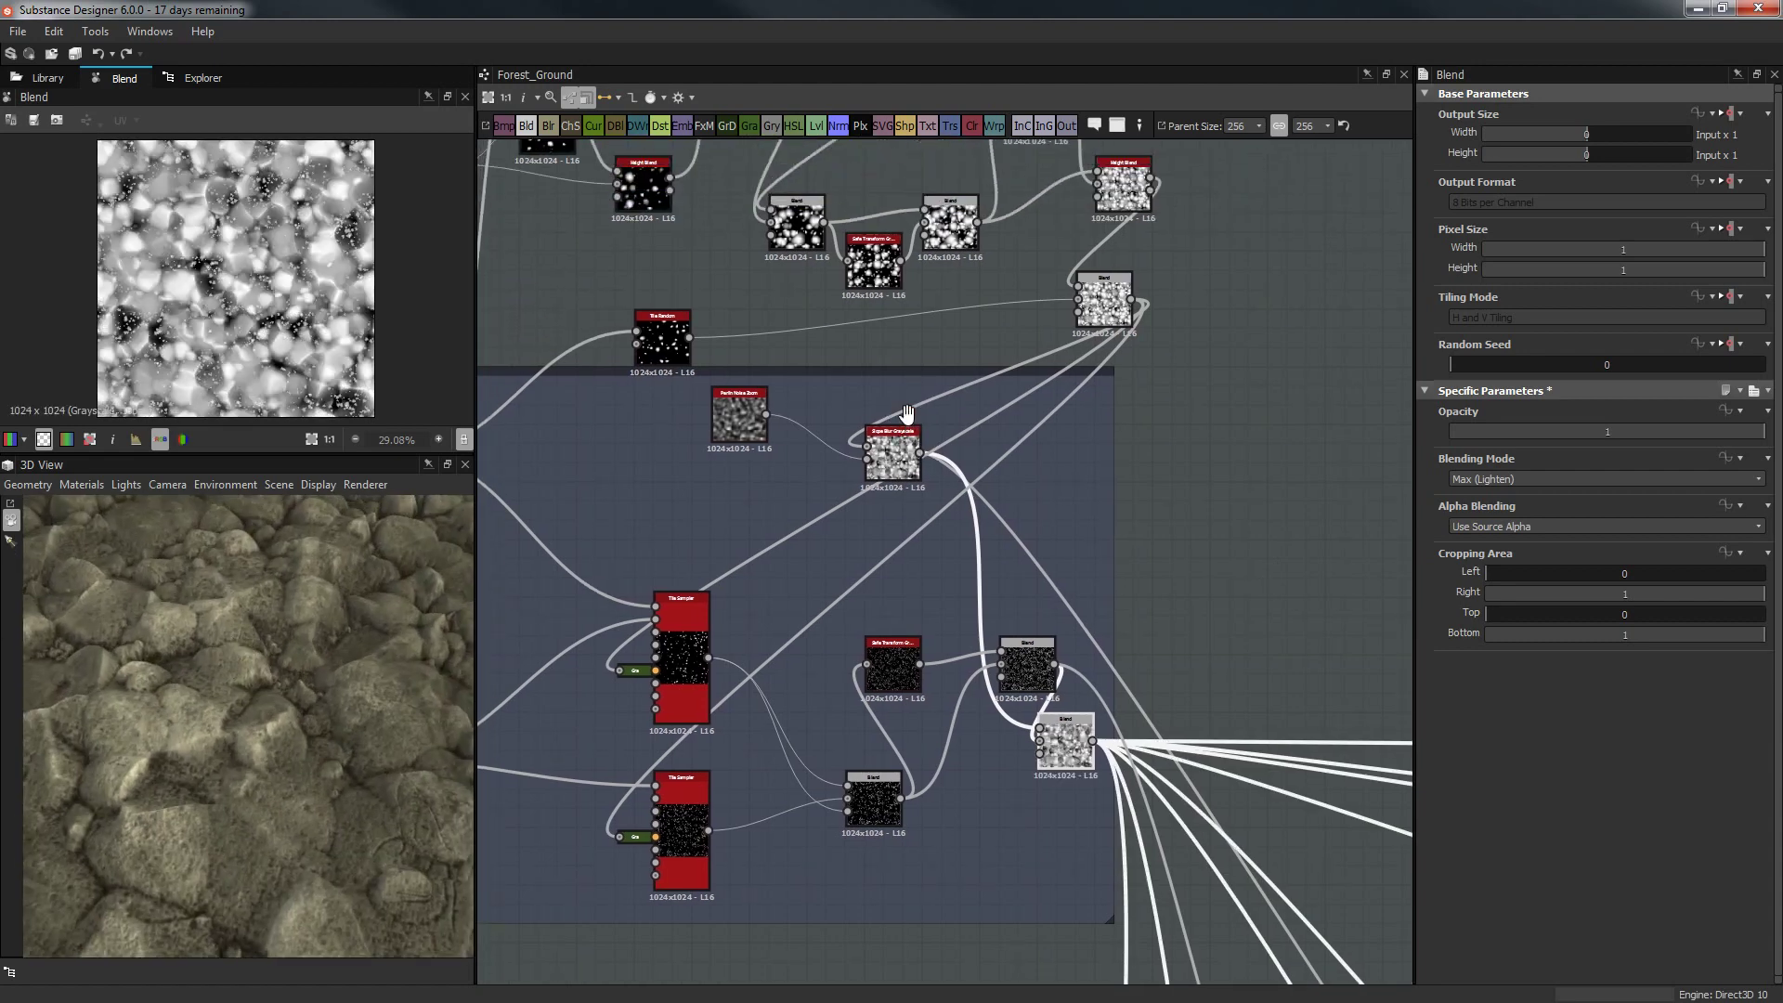
Preview the Slope Blur Grayscale node and its Perlin Noise Zoom input, and lower the slope blur's Intensity to 0.24.
scroll(912, 459, down, 2)
double_click(883, 513)
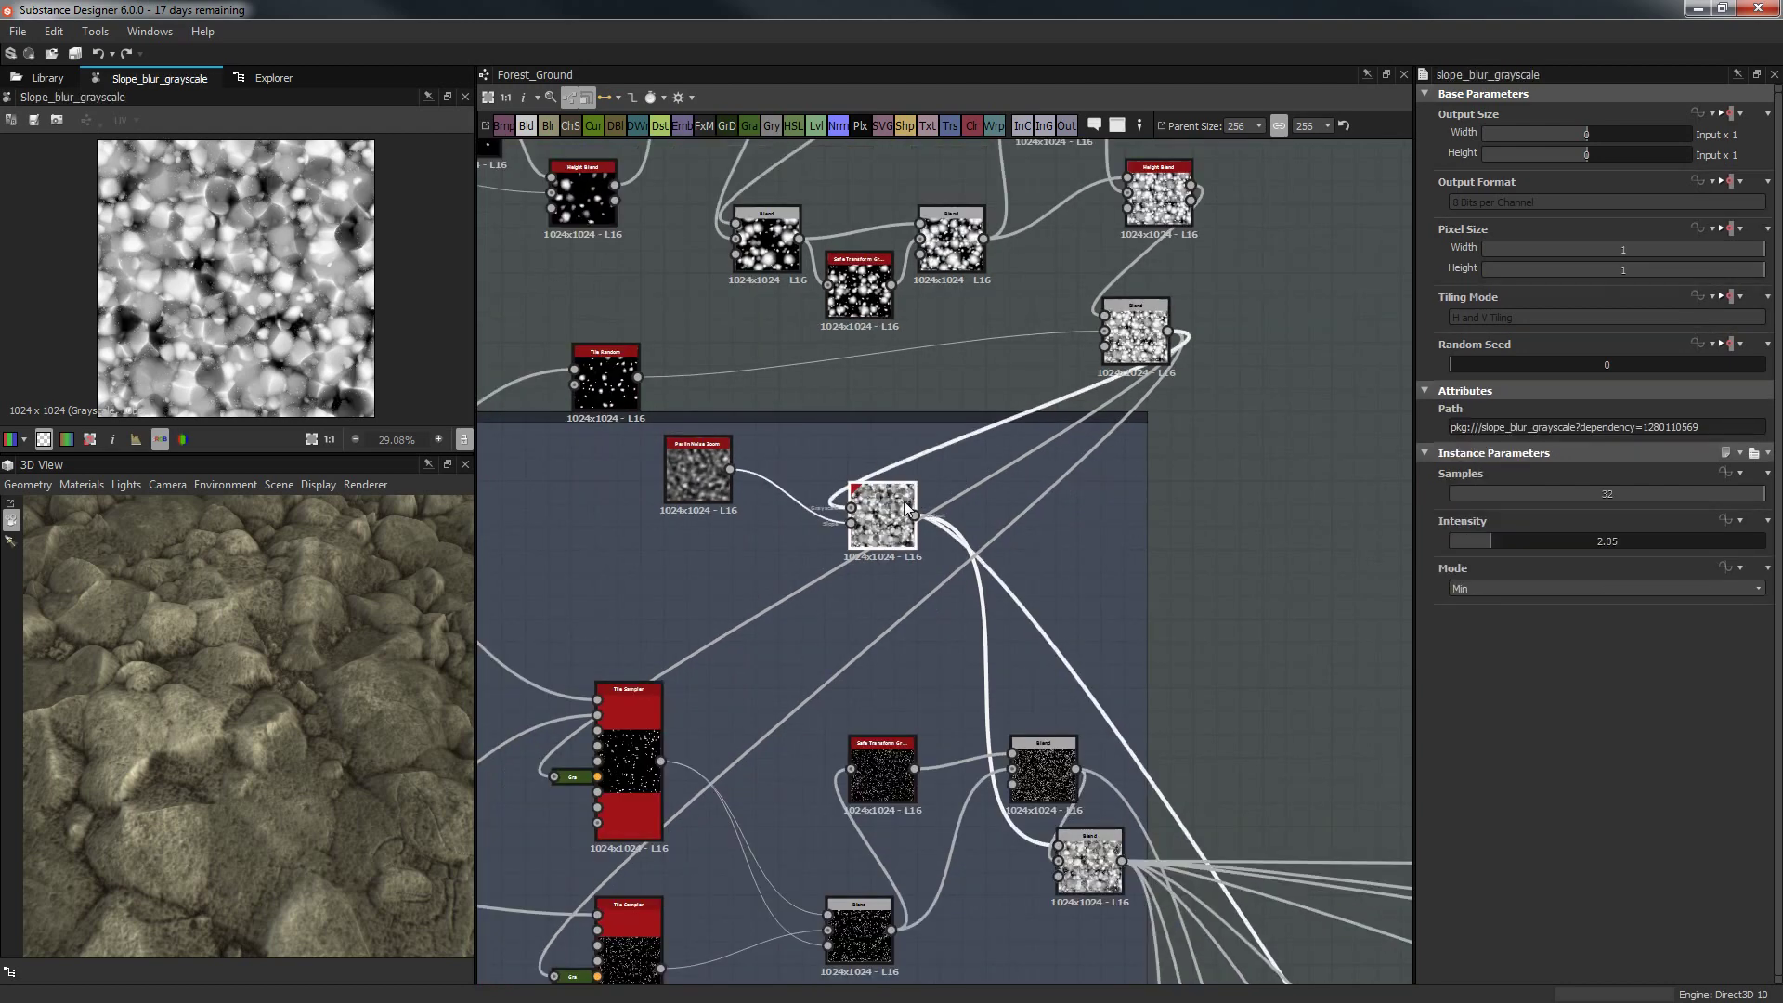
double_click(698, 469)
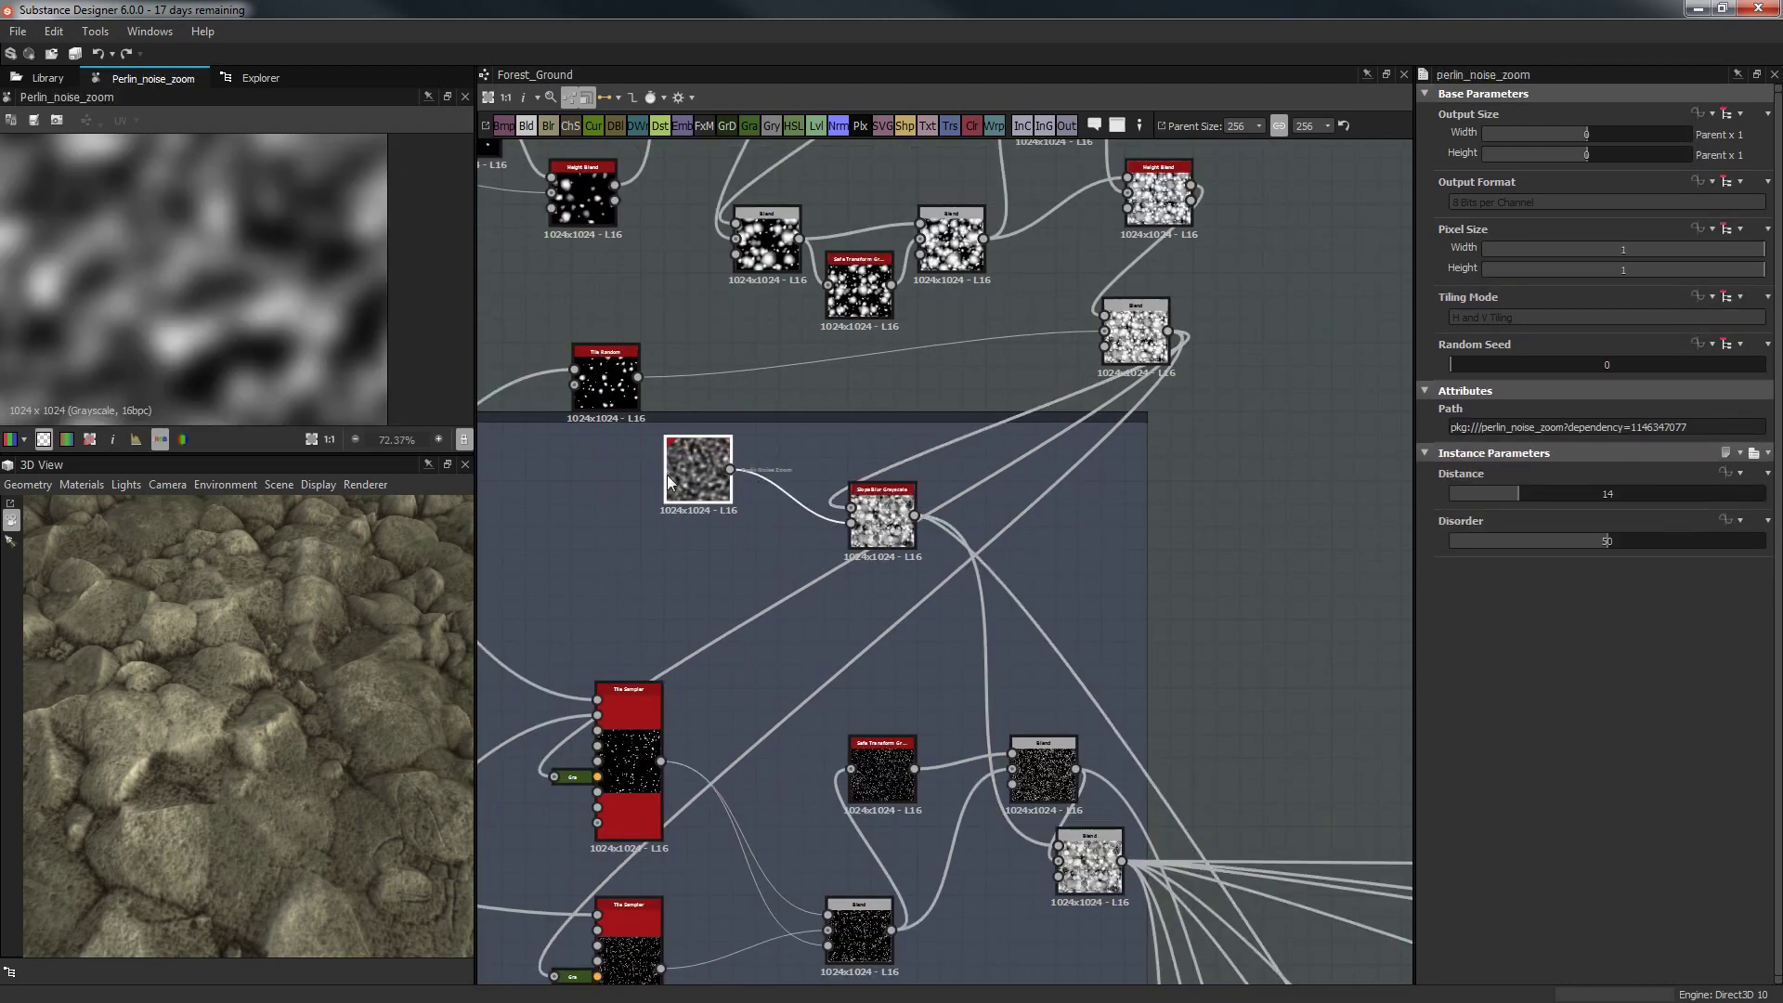
double_click(867, 521)
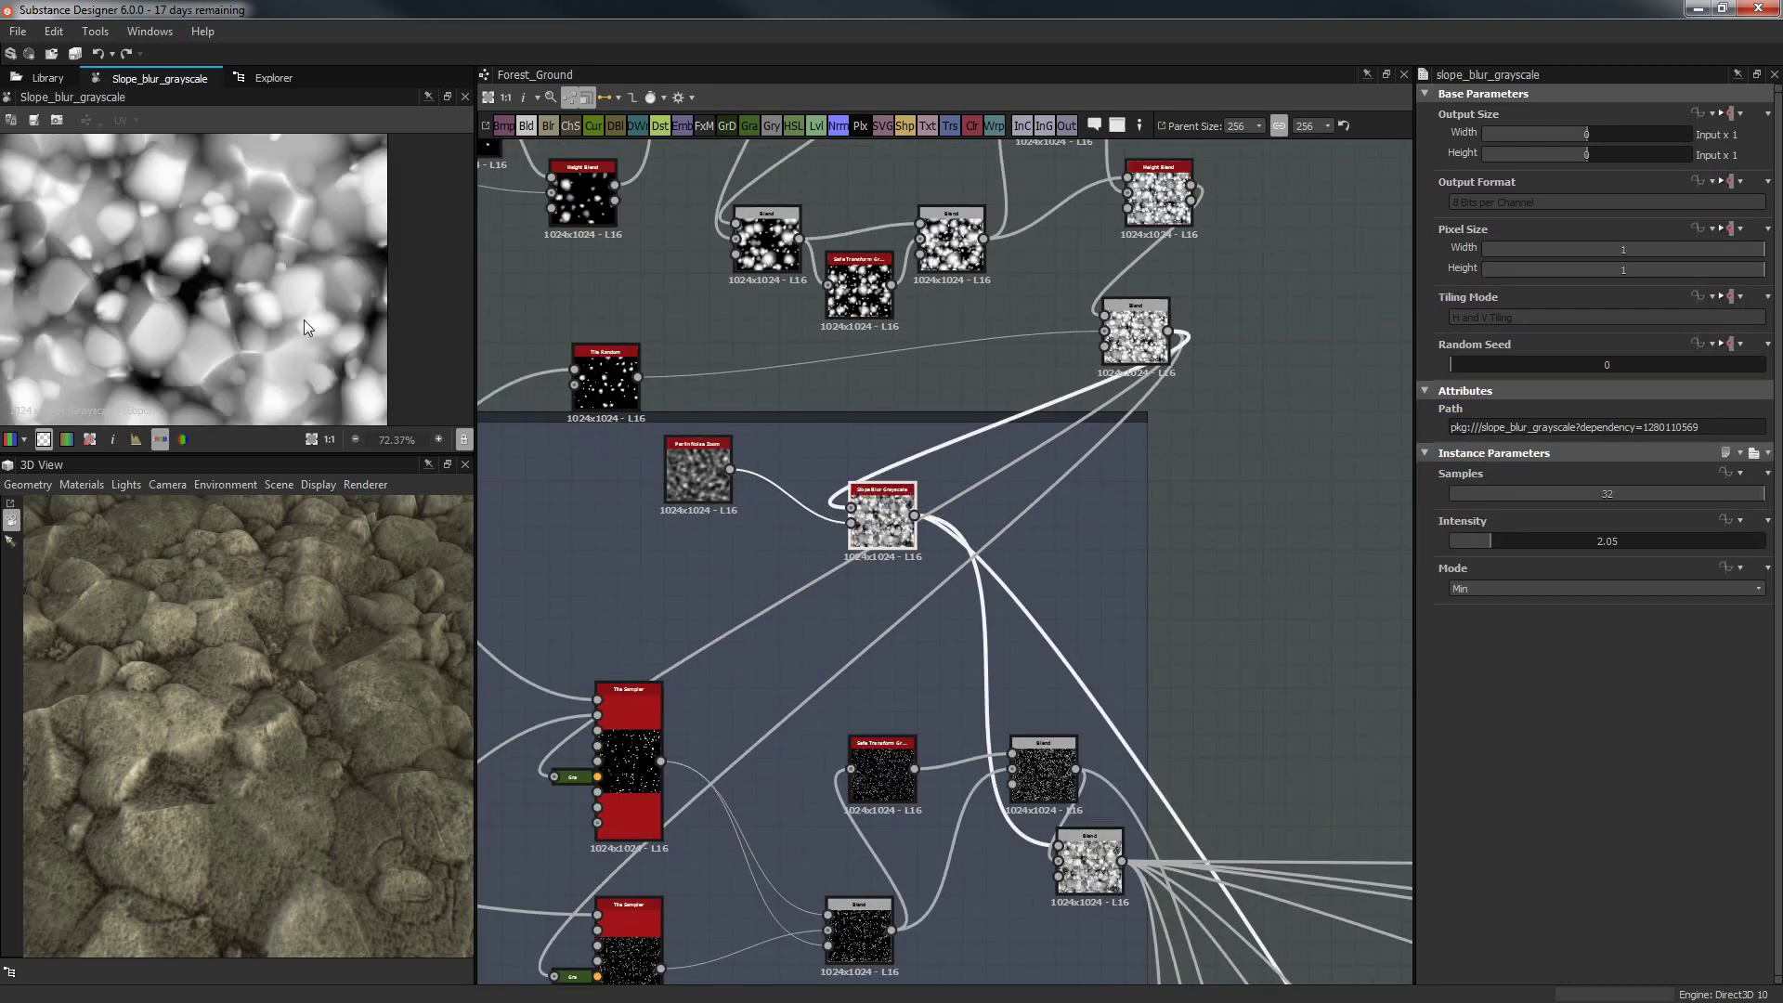
scroll(303, 319, down, 1)
click(1469, 537)
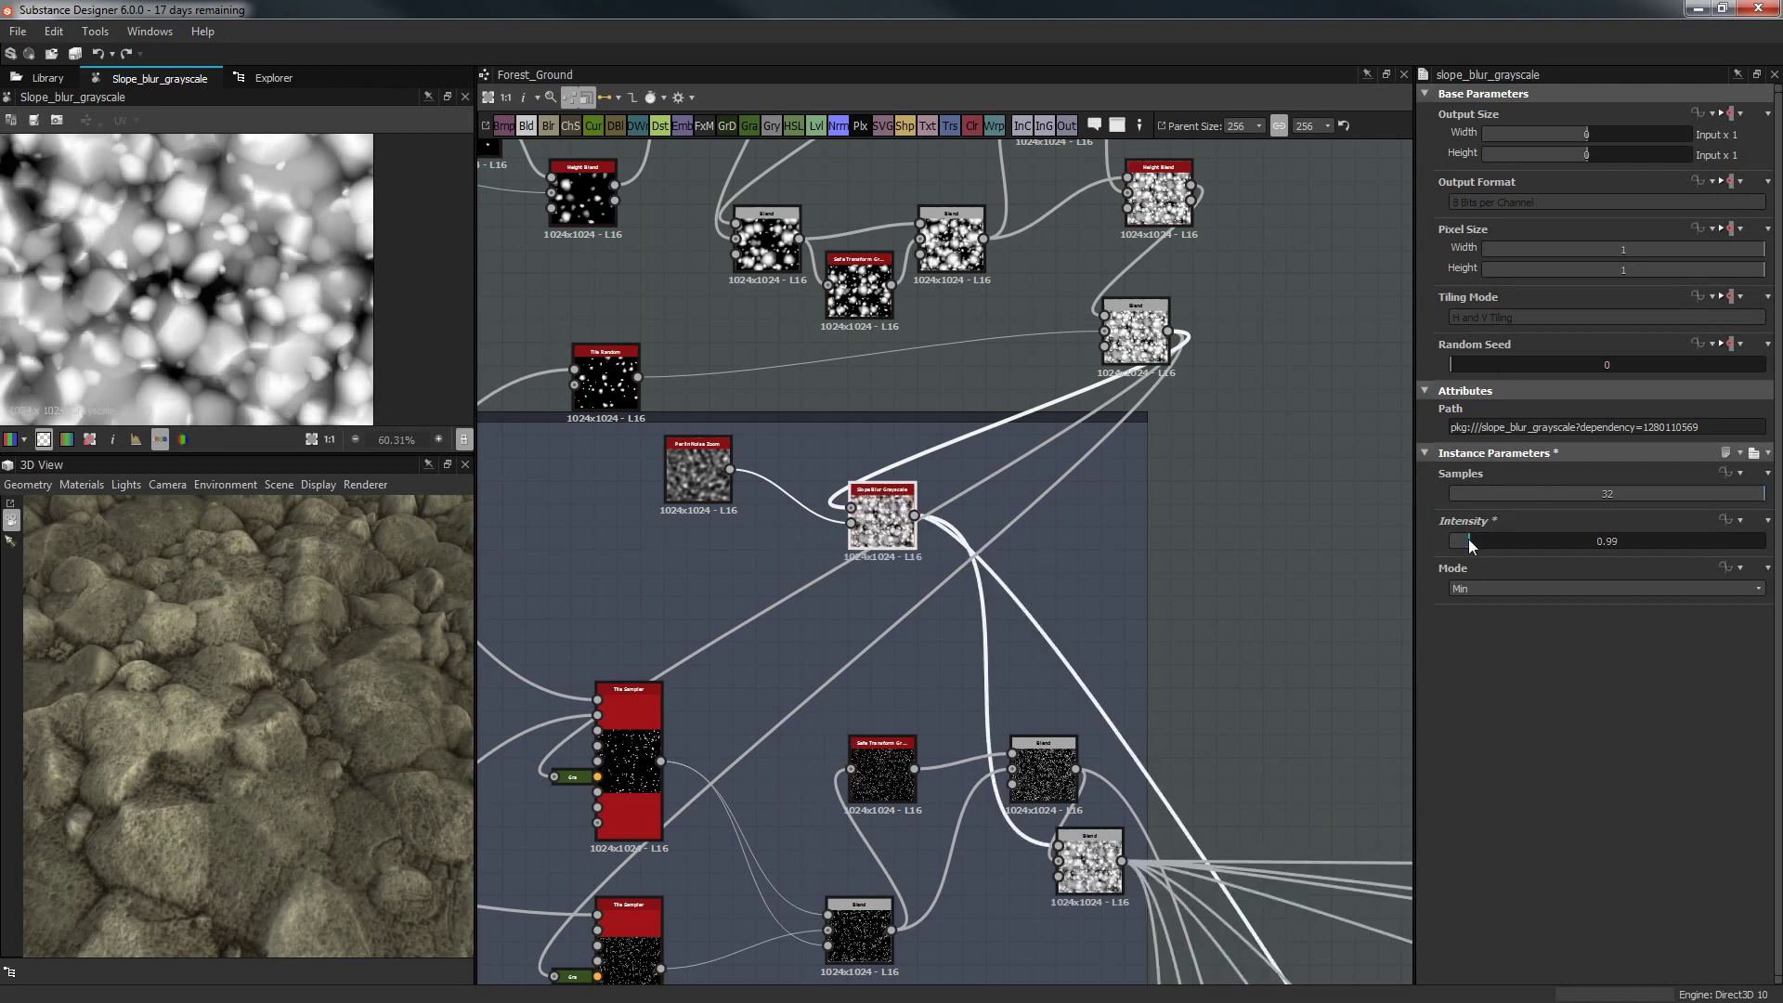
click(1466, 539)
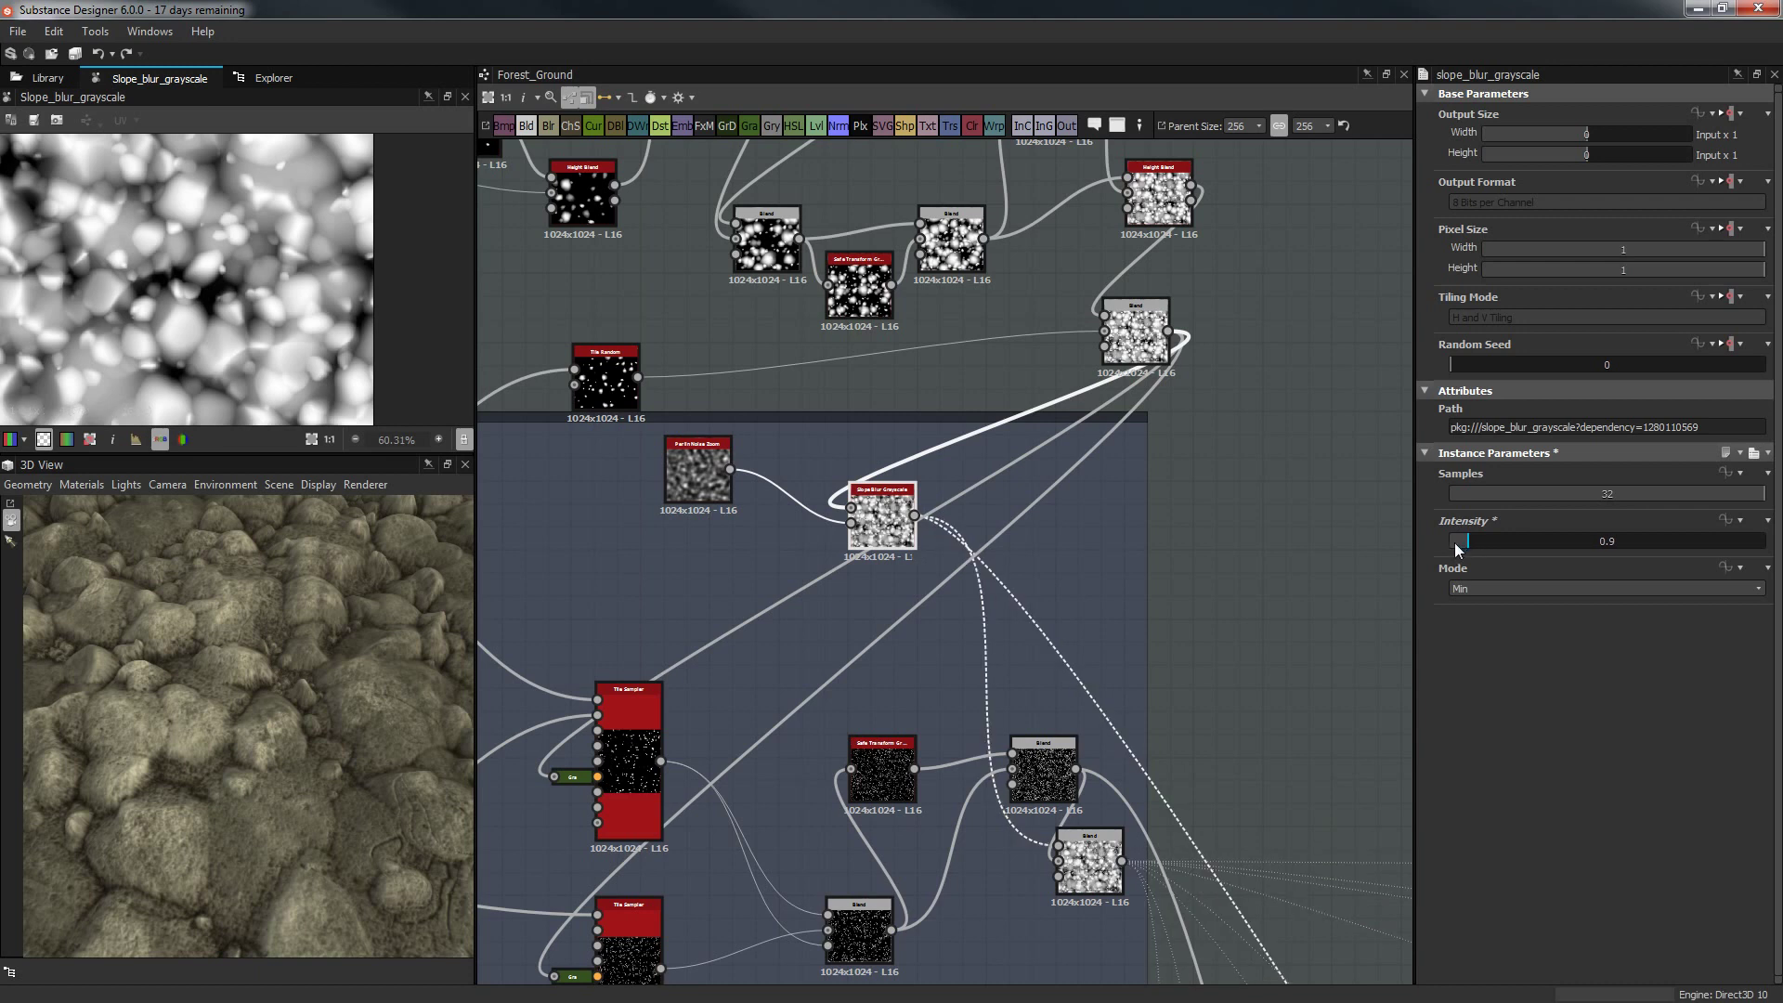
click(1455, 544)
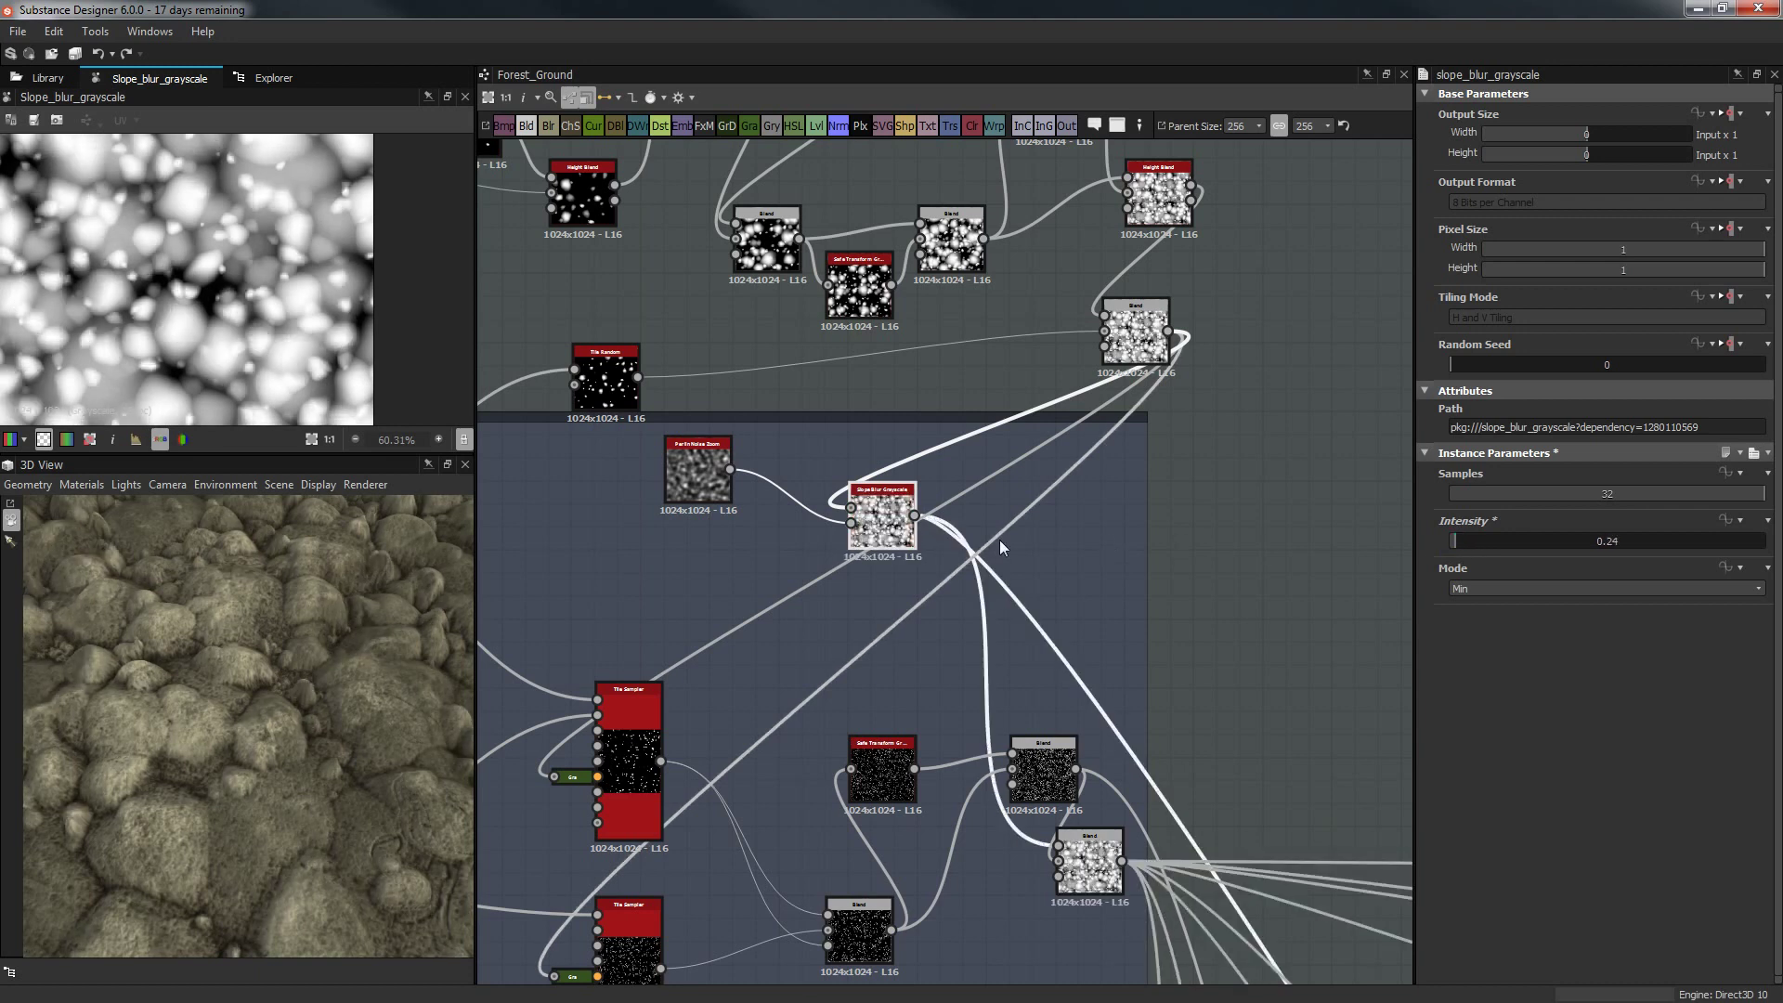
Inspect the rounded stones on the 3D material and set the Slope Blur Grayscale's Intensity to 0.66.
scroll(232, 651, down, 5)
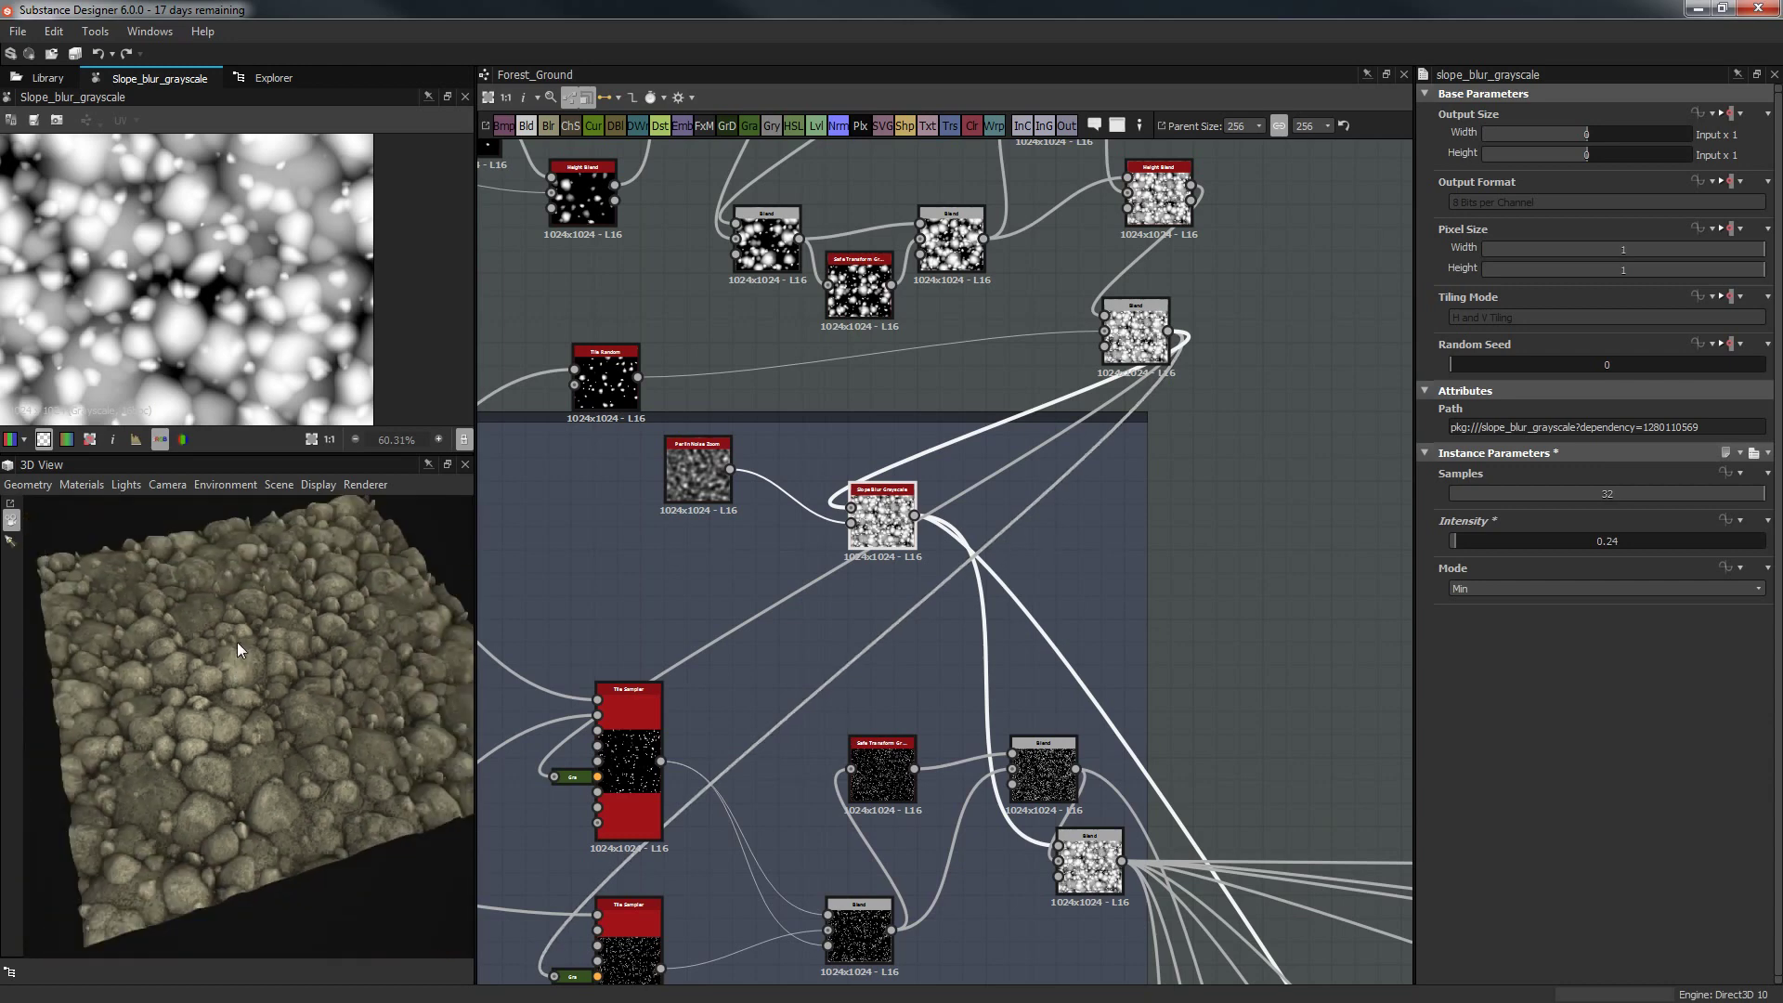
drag(237, 643, 339, 632)
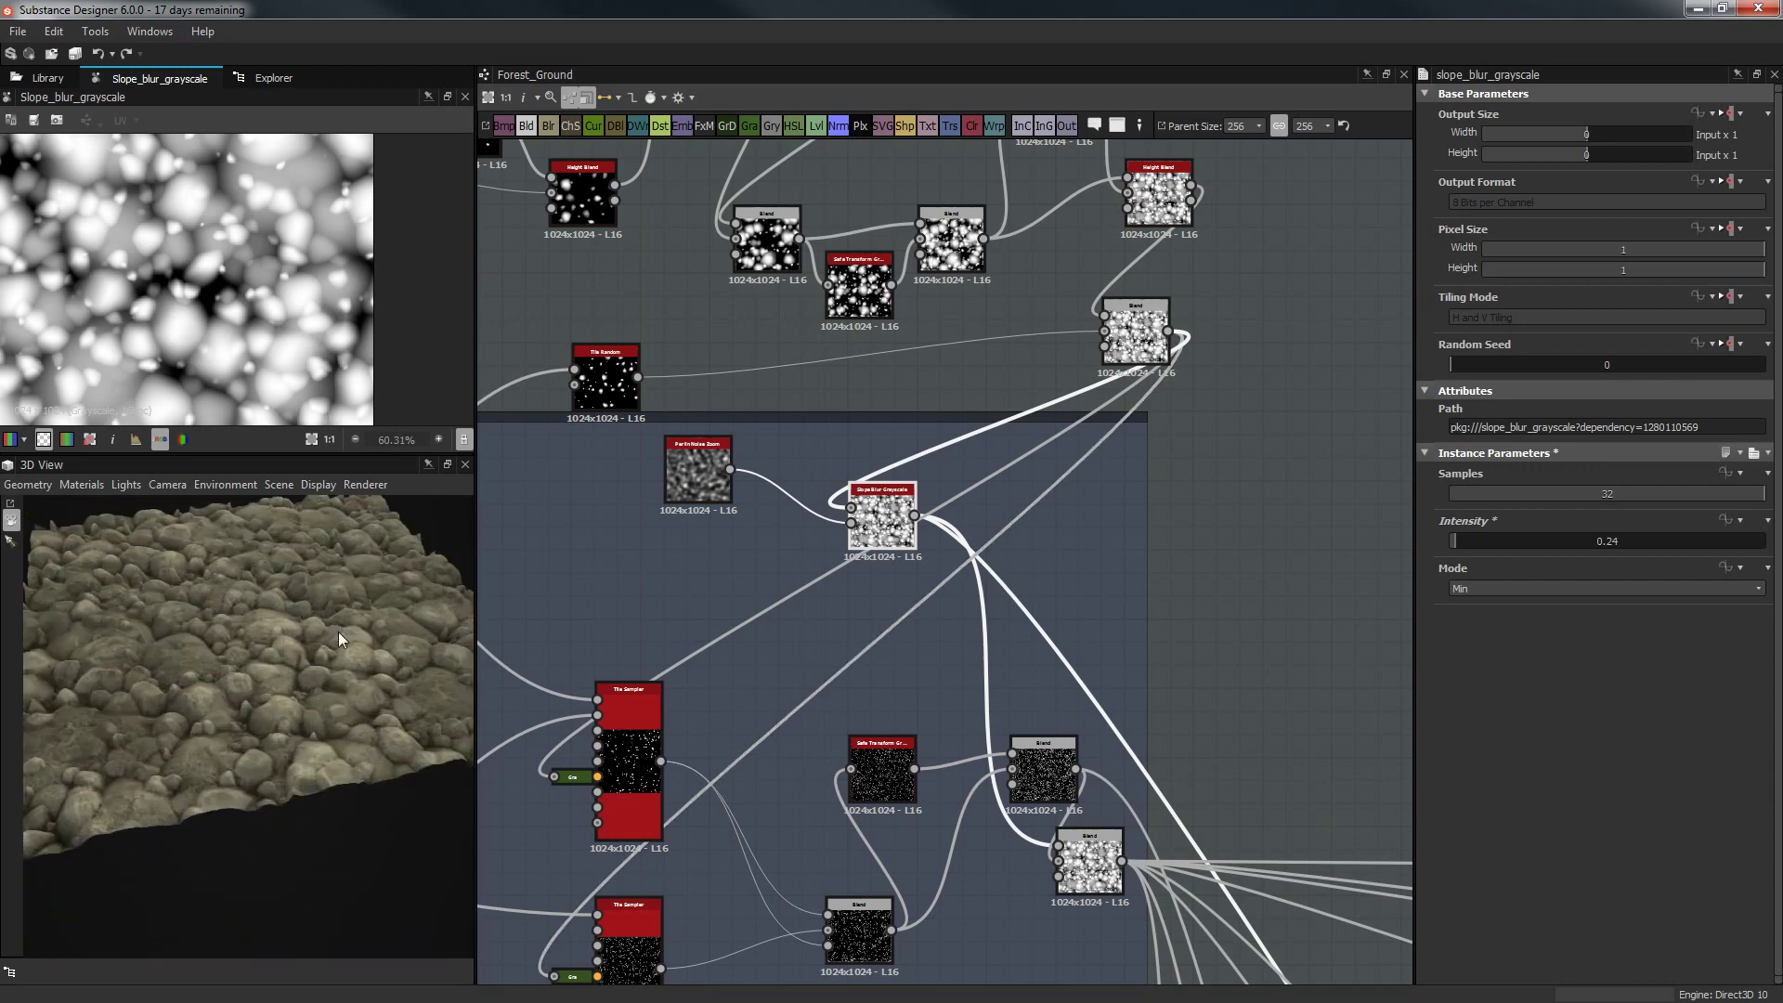
scroll(400, 651, up, 3)
drag(470, 682, 380, 712)
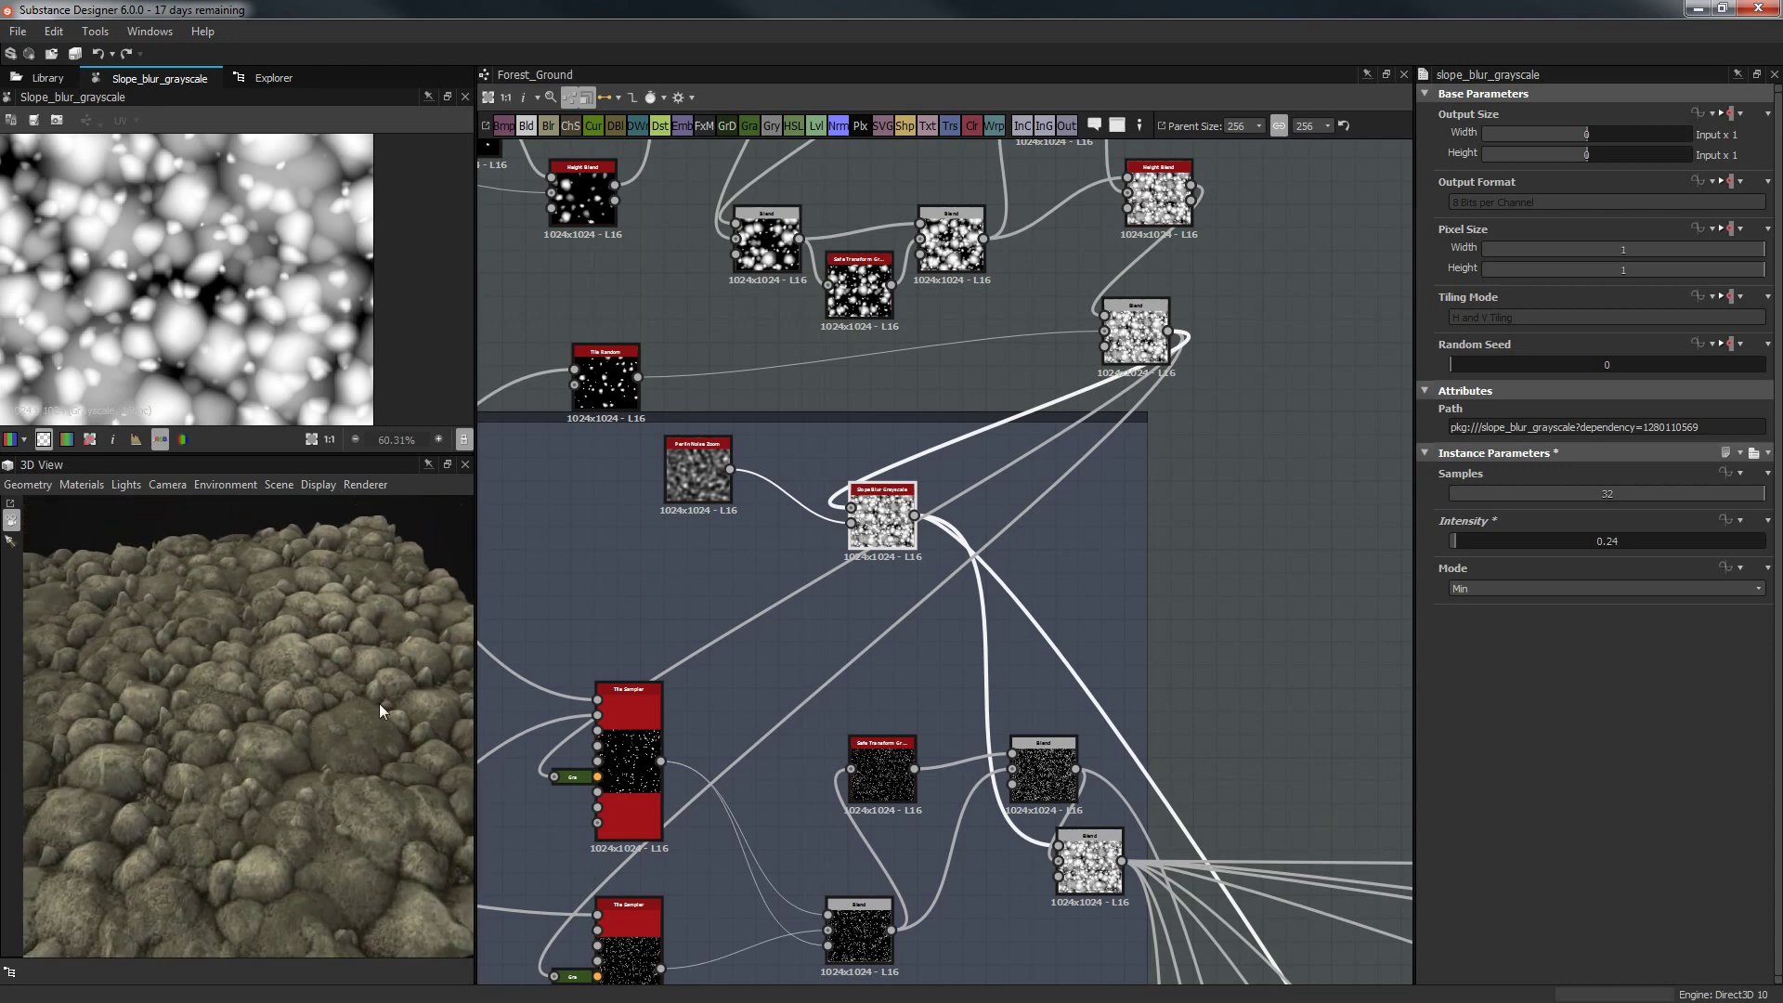
click(1462, 546)
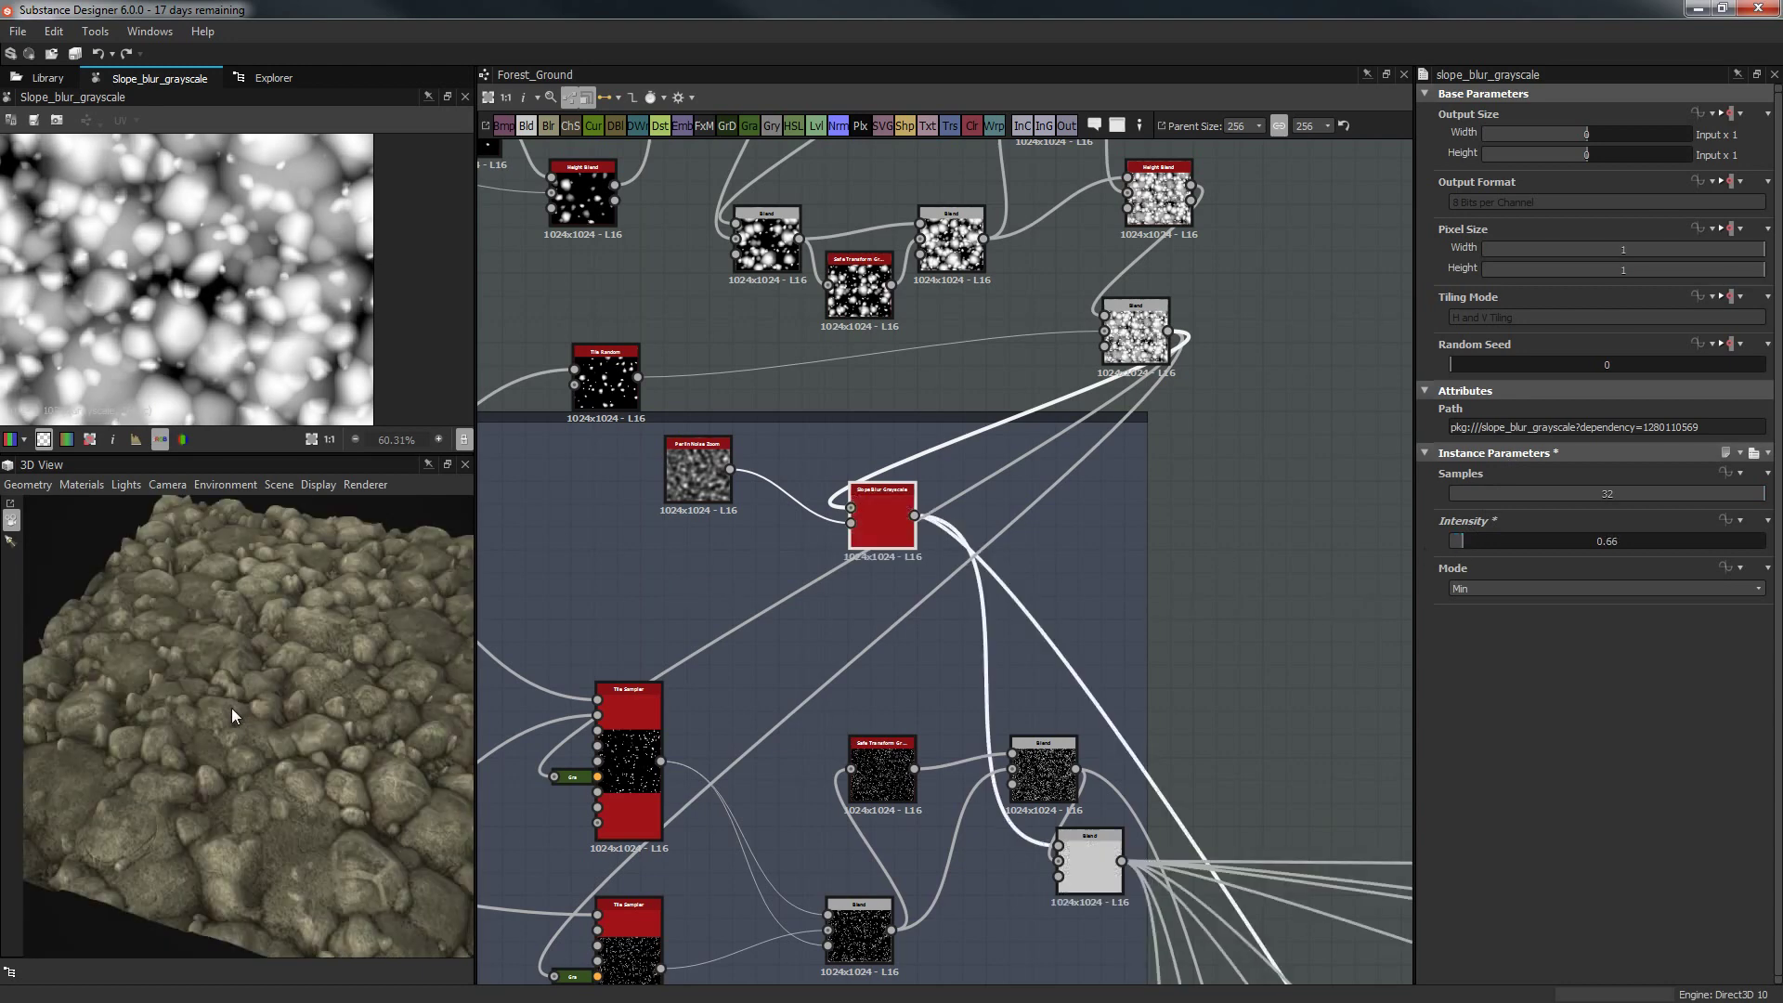
drag(303, 745, 152, 885)
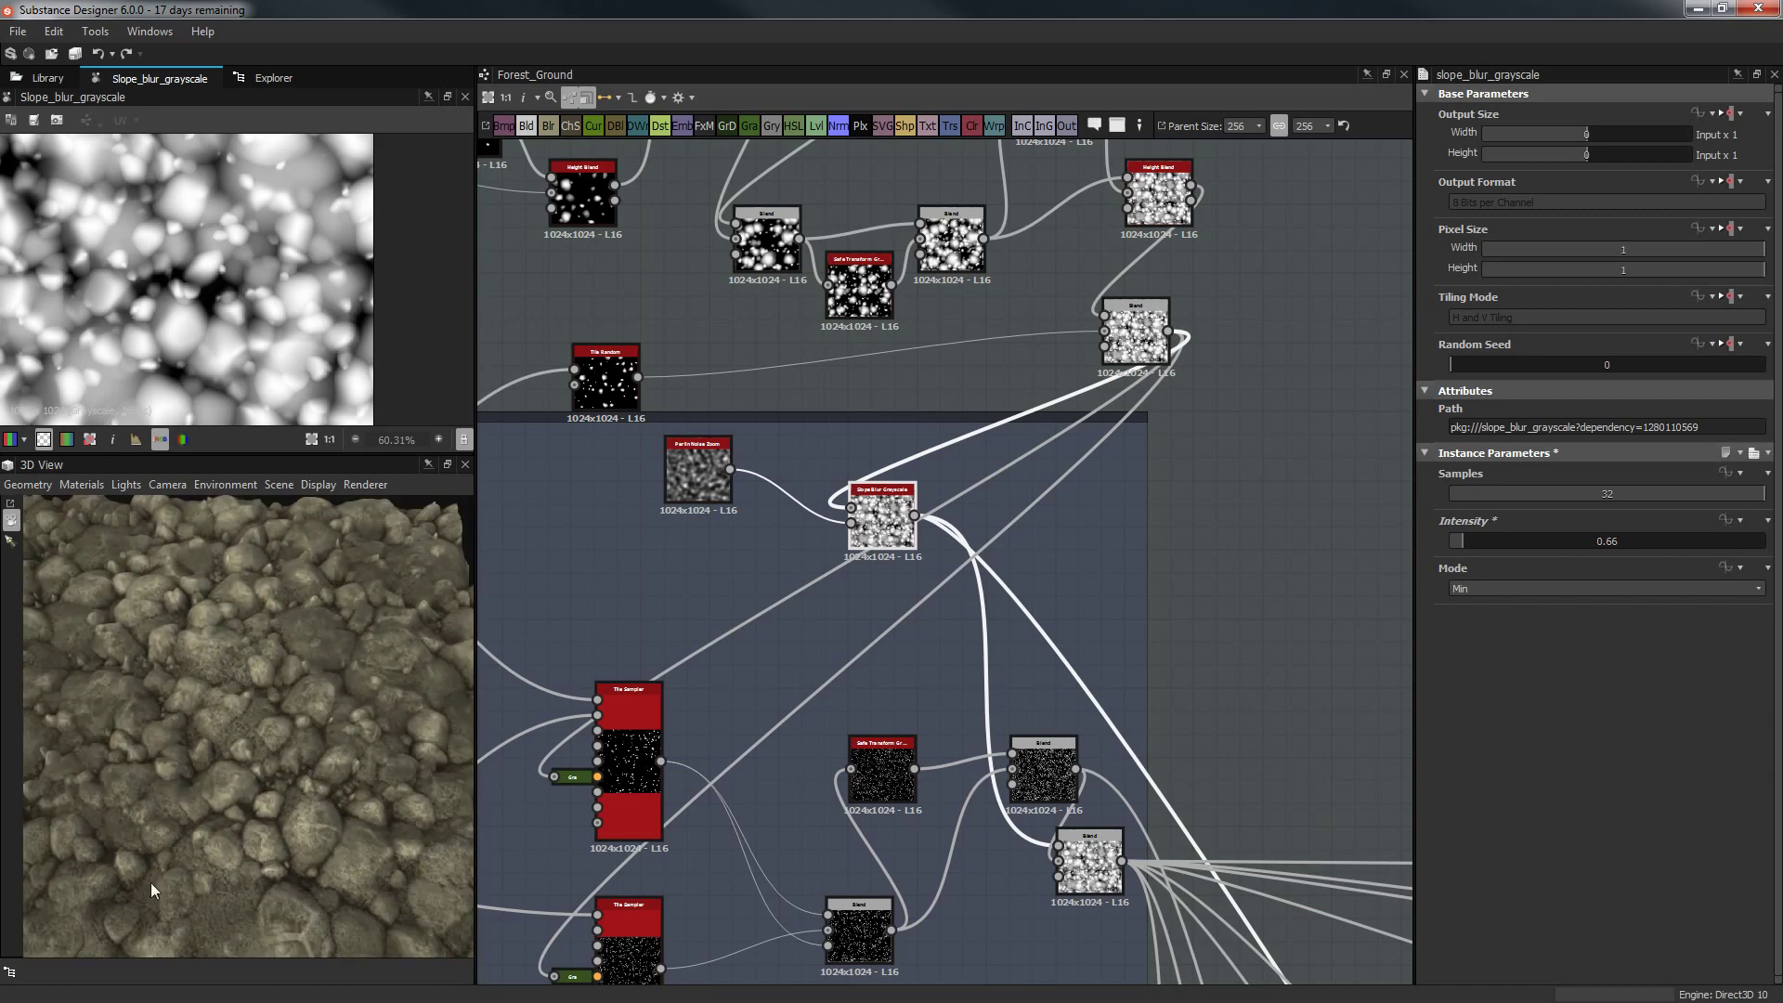
Preview the lower Blend that combines the upper Blend with its Safe Transform copy, fitting its image in the 2D view.
middle_drag(1026, 249, 1057, 494)
scroll(1021, 455, up, 3)
click(966, 487)
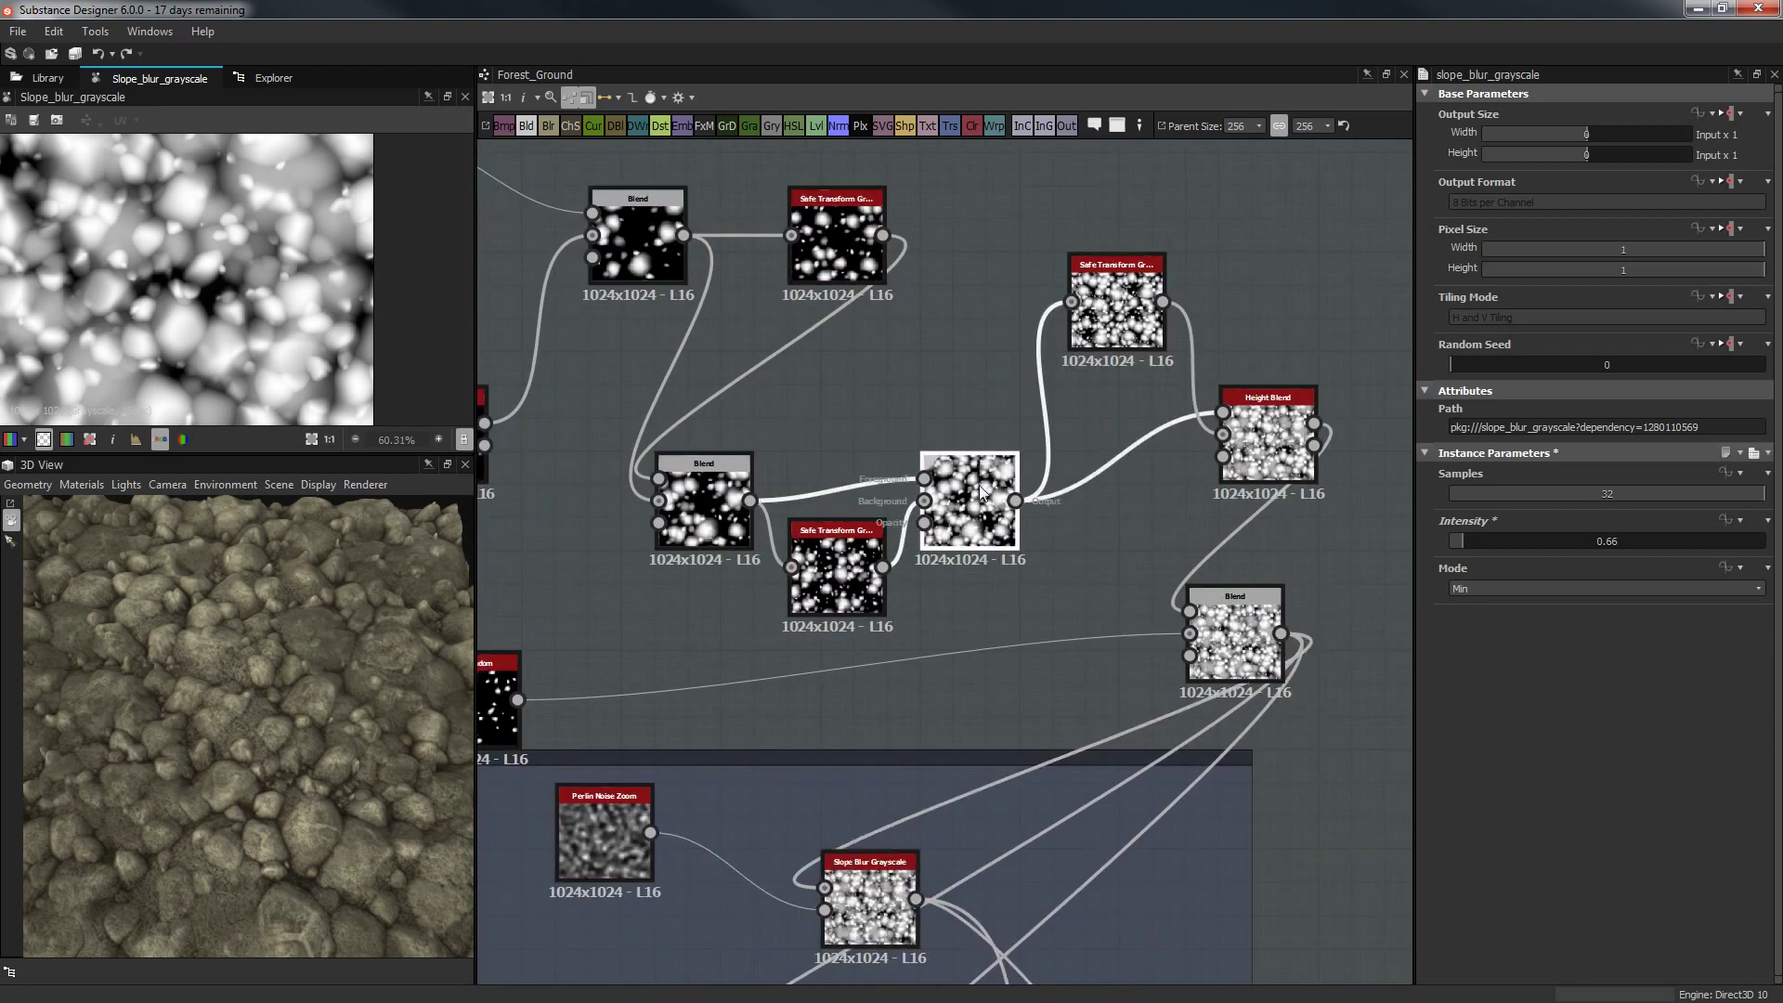
middle_drag(849, 370, 1043, 430)
click(912, 540)
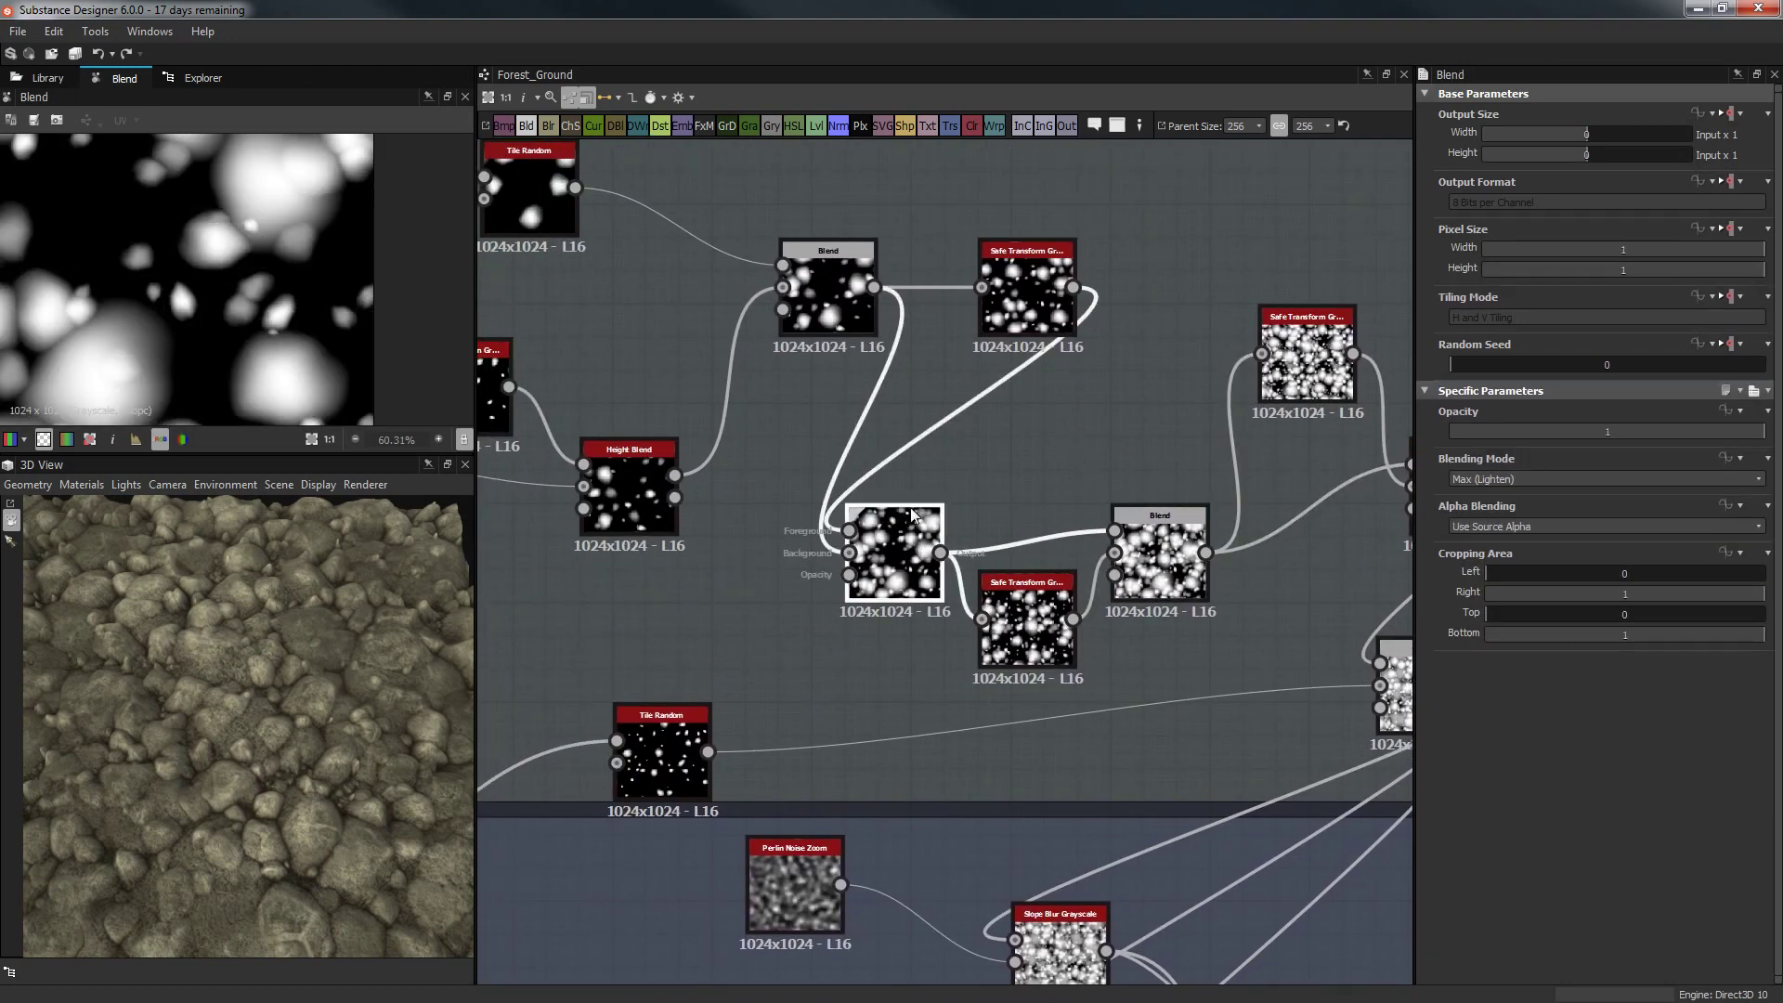
middle_drag(955, 388, 955, 487)
key(f)
Suspend the engine and set the Forest_Ground graph's output size to 3 (Parent x 8) in width and height.
click(872, 271)
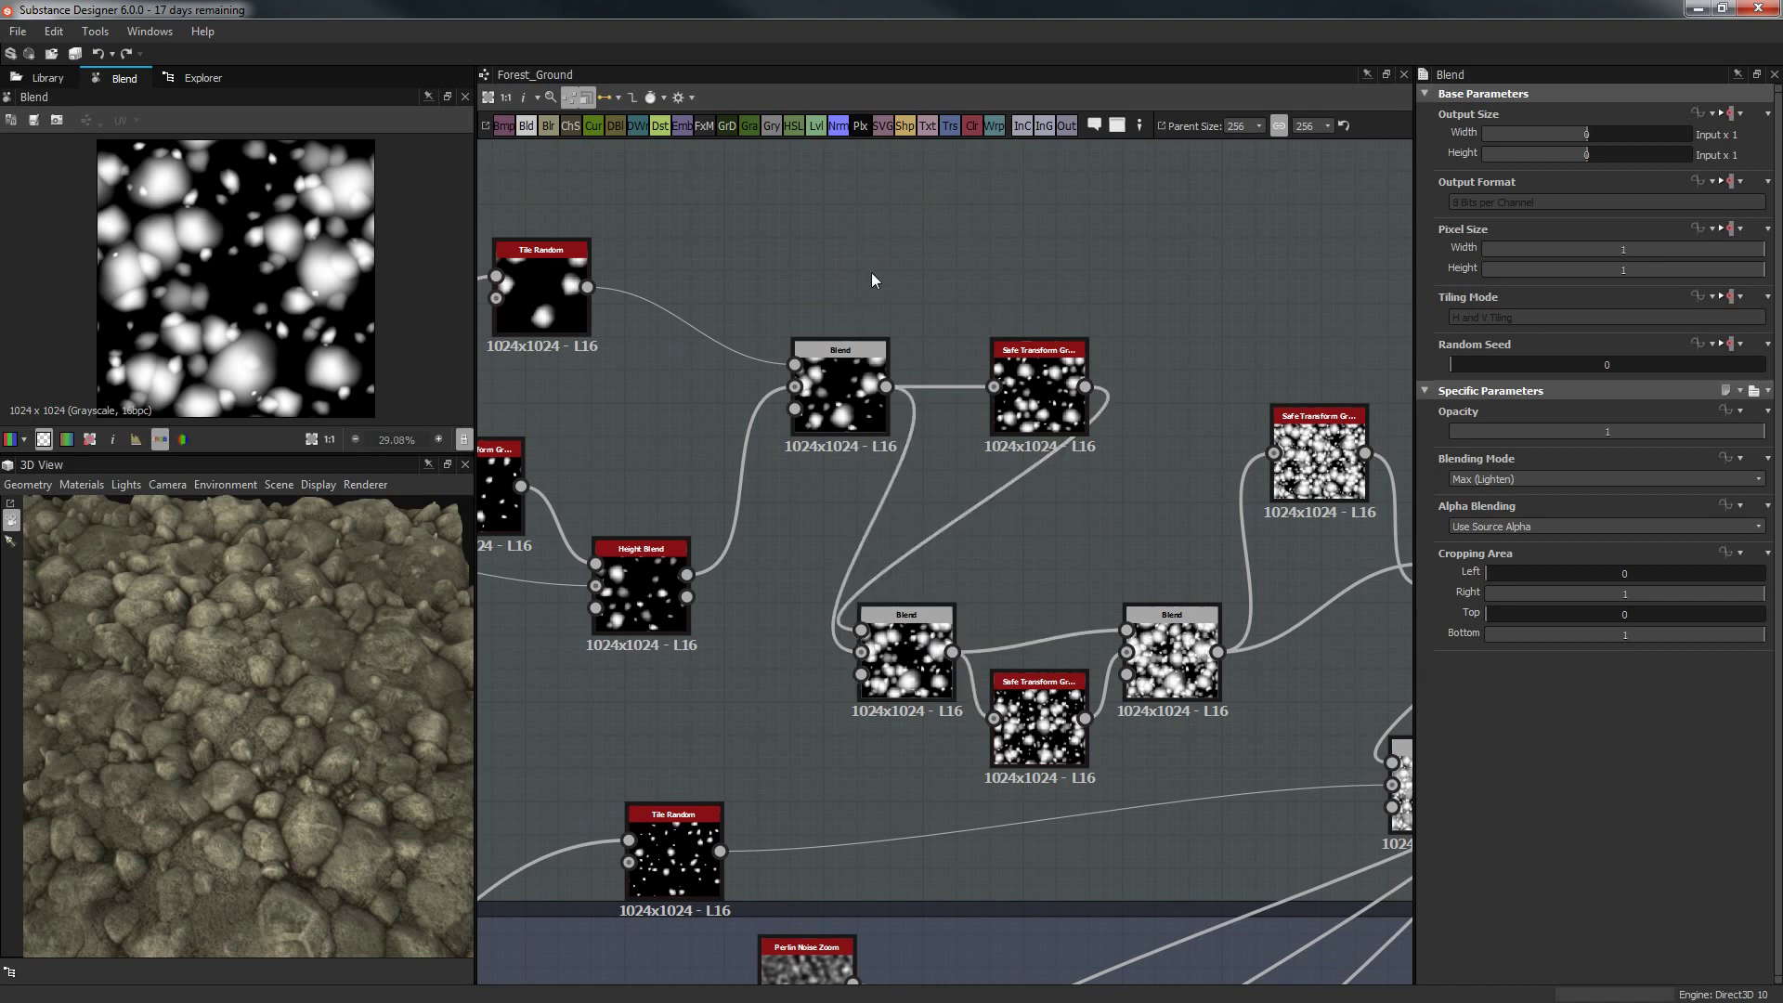
click(149, 32)
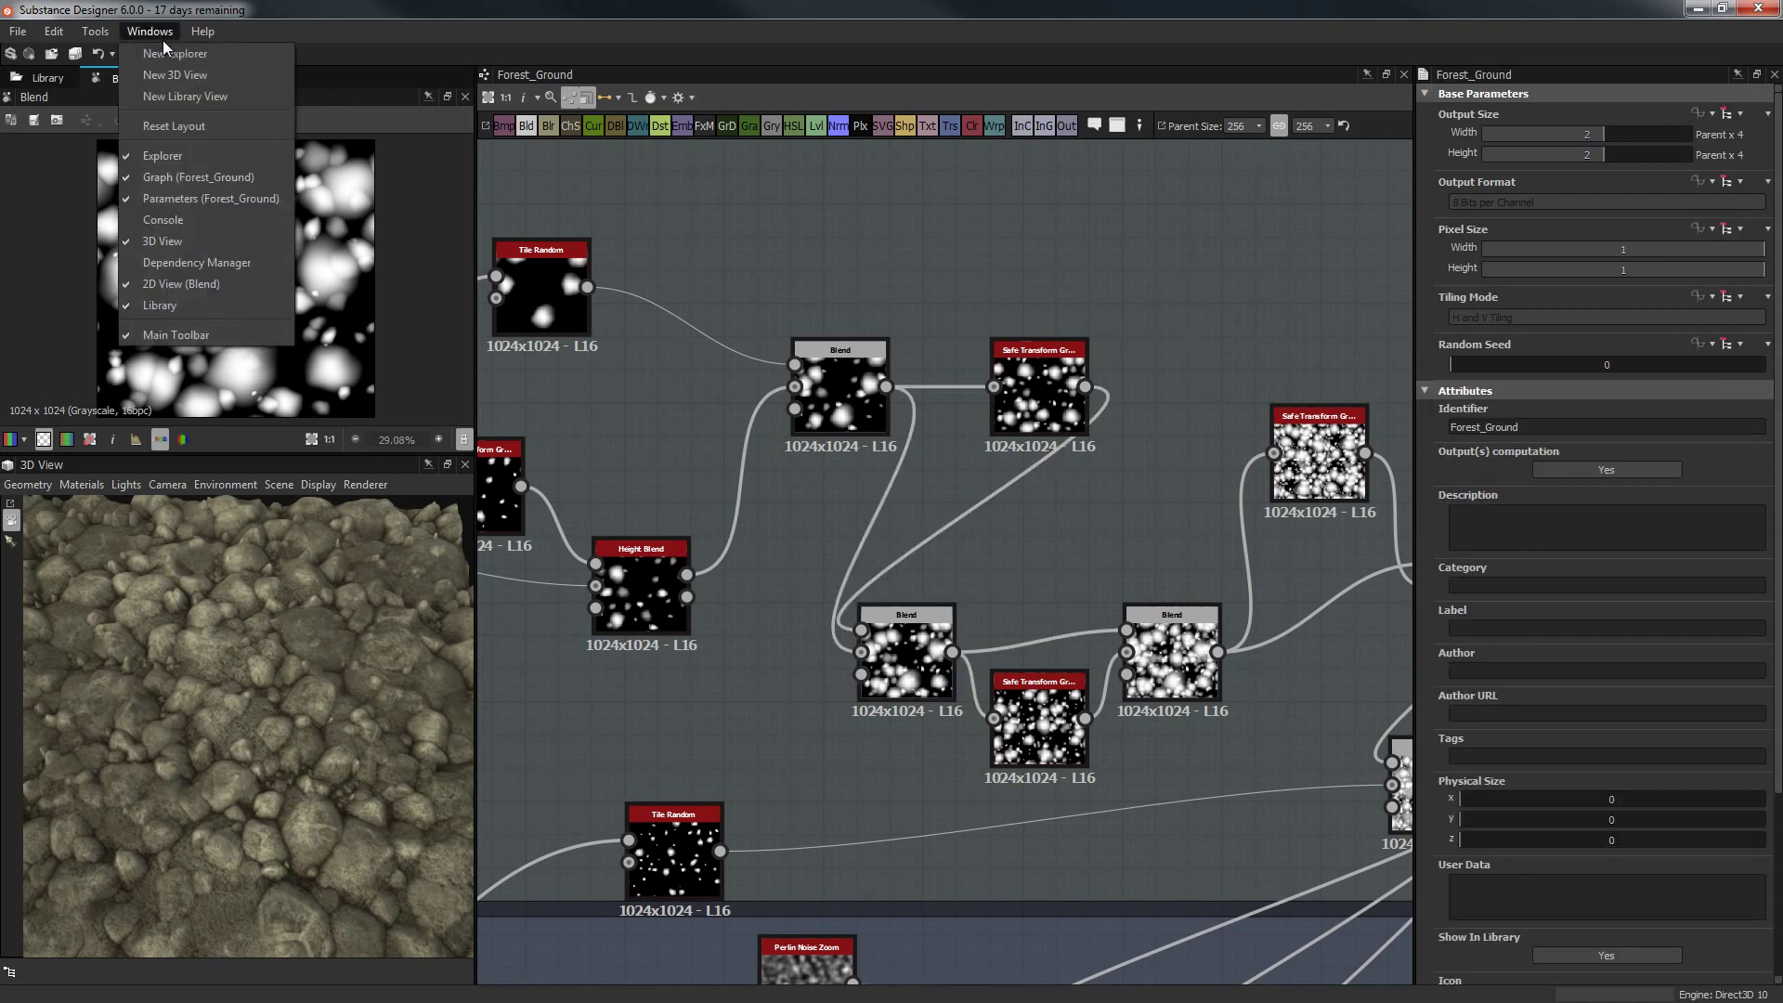
mouse_move(97, 31)
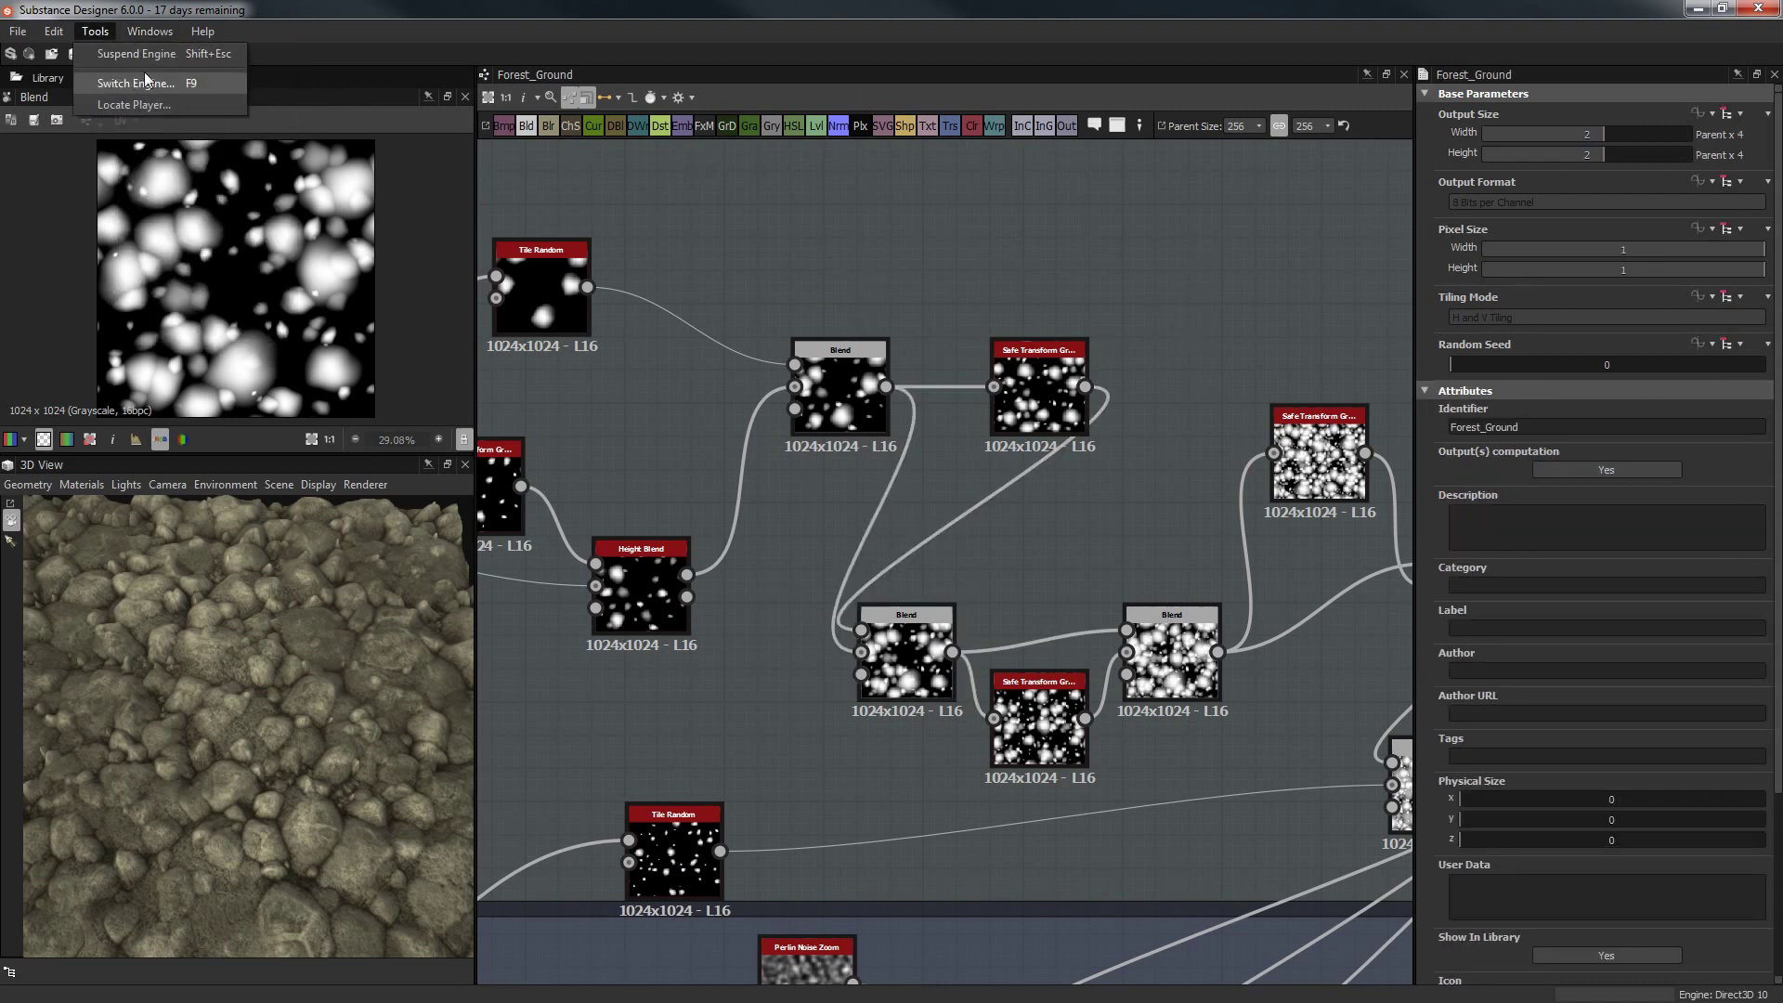
click(171, 53)
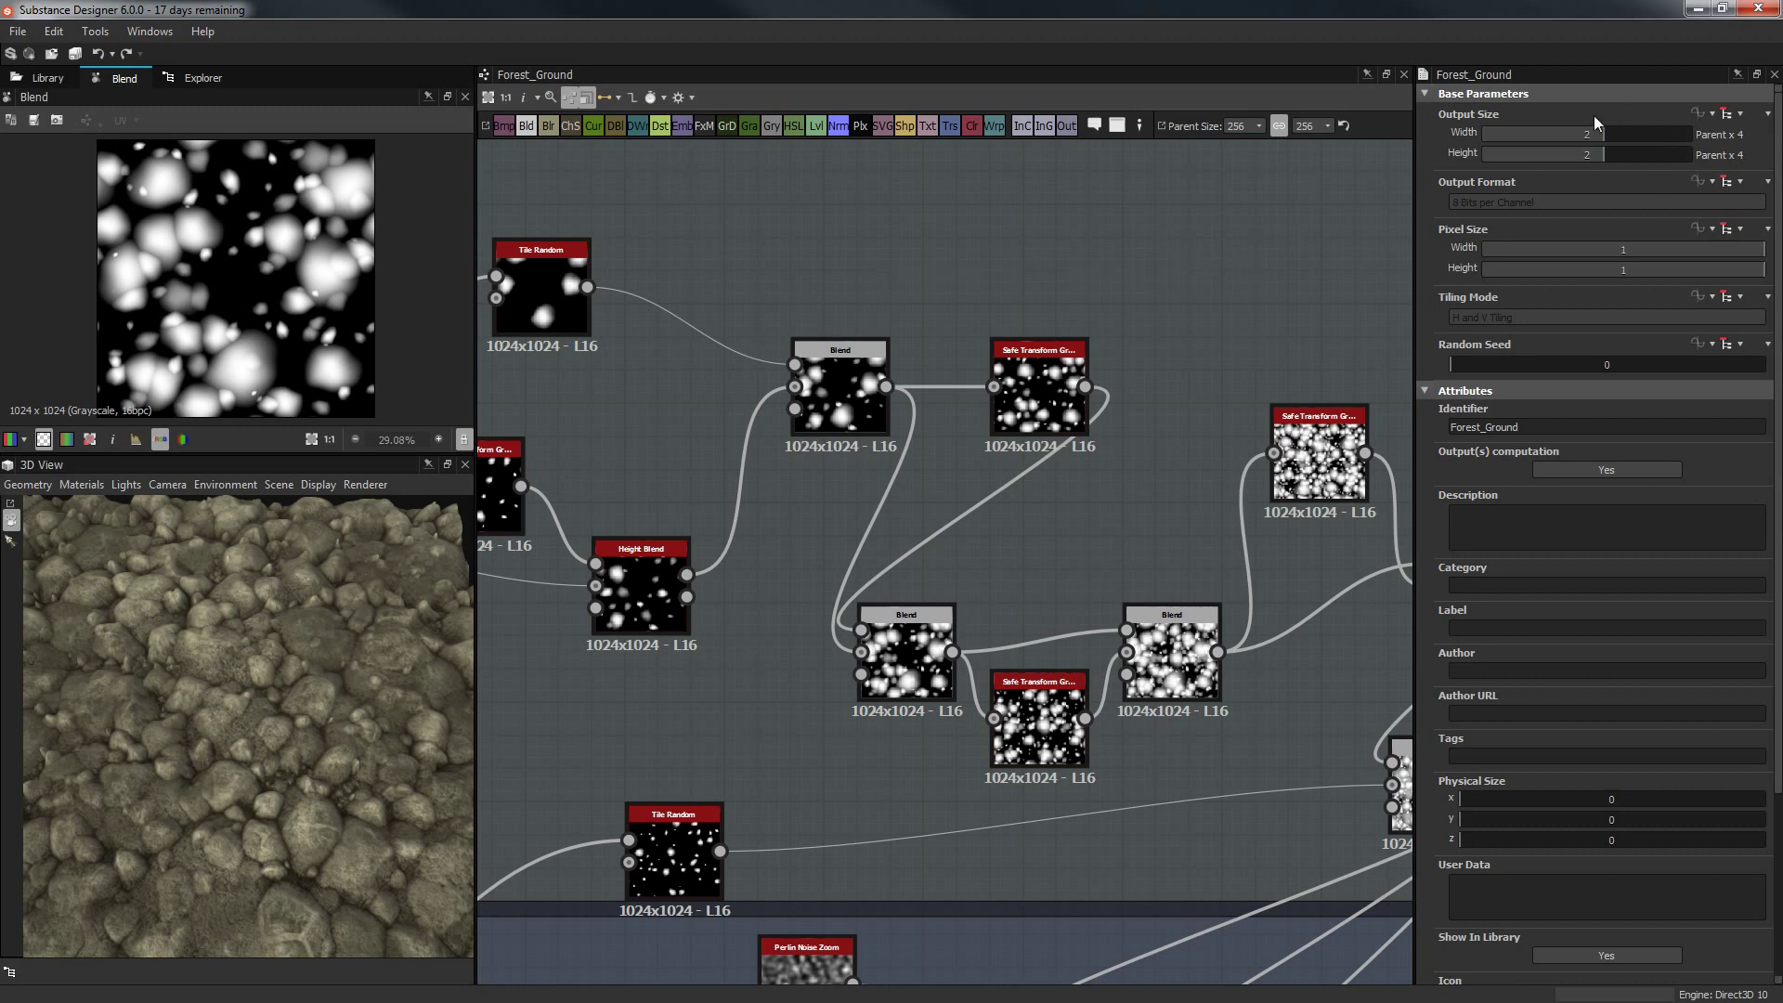
drag(1608, 133, 1613, 133)
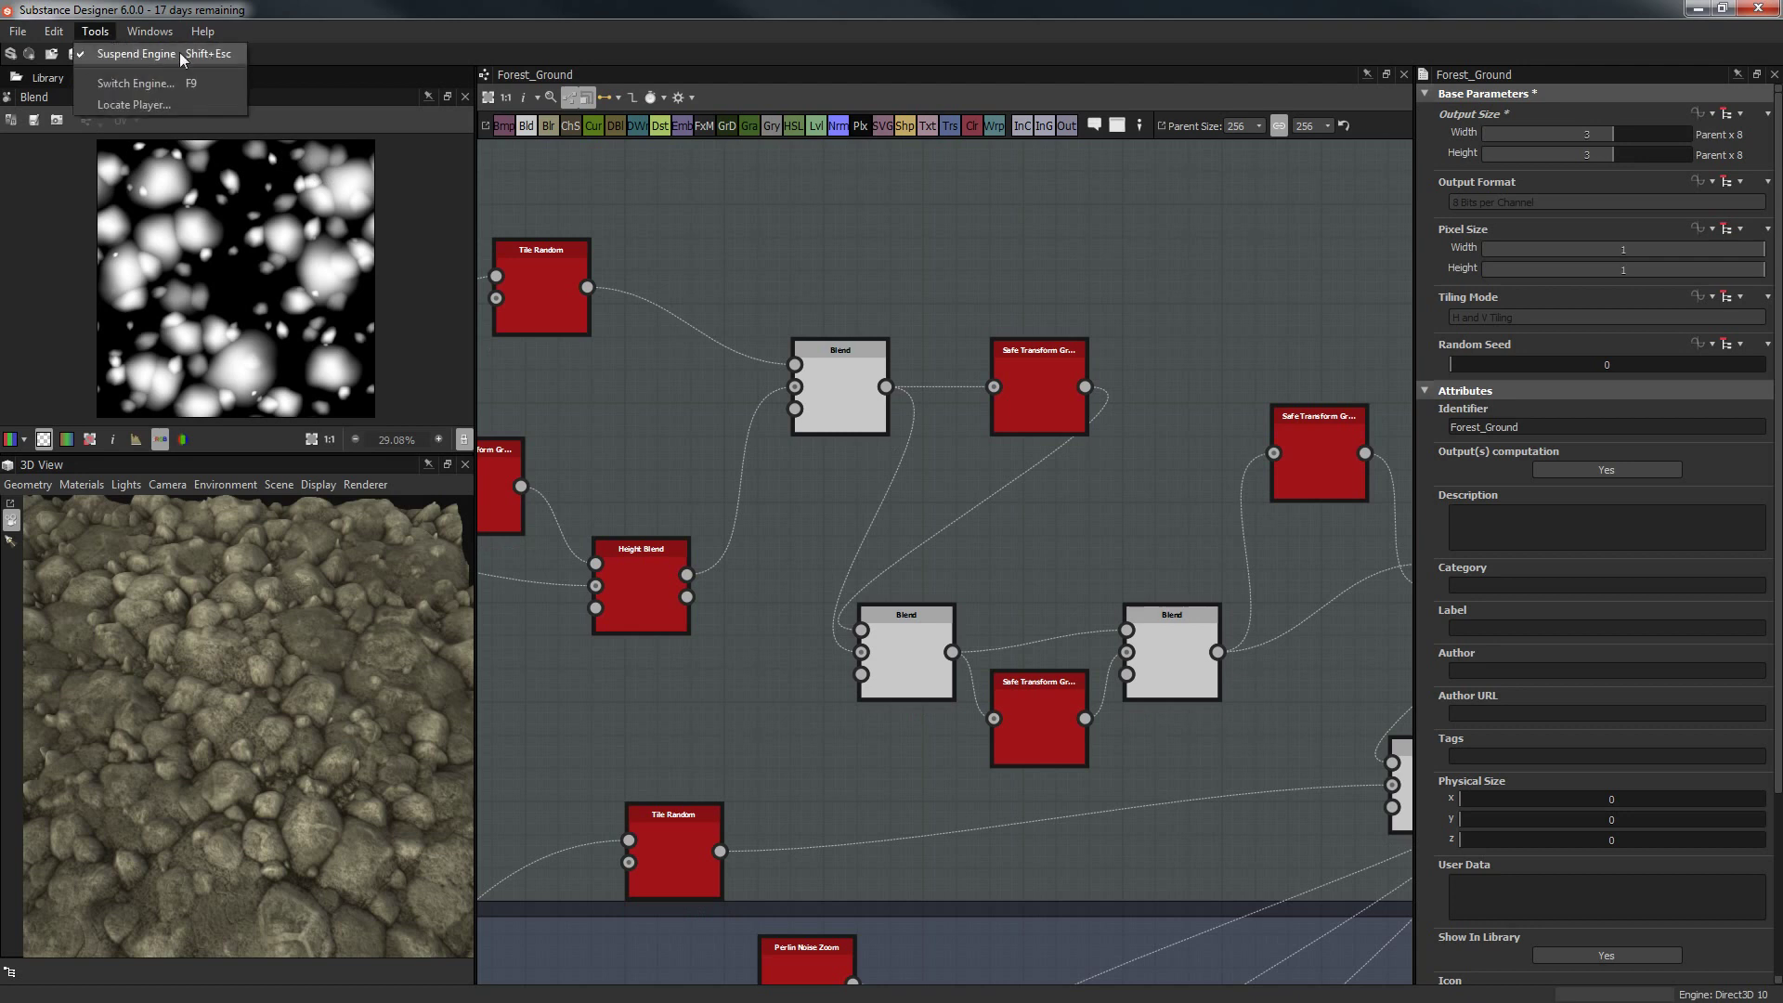
click(1072, 299)
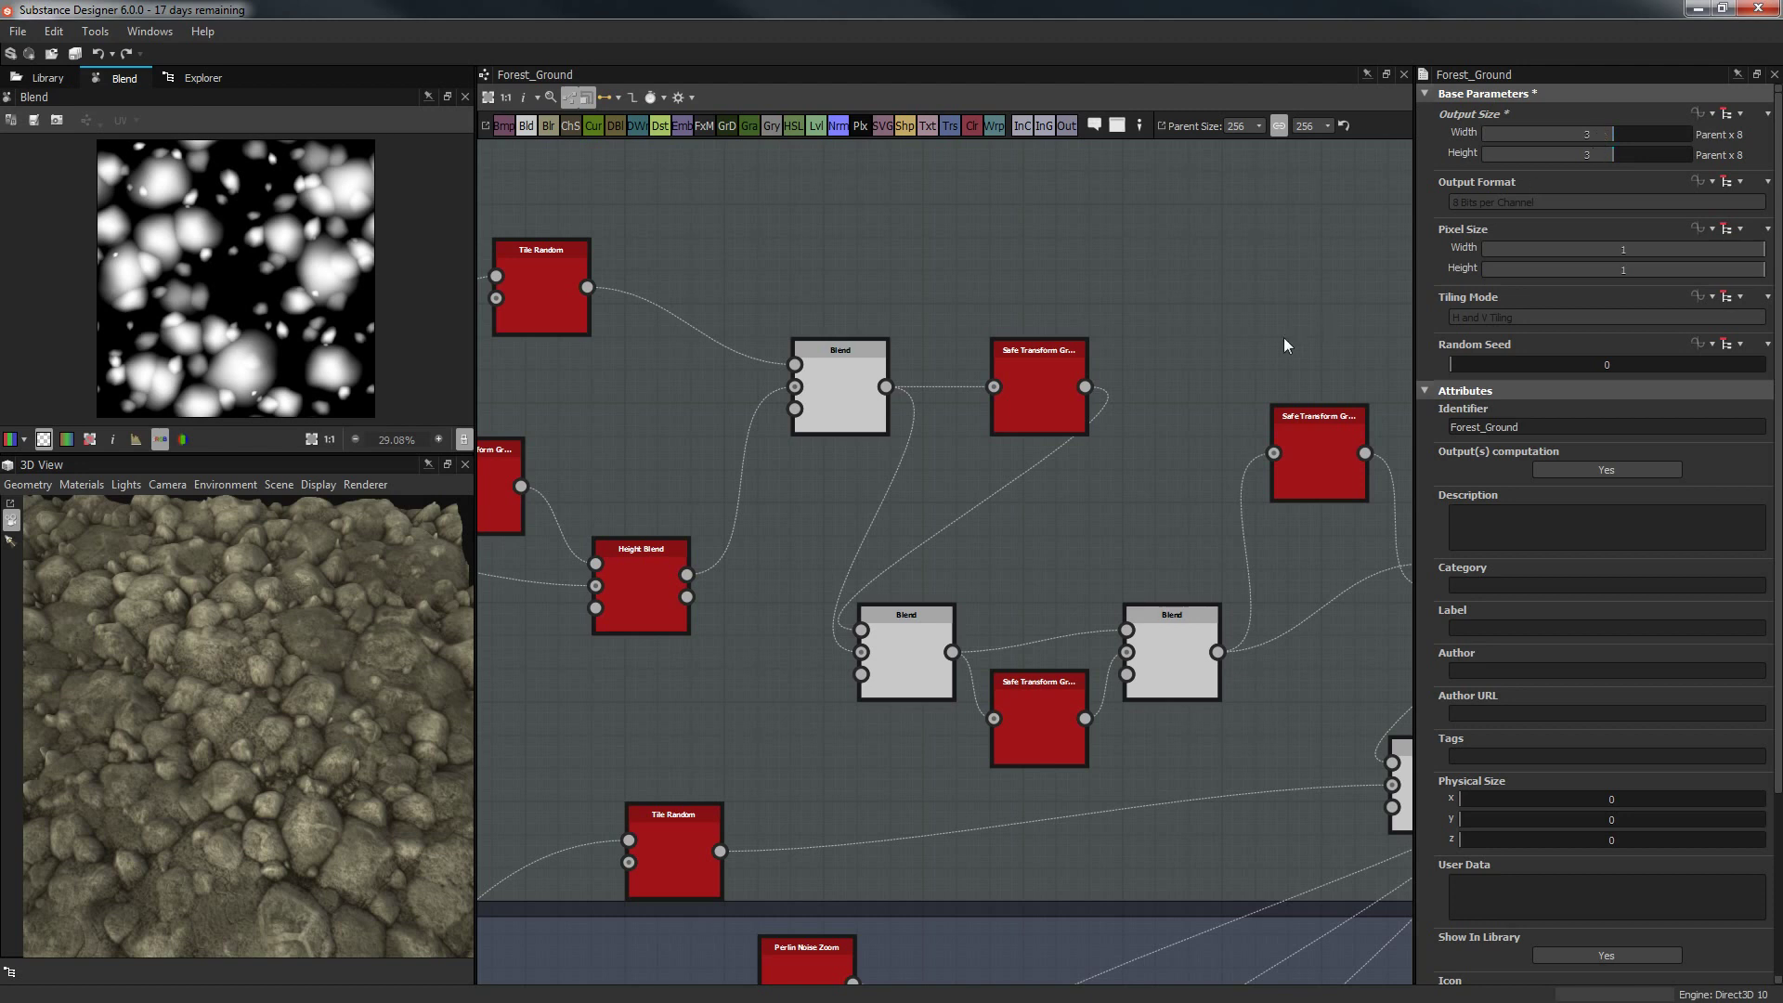
Move the upper Safe Transform node and the Blend feeding it farther away from the lower Blend nodes.
drag(1056, 403, 1096, 368)
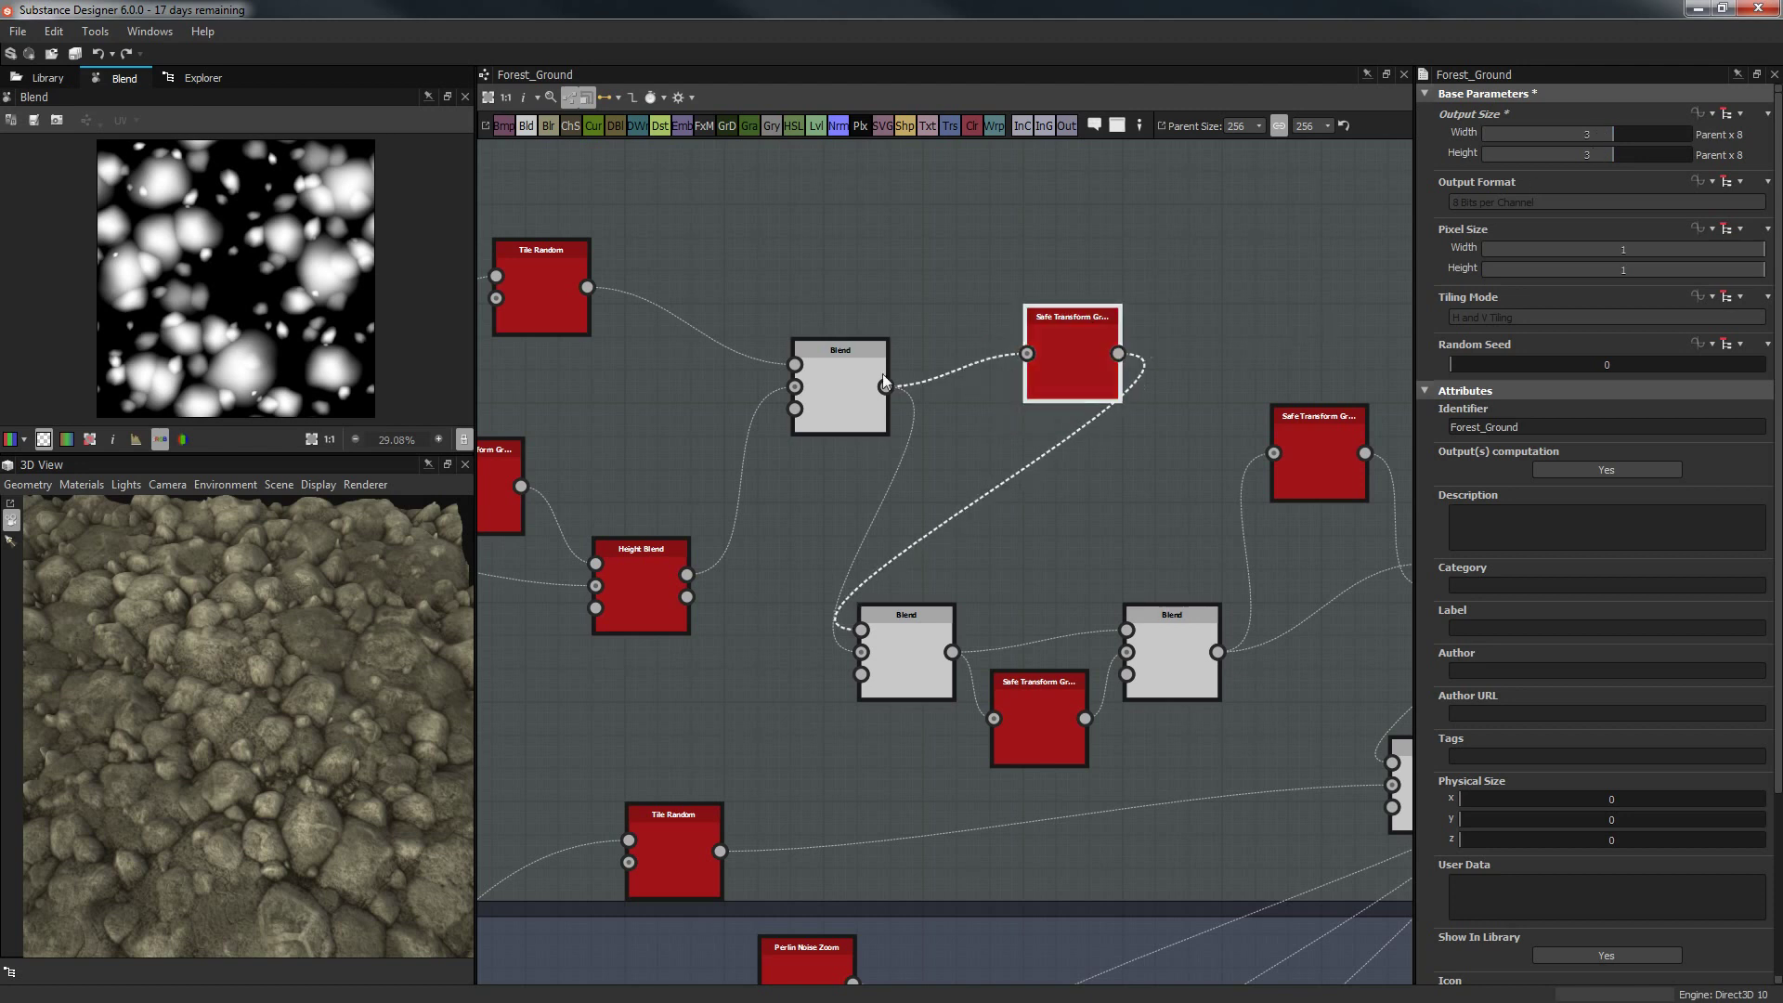
drag(883, 374, 915, 340)
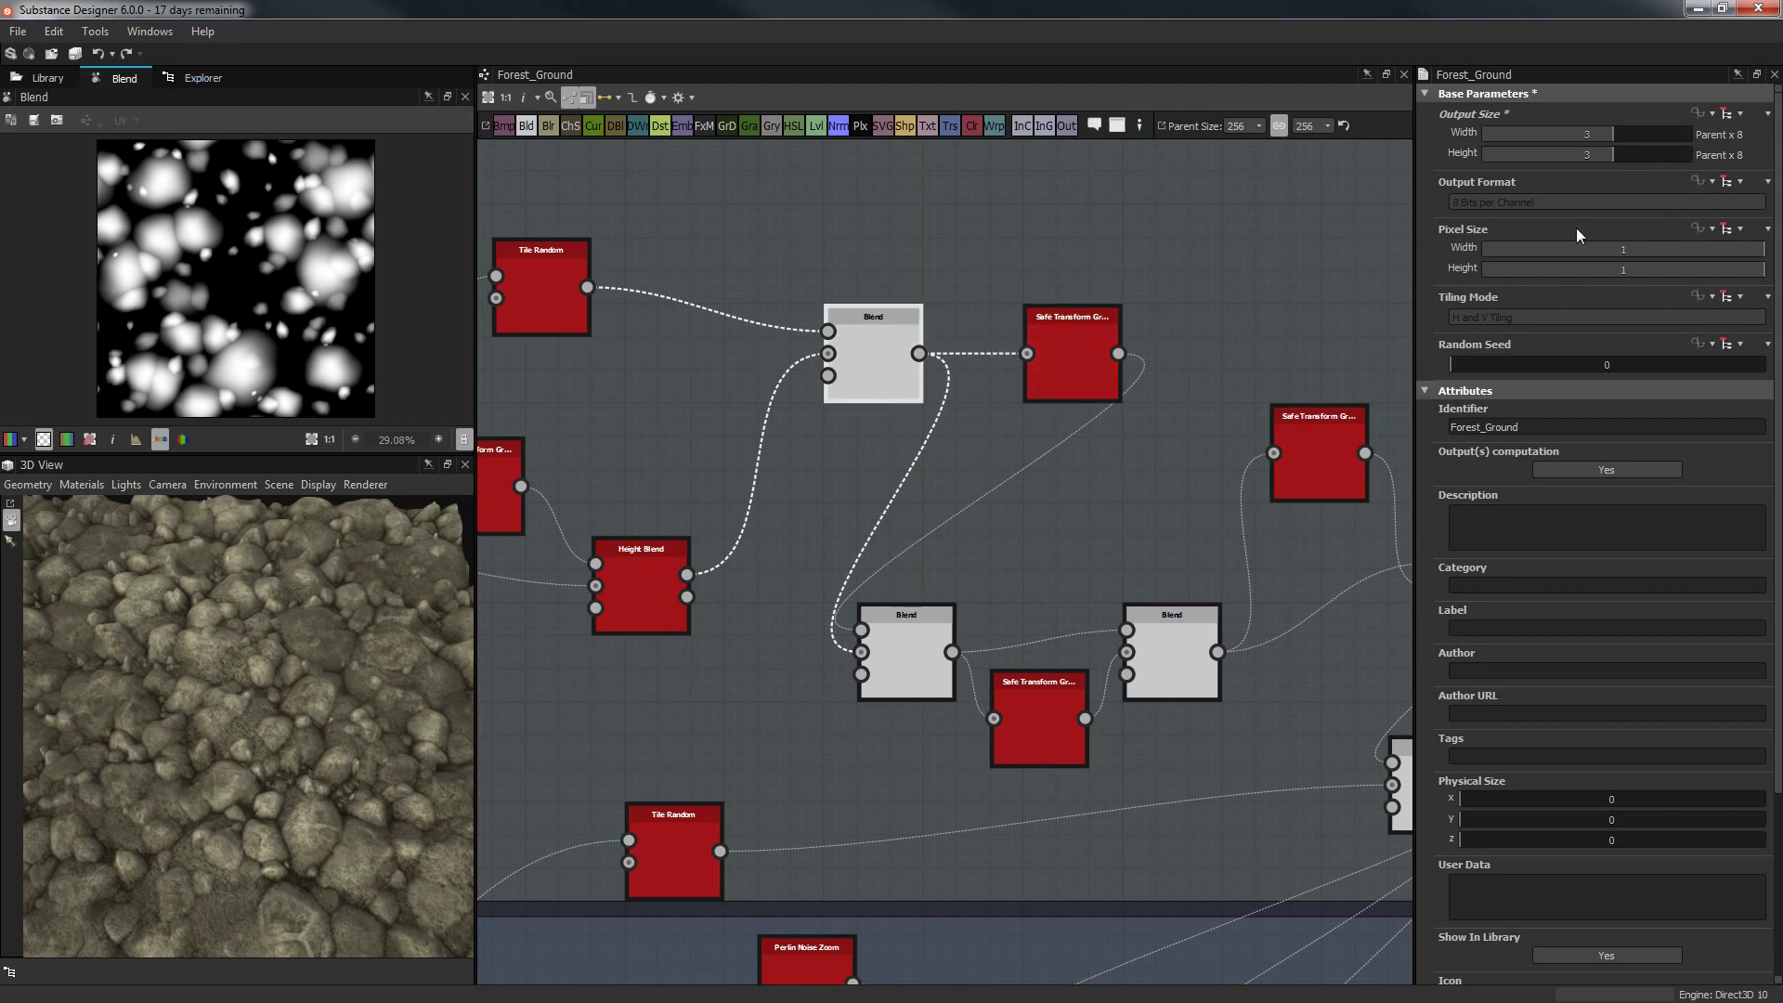
Resume the suspended engine to recompute the Forest_Ground graph at its new output size.
click(102, 32)
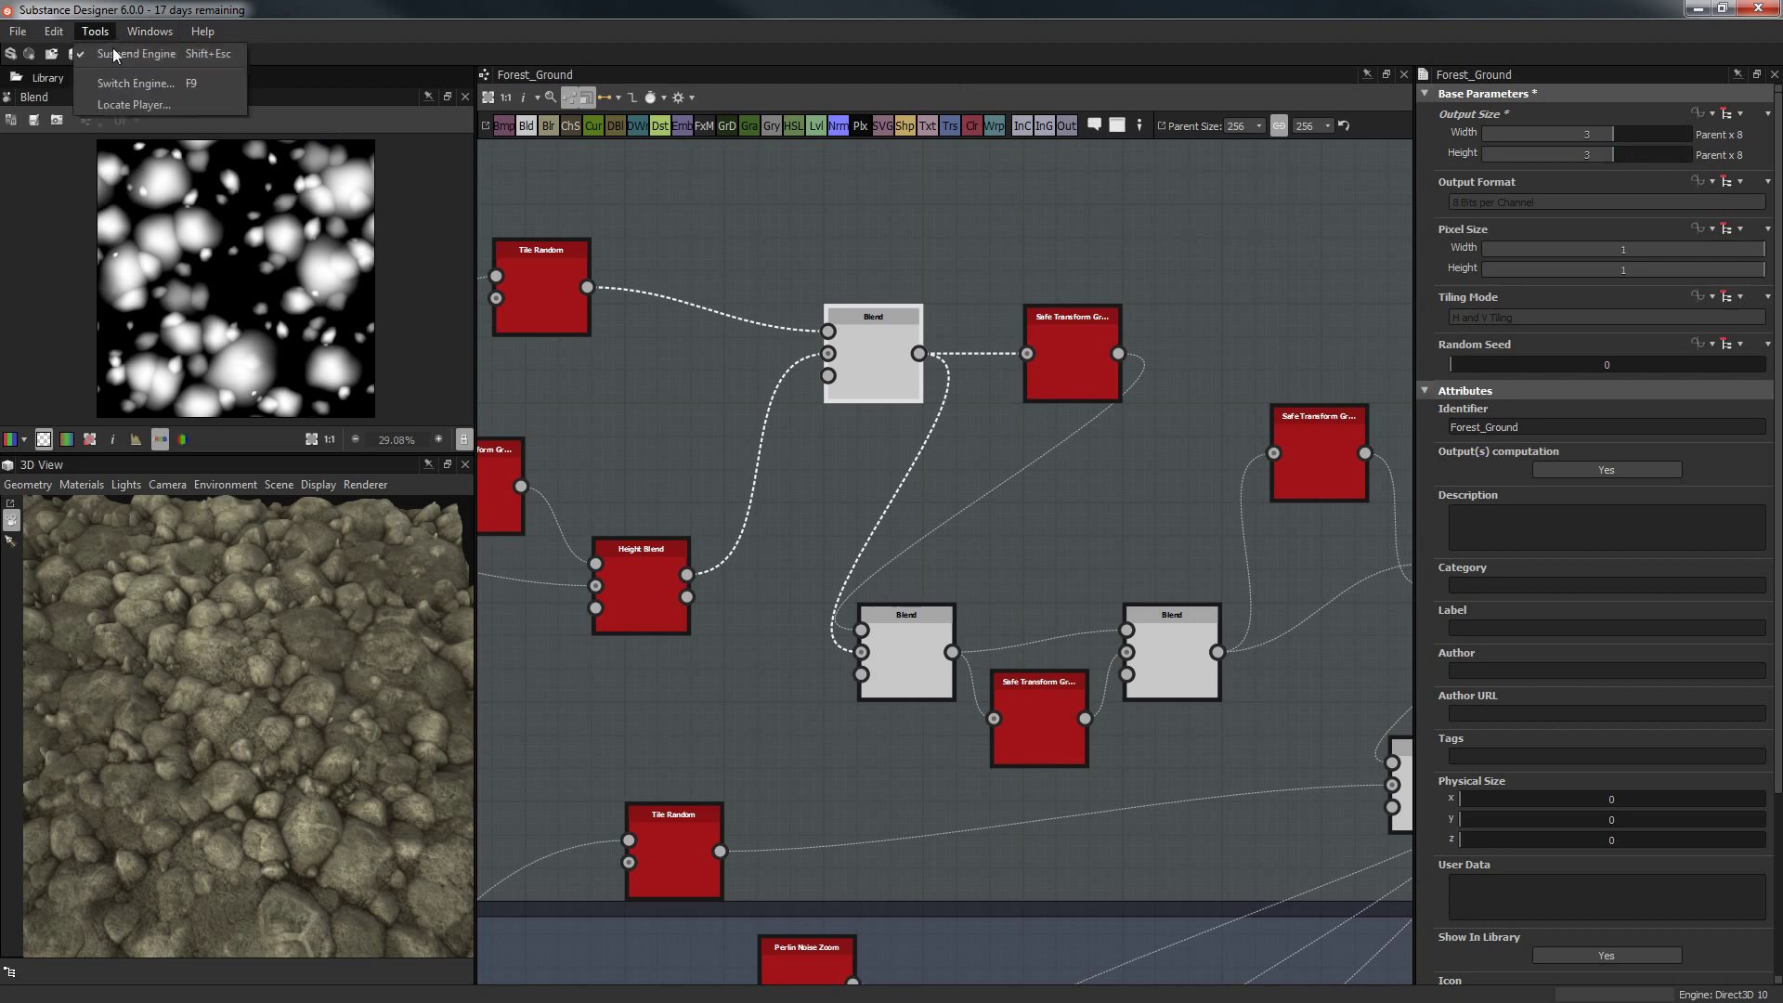
click(121, 61)
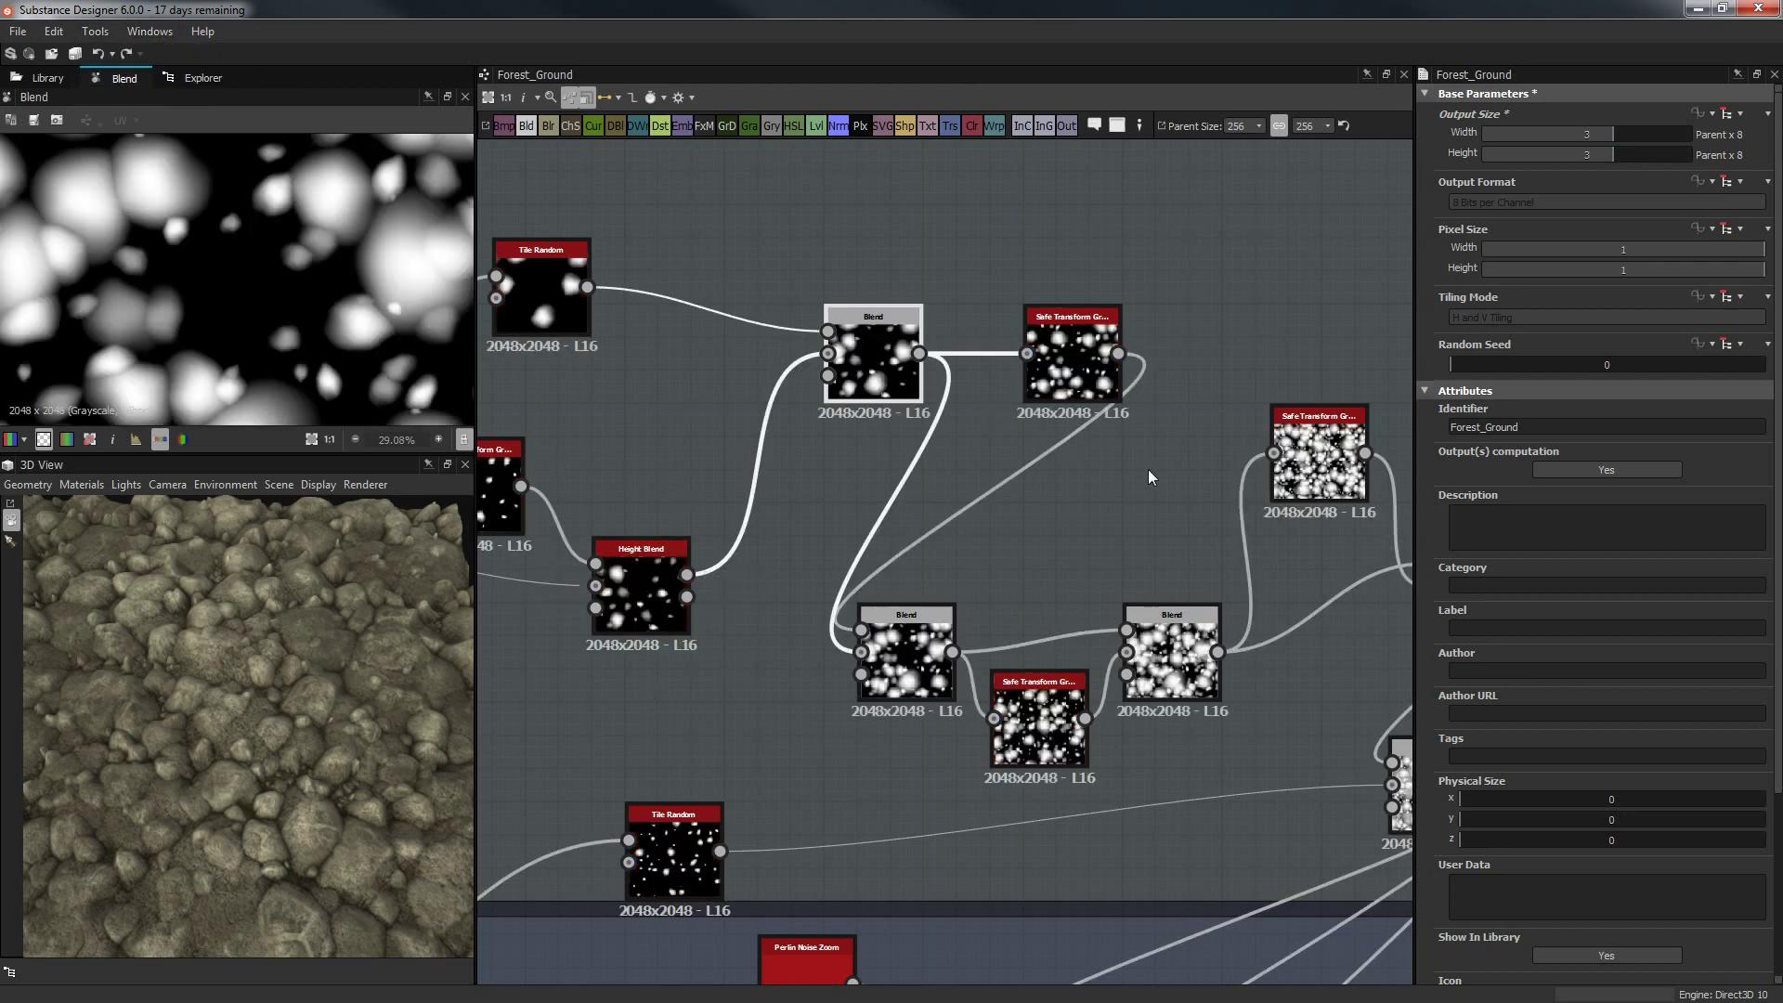
middle_drag(1129, 782, 1032, 734)
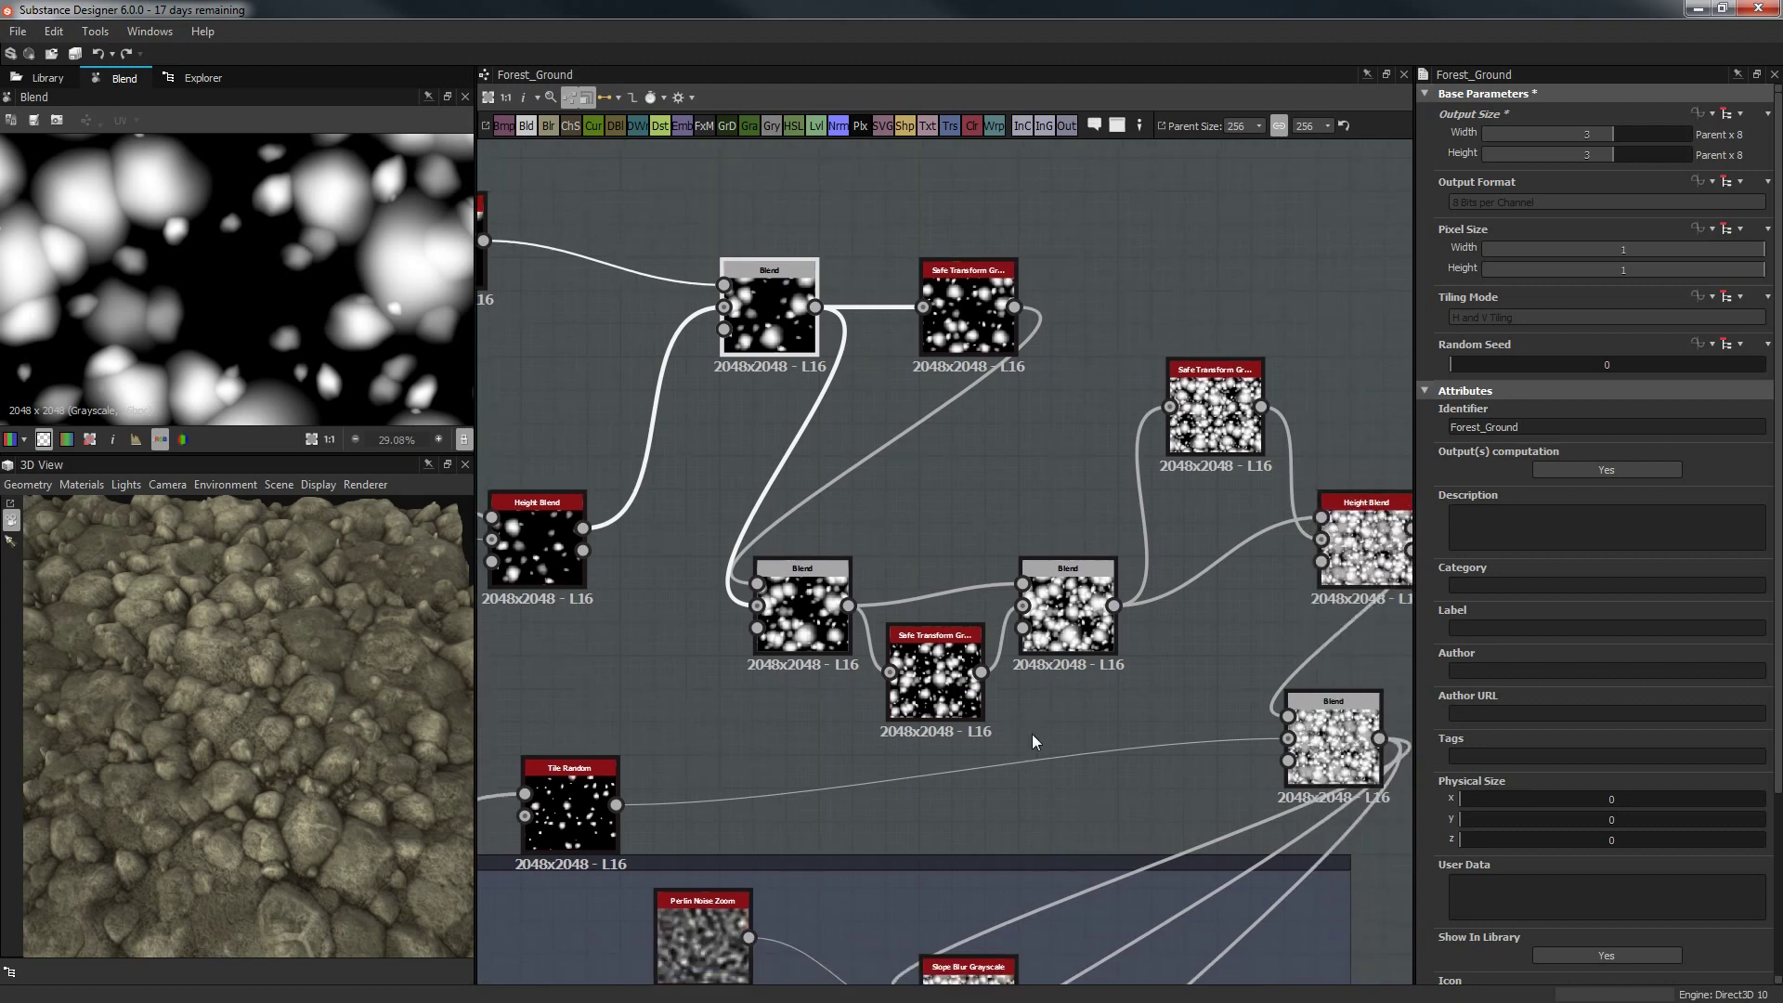
Check the recomputed stones on the 3D material and trace the graph from the stone nodes to the base color output.
scroll(196, 705, down, 5)
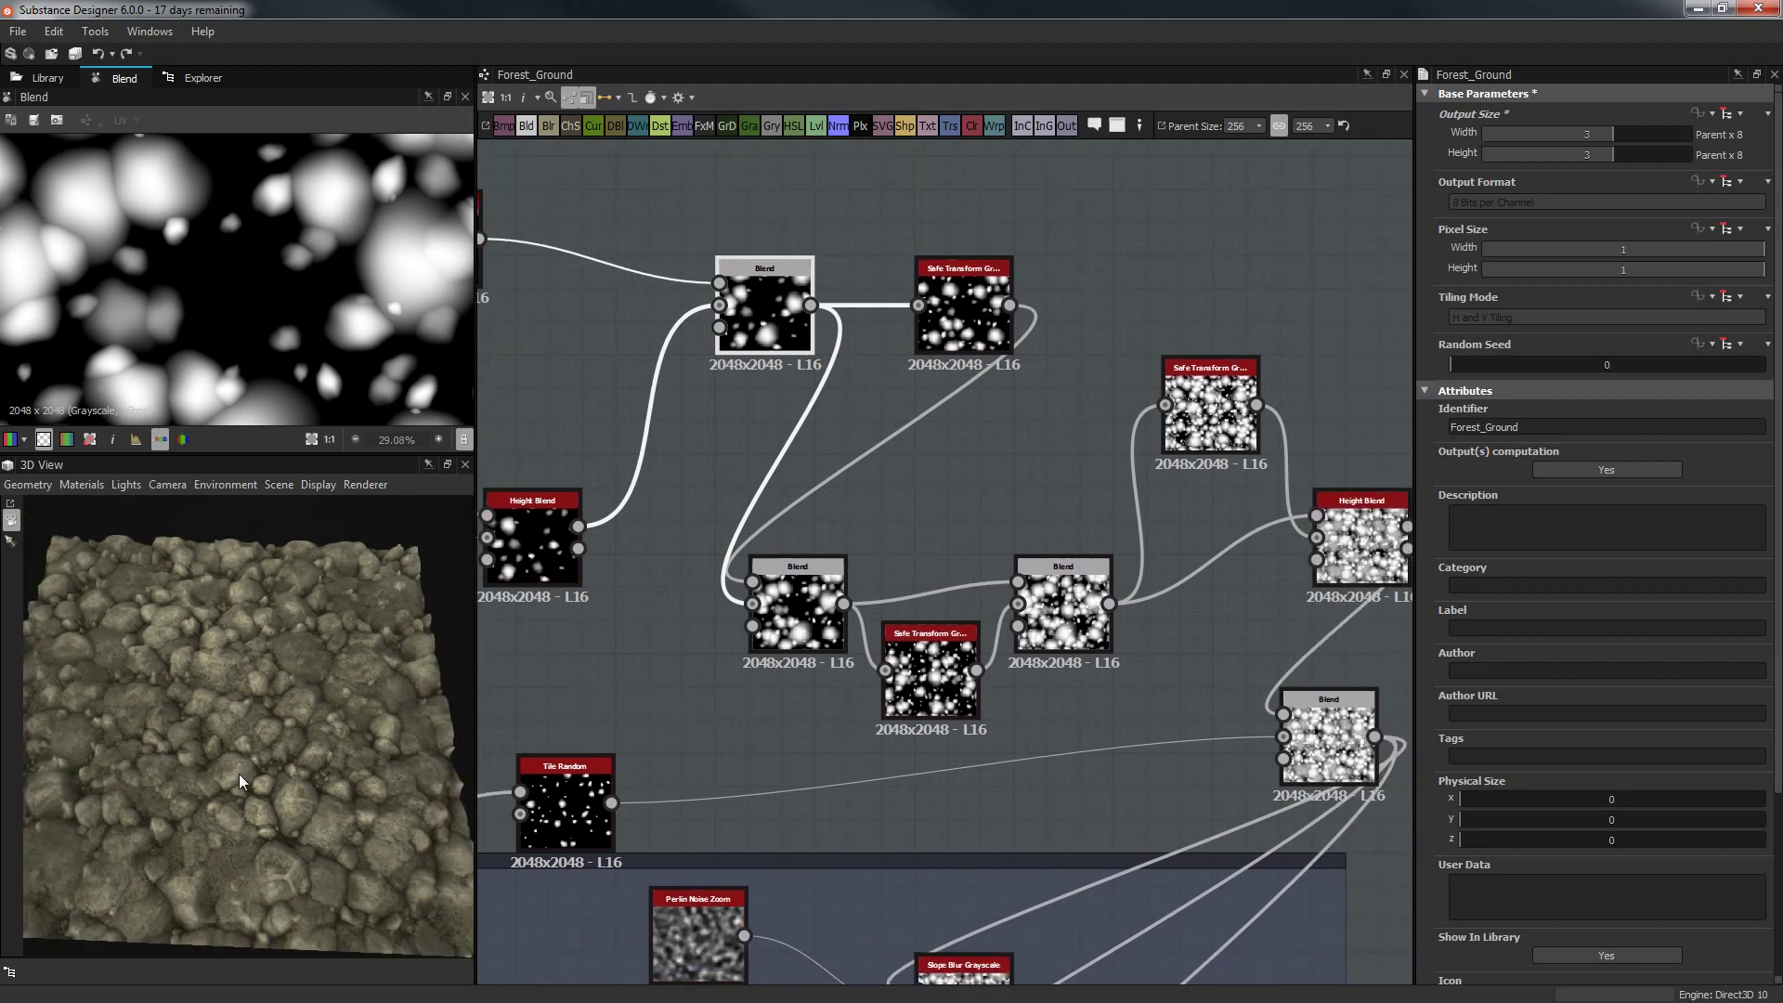
drag(237, 773, 267, 773)
scroll(840, 762, down, 4)
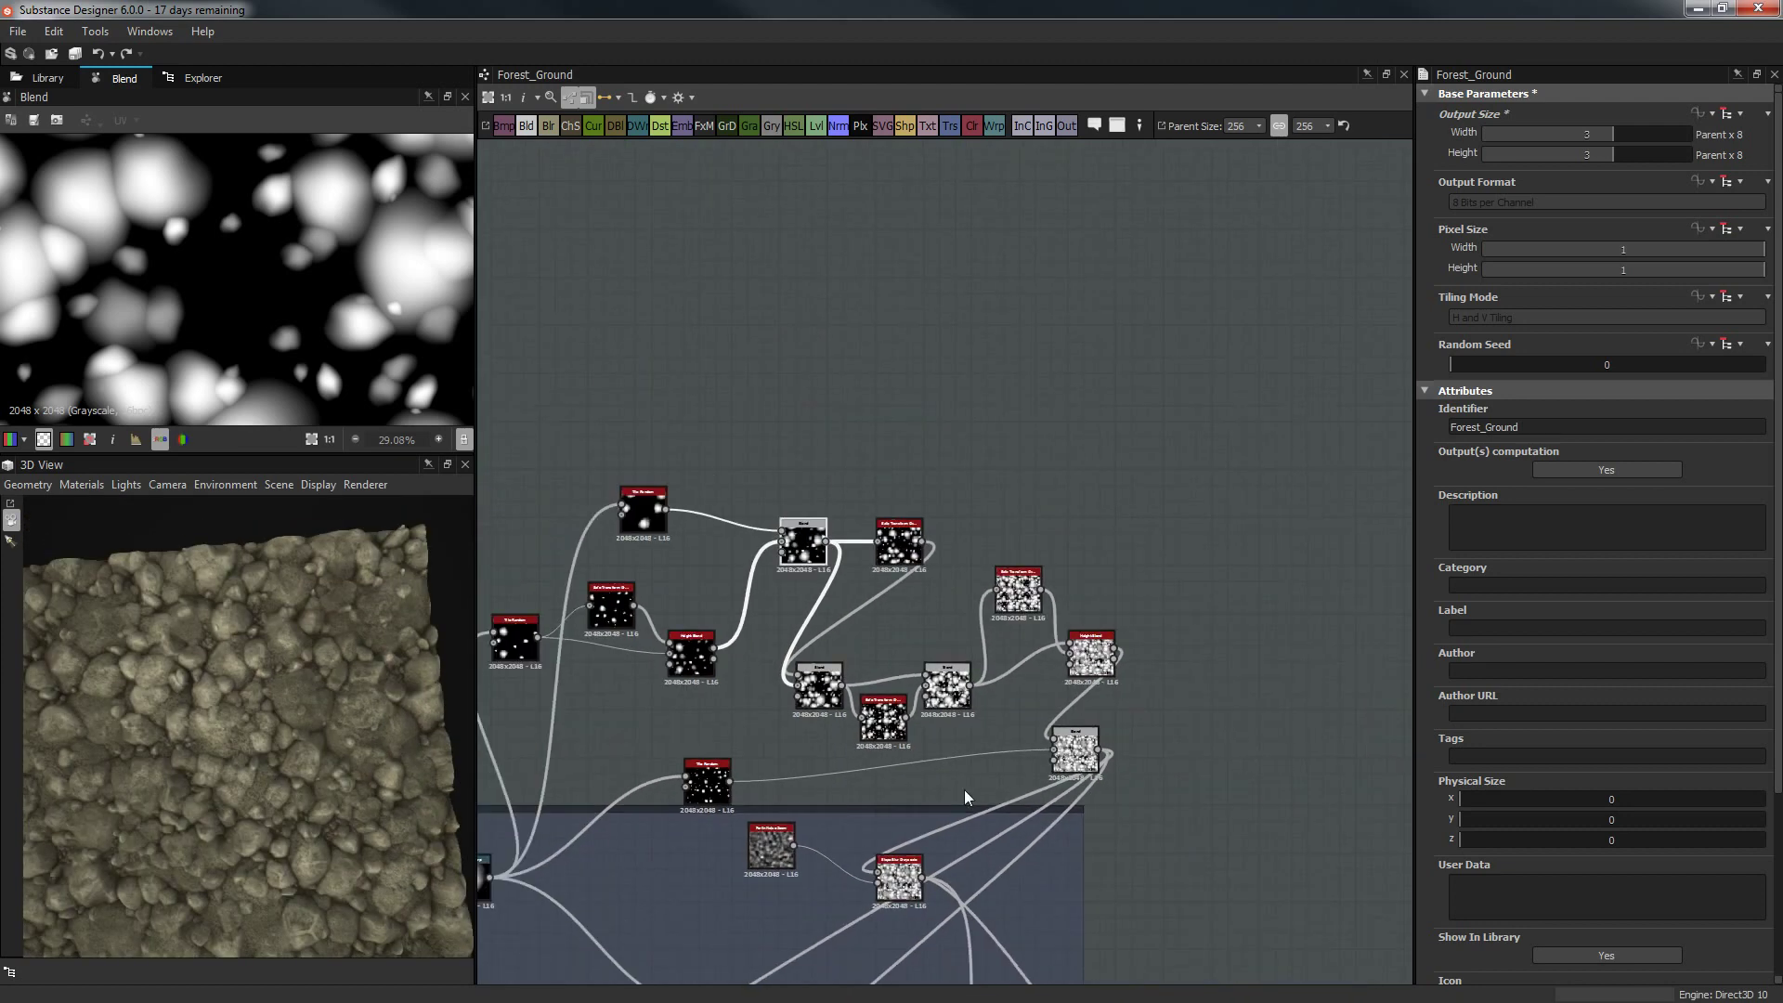
scroll(964, 797, down, 4)
scroll(767, 629, up, 6)
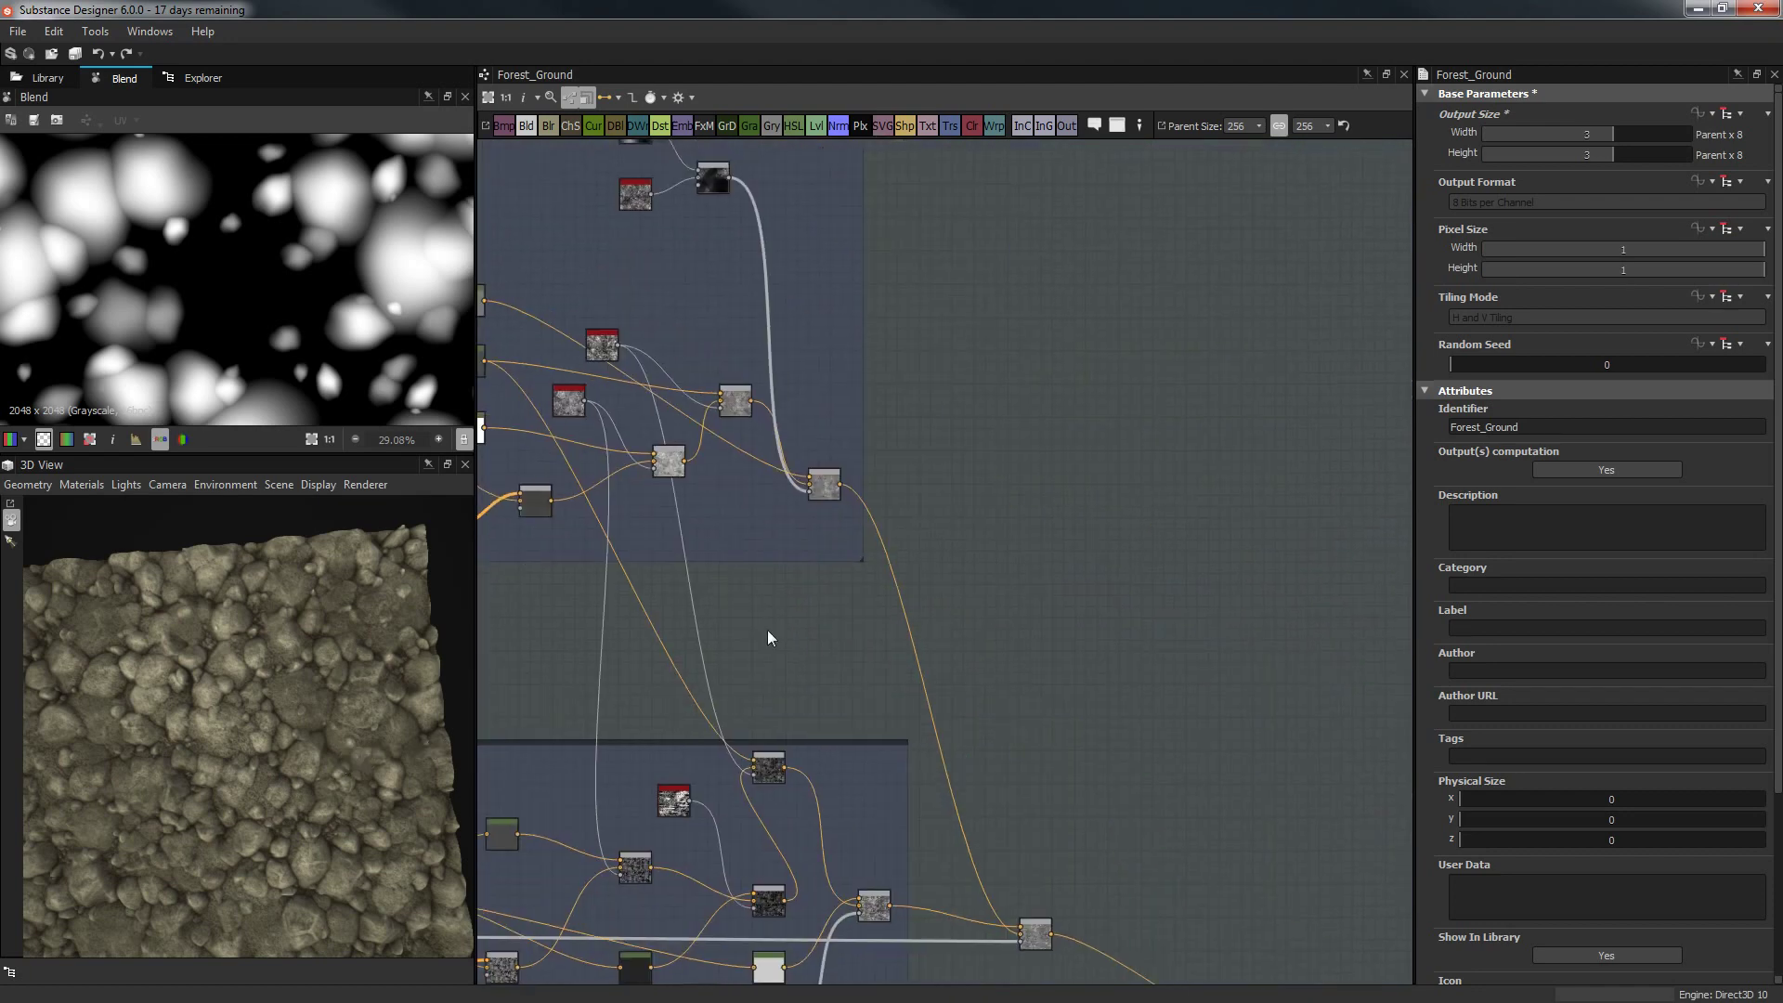
scroll(767, 630, up, 3)
middle_drag(1134, 729, 656, 524)
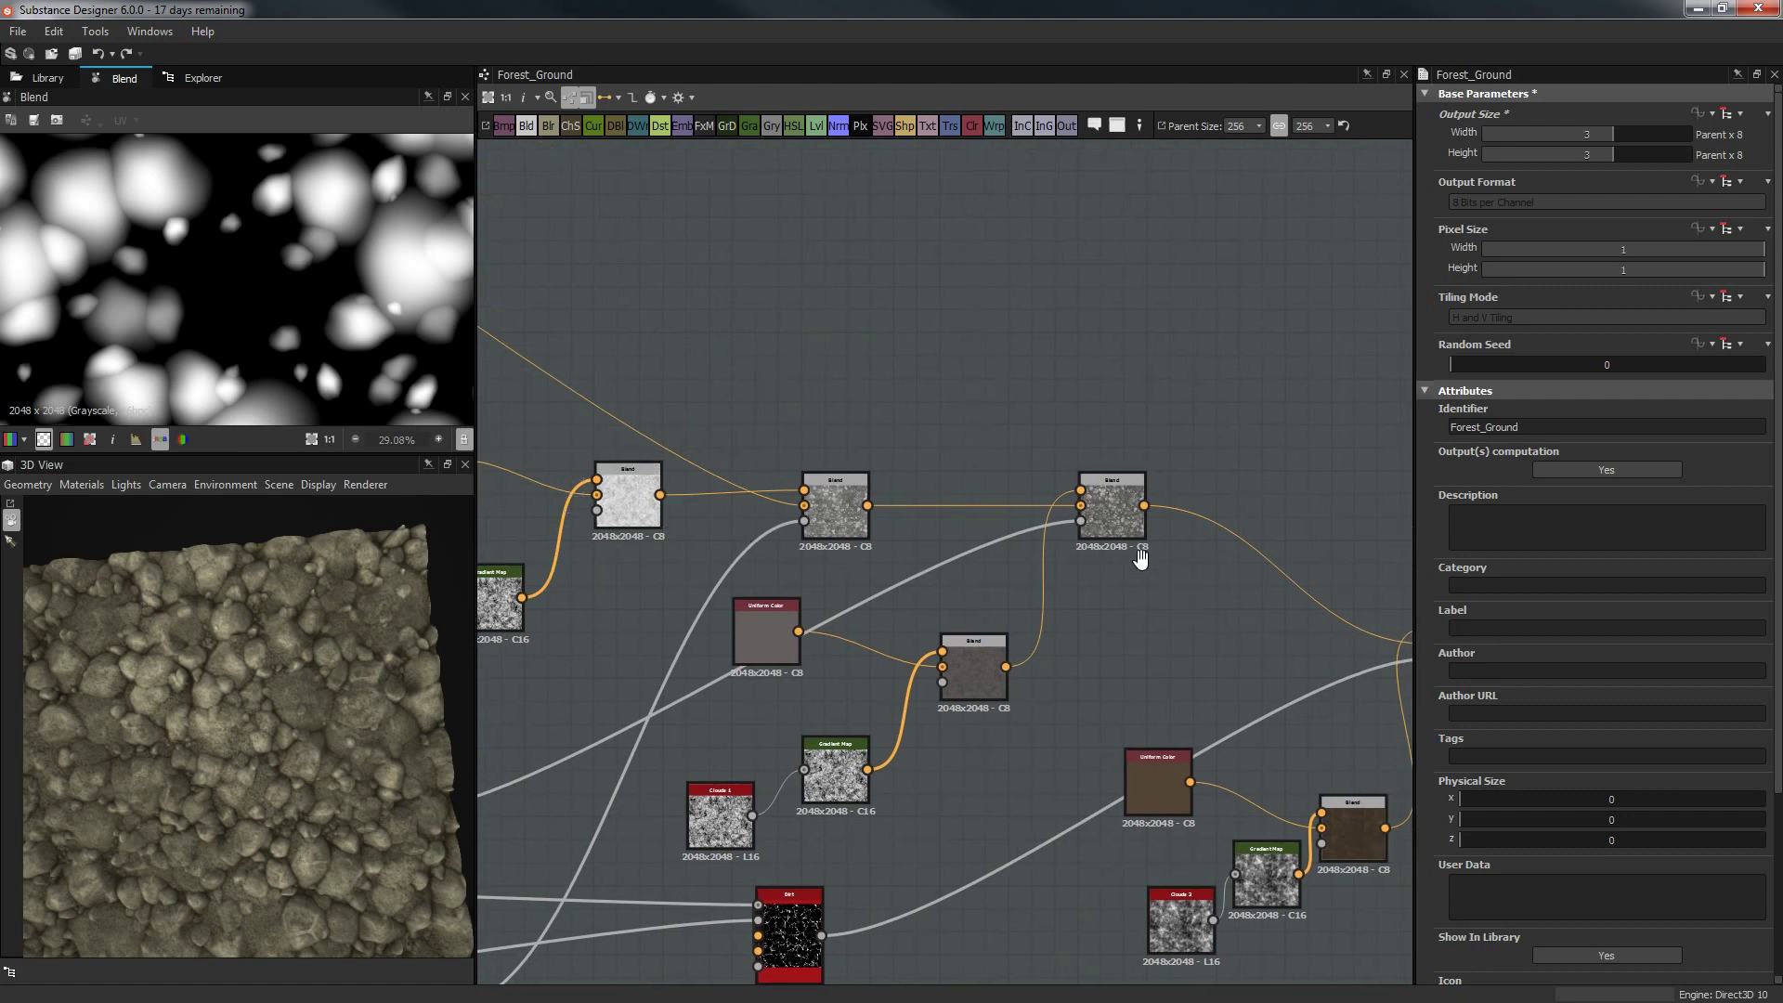
scroll(1159, 553, up, 4)
middle_drag(1213, 599, 807, 640)
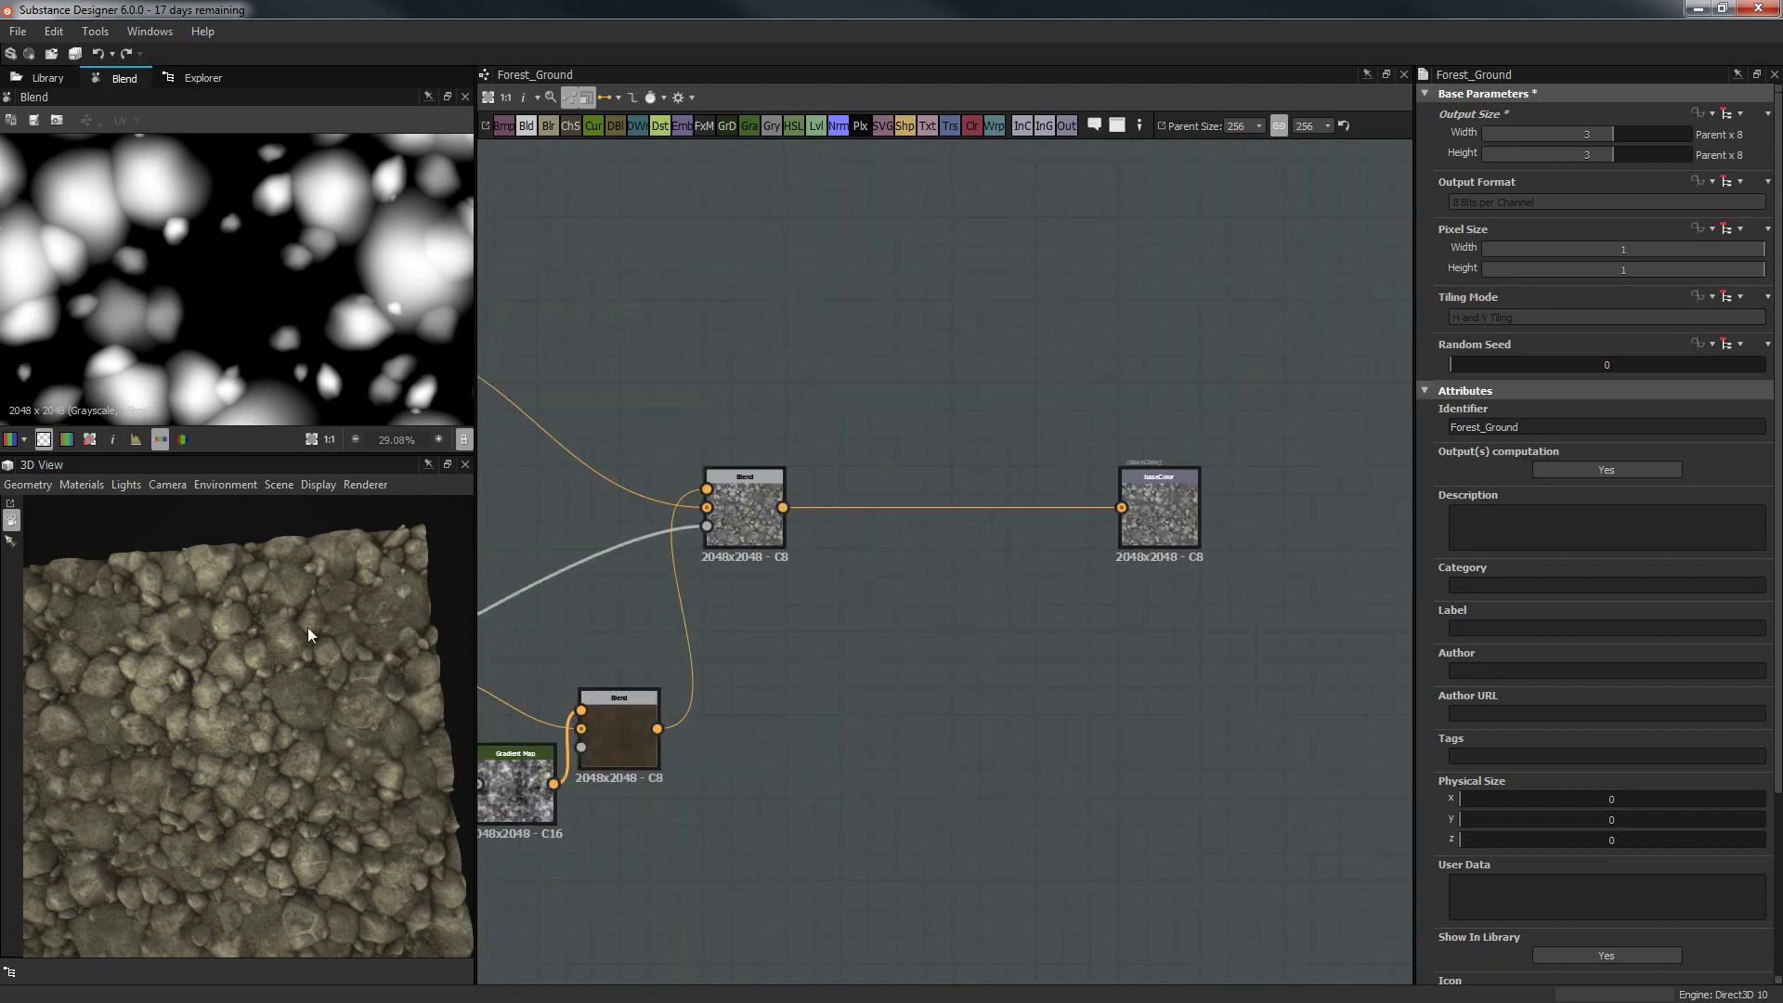
Enlarge the 3D view and examine the stone shapes and surface detail from close up and at a low angle.
drag(159, 671, 299, 282)
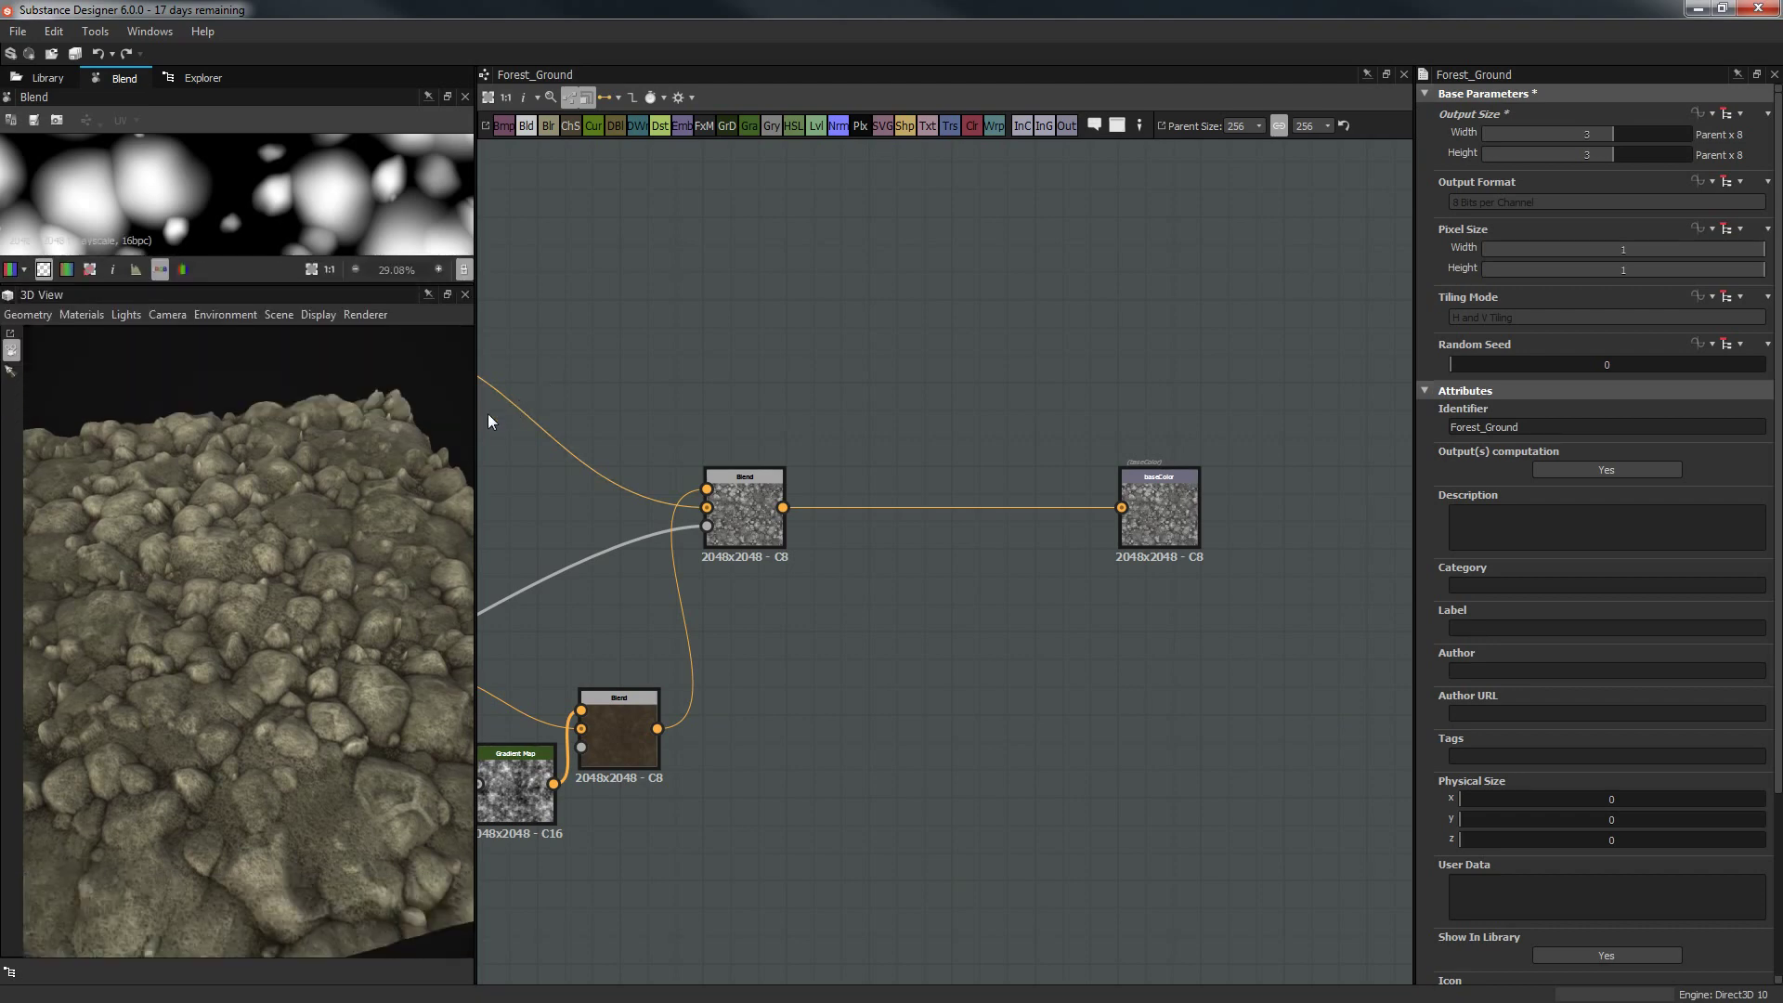
drag(479, 427, 973, 464)
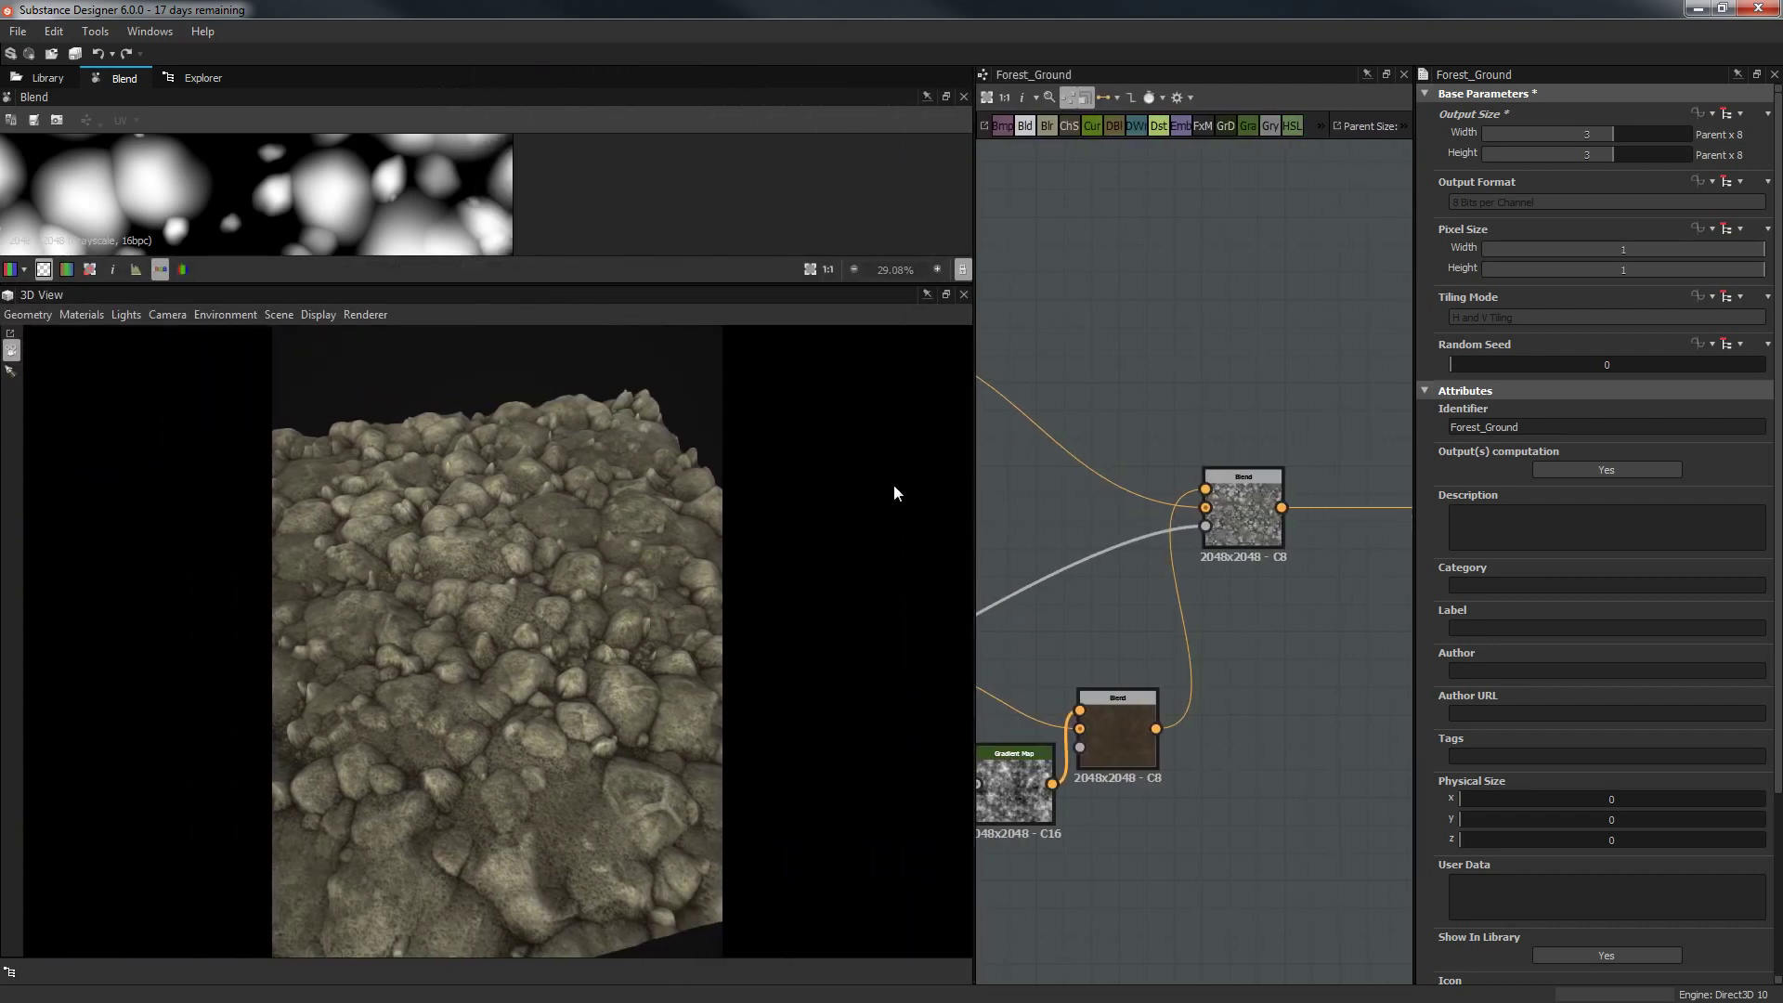
scroll(694, 583, up, 5)
scroll(694, 582, down, 3)
drag(610, 611, 448, 580)
scroll(600, 632, up, 3)
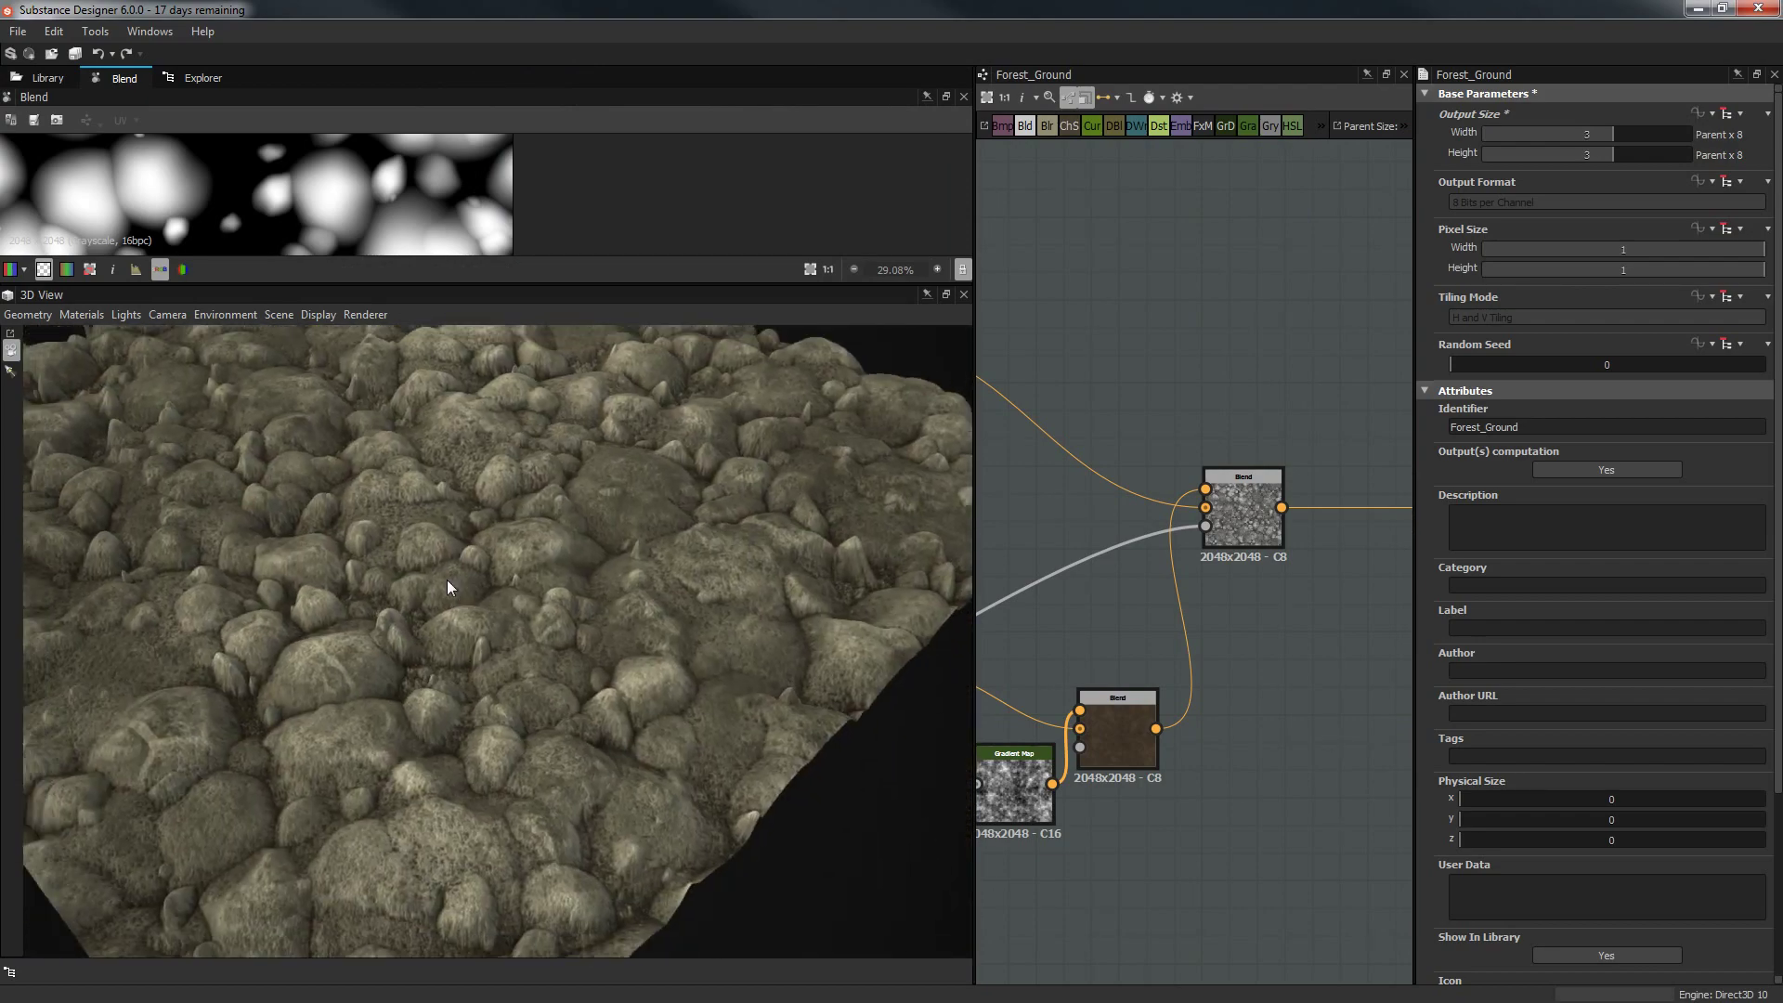
scroll(448, 579, up, 2)
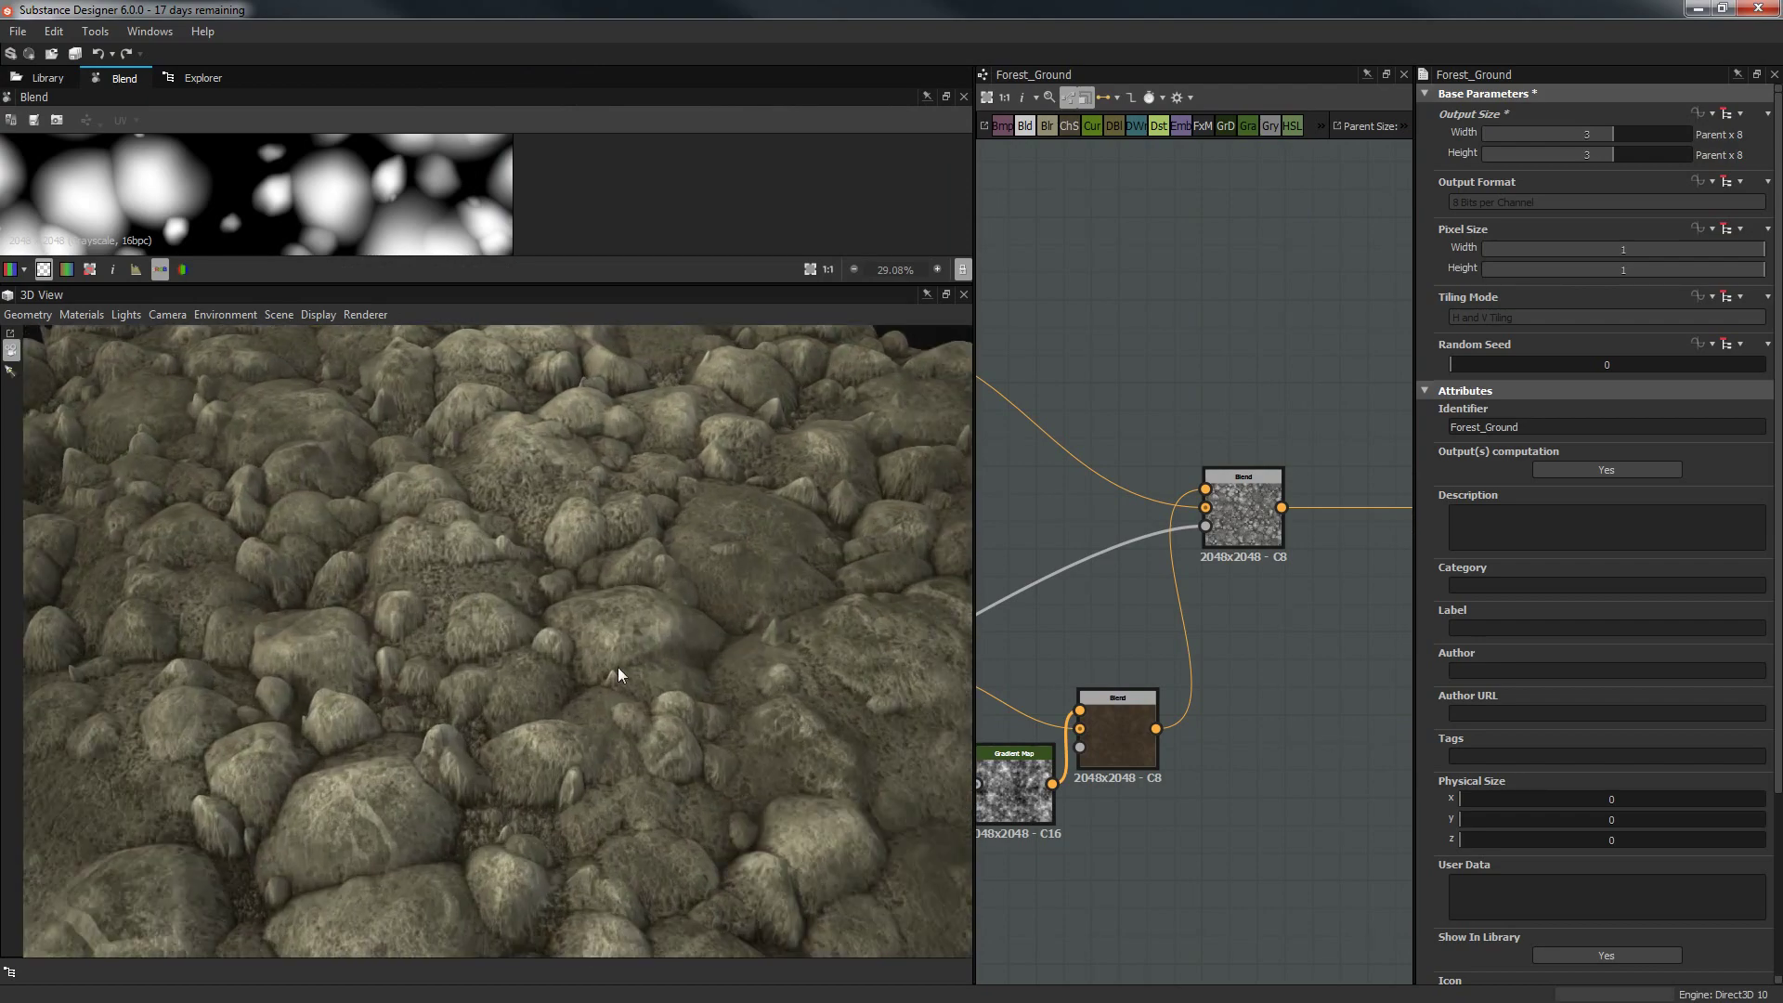
drag(618, 673, 518, 554)
scroll(1193, 480, down, 3)
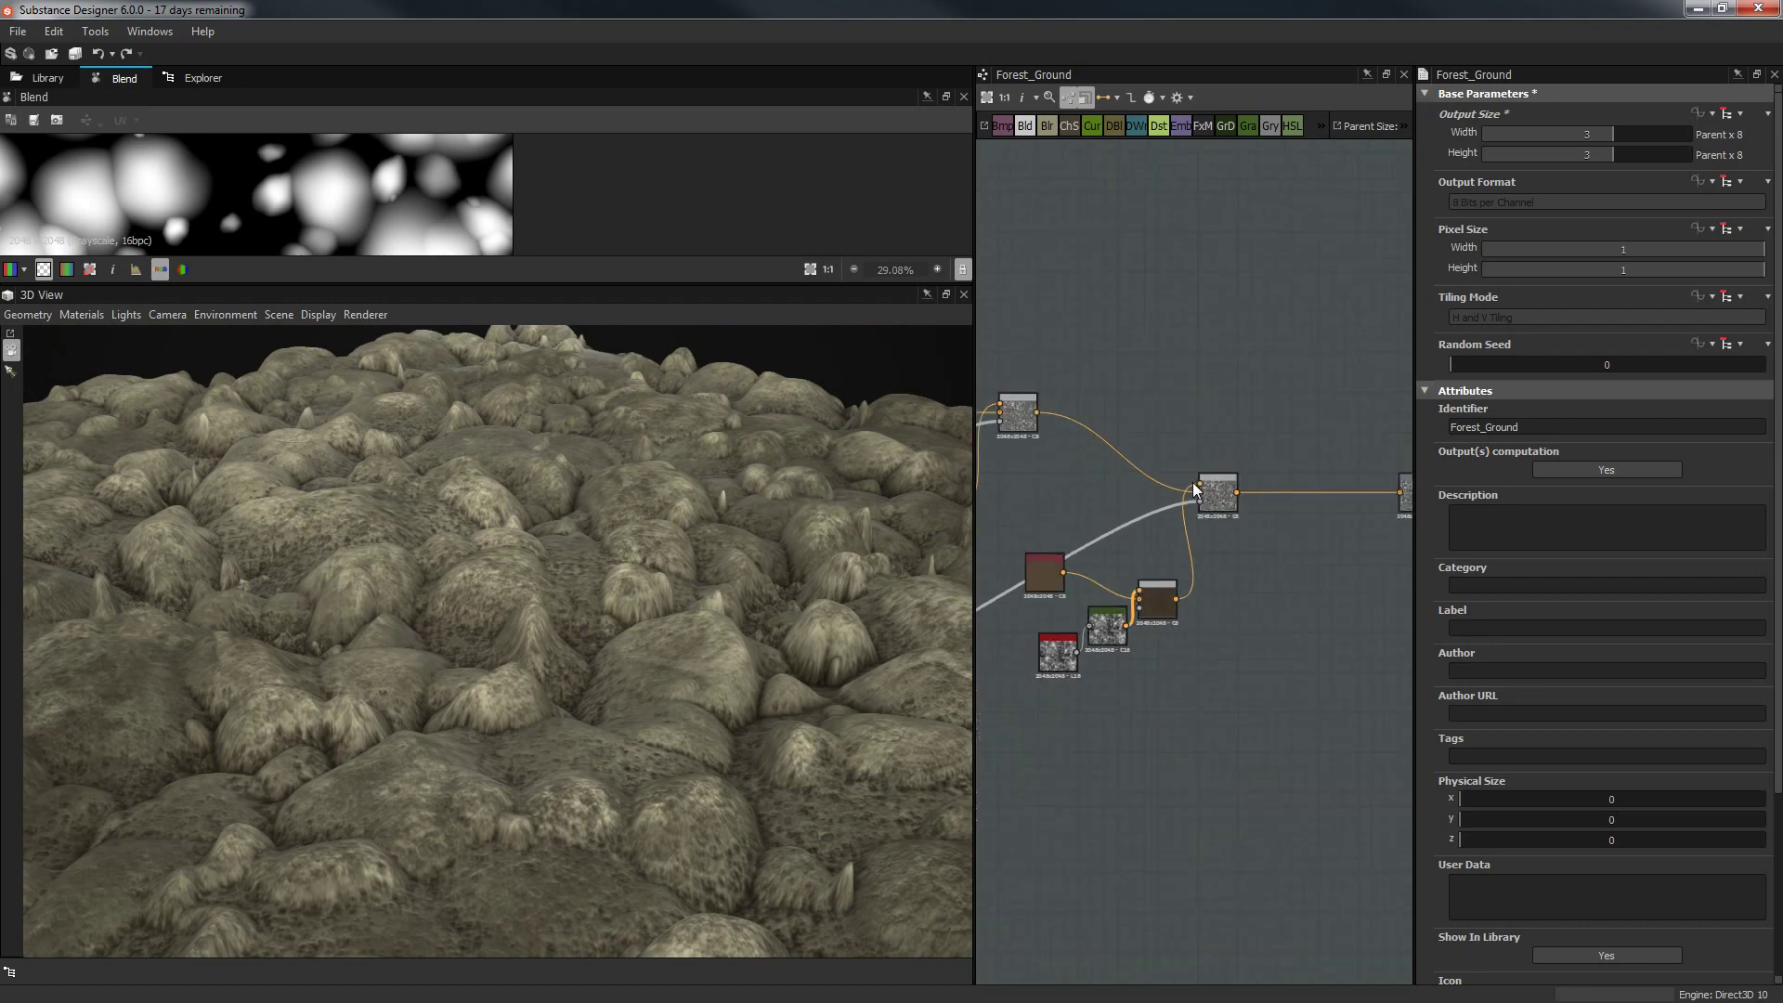
Shrink the 3D view to give the 2D preview and the node graph more room.
middle_drag(1115, 511, 1331, 455)
middle_drag(1158, 461, 1405, 449)
middle_drag(1237, 461, 1415, 555)
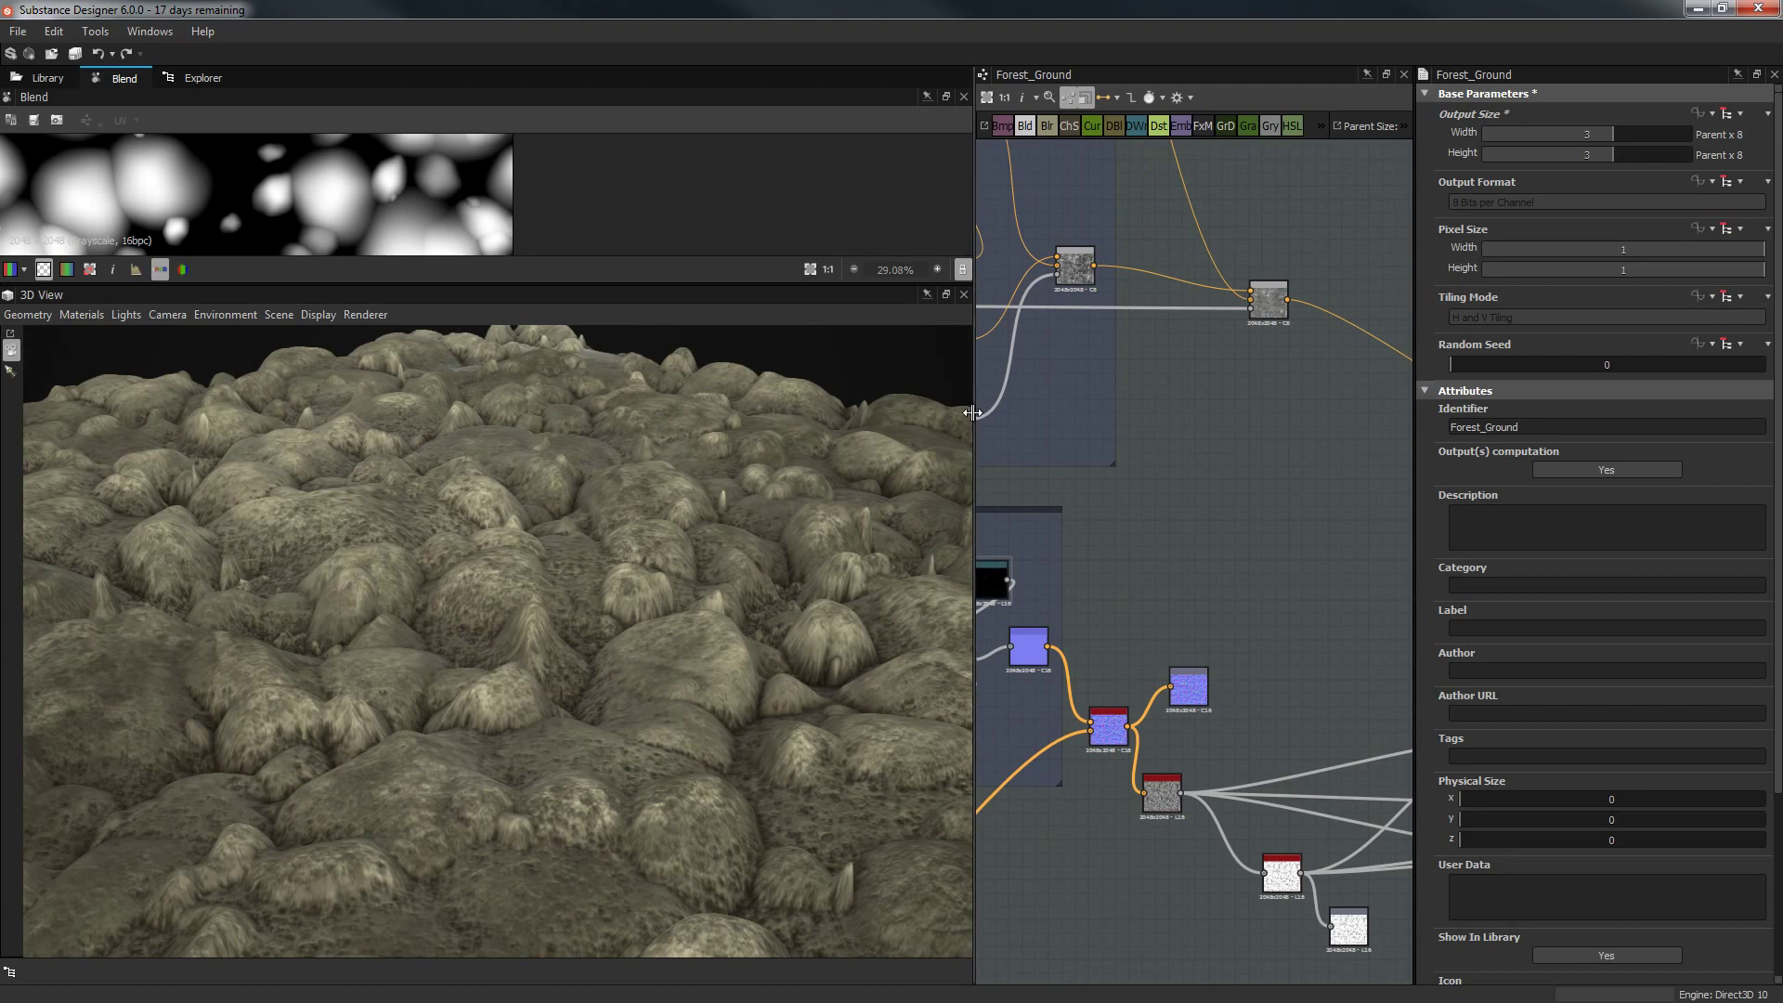
drag(975, 434, 602, 426)
drag(315, 285, 316, 517)
drag(601, 461, 504, 461)
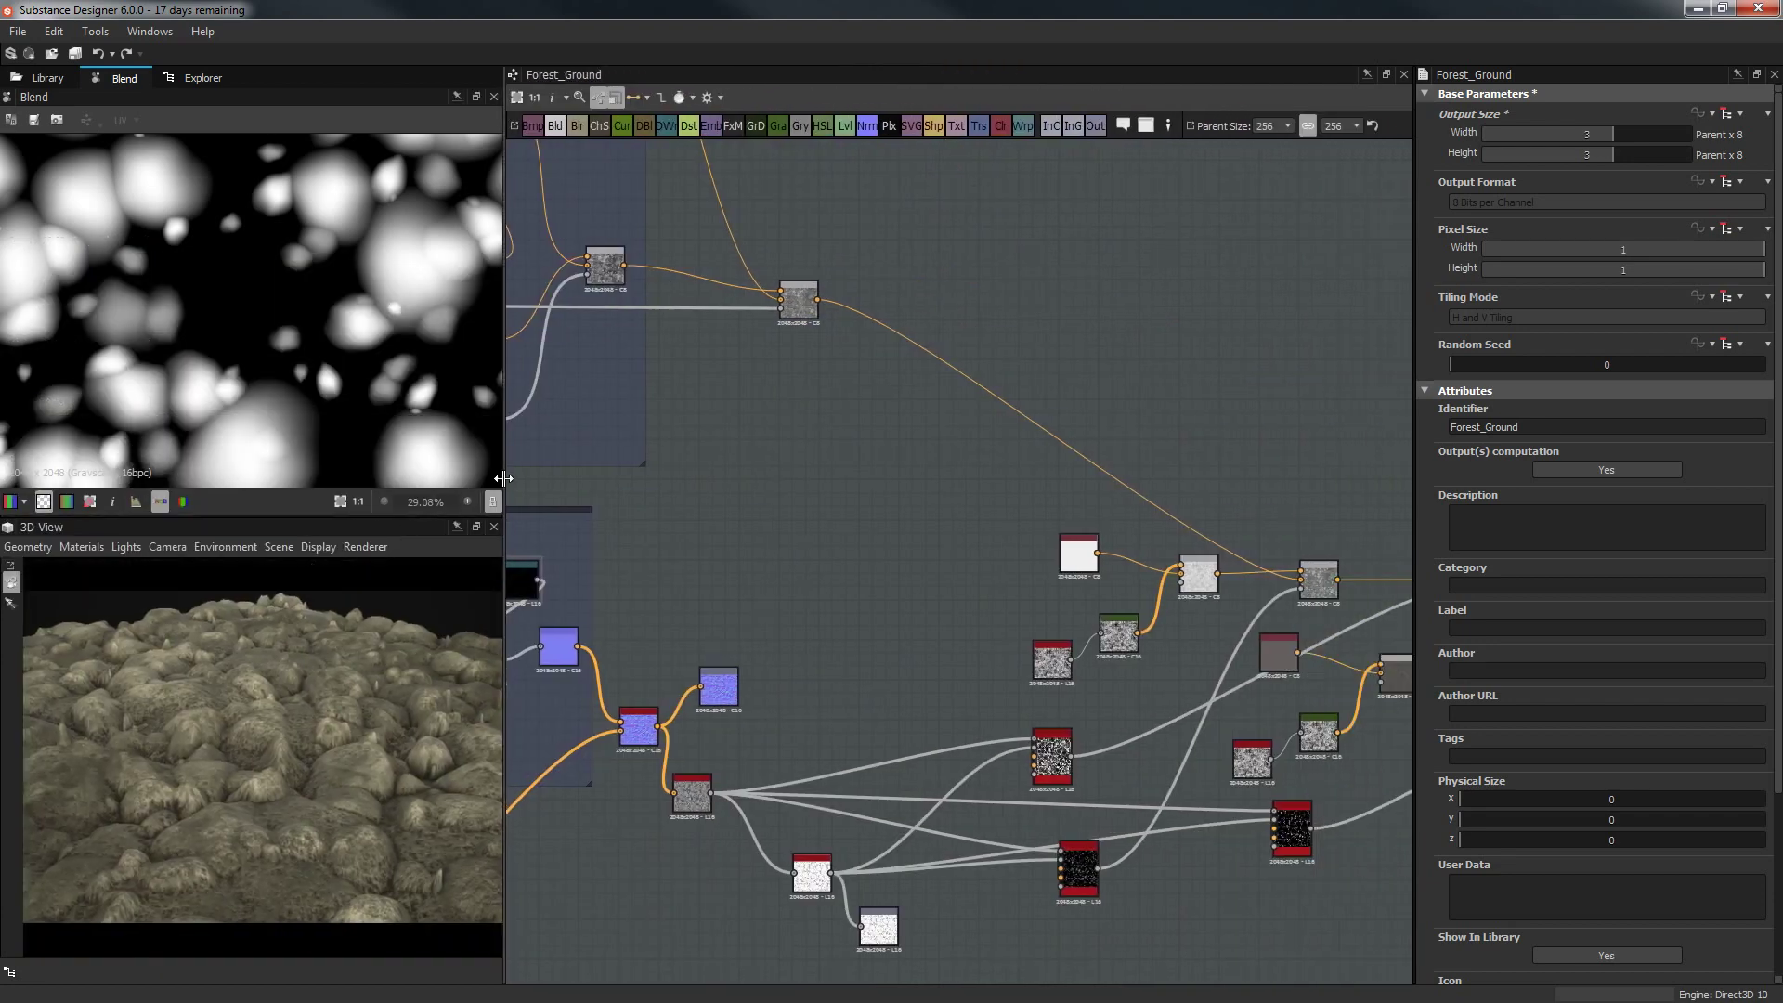
Return to the stone pattern nodes above the rock frame and preview the upper Safe Transform Grayscale node in the 2D view.
middle_drag(975, 390, 952, 510)
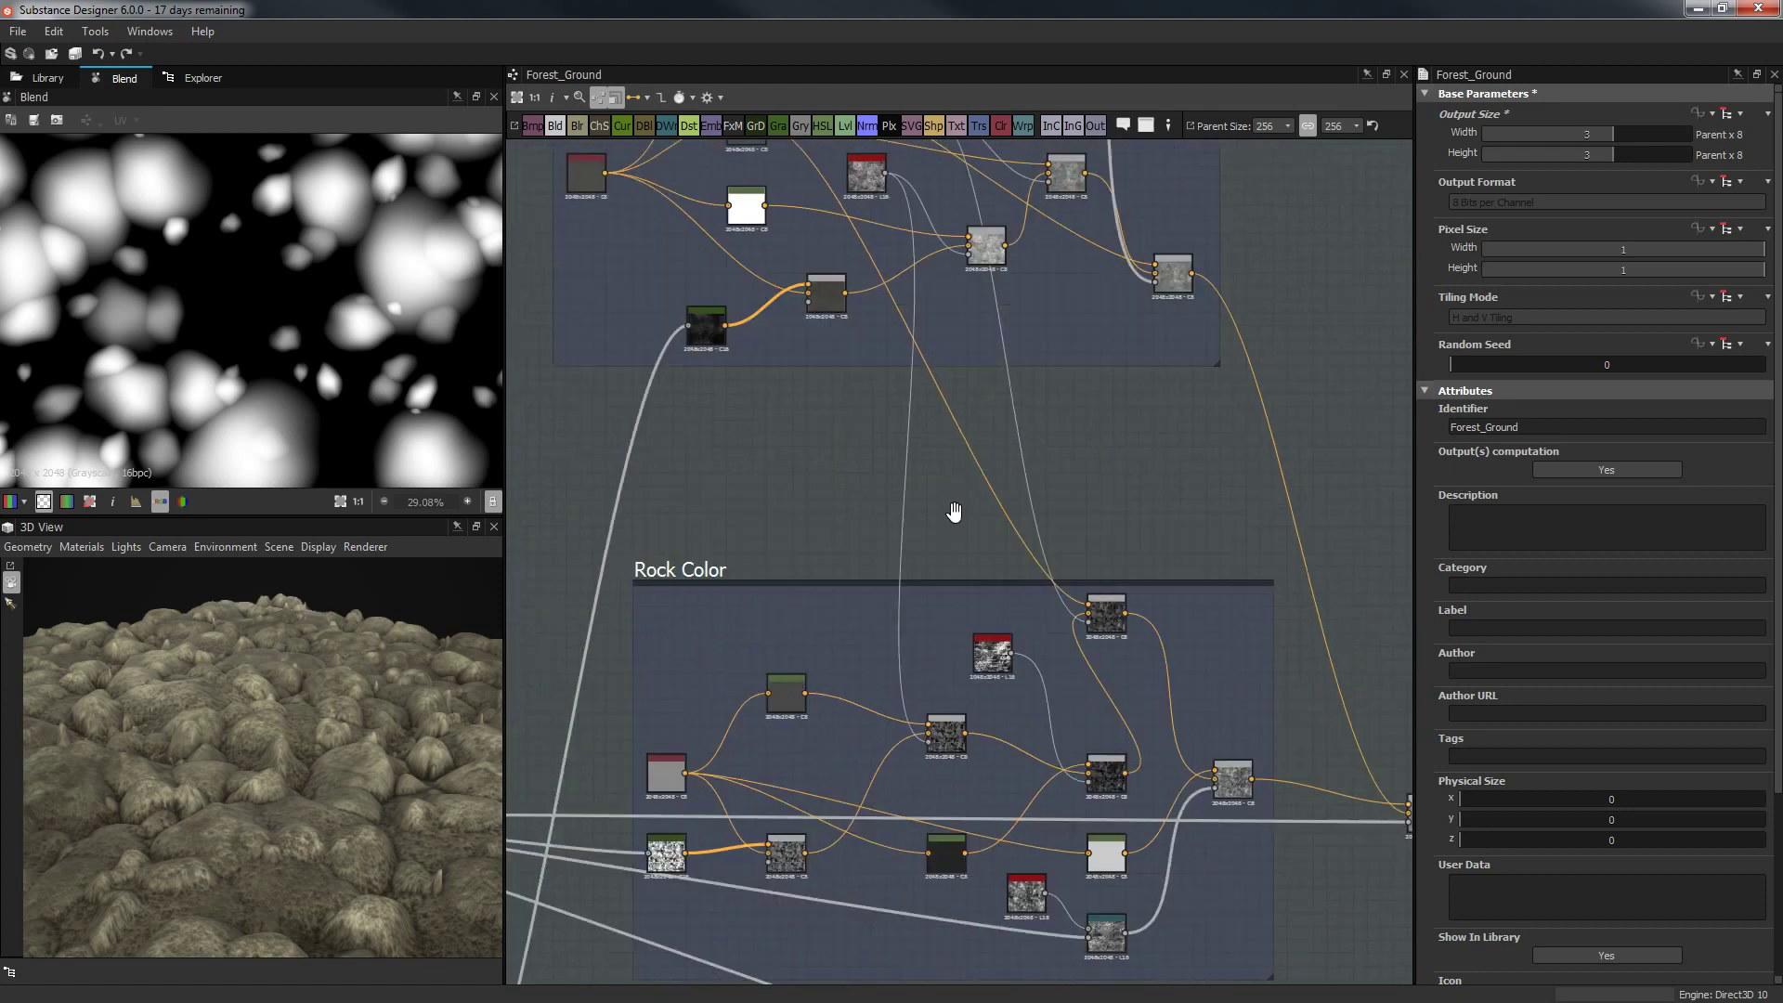
scroll(991, 569, up, 2)
middle_drag(992, 570, 992, 673)
scroll(992, 672, down, 6)
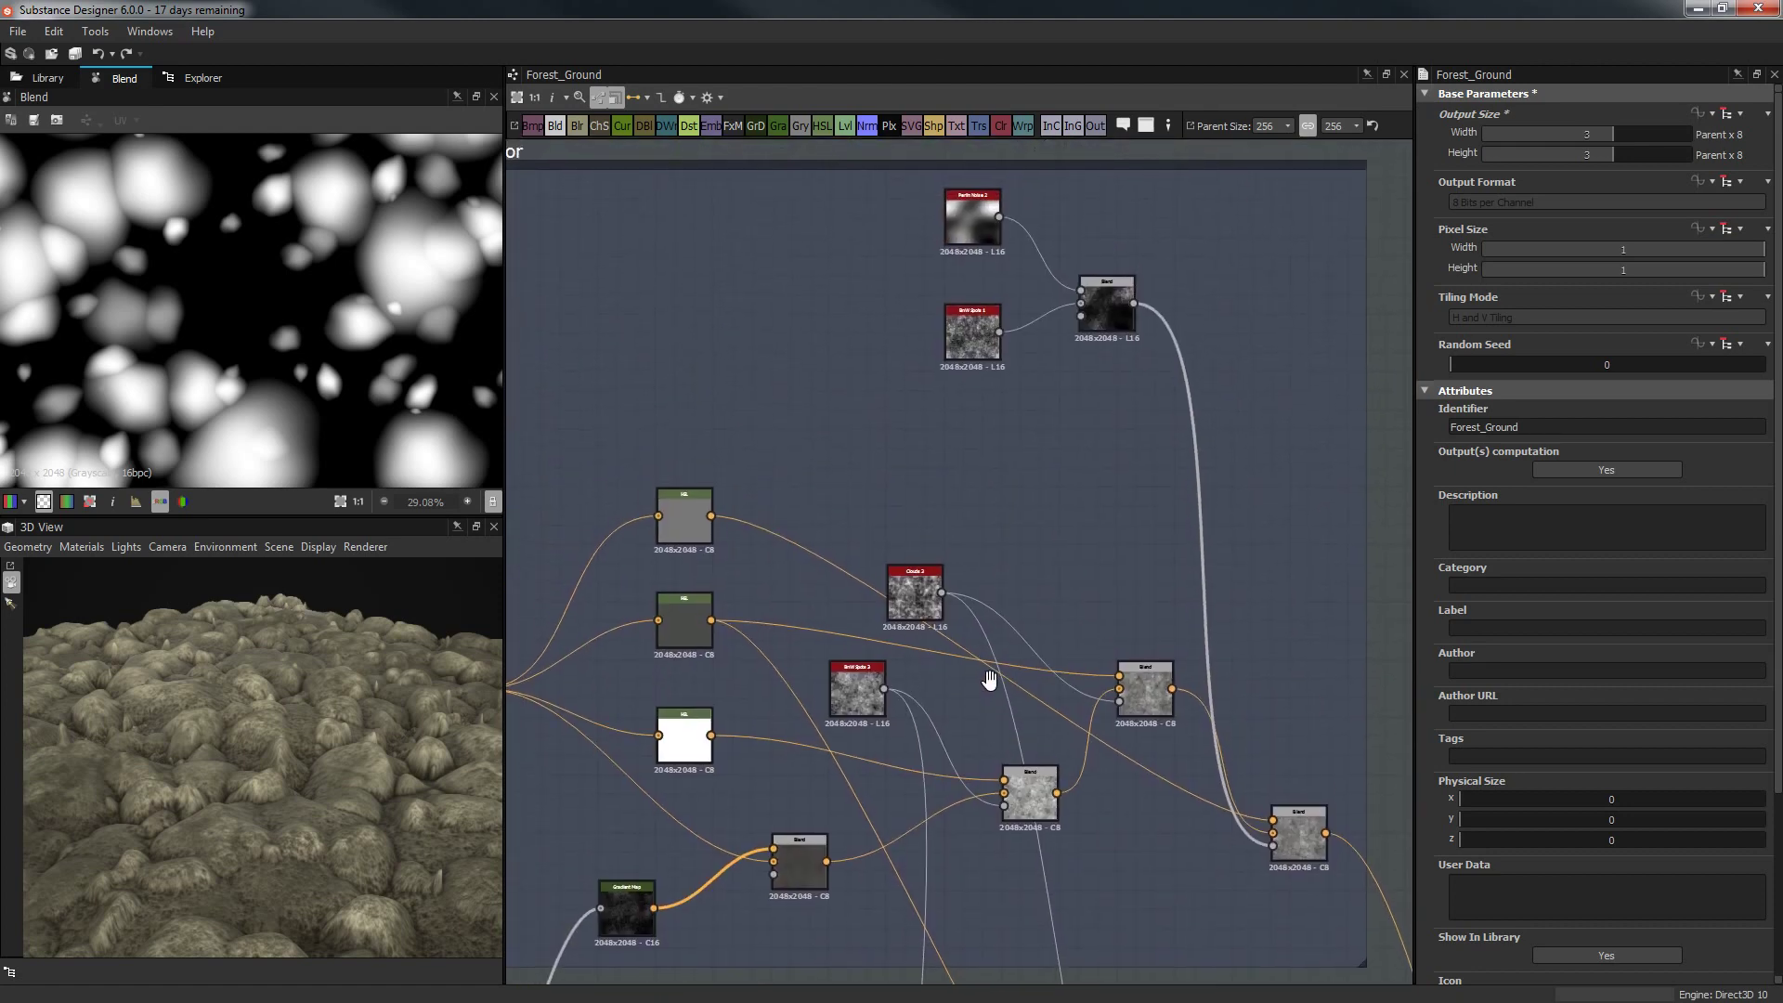
middle_drag(868, 522, 1067, 326)
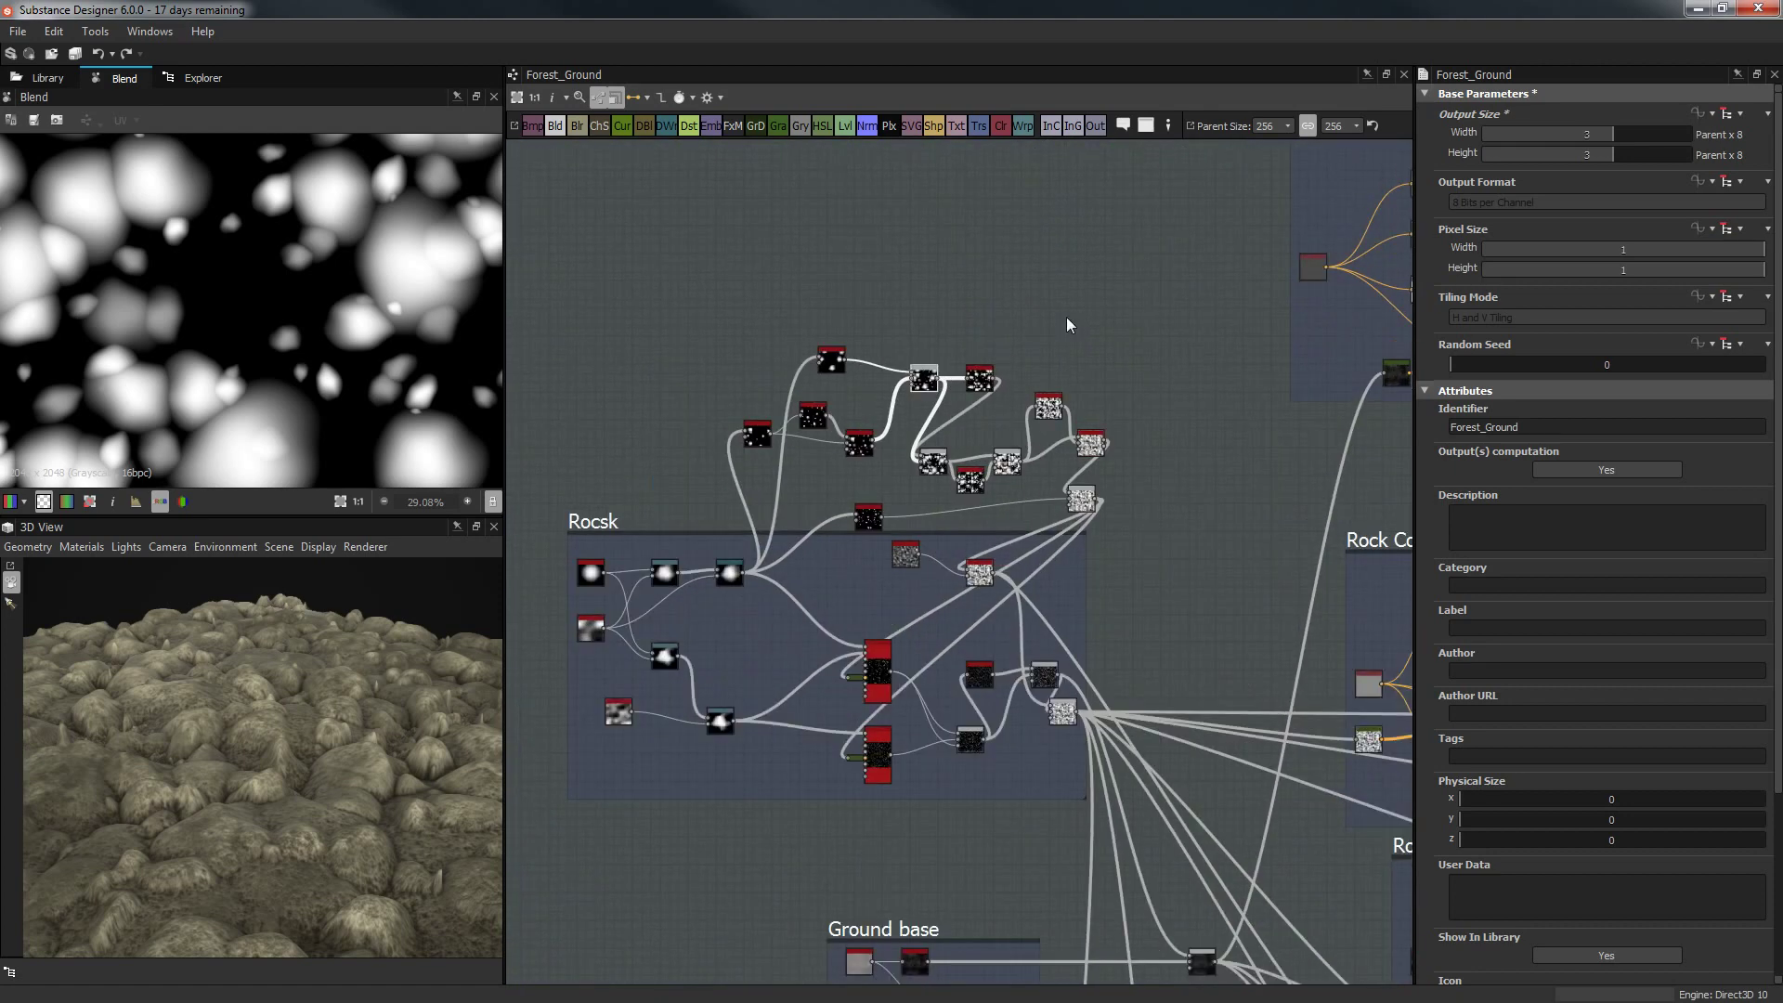
scroll(1142, 529, up, 3)
scroll(1006, 394, up, 1)
middle_drag(1007, 394, 1118, 425)
click(779, 358)
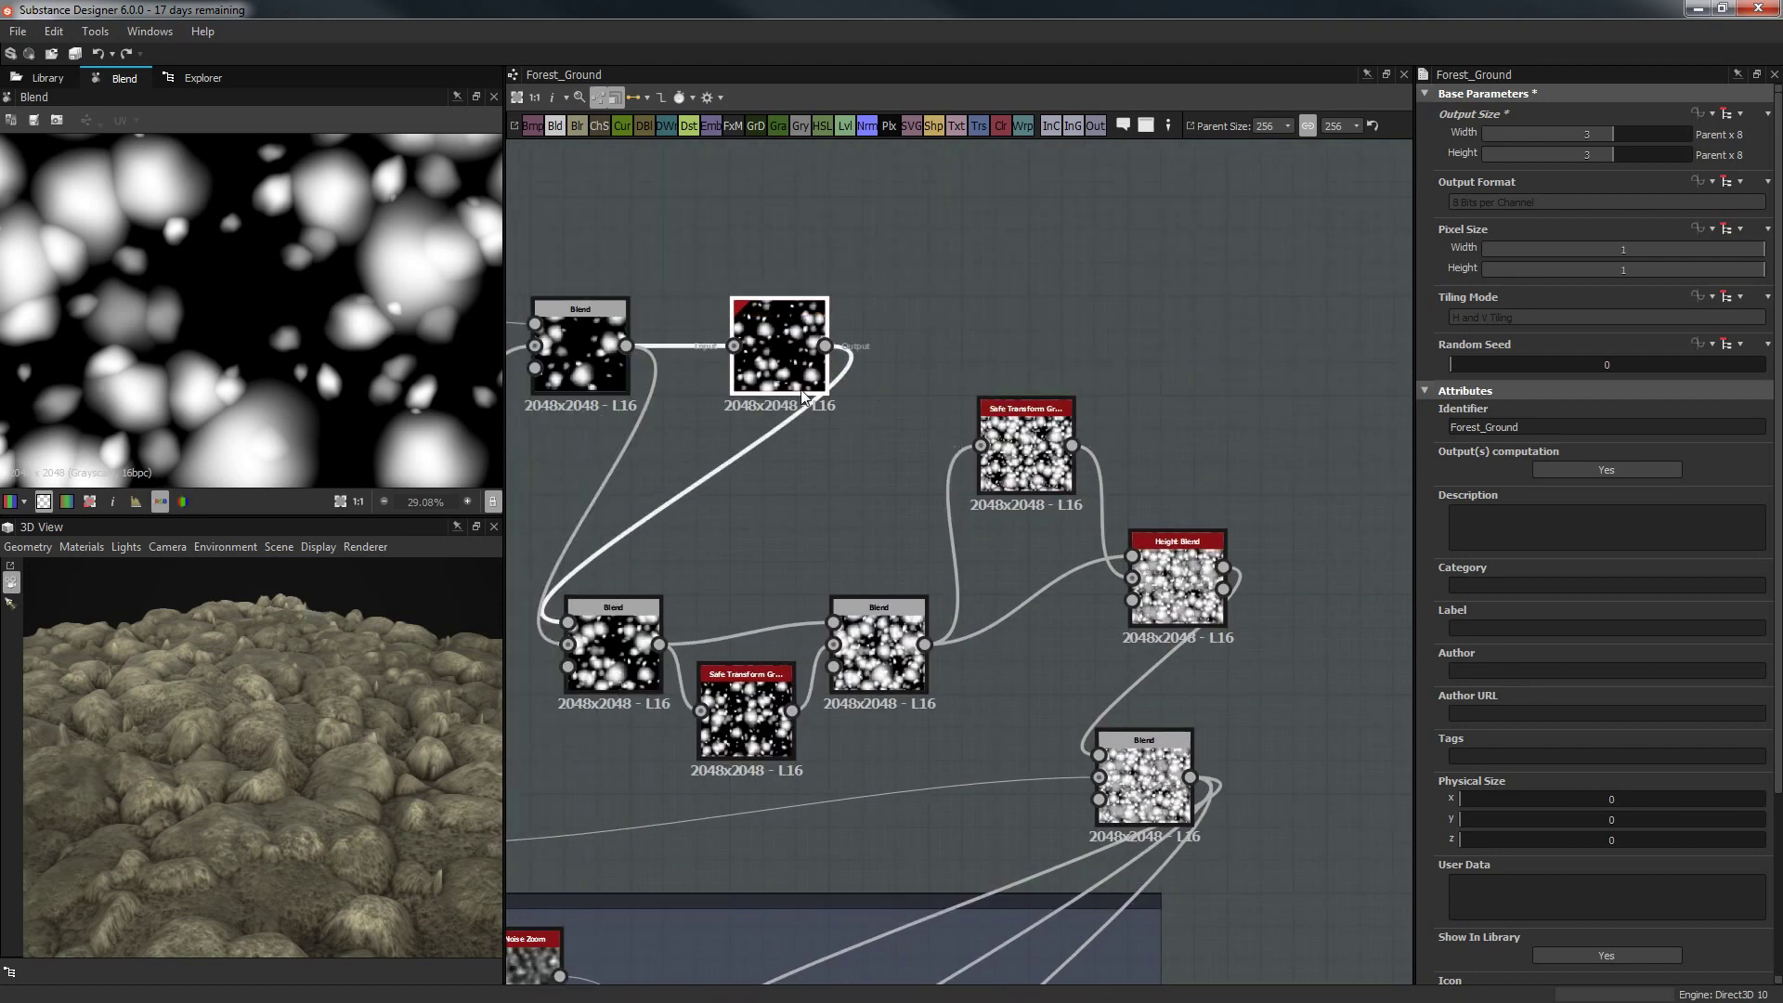
middle_drag(884, 477, 1055, 435)
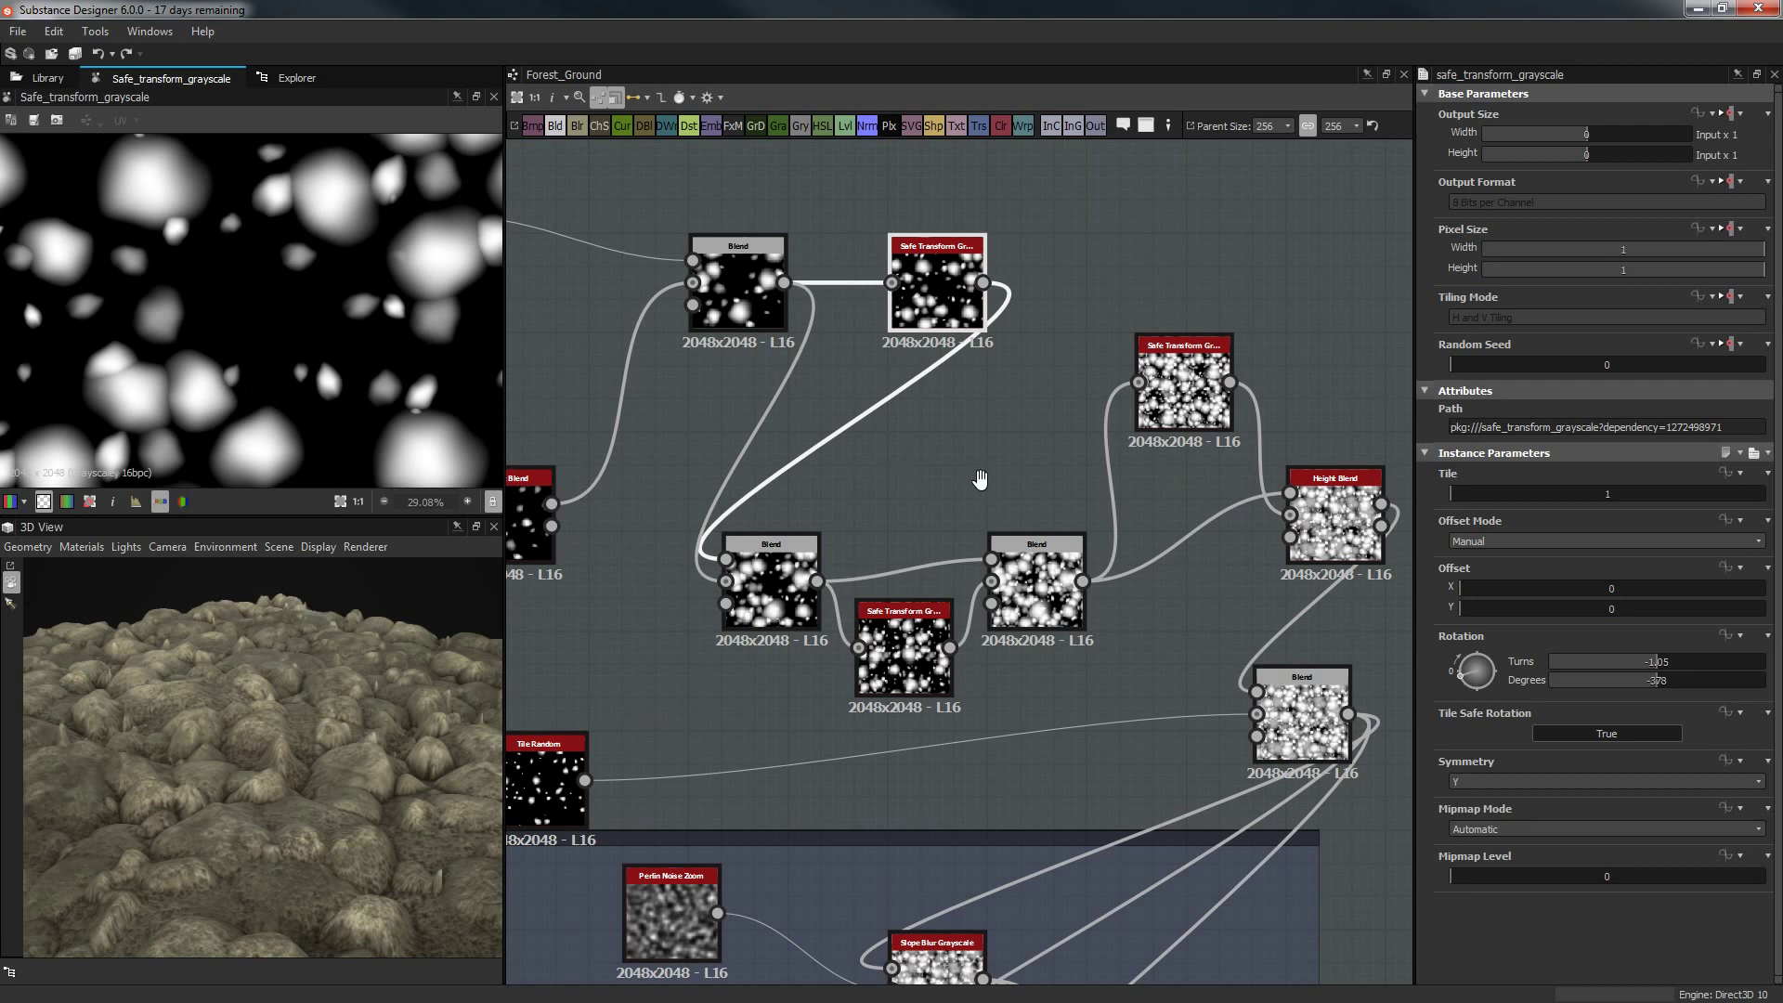
middle_drag(981, 480, 1006, 497)
Examine the two lower Blend nodes, then select the upper Blend that feeds them.
click(831, 587)
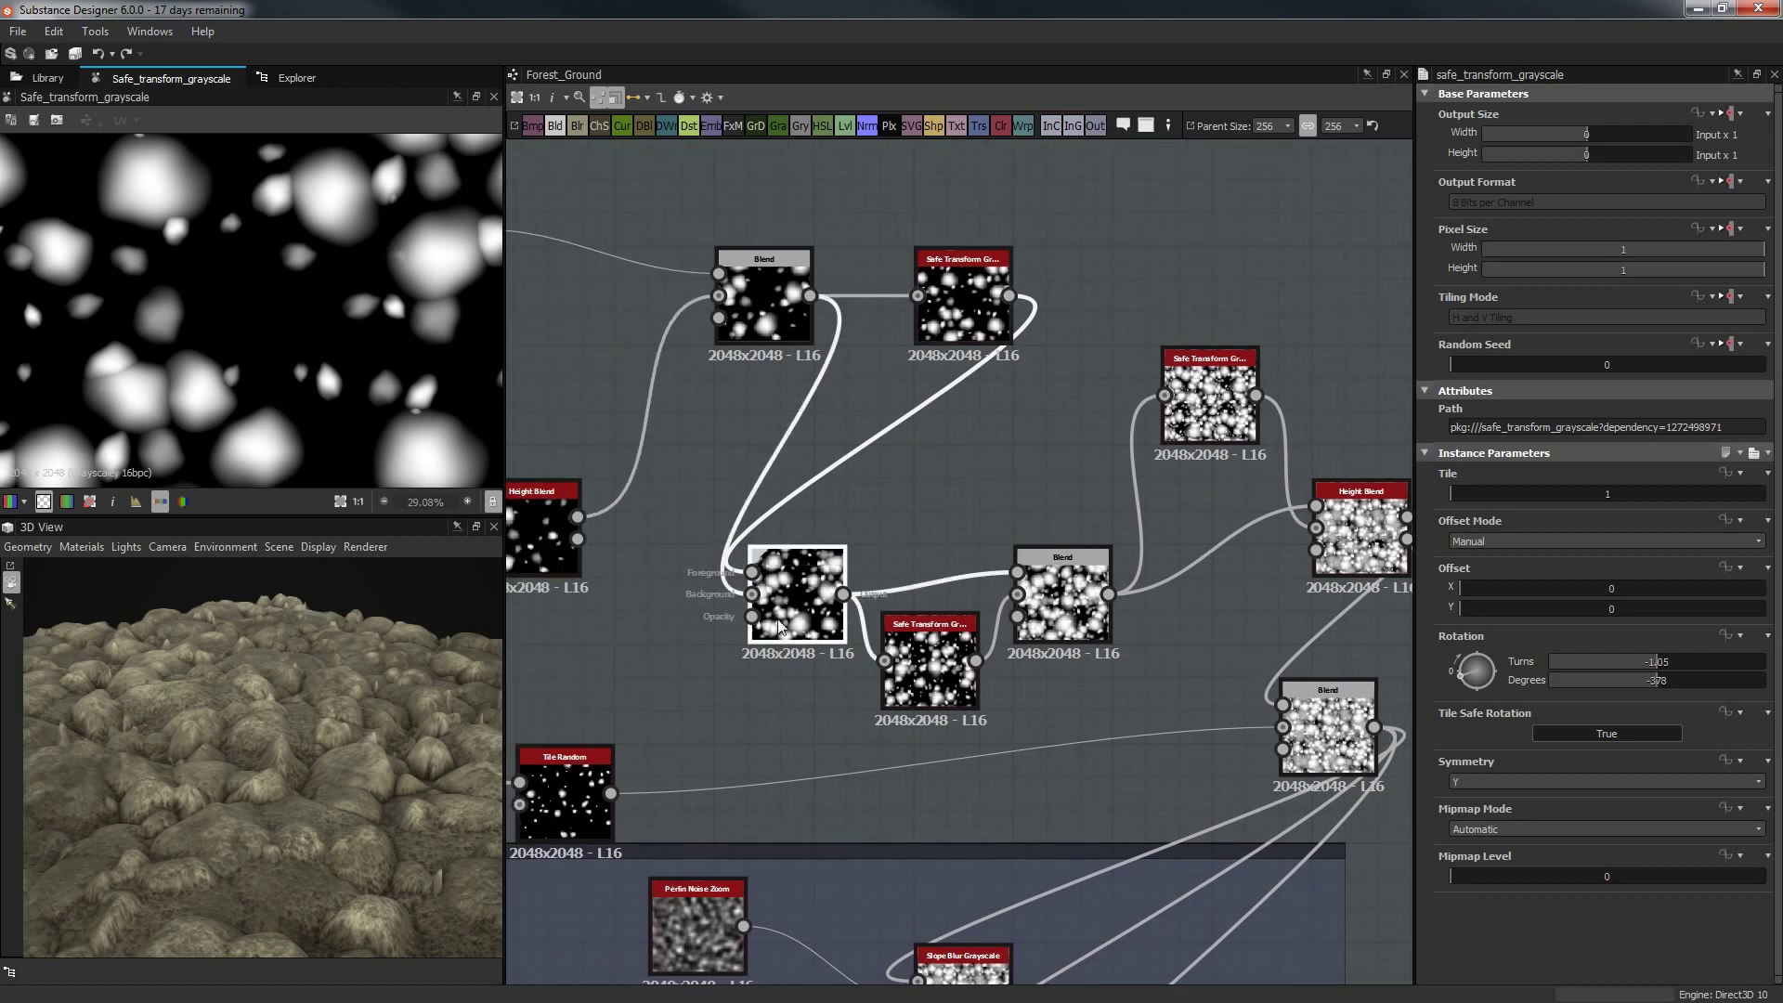
click(1085, 624)
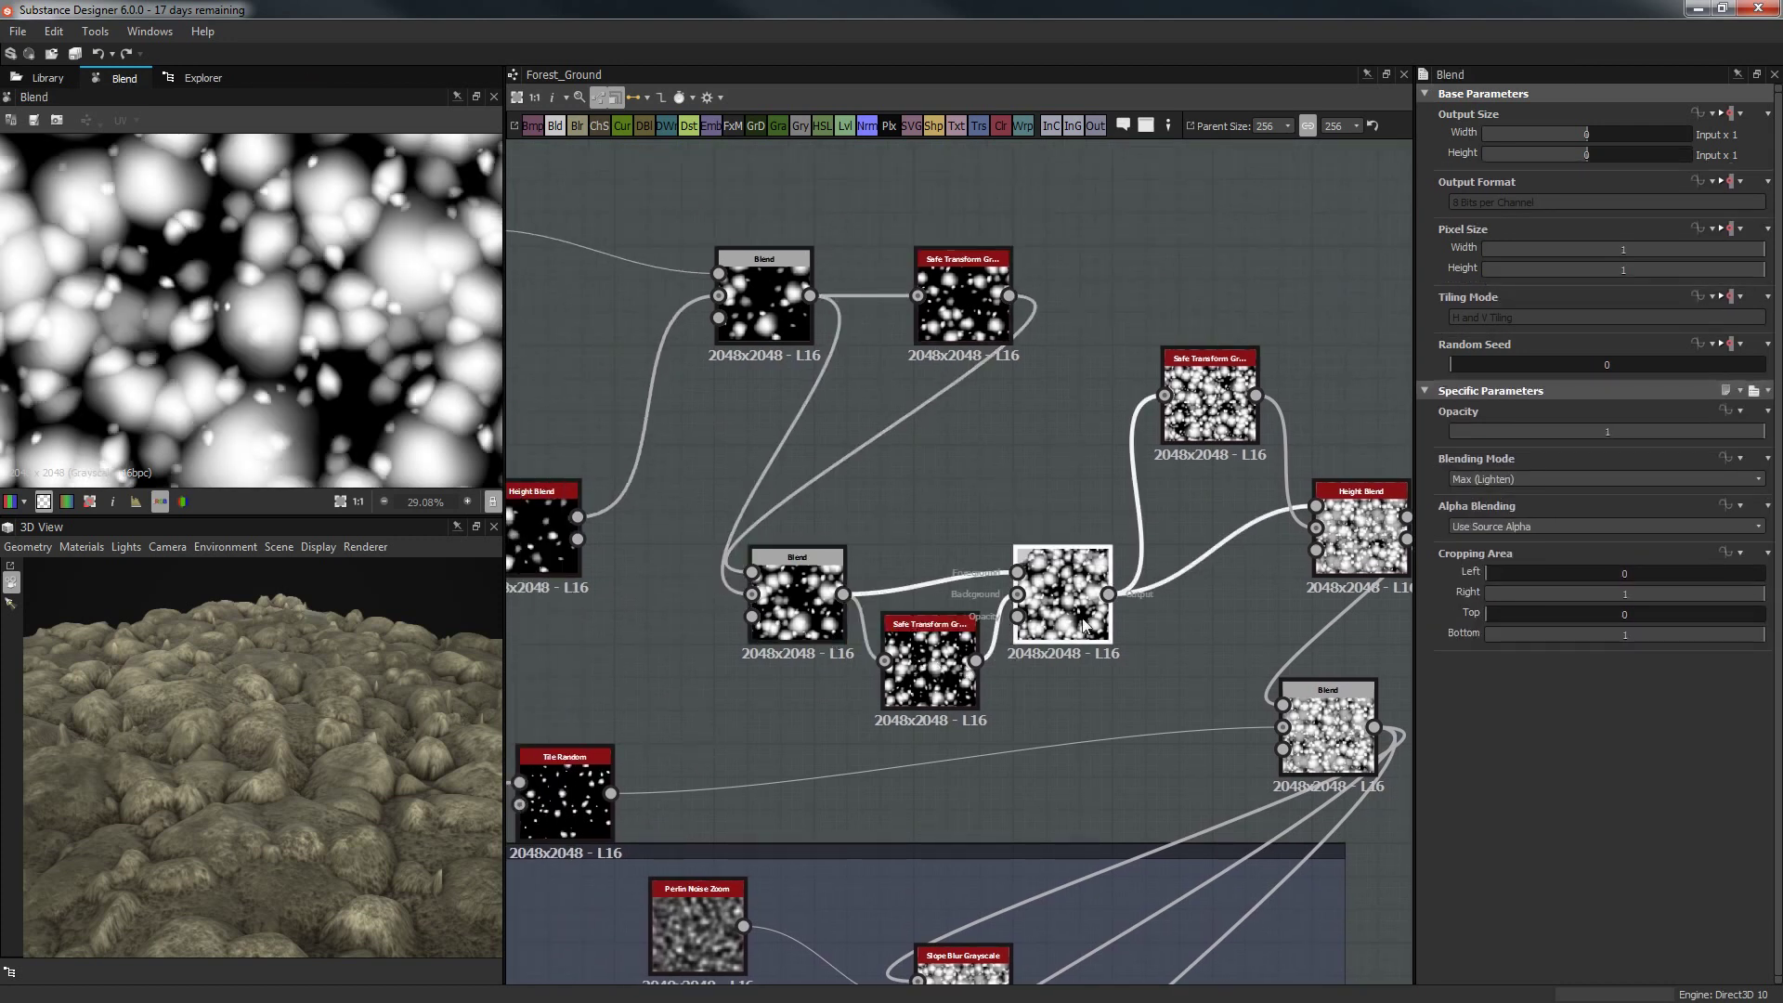
middle_drag(1101, 475, 889, 536)
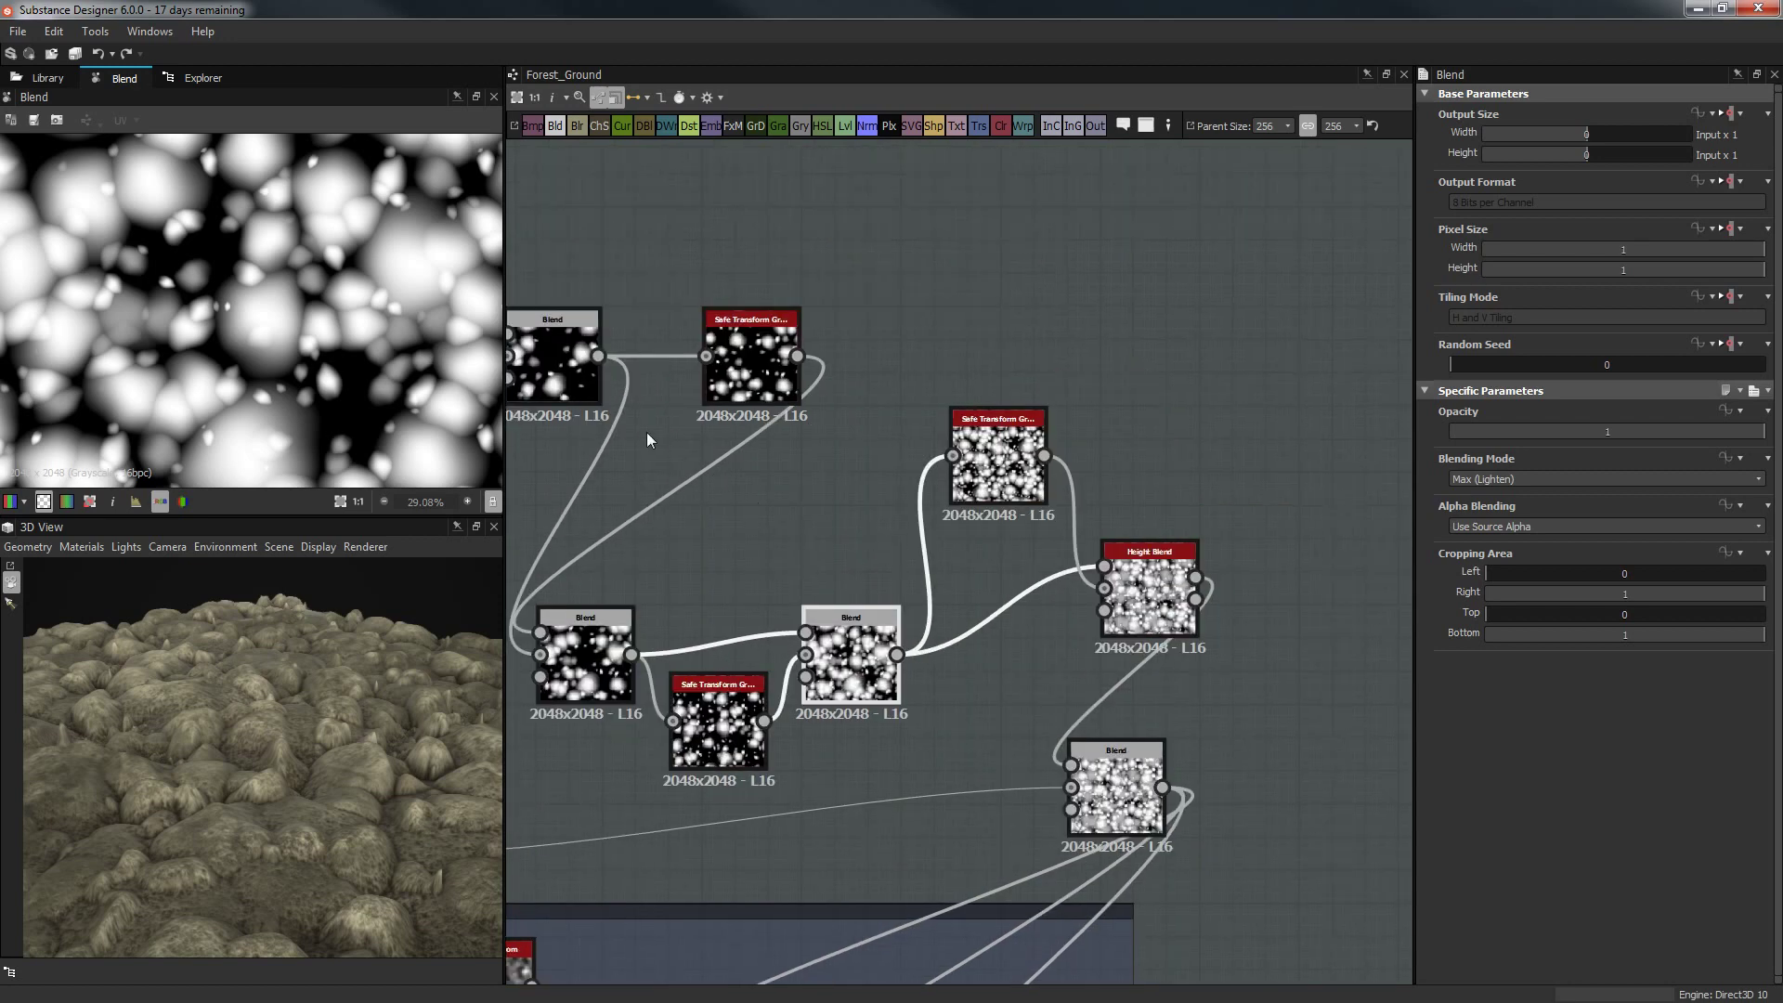
middle_drag(648, 440, 845, 414)
click(795, 383)
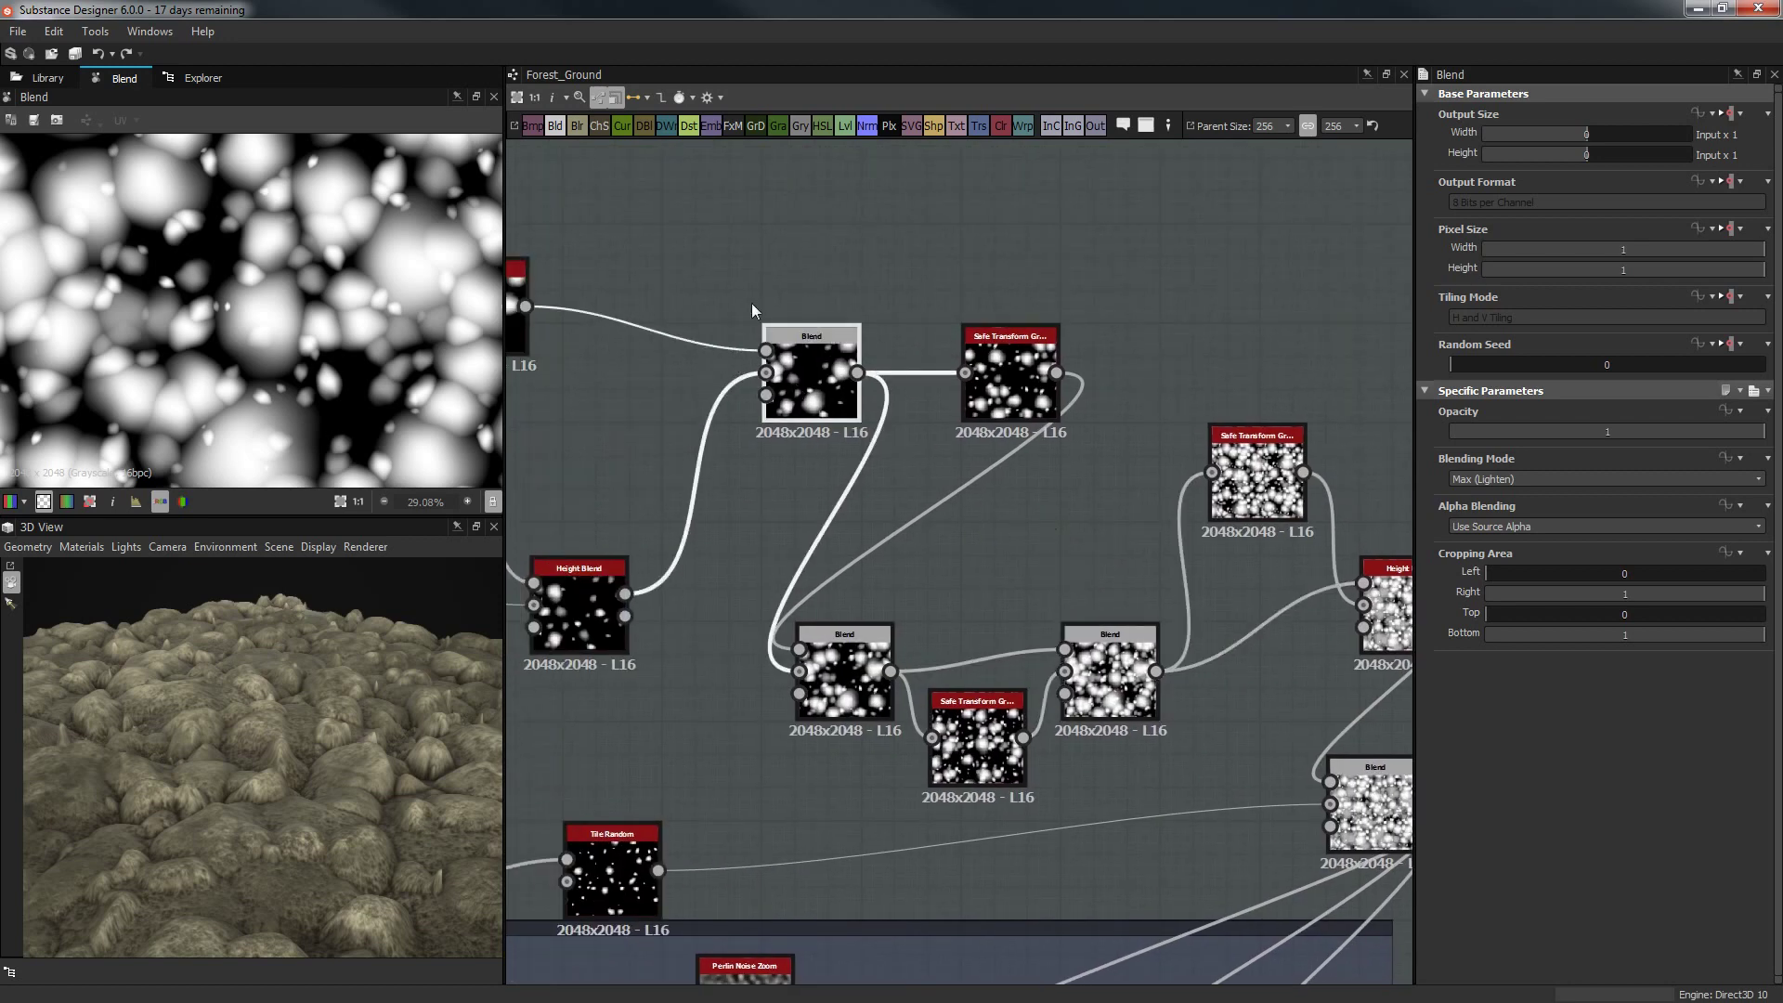
Preview the Height Blend that feeds the upper Blend, showing its whole image in the 2D view.
middle_drag(752, 309, 1063, 302)
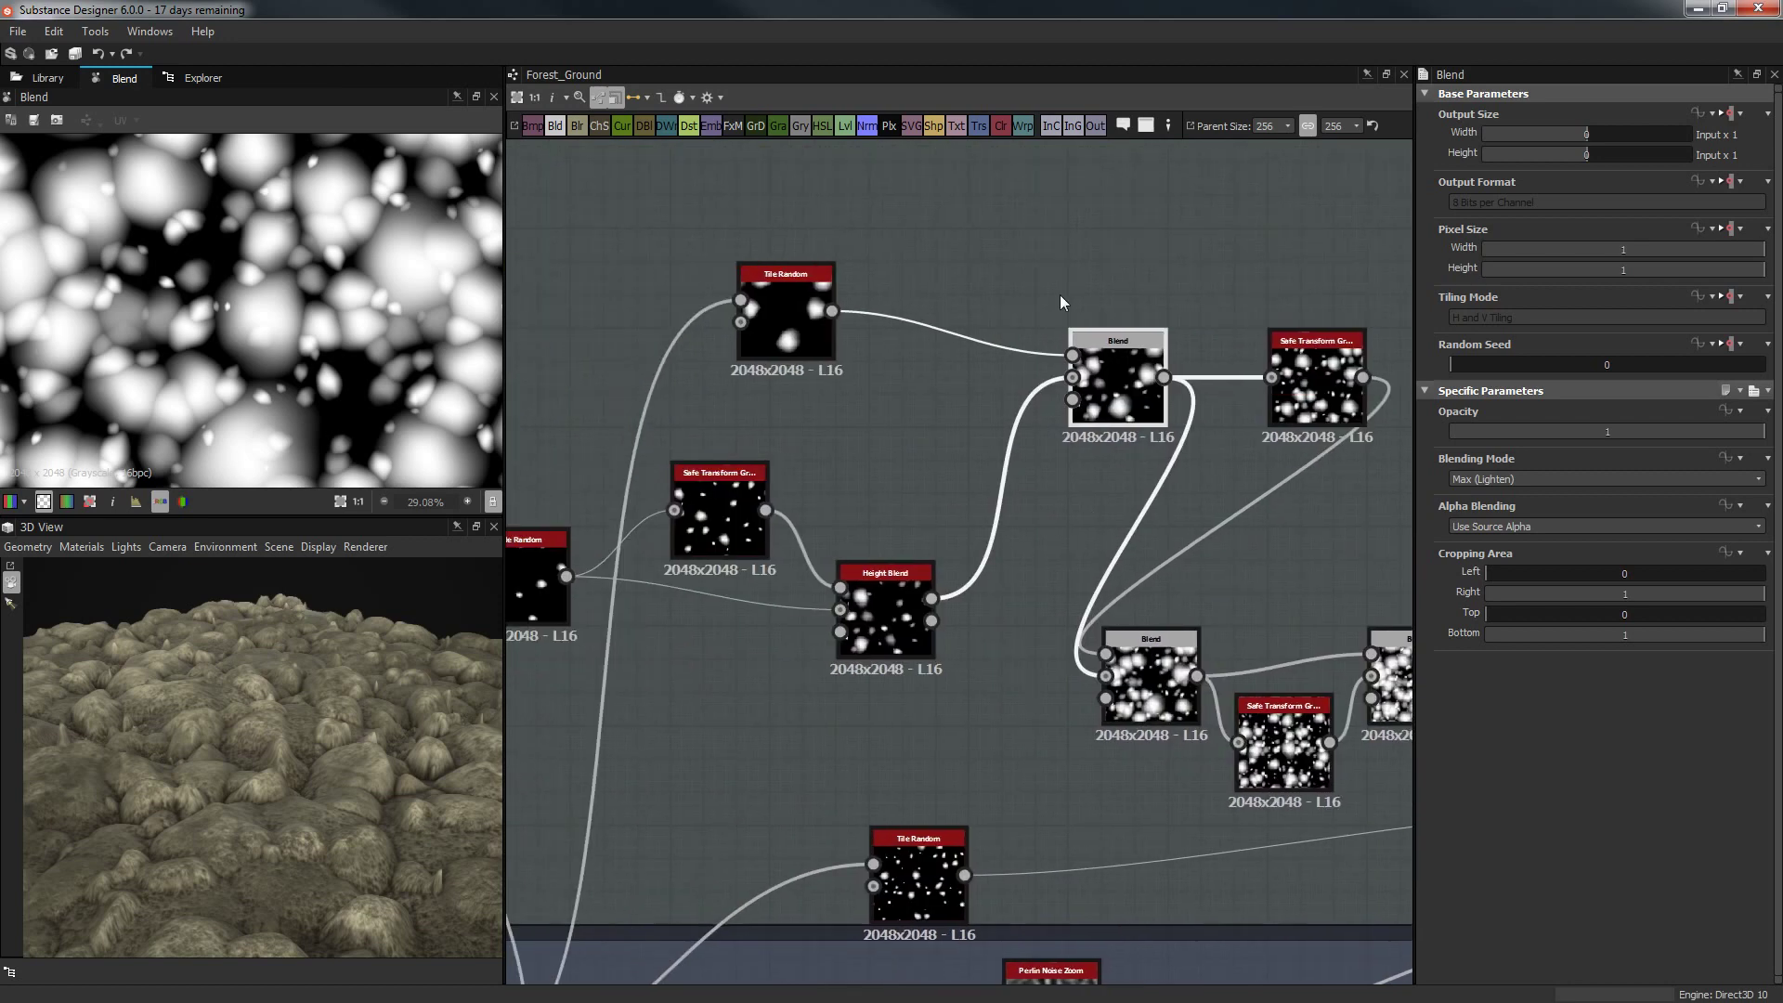
click(910, 602)
scroll(1012, 741, down, 3)
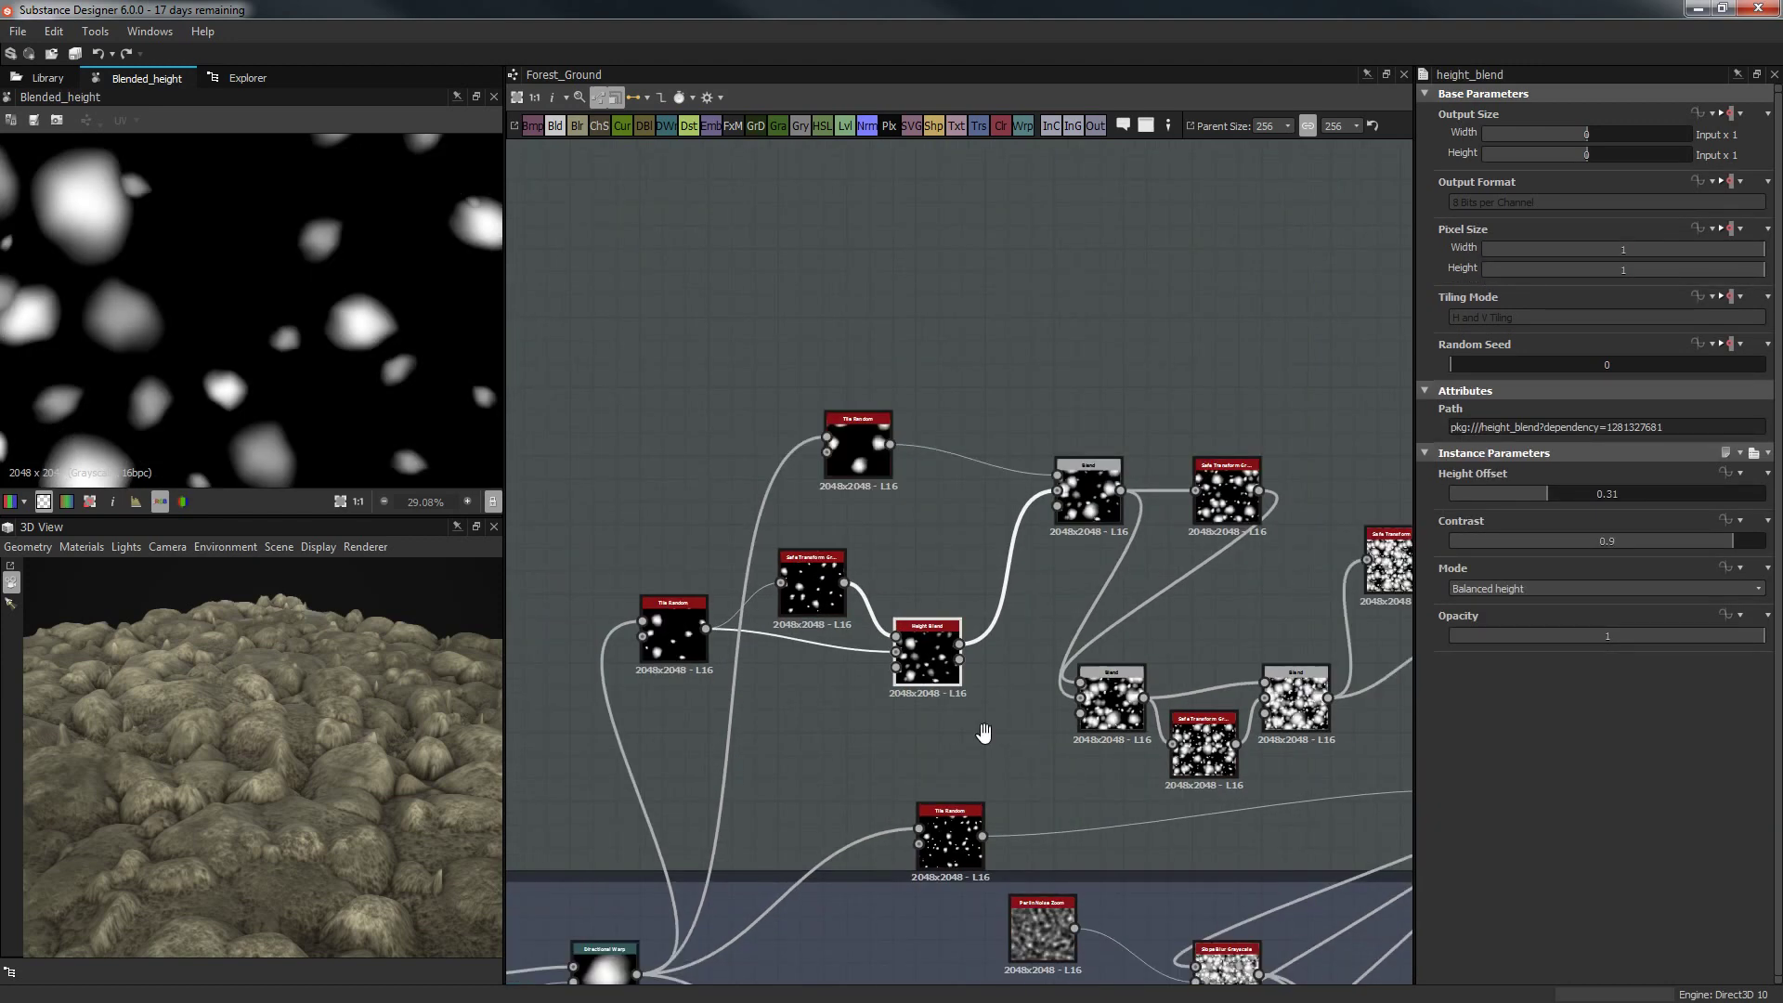
middle_drag(979, 728, 1031, 650)
scroll(353, 357, down, 3)
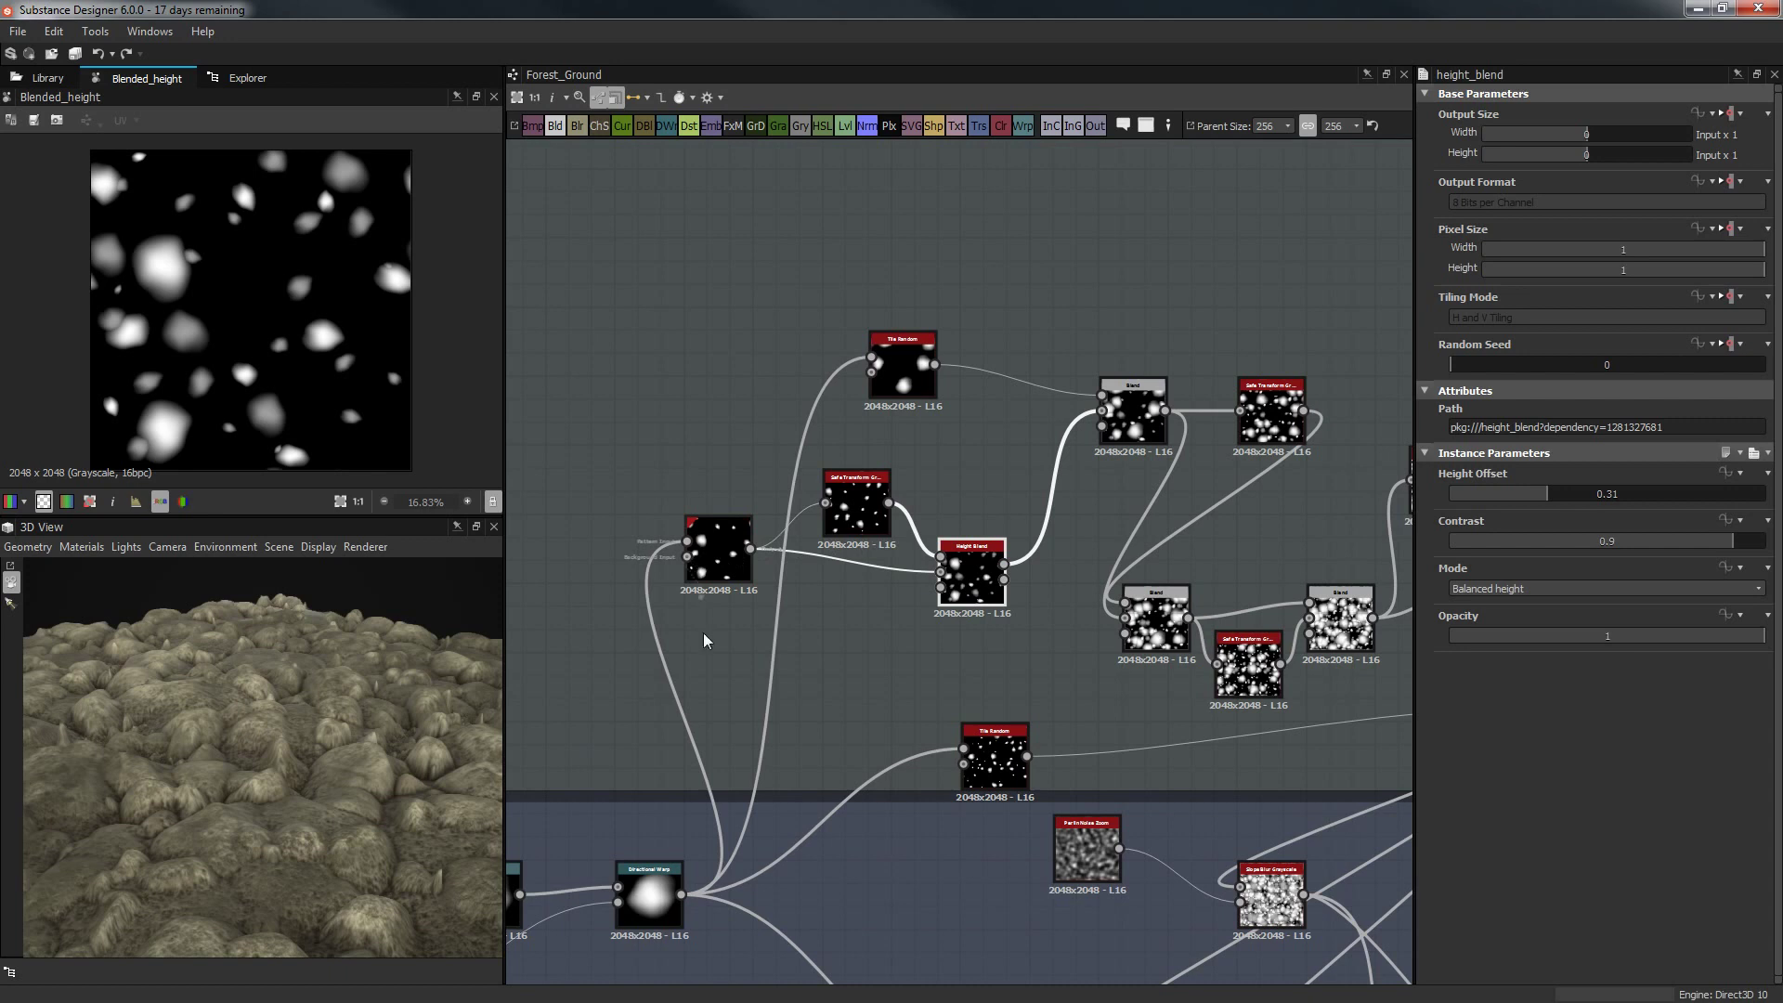
On the Tile Random feeding the Height Blend, set size Random X and Random Y to 0.22 and Scale Random to 0.48.
click(743, 582)
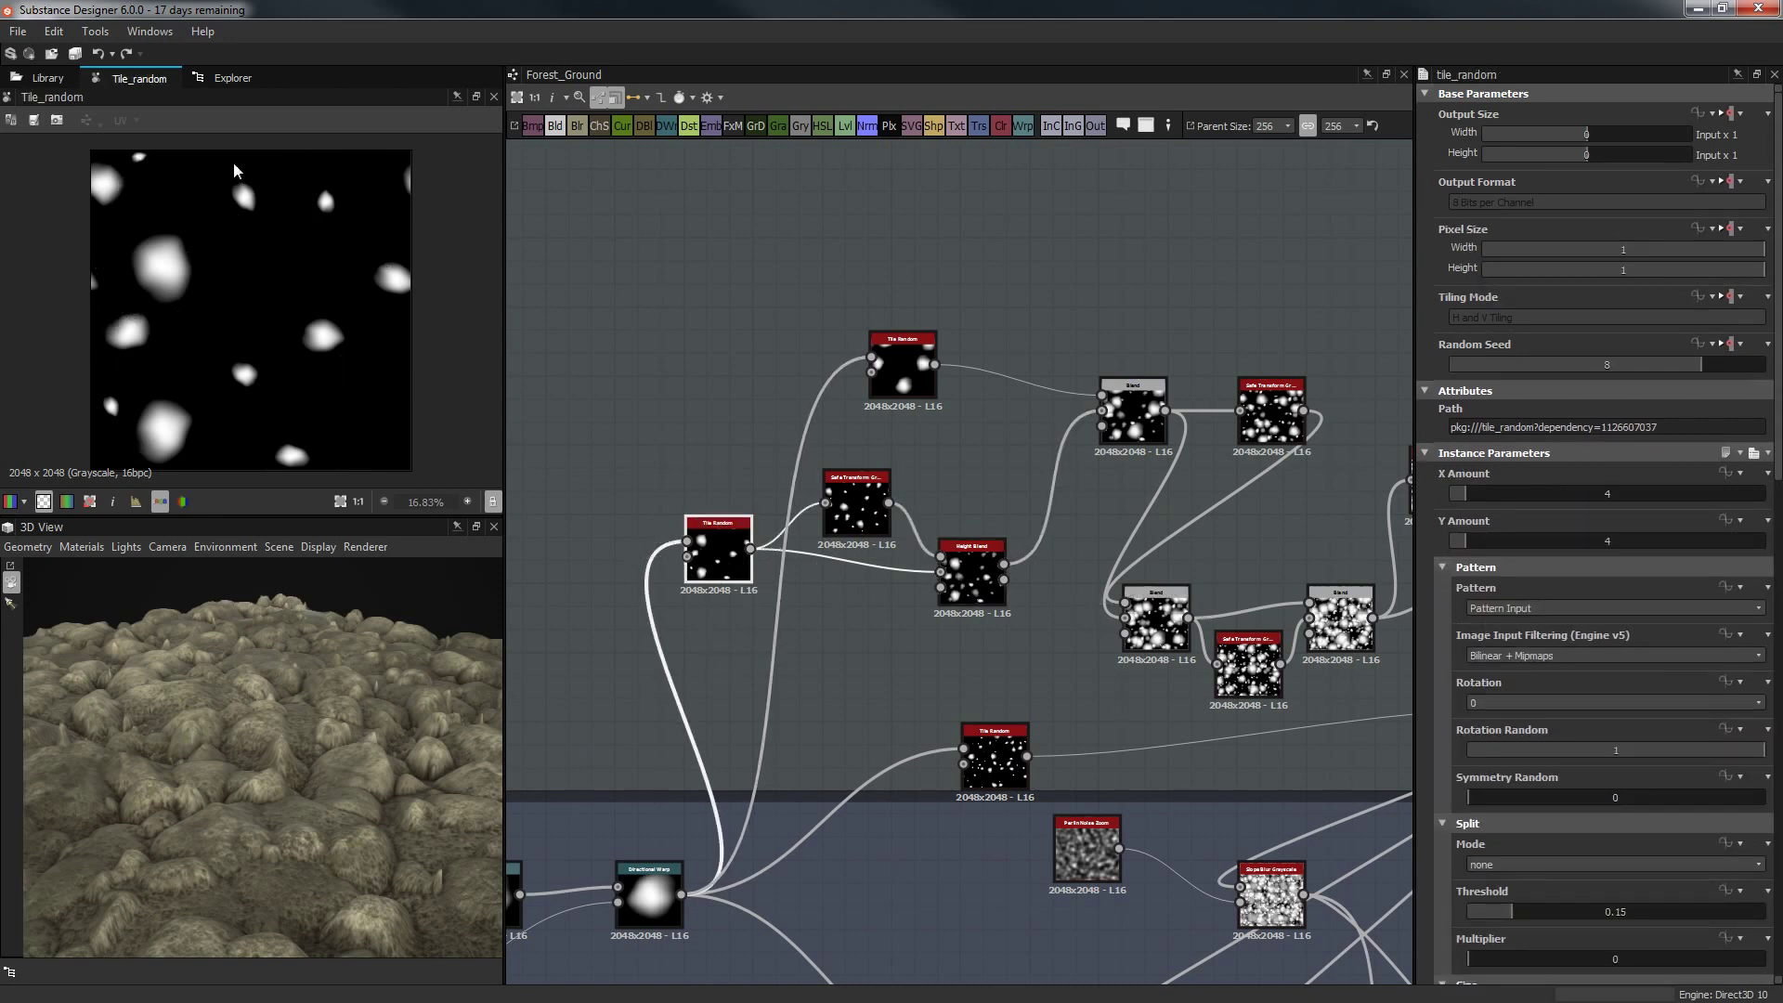
middle_drag(1187, 455, 1117, 381)
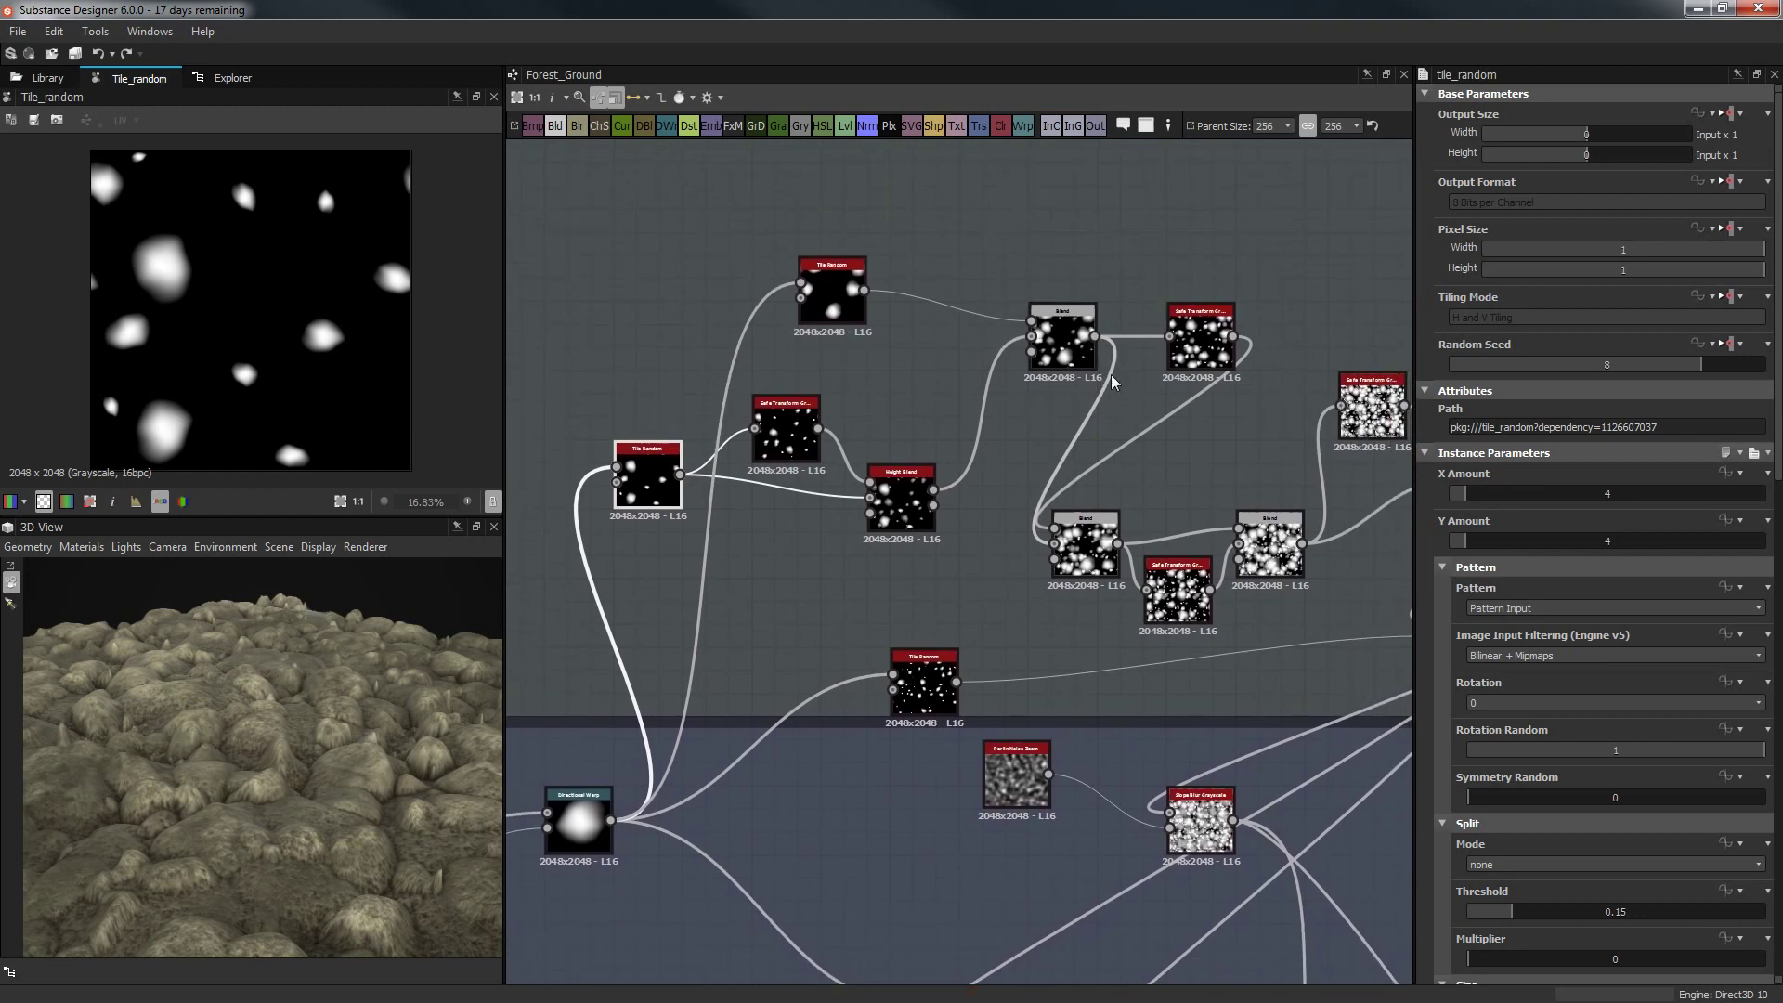
scroll(1439, 700, down, 2)
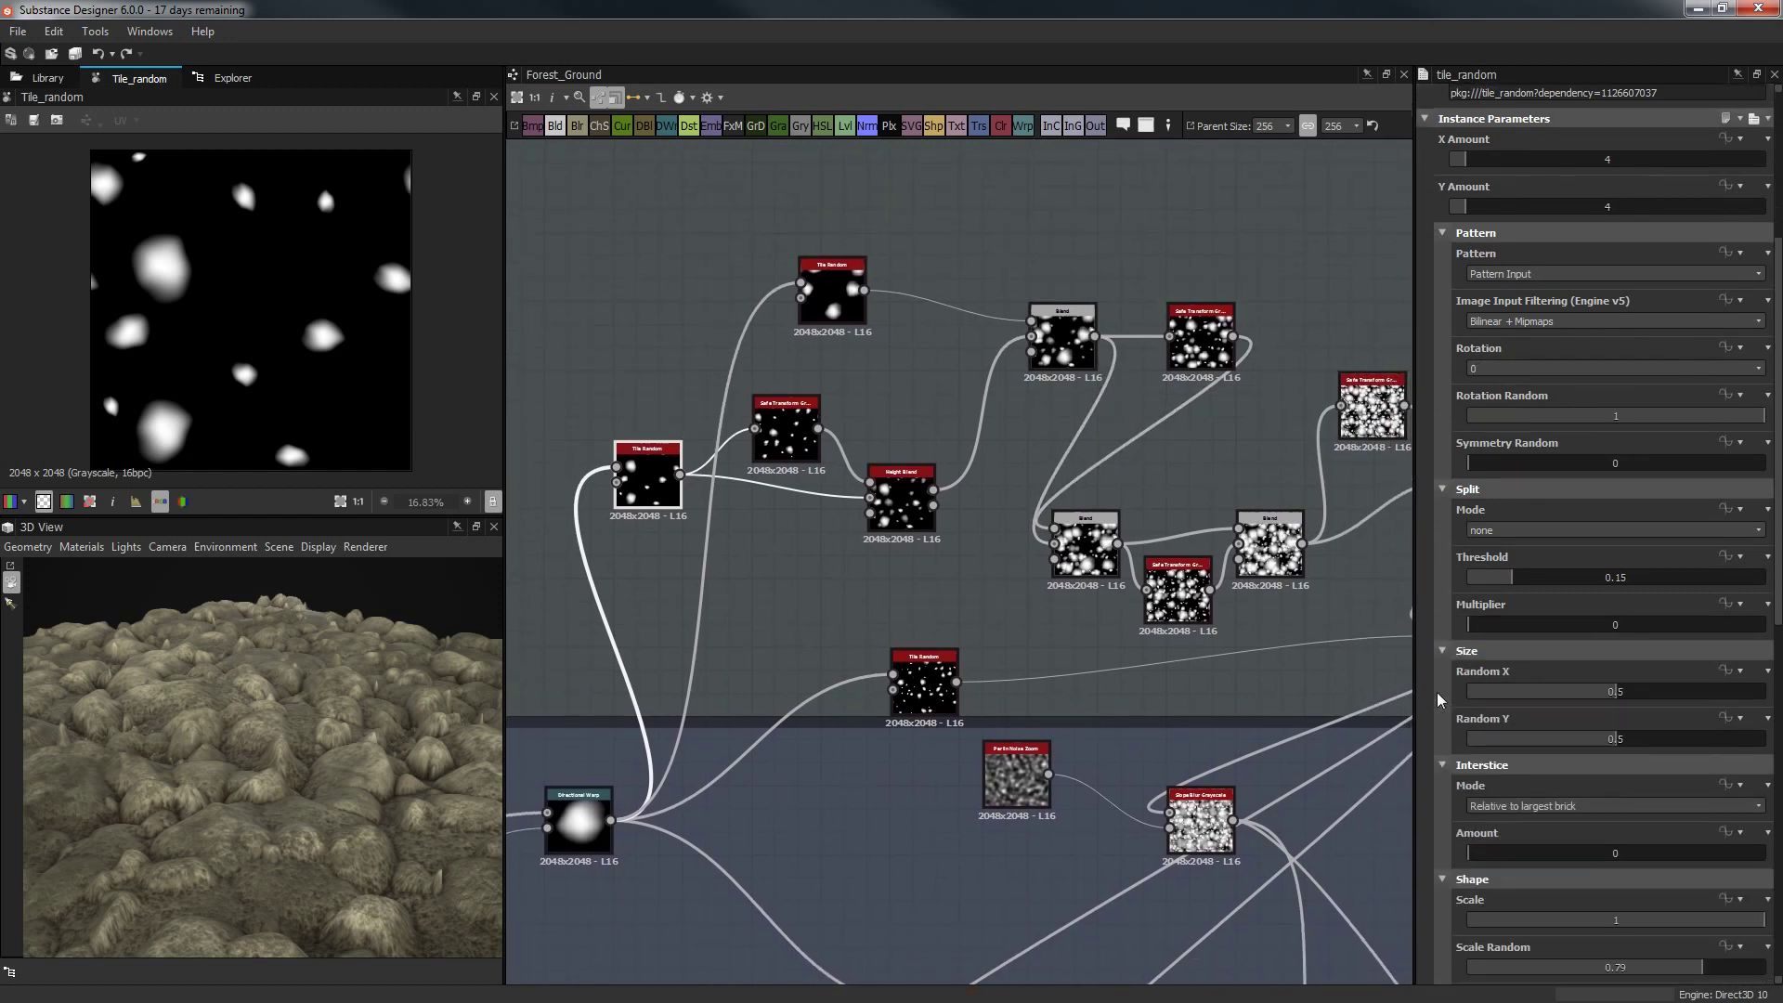
scroll(1449, 669, down, 3)
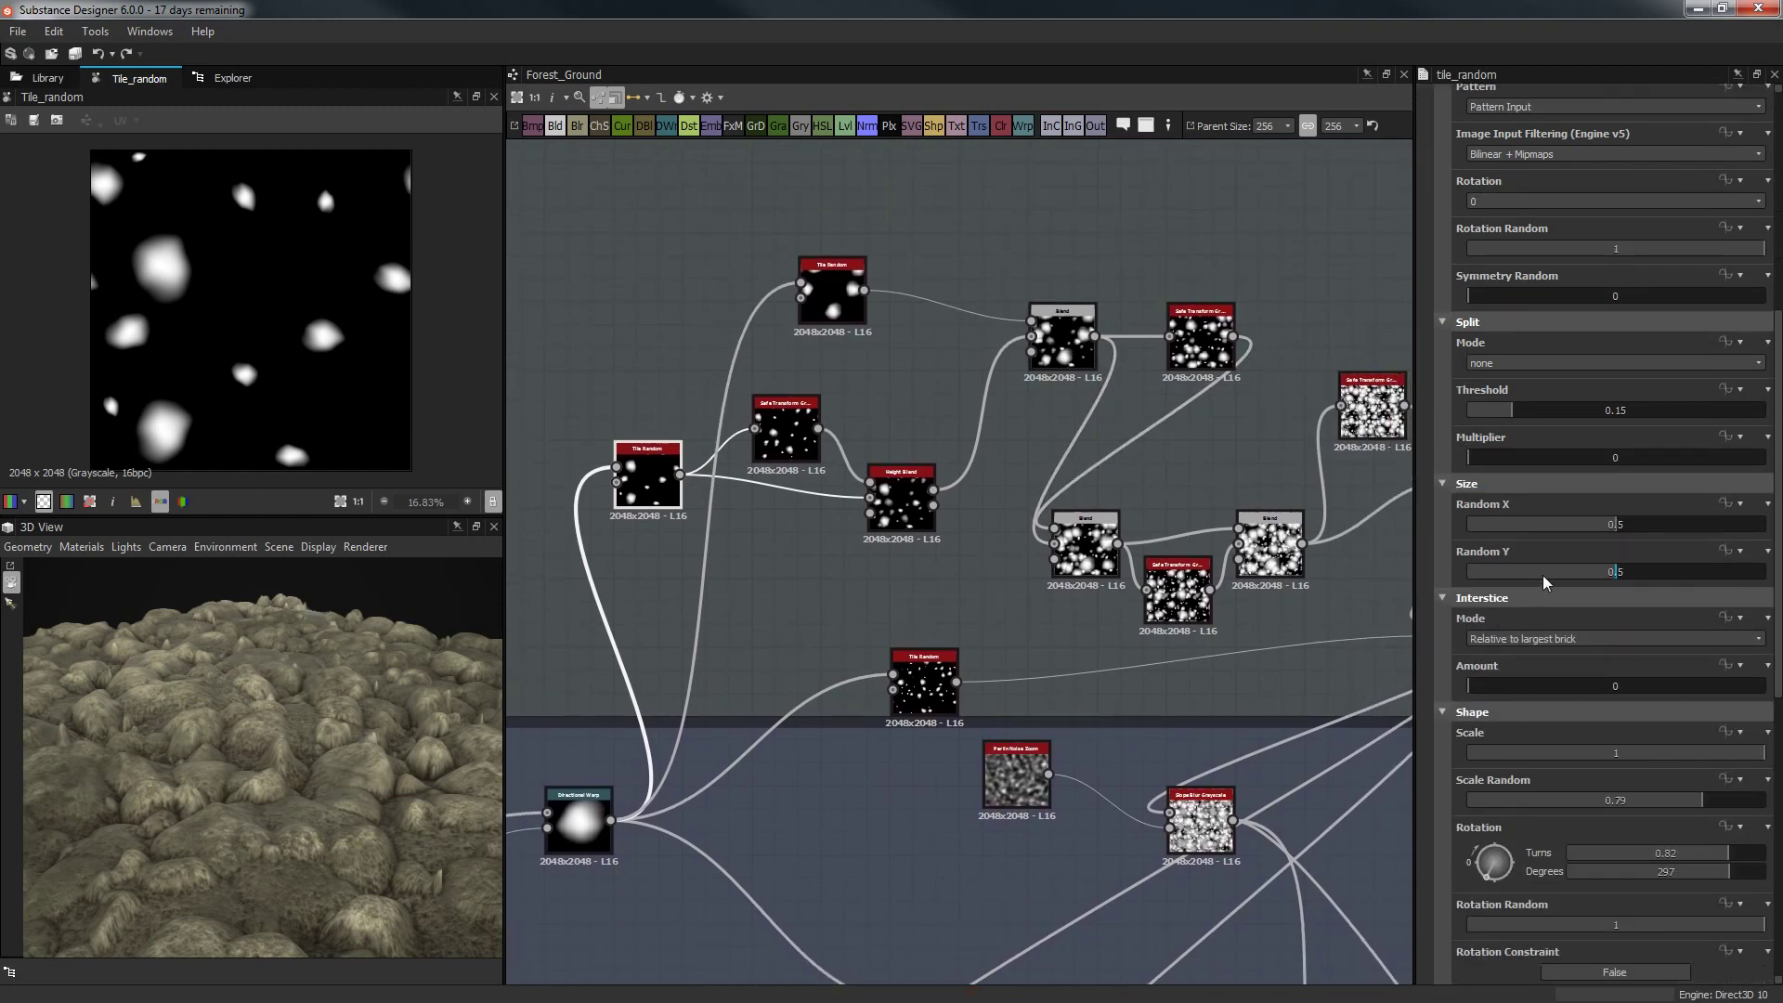
click(1542, 572)
click(1543, 526)
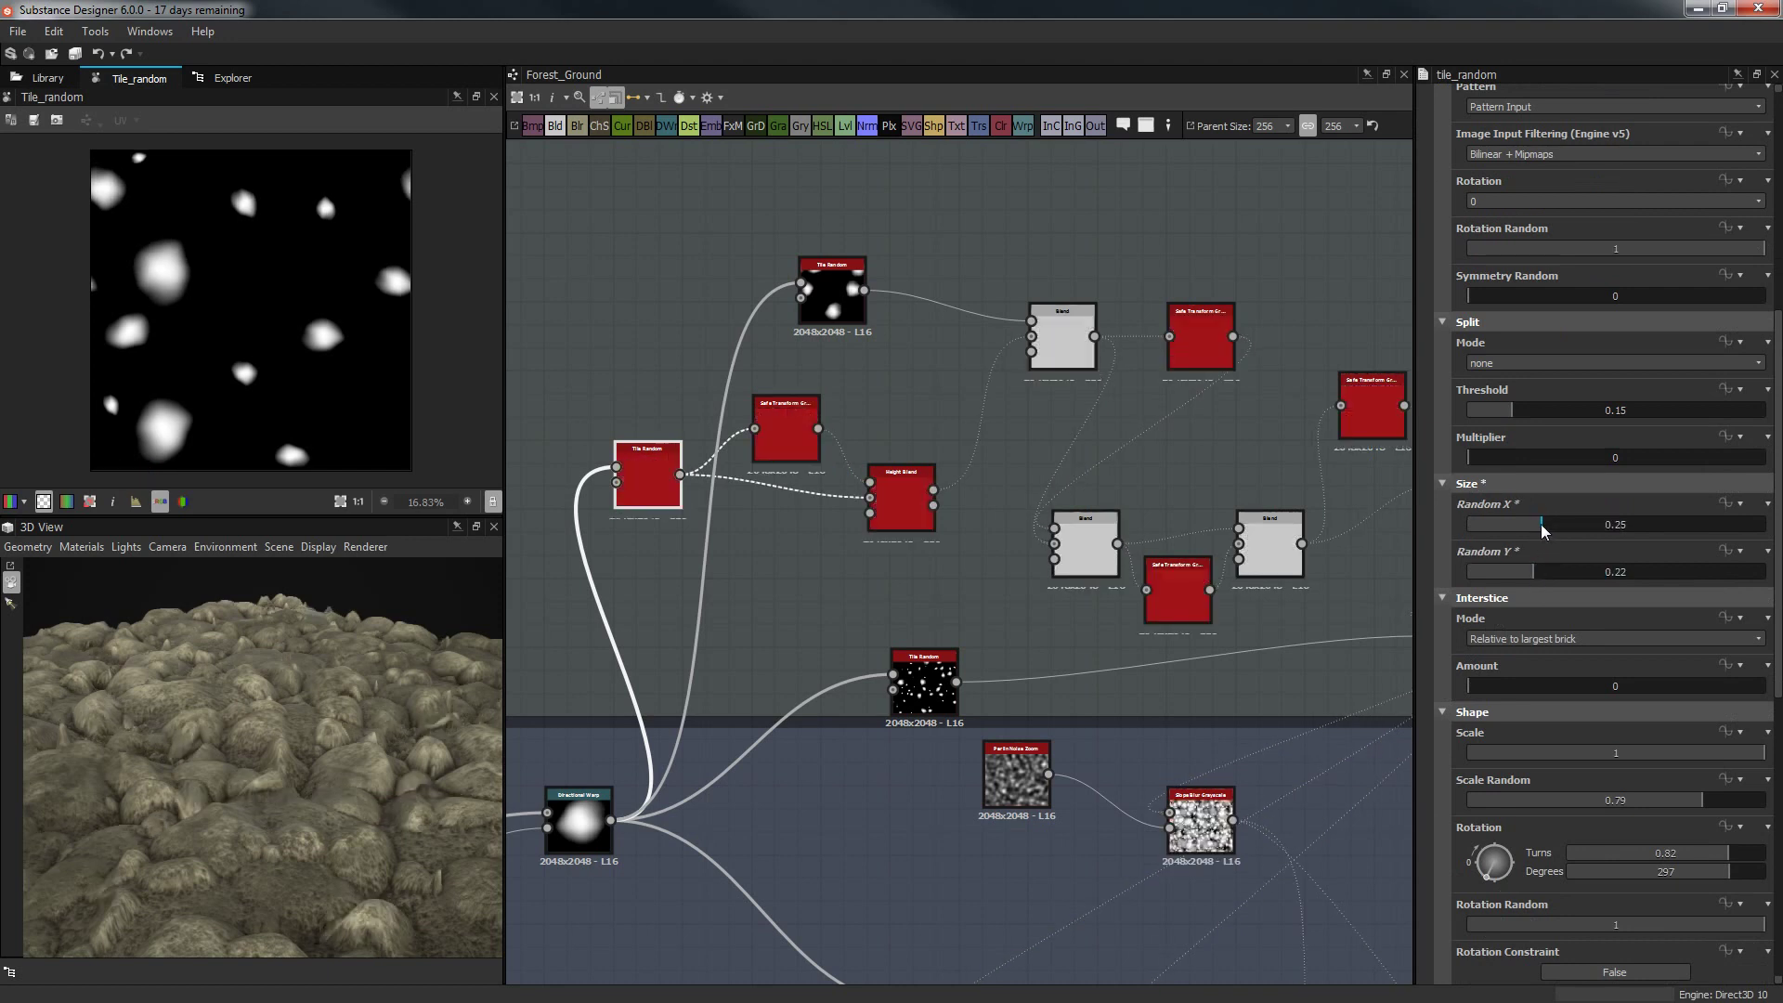
click(1534, 527)
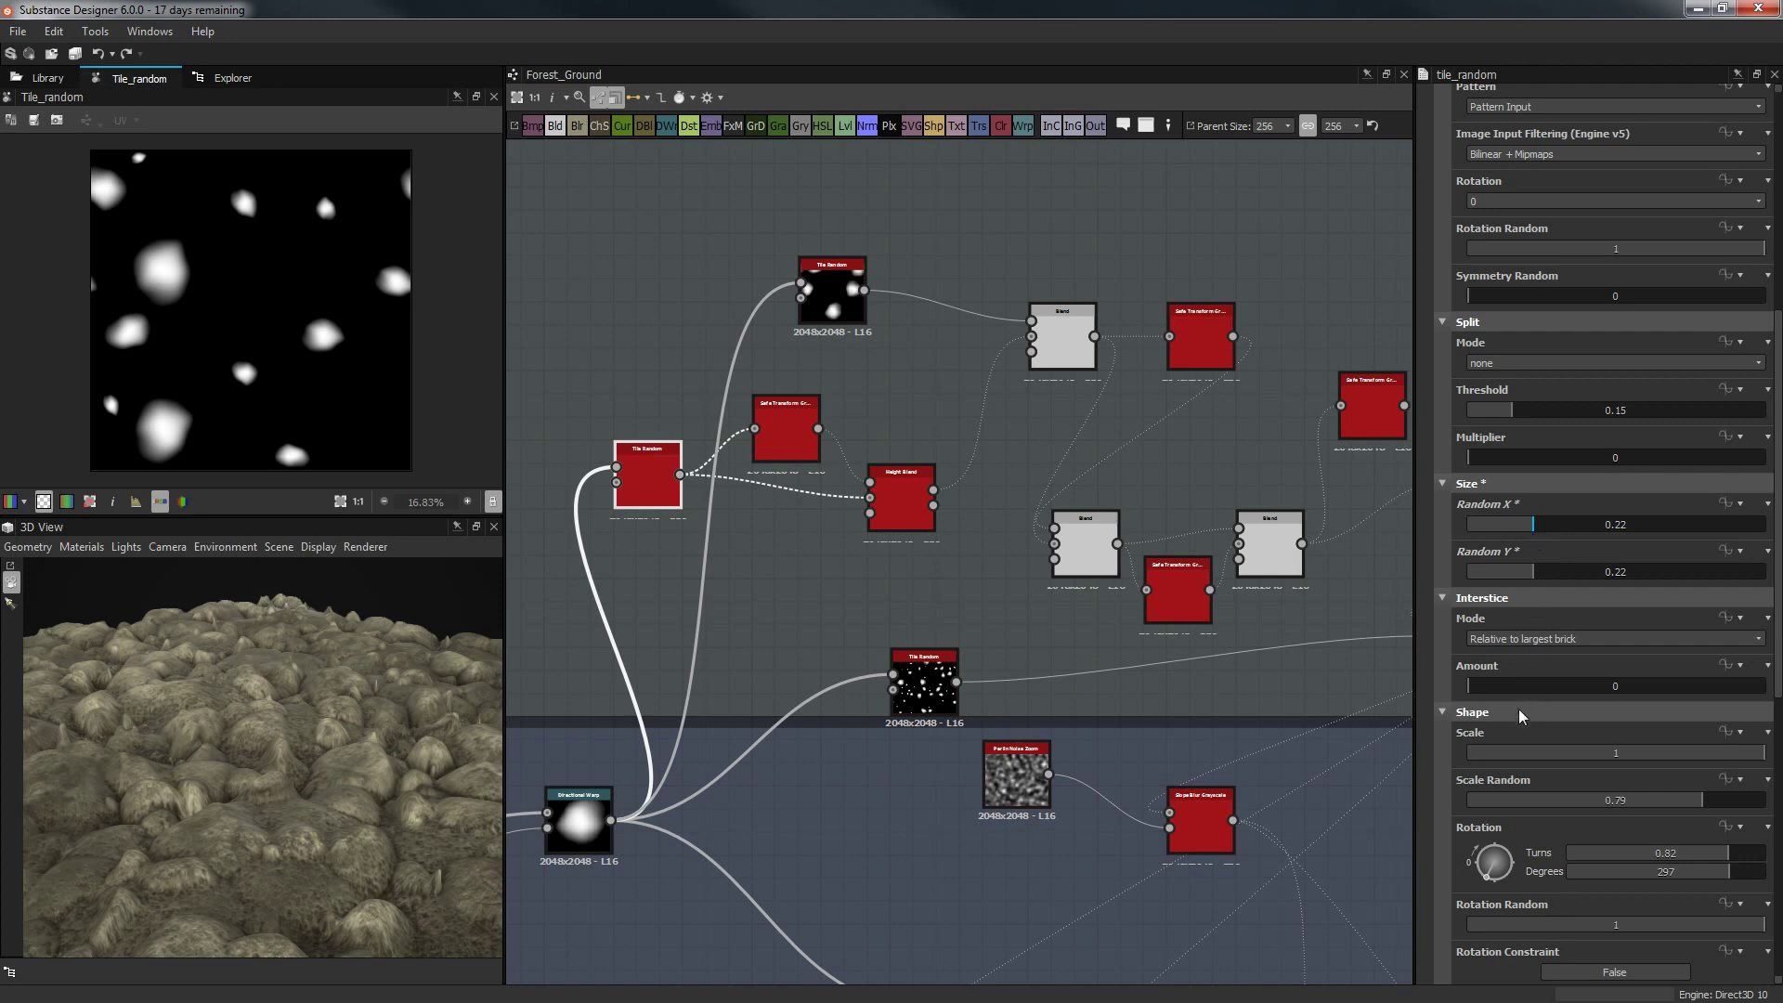
scroll(1449, 715, down, 2)
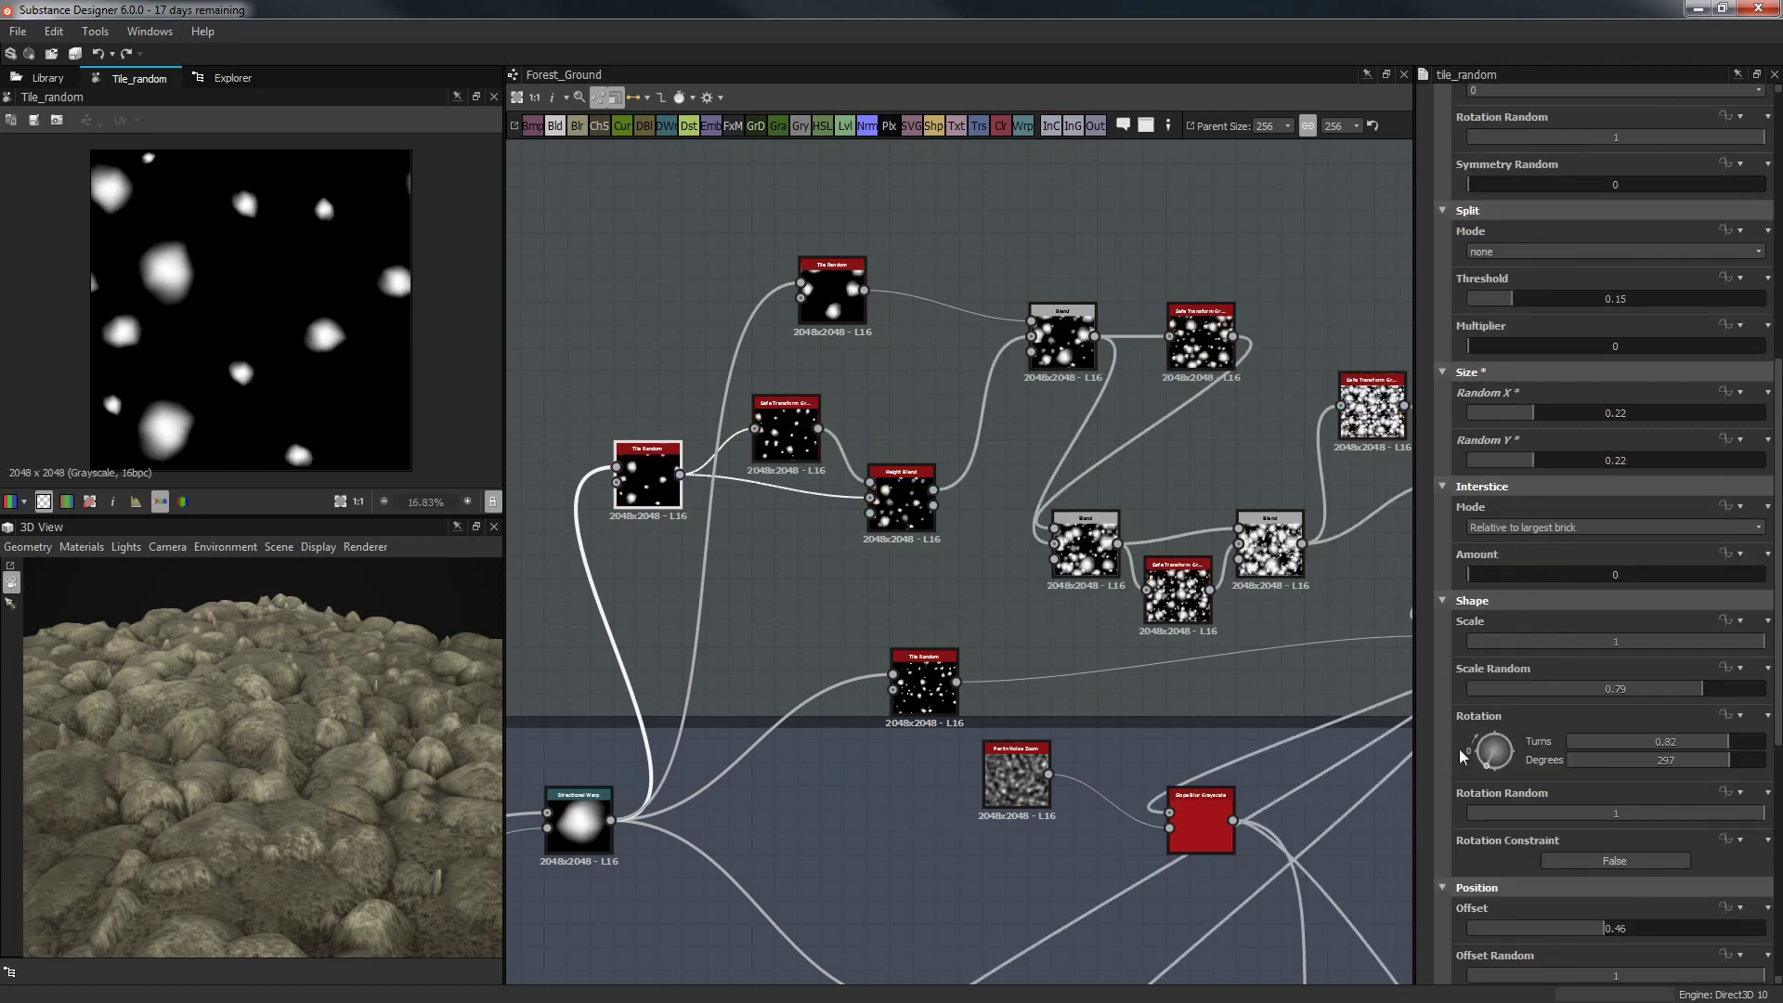
click(1610, 690)
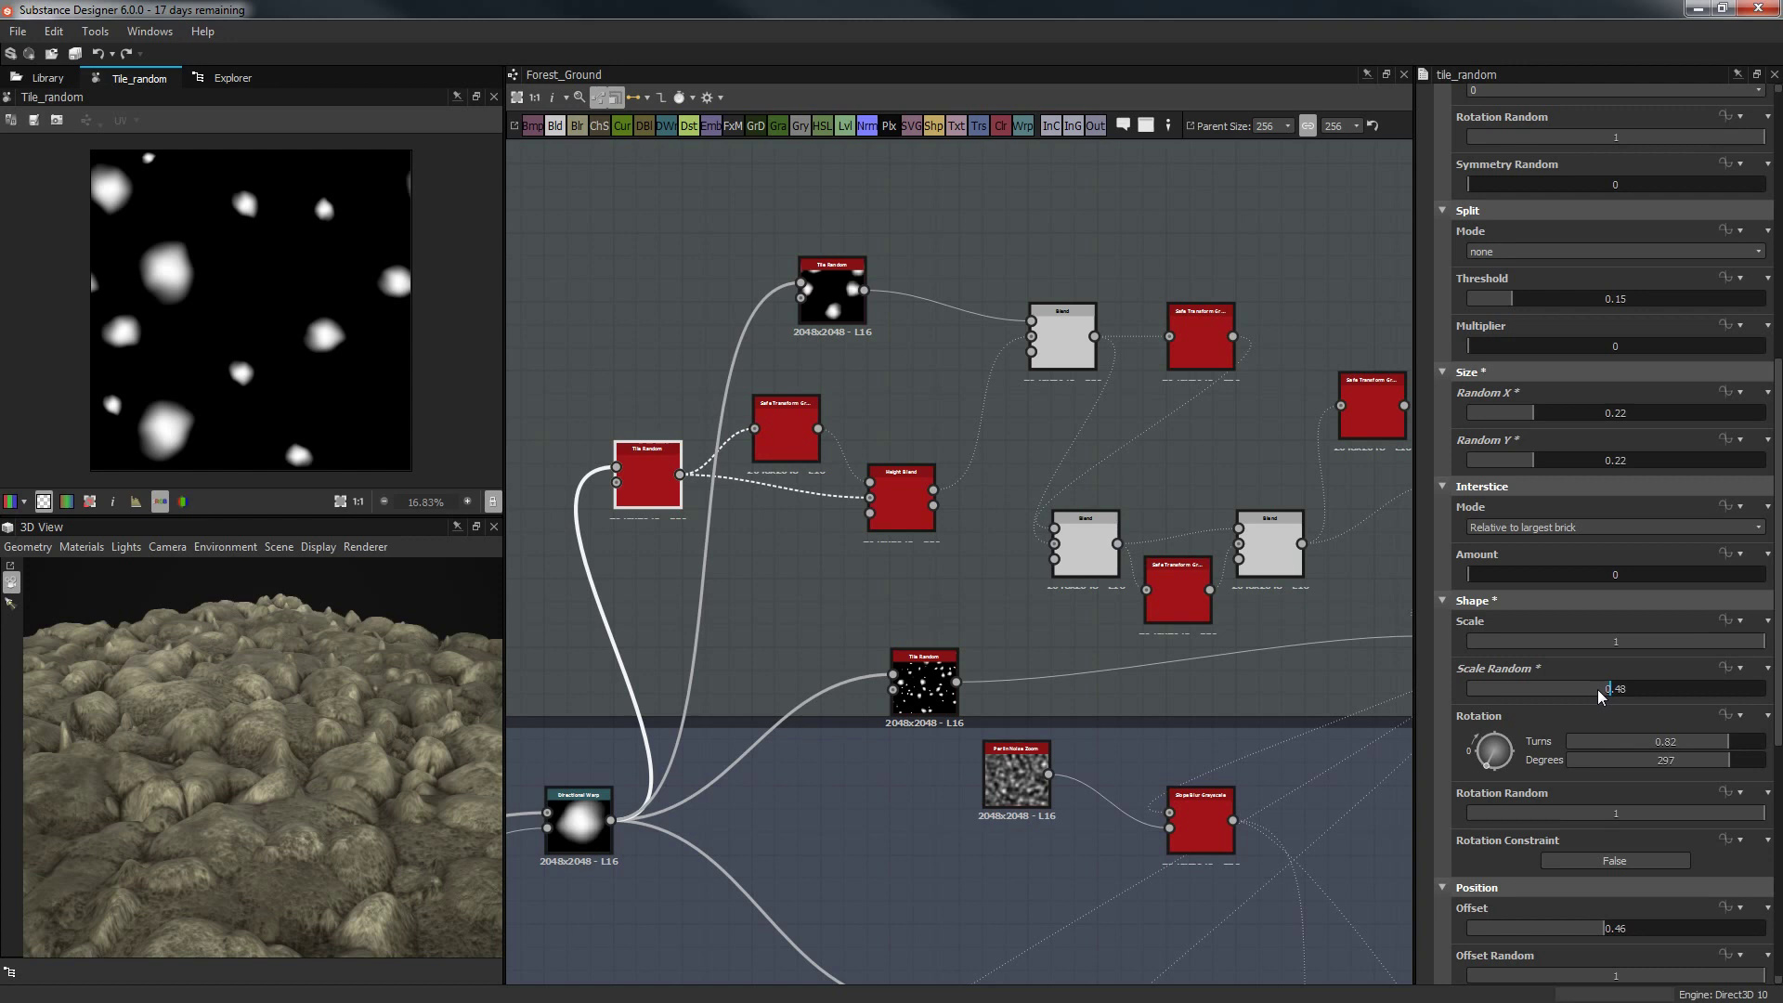
Set the selected Tile Random's Scale Random to 0.34 and view the stones from a different angle in 3D.
click(1569, 689)
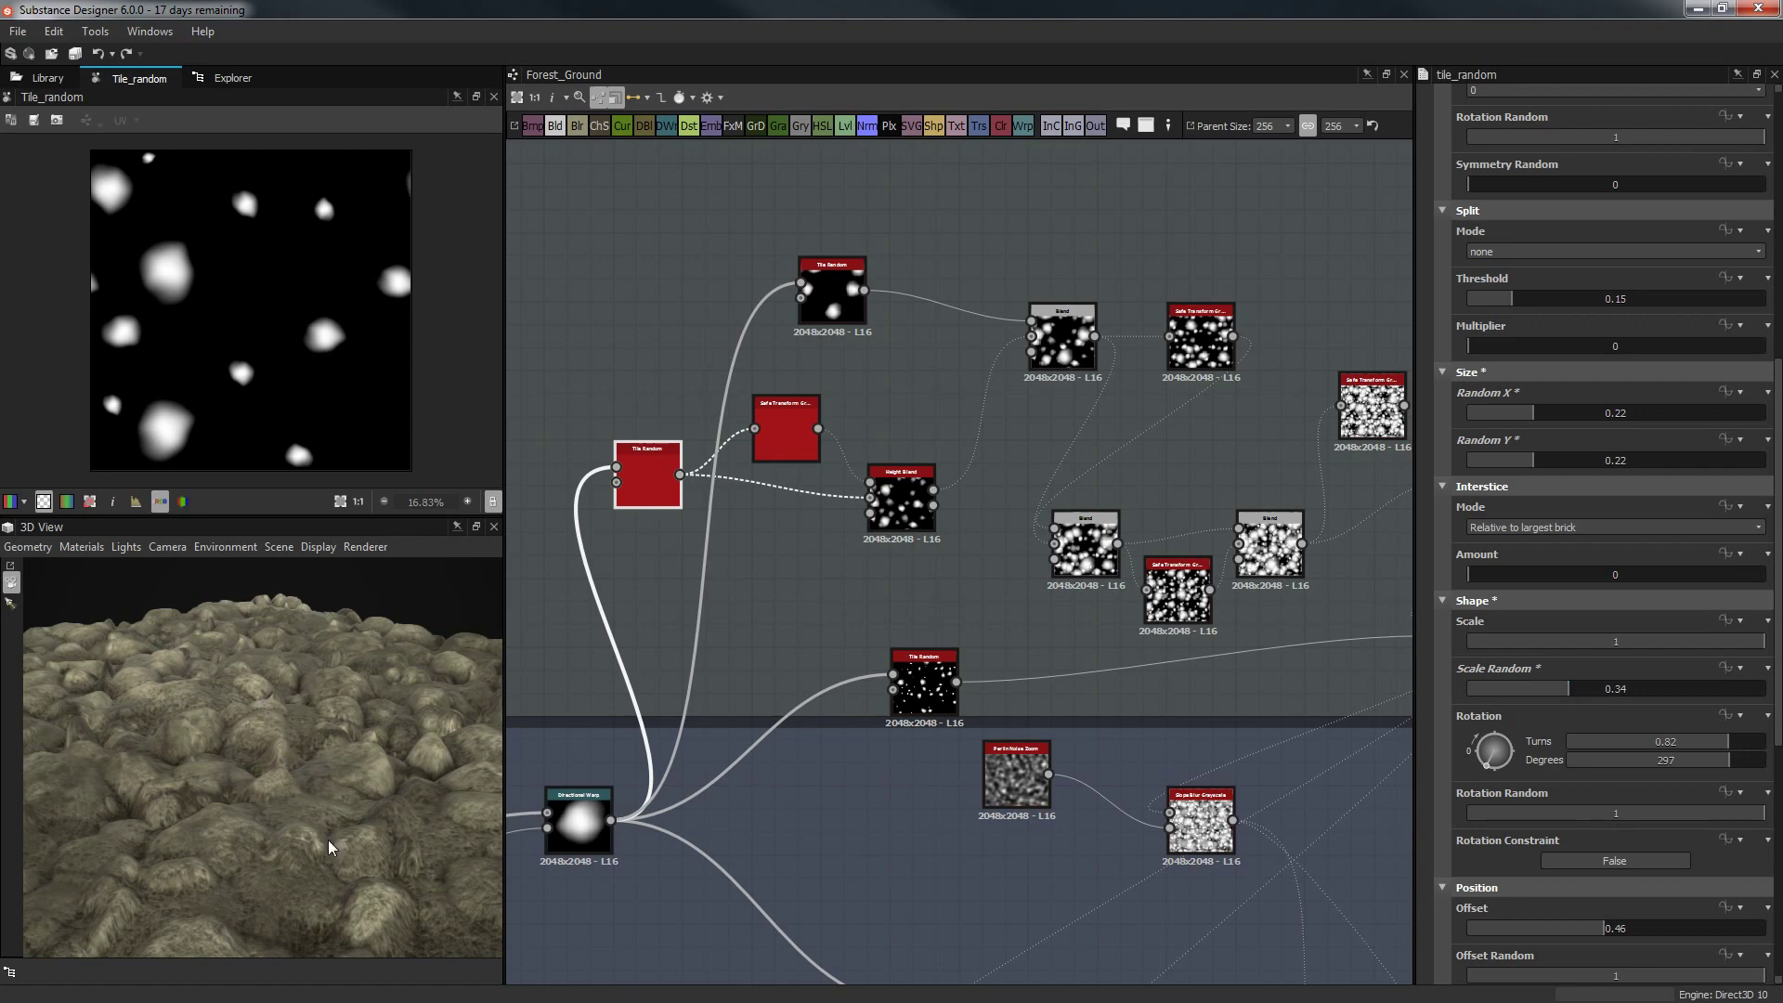
drag(330, 847, 316, 651)
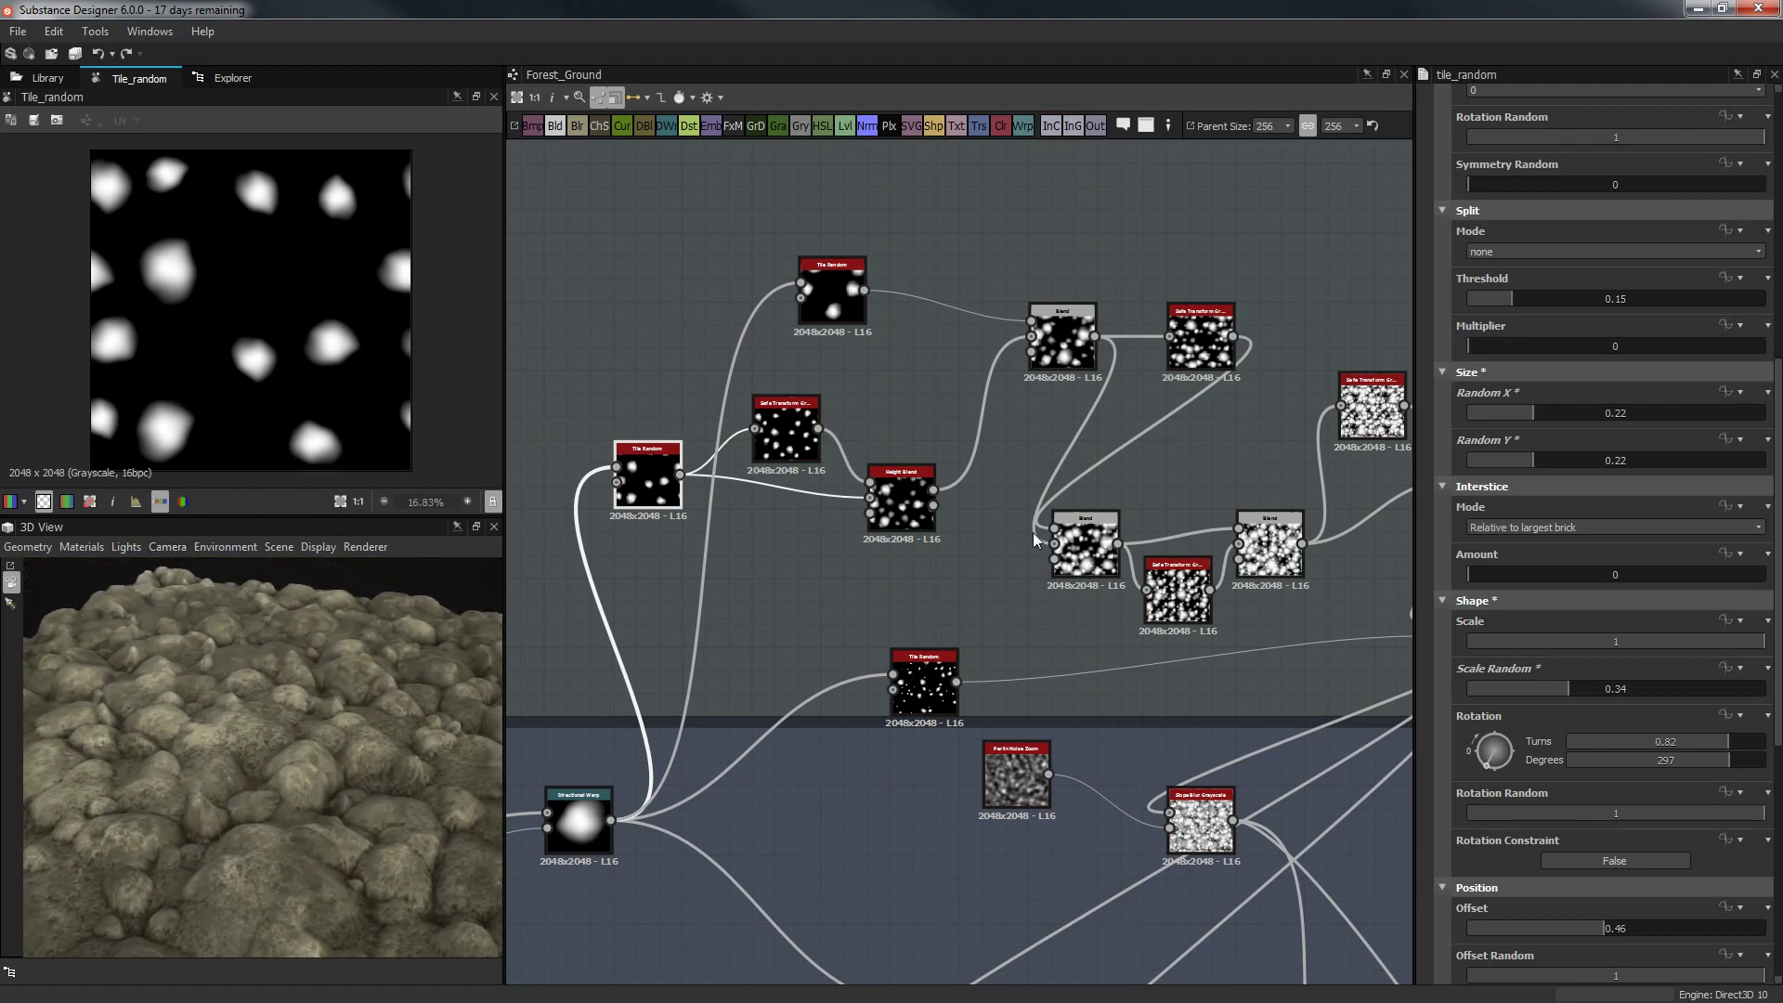
Try opacity 0 on the Blend combining the lower Tile Random with the stone pattern, inspect it in 3D, then undo it.
middle_drag(1037, 539, 932, 532)
click(828, 689)
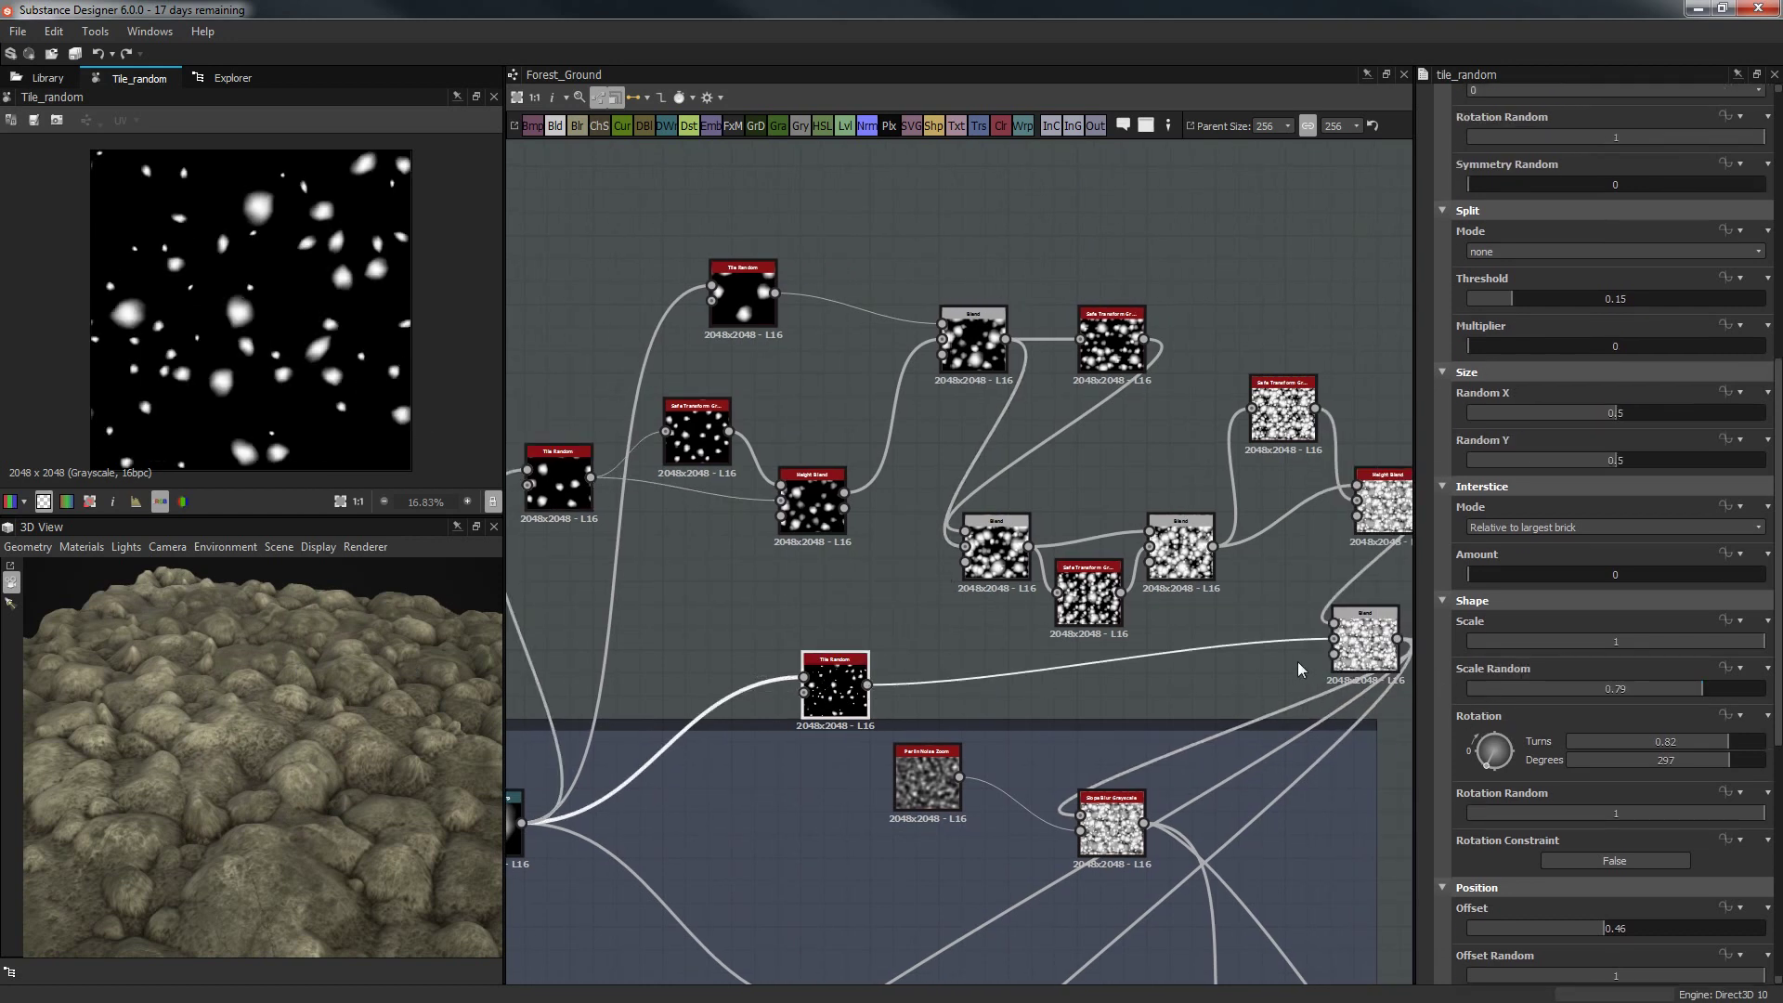
click(1362, 639)
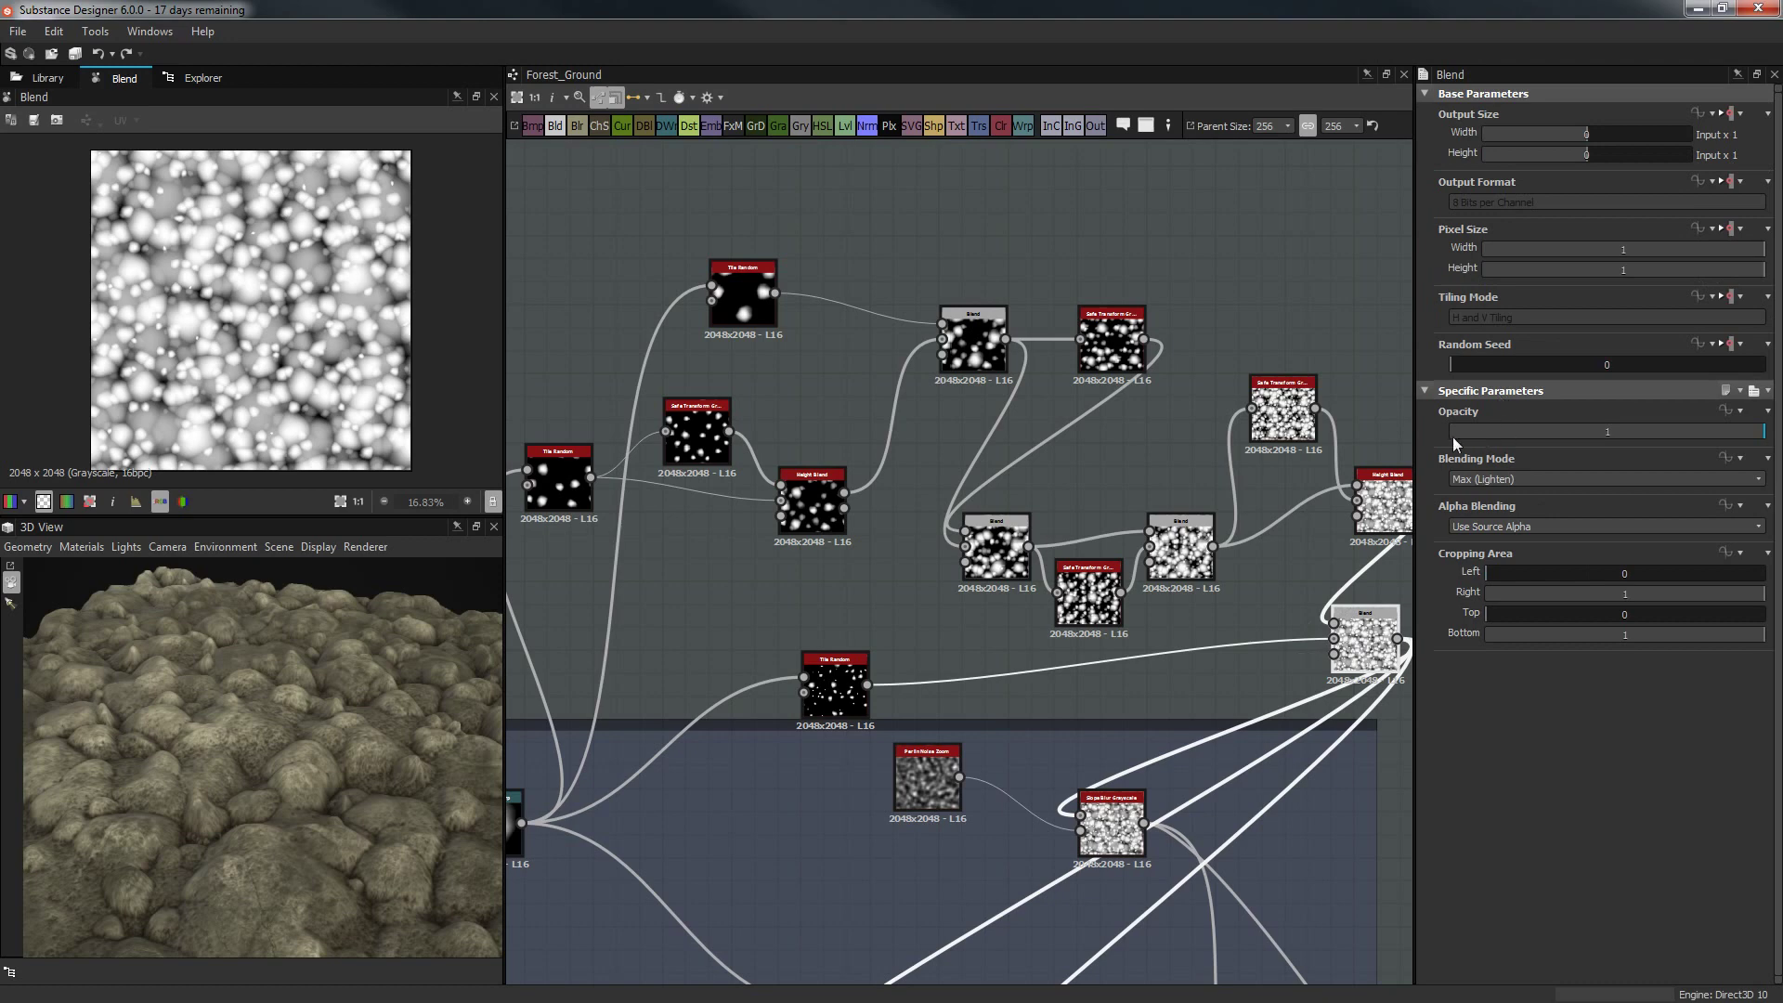
click(1453, 432)
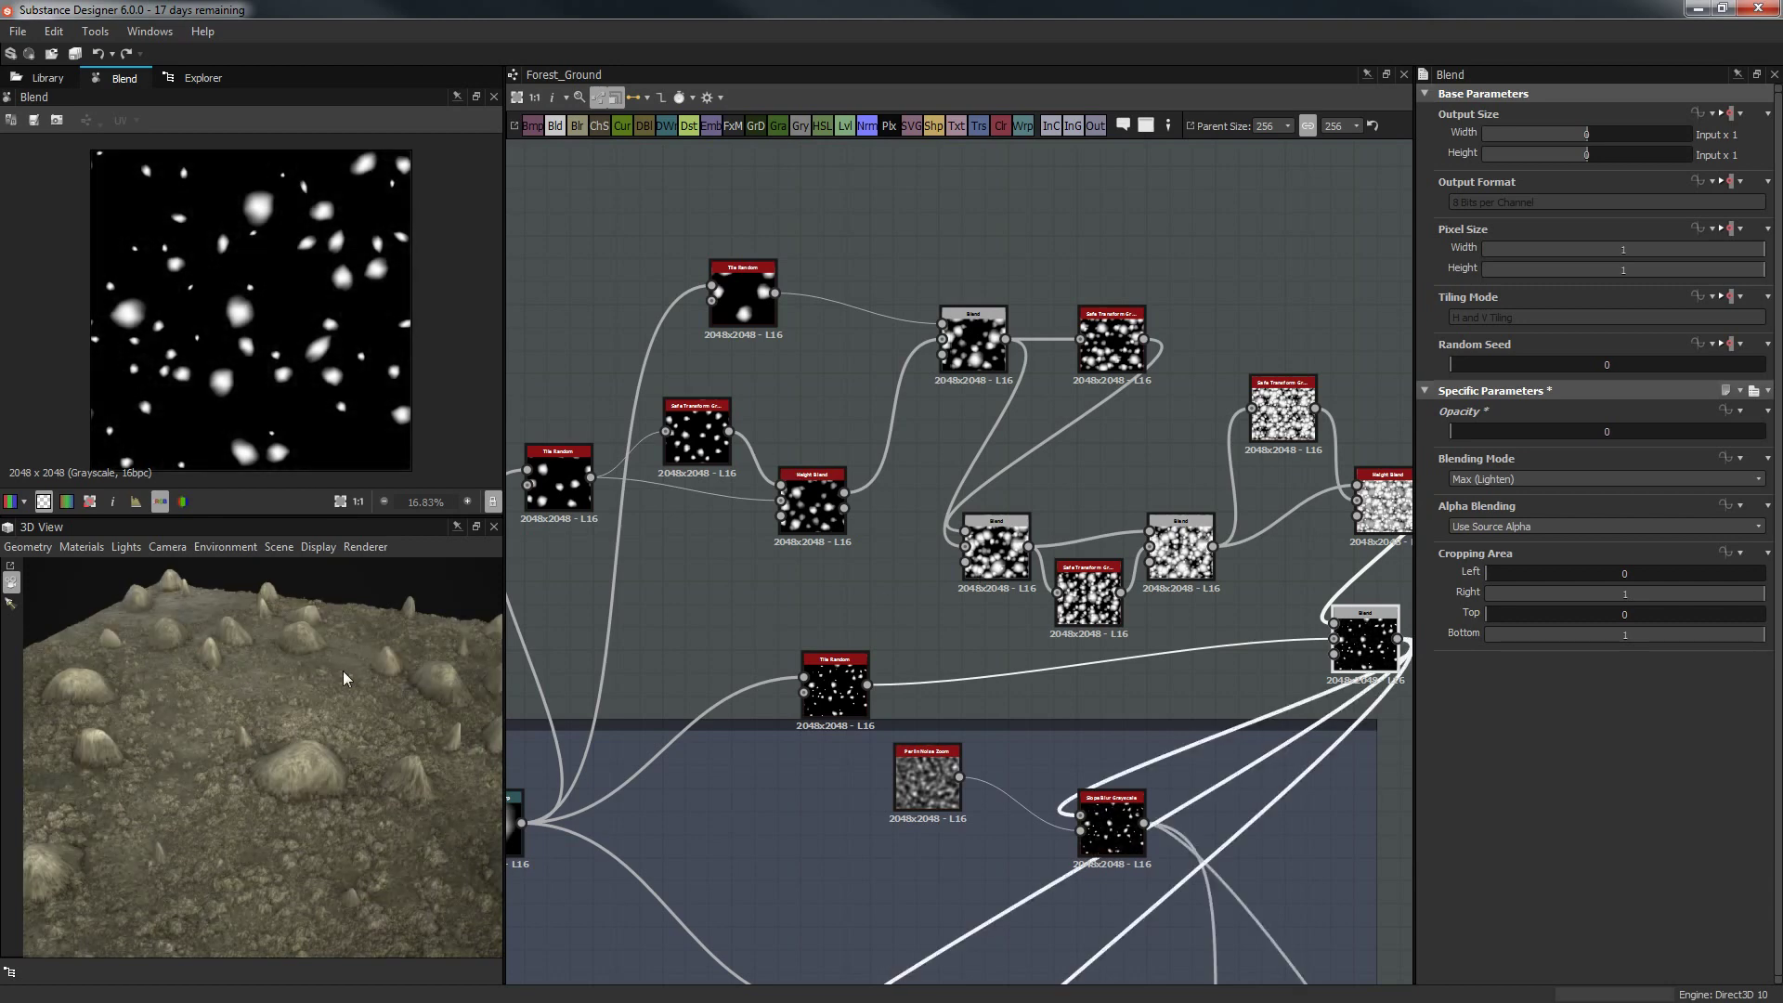
scroll(356, 781, up, 3)
drag(283, 742, 258, 713)
scroll(251, 774, up, 3)
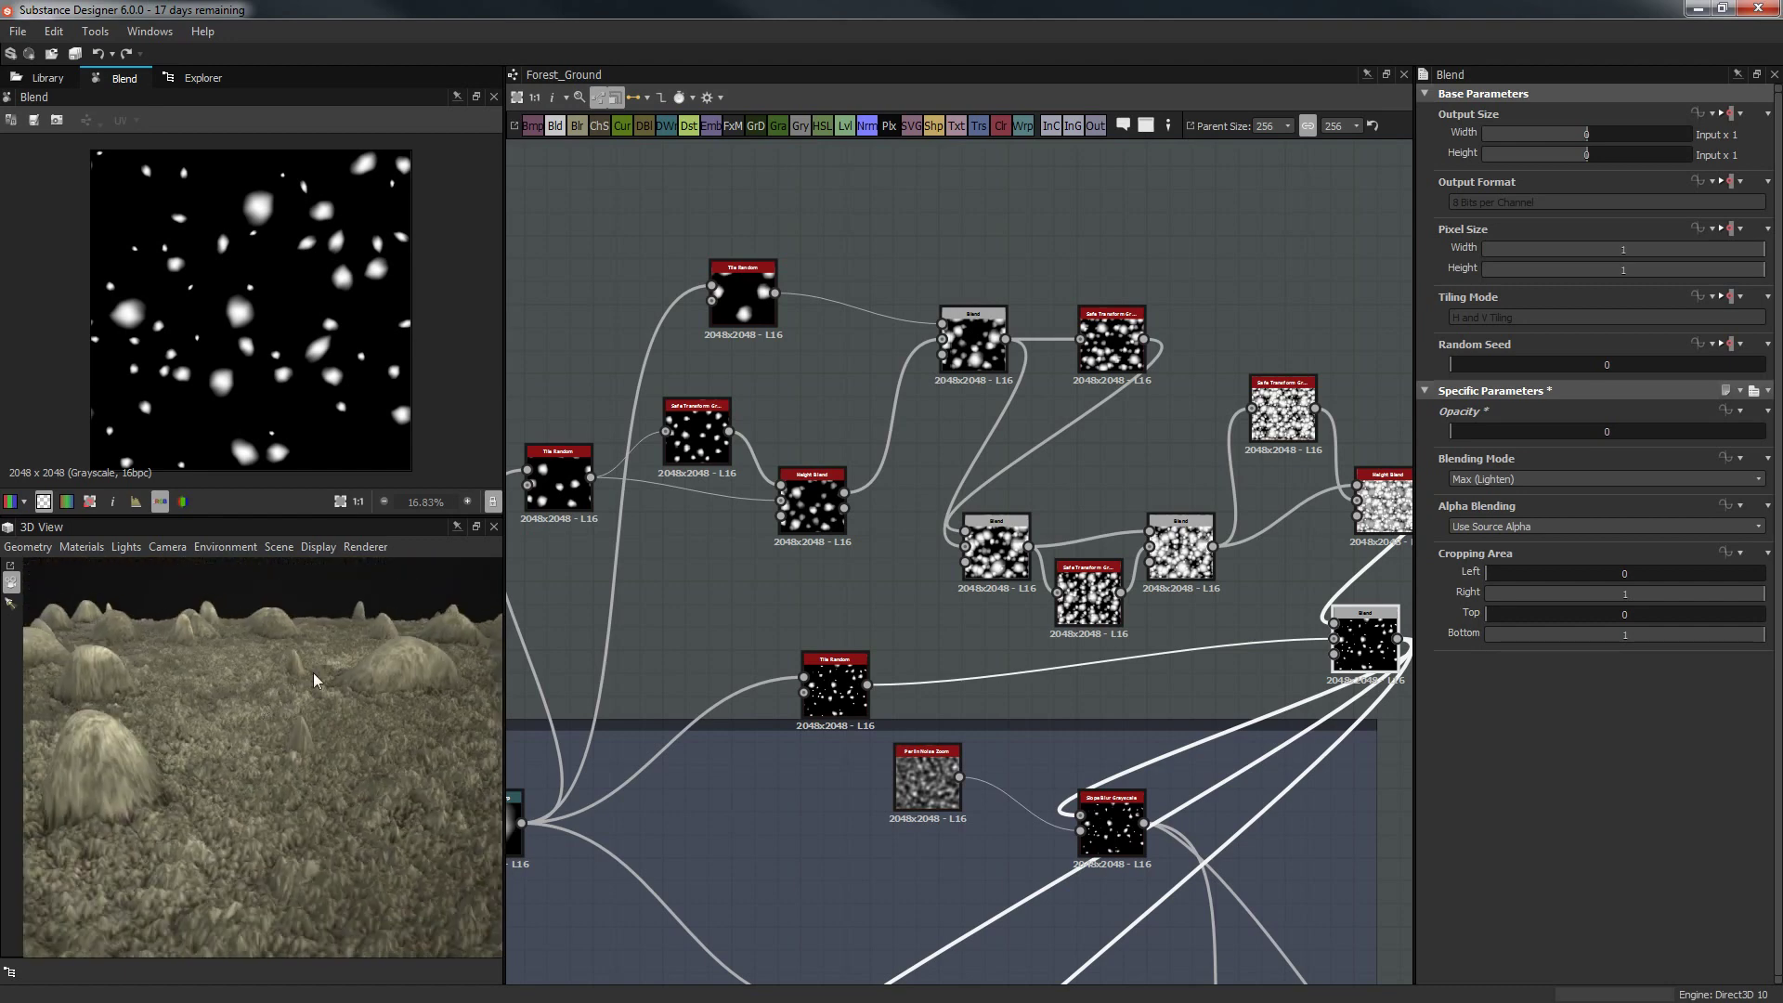
middle_drag(1361, 650, 1177, 648)
key(ctrl+z)
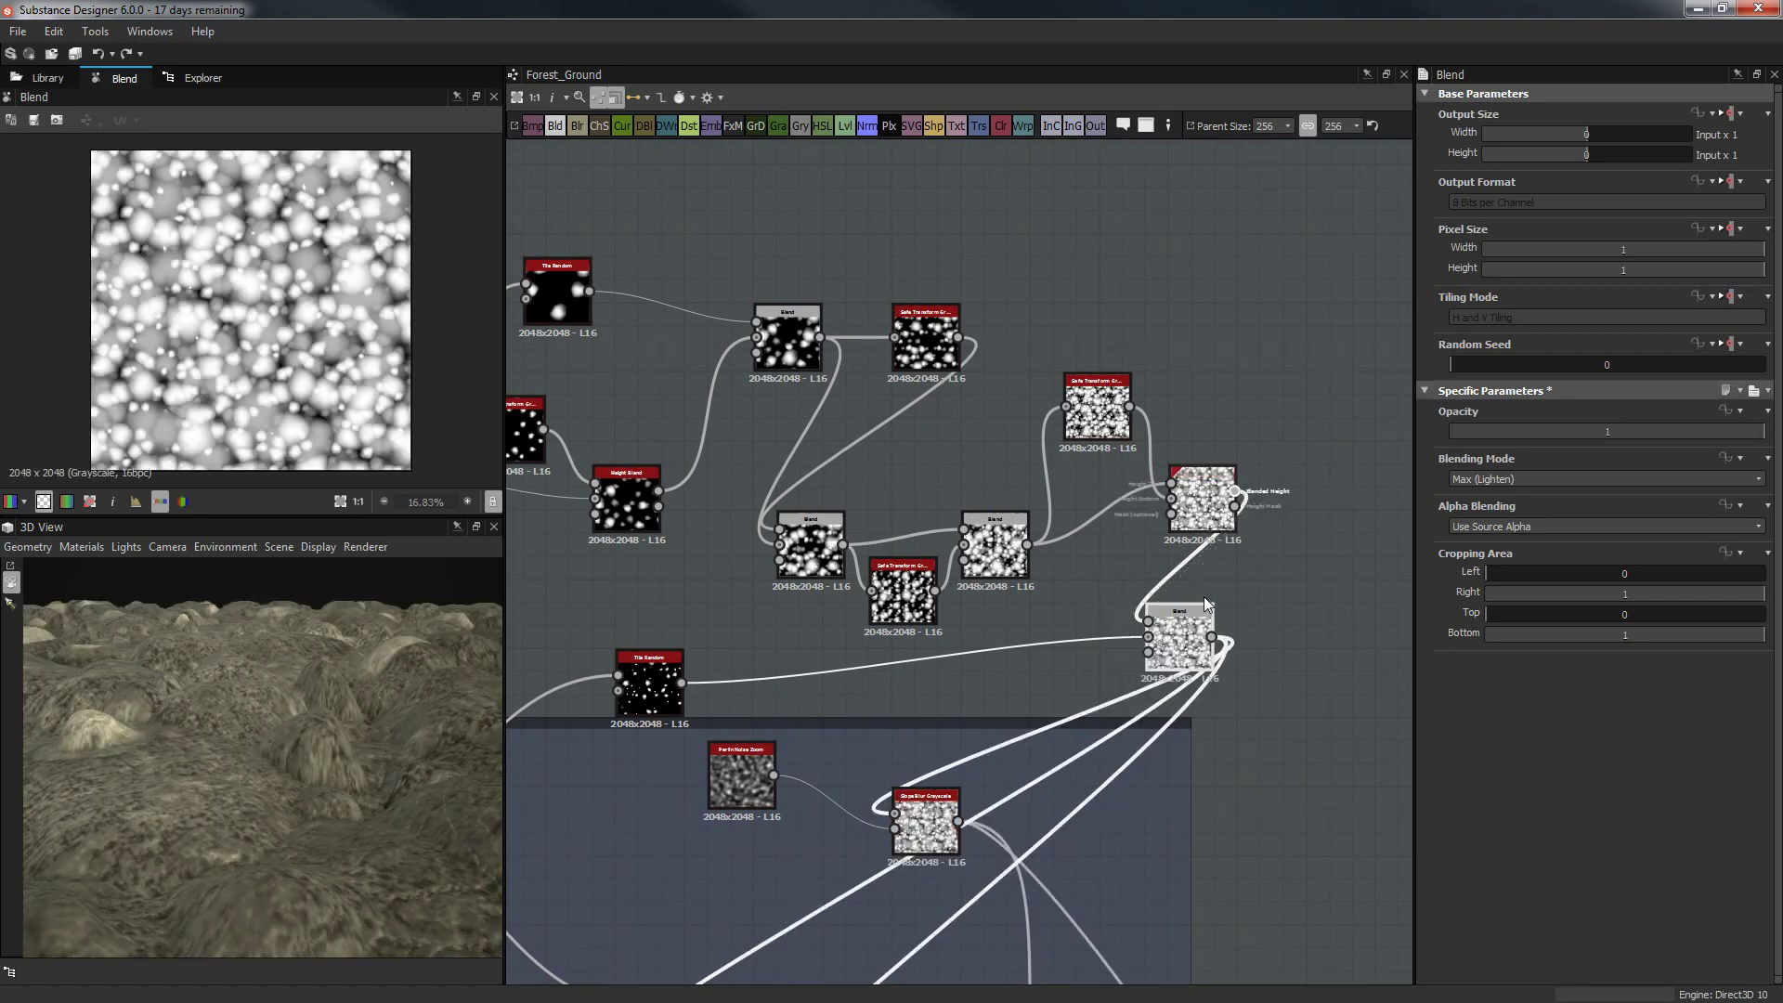
Suspend the engine and swap that Blend's inputs, with the Tile Random as foreground and the Height Blend as background.
middle_drag(1286, 597, 1198, 547)
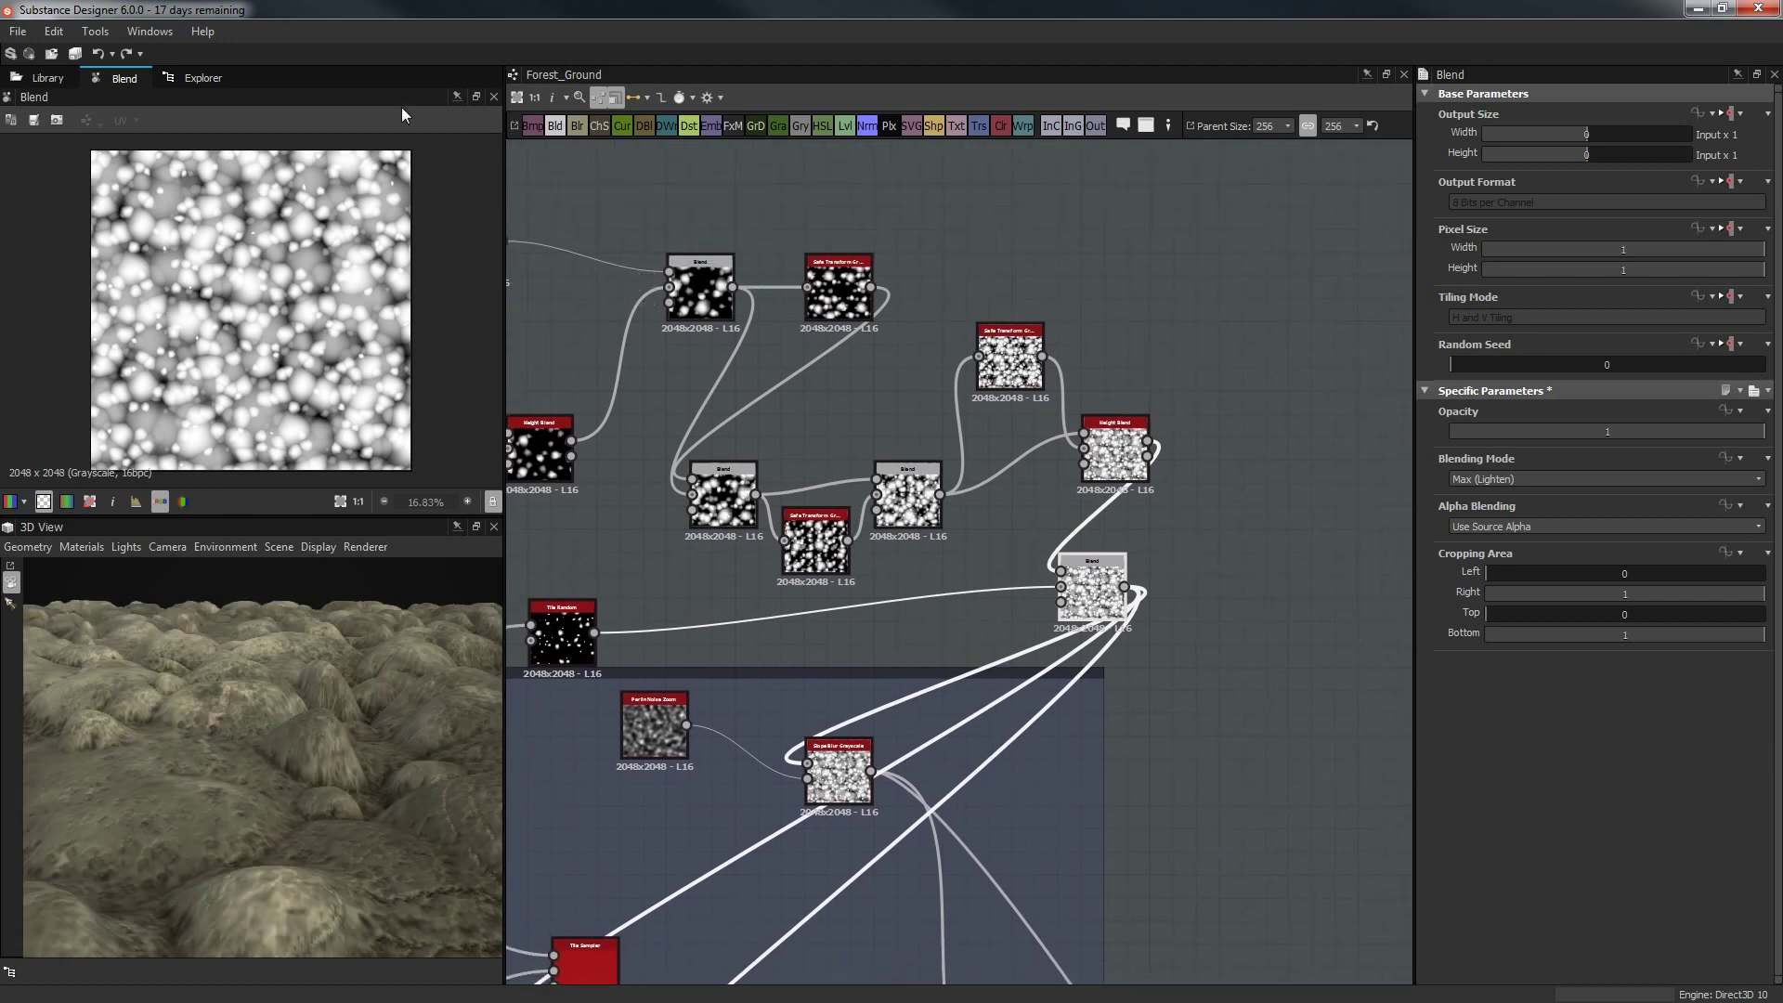
click(96, 31)
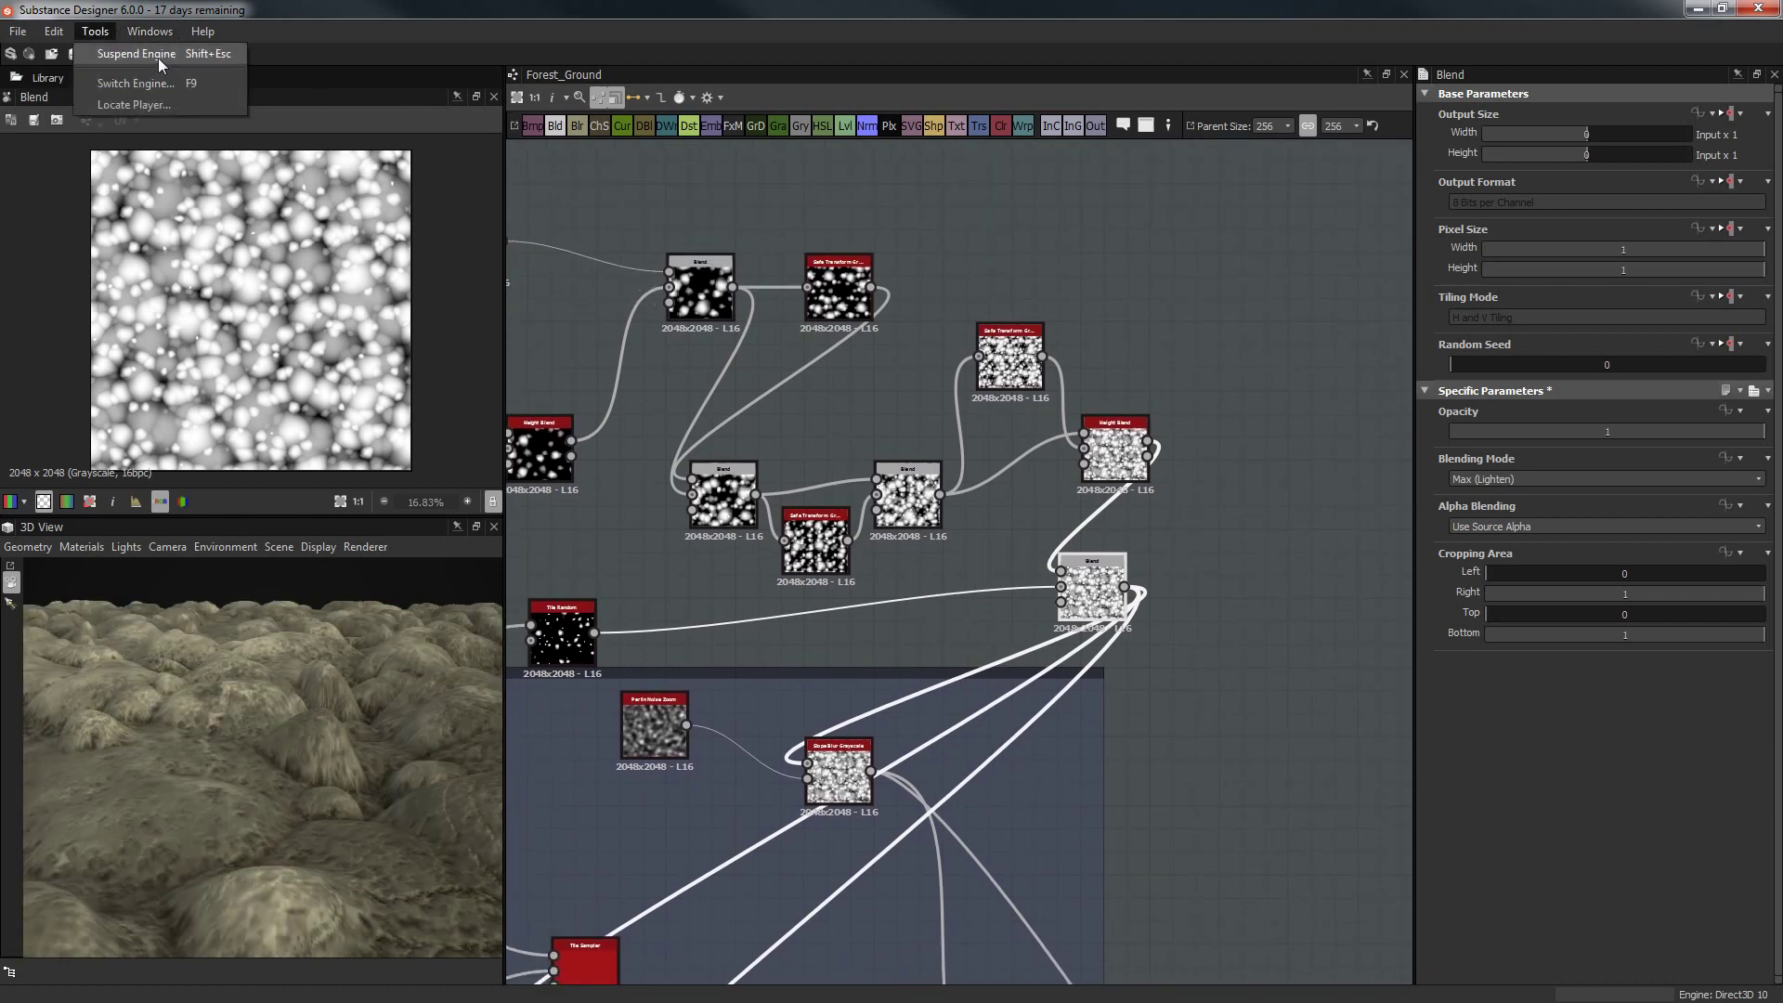
click(158, 56)
drag(1116, 587, 1195, 641)
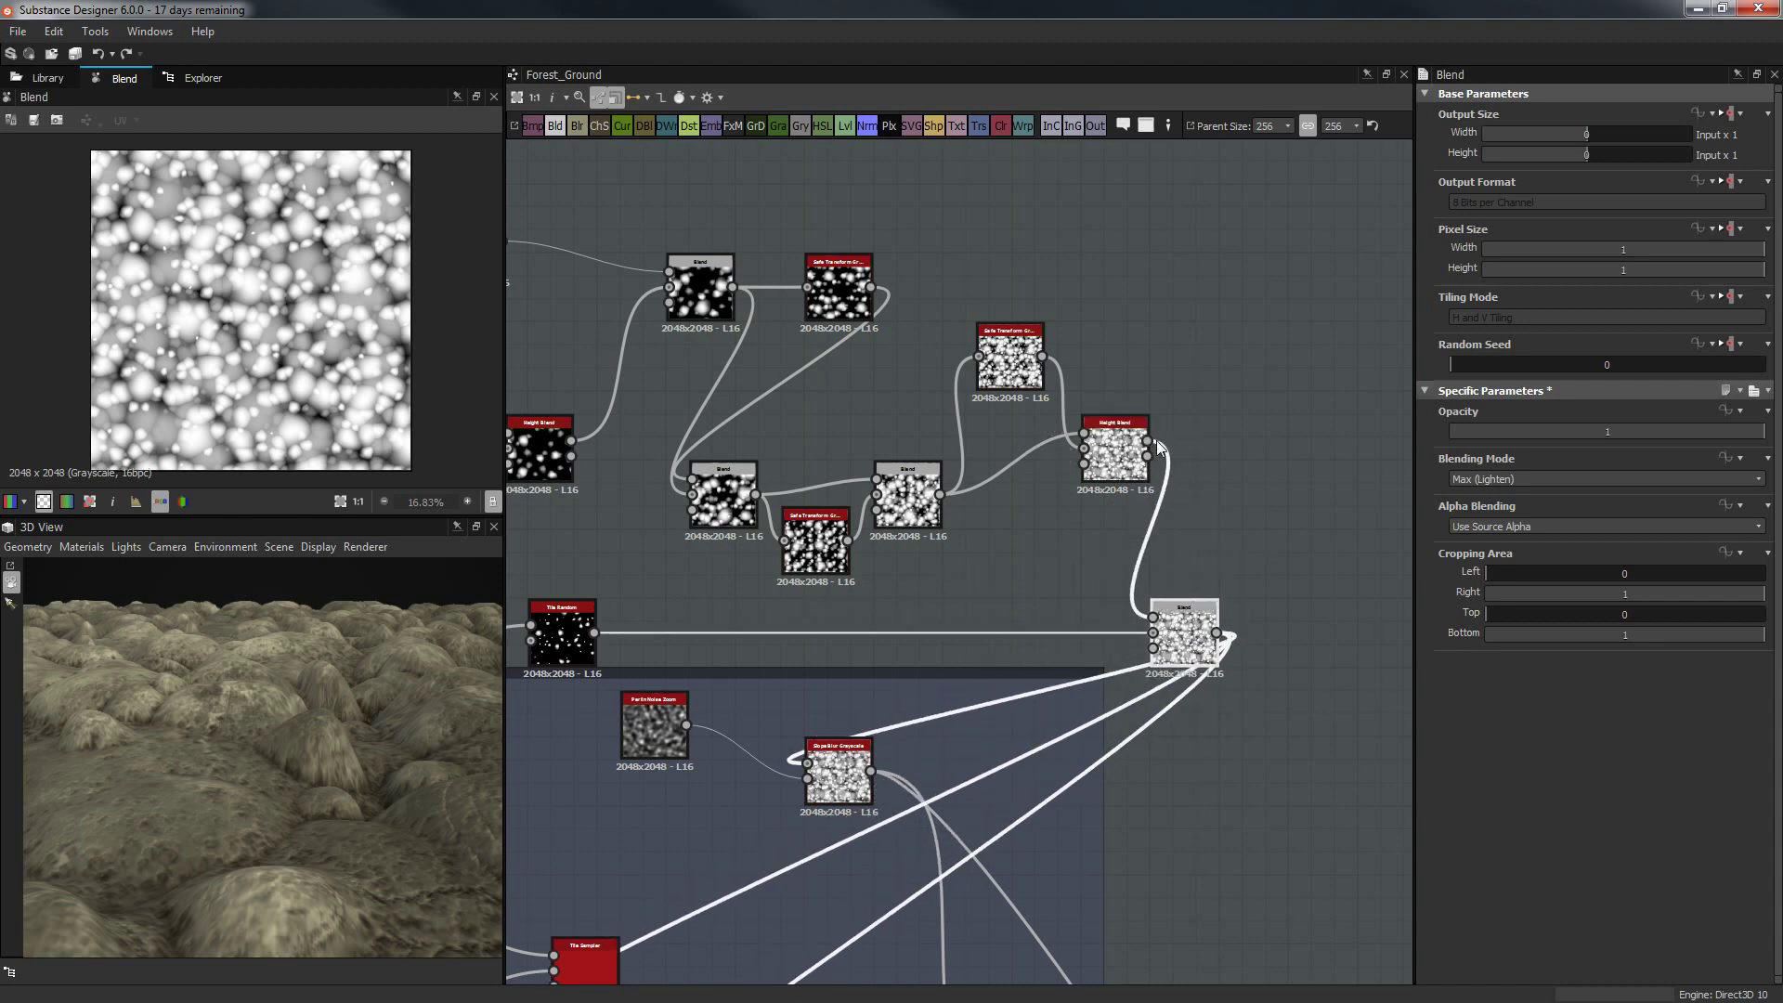
drag(1150, 442, 1159, 636)
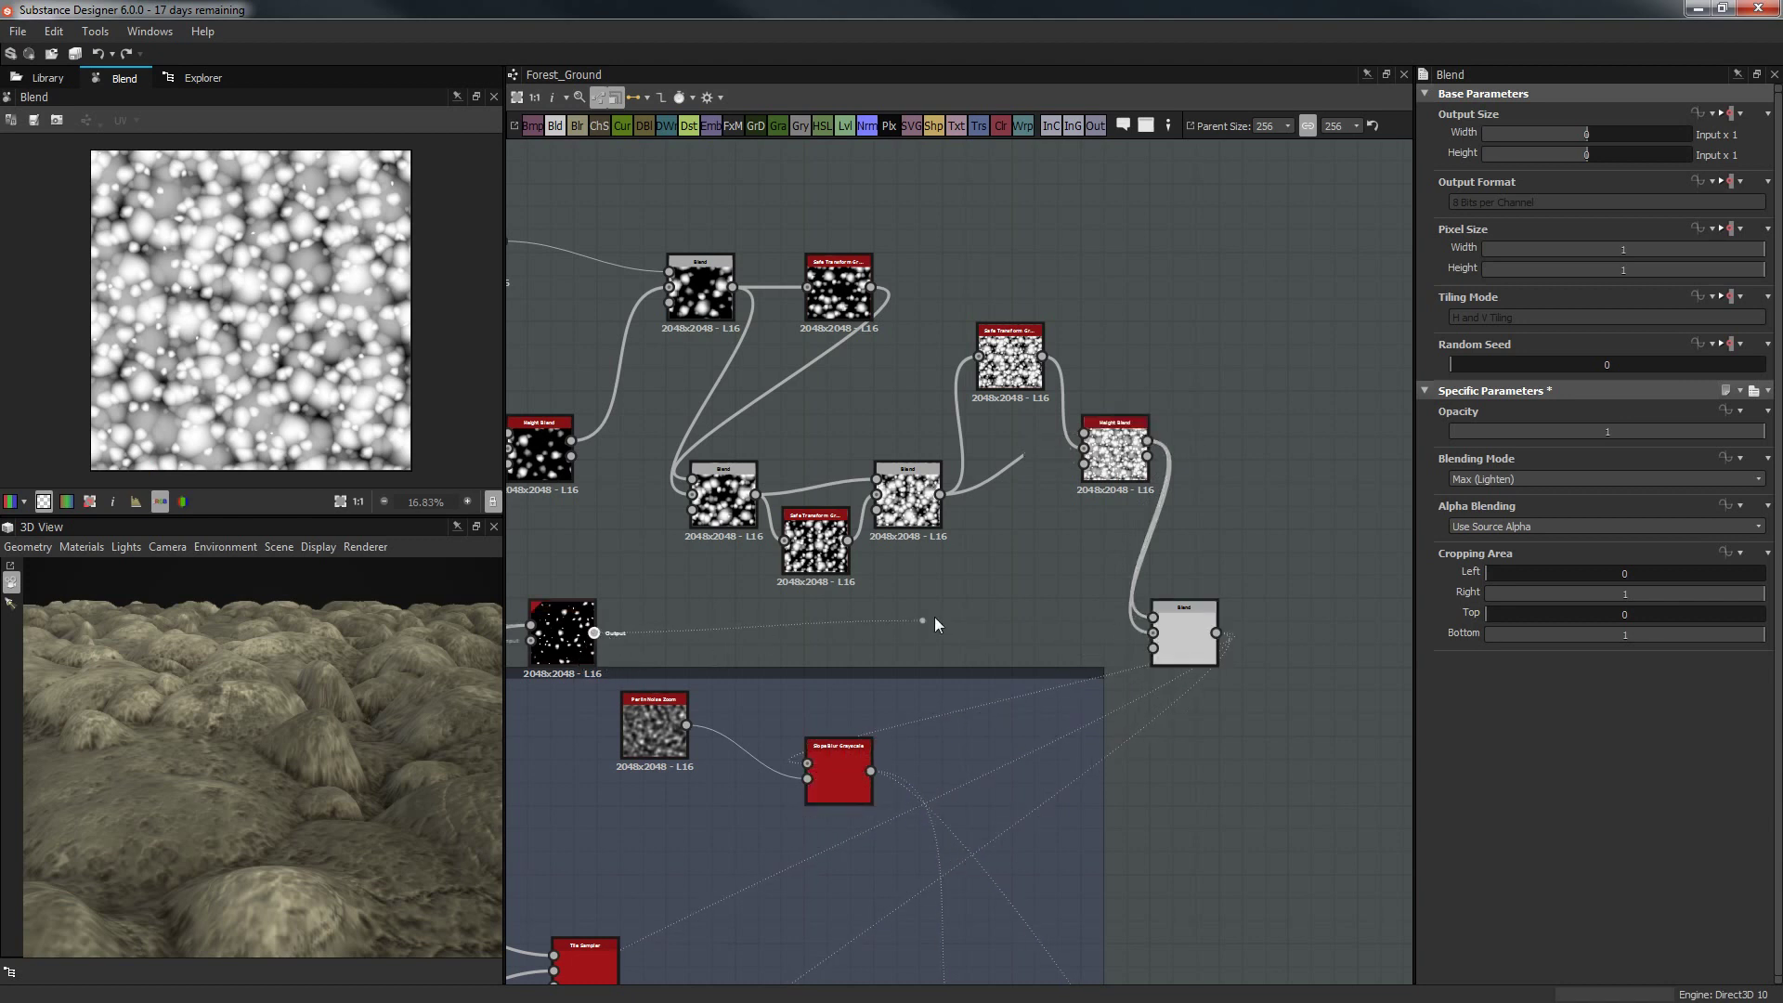
drag(936, 624, 1174, 614)
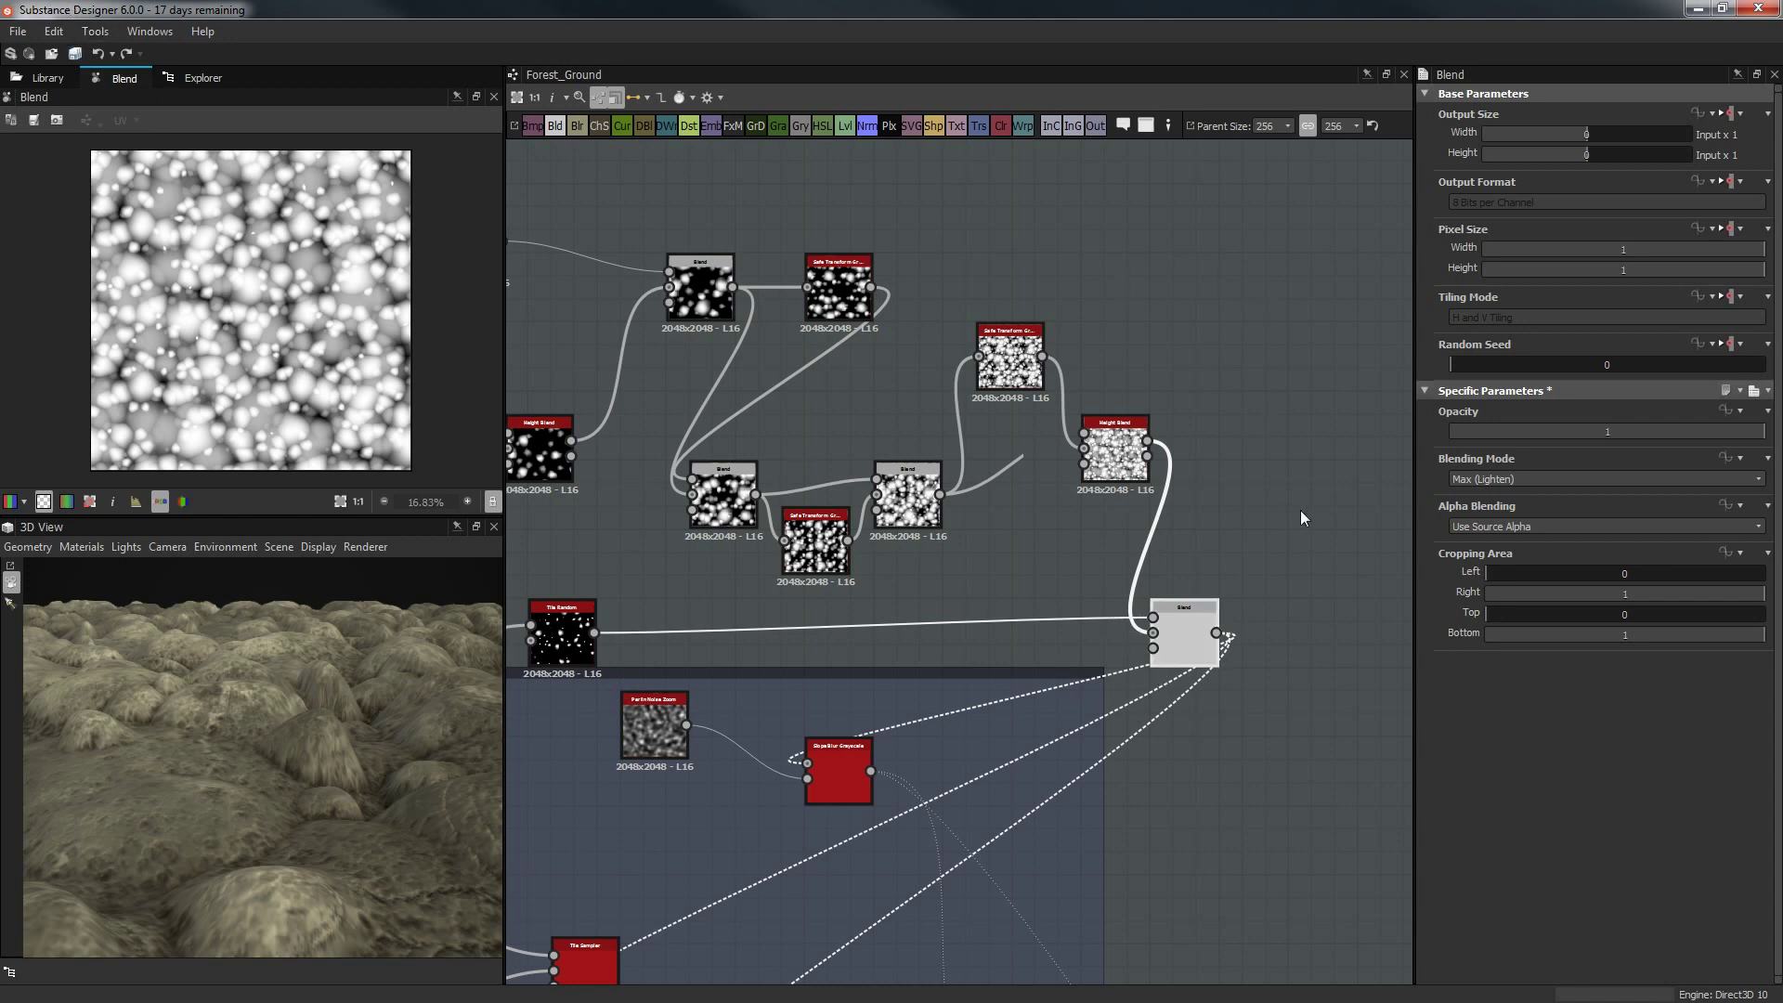
Set the Blend's opacity to 0.5, resume the engine and check the stones in the 3D view.
drag(1634, 431, 1609, 431)
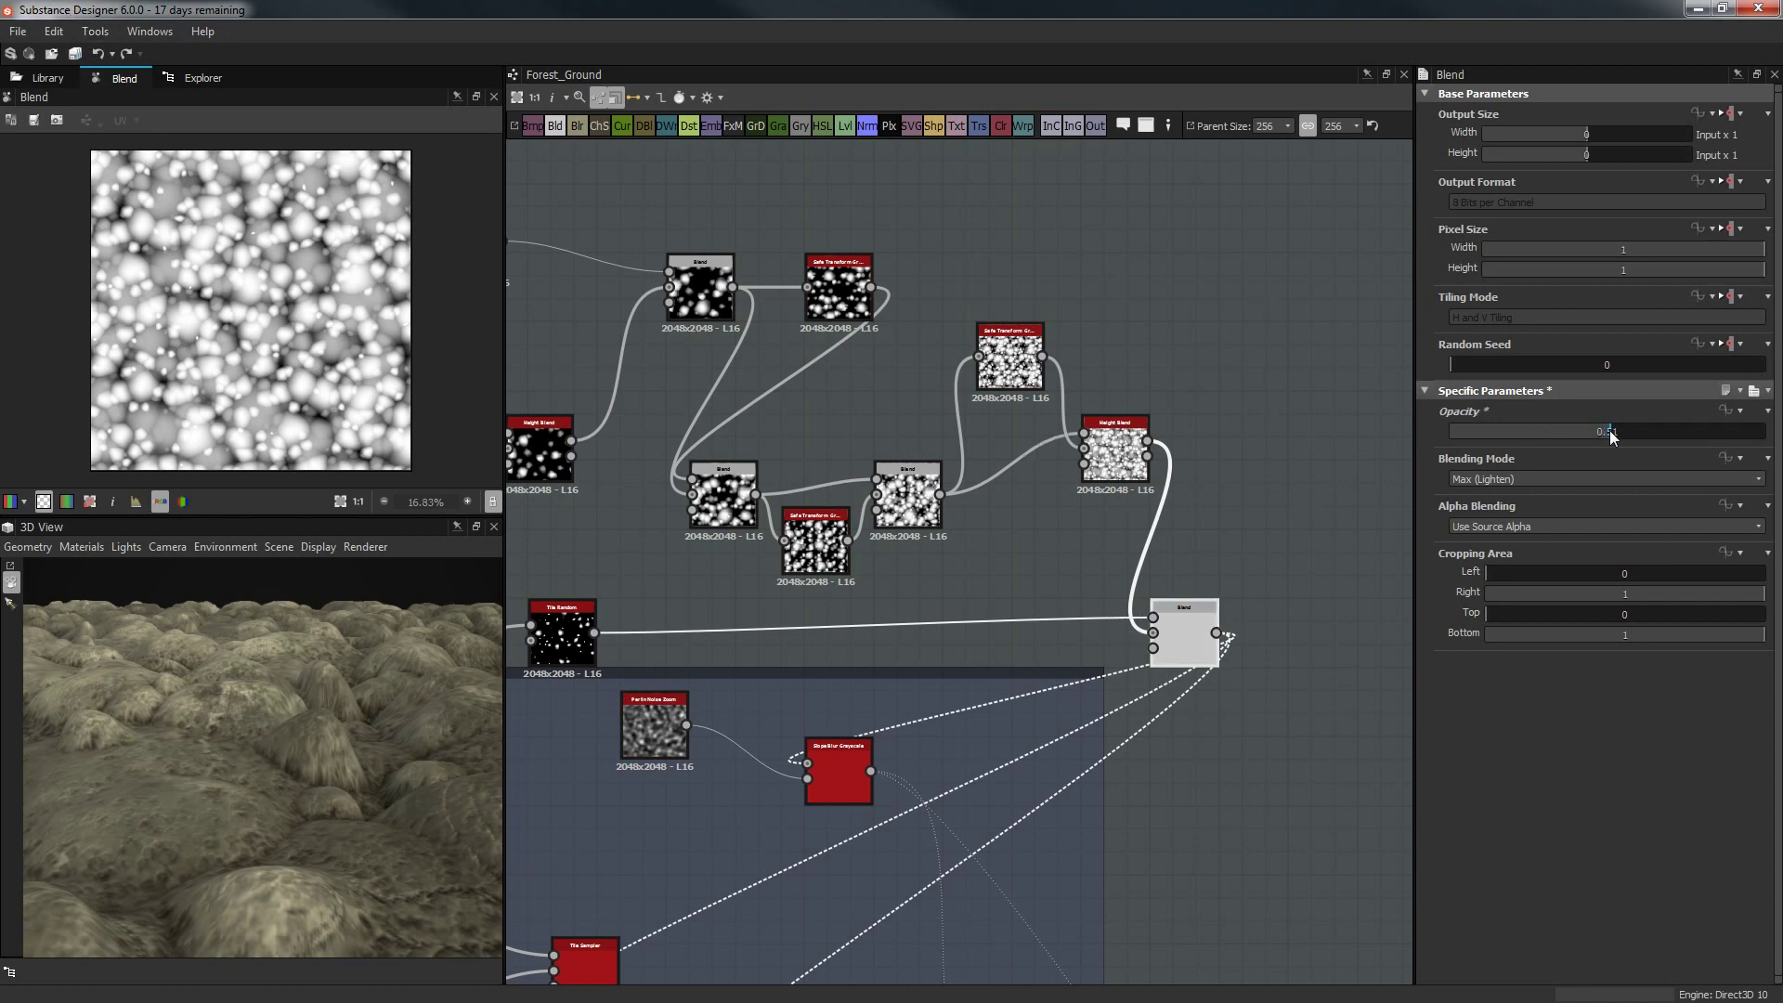
click(90, 34)
click(112, 54)
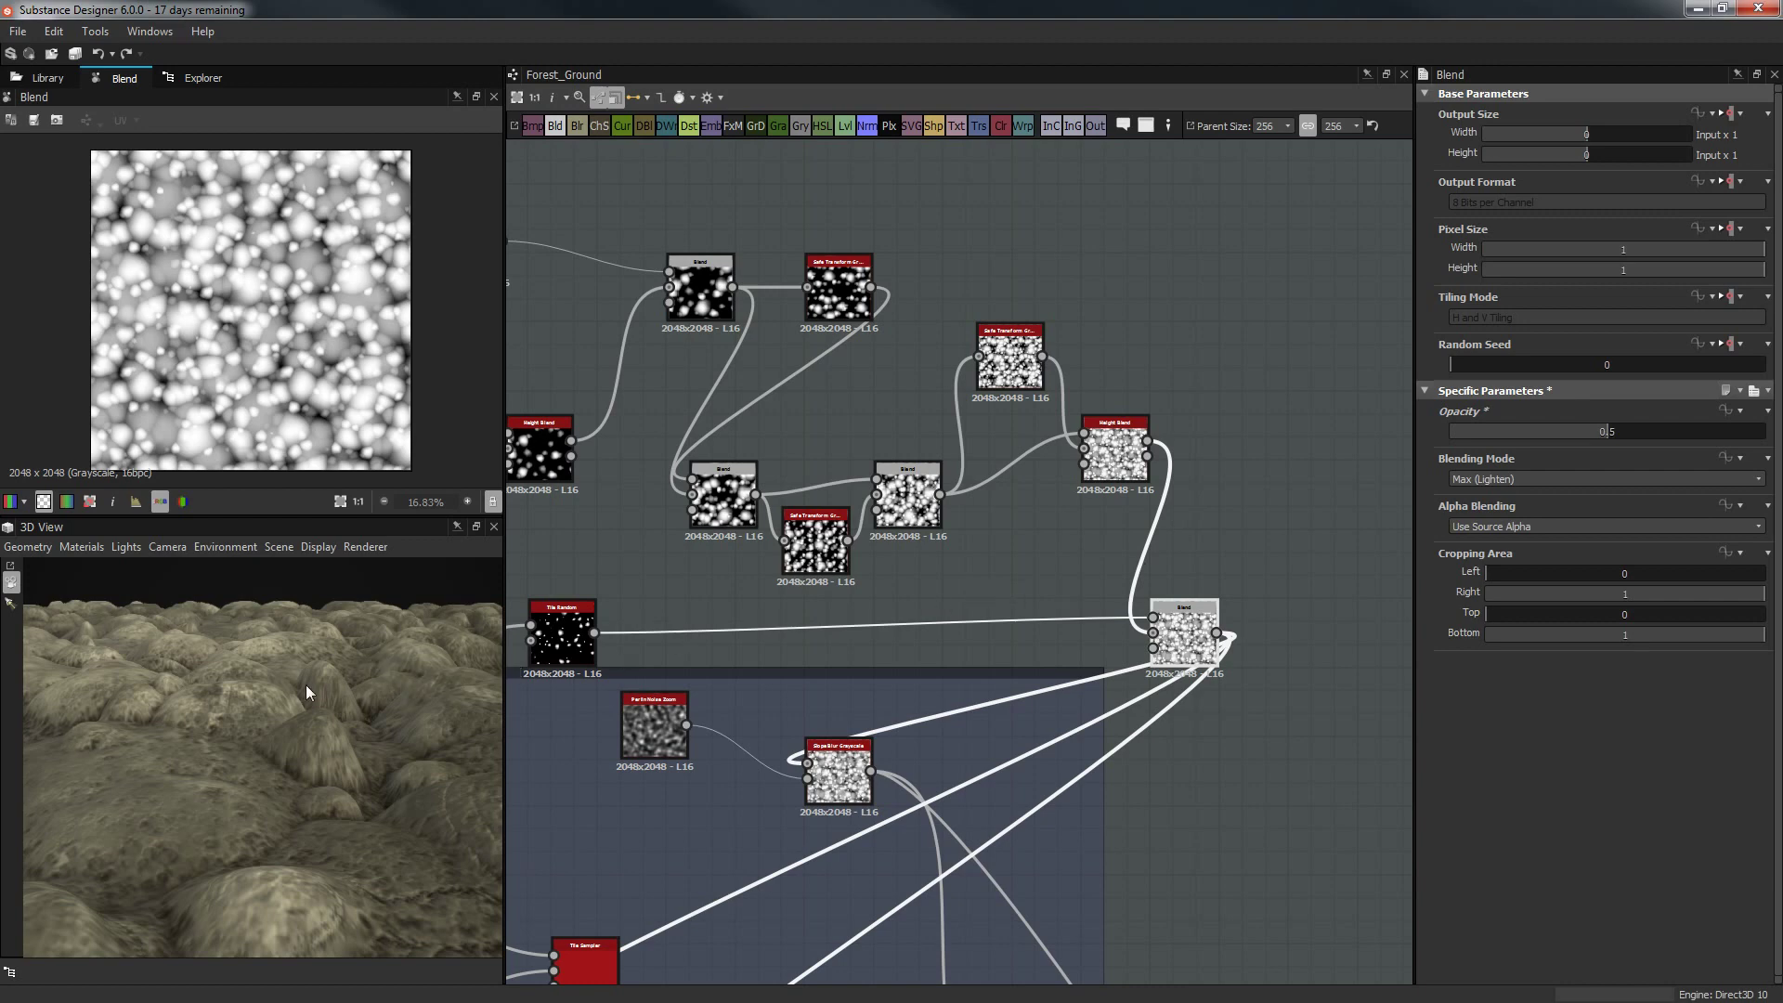
drag(276, 731, 308, 711)
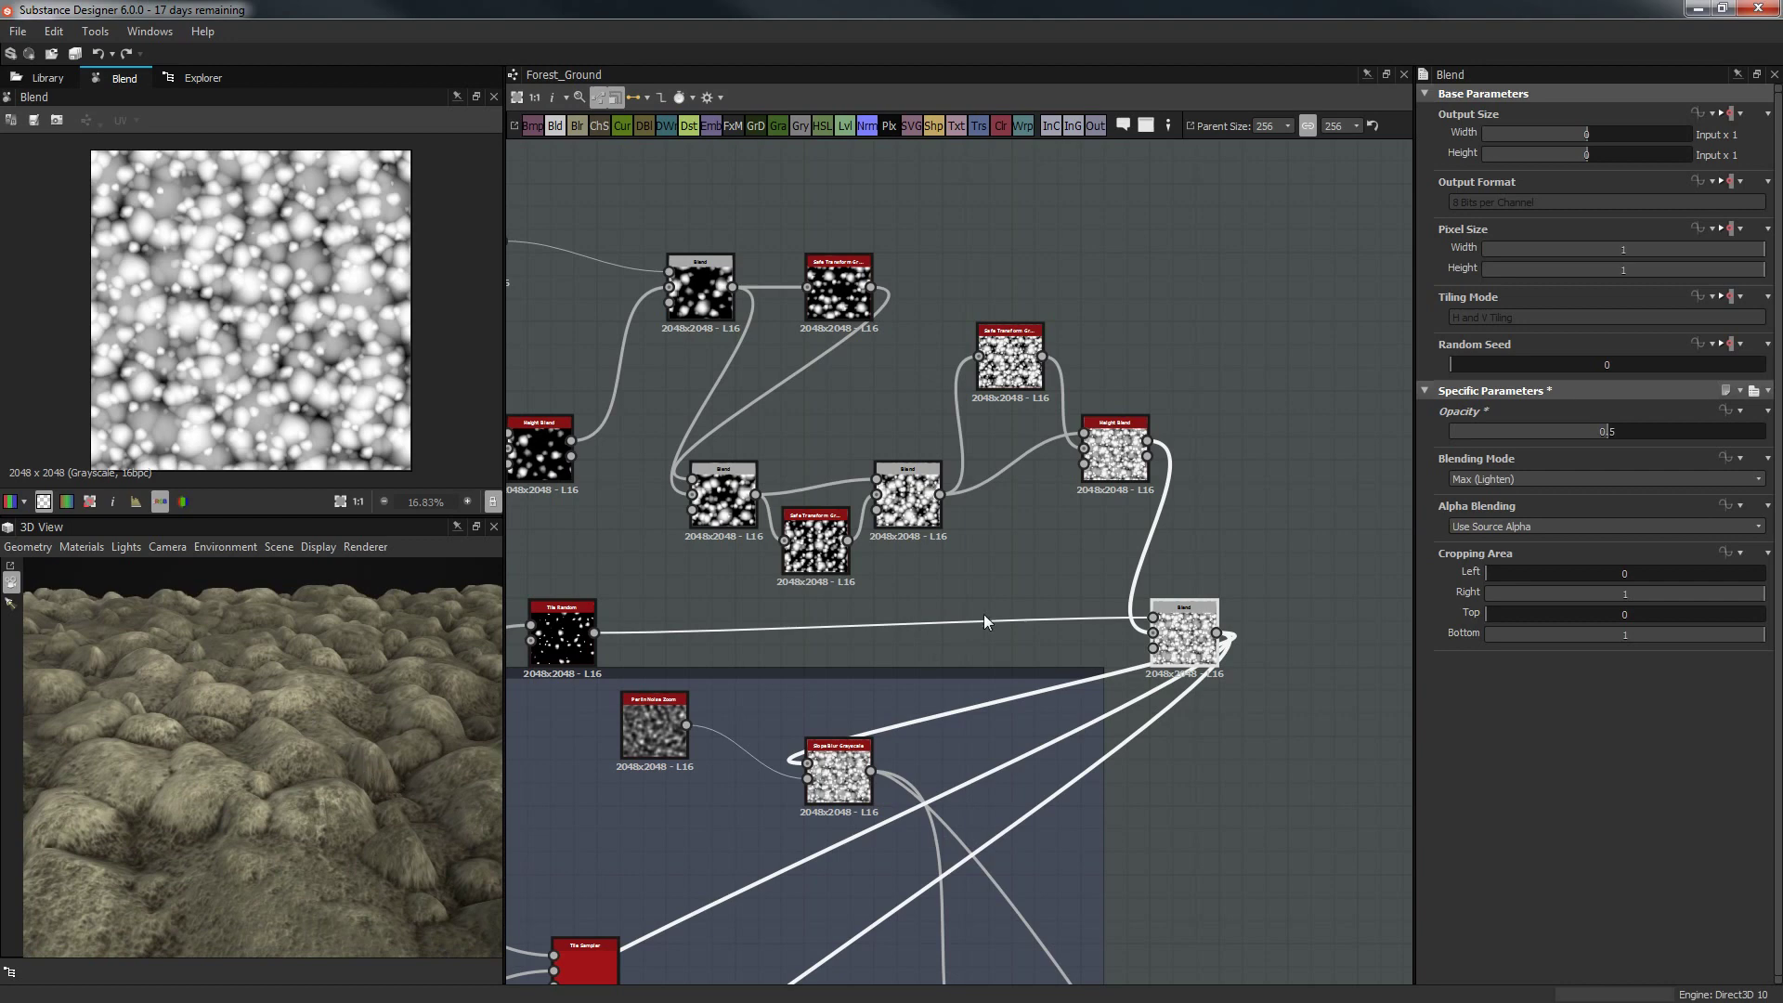
scroll(984, 621, down, 3)
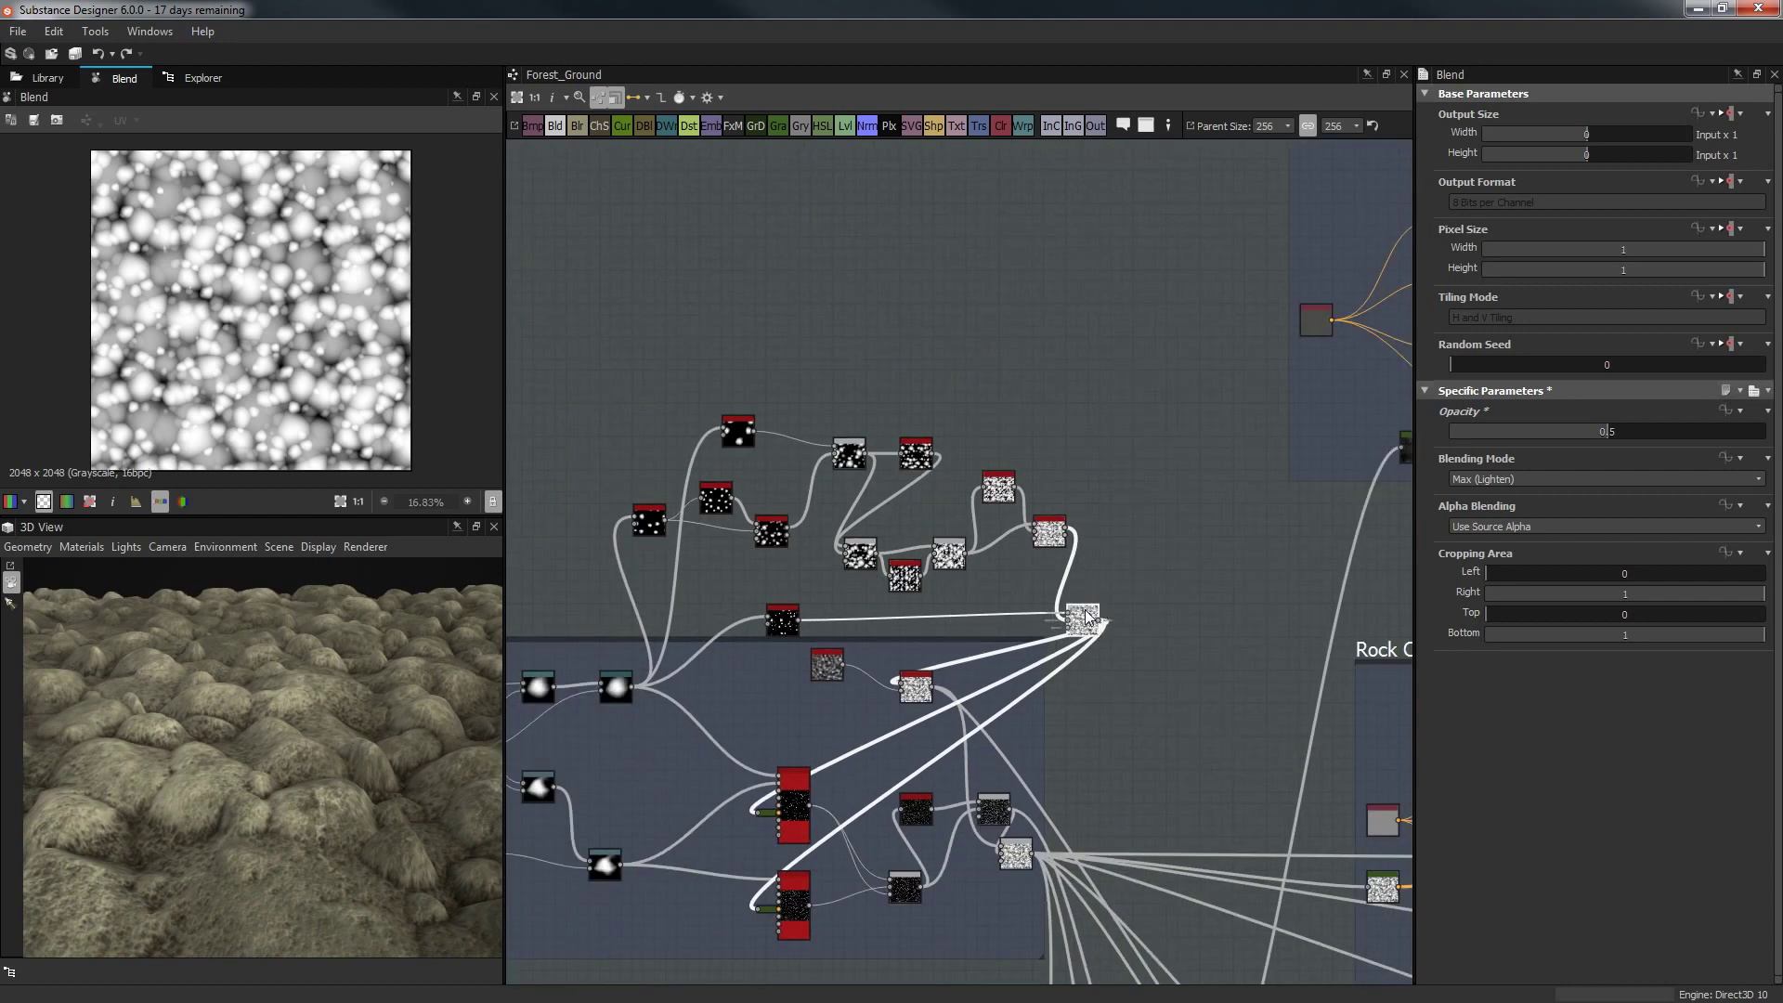
Lower the Blend's opacity to 0.03 and inspect the small stones' effect in the 3D view.
scroll(1068, 595, up, 5)
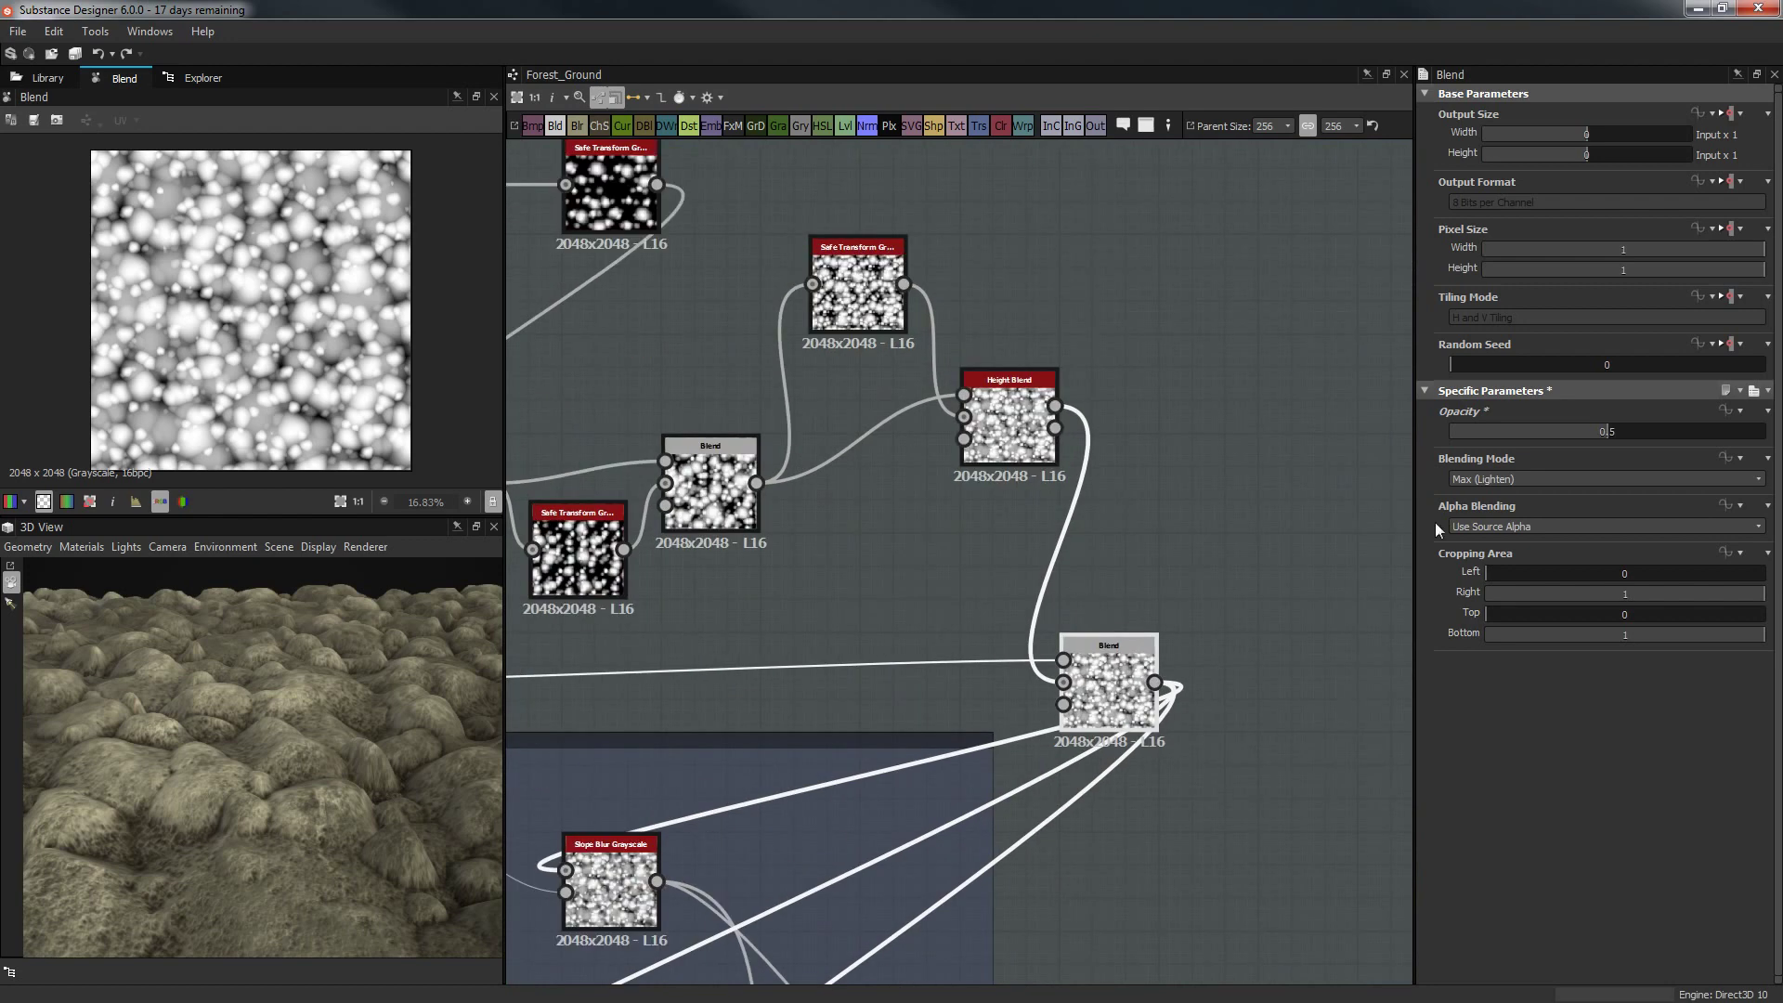
drag(1583, 435, 1497, 434)
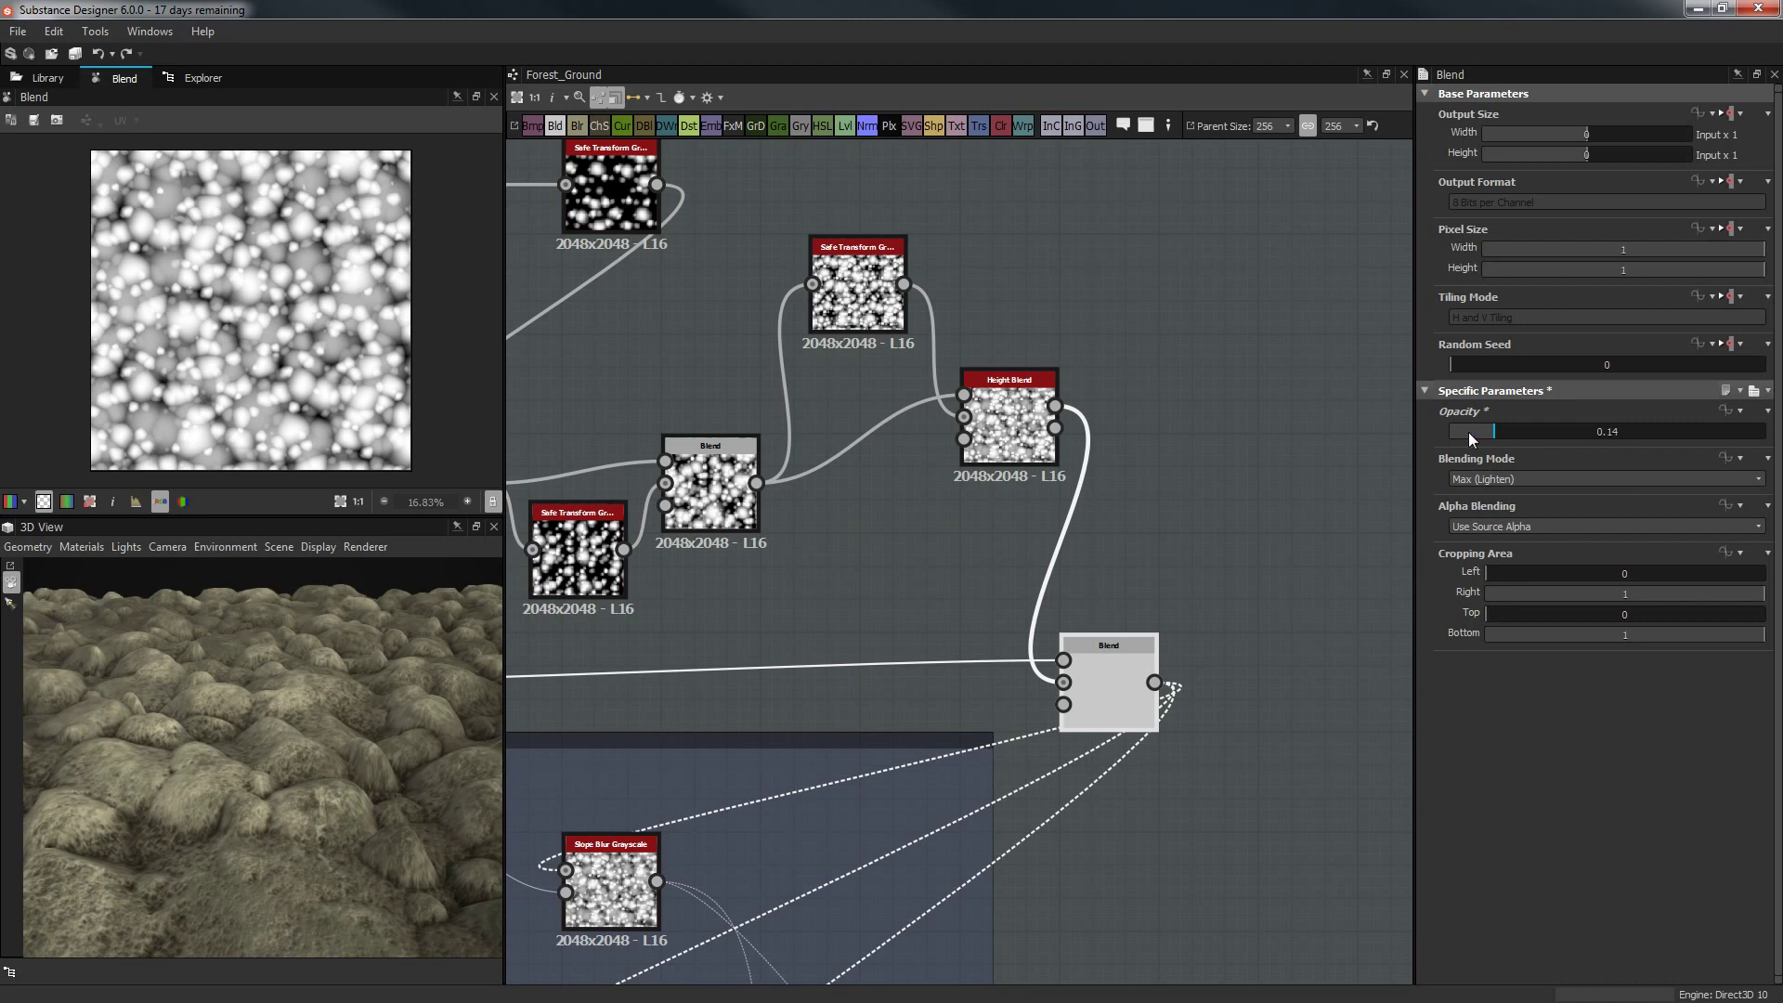
click(1458, 432)
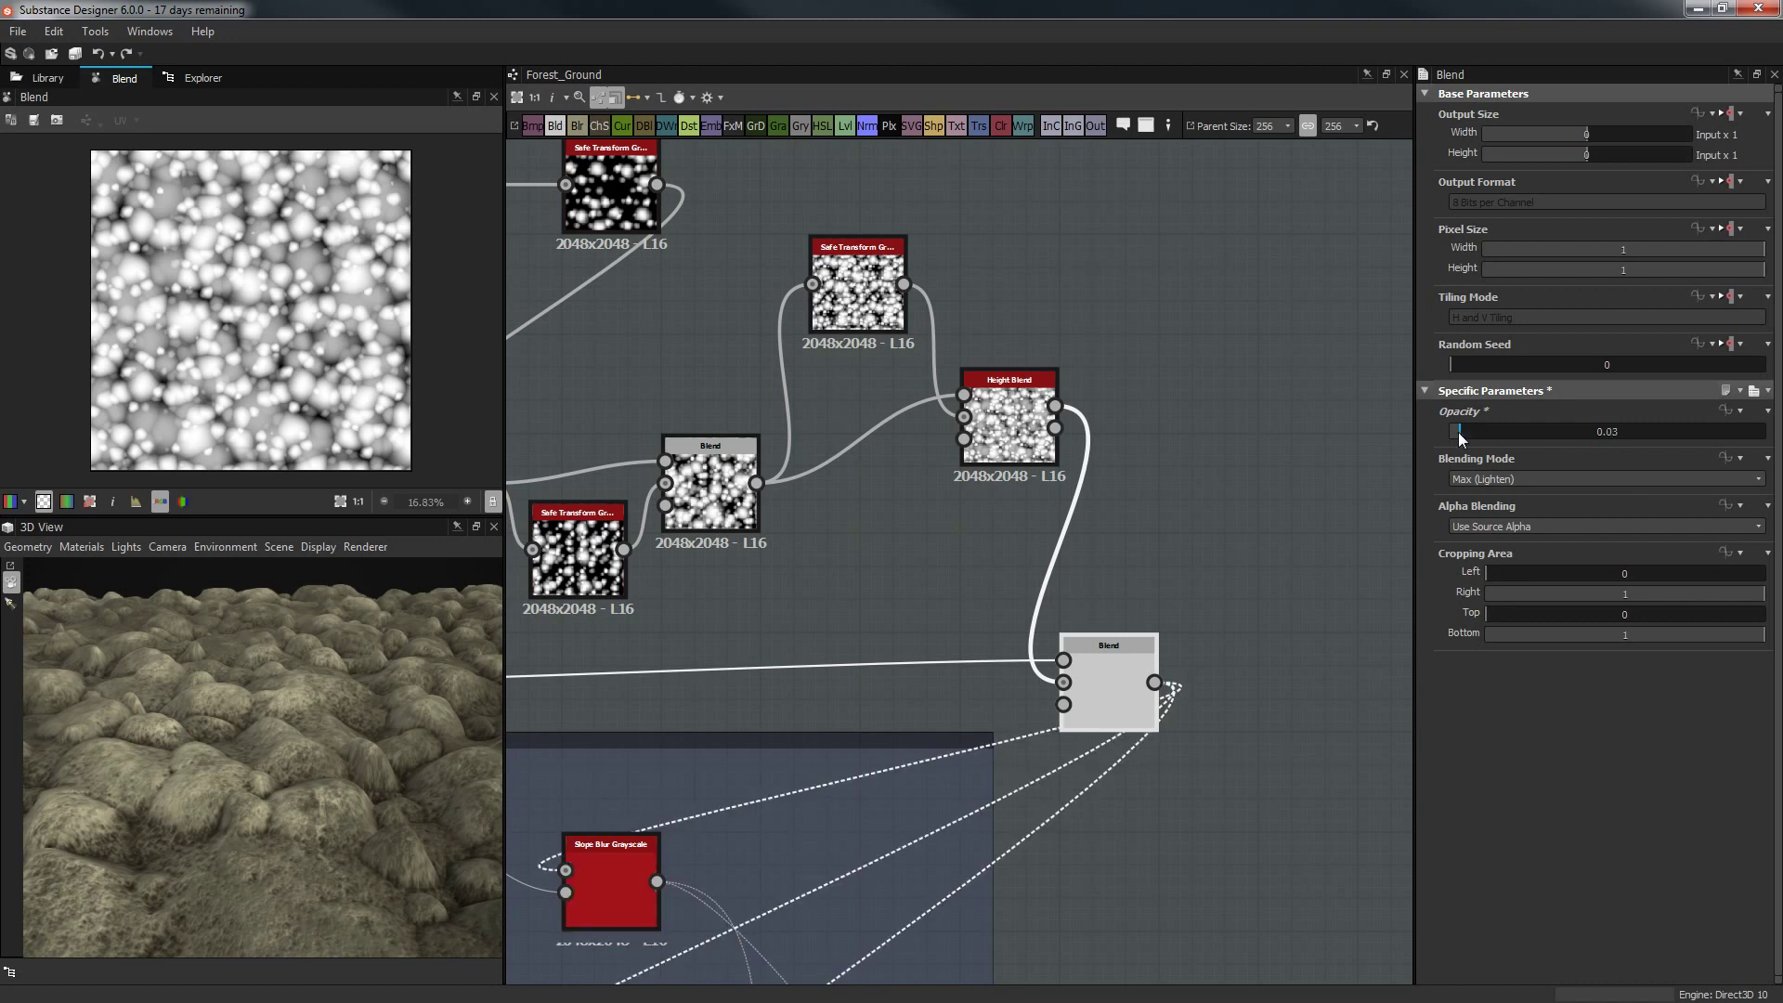
drag(136, 617, 656, 771)
mouse_move(331, 794)
mouse_down()
mouse_move(327, 822)
mouse_move(370, 666)
mouse_move(319, 777)
mouse_up()
scroll(1040, 616, down, 3)
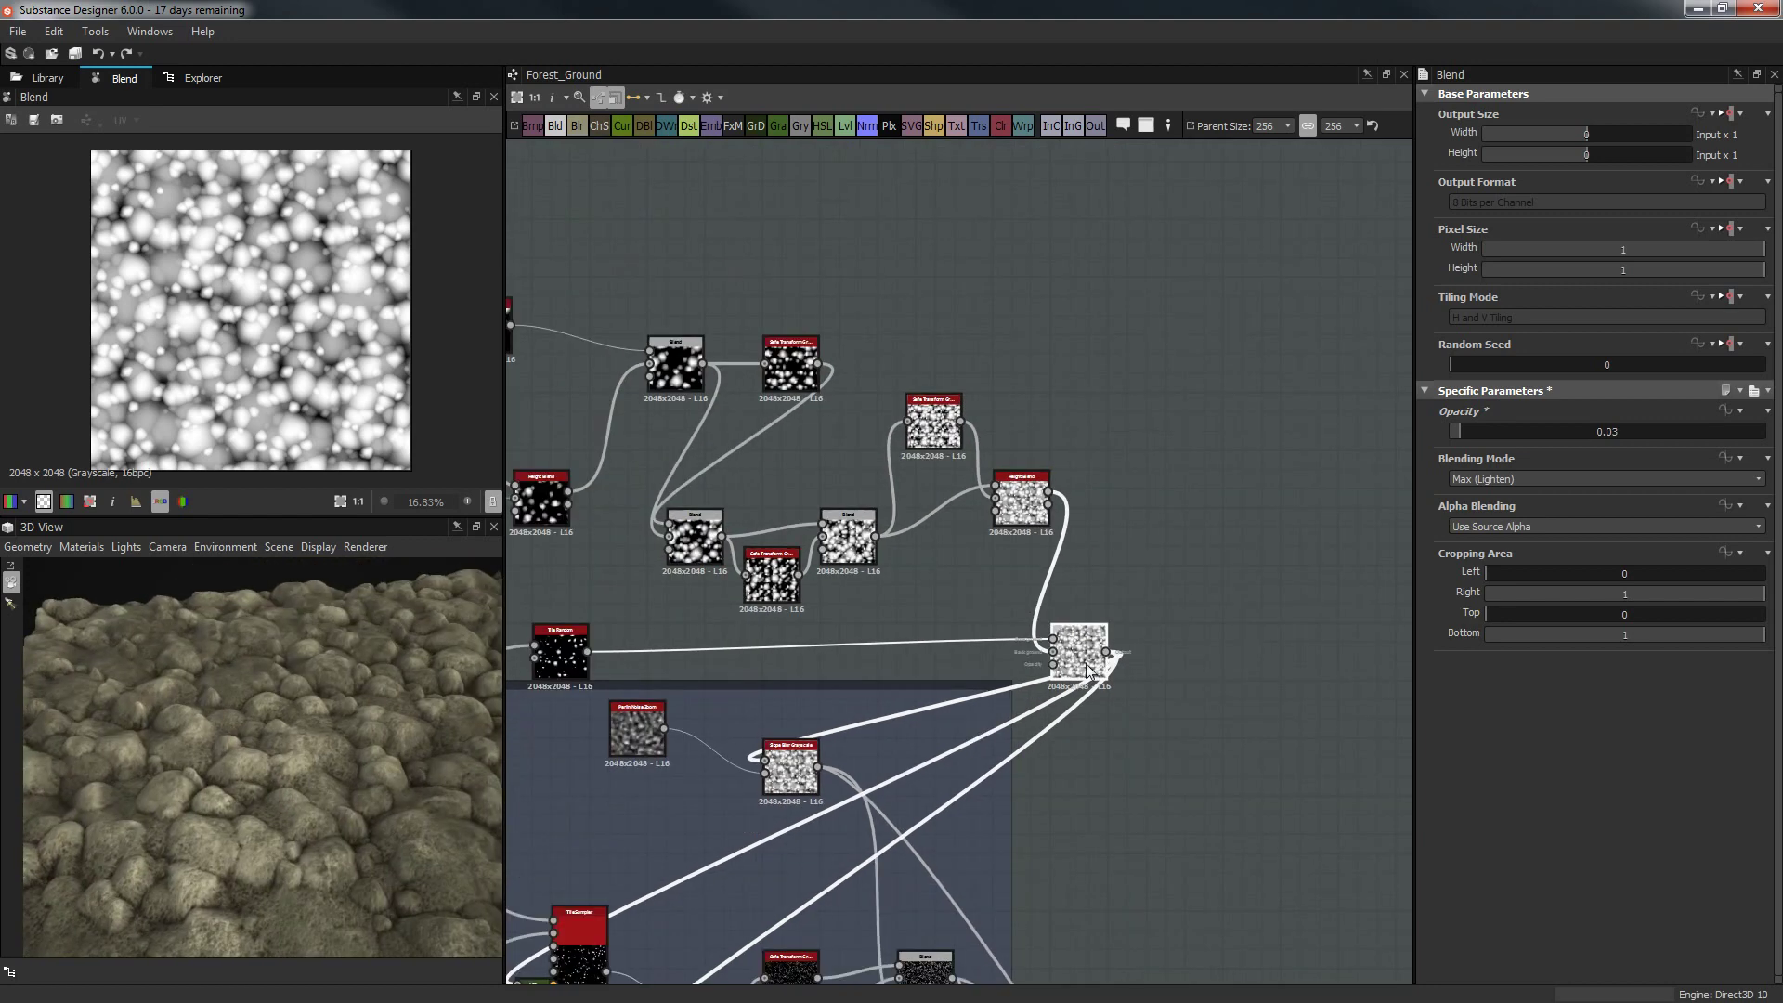
Transfer the Blend's outgoing links to the Height Blend, delete the Blend and review the stones from above.
drag(1059, 655, 965, 640)
middle_drag(552, 666, 743, 531)
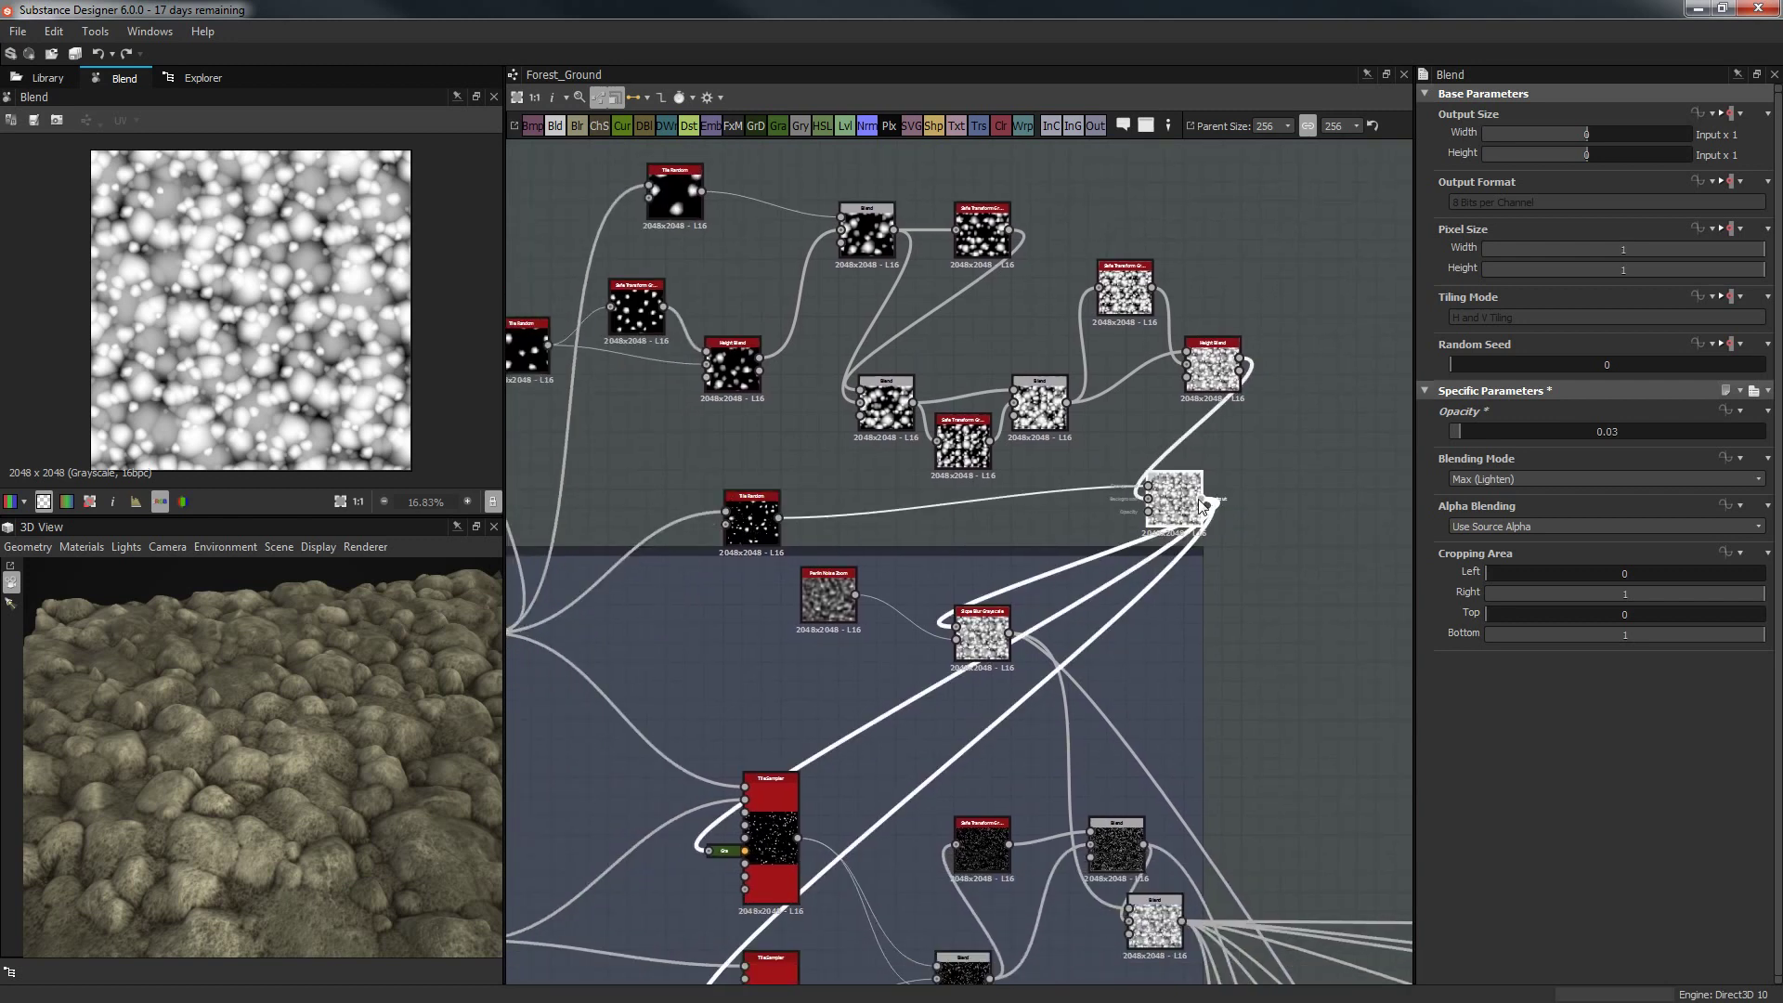
shift+drag(1201, 502, 1243, 362)
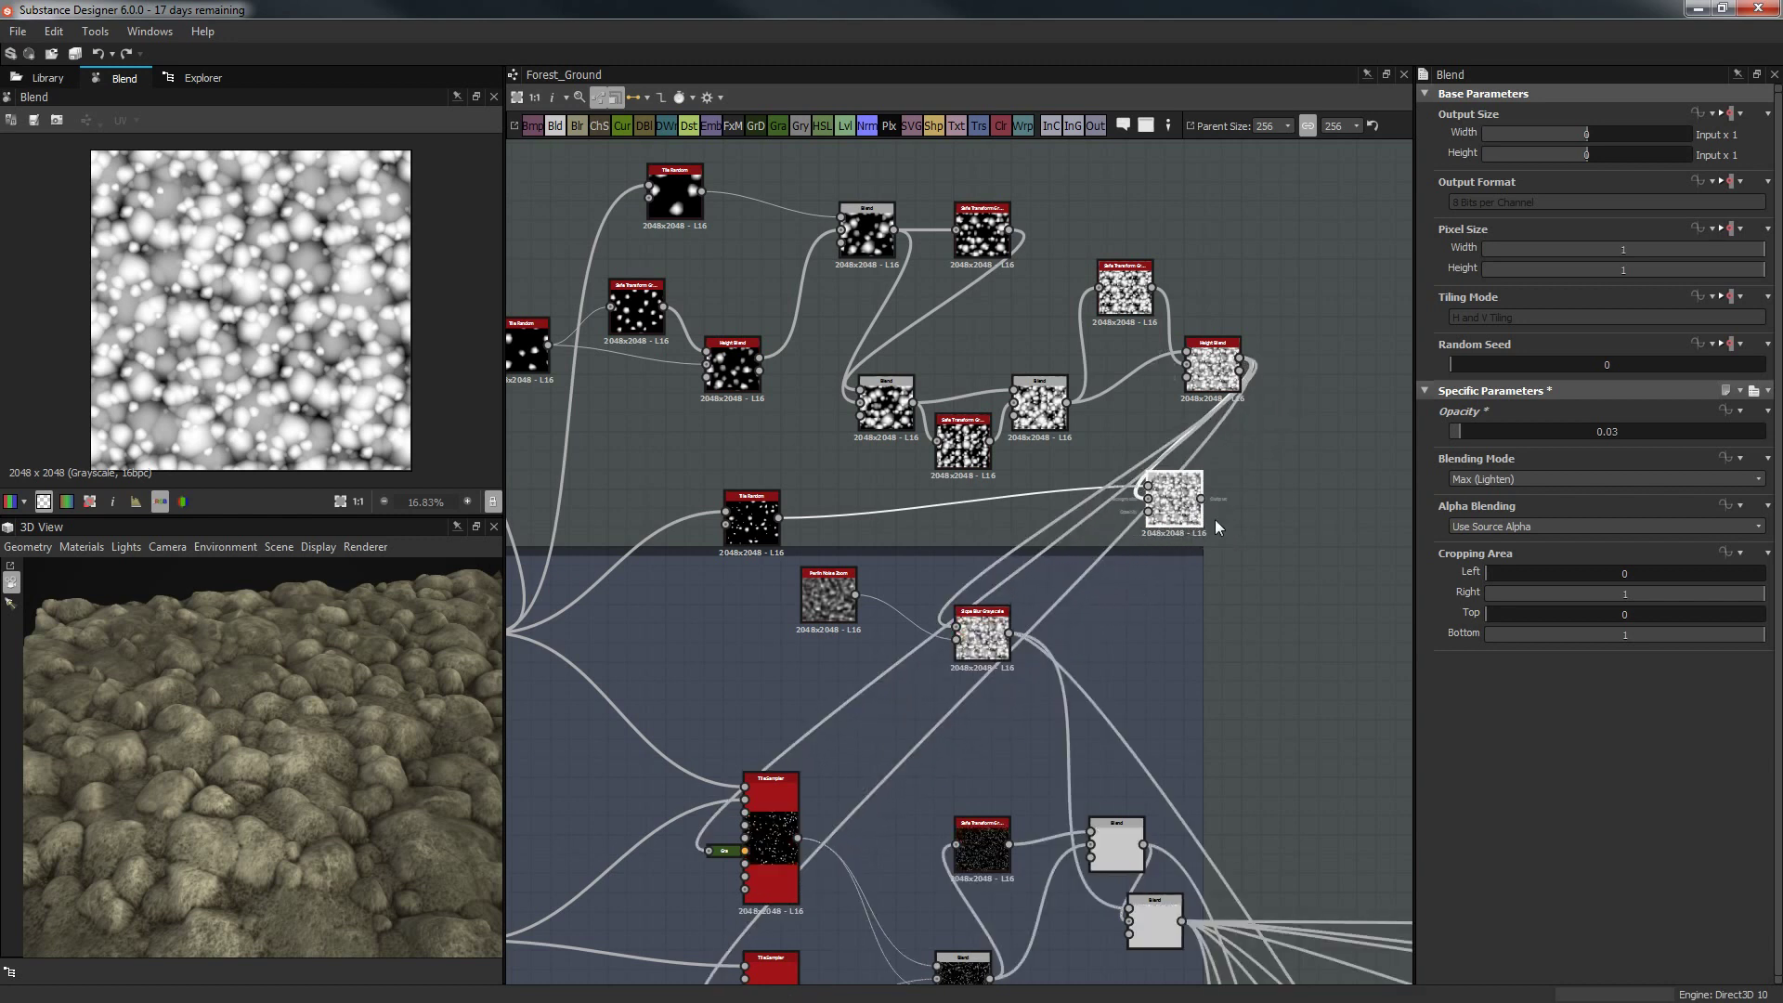
drag(1185, 511, 1243, 529)
key(Delete)
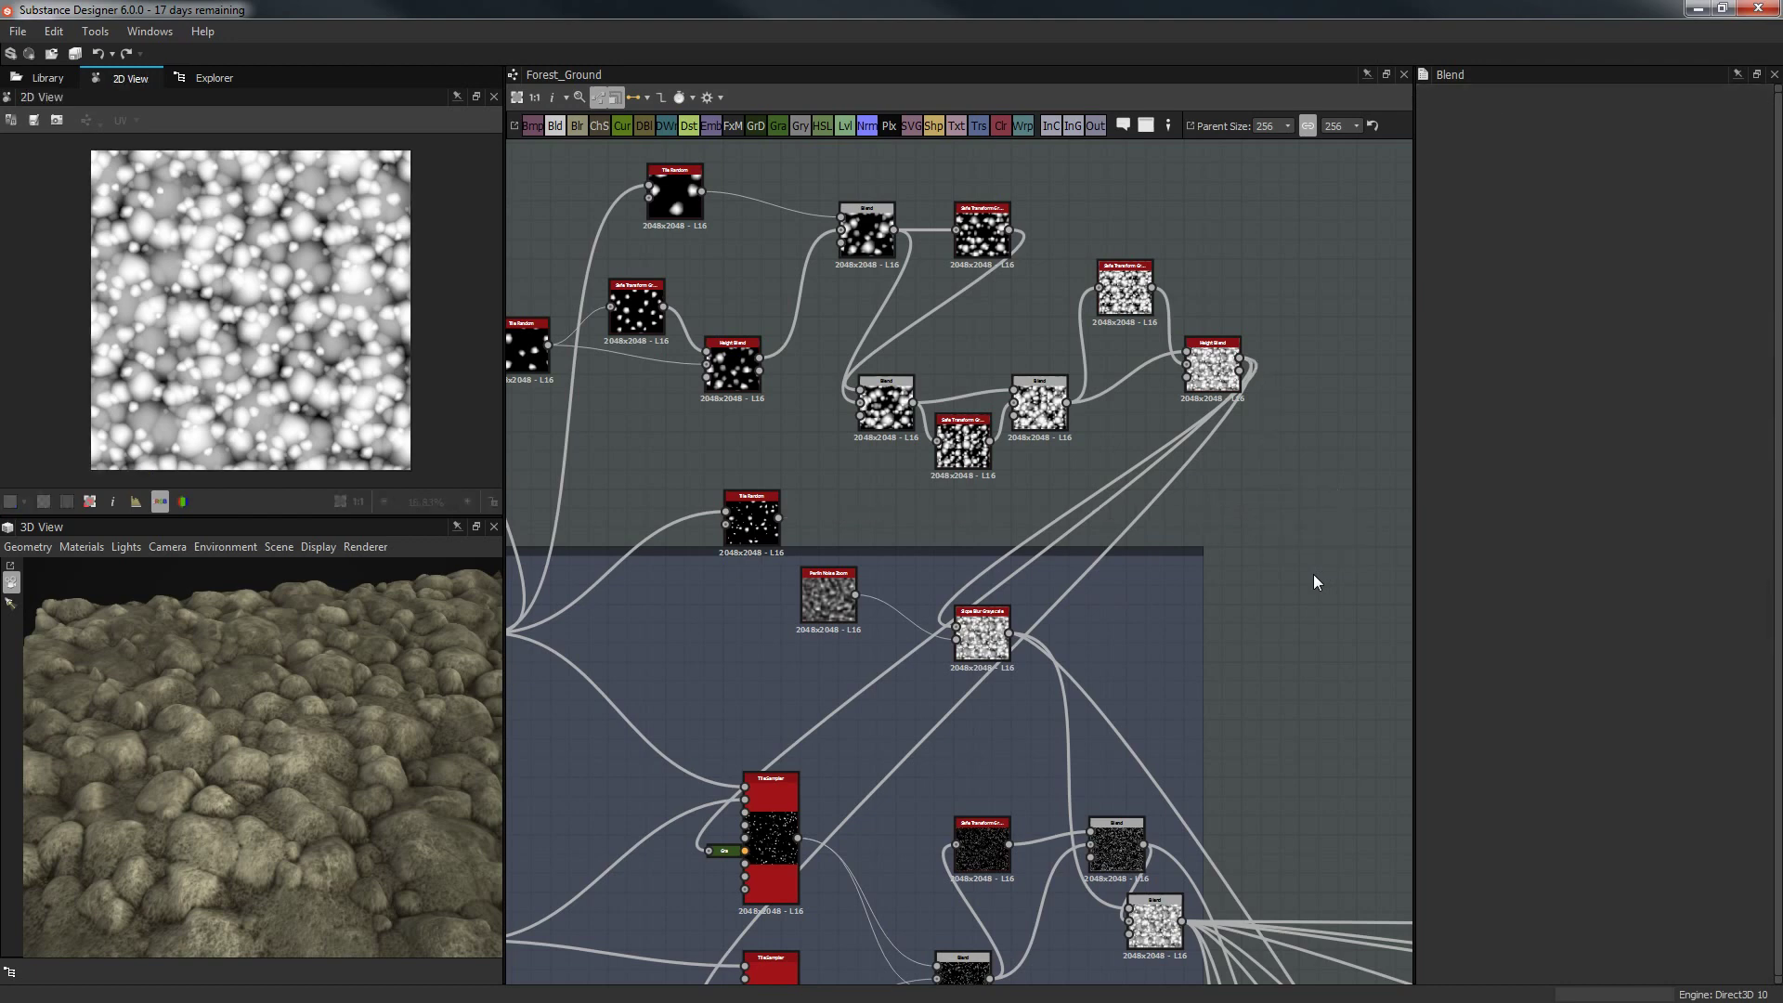
drag(348, 633, 359, 847)
scroll(358, 847, down, 5)
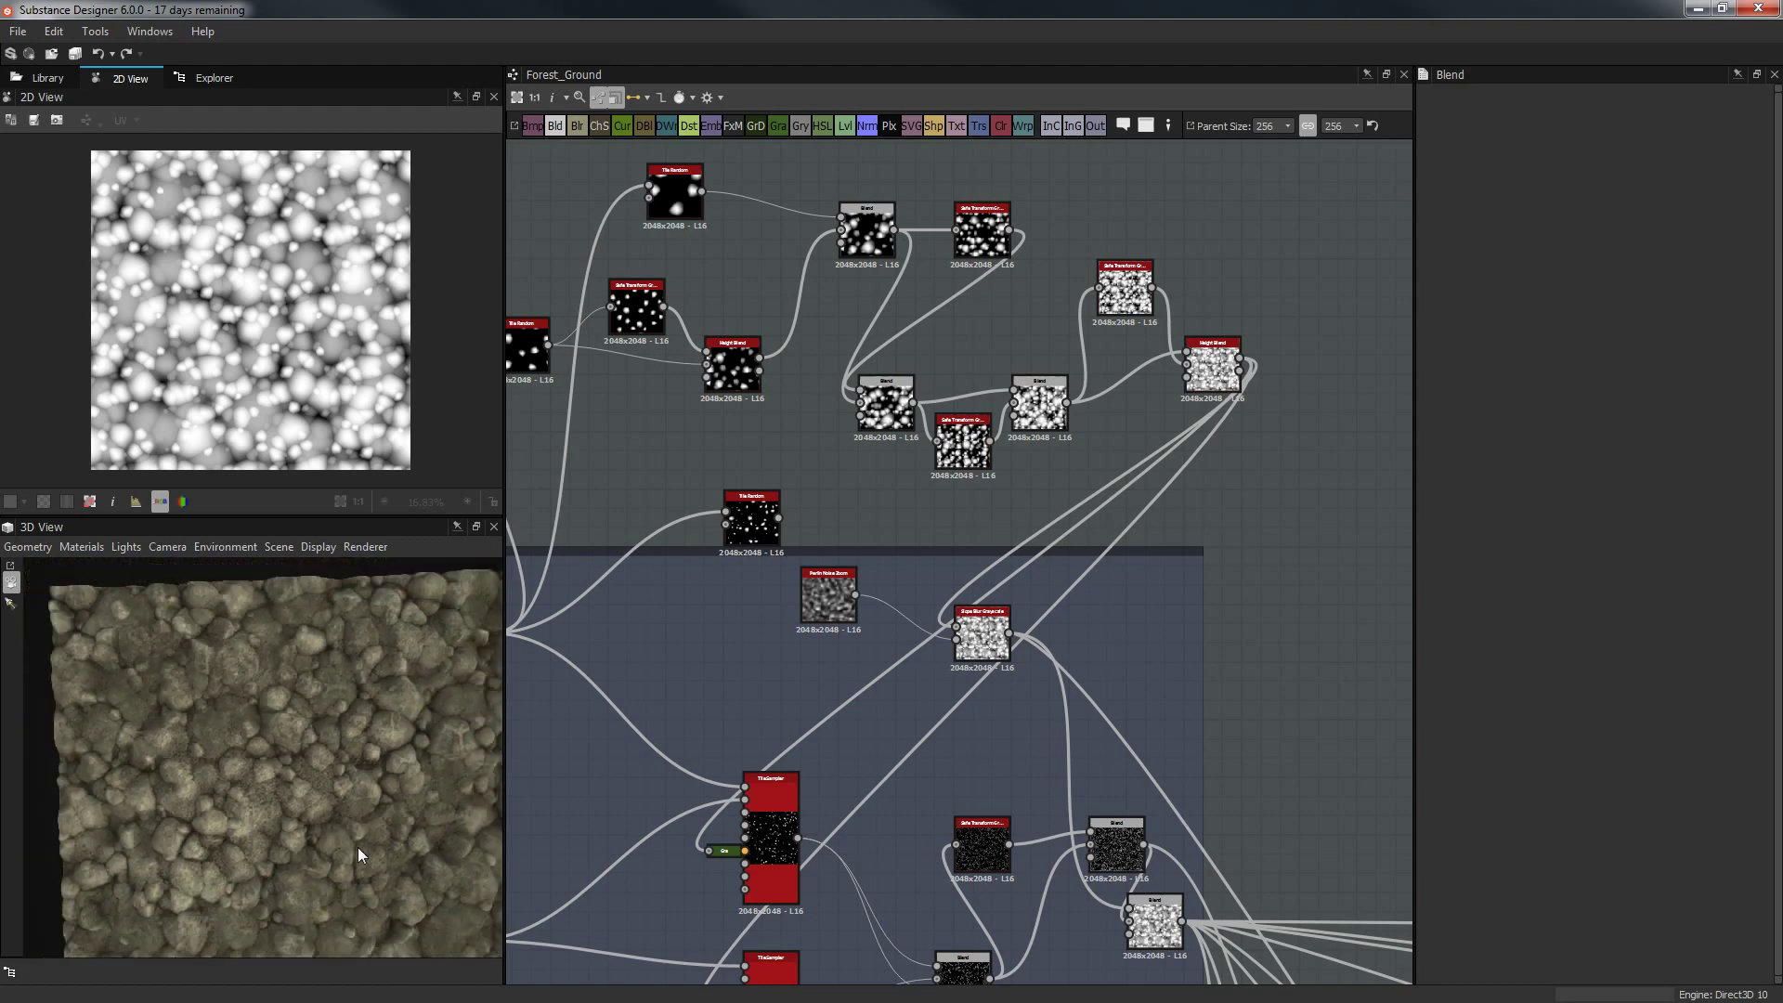
drag(192, 788, 351, 829)
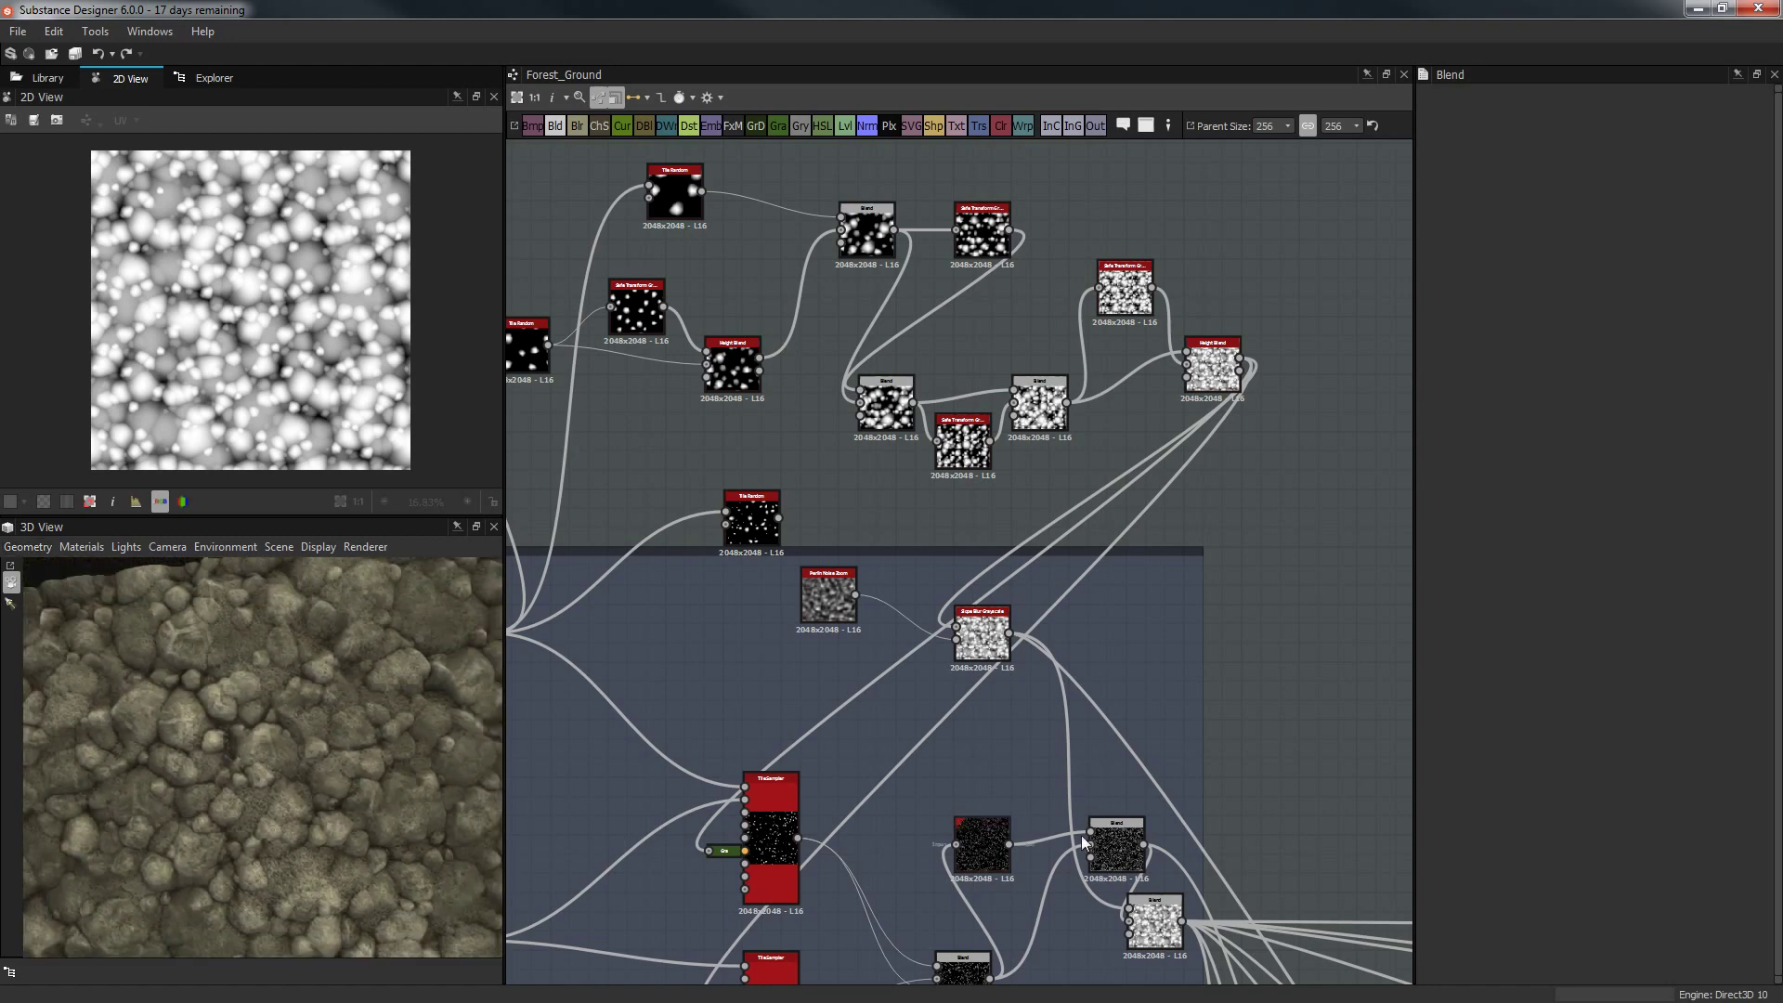
Find the Directional Warp feeding the final Blend in the Rock MS frame and preview it in the 2D view.
scroll(1170, 693, down, 1)
middle_drag(1170, 693, 984, 561)
scroll(984, 561, down, 2)
middle_drag(1021, 629, 705, 316)
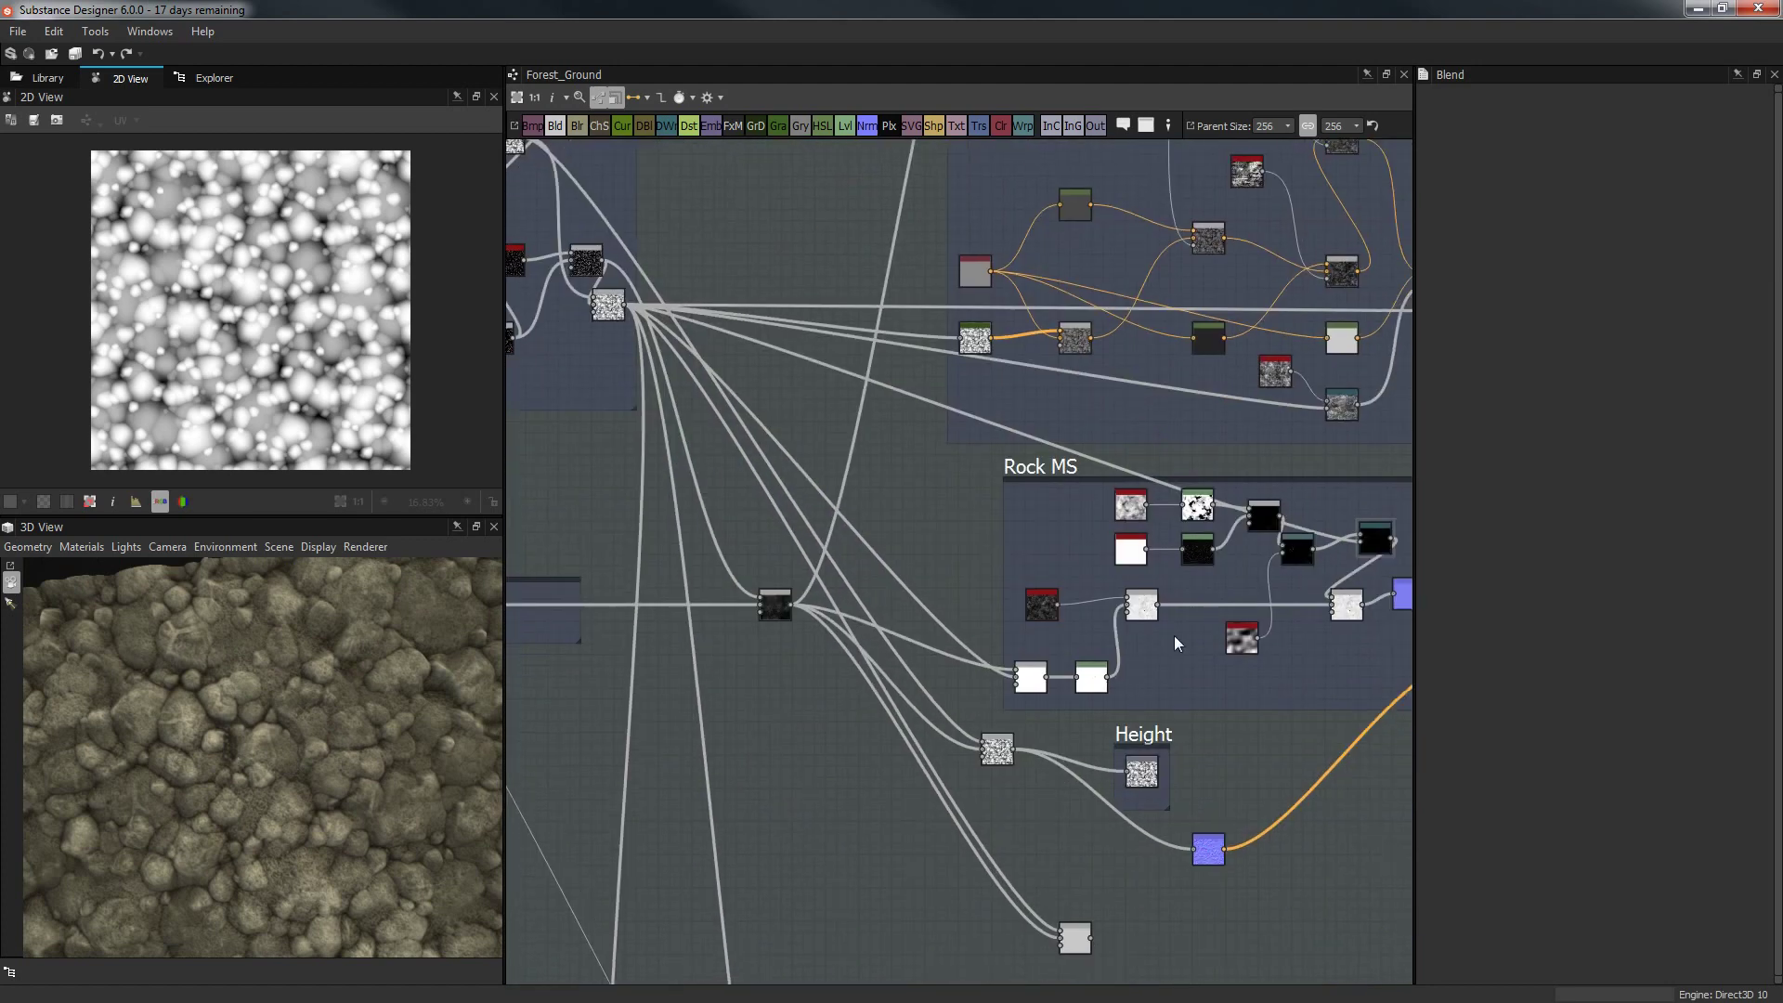
scroll(1094, 504, up, 5)
drag(1093, 505, 1014, 520)
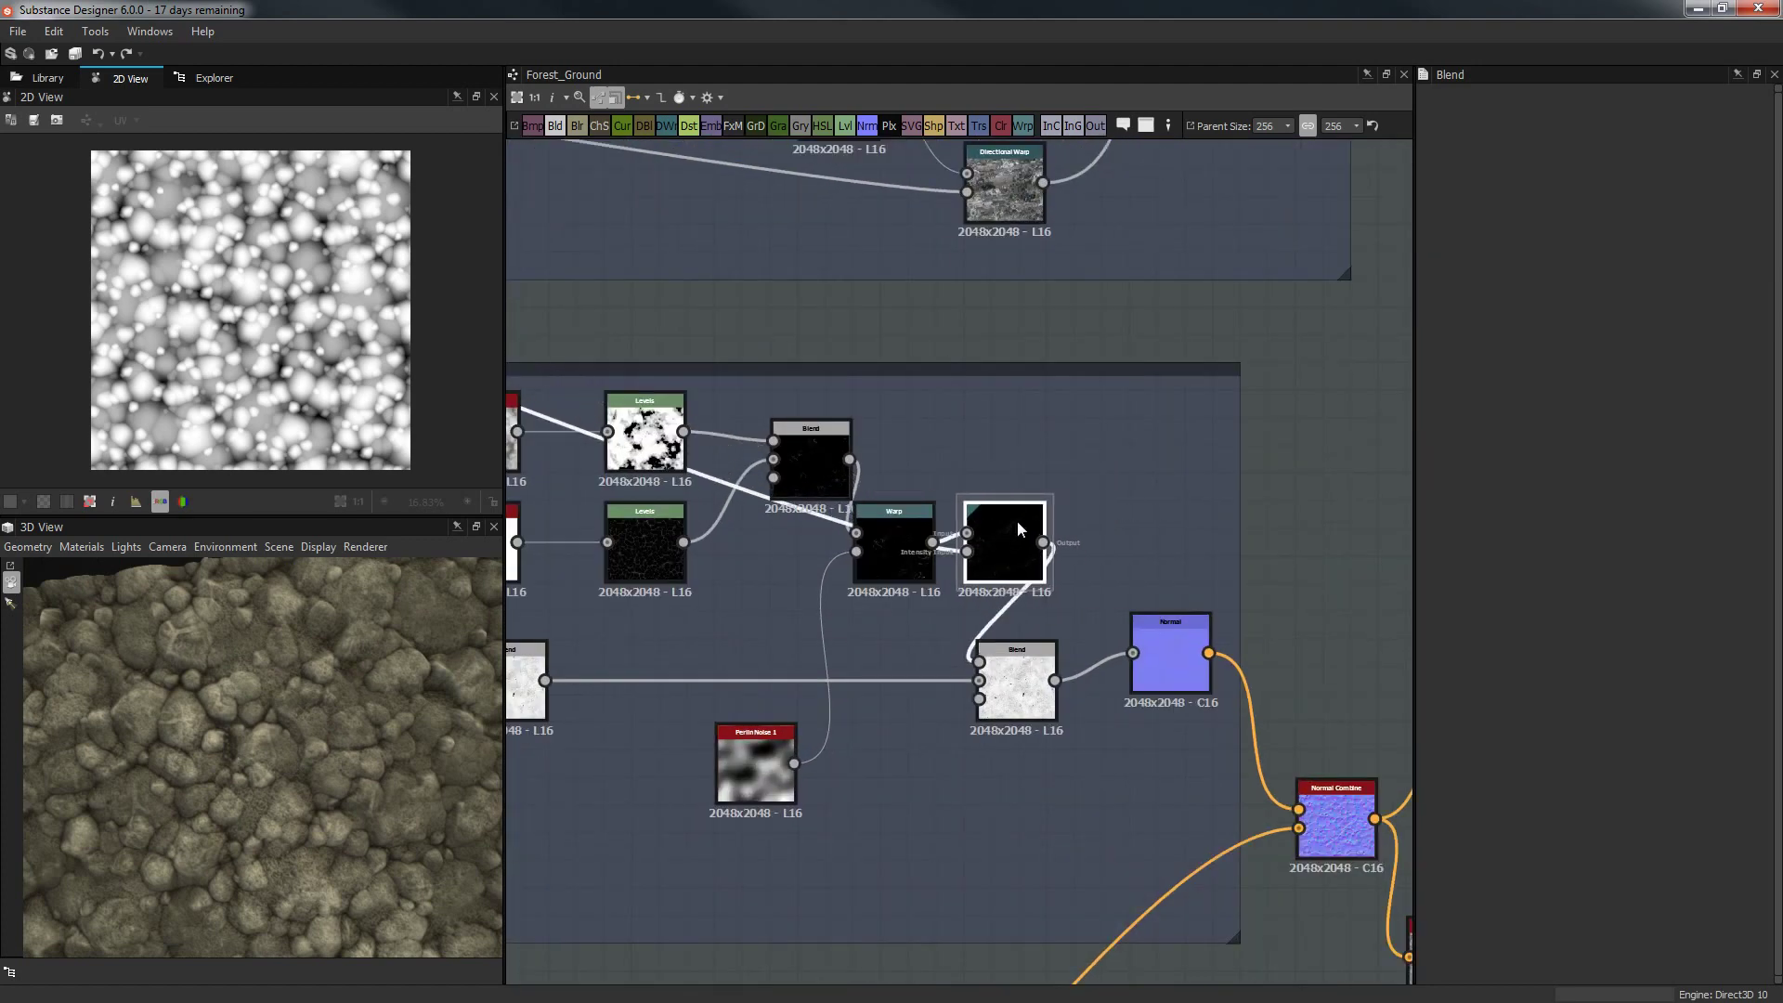
middle_drag(1091, 400, 1153, 361)
double_click(1051, 501)
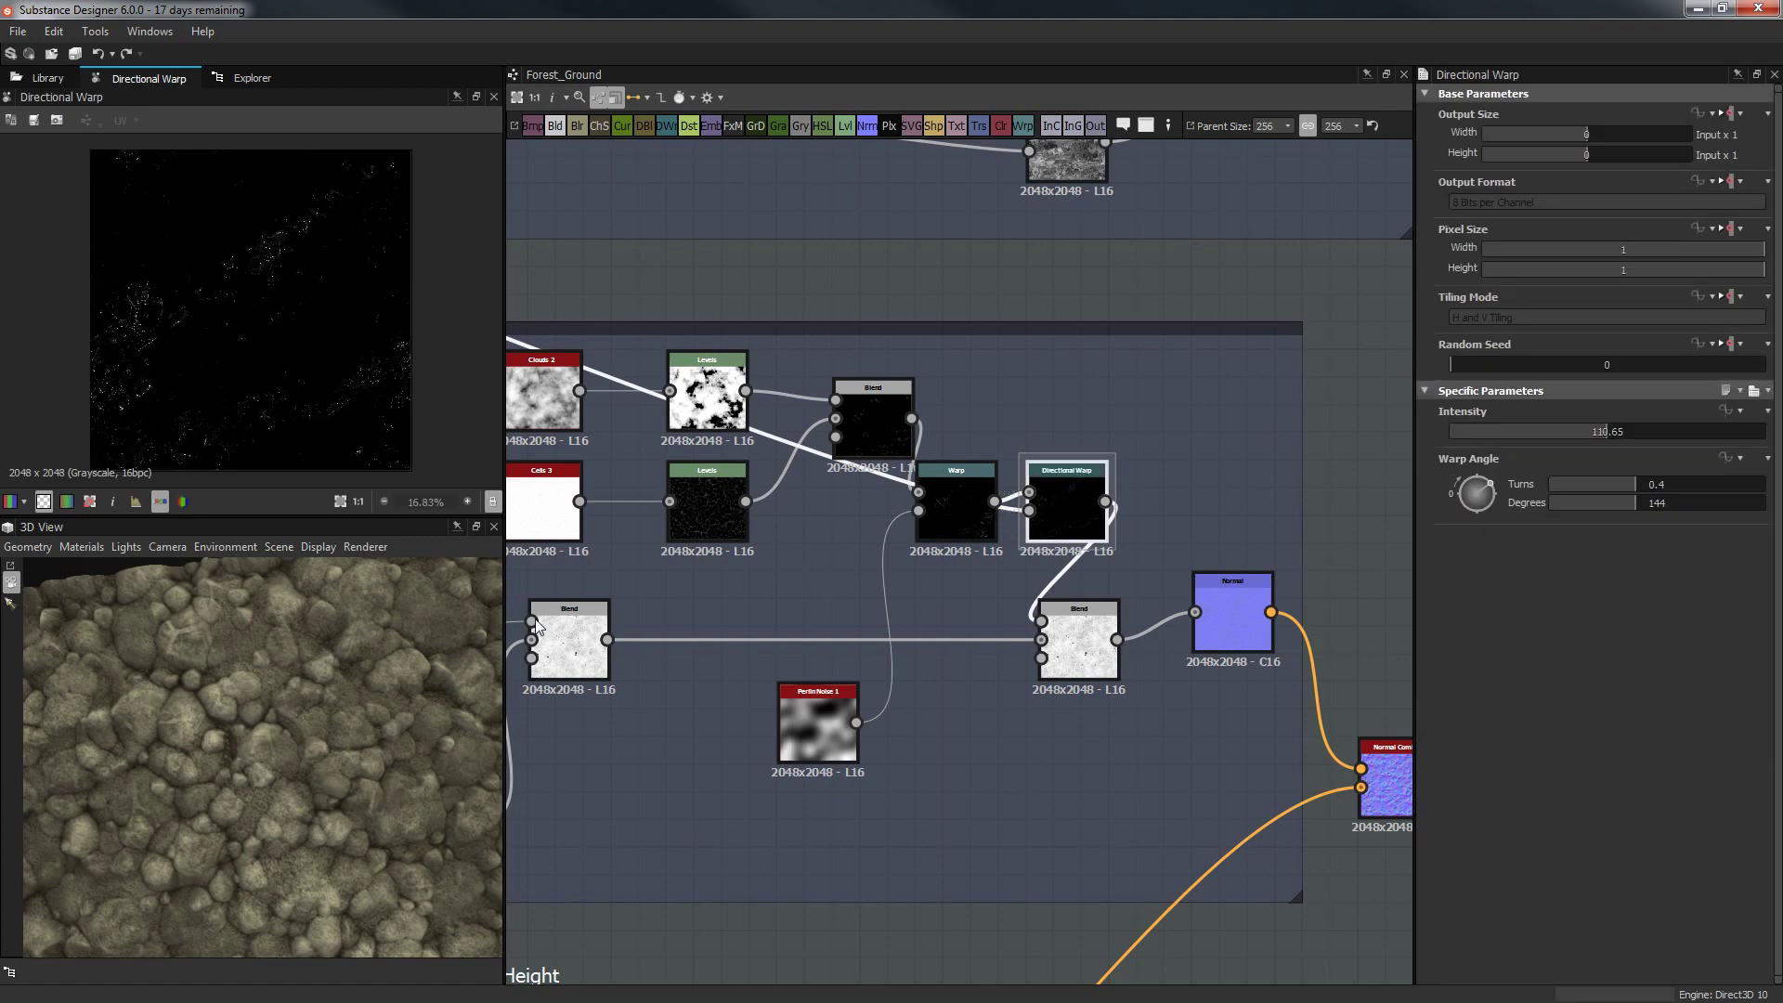
Enlarge the Directional Warp preview and set its Warp Angle to 207 degrees.
drag(316, 678, 314, 622)
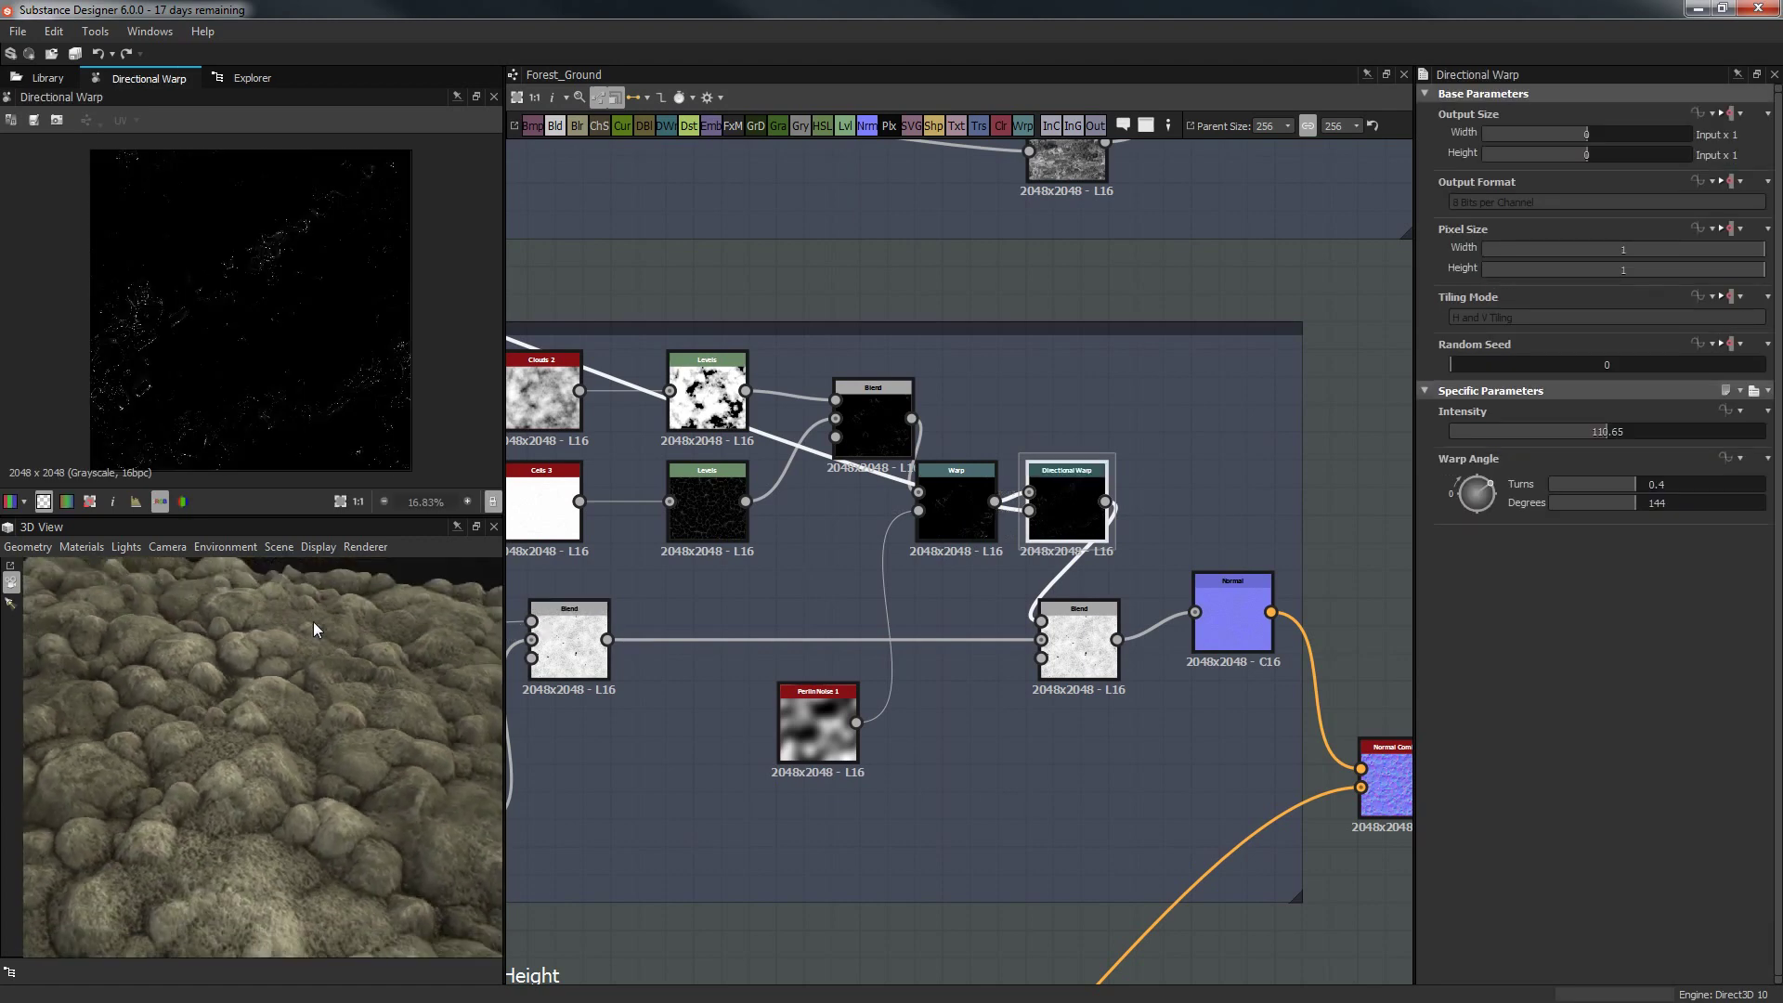
scroll(310, 386, up, 4)
middle_drag(310, 387, 361, 321)
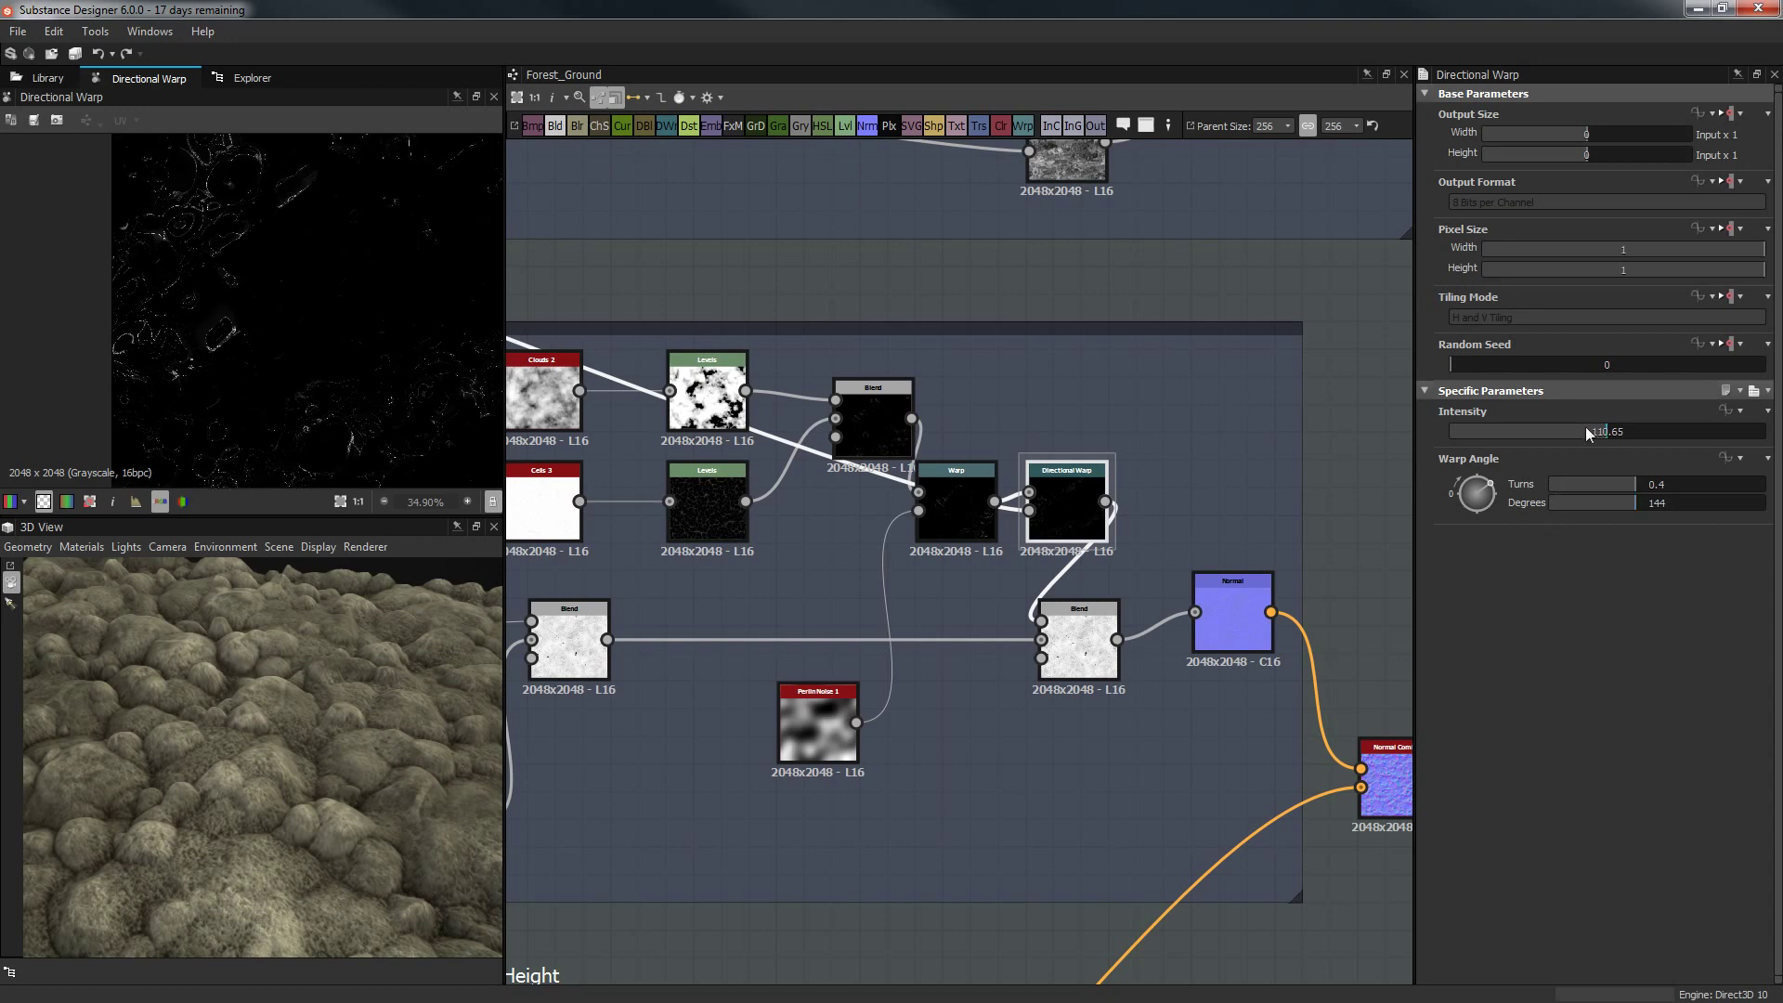
drag(1481, 509, 1481, 513)
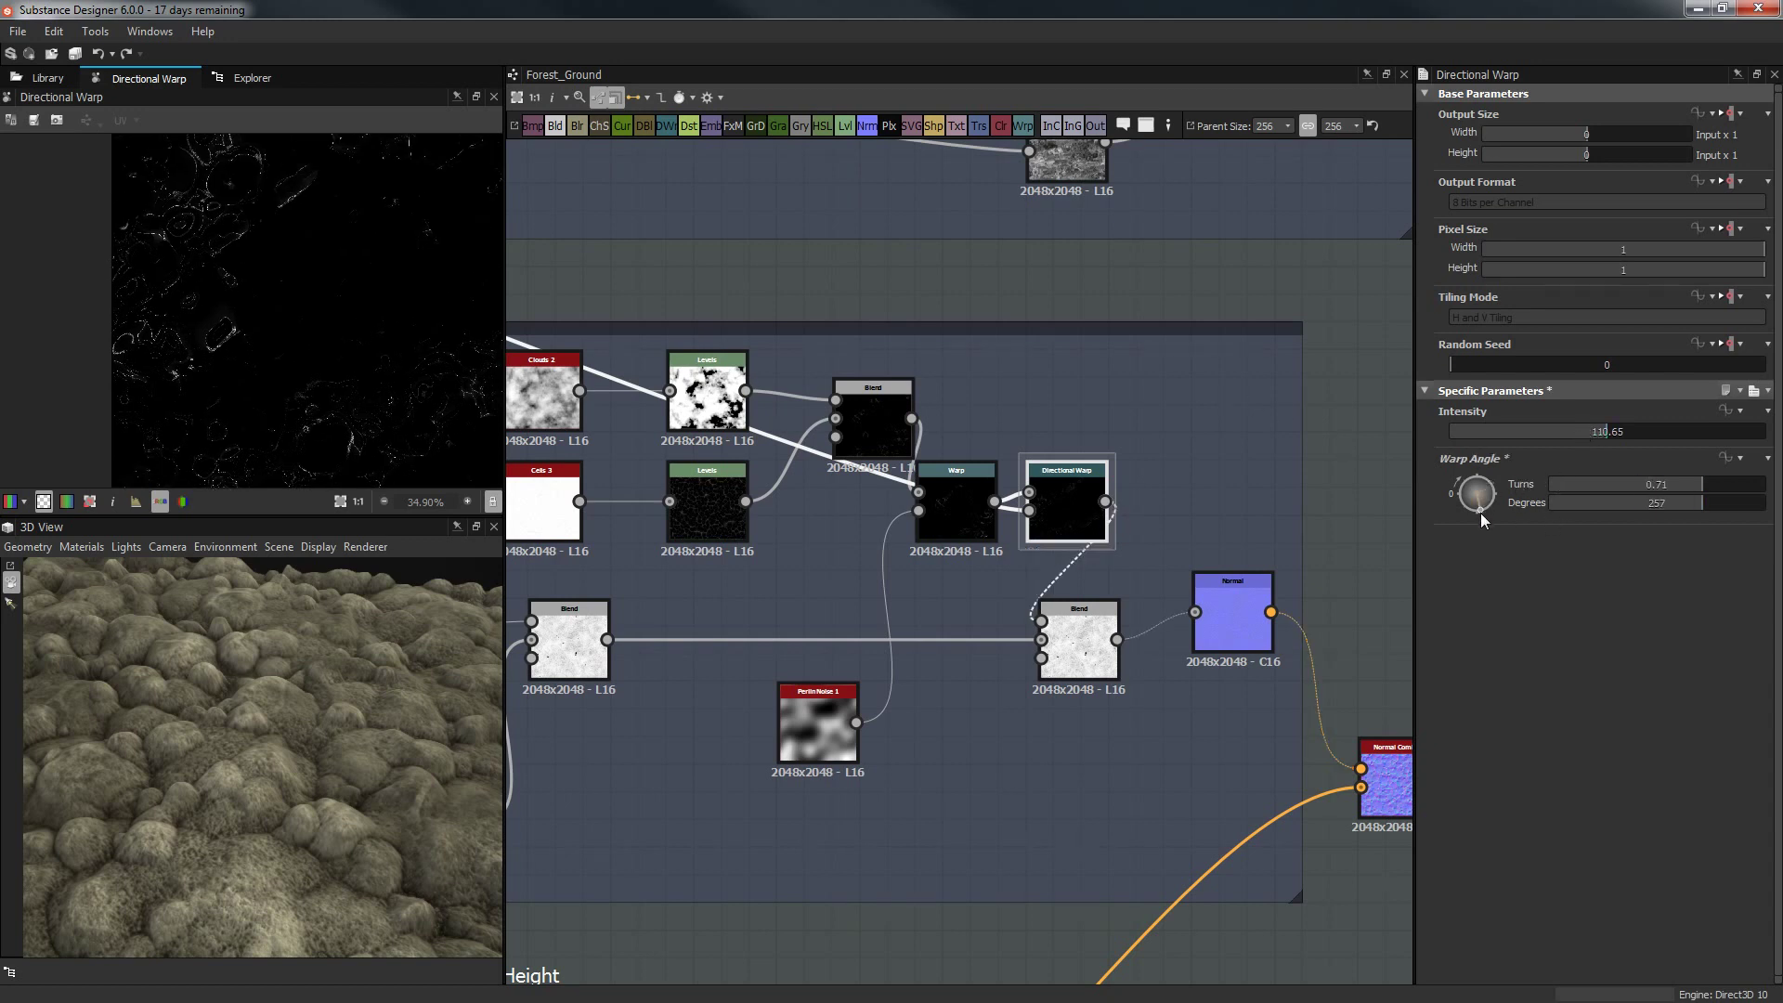
click(1496, 503)
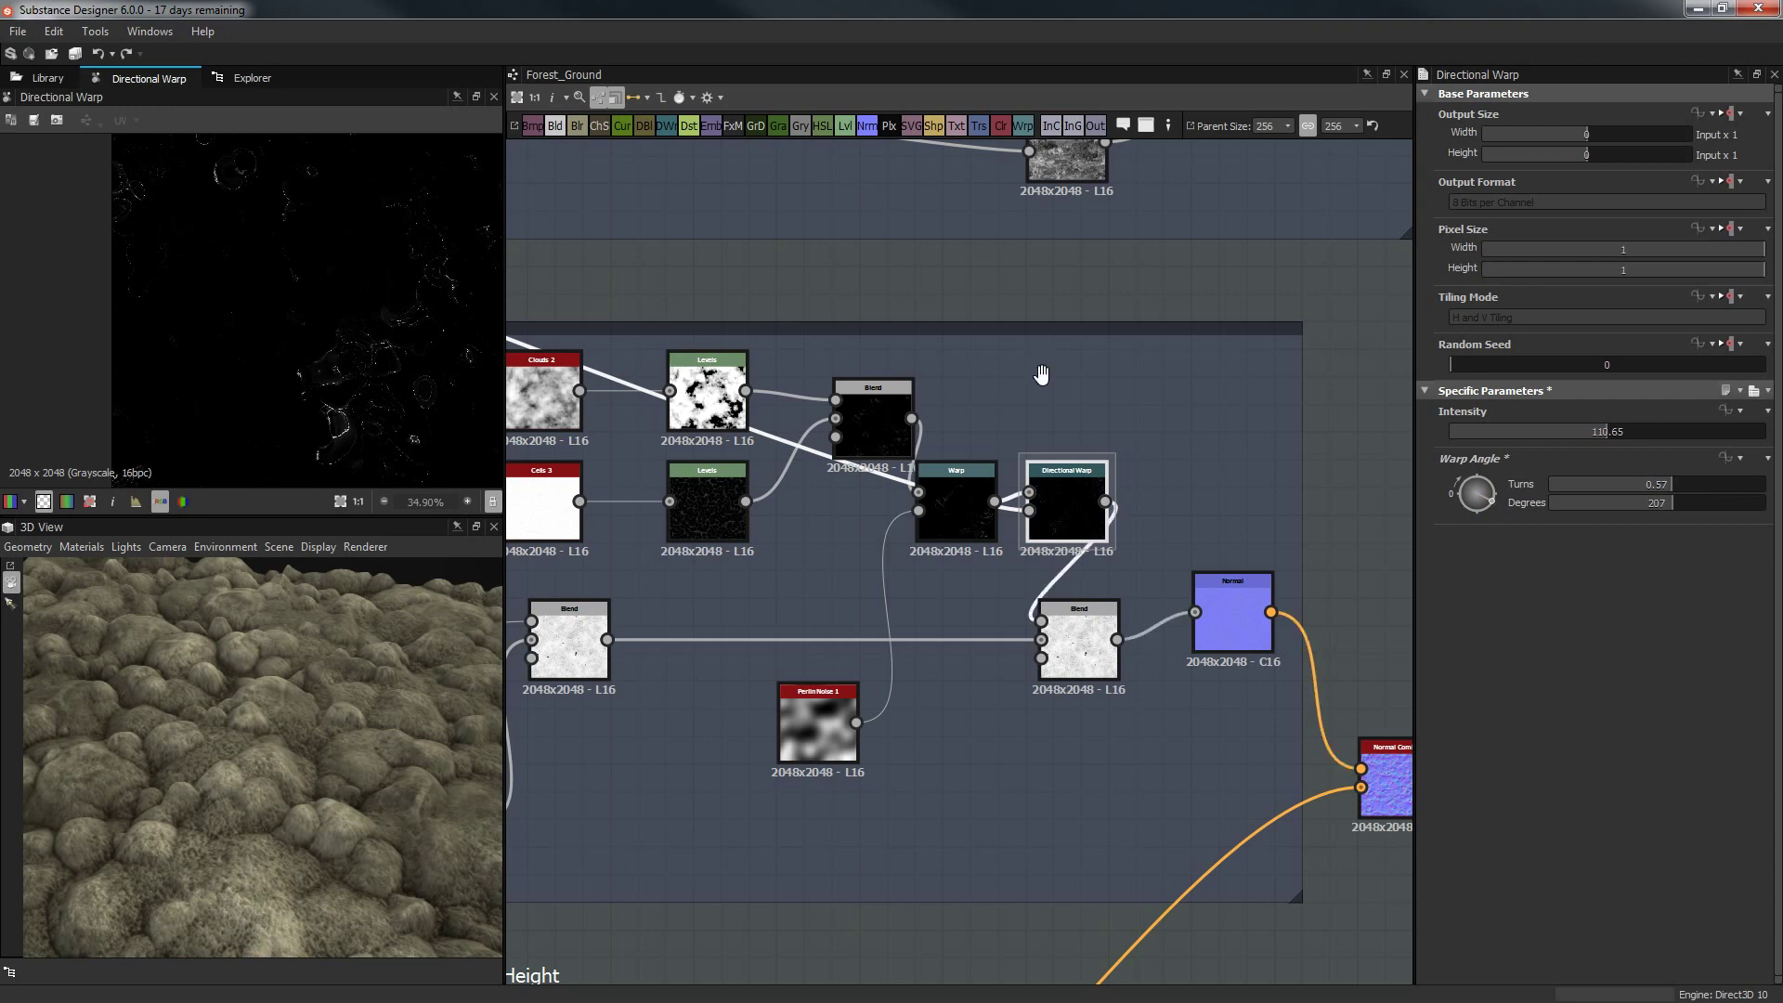
Move the Normal node away from the Rock MS frame, add a Blend node and feed the final Rock MS Blend into its background.
middle_drag(1043, 378, 845, 490)
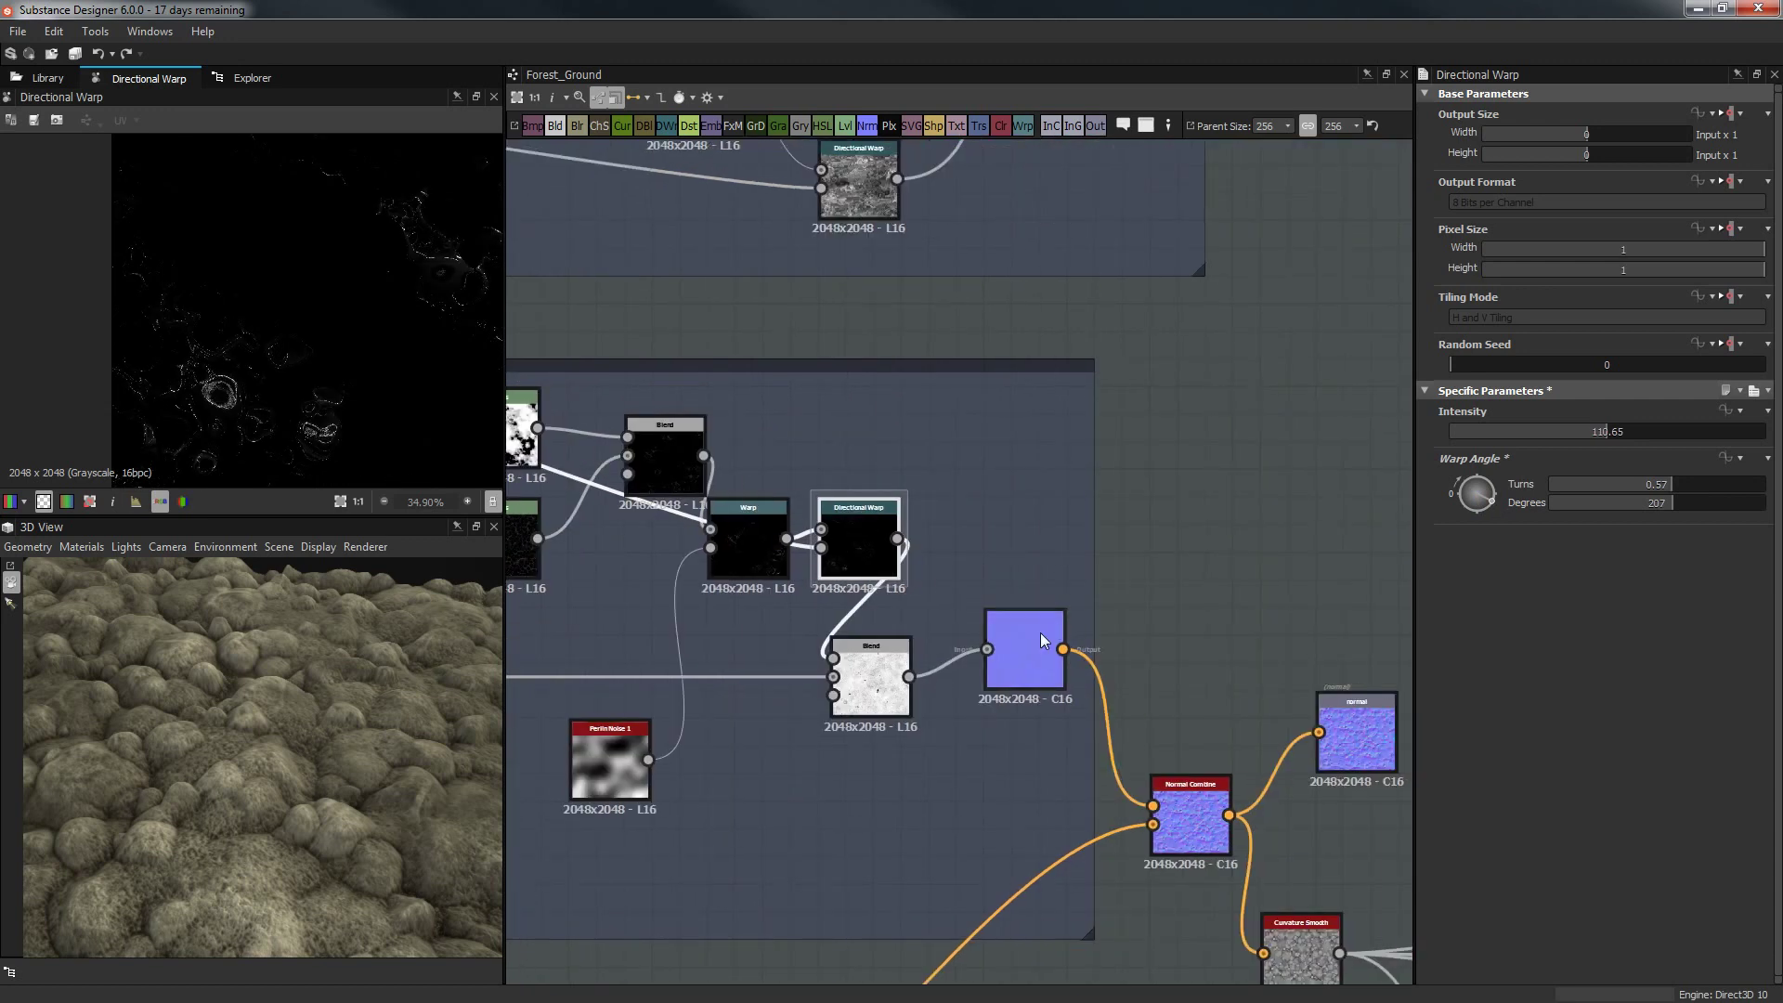
drag(1024, 650, 1161, 673)
key(space)
click(1167, 435)
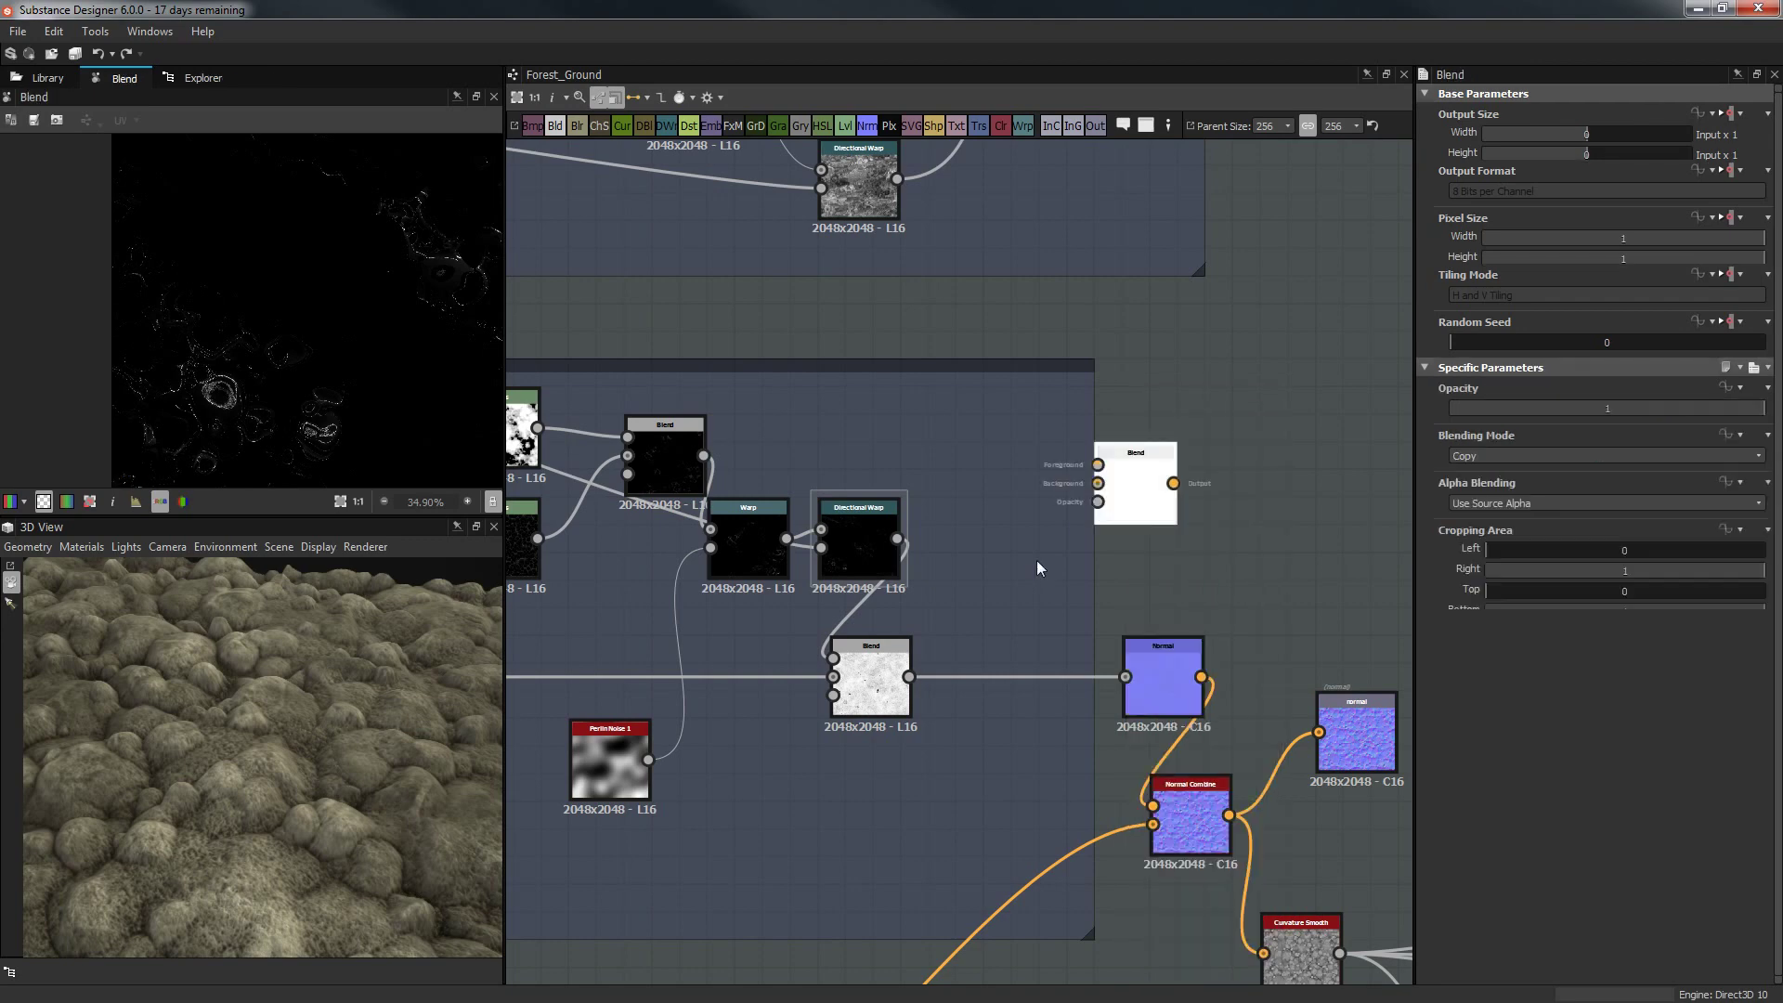
drag(909, 677, 1100, 483)
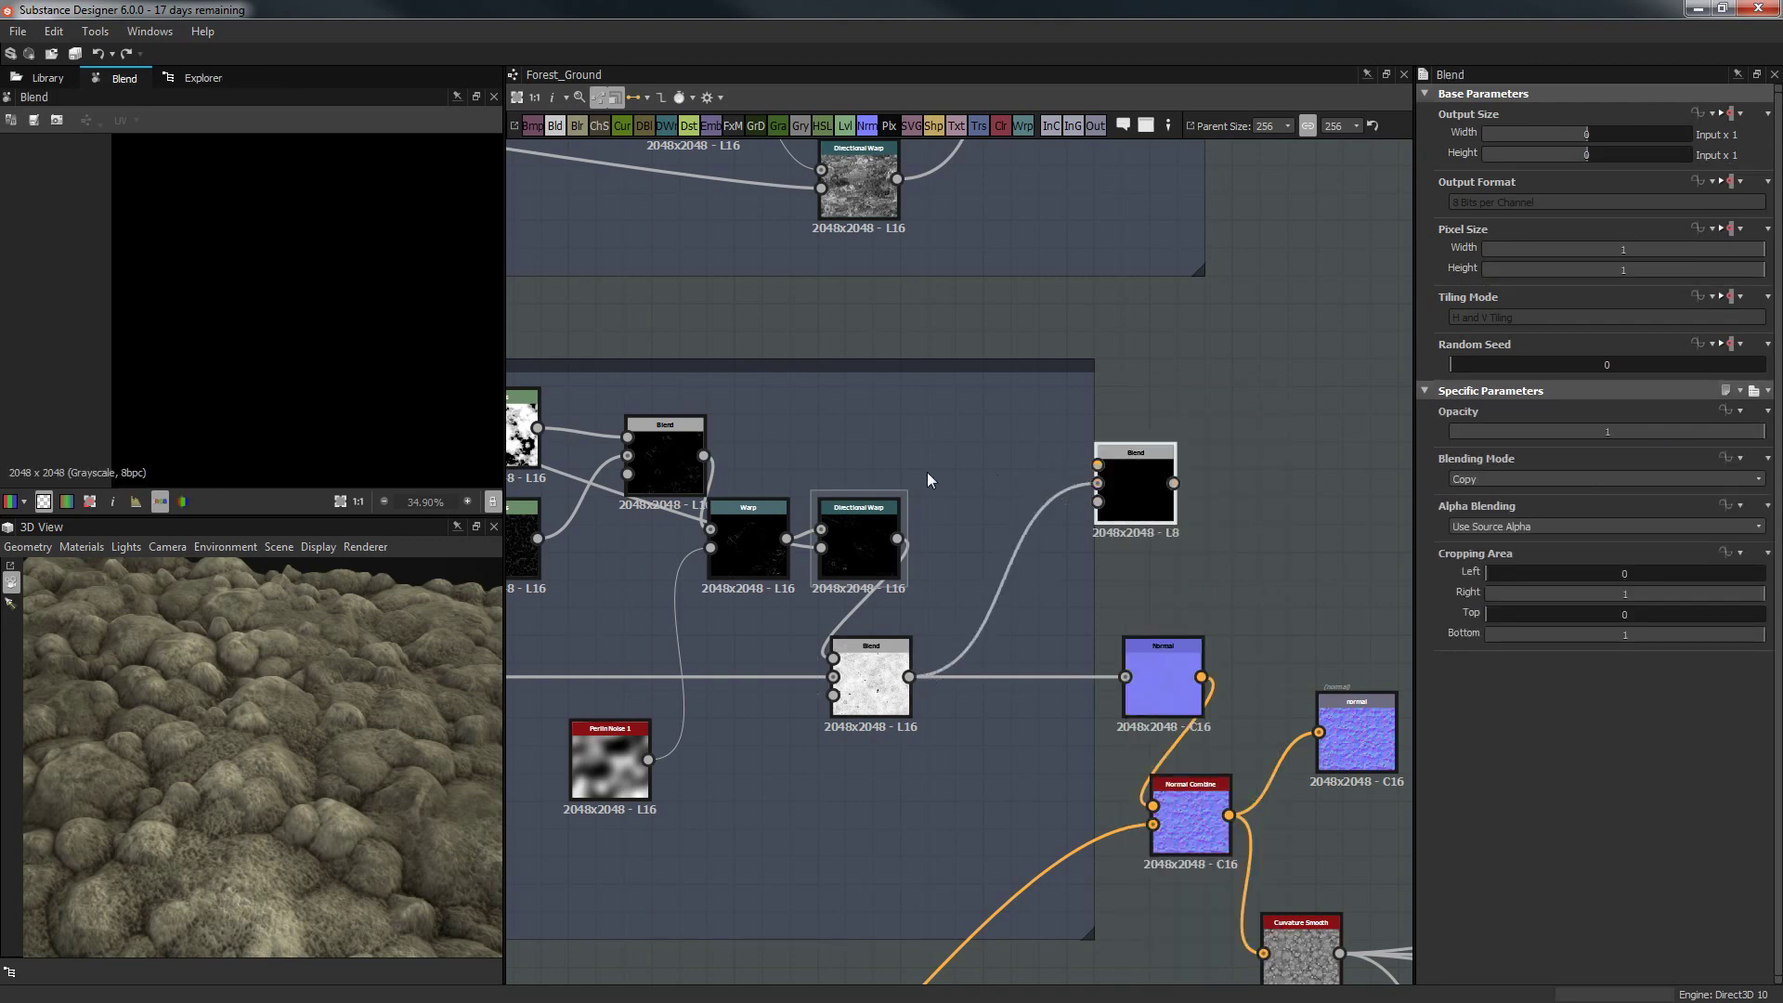
middle_drag(844, 415, 1041, 354)
key(space)
text(sa)
key(Escape)
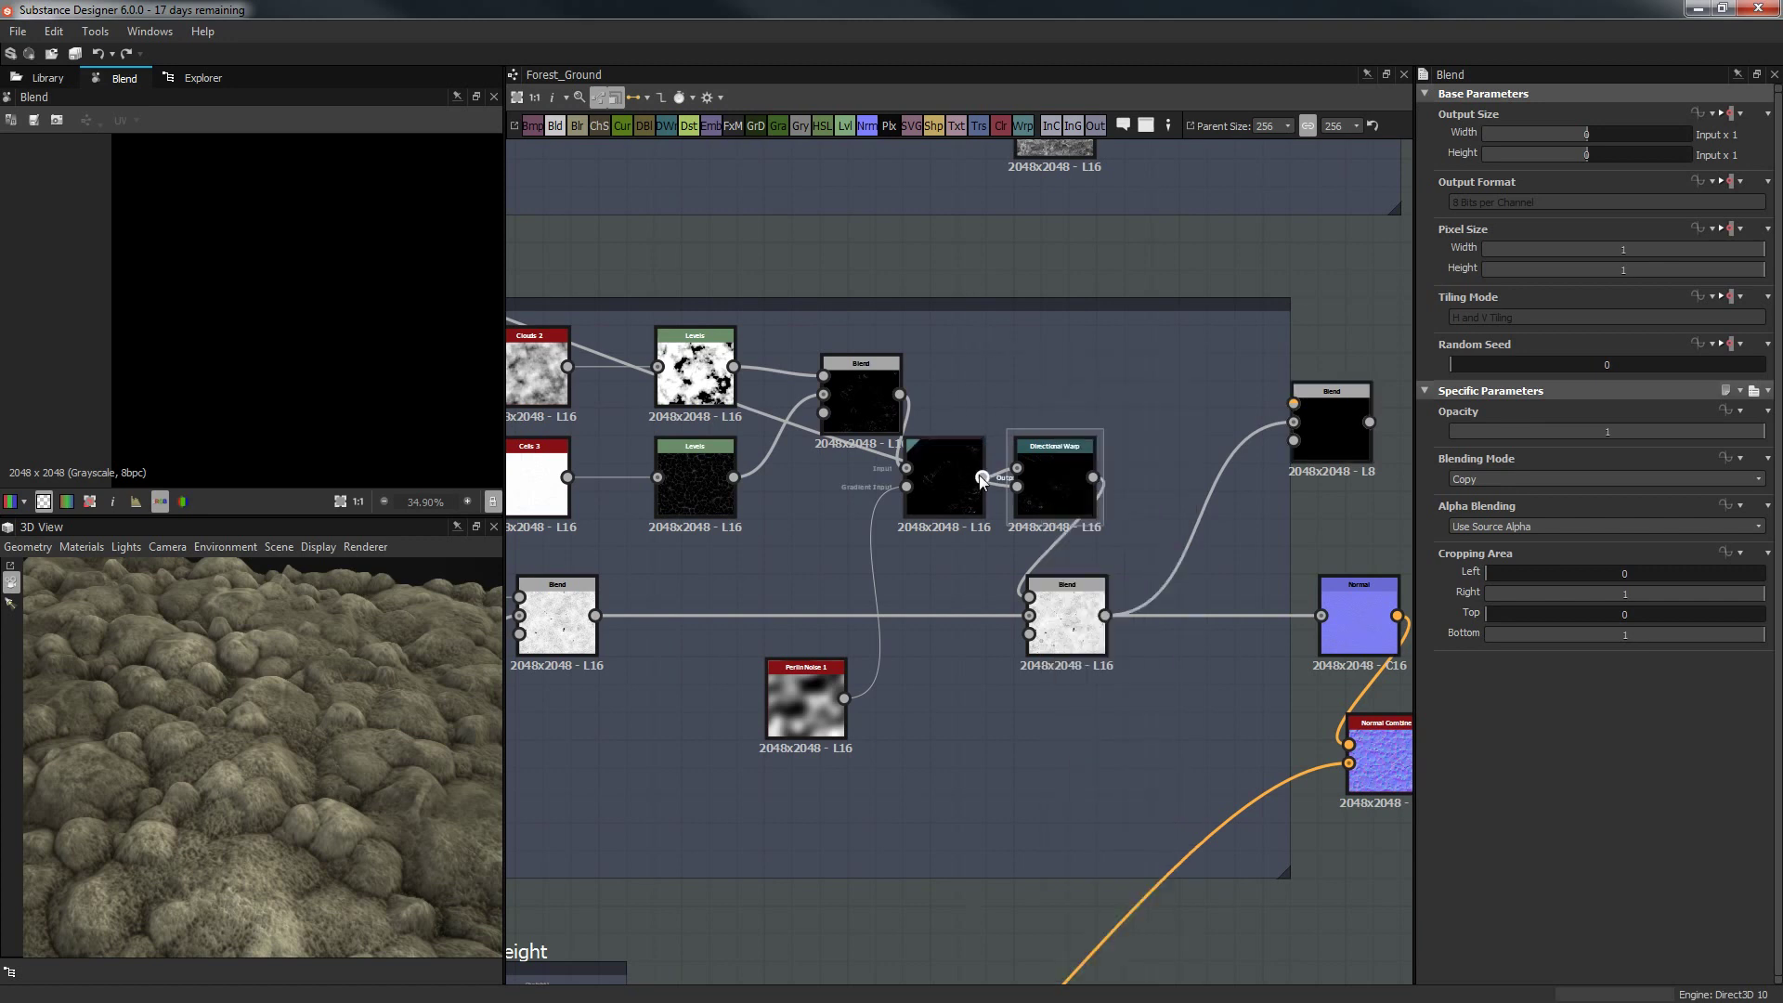
Move the Directional Warp below the Warp node and connect the Warp's output to the new Blend's foreground.
drag(1057, 473, 973, 558)
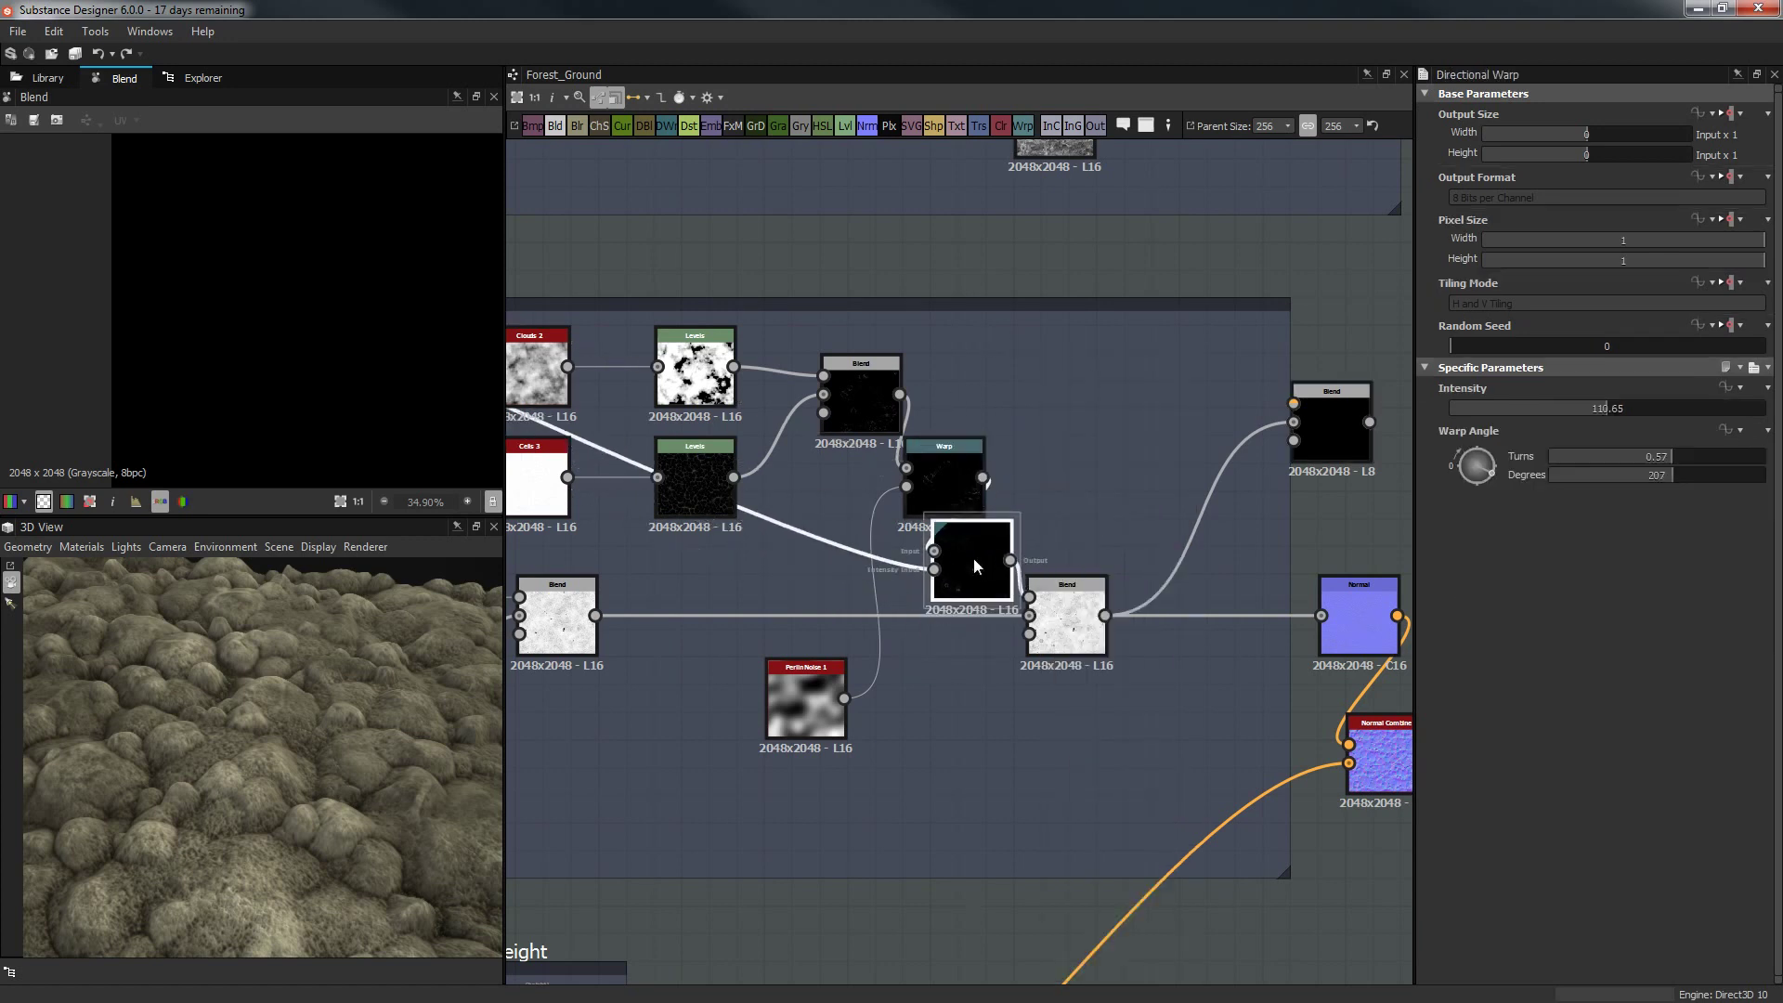
double_click(956, 471)
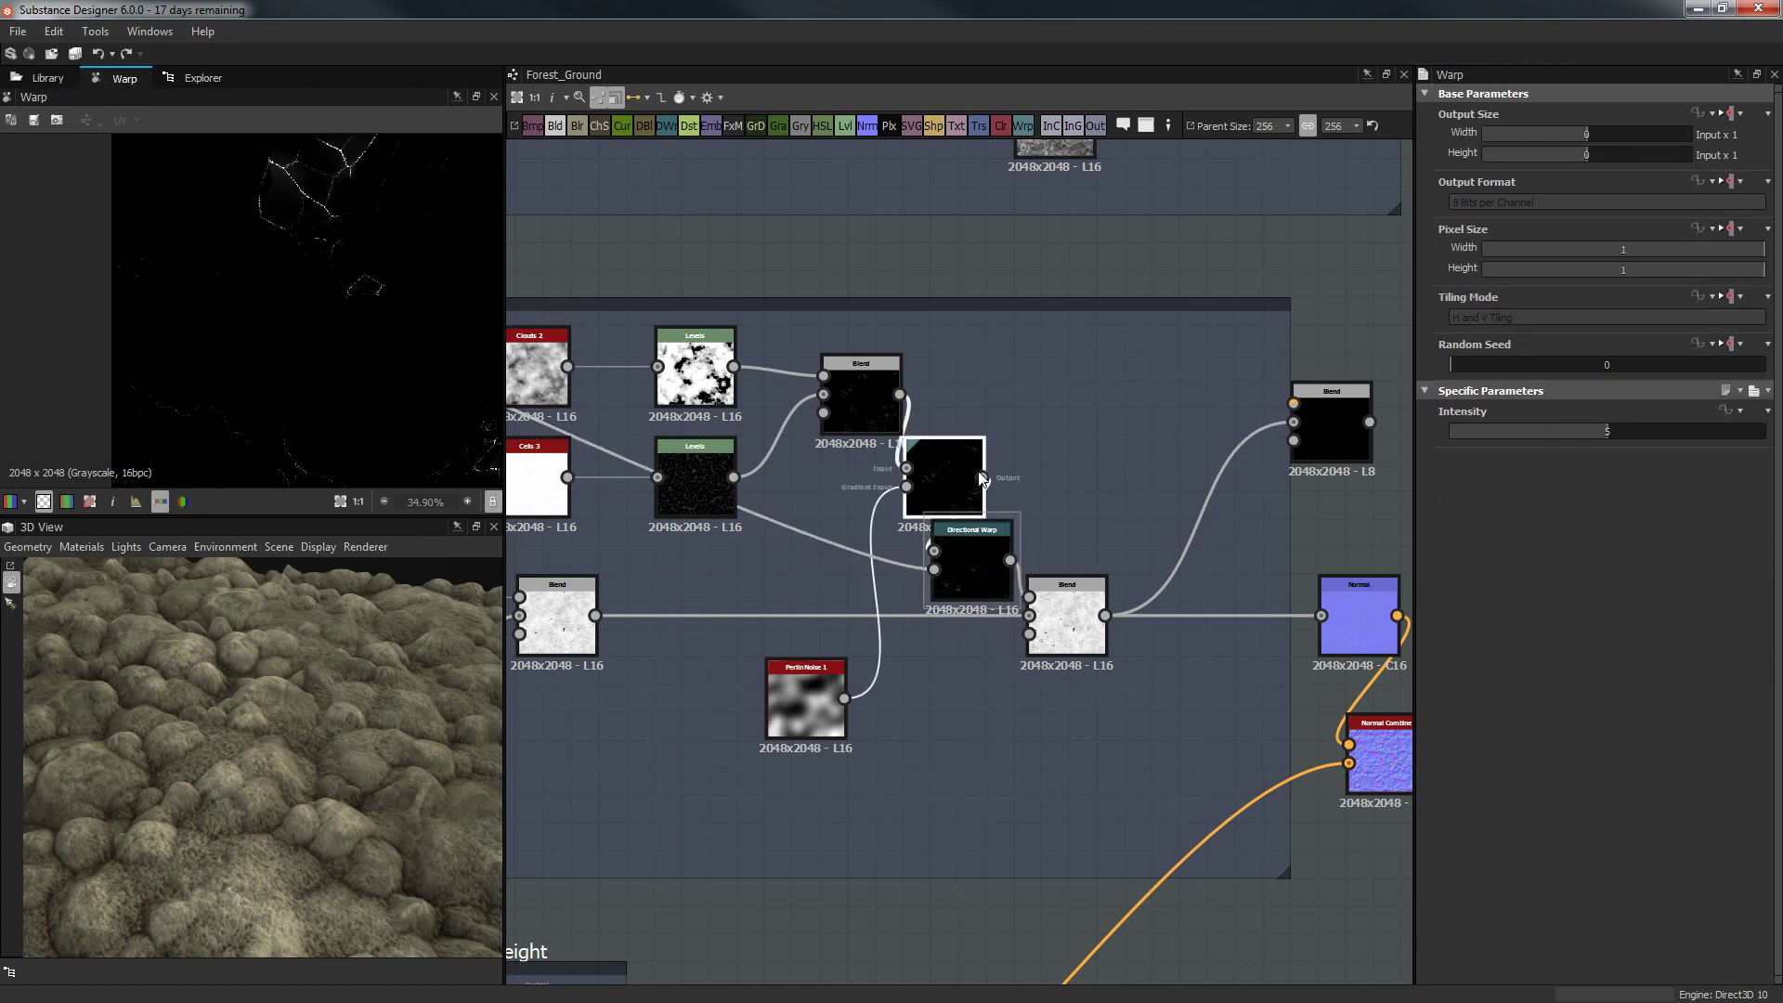
drag(983, 477, 1294, 403)
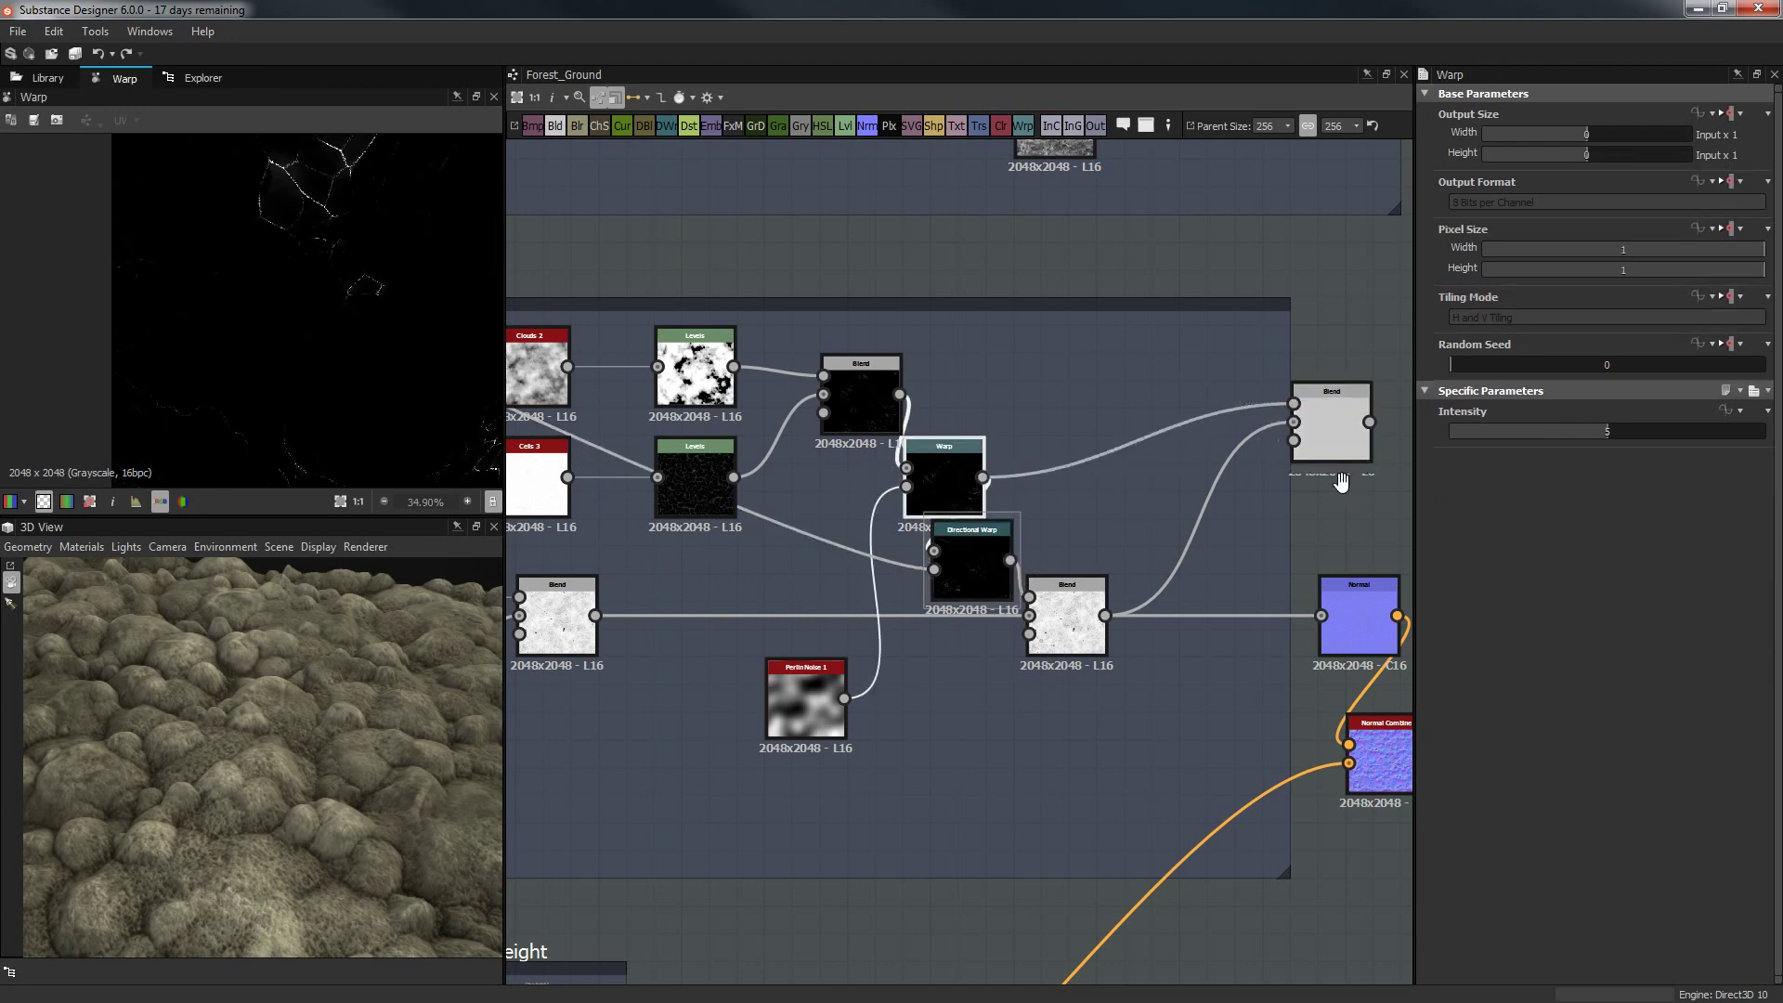
Set the new Blend to Subtract mode with an opacity of 0.66 and connect its output to the Normal node.
middle_drag(1341, 480, 1167, 491)
click(1164, 458)
click(1458, 480)
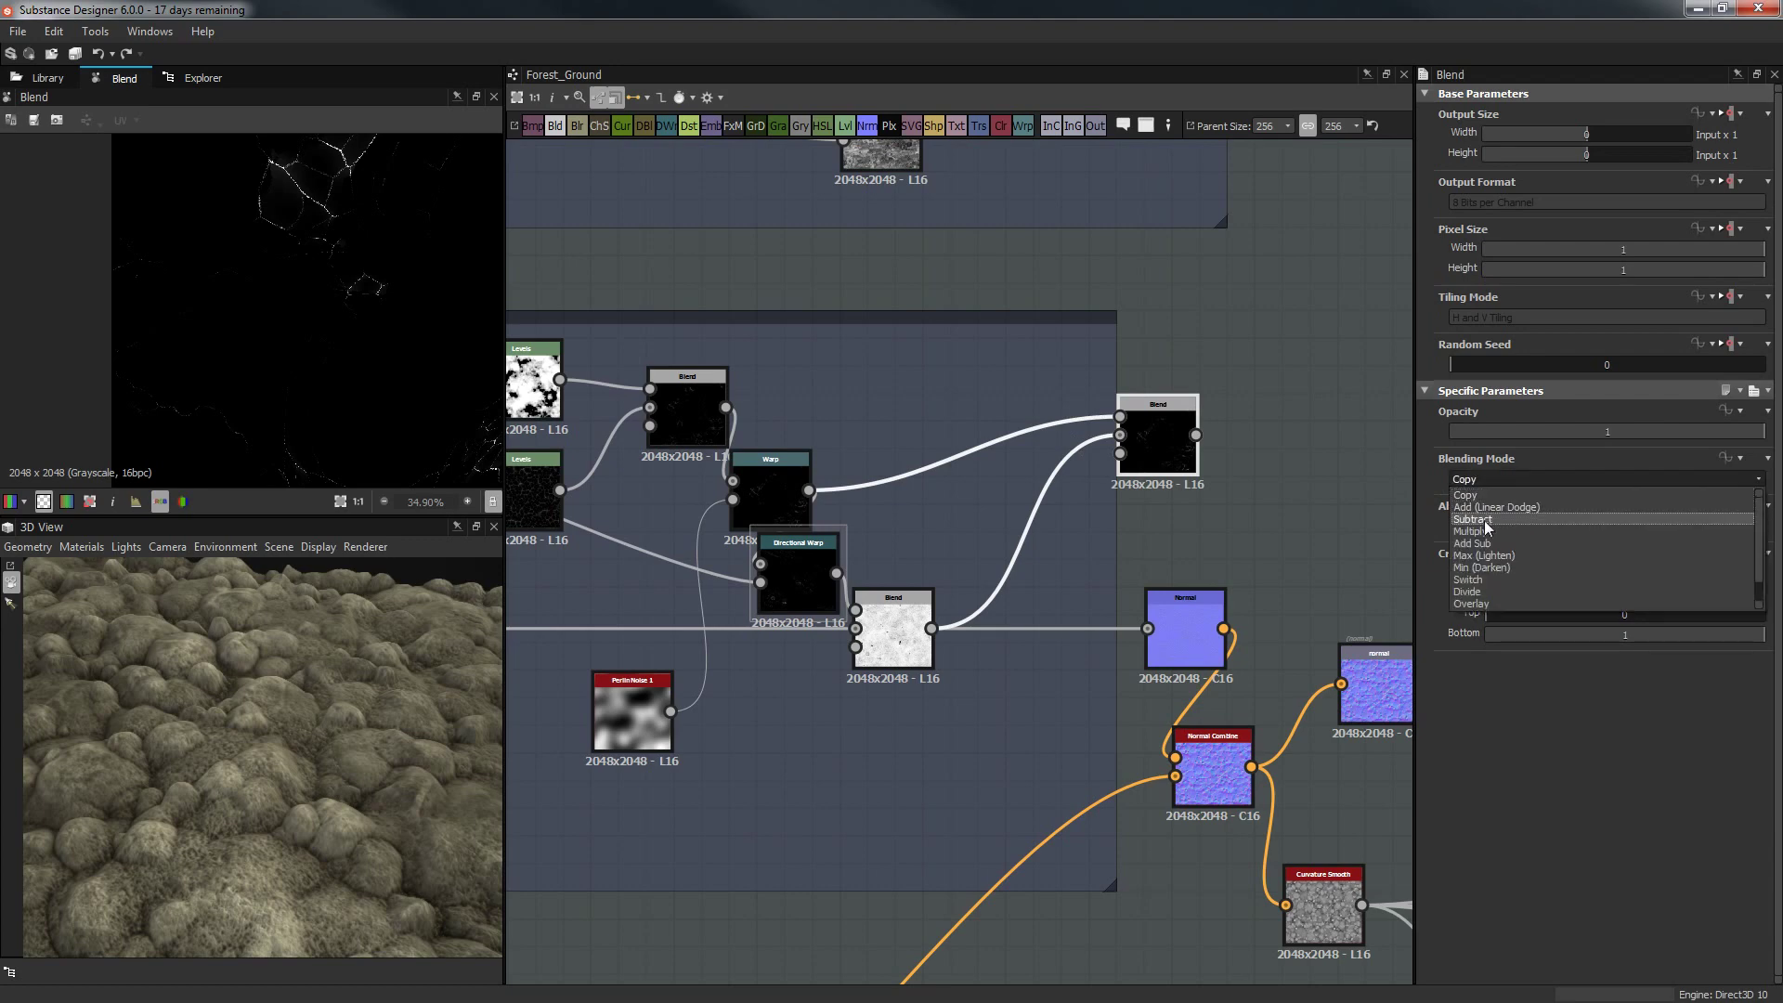
click(1486, 525)
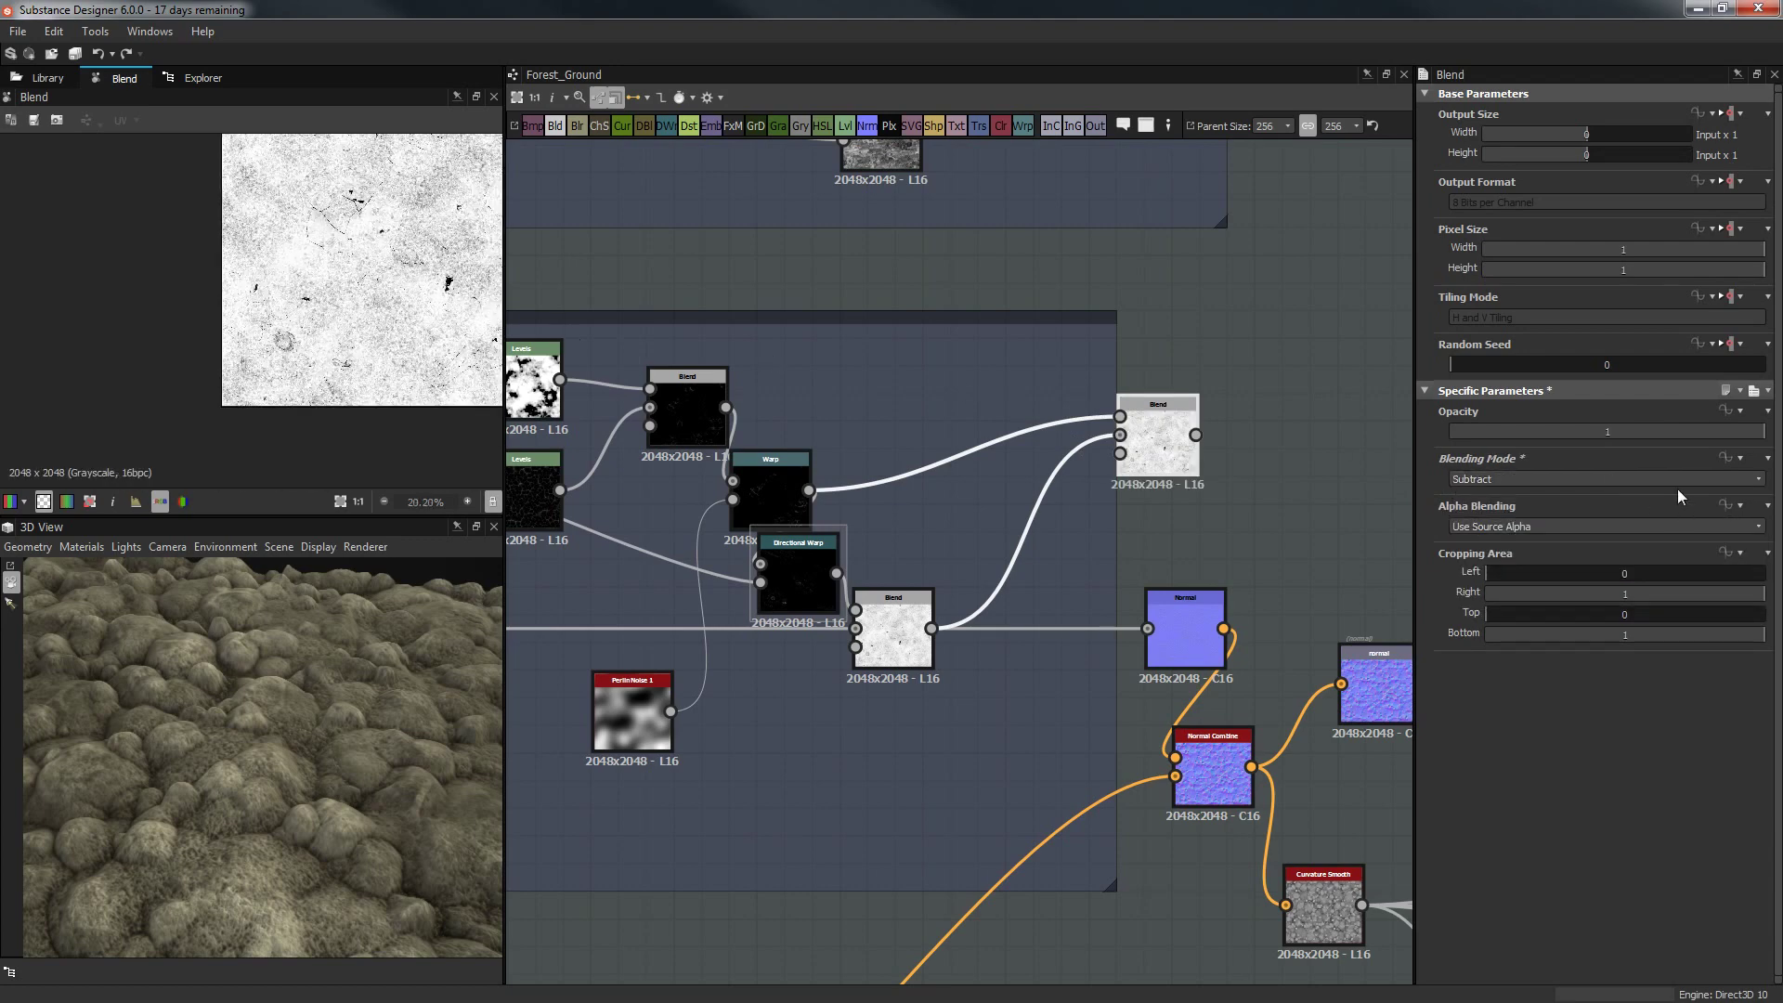
click(1657, 431)
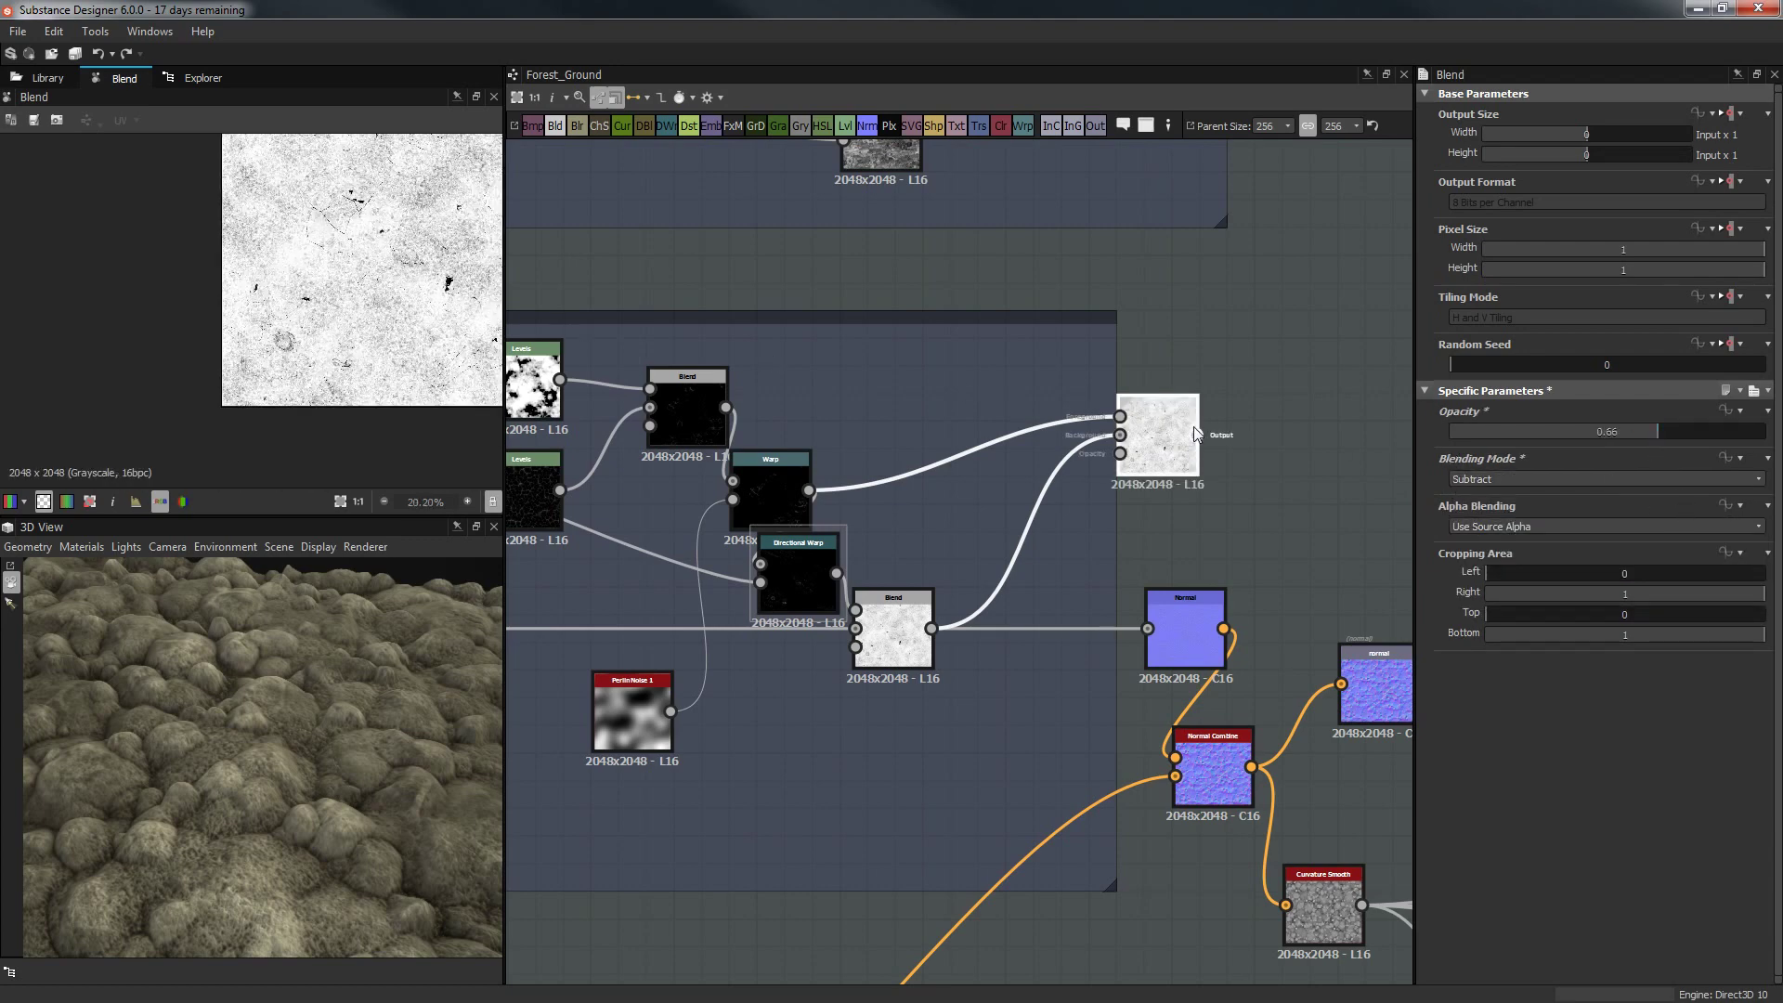
drag(1198, 436, 1149, 628)
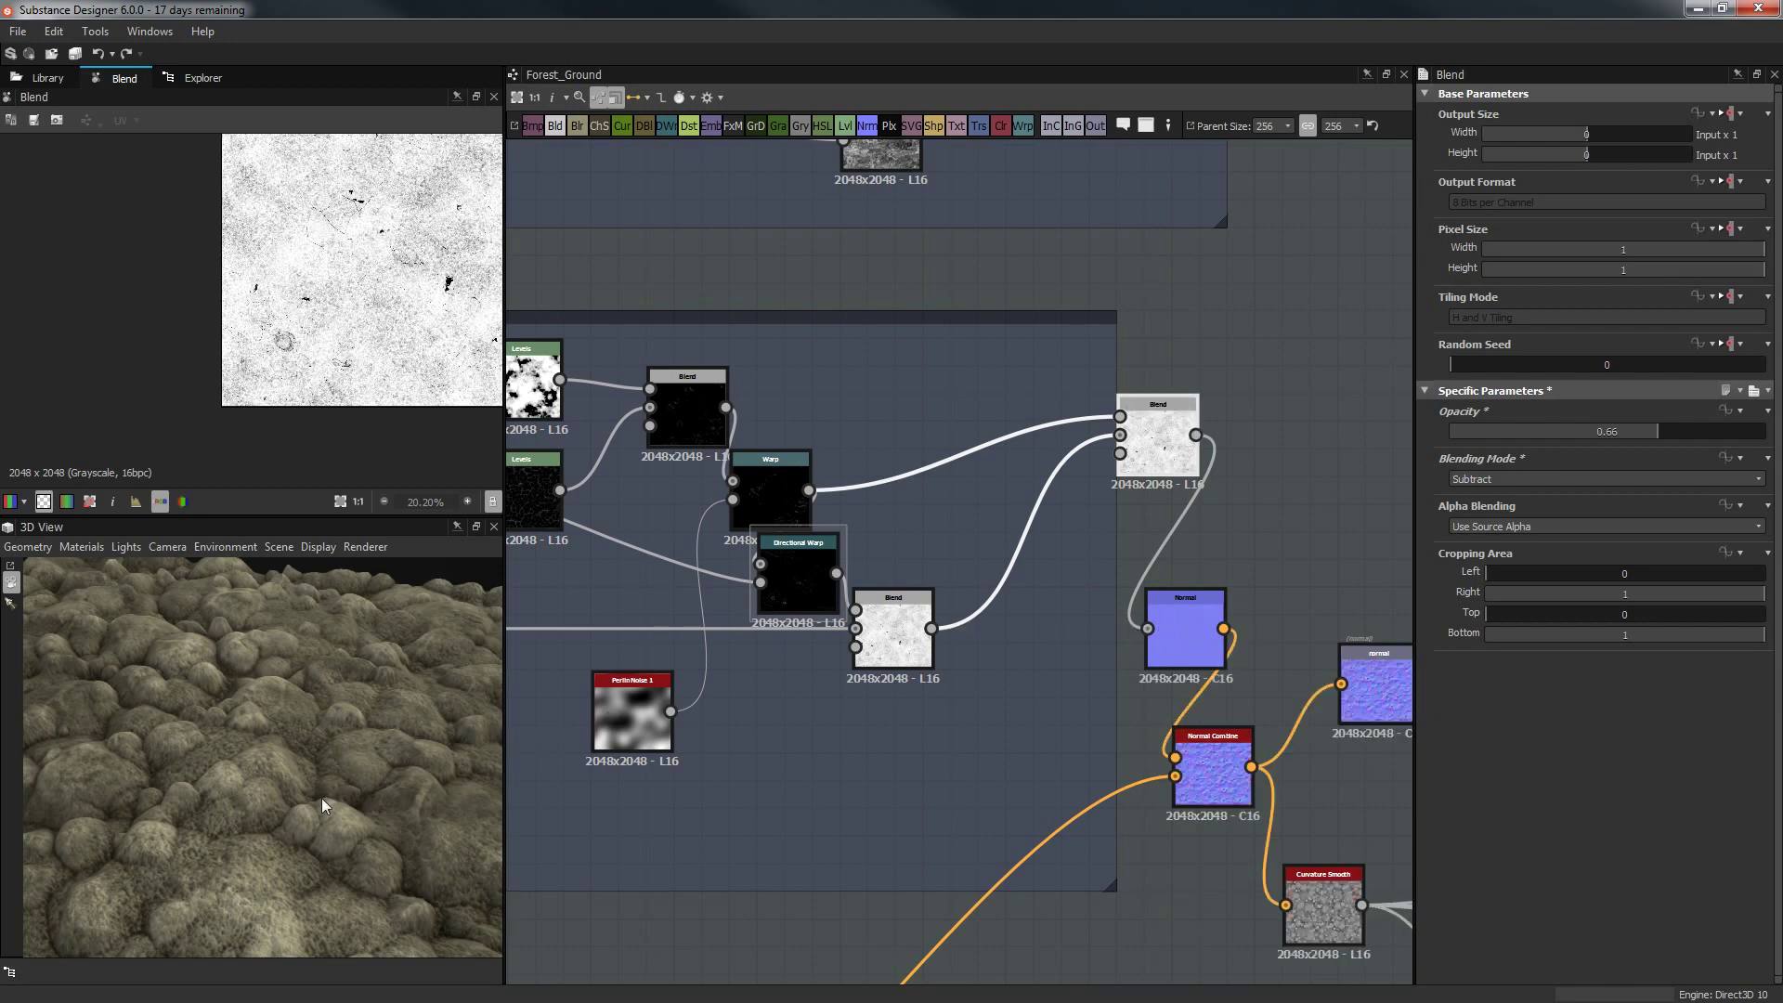
Look at the stones from above and preview the Normal node's crack detail enlarged in the 2D view.
mouse_move(322, 799)
mouse_down()
mouse_move(320, 875)
mouse_move(343, 817)
mouse_up()
click(1202, 643)
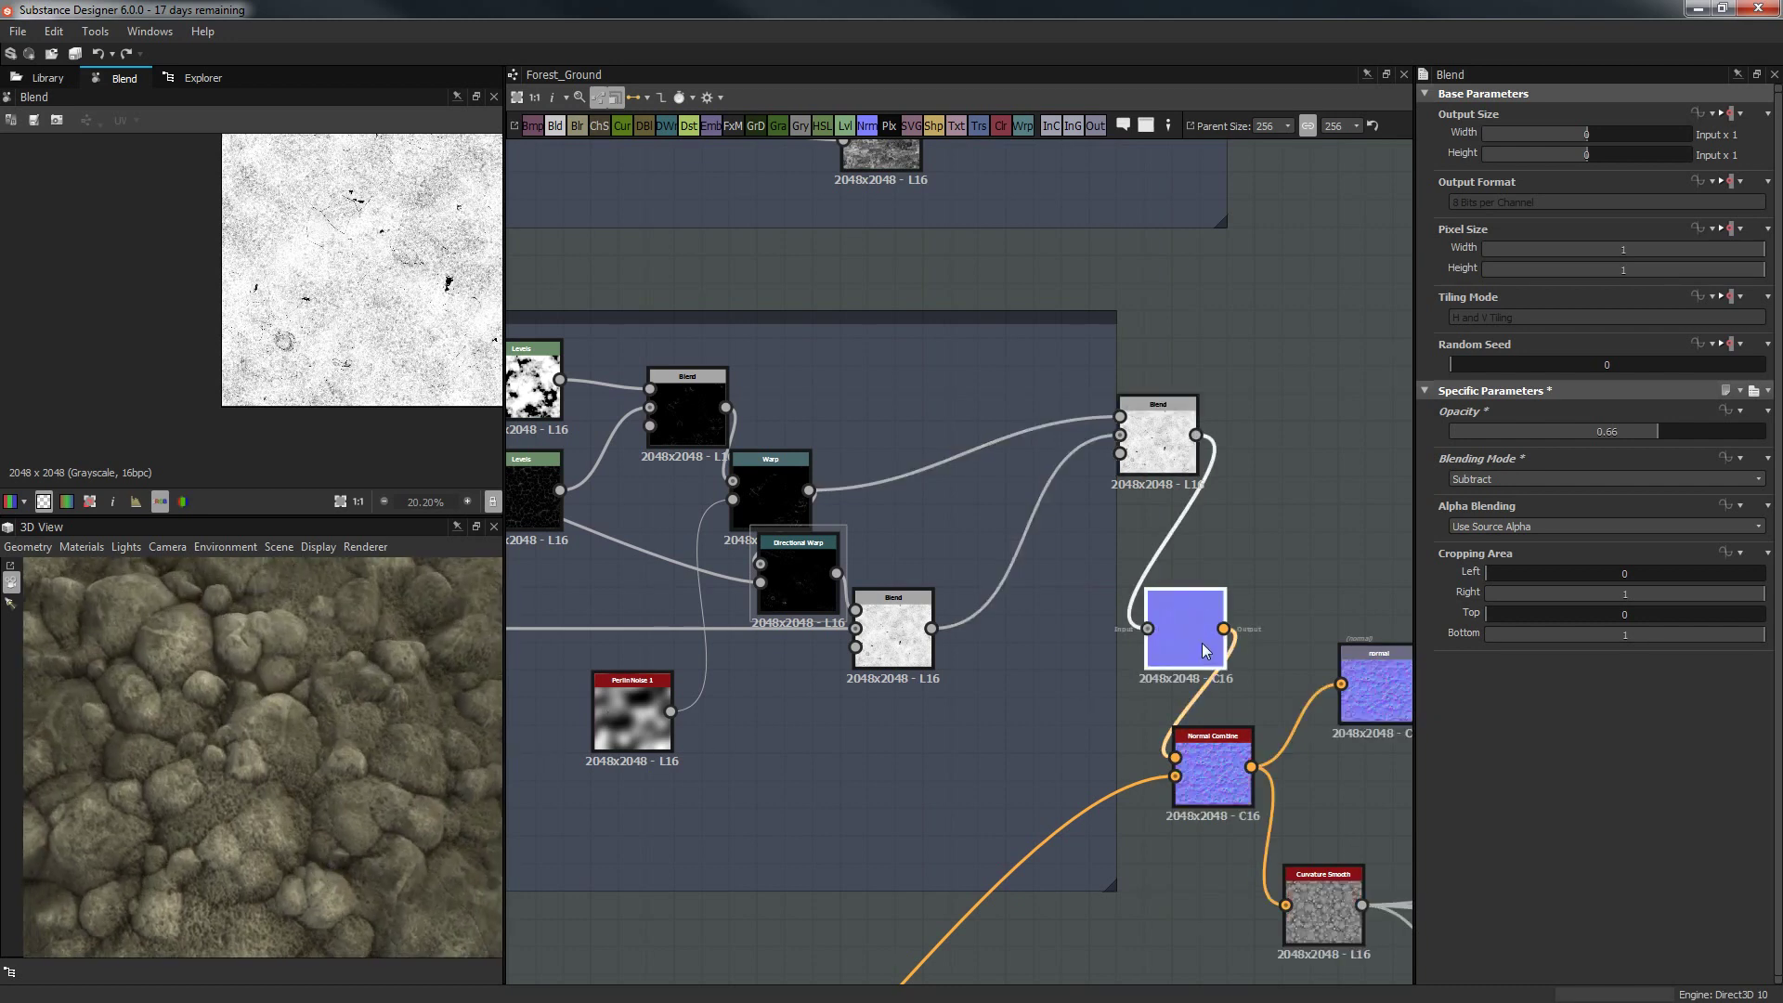
scroll(288, 307, up, 5)
mouse_move(290, 306)
middle_down()
mouse_move(290, 410)
mouse_move(298, 278)
middle_up()
Examine the crack detail on the stone surfaces in the 3D view from several distances and angles.
drag(213, 818, 327, 726)
scroll(215, 707, up, 5)
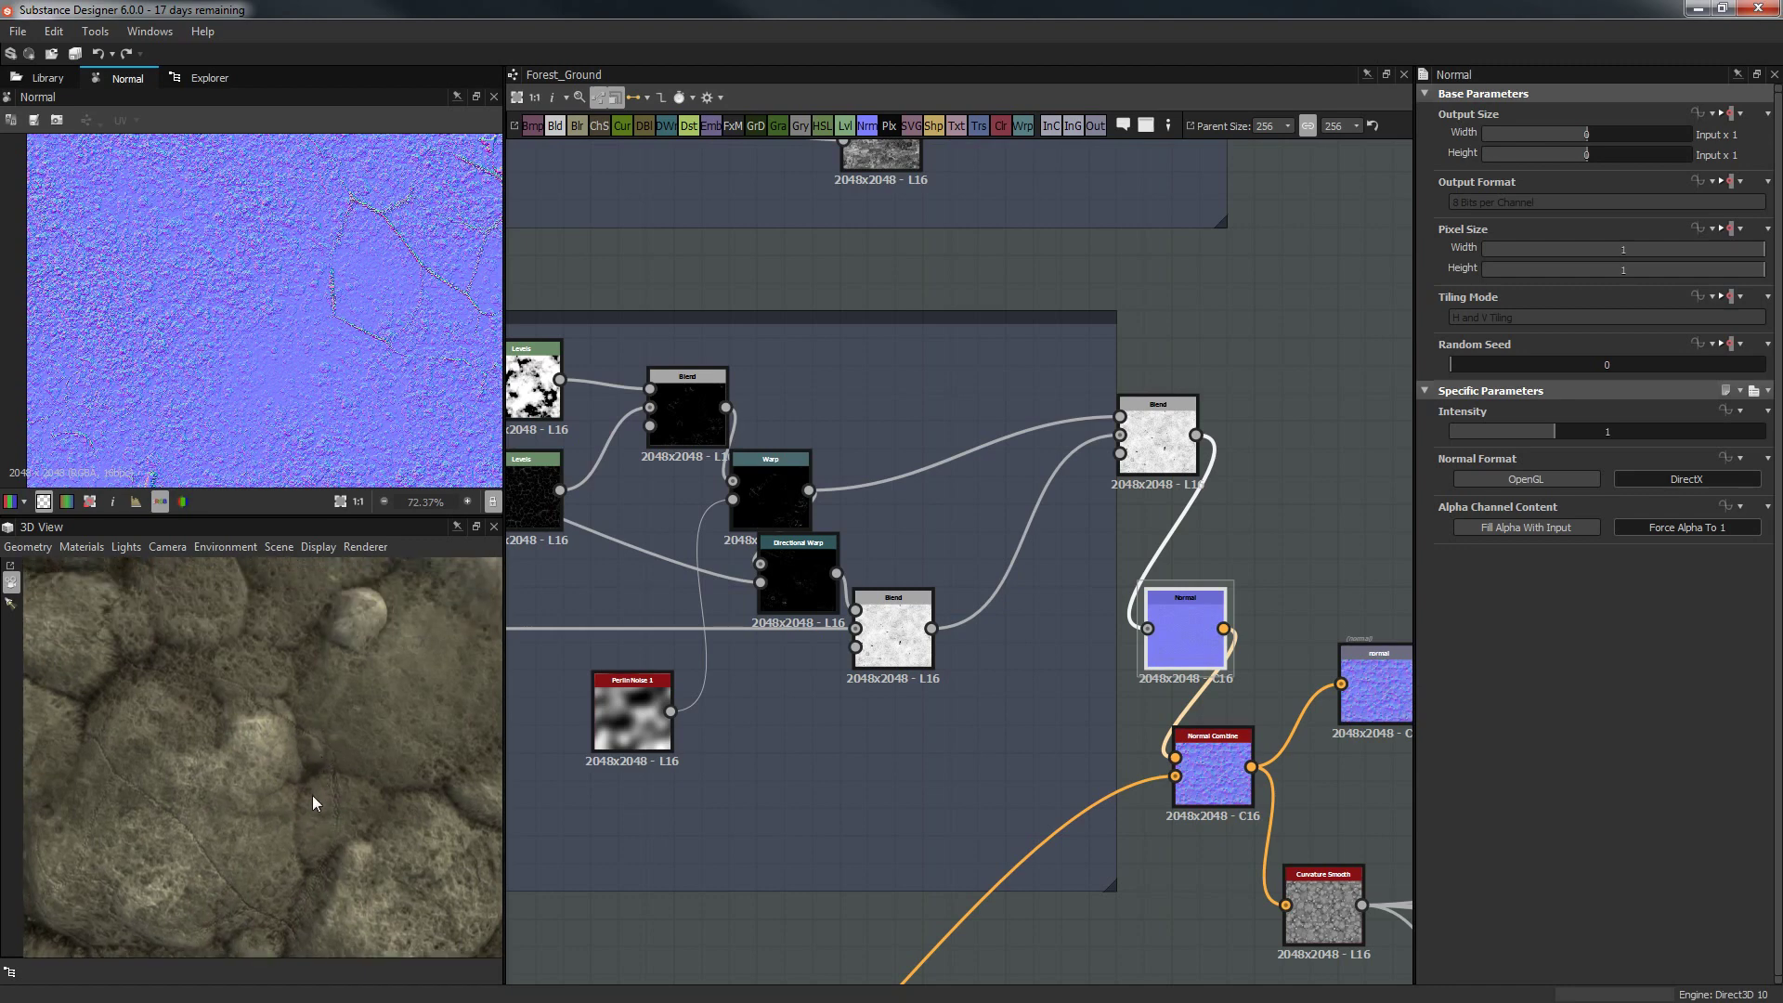
drag(308, 839, 288, 806)
scroll(288, 806, down, 4)
middle_drag(288, 806, 208, 744)
scroll(214, 711, up, 6)
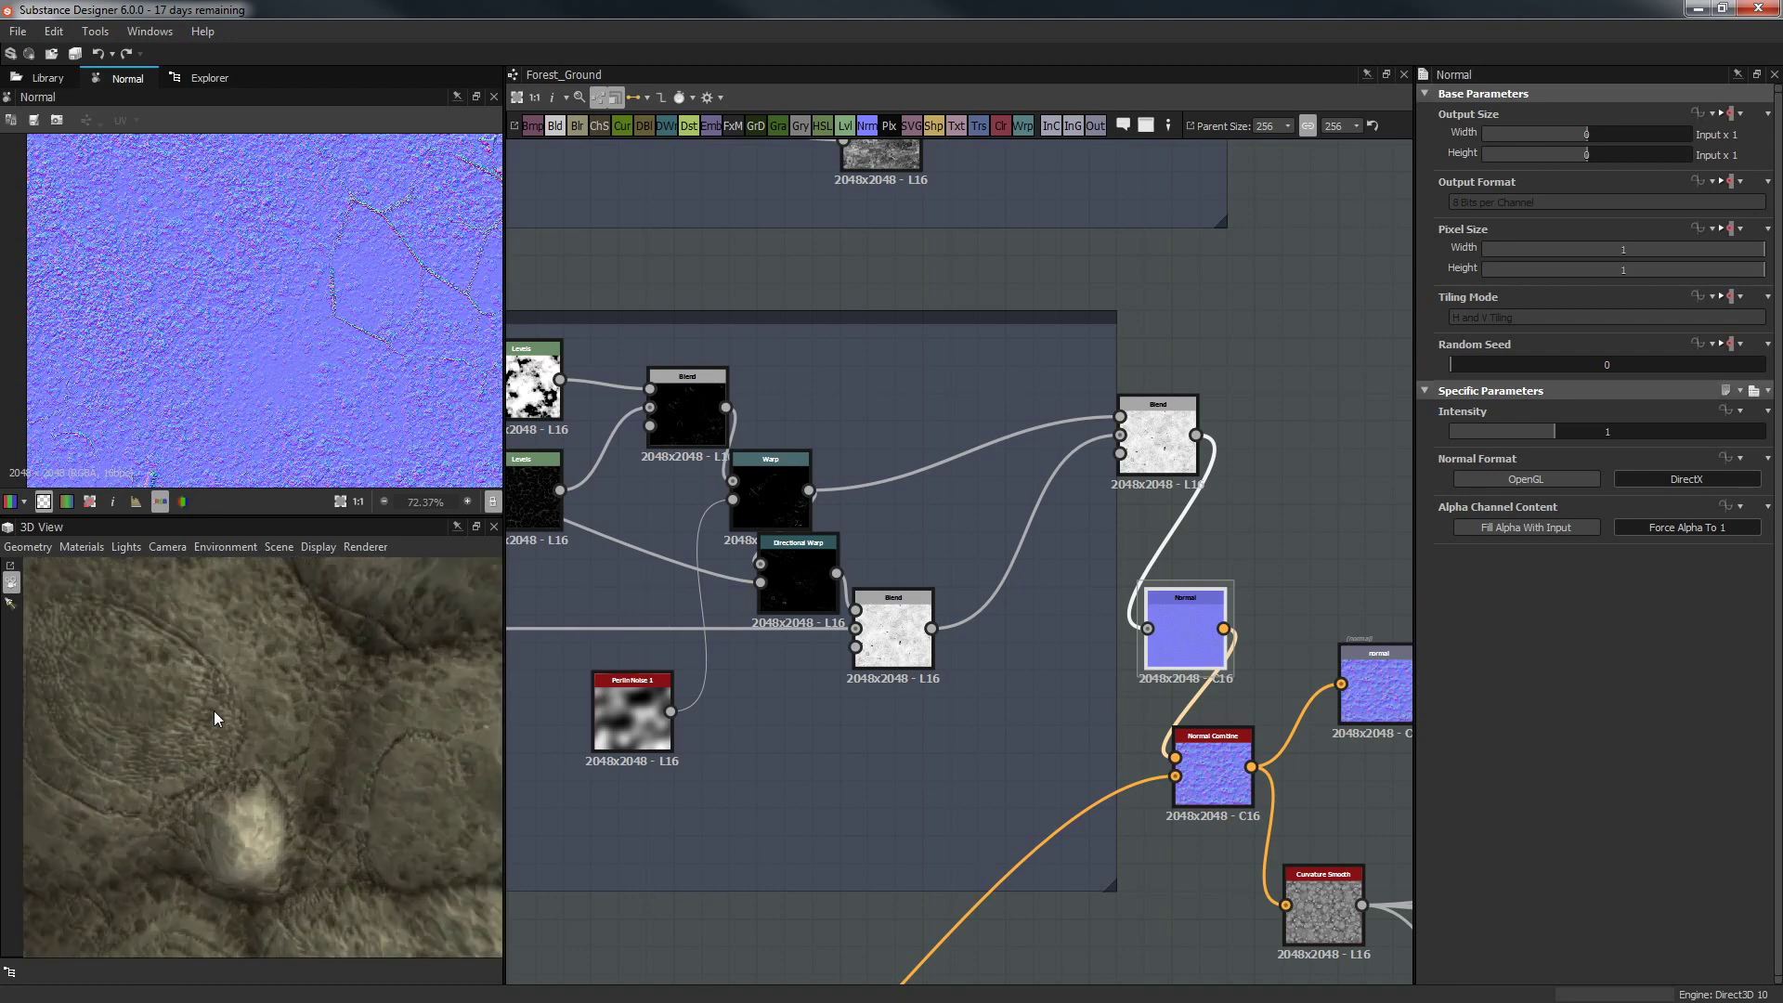
scroll(208, 709, down, 4)
drag(171, 667, 219, 655)
drag(314, 717, 270, 703)
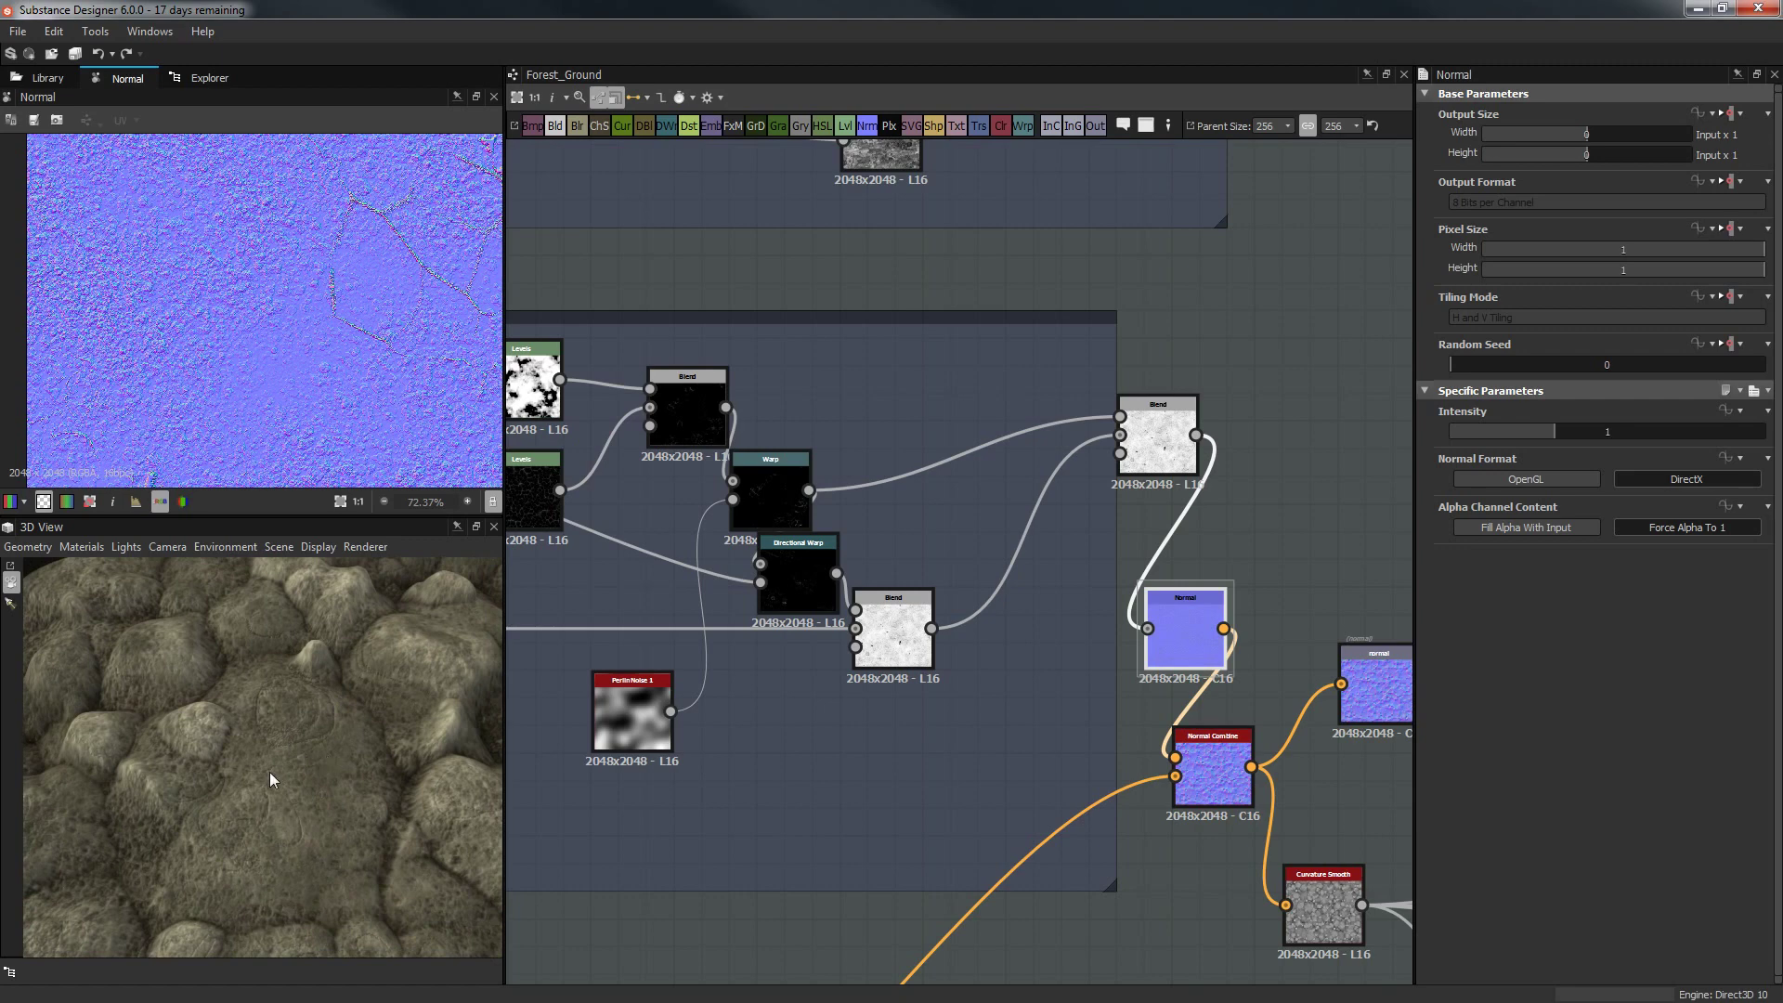
drag(271, 773, 308, 789)
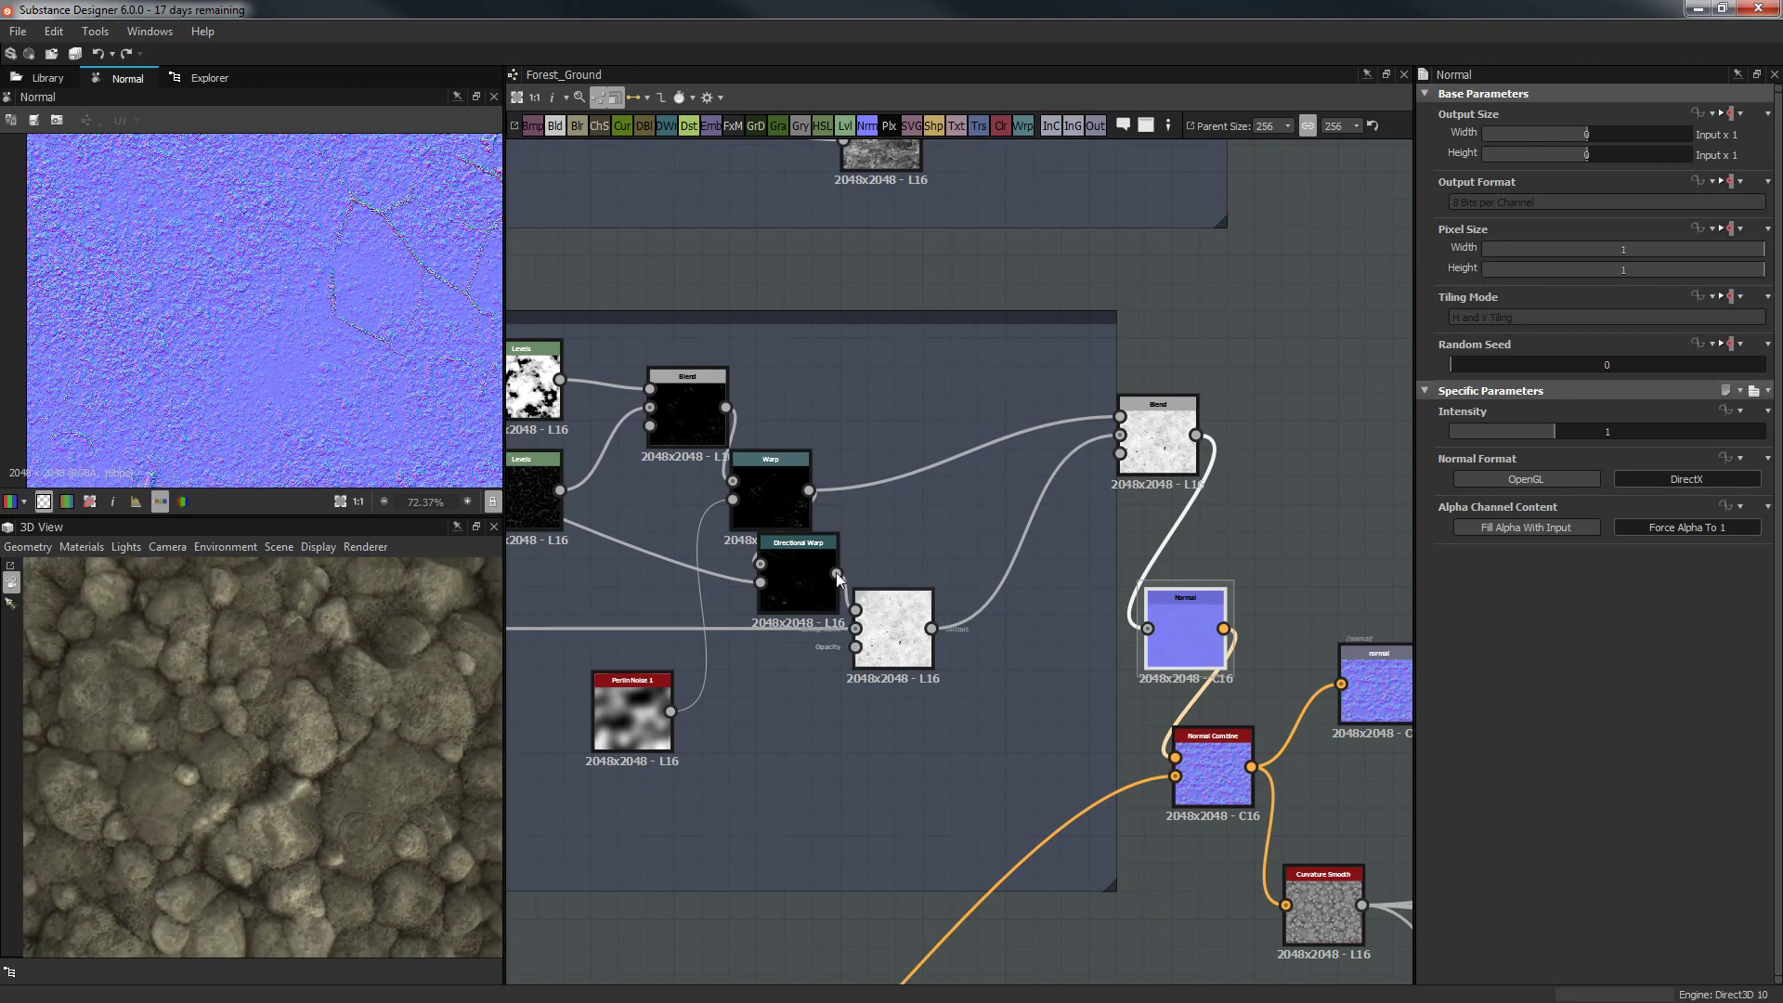
Set the Directional Warp's Warp Angle to 311 degrees.
click(786, 588)
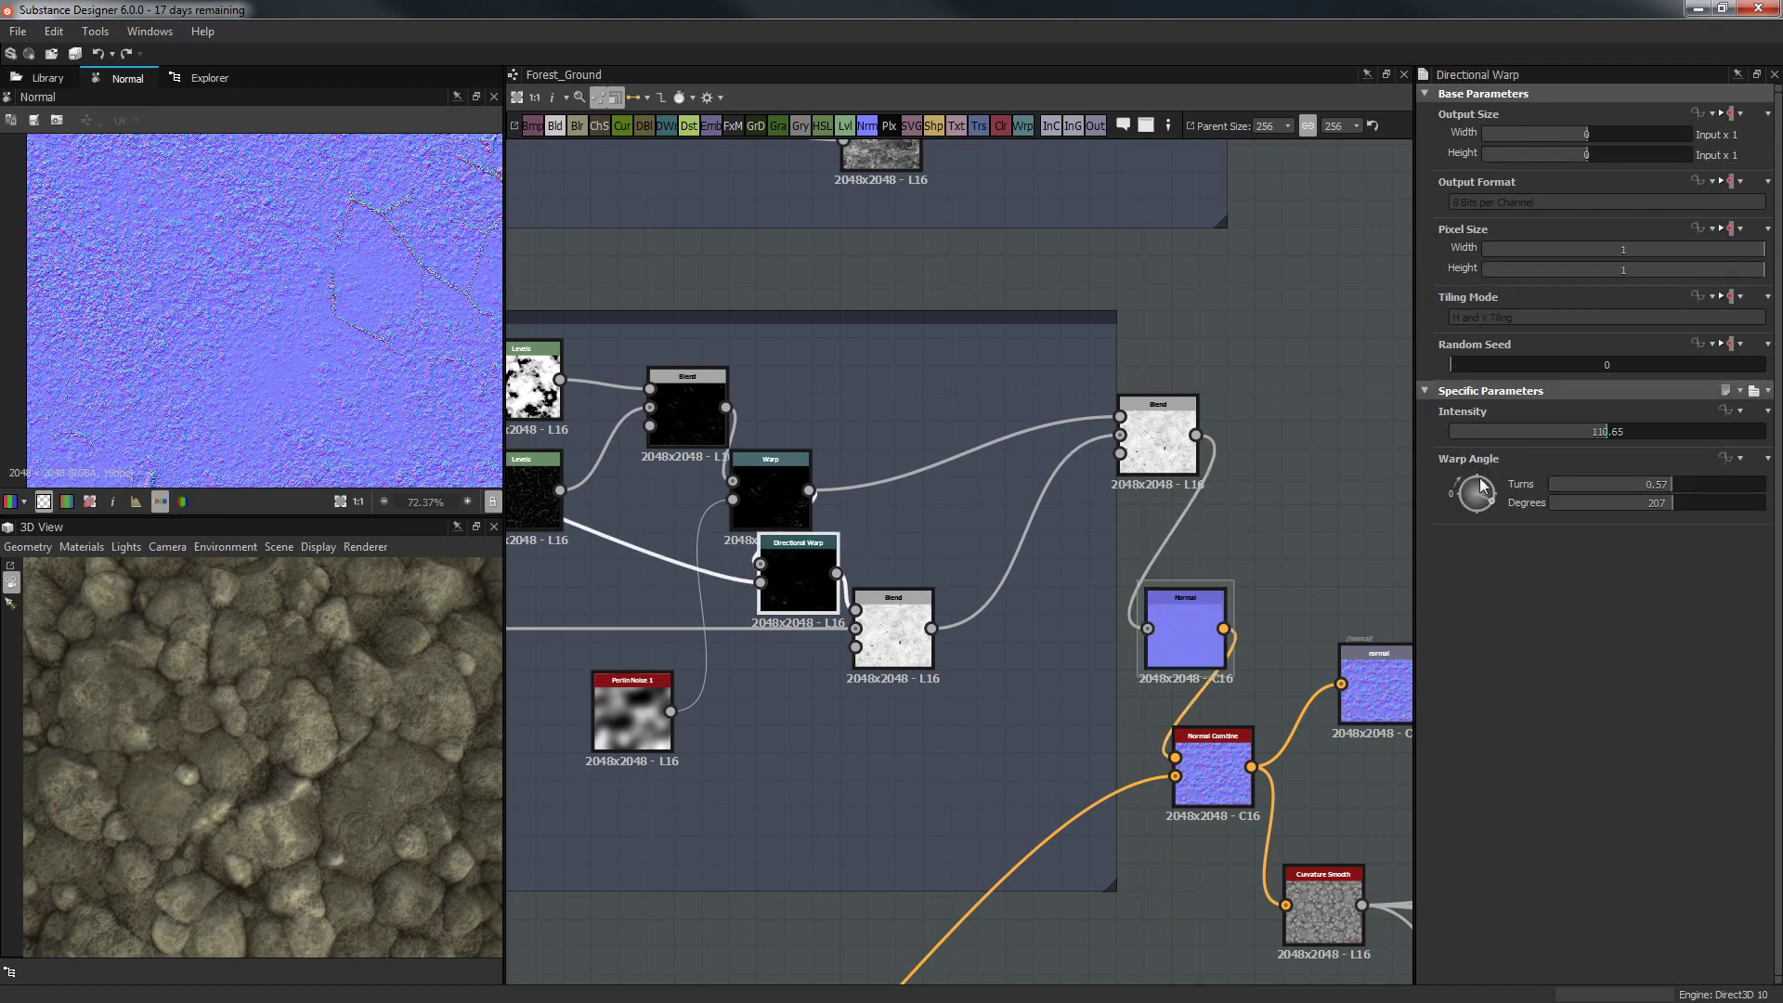
click(1470, 506)
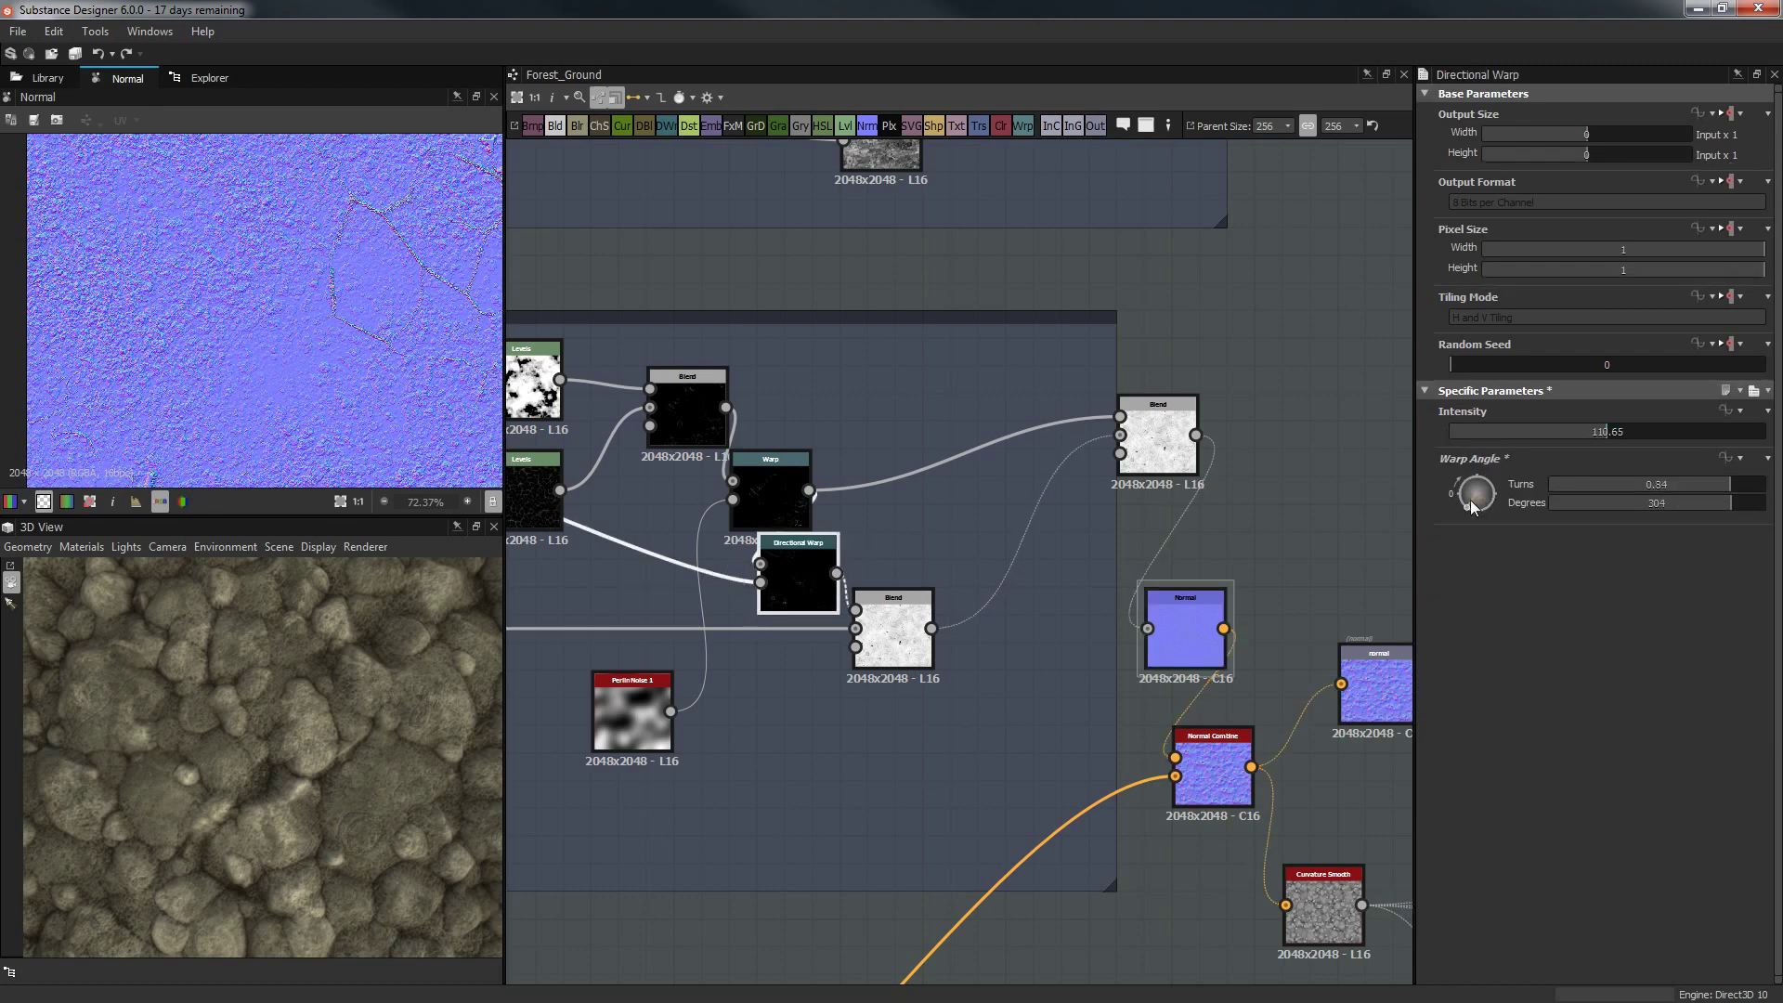
drag(1472, 506, 1468, 503)
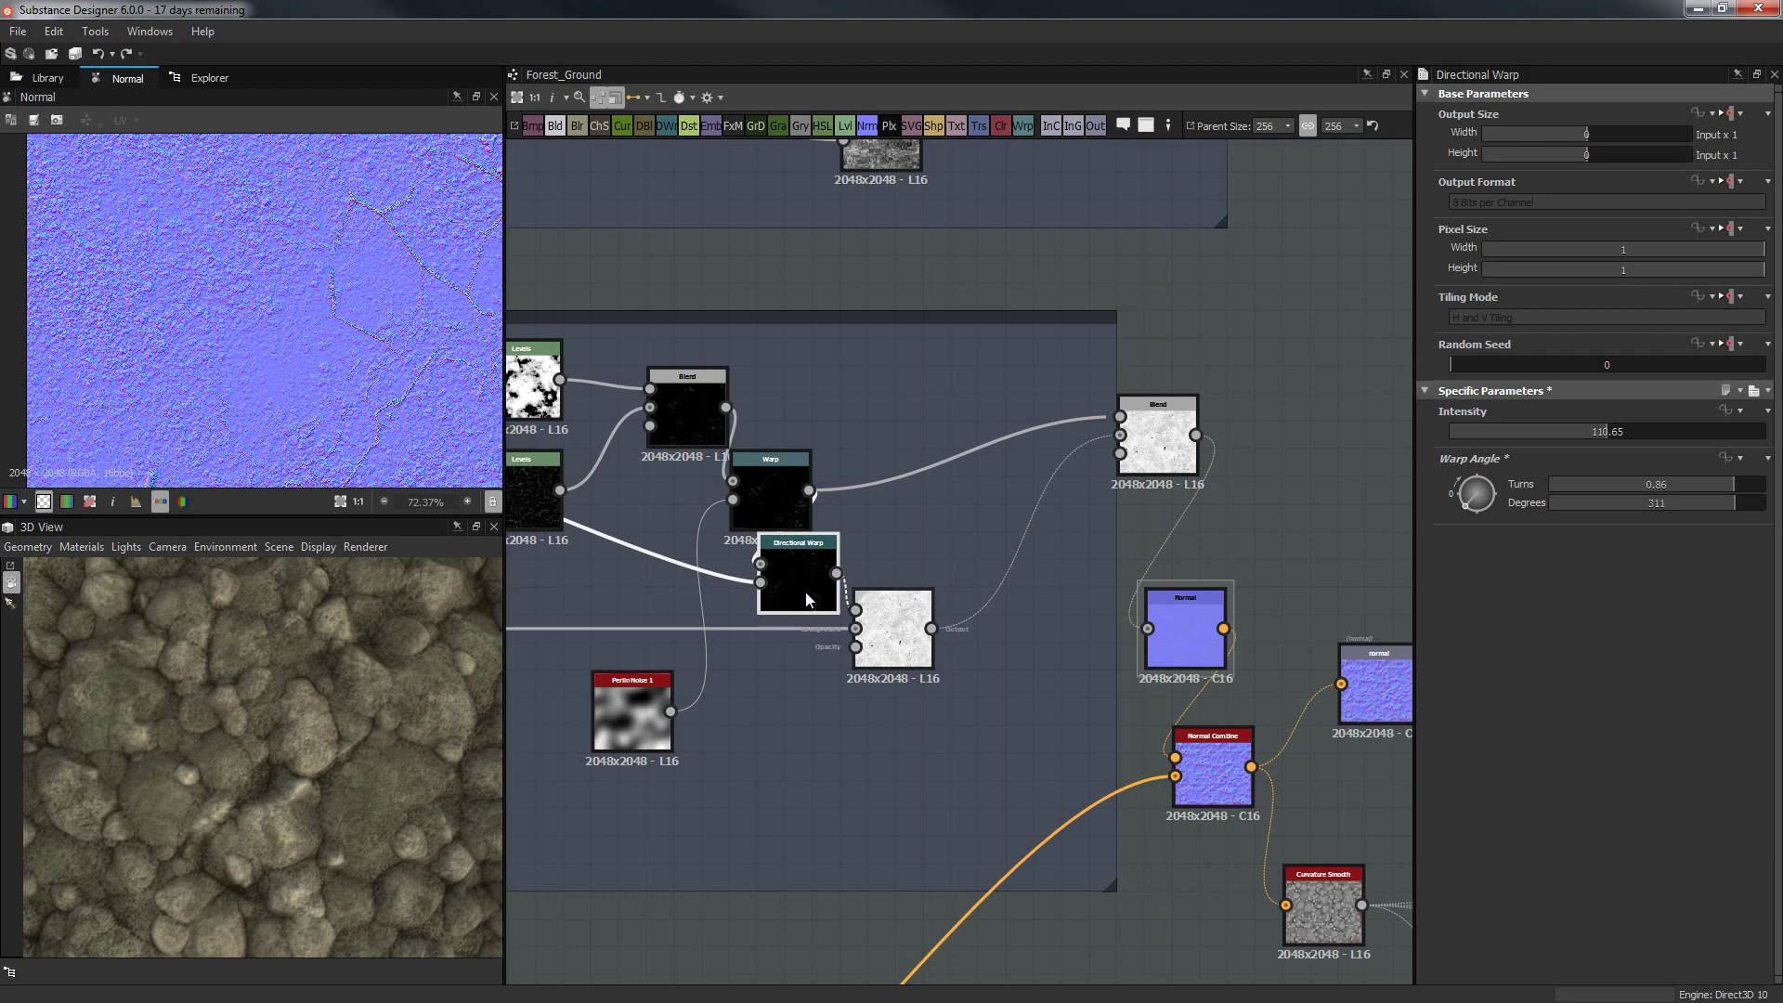
Trace the Directional Warp's incoming link back to its source in the graph and check the stones at a low angle.
scroll(716, 357, down, 2)
scroll(950, 376, down, 2)
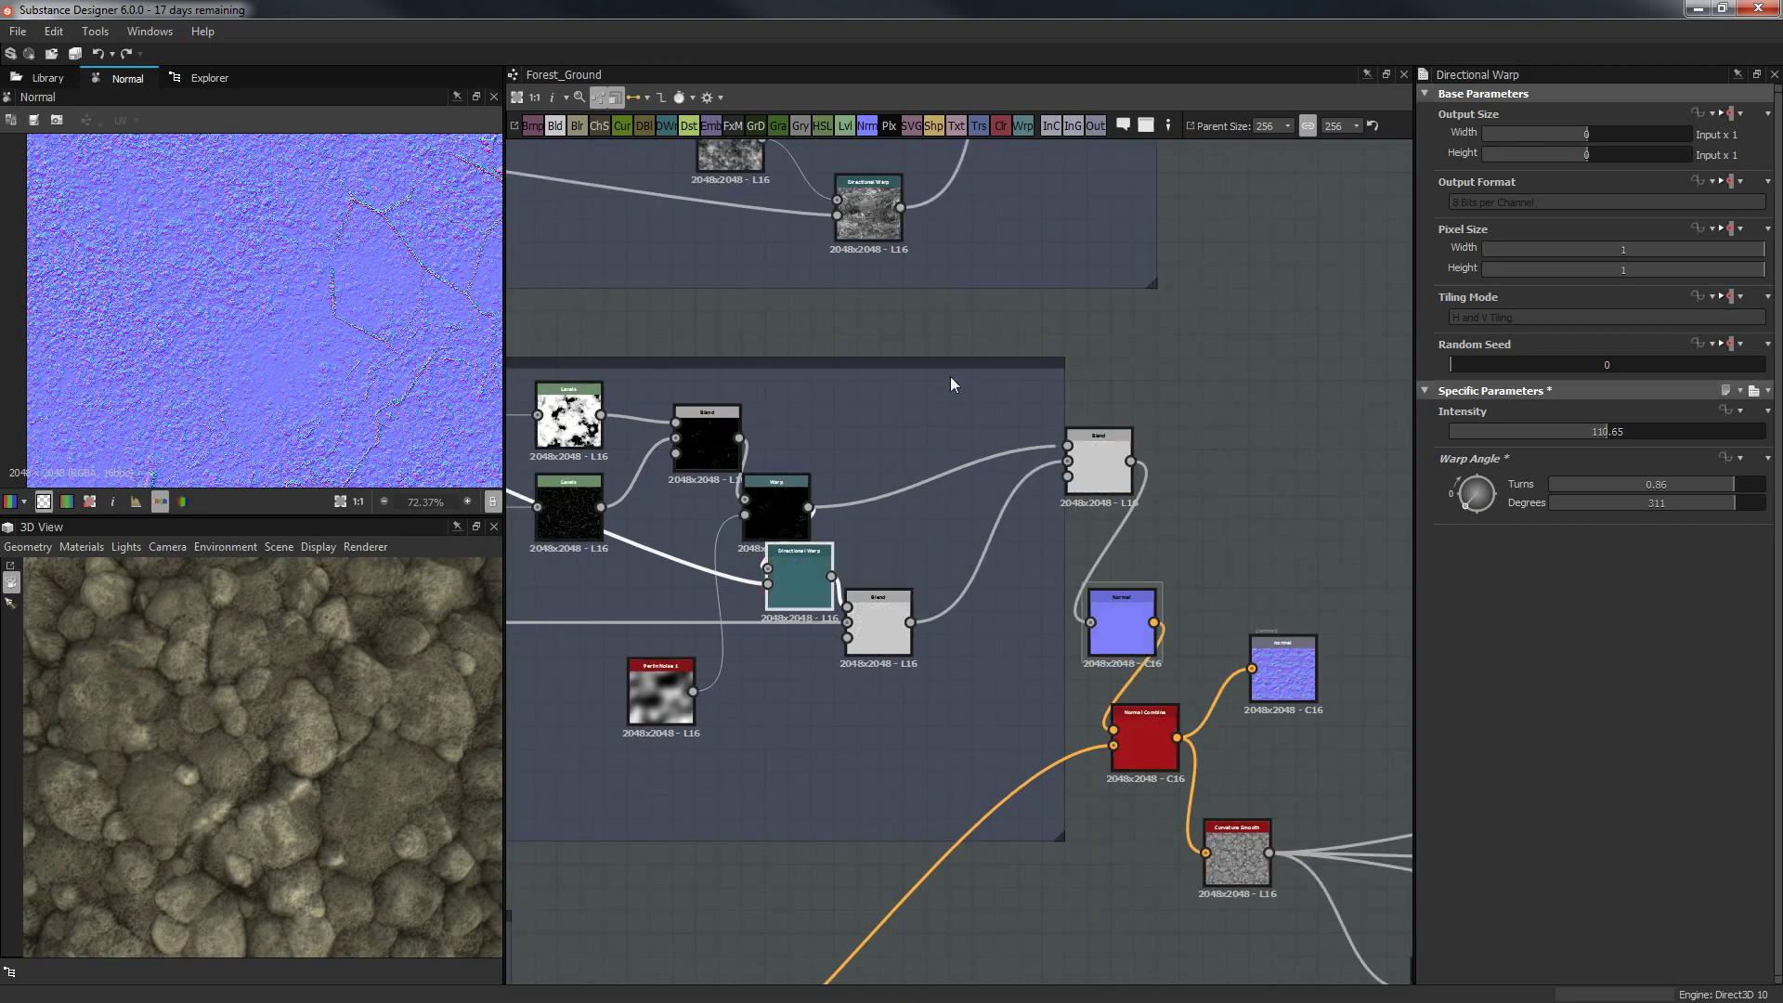
scroll(669, 381, down, 2)
middle_drag(667, 379, 1337, 581)
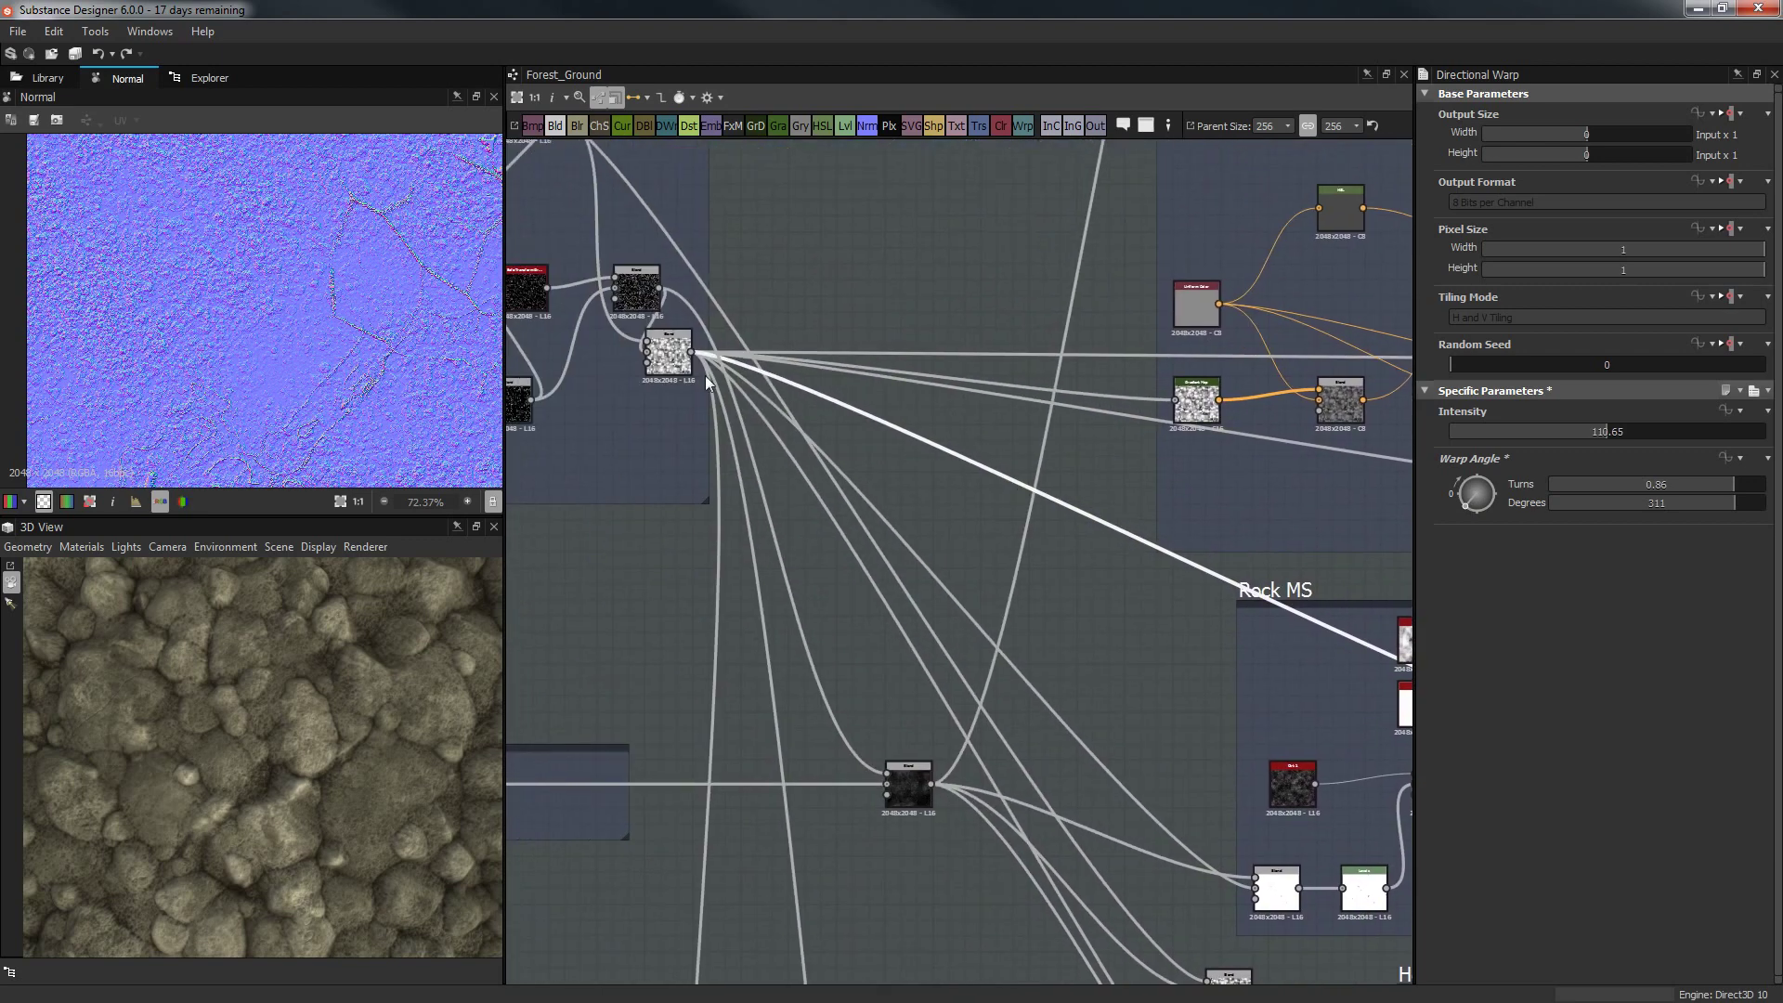
middle_drag(829, 374, 959, 749)
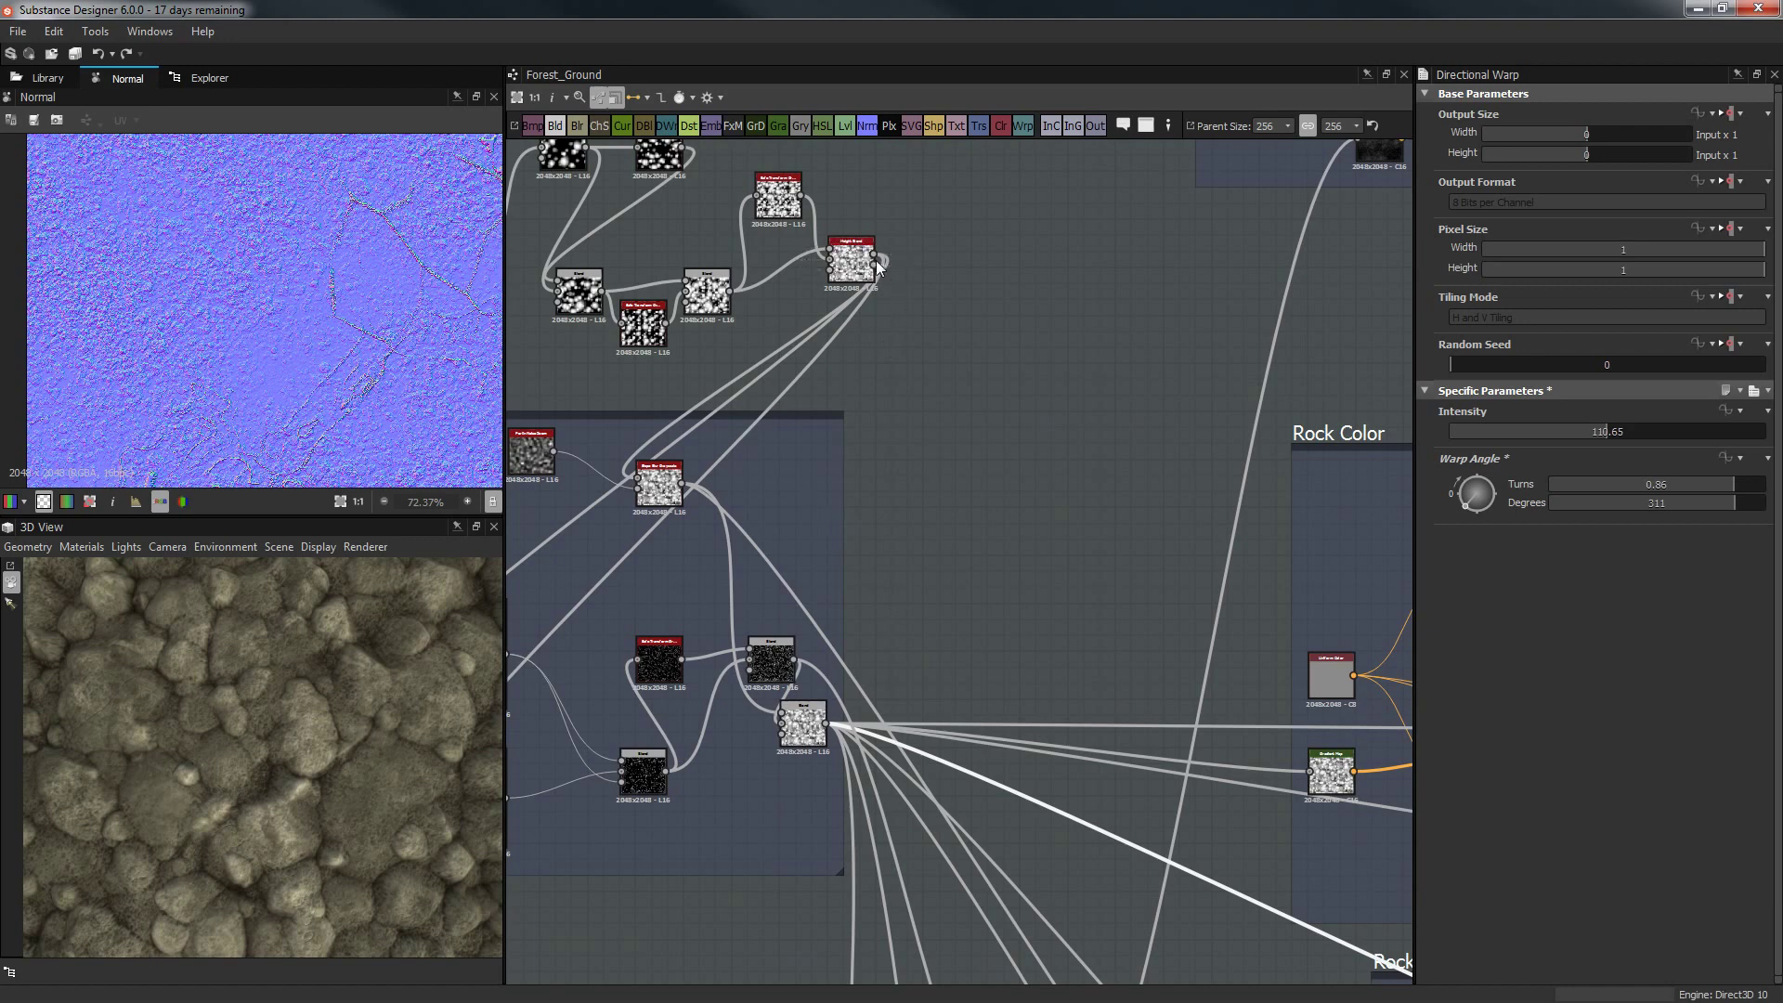
drag(944, 347, 1094, 618)
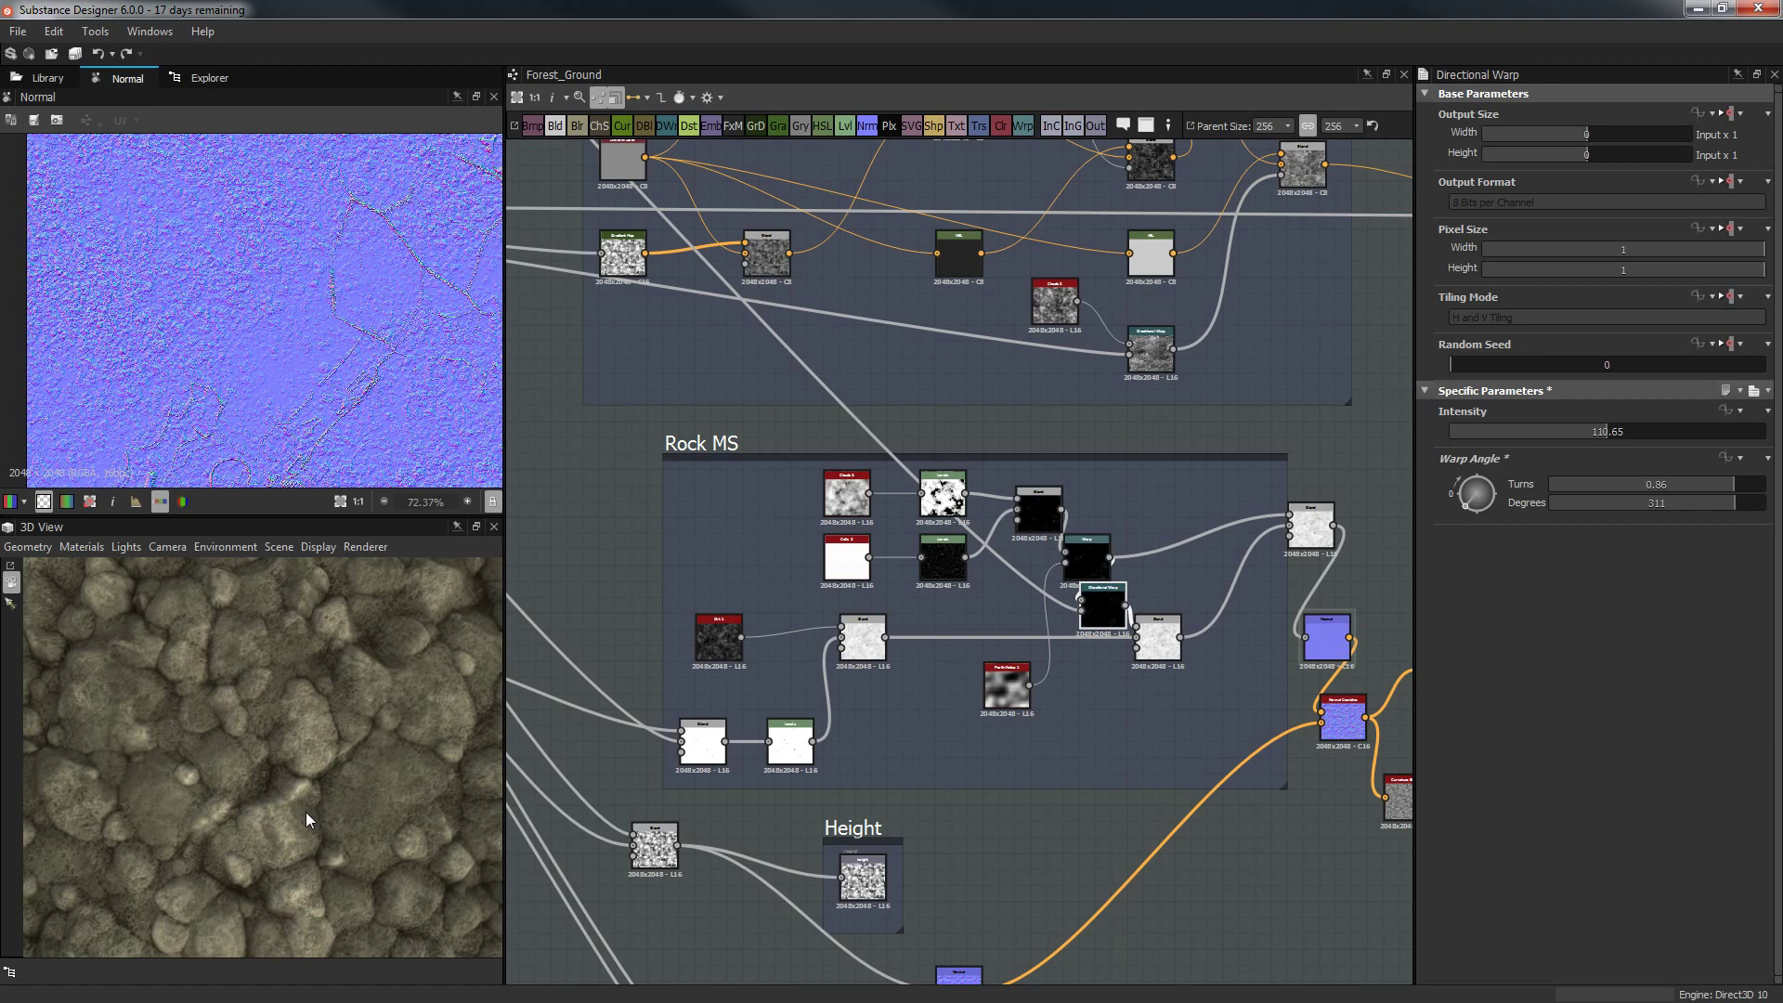
drag(338, 821, 603, 778)
scroll(317, 699, up, 3)
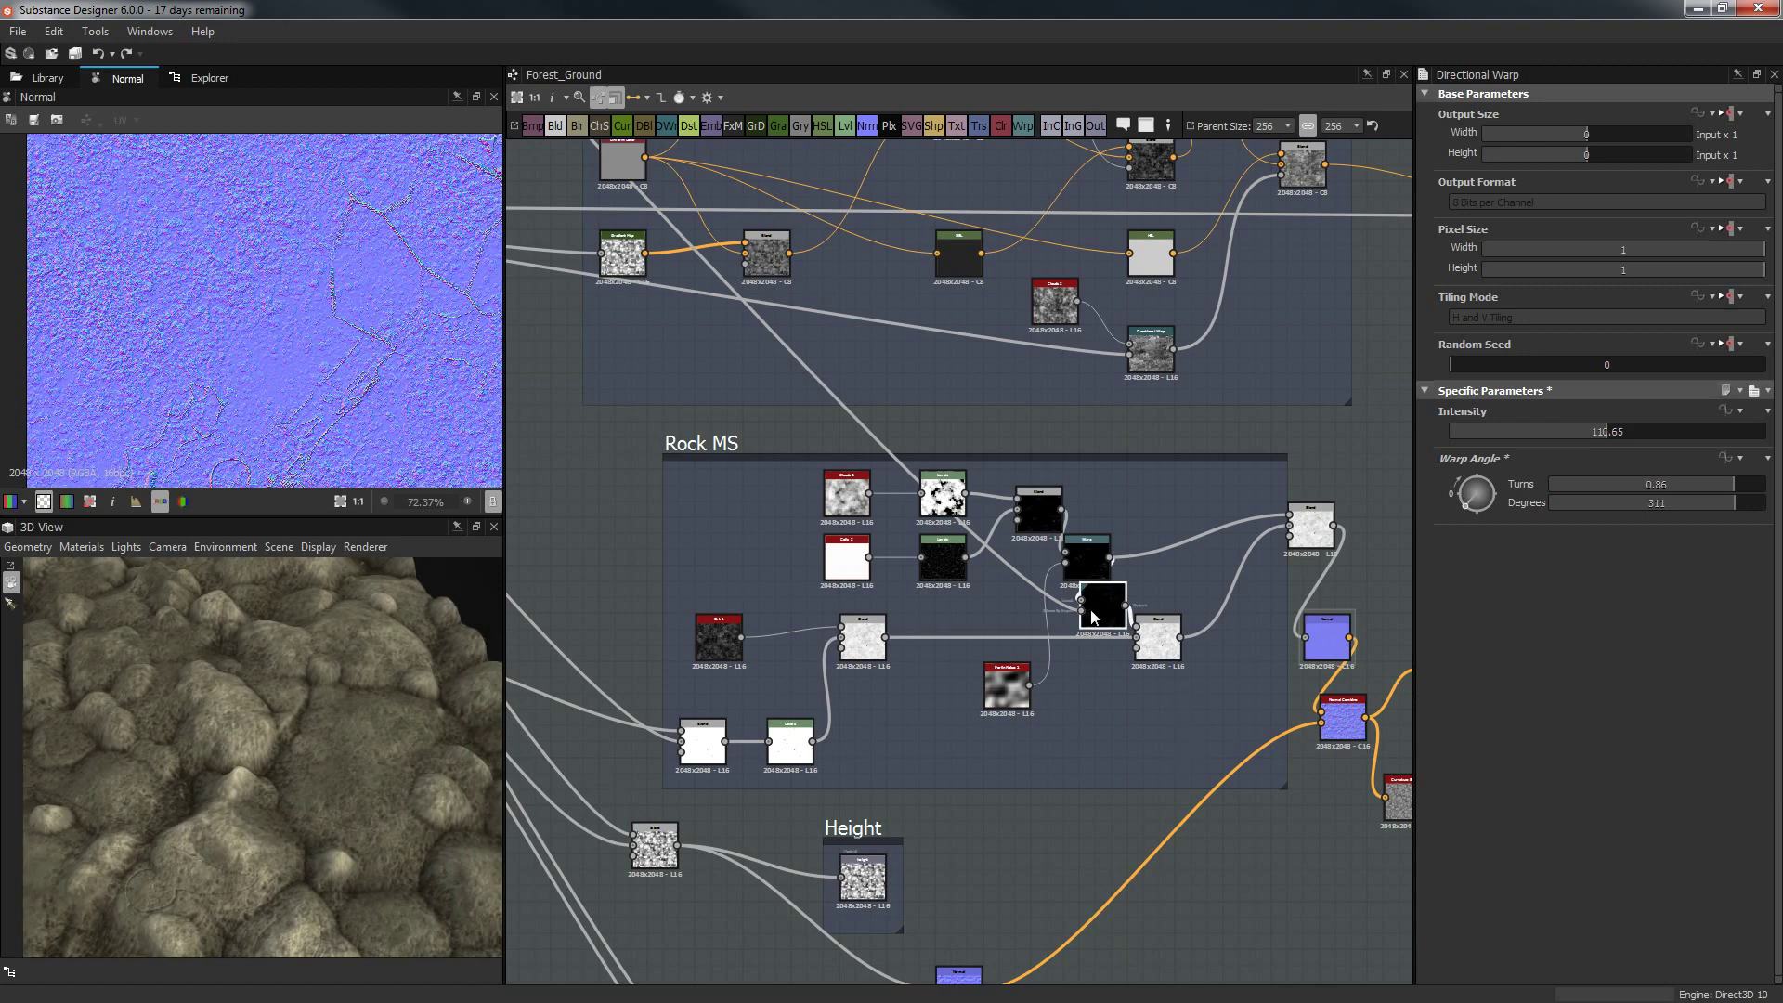
Preview the whole Directional Warp output in the 2D view and switch the 3D camera to the Top view.
double_click(1096, 606)
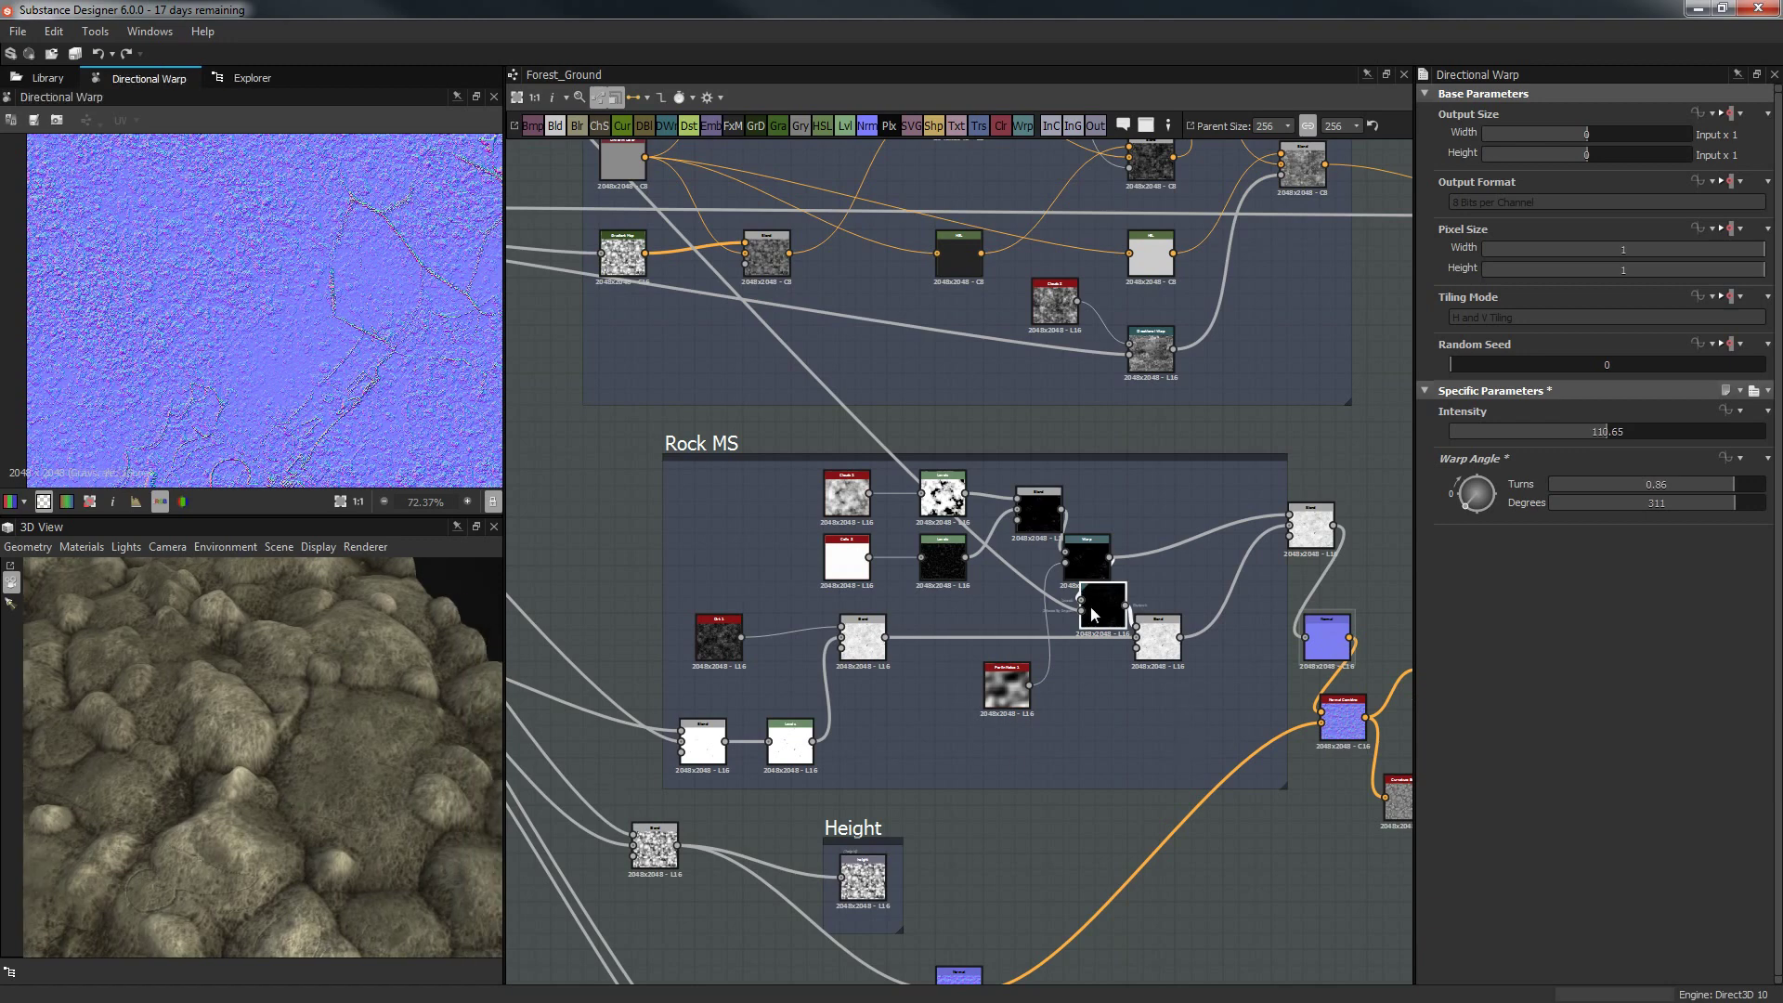
scroll(425, 392, down, 4)
drag(299, 720, 407, 543)
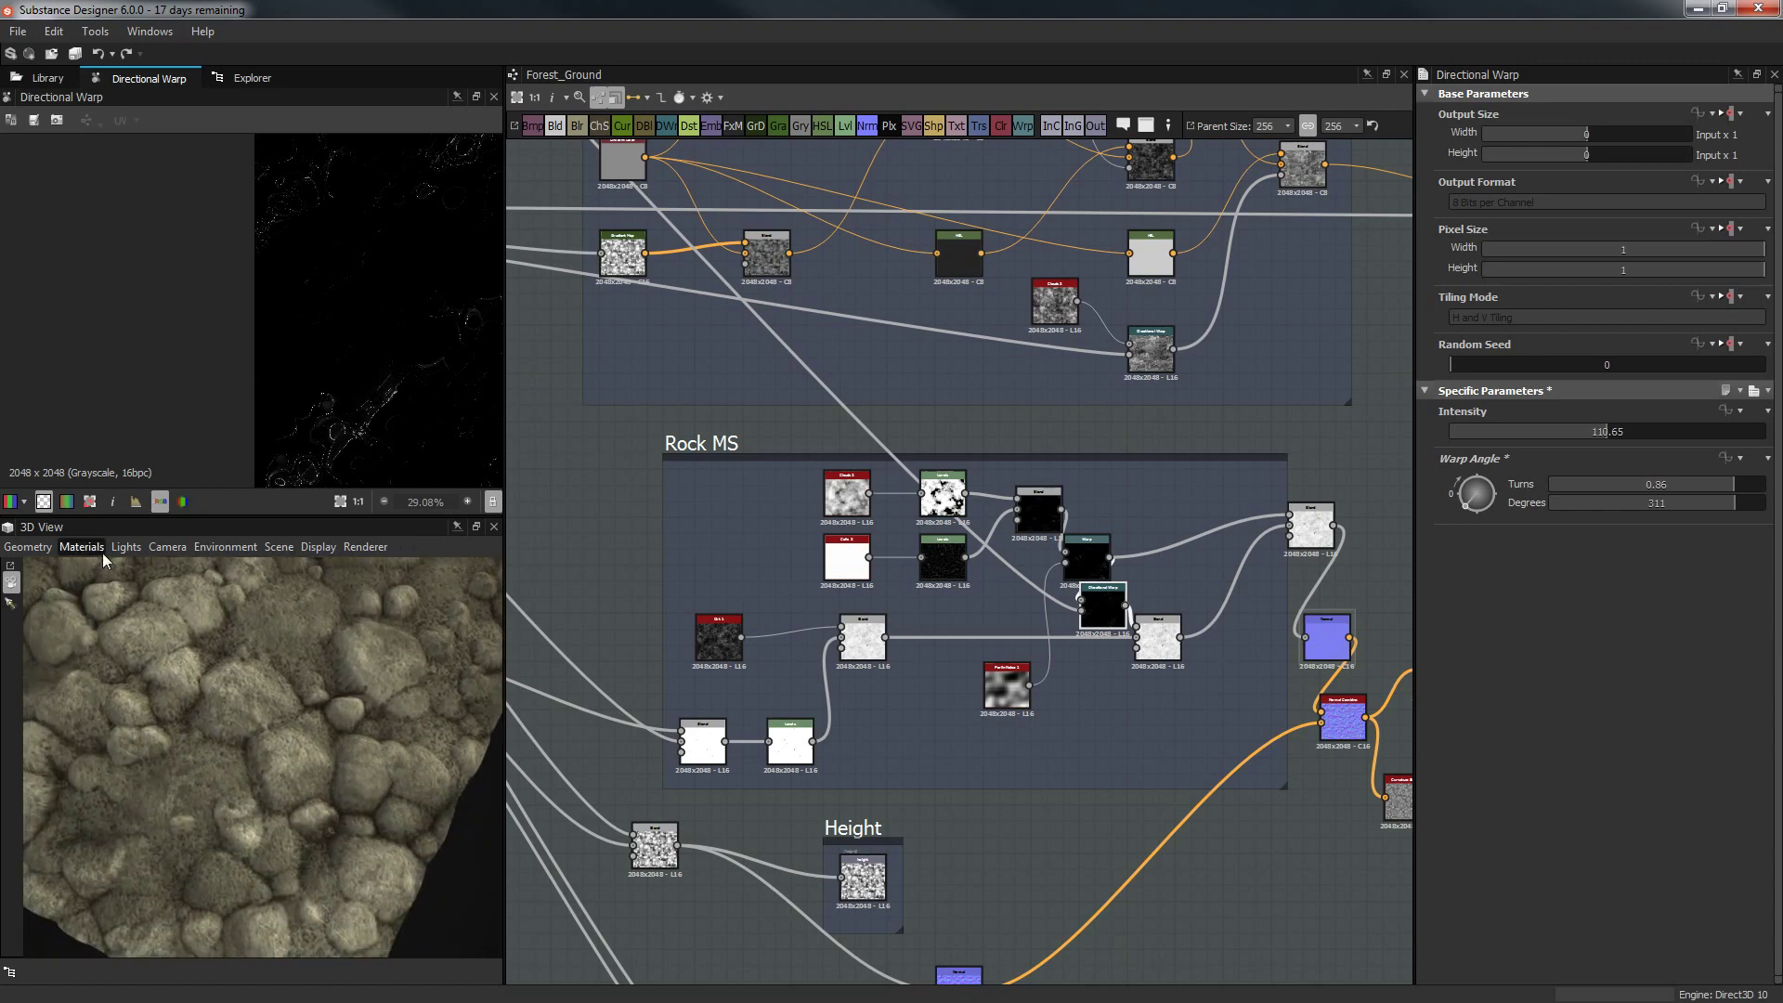
click(167, 547)
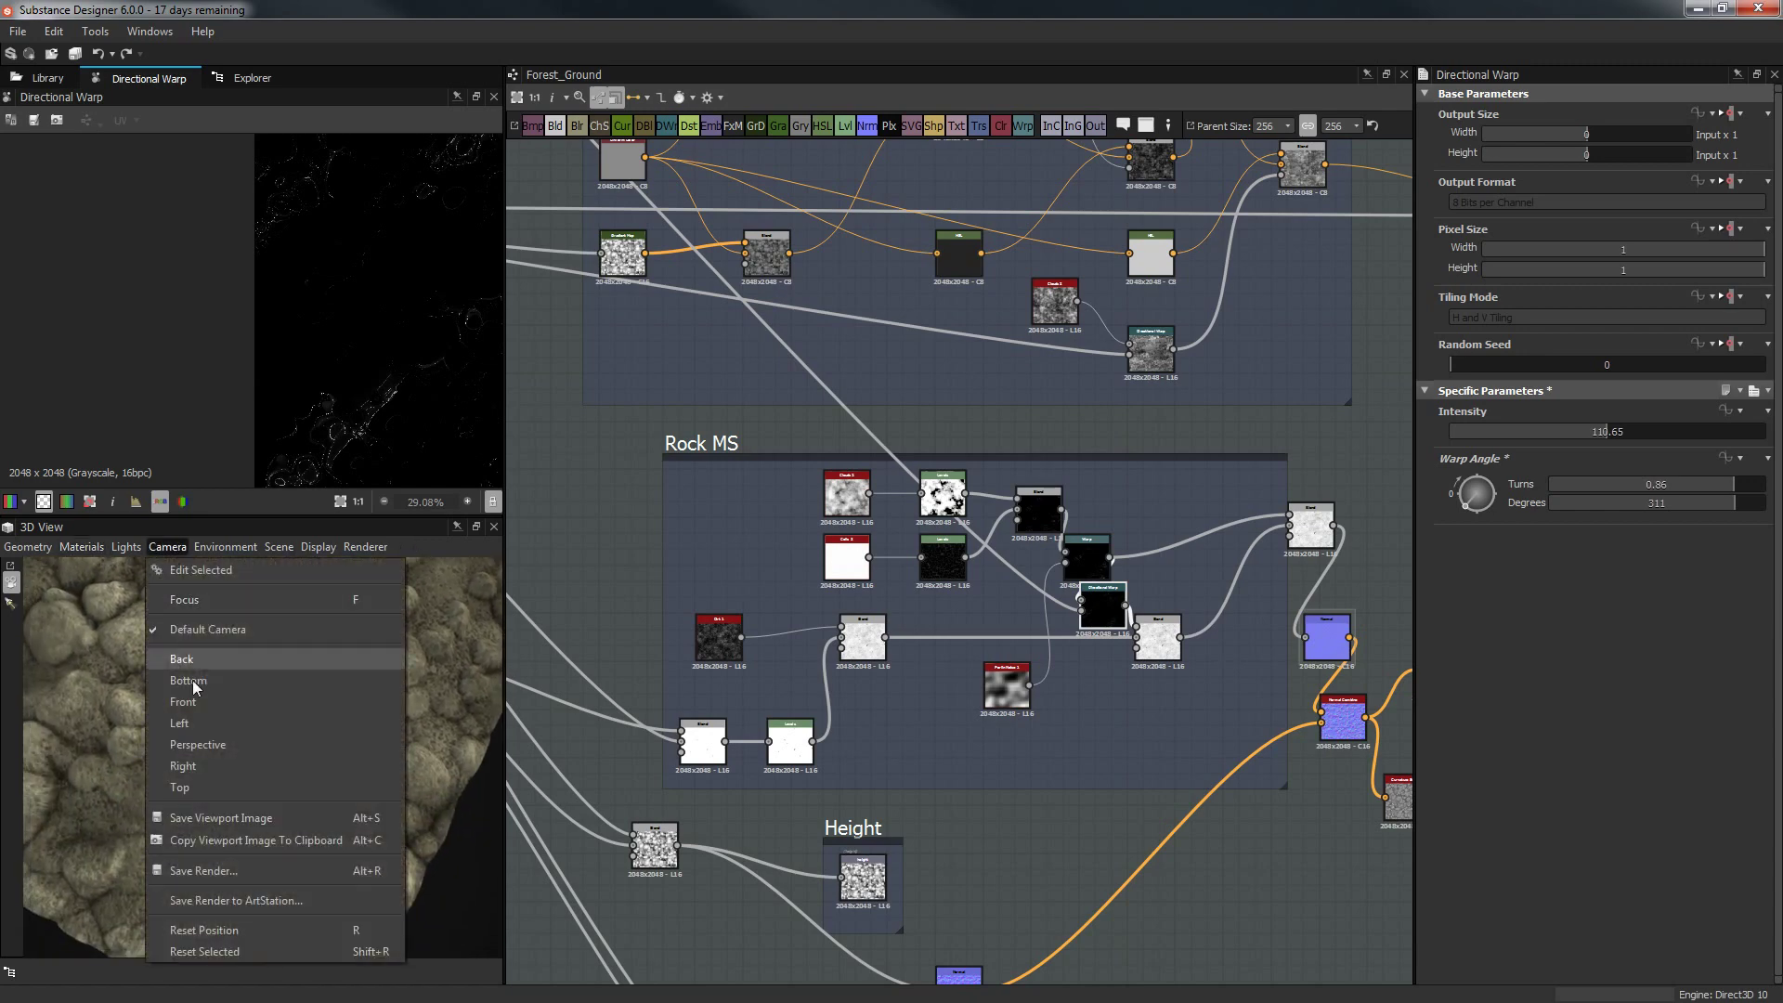
click(205, 786)
scroll(210, 760, down, 5)
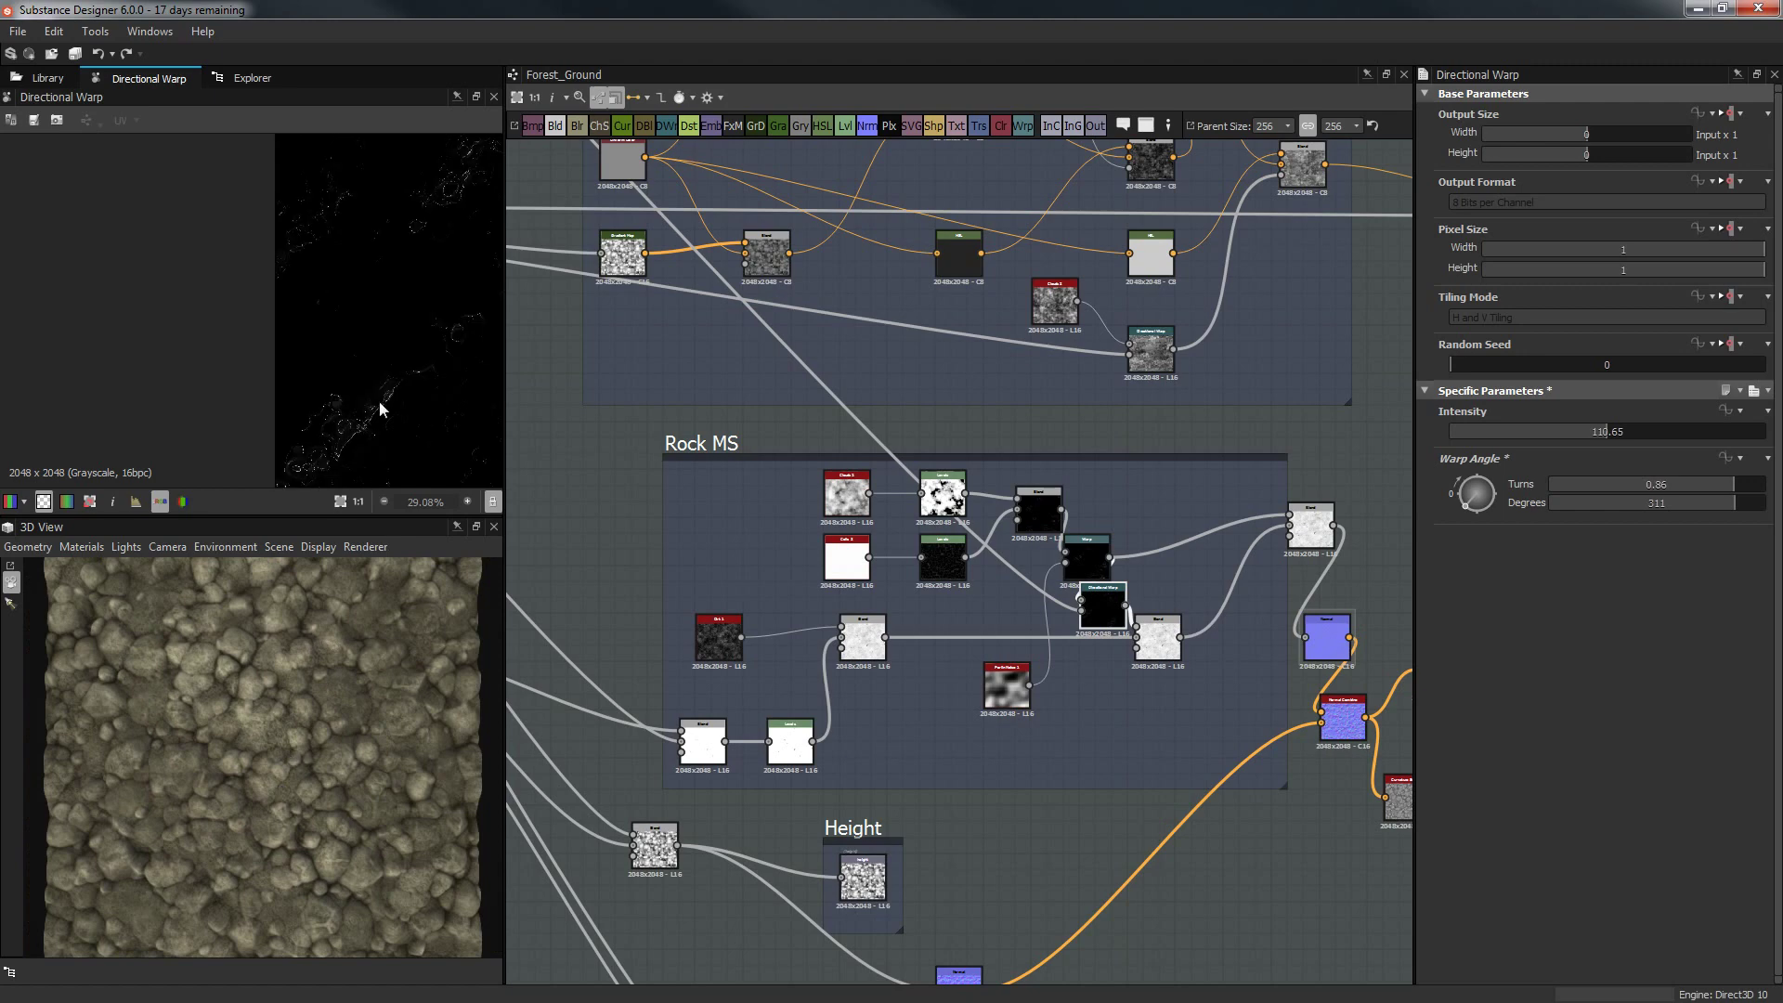
scroll(379, 401, down, 4)
scroll(363, 409, up, 1)
middle_drag(237, 715, 278, 667)
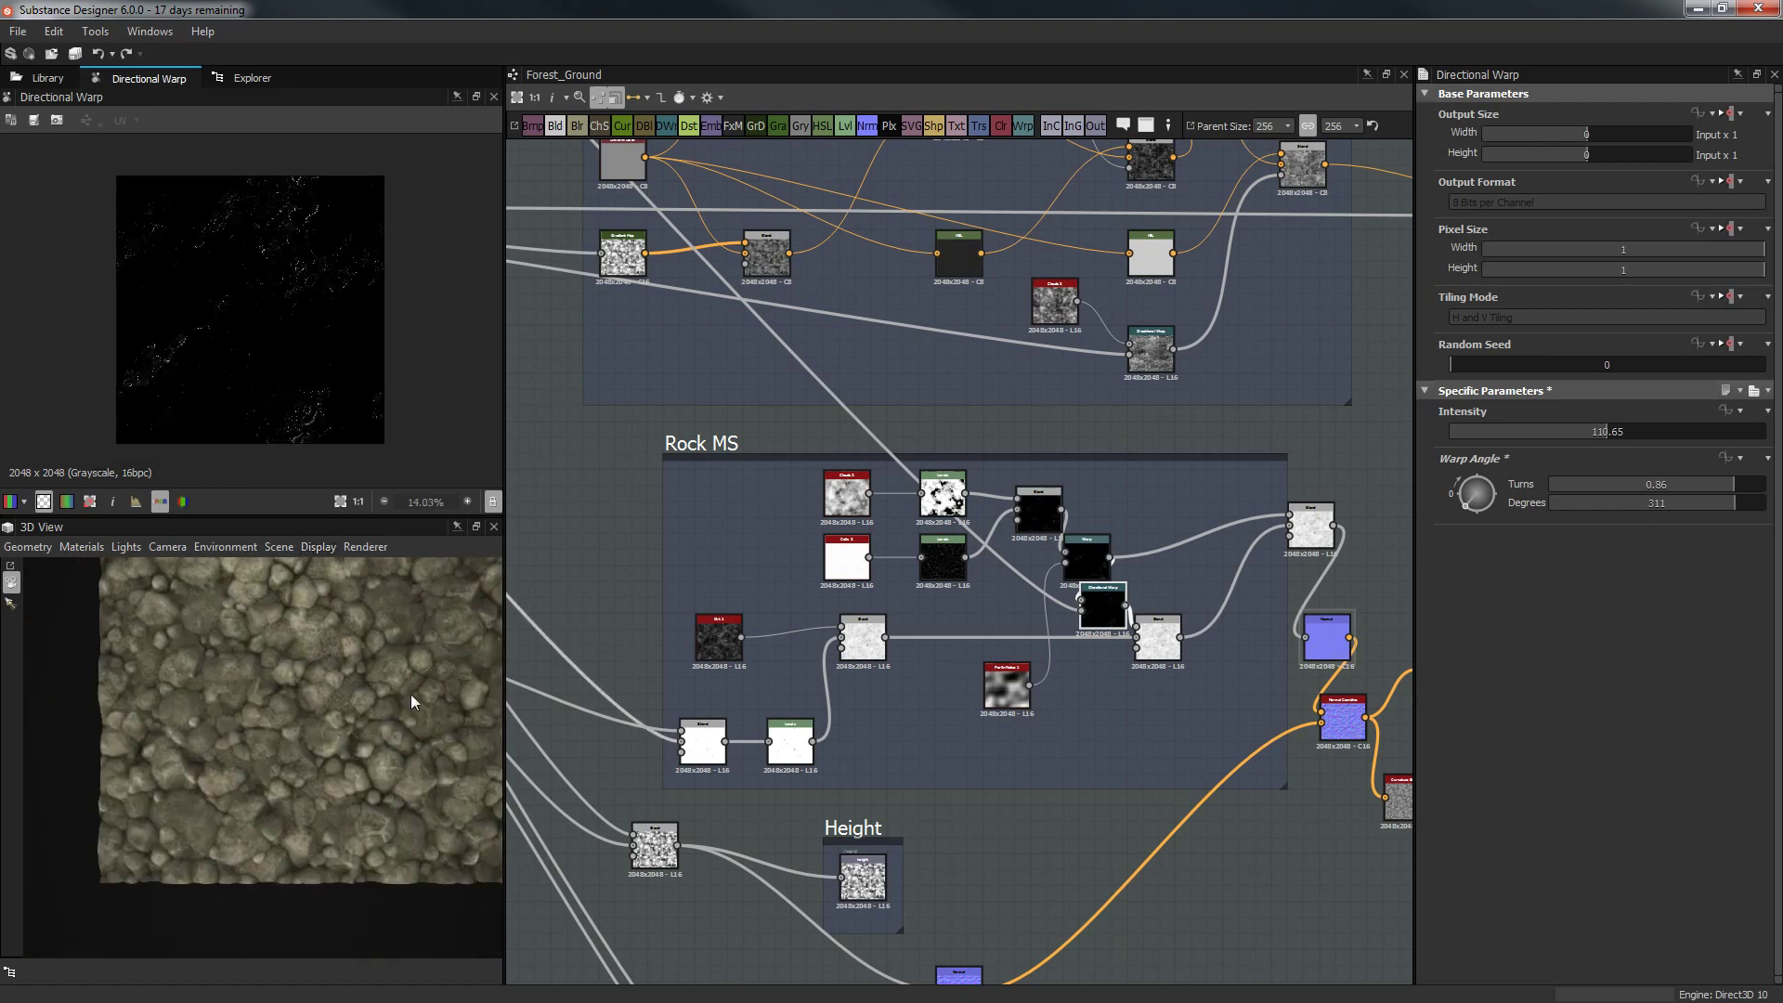
Inspect the stone surface detail from above, close up and across the whole plane, and finally at an oblique angle.
scroll(274, 754, up, 1)
scroll(270, 754, up, 4)
mouse_move(260, 755)
middle_down()
mouse_move(339, 676)
mouse_move(329, 716)
mouse_move(381, 712)
mouse_move(377, 793)
middle_up()
scroll(320, 697, up, 3)
scroll(341, 674, down, 4)
scroll(328, 715, up, 4)
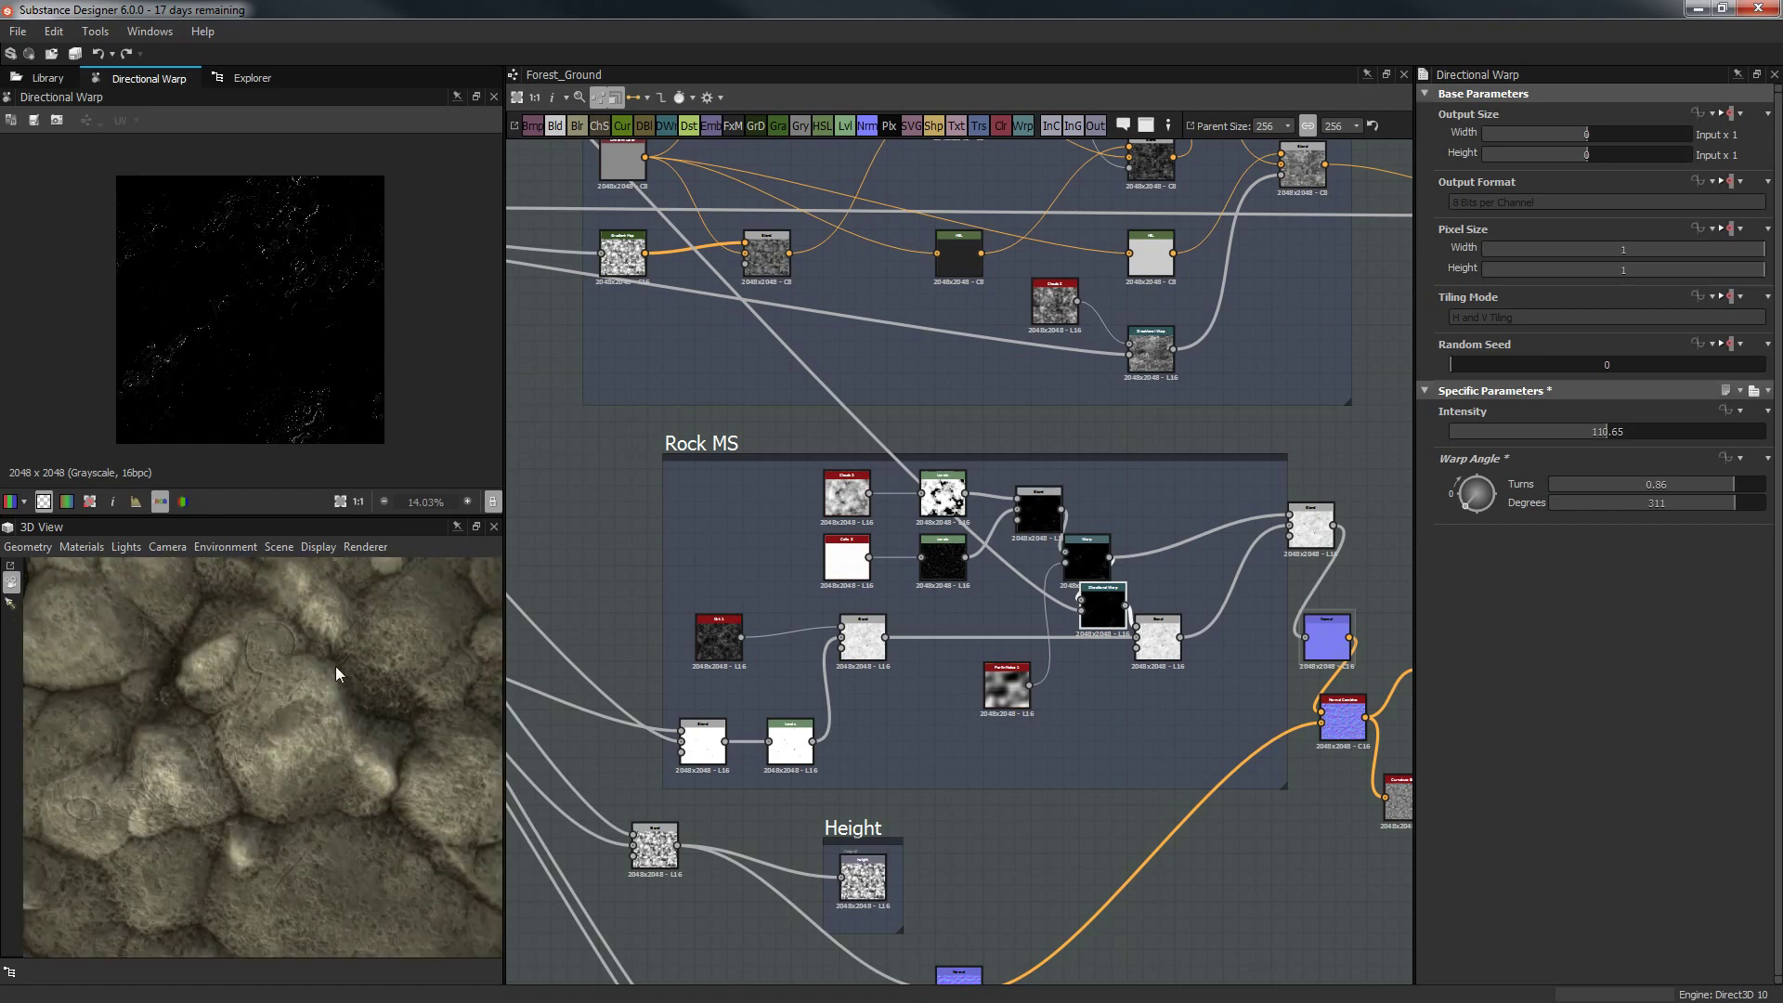
middle_drag(337, 666, 329, 738)
scroll(377, 687, down, 3)
middle_drag(397, 629, 360, 713)
scroll(370, 680, down, 2)
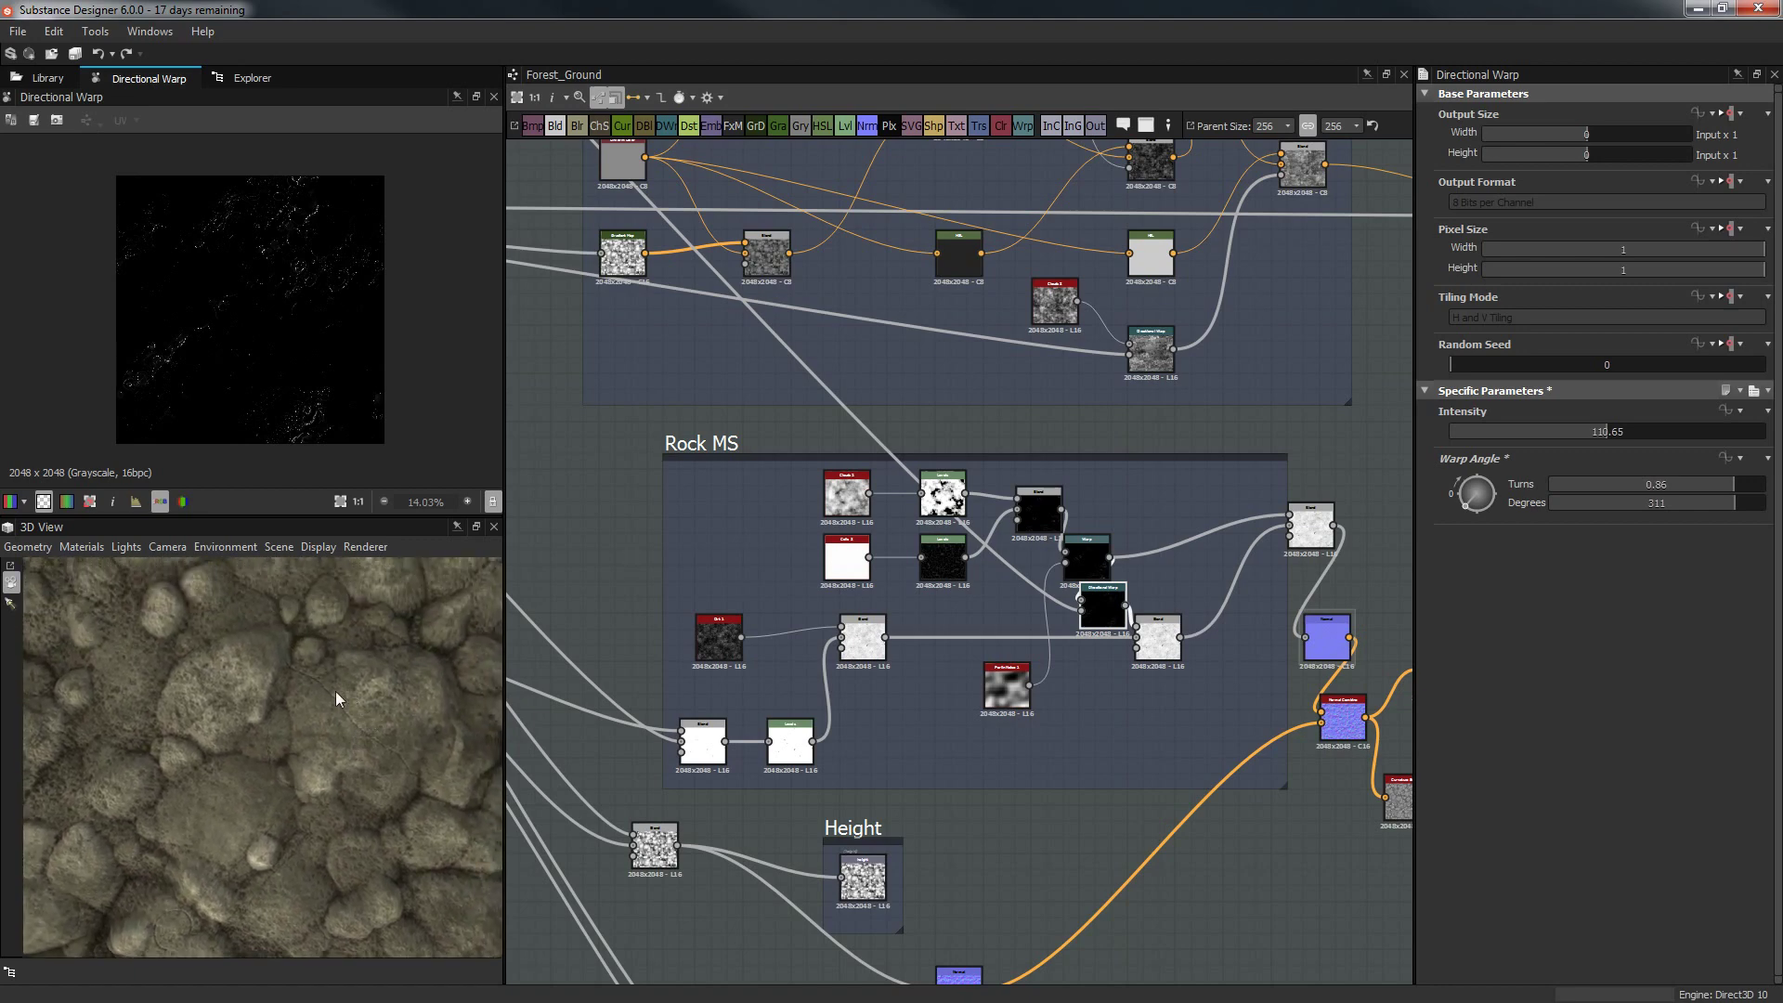
scroll(326, 831, down, 5)
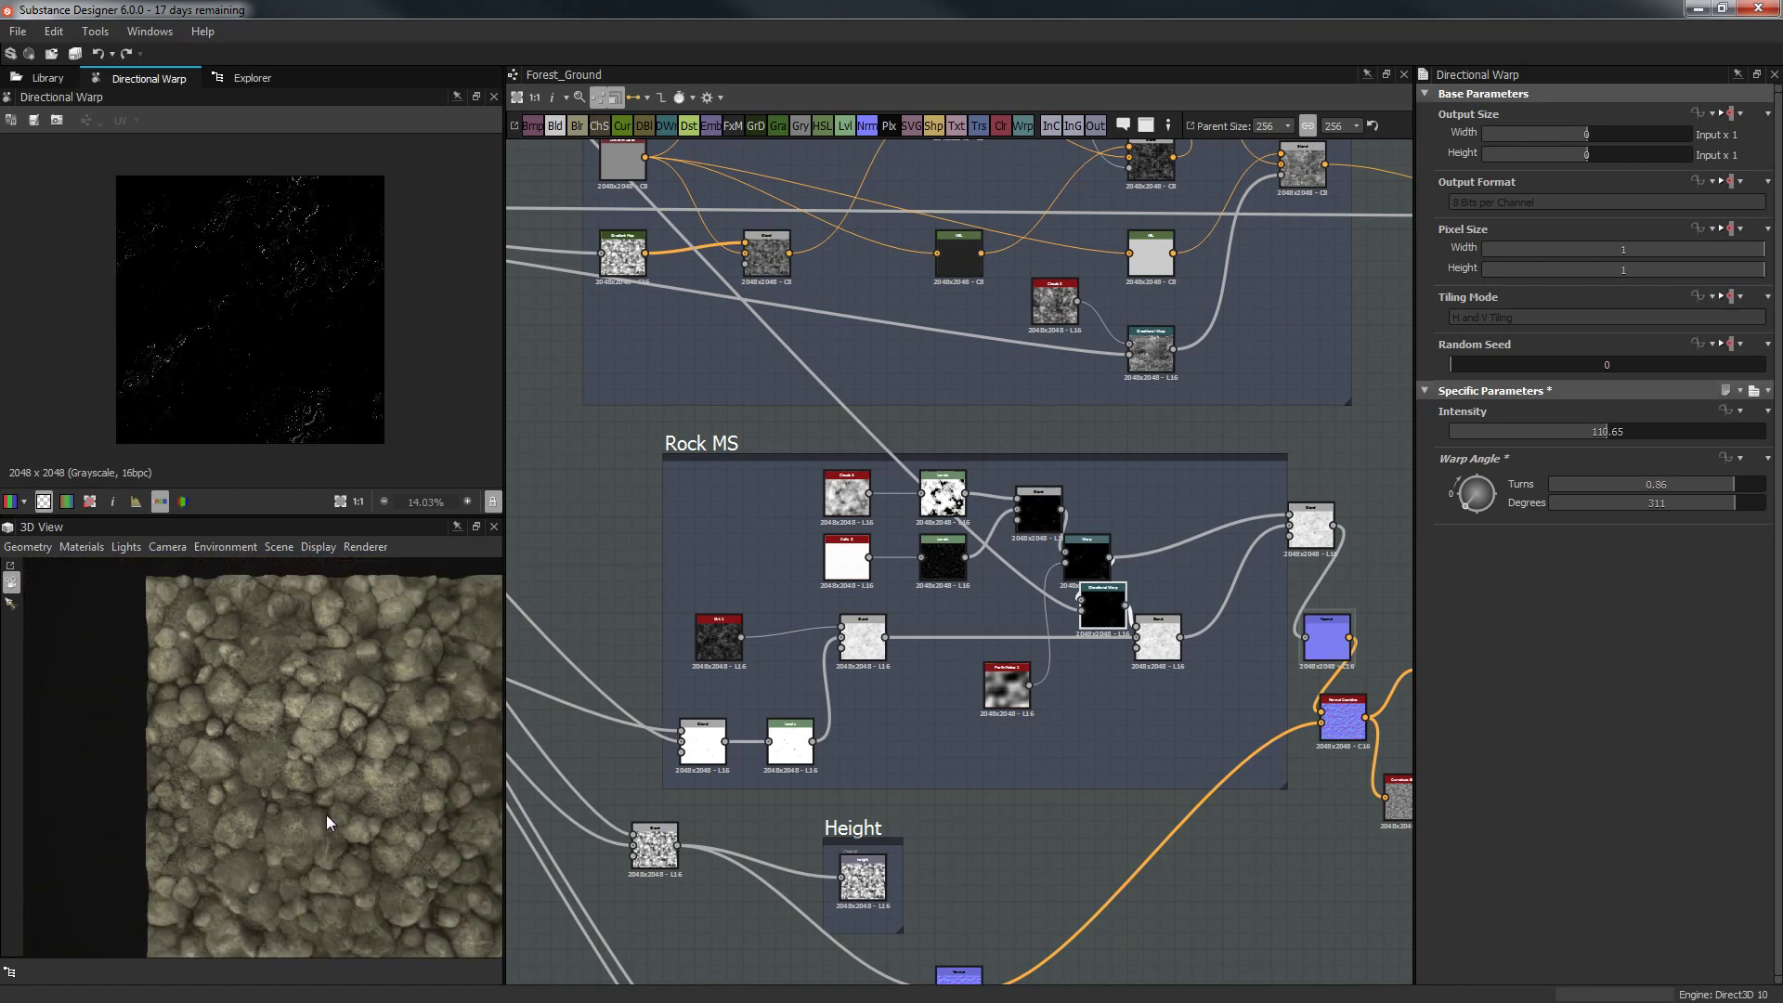
middle_drag(322, 716, 247, 763)
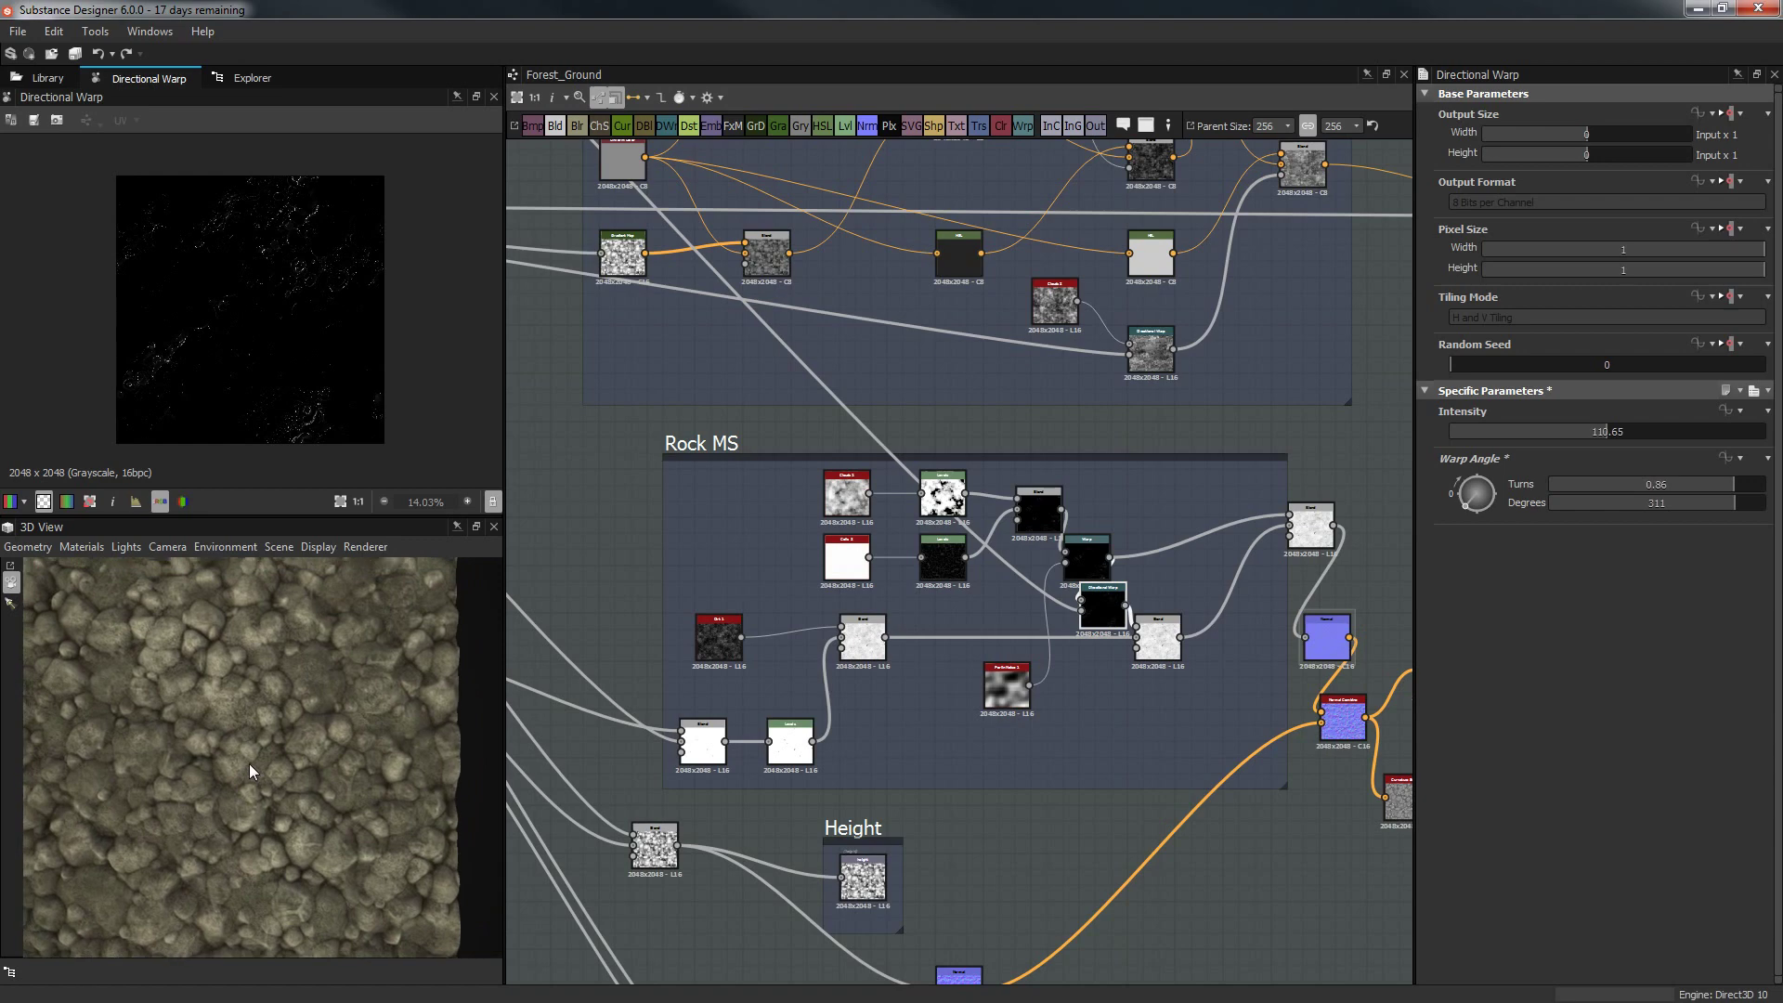
scroll(249, 763, up, 4)
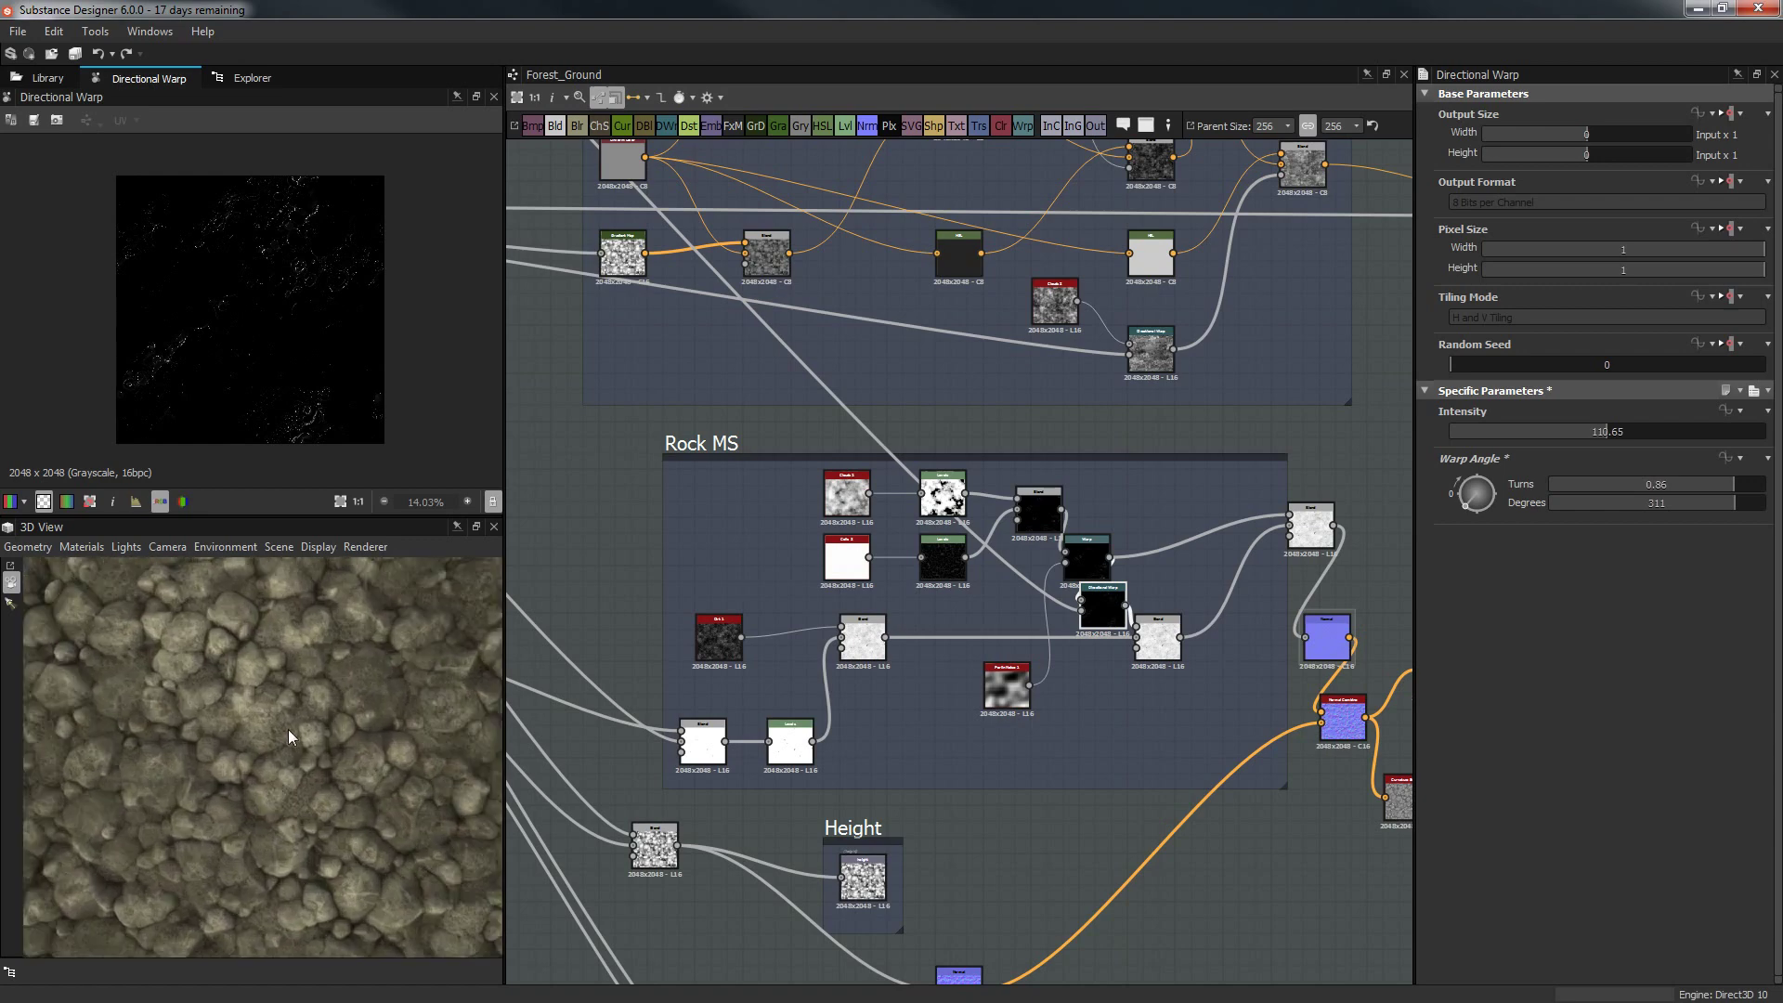
drag(288, 728, 74, 598)
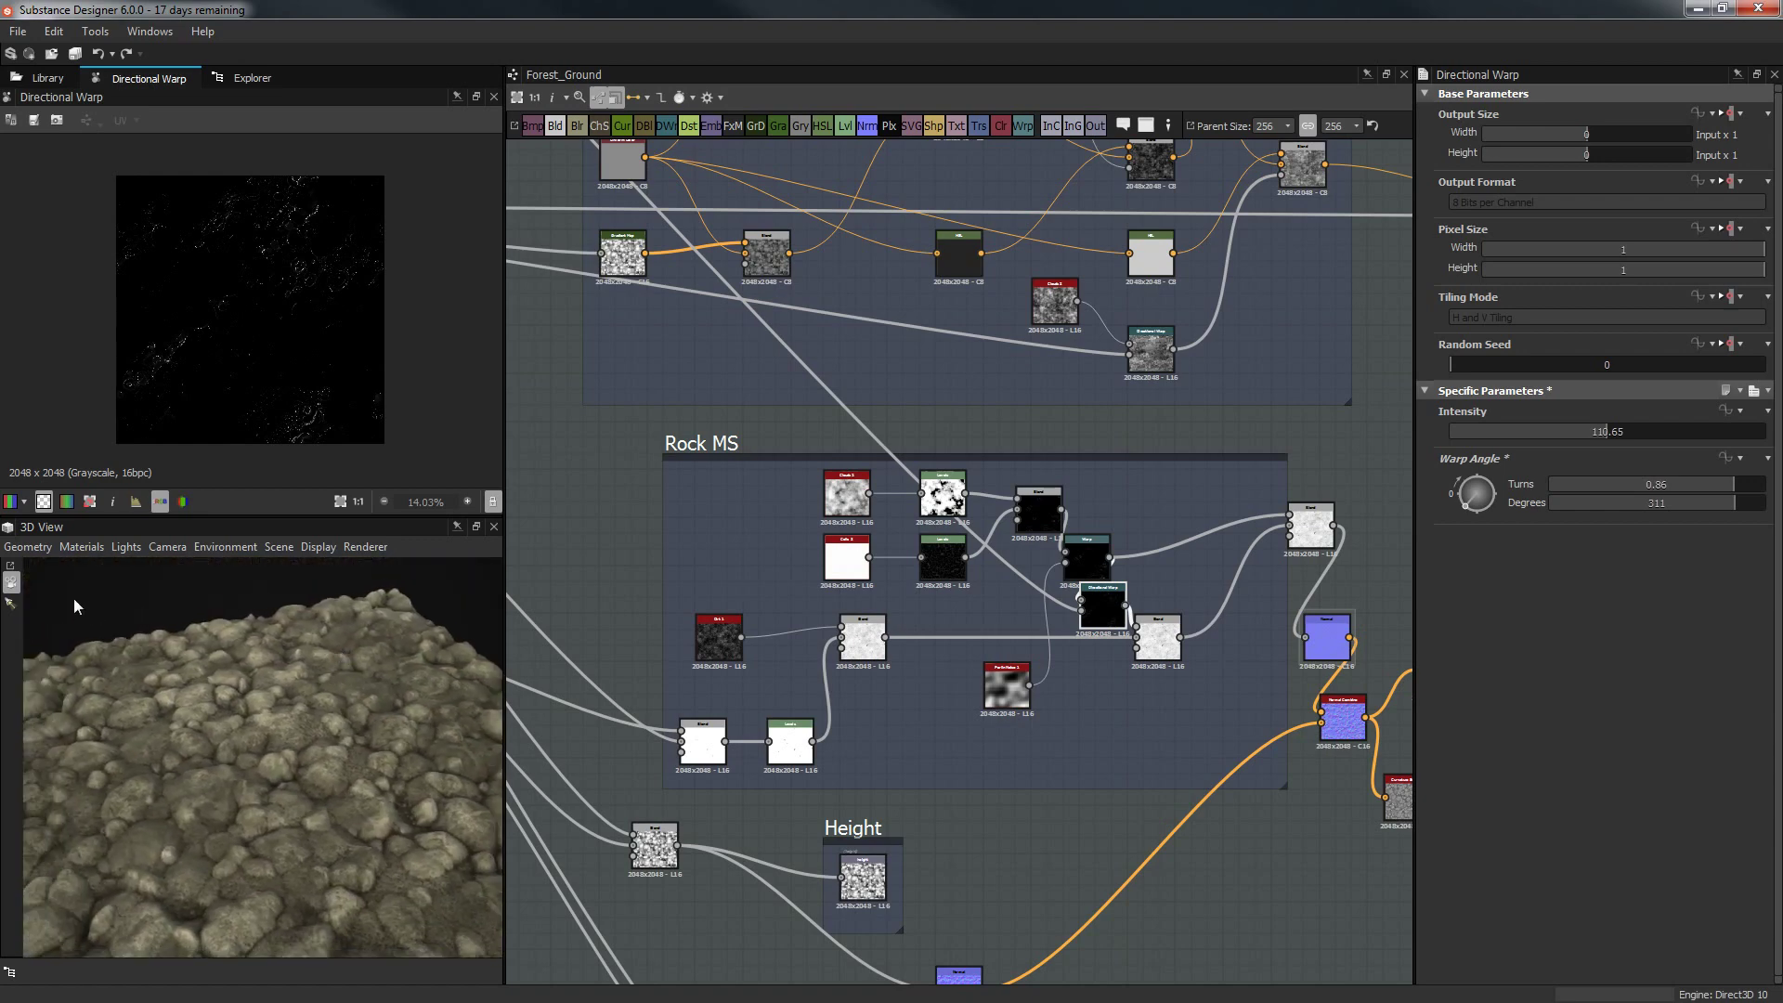
Show the material on the Rounded Cylinder mesh and inspect its stones close up, then under different angles and lighting.
click(28, 547)
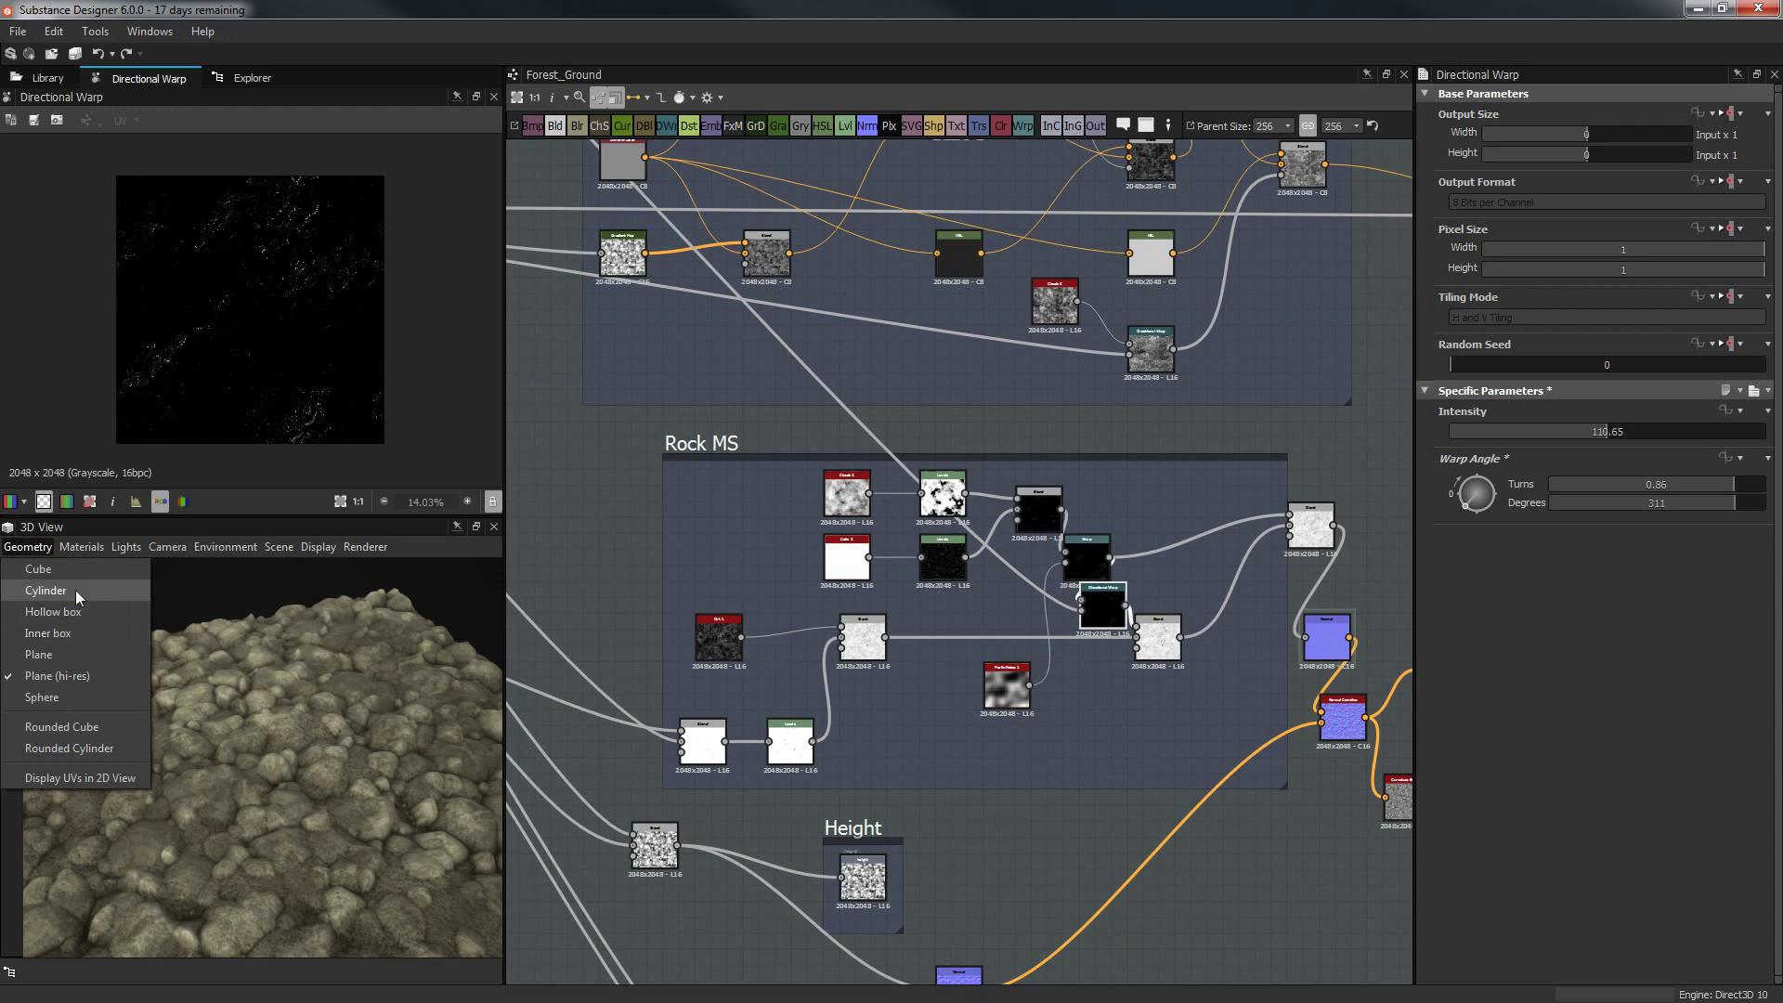
click(70, 748)
drag(253, 736, 288, 673)
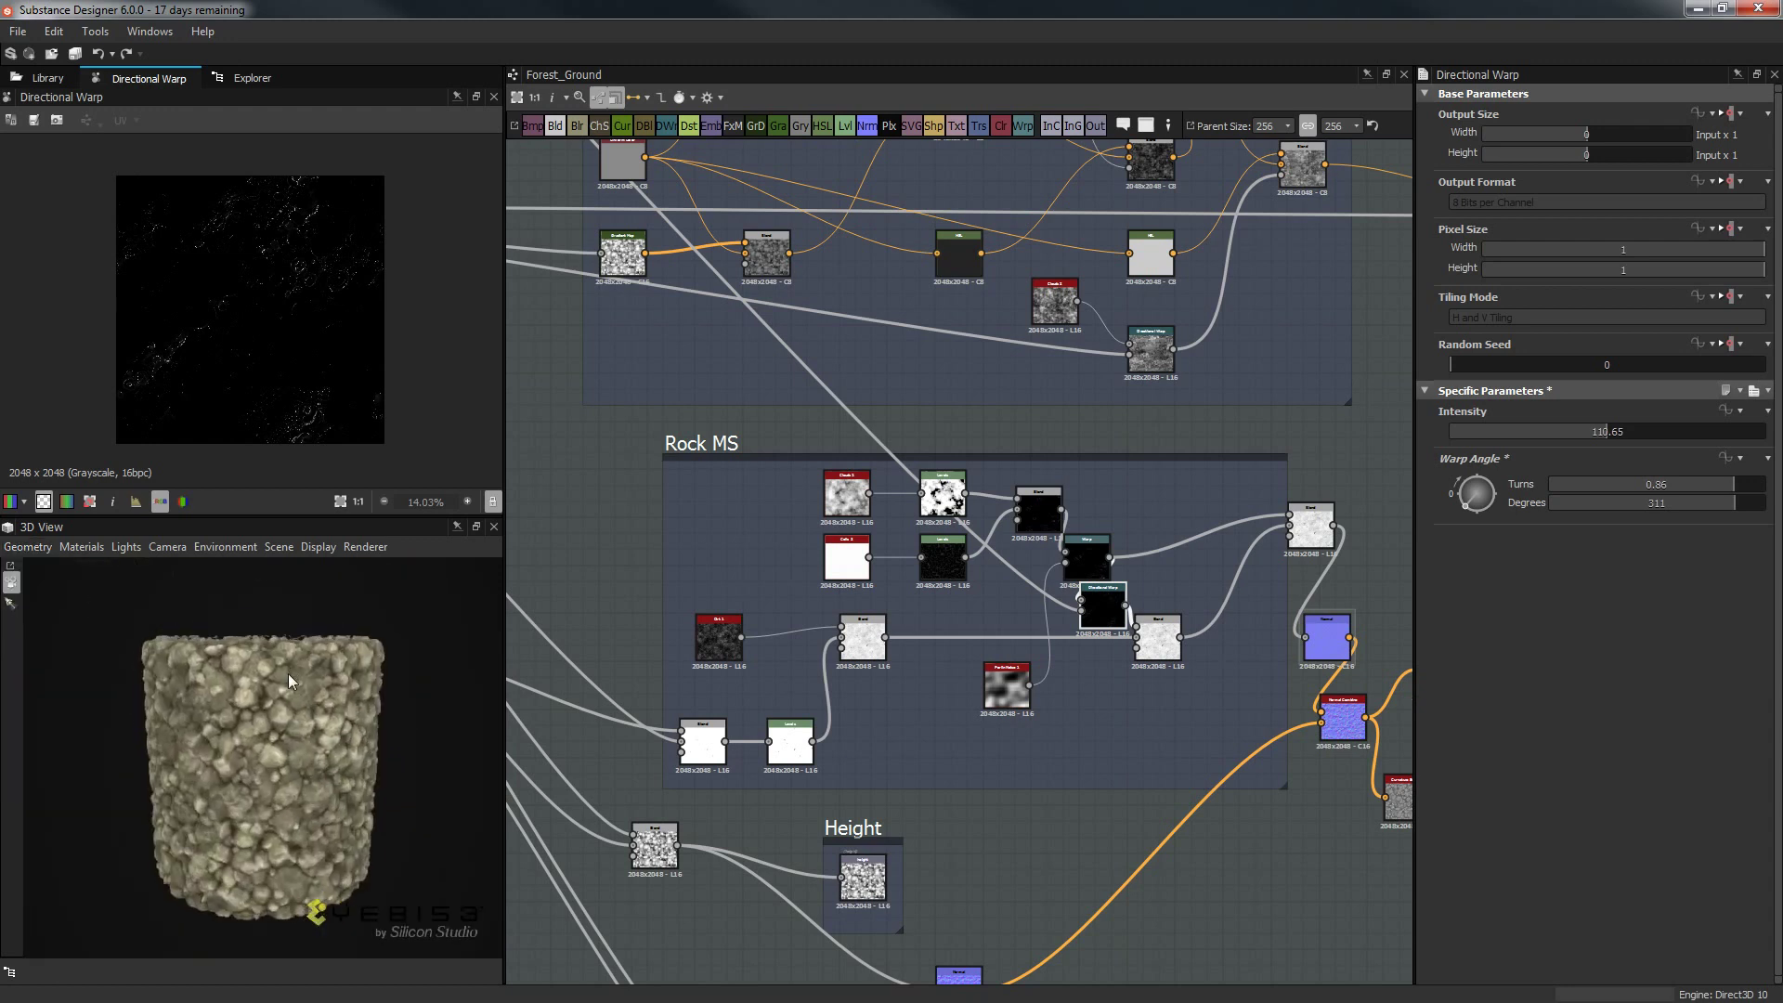
scroll(399, 676, up, 8)
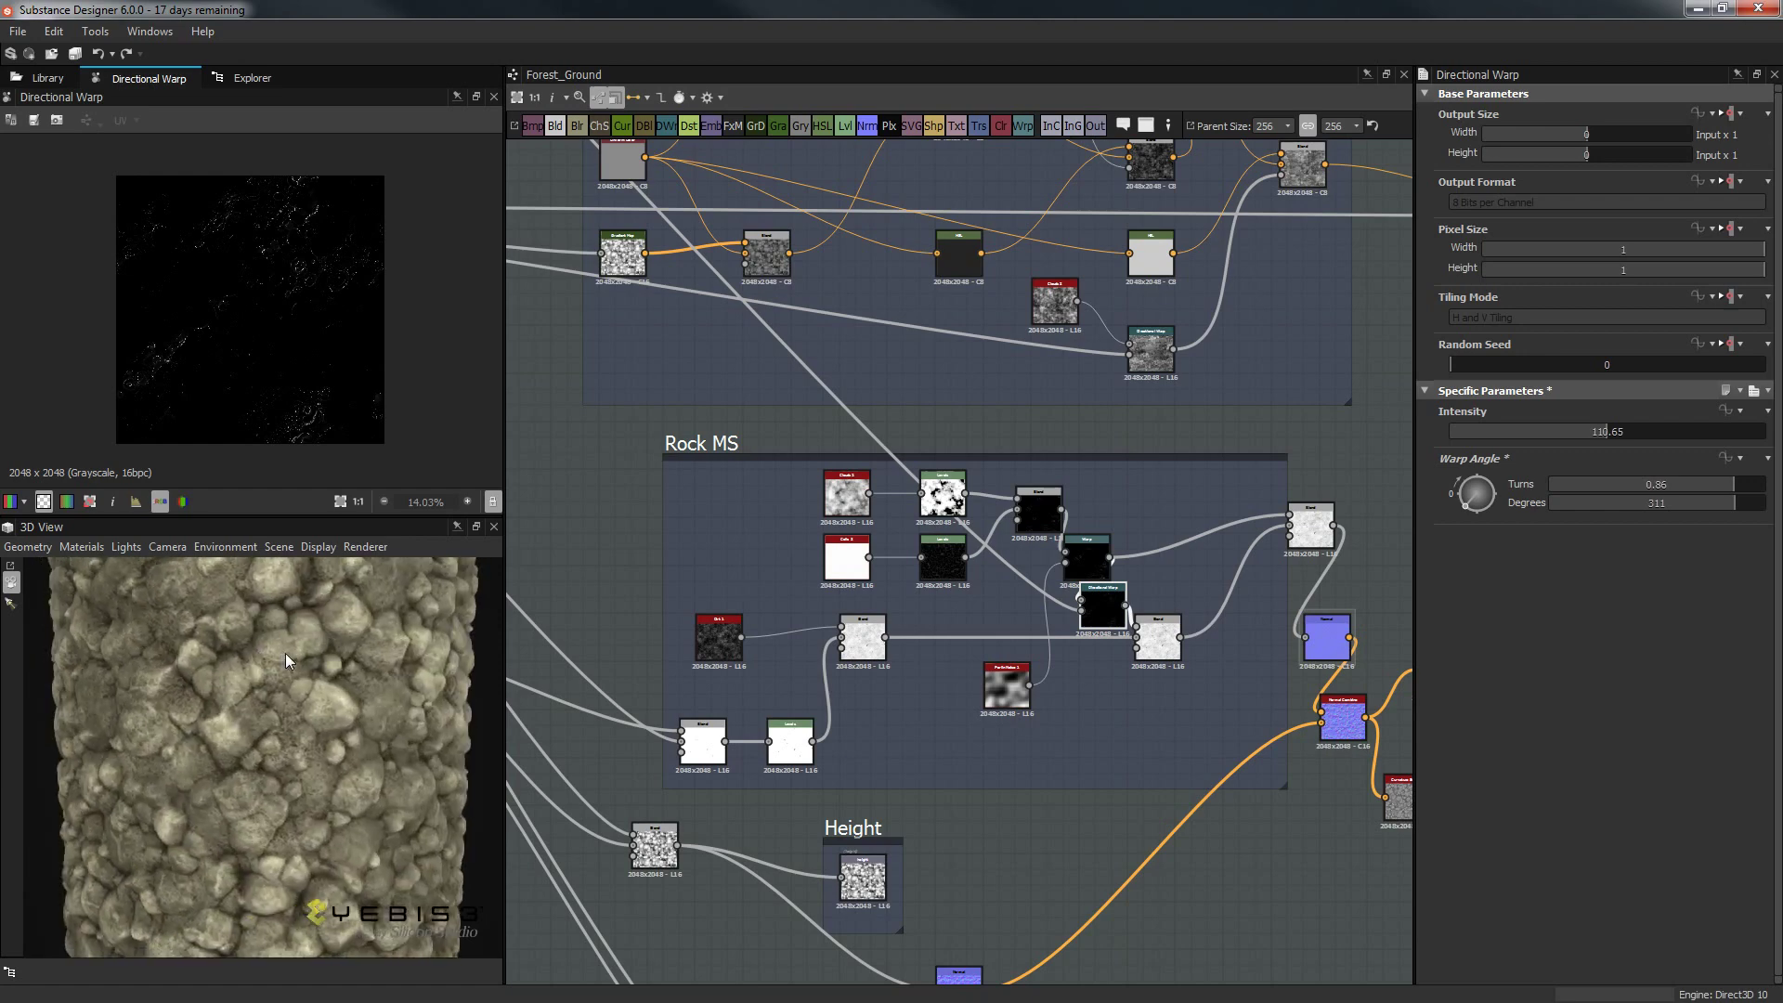
scroll(286, 654, down, 6)
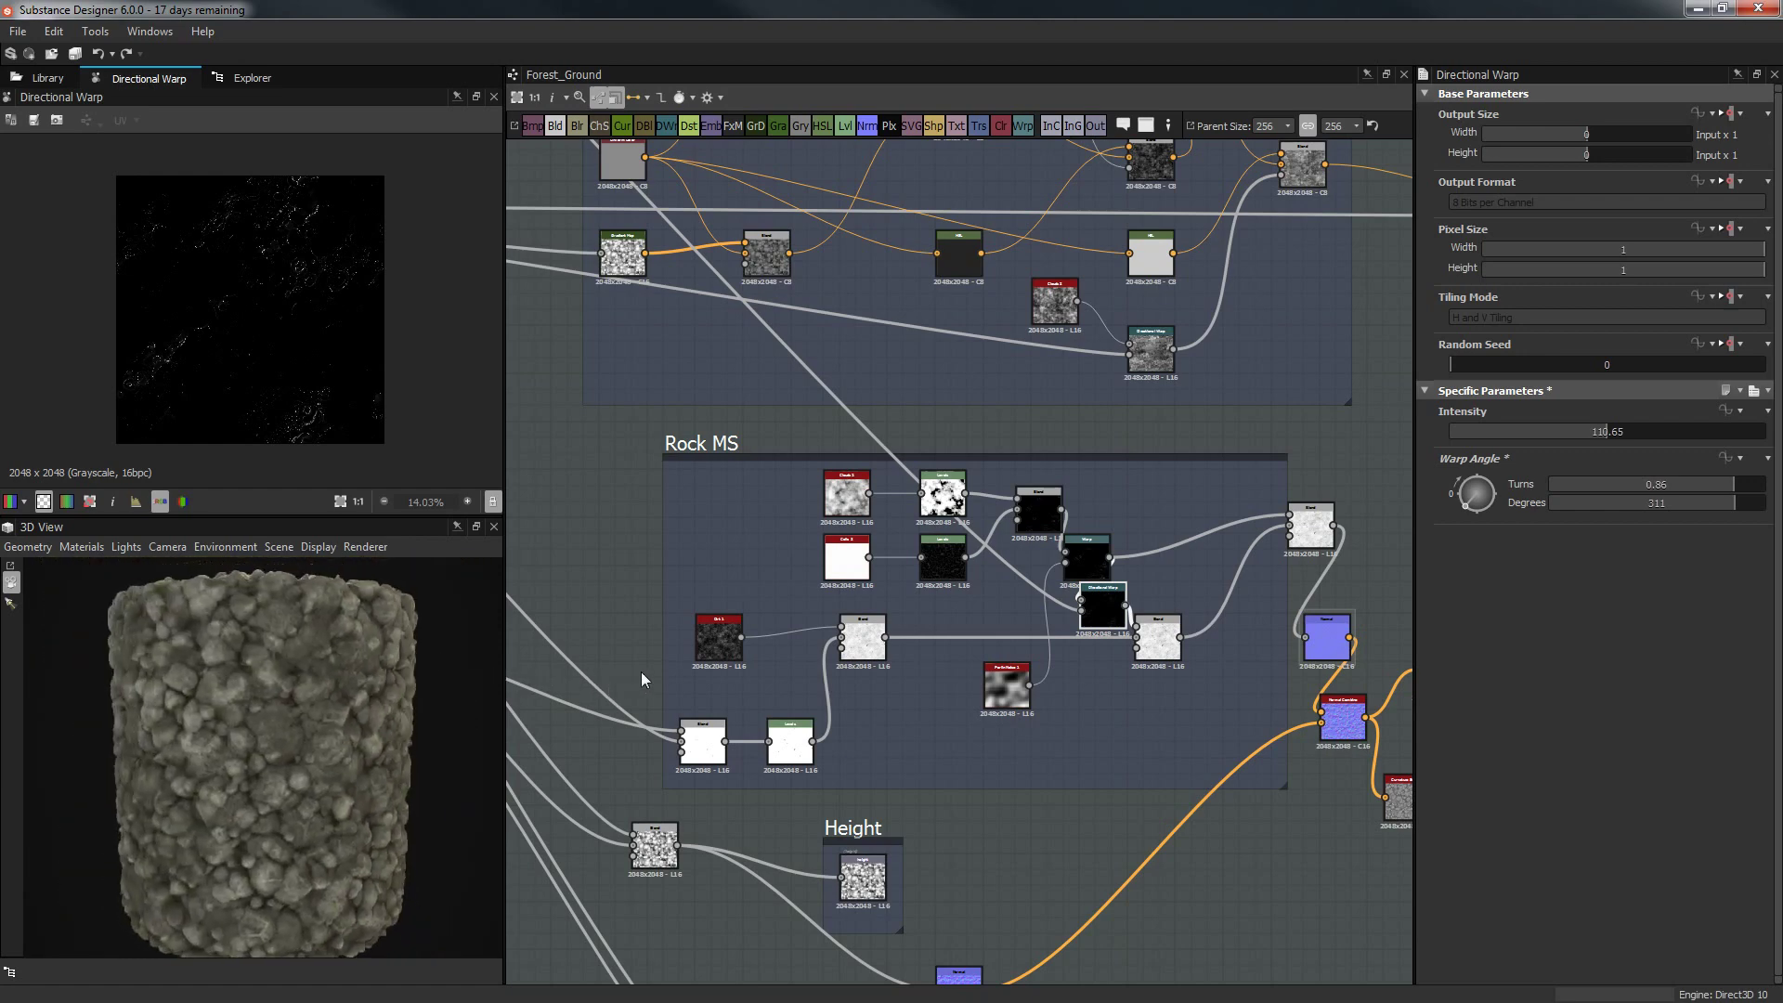
mouse_move(488, 655)
mouse_down()
mouse_move(373, 667)
mouse_move(299, 719)
mouse_move(521, 724)
mouse_move(171, 724)
mouse_move(294, 738)
mouse_move(237, 763)
mouse_move(280, 761)
mouse_move(169, 697)
mouse_up()
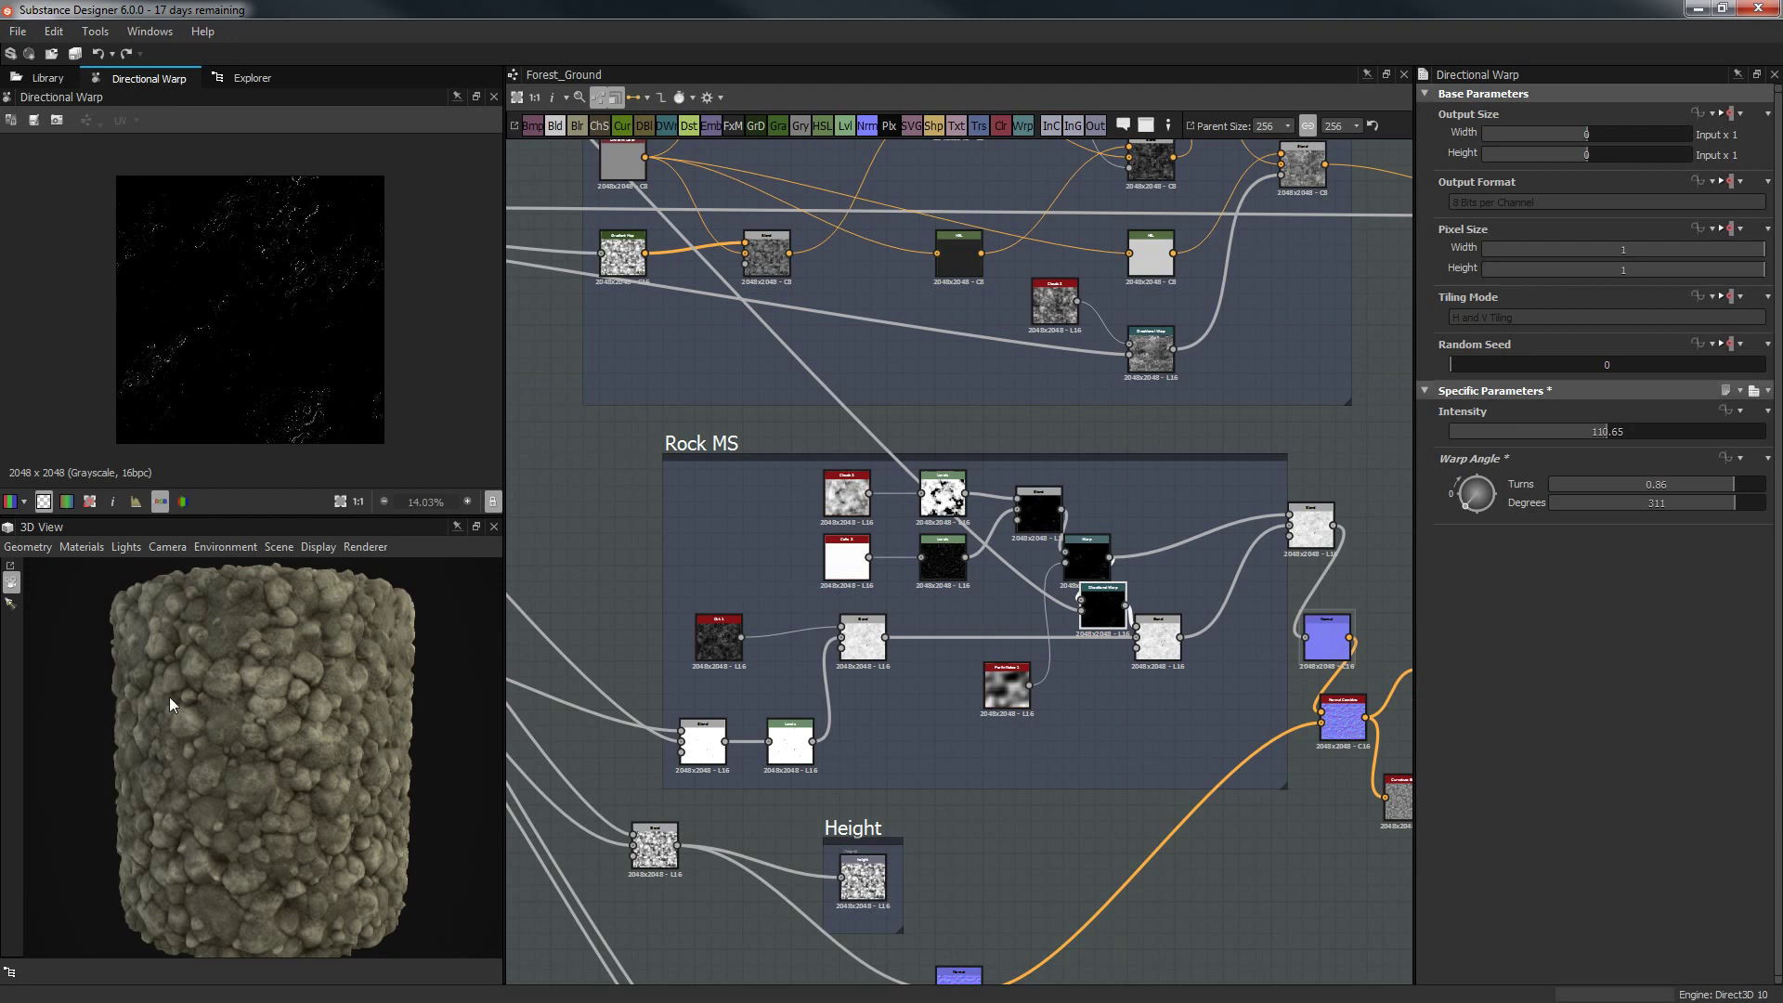
Show the material on the Sphere mesh and look over the stone surface.
click(46, 548)
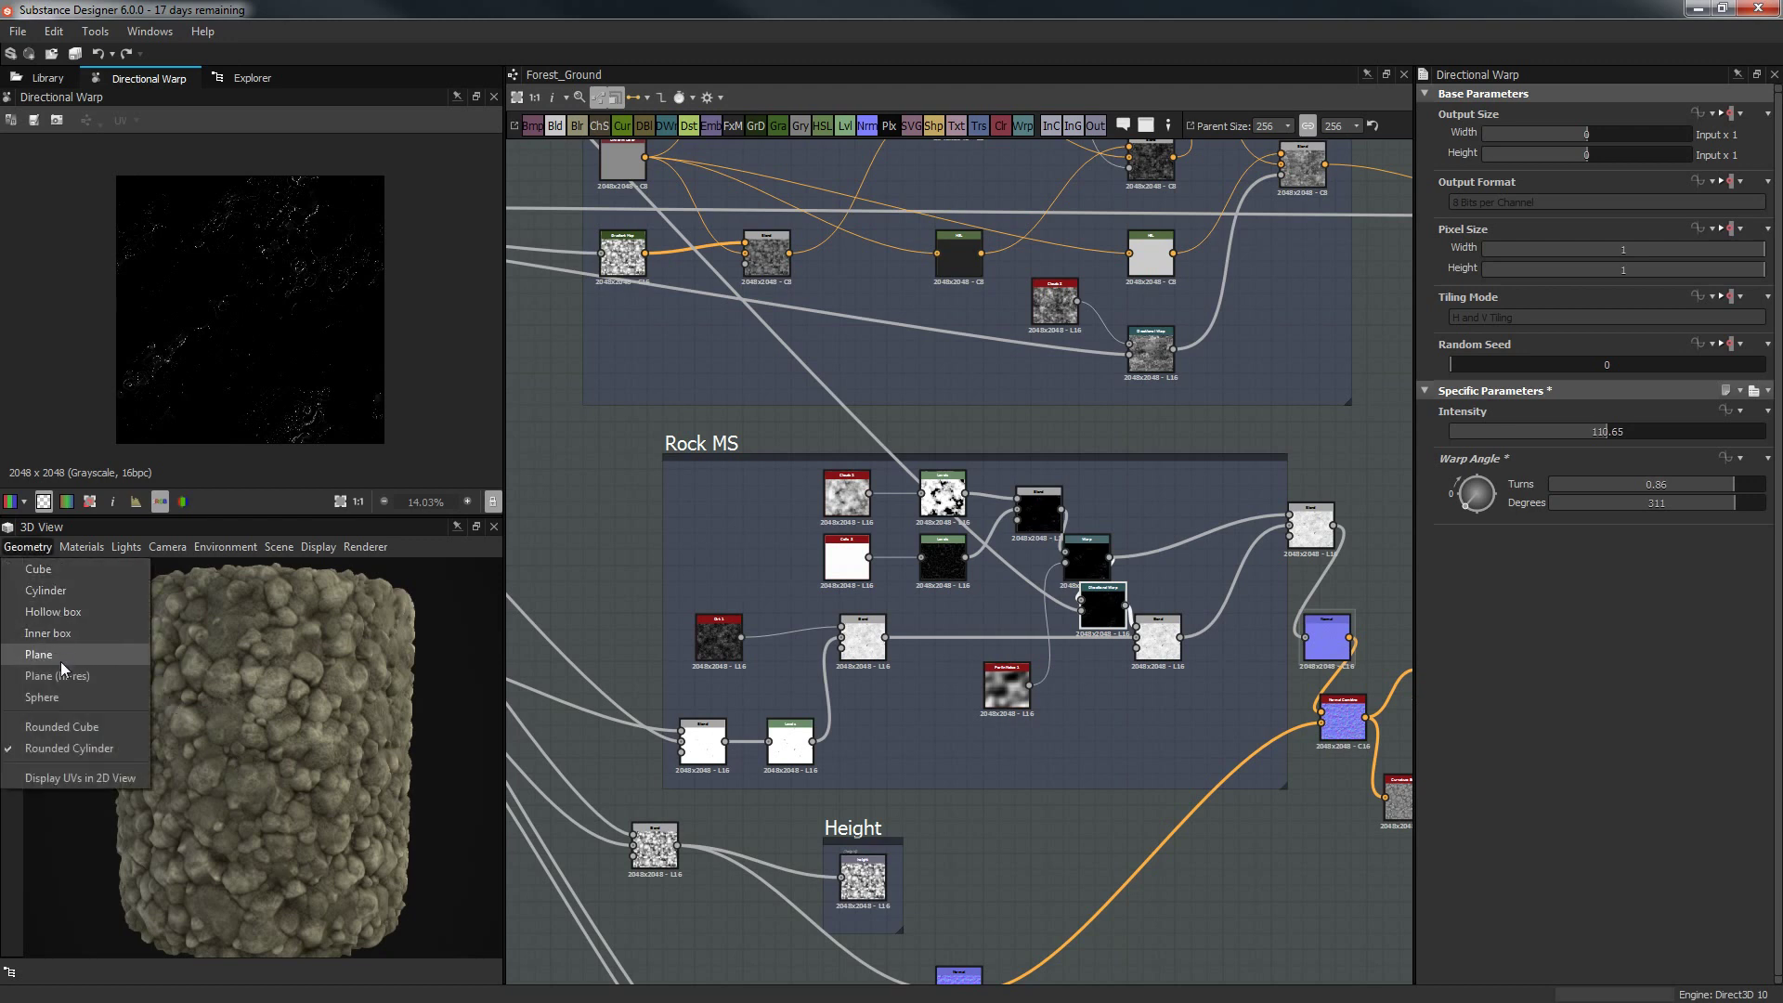
click(58, 698)
drag(317, 715, 256, 660)
Show the material on the Rounded Cube mesh and inspect one face close up and from a rotated angle.
click(39, 550)
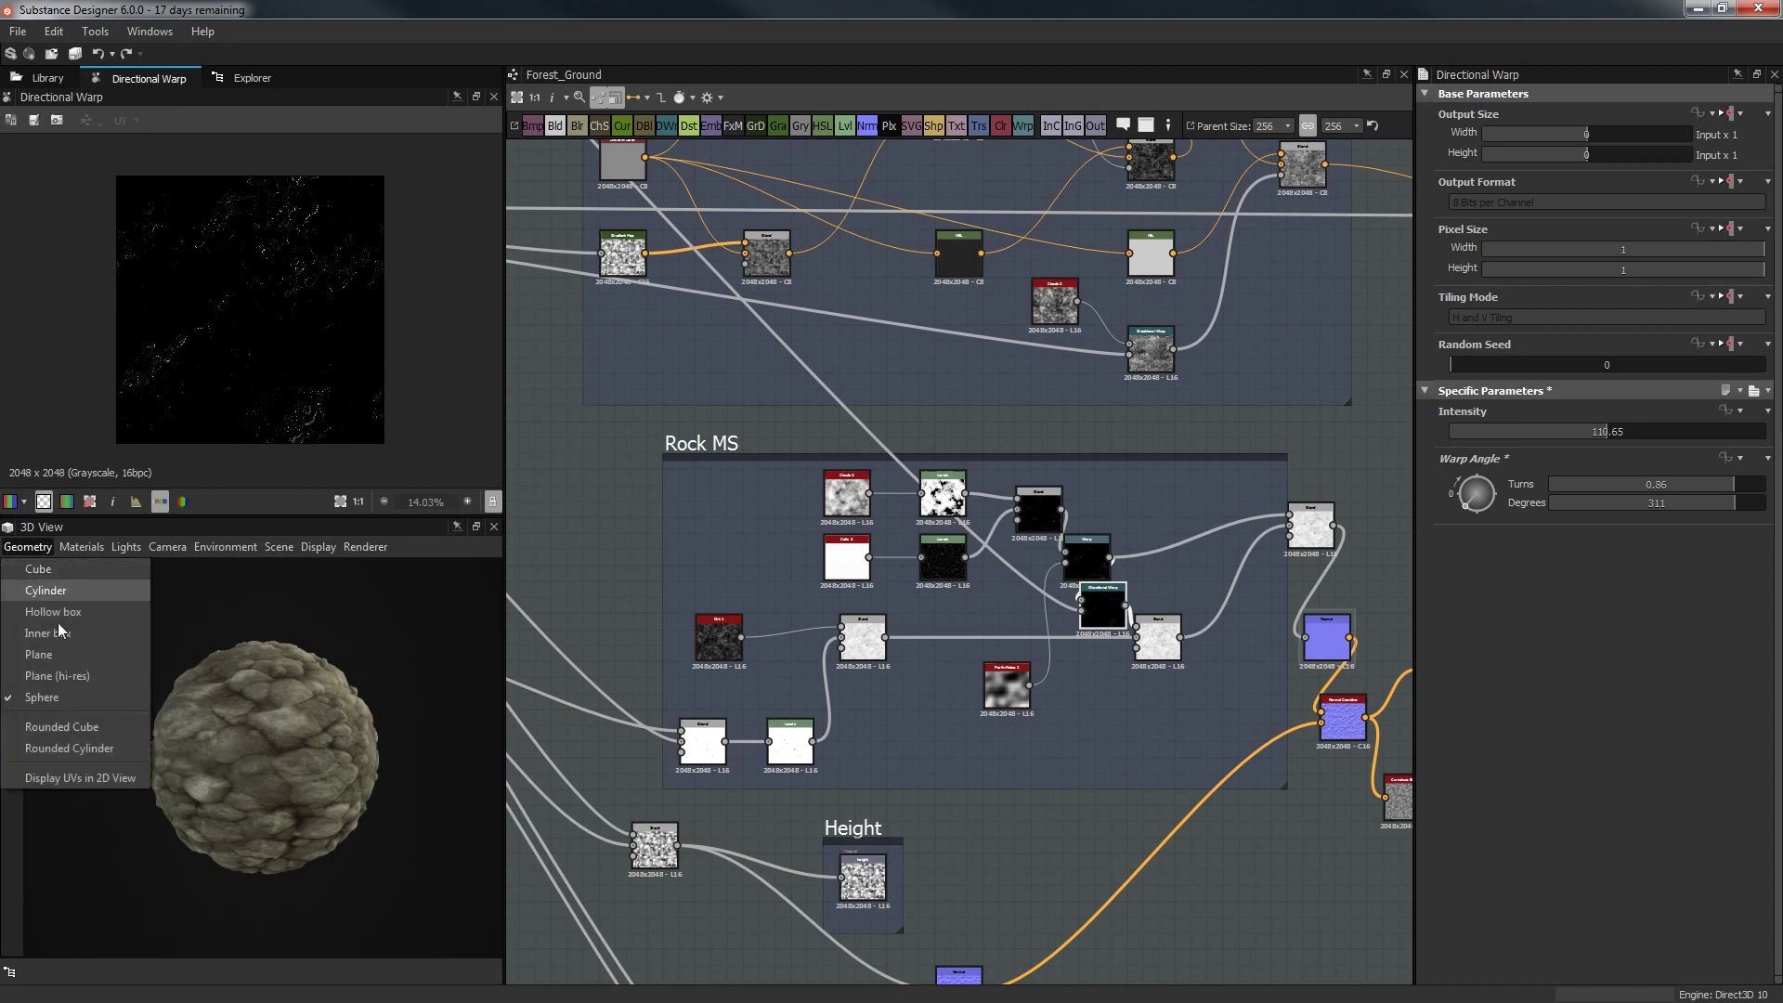
click(81, 724)
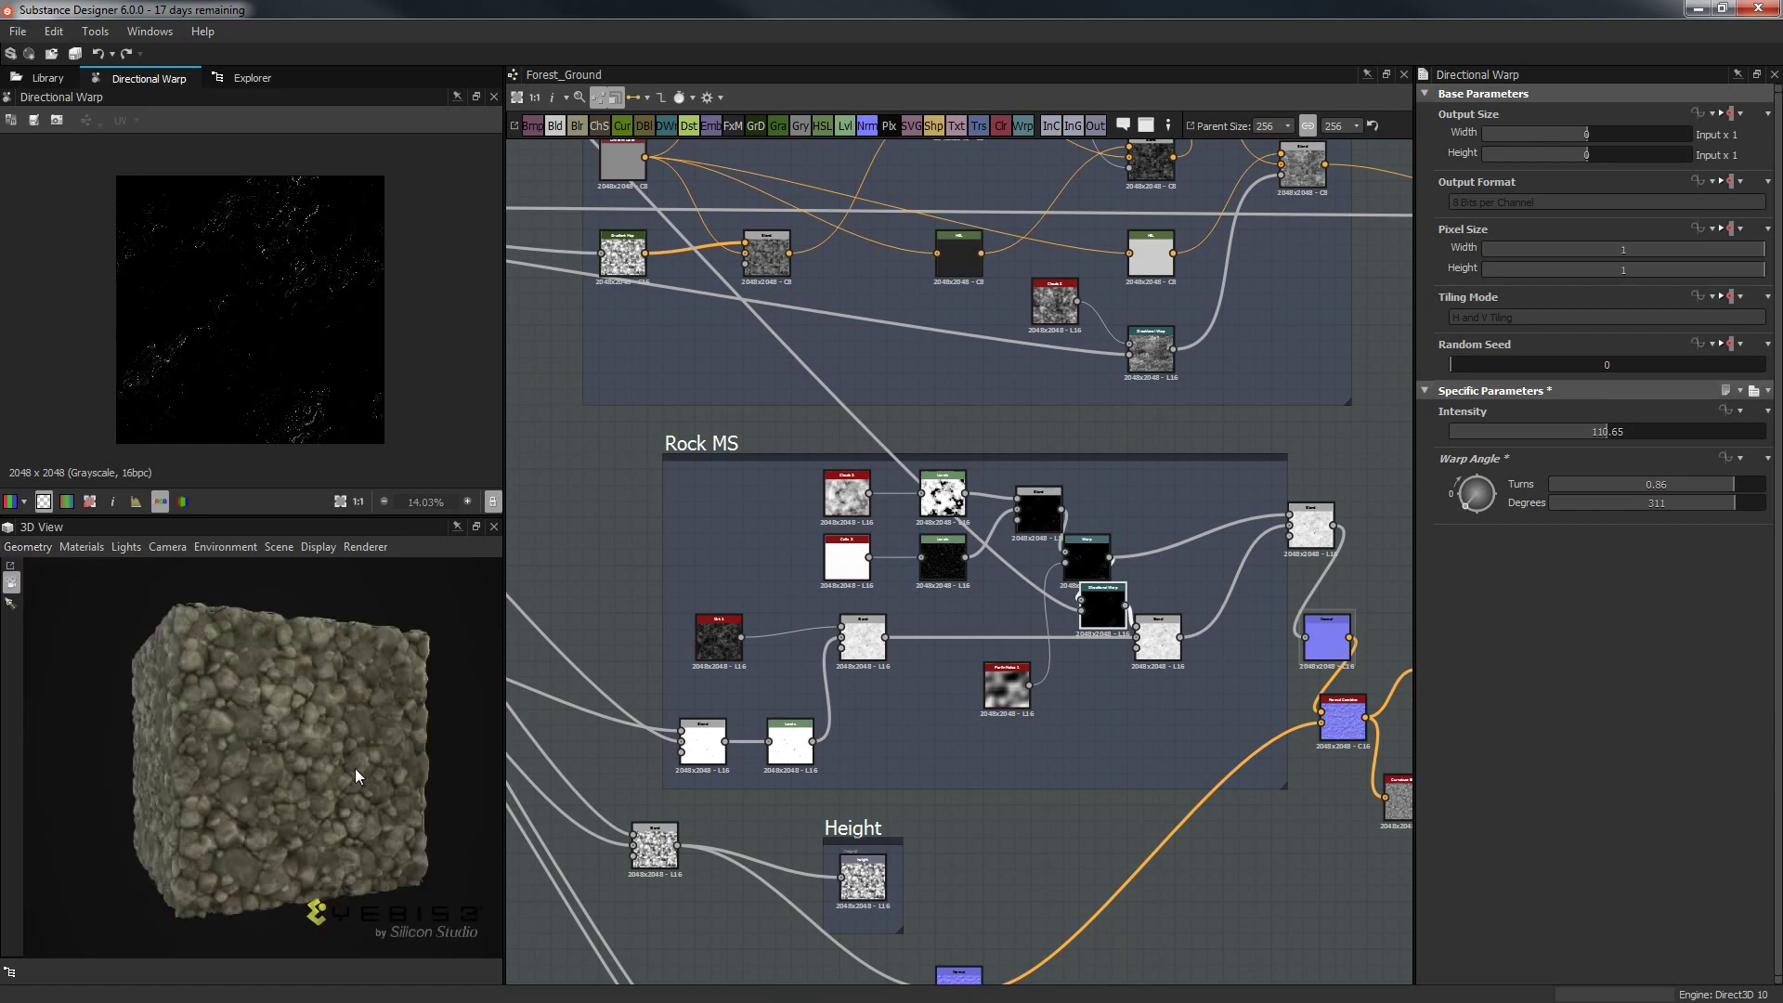
drag(354, 767, 402, 888)
scroll(361, 784, up, 6)
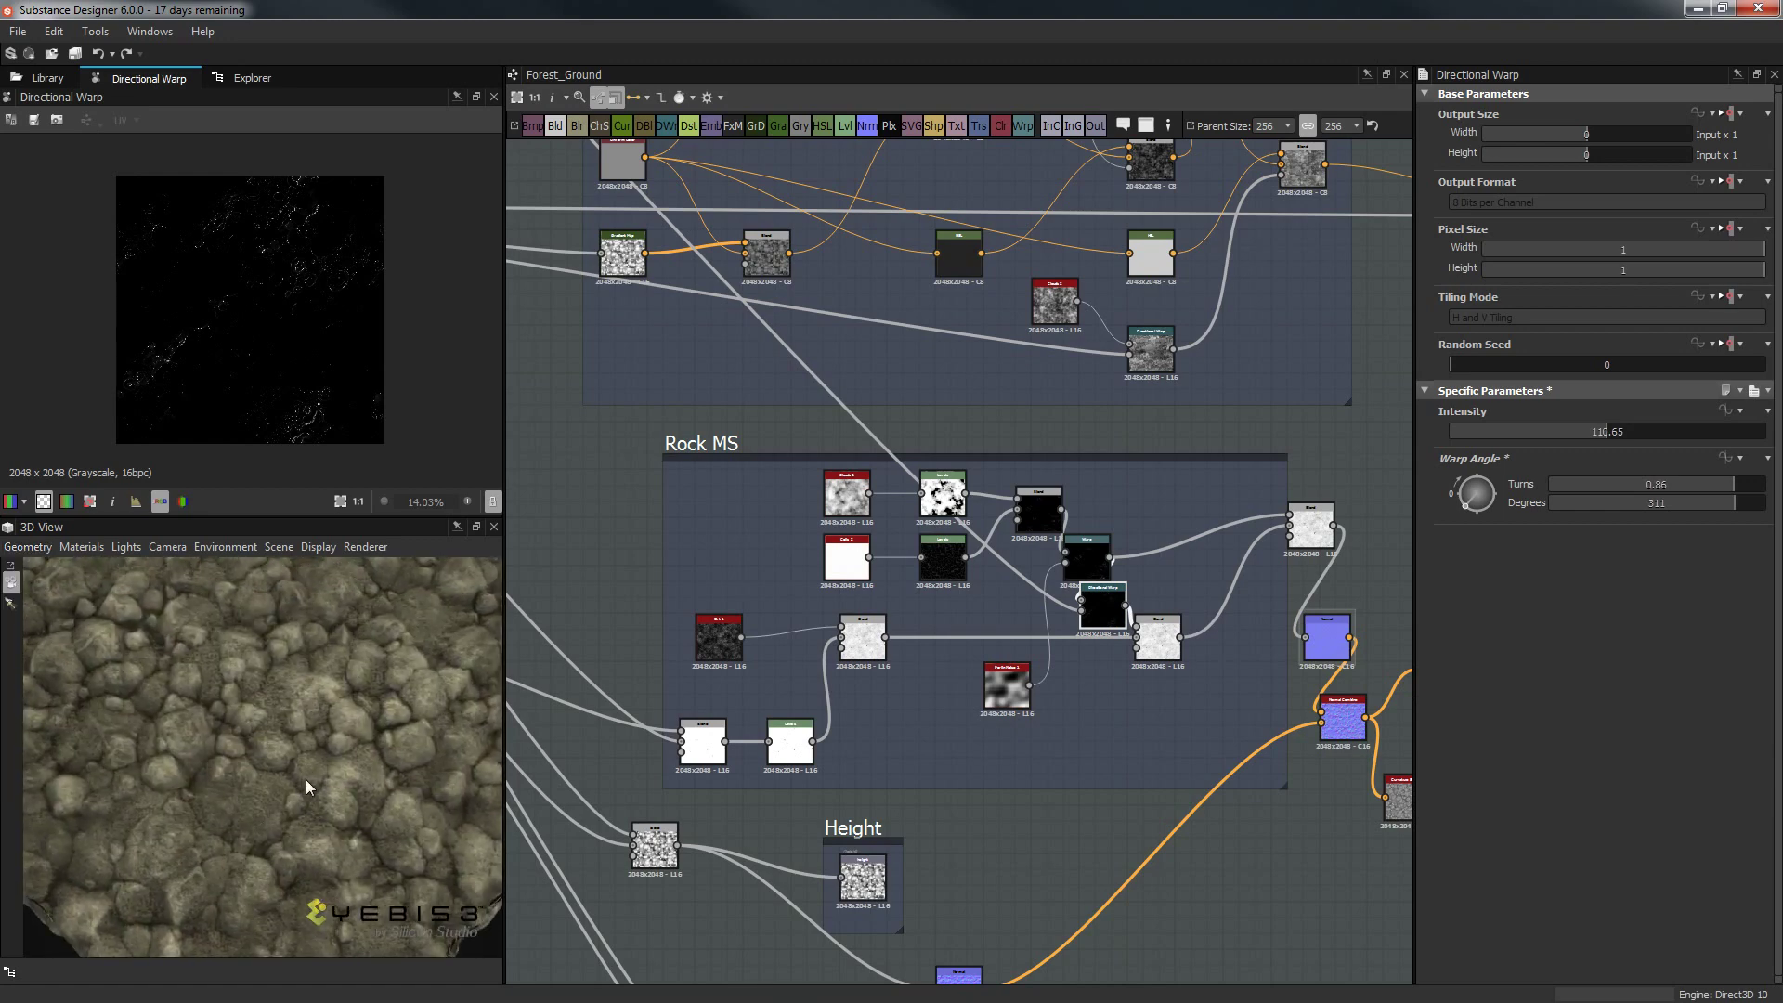
scroll(334, 764, down, 5)
drag(335, 763, 257, 613)
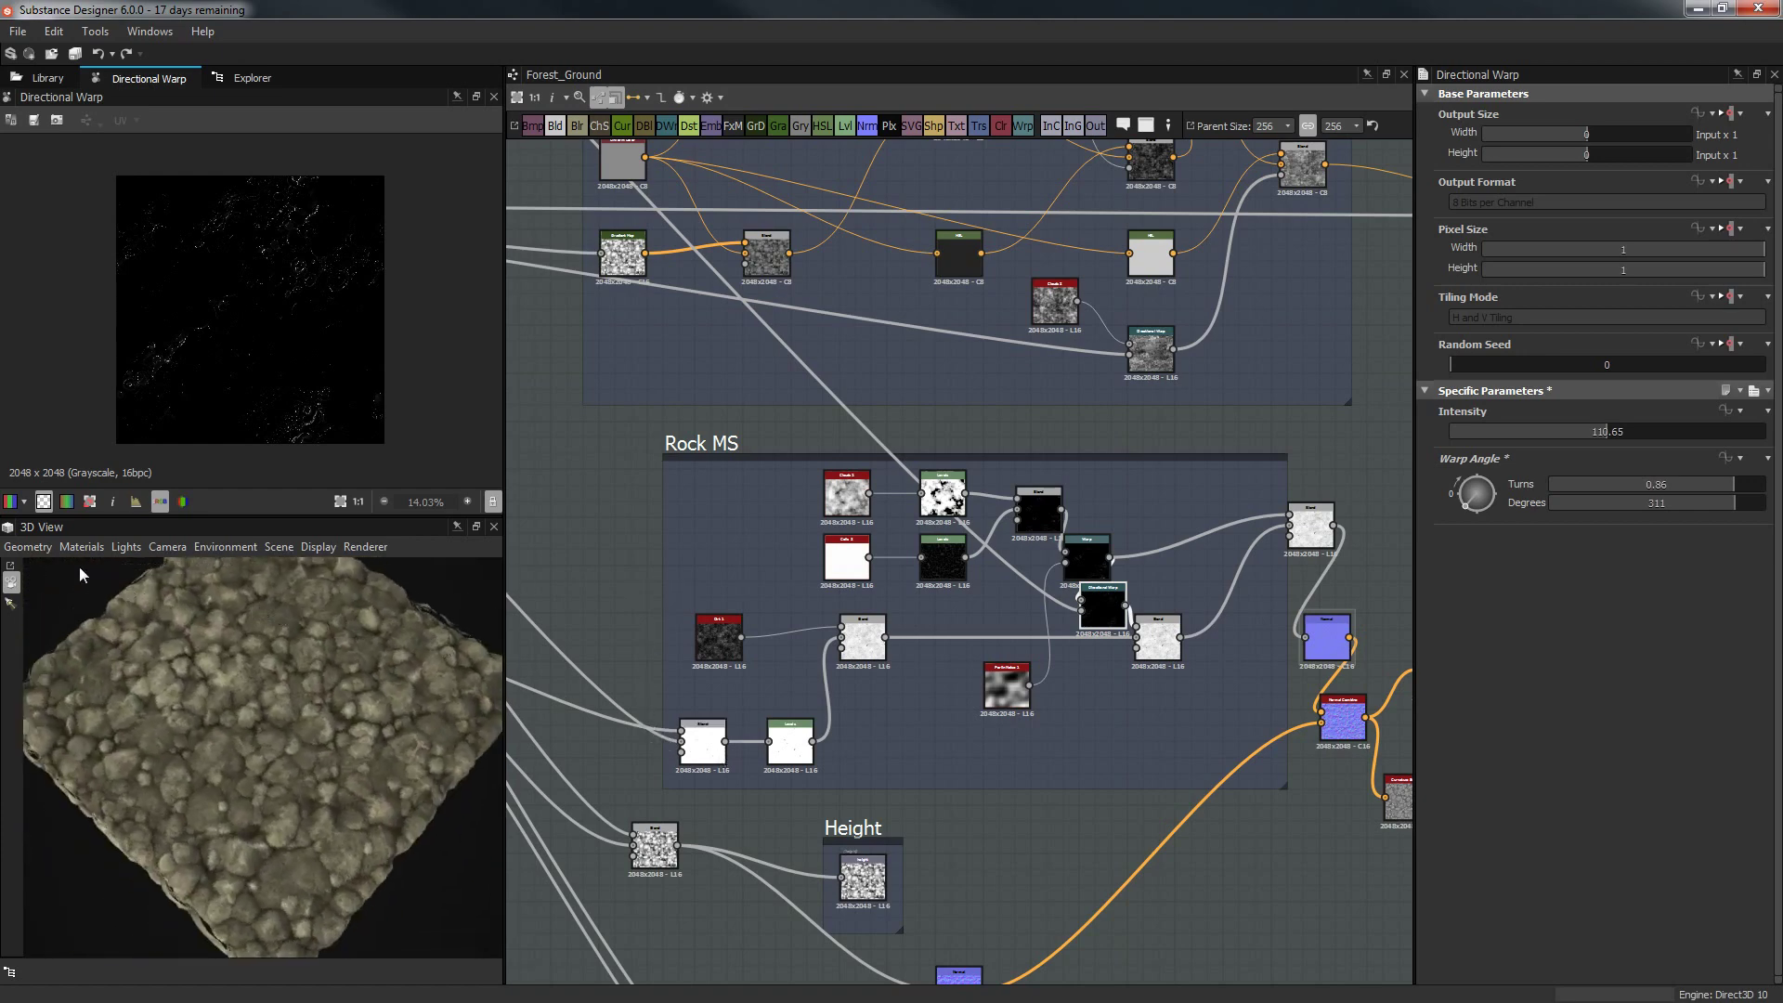
Put the material back on the Plane (hi-res) mesh and view the stones at a low angle.
click(41, 550)
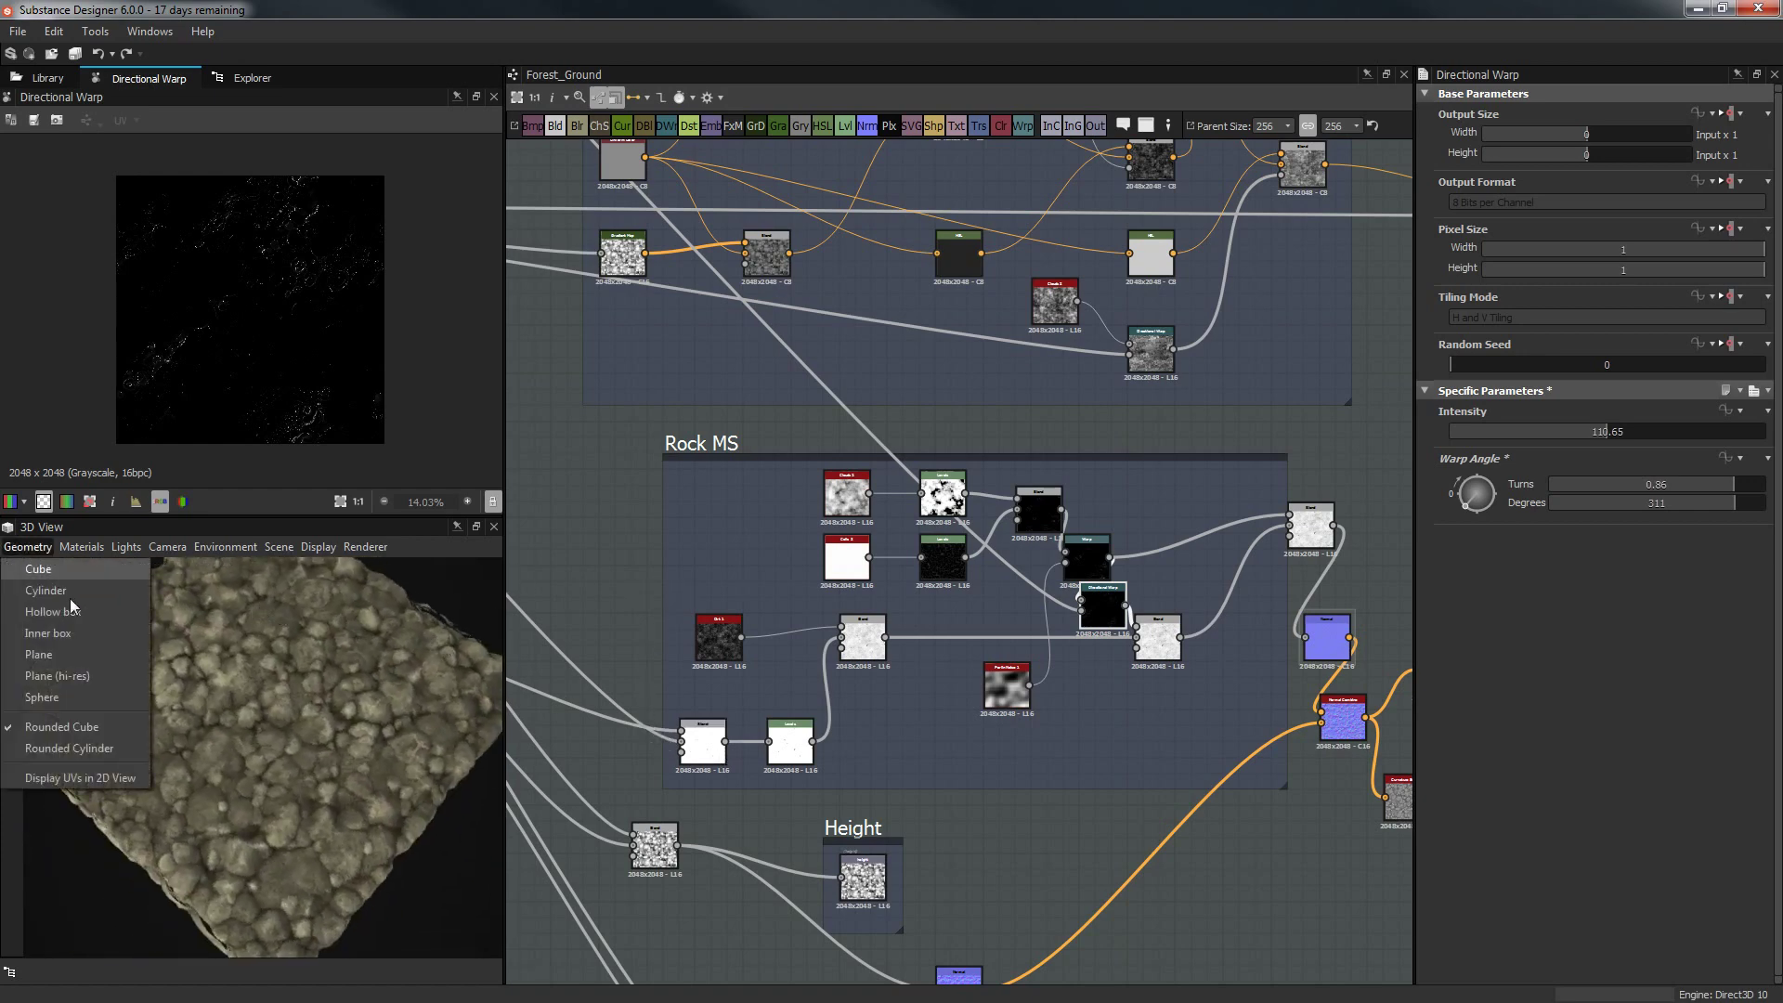
click(79, 679)
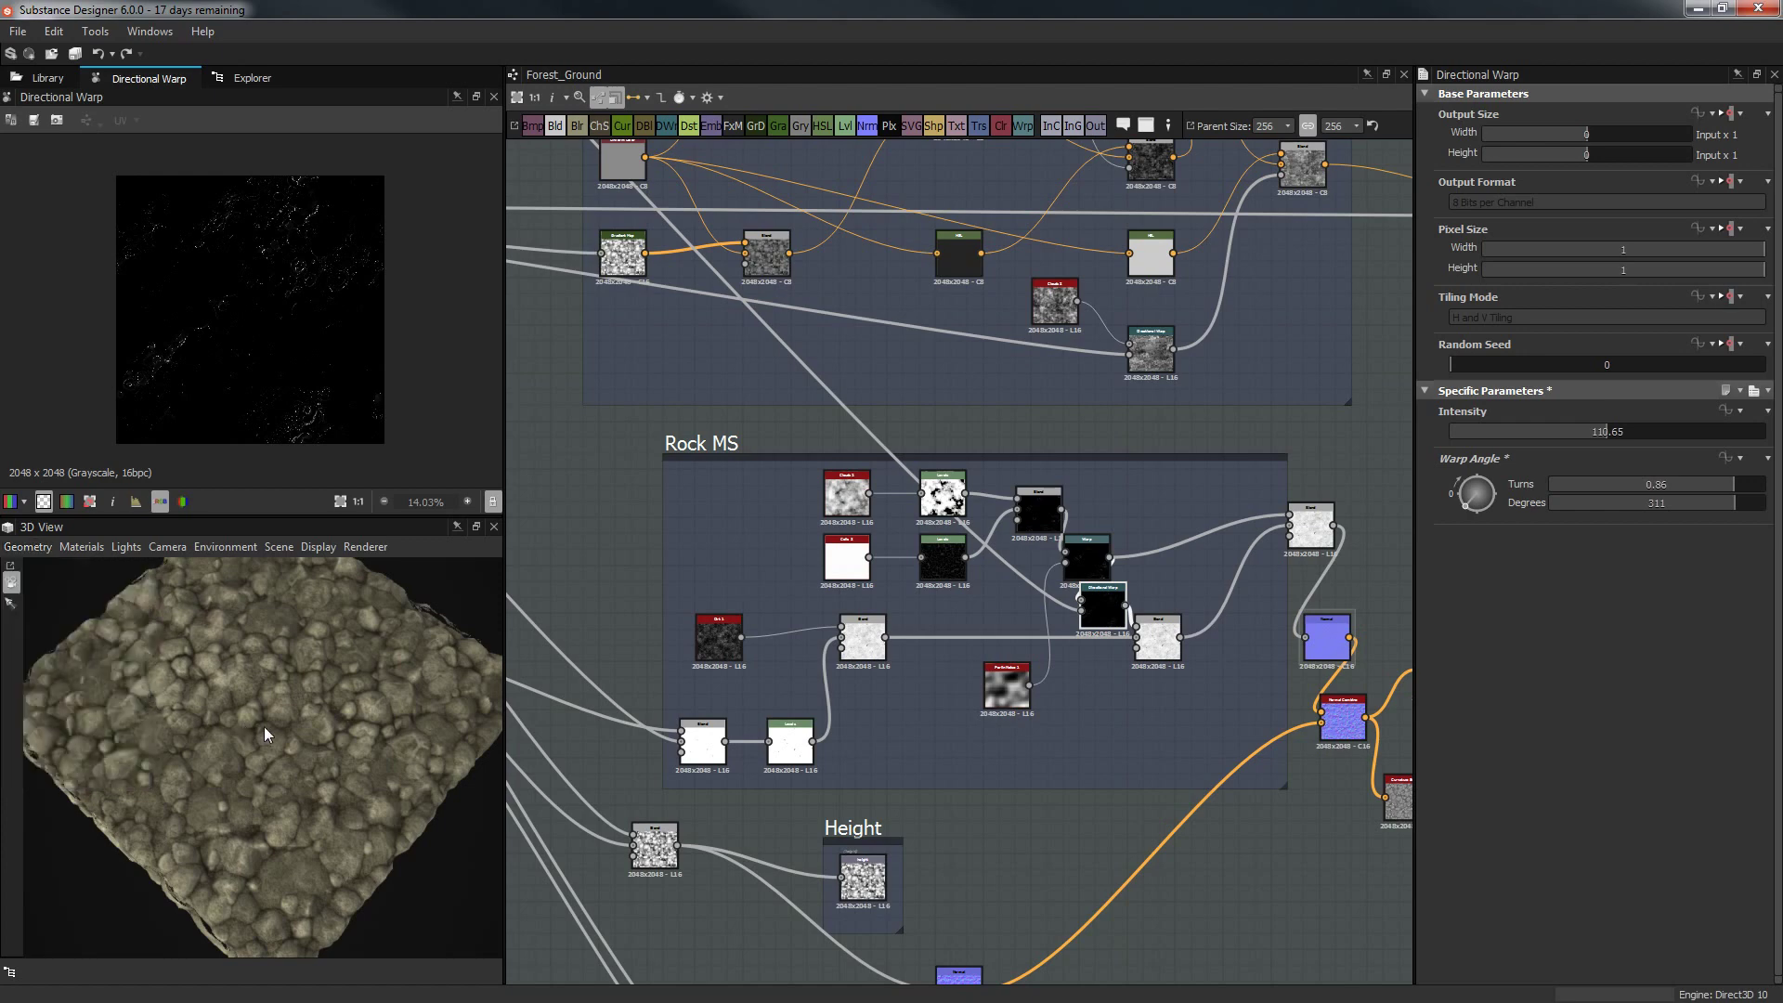
drag(263, 726, 246, 795)
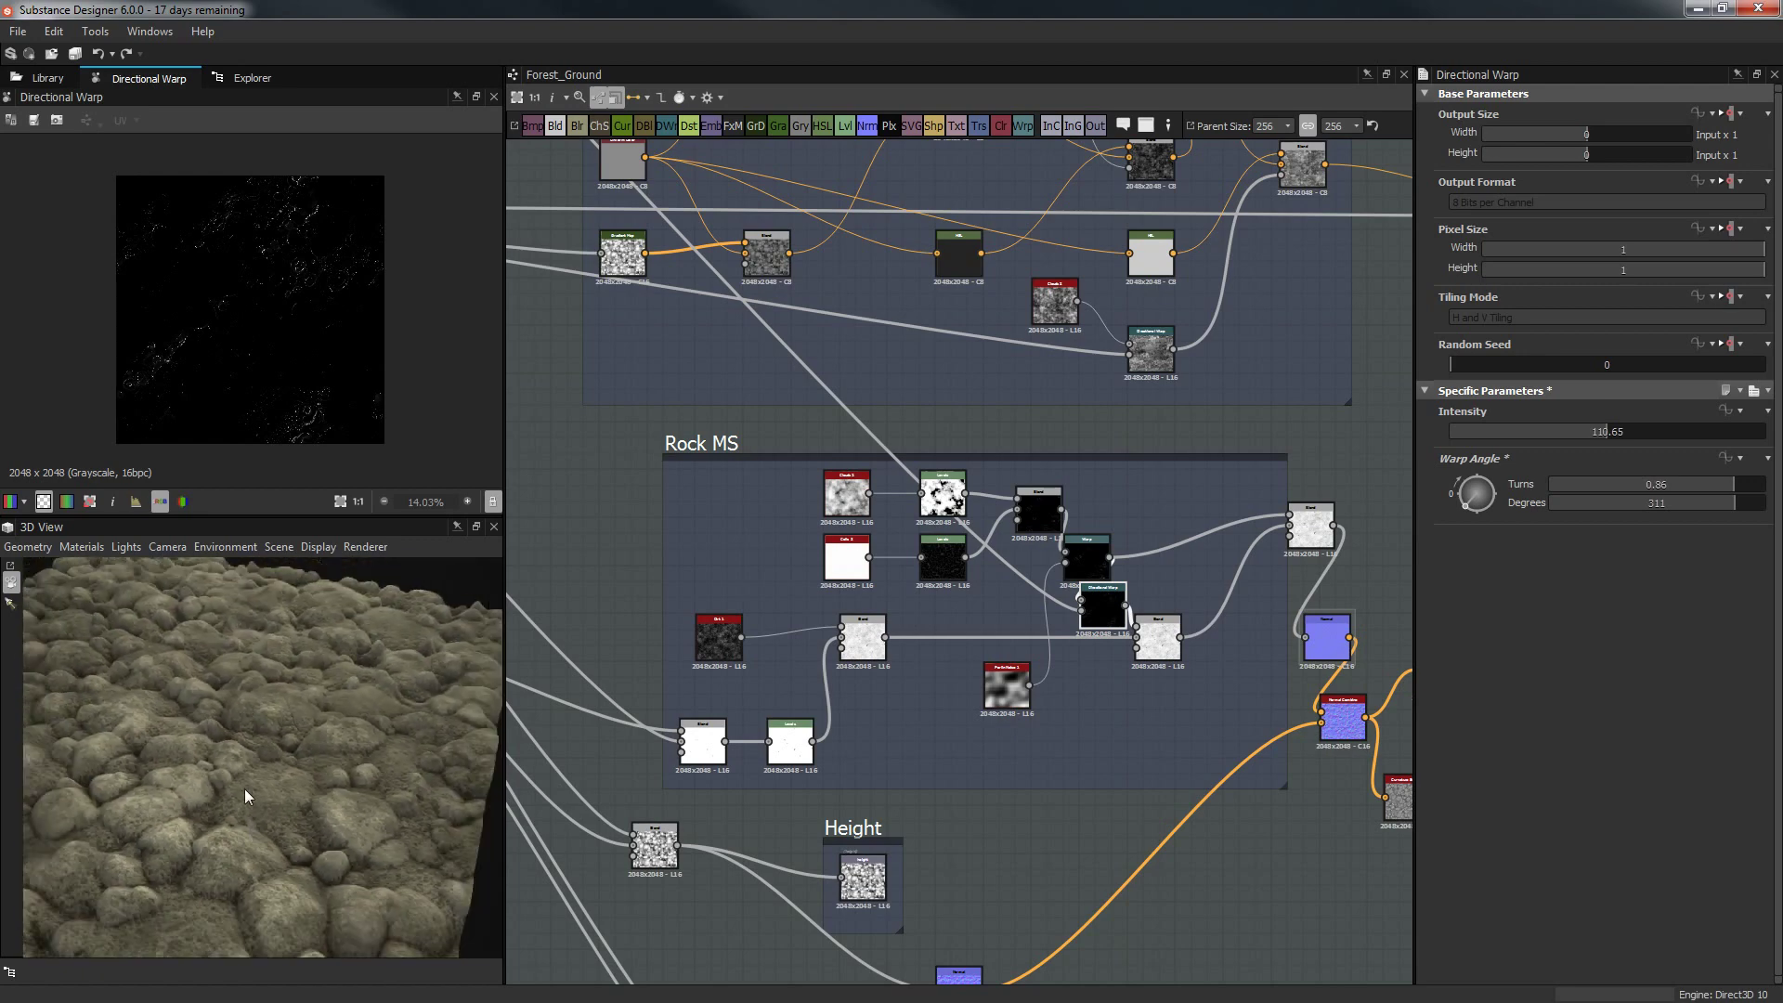
Examine the graph from the downstream colour blends back to the Rock Color, Rock MS and Ground base frames.
scroll(821, 750, down, 6)
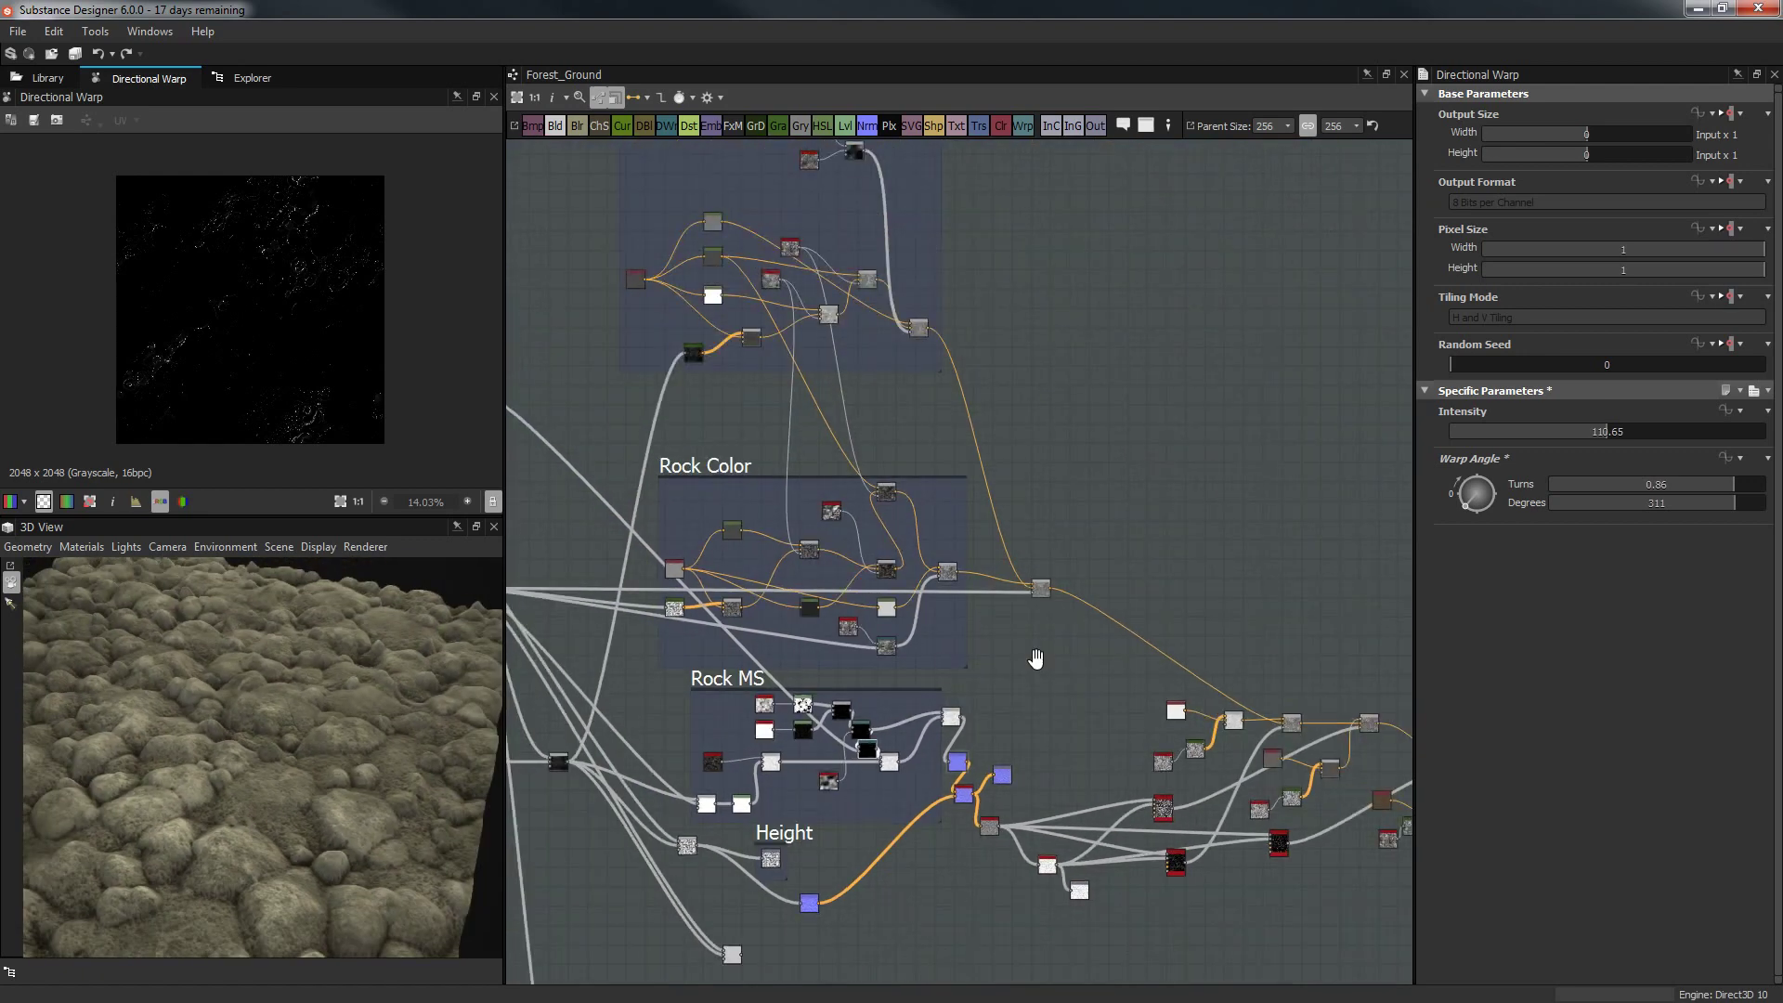
scroll(1023, 701, up, 8)
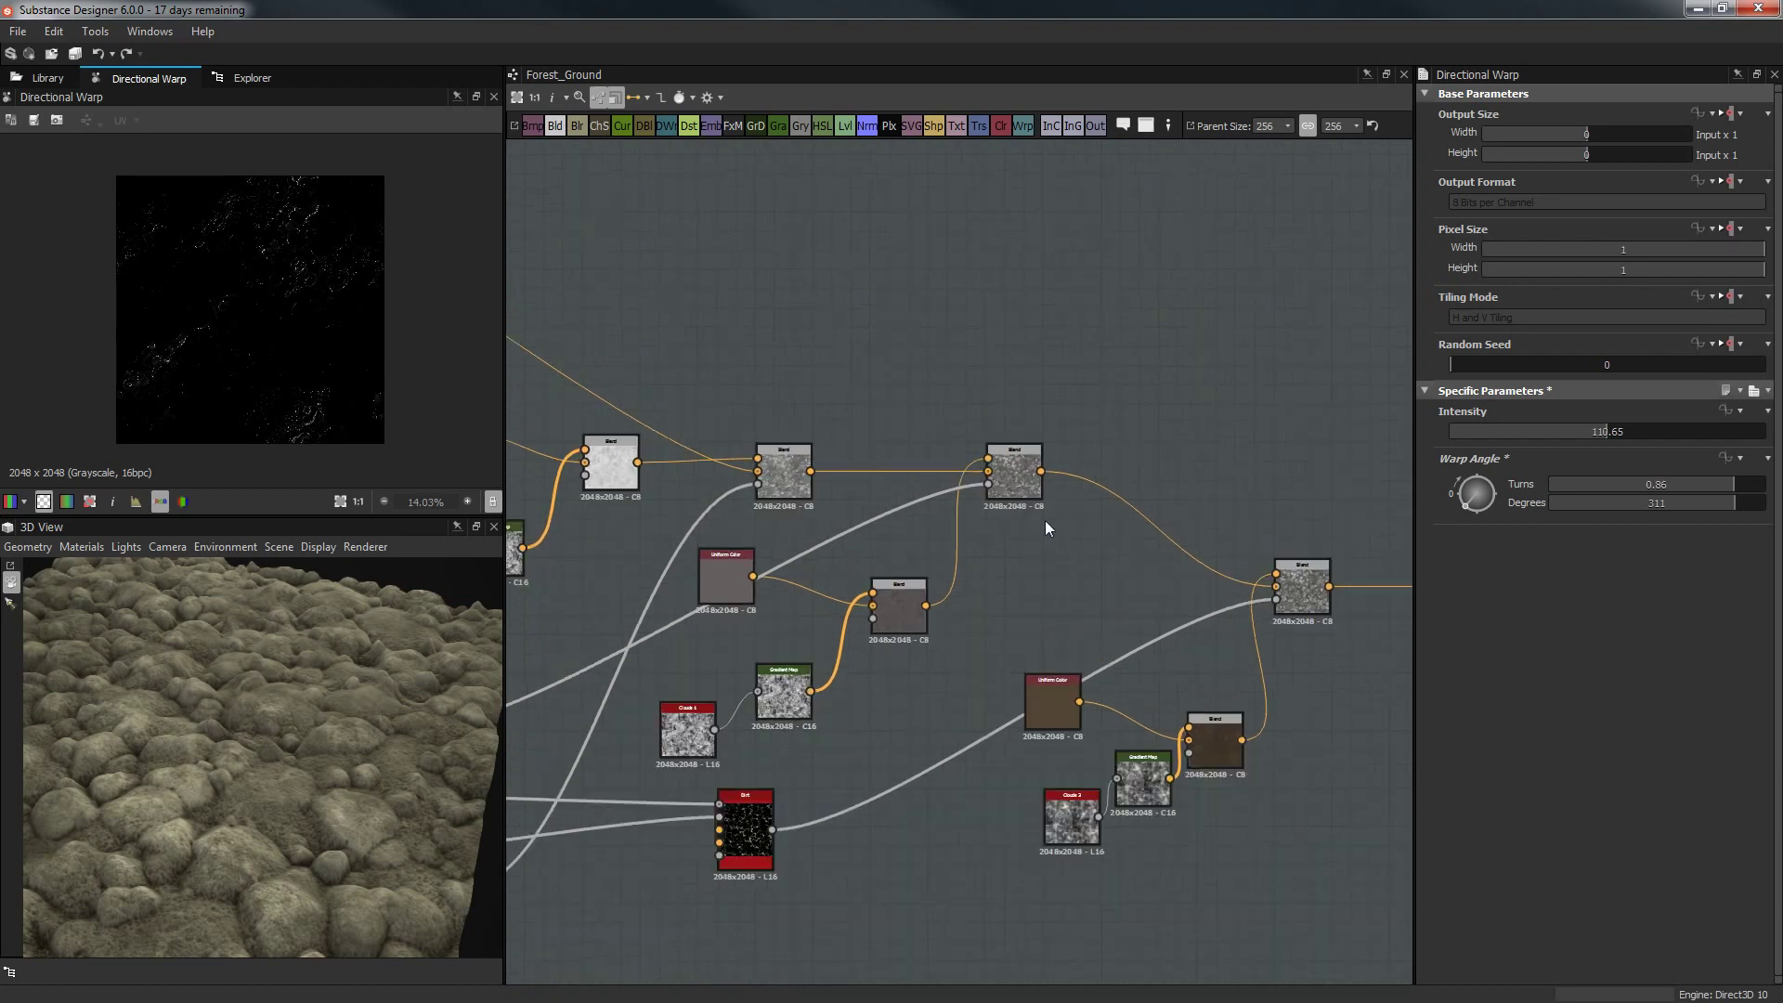
middle_drag(1041, 526, 1122, 483)
scroll(1122, 483, down, 2)
middle_drag(896, 378, 843, 255)
middle_drag(1178, 557, 752, 358)
scroll(1039, 557, down, 2)
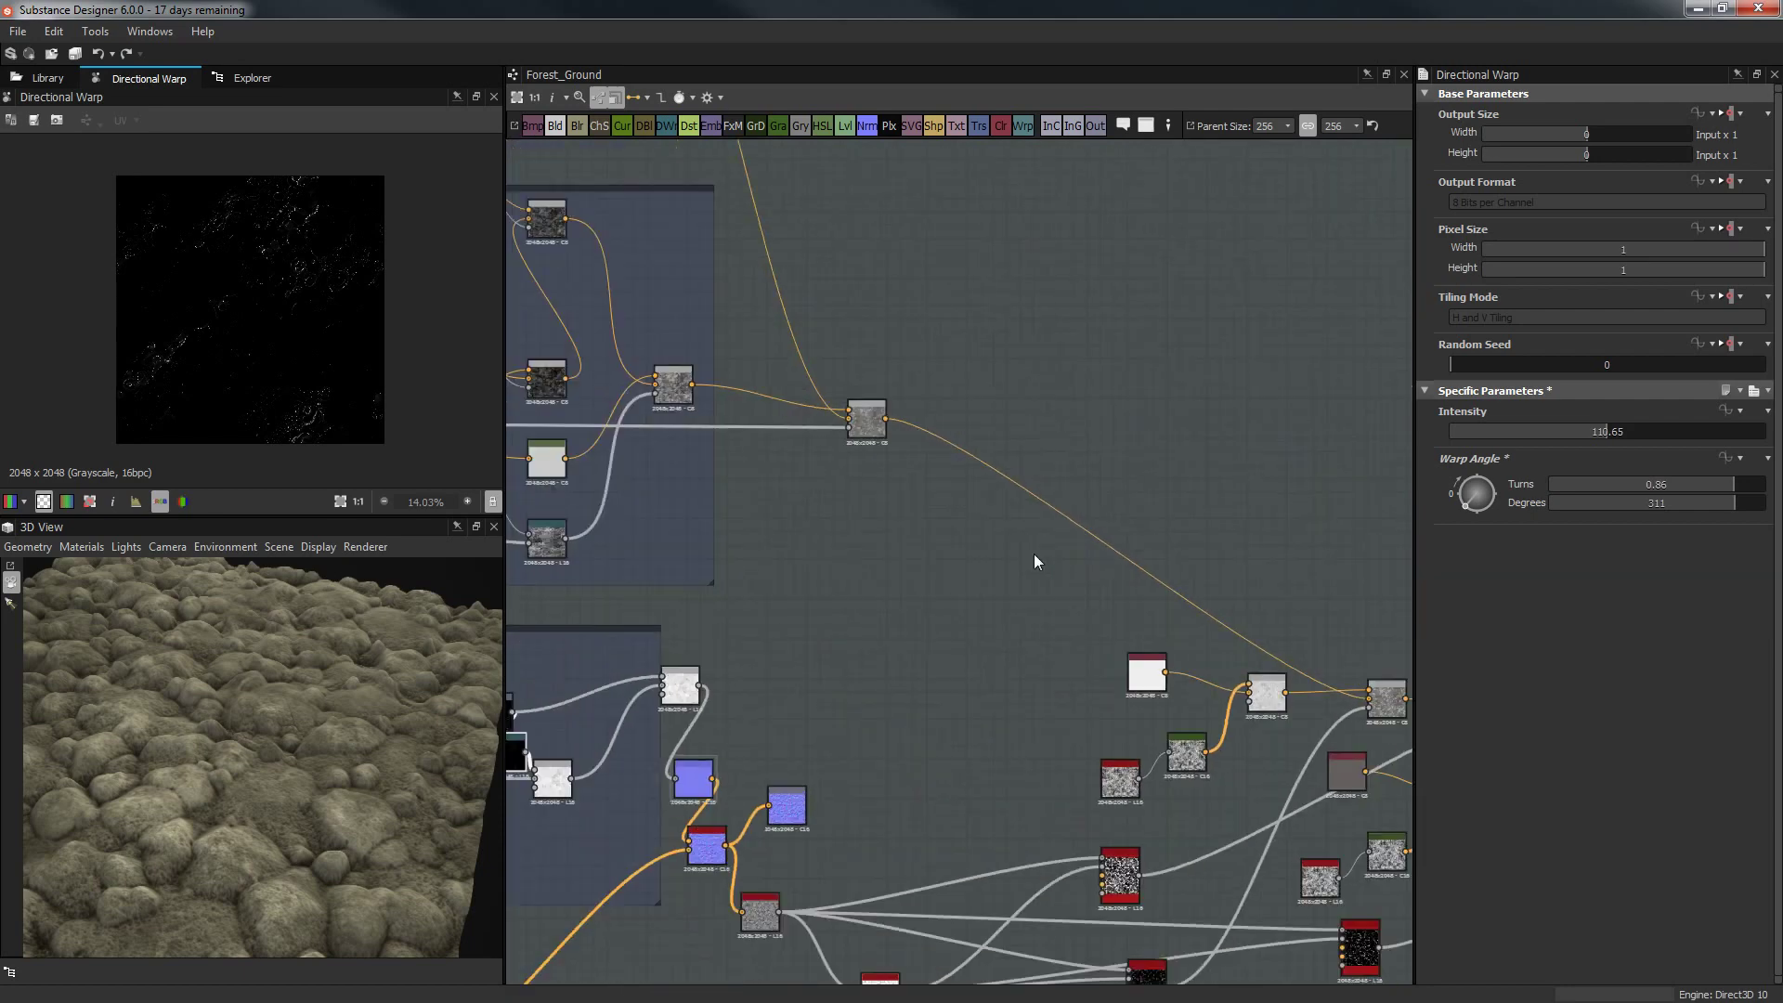
middle_drag(1038, 557, 1317, 773)
middle_drag(1089, 726, 1569, 502)
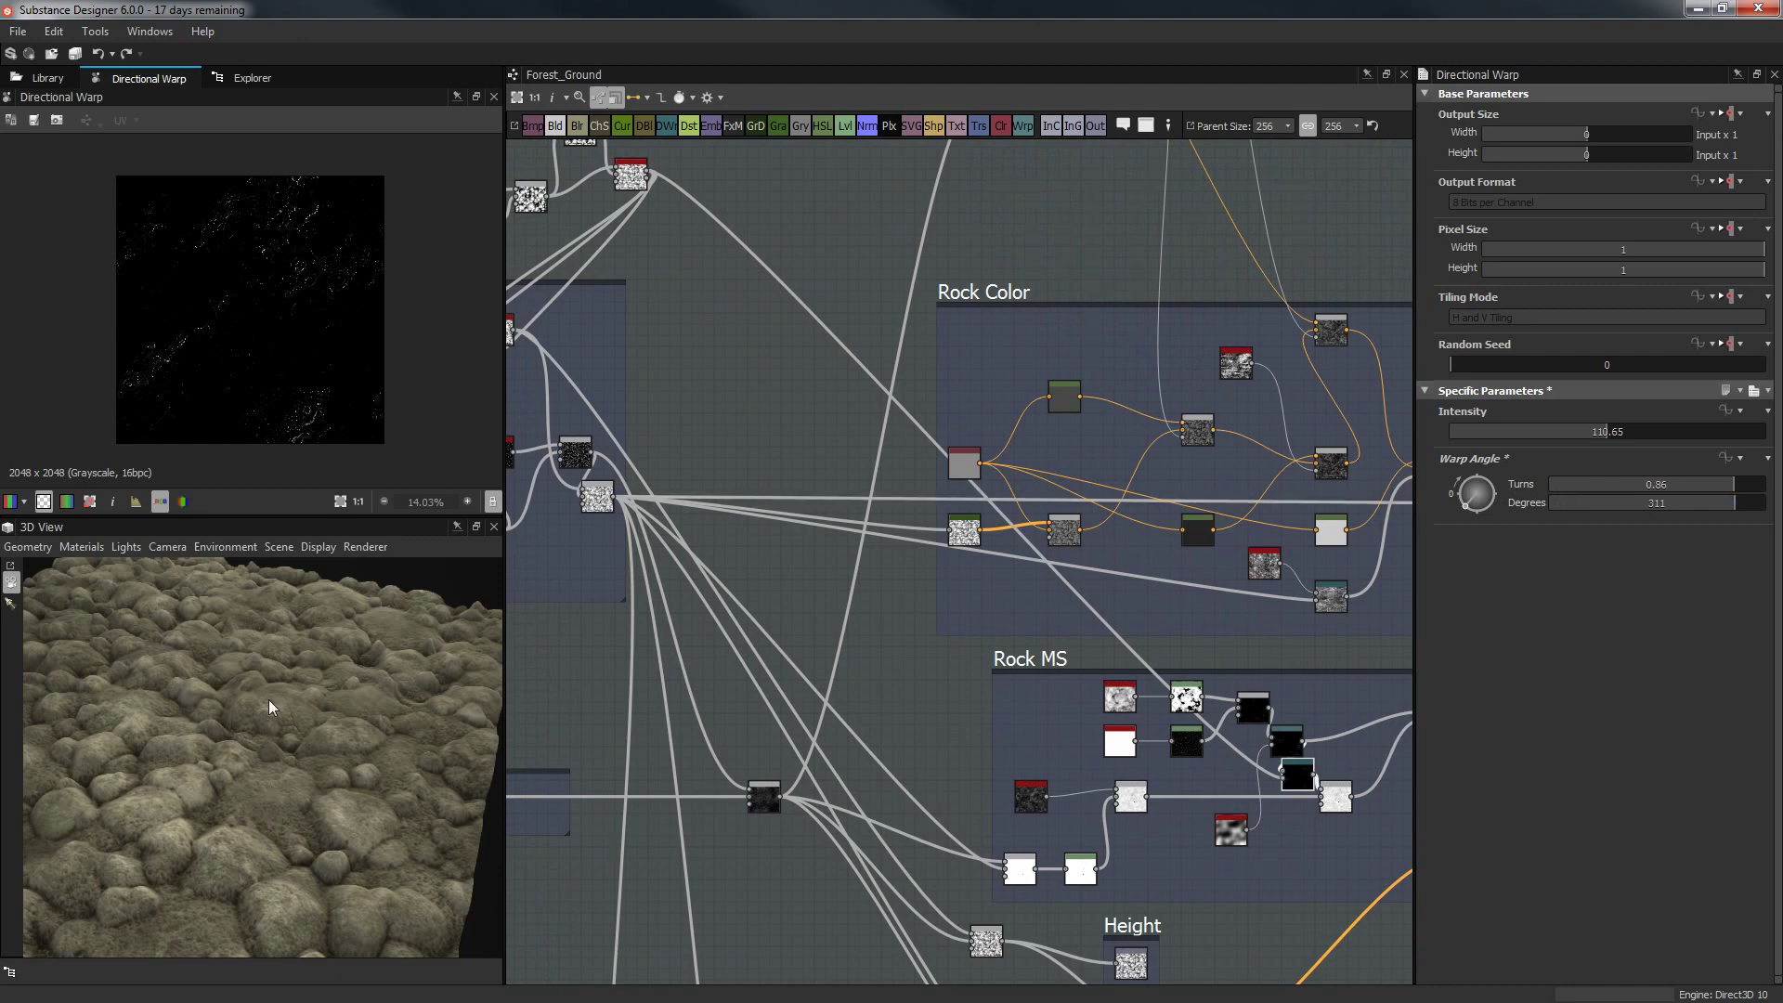
middle_drag(721, 425, 696, 597)
scroll(942, 450, down, 4)
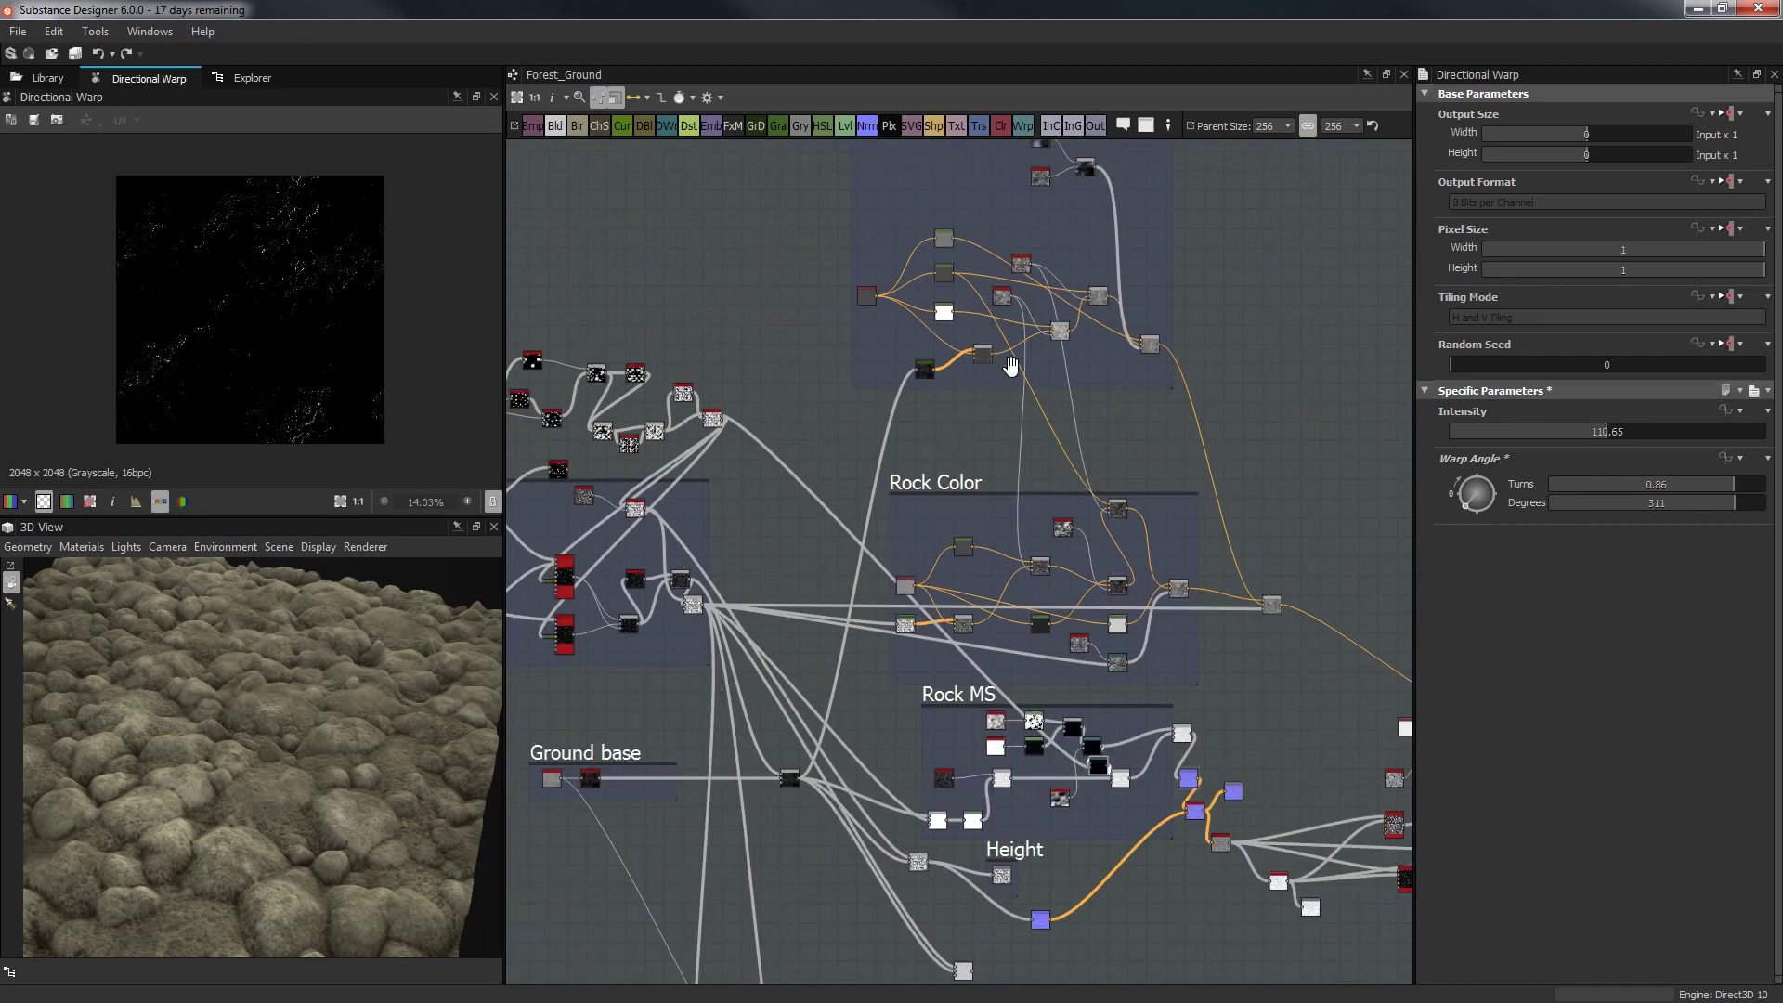
middle_drag(1010, 366, 1048, 378)
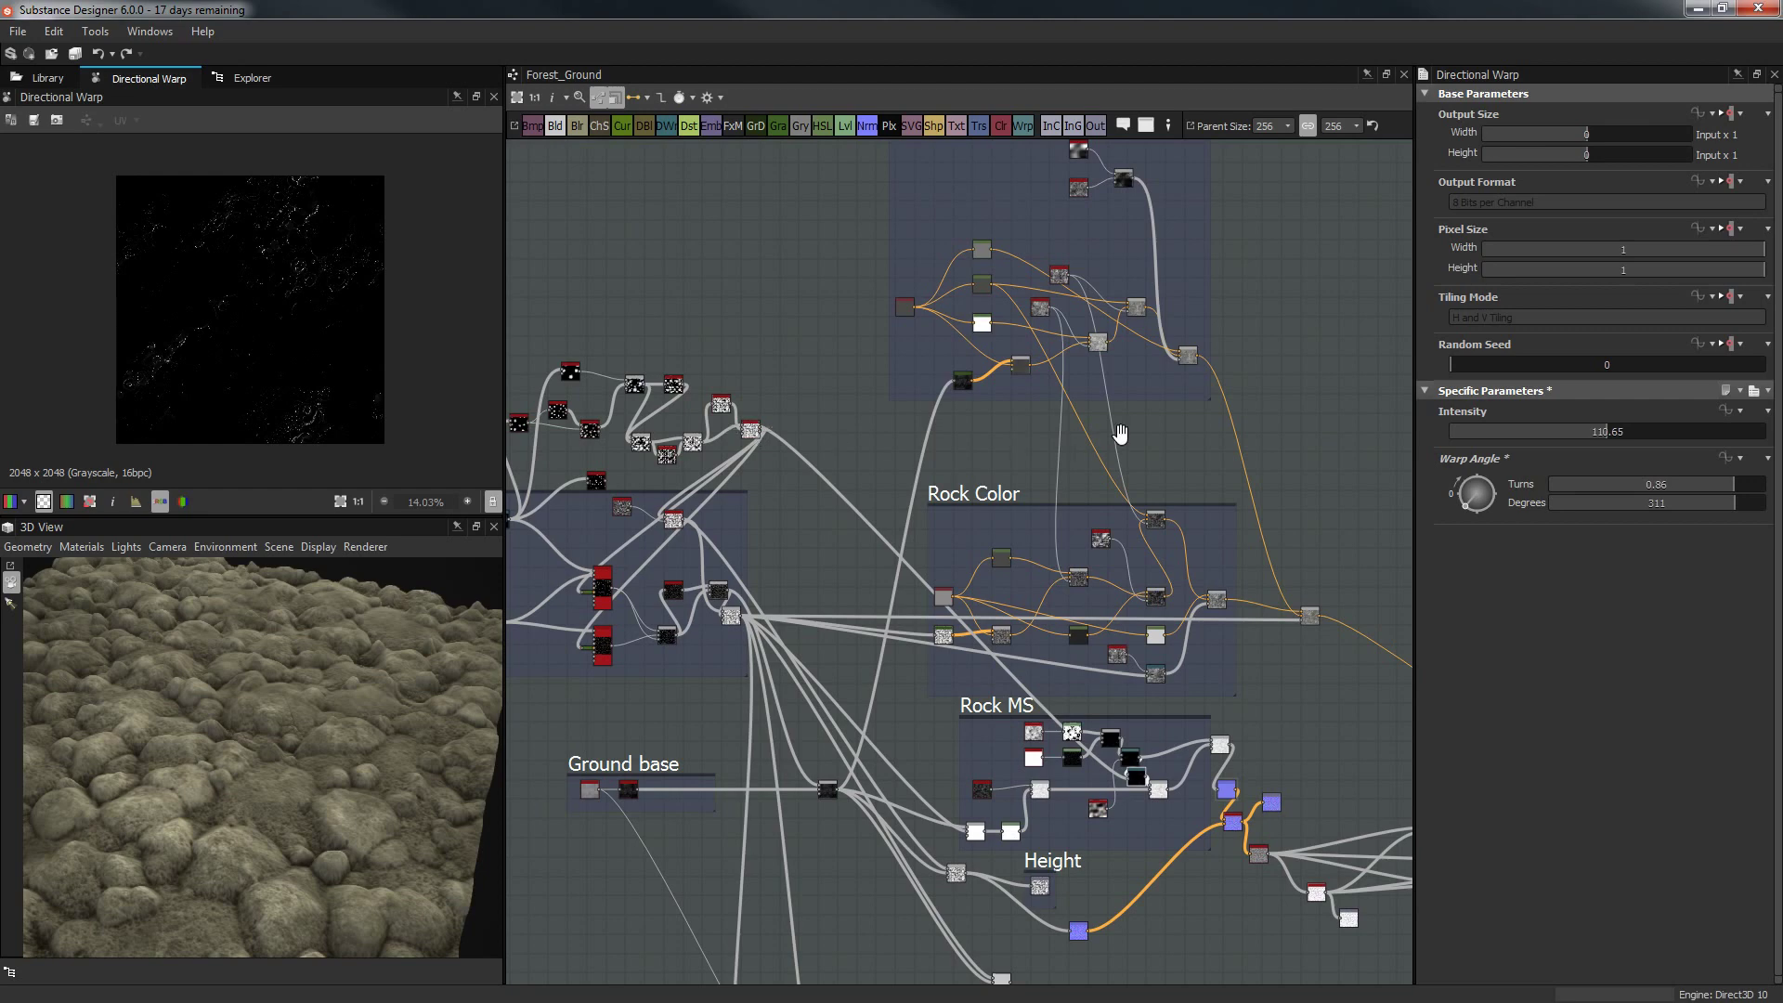
Examine the node chain inside the Rock Color frame, including its grunge map and the blends it feeds.
scroll(1130, 415, up, 3)
key(space)
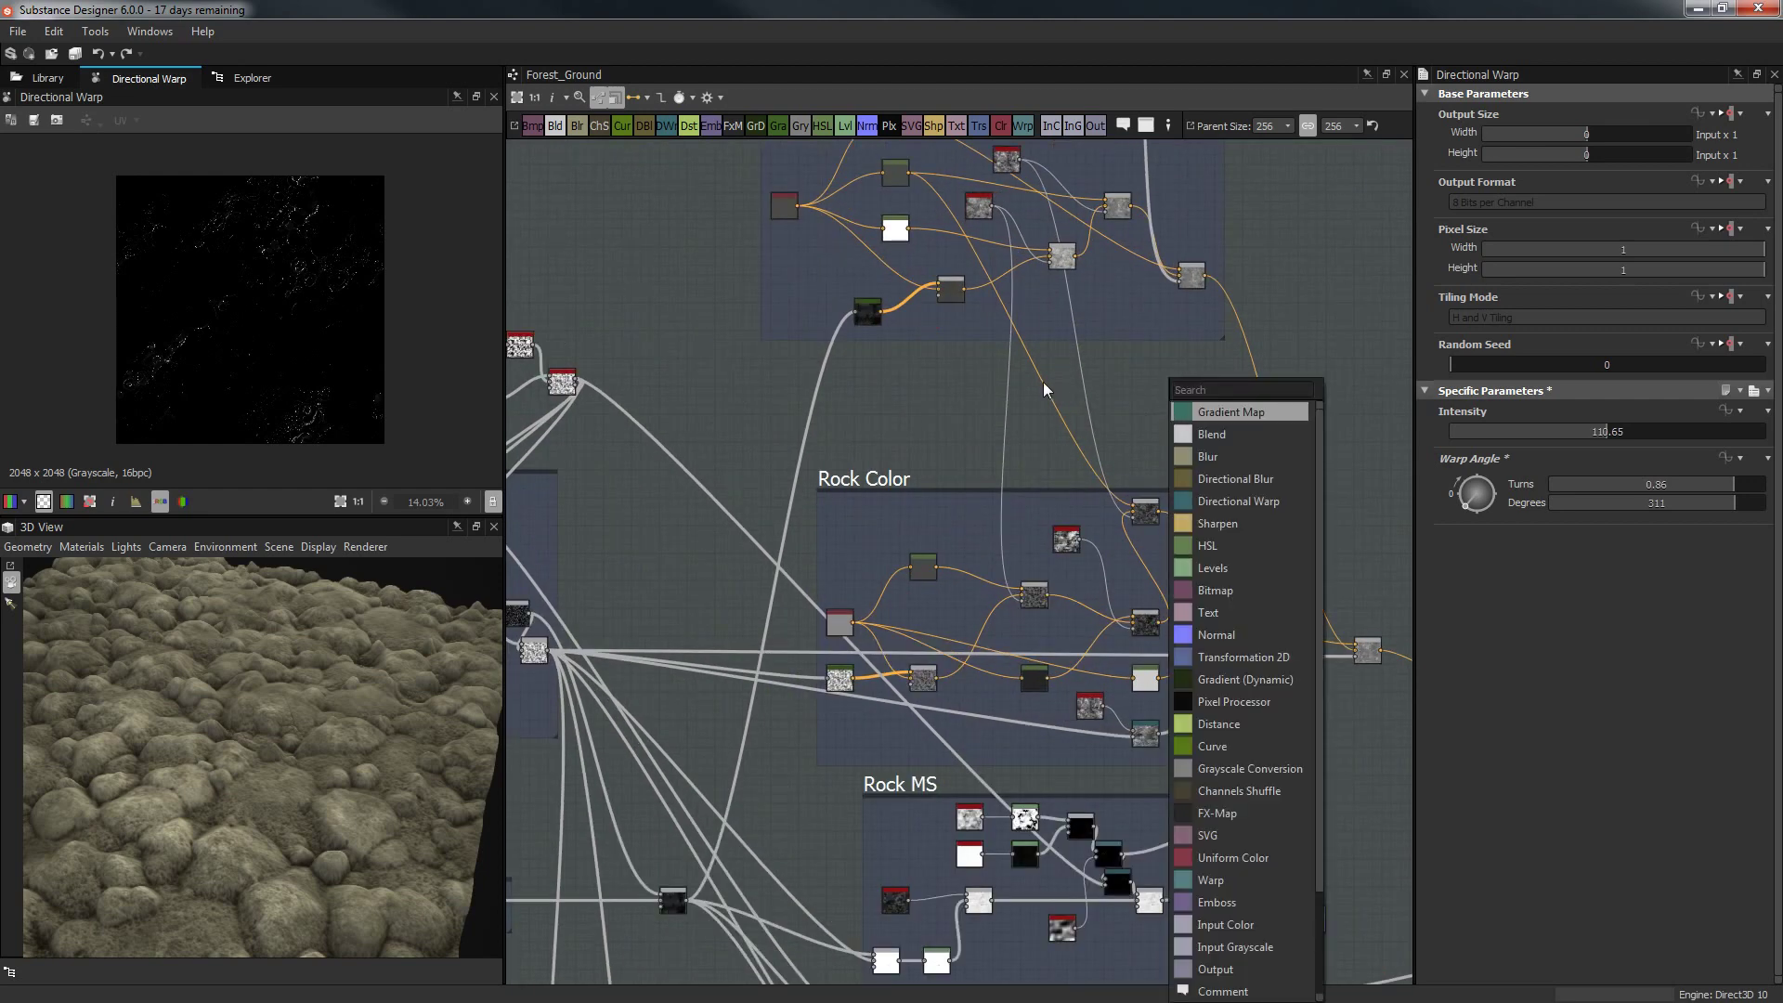
key(Escape)
middle_drag(944, 388, 882, 451)
scroll(979, 653, up, 1)
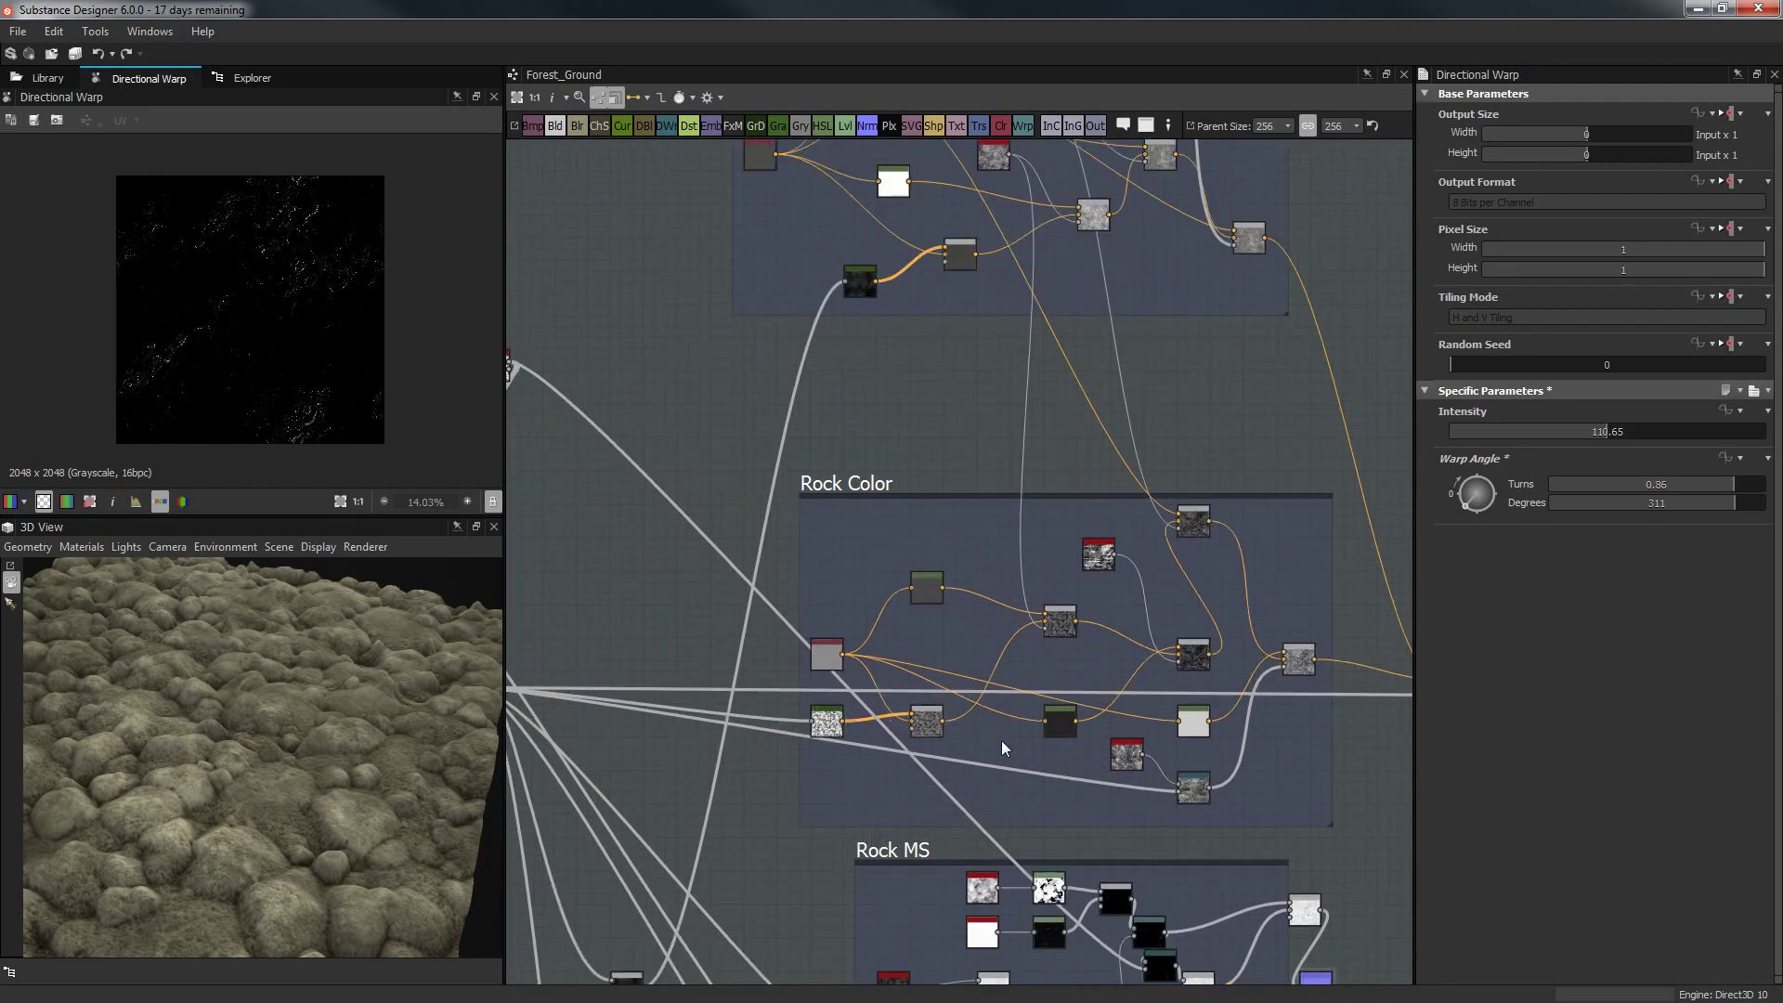
scroll(1001, 739, up, 2)
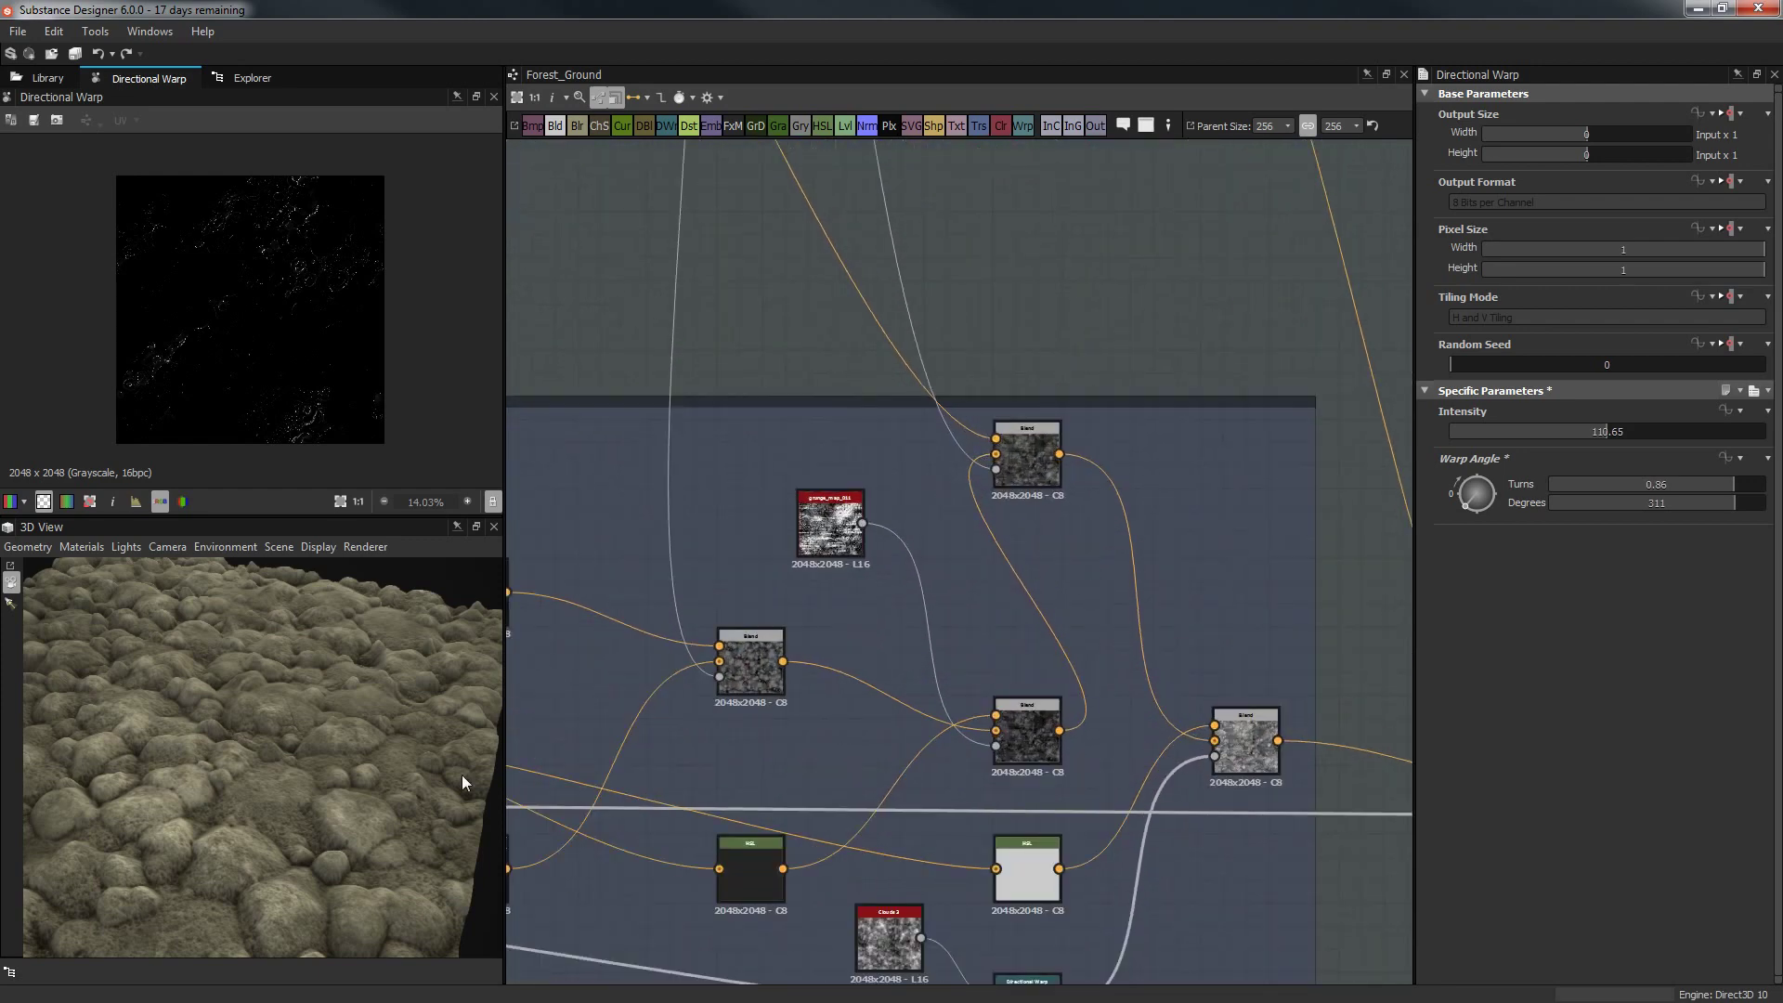
middle_drag(1142, 744, 1314, 506)
scroll(1044, 407, down, 1)
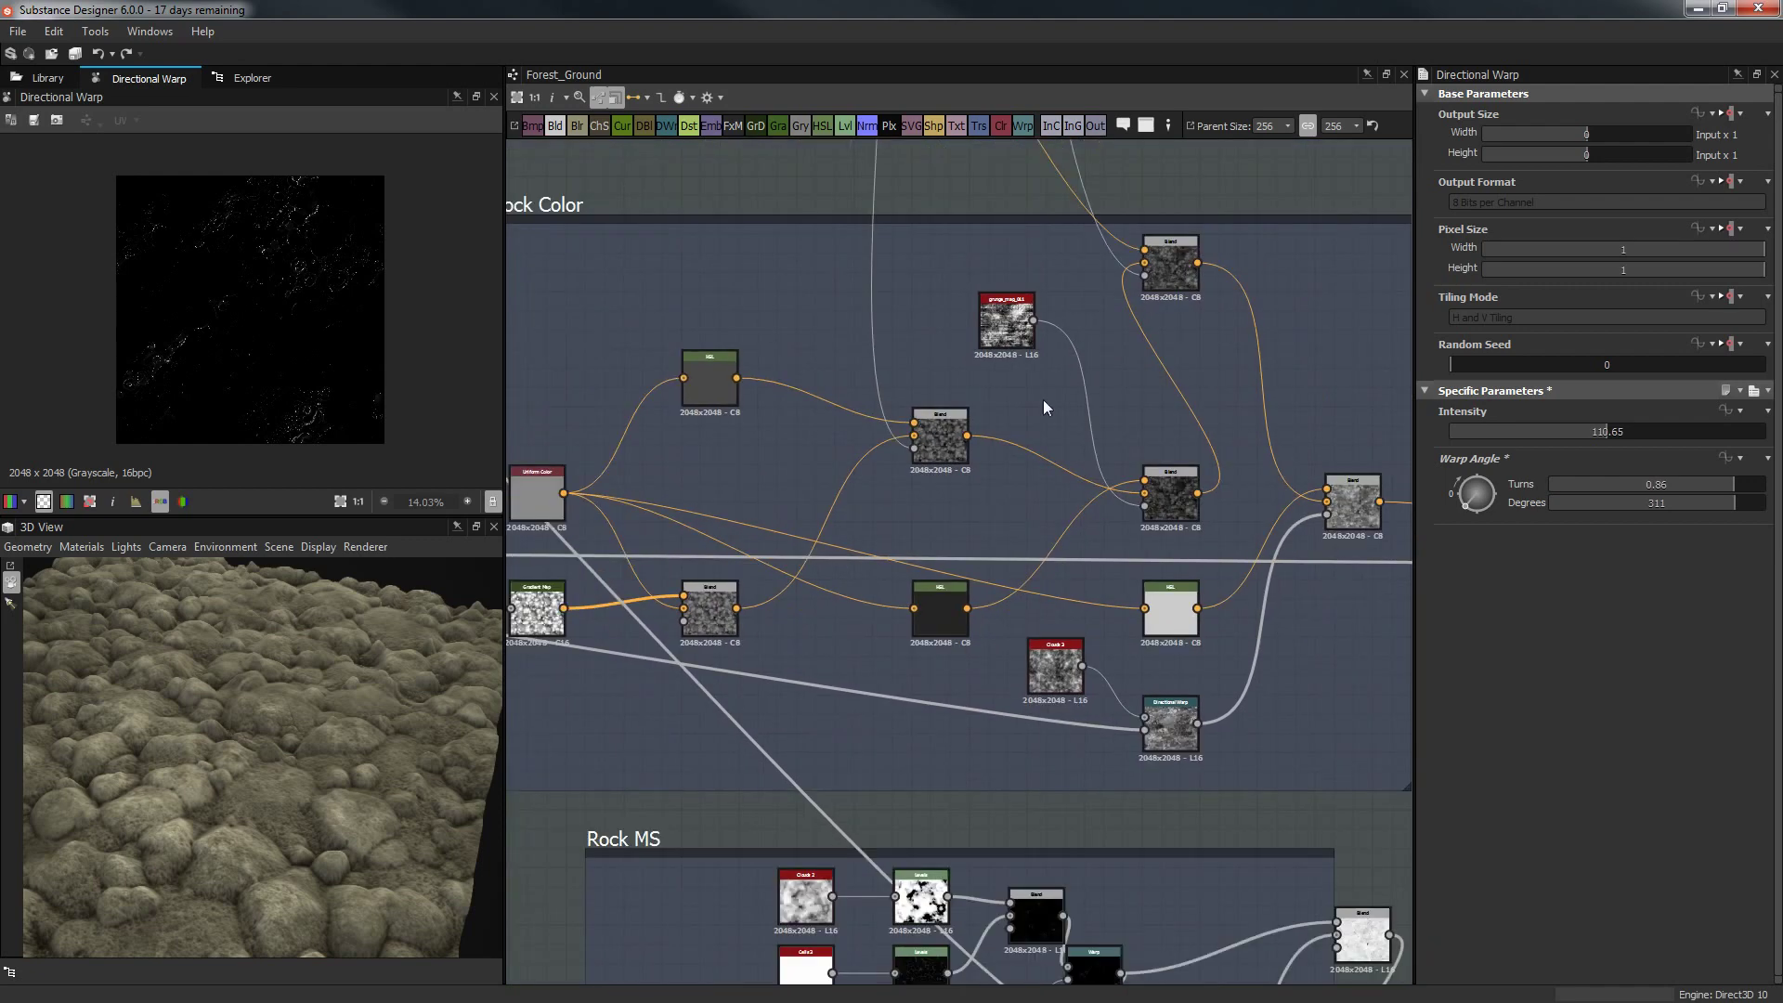
middle_drag(1117, 474, 1087, 506)
scroll(1019, 338, up, 4)
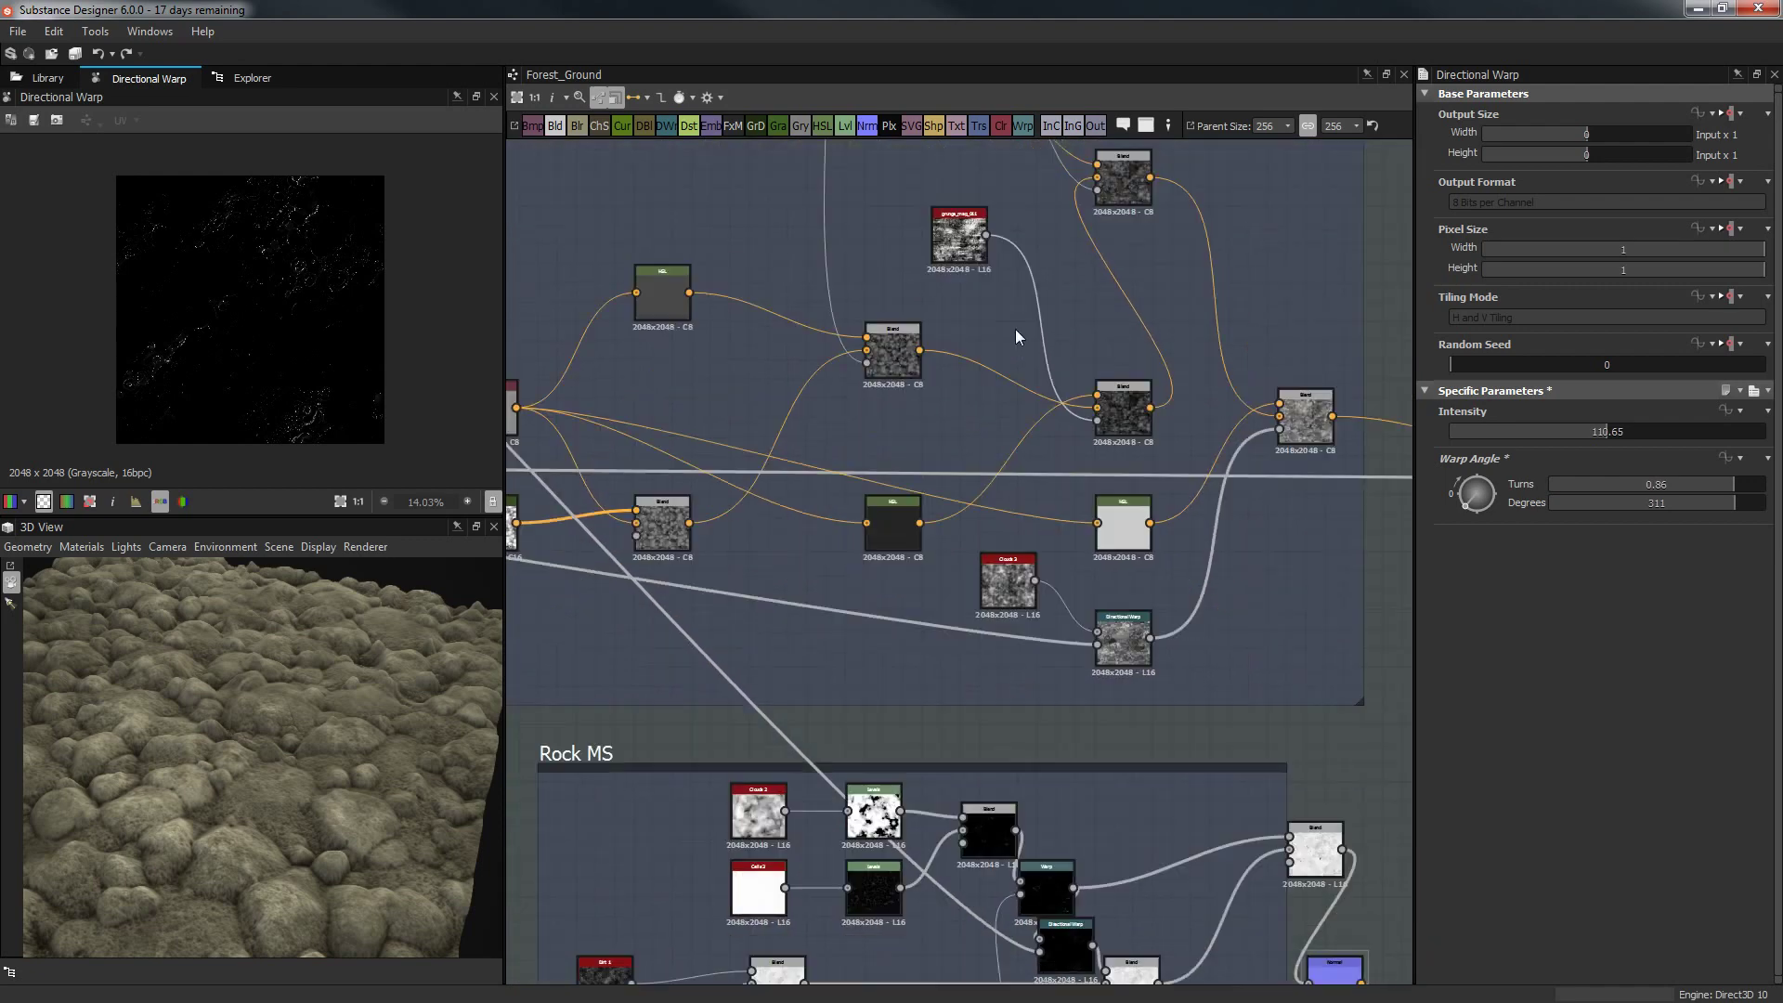
Check the settings of the Rock Color frame's Blend nodes and inspect the Blend output close up in the 2D view.
click(1309, 302)
middle_drag(674, 385, 984, 377)
scroll(840, 381, down, 3)
middle_drag(734, 425, 738, 510)
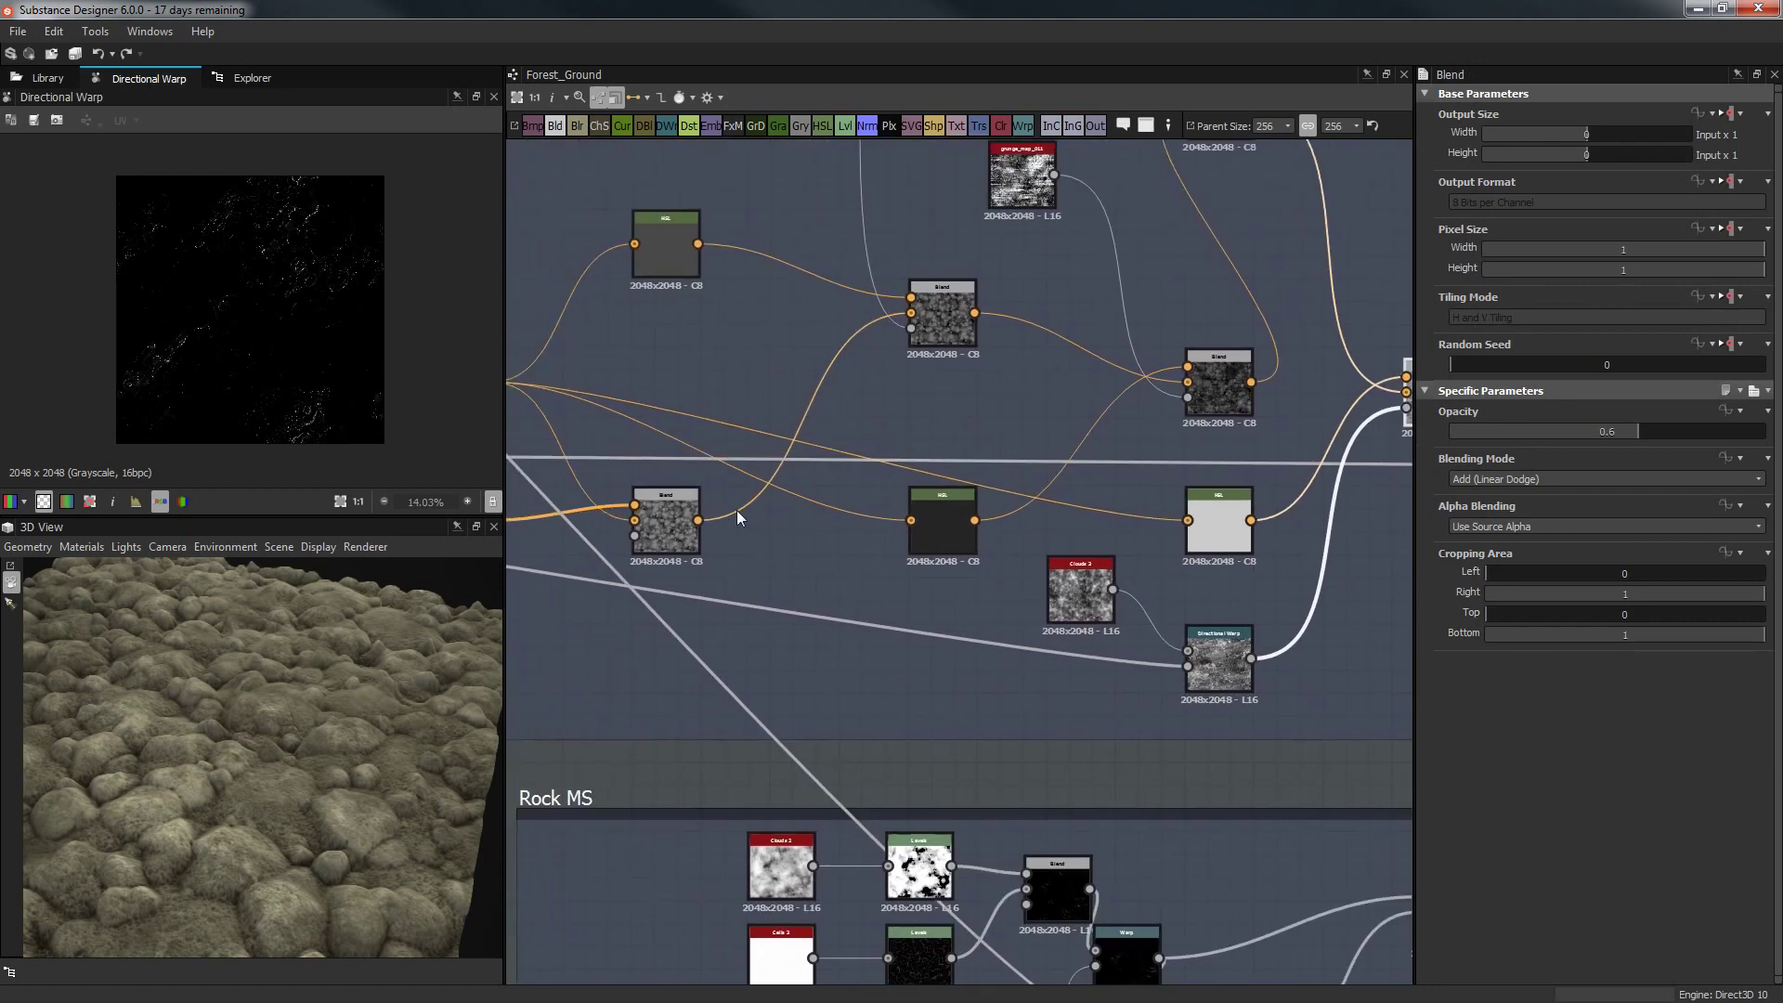
click(674, 531)
scroll(955, 304, up, 2)
click(951, 305)
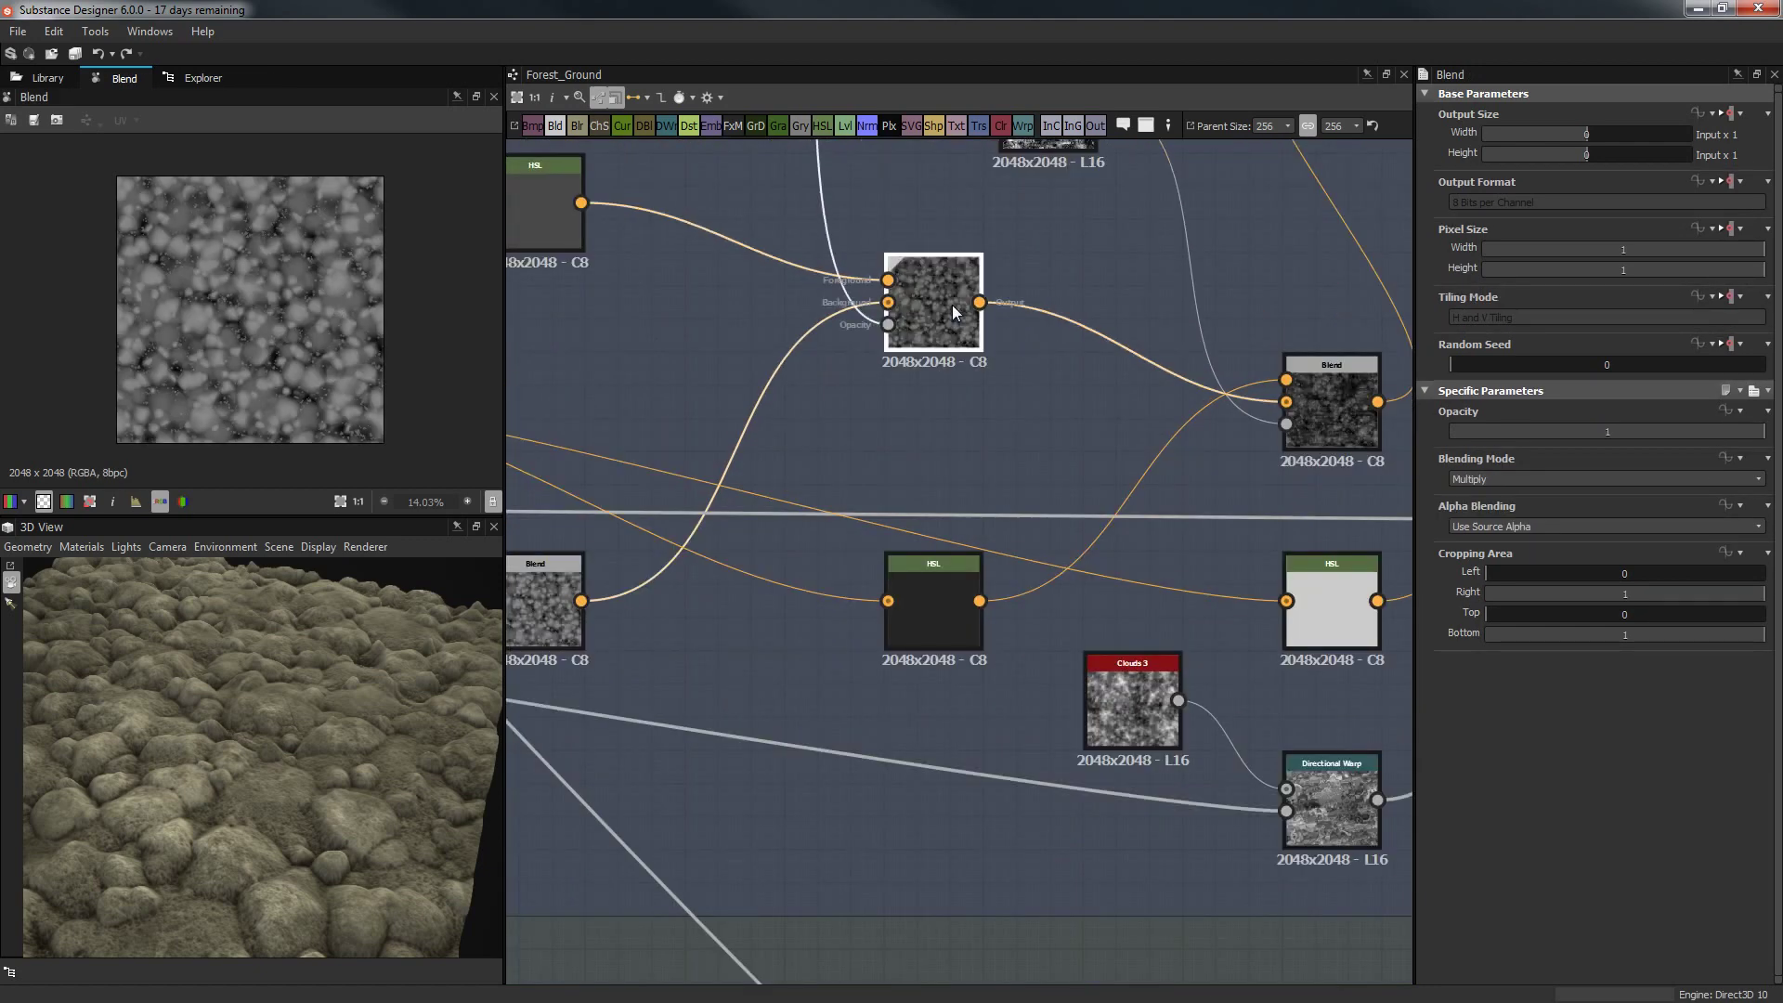
middle_drag(1097, 415, 955, 485)
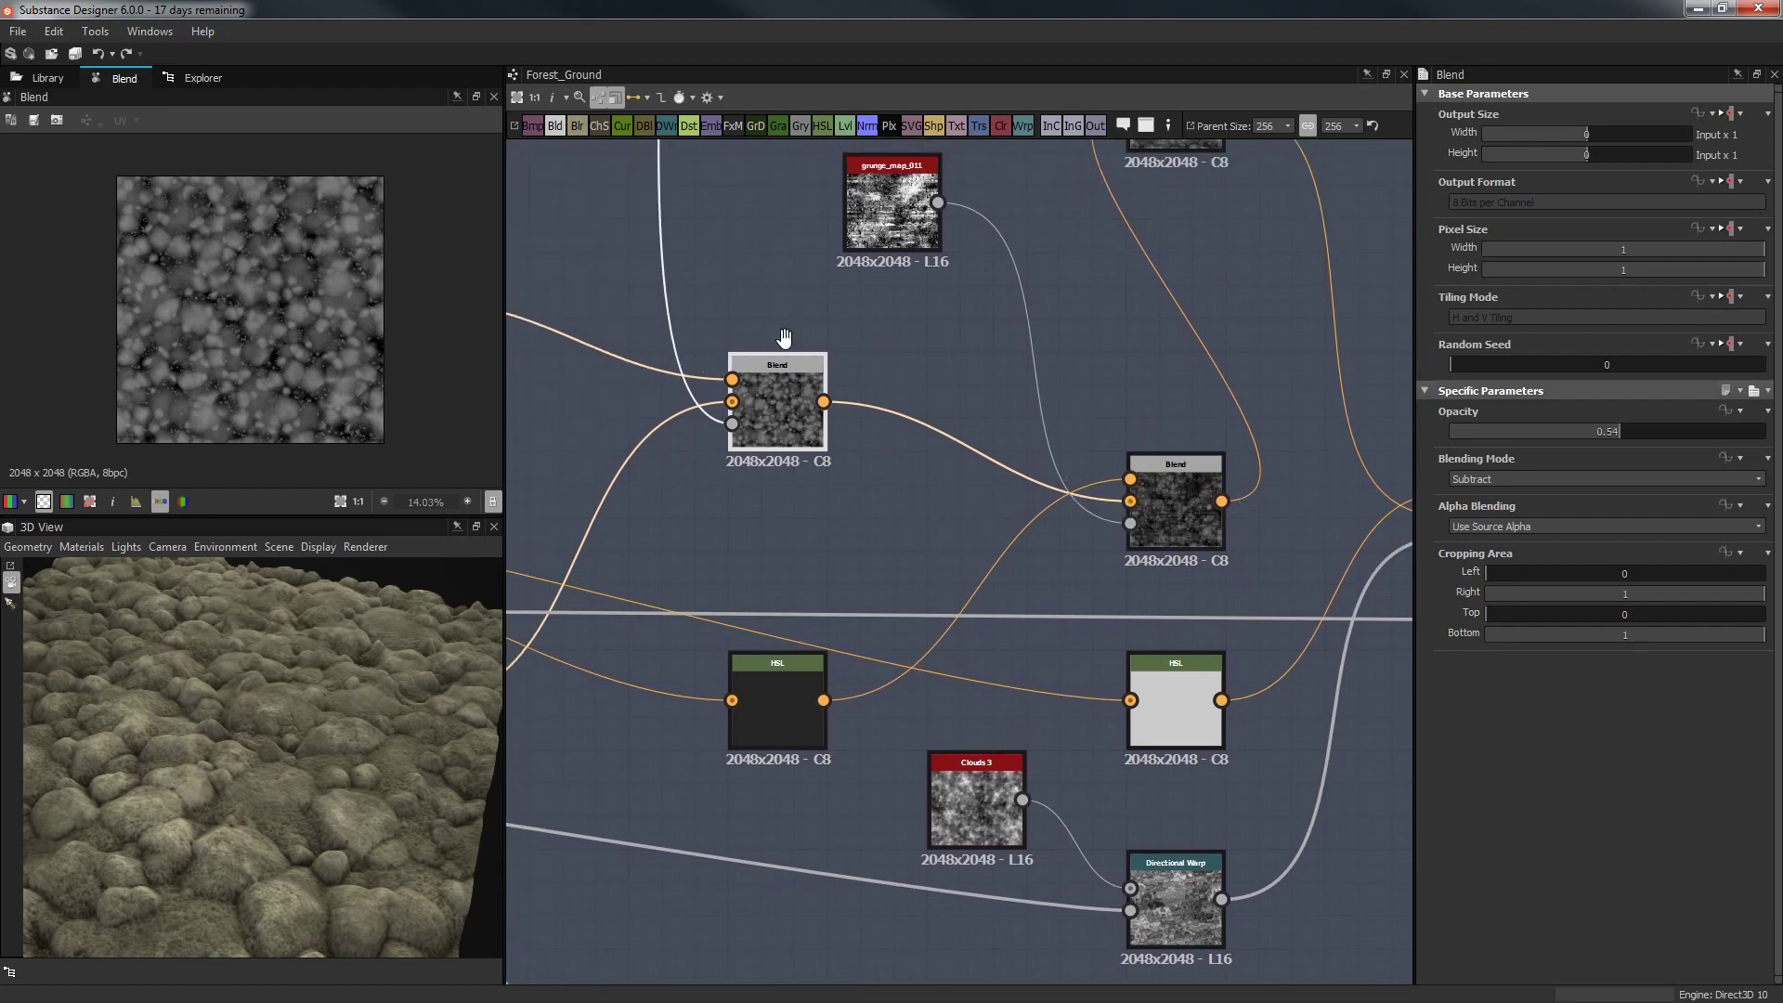
middle_drag(785, 338, 702, 346)
scroll(292, 310, up, 10)
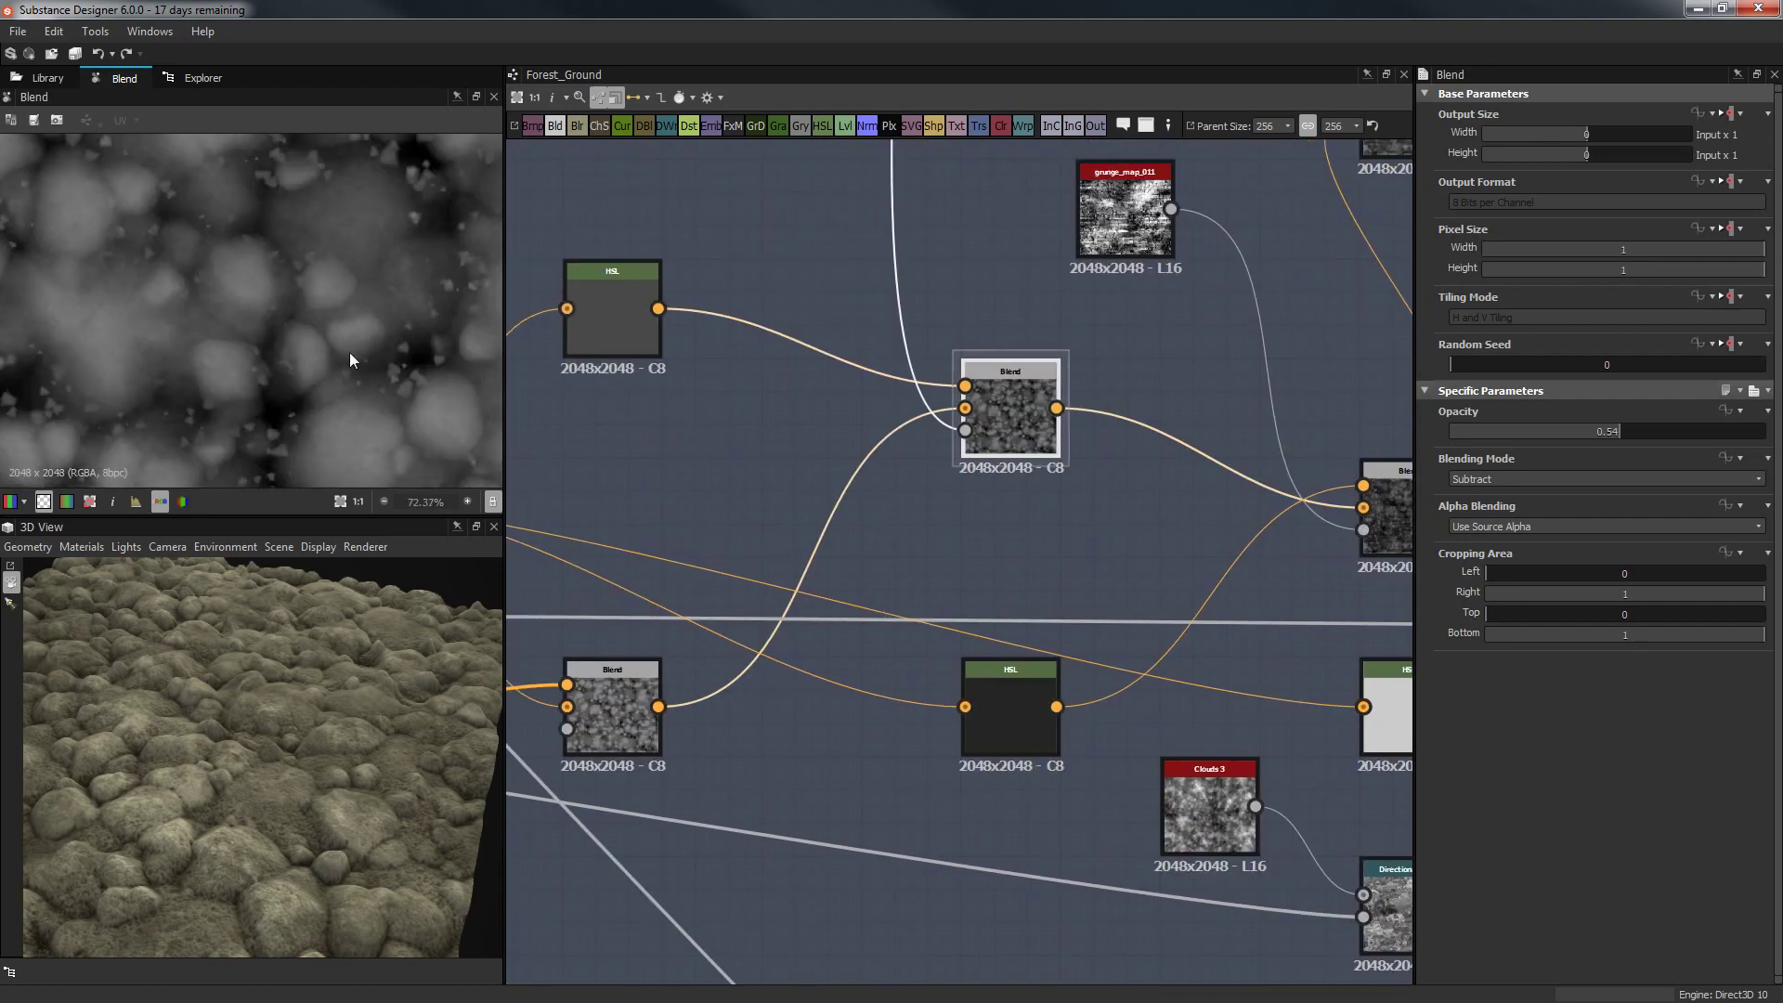
scroll(1076, 410, down, 4)
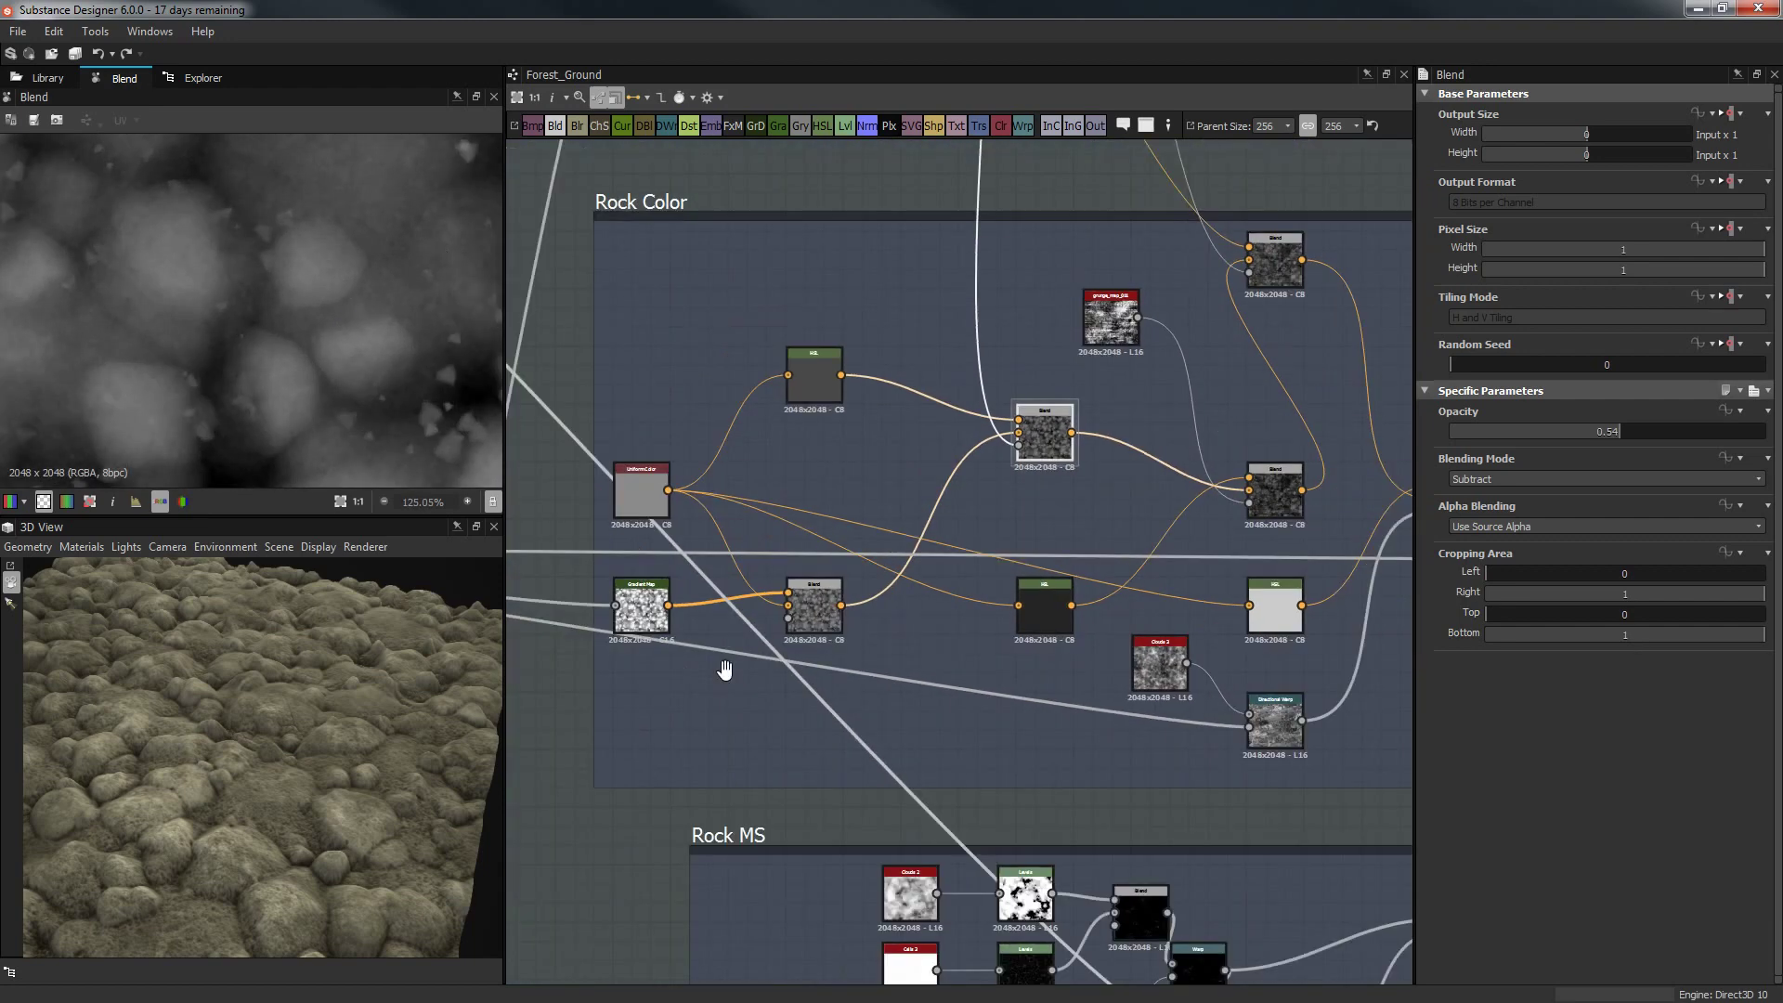
Preview the Rock Color frame's Gradient Map output in the 2D view.
middle_drag(725, 669, 827, 569)
scroll(1011, 528, up, 2)
double_click(818, 429)
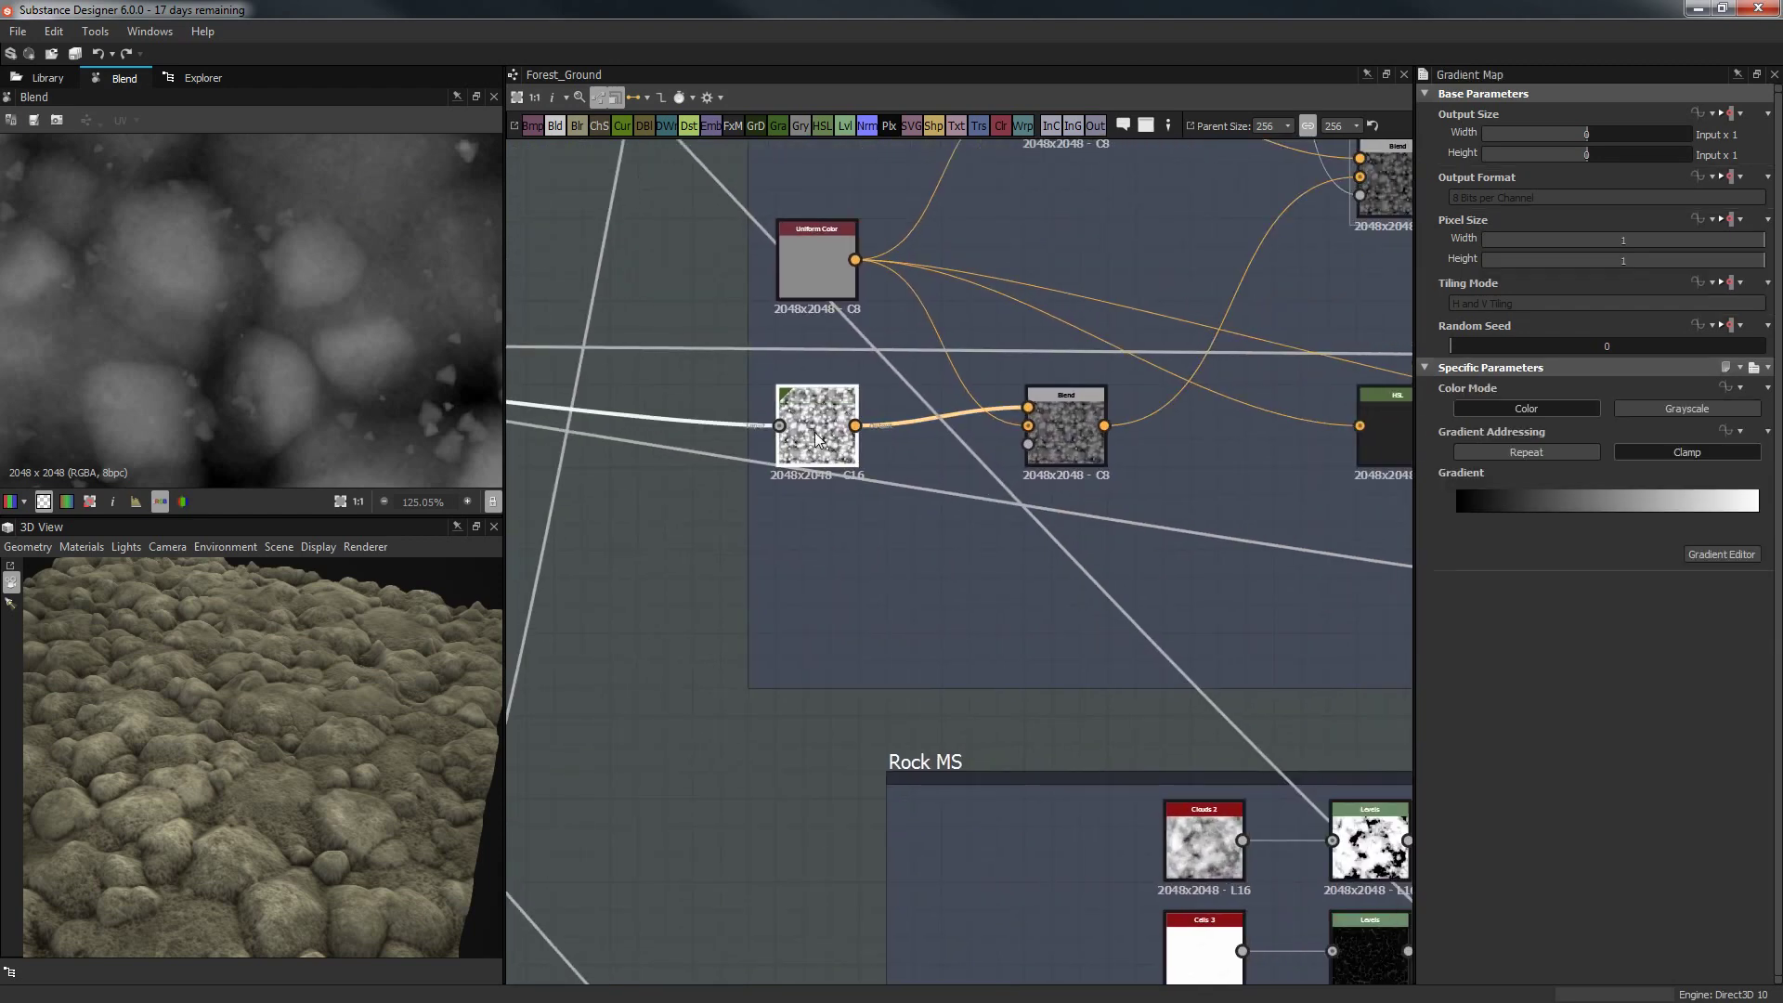
Add a grunge_map_011 node in the empty graph area before the Rock Color frame.
middle_drag(770, 443, 1338, 518)
scroll(1338, 519, down, 2)
middle_drag(1087, 513, 975, 549)
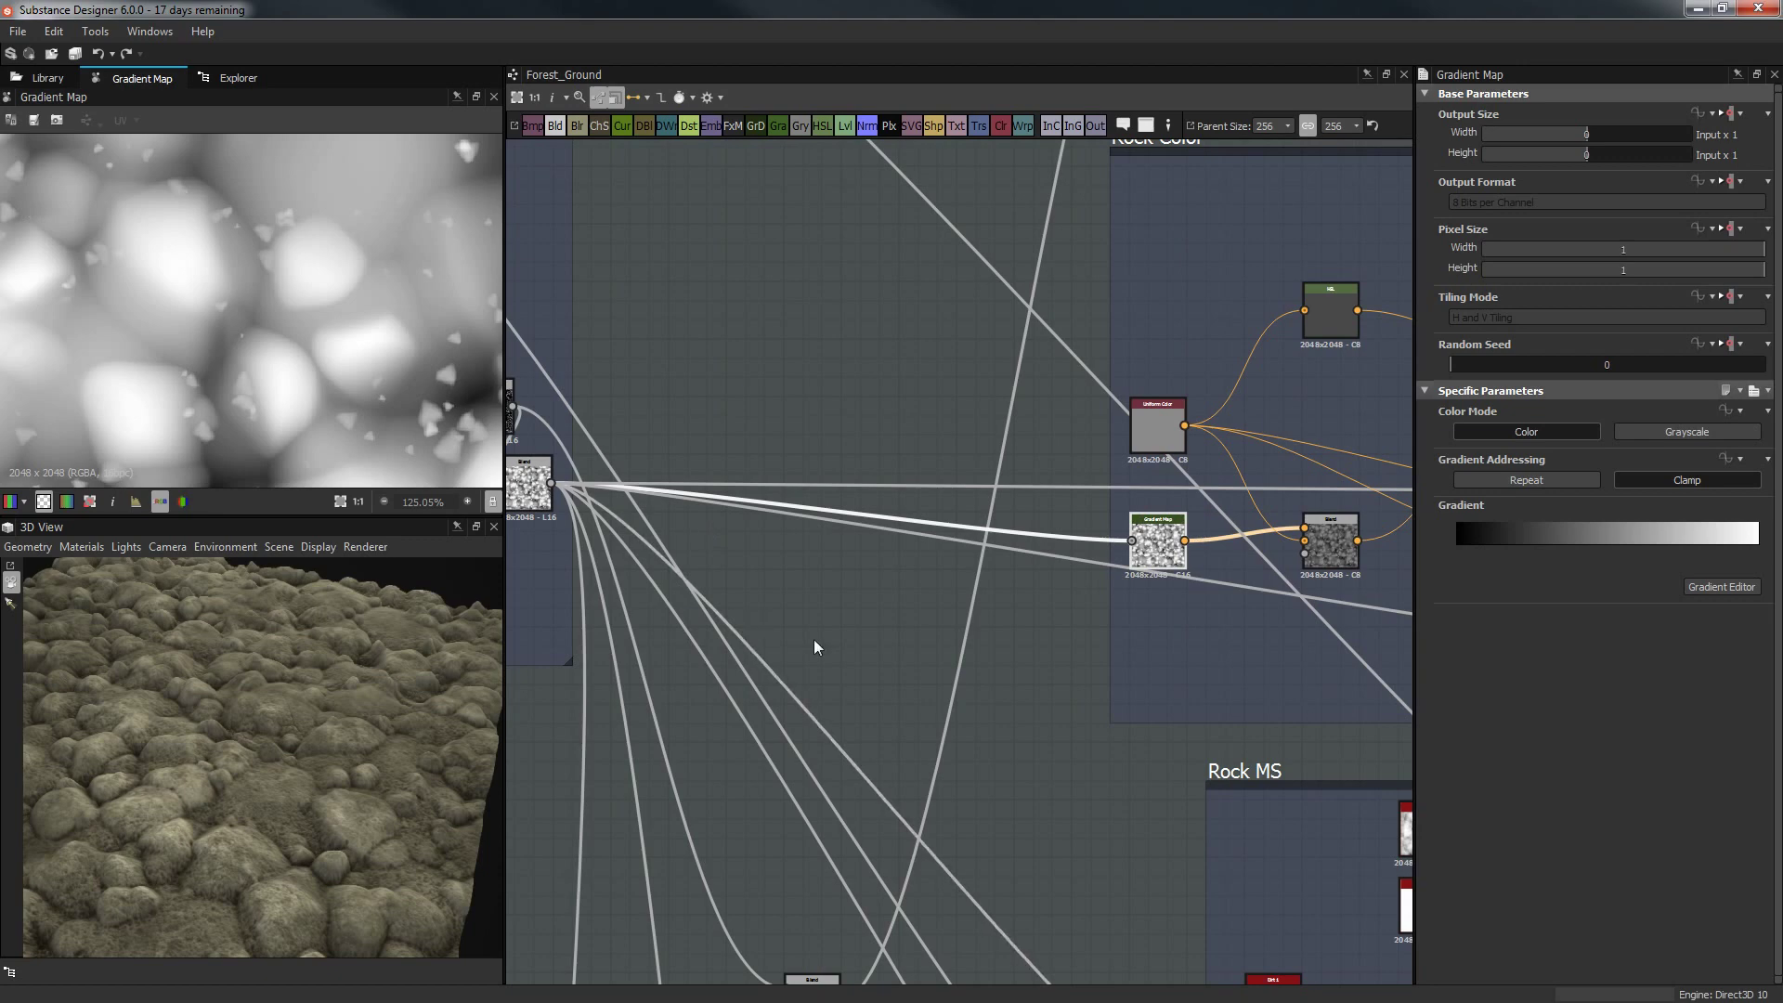
scroll(907, 638, down, 2)
key(space)
text(gr)
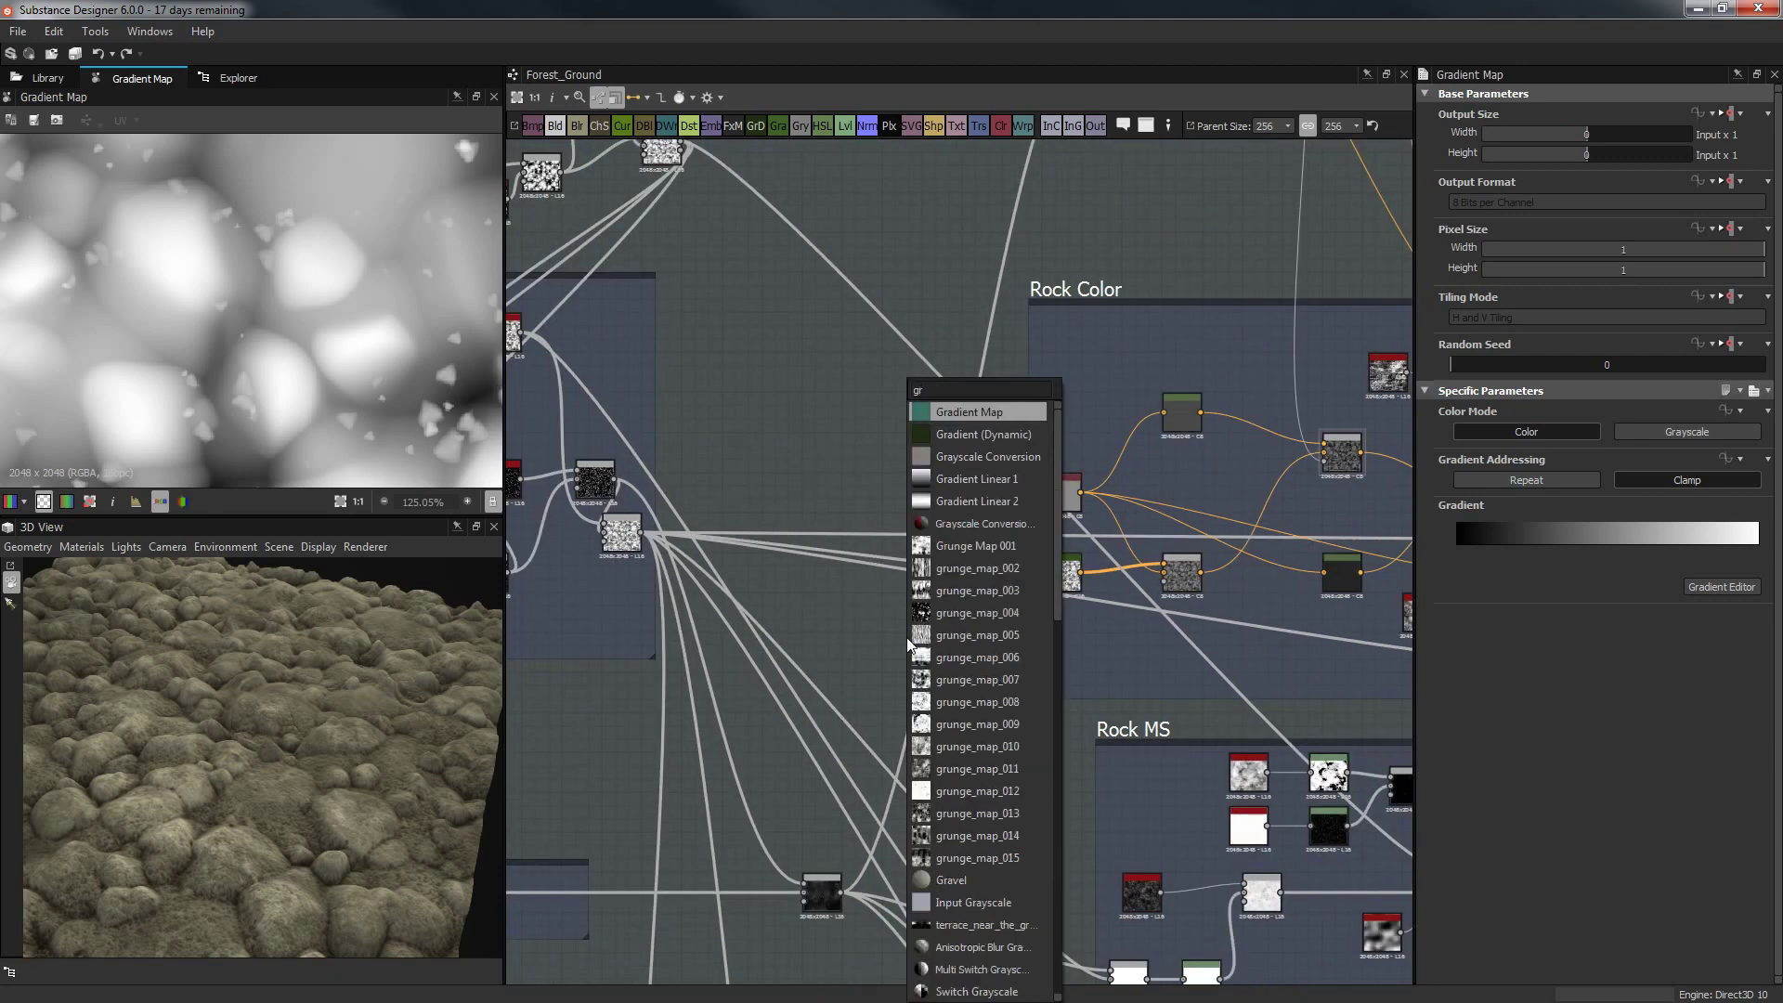
text(ud)
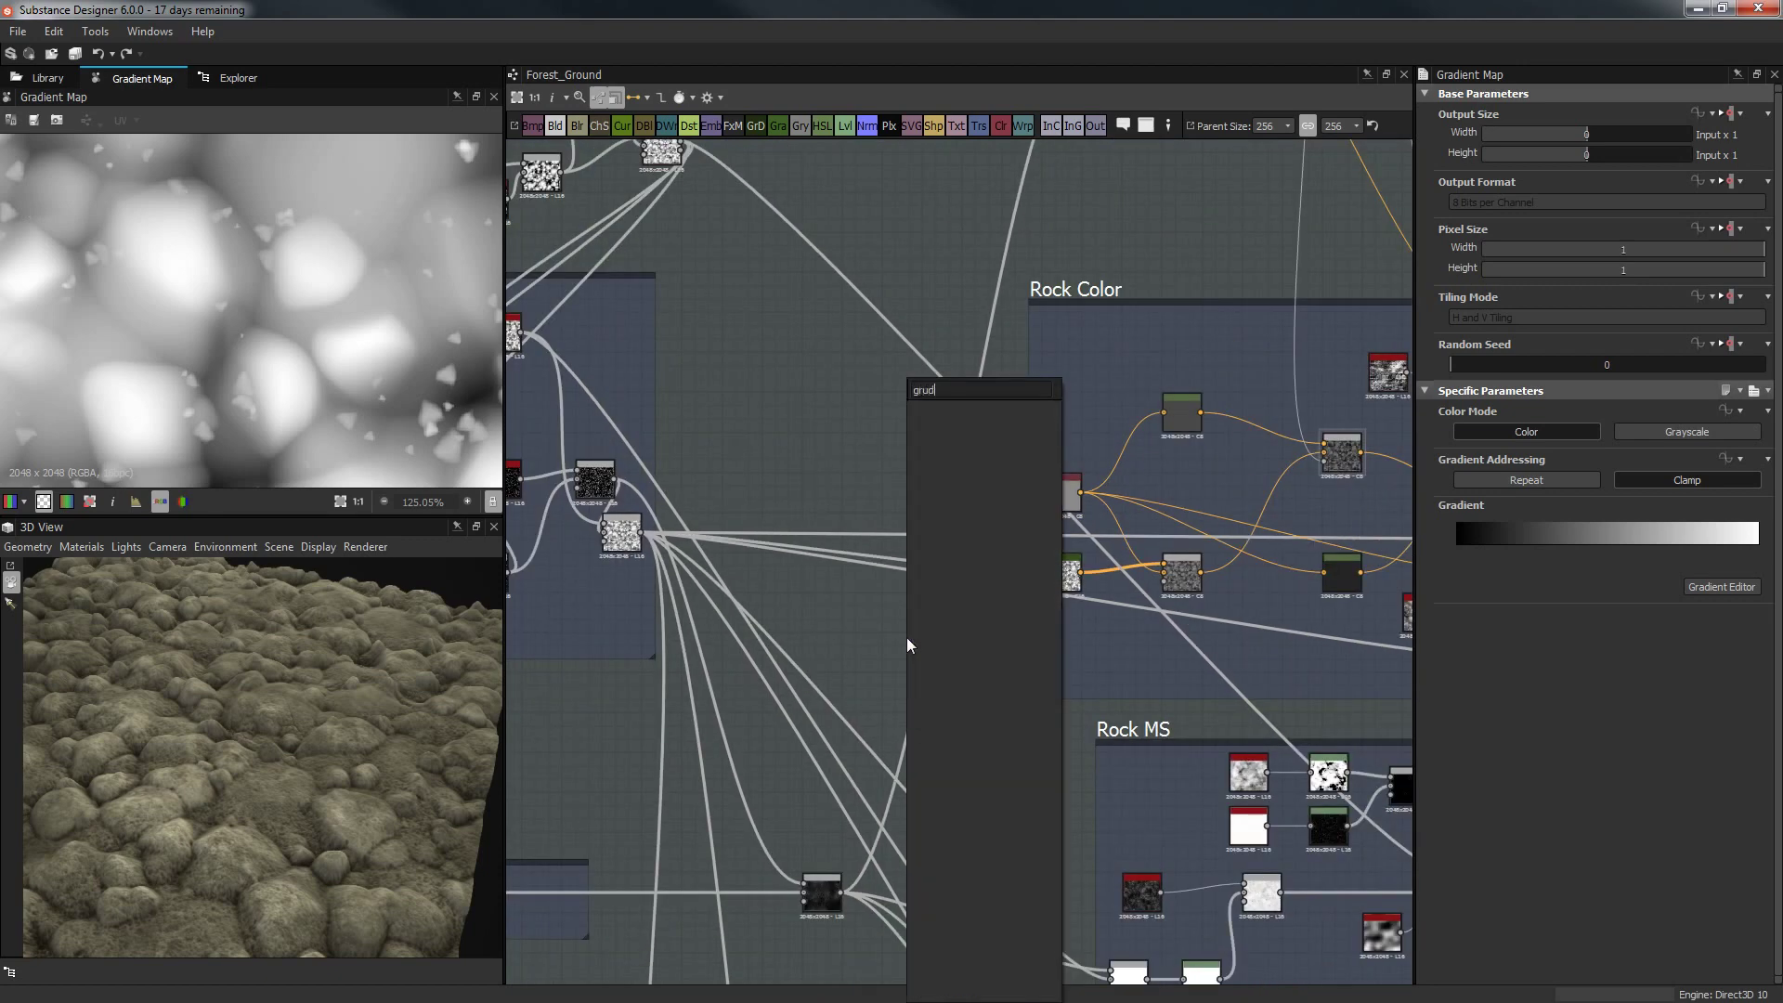
key(BackSpace)
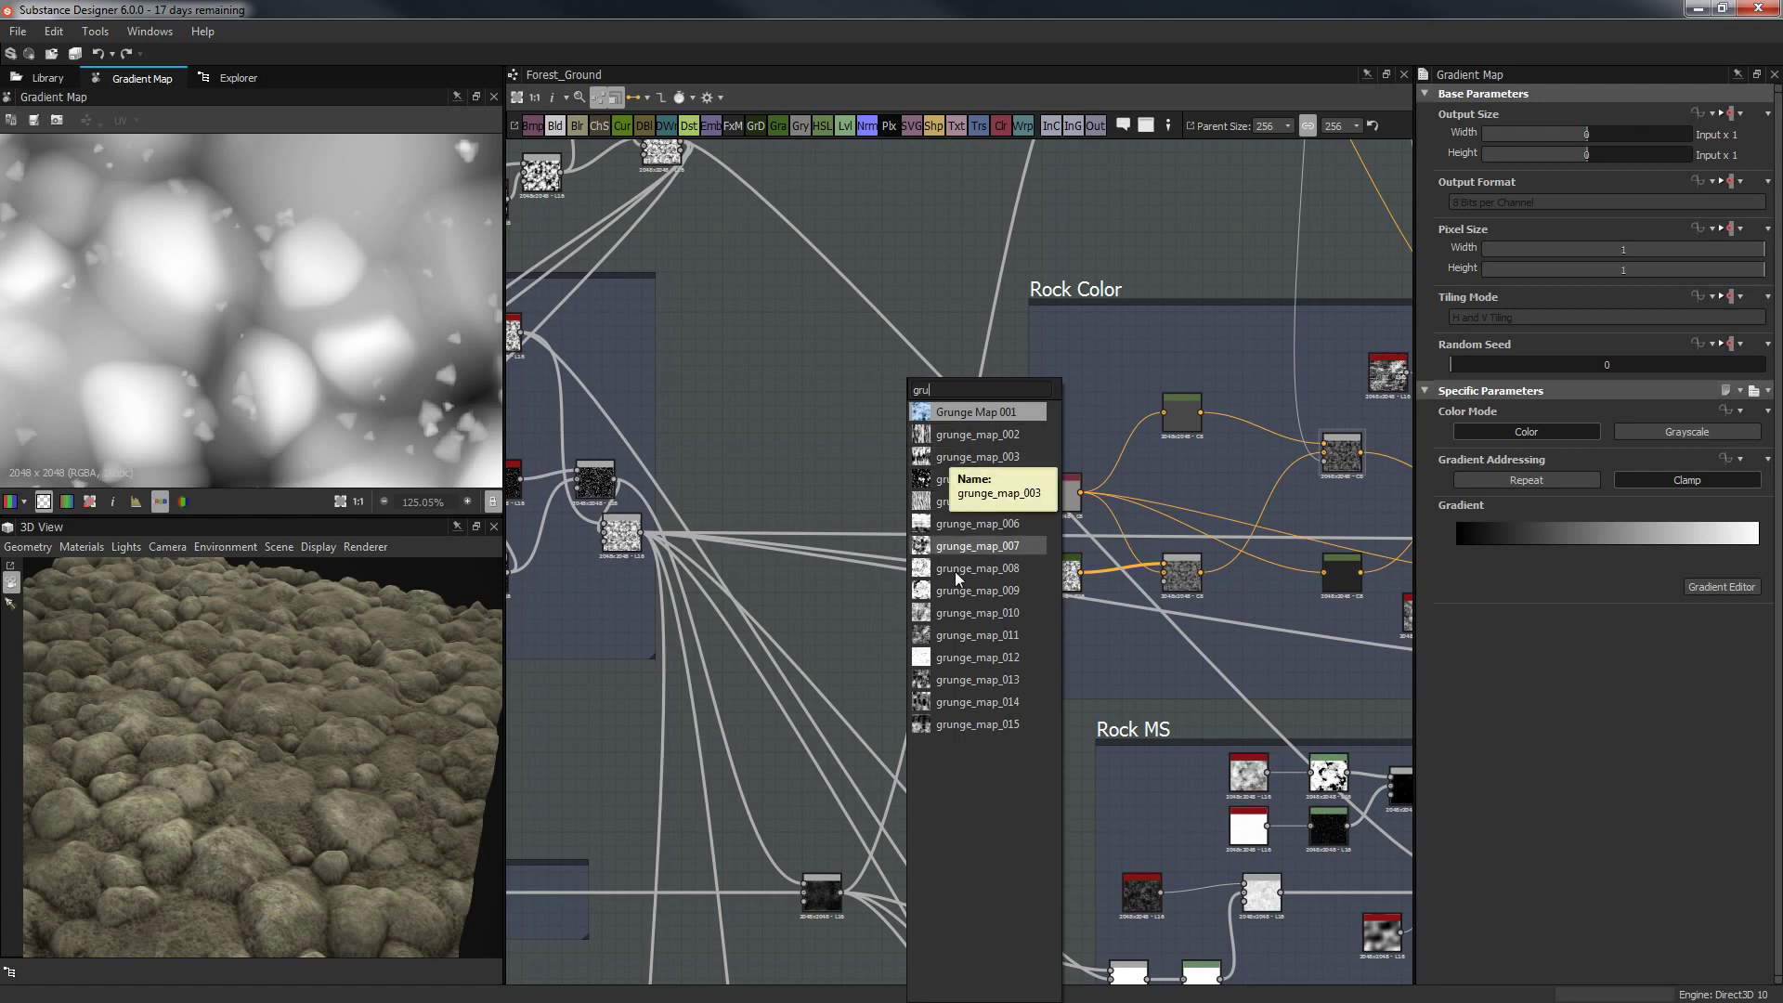
click(952, 633)
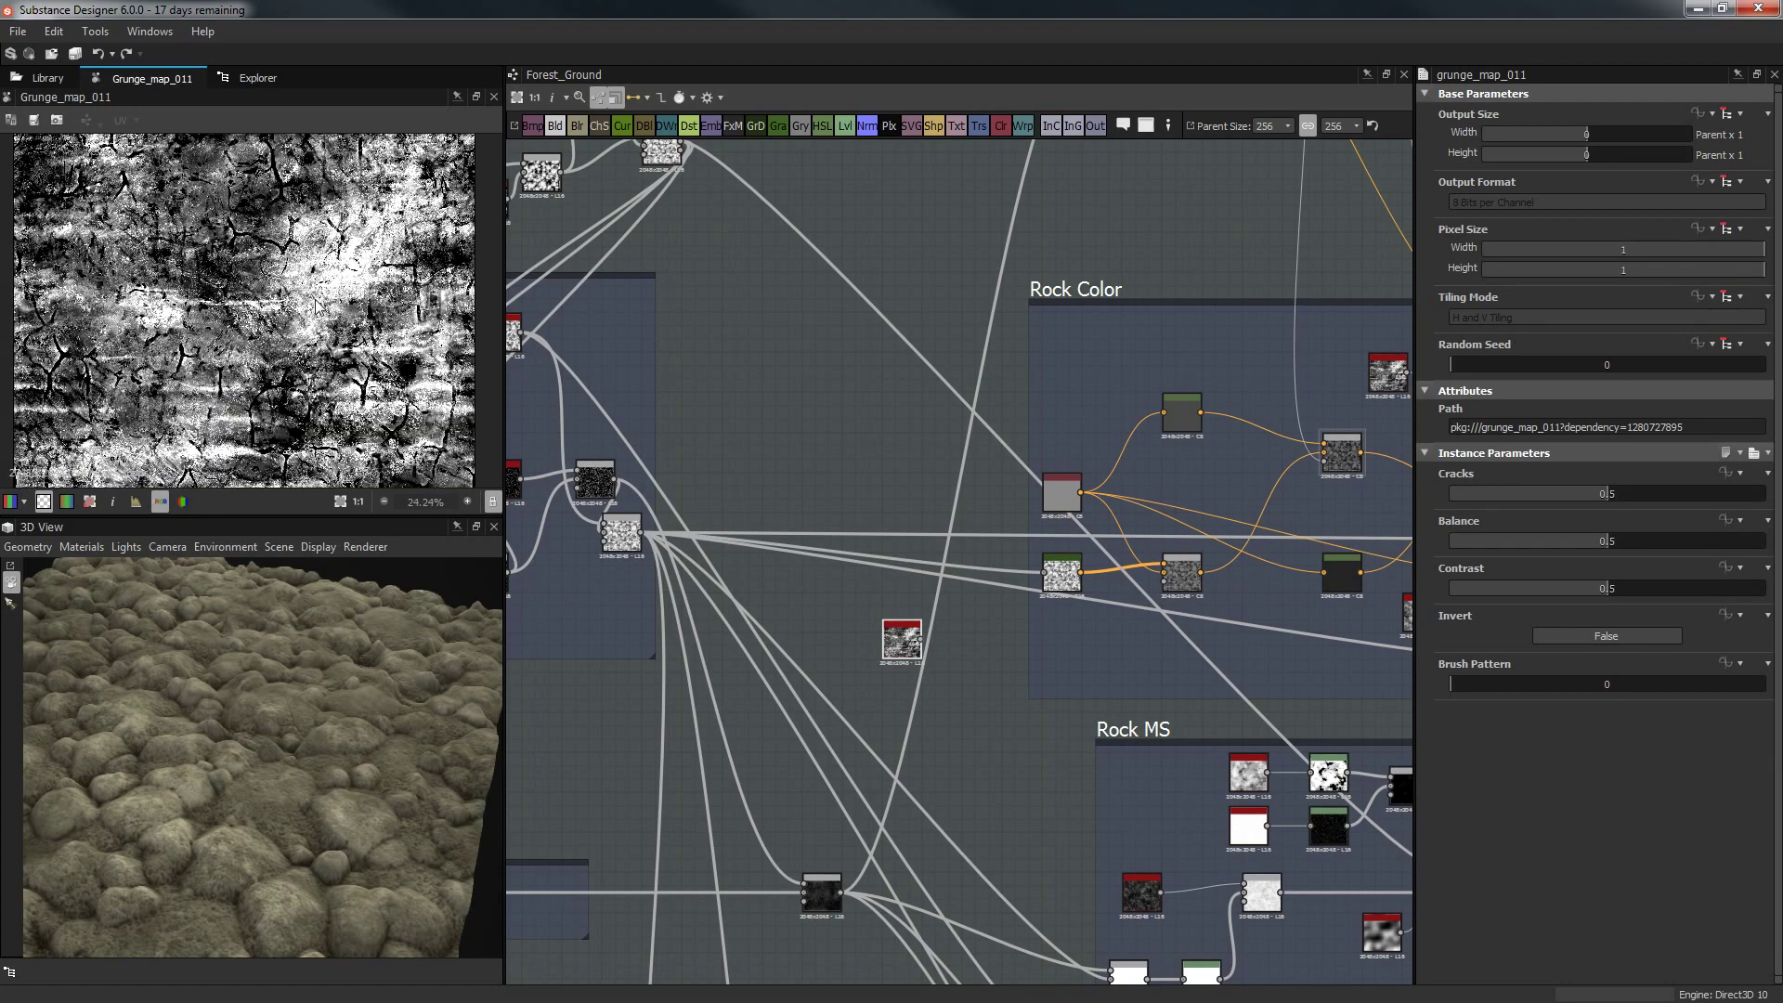
Replace the grunge_map_011 node with a grunge_map_014 node and view its whole texture in the 2D view.
key(Delete)
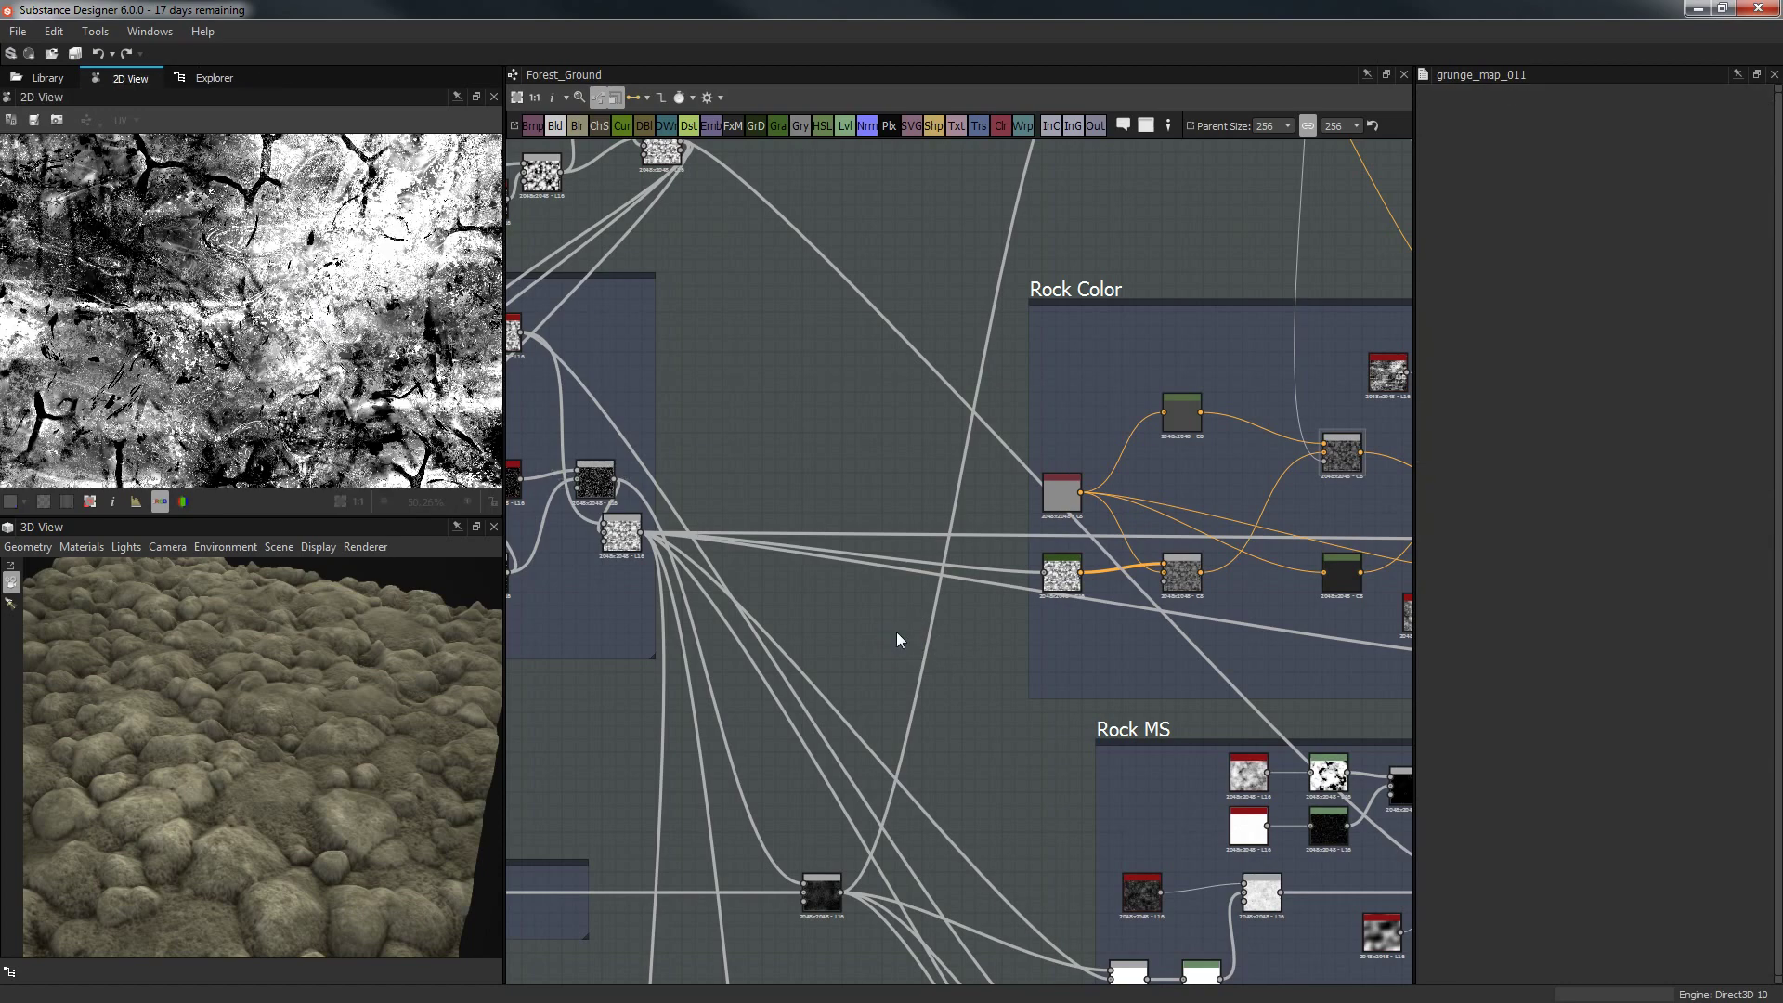
key(space)
text(grd)
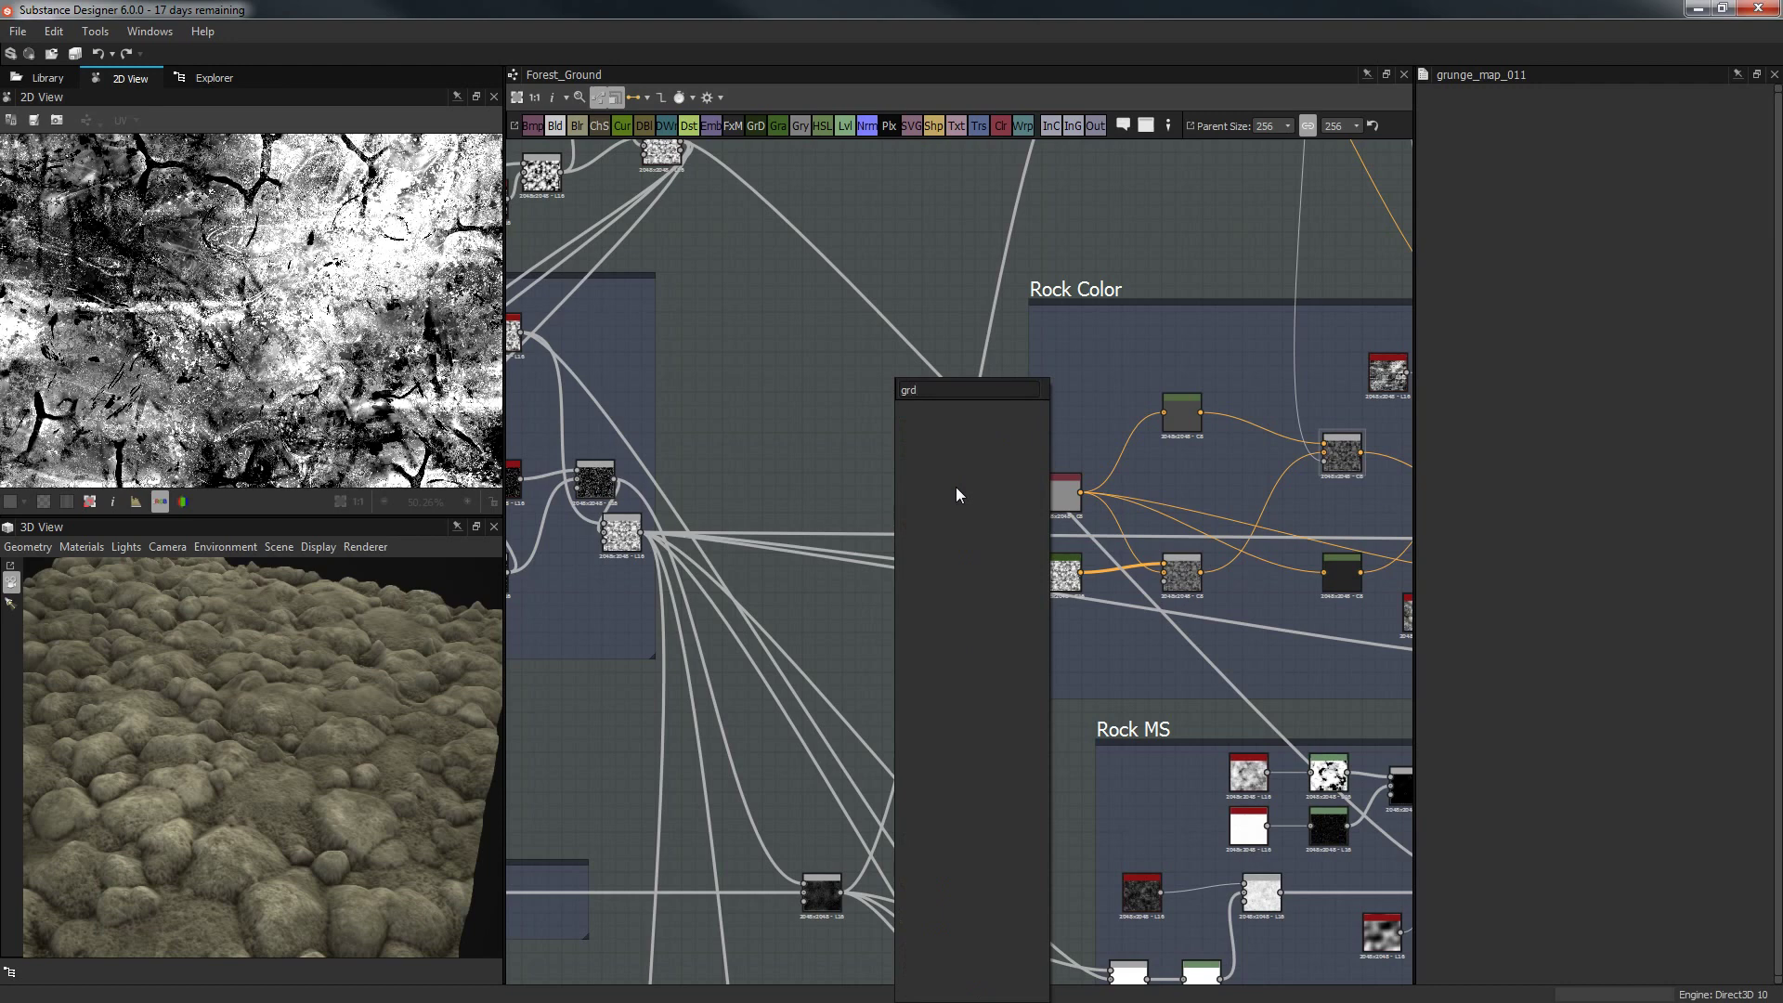
key(BackSpace)
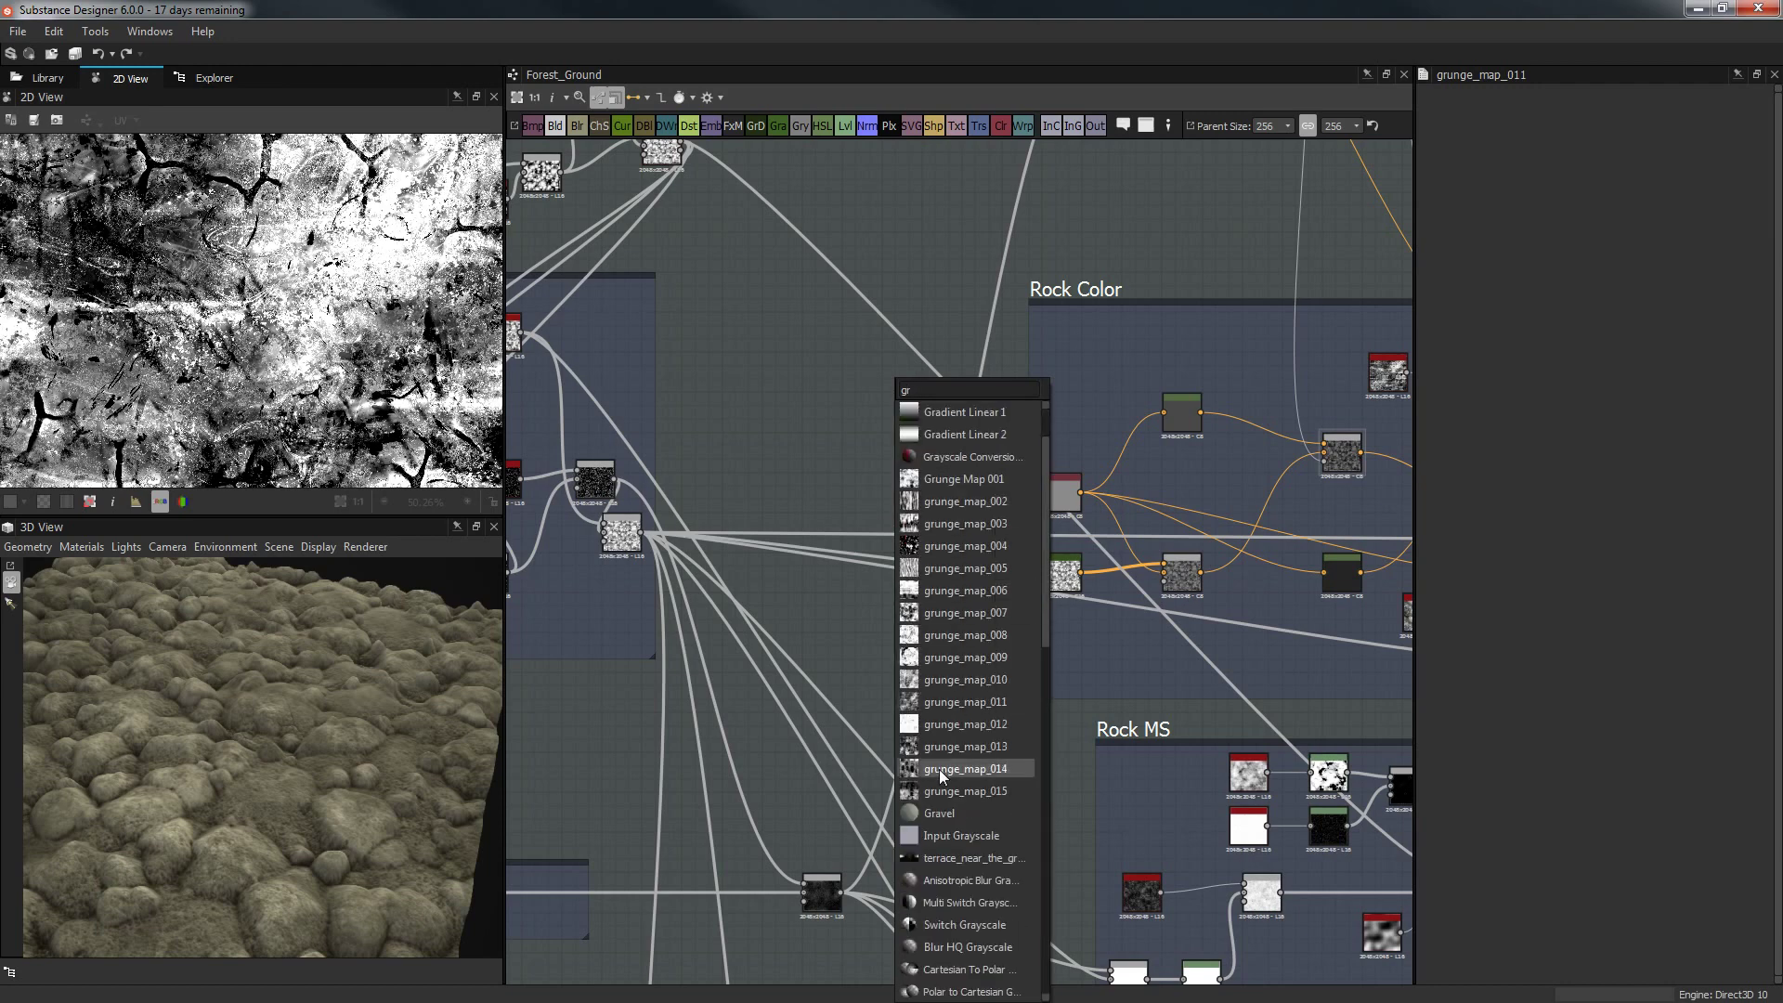
click(943, 771)
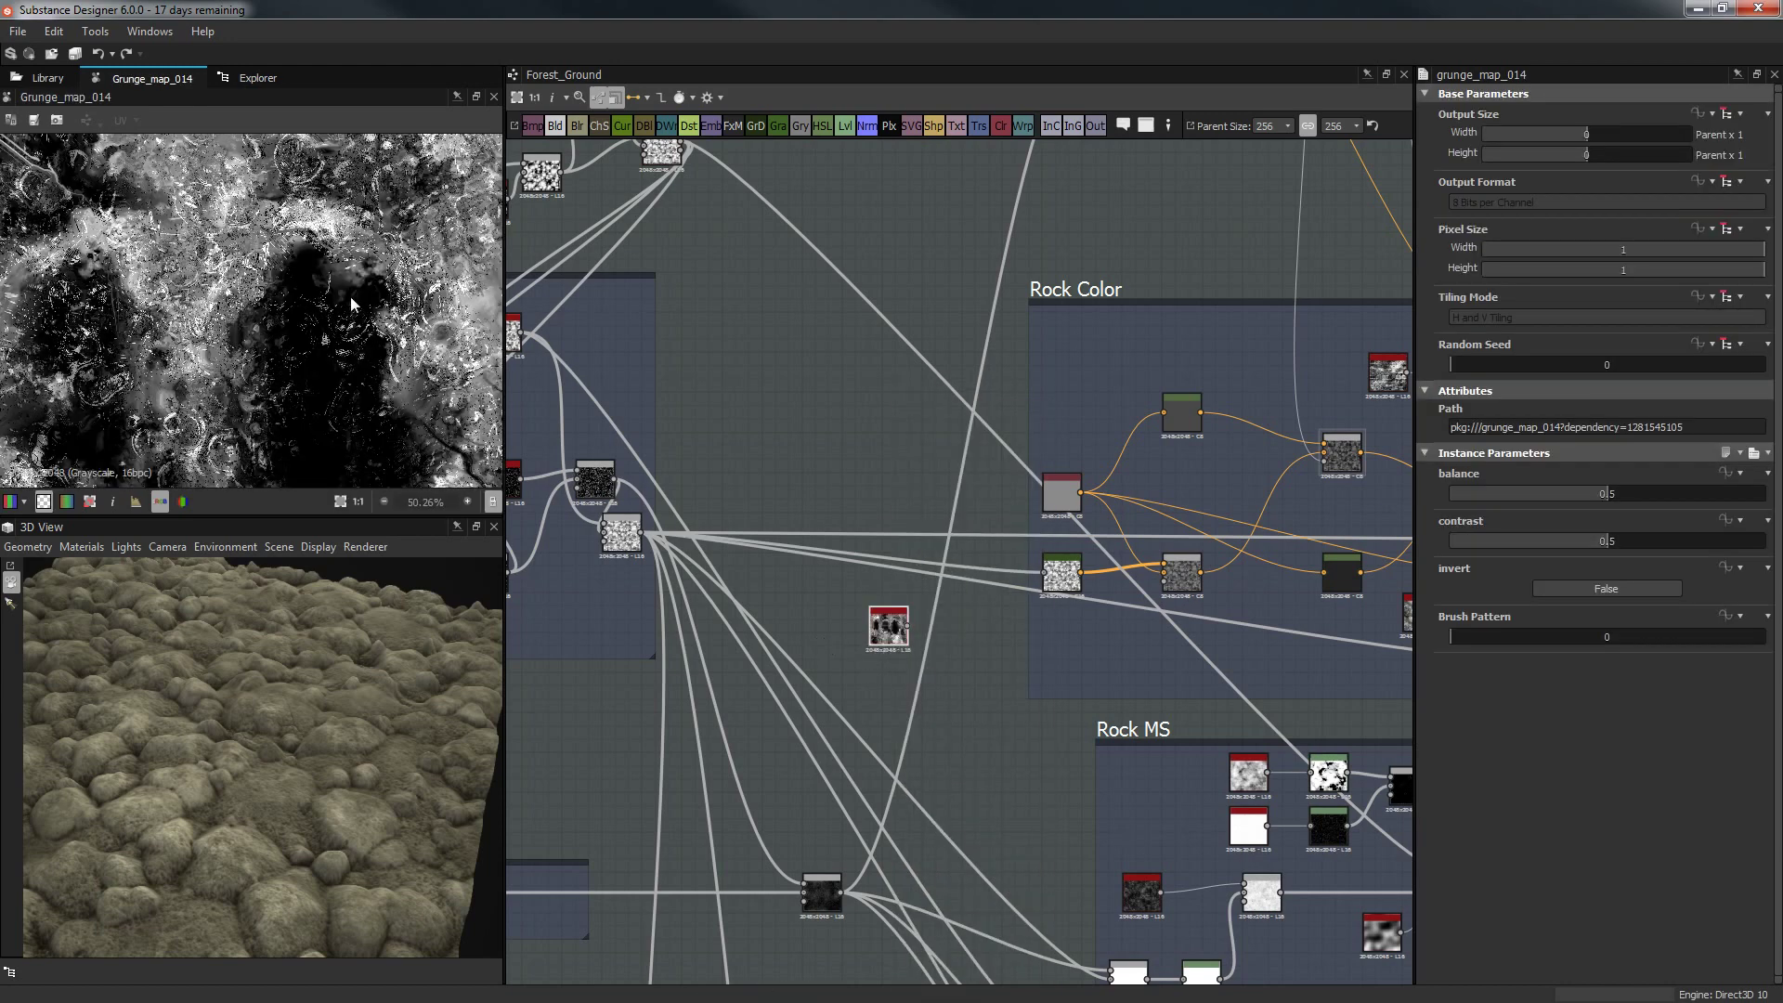
scroll(350, 299, down, 5)
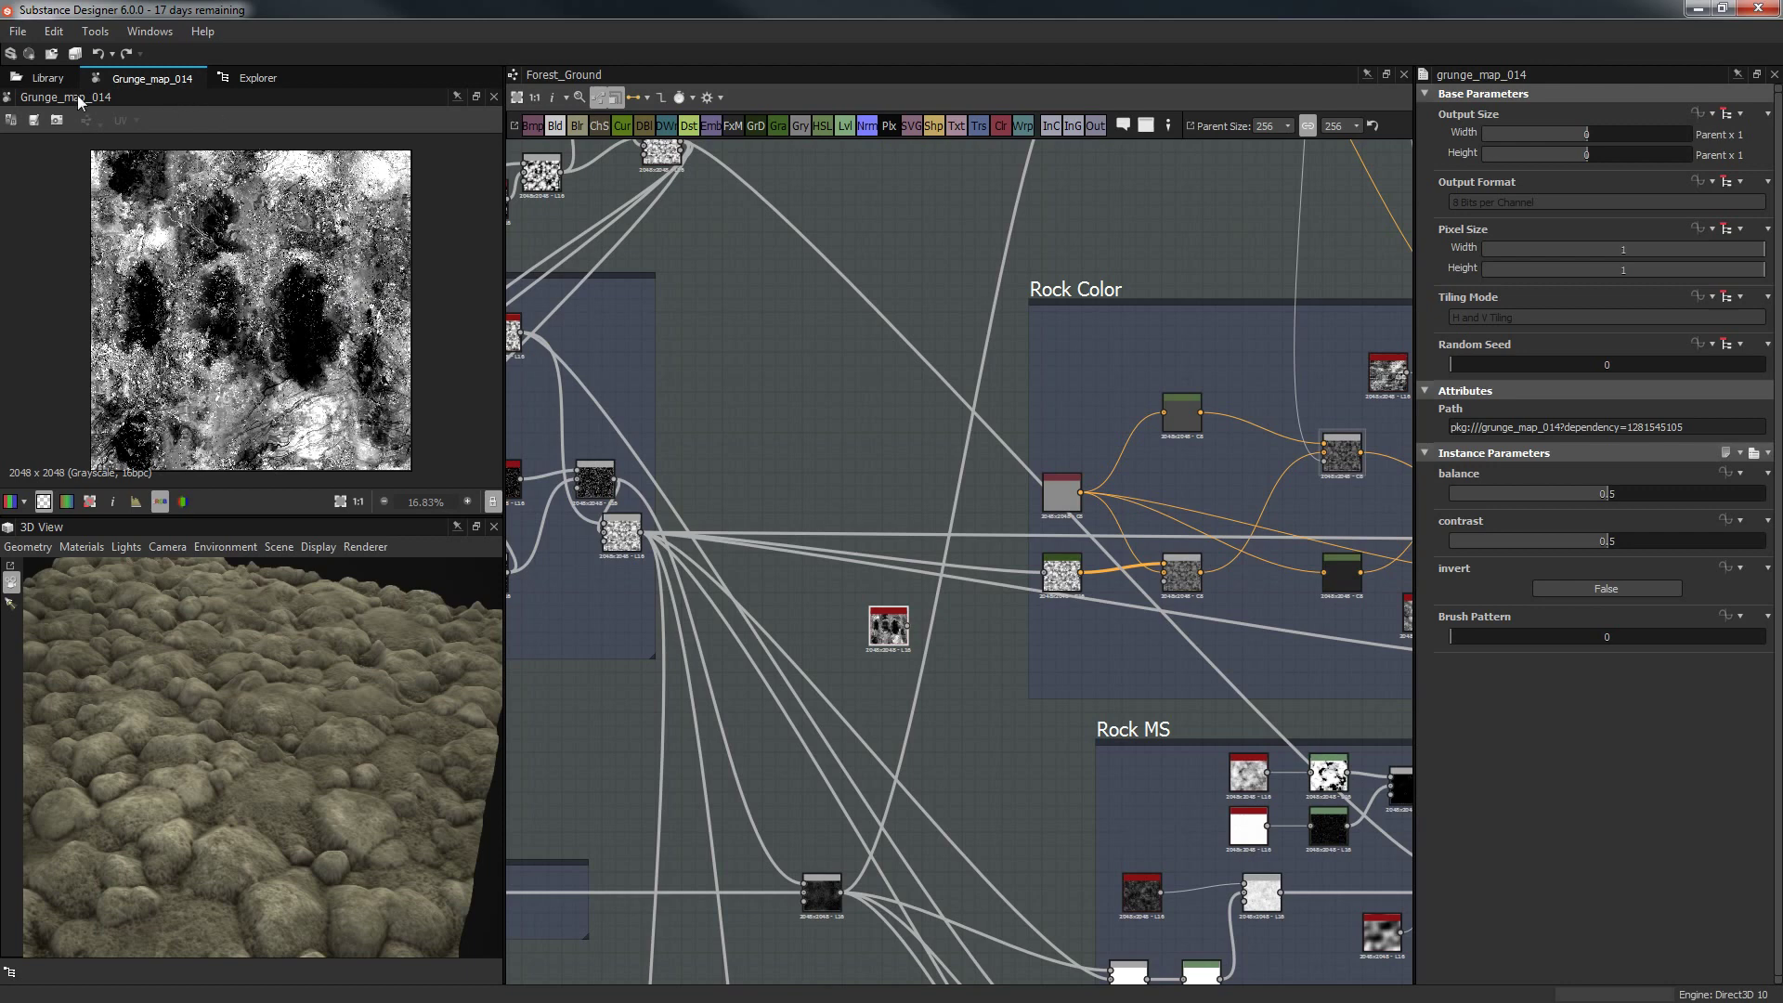
Add Grunge Map 001 from the library's noise generators, preview it and place the grunge_map_014 node directly above it.
click(48, 78)
scroll(70, 319, down, 3)
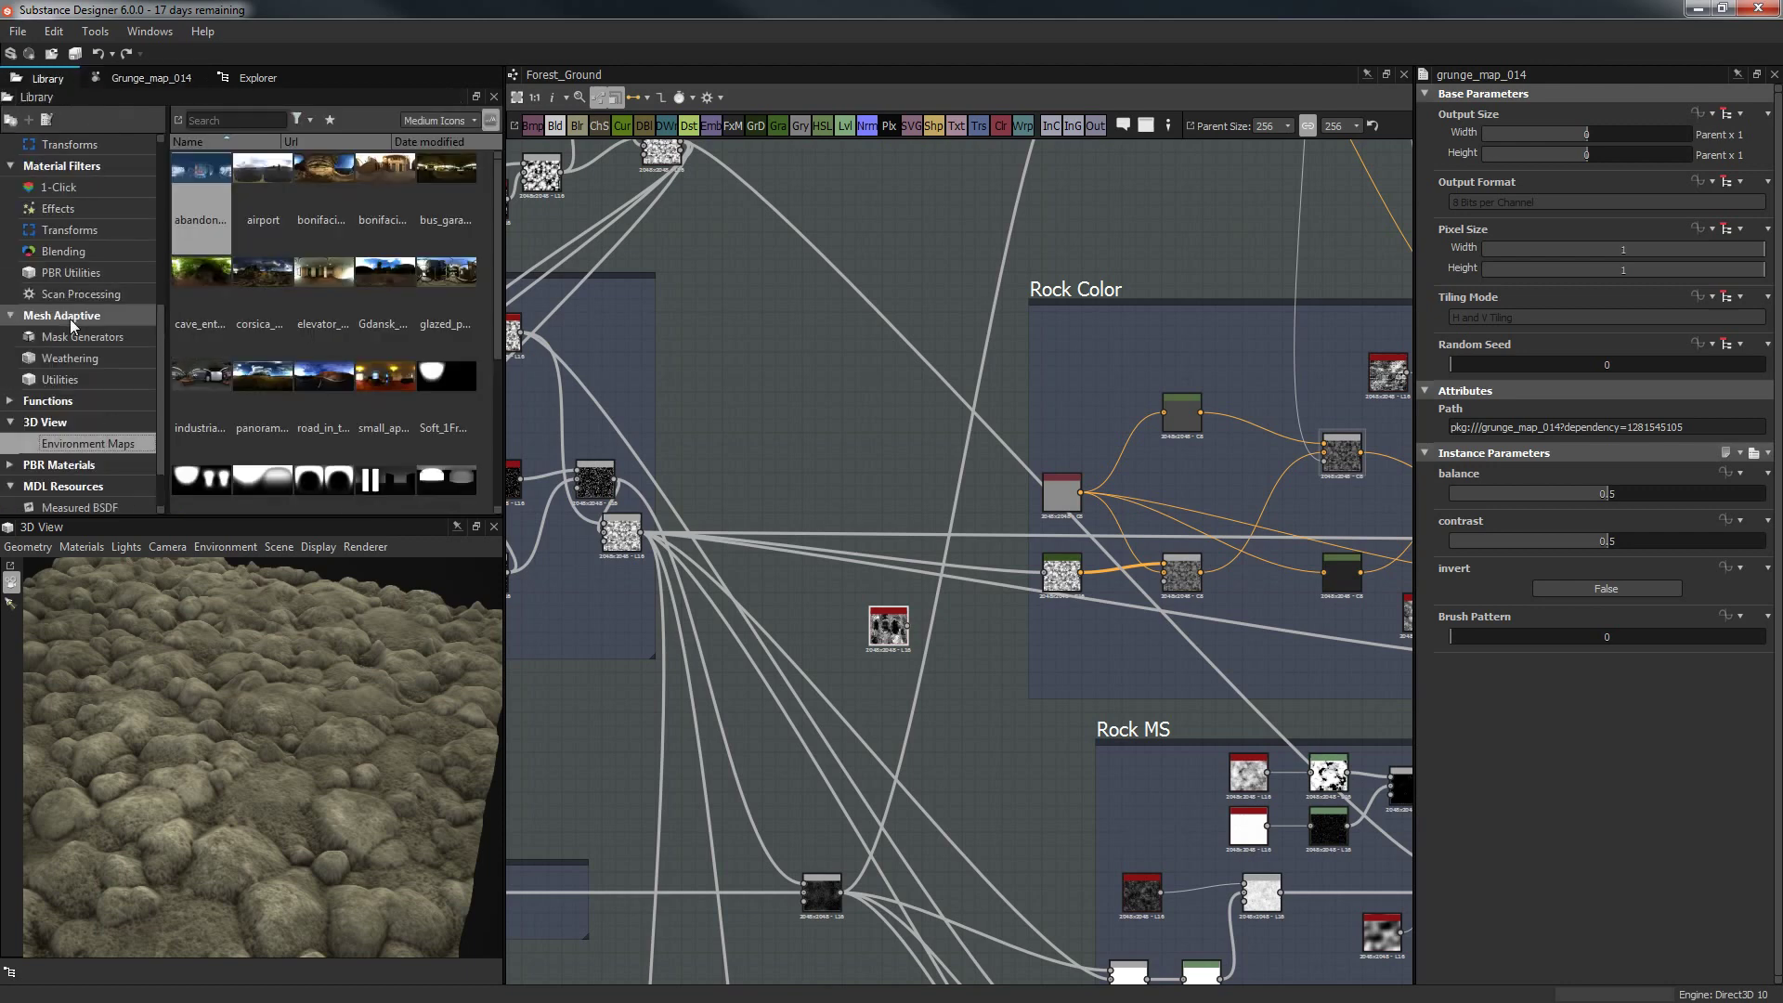
scroll(81, 368, up, 3)
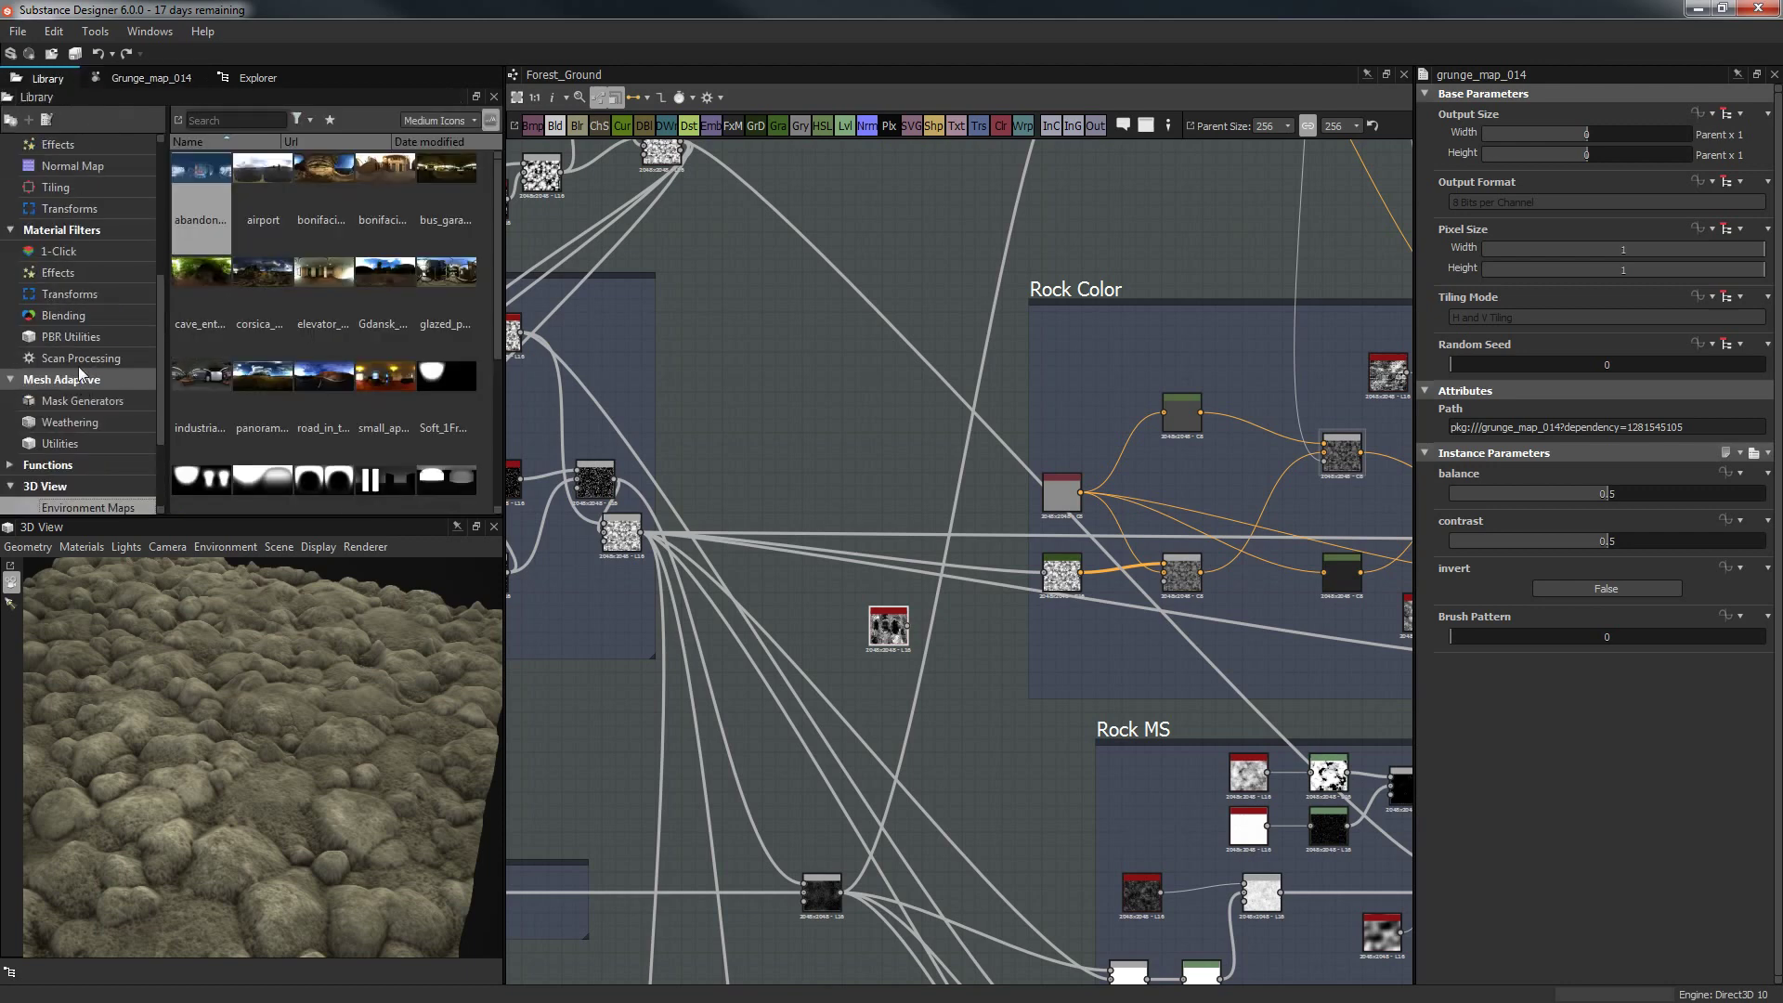
scroll(63, 315, up, 2)
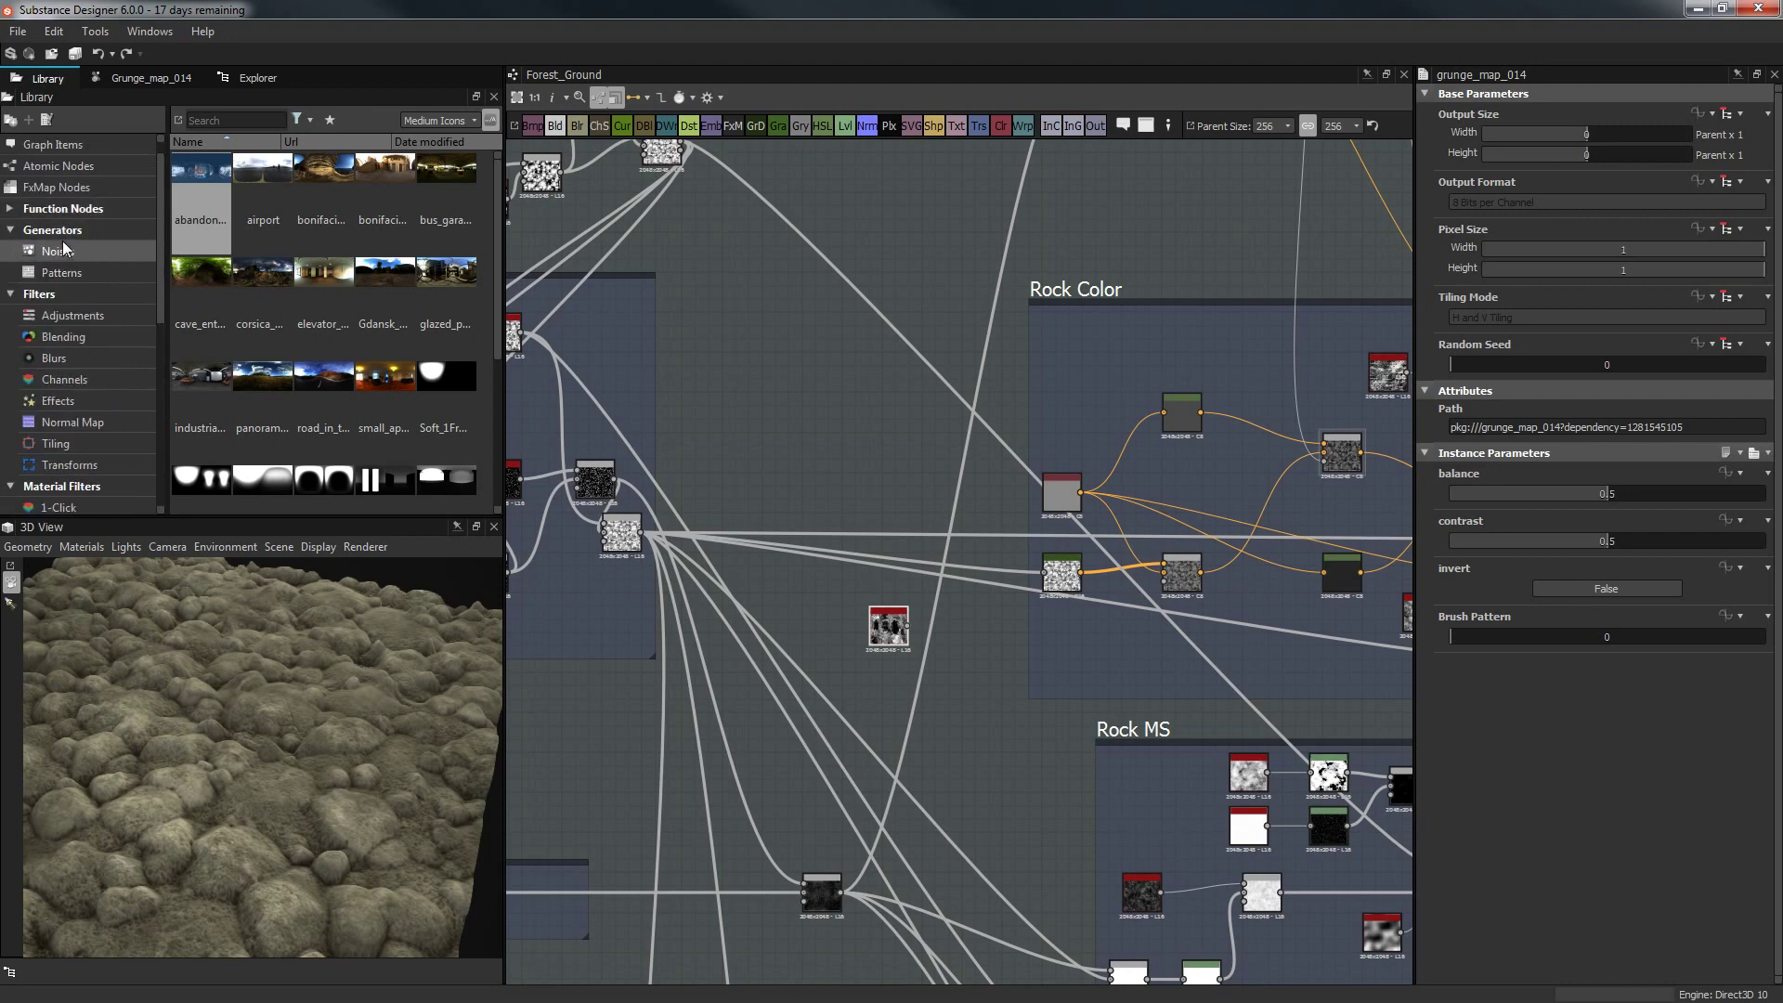
click(60, 251)
scroll(385, 316, down, 5)
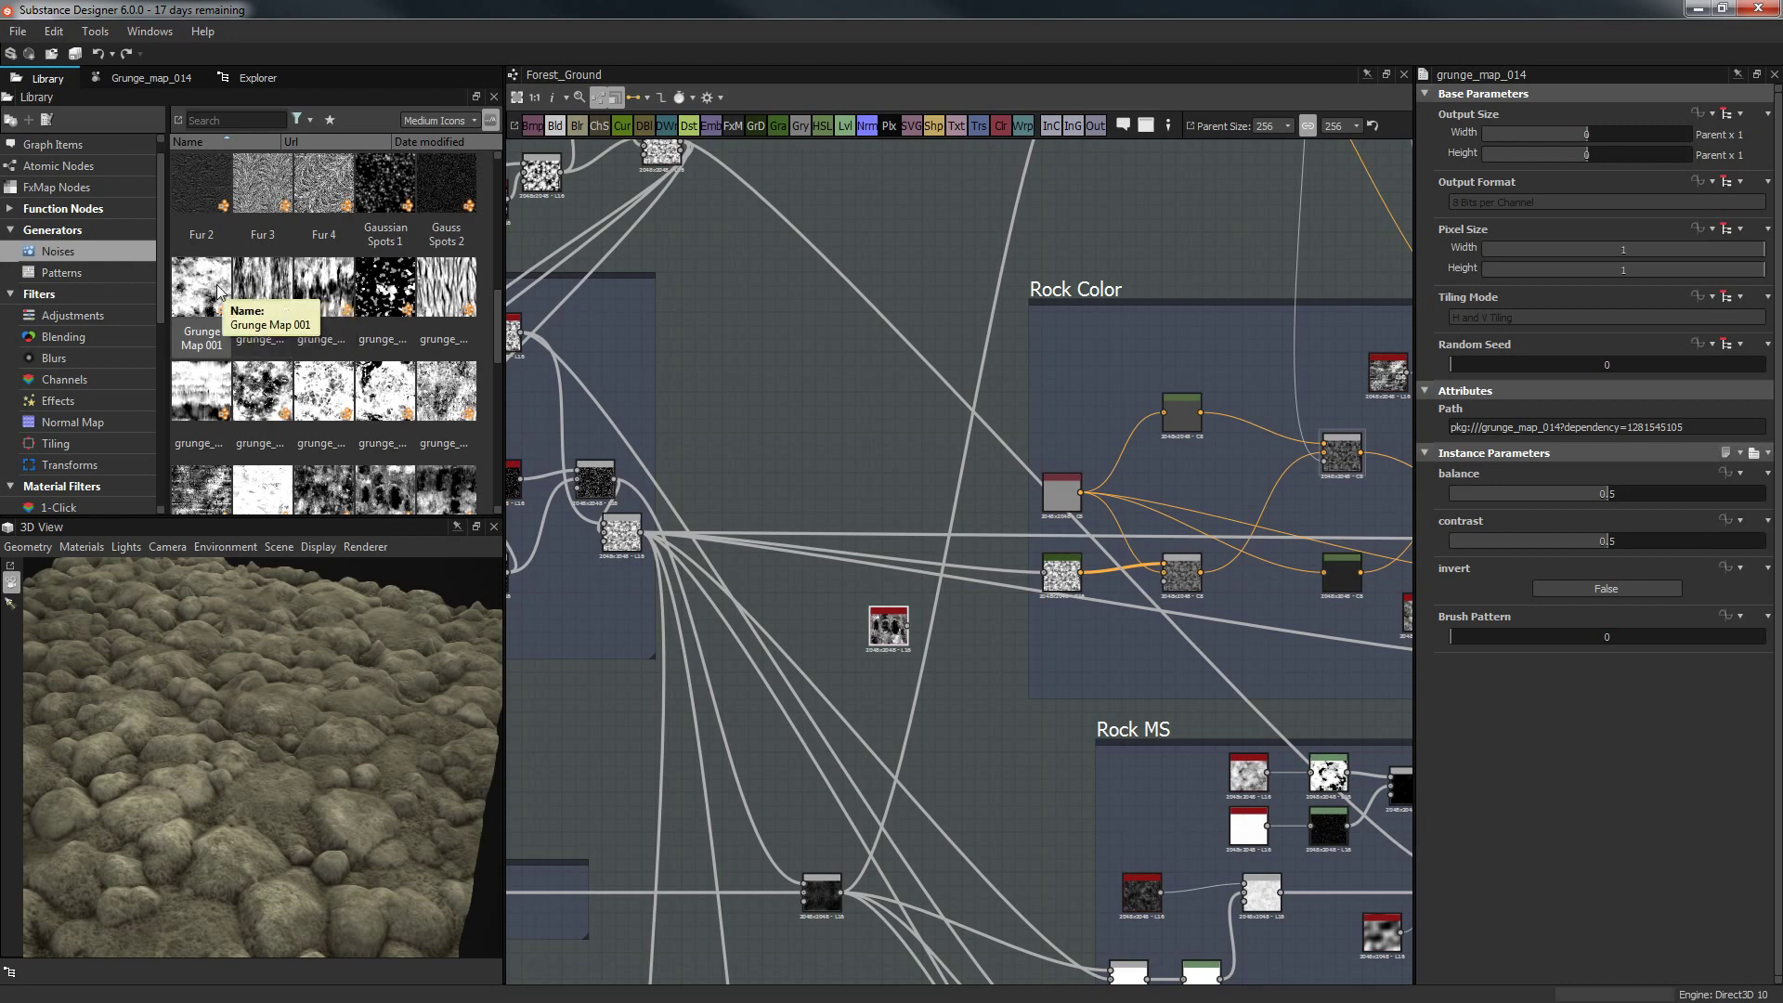
drag(211, 291, 769, 381)
double_click(769, 384)
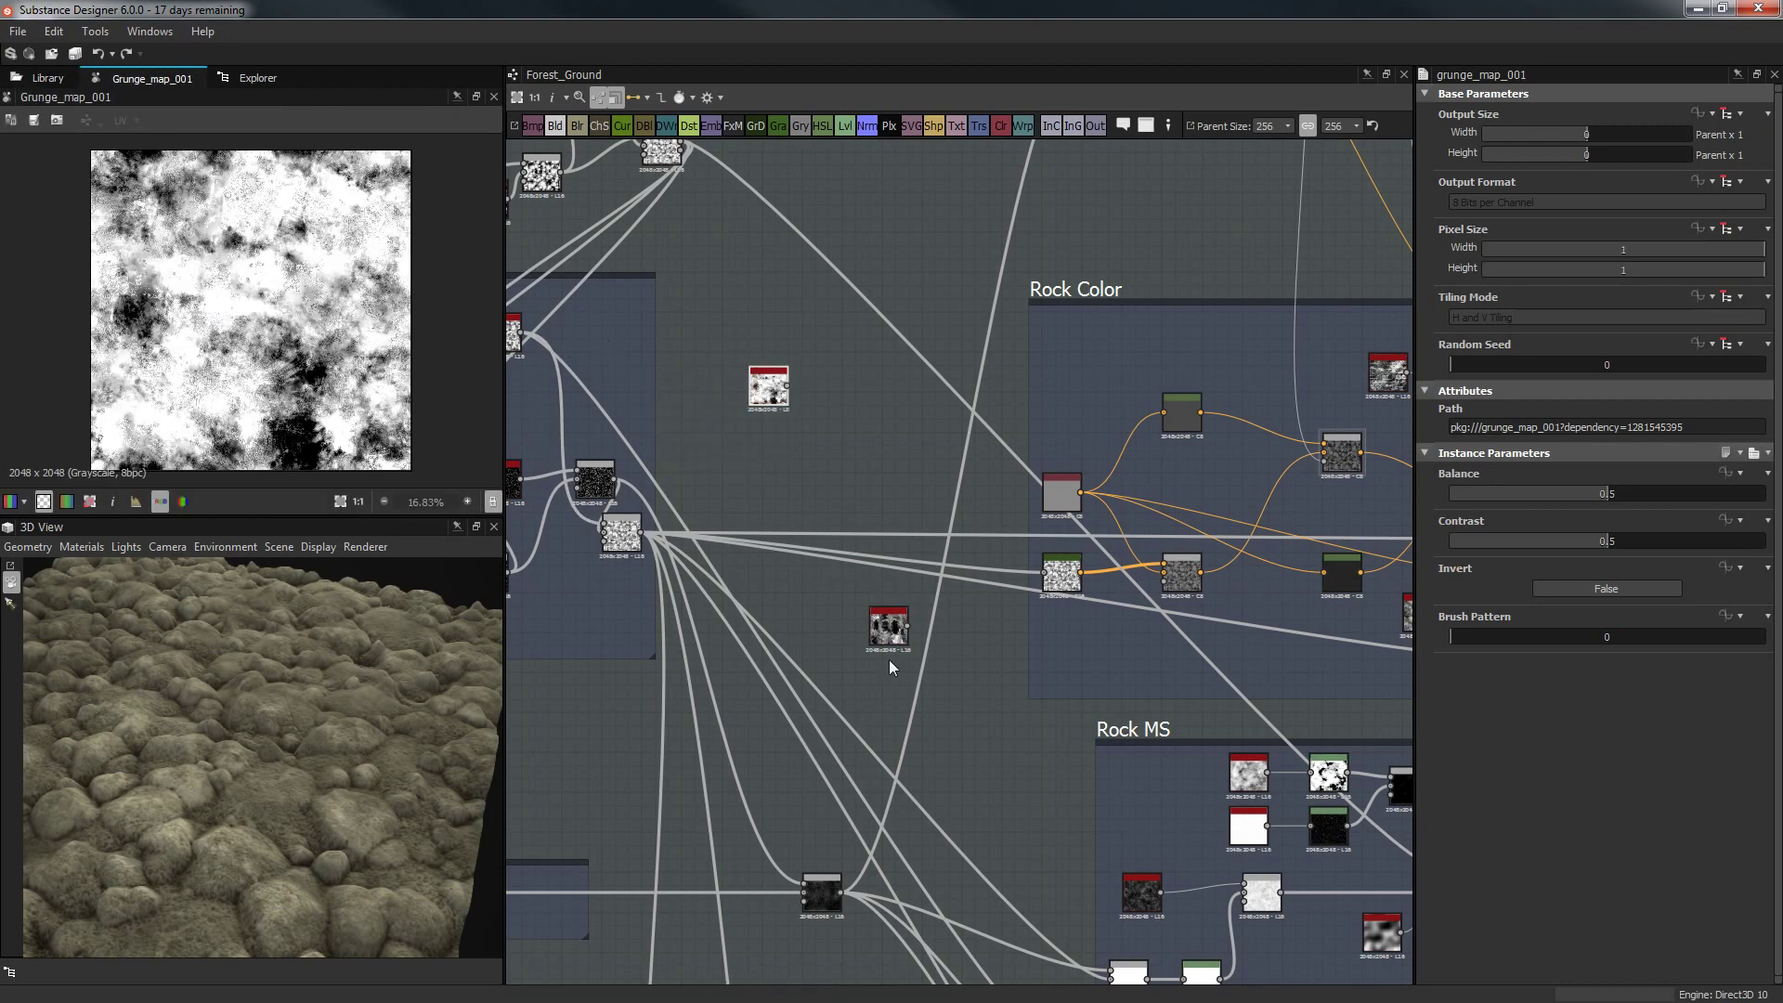
drag(889, 631, 769, 336)
Try a Non Uniform Blur Grayscale node with grunge_map_014 and Grunge Map 001 wired into its two inputs.
key(space)
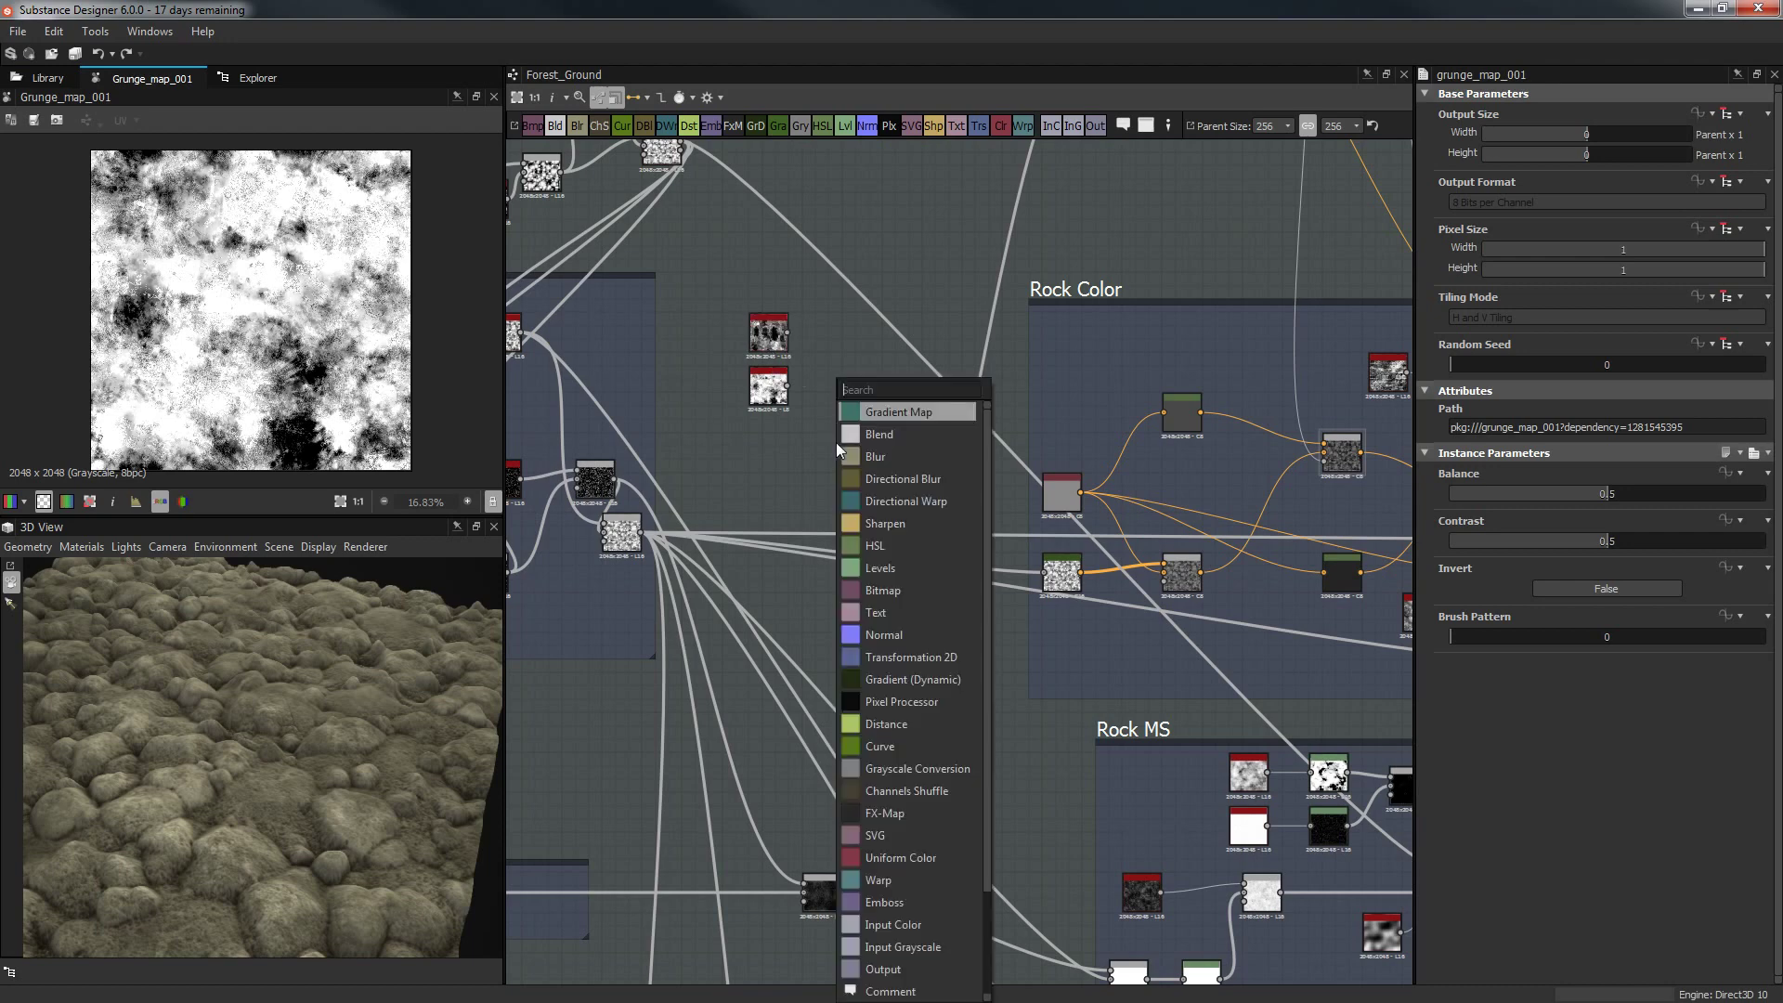
text(non)
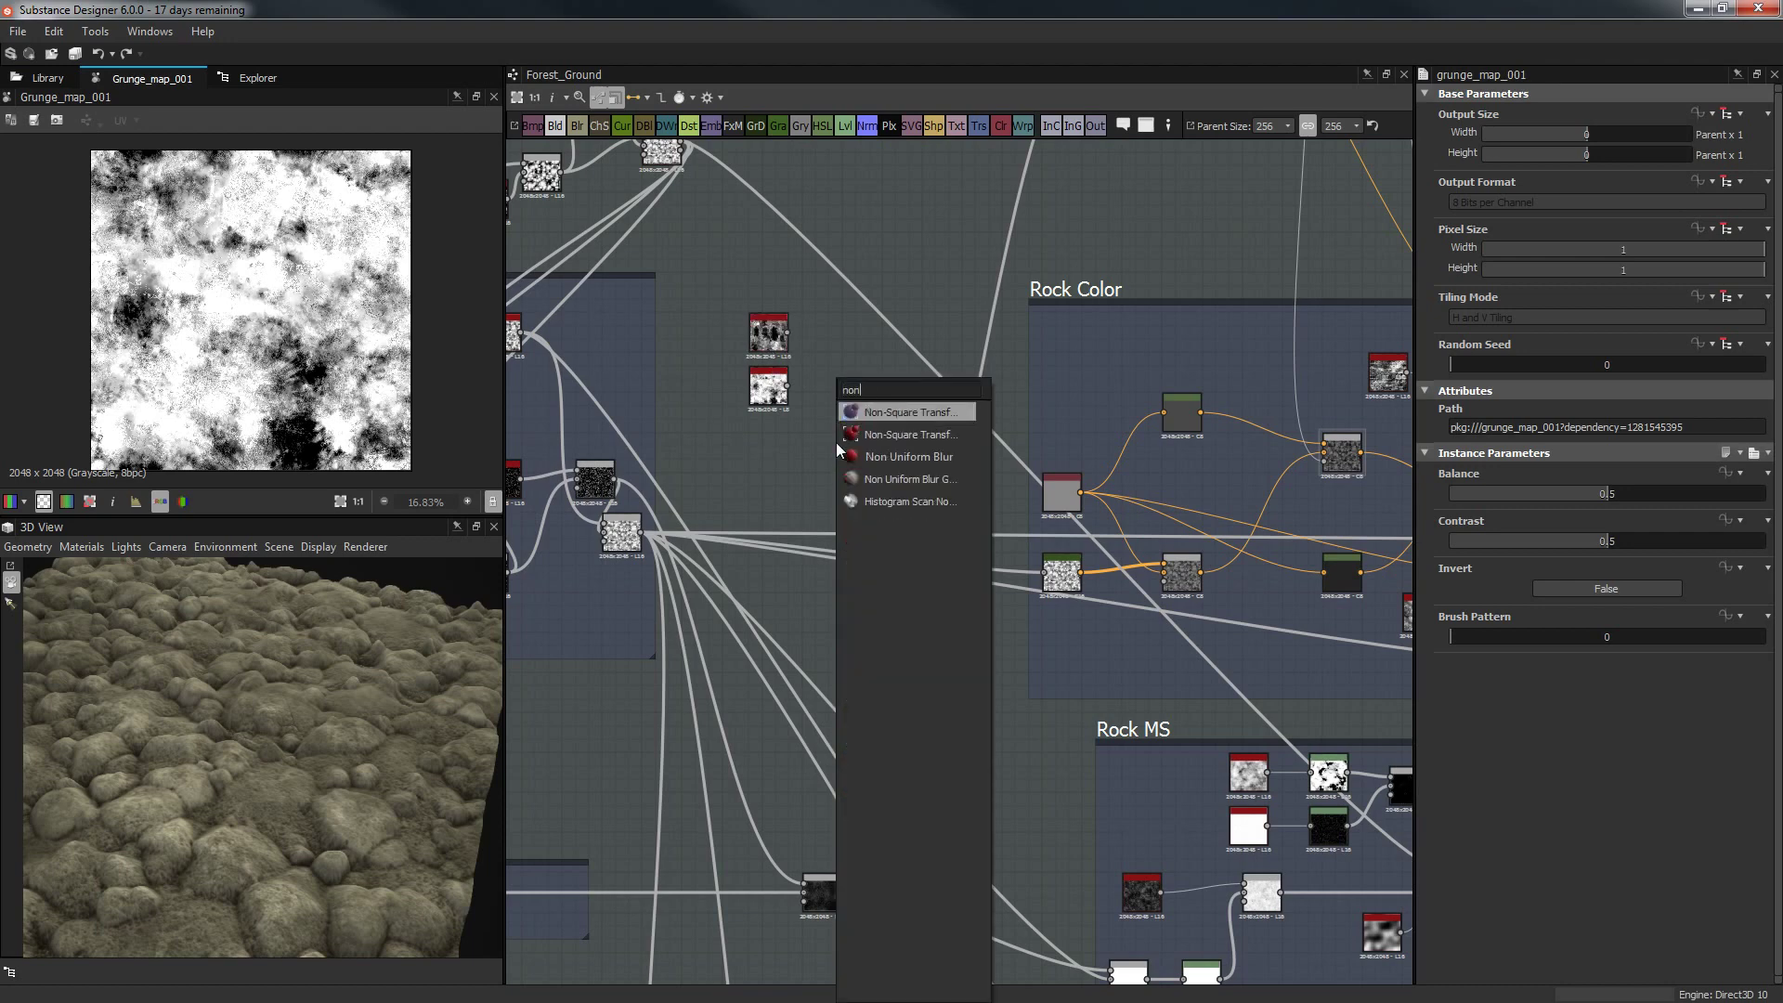
key(Down)
key(Down)
key(Down)
key(Escape)
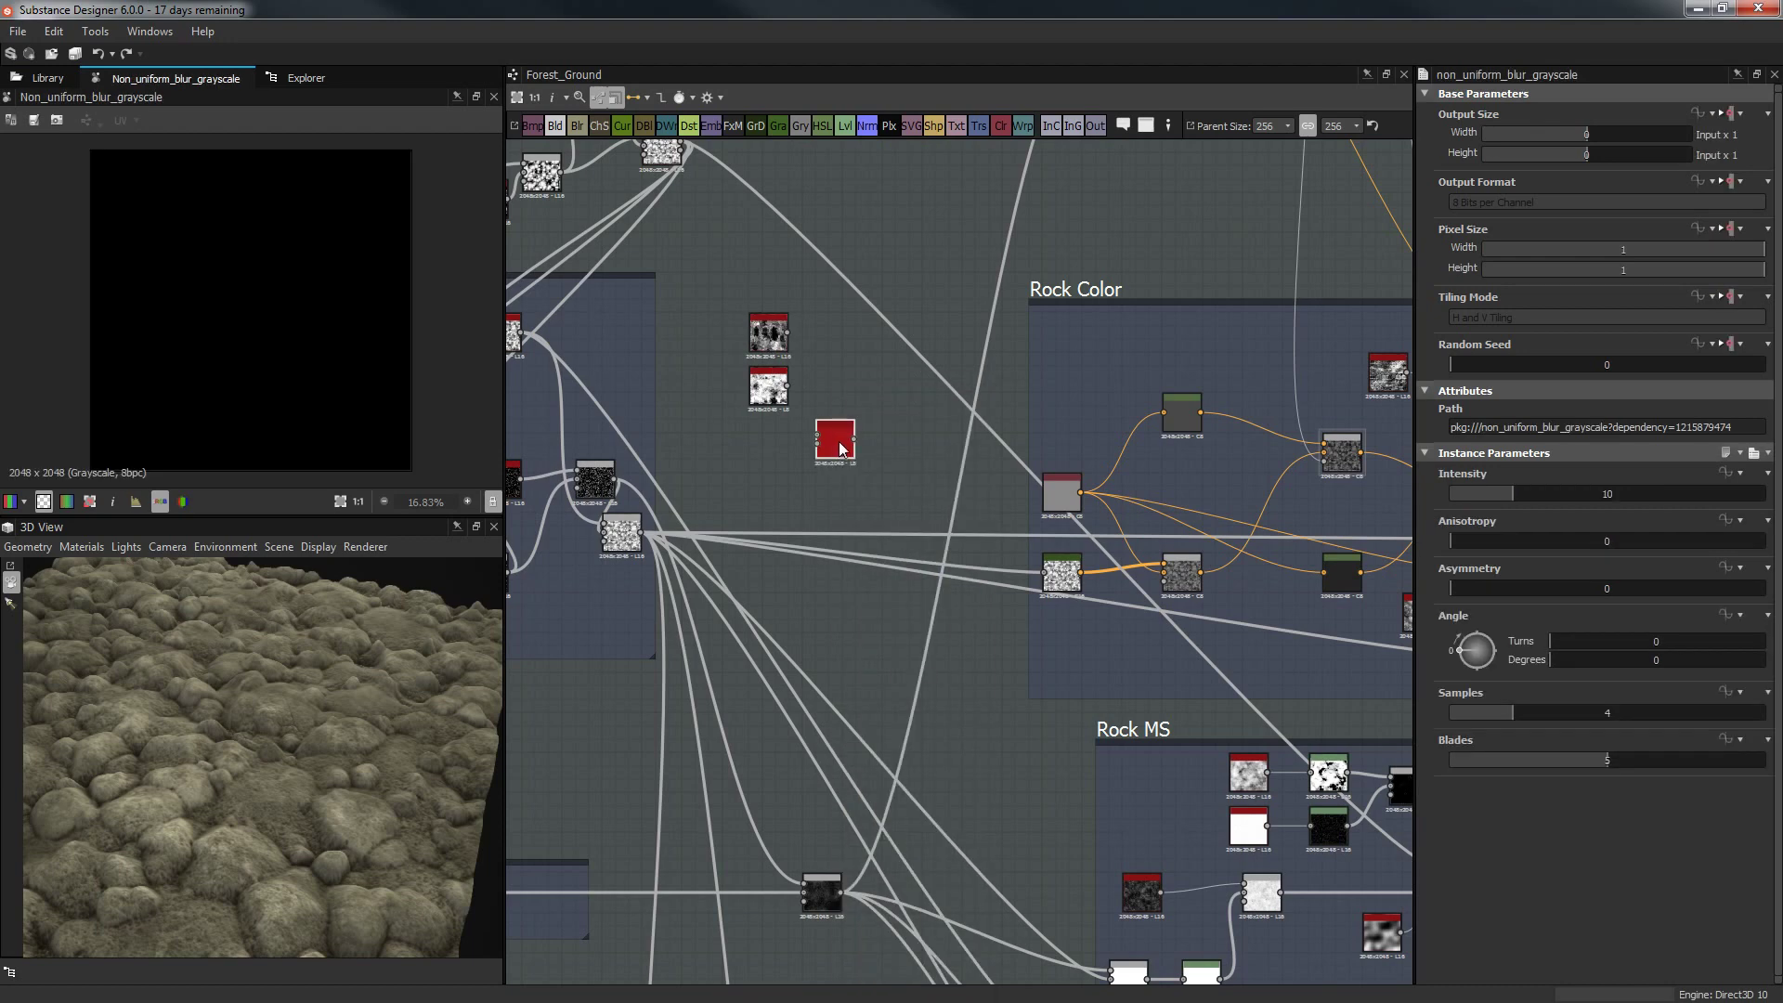
scroll(836, 437, up, 3)
drag(862, 437, 847, 374)
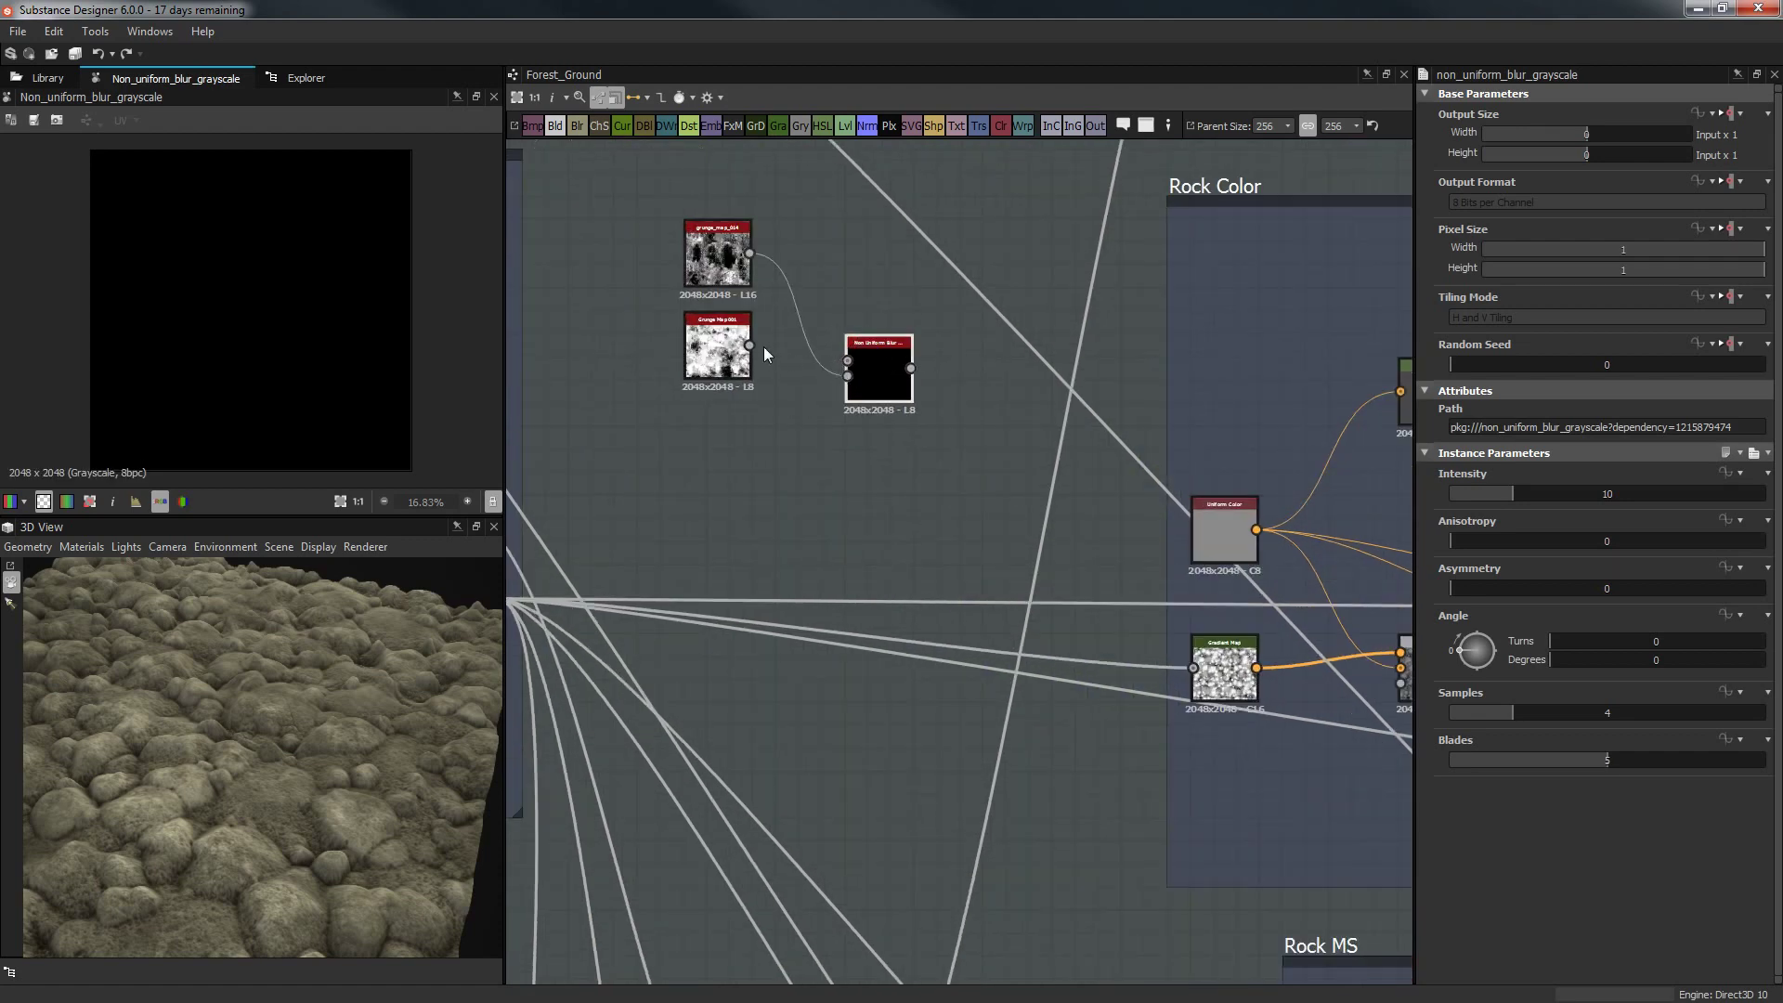
drag(750, 345, 848, 362)
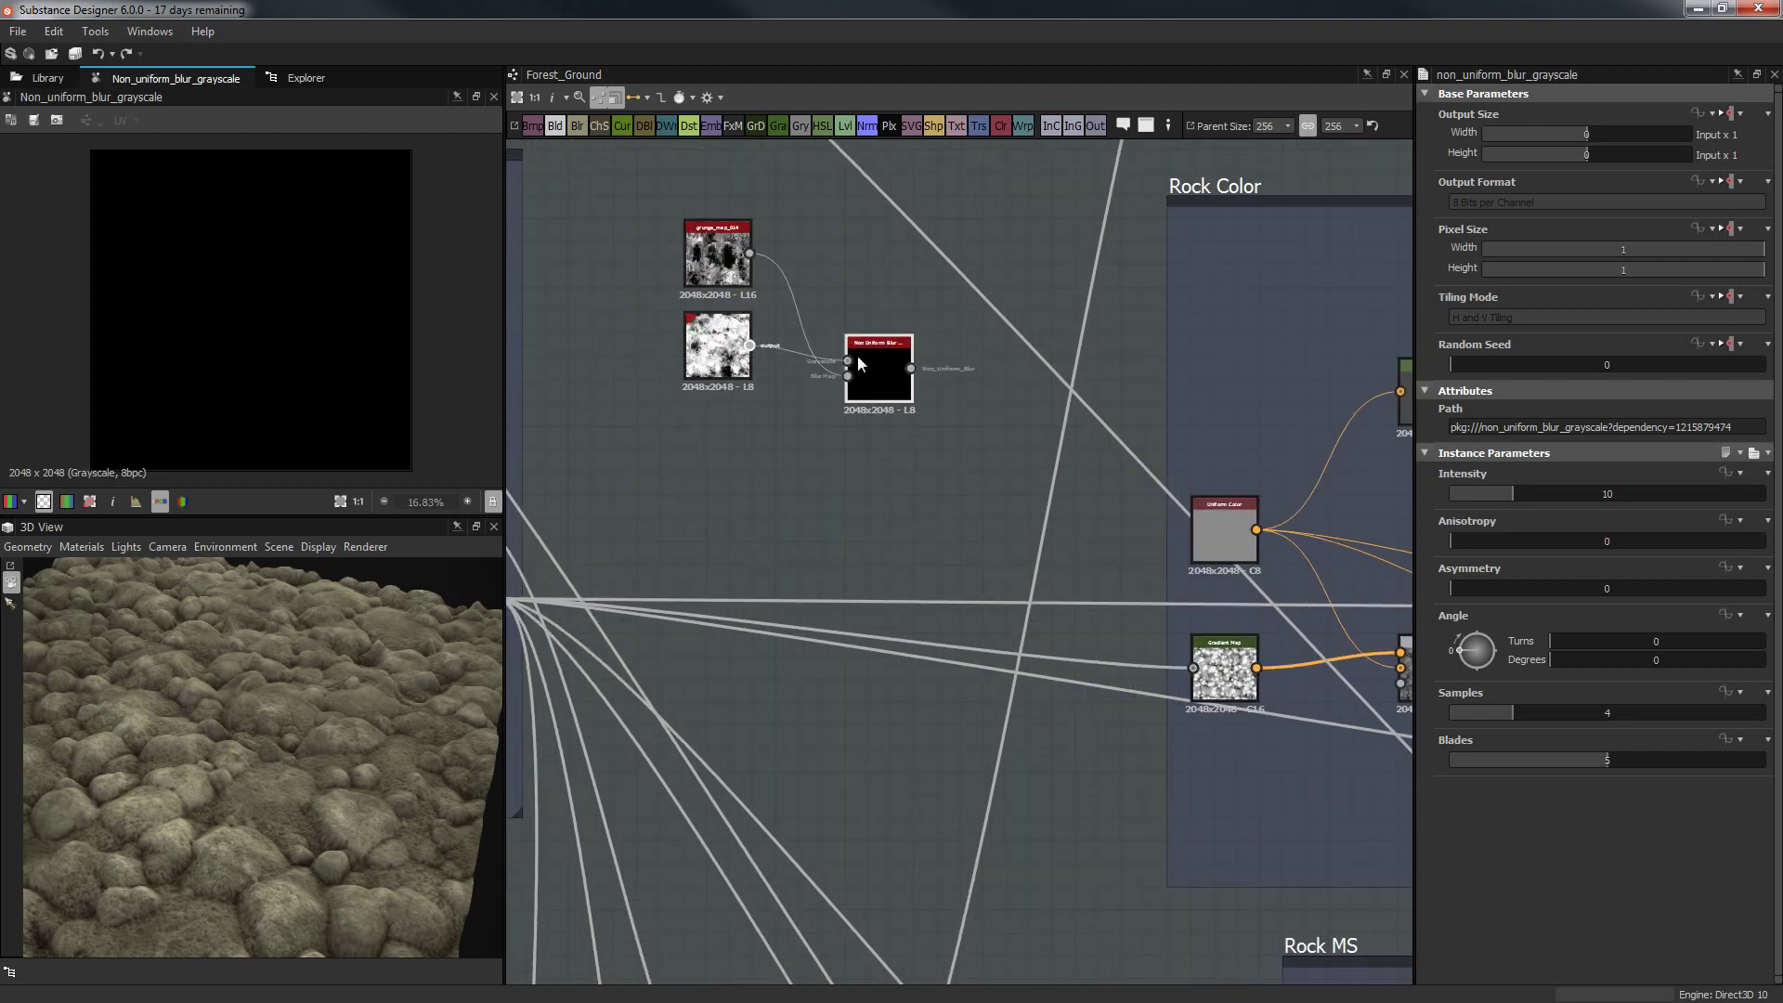
Tune the Non Uniform Blur Grayscale node to intensity 5.33, anisotropy 0.03 and asymmetry 0.28.
drag(1535, 541, 1533, 538)
click(1533, 539)
click(1622, 491)
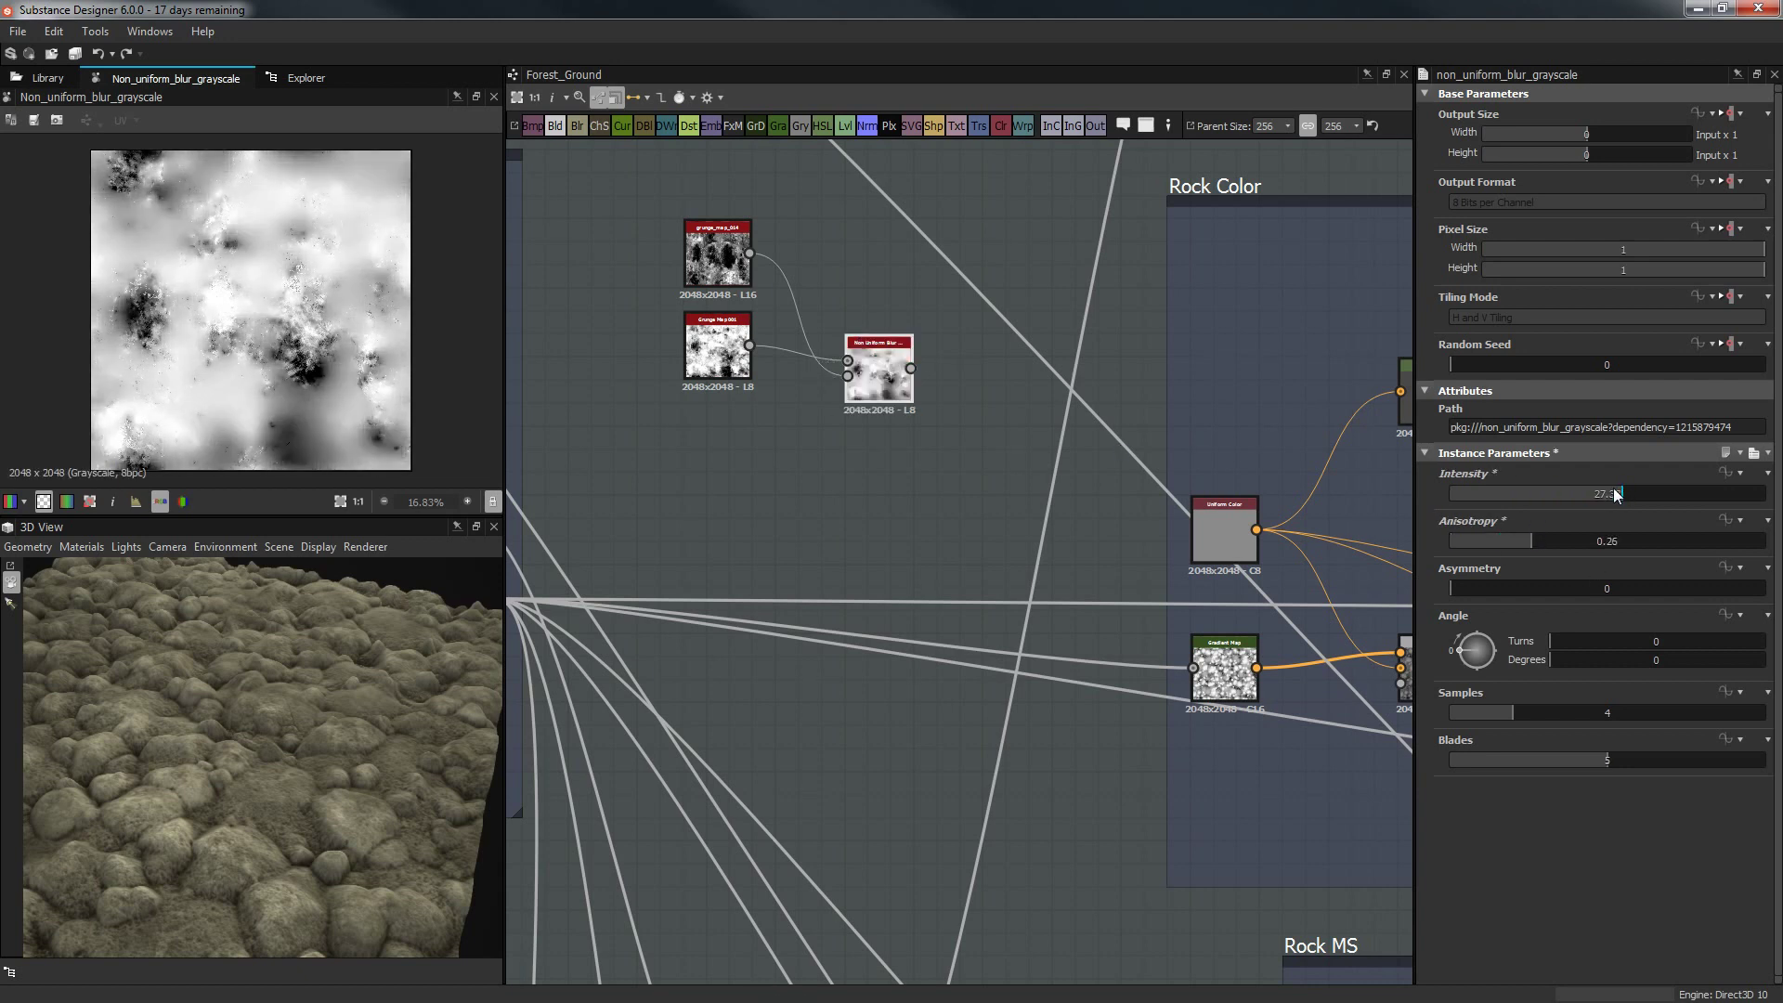
click(1539, 494)
click(1462, 541)
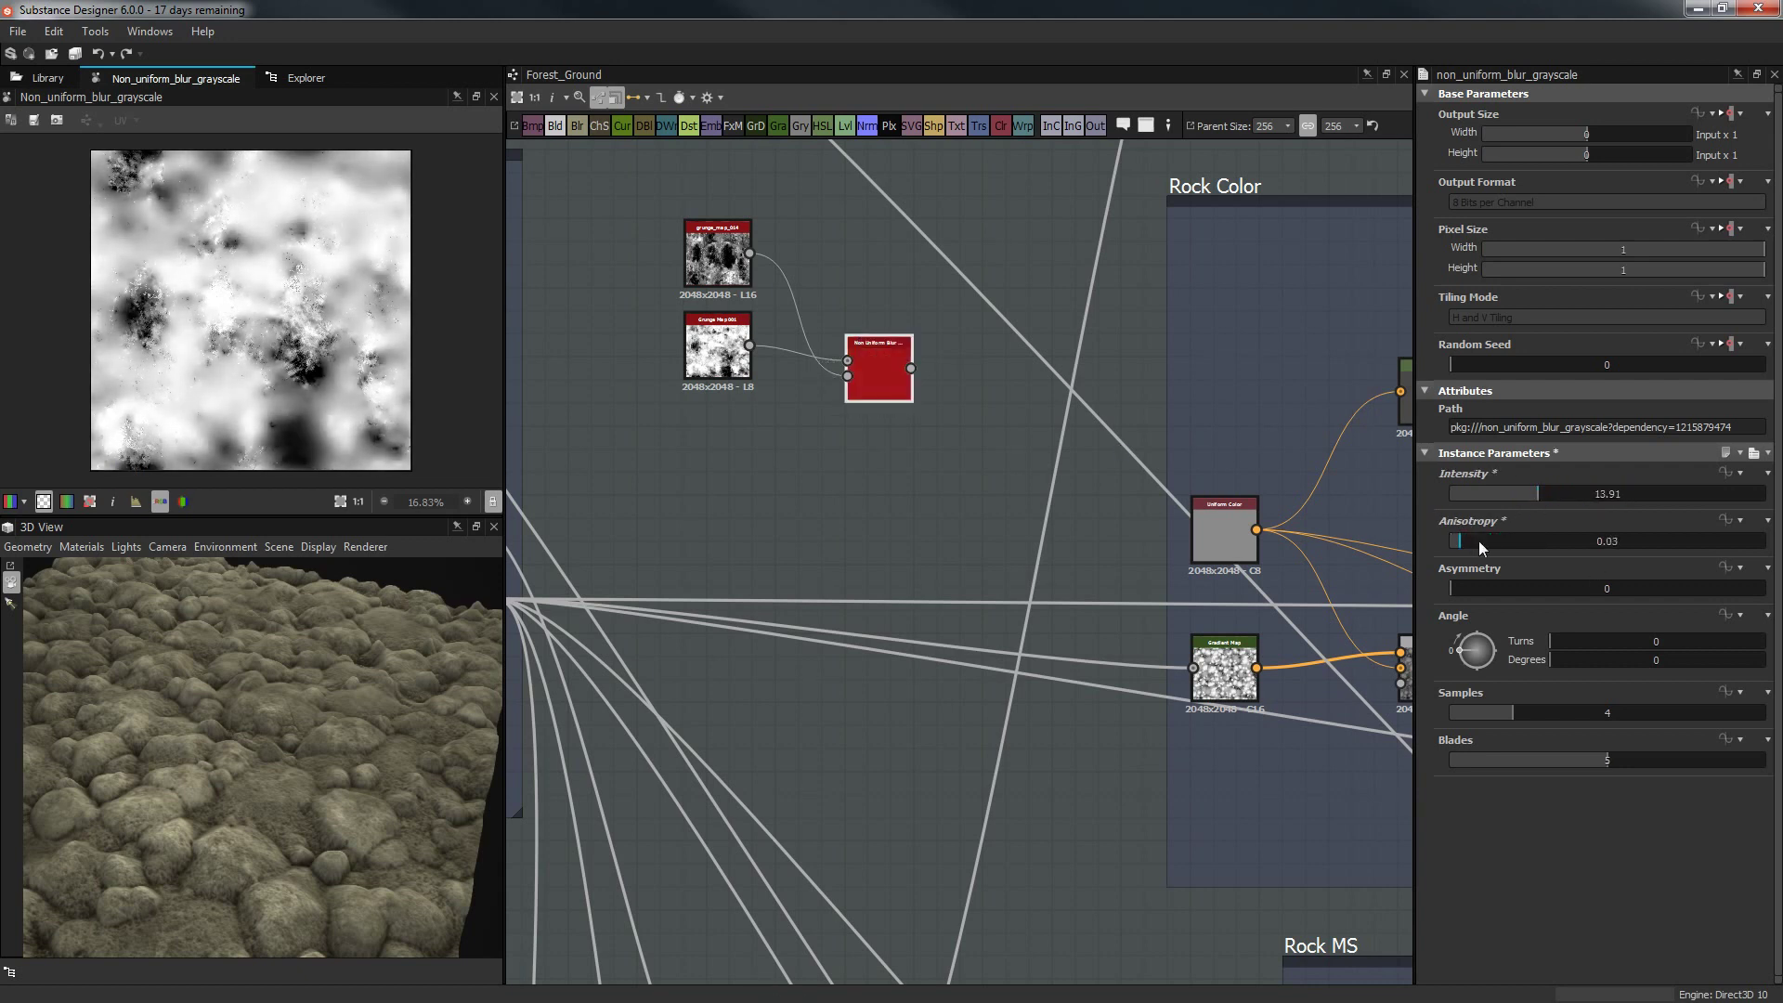
click(1514, 494)
click(1494, 494)
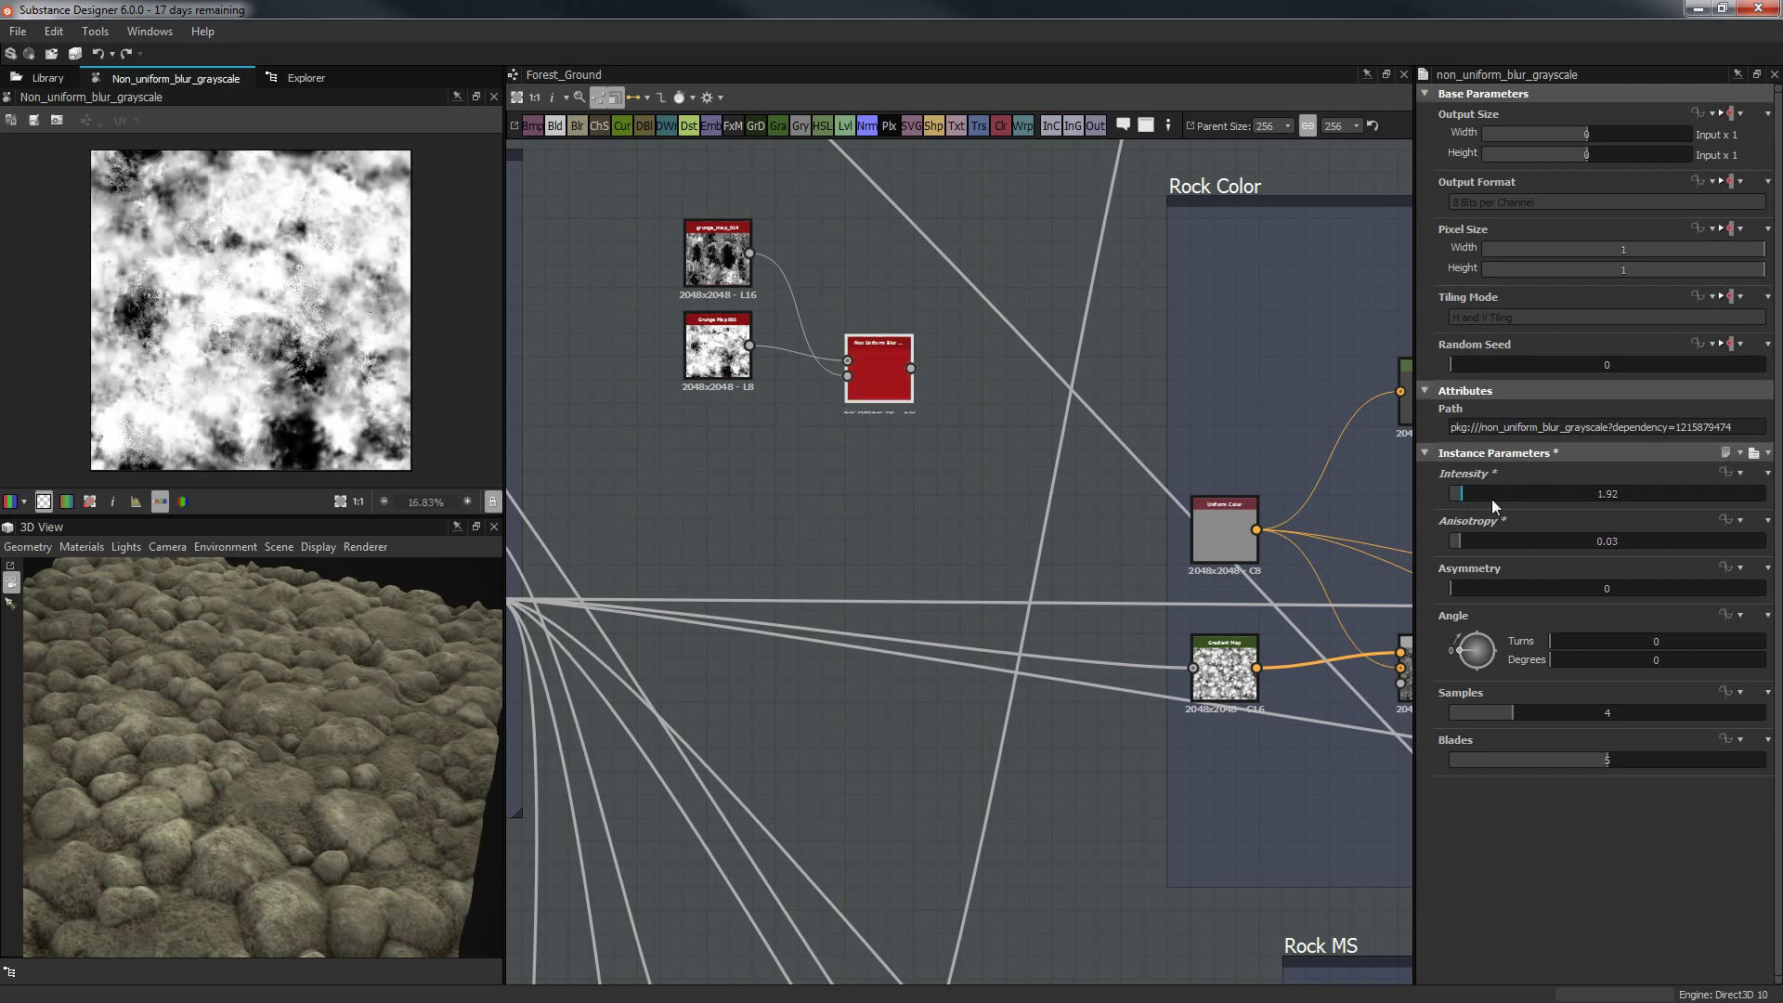
click(1538, 494)
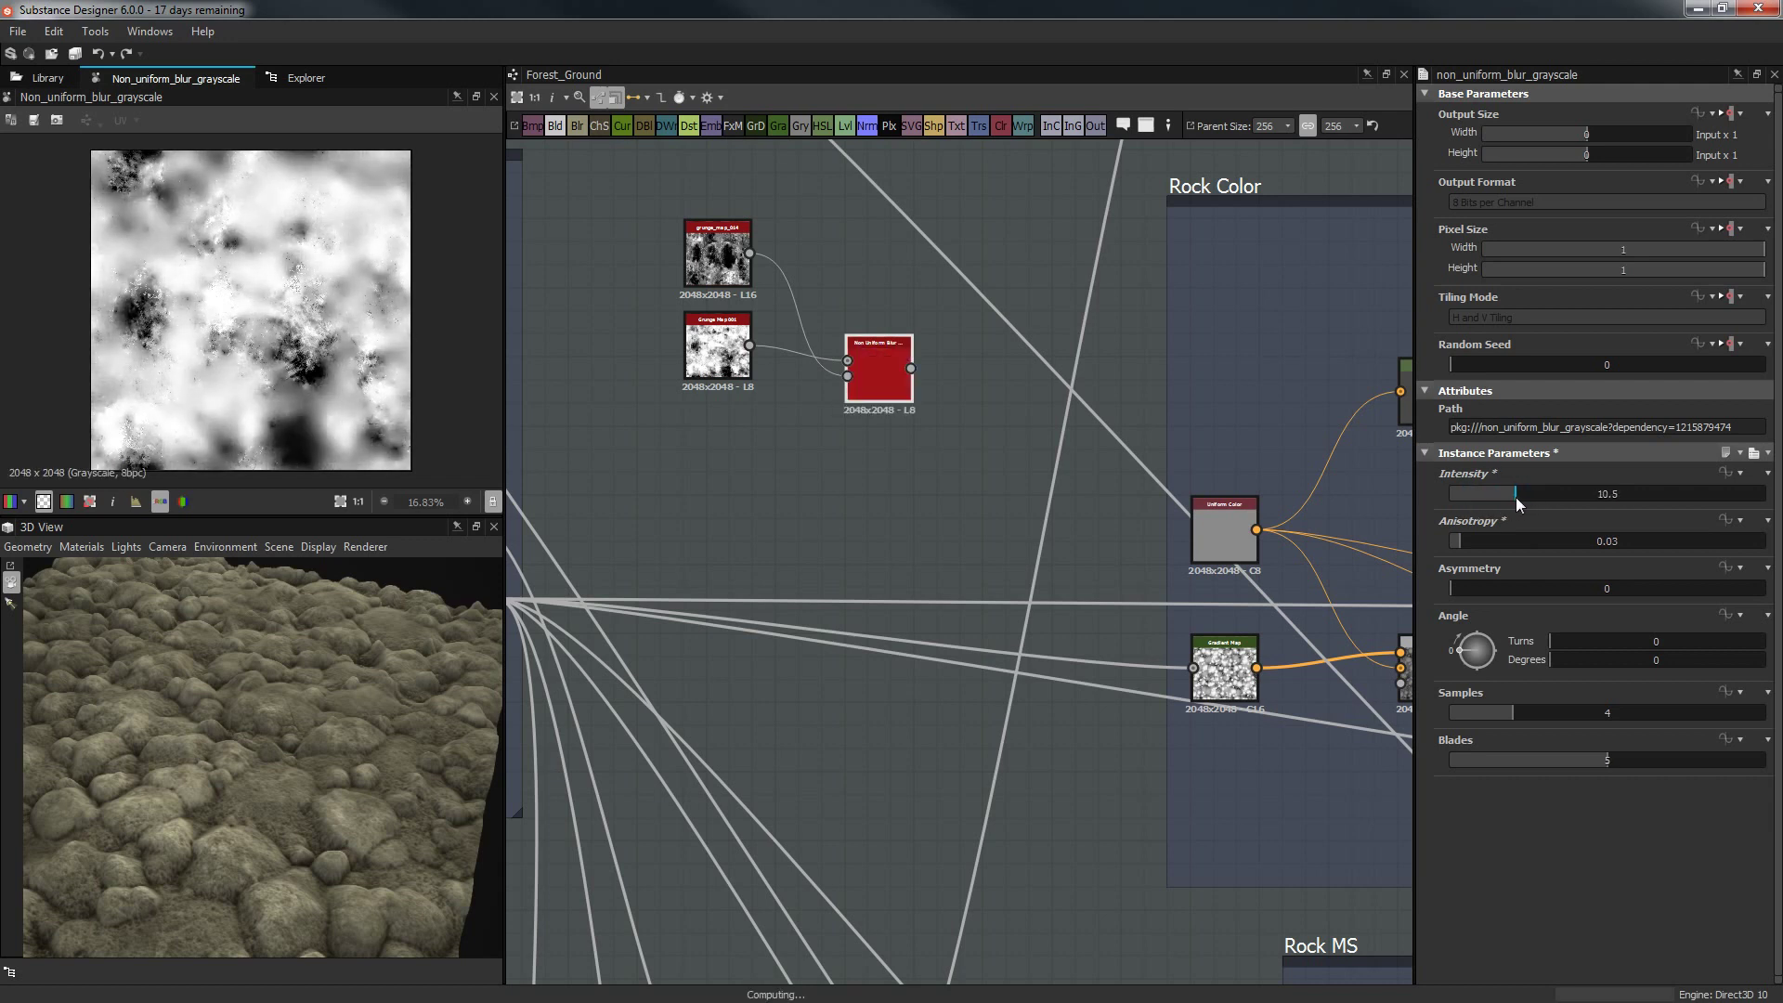
click(1504, 498)
click(1485, 497)
click(1536, 588)
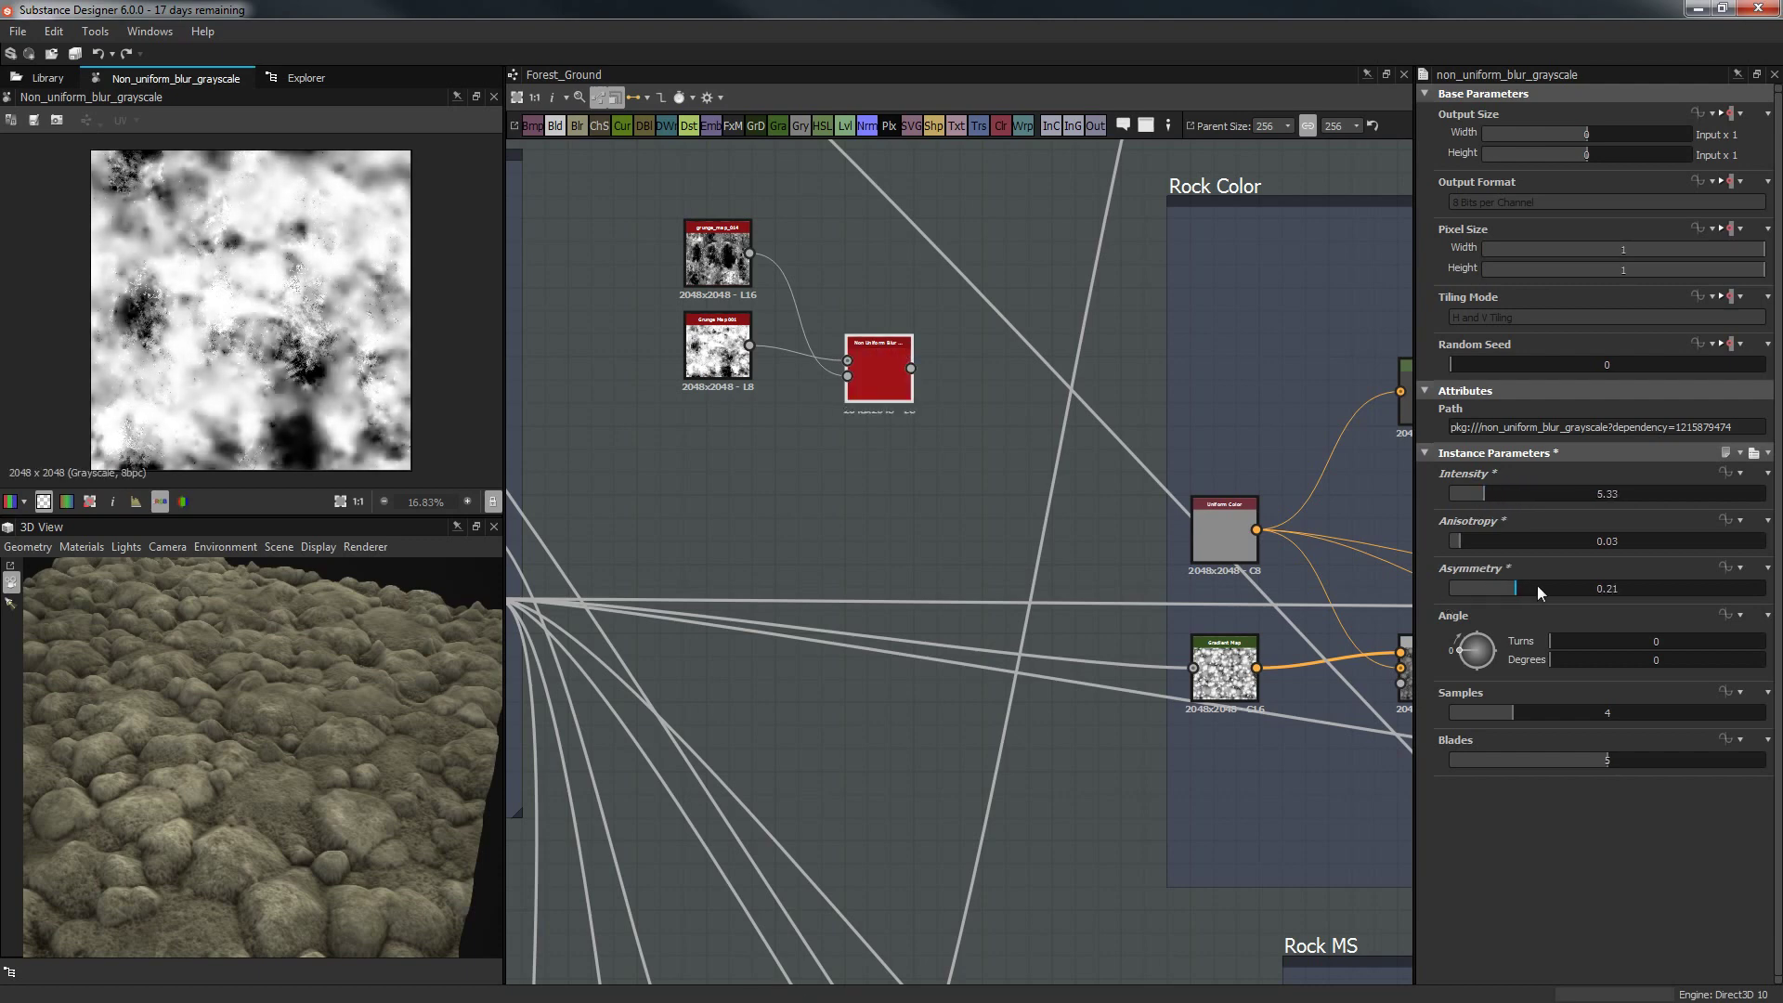
Add a Blend node below the grunge maps and delete the Non Uniform Blur Grayscale node.
right_click(826, 485)
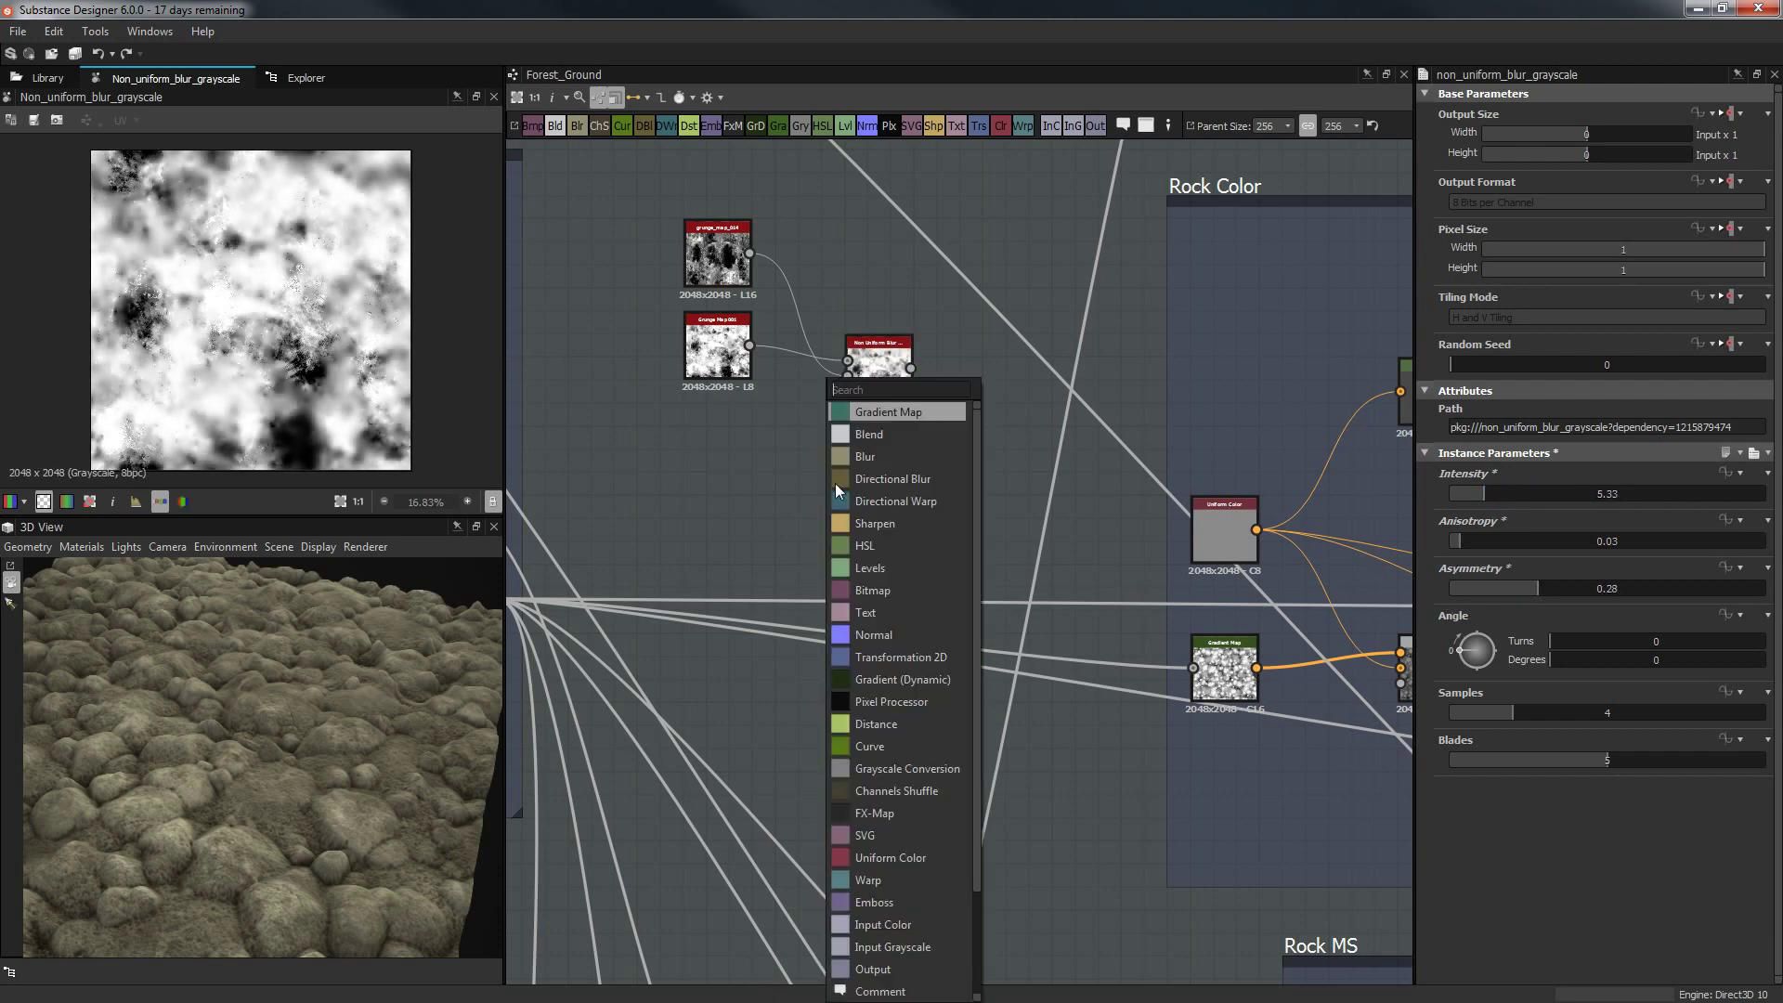
click(875, 434)
click(899, 347)
key(Delete)
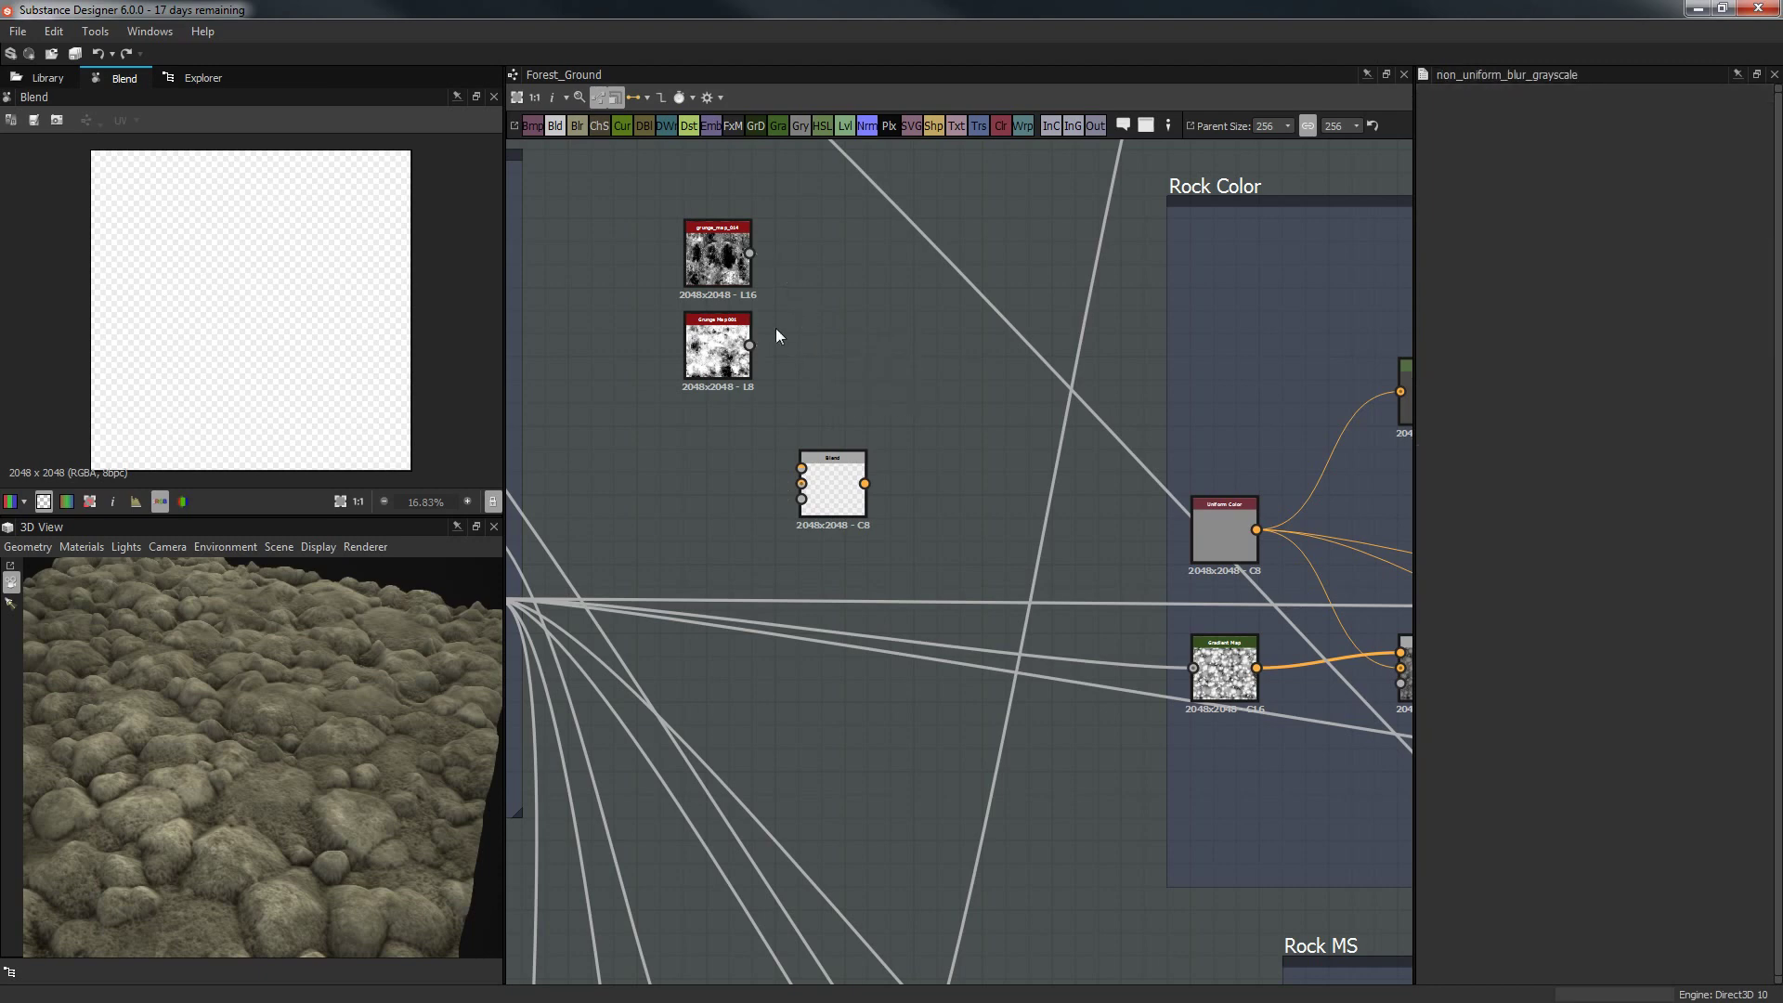
Preview Grunge Map 001 and feed the neighbouring frame's final Blend output into the new Blend node's background.
click(724, 369)
double_click(724, 370)
middle_drag(734, 467, 985, 408)
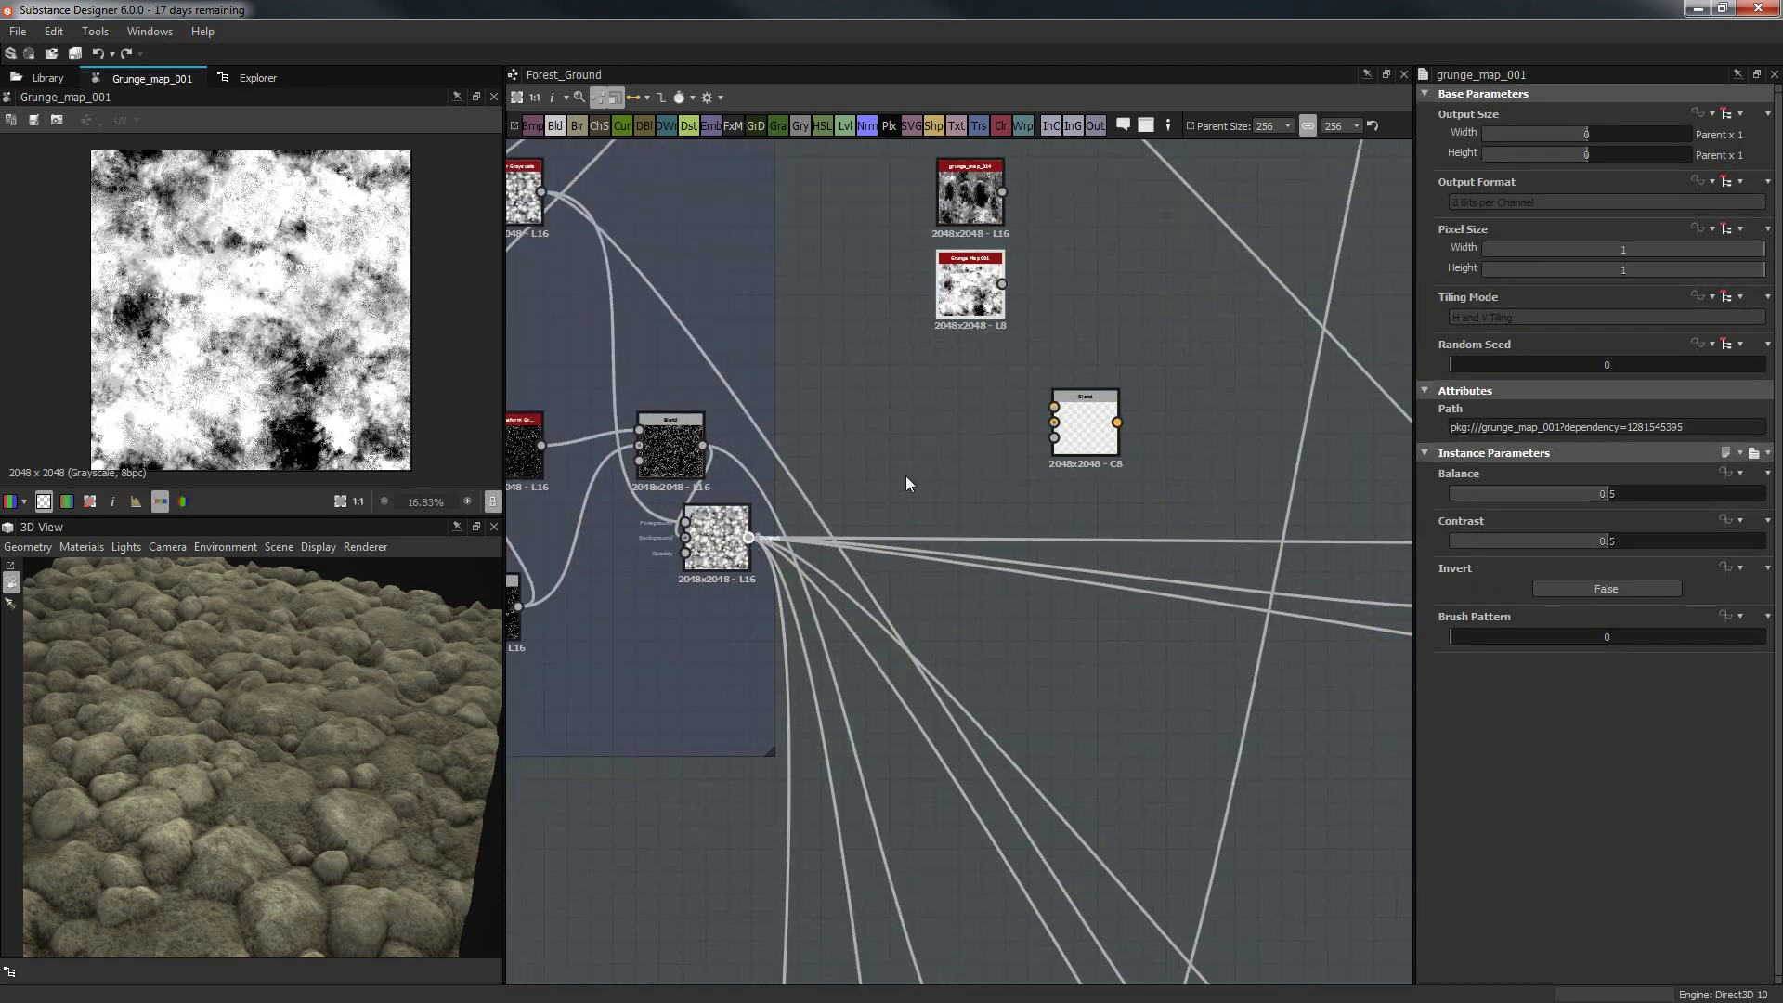
drag(749, 537, 1172, 442)
Add a Warp node beside Grunge Map 001 and connect the grunge map to its main input.
right_click(1100, 316)
text(warp)
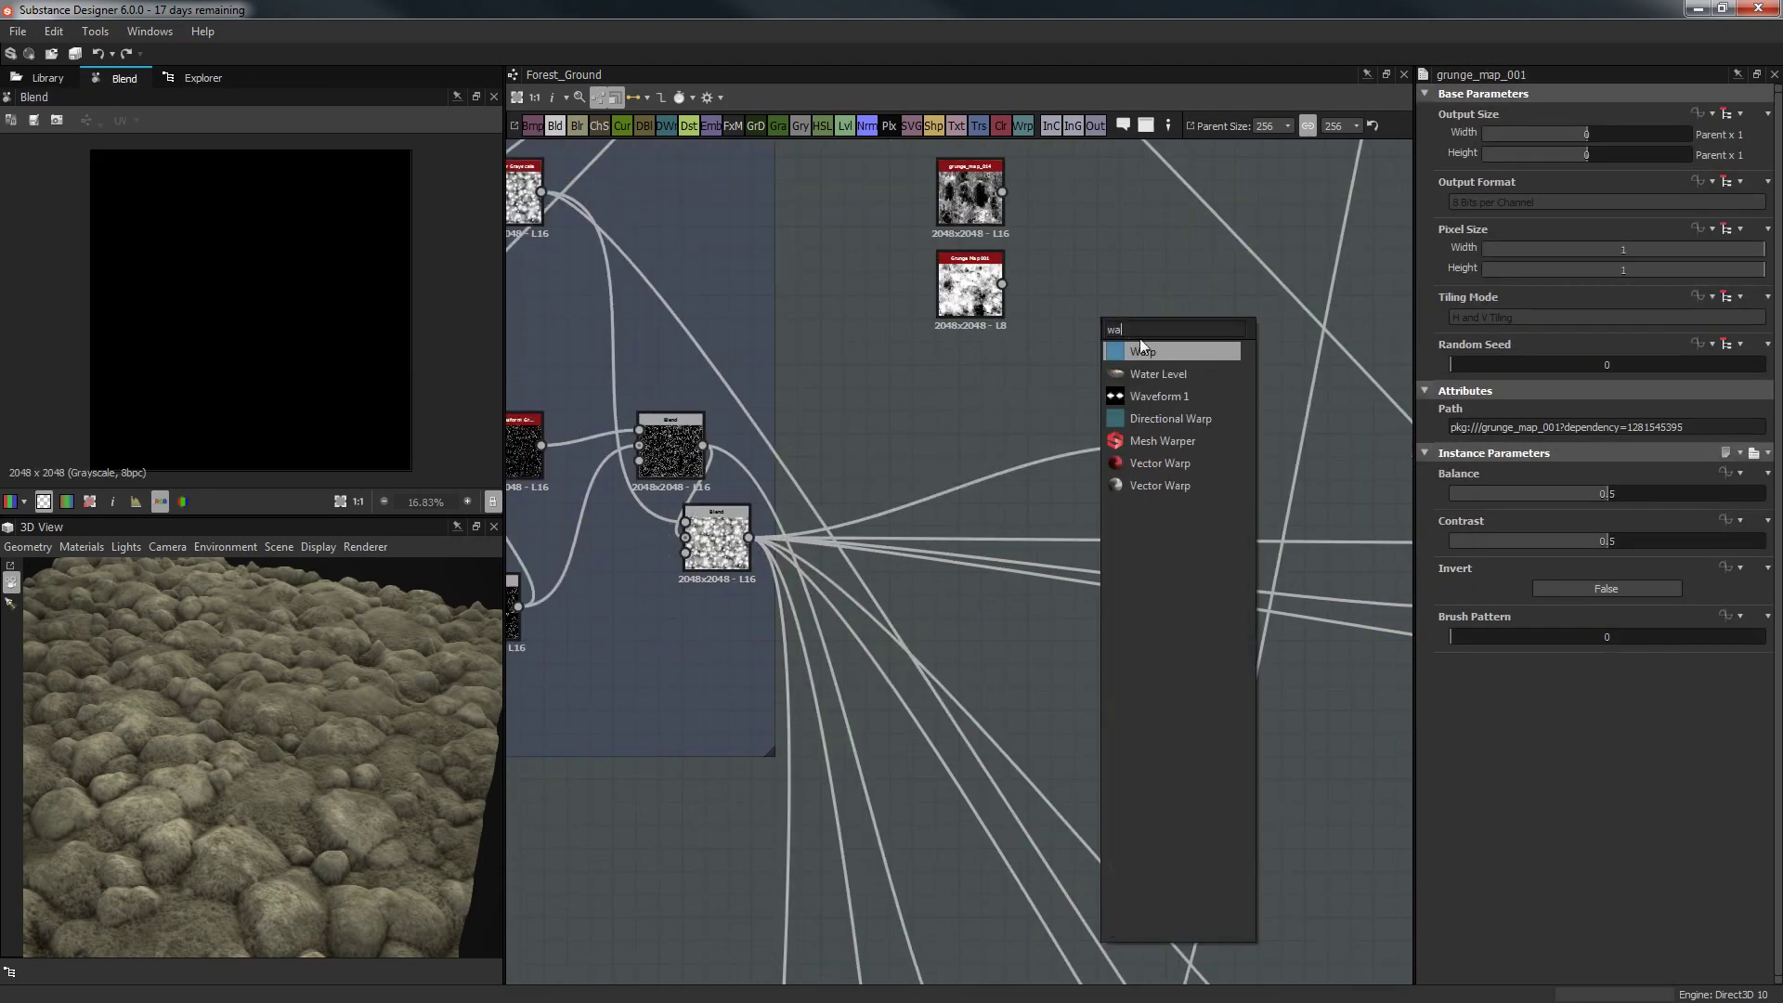
click(1128, 358)
drag(1002, 285, 1078, 300)
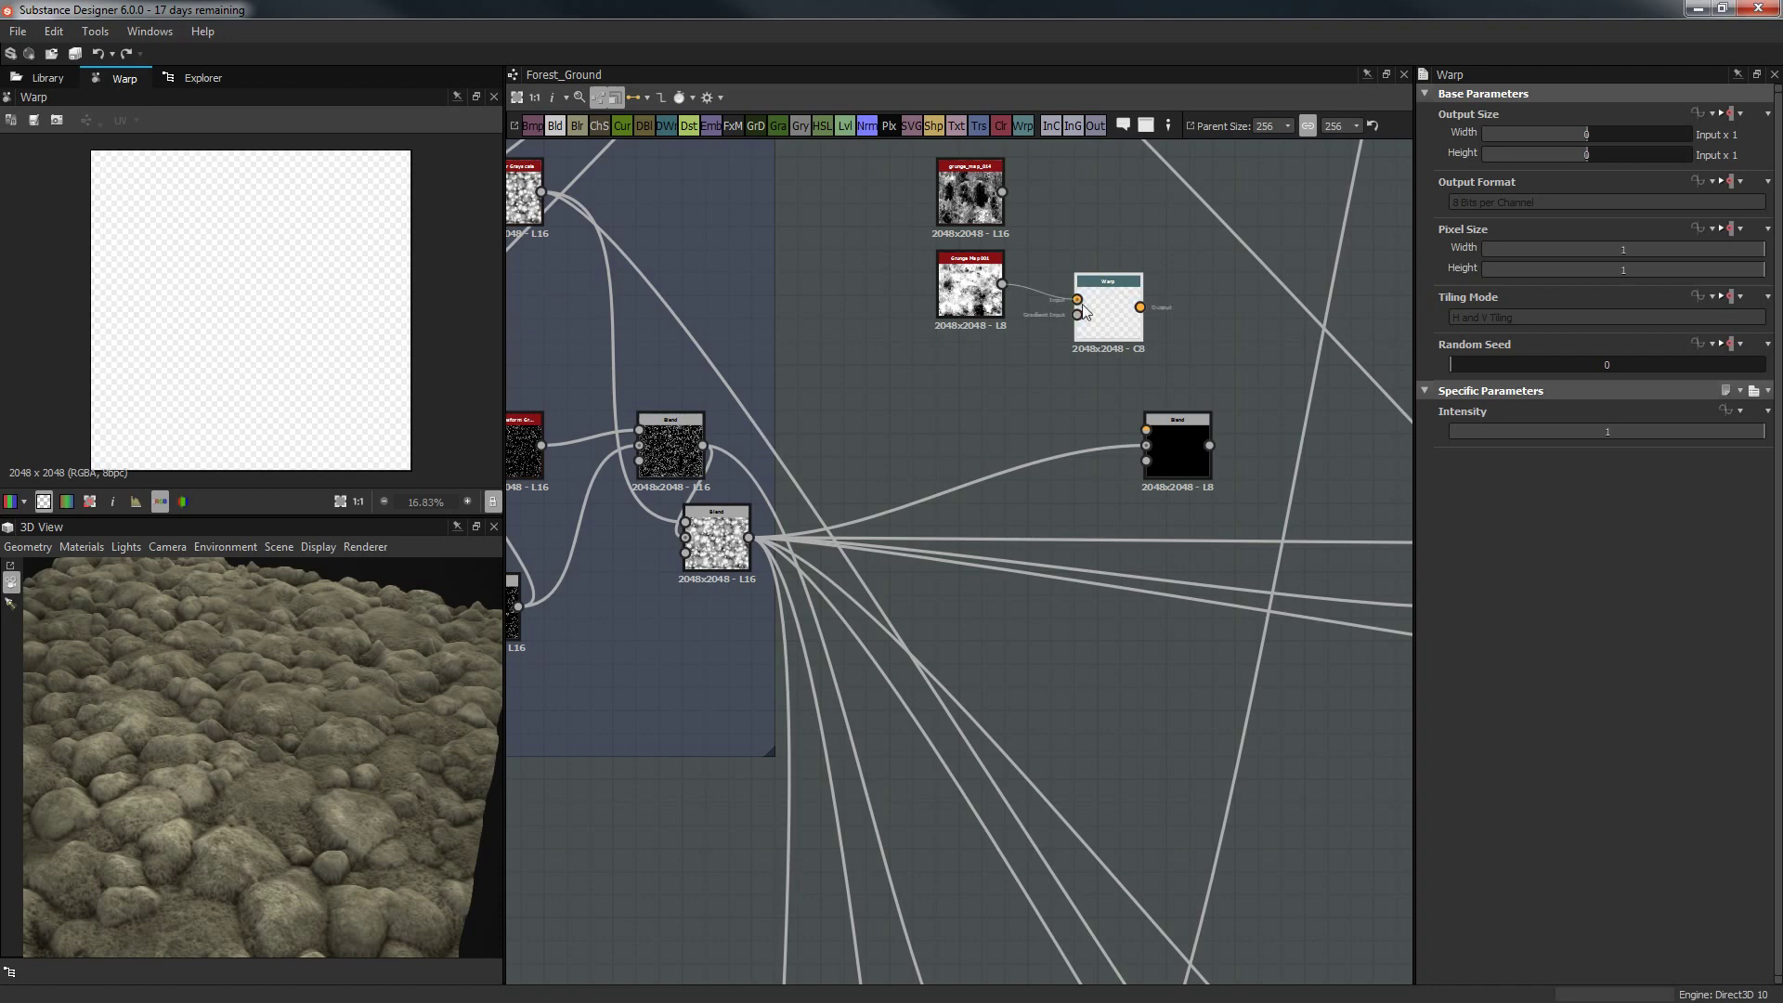
right_click(987, 403)
text(perlin)
key(Down)
key(Return)
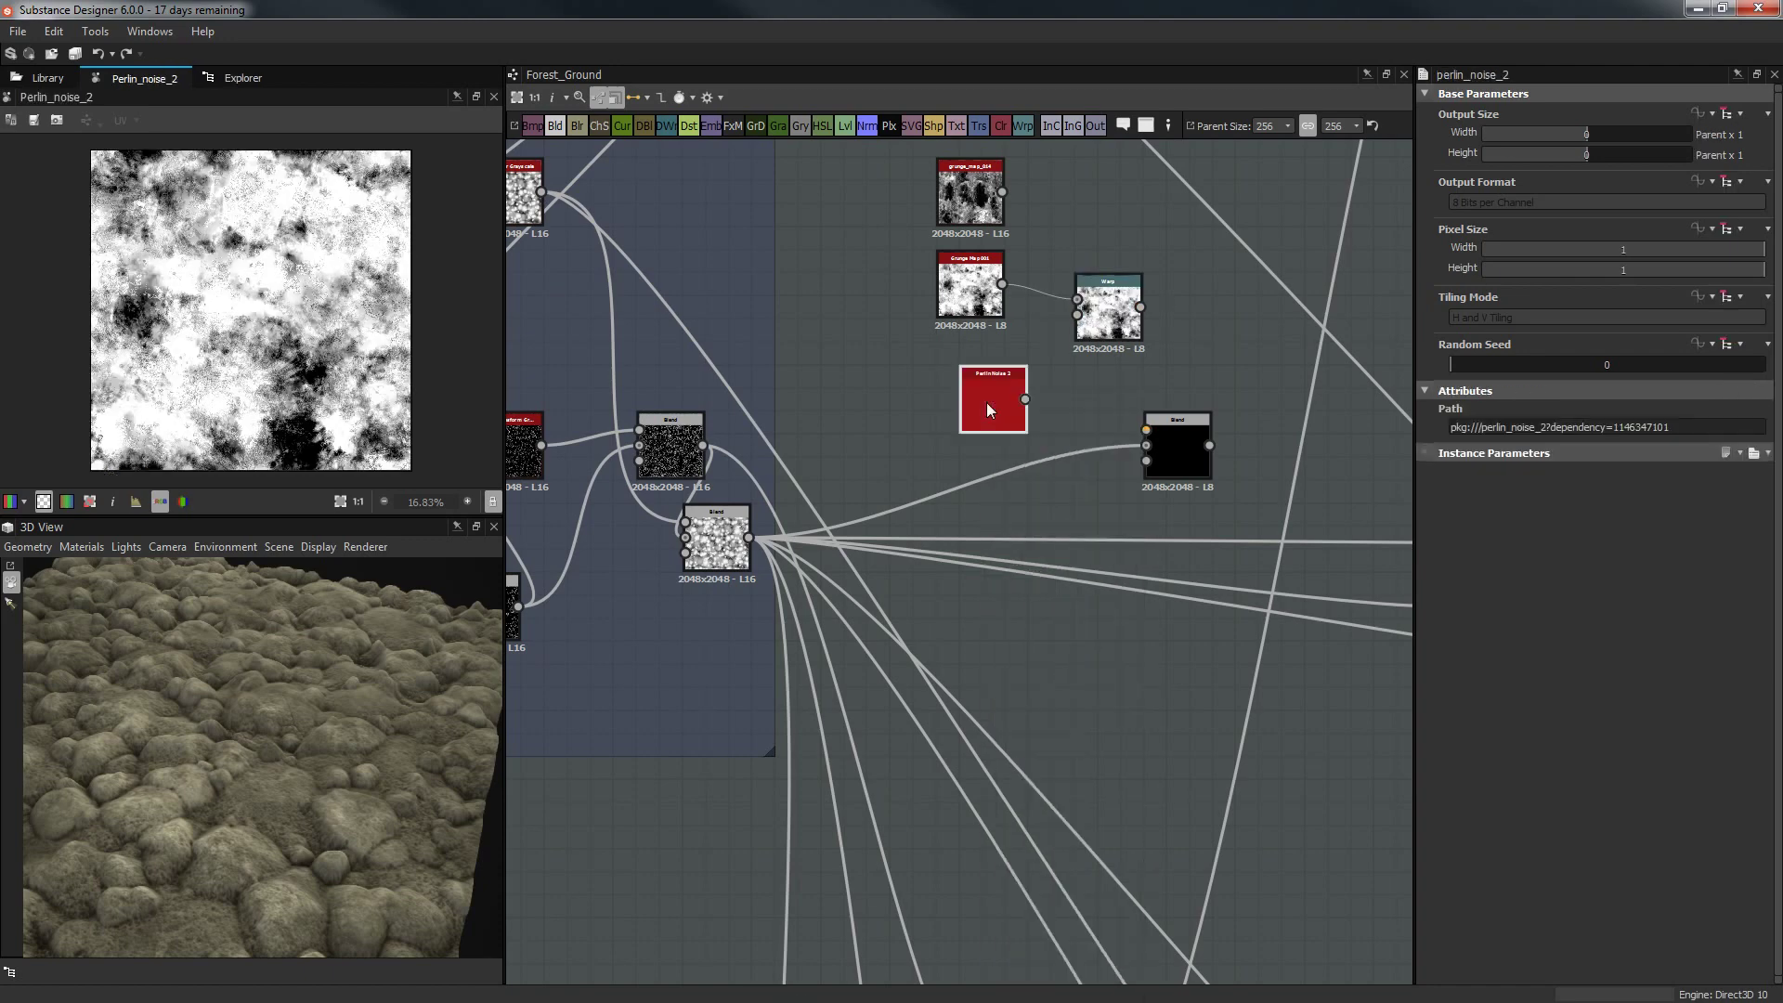
key(Delete)
Add a Perlin Noise Zoom node below Grunge Map 001 and connect it to the Warp node's gradient input.
right_click(1006, 418)
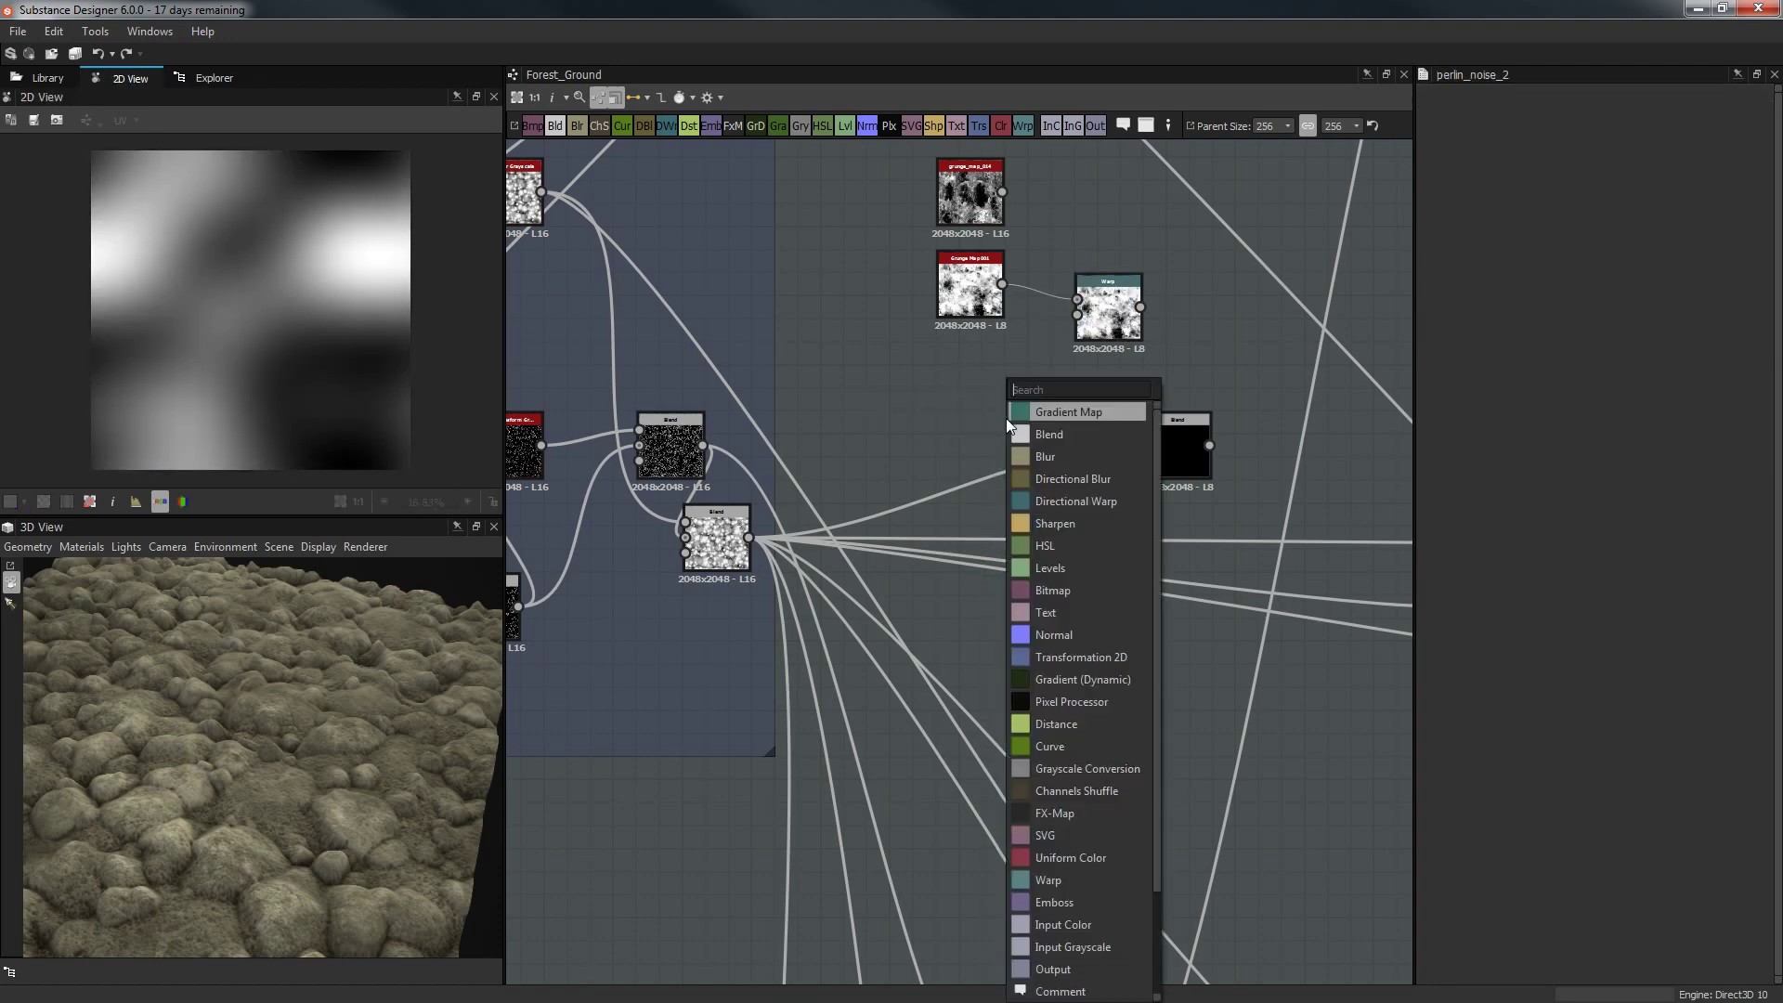
text(perl)
key(Down)
key(Down)
key(Return)
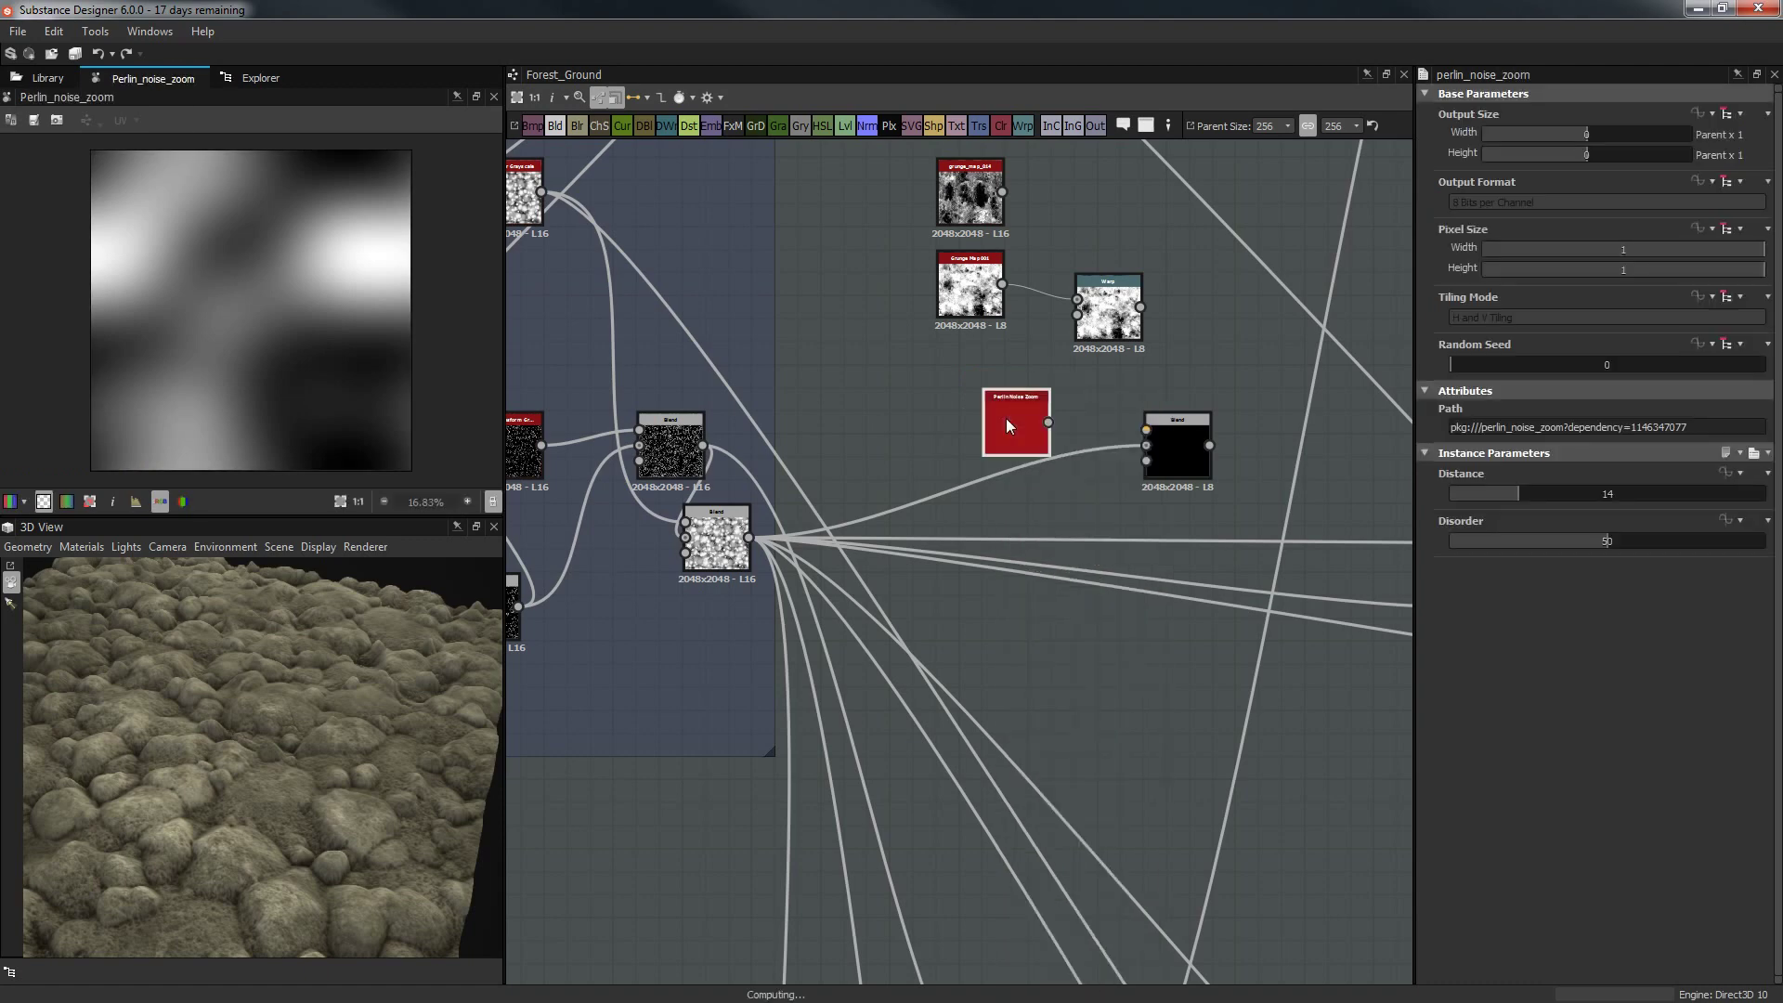
drag(1039, 419, 960, 409)
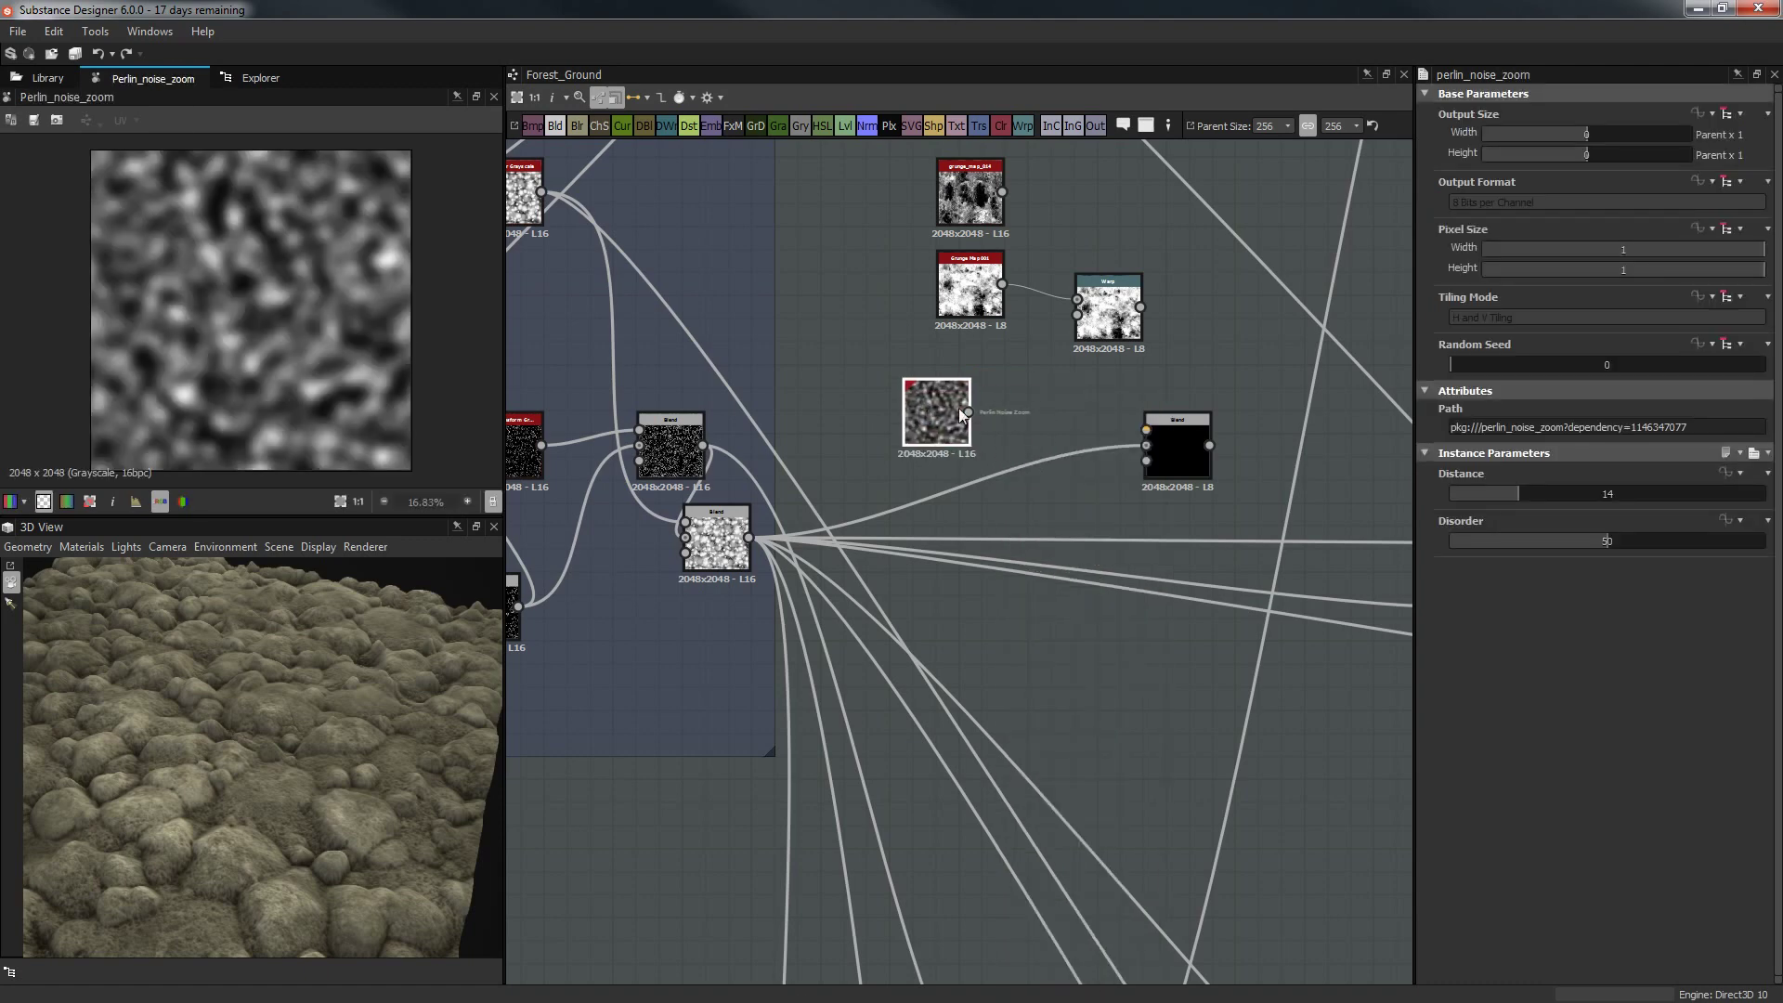
drag(1085, 313, 1079, 314)
Set the Warp node's intensity to 0.32.
click(1107, 310)
double_click(1581, 431)
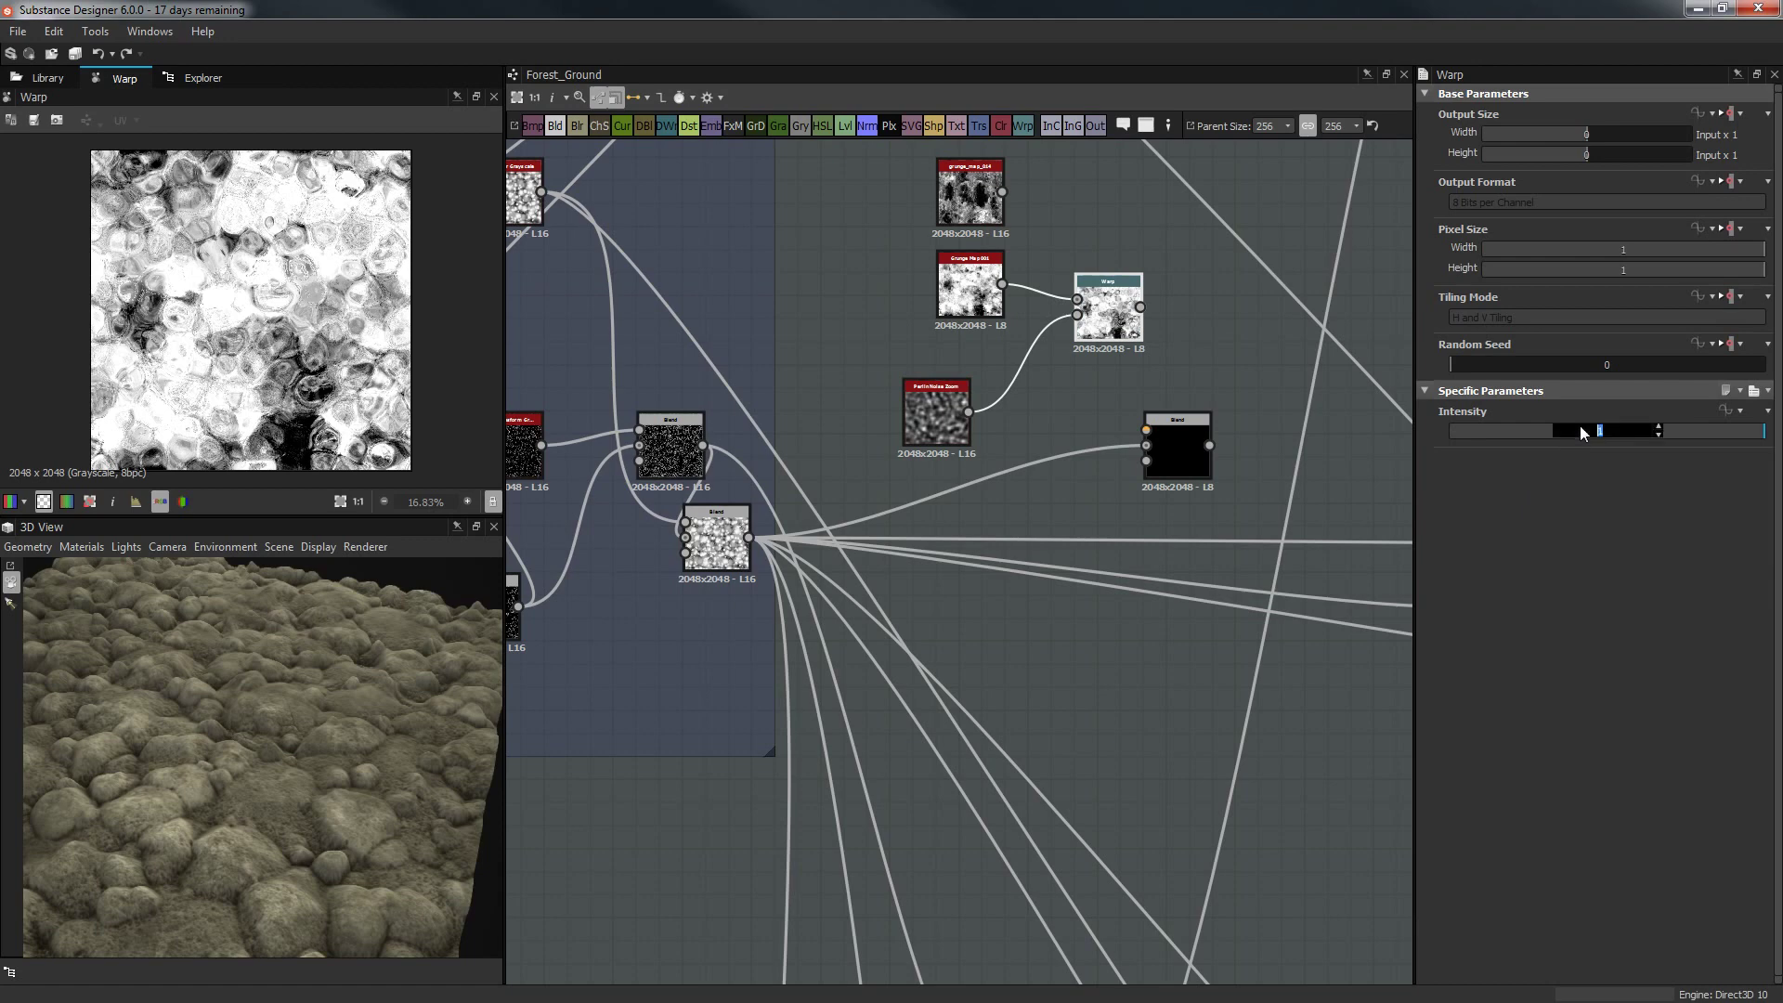
click(1617, 590)
drag(1609, 427, 1550, 423)
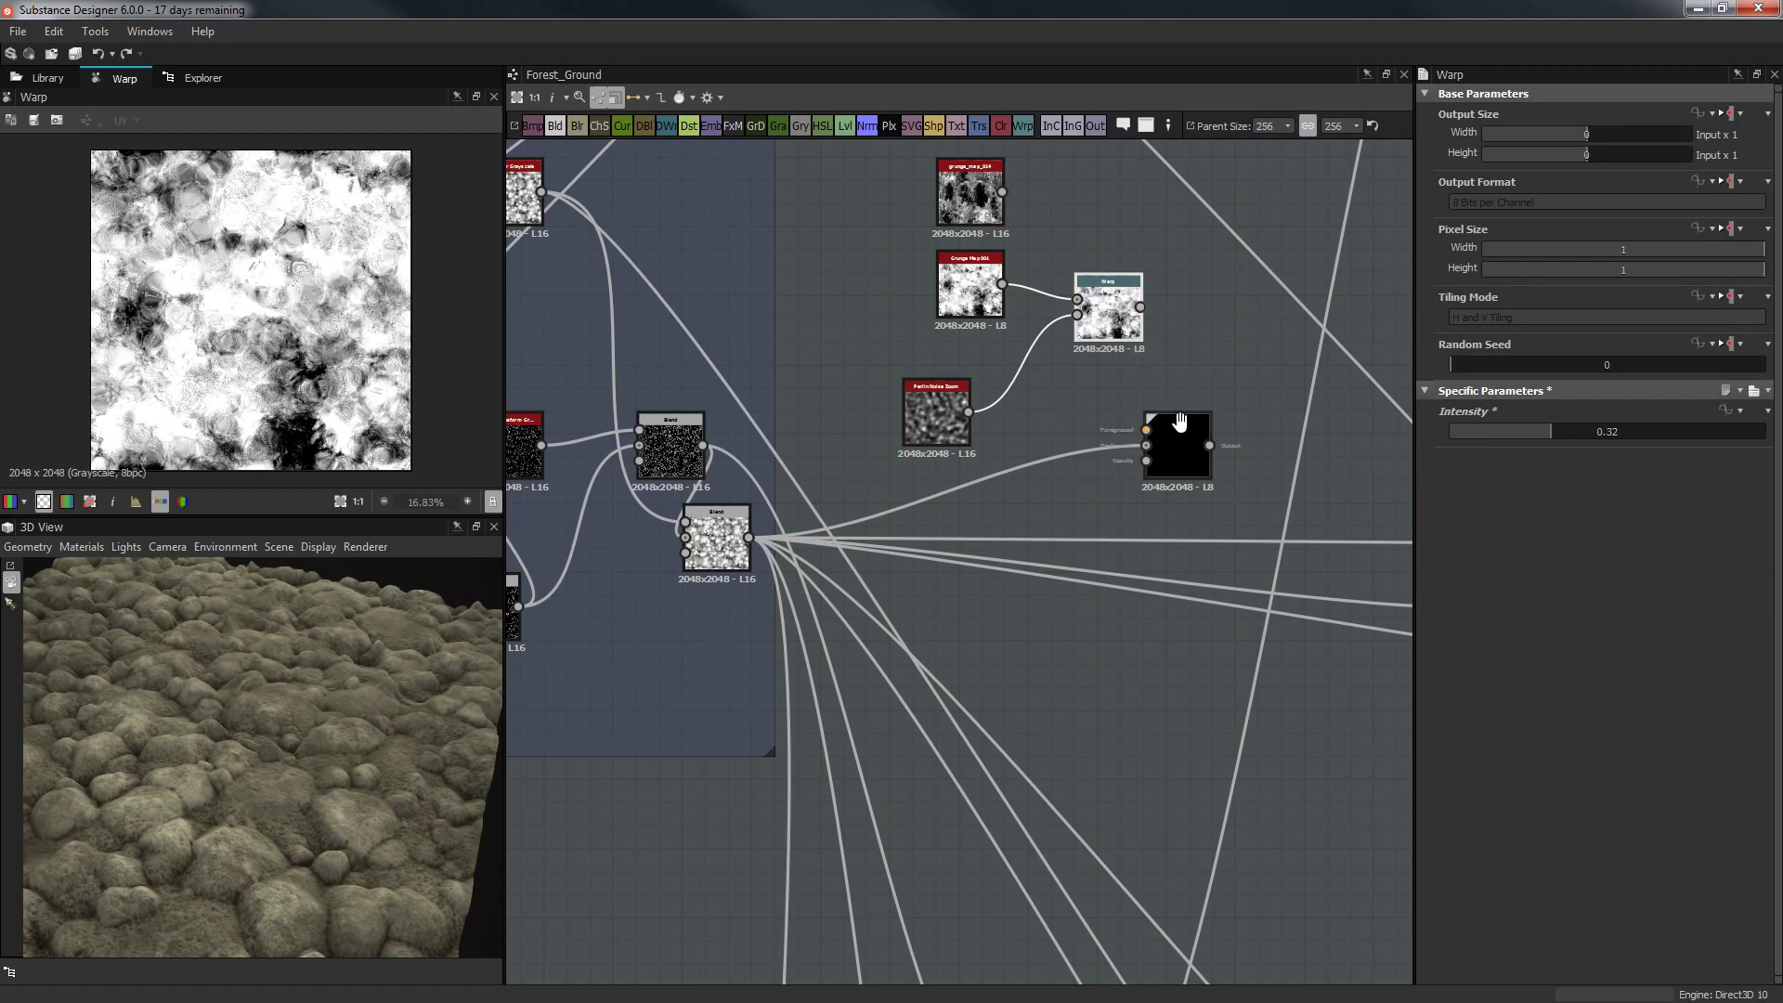
Connect the Warp output to the new Blend node's foreground, try Subtract, and set its blending mode to Overlay.
middle_drag(1242, 308, 1075, 336)
drag(973, 336, 1005, 476)
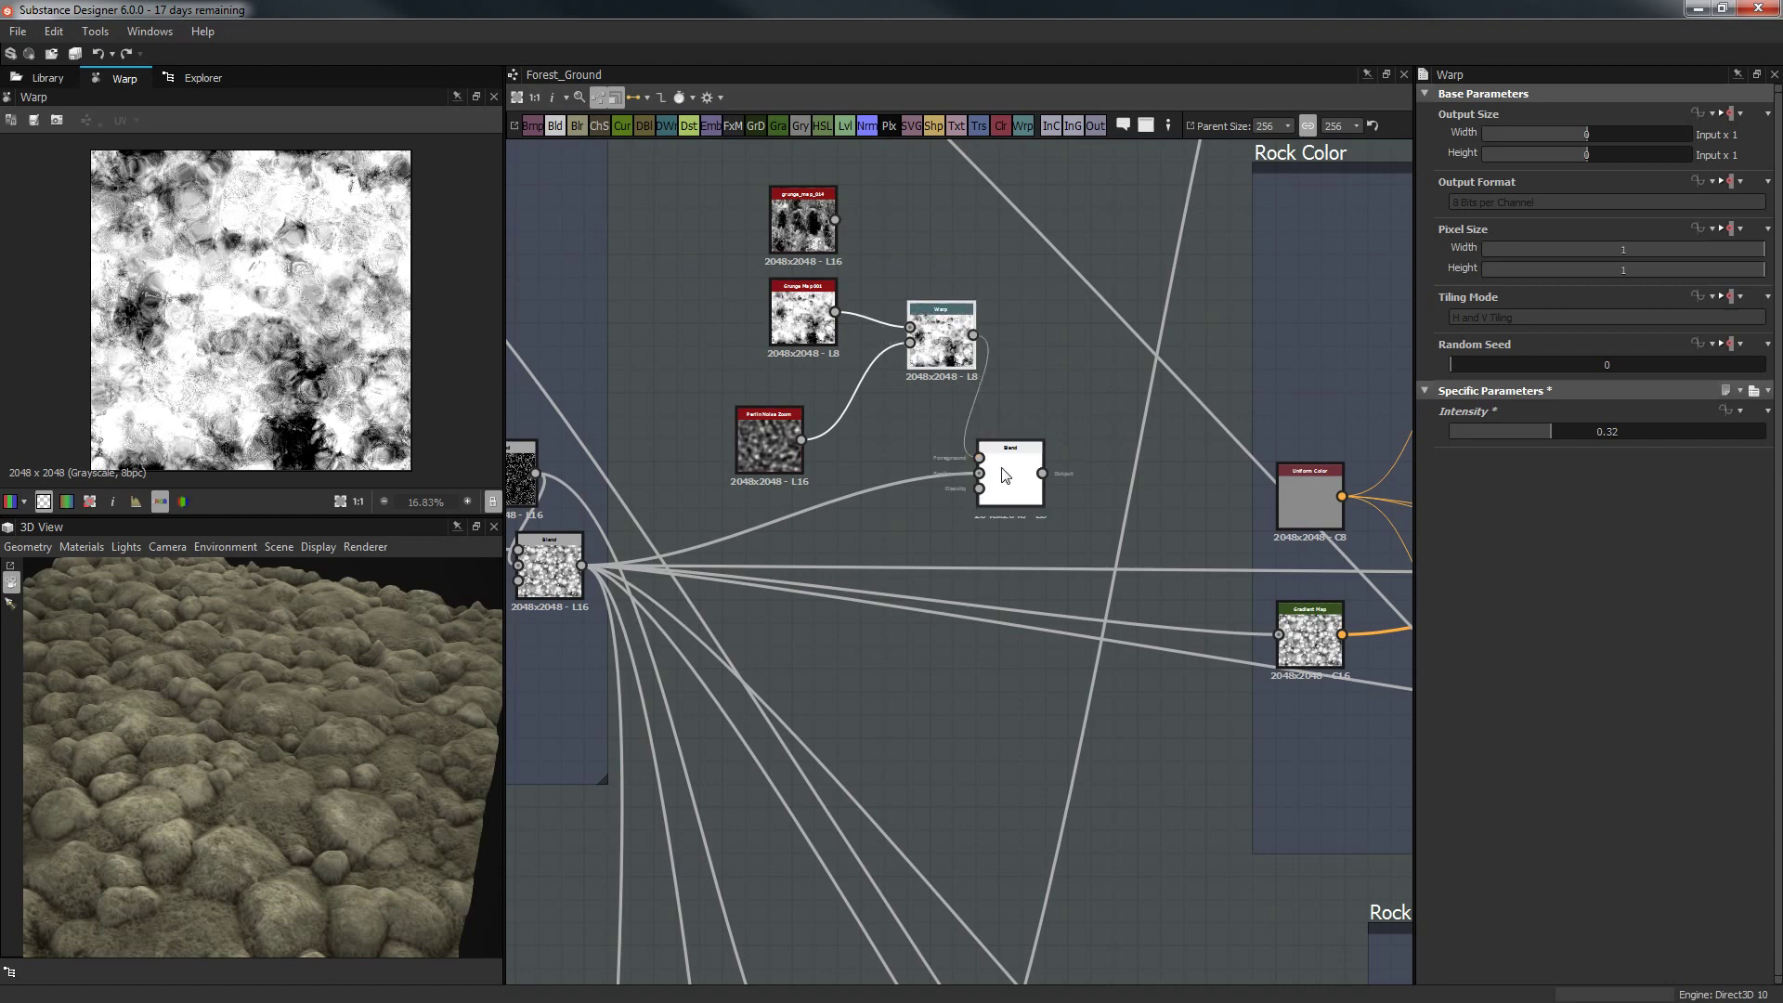
click(1011, 483)
click(1529, 478)
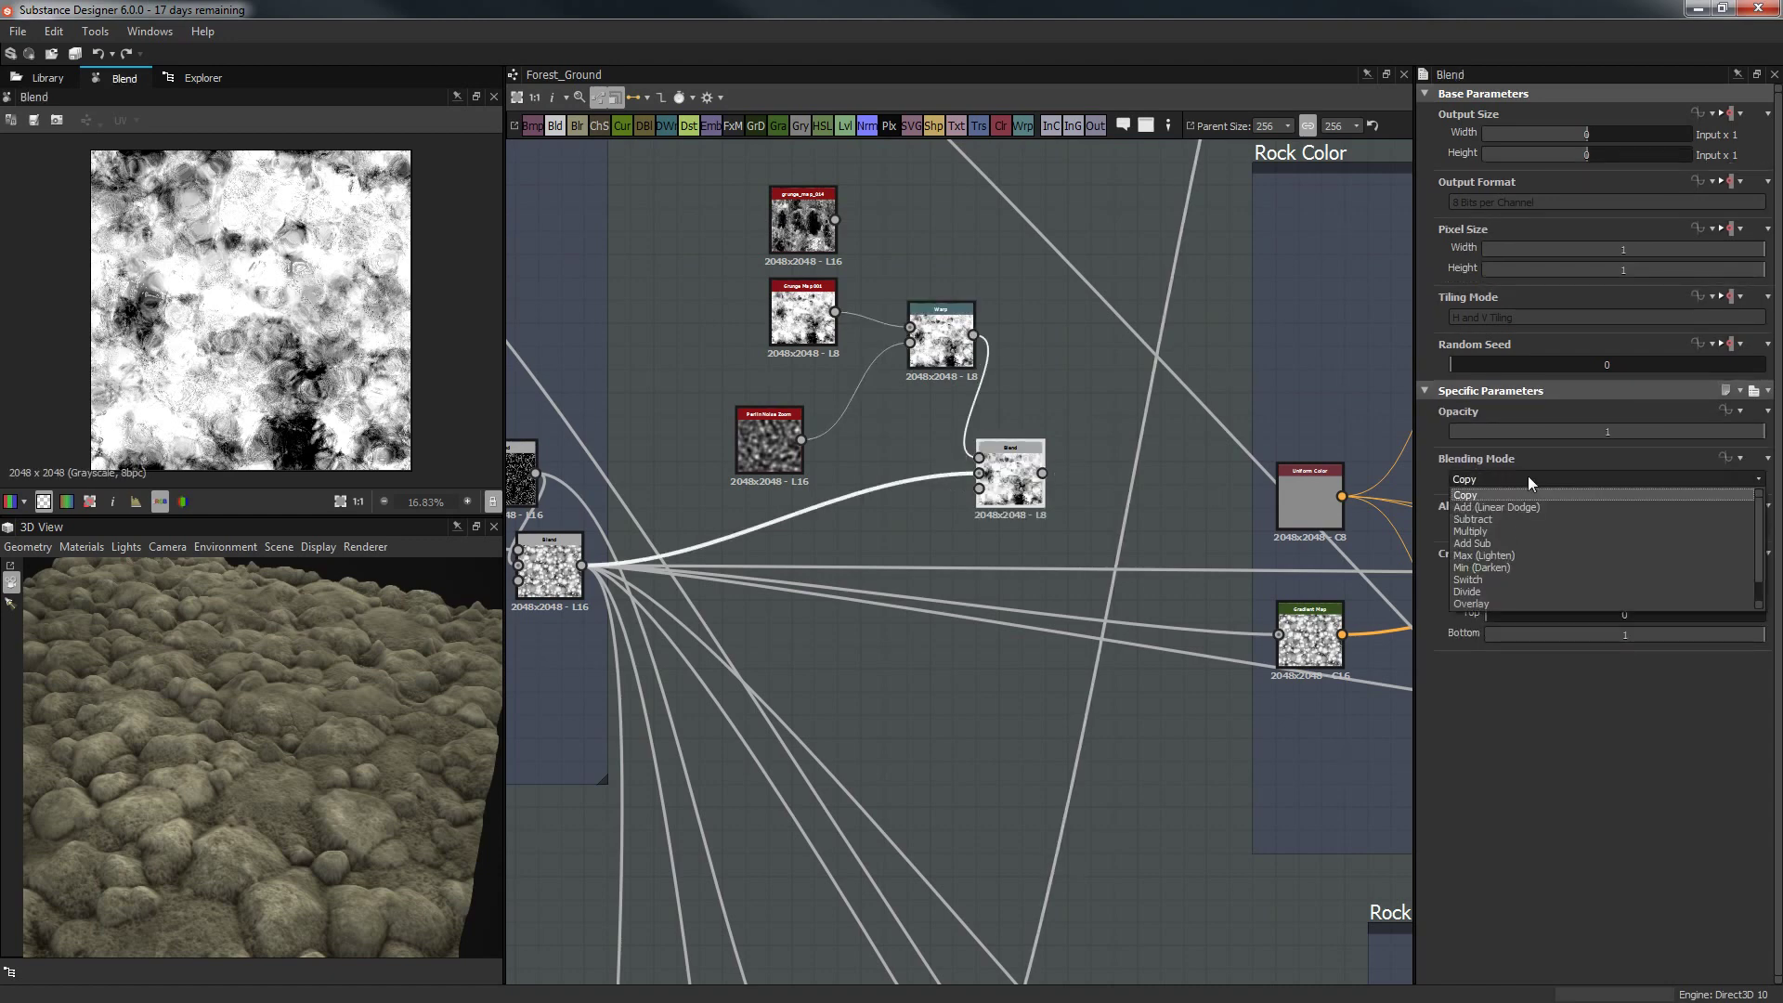
click(1502, 515)
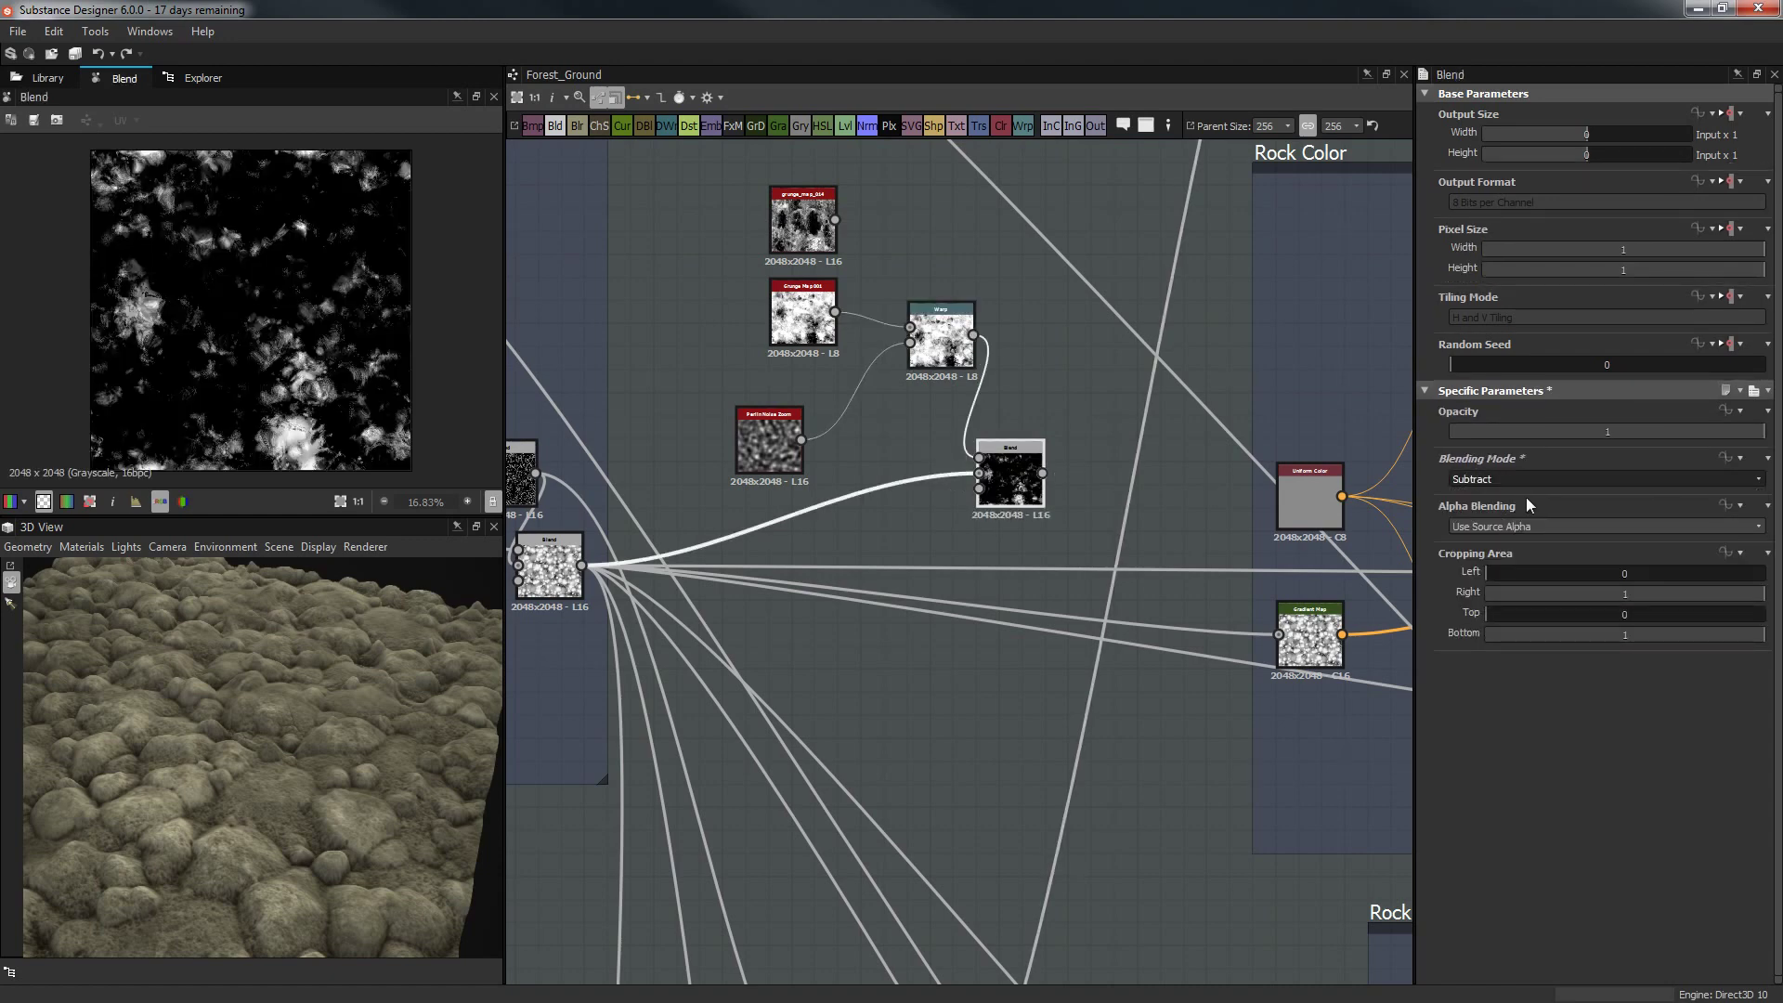
click(1527, 478)
click(1485, 578)
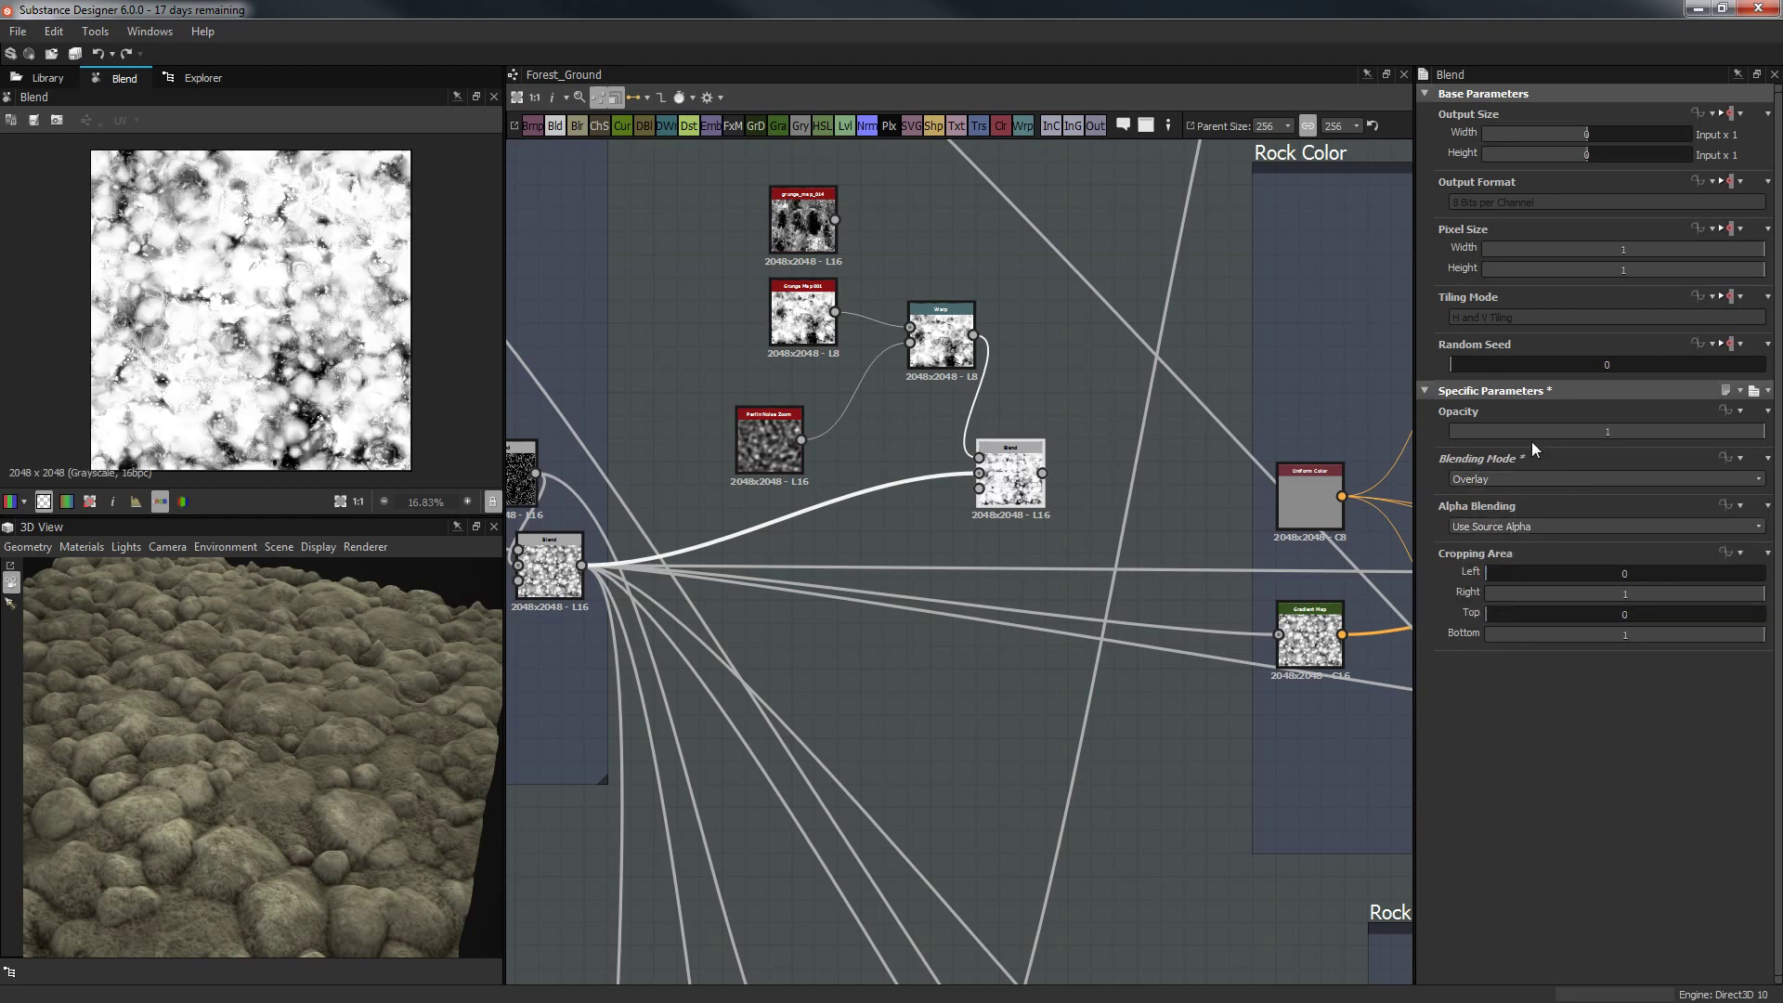
Set the Blend node's opacity to 0.54 and feed its foreground from the topmost grunge map instead of the Warp node.
drag(1531, 433, 1618, 431)
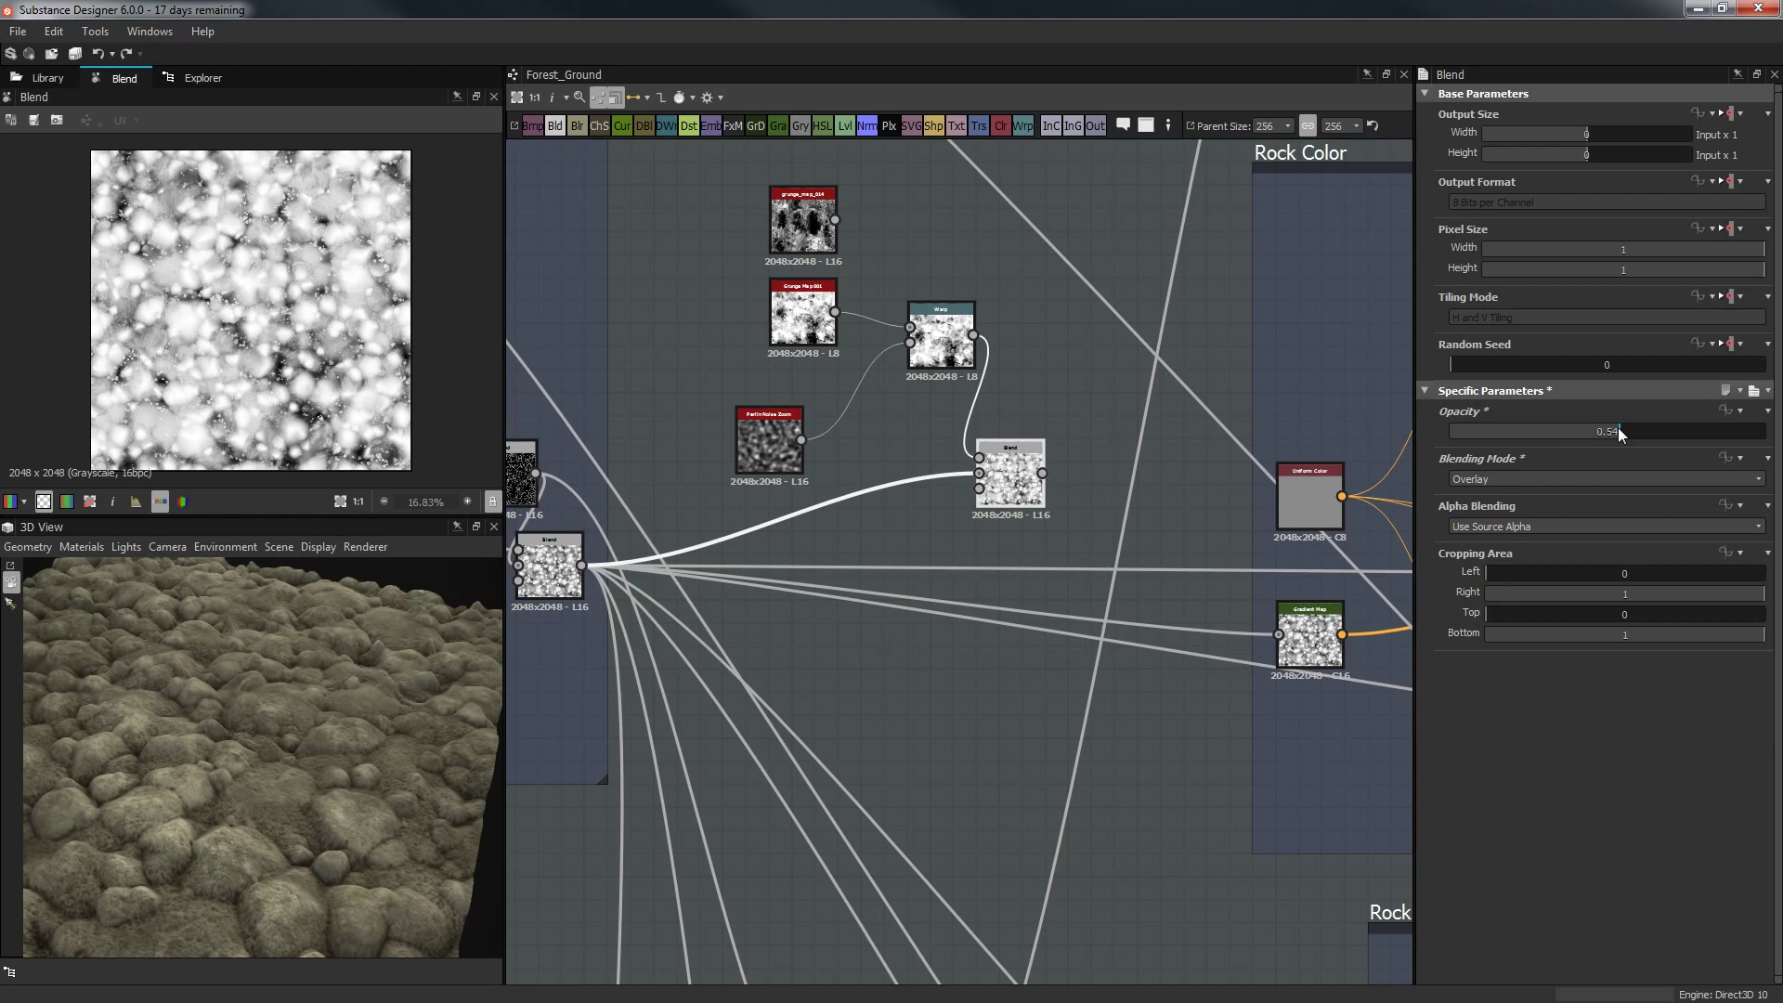
scroll(309, 277, up, 10)
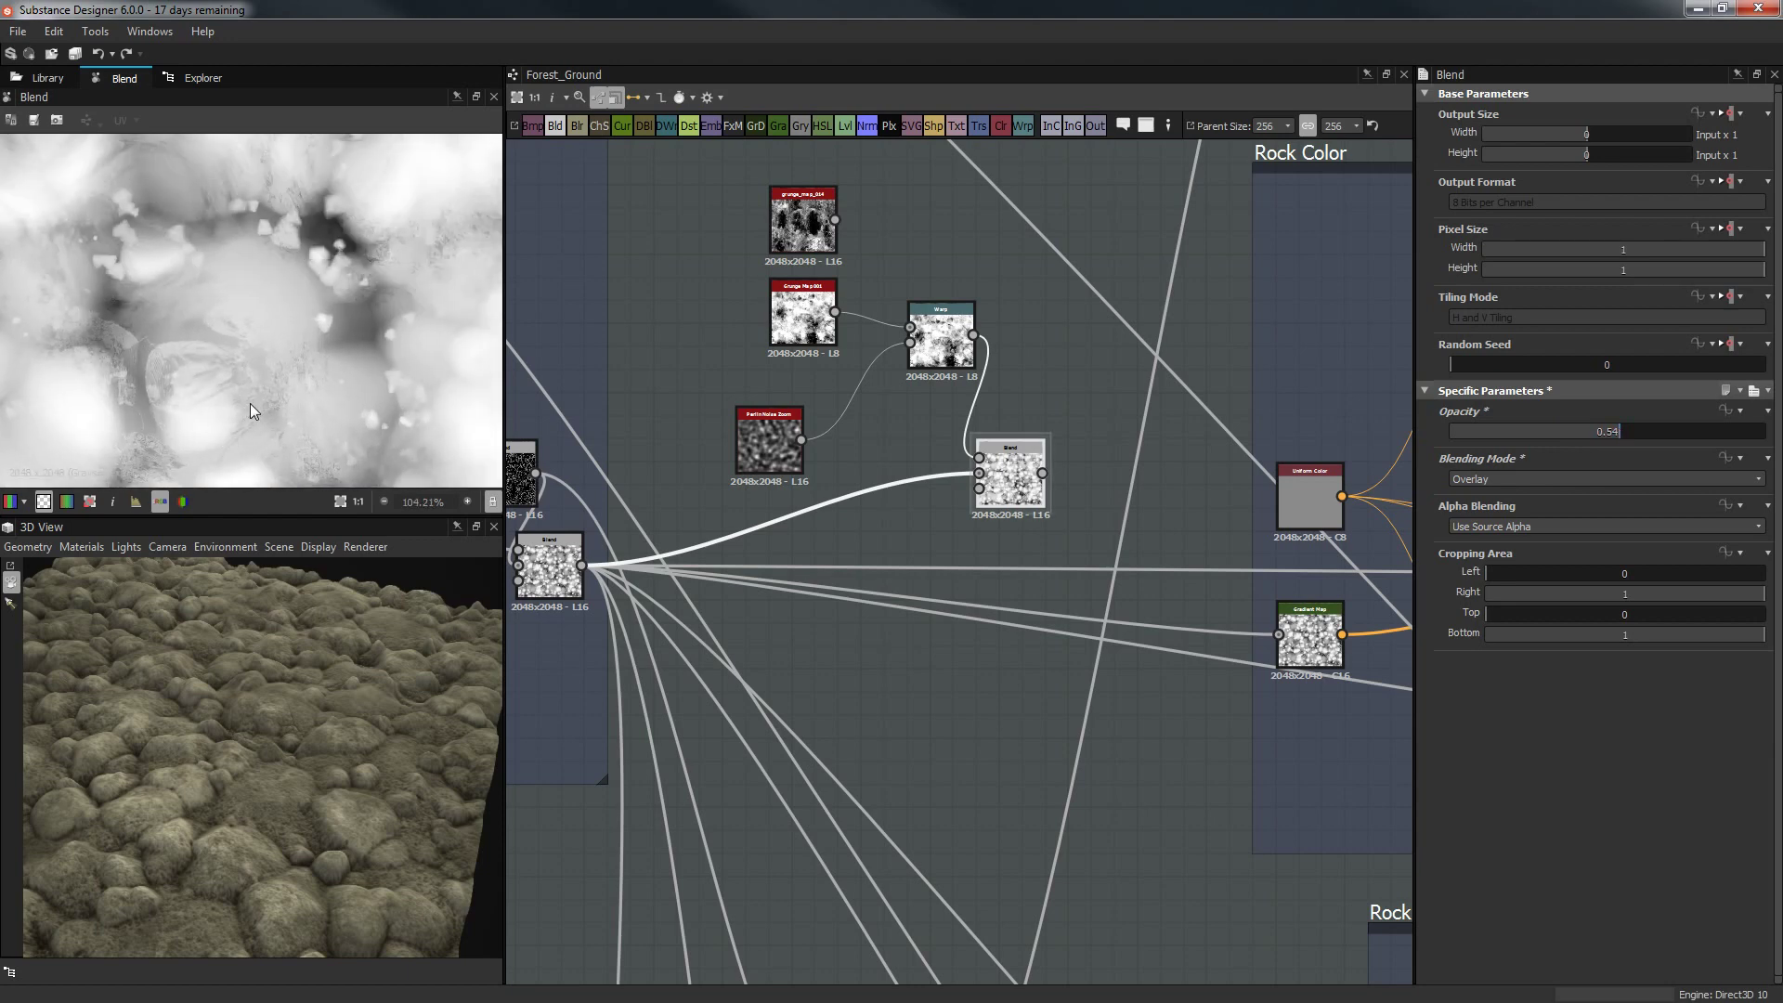
drag(835, 312, 996, 453)
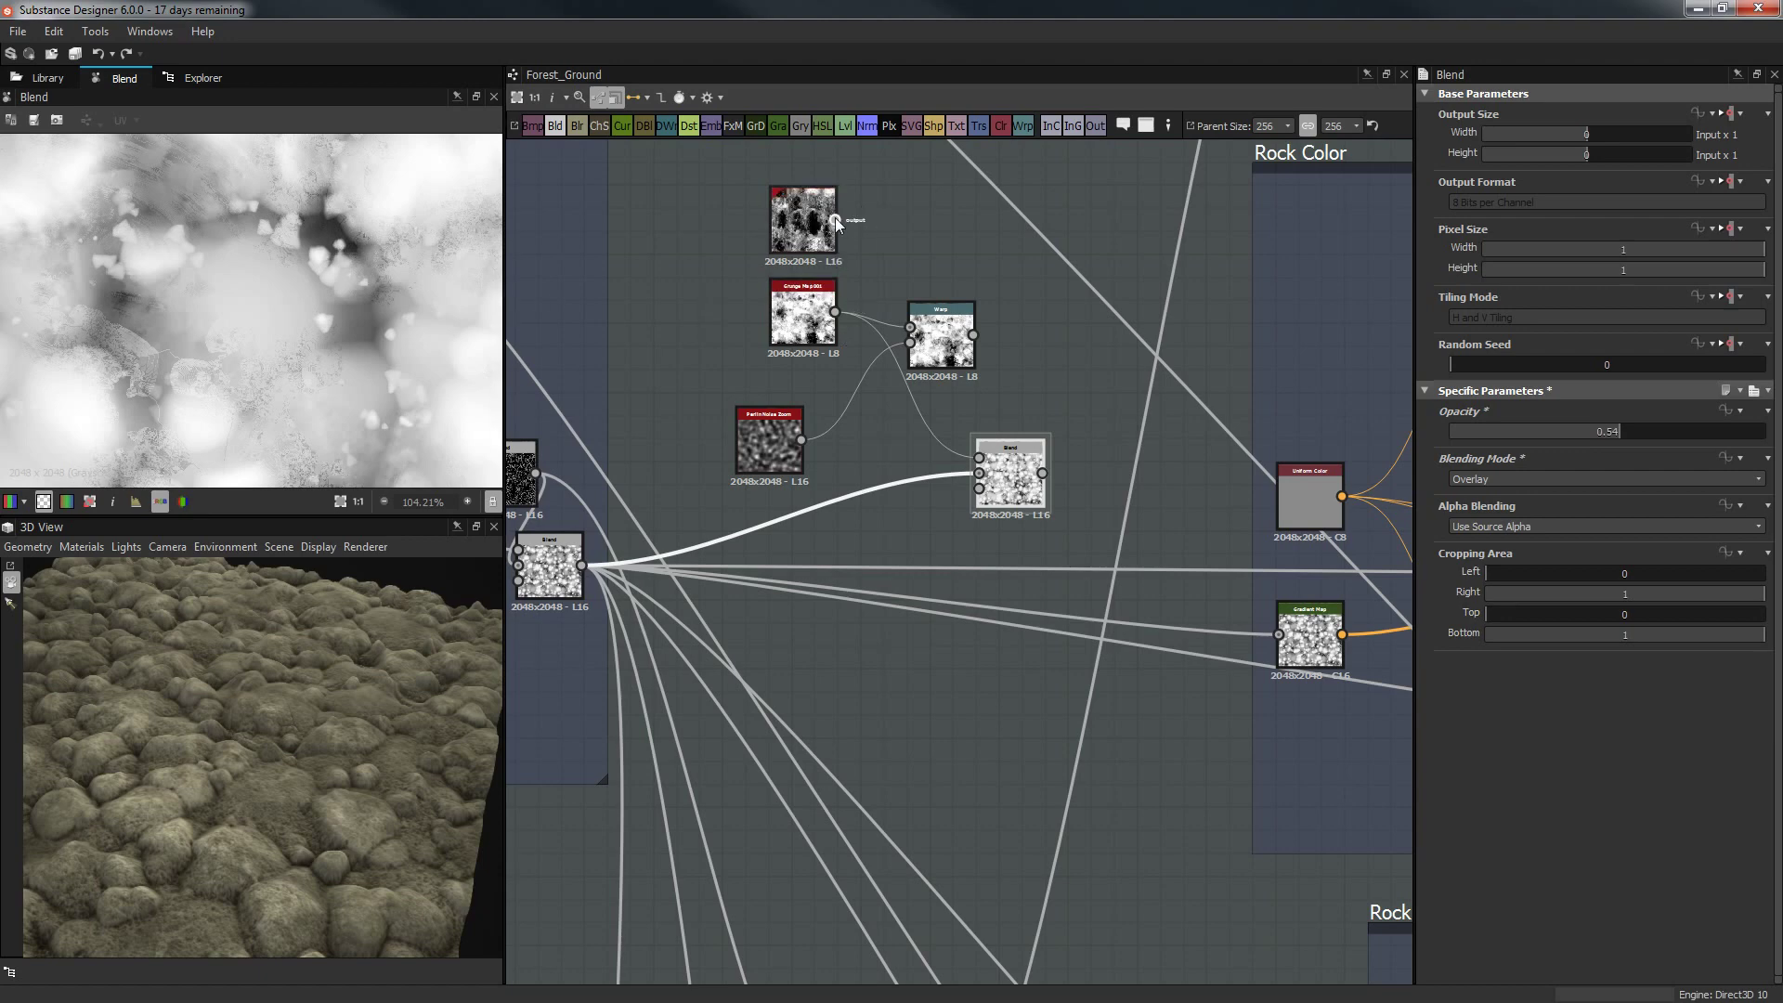
drag(834, 217, 995, 465)
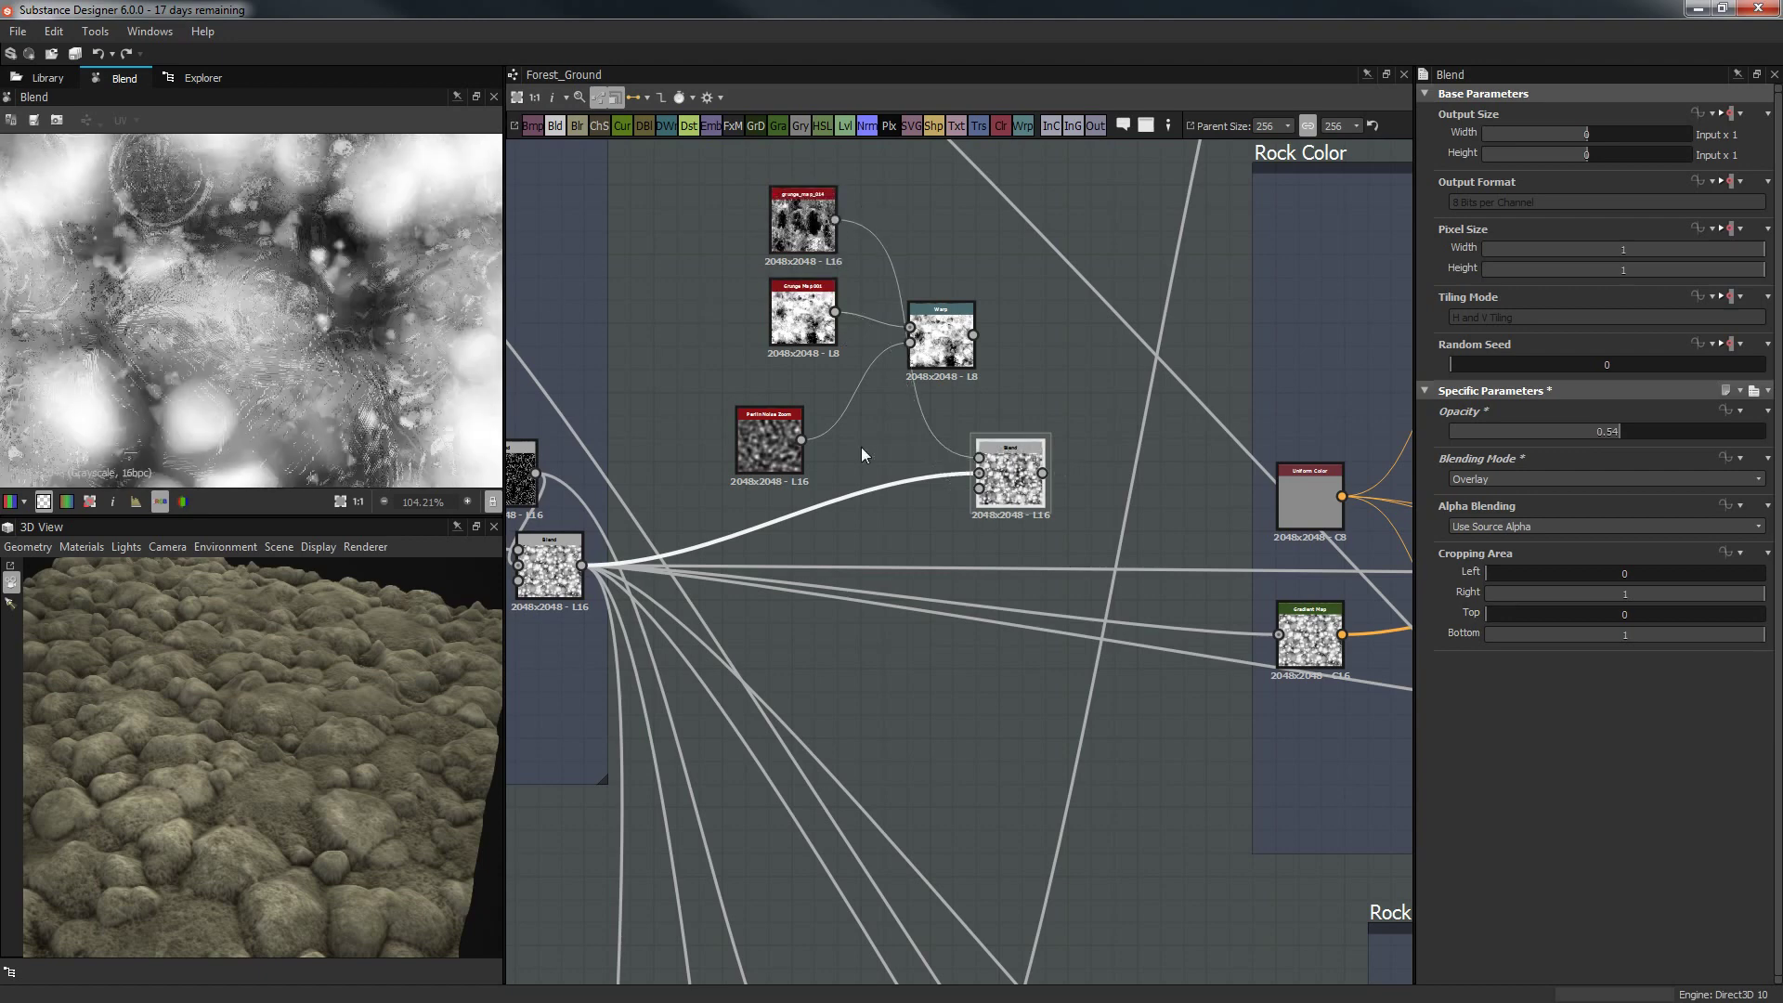
scroll(312, 347, down, 1)
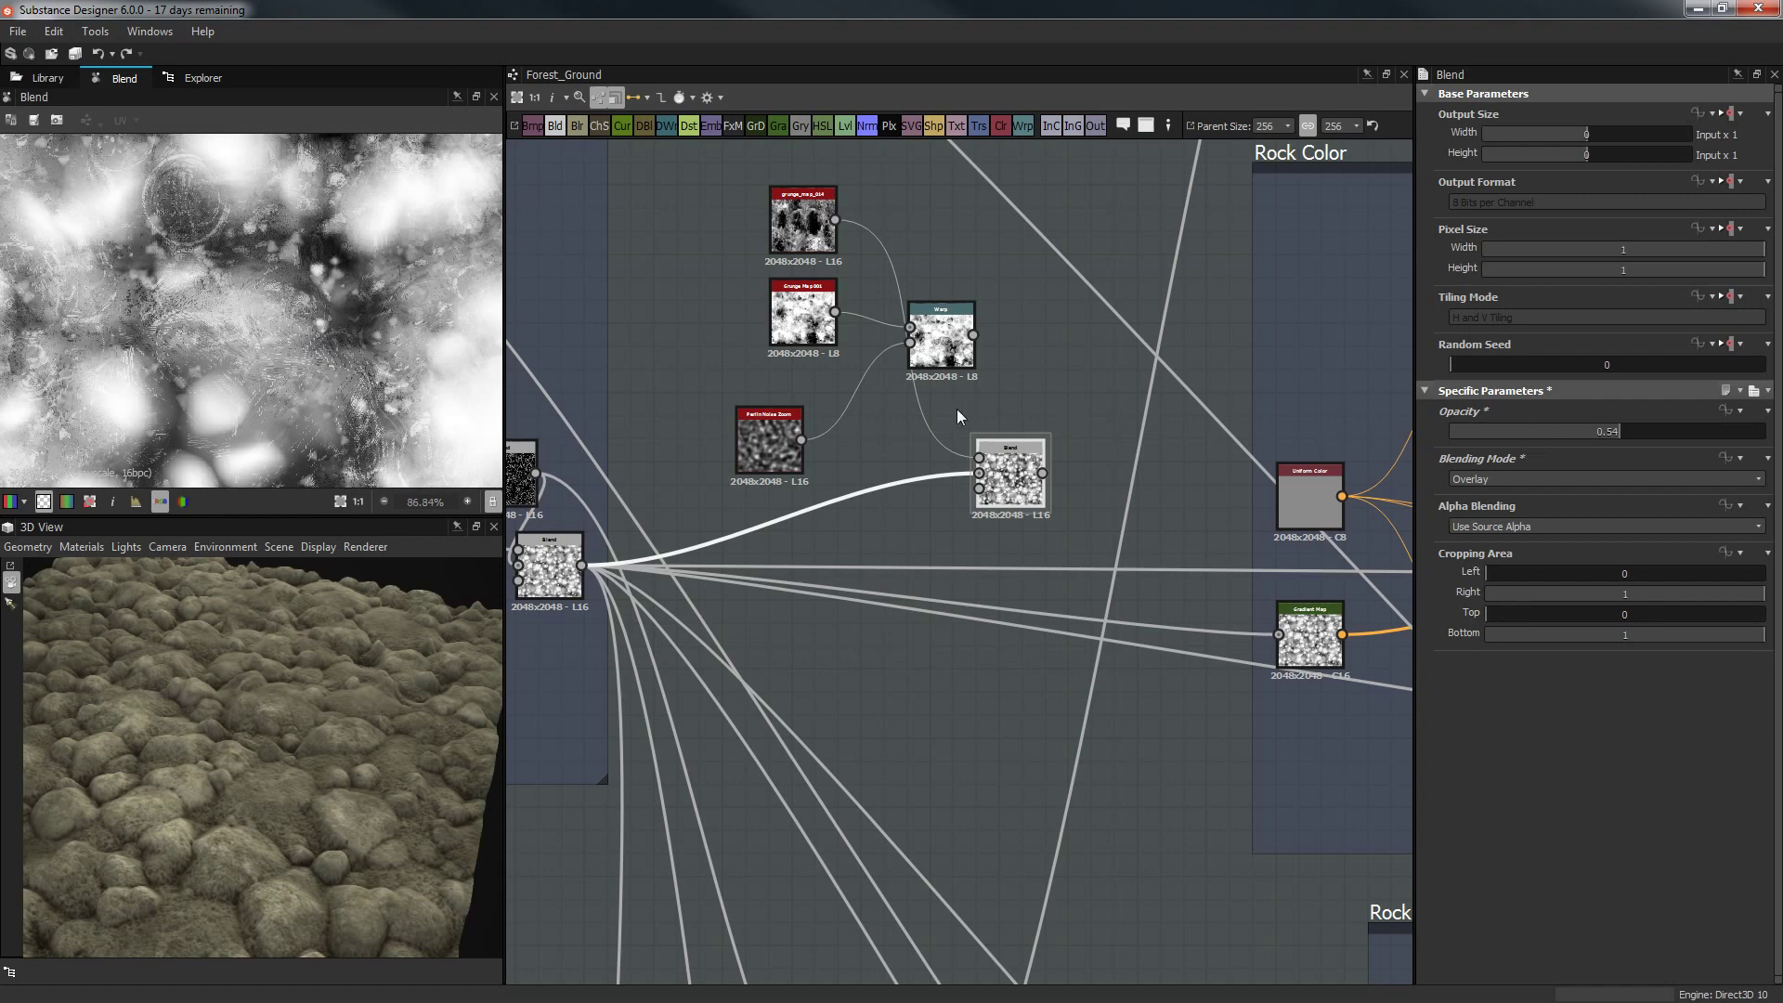
drag(961, 316, 984, 269)
click(986, 394)
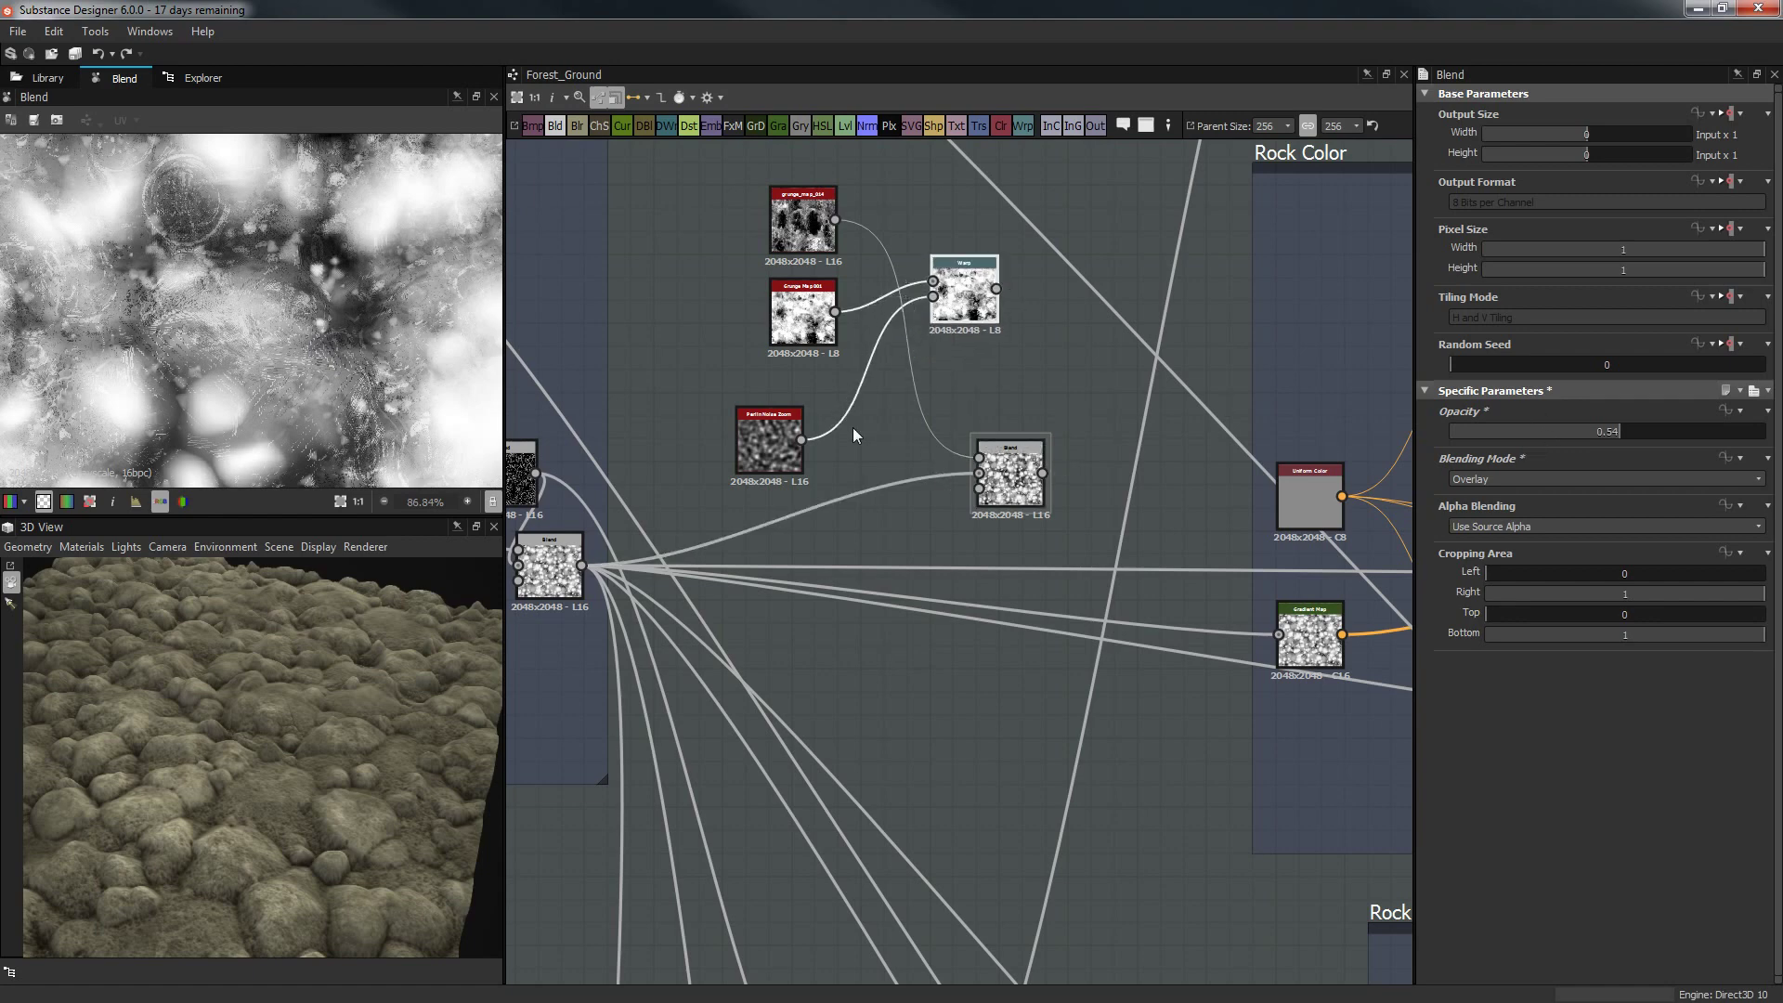
scroll(270, 348, down, 2)
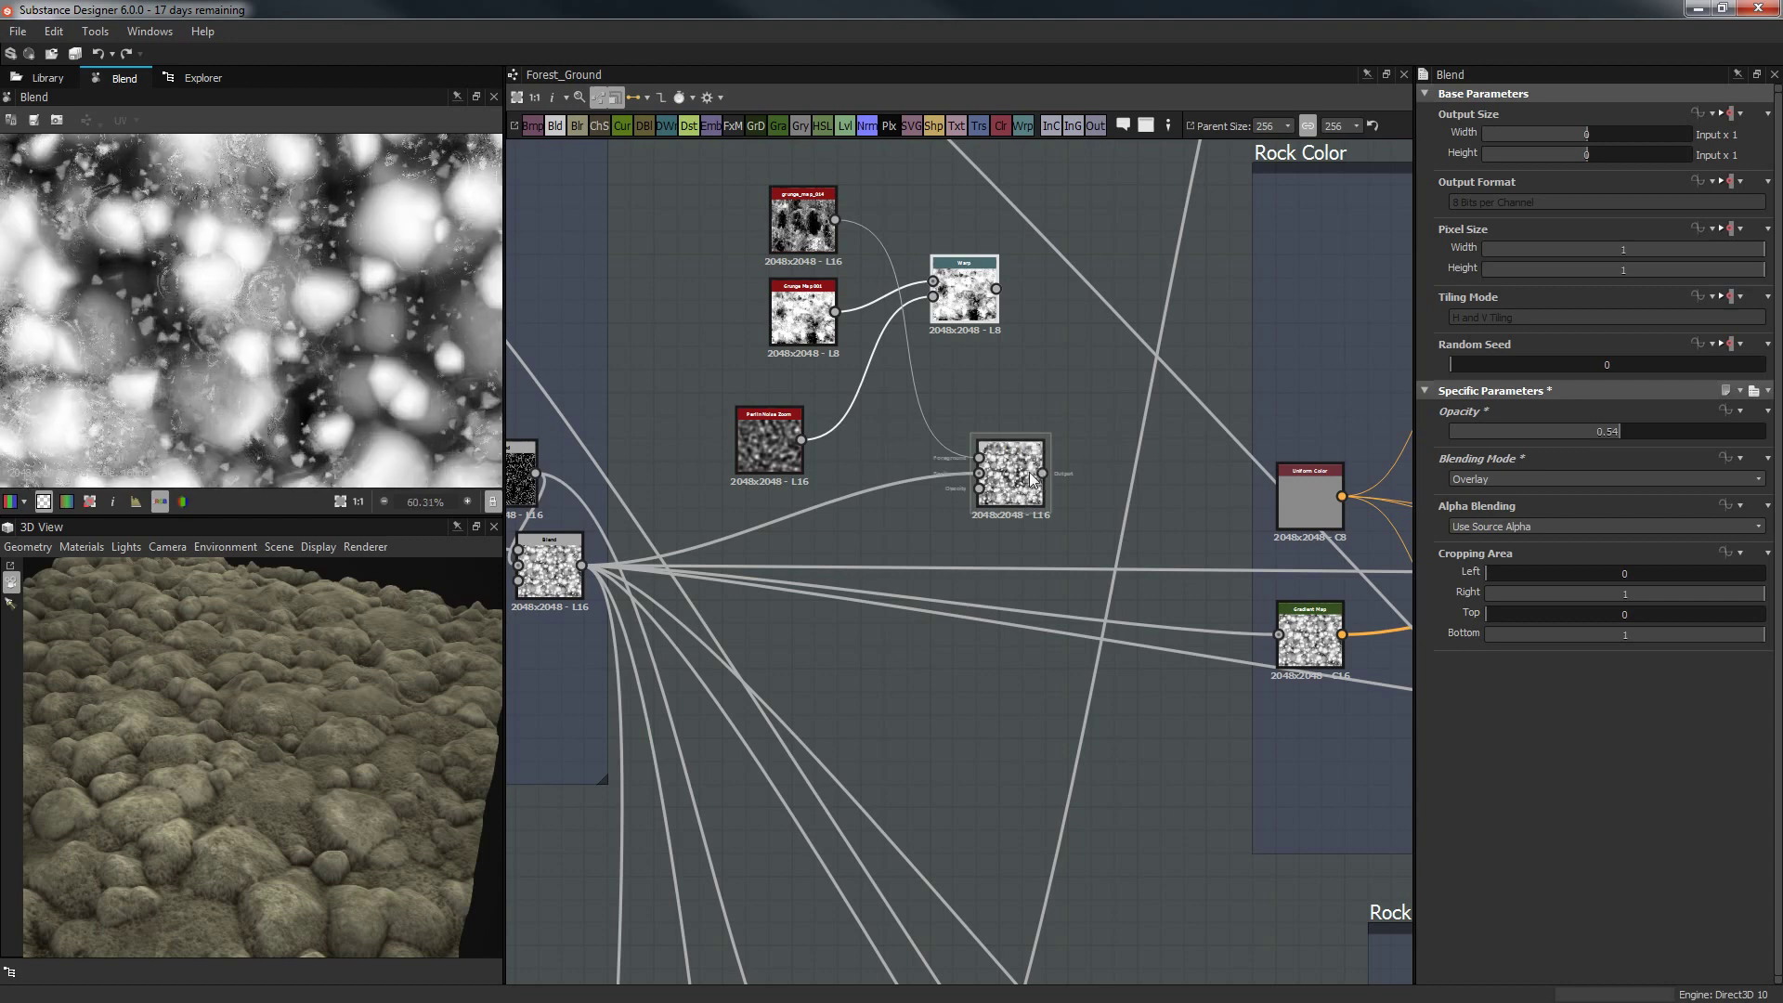
Try the Blend output as the input of the Rock Color Gradient Map and examine the stones up close in 3D.
drag(1044, 474, 1279, 634)
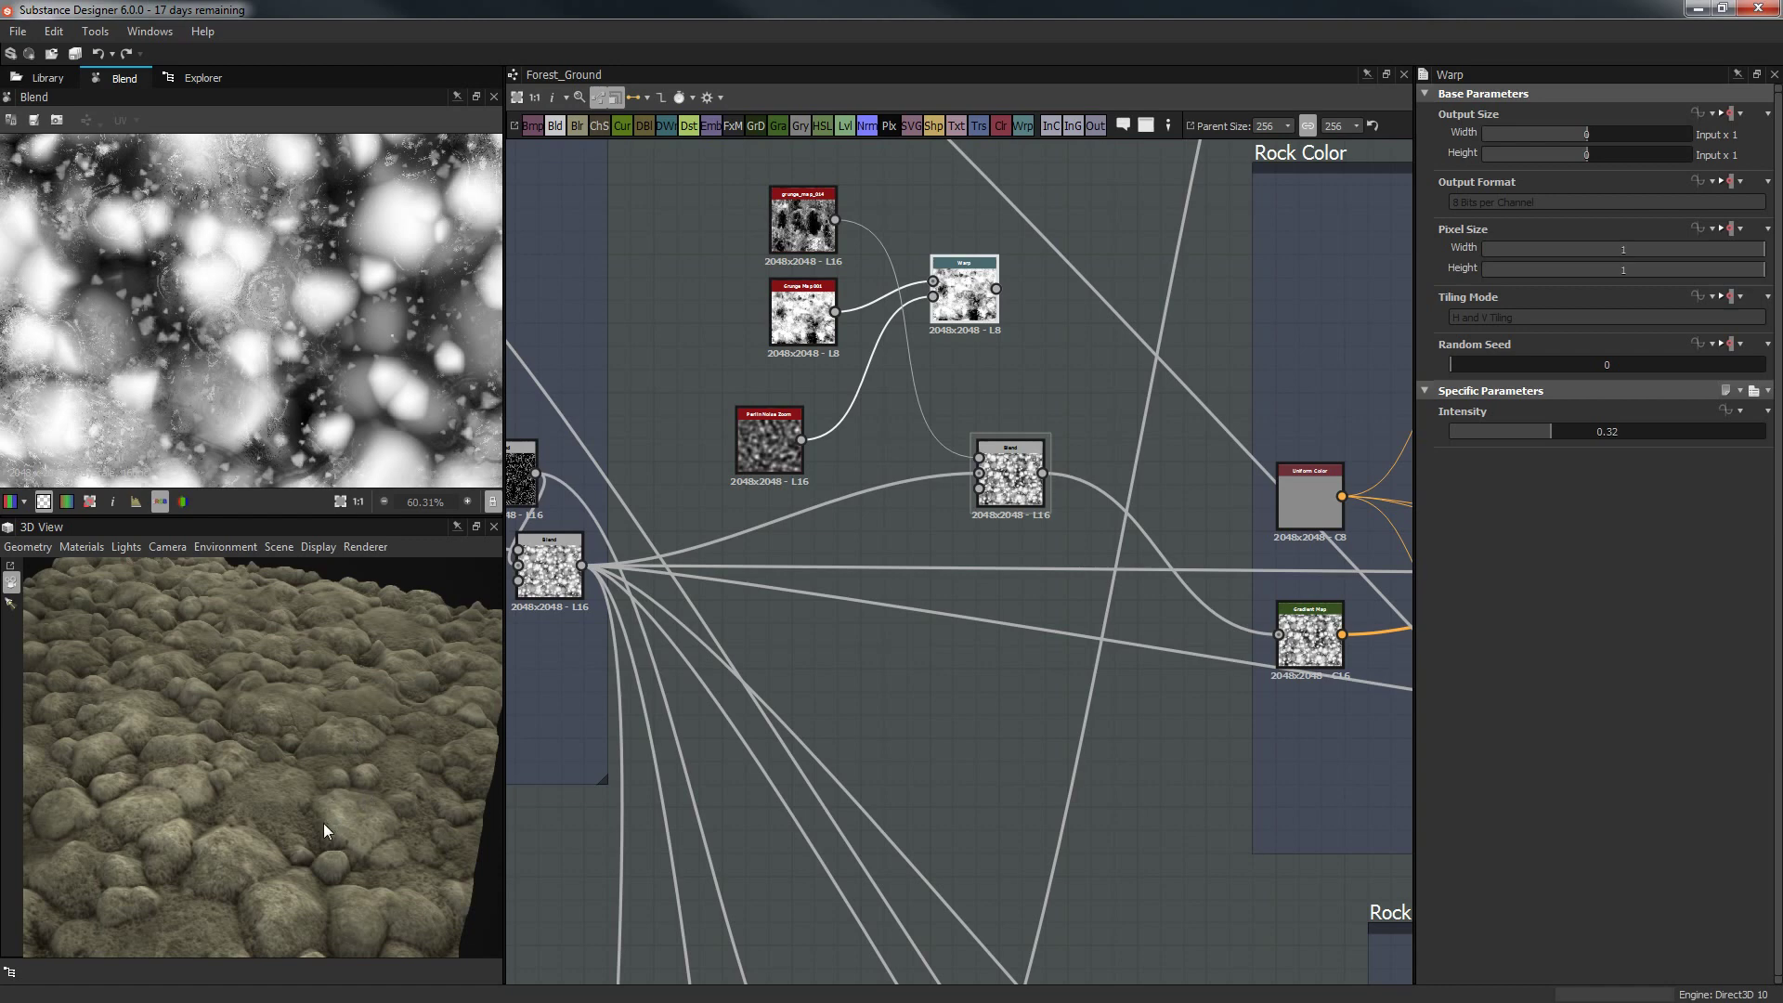
drag(312, 767, 327, 697)
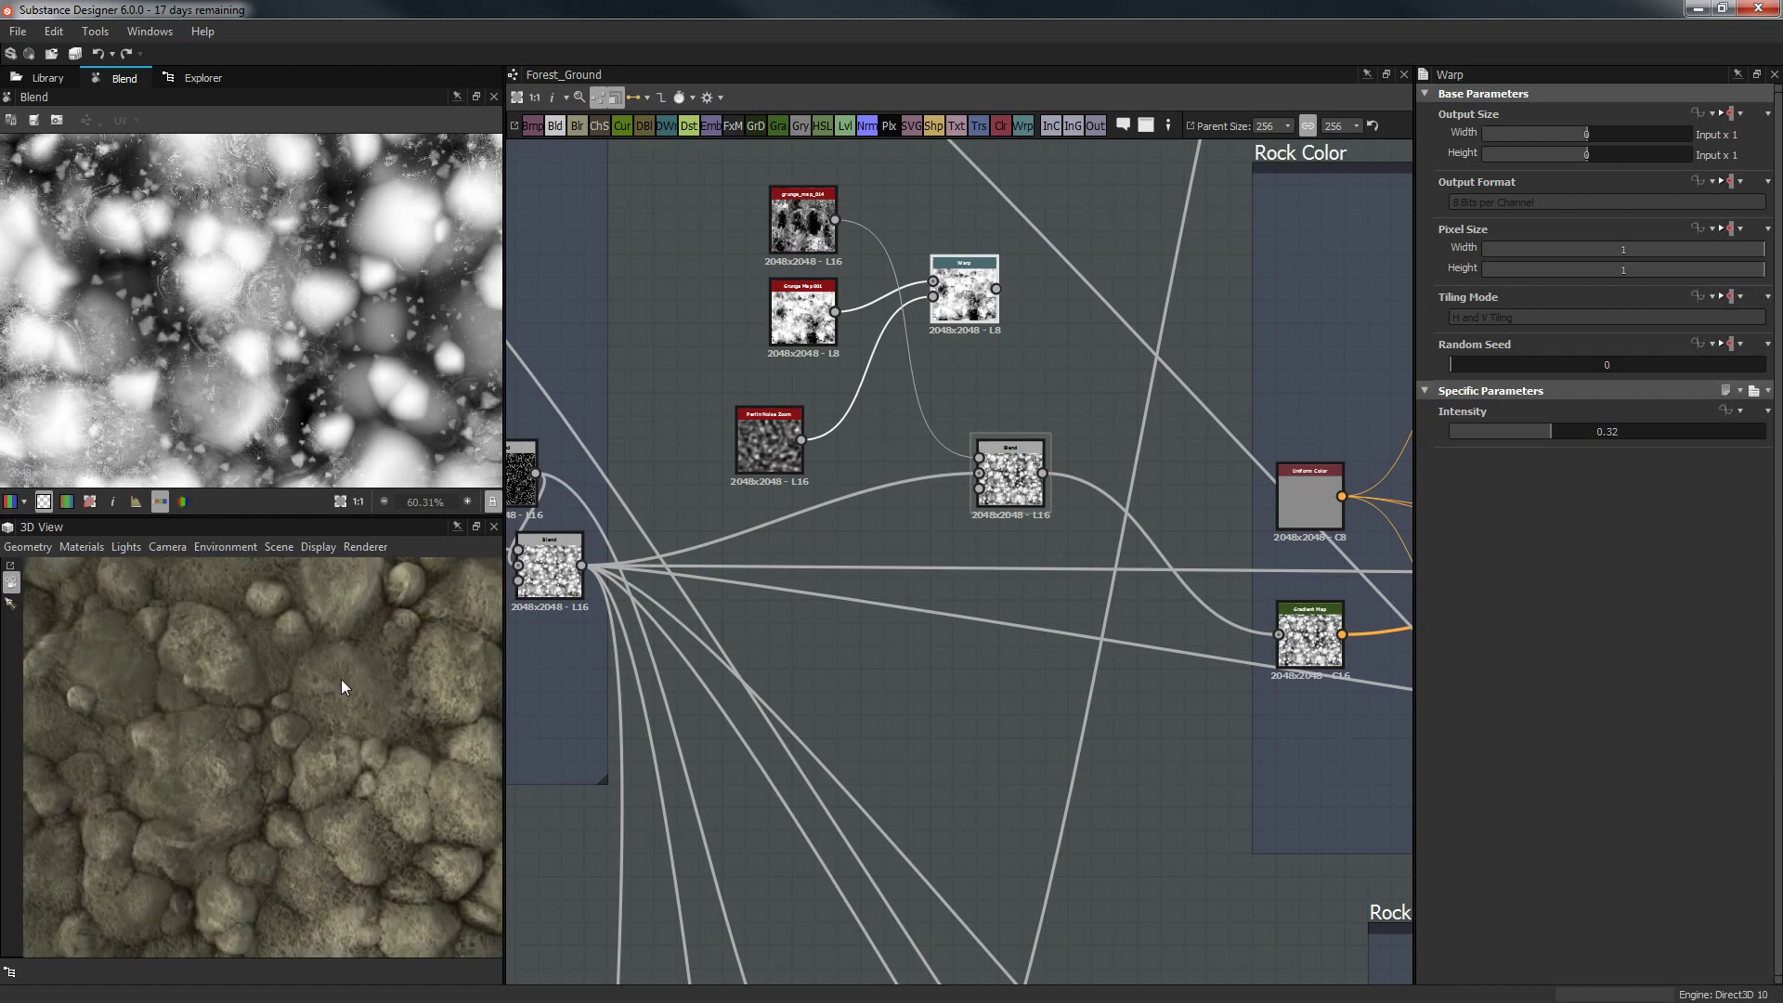
scroll(342, 678, up, 5)
drag(370, 611, 409, 706)
Try the Subtract blending mode on the grunge Blend node and examine the stones in 3D.
click(1011, 476)
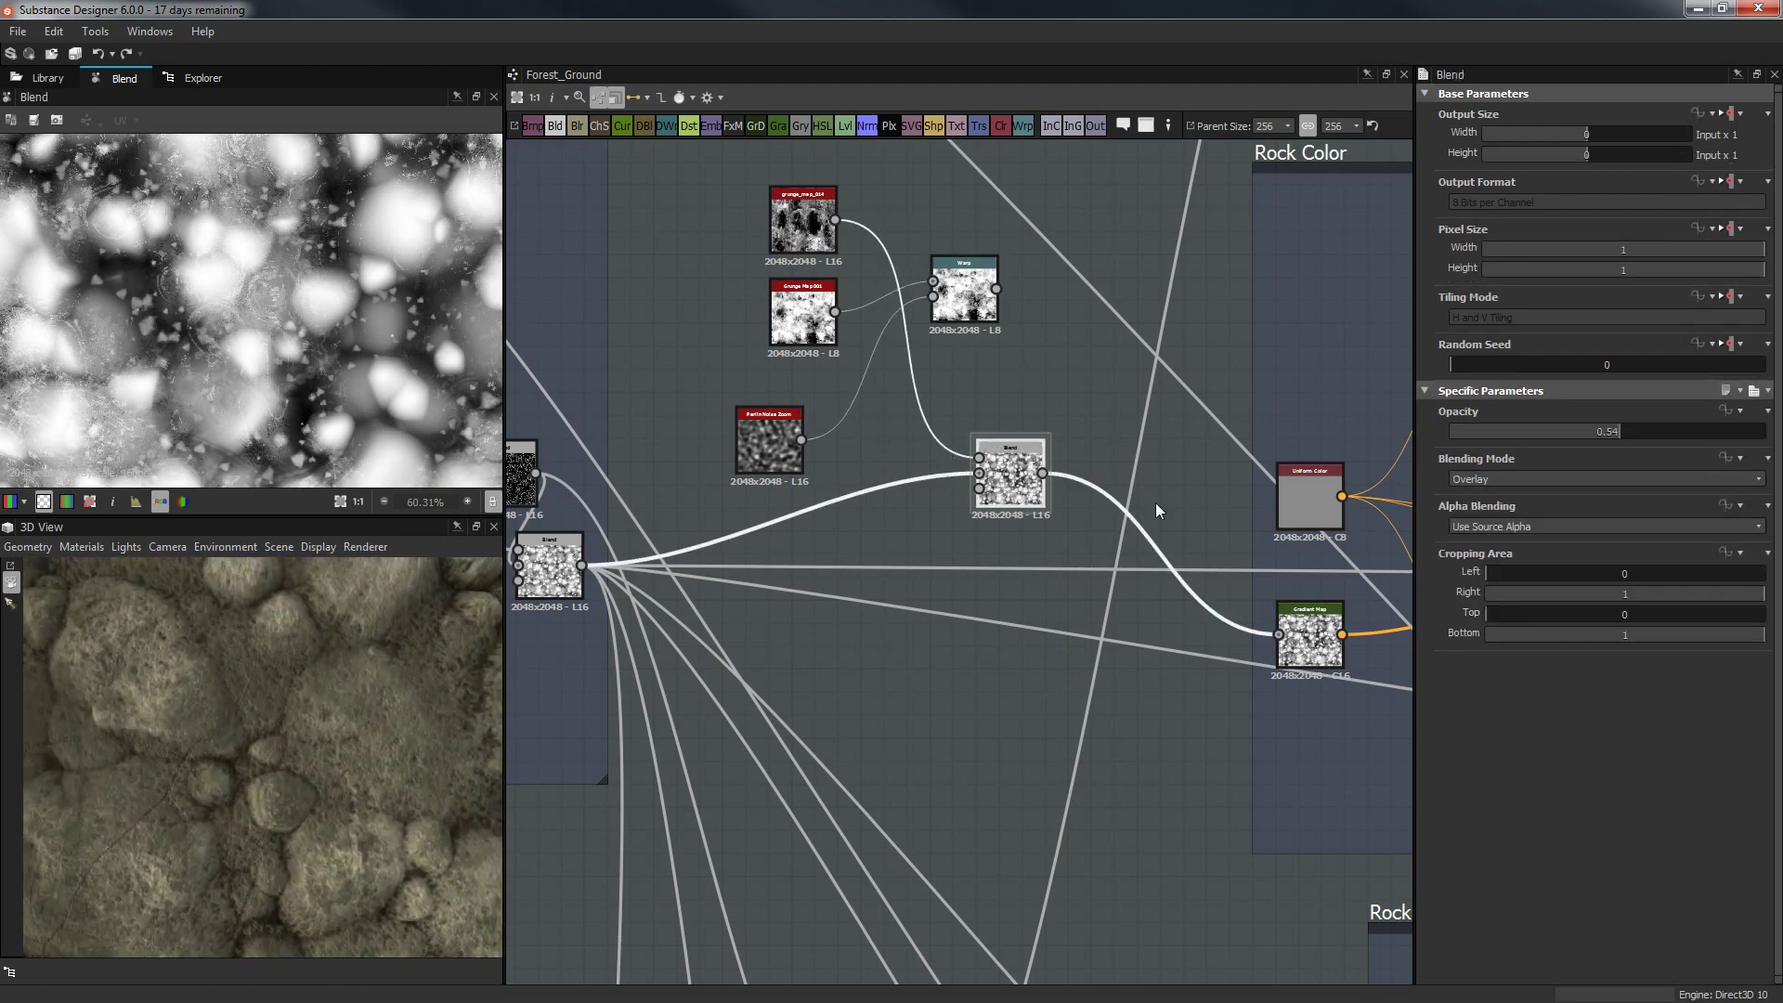
click(1611, 479)
click(1524, 514)
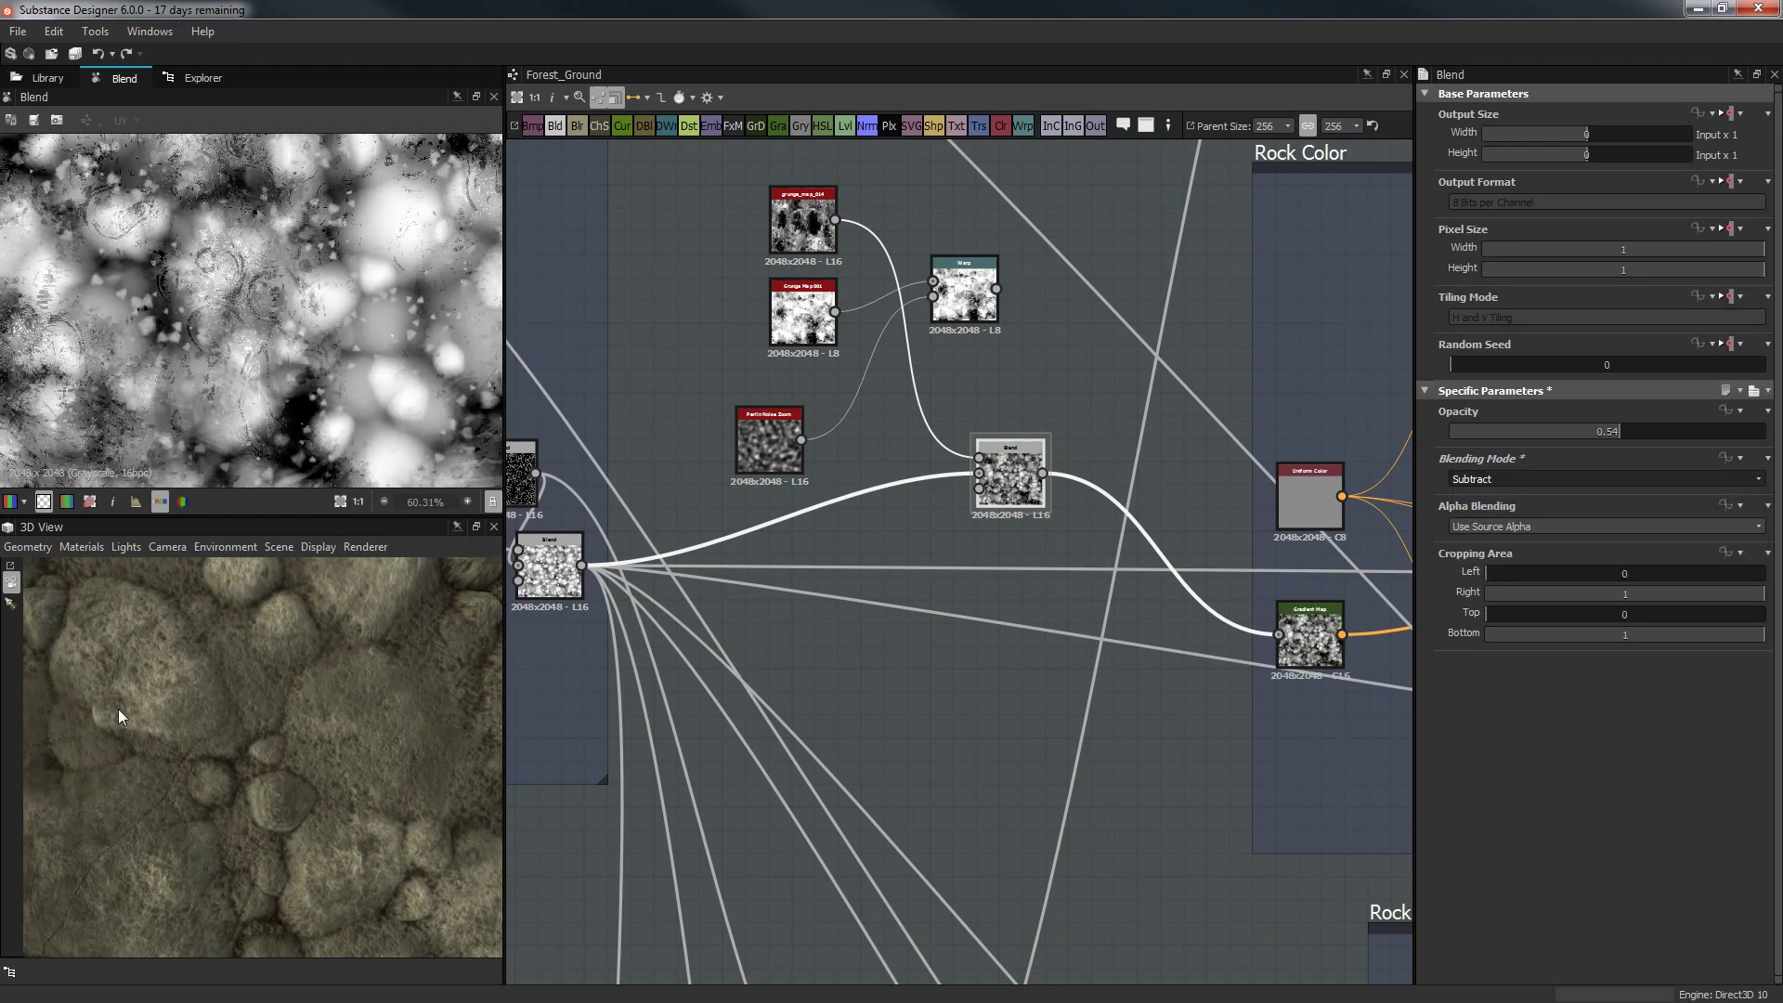
scroll(202, 772, down, 3)
drag(233, 777, 455, 771)
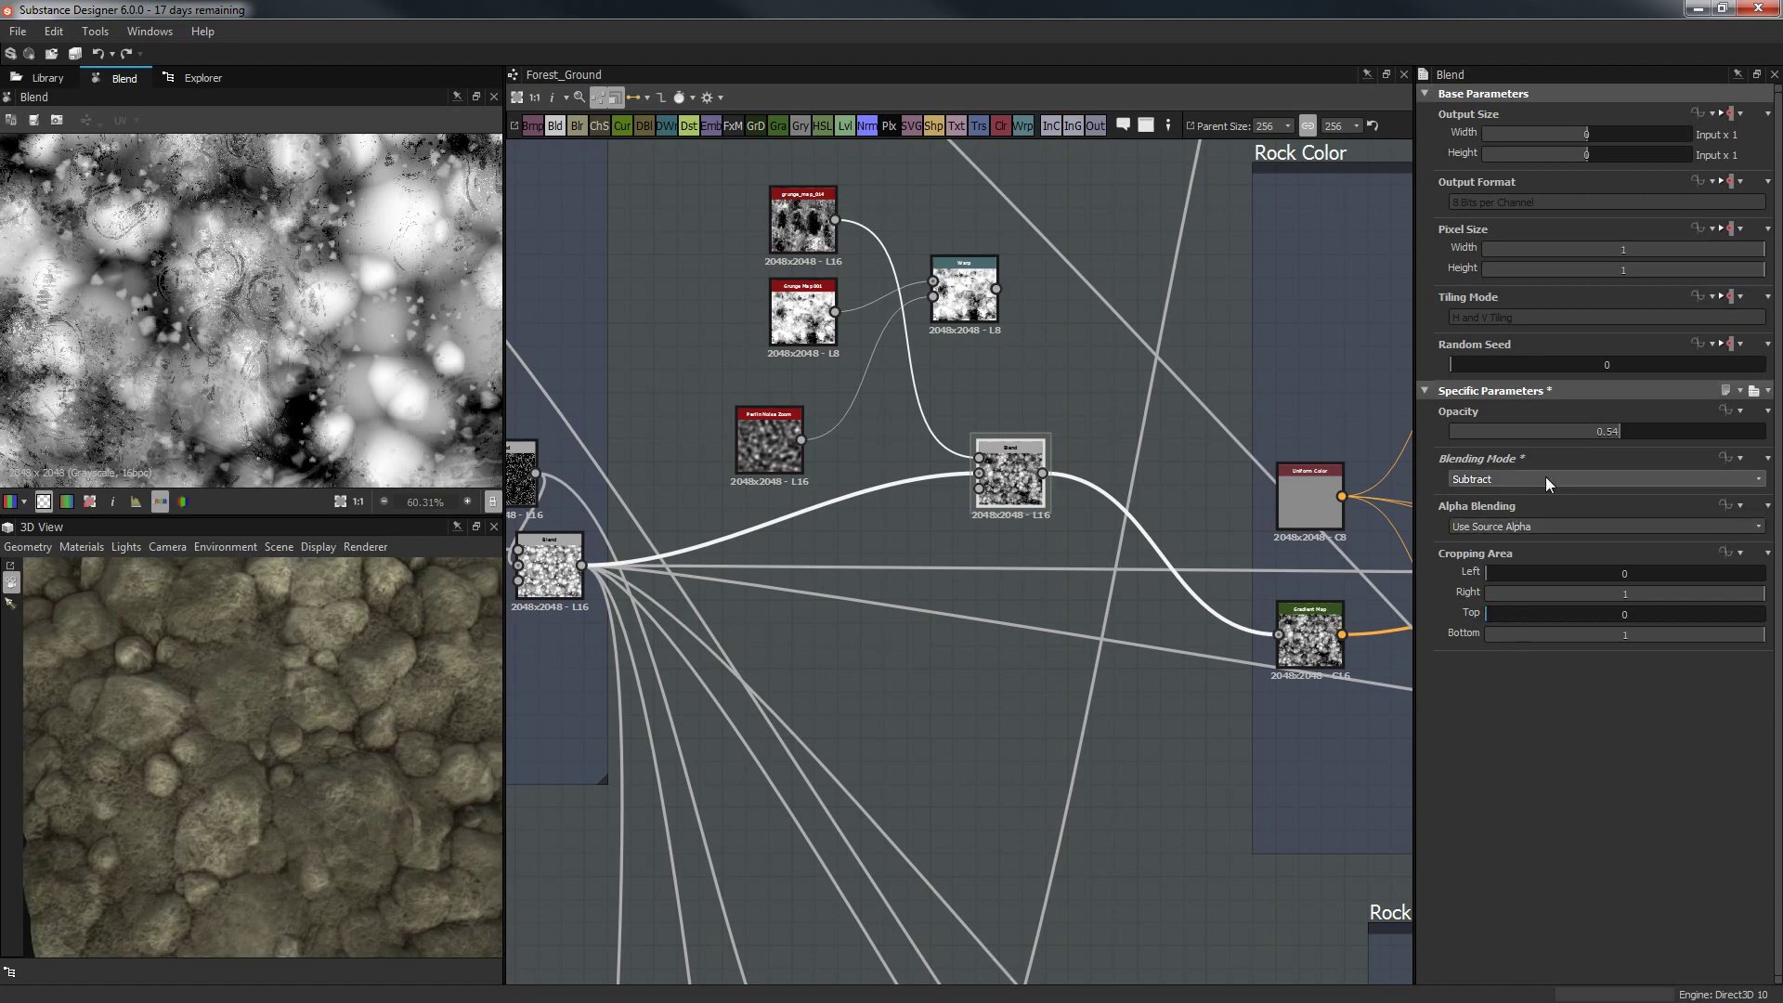
Set the grunge Blend node's opacity to 0.13 and its blending mode to Add (Linear Dodge).
click(1490, 435)
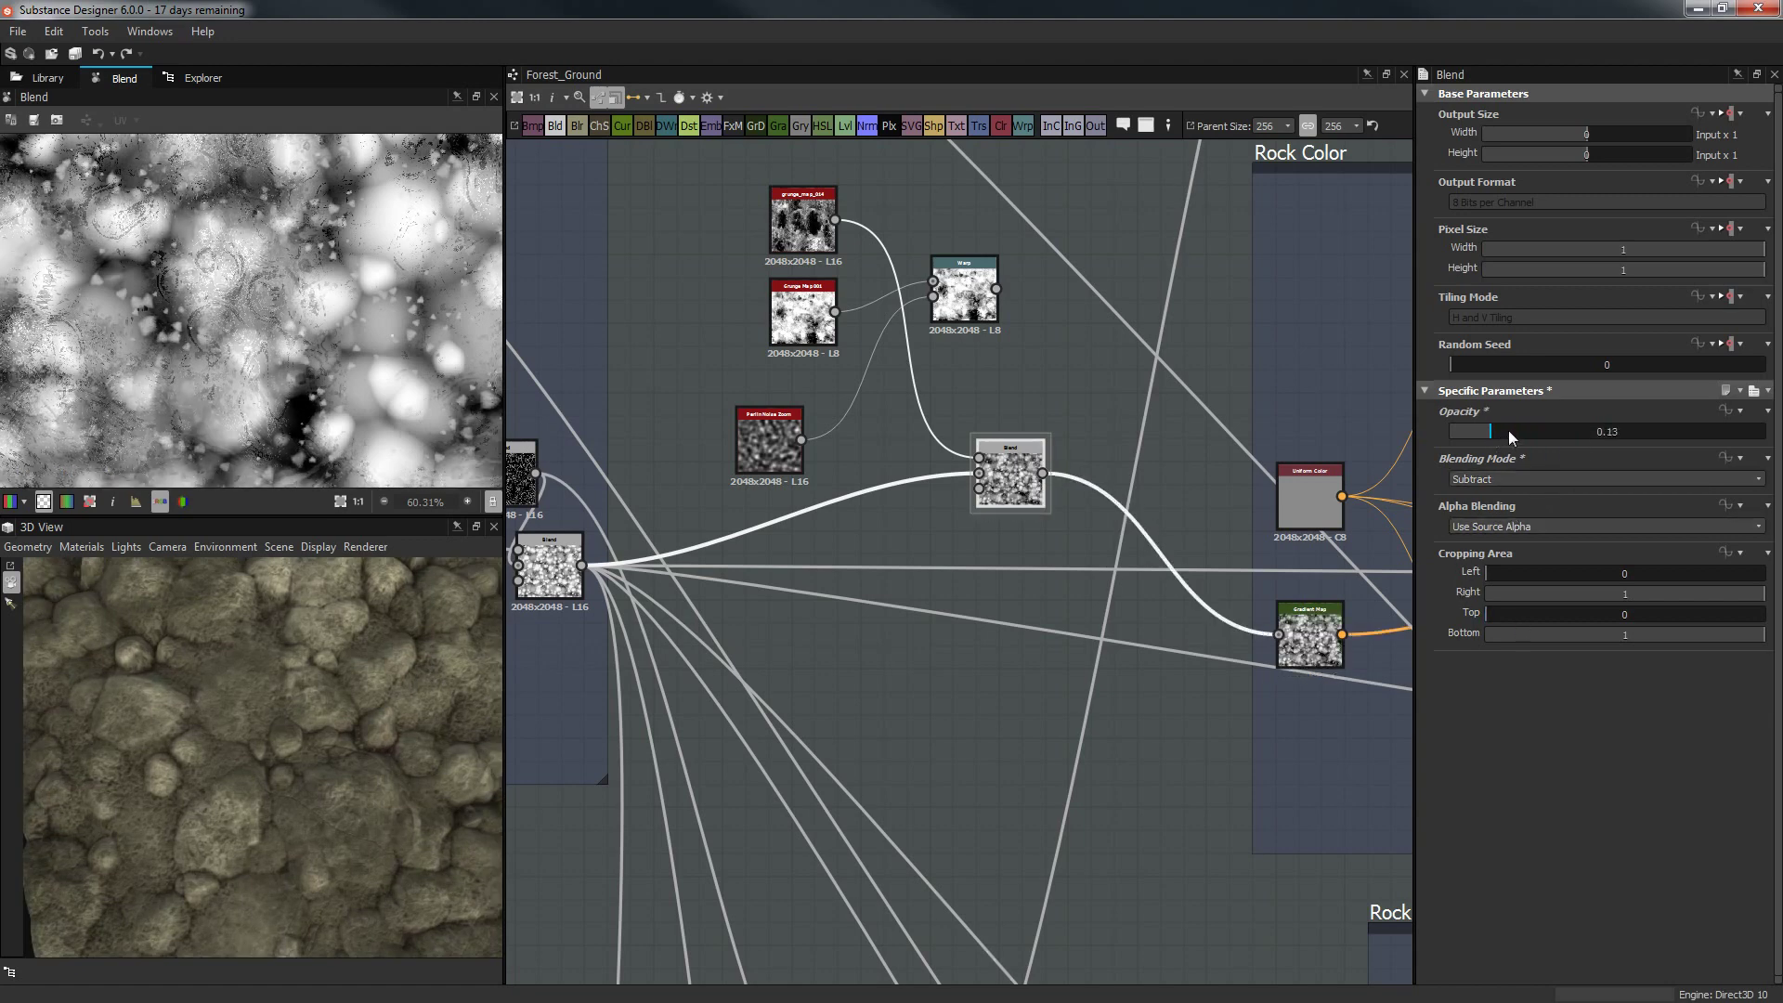
click(1502, 478)
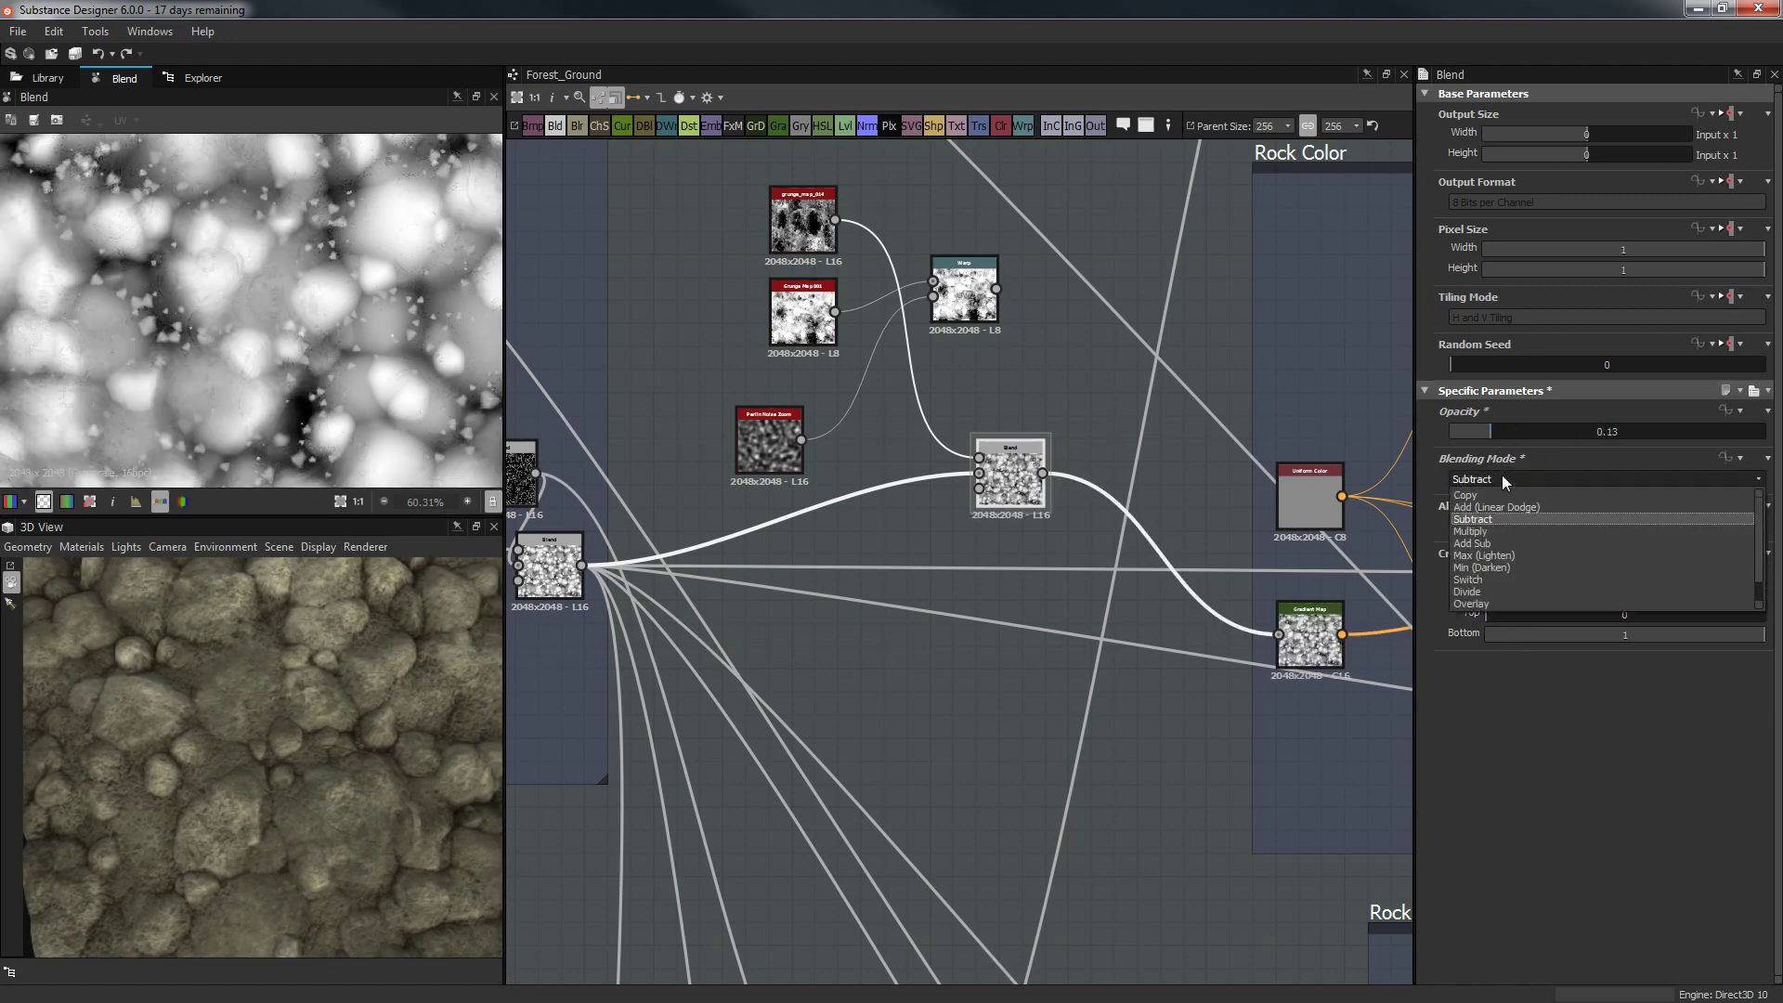
click(1502, 504)
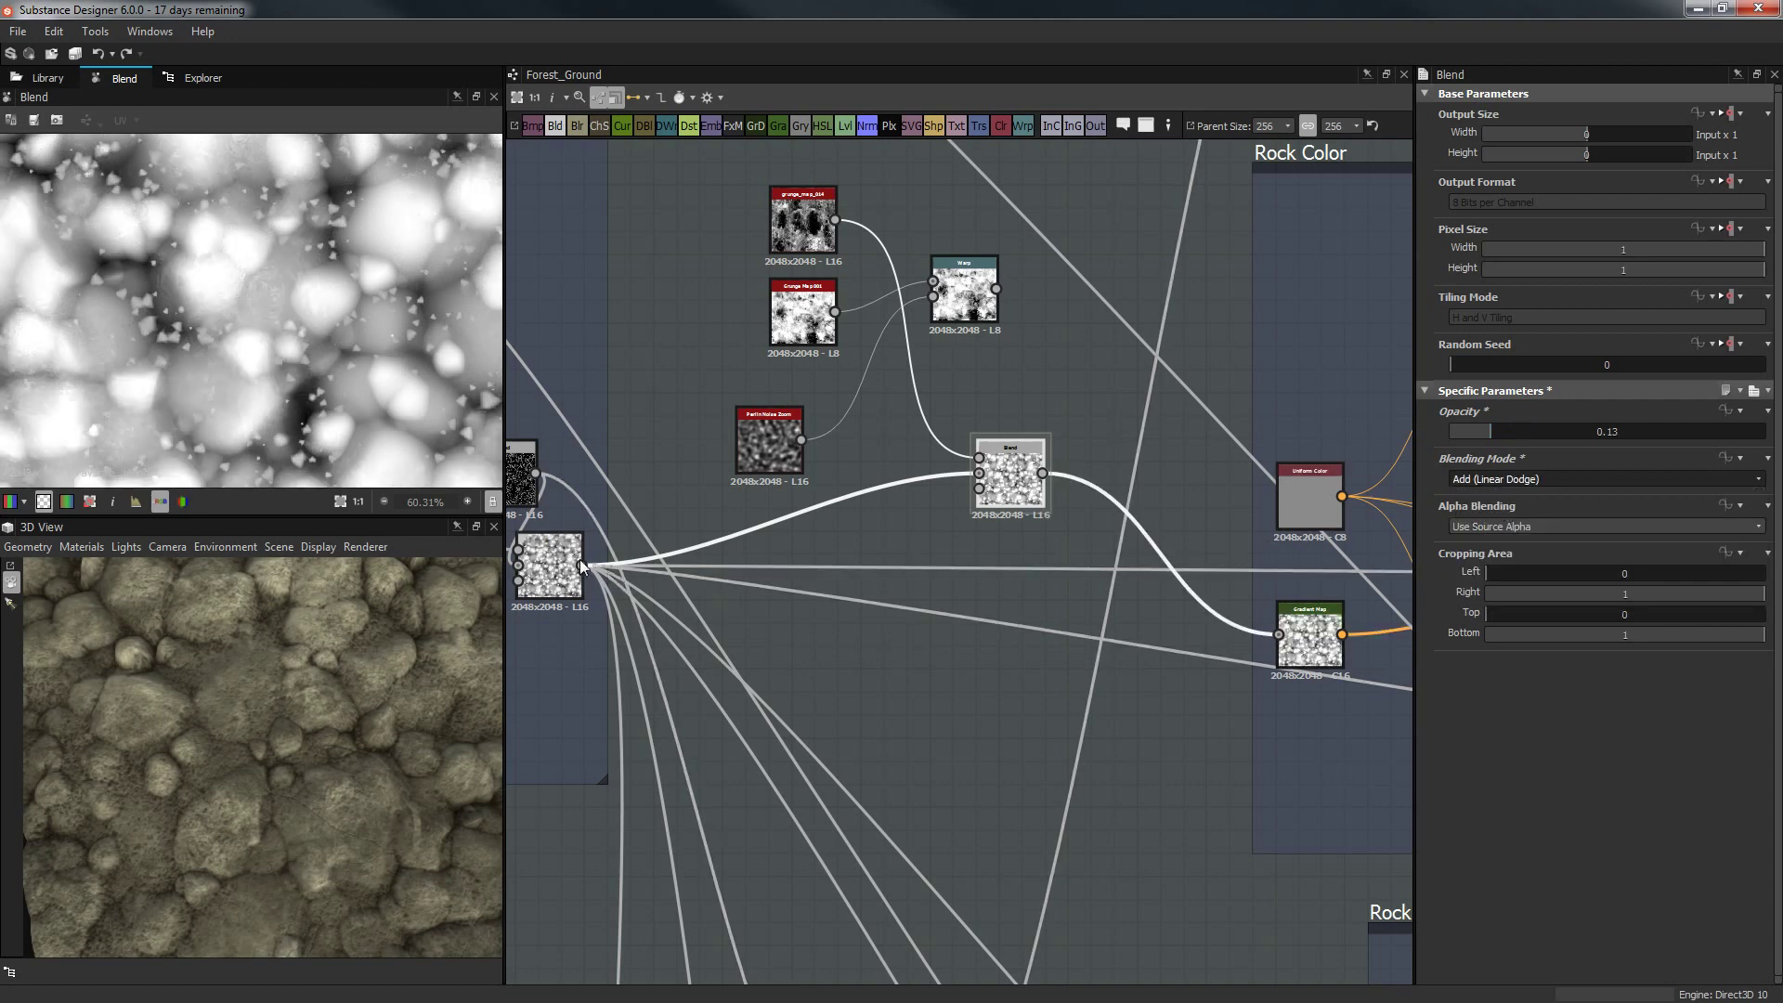
Reconnect the rock pattern directly to the Rock Color Gradient Map and move the grunge node group past the Rock Color frame.
drag(582, 565, 1279, 635)
scroll(957, 420, down, 3)
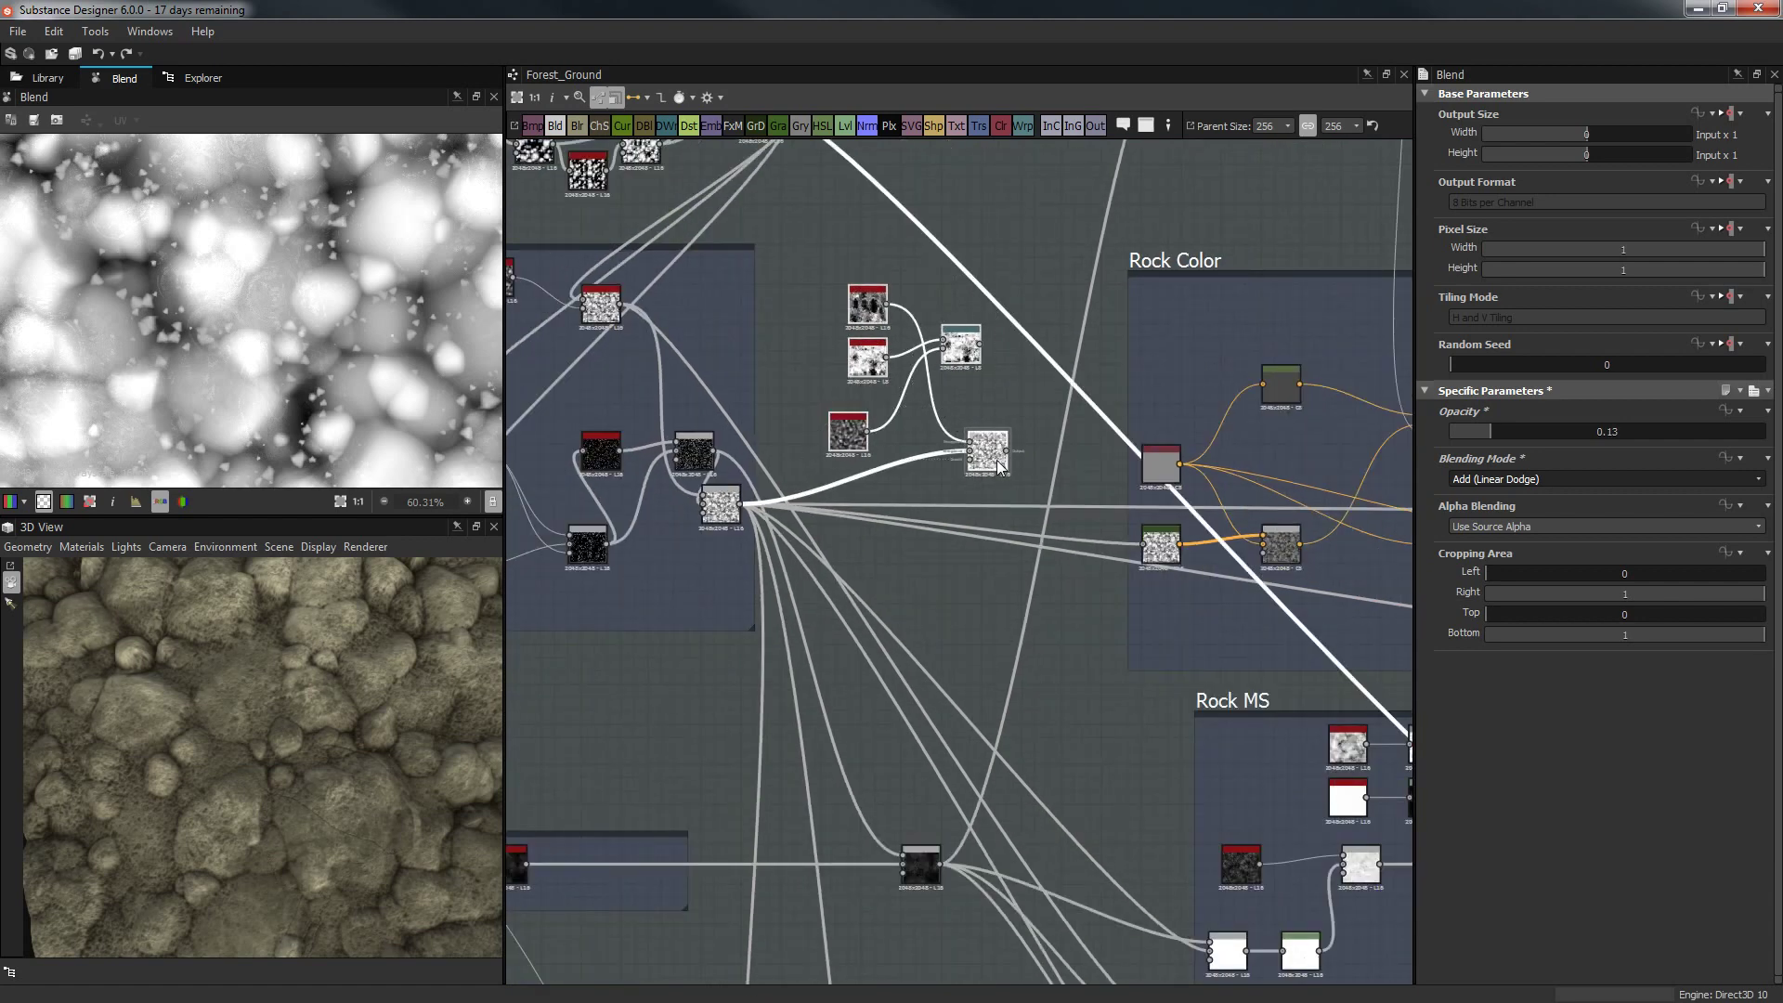
scroll(998, 465, down, 3)
middle_drag(1408, 539, 872, 603)
drag(988, 572, 1388, 448)
Delete the rock pattern's link to the grunge Blend and place the grunge nodes above the final color chain, with the Blend lower.
drag(1117, 416, 1258, 493)
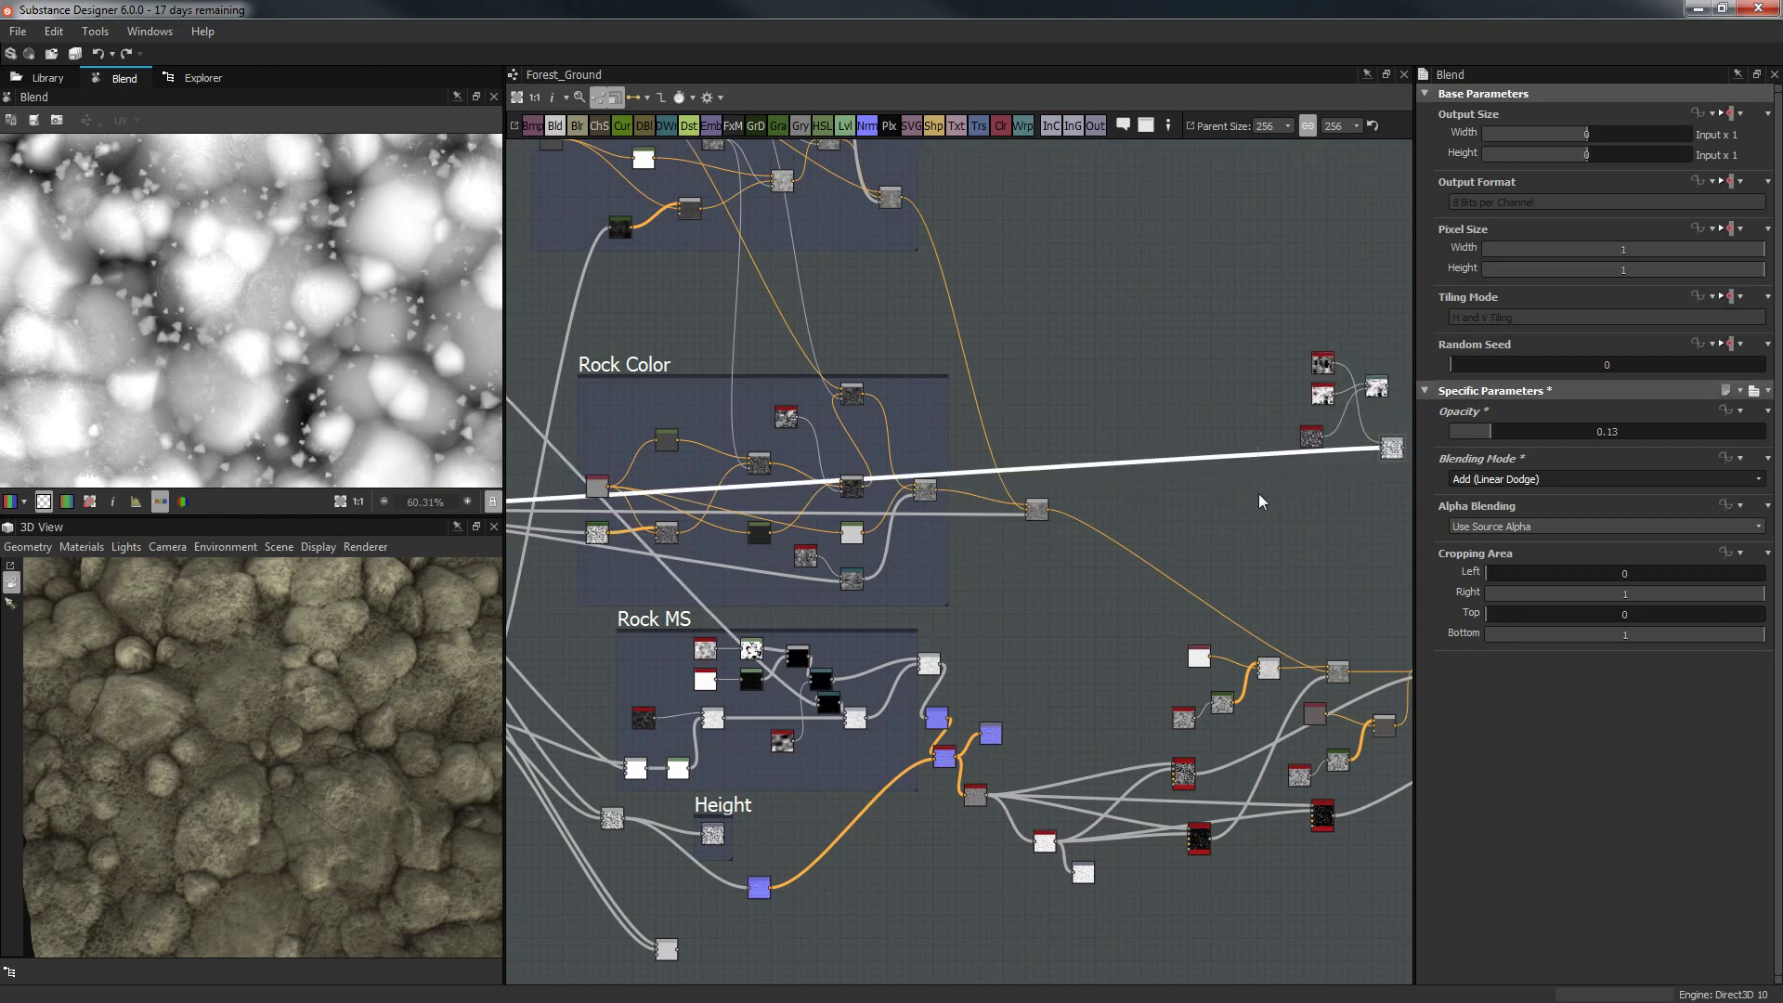
key(Delete)
middle_drag(1142, 505, 945, 514)
drag(1101, 373, 1029, 511)
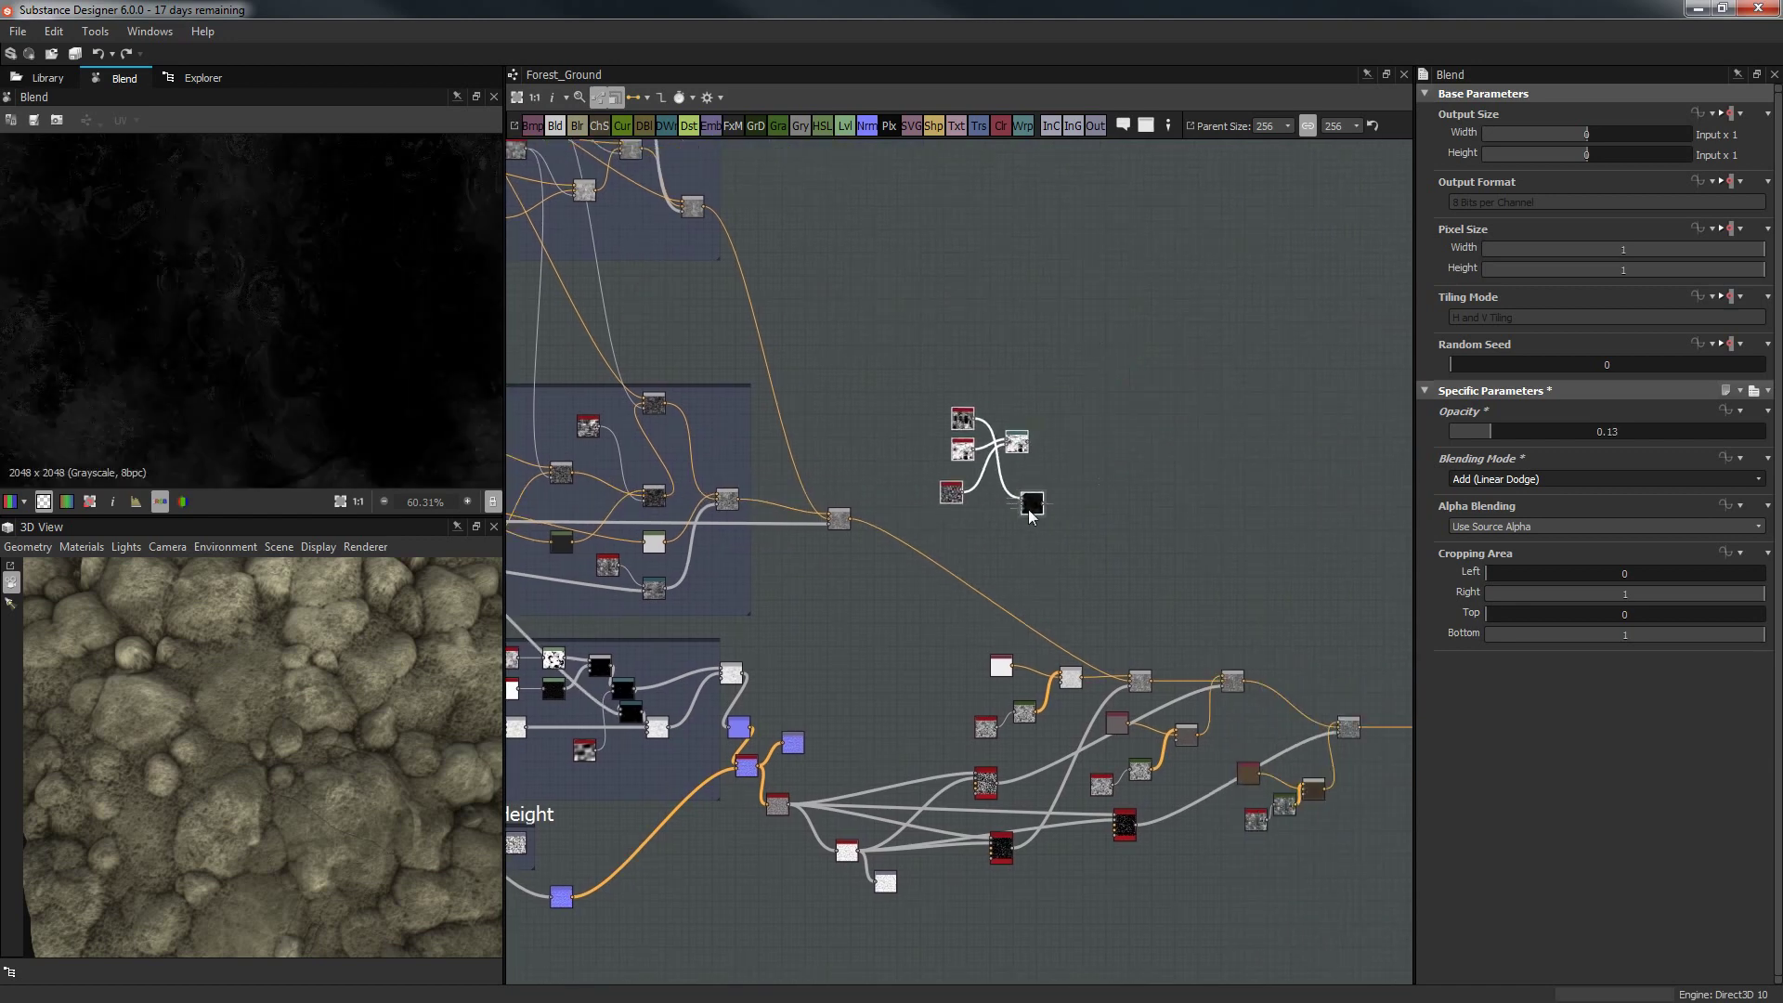
scroll(1006, 545, up, 5)
middle_drag(1017, 423, 1029, 426)
drag(1028, 426, 1026, 590)
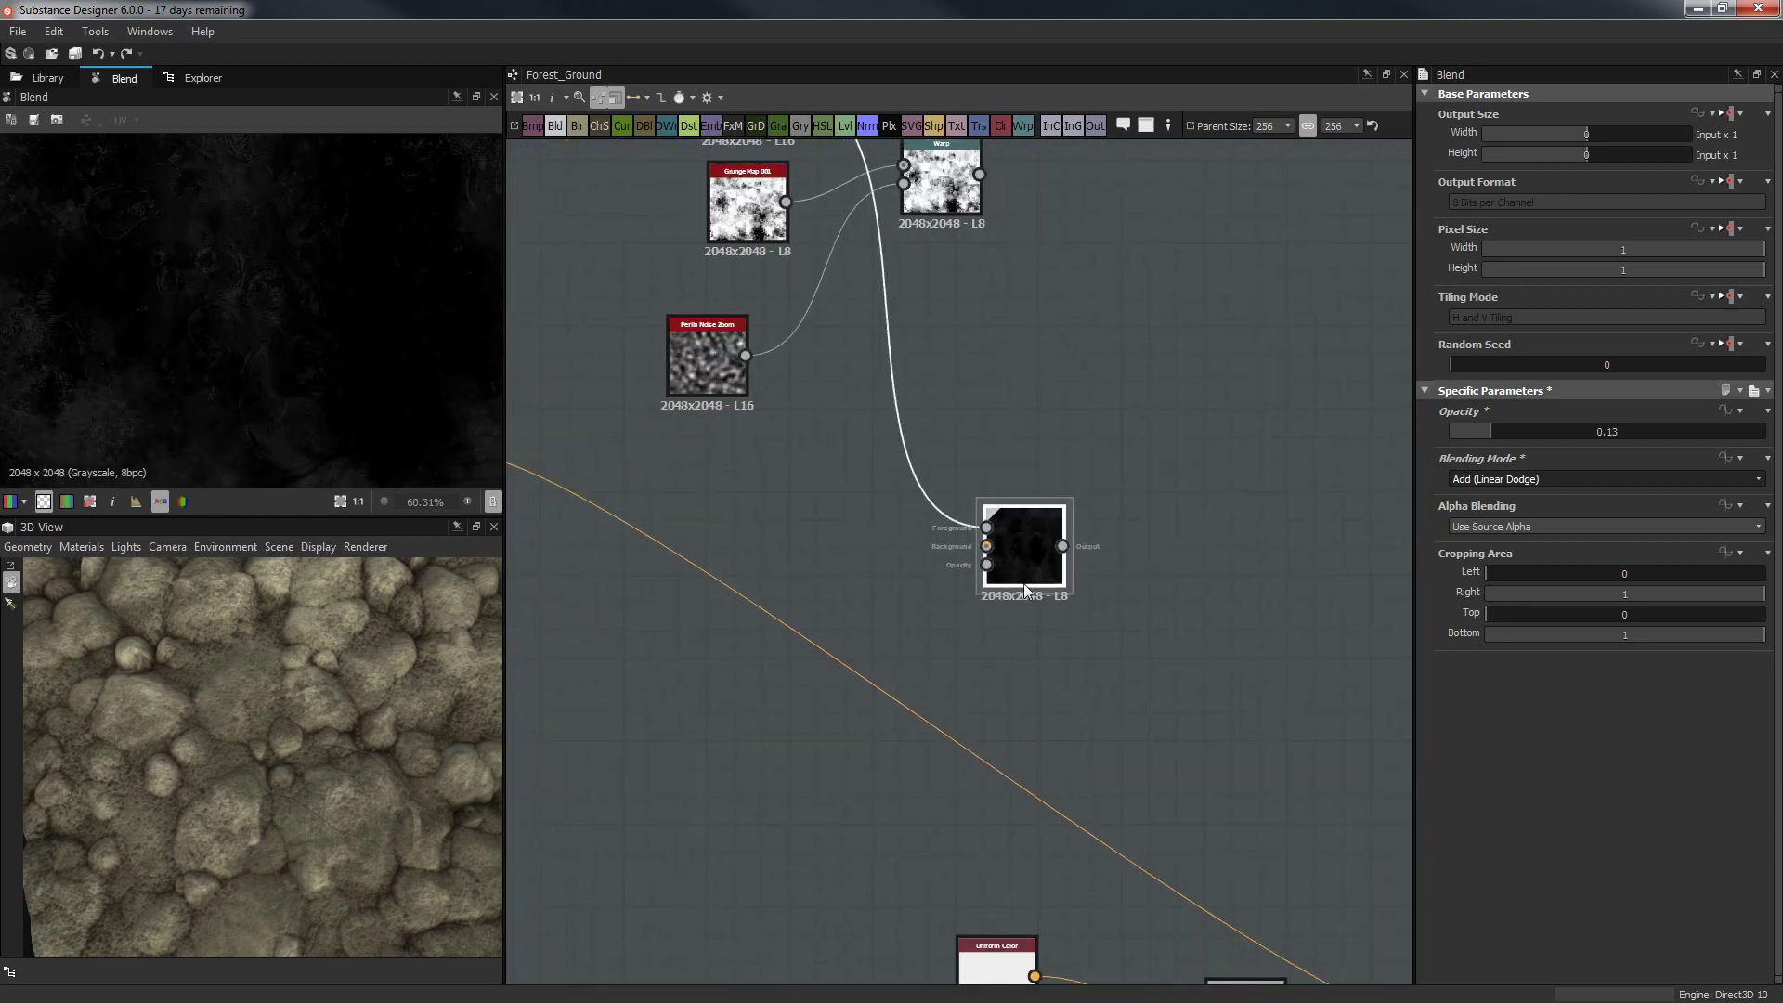
Add a Gradient Map node between the topmost grunge map and the Blend's foreground, and move the Perlin Noise Zoom node aside.
scroll(913, 594, down, 2)
key(space)
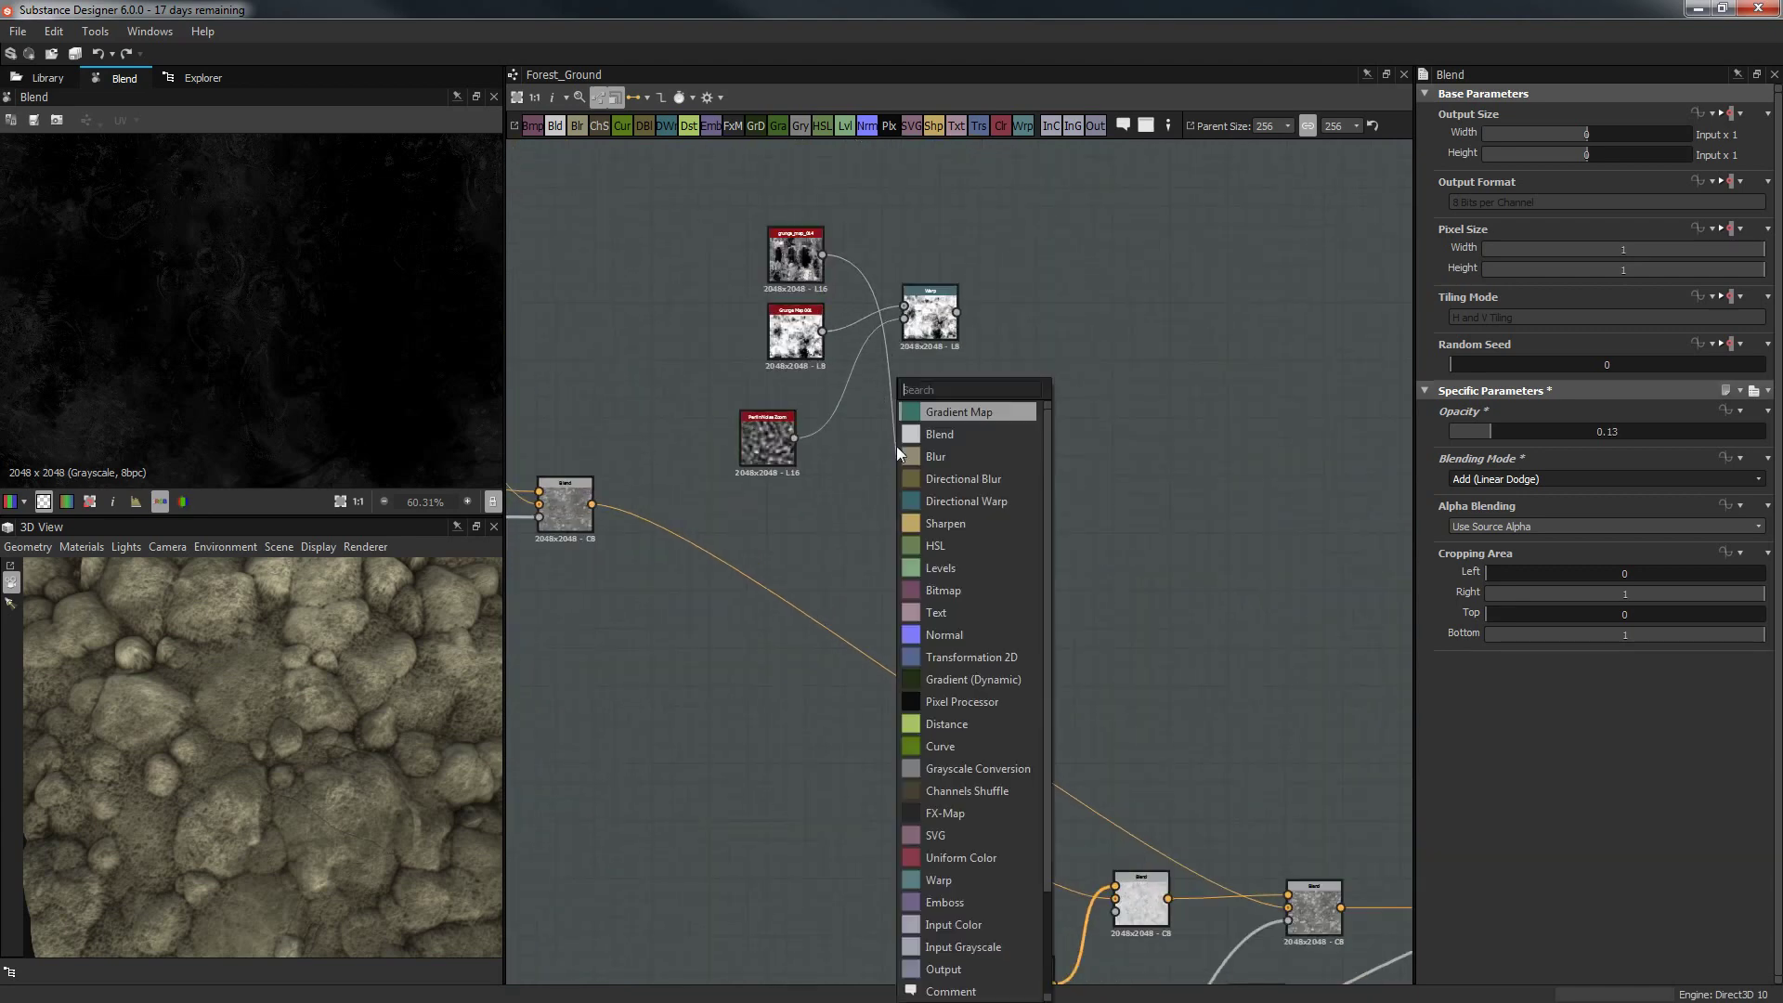
text(gra)
click(955, 416)
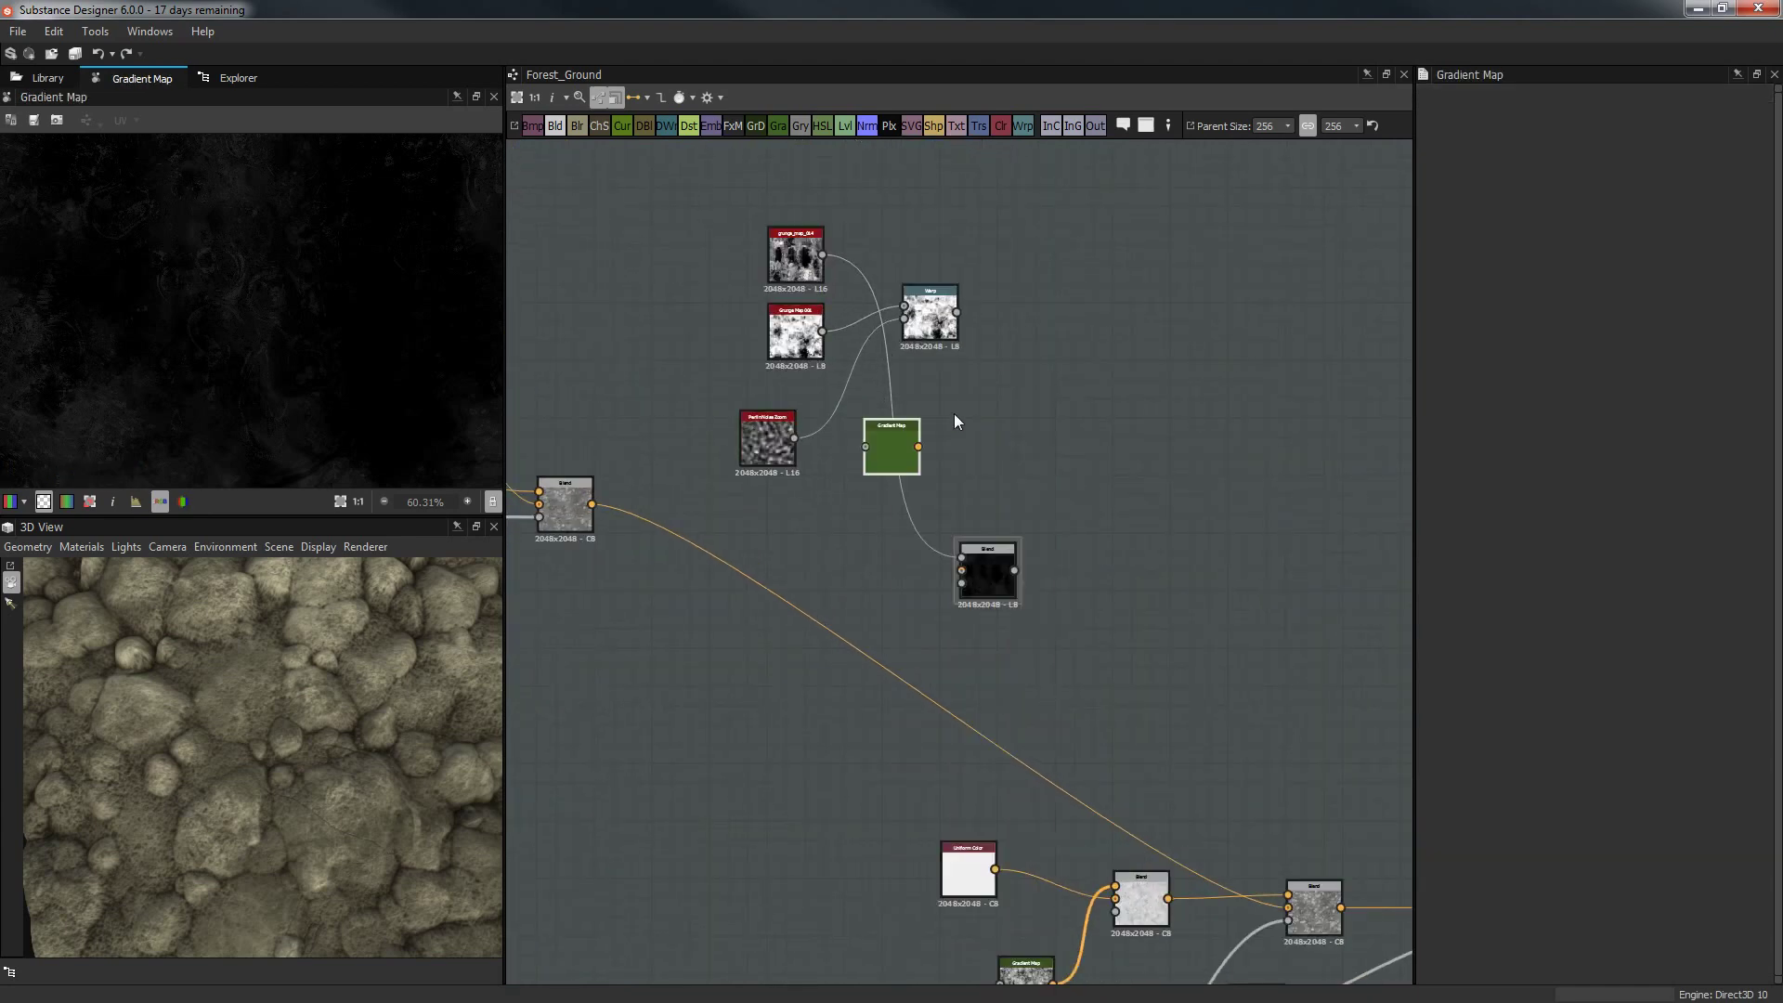
drag(823, 255, 1083, 588)
drag(757, 455, 709, 425)
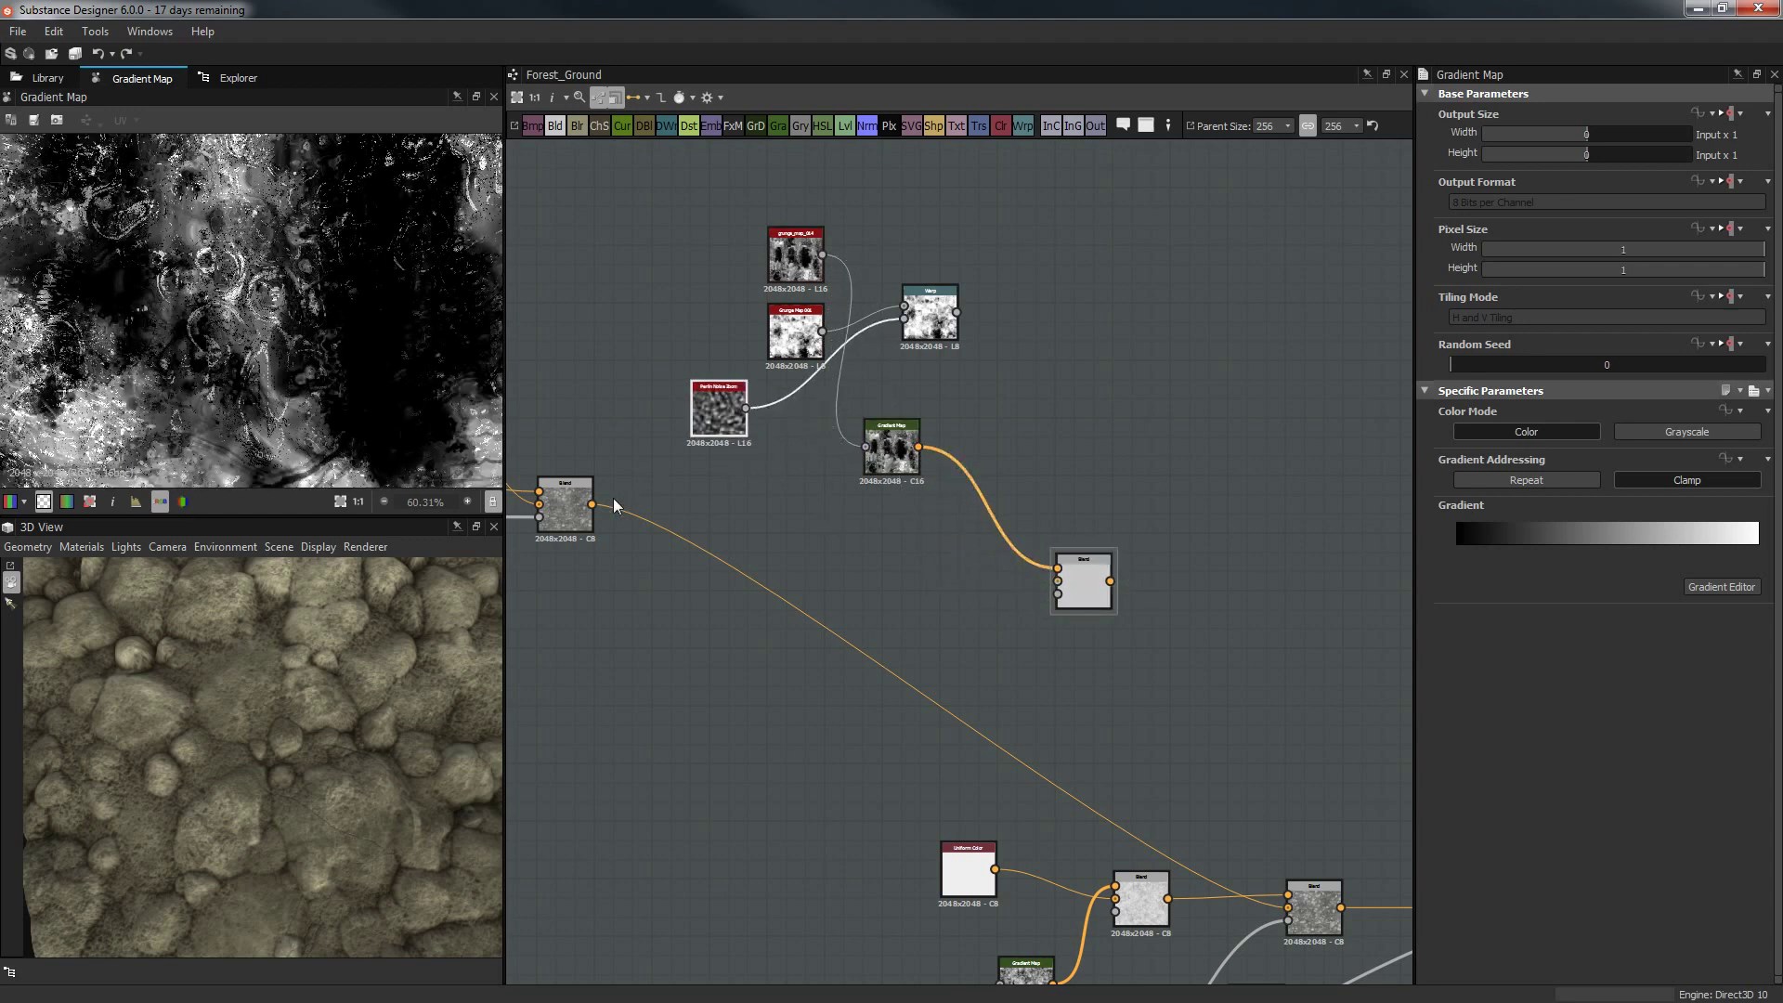
Connect the combined color Blend's output to the grunge Blend's background, preview the result, and move the grunge Blend farther along the chain.
drag(591, 504, 1016, 584)
double_click(1016, 580)
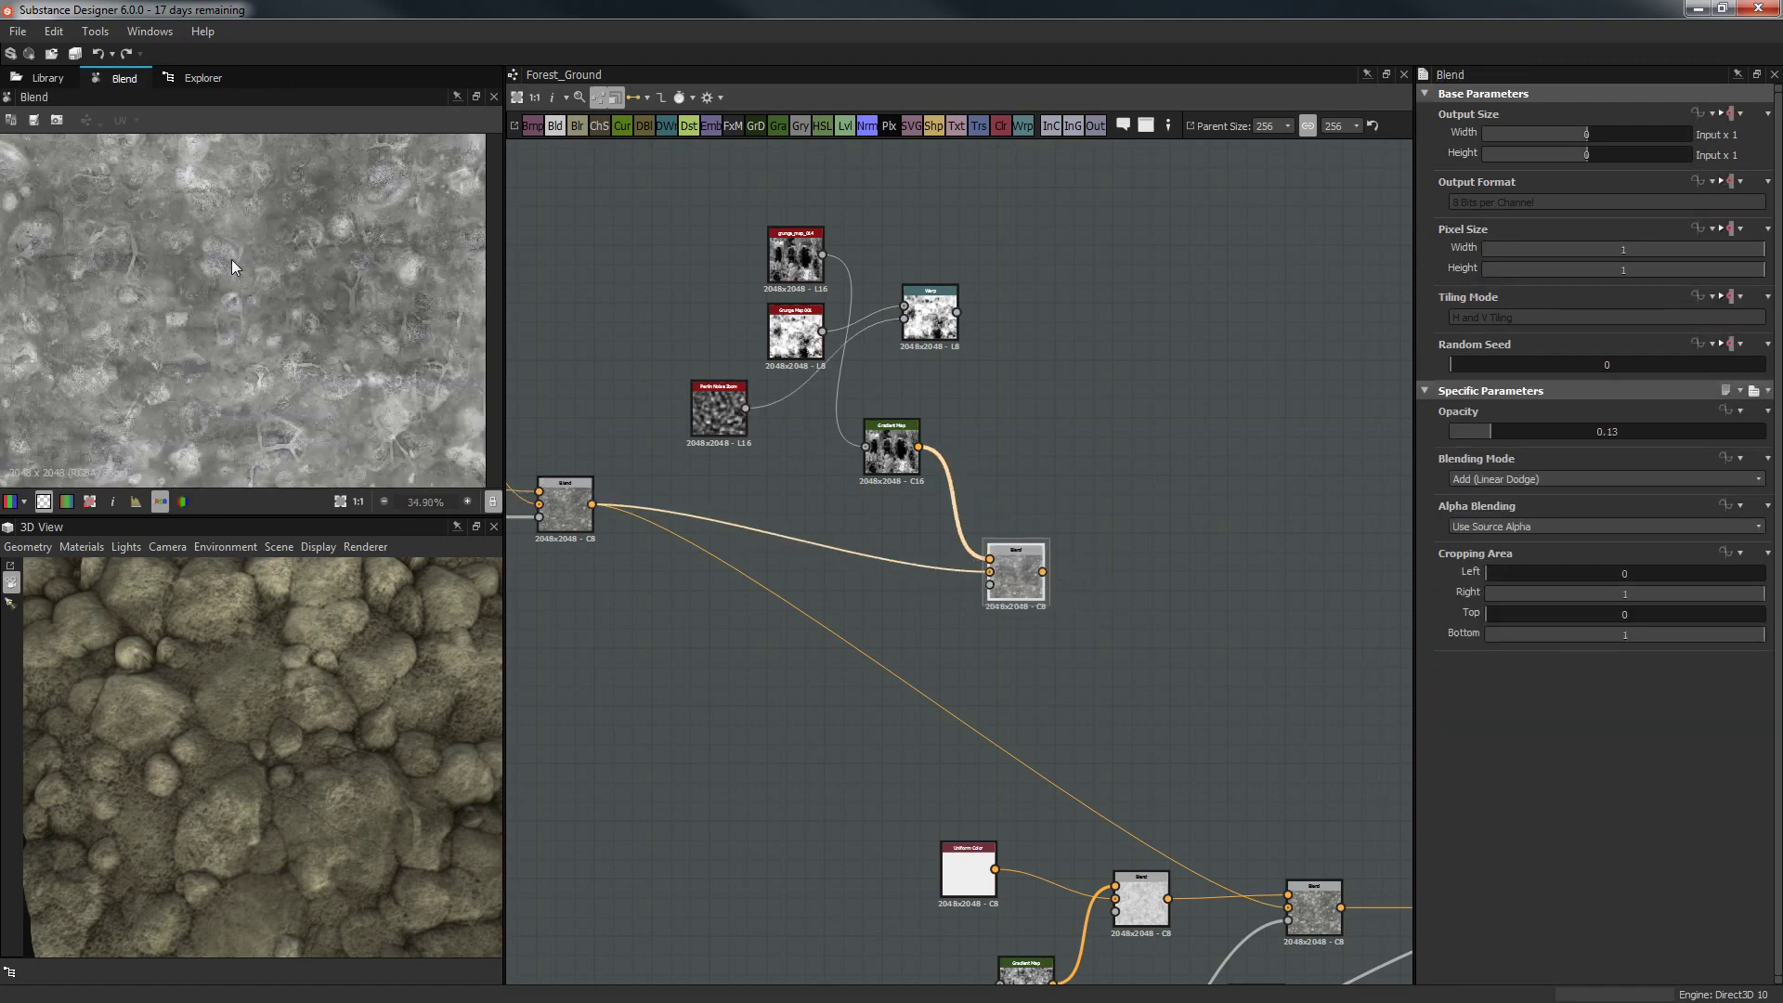
scroll(236, 269, down, 3)
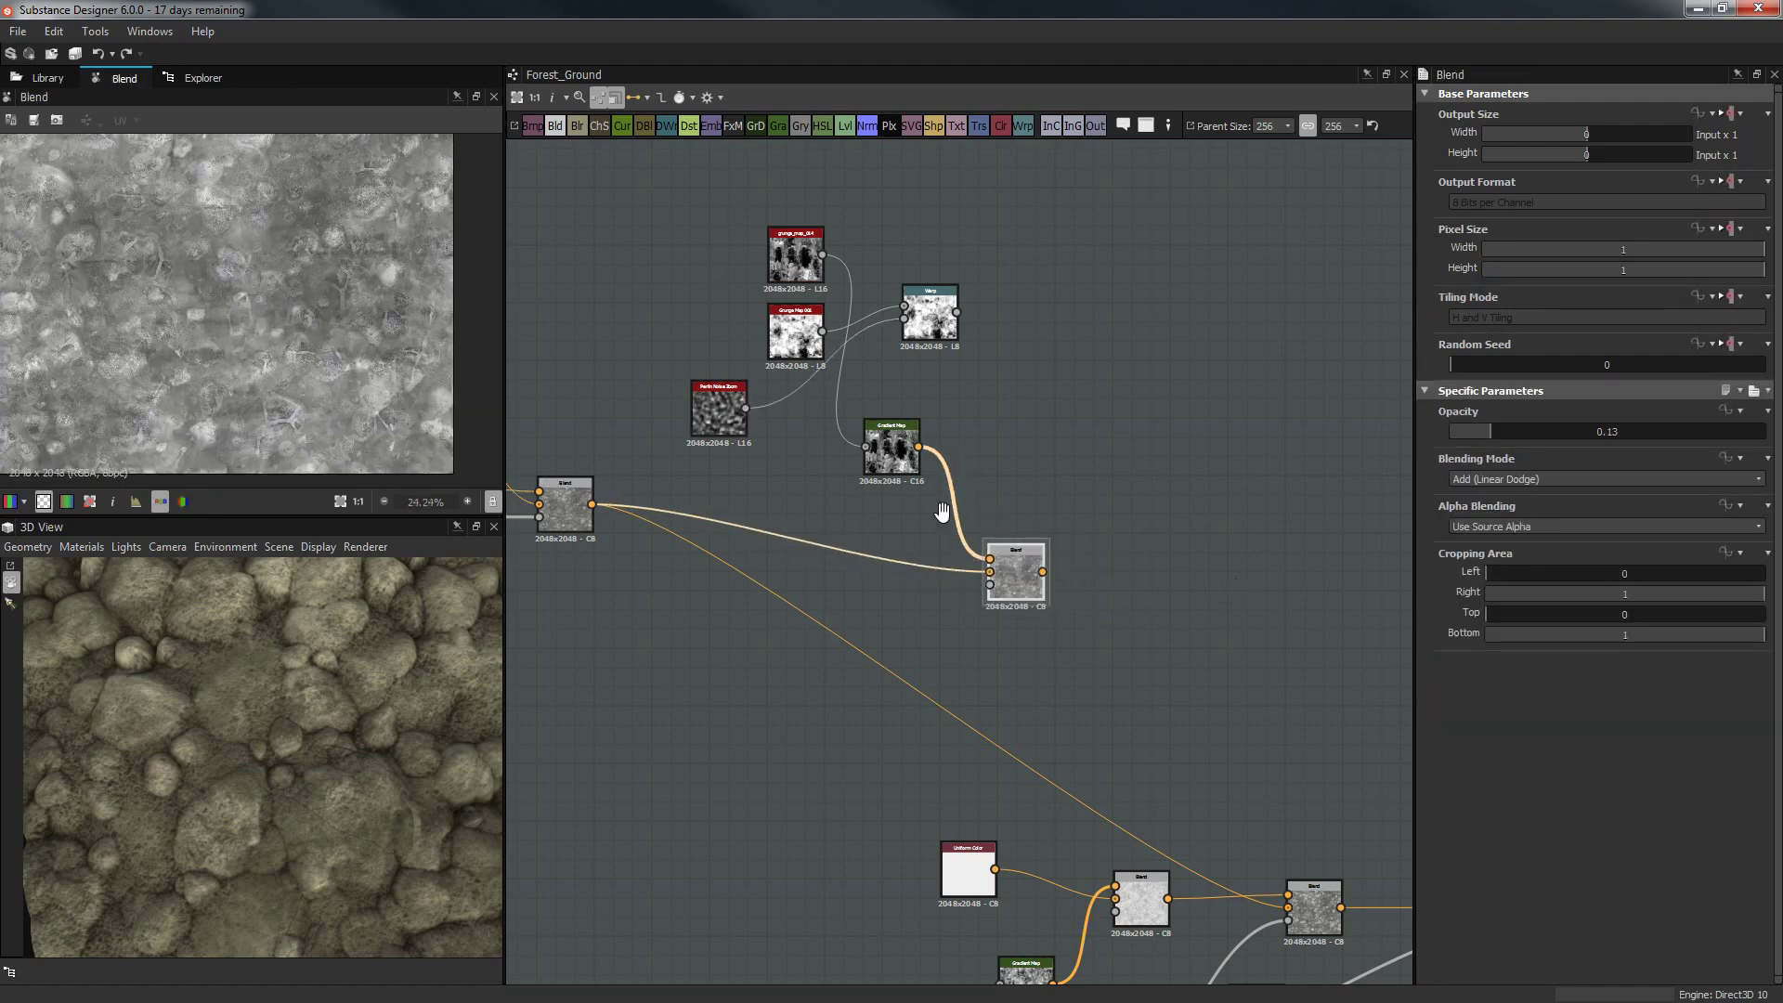
middle_drag(942, 511, 1063, 513)
scroll(289, 402, down, 2)
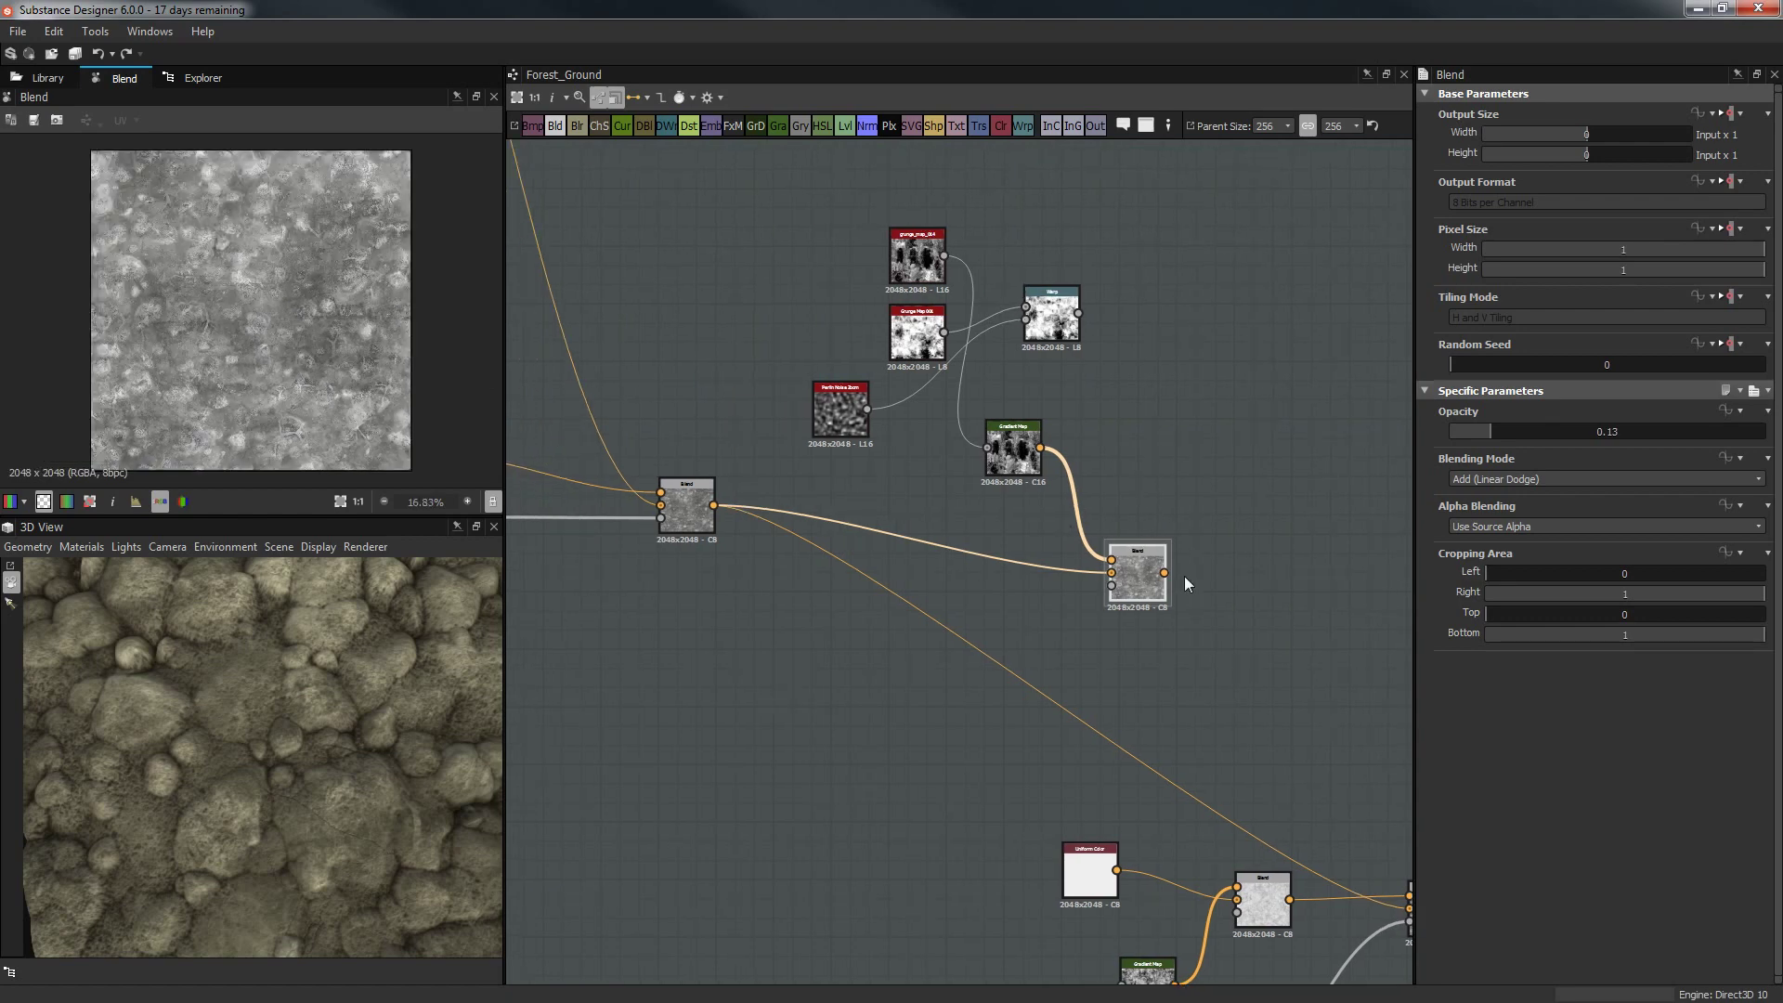
drag(1146, 583, 1239, 553)
scroll(905, 507, down, 3)
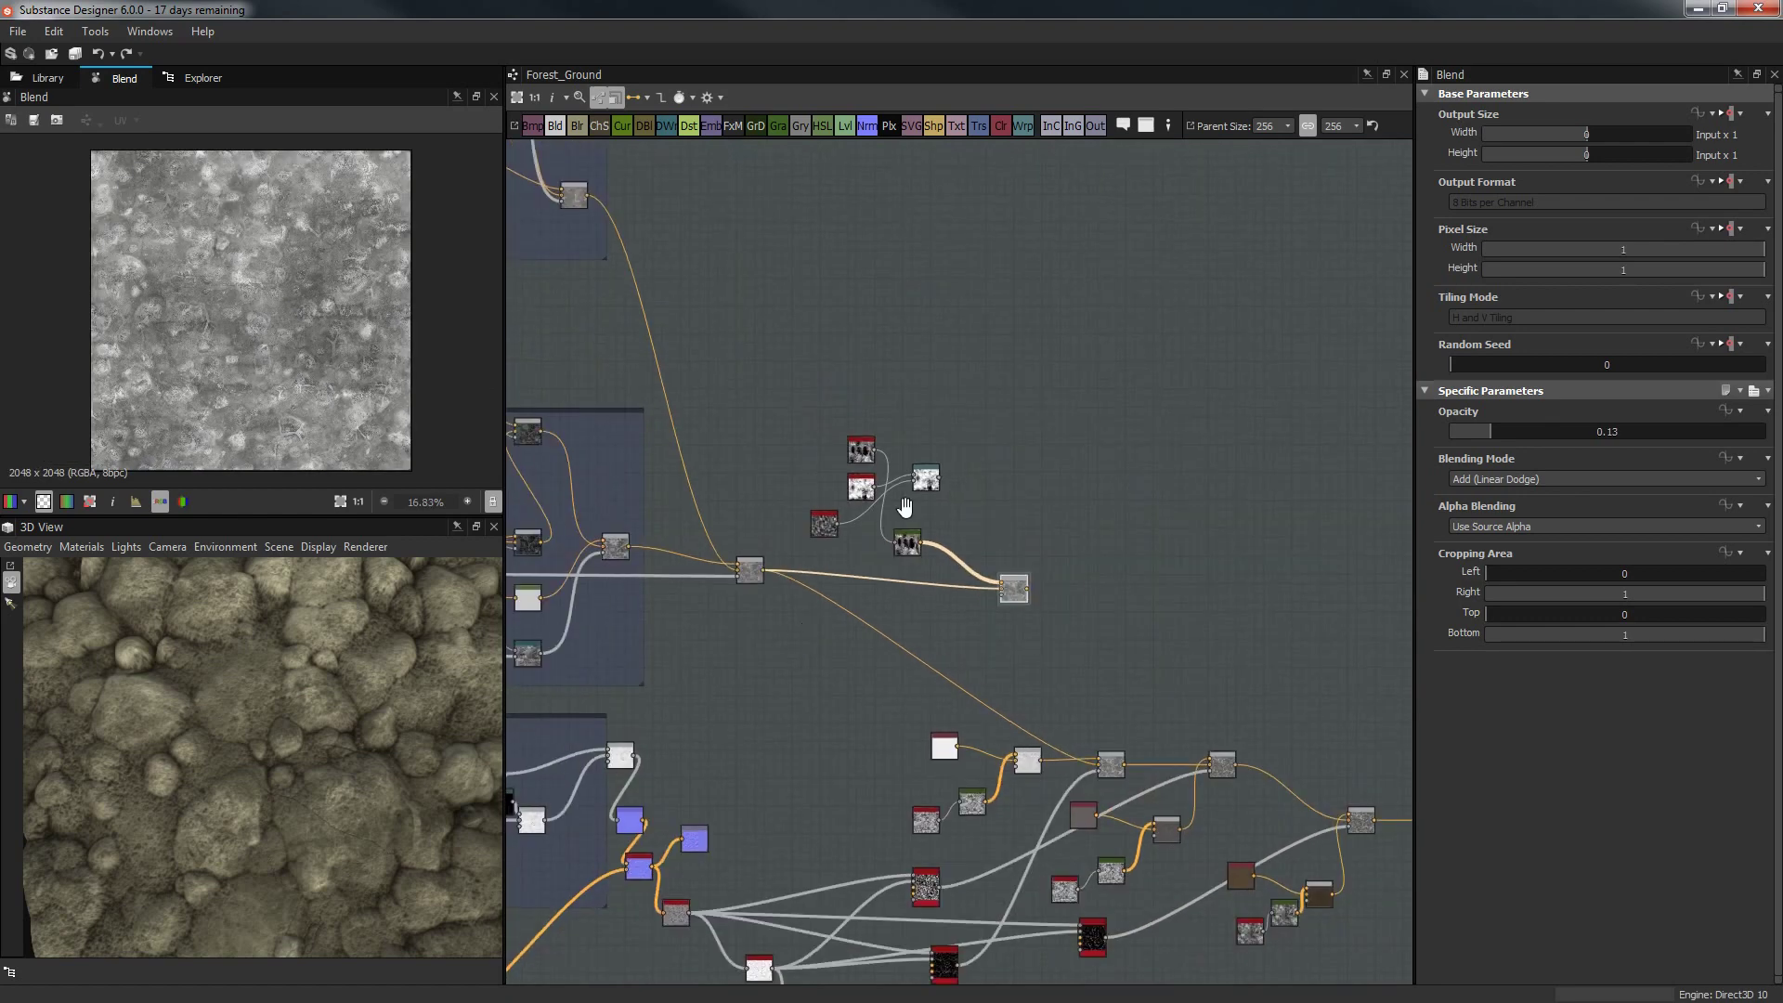
Feed the Curvature Smooth output into the gradient map before the upper Blend node, and move that gradient map lower in the graph.
middle_drag(905, 506, 983, 485)
scroll(983, 485, up, 5)
click(938, 684)
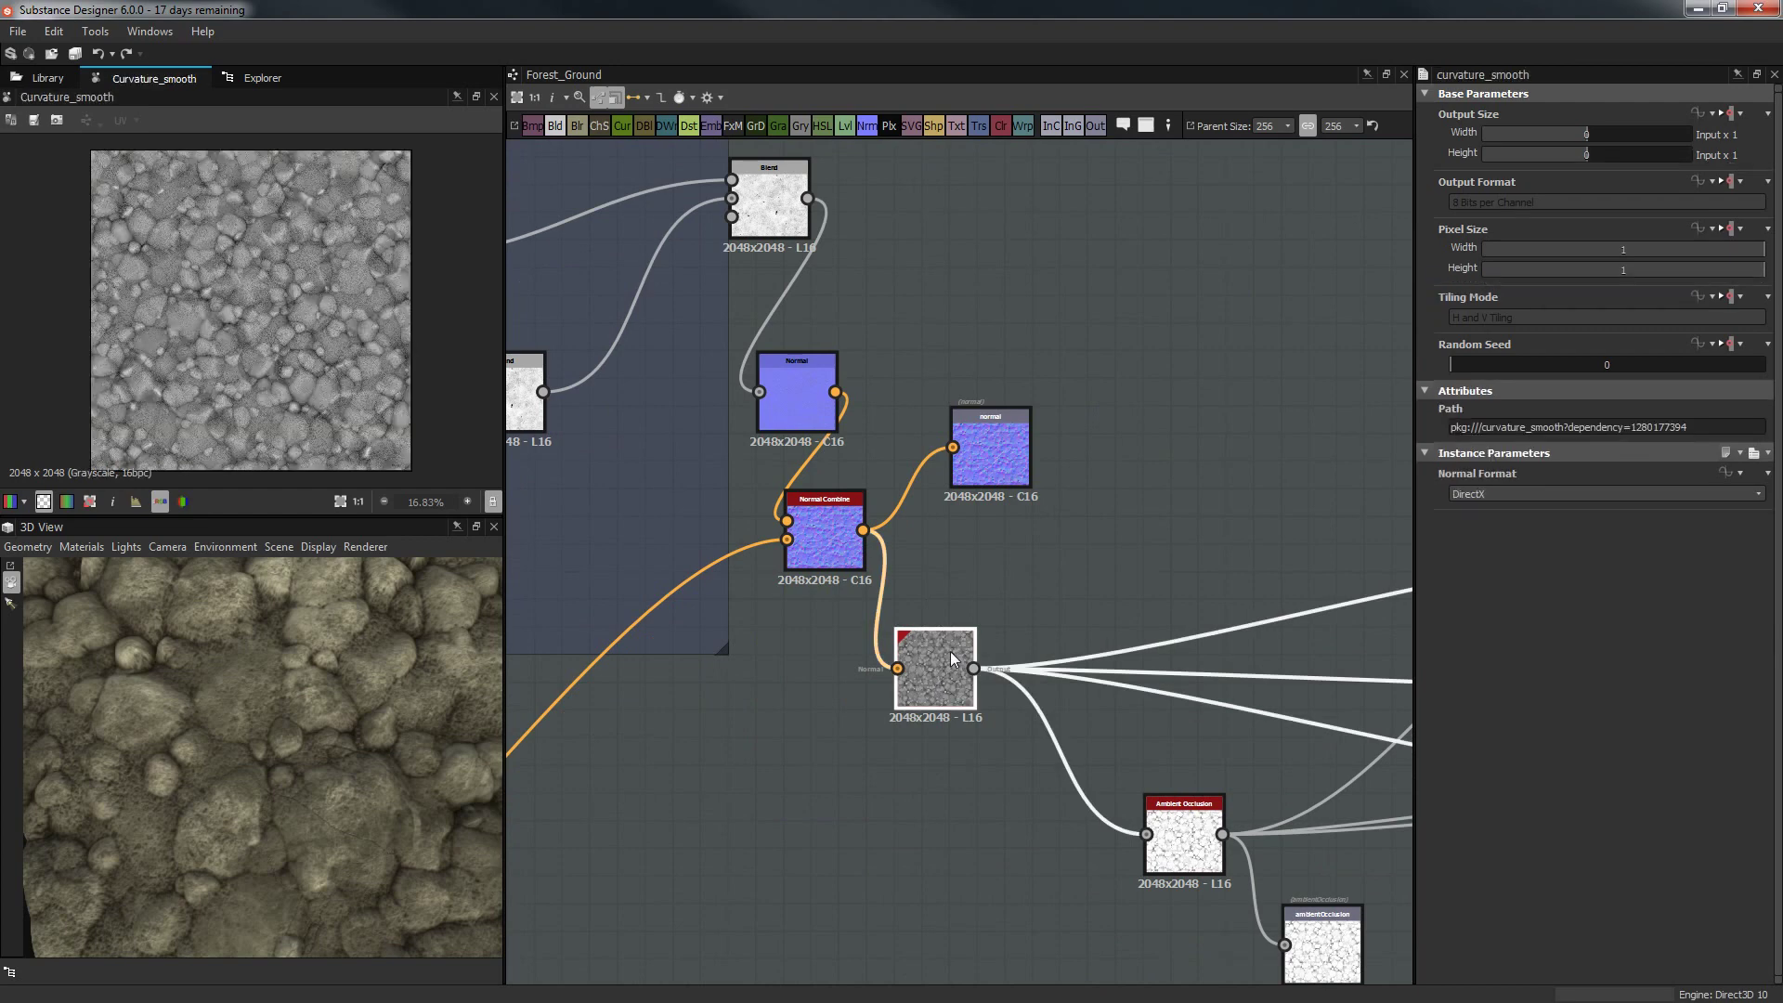
middle_drag(1206, 414, 1042, 509)
scroll(1042, 509, down, 3)
middle_drag(1010, 577, 976, 604)
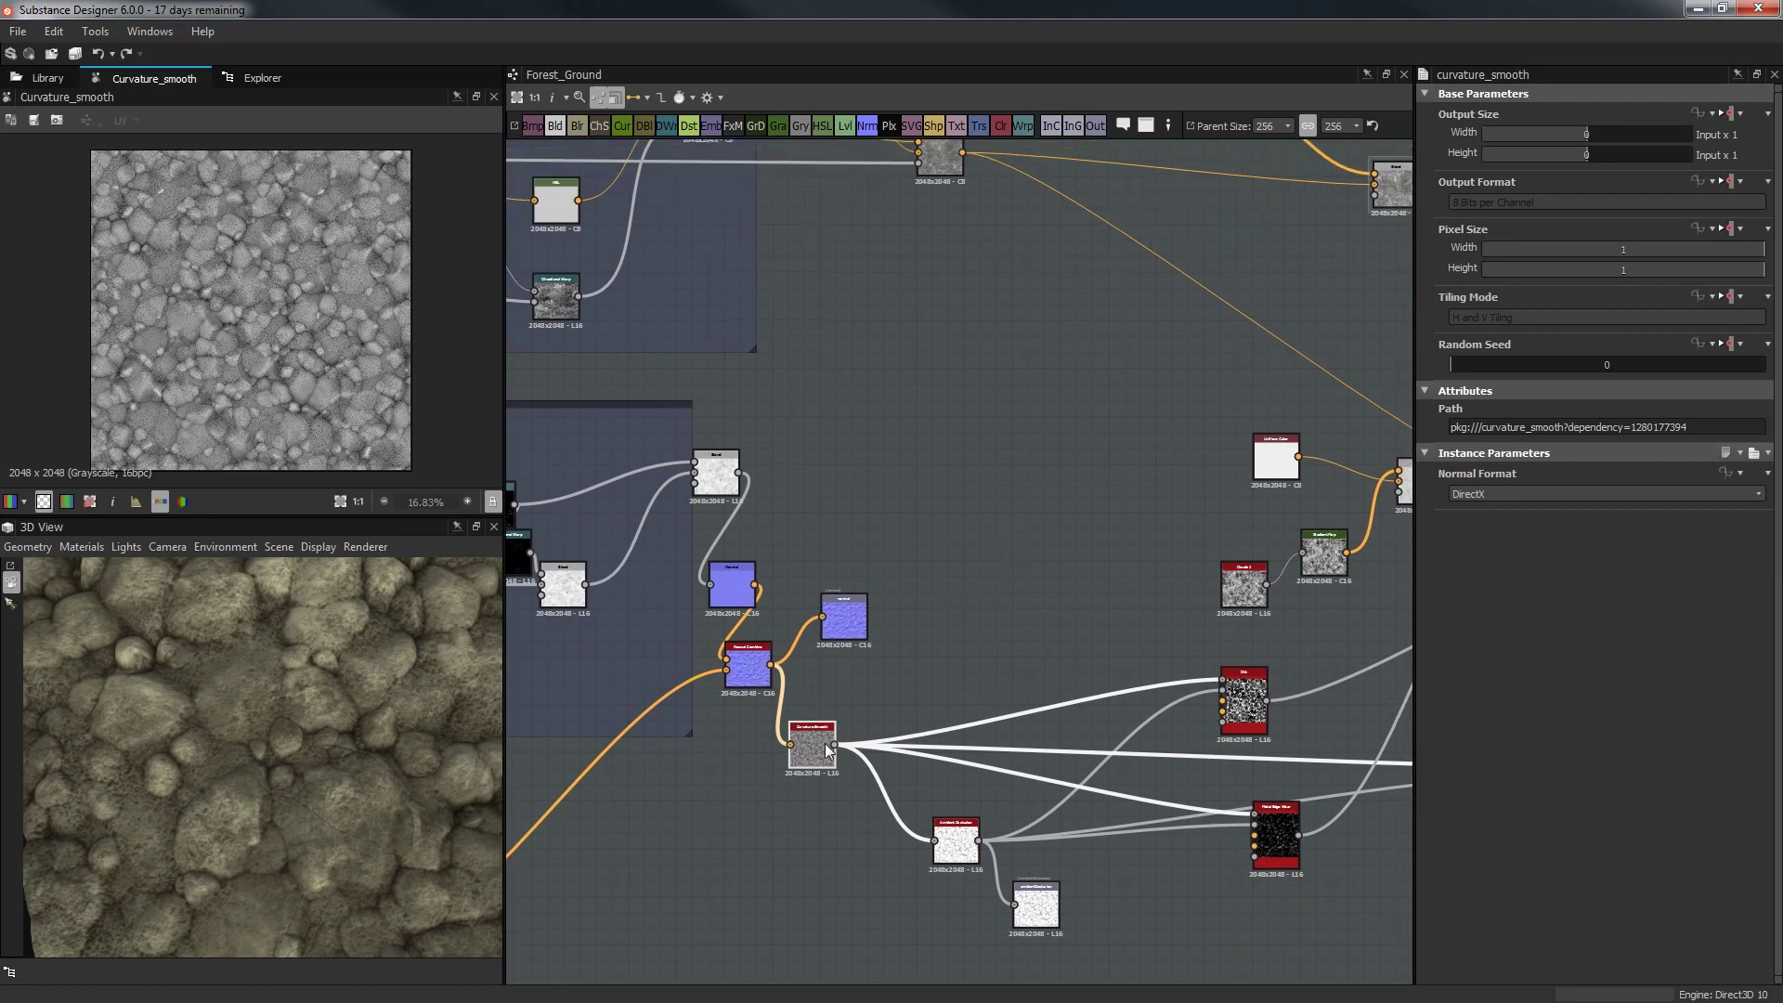
middle_drag(1106, 338, 808, 667)
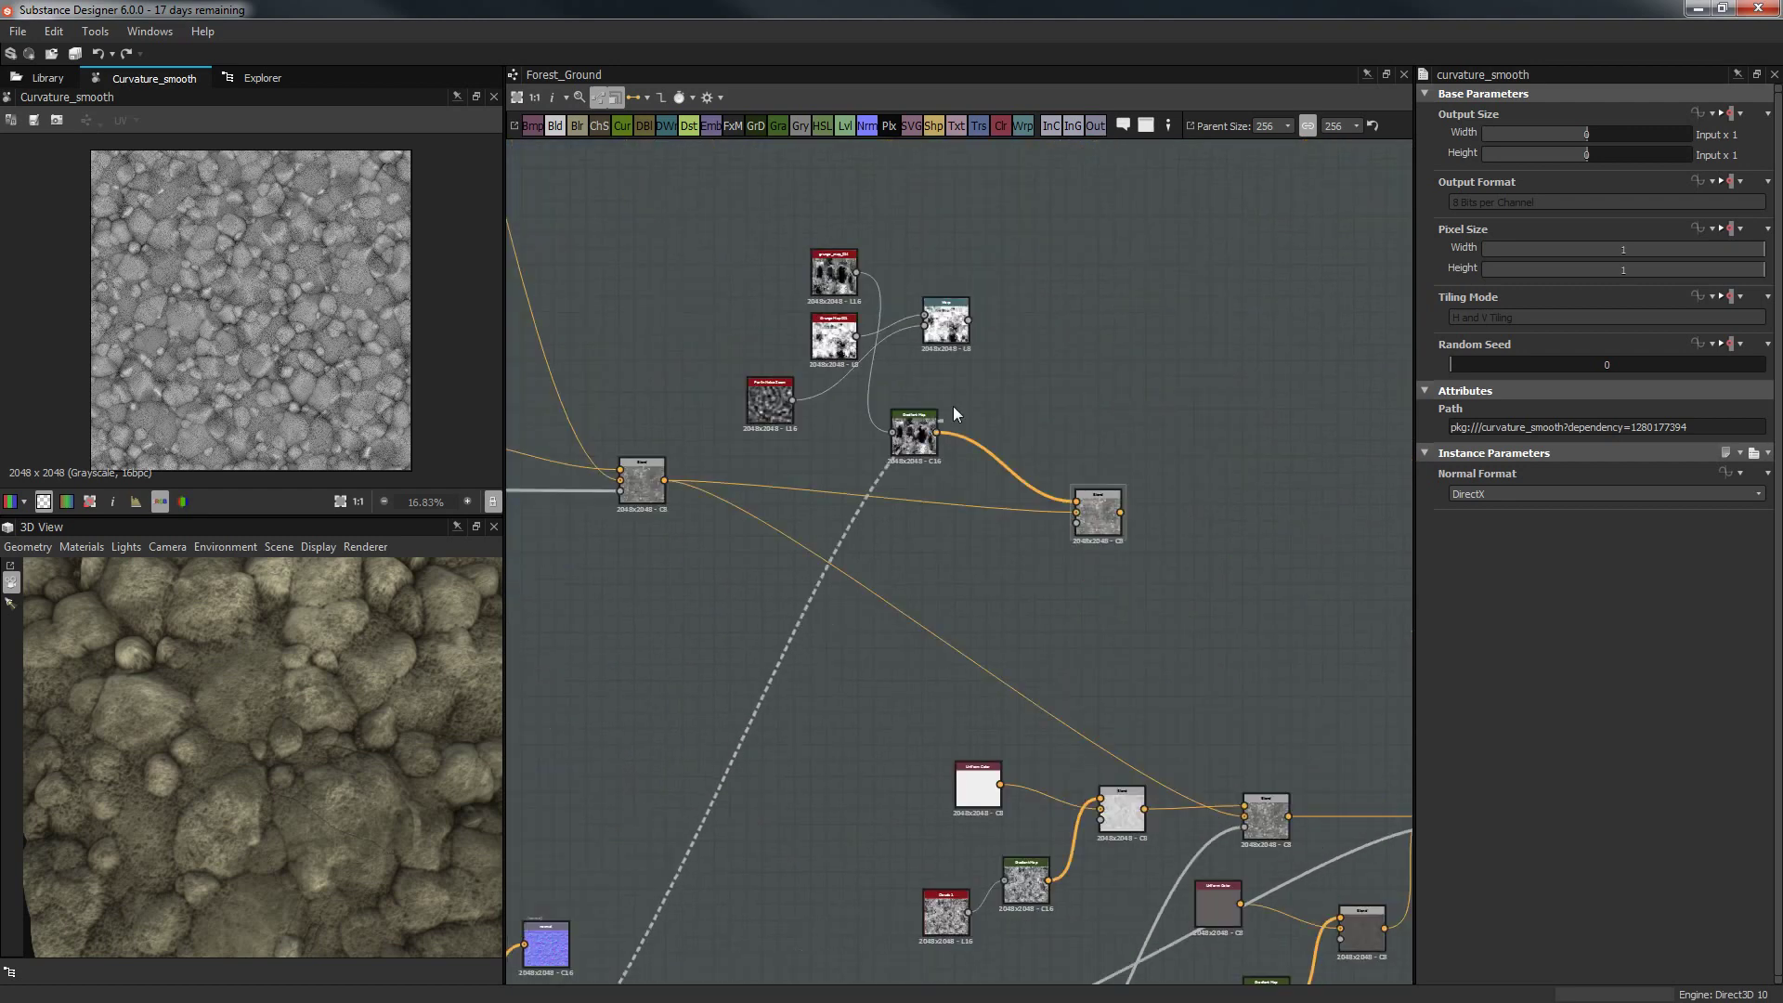
drag(900, 439, 896, 554)
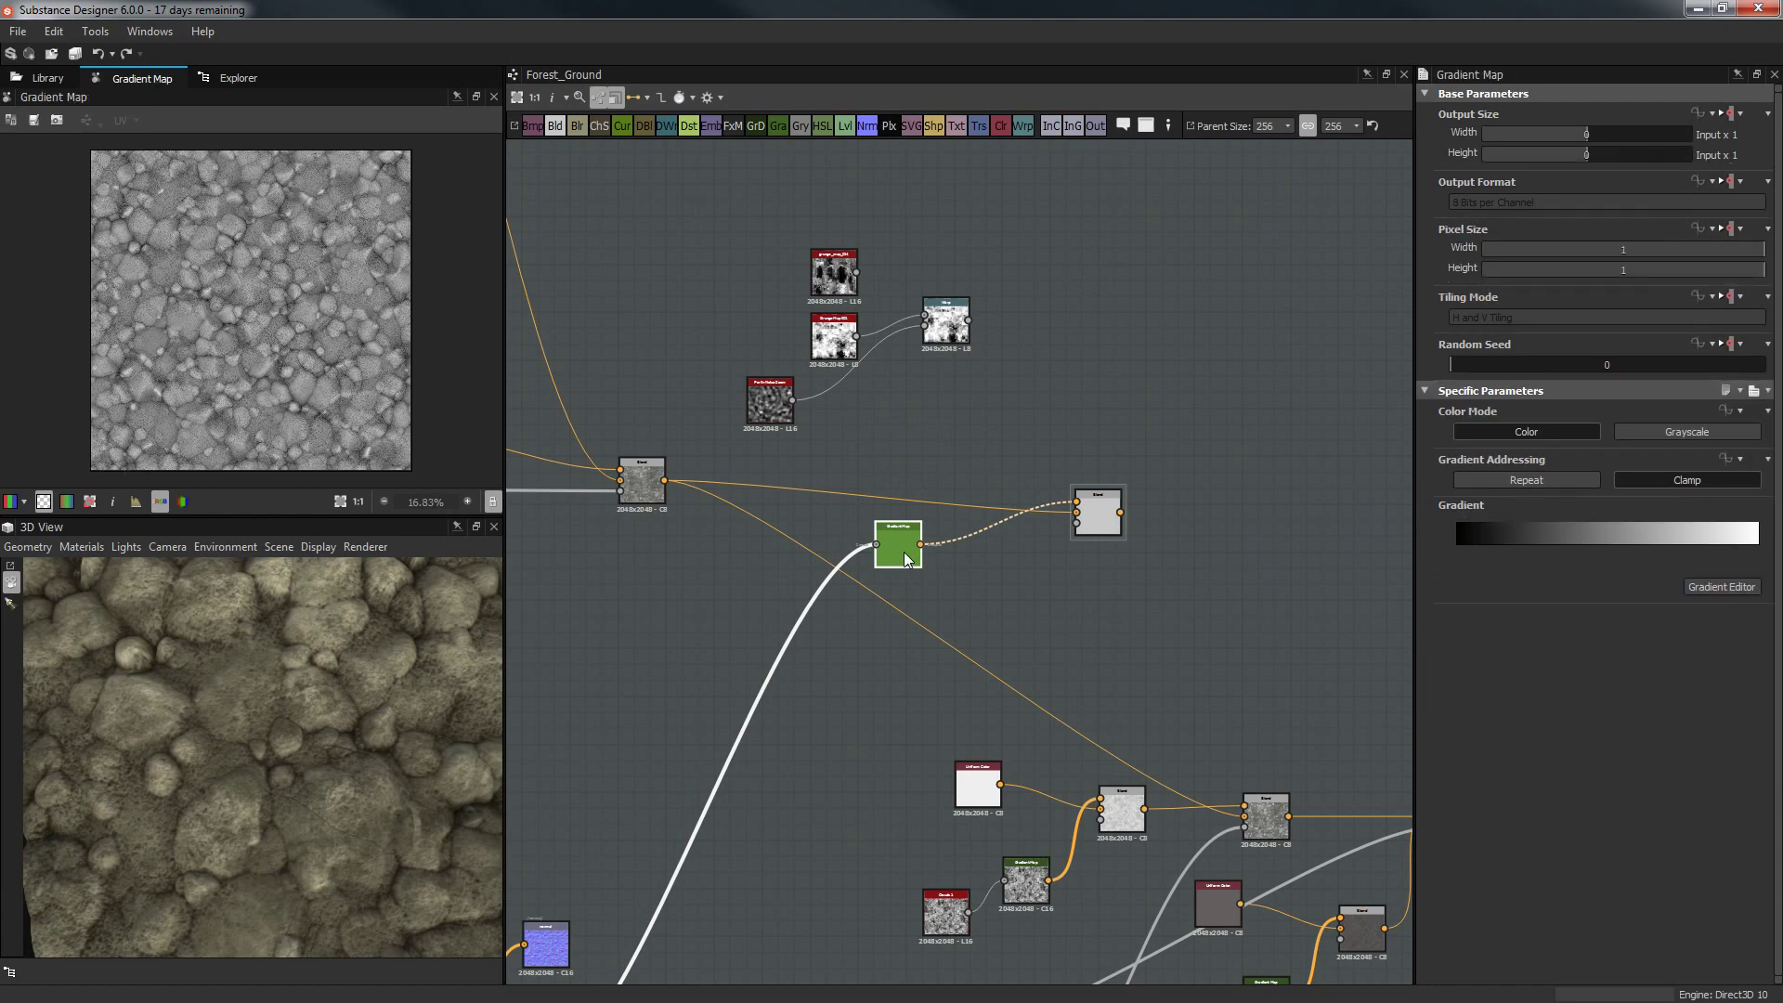
Try the Subtract blending mode at opacity 1 on the Blend node fed by the curvature gradient map.
click(1096, 513)
scroll(1219, 534, up, 2)
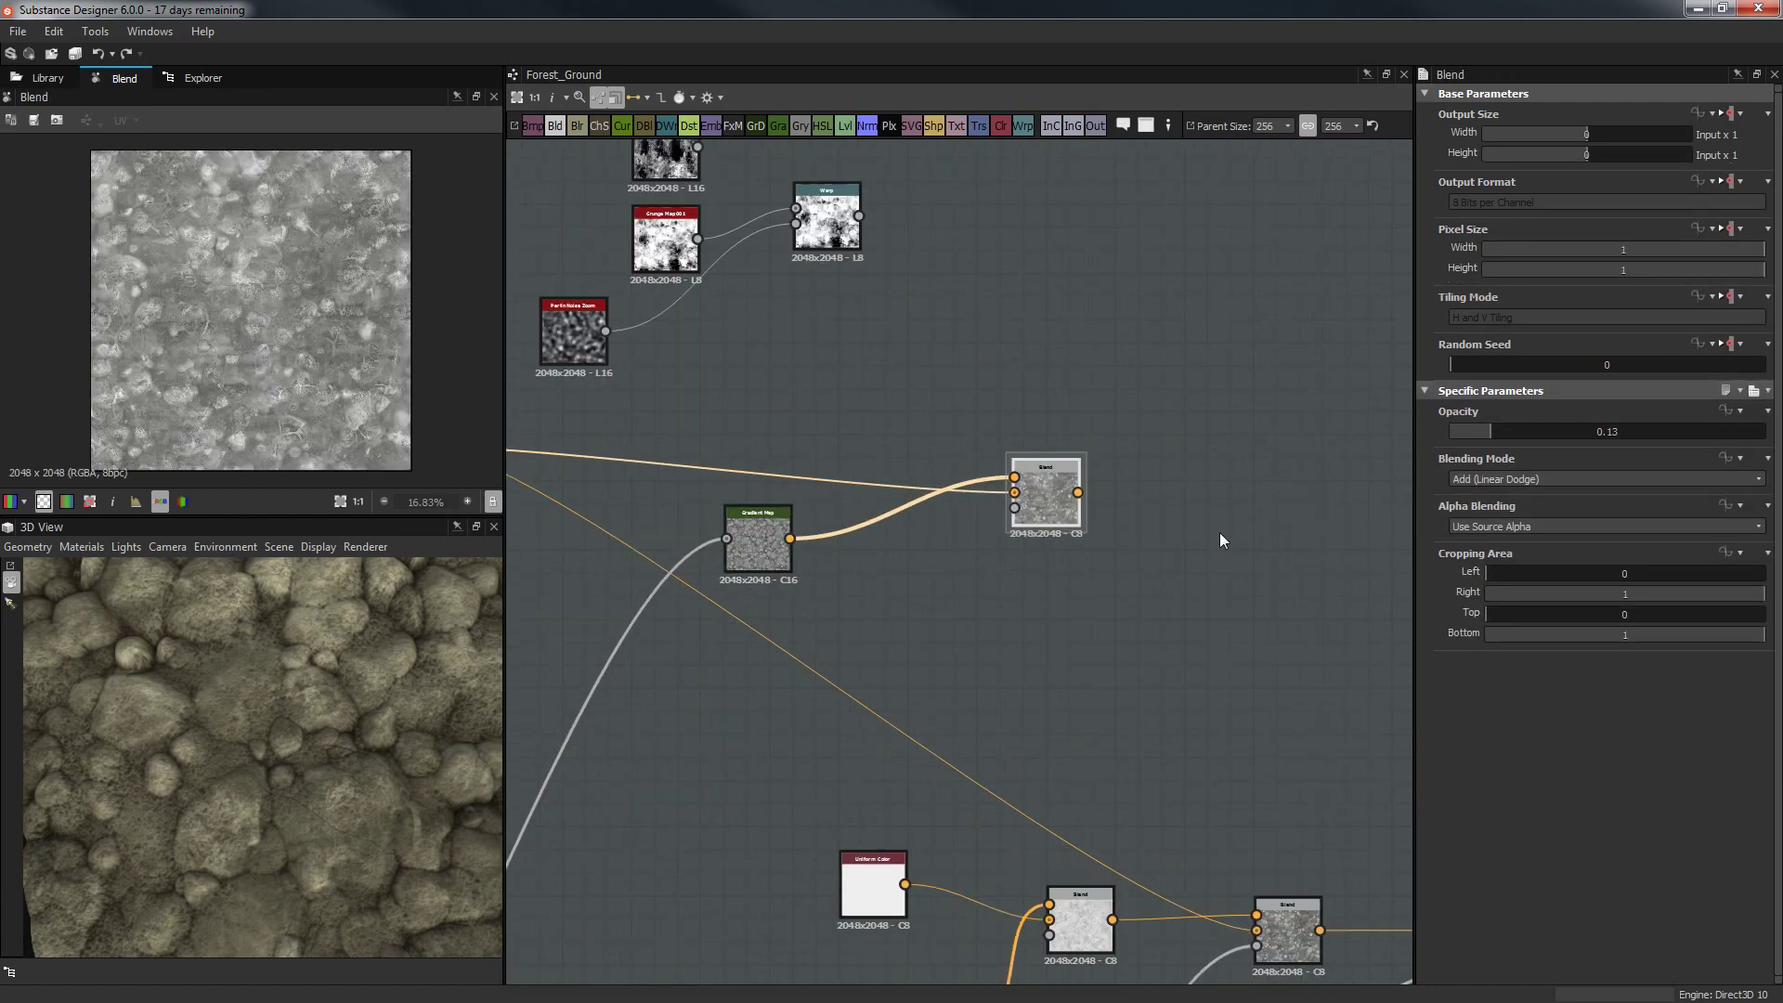
click(1506, 476)
click(1492, 516)
click(1537, 431)
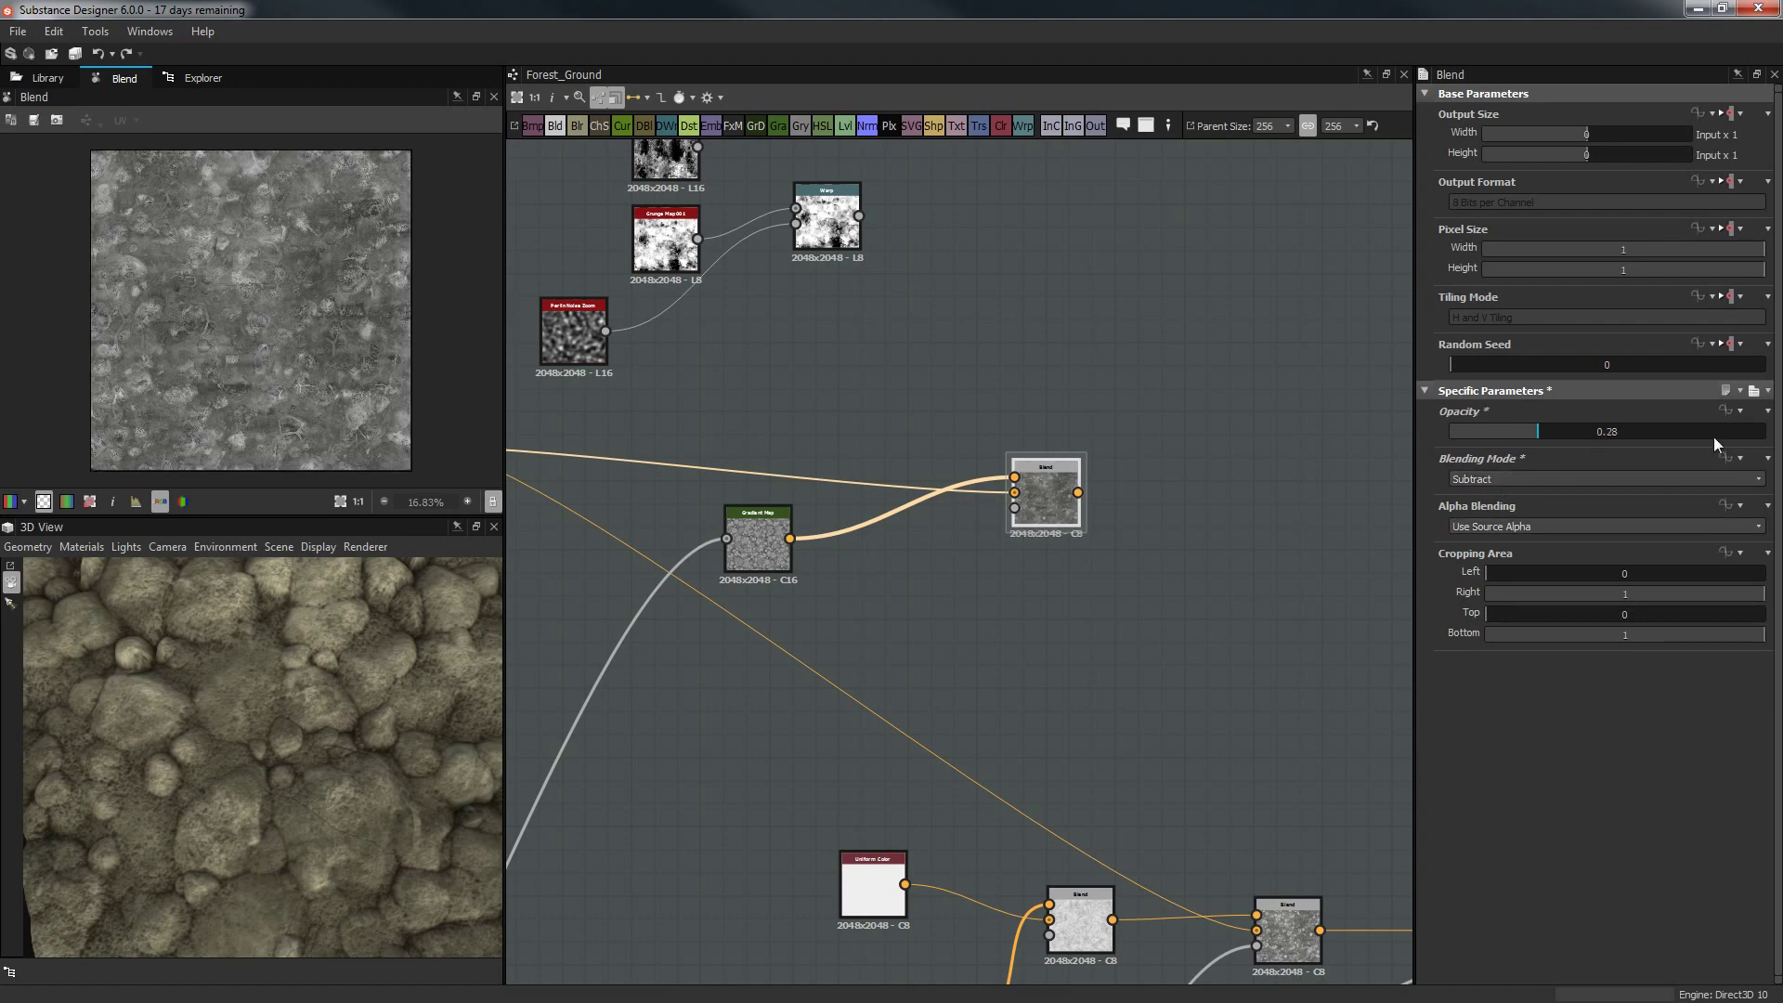
drag(1713, 433, 1774, 432)
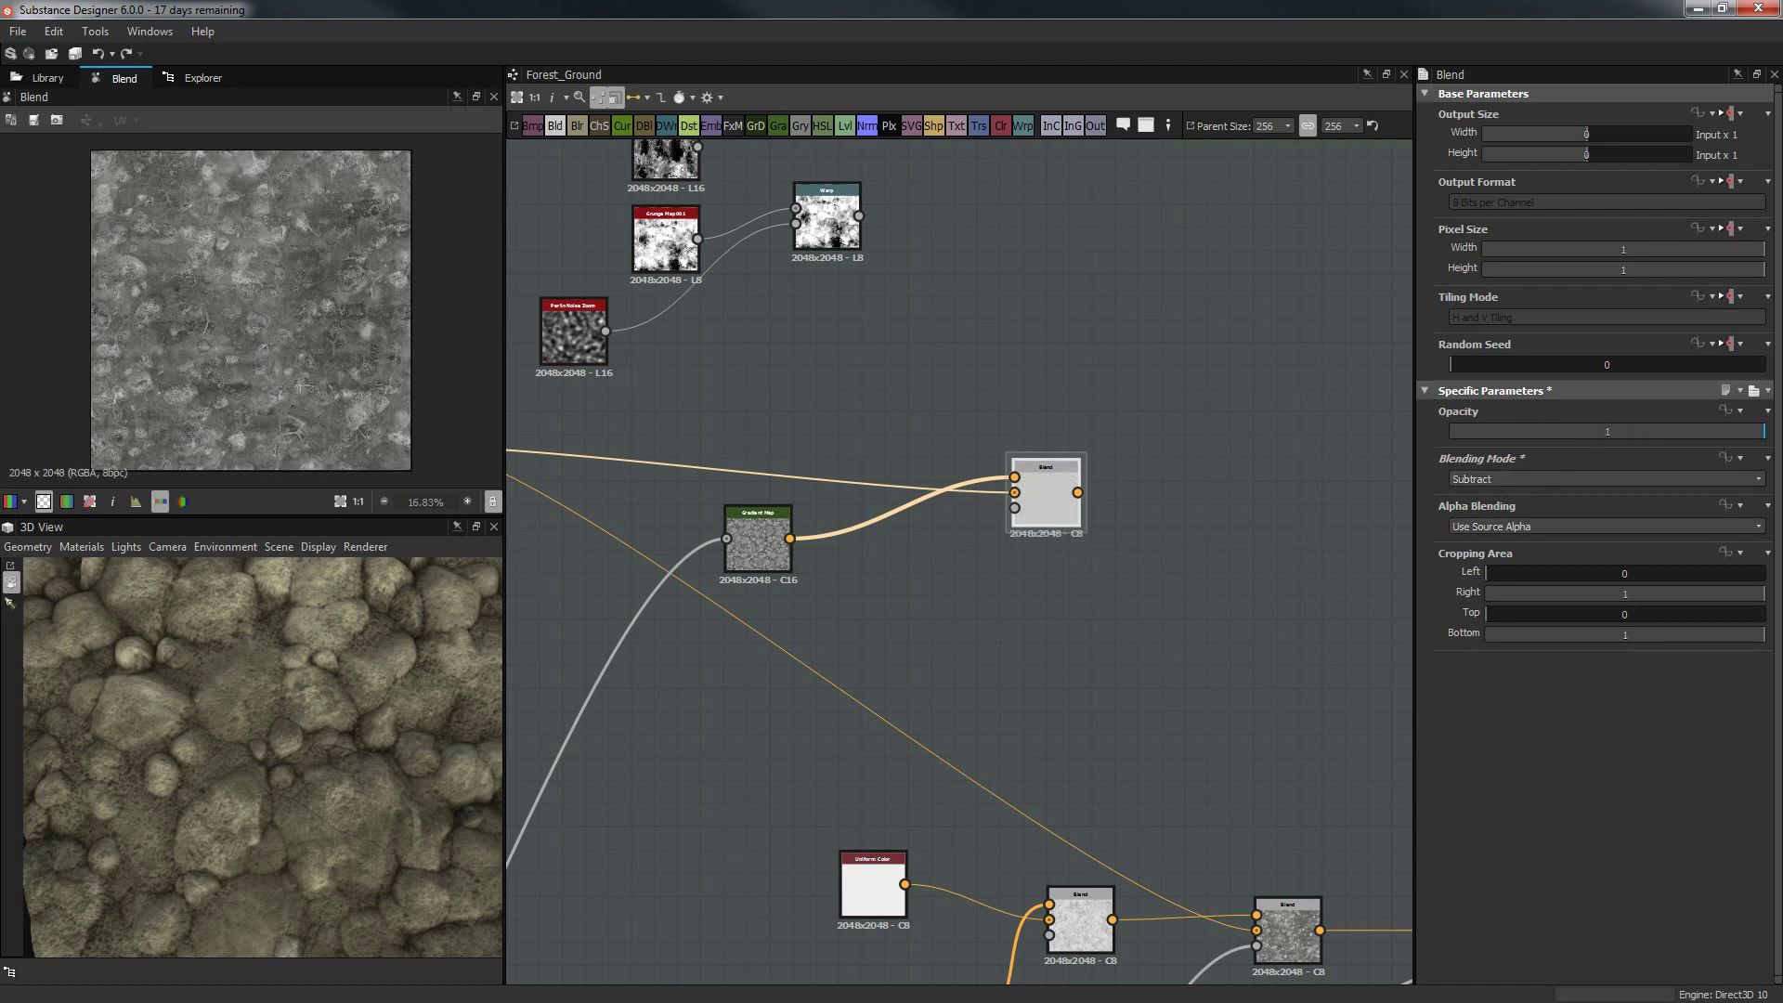
Try Add (Linear Dodge) as the Blend node's blending mode and inspect the result up close in the 2D preview.
click(1474, 478)
click(1491, 502)
scroll(310, 283, up, 4)
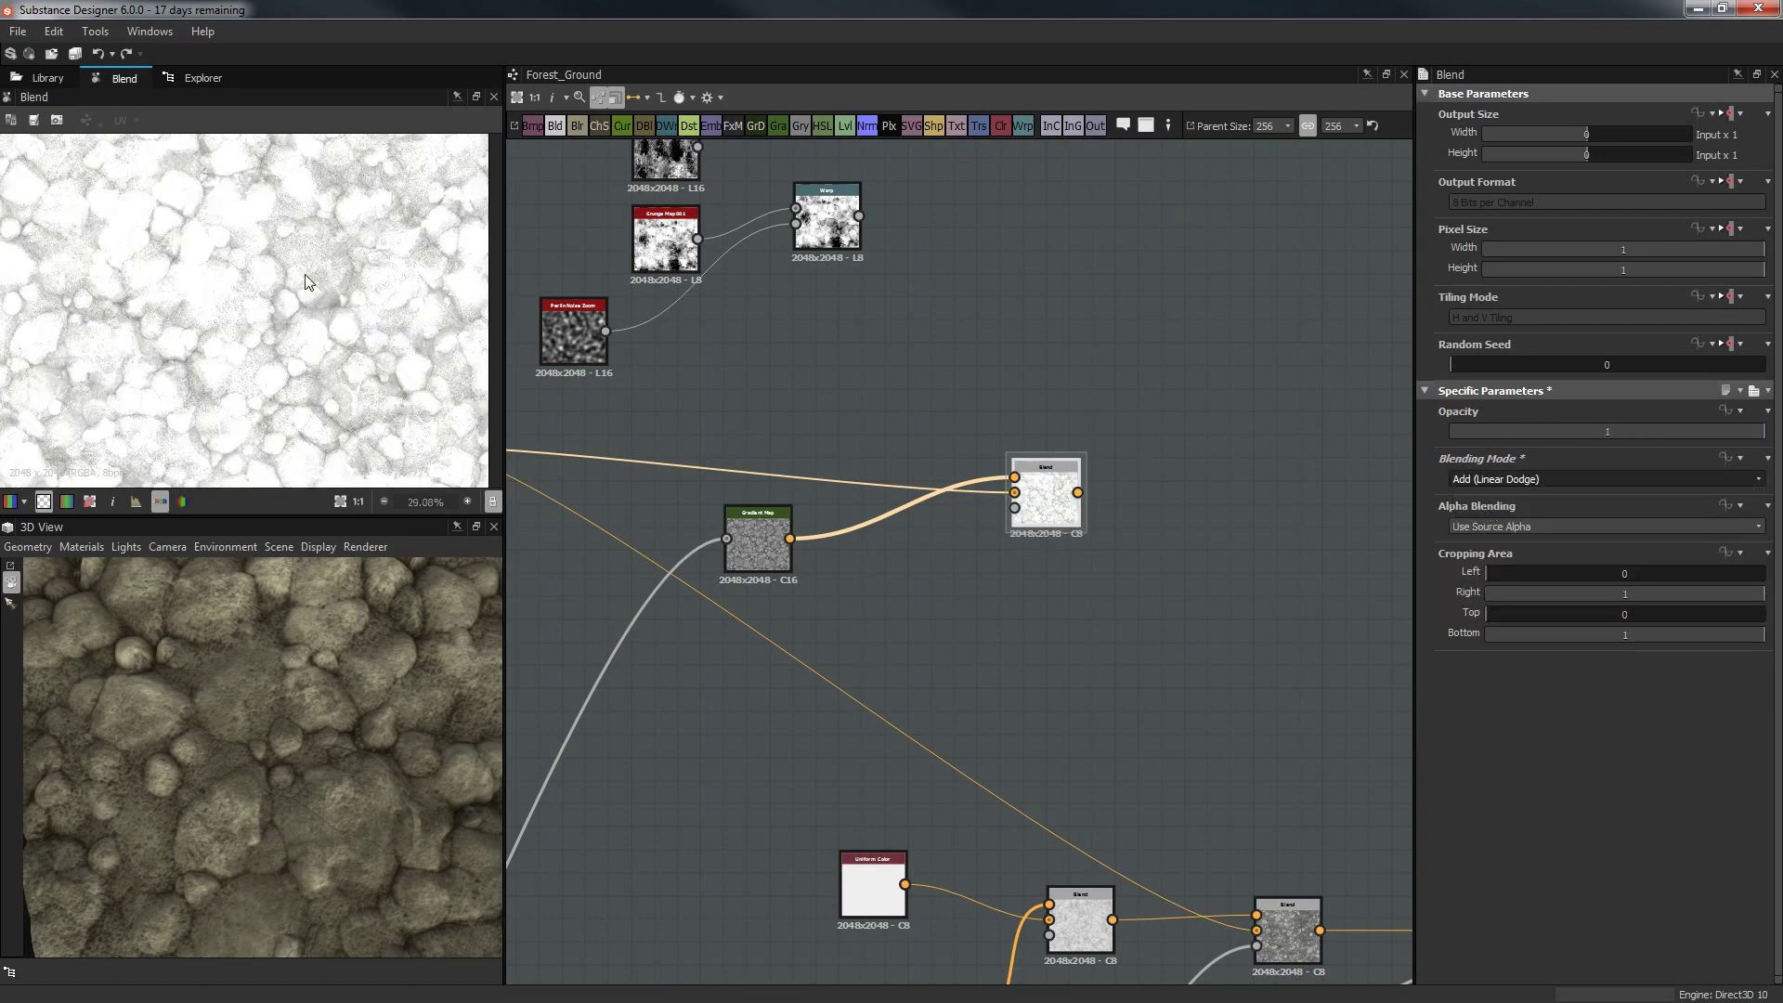
Try Multiply as the Blend node's blending mode with opacity 0.4.
click(1540, 477)
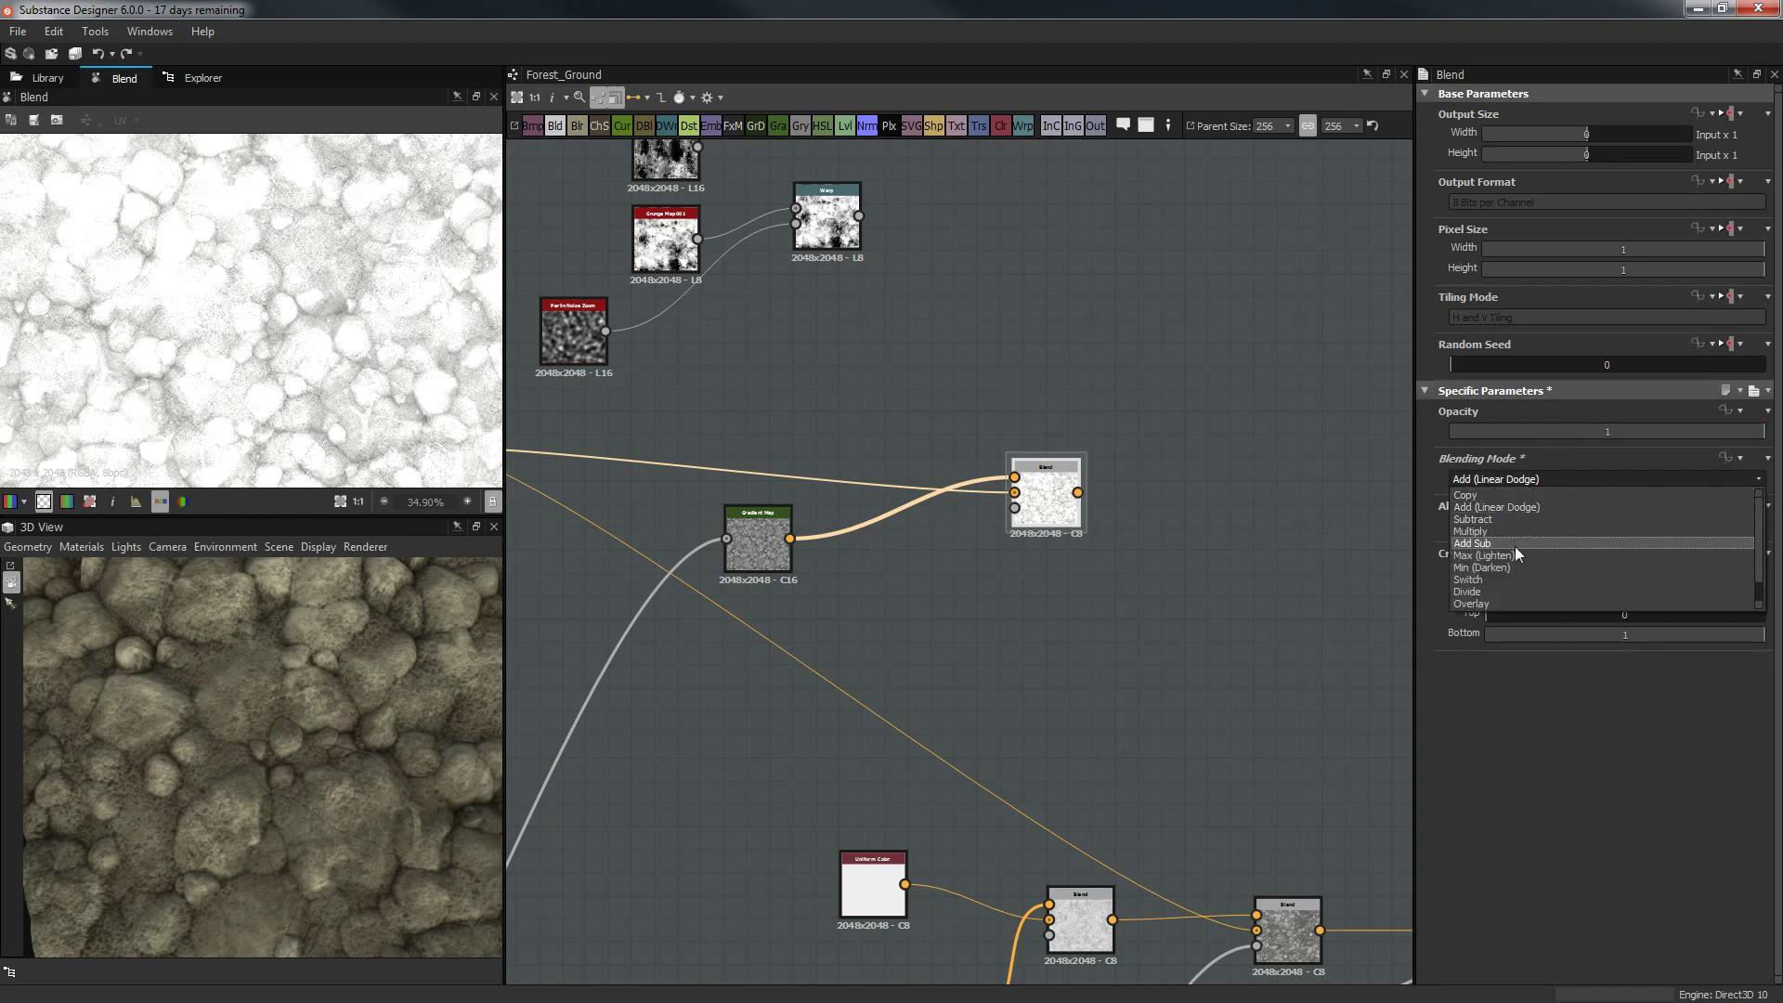
click(1507, 530)
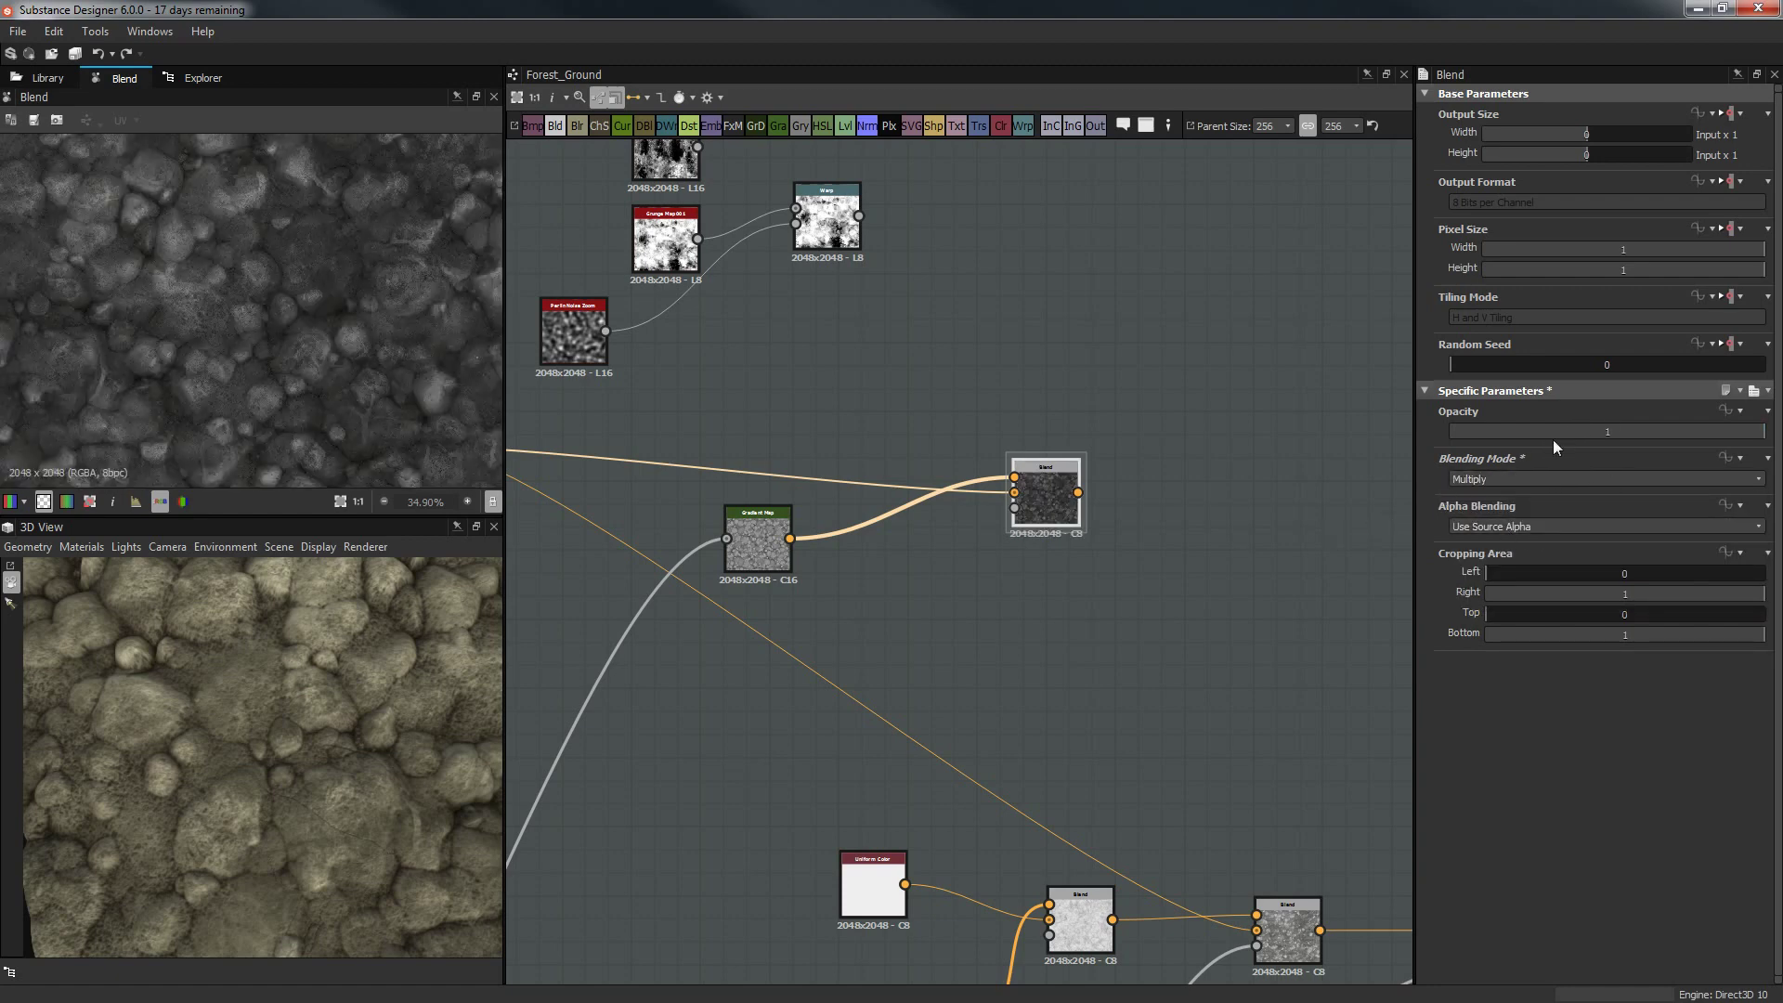
click(1579, 432)
Set the Blend node's blending mode to Min (Darken) with opacity 1.
click(1542, 477)
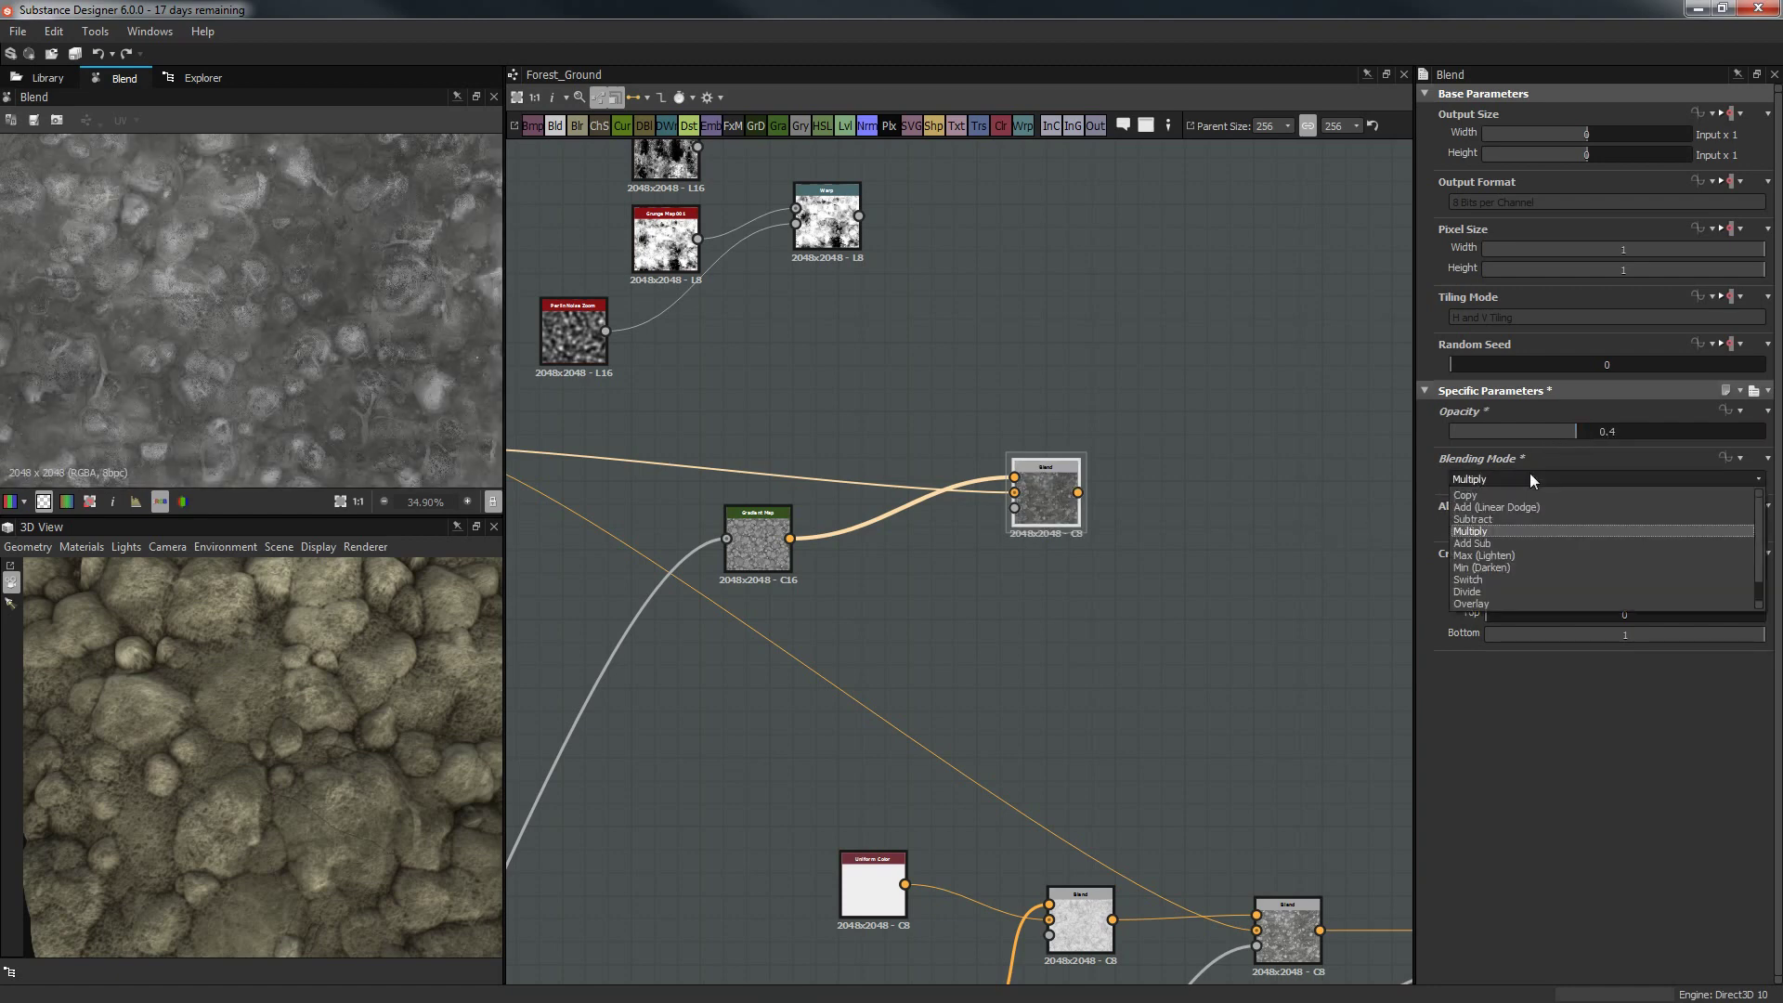
click(1486, 567)
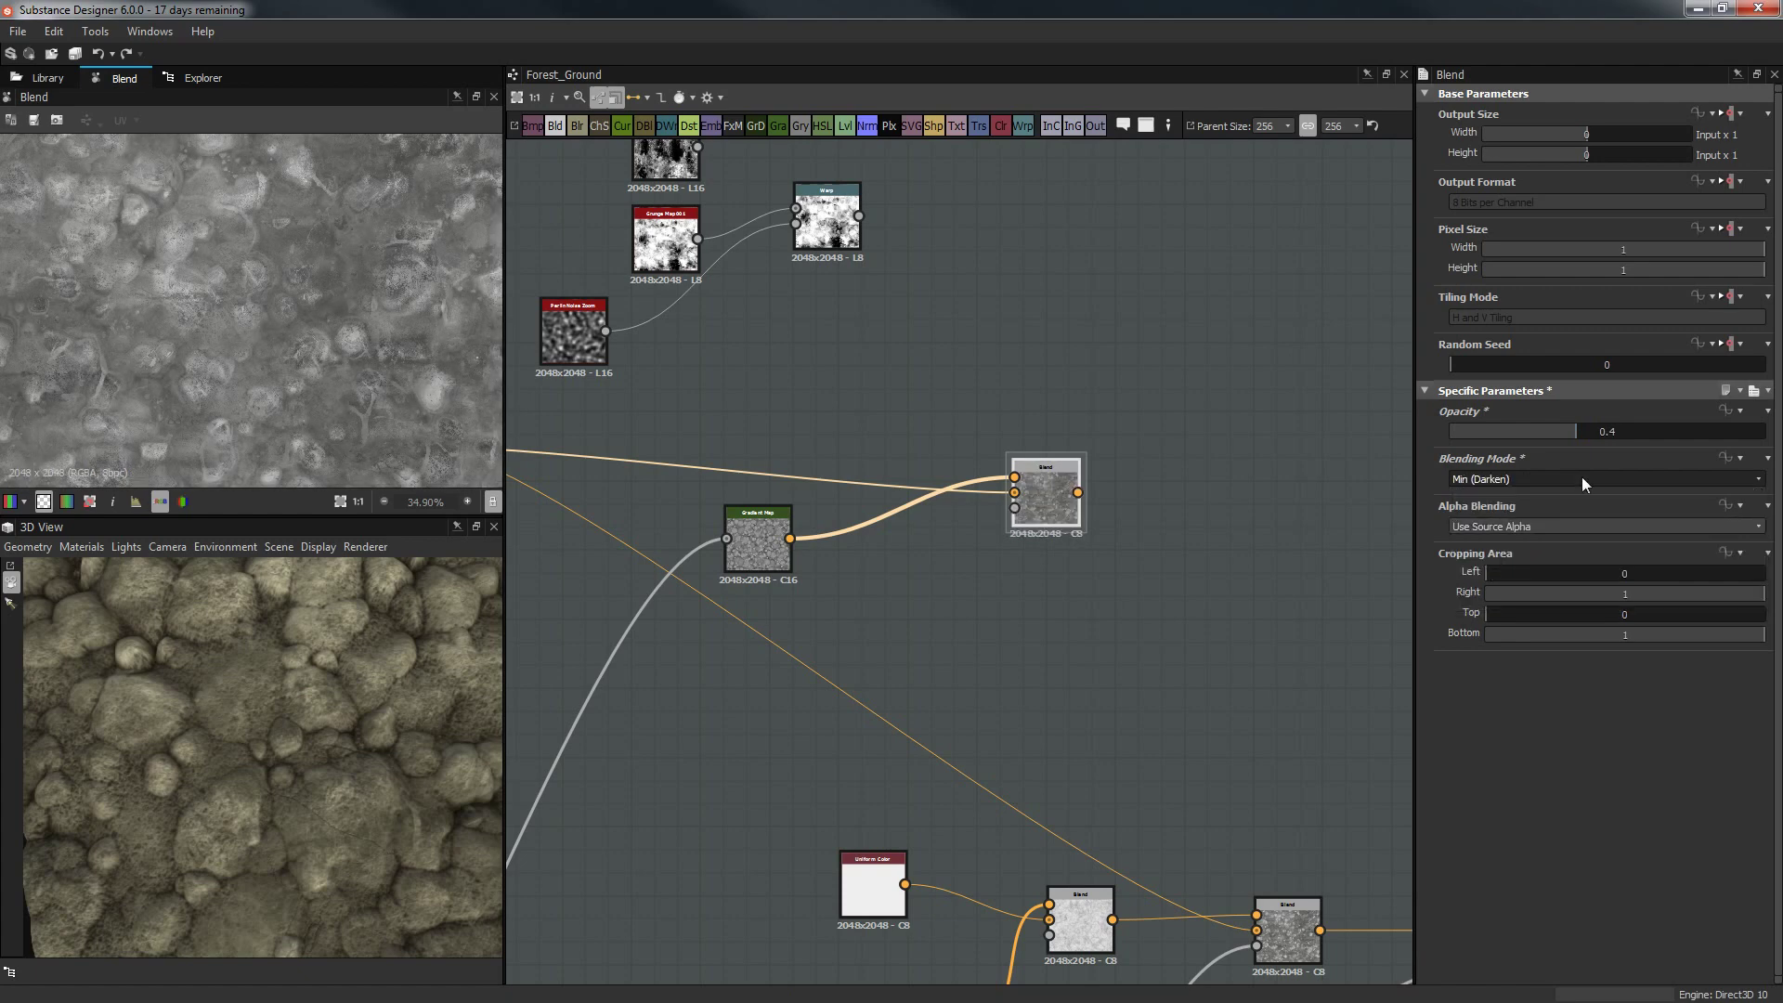
drag(1598, 431, 1764, 431)
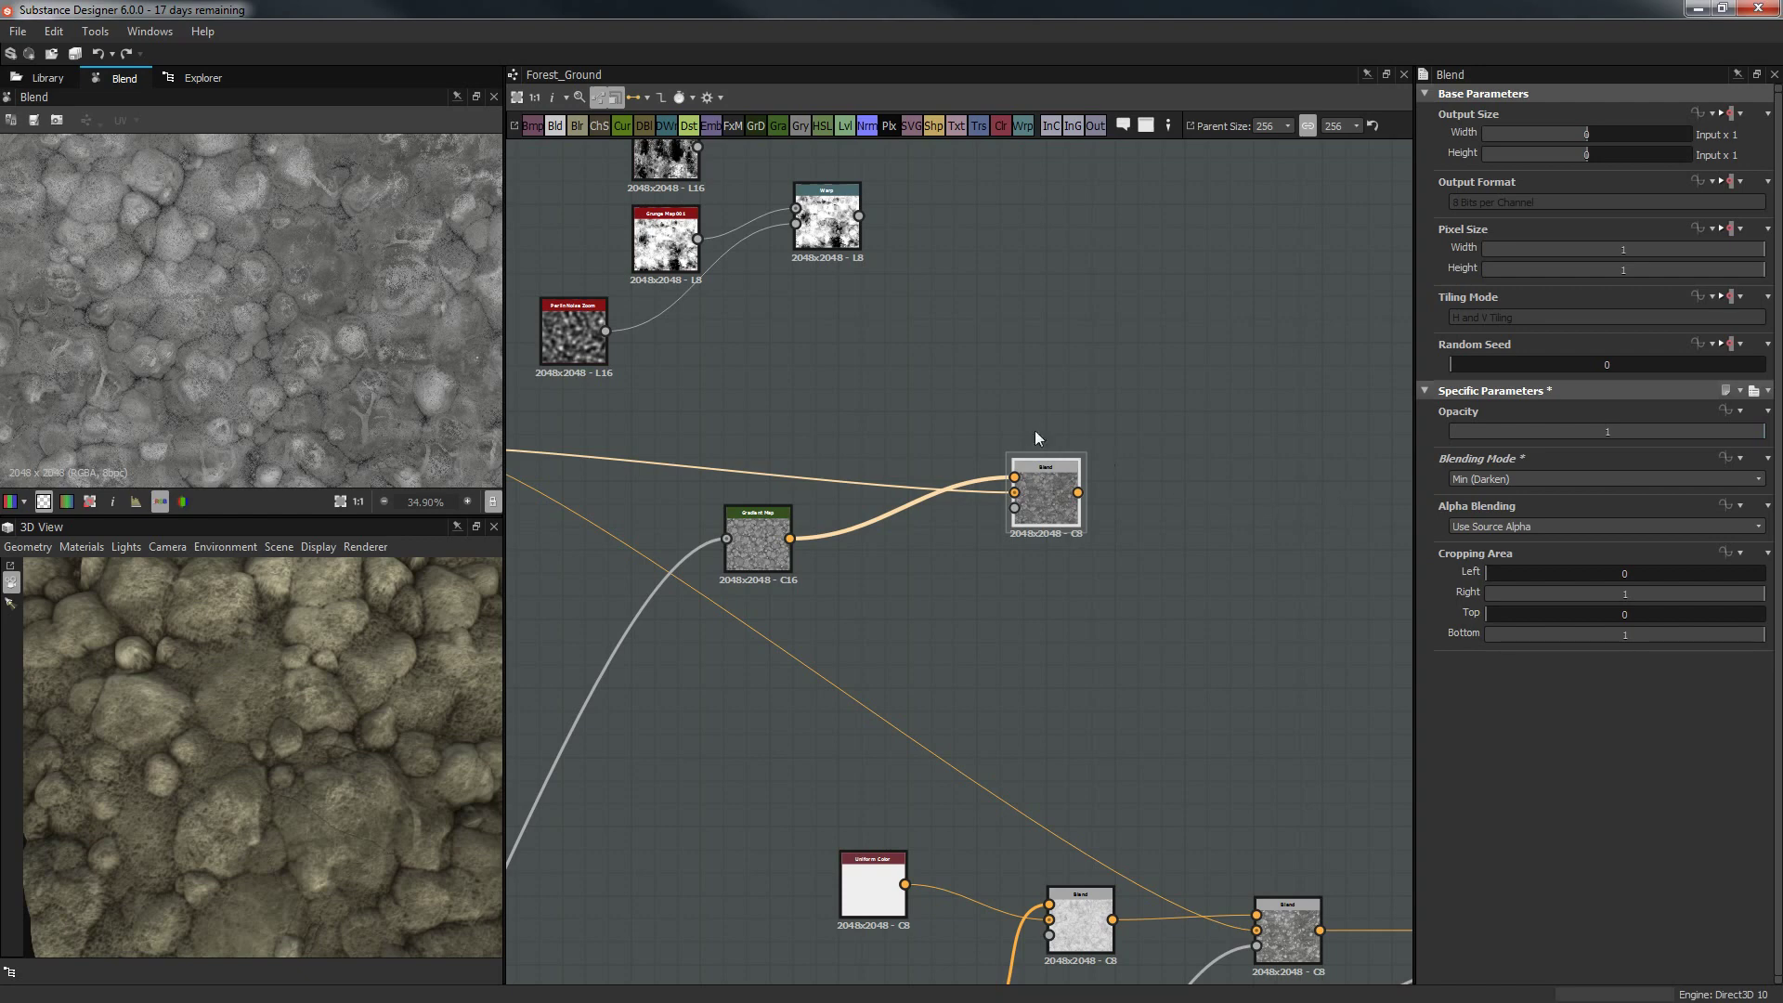
Preview the curvature gradient map and make the environment visible in the 3D view.
middle_drag(1038, 439, 1146, 411)
click(867, 522)
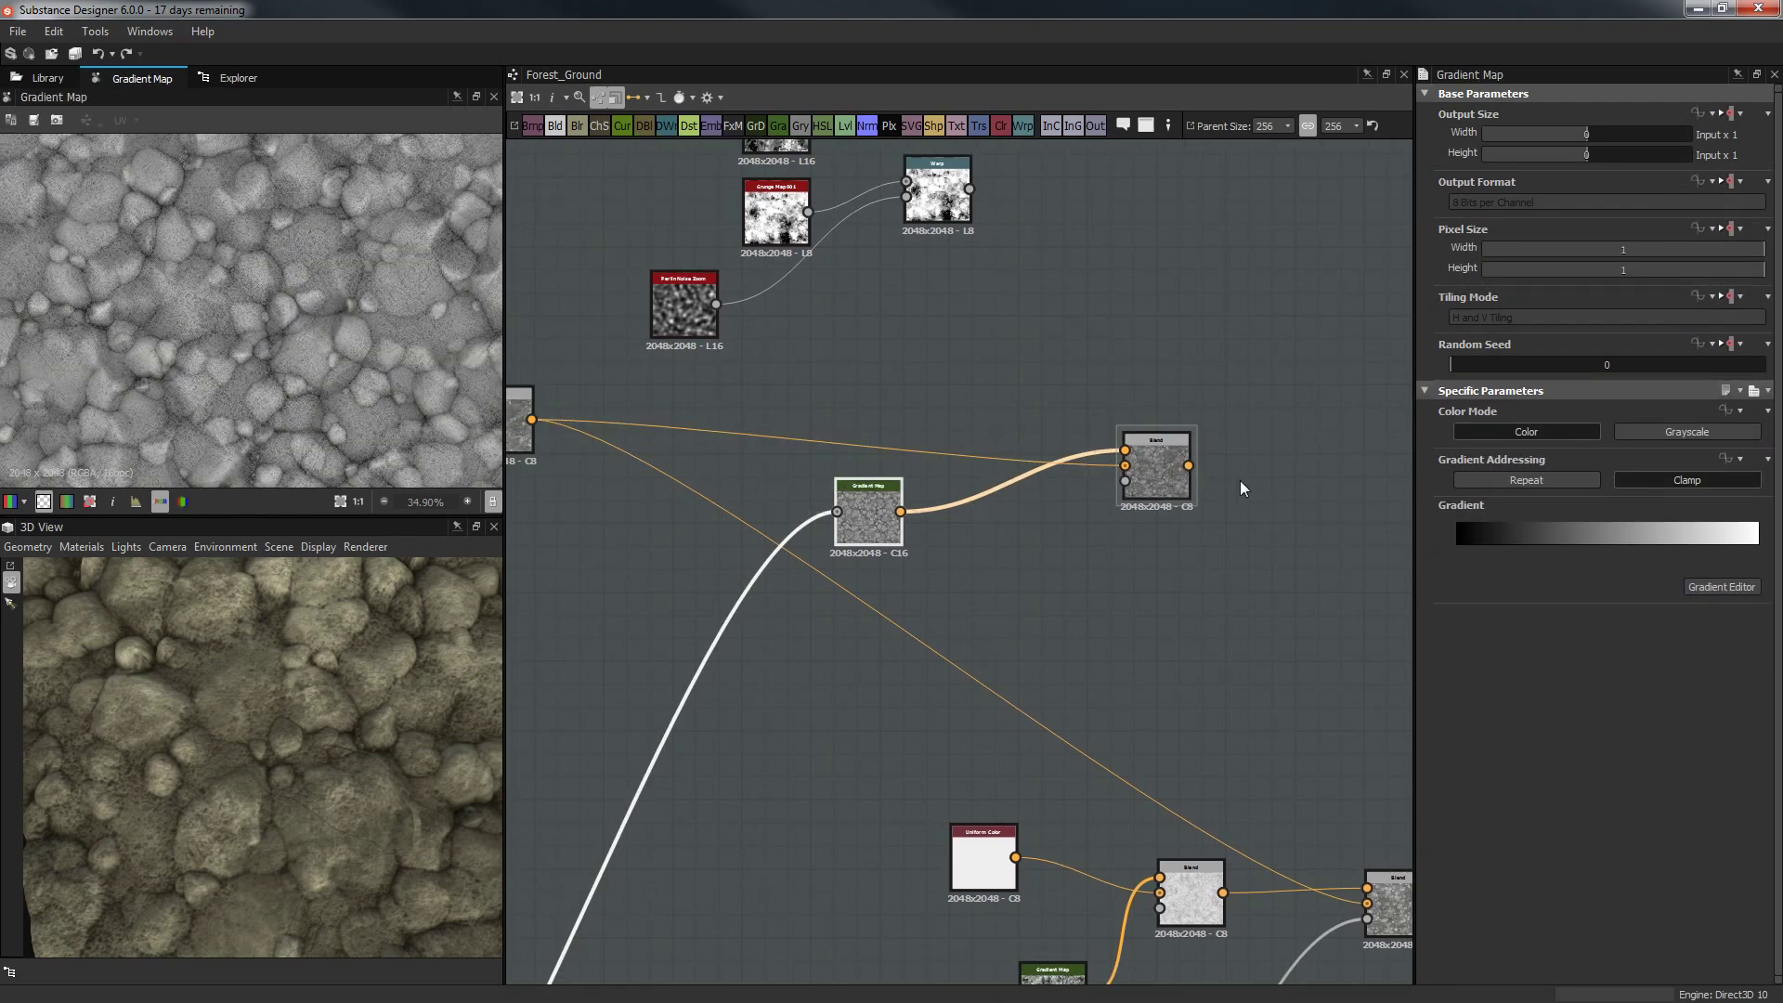
drag(213, 698, 209, 562)
click(224, 547)
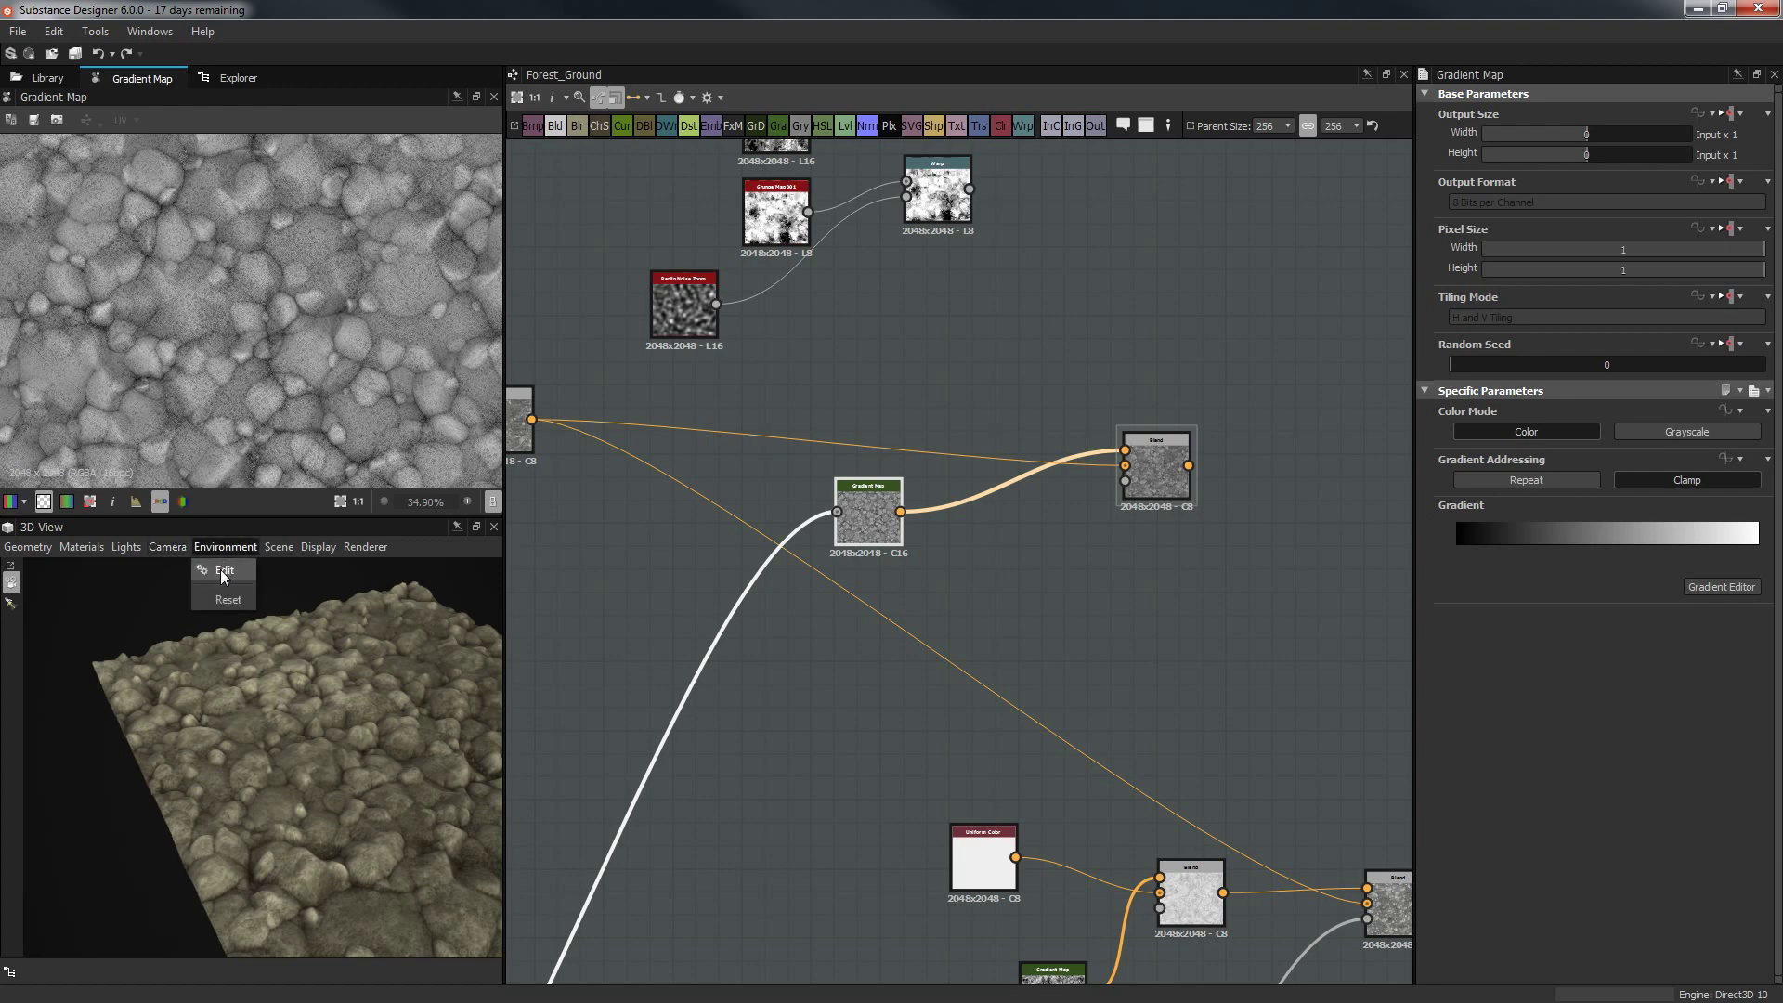
click(225, 569)
click(1599, 150)
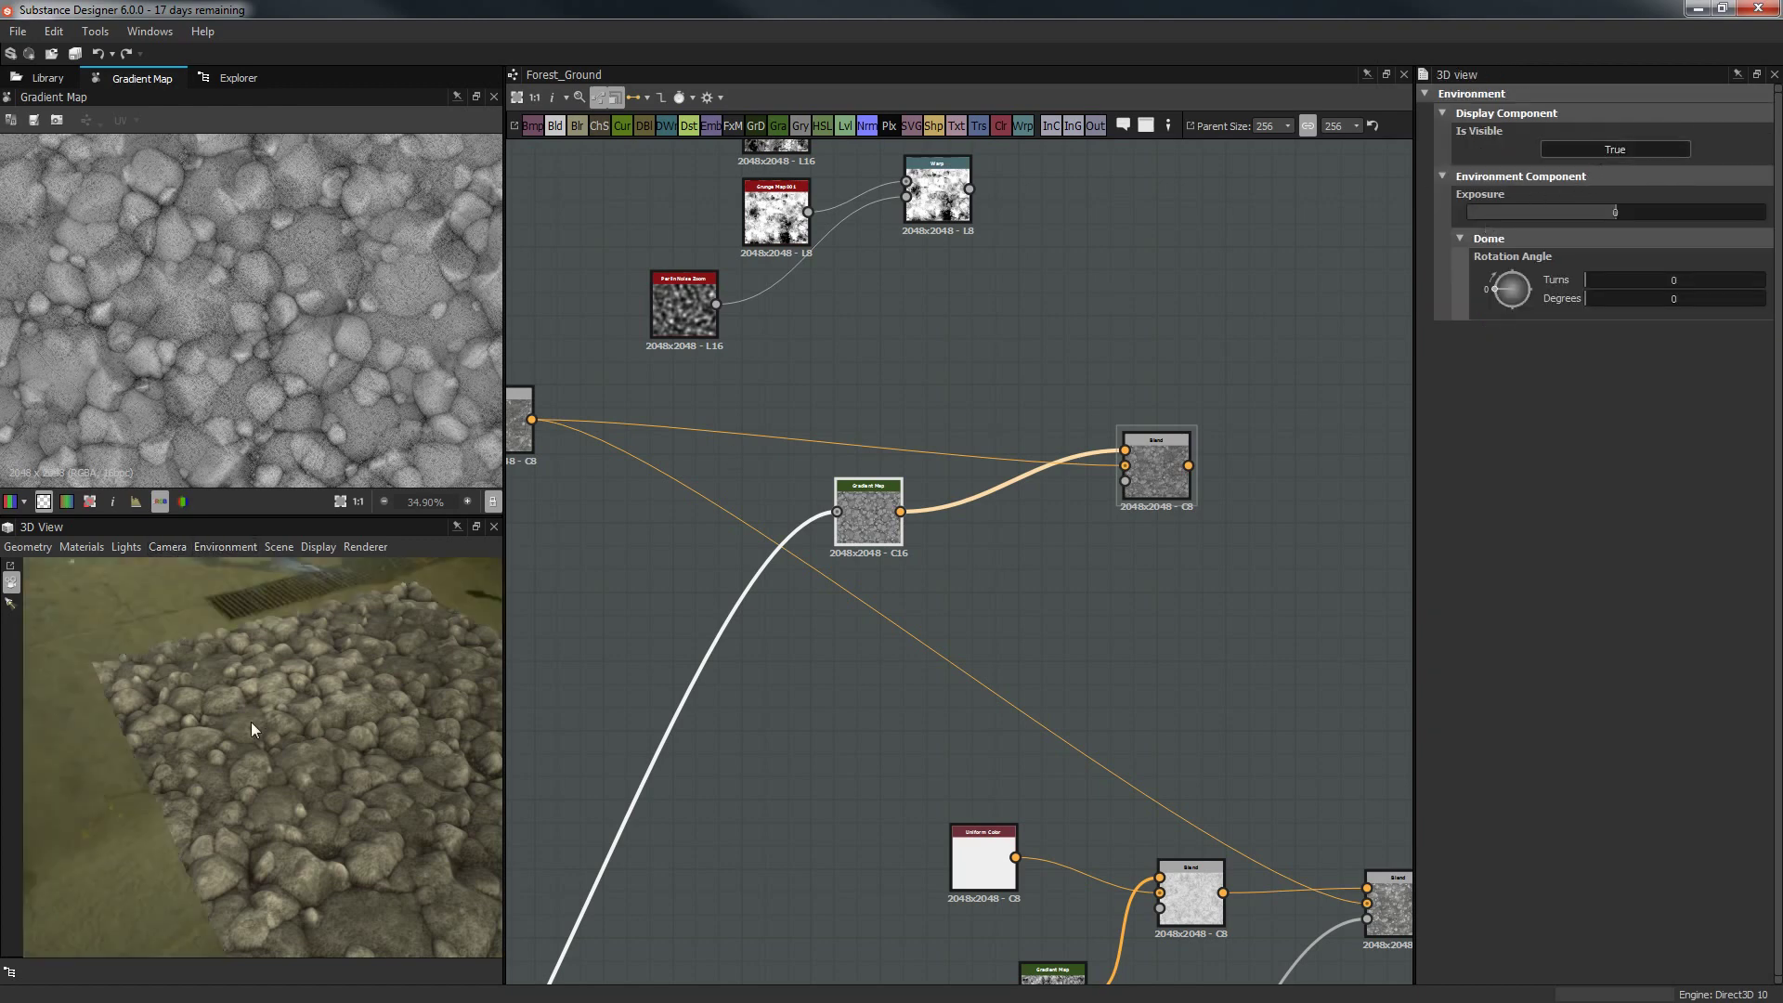
drag(251, 721, 111, 644)
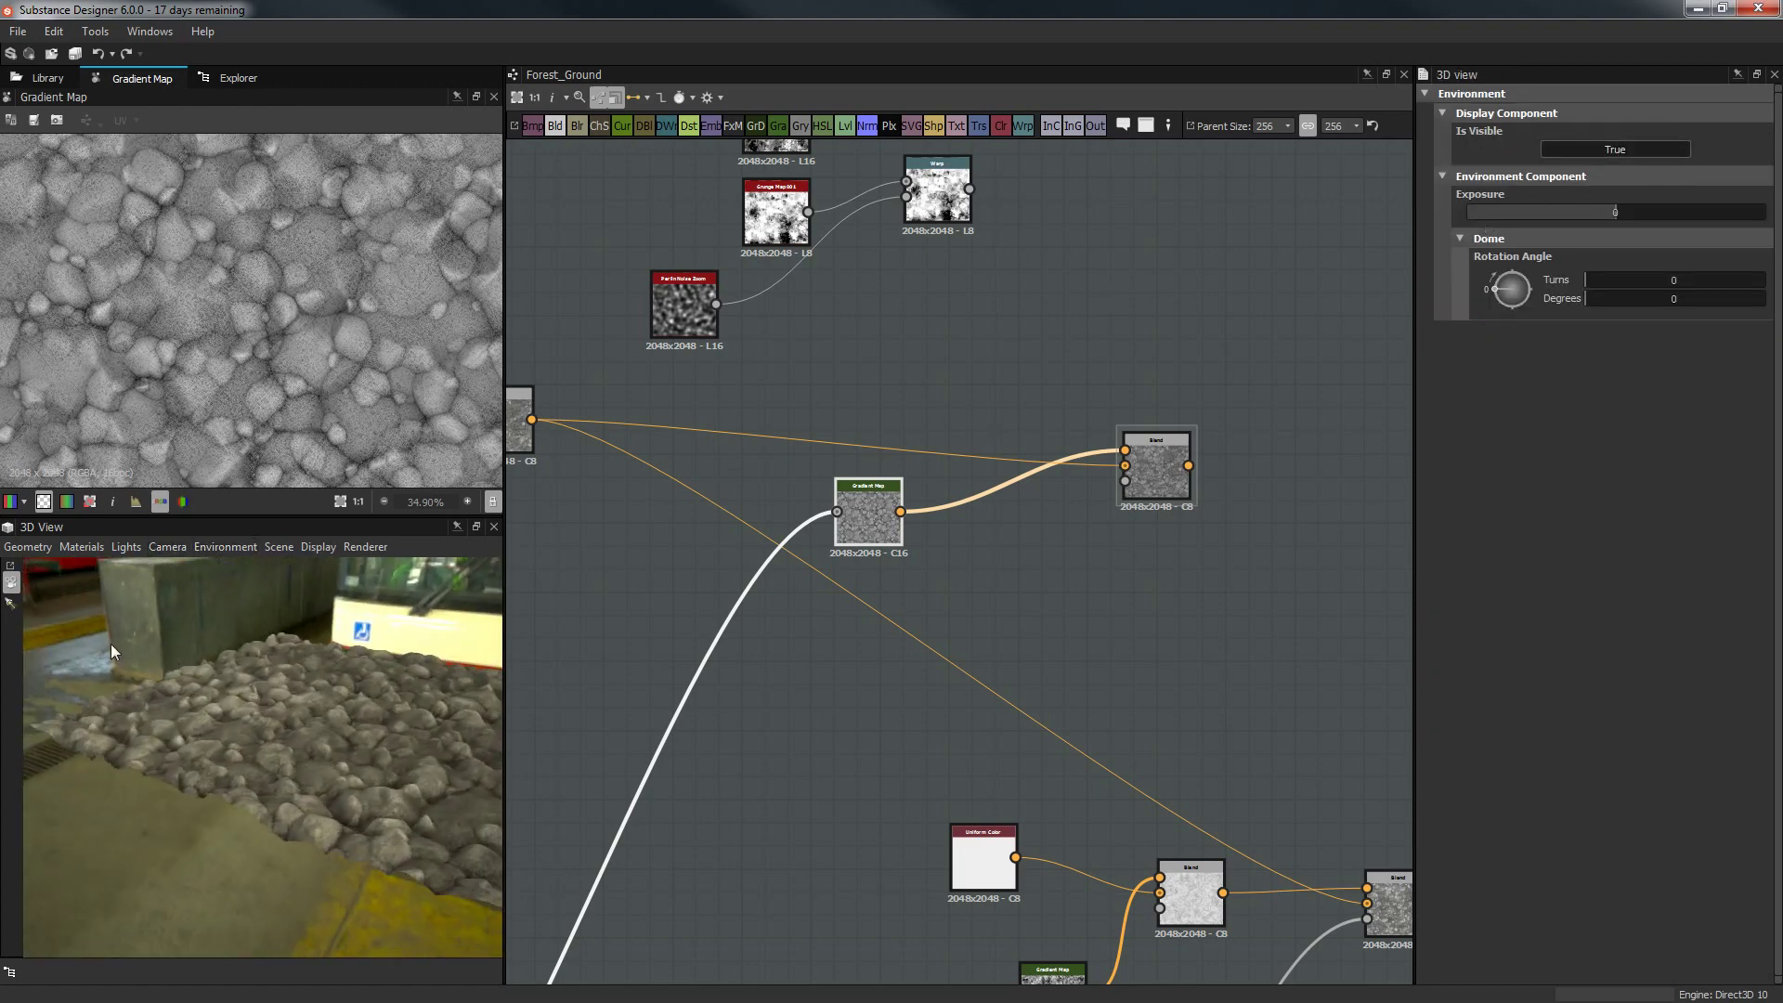
Add a key at about 0.614 in the curvature gradient map's Gradient Editor, coloured by sampling the concrete block in the 3D environment.
click(871, 520)
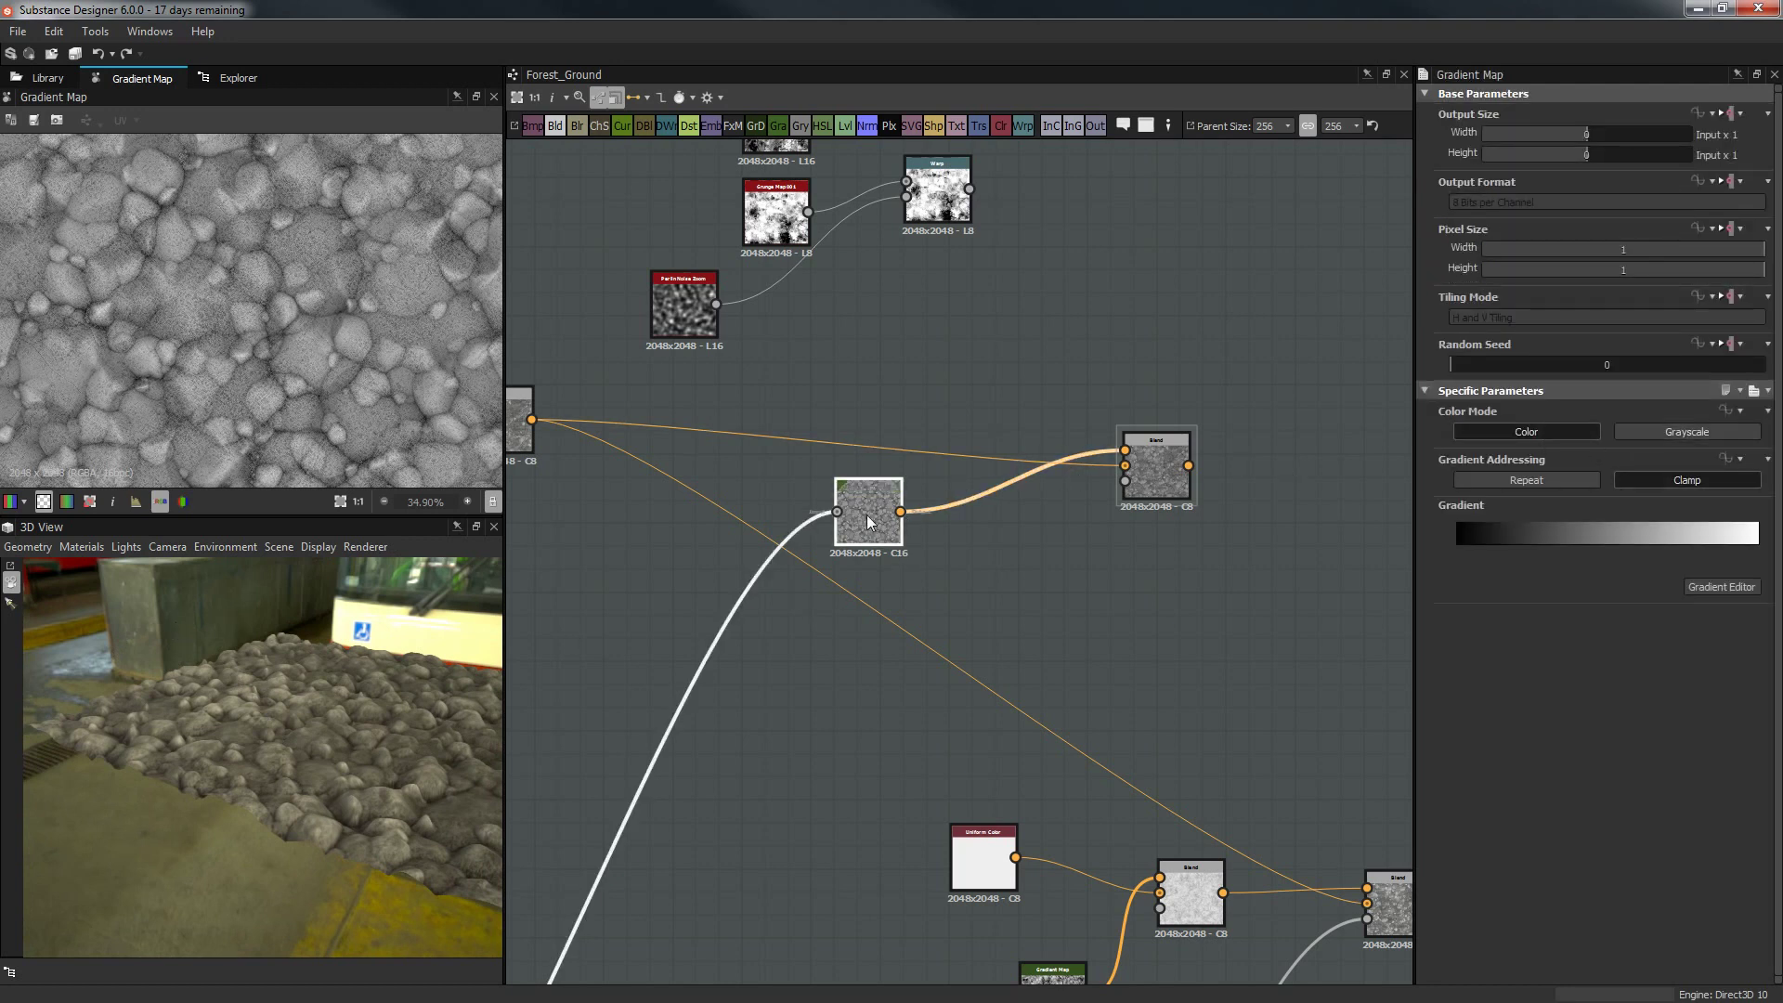
click(1707, 586)
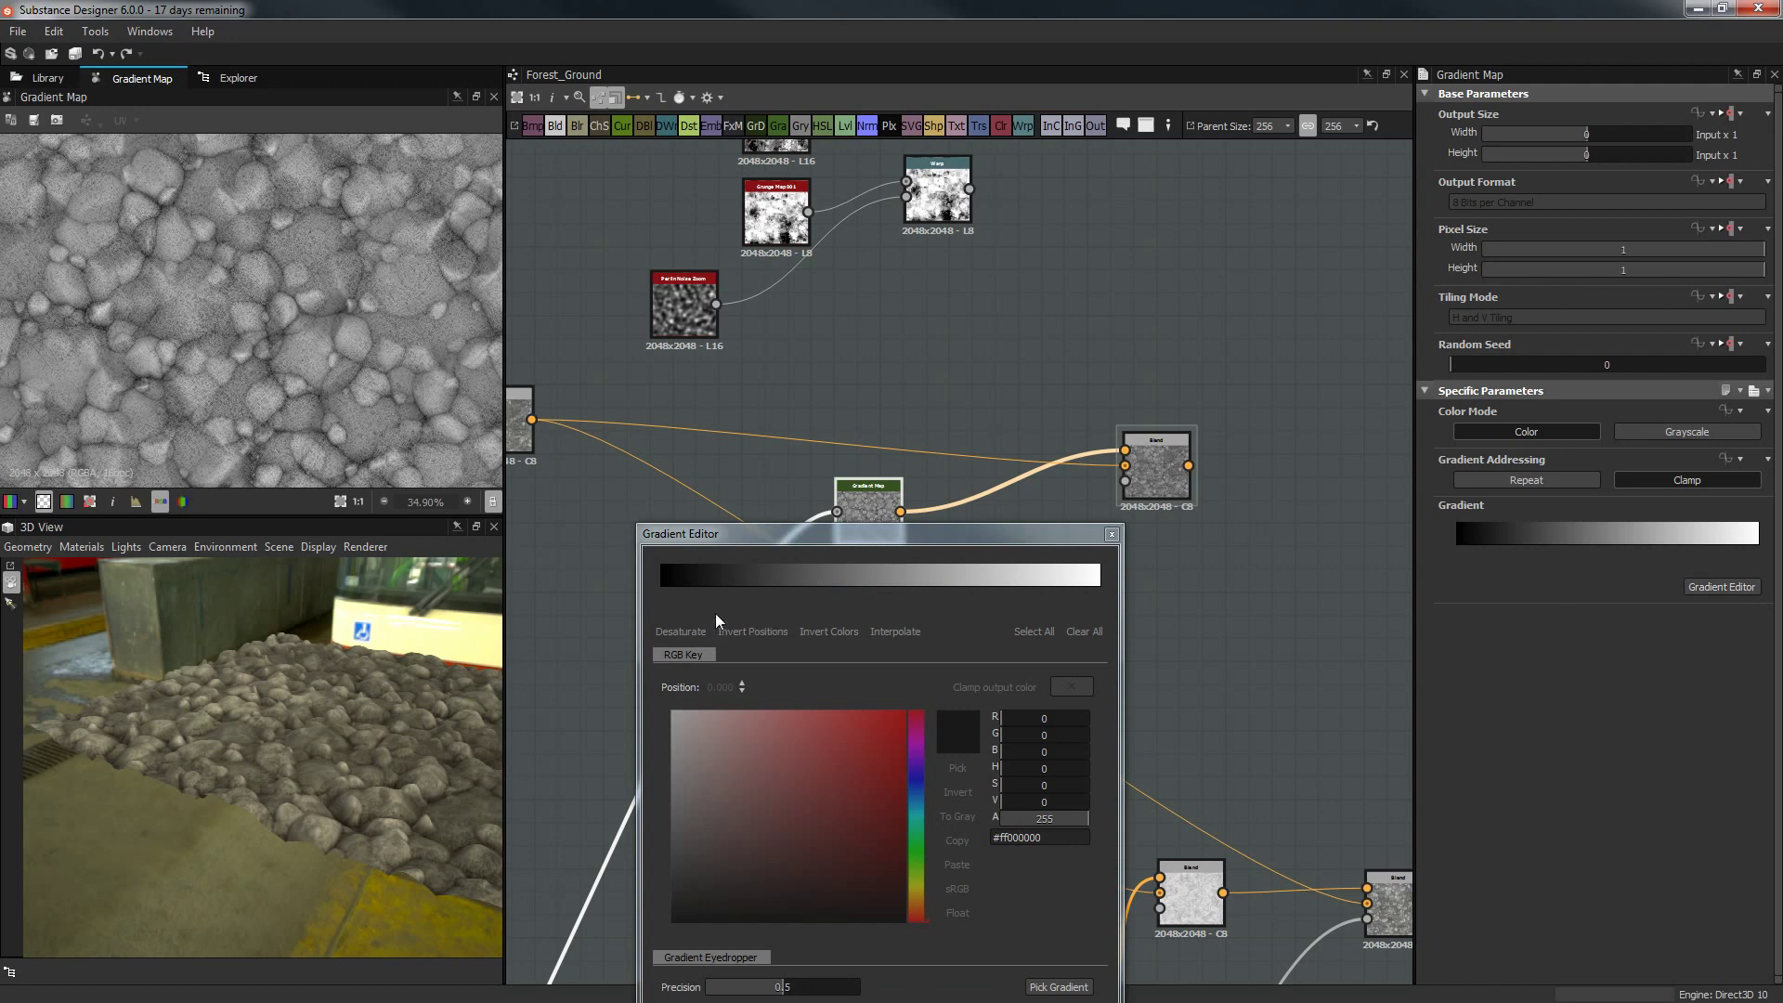
click(931, 576)
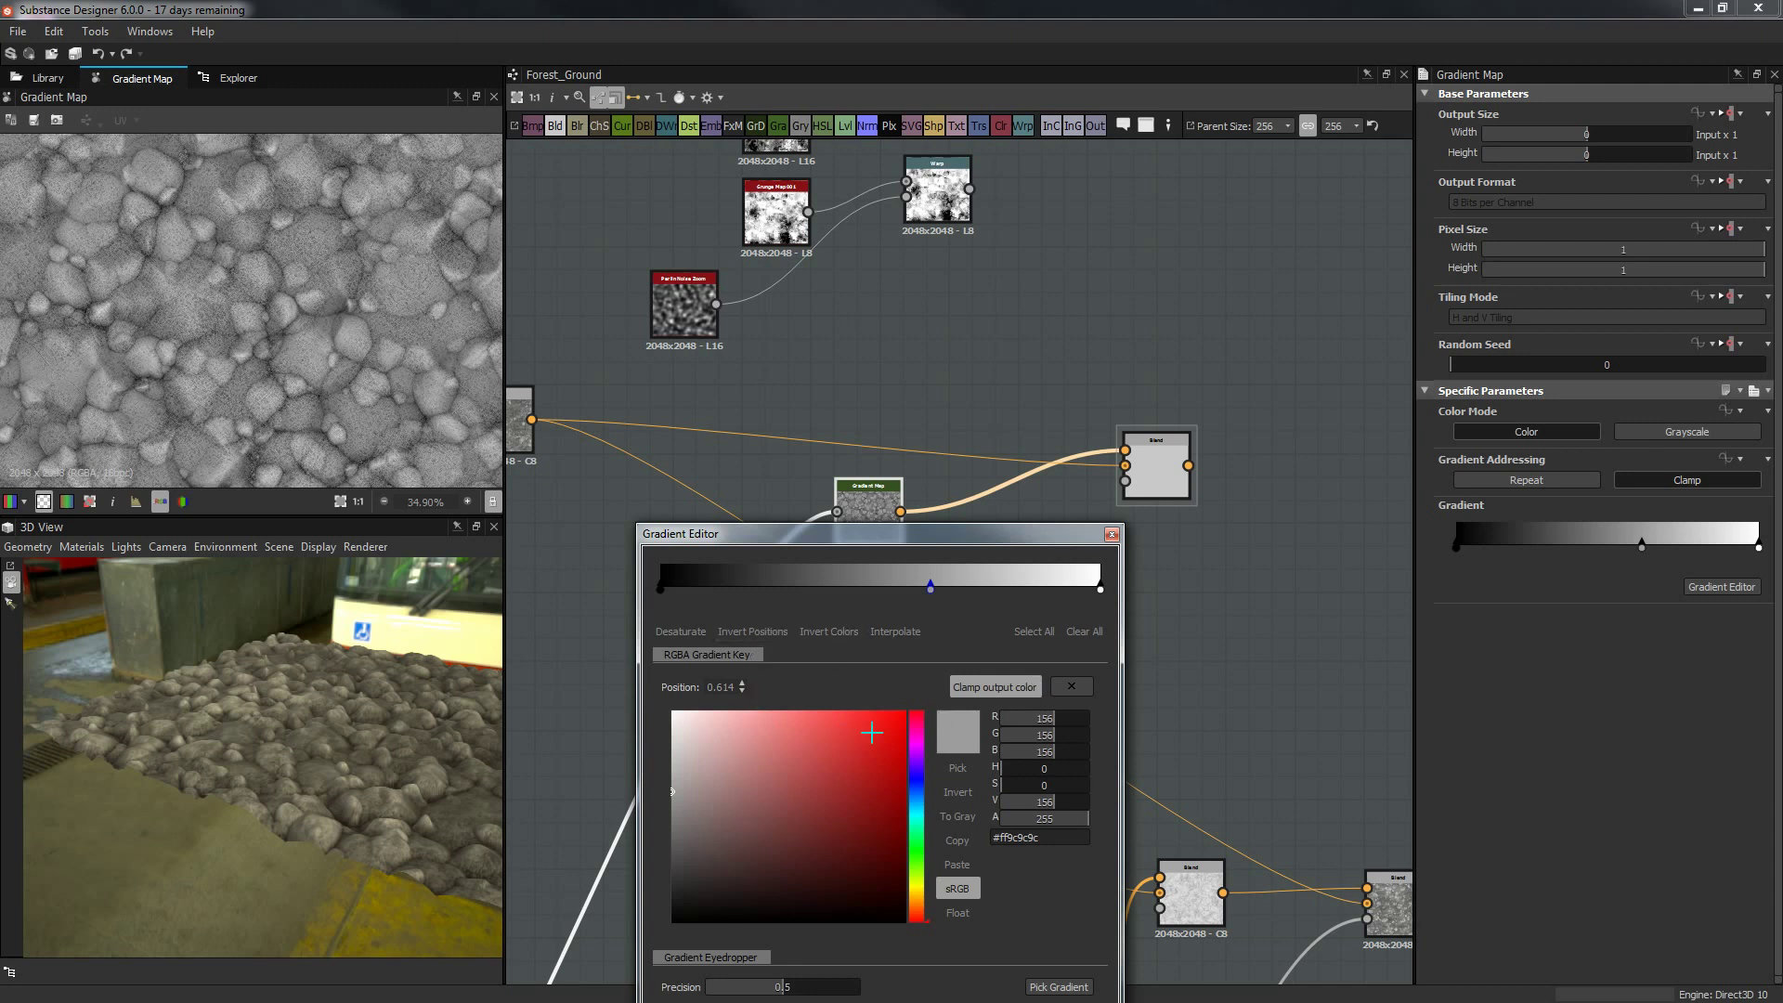
drag(934, 532, 1010, 424)
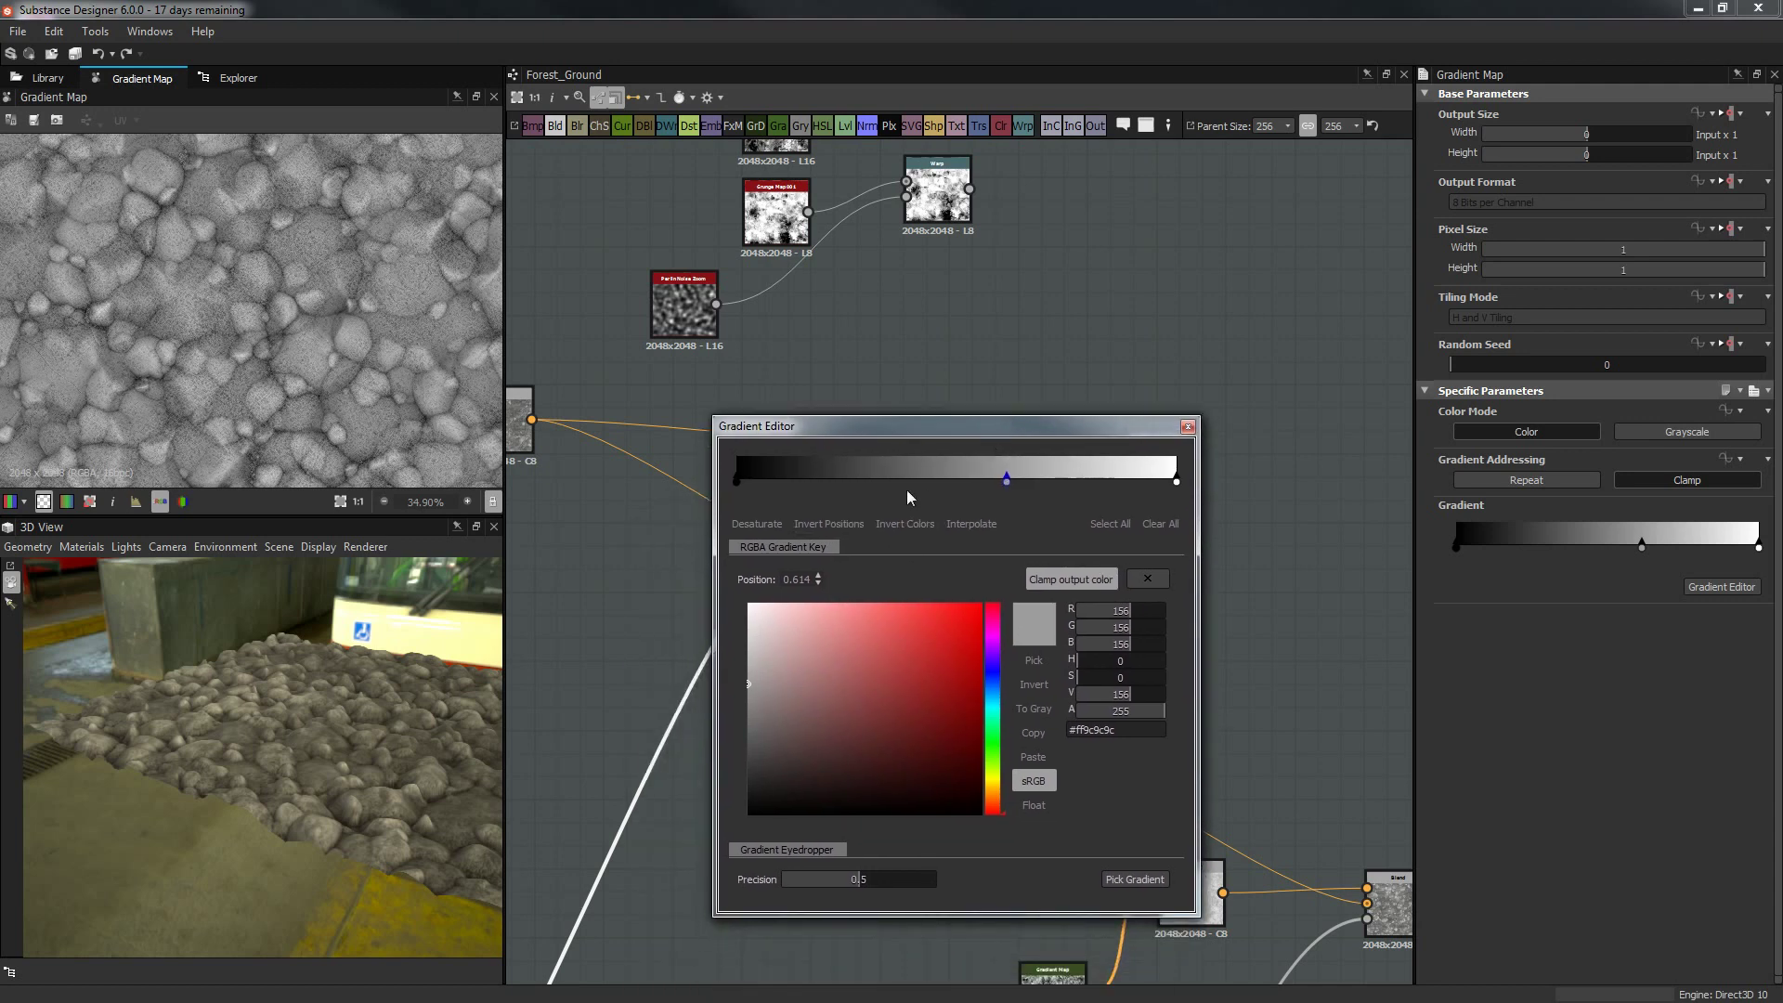
click(1034, 660)
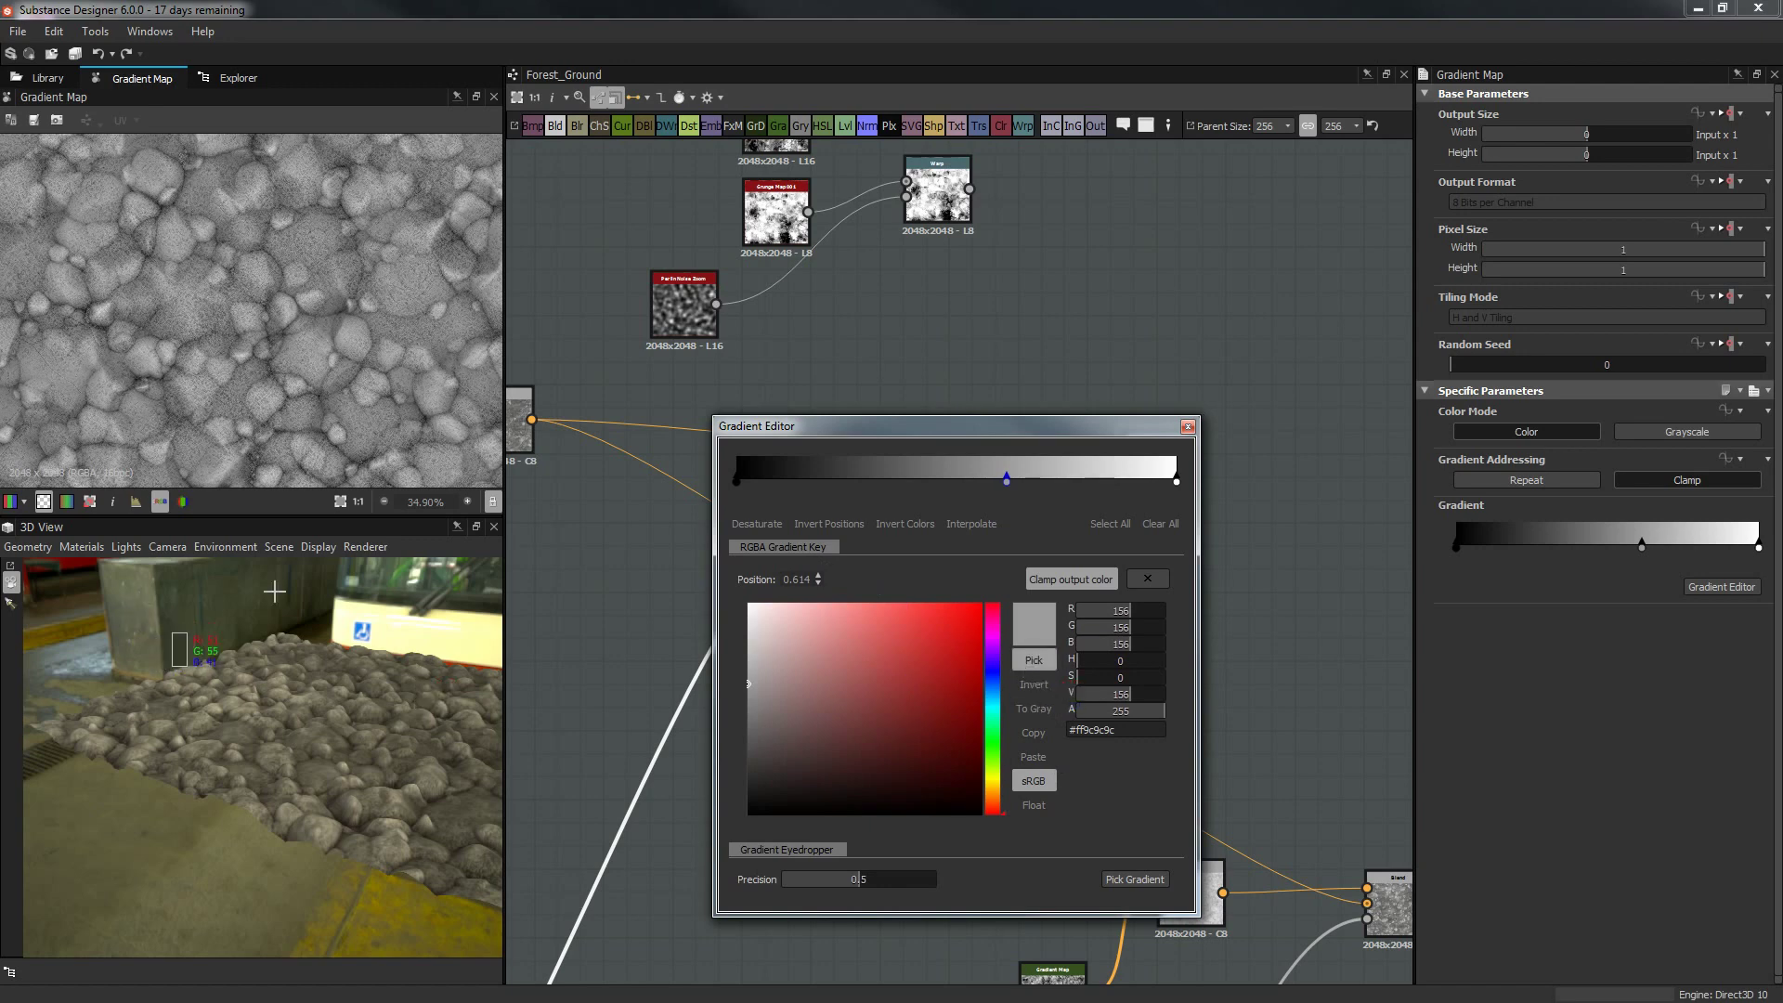
click(259, 643)
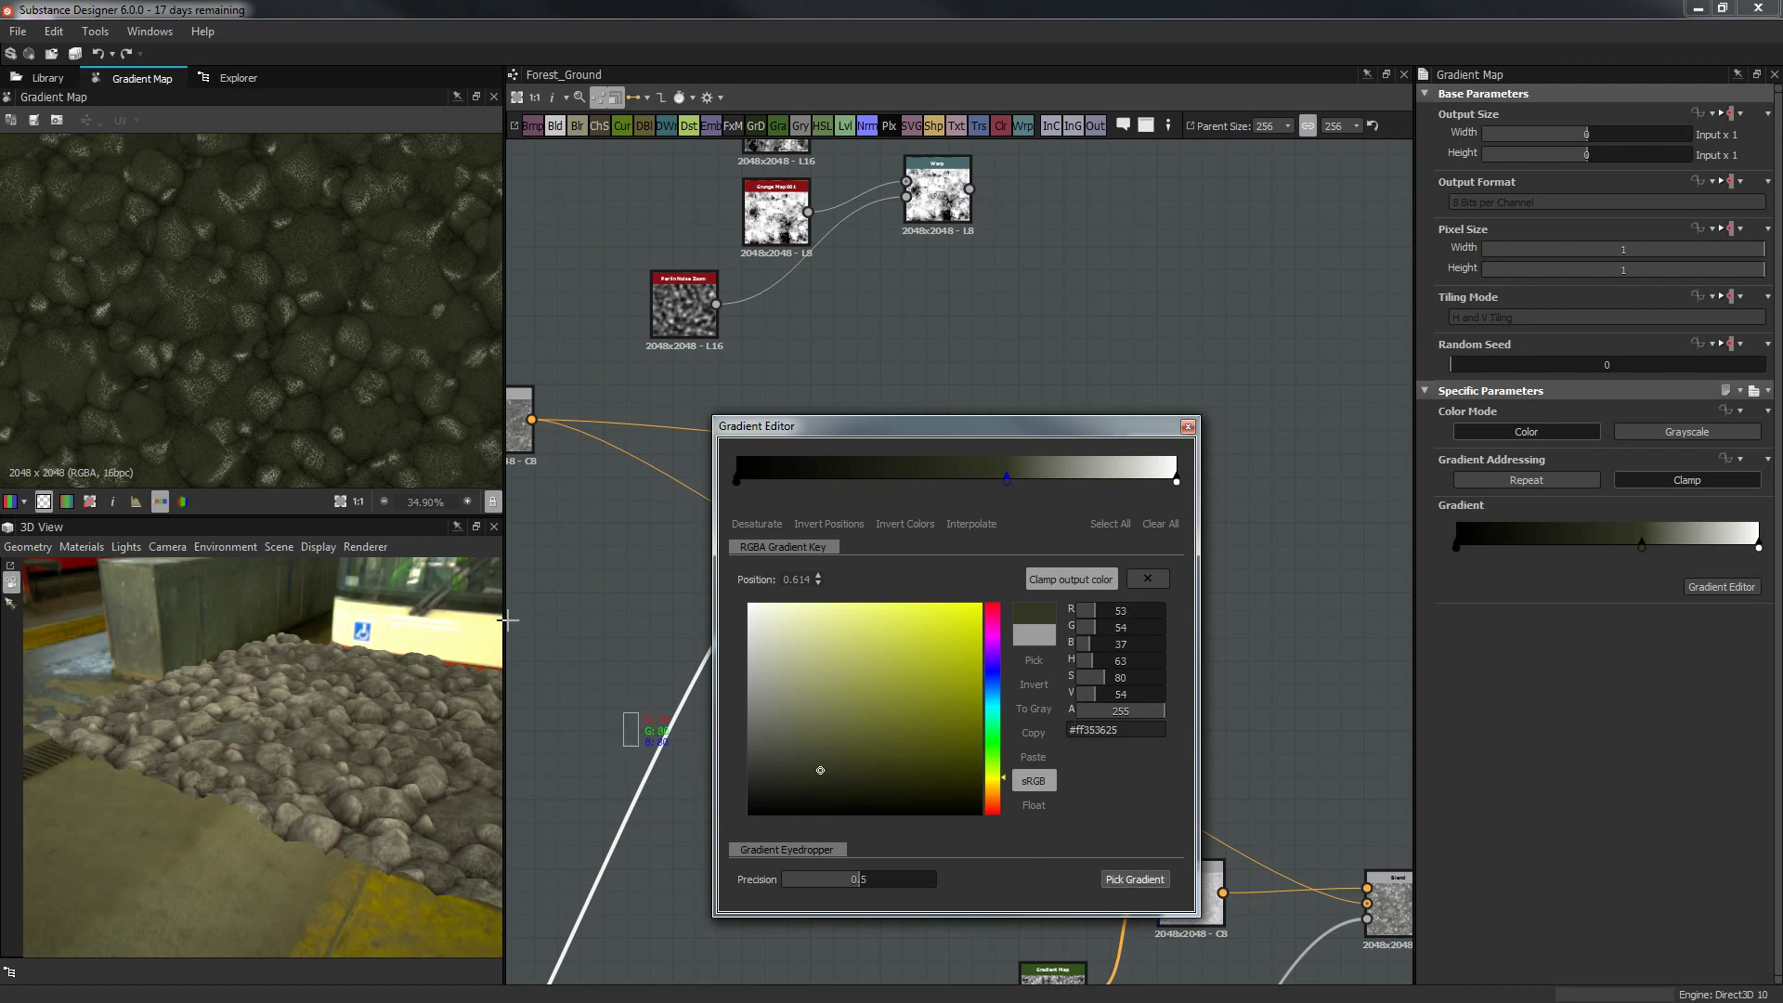
Try picking the gradient from short strokes across the concrete block in the 3D view's environment.
drag(140, 623, 263, 629)
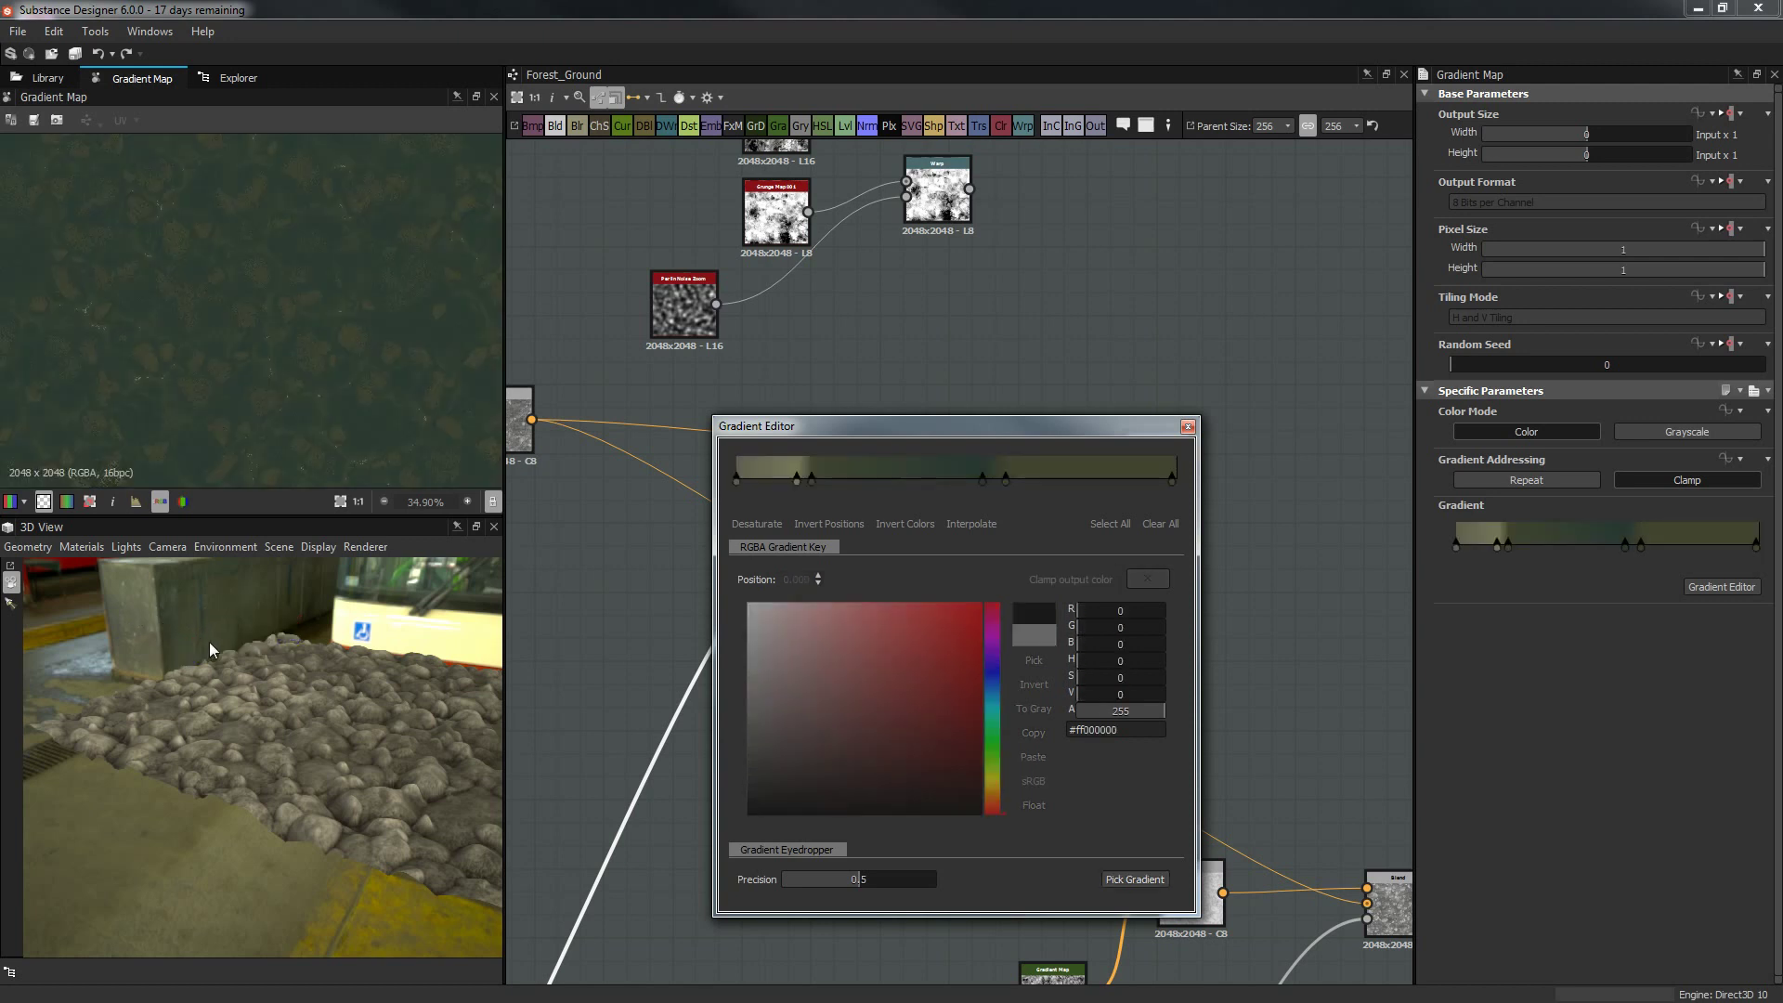
click(1134, 880)
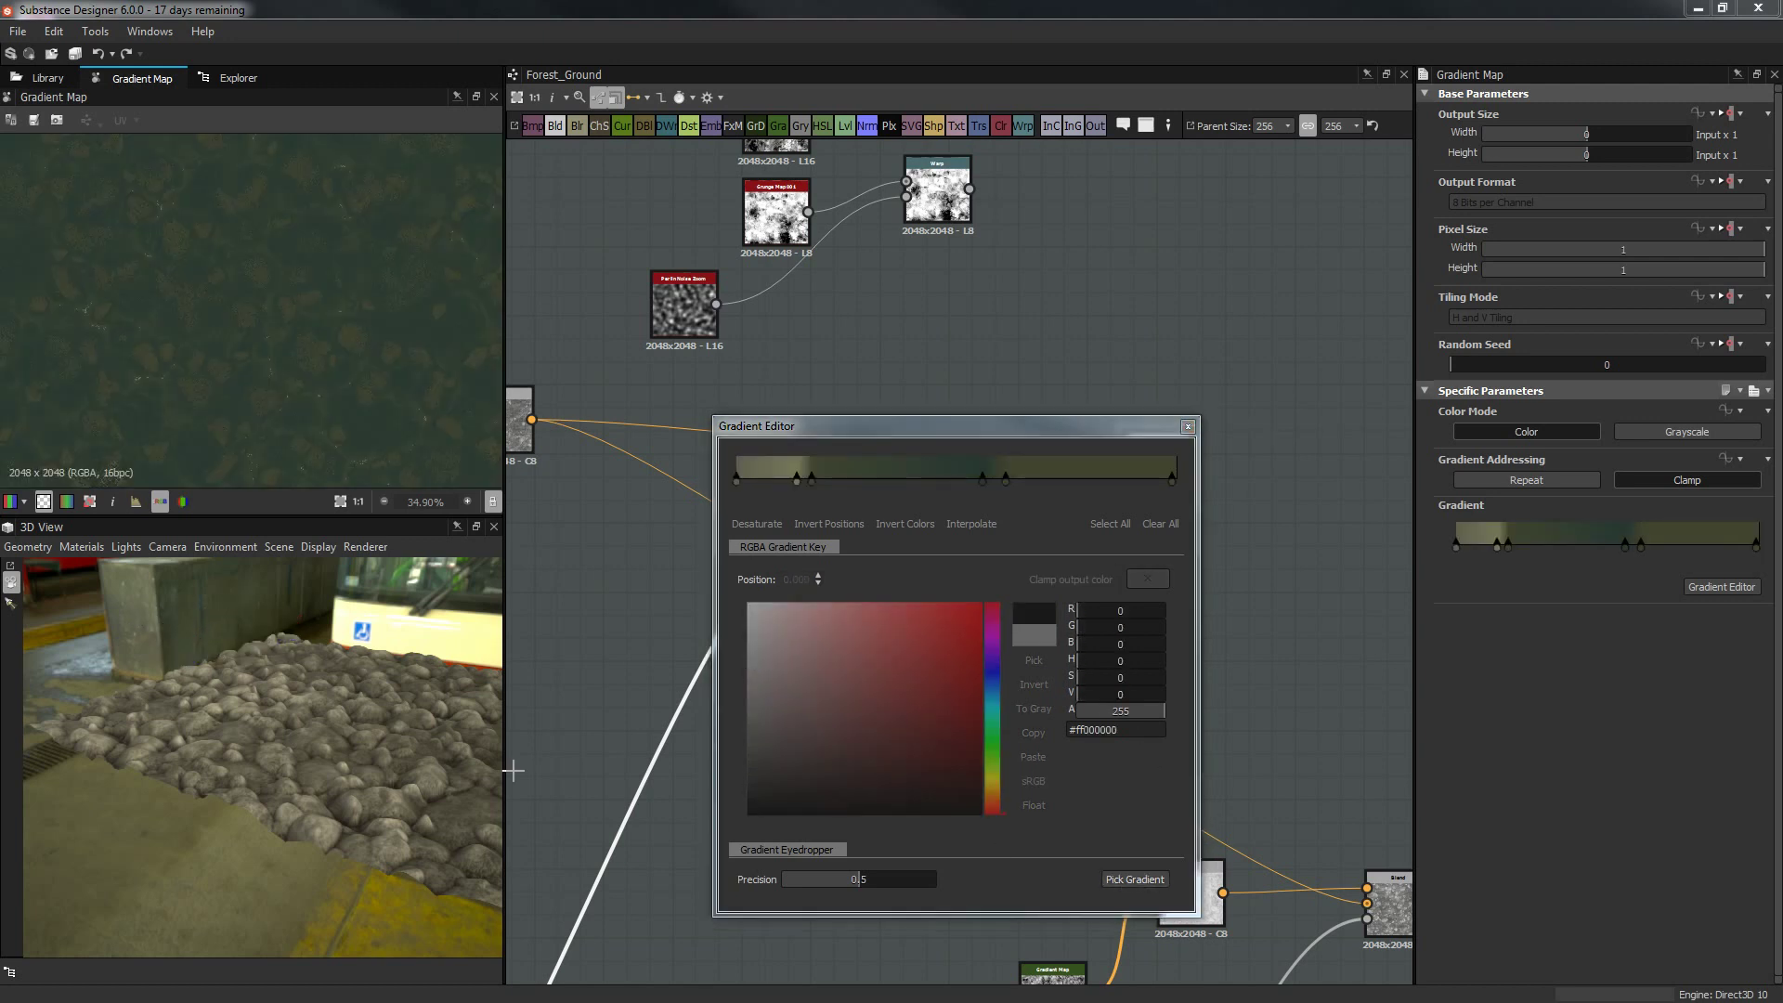
mouse_move(130, 590)
mouse_down()
mouse_move(169, 644)
mouse_move(192, 583)
mouse_up()
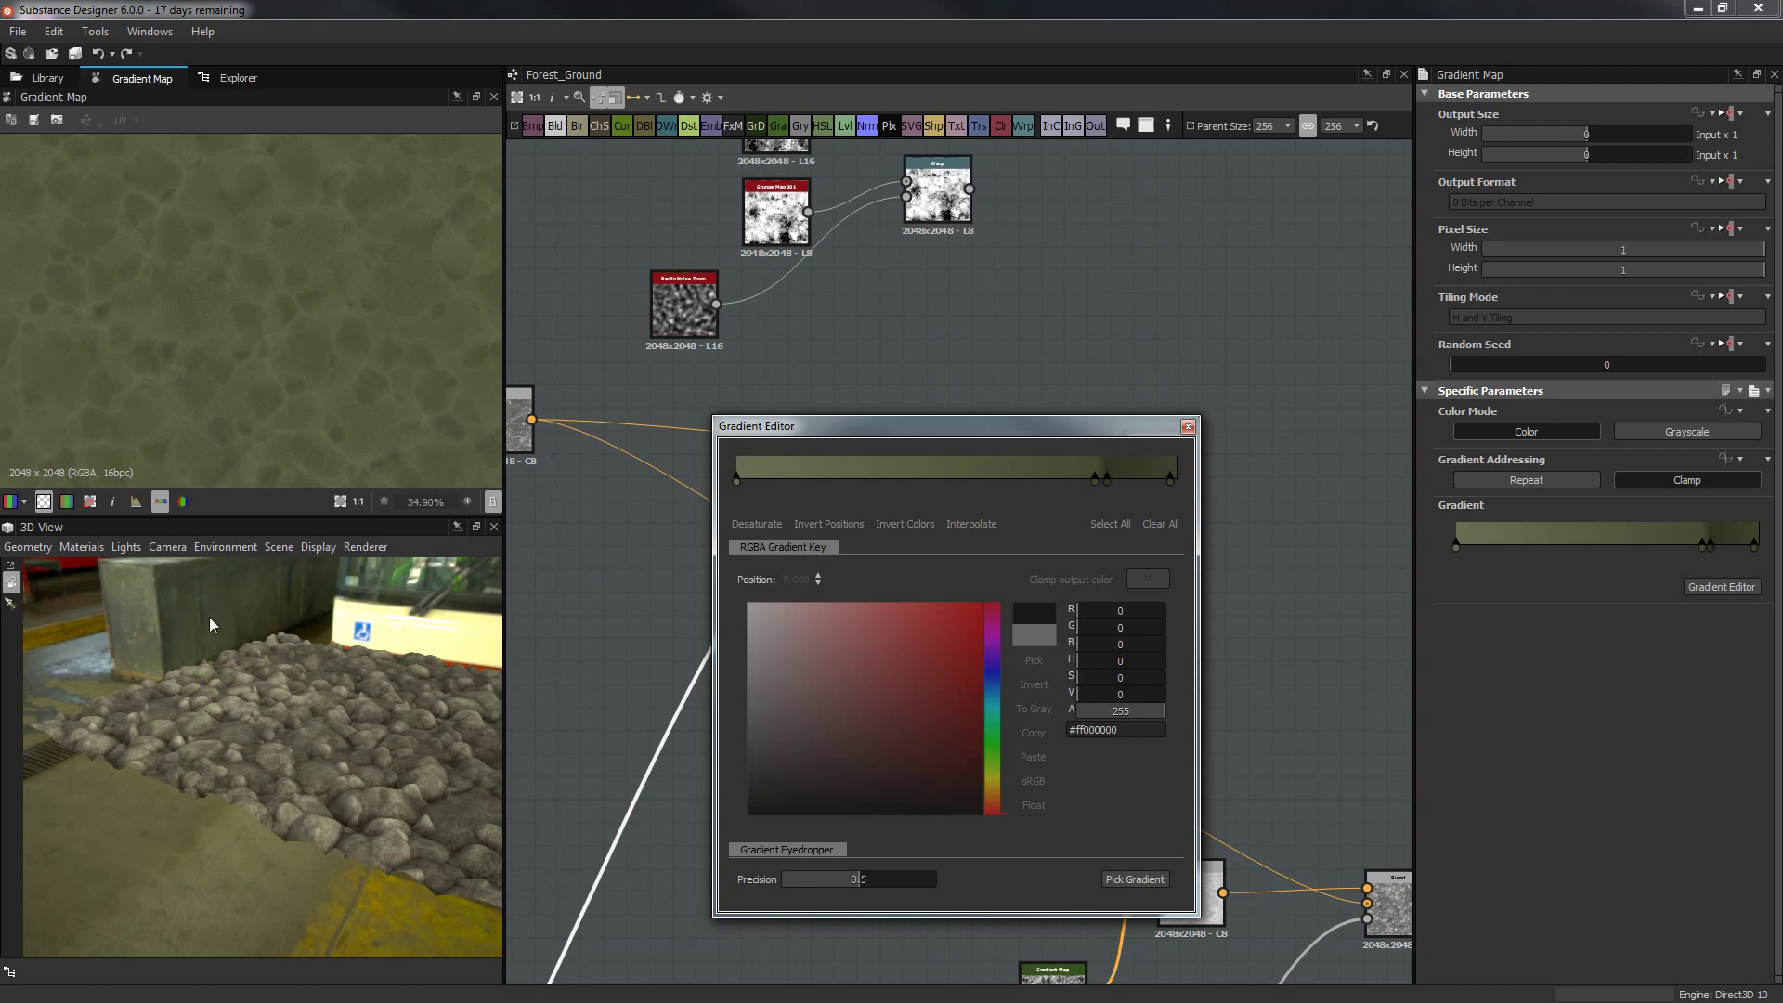
Try picking the gradient from the garage floor in front of the yellow block in the 3D view.
drag(169, 630, 236, 602)
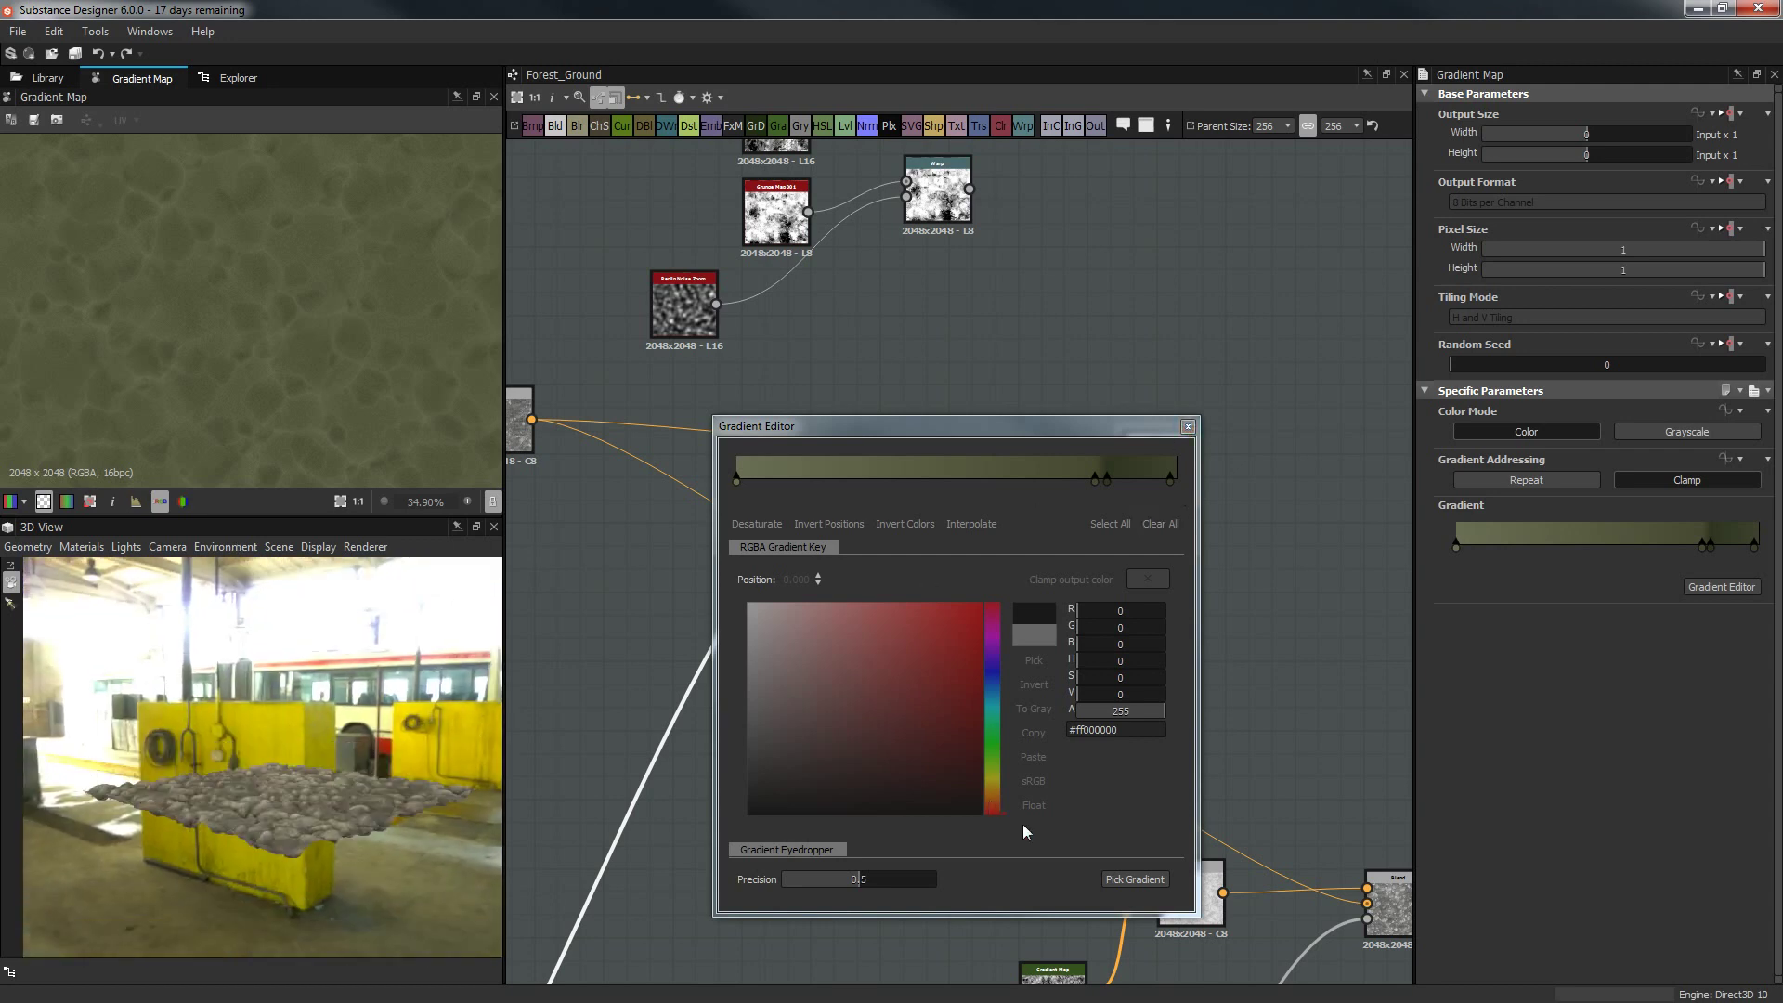
click(1134, 879)
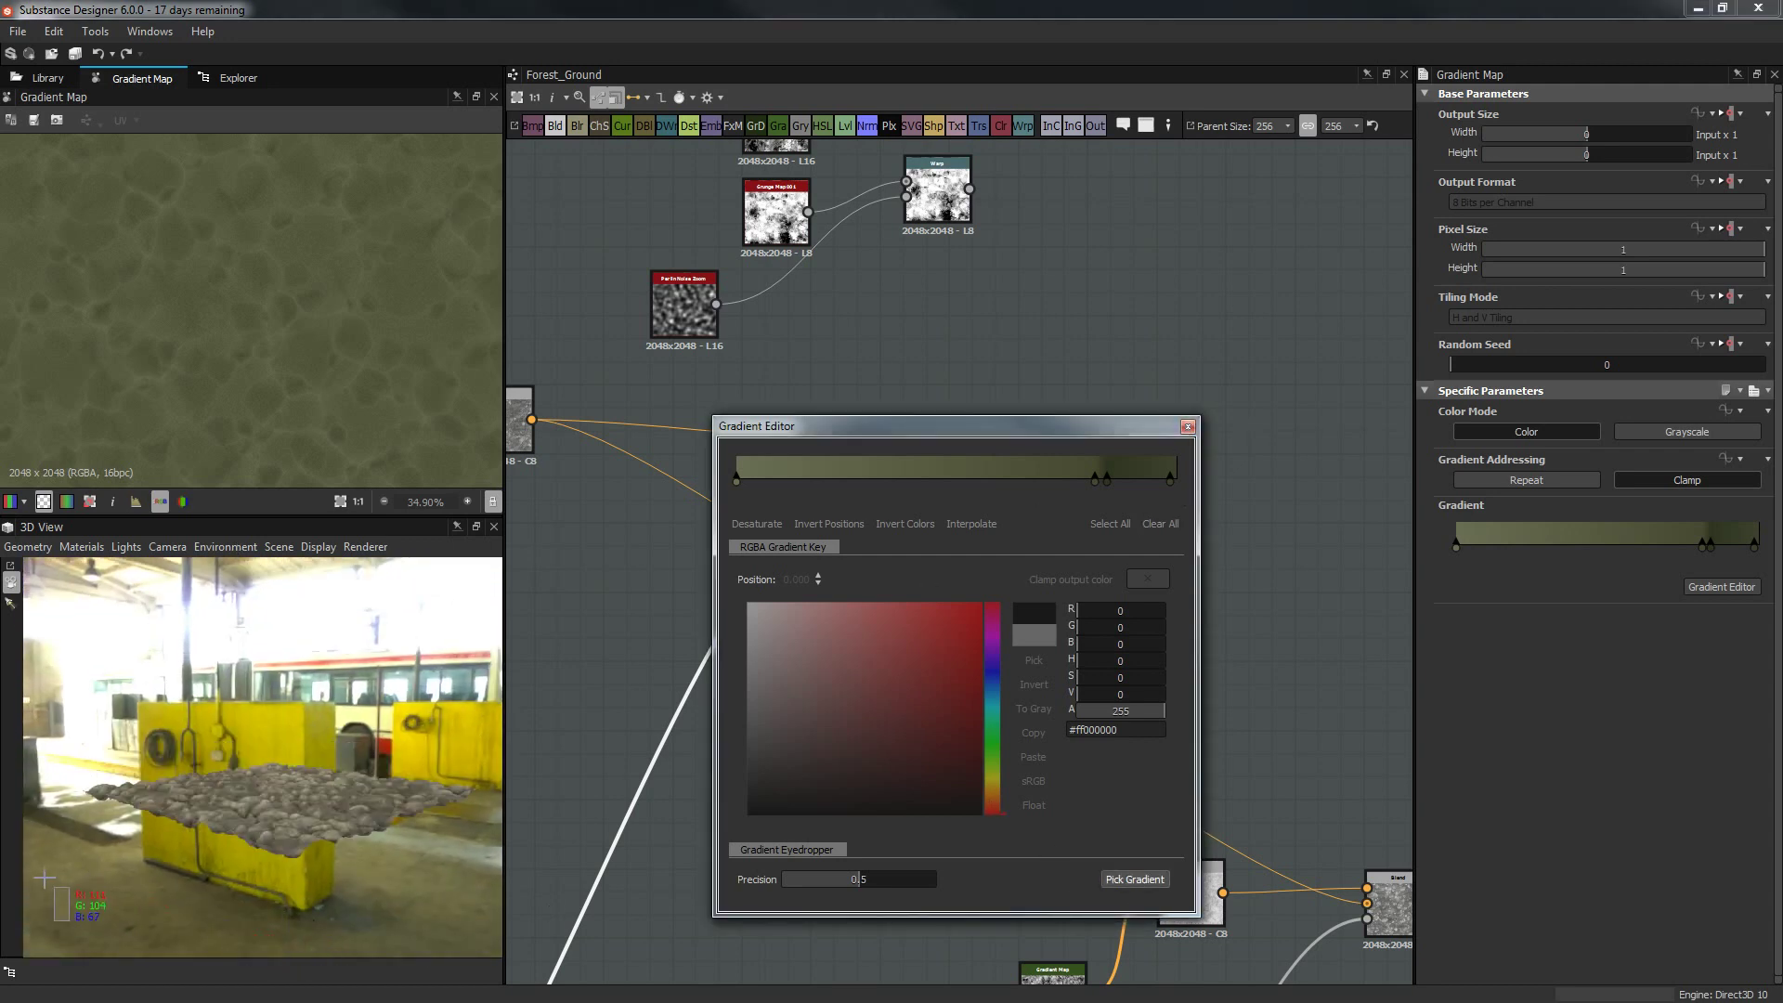
drag(44, 877, 191, 912)
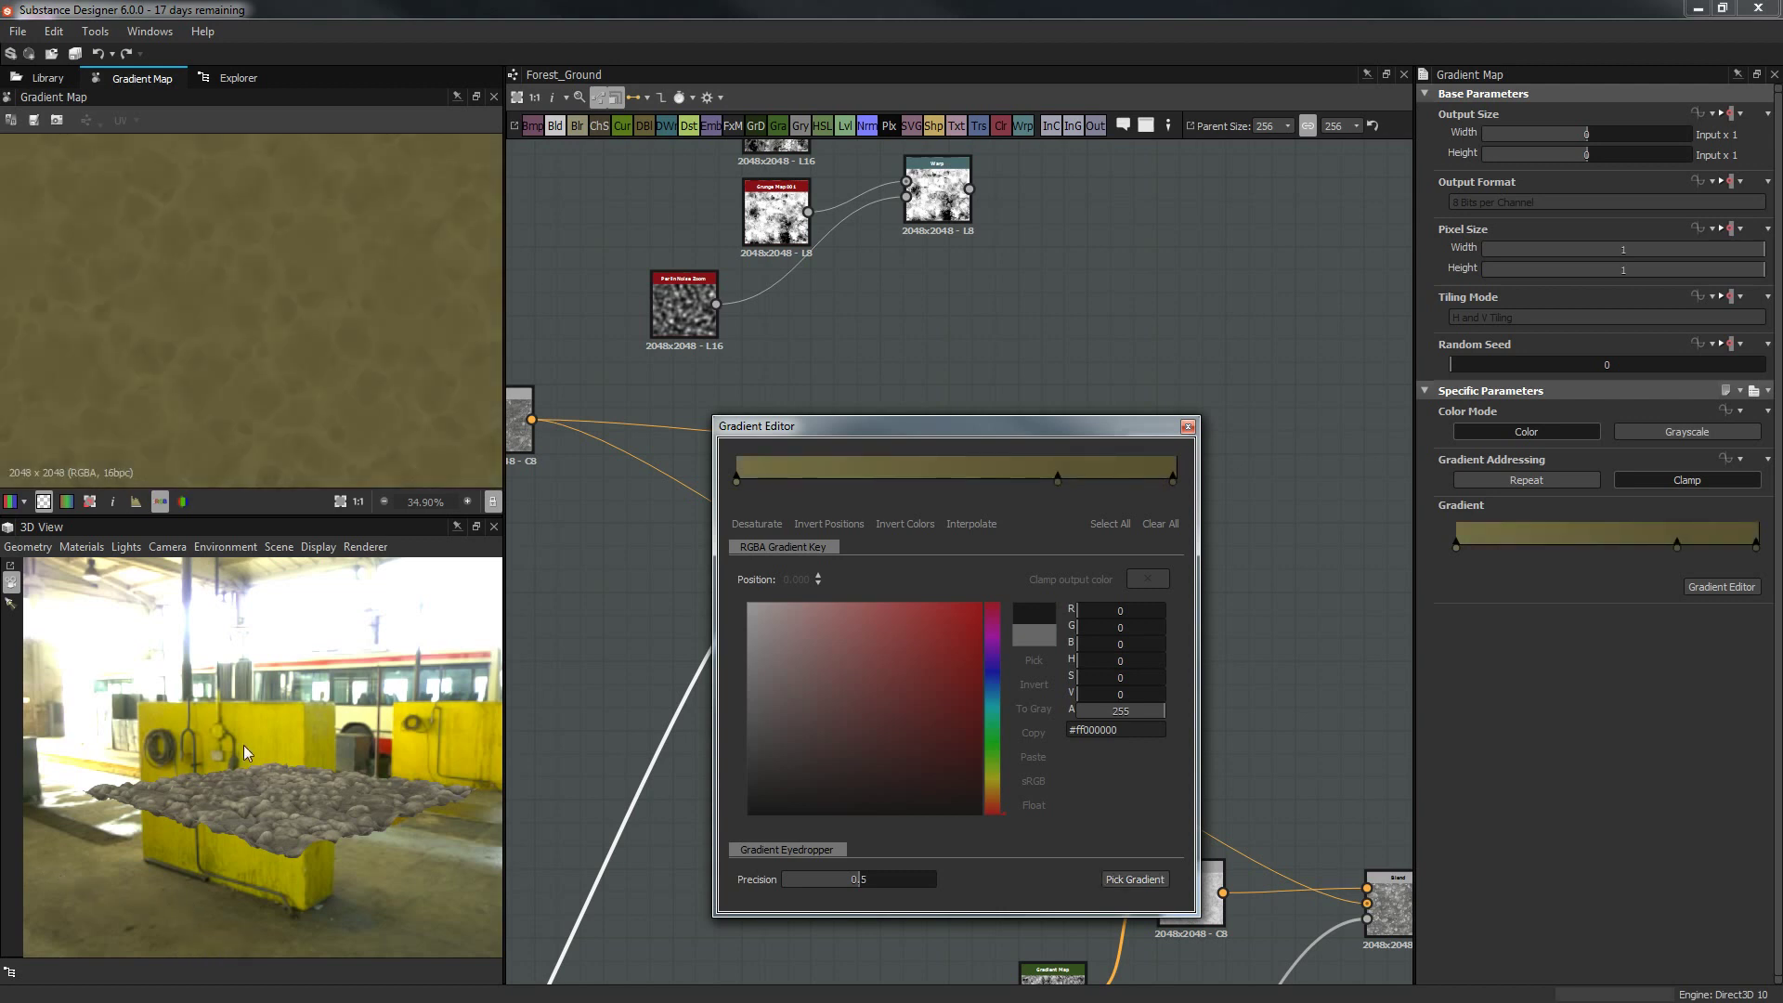
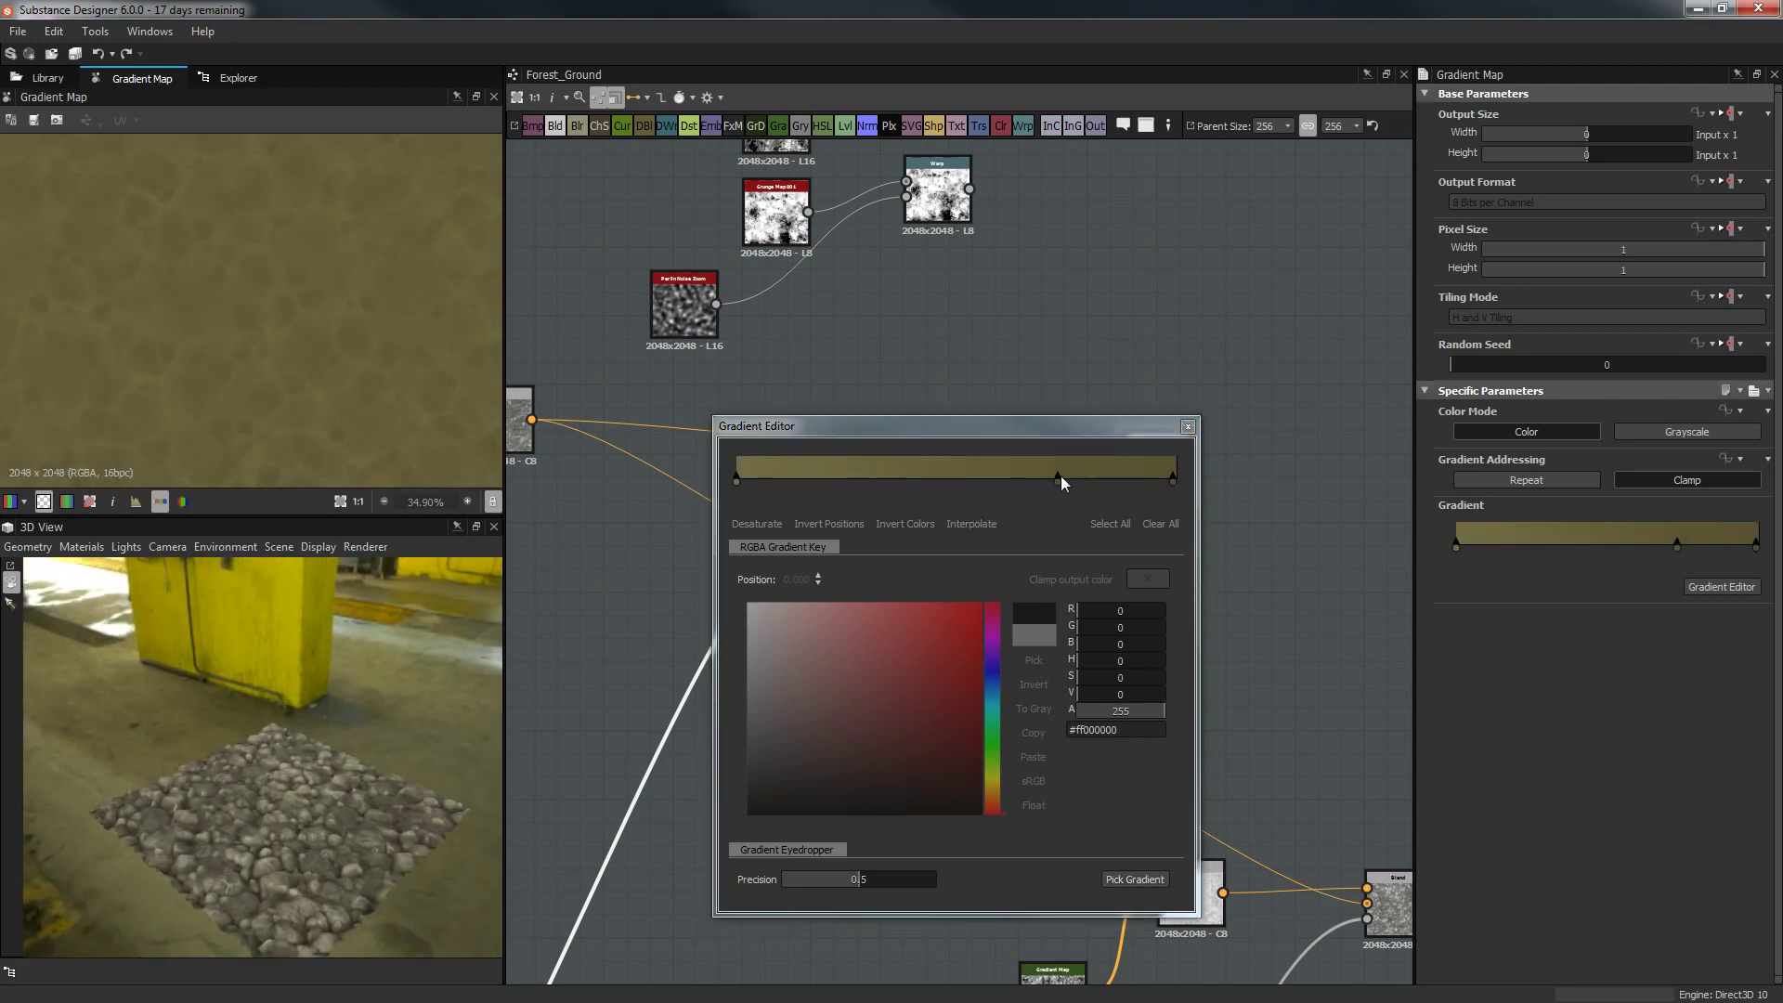
Try picking the gradient from a short stroke on the floor beside the yellow block in the environment.
drag(258, 701, 306, 721)
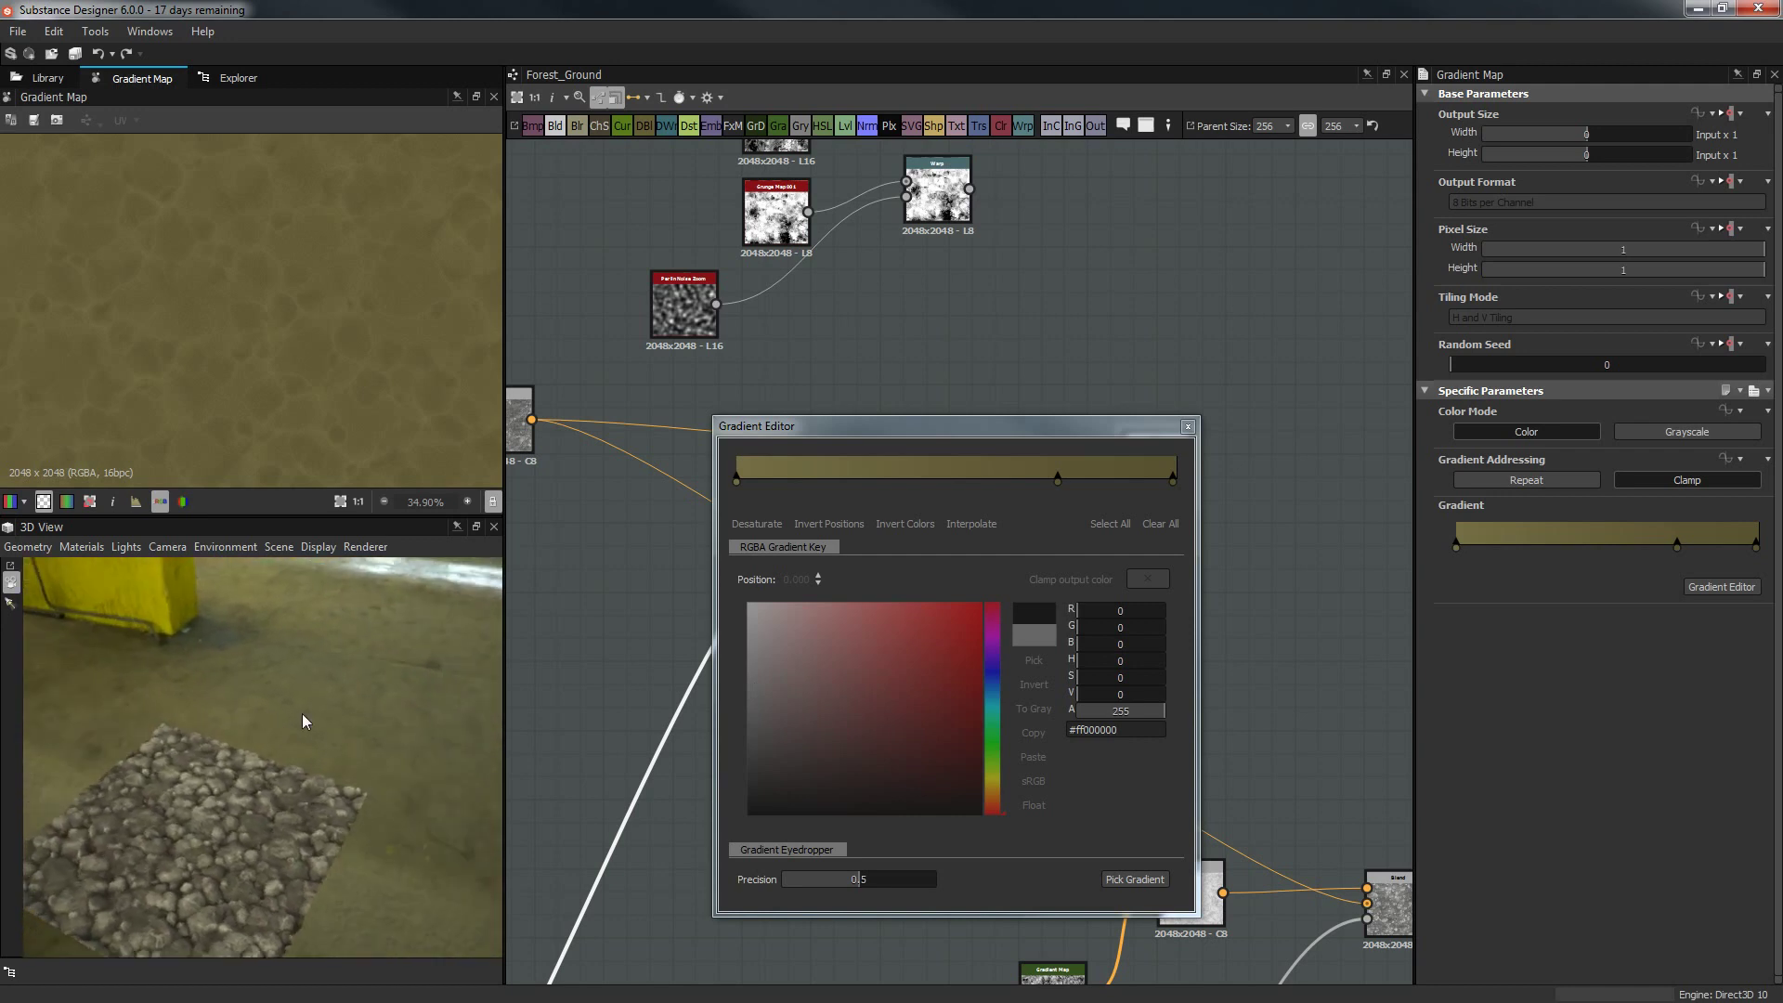
click(1124, 880)
drag(196, 588, 226, 597)
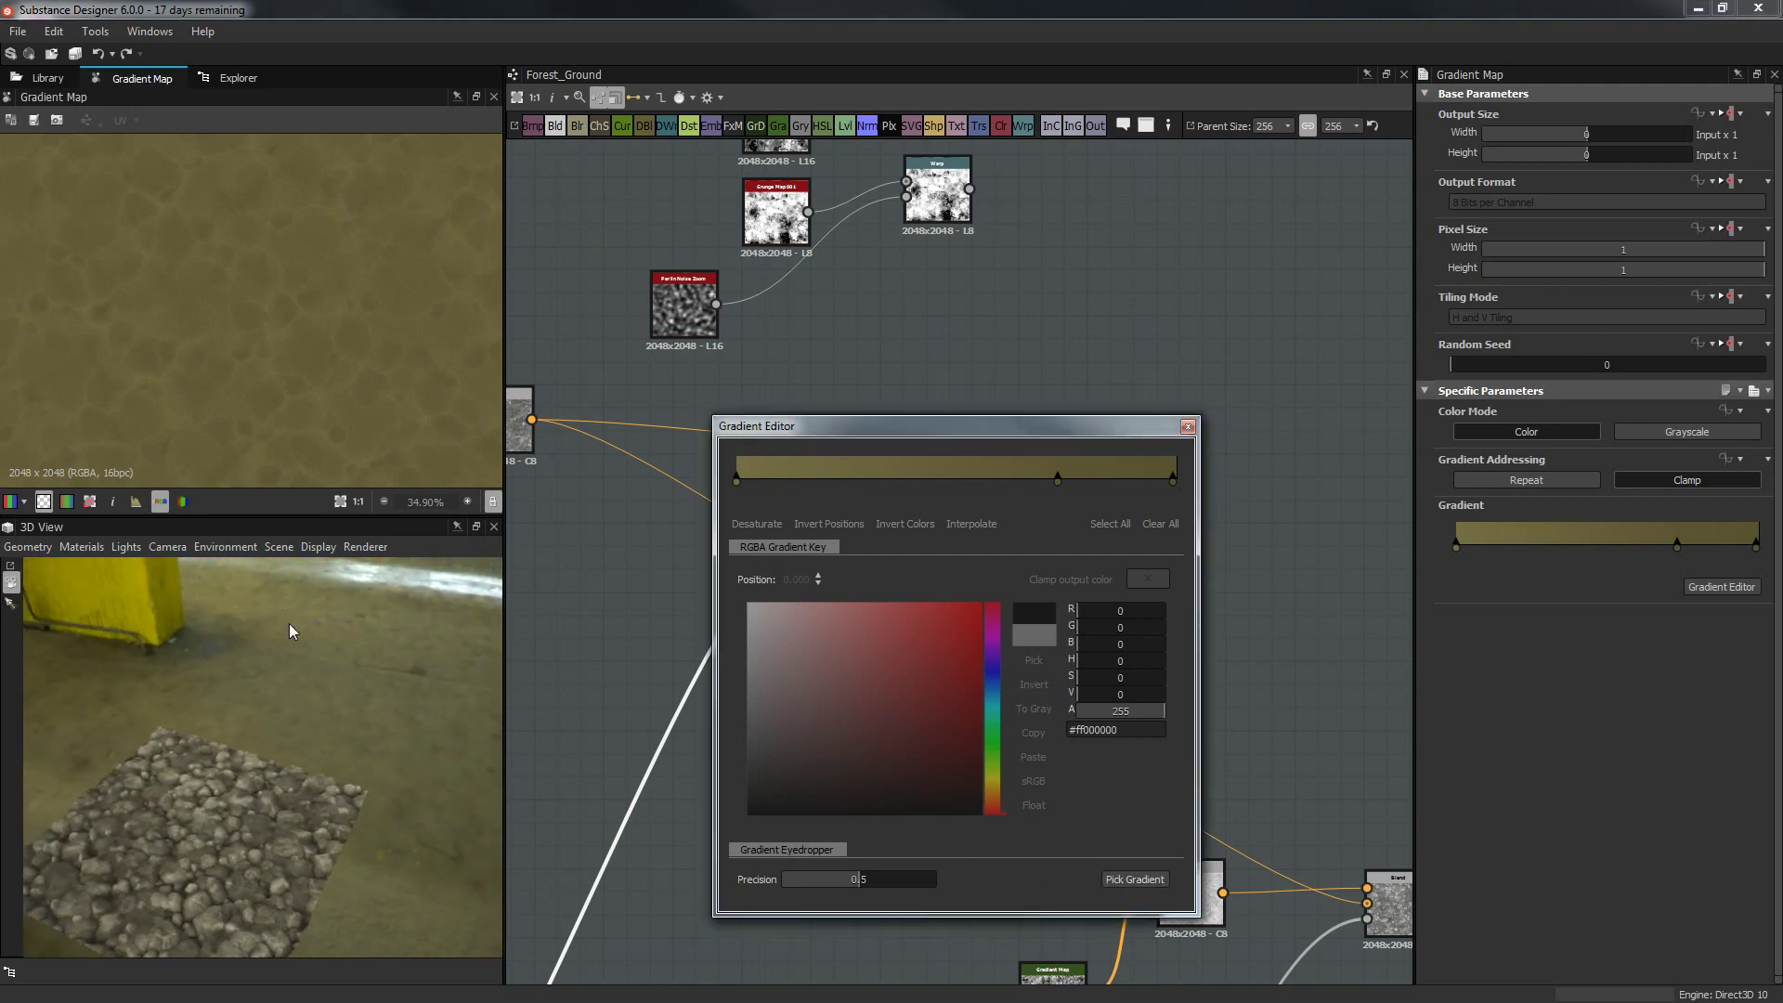
Pick the gradient from a short stroke at the base of the concrete block near the wet floor.
mouse_move(387, 683)
mouse_down()
mouse_move(477, 641)
mouse_move(263, 604)
mouse_move(660, 656)
mouse_move(665, 680)
mouse_move(657, 634)
mouse_move(478, 639)
mouse_move(998, 805)
mouse_up()
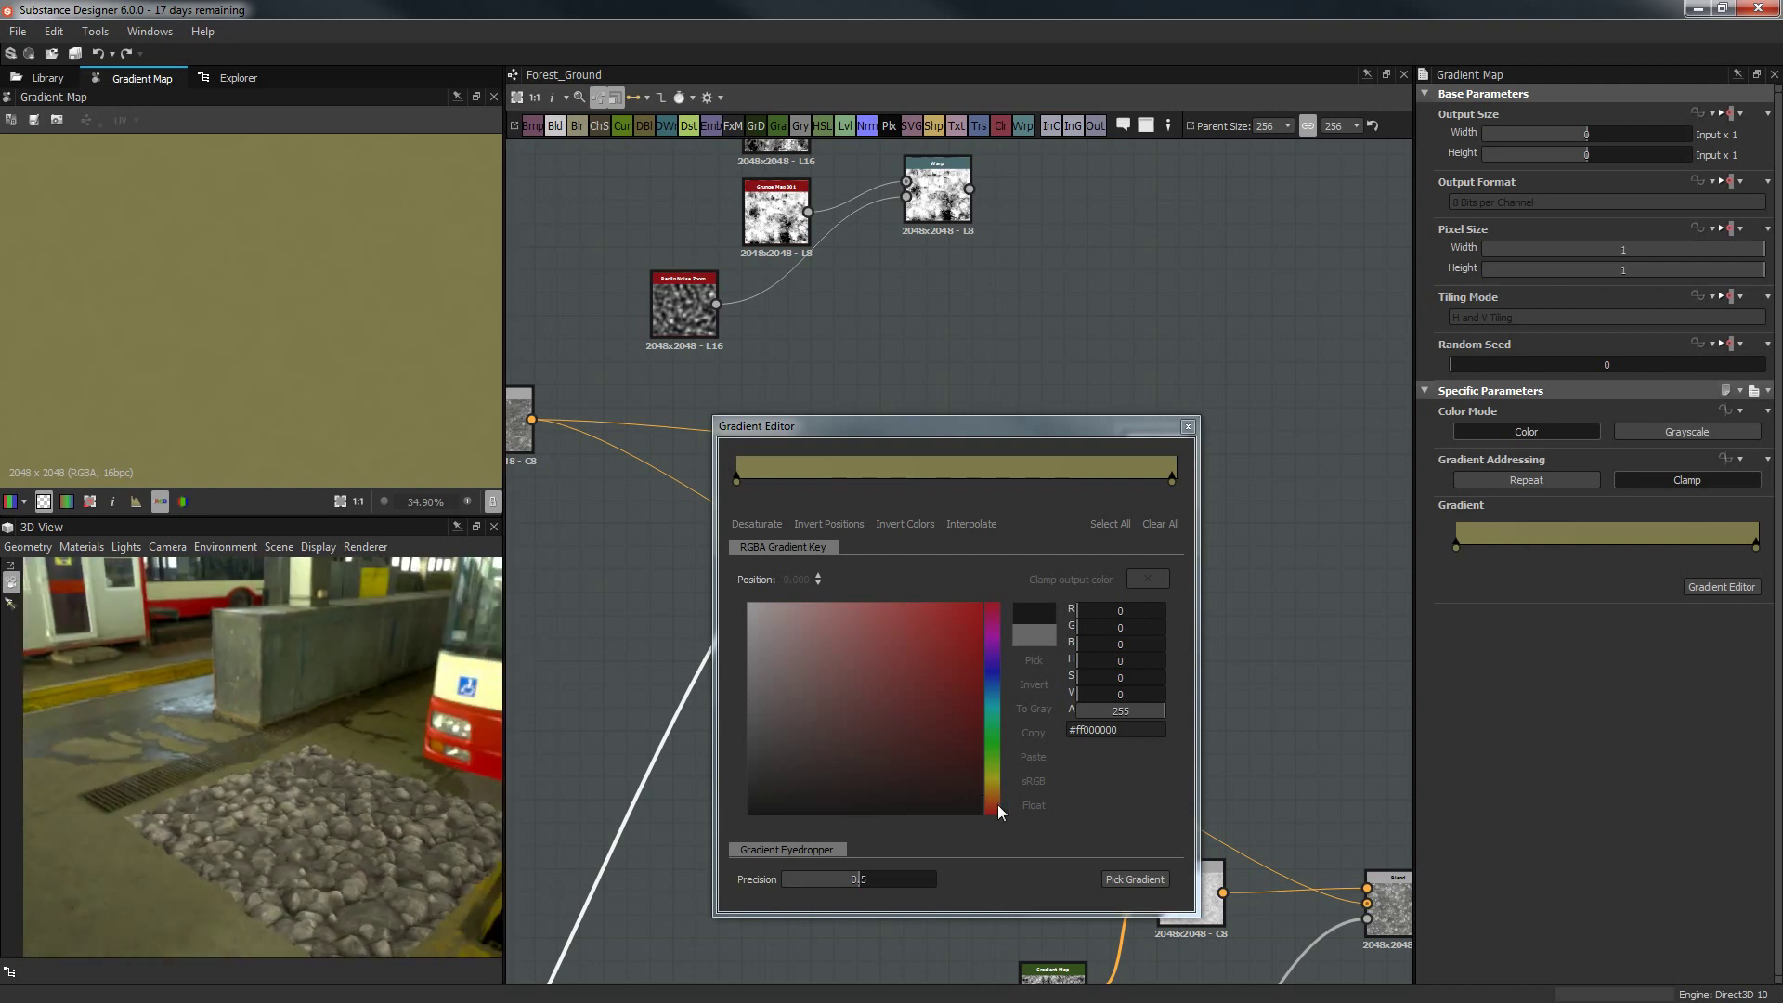
click(1123, 875)
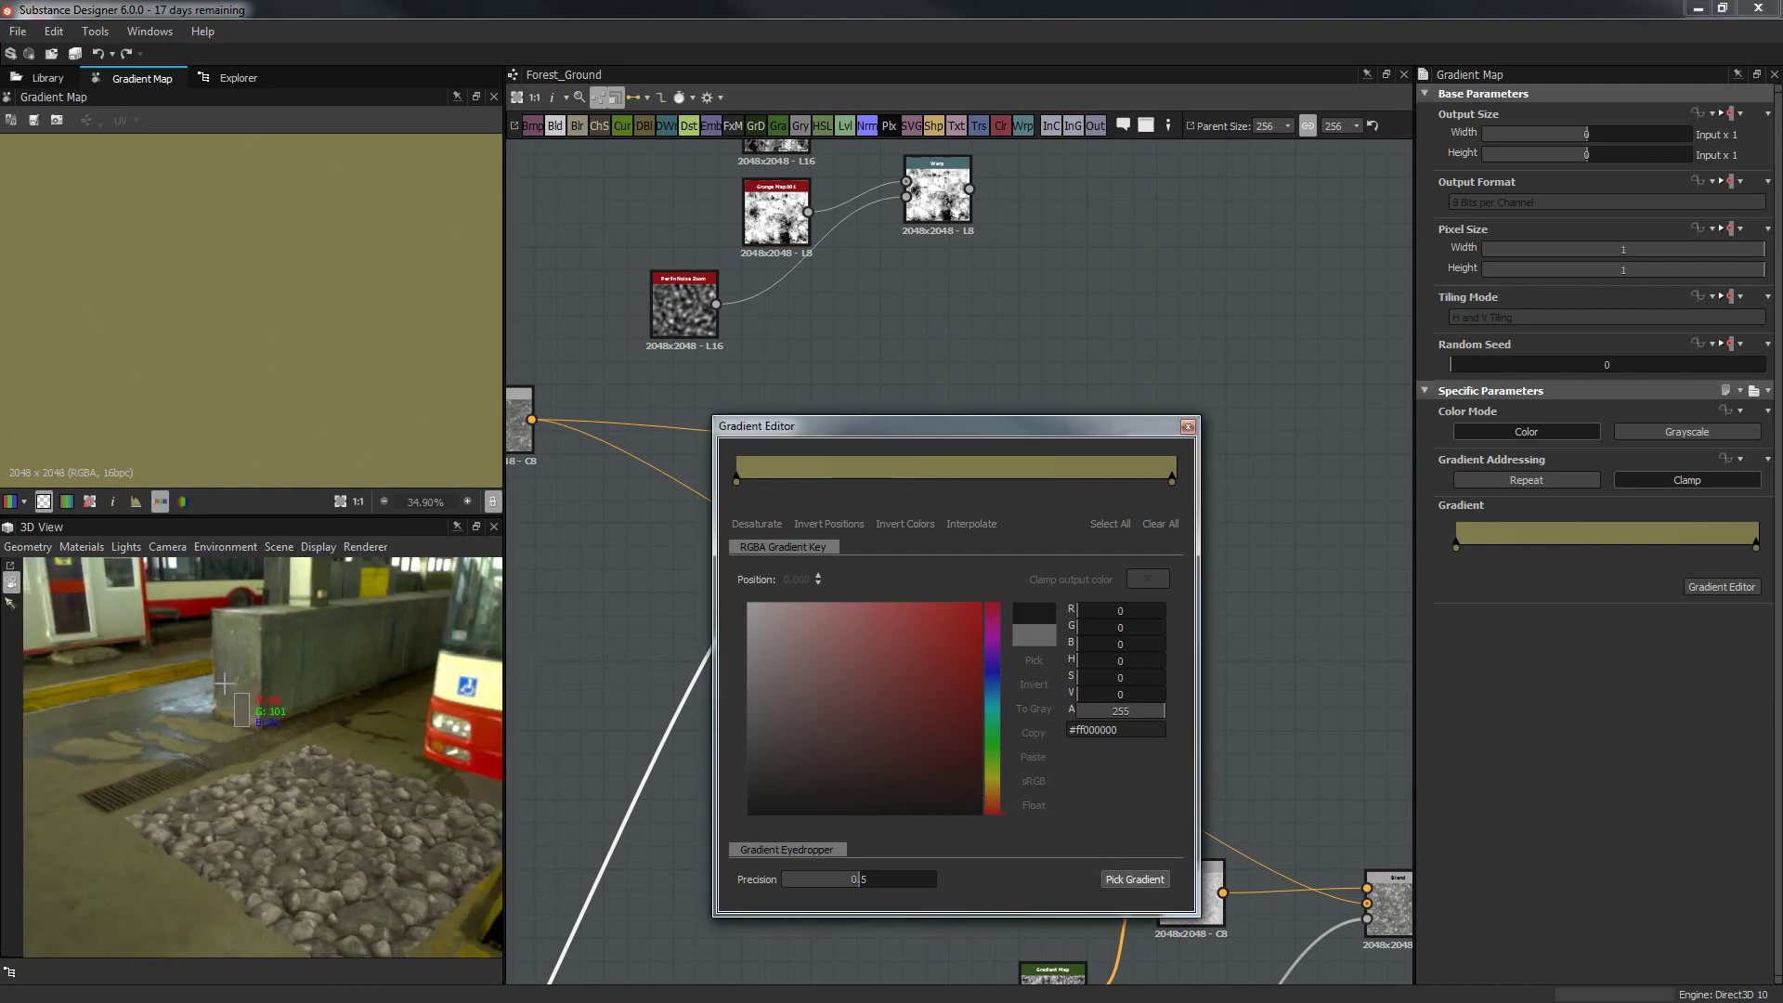
drag(224, 692, 229, 710)
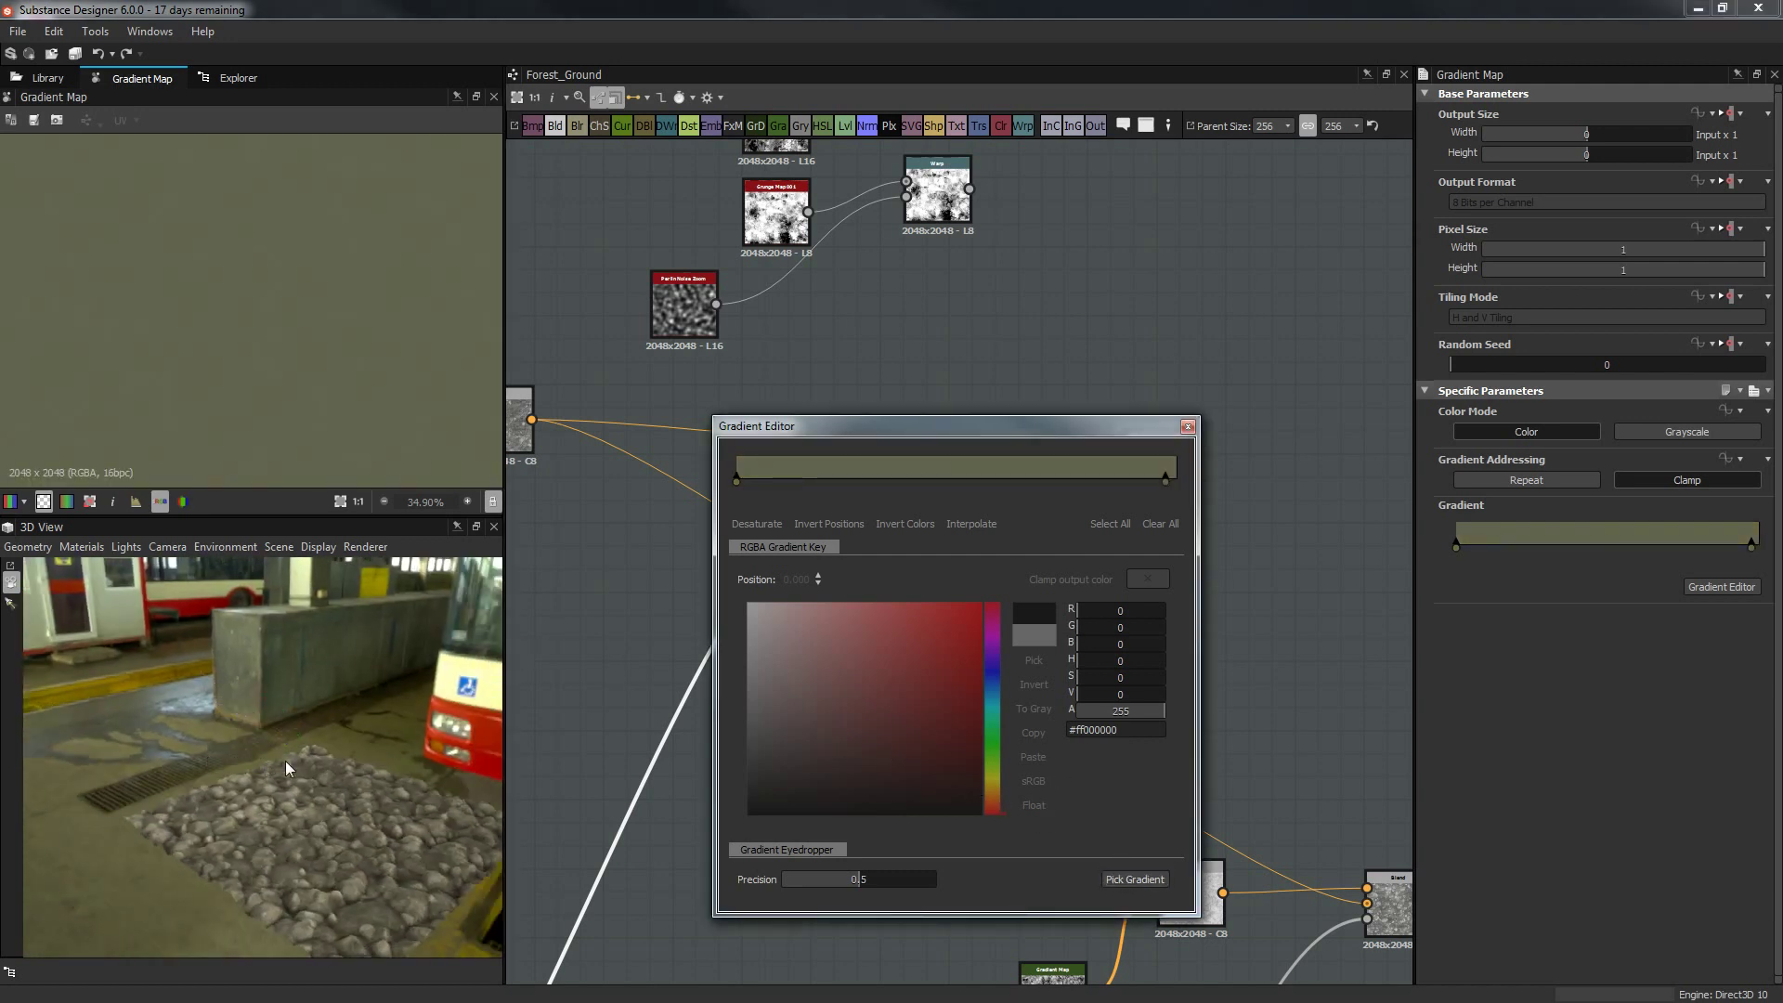
Try picking the gradient from further short strokes across the front, upper edge and side of the concrete block.
click(1123, 878)
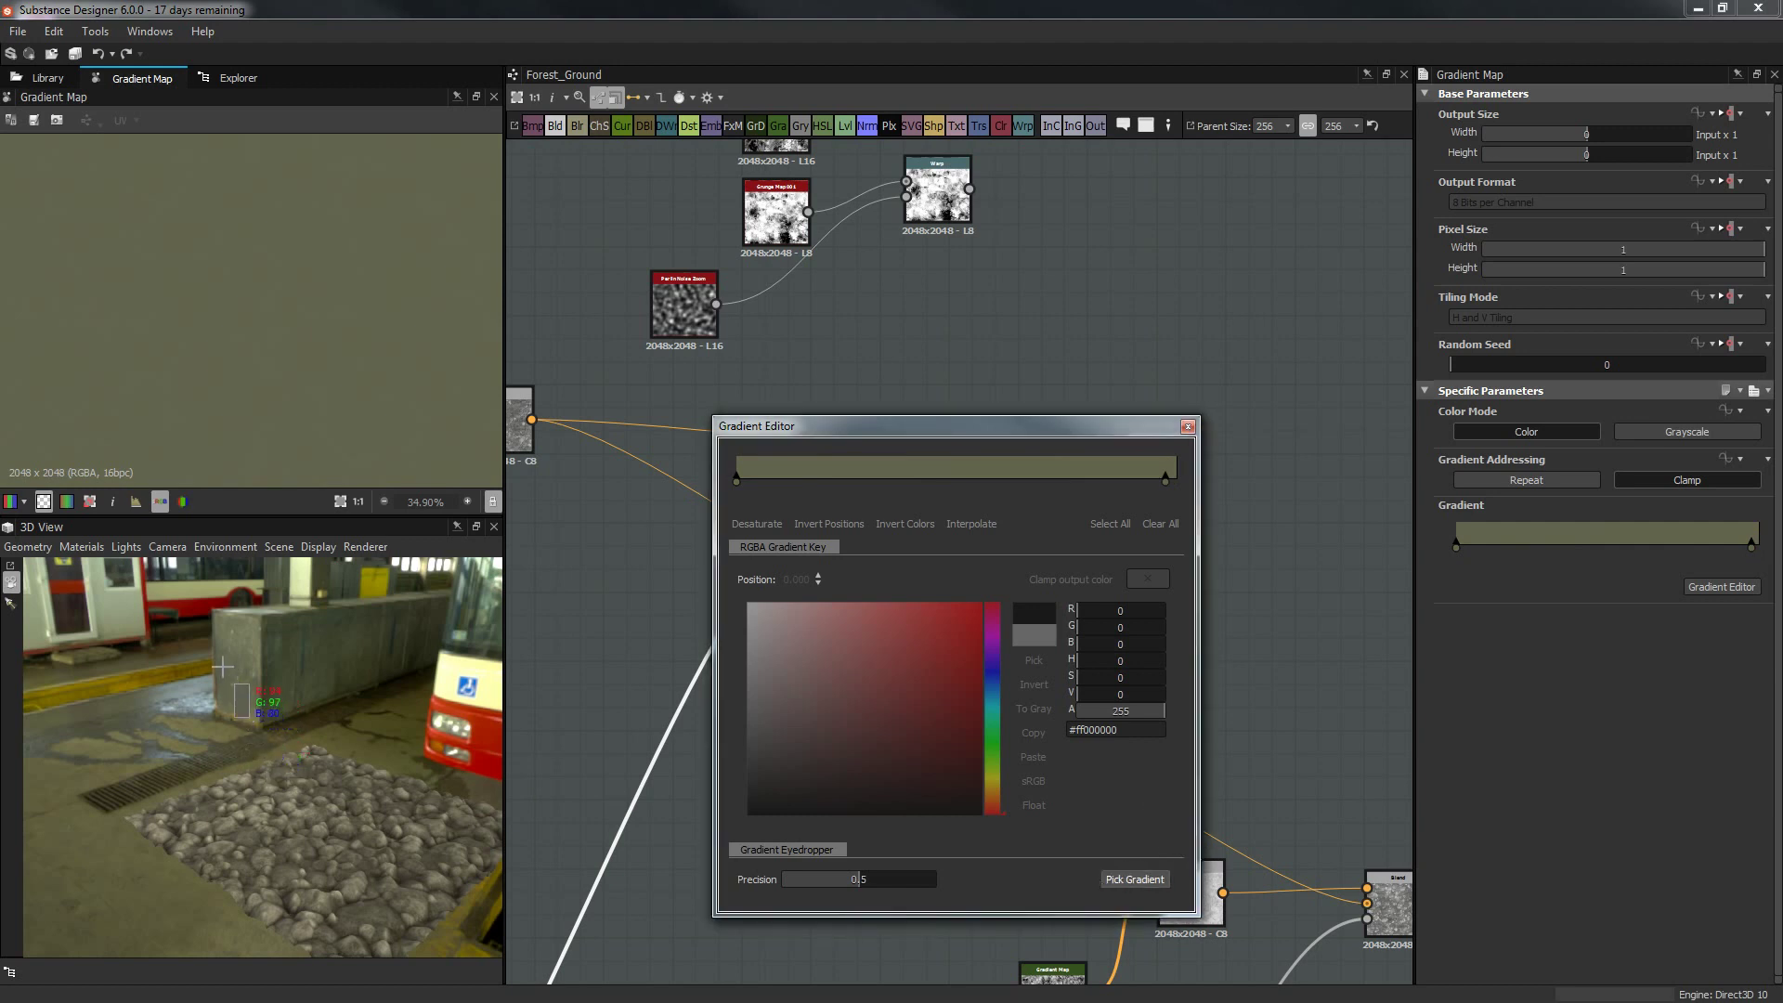
drag(232, 670, 287, 738)
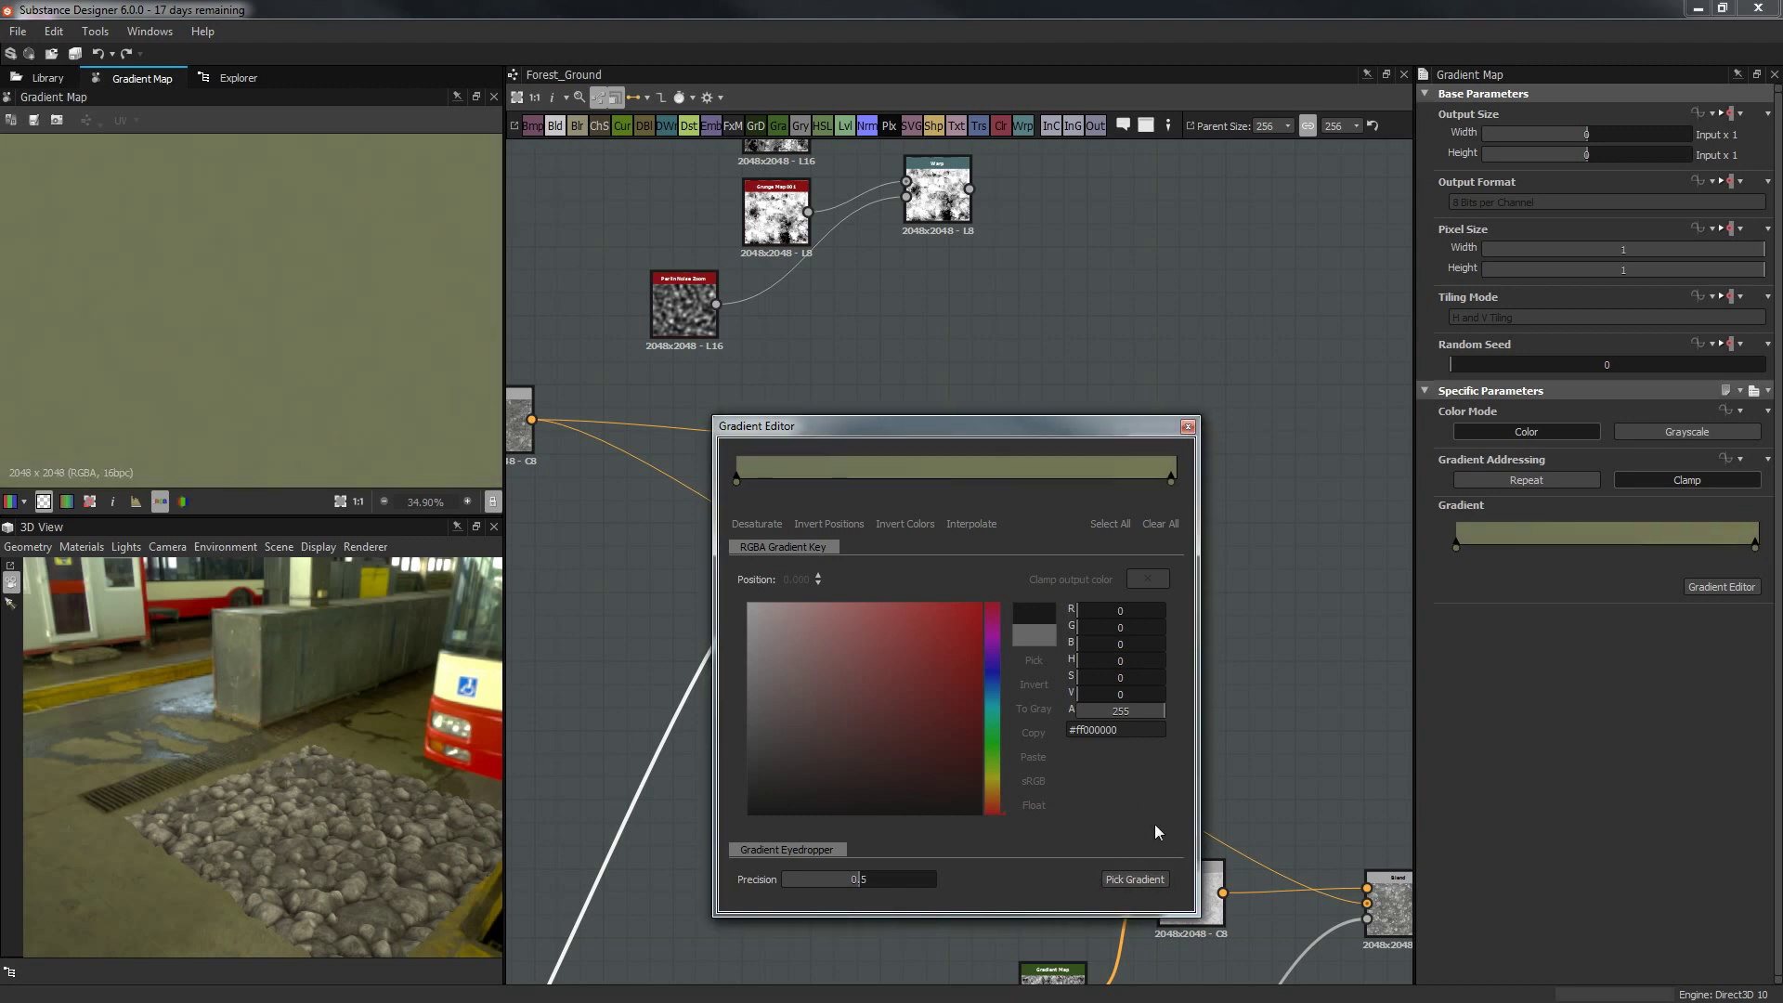
click(1131, 879)
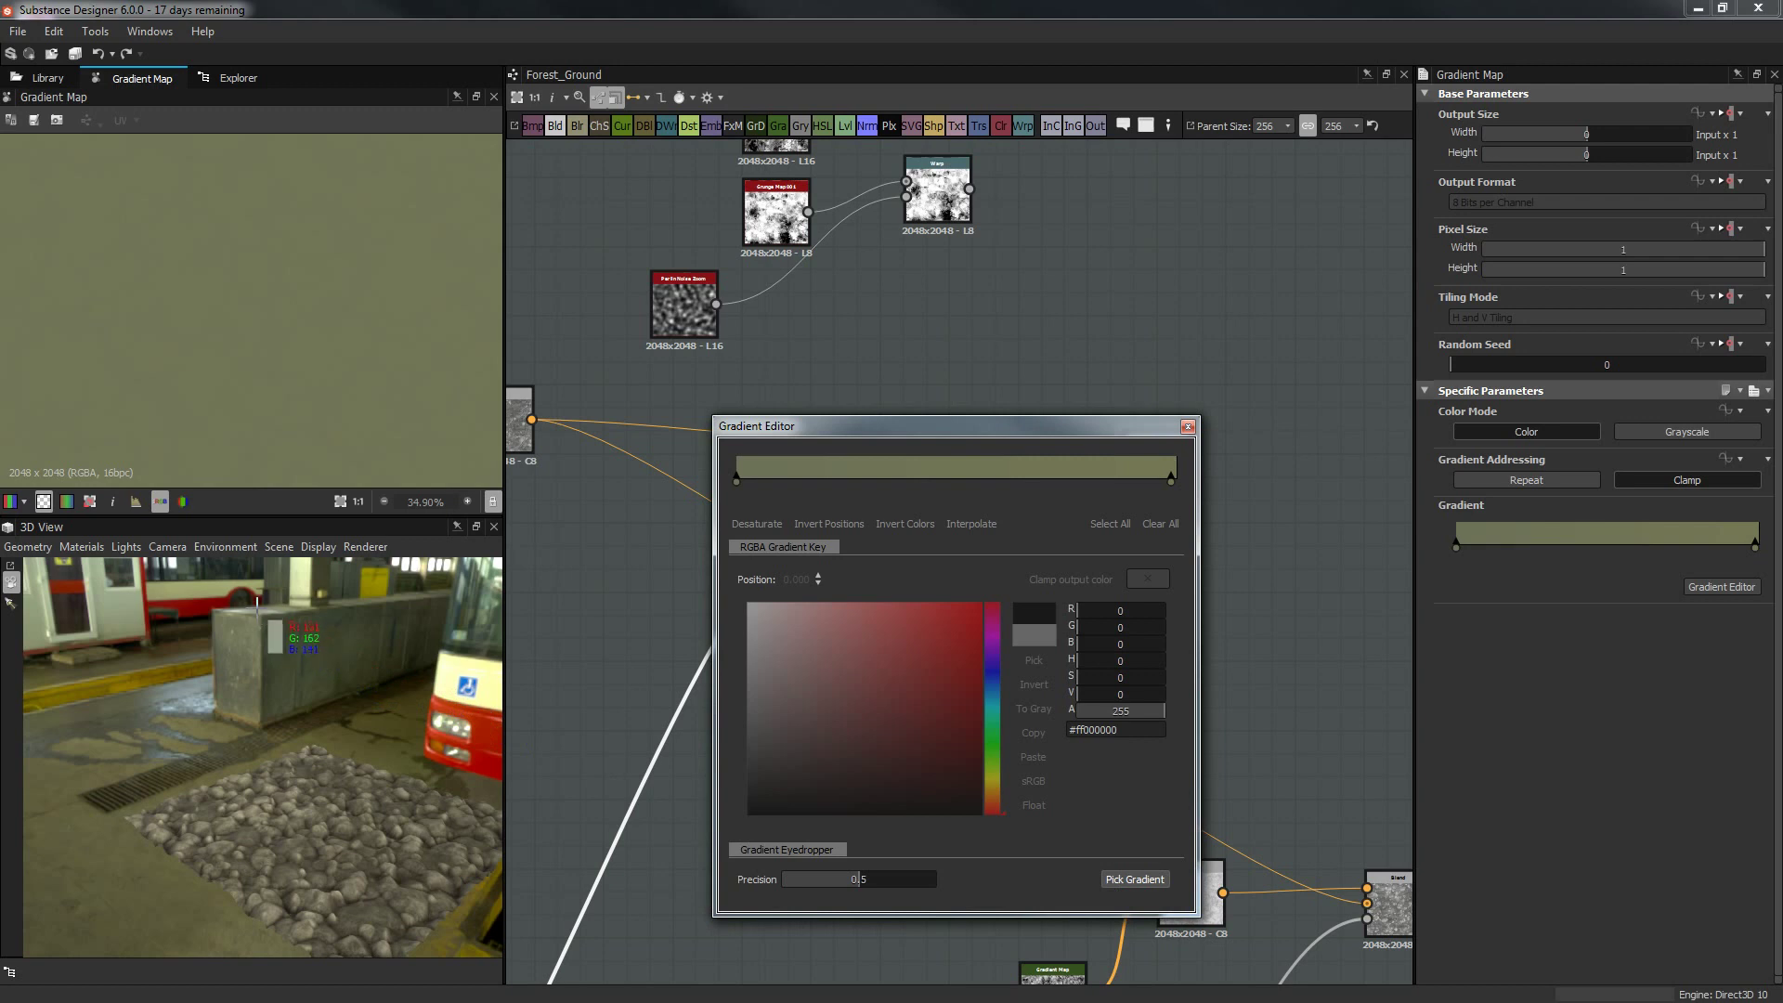
drag(258, 602, 343, 671)
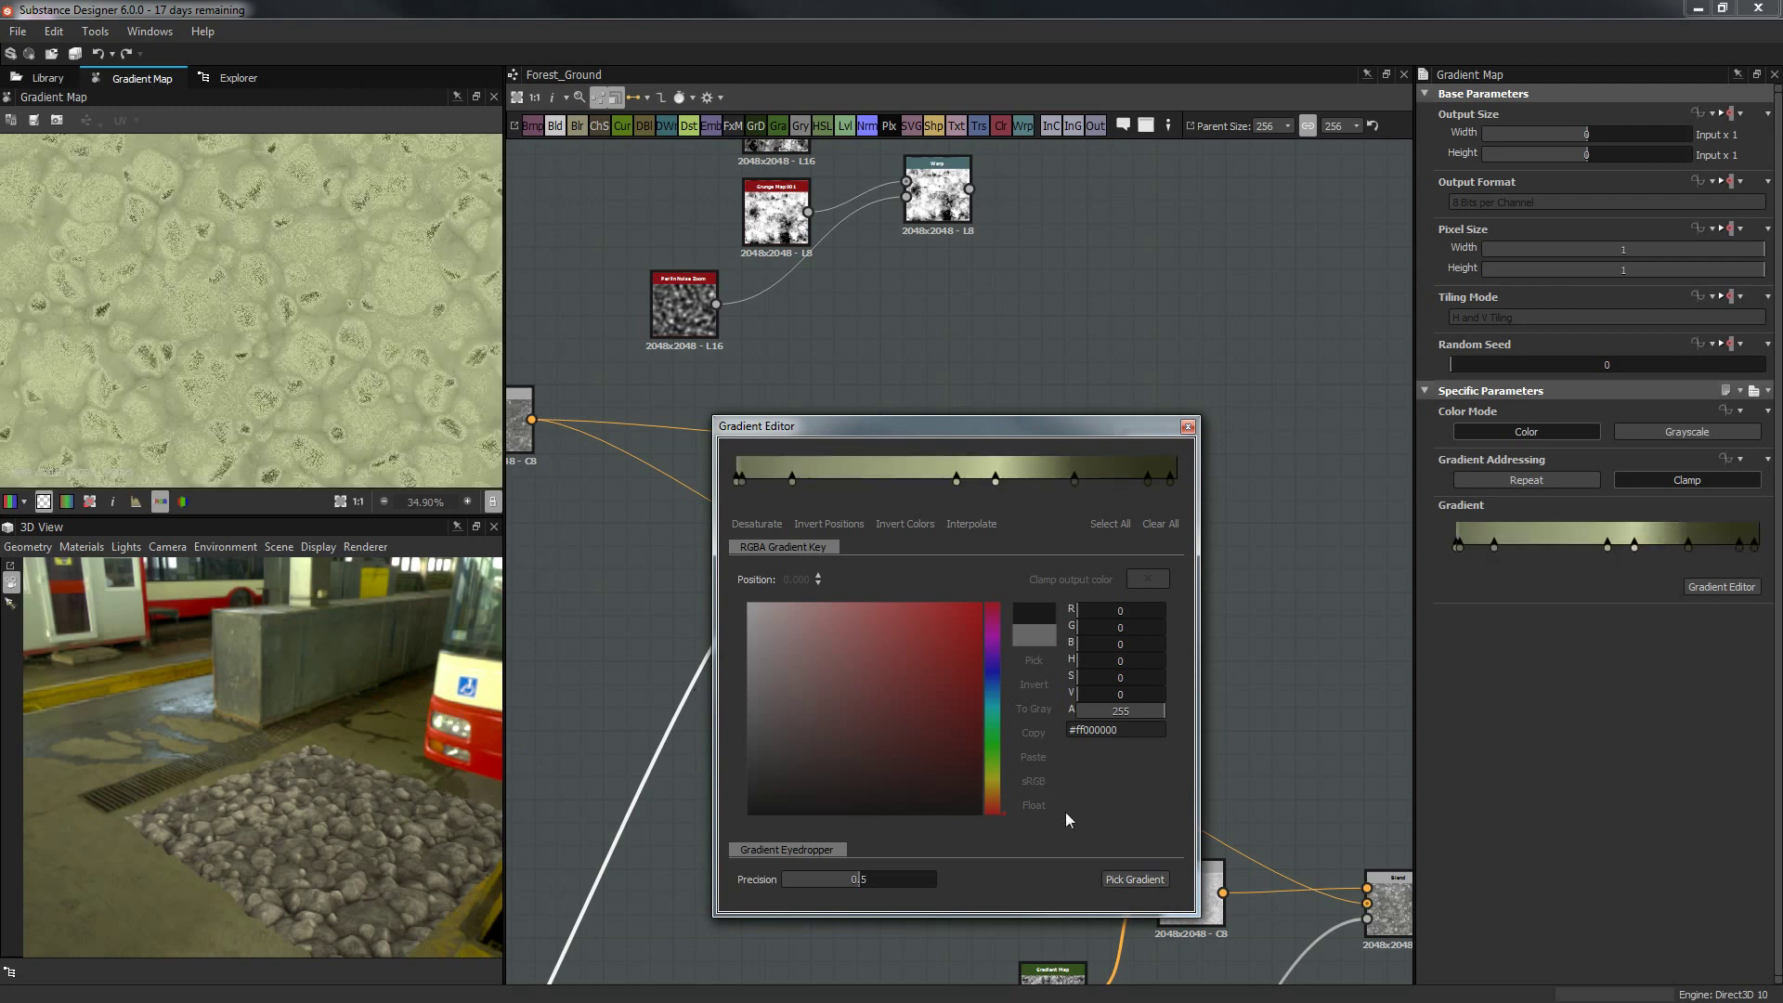
click(1132, 879)
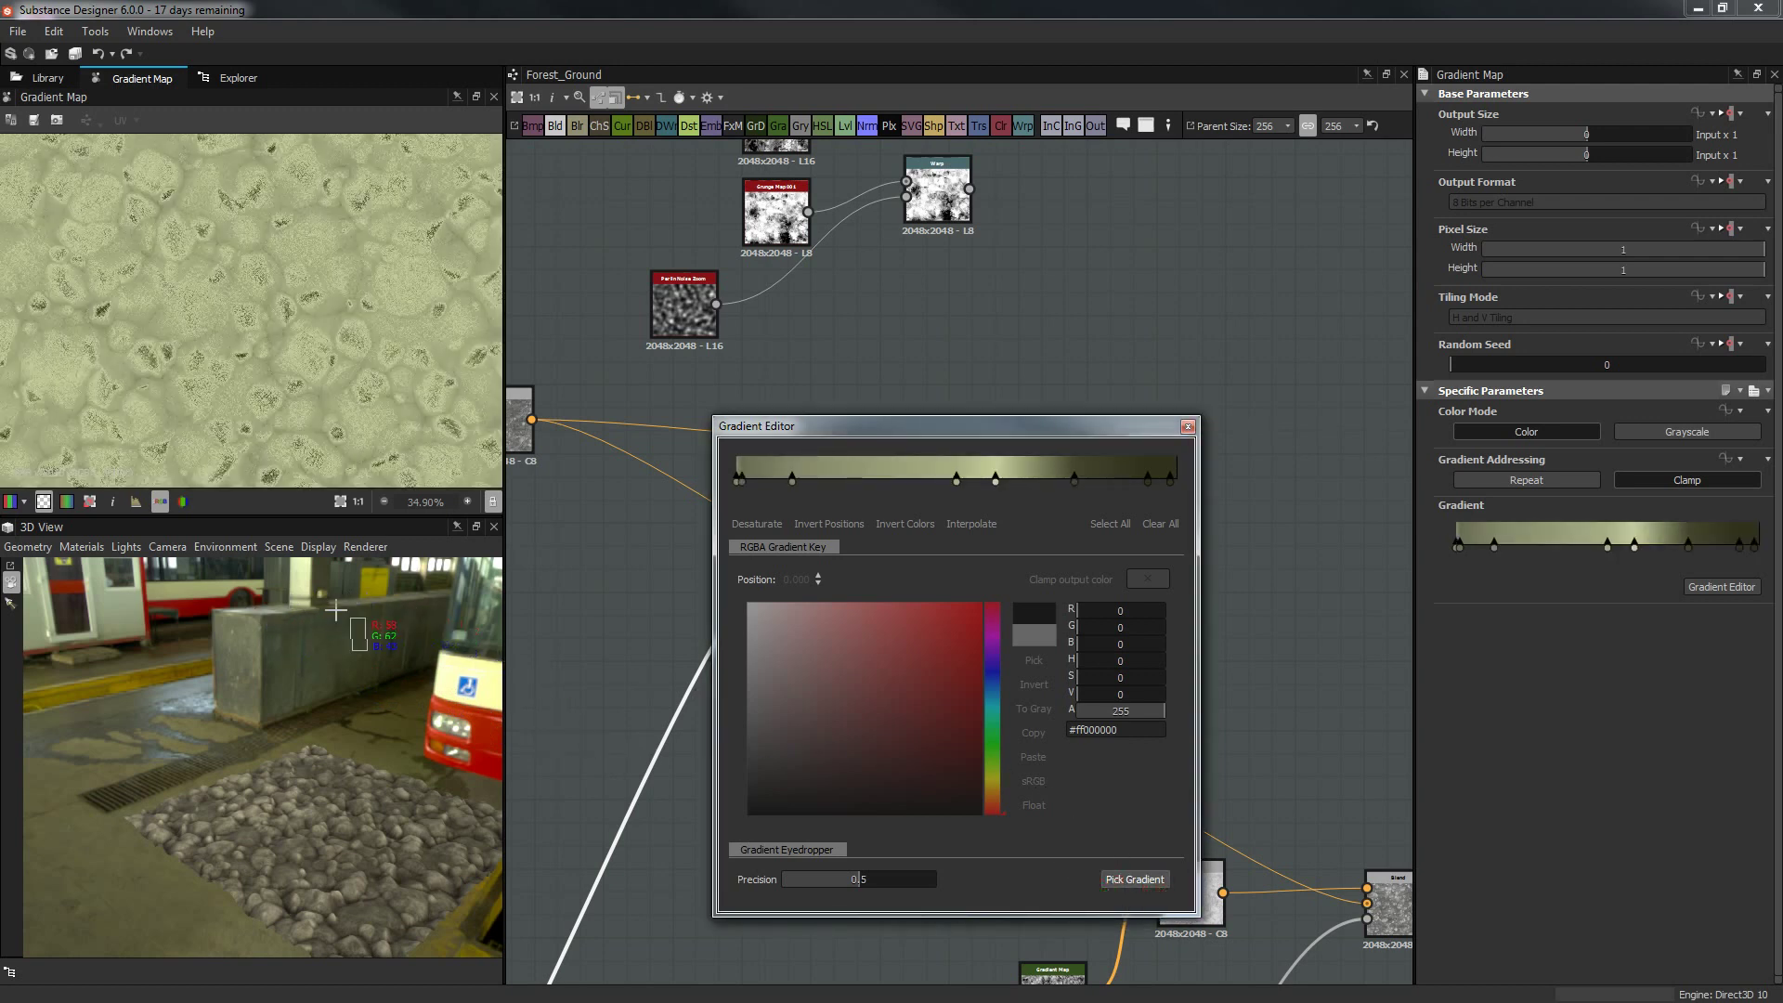
click(387, 654)
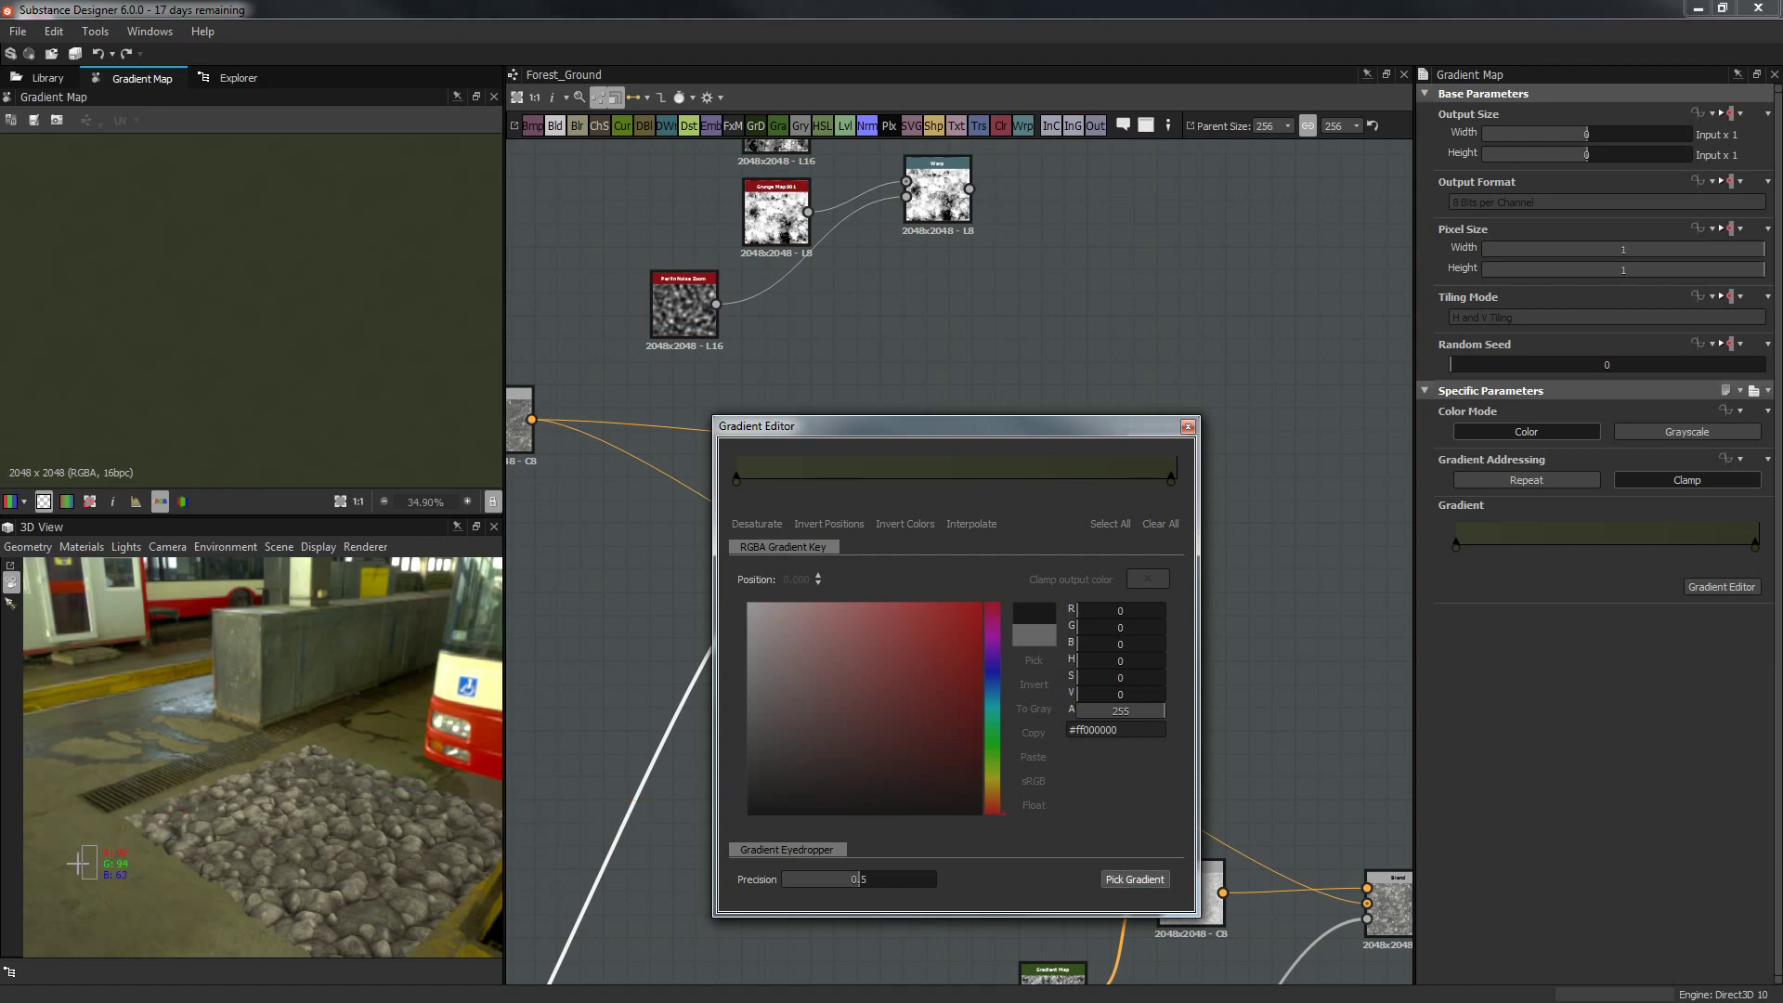
Pick the gradient from a long stroke across the rock surface in the 3D view, and close the gradient editor.
drag(187, 818, 432, 904)
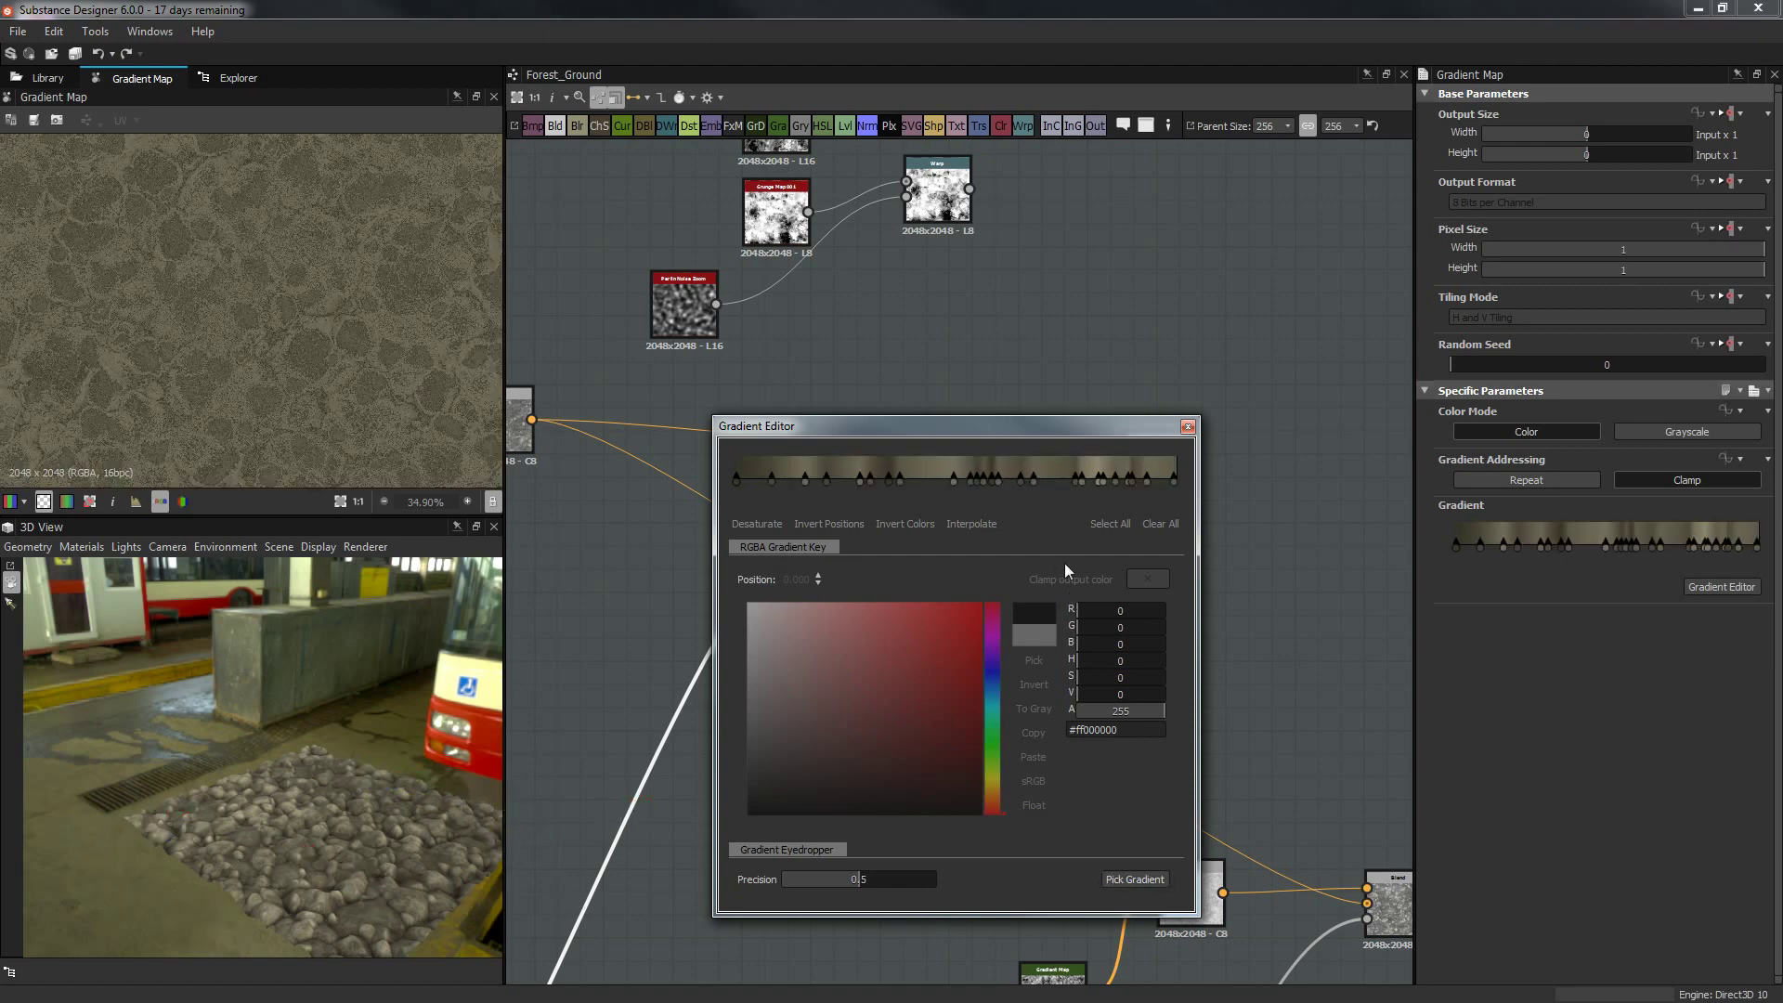
scroll(309, 332, down, 2)
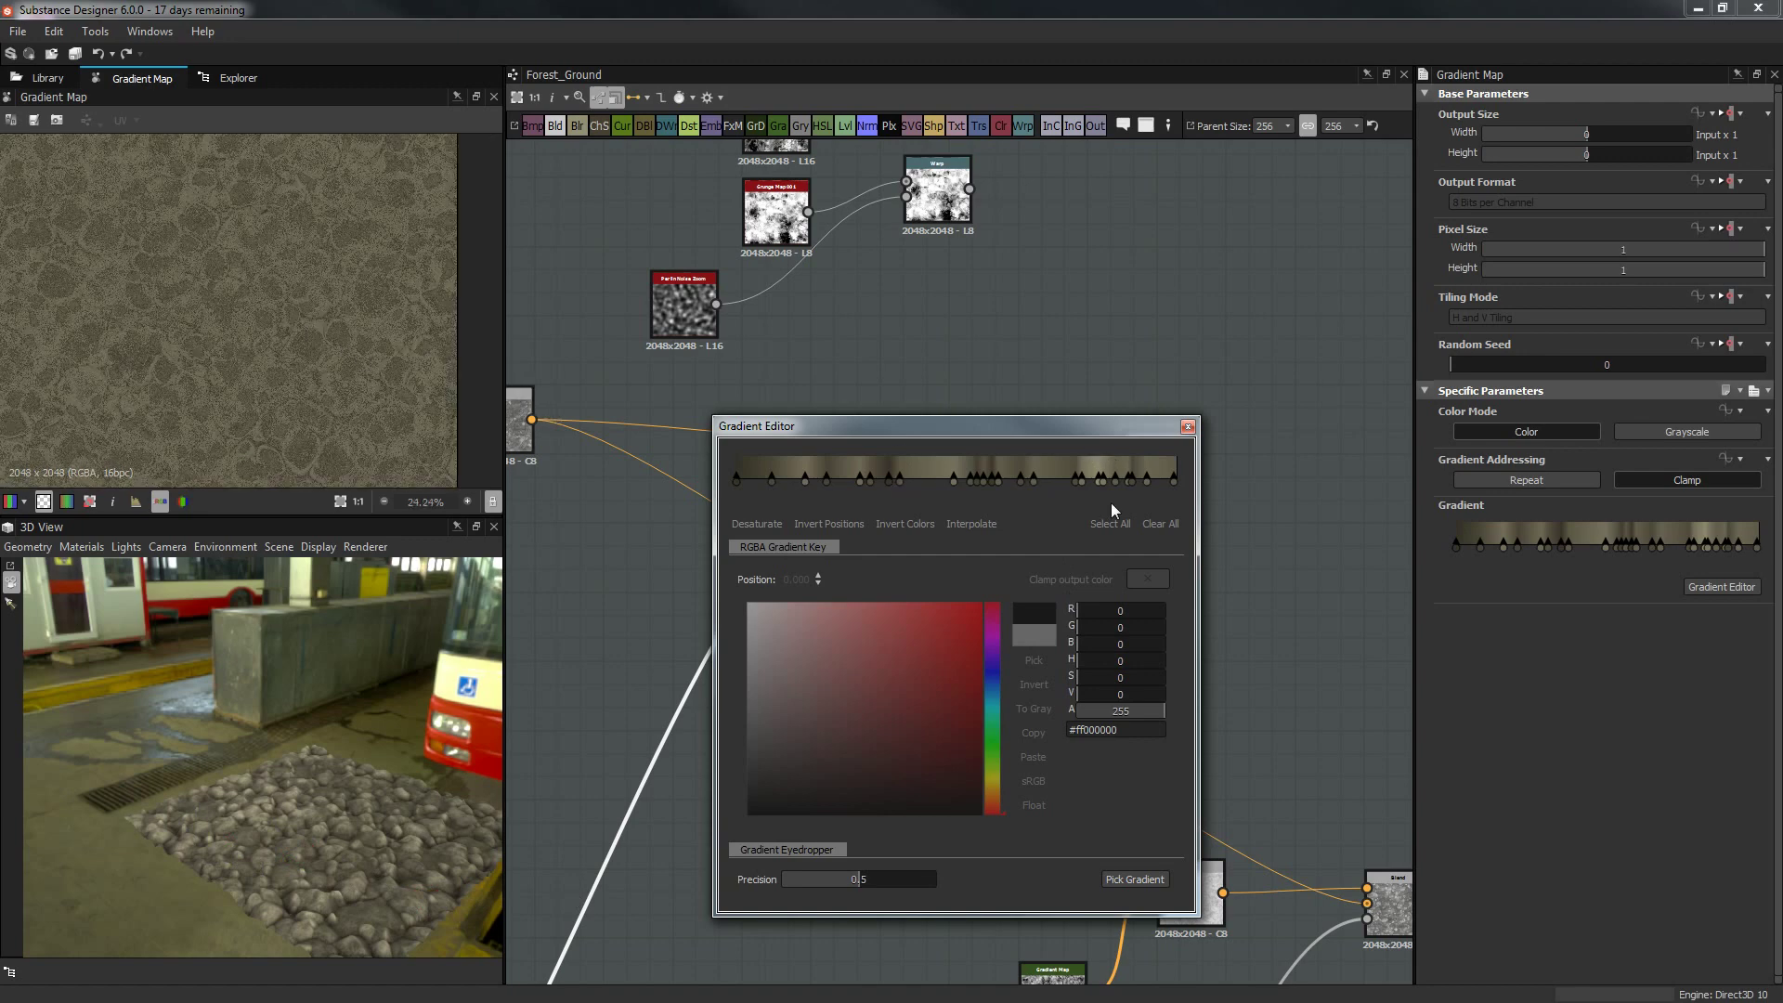
click(1188, 427)
Hide the environment background in the 3D view by setting its visibility to False.
click(226, 546)
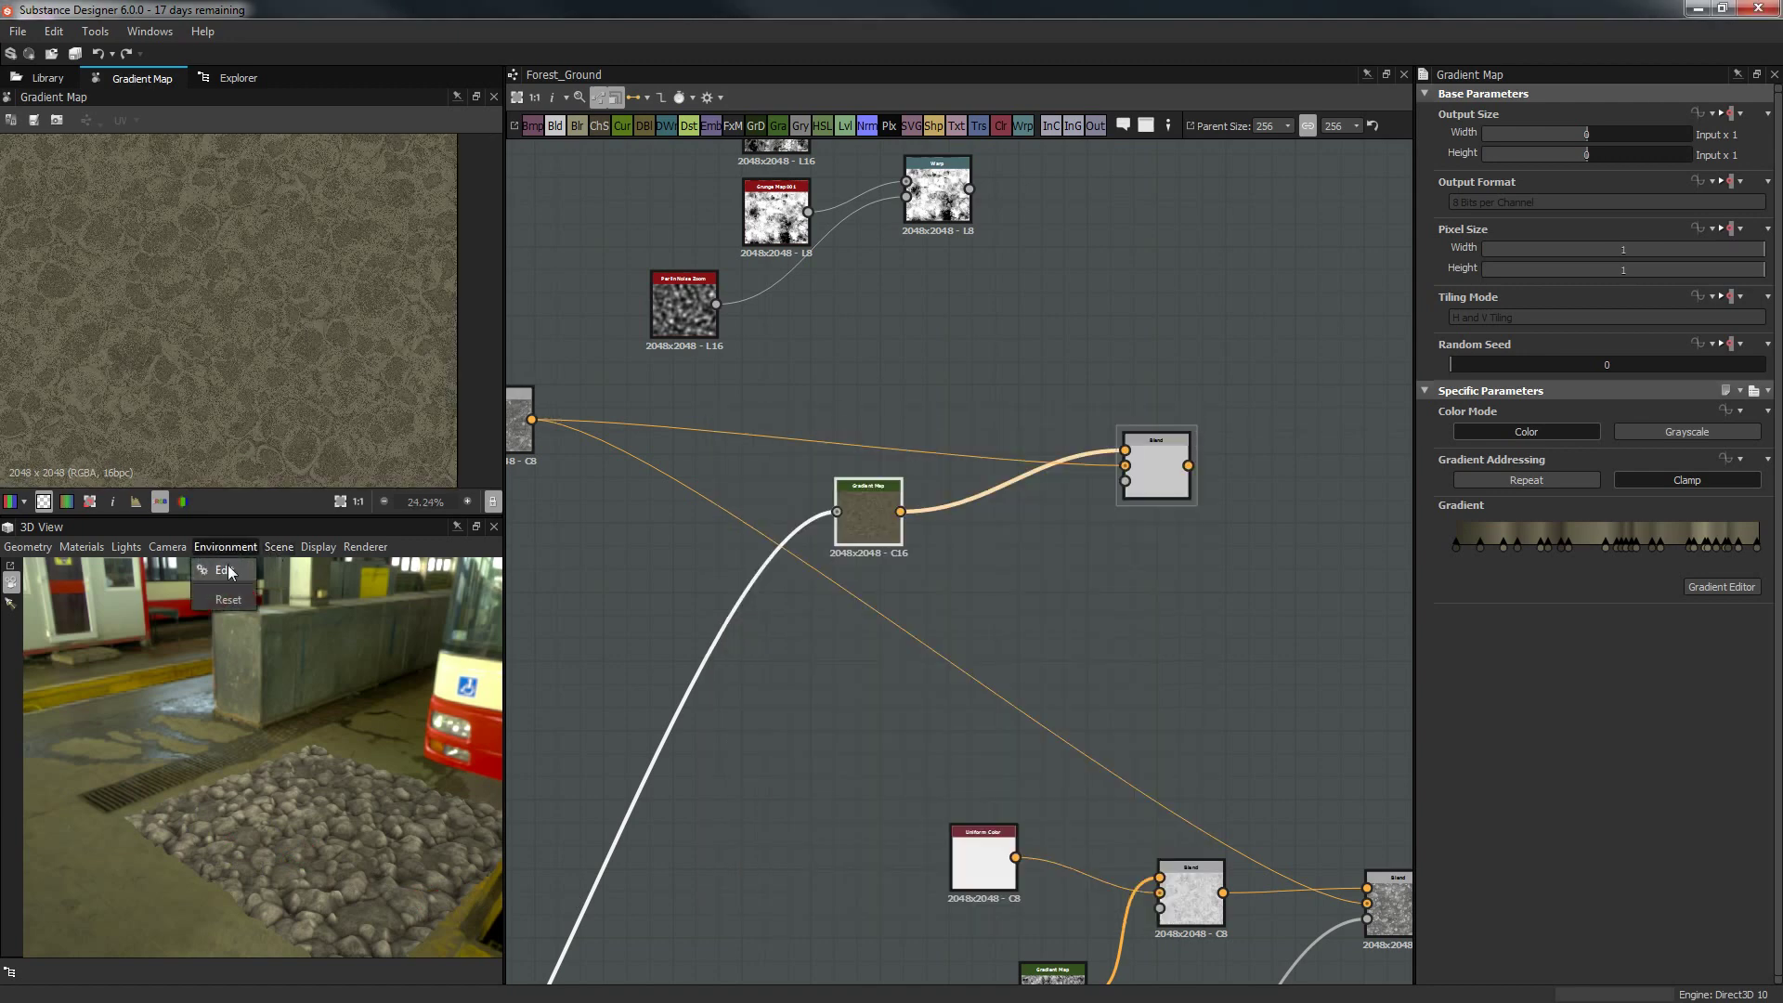
click(223, 568)
click(1568, 148)
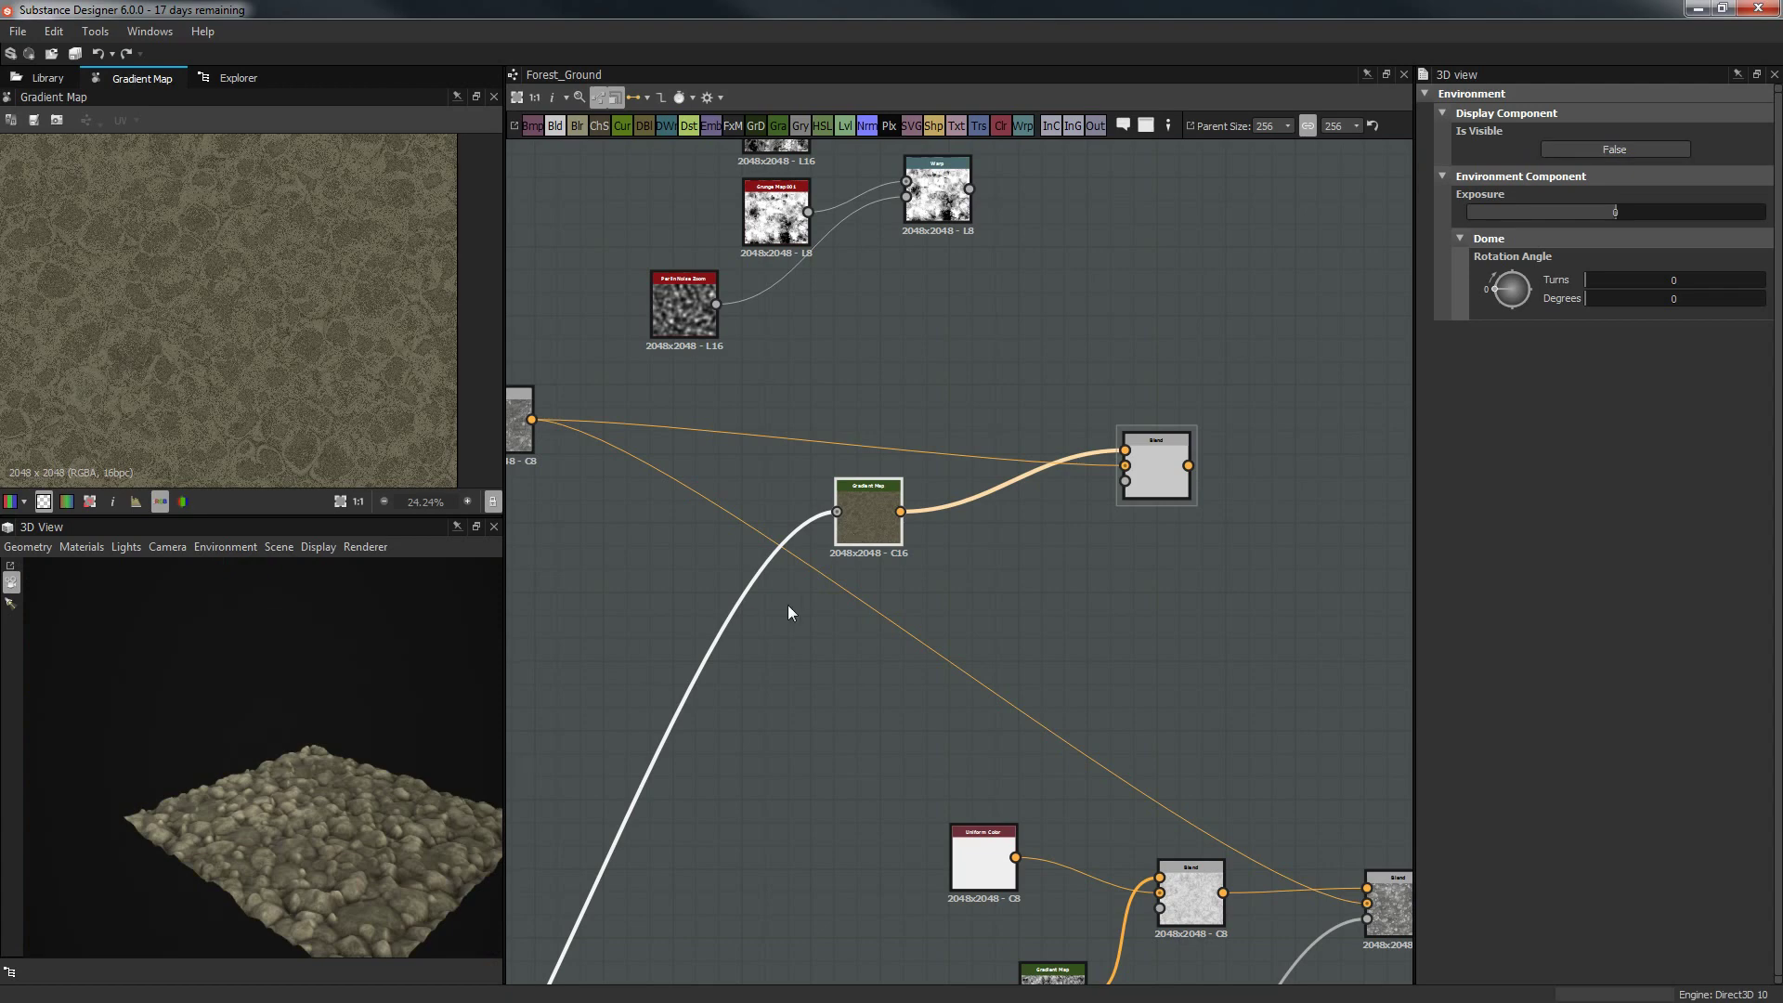
Move the new Blend node closer to the Gradient Map node and preview its result in the 2D view.
scroll(788, 605, up, 3)
click(962, 421)
middle_drag(1038, 494, 877, 583)
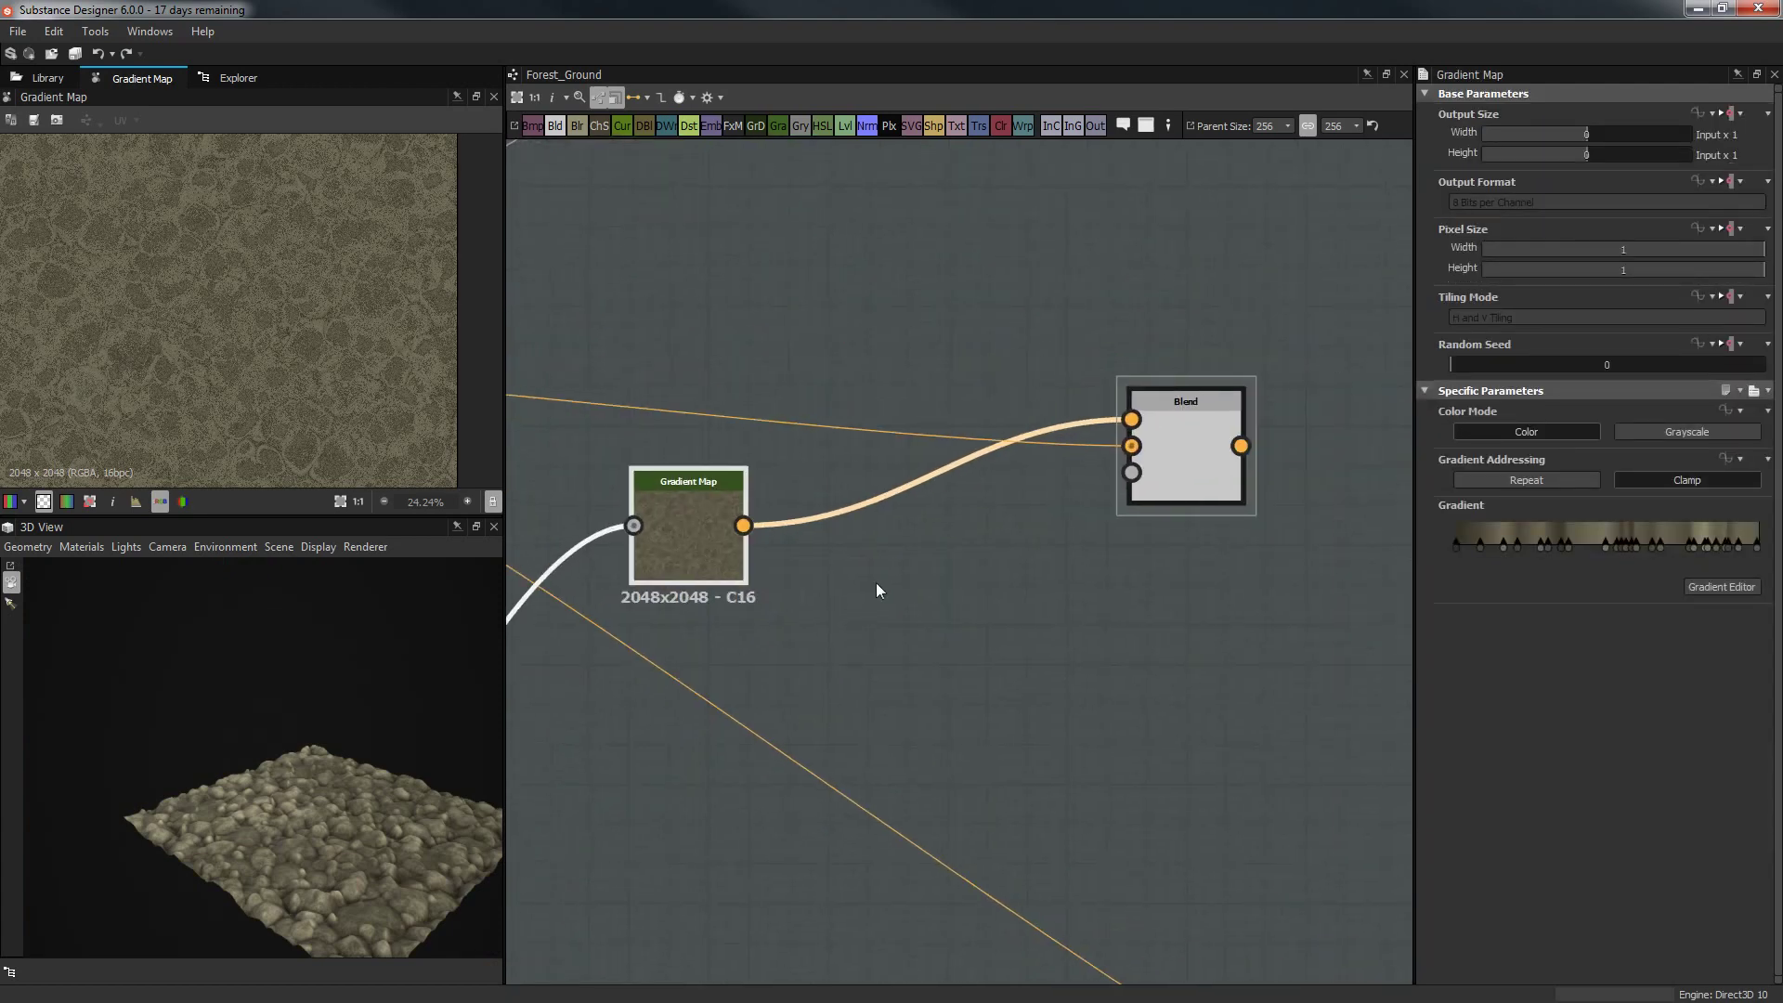
click(1190, 422)
drag(1190, 421, 1039, 476)
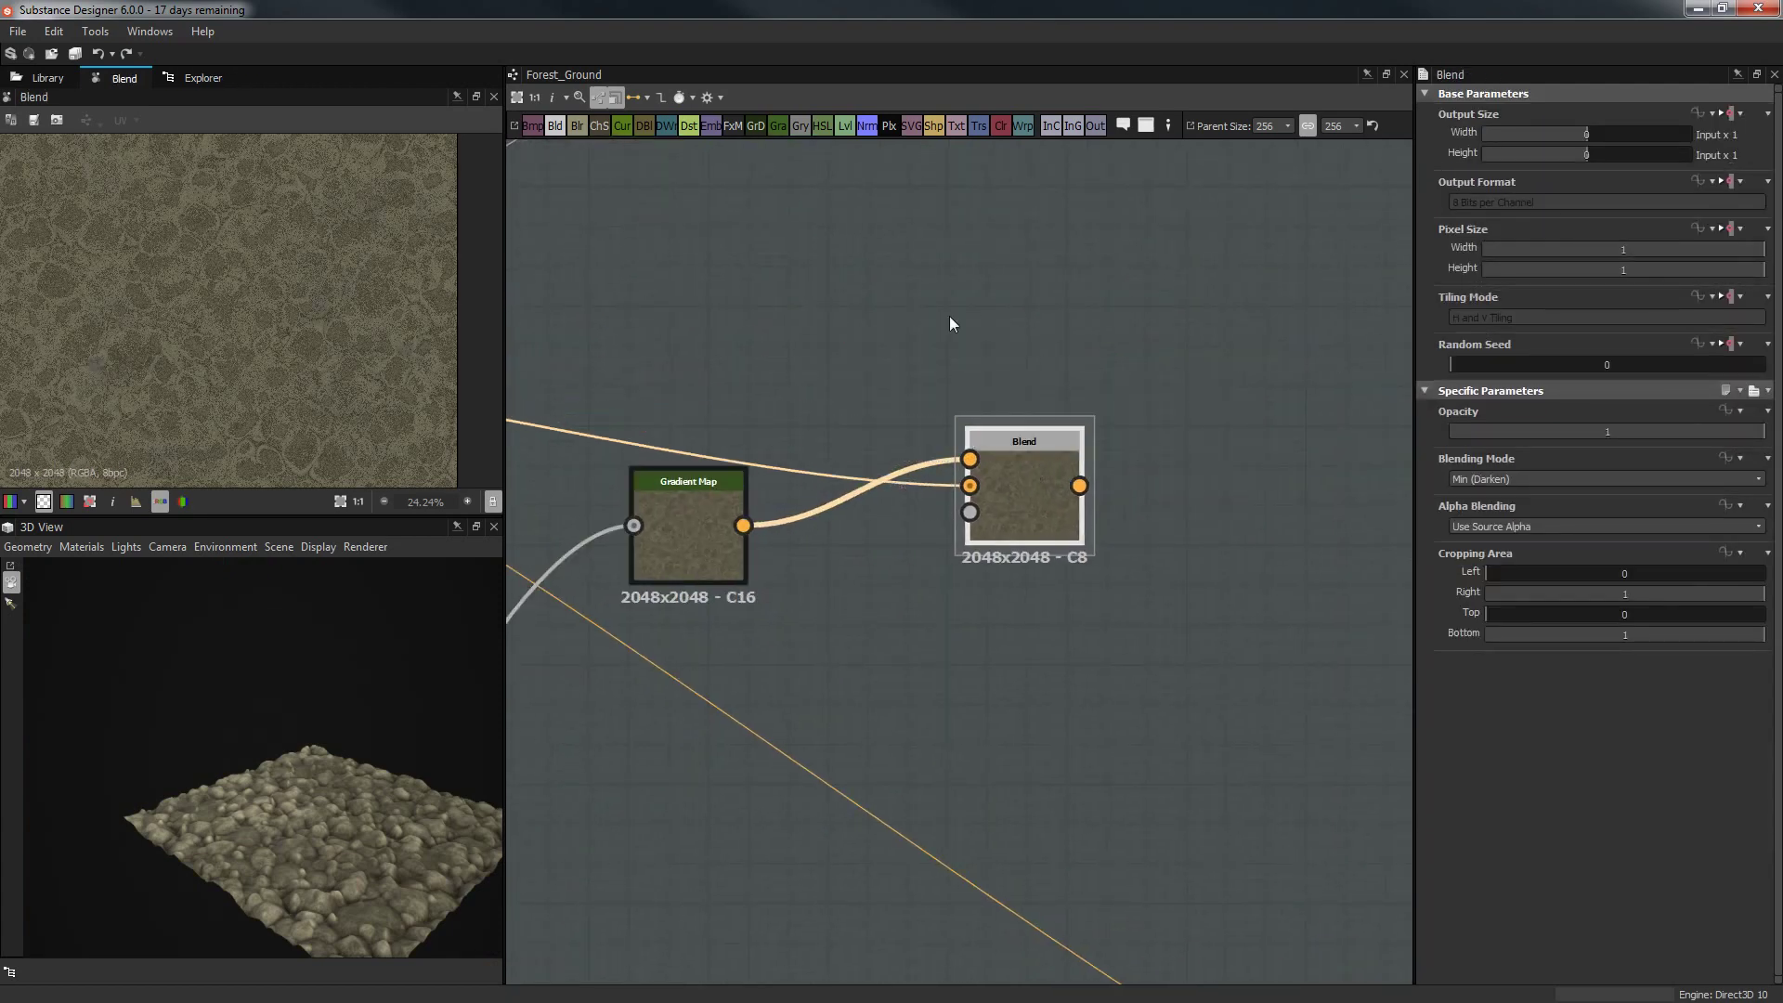
Try masking the new Blend by linking the lower of the two grunge map nodes to its opacity input.
scroll(949, 320, down, 3)
middle_drag(743, 216, 914, 399)
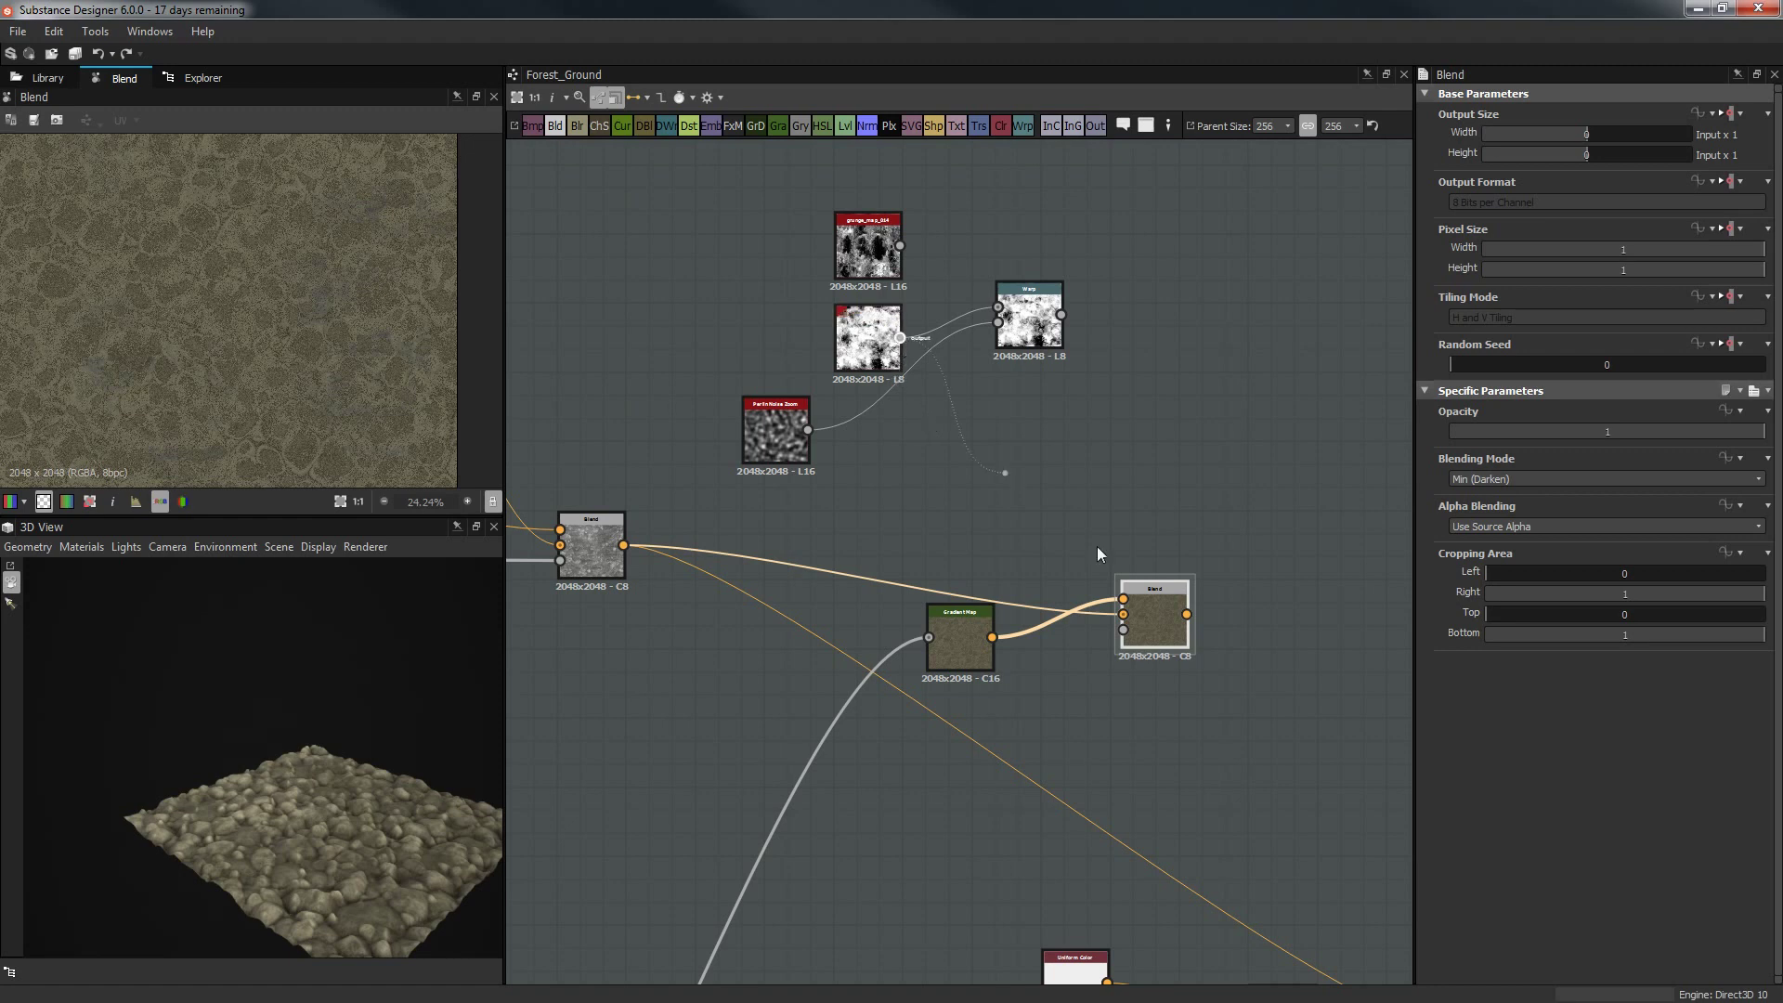
drag(1098, 548, 1140, 629)
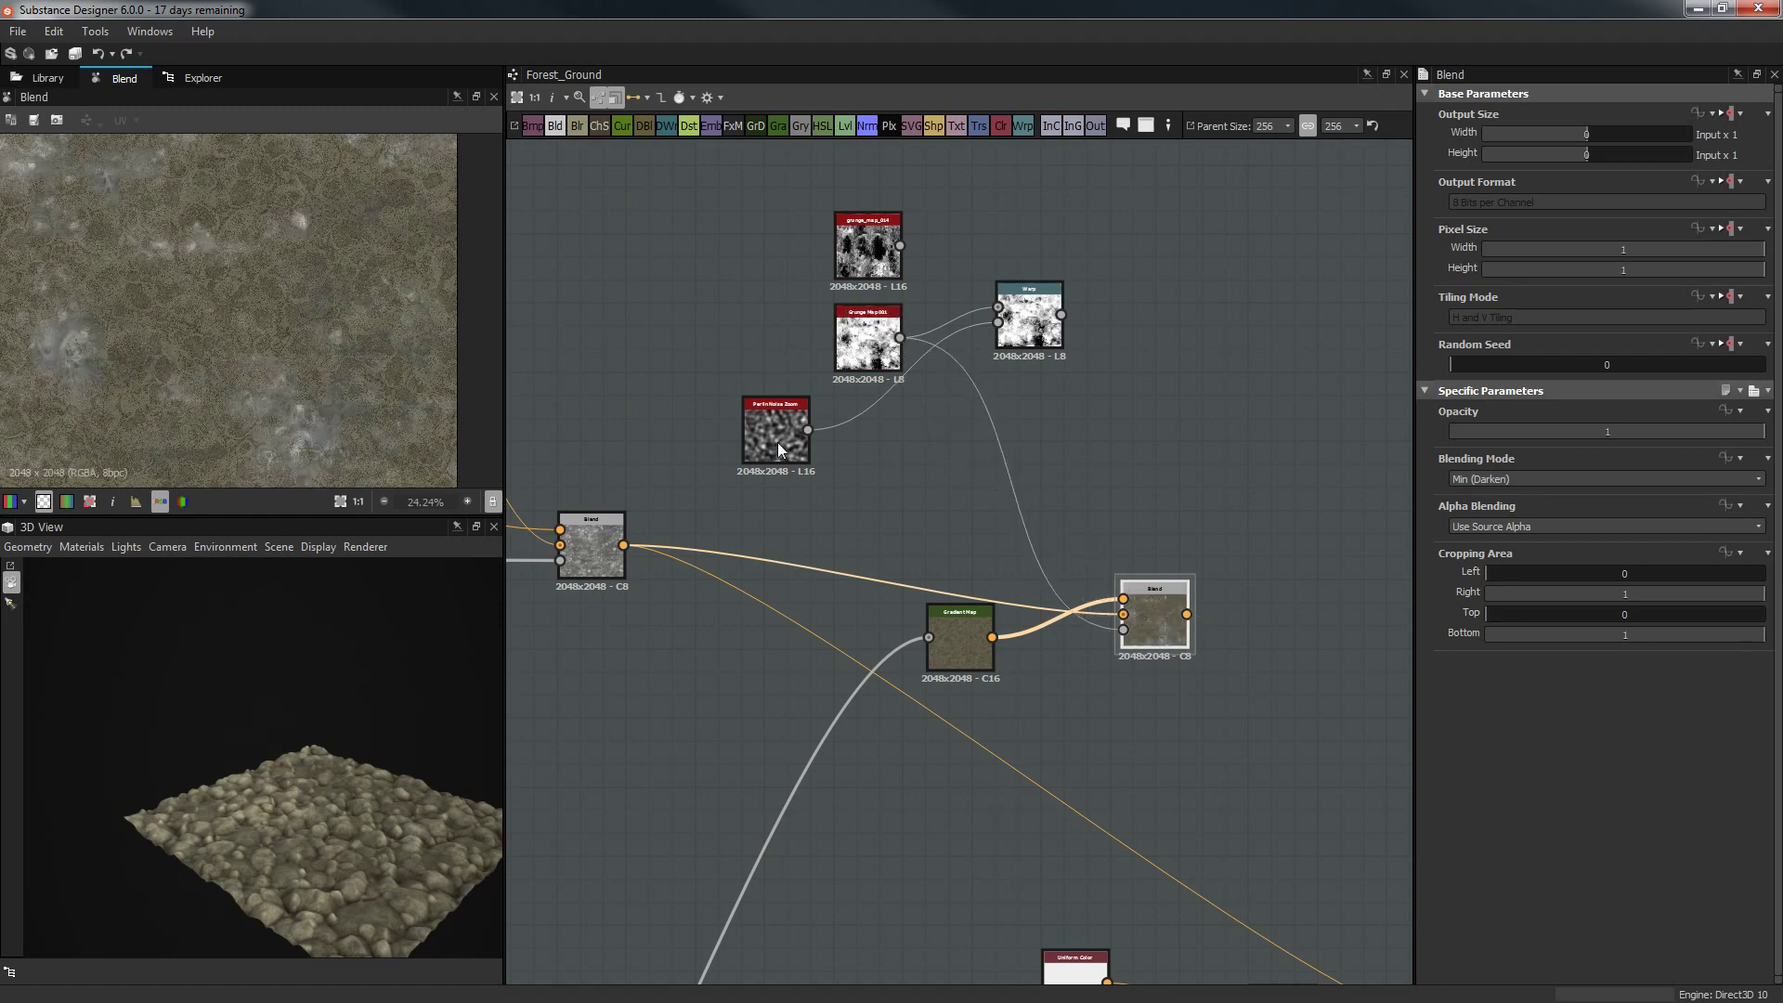
Connect the upper grunge map node to the new Blend's opacity input and preview the Blend.
double_click(959, 639)
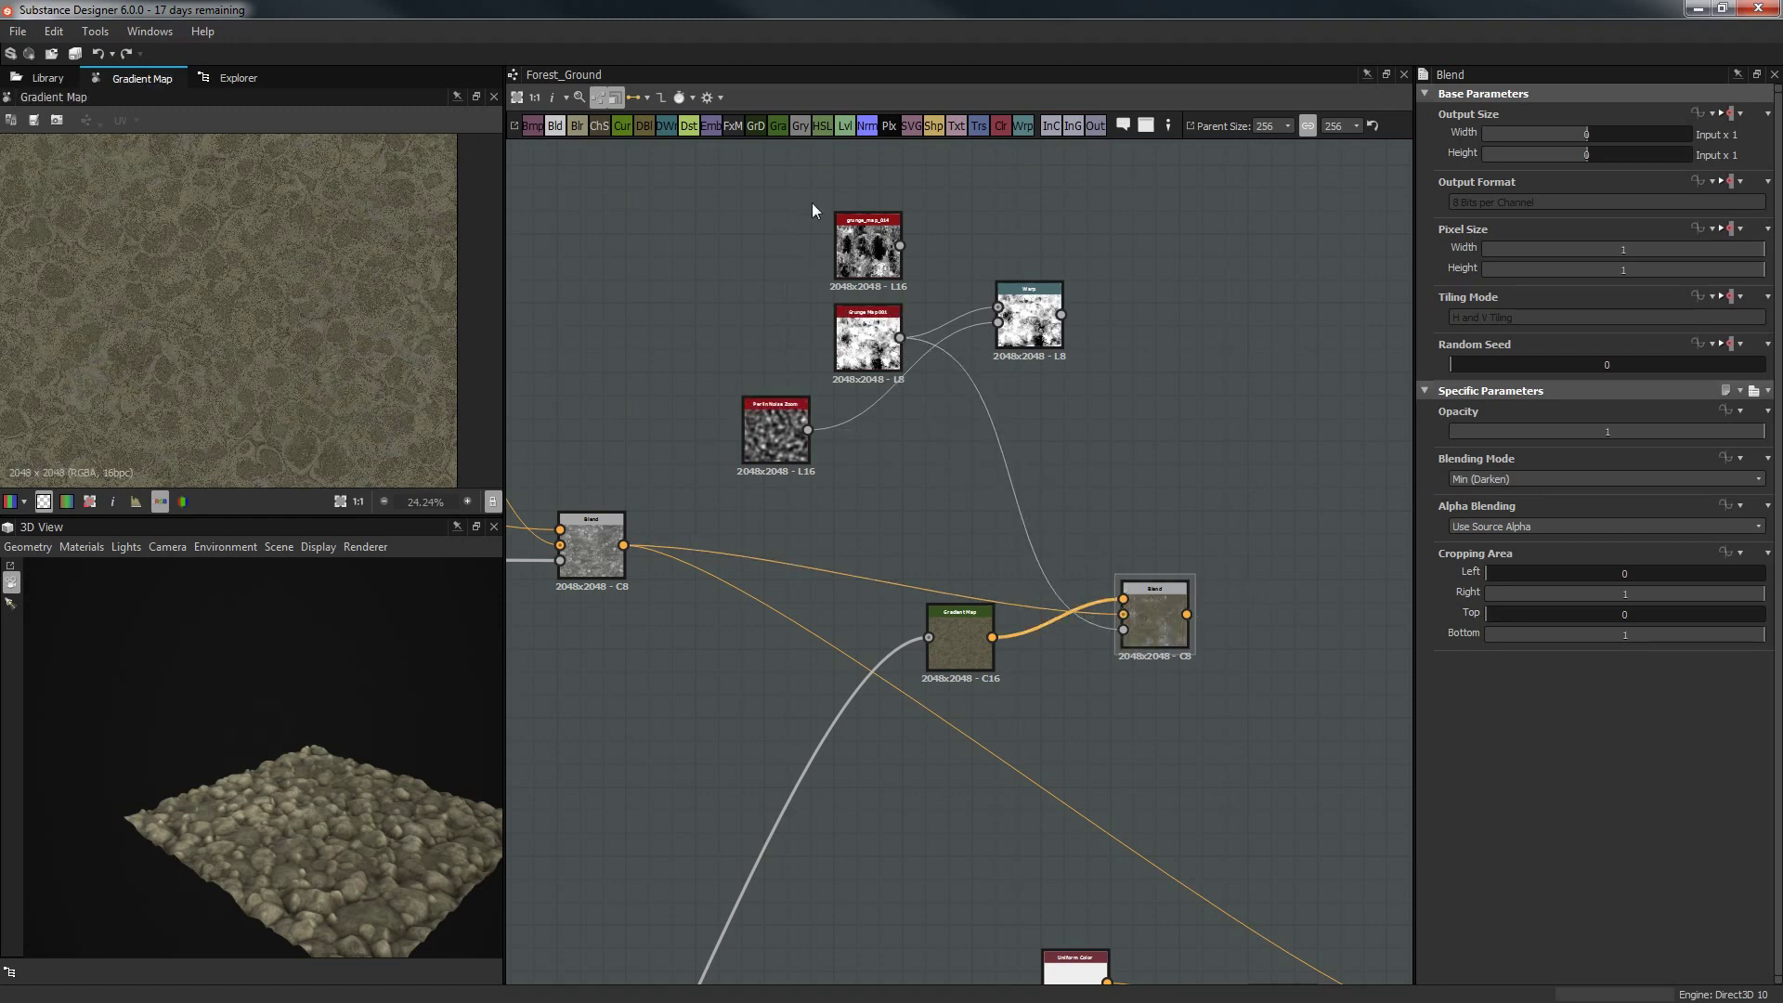
drag(900, 246, 1124, 630)
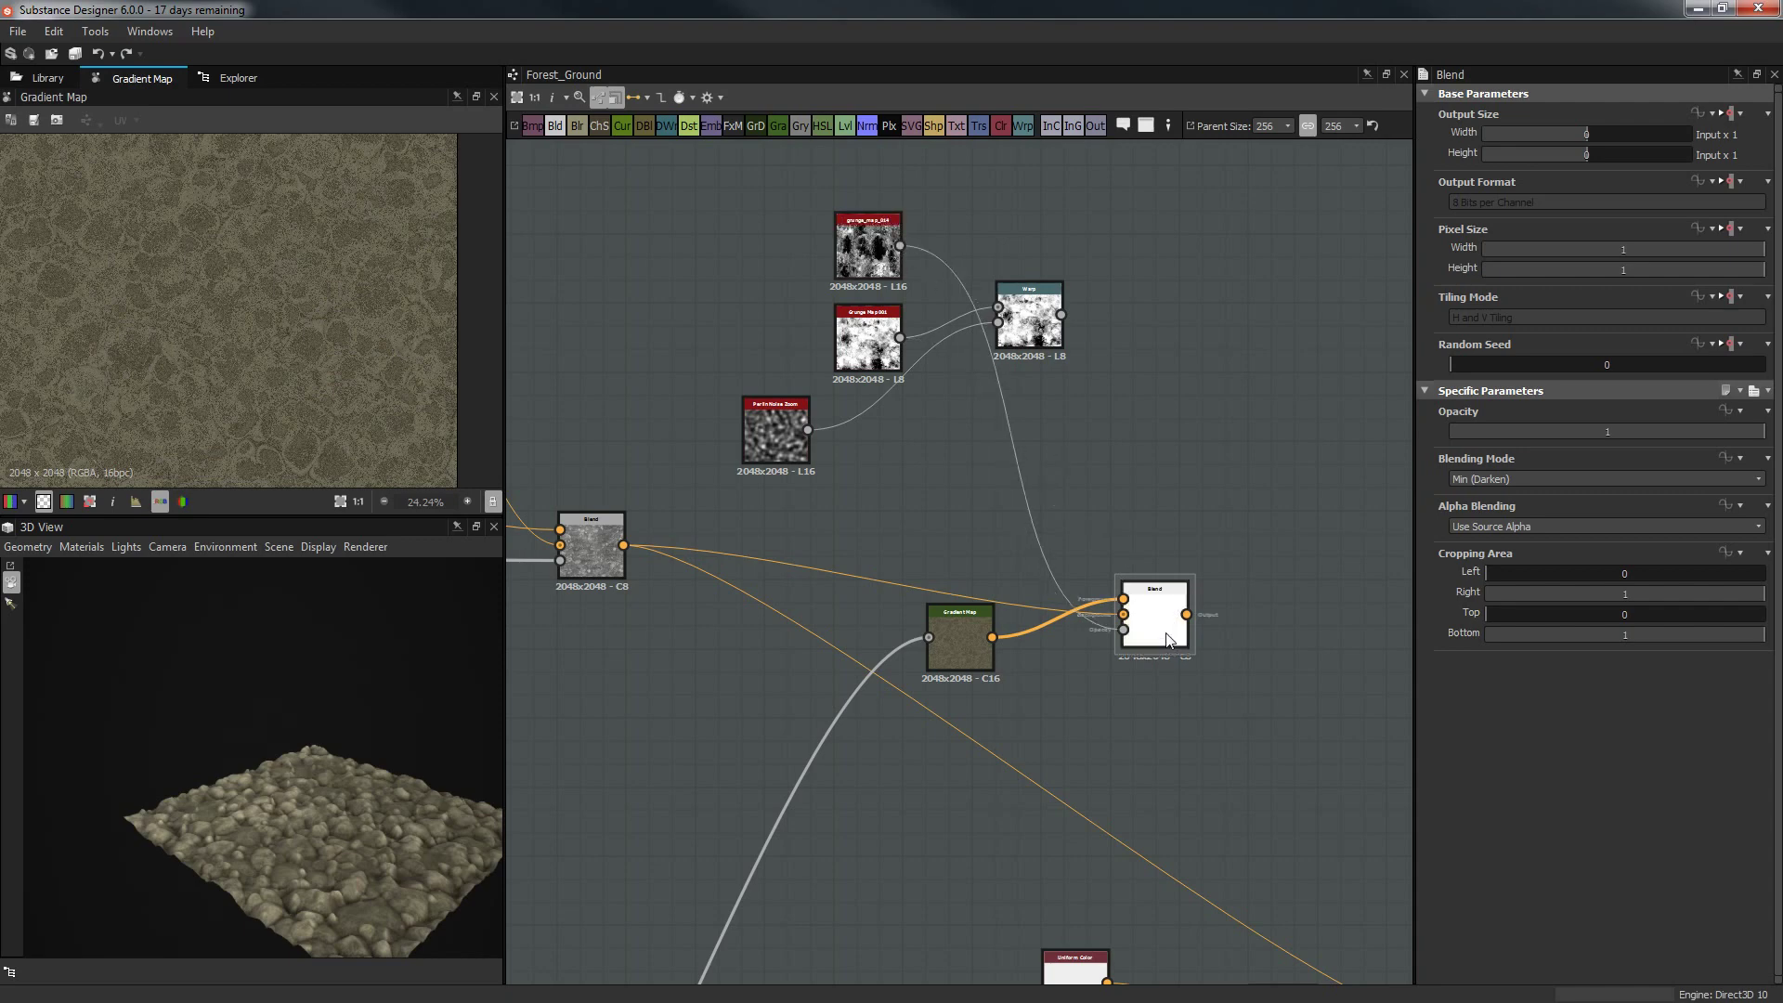
double_click(1166, 633)
Try the Blend node in Add (Linear Dodge) mode with an opacity of 0.46.
click(1563, 479)
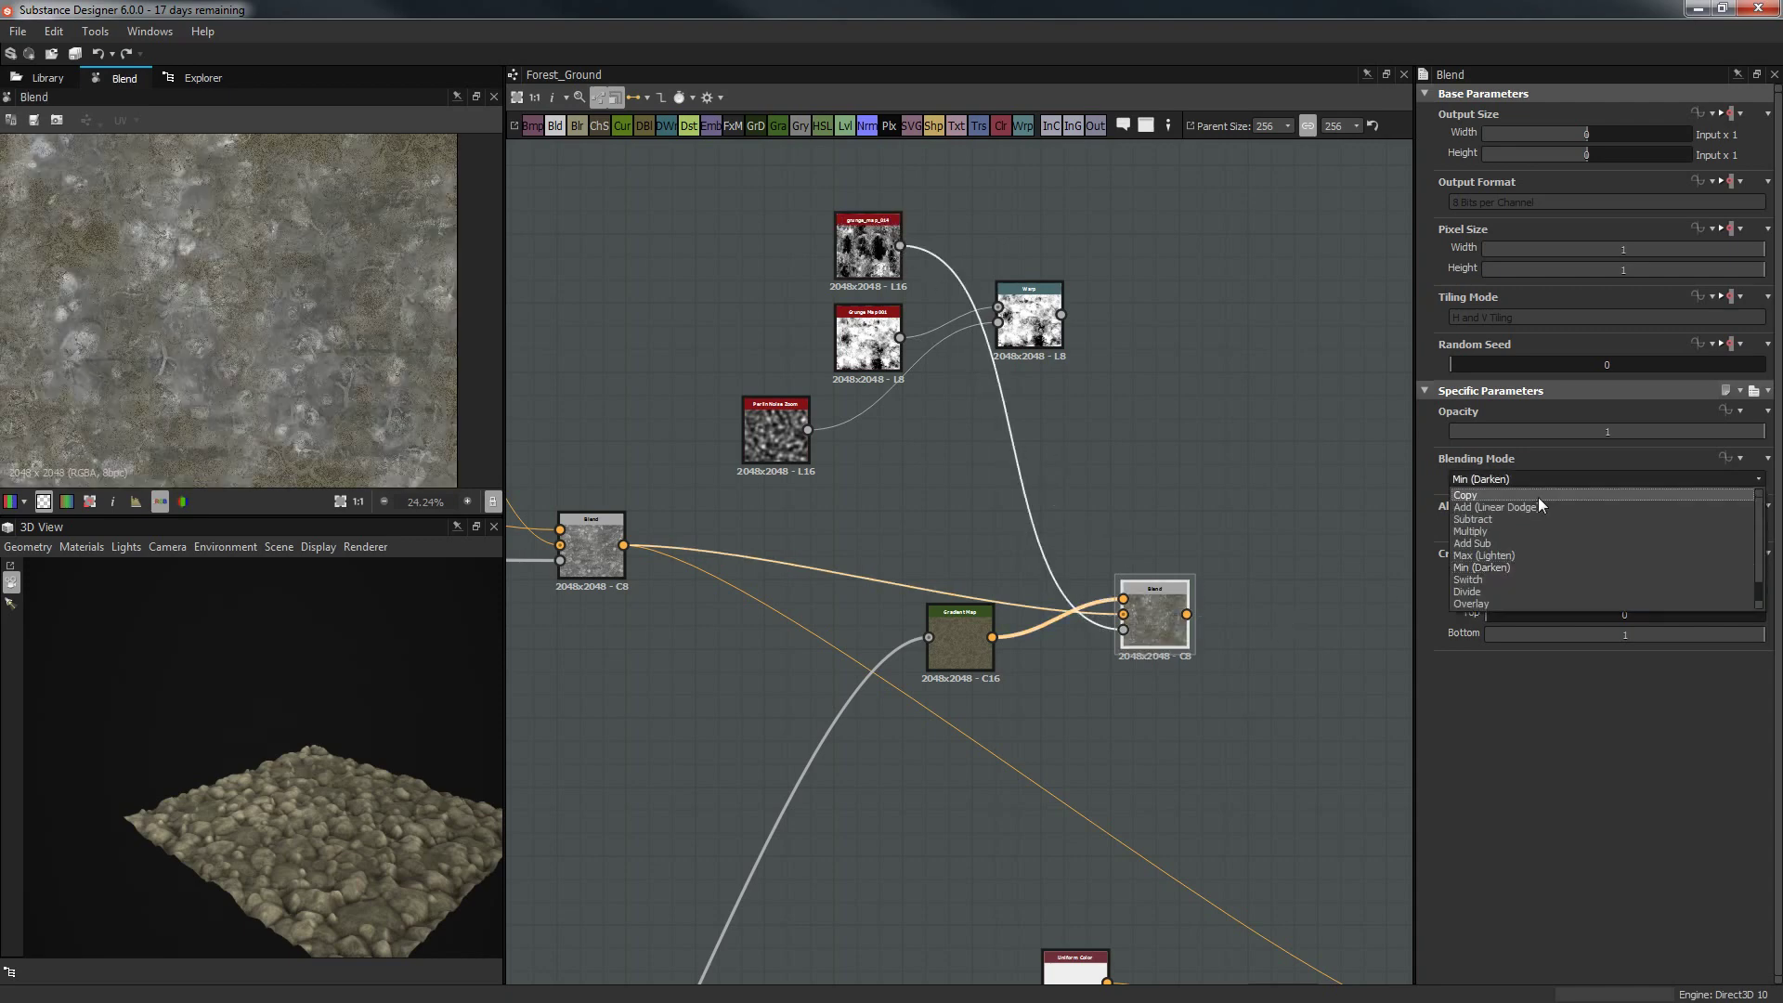
click(1535, 506)
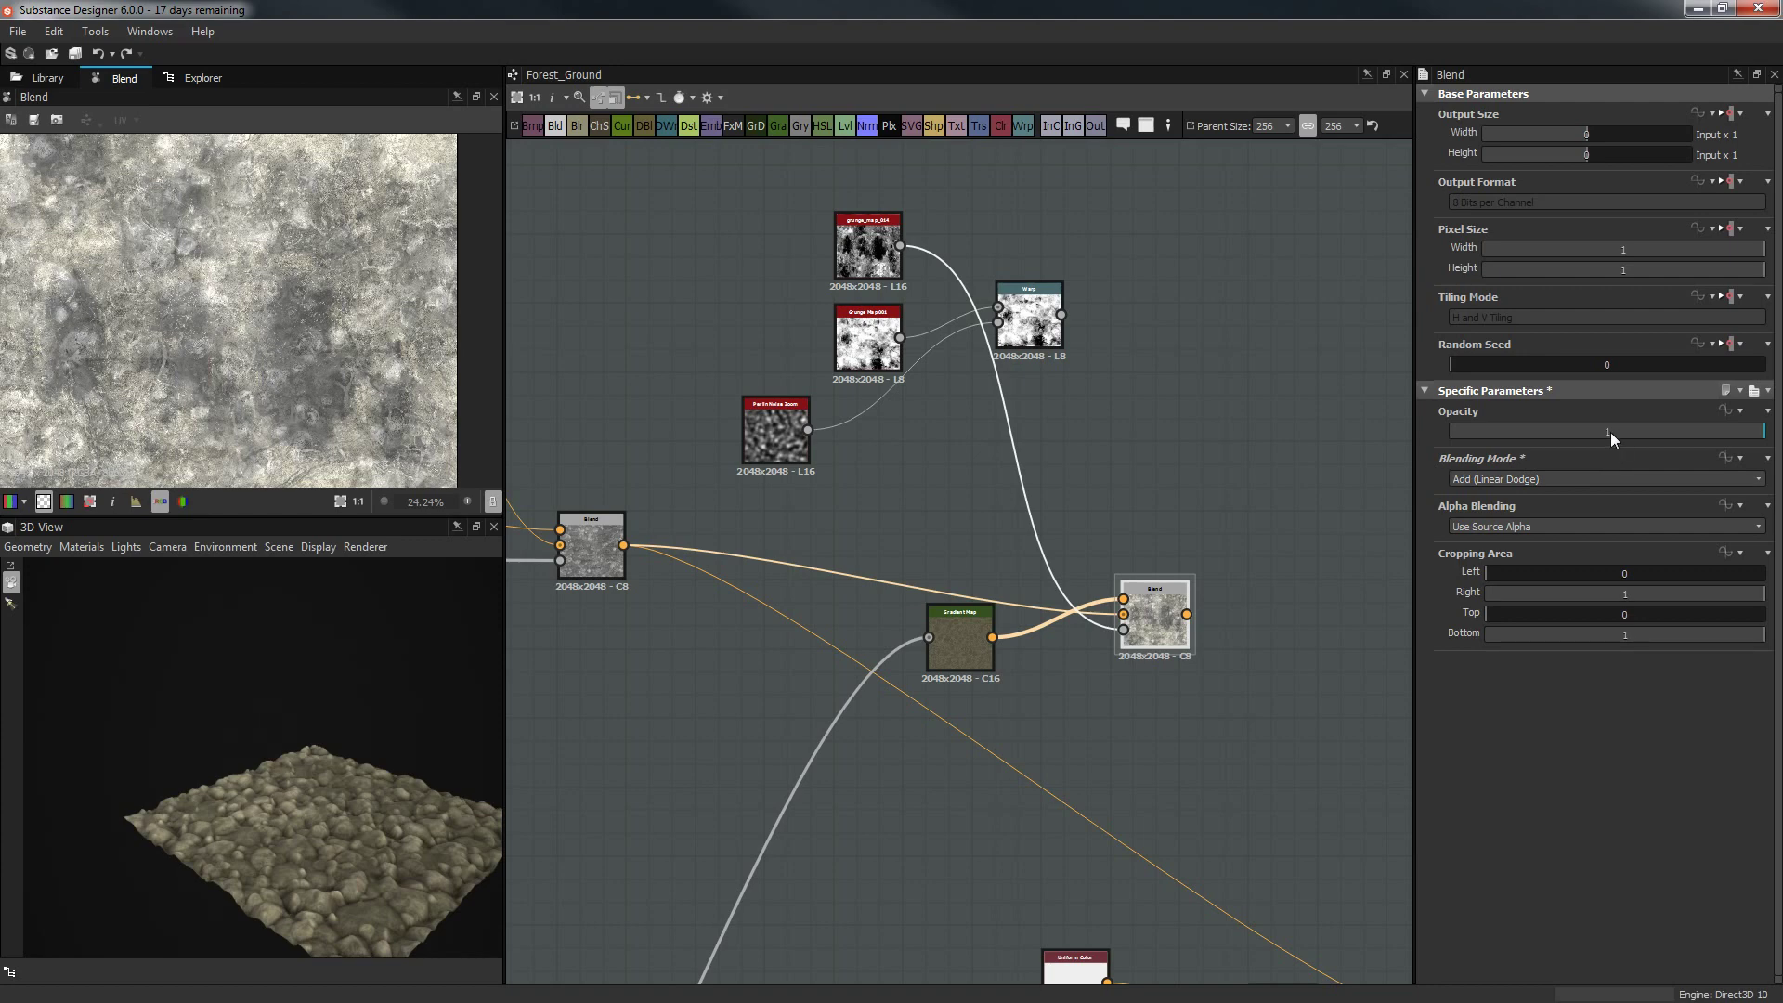
drag(1610, 432, 1572, 436)
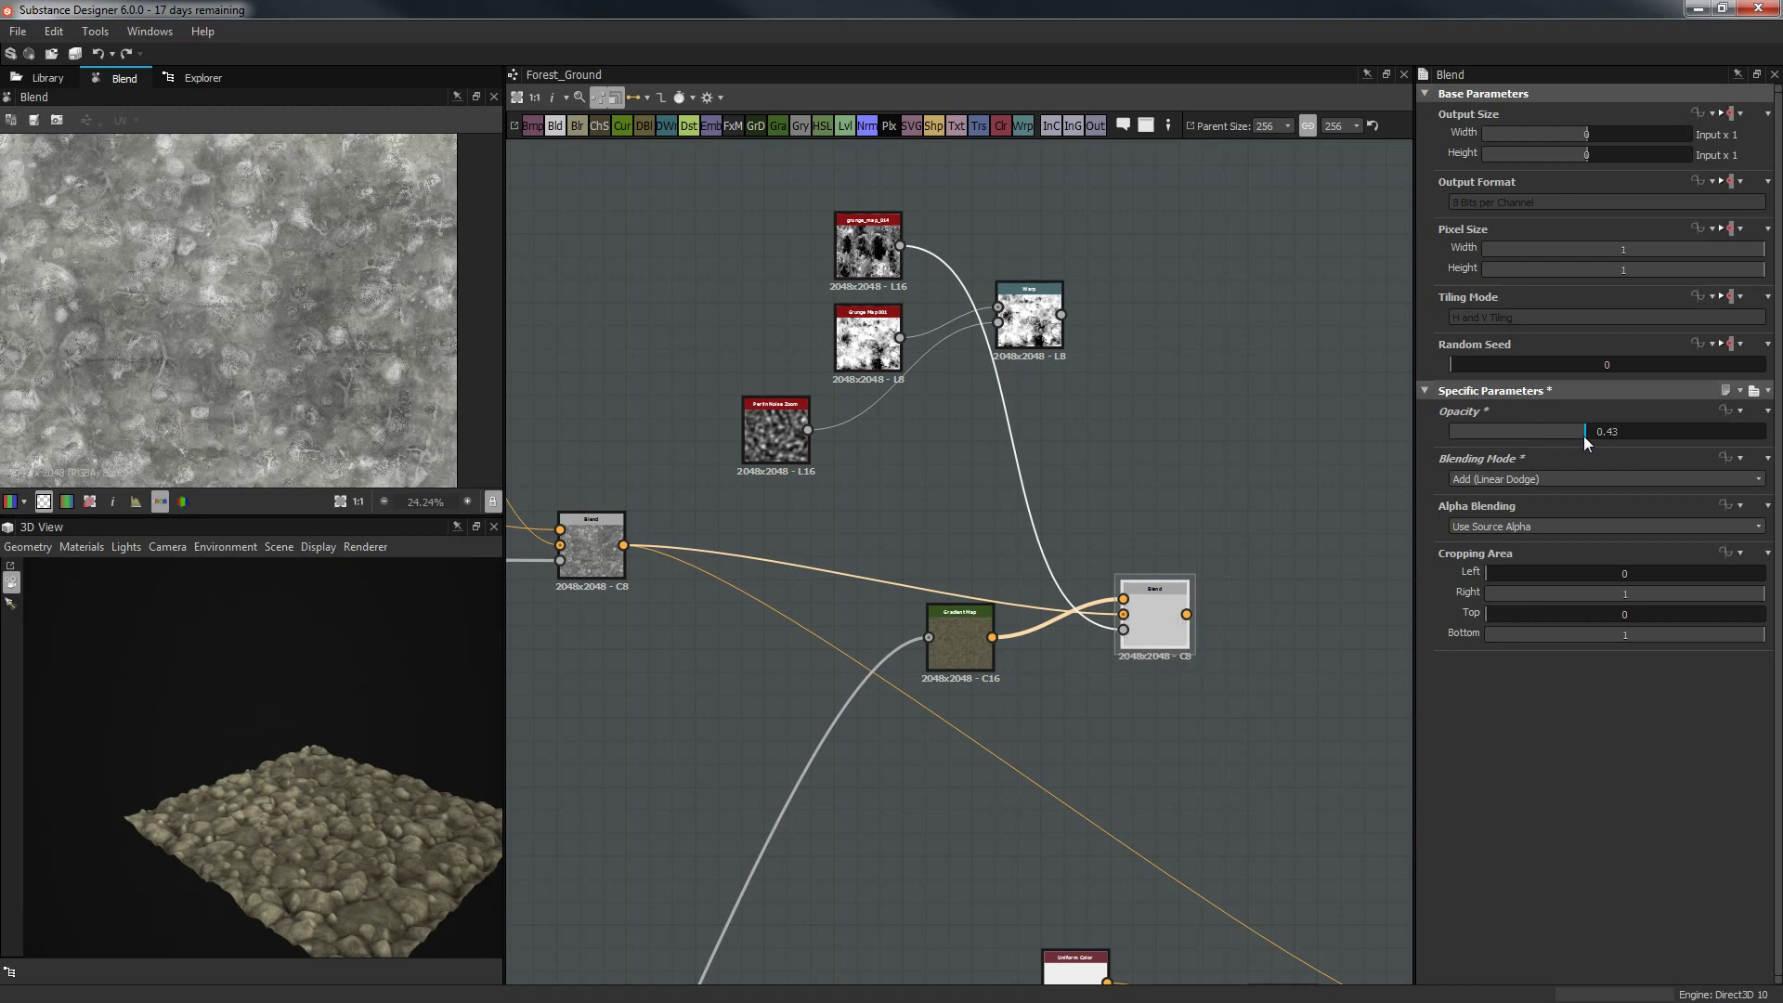
drag(1584, 434, 1594, 433)
Connect the new Blend's output to the background input of the downstream Blend, and inspect the rocks up close in the 3D view.
middle_drag(1285, 500, 1036, 555)
middle_drag(1207, 789, 985, 501)
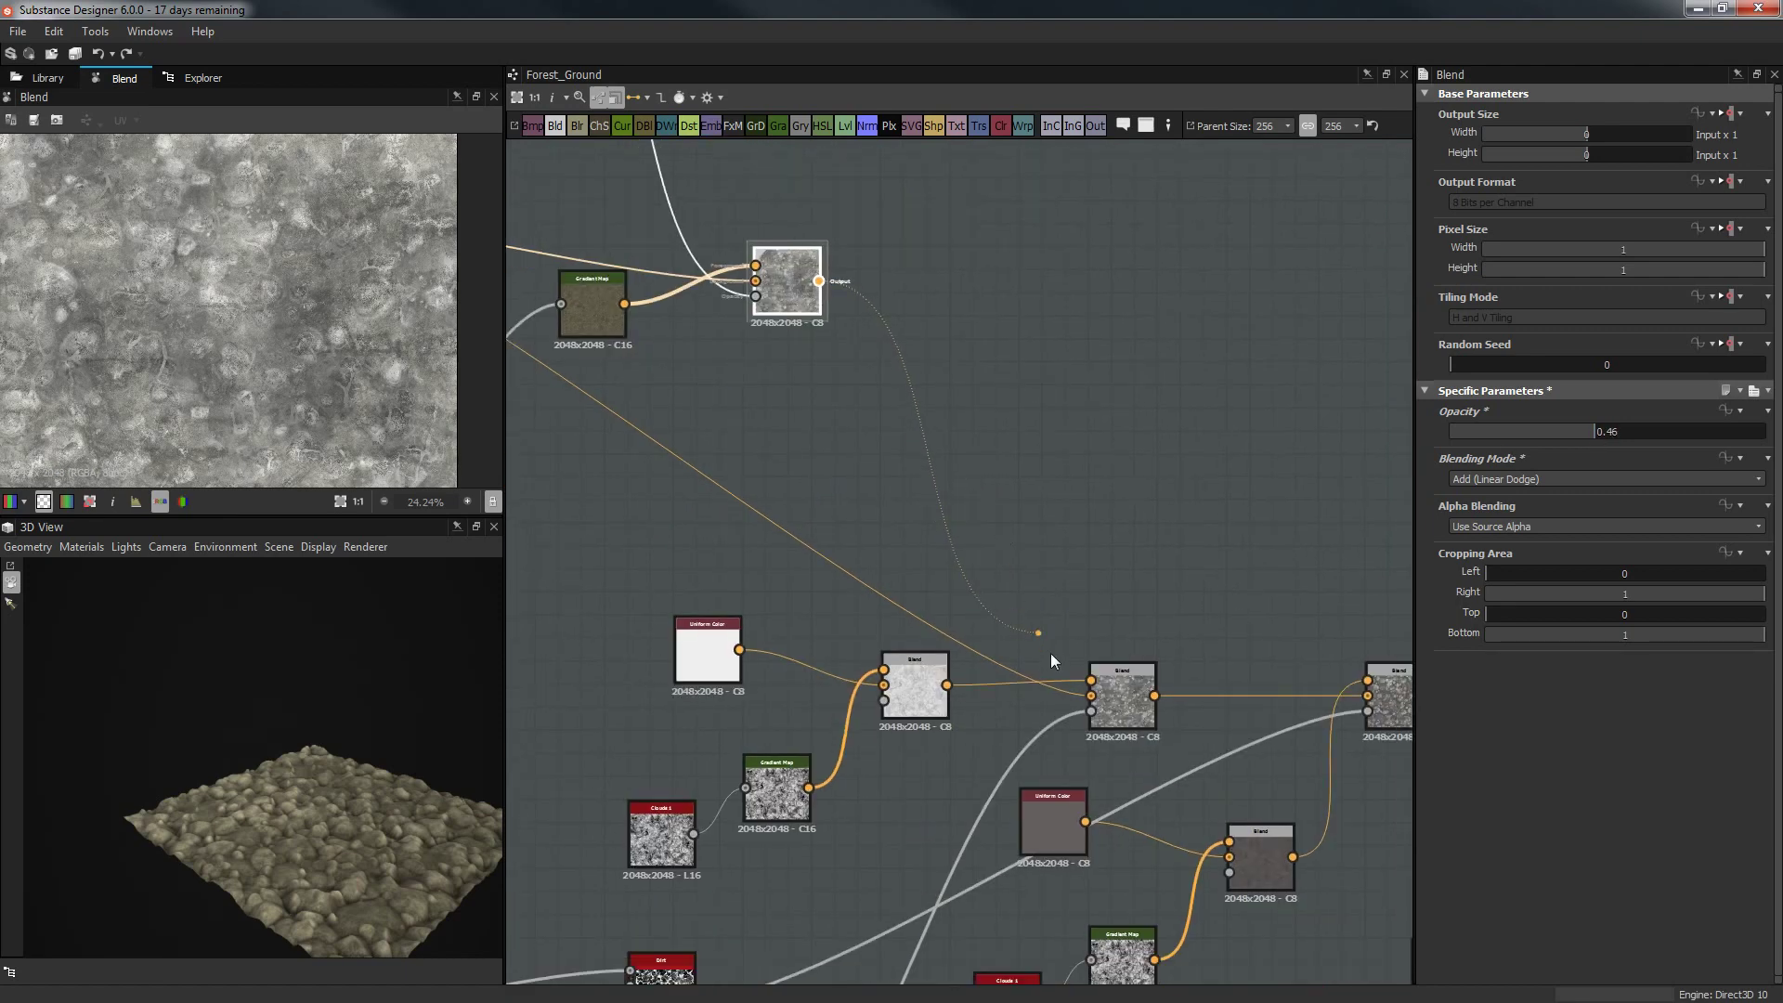
drag(1051, 654, 1083, 695)
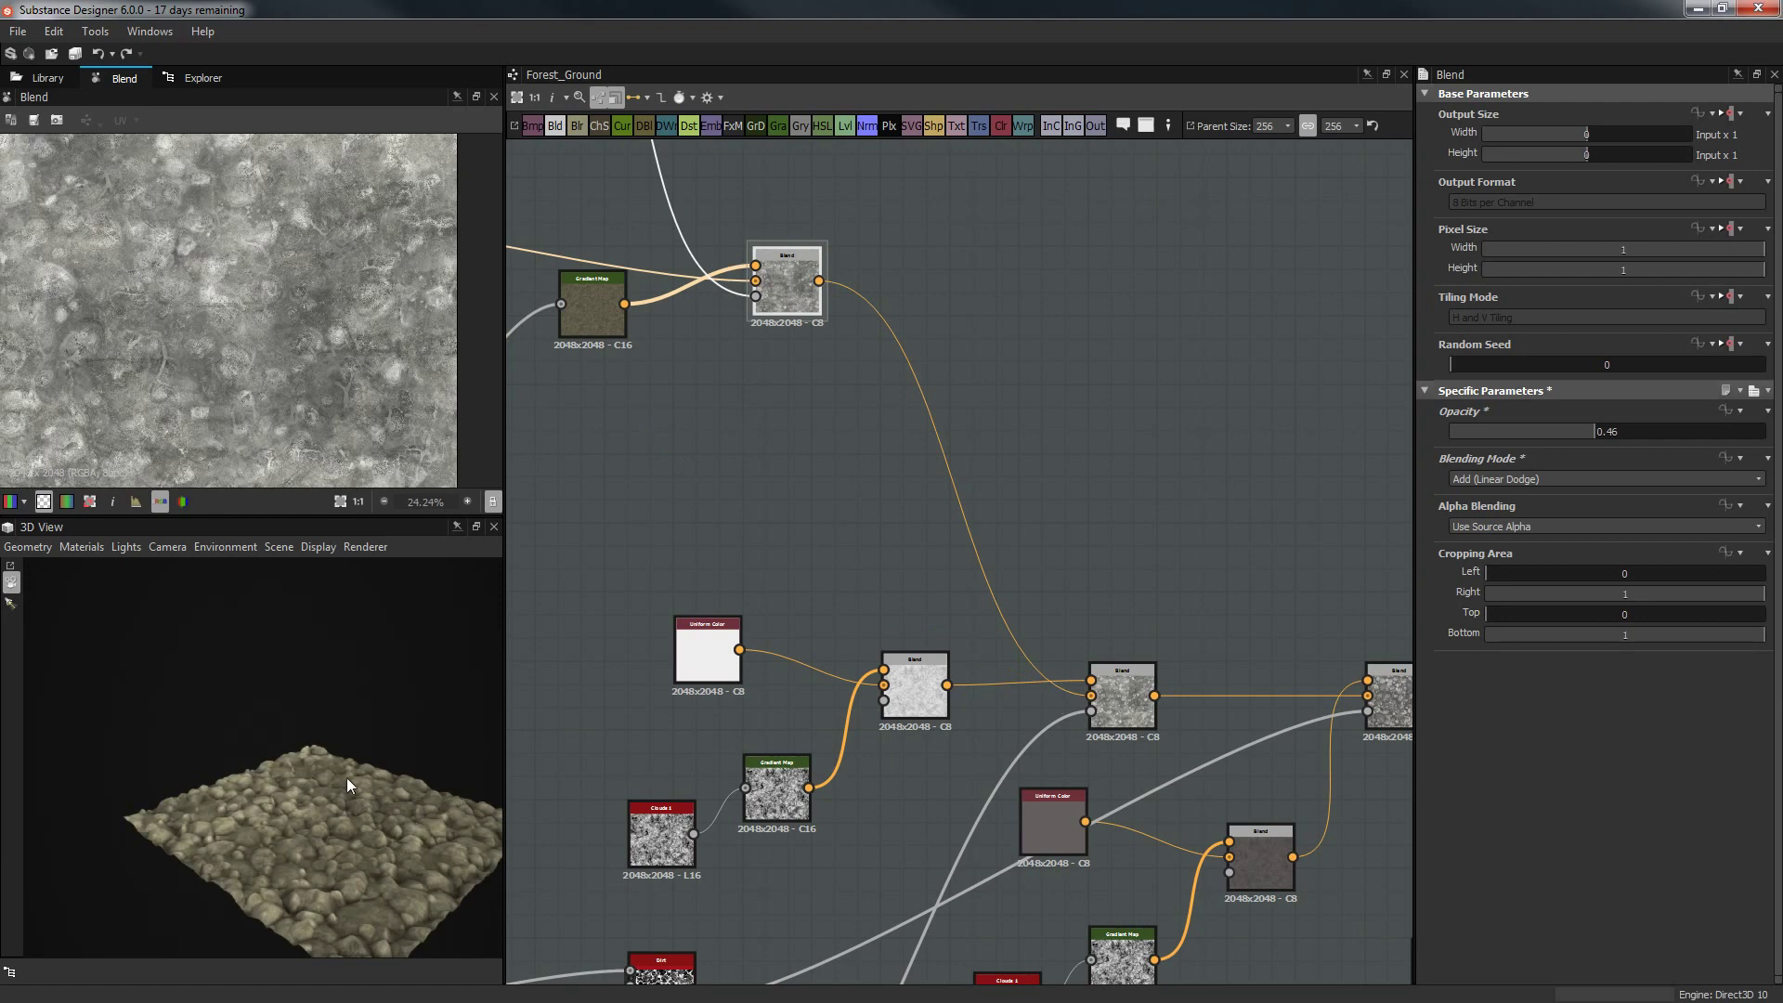
drag(347, 777, 372, 873)
middle_drag(794, 422, 1035, 731)
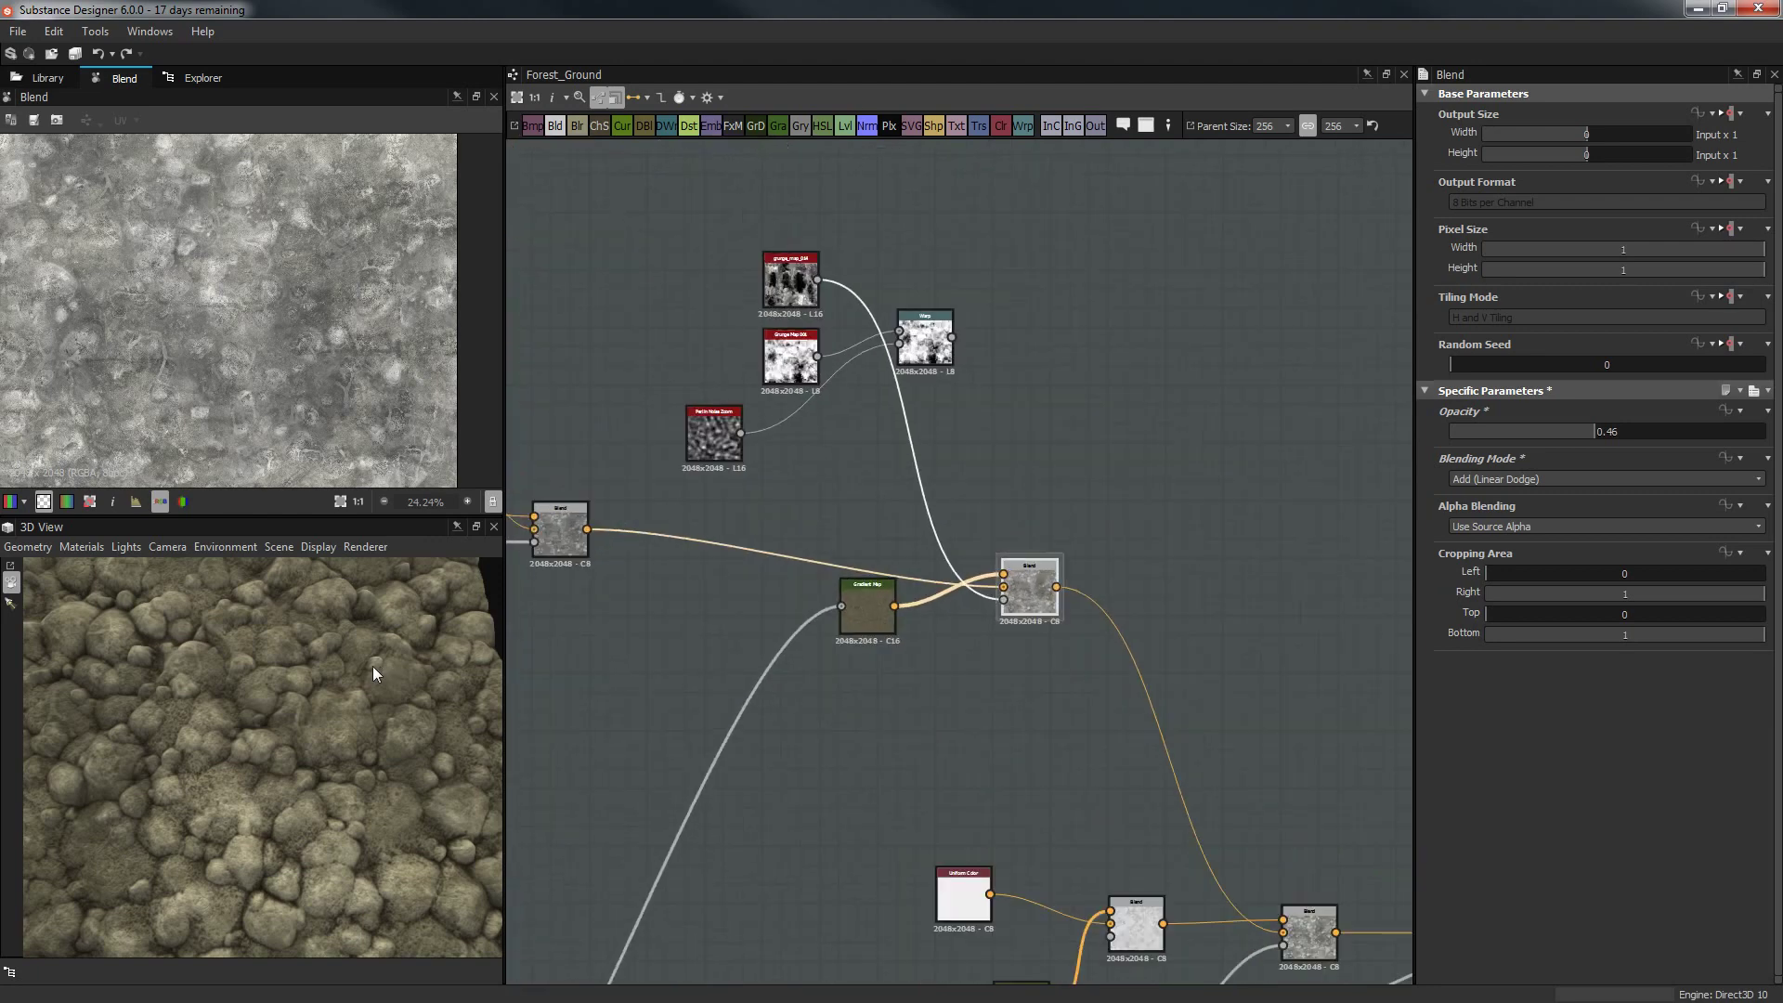
drag(372, 666, 364, 731)
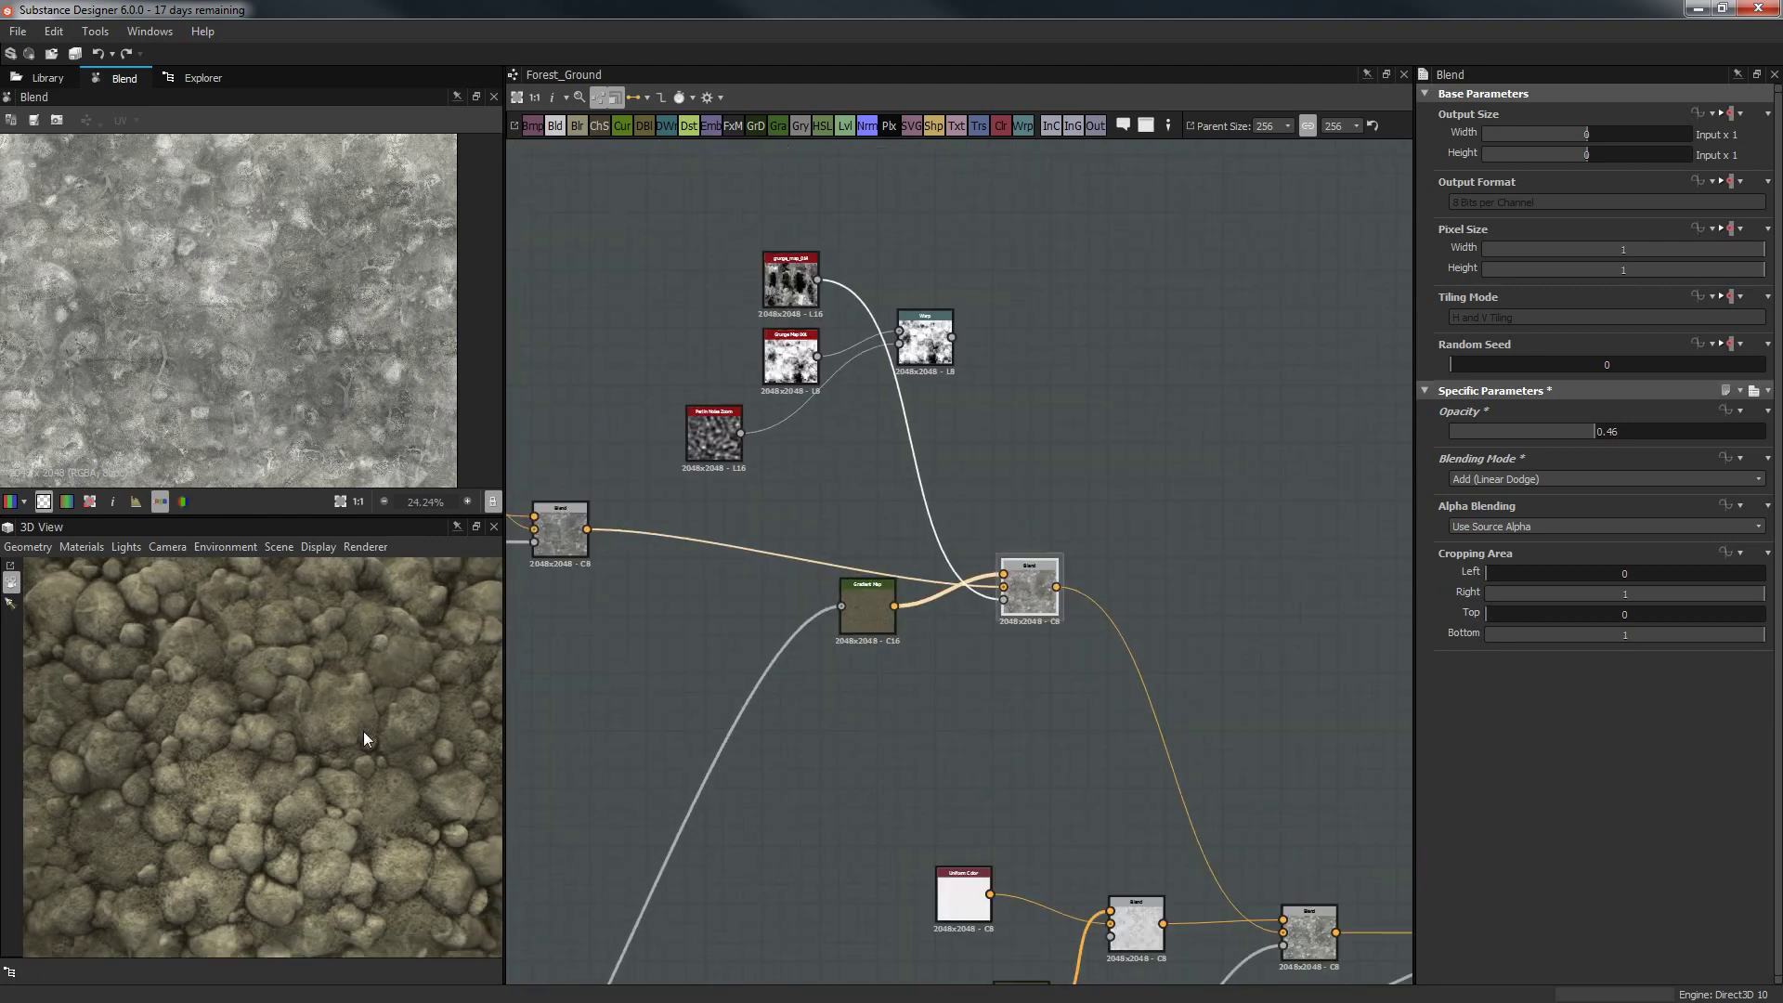
Try Overlay as the new Blend node's blending mode.
click(1545, 481)
click(1546, 483)
middle_drag(961, 471, 1099, 428)
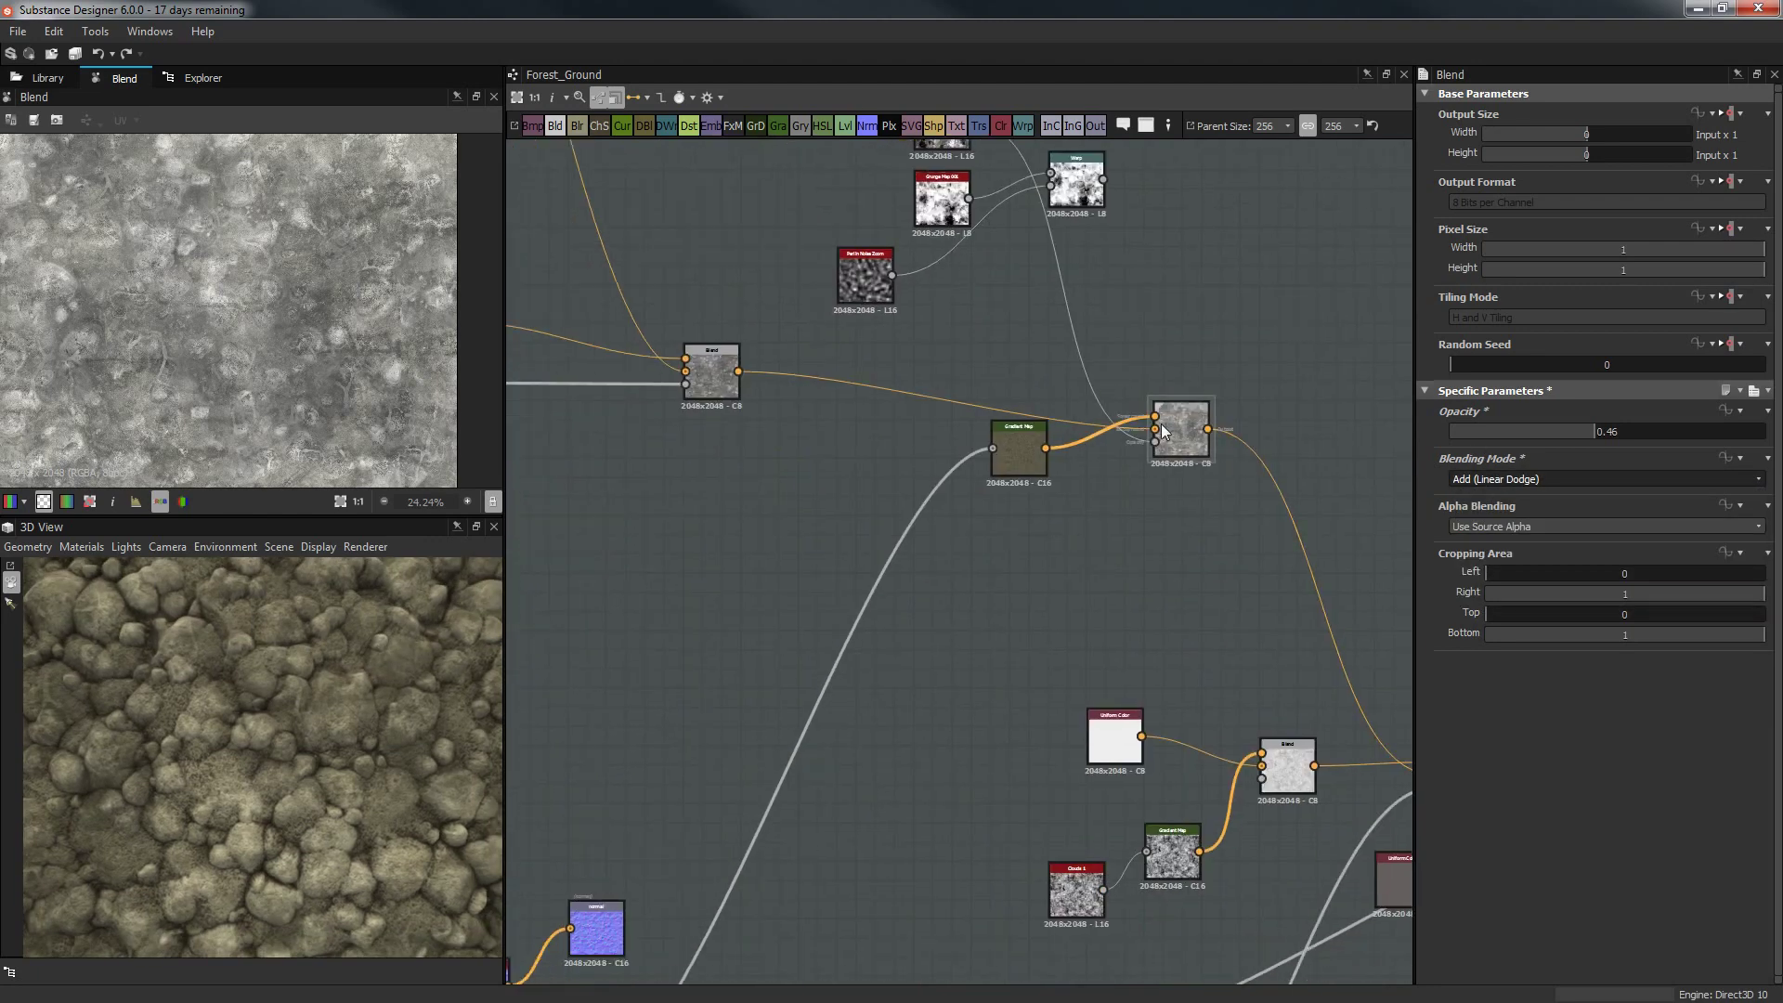
click(1490, 479)
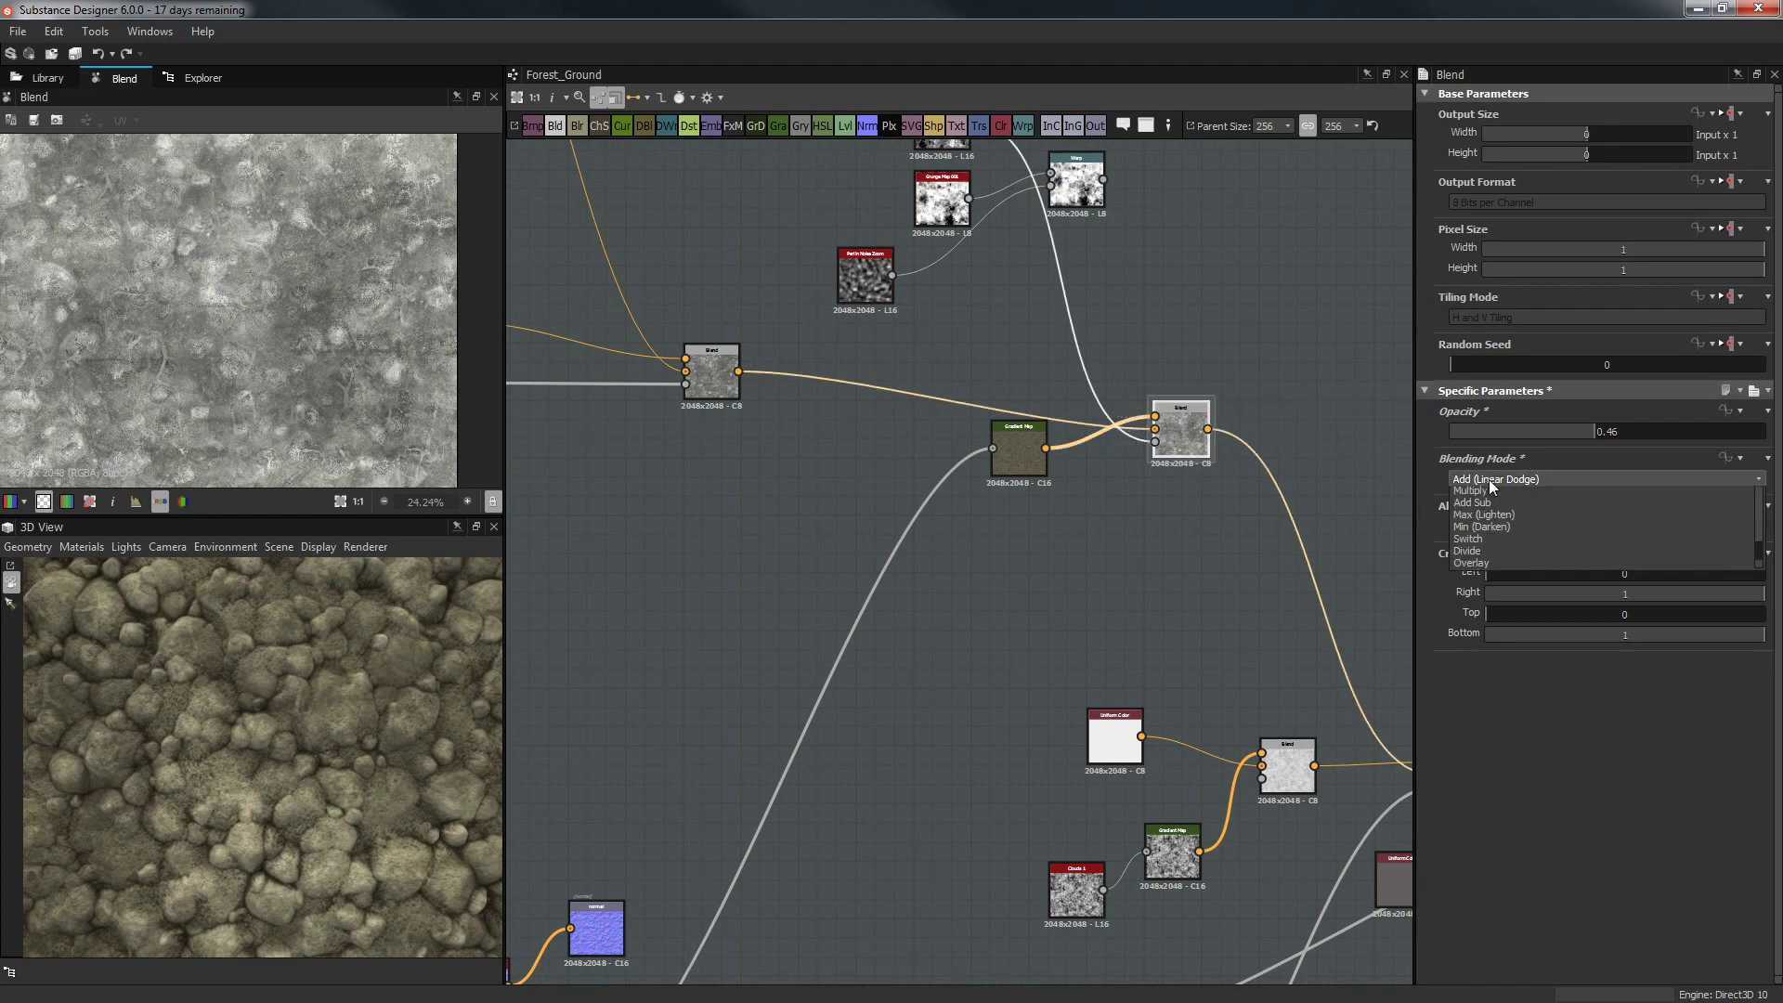
click(1477, 604)
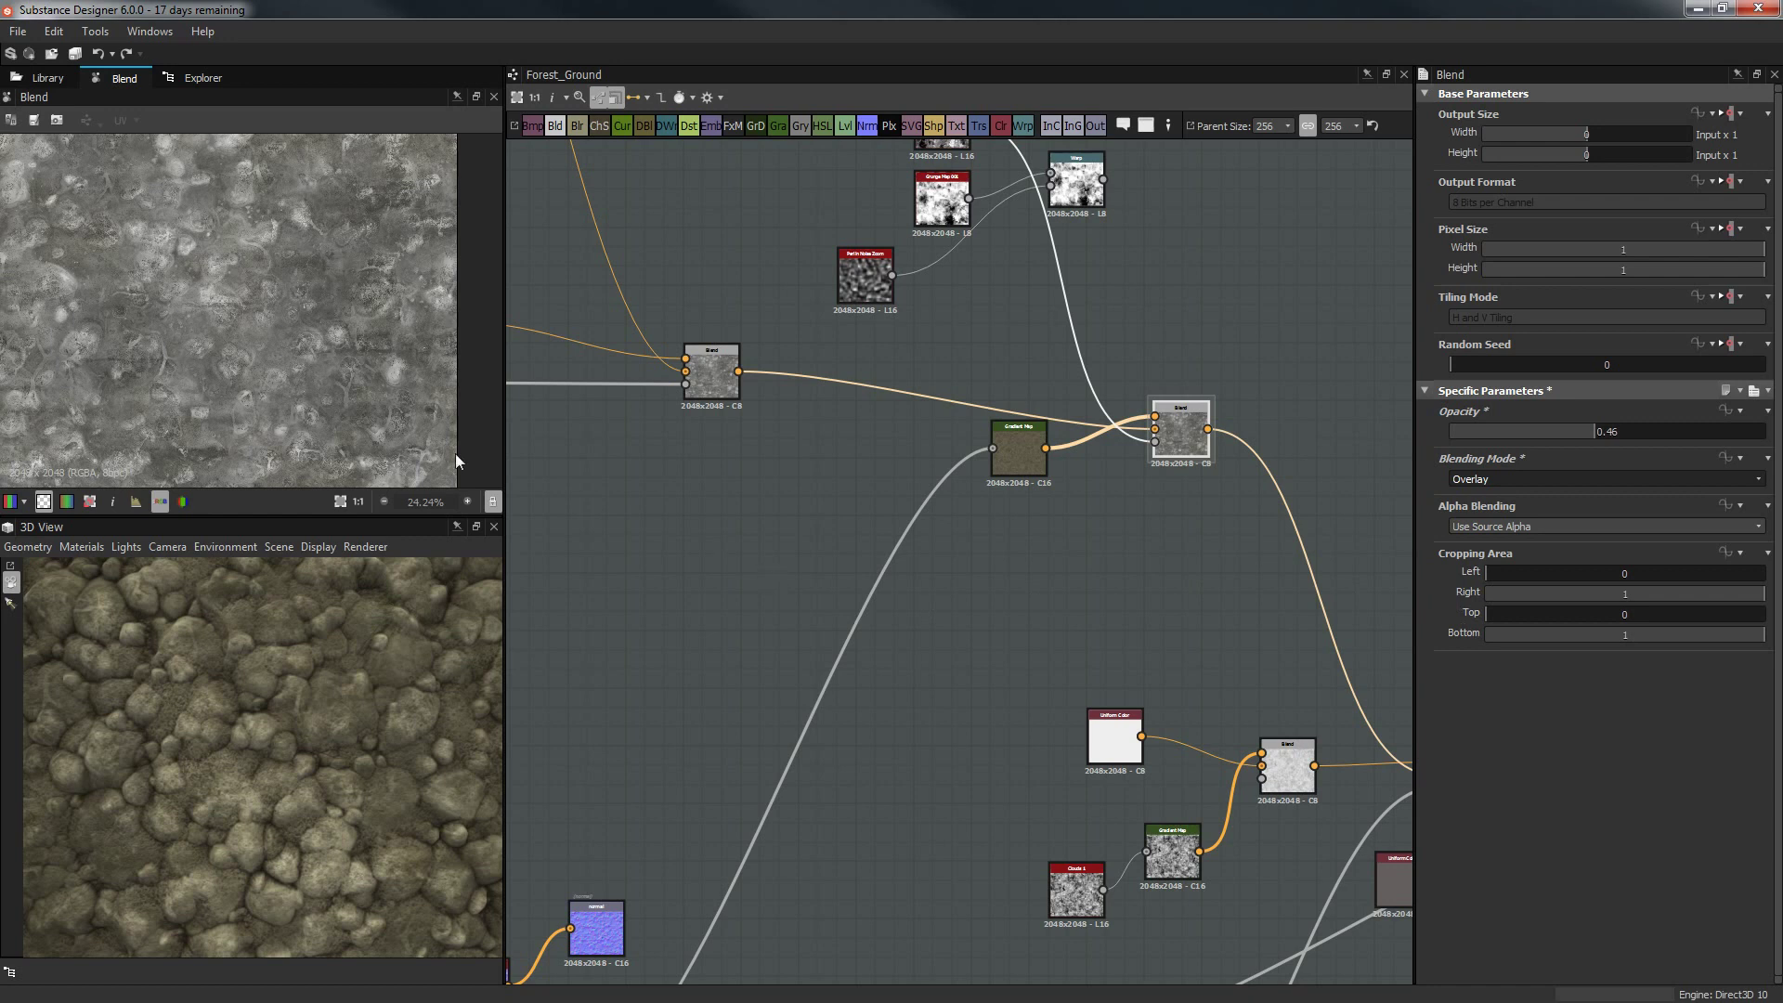
Switch the Blend node to Max (Lighten) and set its opacity to 0.83.
click(1541, 479)
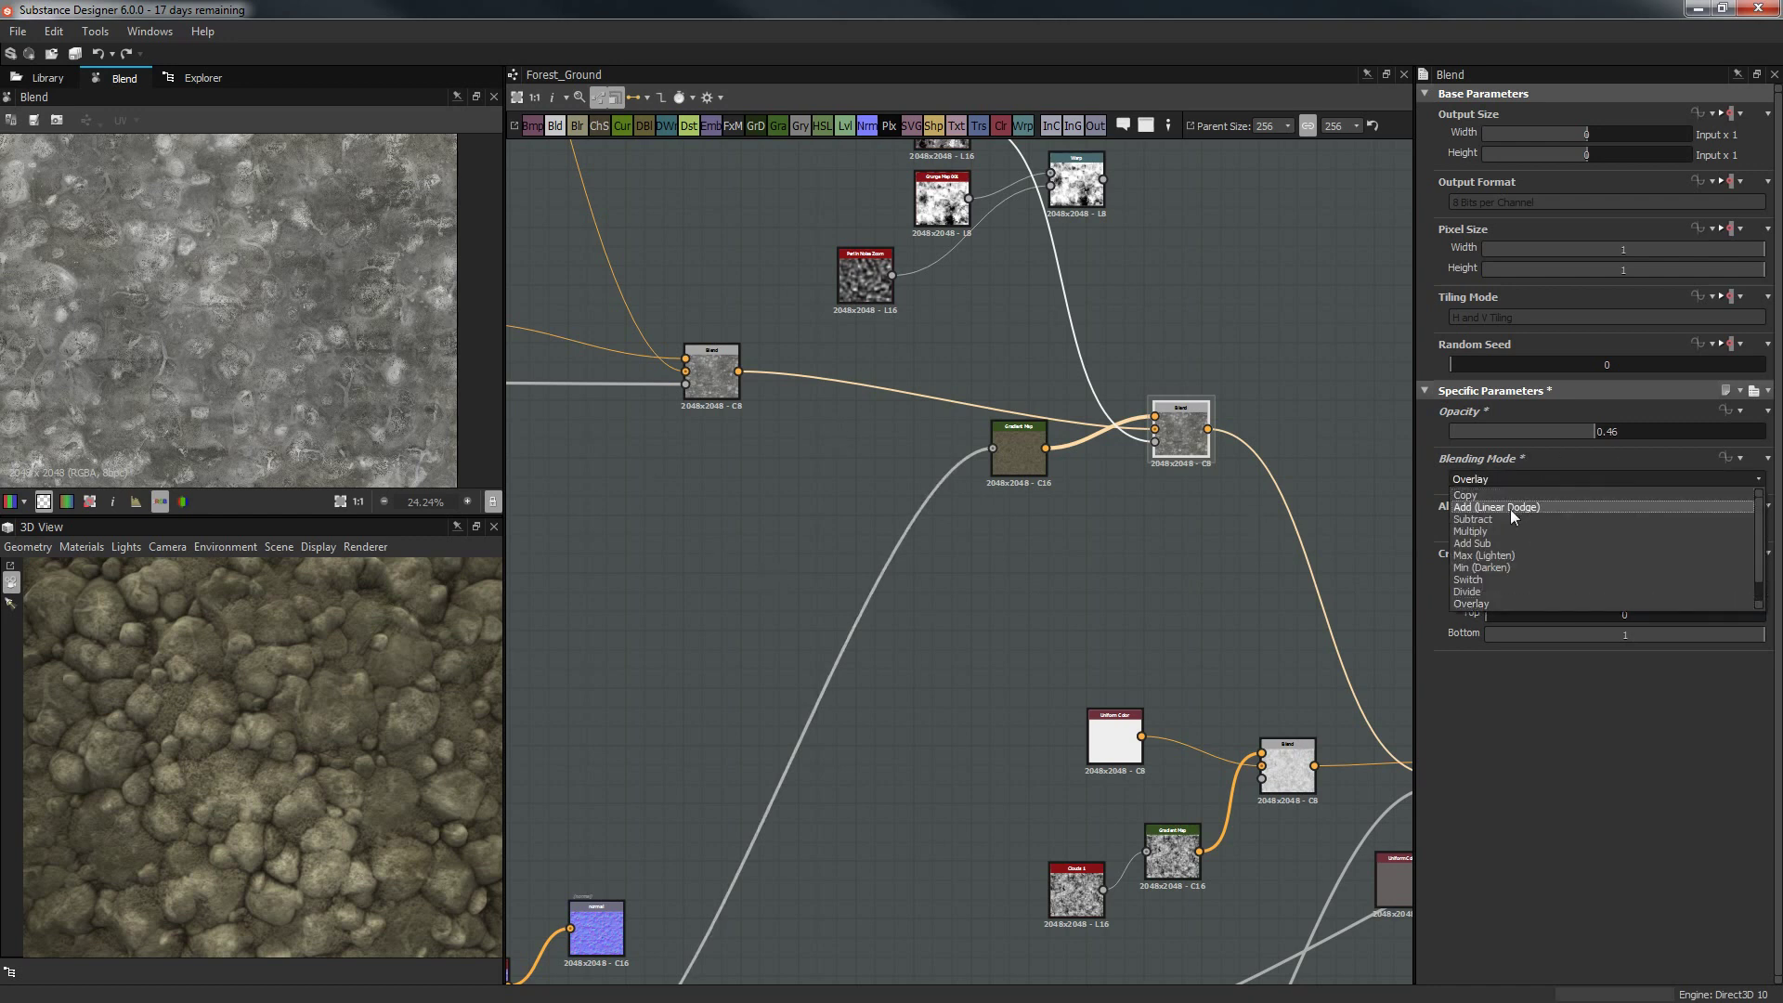
click(1496, 555)
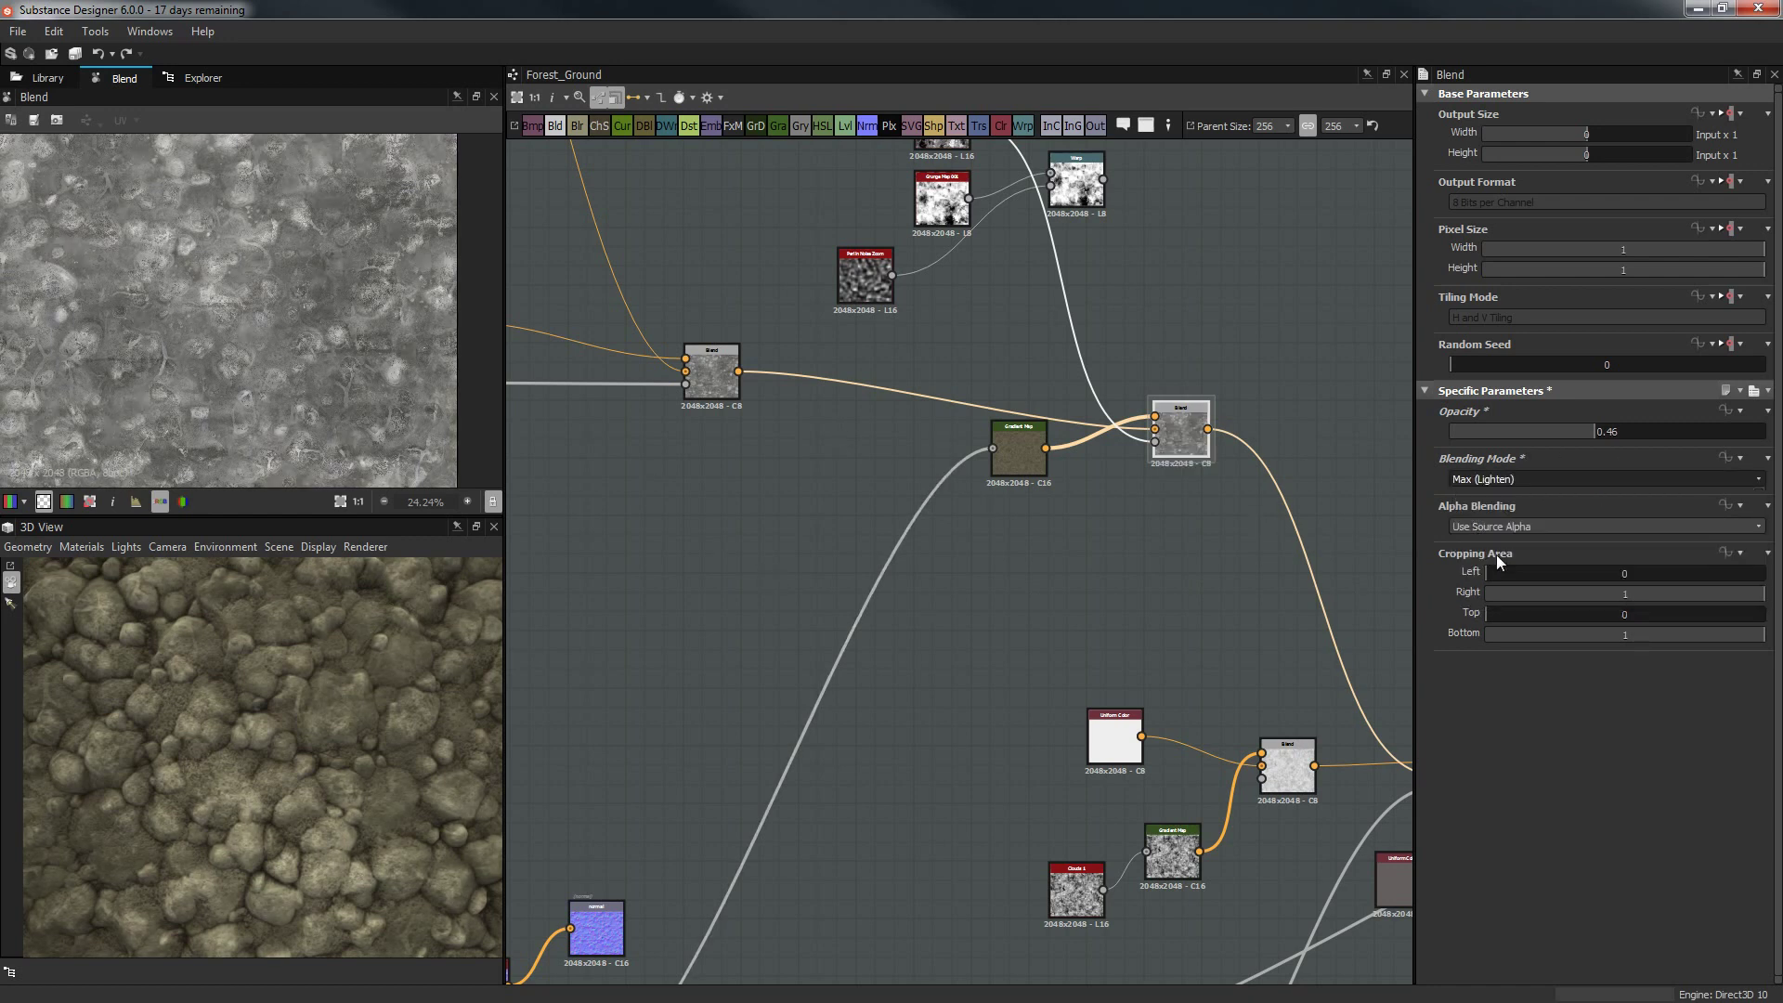
click(1709, 431)
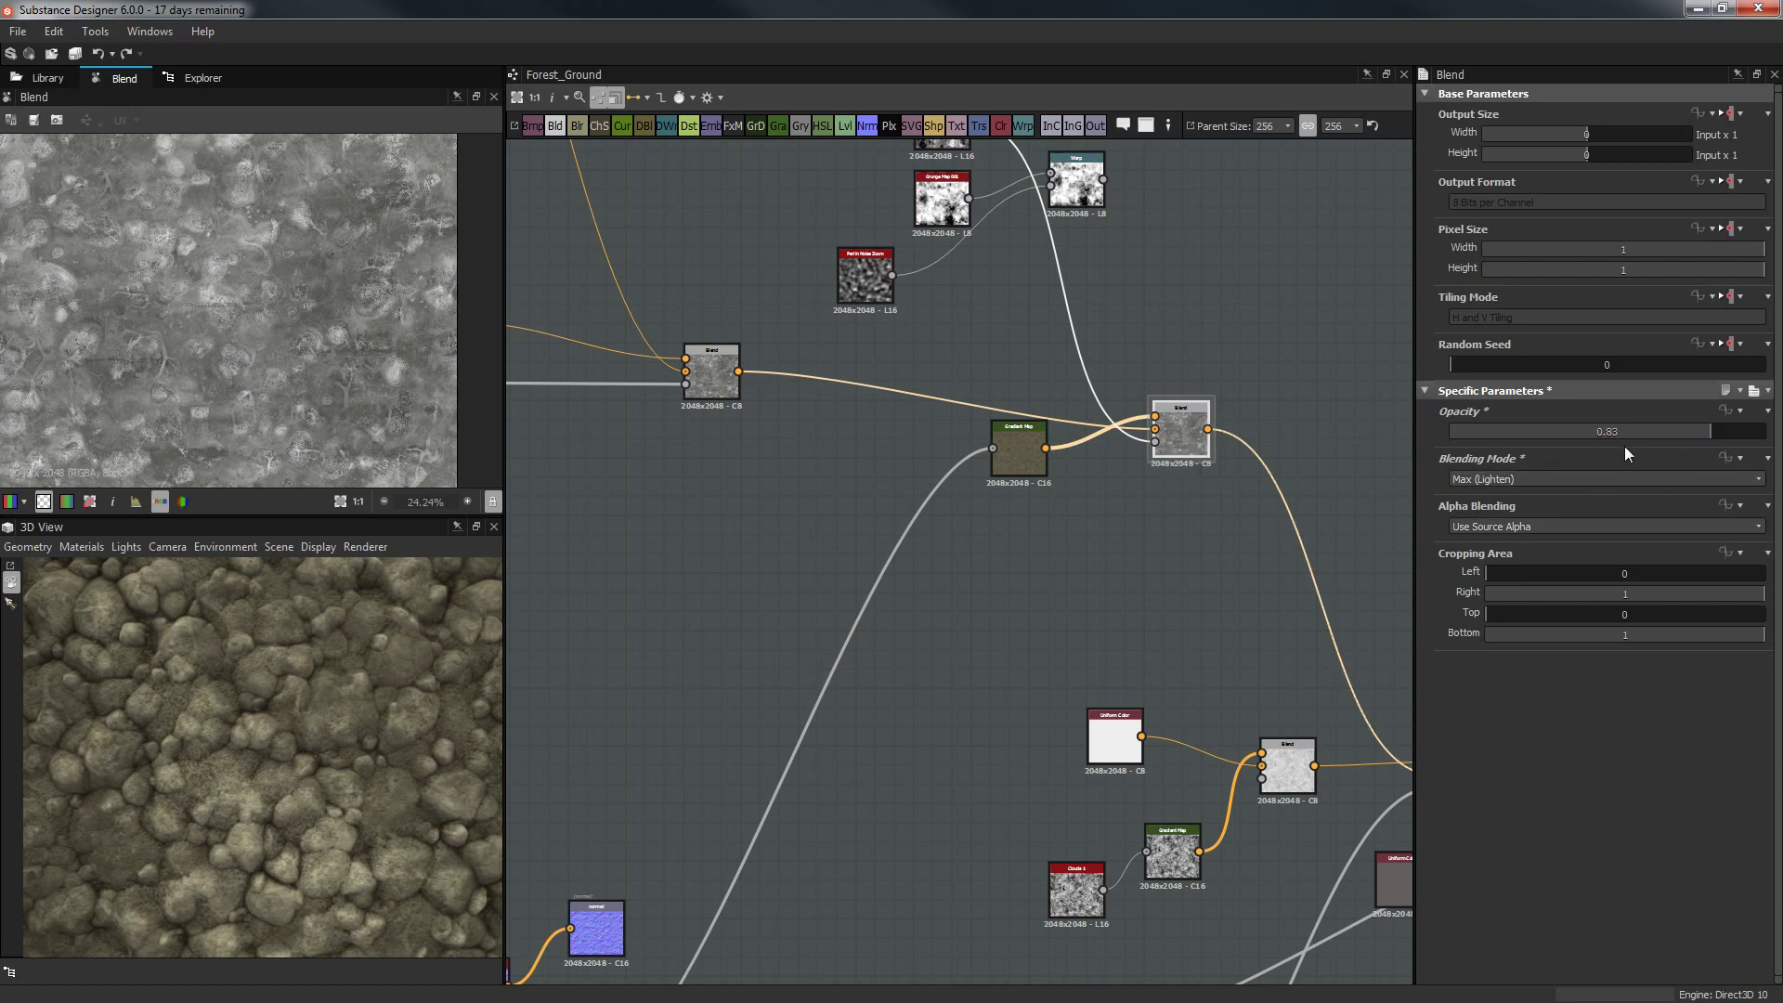
Try the Min (Darken) and Soft Light blending modes on the Blend node.
click(1592, 479)
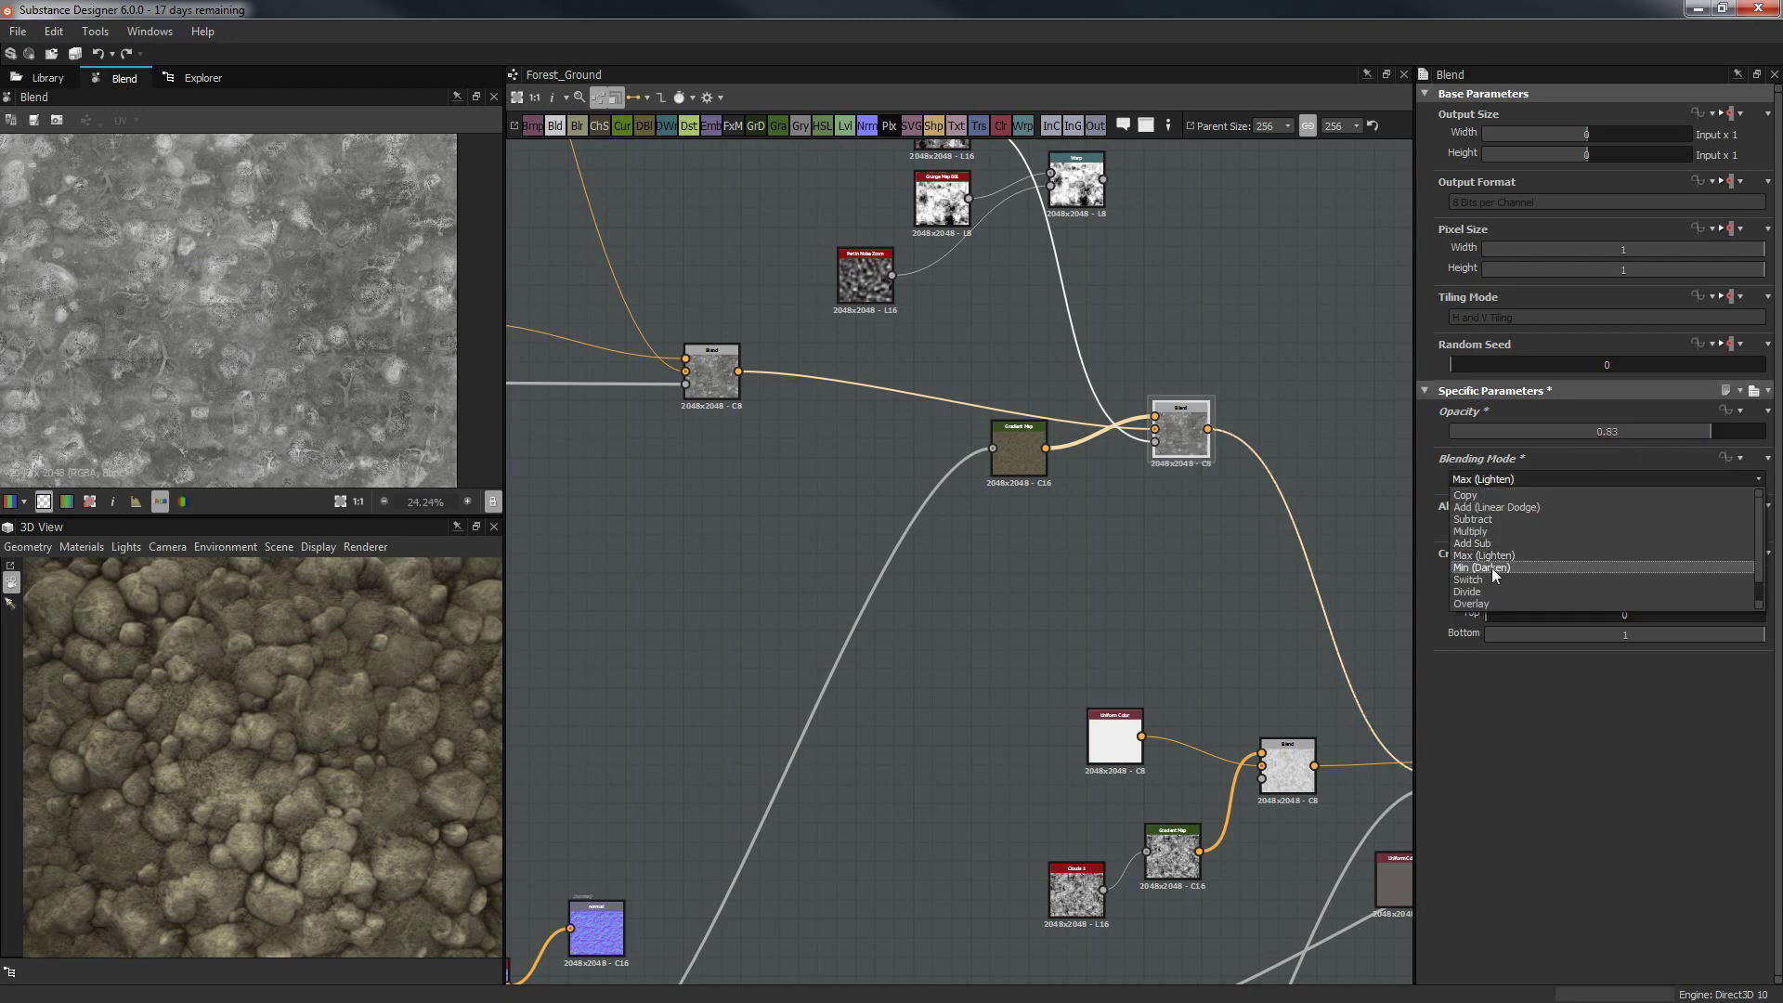
click(1492, 566)
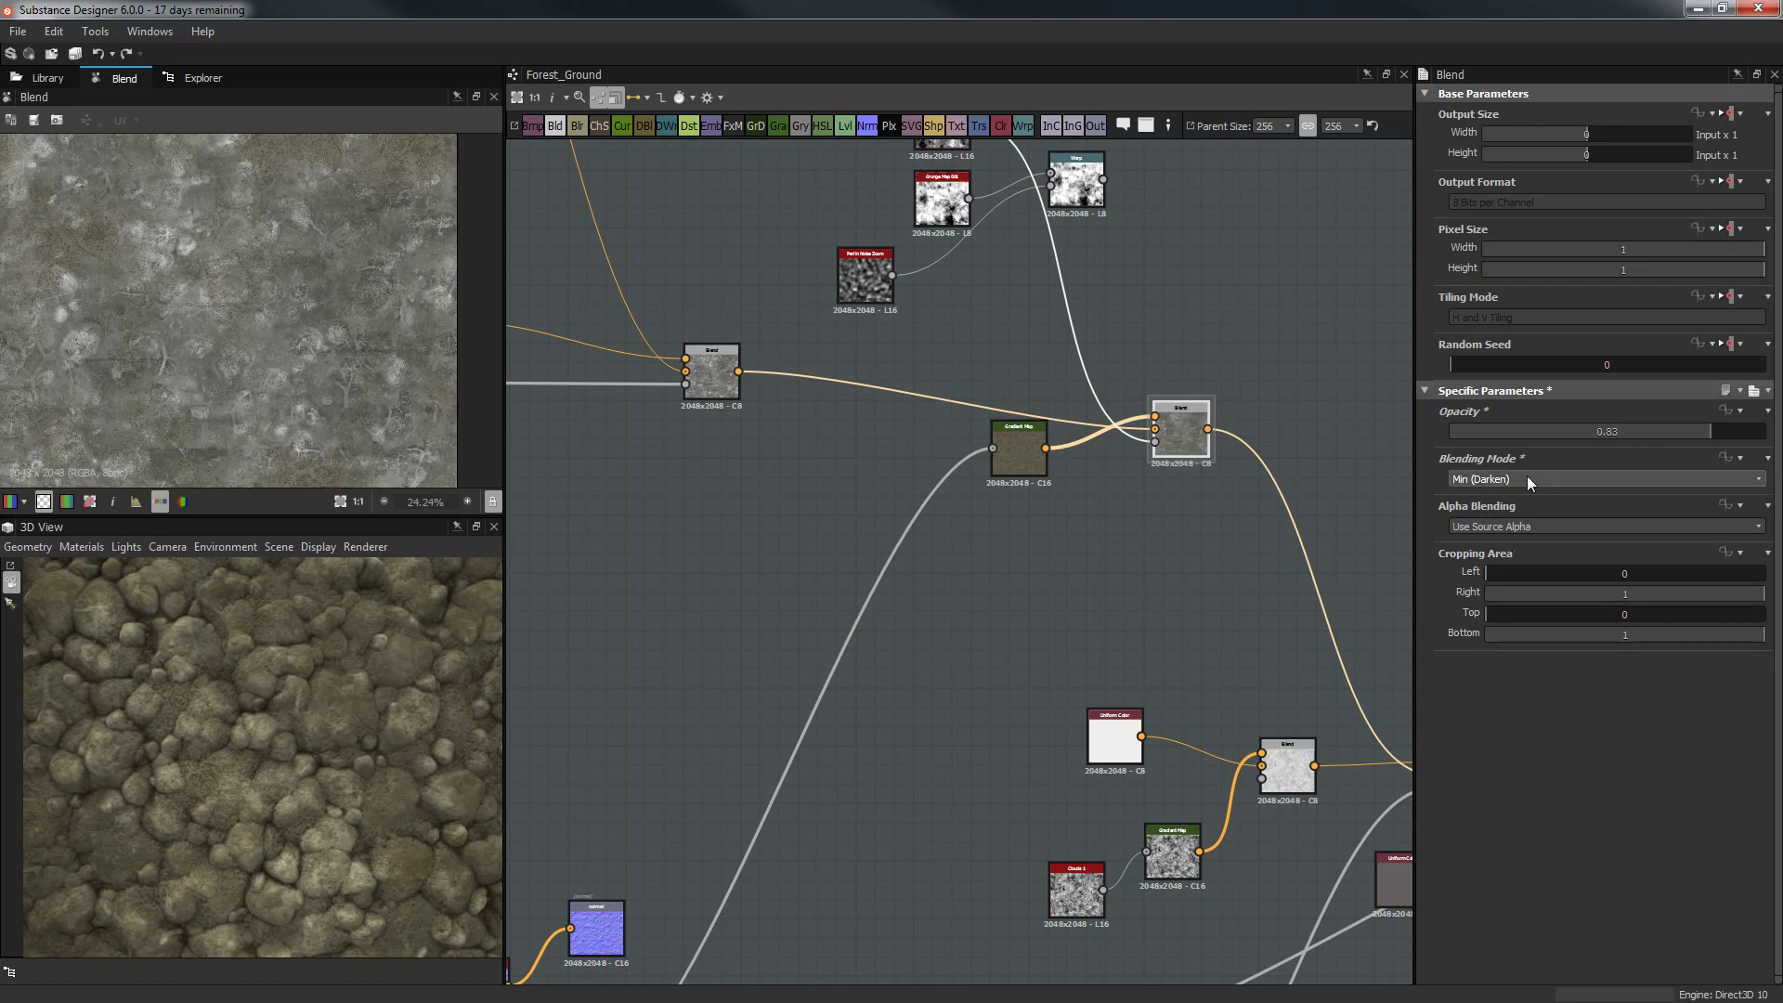
click(1557, 483)
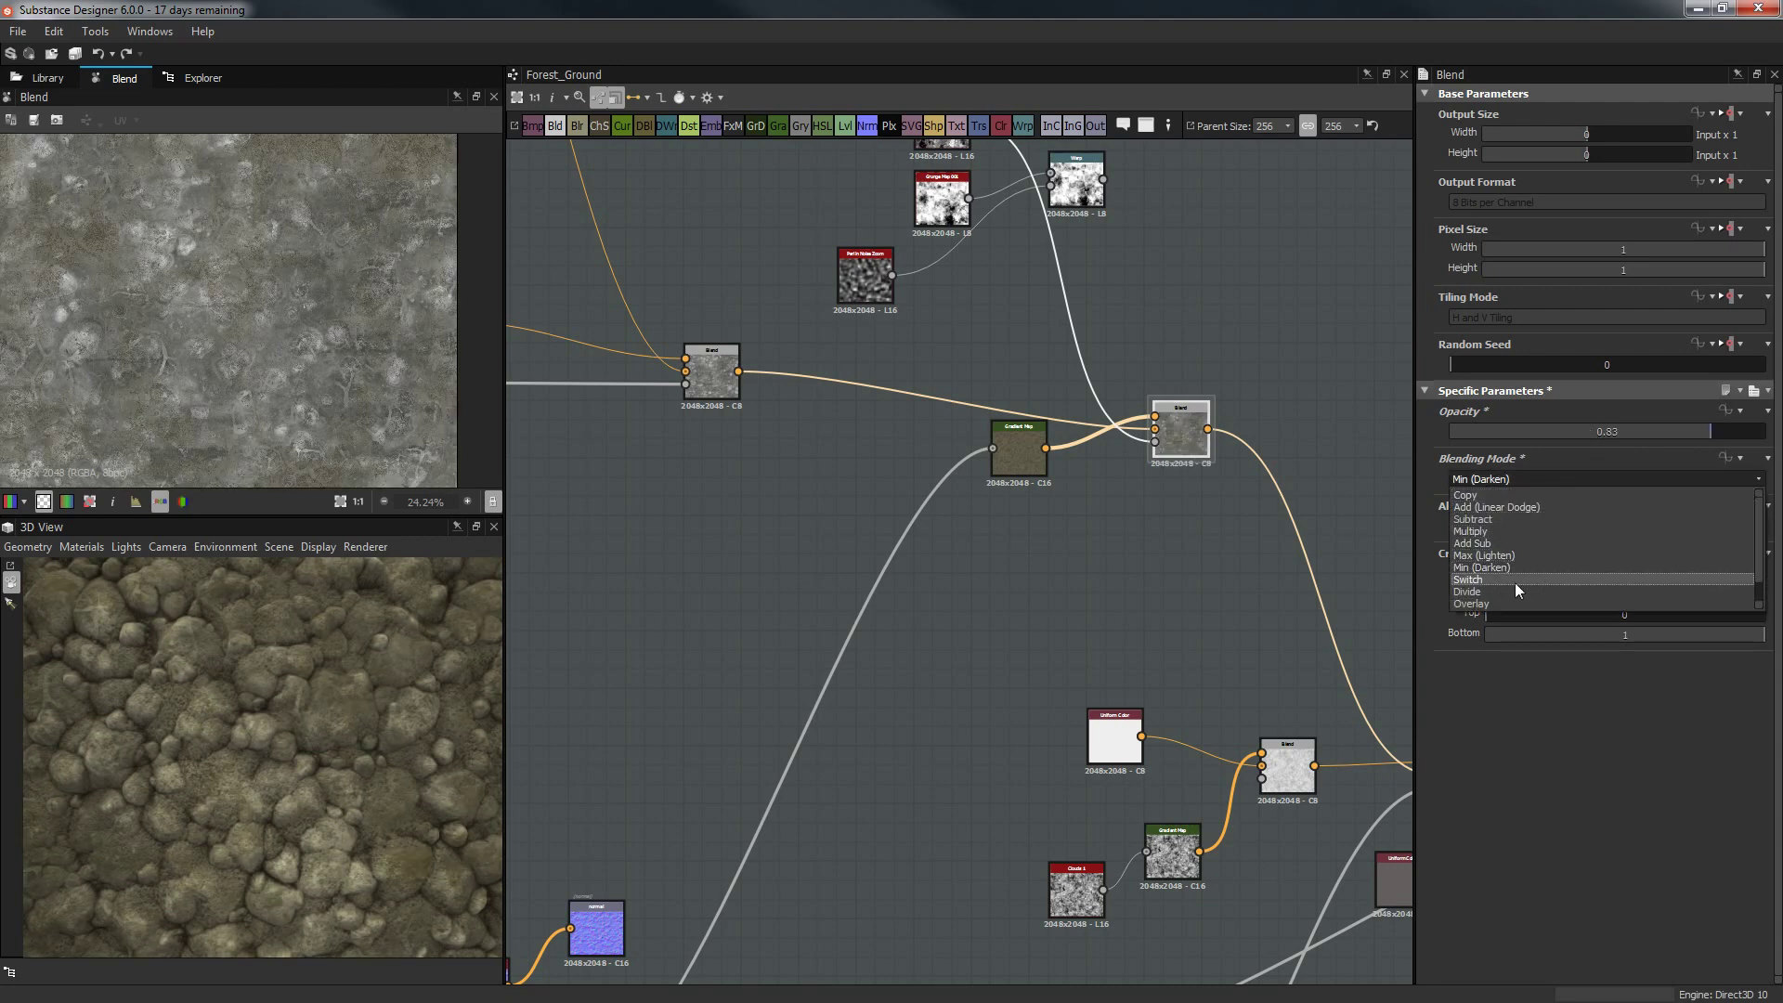
scroll(1504, 597, down, 1)
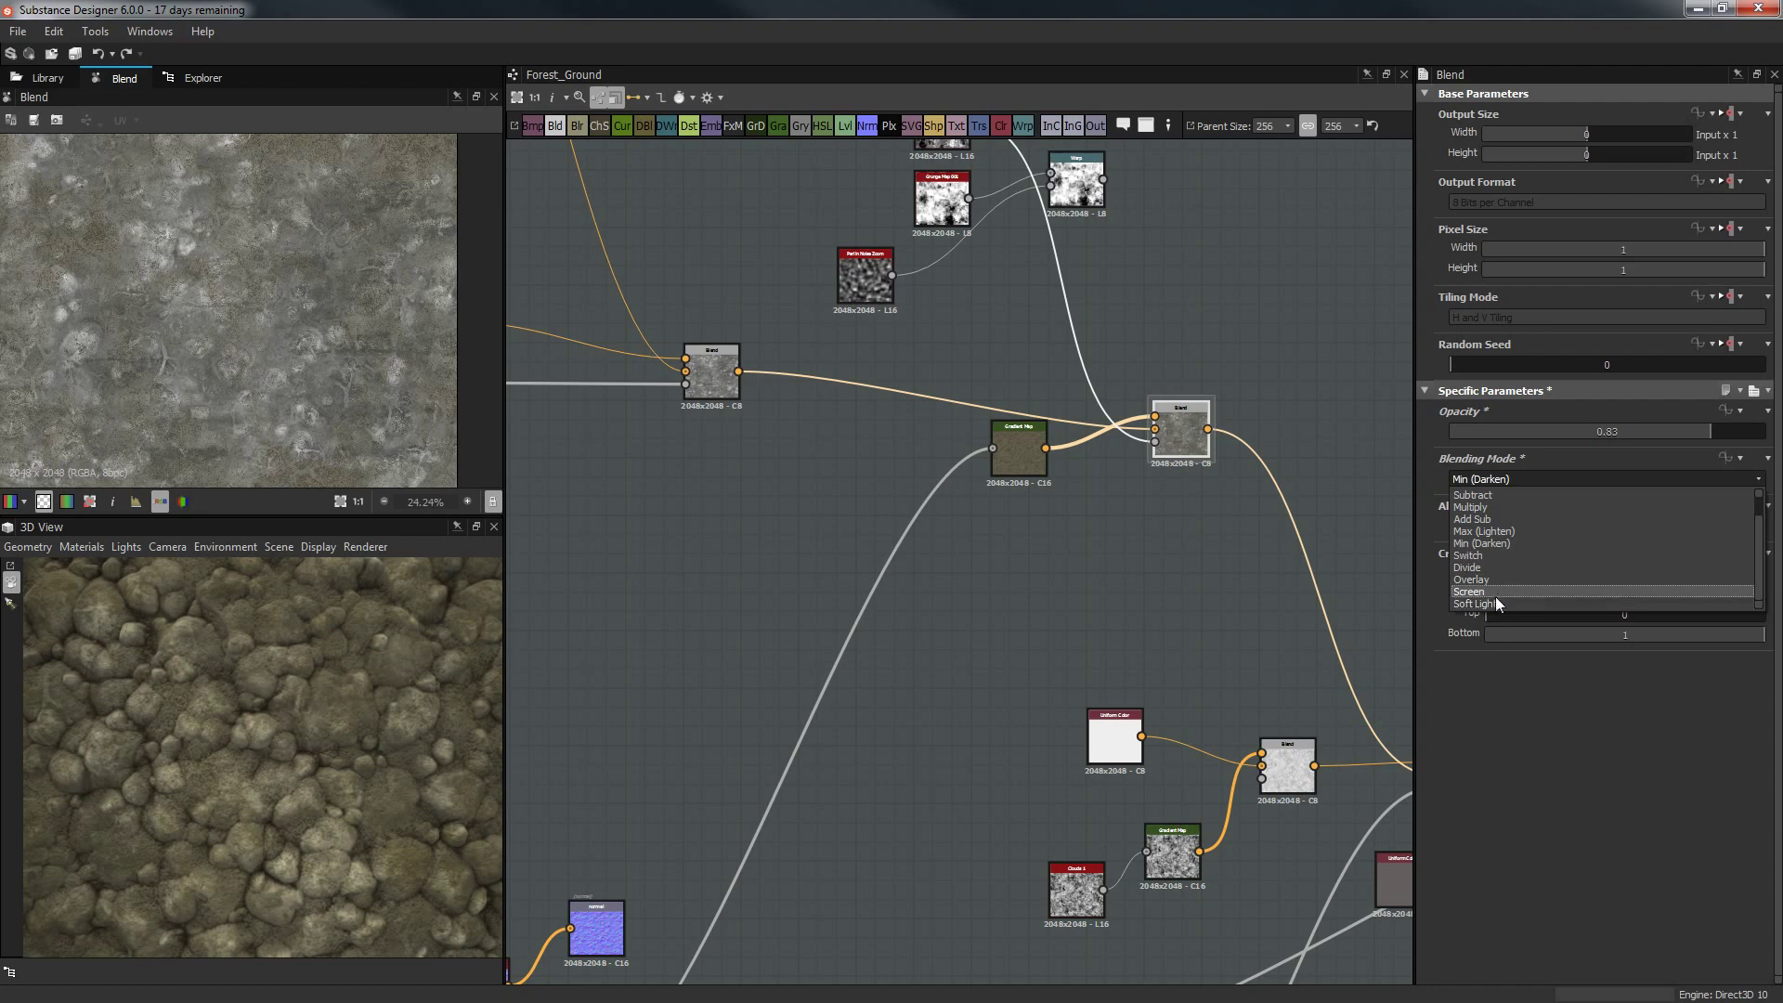
click(1493, 605)
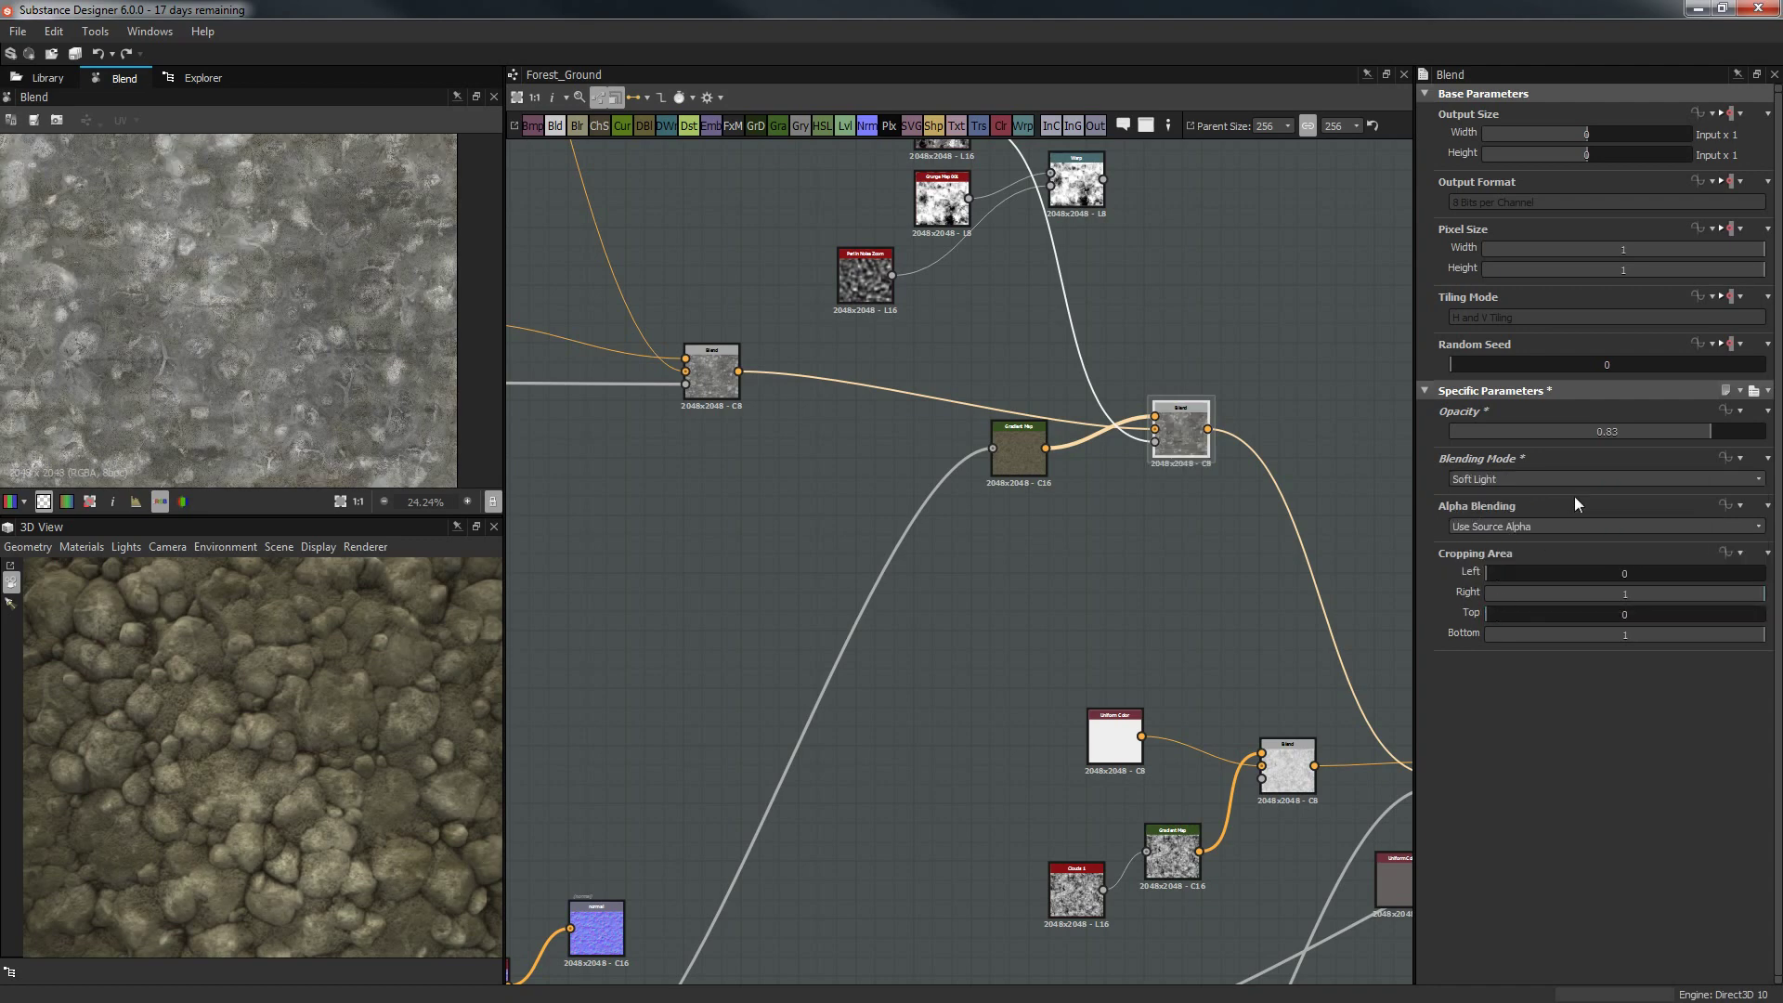
Set the Blend node's blending mode to Add Sub.
click(1596, 477)
click(1533, 518)
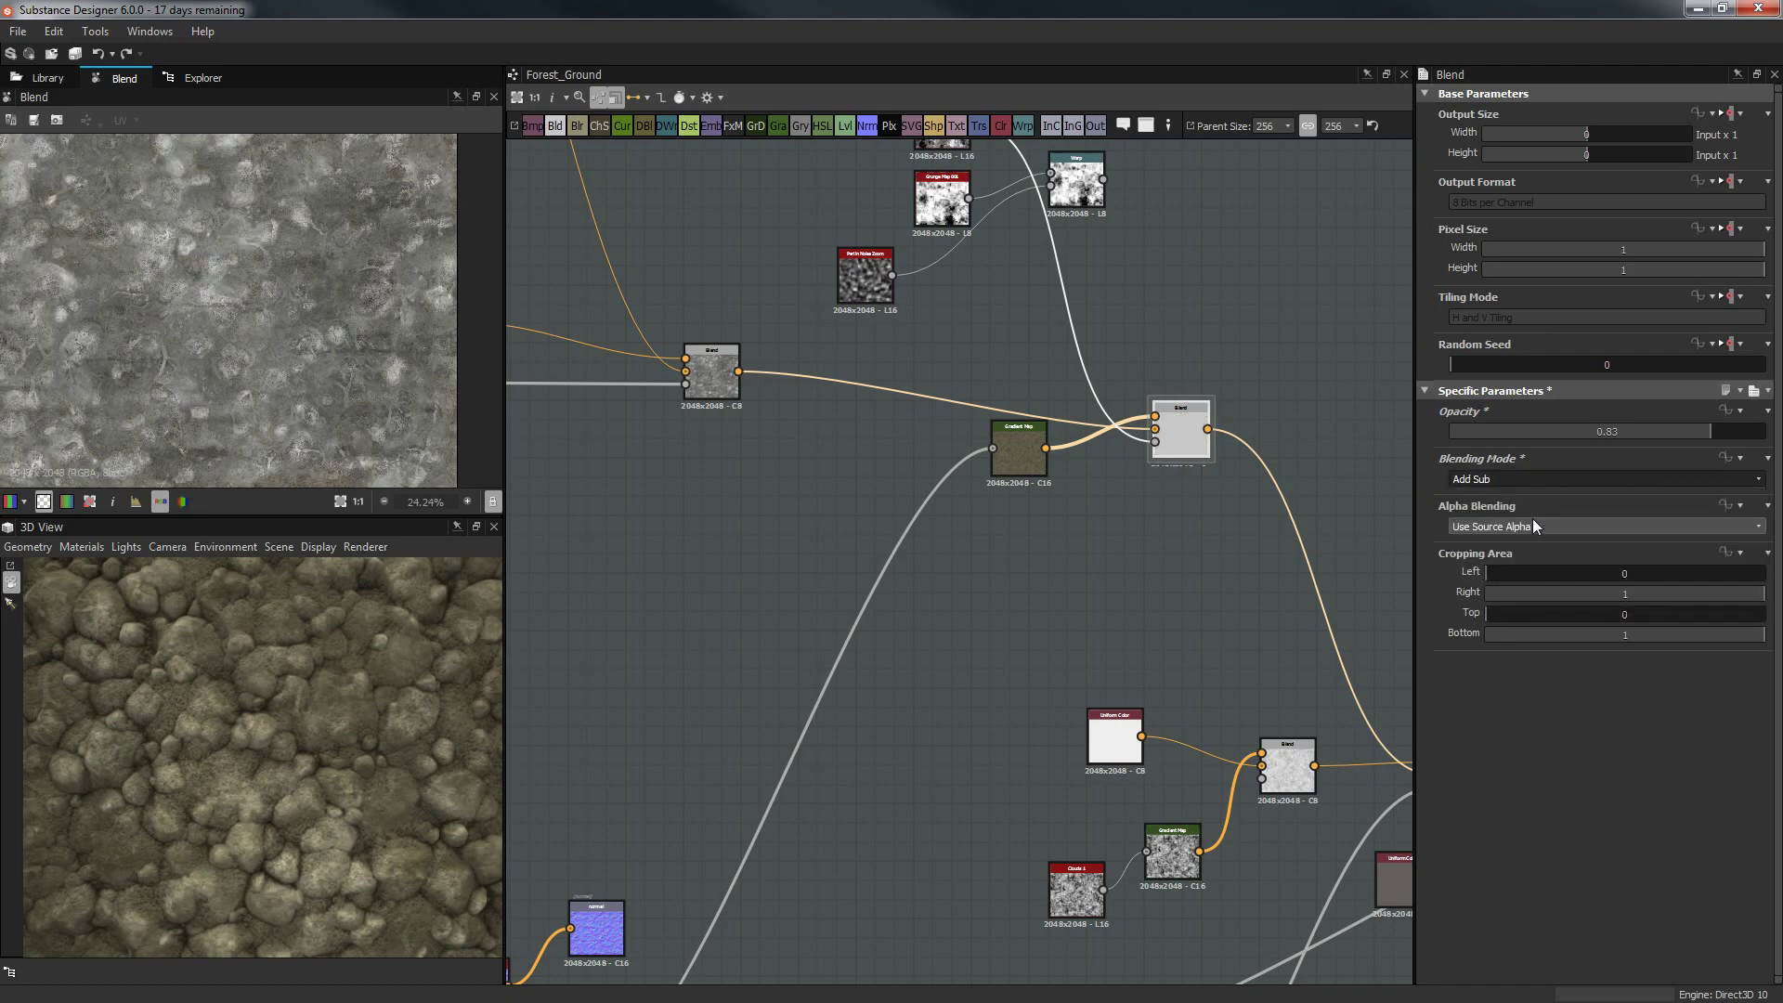
Try the Max (Lighten), Soft Light and Min (Darken) blending modes on the Blend node.
drag(137, 714, 502, 690)
click(1540, 476)
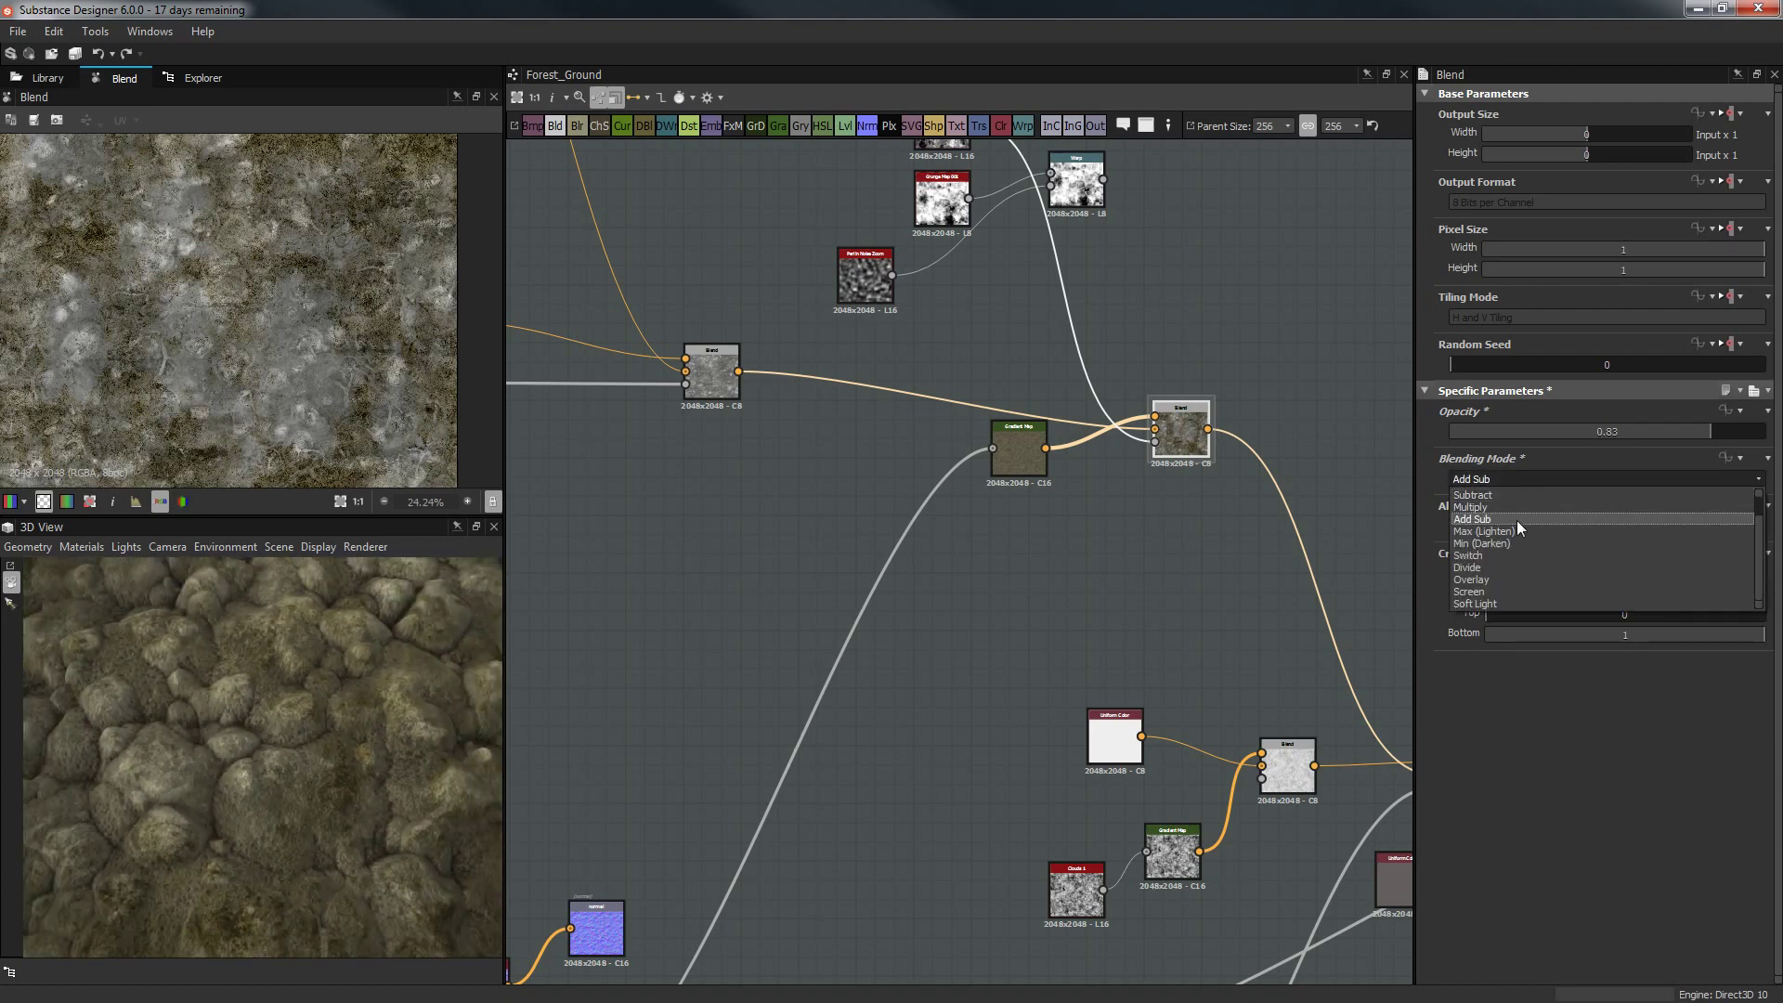
click(1514, 526)
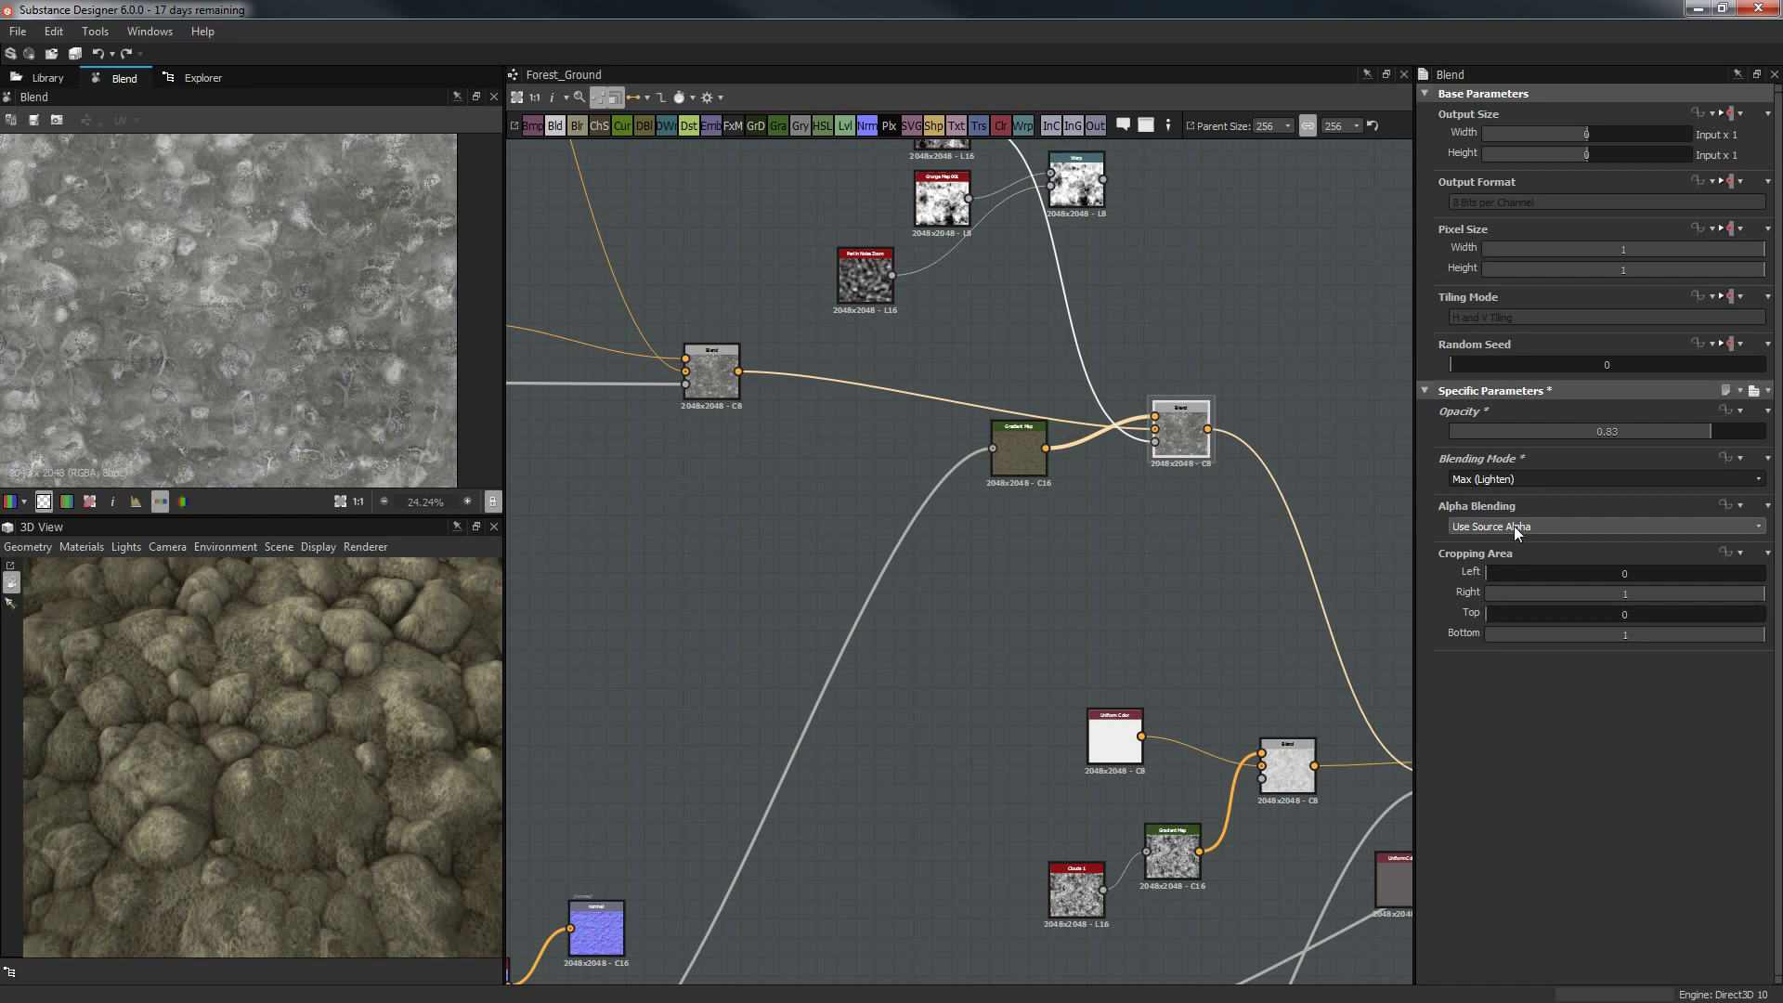
click(1519, 477)
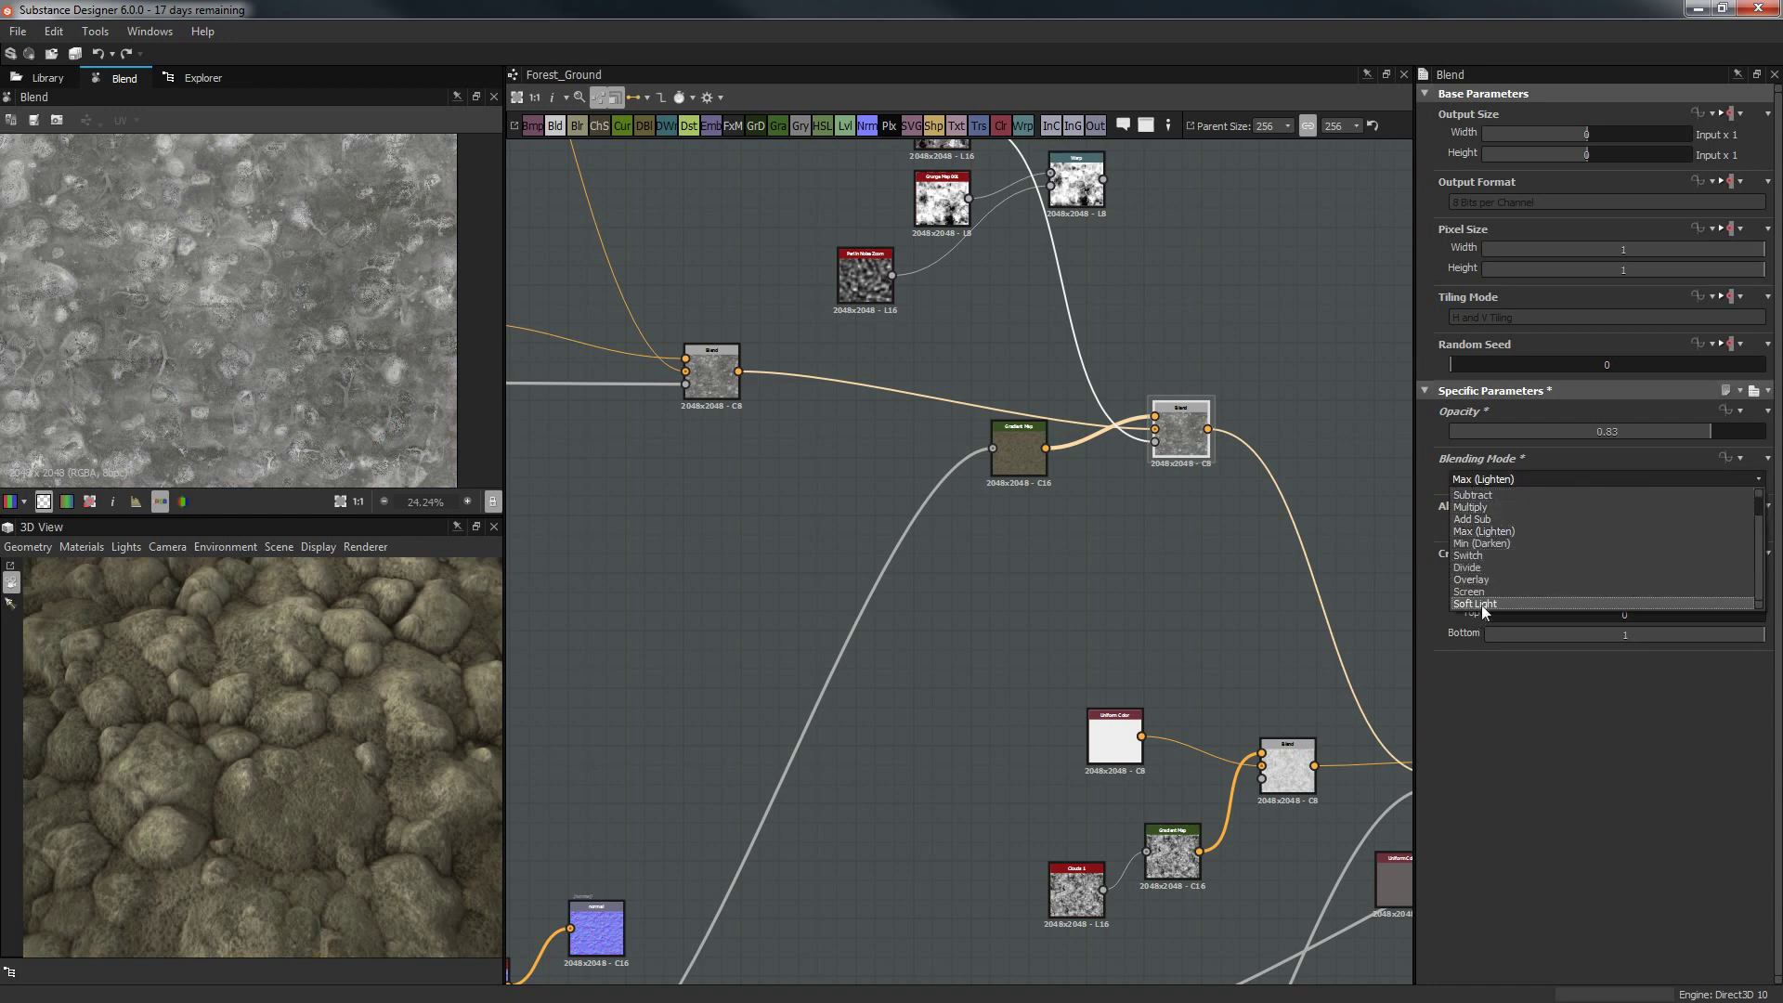
click(1484, 600)
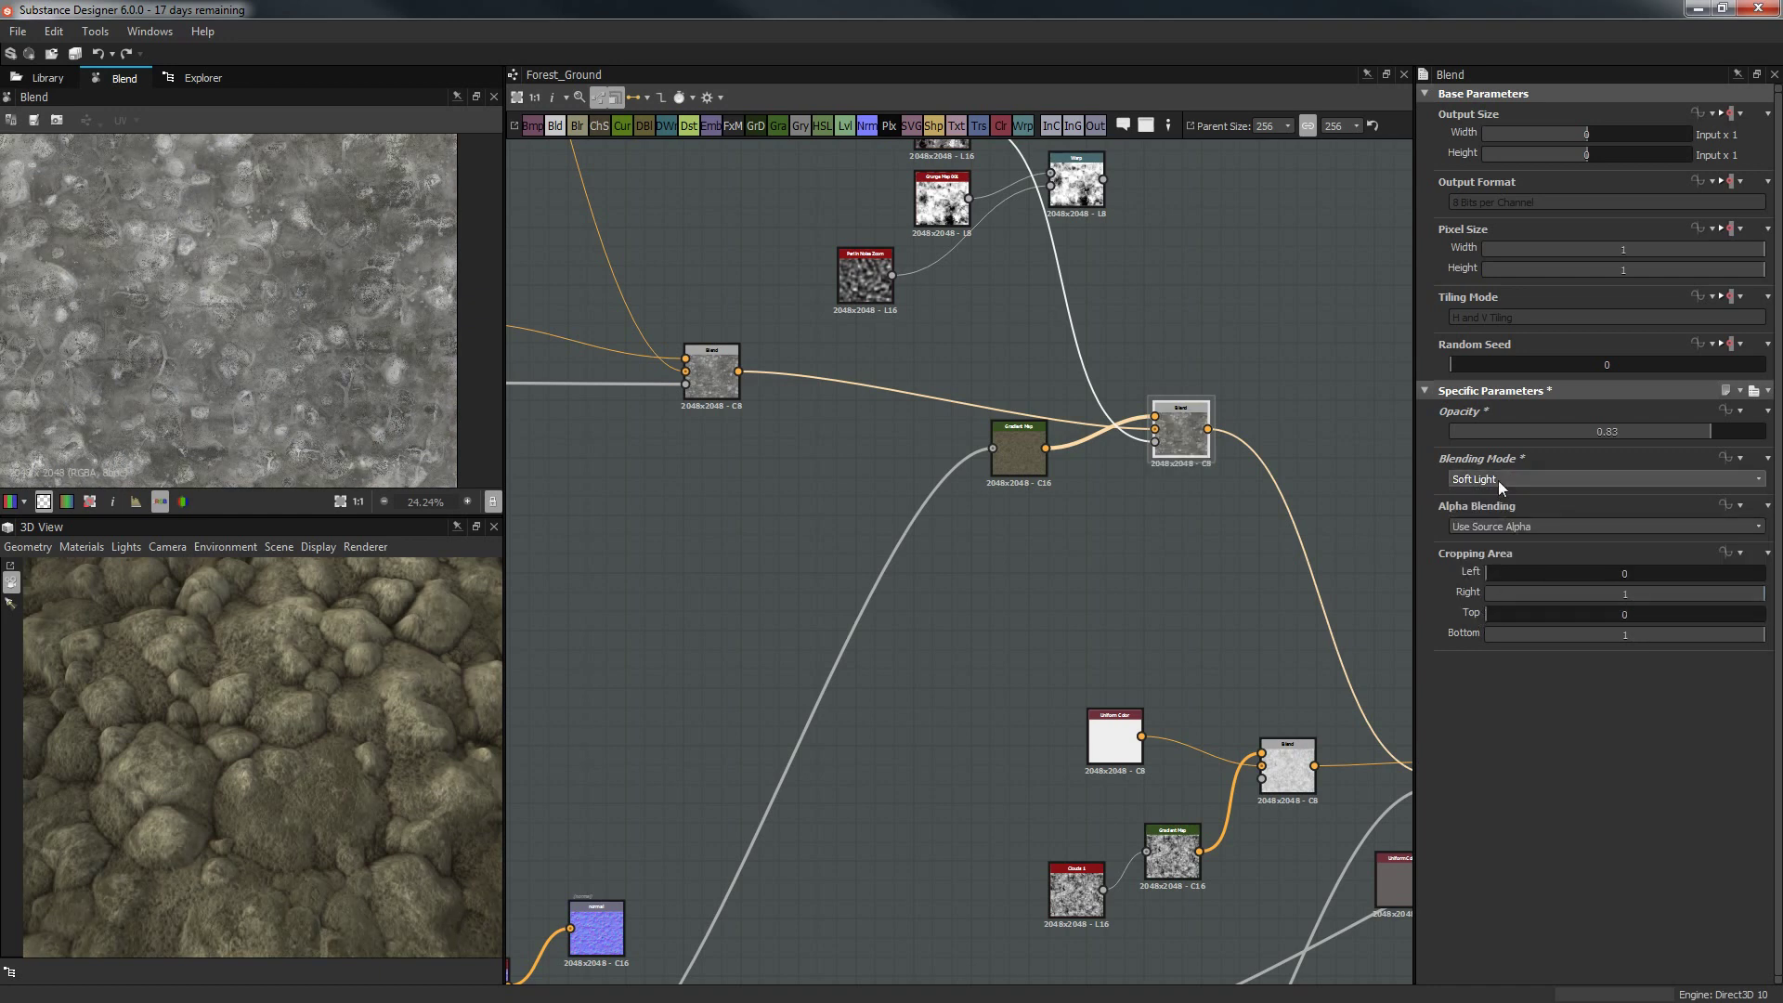
click(1497, 481)
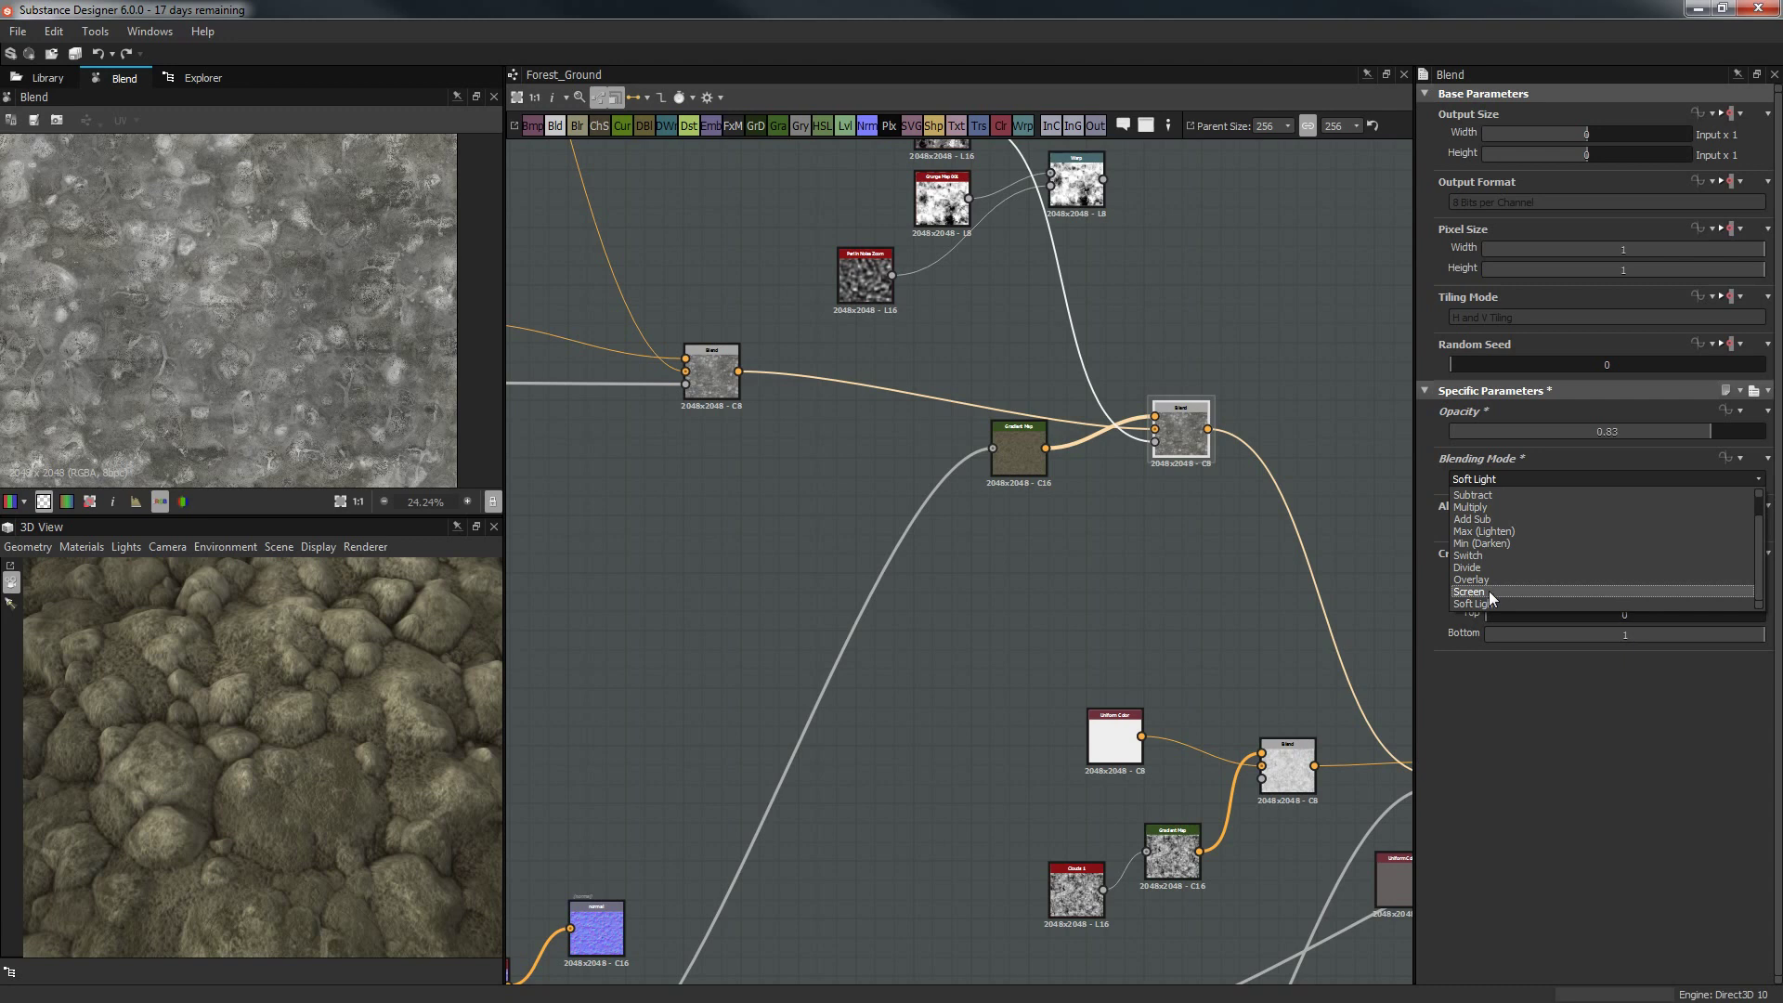
click(1488, 605)
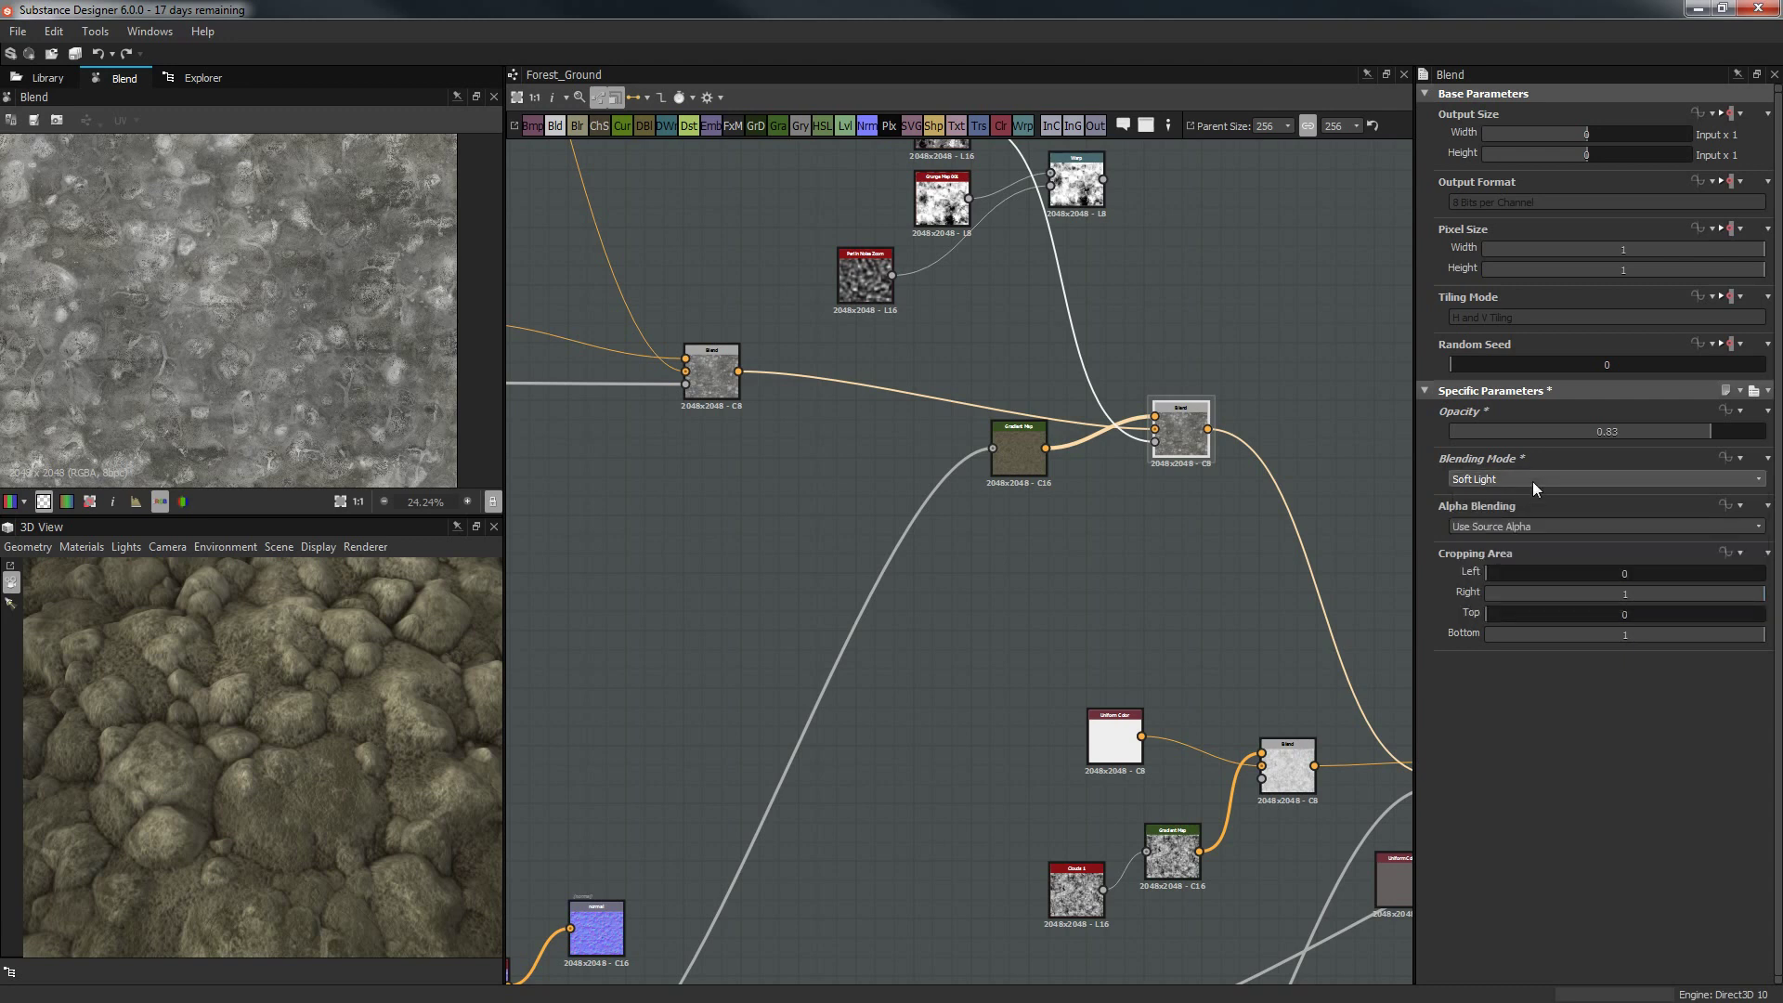
click(1532, 481)
click(1514, 543)
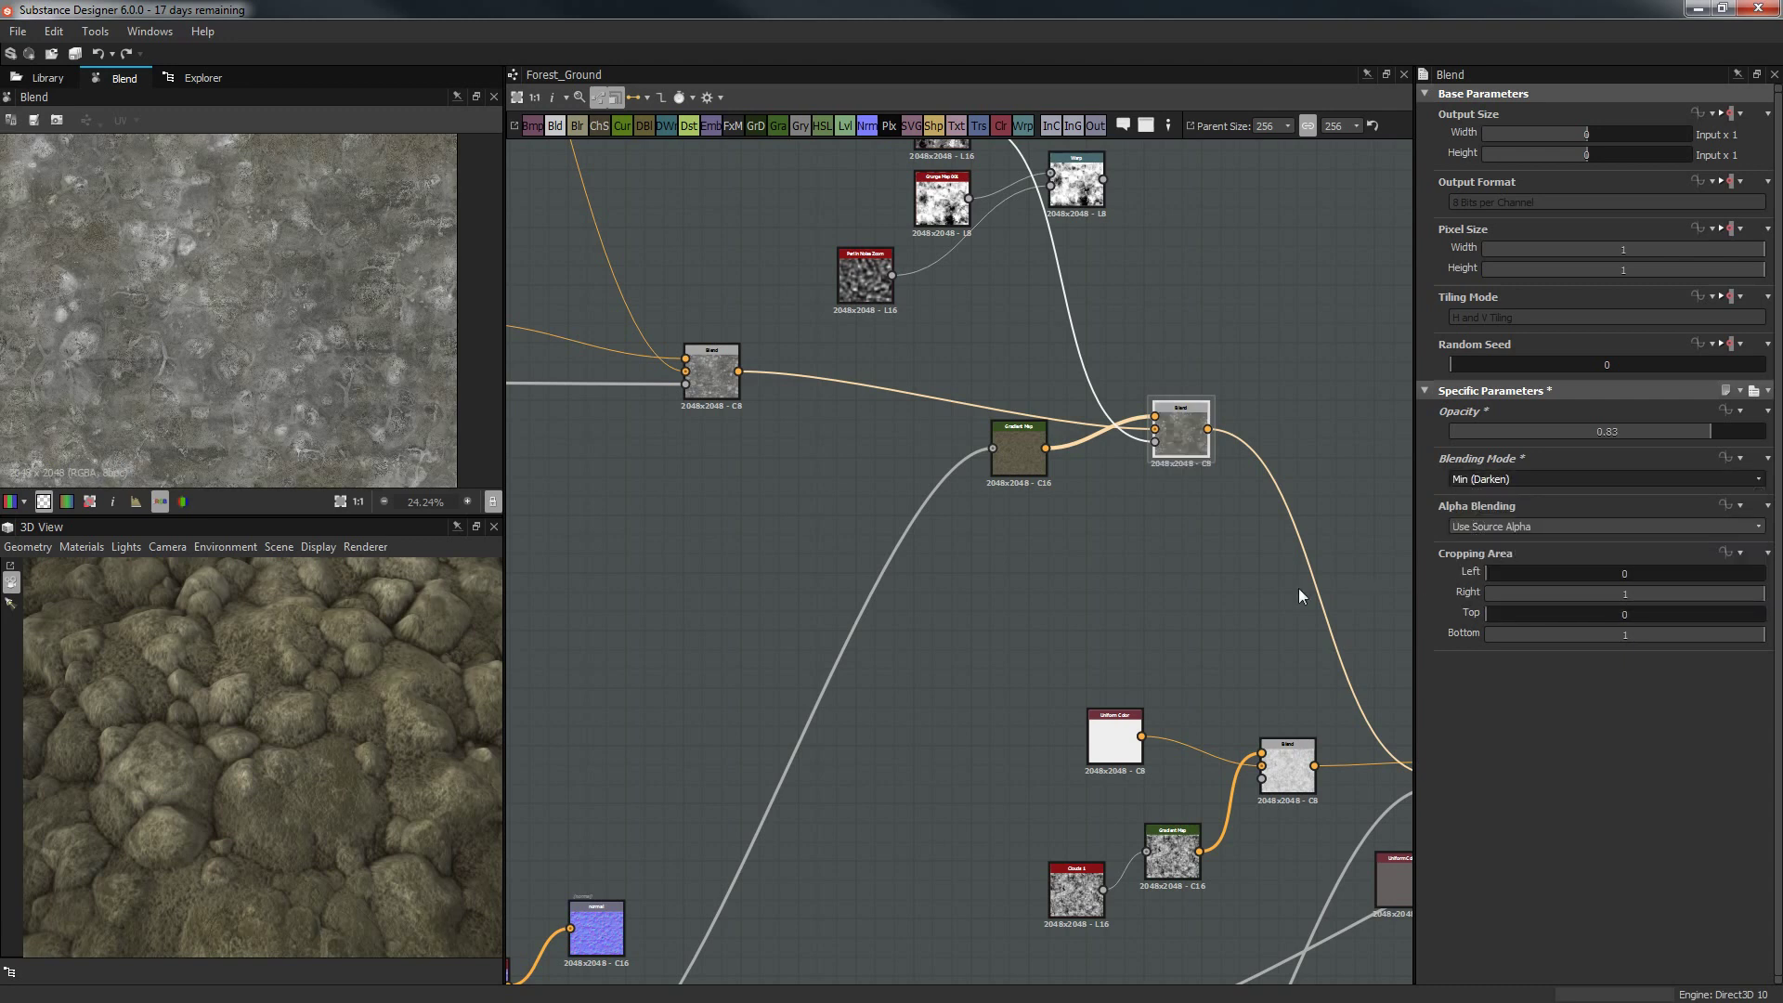
Try Screen and Multiply as the Blend node's blending mode.
click(1541, 482)
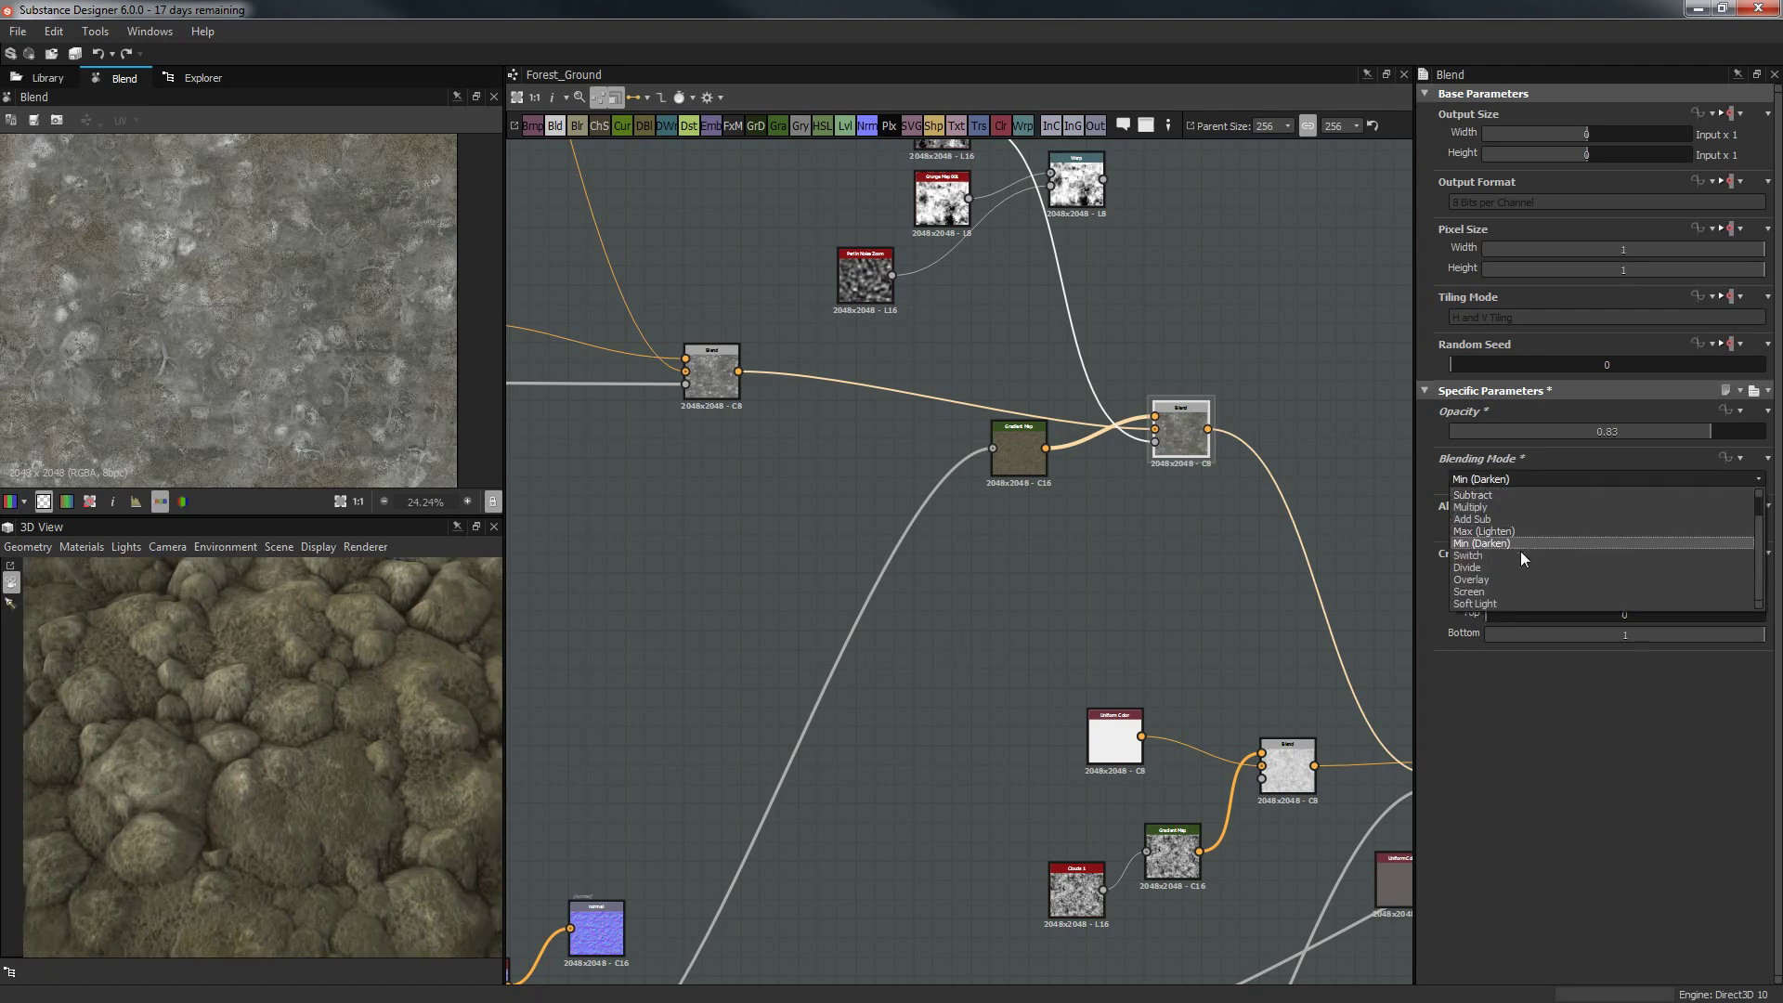
click(1501, 591)
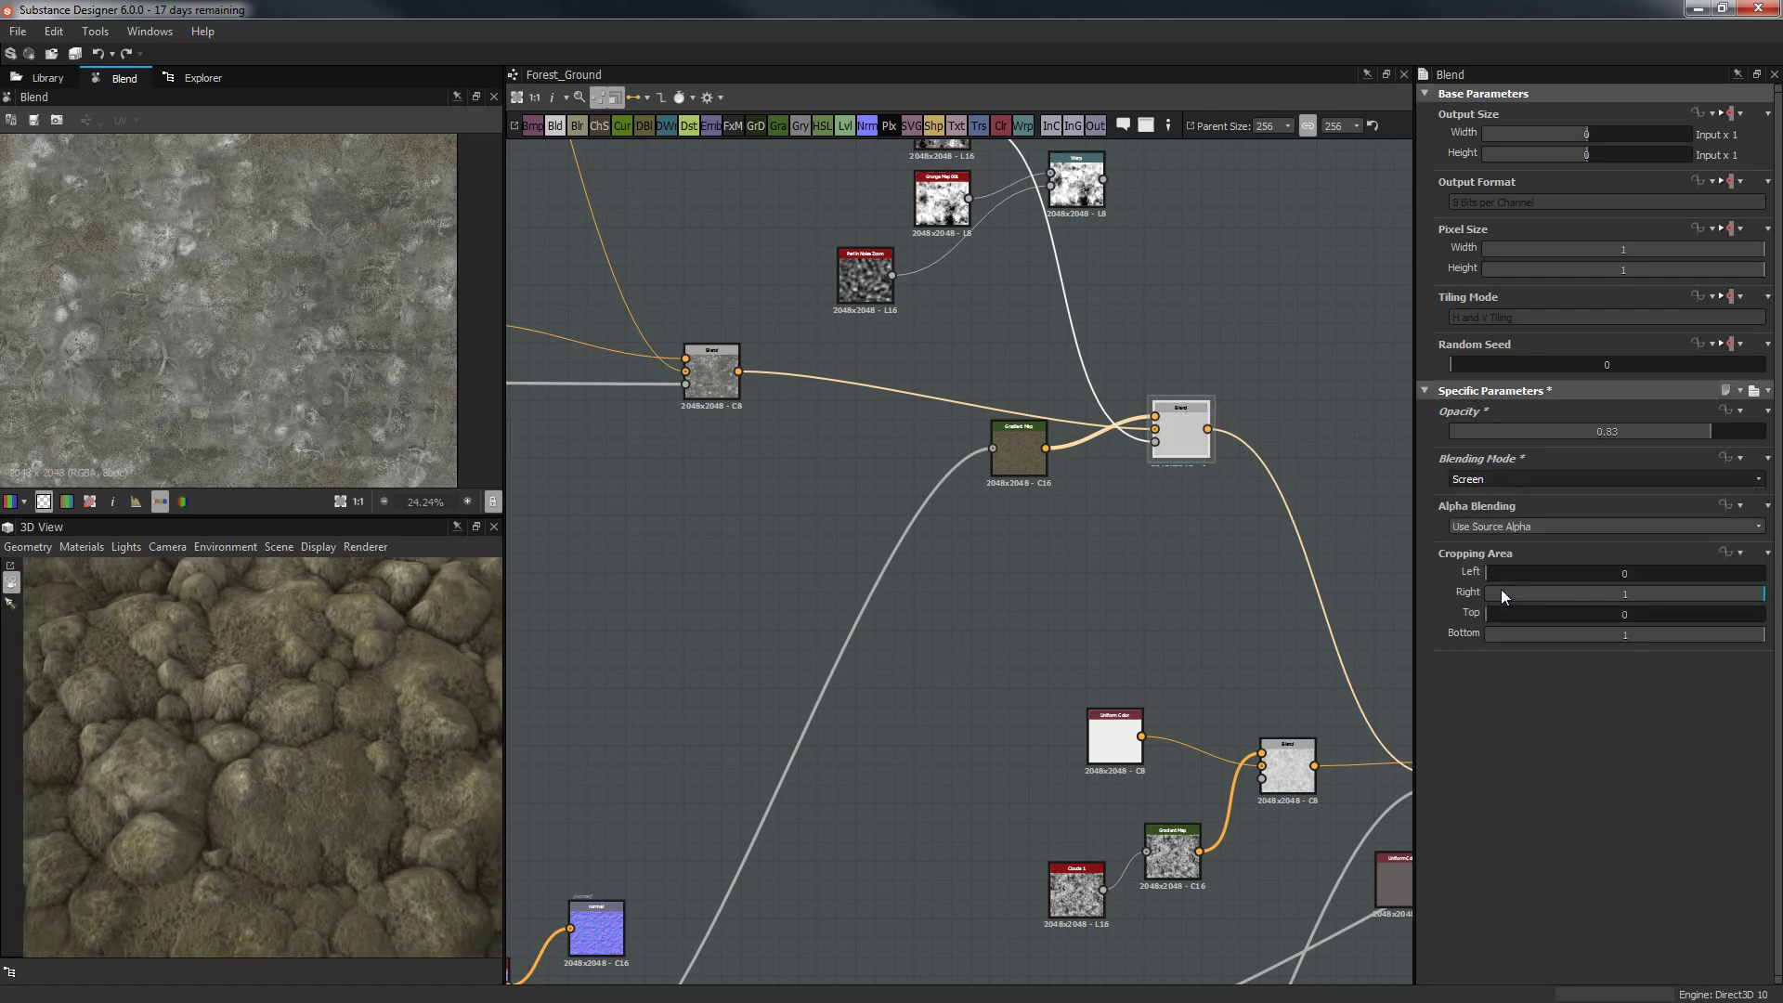
click(1514, 532)
click(1514, 524)
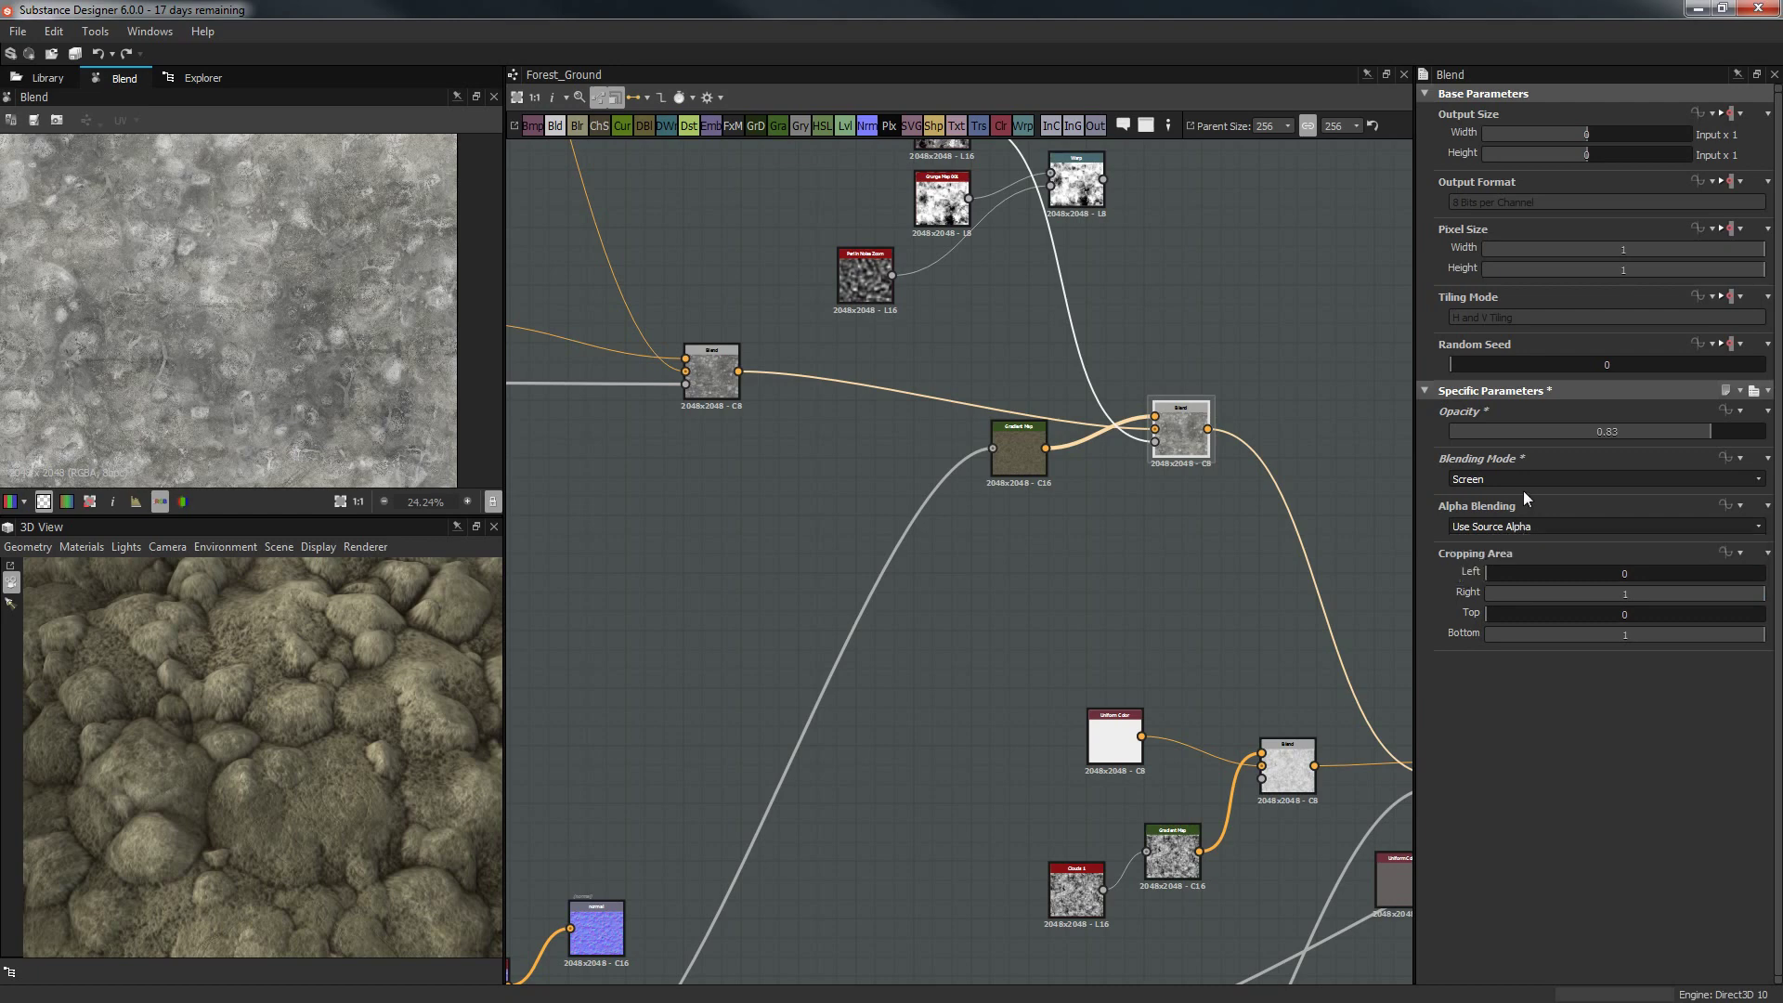
click(1524, 481)
click(1505, 507)
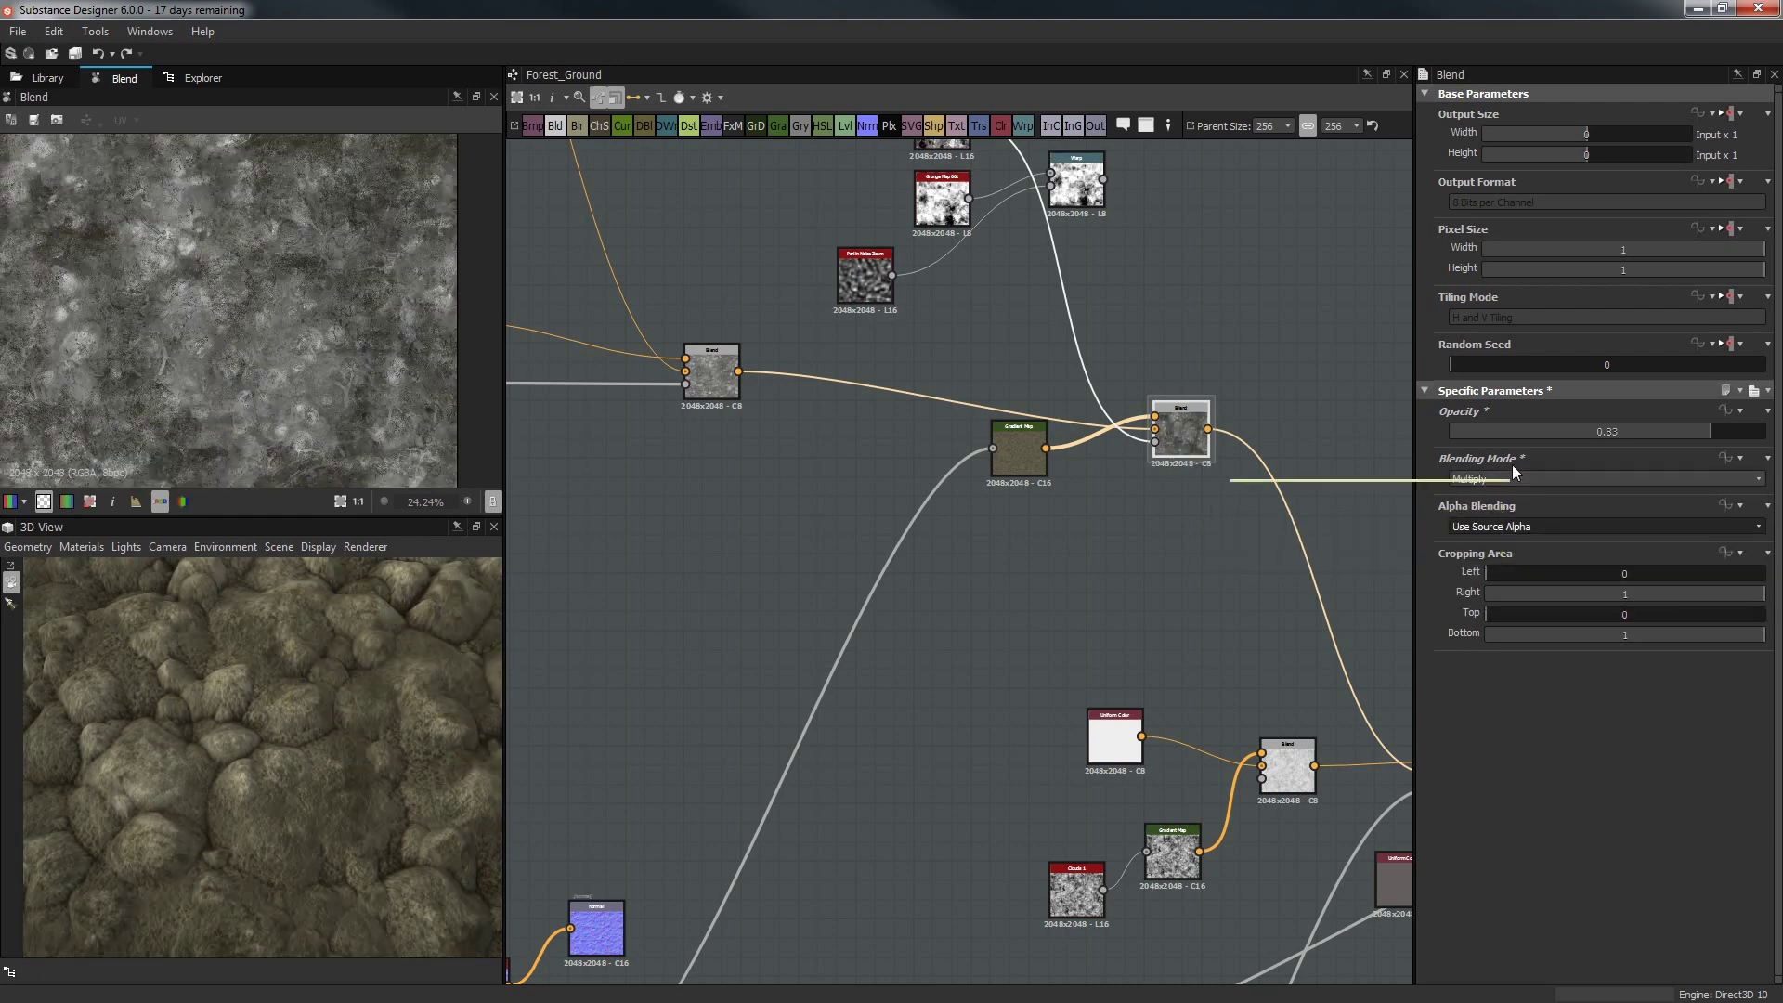
Try the Subtract blending mode on the Blend node with its opacity at 0.69 and inspect the stones in 3D.
click(1508, 478)
click(1505, 508)
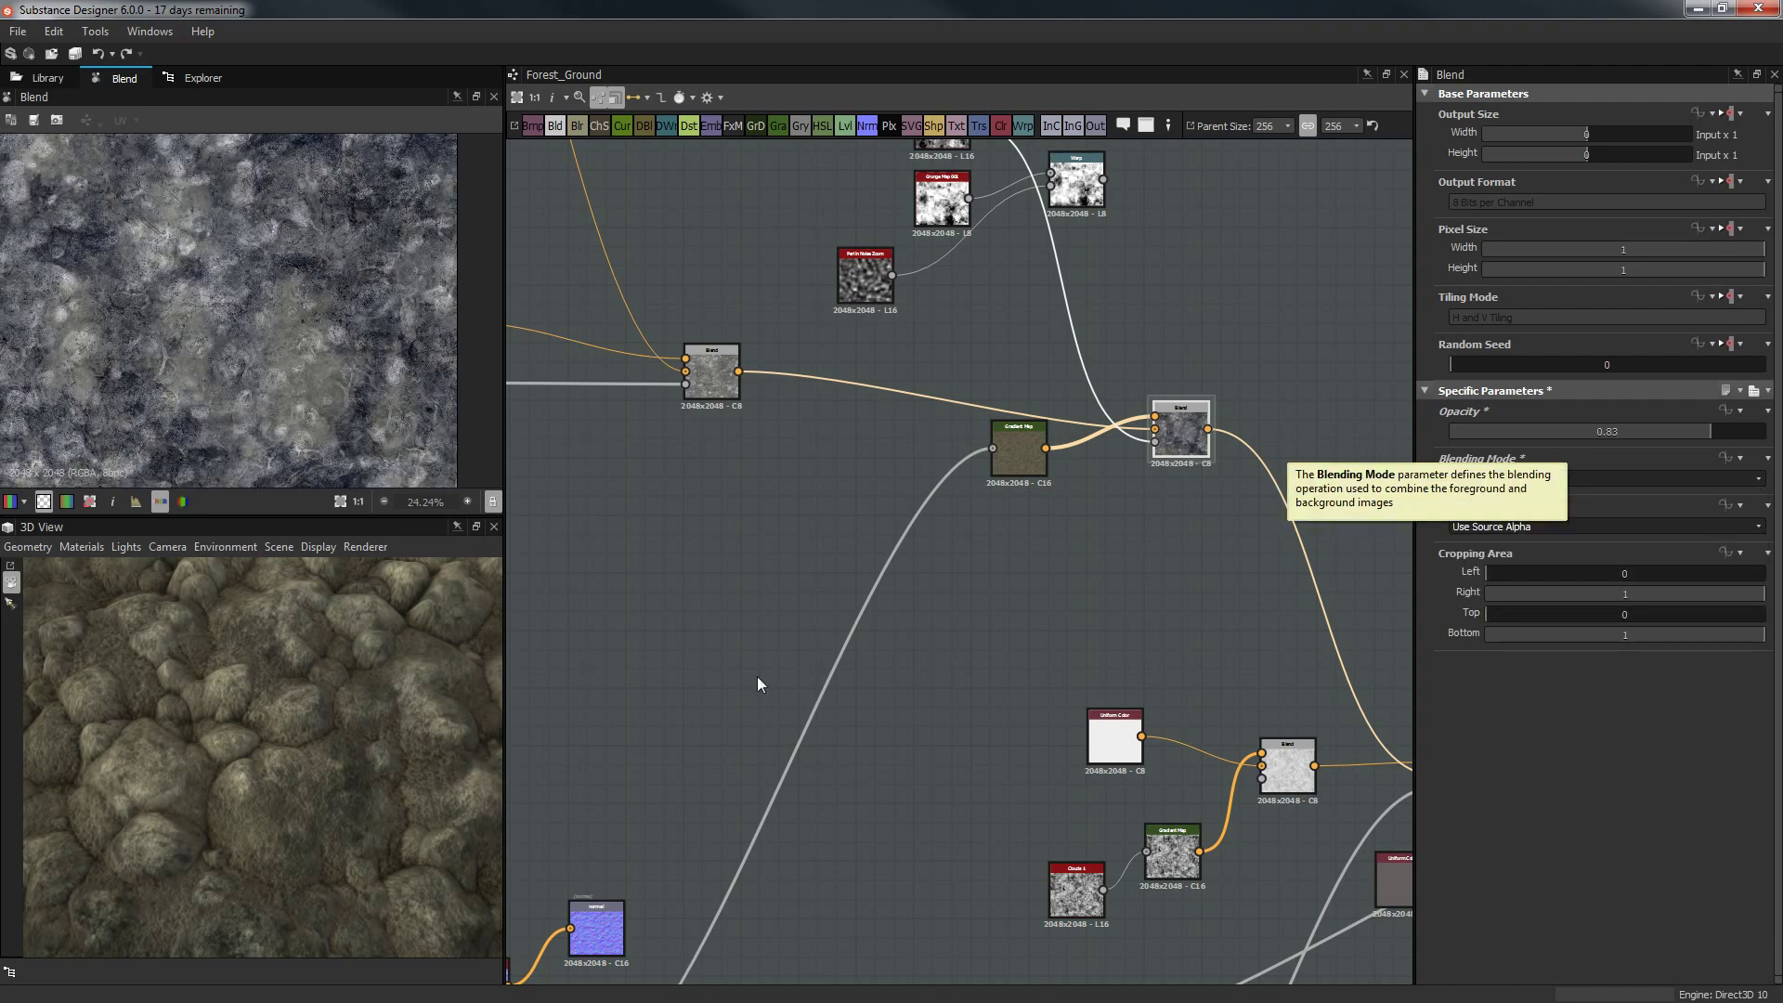
mouse_move(436, 686)
mouse_down()
mouse_move(380, 689)
mouse_move(378, 750)
mouse_move(414, 610)
mouse_move(481, 643)
mouse_move(356, 755)
mouse_move(426, 819)
mouse_move(418, 684)
mouse_up()
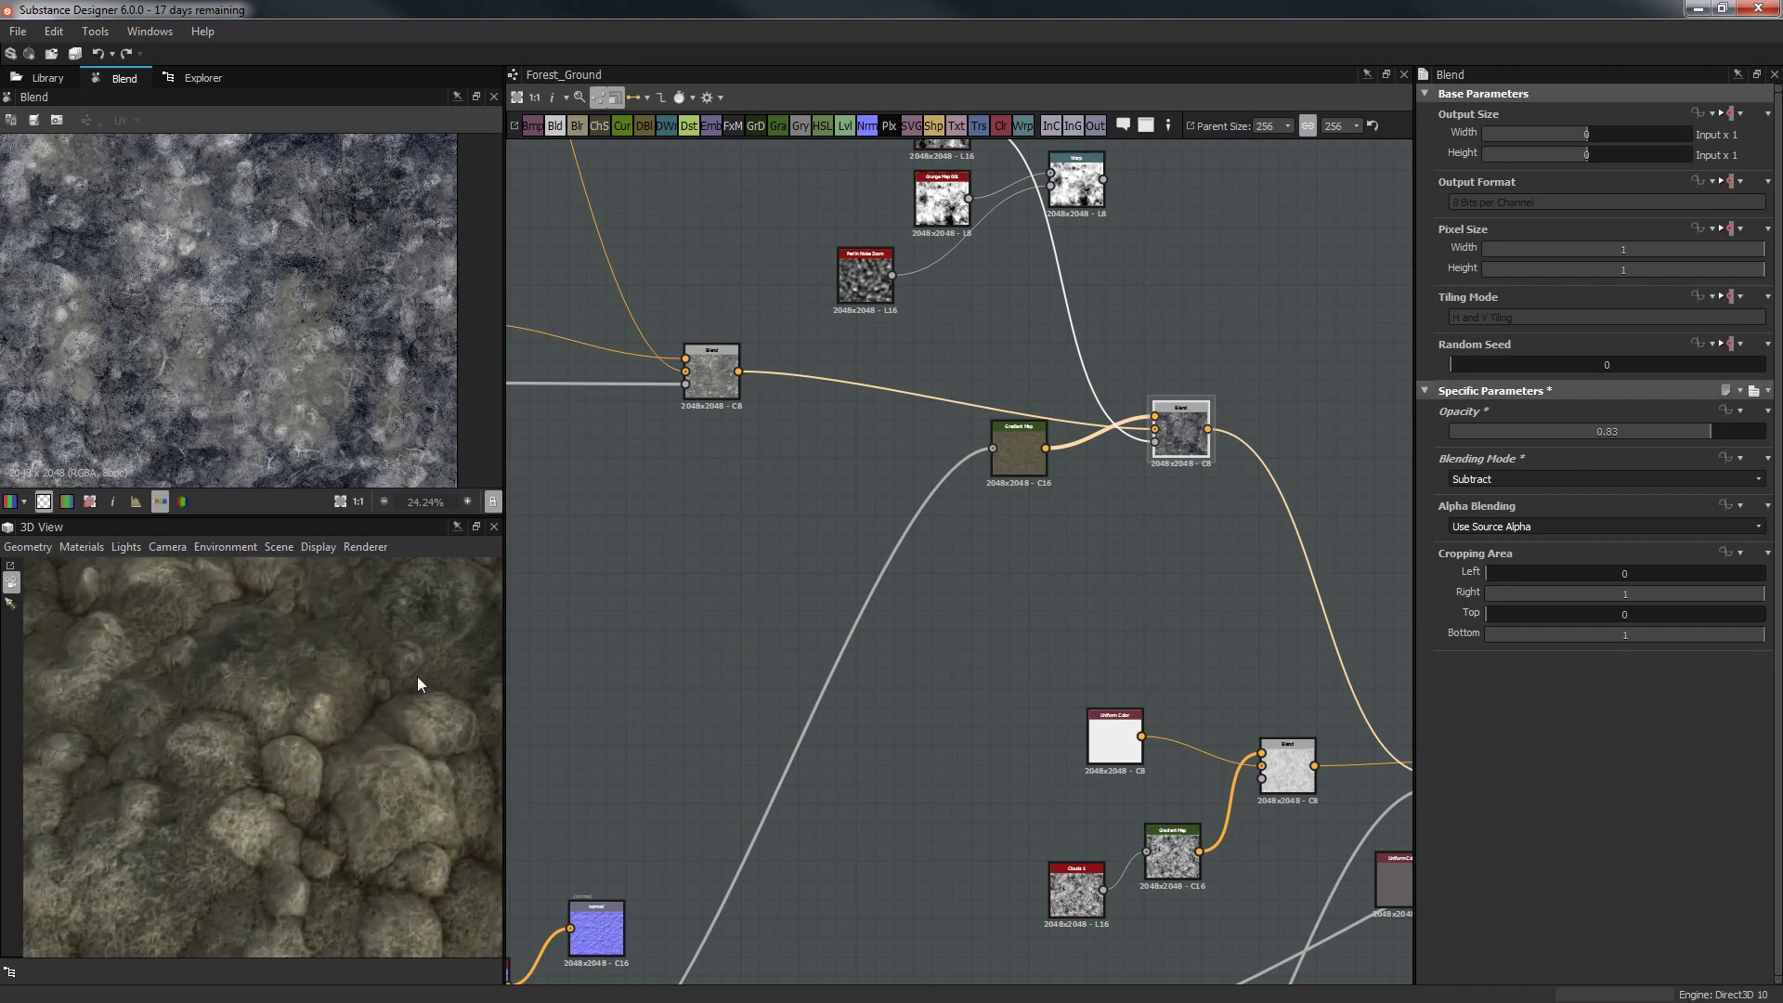
click(1668, 431)
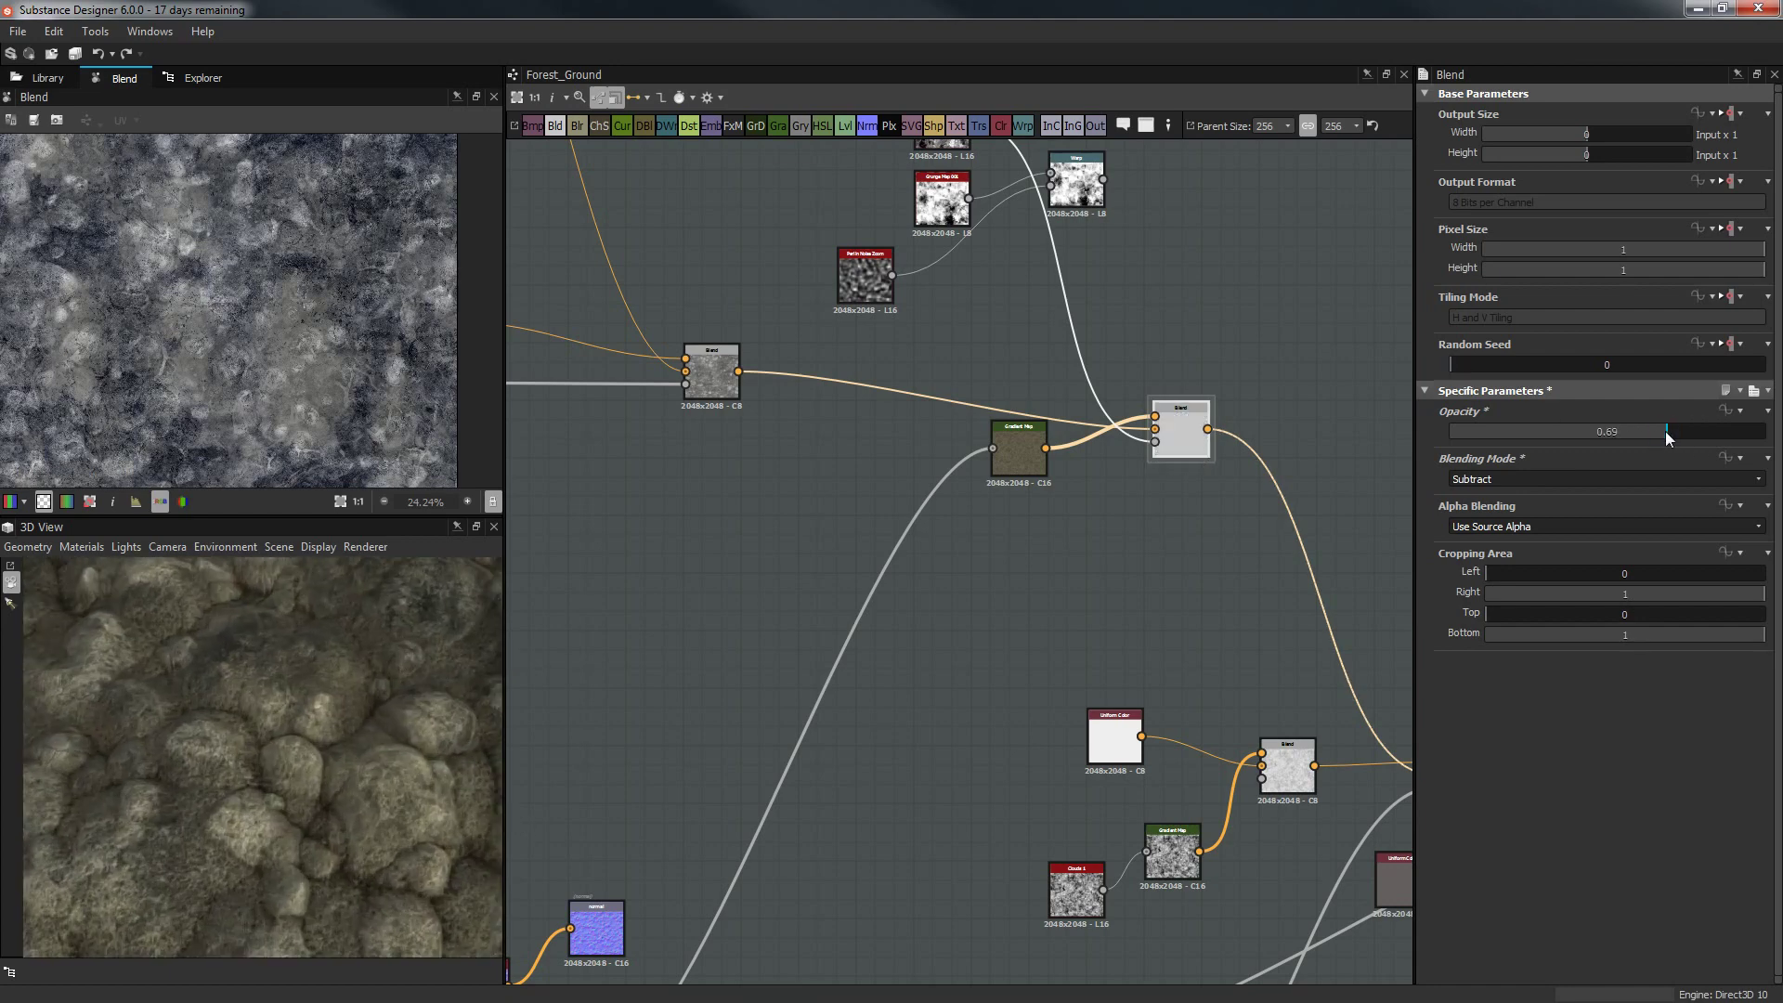
drag(182, 746, 186, 896)
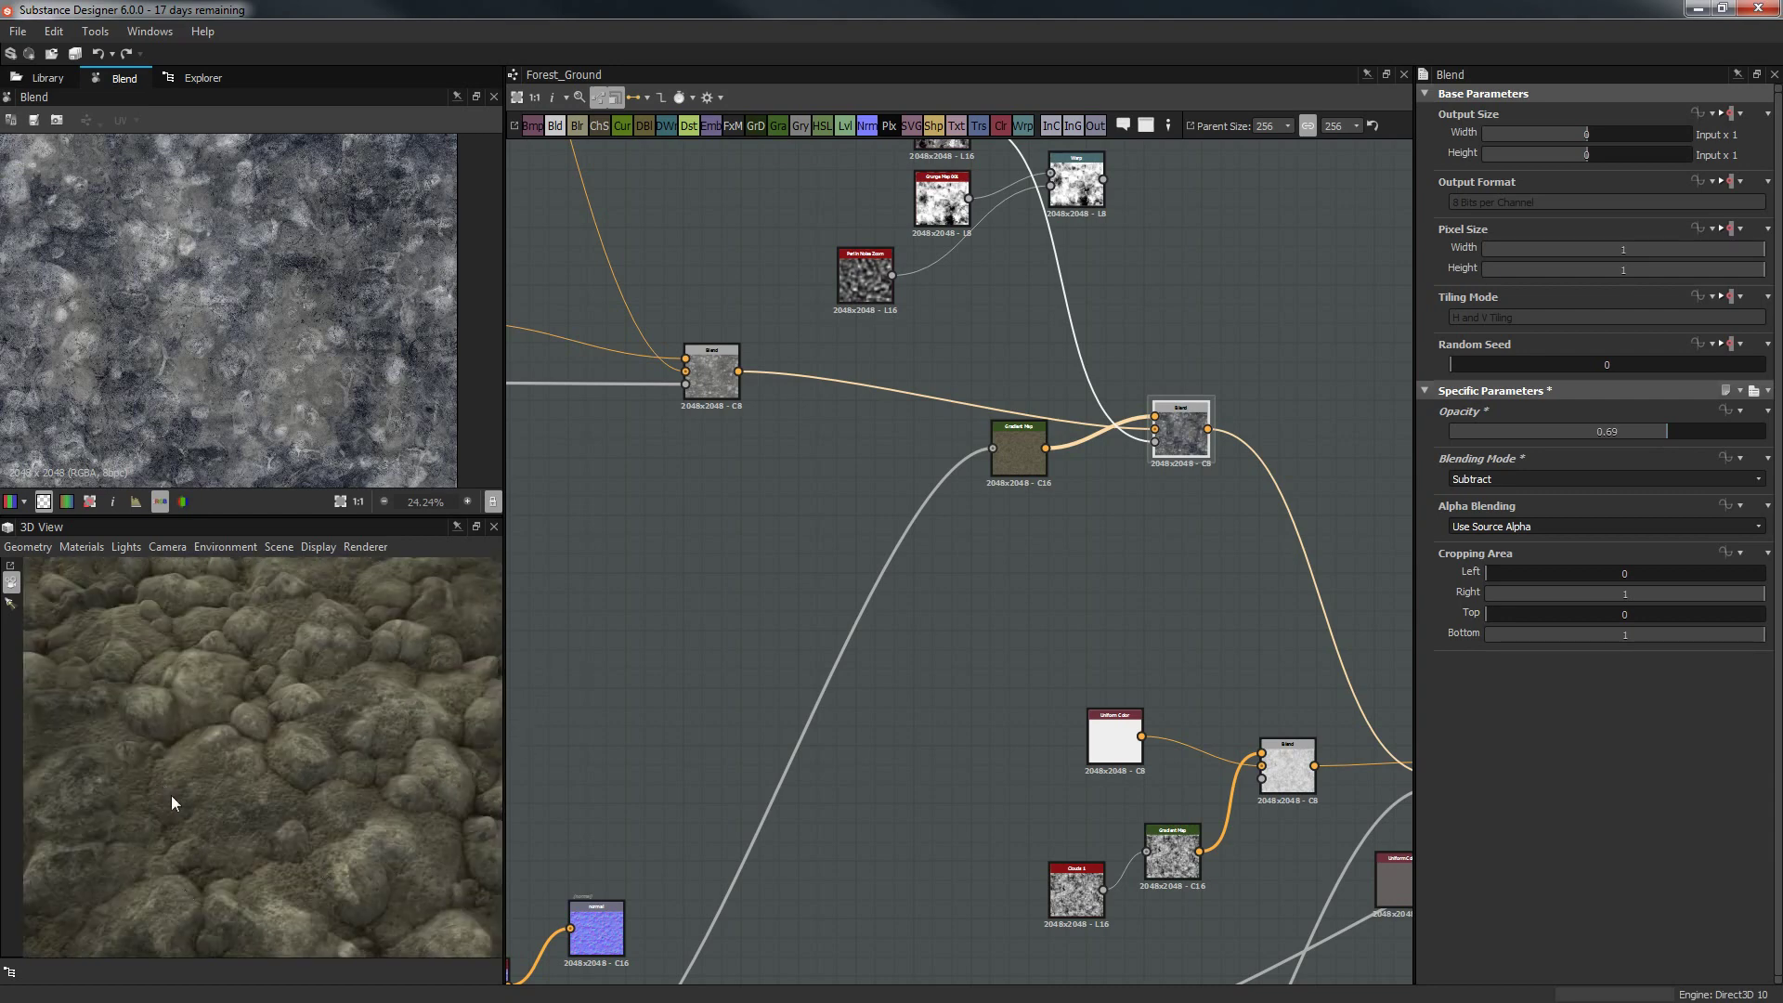
drag(171, 796, 258, 915)
drag(197, 802, 816, 563)
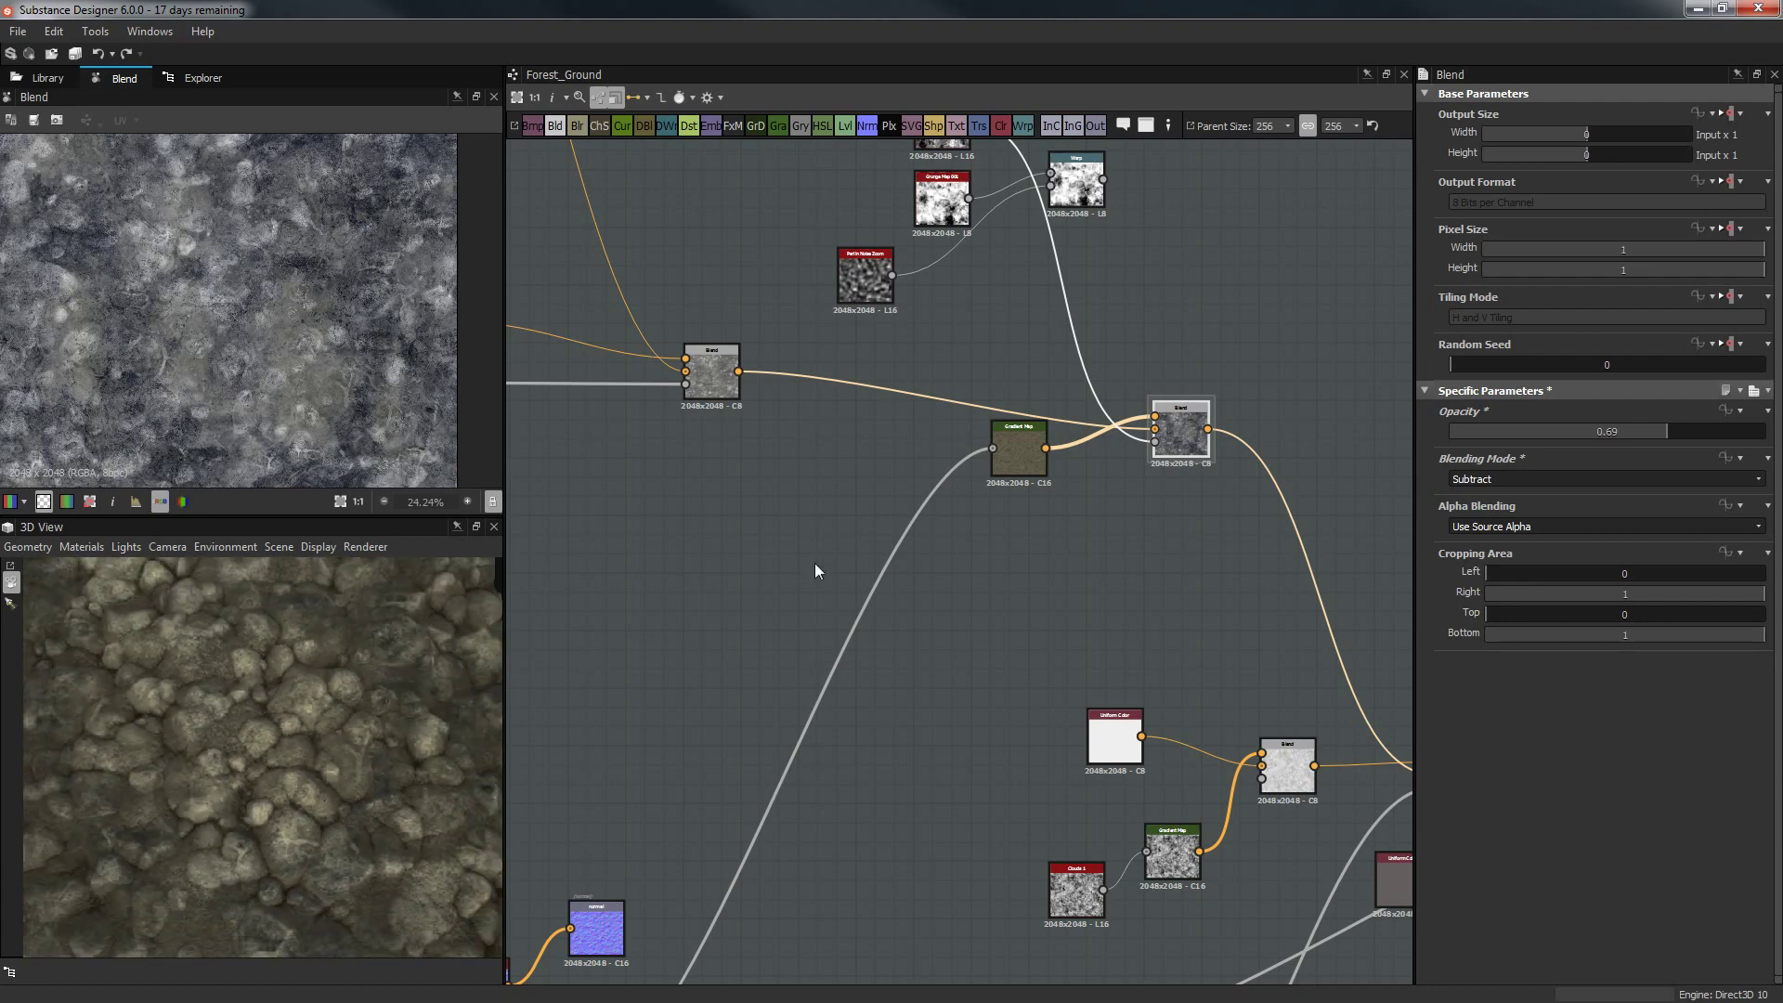
Try the Blend node's opacity at 0.3 and 0.42, and switch its blending mode to Max (Lighten).
click(1545, 433)
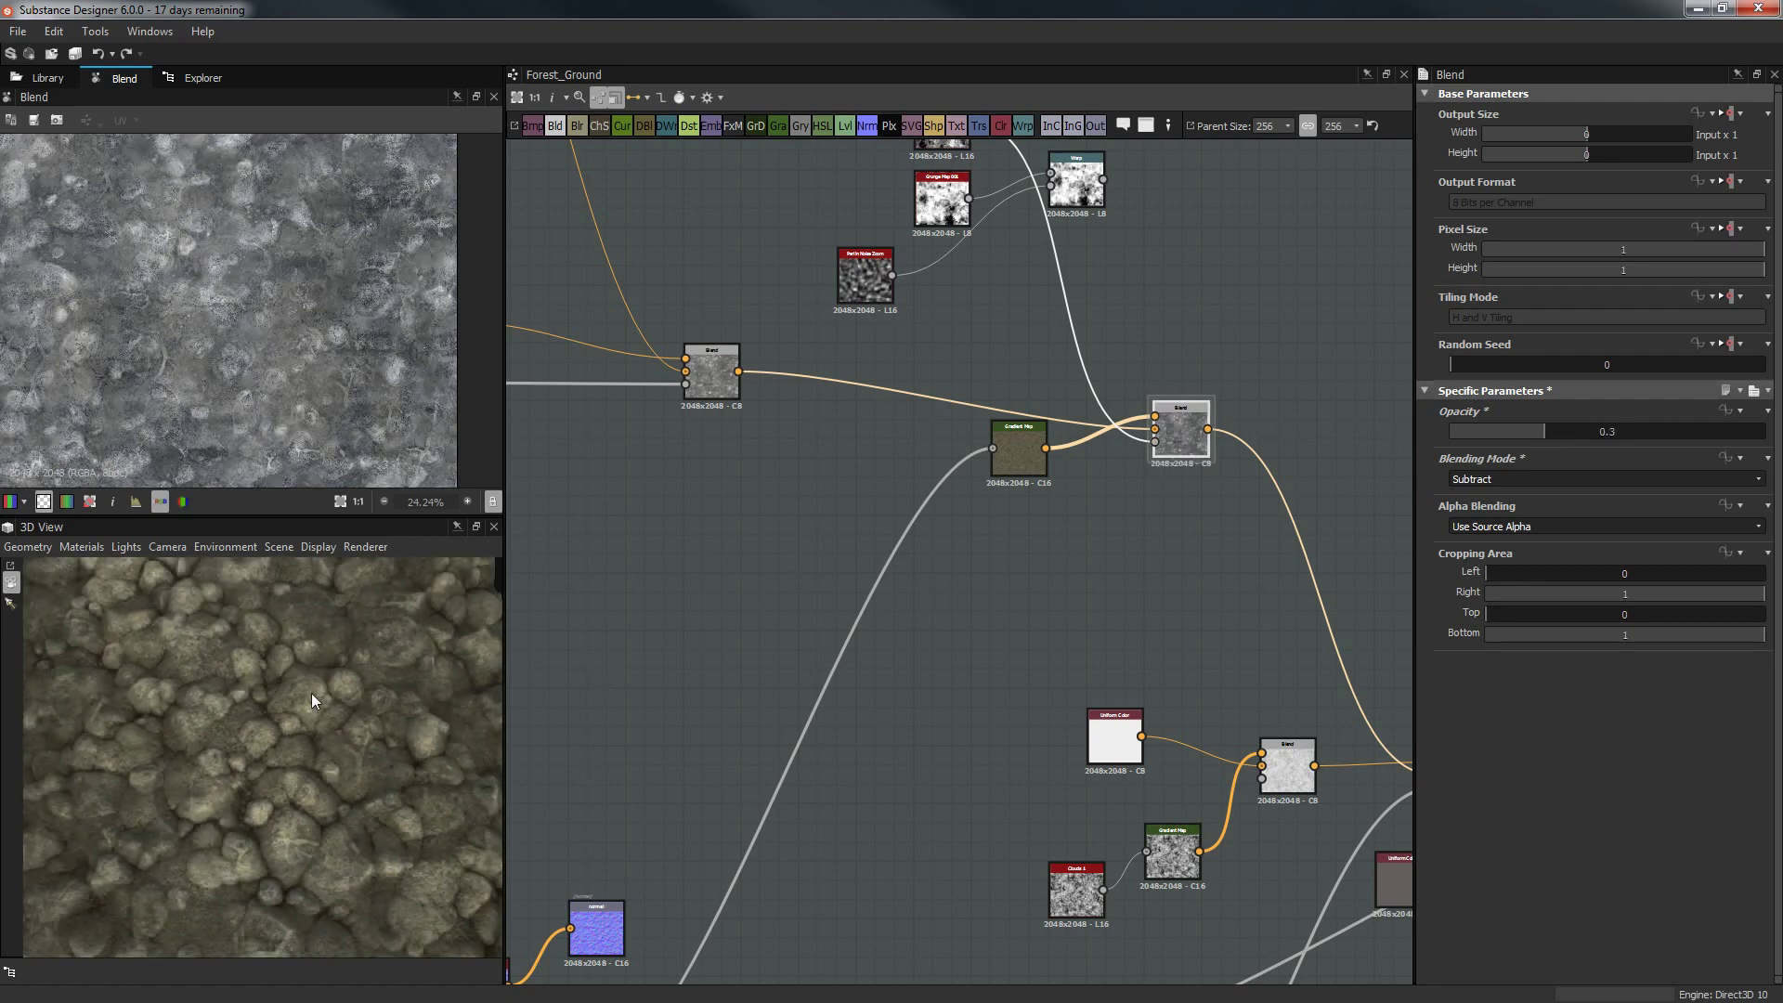
click(1559, 432)
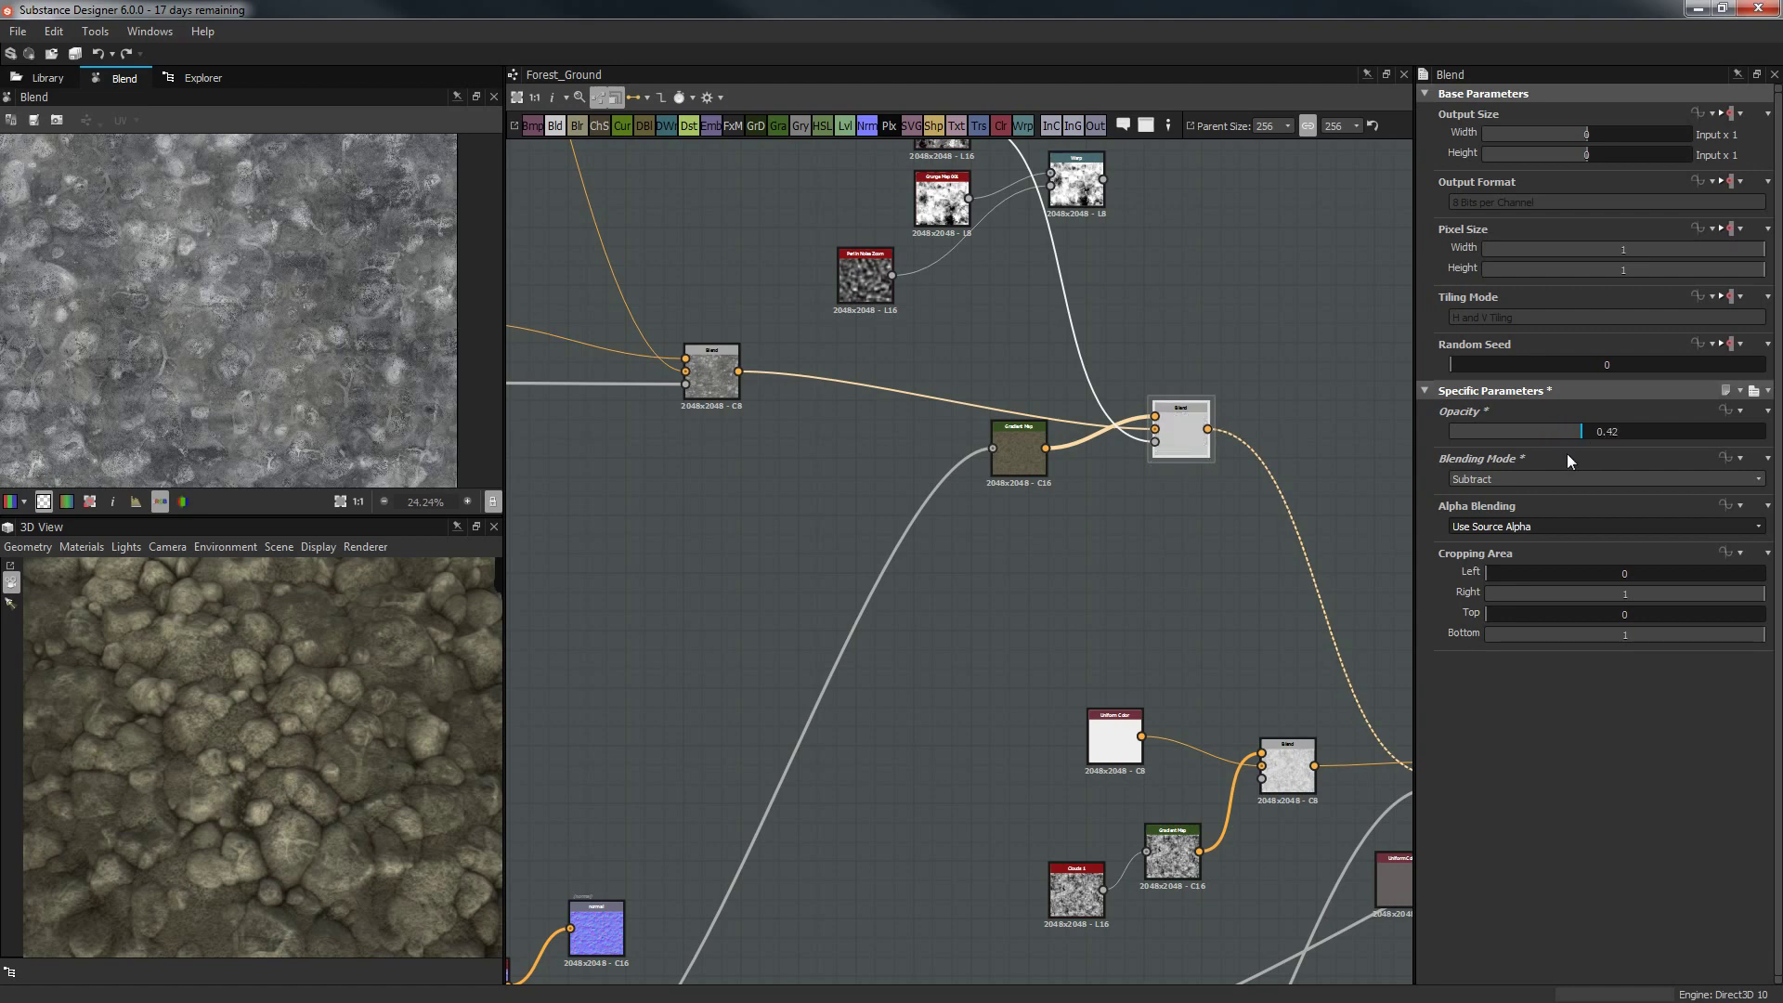
mouse_move(221, 701)
mouse_down()
mouse_move(261, 595)
mouse_move(247, 716)
mouse_up()
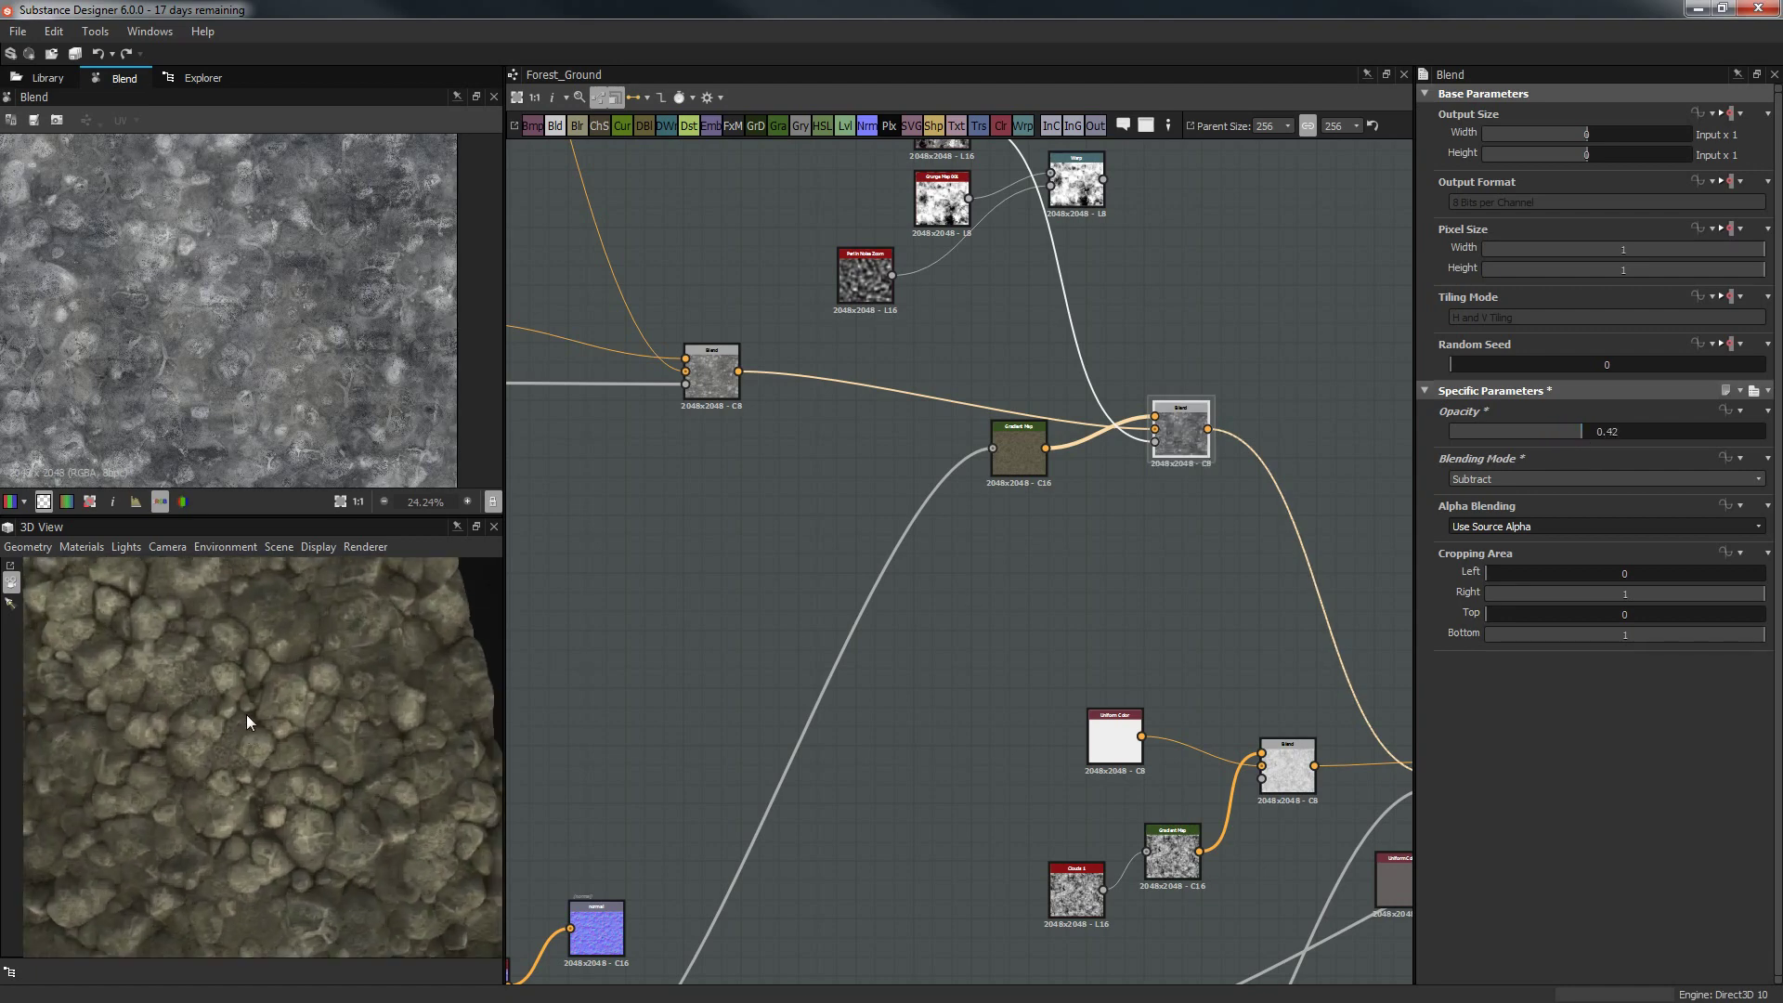
click(1485, 479)
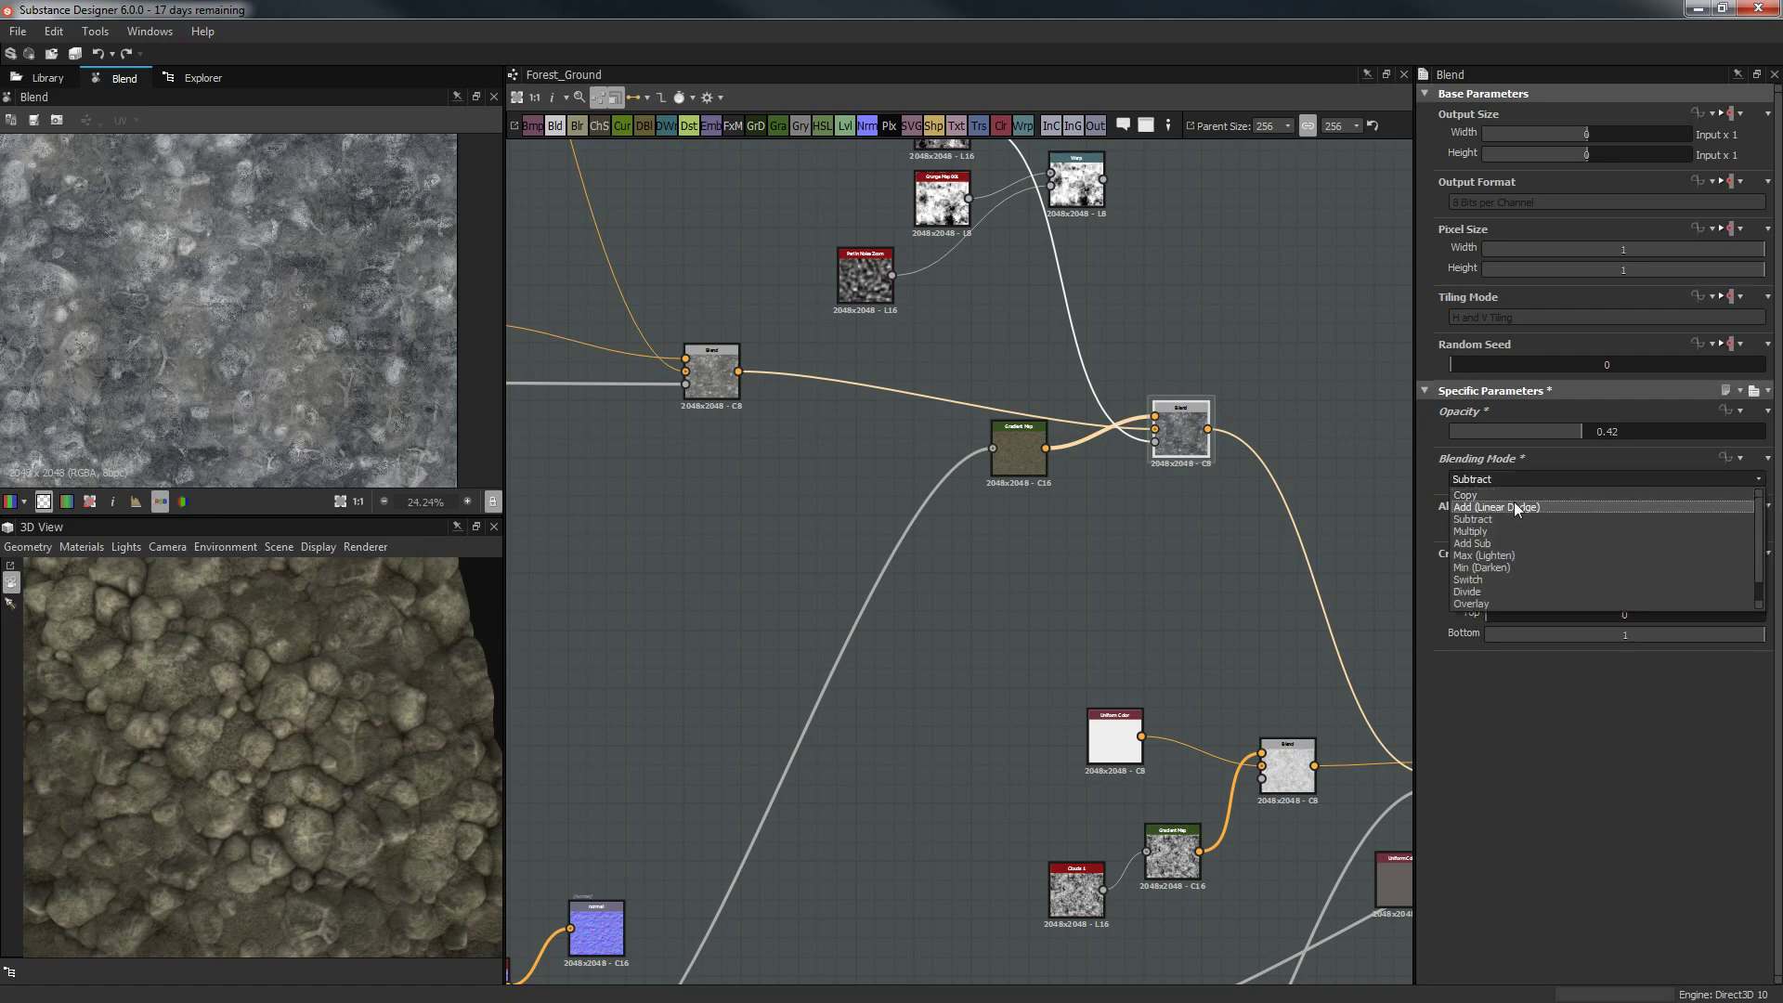
click(1508, 554)
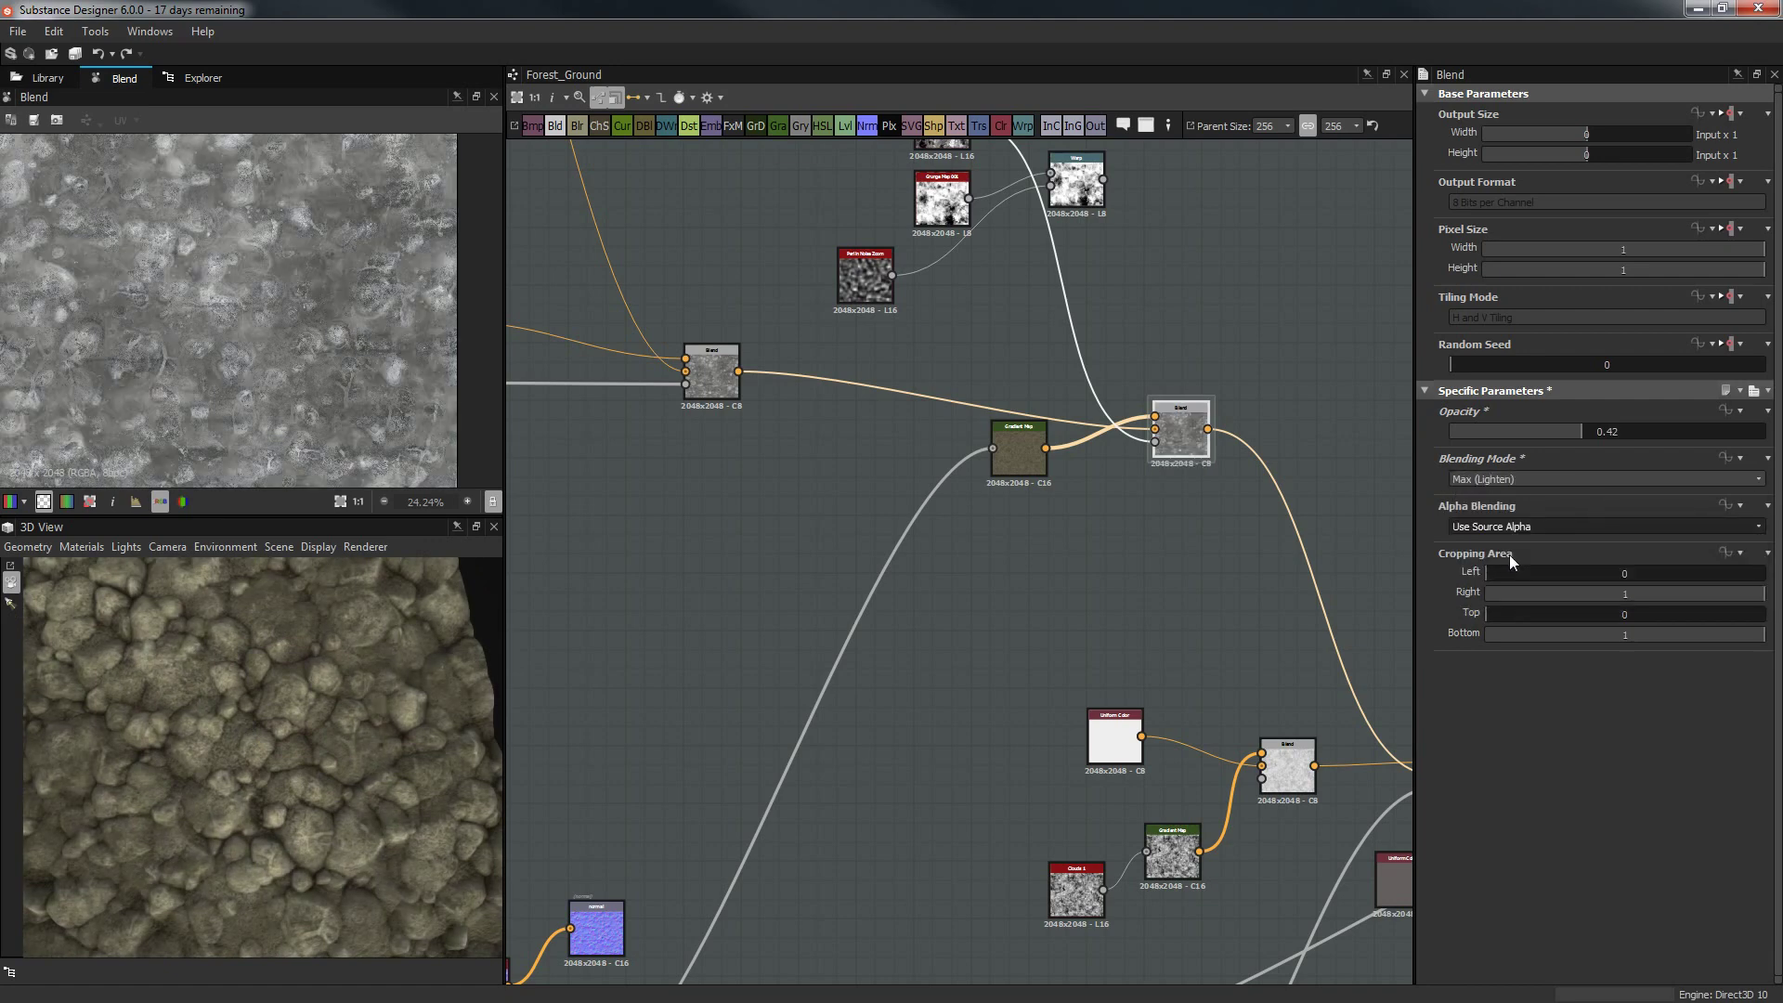
Set the Blend node's blending mode to Add (Linear Dodge) and its opacity to 0.88.
click(1530, 479)
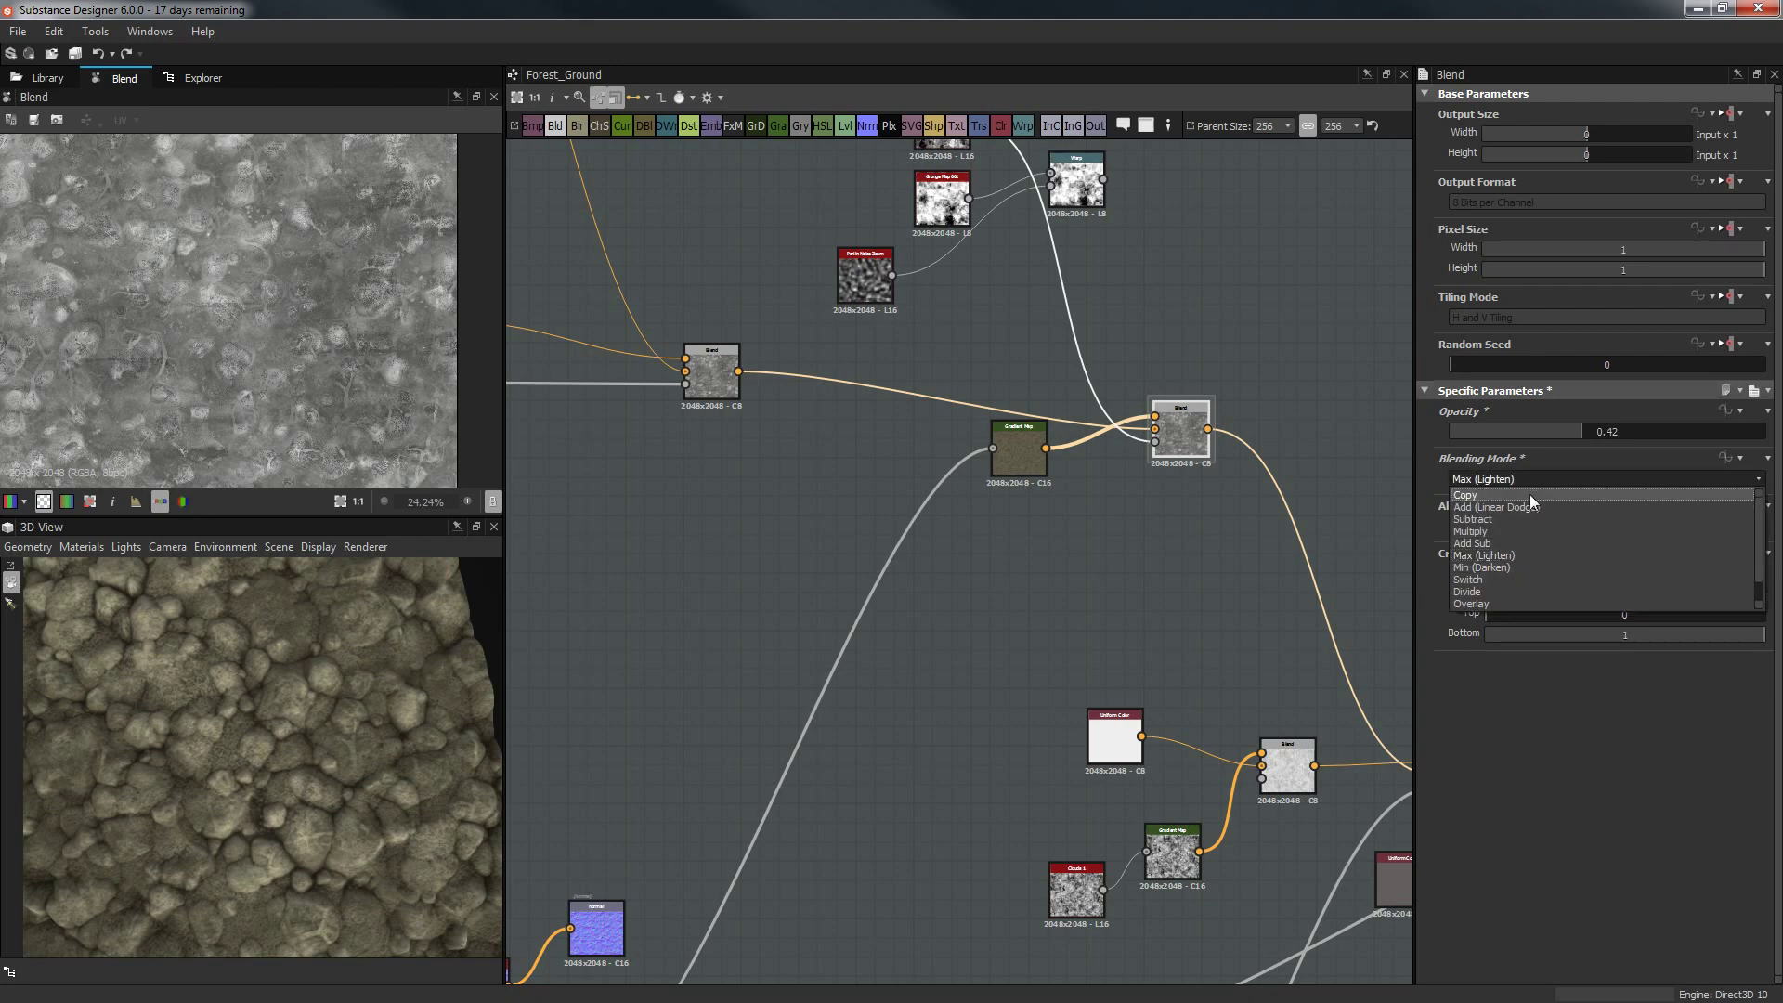
click(1527, 507)
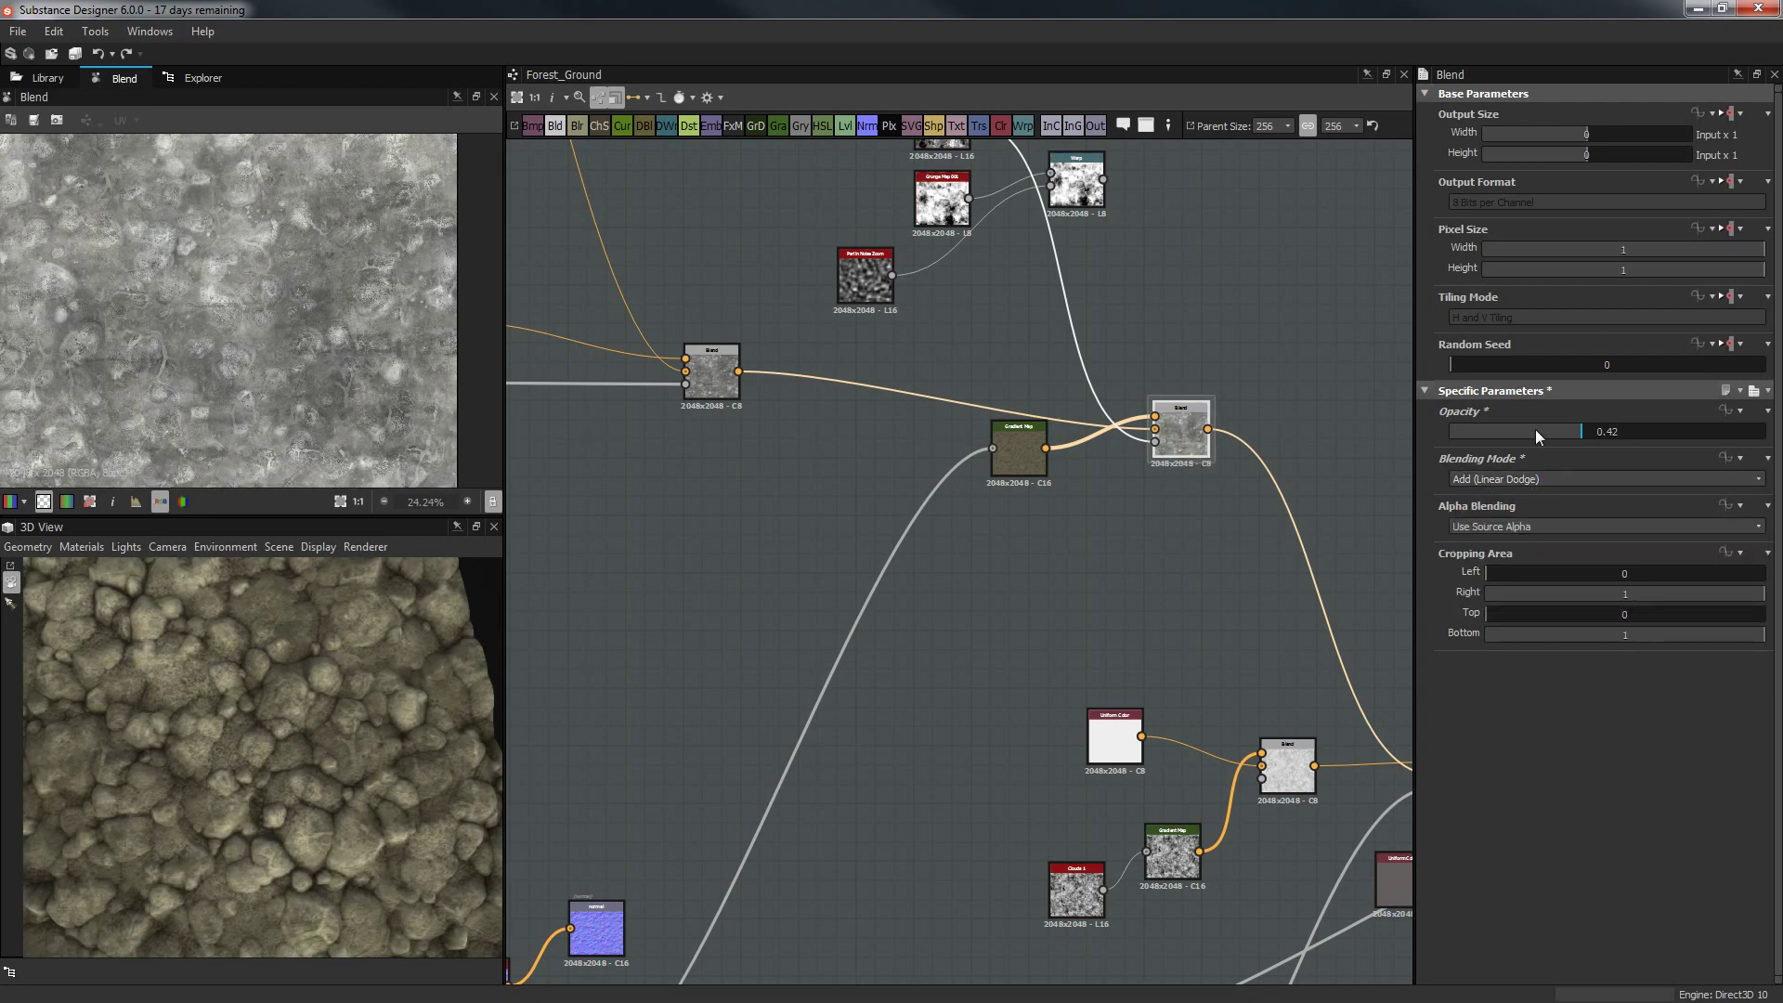
drag(1581, 432, 1772, 417)
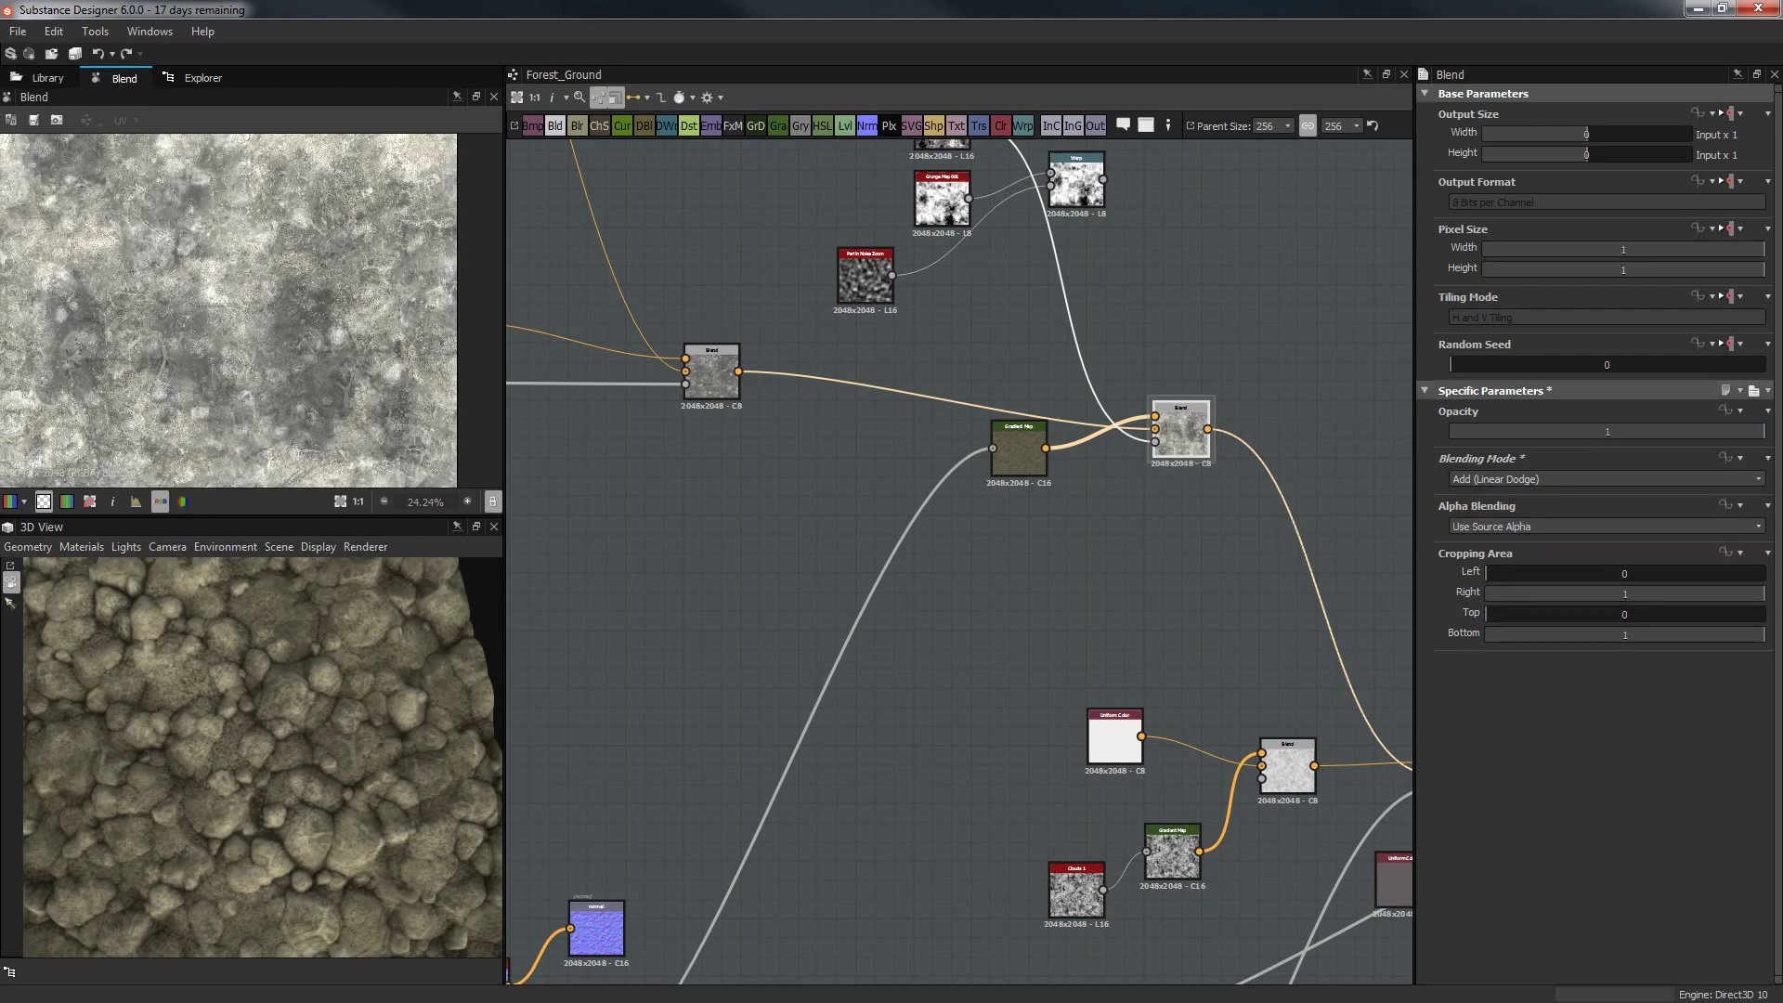
scroll(249, 746, down, 4)
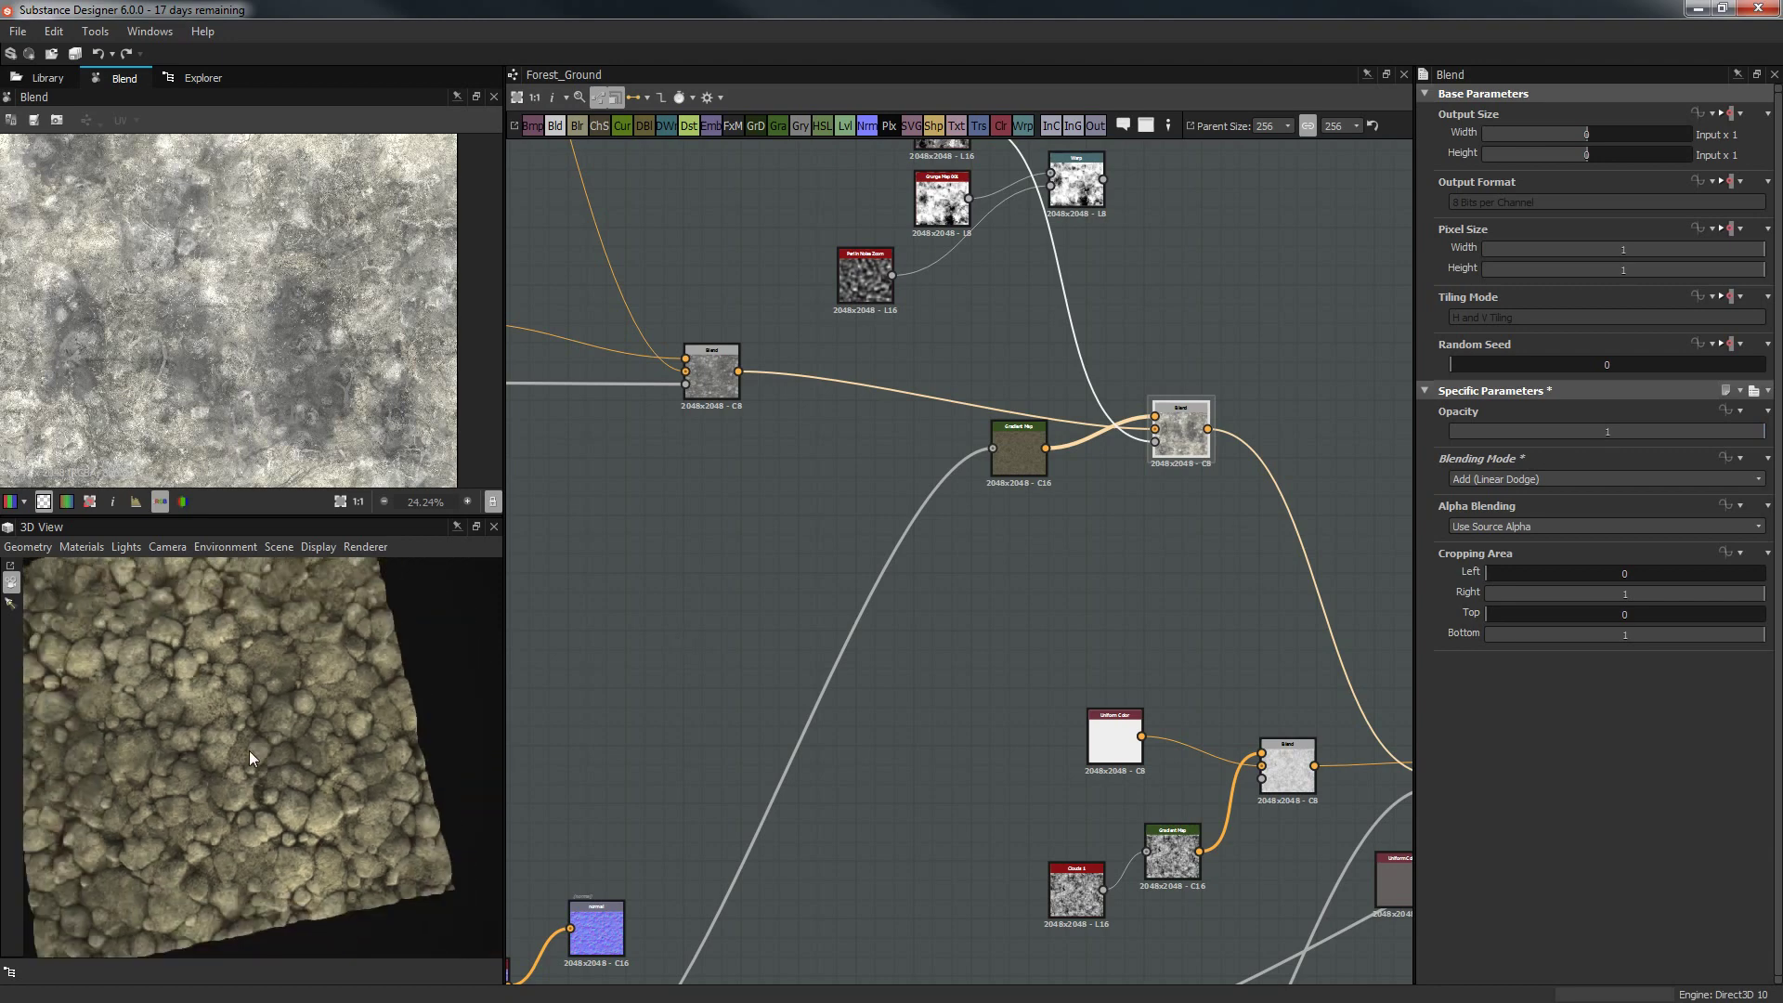
scroll(249, 750, up, 3)
drag(303, 775, 301, 670)
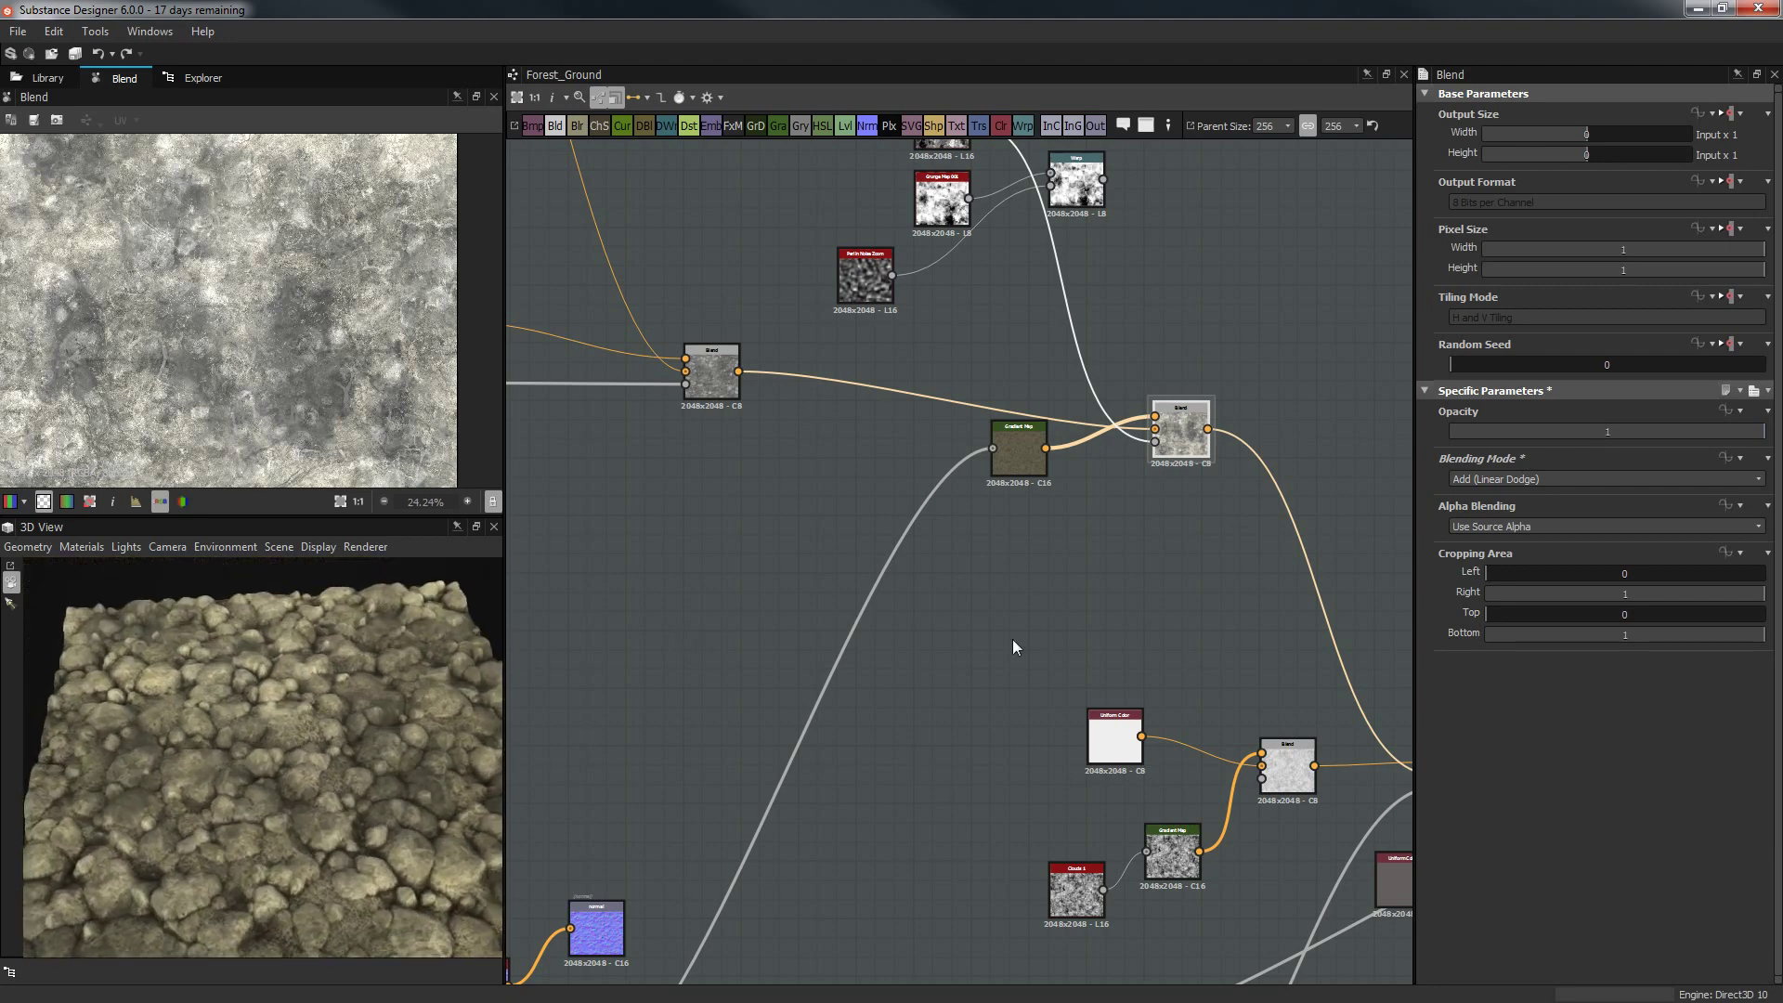
click(1698, 431)
click(1728, 431)
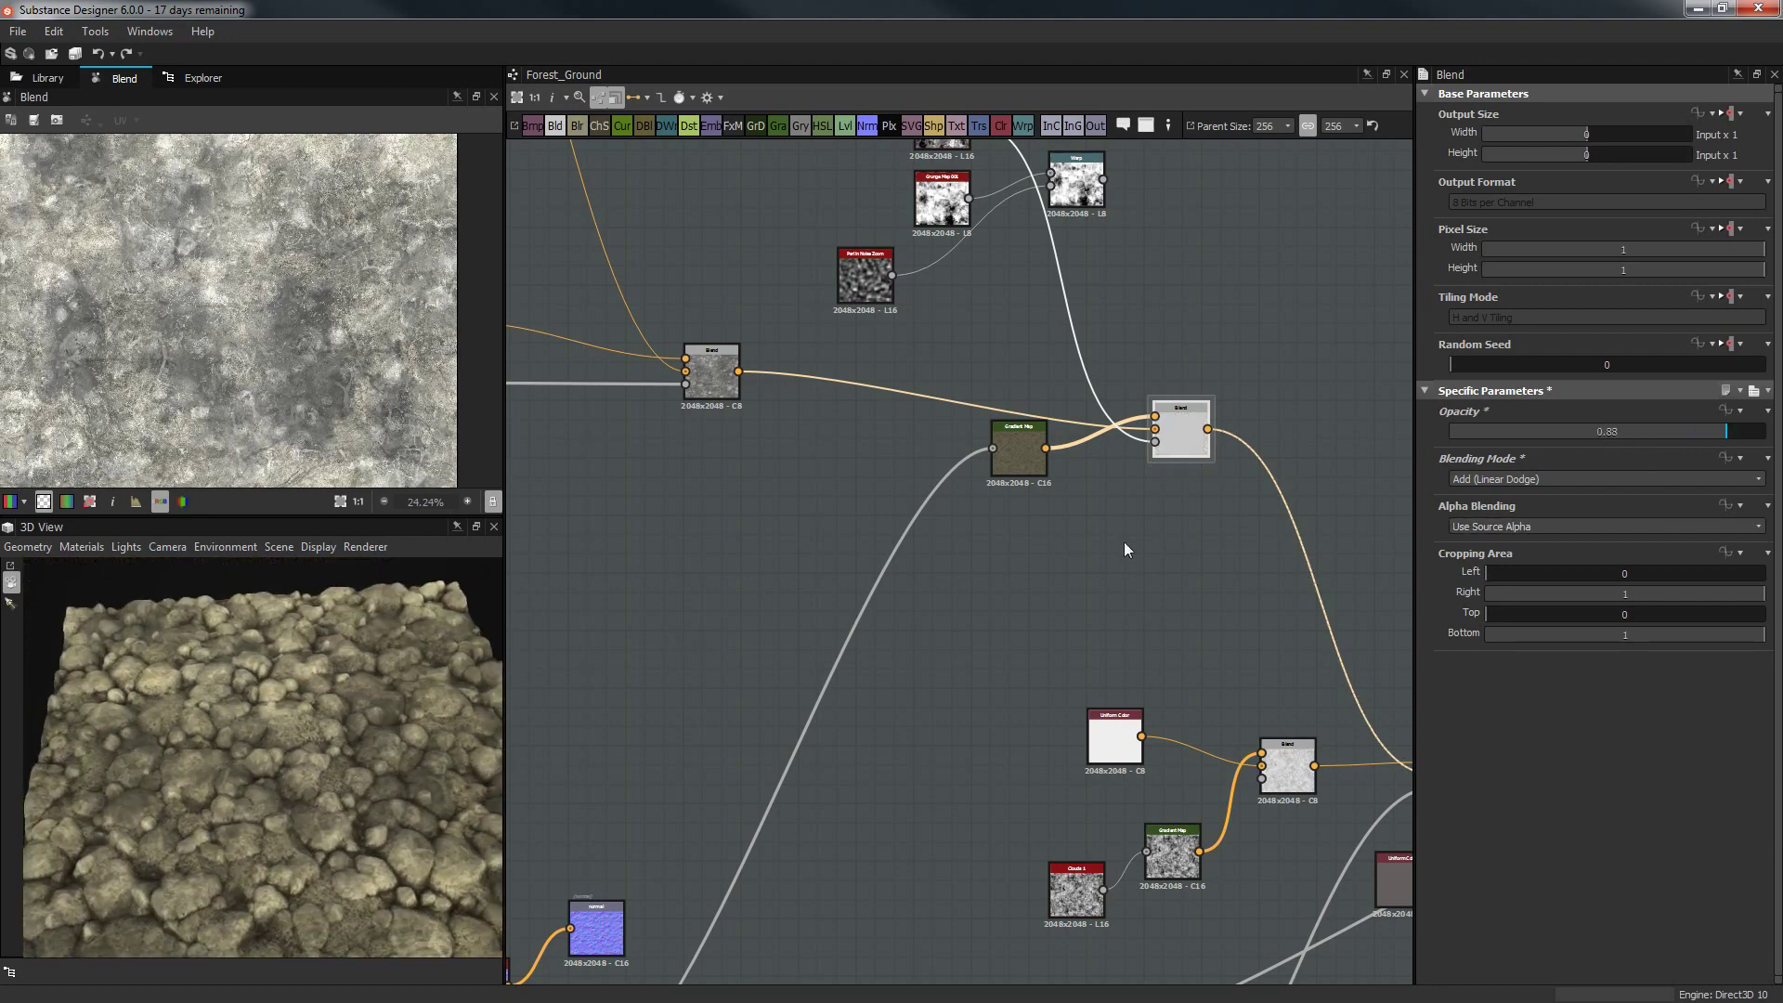
drag(342, 794, 705, 754)
Darken the near-white Uniform Color node by setting its output color's V value to 0.71.
scroll(1022, 761, down, 3)
middle_drag(947, 650, 852, 576)
scroll(852, 576, up, 2)
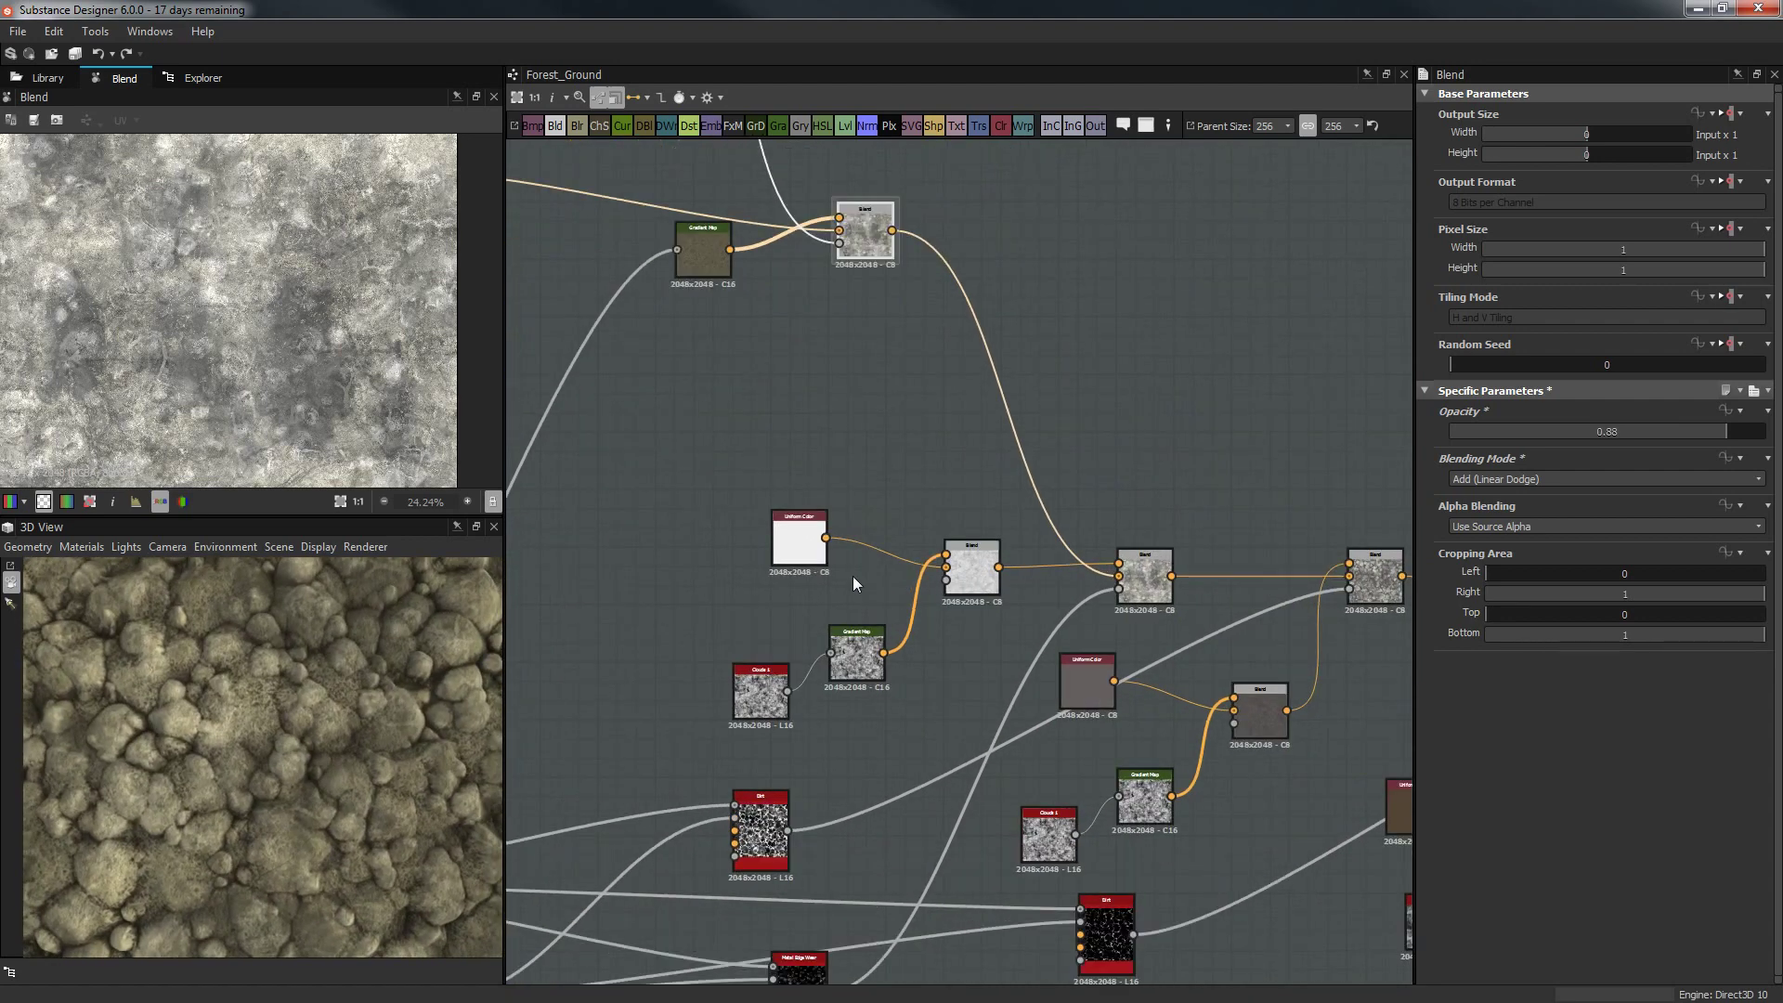
click(788, 543)
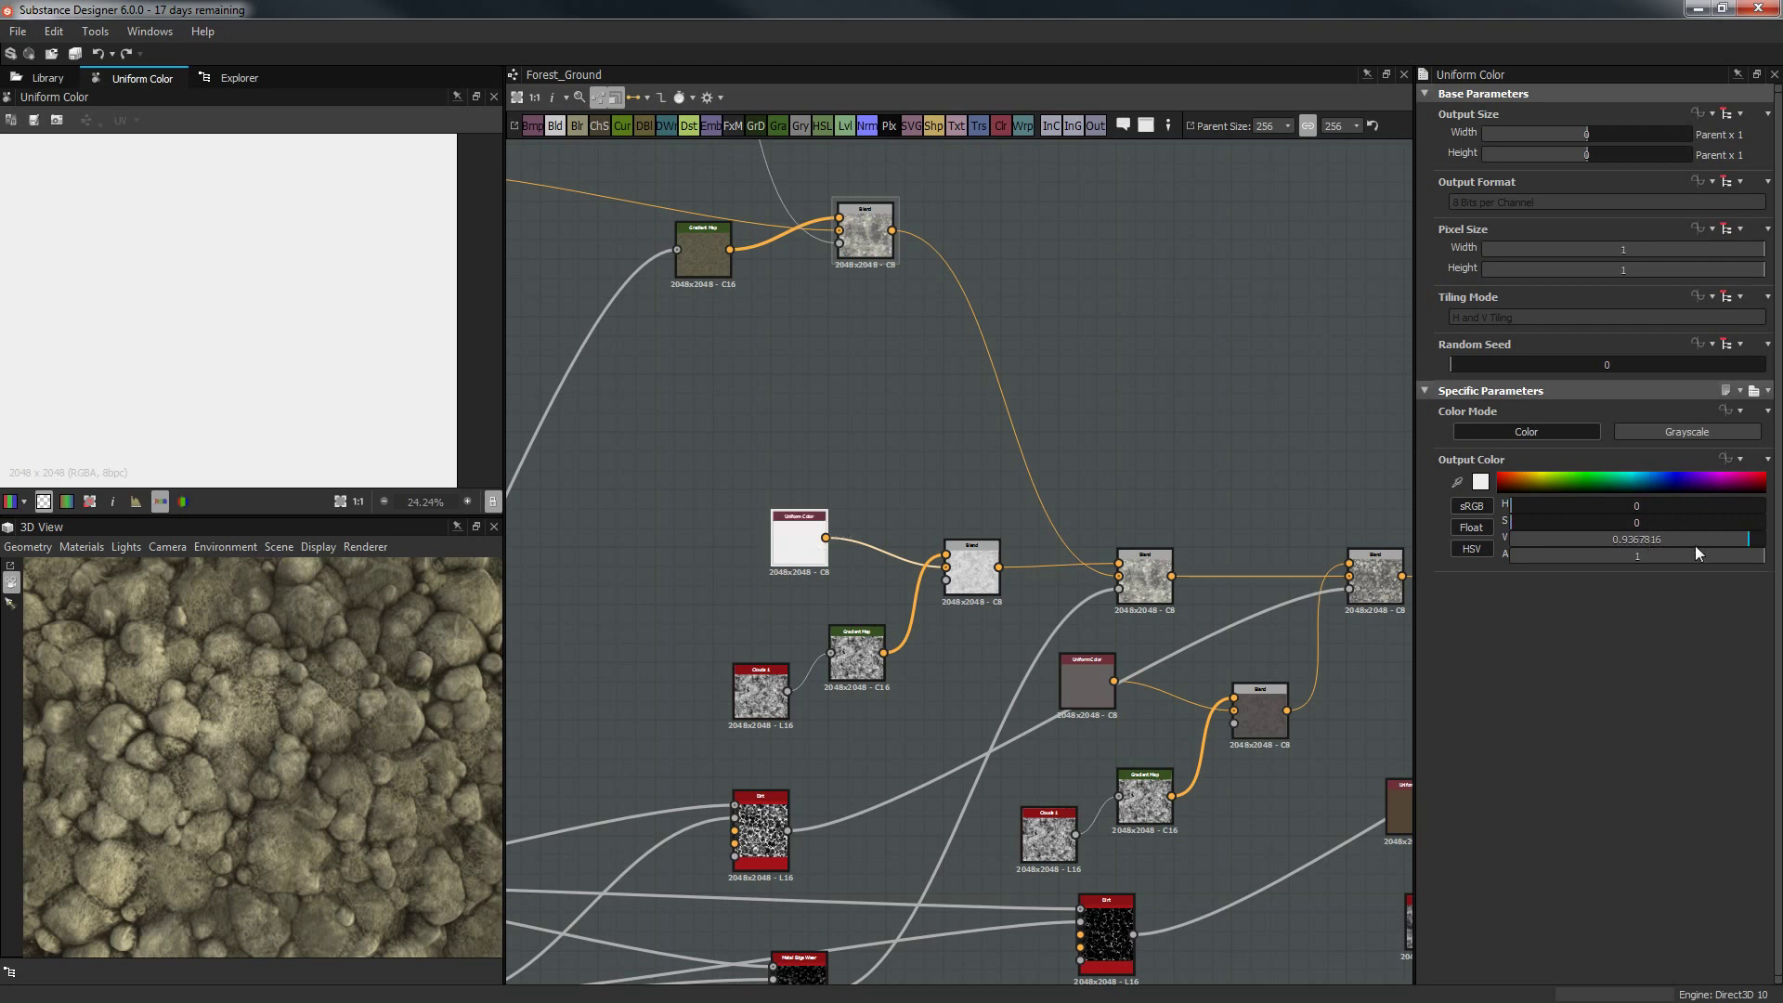
click(1707, 539)
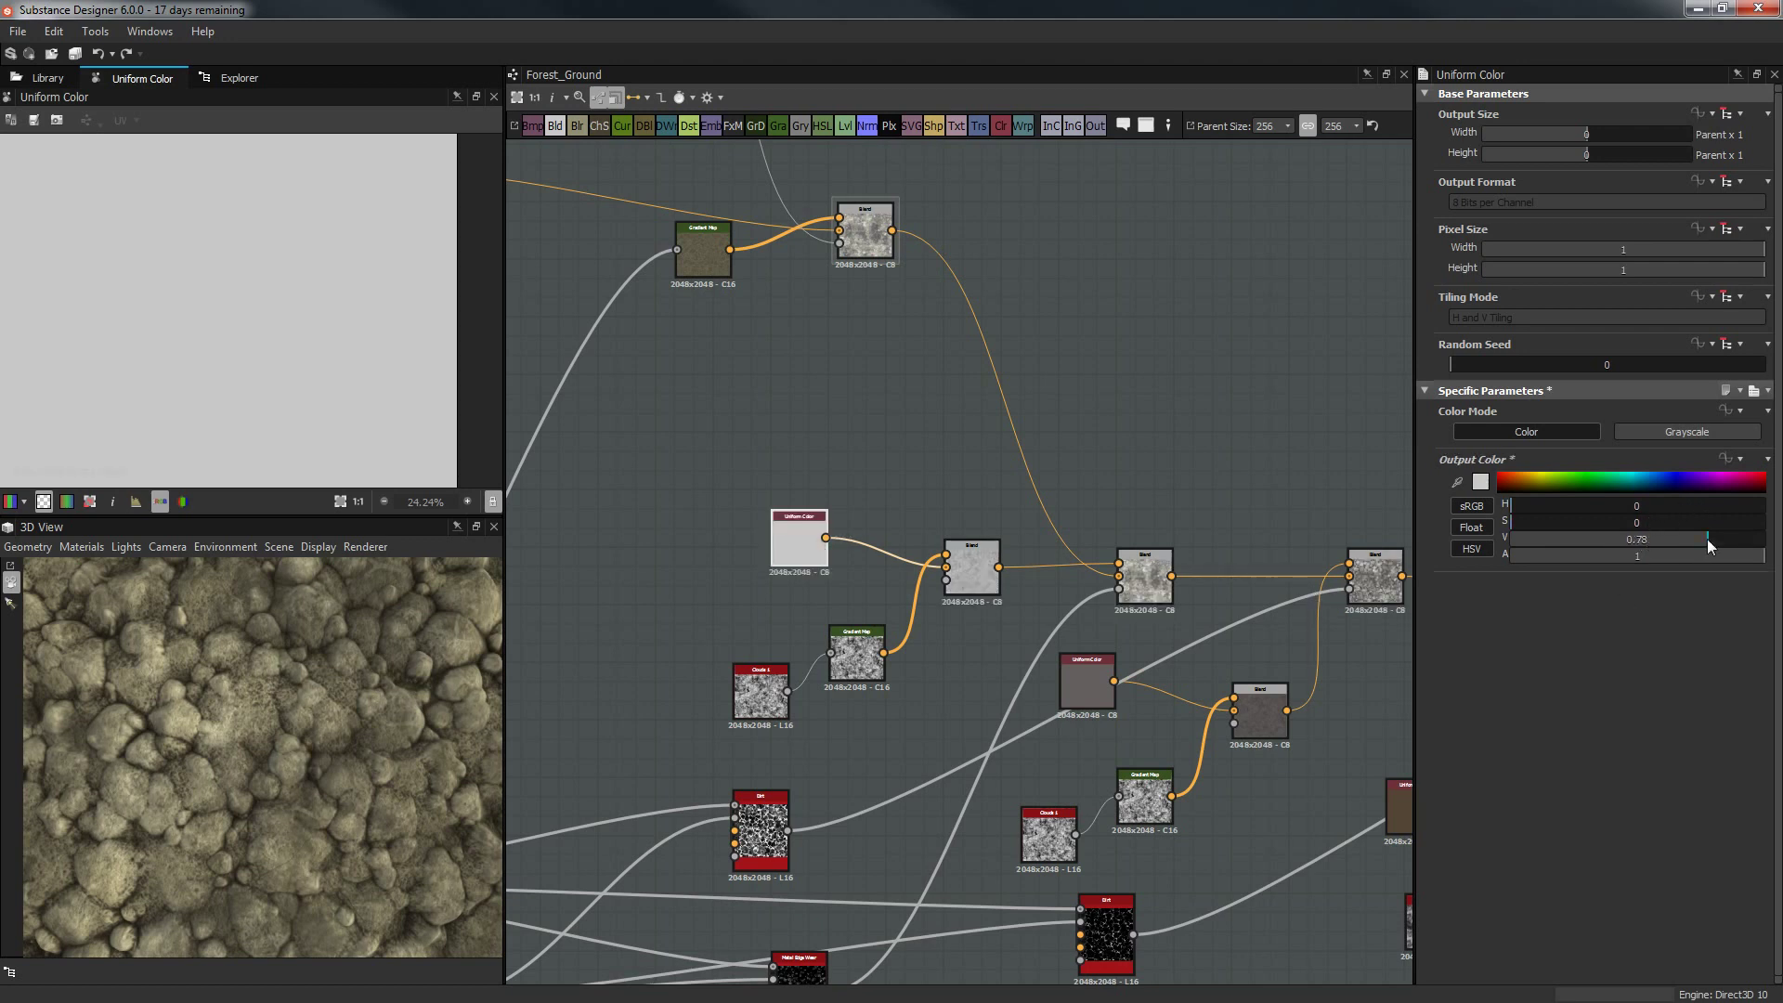
click(1691, 538)
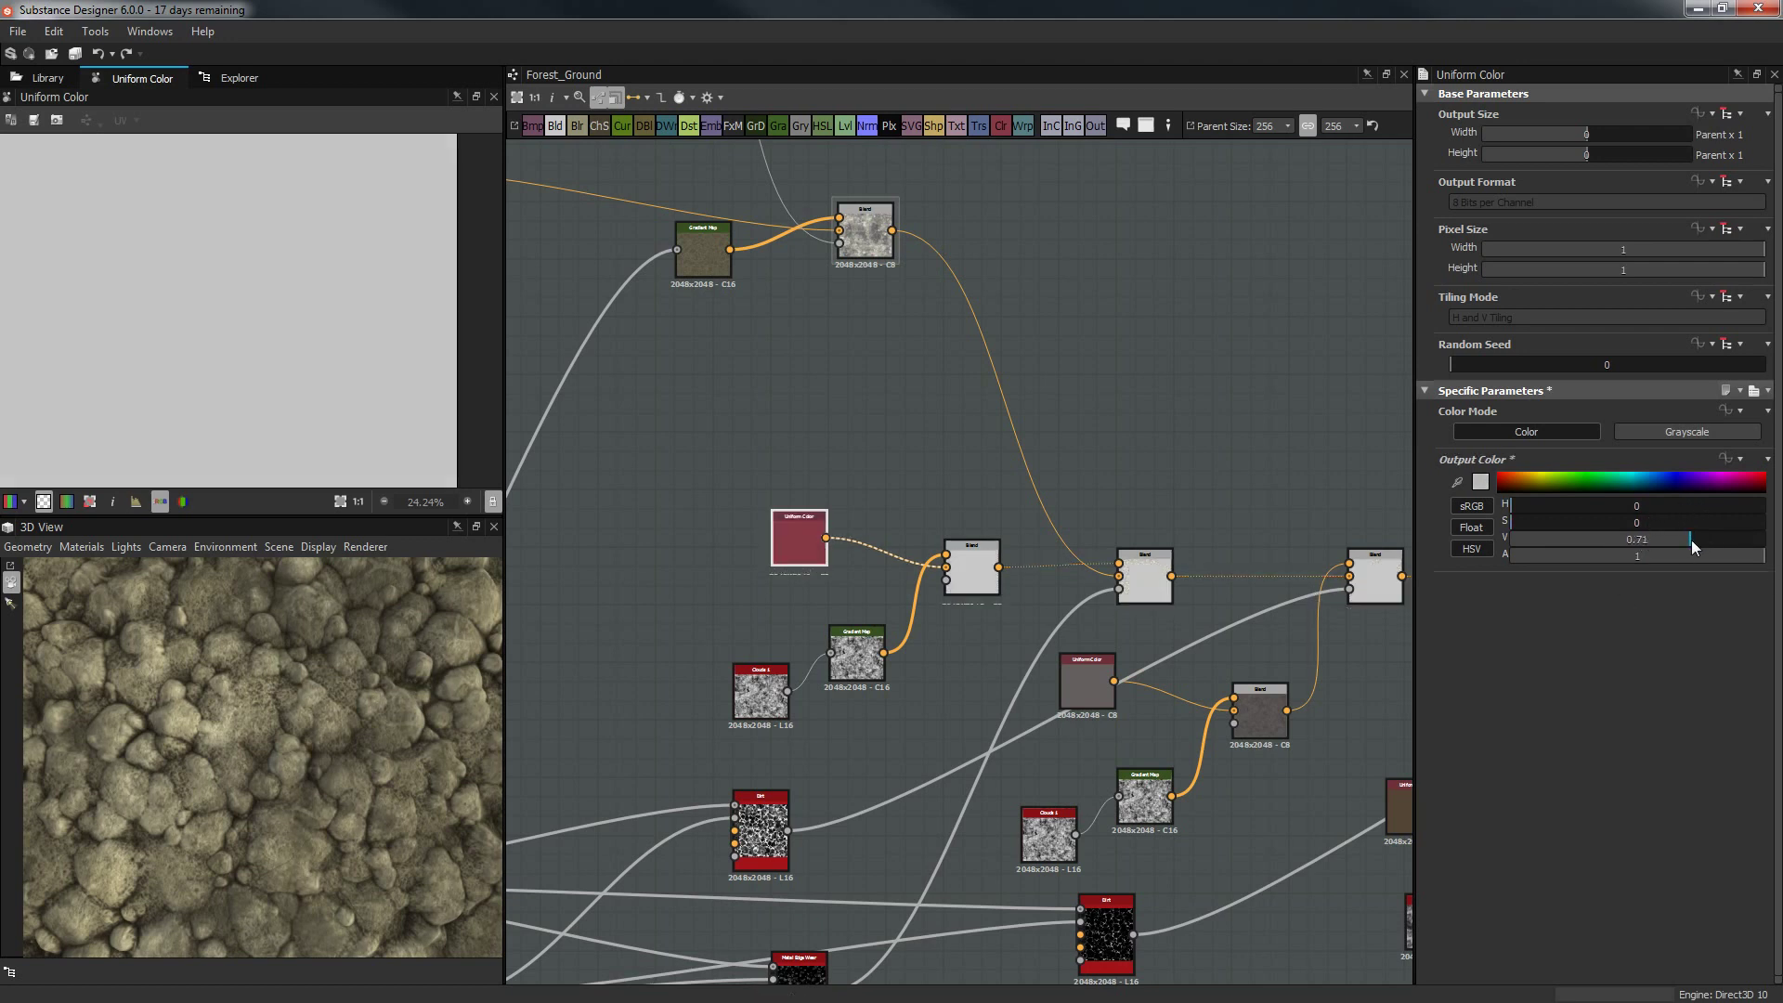
Recolor the reddish-grey Uniform Color node to a dark green with hue about 0.25, saturation 1 and value about 0.21.
middle_drag(1178, 387, 758, 162)
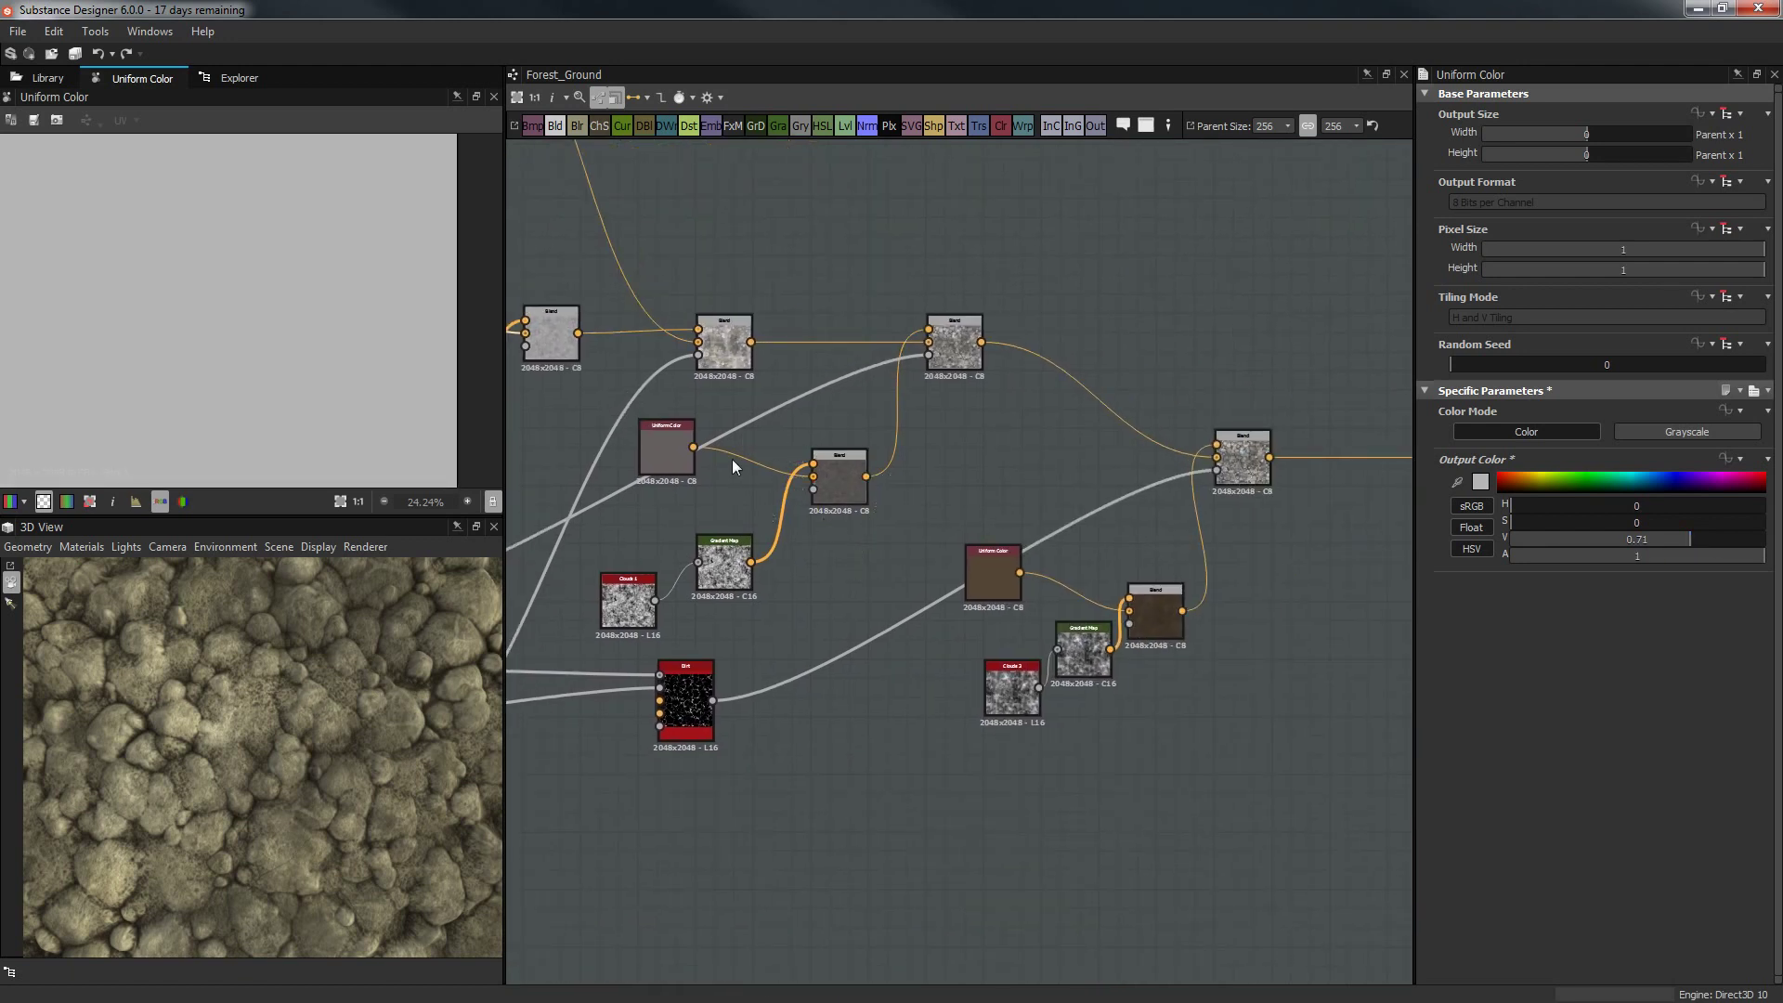
click(677, 459)
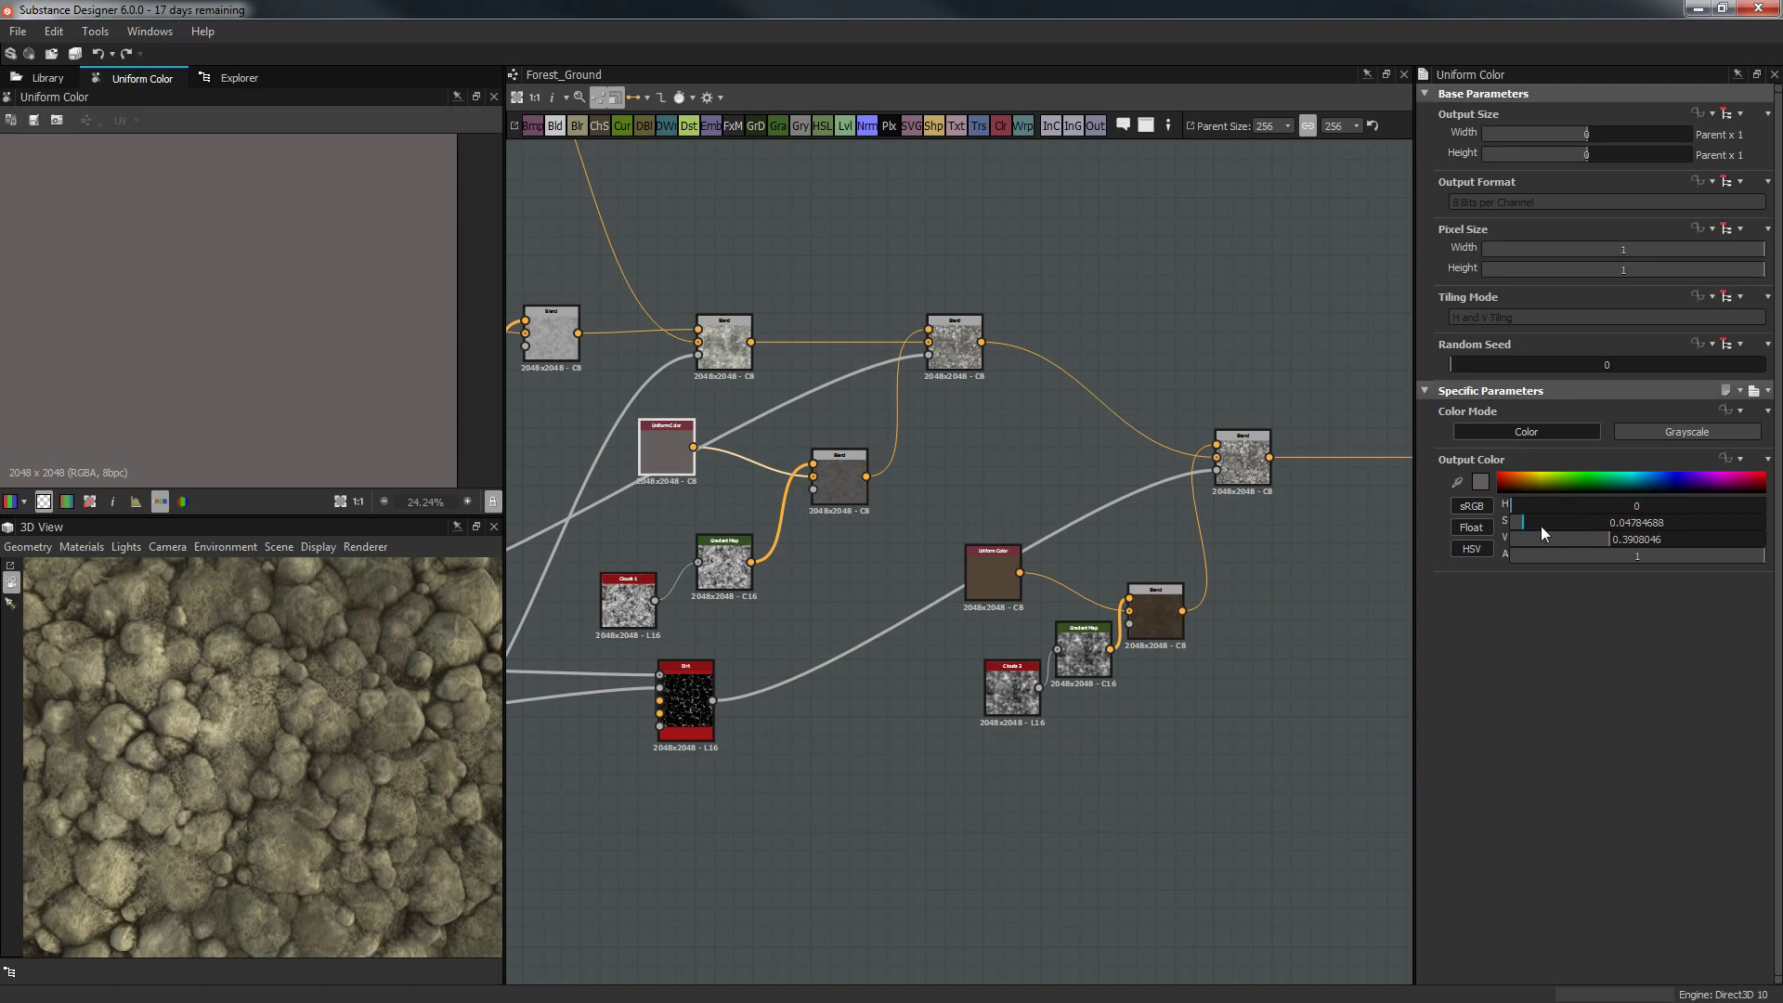
click(1563, 484)
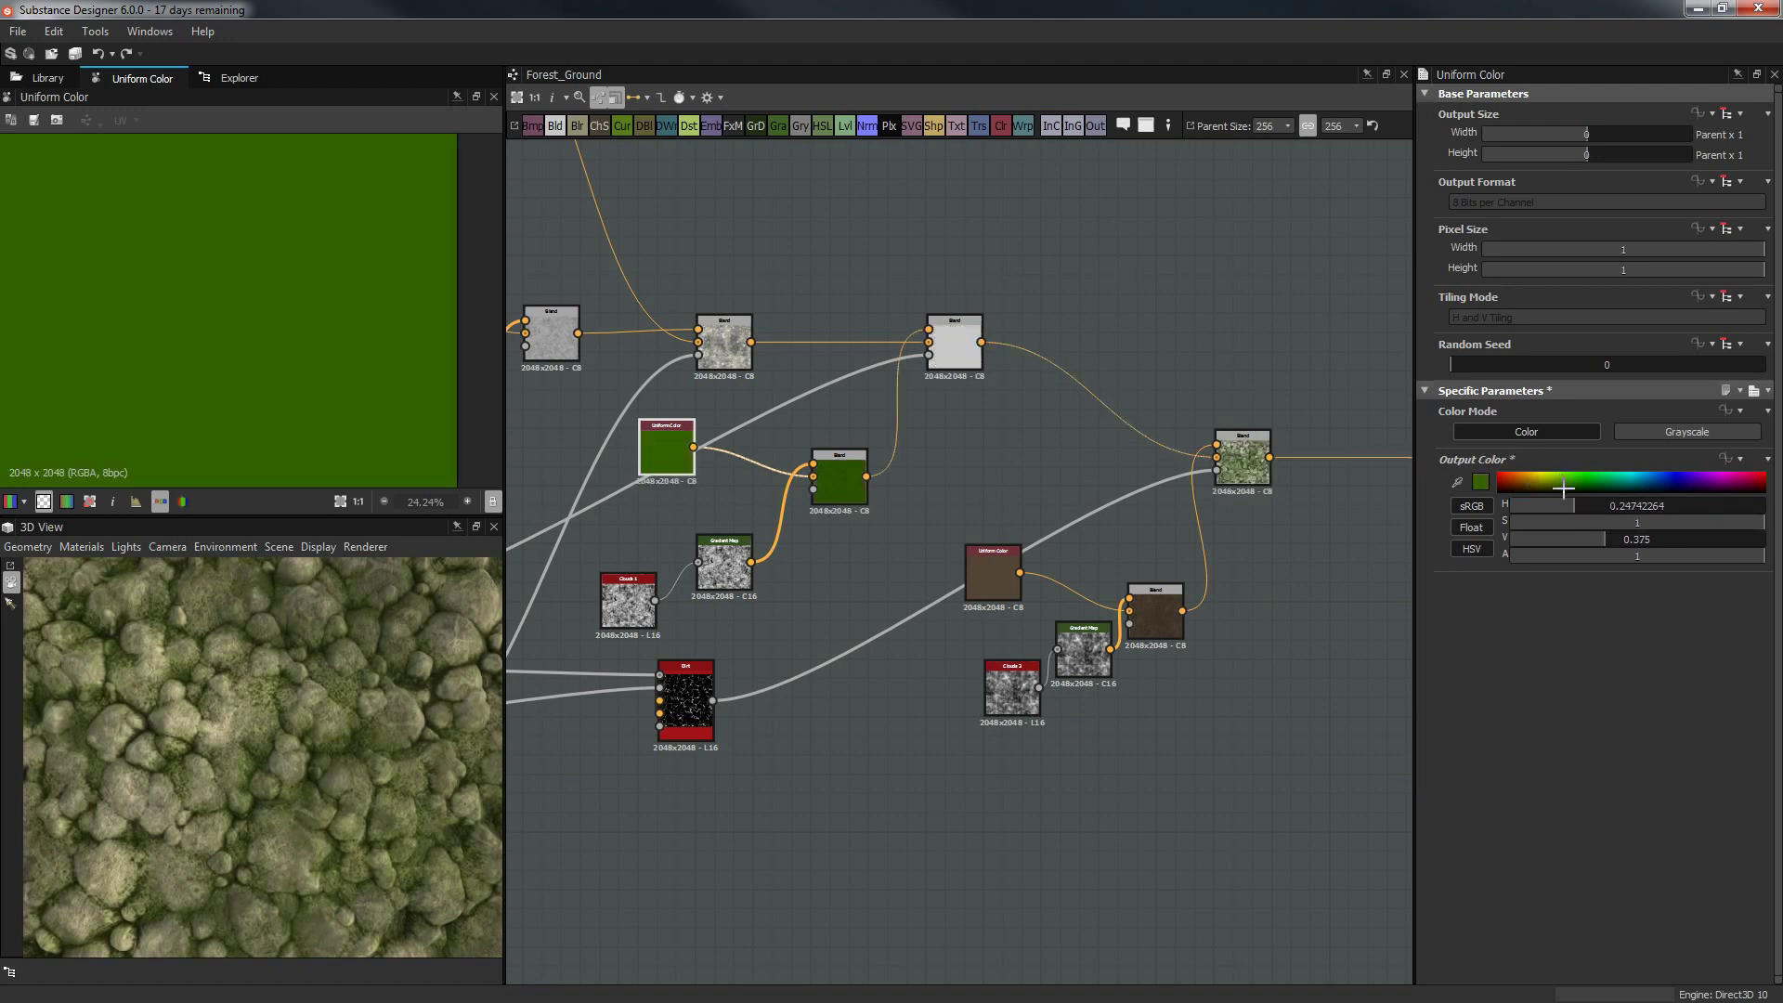
mouse_move(1563, 484)
mouse_down()
mouse_move(1569, 504)
mouse_move(1553, 485)
mouse_up()
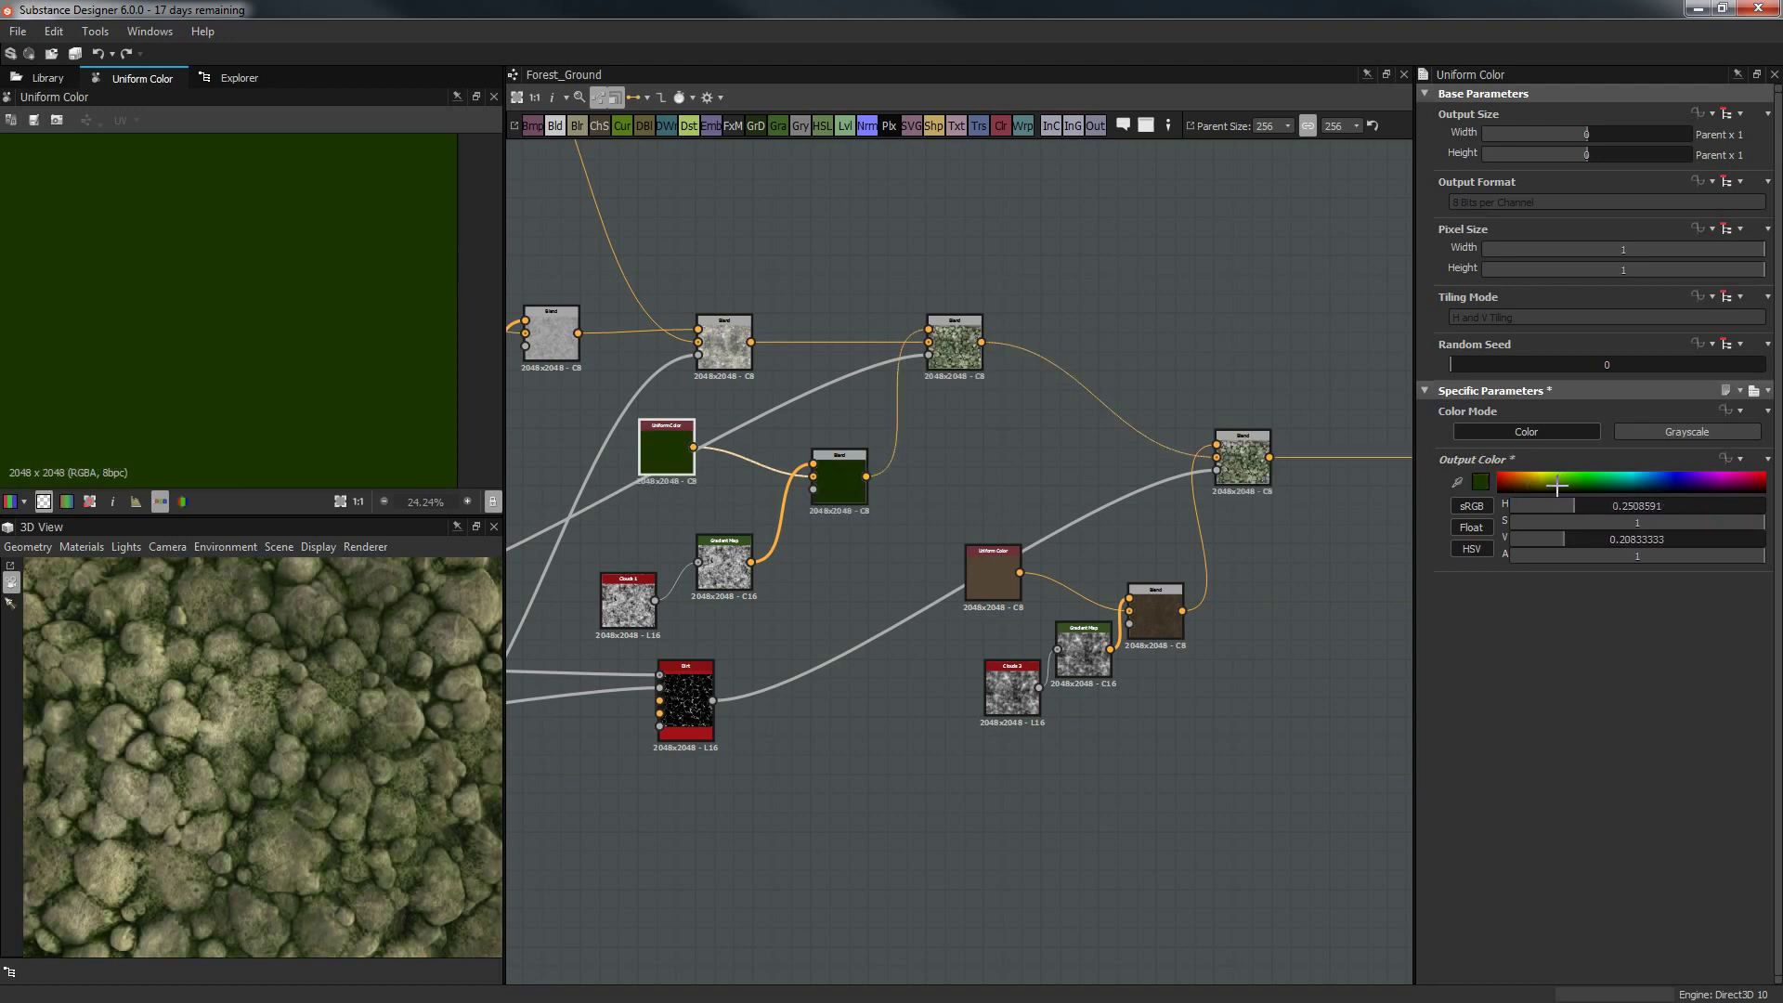
Set the opacity of the Blend node that mixes in the green layer to 0.37.
click(954, 346)
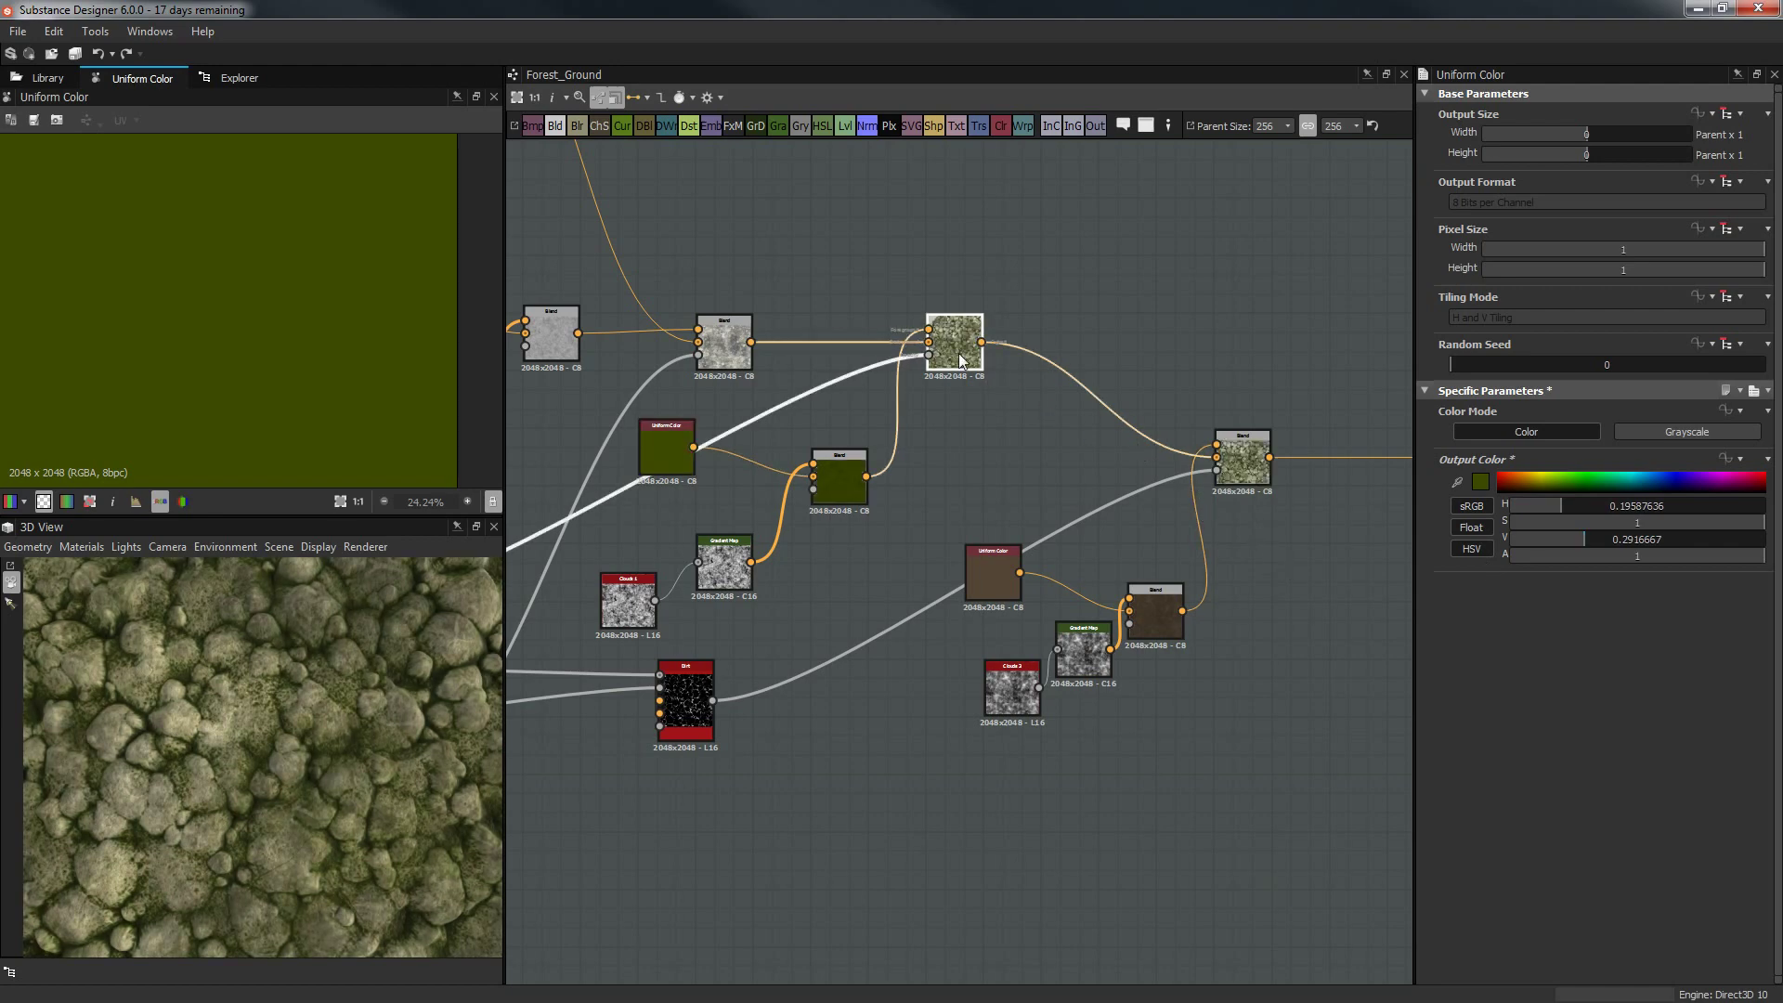
middle_drag(1084, 433, 1217, 458)
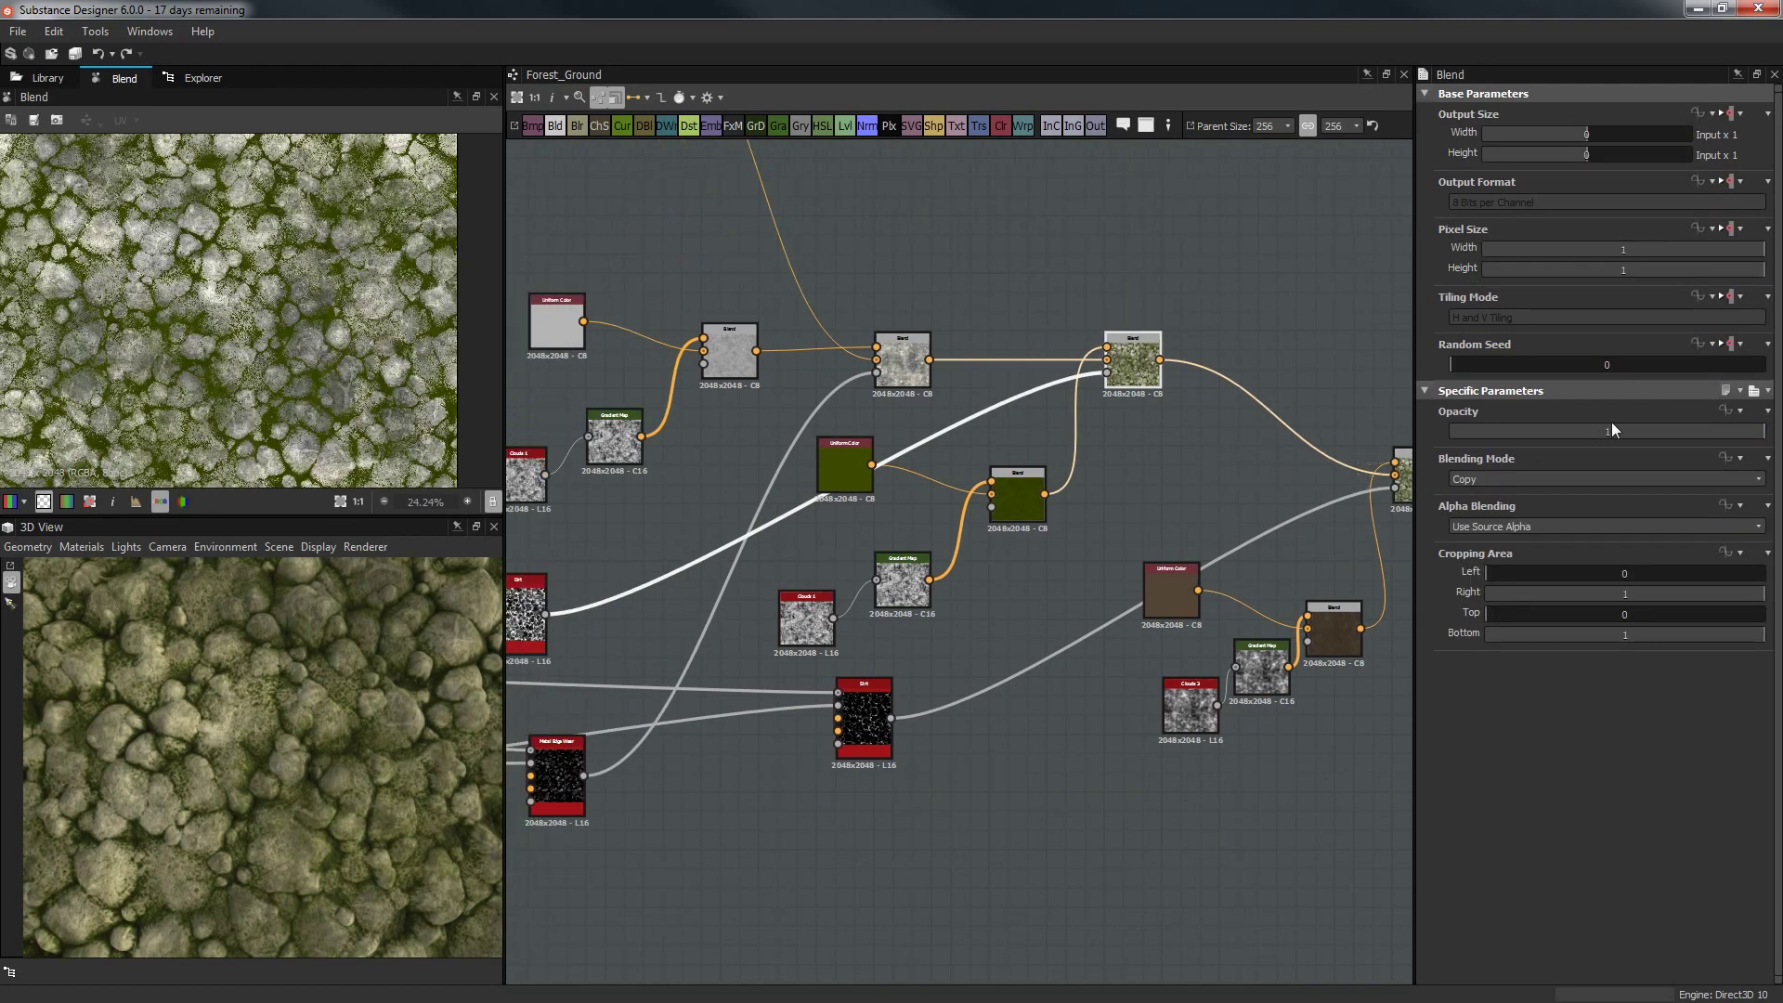
click(1643, 431)
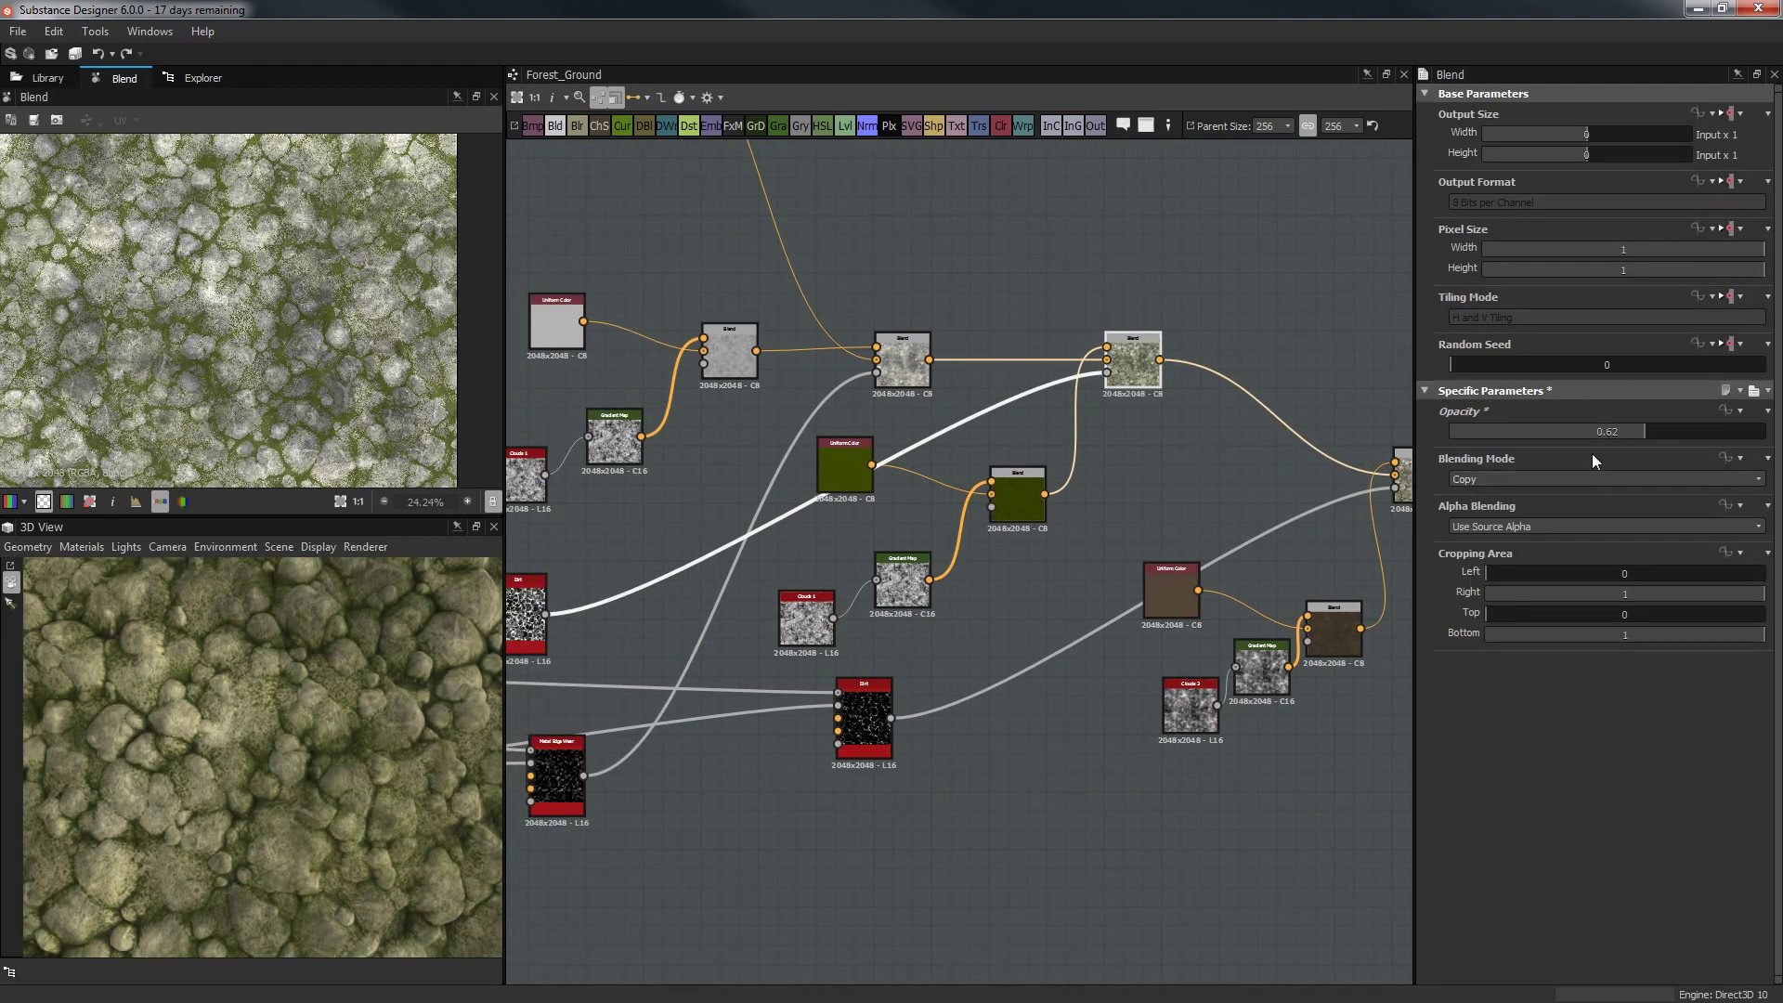
click(1525, 431)
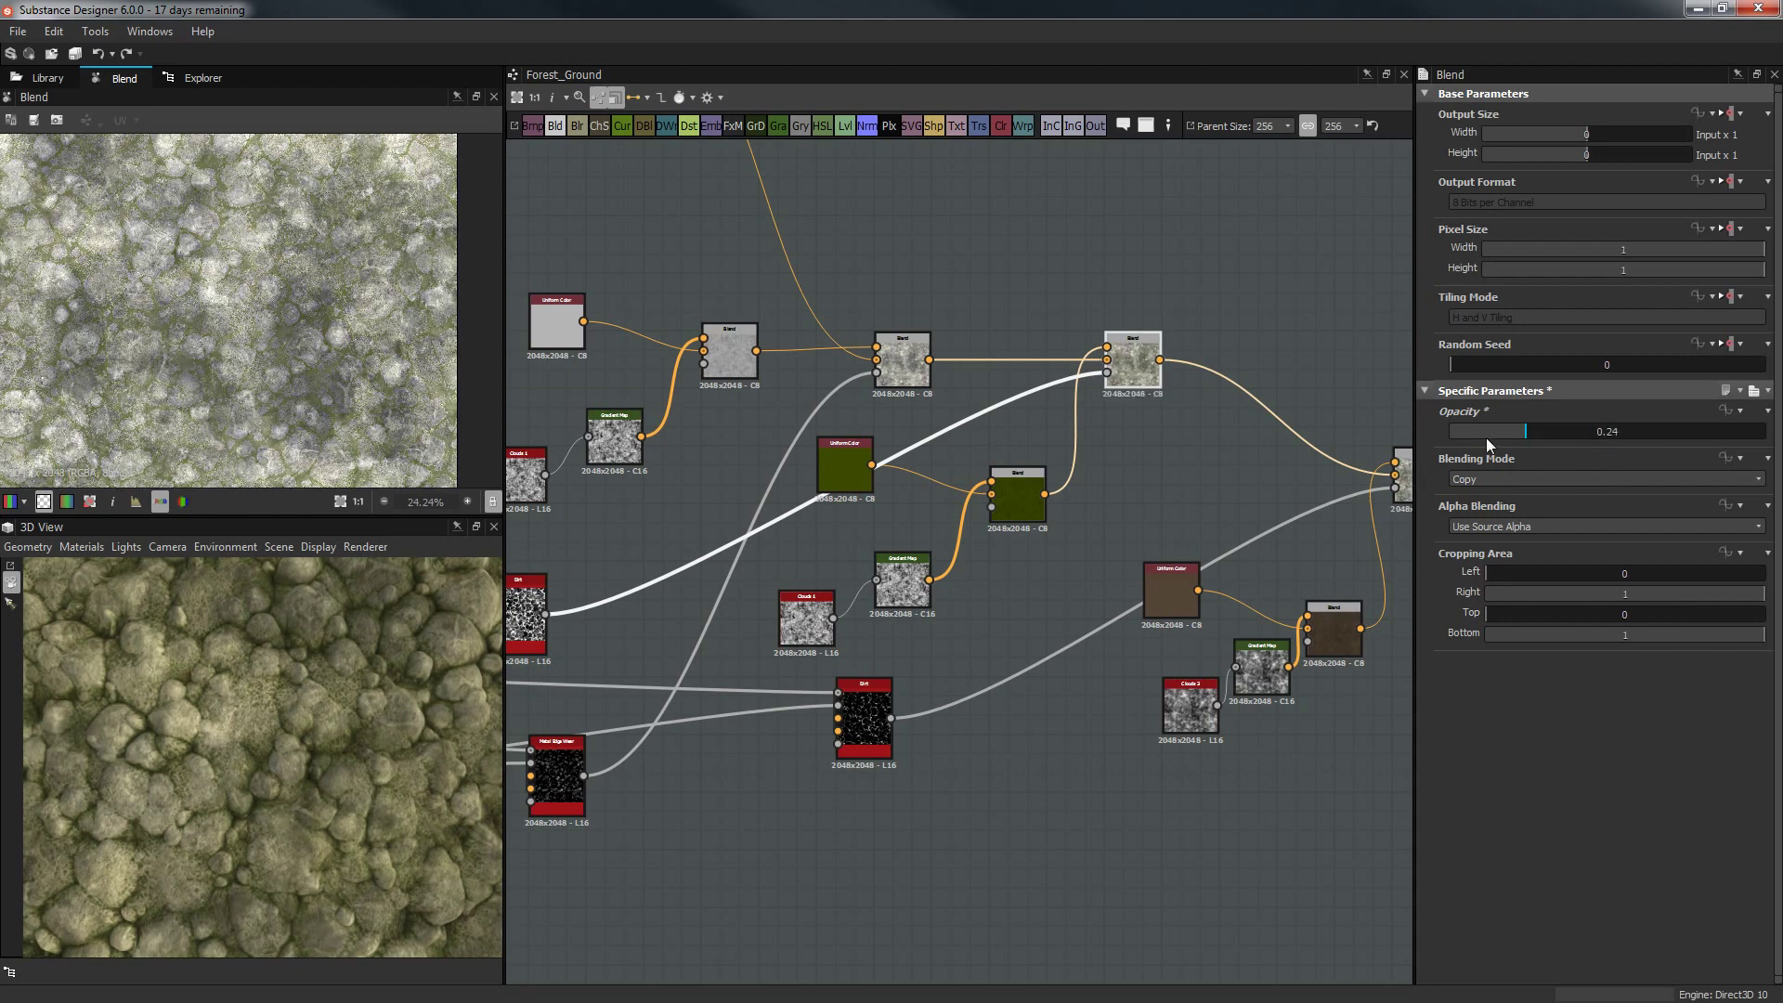
click(1541, 432)
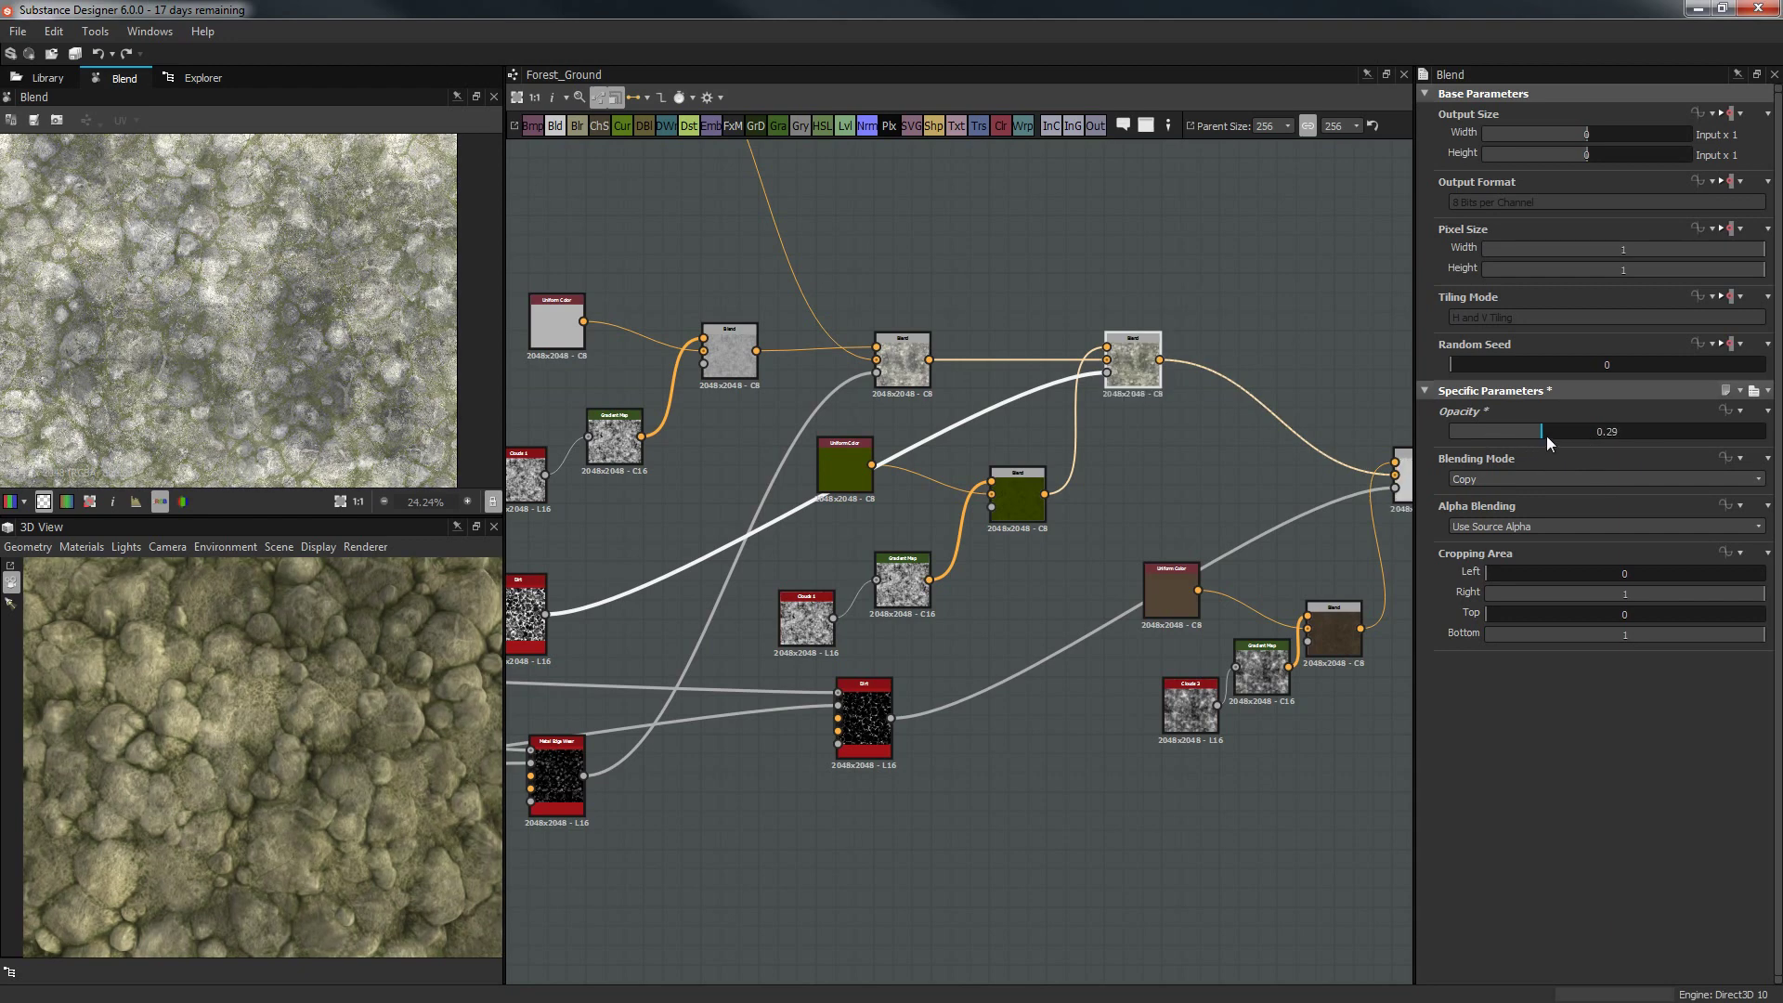
click(1567, 431)
Recolor the green Uniform Color node to a very dark, desaturated olive, #1f2115.
click(864, 455)
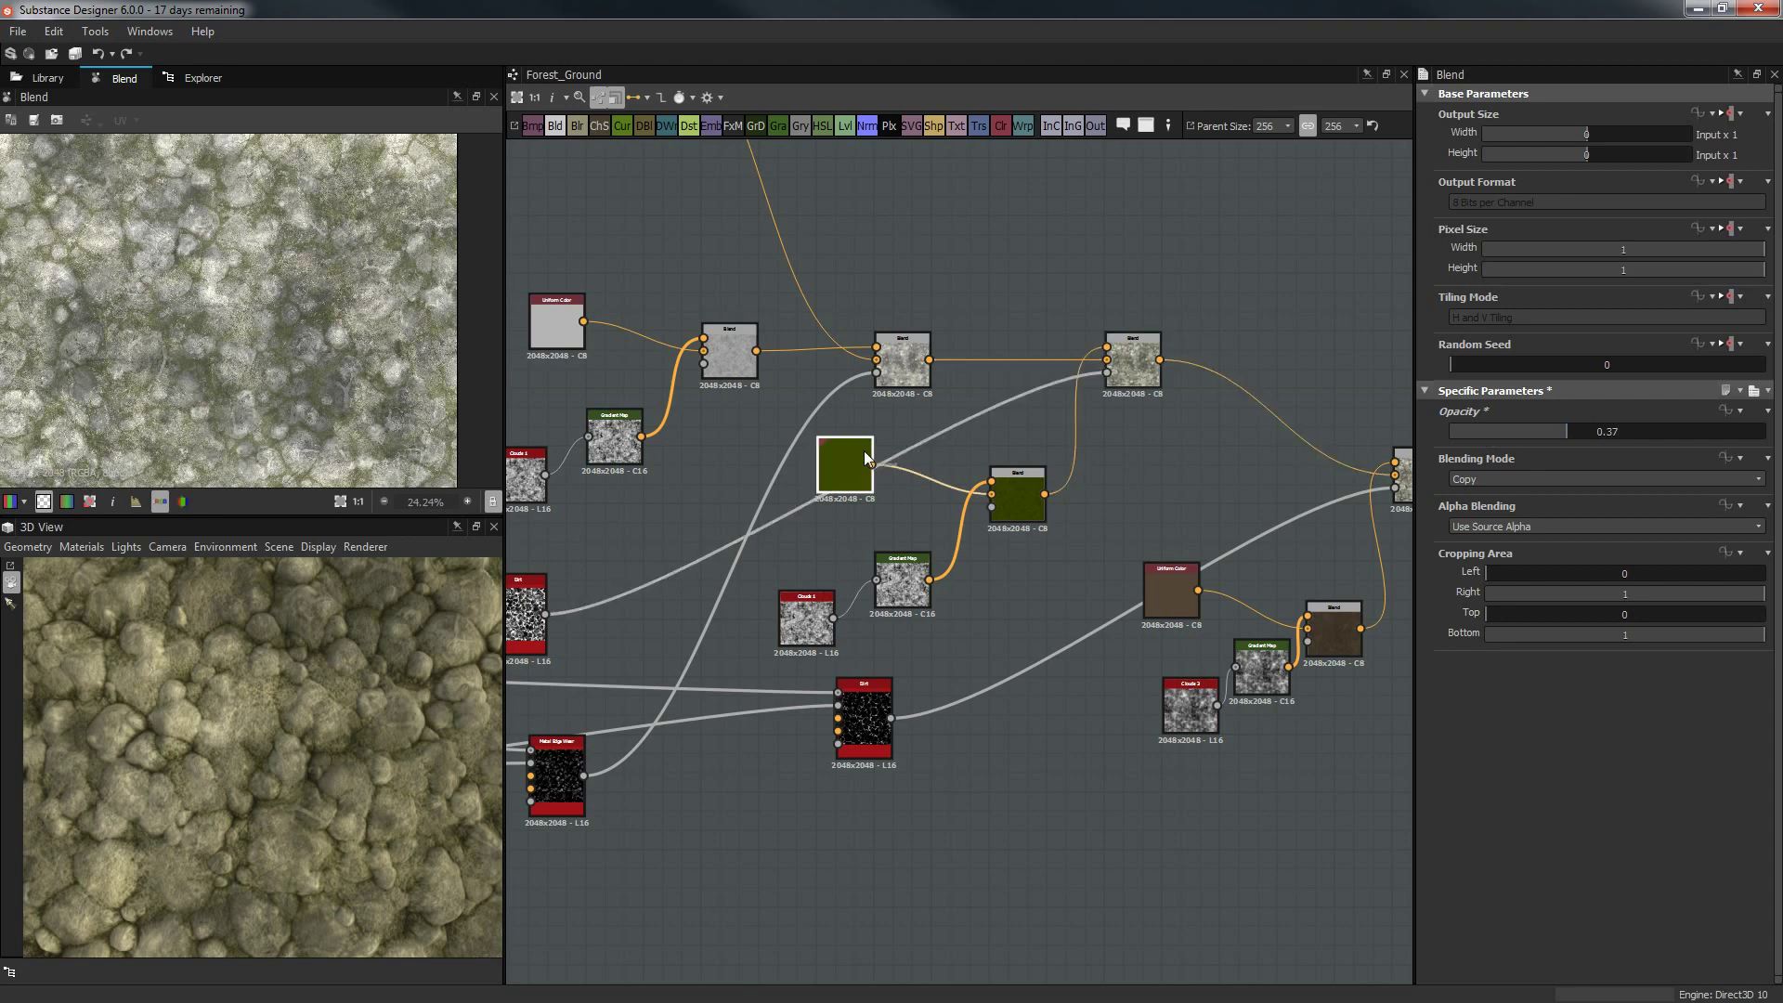
double_click(865, 455)
click(1480, 482)
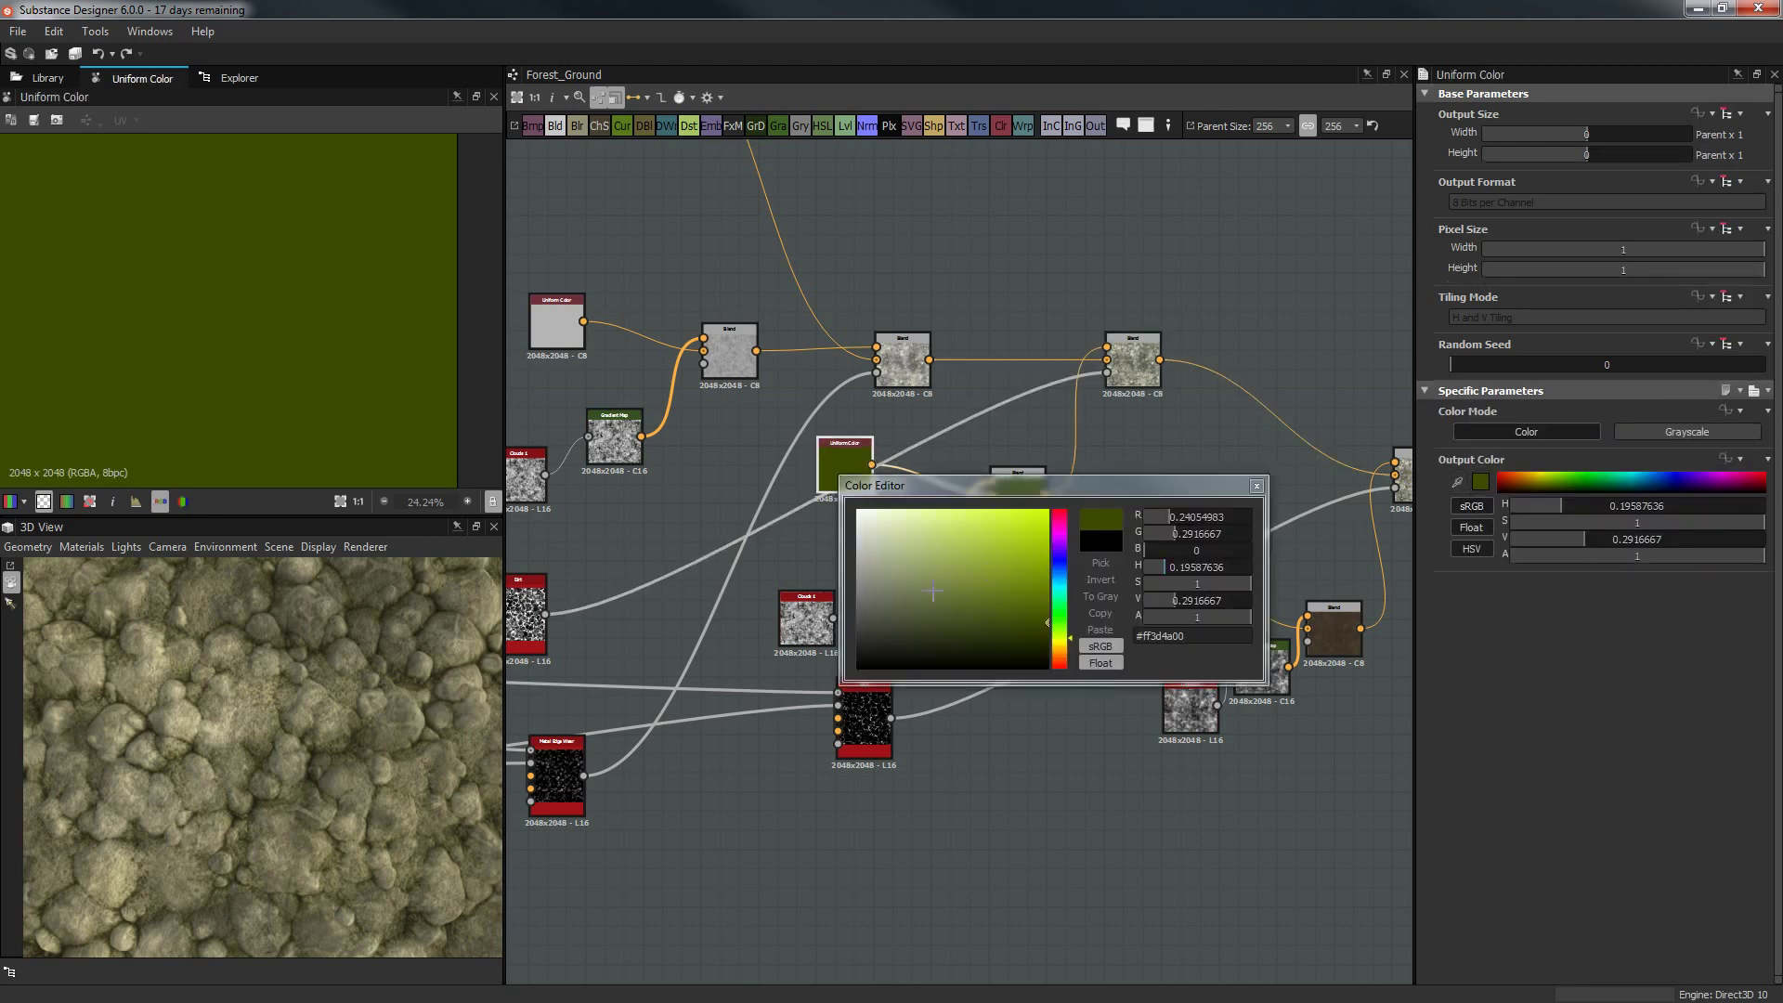
click(901, 640)
click(930, 649)
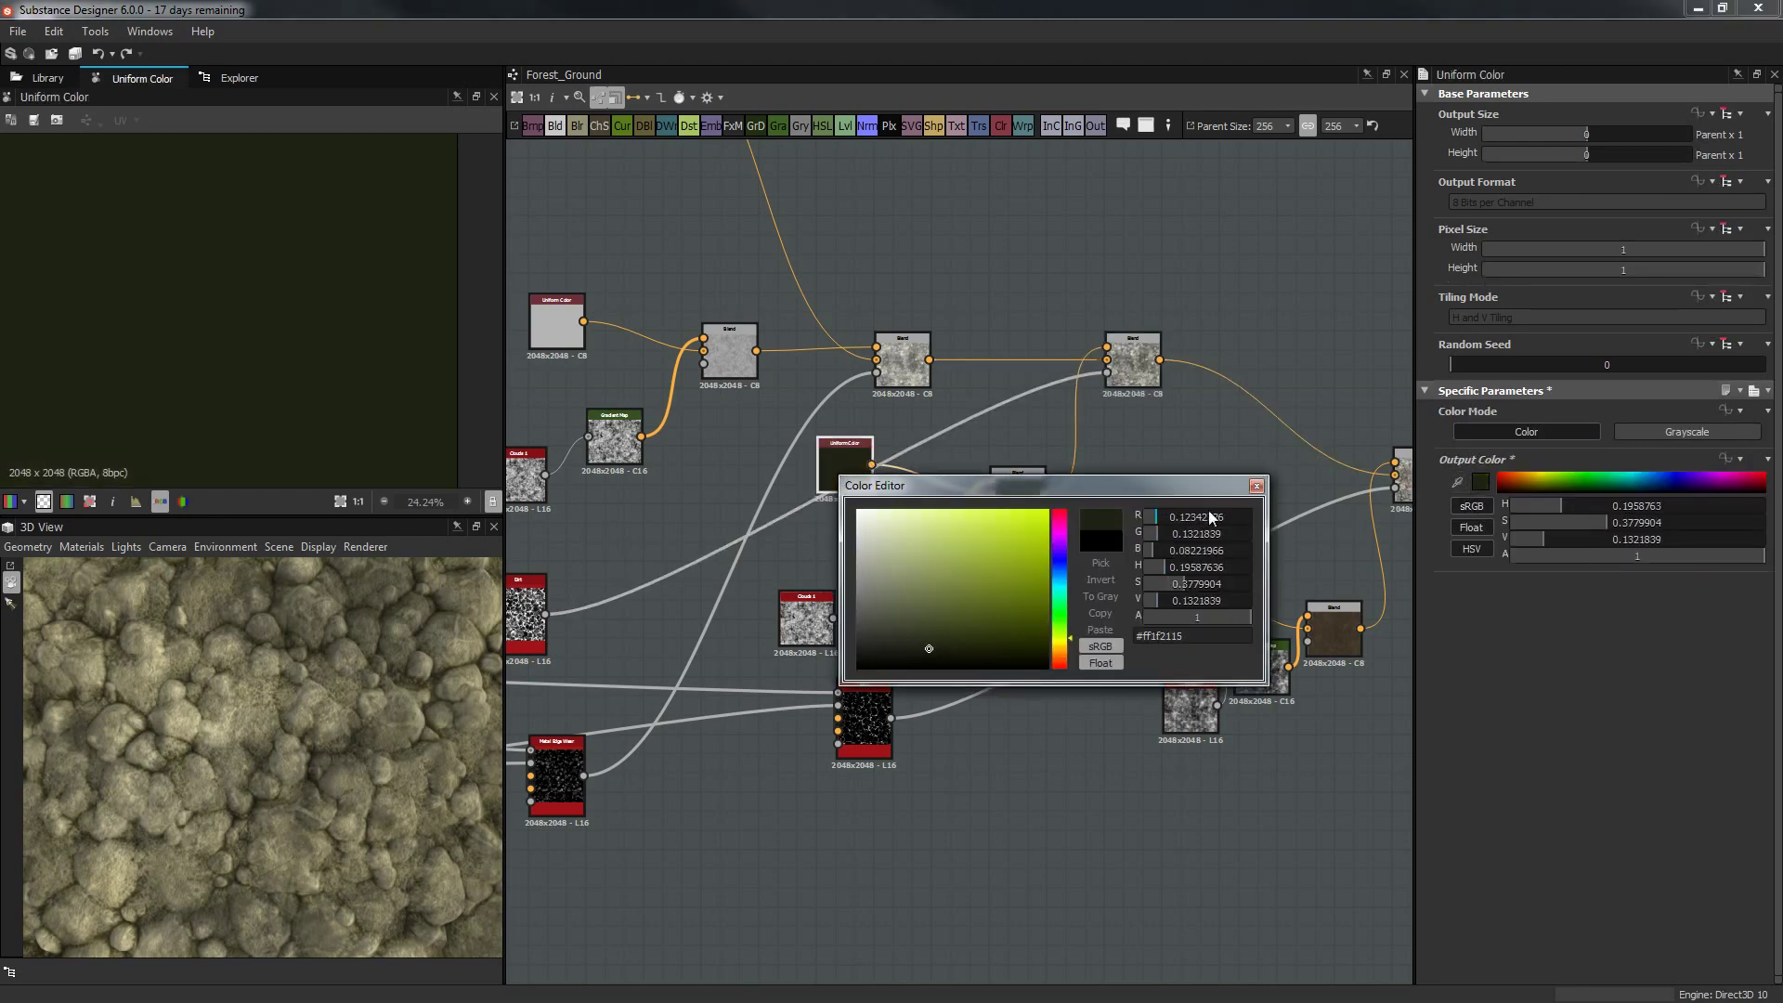
click(1257, 485)
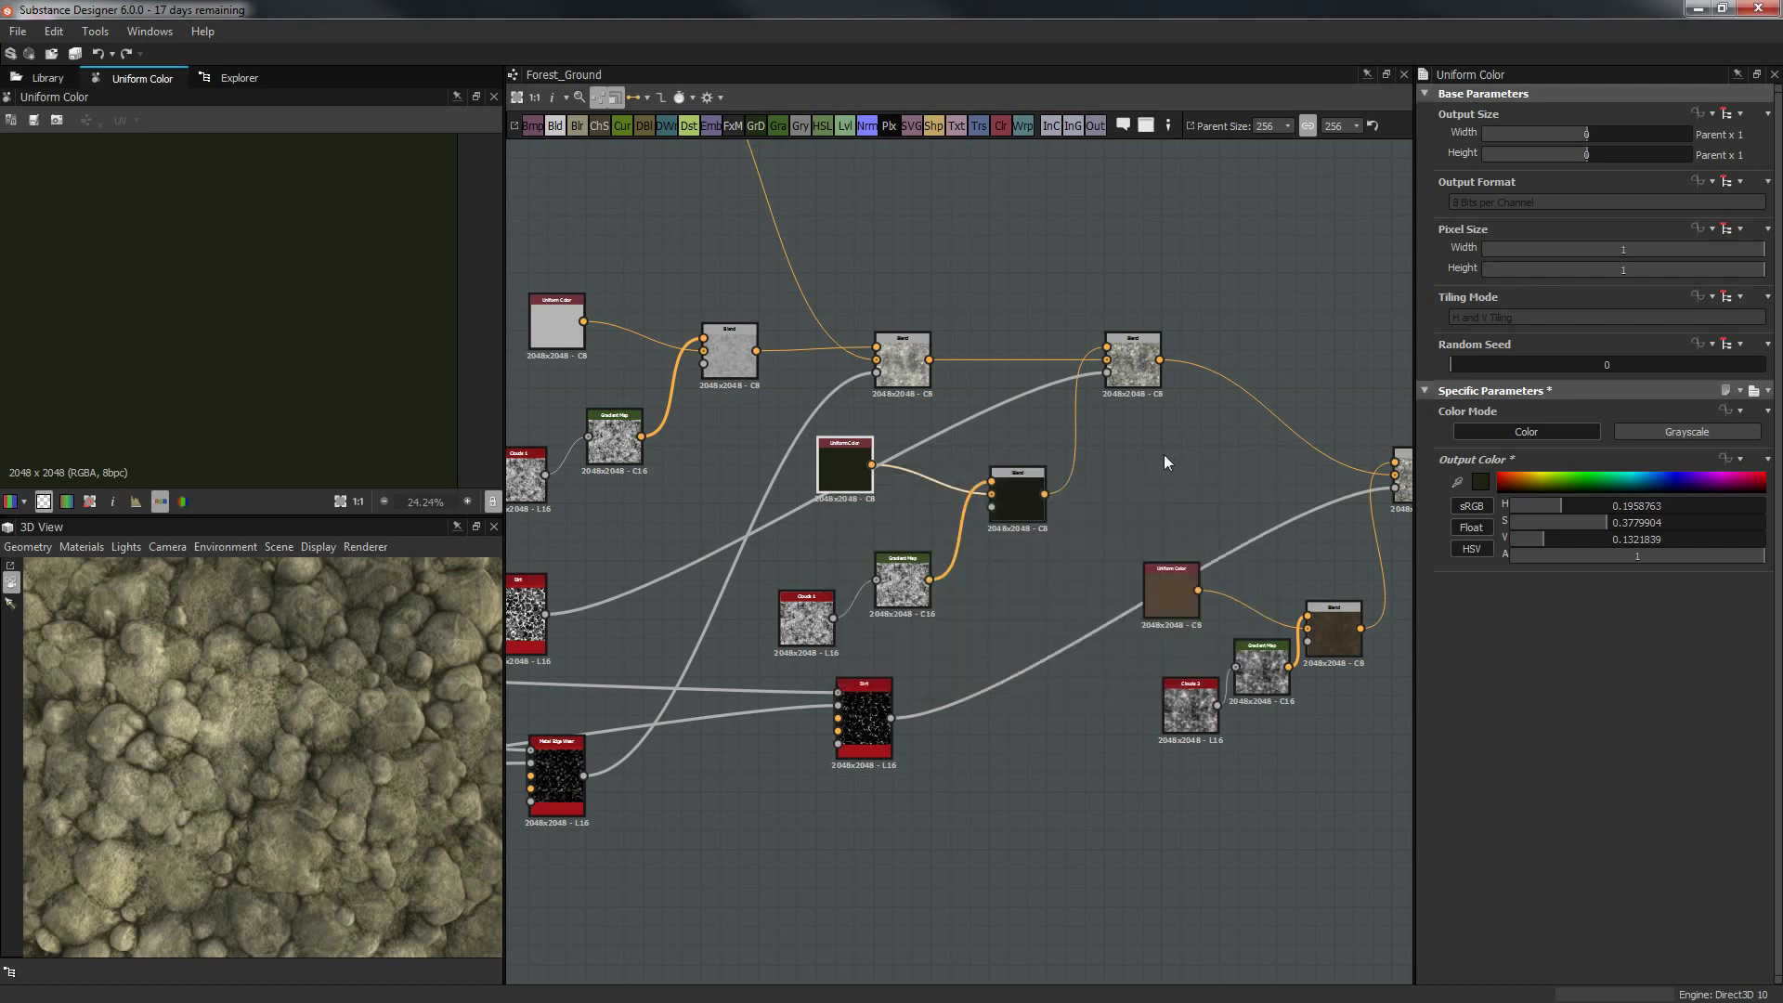
Set the final Blend node's opacity to 0.74 and its blending mode to Add (Linear Dodge).
middle_drag(1183, 511, 1074, 513)
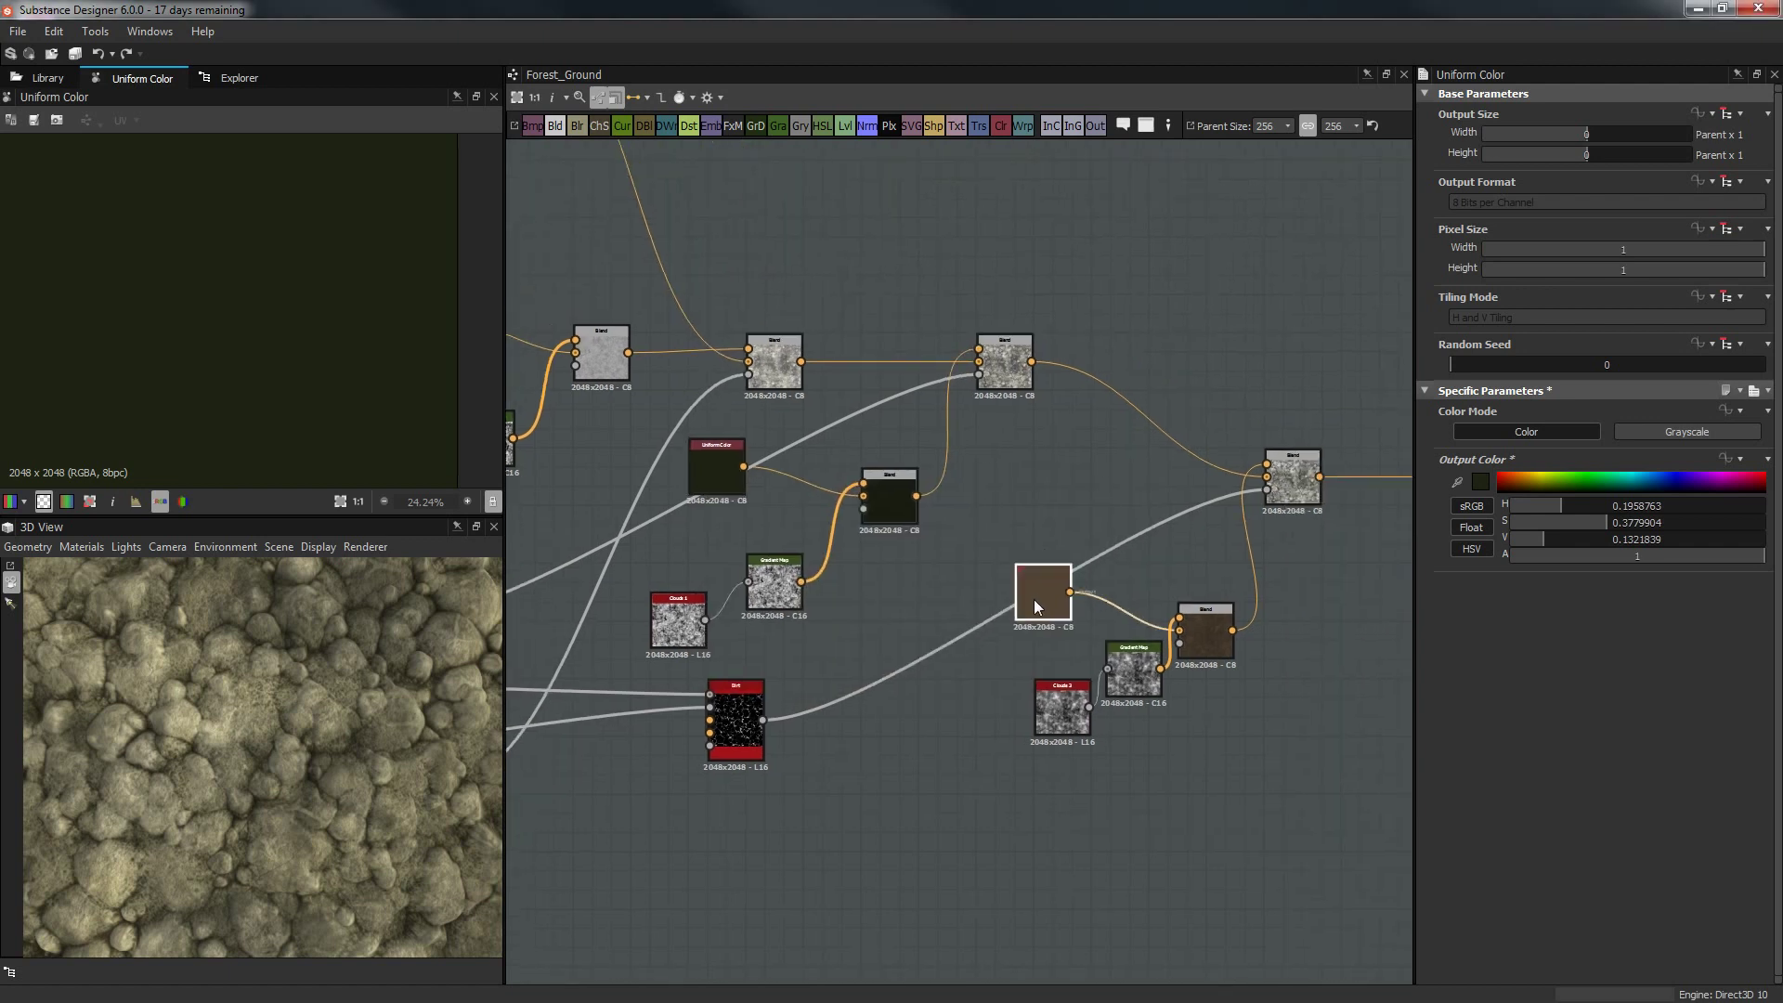
click(1045, 599)
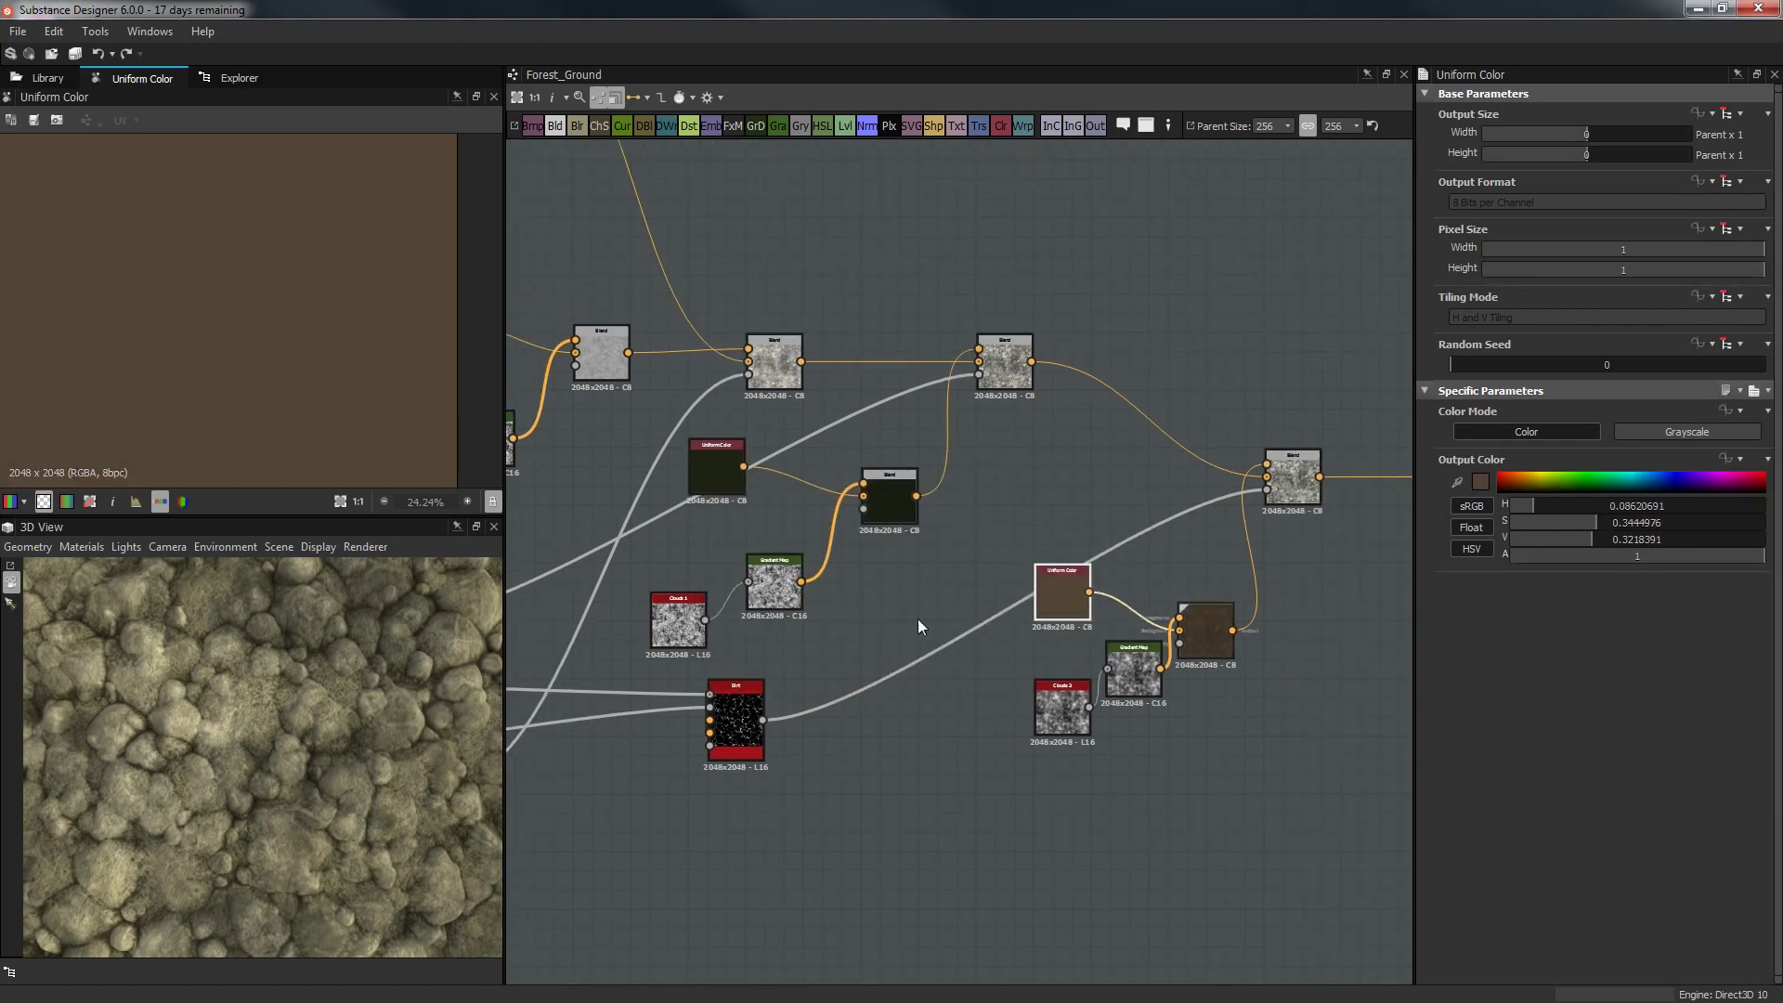
click(1291, 480)
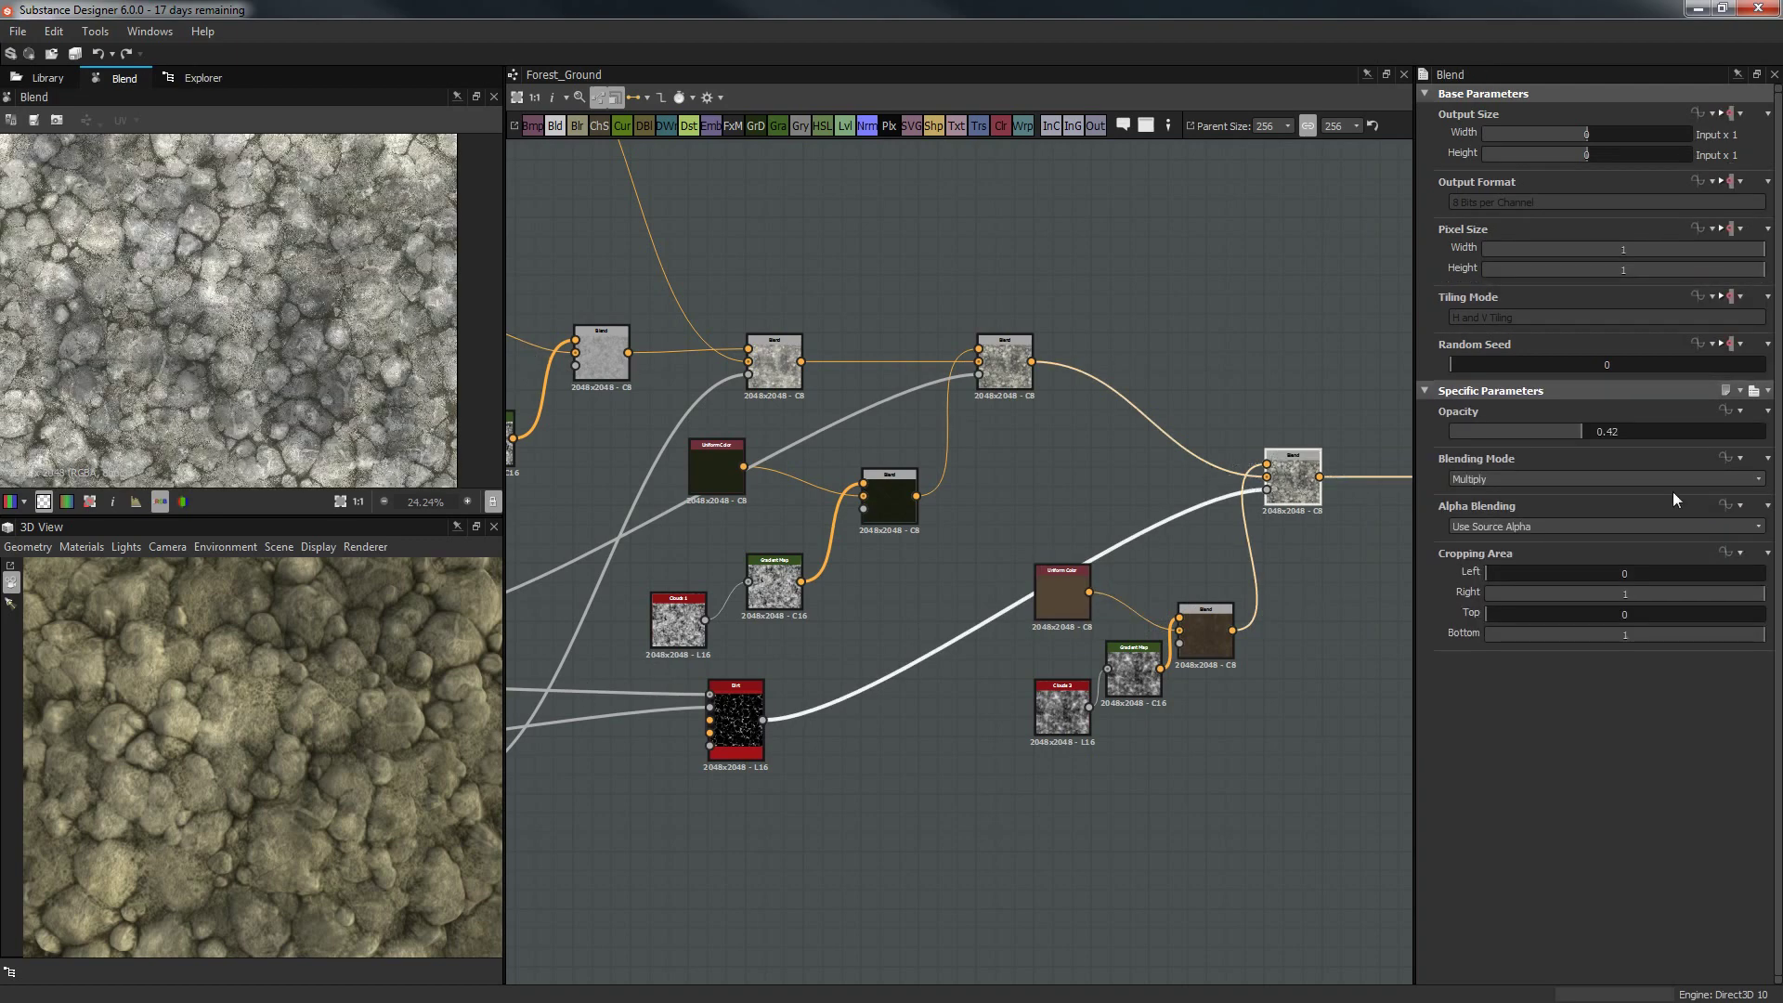
drag(1581, 438, 1740, 427)
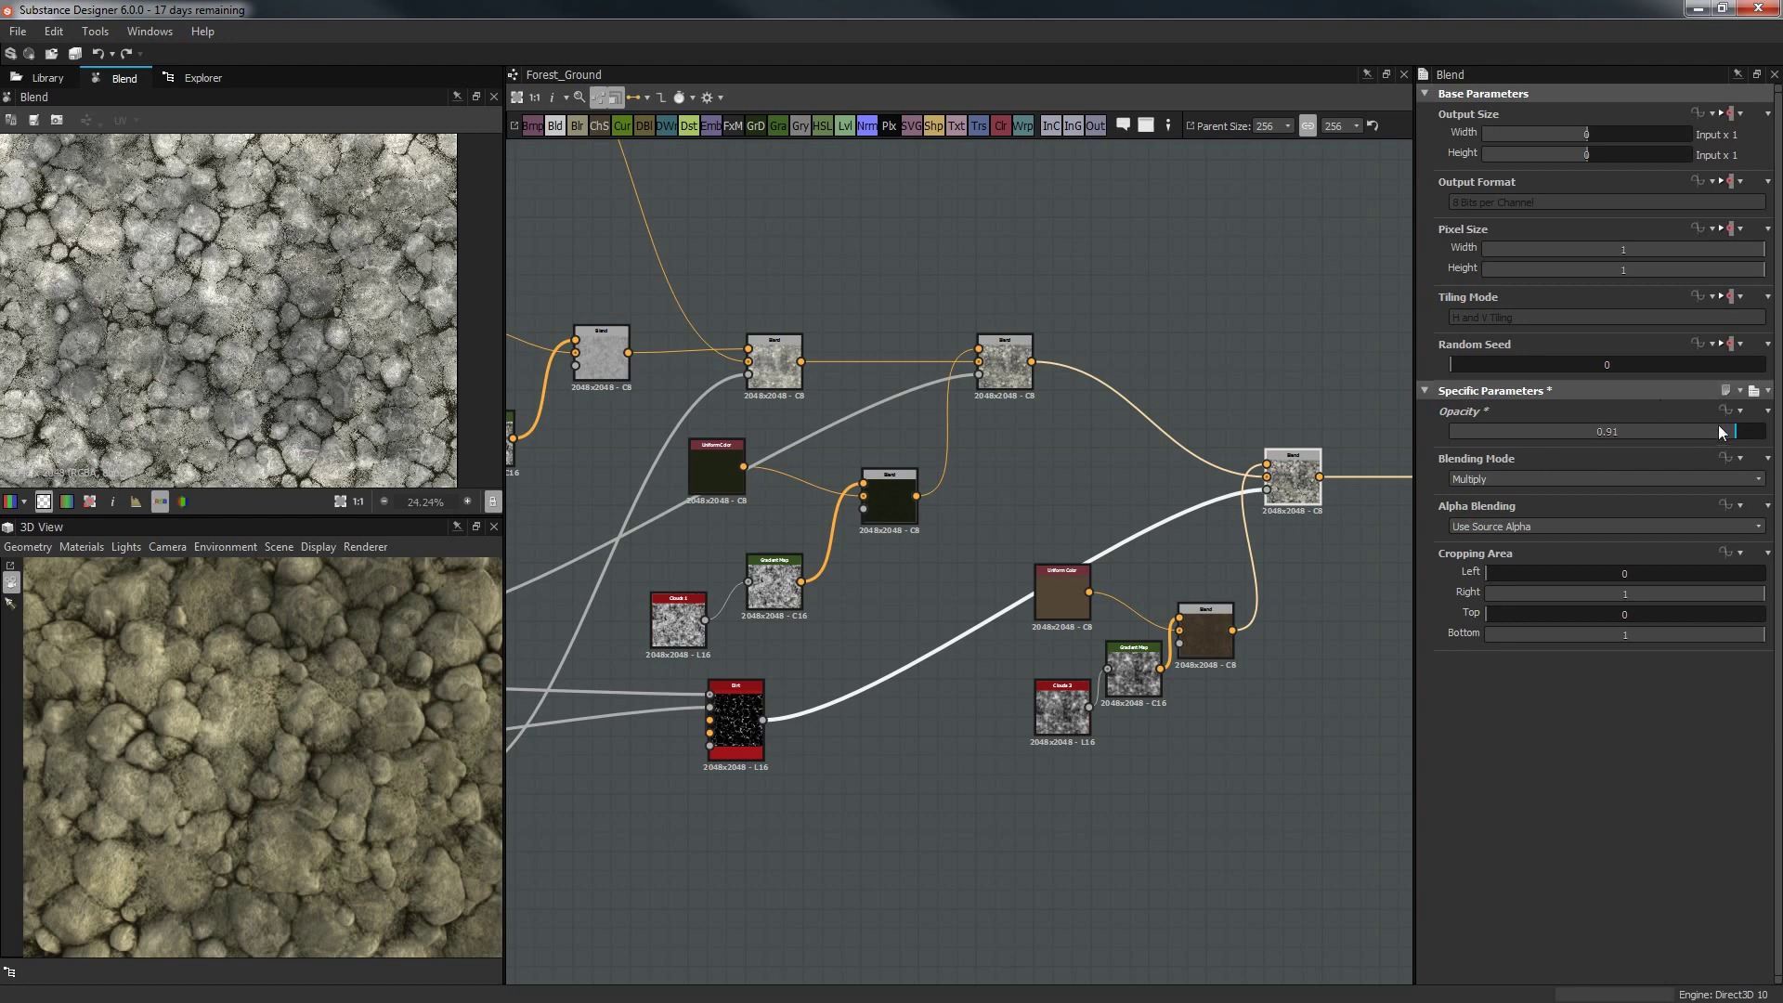
drag(1721, 432, 1683, 432)
click(1569, 479)
click(1538, 509)
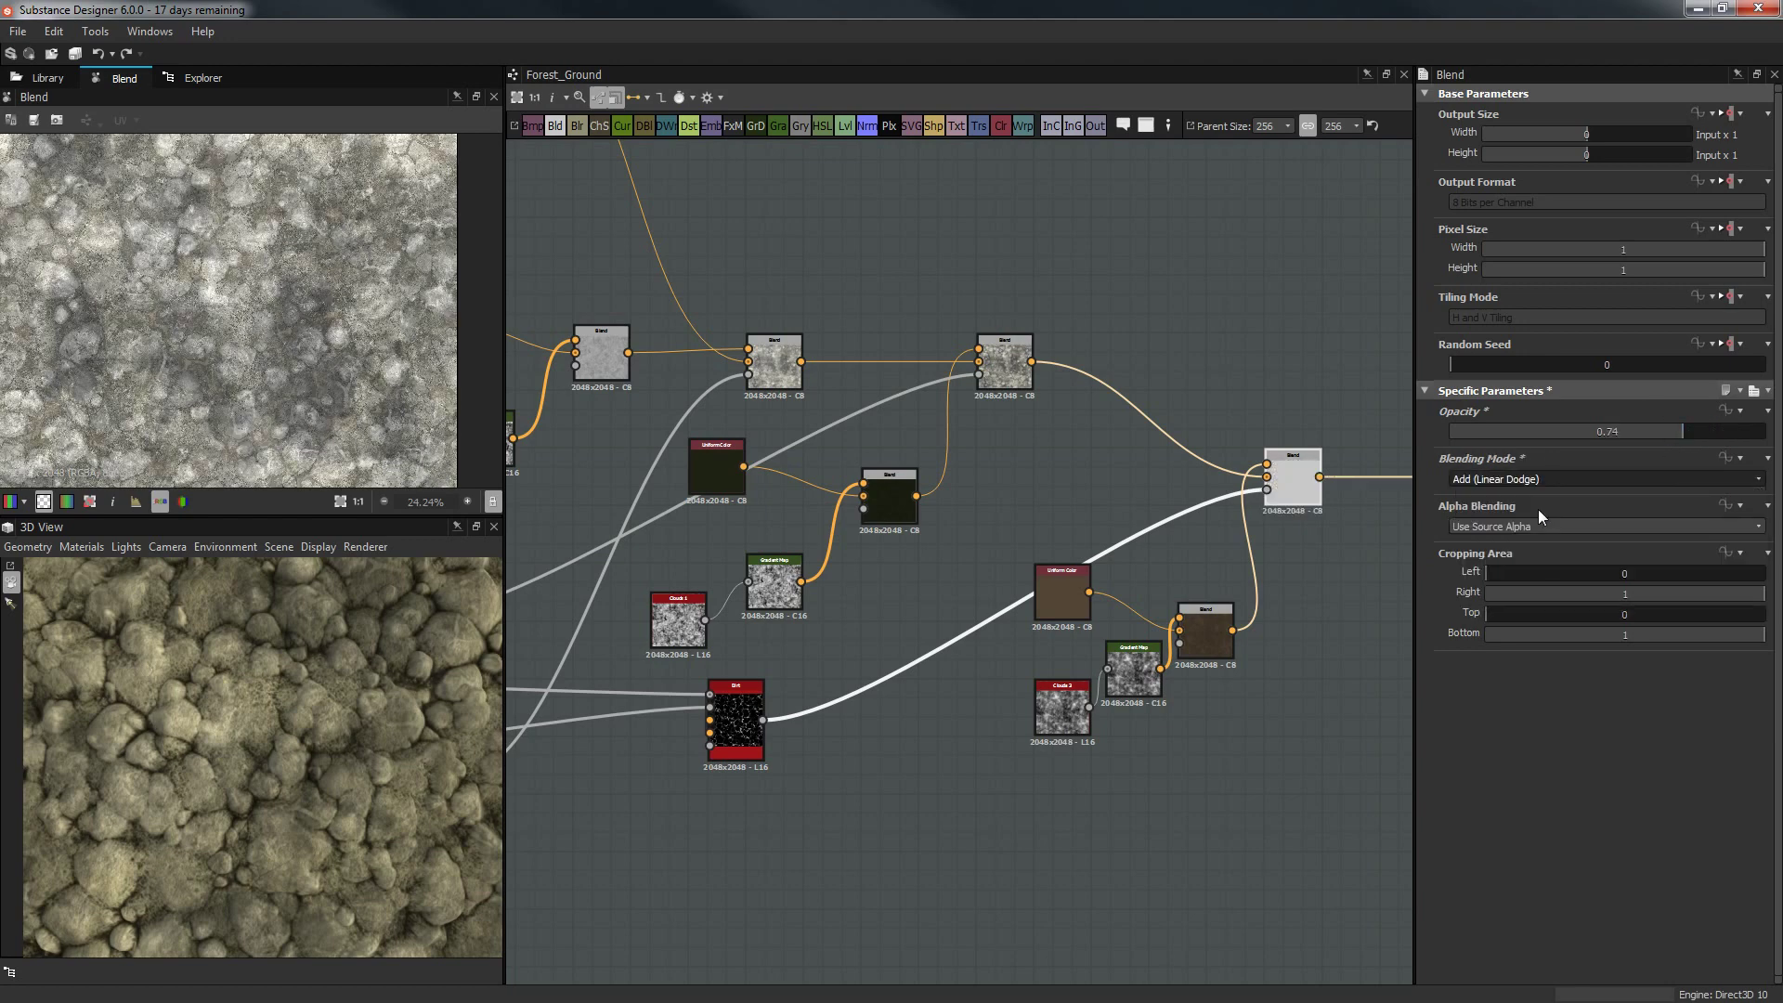
Try the final Blend node's opacity at 0.88, 1, 0.28, 0.19 and 0.4, checking the material in the 3D preview.
drag(1703, 433, 1726, 432)
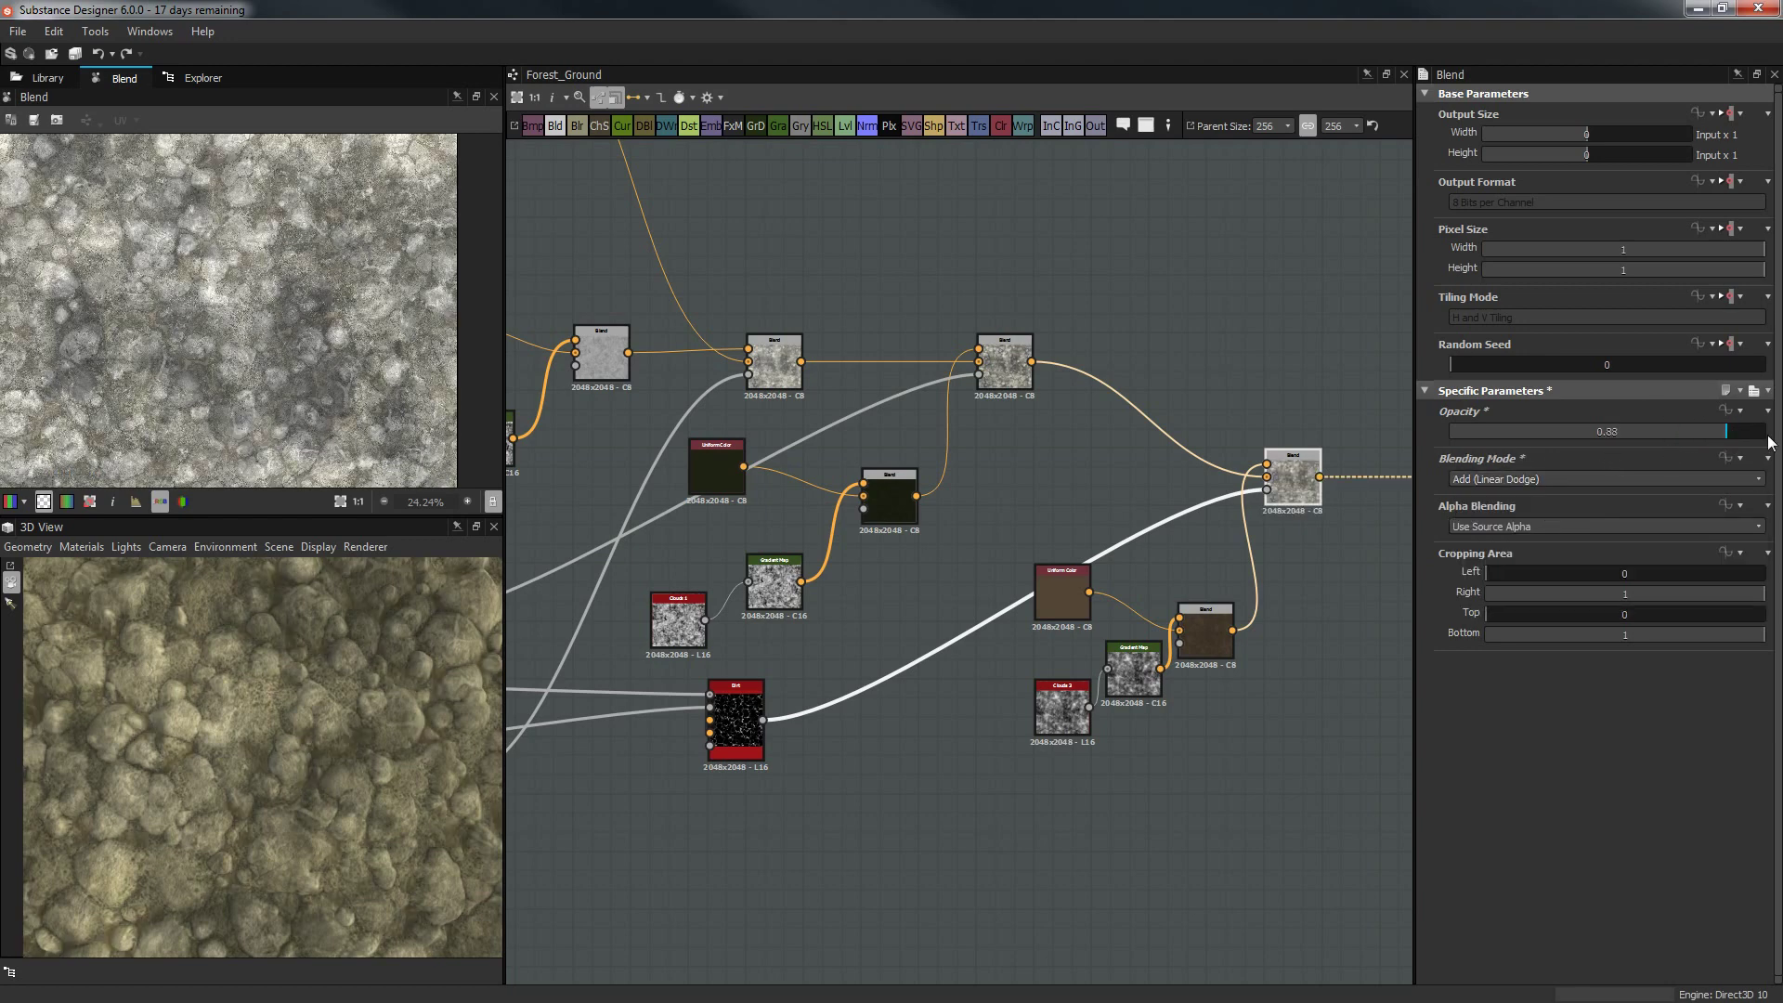
click(1766, 434)
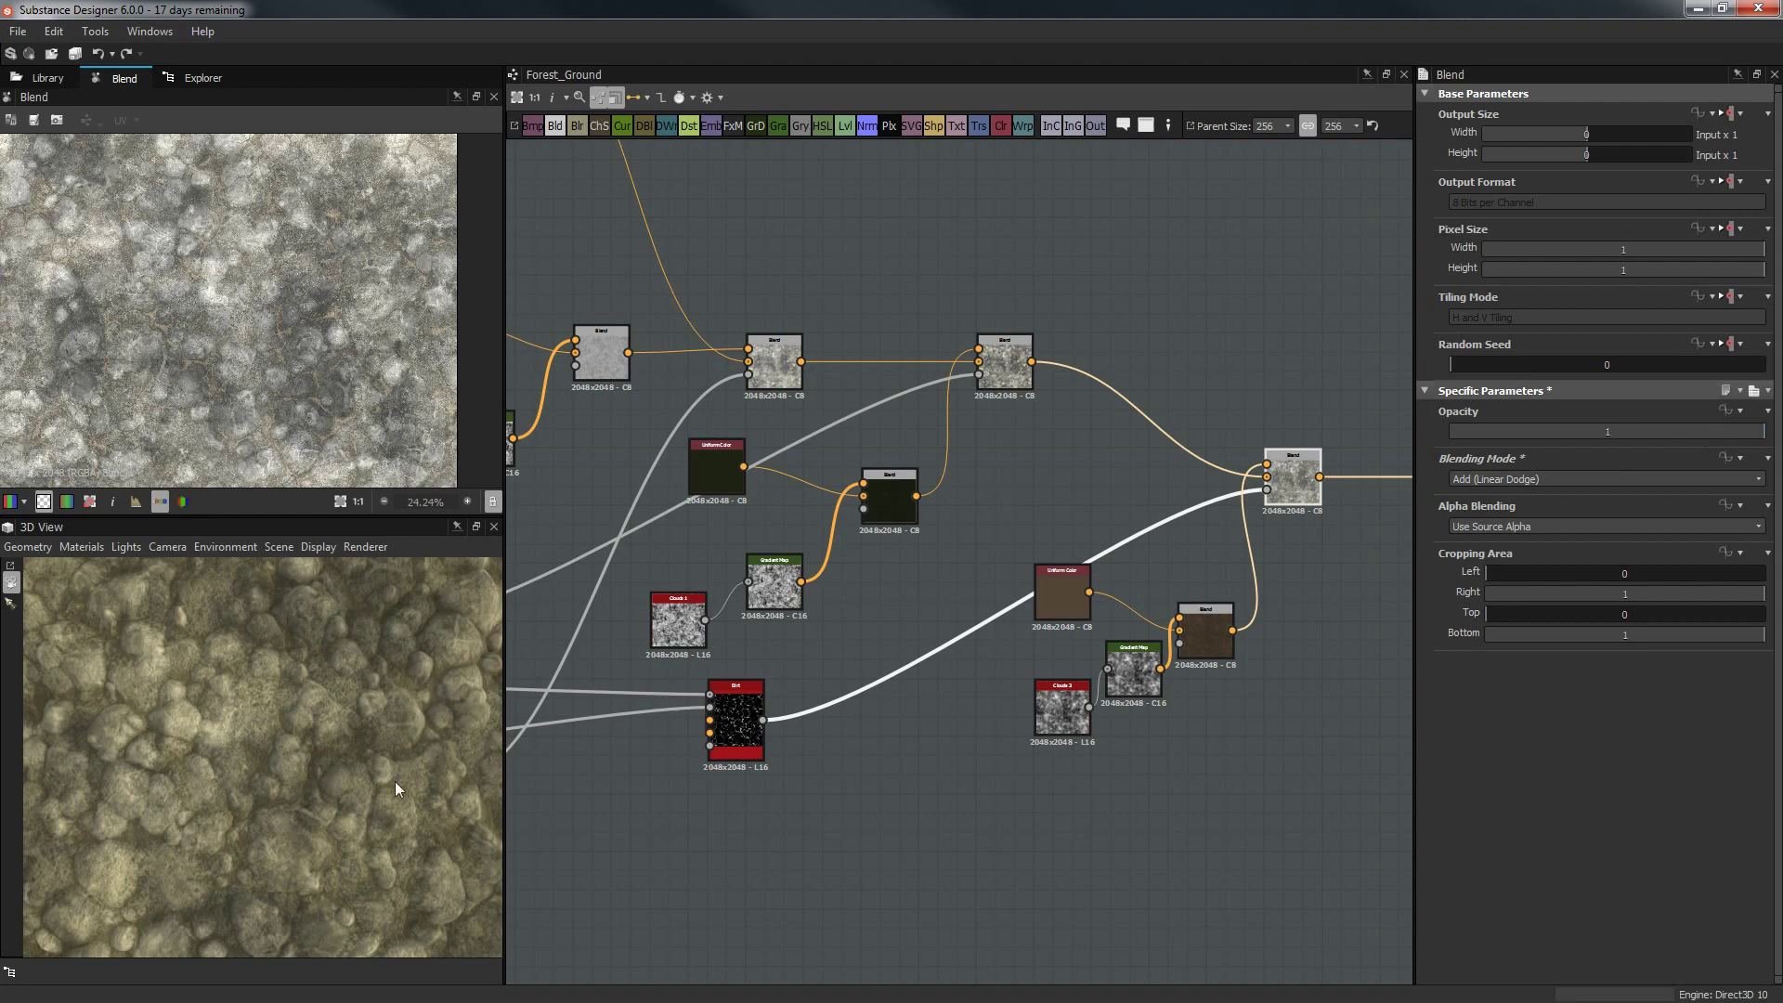
mouse_move(397, 788)
mouse_down()
mouse_move(436, 734)
mouse_move(399, 785)
mouse_move(409, 771)
mouse_up()
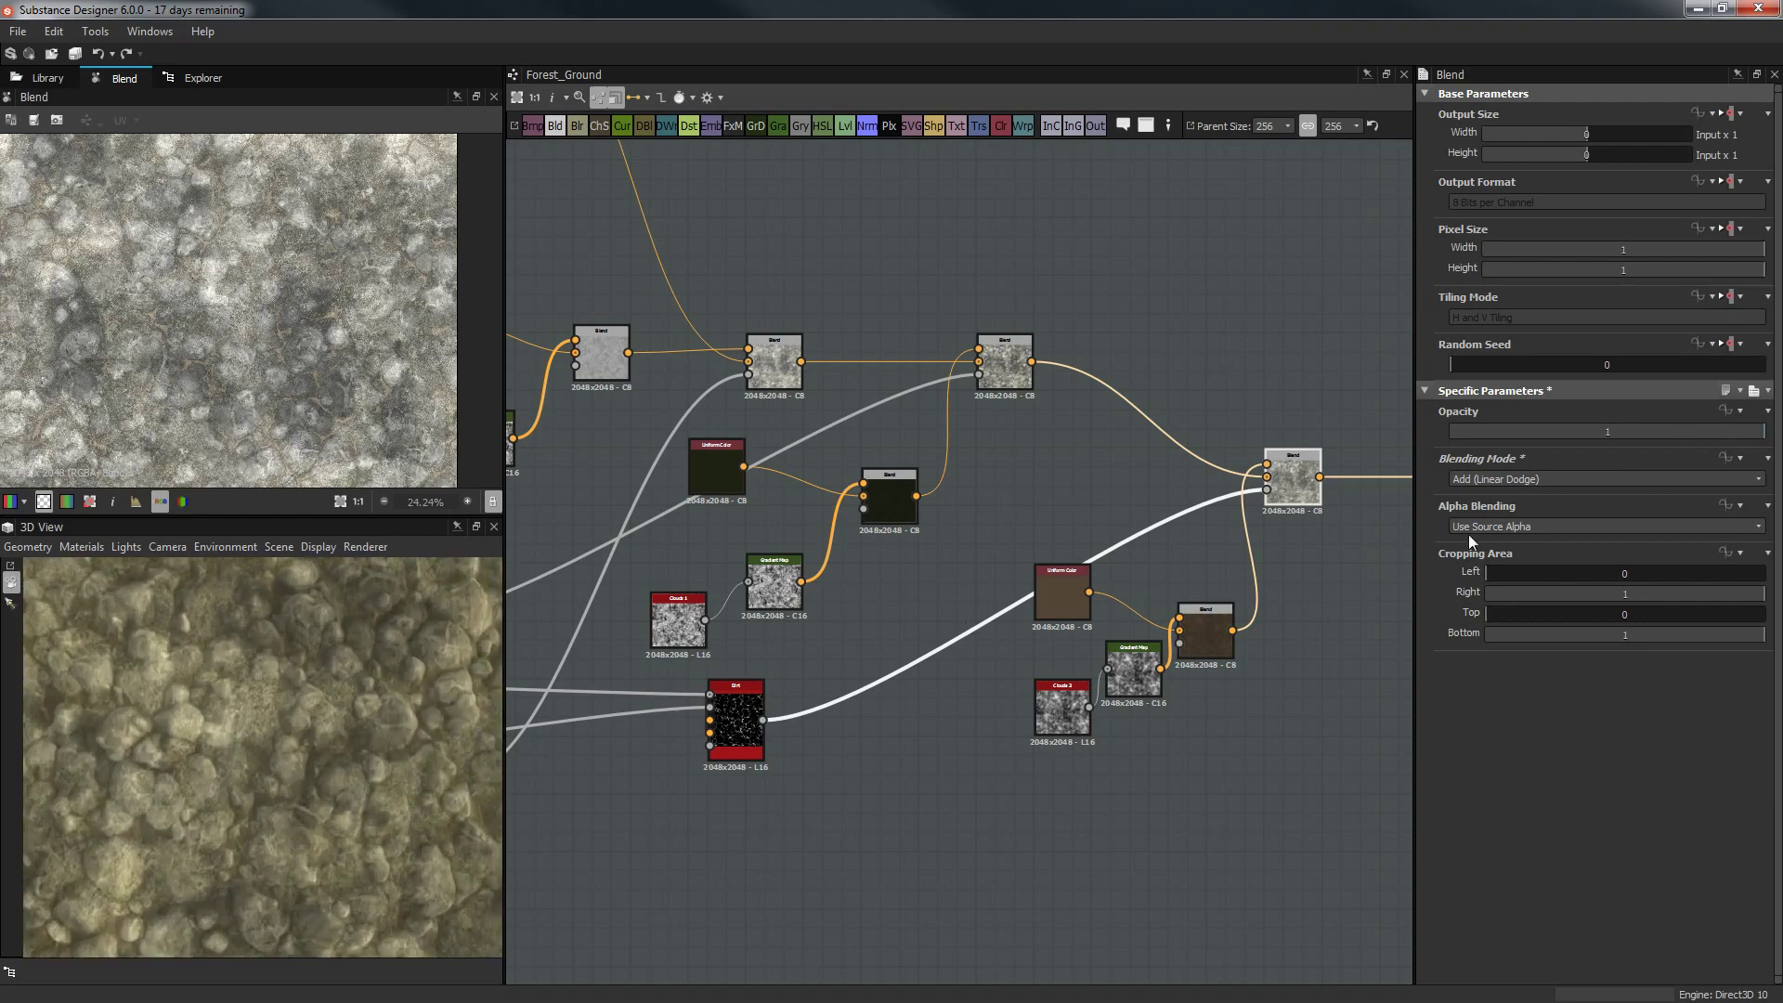
click(1628, 429)
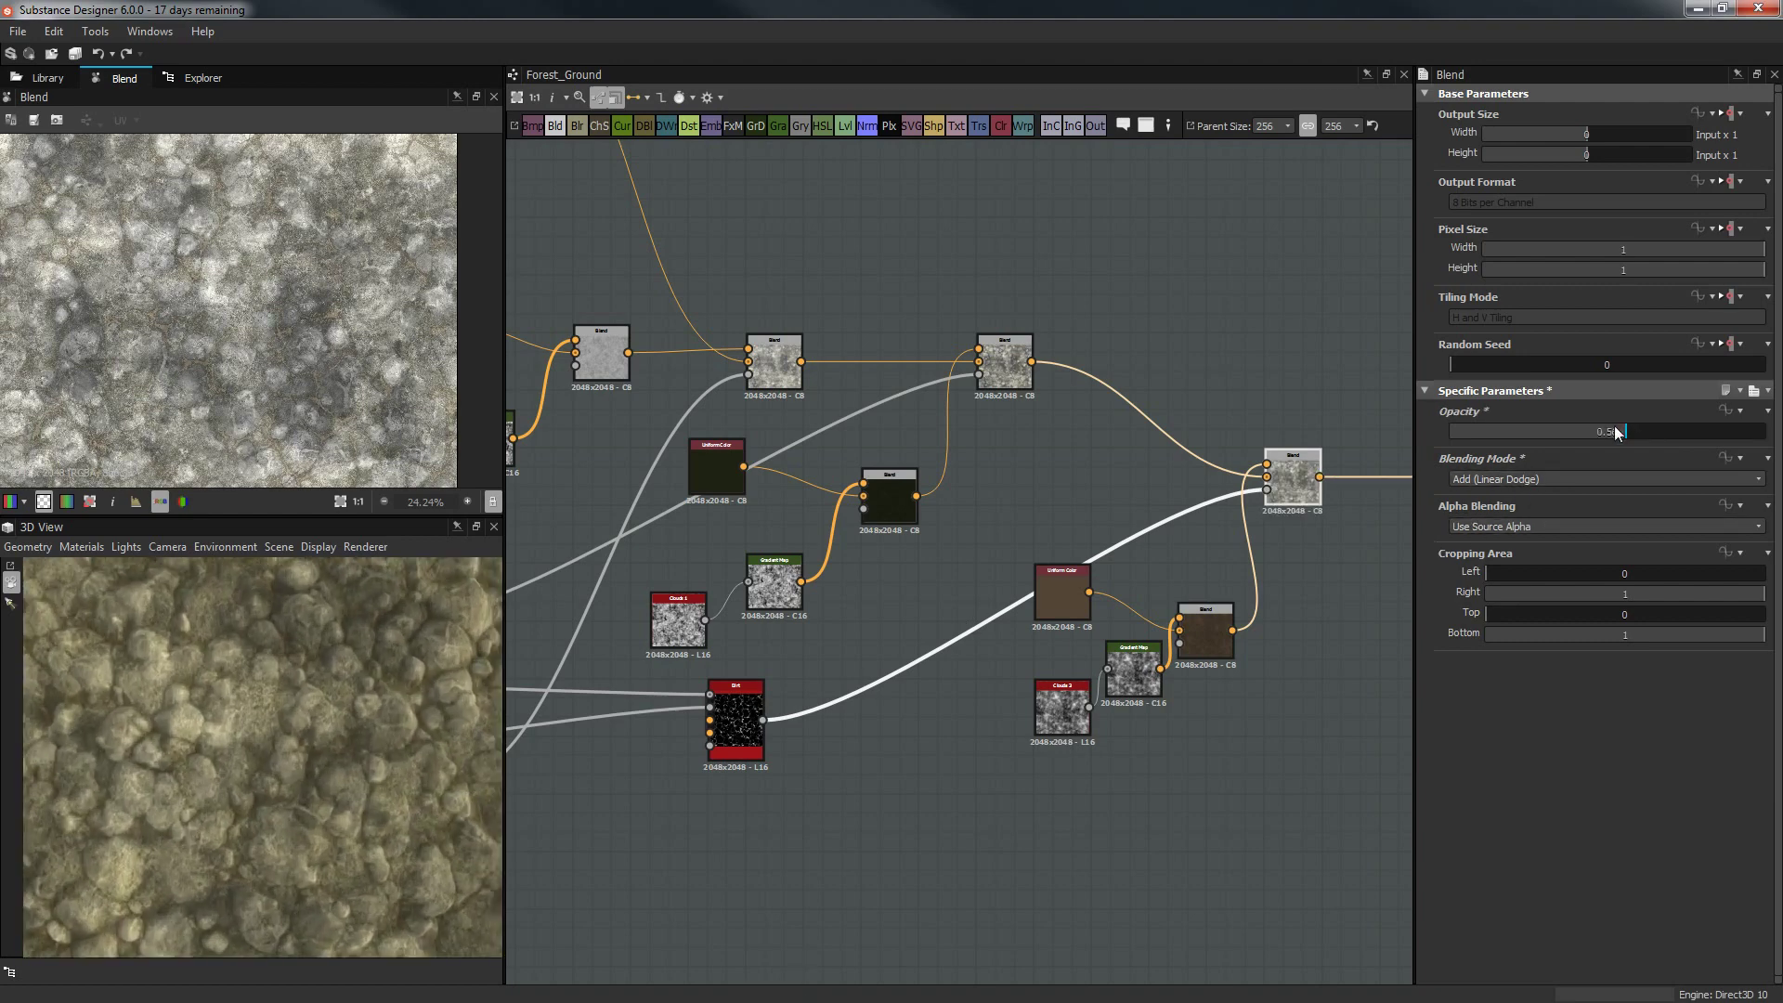
click(1595, 430)
click(1537, 431)
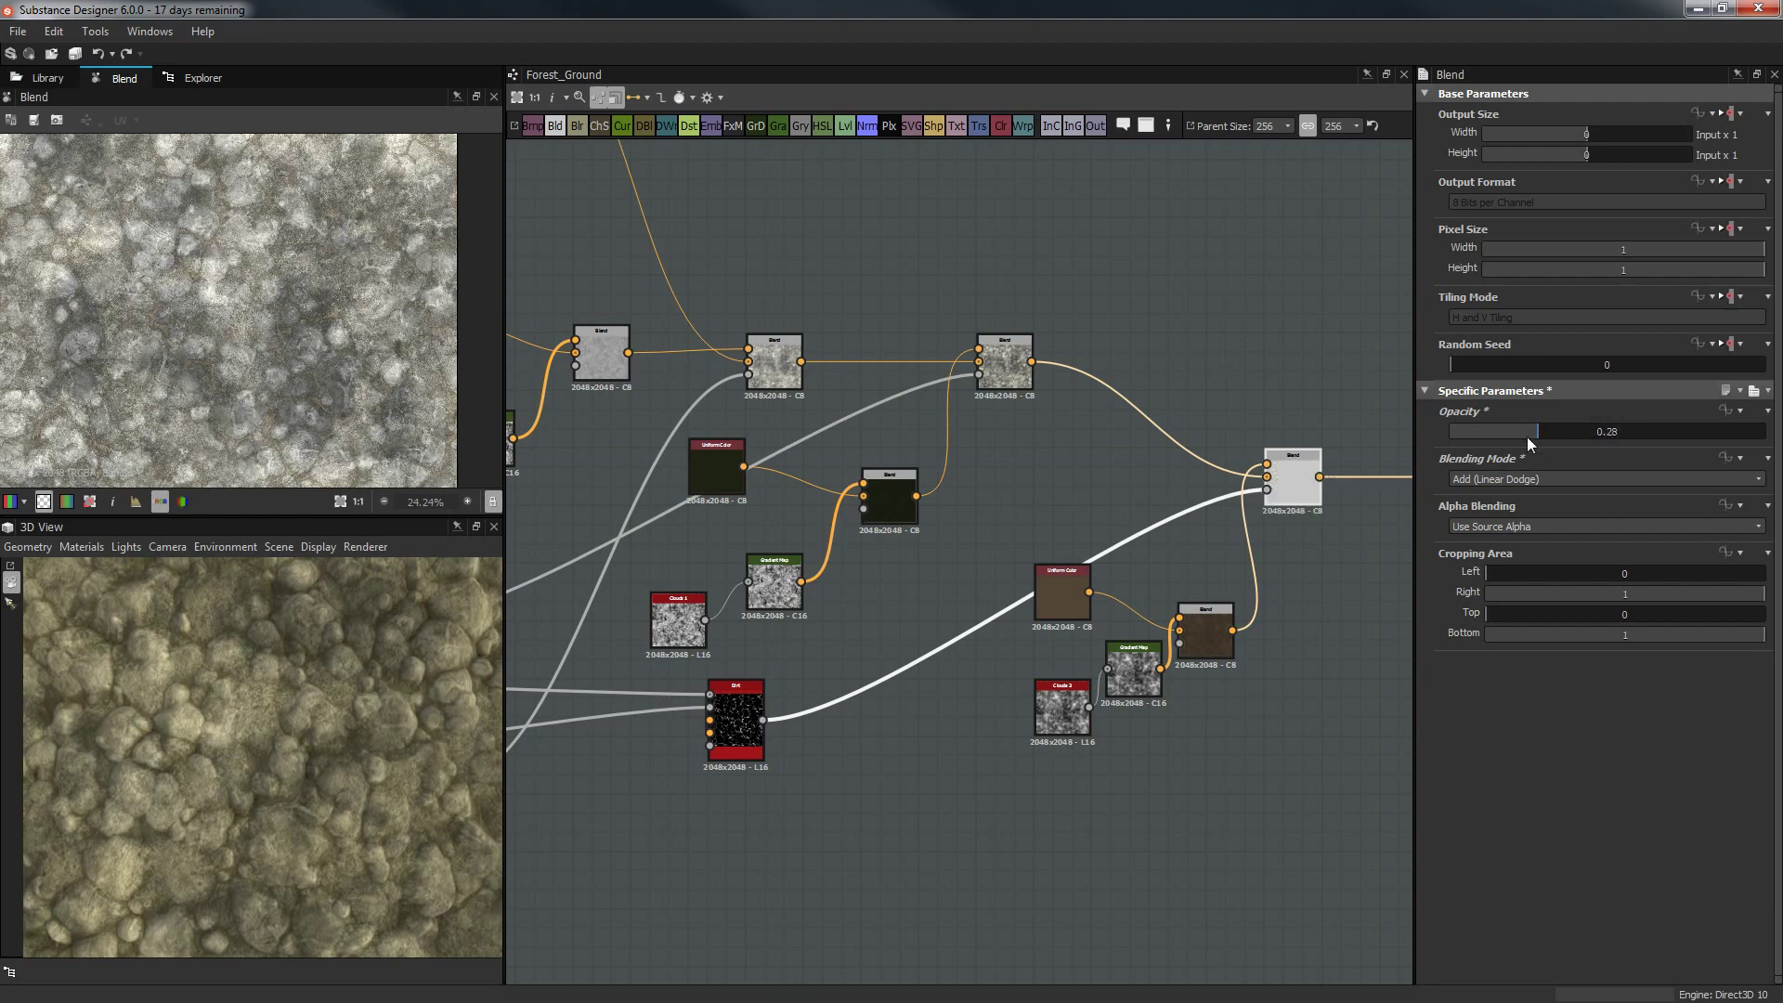
drag(493, 607, 450, 710)
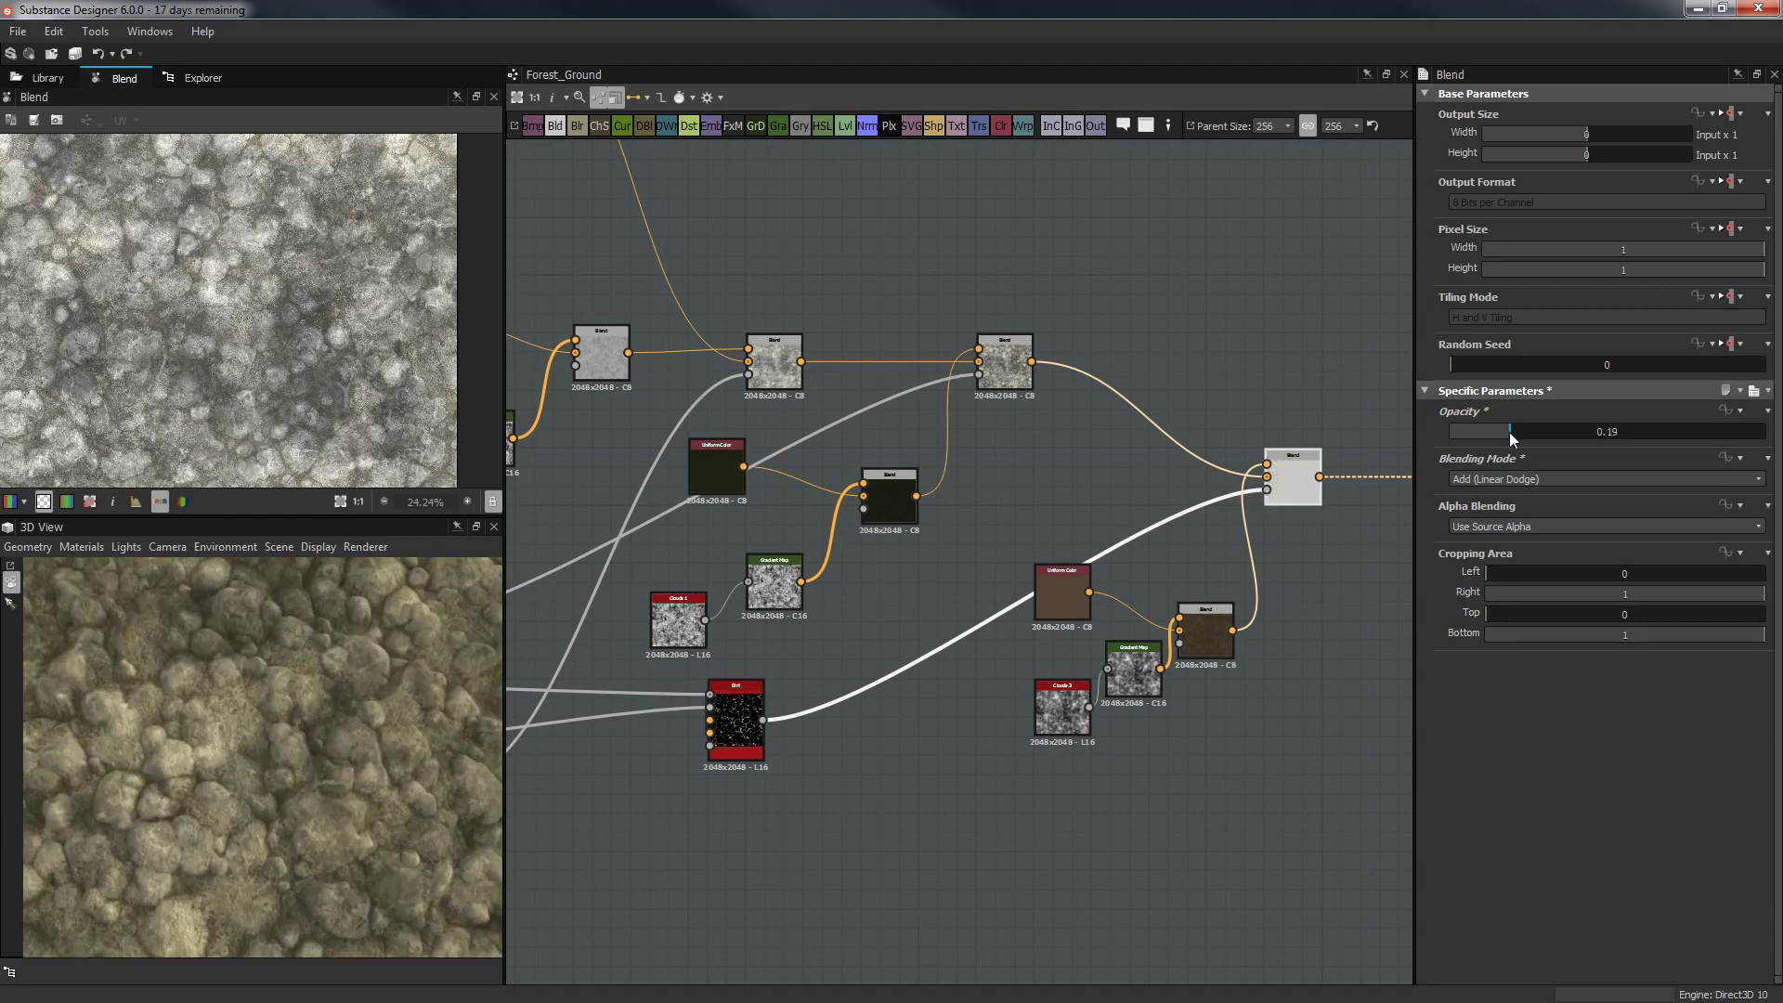
click(1575, 432)
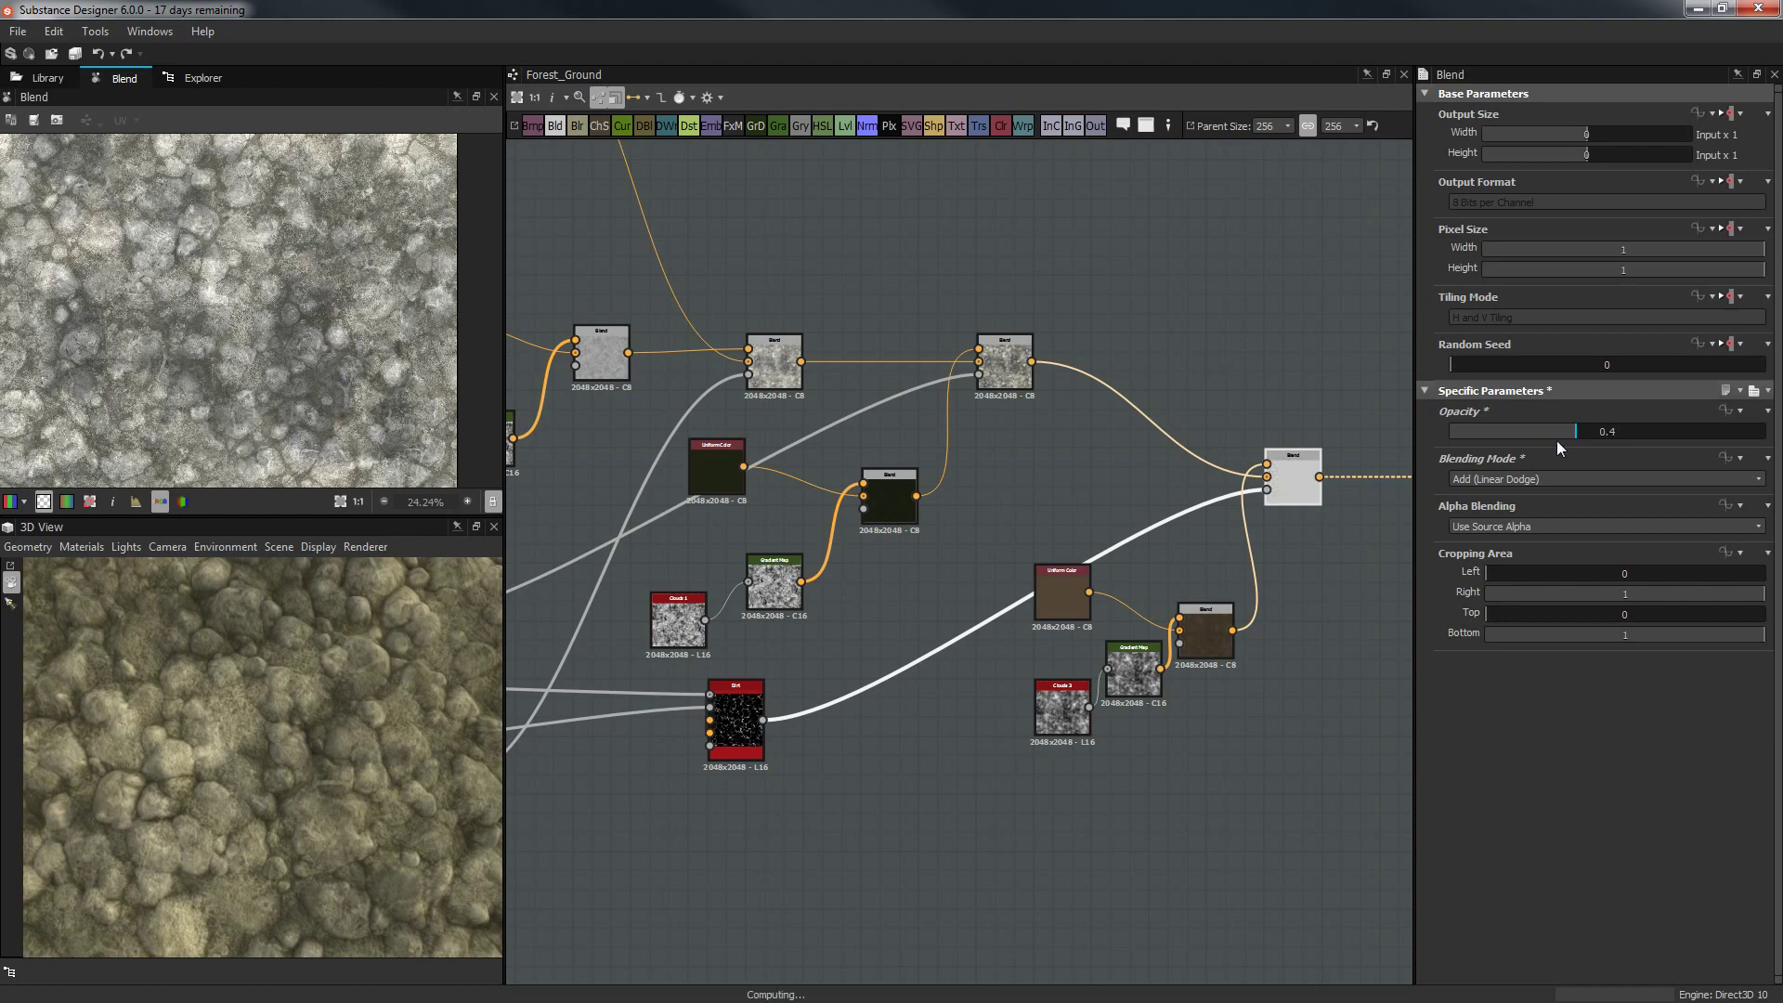
Try the Subtract blending mode on the final Blend node and return it to Add (Linear Dodge).
click(1490, 478)
click(1516, 519)
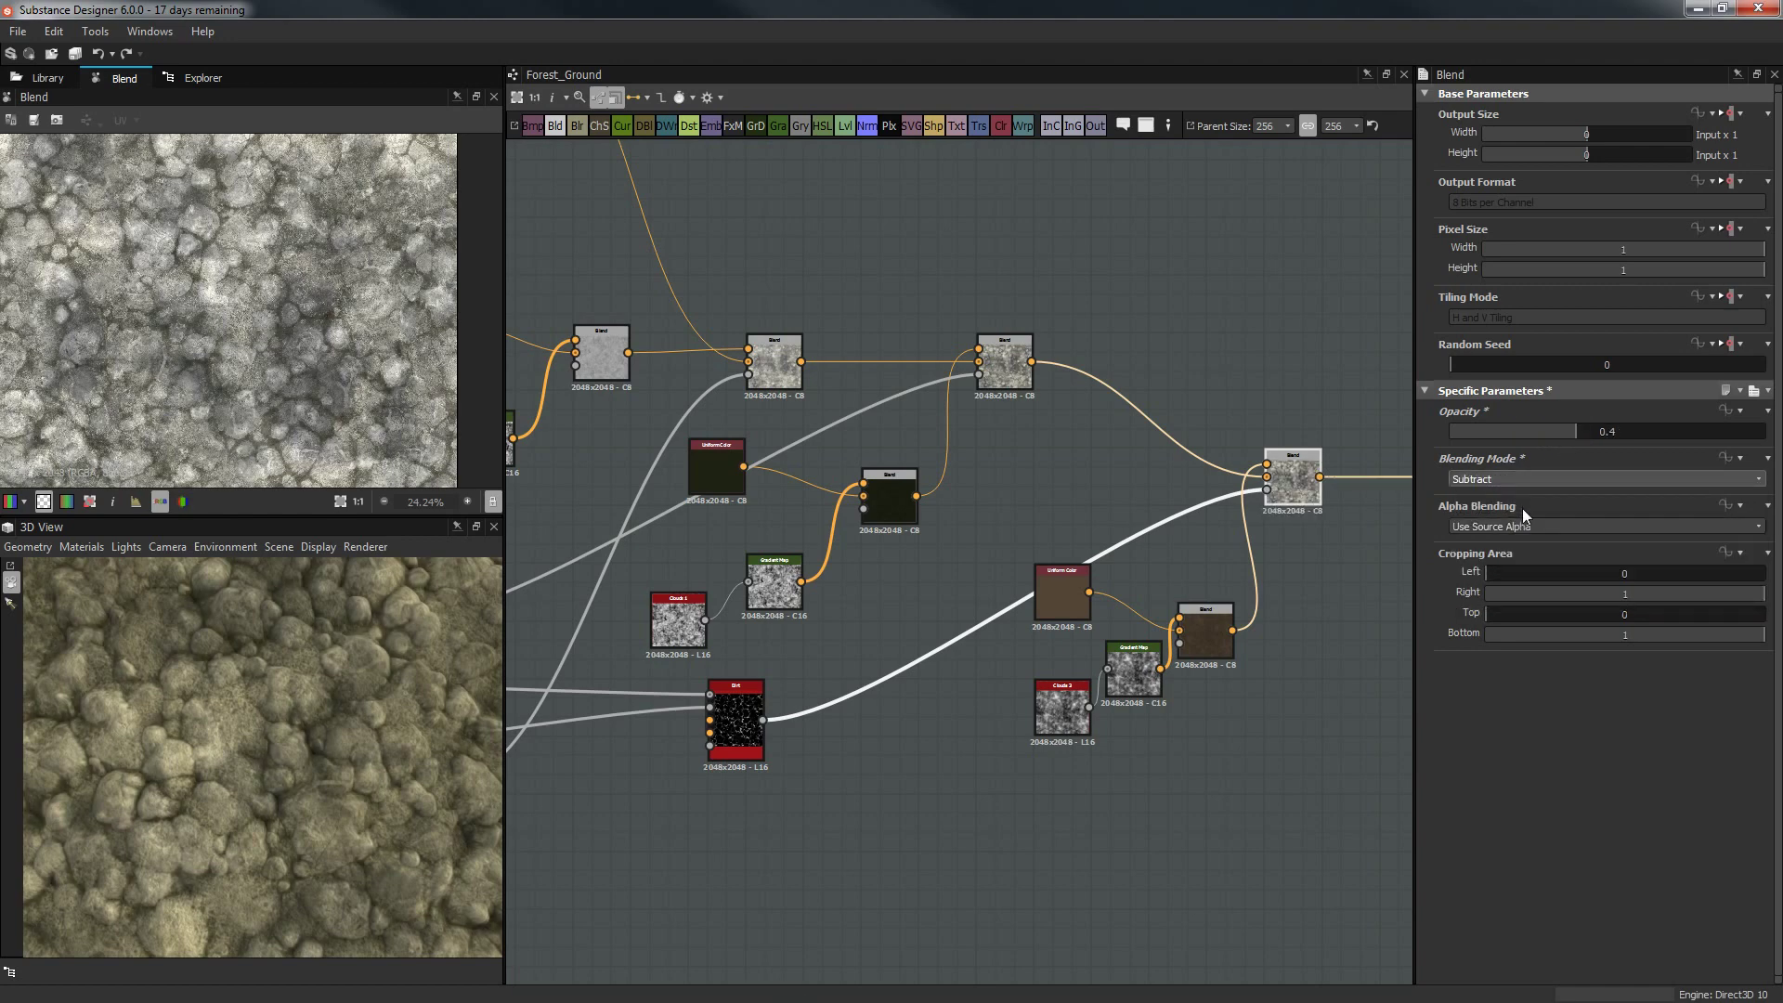
click(1513, 479)
click(1508, 507)
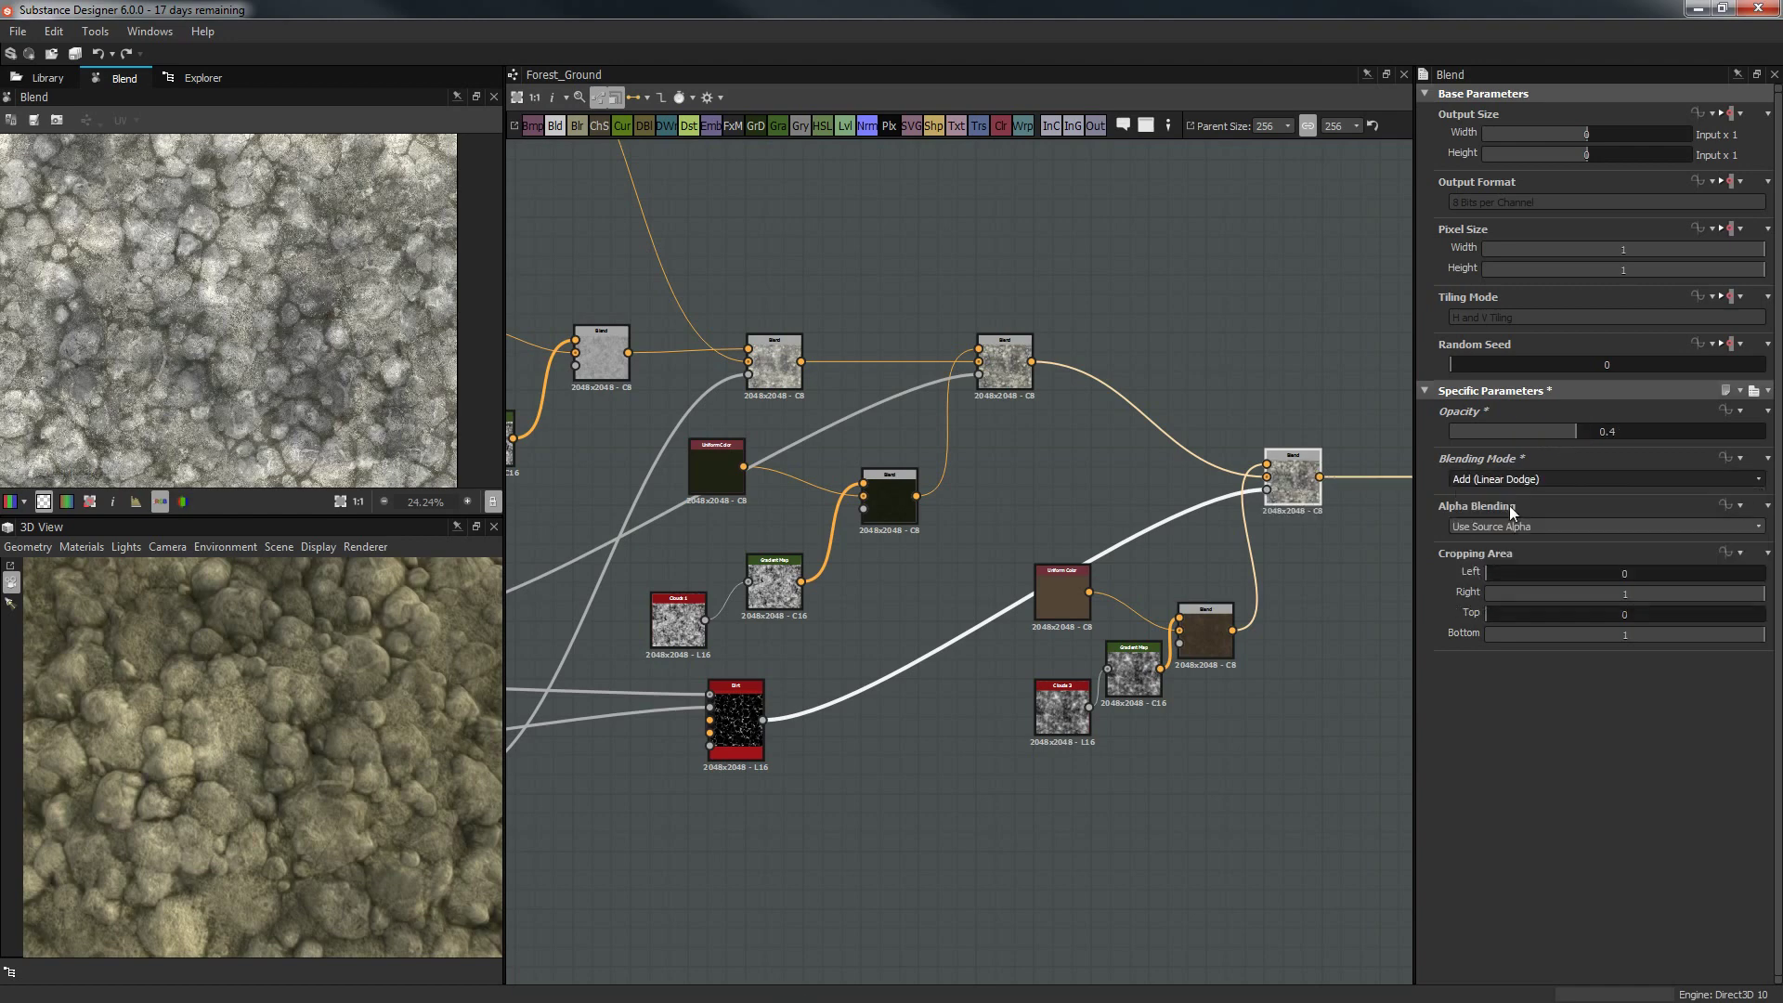
Compare the final Blend node at opacity 0 and 0.68 in the 3D preview, and settle on an opacity of 0.7.
drag(1539, 431, 1390, 443)
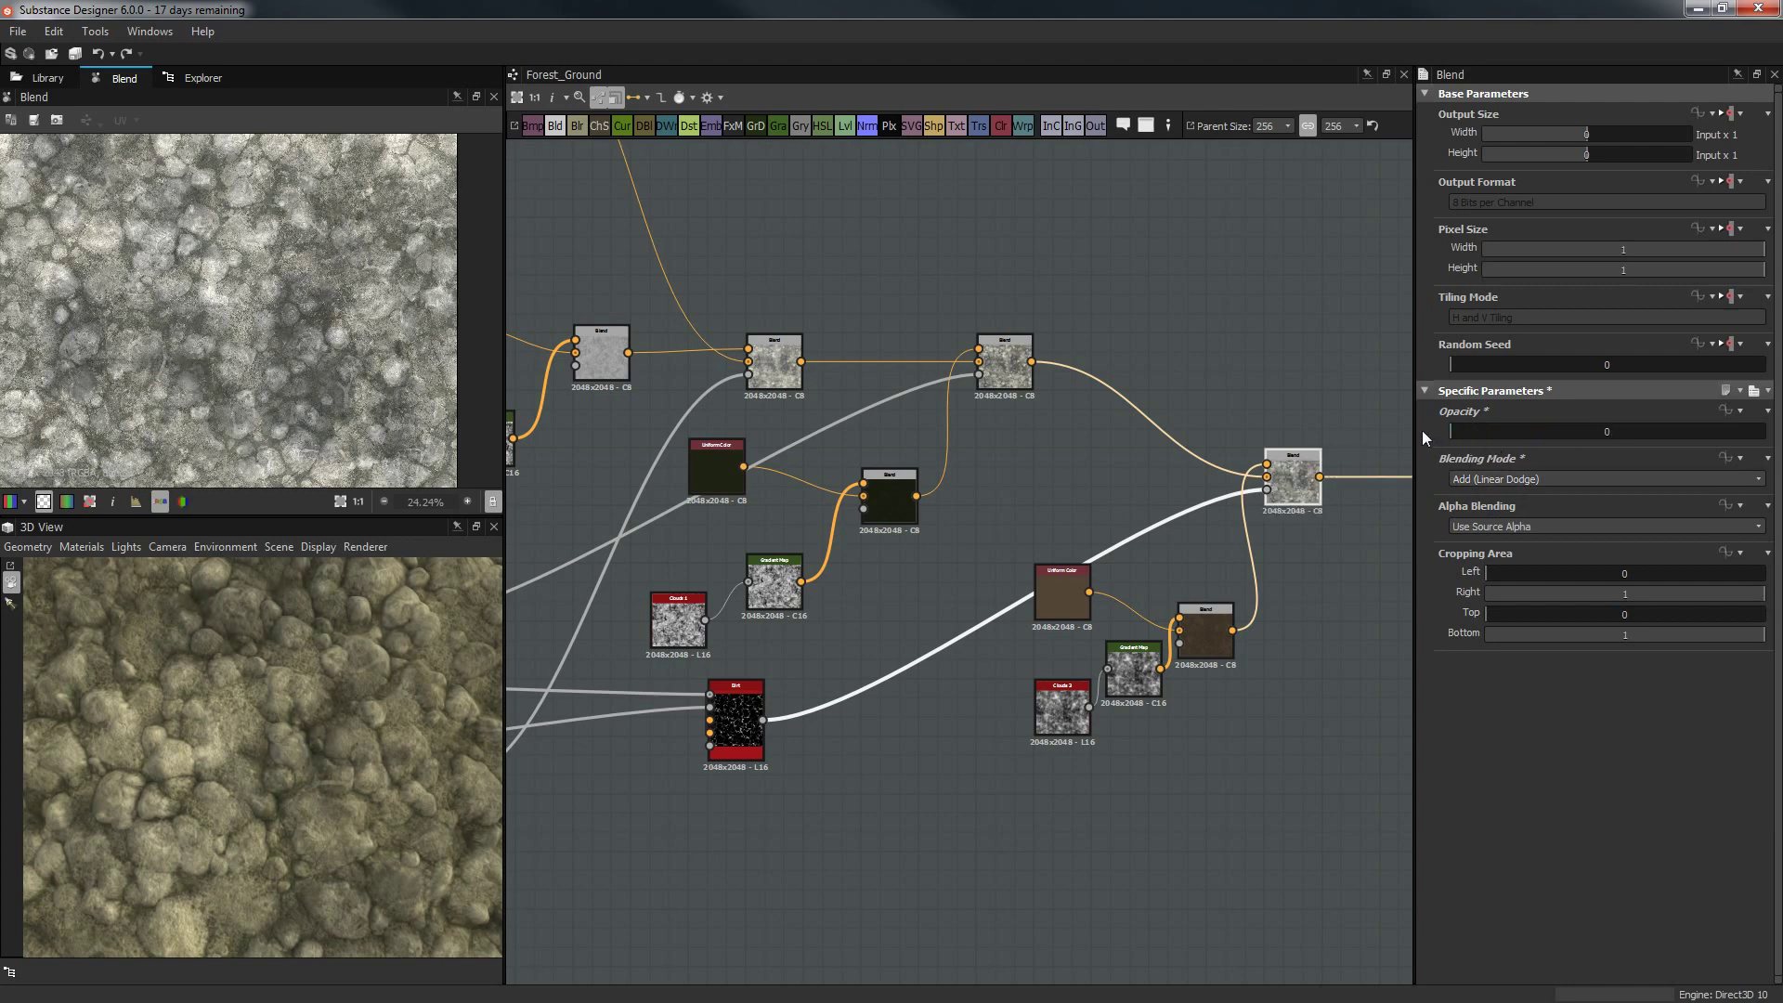
drag(483, 738, 365, 661)
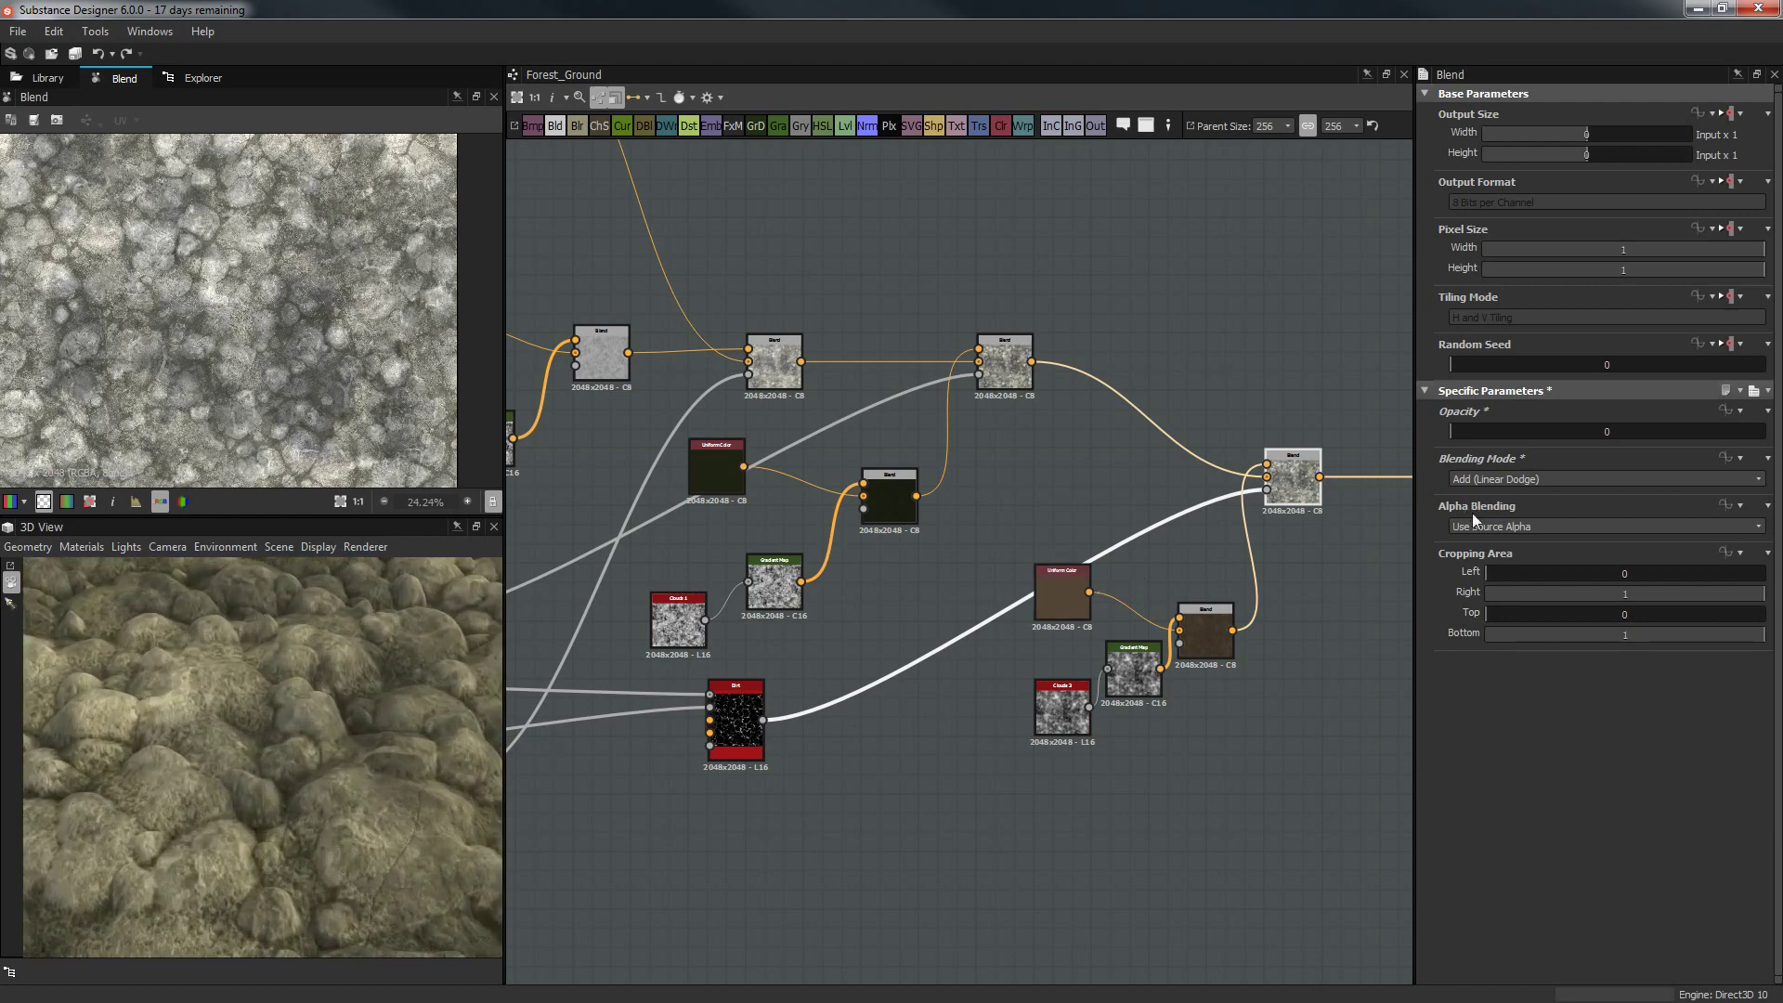
drag(1452, 433, 1746, 435)
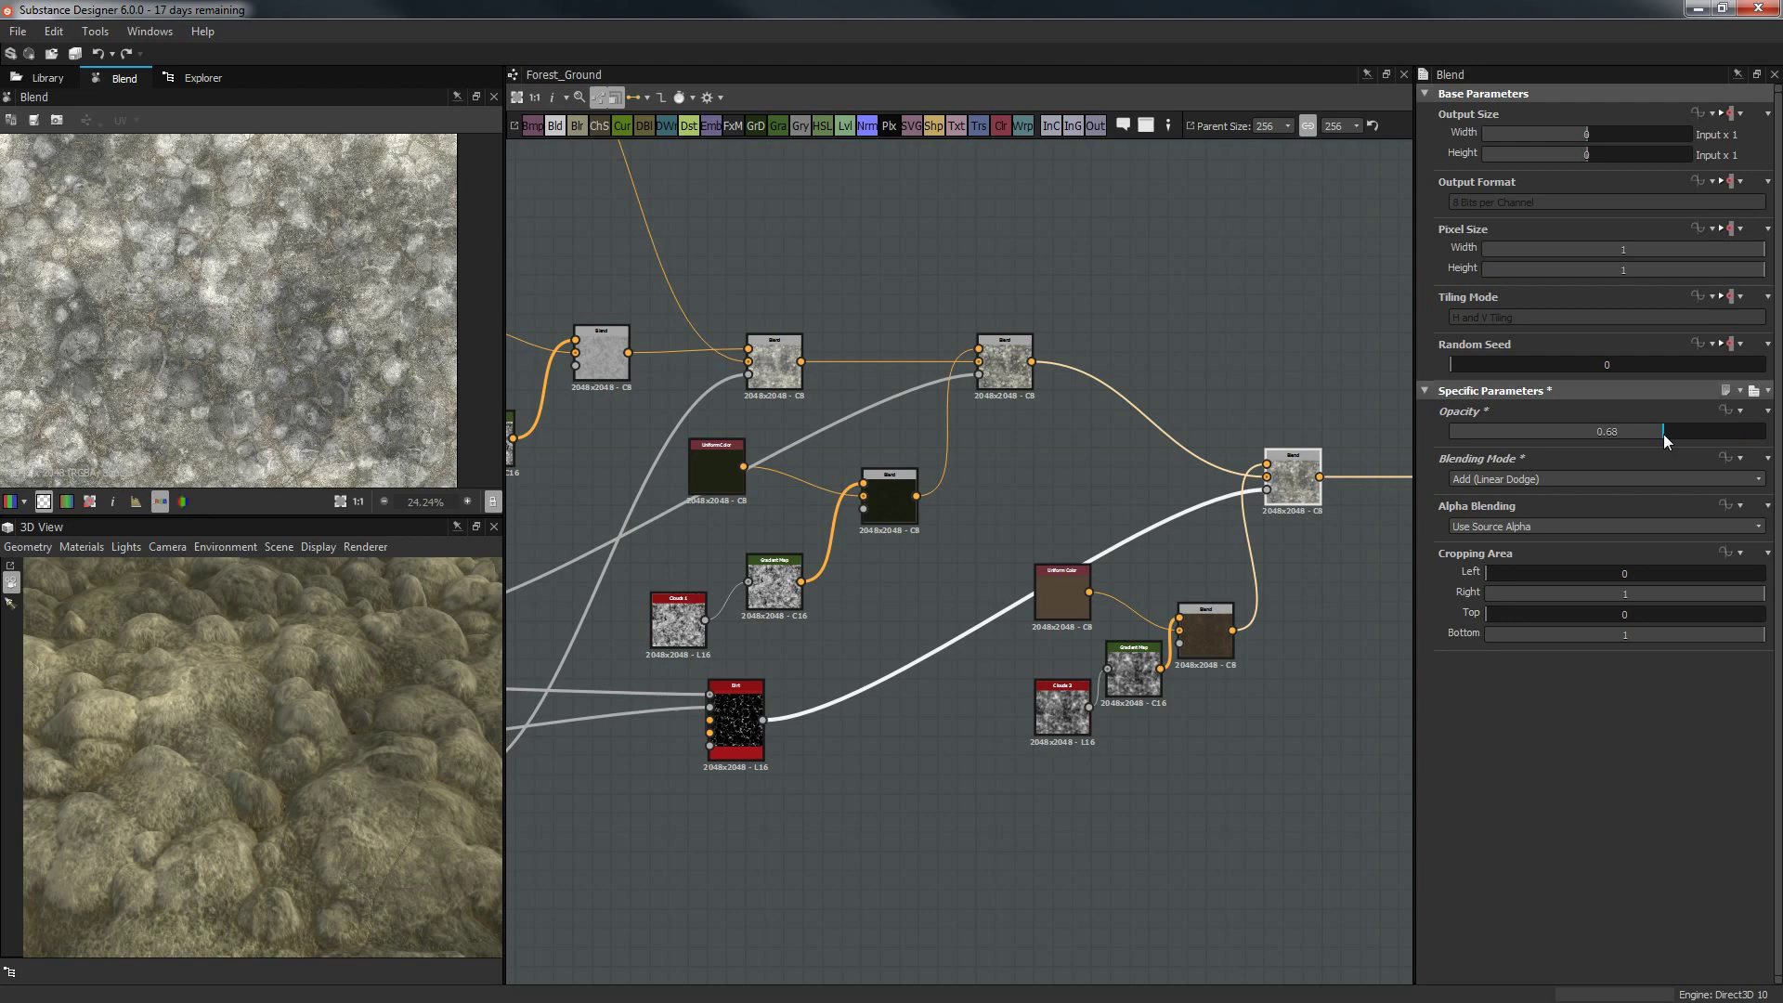
right_drag(539, 659, 314, 704)
drag(231, 743, 368, 855)
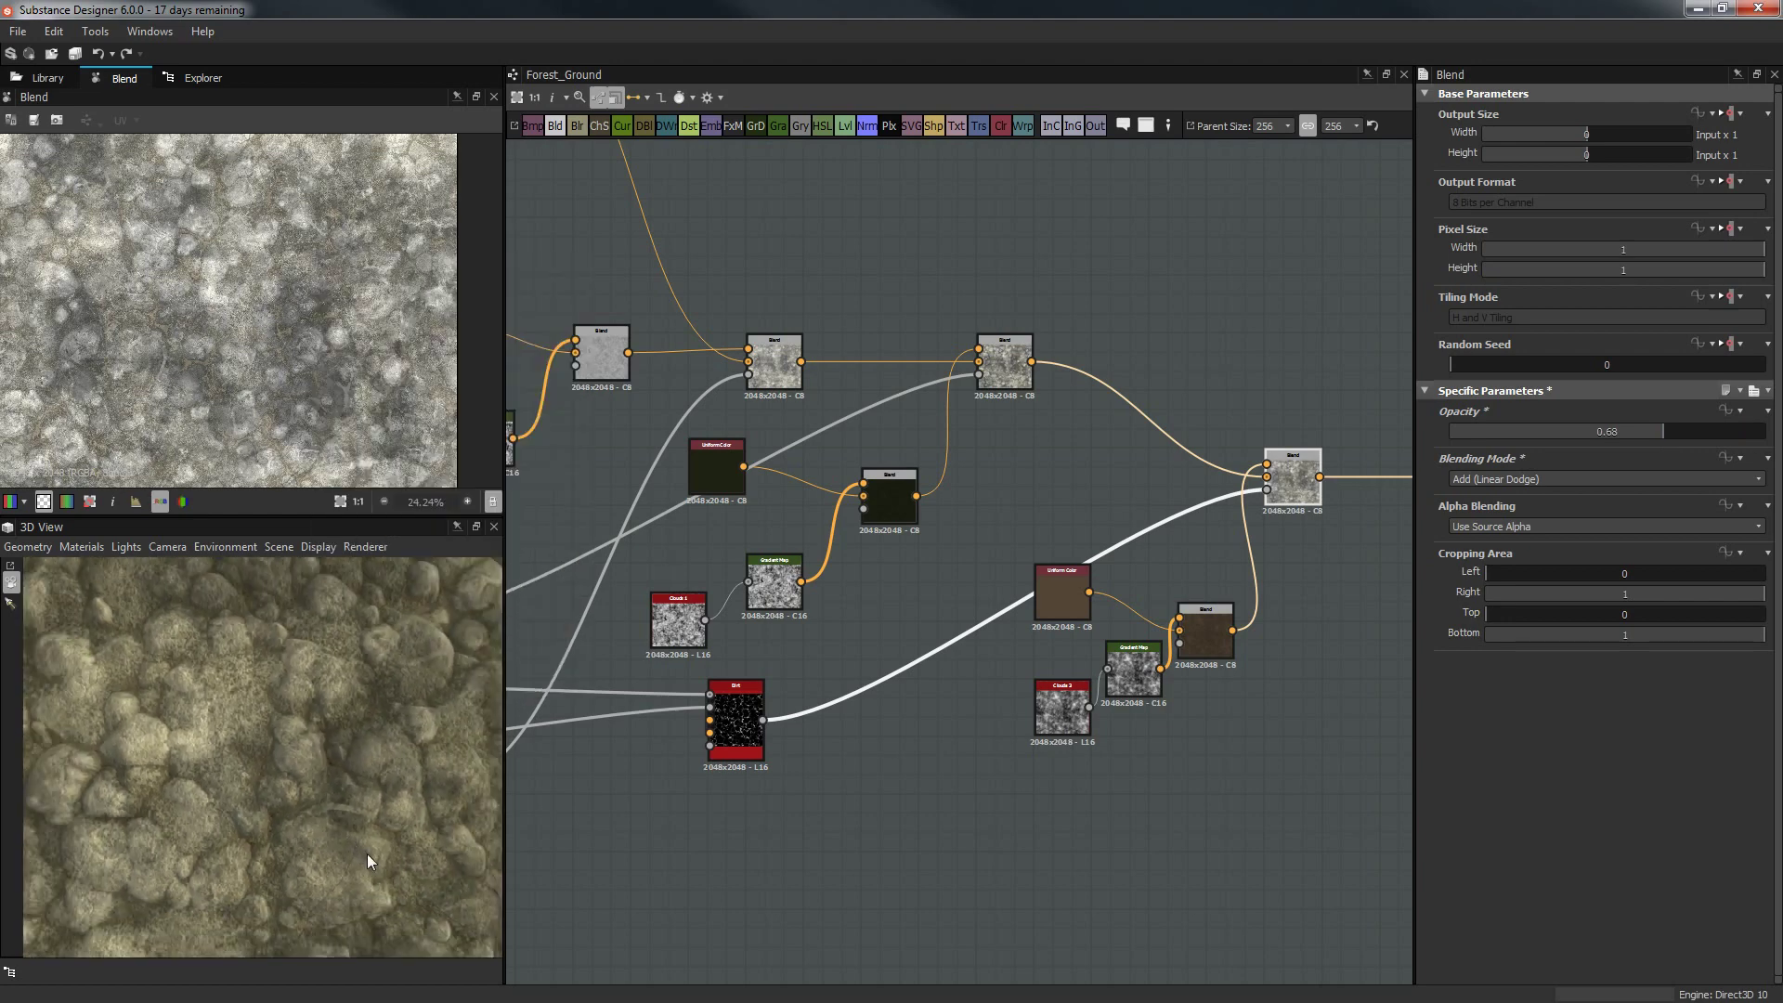
click(1633, 432)
click(1670, 431)
Move the base color output node farther from the final Blend node and insert a Curve node between them.
middle_drag(1508, 410, 917, 425)
drag(1021, 476, 1121, 481)
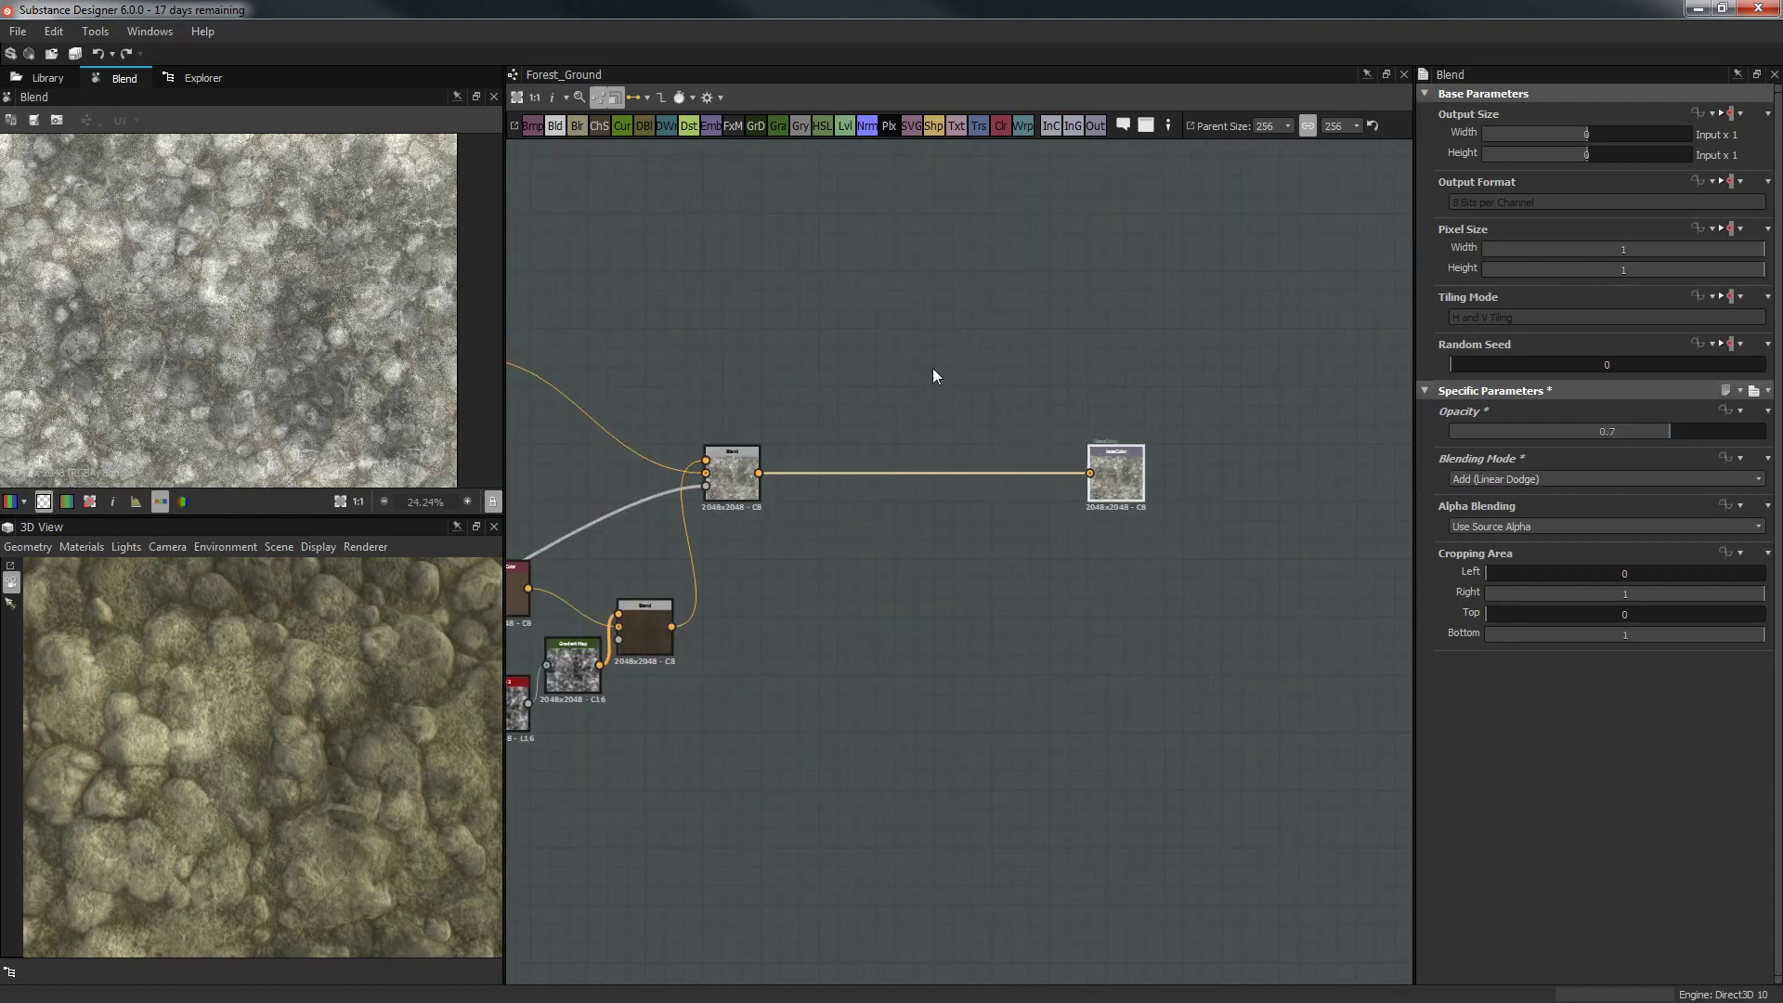
key(space)
text(cr)
key(BackSpace)
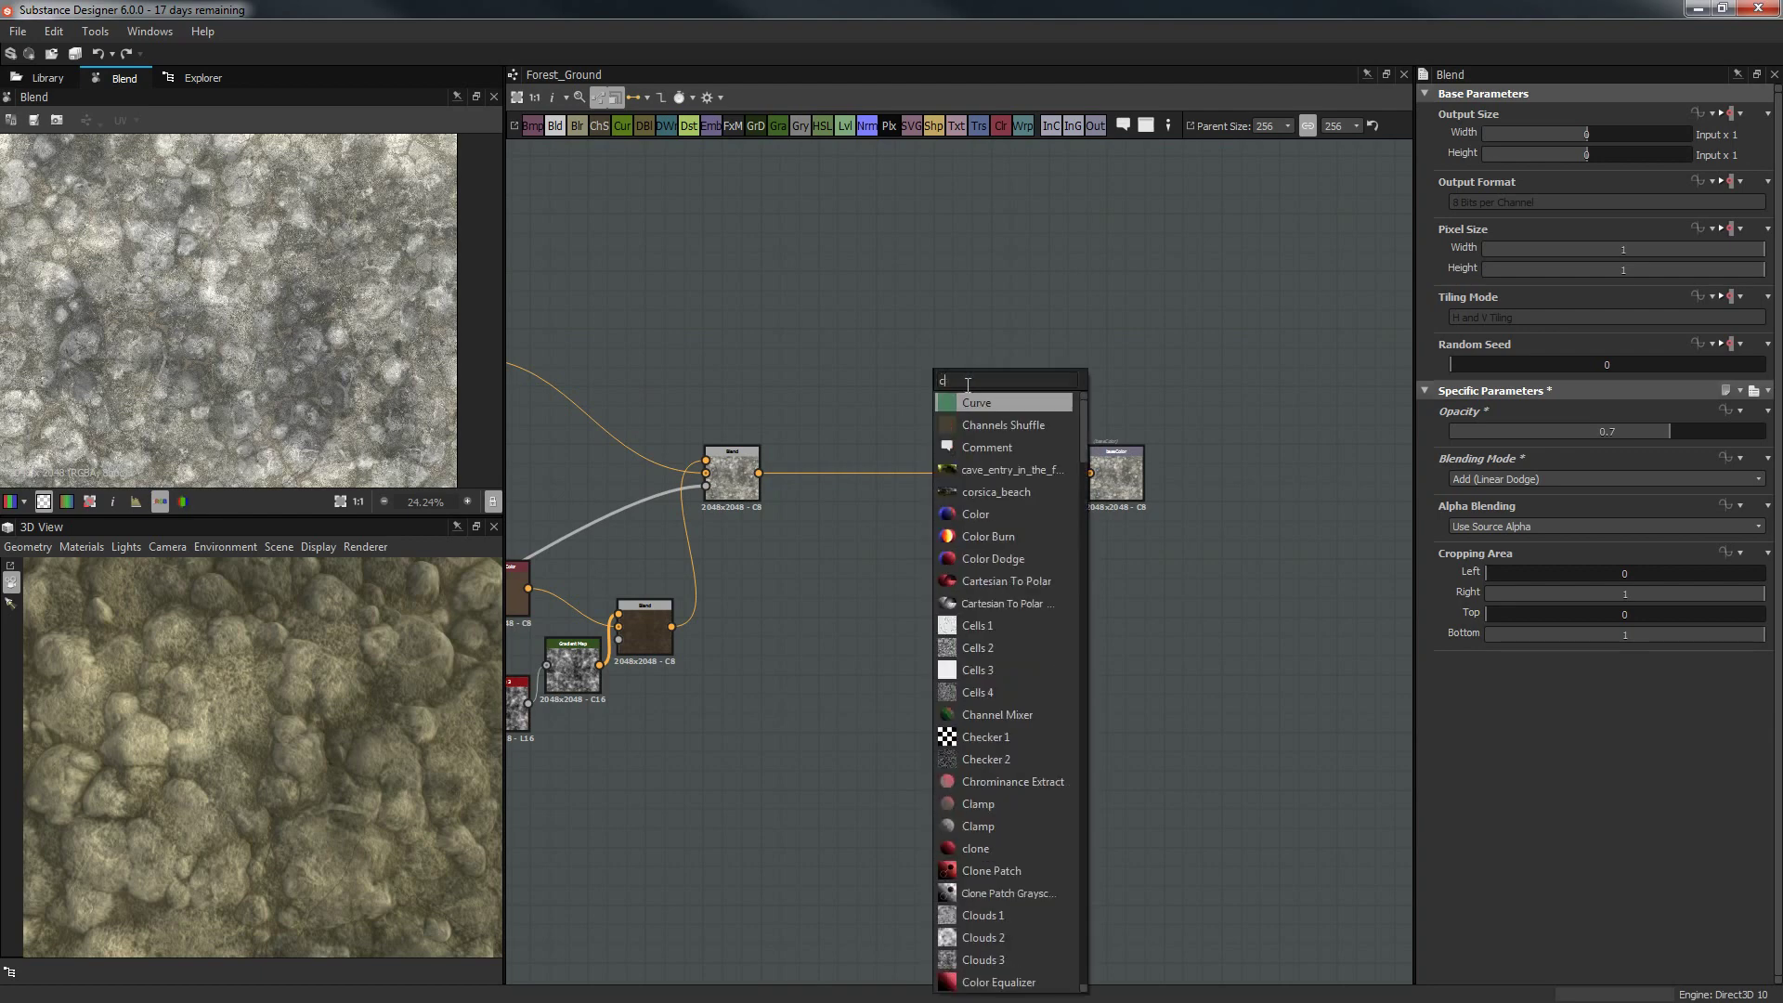
click(966, 405)
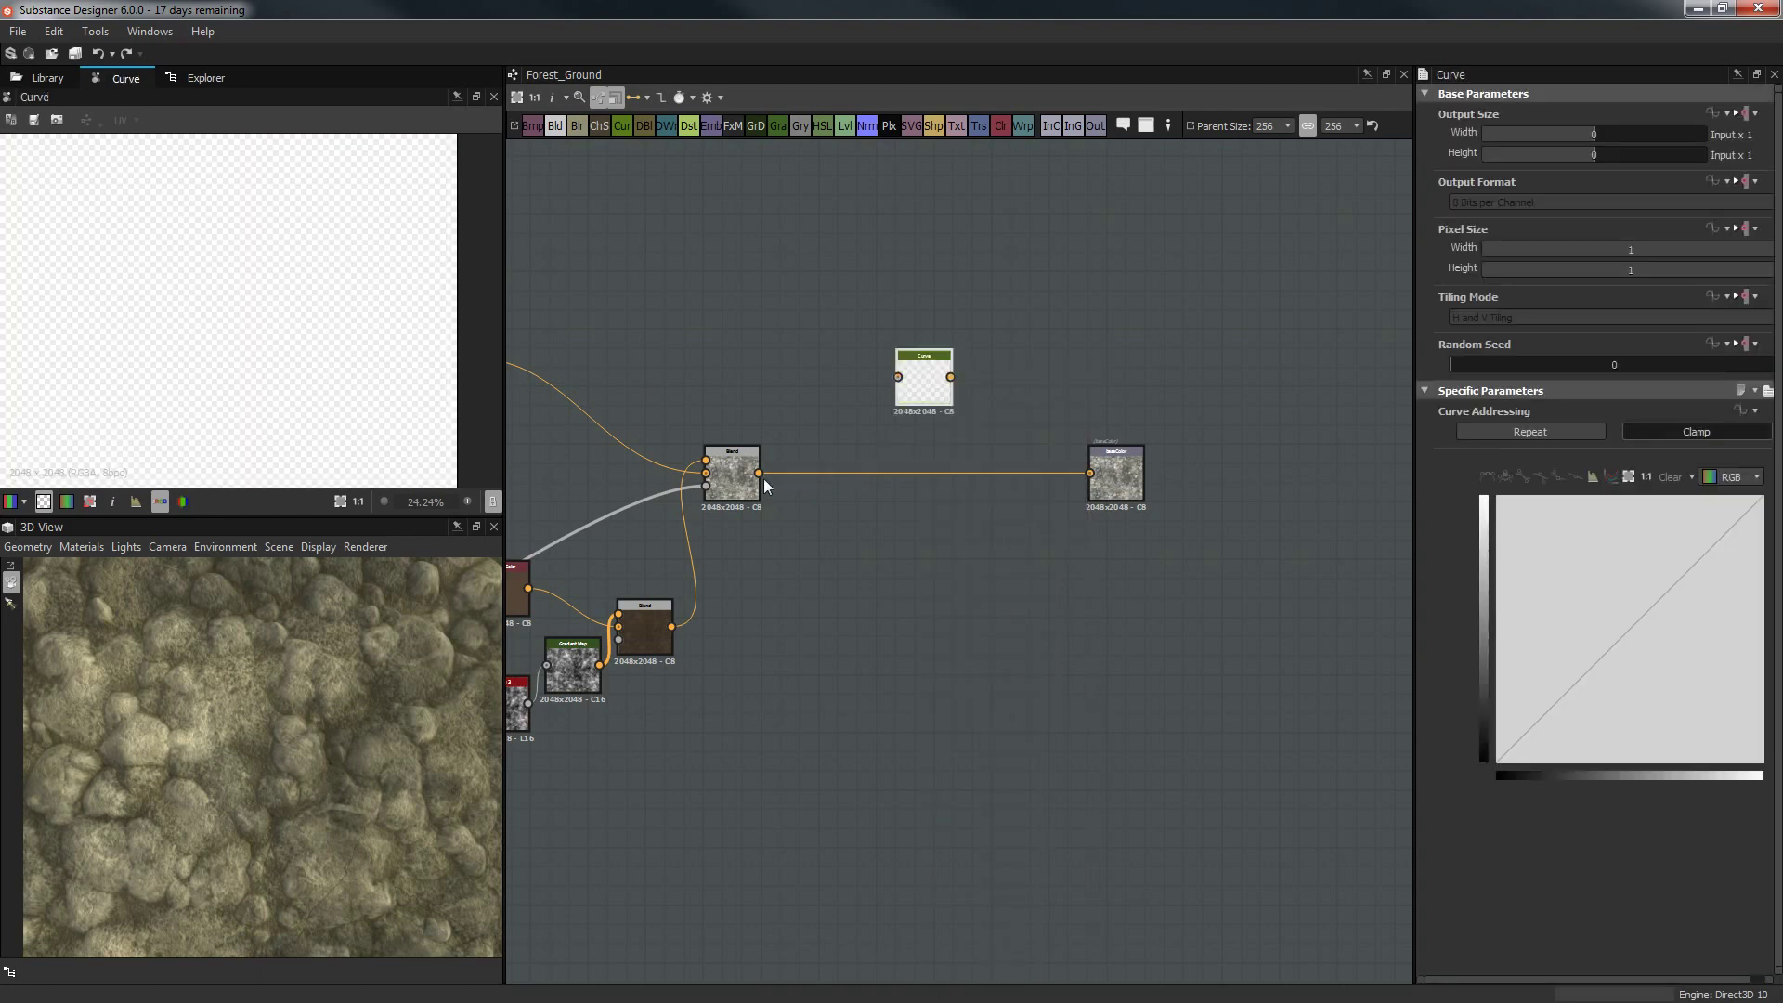
drag(759, 473, 1090, 473)
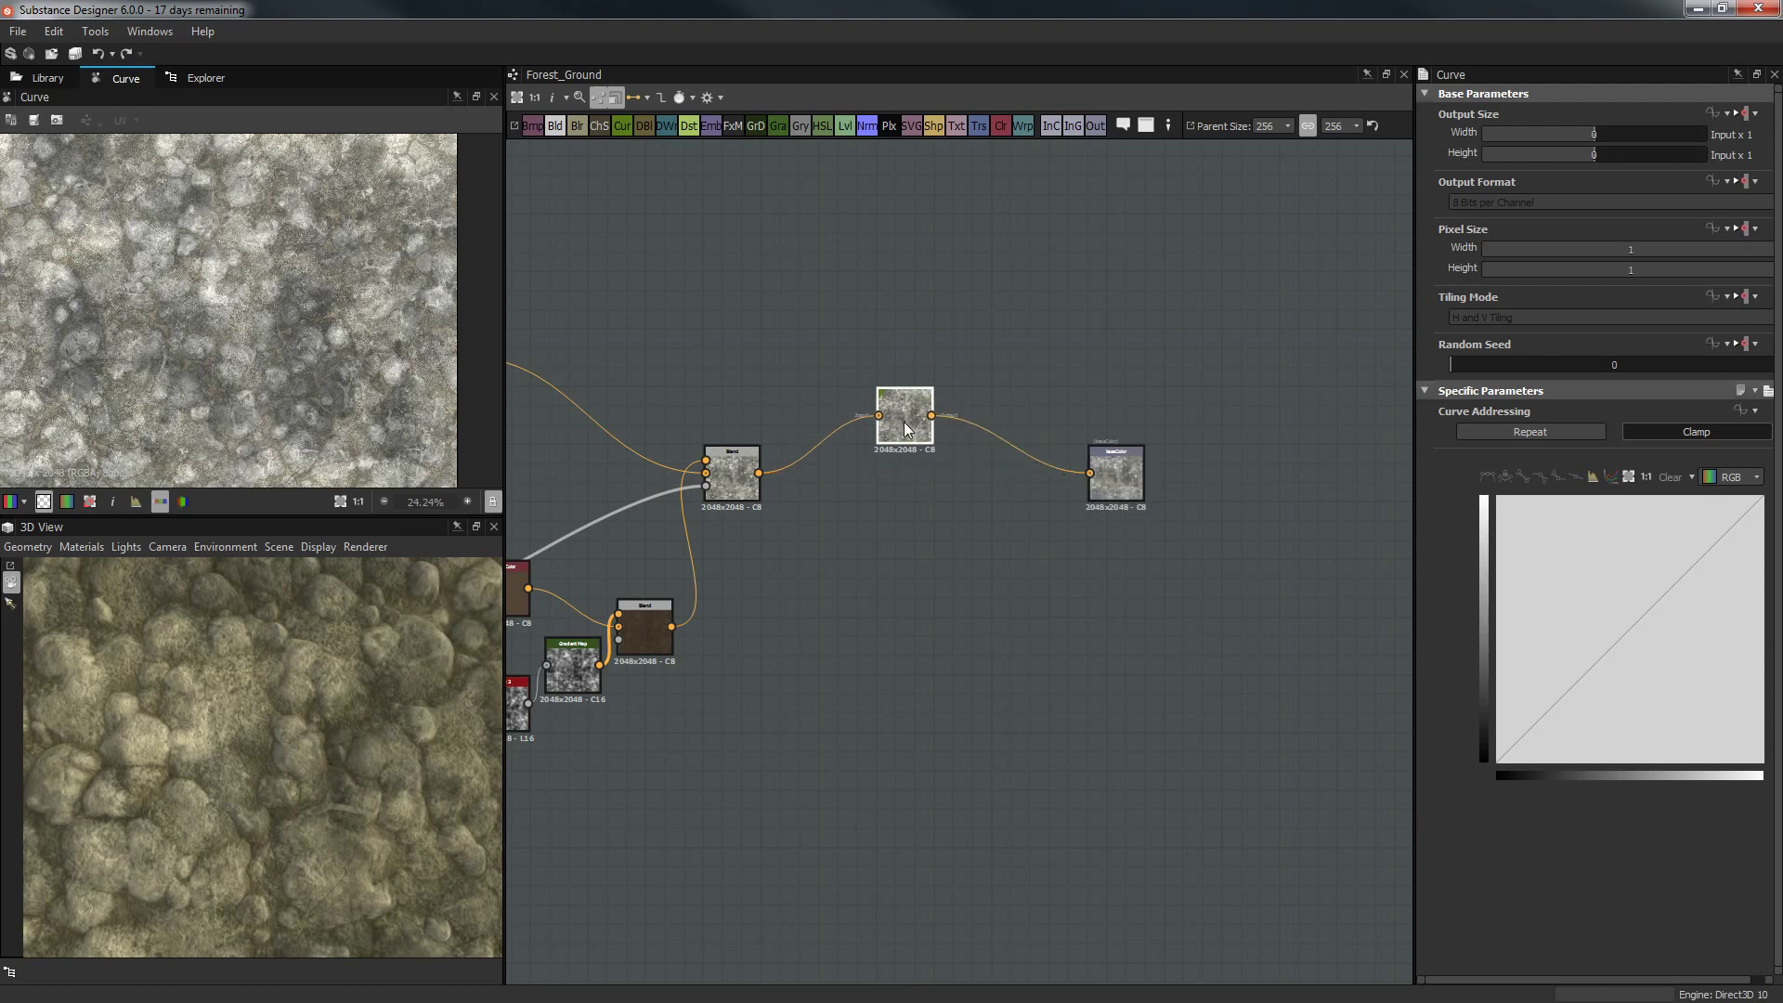
Add two points to the Curve node's RGB curve, at about 0.45, 0.36 and about 0.72, 0.68.
scroll(220, 338, down, 1)
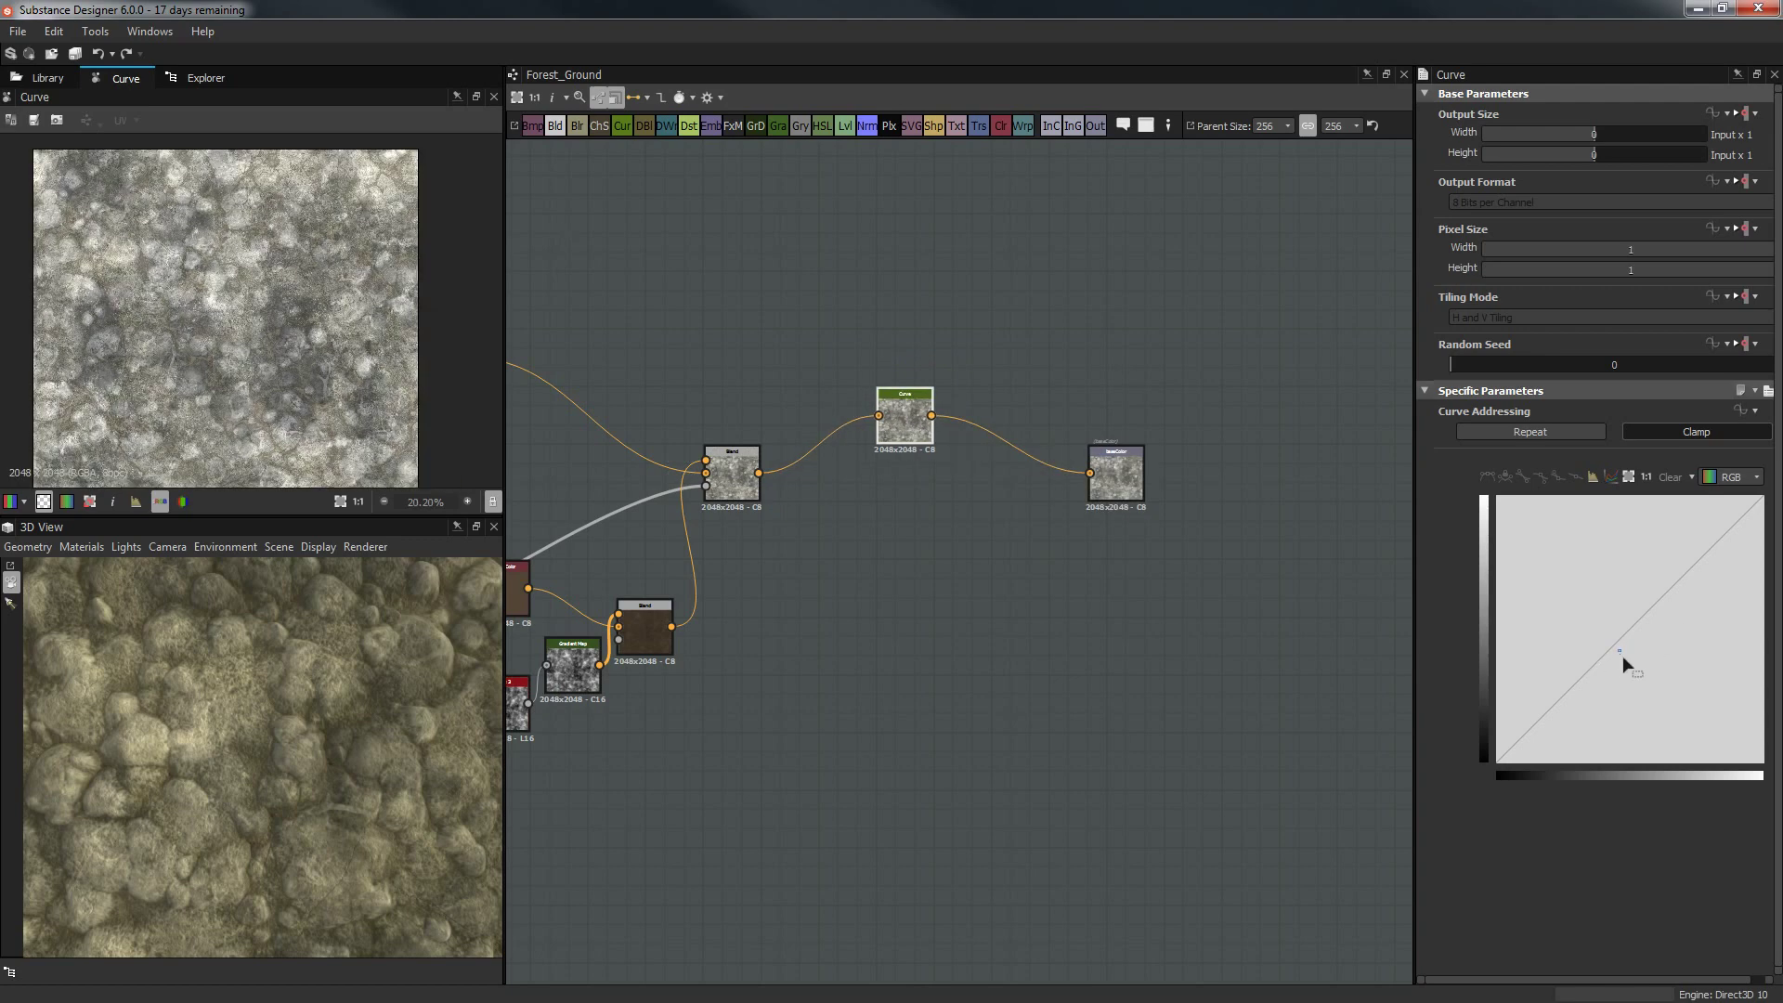
click(1603, 658)
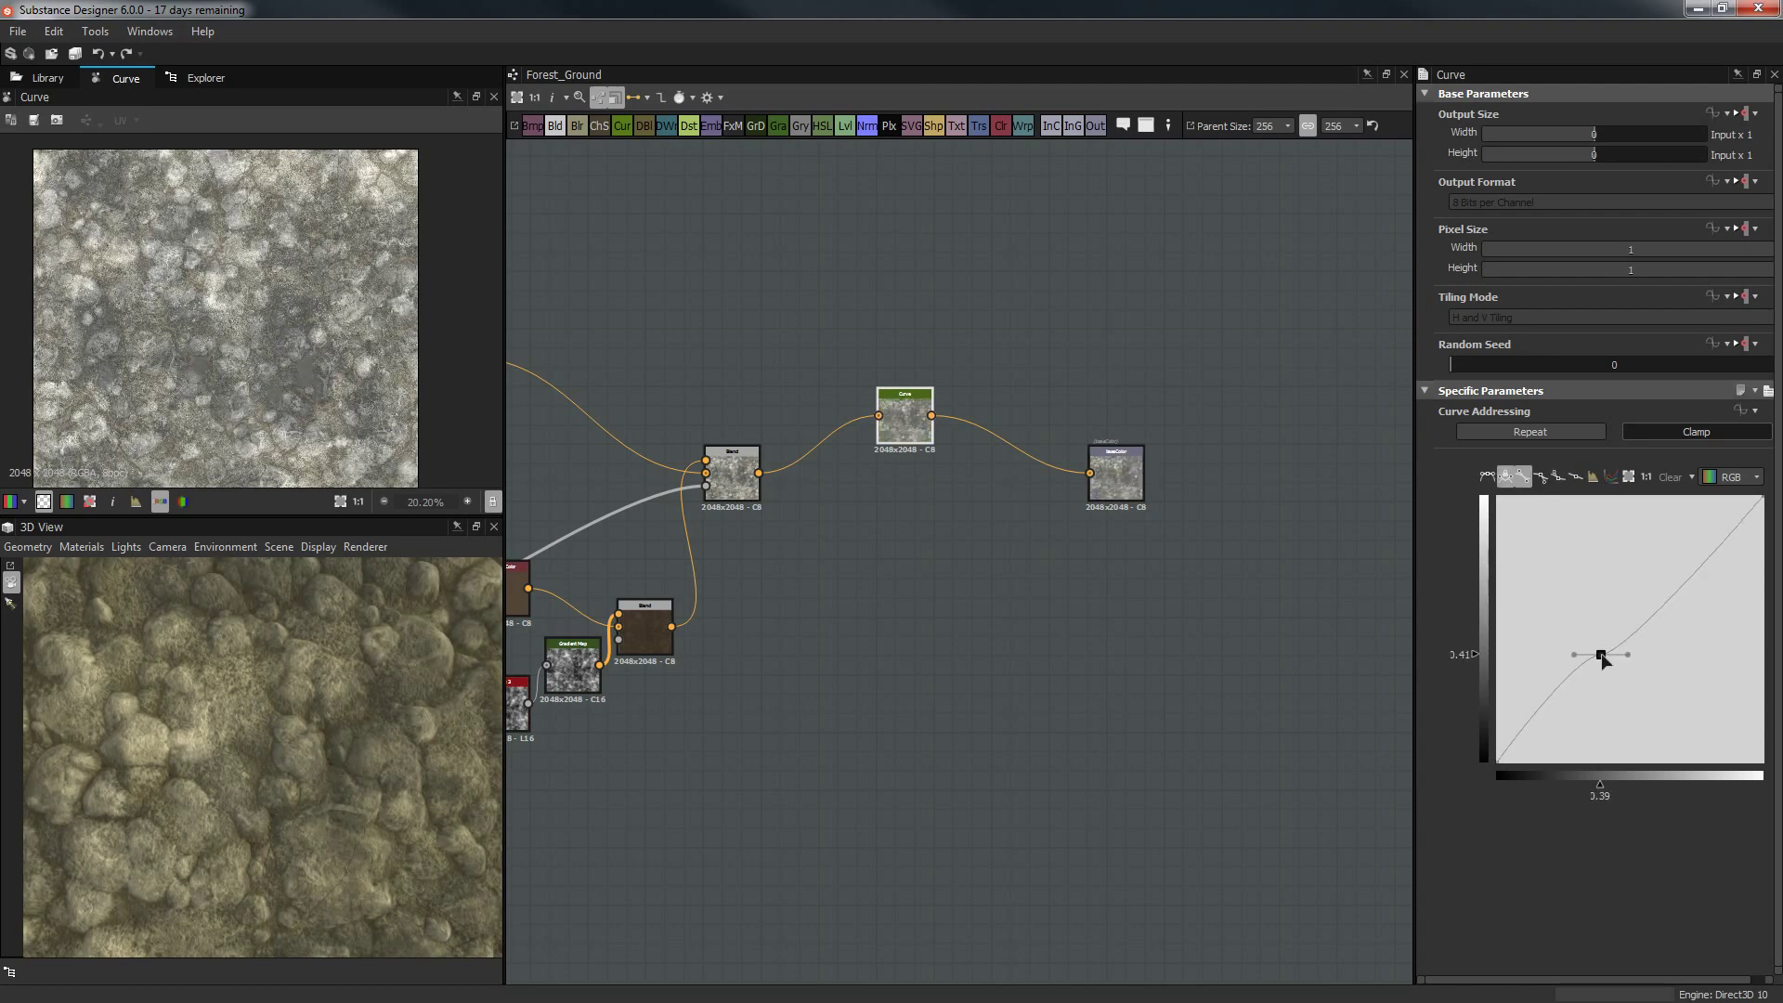
drag(1602, 656, 1618, 666)
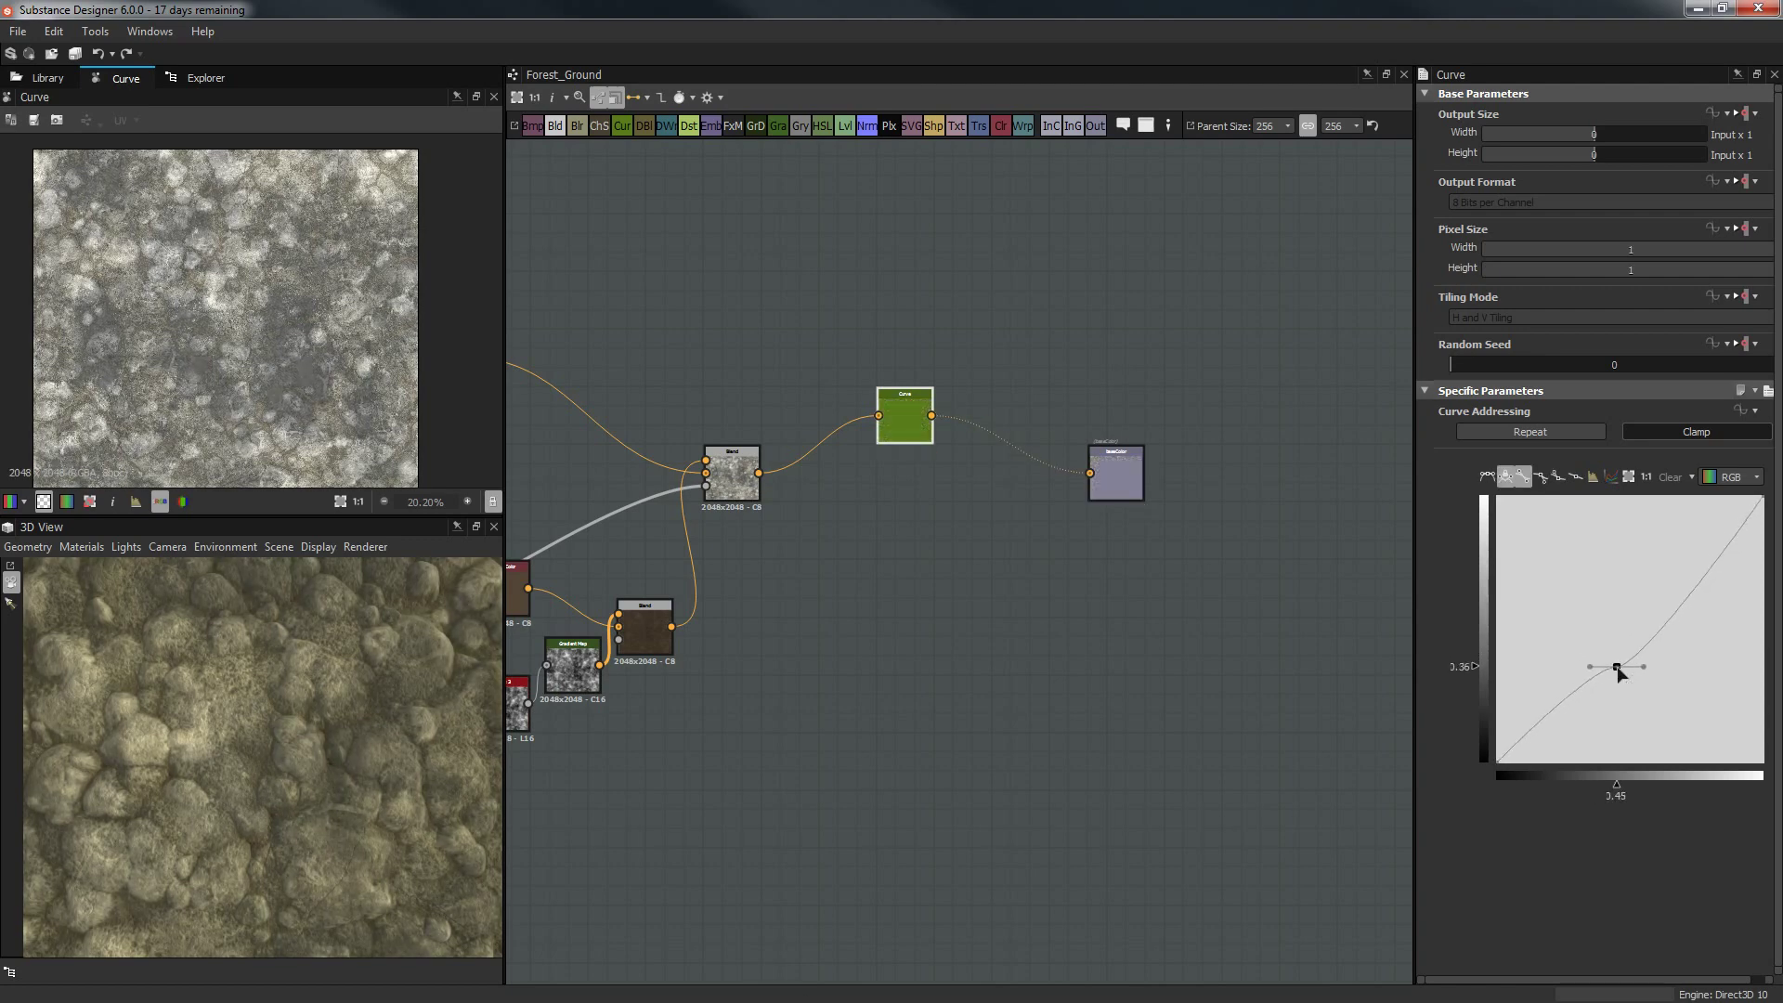
click(1677, 610)
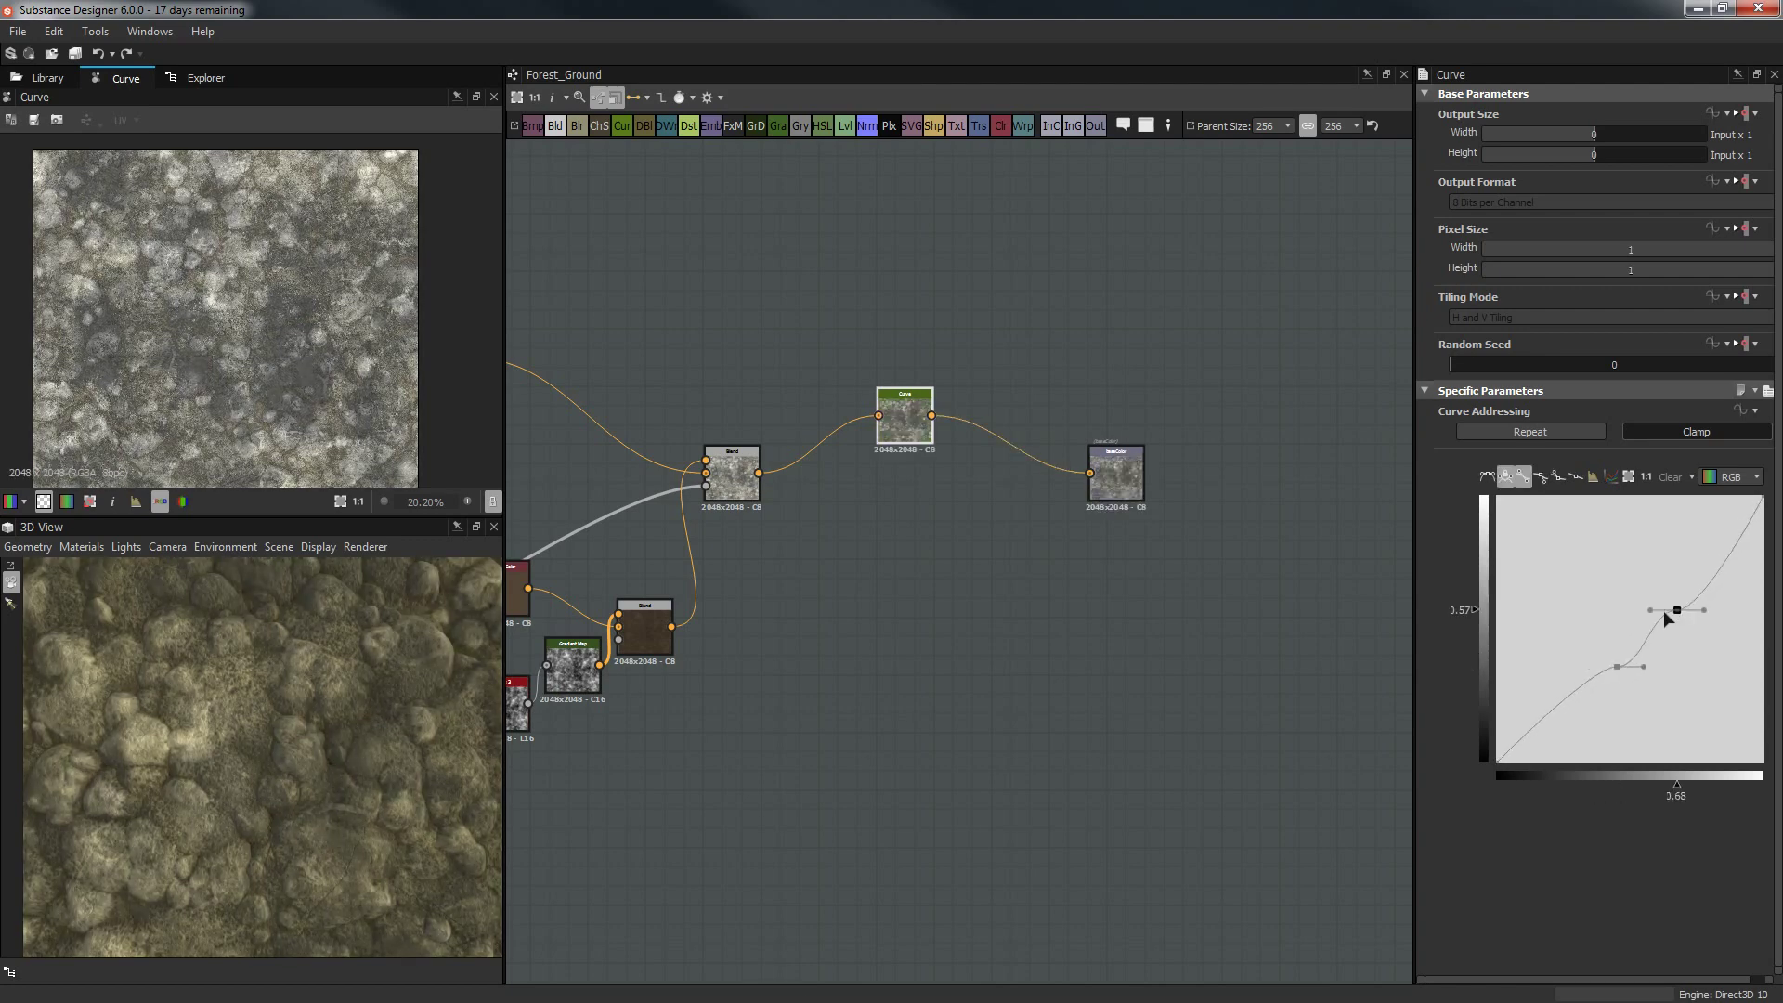
drag(1679, 617, 1691, 582)
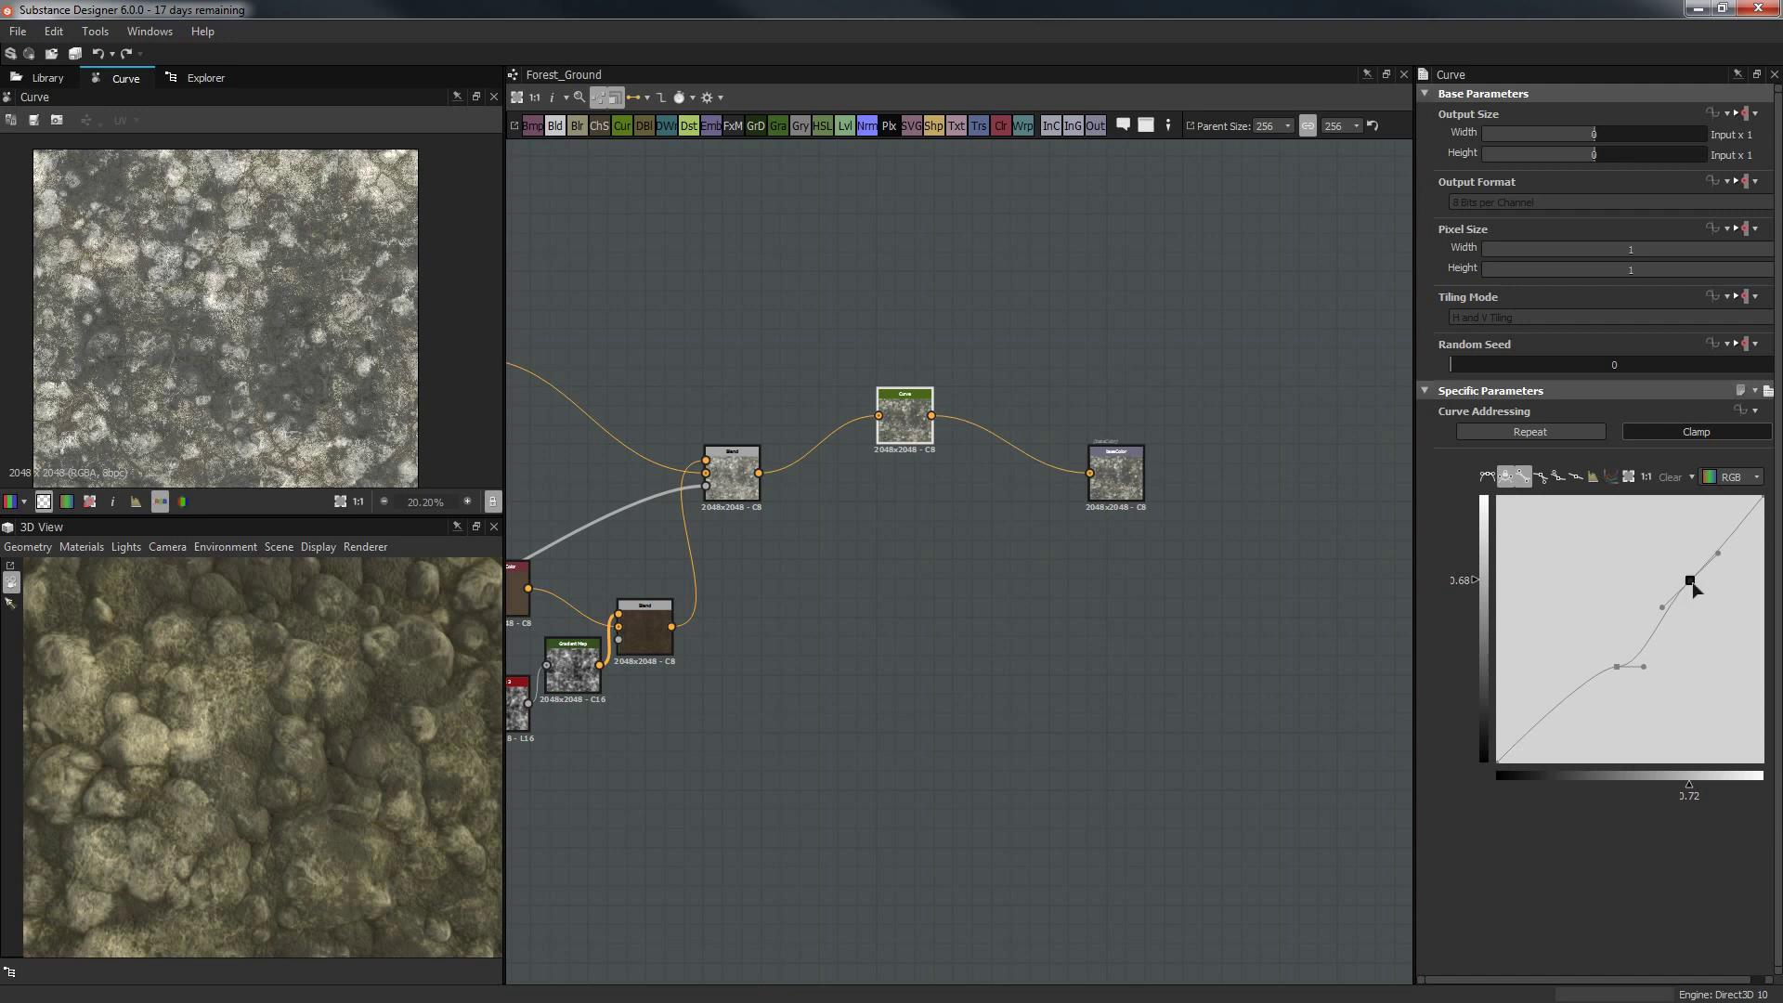
Delete the upper point of the RGB curve and move the remaining point to about 0.52, 0.51.
right_click(1692, 580)
click(1680, 581)
key(Delete)
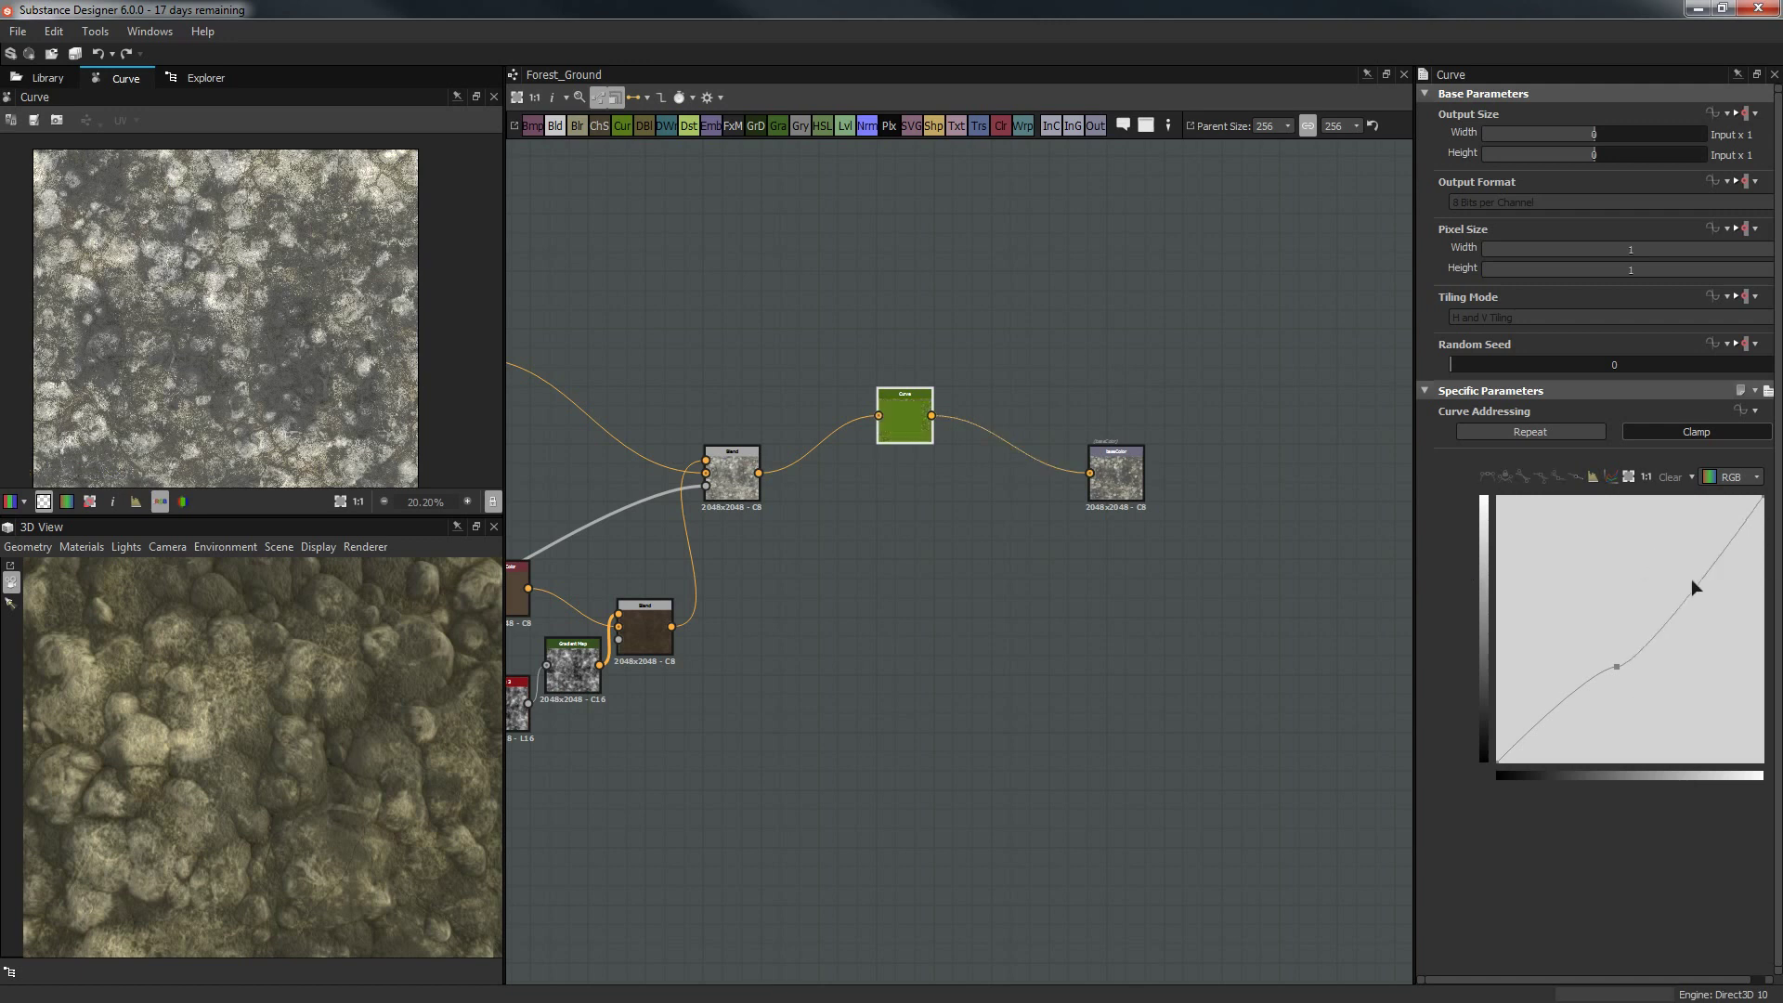
click(1617, 660)
mouse_move(1617, 659)
mouse_down()
mouse_move(1612, 636)
mouse_move(1524, 649)
mouse_move(1544, 677)
mouse_move(1533, 650)
mouse_move(1517, 731)
mouse_move(1674, 650)
mouse_move(1622, 643)
mouse_up()
click(1519, 476)
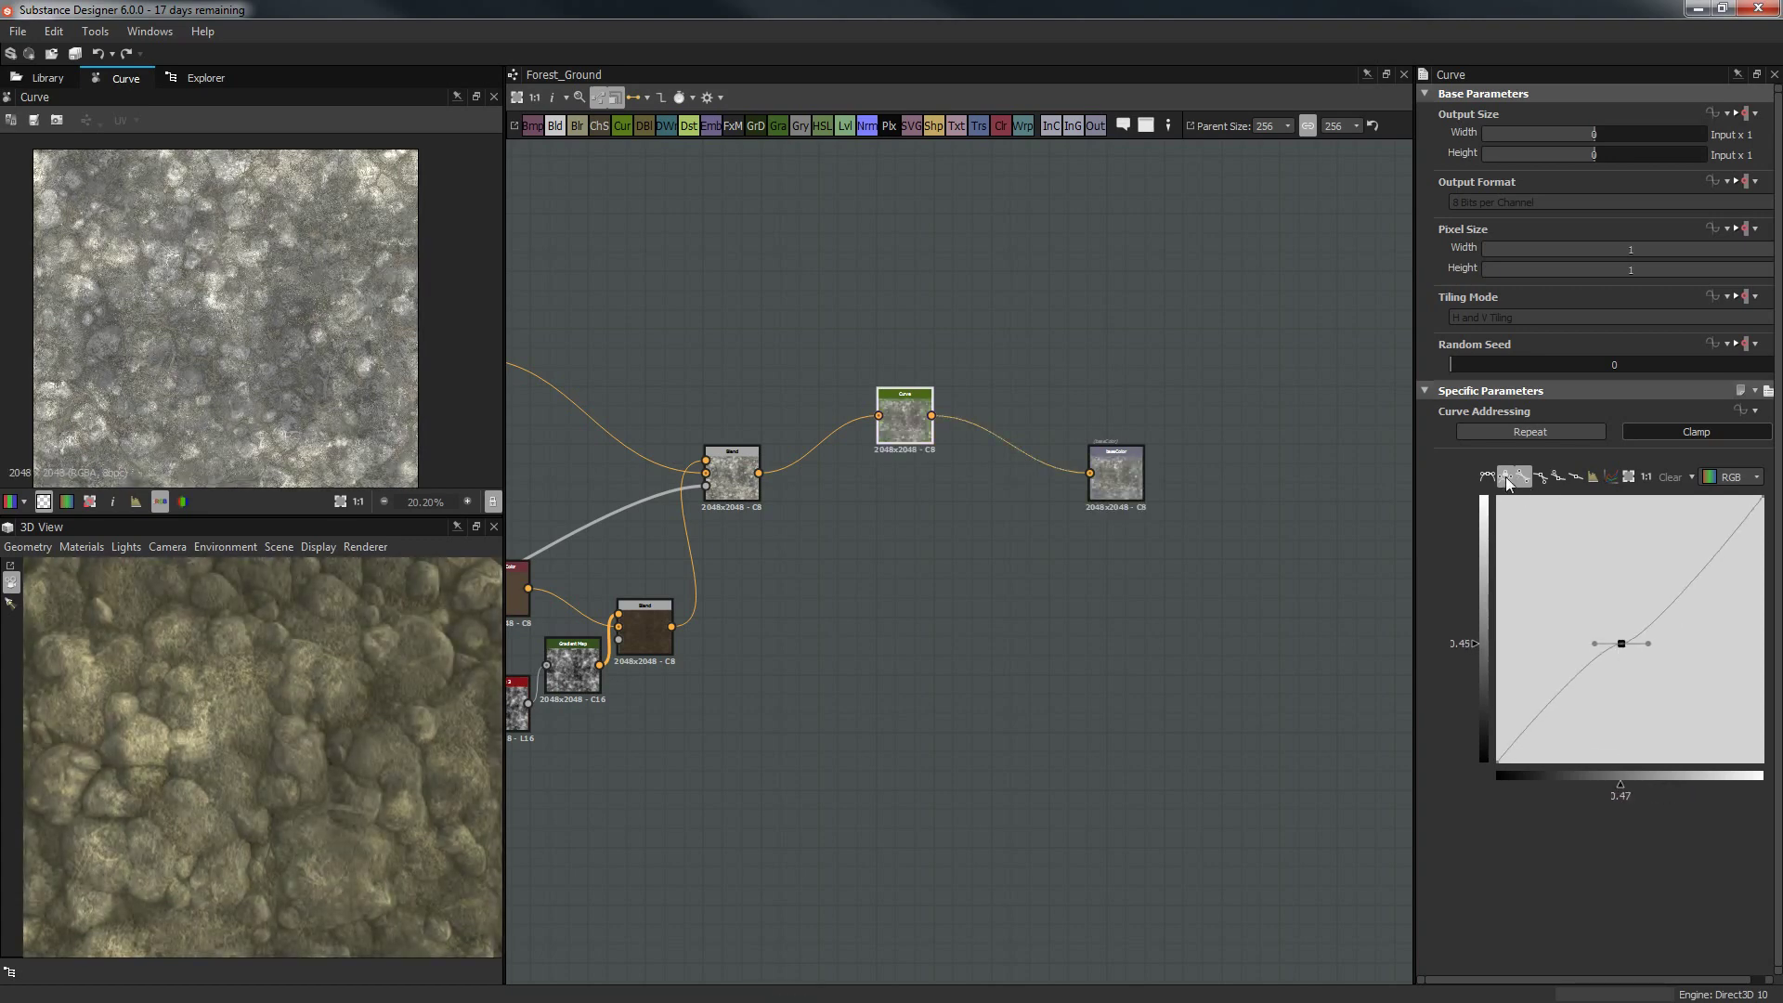
key(Delete)
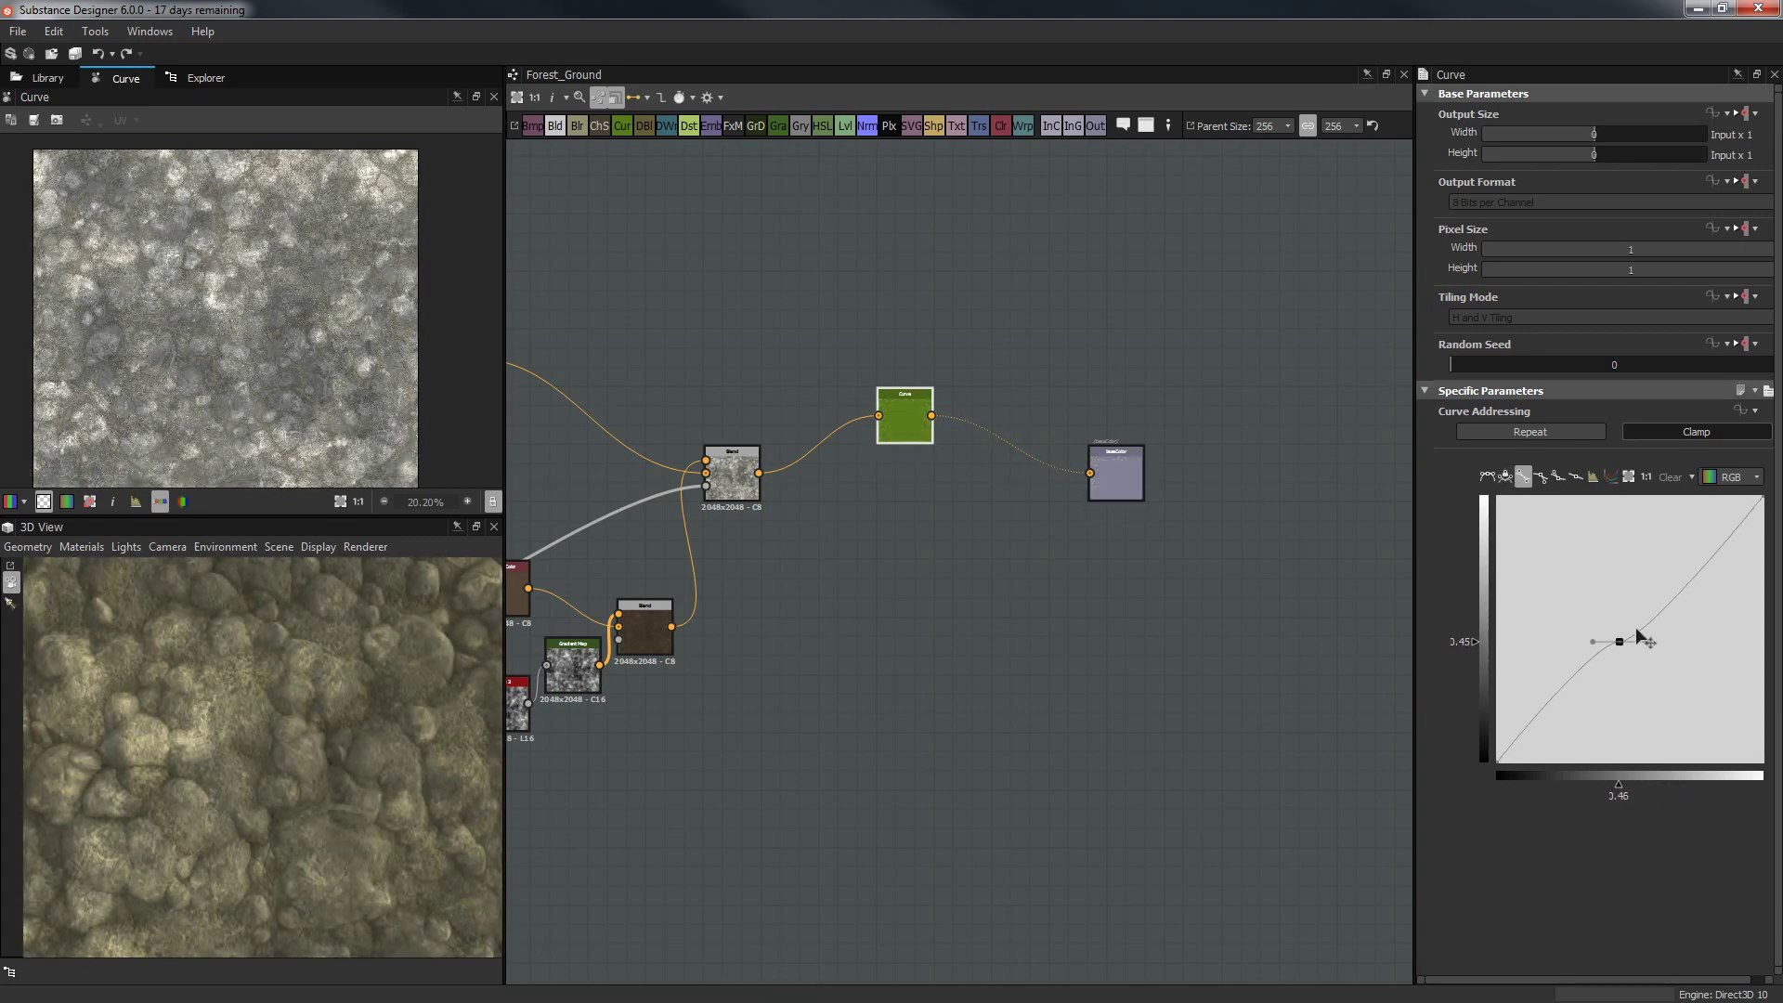
click(1637, 627)
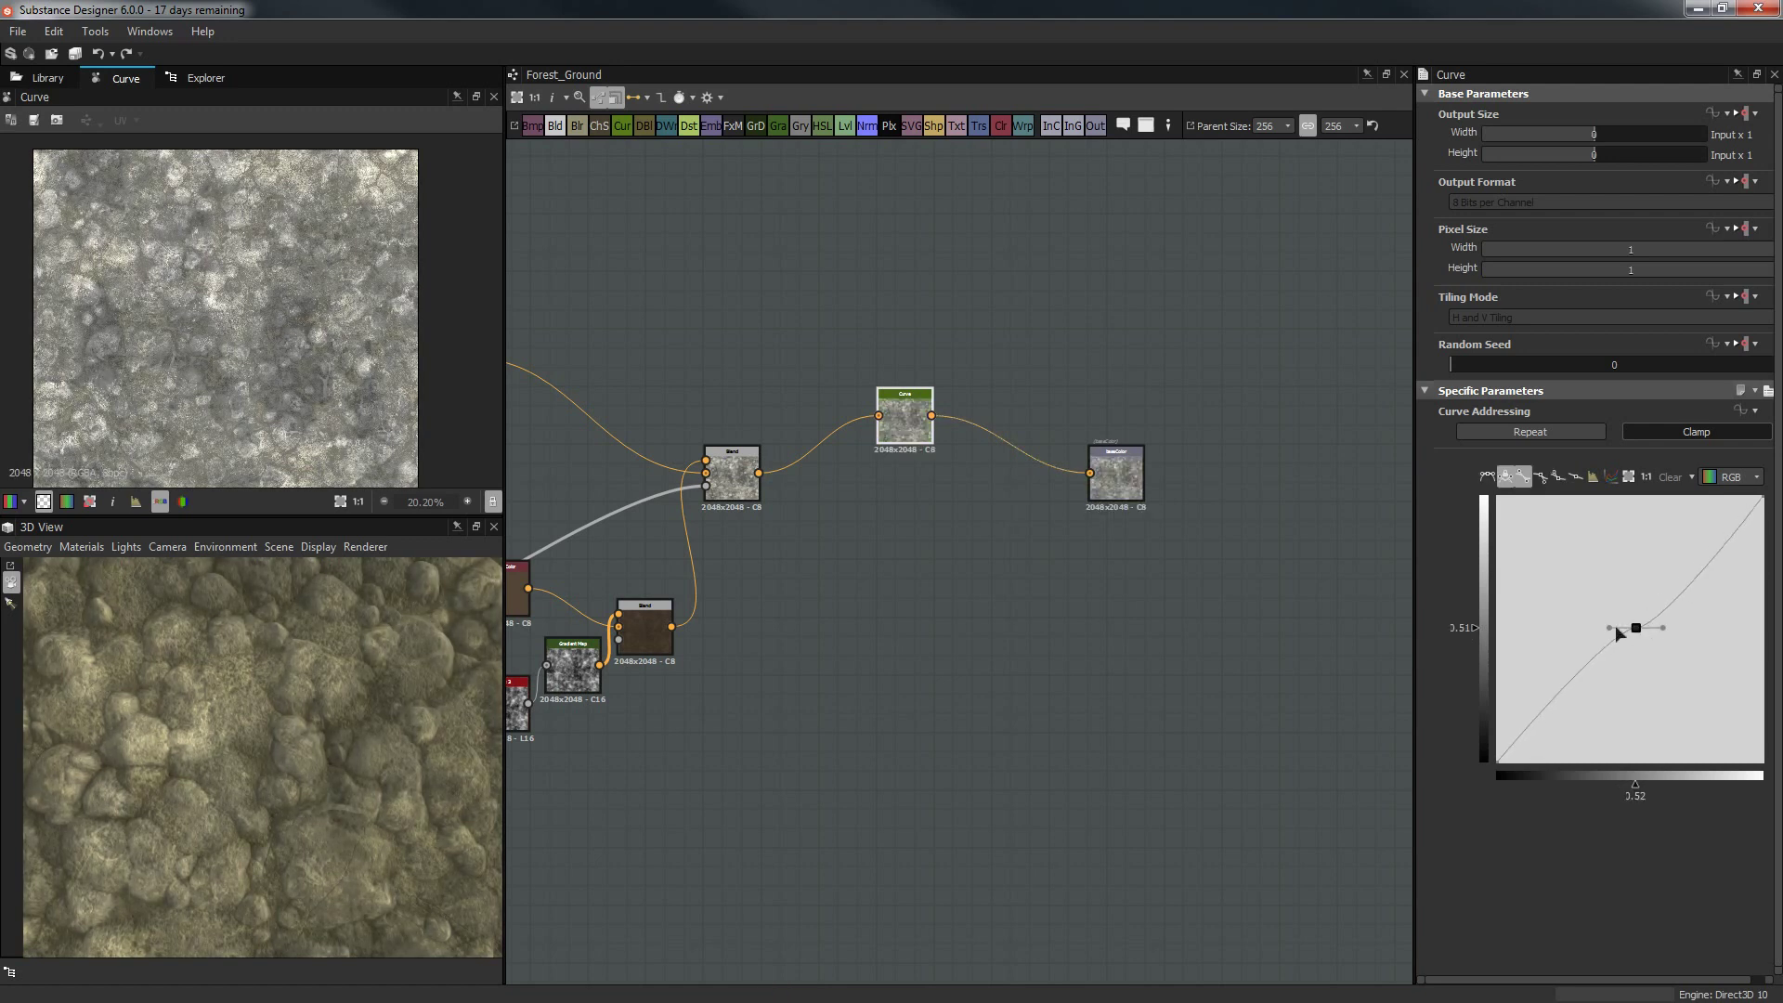
Unlink the curve point's tangents and pull its lower handle down to about 0.52, 0.02, checking the material in the 3D preview.
click(1512, 476)
click(1523, 477)
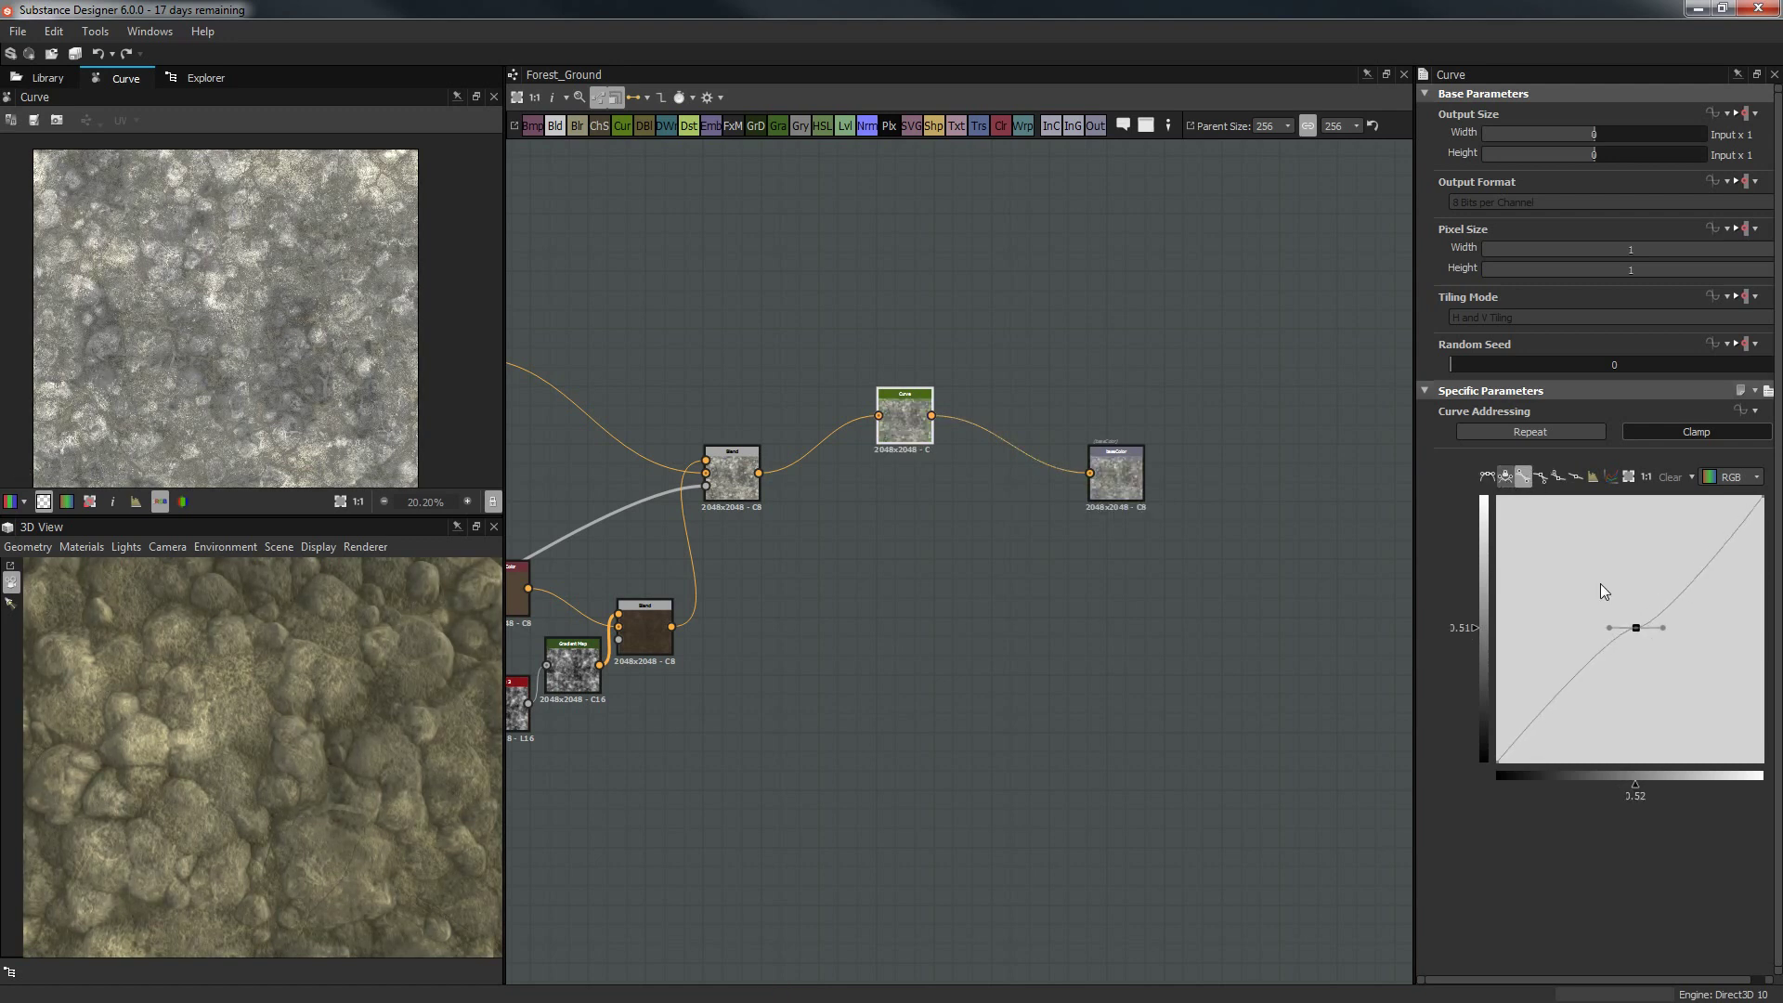
click(1616, 652)
drag(1621, 661, 1646, 756)
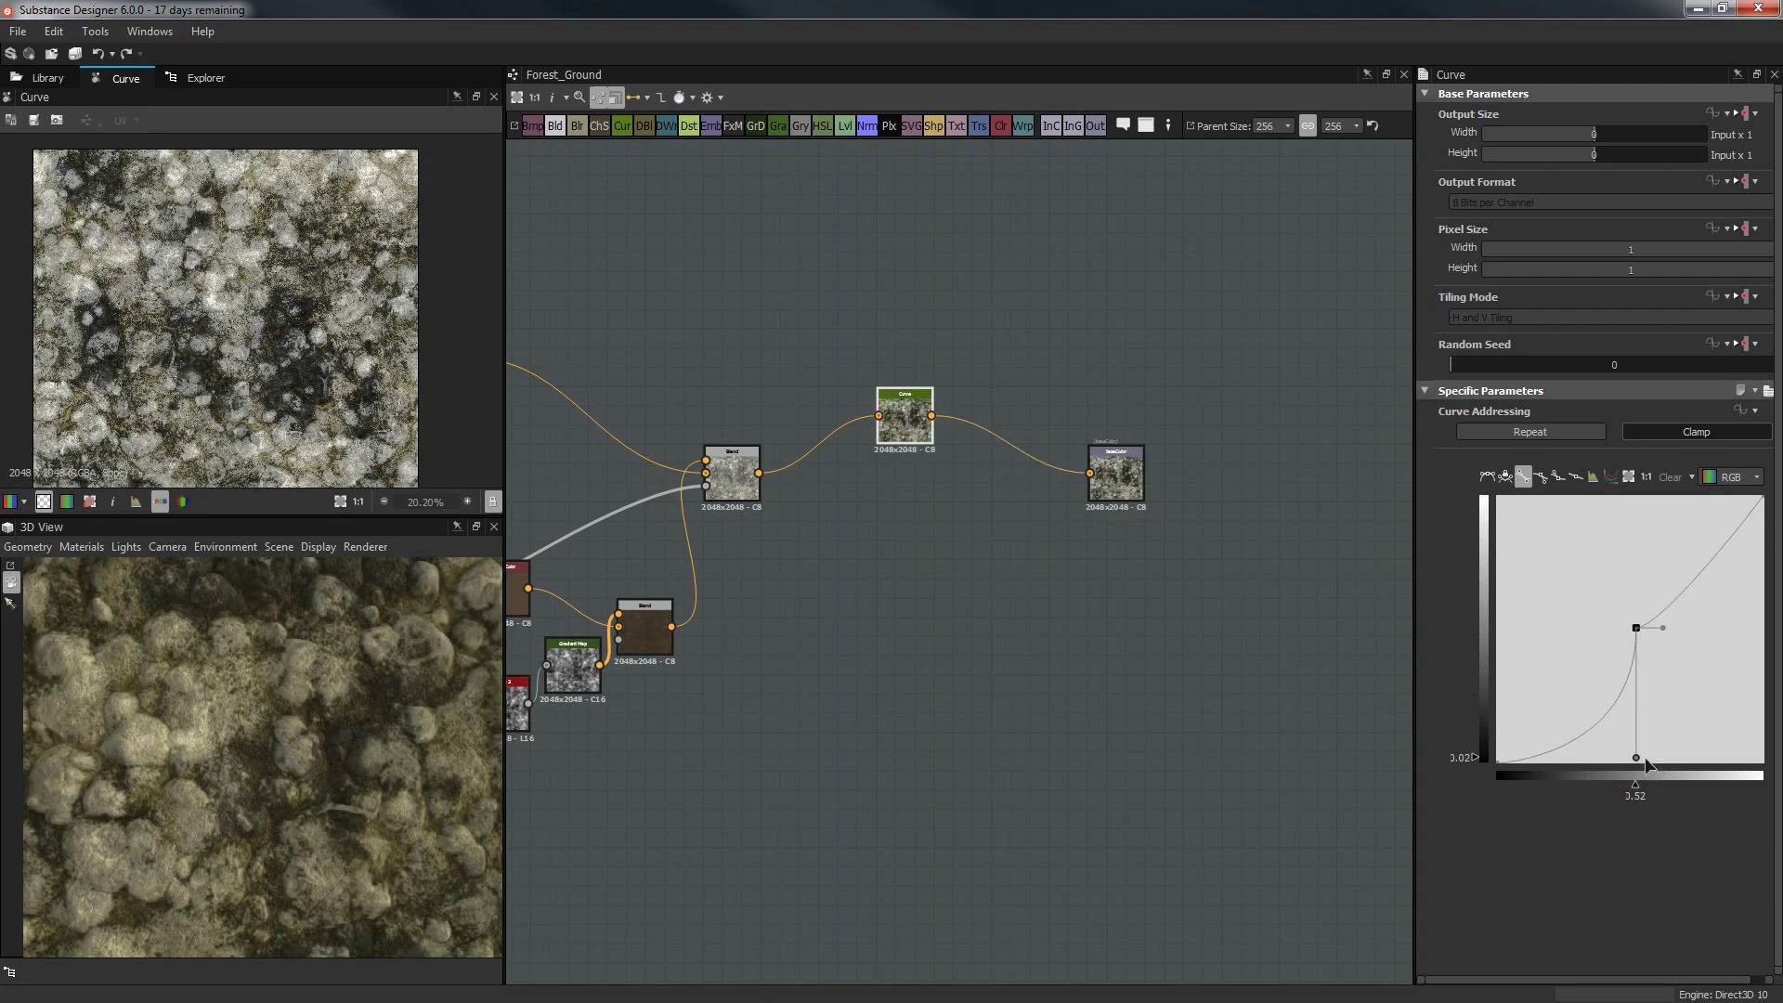
drag(422, 685, 351, 683)
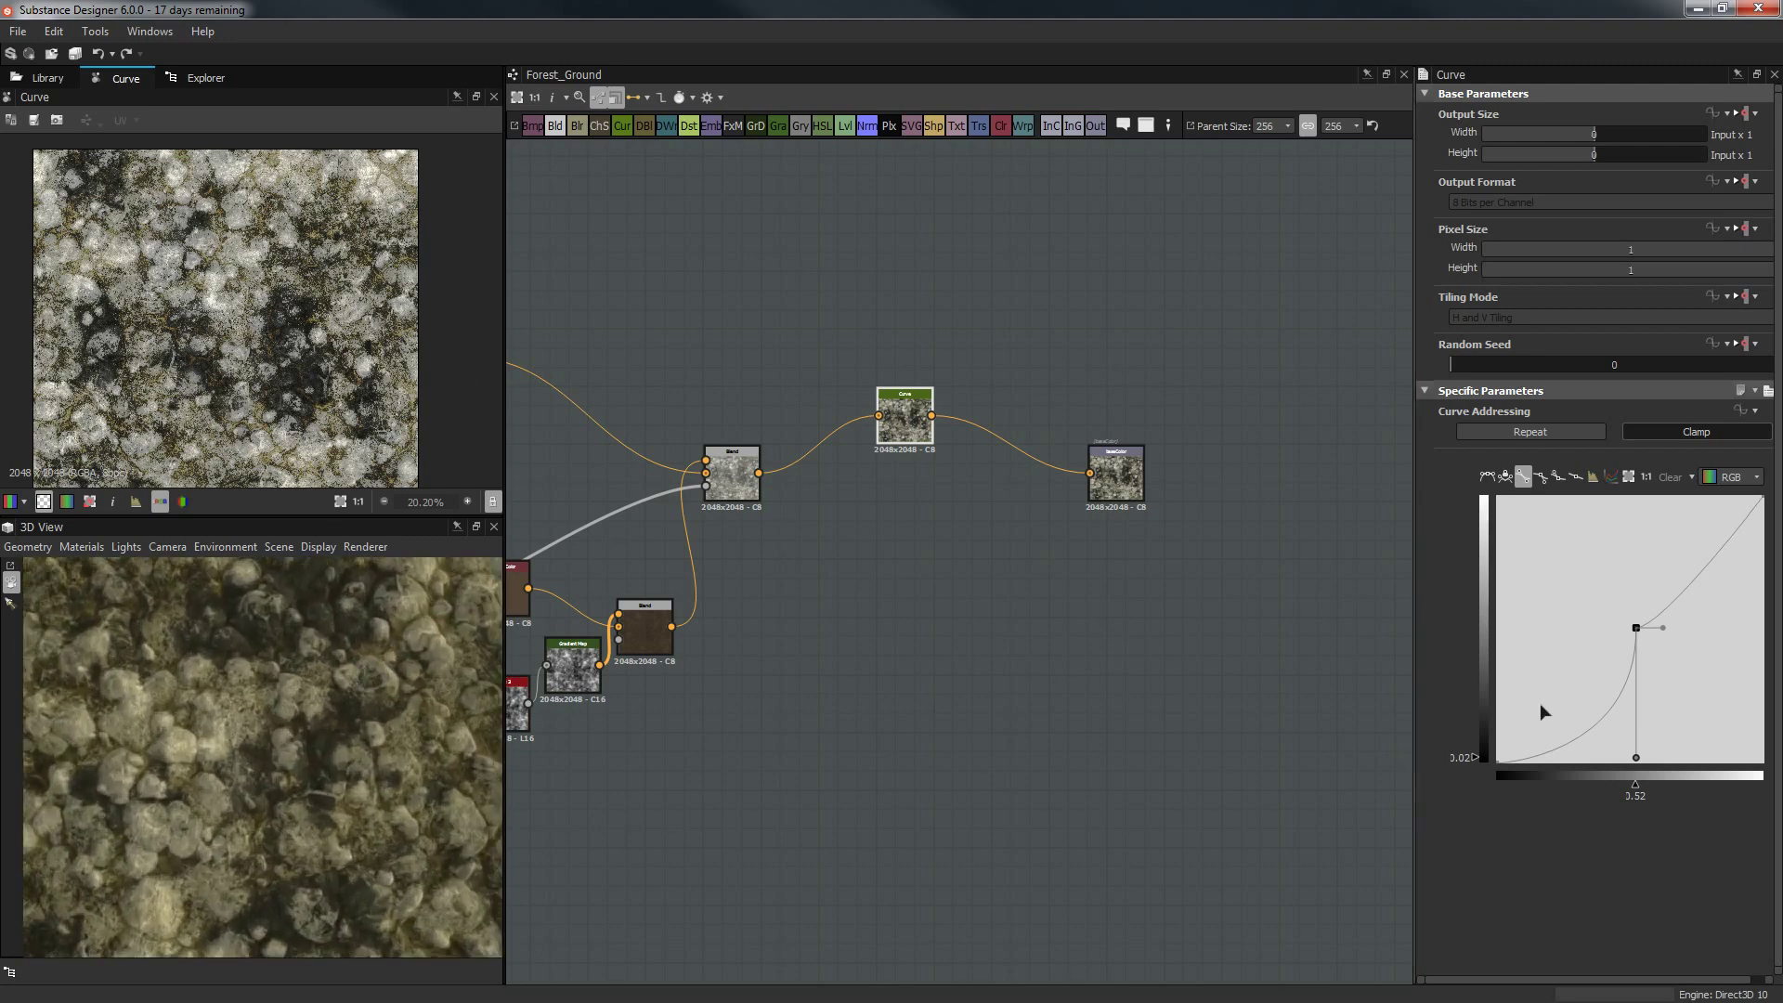
Reposition the curve point's lower handle to about 0.51, 0.30 and its upper handle to about 0.55, 0.61.
drag(1637, 758, 1624, 648)
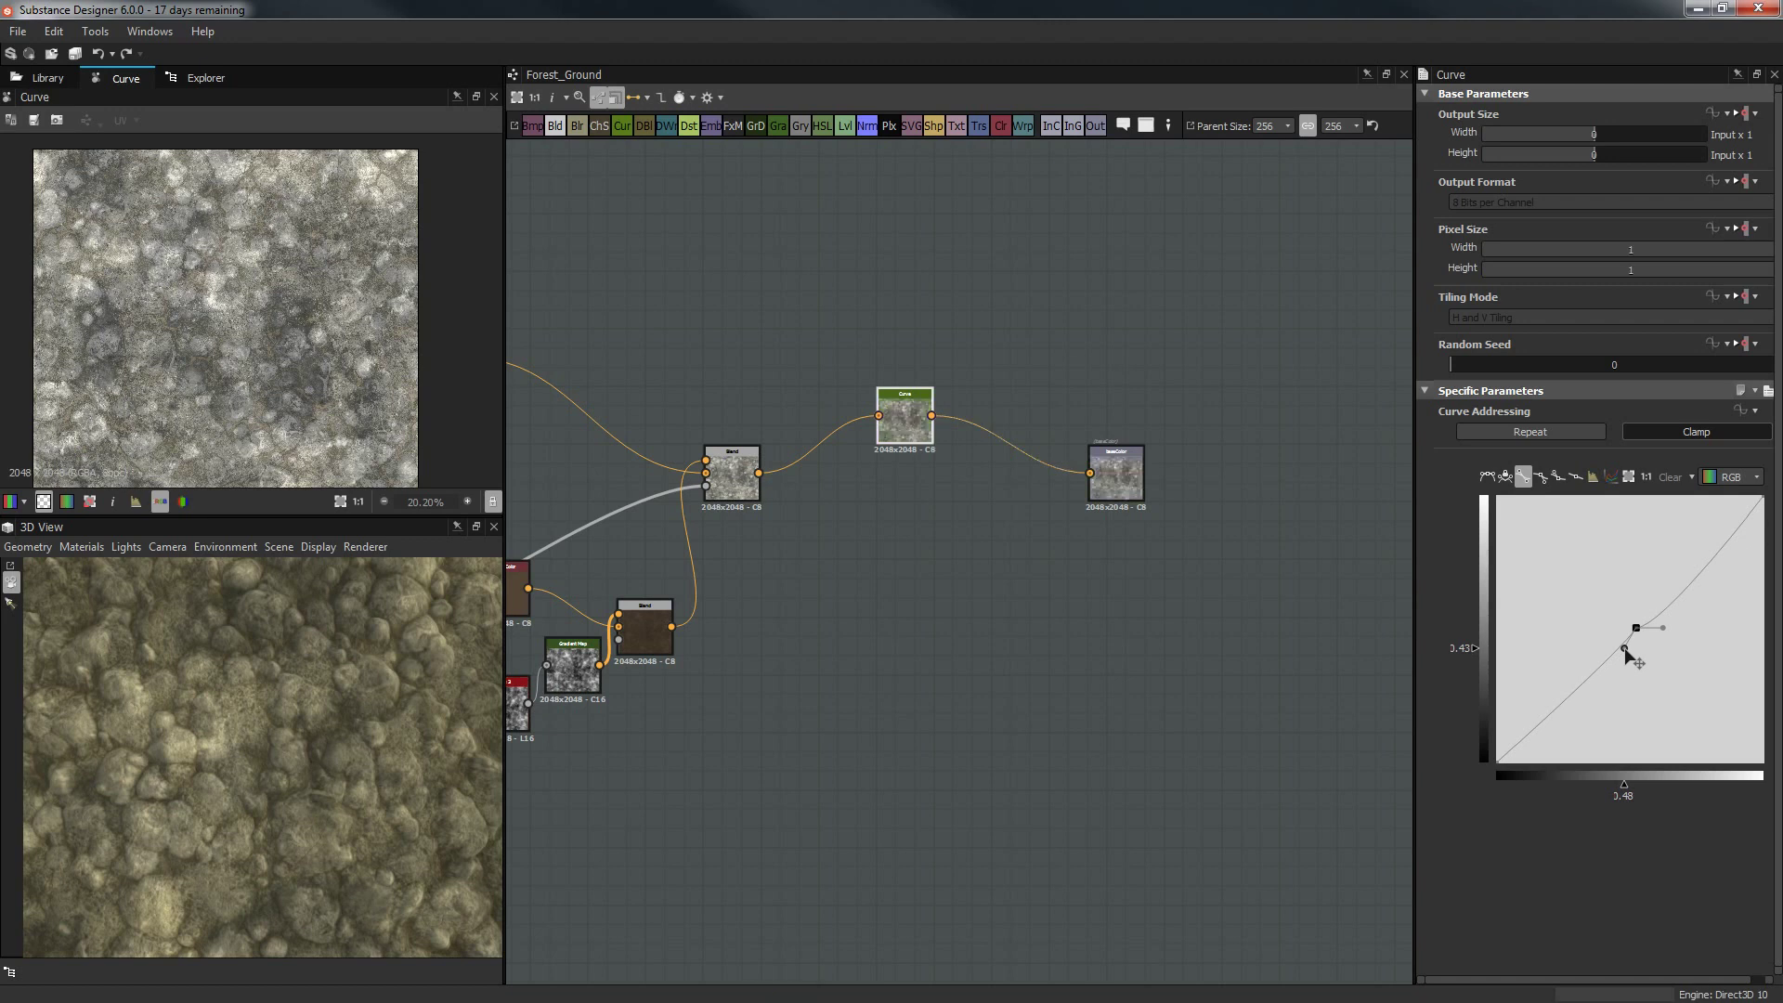
drag(1624, 649, 1633, 682)
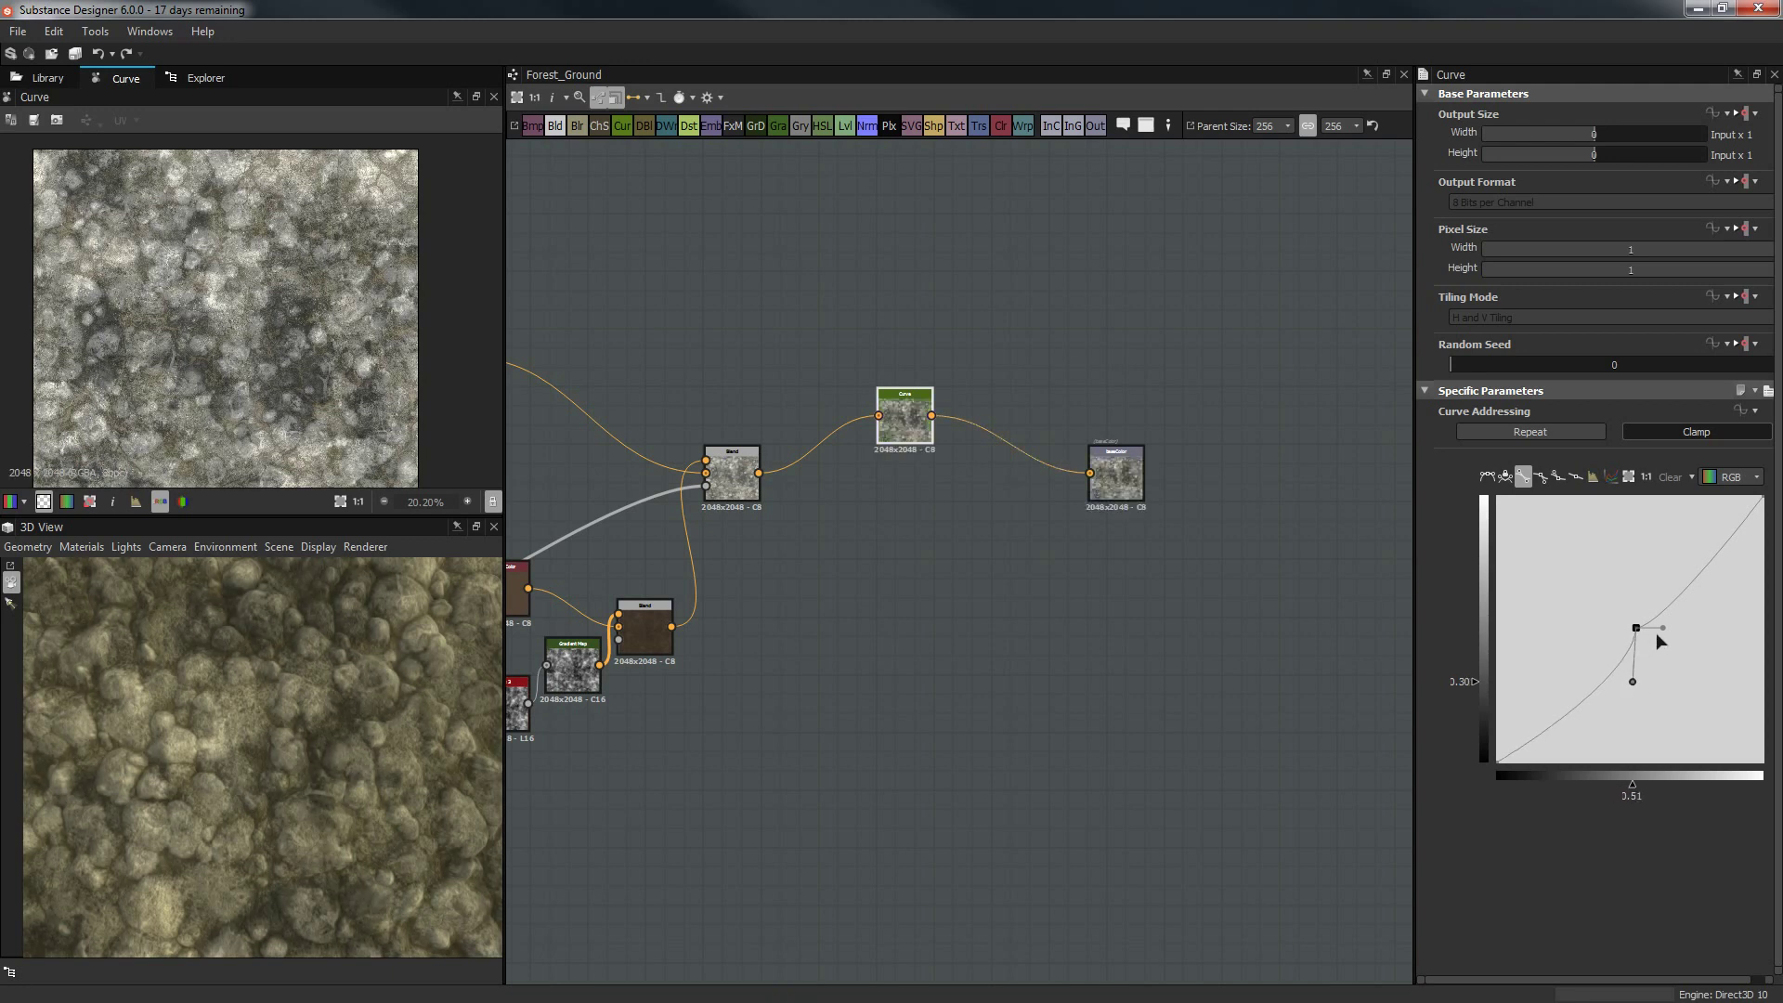
drag(1663, 628, 1645, 600)
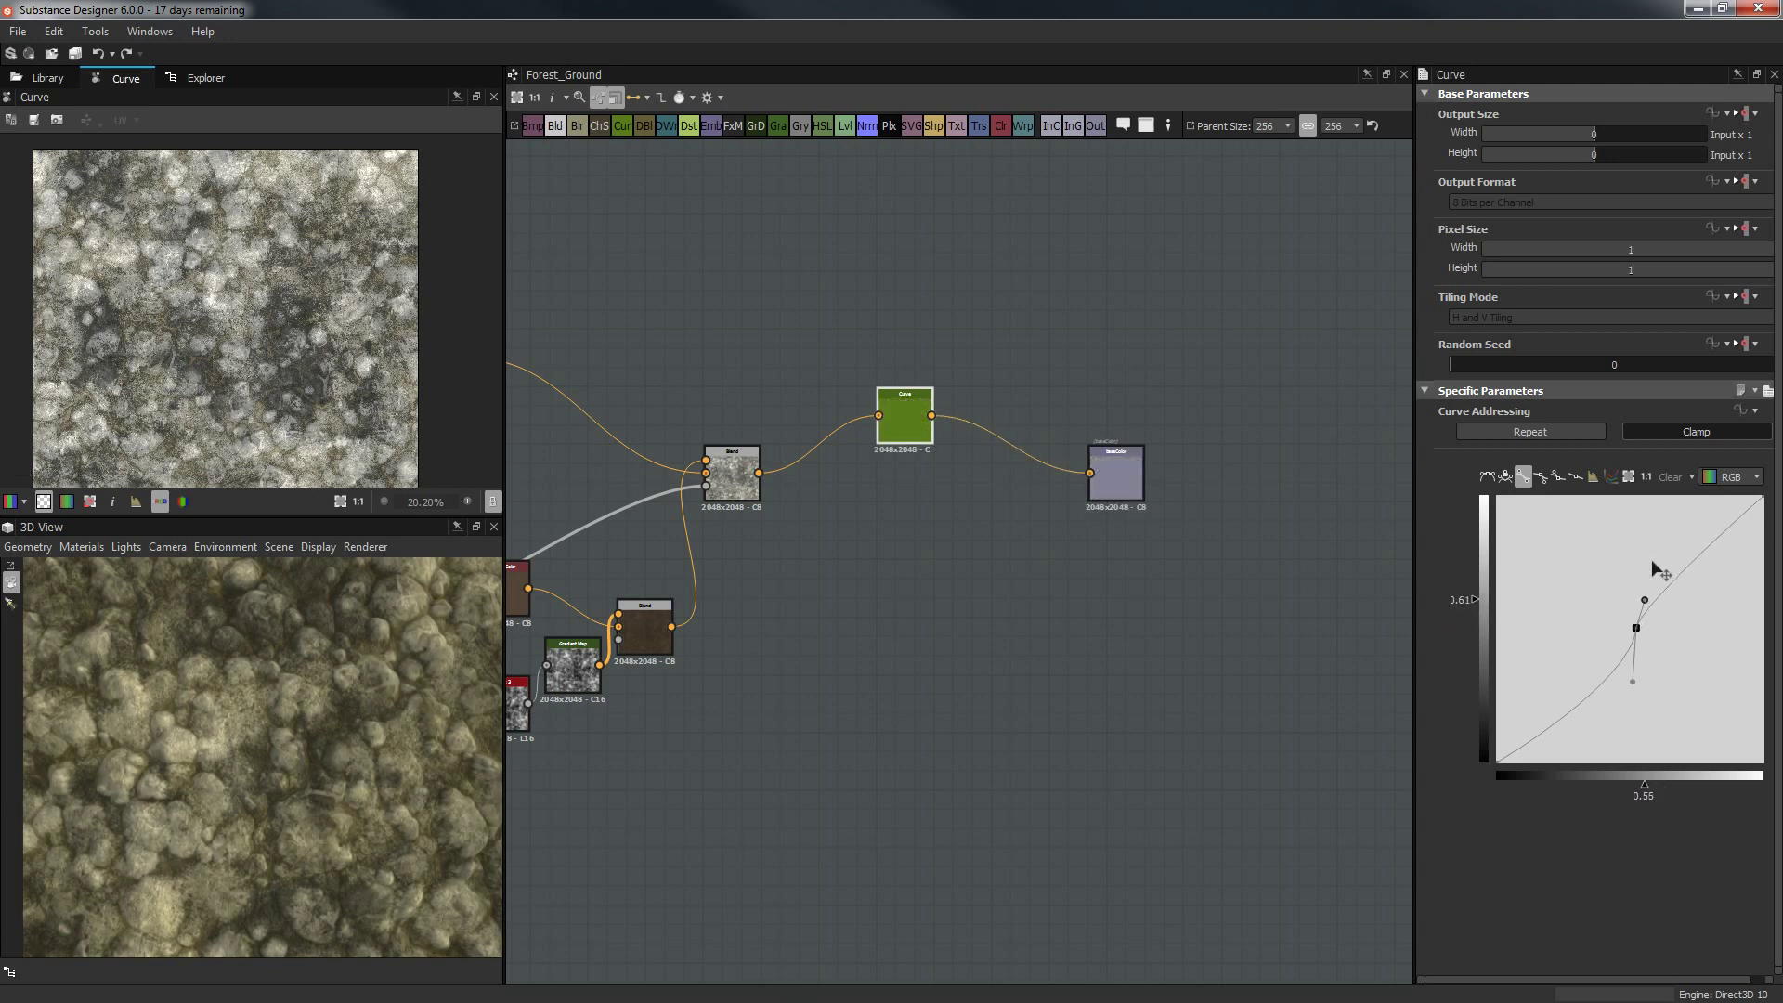
Try a point at about 0.39, 0.26 on the Curve node's Blue channel and delete it.
click(1737, 477)
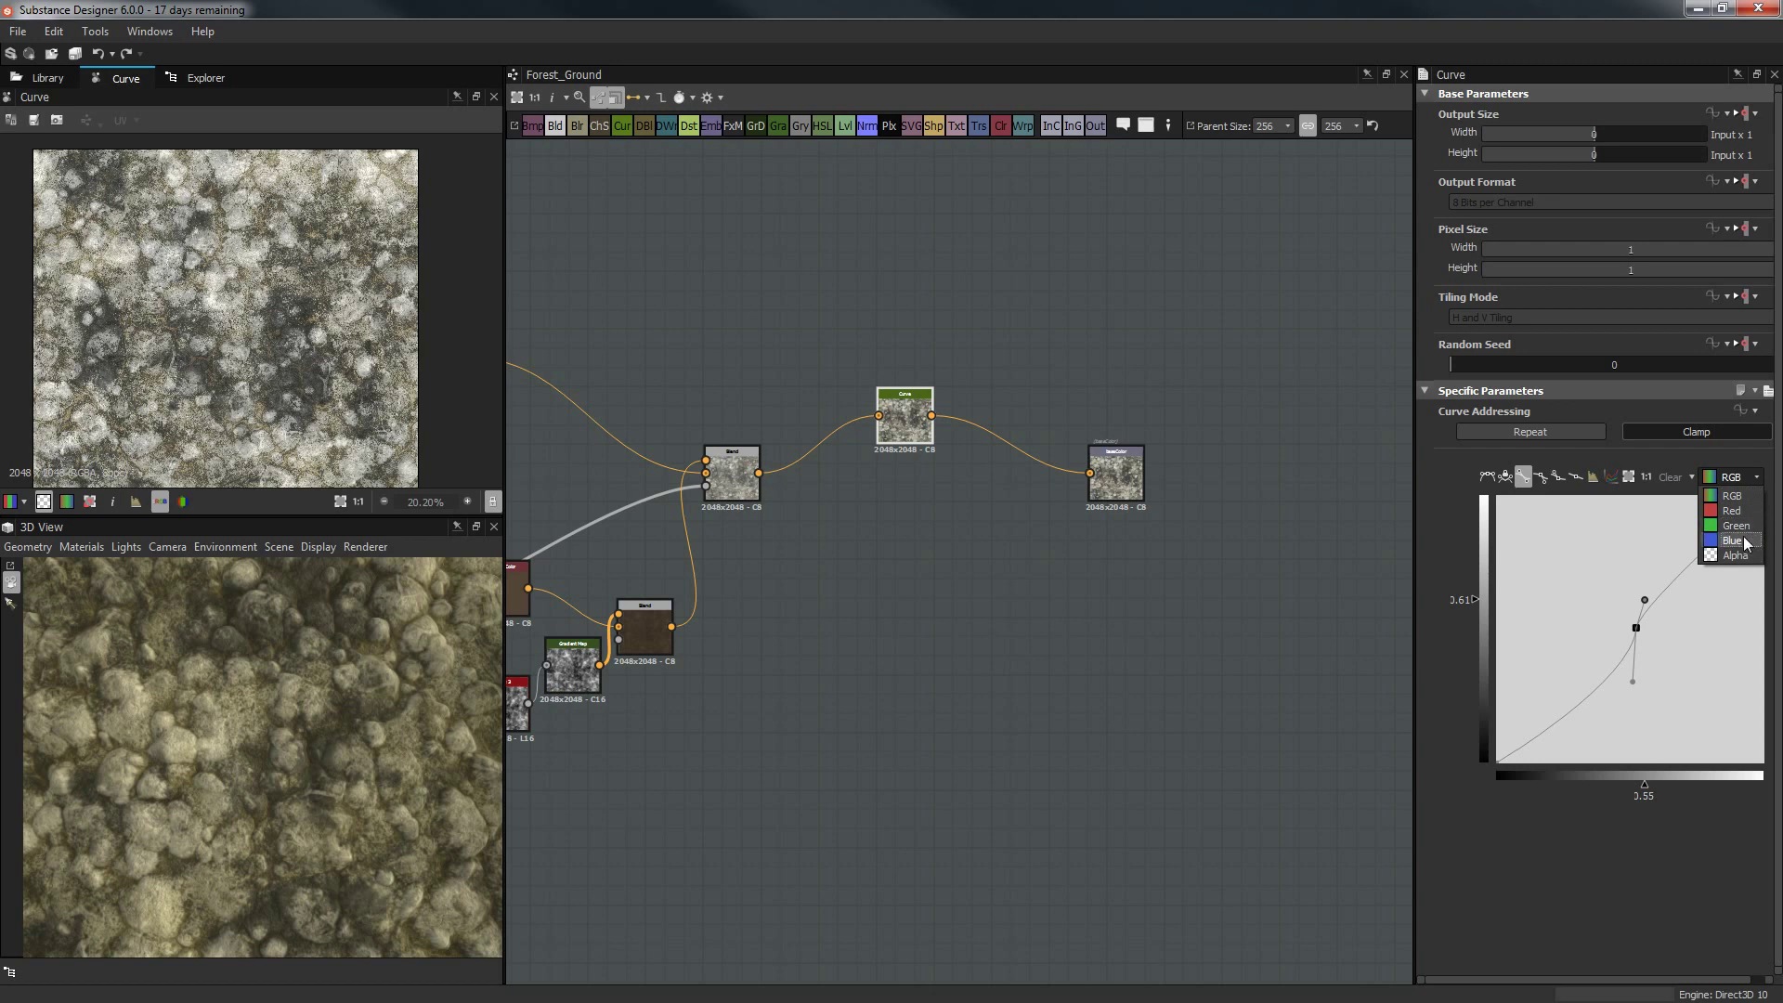
click(1750, 542)
click(1636, 615)
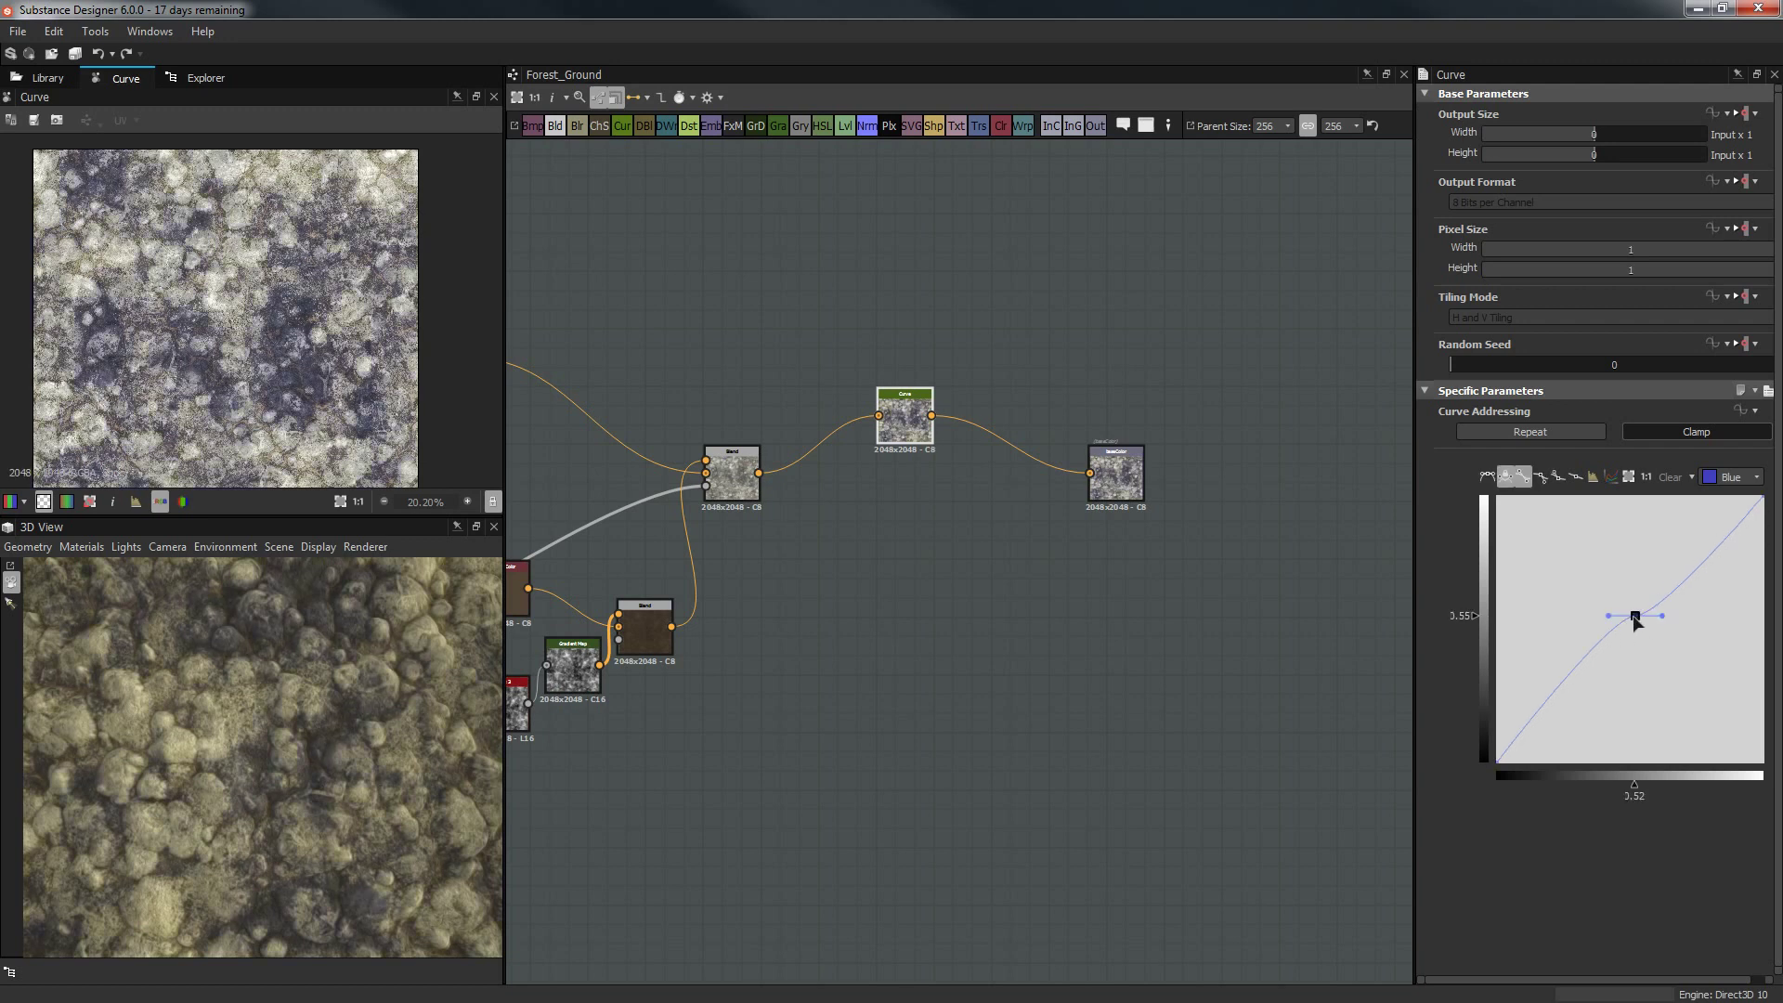
drag(1636, 620, 1602, 696)
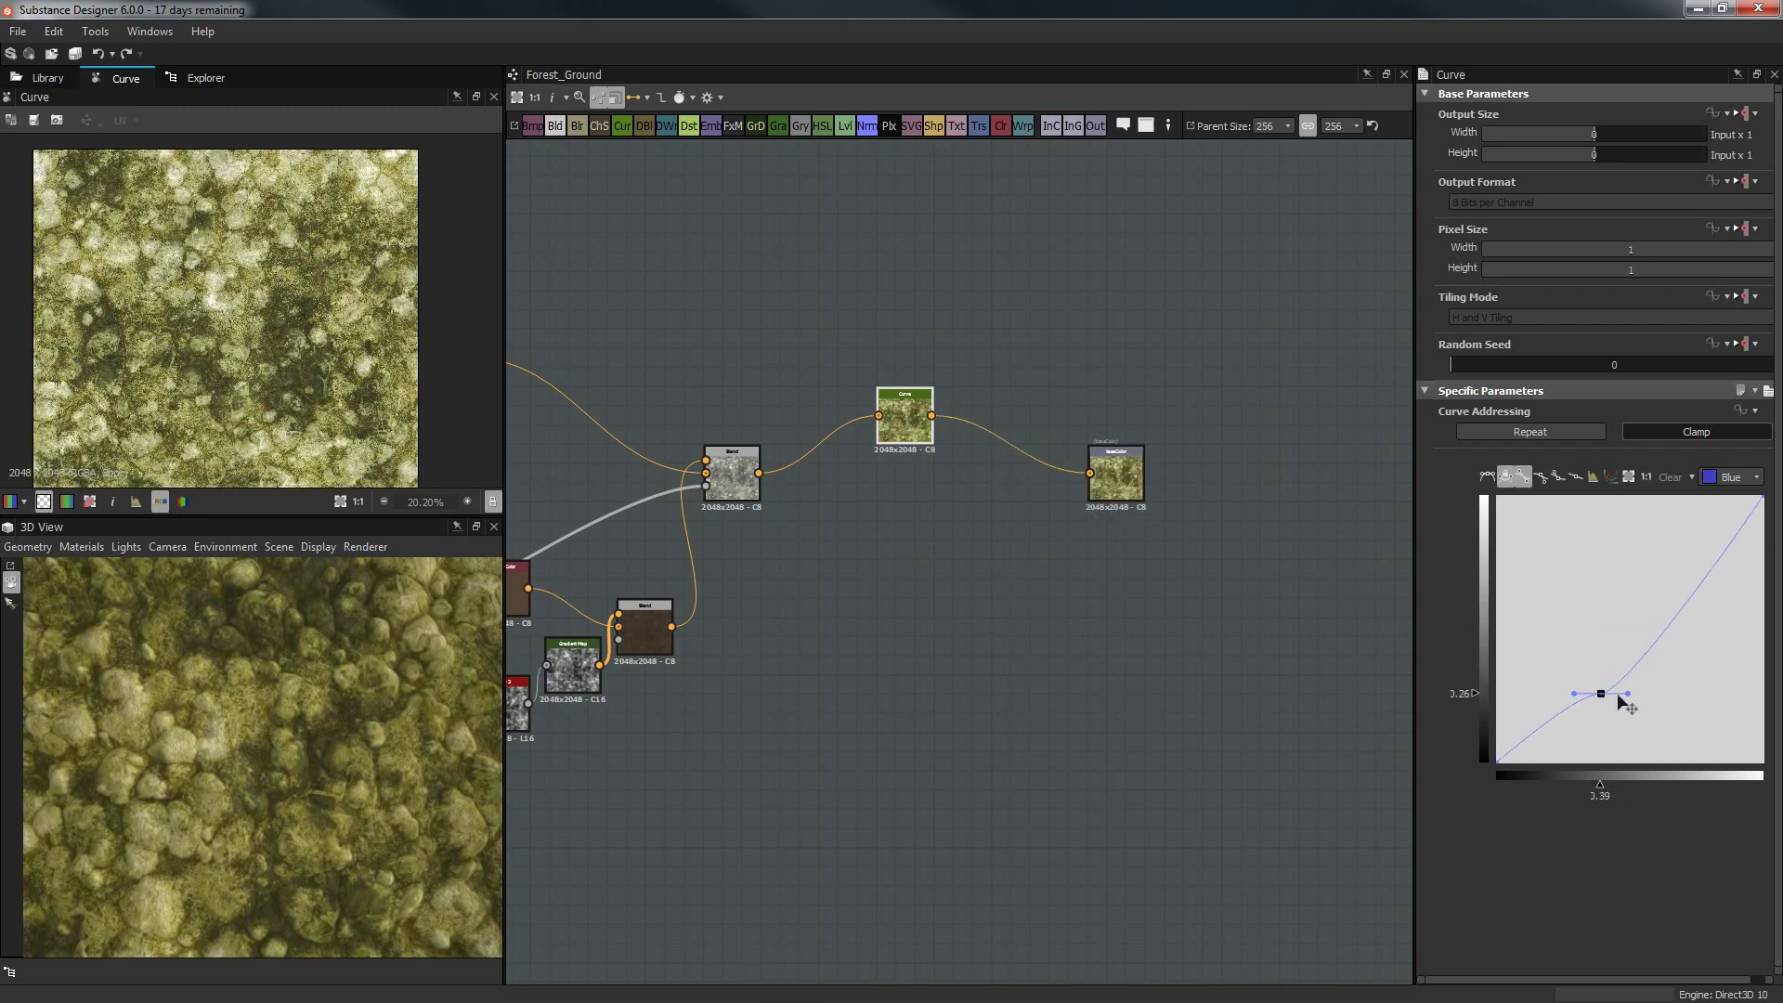
key(Delete)
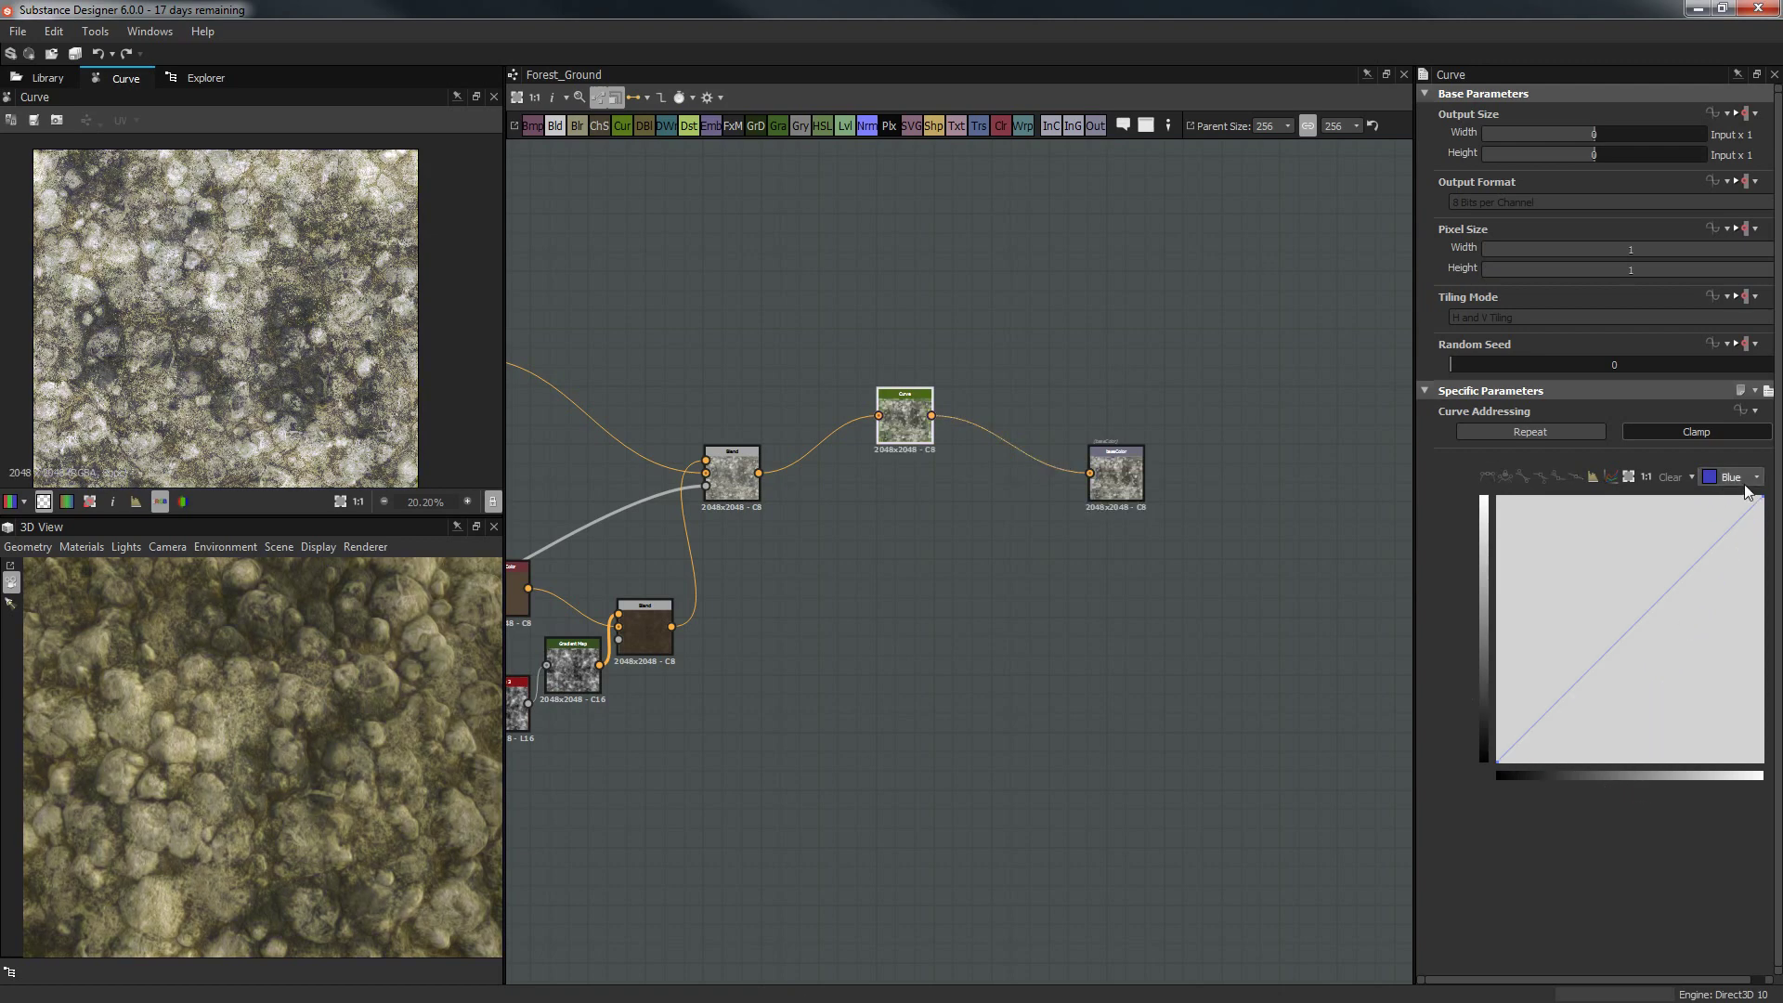
Try a point at about 0.50, 0.52 on the Curve node's Red channel and delete it.
click(1744, 477)
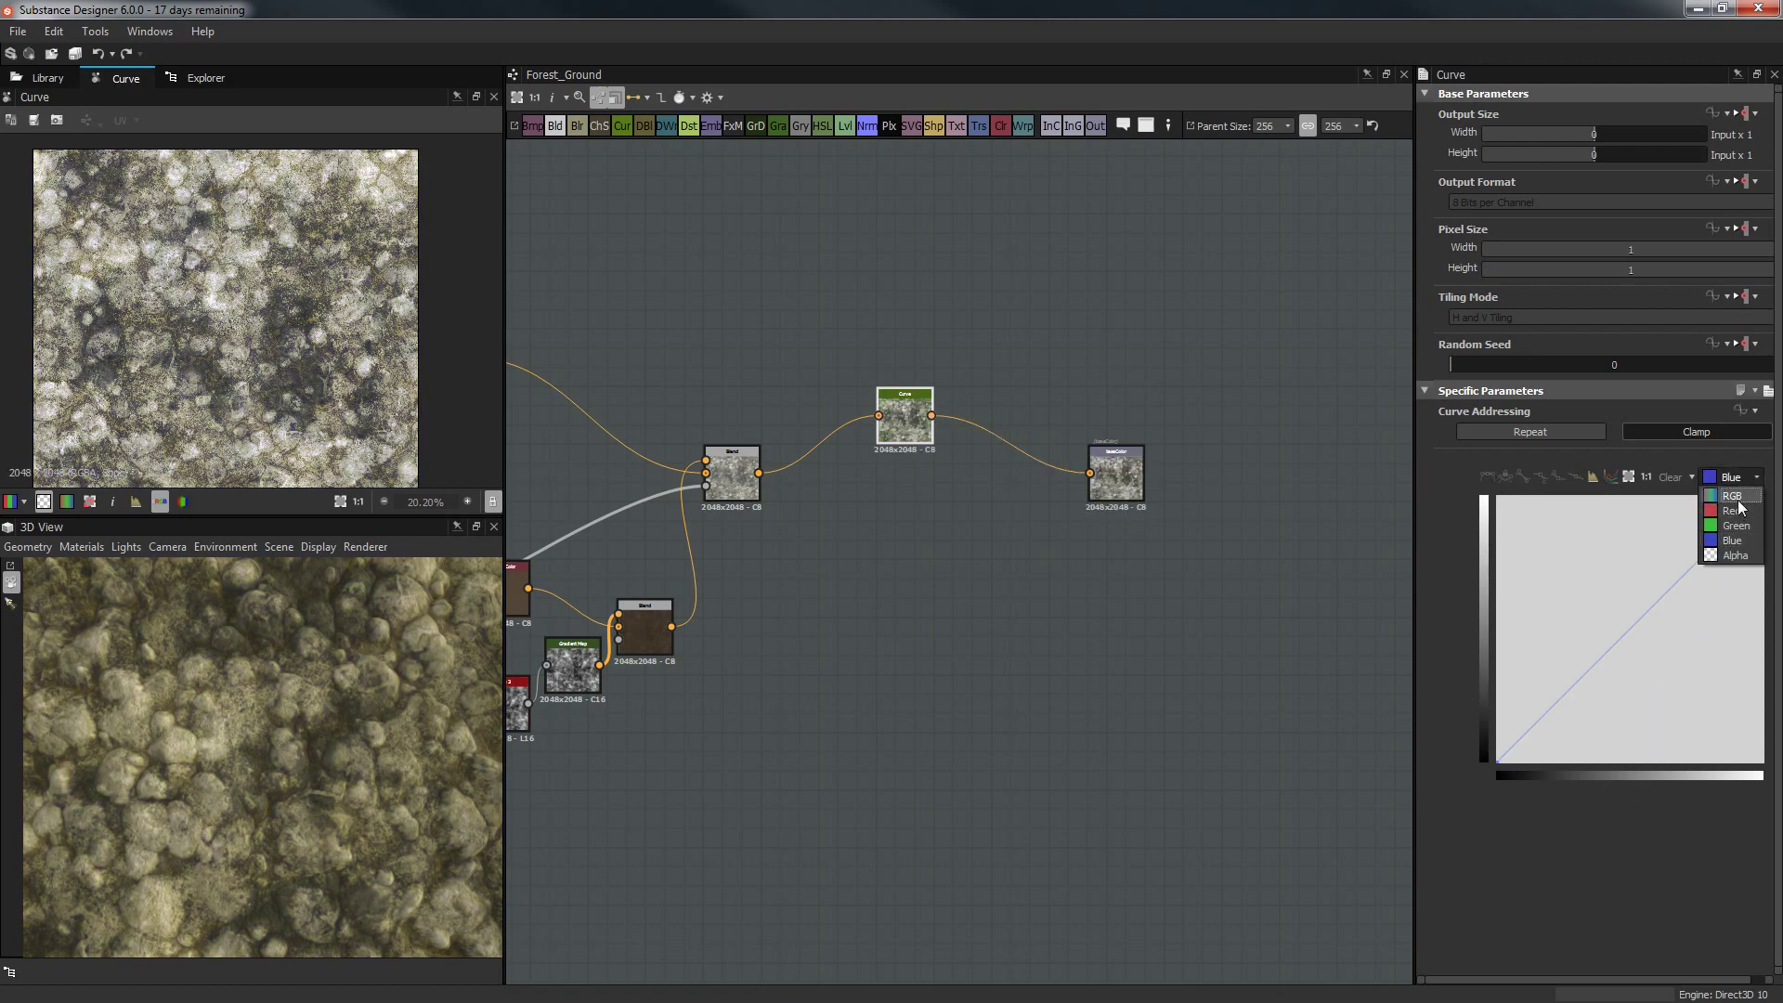
click(1733, 511)
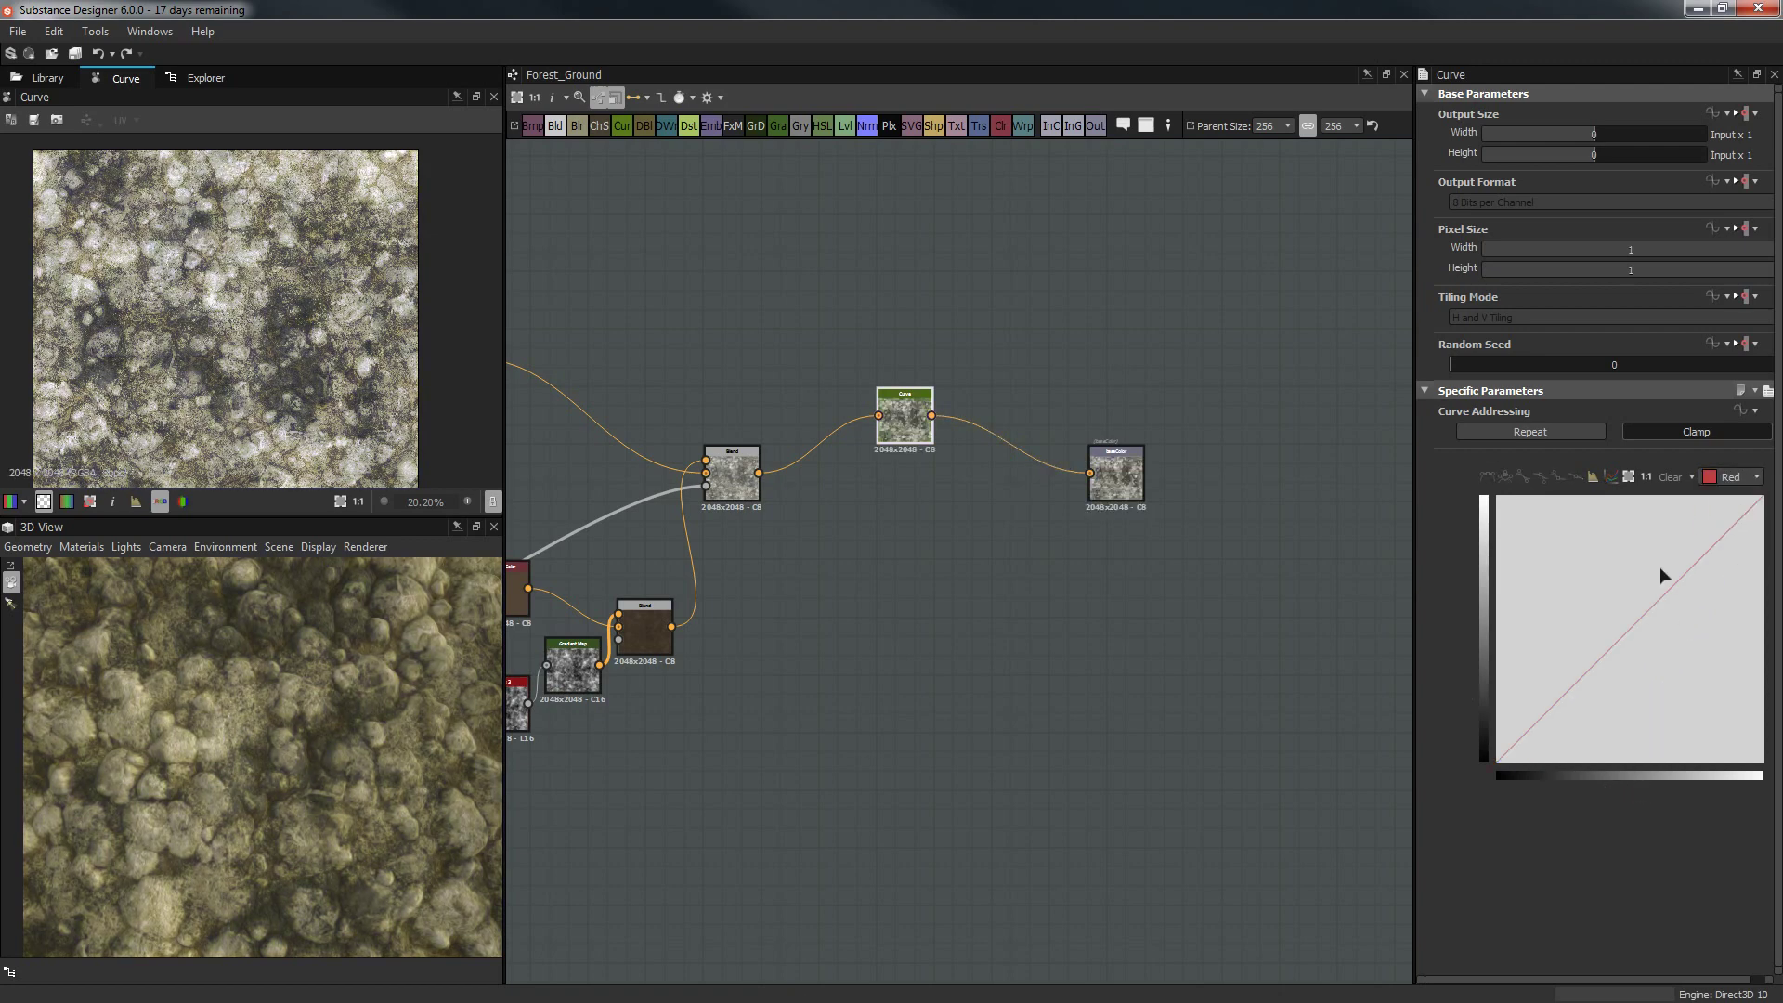
click(1626, 635)
drag(1631, 629, 1632, 624)
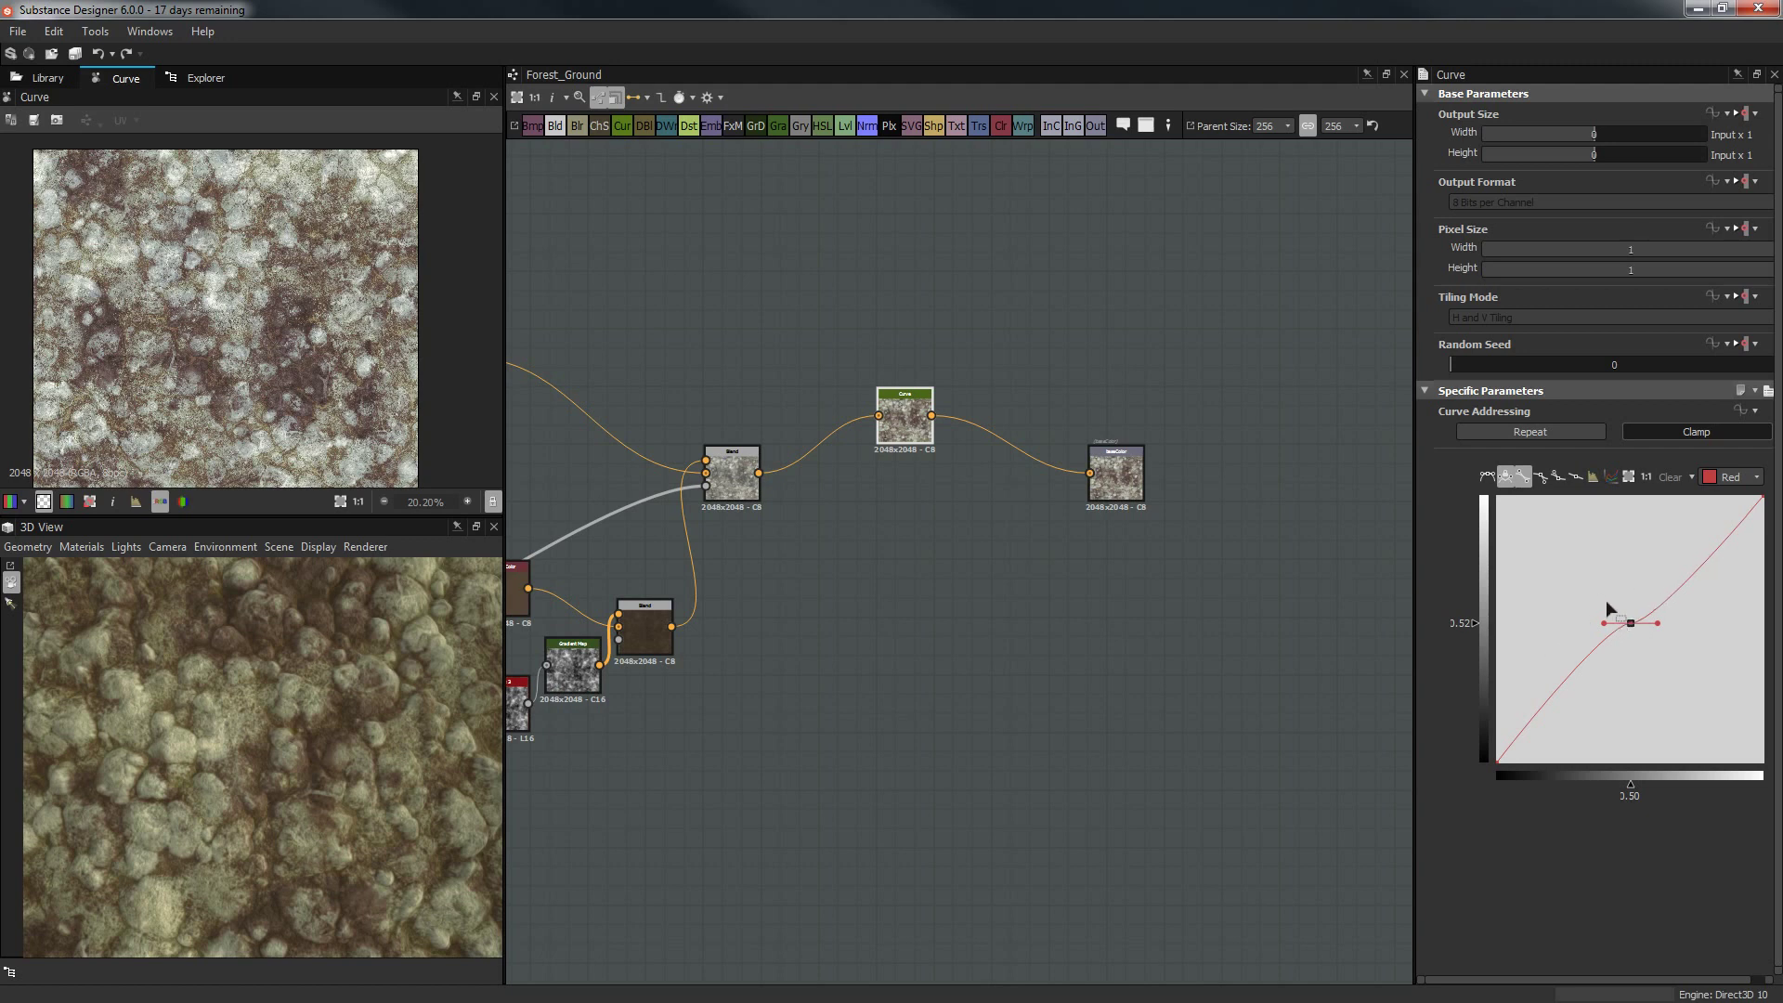
click(1729, 477)
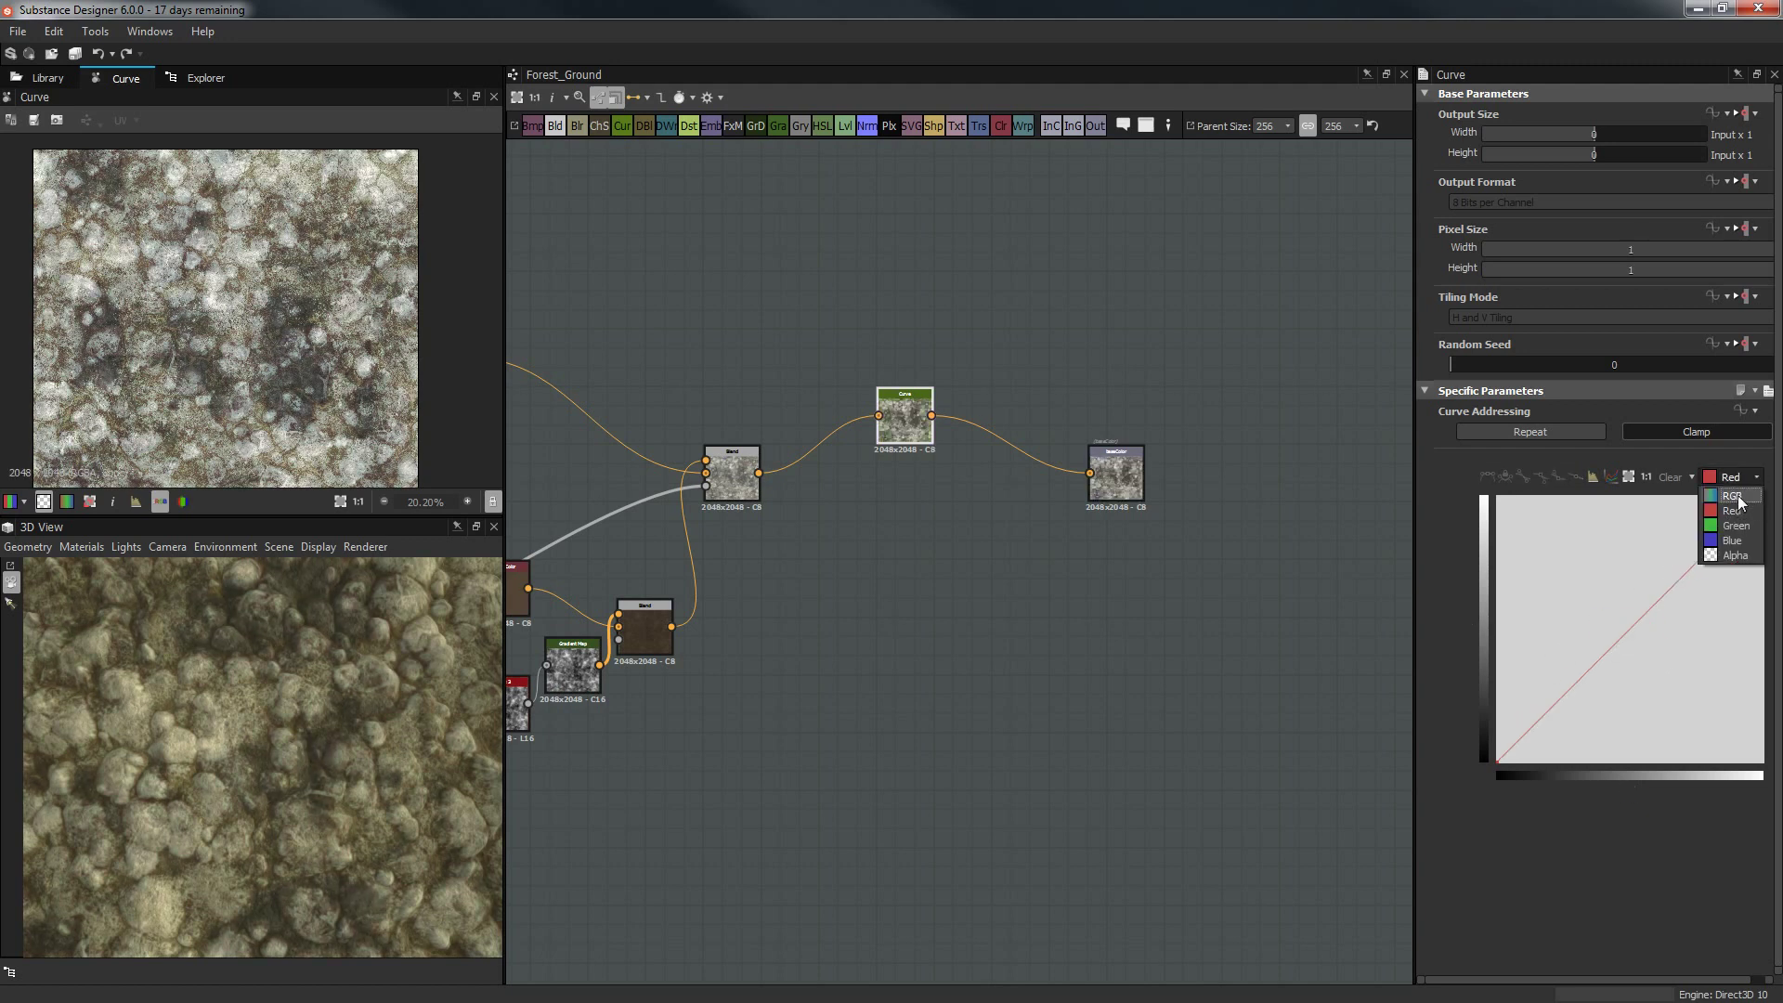
Return to the RGB curve and move the point's upper handle to about 0.61, 0.63 and its lower handle to about 0.42, 0.31.
click(1726, 475)
drag(1646, 600, 1664, 595)
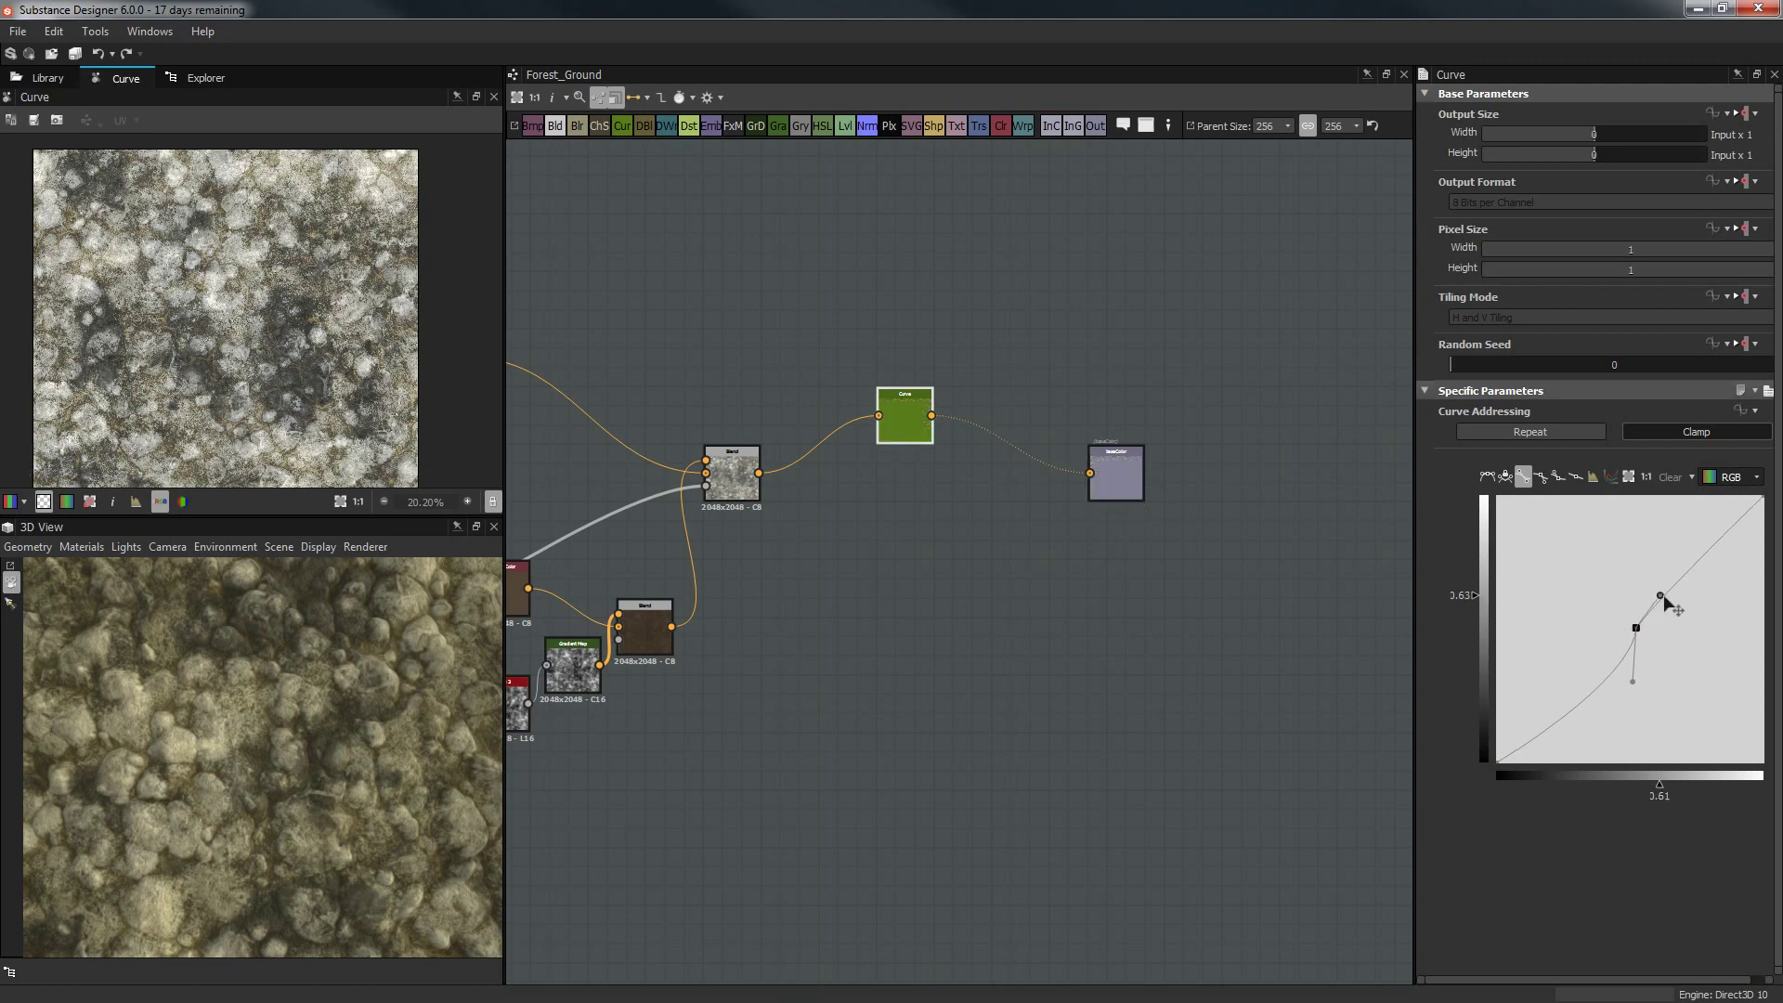
drag(1633, 683, 1609, 679)
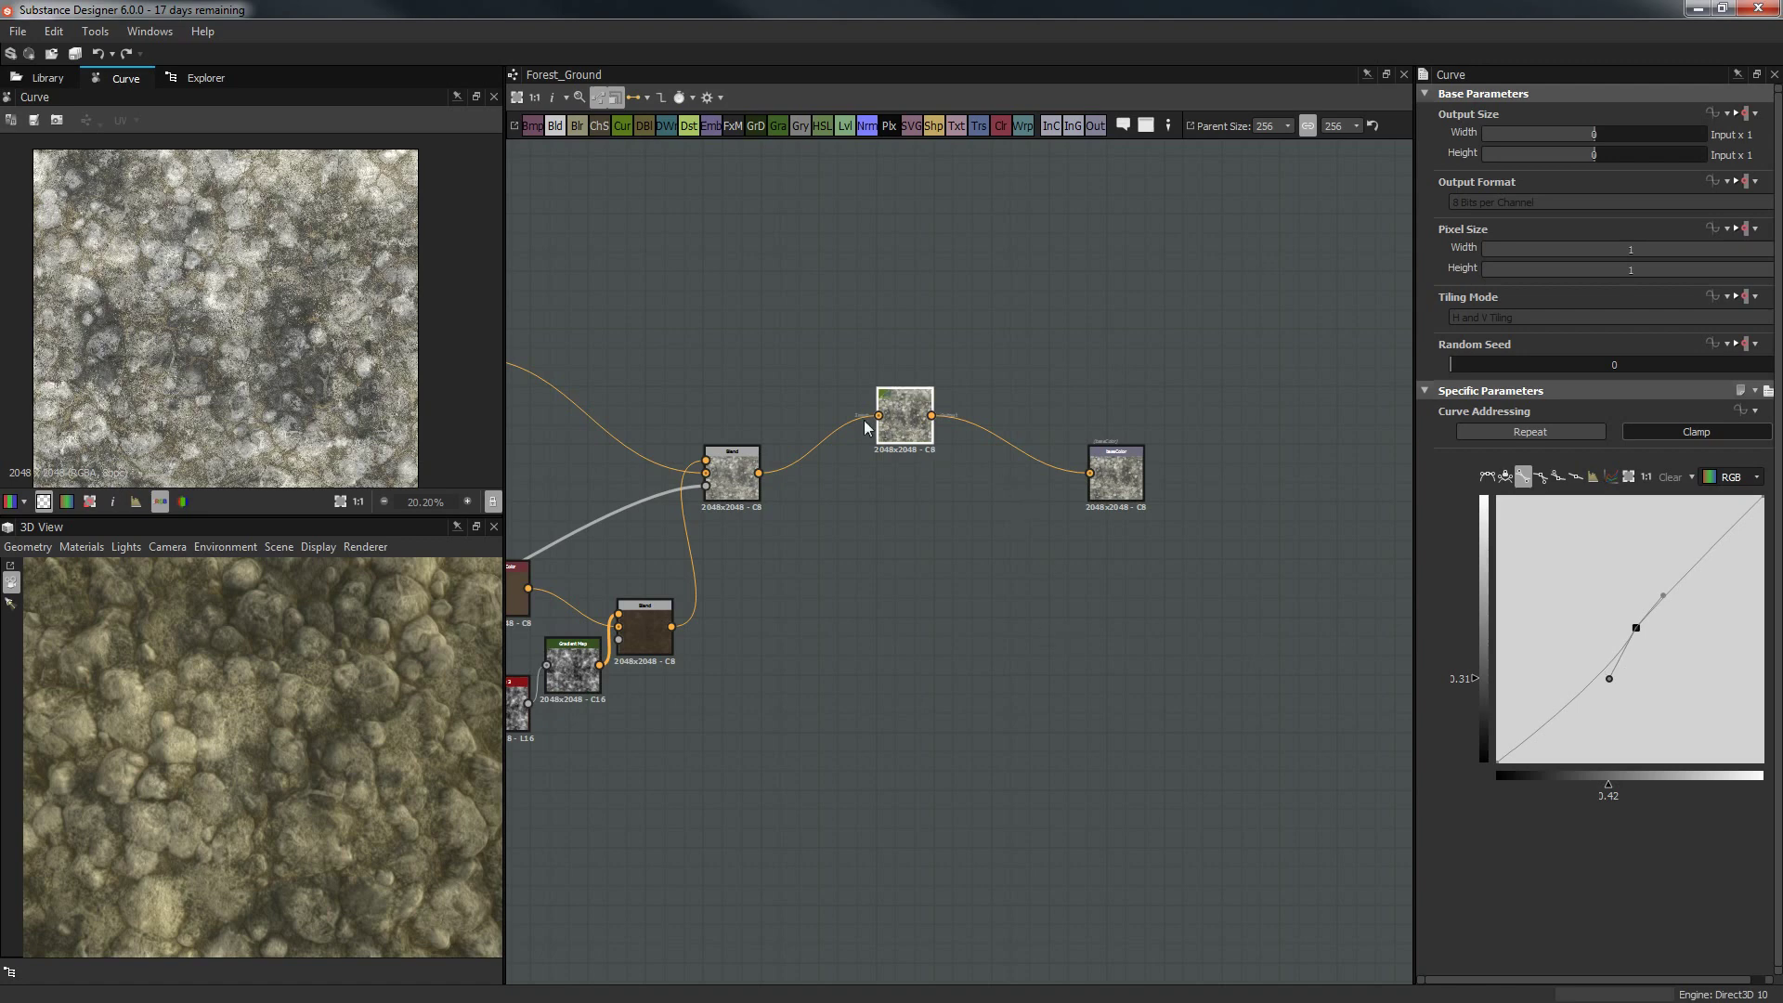
Examine the curve-adjusted material in the 3D preview and delete the Curve node between the final Blend and the base color output.
click(732, 474)
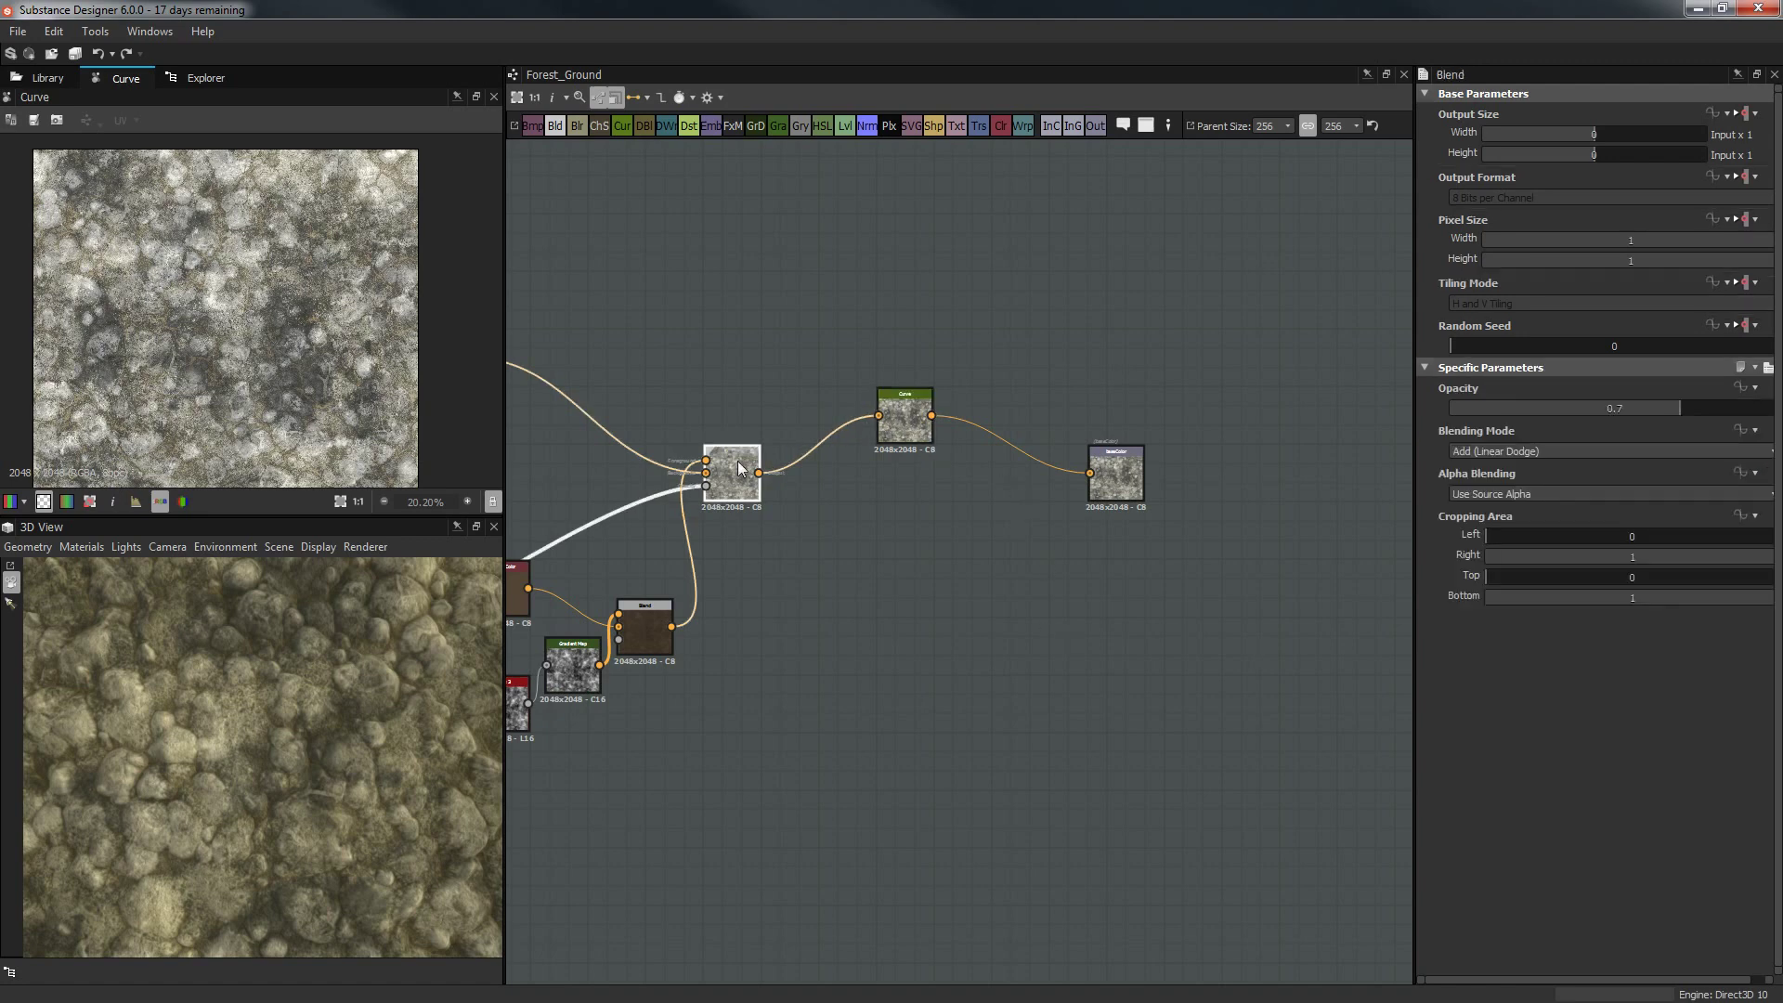
click(920, 417)
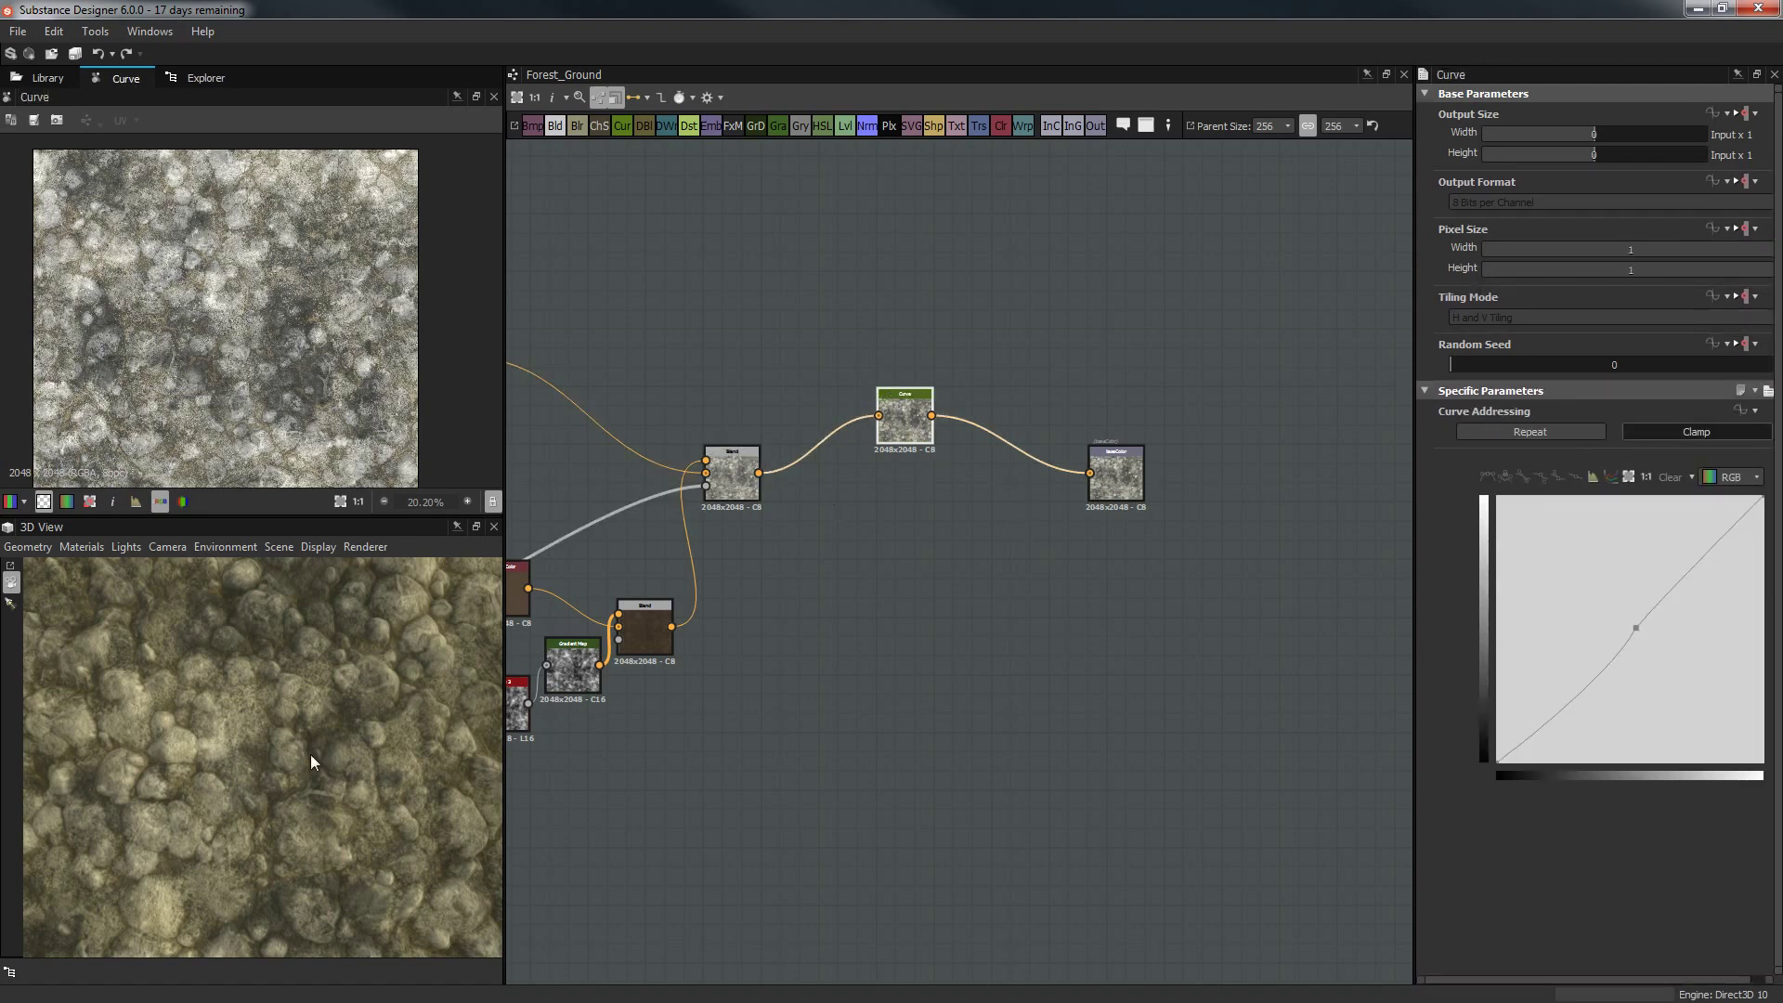
drag(310, 744, 262, 592)
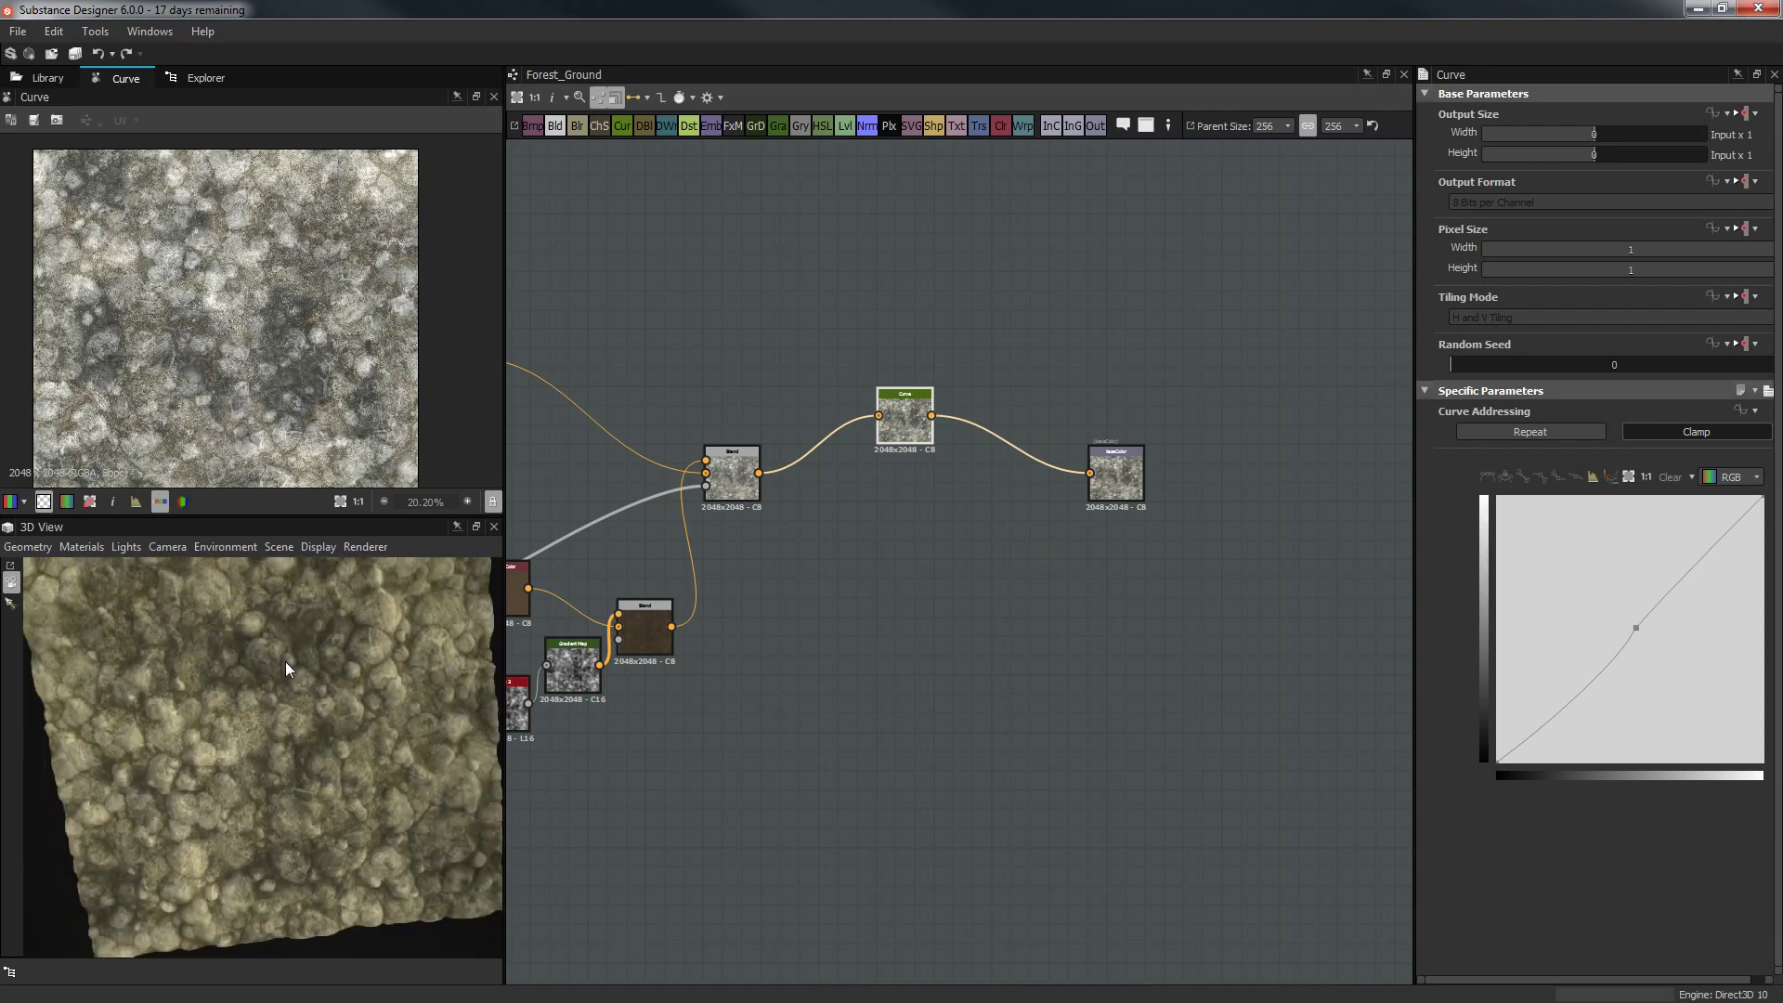
scroll(355, 641, up, 5)
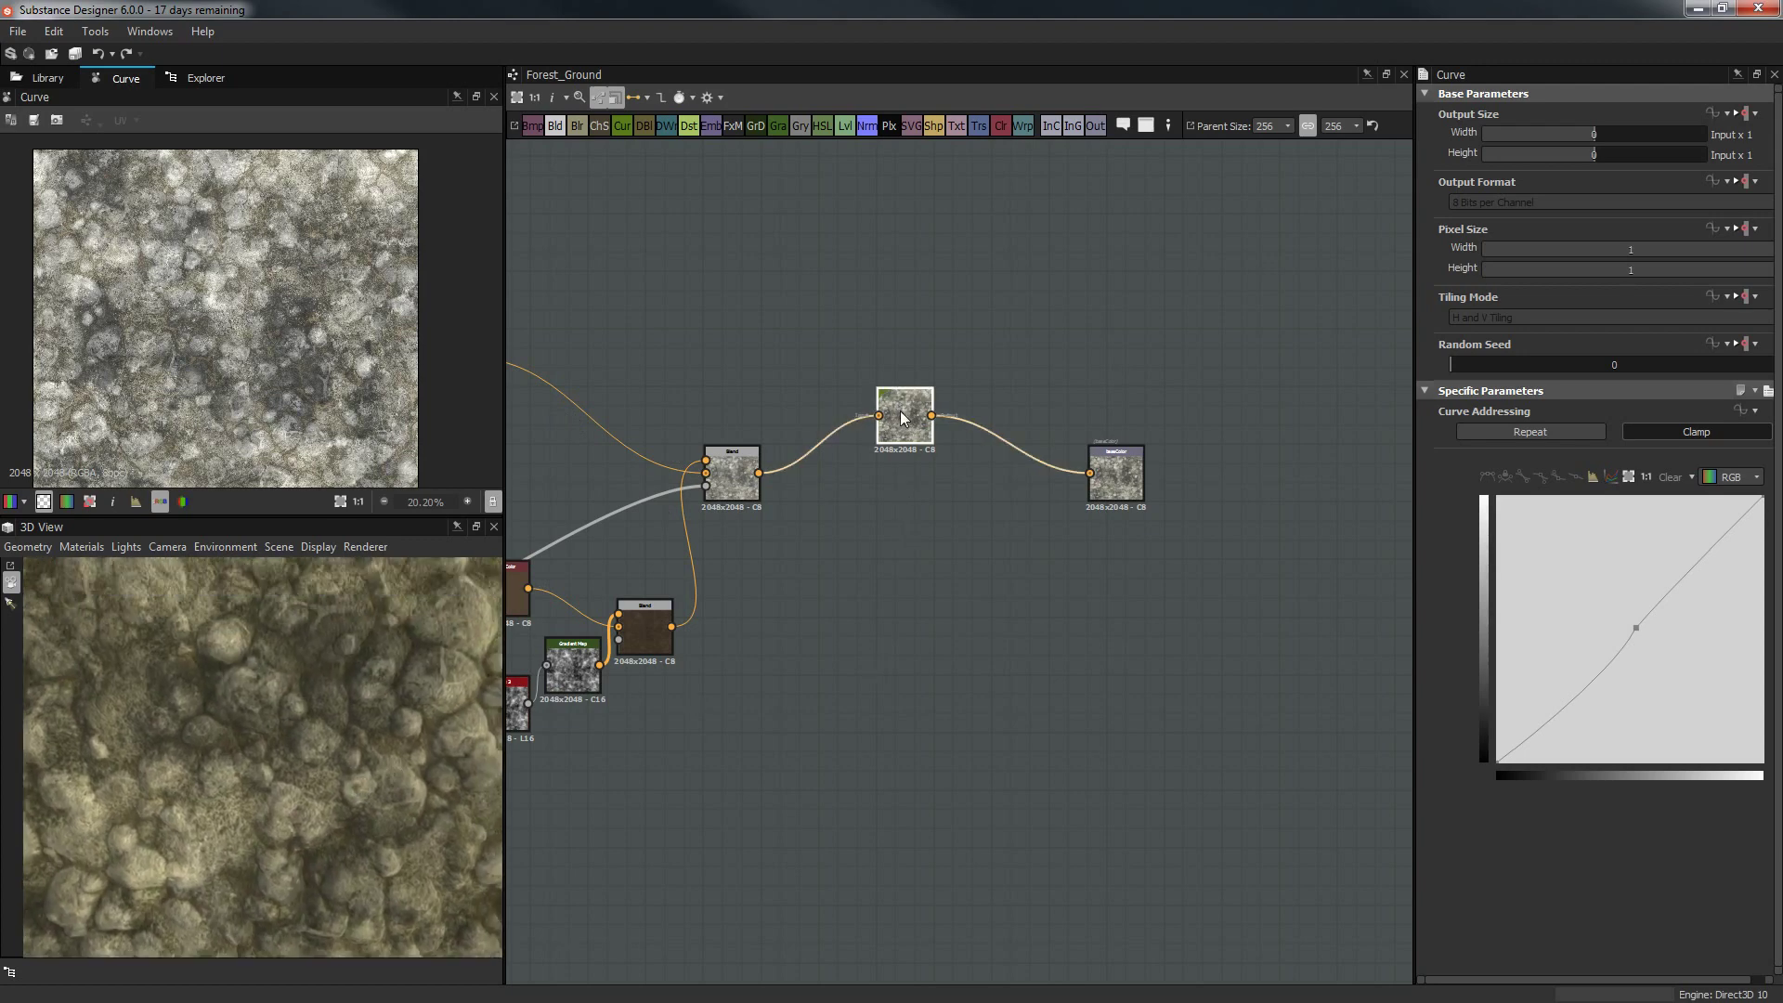
key(Delete)
drag(247, 844, 308, 641)
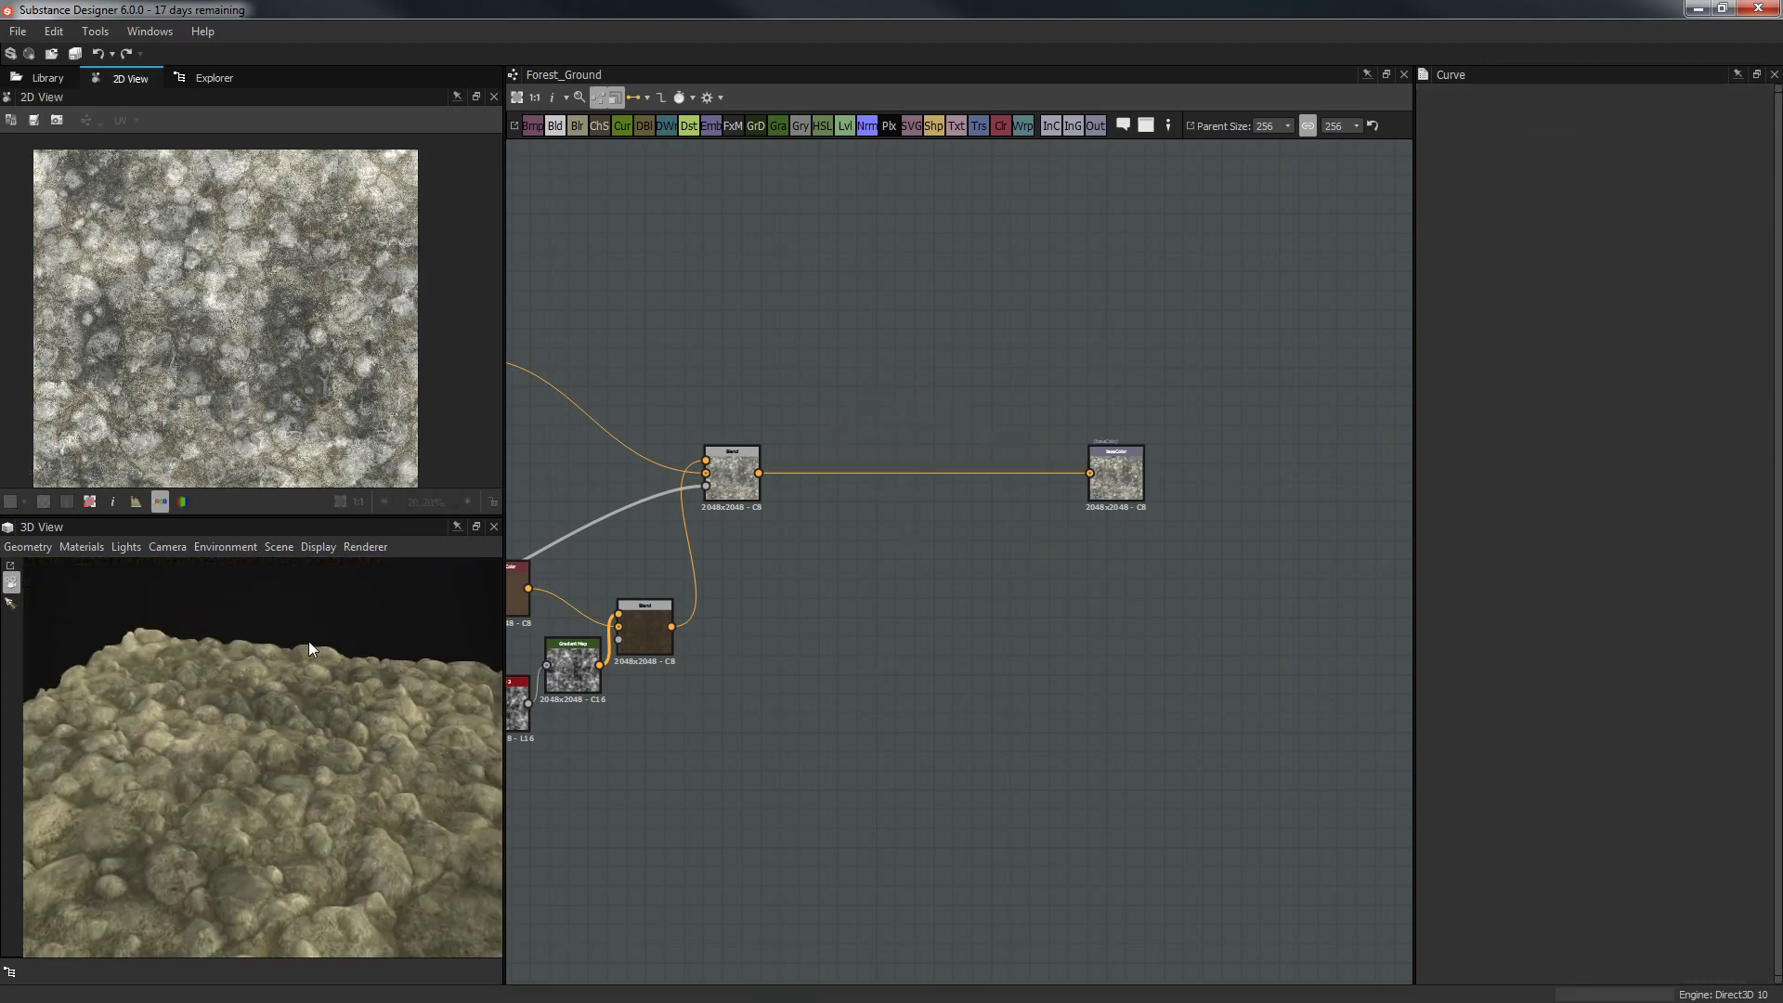
Try opacity 0 on the Copy-mode Blend node that adds the dark green layer, and undo the change.
middle_drag(749, 386, 1015, 458)
scroll(892, 487, down, 1)
scroll(1055, 491, up, 3)
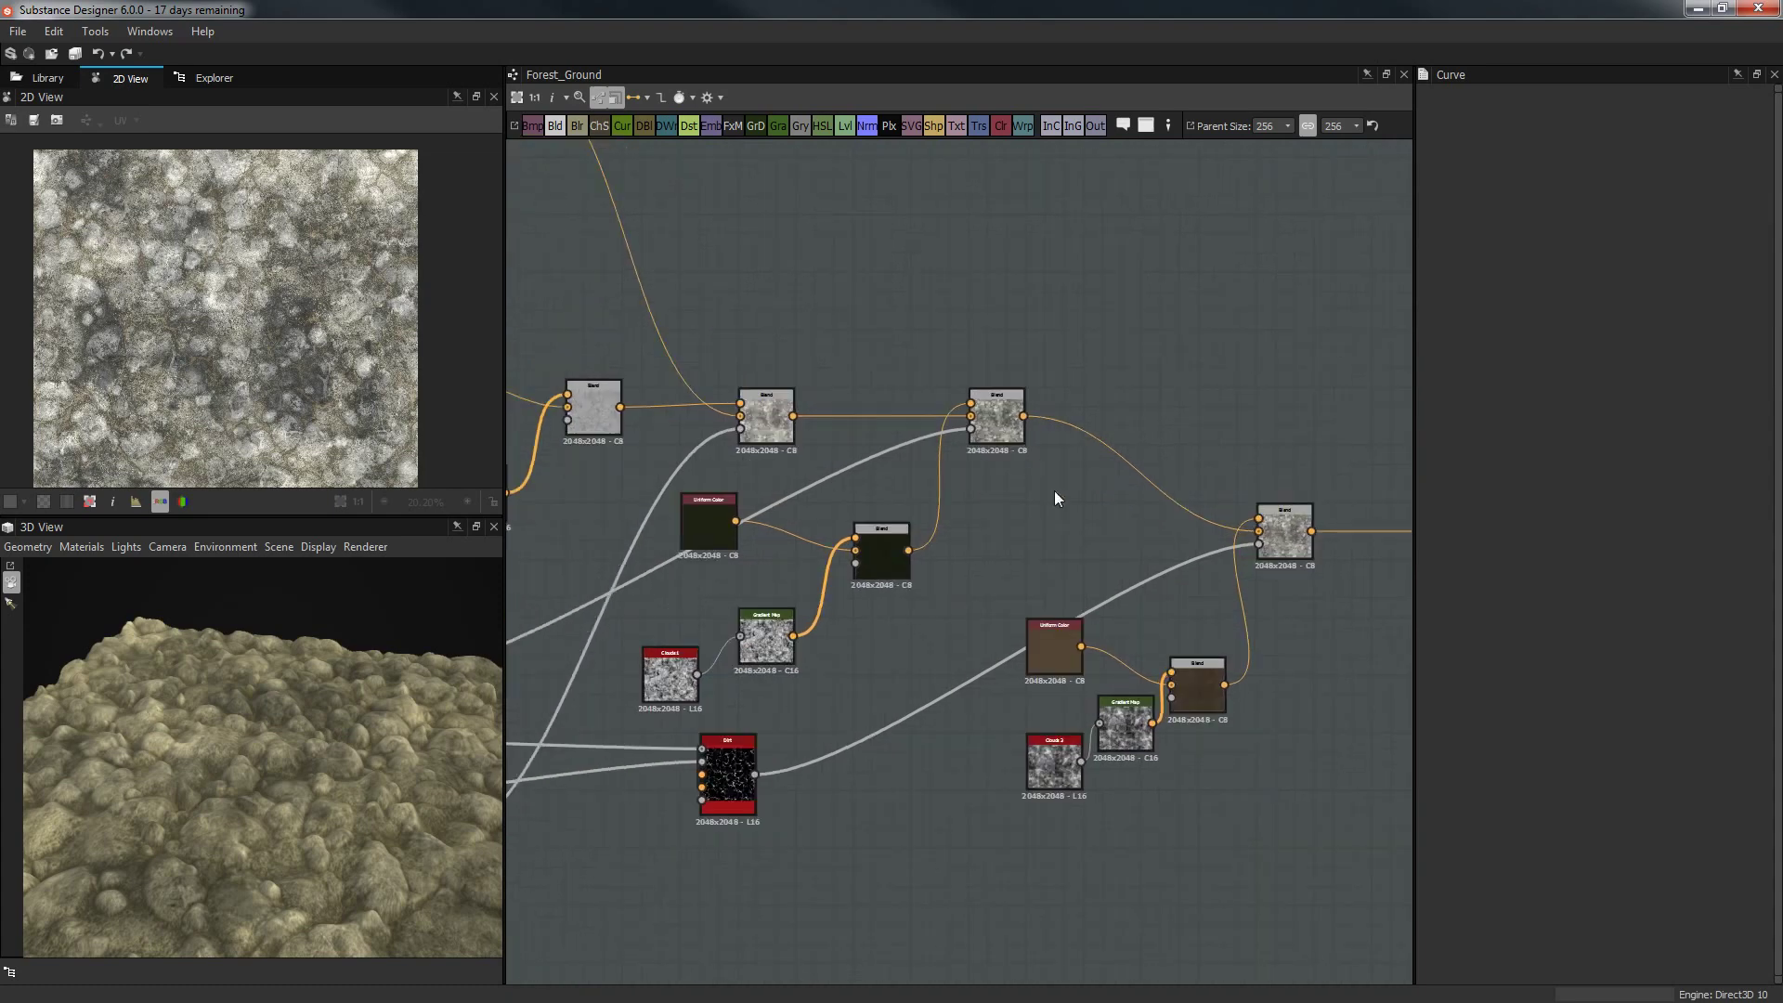
click(984, 408)
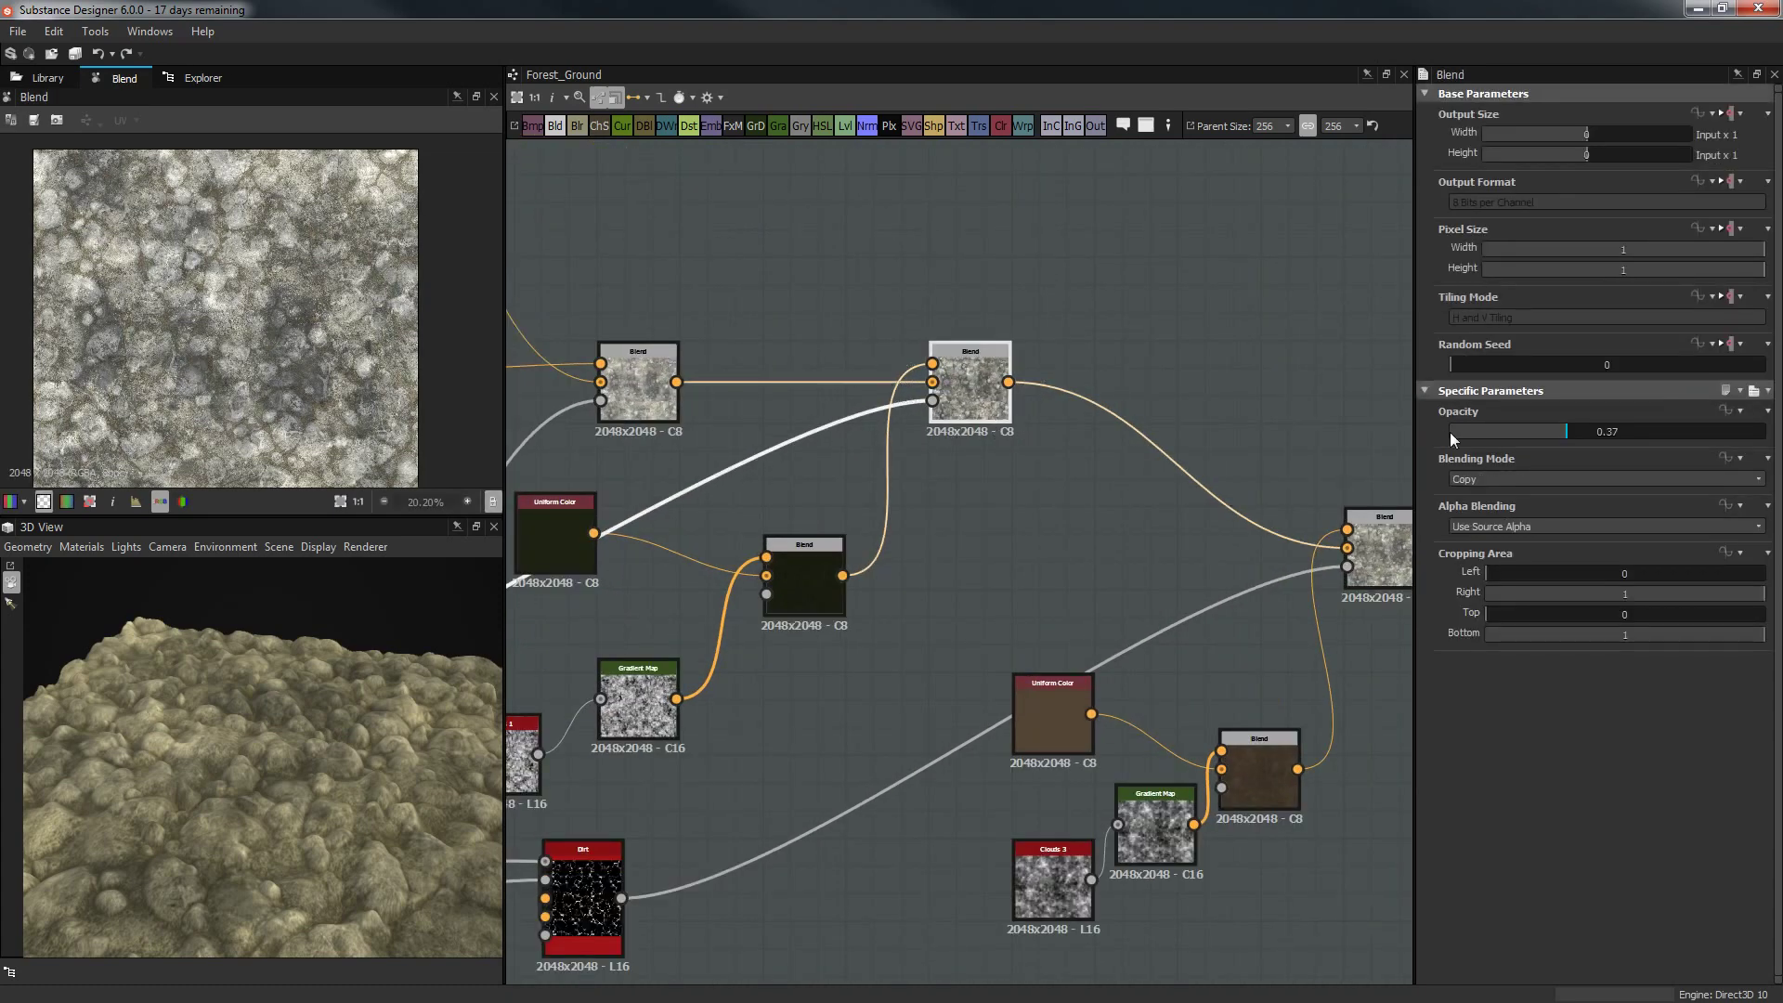
drag(1488, 431, 1252, 422)
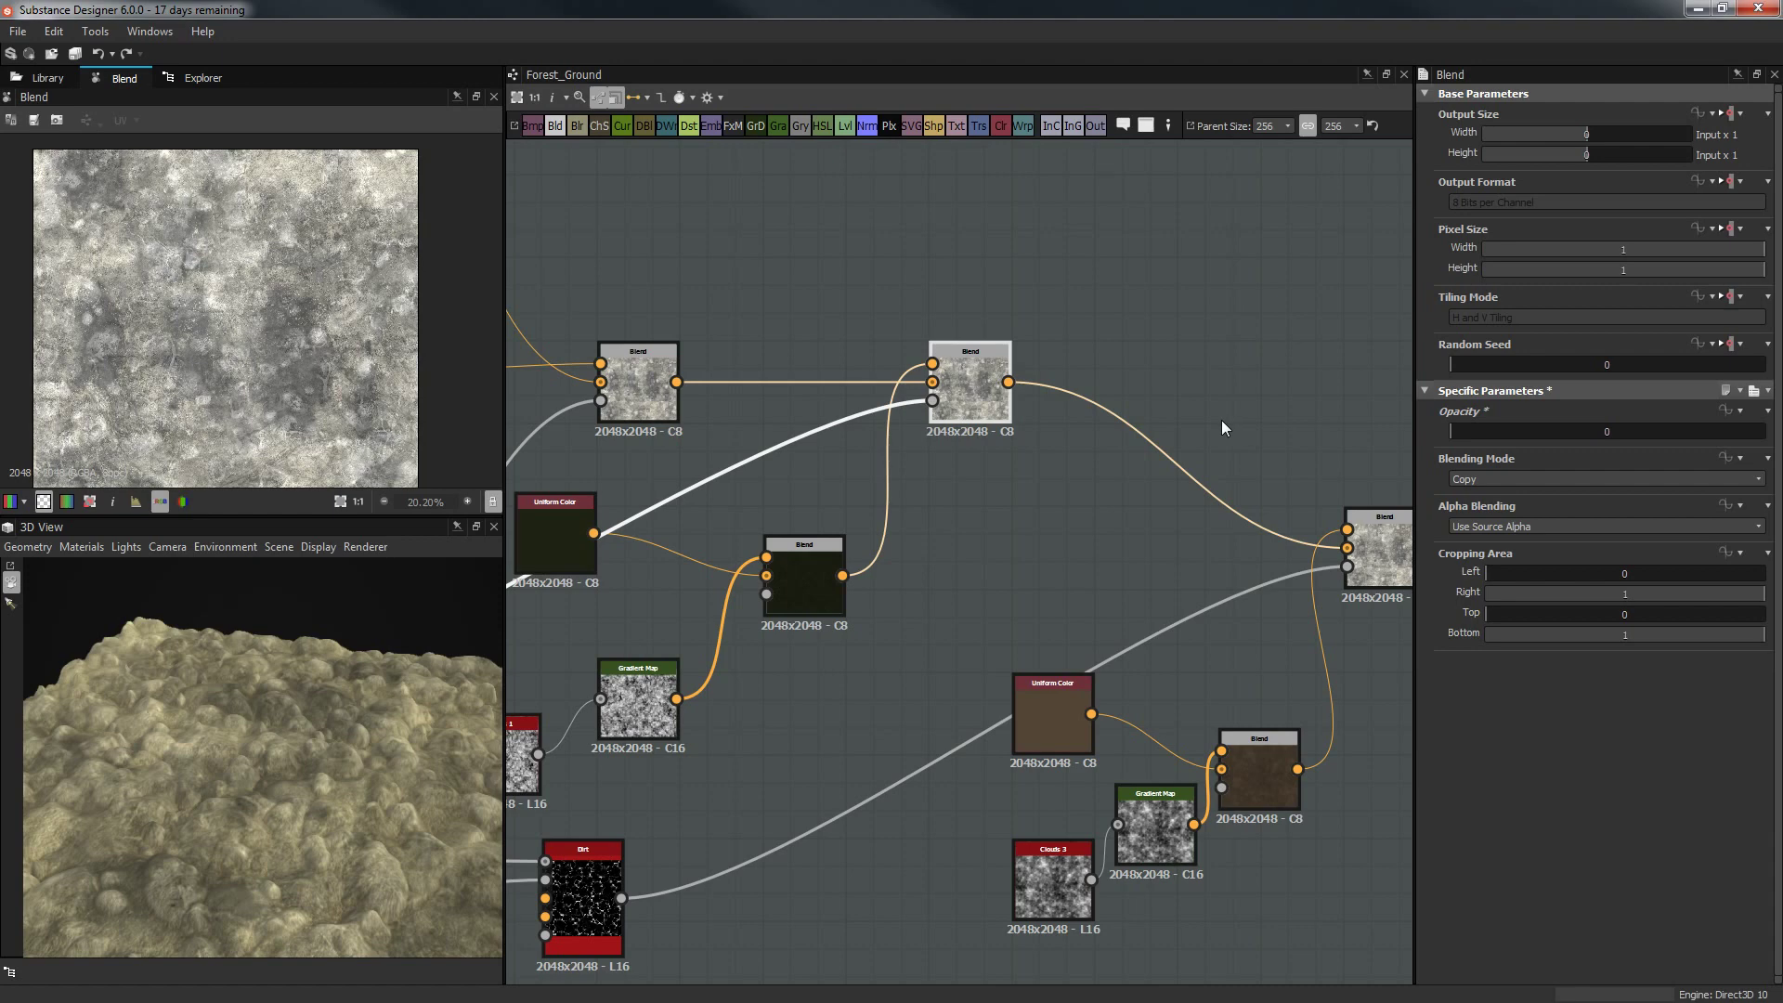
key(ctrl+z)
Inspect the Add (Linear Dodge) Blend node fed by the brown Gradient Map and undo the last change to it.
middle_drag(842, 273, 1182, 375)
scroll(1182, 375, down, 3)
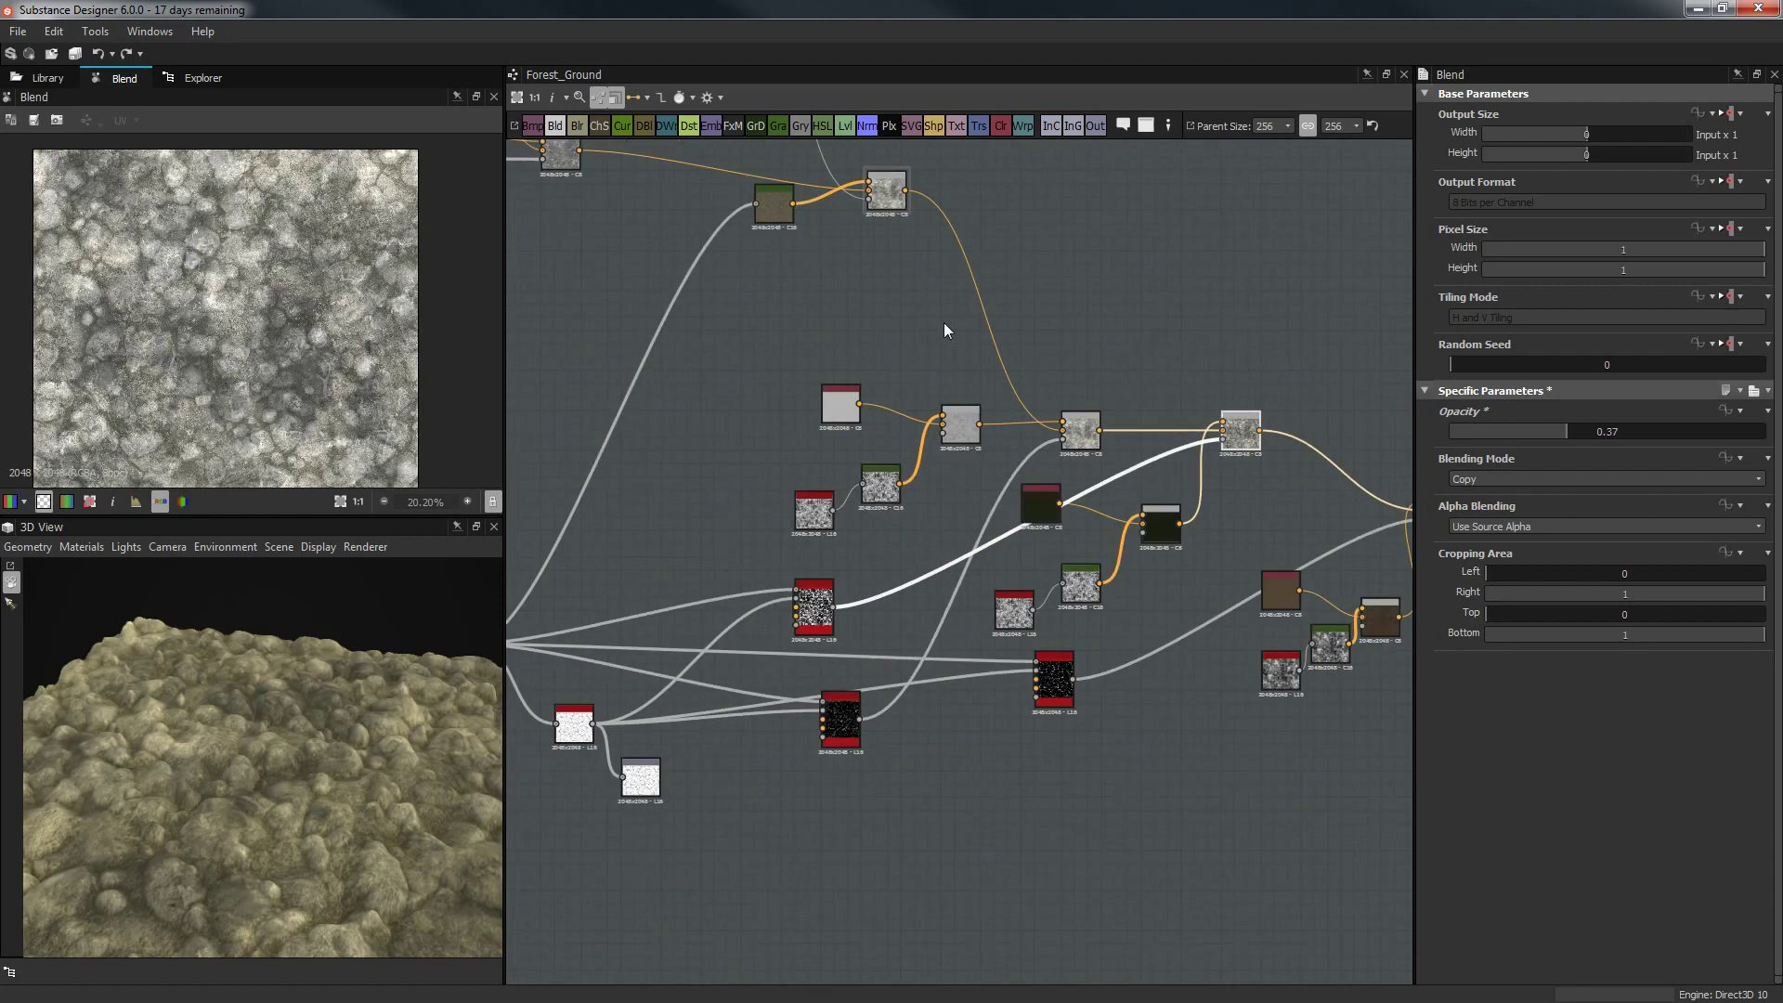
middle_drag(943, 335, 1027, 530)
scroll(966, 502, up, 3)
mouse_move(908, 470)
middle_down()
mouse_move(897, 526)
mouse_move(1171, 539)
middle_up()
key(ctrl+z)
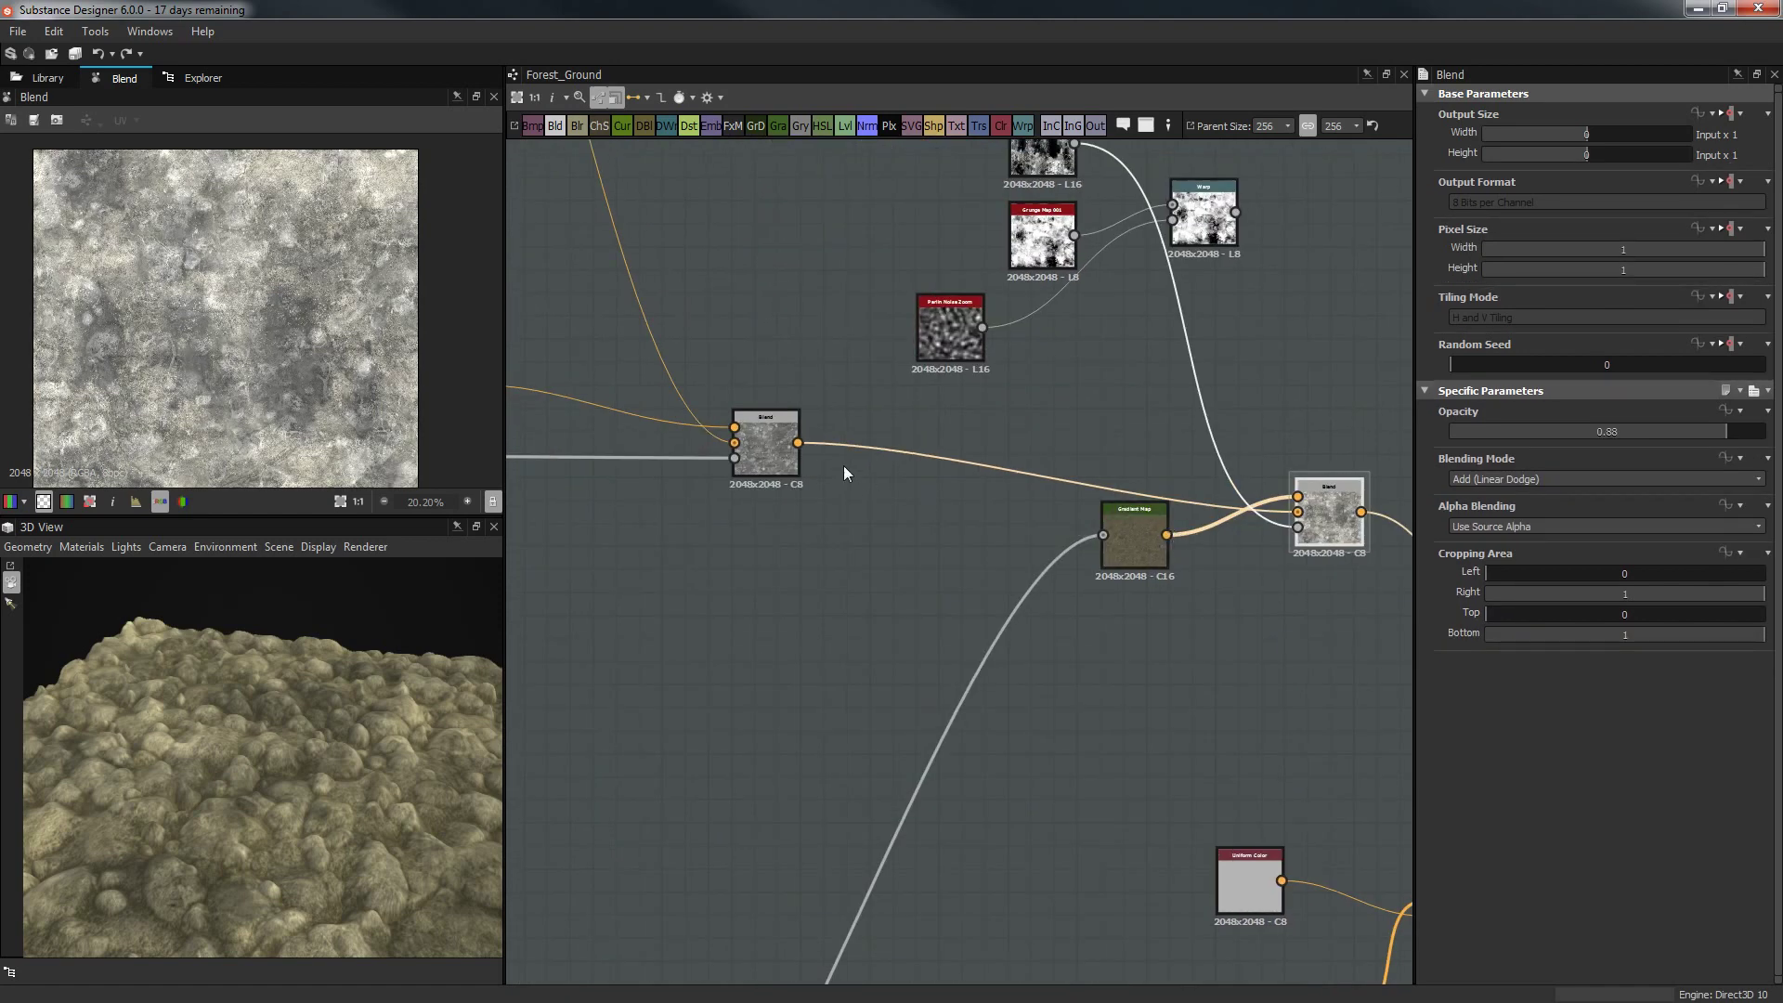
Undo the last change to the Blend settings and move the grunge_map_014 node slightly away from the other noise nodes.
key(ctrl+z)
middle_drag(1019, 382, 923, 462)
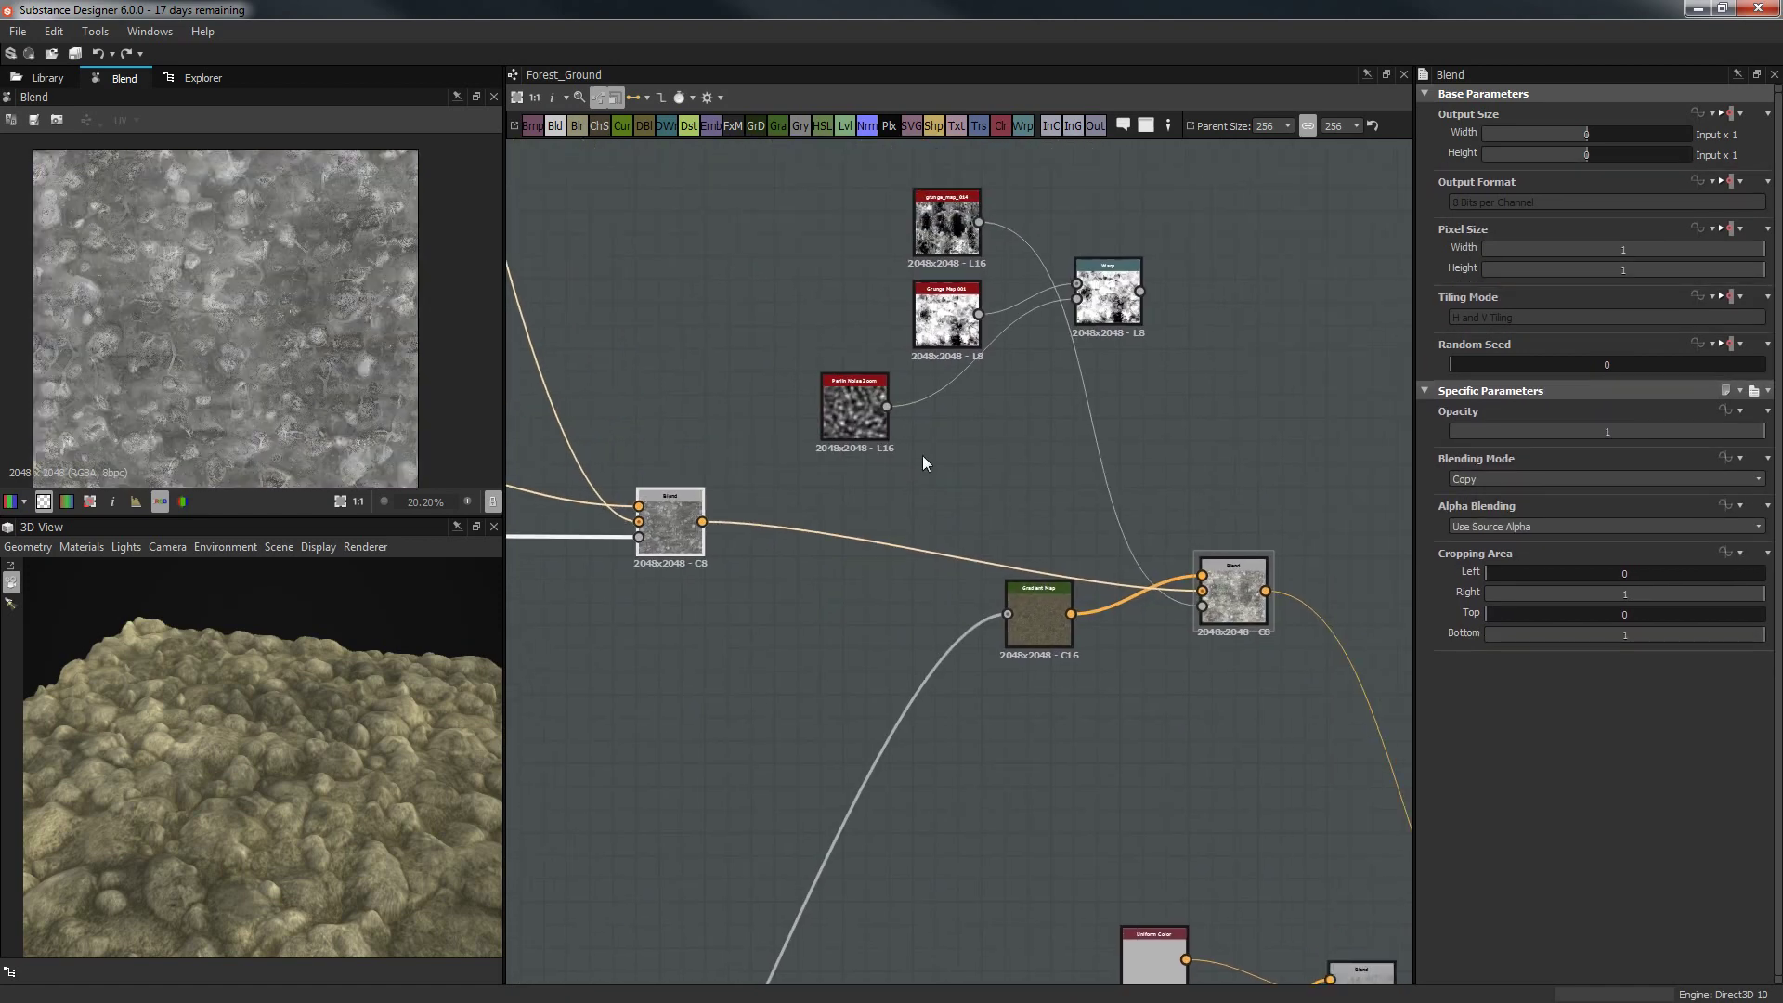
click(962, 243)
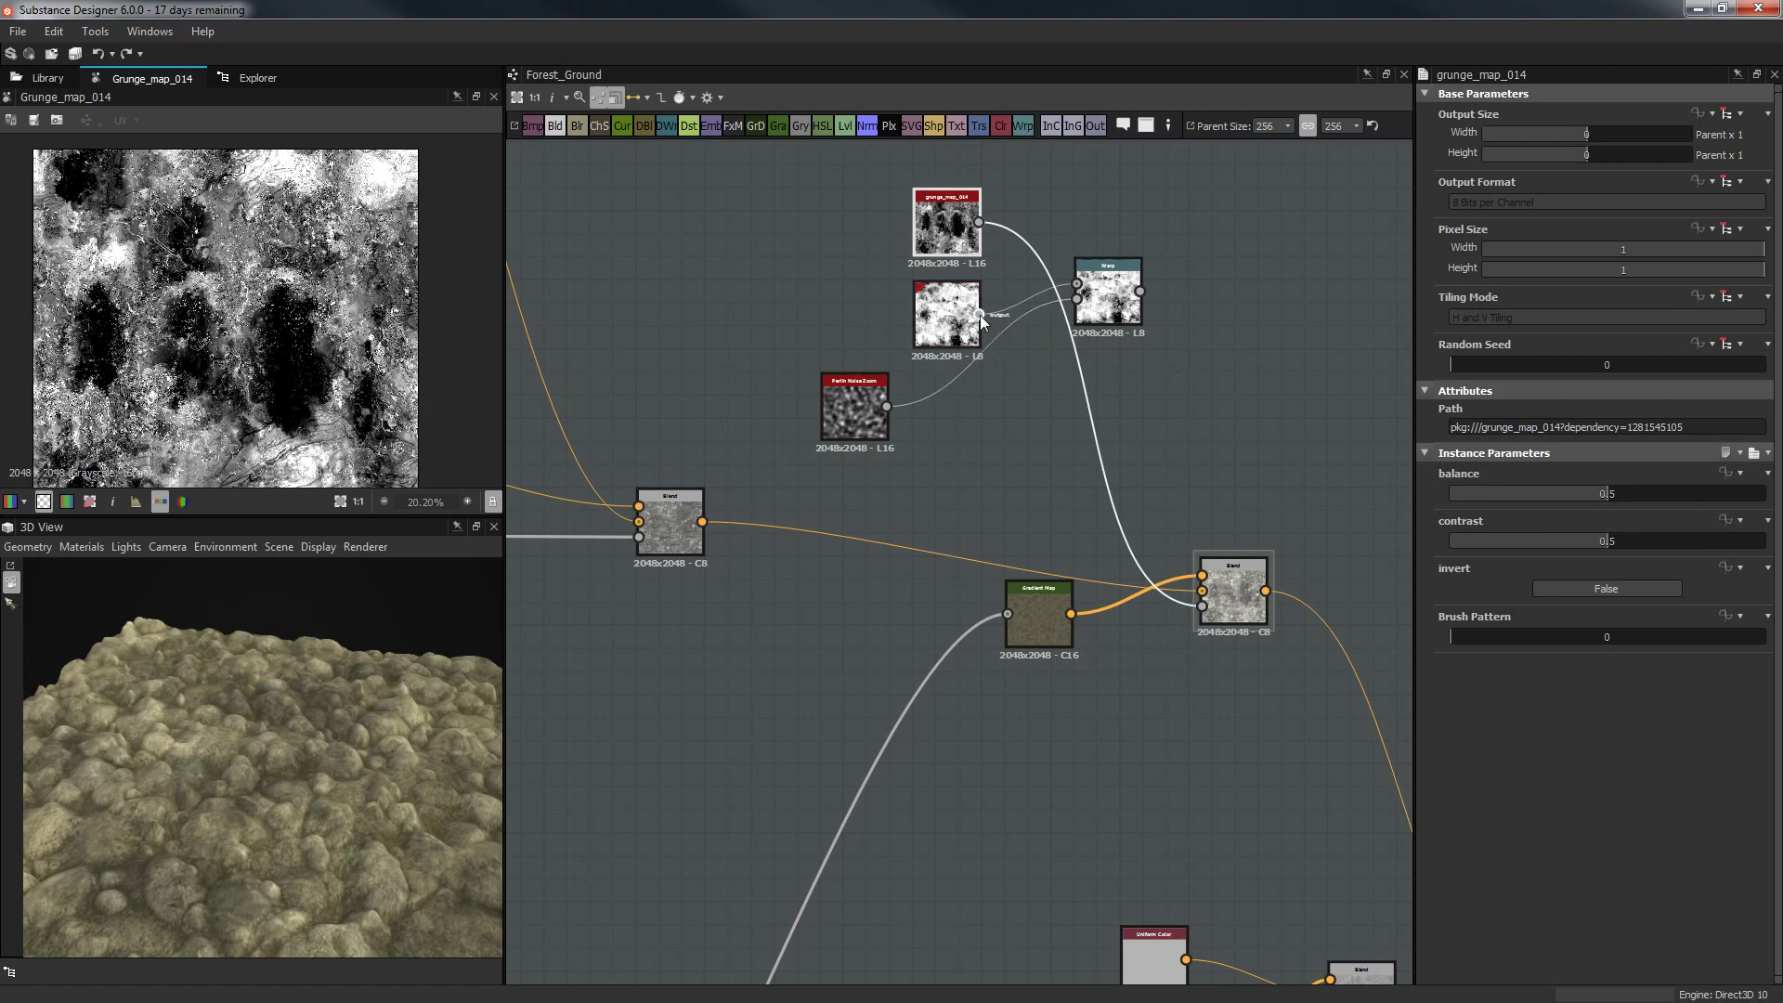
drag(948, 228, 913, 227)
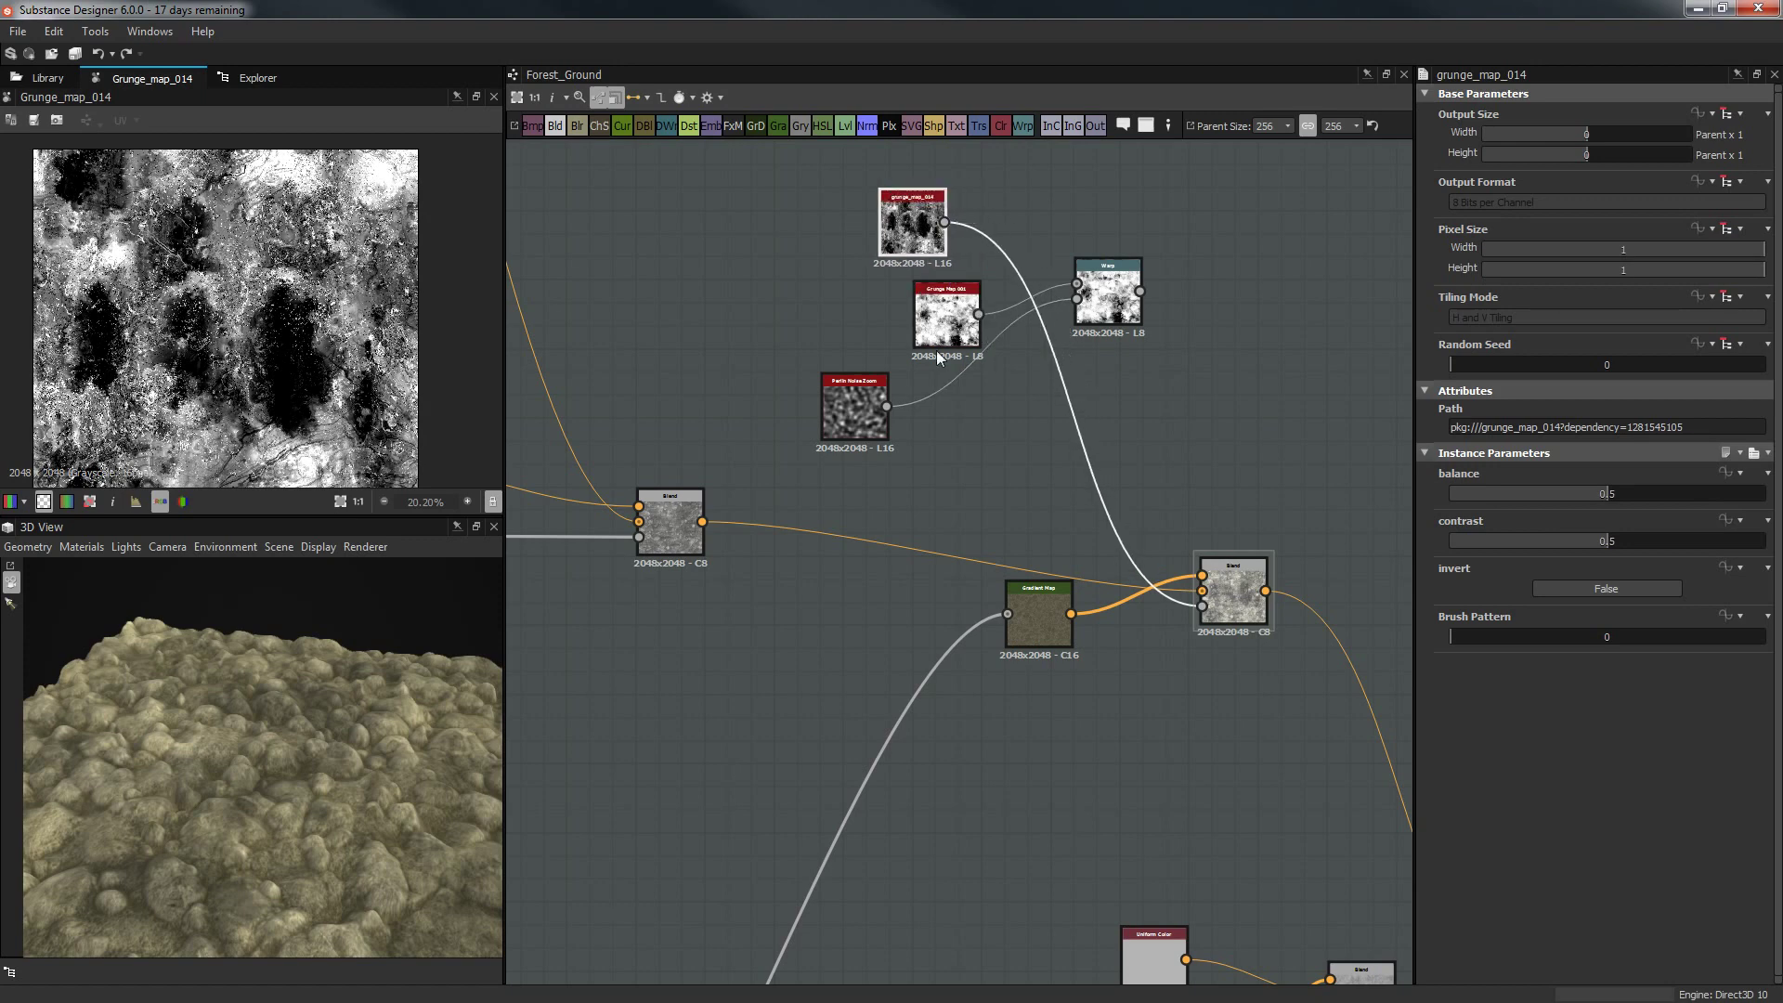
Add a grunge_map_008 node and connect it as the mask of the Add (Linear Dodge) Blend, replacing grunge_map_014.
key(space)
text(f)
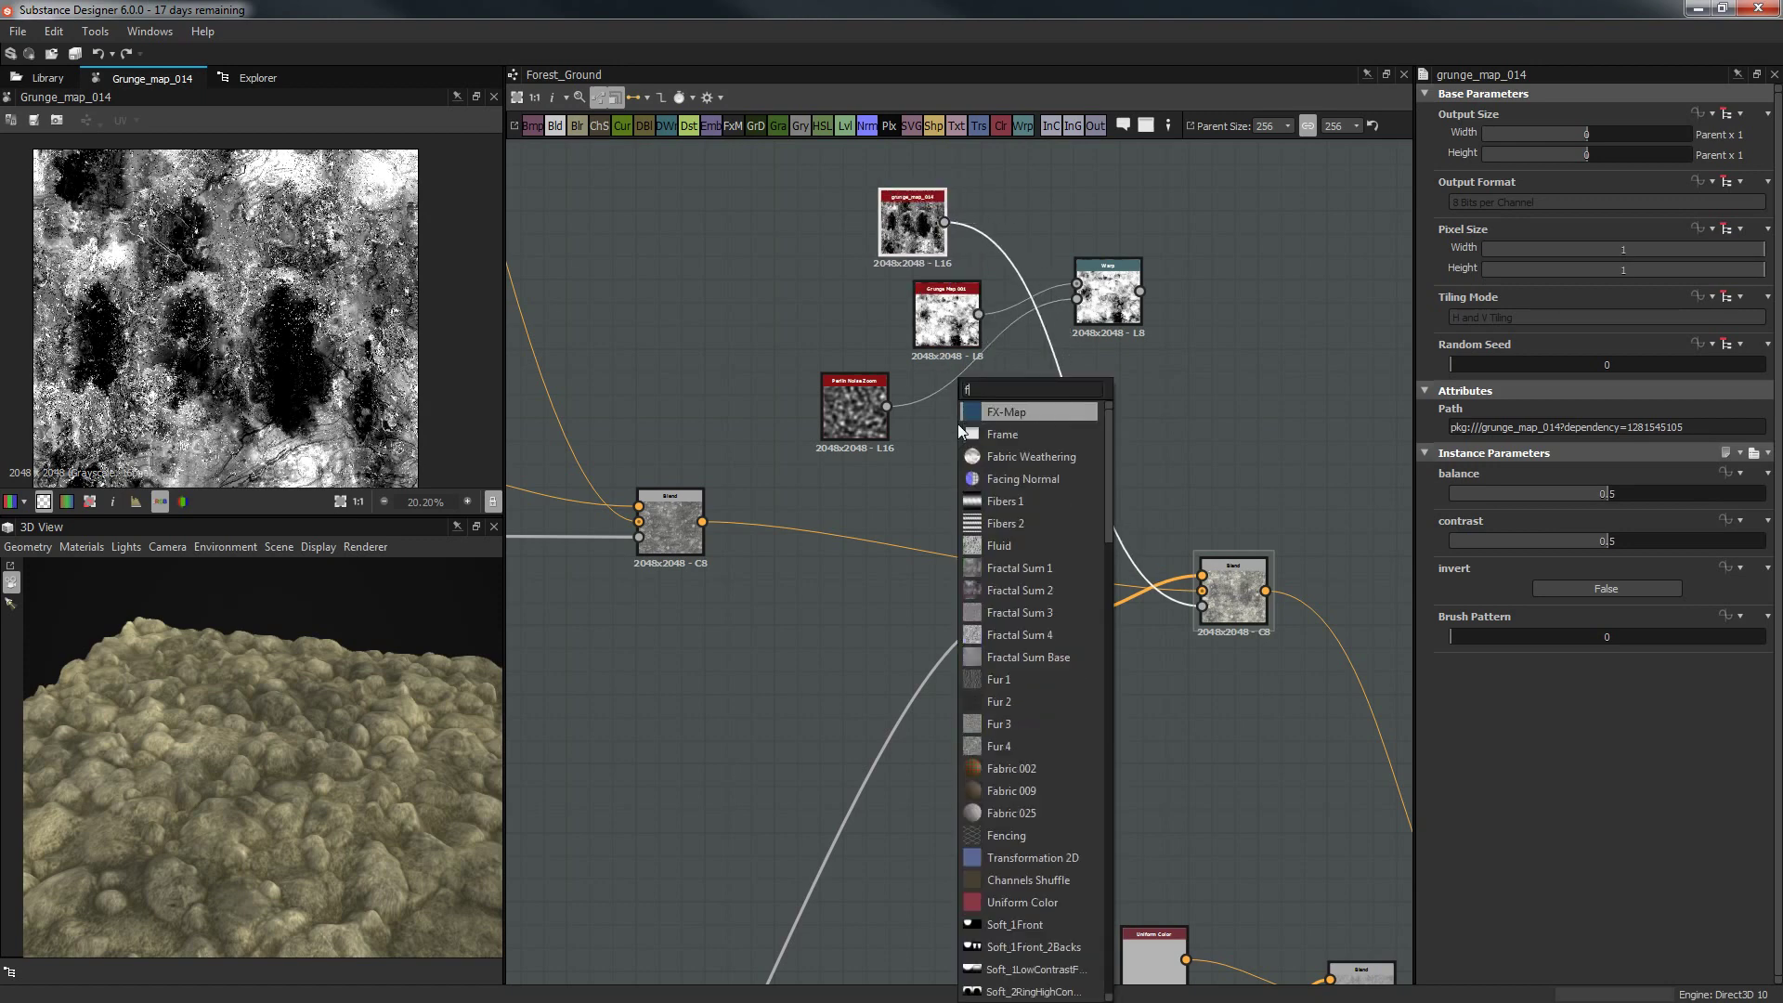
key(BackSpace)
text(gru)
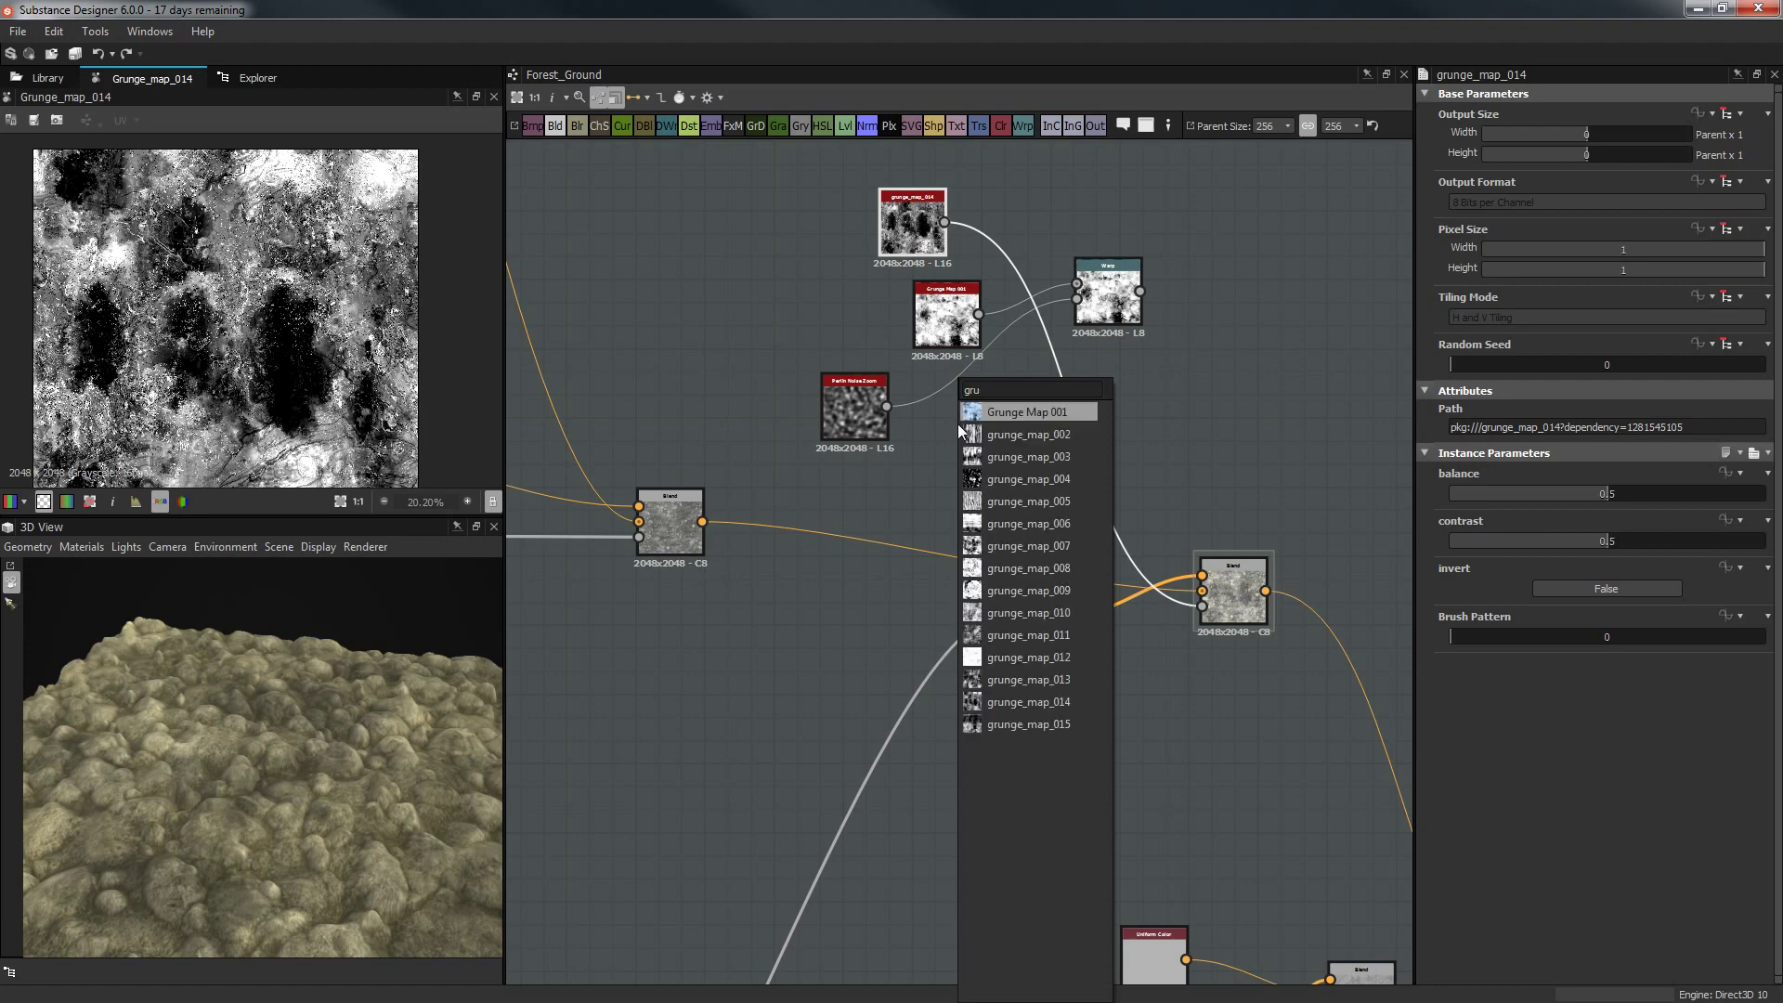
click(1053, 570)
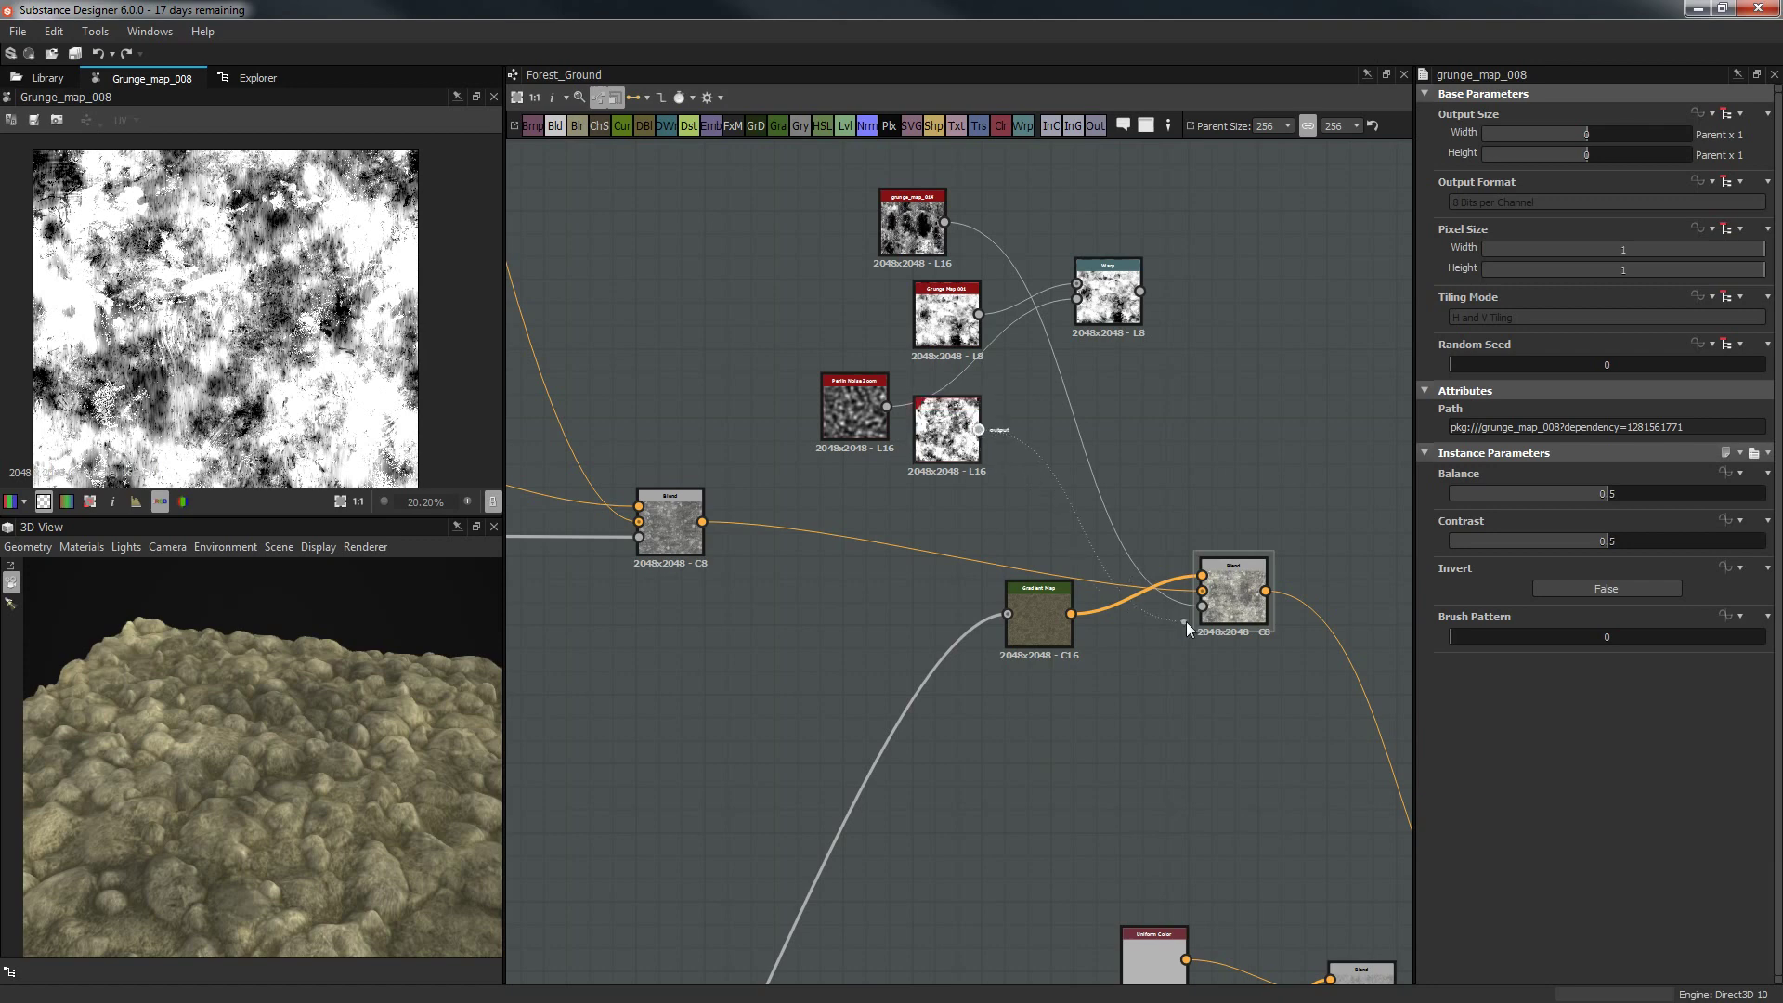
drag(1201, 612, 1201, 611)
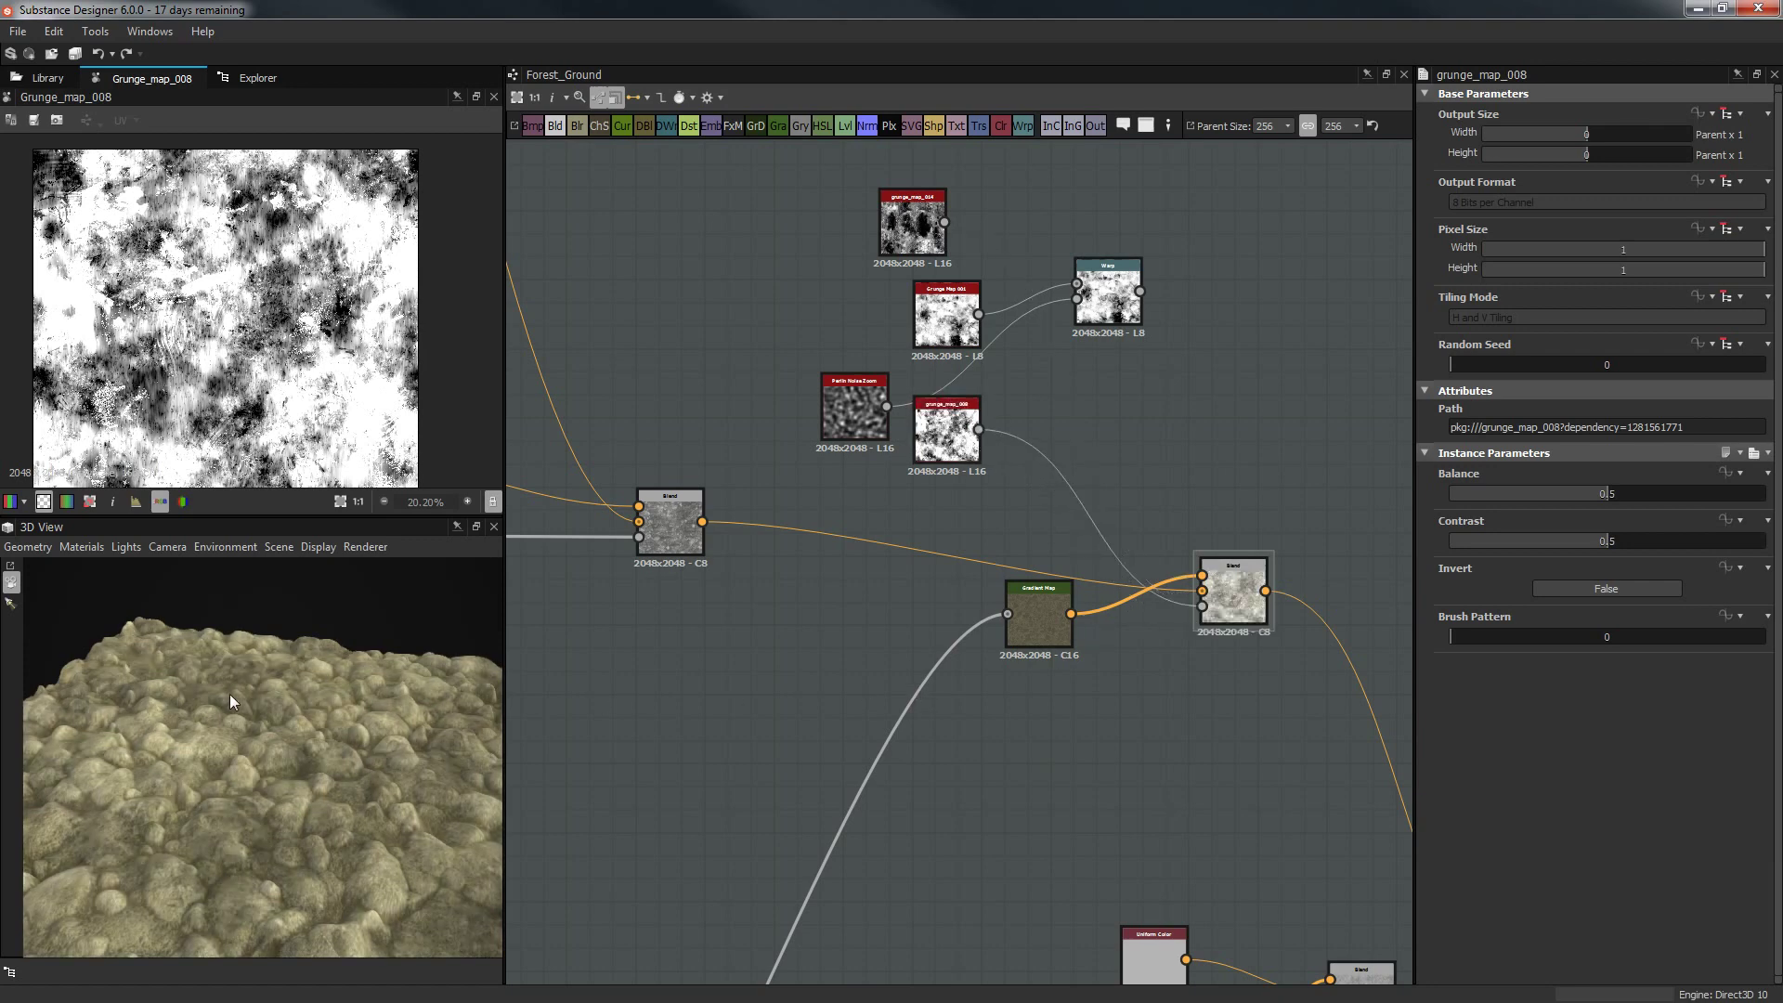
Examine the new mask's effect in the 3D preview and set the Add (Linear Dodge) Blend's opacity to 0.
drag(230, 694, 806, 569)
scroll(232, 765, up, 3)
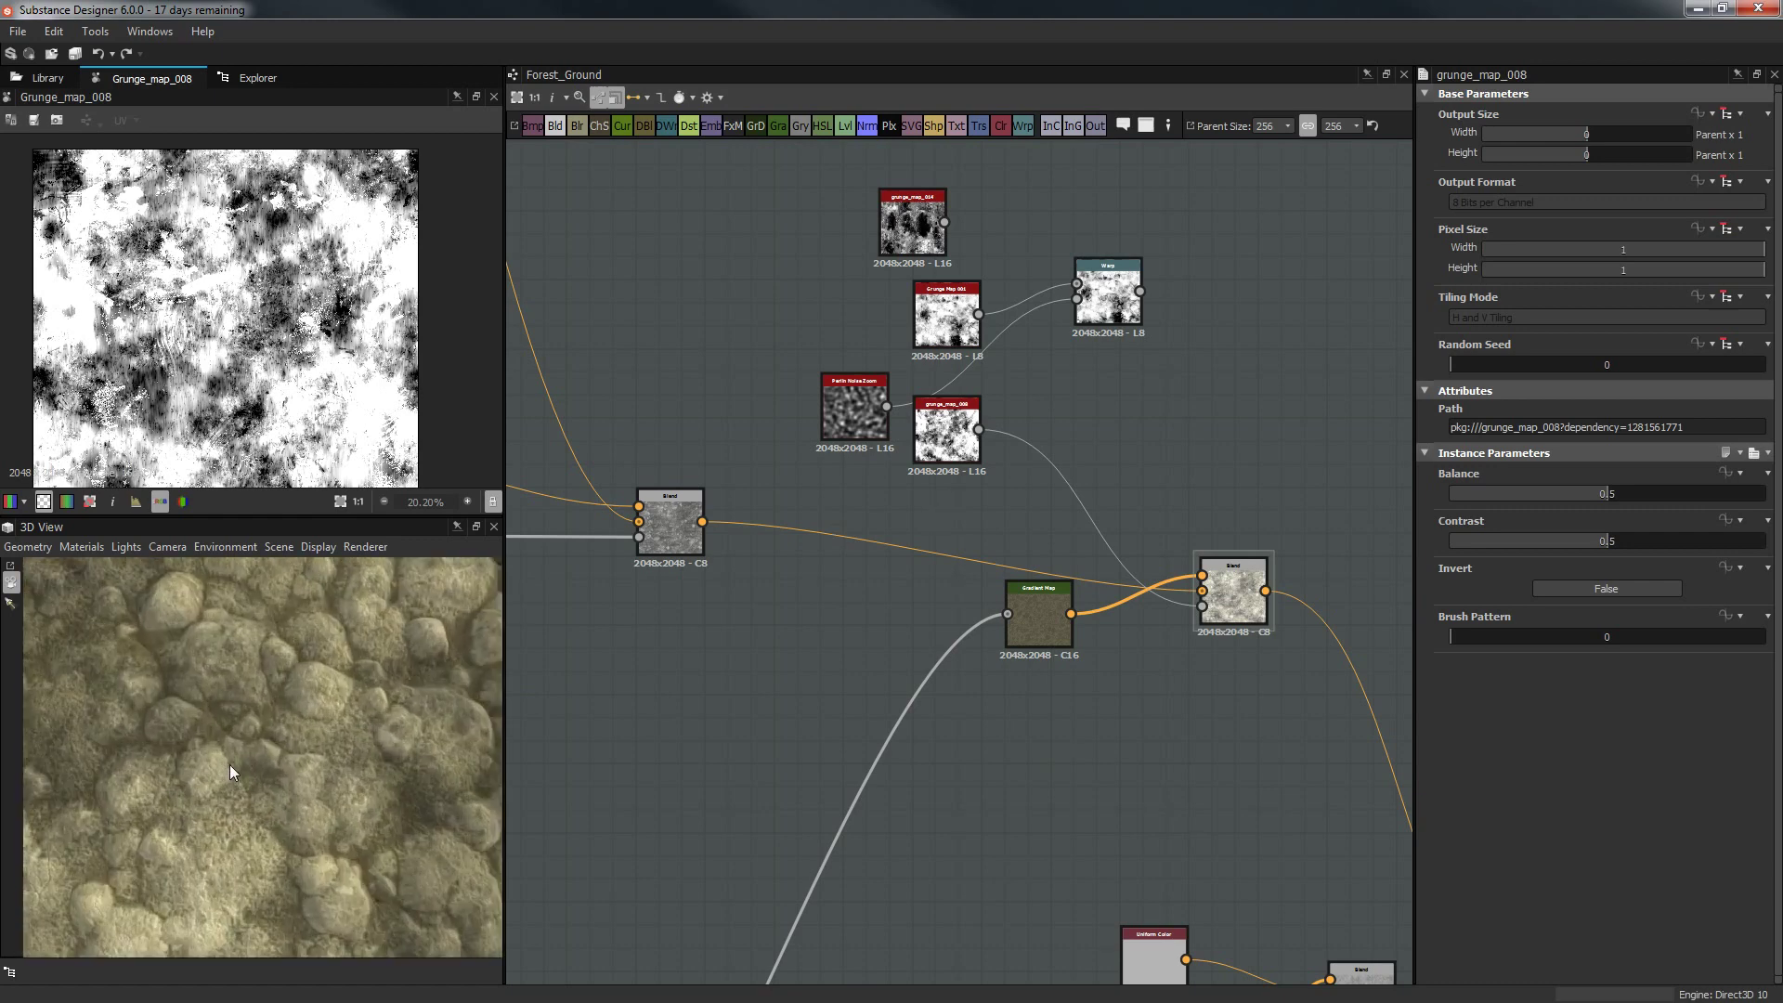
click(1234, 587)
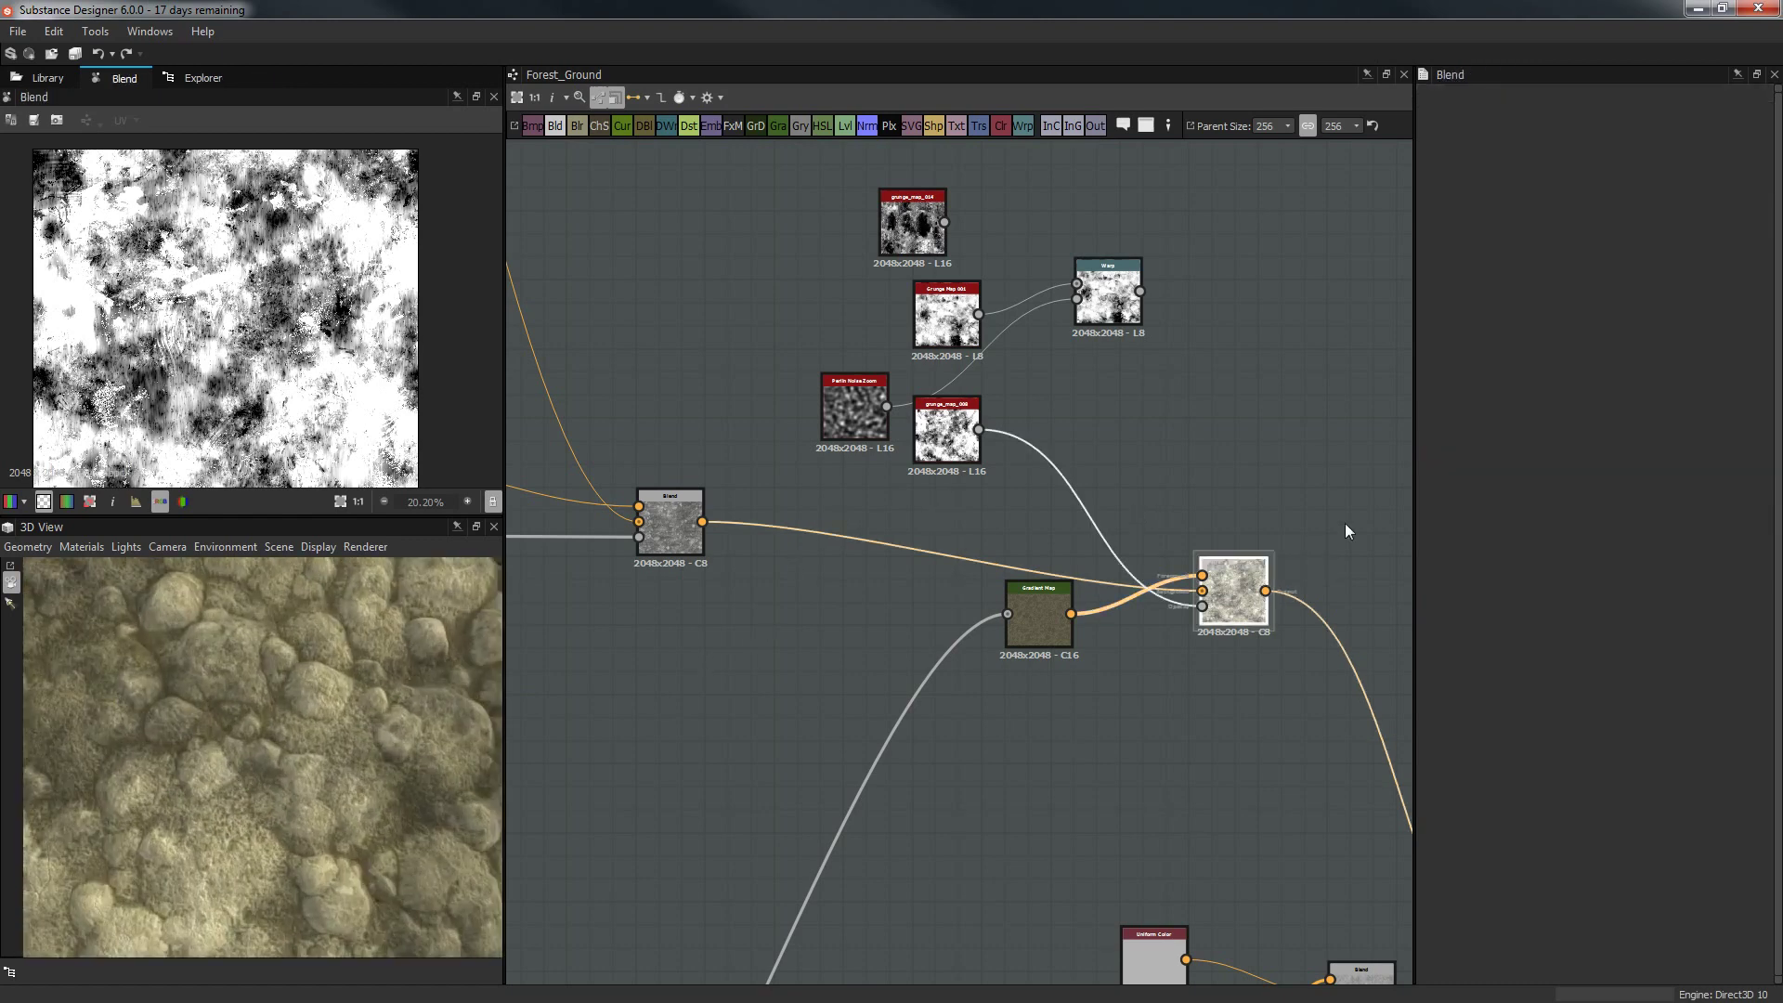
click(689, 544)
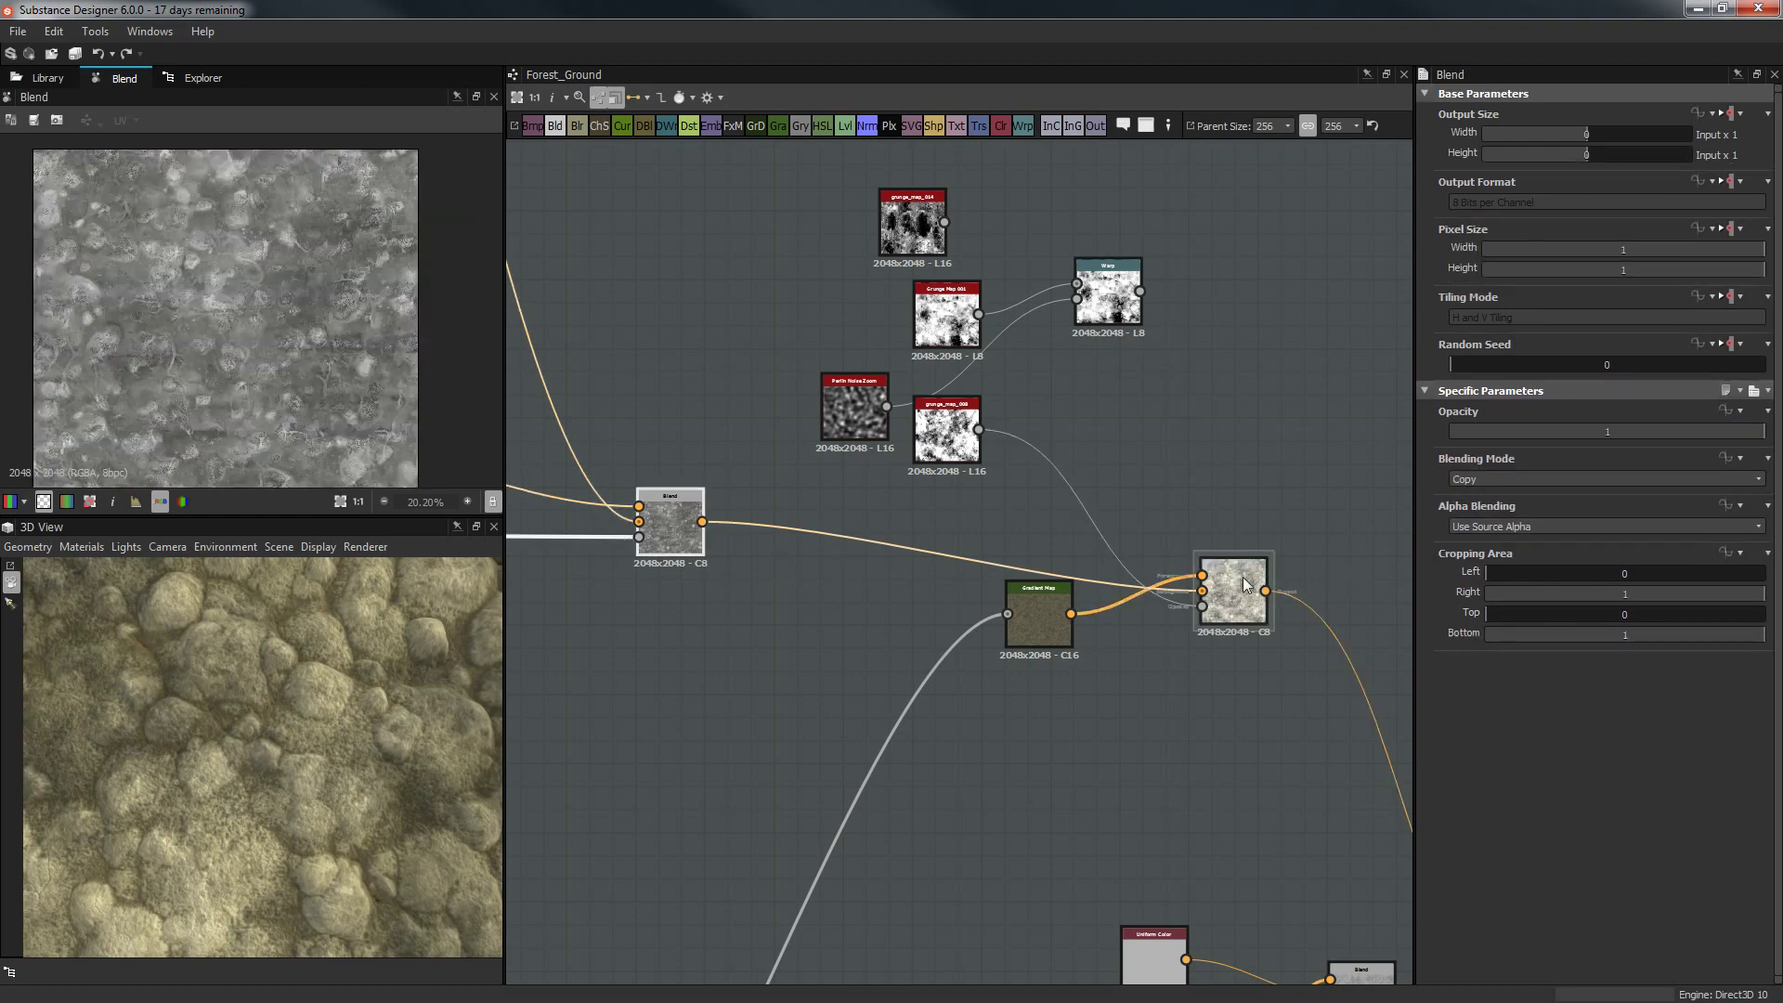
click(1246, 585)
drag(1481, 436, 1449, 439)
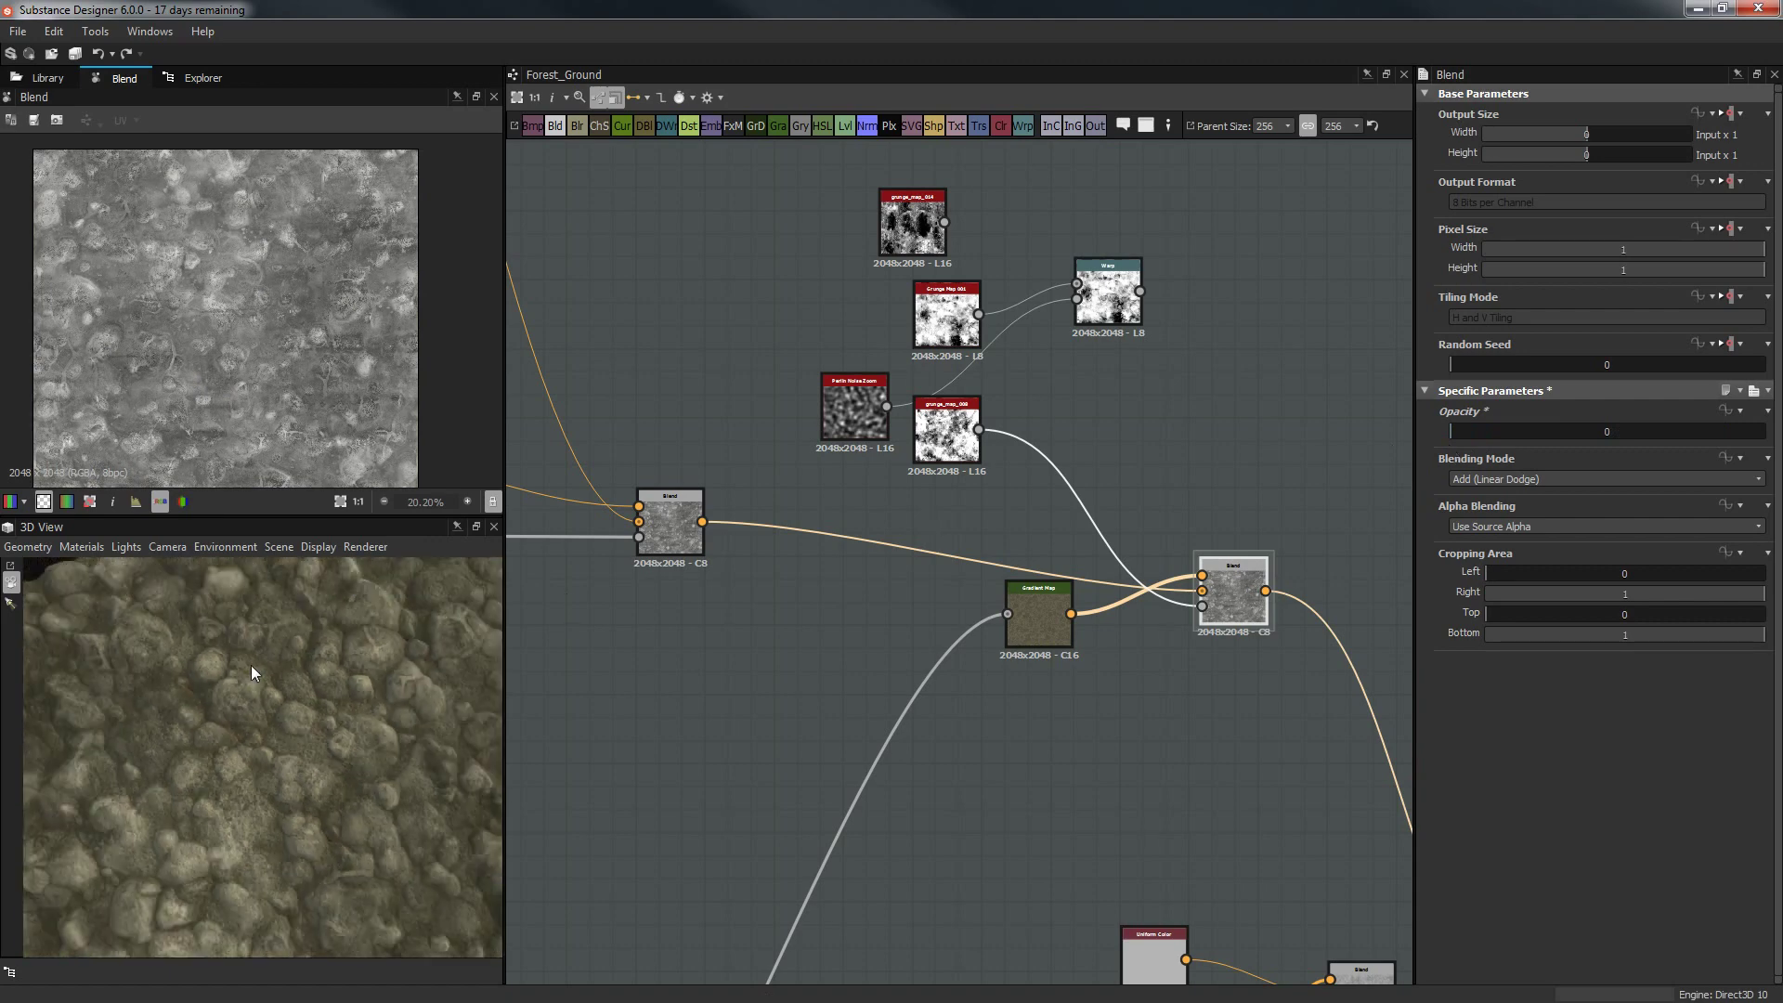
drag(250, 665, 422, 806)
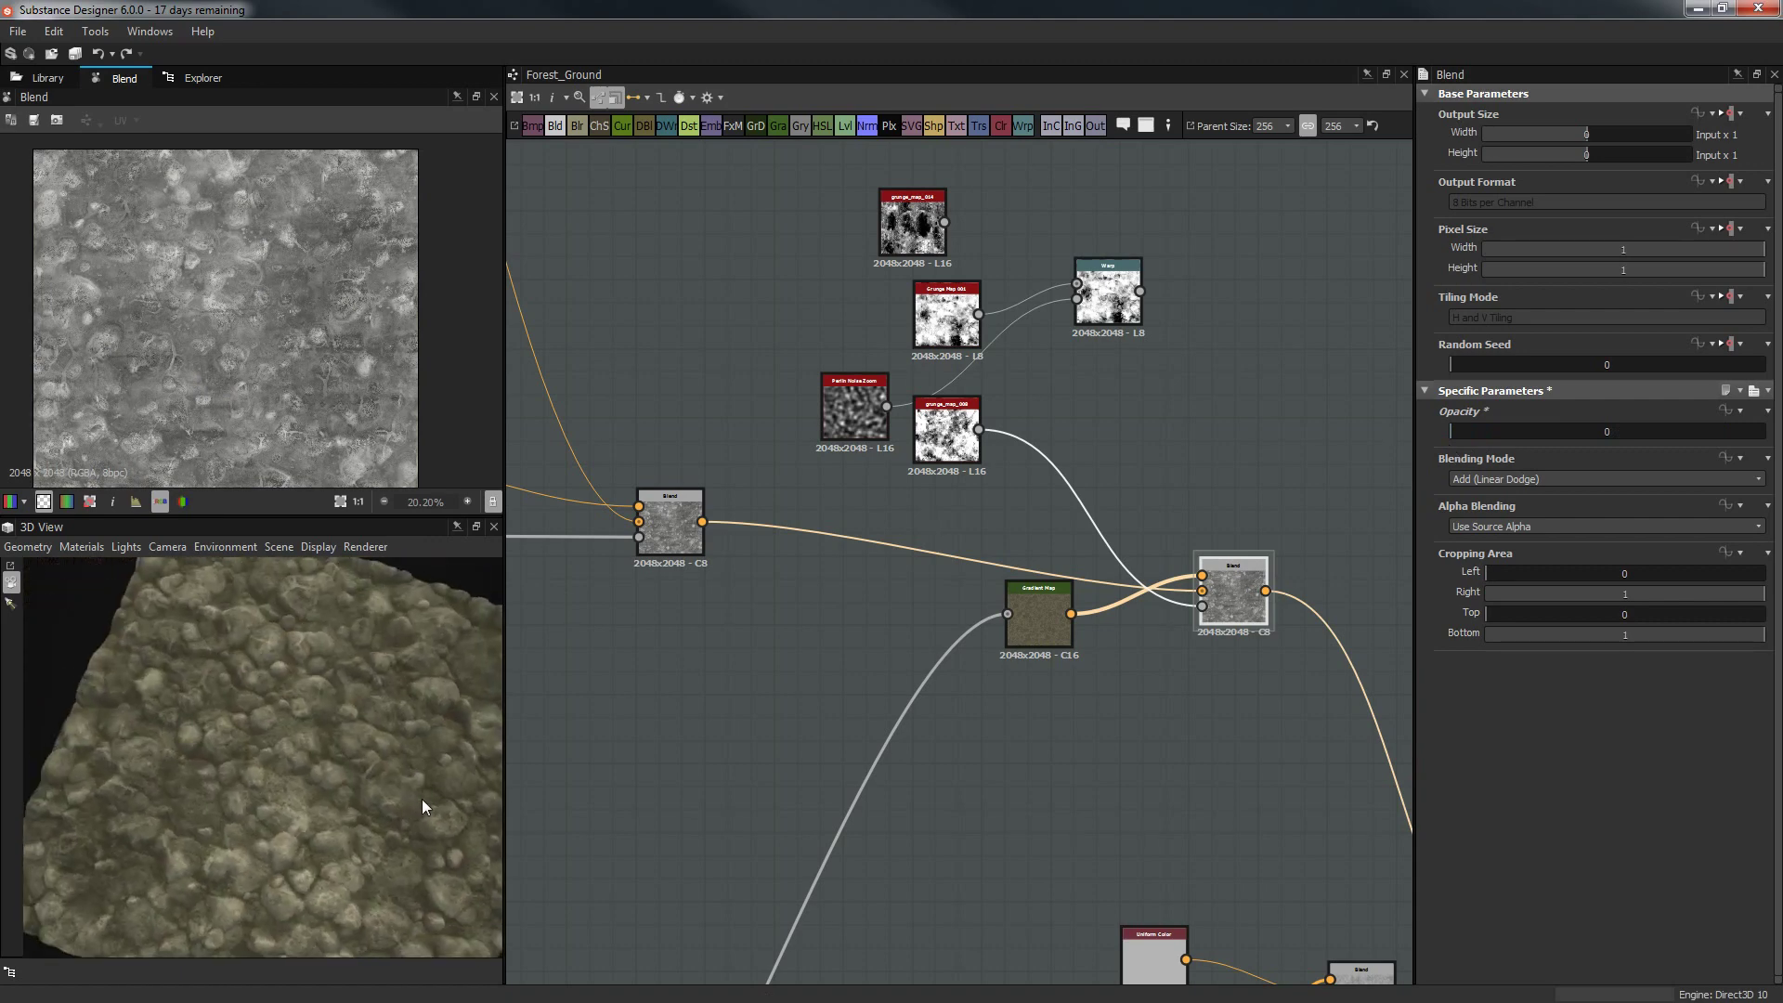
Insert a Curve node between the final Blend and the base color output.
scroll(1157, 649, down, 2)
middle_drag(916, 502, 576, 376)
middle_drag(1129, 520, 601, 167)
scroll(1051, 527, up, 2)
key(space)
text(cu)
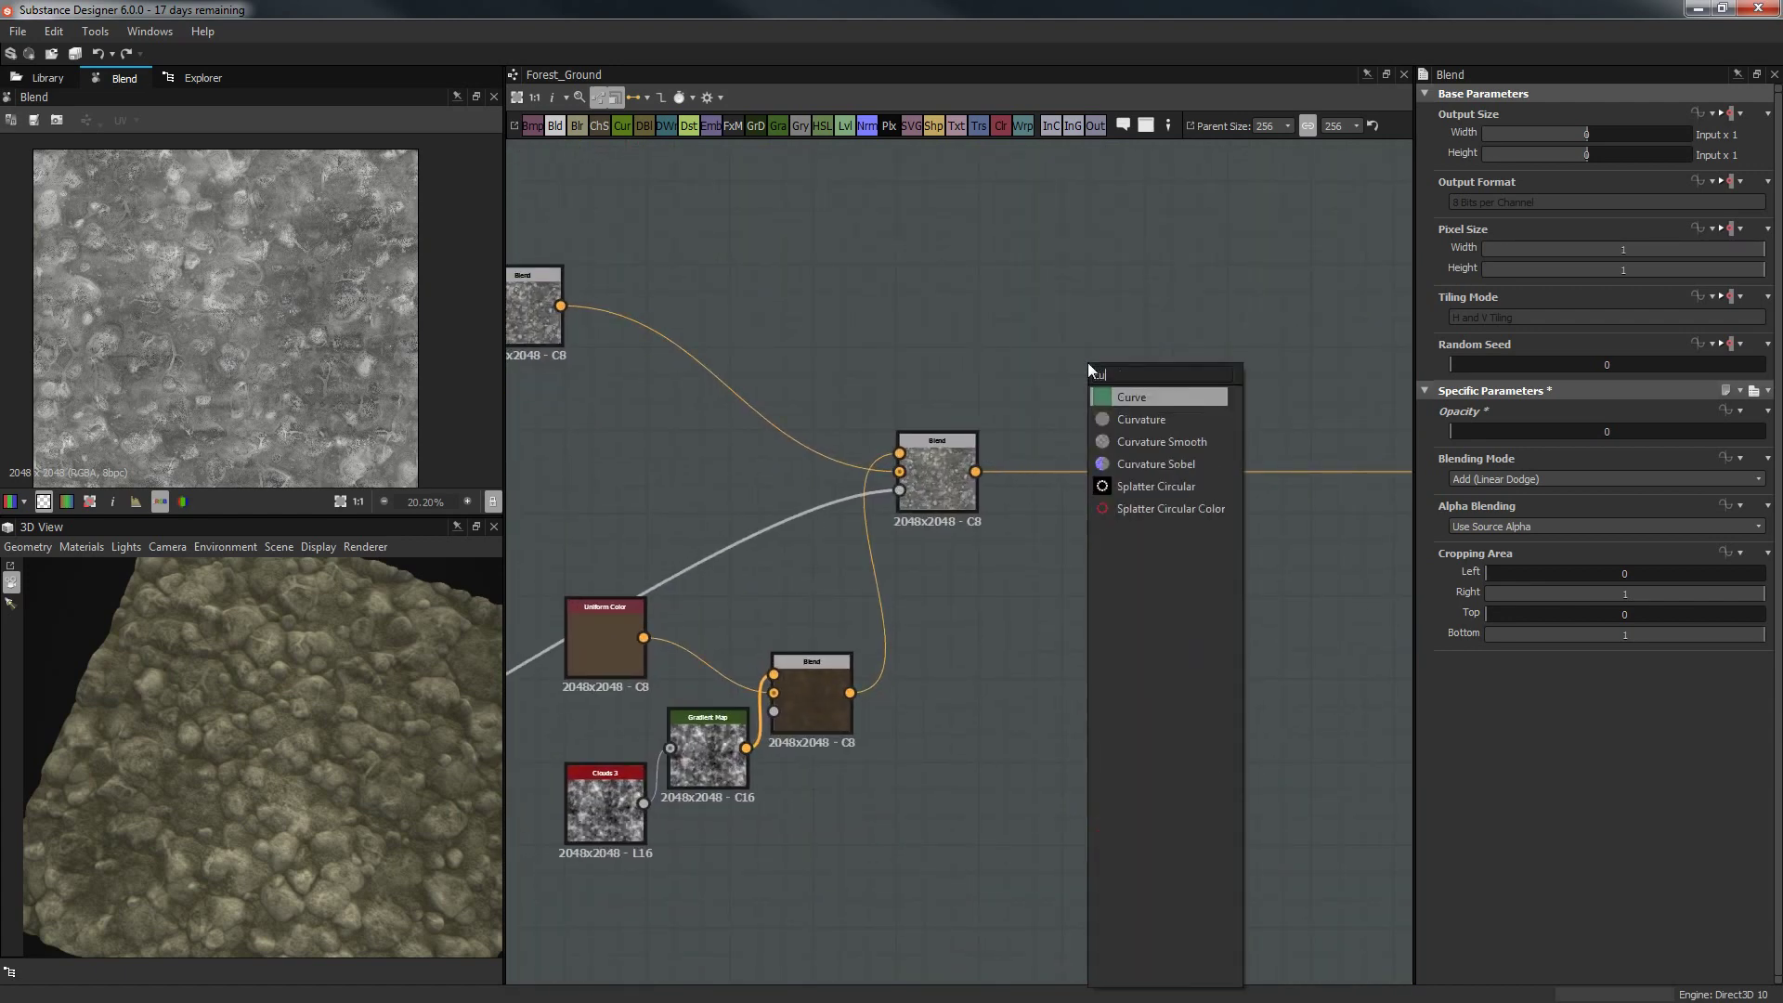
key(Return)
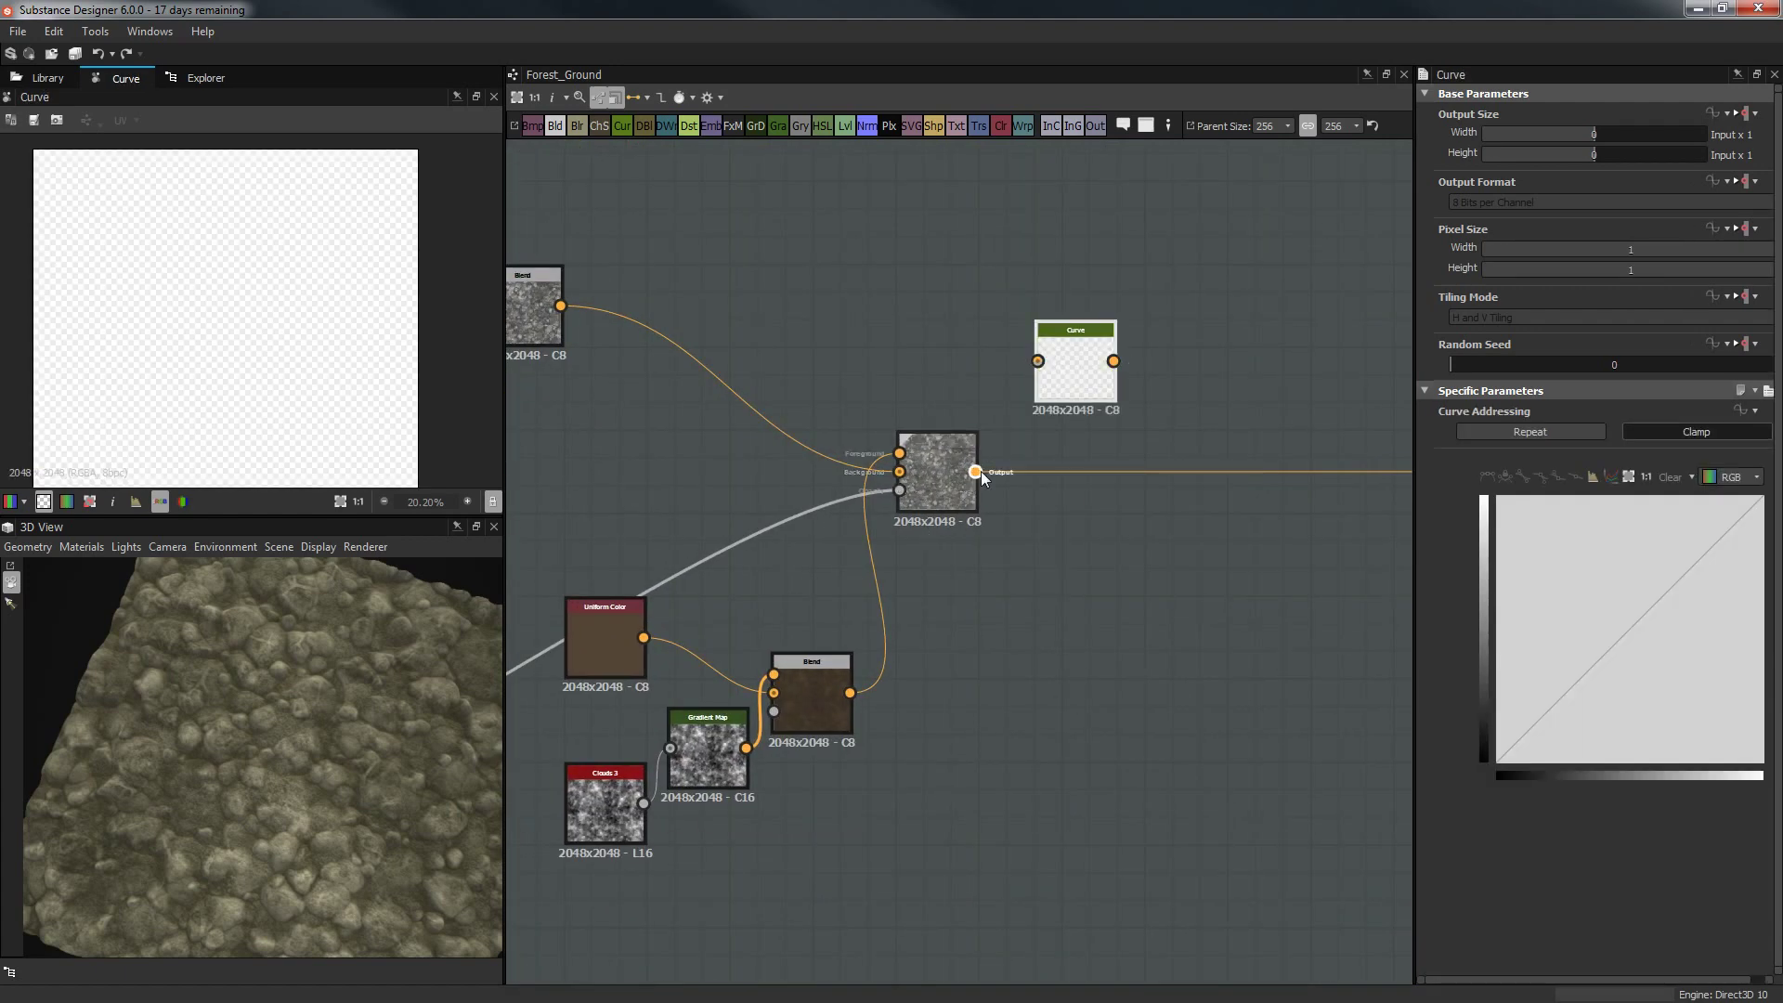
drag(1018, 372, 1174, 353)
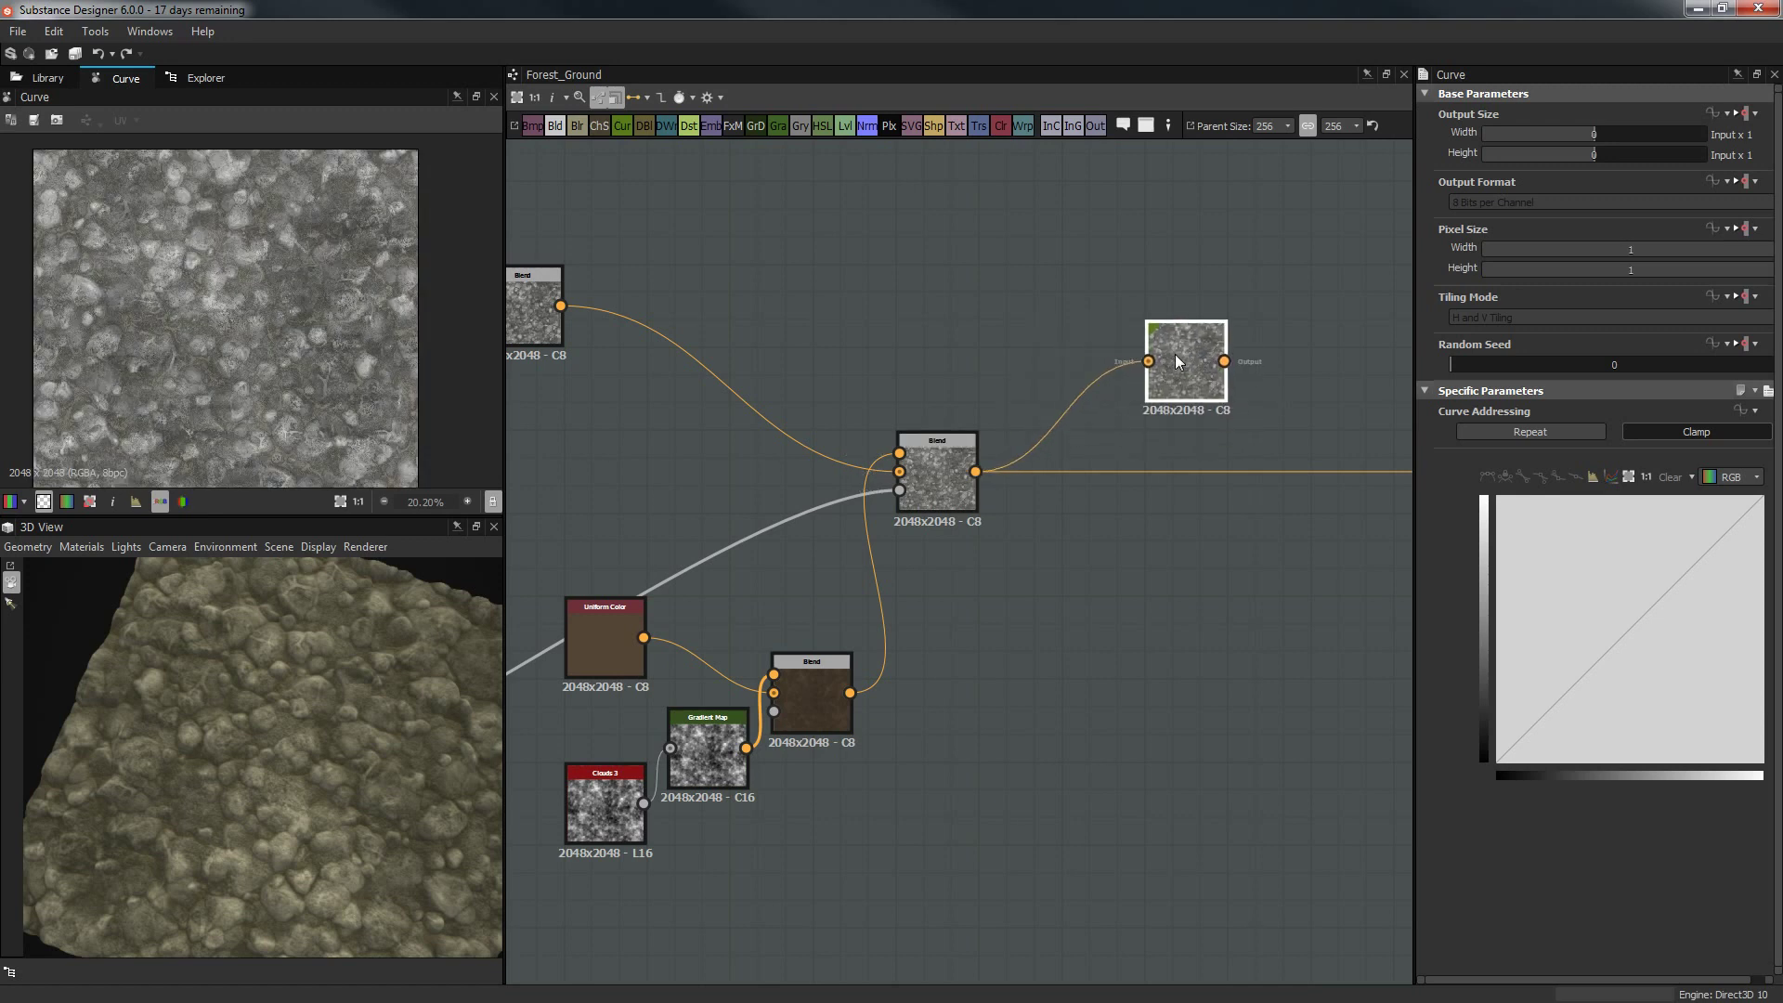
middle_drag(1174, 354, 927, 375)
drag(932, 370, 905, 477)
scroll(337, 359, up, 2)
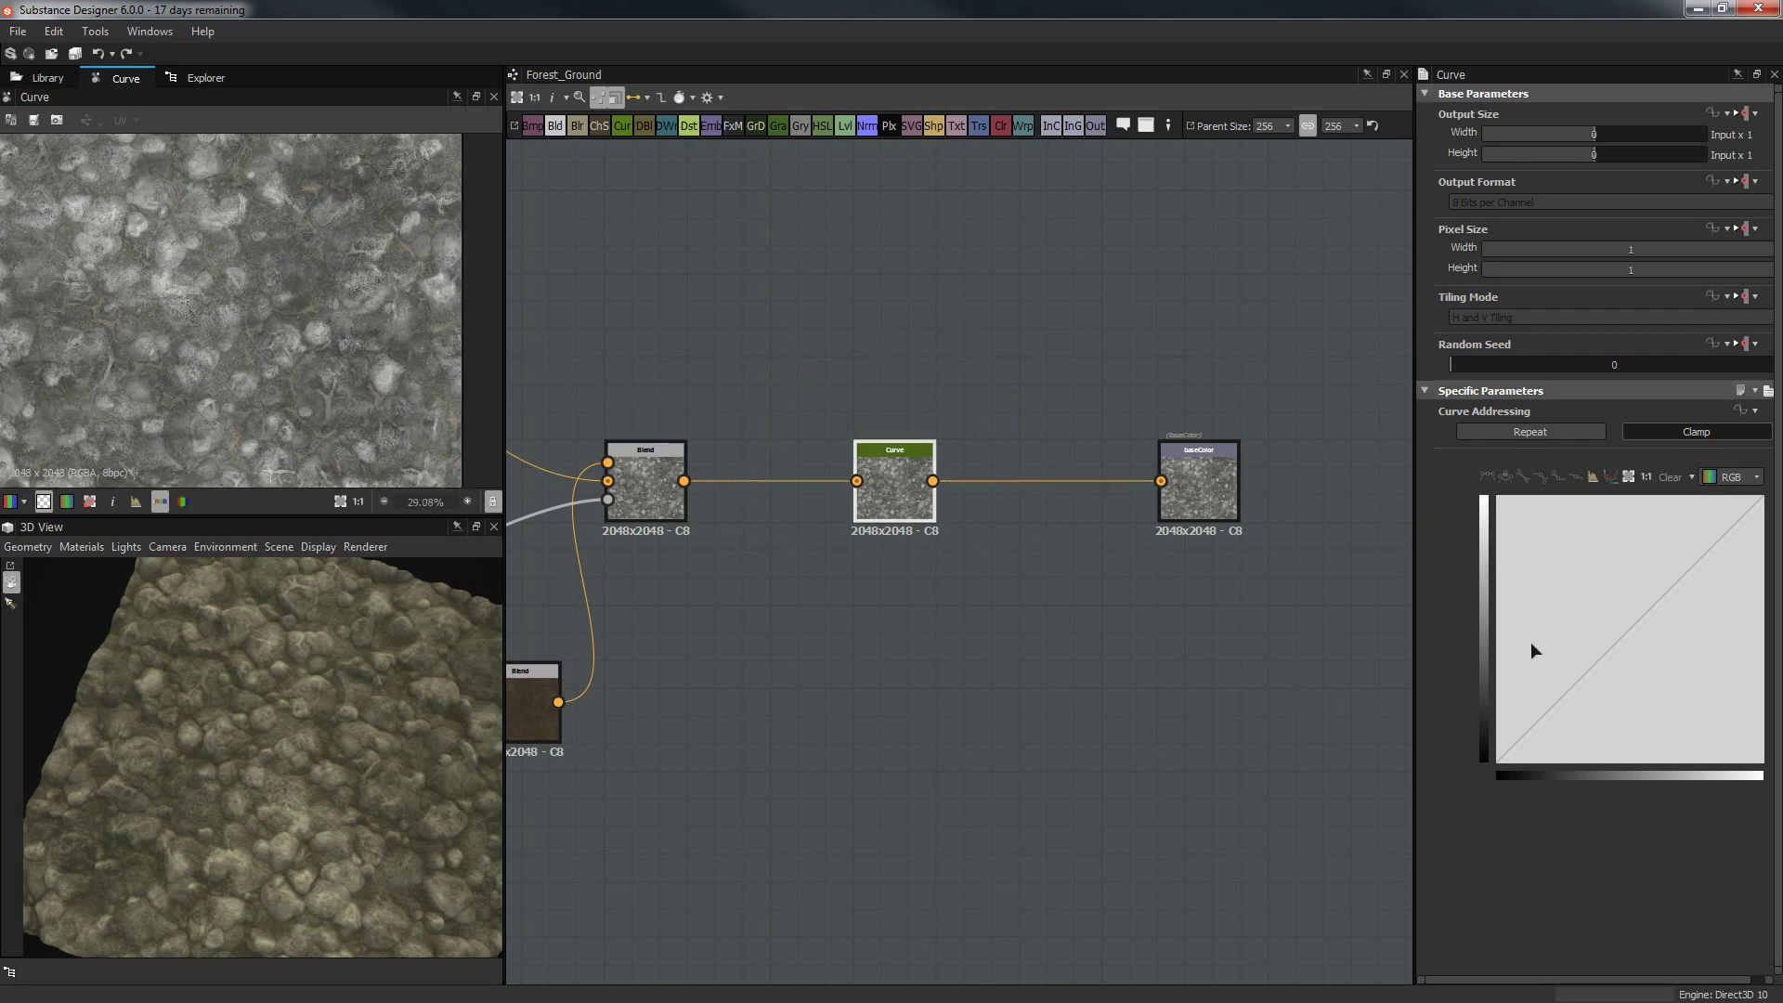
Add two points to the RGB curve and place them at about 0.37, 0.33 and 0.68, 0.65.
click(1594, 650)
mouse_move(1594, 651)
mouse_down()
mouse_move(1646, 660)
mouse_move(1586, 679)
mouse_up()
double_click(1647, 622)
mouse_move(1650, 623)
mouse_down()
mouse_move(1687, 611)
mouse_move(1684, 582)
mouse_move(1665, 615)
mouse_move(1652, 578)
mouse_move(1486, 579)
mouse_move(1637, 628)
mouse_up()
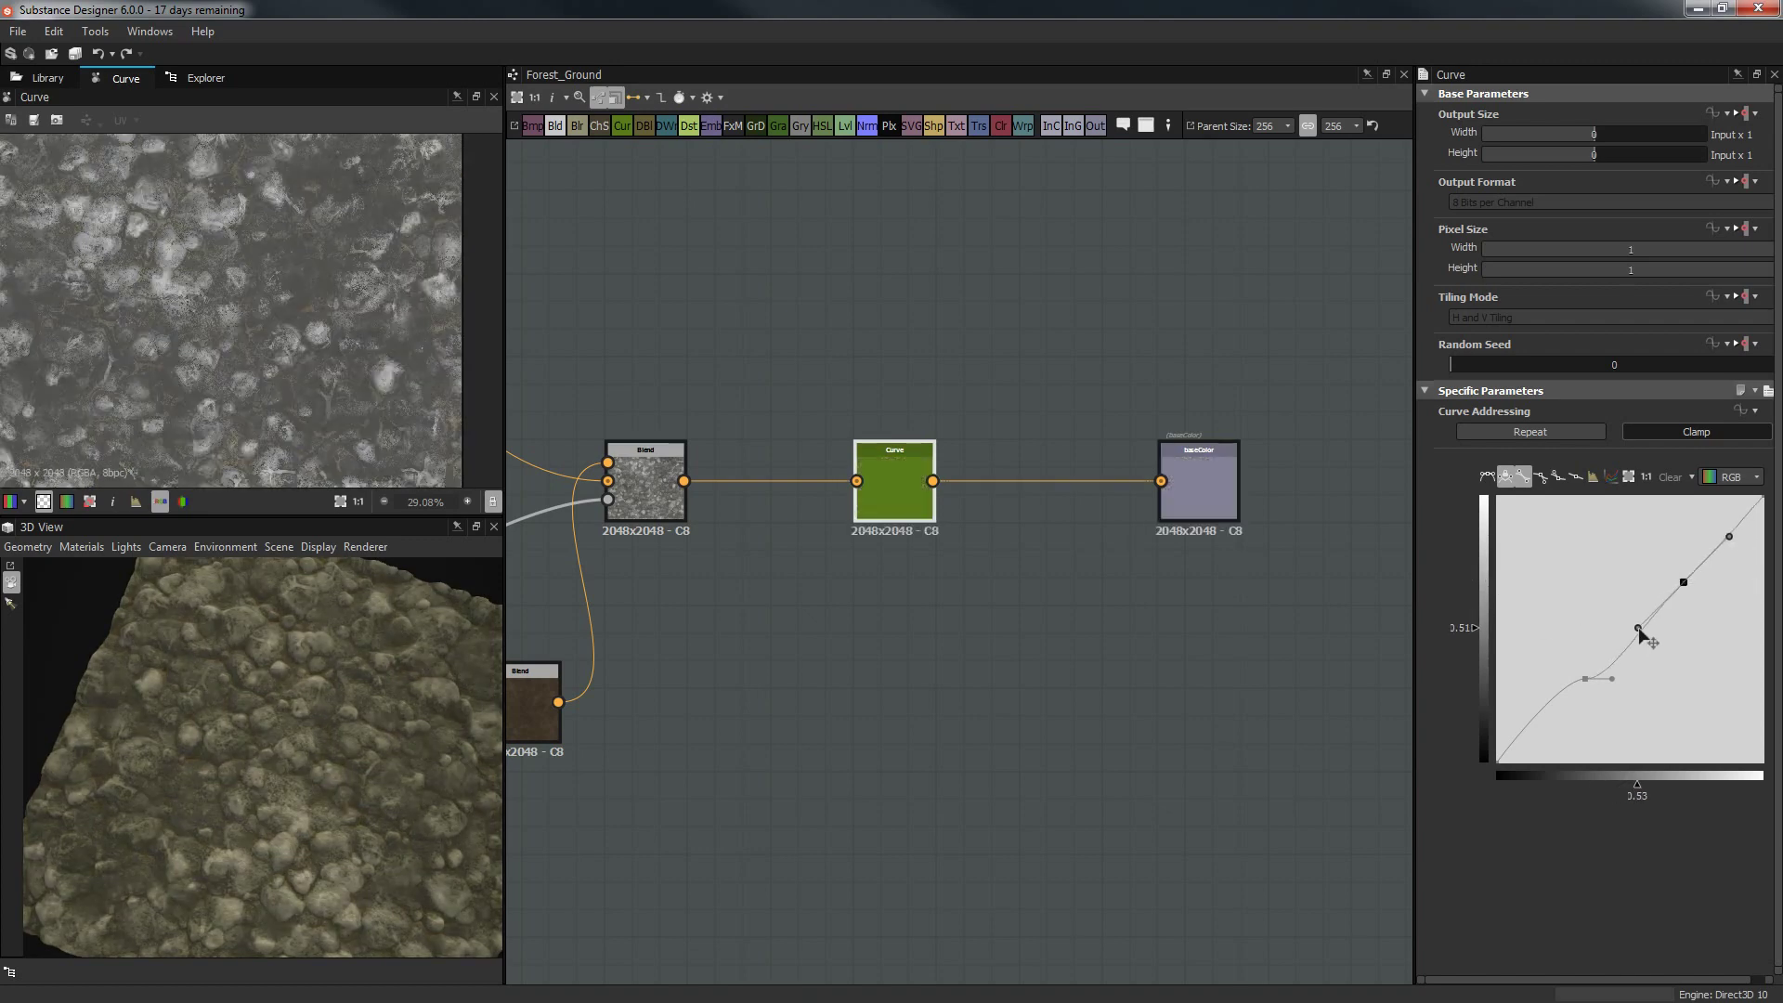
drag(1638, 630, 1663, 602)
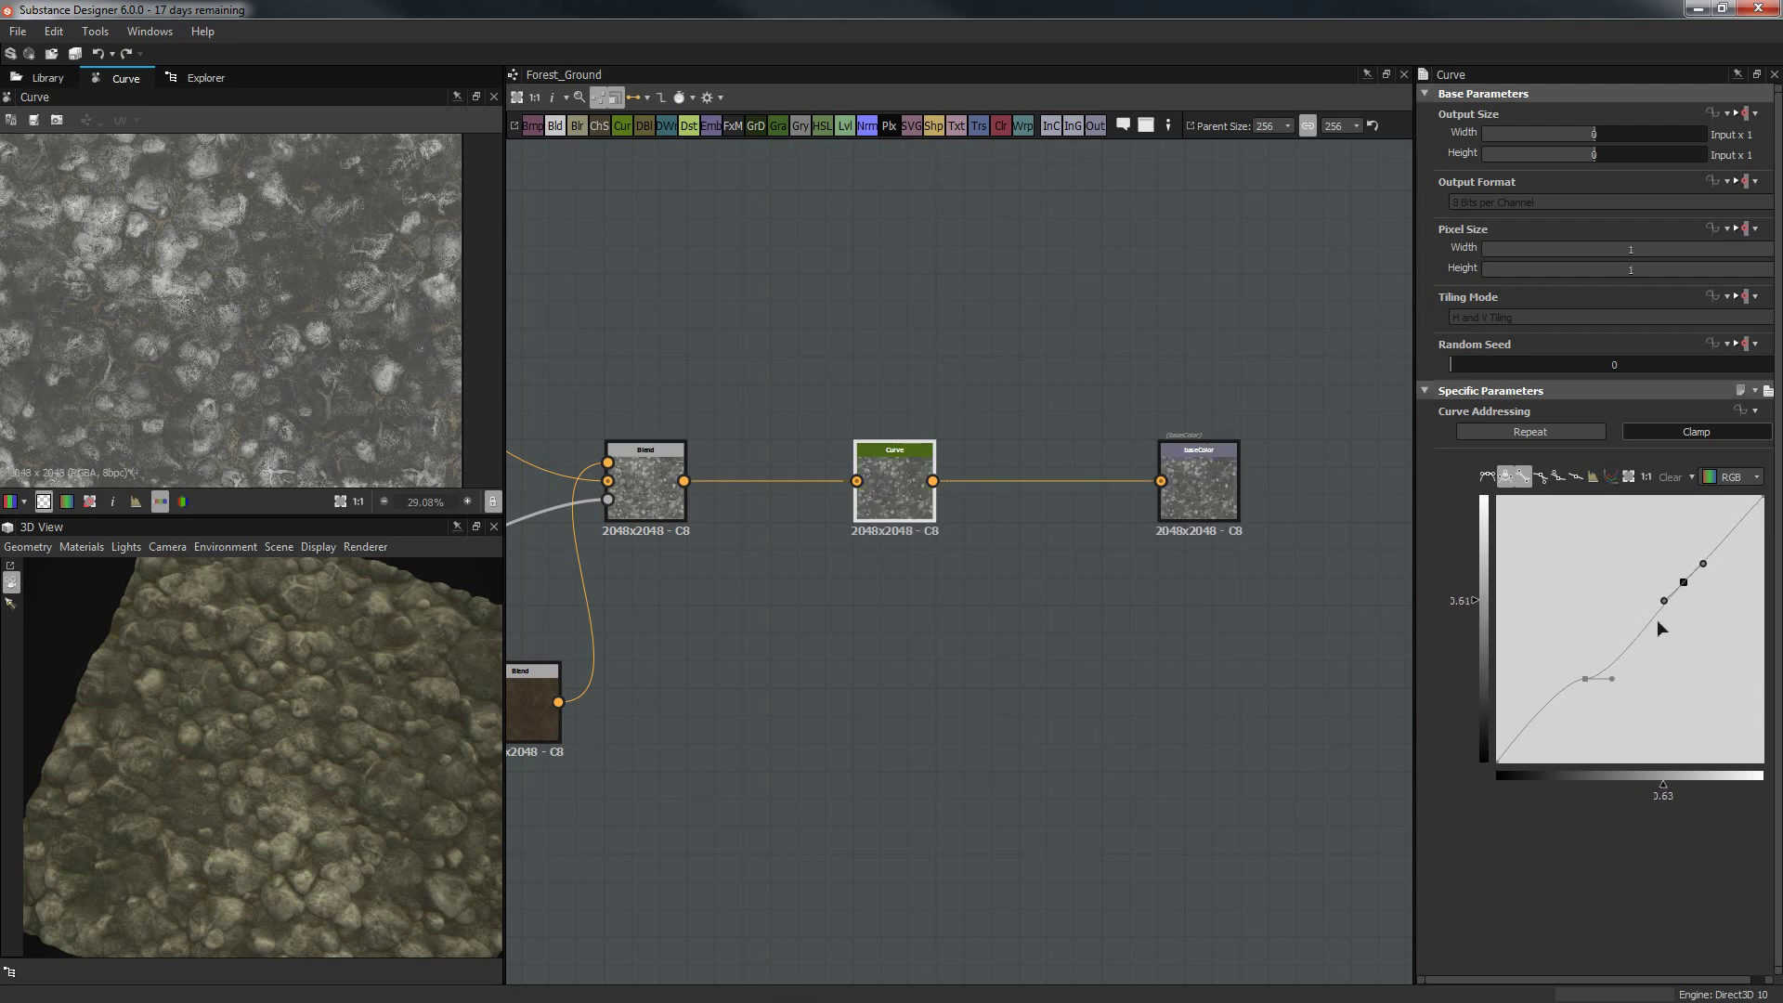
mouse_move(1616, 679)
mouse_down()
mouse_move(1609, 655)
mouse_move(1574, 669)
mouse_move(1599, 679)
mouse_up()
click(1585, 679)
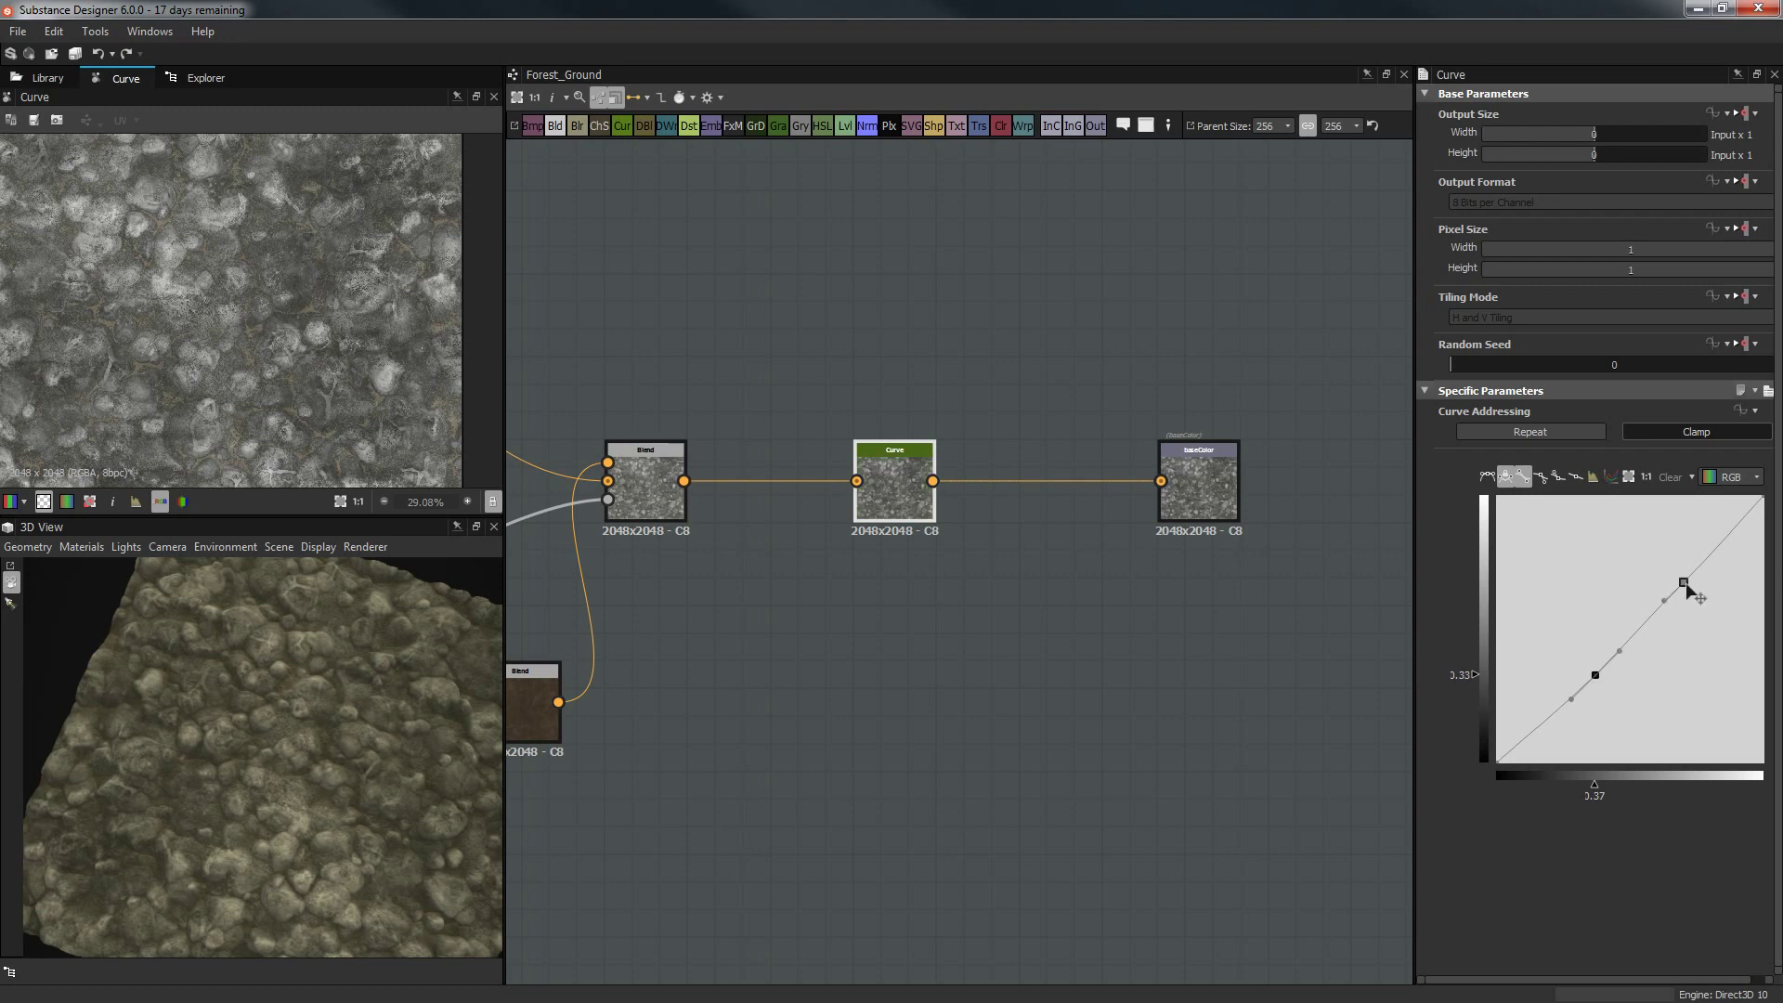
drag(1686, 583, 1680, 589)
Examine the curve-adjusted stones in the 3D preview and remove the Curve node before the base color output.
drag(325, 737, 816, 492)
mouse_move(358, 711)
mouse_down()
mouse_move(342, 684)
mouse_move(351, 713)
mouse_move(362, 685)
mouse_up()
scroll(709, 637, down, 4)
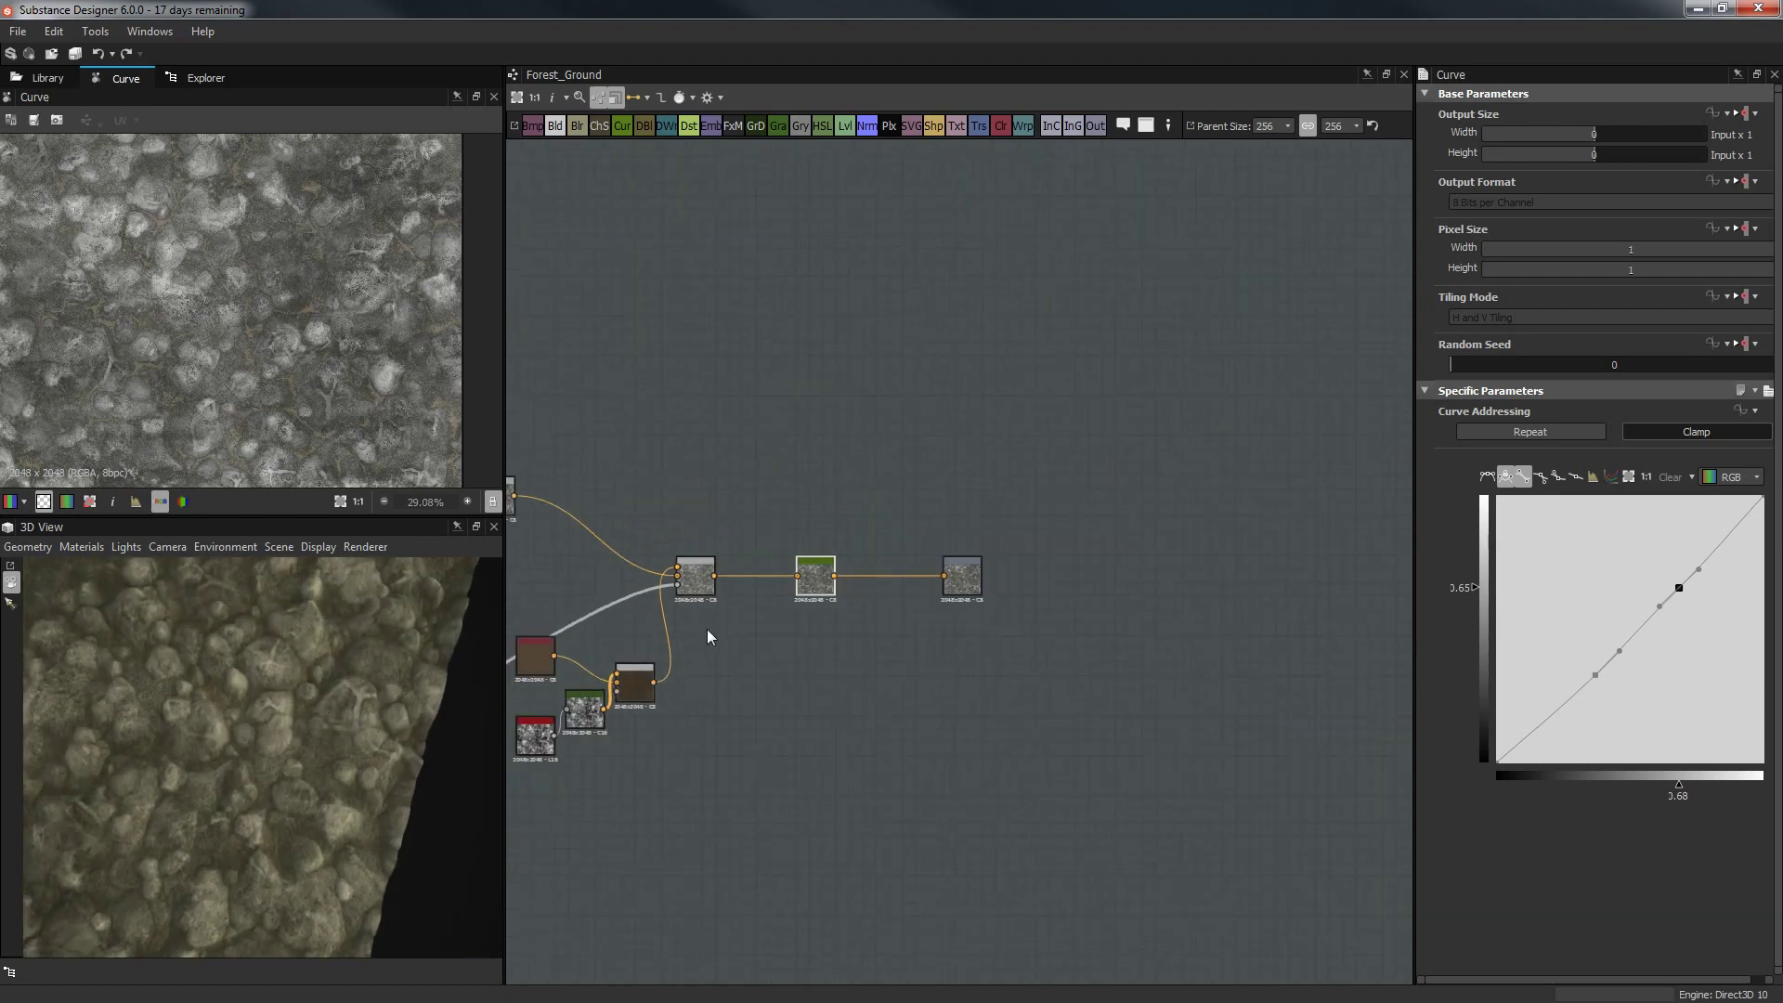
middle_drag(823, 644, 1002, 664)
drag(196, 769, 375, 875)
middle_drag(877, 589, 1039, 390)
click(966, 451)
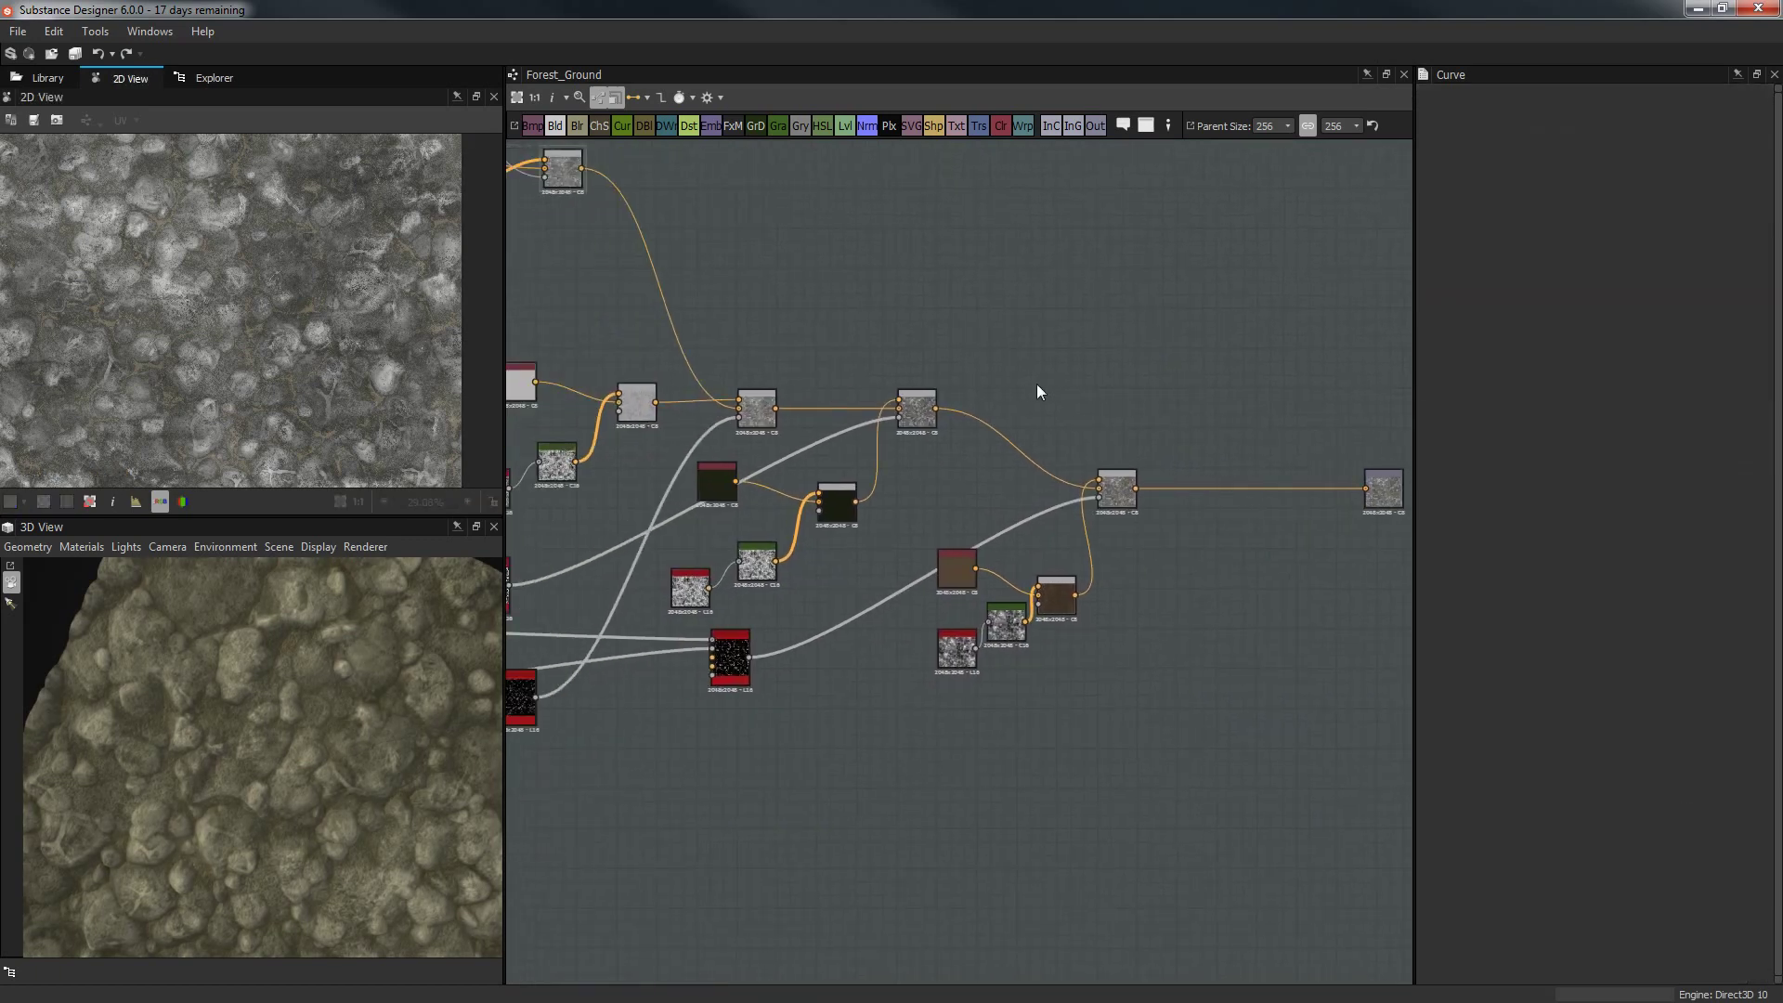
Move the grunge_map_008 node closer to the Blend it masks and inspect its output alongside the 3D preview.
scroll(1036, 543, up, 6)
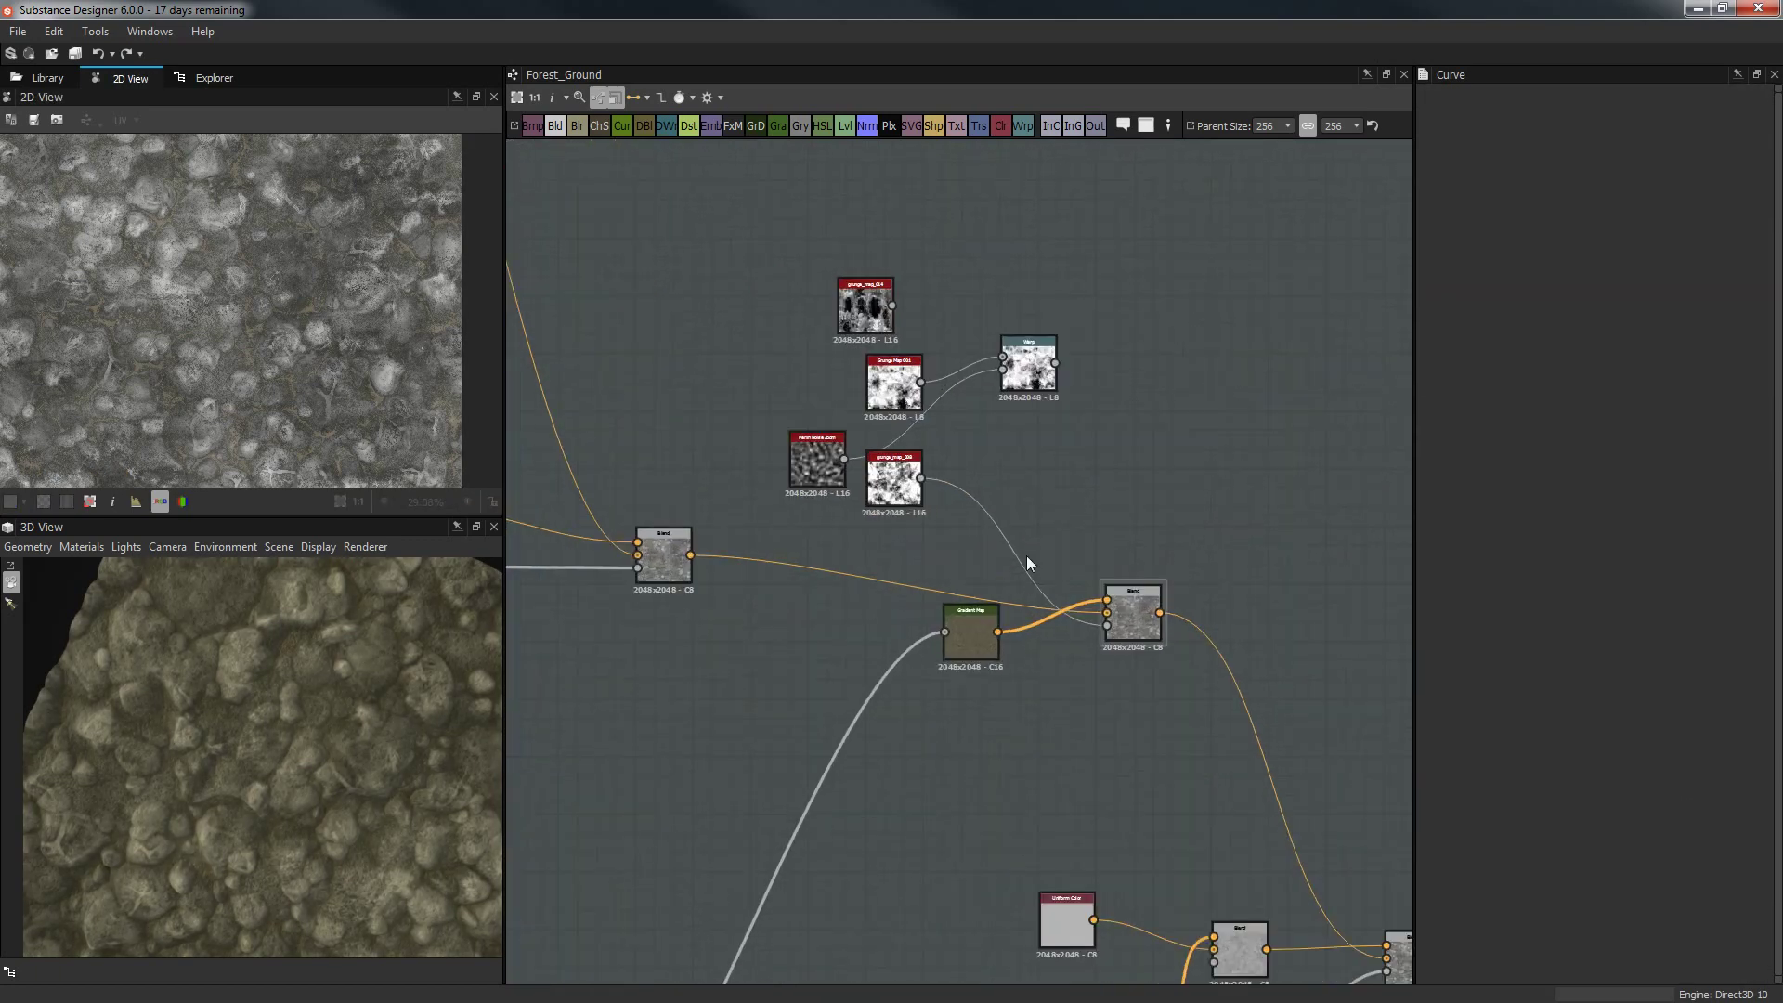
drag(847, 476, 910, 540)
double_click(909, 540)
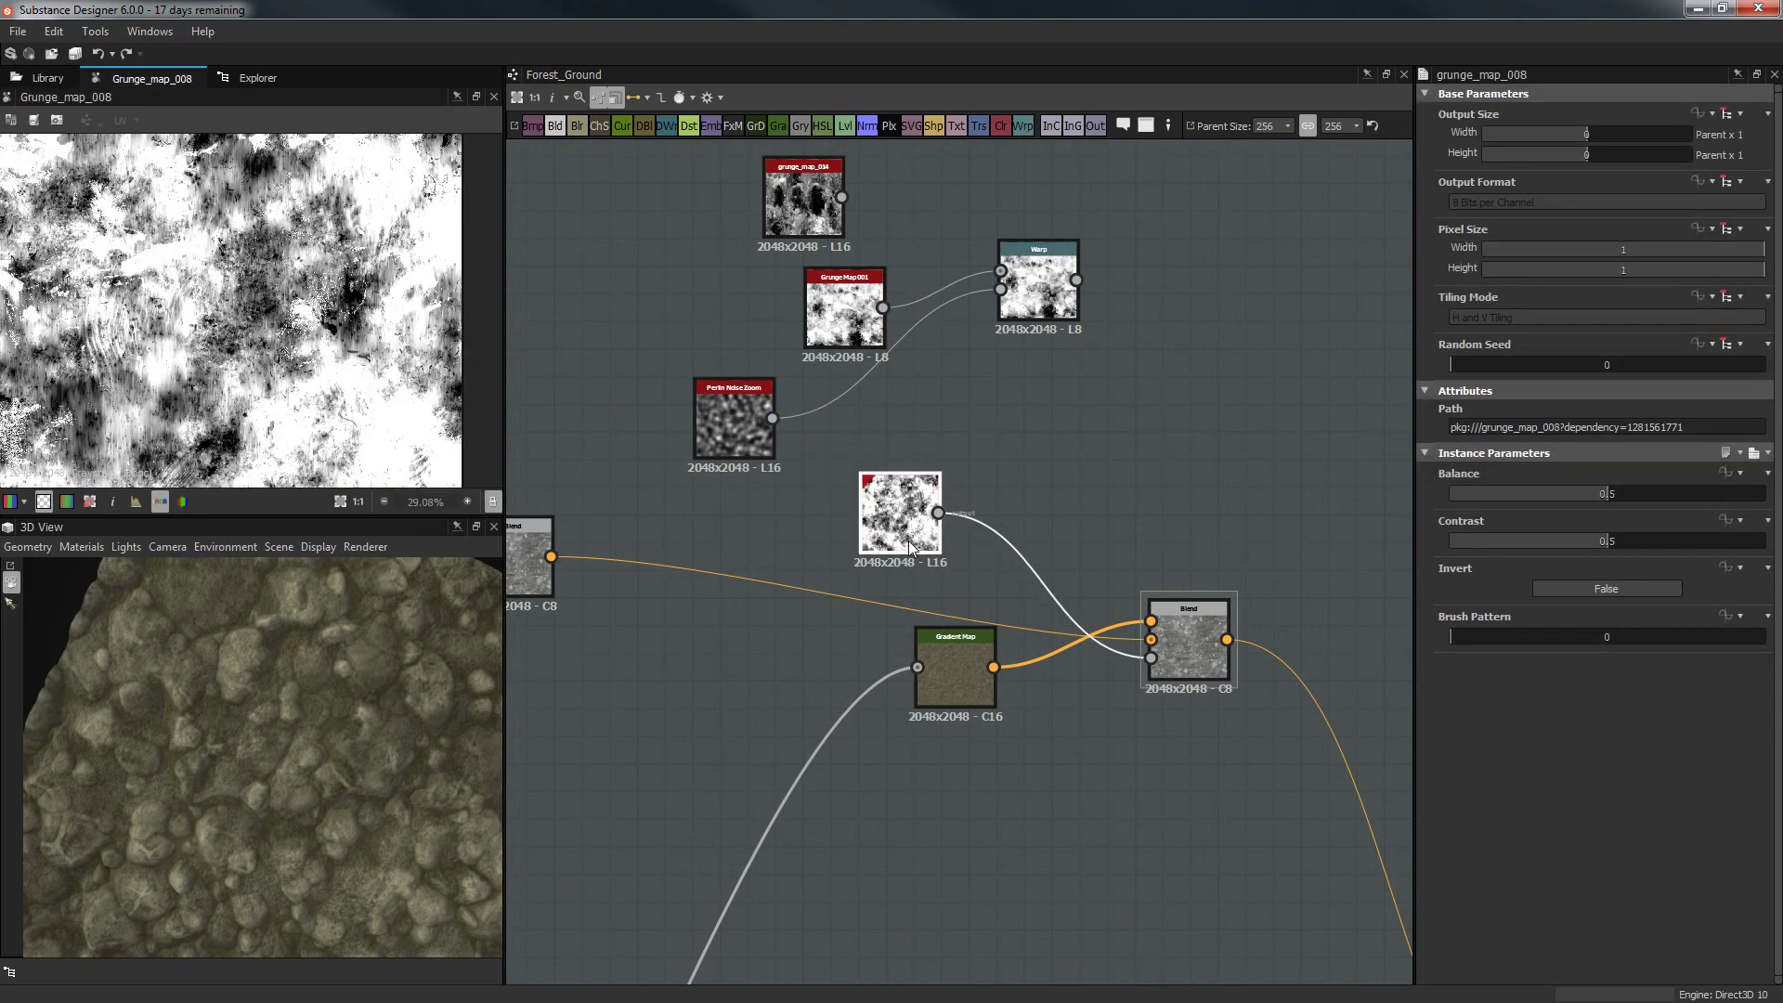
scroll(927, 773, down, 2)
drag(355, 824, 140, 795)
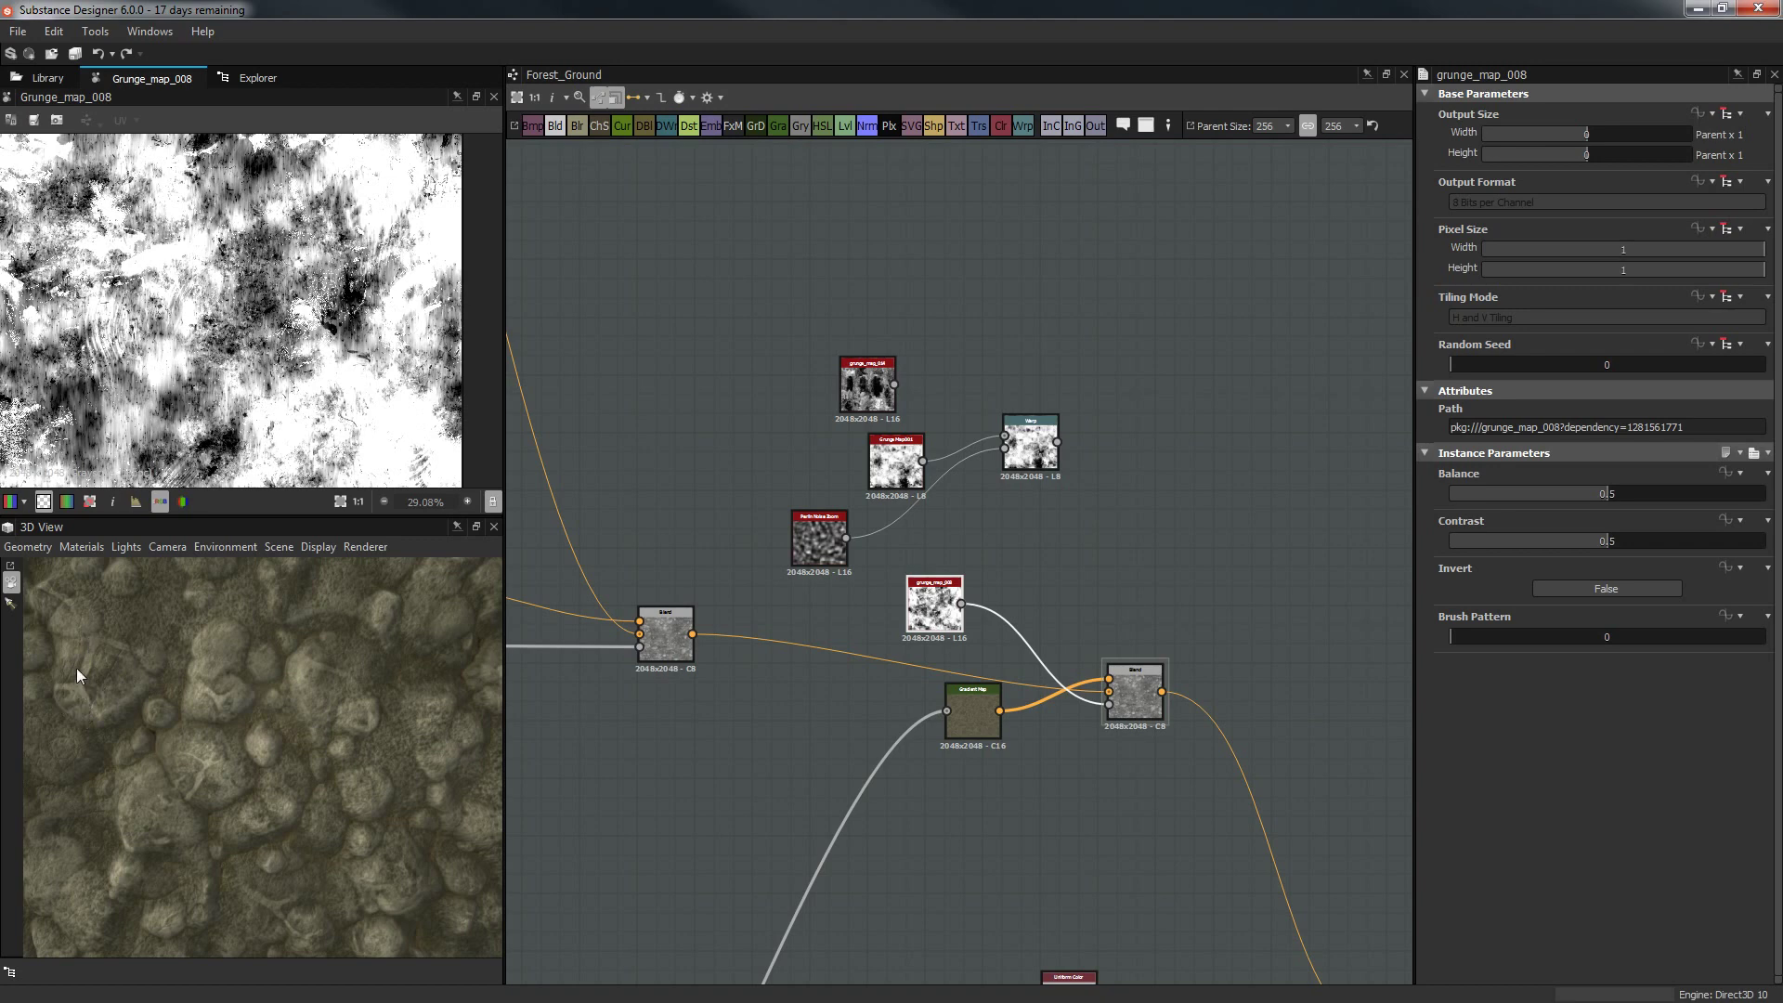
Locate the grunge_map_011 node that masks the dark Blend in the earlier stone colour section and preview its output.
scroll(906, 738, down, 4)
scroll(921, 771, up, 2)
middle_drag(923, 794, 945, 400)
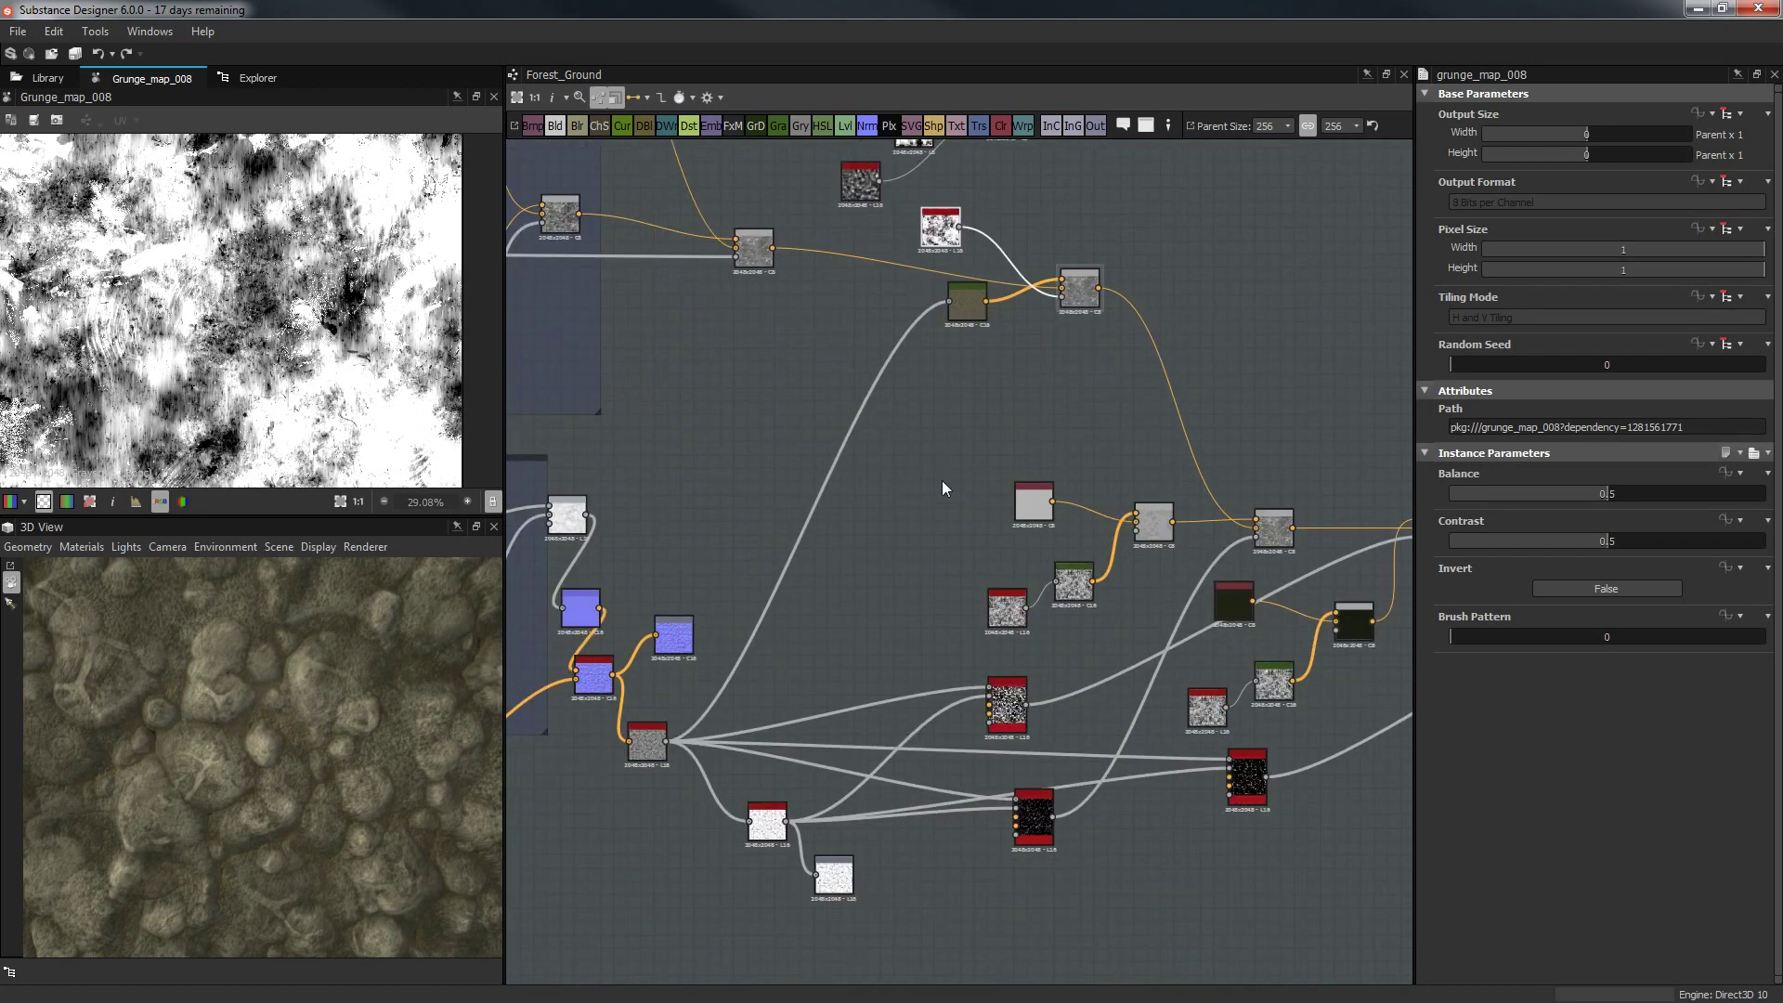
middle_drag(755, 567, 956, 515)
scroll(956, 516, up, 2)
middle_drag(674, 504, 984, 493)
middle_drag(730, 487, 1254, 511)
middle_drag(1068, 270, 1061, 801)
scroll(1032, 616, up, 3)
middle_drag(887, 639, 477, 701)
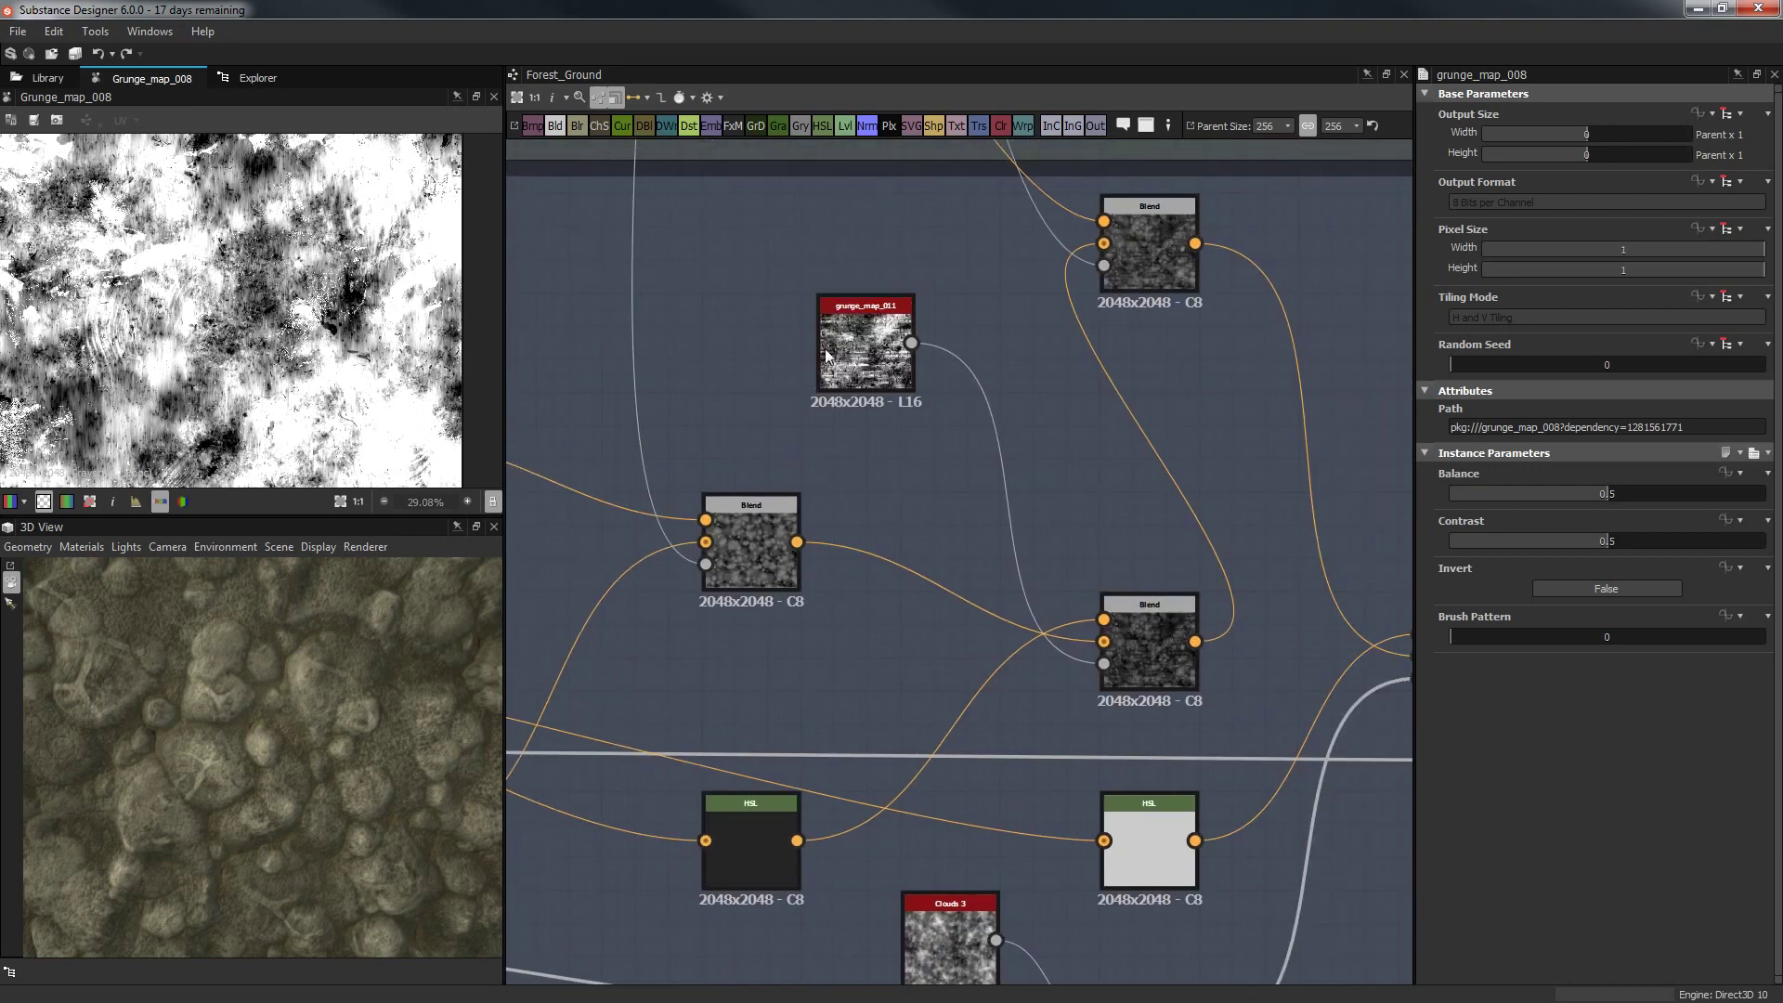
double_click(849, 357)
Insert a Blur HQ Grayscale node between grunge_map_011 and the mask input of the dark Blend.
key(space)
text(blu)
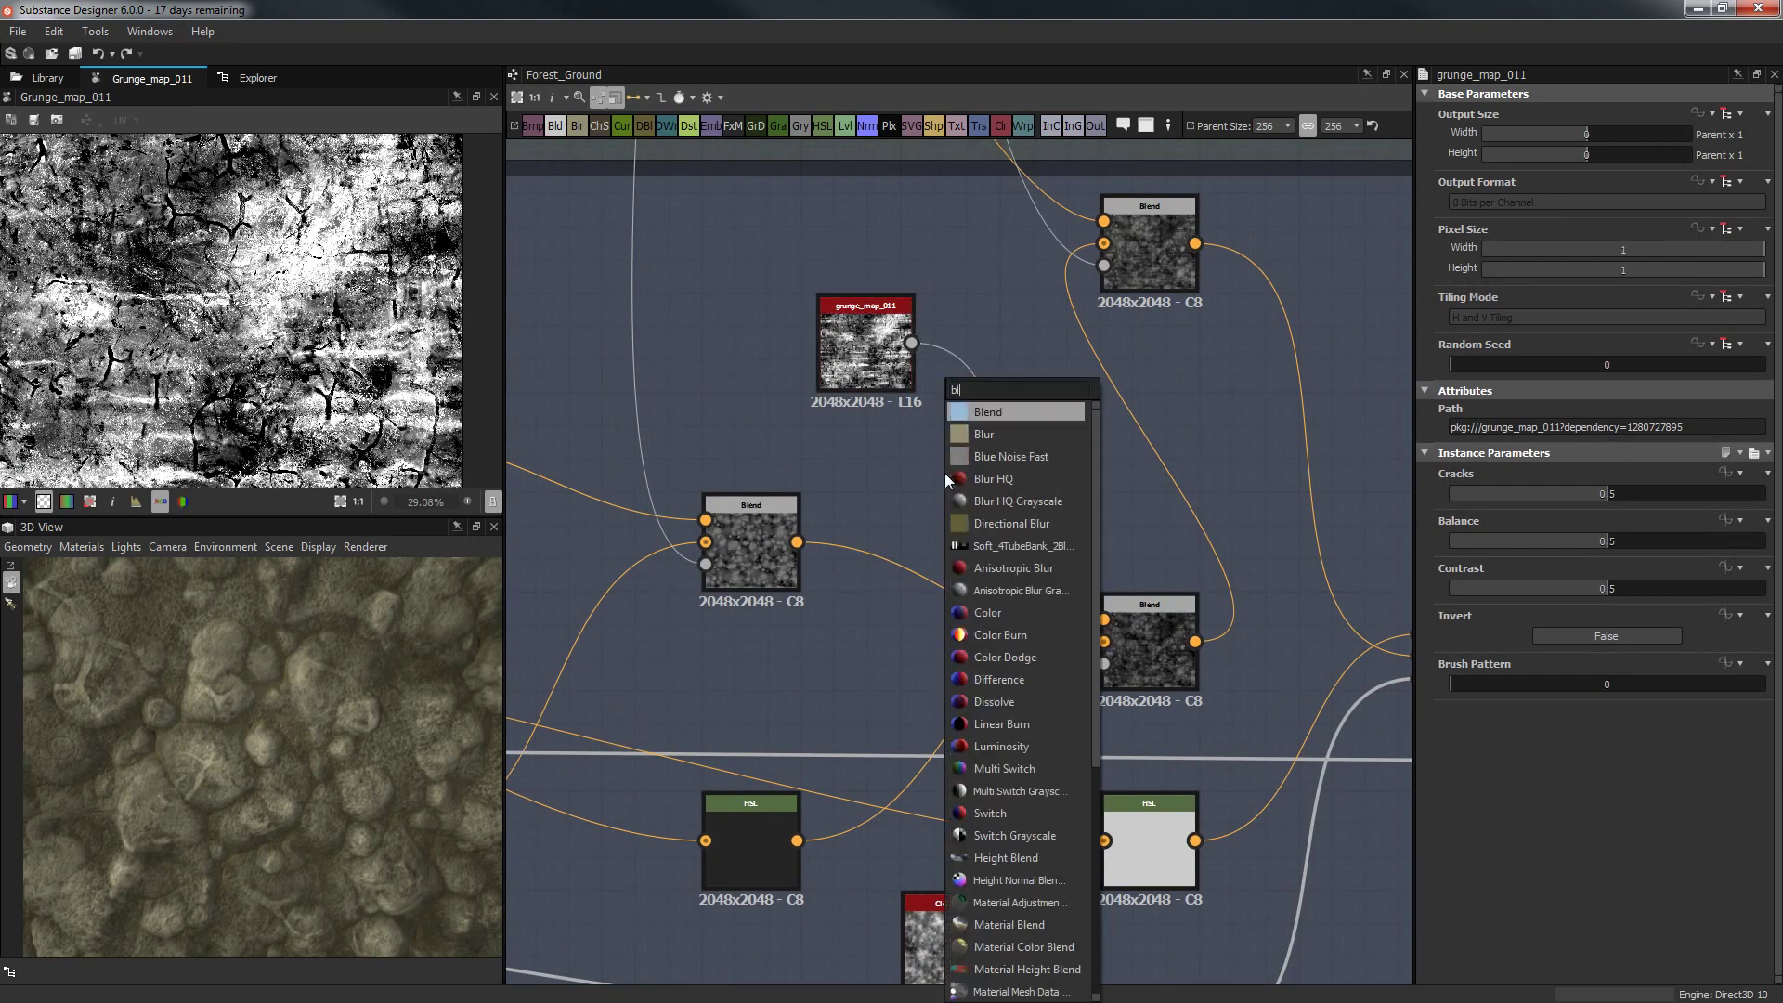
key(Down)
key(Down)
key(Return)
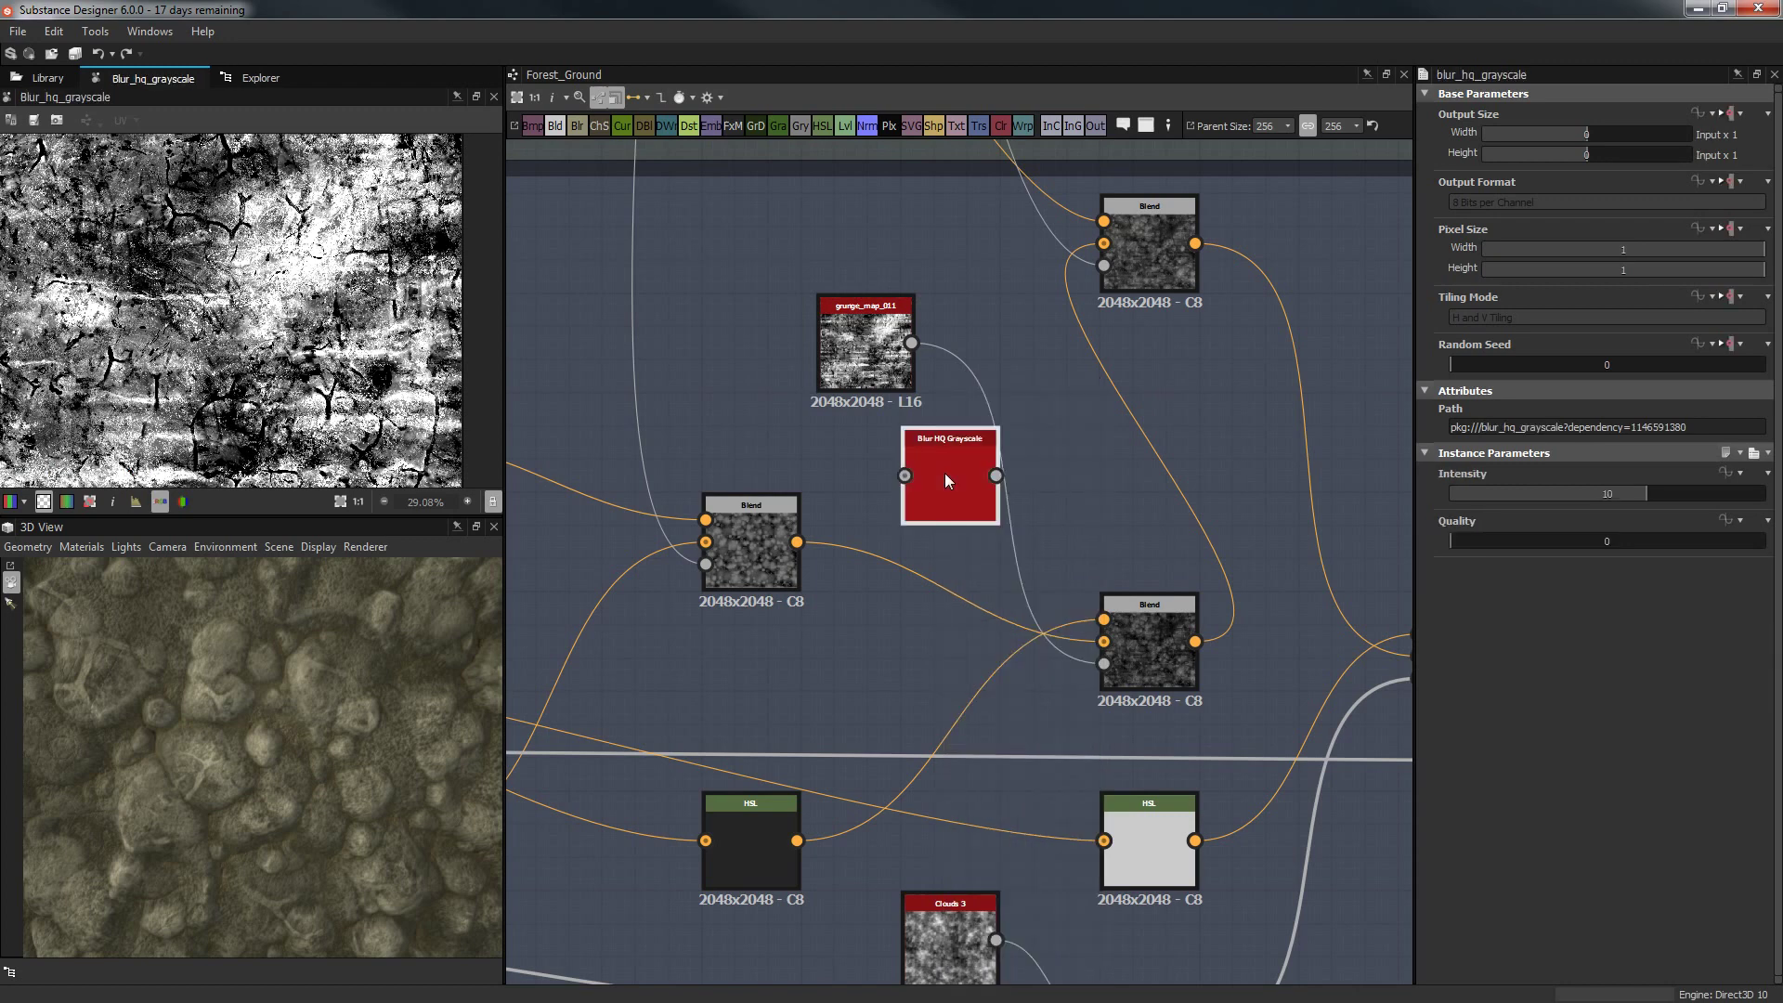
drag(910, 344, 1003, 650)
drag(1111, 672, 1110, 672)
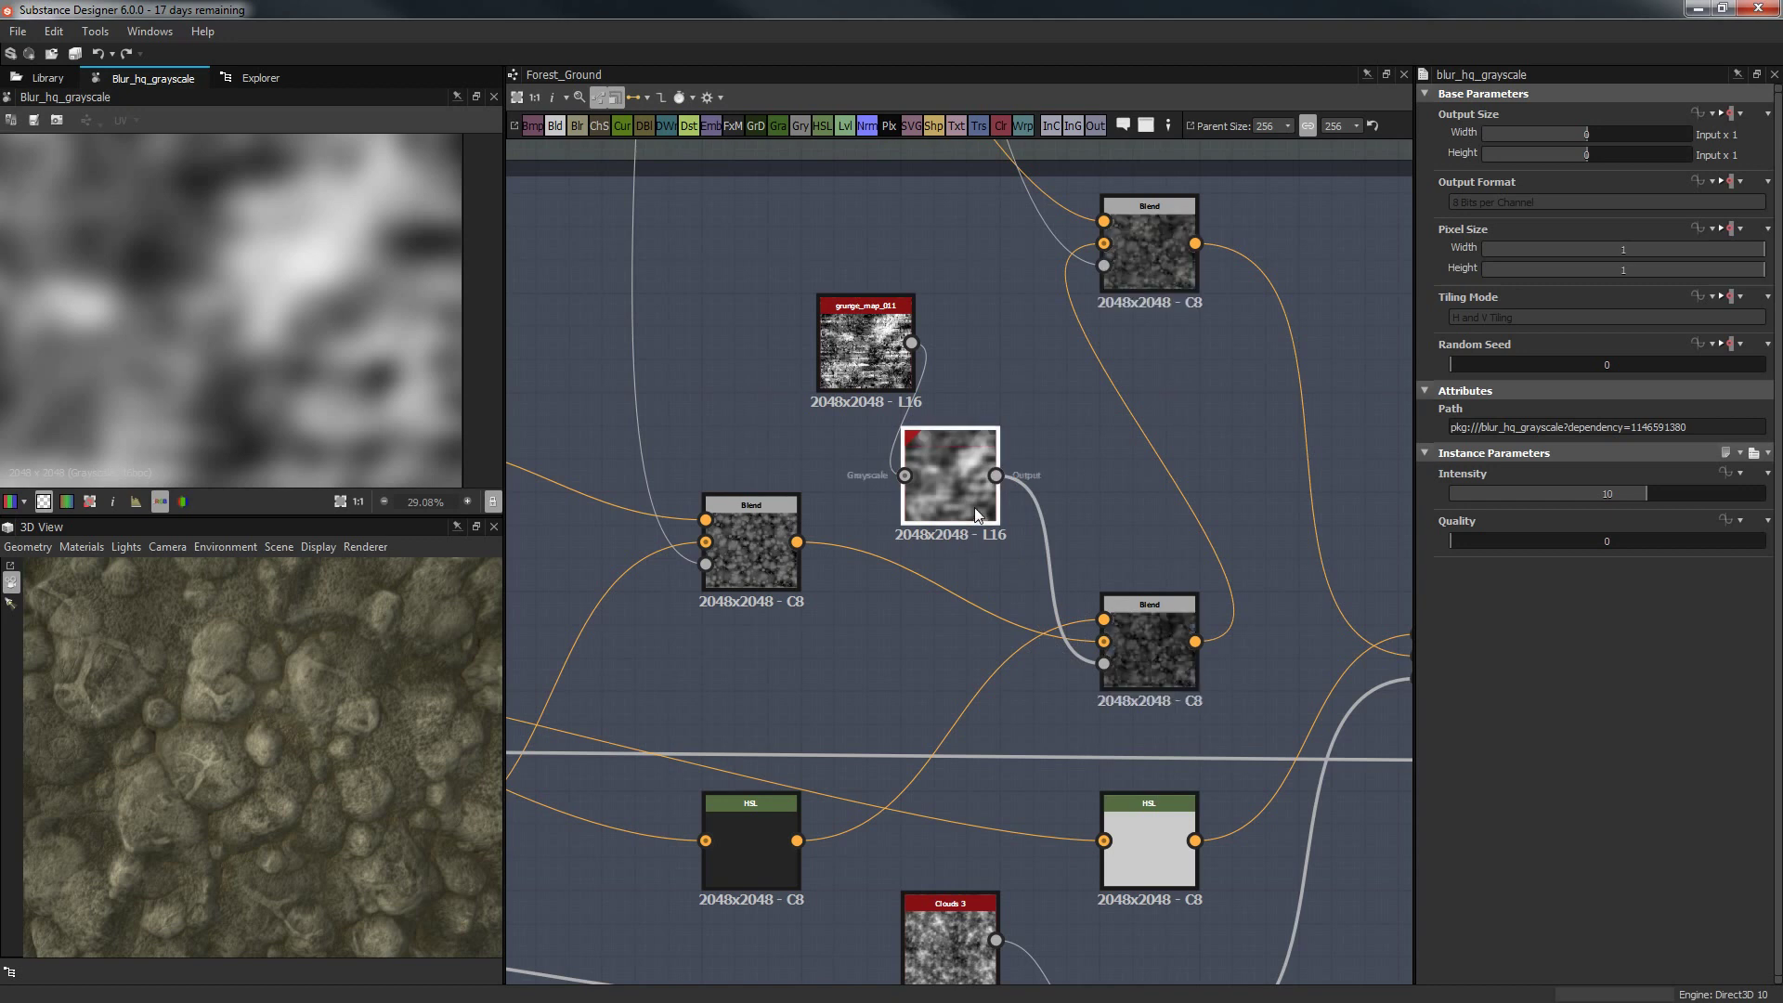
Try an intensity of 0.5 on the Blur HQ Grayscale node.
double_click(1484, 498)
text(0.)
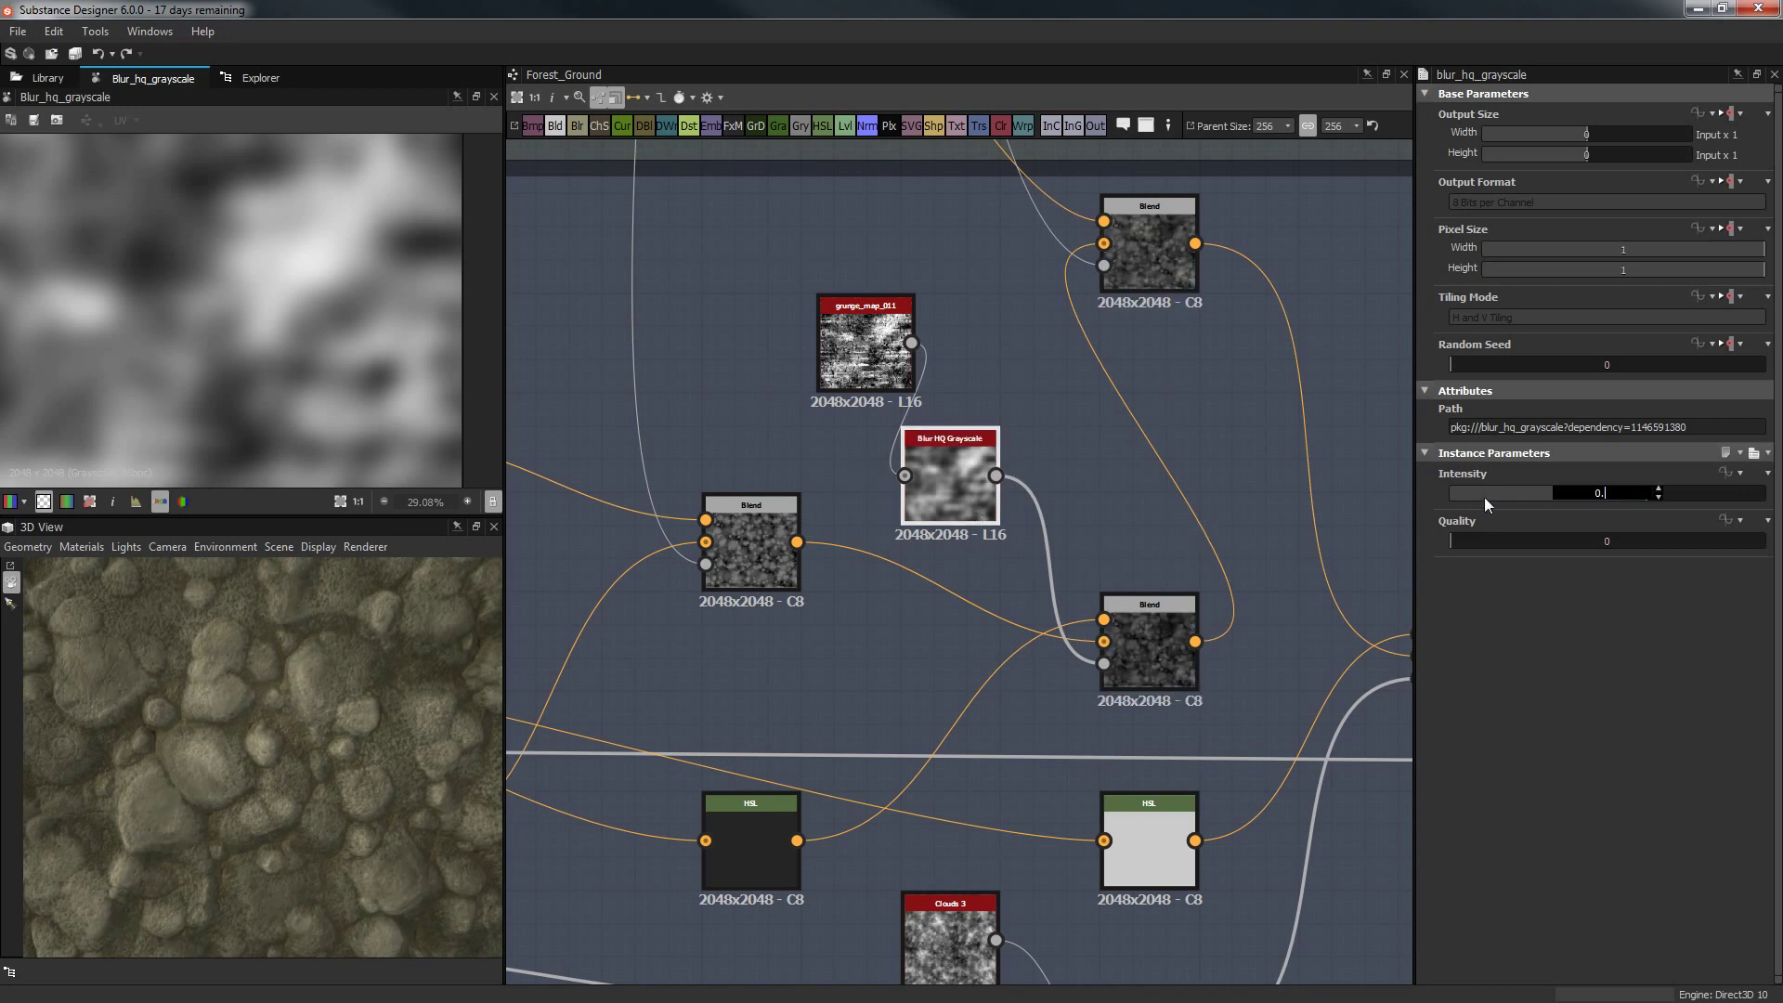
text(5)
key(Return)
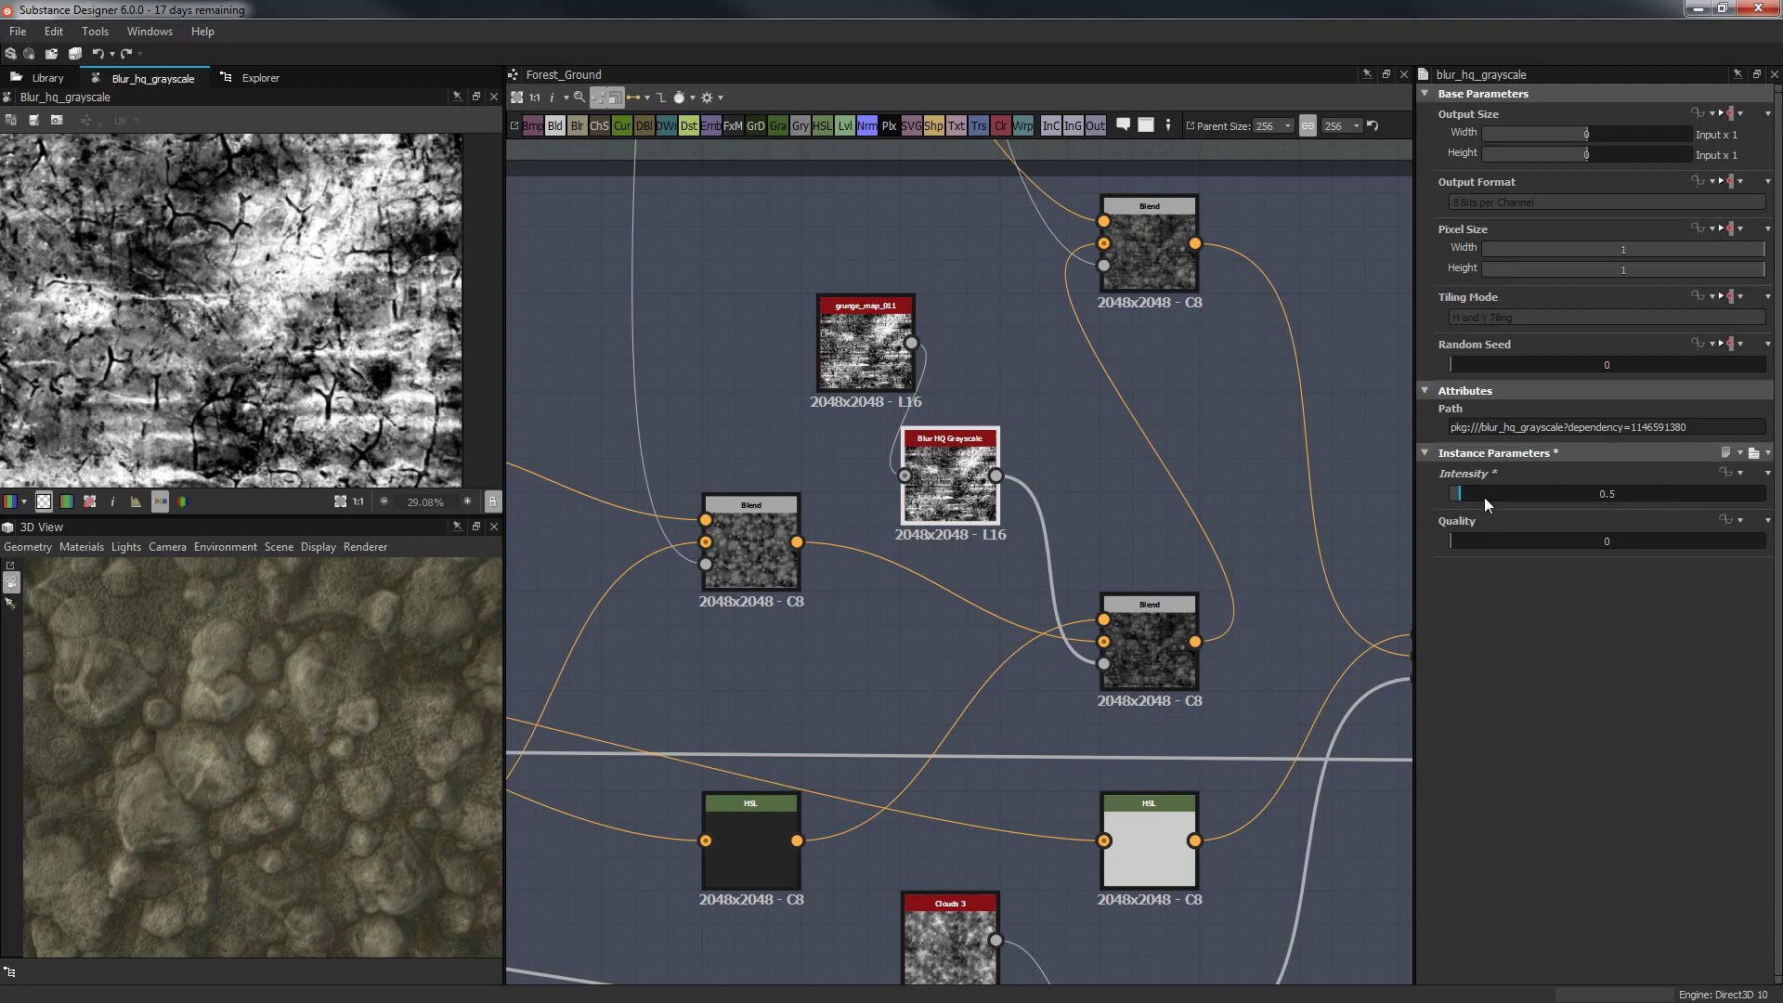
Try a blur intensity of 1, settle on 3.41, and examine the softened mask's effect on the stones in 3D.
scroll(331, 765, up, 3)
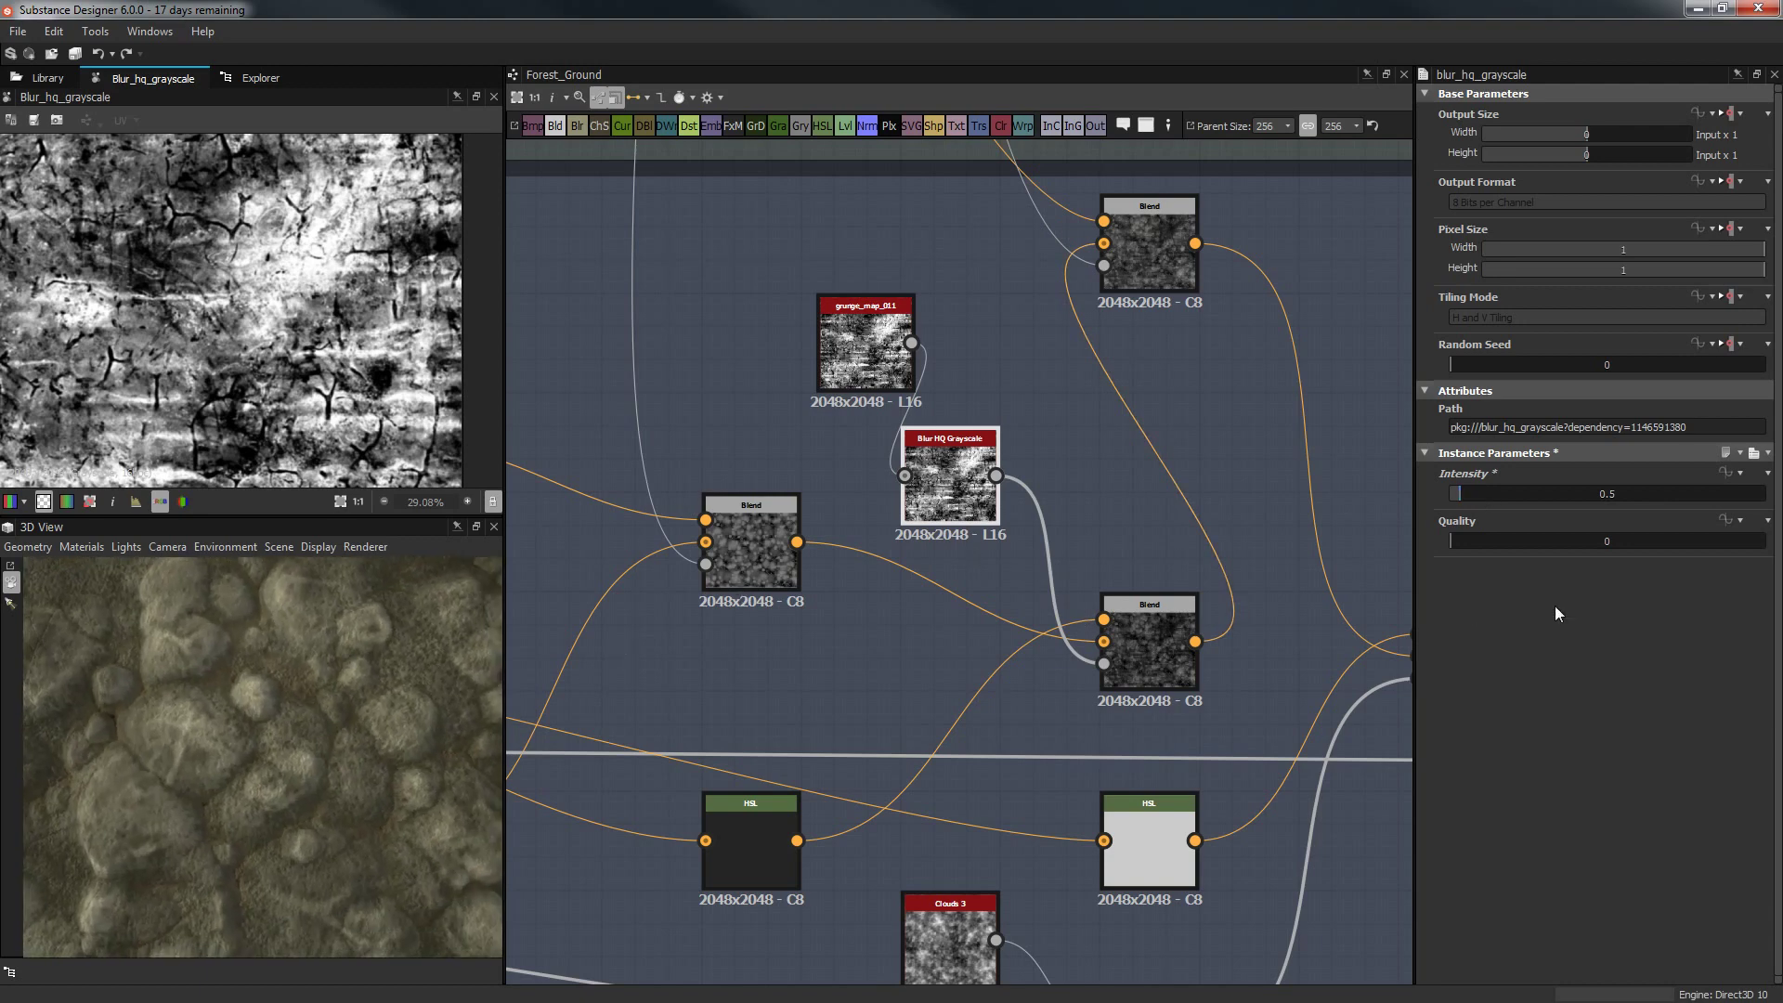
text(1)
key(Return)
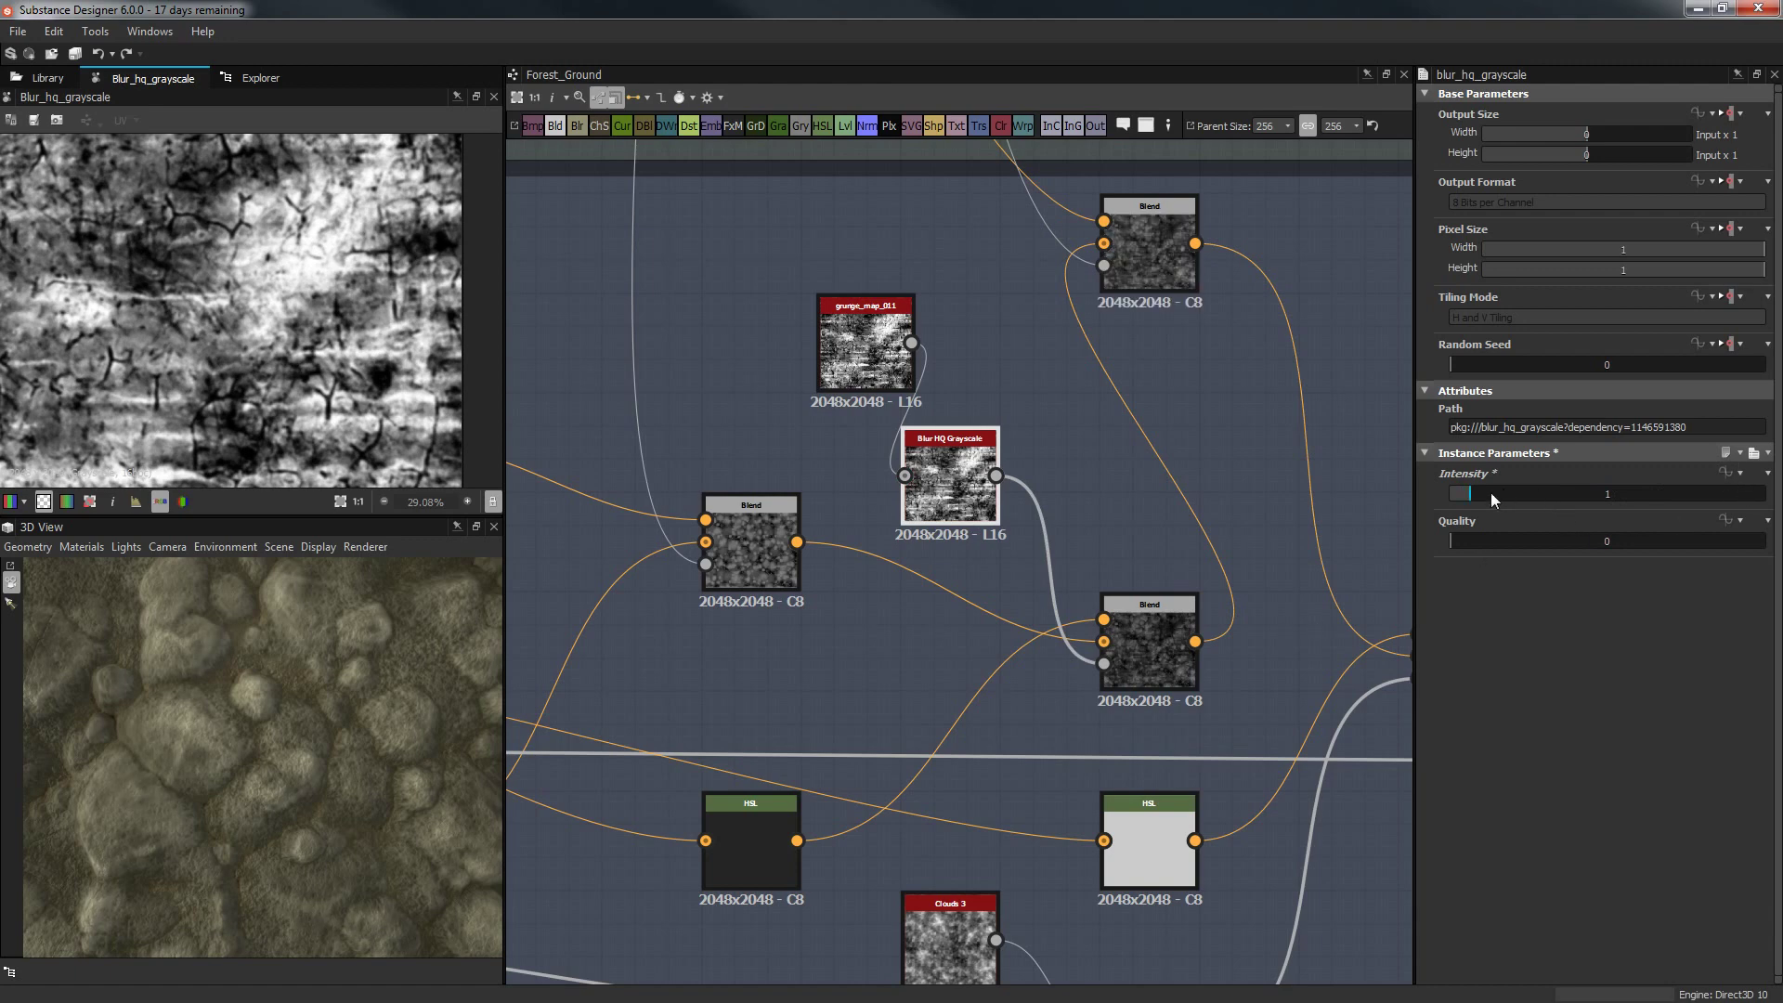
drag(1490, 492, 1518, 493)
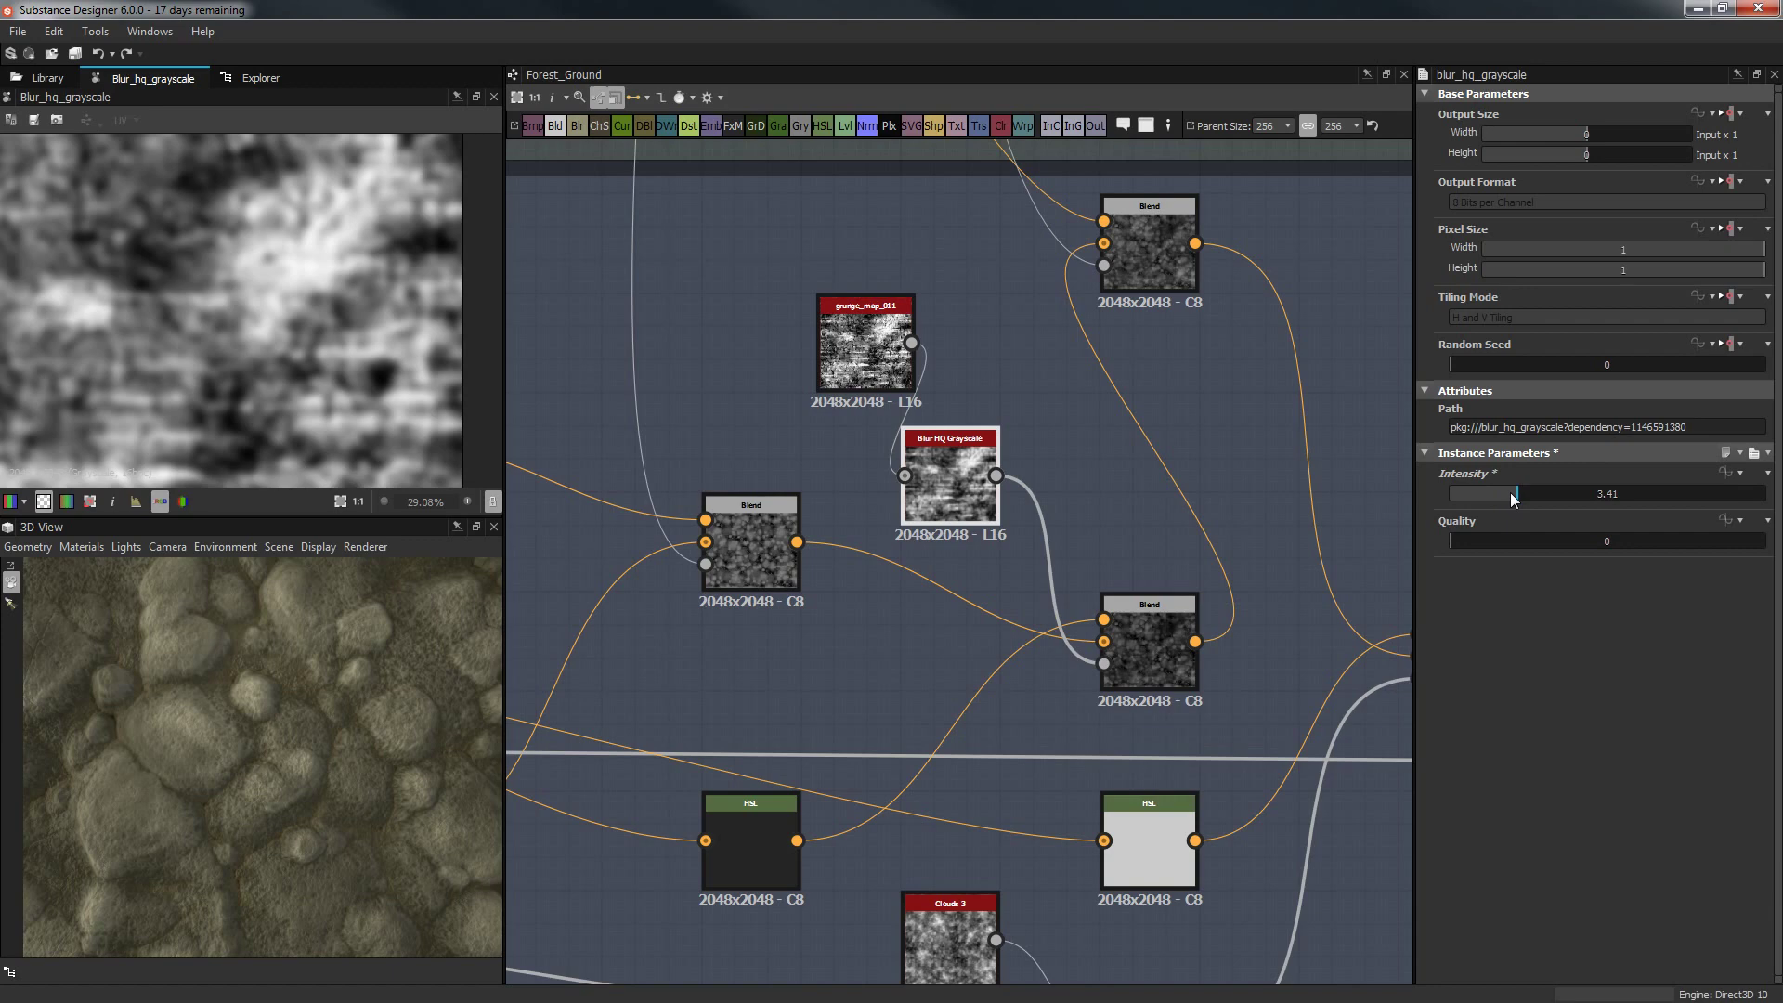
drag(282, 682, 215, 732)
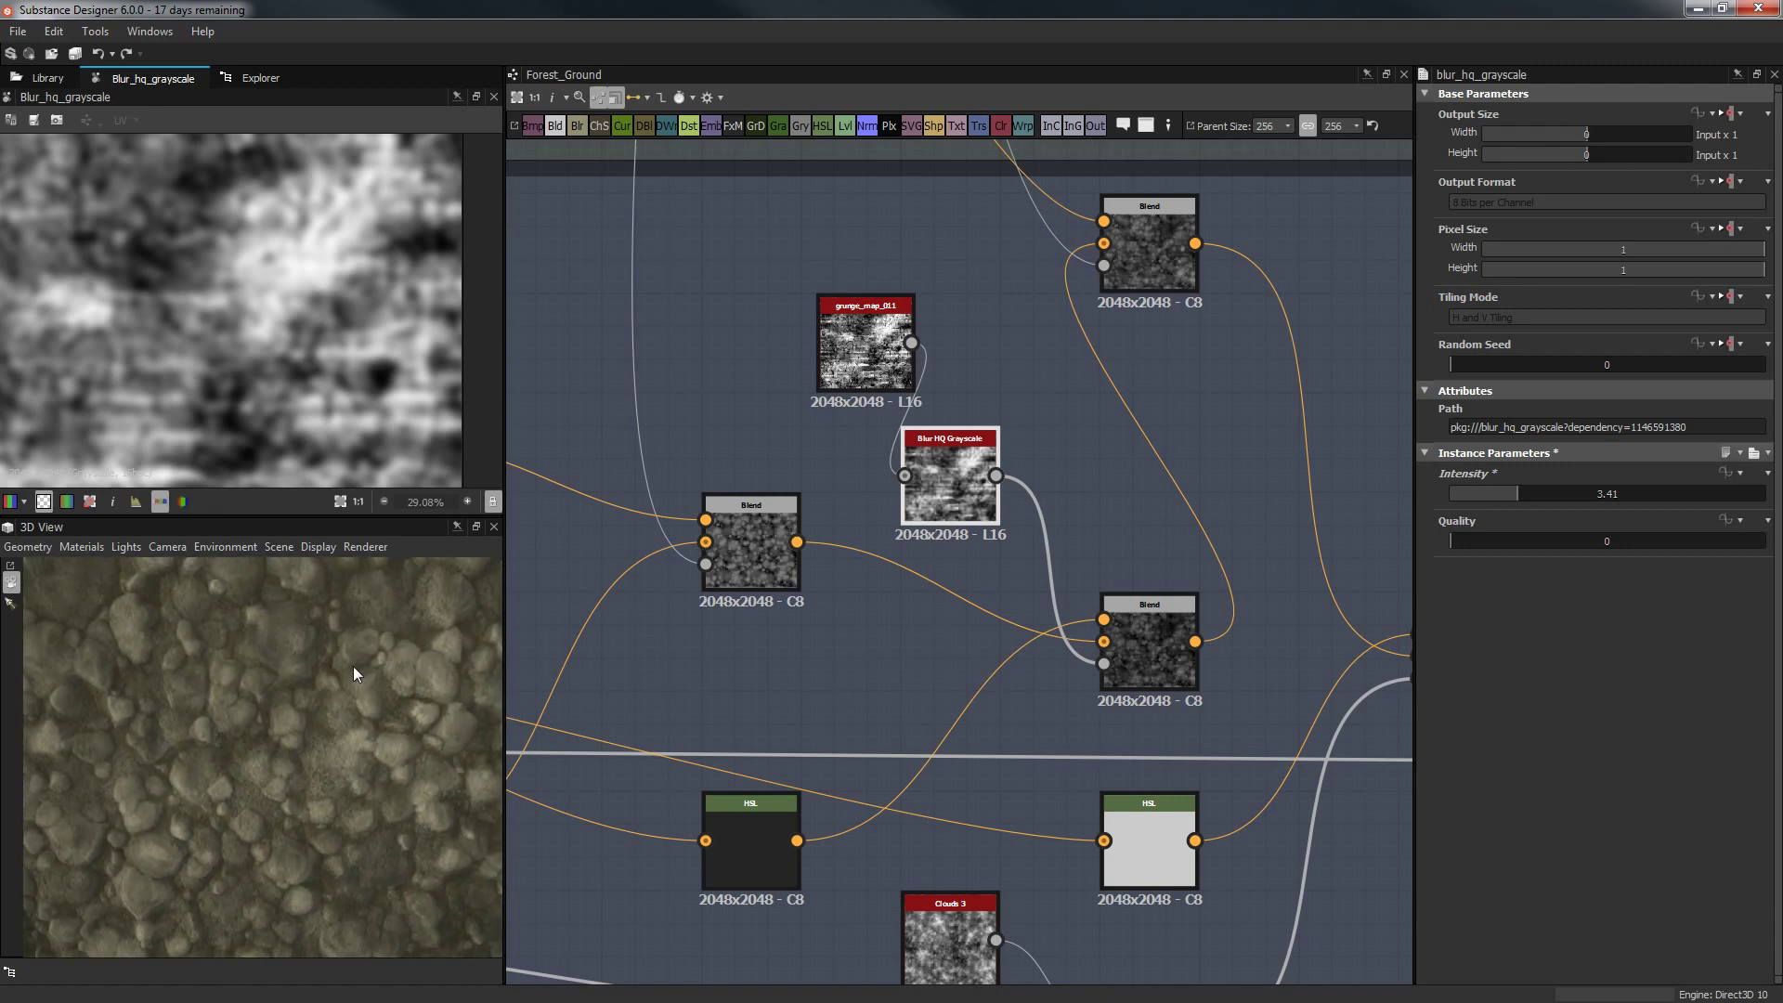
Locate the Rocsk section and preview its final Blend, followed by the Max (Lighten) Blend holding the small scattered stones.
drag(354, 668, 352, 674)
middle_drag(1147, 557, 788, 589)
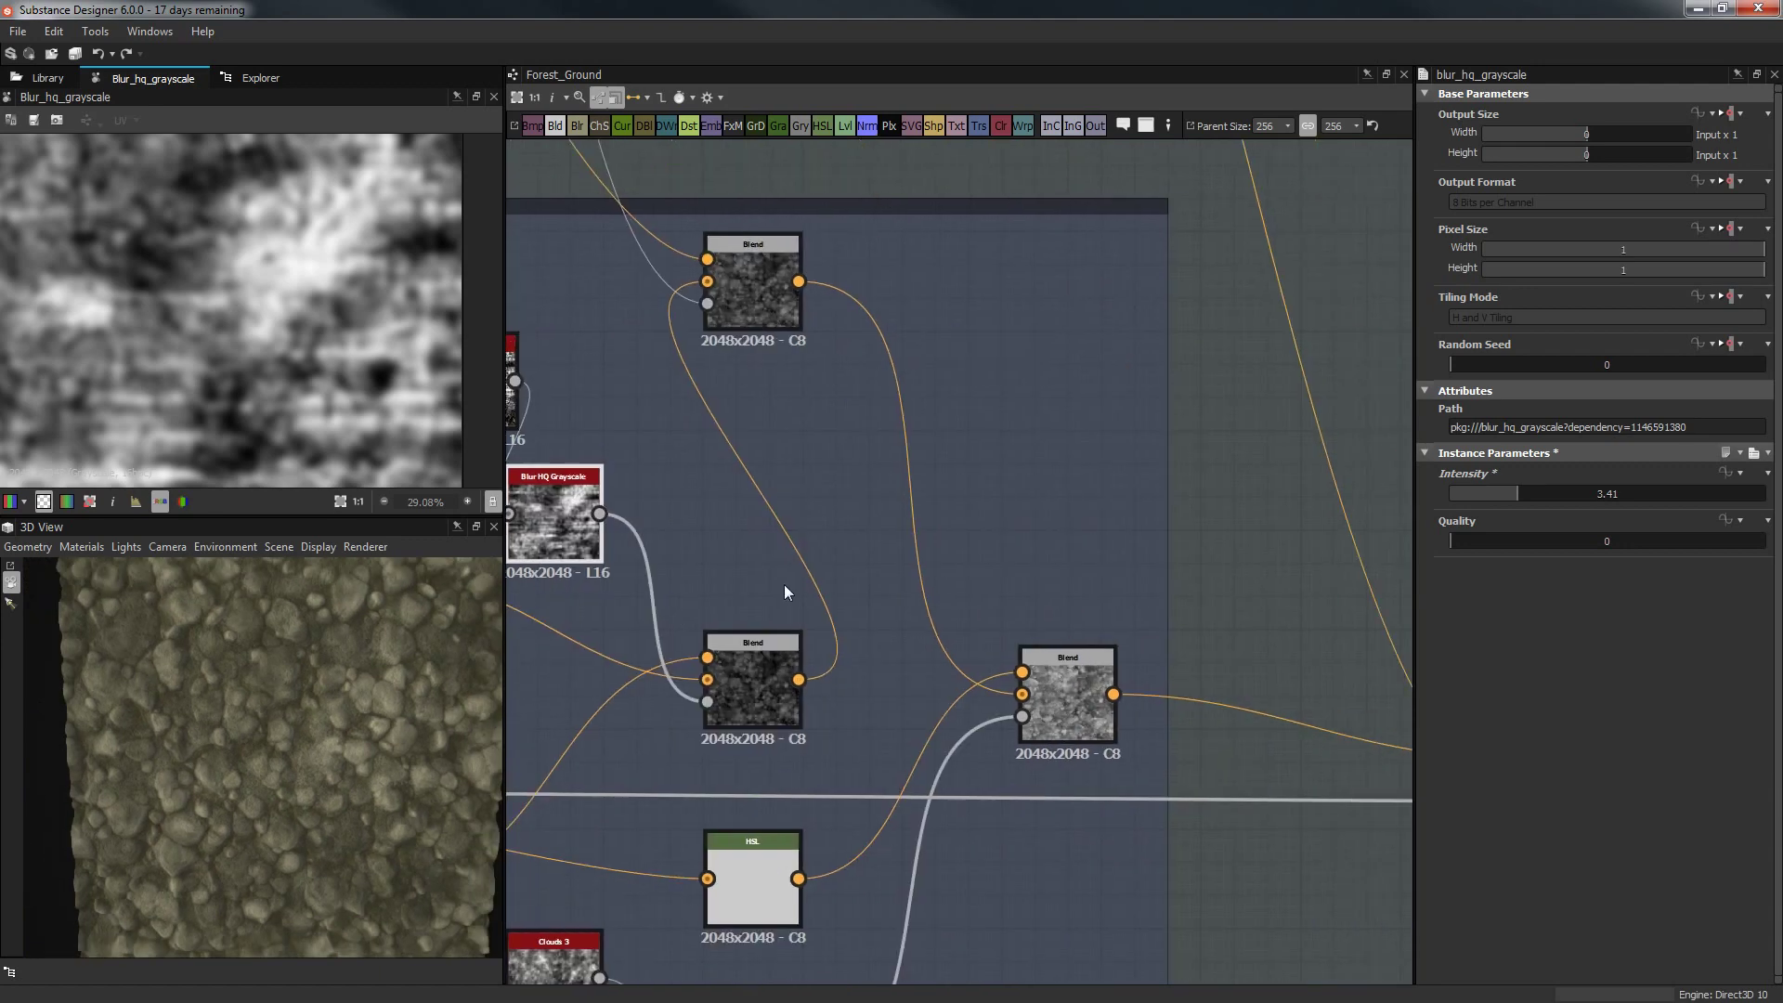
scroll(682, 596, down, 3)
middle_drag(682, 596, 1050, 459)
scroll(1050, 459, down, 3)
middle_drag(746, 548, 1063, 506)
scroll(1023, 498, up, 2)
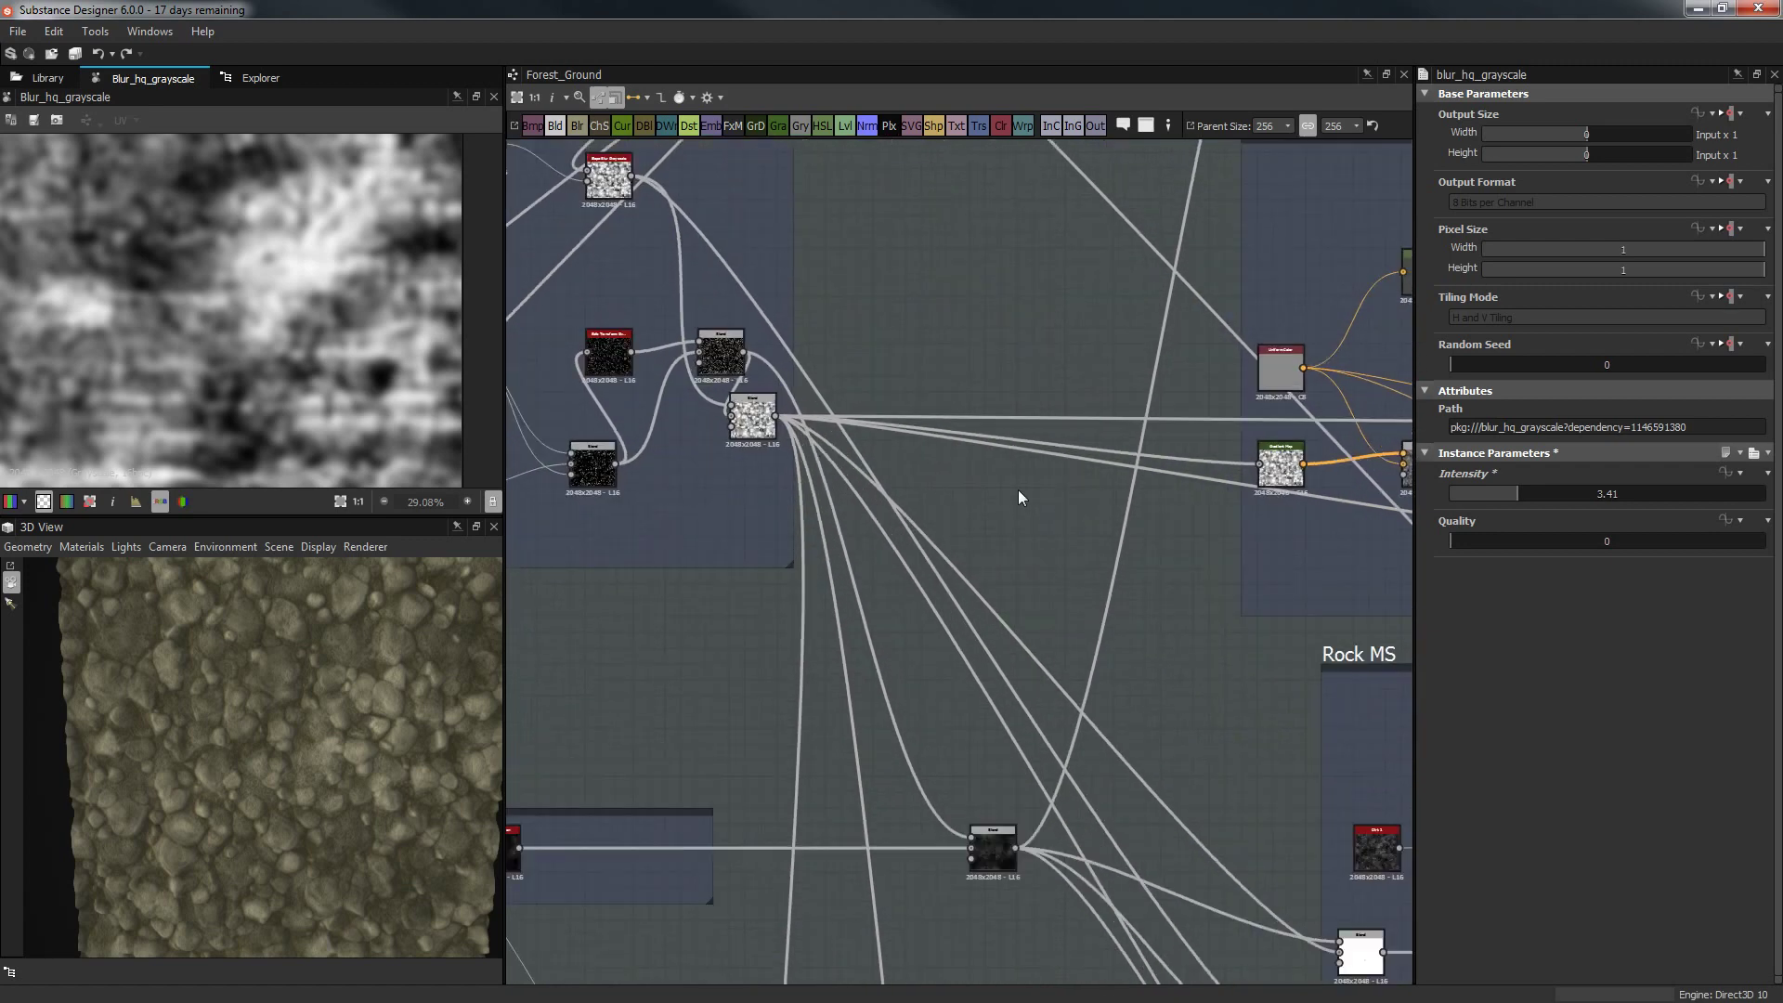
scroll(799, 470, up, 2)
middle_drag(799, 470, 798, 434)
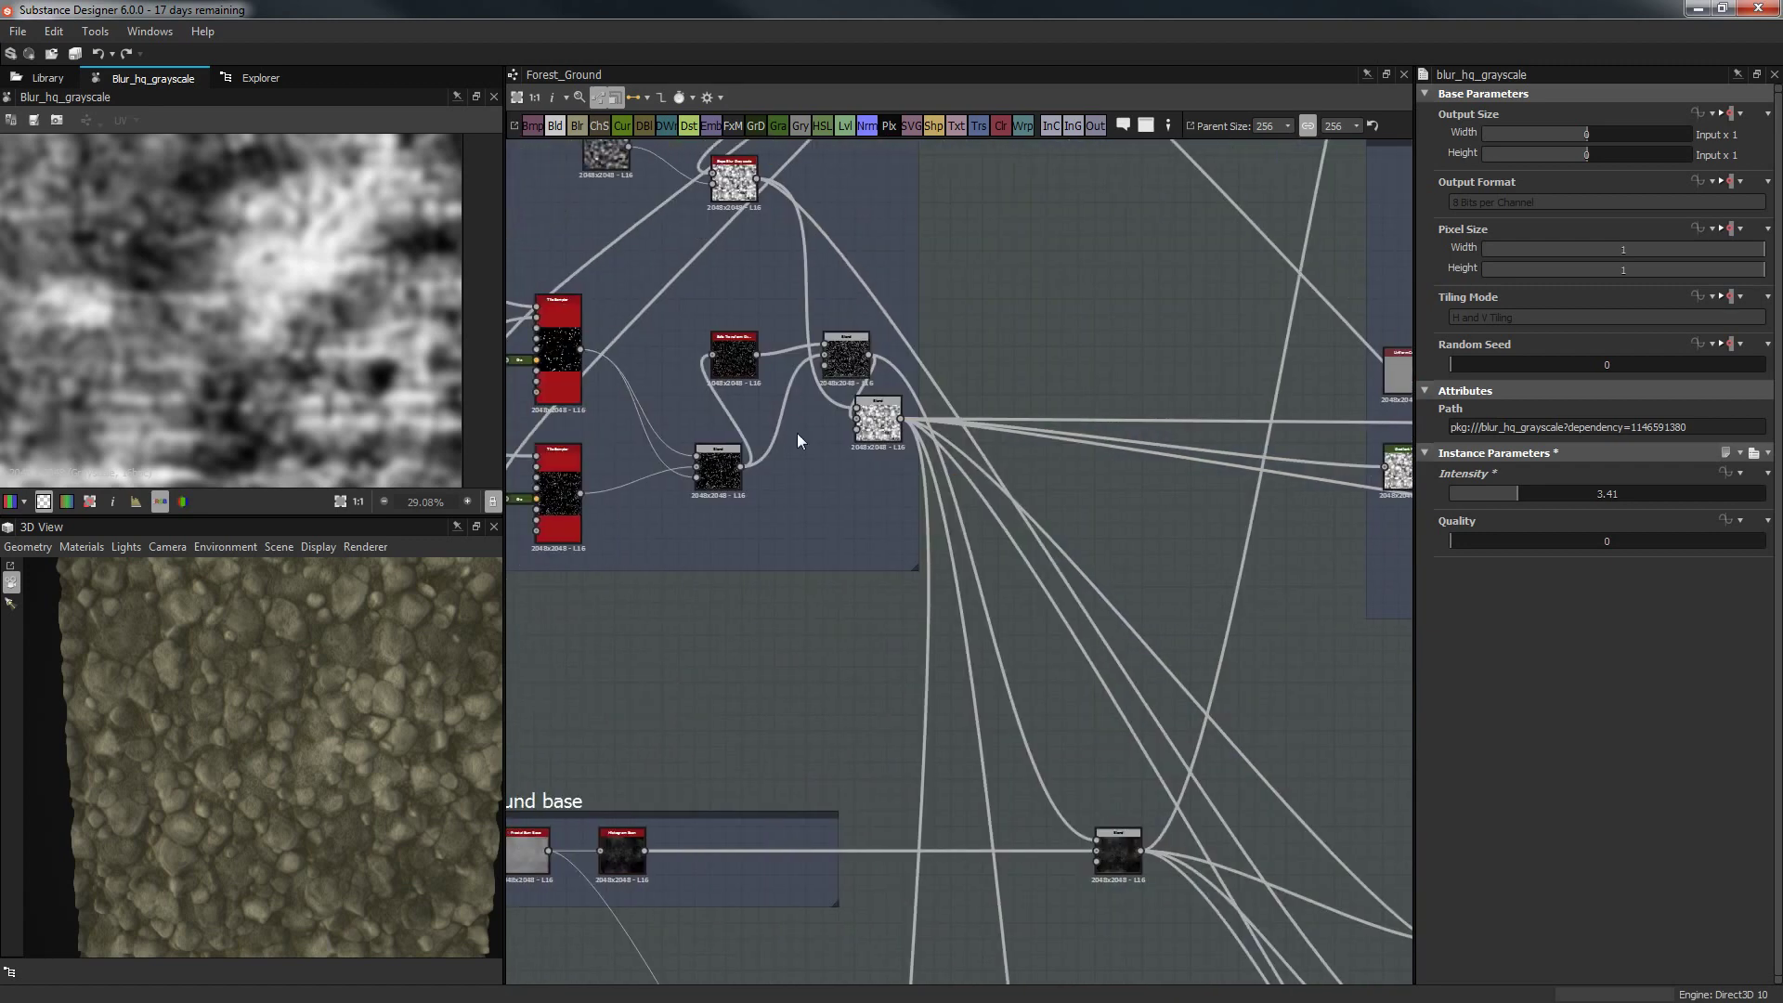
double_click(889, 415)
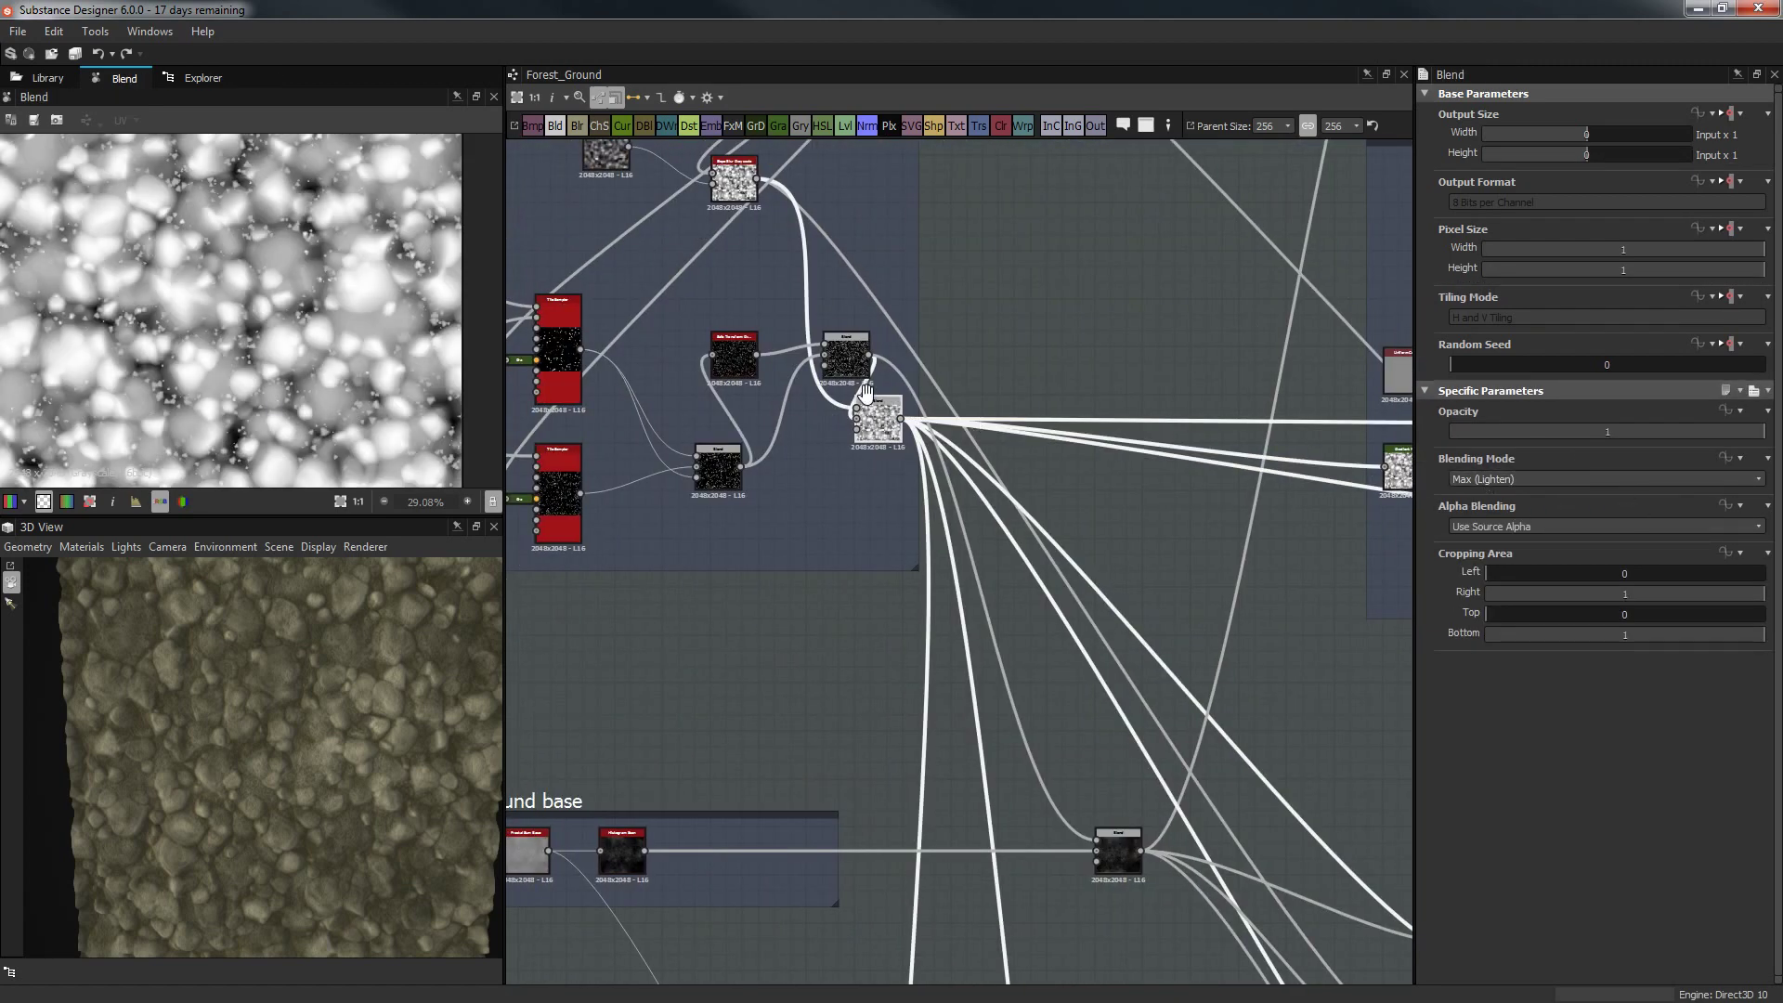
middle_drag(865, 392, 1119, 459)
double_click(1099, 423)
scroll(1115, 569, down, 2)
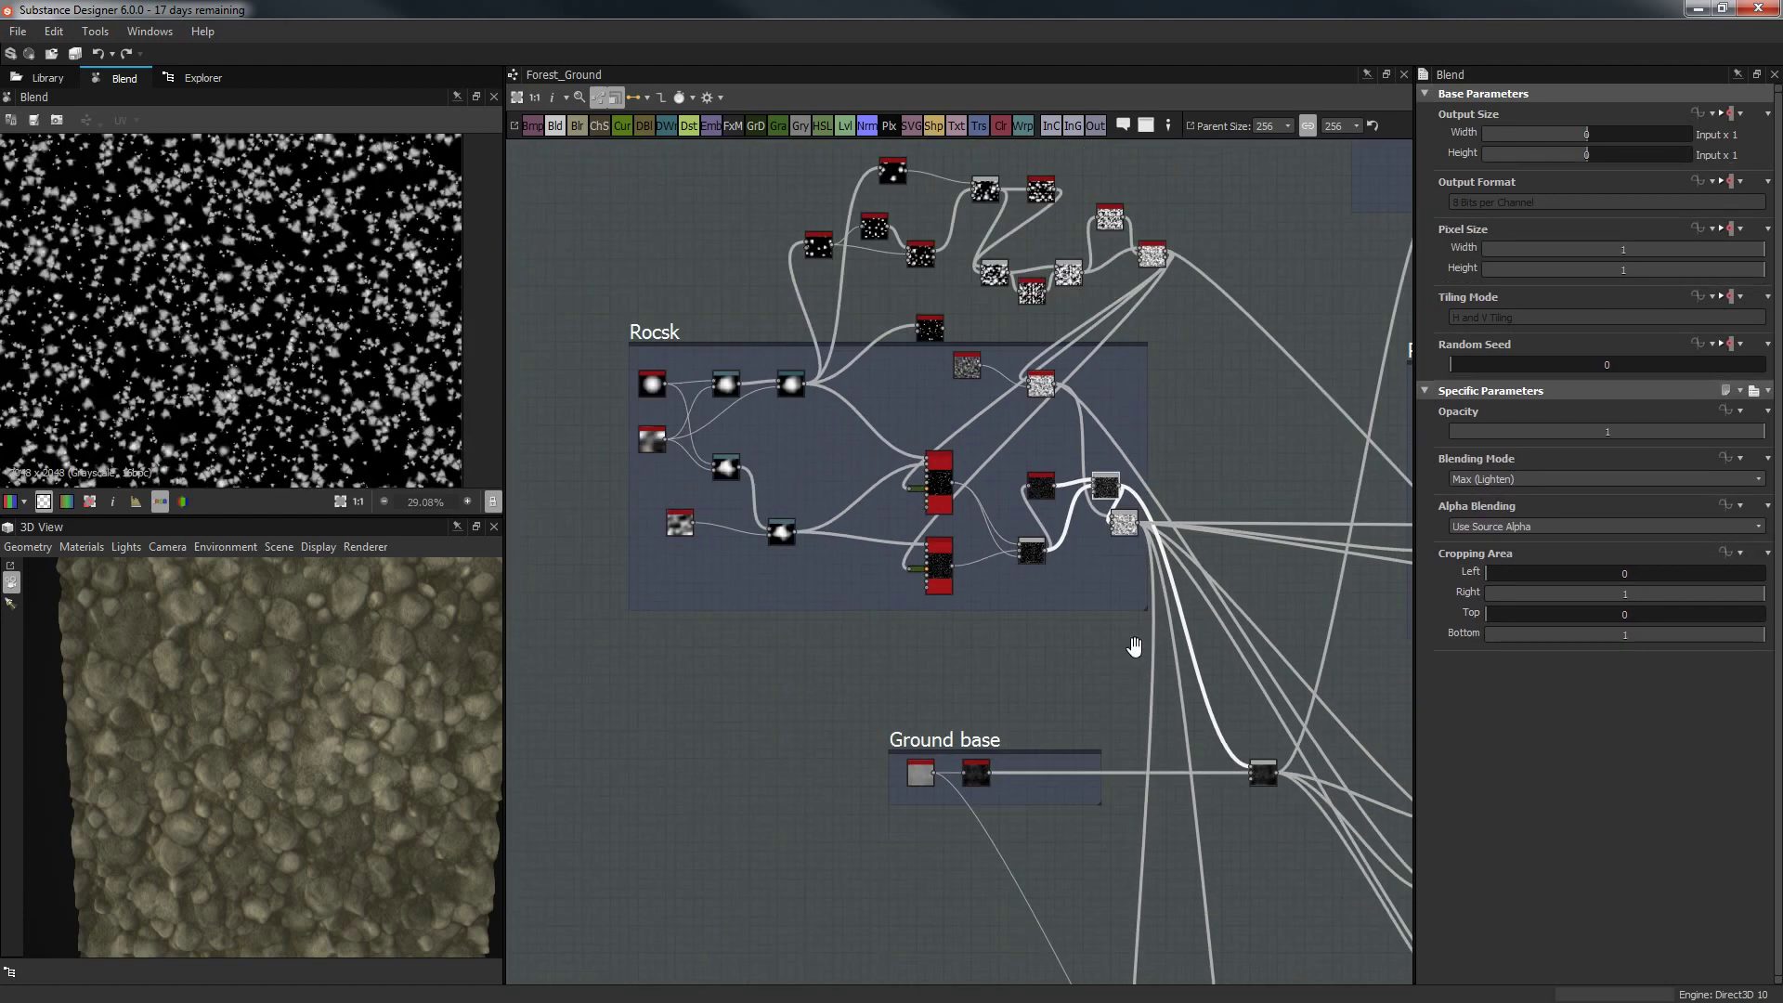
Insert a Safe Transform Grayscale node after the small-stone Max (Lighten) Blend and place it above the Blend.
scroll(1134, 645, up, 2)
middle_drag(1134, 645, 857, 818)
scroll(792, 480, up, 4)
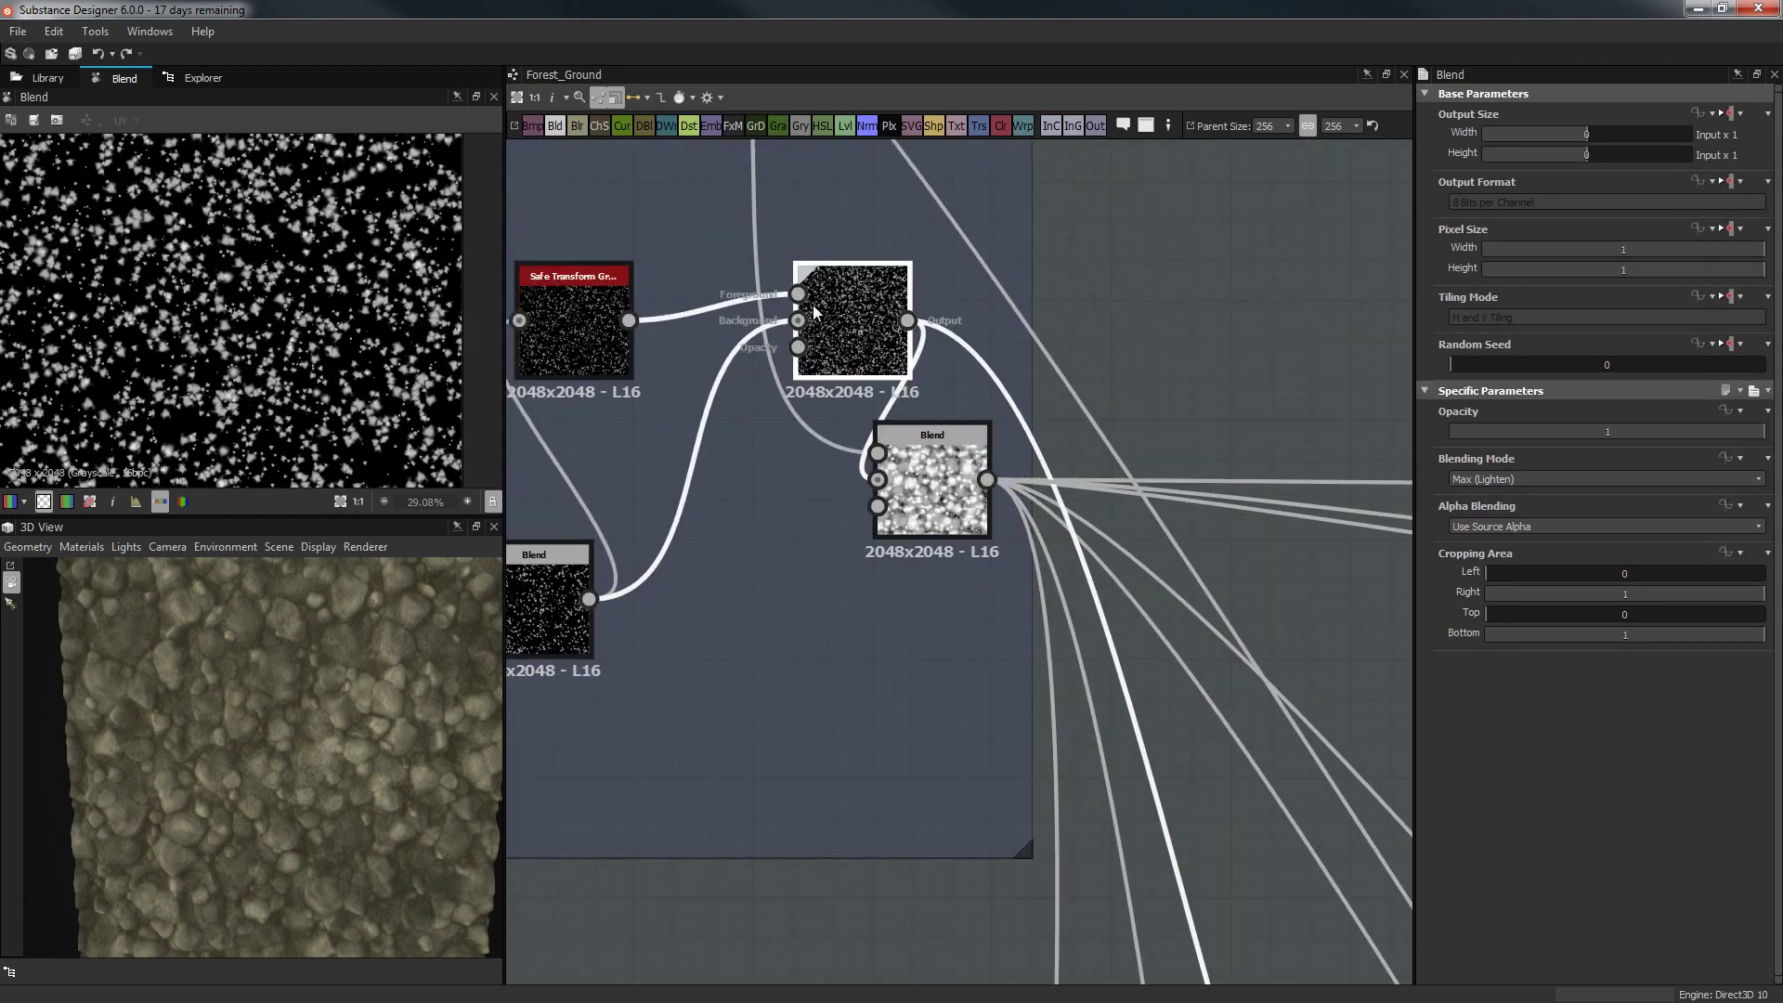
middle_drag(821, 318, 871, 419)
key(space)
text(safe)
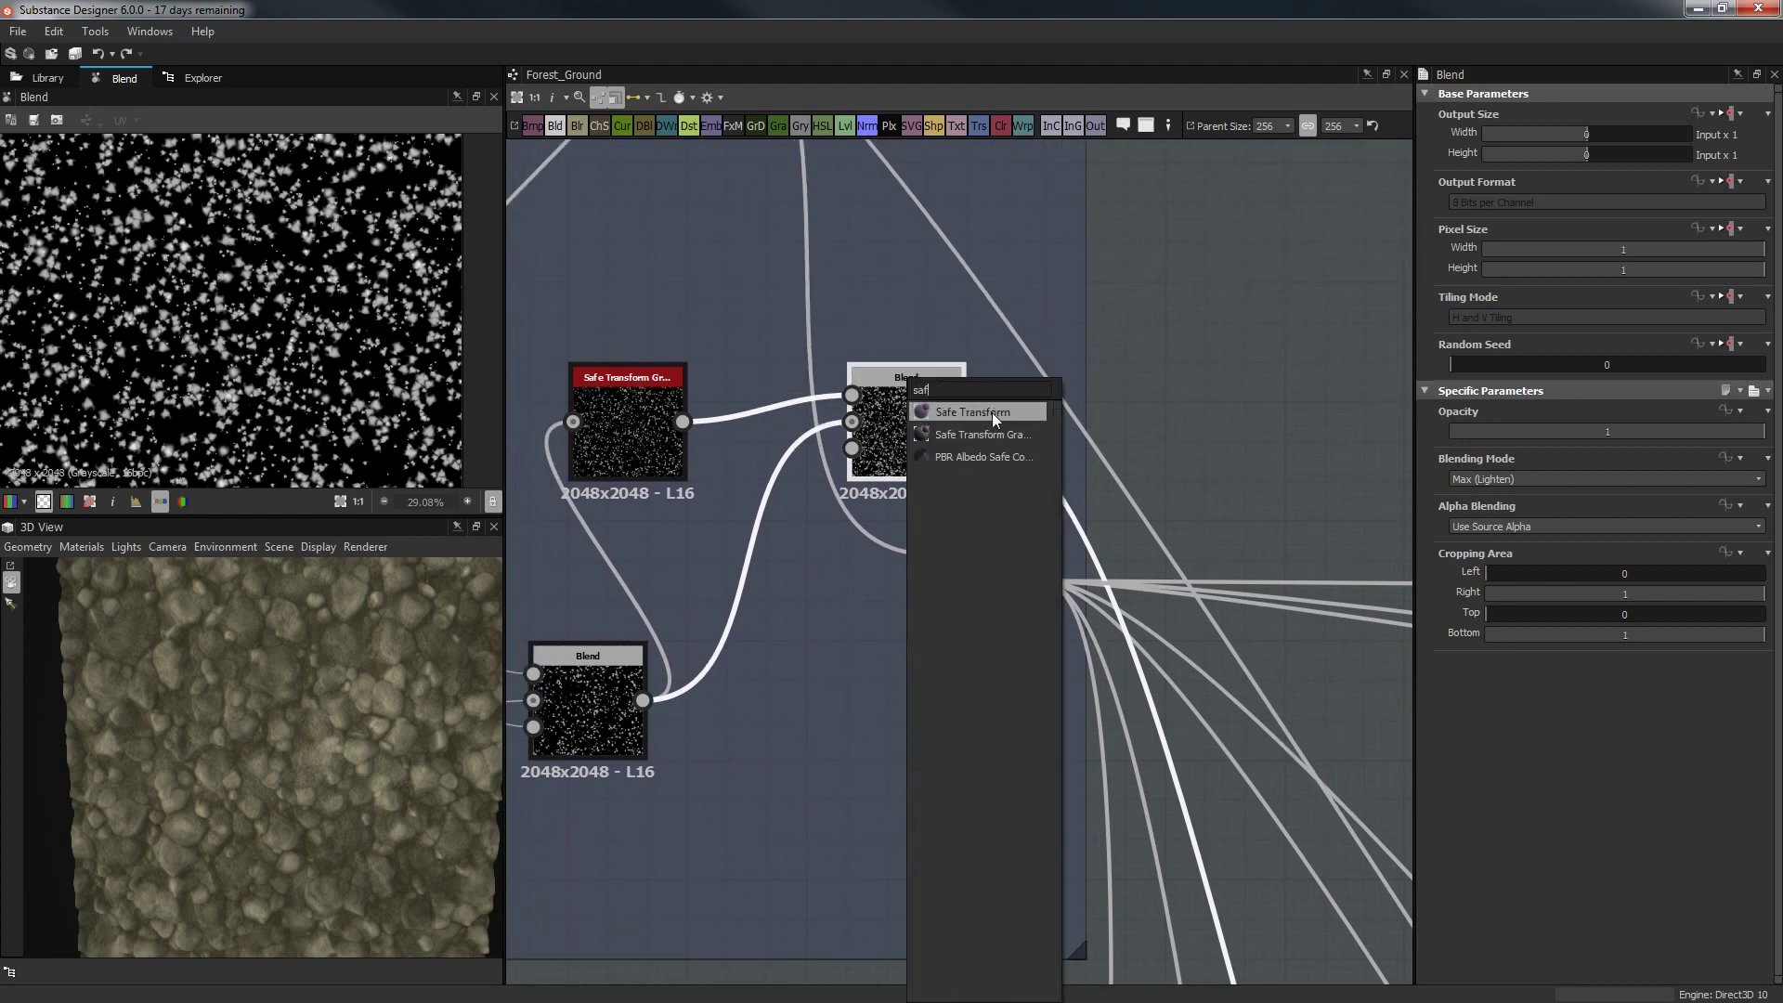
click(986, 433)
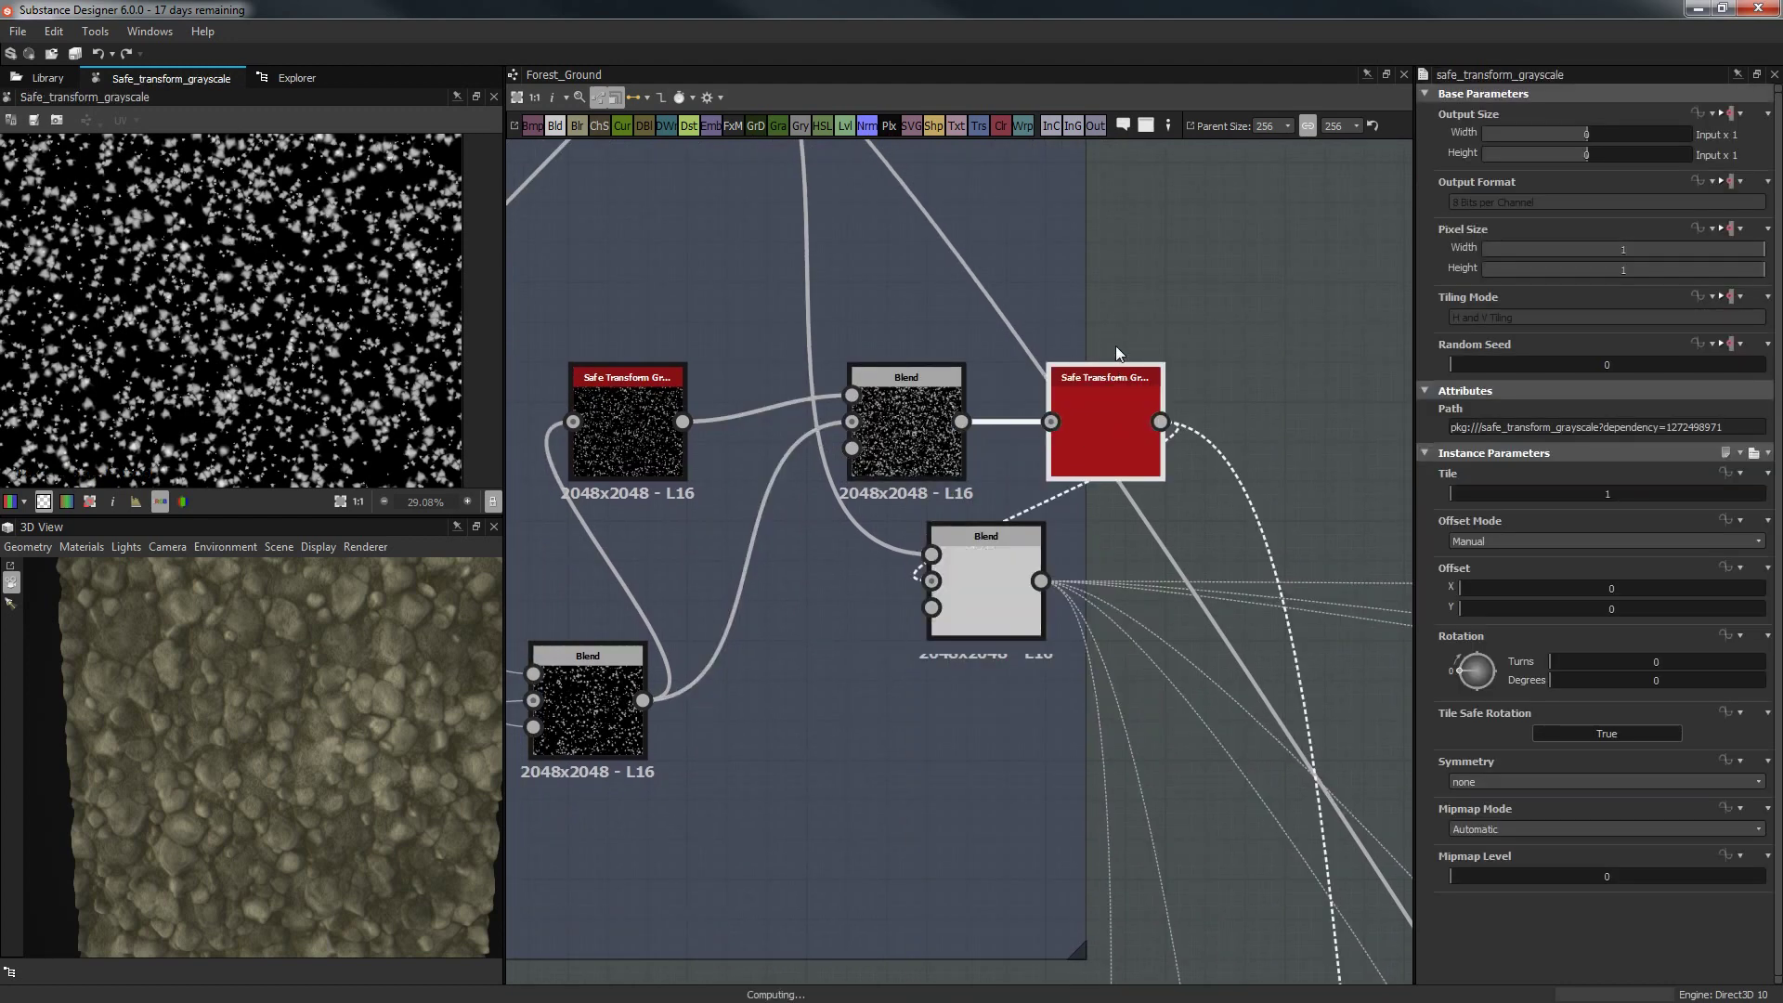
drag(1112, 368, 1113, 169)
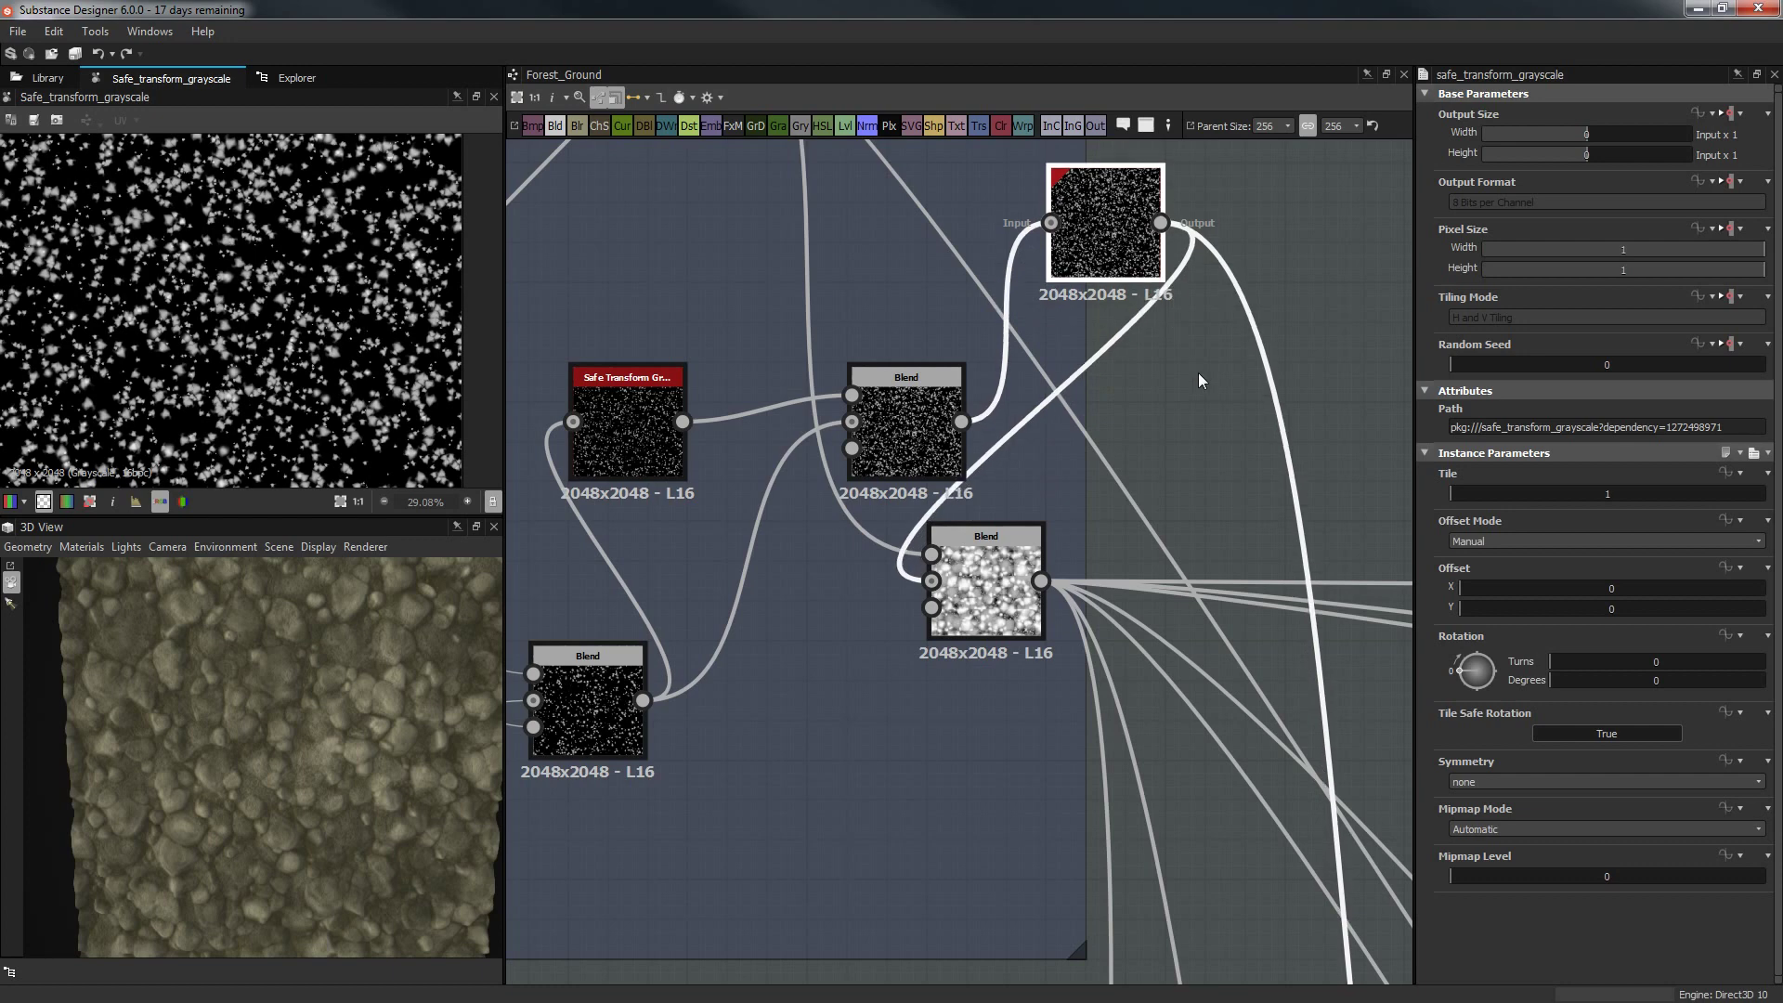
Add a Blend beside the new Safe Transform Grayscale, with the small-stone Blend as background, and reconnect the small-stone Blend to the final Rocsk Blend.
right_click(1199, 372)
click(1228, 422)
click(952, 432)
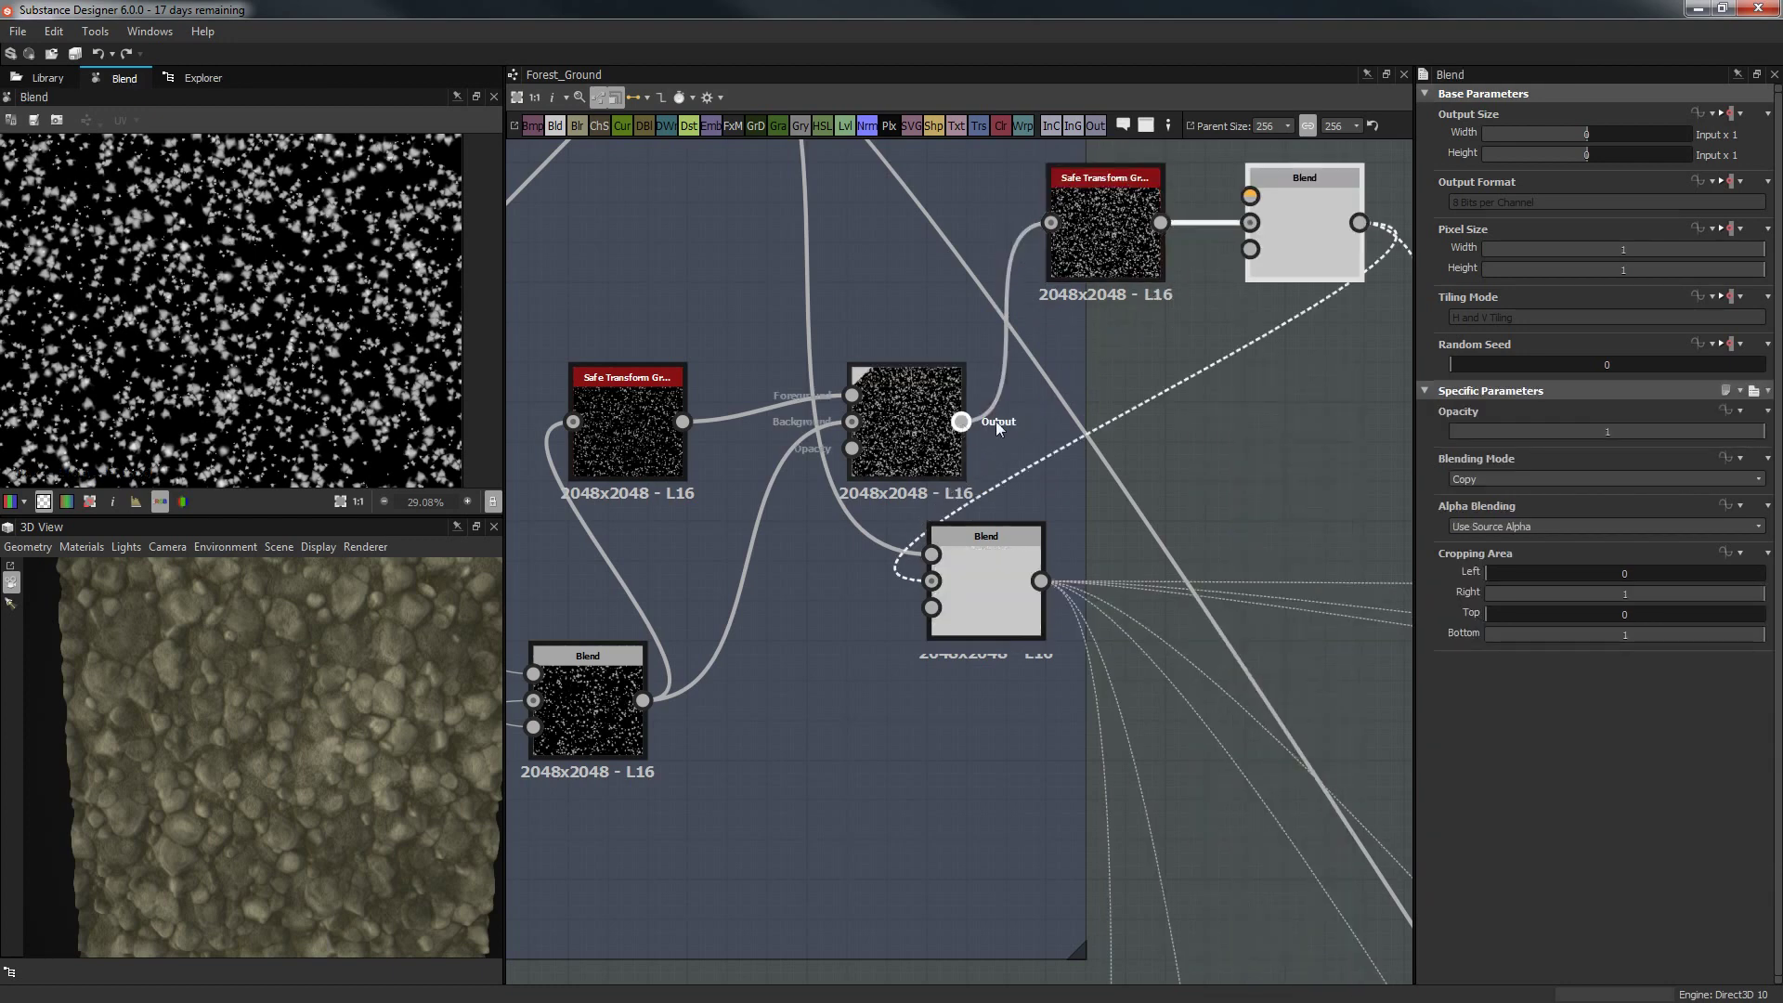
double_click(1263, 237)
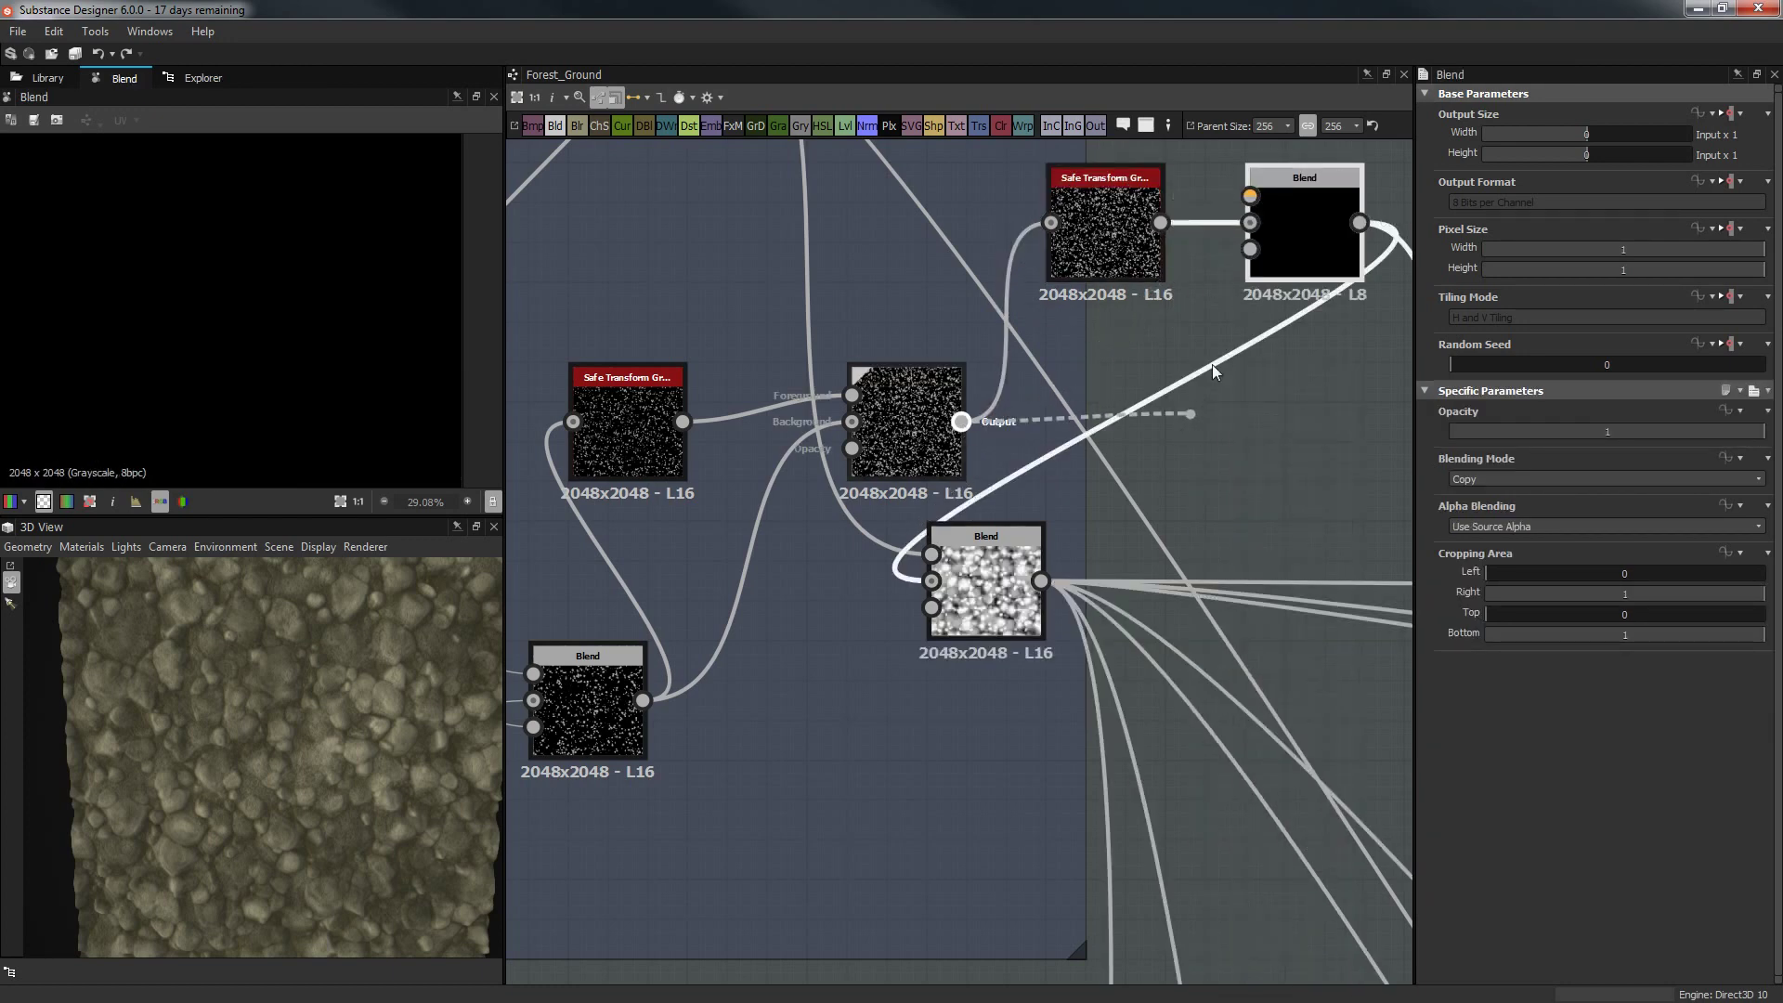
drag(1252, 223, 1303, 403)
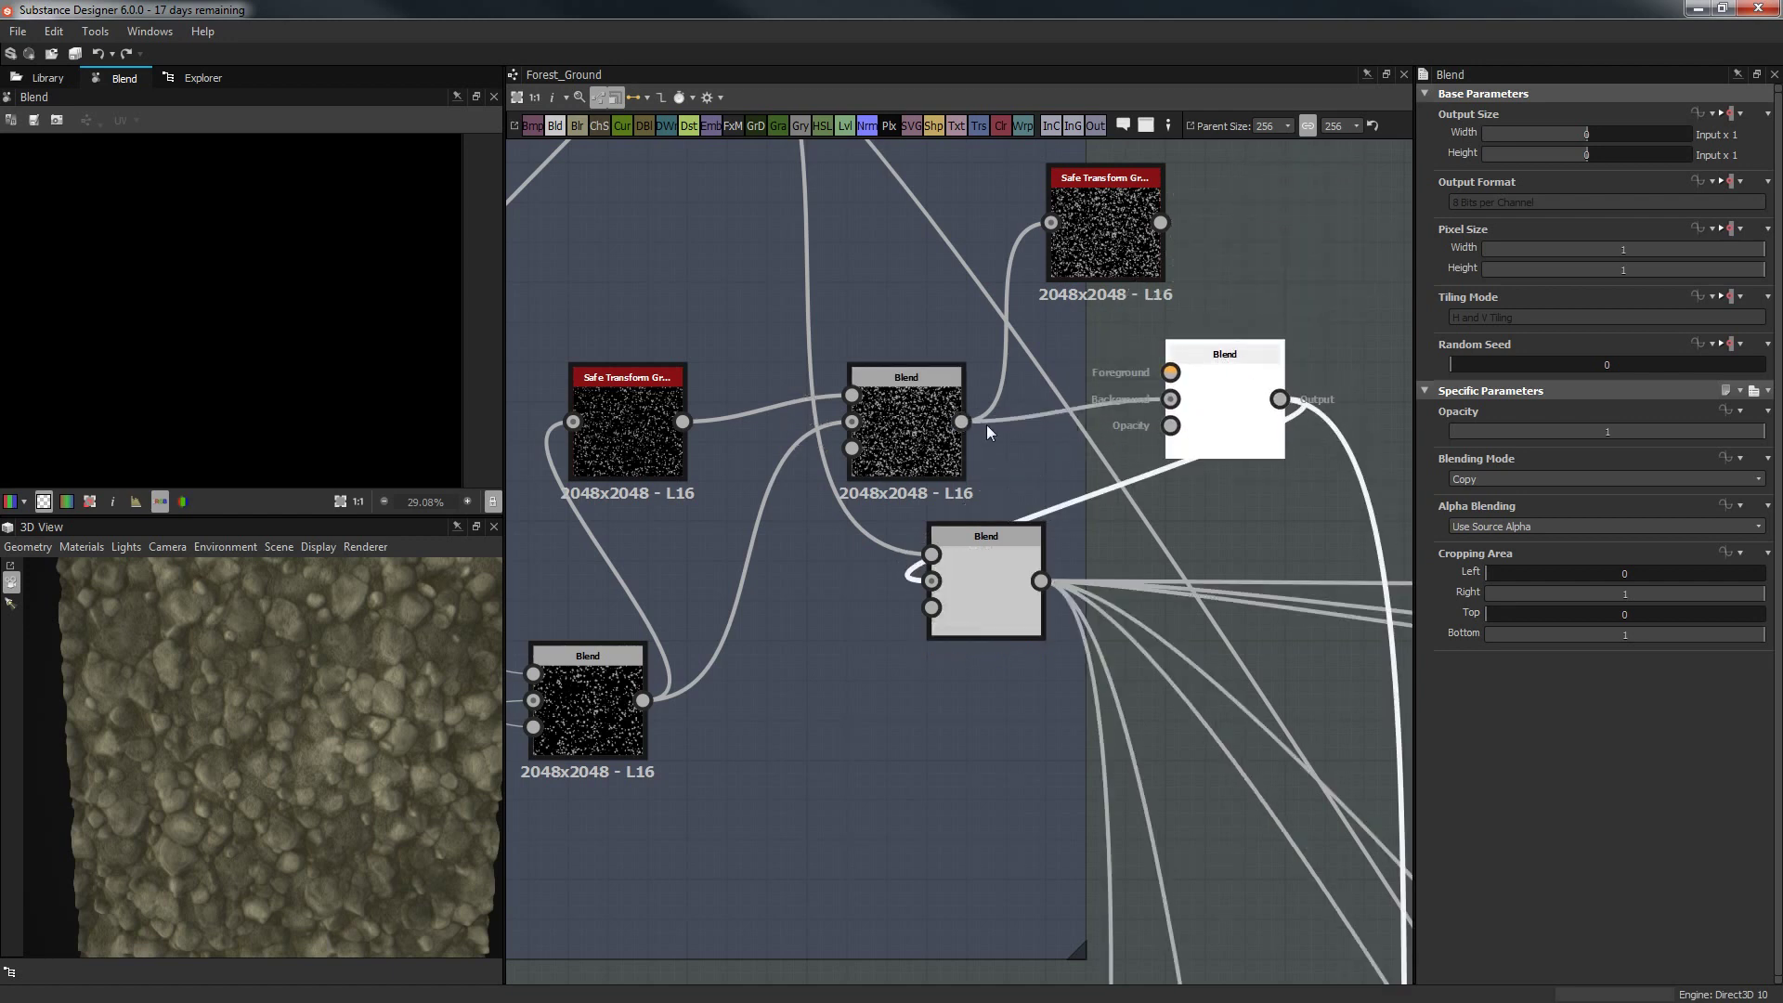
drag(964, 422, 927, 581)
Connect the final Rocsk Blend's output to the Blend that follows the Ground base section.
middle_drag(1155, 420, 1020, 555)
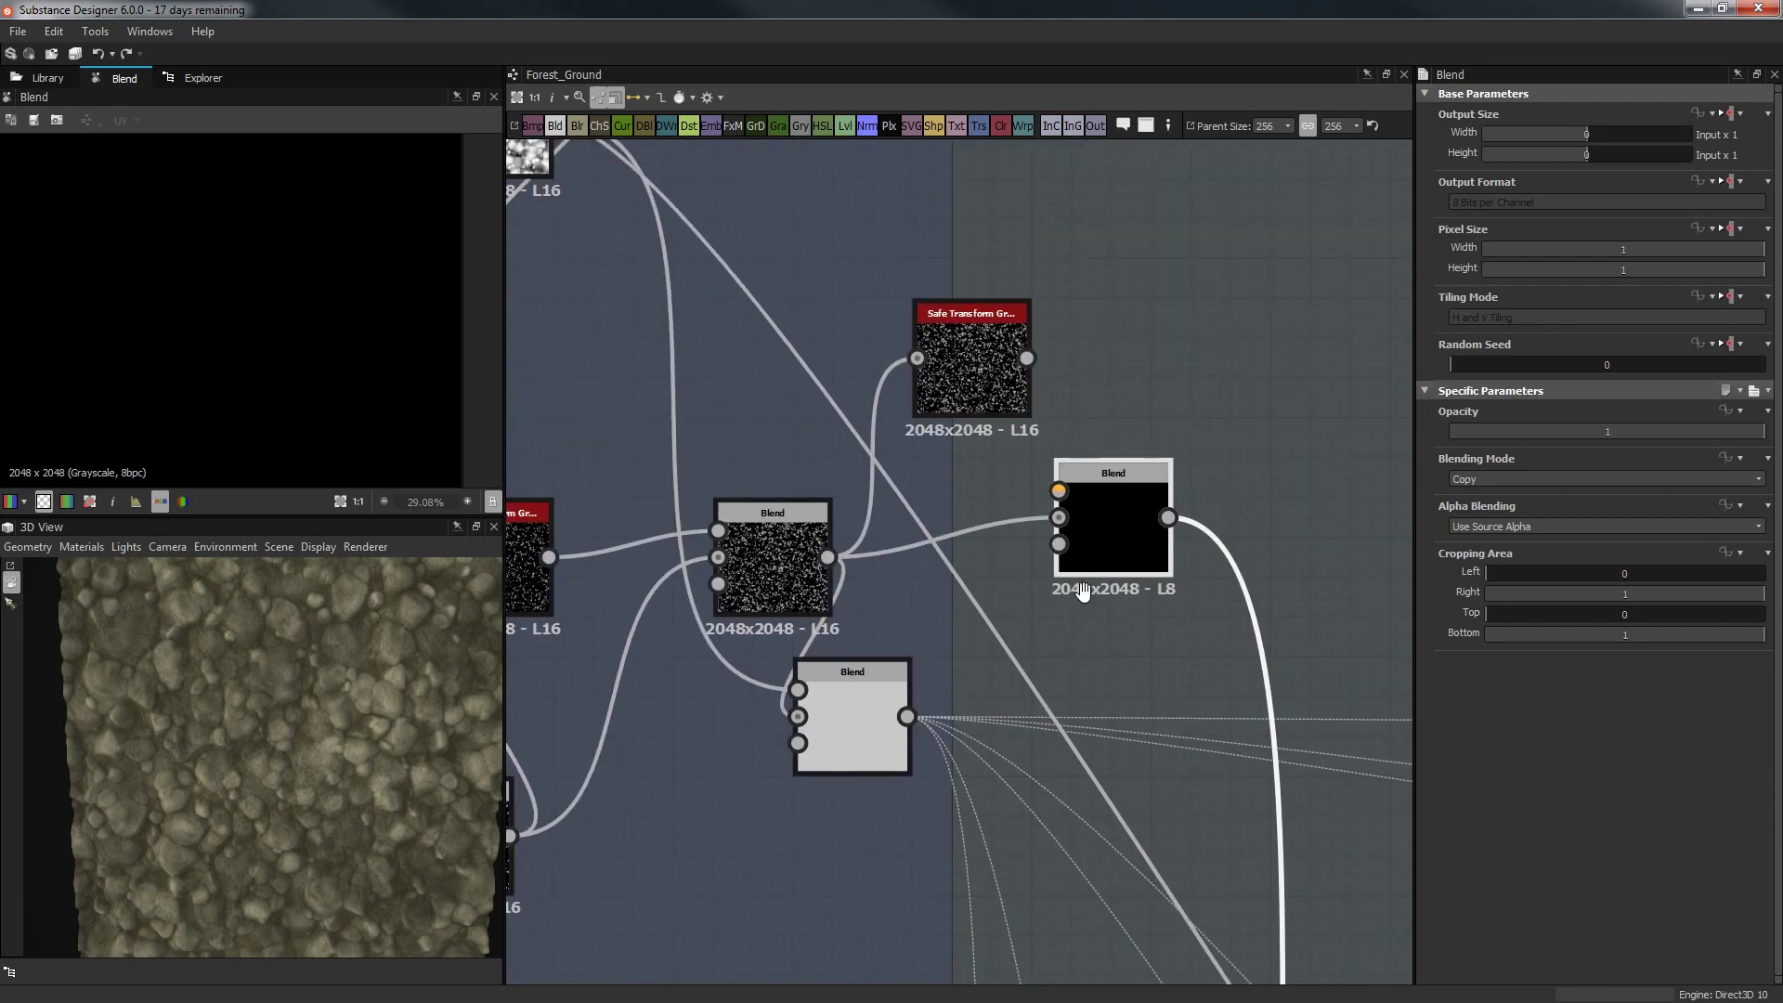
scroll(1167, 670, down, 5)
scroll(1167, 683, up, 1)
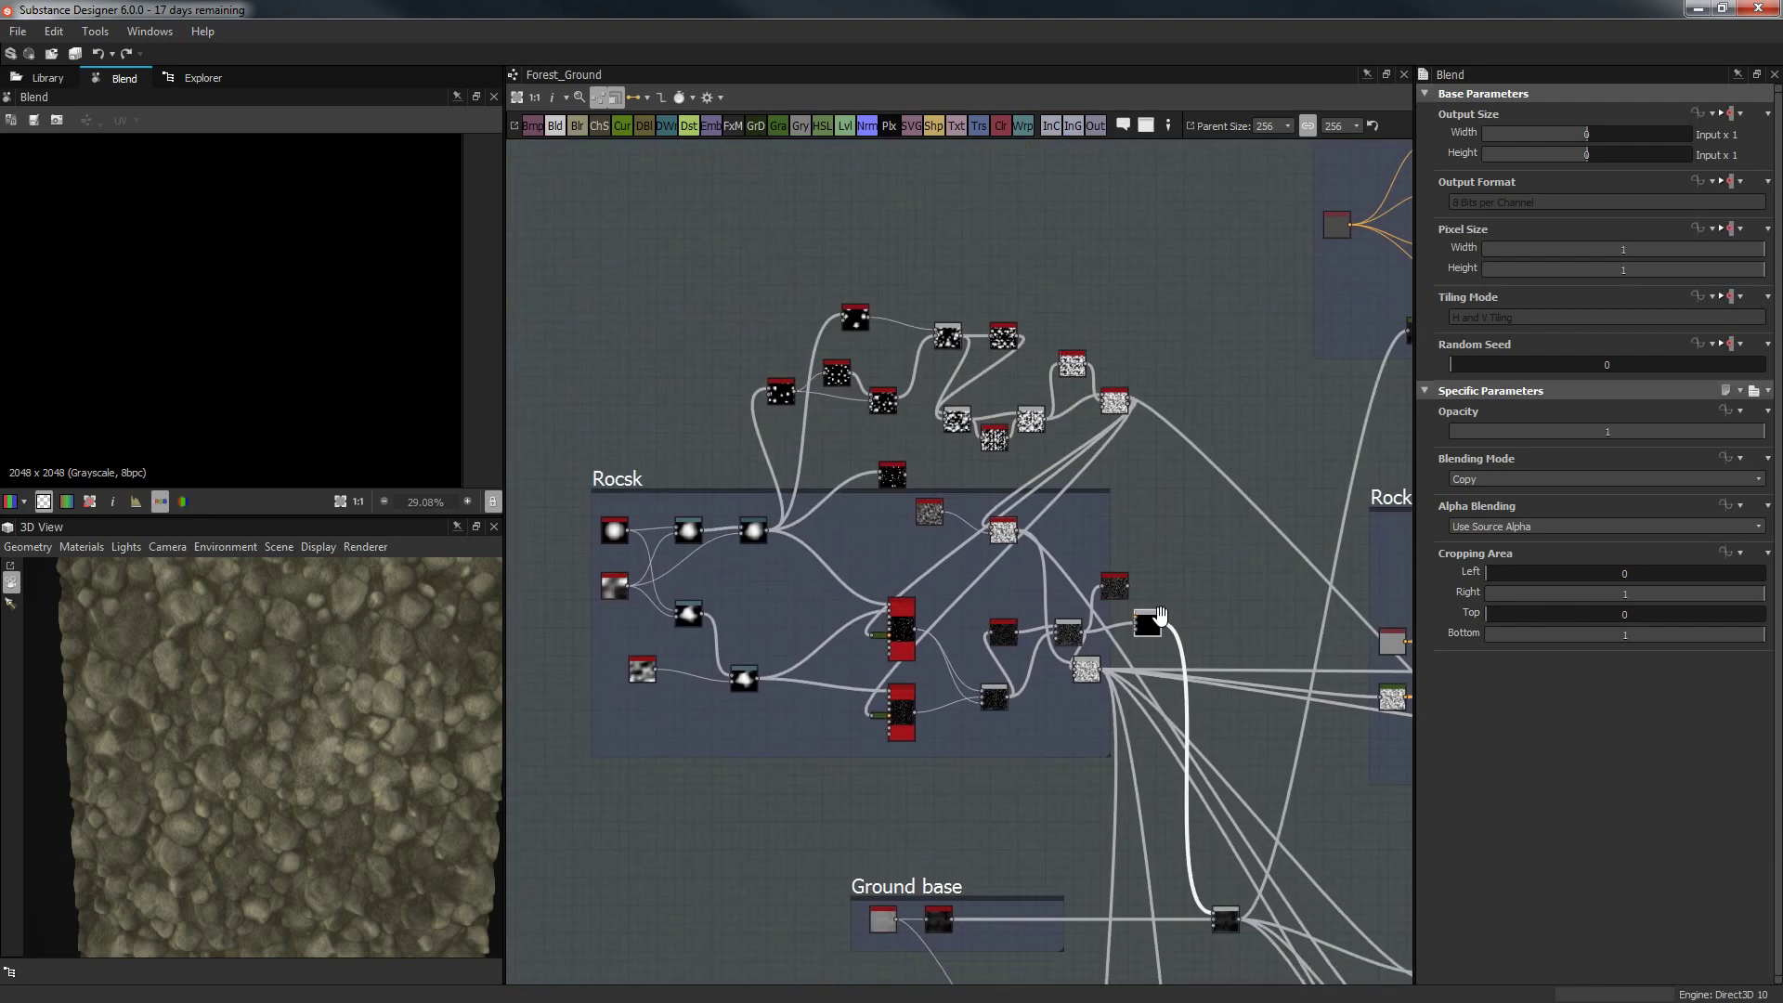
middle_drag(1167, 683, 1044, 493)
drag(1039, 489, 1146, 739)
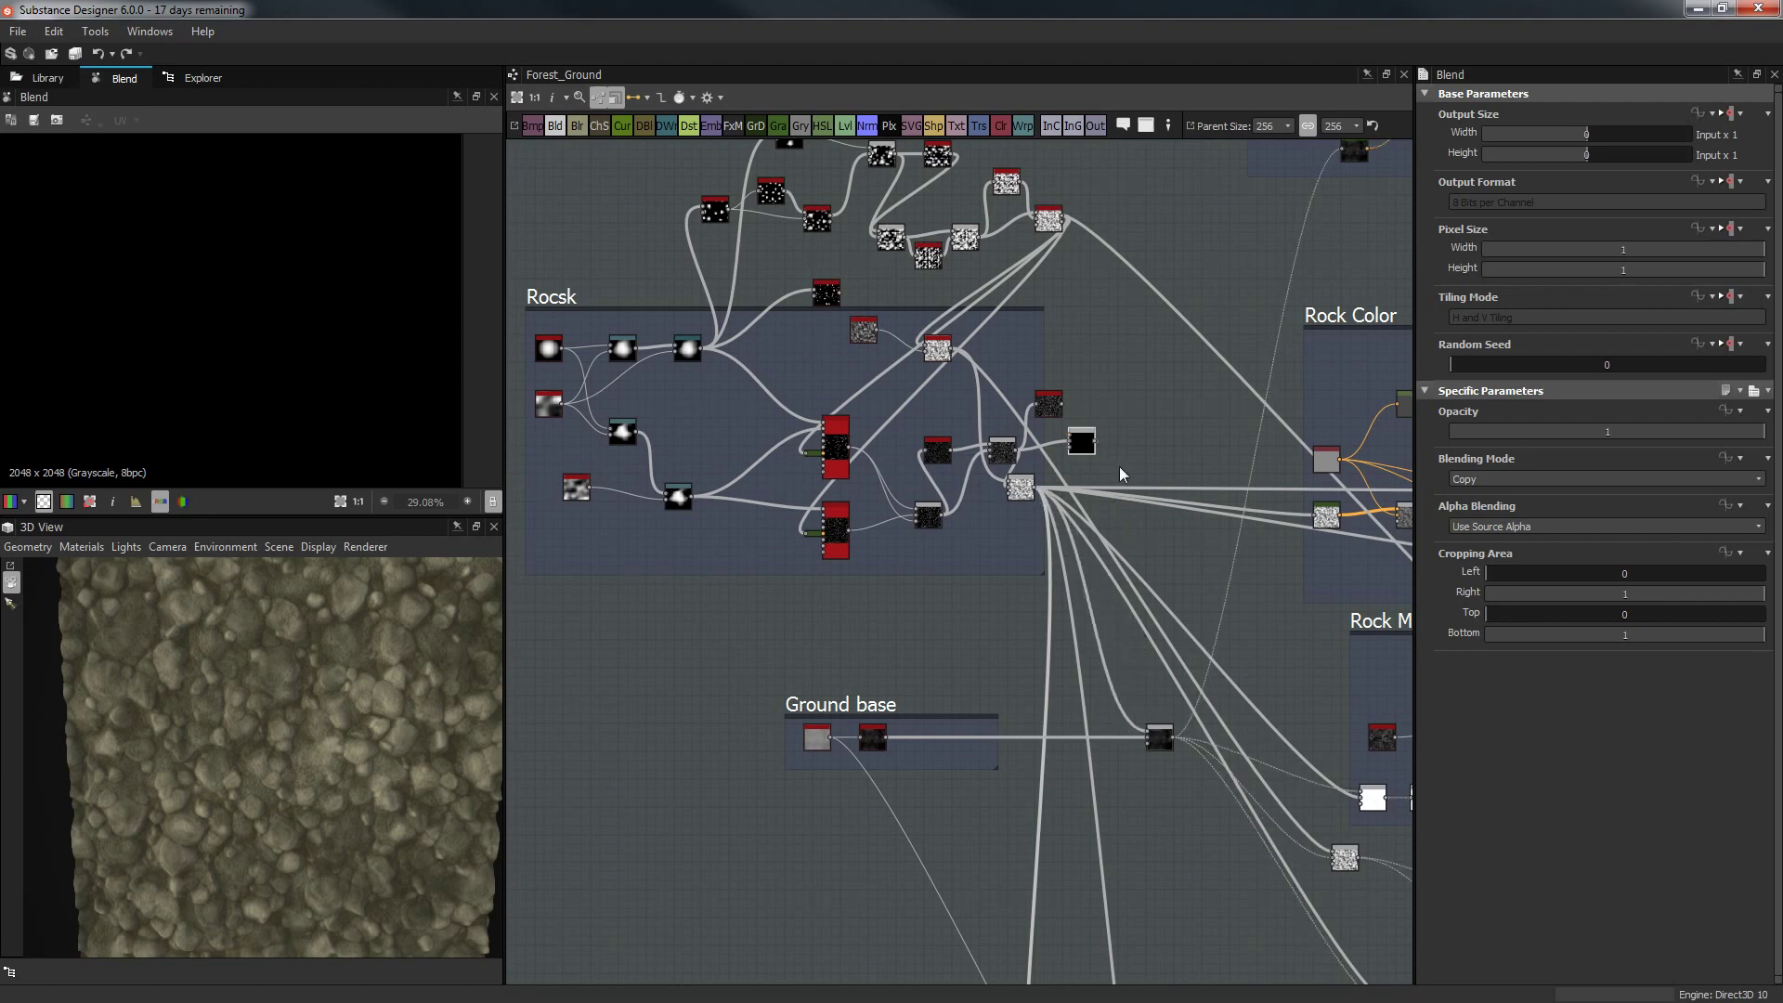
Feed the new Safe Transform Grayscale into the new Blend's foreground and set its blending mode to Max (Lighten).
scroll(1105, 449, up, 5)
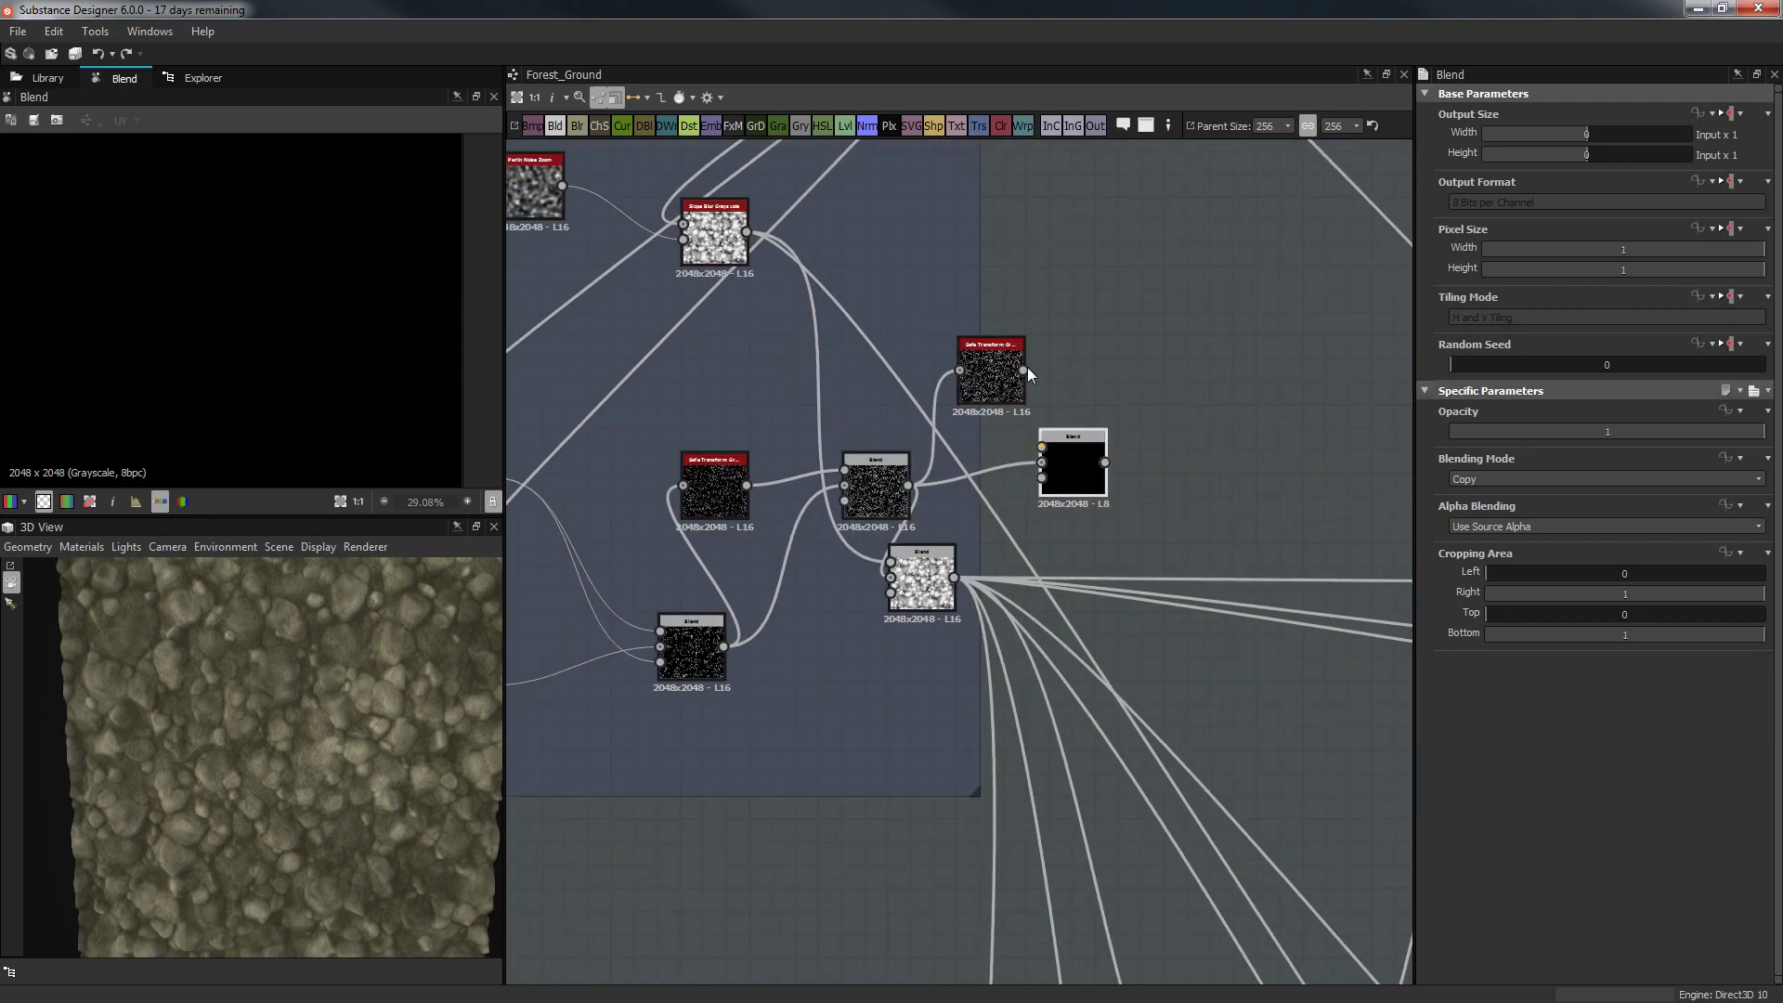
drag(1050, 440, 1043, 446)
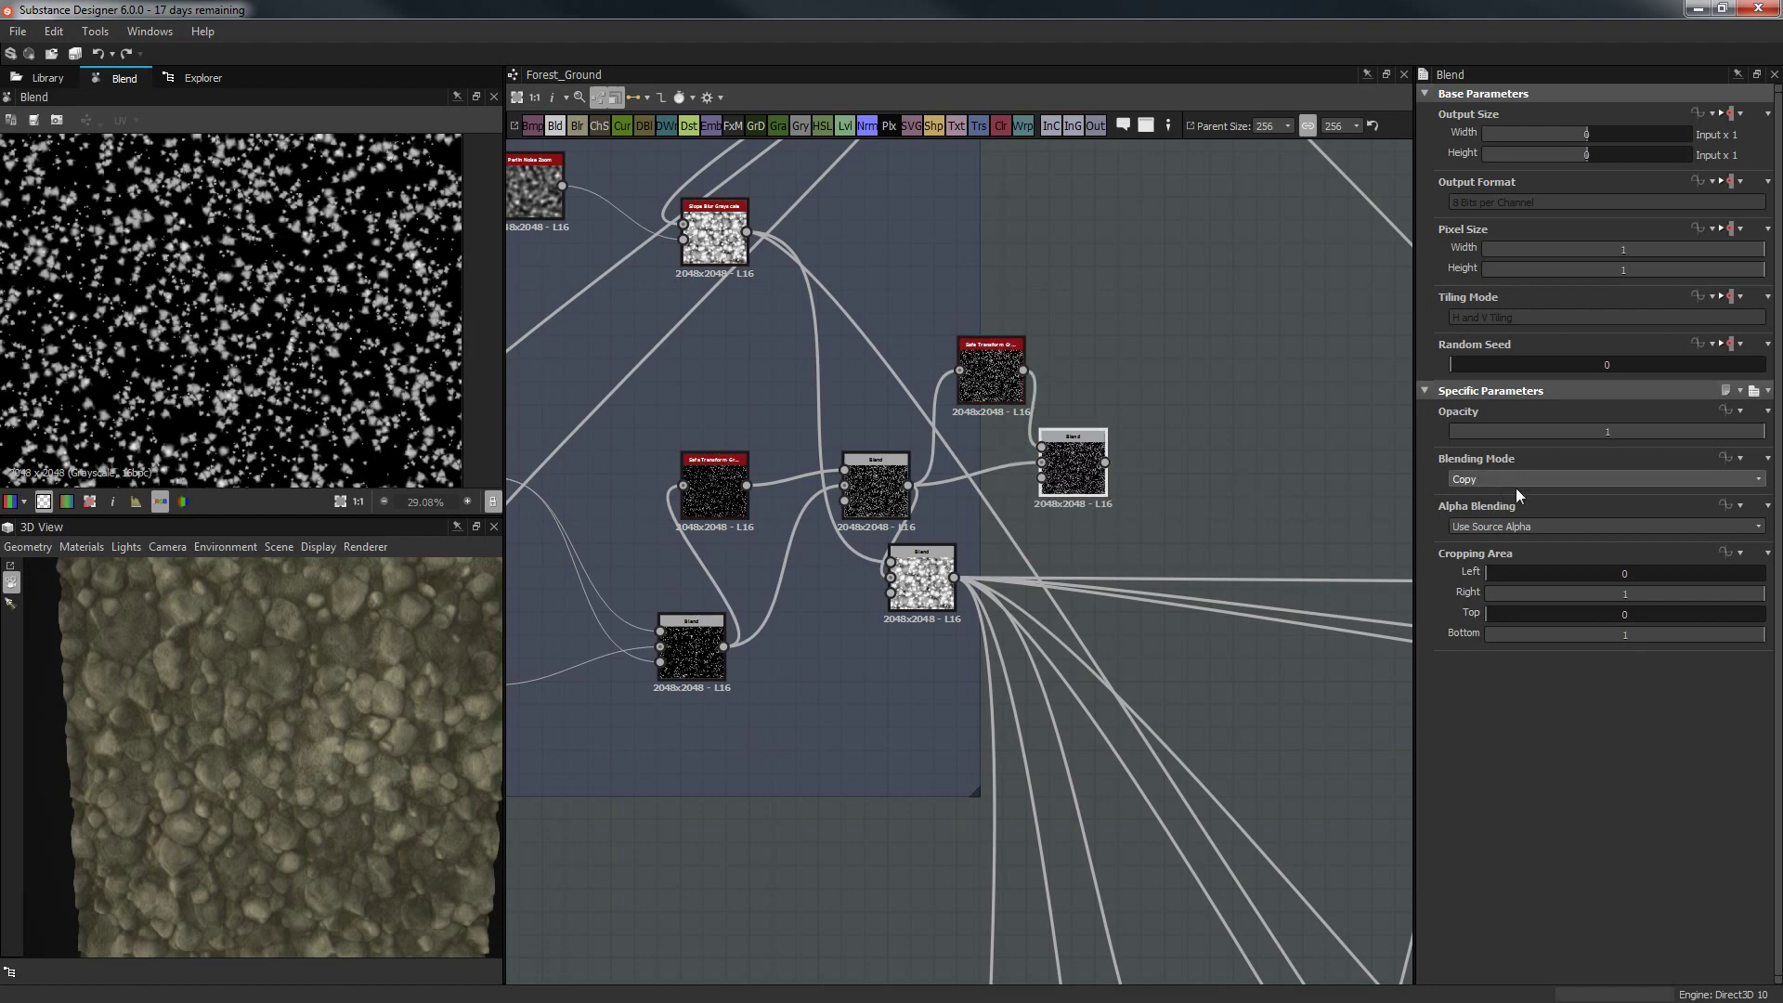
click(1572, 485)
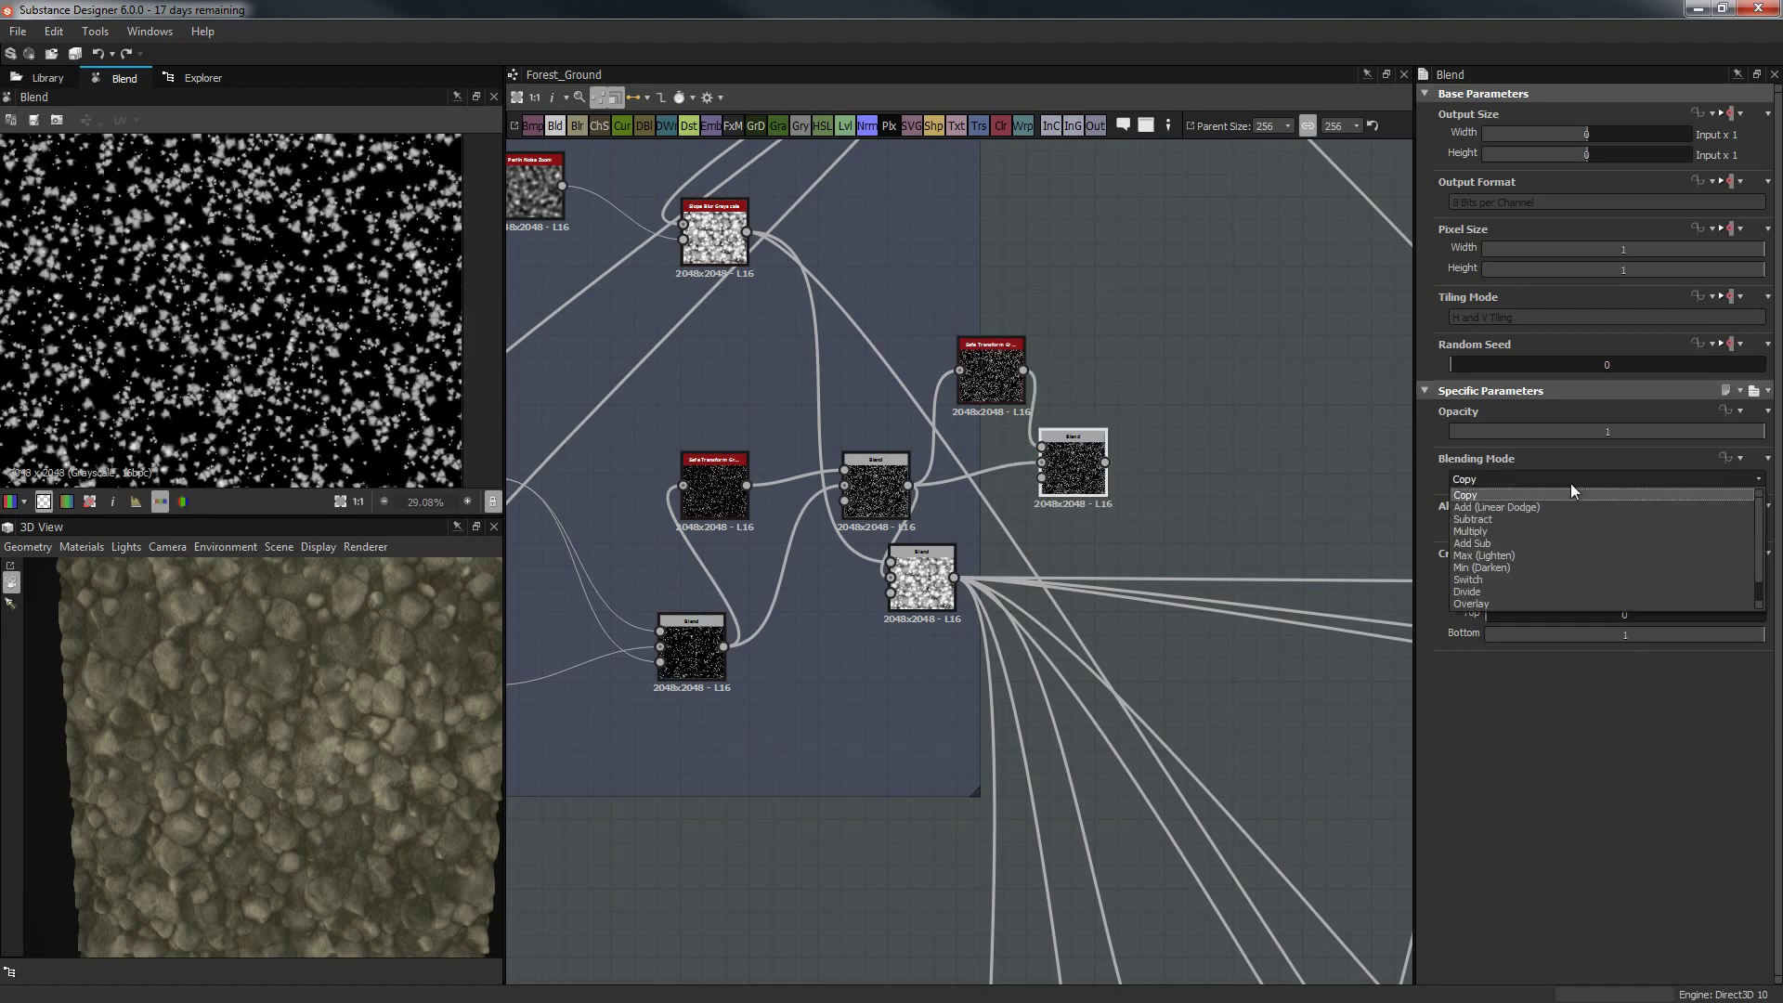
click(1521, 556)
Offset the new Safe Transform Grayscale by X 0.27 and Y 0.33 and rotate it 225 degrees, previewing the combined Blend.
double_click(992, 376)
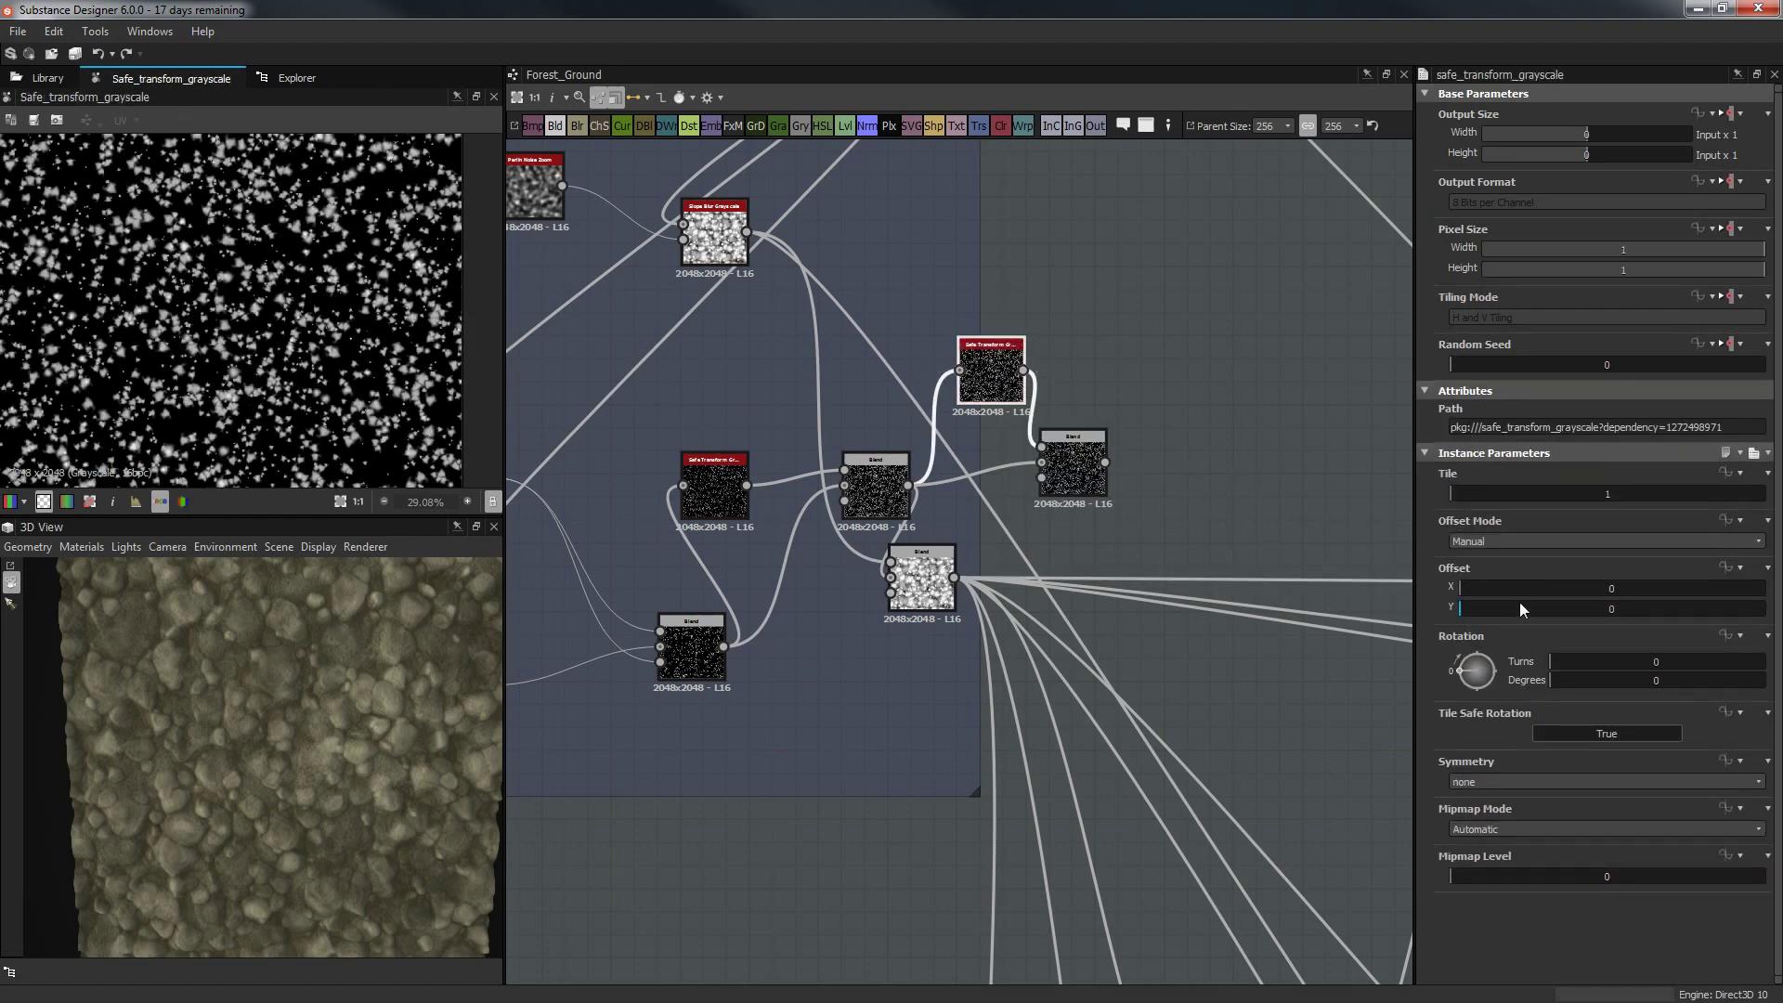
drag(1503, 593, 1507, 592)
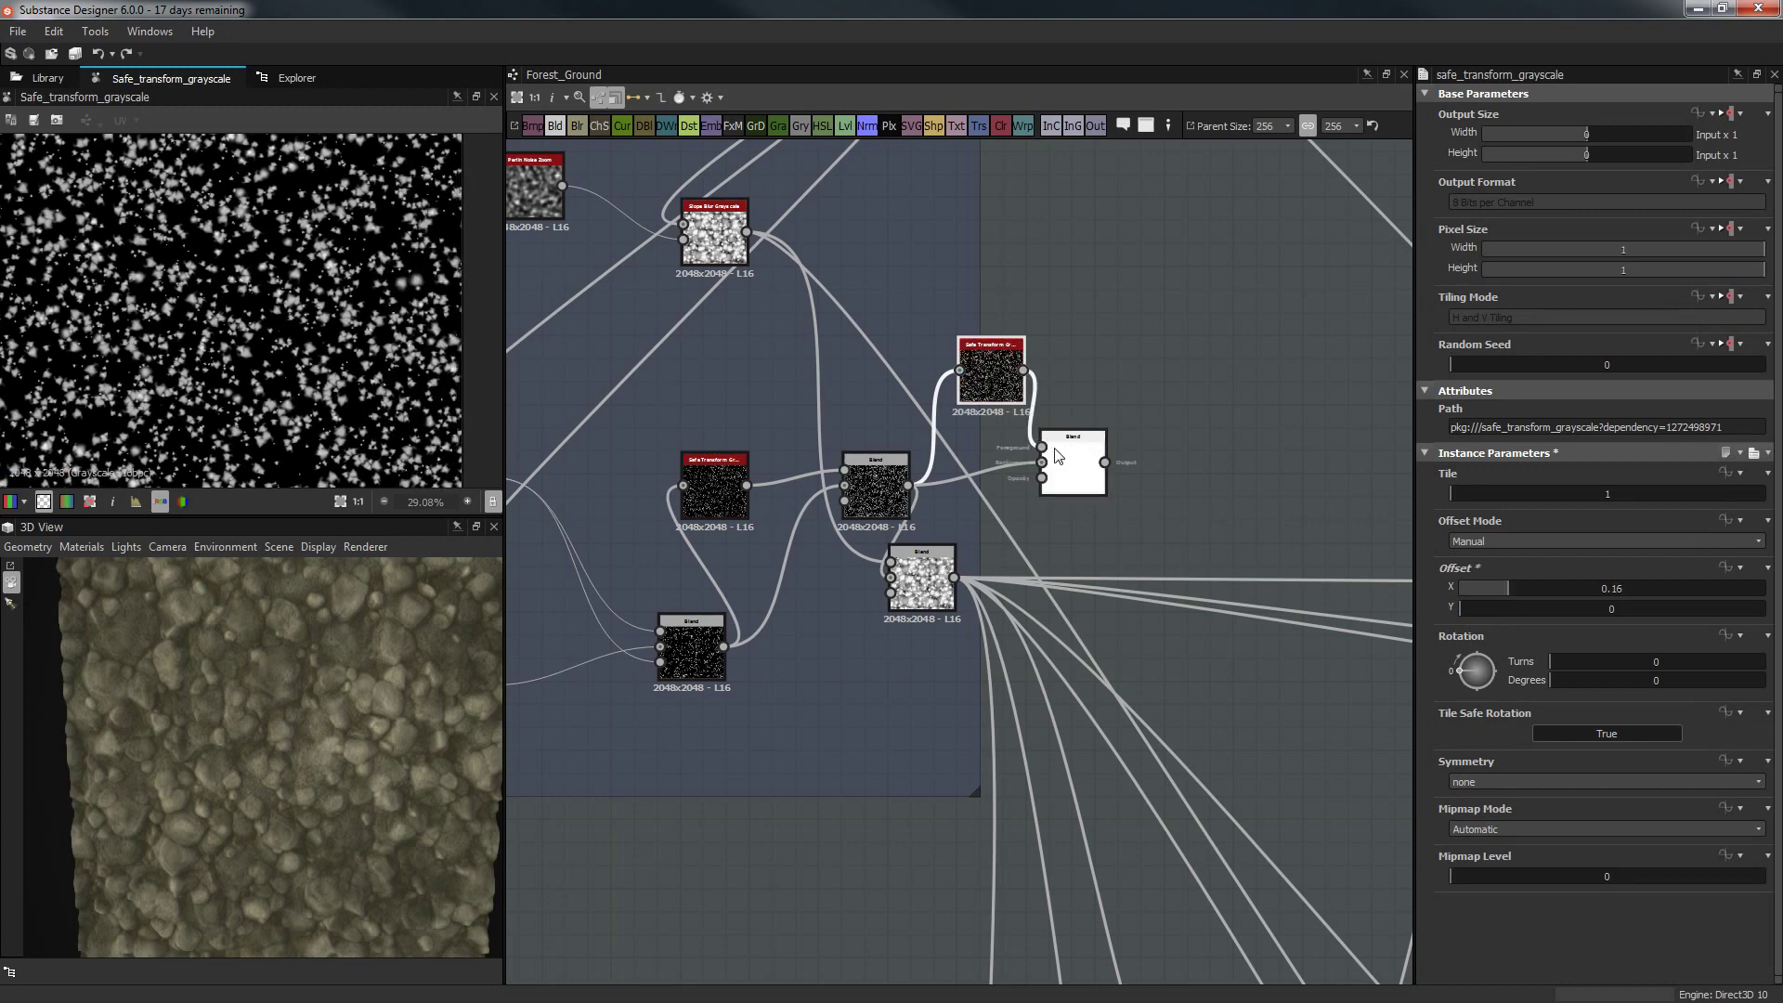
drag(1060, 460, 1107, 438)
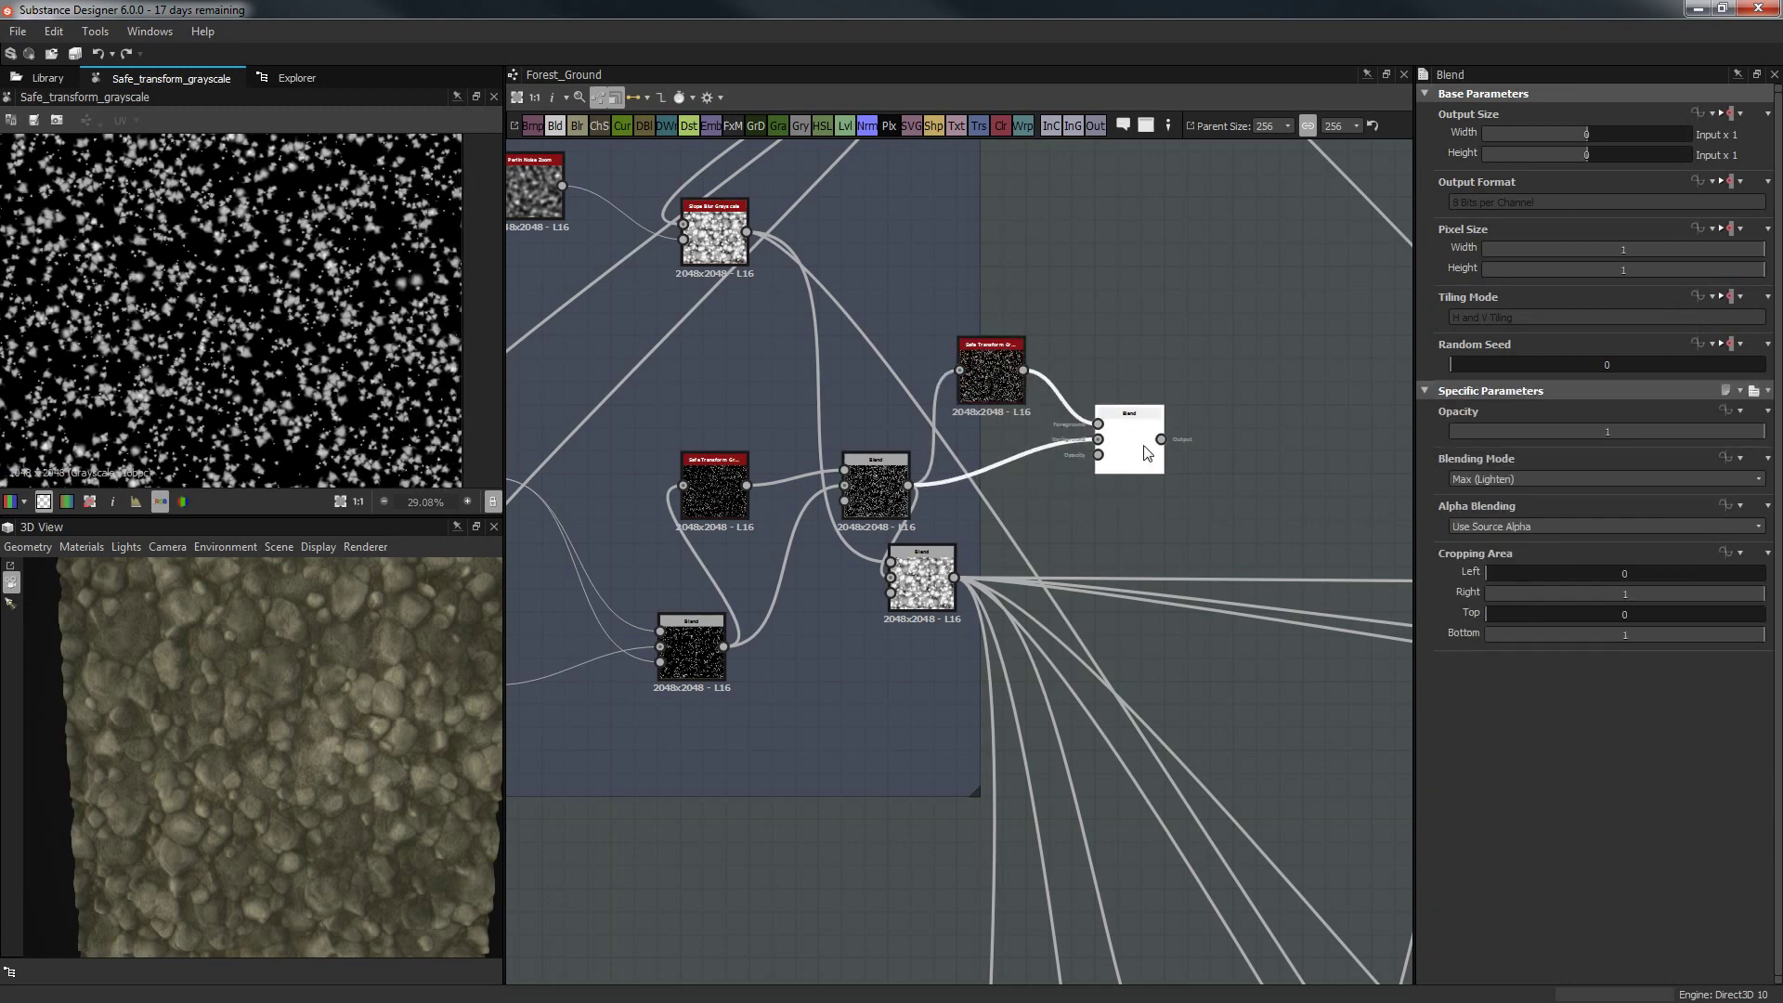
double_click(1148, 453)
click(992, 373)
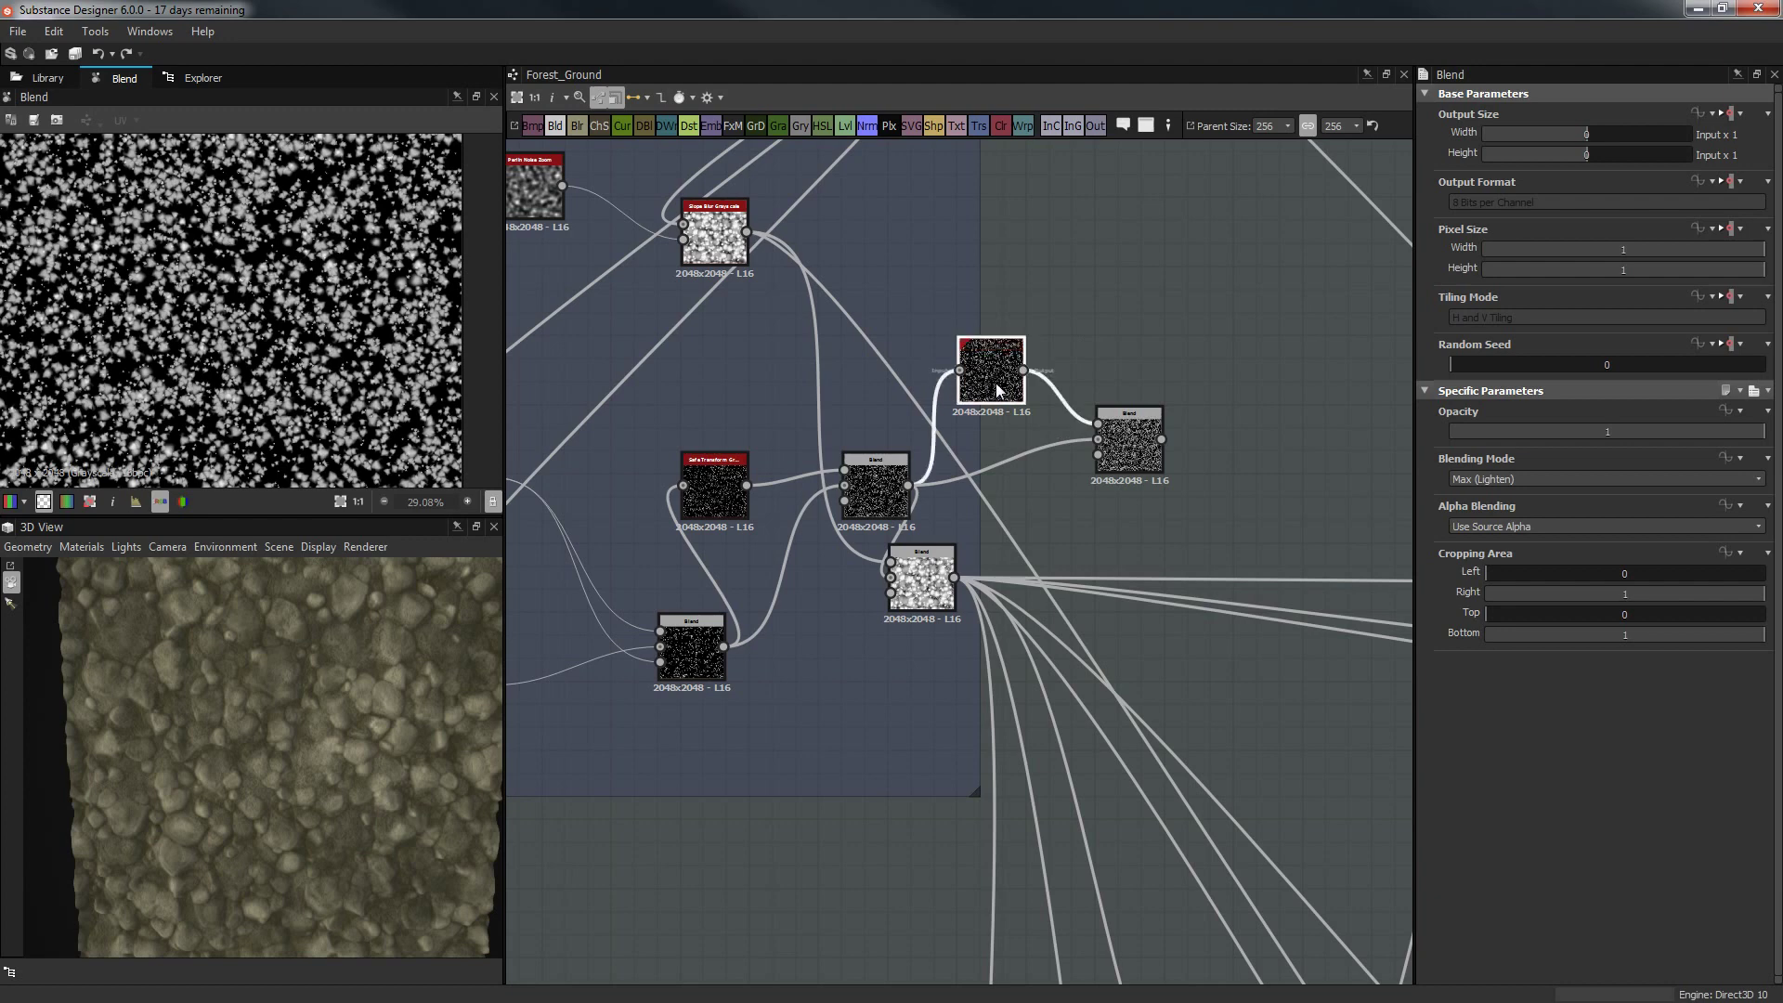
drag(1520, 592, 1540, 589)
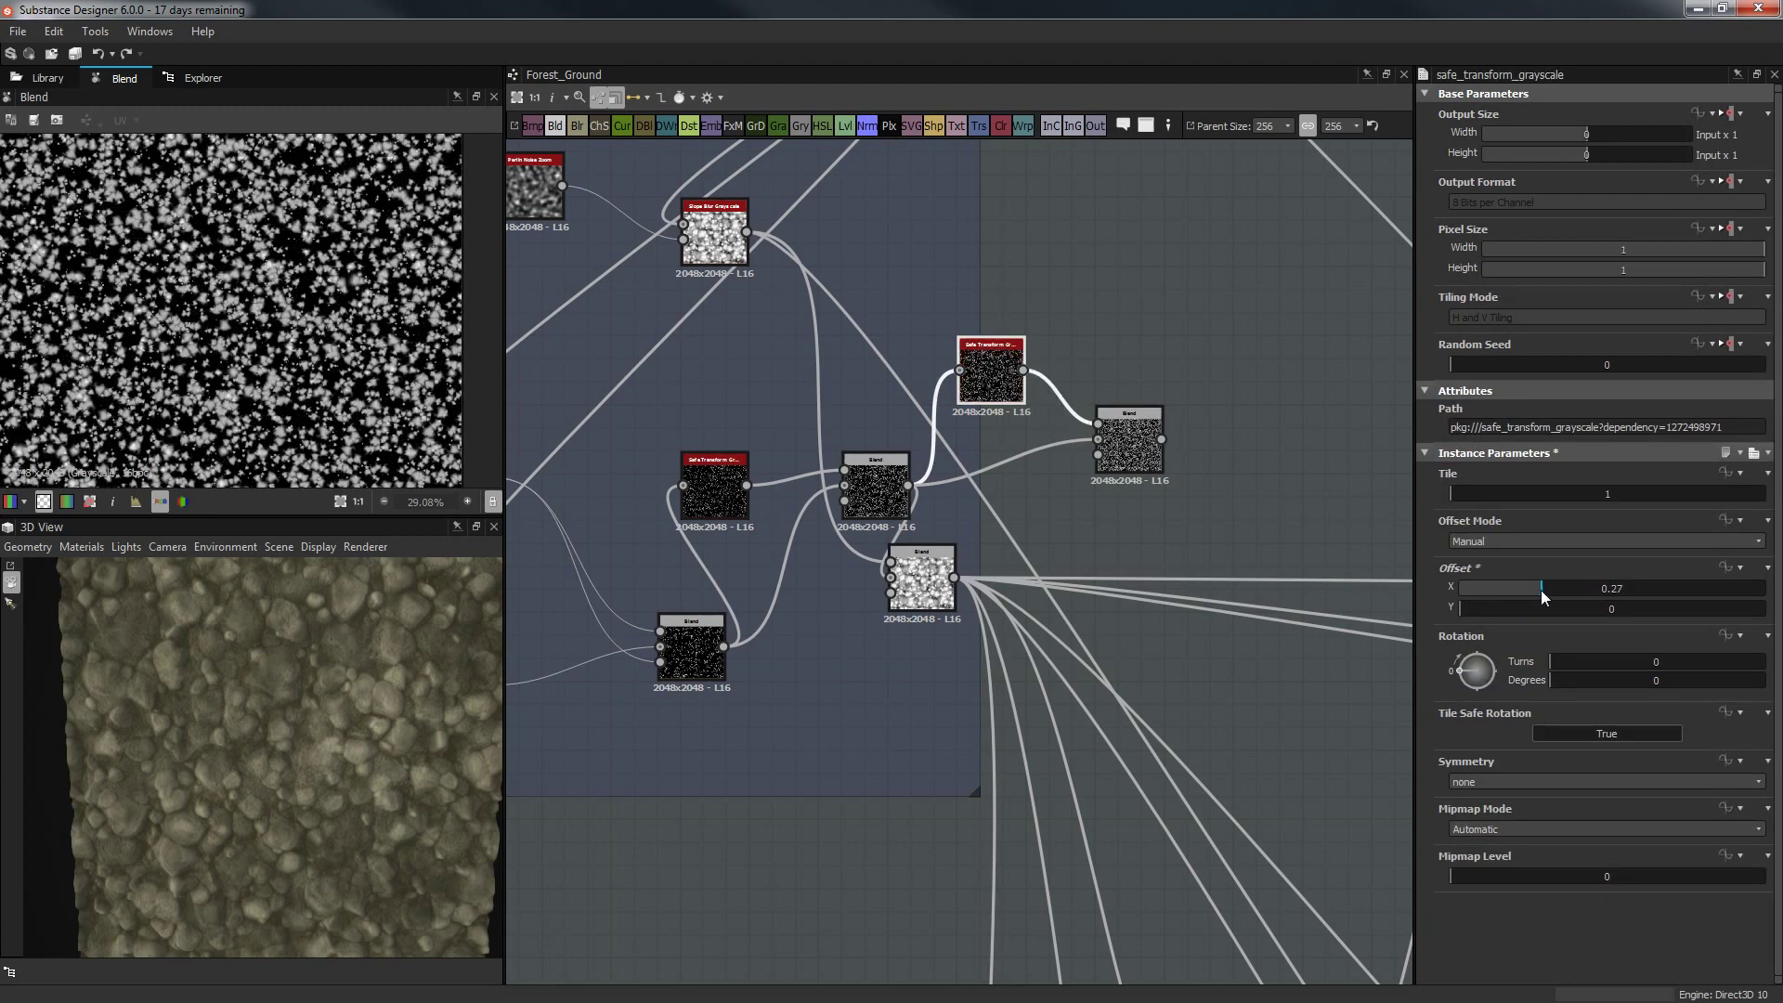
drag(1492, 665, 1561, 576)
Connect the new Max (Lighten) Blend to the final Rocsk Blend's background and examine the resulting stones in 3D.
scroll(1007, 398, down, 2)
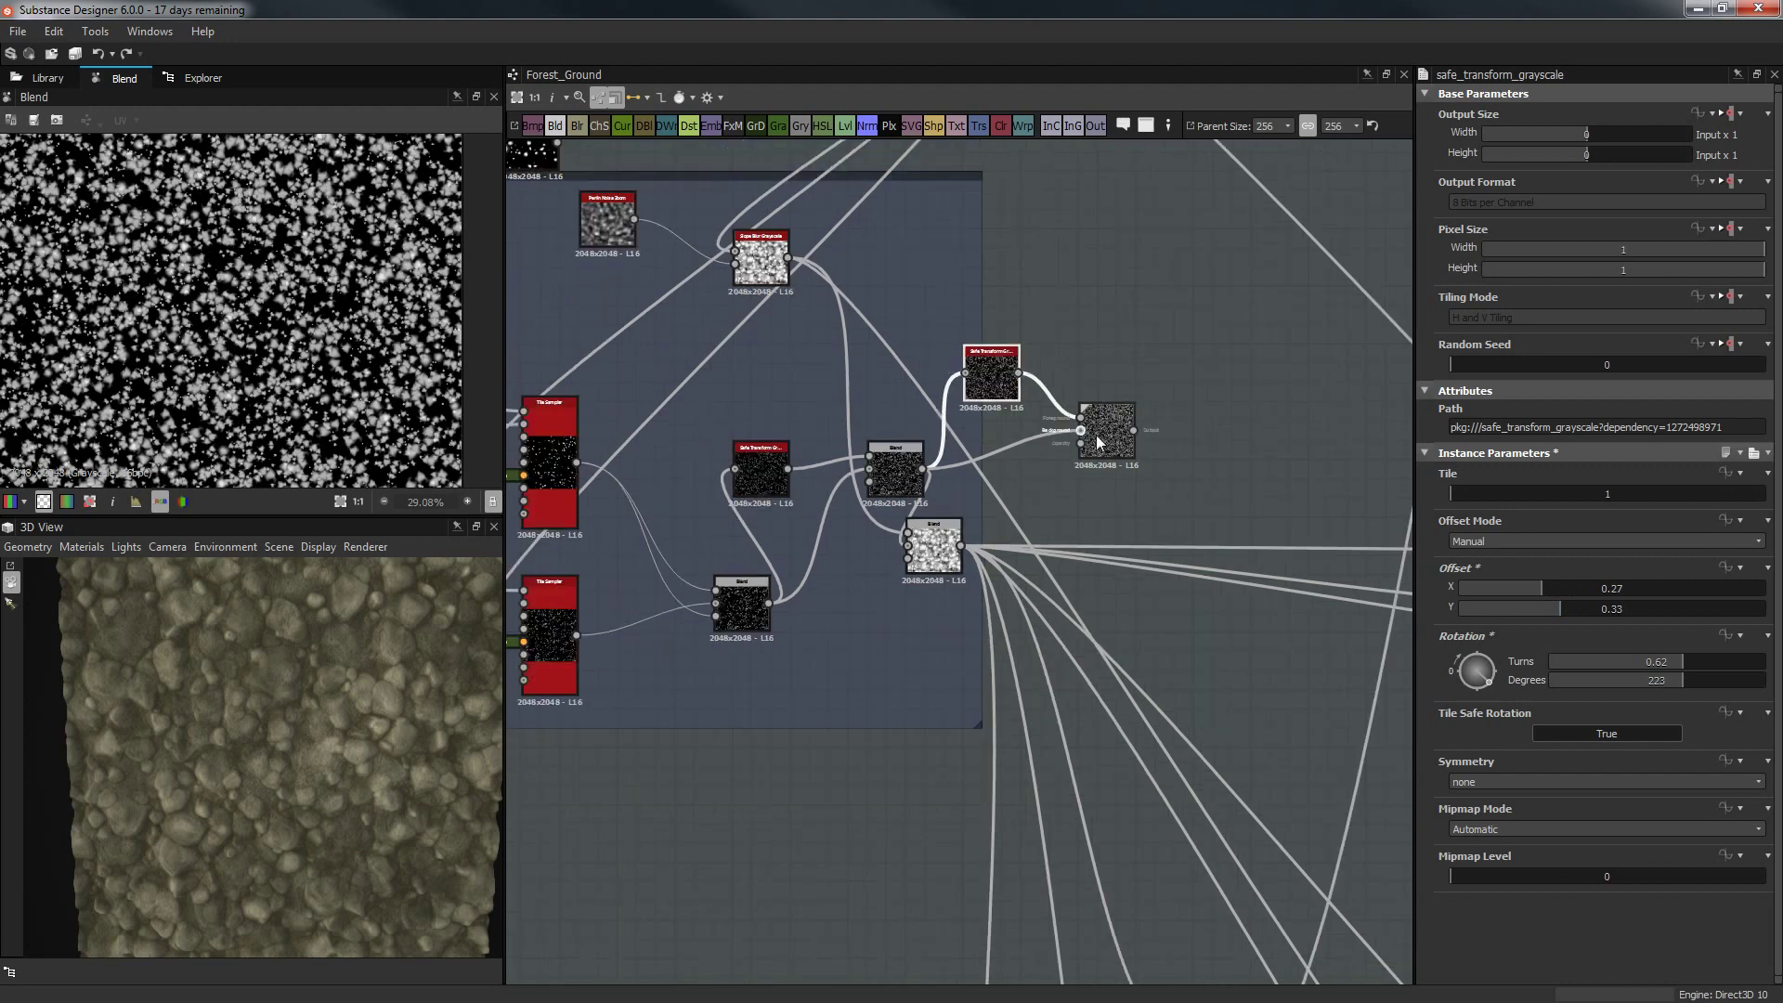
drag(1135, 432, 923, 546)
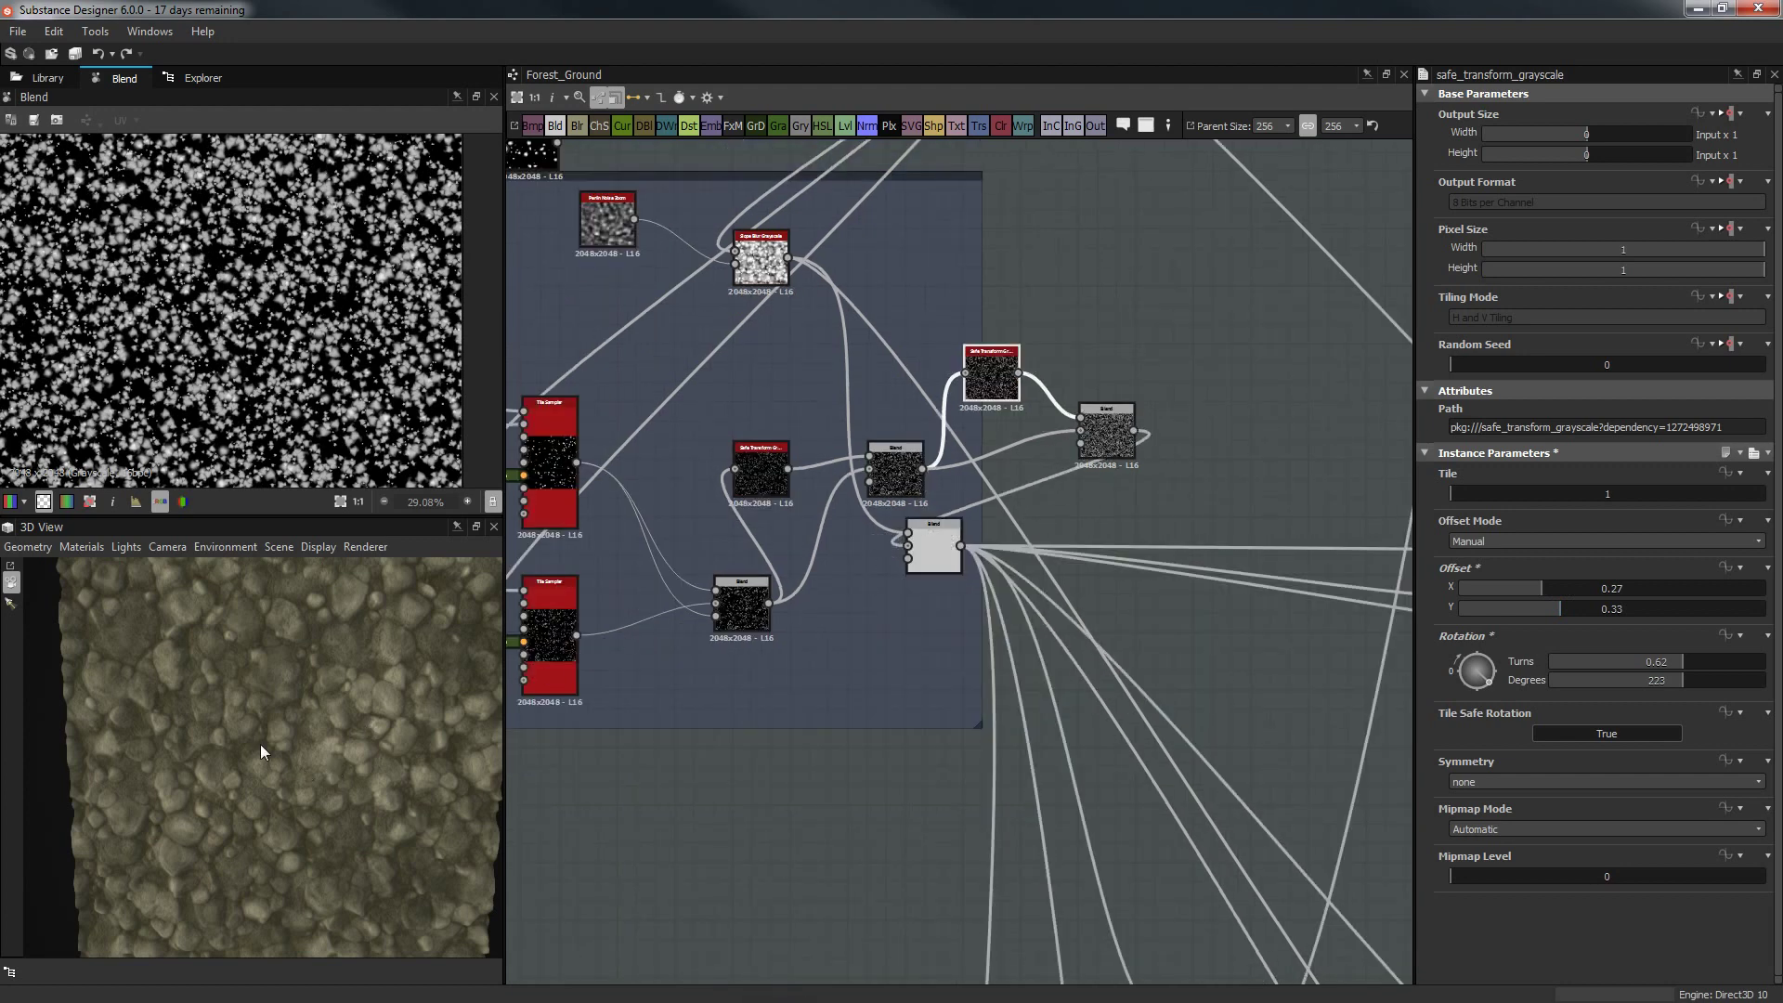
scroll(260, 748, up, 3)
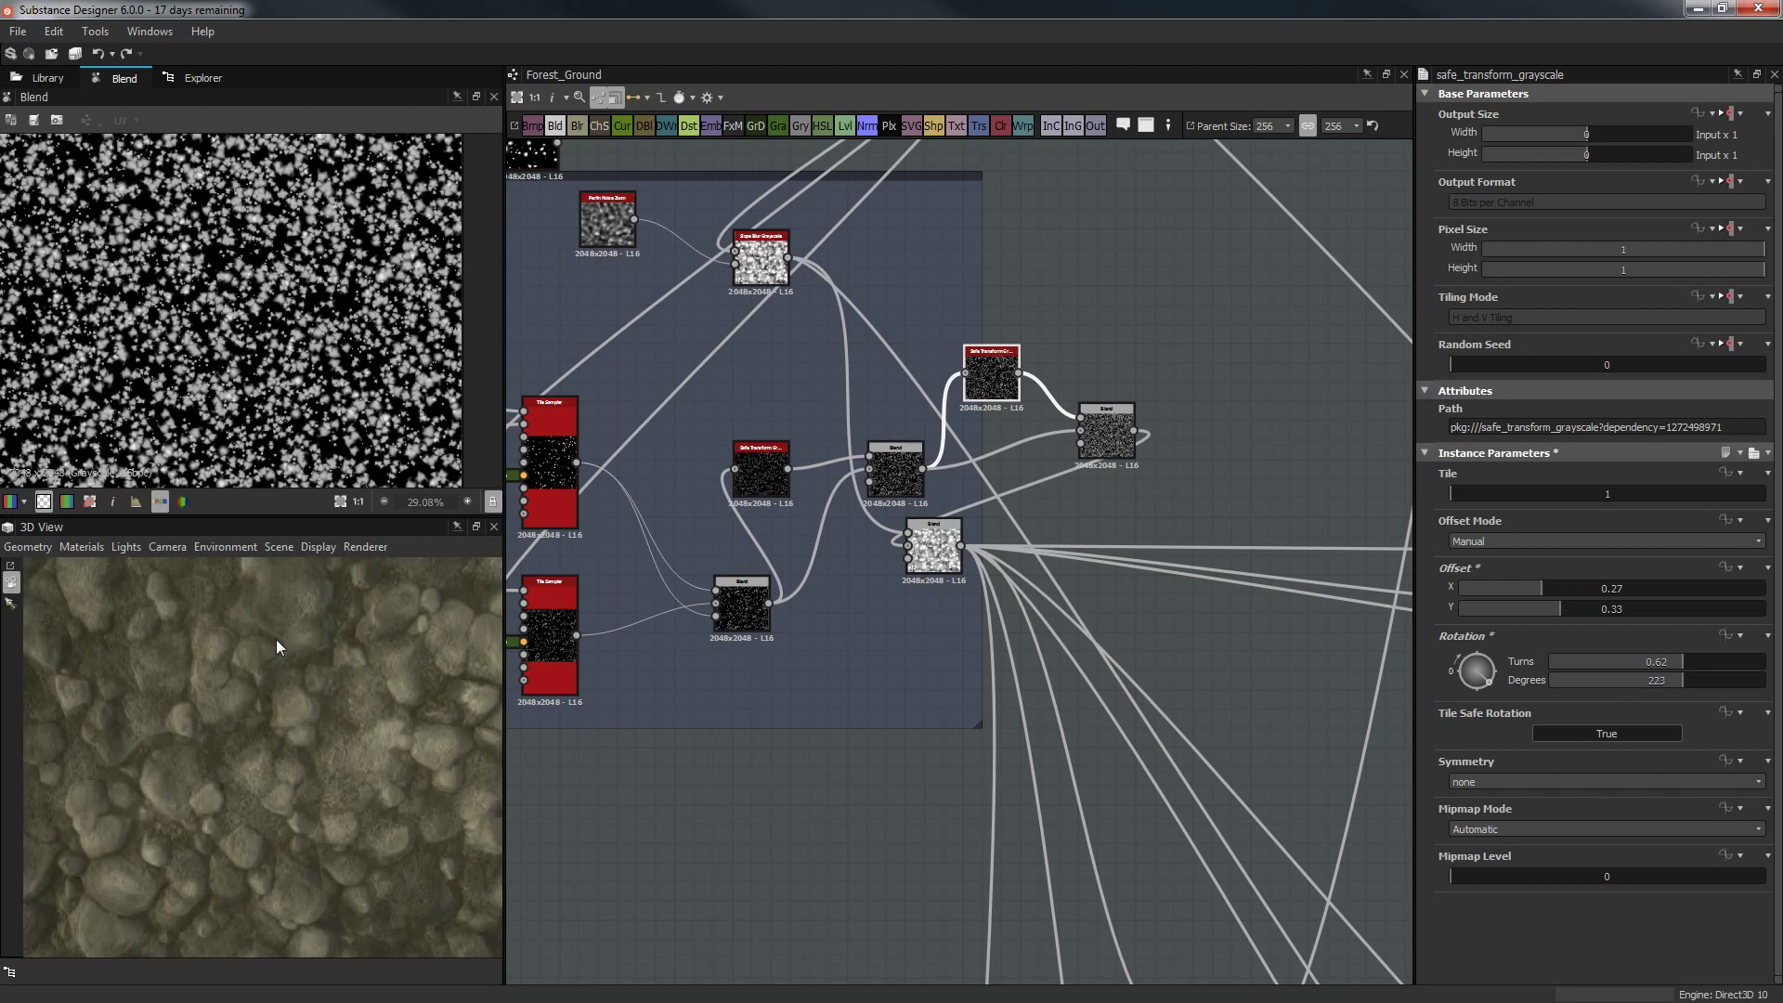
scroll(336, 715, up, 3)
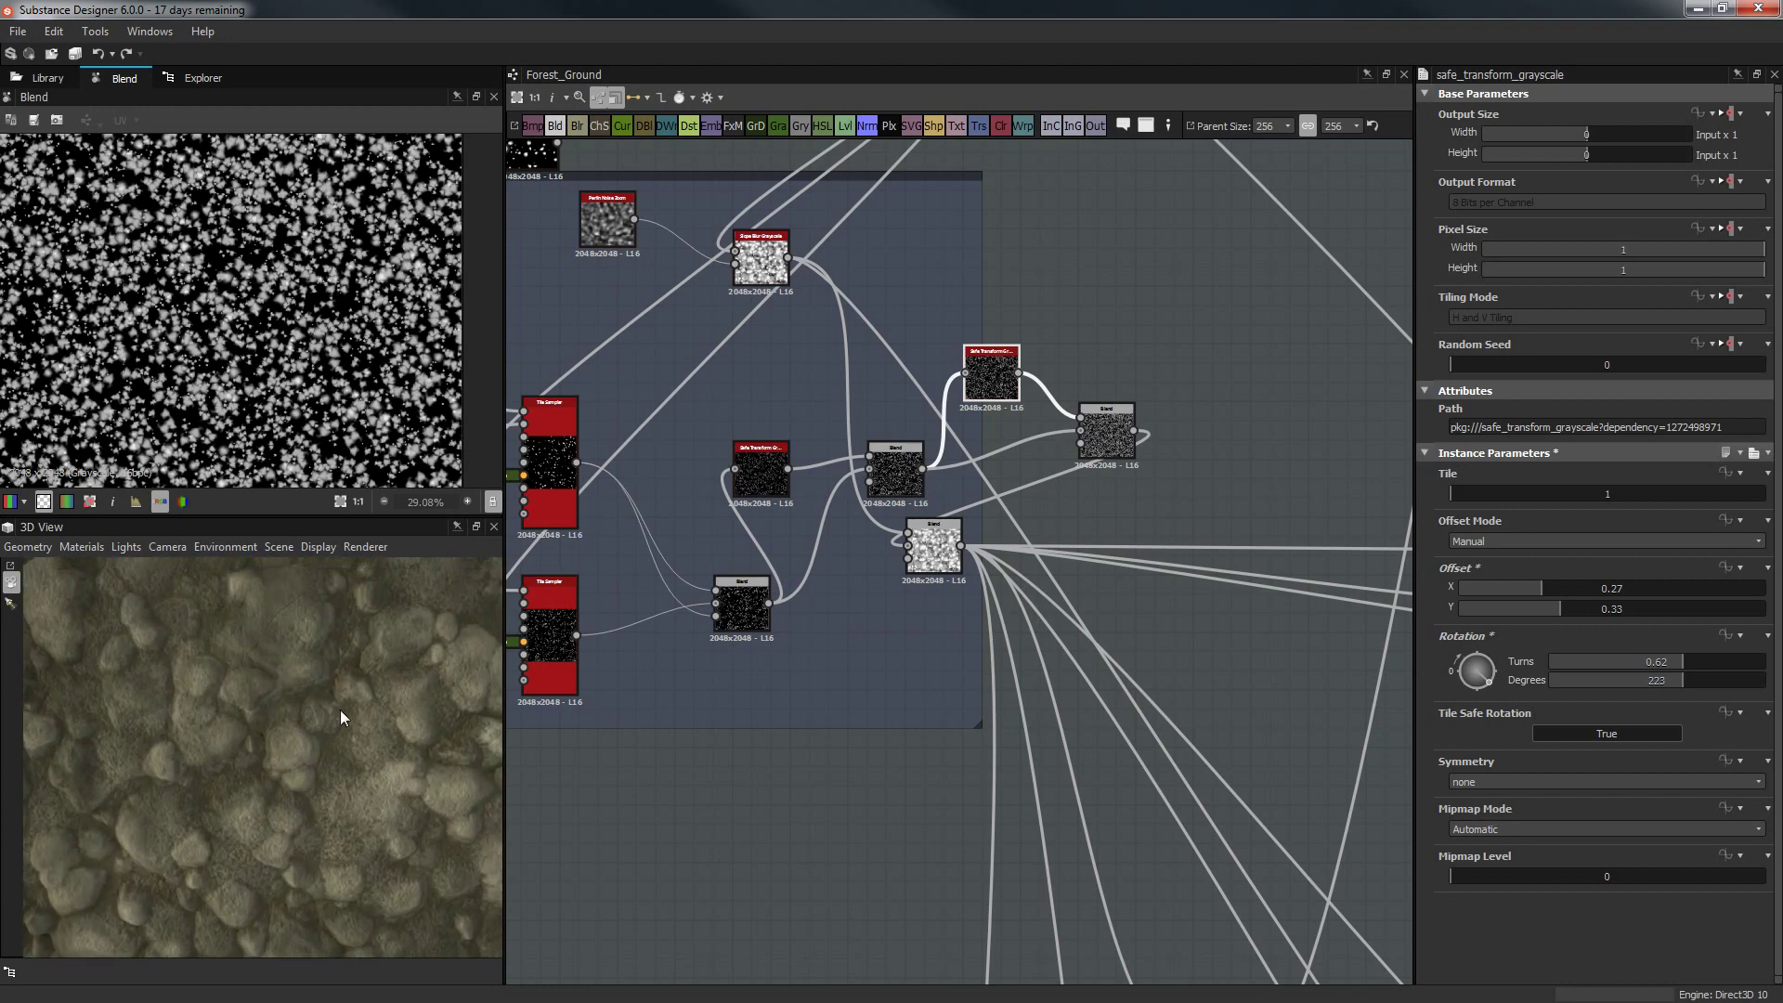
scroll(327, 786, down, 5)
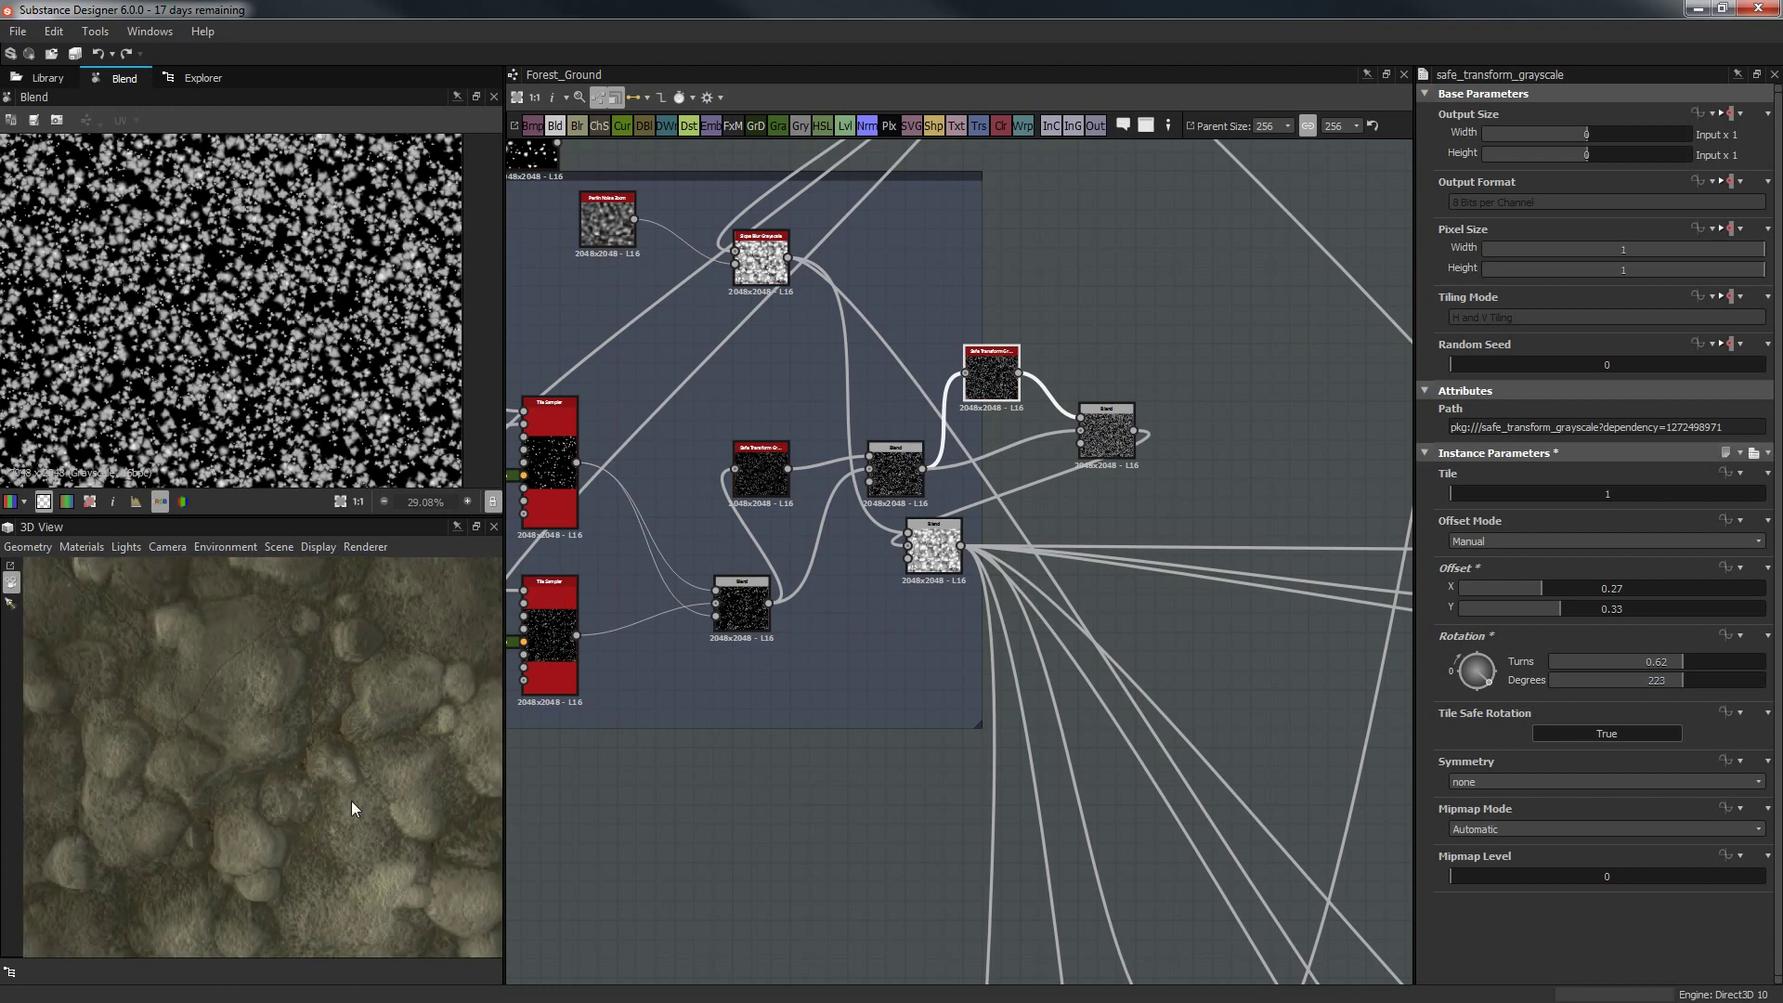
scroll(363, 821, down, 5)
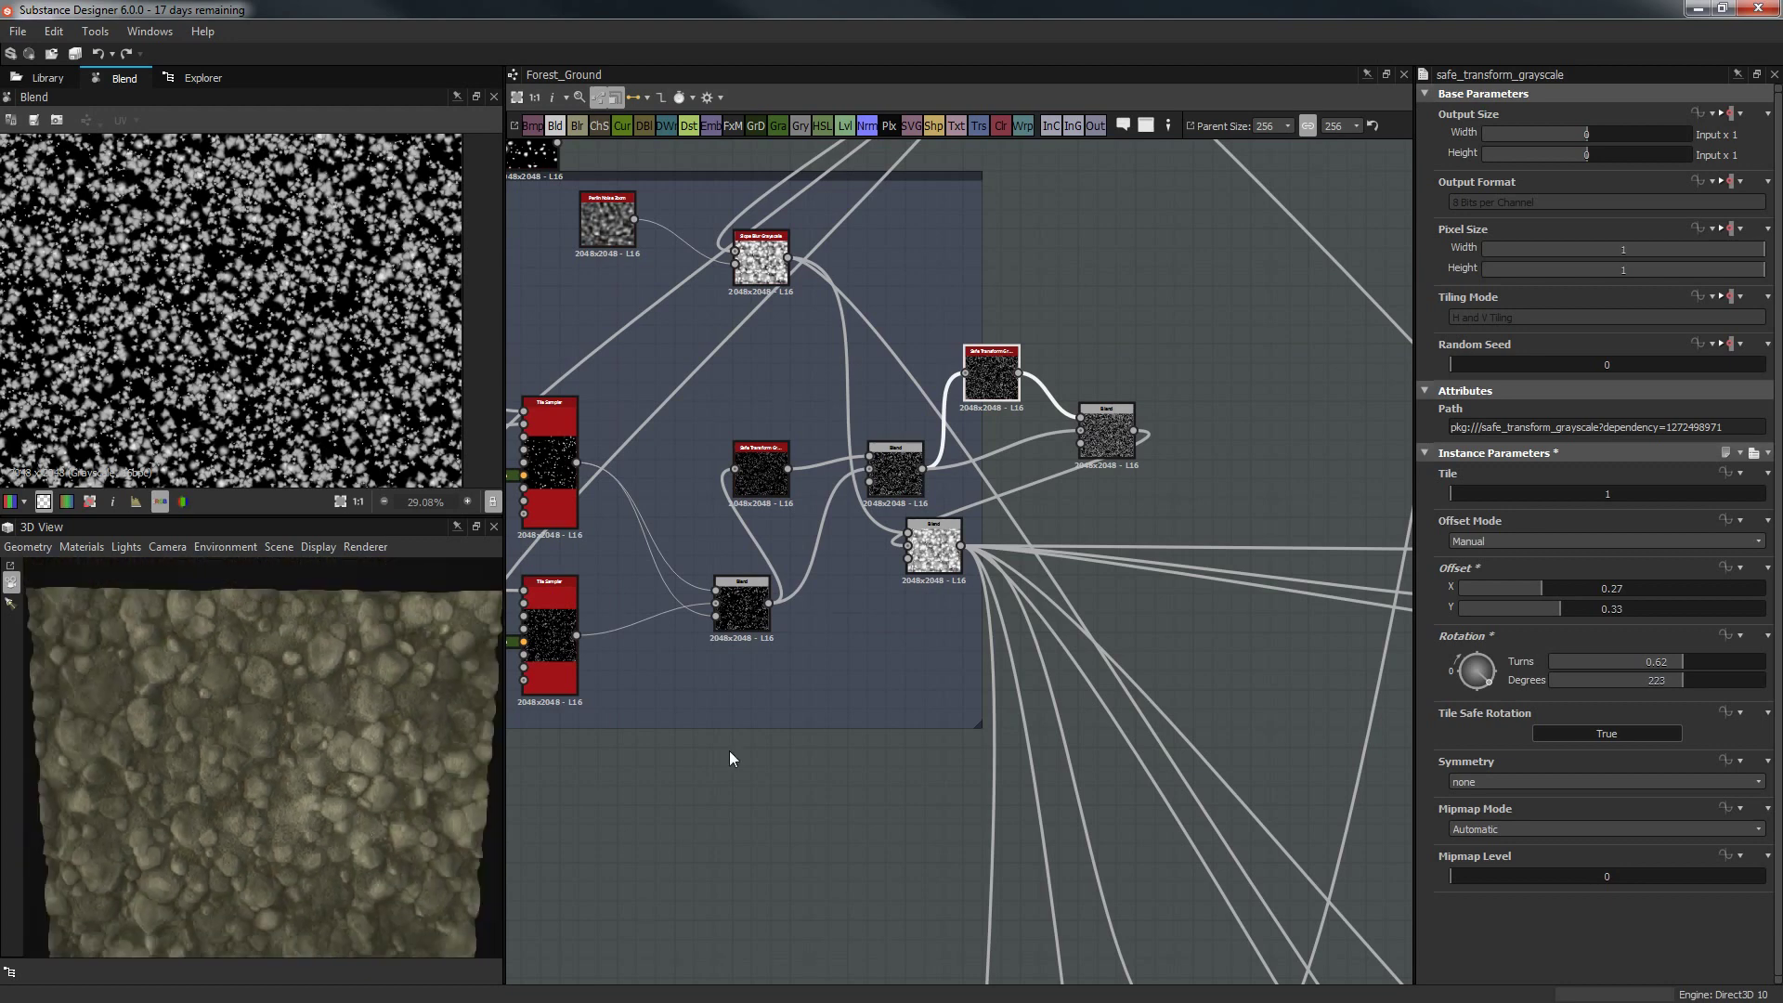
scroll(1196, 729, down, 2)
drag(371, 774, 362, 656)
scroll(1058, 606, down, 4)
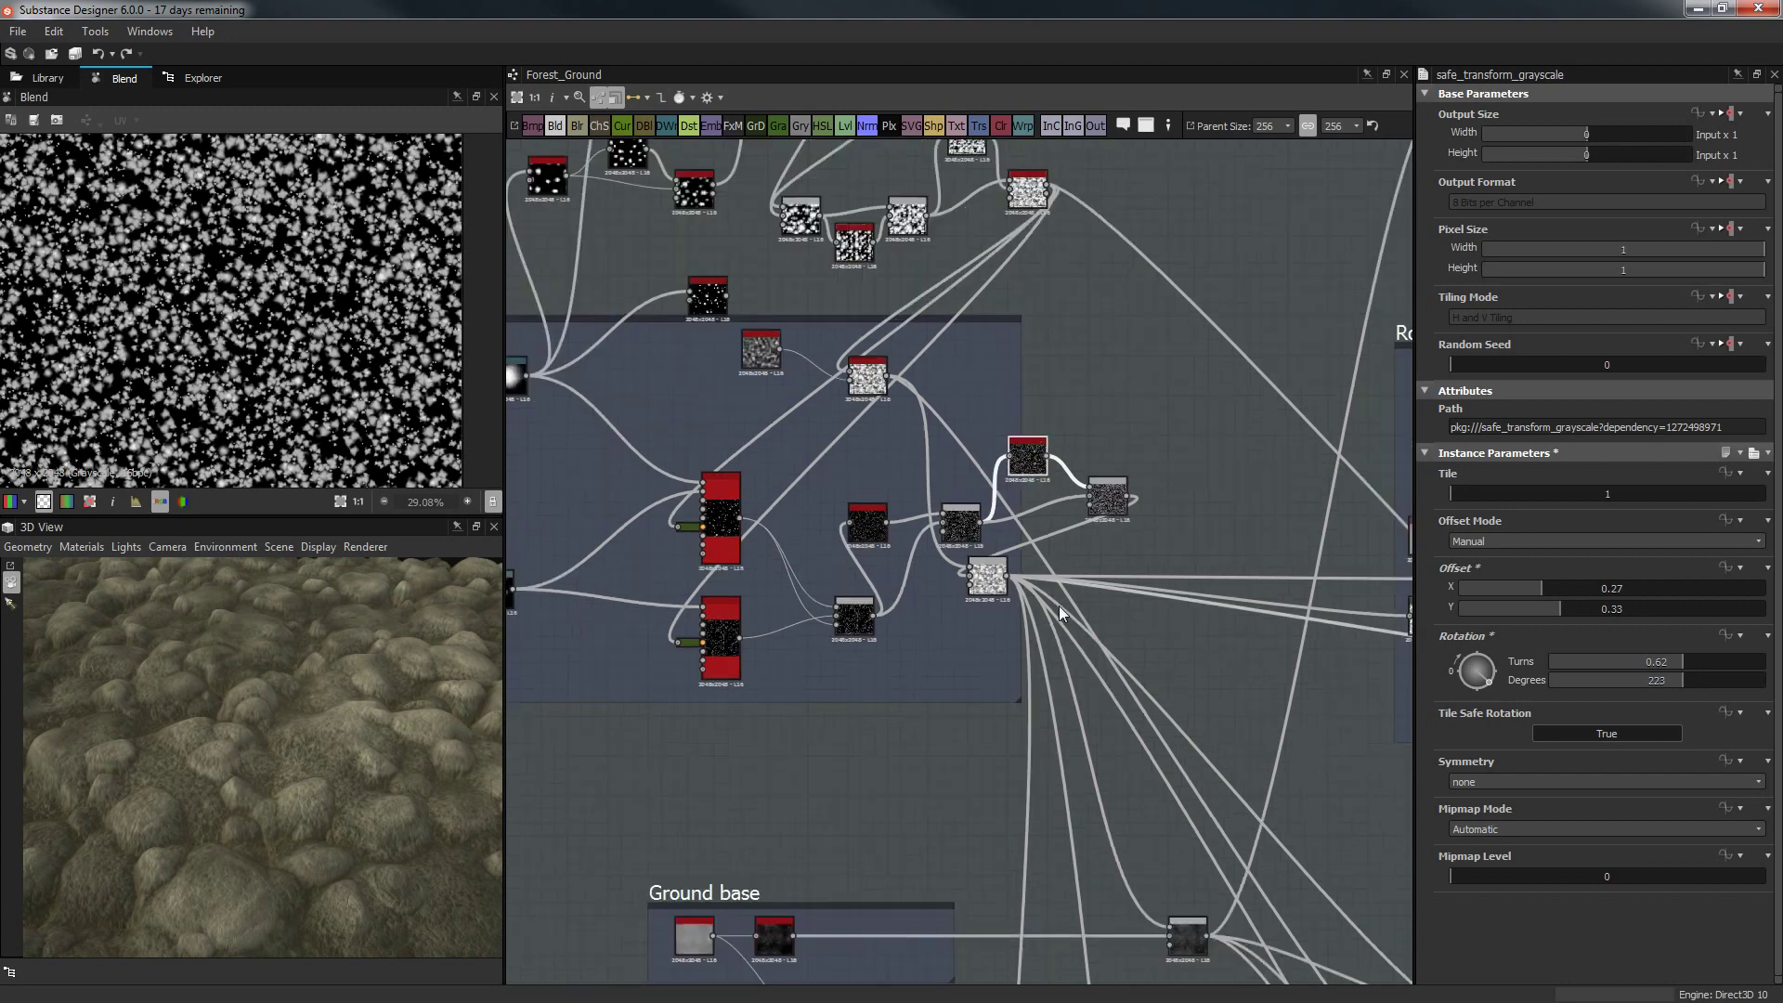
Set the brown layer's Multiply Blend opacity to 0.85 and select the Add (Linear Dodge) Blend that mixes this layer in.
scroll(1094, 604, up, 5)
middle_drag(1056, 580, 632, 518)
scroll(794, 554, up, 4)
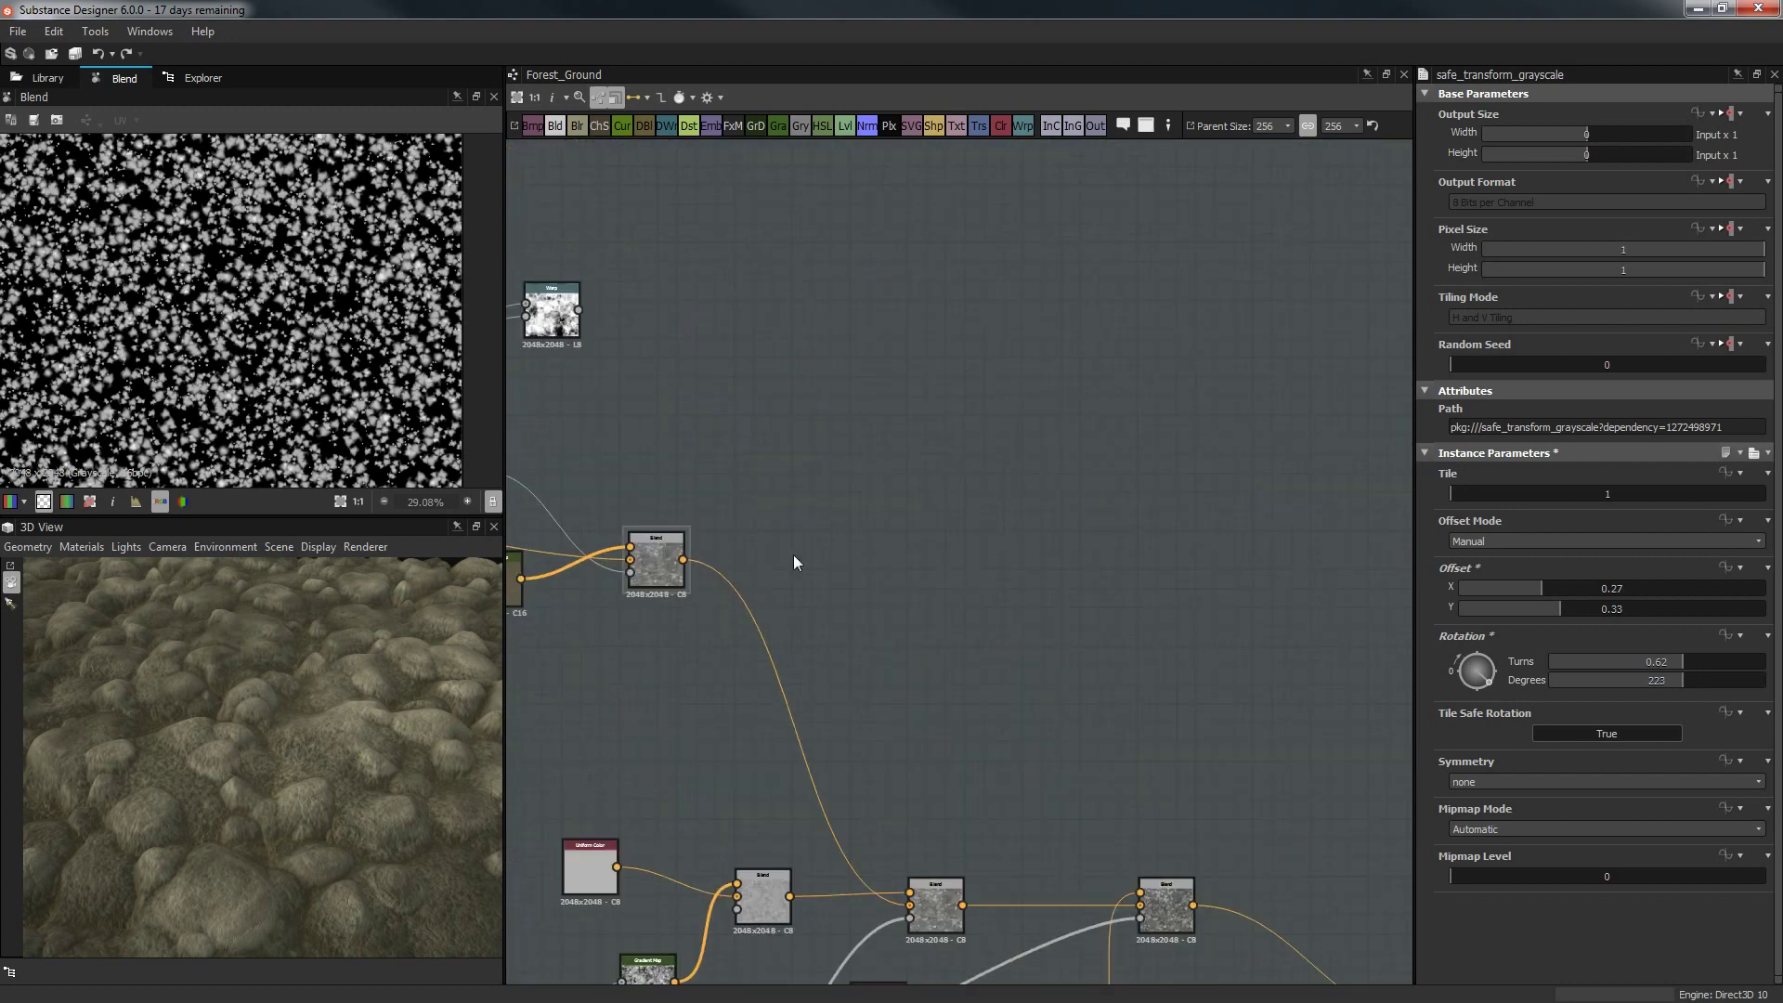
middle_drag(1001, 695, 794, 219)
scroll(887, 464, up, 1)
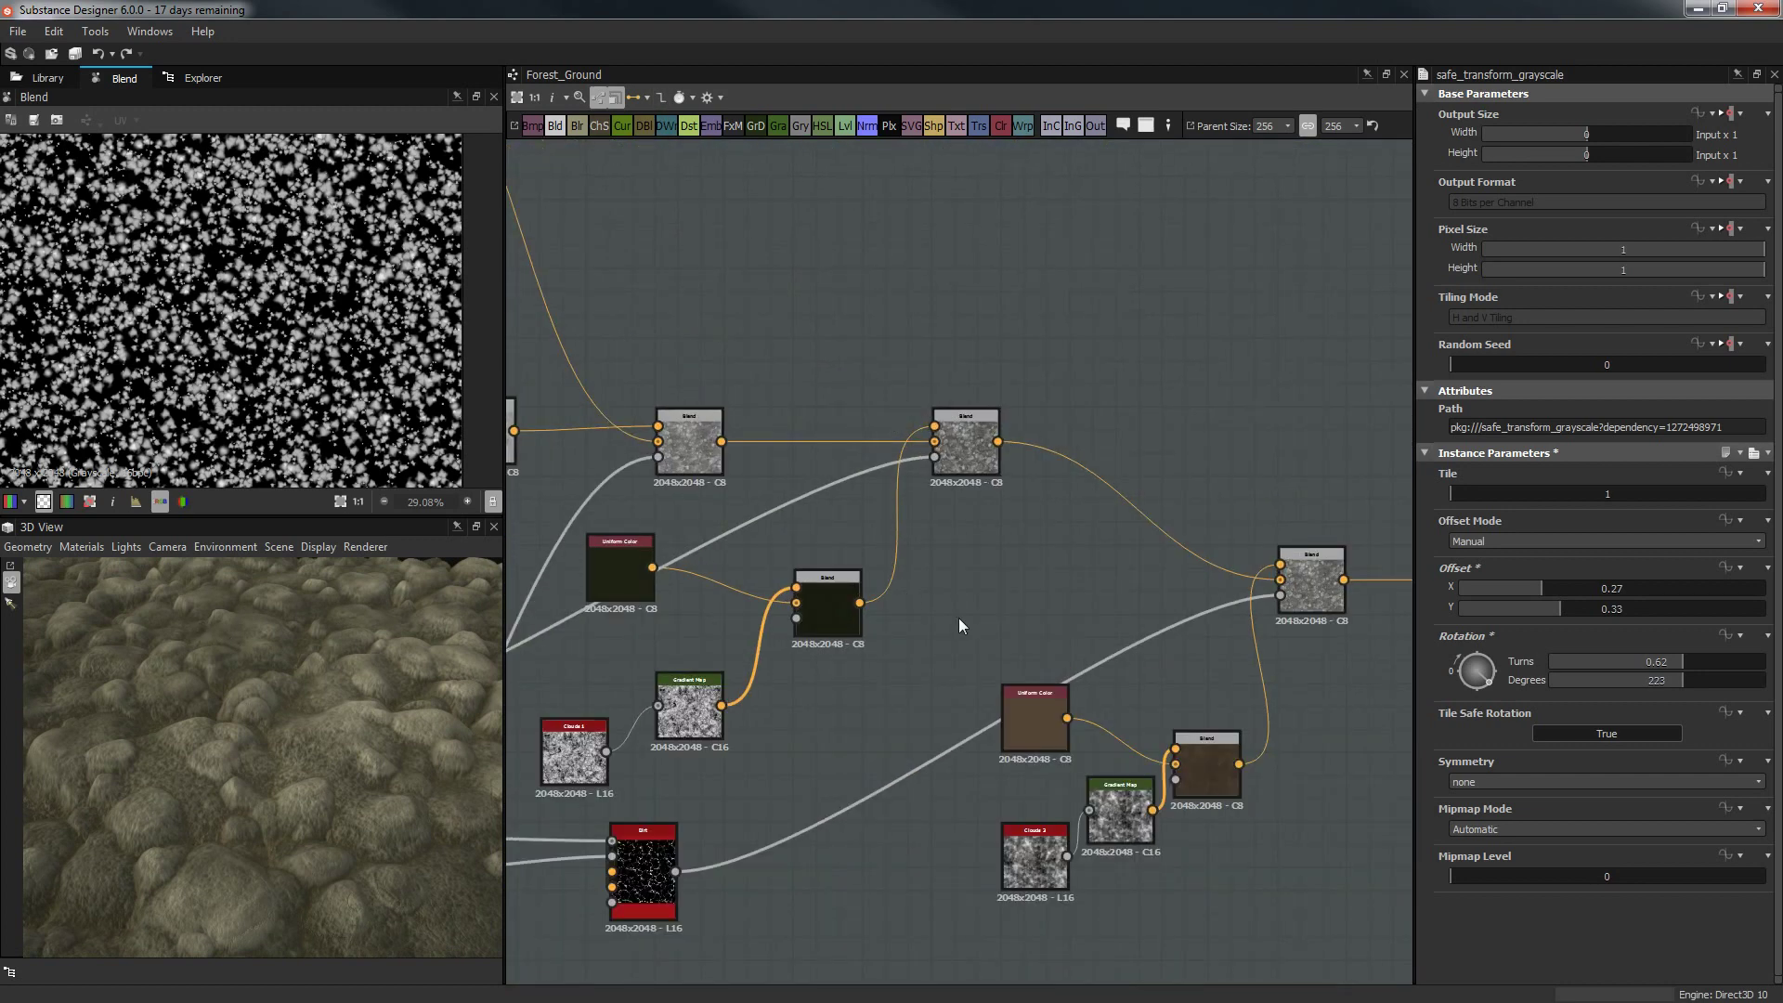
middle_drag(1132, 674, 1020, 588)
double_click(1075, 689)
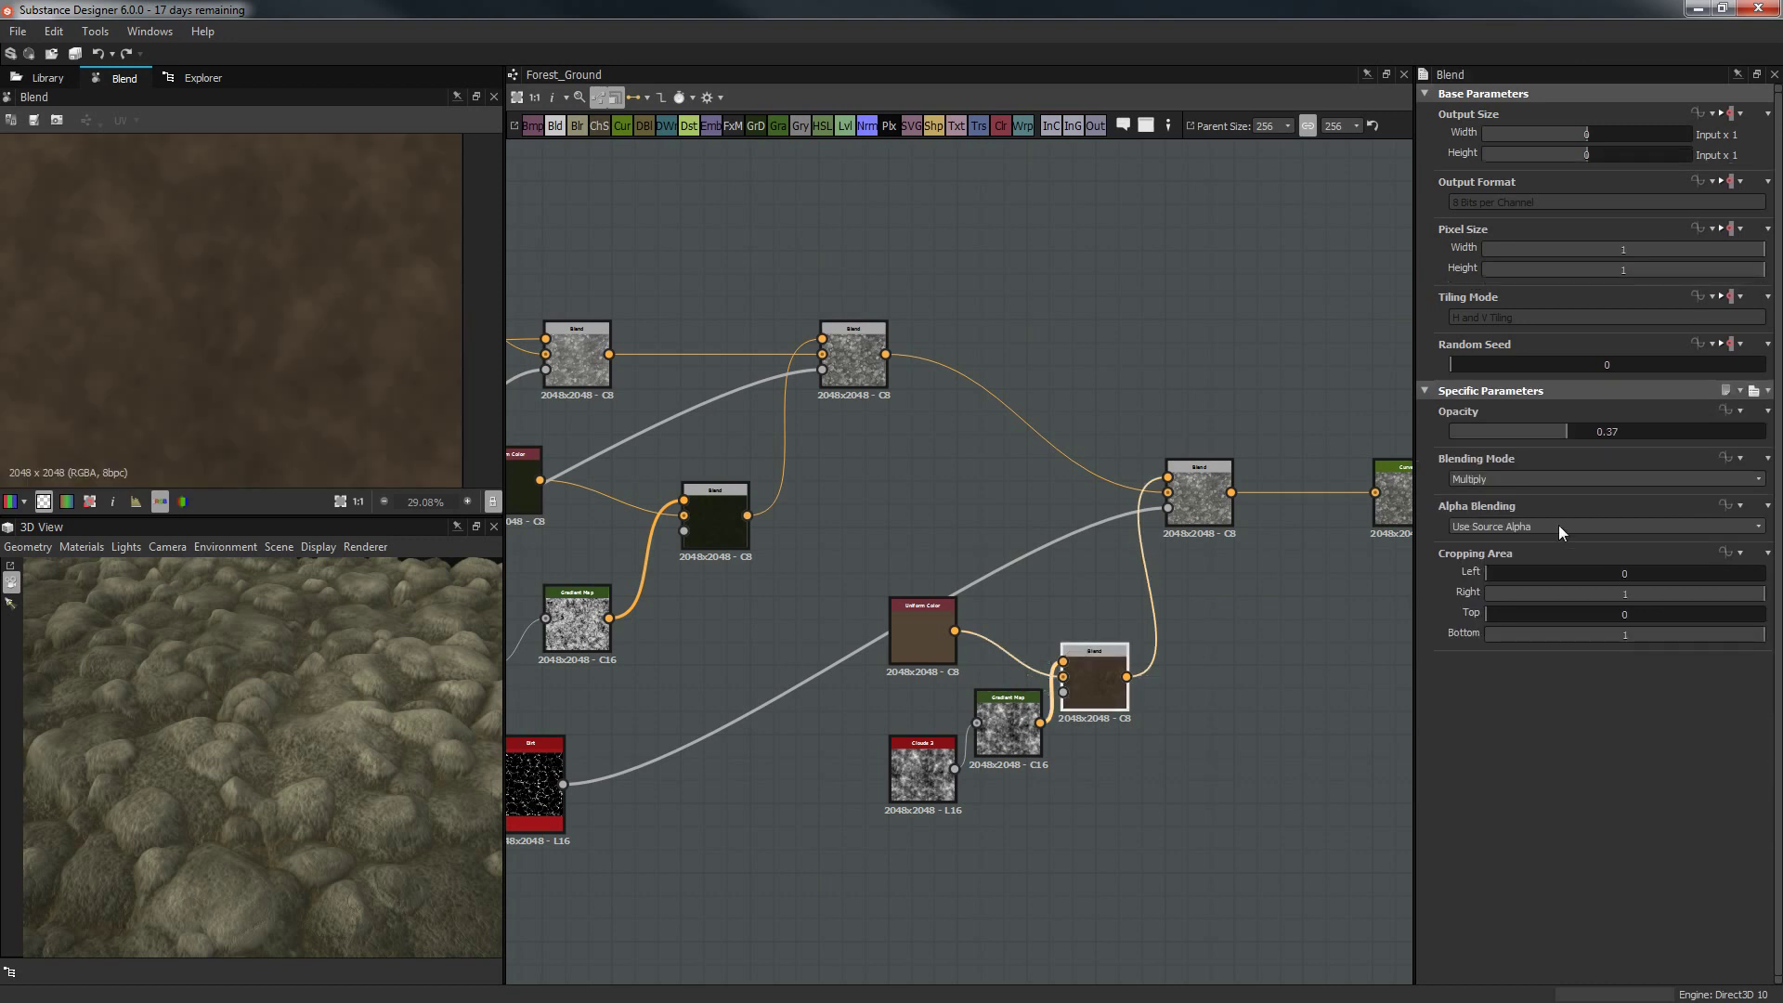
click(1715, 431)
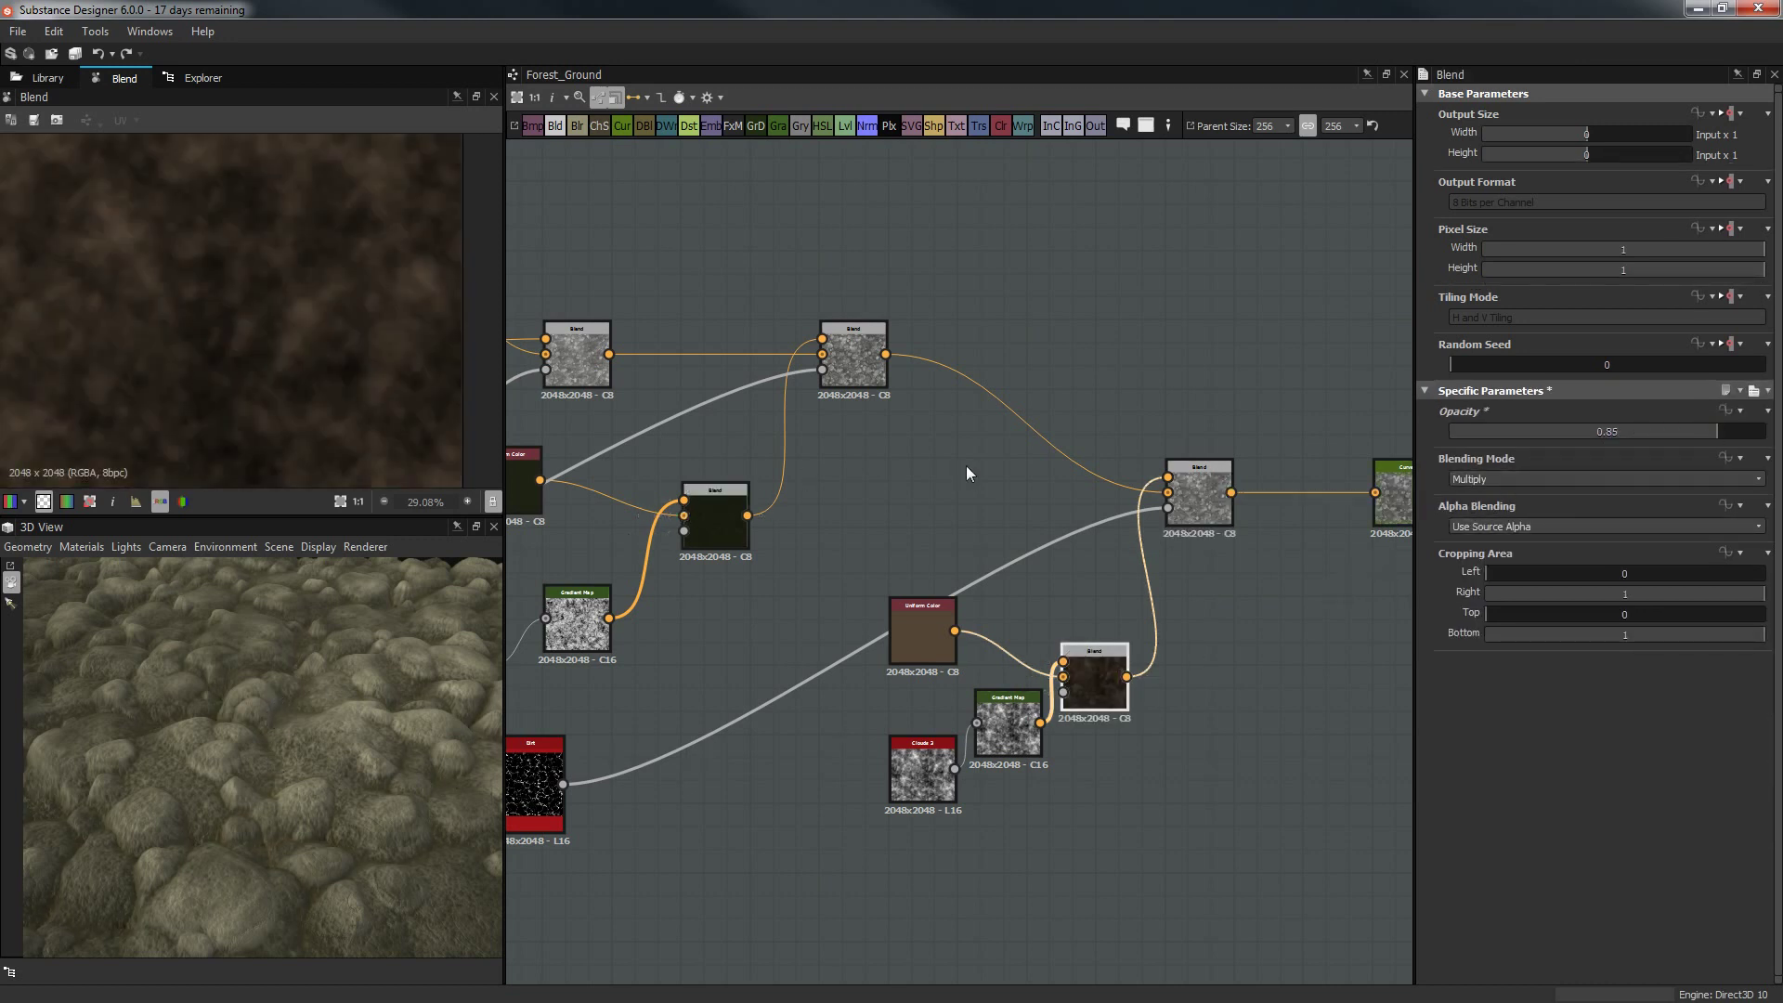
click(1191, 484)
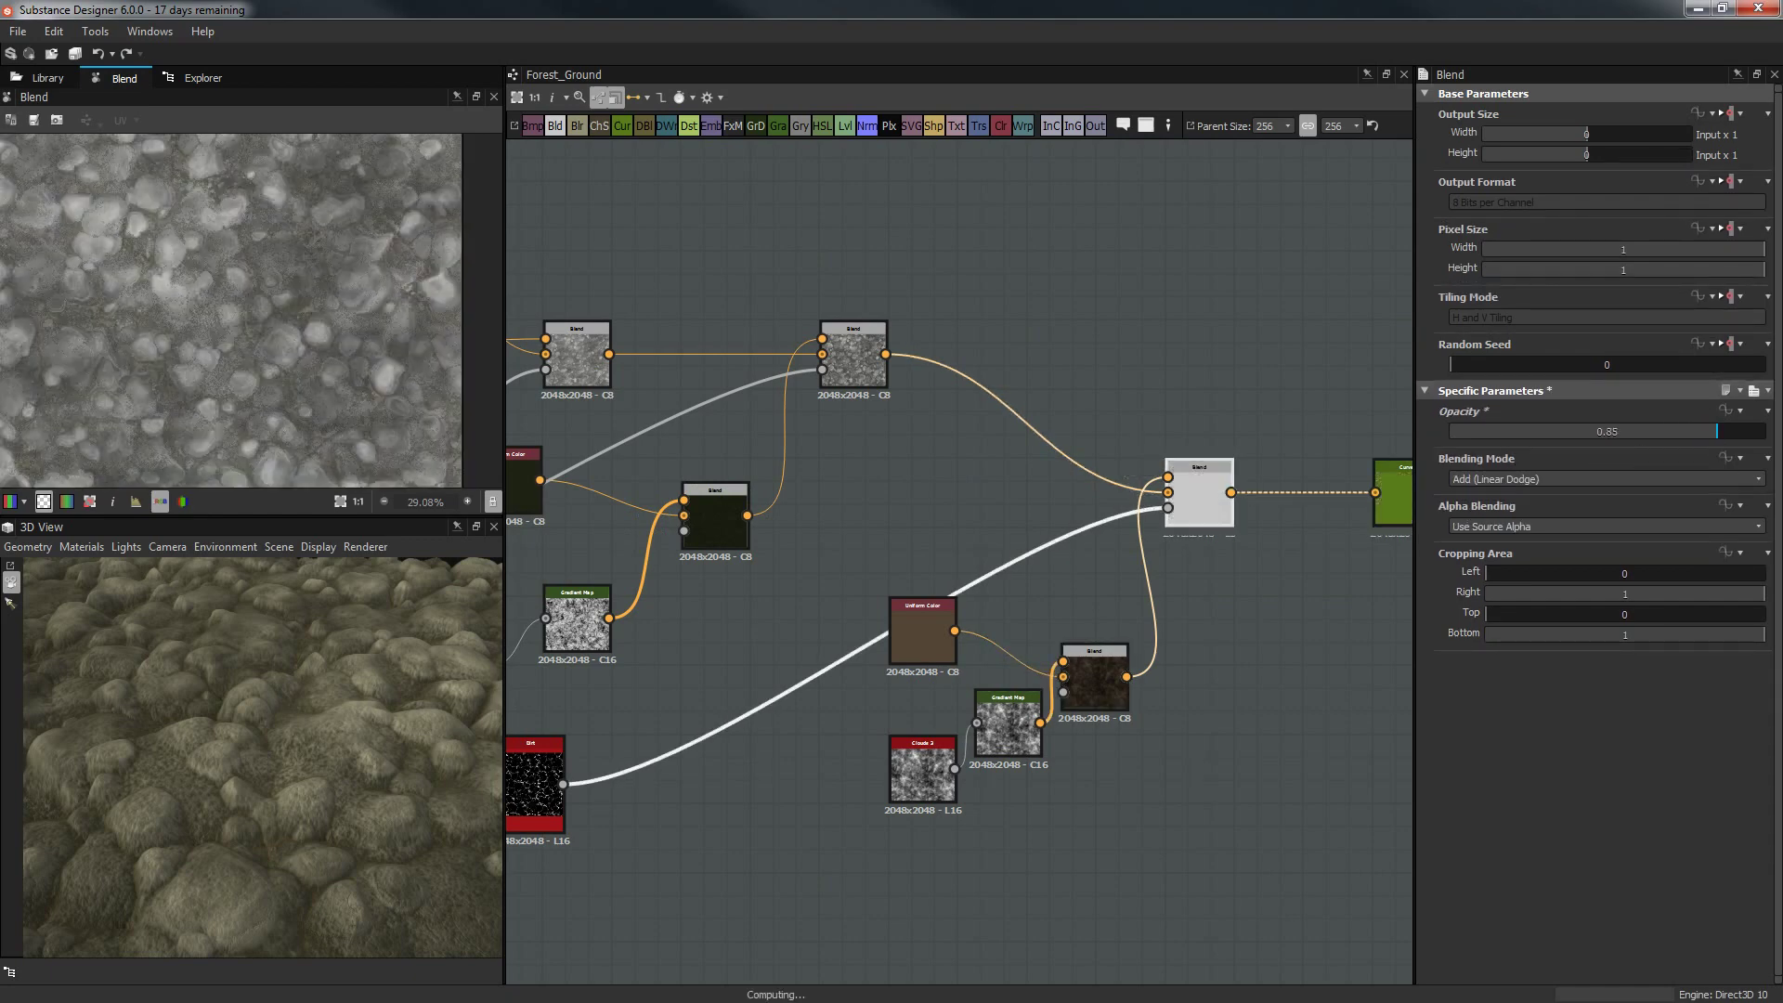
Set the Add (Linear Dodge) Blend's opacity to 1 and delete the Curve node that follows it.
drag(1680, 430, 1765, 431)
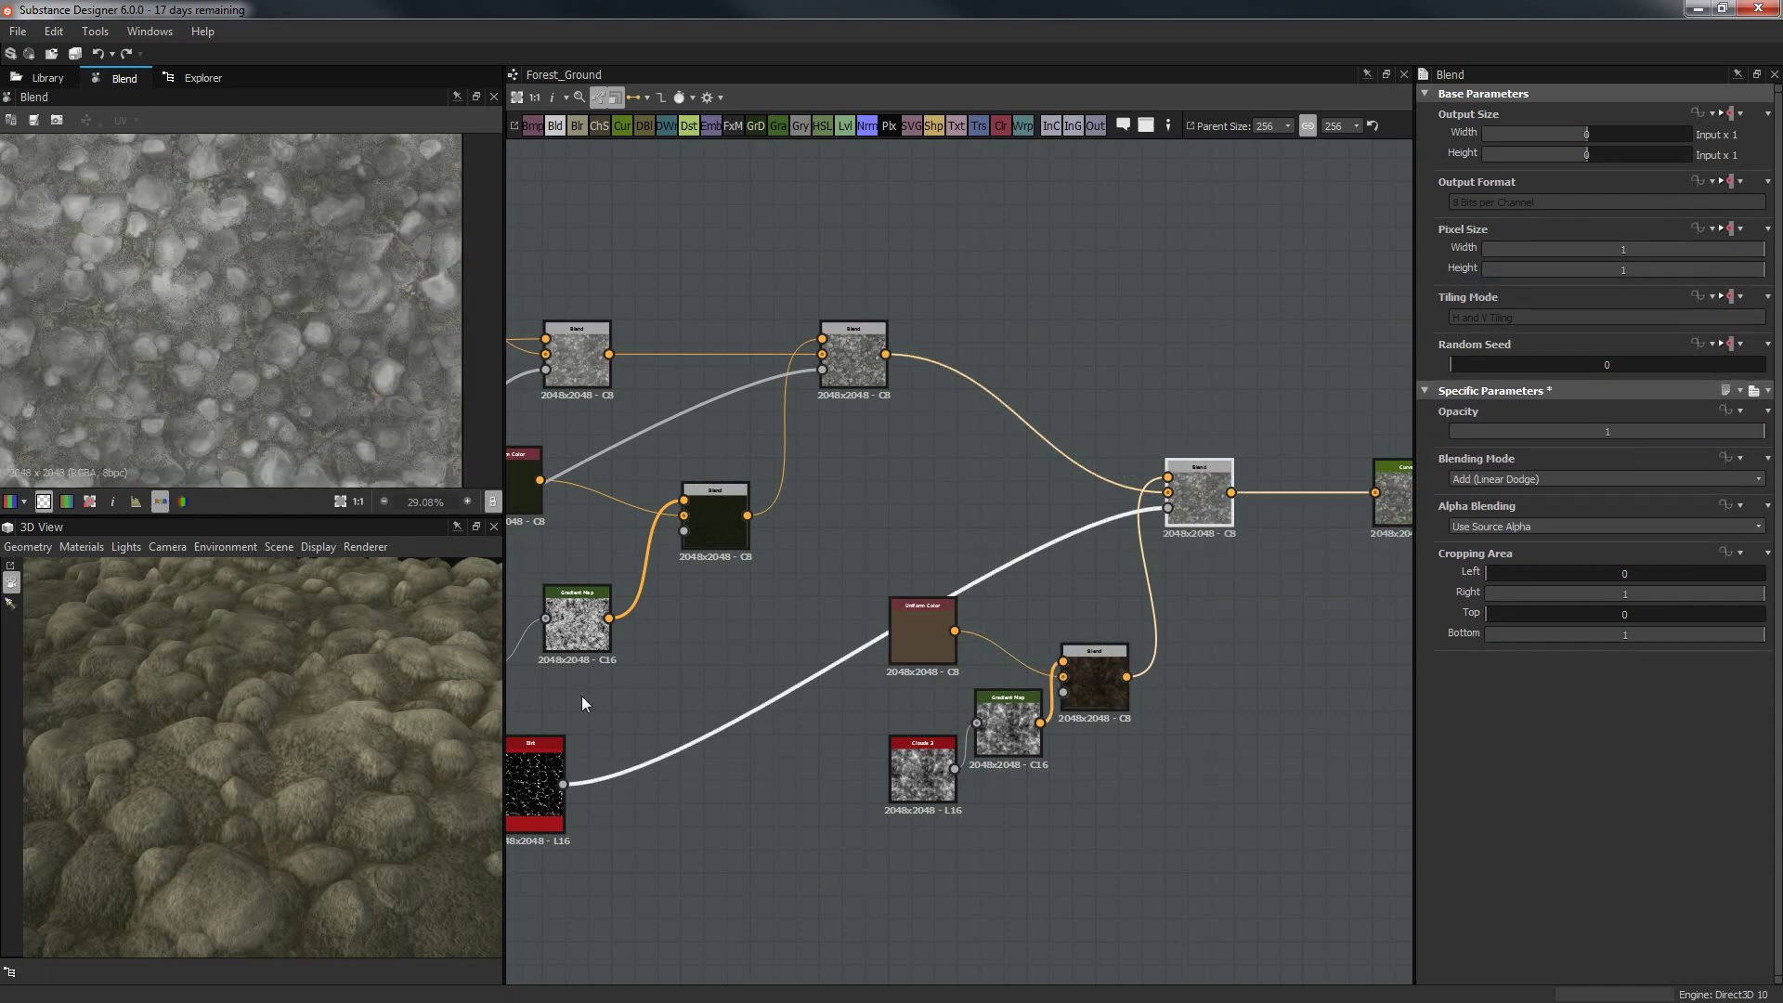
drag(298, 748, 1045, 625)
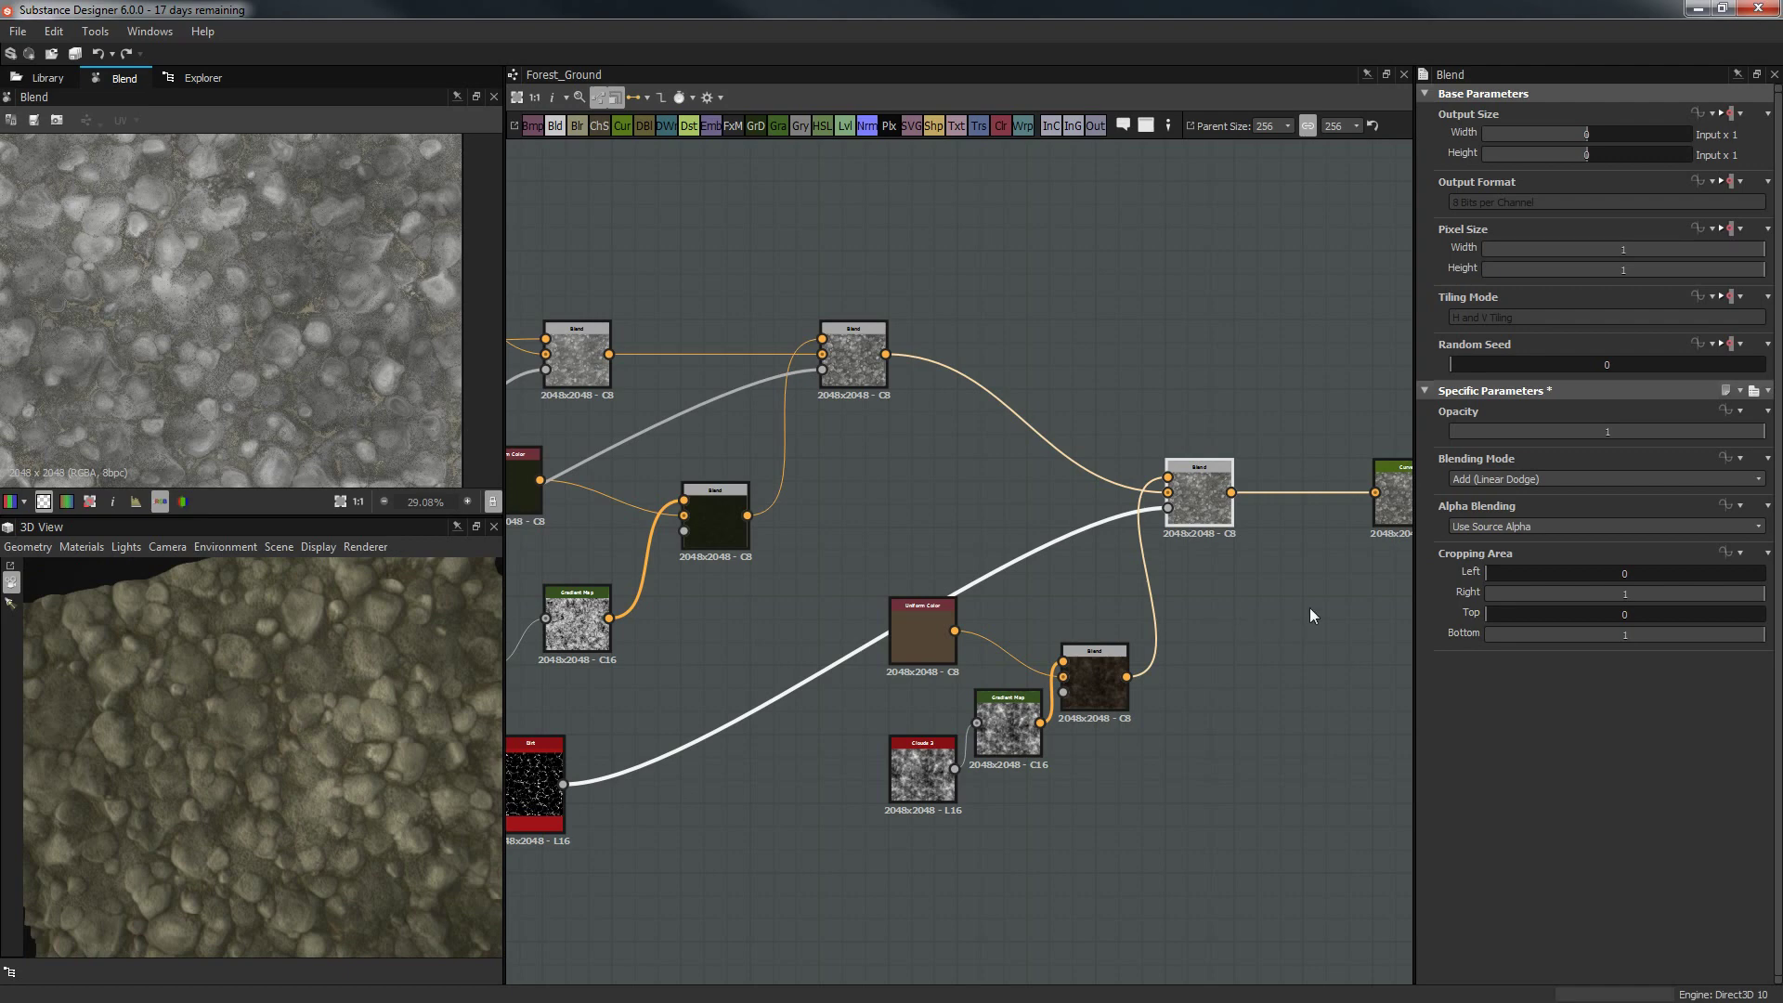
middle_drag(1310, 607, 1079, 615)
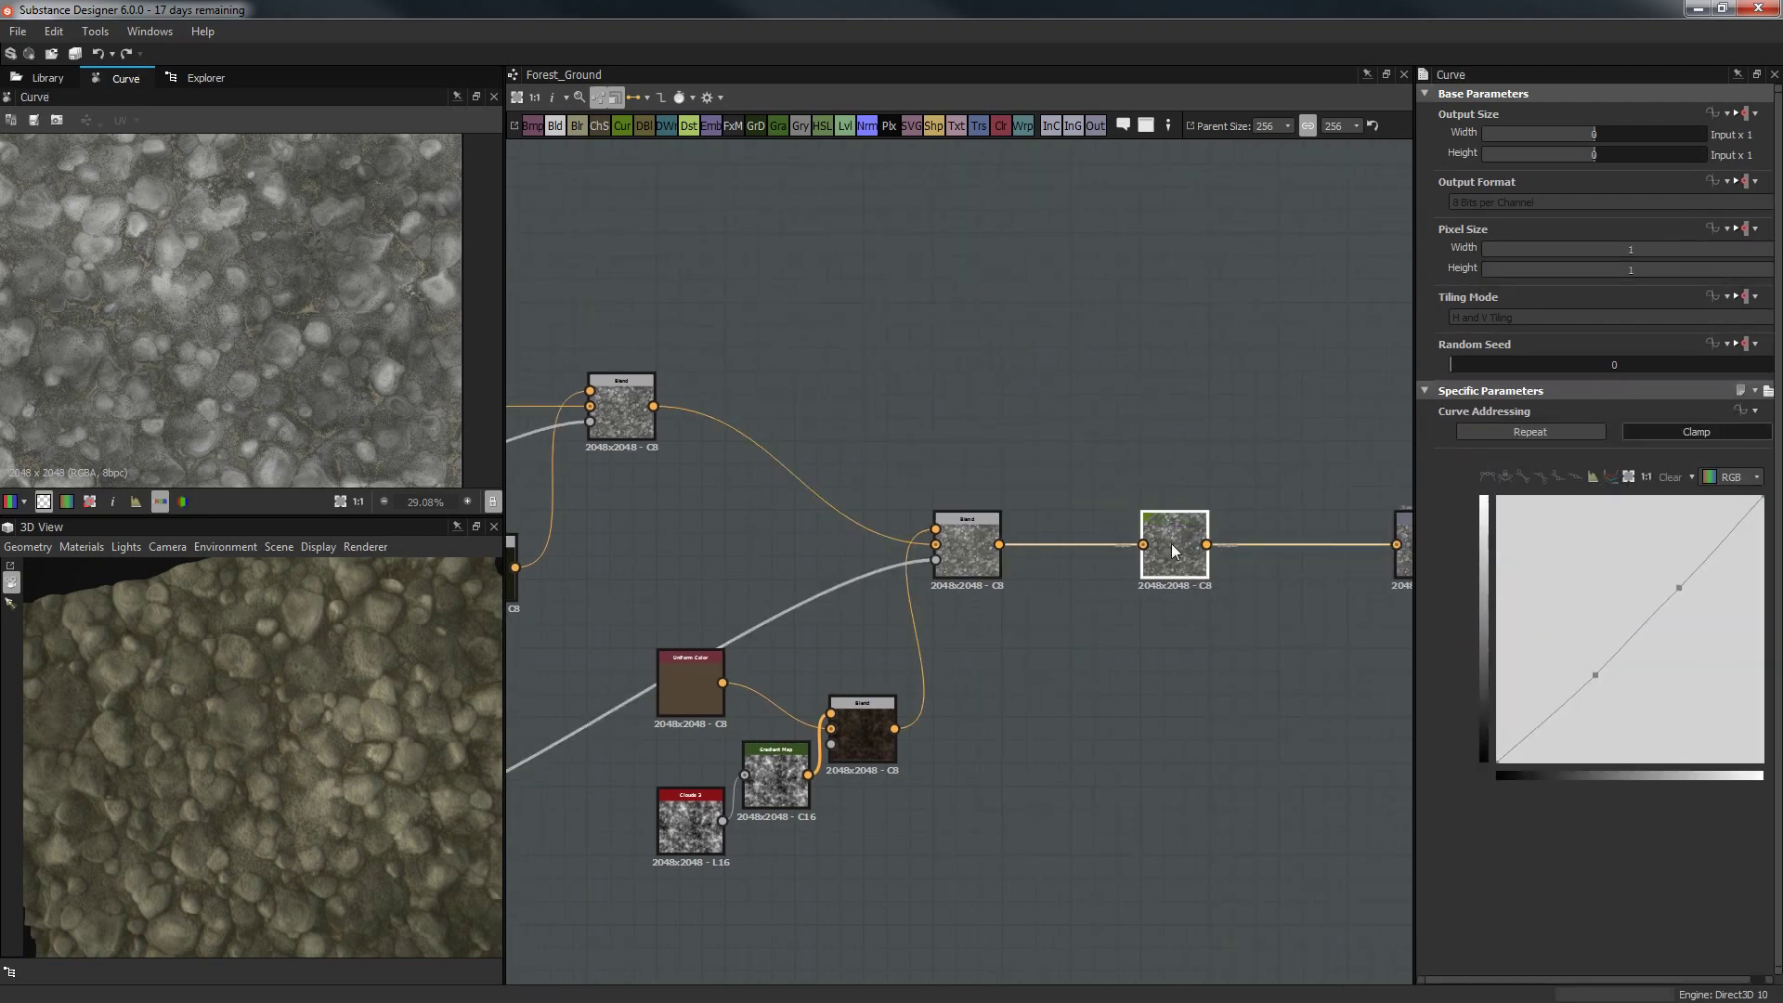
key(Delete)
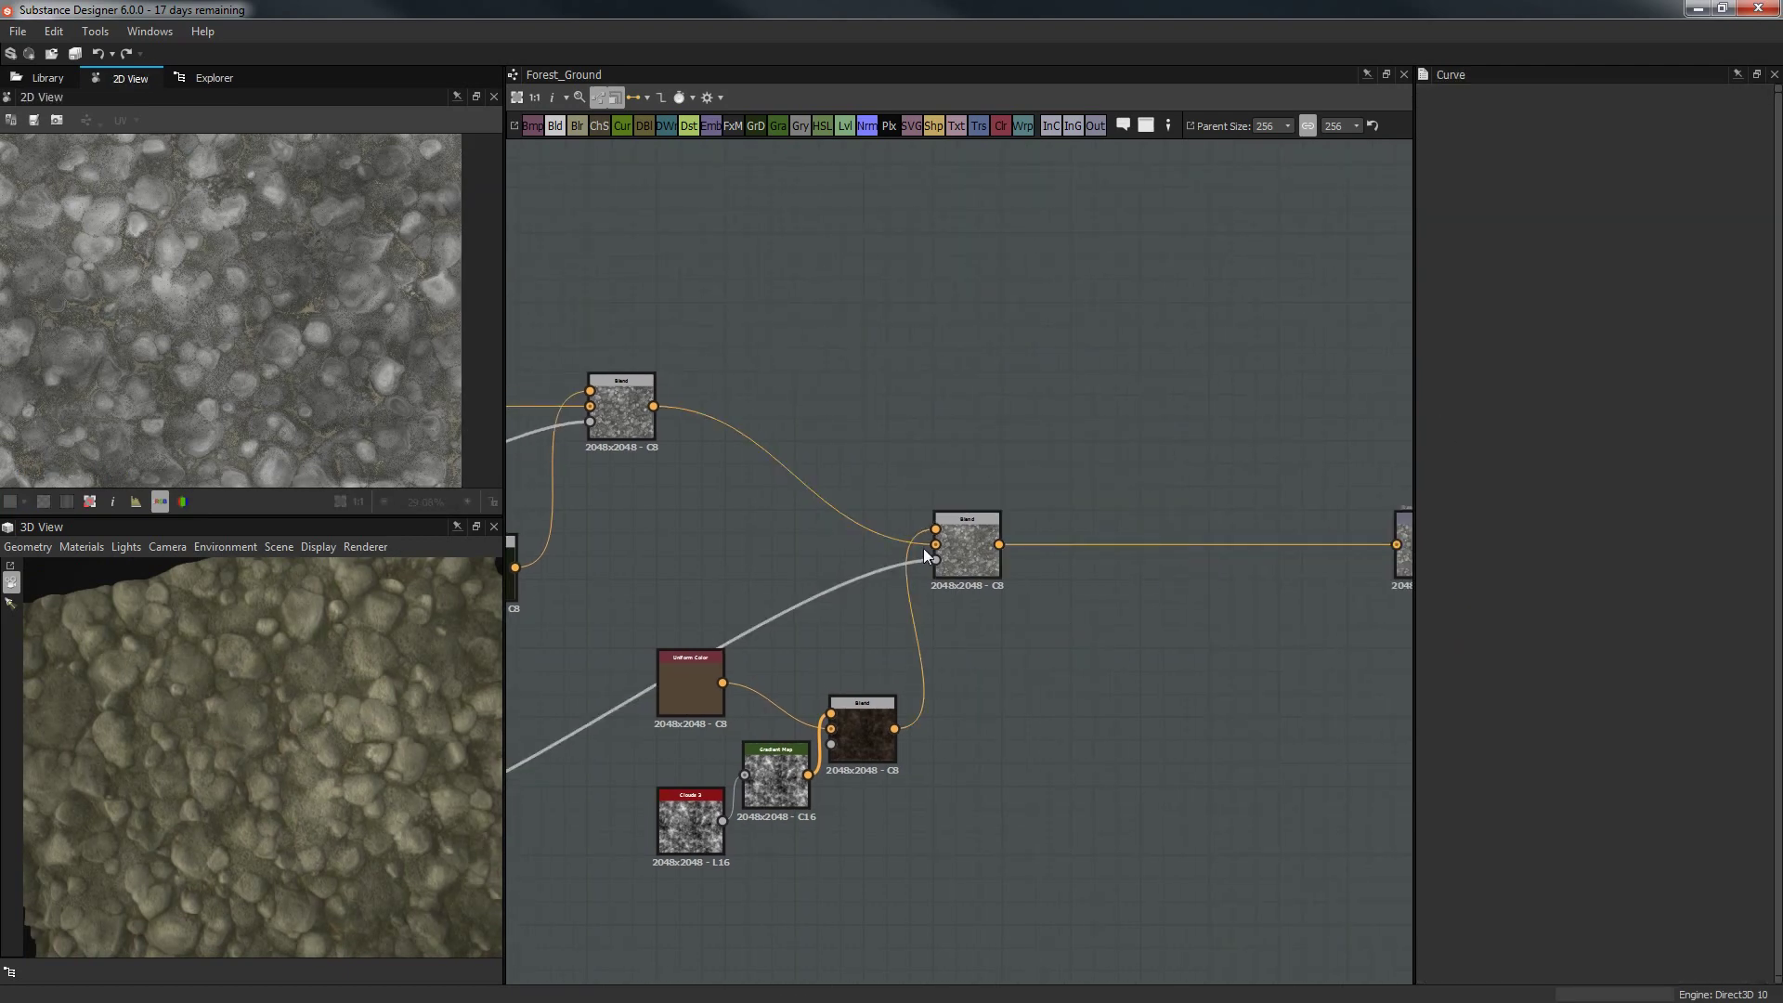
Change the last Blend before the output to Subtract mode and set its opacity to about 0.52.
click(950, 542)
click(1524, 481)
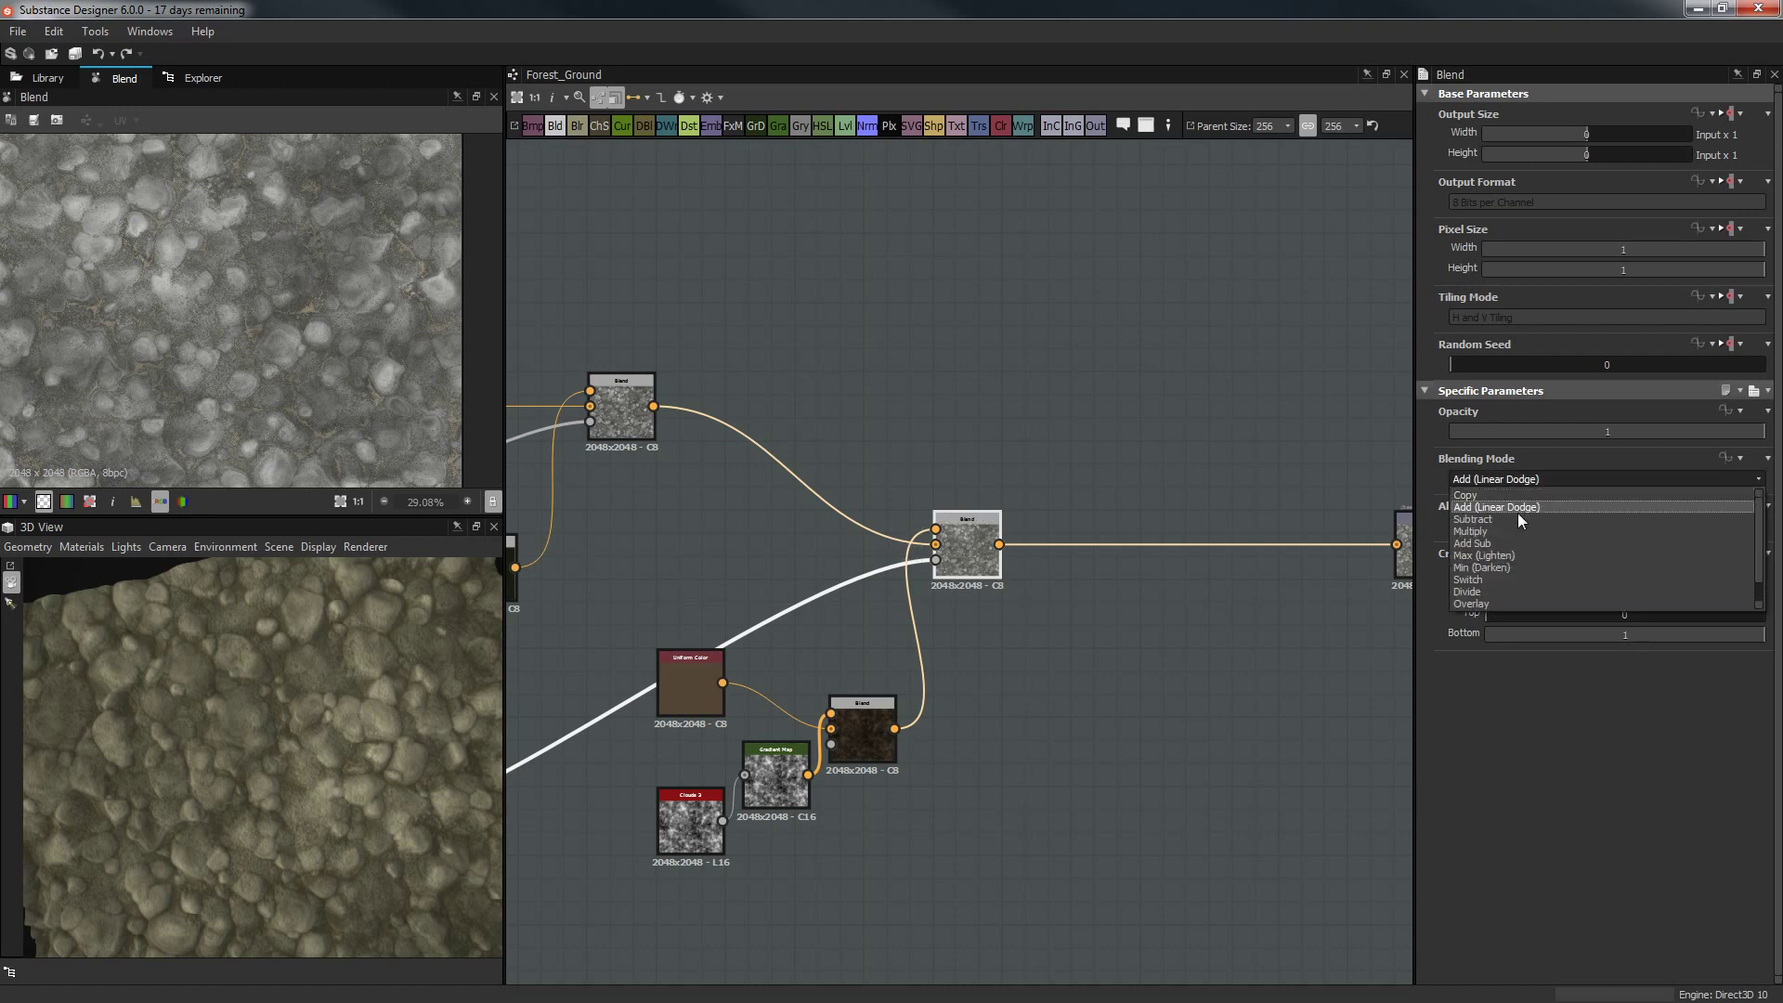
click(1508, 518)
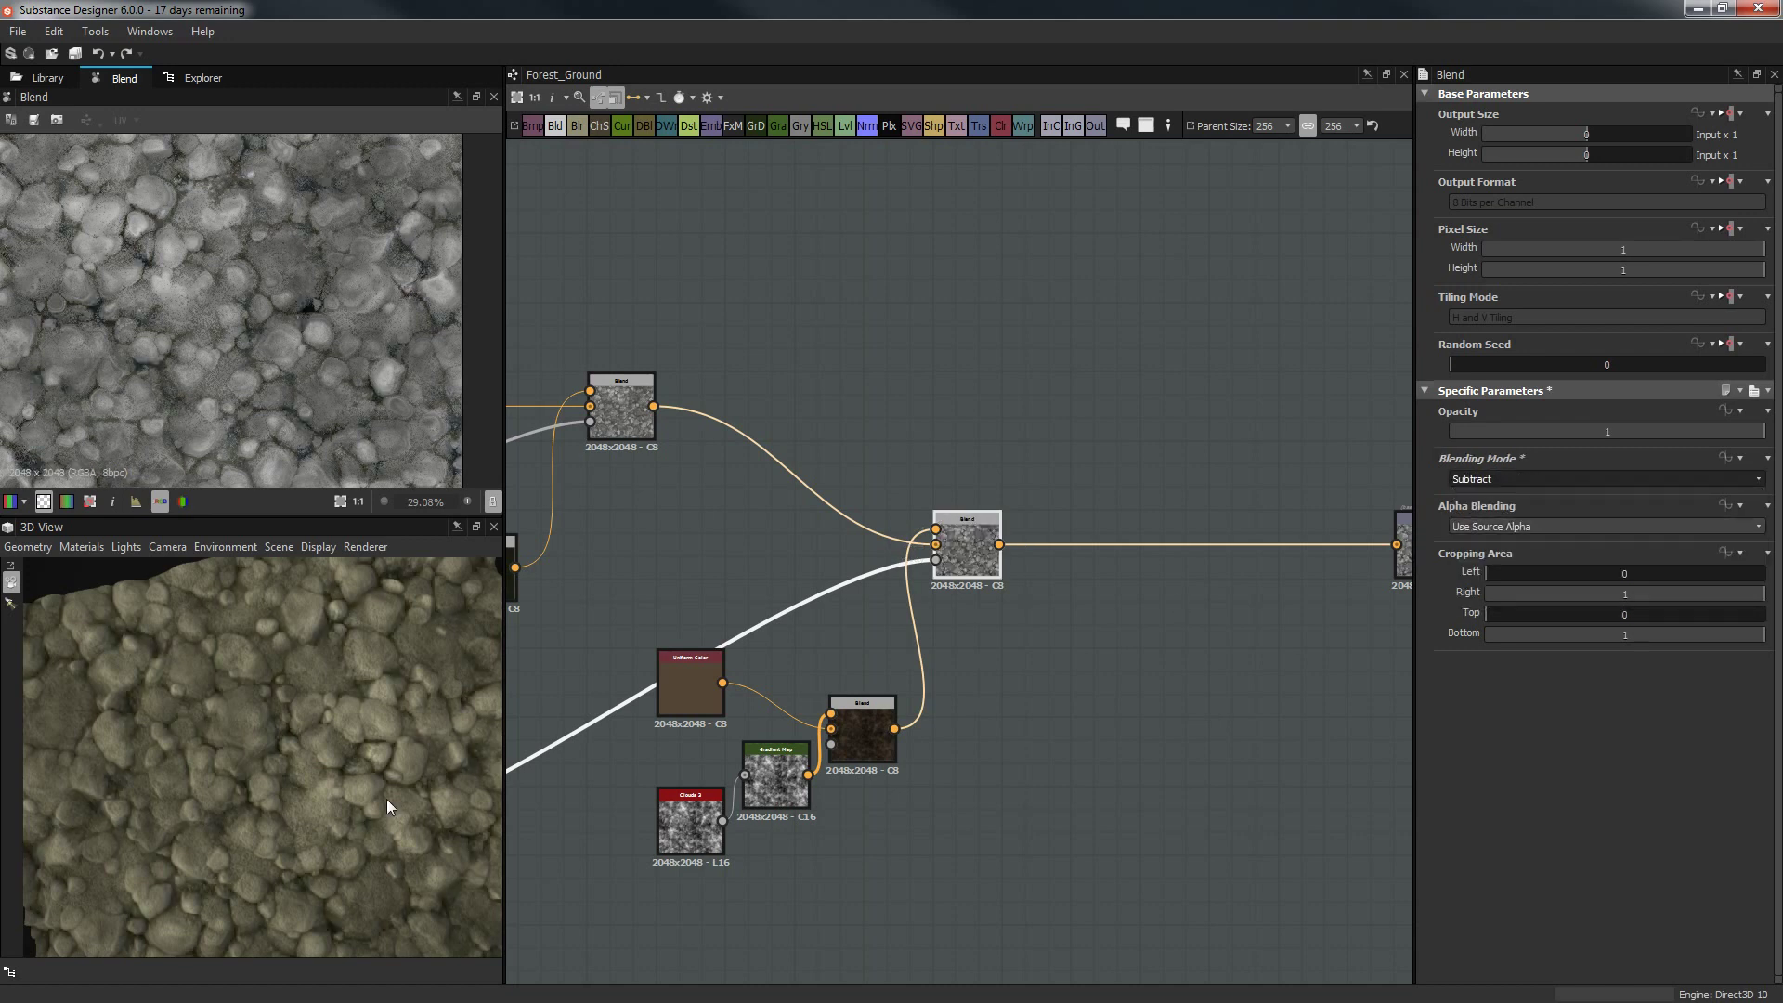
scroll(279, 846, up, 3)
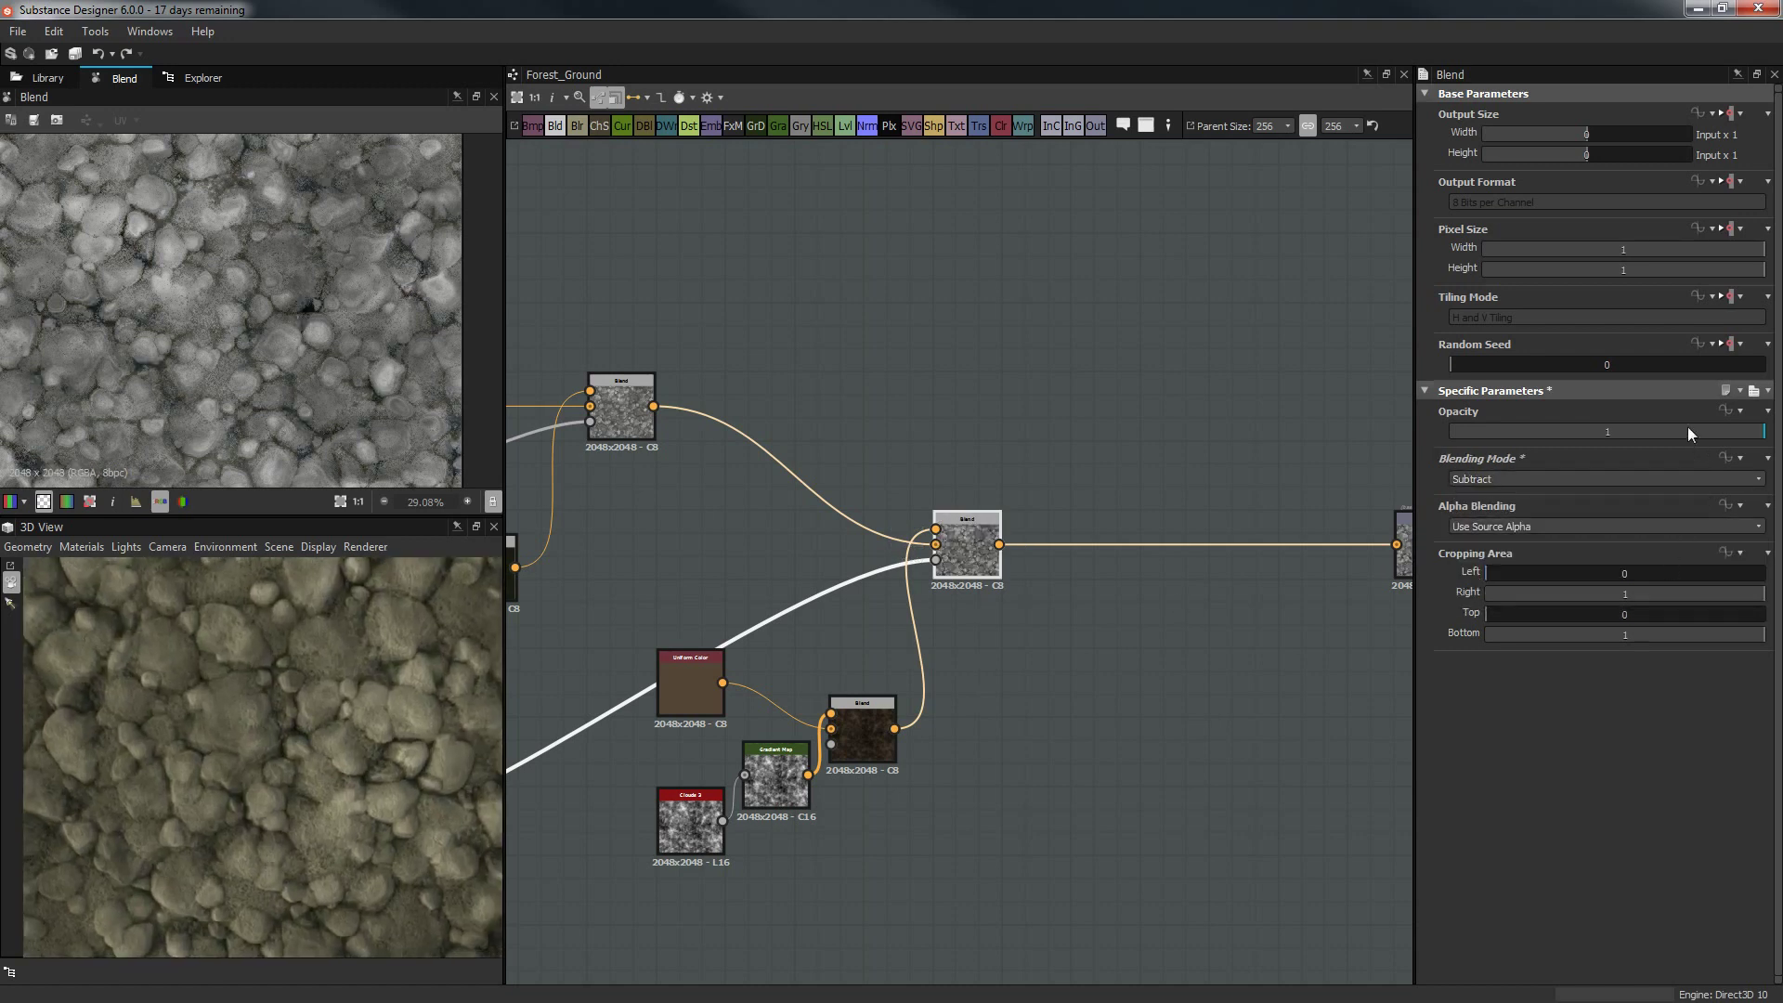
drag(1687, 429, 1676, 429)
click(1650, 425)
scroll(877, 595, down, 3)
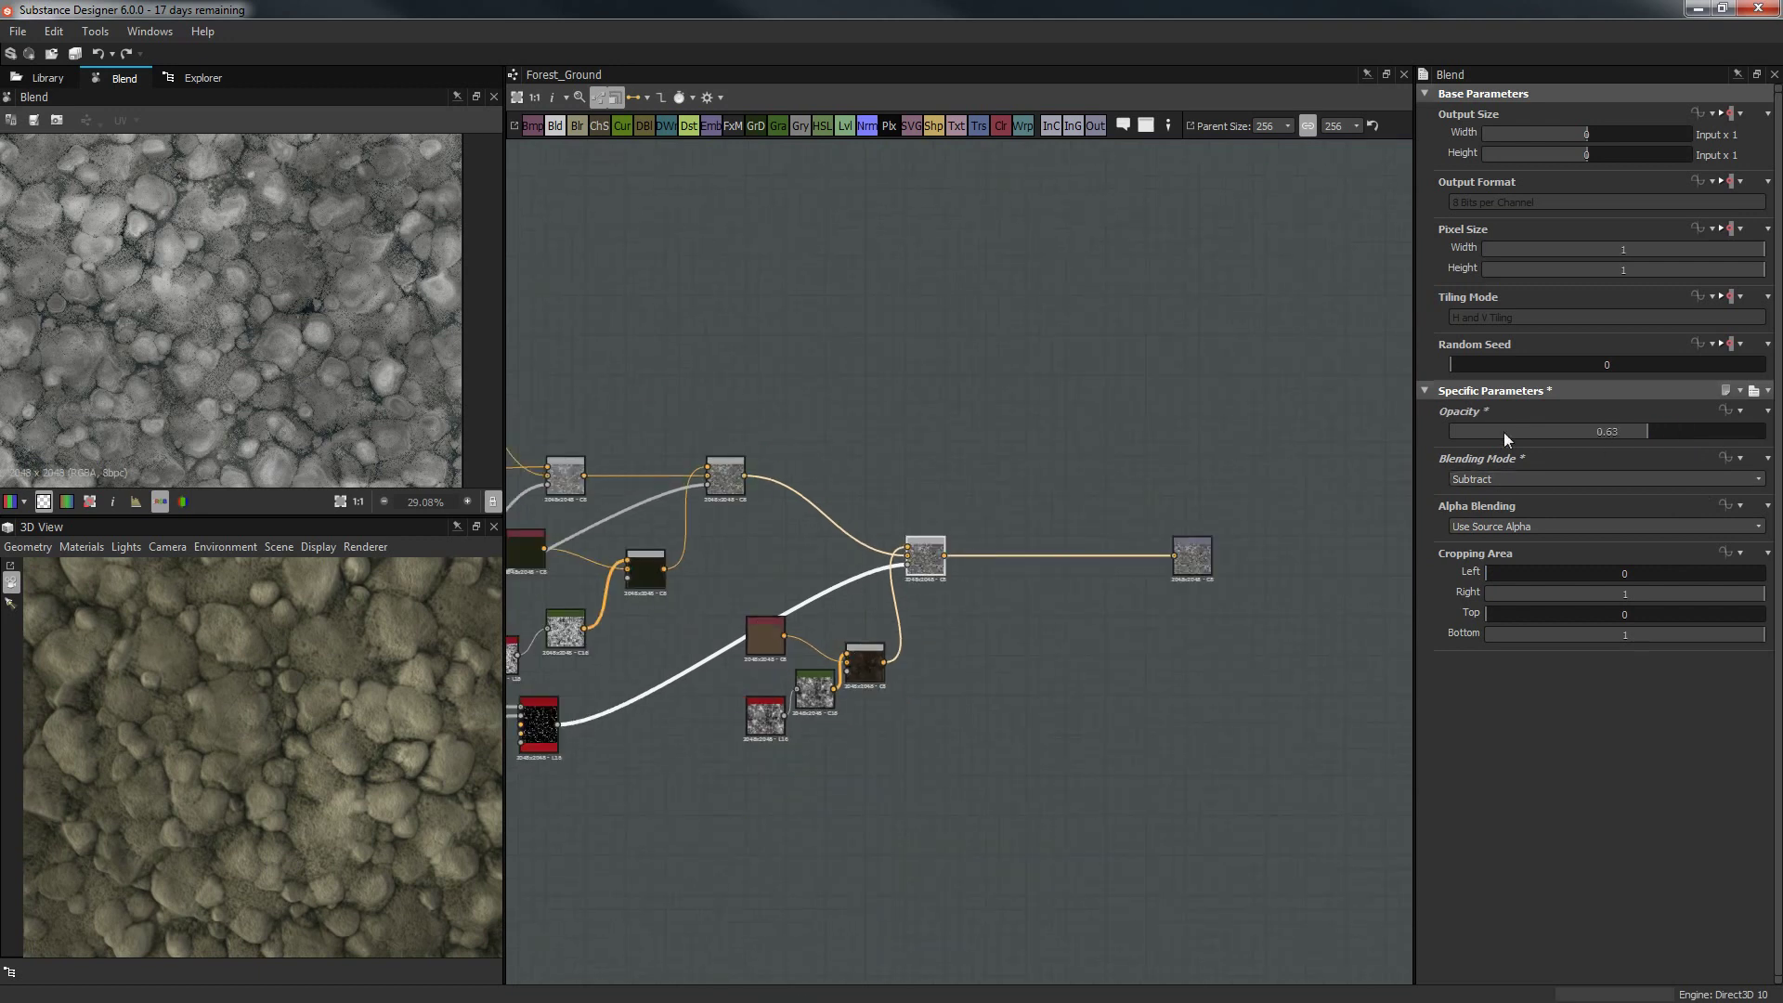
click(1613, 431)
scroll(848, 335, down, 3)
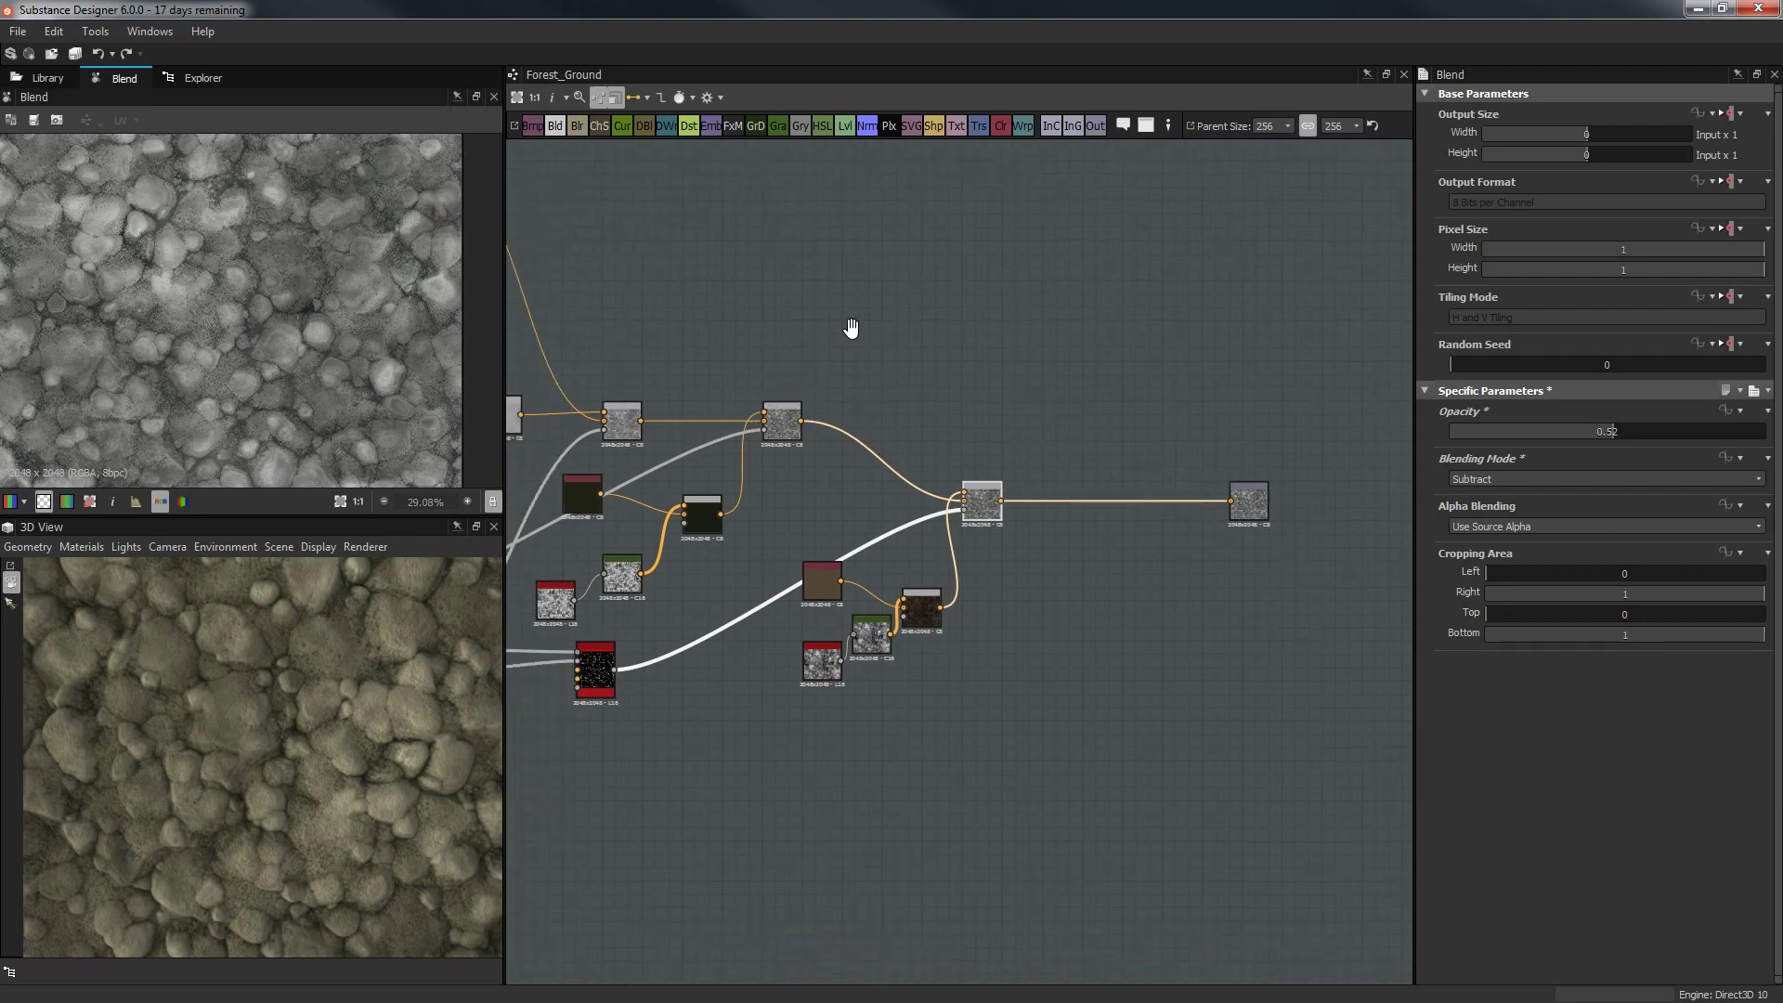
Move the output node fed by the ambient occlusion node further down to free space in the graph.
scroll(836, 530, up, 3)
scroll(950, 698, down, 3)
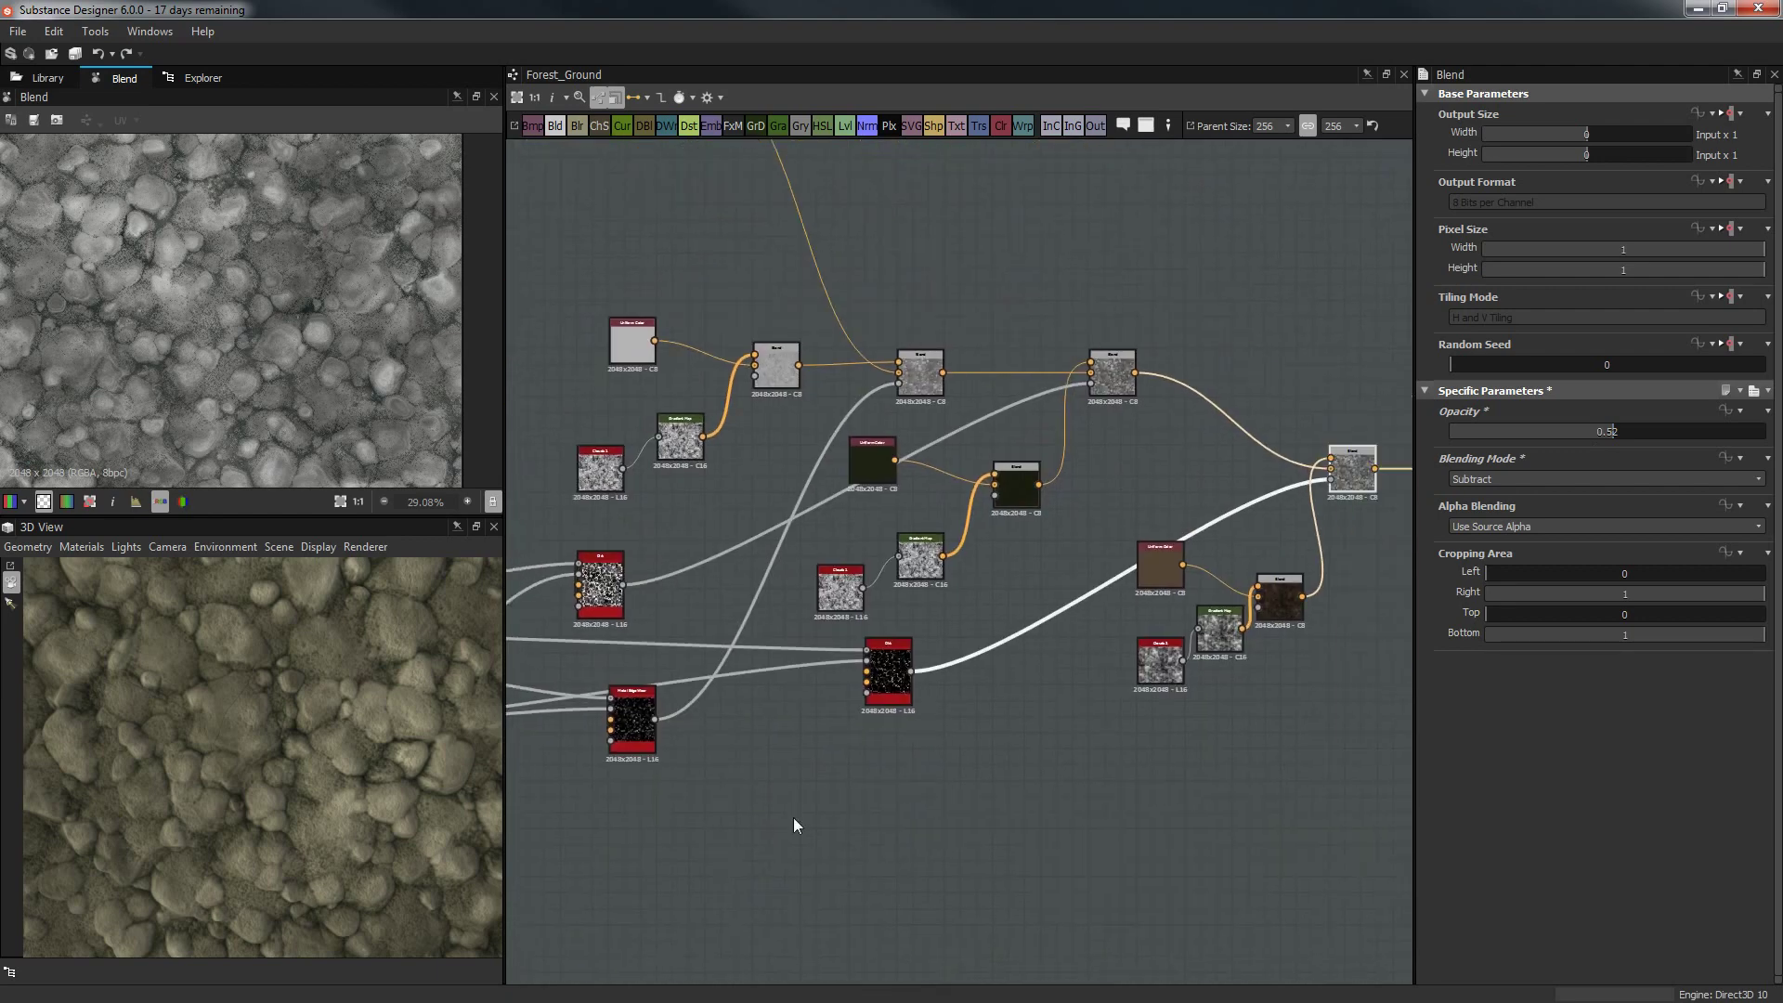
middle_drag(1028, 799, 1105, 551)
scroll(1104, 553, up, 3)
click(821, 594)
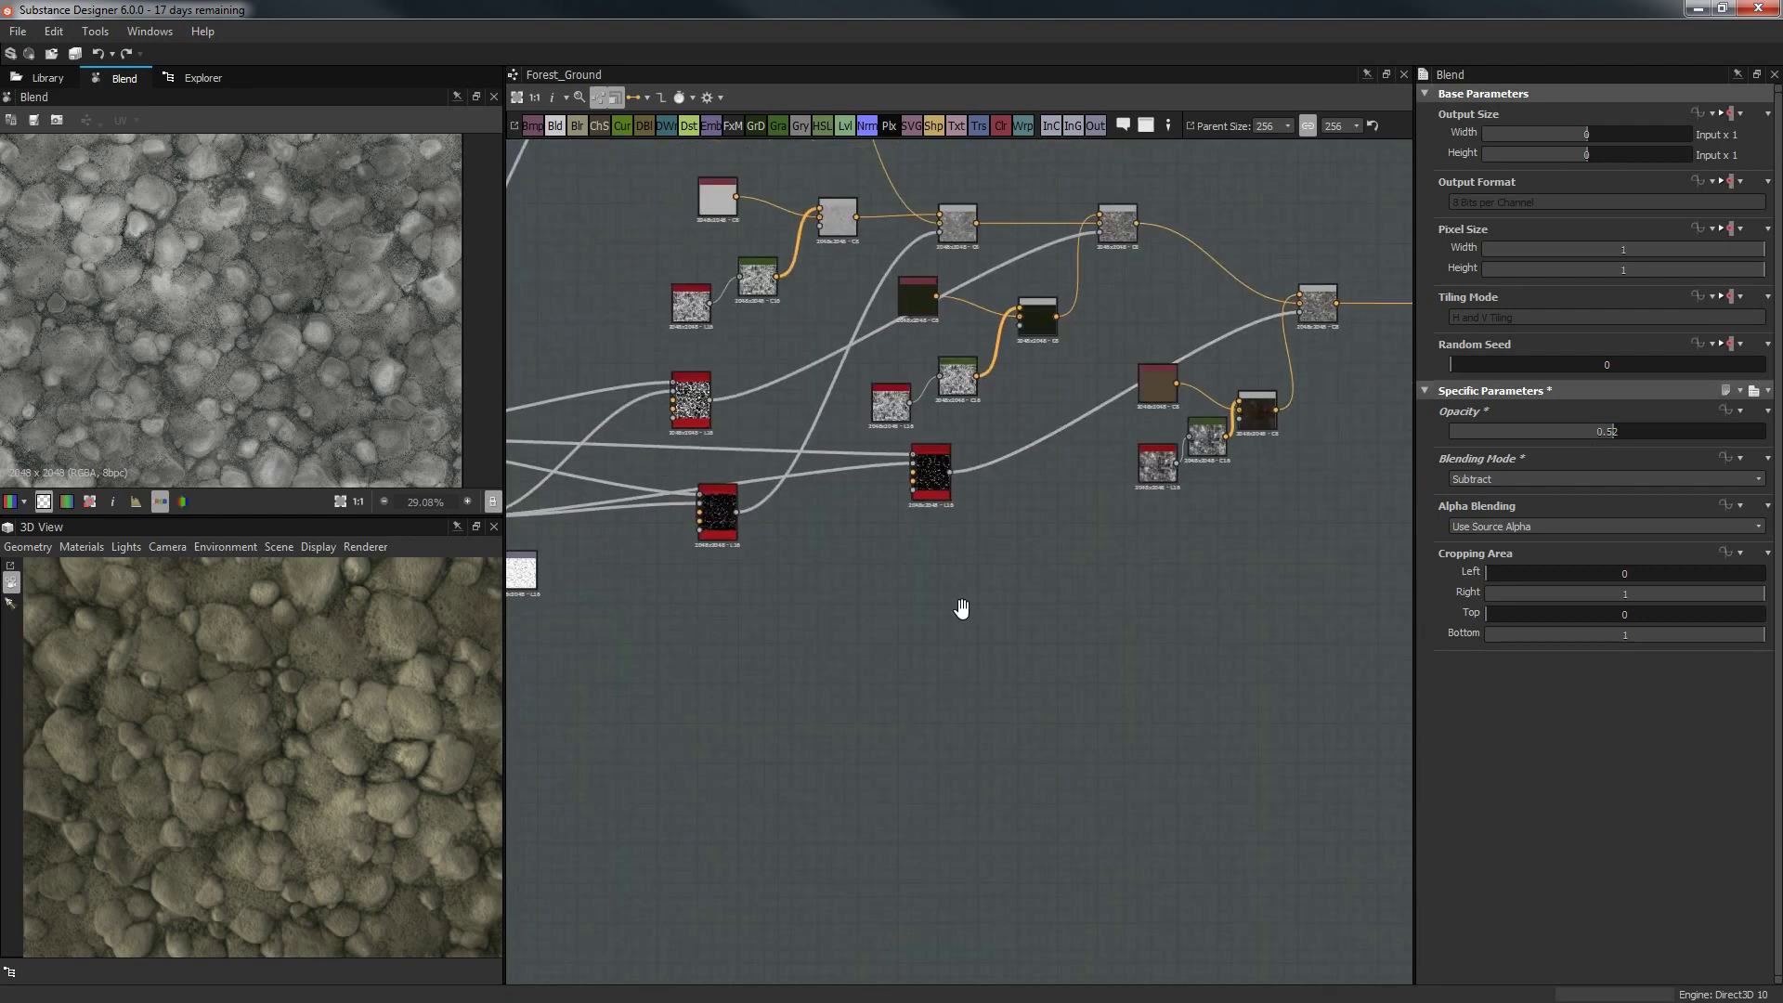
middle_drag(960, 605, 1352, 608)
drag(924, 590, 1017, 749)
Add a Gradient Map node near the ambient occlusion branch and delete the unneeded Blend placed in front of it.
right_click(1252, 595)
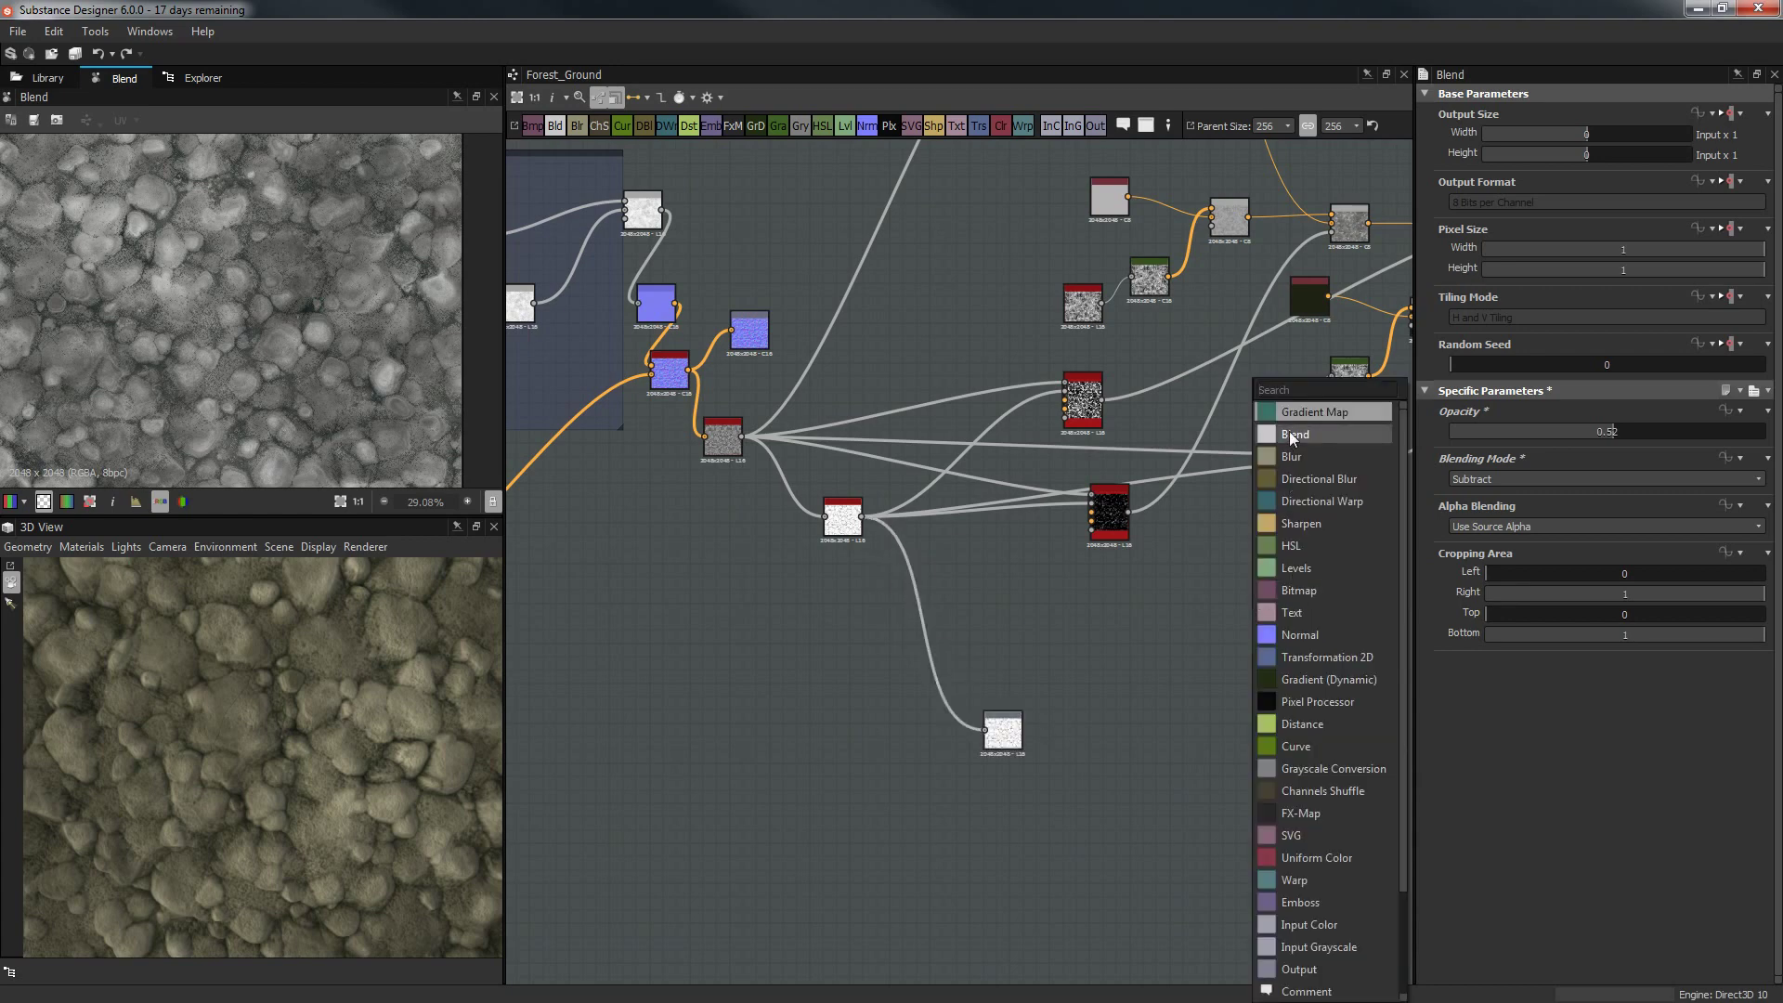
click(1295, 411)
drag(865, 516, 1187, 611)
text(gra)
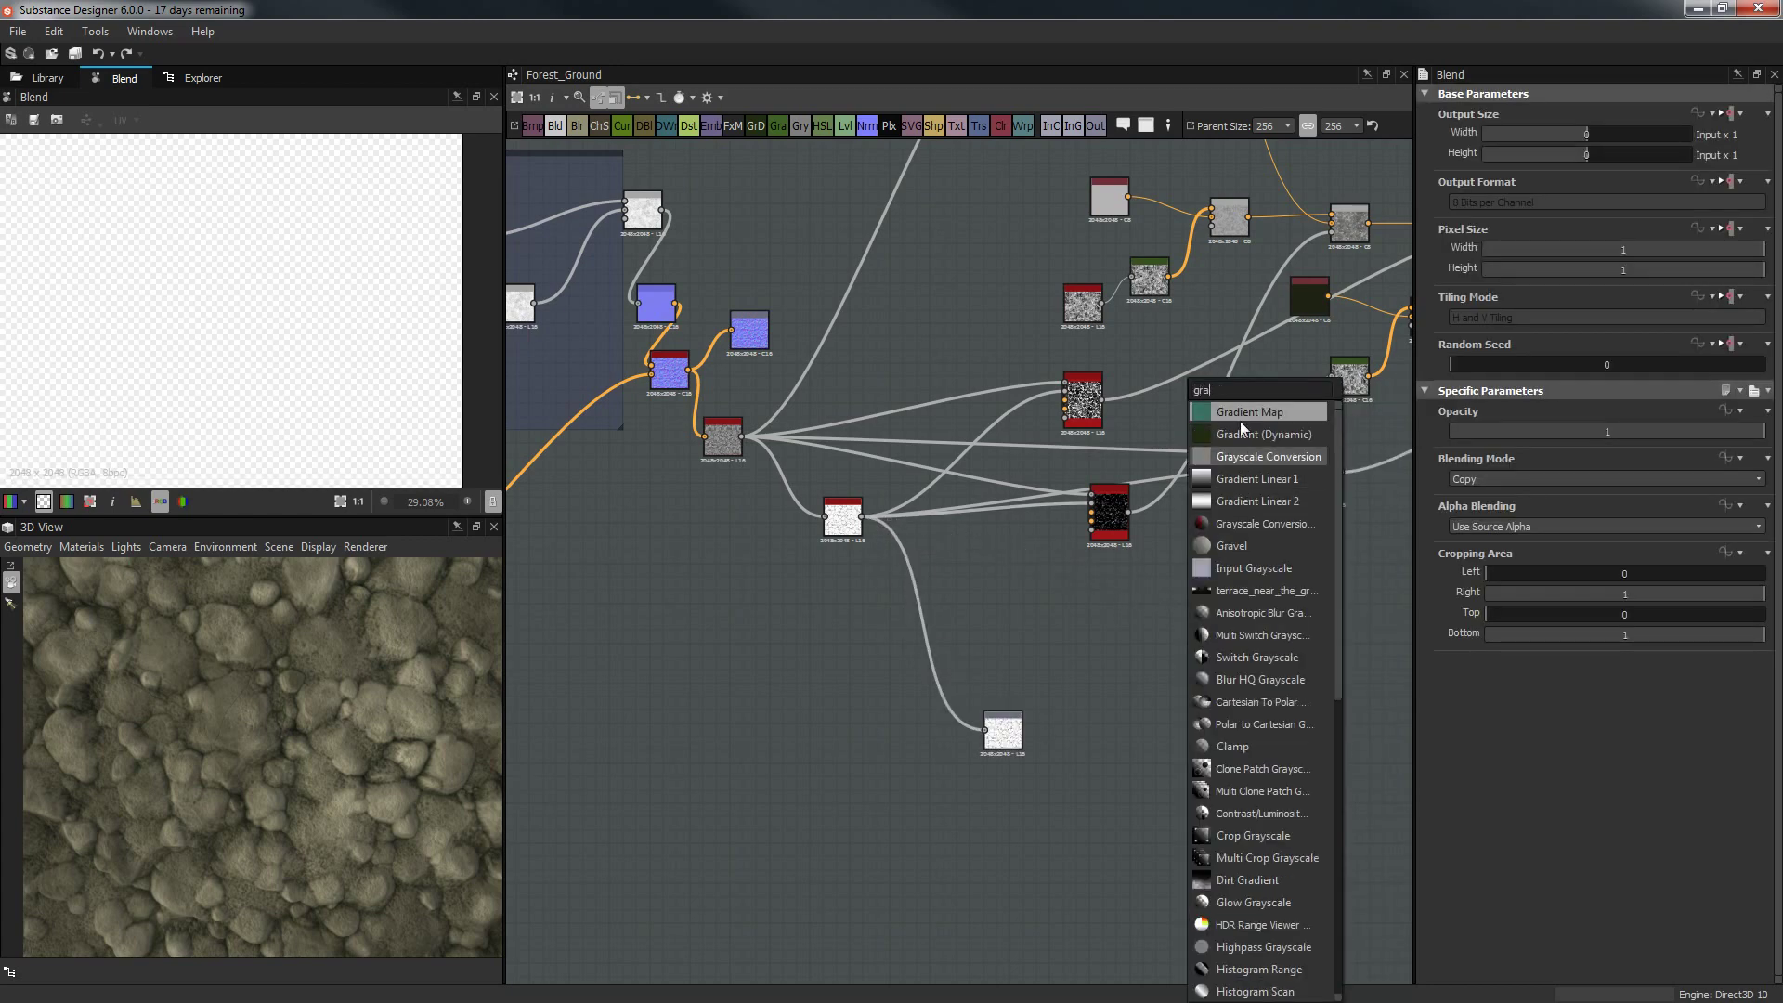
click(1025, 512)
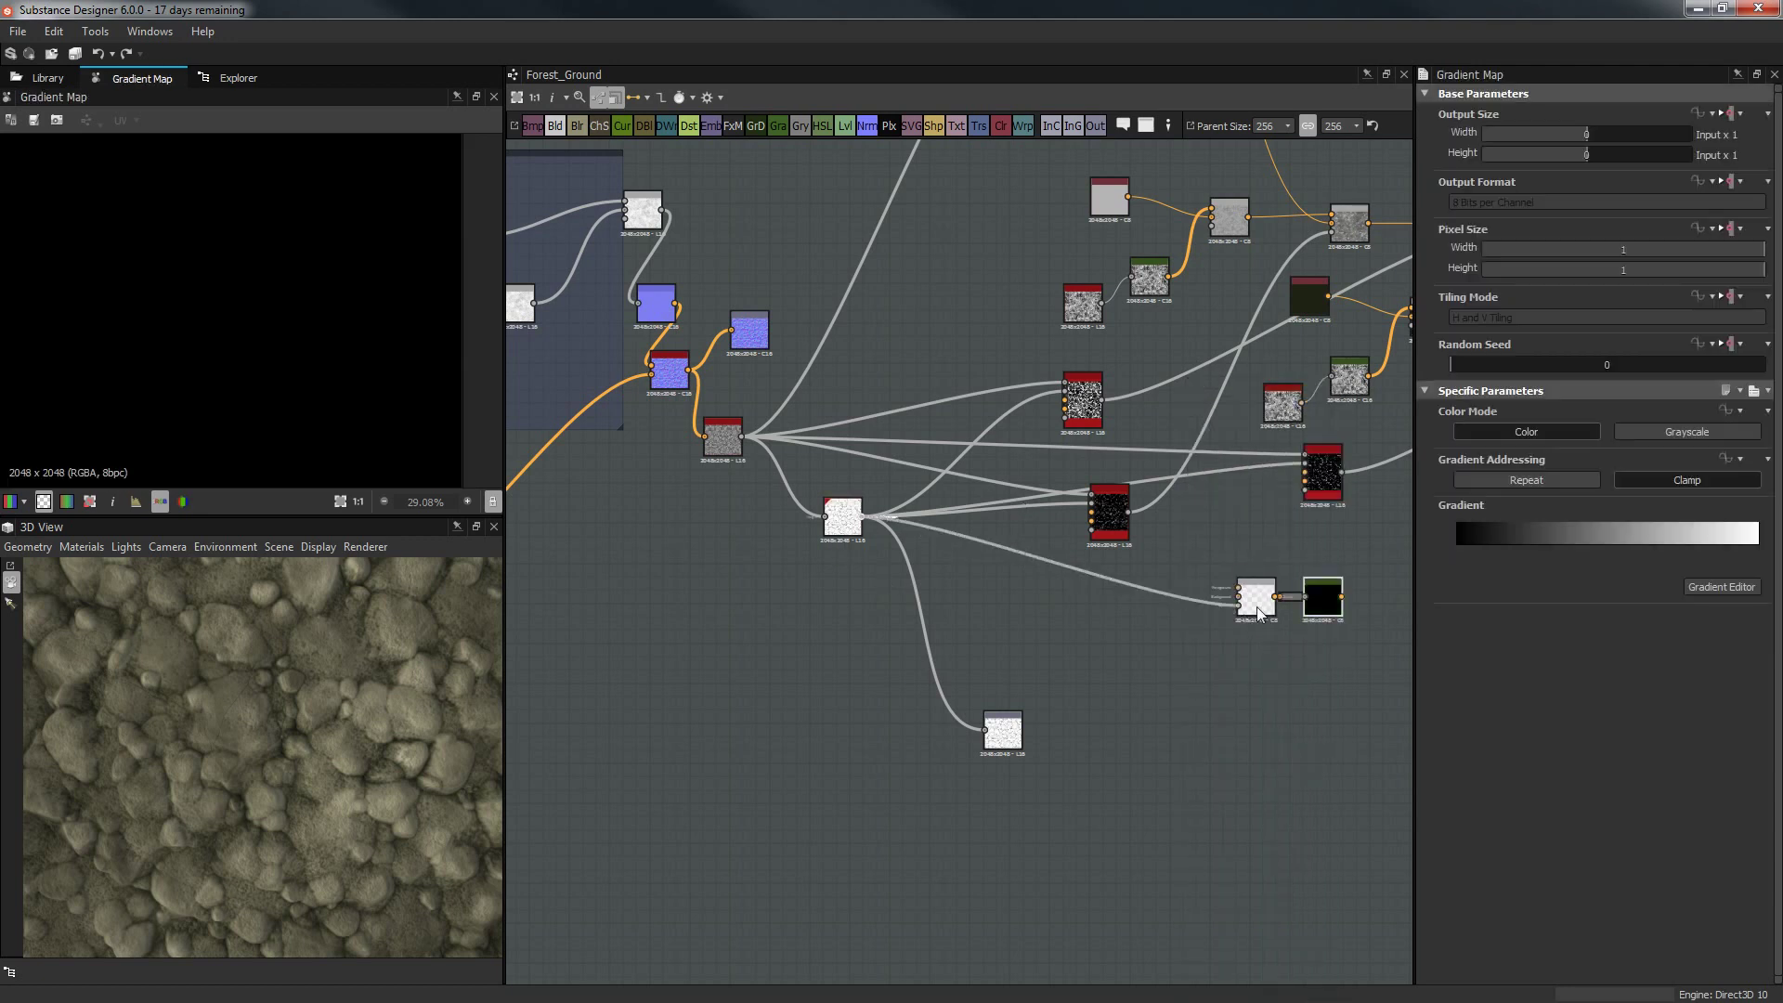
click(1254, 606)
key(Delete)
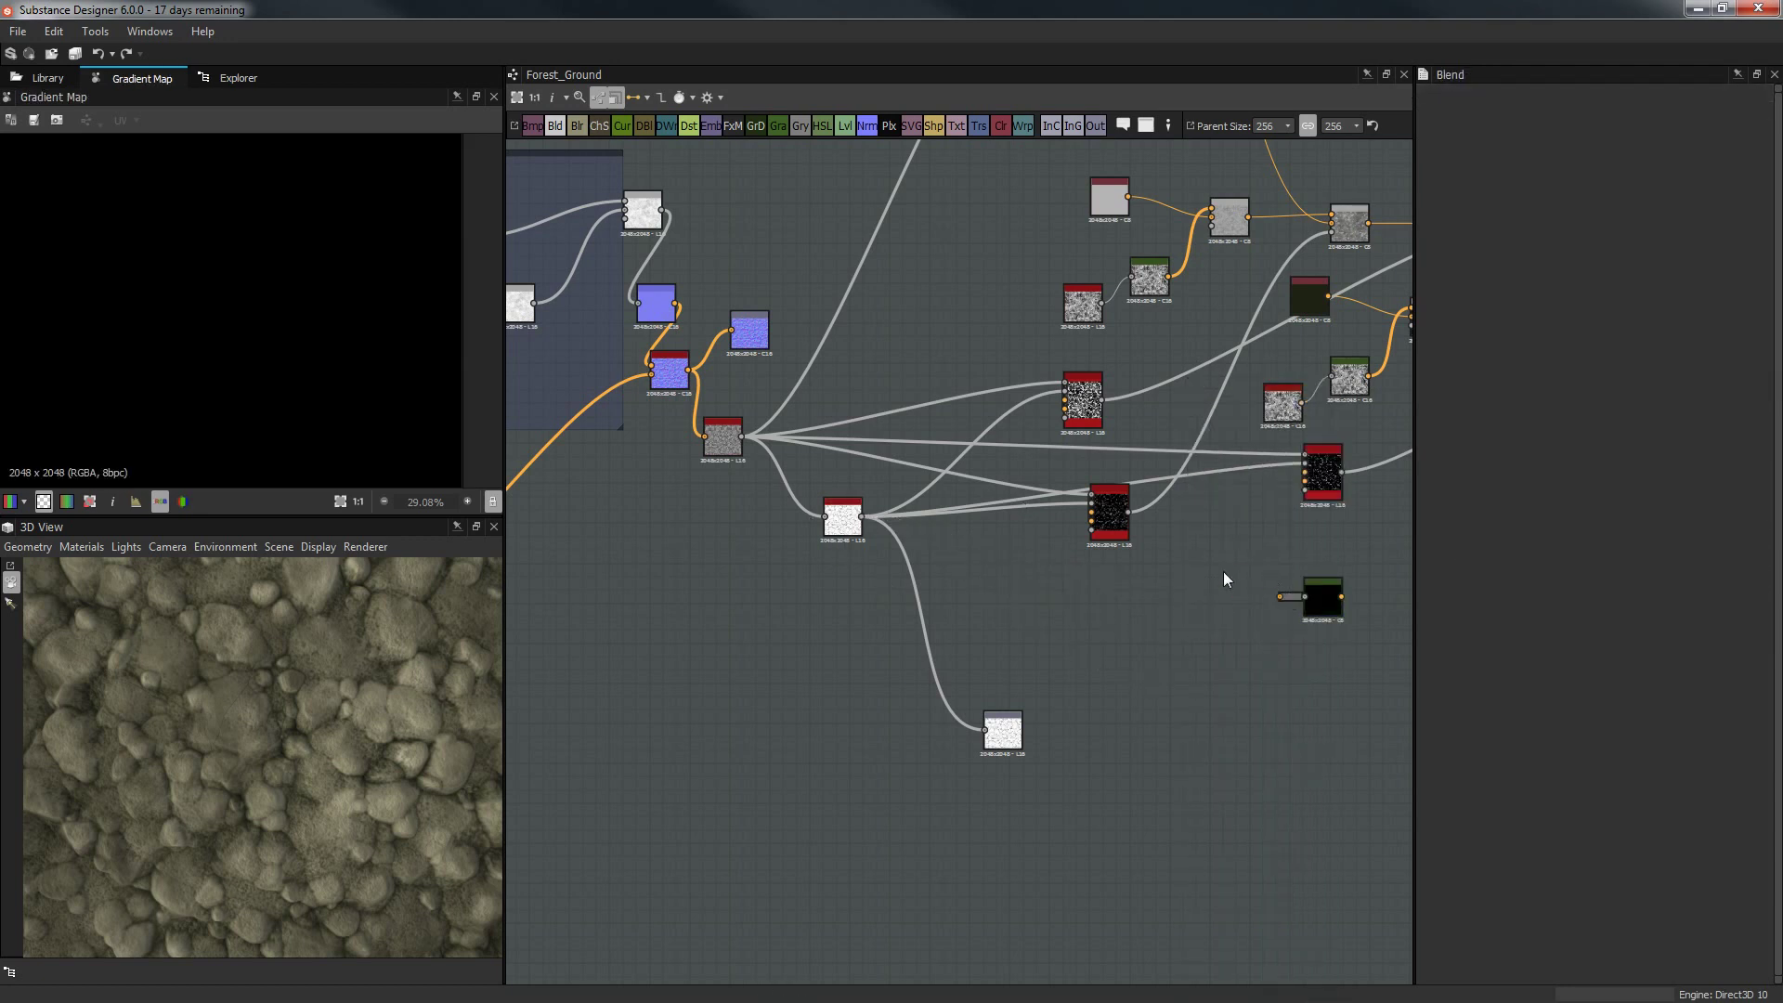
Place the new Gradient Map closer to the ambient occlusion node and feed the ambient occlusion output into it.
drag(1334, 615, 1081, 654)
drag(985, 599, 1037, 634)
click(860, 518)
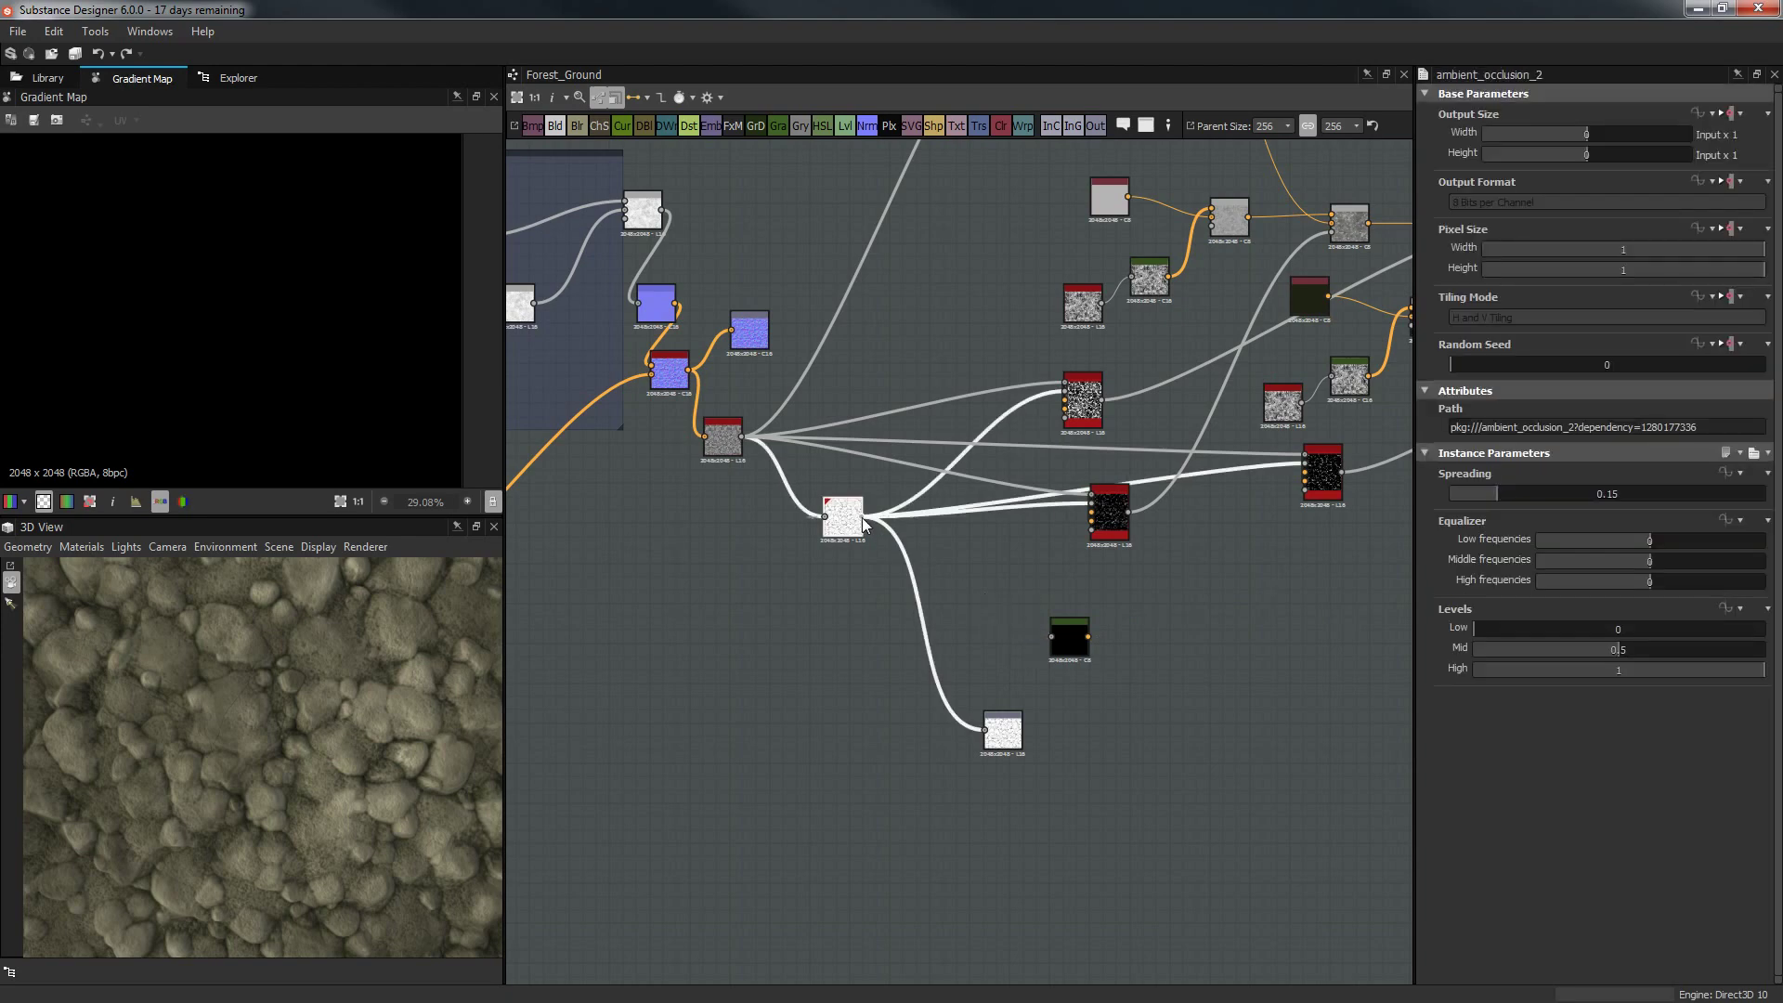
drag(866, 517, 1055, 632)
middle_drag(1055, 632, 882, 701)
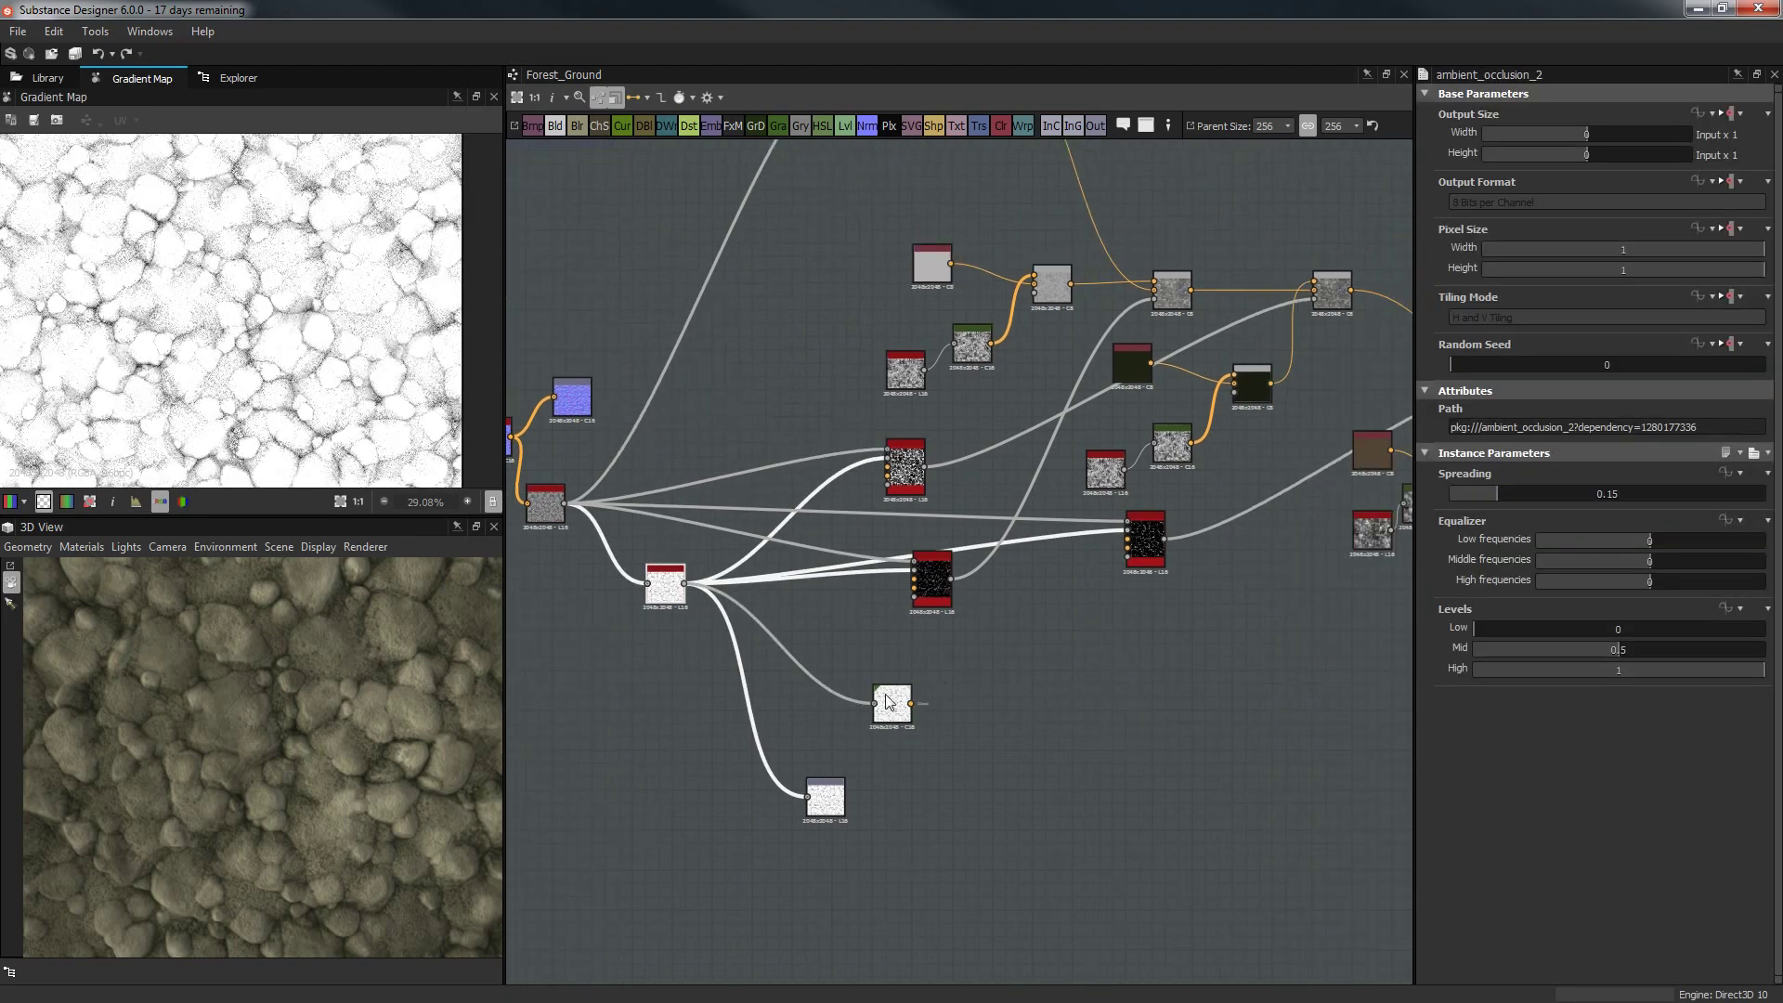
Move the Gradient Map above the base colour chain and add a Blend that takes the existing Subtract Blend as its background.
drag(887, 703, 922, 245)
key(space)
click(1055, 409)
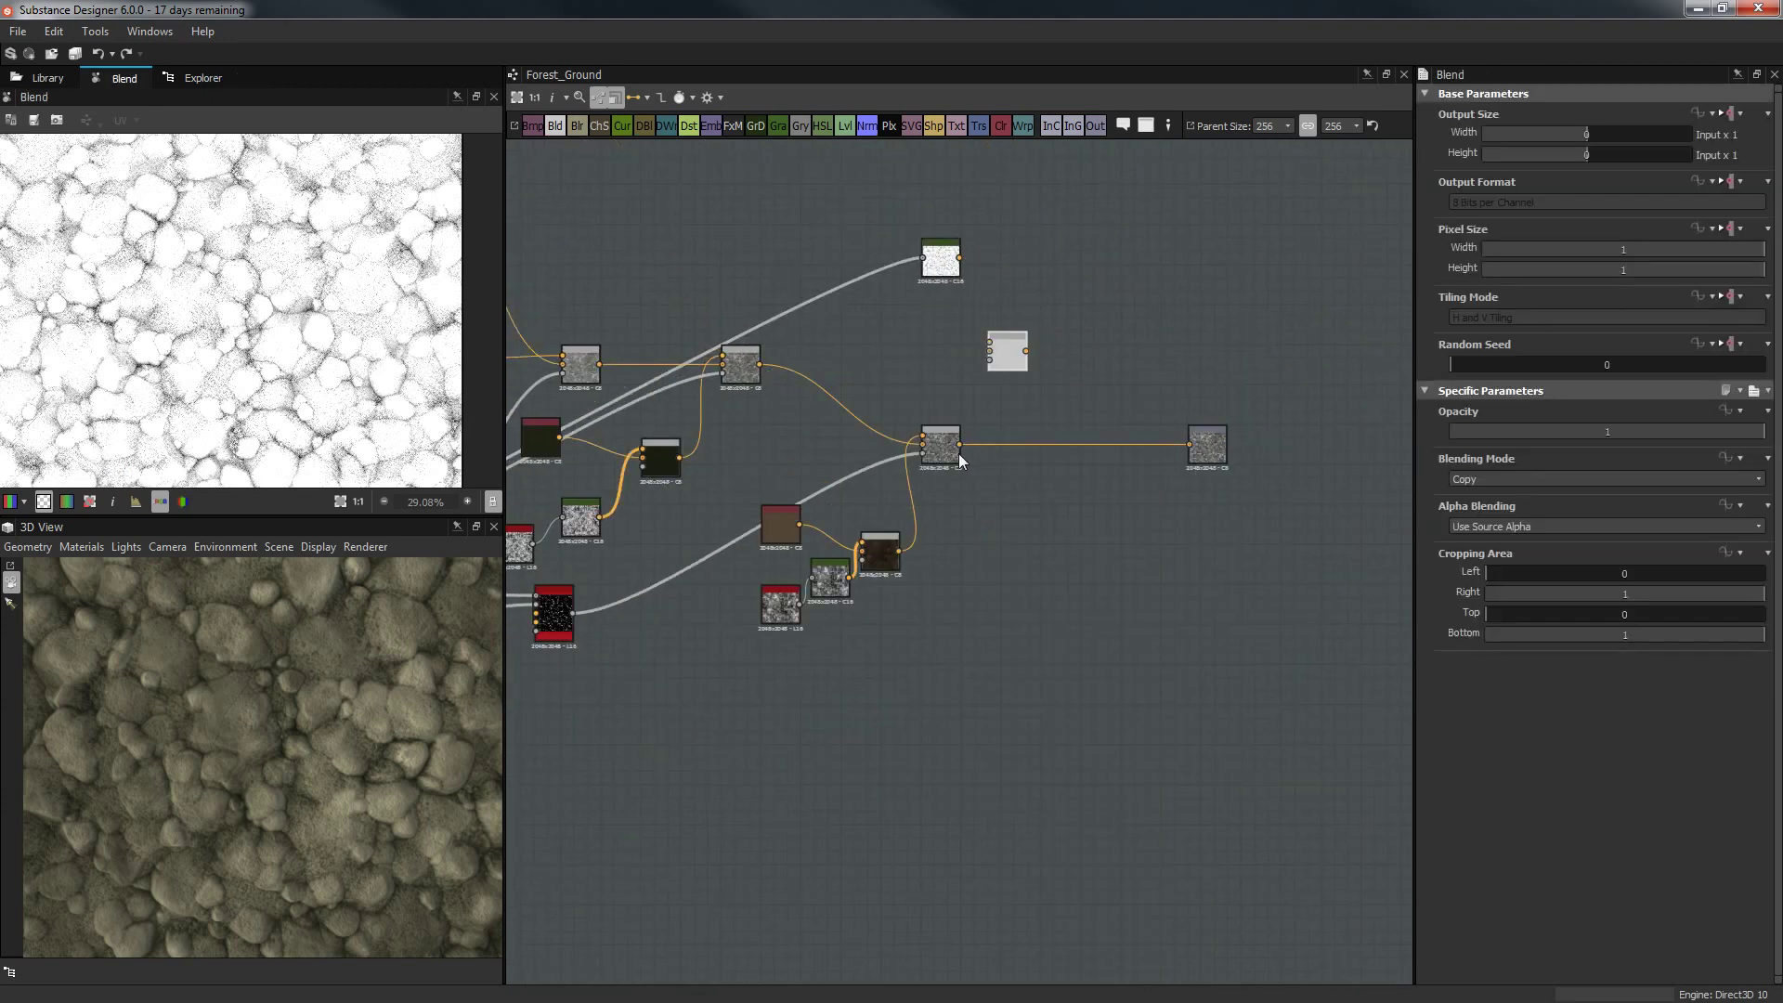
drag(959, 444, 1194, 418)
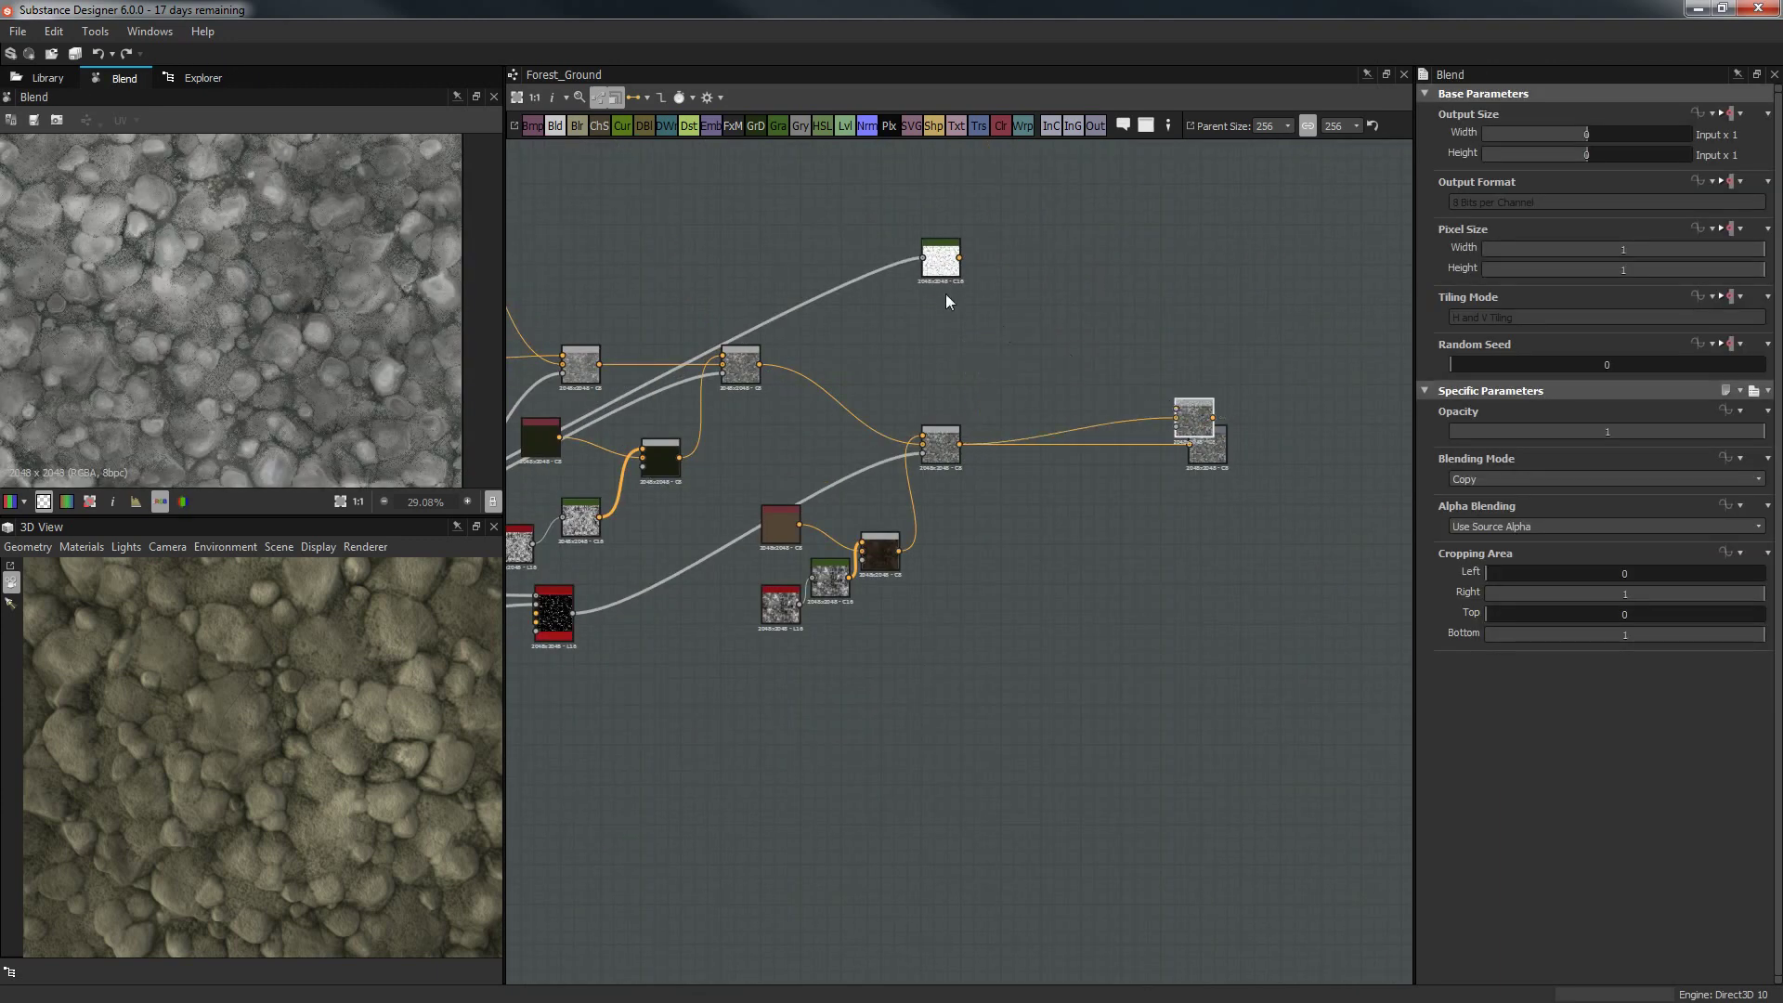
Insert an Invert Grayscale node between the ambient occlusion and the Gradient Map and place it beside the Gradient Map.
drag(801, 196, 864, 321)
key(space)
text(inv)
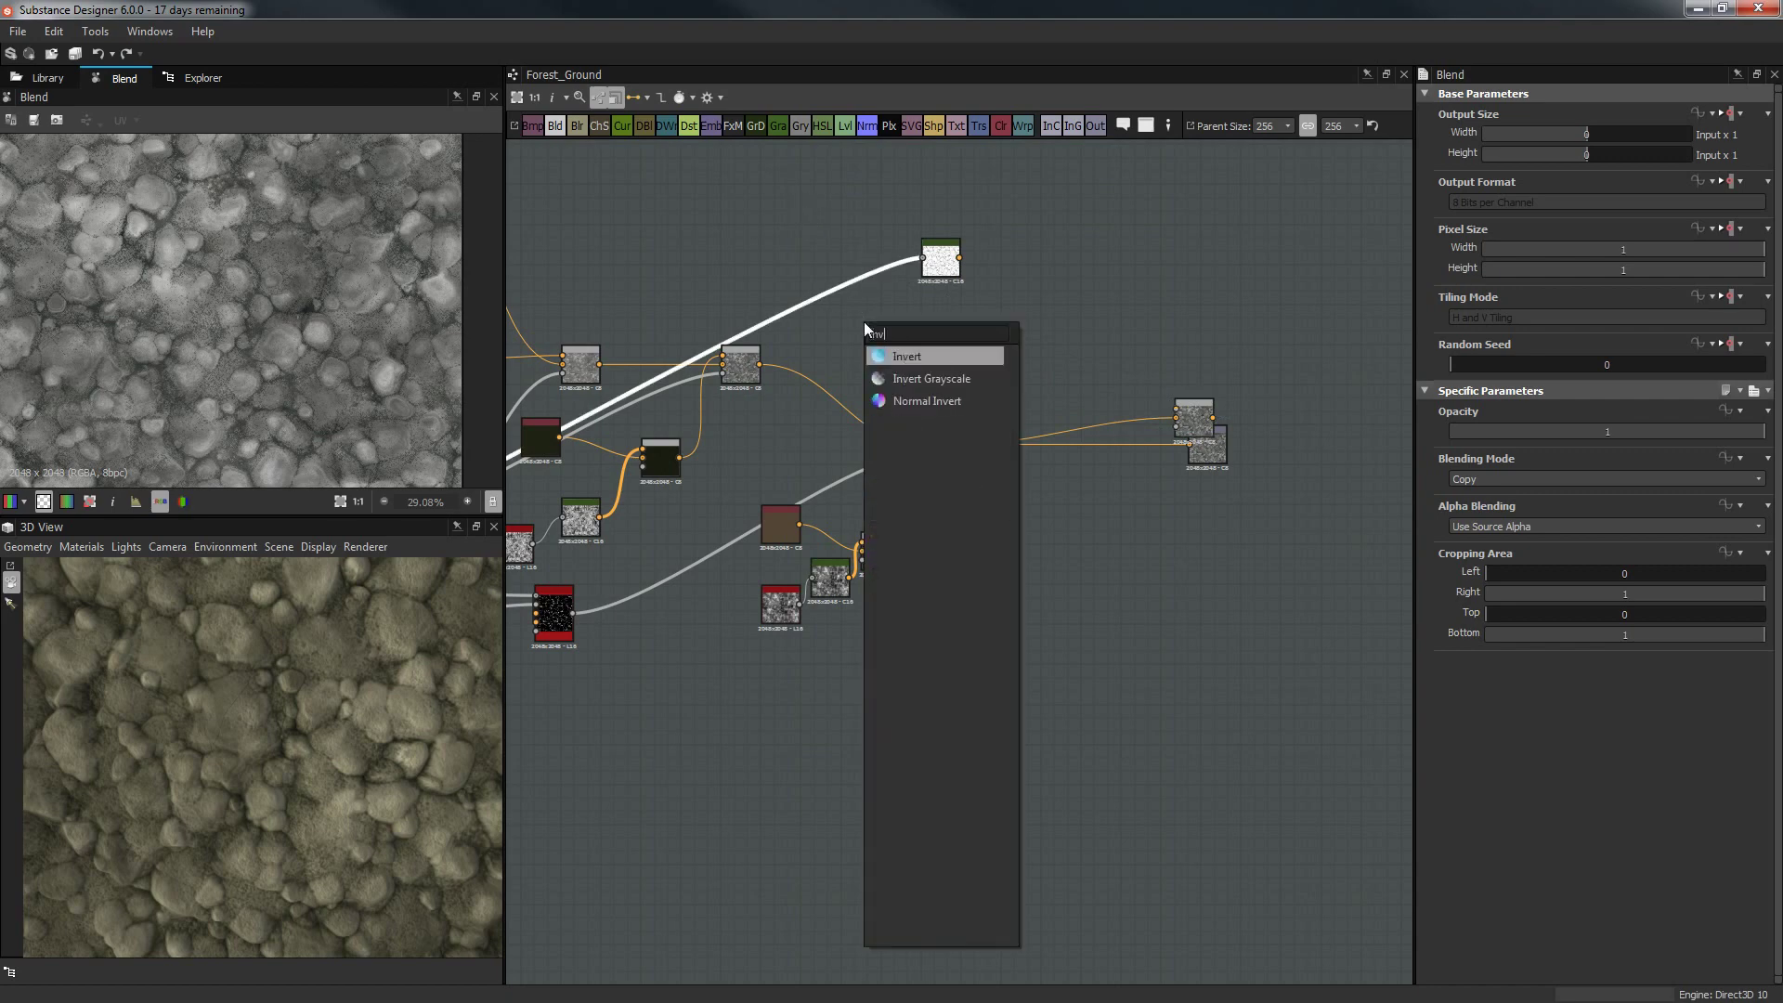
key(Return)
scroll(873, 304, down, 3)
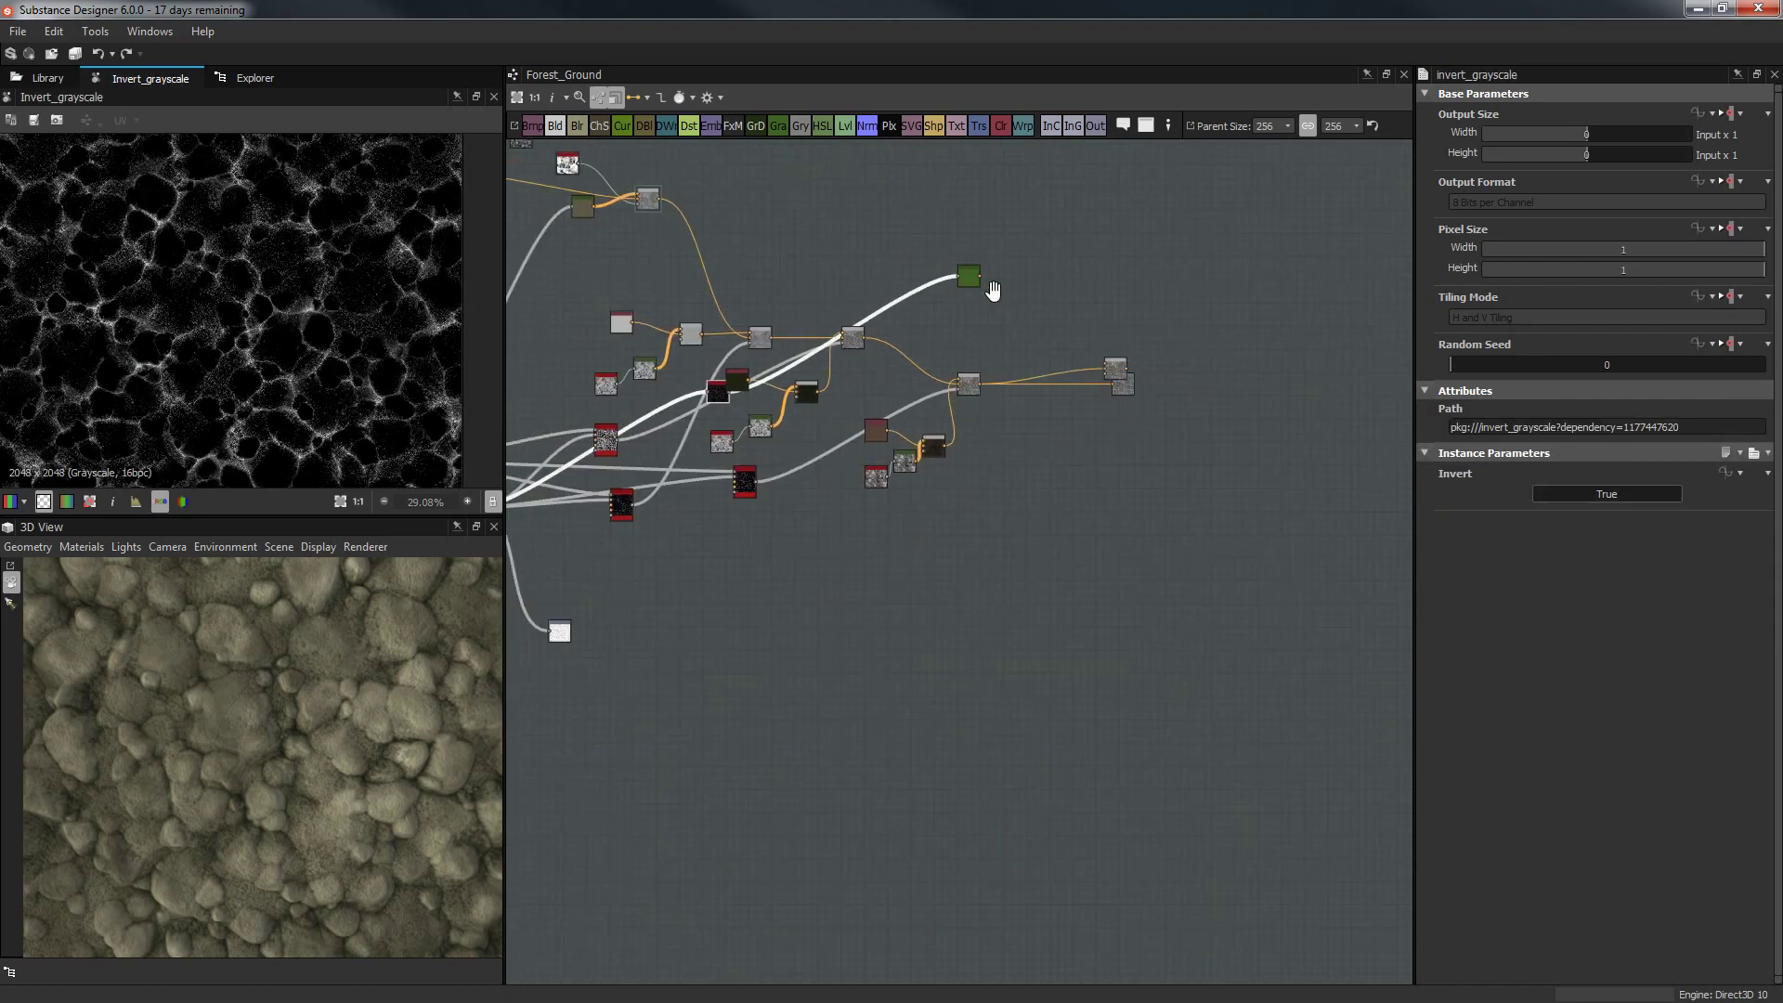
scroll(639, 446, up, 1)
scroll(638, 453, up, 1)
drag(914, 371, 1249, 219)
middle_drag(1270, 217, 1035, 253)
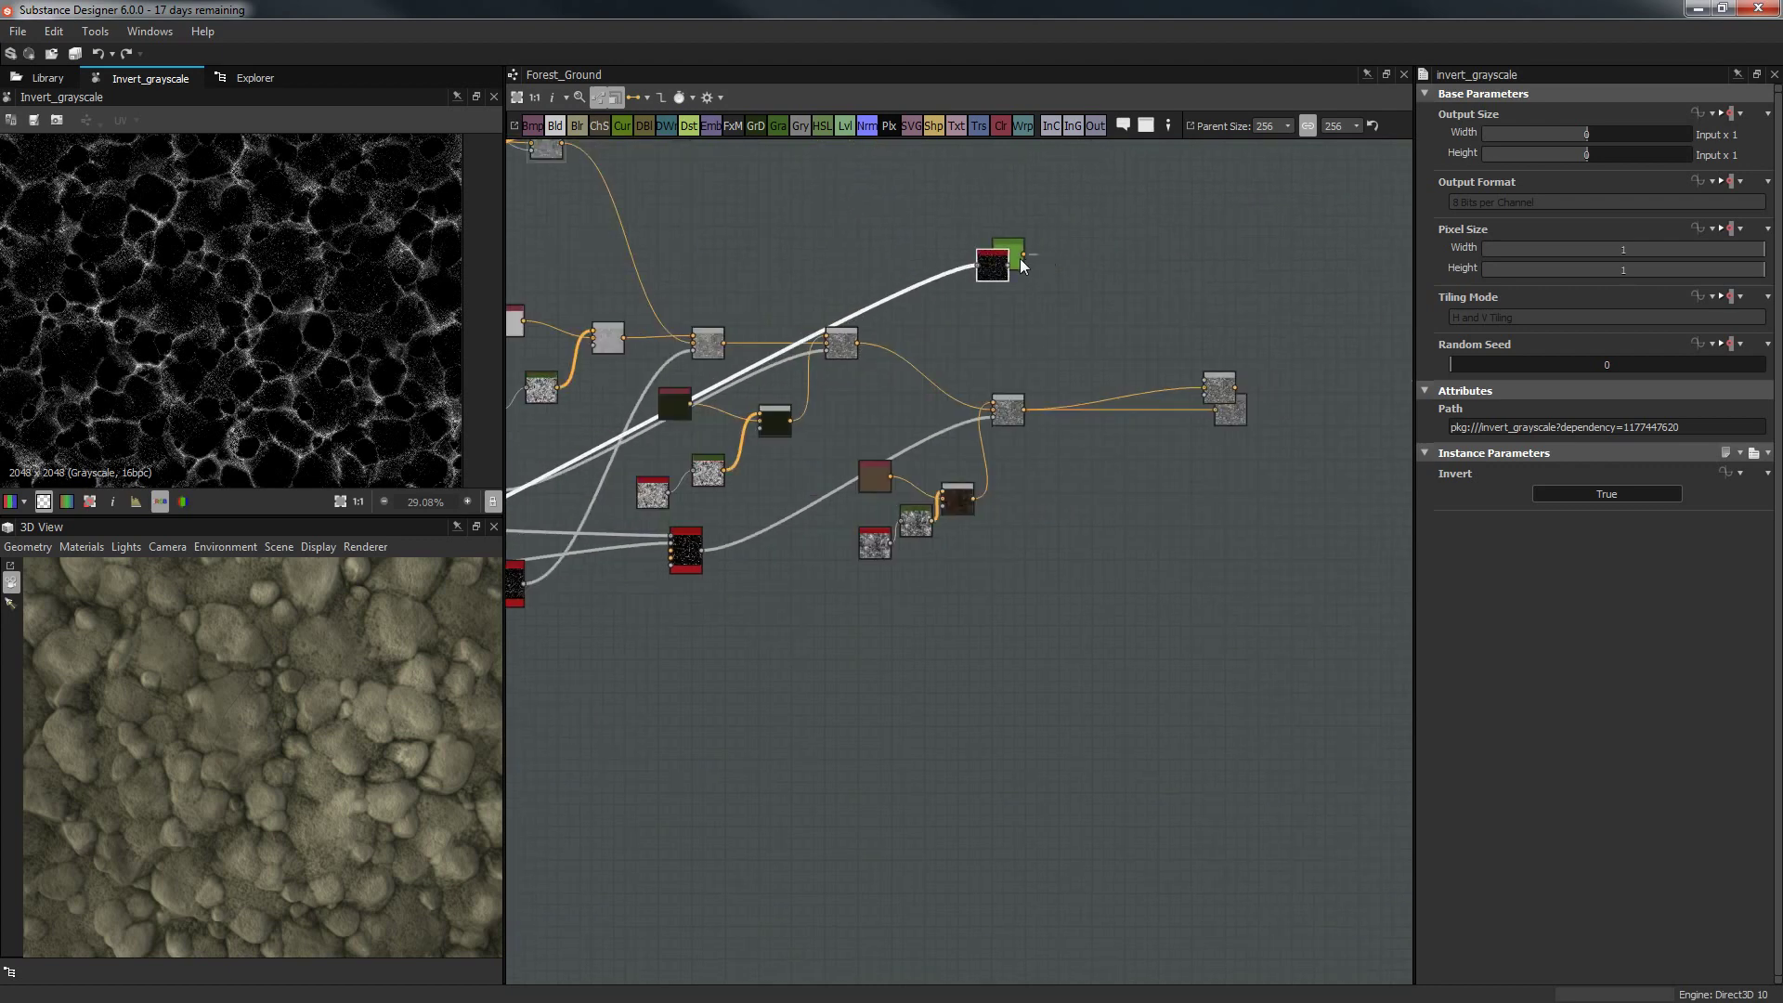
Feed the inverted Gradient Map into the new Blend's foreground, set it to Subtract and connect it to the base colour output.
drag(1020, 258, 1087, 313)
drag(1217, 383, 1107, 369)
double_click(1112, 370)
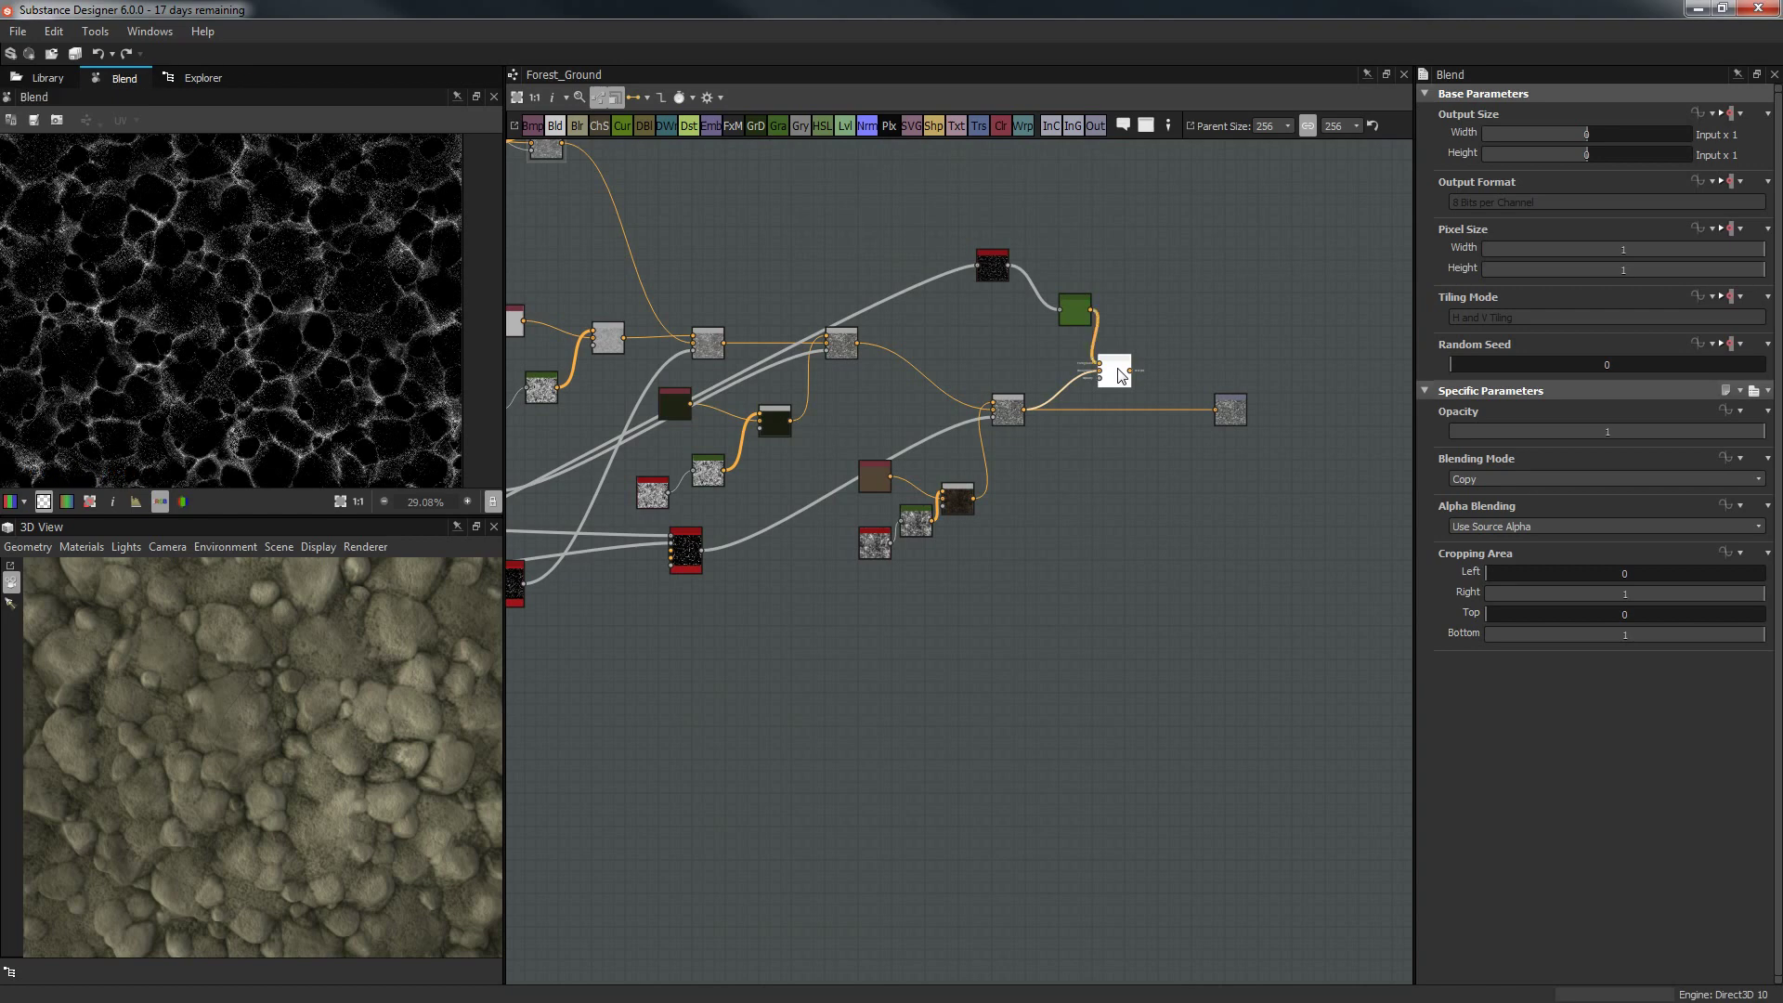
click(1505, 477)
click(1491, 518)
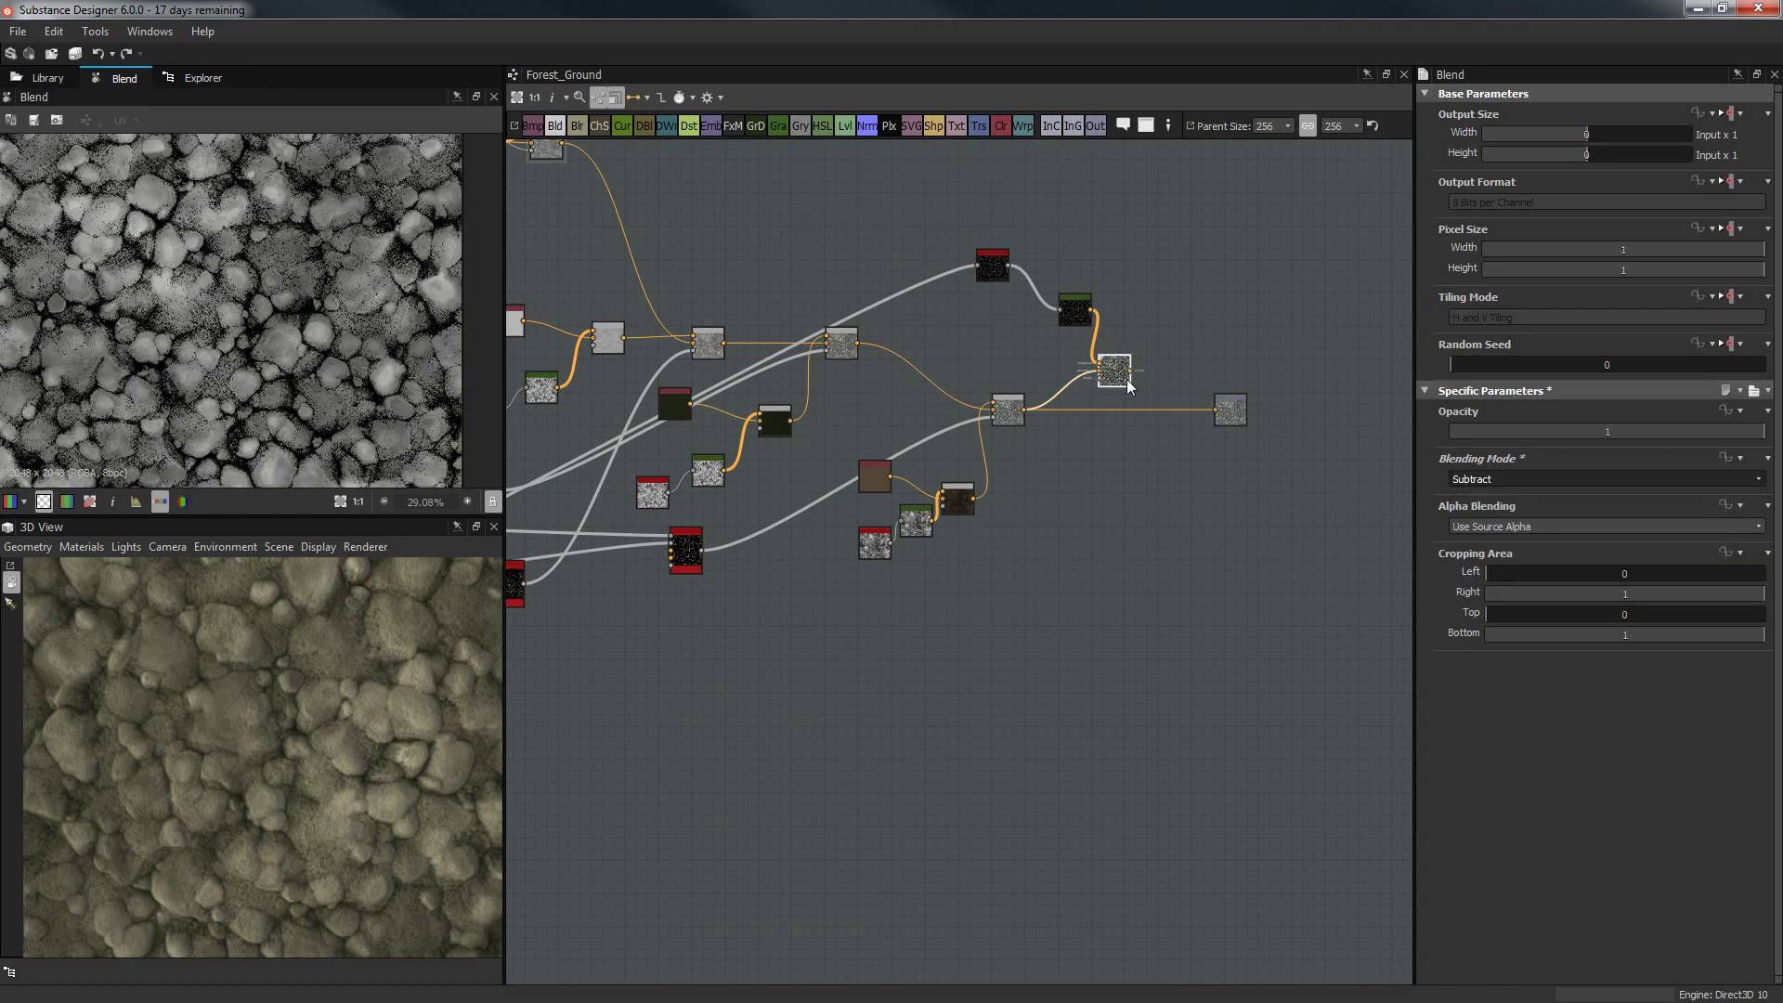
drag(1130, 372, 1233, 412)
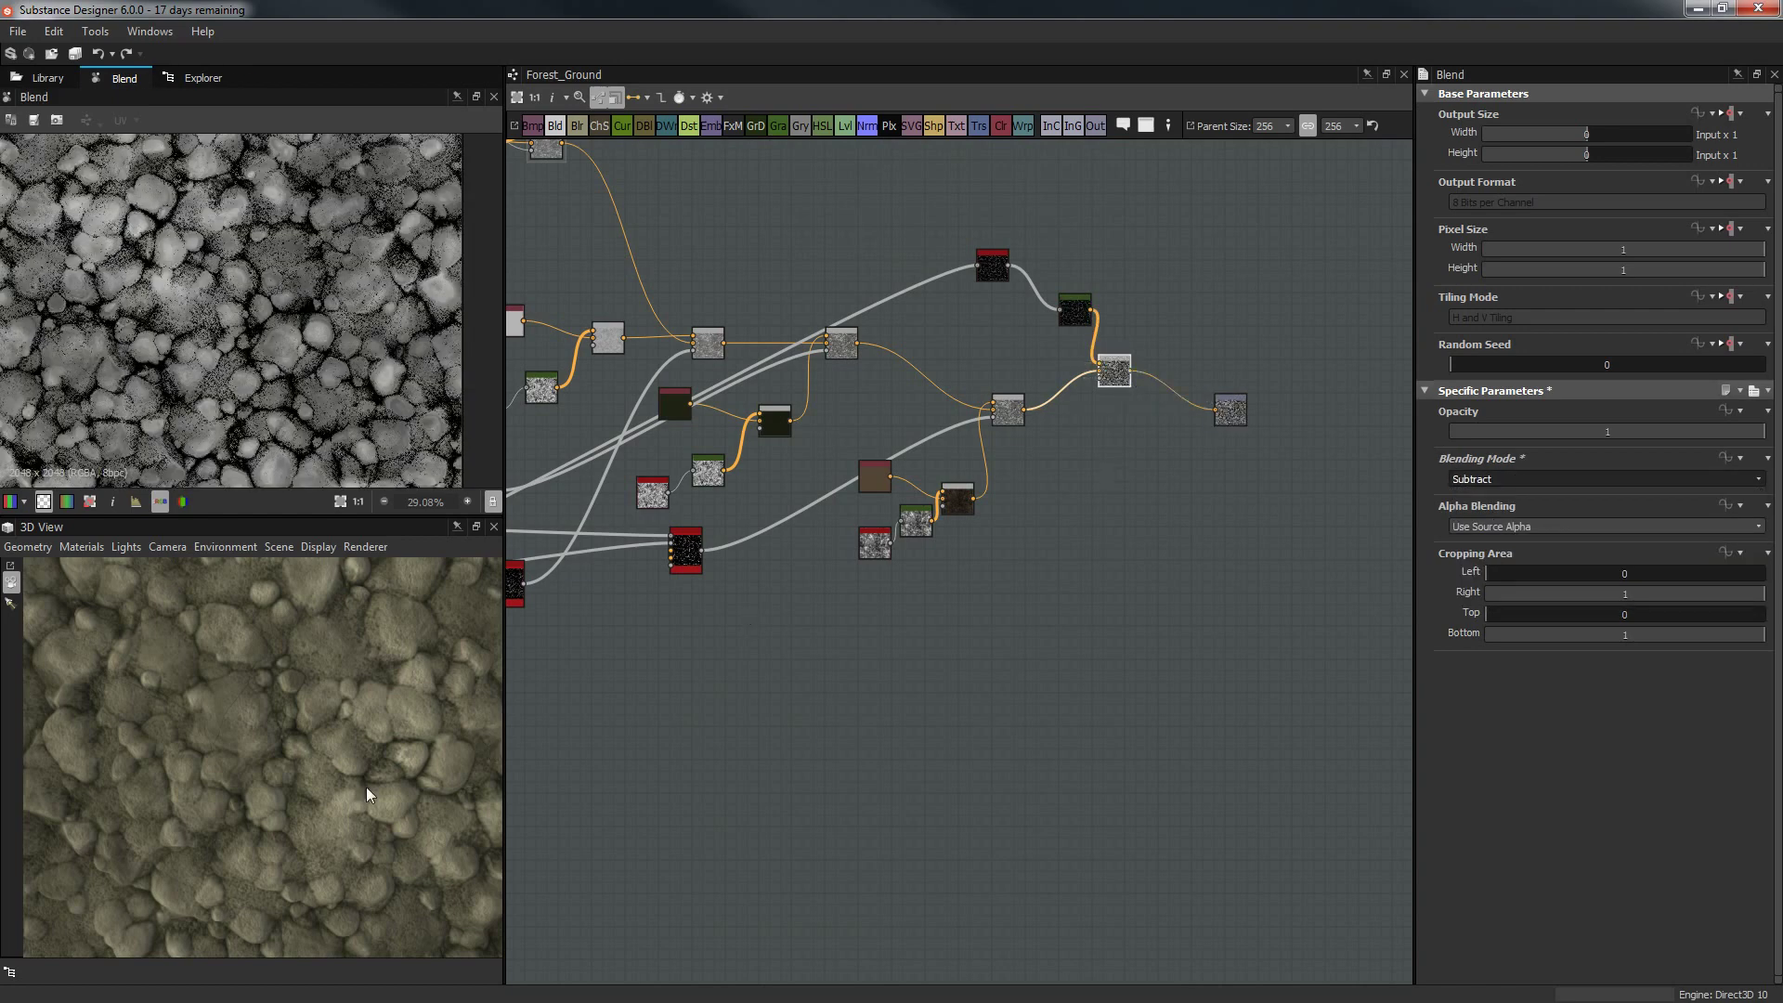
Lower the new Subtract Blend's opacity to 0.29, checking the darkened gaps between the stones in the 3D preview.
mouse_move(310, 786)
mouse_down()
mouse_move(277, 769)
mouse_move(282, 641)
mouse_move(290, 787)
mouse_up()
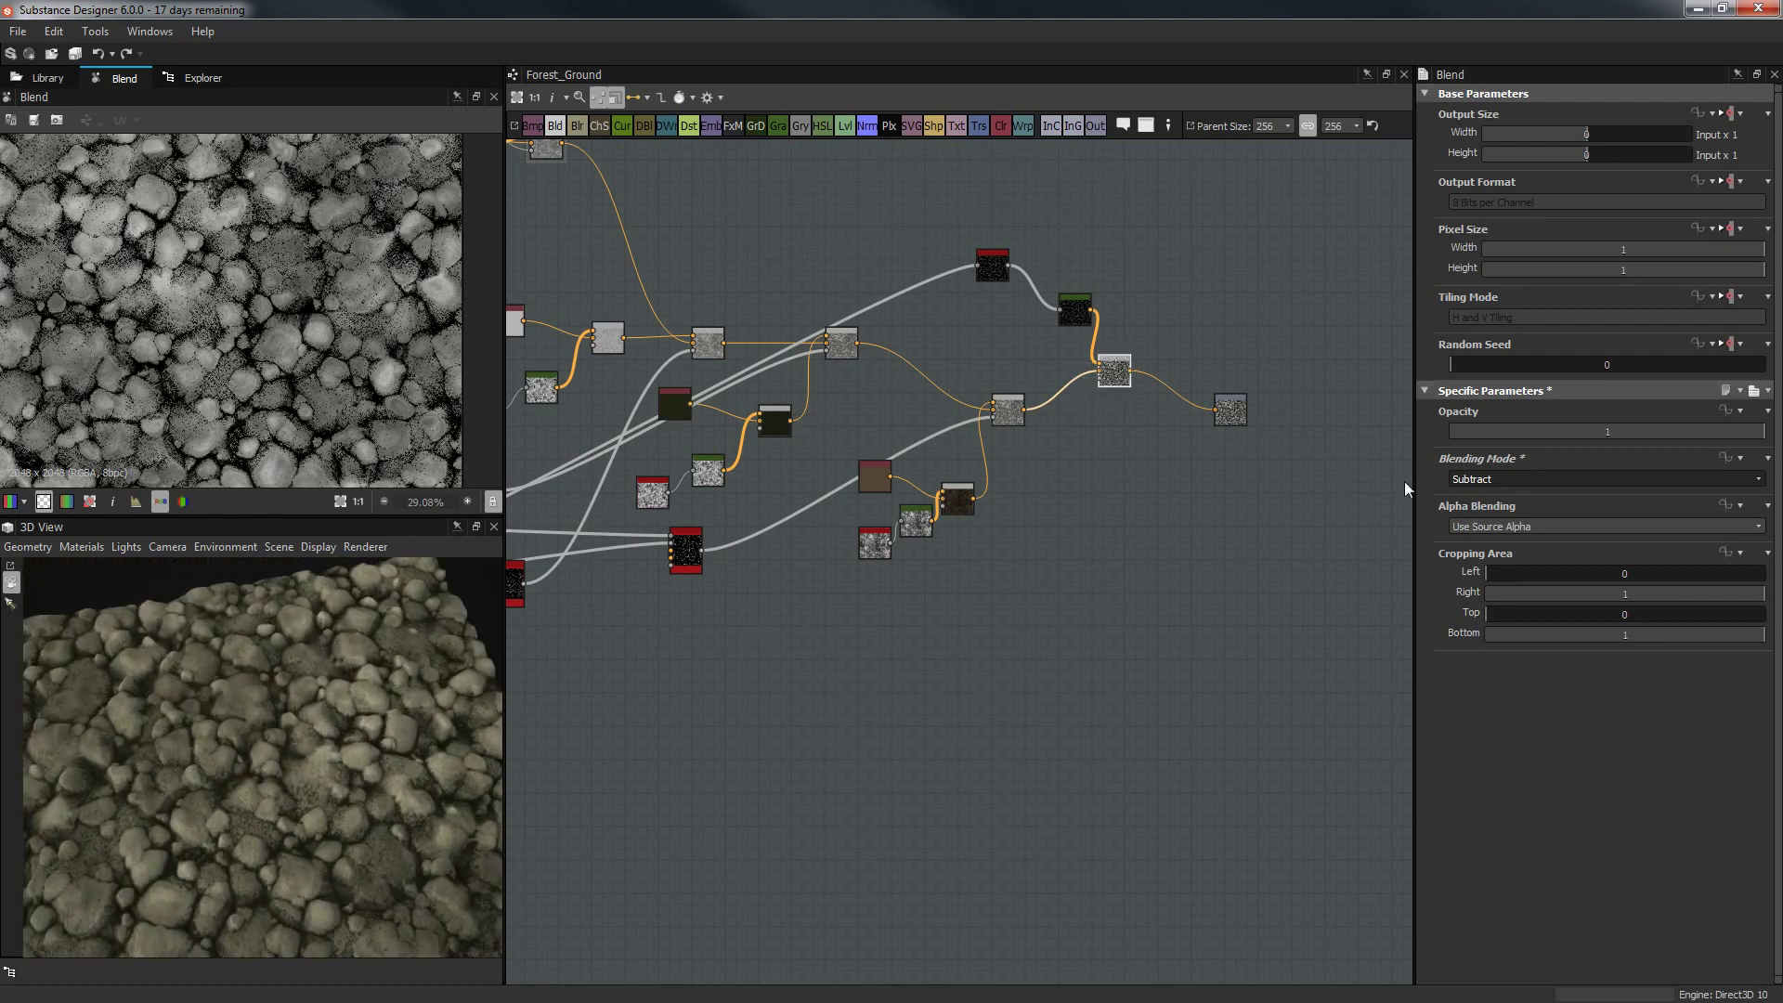
click(1681, 432)
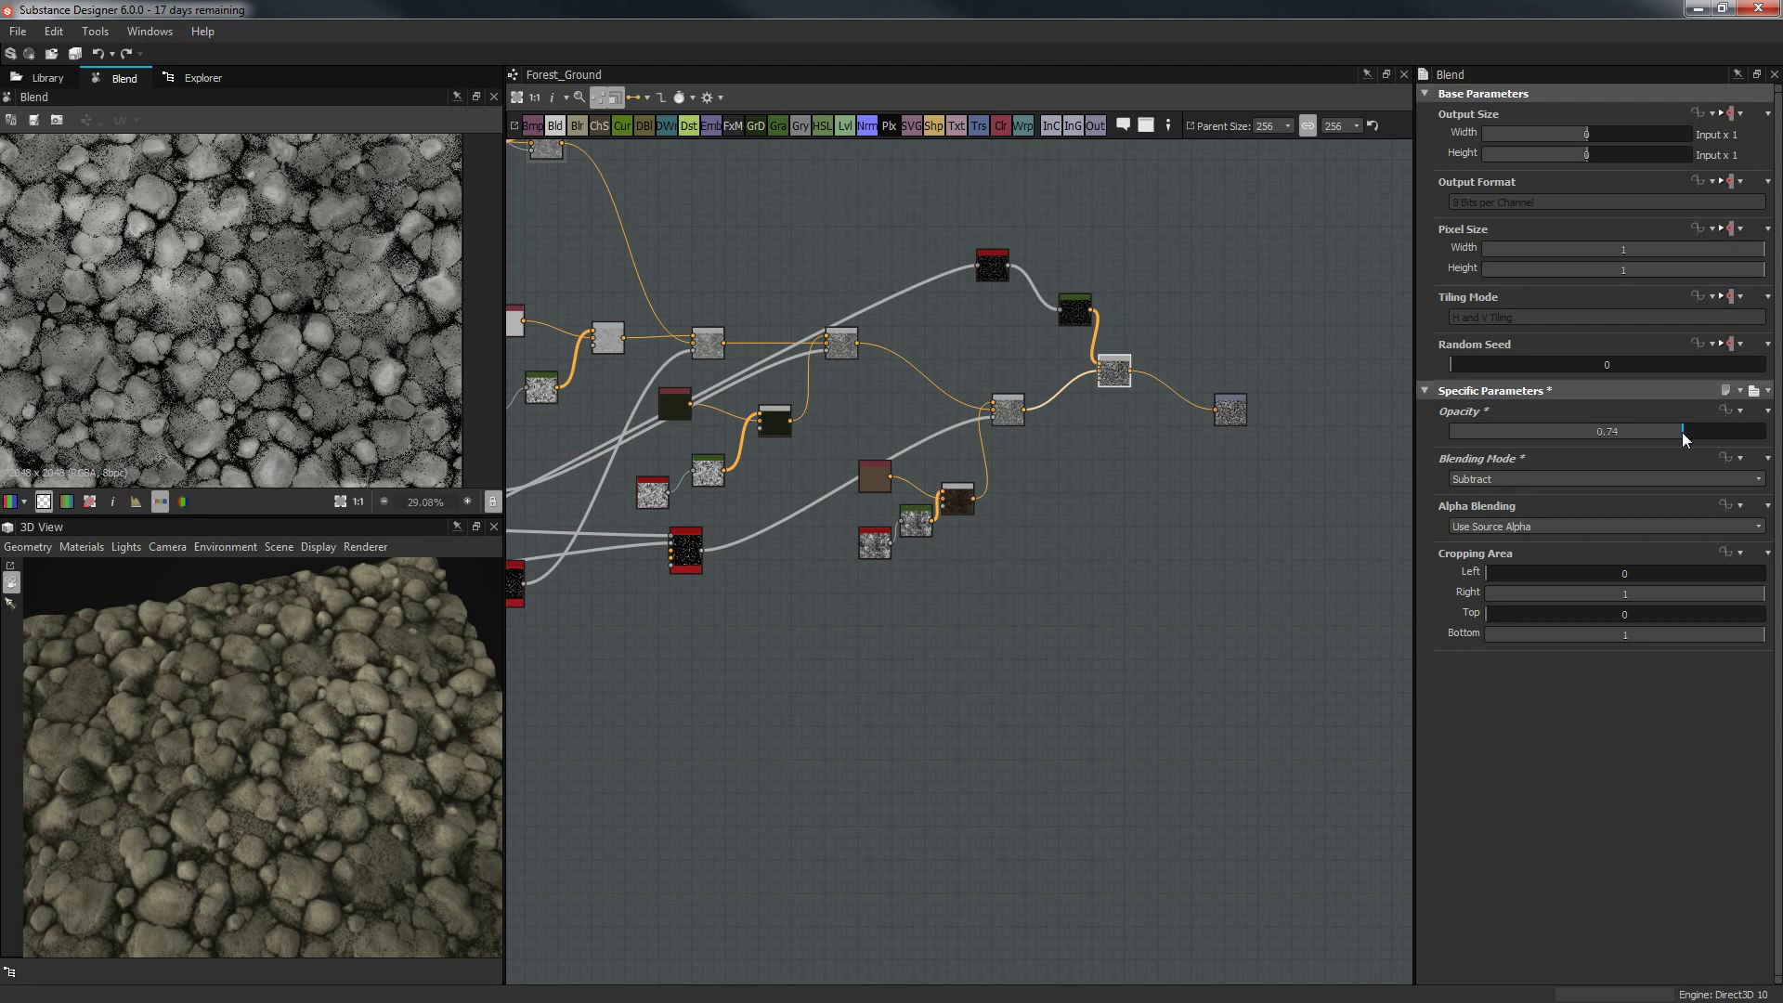
drag(1675, 439, 1642, 433)
scroll(1178, 472, up, 3)
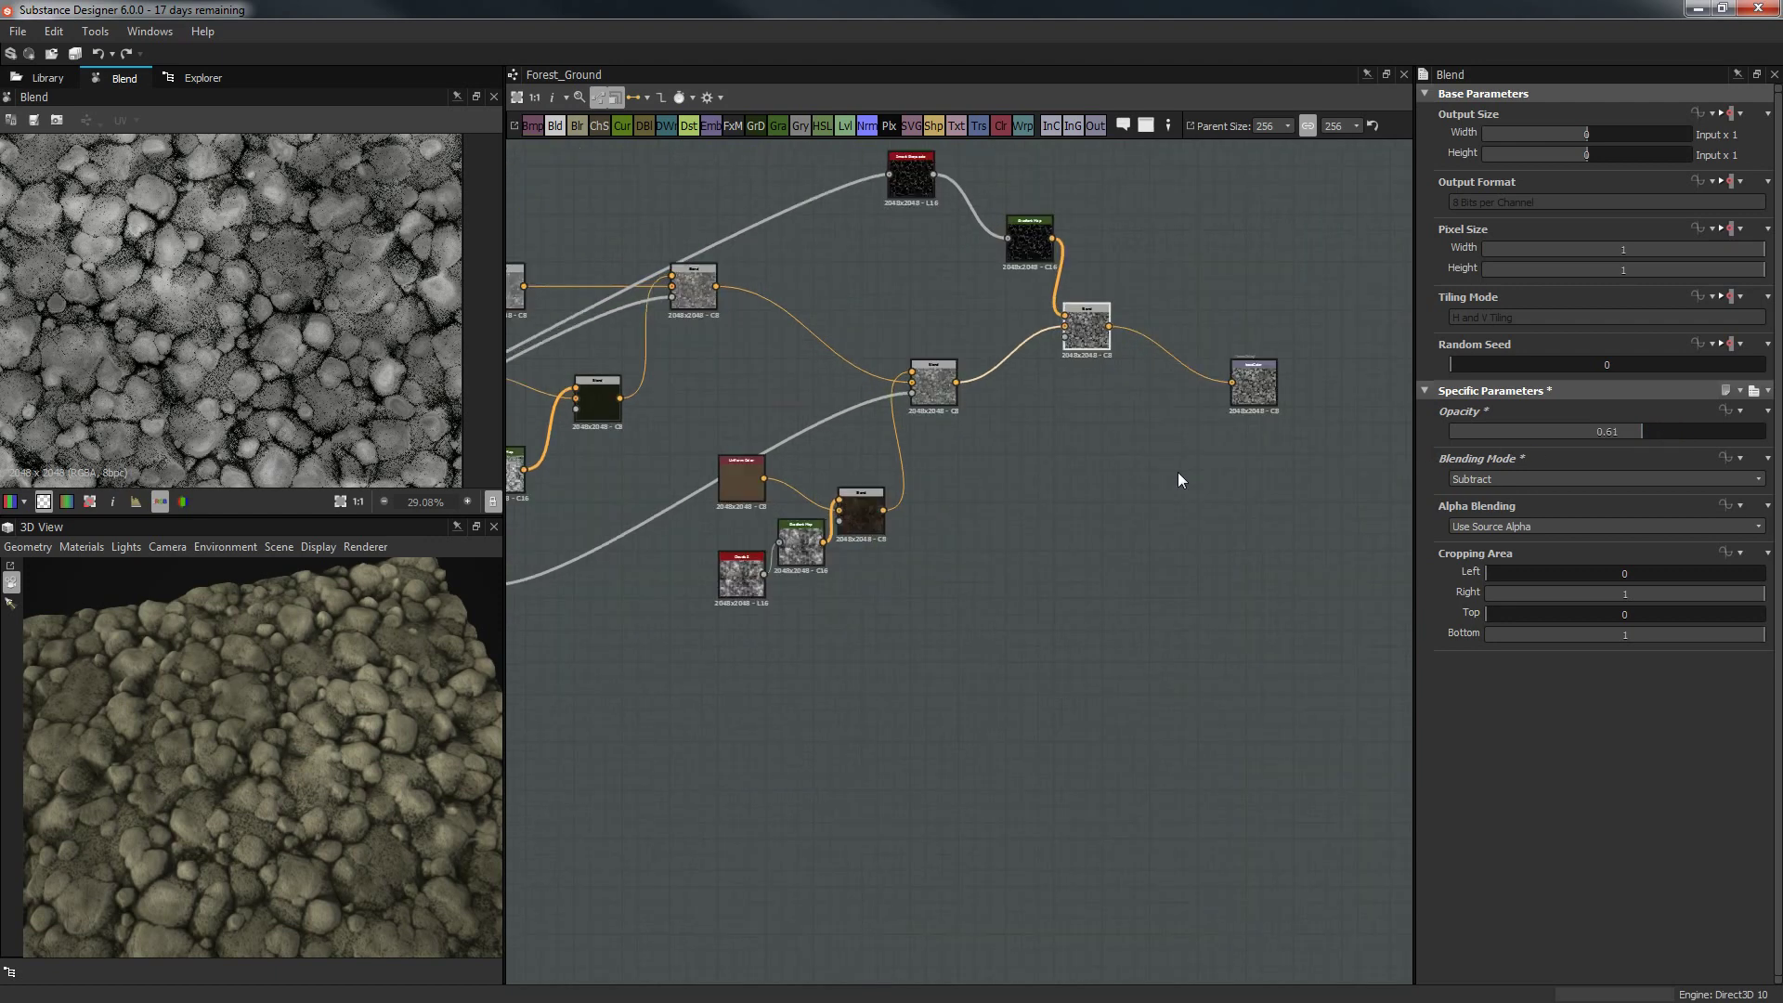
click(1471, 432)
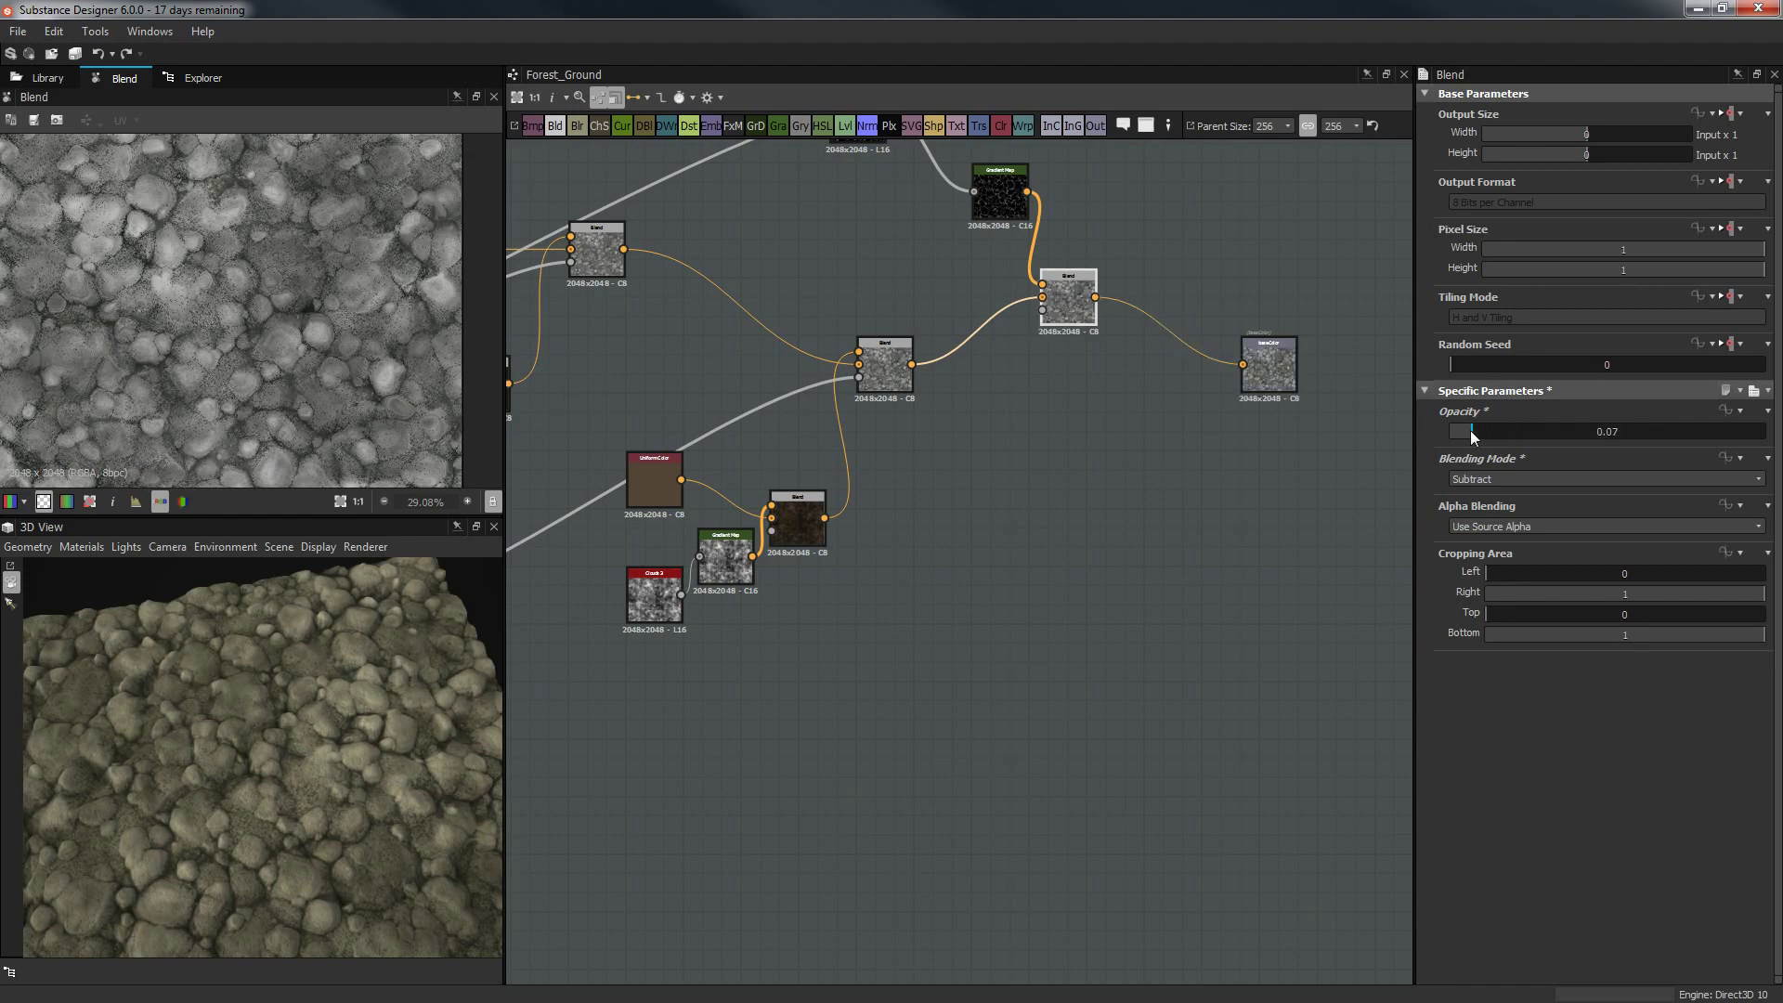
drag(1471, 432, 1532, 431)
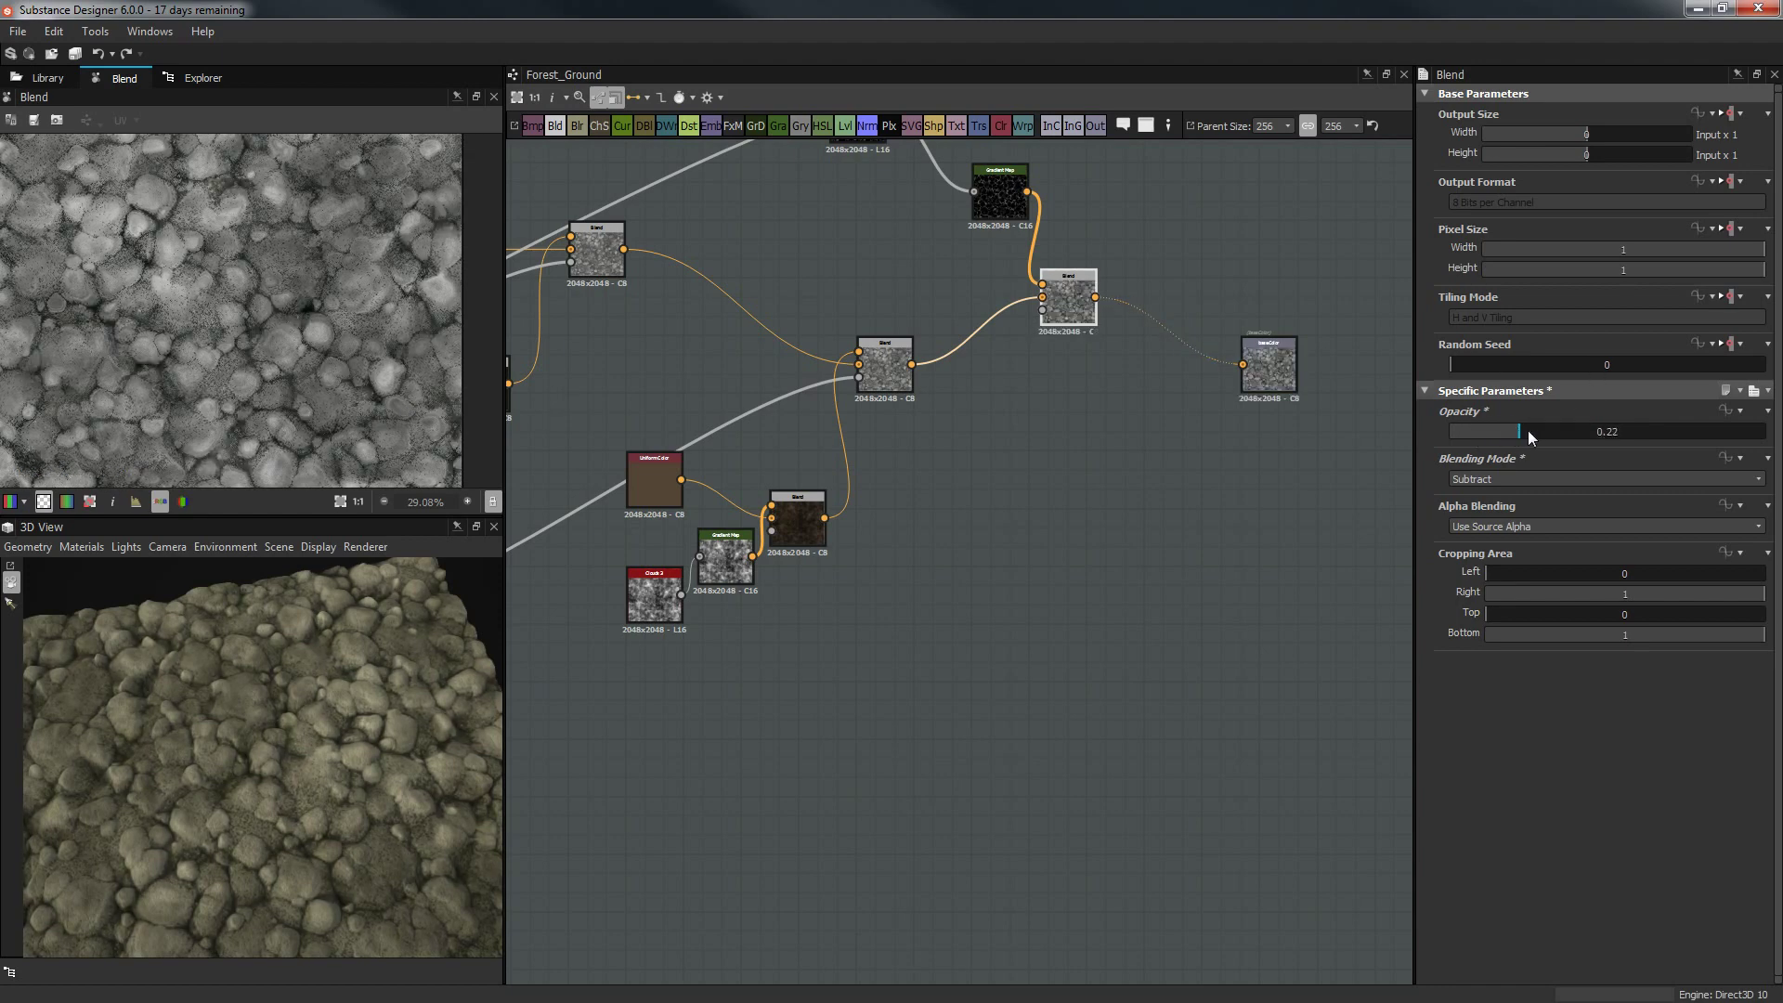
drag(275, 819, 390, 781)
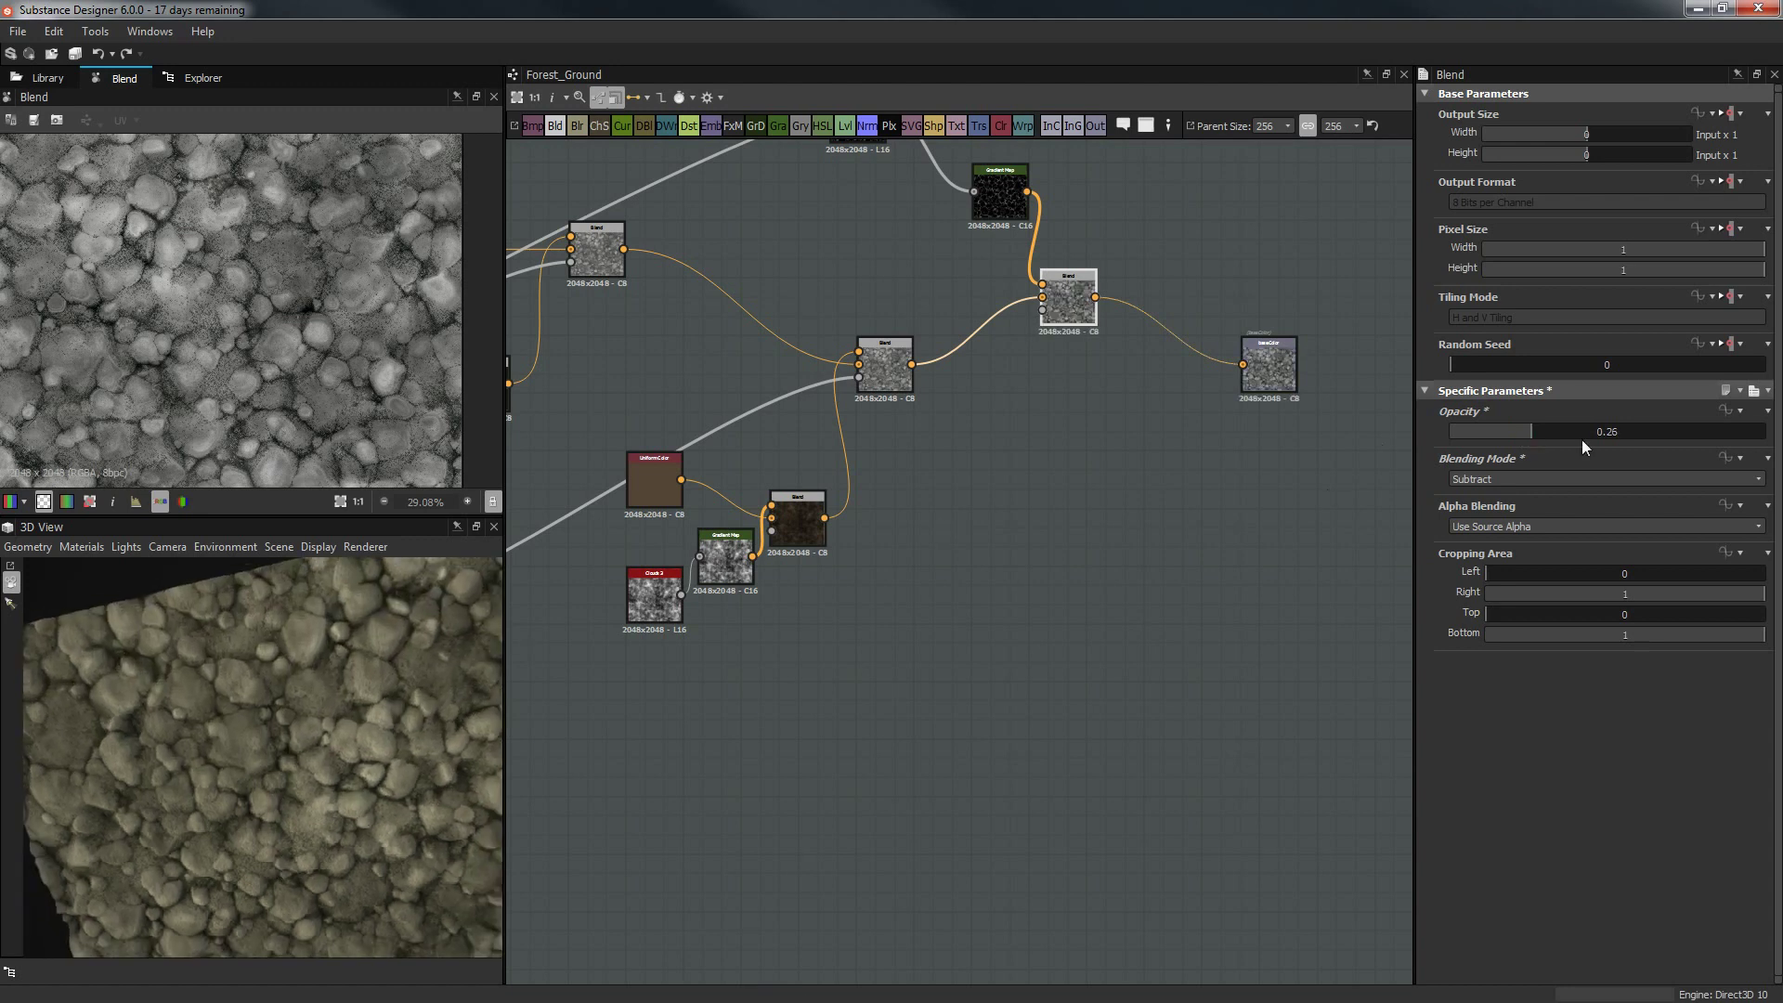
mouse_move(1536, 431)
mouse_down()
mouse_move(1570, 432)
mouse_move(1540, 429)
mouse_up()
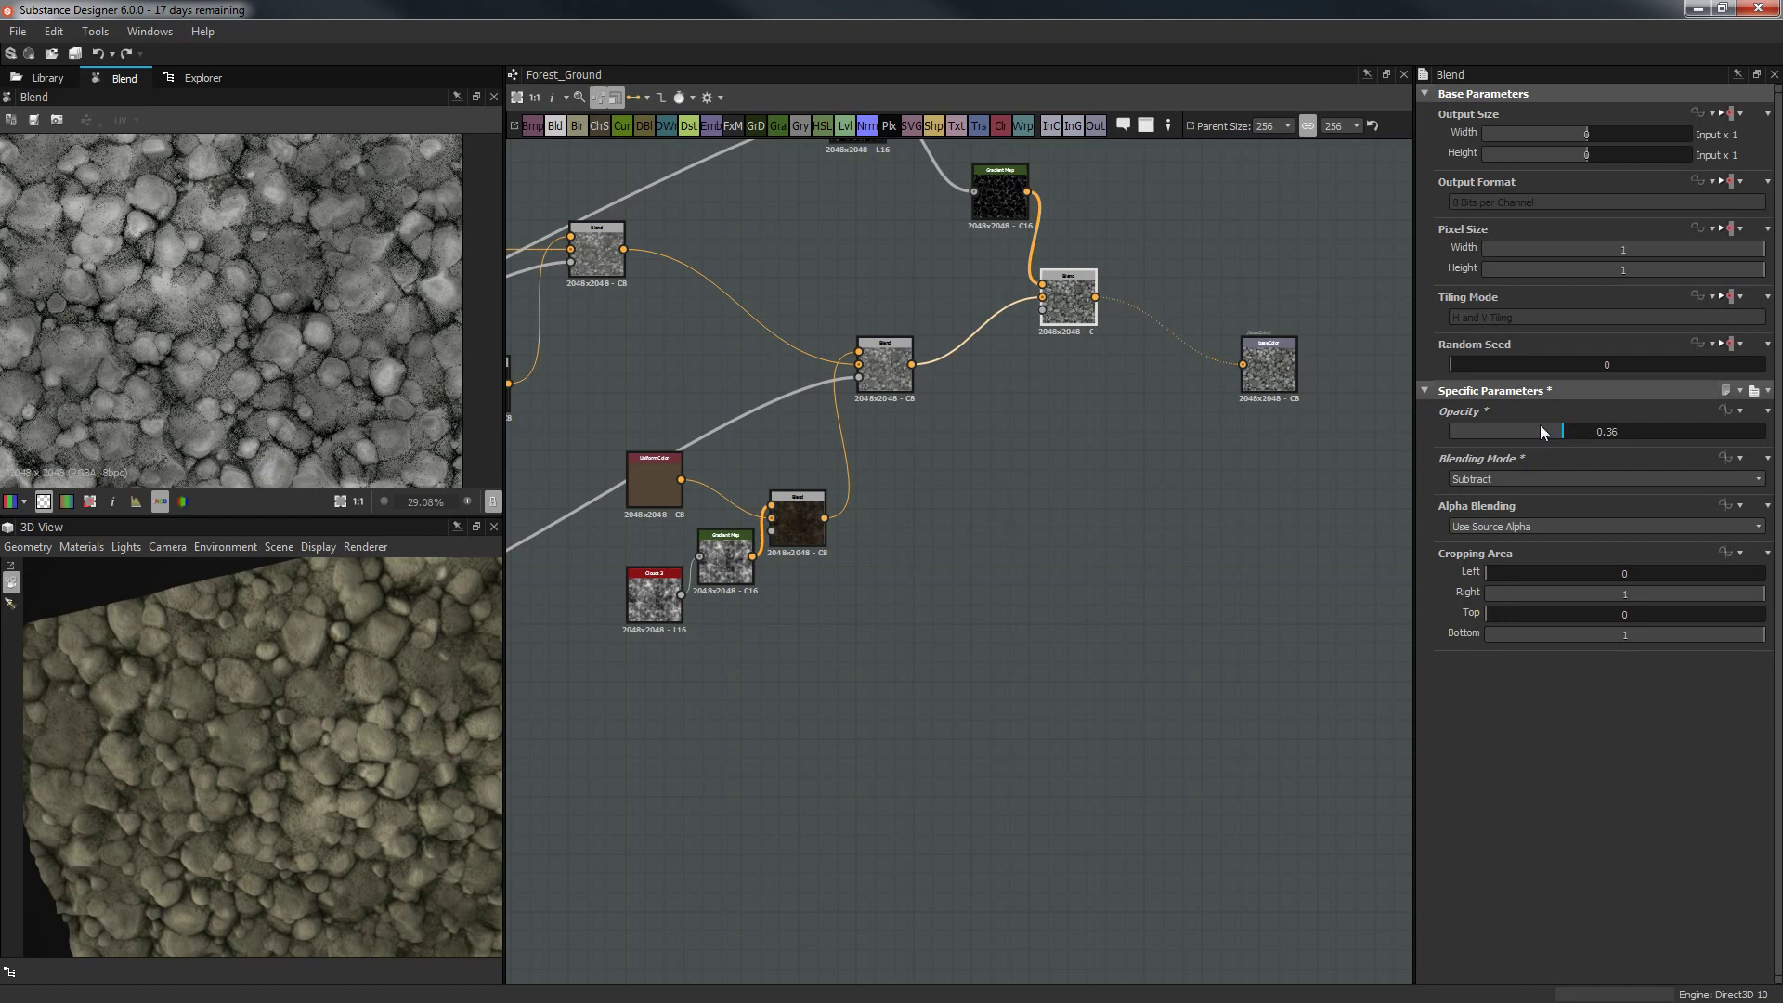
drag(310, 782, 370, 847)
scroll(365, 849, up, 5)
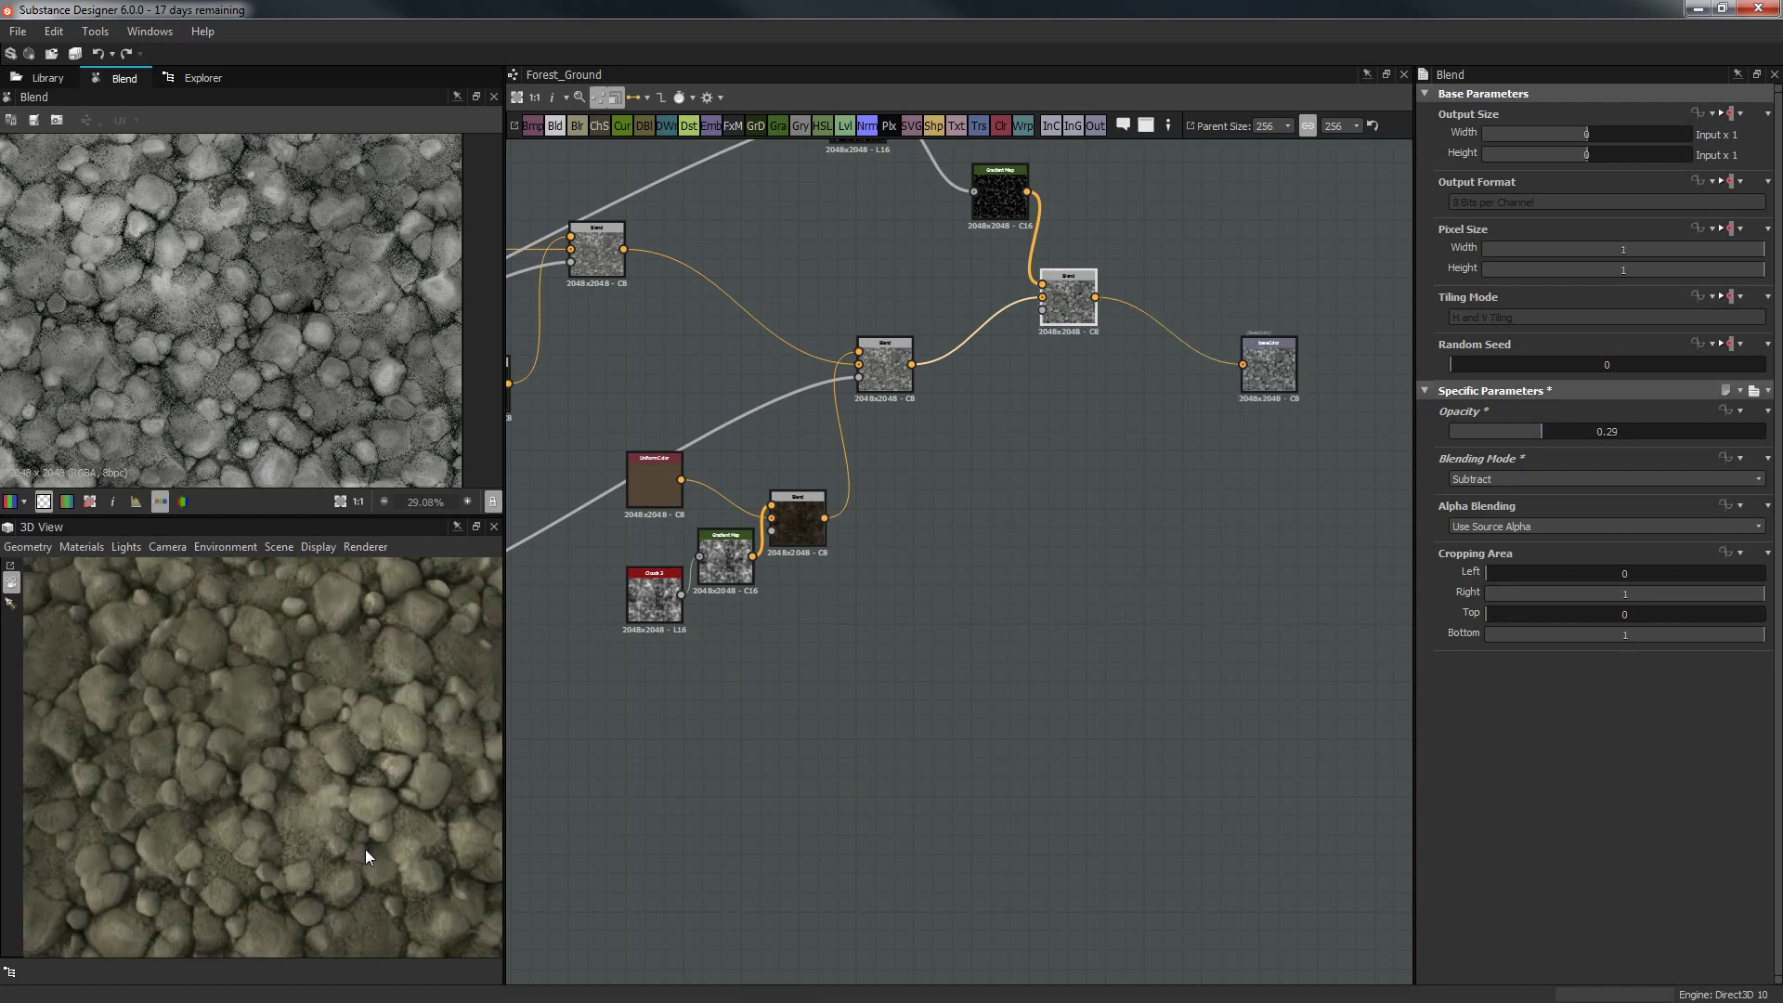
drag(359, 762, 158, 758)
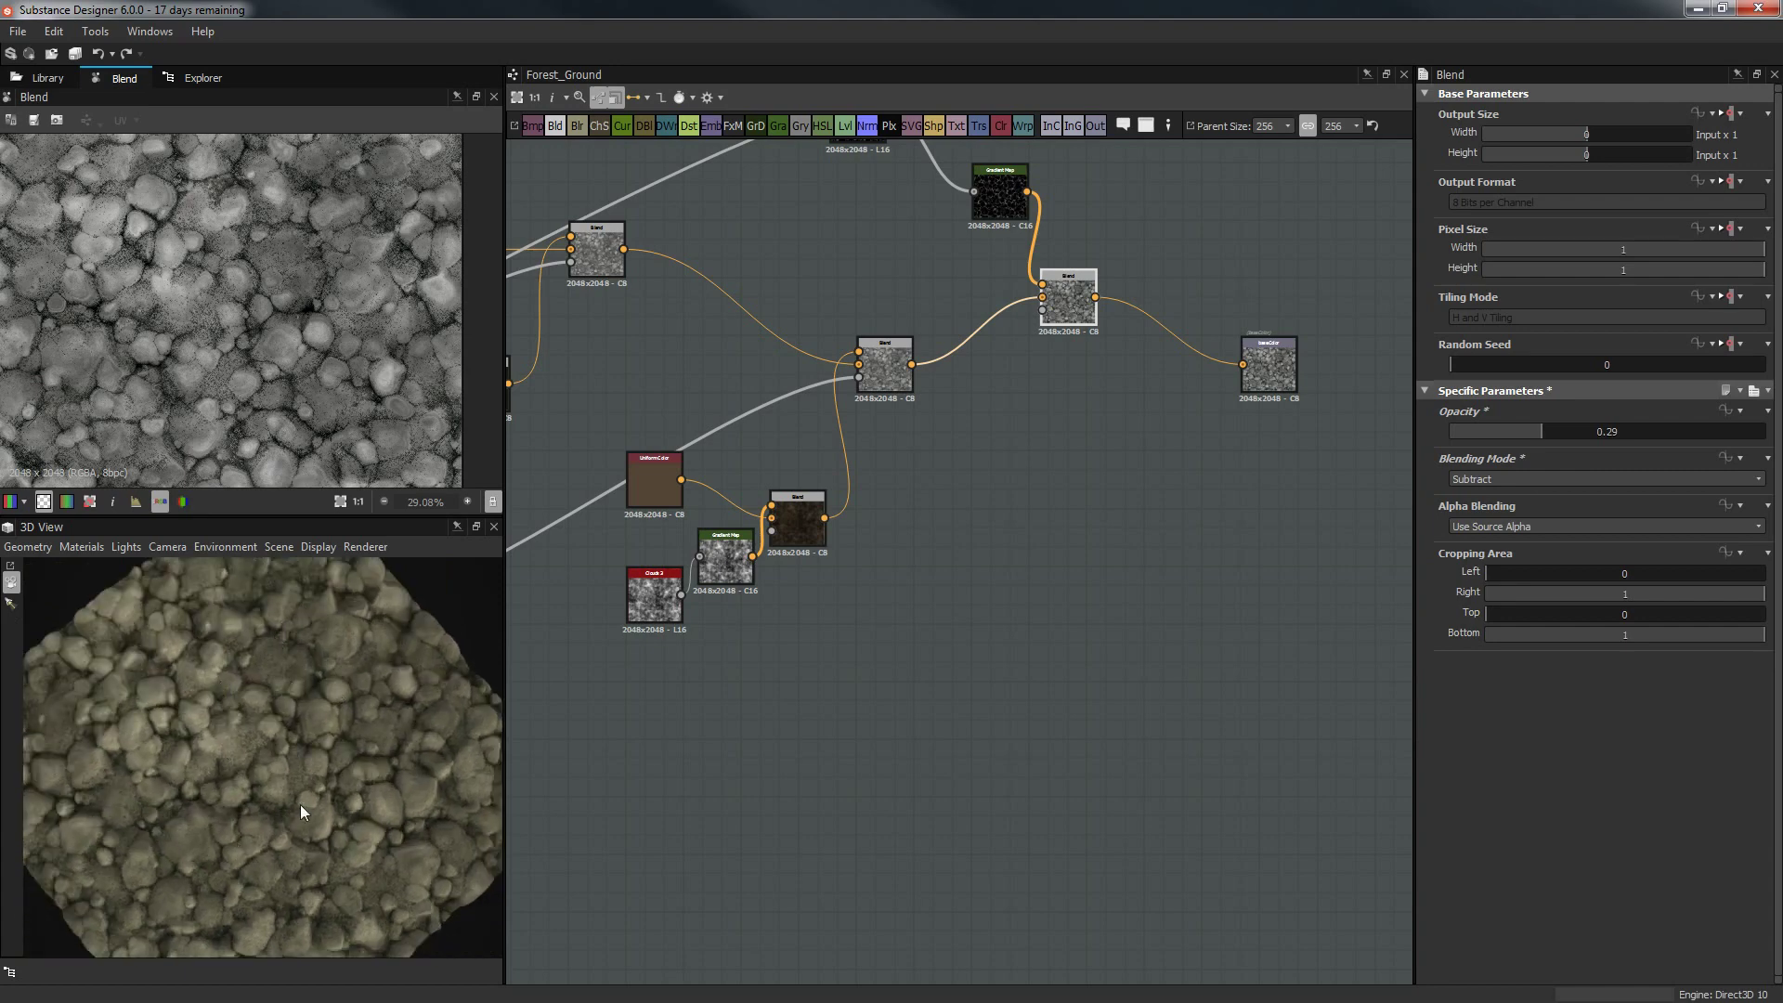
scroll(443, 780, up, 5)
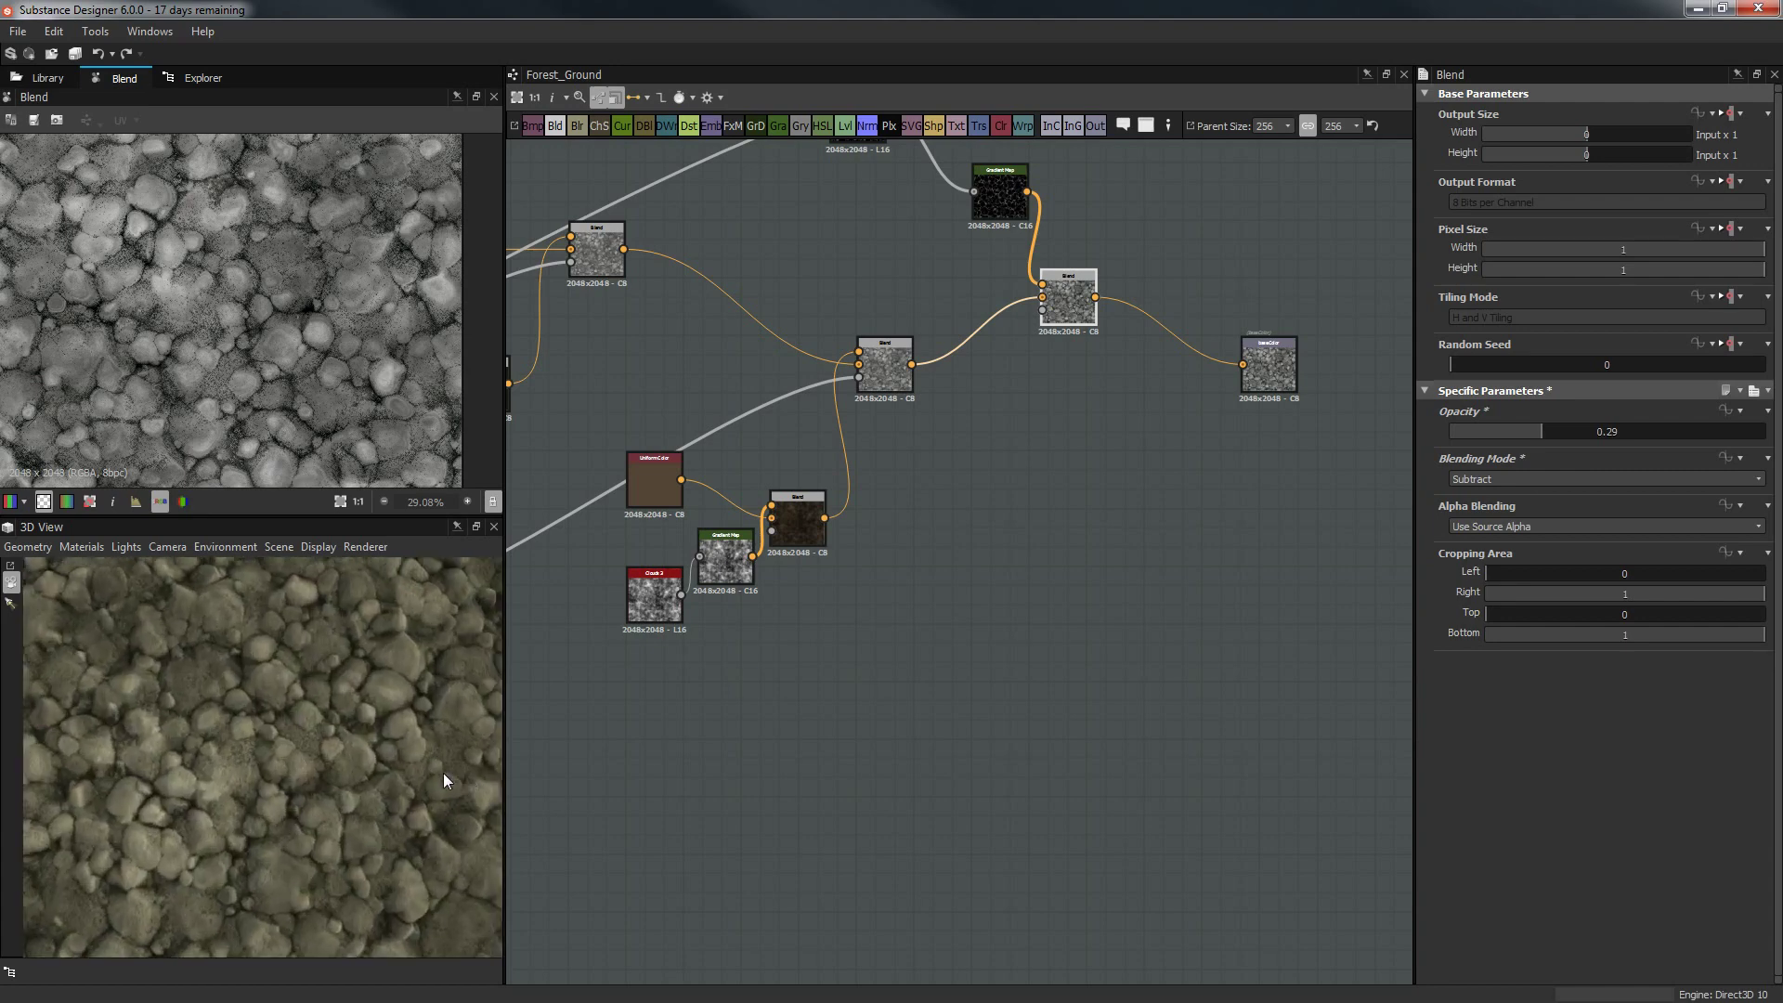
Examine the material in the 3D preview on the plane, switch the geometry to Rounded Cylinder and inspect the stones under varied angles and lighting.
drag(443, 800, 231, 720)
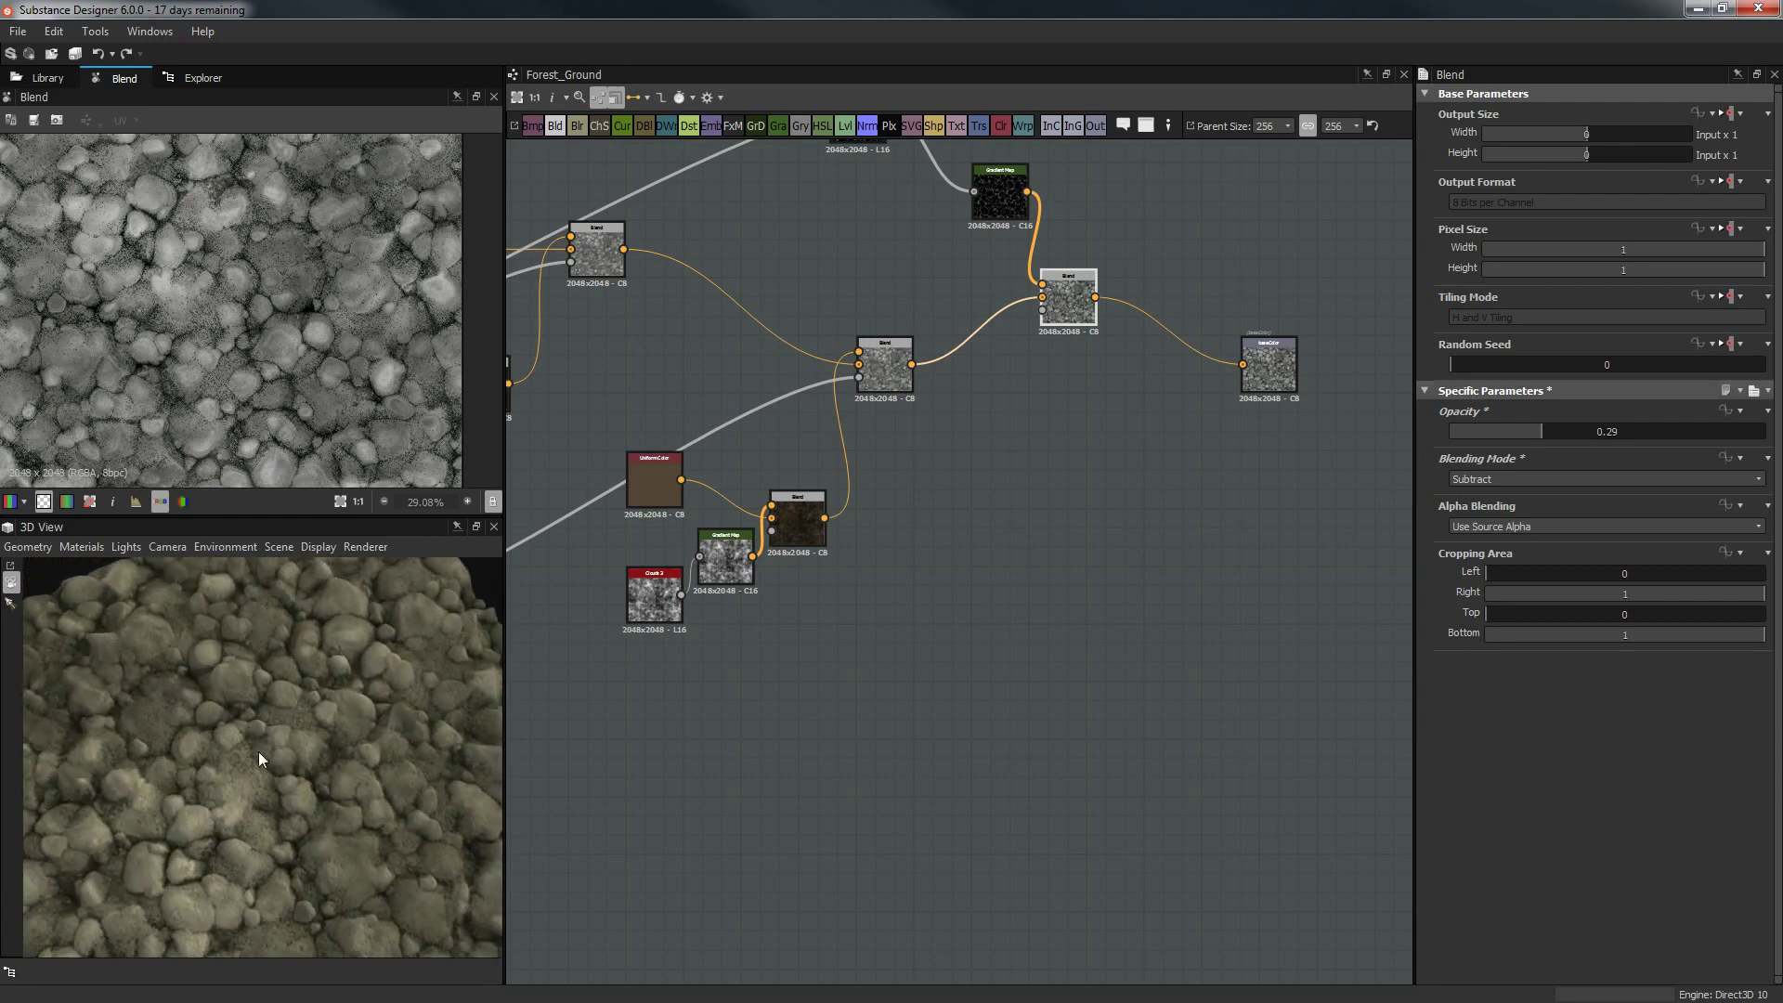
drag(259, 758, 460, 788)
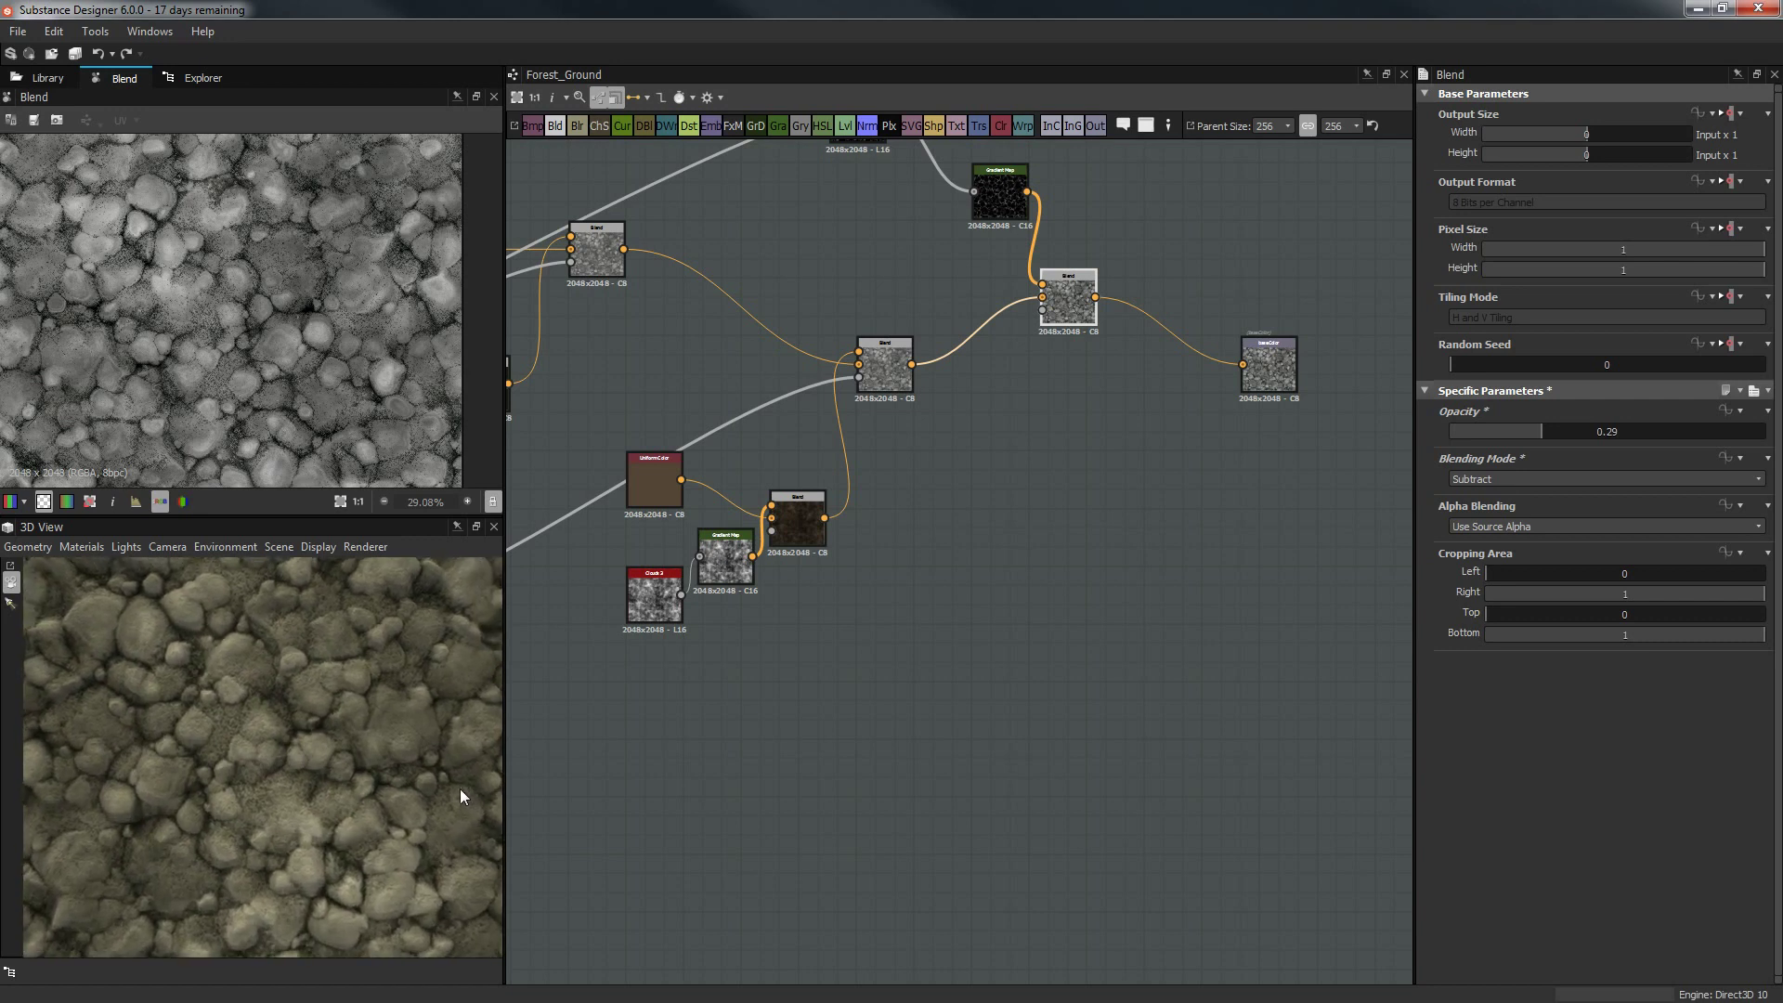
click(32, 548)
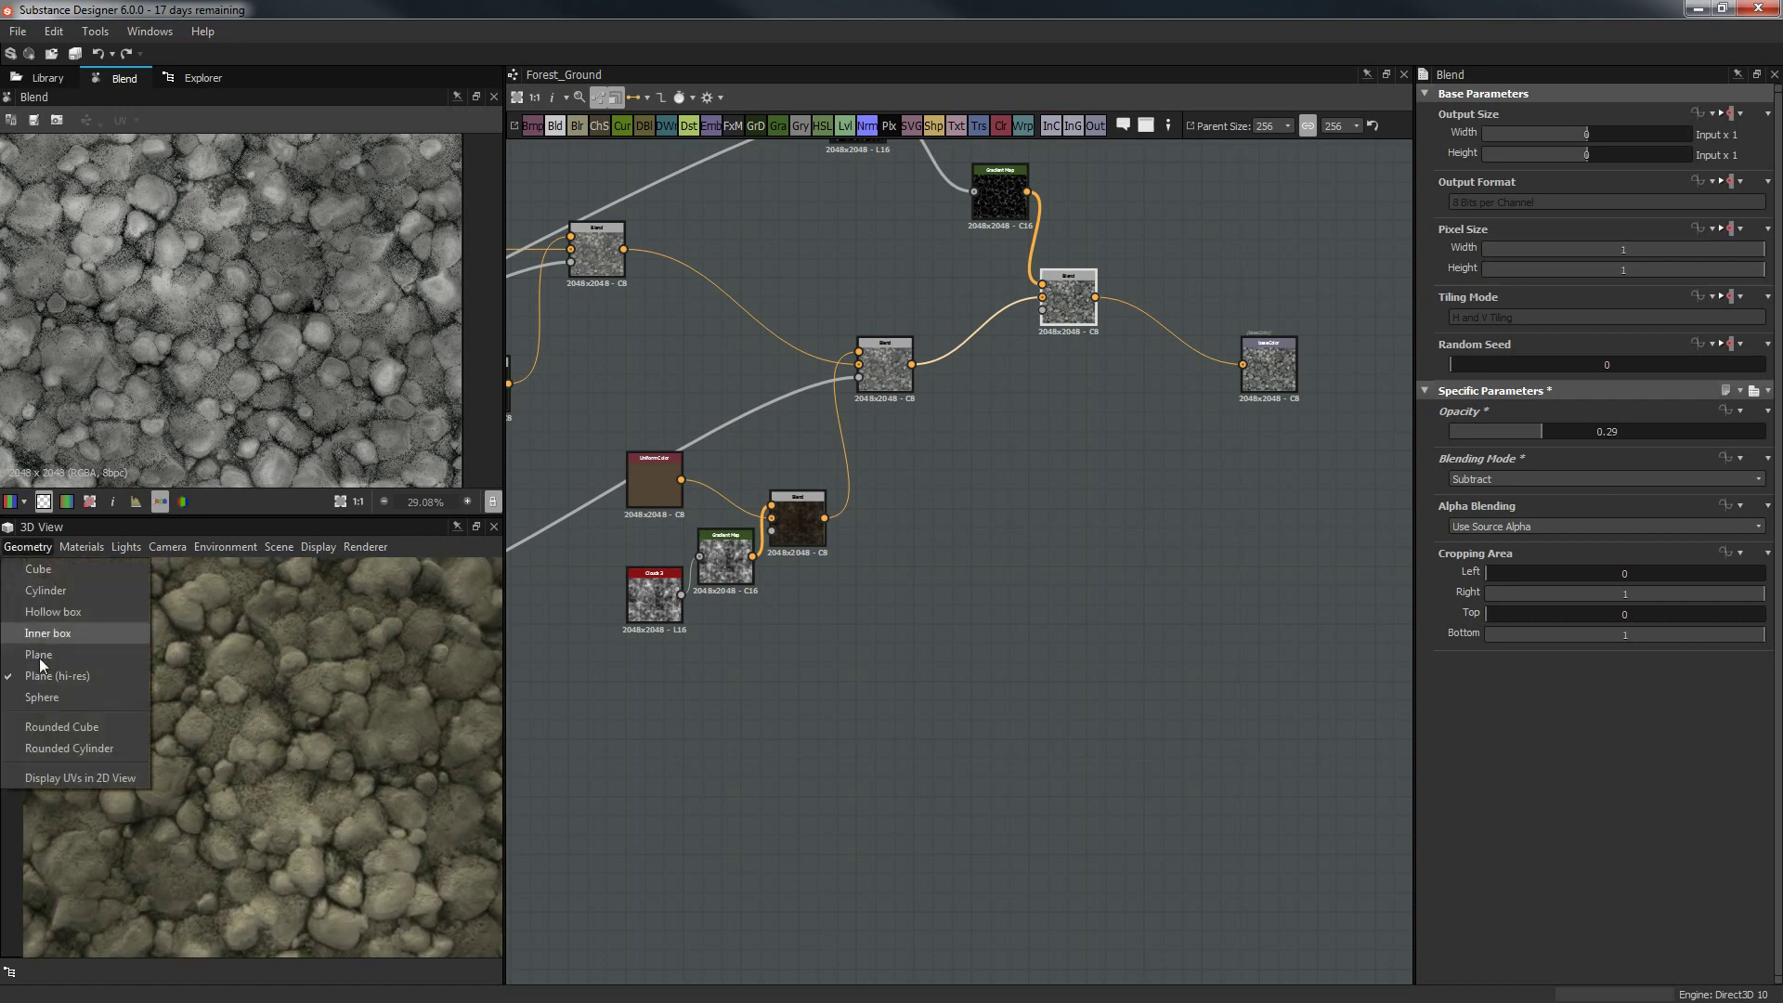
click(69, 749)
drag(318, 732, 279, 719)
scroll(273, 723, up, 6)
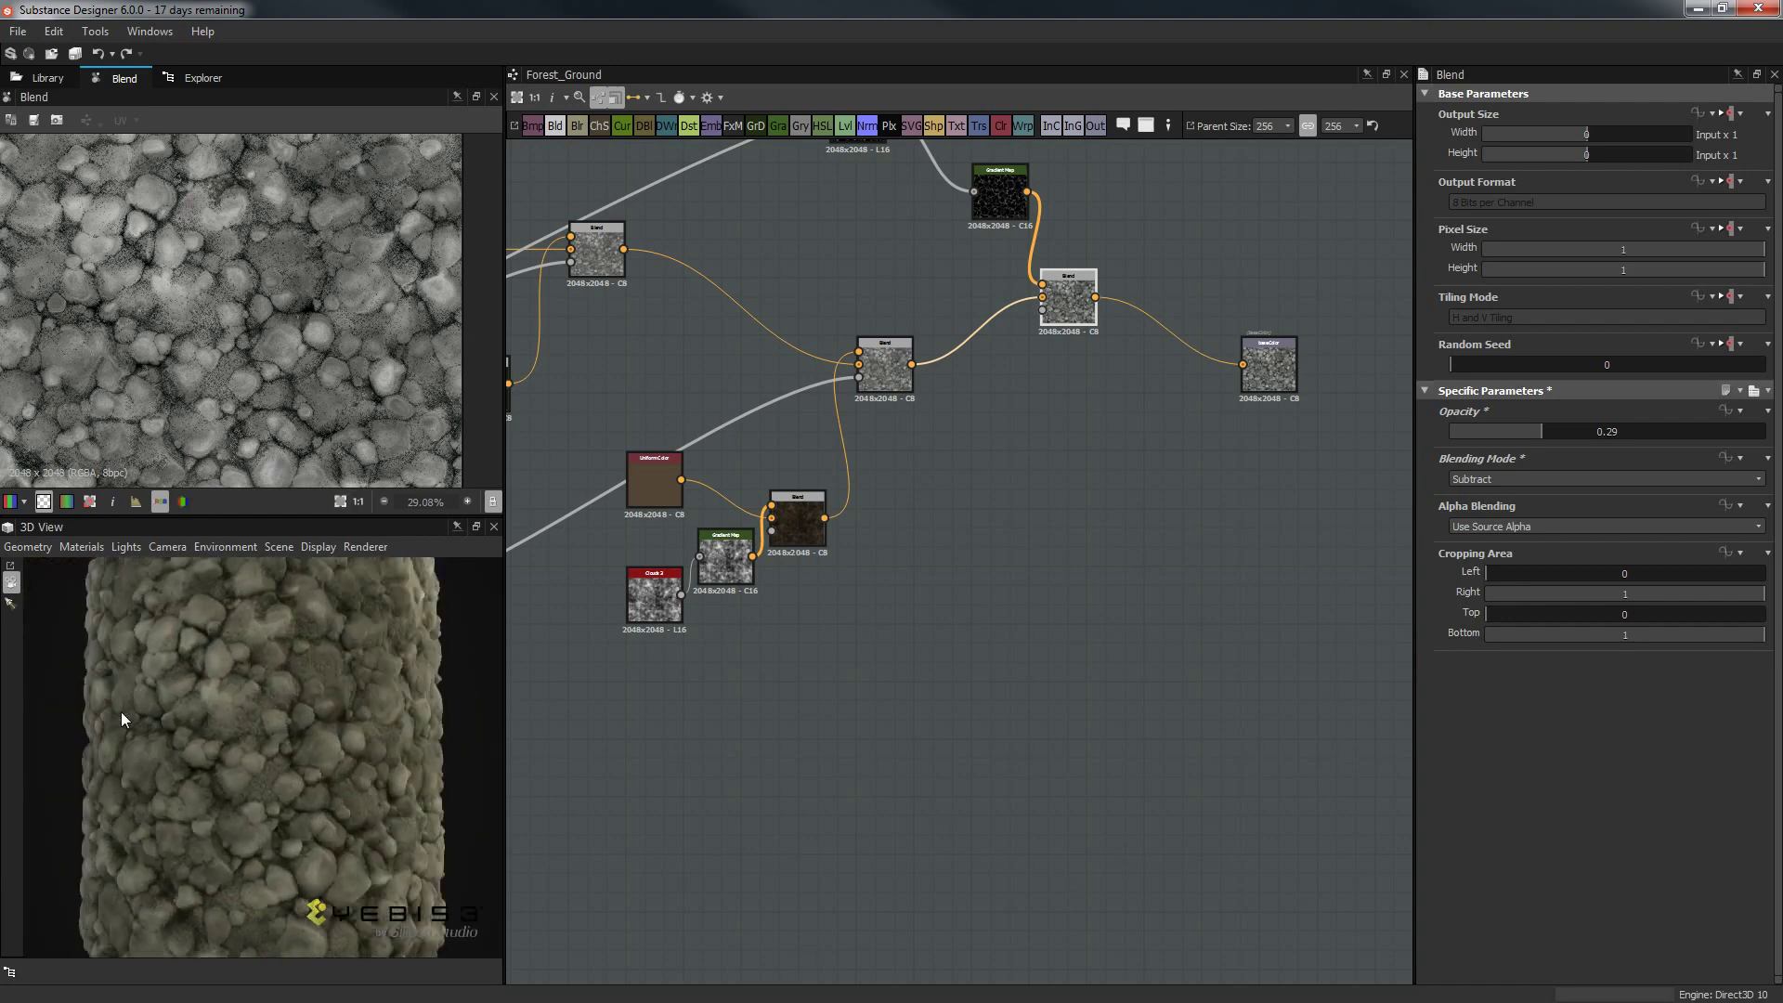
scroll(267, 732, down, 2)
drag(267, 735, 472, 747)
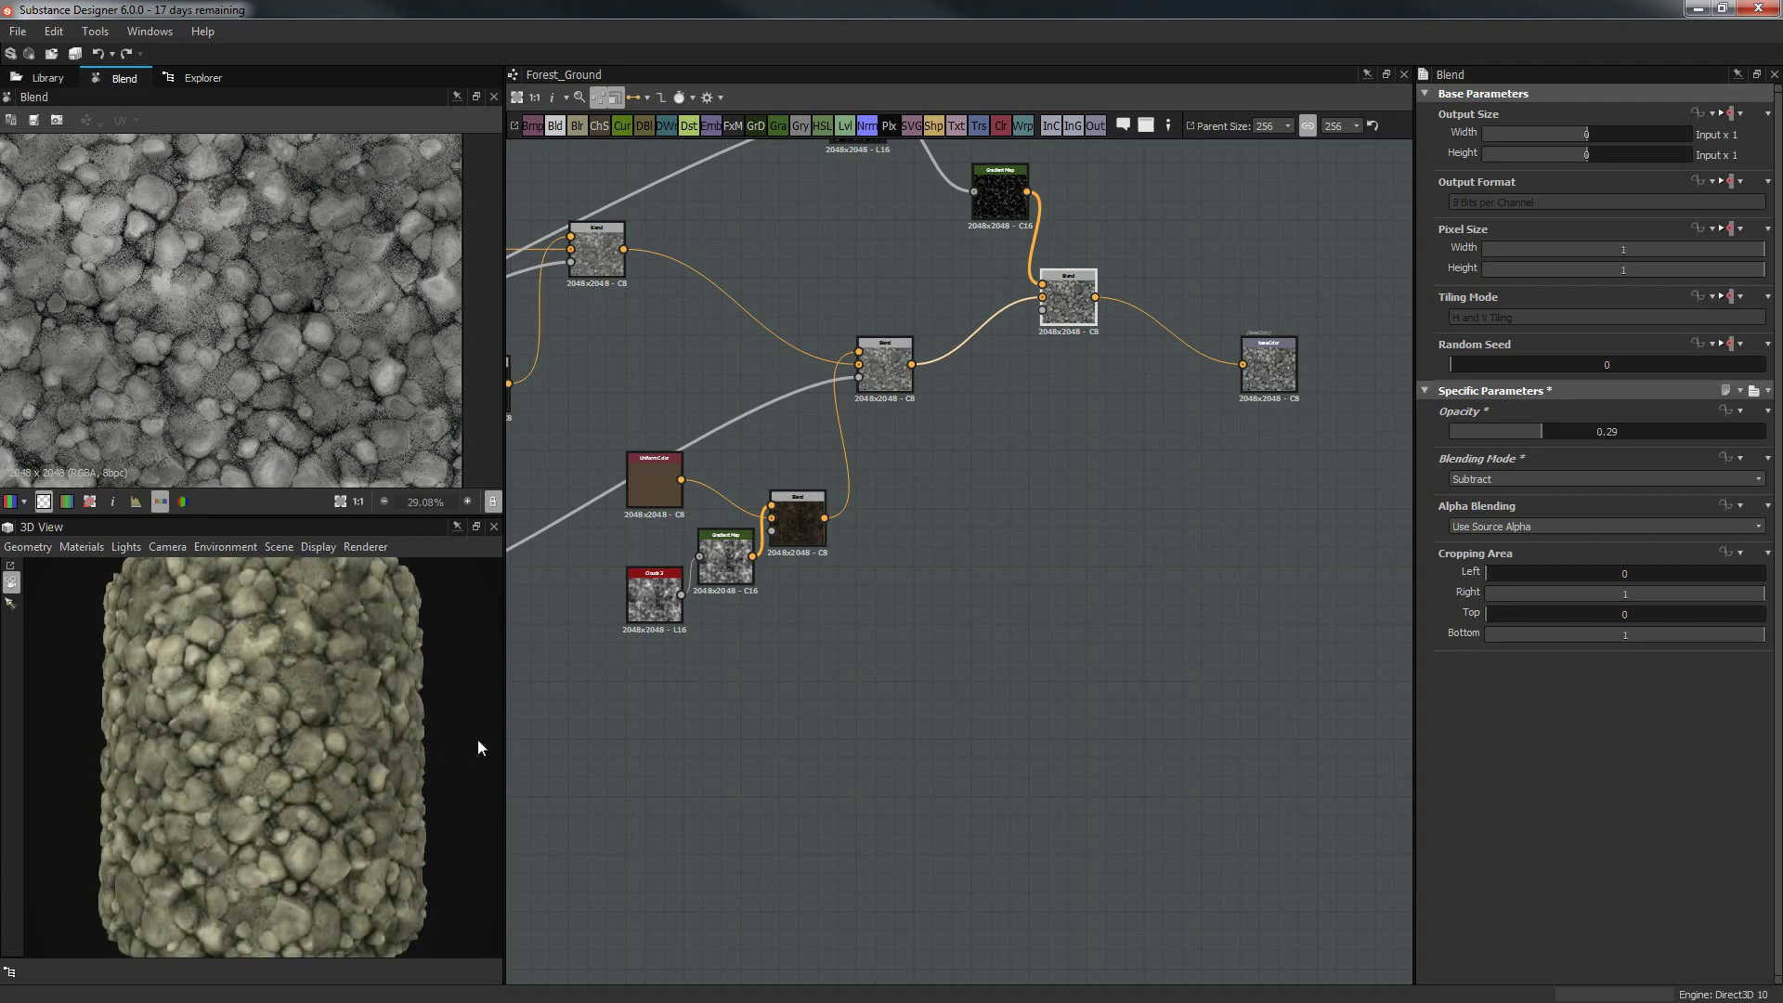
drag(206, 739, 80, 583)
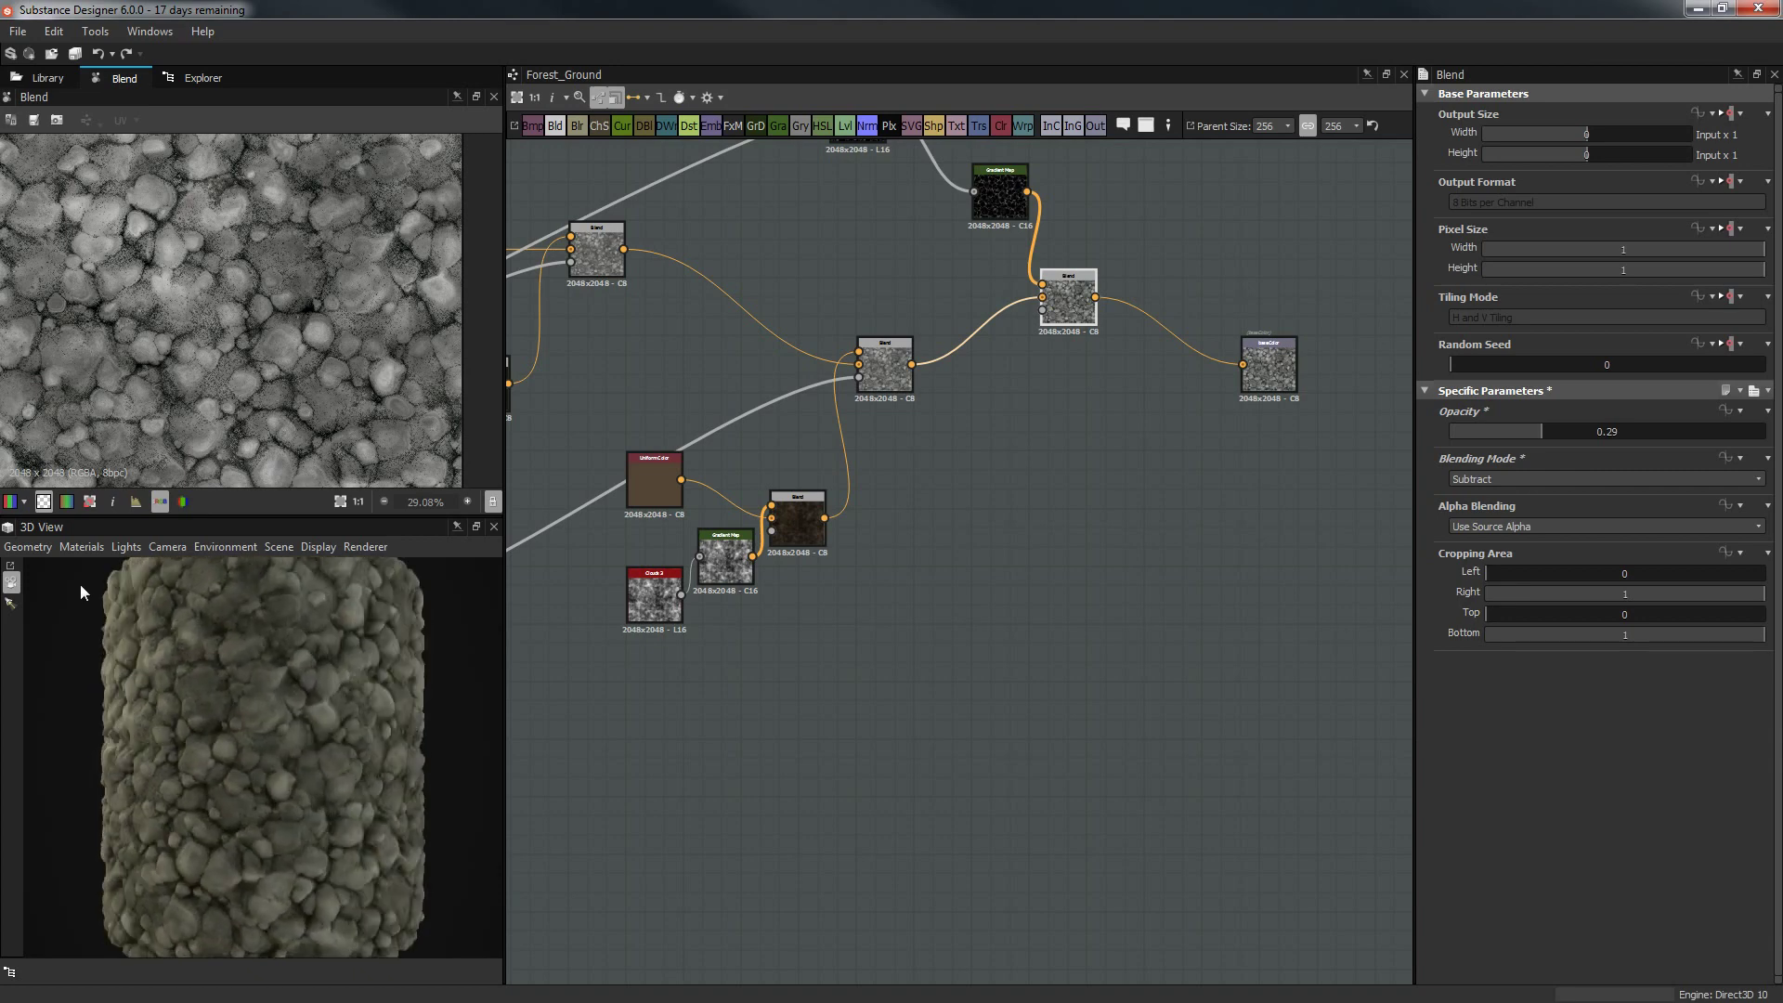
Return the 3D preview geometry to Plane (hi-res) and view the stone surface from an oblique angle.
click(35, 555)
click(52, 676)
drag(308, 605, 314, 812)
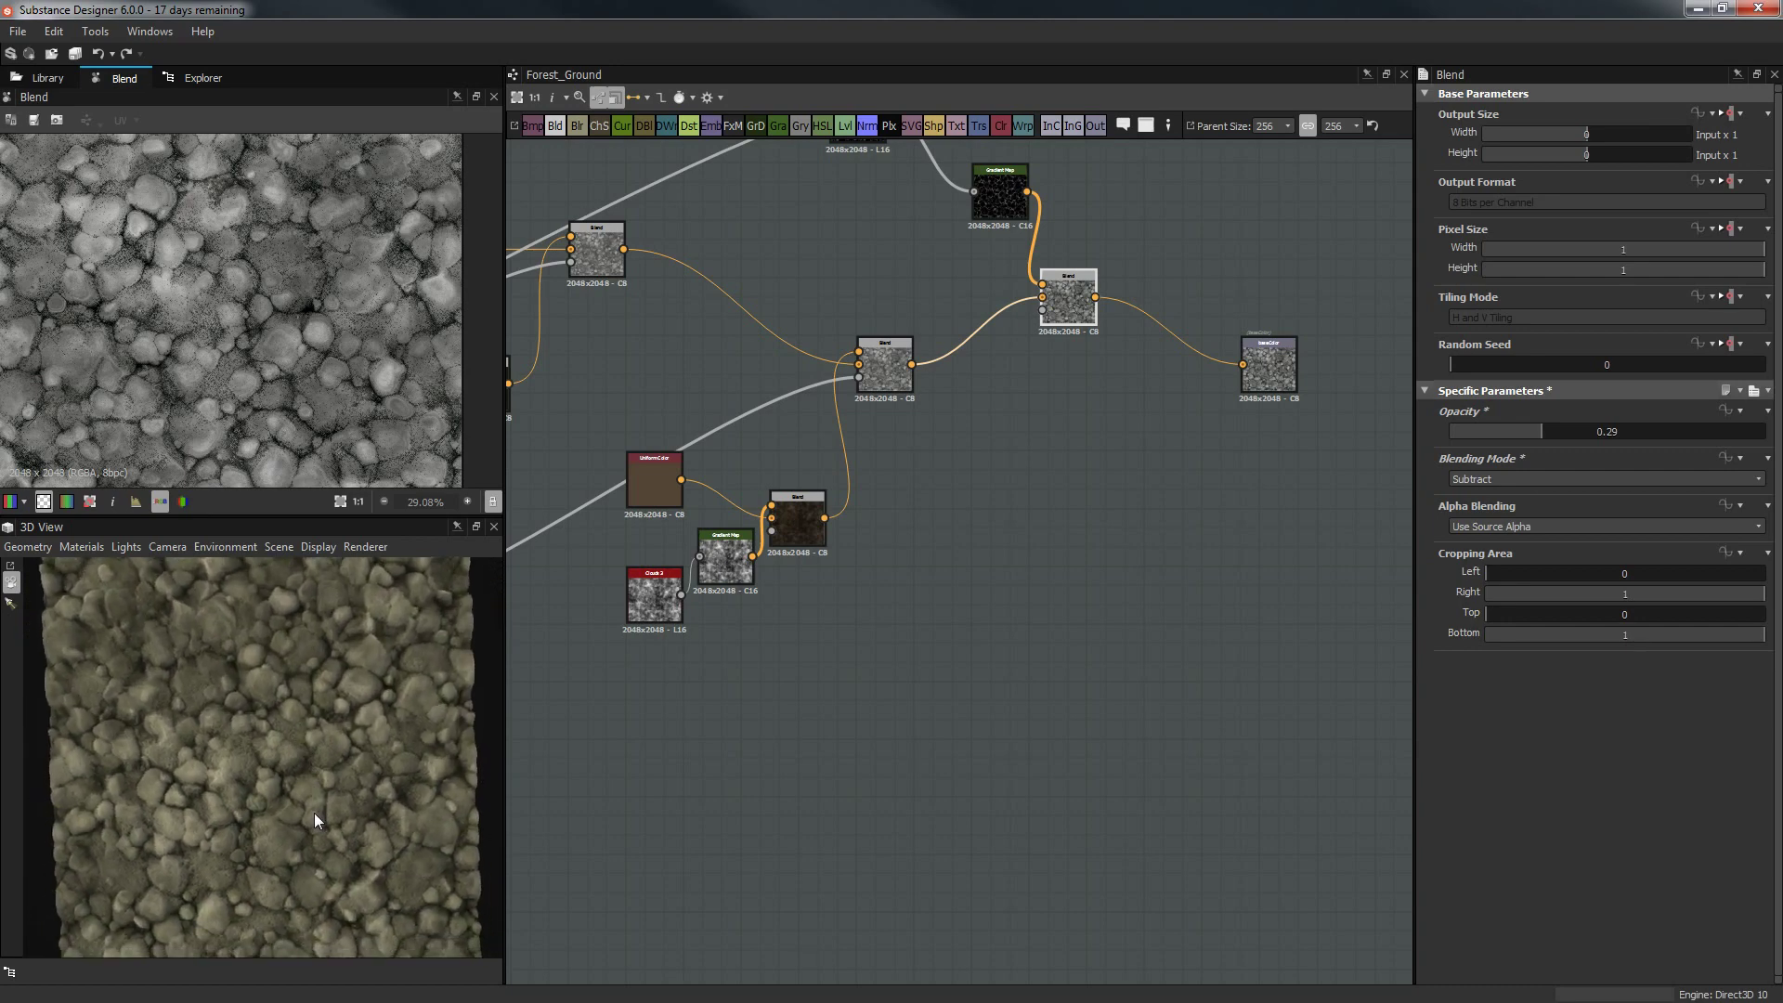
Move the Histogram Scan node farther from the Fractal Sum Base node within the Ground base frame.
scroll(903, 673, down, 3)
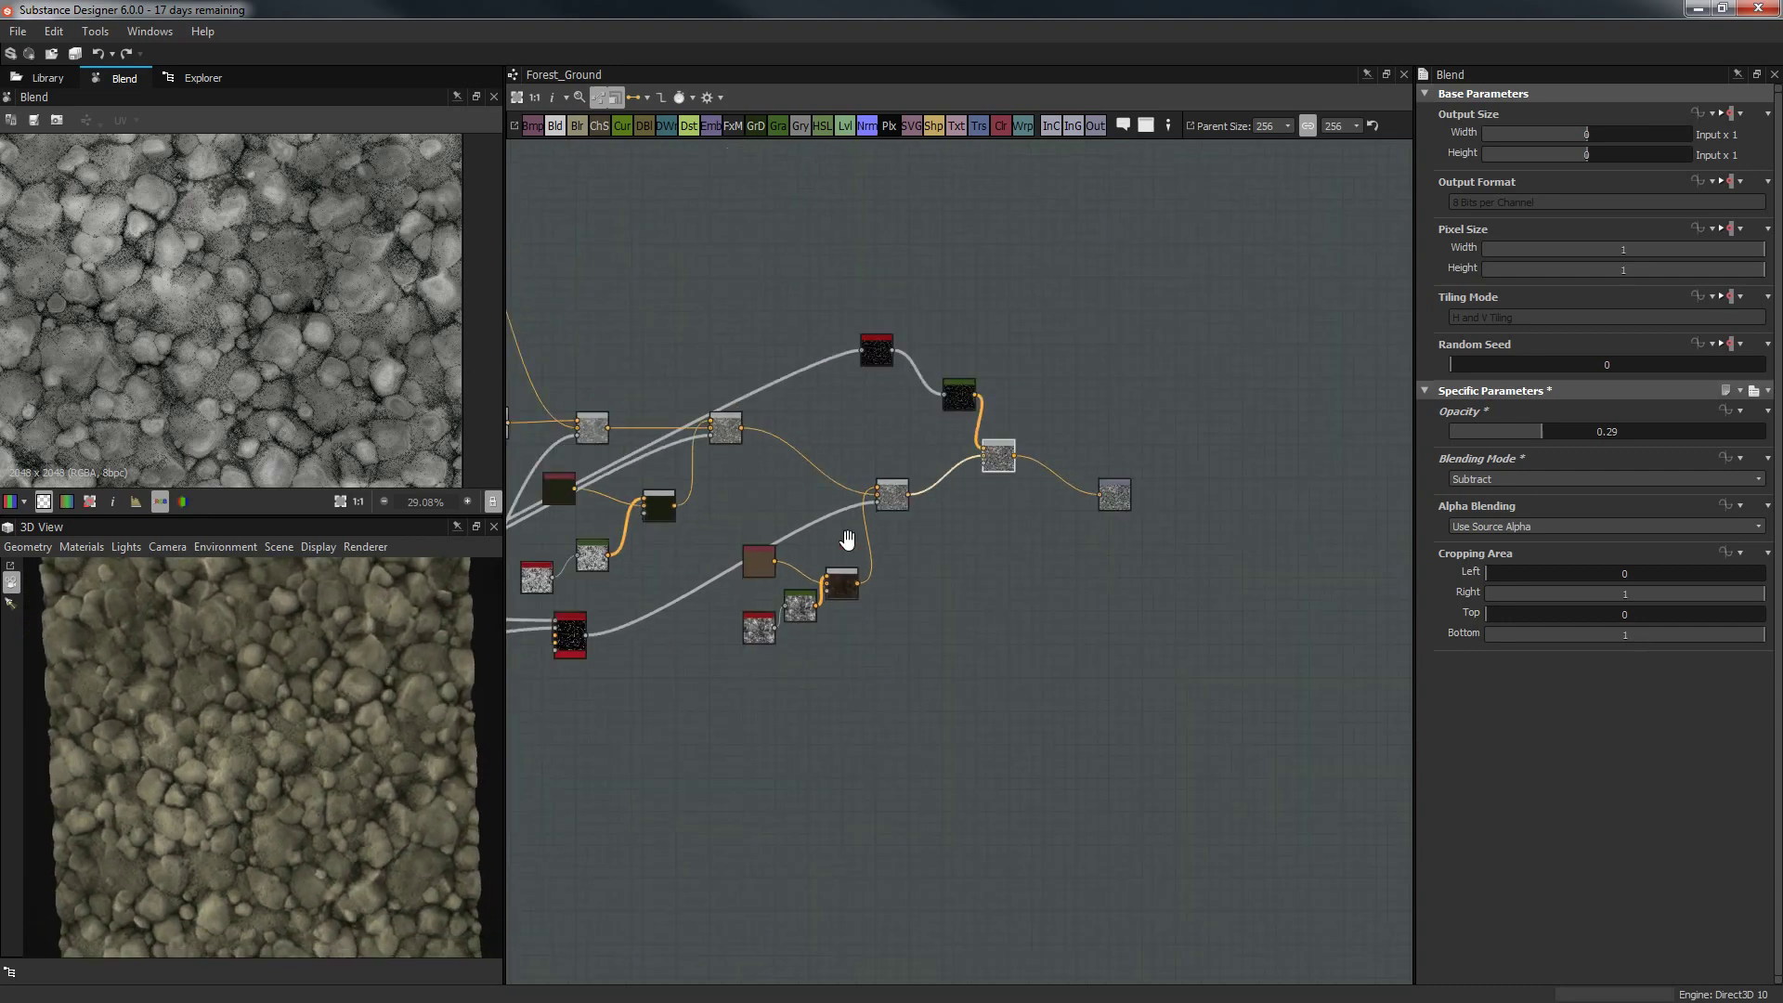
middle_drag(850, 542, 1304, 542)
scroll(971, 398, down, 3)
middle_drag(611, 291, 910, 426)
scroll(929, 371, up, 3)
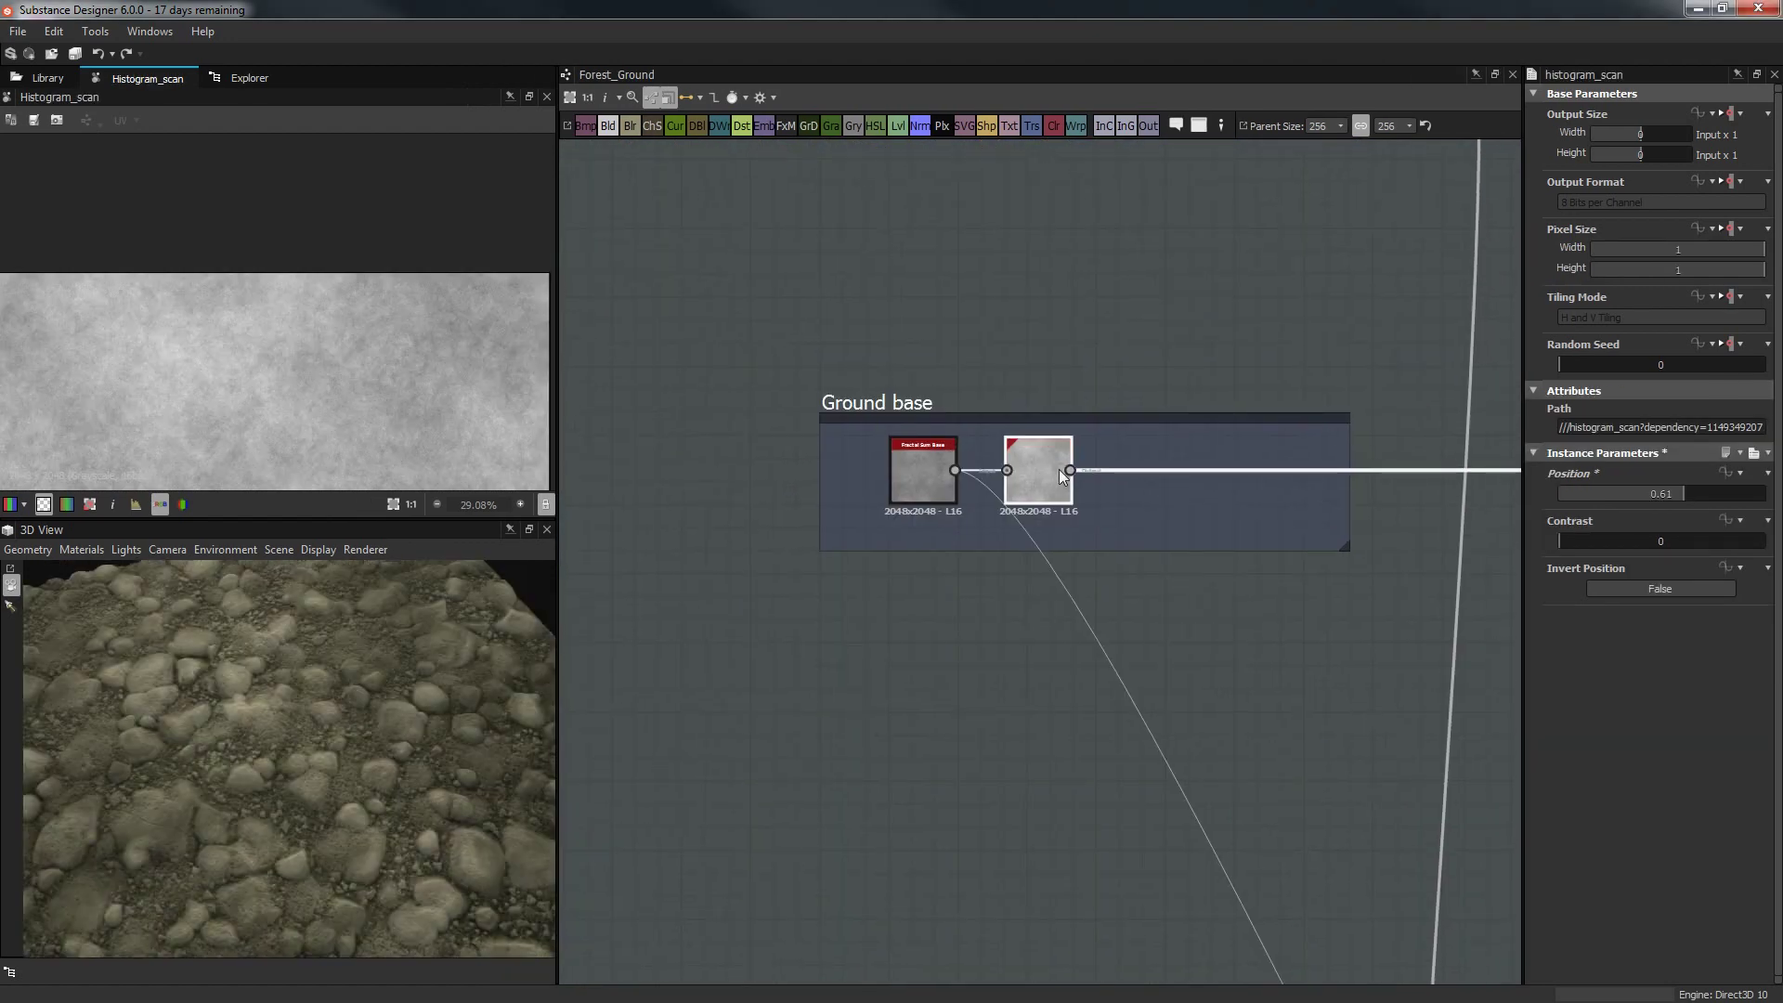
drag(1059, 470, 1151, 470)
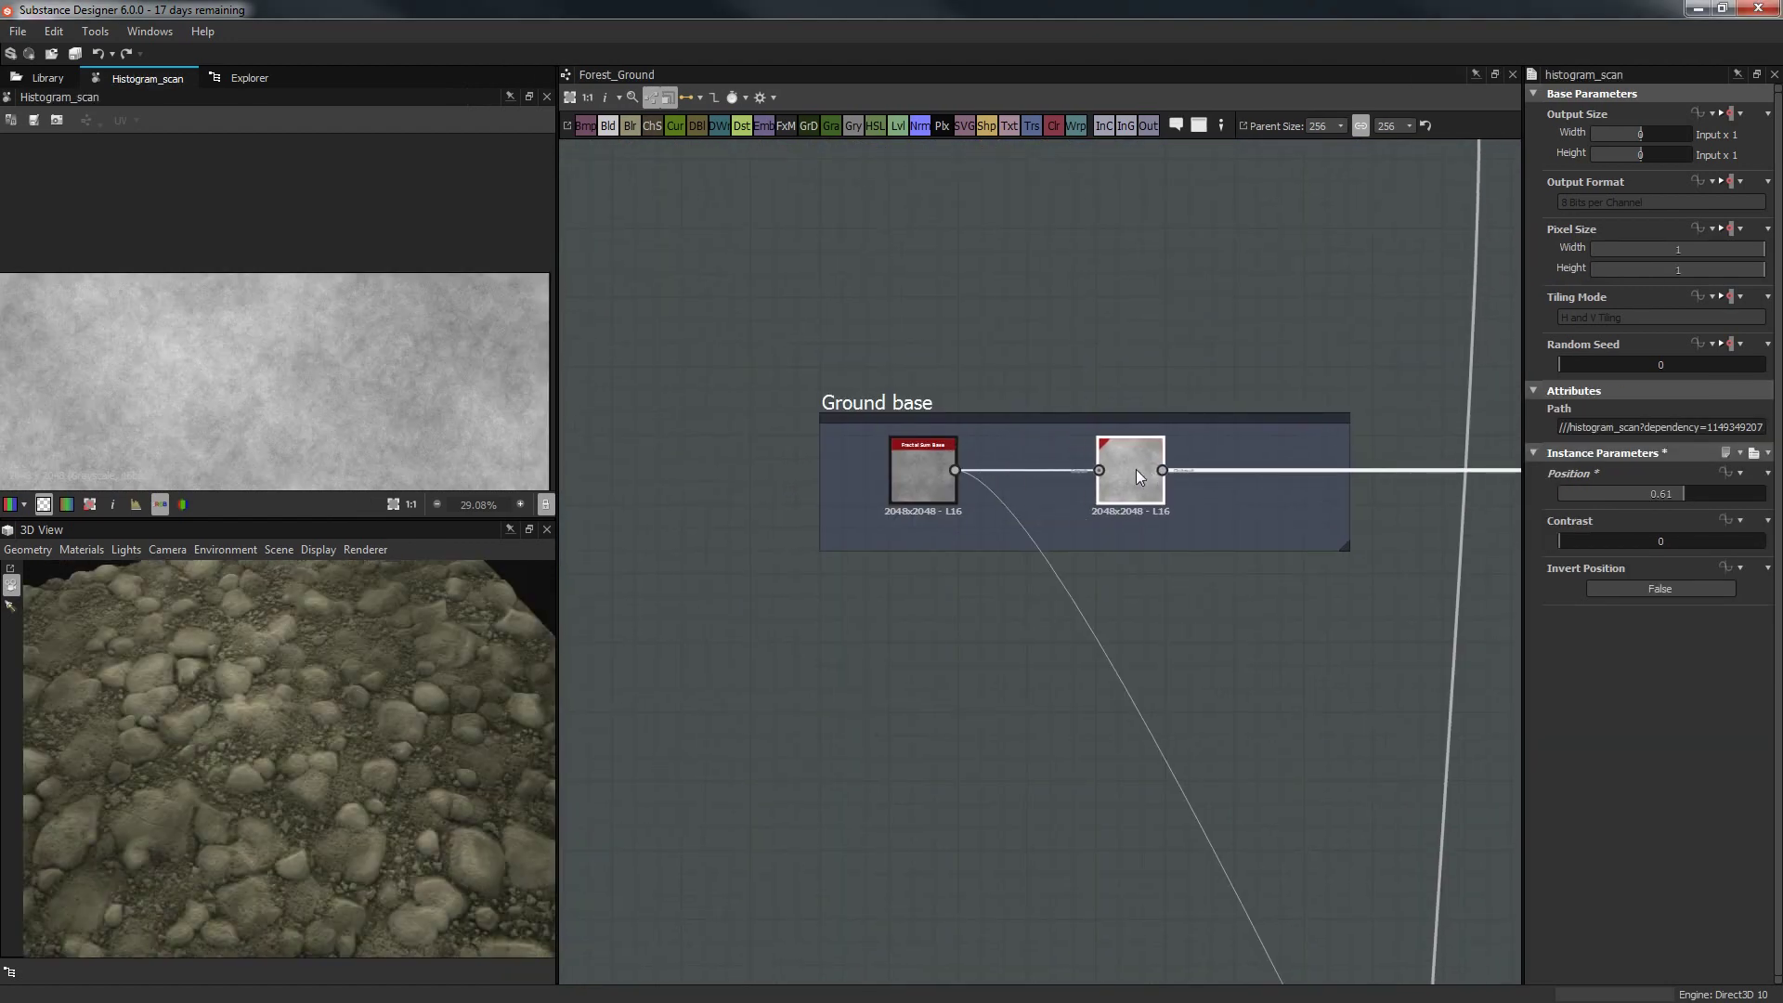
Examine the stones, pebbles and soil in the 3D preview from top-down and oblique angles, both close up and from farther away.
drag(198, 750, 336, 721)
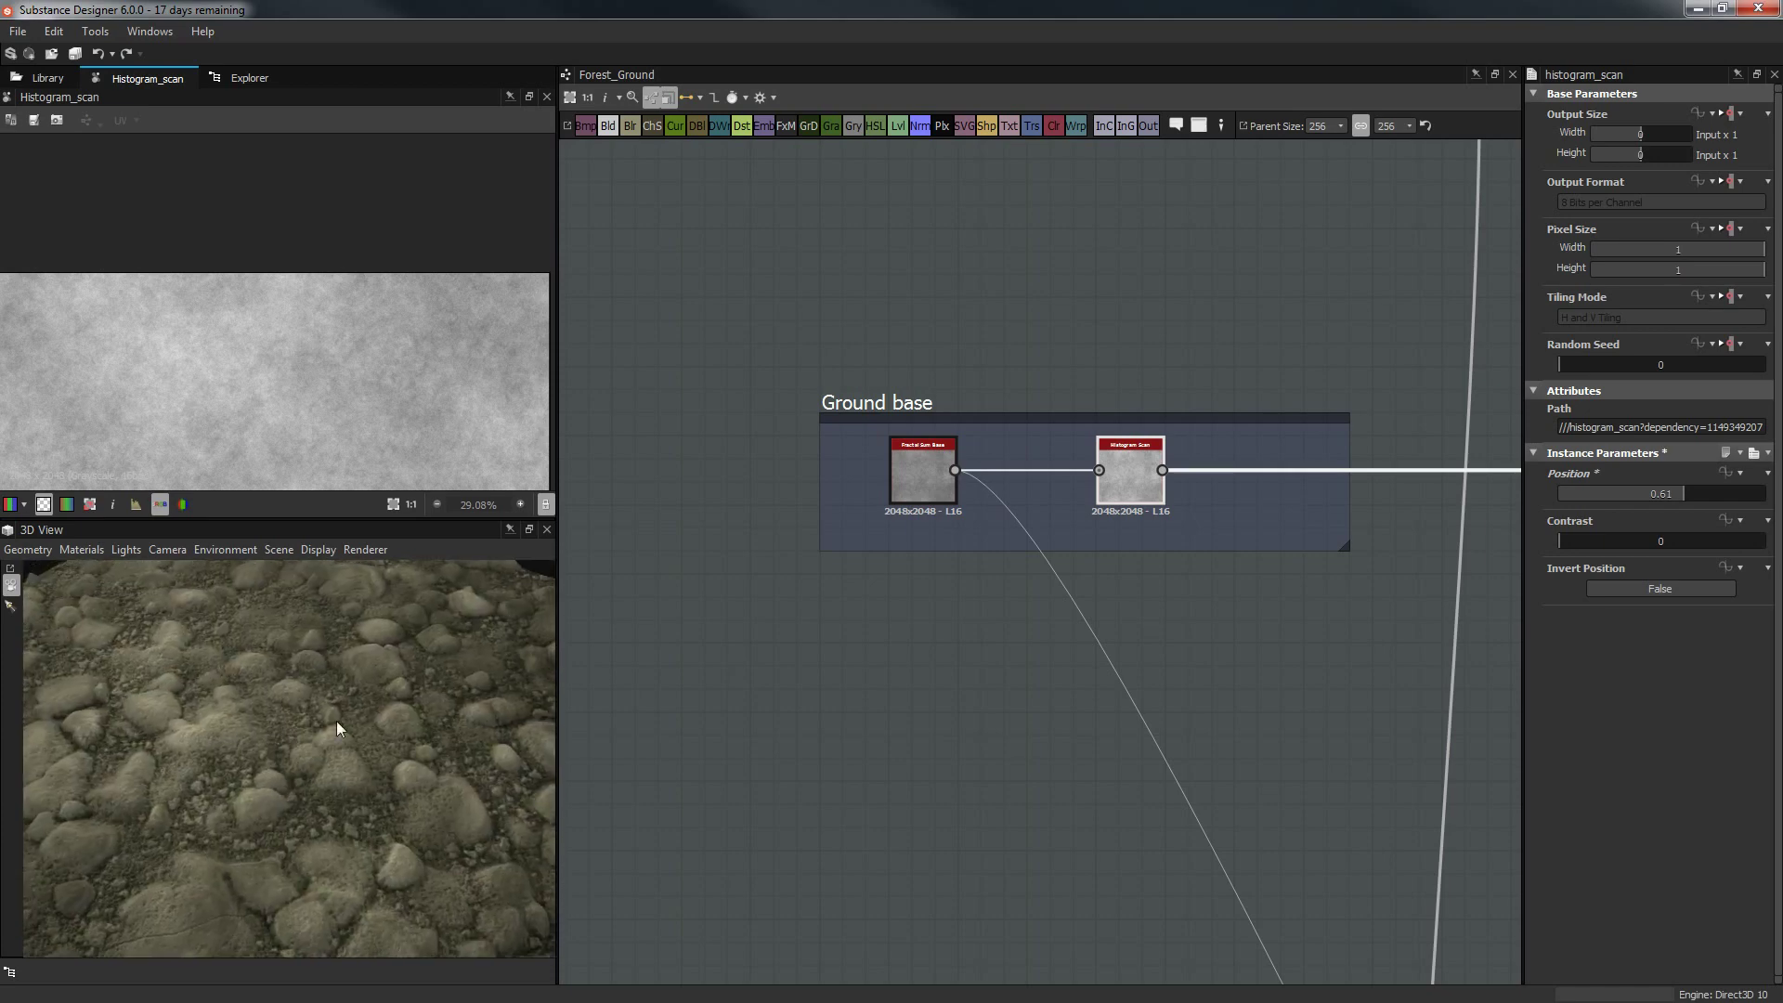
drag(501, 711, 386, 754)
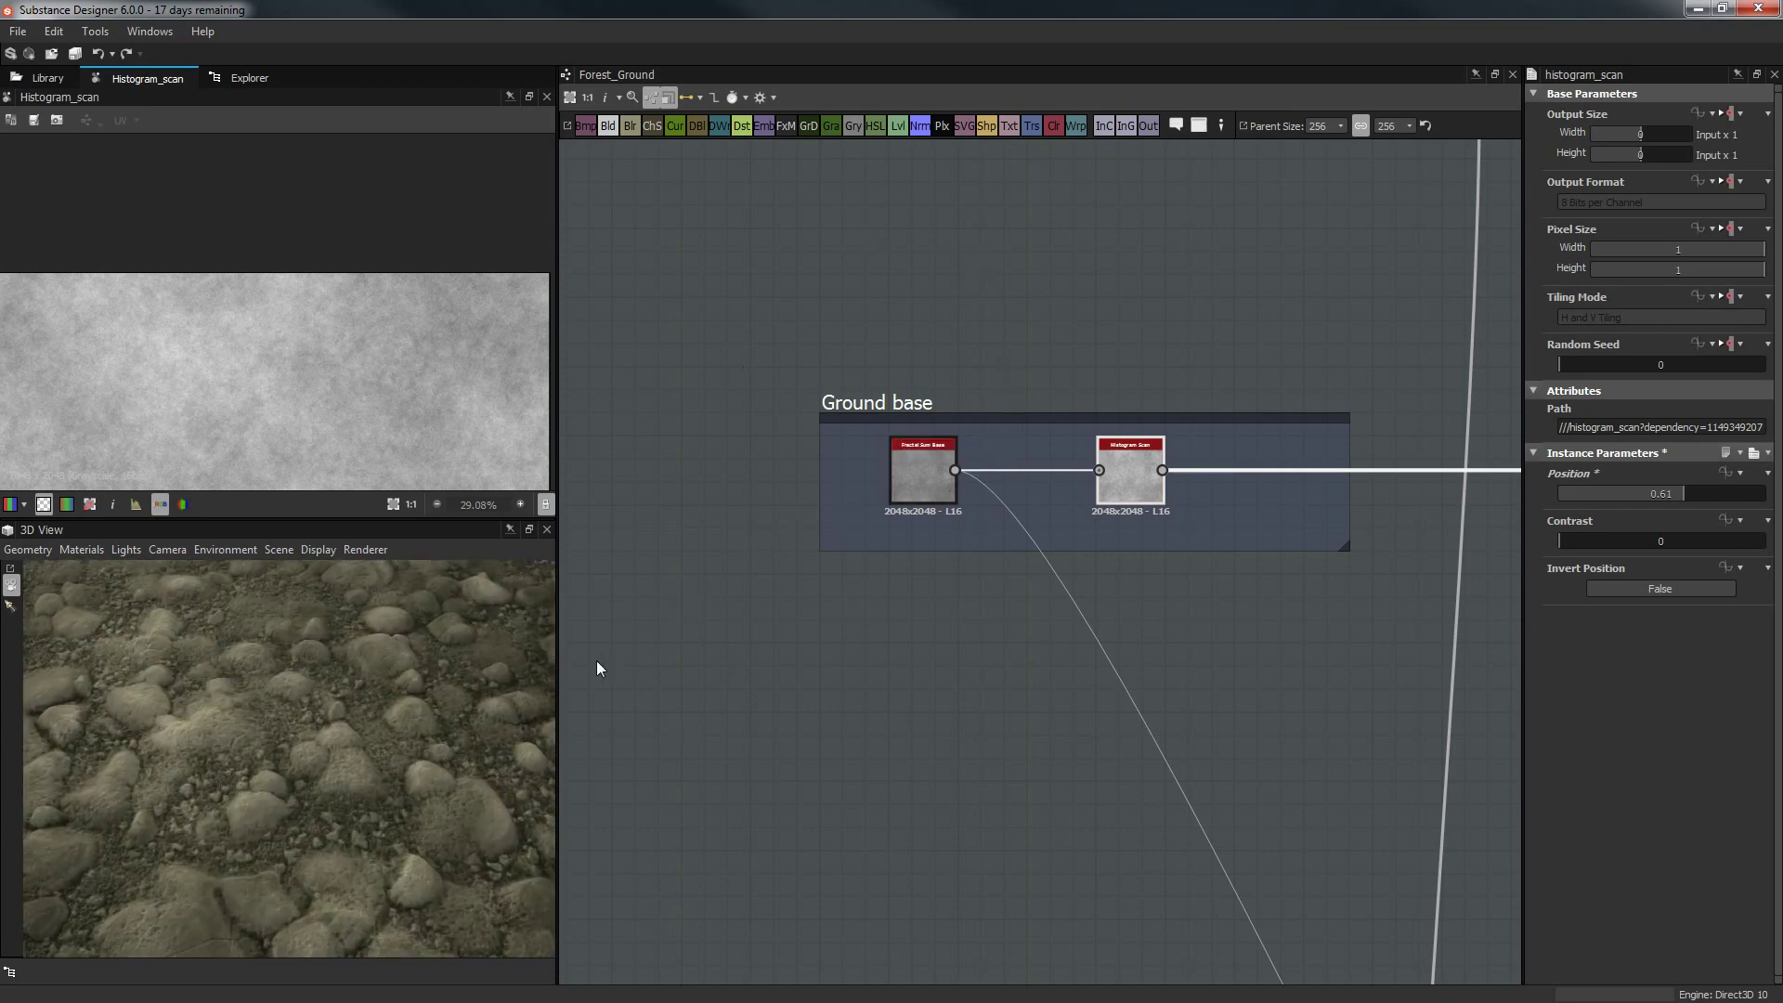
drag(597, 665, 621, 805)
scroll(1151, 531, up, 3)
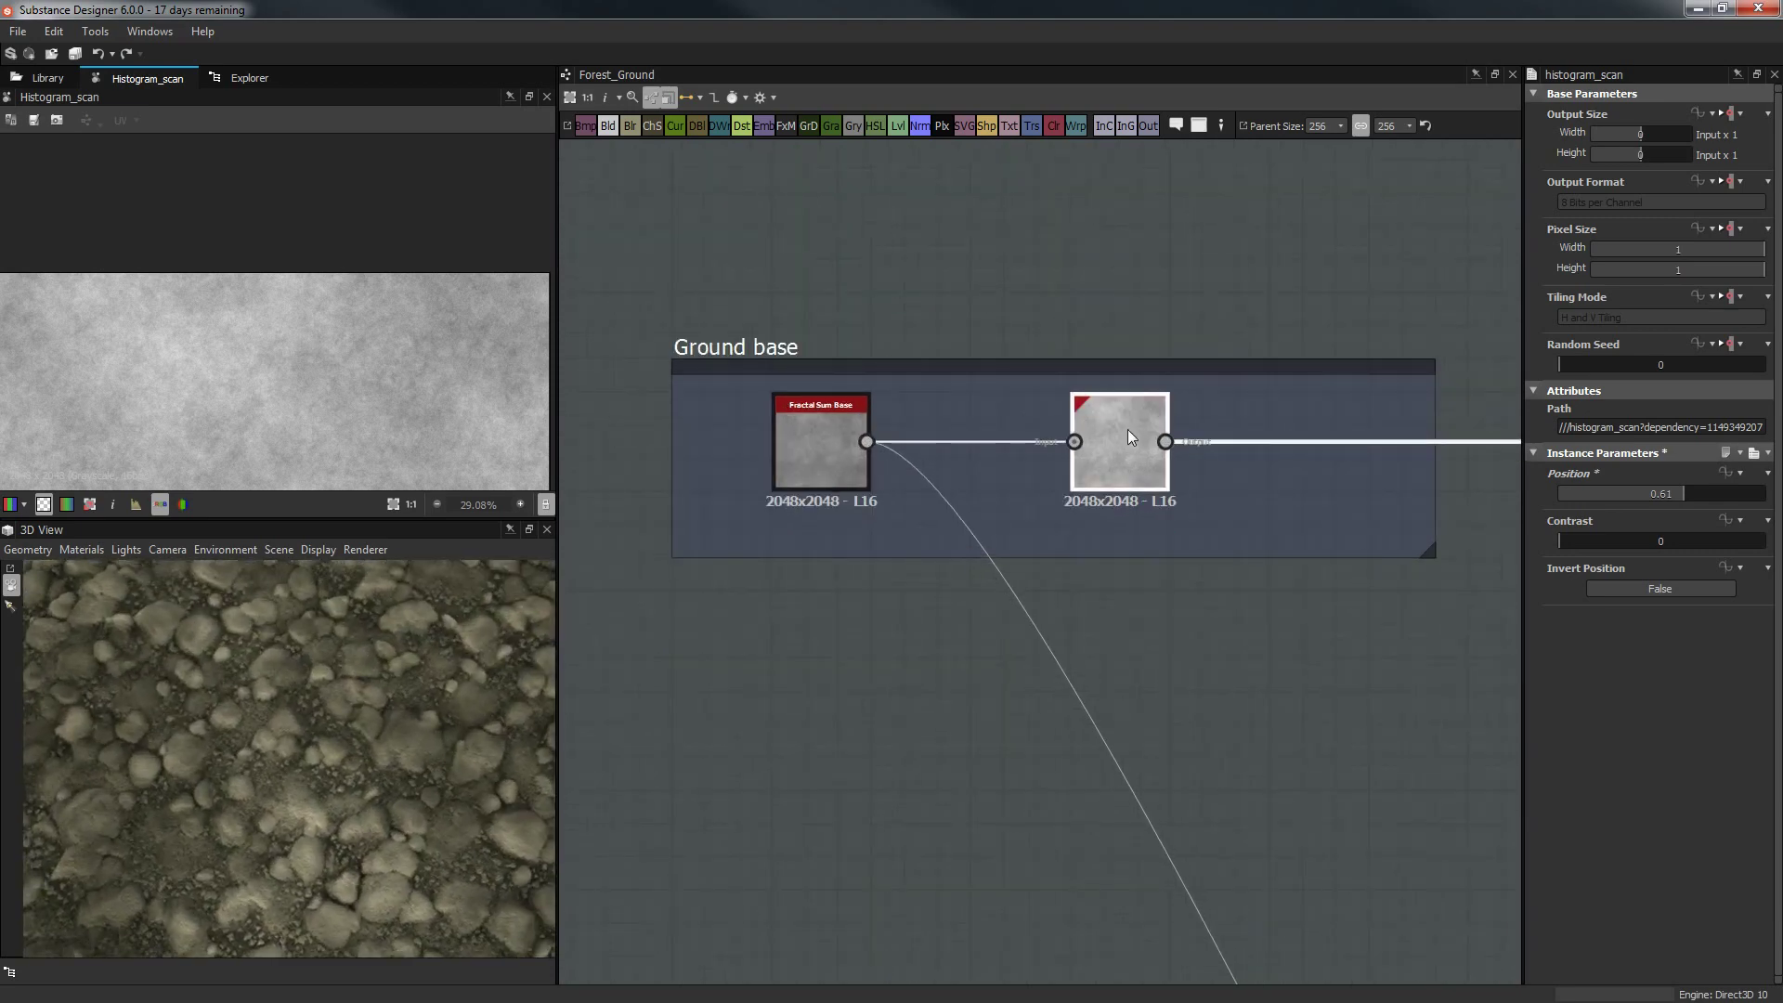
scroll(1128, 429, up, 2)
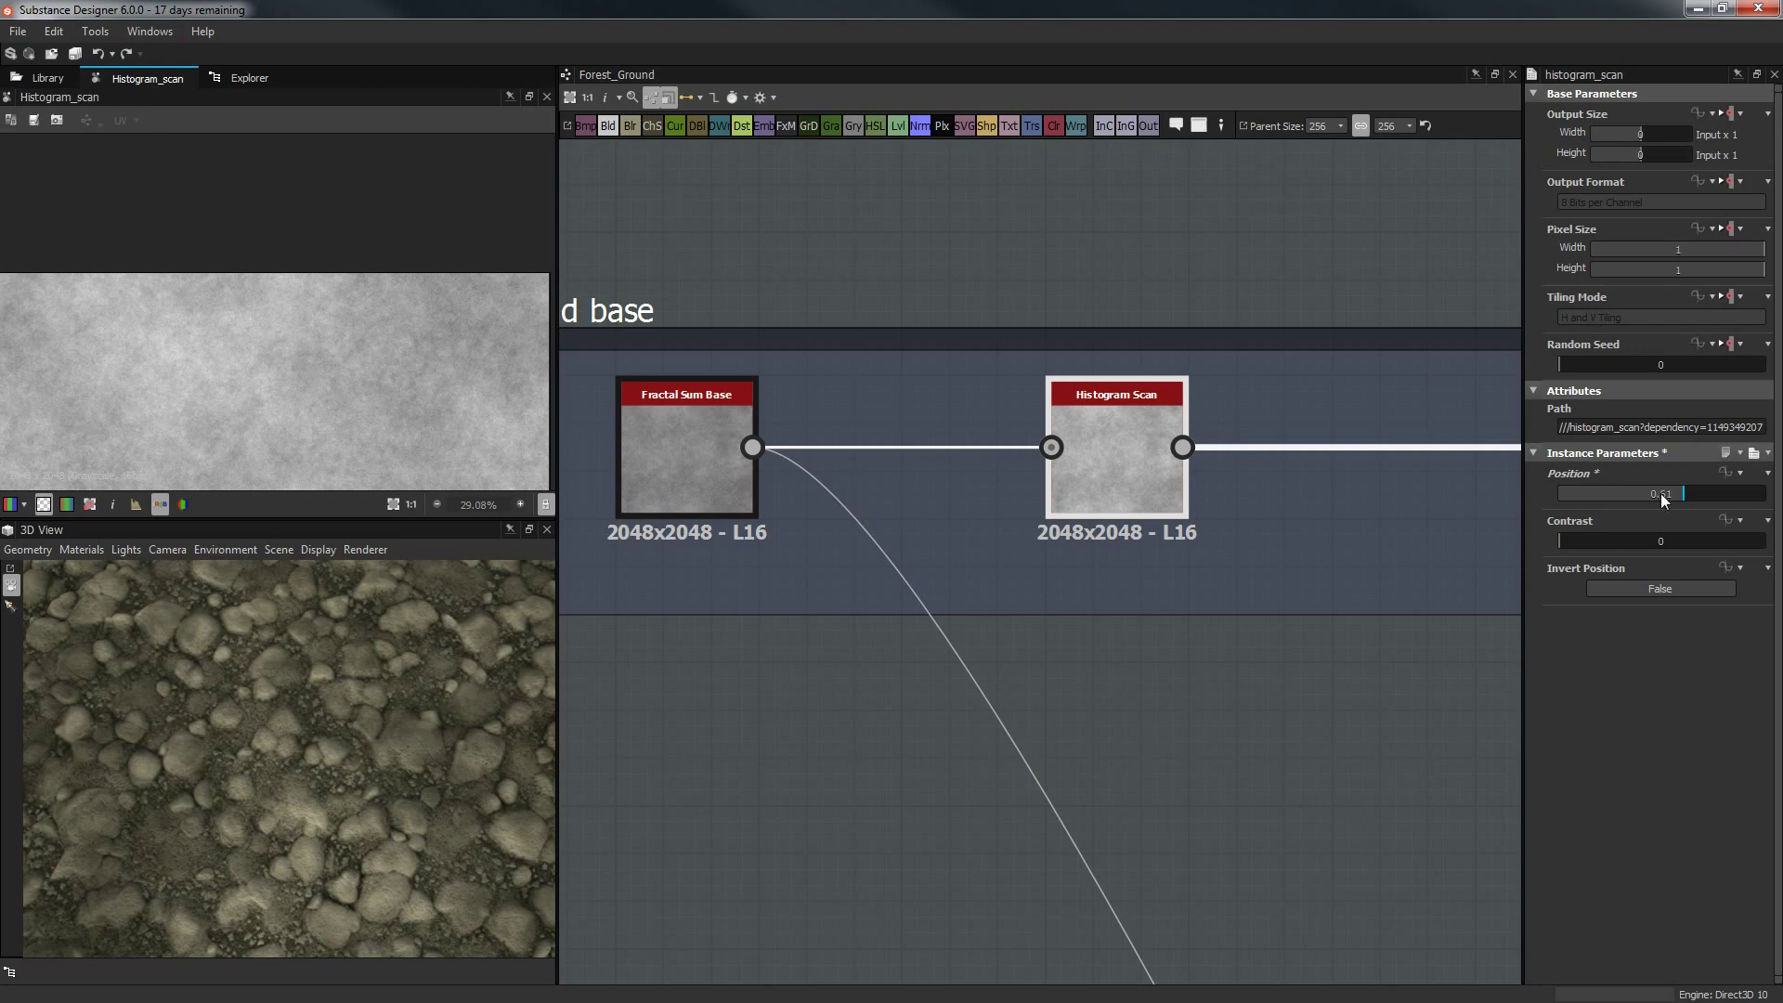
scroll(364, 712, down, 3)
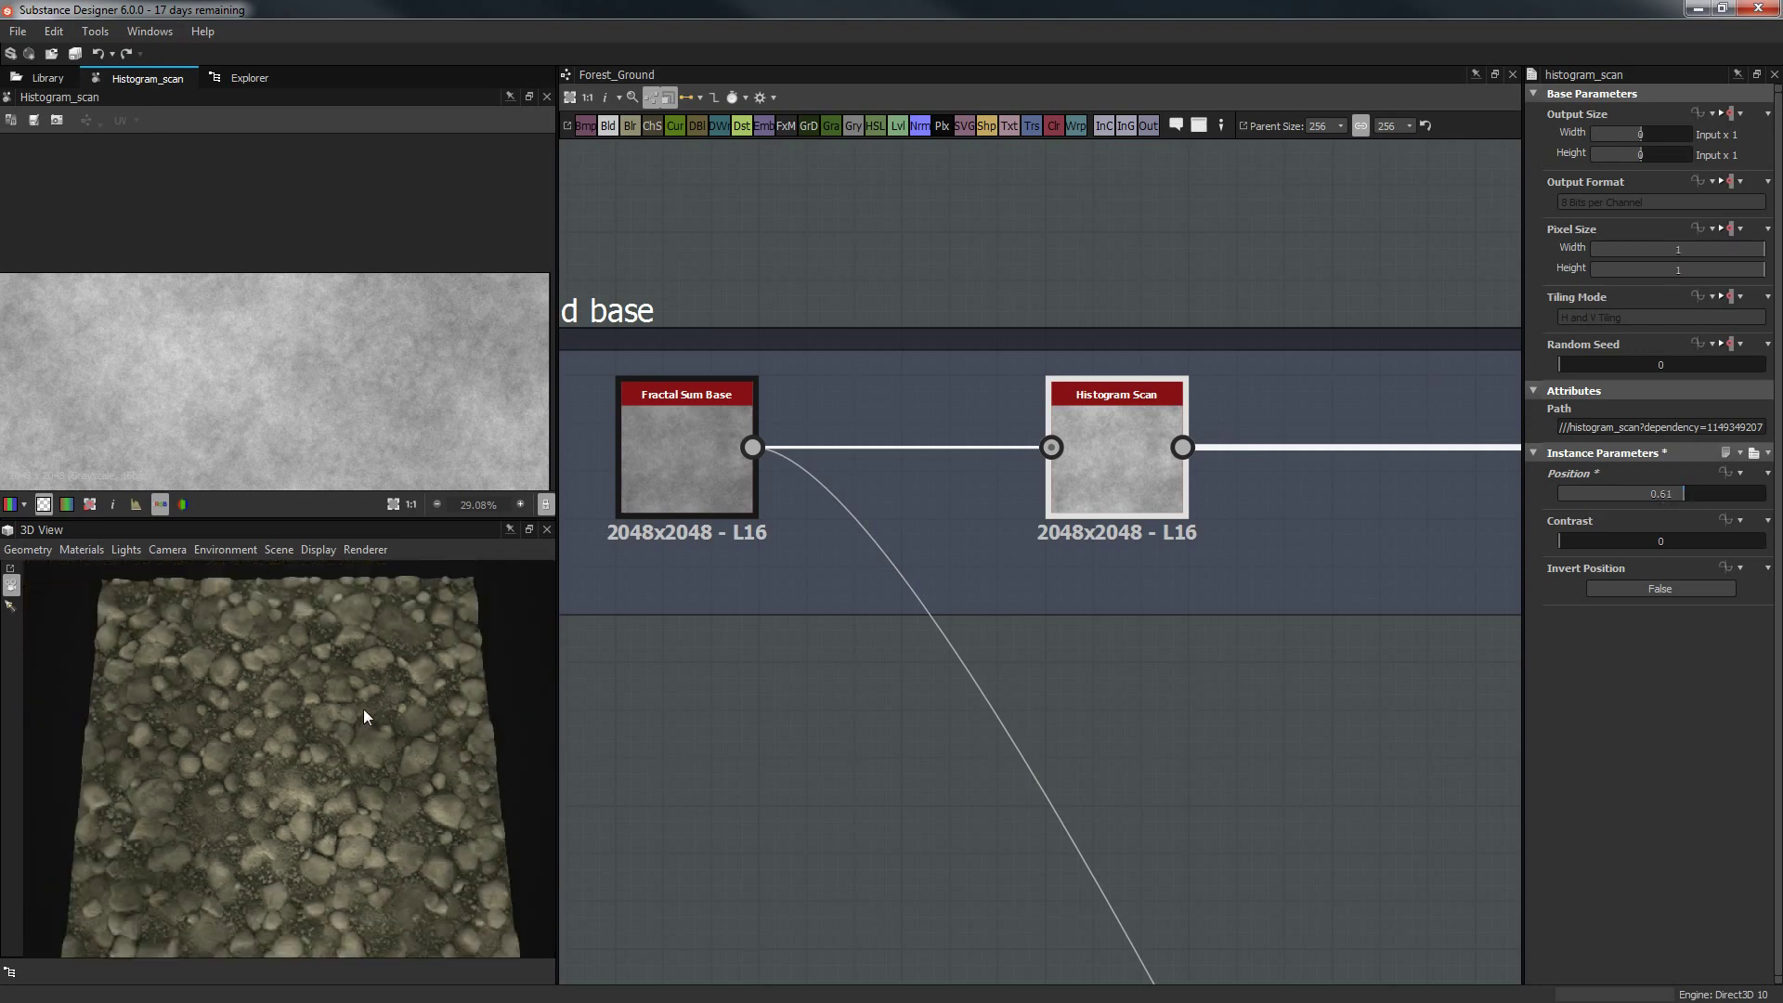
scroll(362, 711, up, 4)
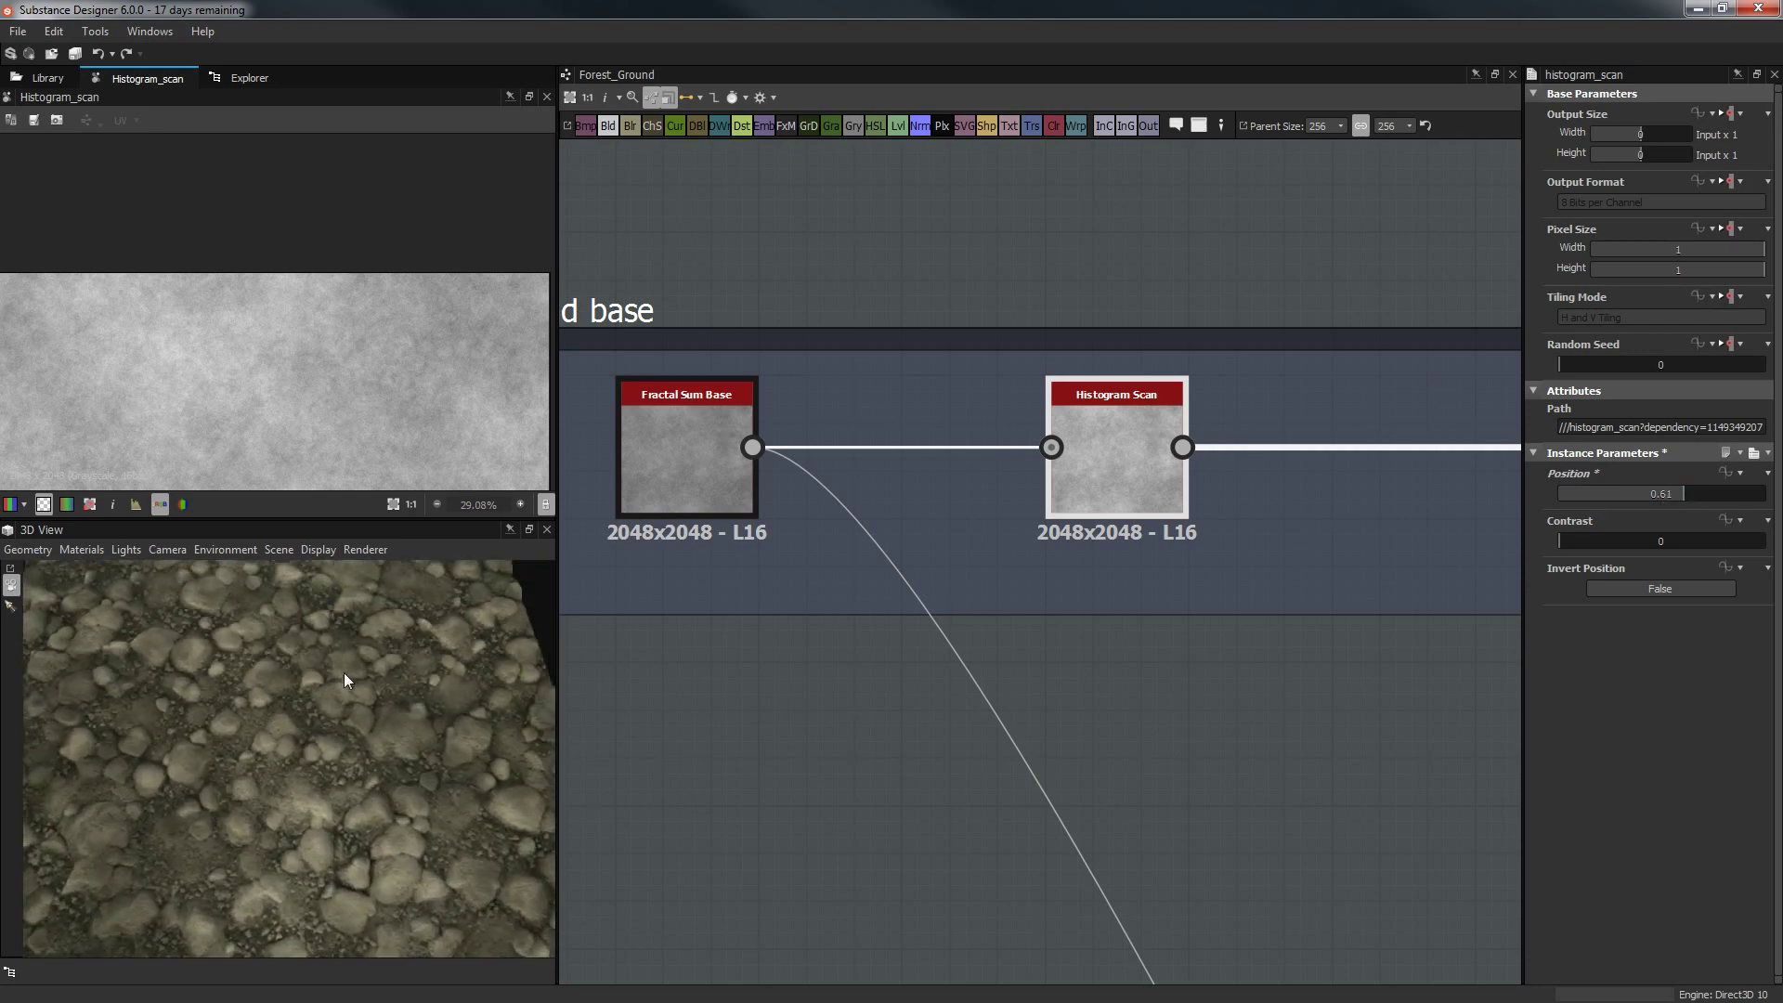
drag(344, 680, 297, 750)
drag(363, 697, 278, 690)
drag(329, 778, 156, 662)
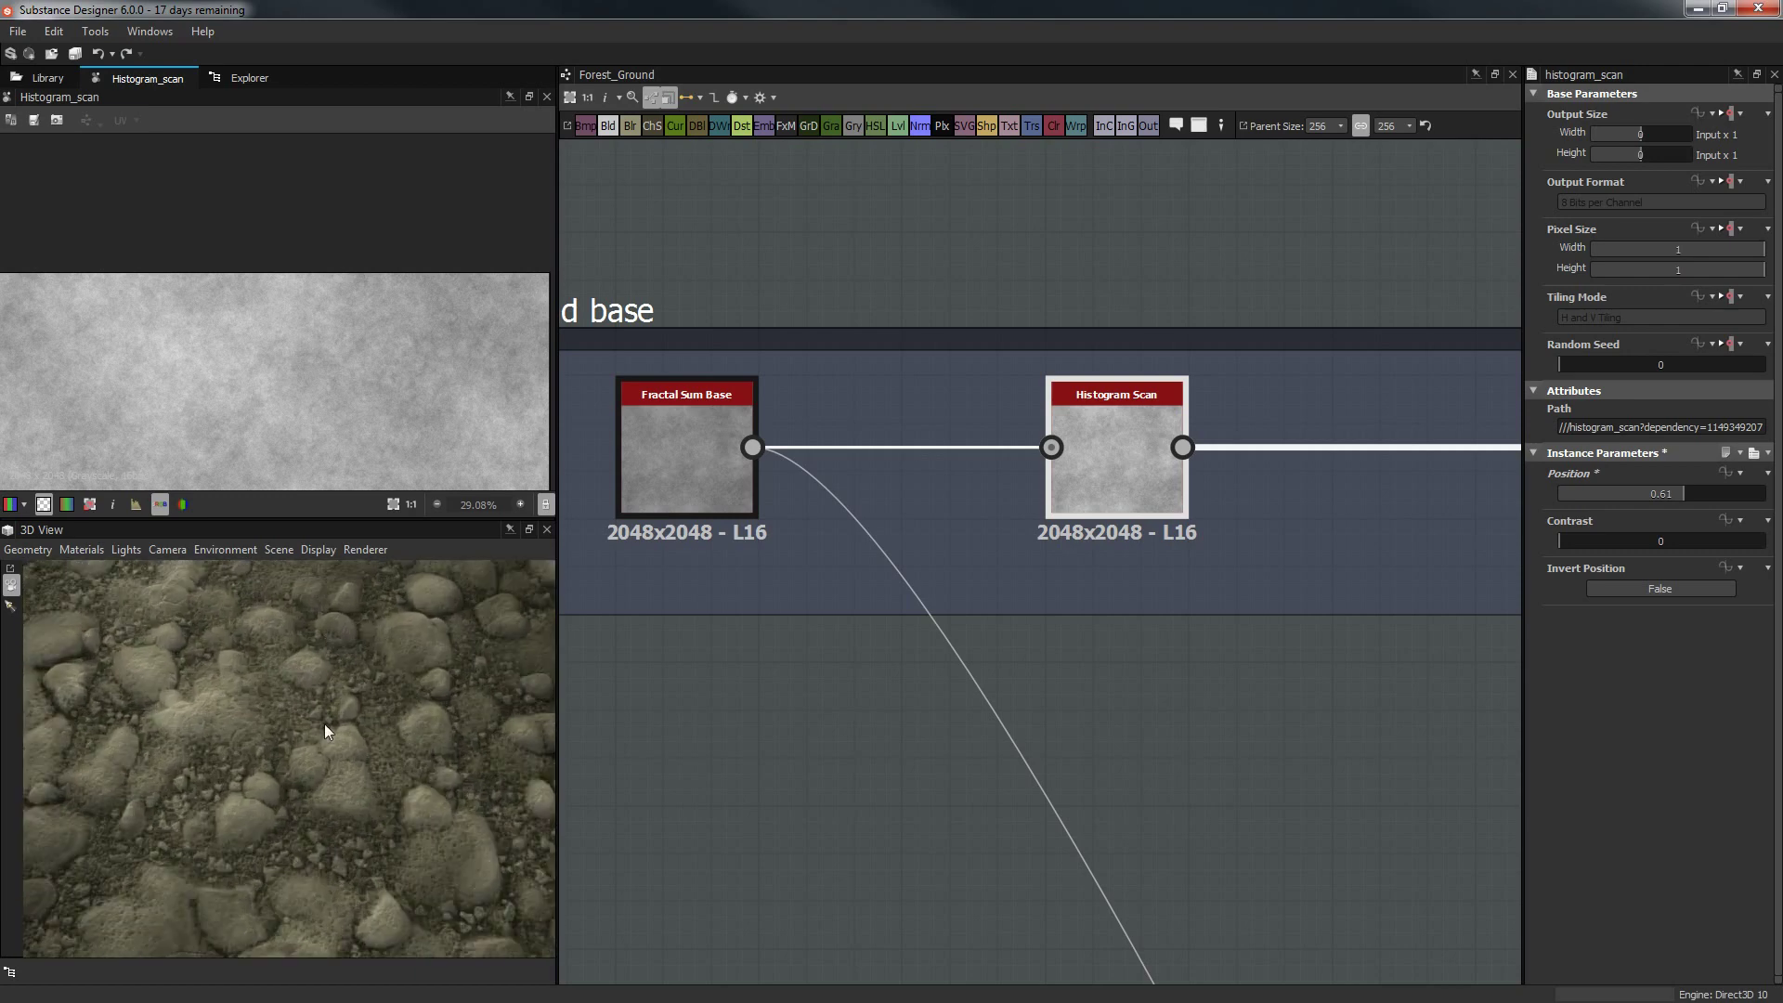
drag(332, 727, 246, 730)
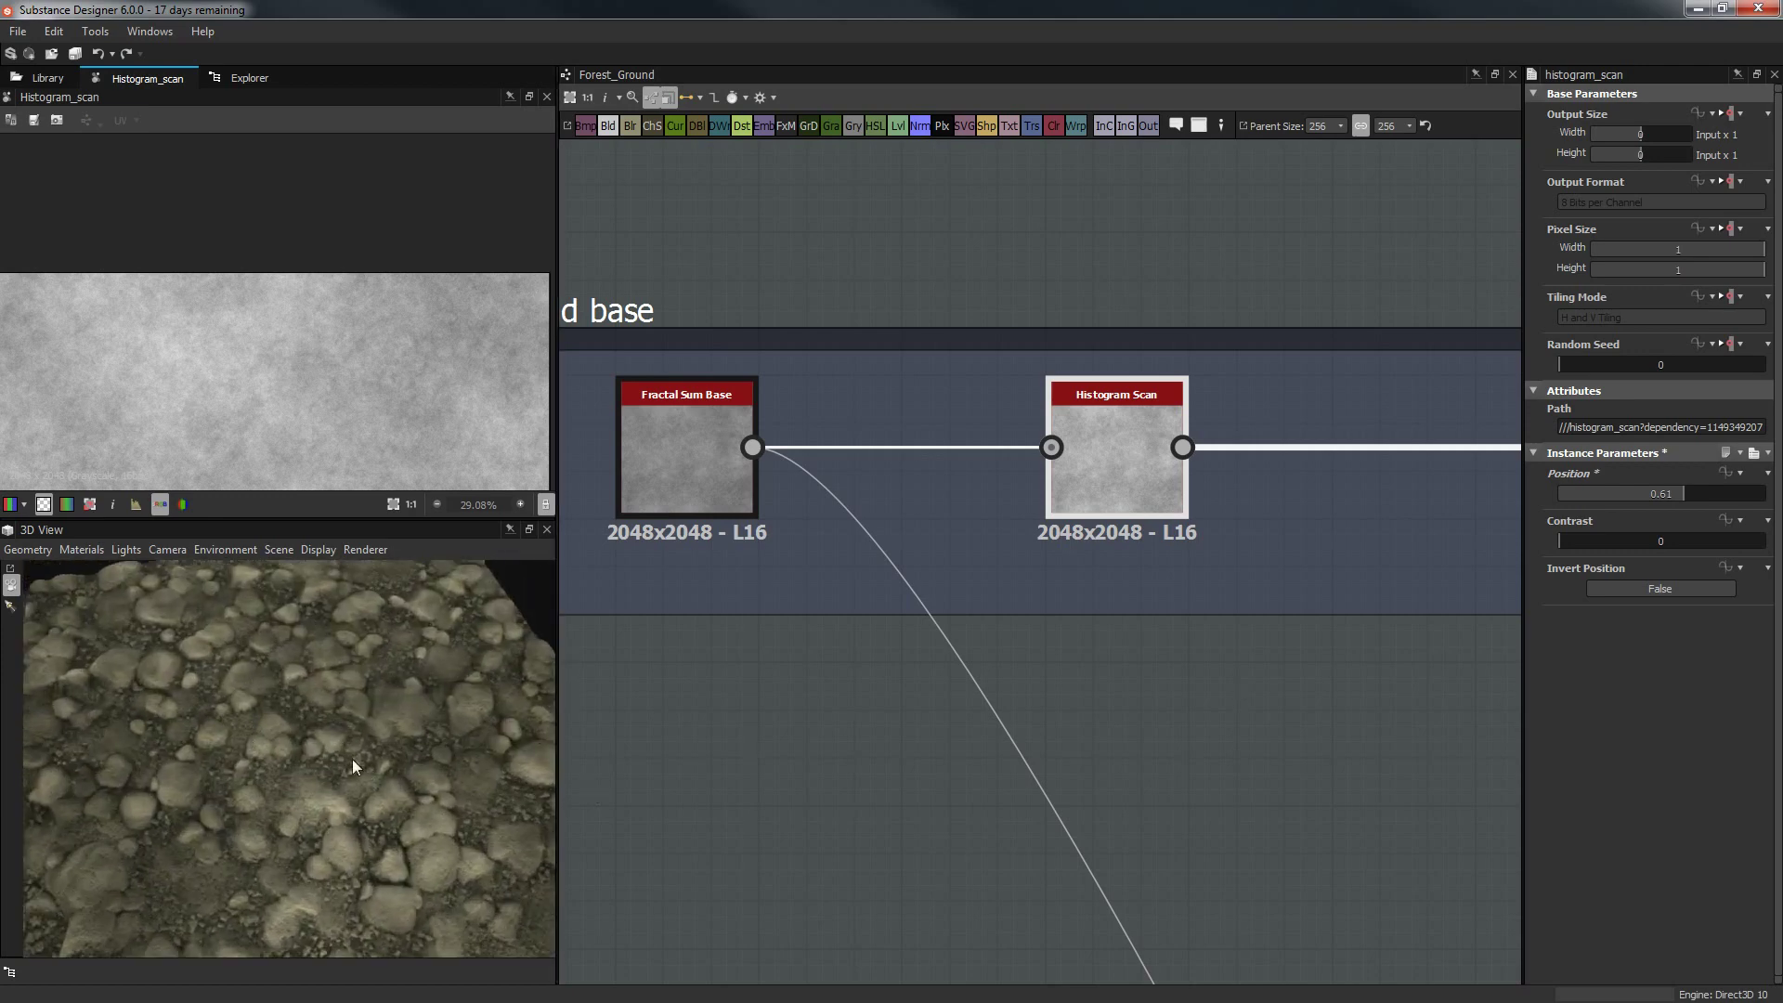
drag(352, 760, 571, 732)
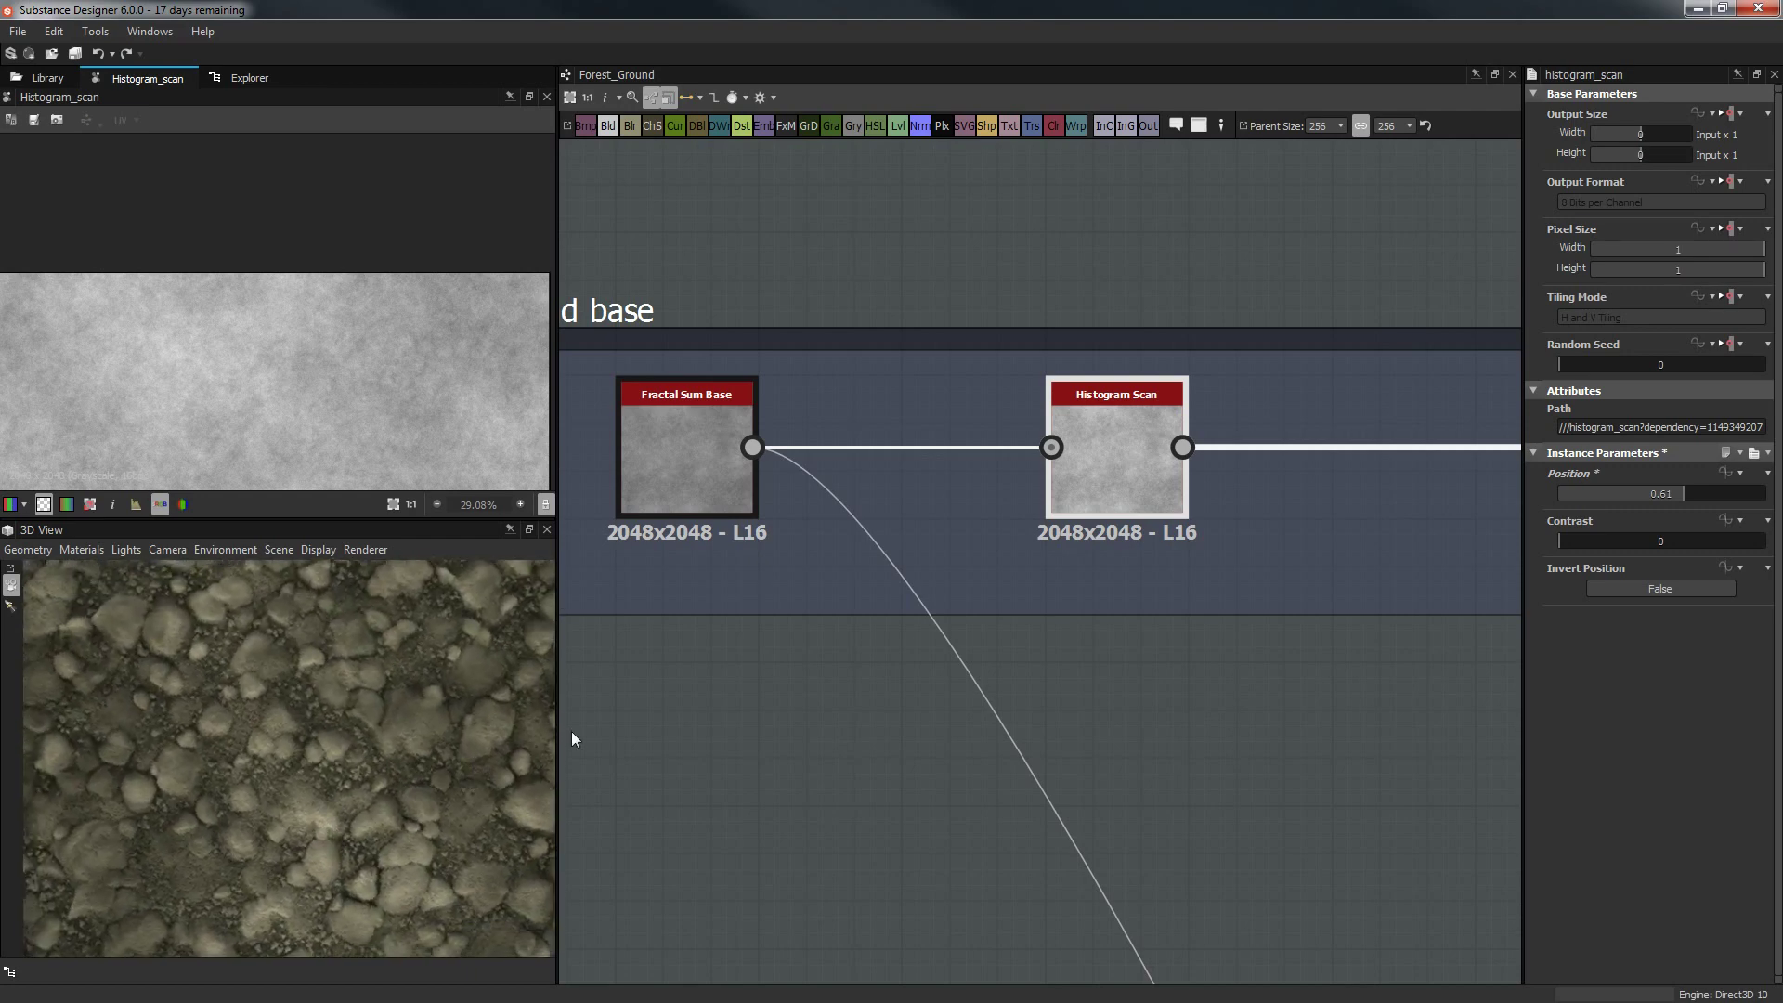
drag(420, 722, 417, 833)
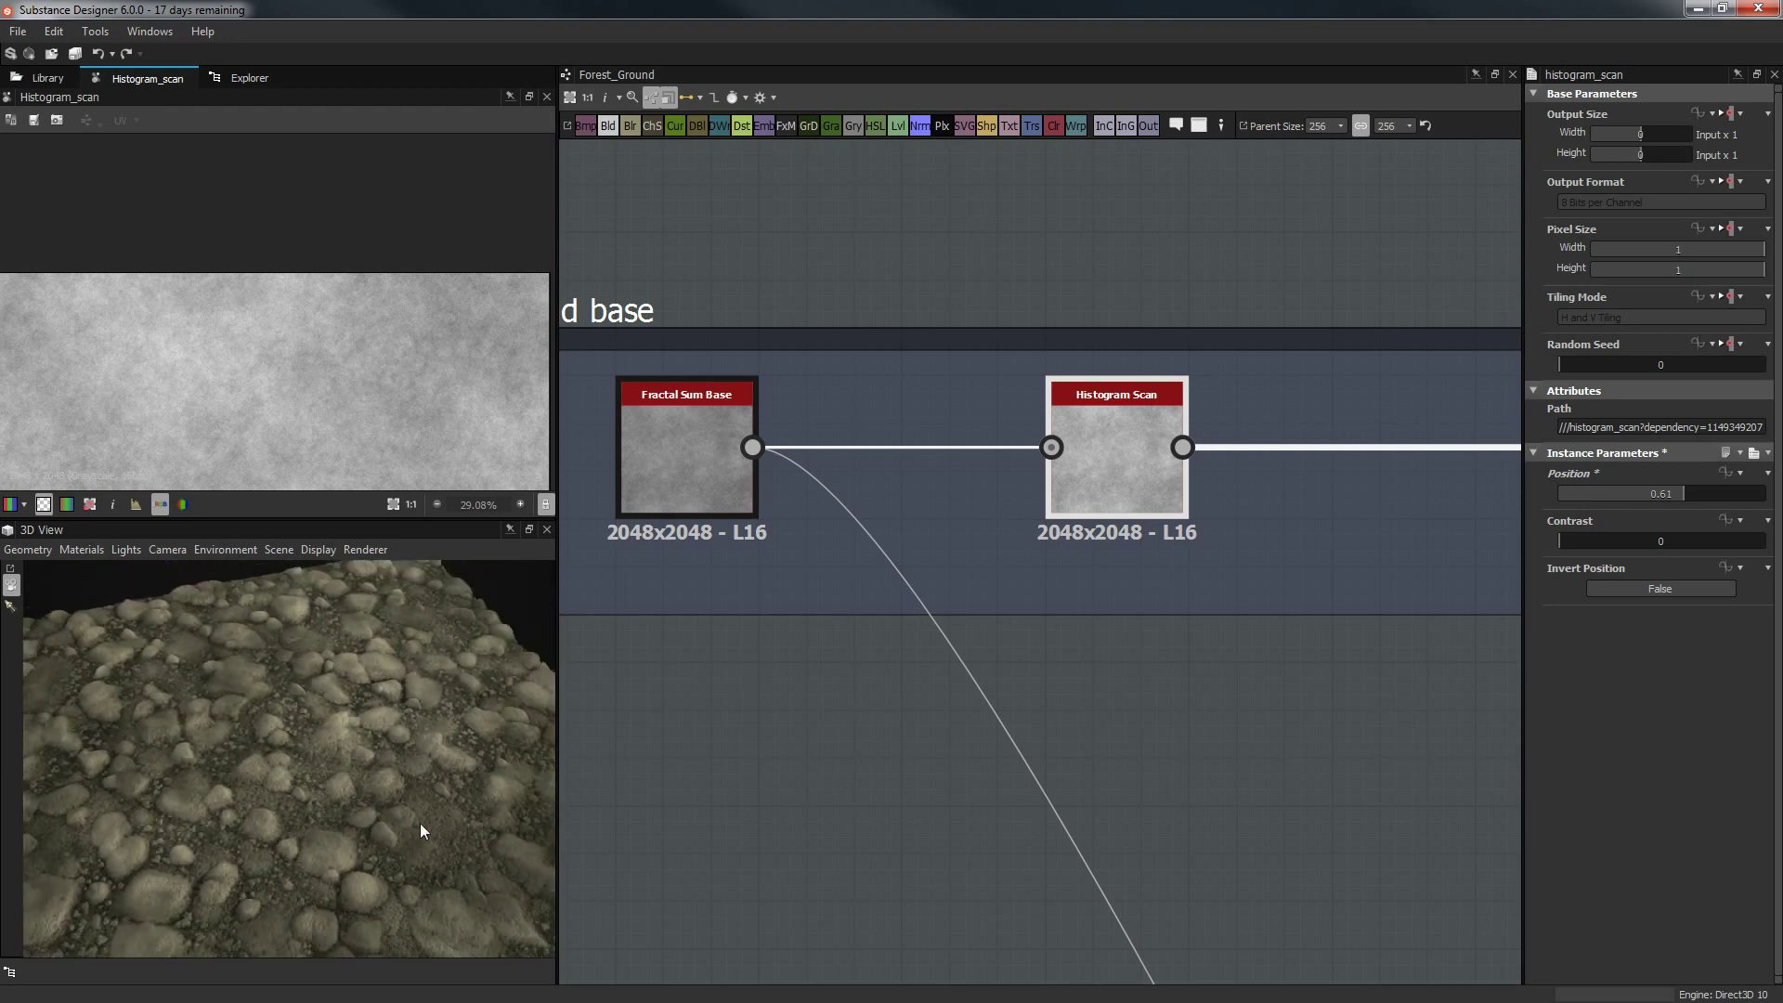
drag(248, 756, 227, 713)
scroll(270, 789, down, 2)
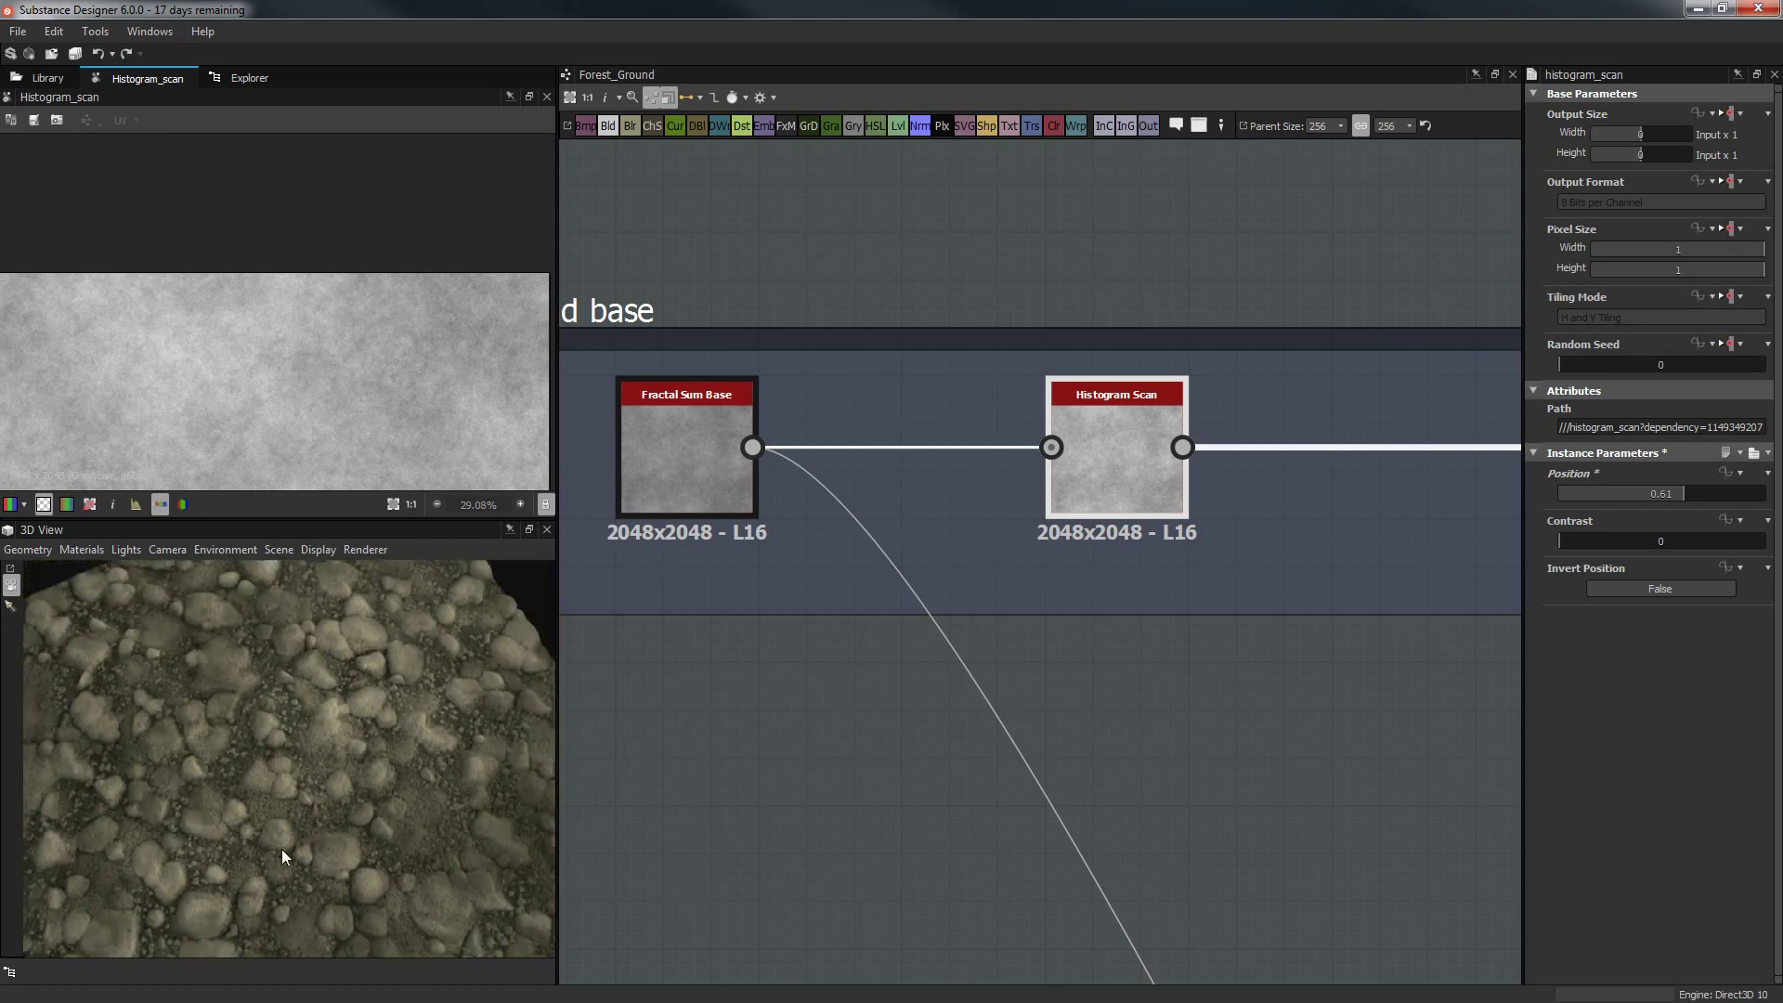
drag(283, 851, 393, 777)
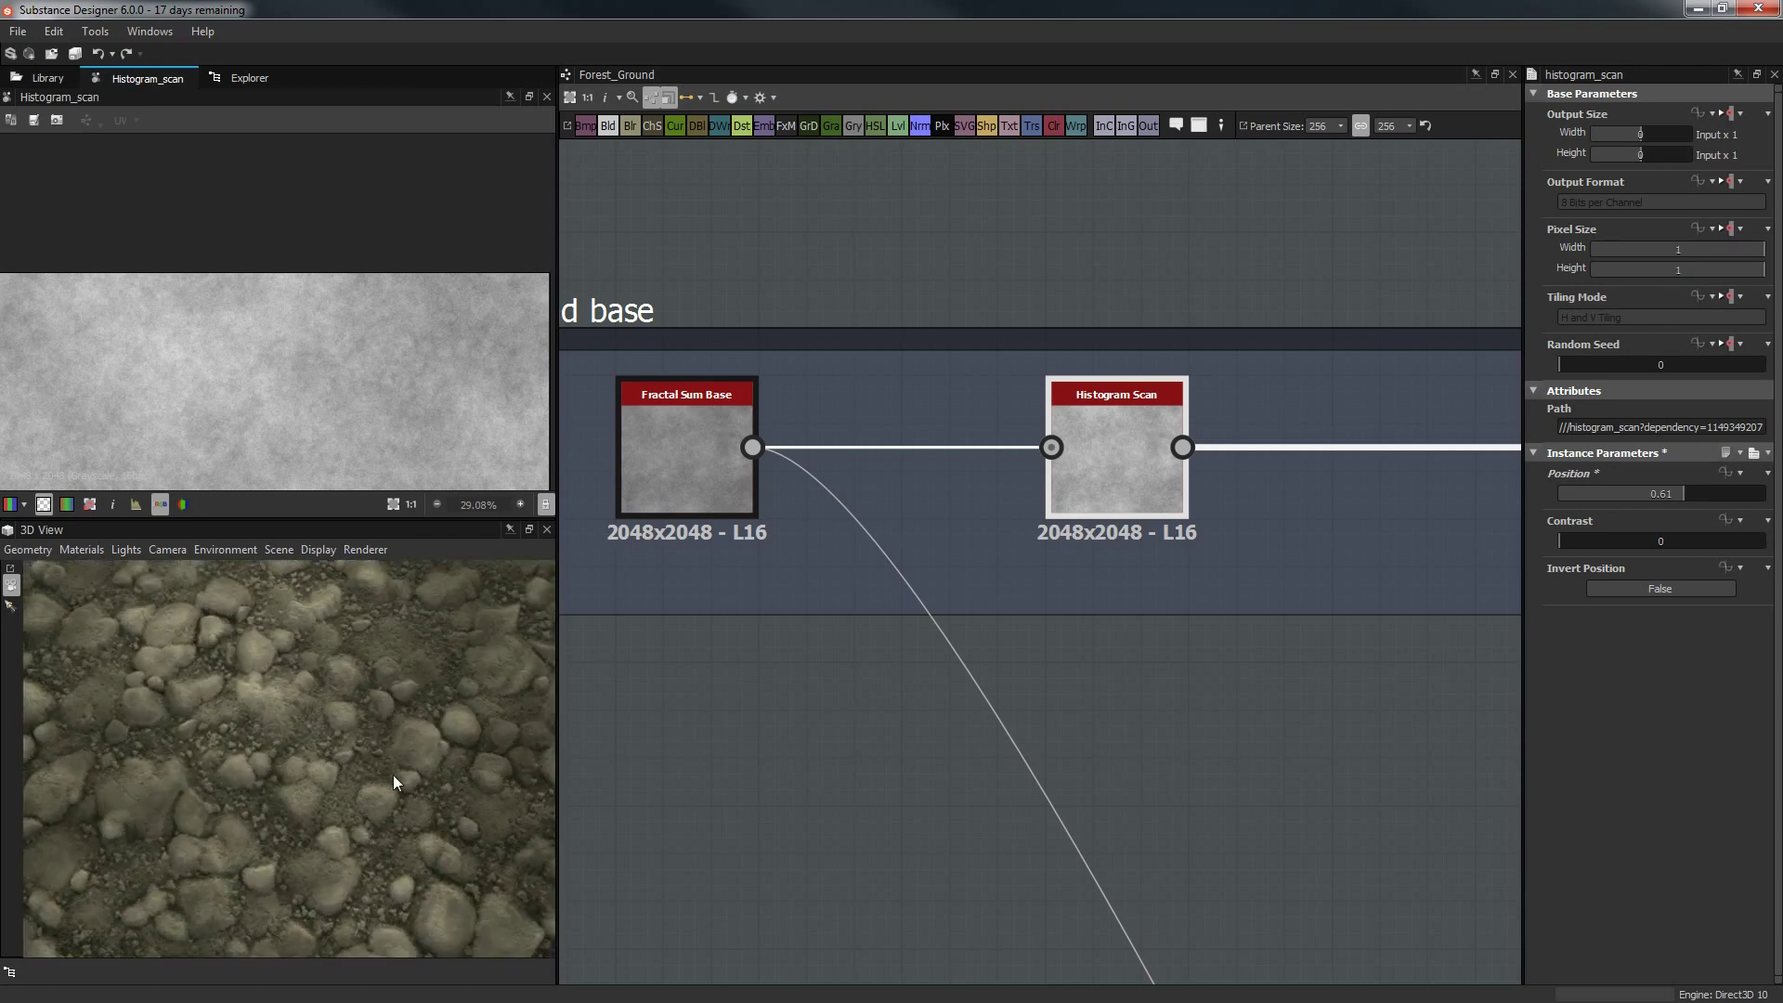
scroll(396, 781, down, 2)
drag(544, 671, 386, 828)
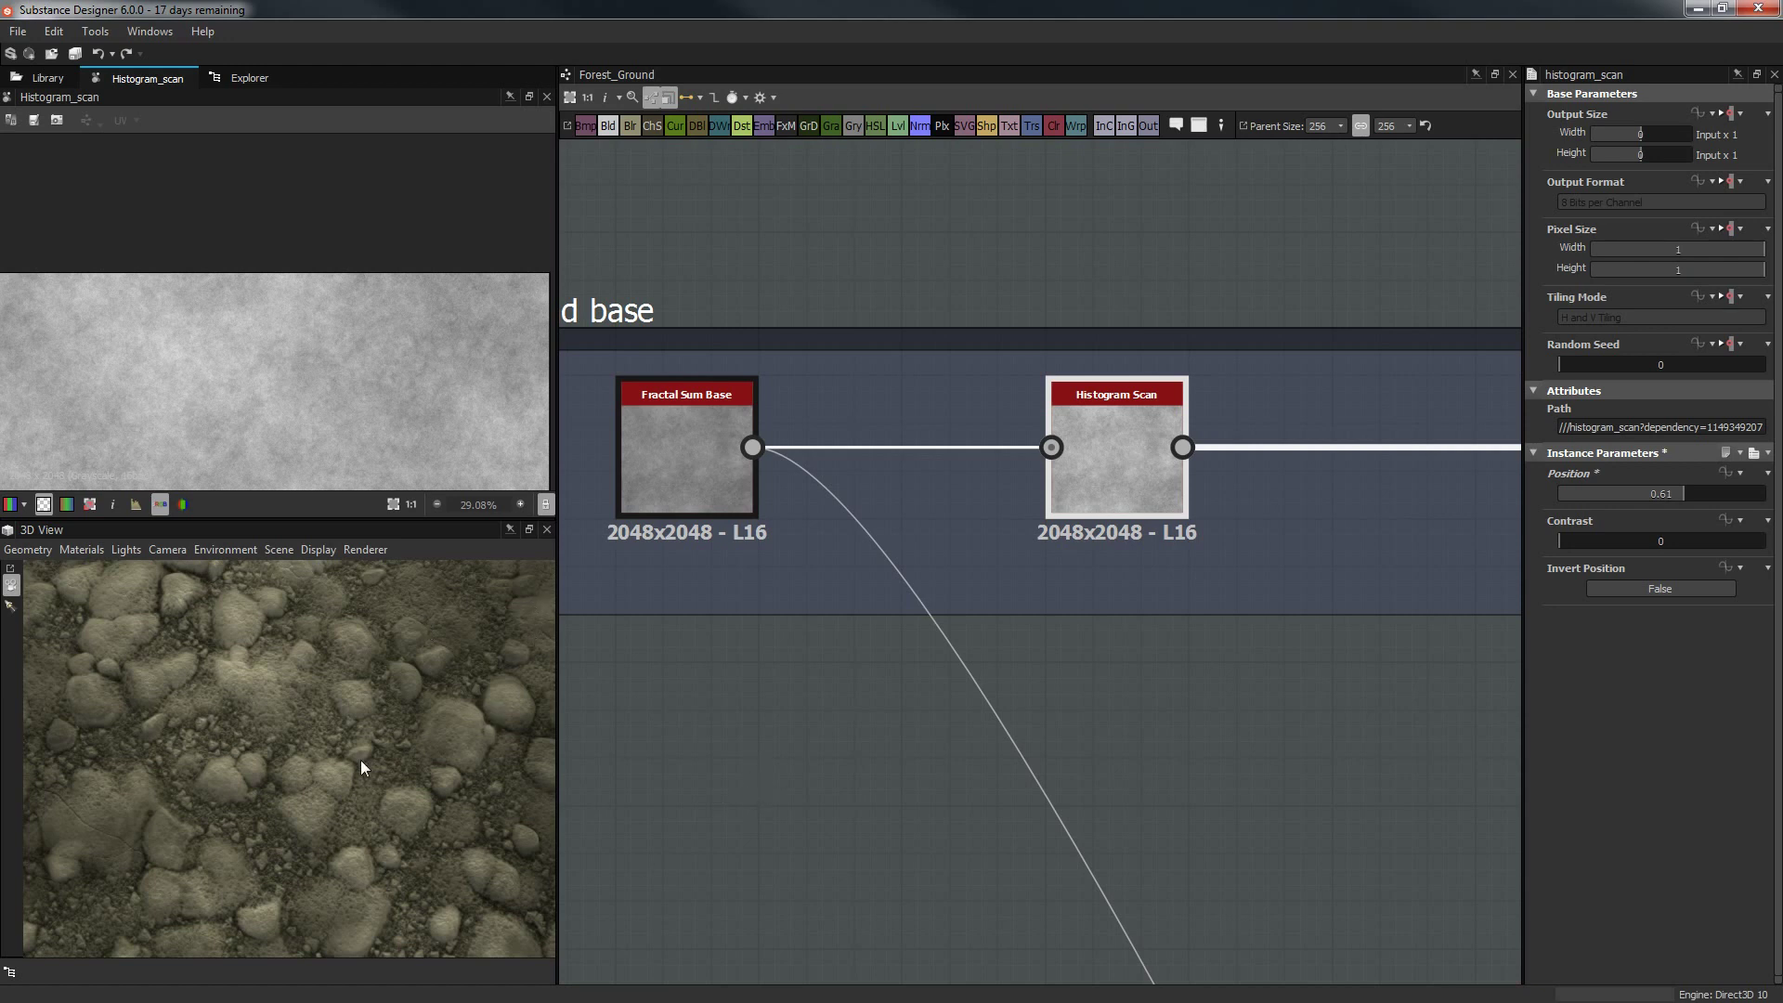
scroll(360, 760, down, 3)
middle_drag(390, 762, 403, 783)
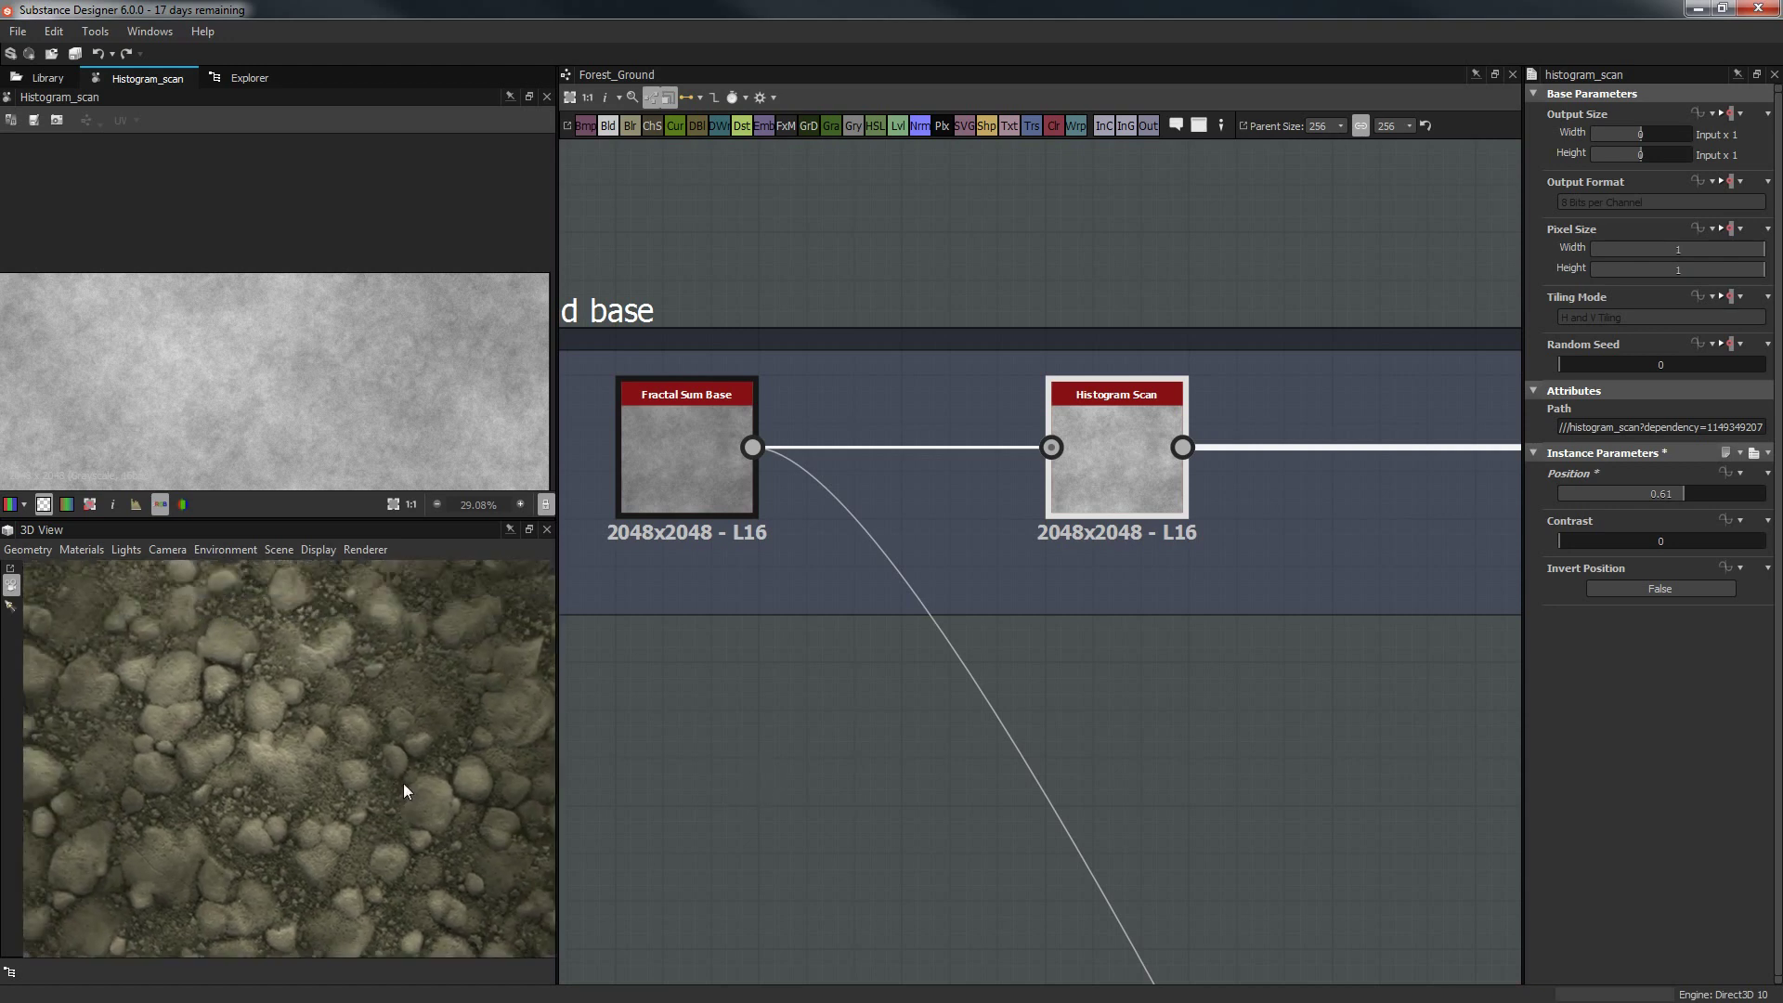
drag(403, 783, 182, 758)
drag(487, 736, 389, 776)
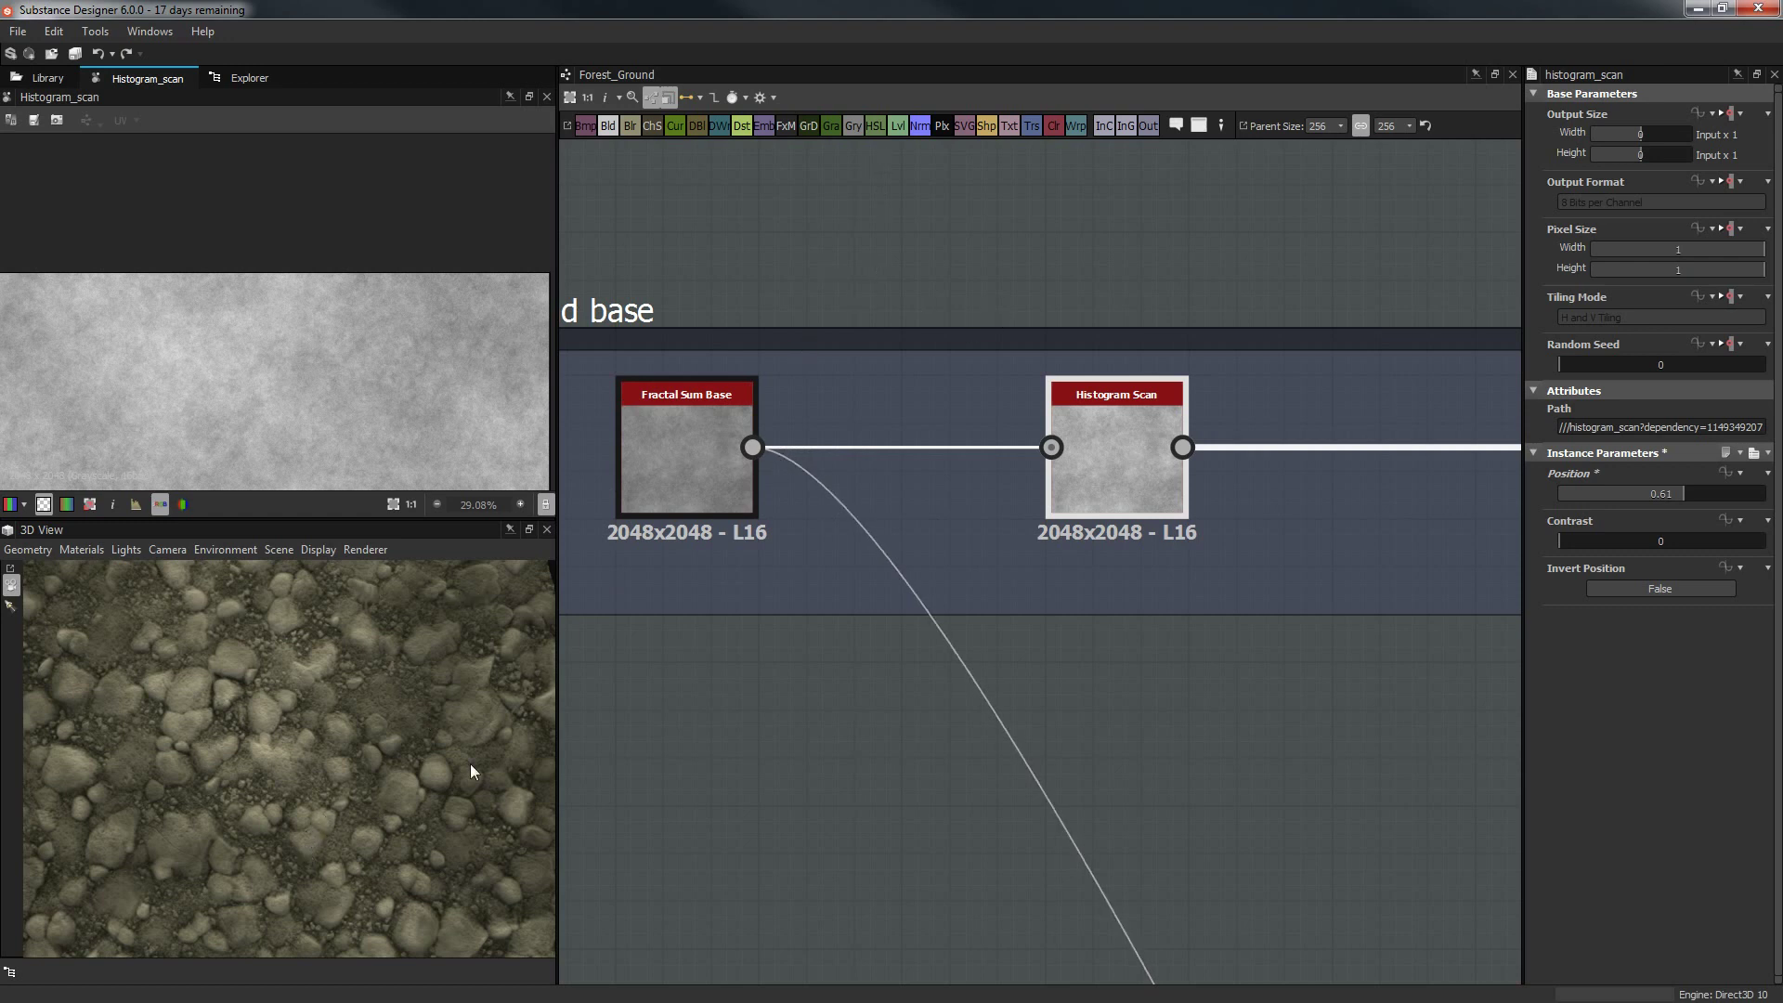
scroll(464, 815, up, 2)
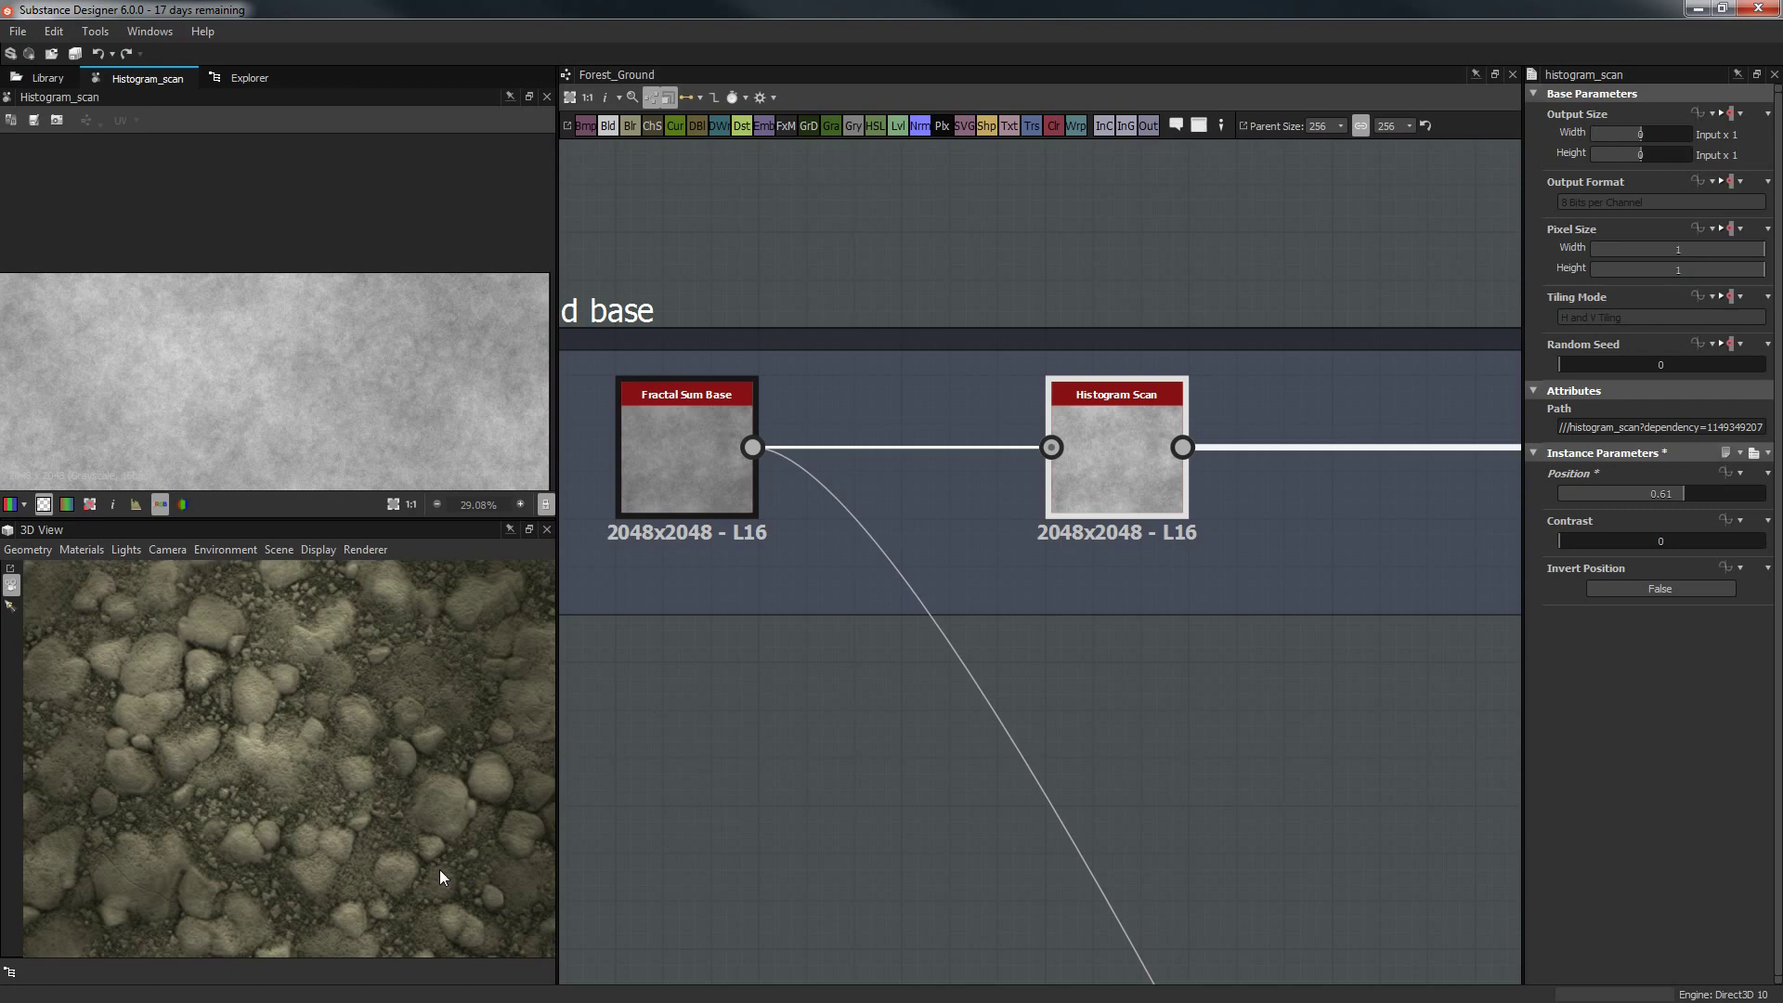
drag(404, 870, 465, 817)
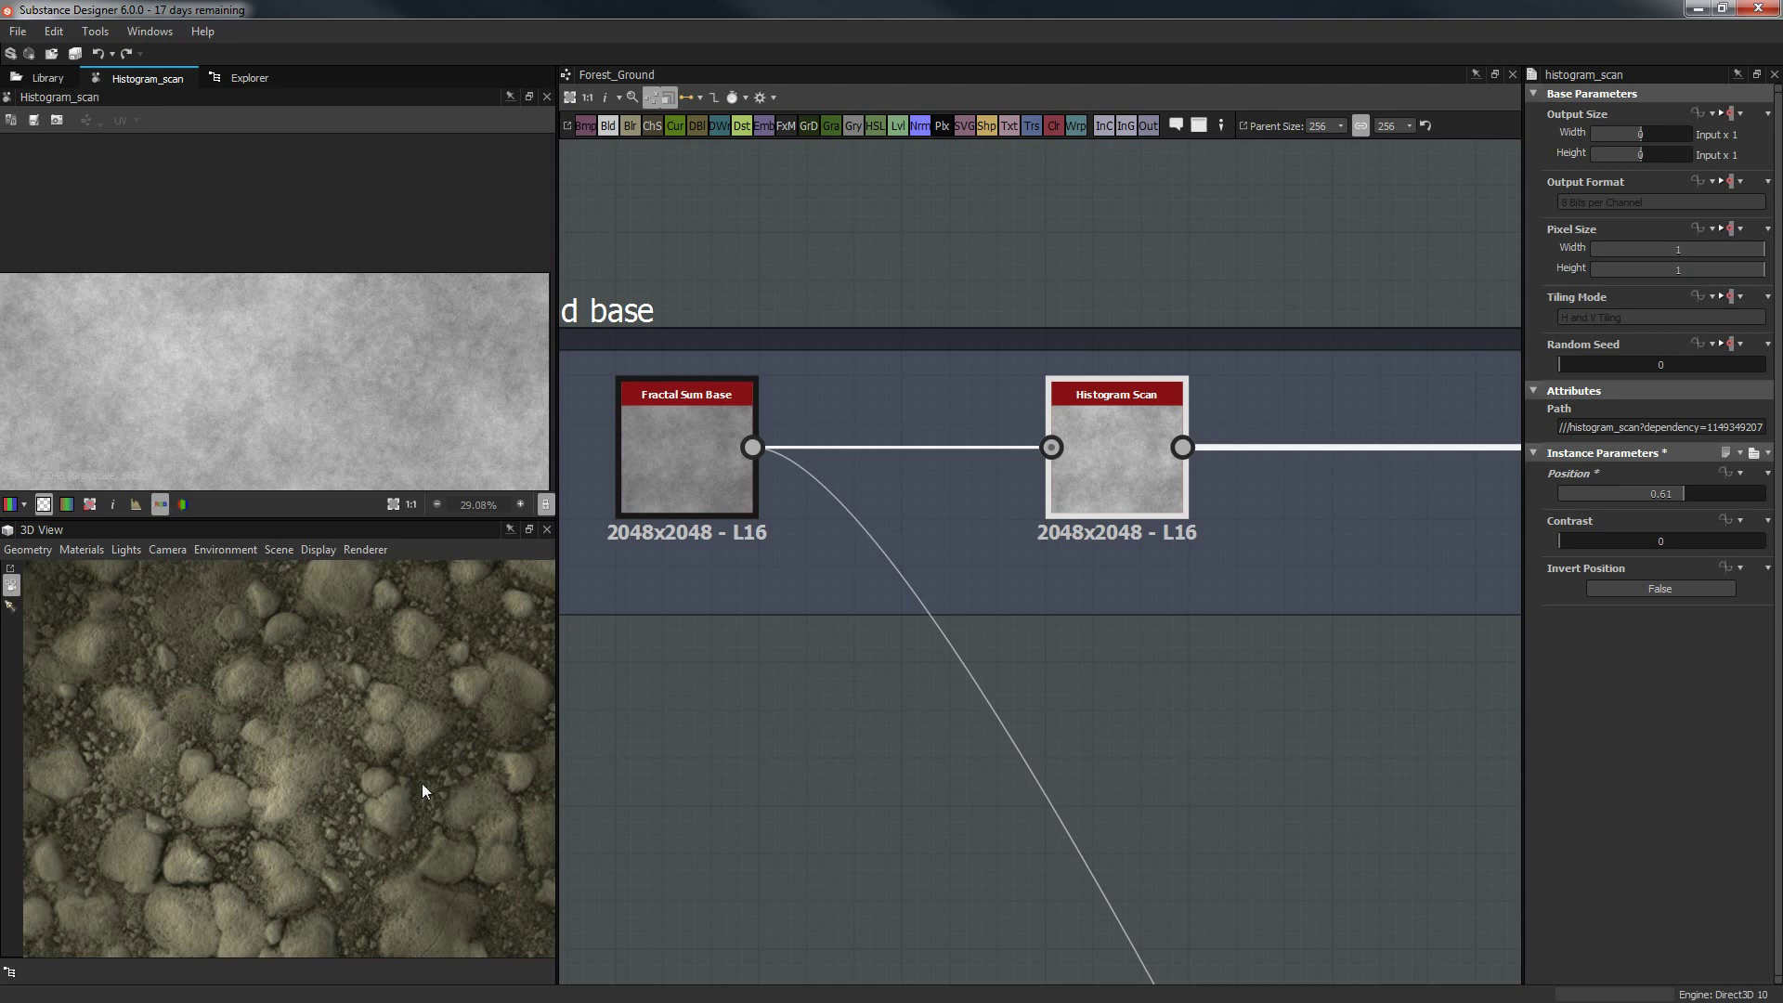
drag(404, 794, 392, 702)
drag(348, 782, 1293, 613)
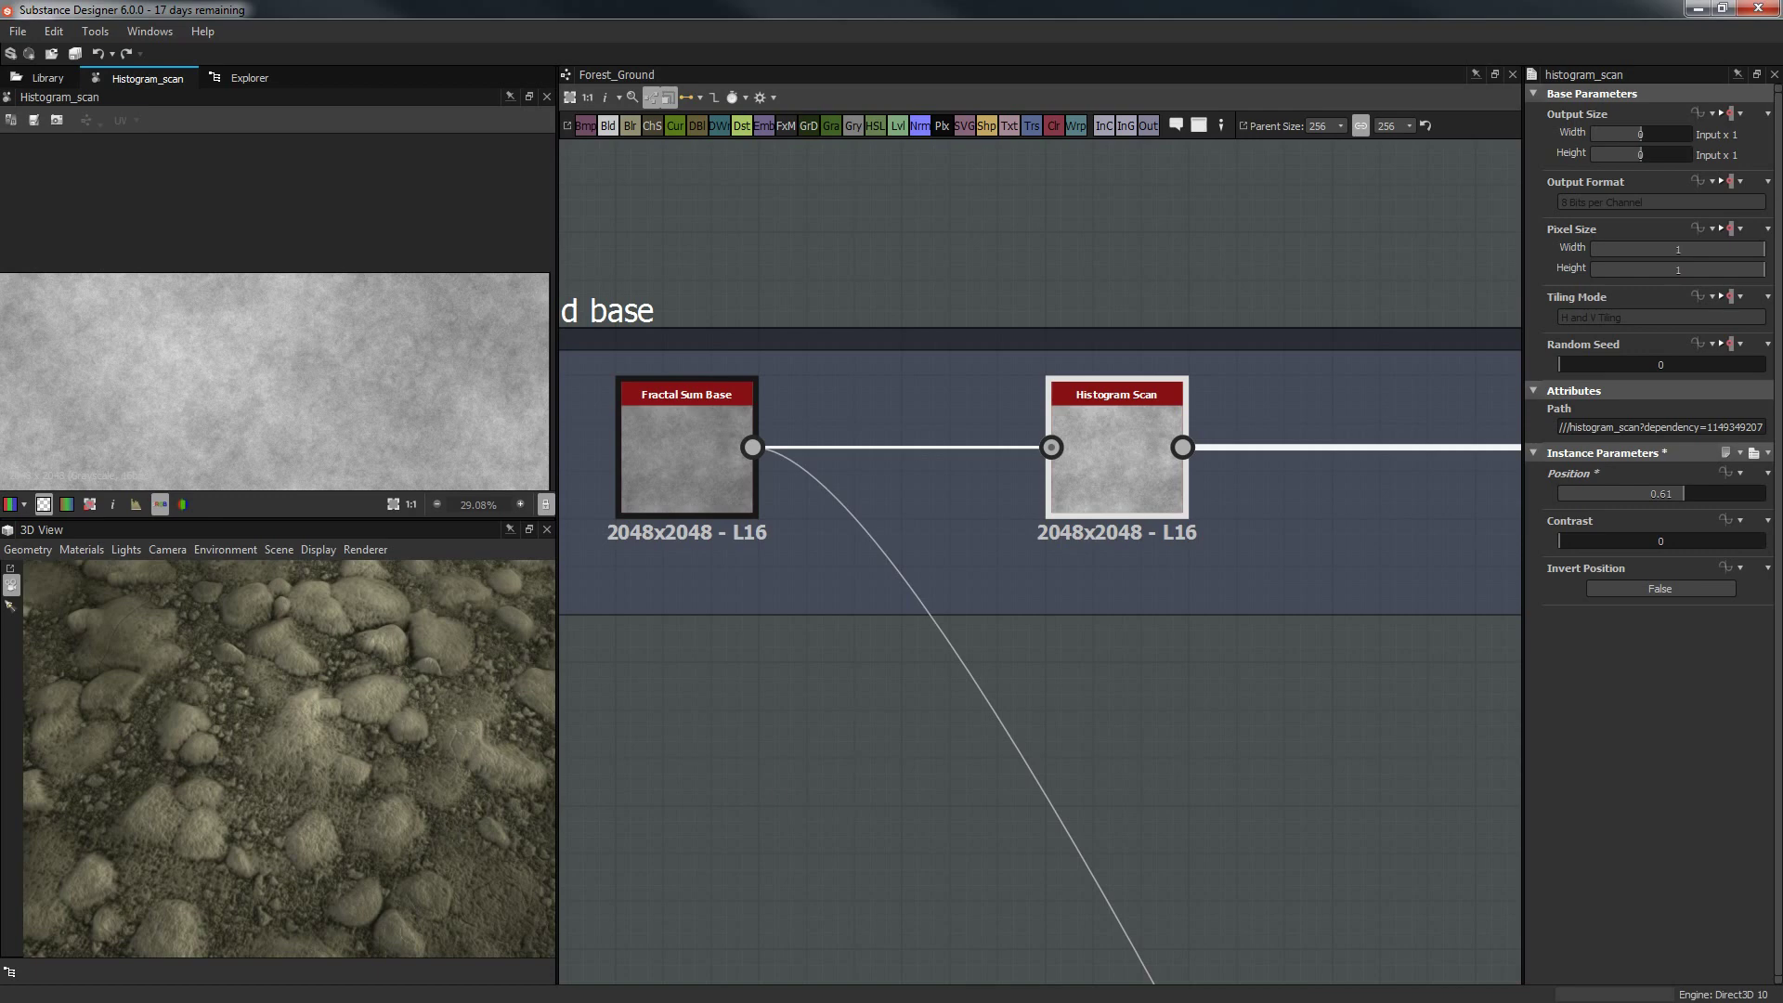